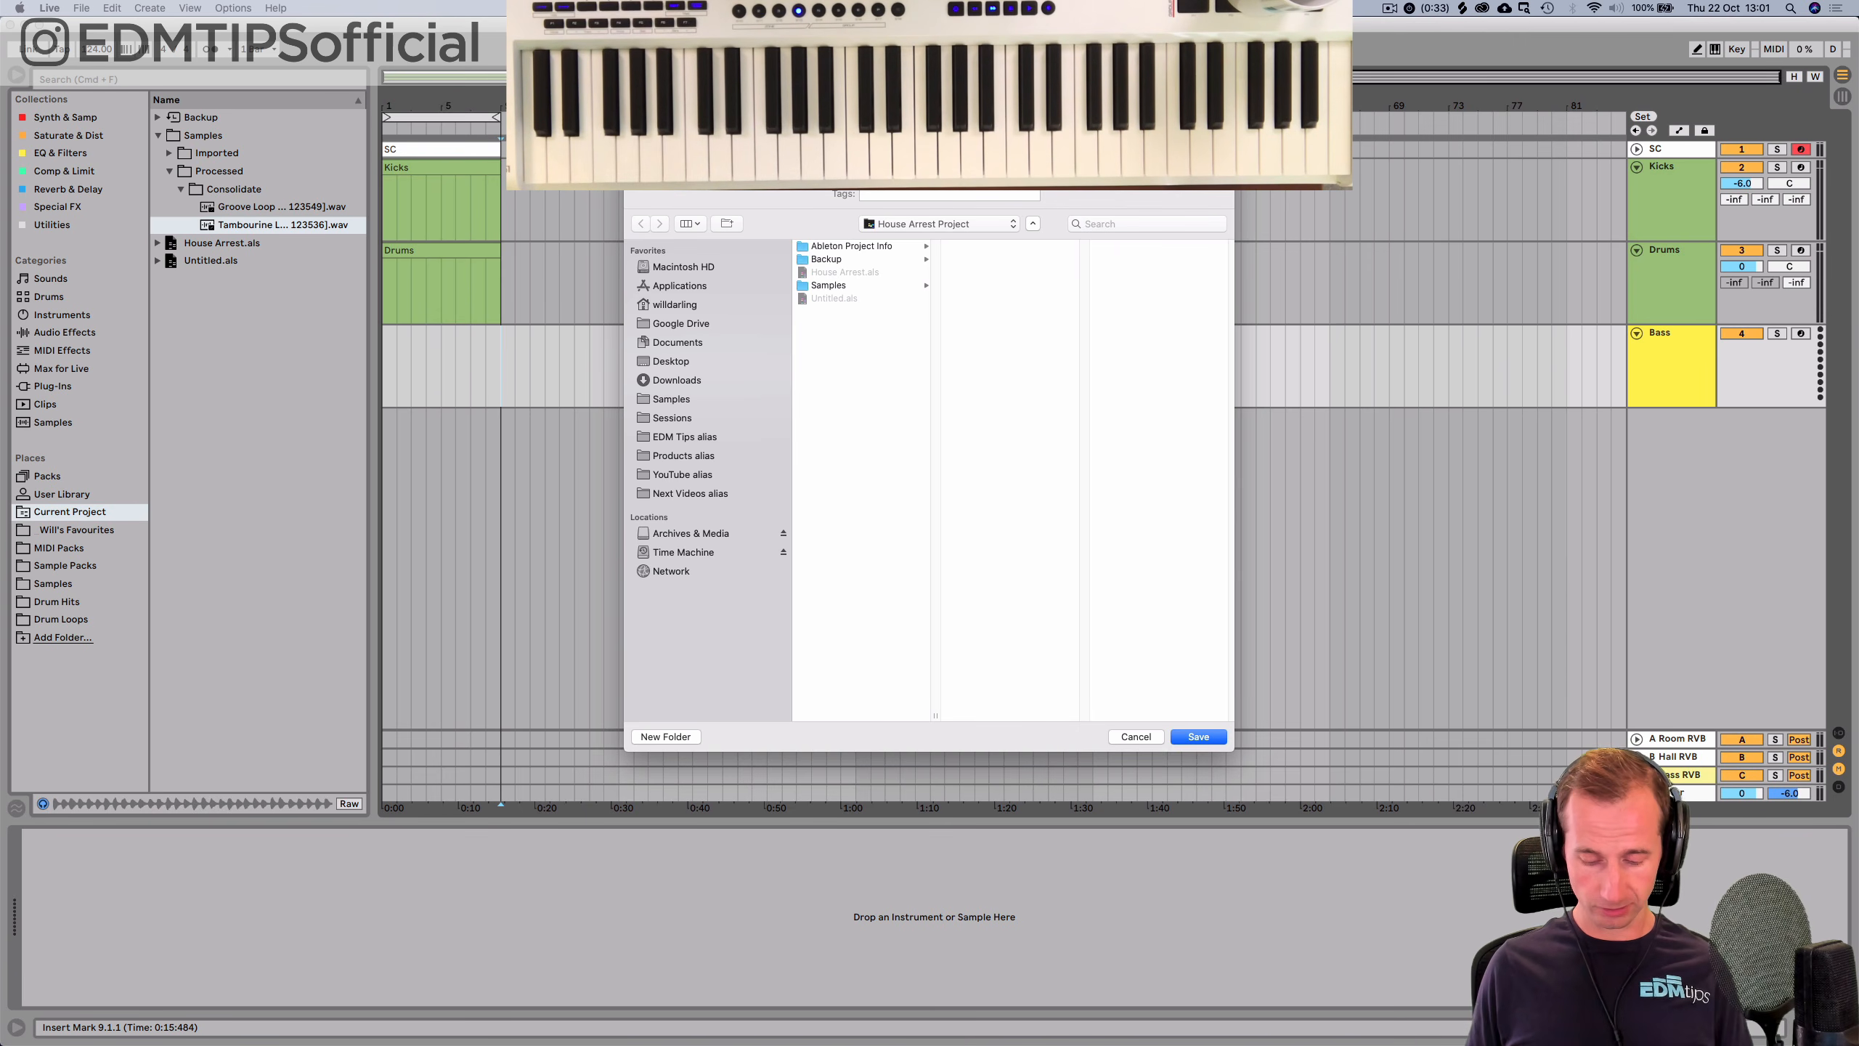
# Save the set under the name Tier 3 in the House Arrest Project folder.
pyautogui.write('Part 3')
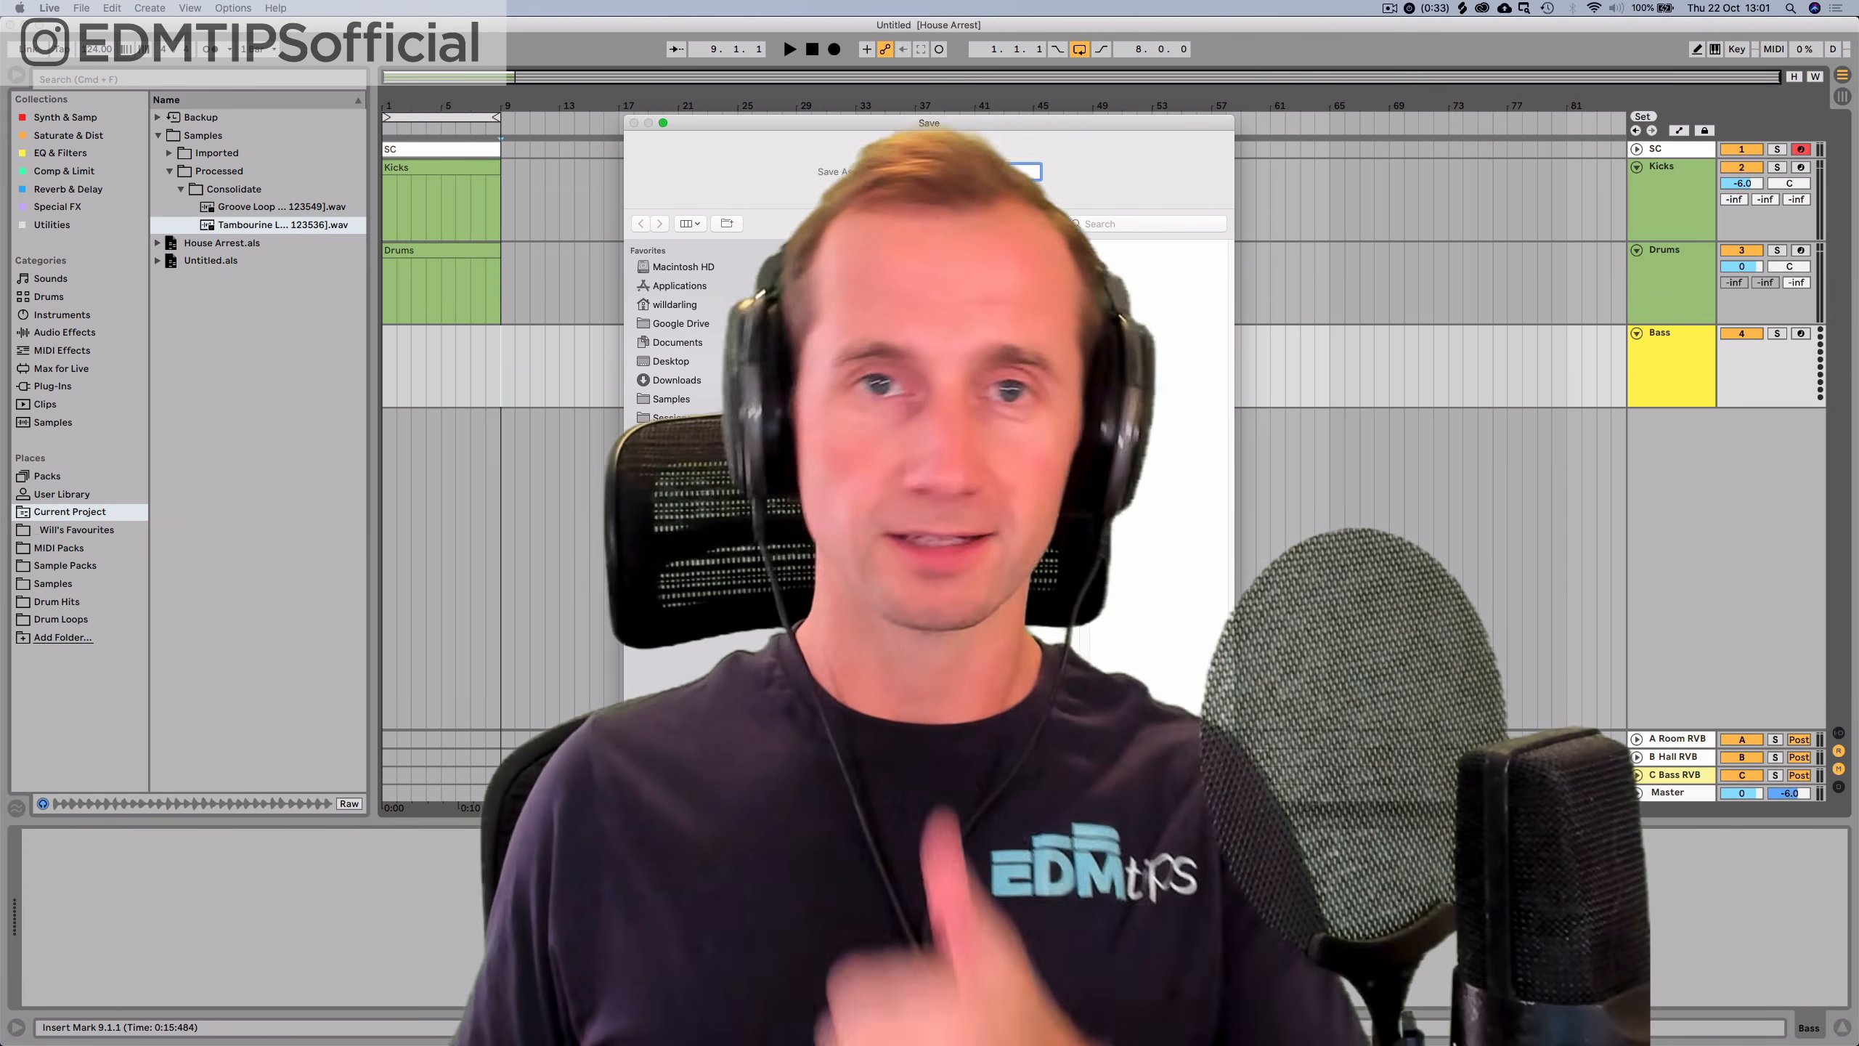
pyautogui.press('Return')
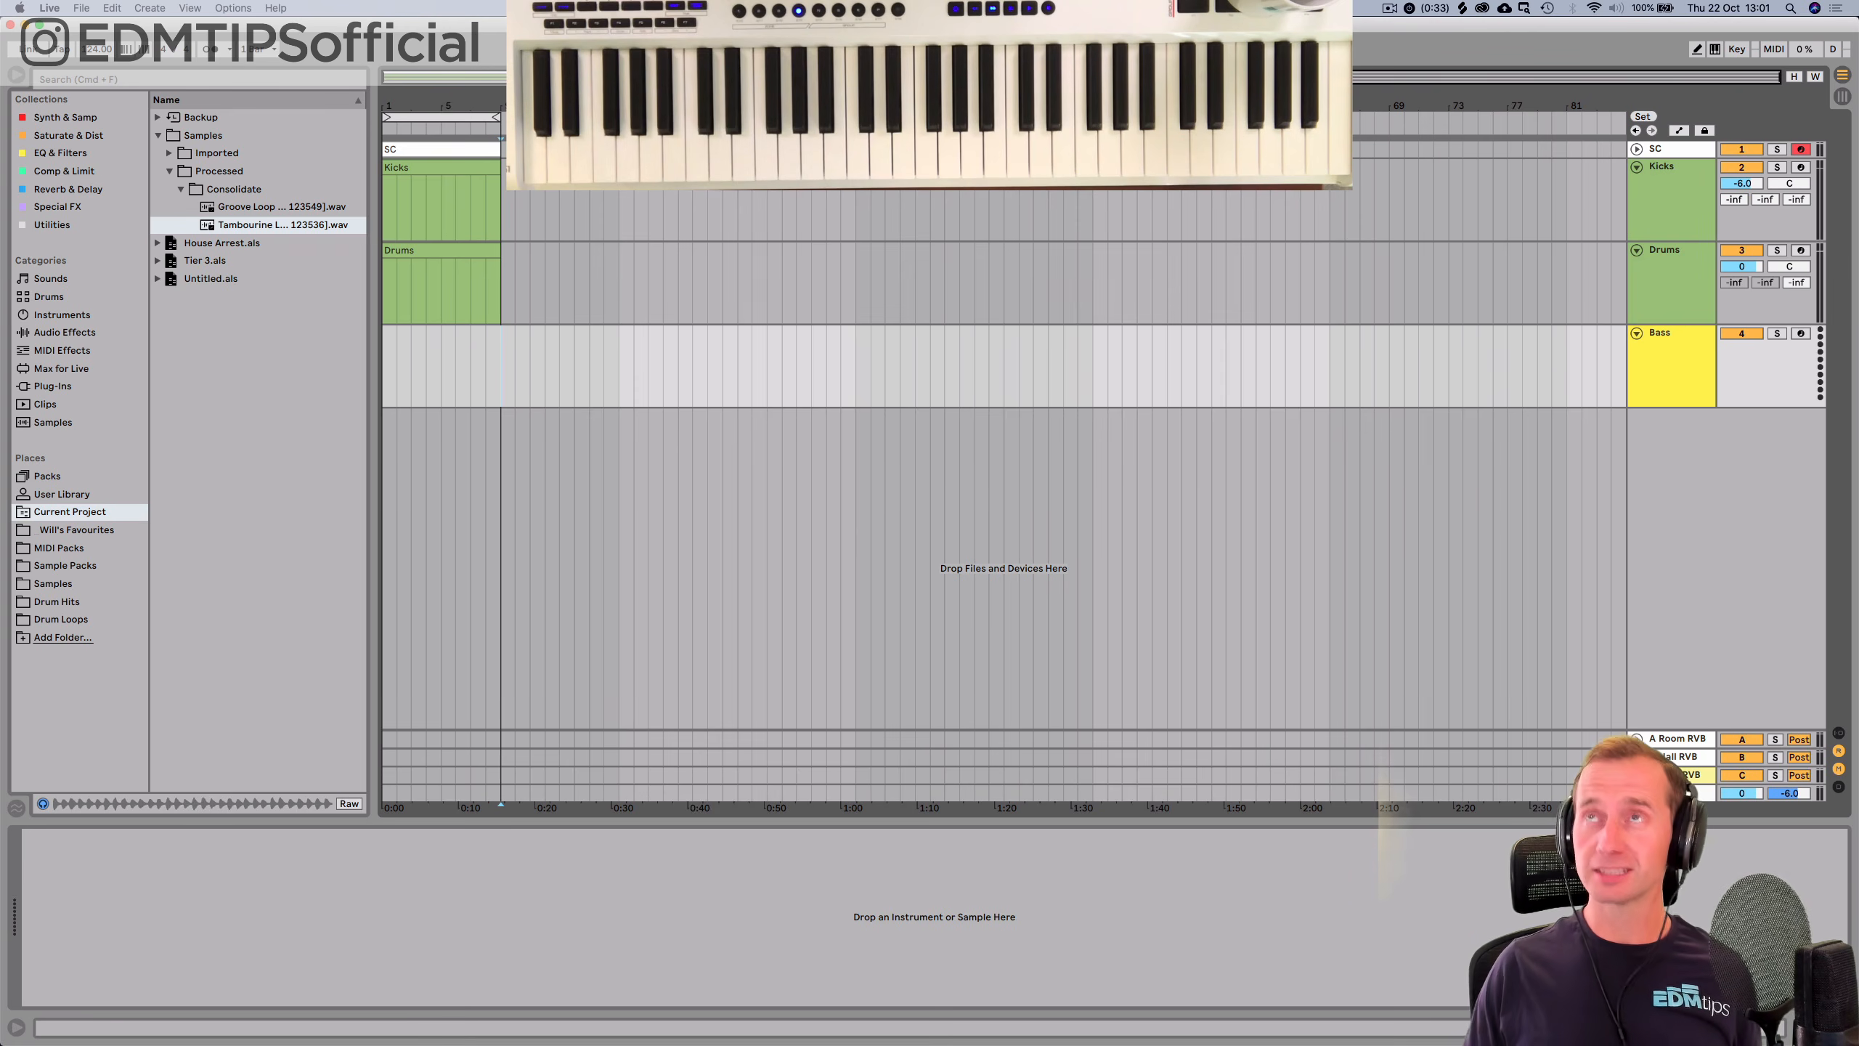
# Insert an audio track named Kick and delete the old Kicks drum rack track.
pyautogui.click(1671, 176)
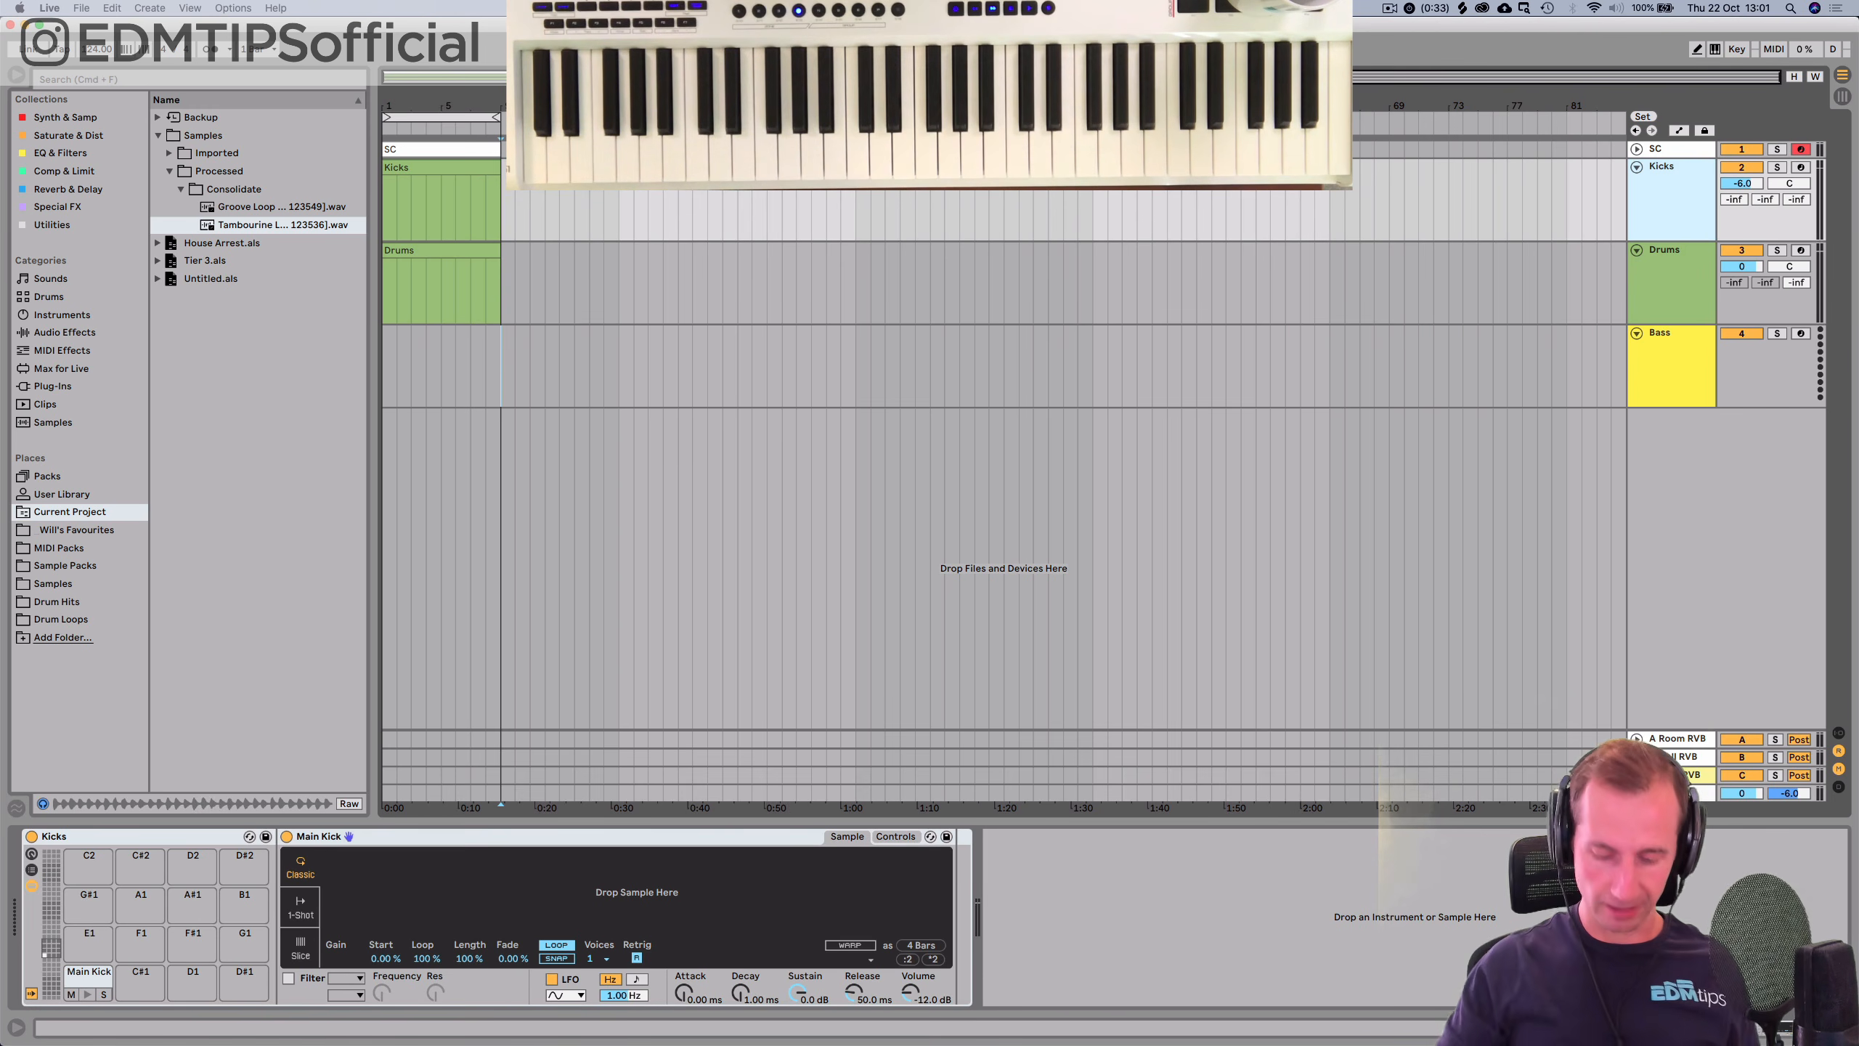
pyautogui.press('super+t')
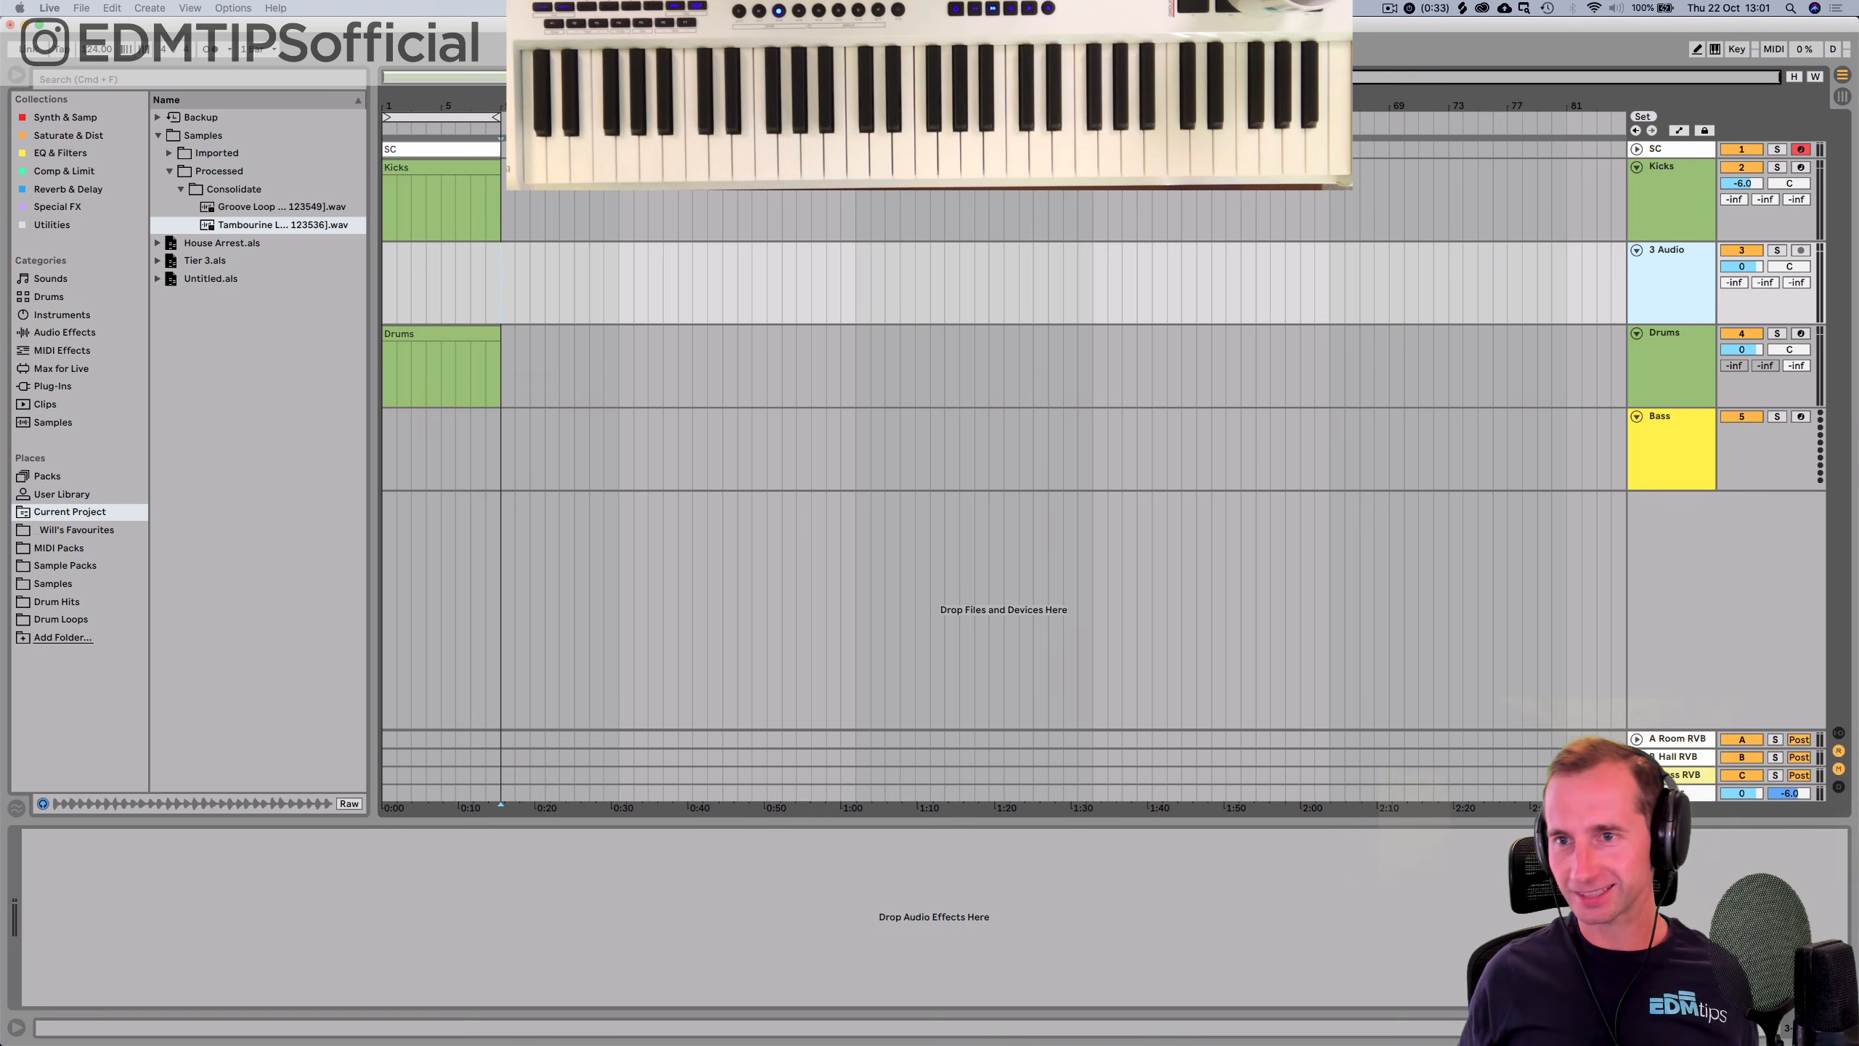
pyautogui.press('BackSpace')
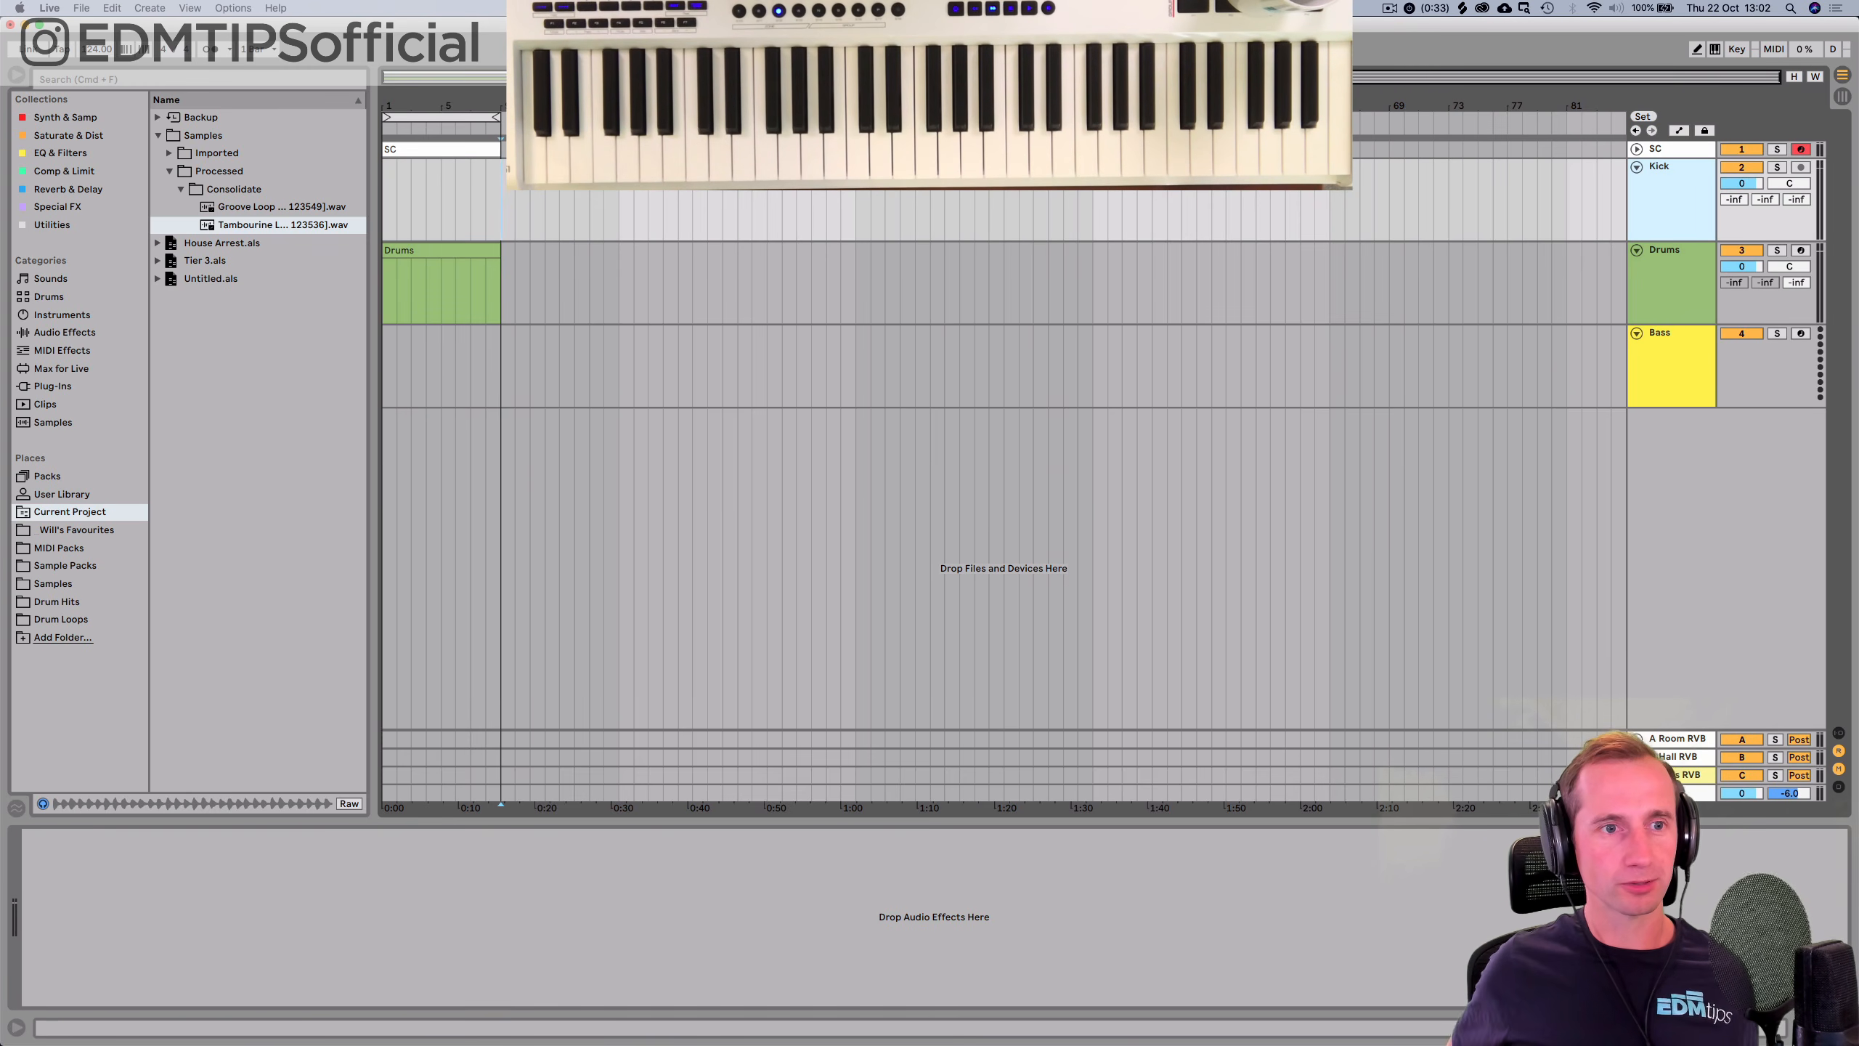
# Find Will Kick 3.wav among the project's imported samples and place it at bar 1 of the Kick track.
pyautogui.click(216, 153)
pyautogui.press('Right')
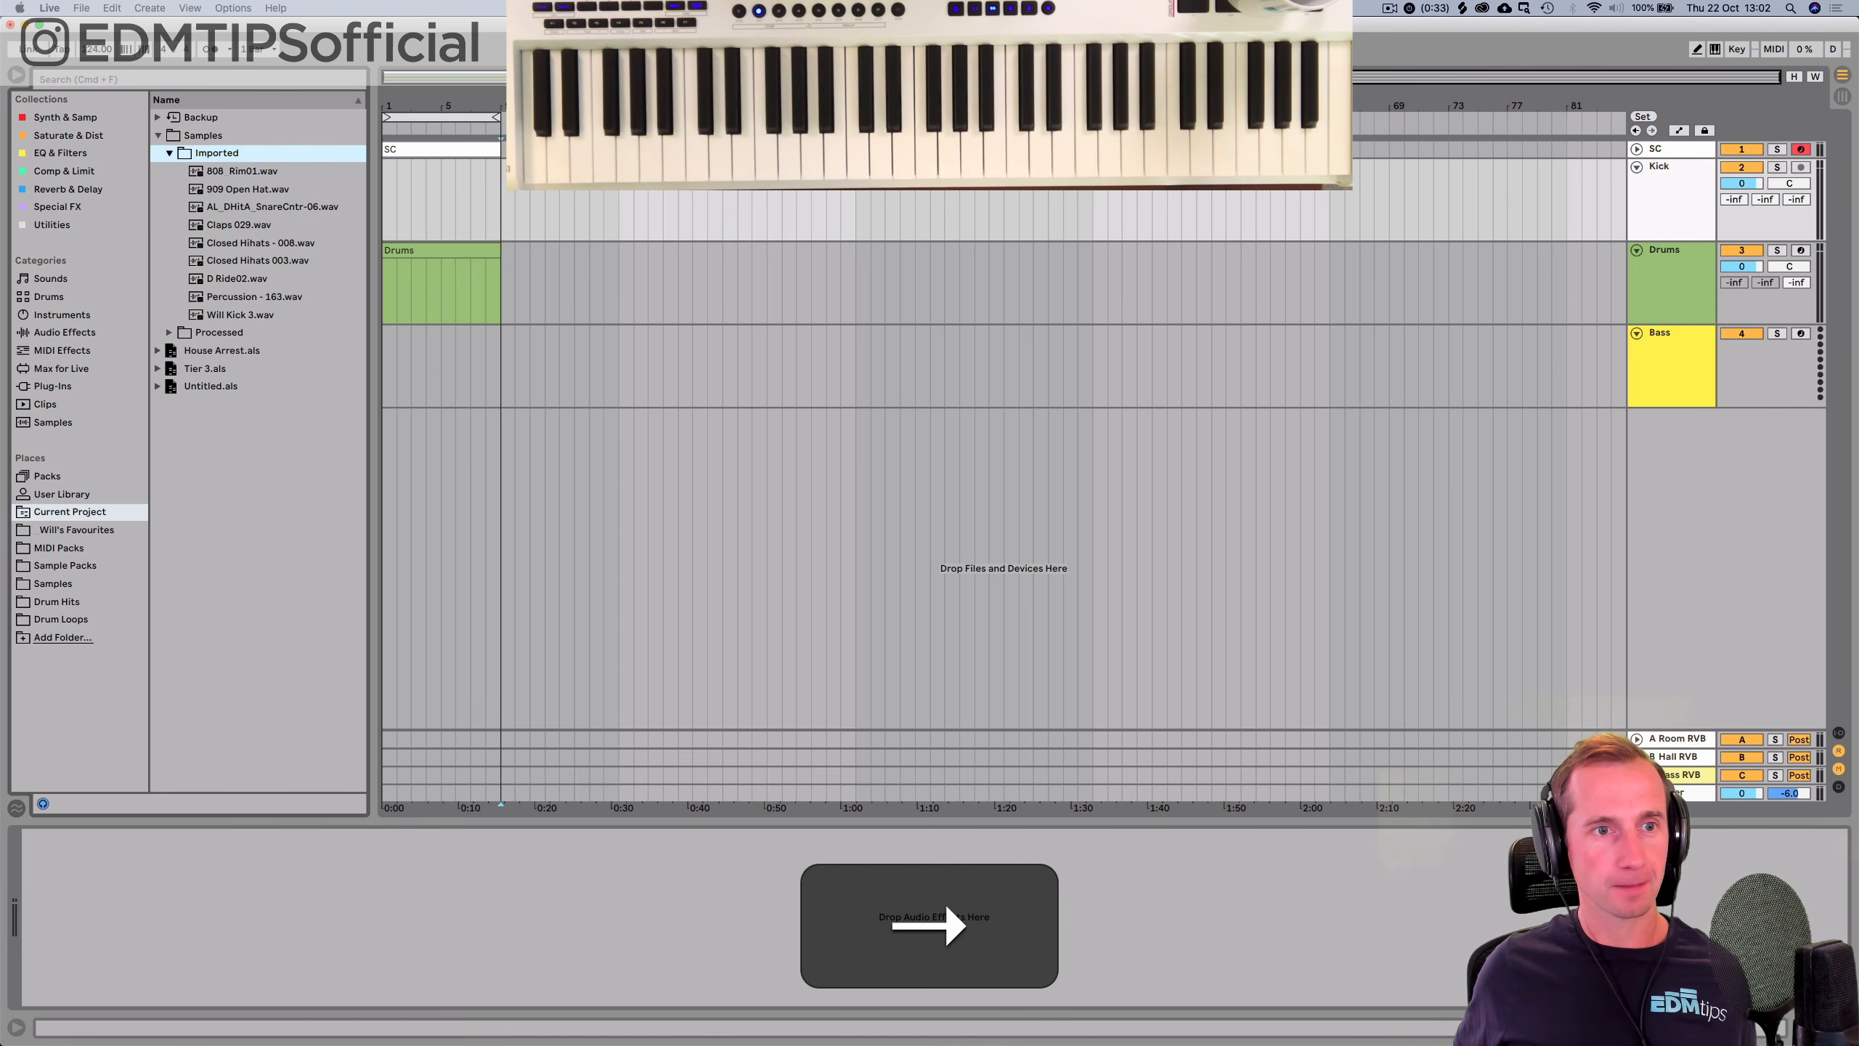
pyautogui.press('Down')
pyautogui.press('Down')
pyautogui.press('Down')
pyautogui.press('Down')
pyautogui.press('Down')
pyautogui.press('Down')
pyautogui.press('Down')
pyautogui.press('Down')
pyautogui.press('Down')
pyautogui.press('Up')
pyautogui.press('Down')
pyautogui.moveTo(240, 315); pyautogui.dragTo(385, 205)
pyautogui.moveTo(386, 105); pyautogui.dragTo(388, 242)
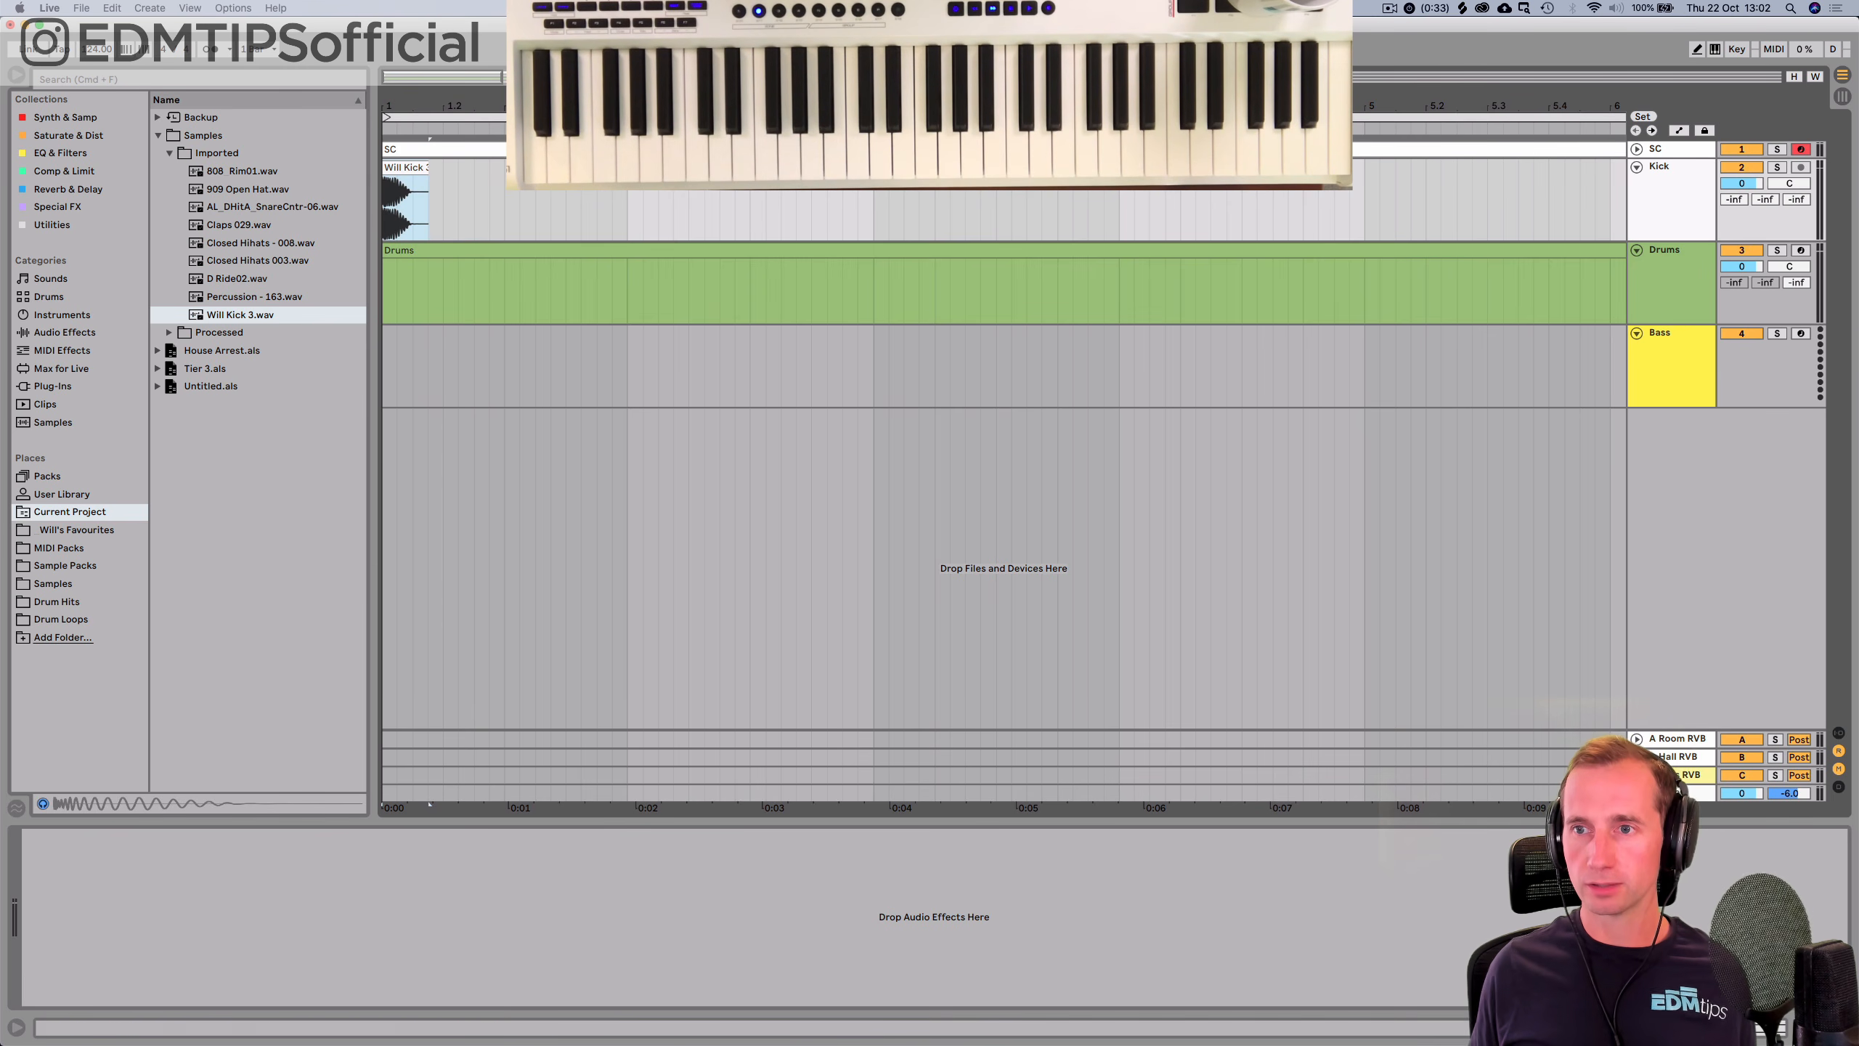
# Set the Kick track's volume to -6 dB and play back the kick sample.
pyautogui.write('-6')
pyautogui.press('Return')
pyautogui.press('space')
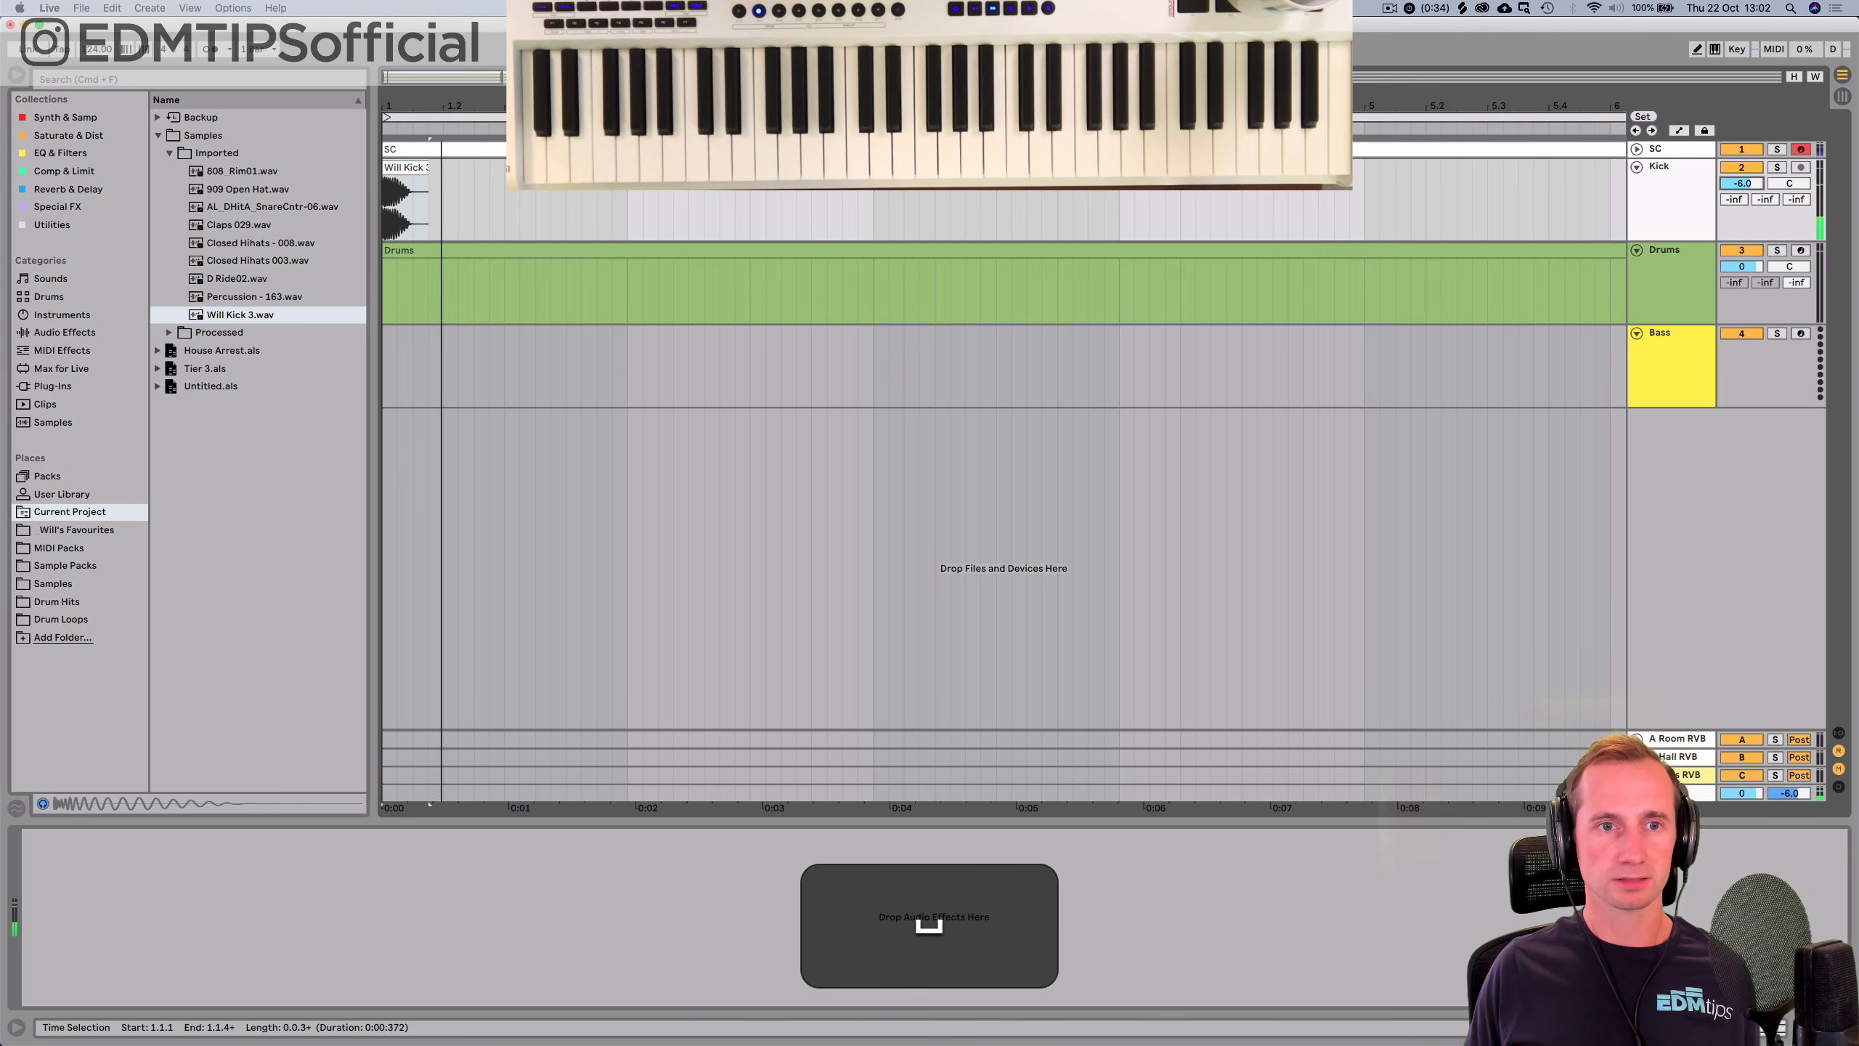
# Duplicate the kick clip on every beat until it fills eight bars, matching the Drums clip.
pyautogui.press('super+d')
pyautogui.press('super+d')
pyautogui.press('super+d')
pyautogui.press('super+d')
pyautogui.press('super+d')
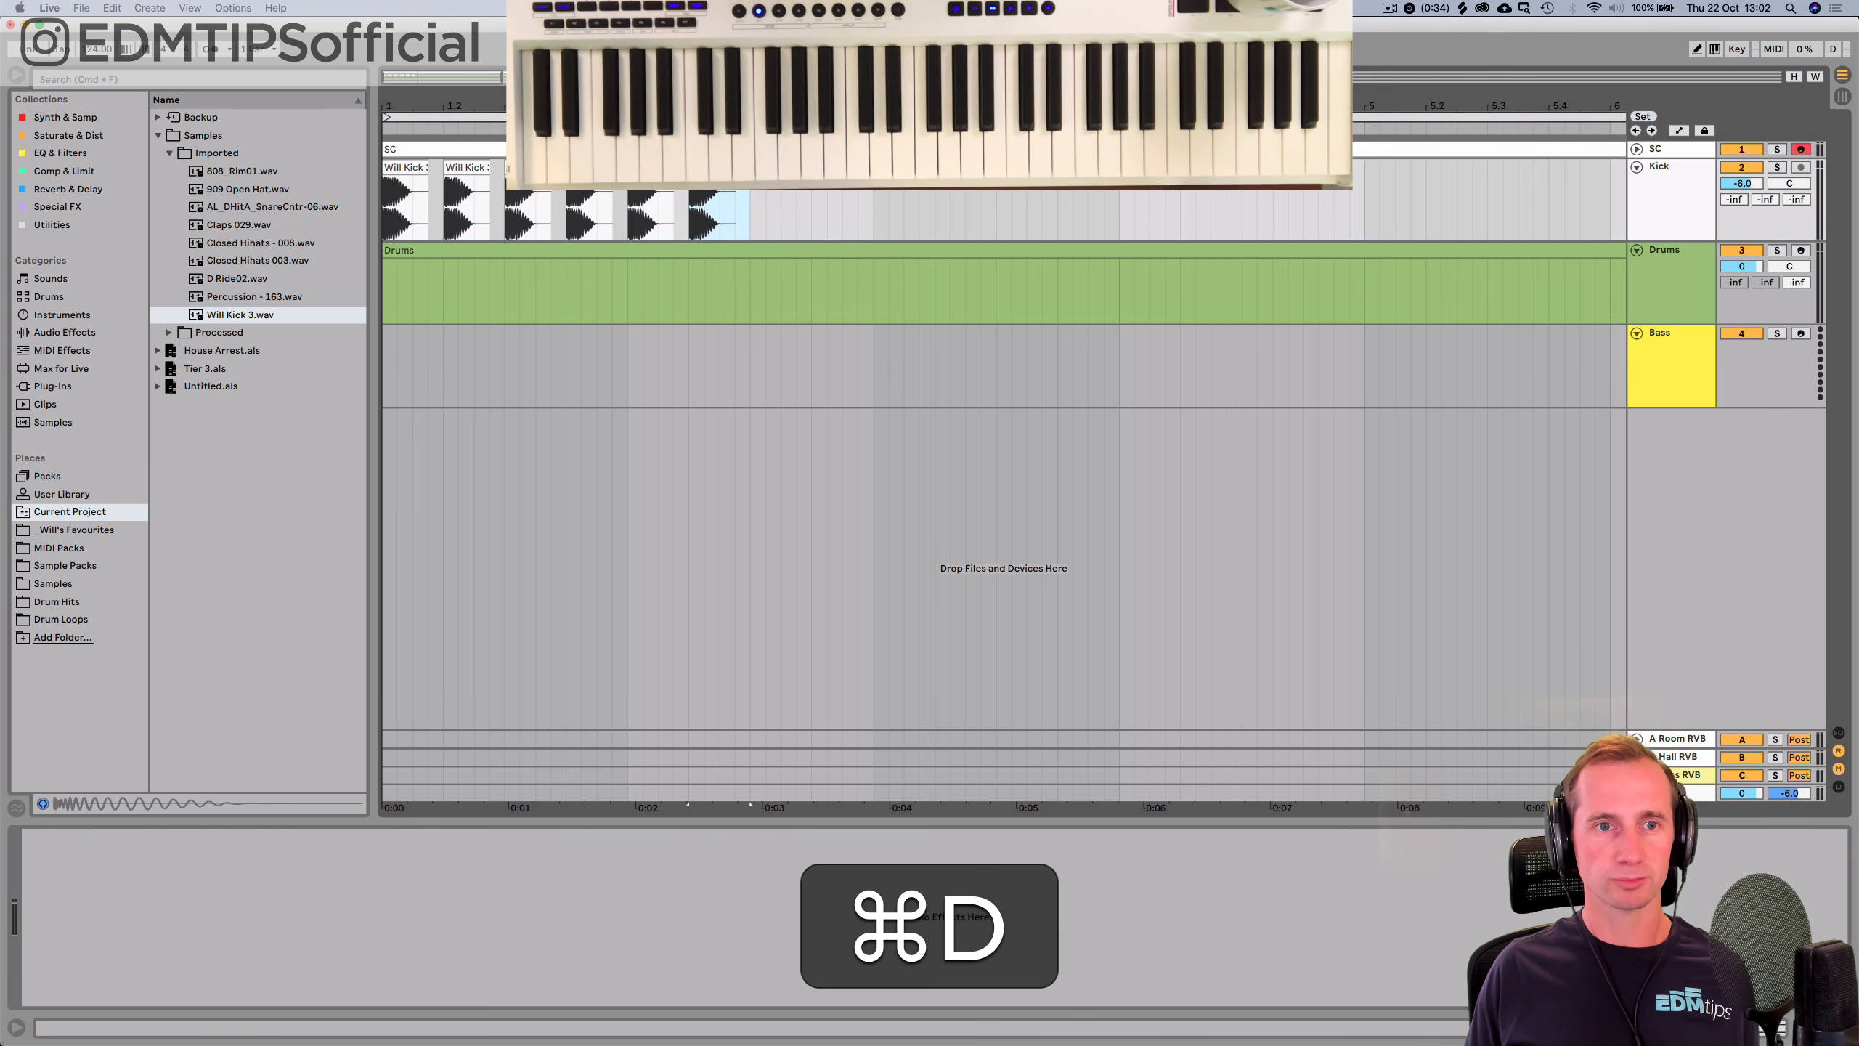
pyautogui.press('-')
pyautogui.press('-')
pyautogui.press('-')
pyautogui.press('super+d')
pyautogui.press('super+d')
pyautogui.press('super+d')
pyautogui.press('super+d')
pyautogui.press('super+d')
pyautogui.press('super+d')
pyautogui.press('super+d')
pyautogui.press('super+d')
pyautogui.press('super+d')
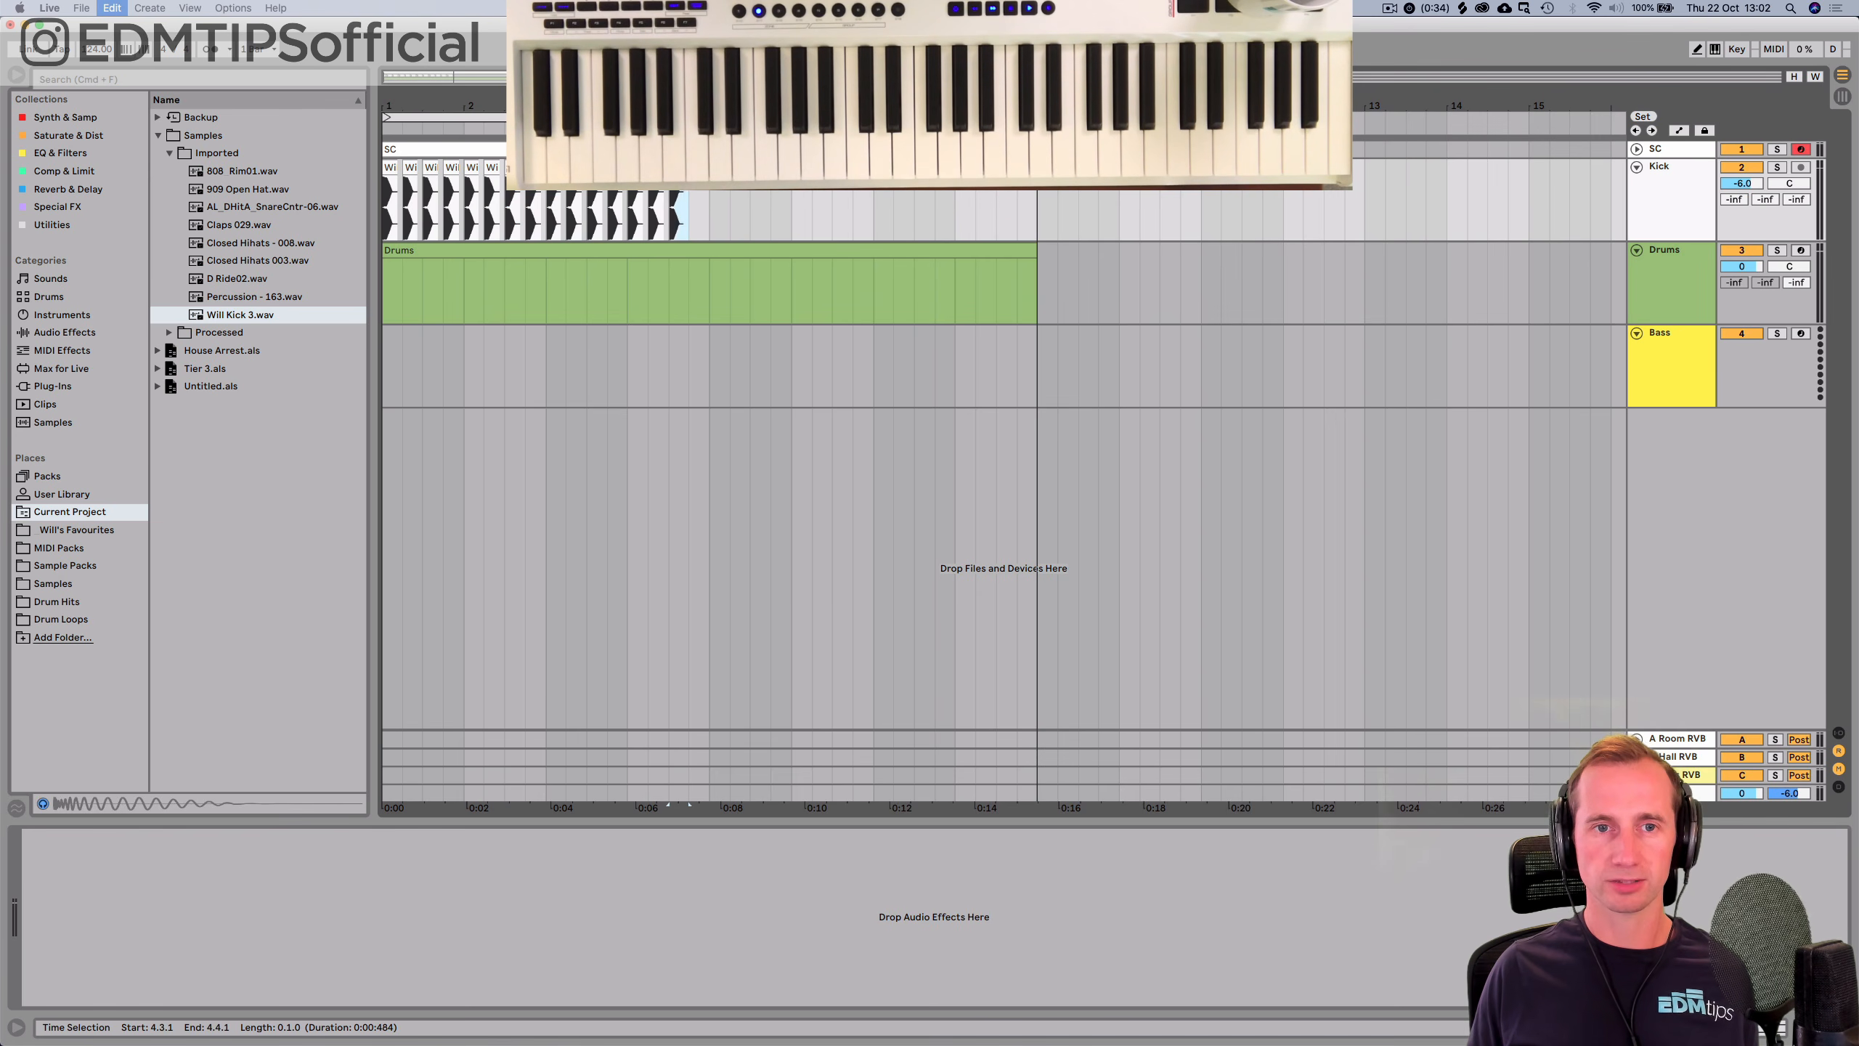
pyautogui.press('super+d')
pyautogui.press('super+d')
pyautogui.press('super+d')
pyautogui.press('super+d')
pyautogui.press('super+d')
pyautogui.press('super+d')
pyautogui.press('super+d')
pyautogui.press('super+d')
pyautogui.press('super+d')
pyautogui.press('super+d')
pyautogui.press('super+d')
pyautogui.press('super+d')
pyautogui.press('super+d')
pyautogui.press('super+d')
pyautogui.press('super+d')
pyautogui.press('super+d')
pyautogui.press('super+d')
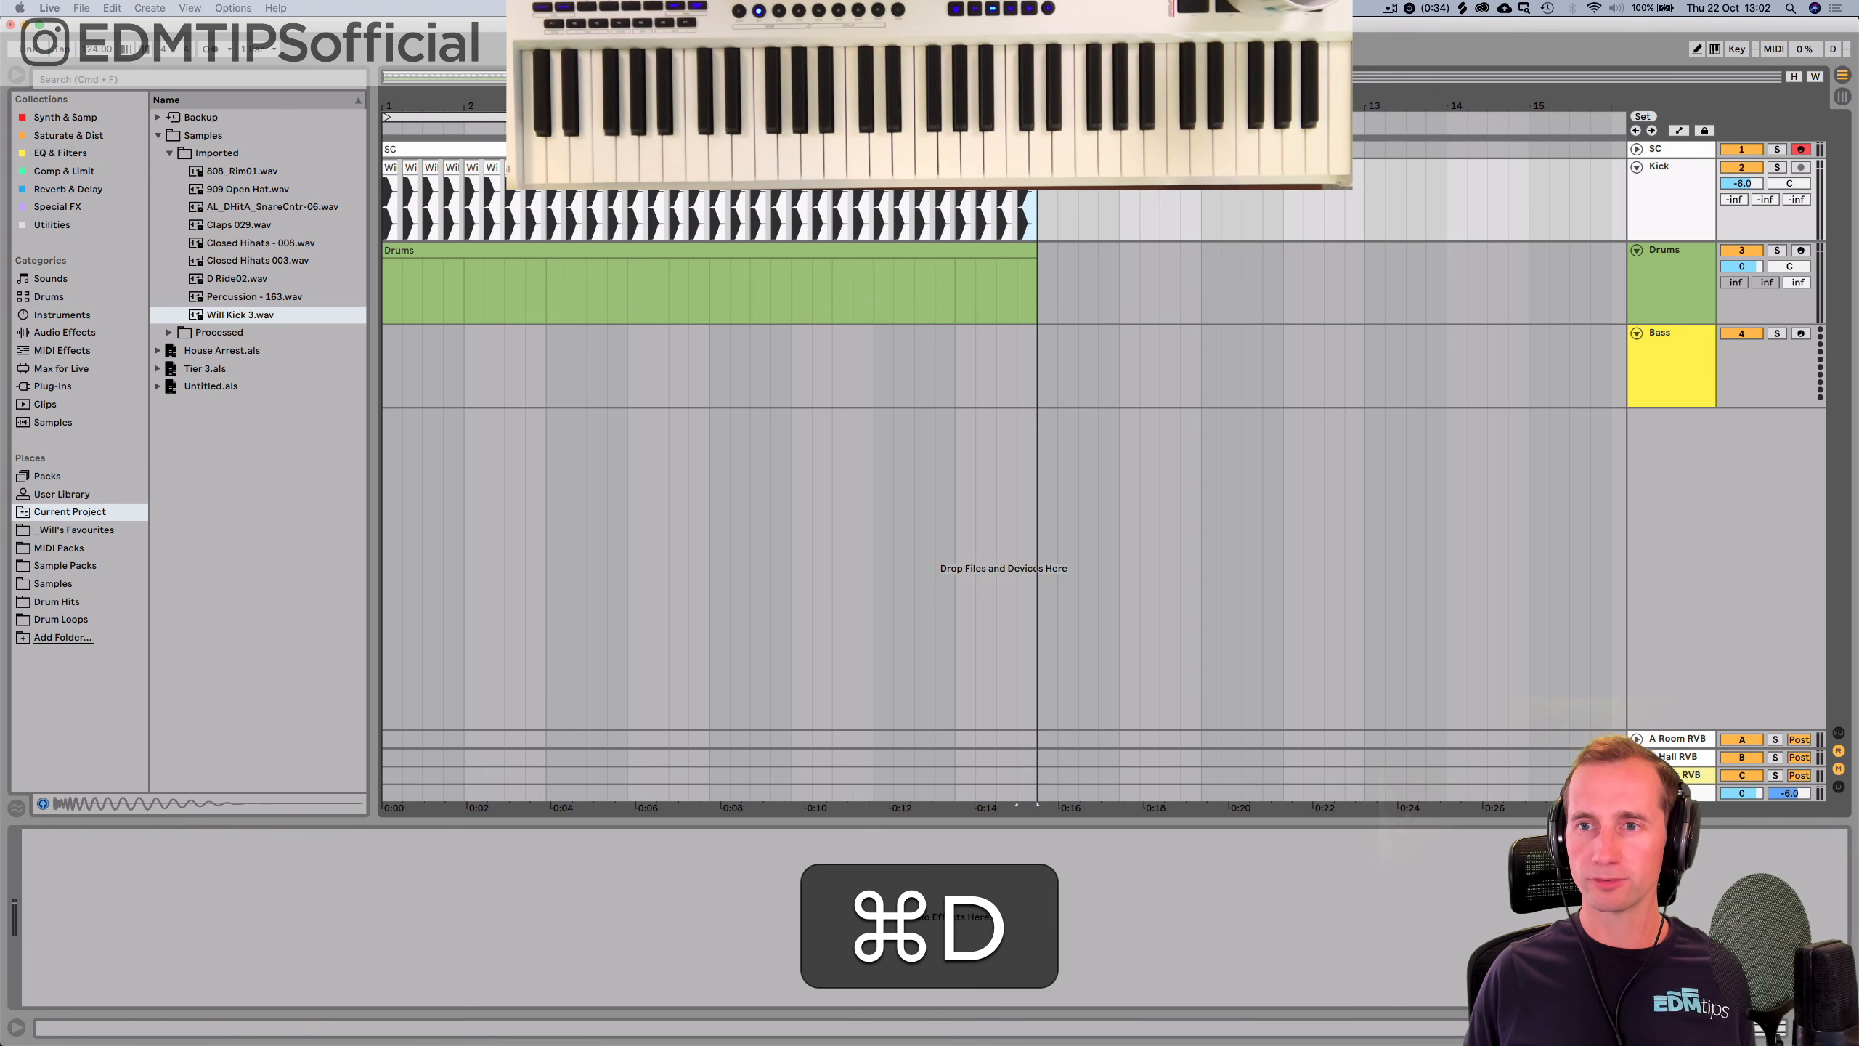
# Colour the Kick track green, assign that colour to its clips, and save the set.
pyautogui.rightClick(1651, 191)
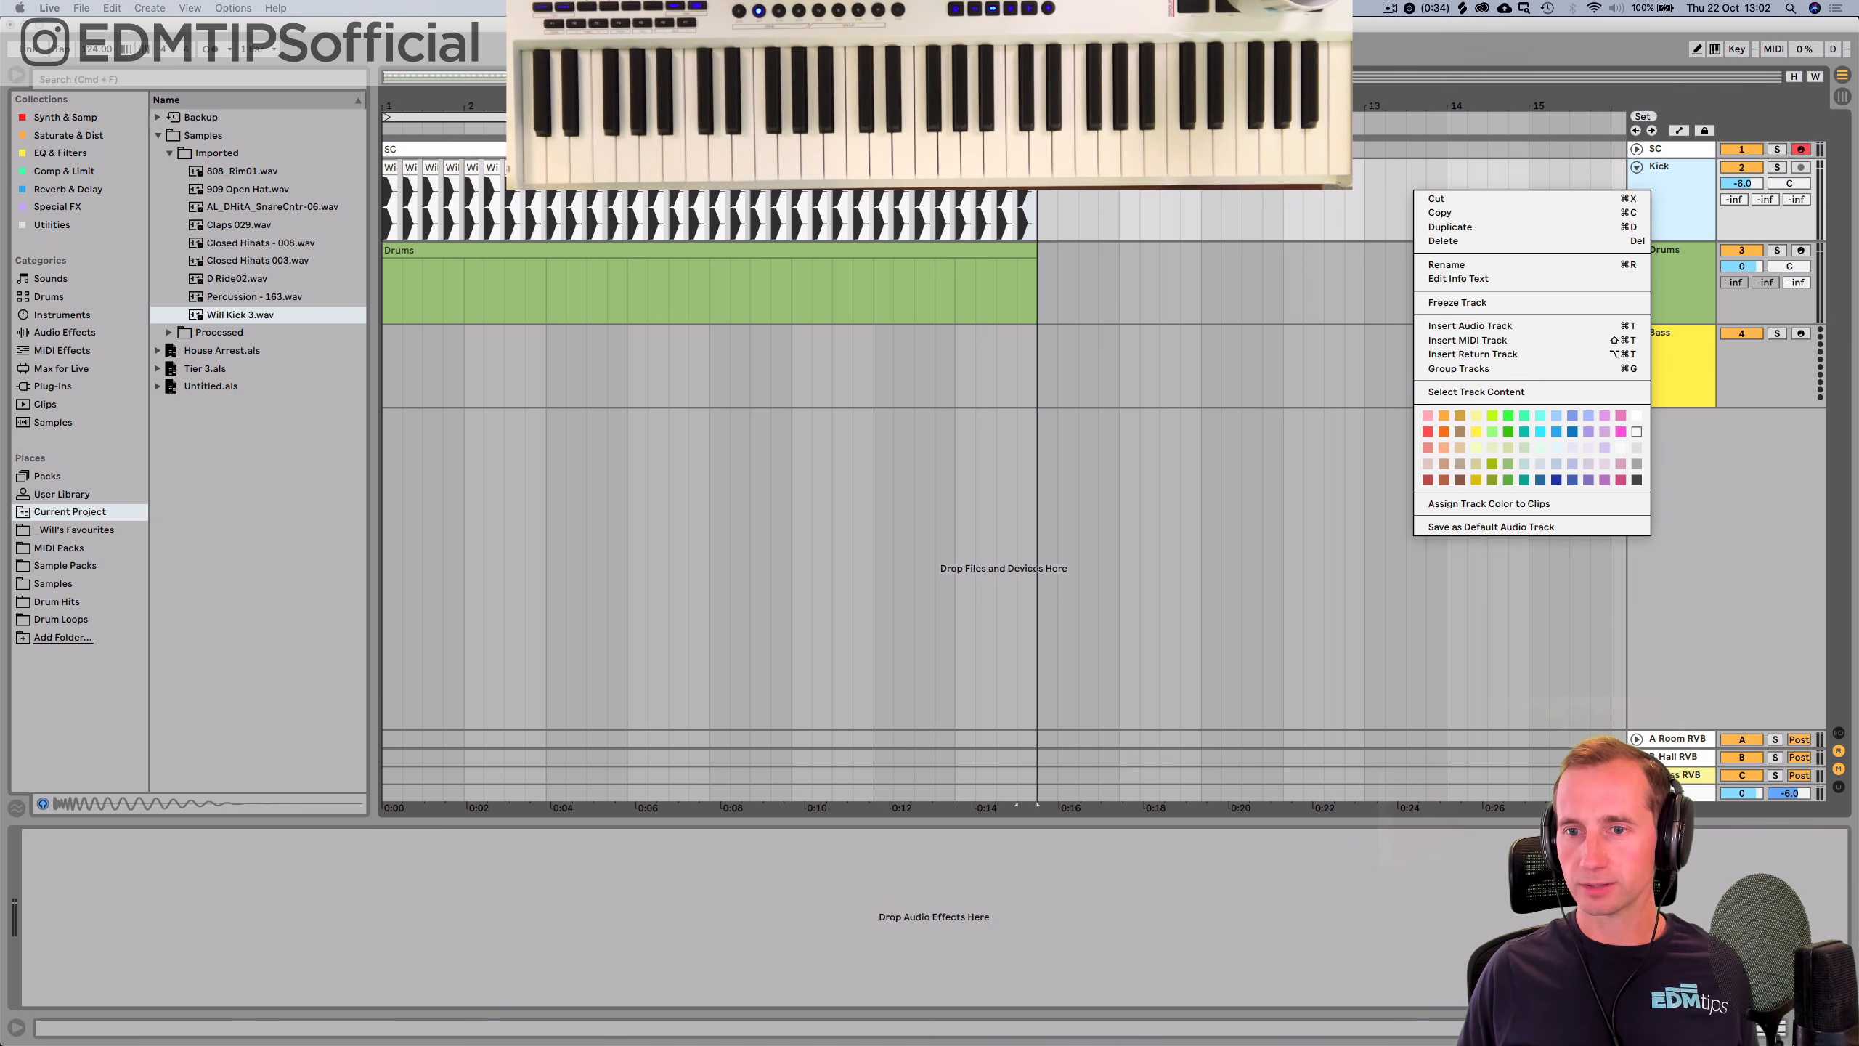
pyautogui.click(1507, 462)
pyautogui.rightClick(1669, 215)
pyautogui.click(1509, 527)
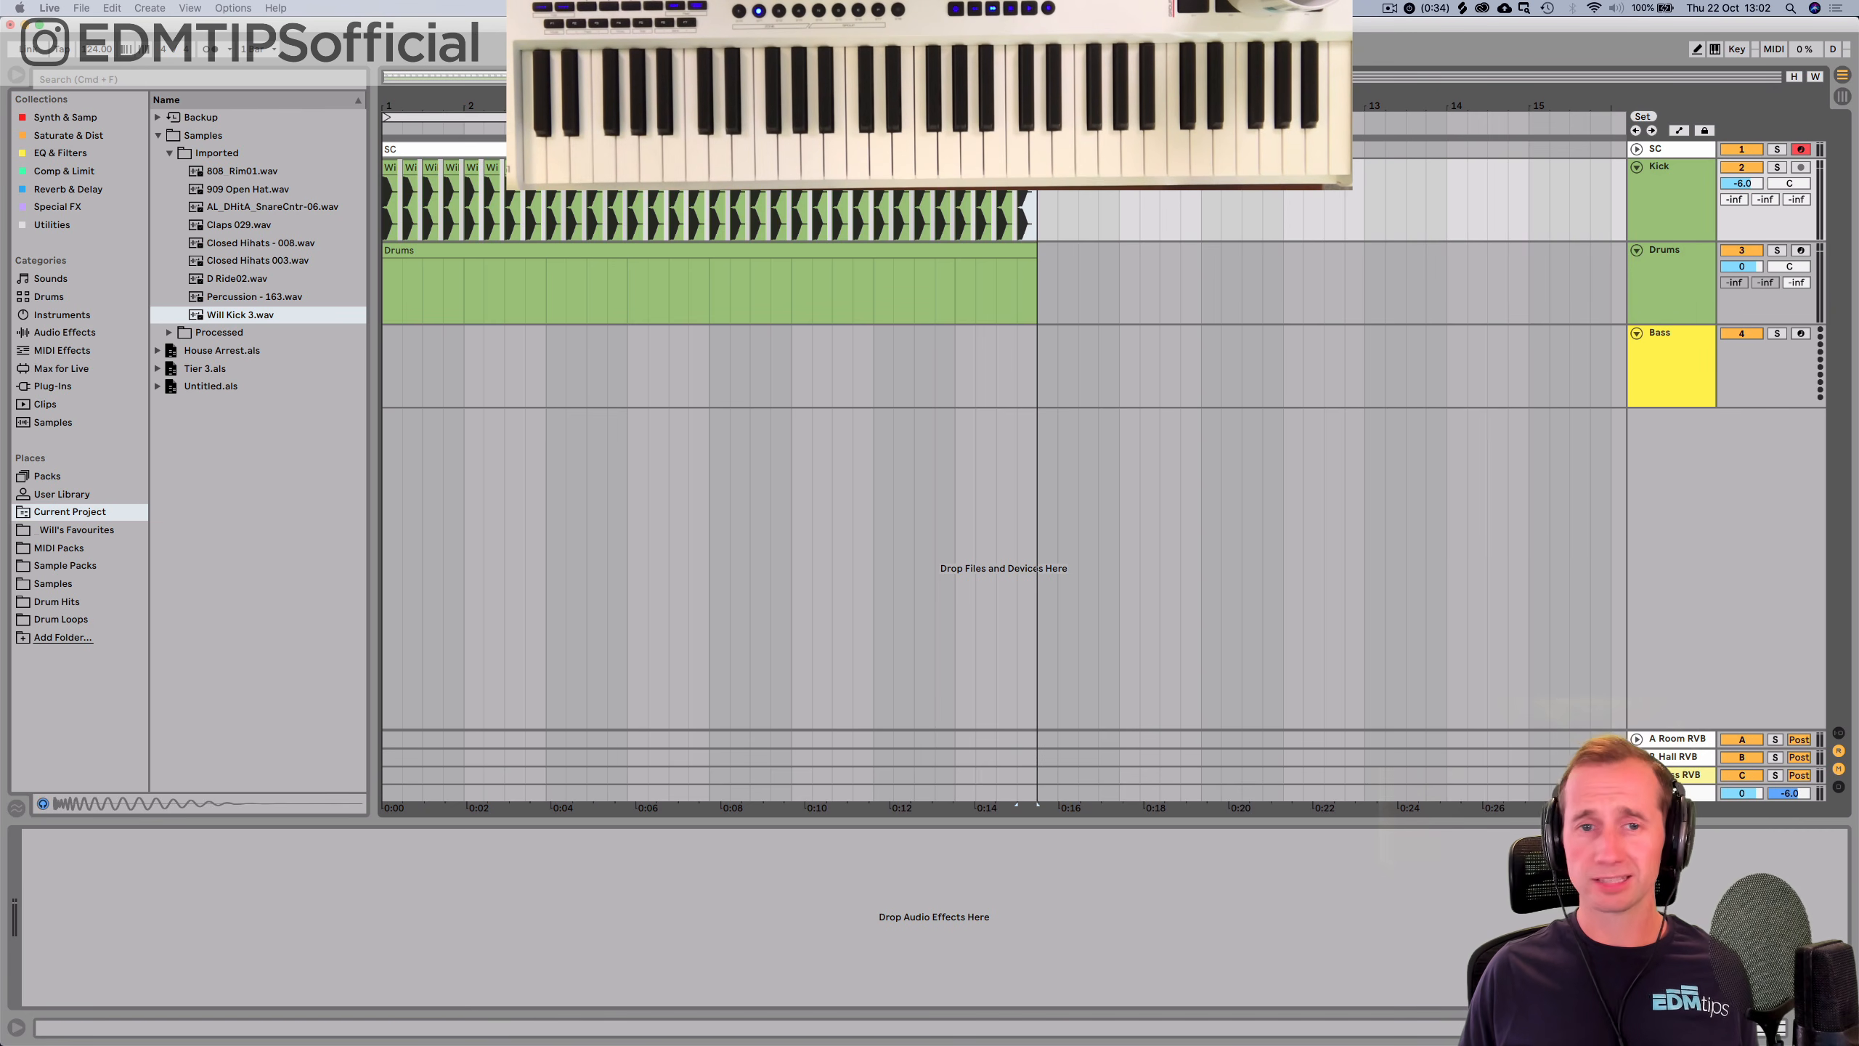
pyautogui.press('super+s')
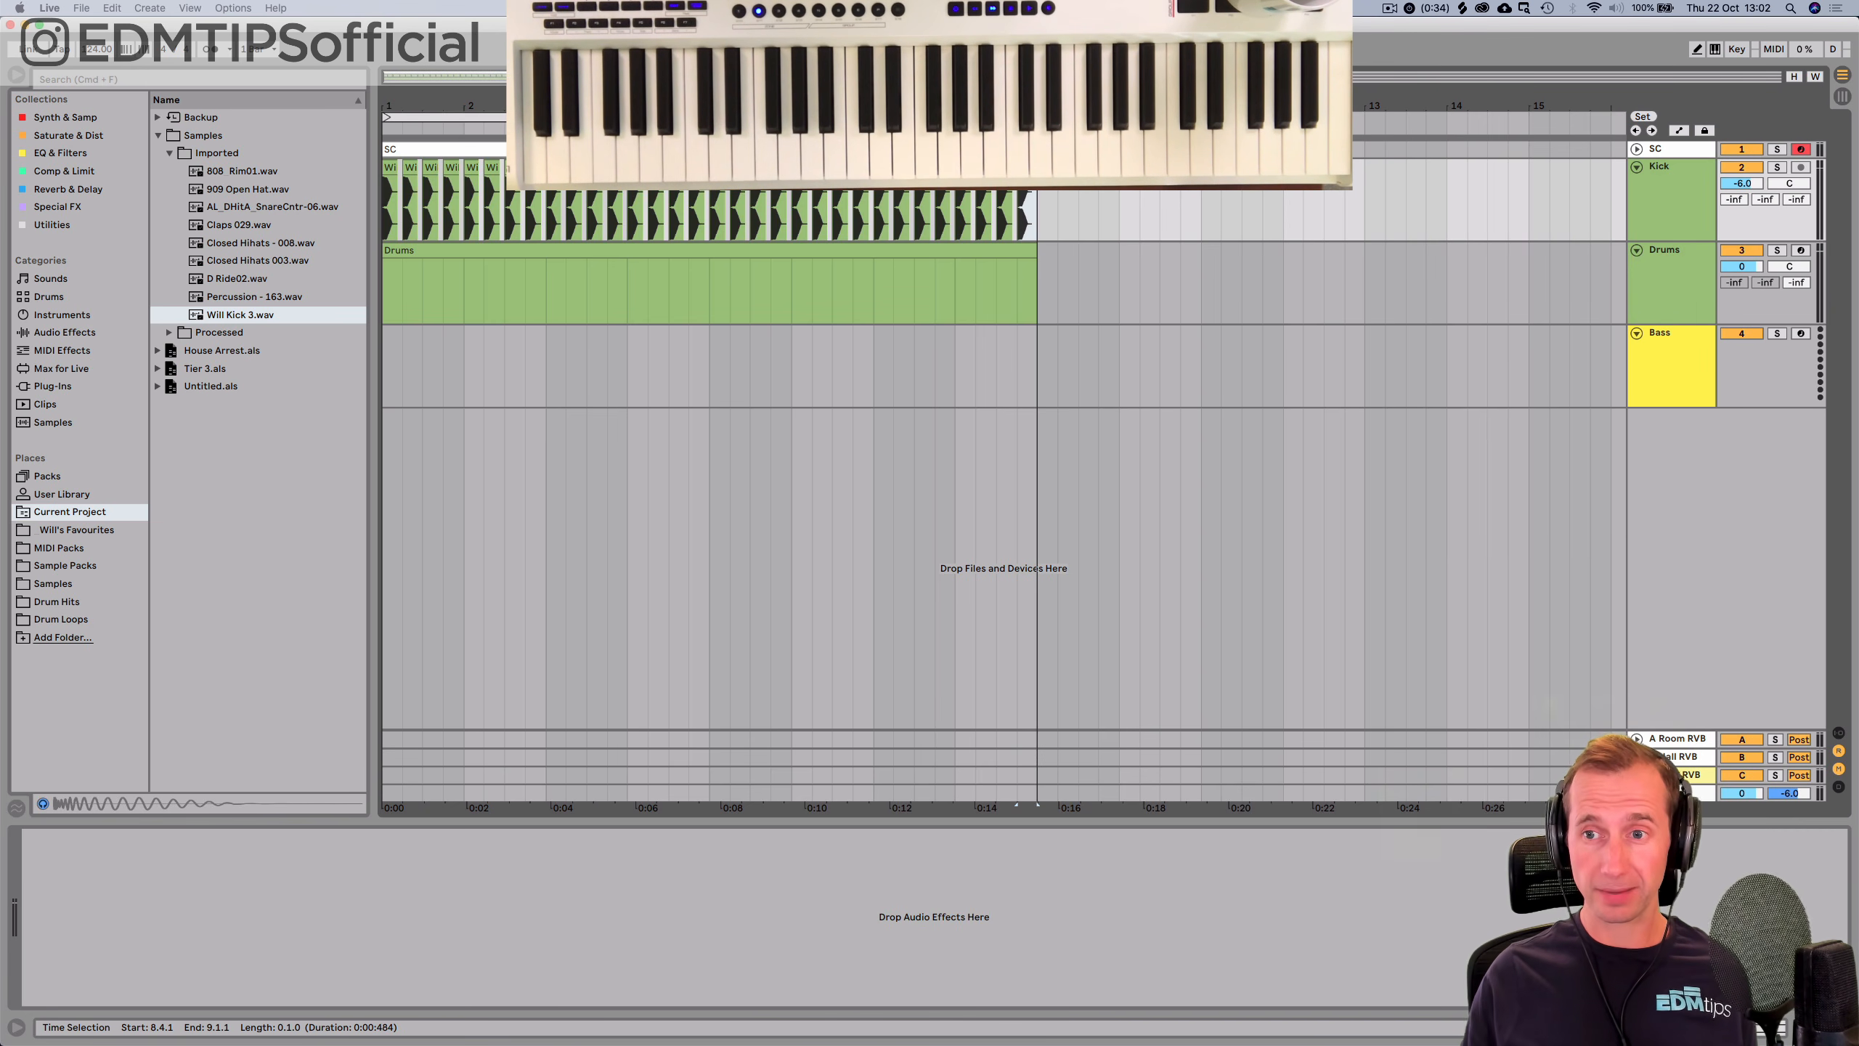
# Insert a MIDI track named House Bass above the existing bass track and rename the existing one Sub Bass.
pyautogui.click(1670, 359)
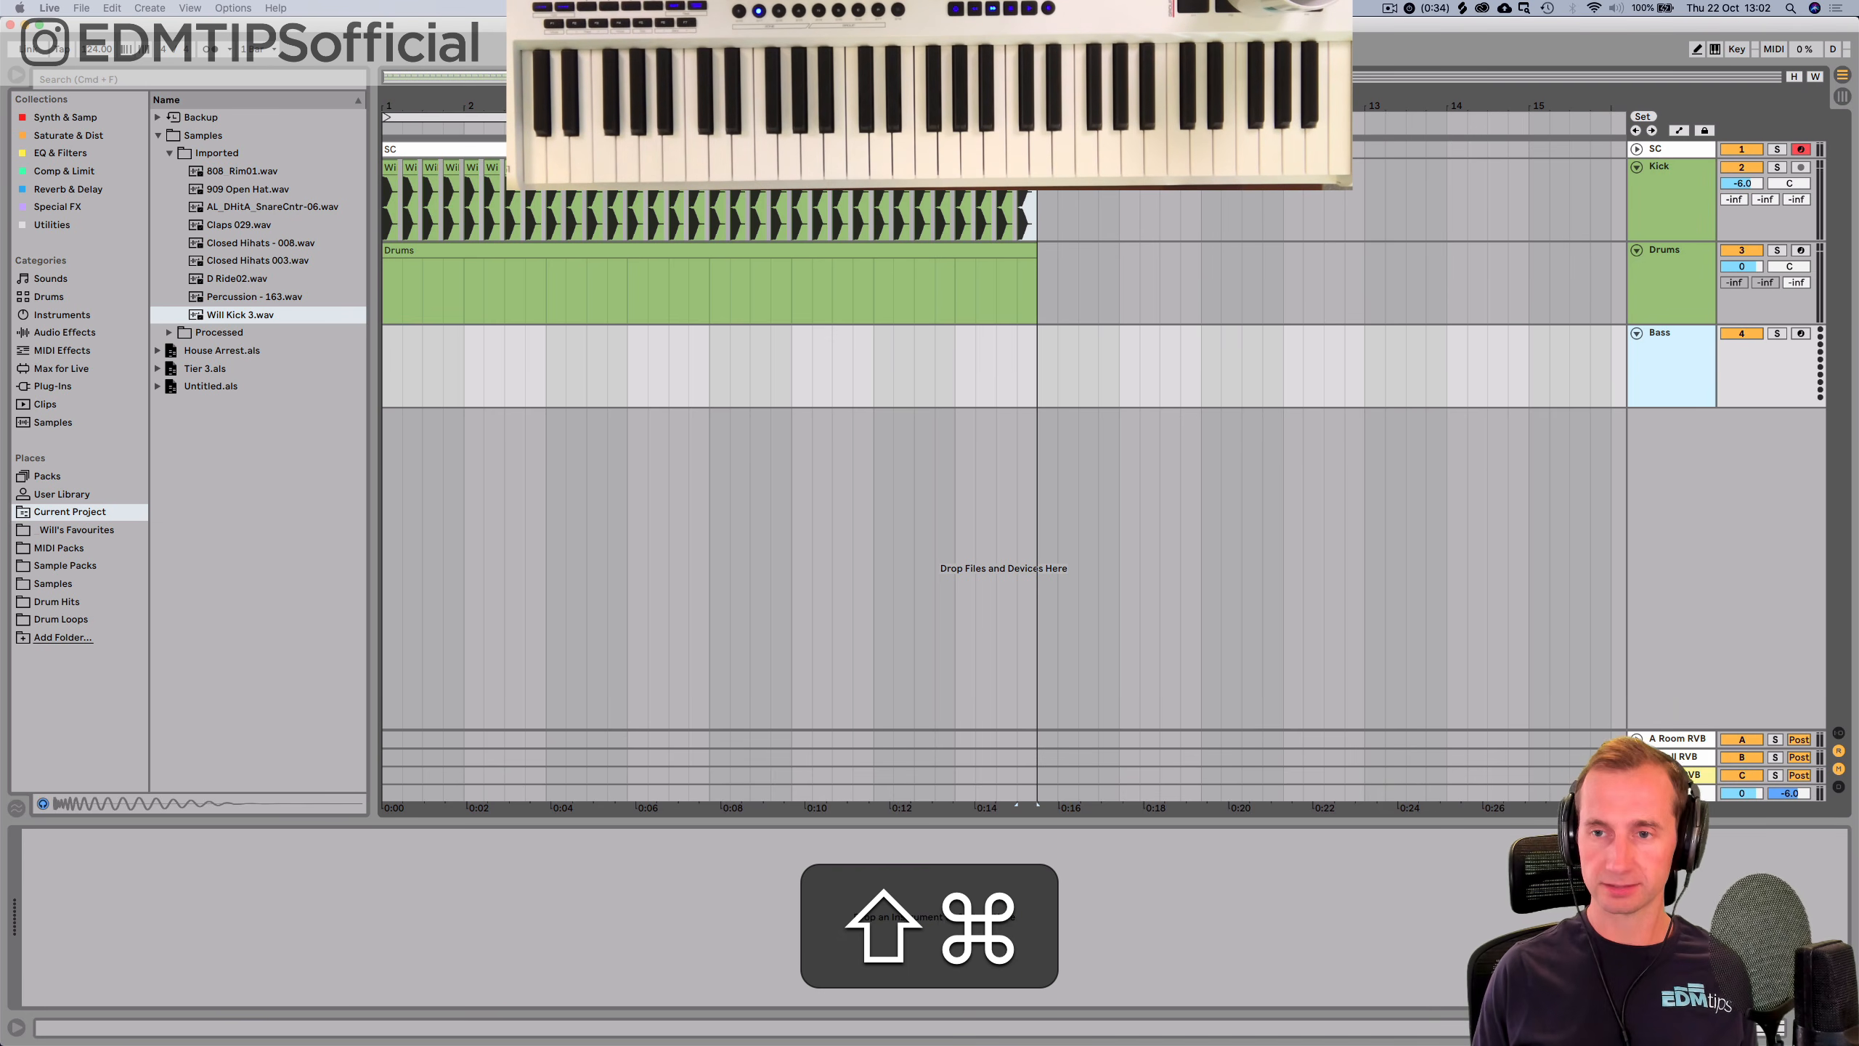
pyautogui.hotkey('ctrl', 'shift', 't')
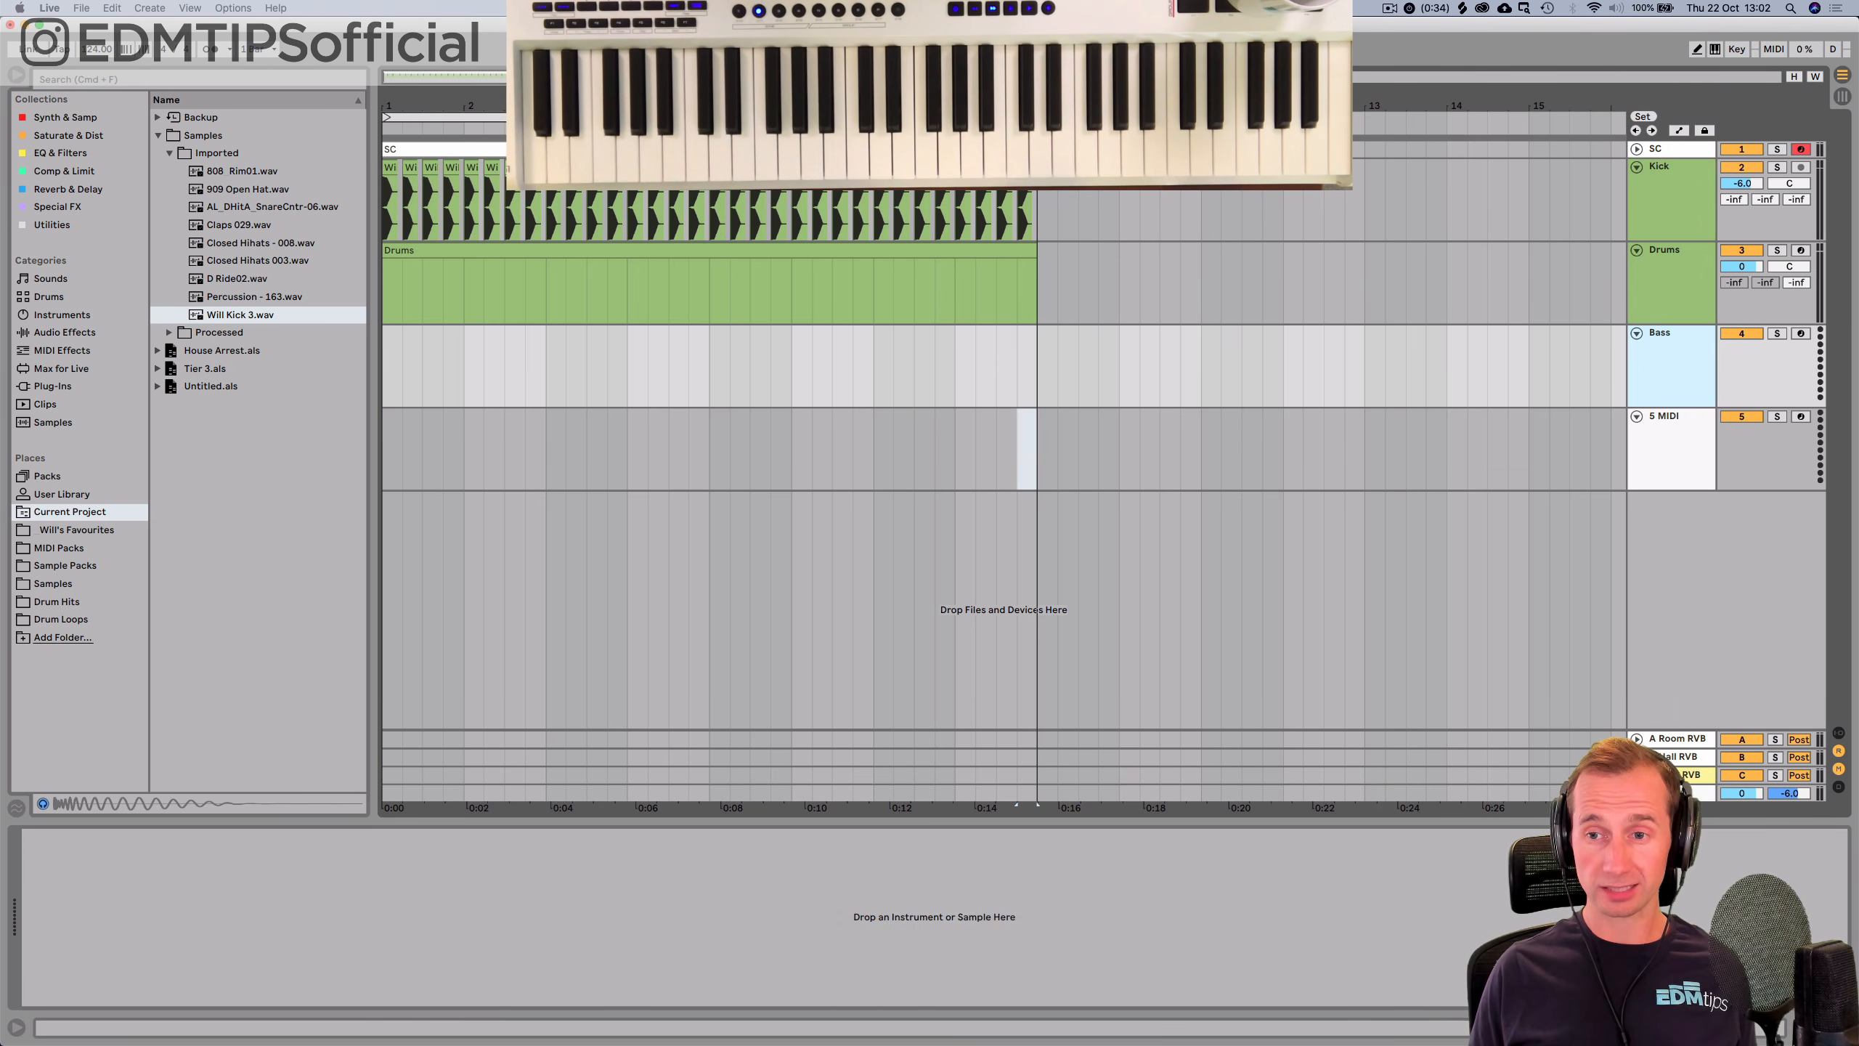
pyautogui.press('super+r')
pyautogui.write('House Bass')
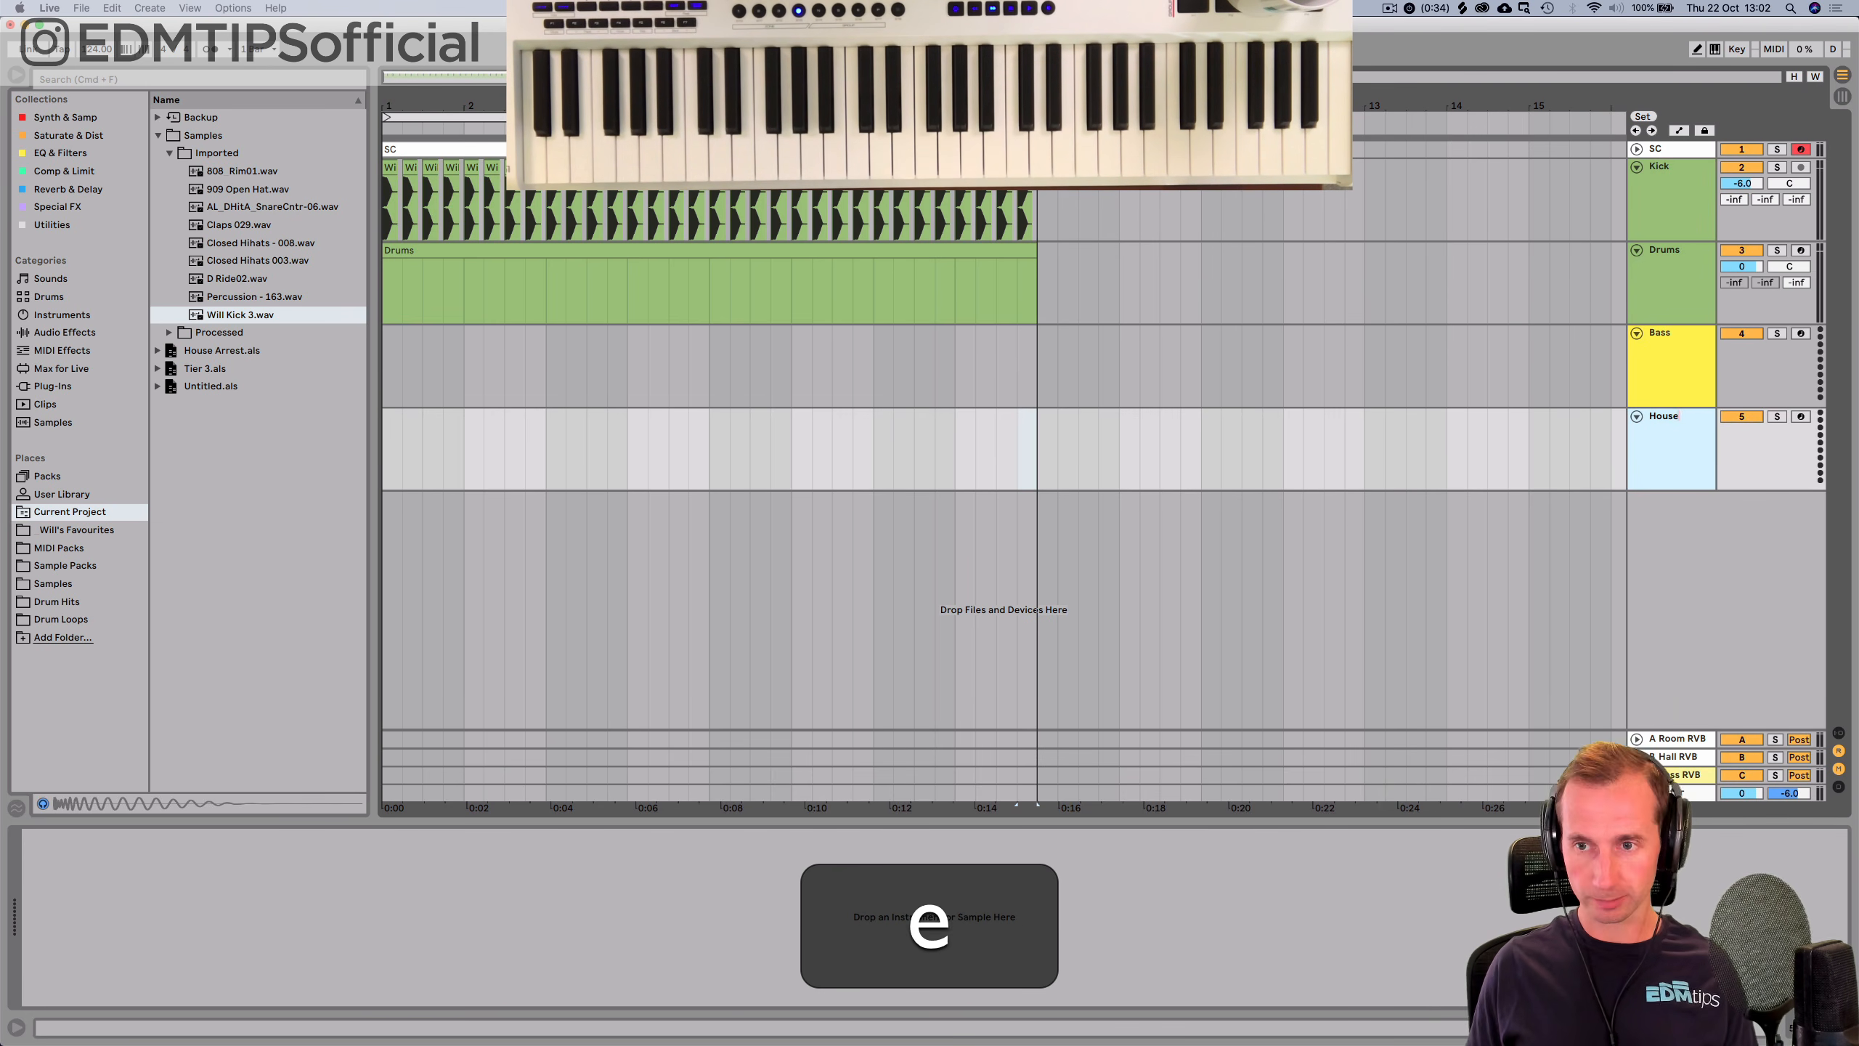
pyautogui.press('Return')
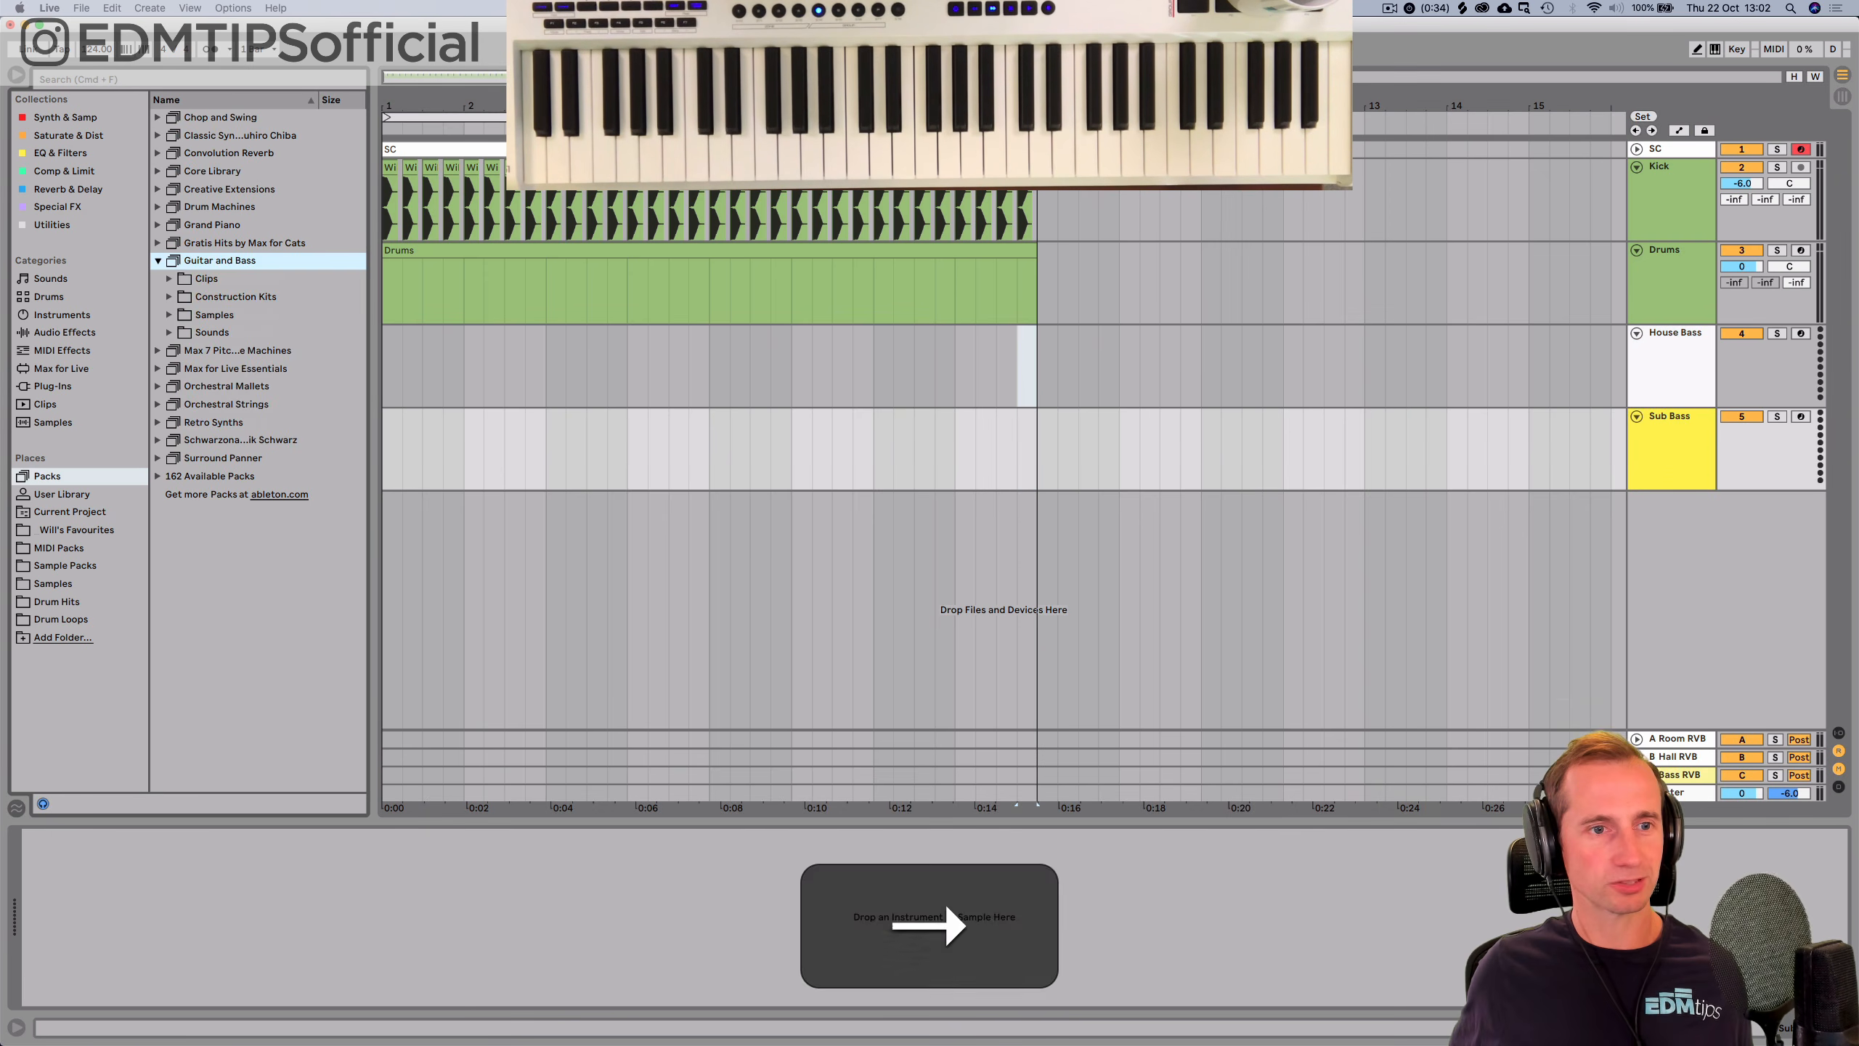
# Audition the bass presets in the Guitar and Bass pack and load the open electric bass on the Sub Bass track.
pyautogui.press('Down')
pyautogui.press('Down')
pyautogui.press('Down')
pyautogui.press('Down')
pyautogui.press('Right')
pyautogui.press('Down')
pyautogui.press('Right')
pyautogui.press('Down')
pyautogui.press('Down')
pyautogui.press('Down')
pyautogui.press('Up')
pyautogui.press('Up')
pyautogui.press('Down')
pyautogui.press('Up')
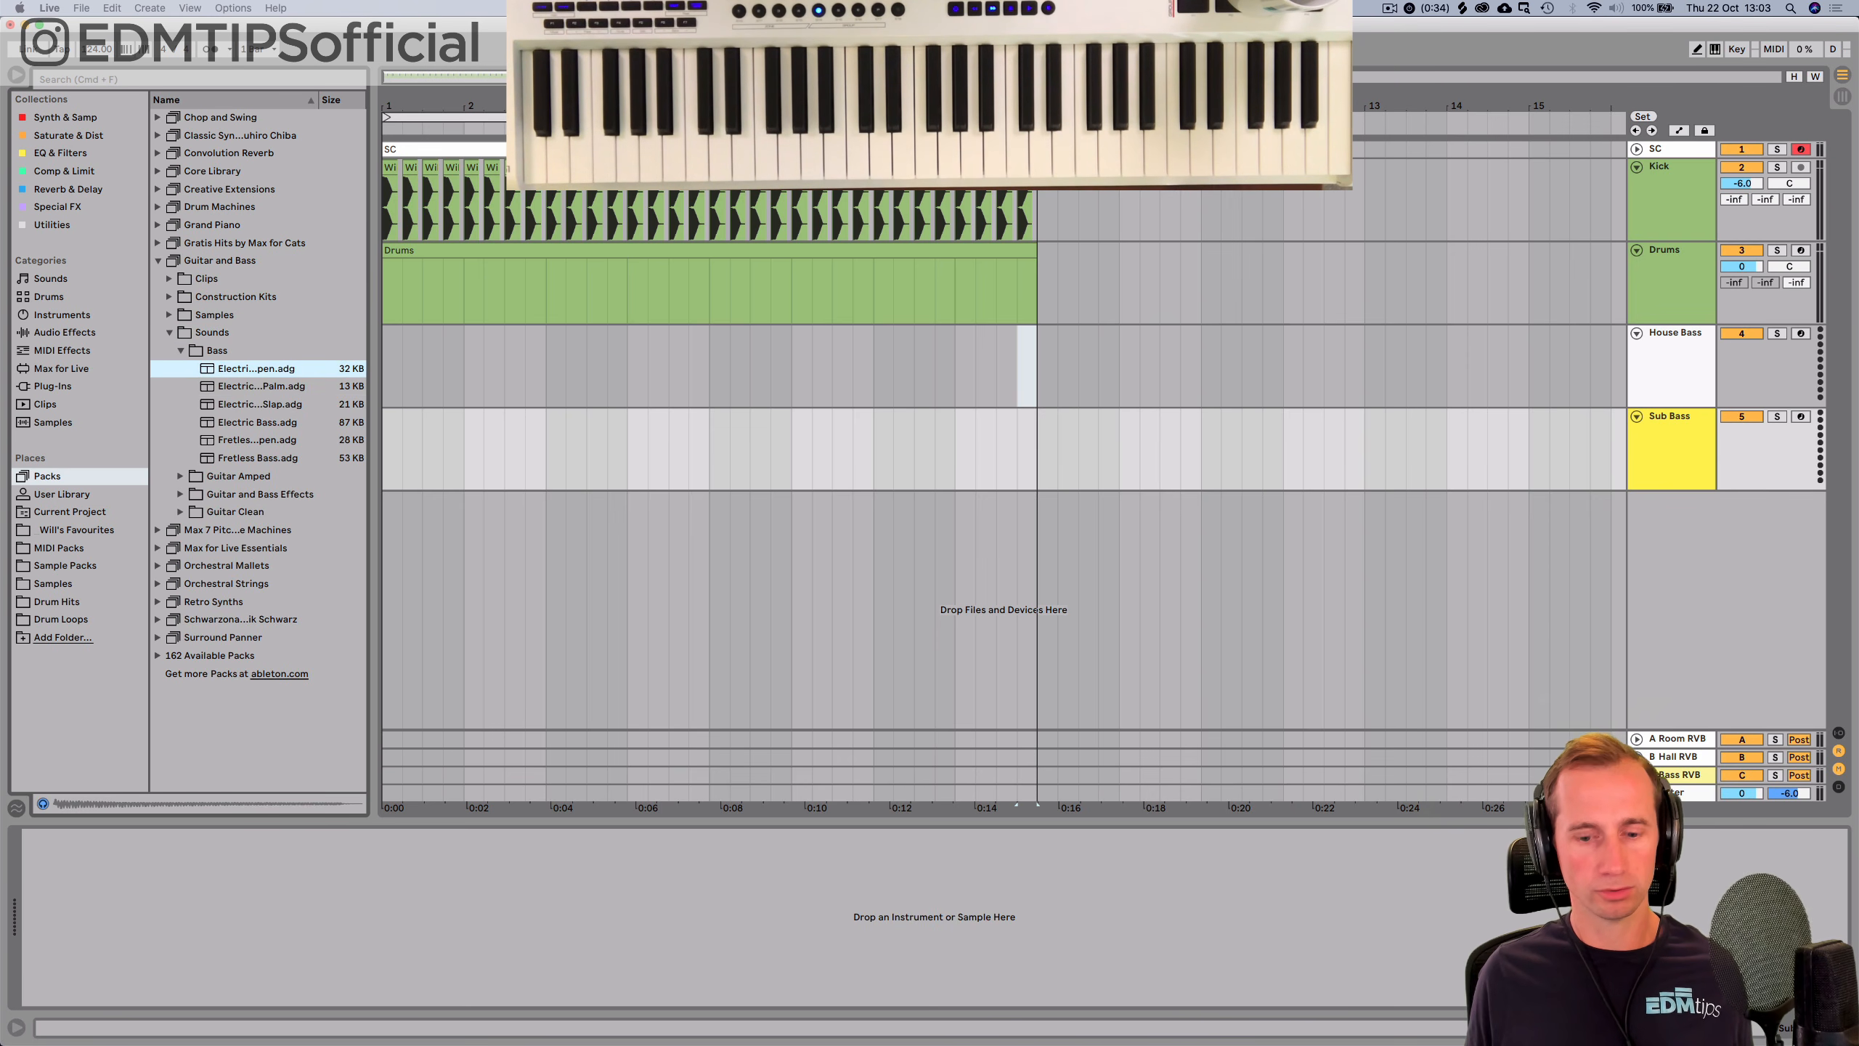
pyautogui.press('Return')
# Create an eight-bar MIDI clip on the Sub Bass track and name it Sub Bass.
pyautogui.press('shift+super+m')
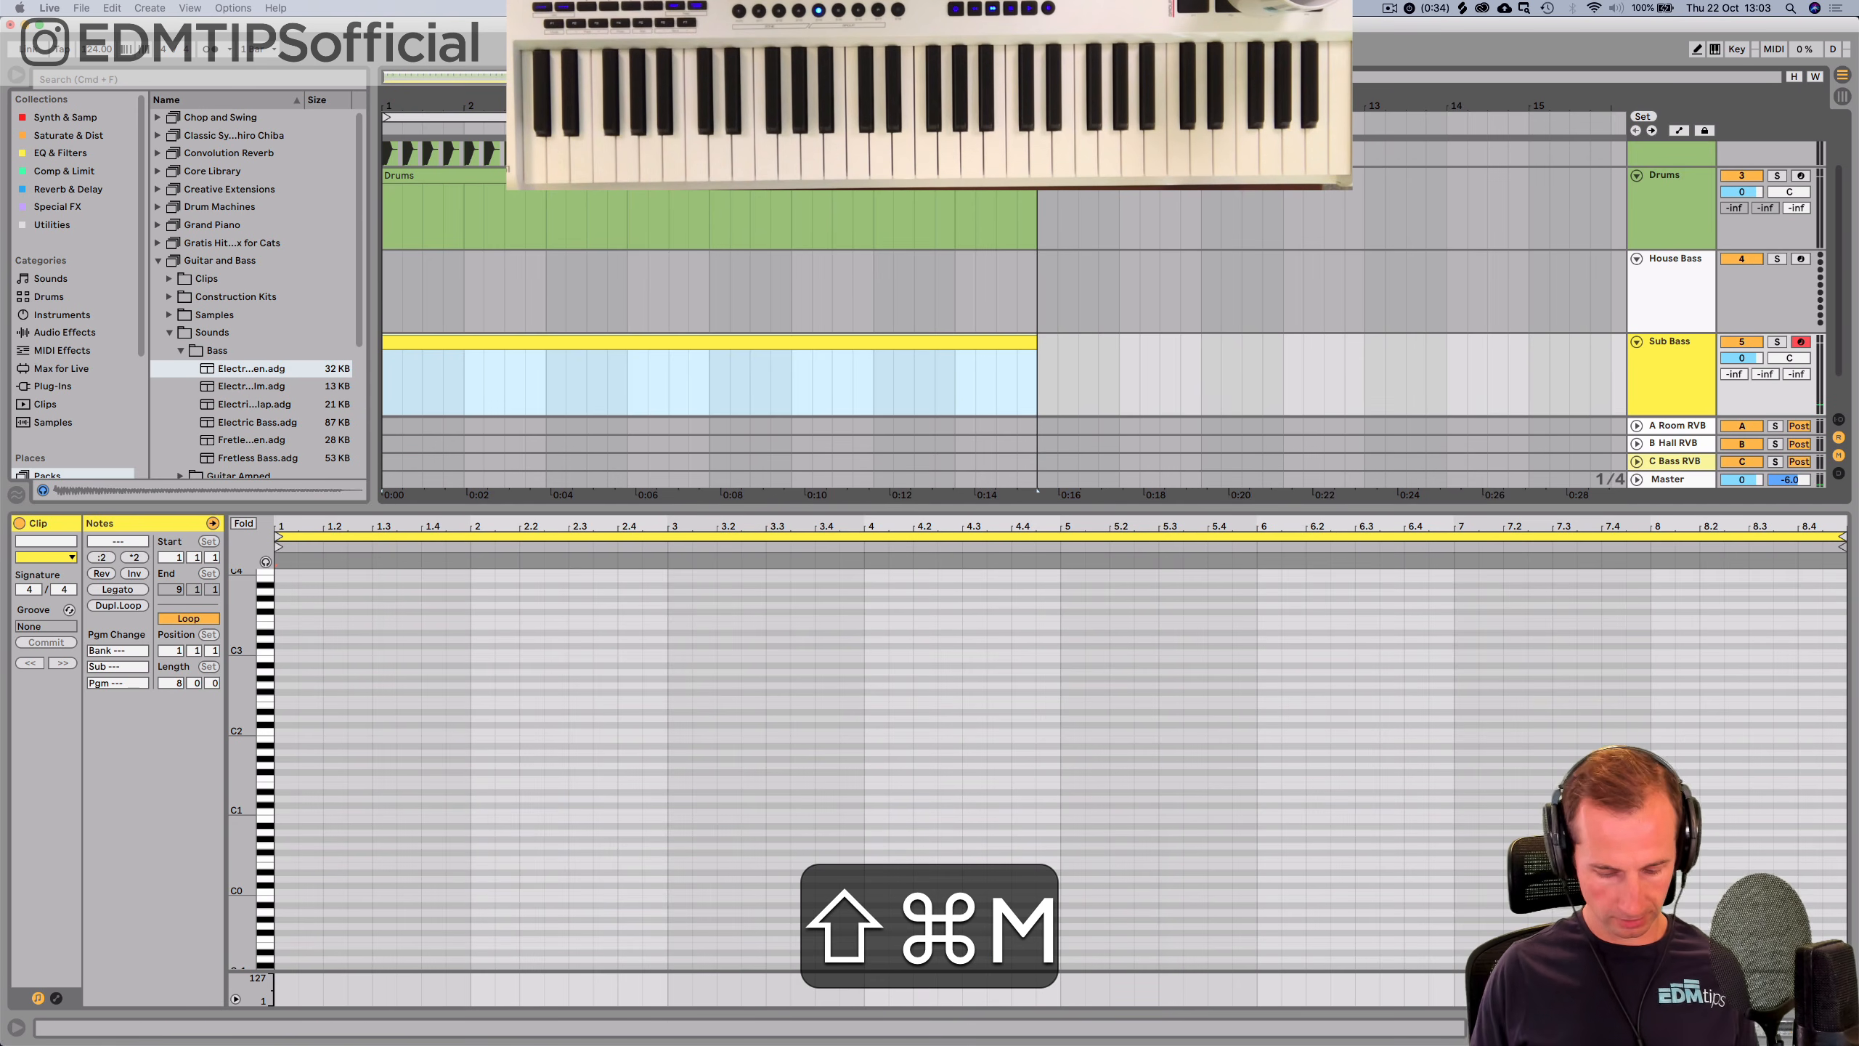
pyautogui.press('super+r')
pyautogui.write('Su')
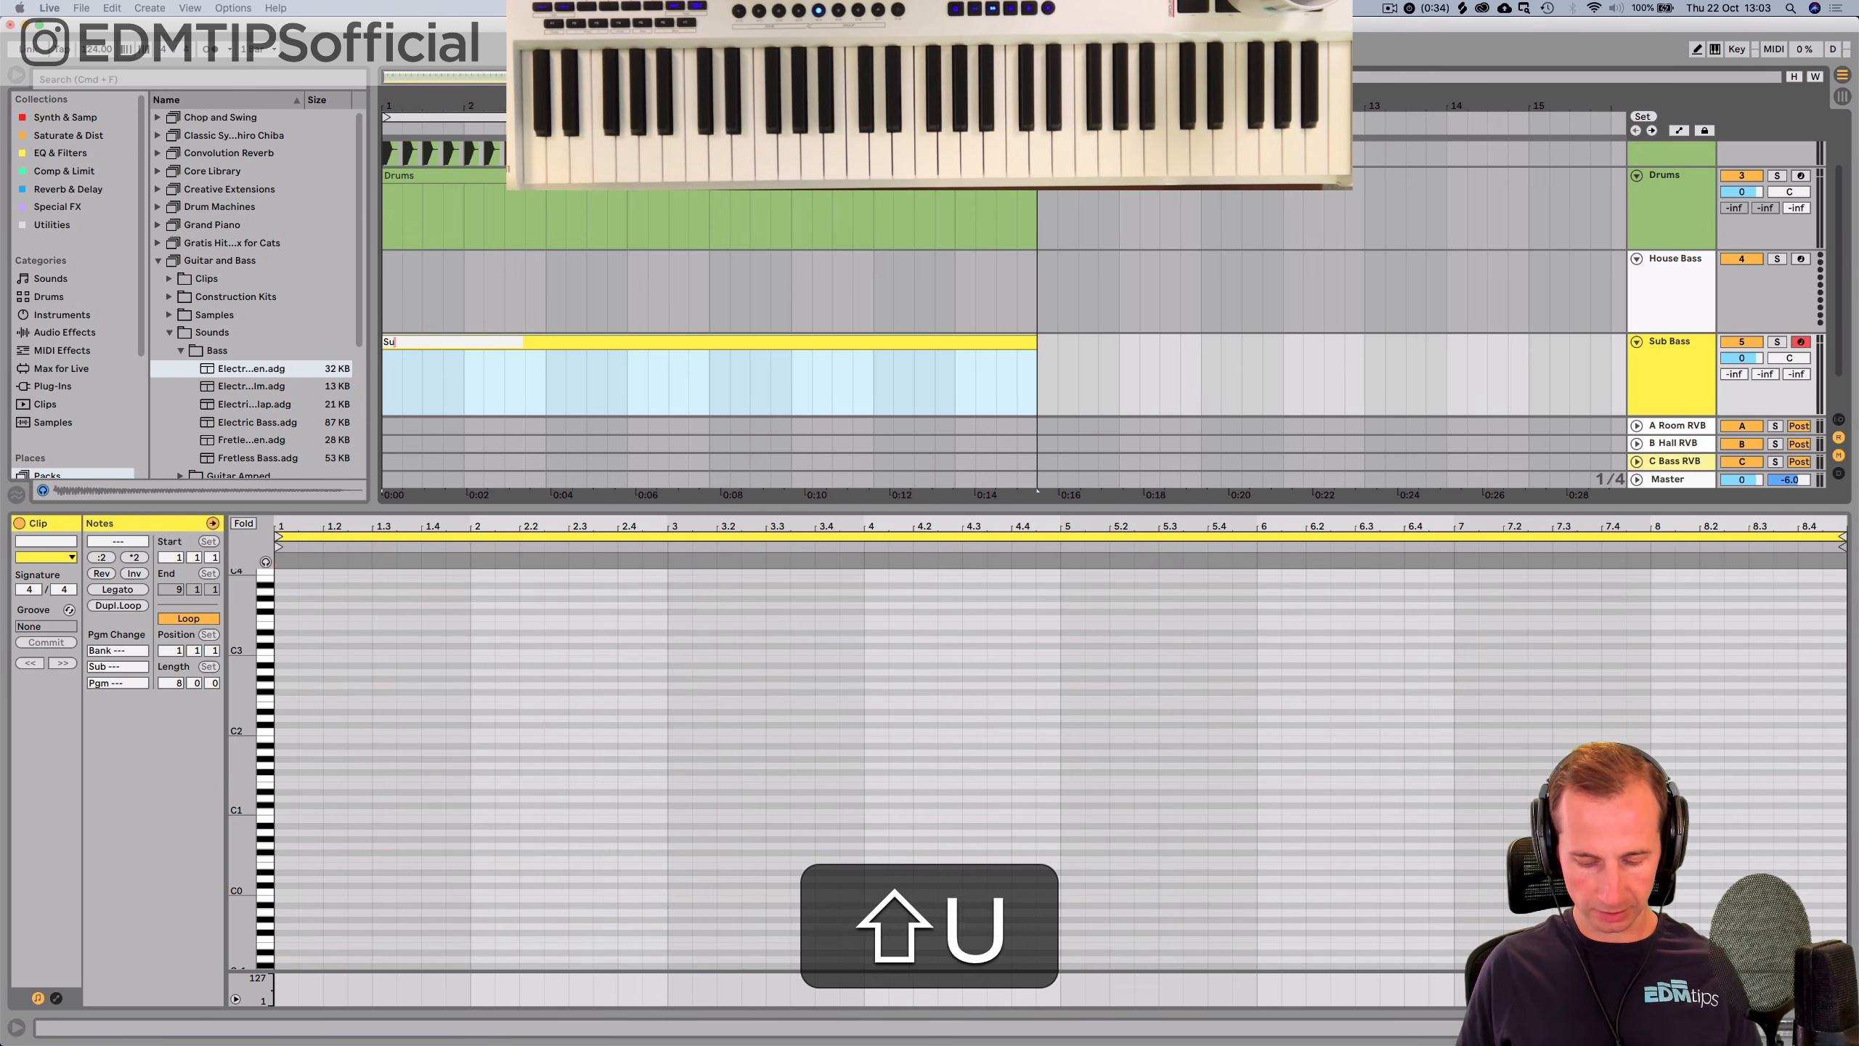
pyautogui.write('b Bass')
pyautogui.press('Return')
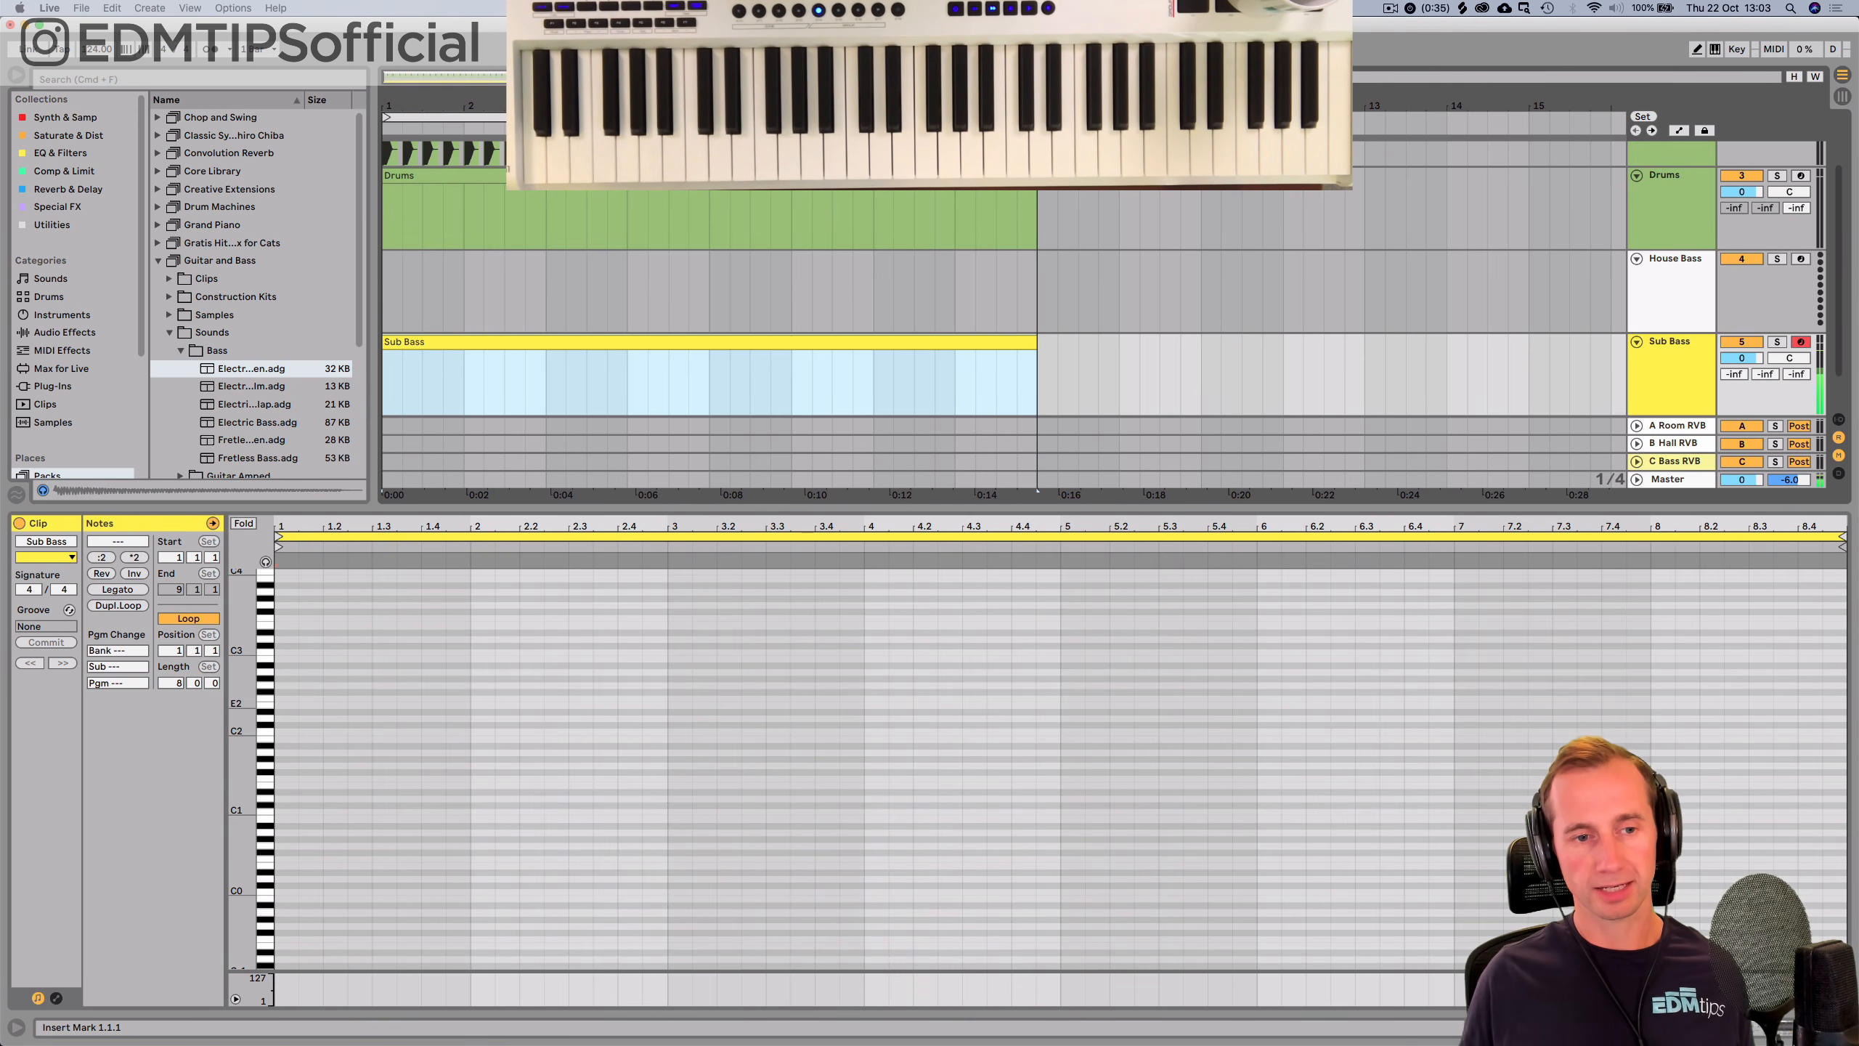
# Write a syncopated rhythm of six short C2 notes in bar 1 of the Sub Bass clip, checking it by playback.
pyautogui.doubleClick(289, 732)
pyautogui.scroll(5, 291, 732)
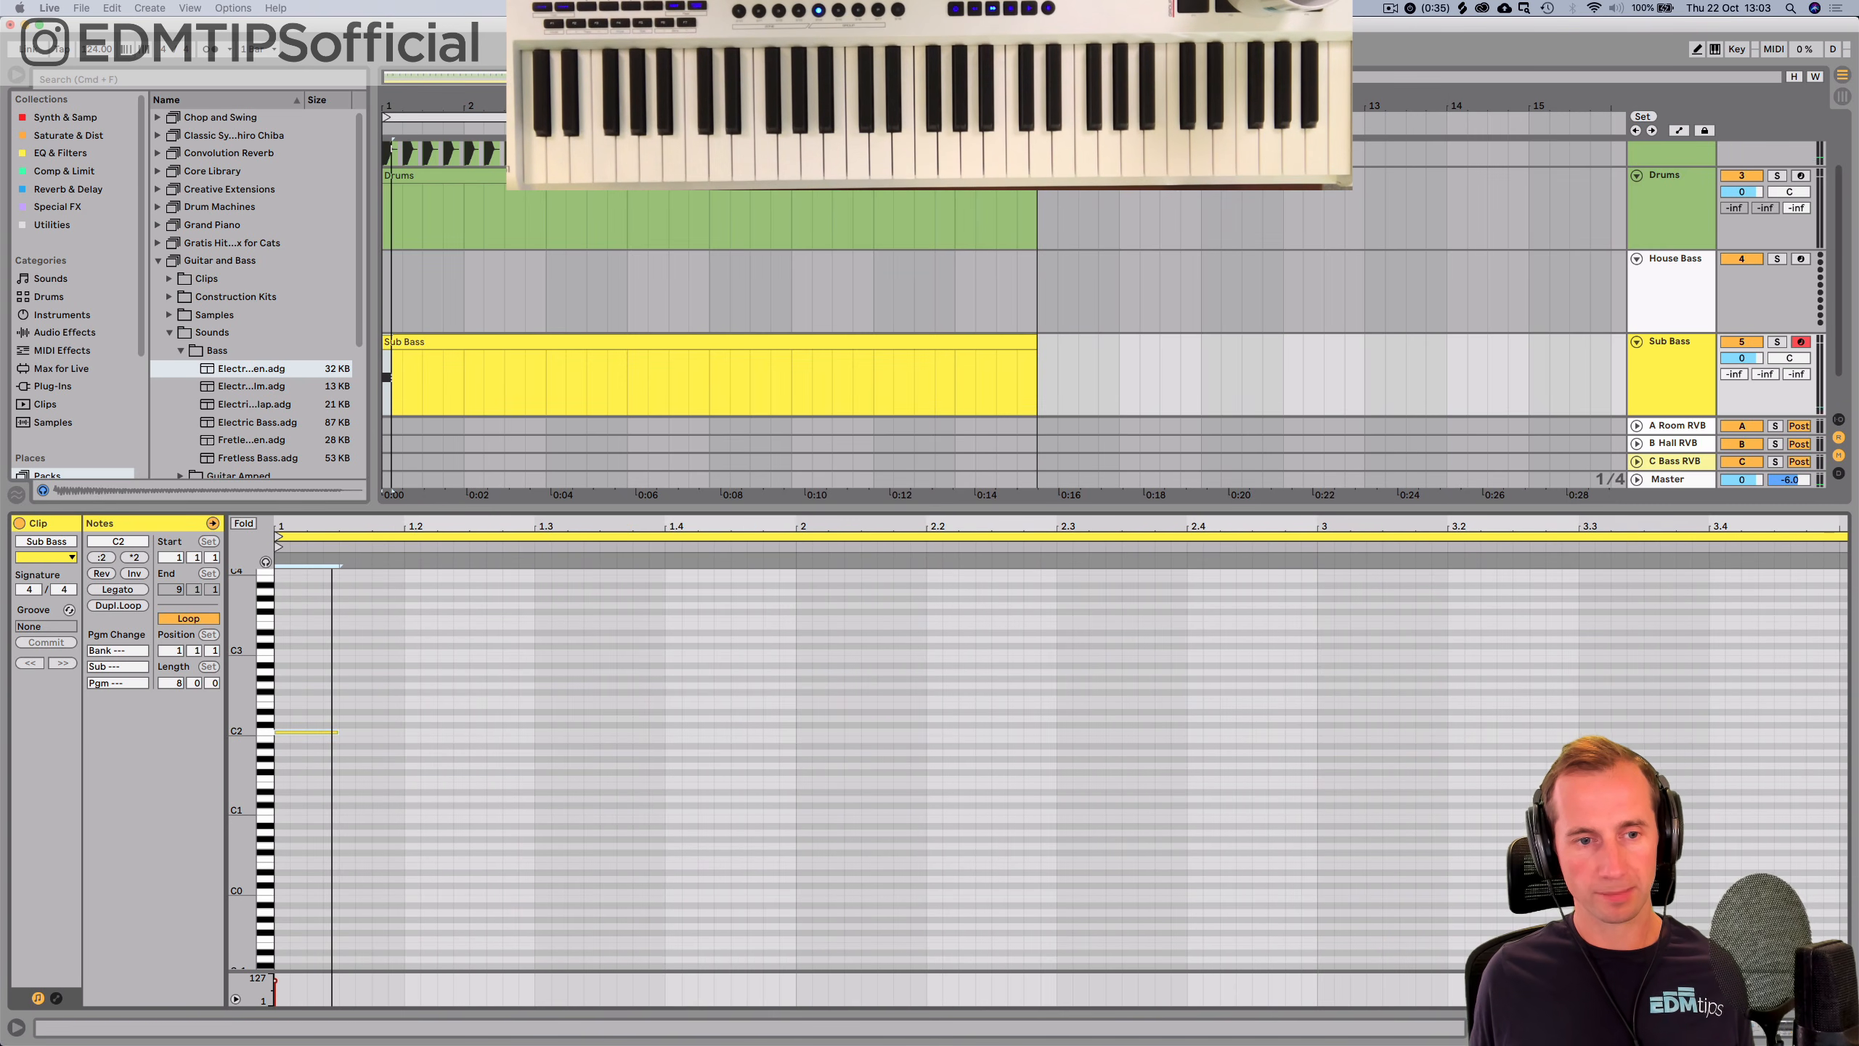
pyautogui.moveTo(339, 732); pyautogui.dragTo(722, 732)
pyautogui.press('space')
pyautogui.press('space')
pyautogui.press('space')
pyautogui.press('space')
pyautogui.press('space')
pyautogui.press('space')
pyautogui.press('space')
pyautogui.press('space')
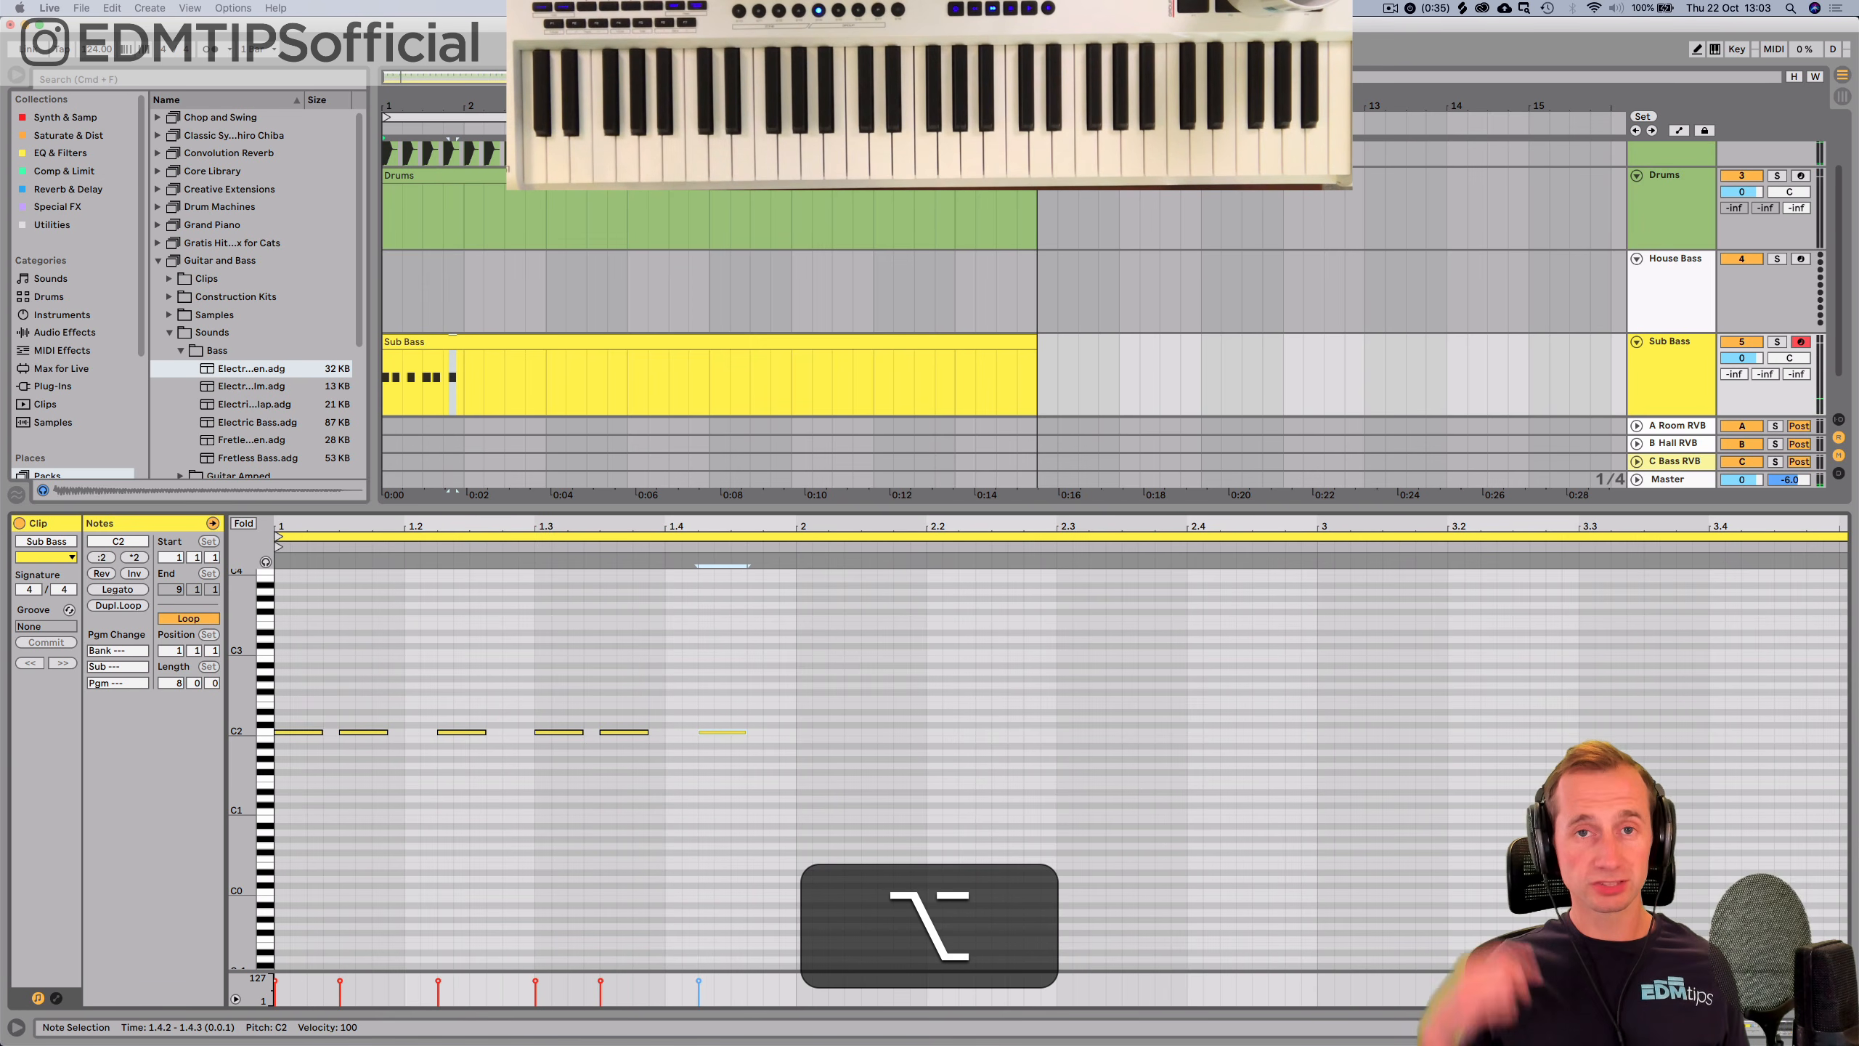
pyautogui.press('space')
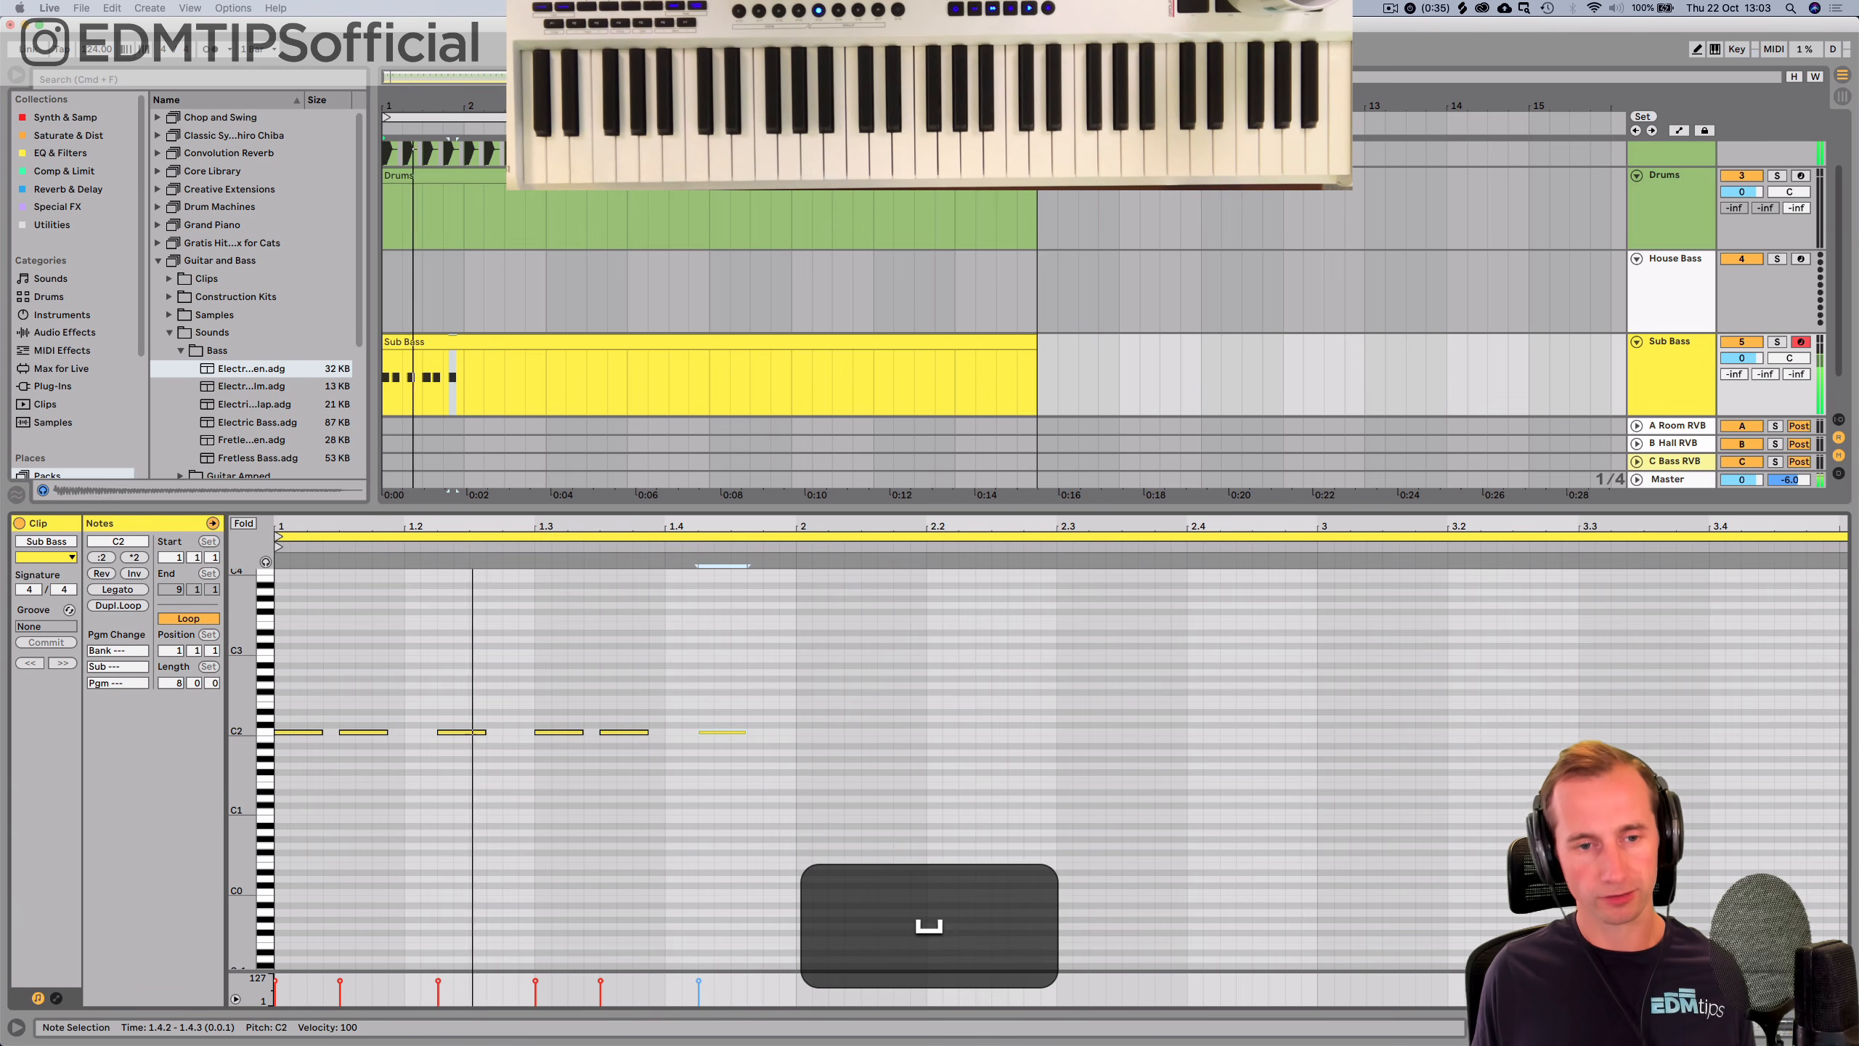
# Add four C1 notes to bar 2 of the Sub Bass clip, one on each beat, and play the pattern.
pyautogui.moveTo(734, 731); pyautogui.dragTo(831, 732)
pyautogui.hotkey('shift', 'Down')
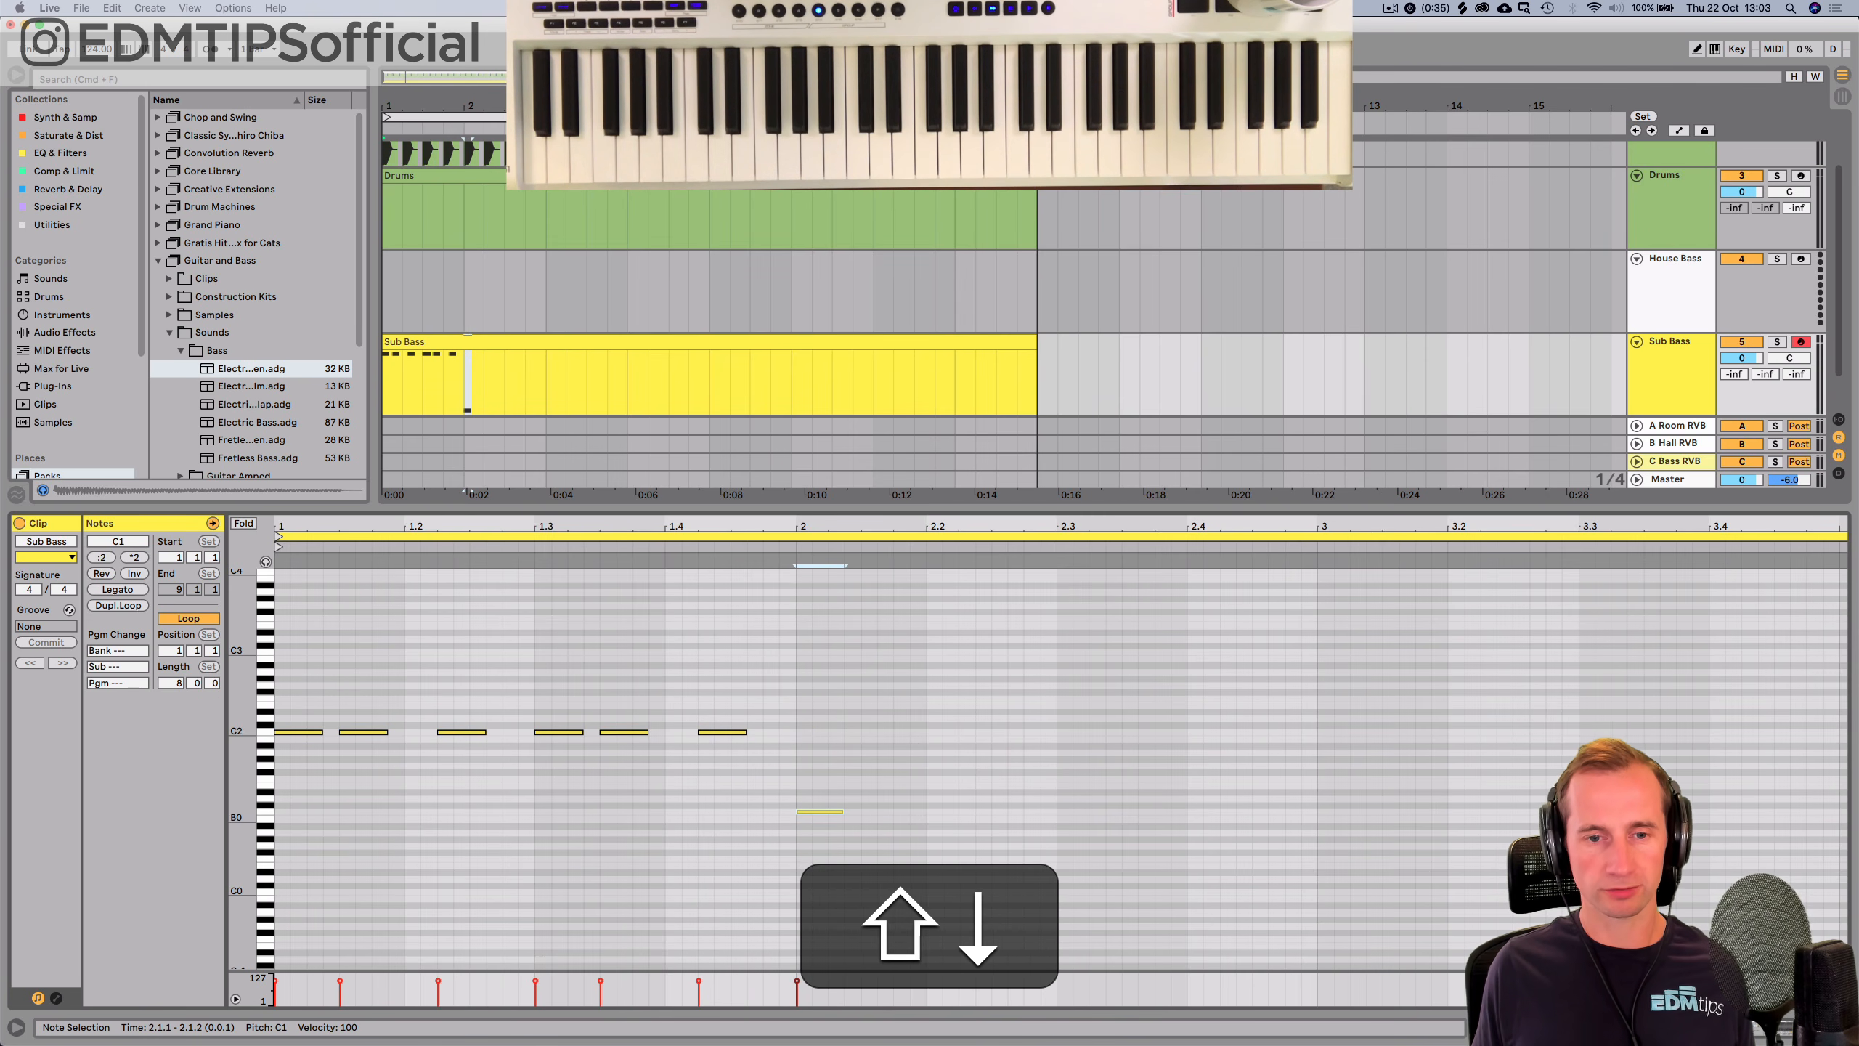
pyautogui.press('super+d')
pyautogui.press('super+d')
pyautogui.press('super+d')
pyautogui.press('space')
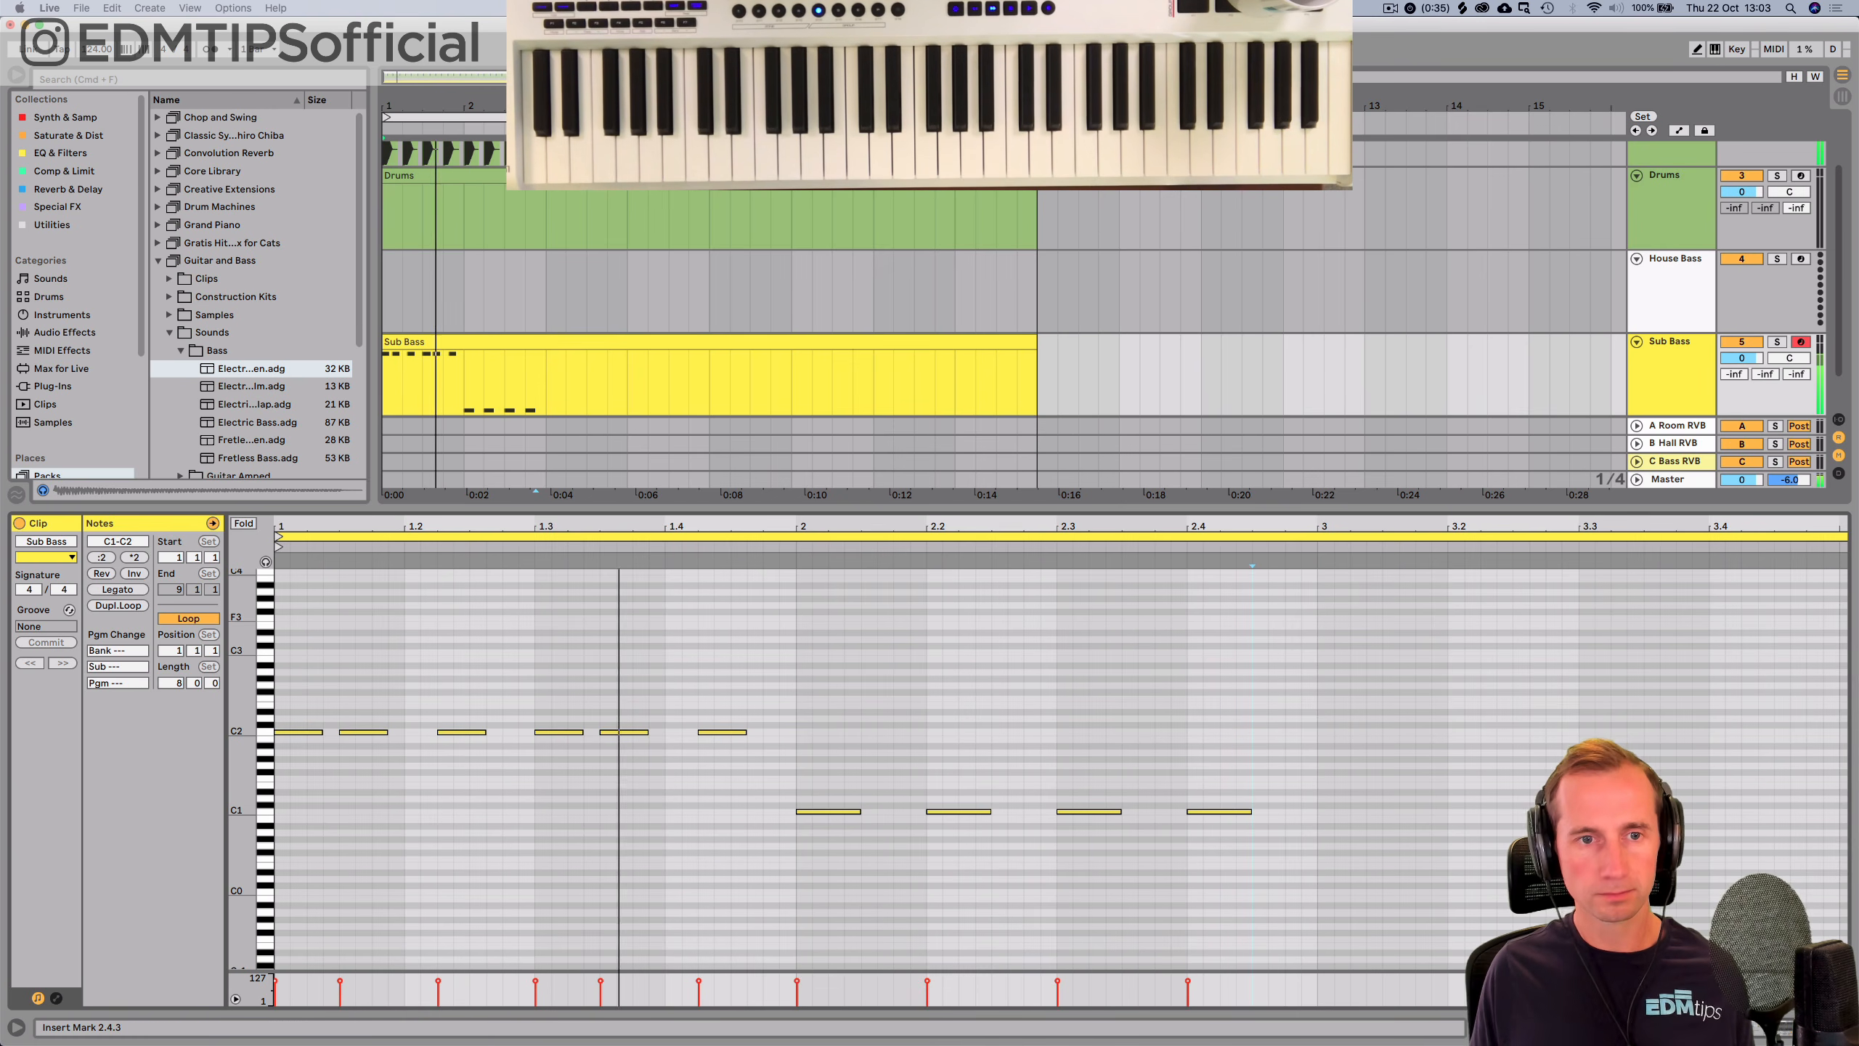
# Loop playback over the first two bars of the Sub Bass clip.
pyautogui.moveTo(546, 382); pyautogui.dragTo(384, 382)
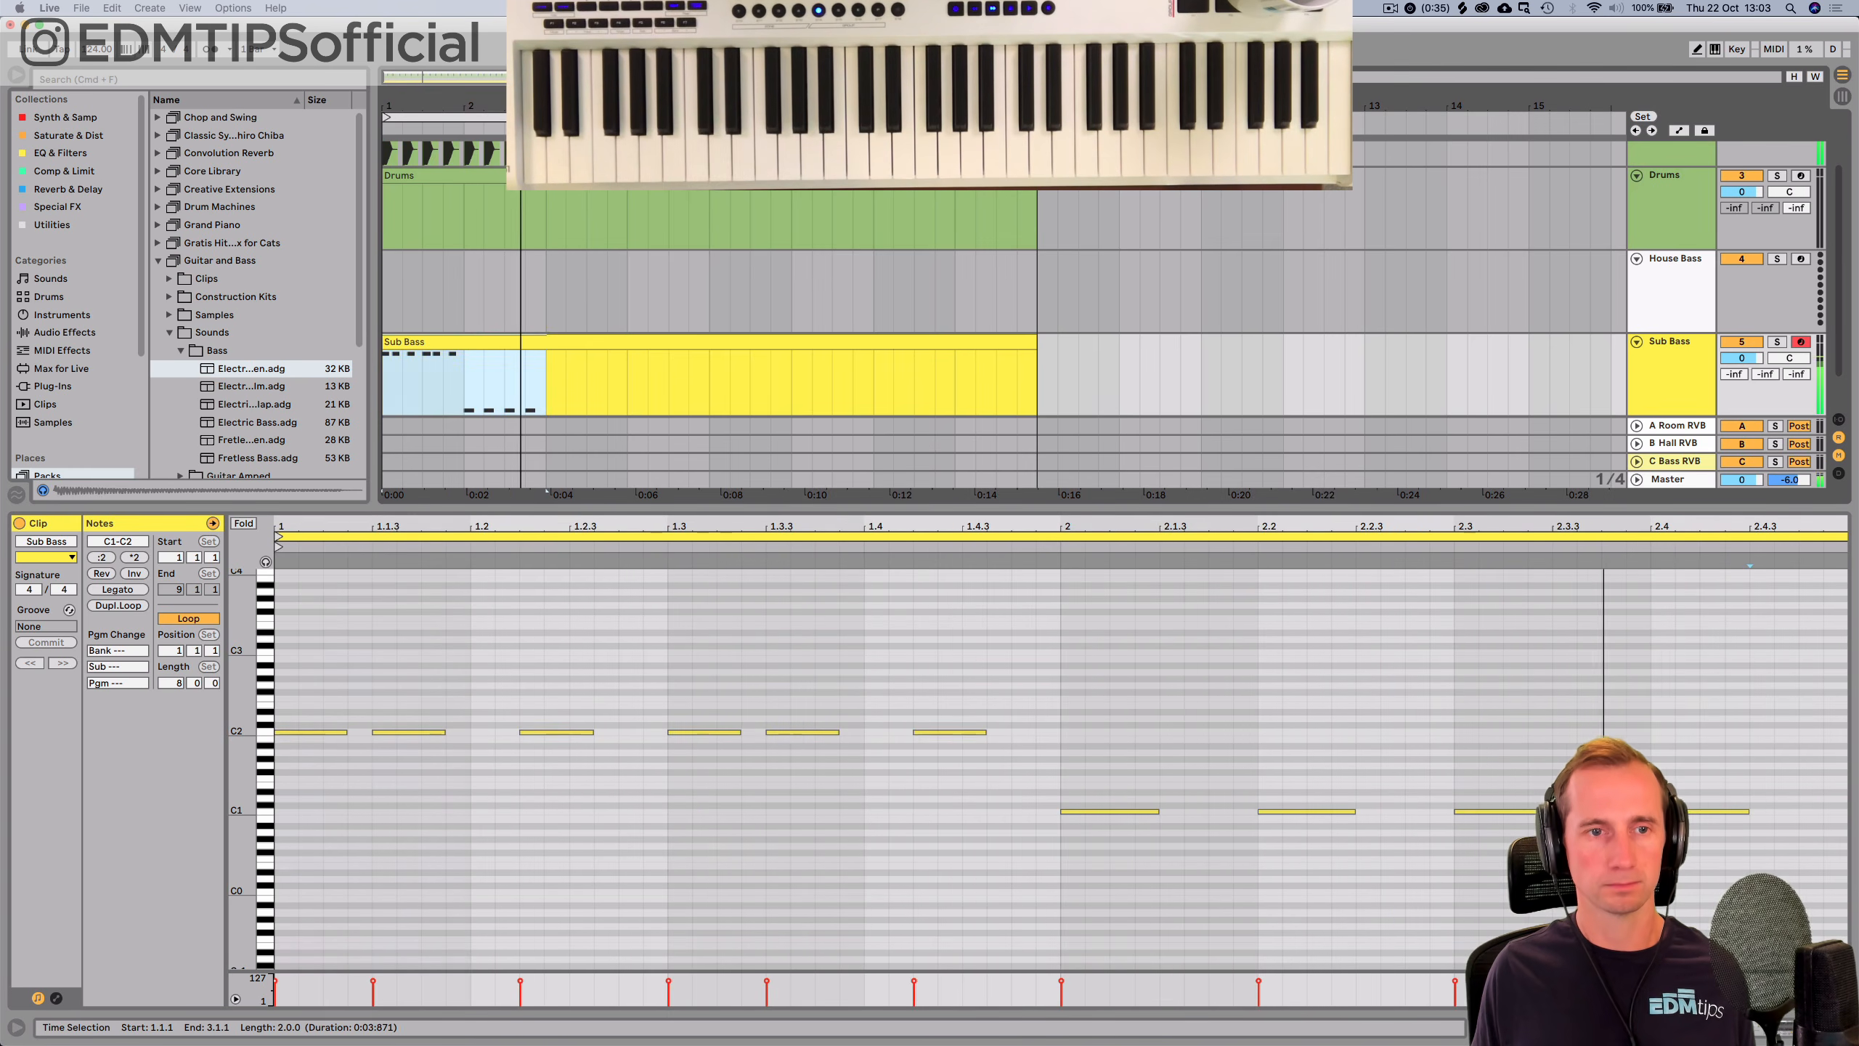
pyautogui.press('space')
pyautogui.press('super+l')
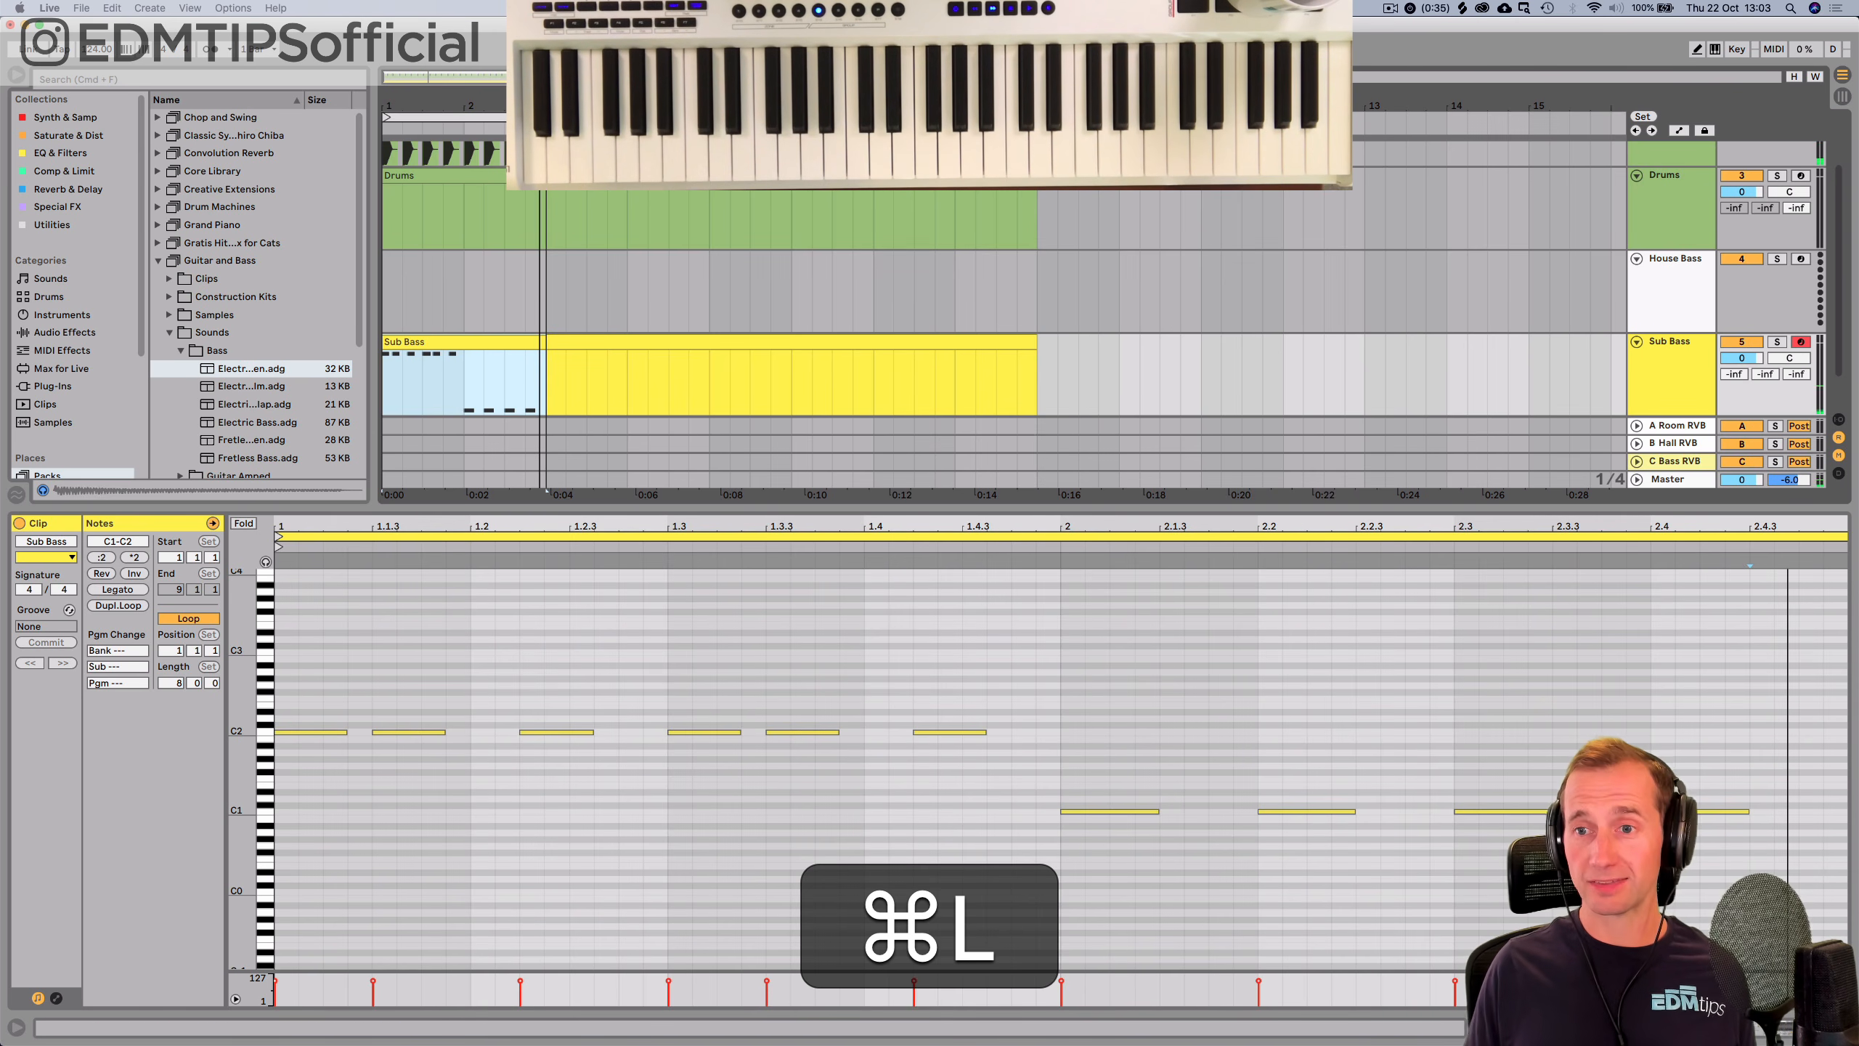
# Colour the House Bass track yellow, copy the Sub Bass clip onto it, and name the copy House.
pyautogui.rightClick(1660, 293)
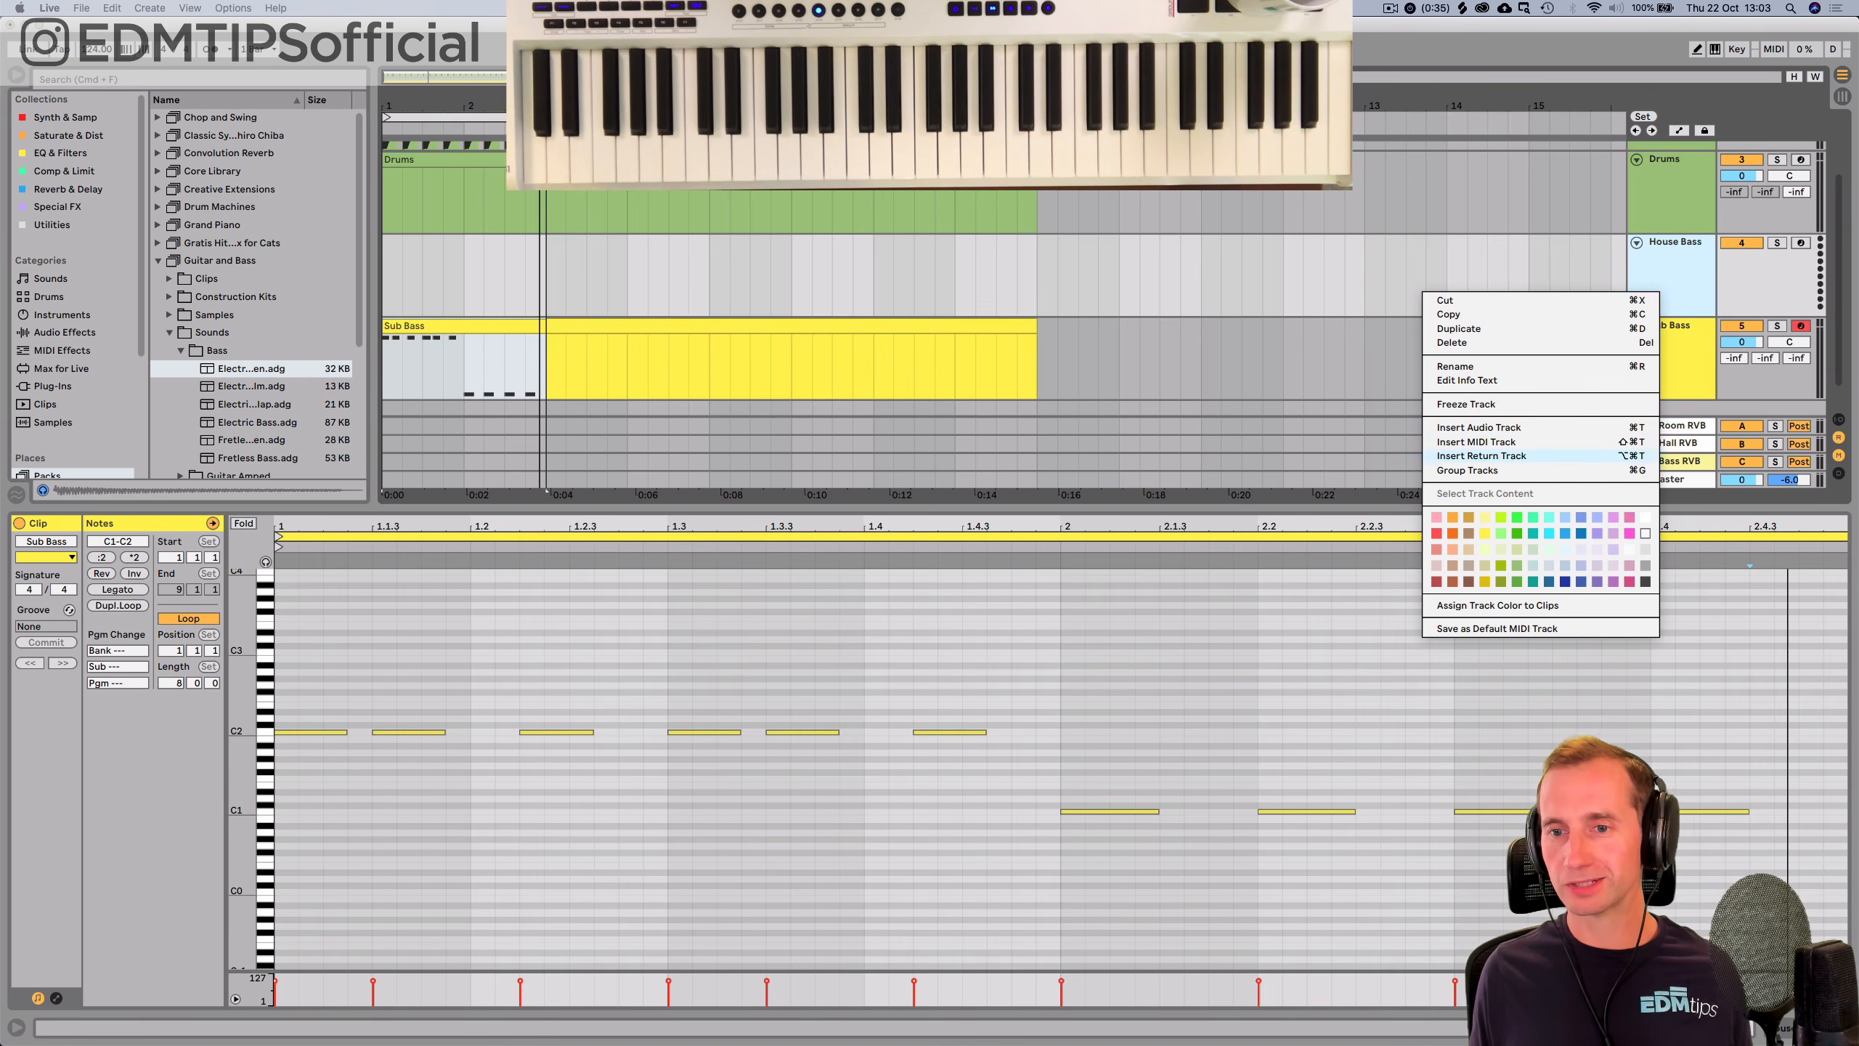
pyautogui.moveTo(468, 326); pyautogui.dragTo(468, 243)
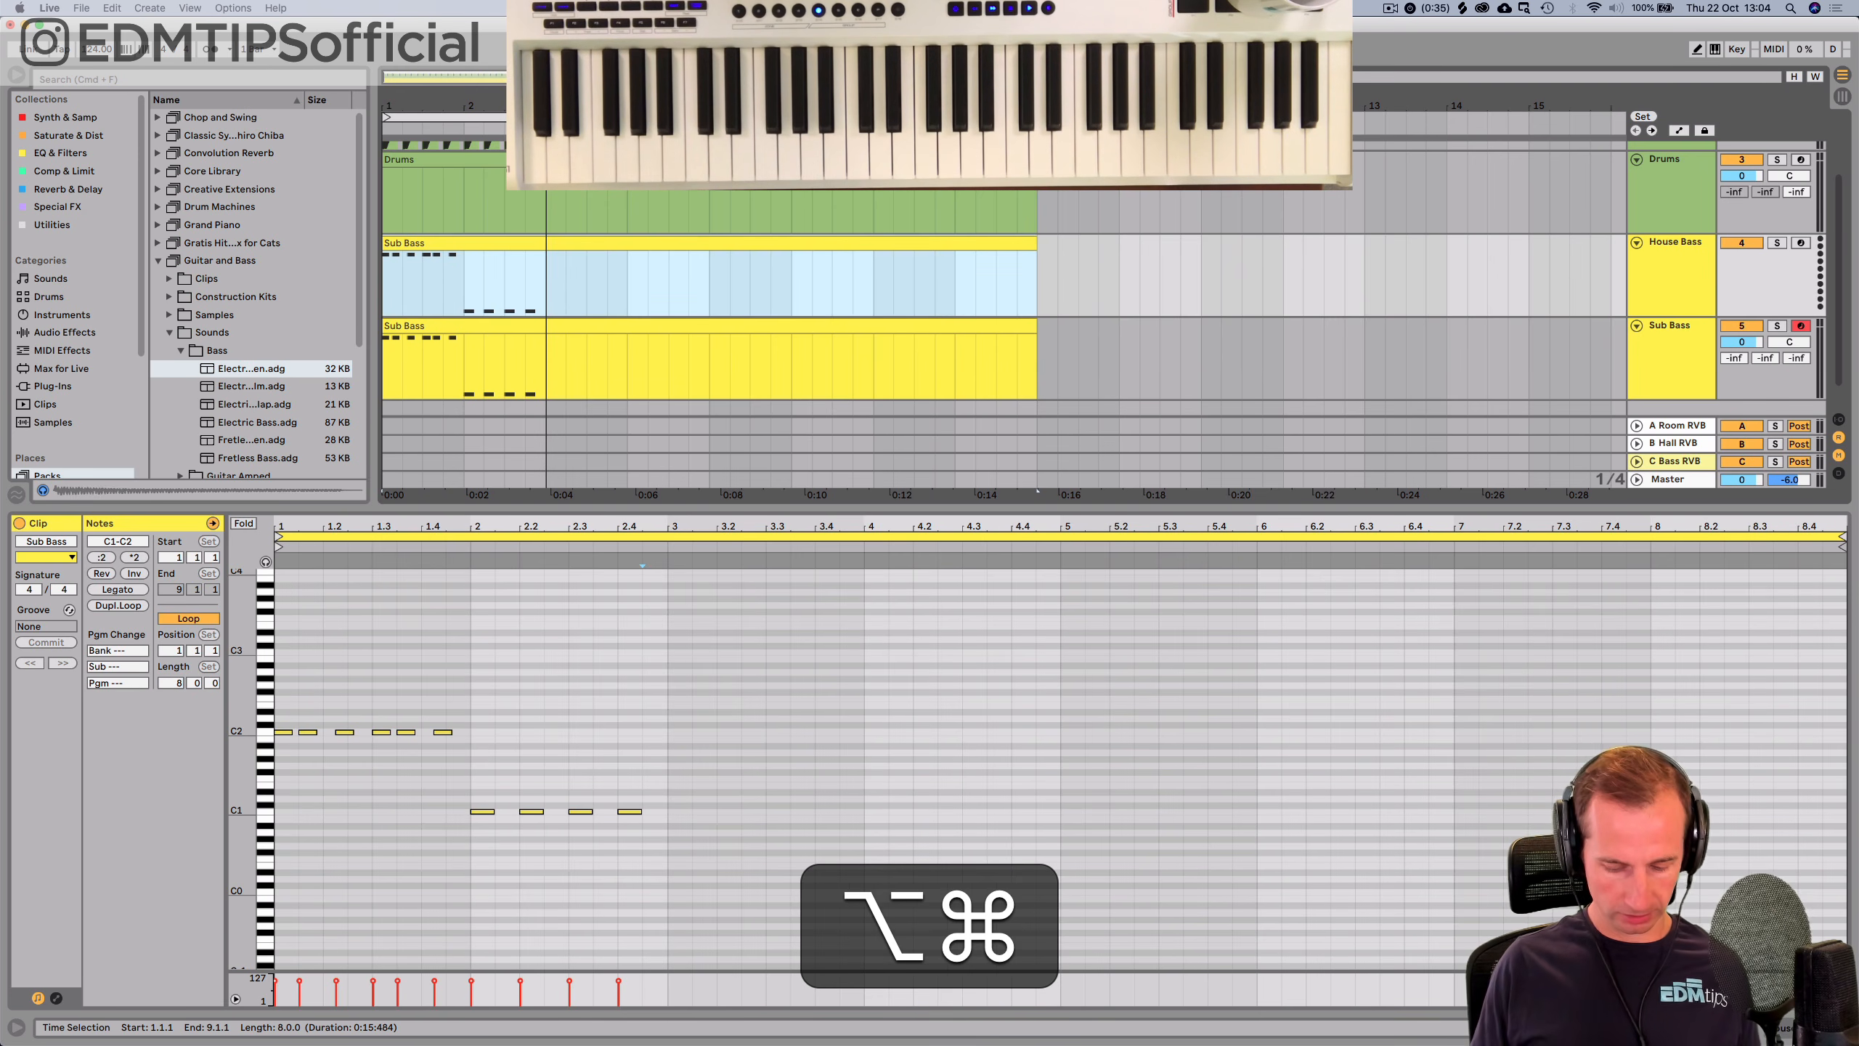
pyautogui.press('super+r')
pyautogui.write('House')
pyautogui.press('Return')
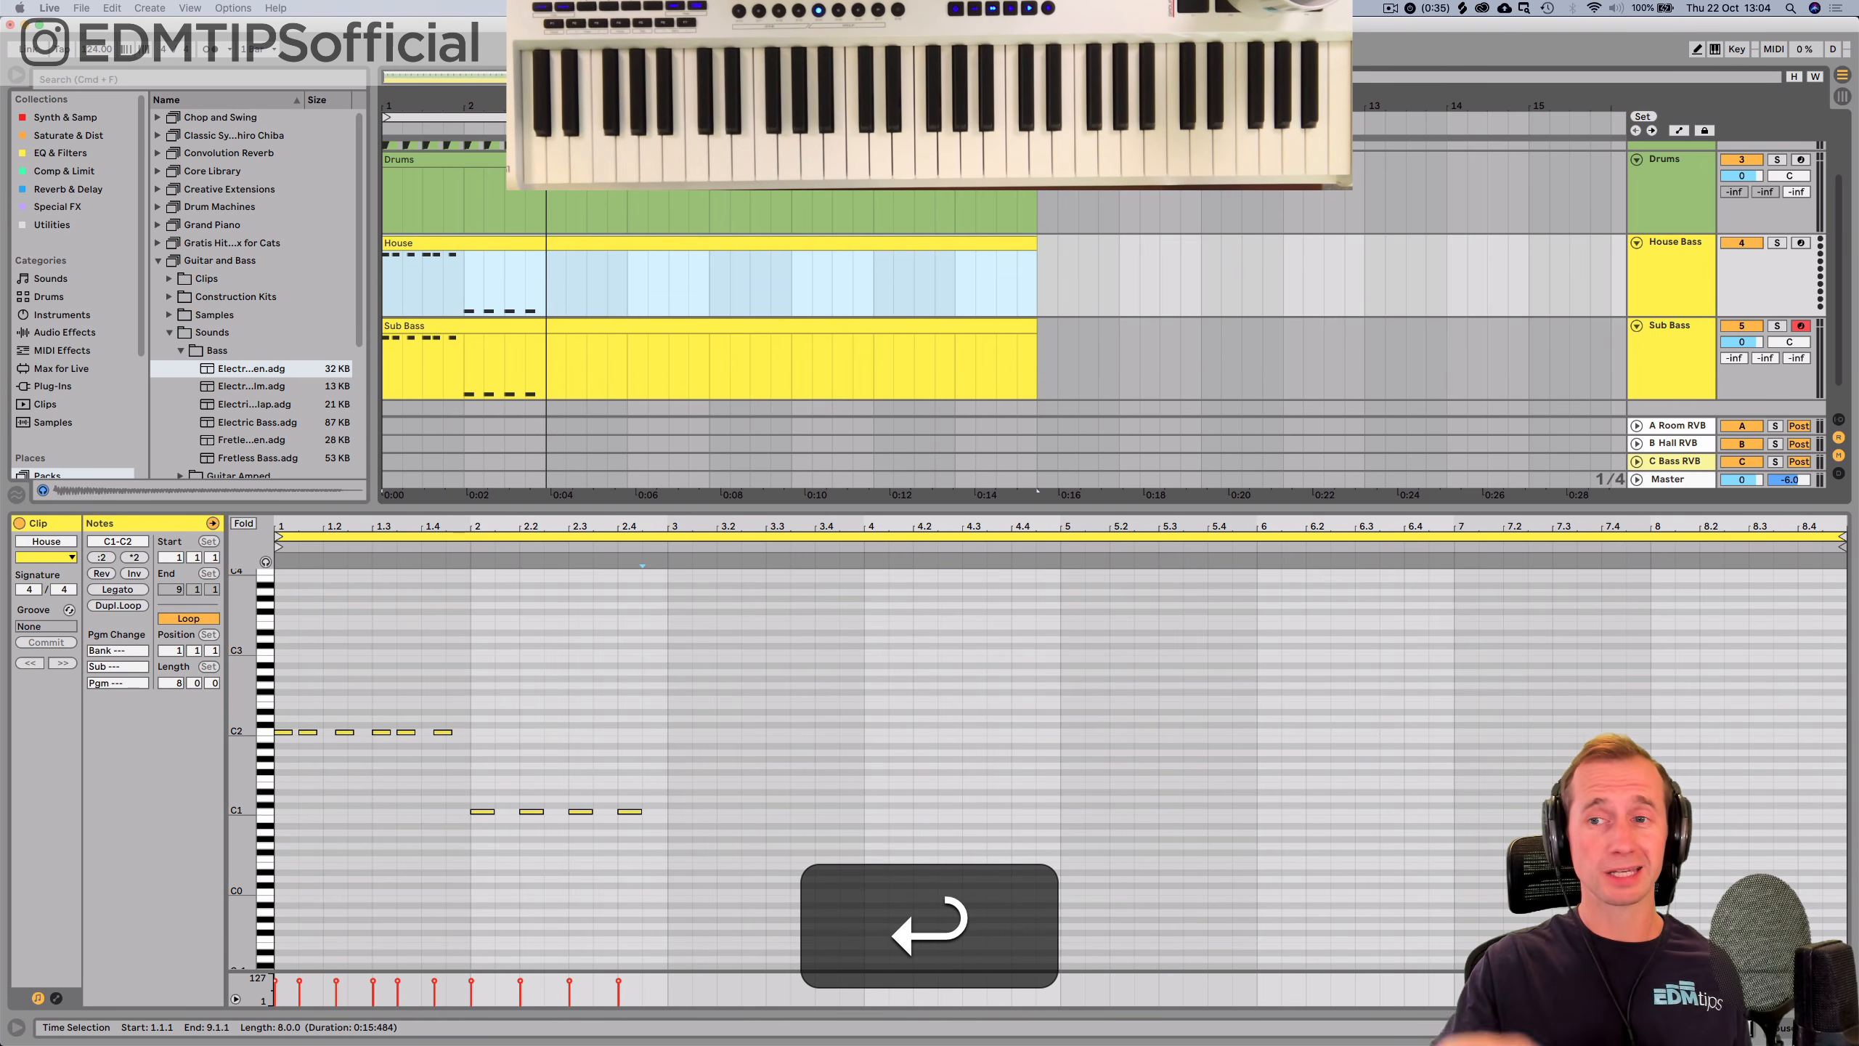
# Load the Operator synth from the Synth & Samp collection onto the House Bass track.
pyautogui.hotkey('shift', 'Tab')
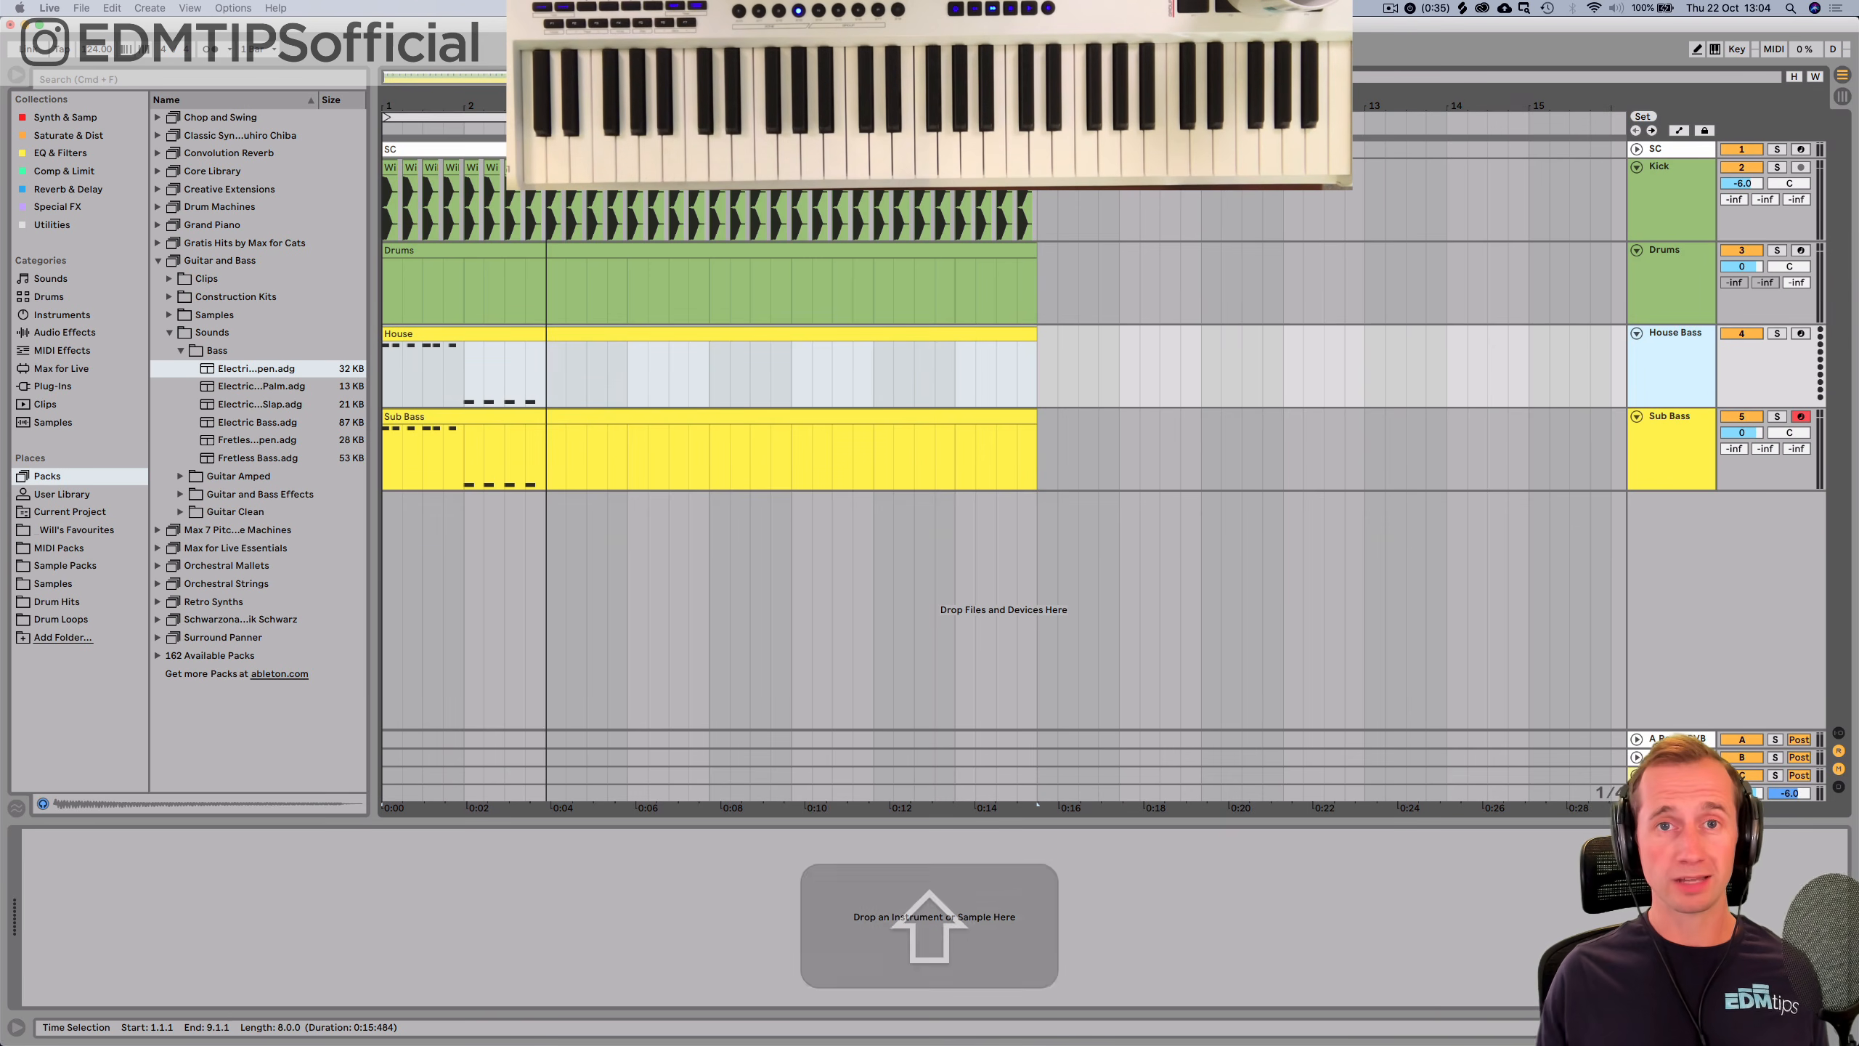
pyautogui.click(65, 116)
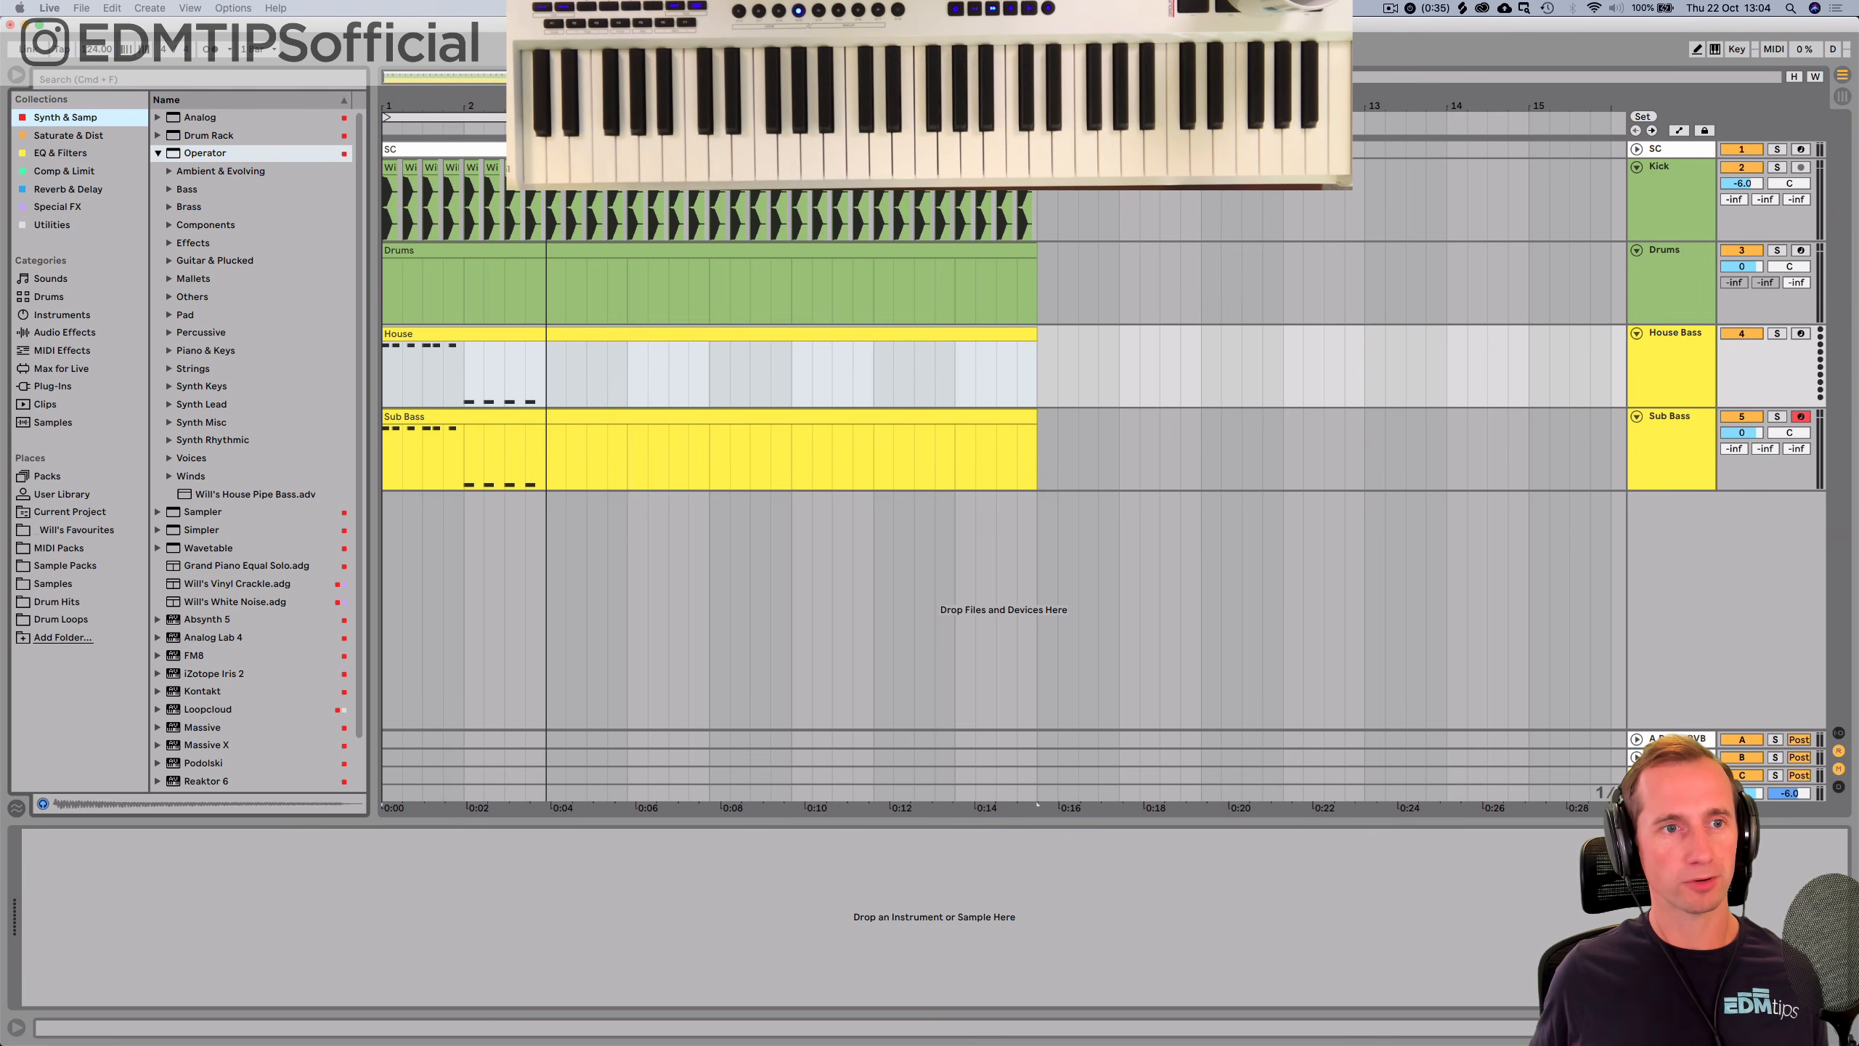
pyautogui.press('Return')
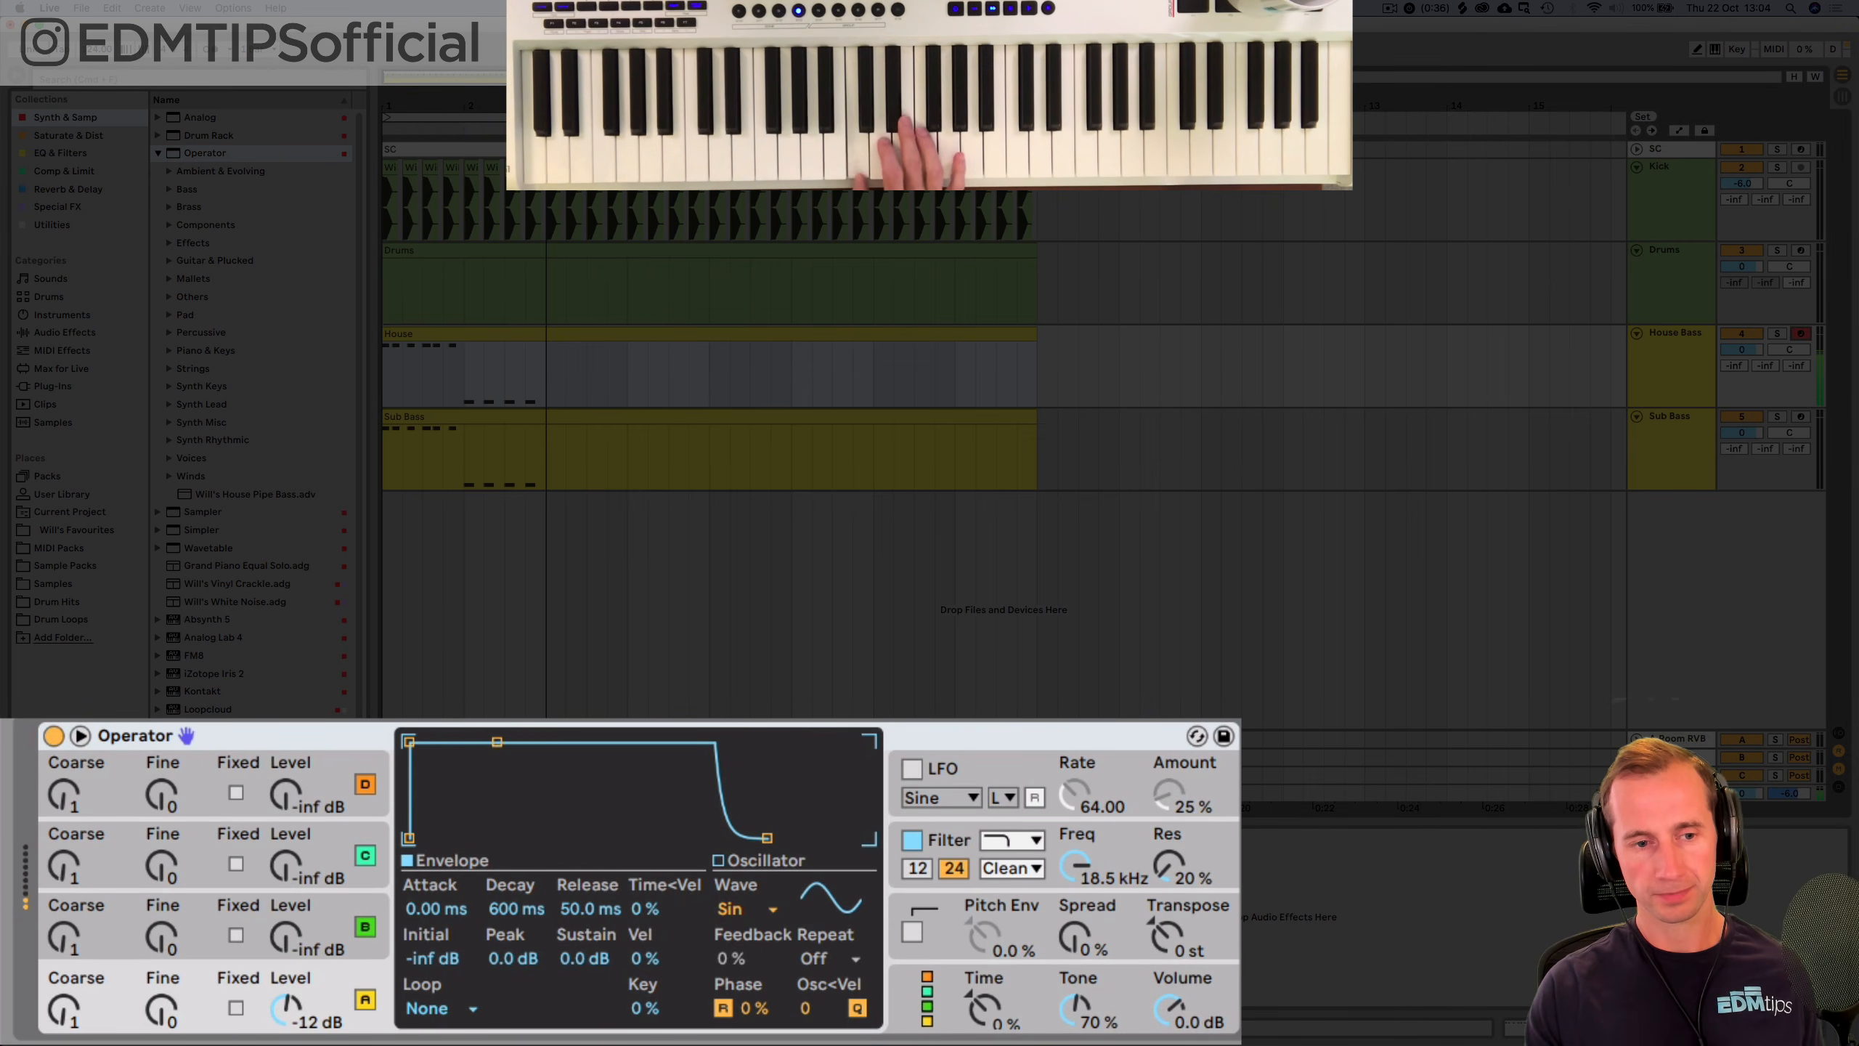
# Set oscillator A's envelope to -inf dB sustain with 1.49 s decay and release, and oscillator B to Coarse 4 at -10 dB.
pyautogui.moveTo(585, 959); pyautogui.dragTo(585, 1032)
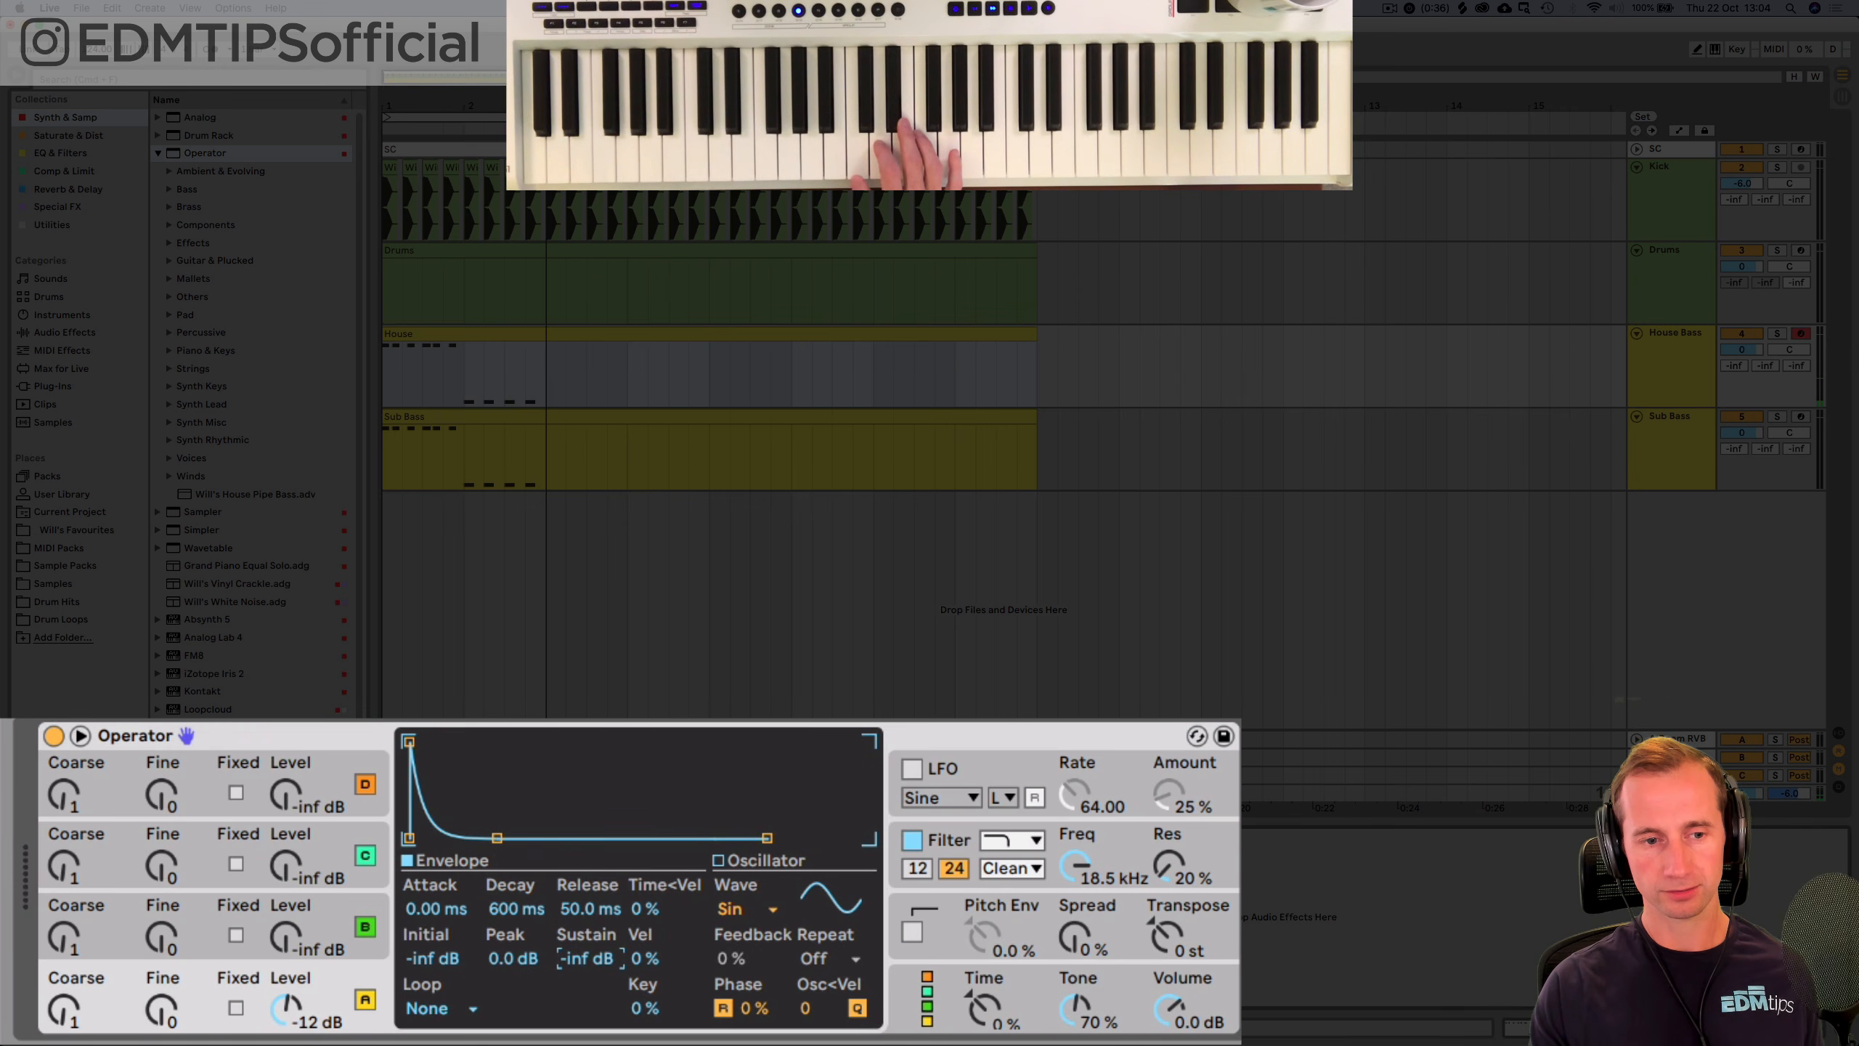
pyautogui.moveTo(517, 909); pyautogui.dragTo(589, 891)
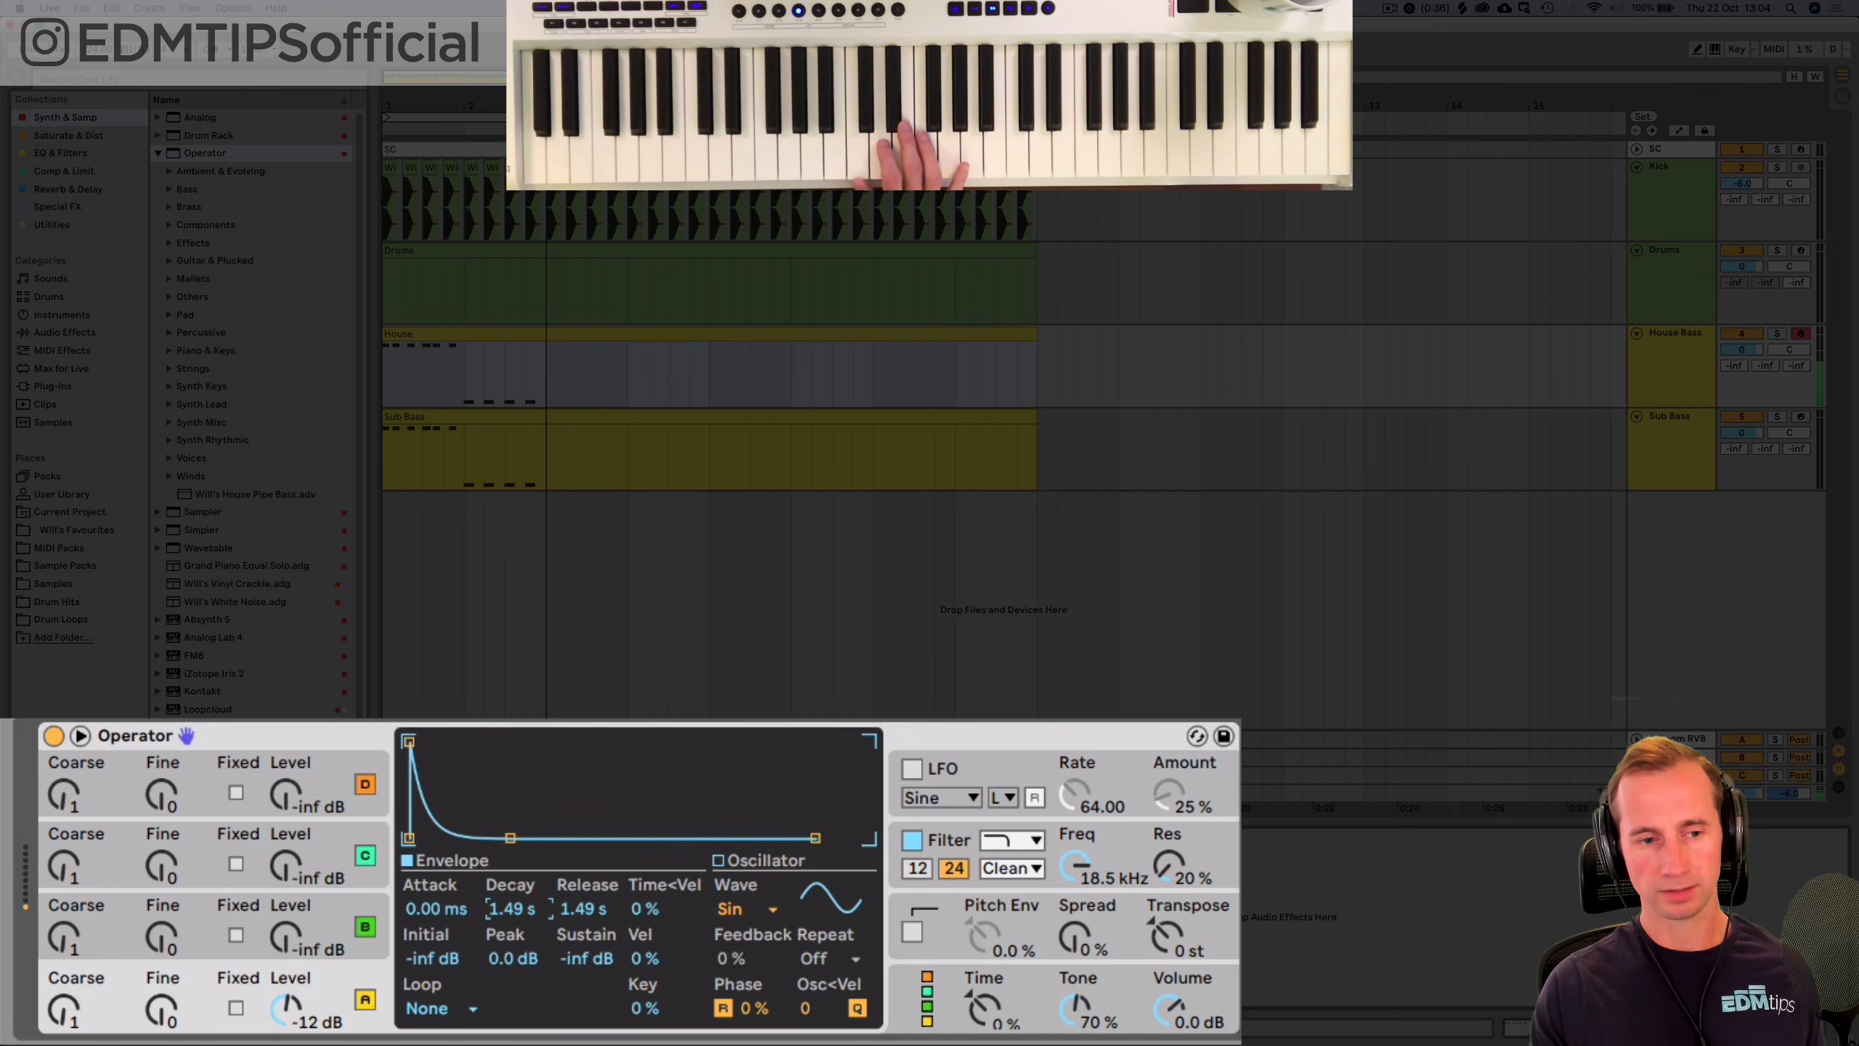
pyautogui.click(64, 938)
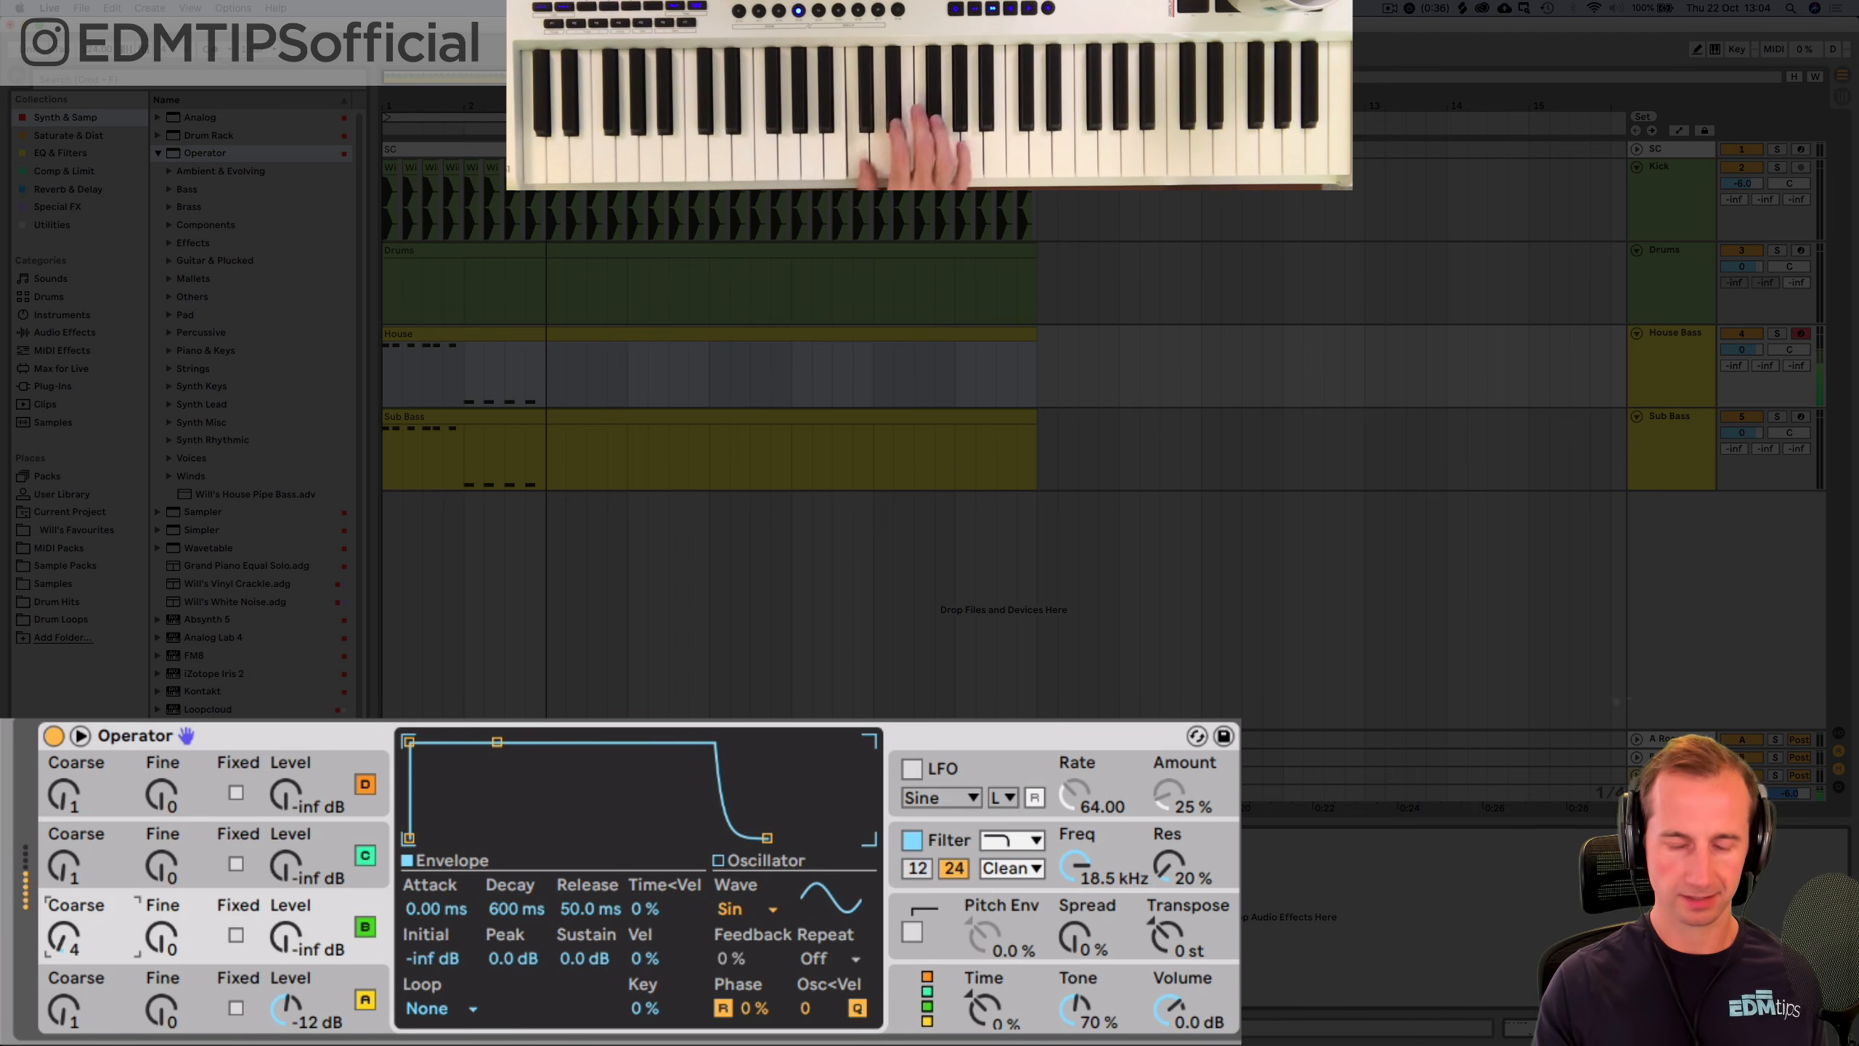
pyautogui.moveTo(286, 938); pyautogui.dragTo(285, 919)
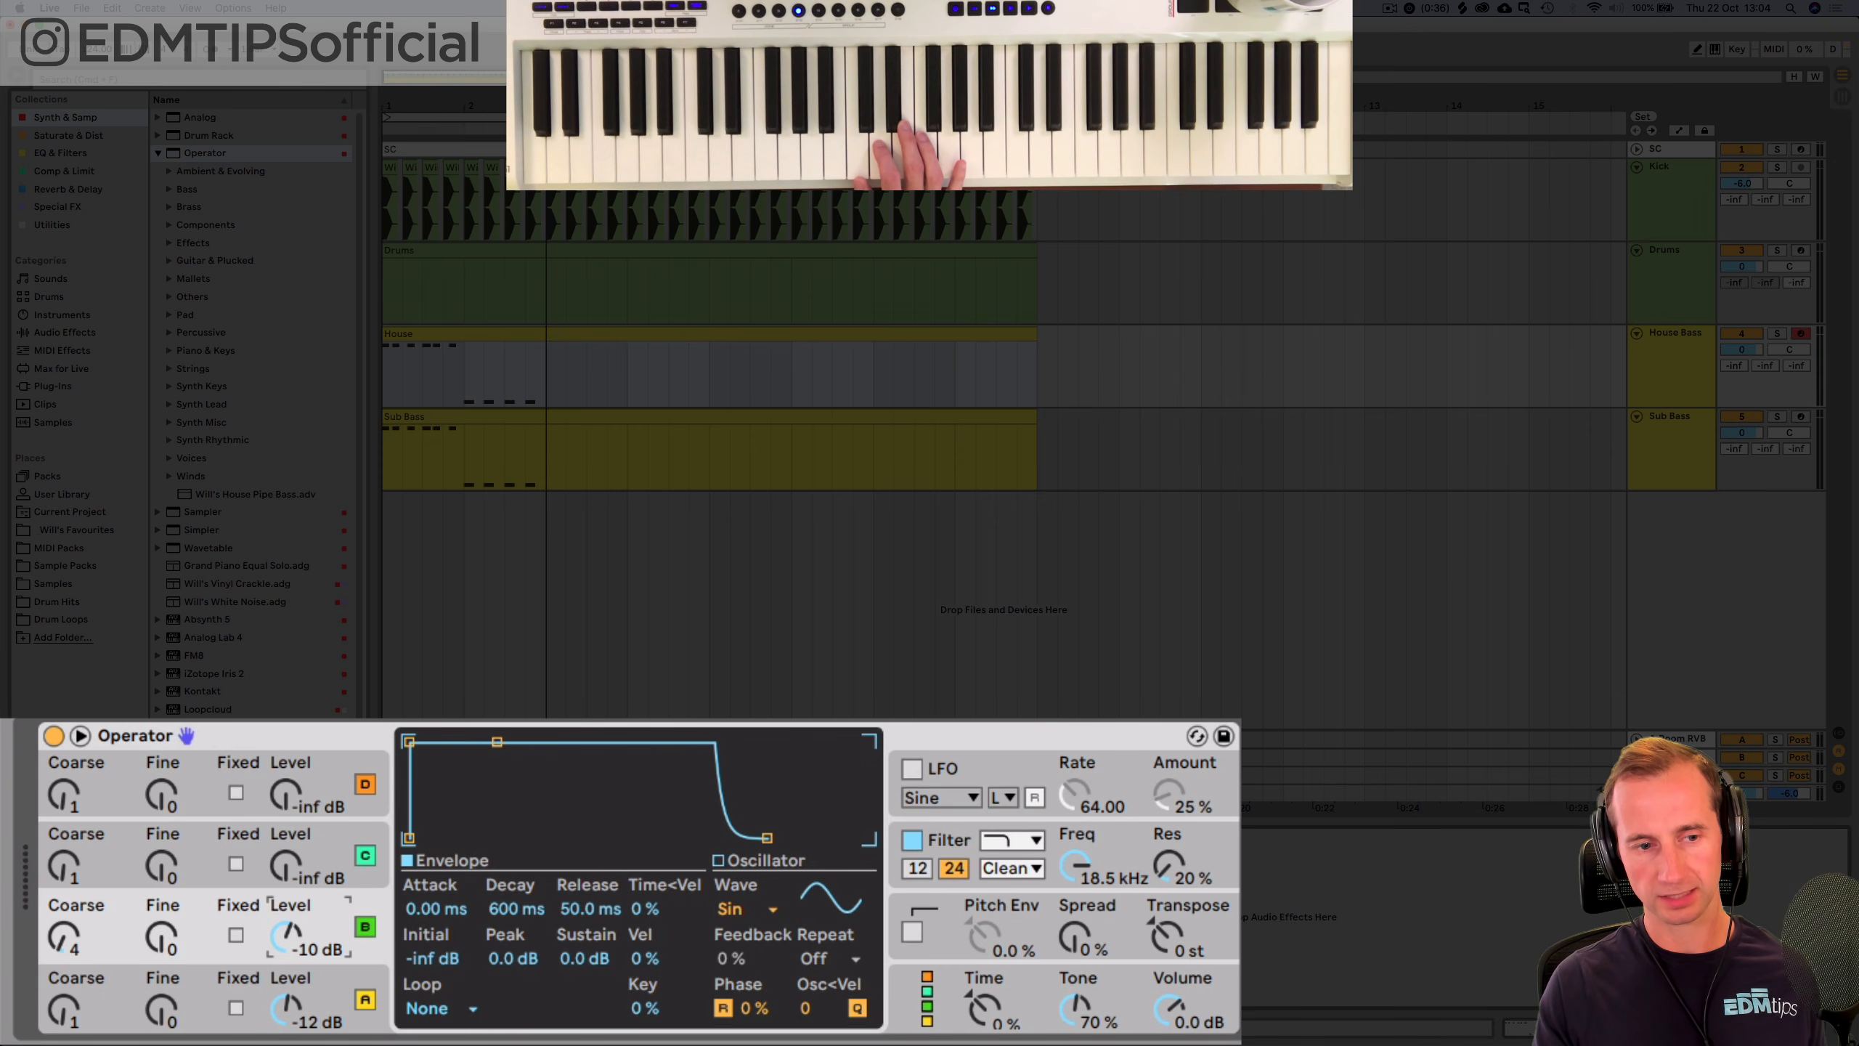
# Give oscillator B's envelope -inf dB sustain, 1.37 s release and a short decay, and raise Operator's Spread to 100%.
pyautogui.click(286, 1010)
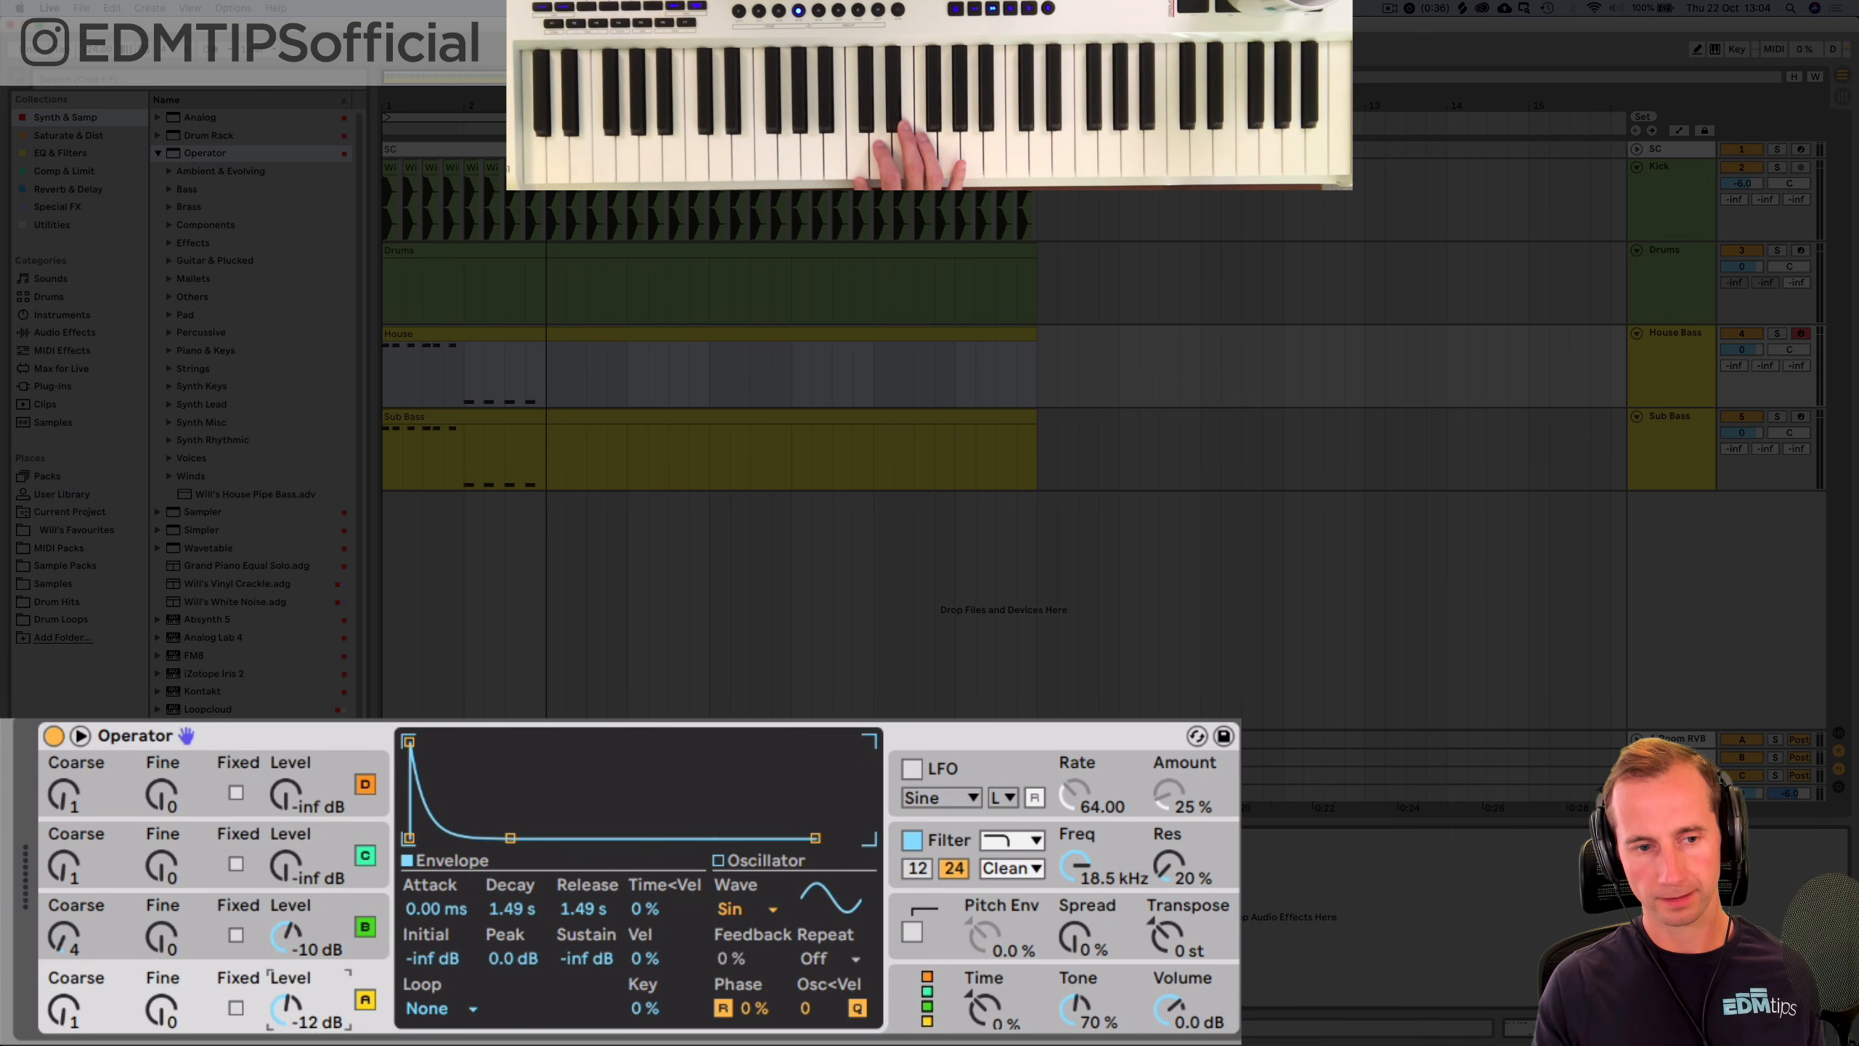
pyautogui.click(287, 936)
pyautogui.moveTo(586, 958); pyautogui.dragTo(586, 1040)
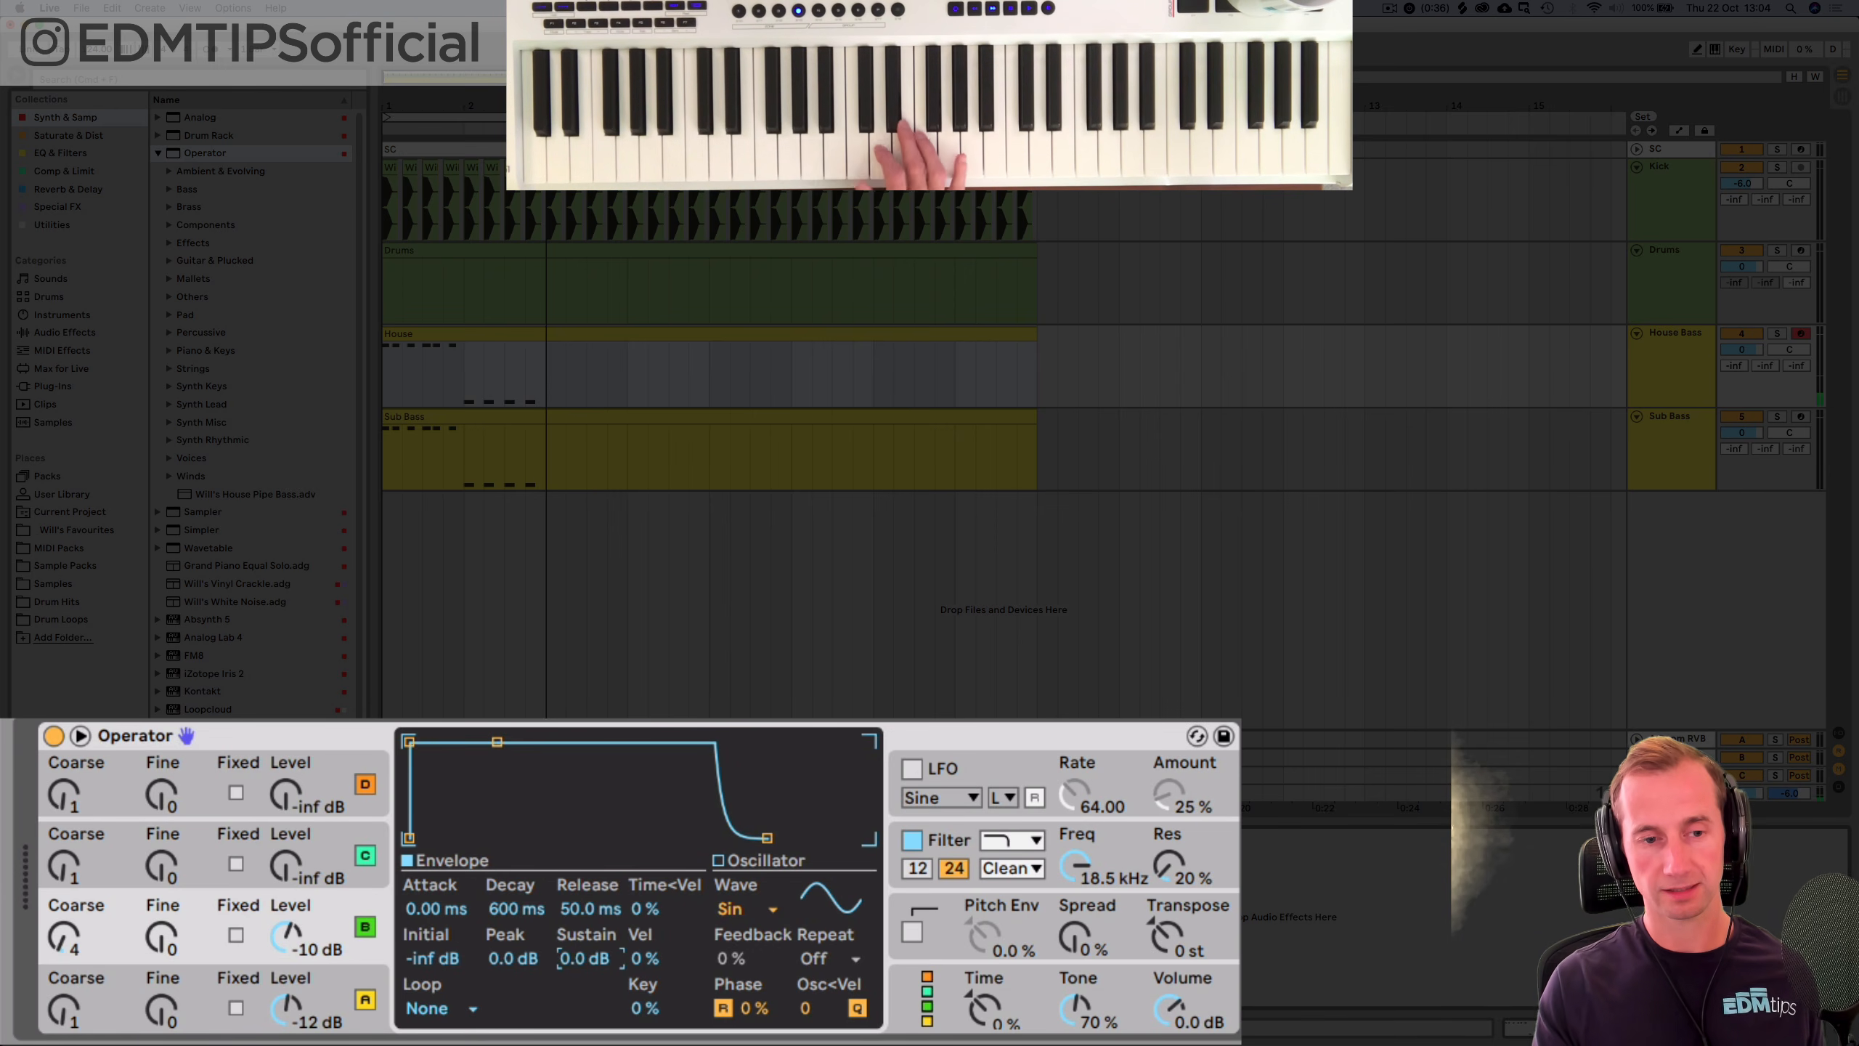
pyautogui.click(590, 908)
pyautogui.moveTo(589, 908); pyautogui.dragTo(517, 868)
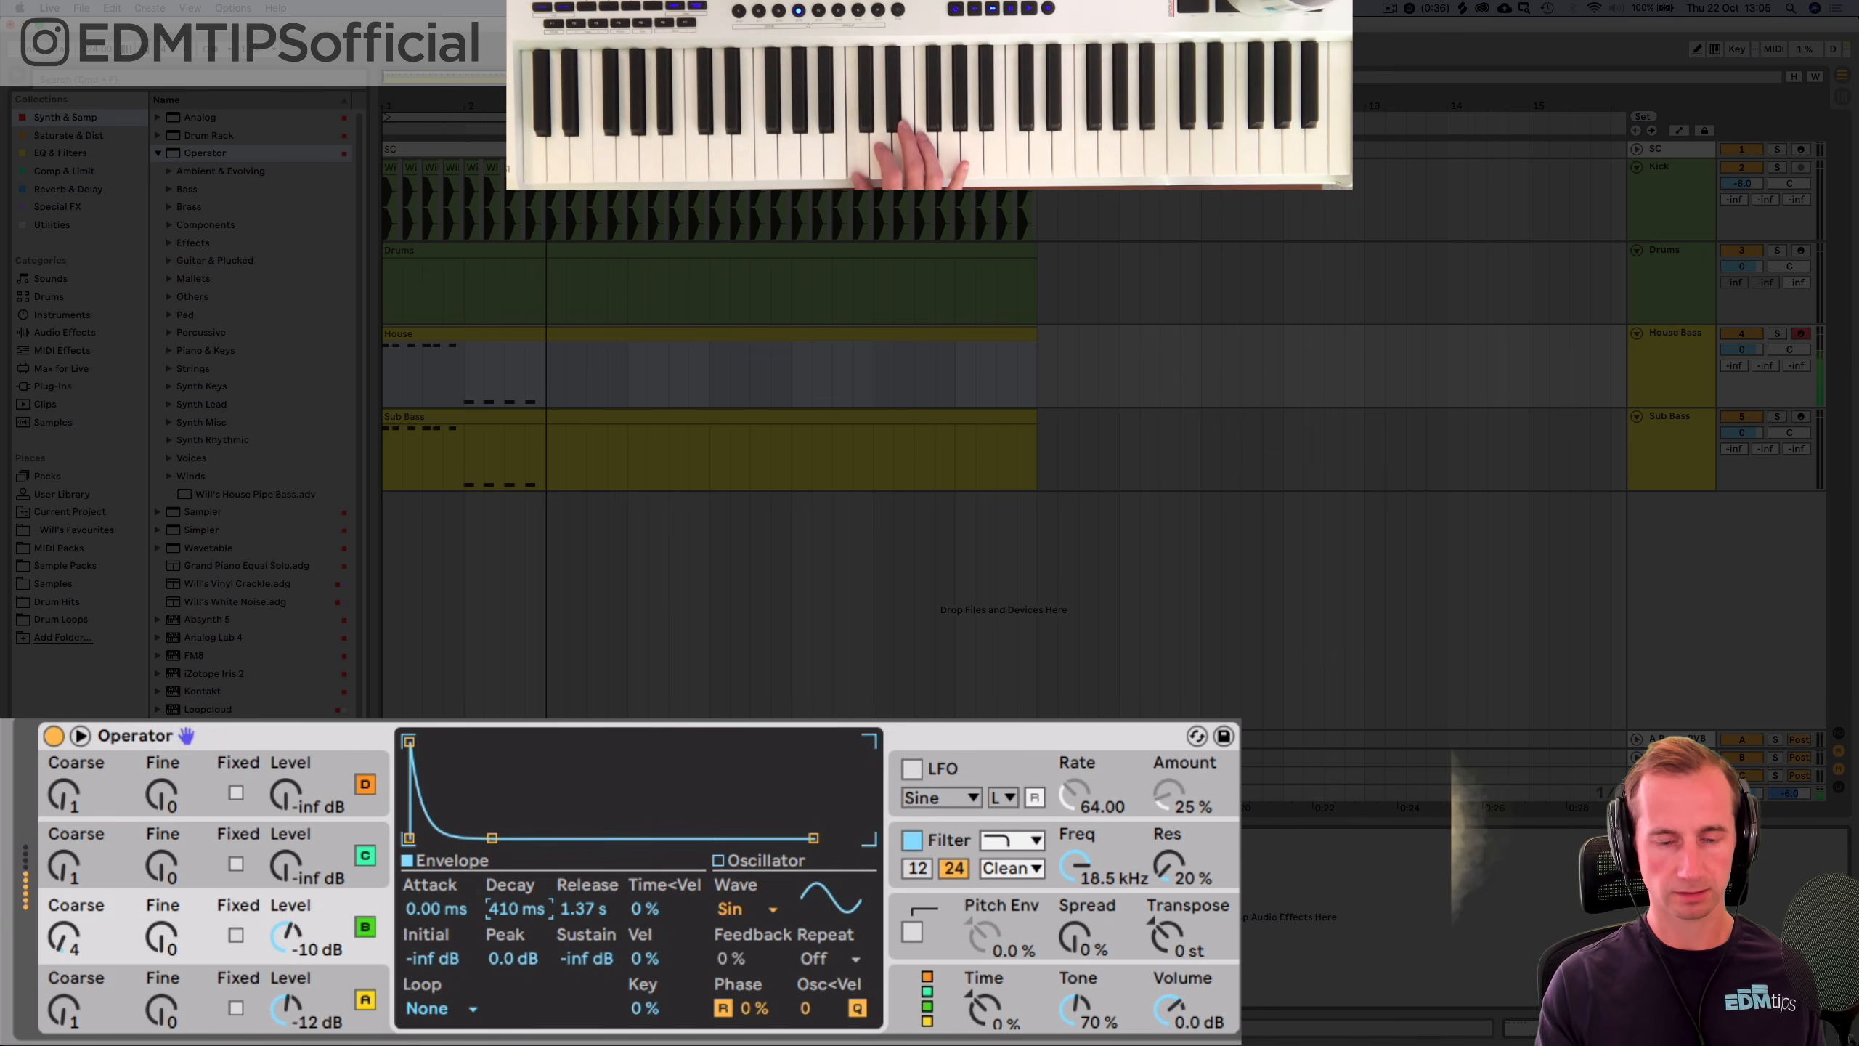
pyautogui.moveTo(517, 908); pyautogui.dragTo(517, 921)
pyautogui.moveTo(1074, 935); pyautogui.dragTo(1075, 912)
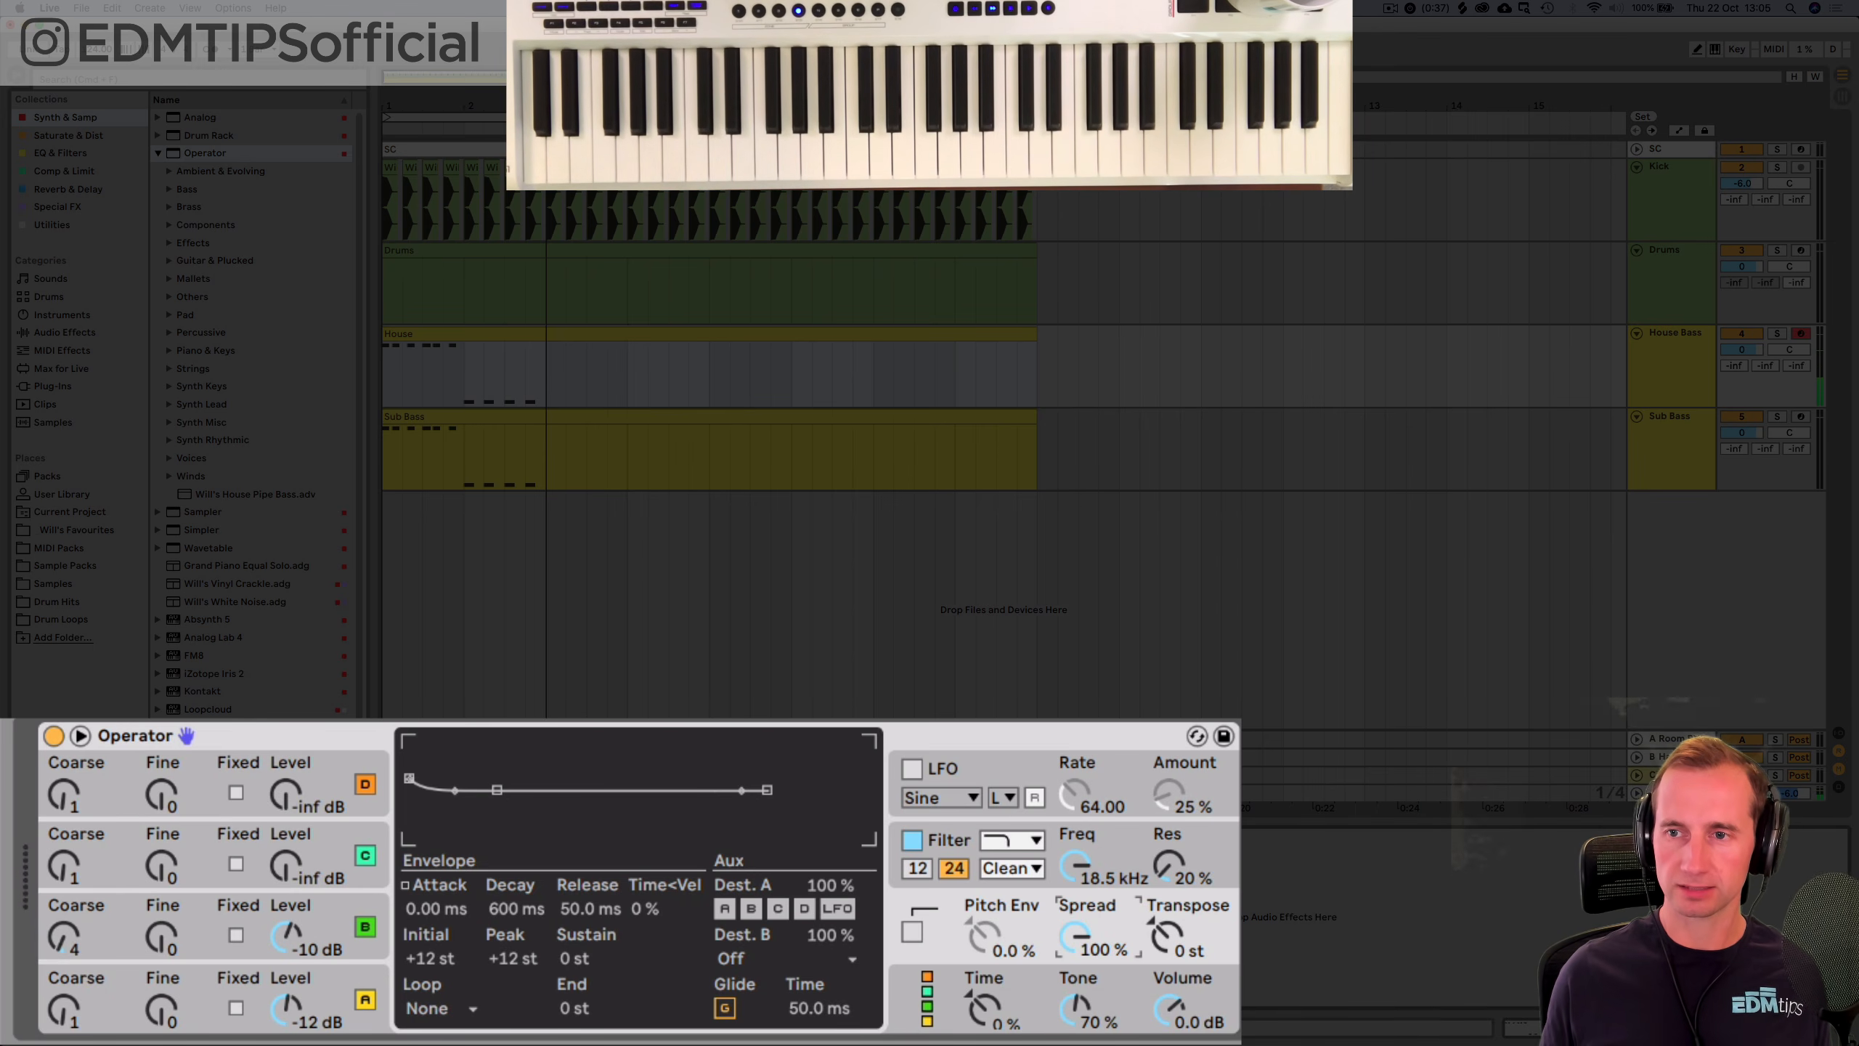
# Transpose all notes in the House clip down one octave and play the pattern.
pyautogui.press('space')
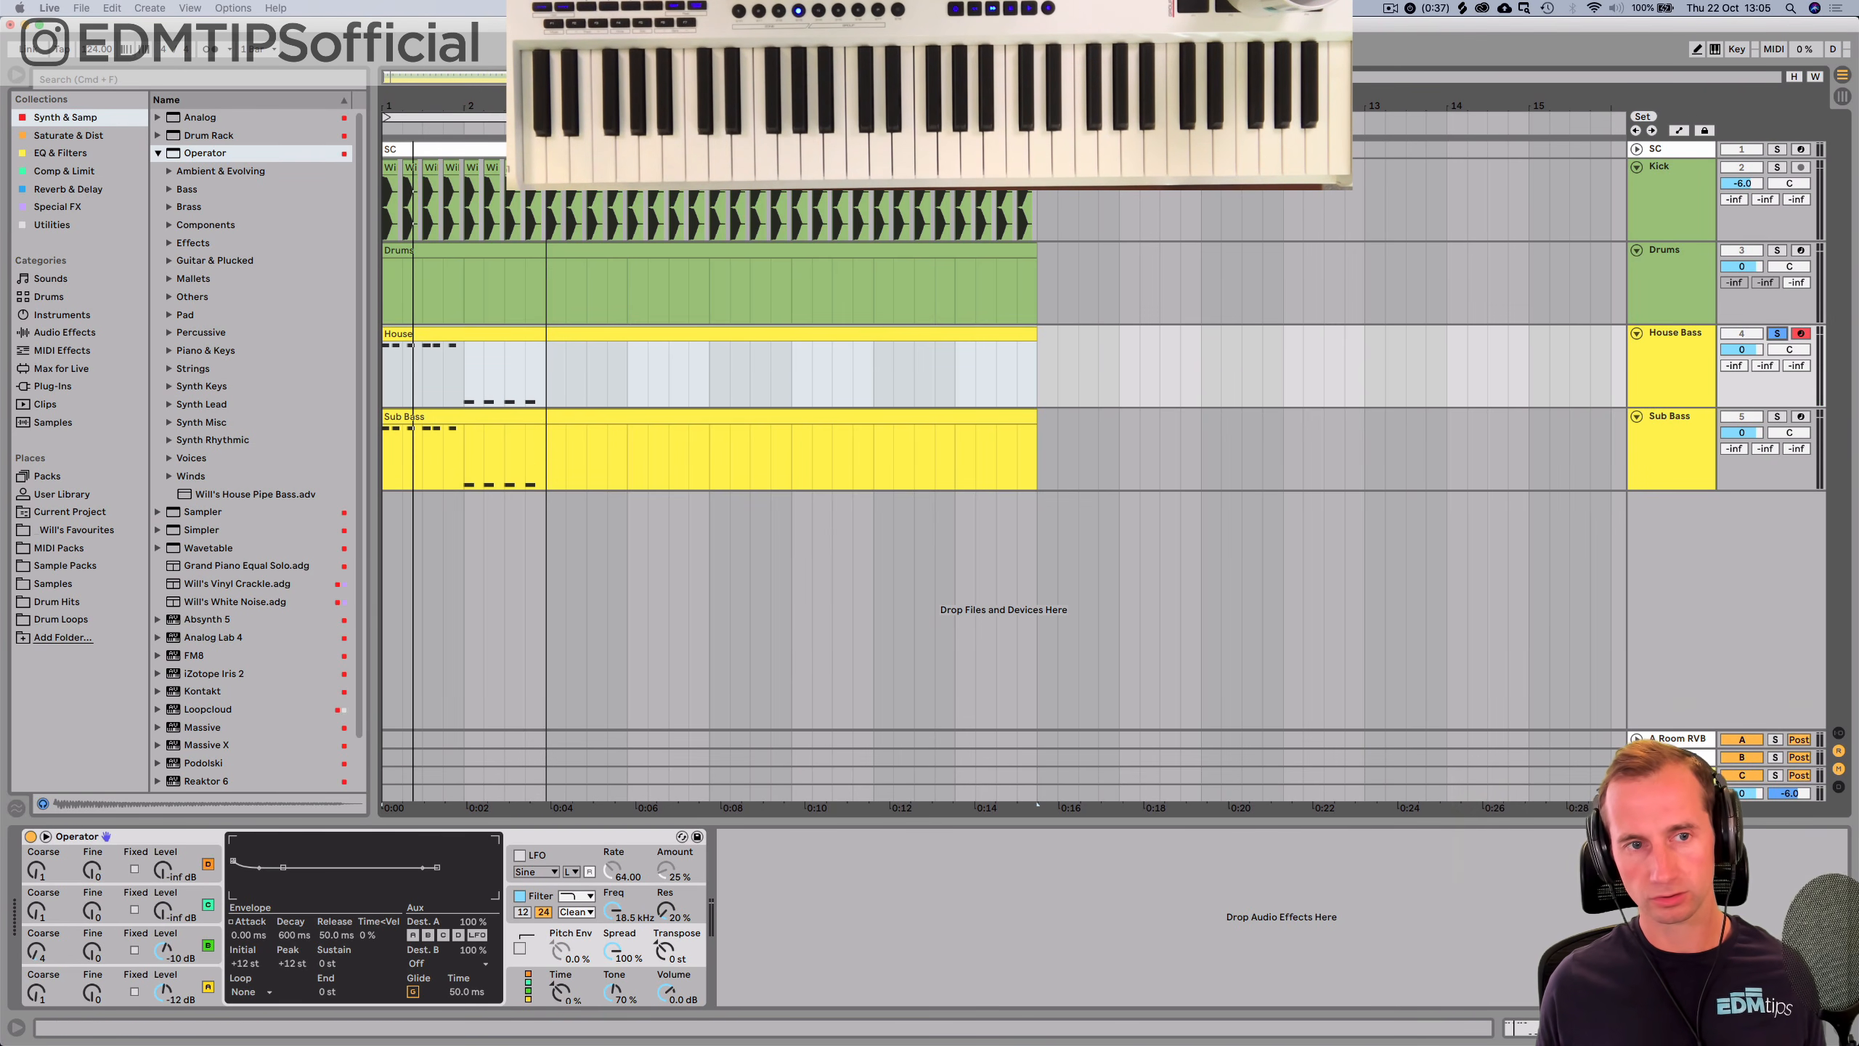
pyautogui.doubleClick(454, 333)
pyautogui.click(448, 769)
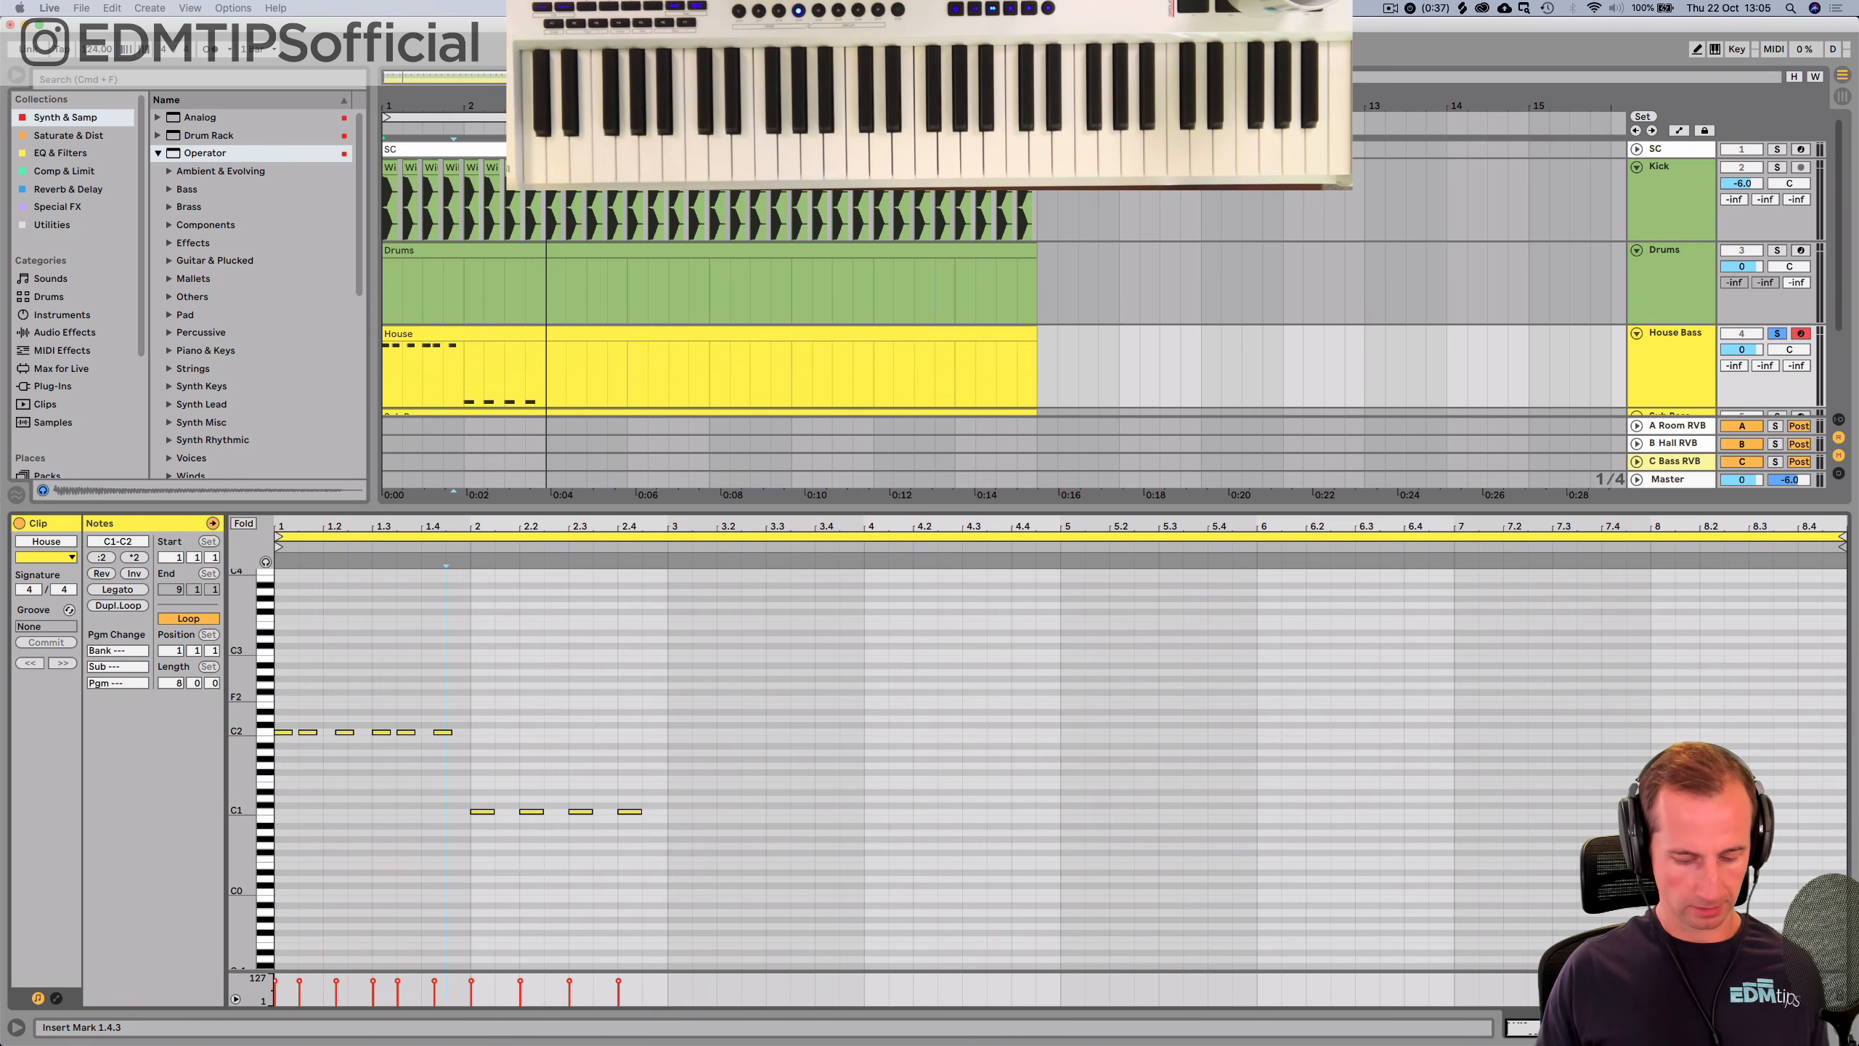
pyautogui.press('super+a')
pyautogui.hotkey('shift', 'Down')
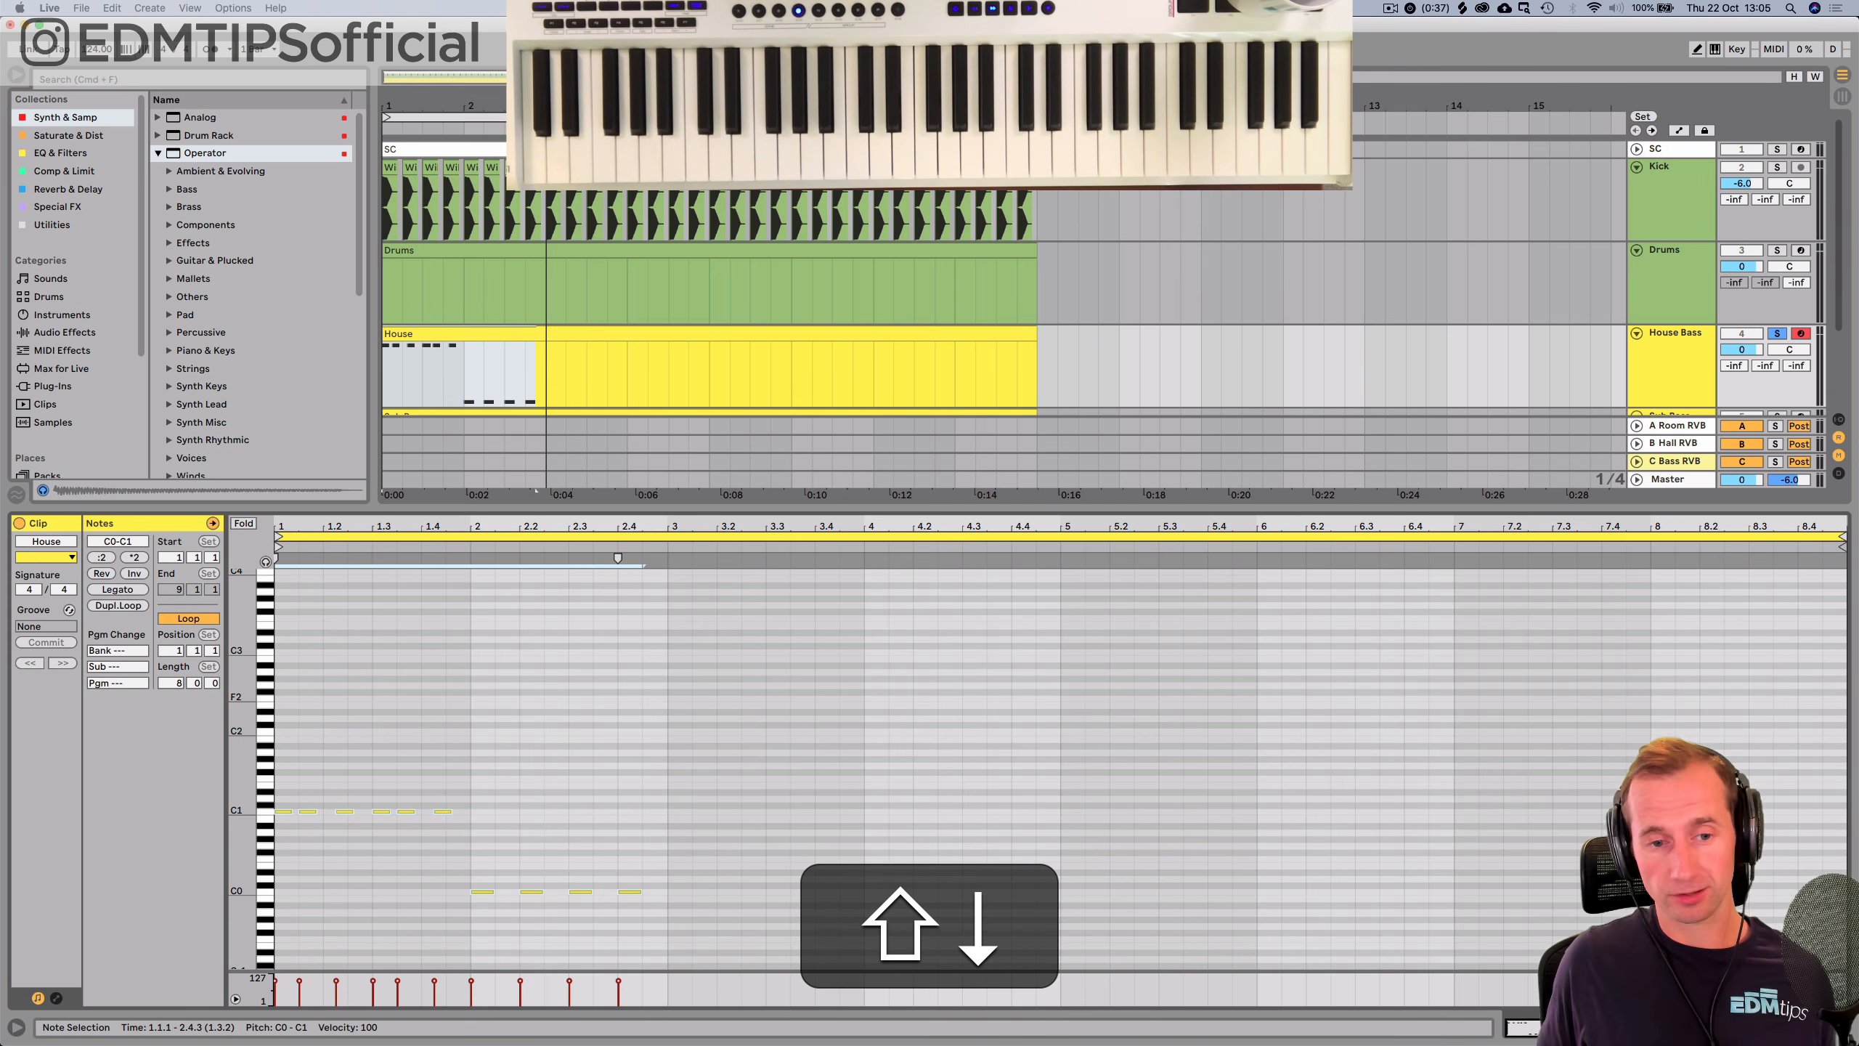
pyautogui.press('space')
pyautogui.hotkey('shift', 'Tab')
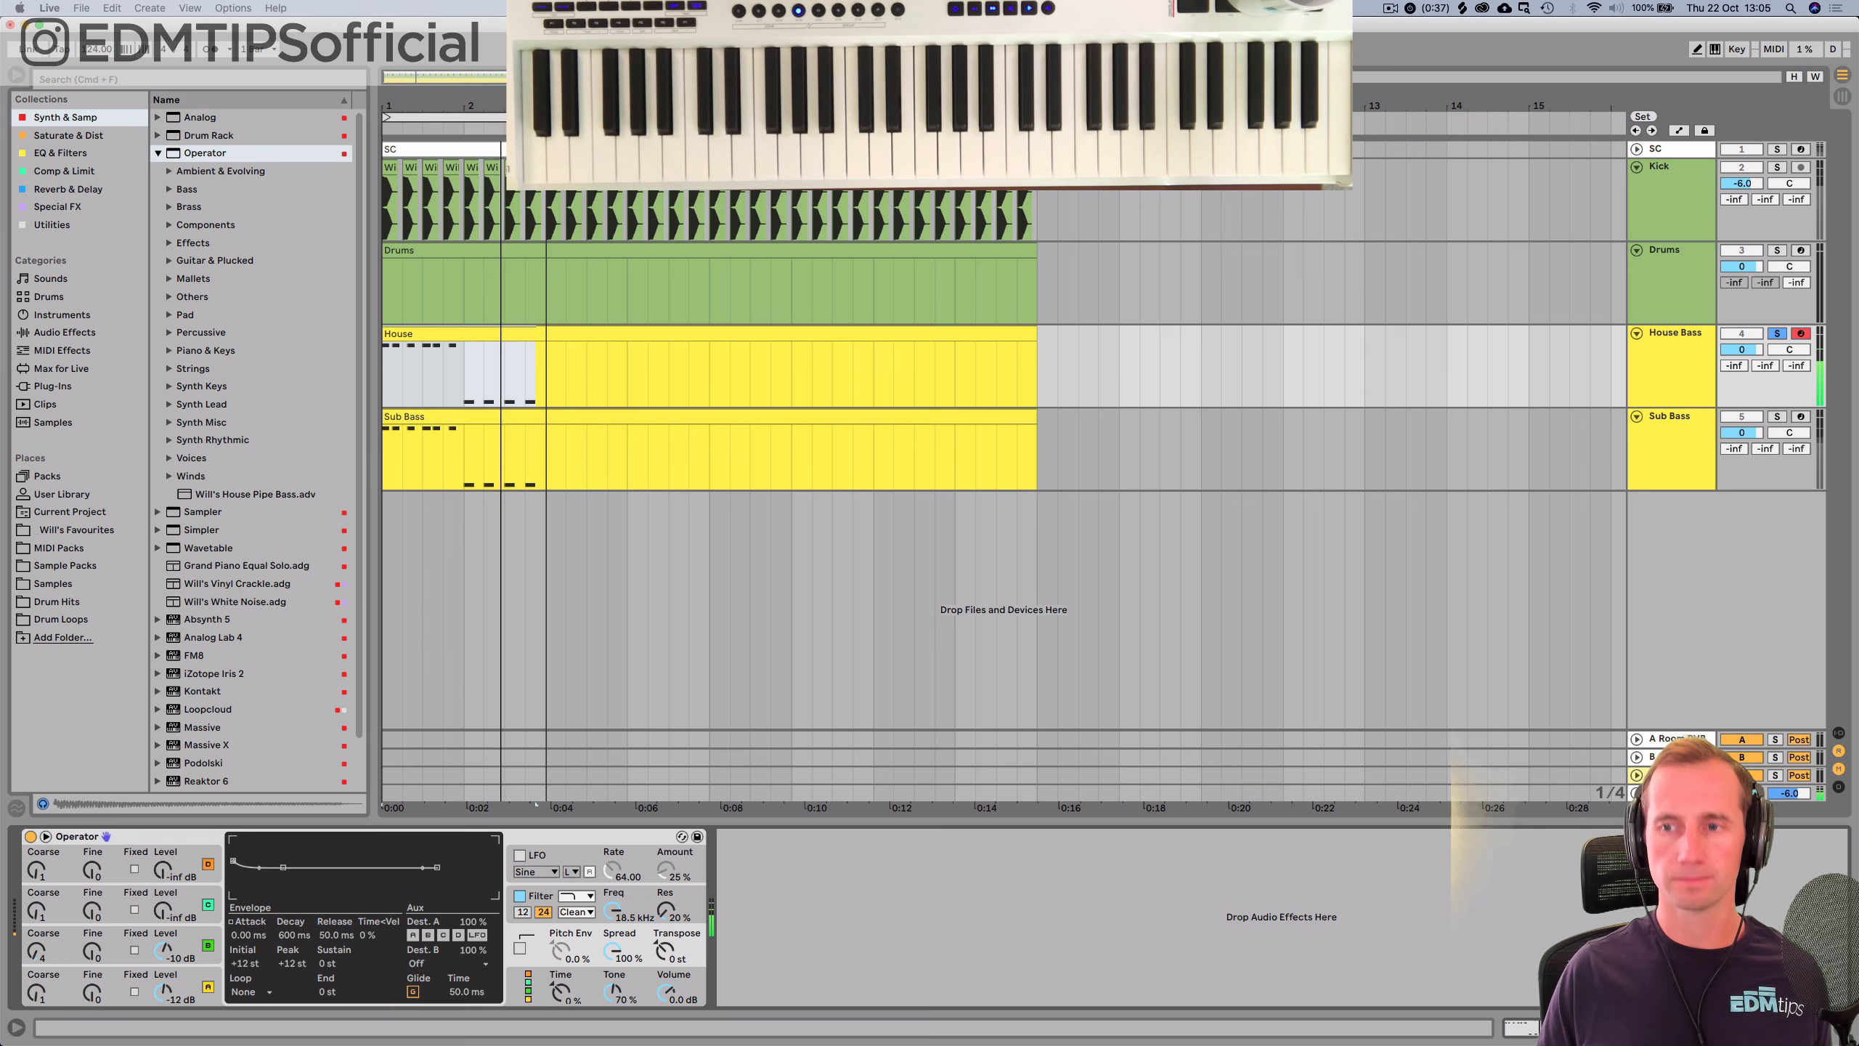
pyautogui.press('space')
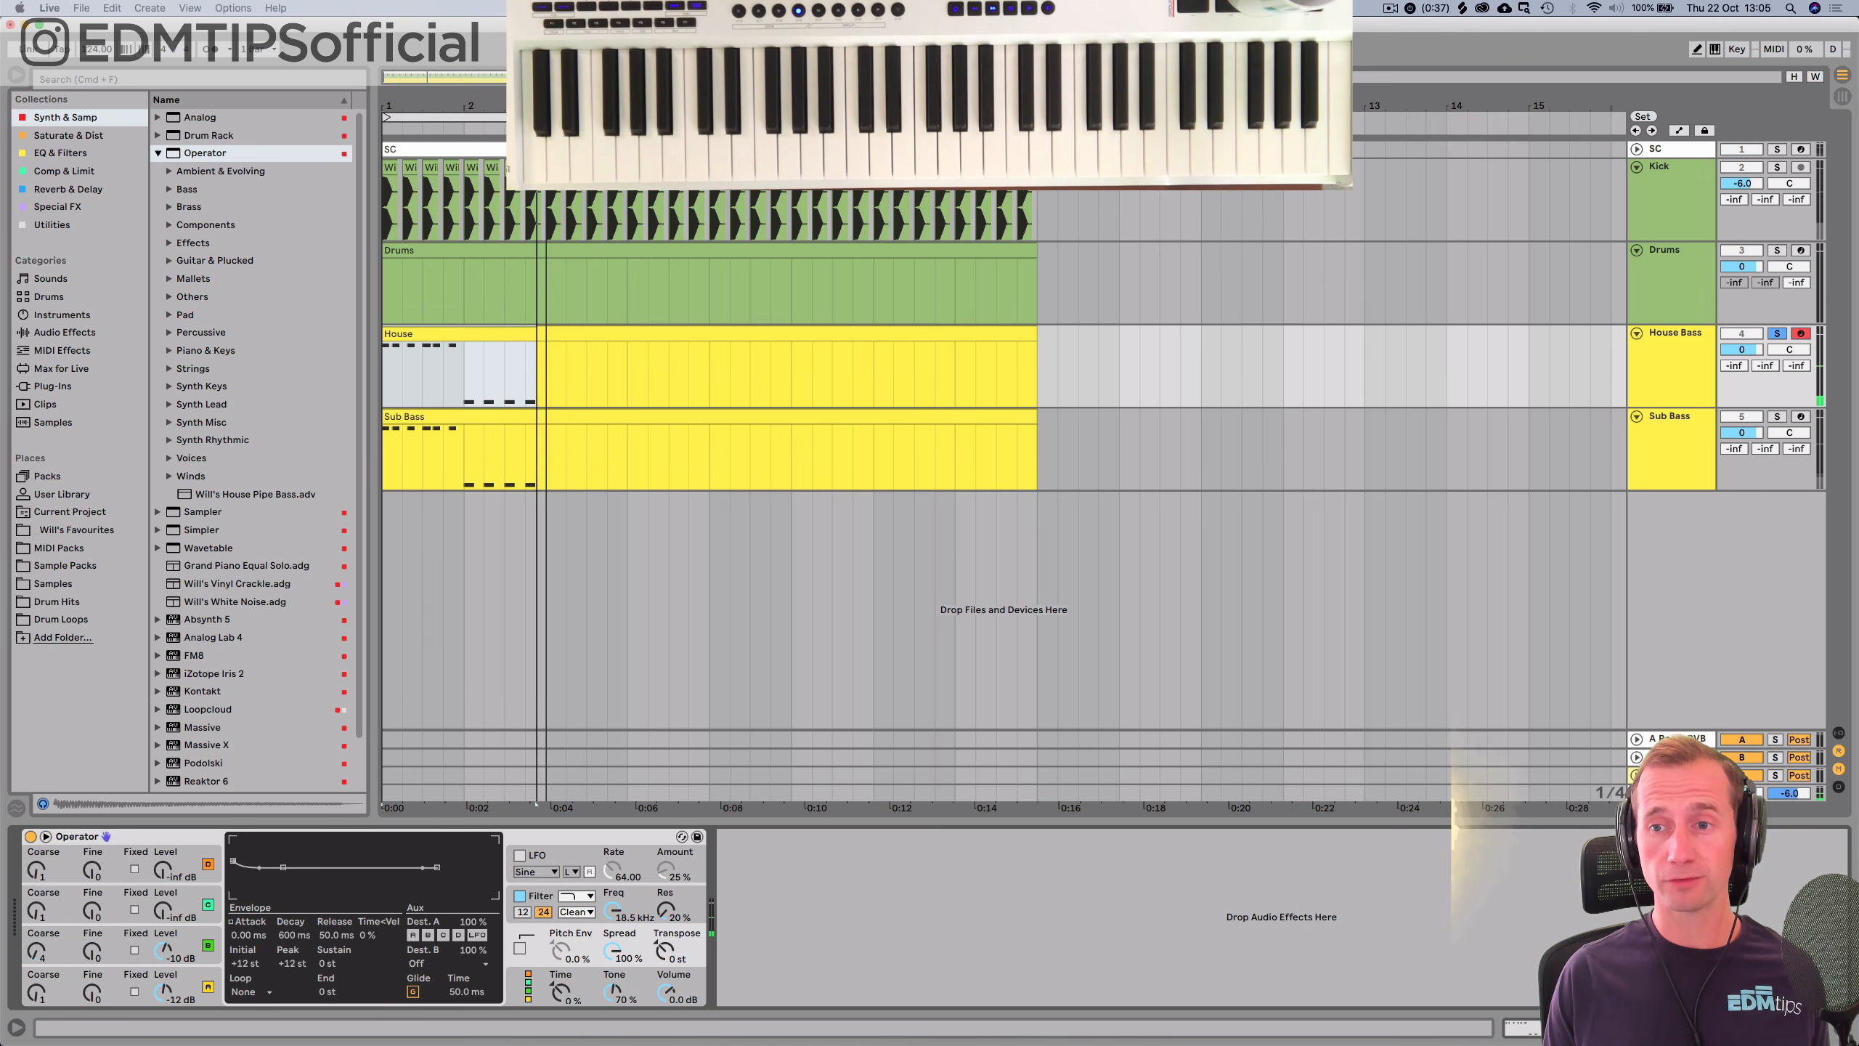
# Raise the House Bass track's send to the C Bass RVB return to -14 dB and play it with Sub Bass also soloed.
pyautogui.press('Tab')
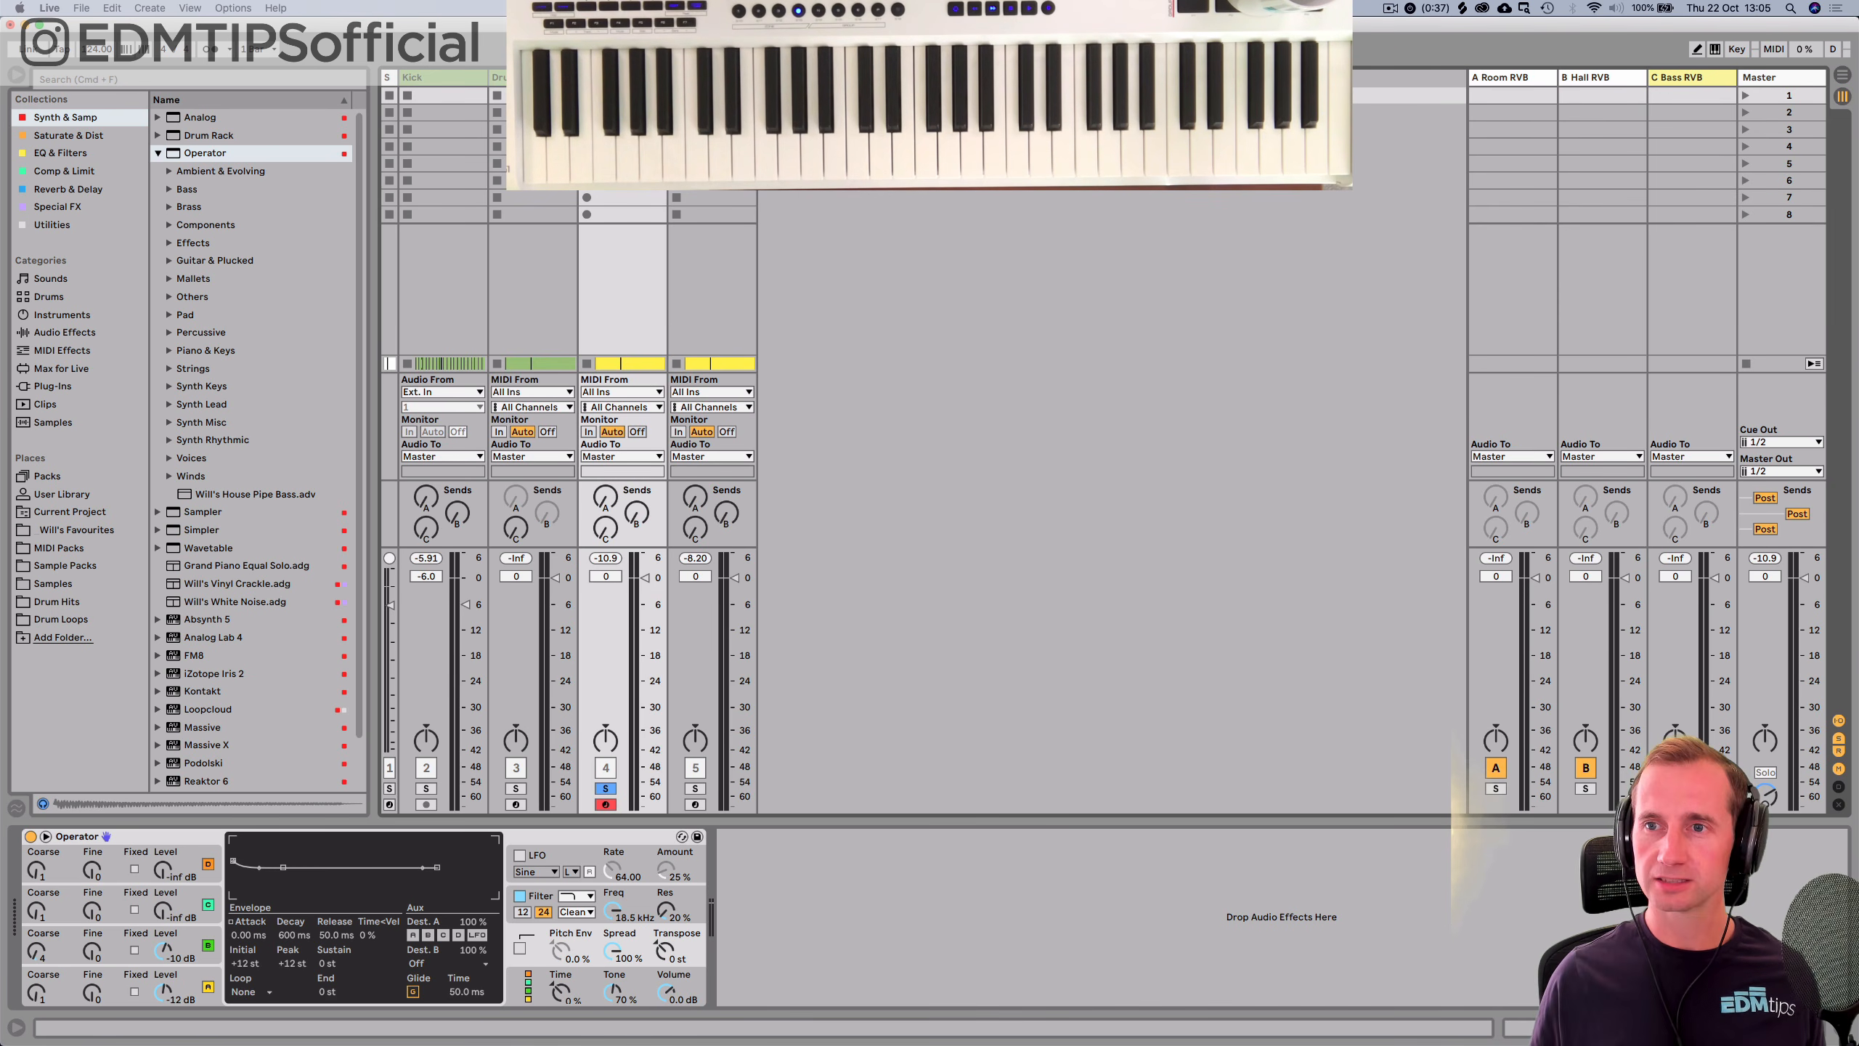
pyautogui.click(1676, 78)
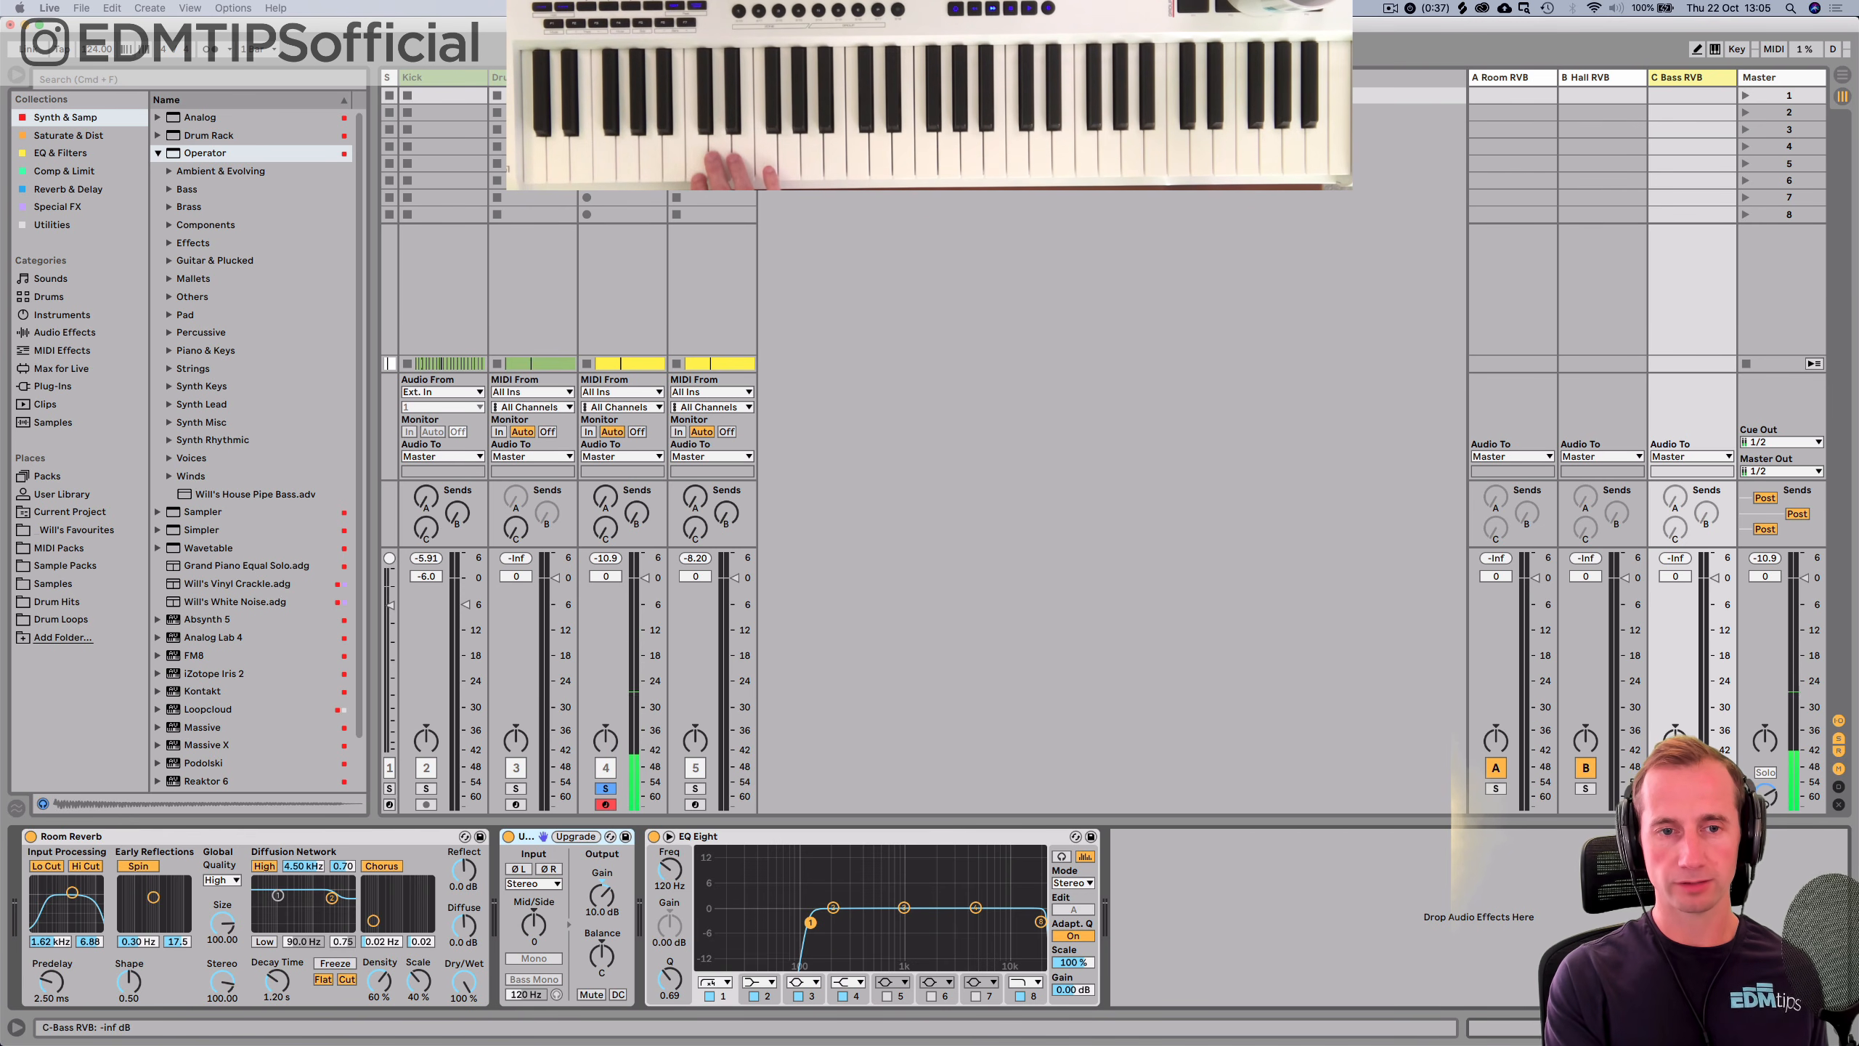
pyautogui.moveTo(605, 527)
pyautogui.mouseDown()
pyautogui.moveTo(605, 503)
pyautogui.moveTo(605, 533)
pyautogui.mouseUp()
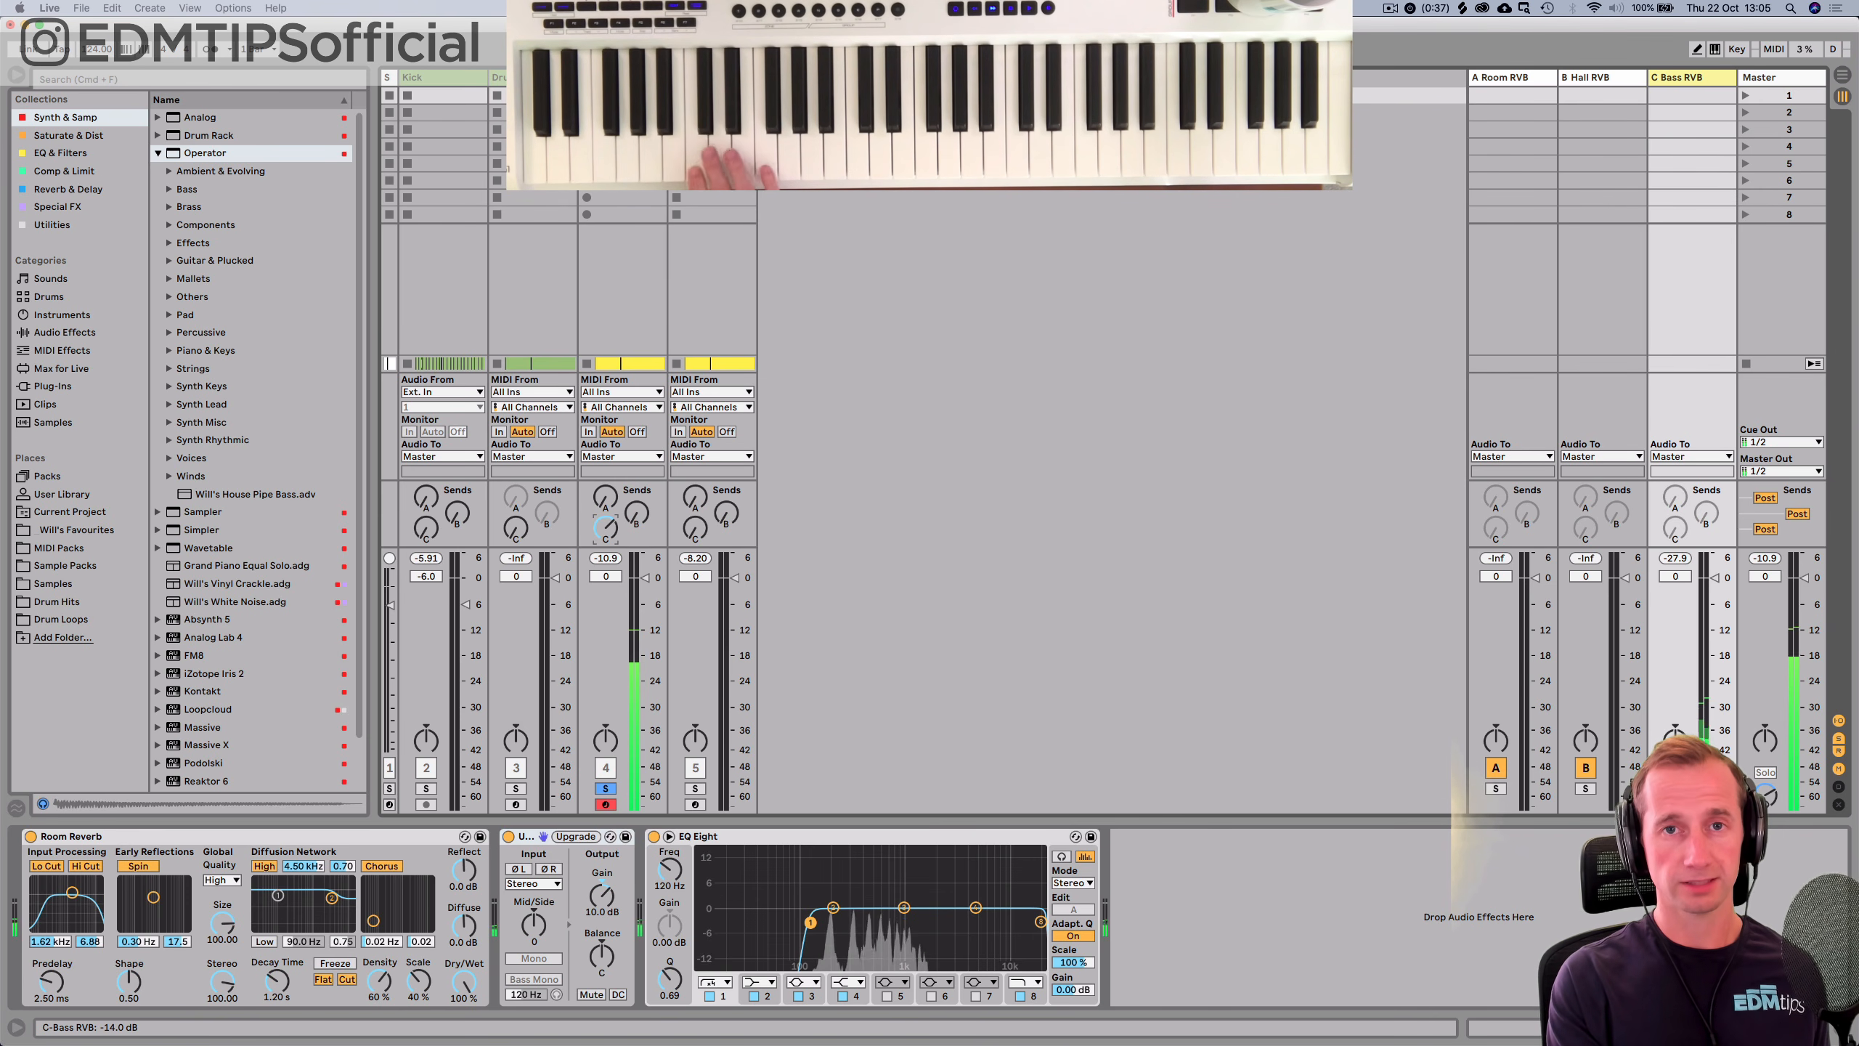
pyautogui.press('Tab')
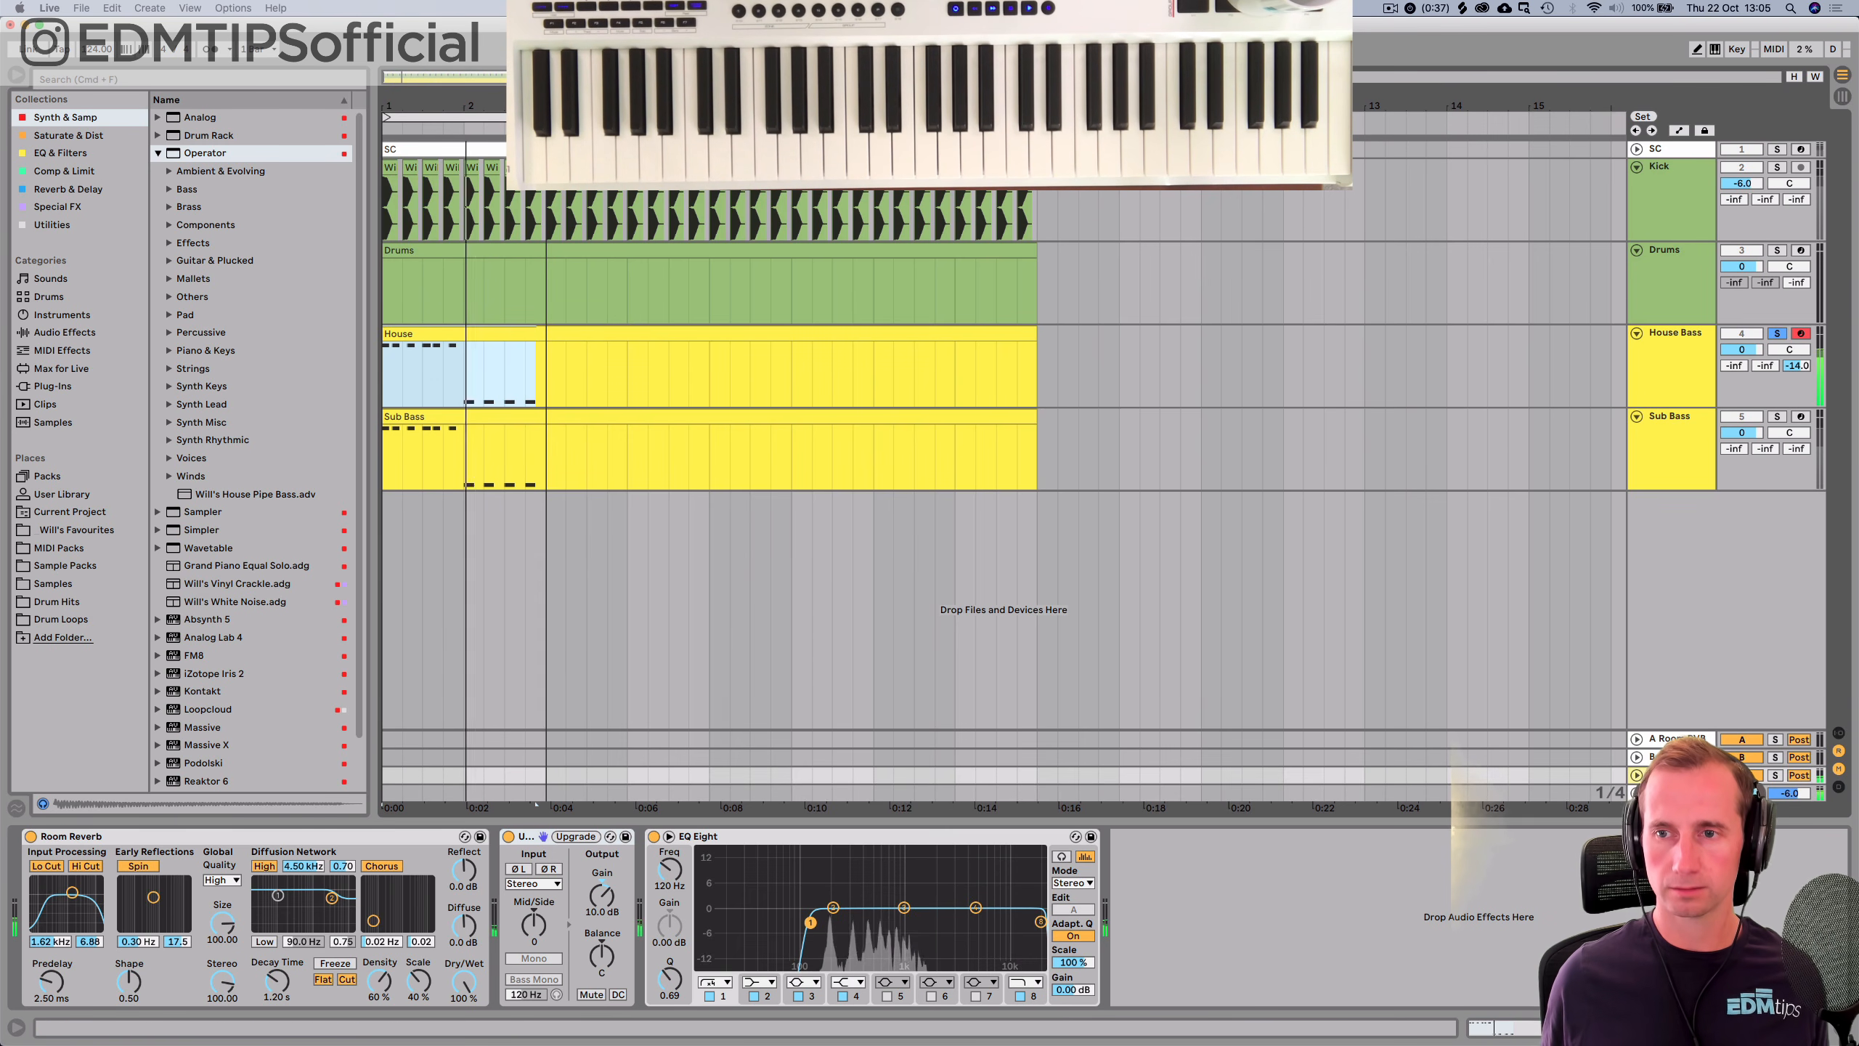
pyautogui.press('super+space')
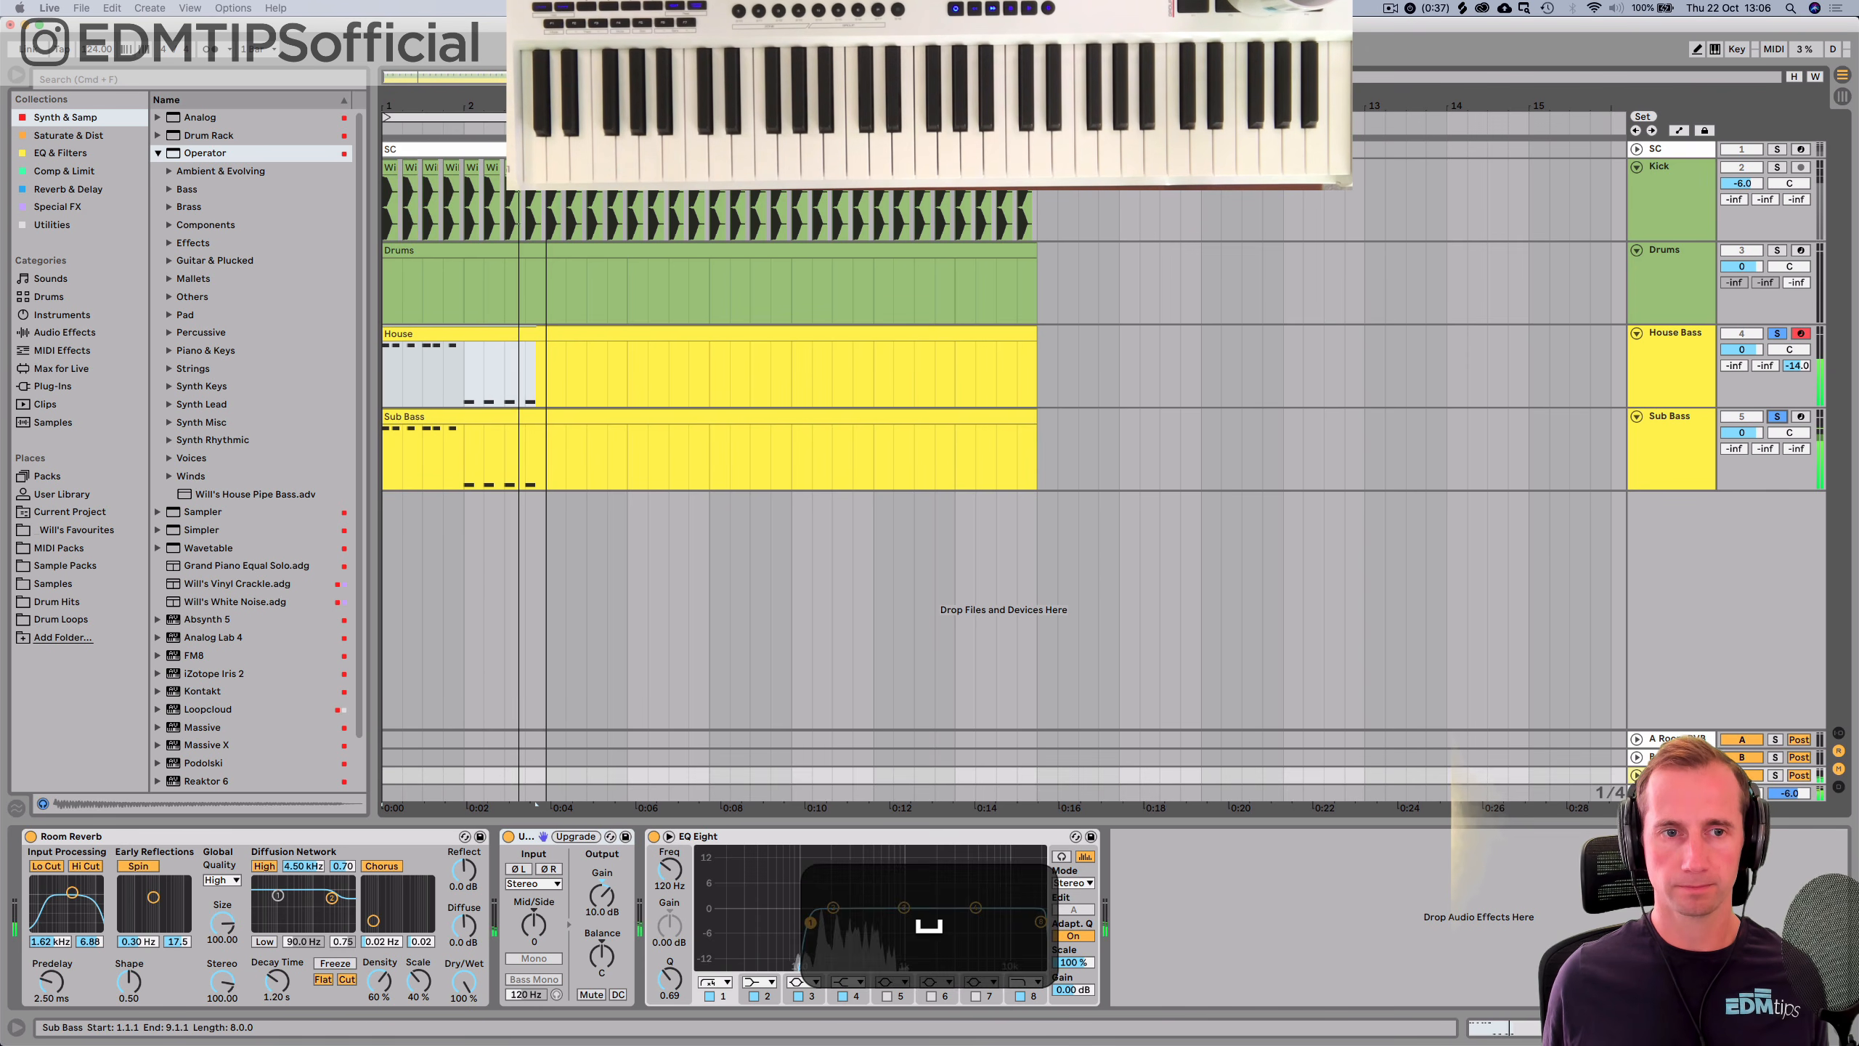
pyautogui.press('space')
# Try all notes of the Sub Bass clip one octave lower in playback, and undo the transposition.
pyautogui.doubleClick(585, 417)
pyautogui.press('super+a')
pyautogui.hotkey('shift', 'Down')
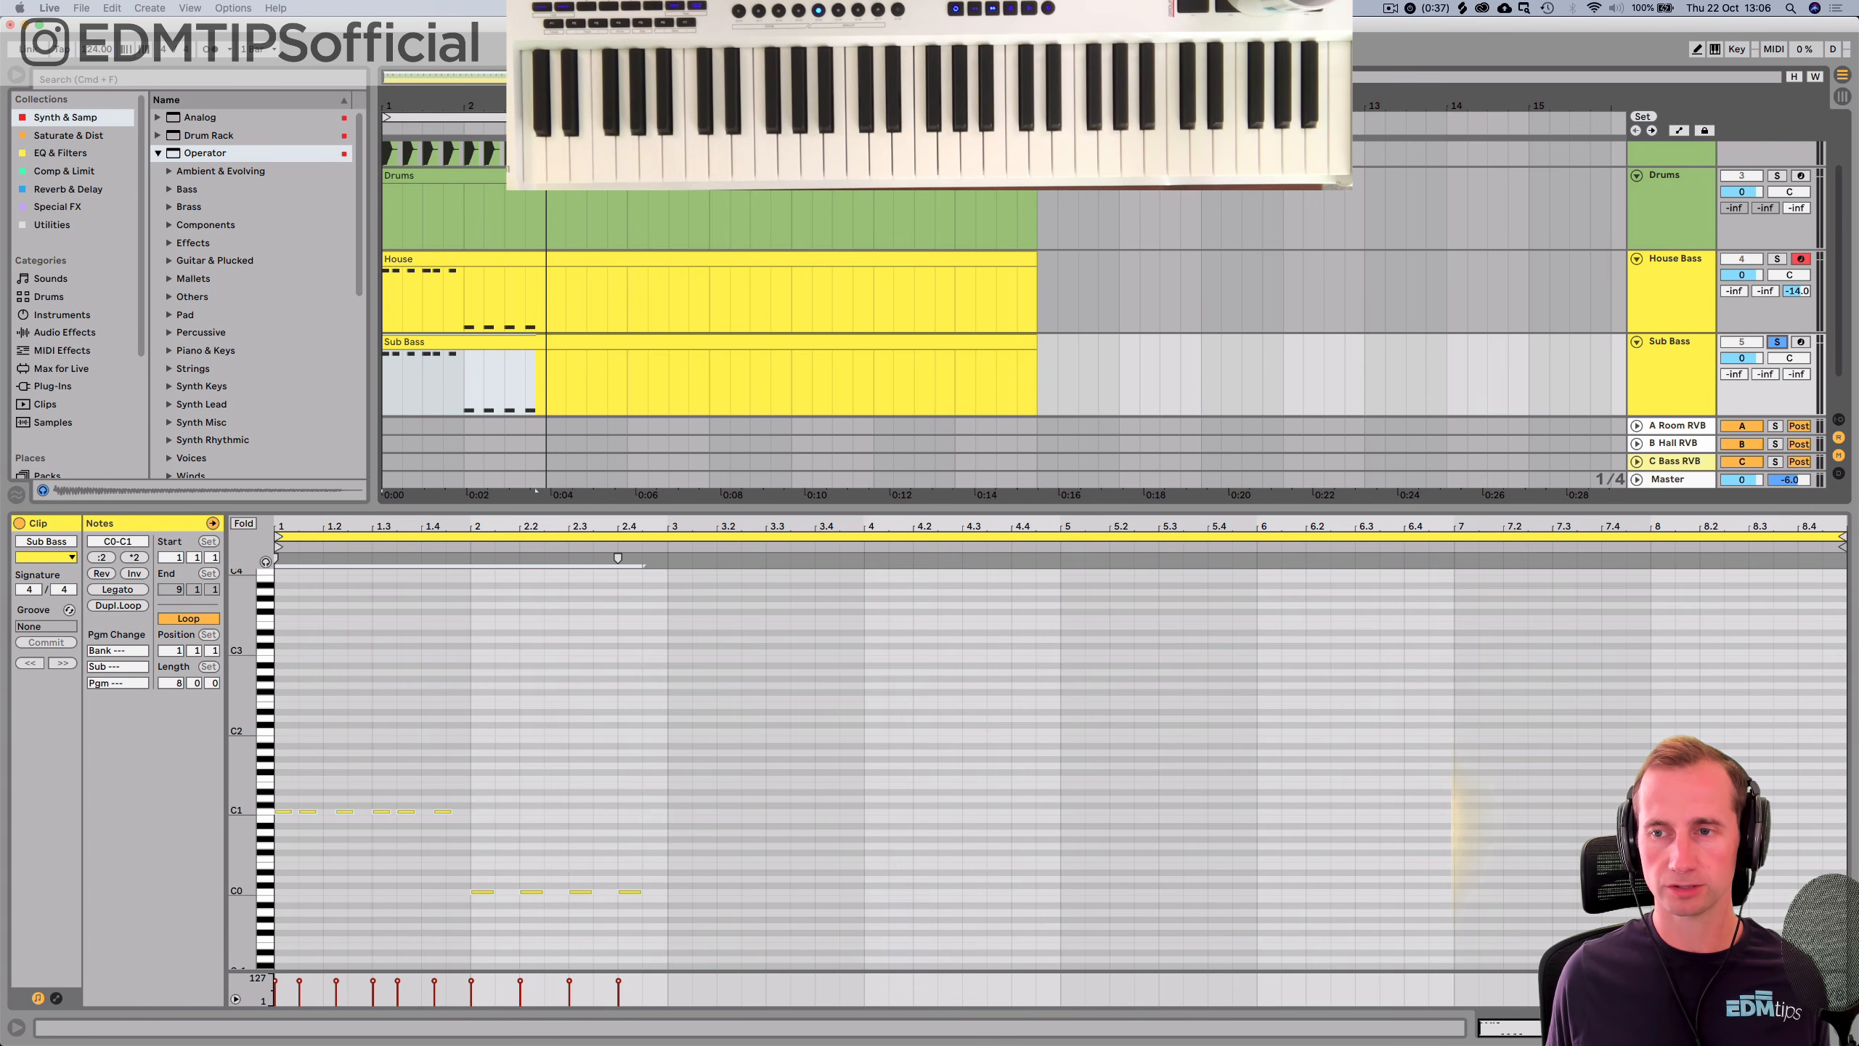
pyautogui.press('space')
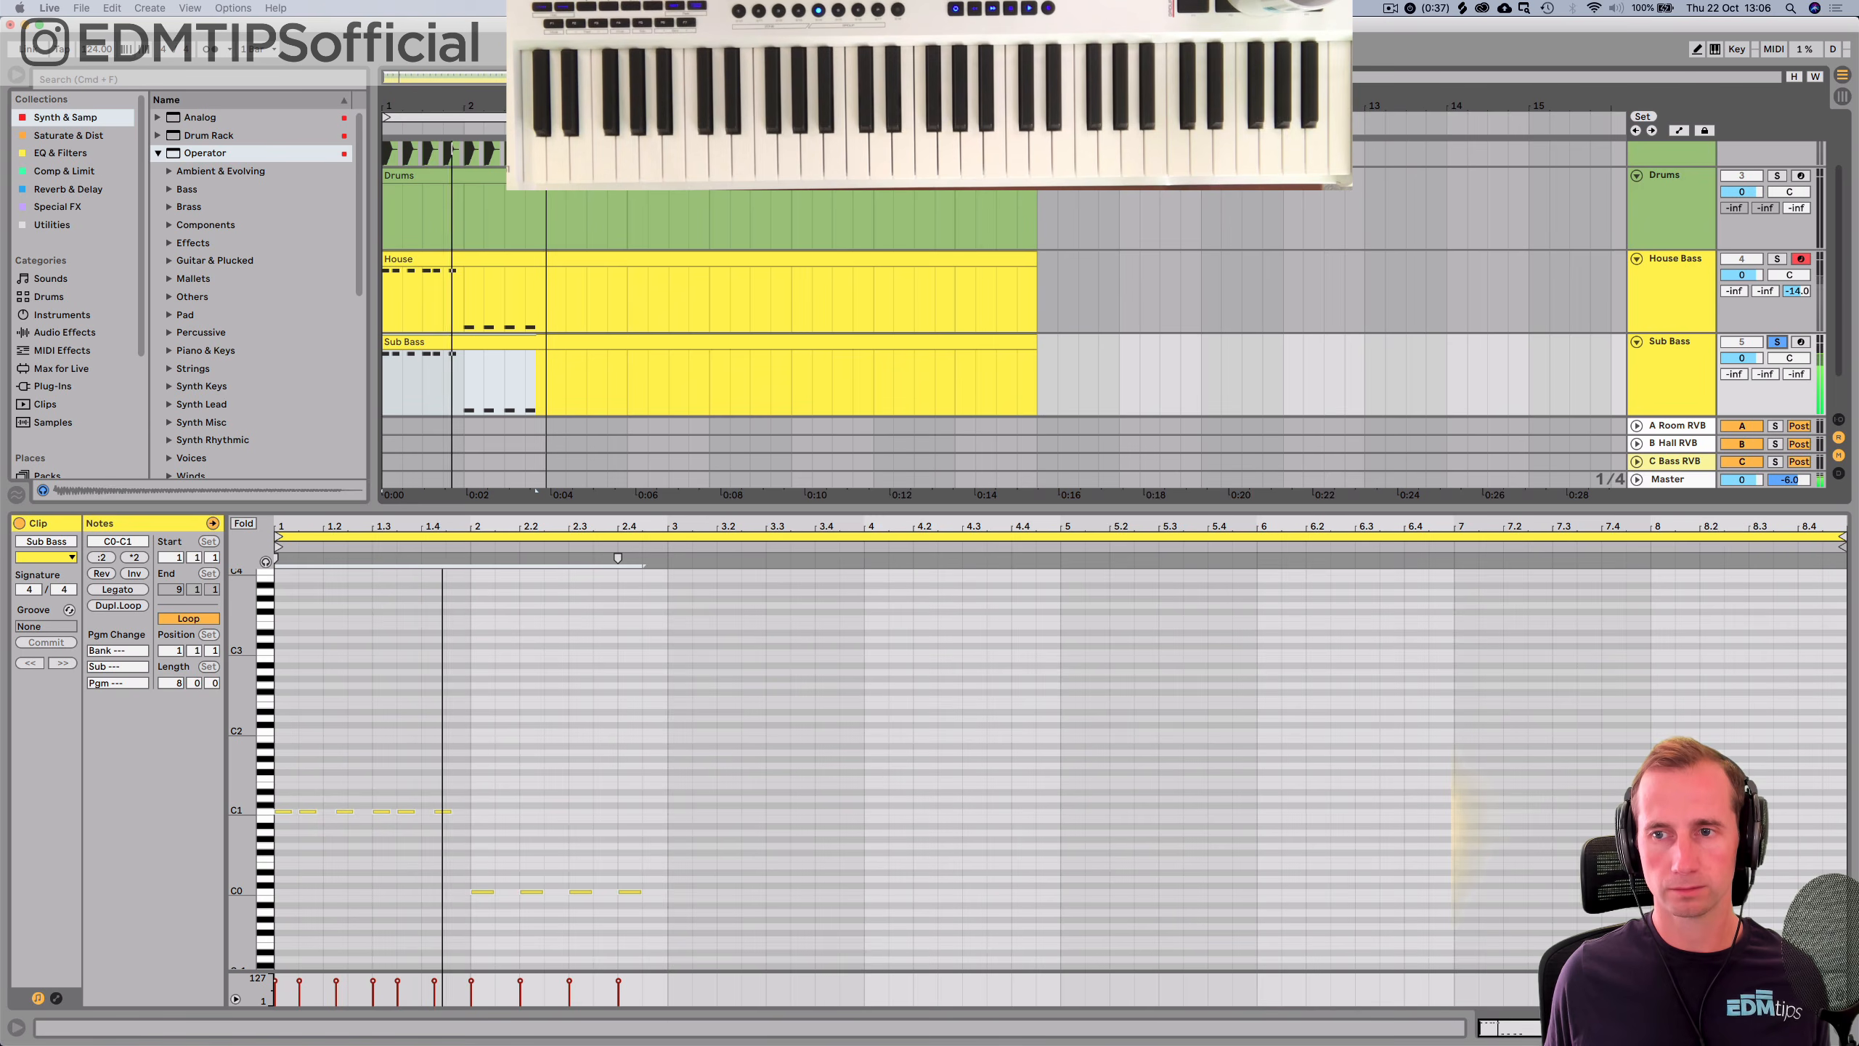
pyautogui.press('space')
pyautogui.press('super+z')
pyautogui.press('space')
# Add EQ Eight to the Sub Bass track and cut the highs with a -7.31 dB shelf at 150 Hz.
pyautogui.hotkey('shift', 'Tab')
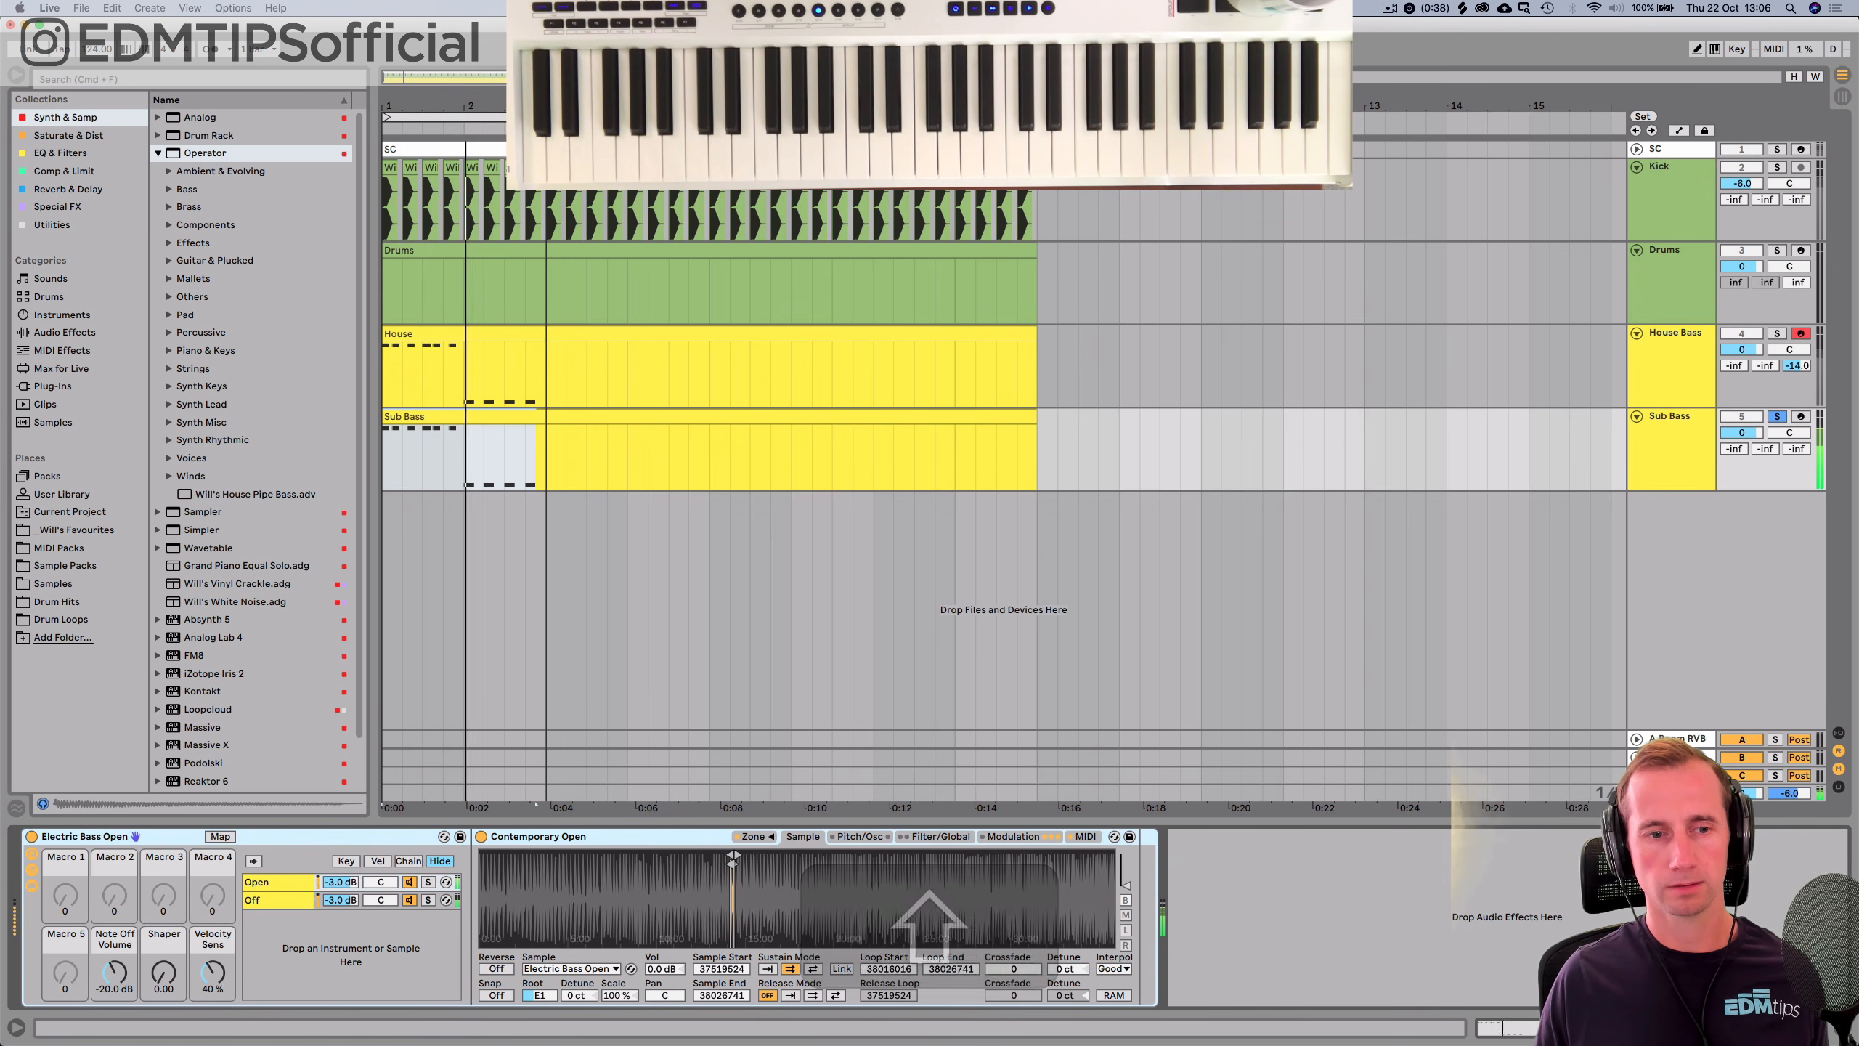
pyautogui.press('space')
pyautogui.click(65, 153)
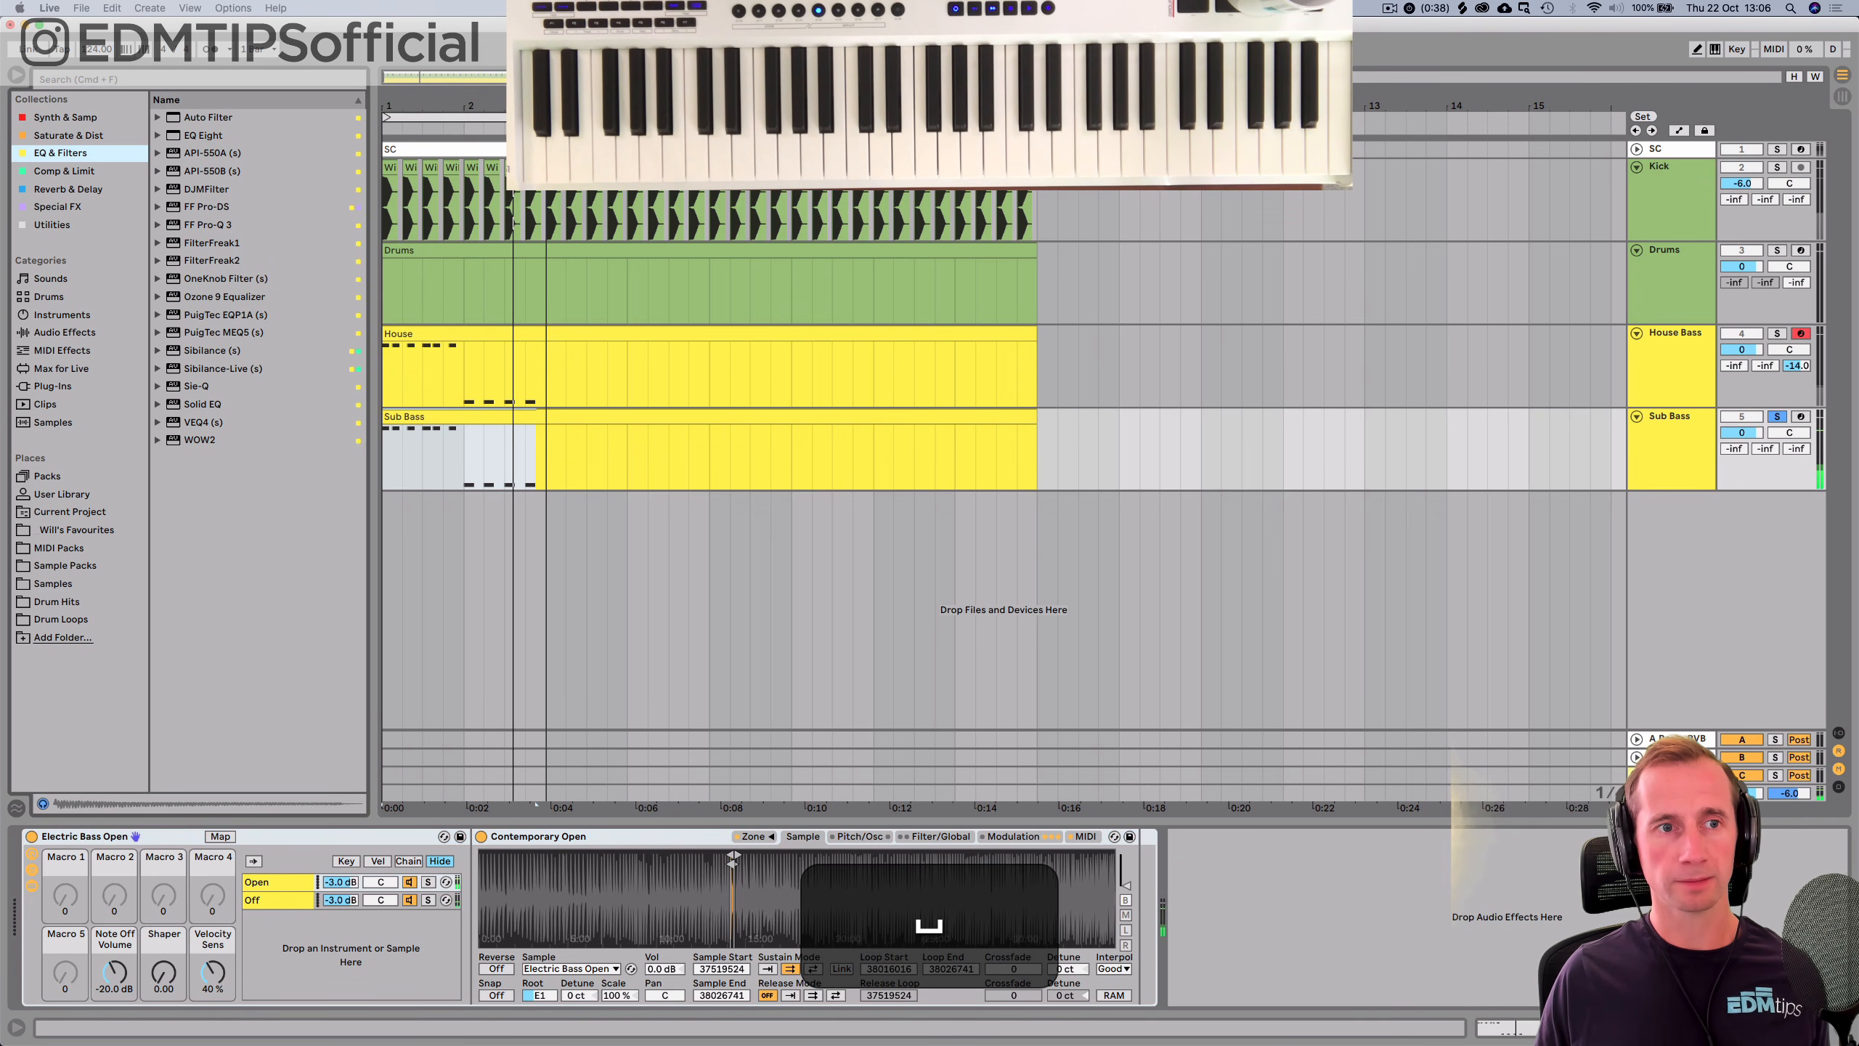
pyautogui.click(203, 135)
pyautogui.press('Return')
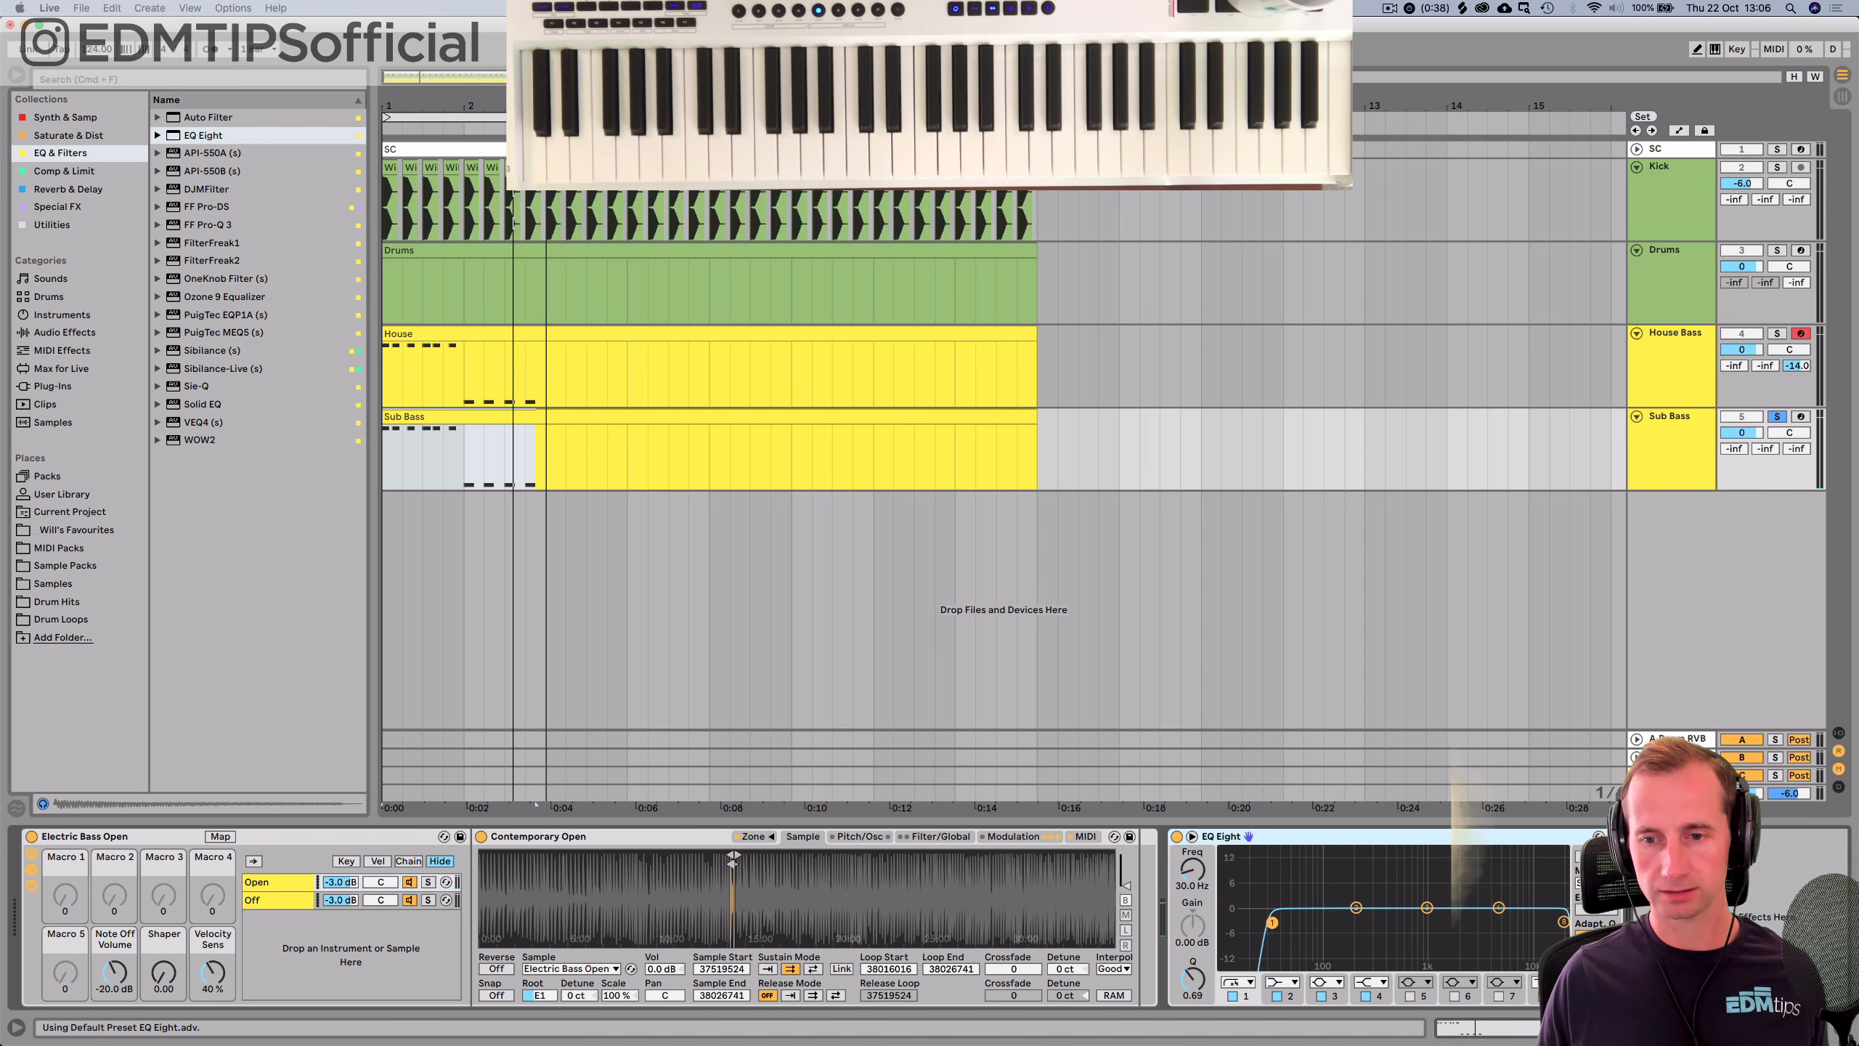
pyautogui.press('space')
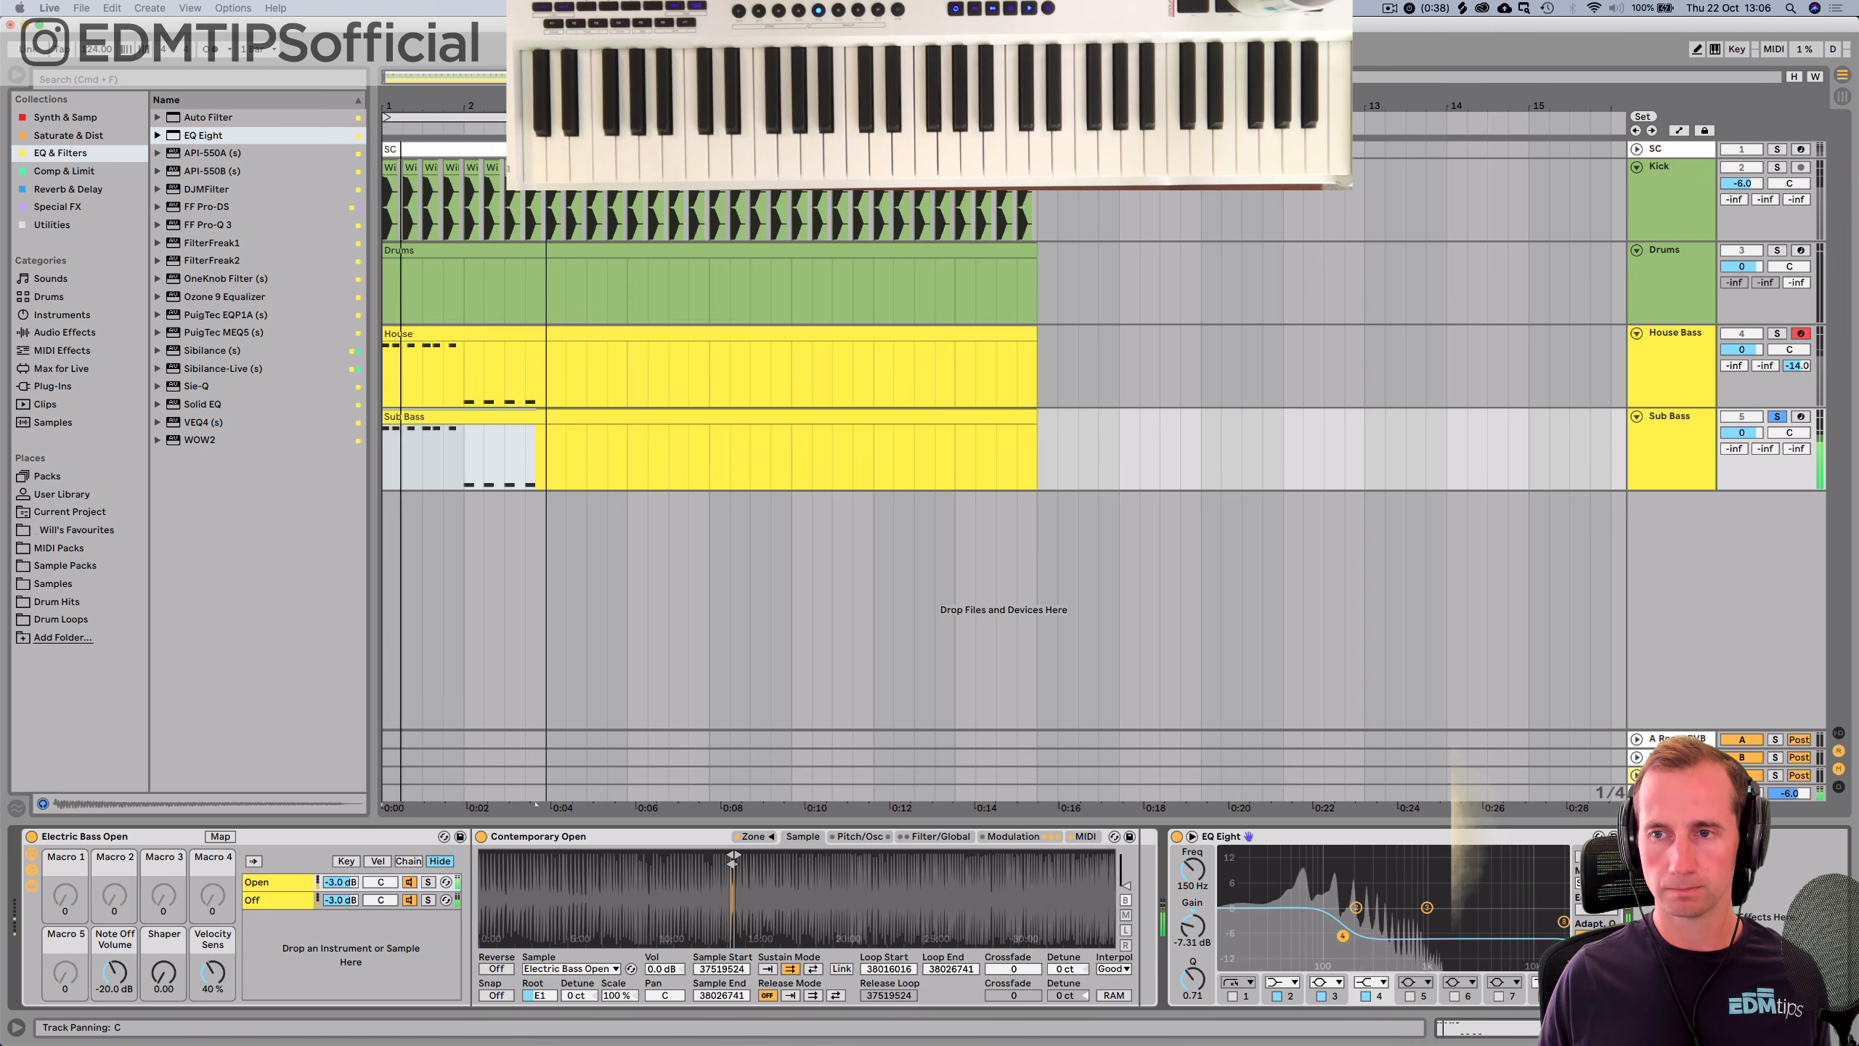
# Play the loop with House Bass and Sub Bass soloed together, and with the Kick soloed as well.
pyautogui.keyDown('super'); pyautogui.click(1776, 333); pyautogui.keyUp('super')
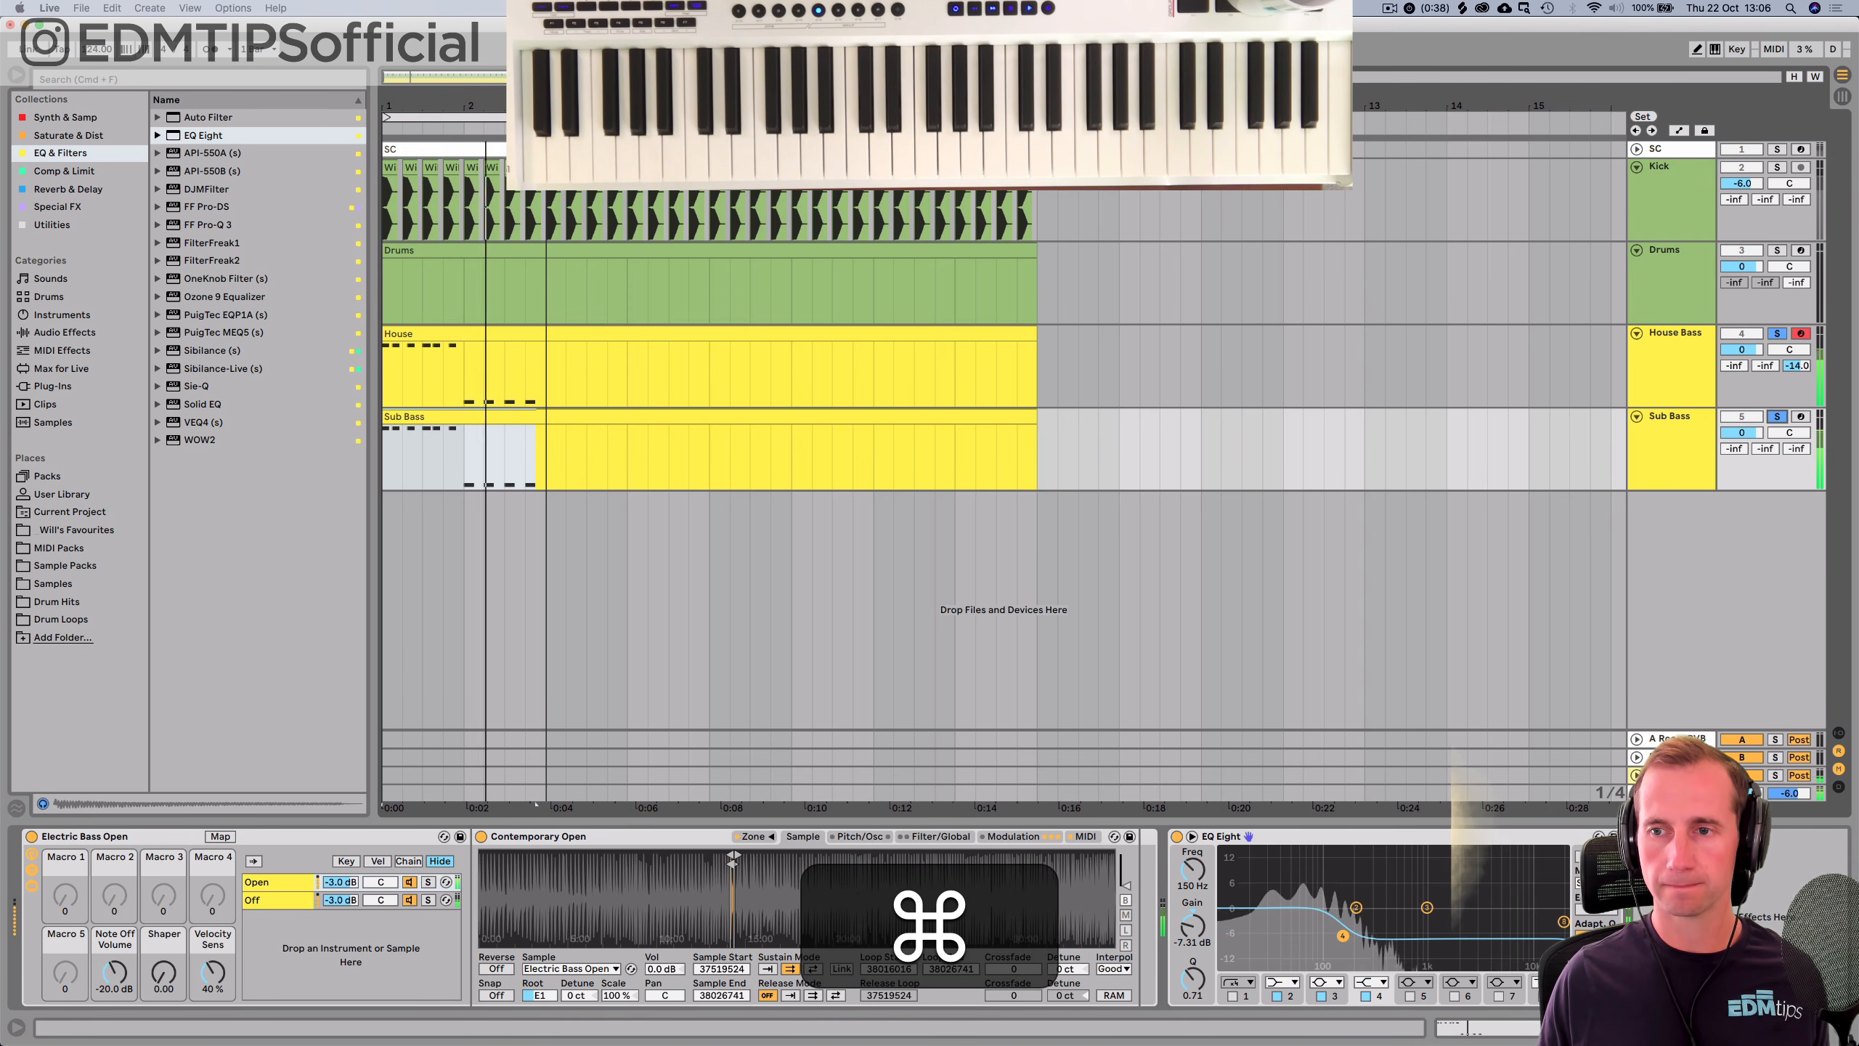
pyautogui.keyDown('super'); pyautogui.click(1776, 416); pyautogui.keyUp('super')
pyautogui.press('space')
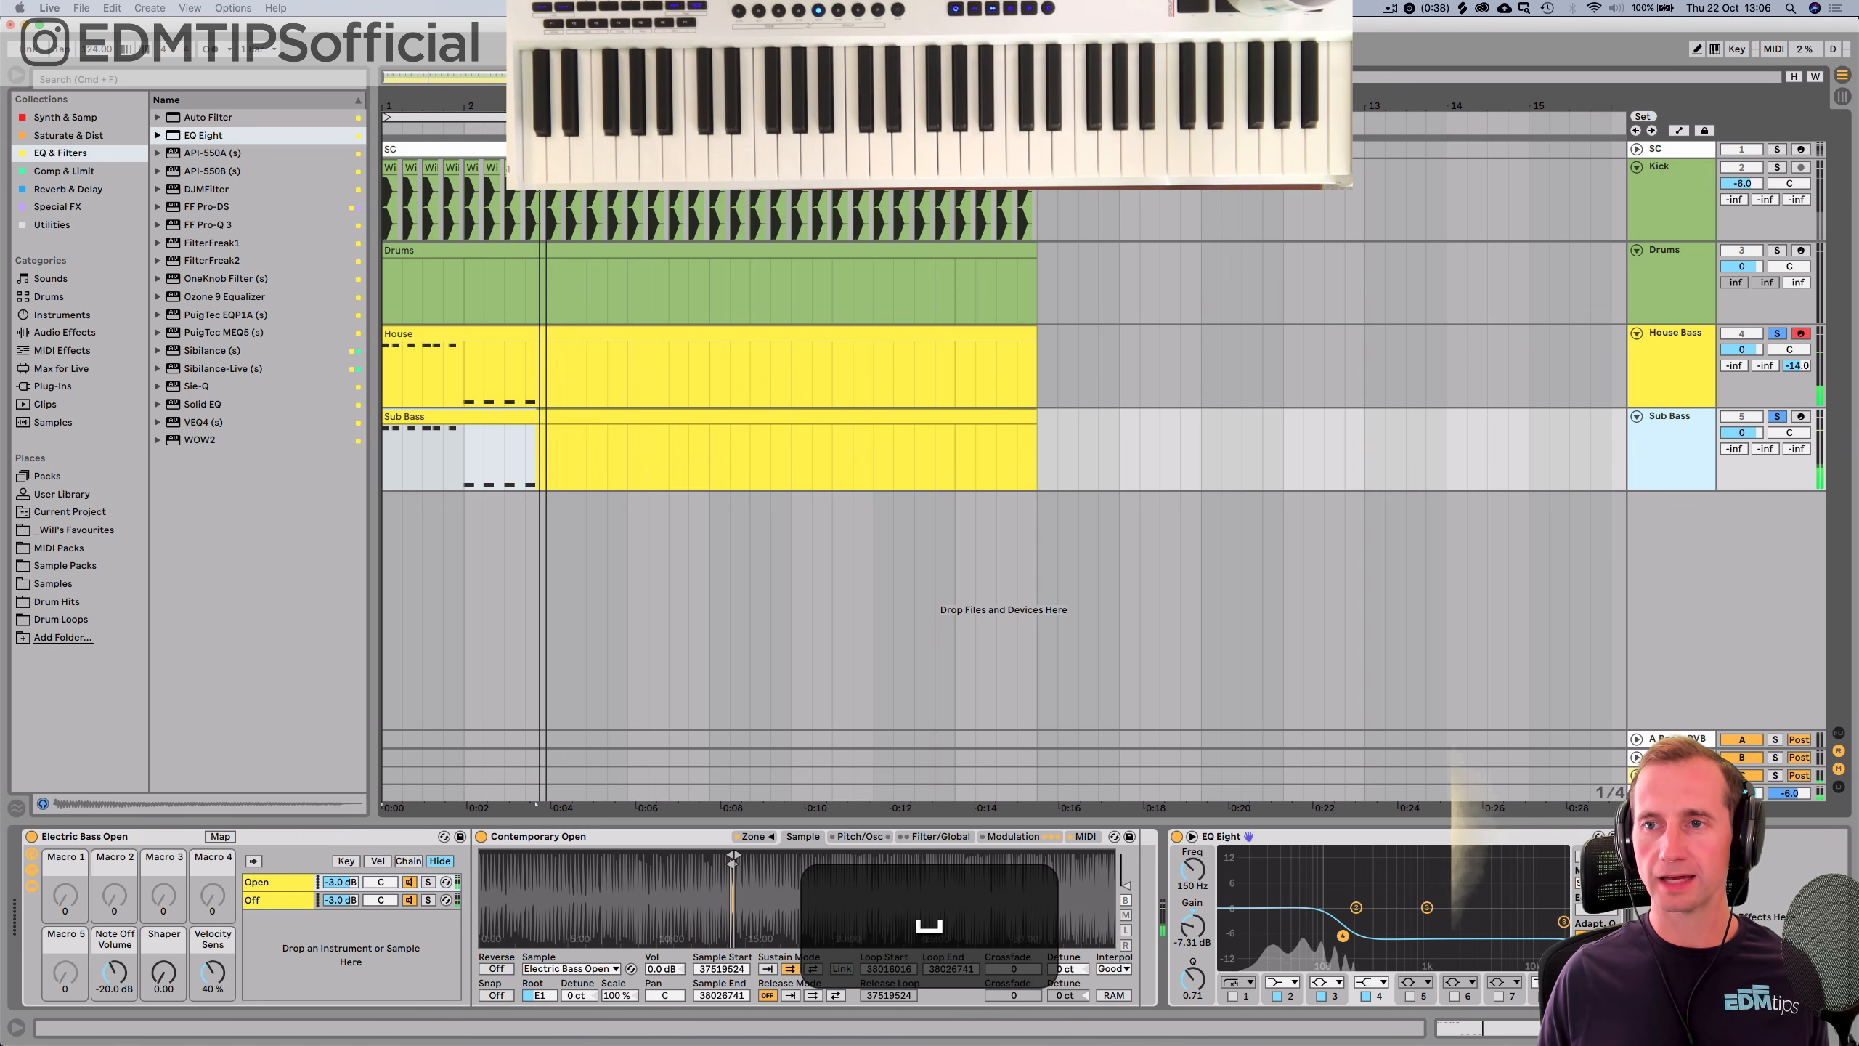
pyautogui.press('space')
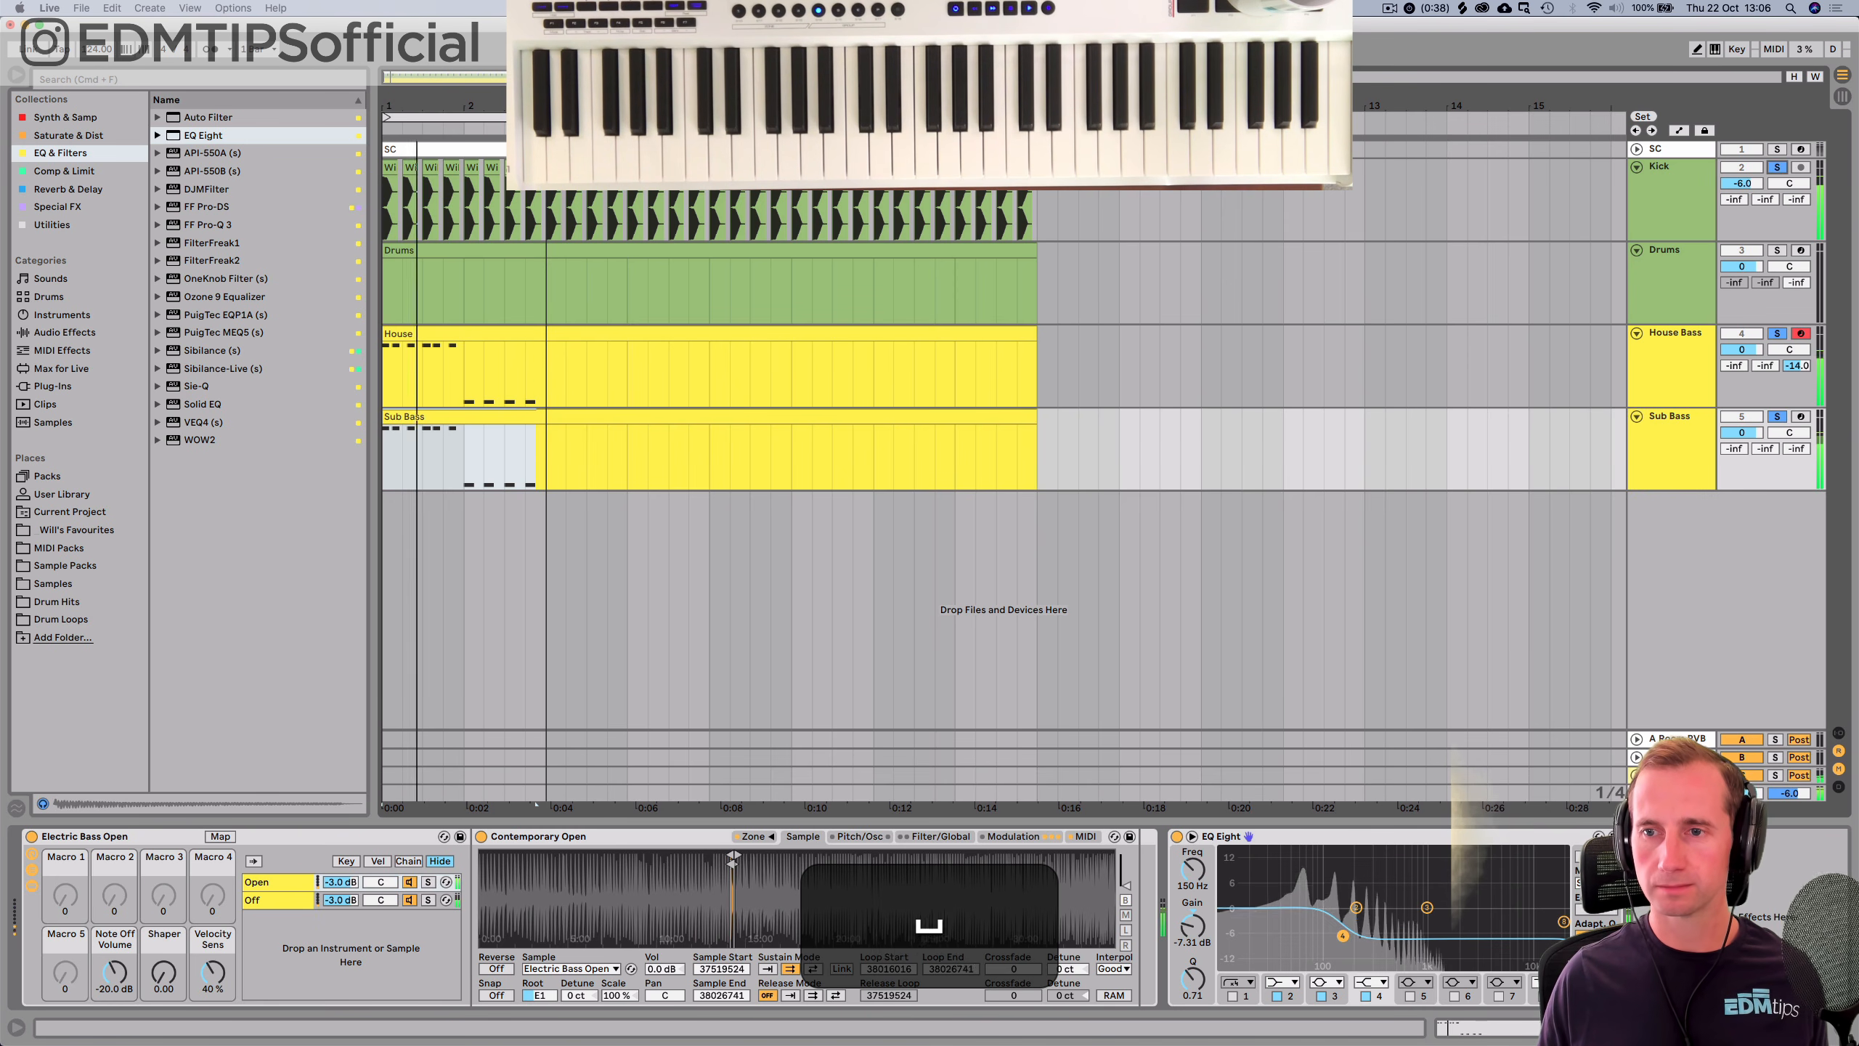
# Group the House Bass and Sub Bass tracks and name the group BASS.
pyautogui.click(1674, 333)
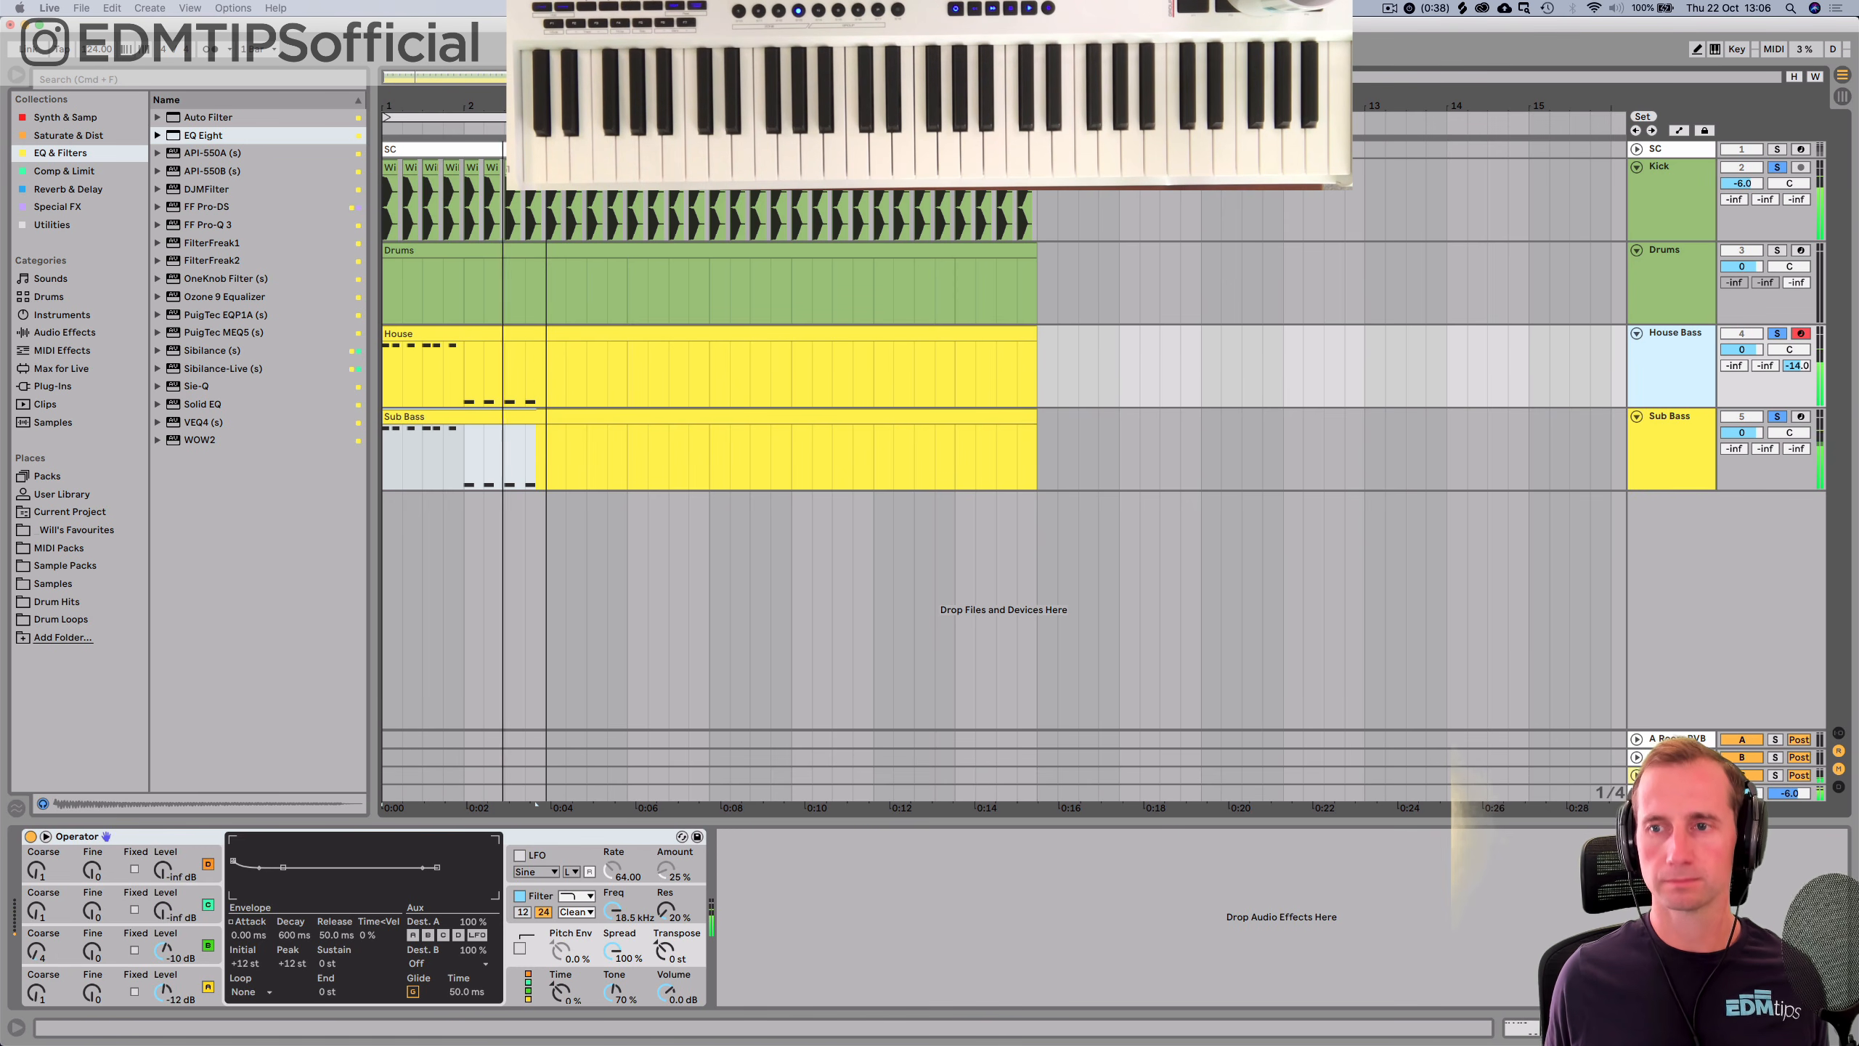
pyautogui.press('space')
pyautogui.keyDown('shift'); pyautogui.click(1675, 416); pyautogui.keyUp('shift')
pyautogui.press('shift+super+g')
pyautogui.press('super+g')
pyautogui.press('super+r')
pyautogui.write('BASS')
pyautogui.hotkey('shift', 'Return')
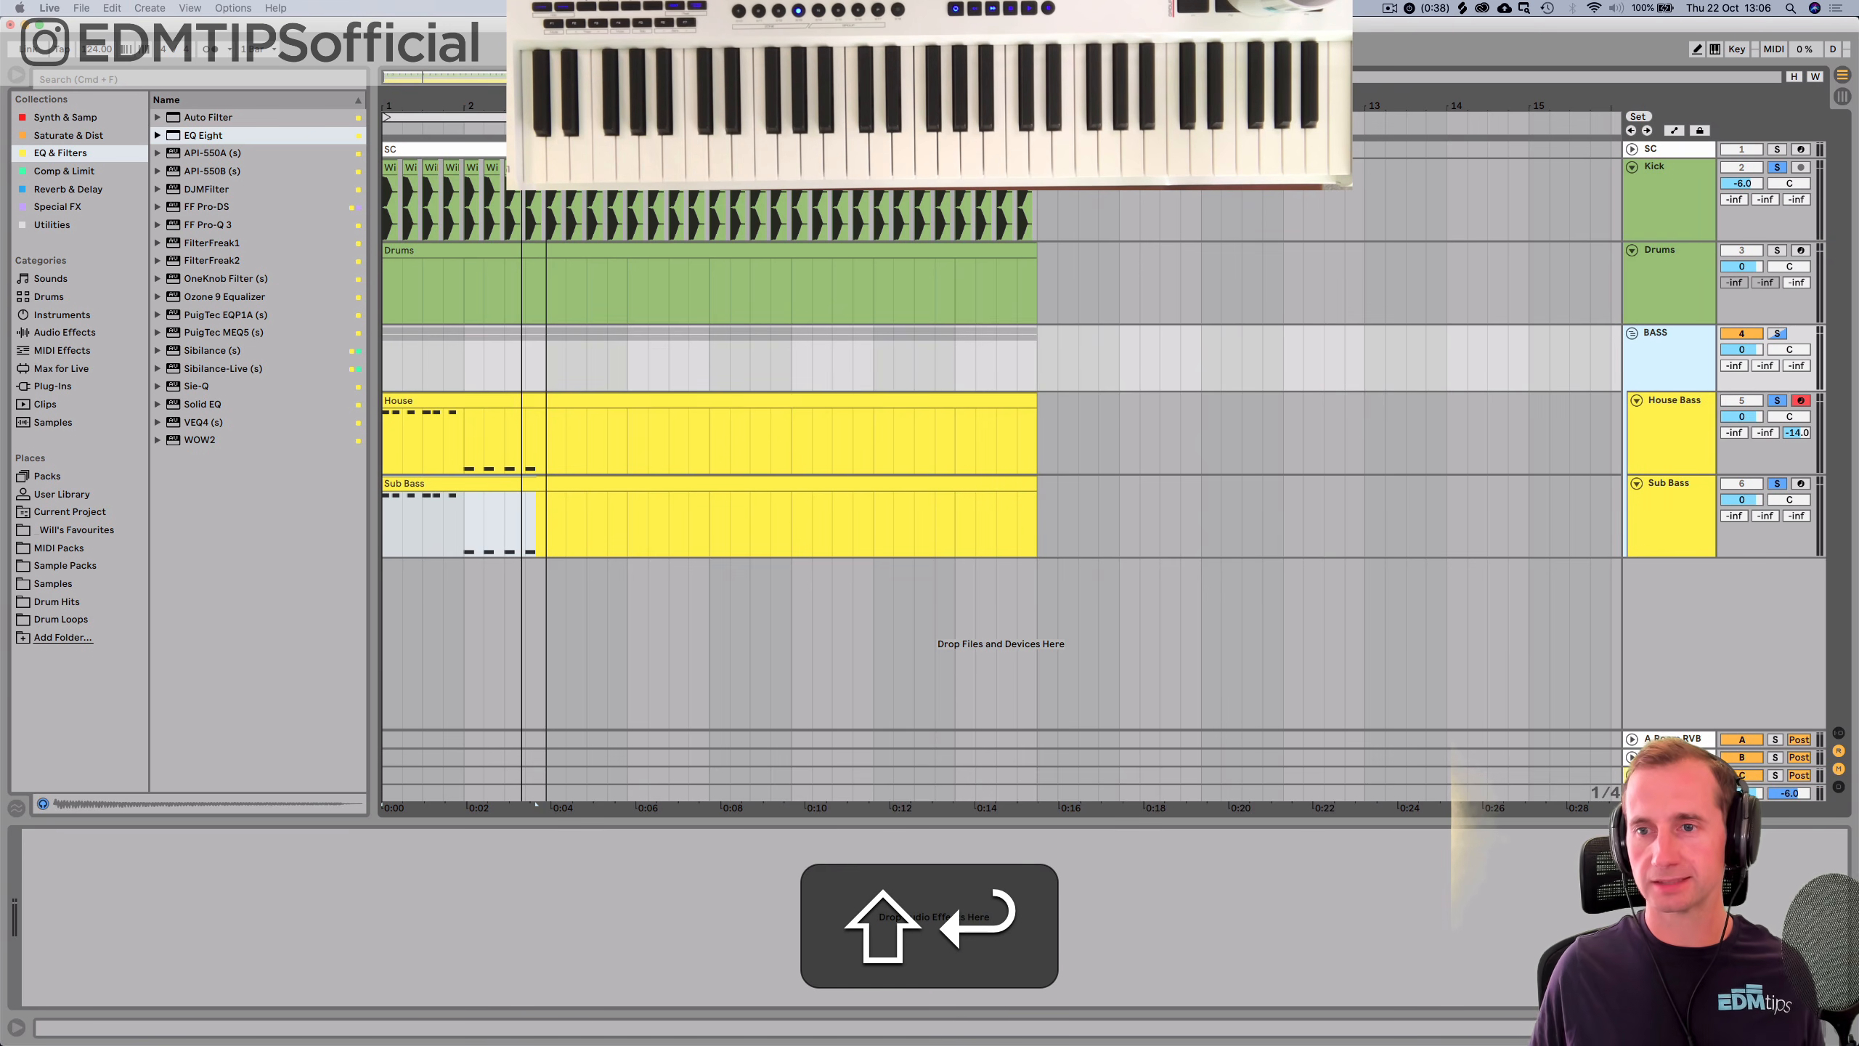
# Colour the BASS group track dark yellow and save the set.
pyautogui.rightClick(1656, 339)
pyautogui.click(1484, 617)
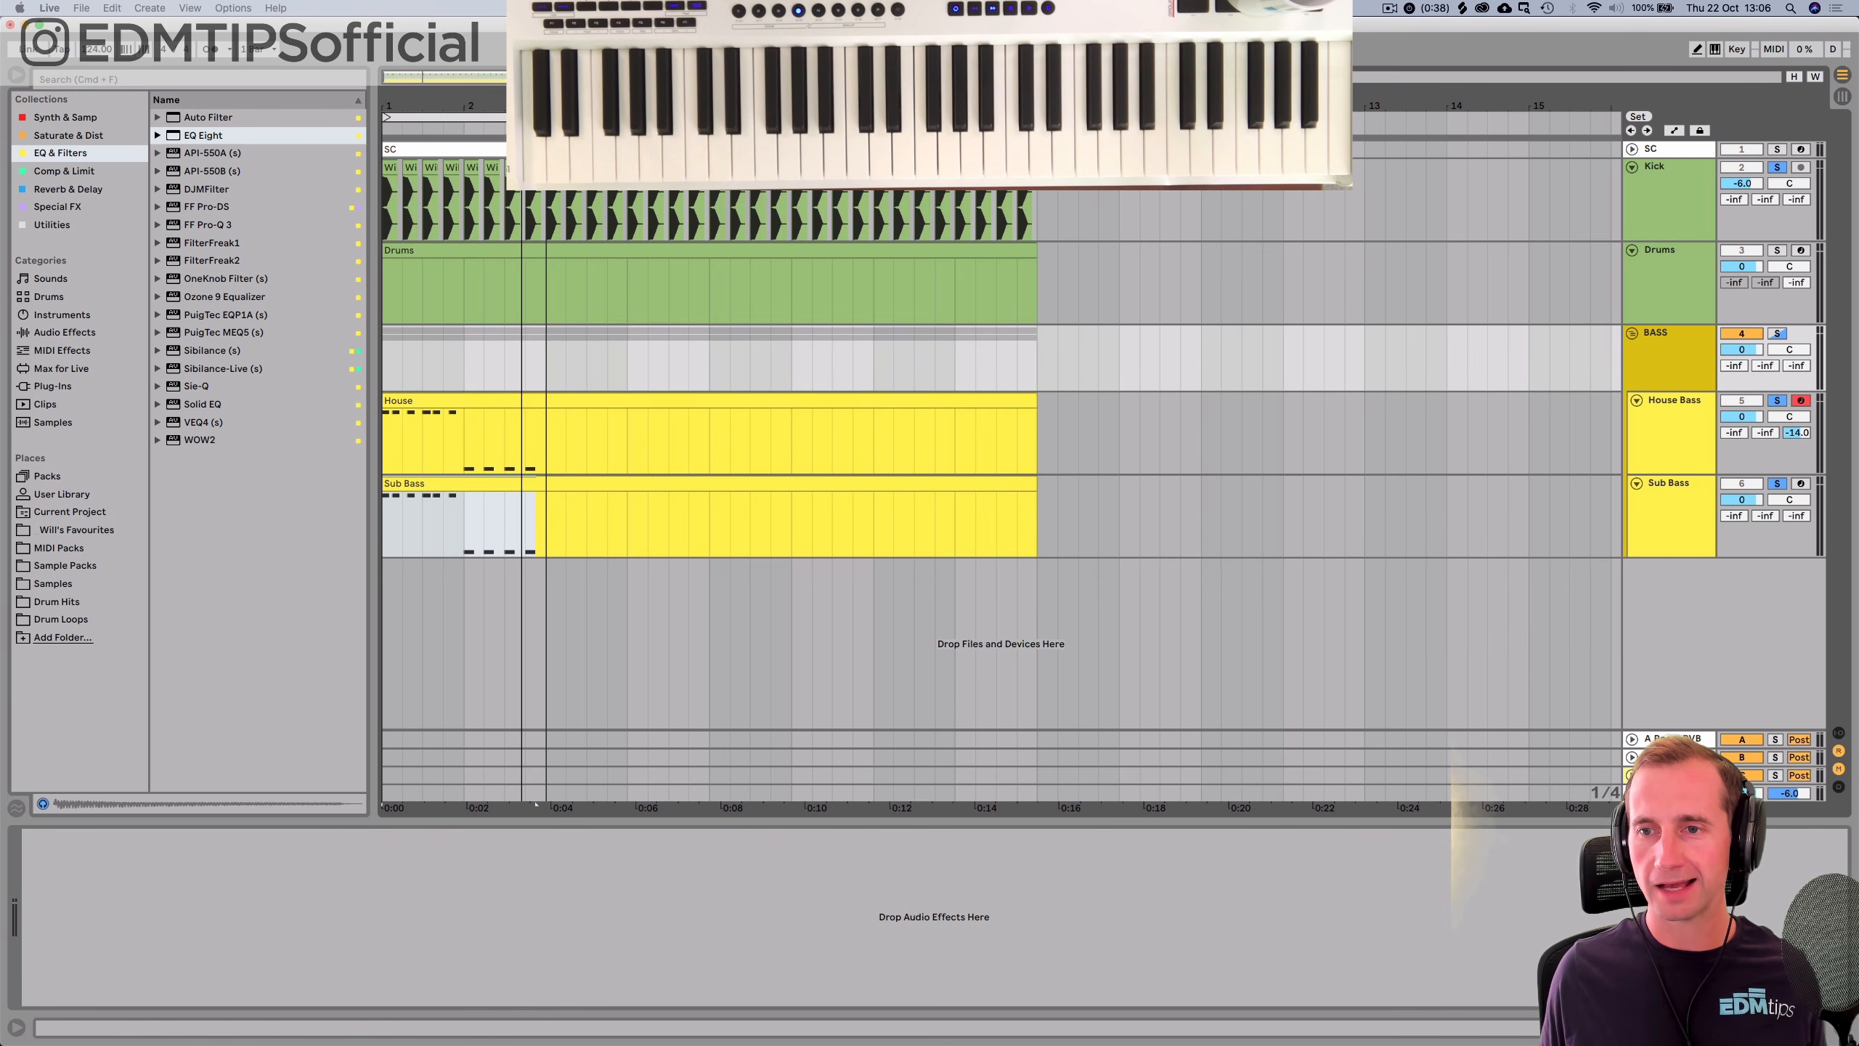
pyautogui.press('super+s')
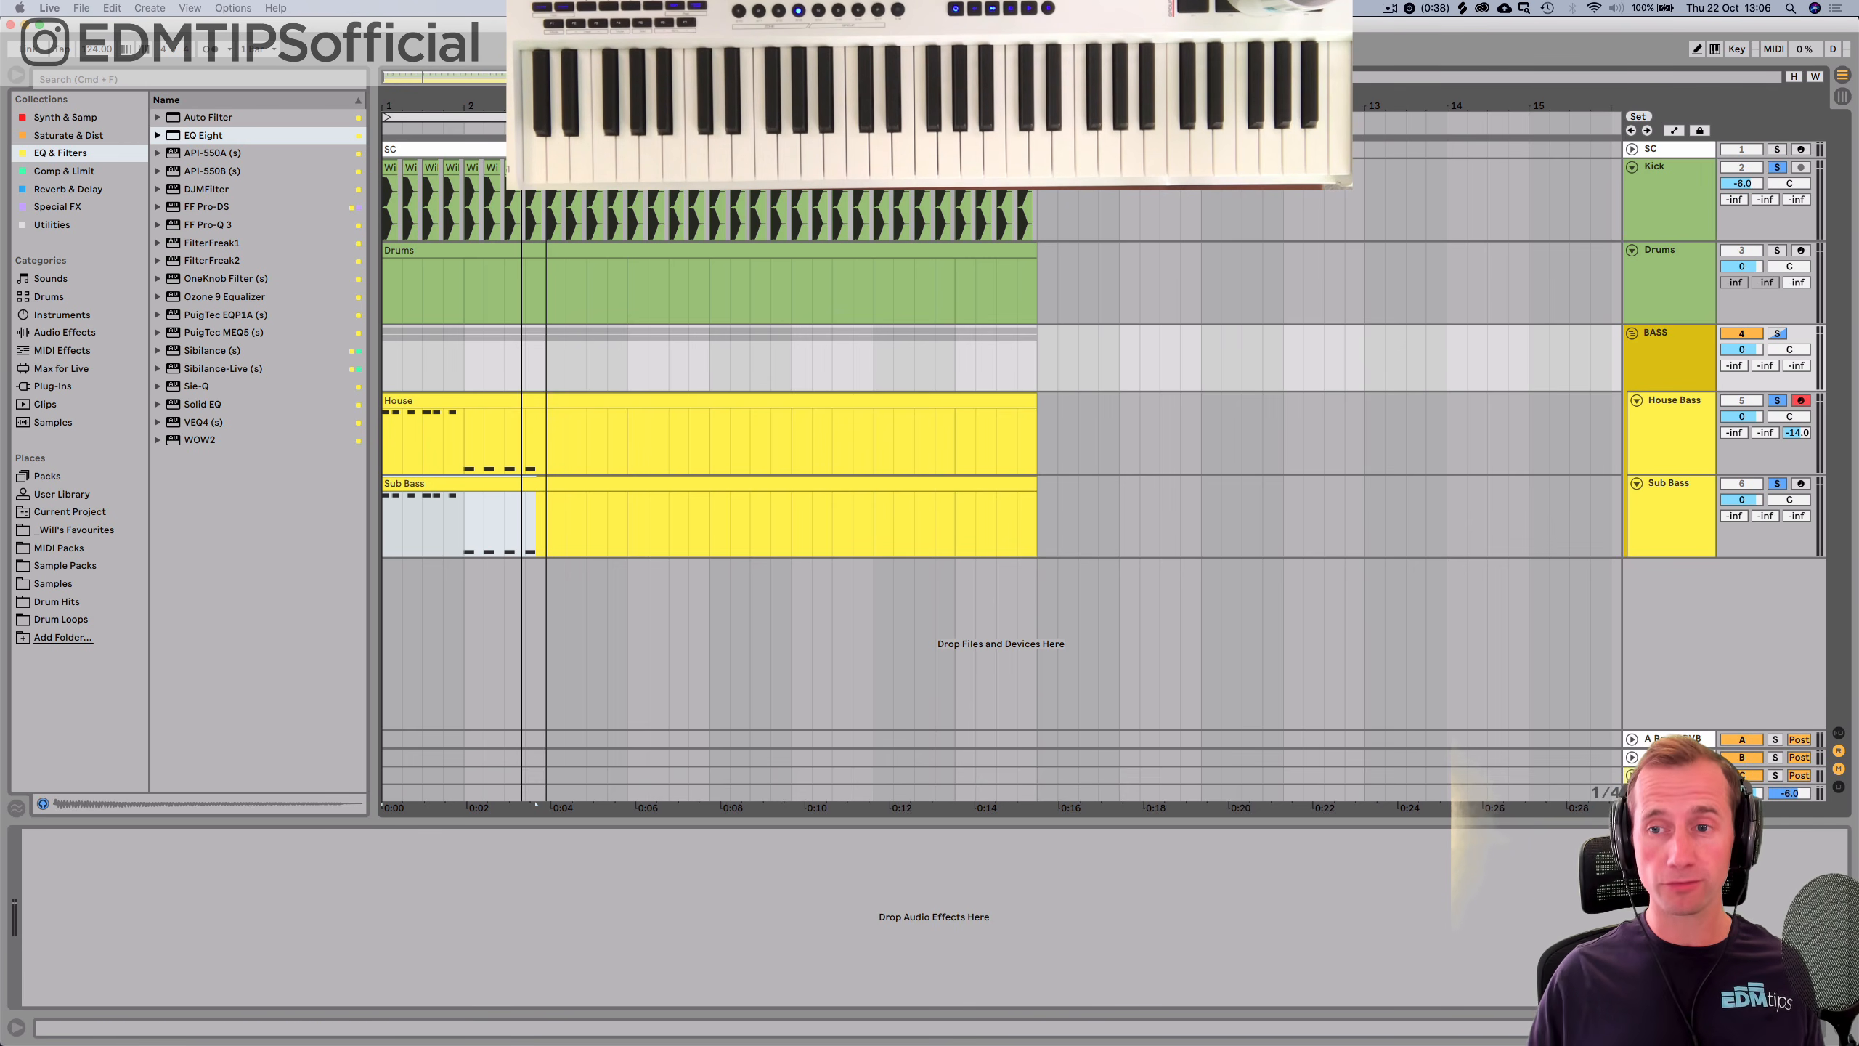
# Insert a MIDI track named Reverse between House Bass and Sub Bass, and copy the House clip onto it.
pyautogui.press('shift+super+t')
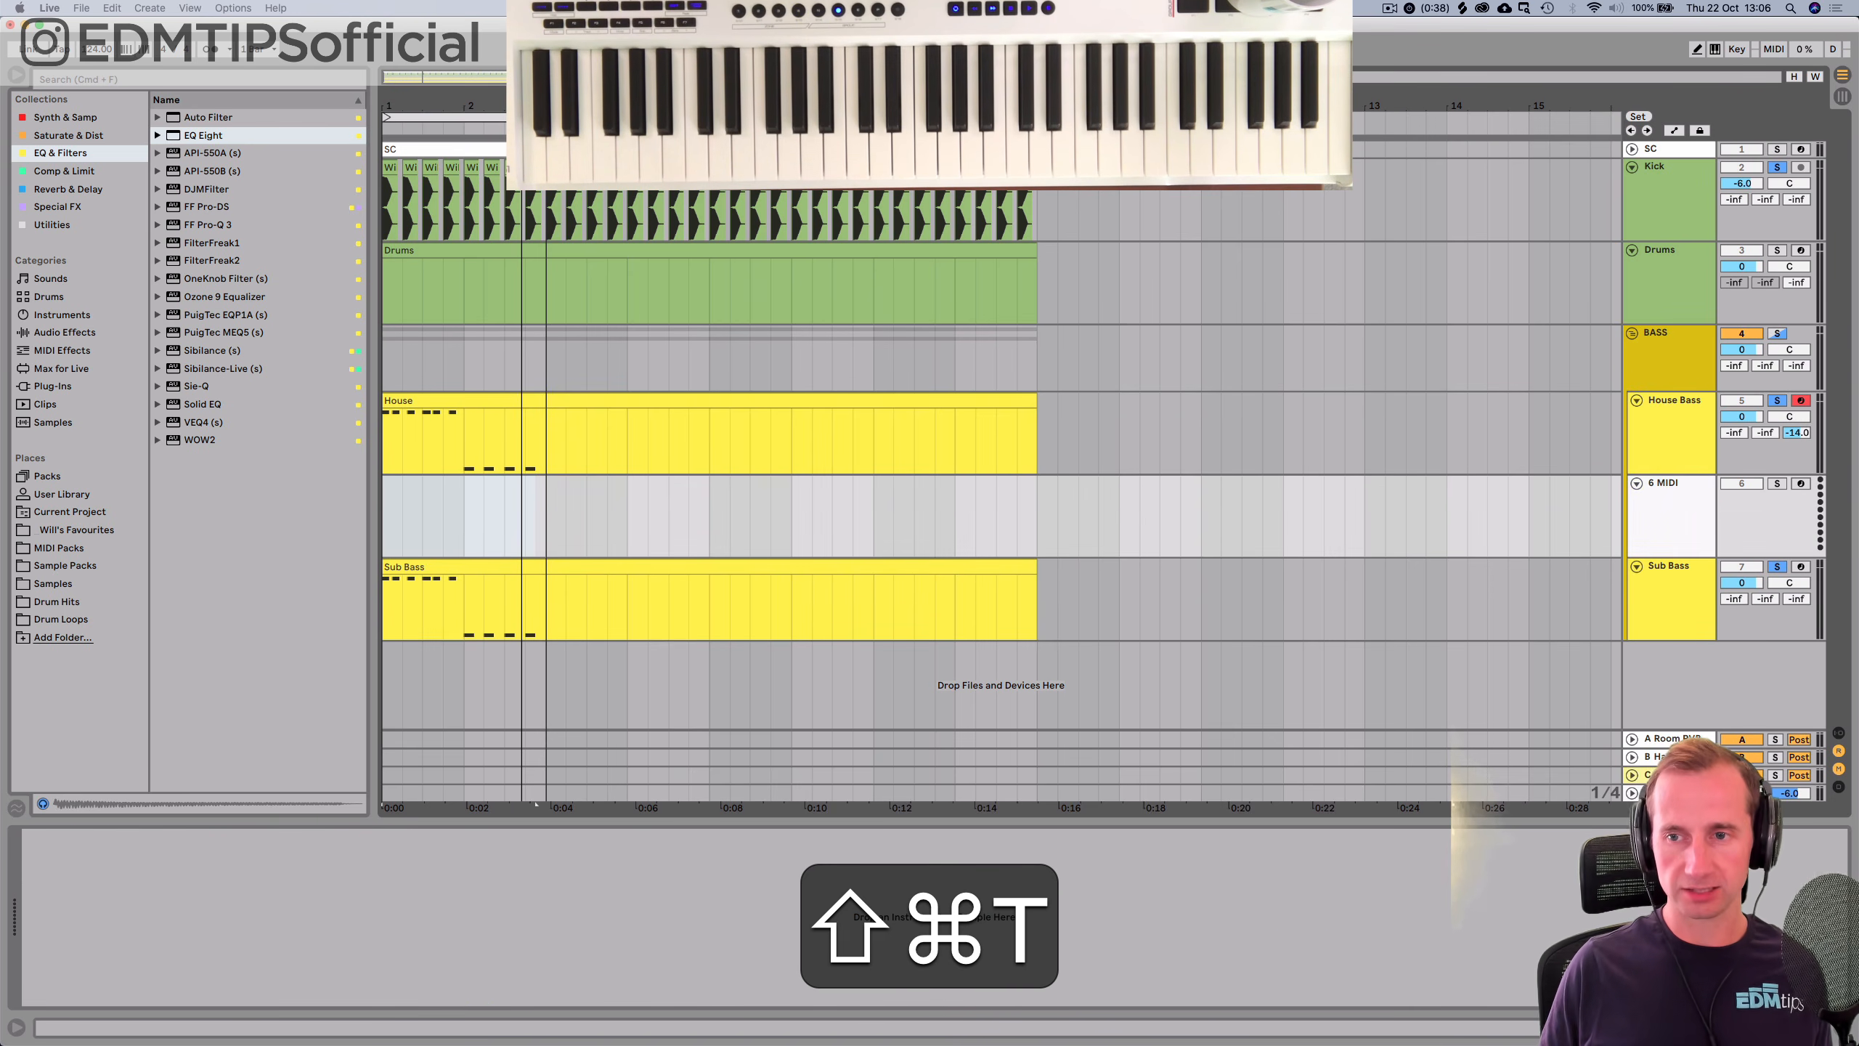
pyautogui.press('super+r')
pyautogui.write('Bass')
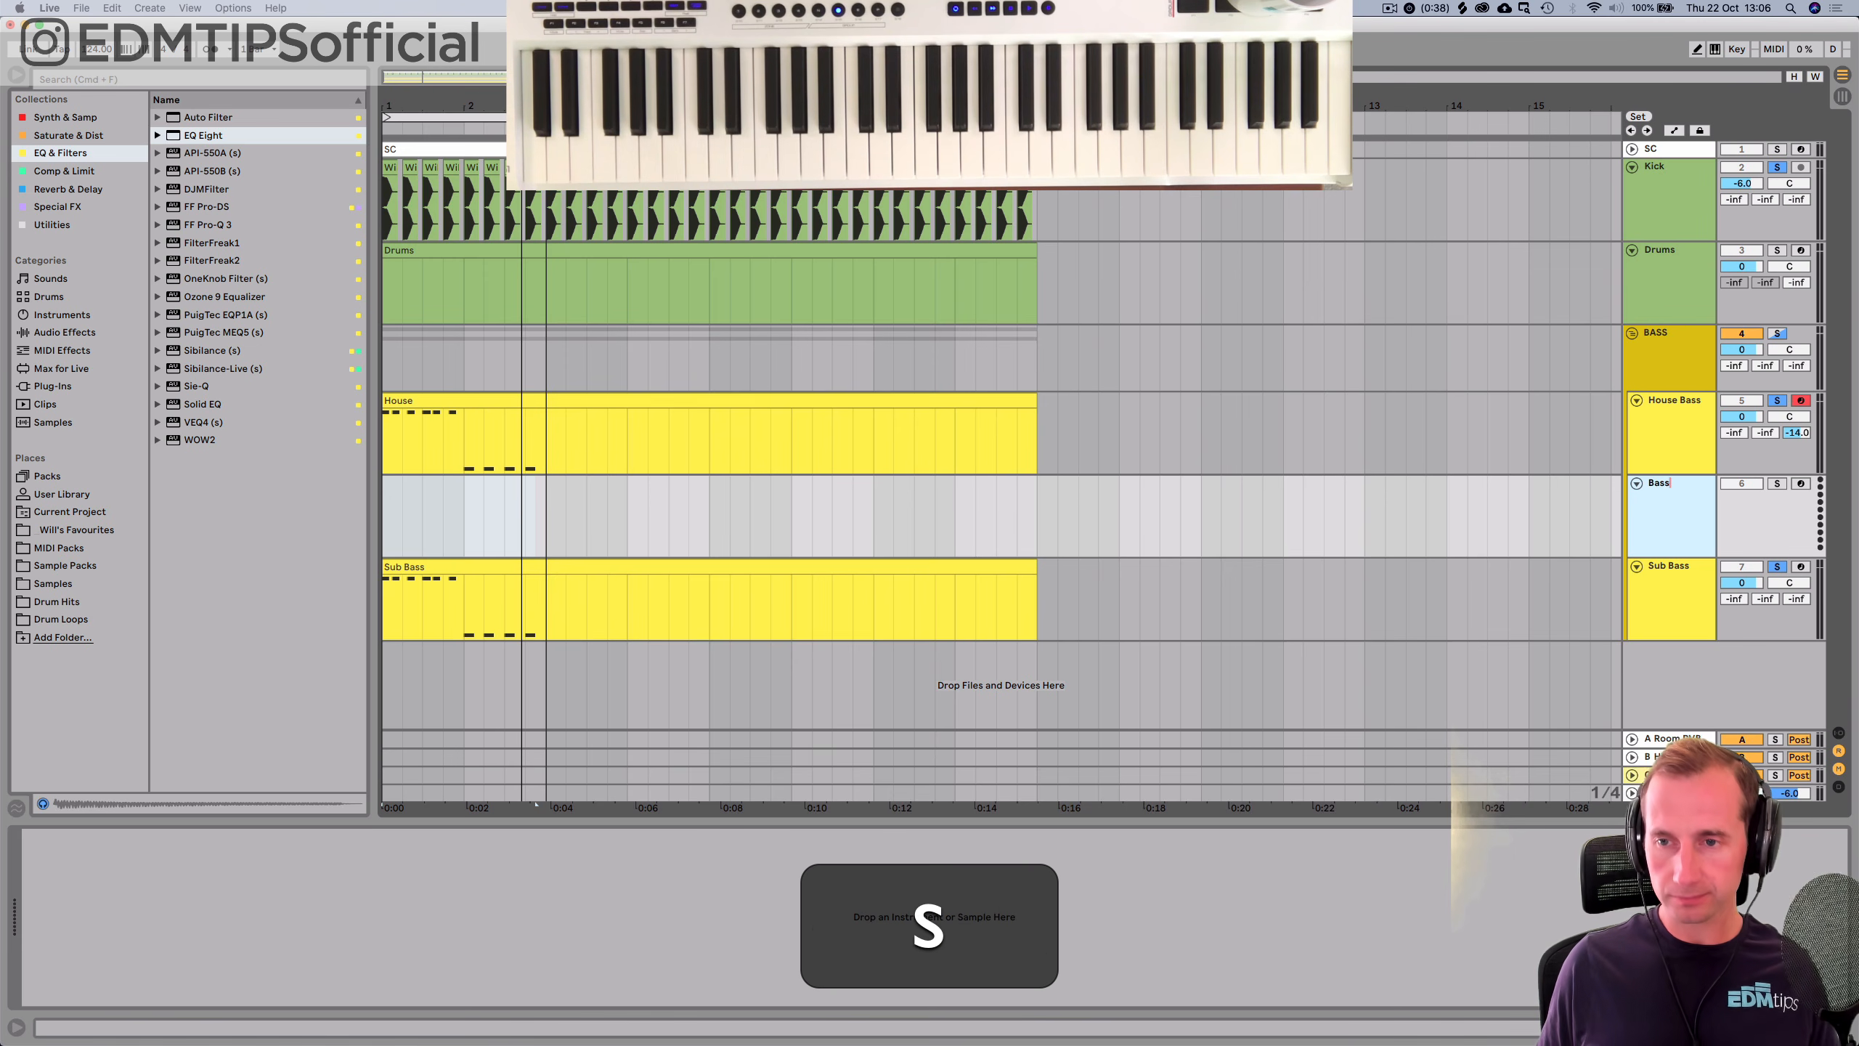
pyautogui.press('BackSpace')
pyautogui.press('BackSpace')
pyautogui.write('Reverse')
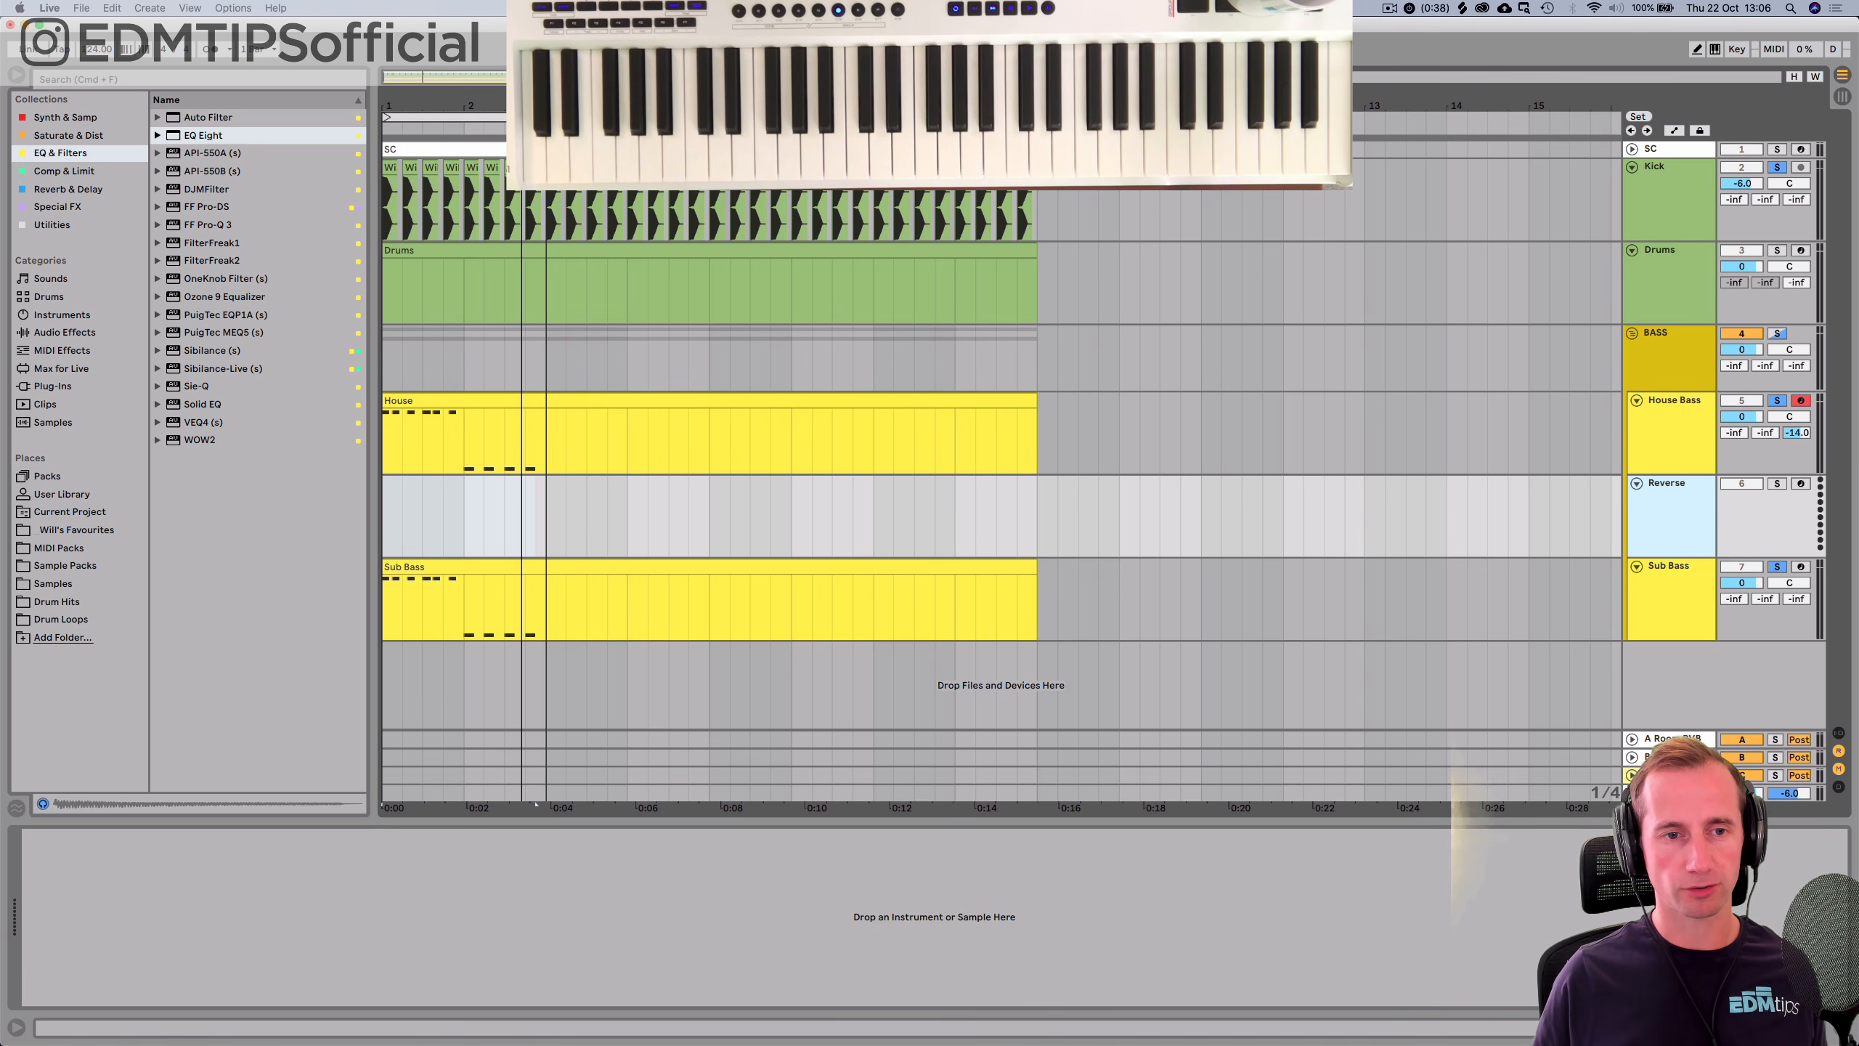
pyautogui.moveTo(522, 401); pyautogui.dragTo(522, 484)
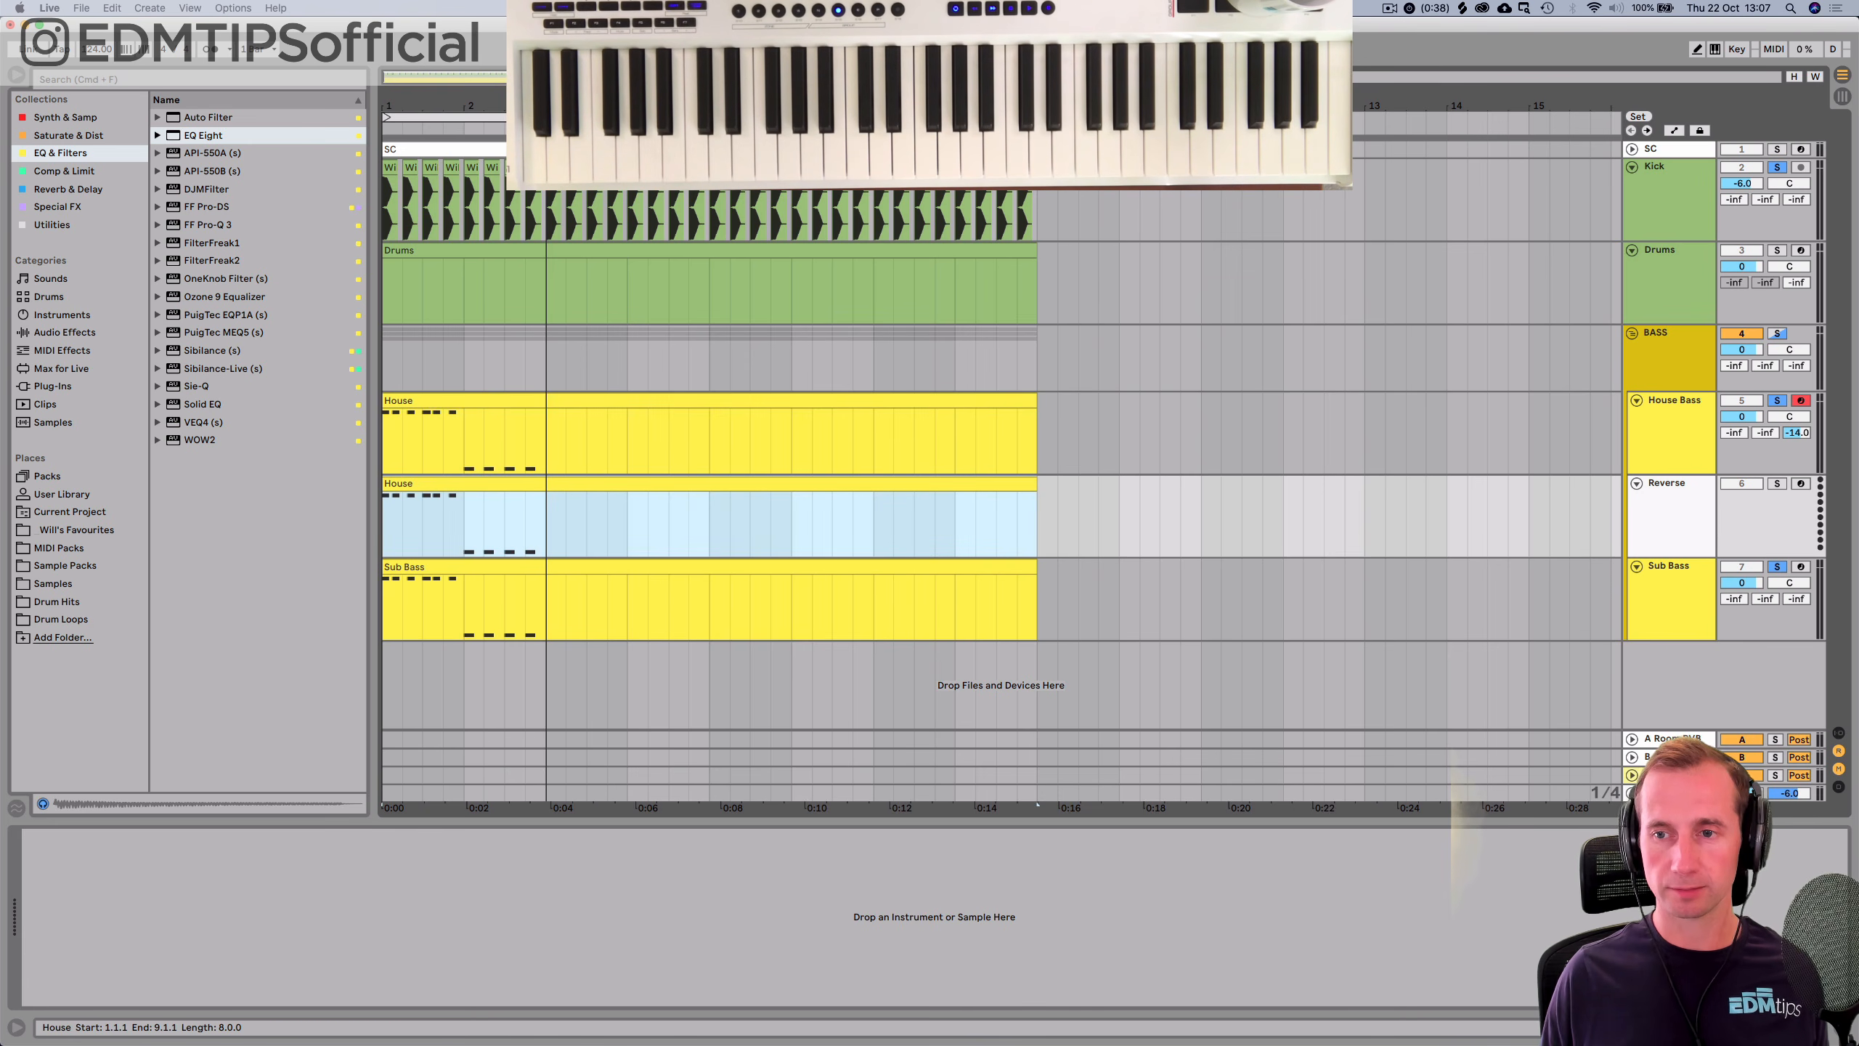
# Colour the Reverse track bright yellow to match the other bass tracks and delete the House clip from it.
pyautogui.click(1671, 517)
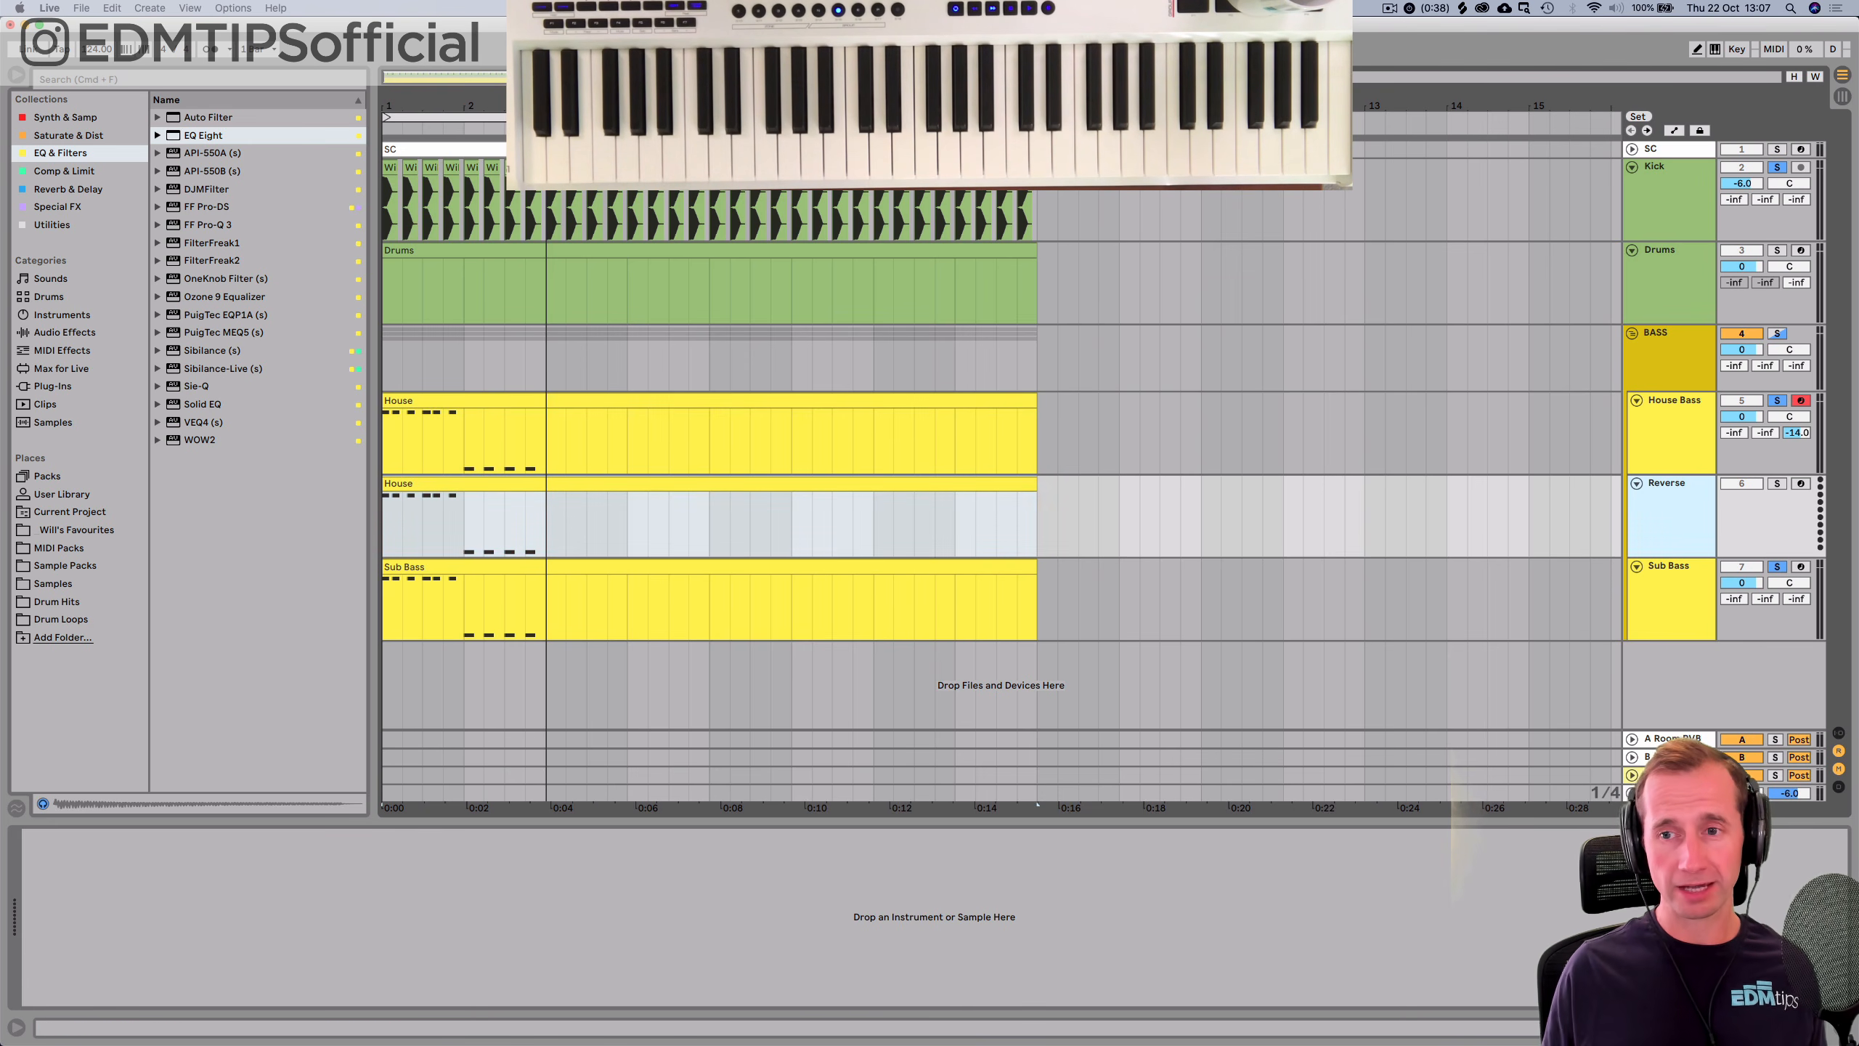
pyautogui.rightClick(1673, 522)
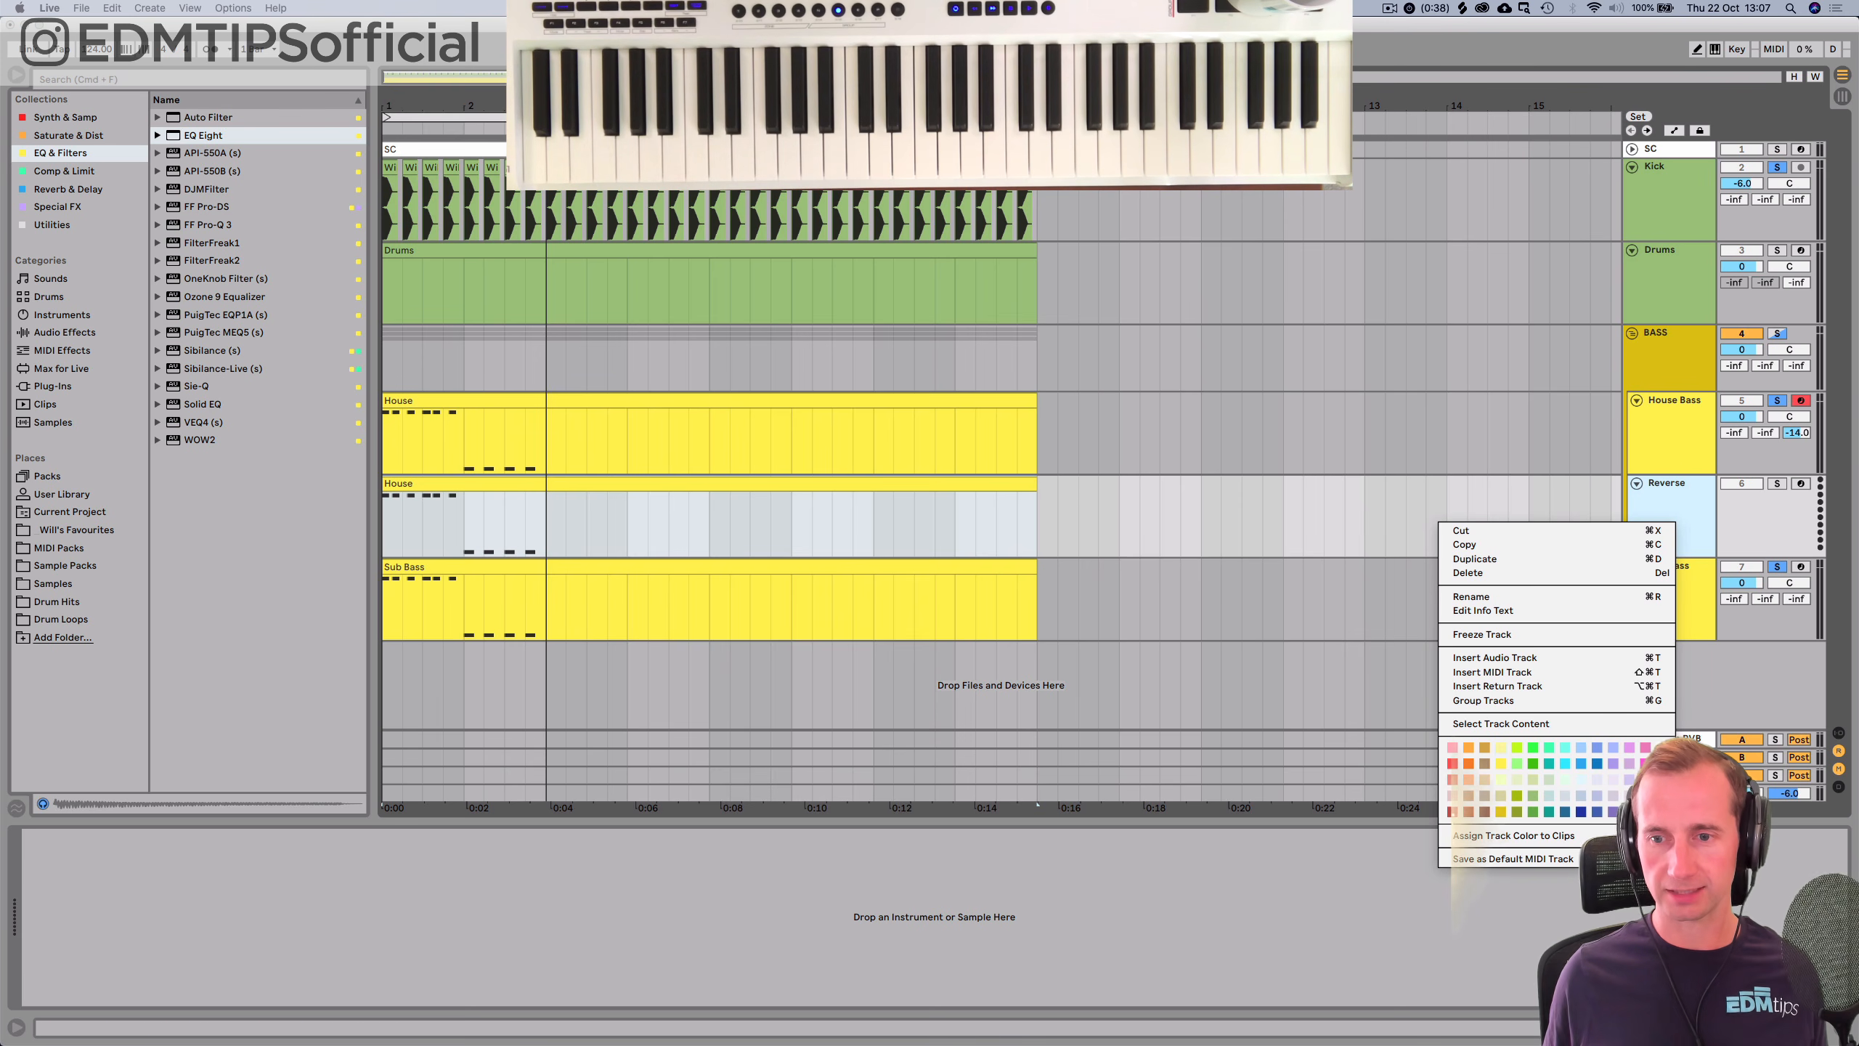
pyautogui.click(1500, 747)
pyautogui.rightClick(1670, 529)
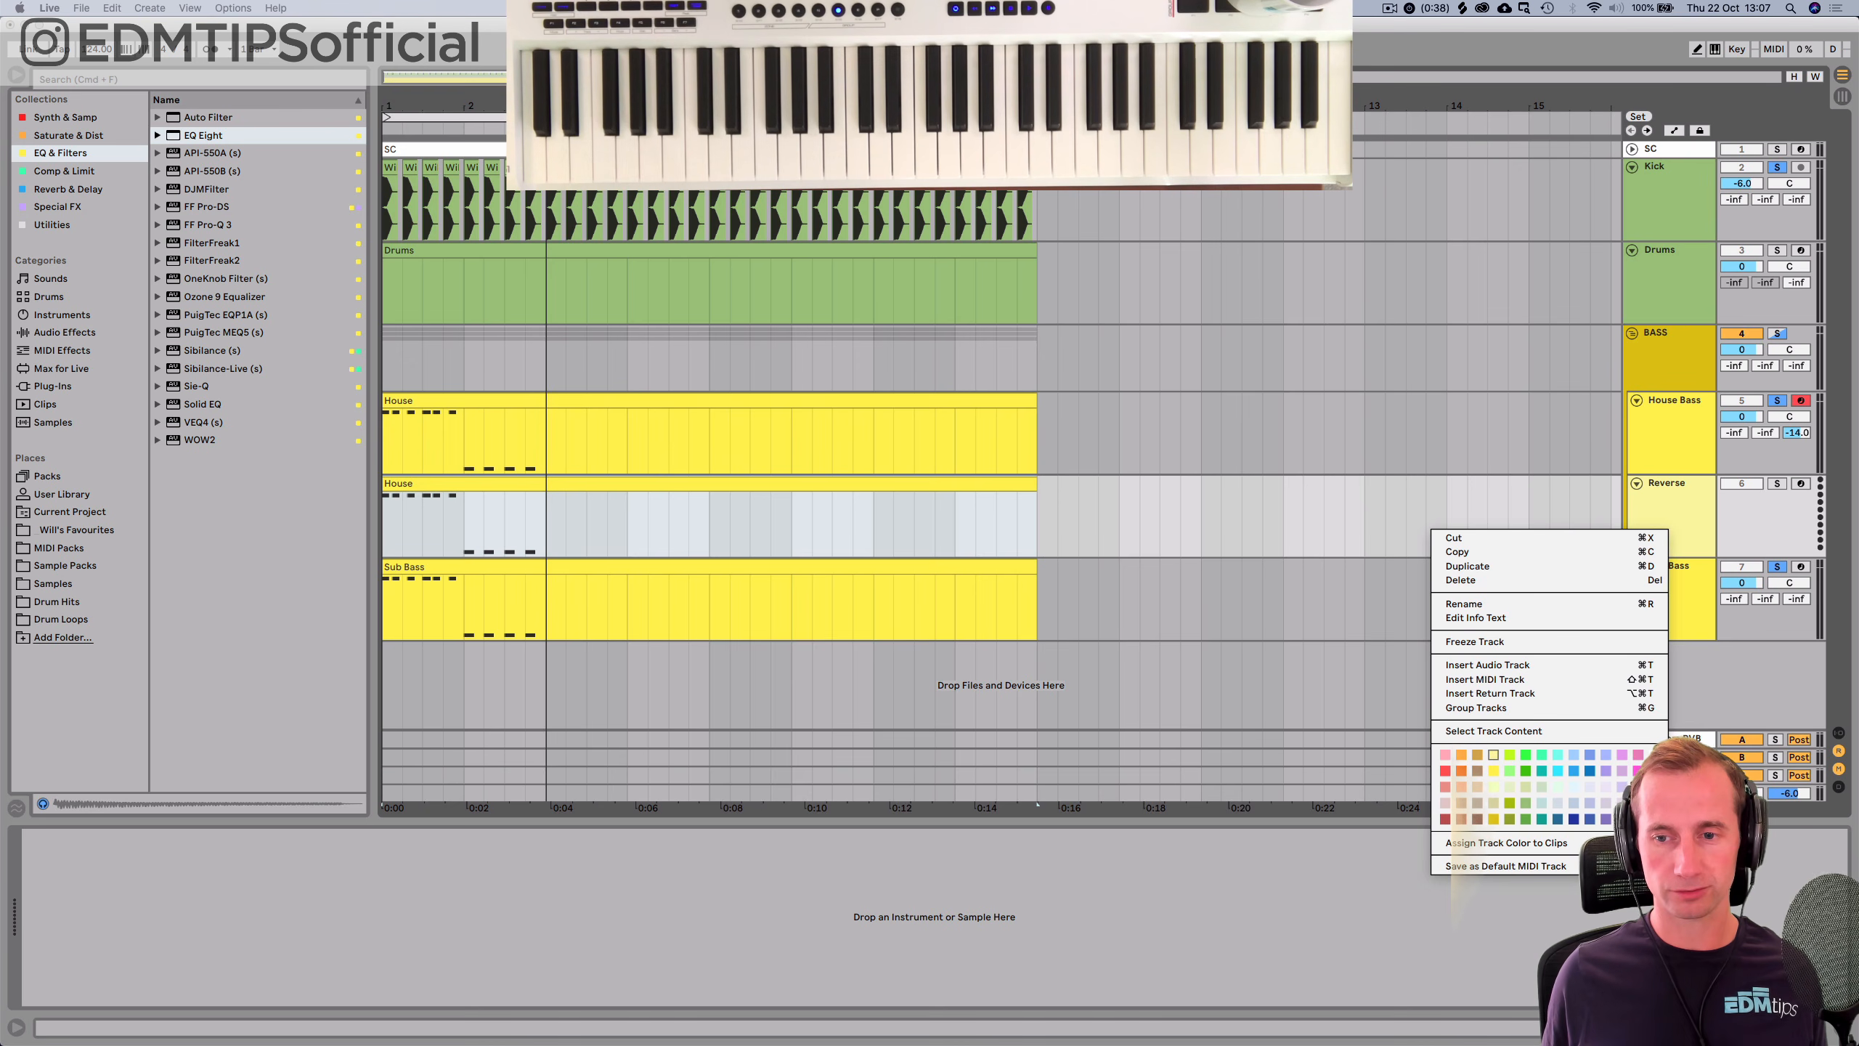
pyautogui.click(1493, 771)
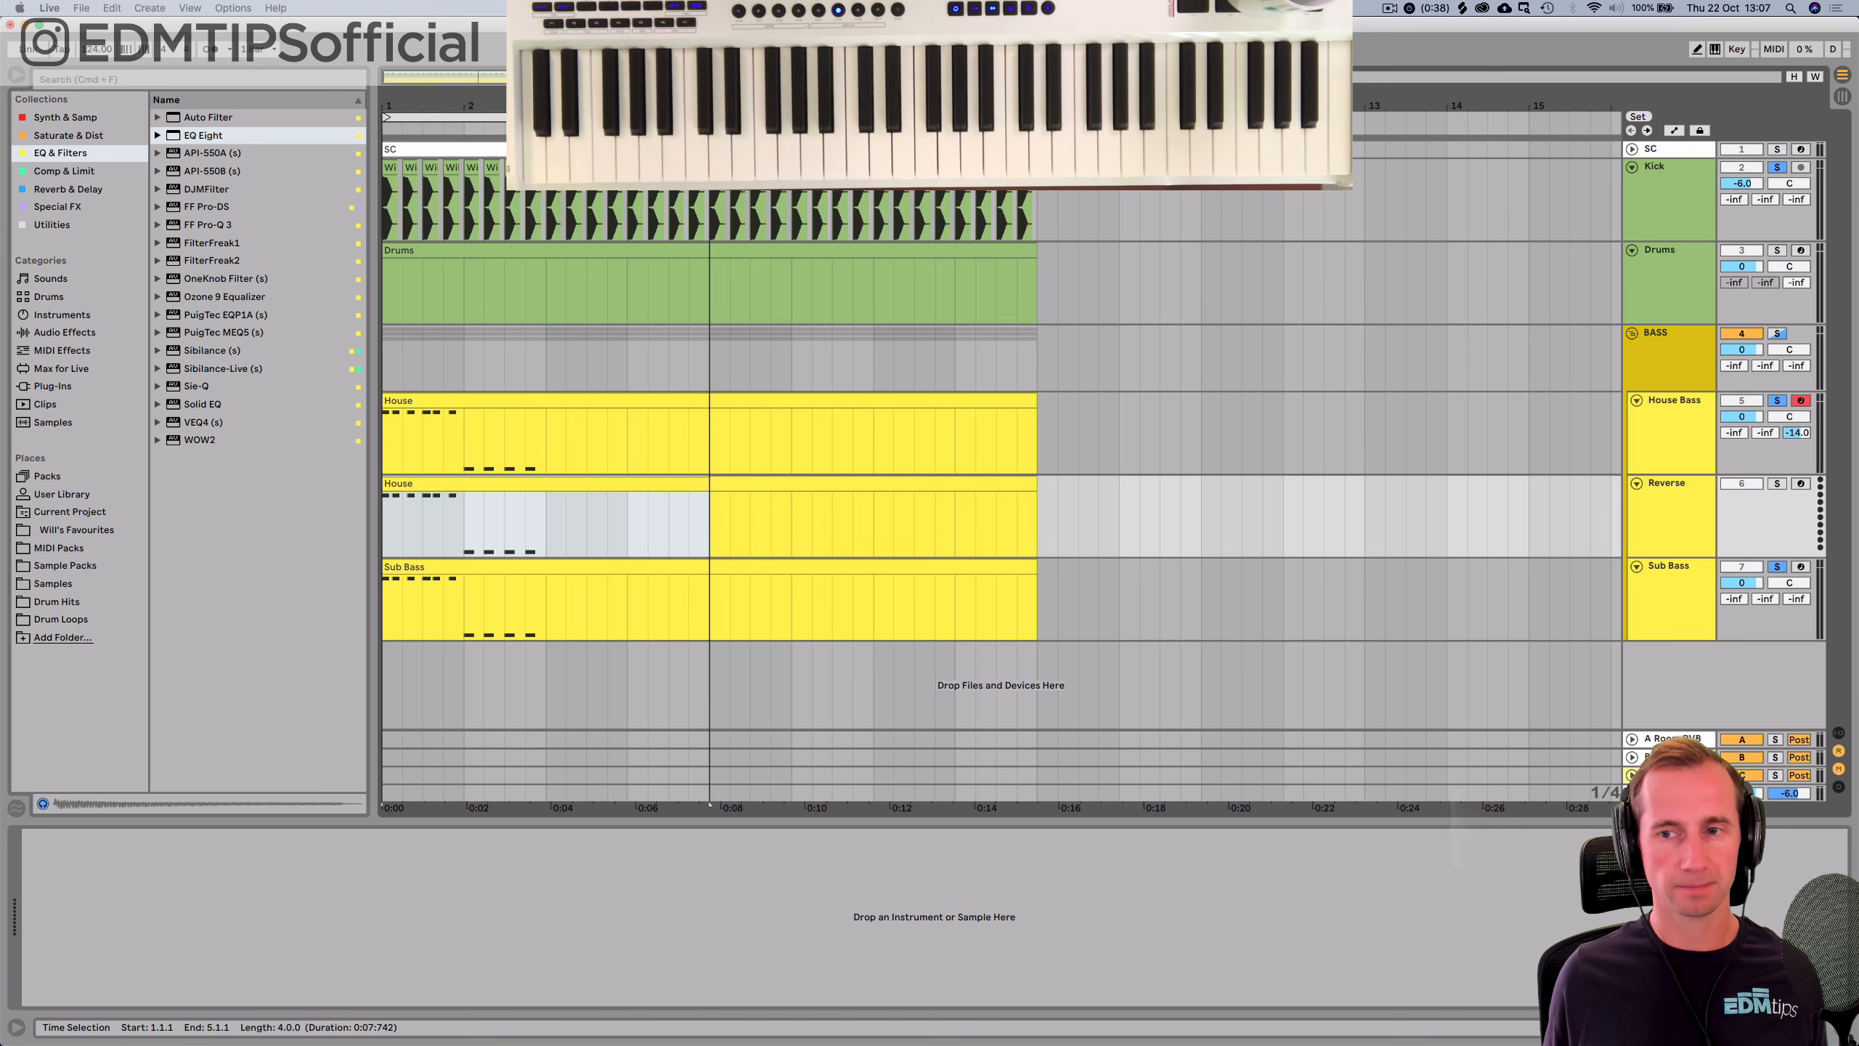
pyautogui.press('BackSpace')
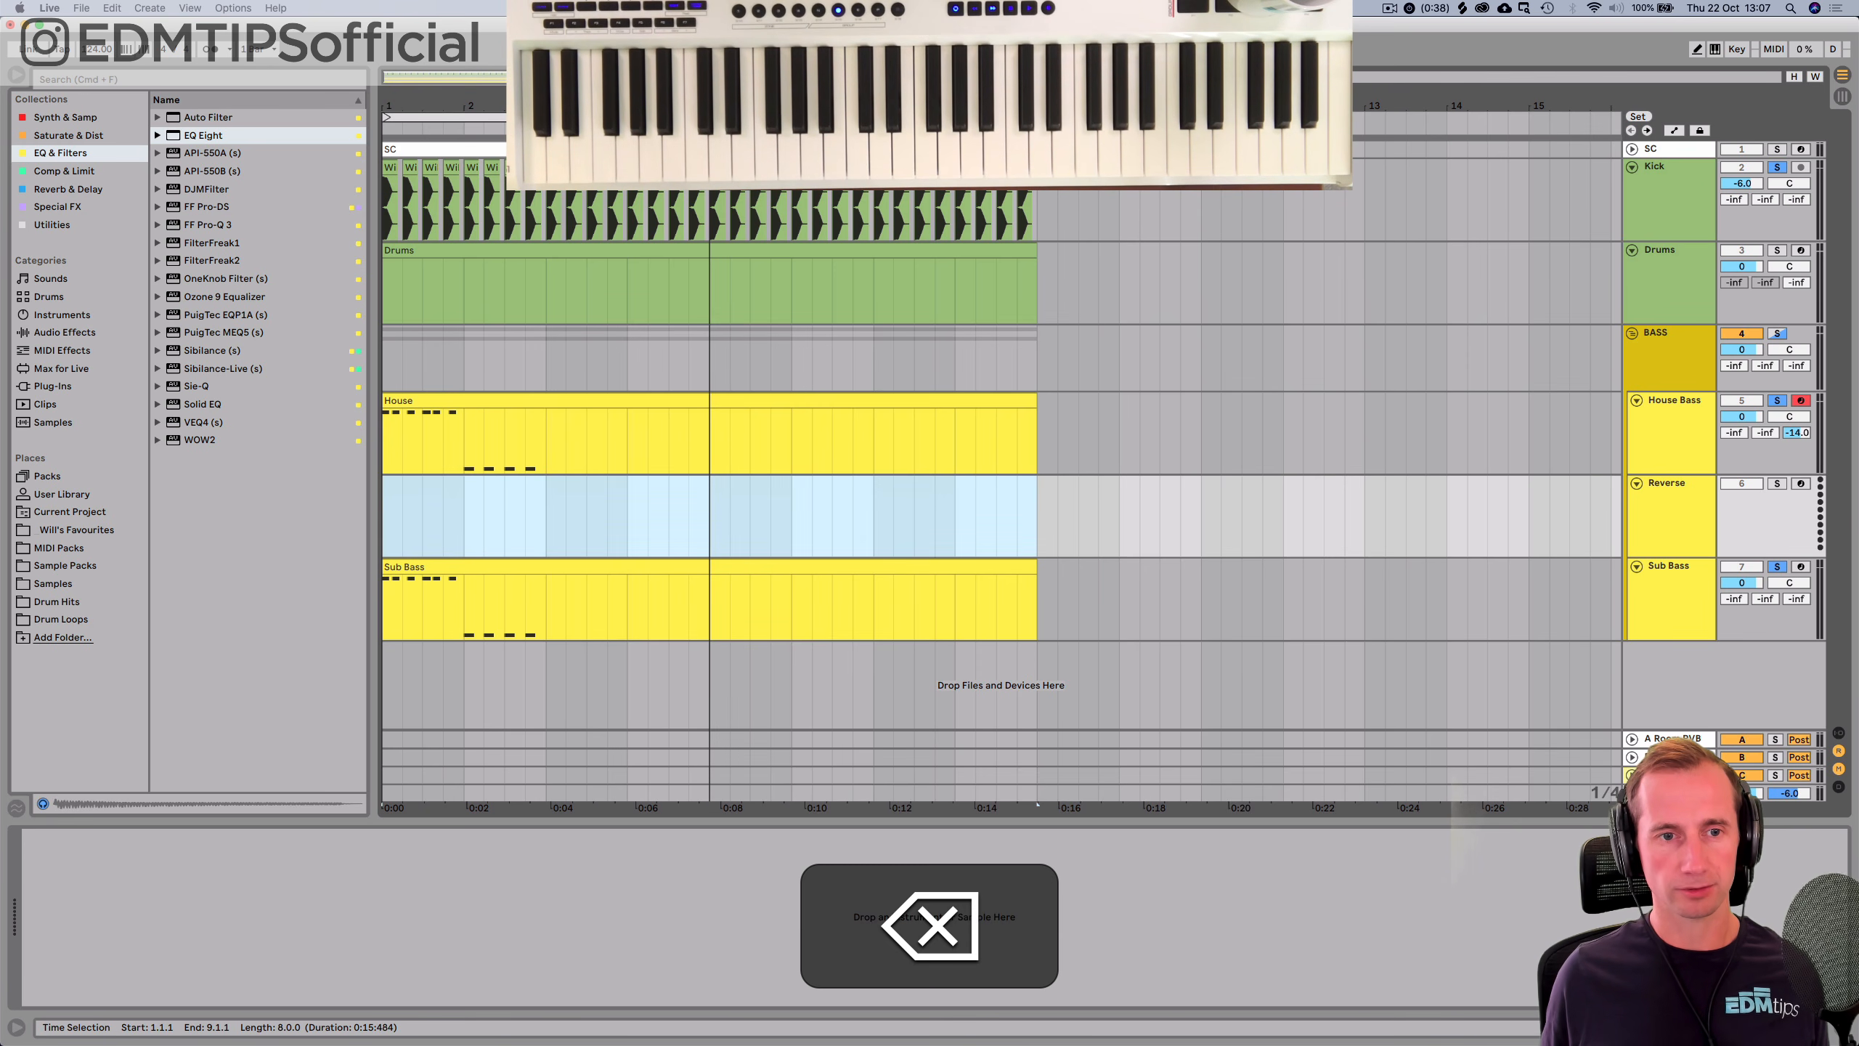
# Duplicate the first two bars of the House Bass and Sub Bass clips so the pattern repeats from bar 3.
pyautogui.moveTo(545, 442); pyautogui.dragTo(384, 443)
pyautogui.press('super+d')
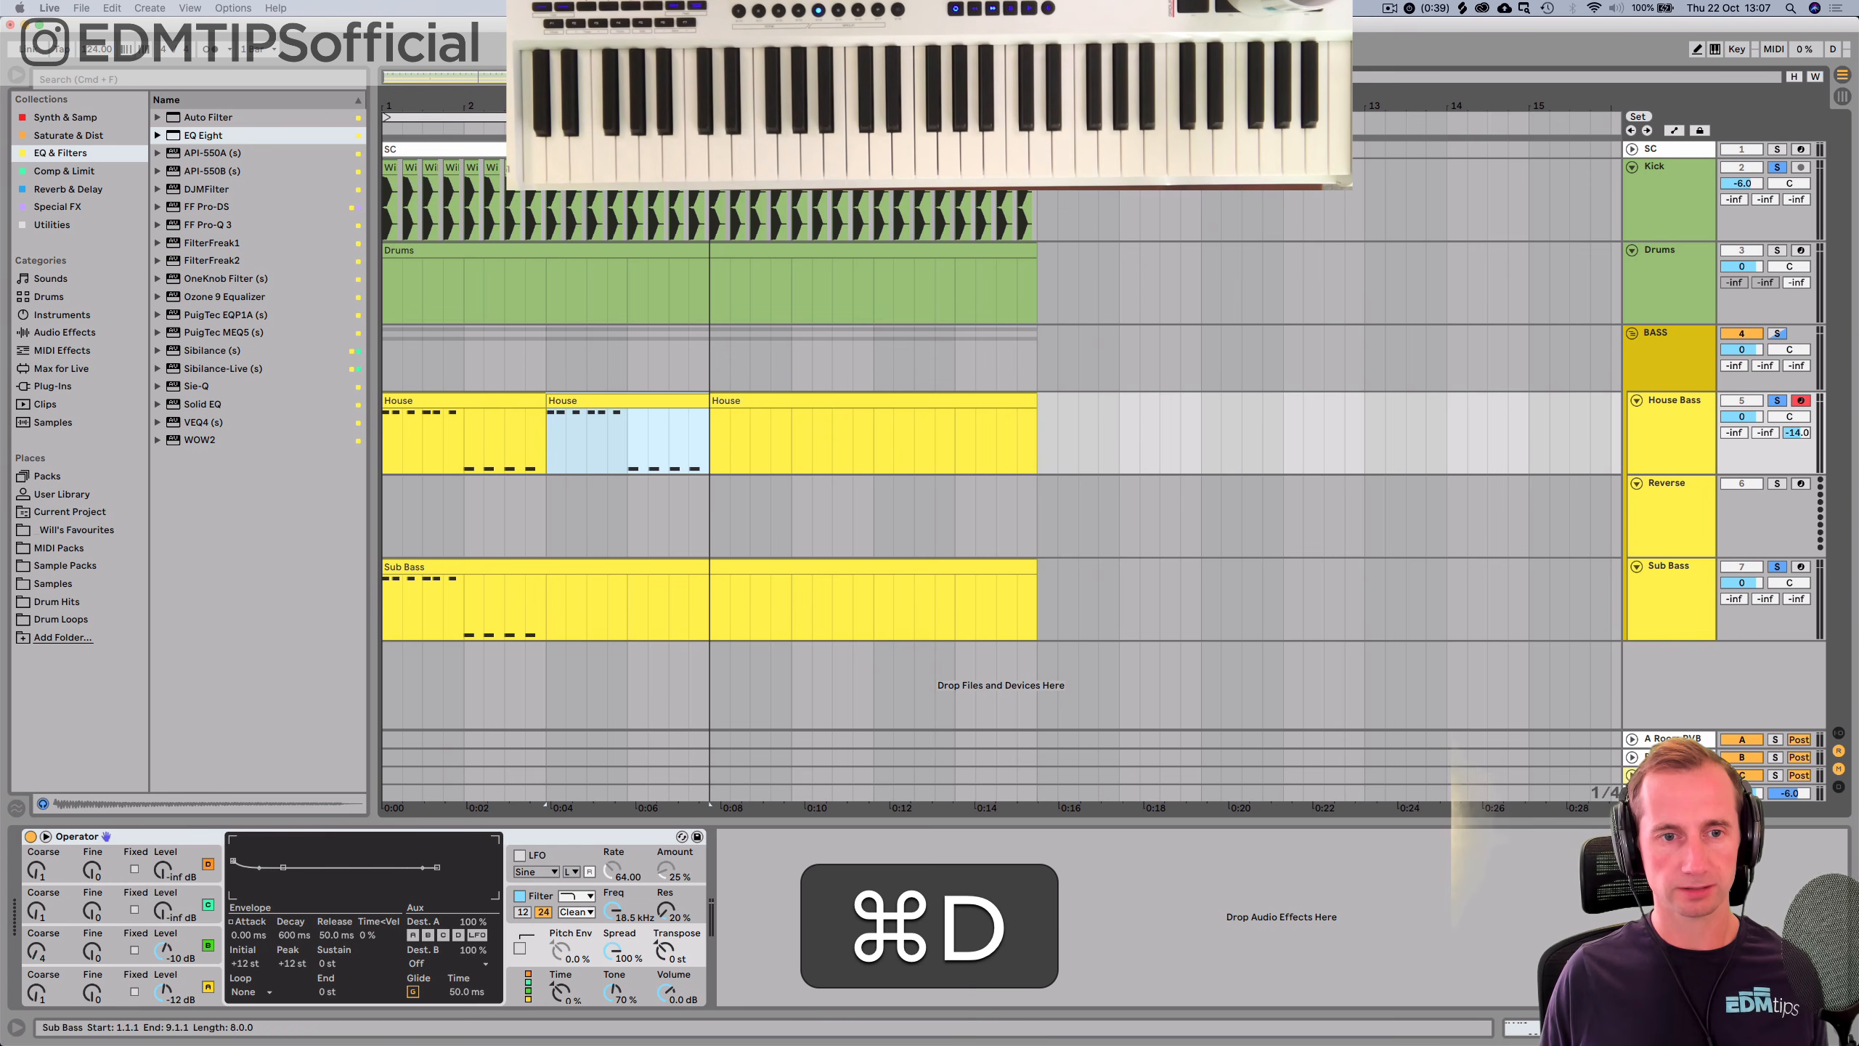
pyautogui.moveTo(545, 608); pyautogui.dragTo(425, 608)
pyautogui.press('super+d')
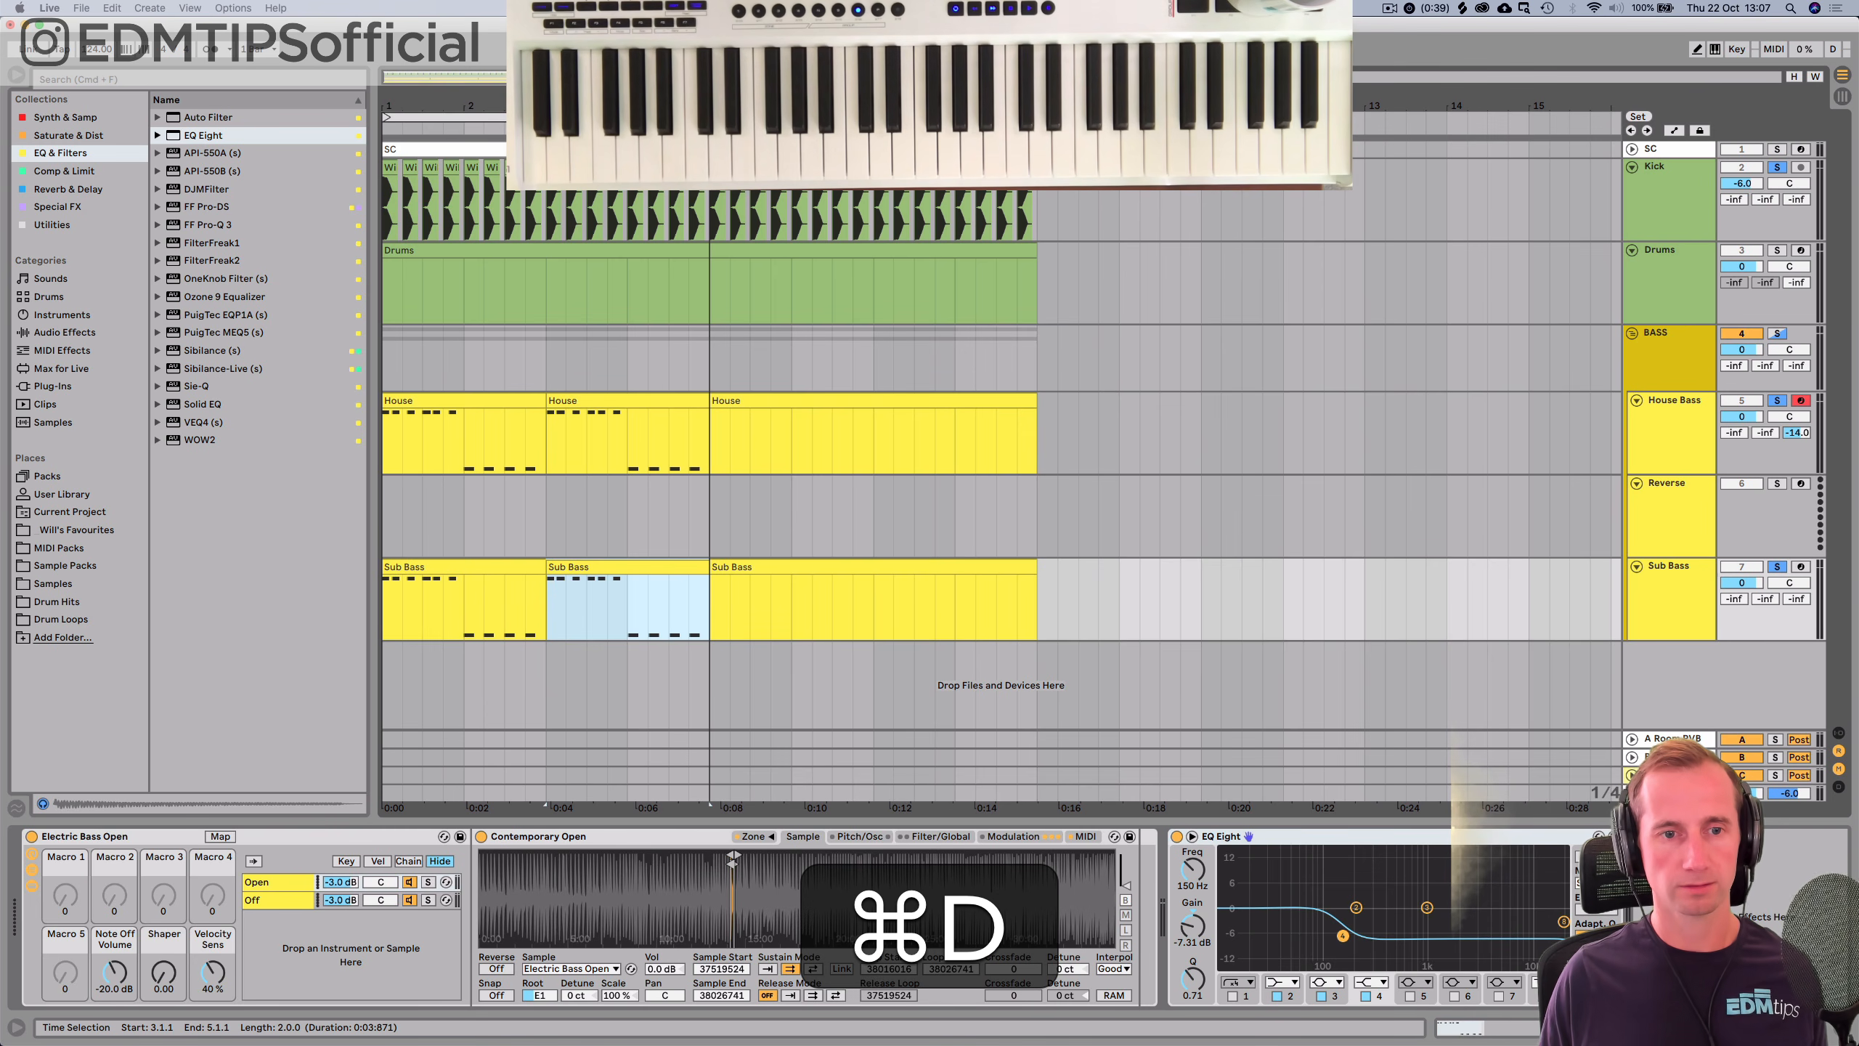
# Insert an empty one-beat MIDI clip on the Reverse track from 2.4.1 to 3.1.1 and solo the track.
pyautogui.moveTo(544, 516); pyautogui.dragTo(527, 516)
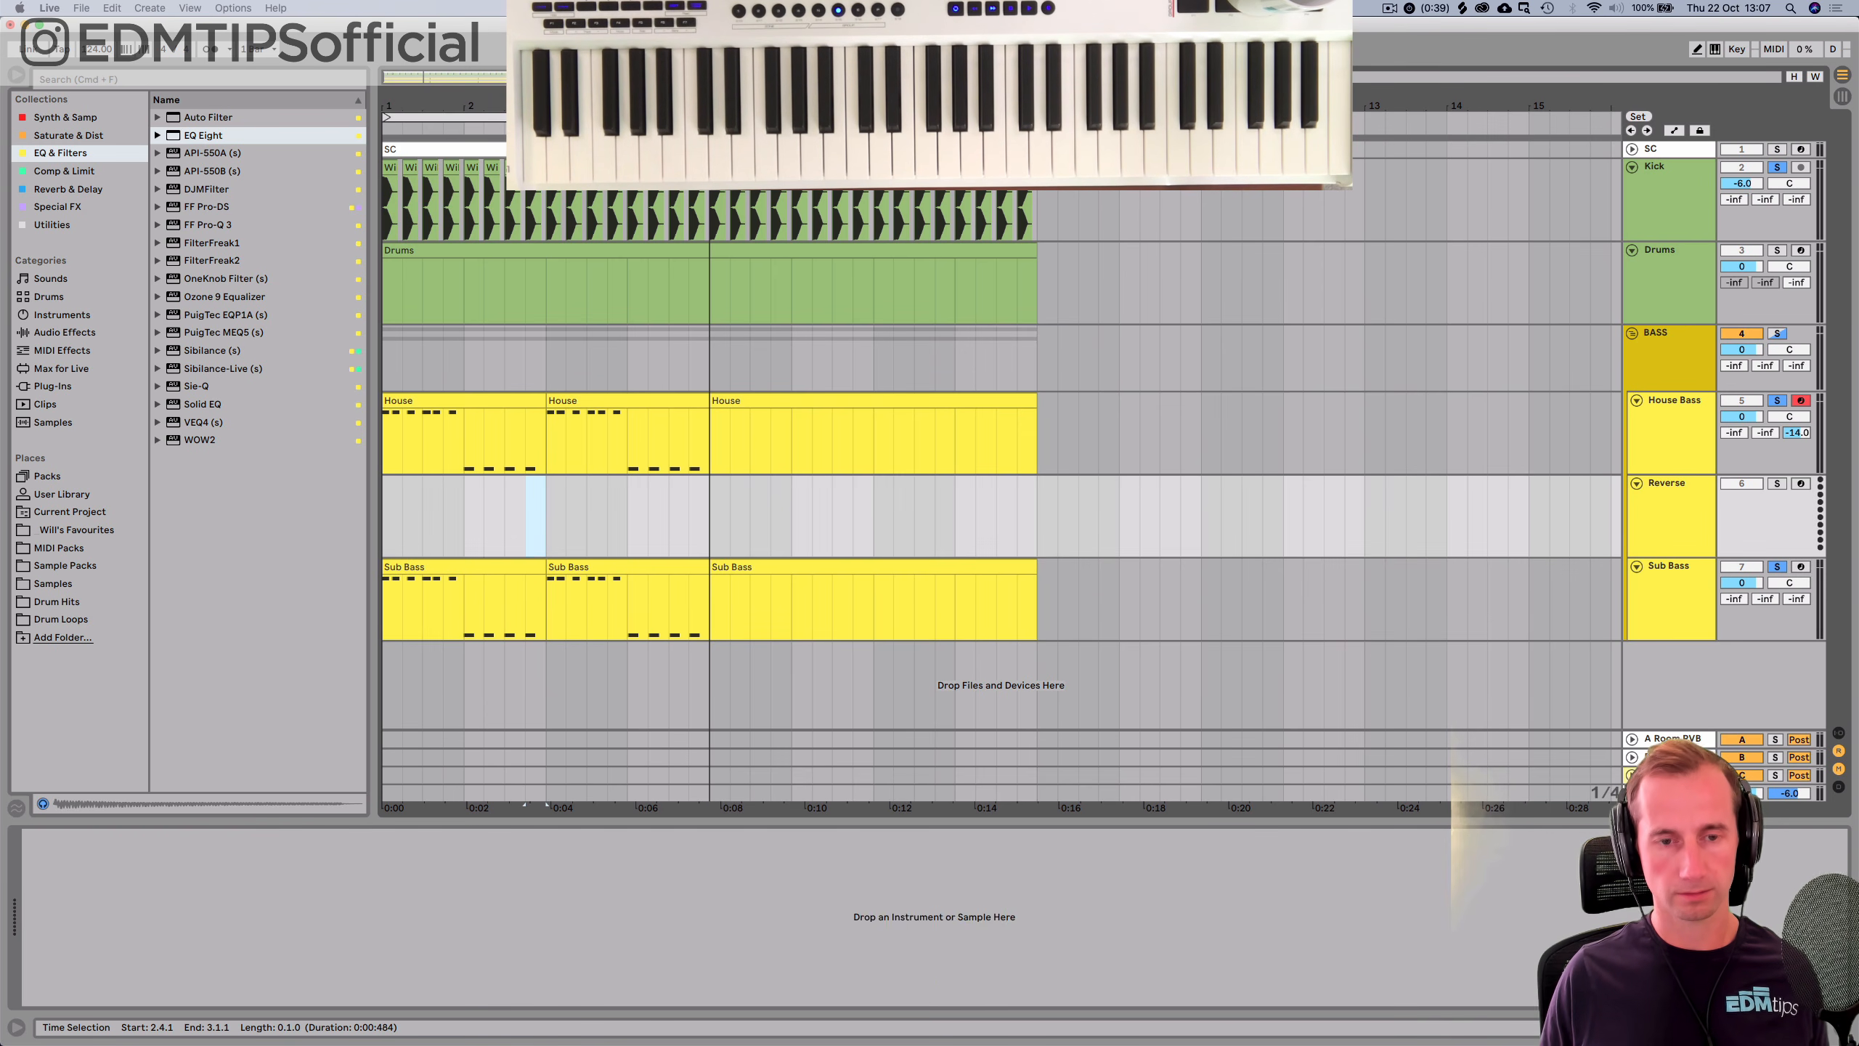
pyautogui.press('shift+super+m')
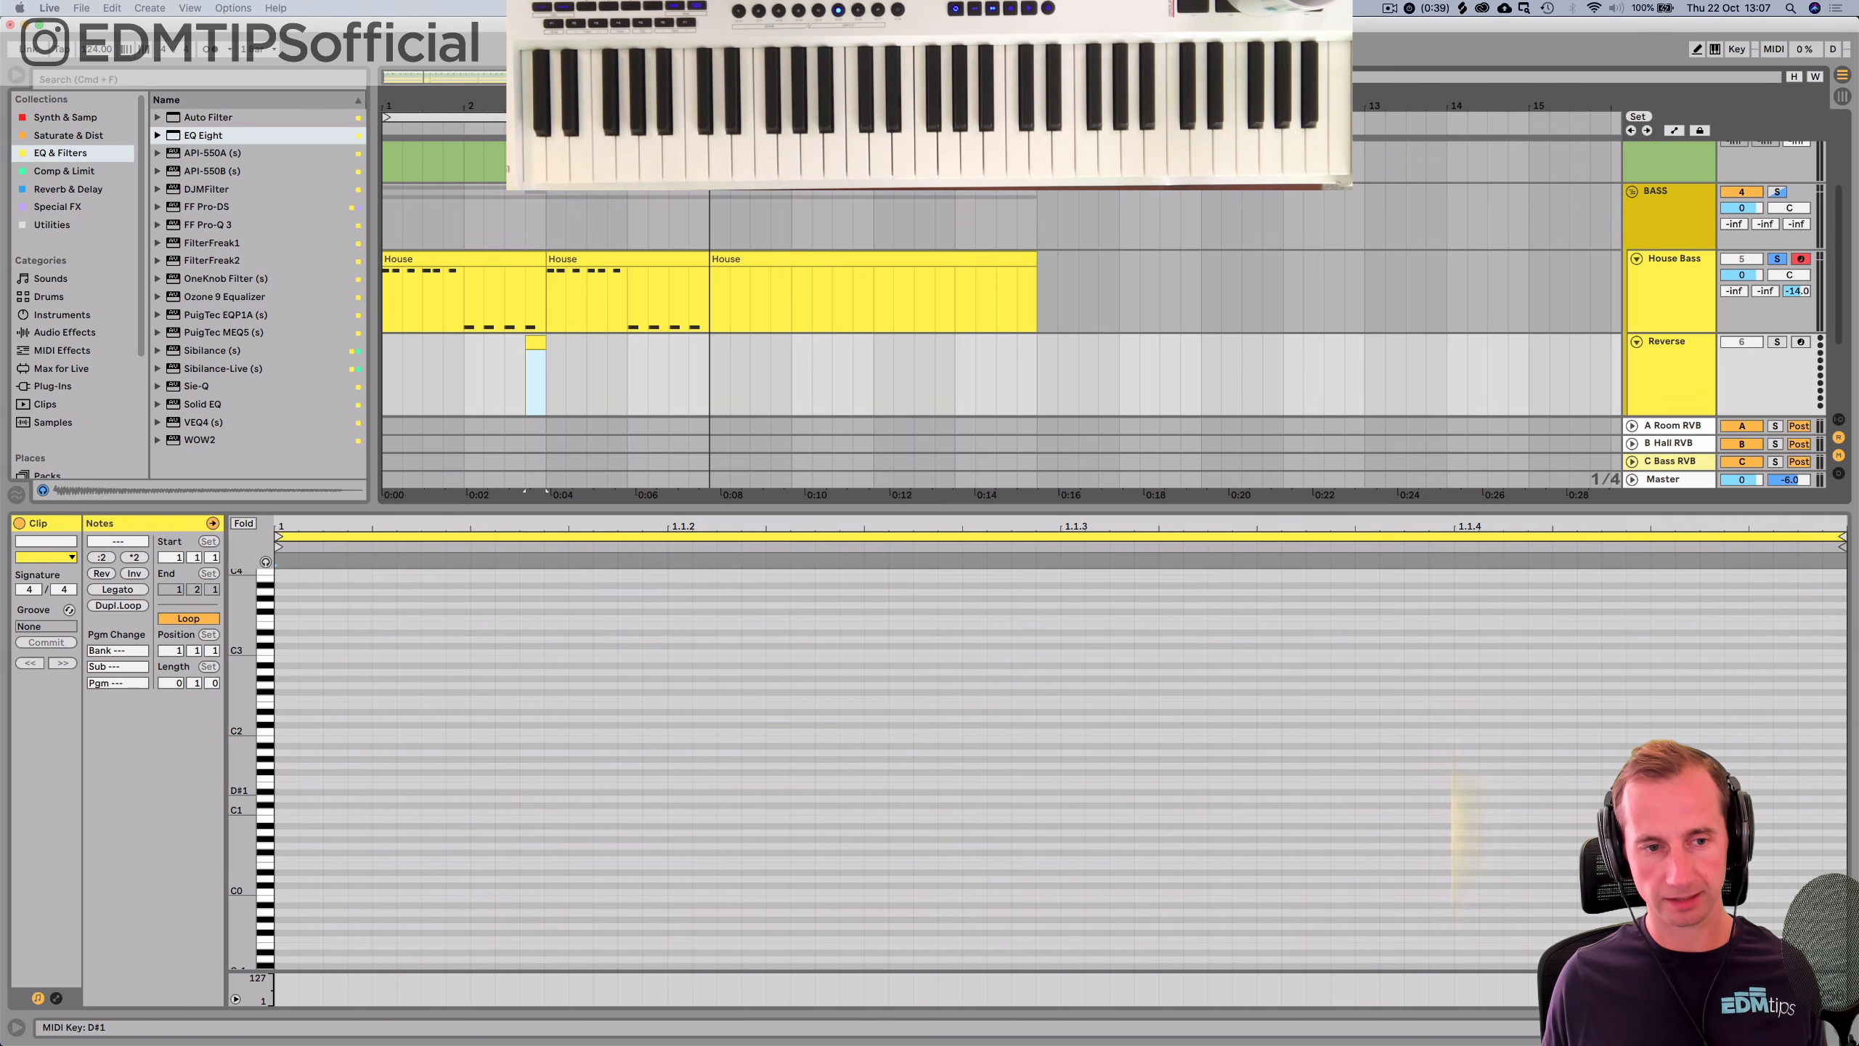
pyautogui.click(265, 781)
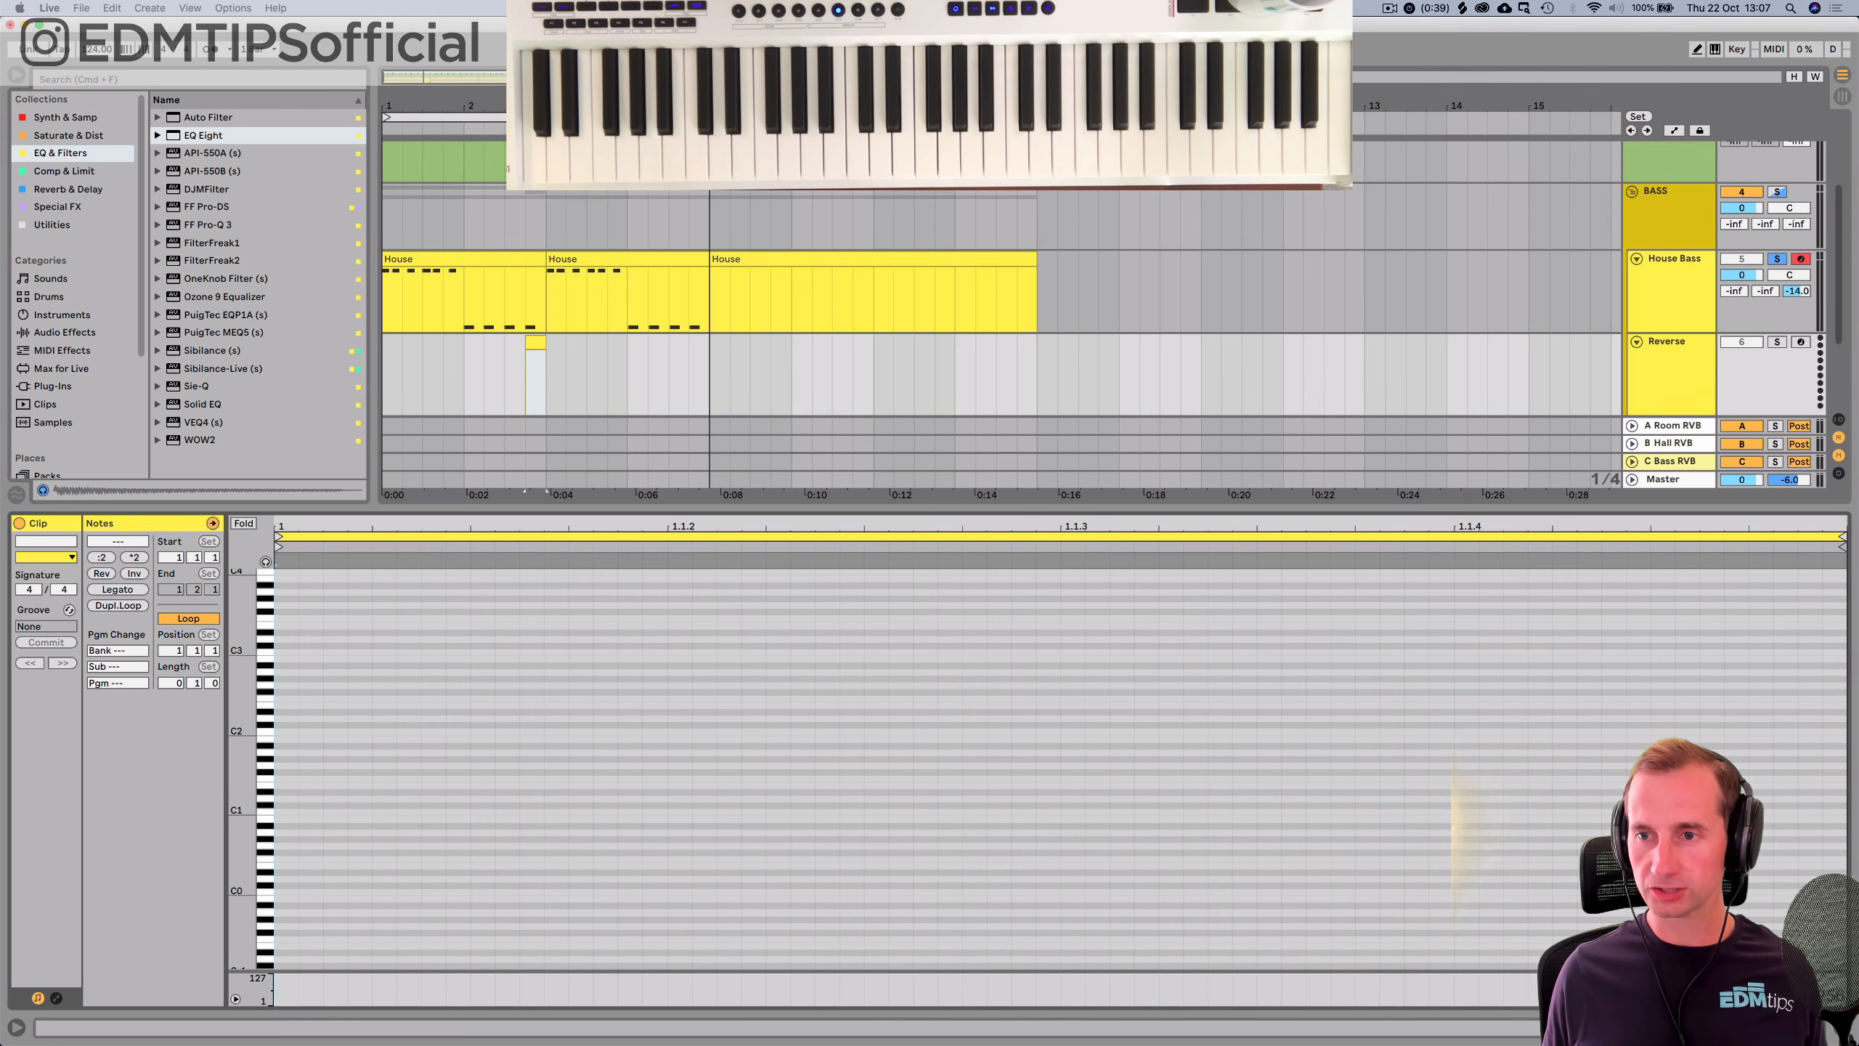
pyautogui.click(1777, 342)
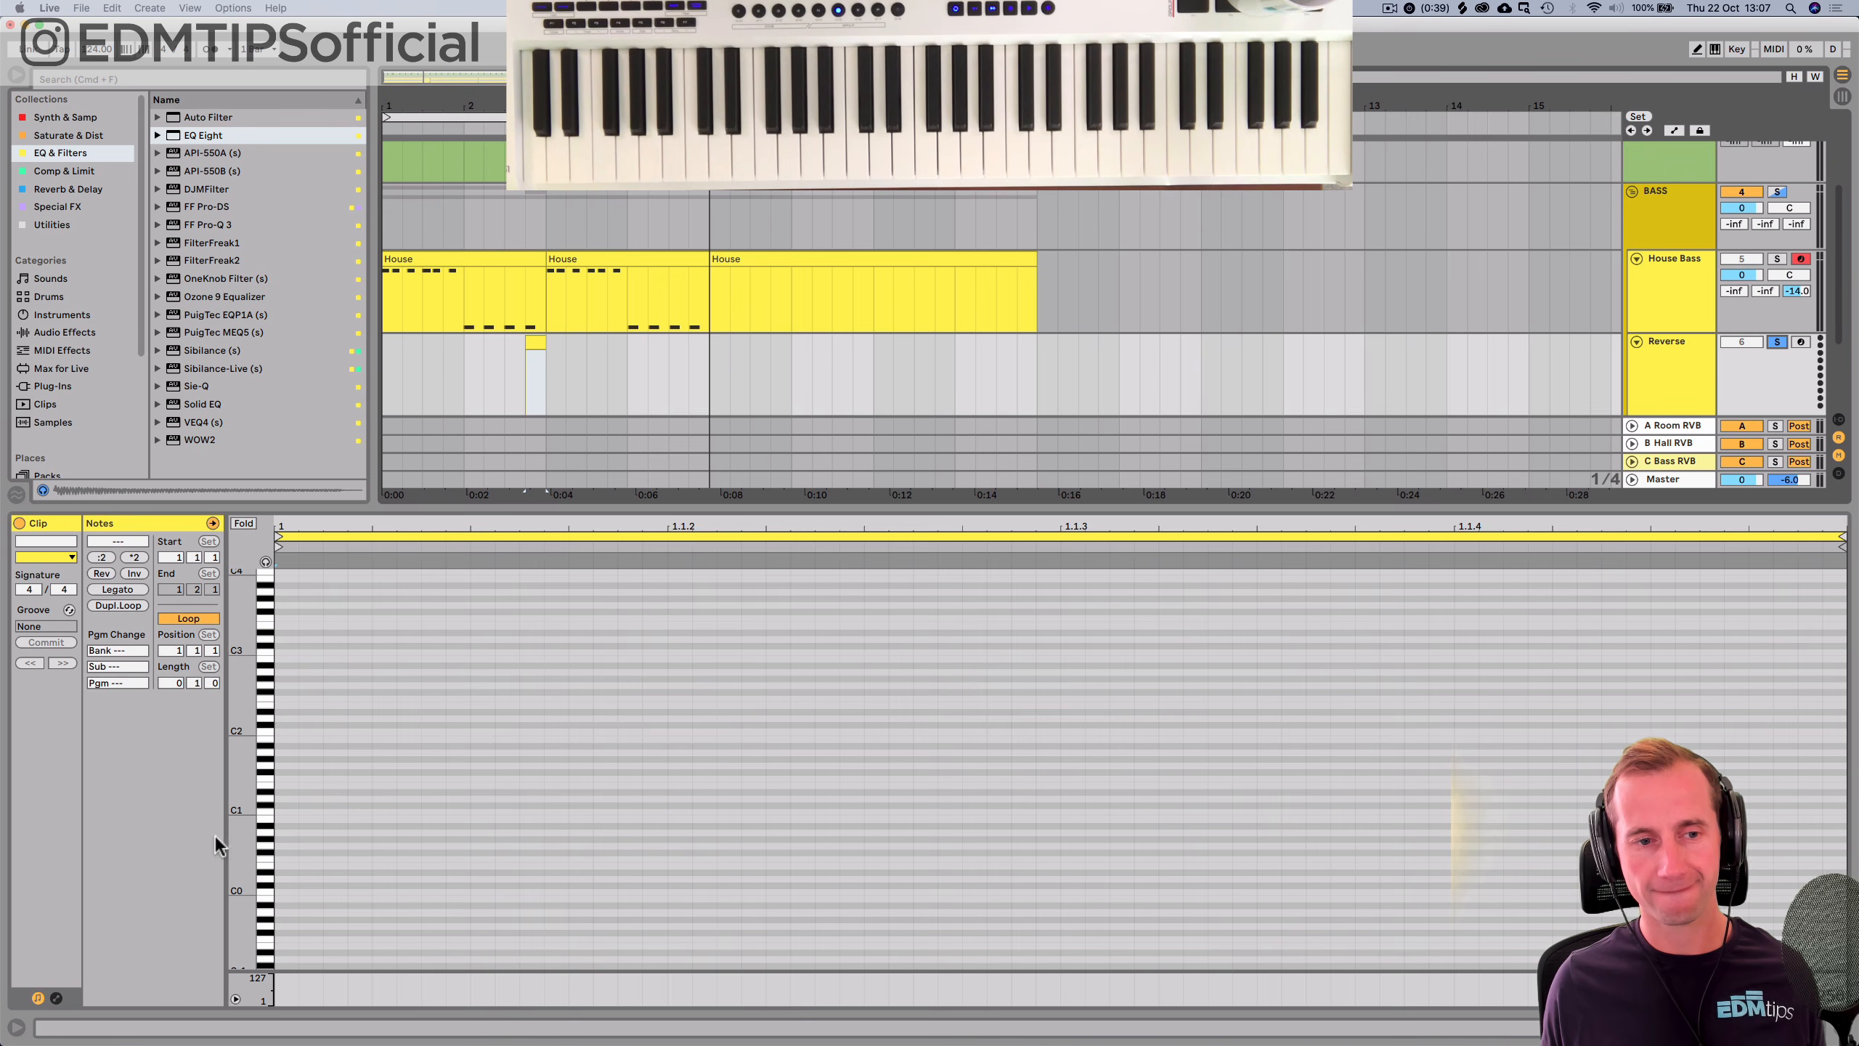
pyautogui.moveTo(267, 783); pyautogui.dragTo(268, 644)
pyautogui.press('p')
pyautogui.click(280, 750)
pyautogui.hotkey('shift', 'Tab')
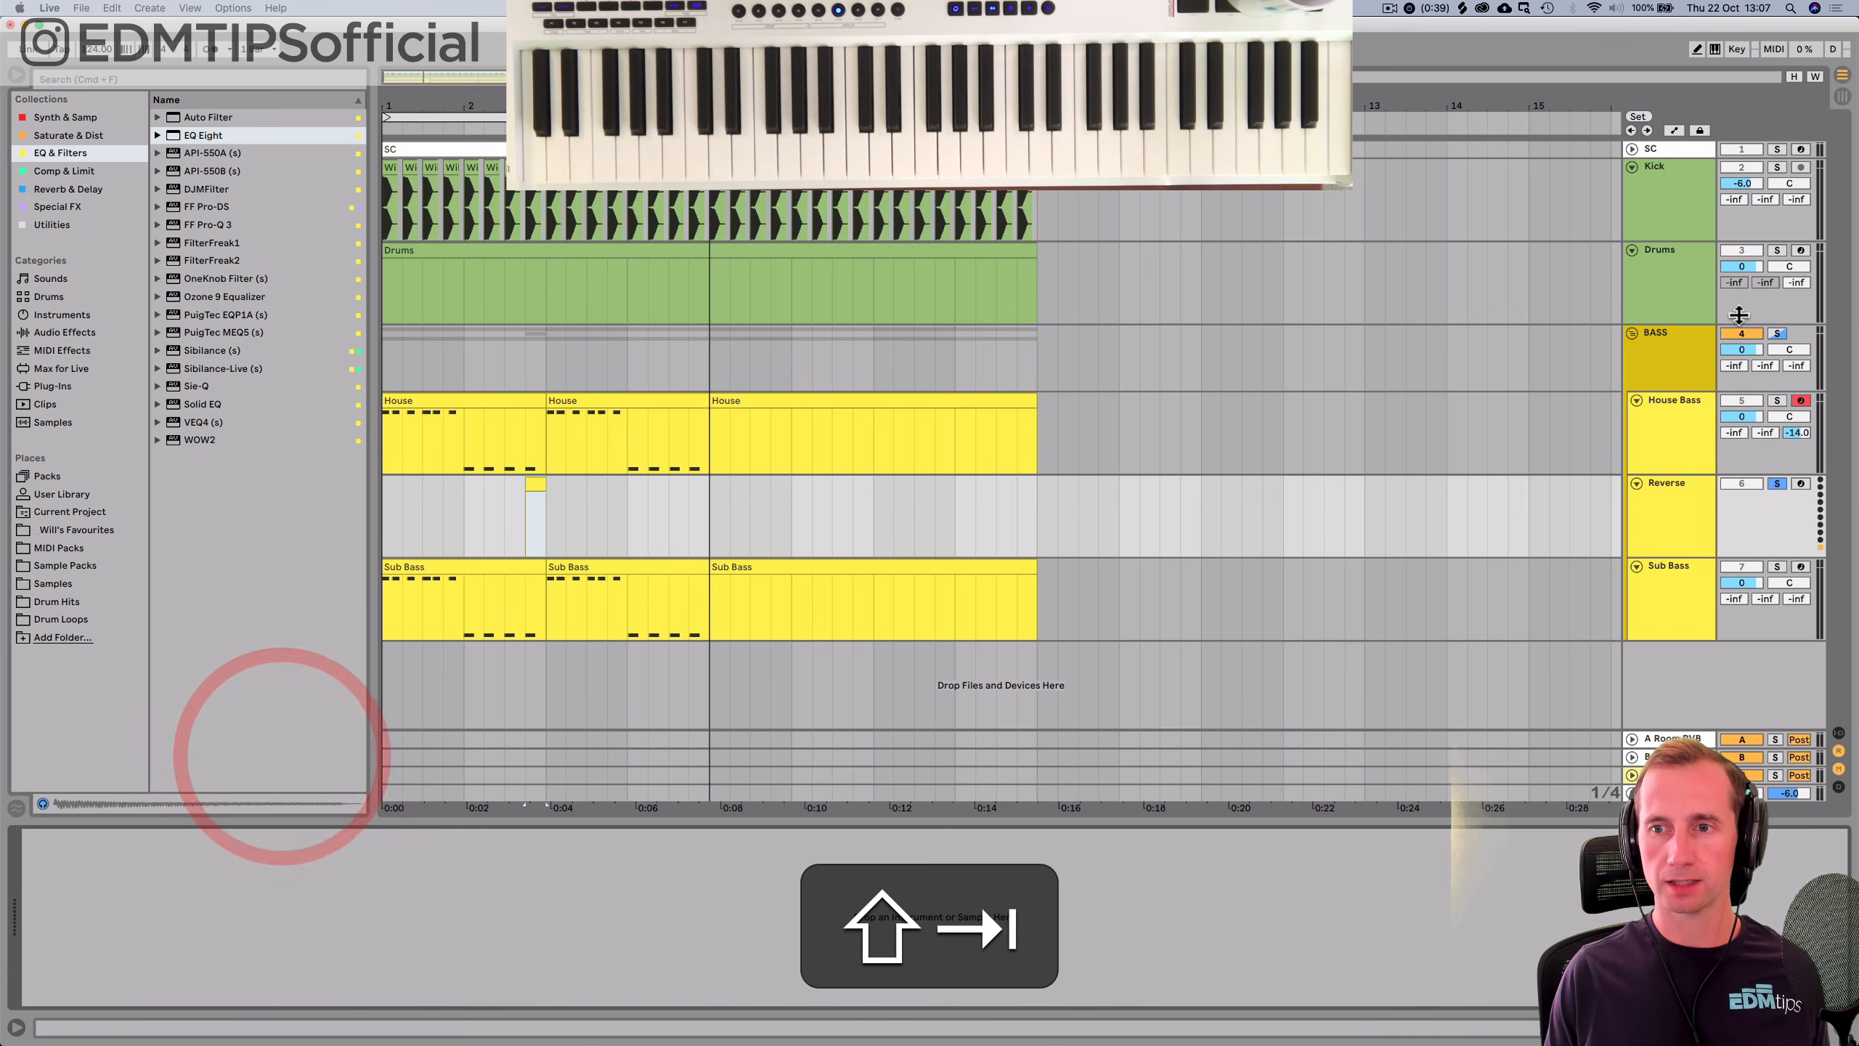
# Copy the Operator instrument from the House Bass track onto the Reverse track.
pyautogui.click(1701, 418)
pyautogui.click(153, 835)
pyautogui.press('super+c')
pyautogui.click(1672, 502)
pyautogui.click(1044, 906)
pyautogui.press('super+v')
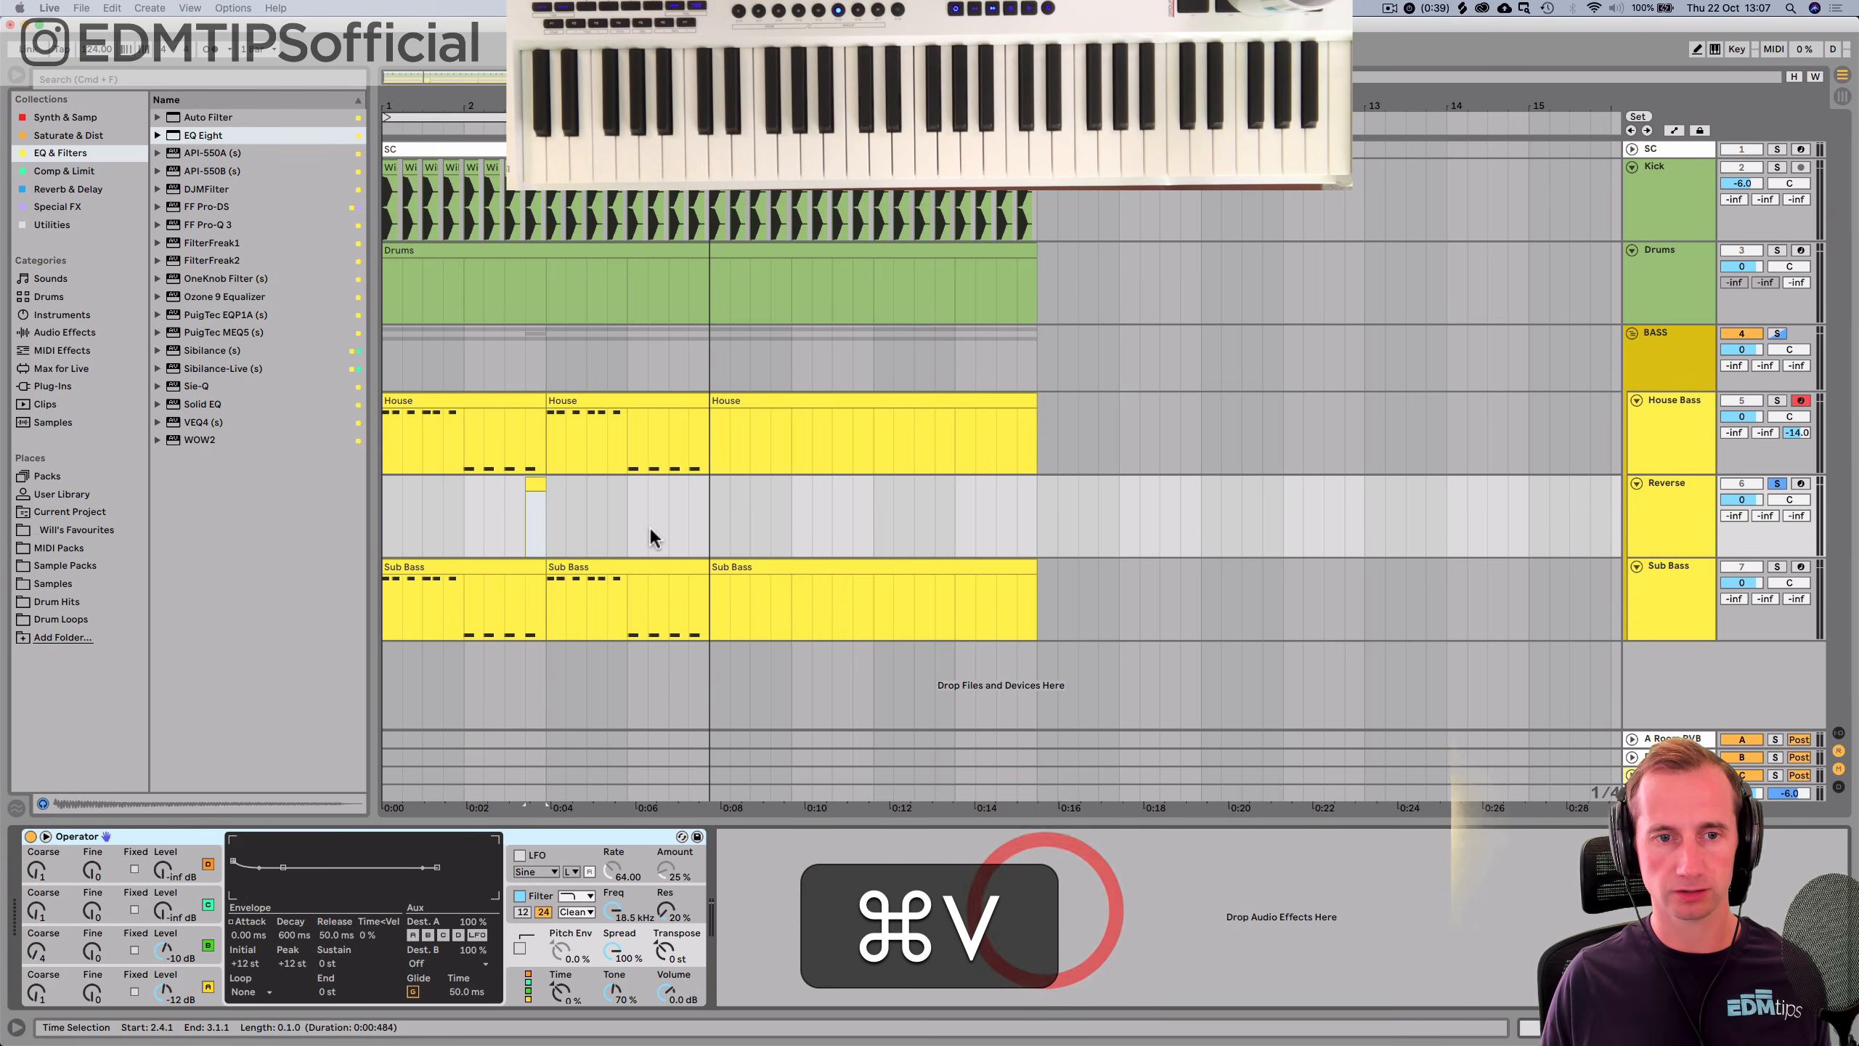
# Audition low notes from the Reverse clip's piano roll, play the arrangement and unsolo the Reverse track.
pyautogui.doubleClick(531, 482)
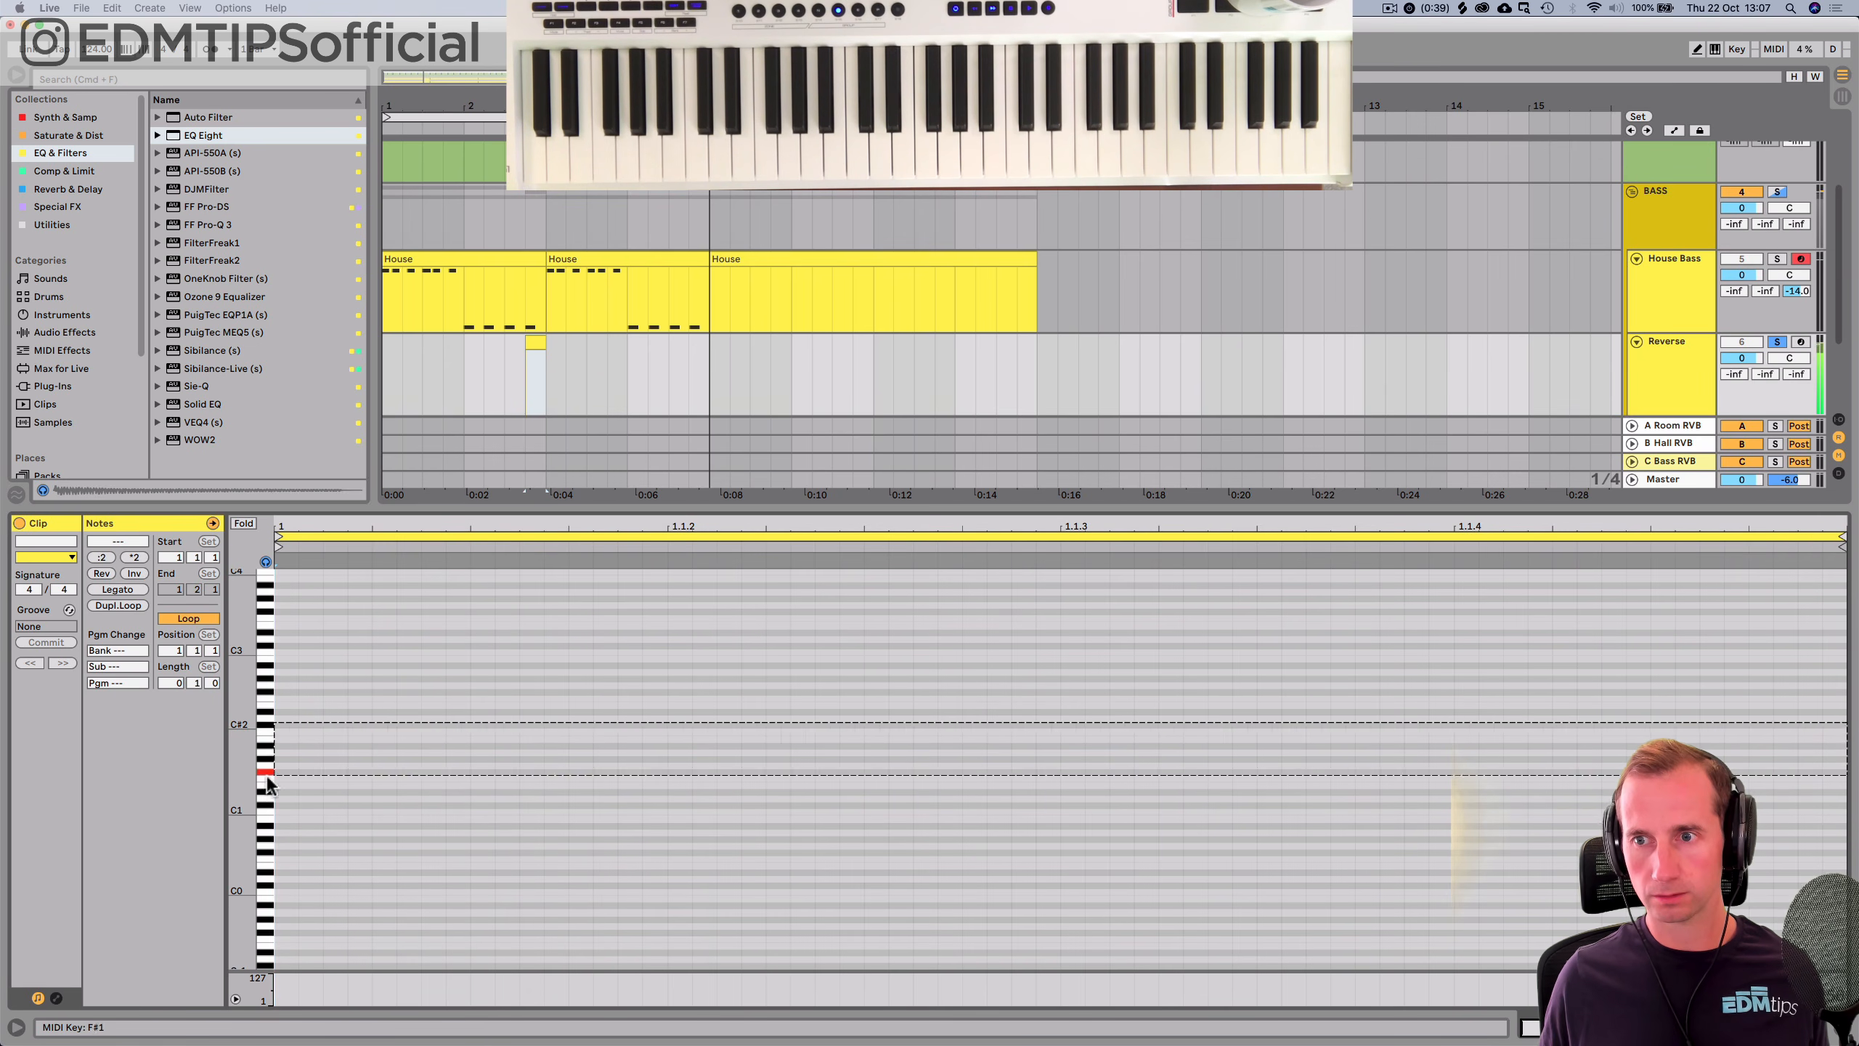
pyautogui.click(279, 829)
pyautogui.hotkey('shift', 'Tab')
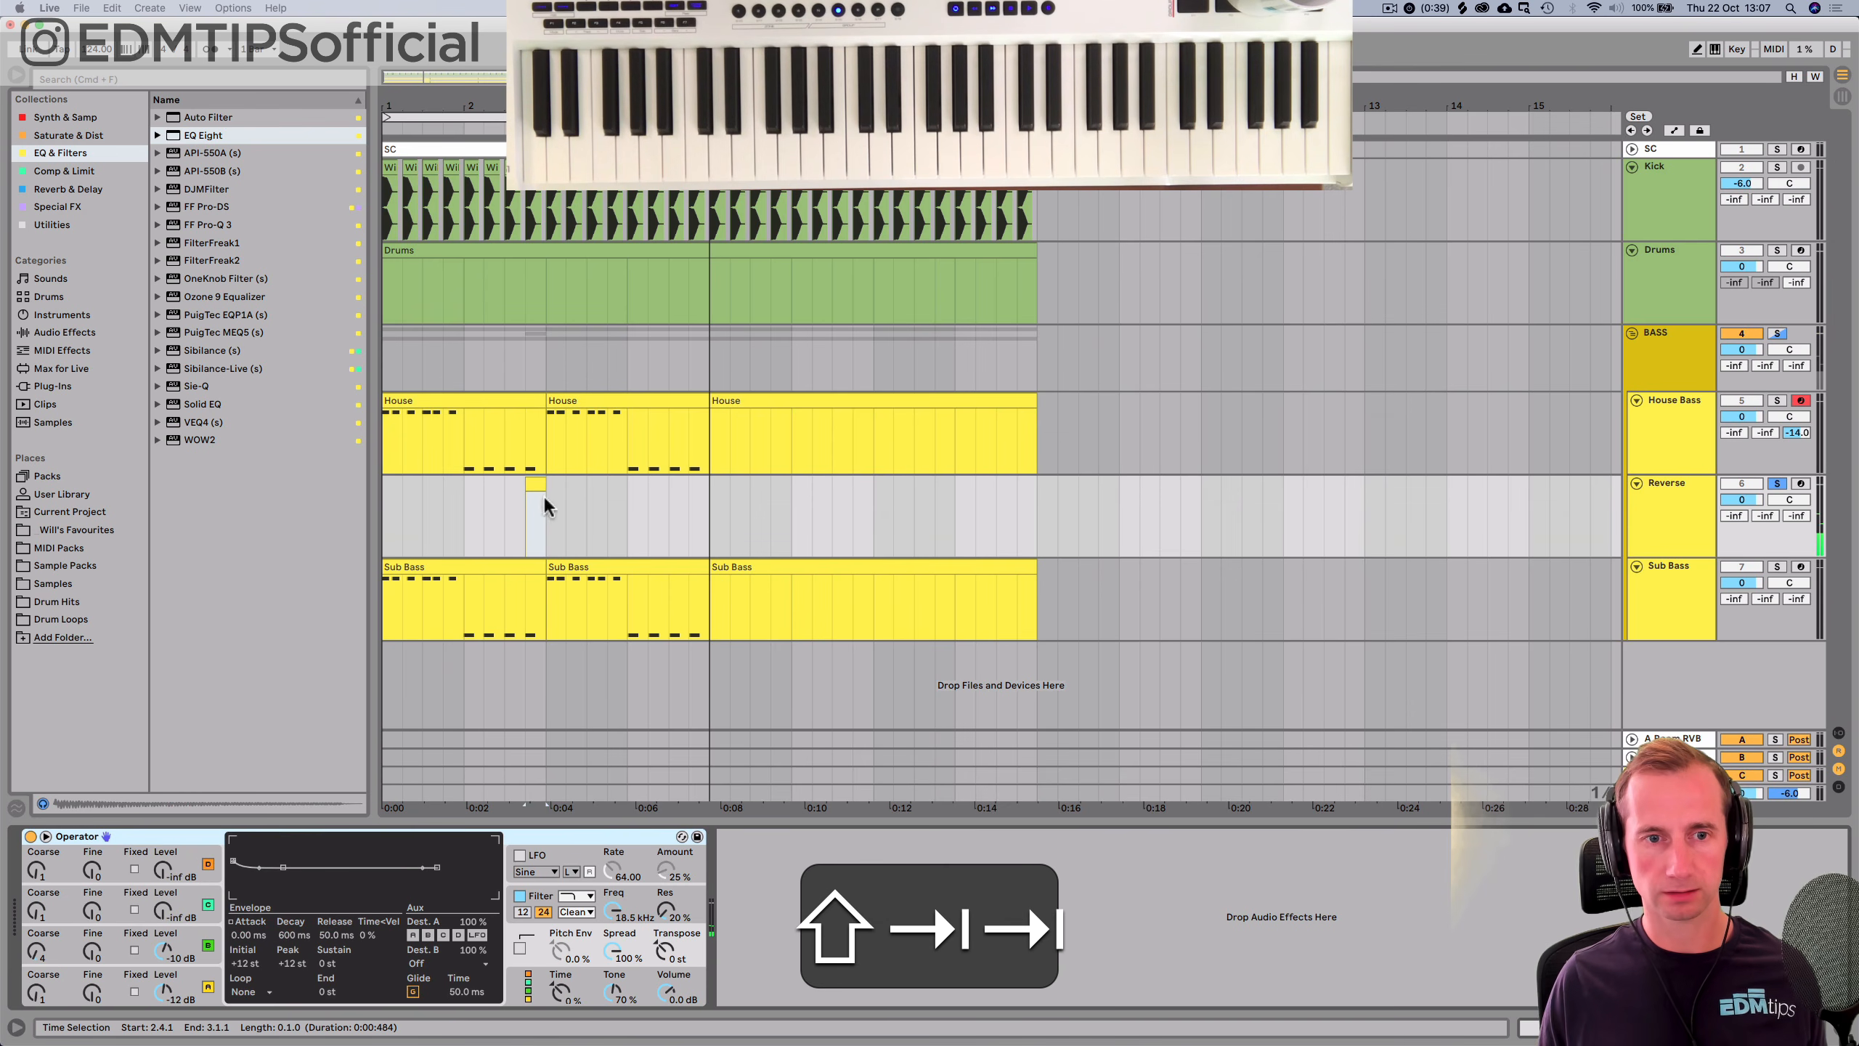
pyautogui.click(178, 843)
pyautogui.press('space')
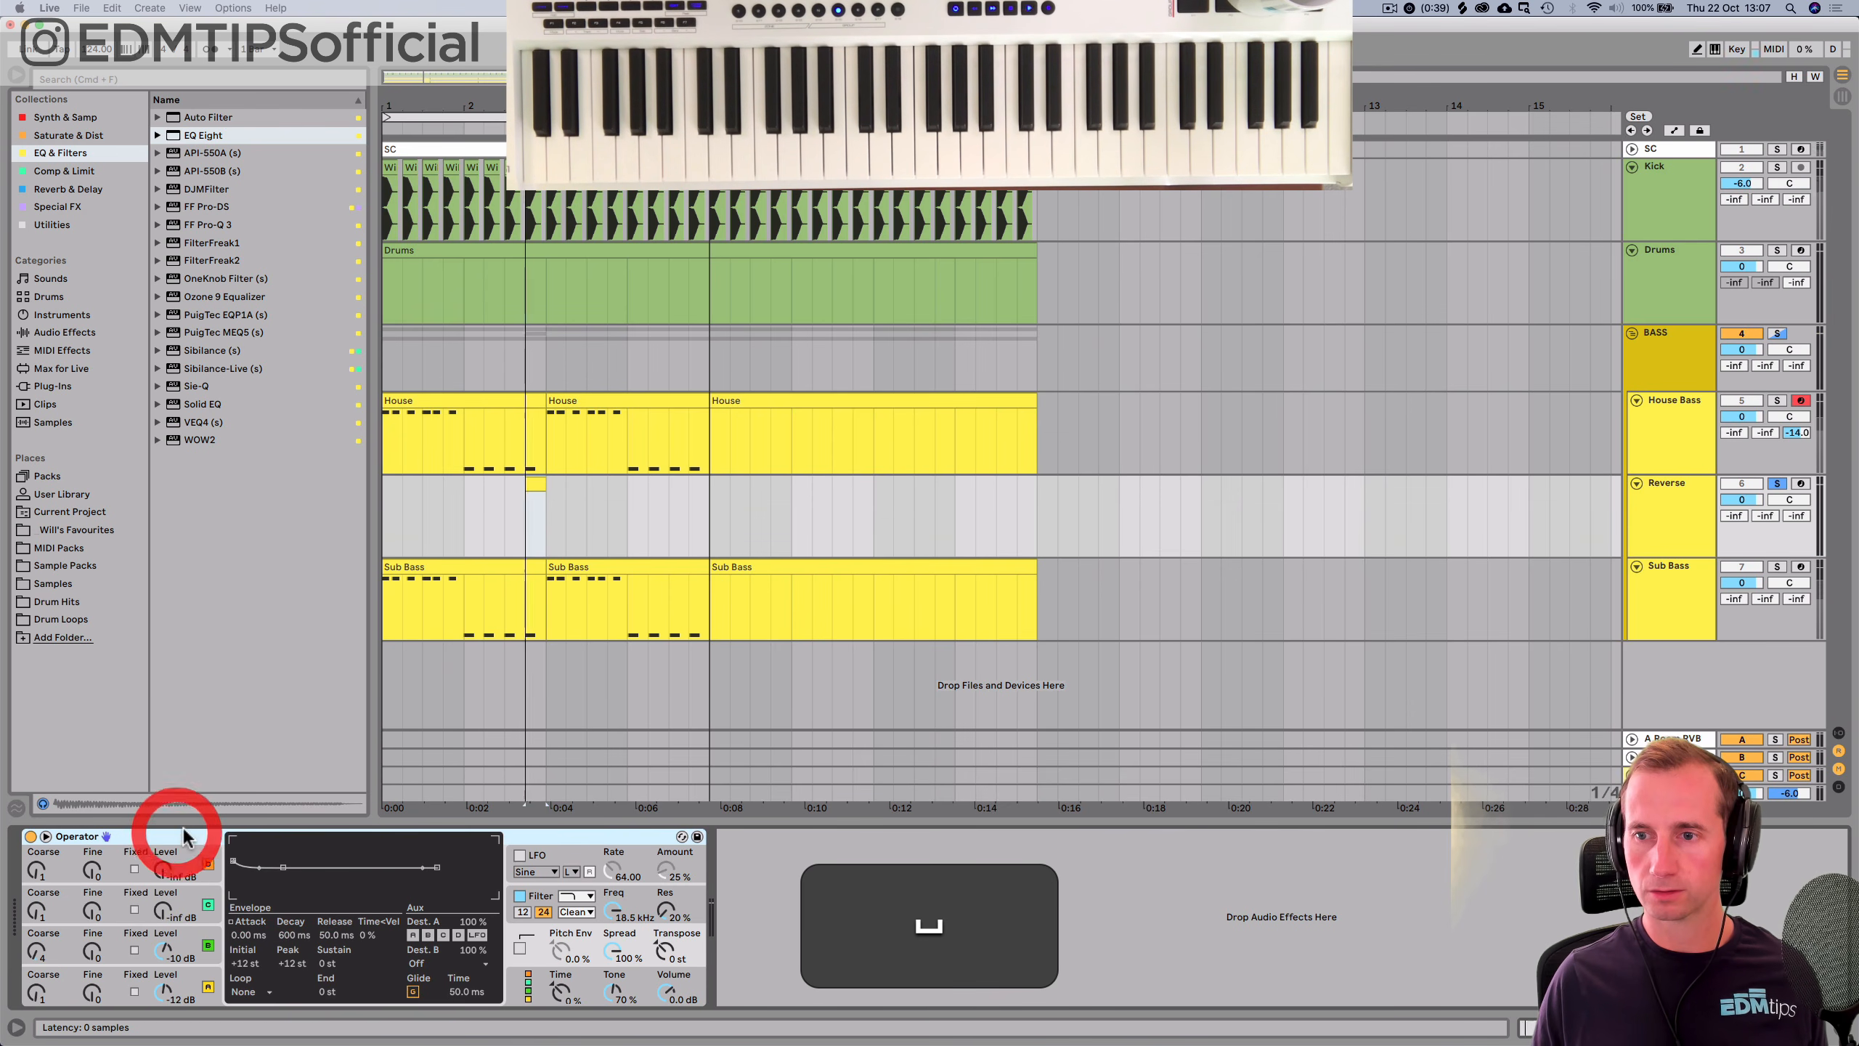
pyautogui.click(1776, 483)
pyautogui.press('space')
# Add a short note at the start of the Reverse clip and transpose it to G0.
pyautogui.doubleClick(535, 485)
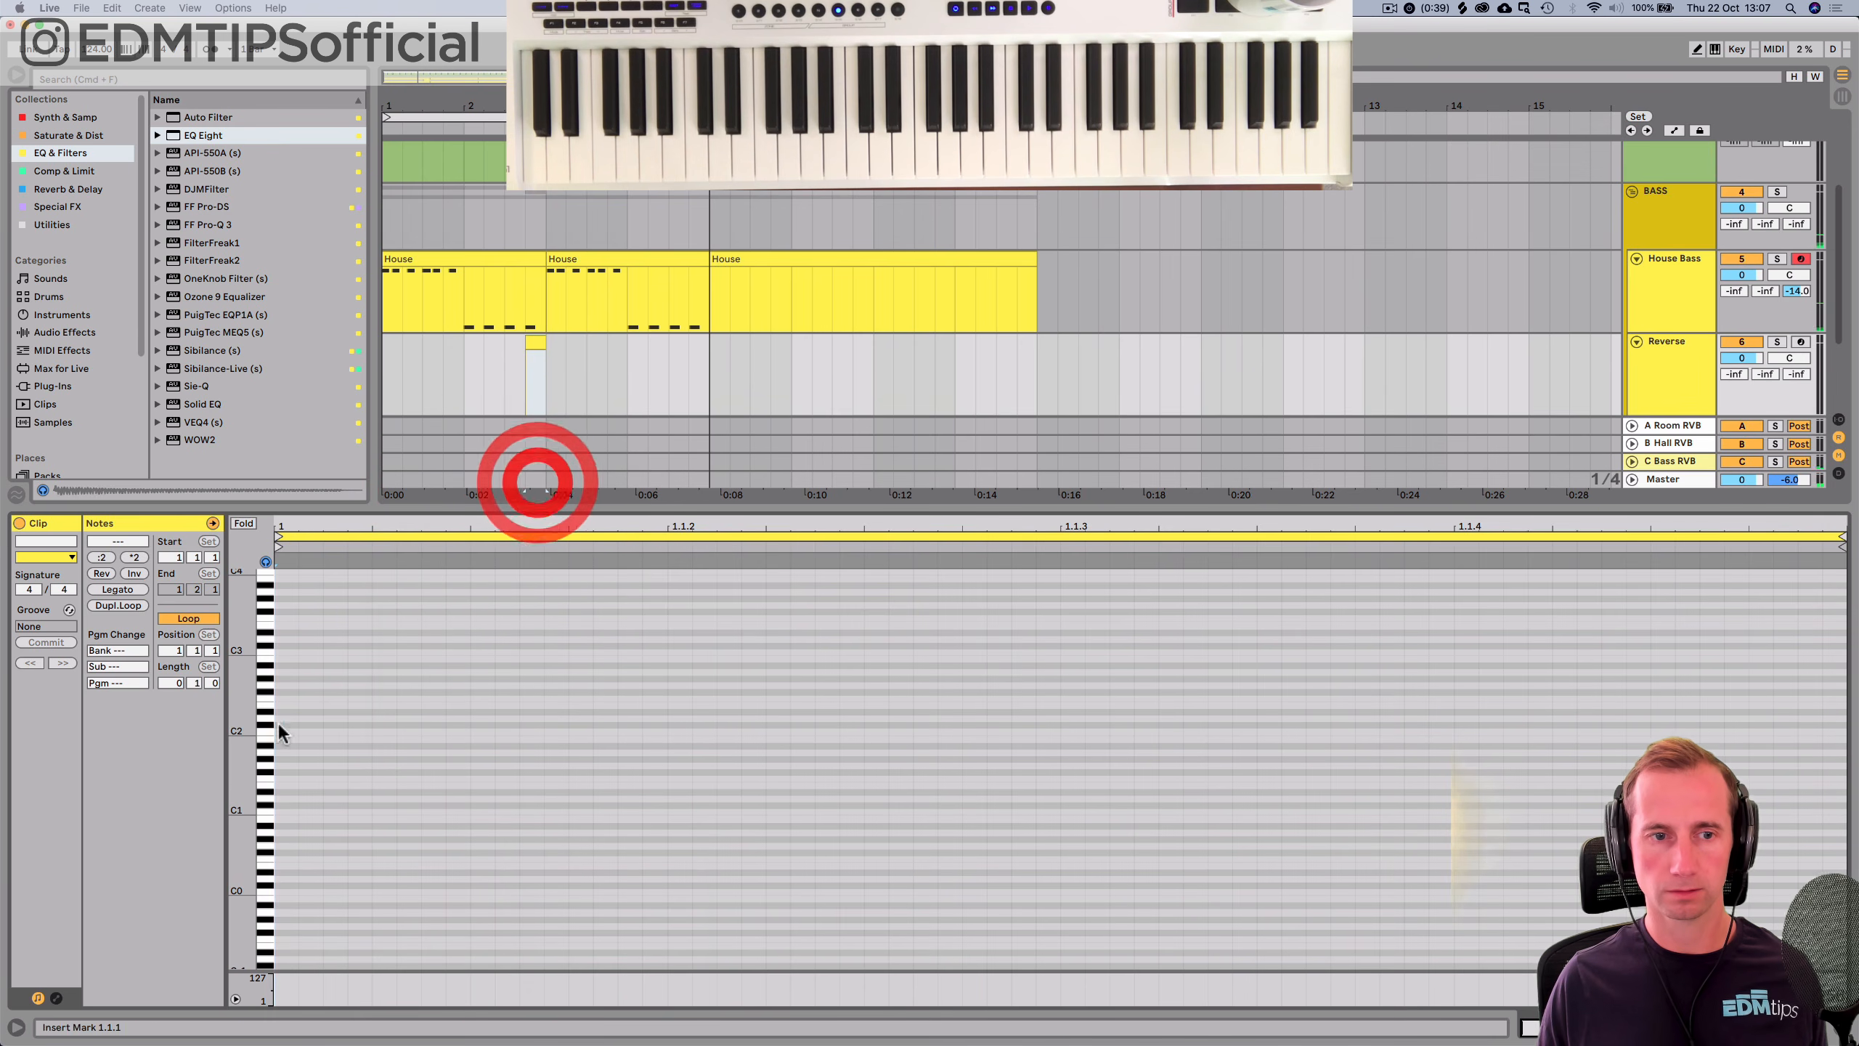
pyautogui.click(265, 732)
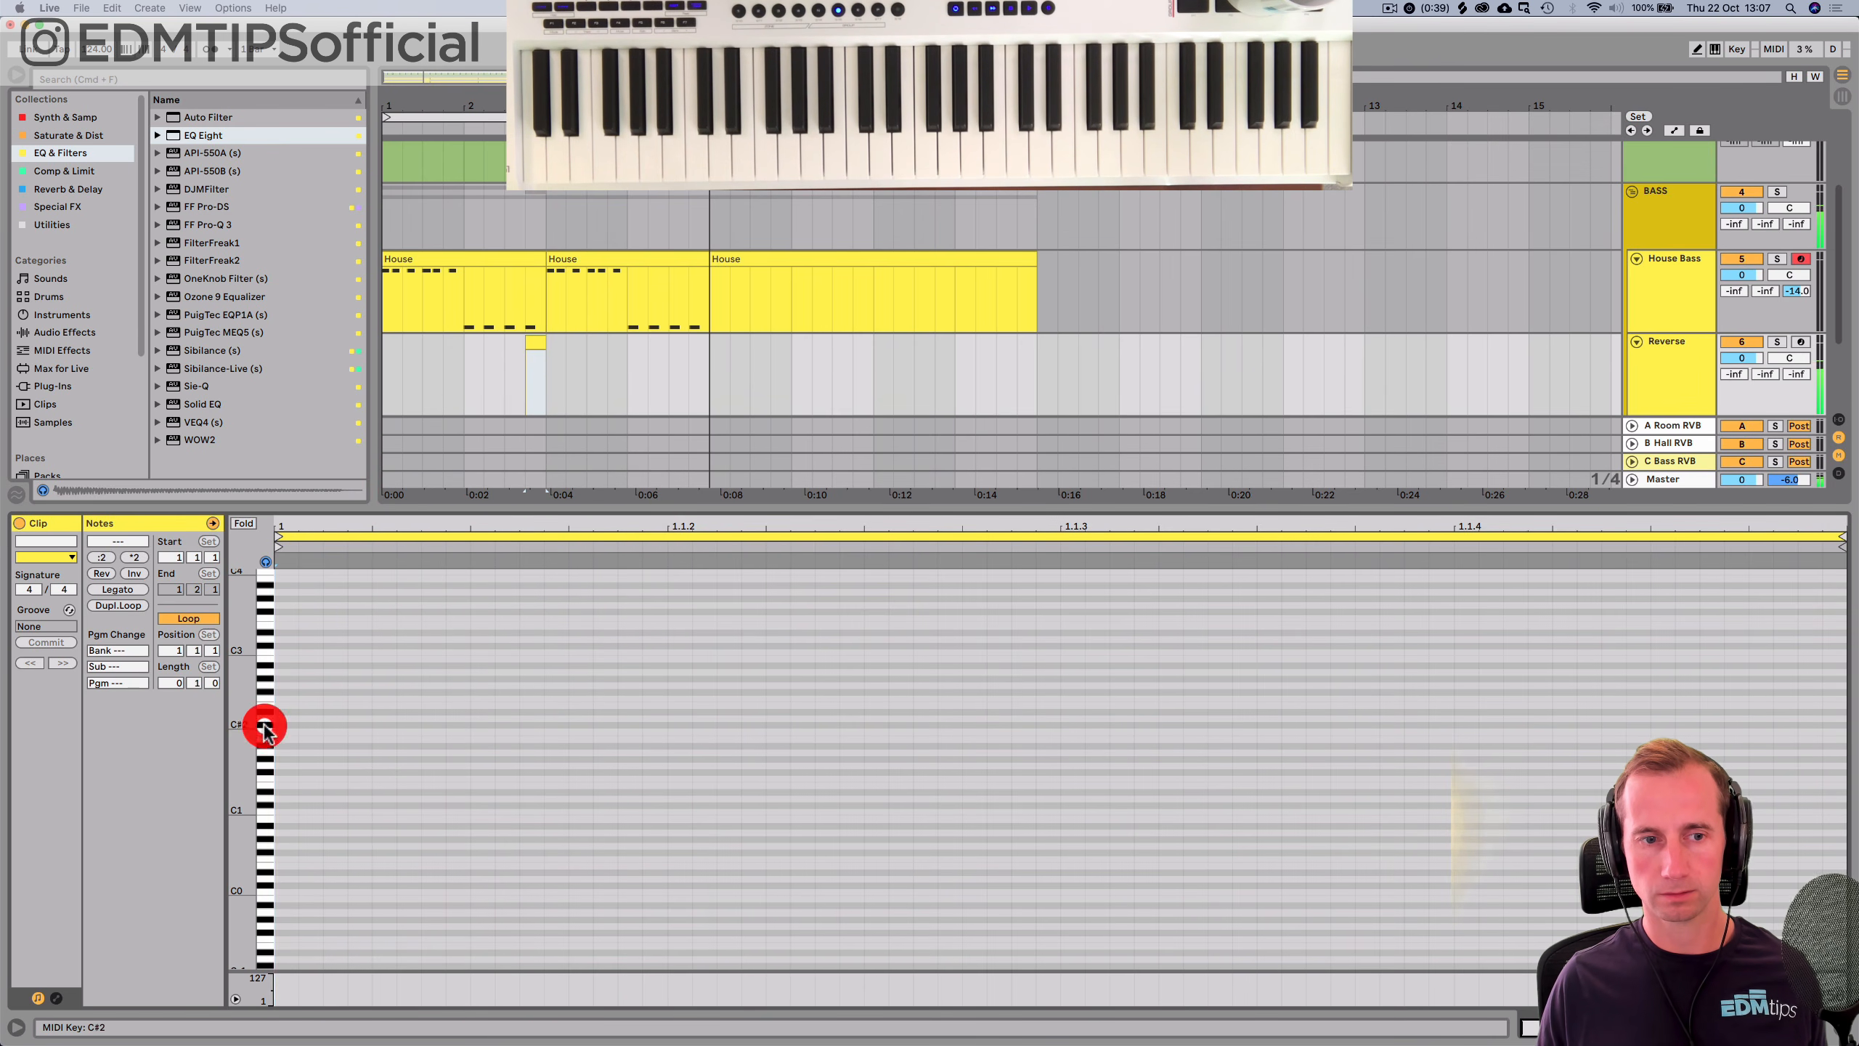
pyautogui.click(265, 730)
pyautogui.doubleClick(284, 732)
pyautogui.hotkey('shift', 'Down')
pyautogui.press('Up')
pyautogui.press('Up')
pyautogui.press('Up')
pyautogui.press('Up')
pyautogui.press('Up')
pyautogui.press('Up')
pyautogui.press('Up')
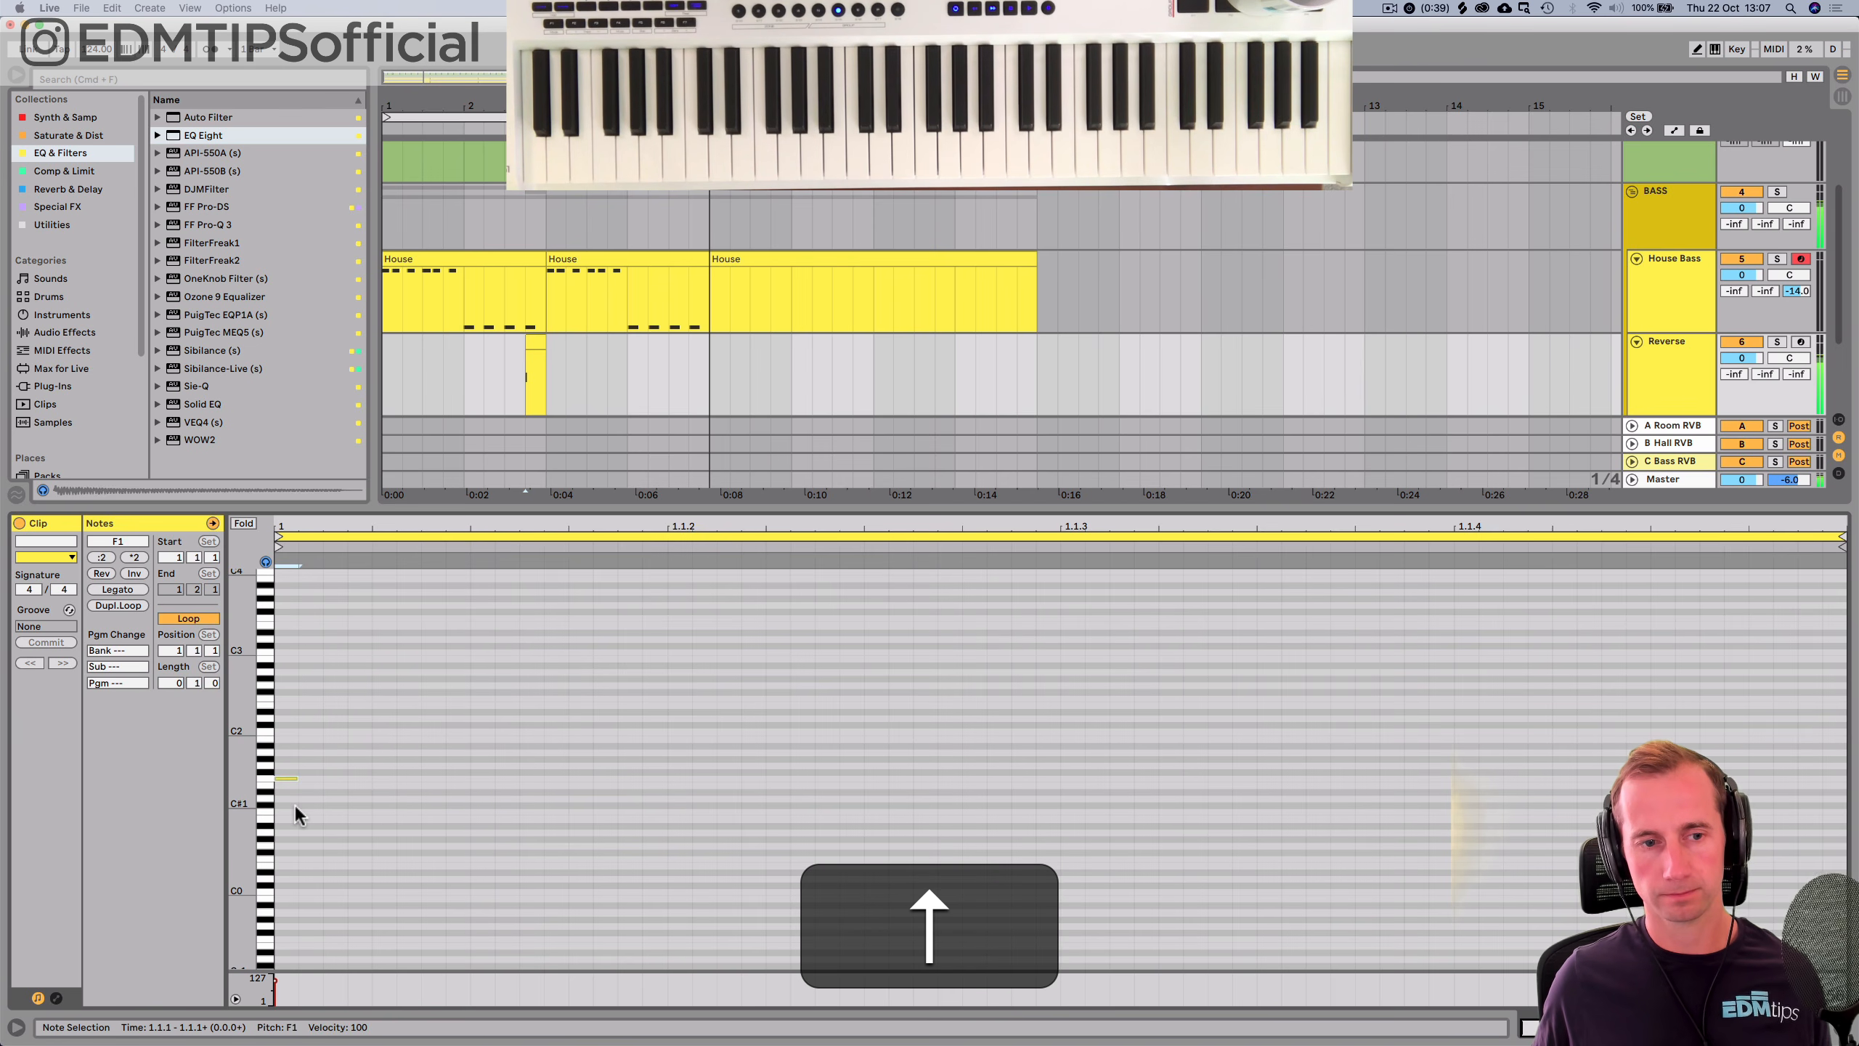
pyautogui.hotkey('shift', 'Down')
pyautogui.hotkey('shift', 'Up')
# Lengthen and move the G0 note to fill the second half of the Reverse clip, from 1.1.3 to 1.2.1, and play it.
pyautogui.moveTo(291, 845); pyautogui.dragTo(370, 847)
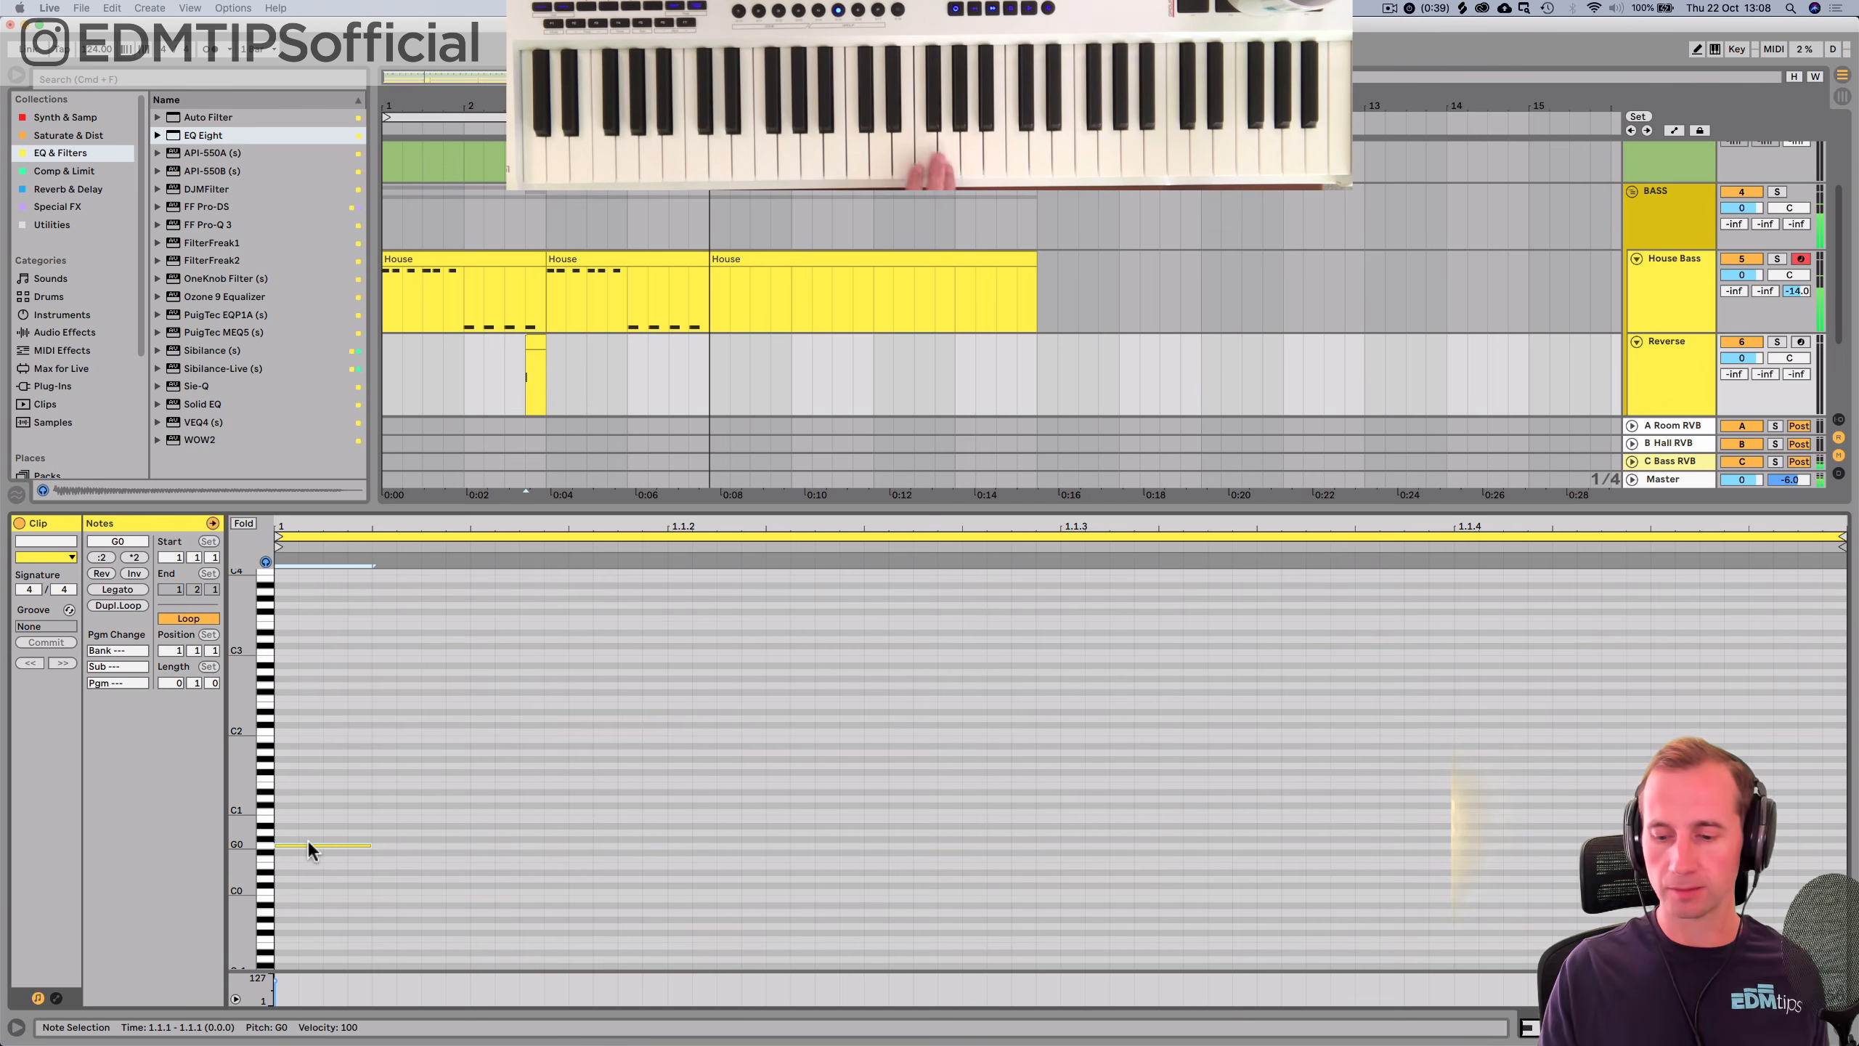
pyautogui.moveTo(328, 843); pyautogui.dragTo(1844, 835)
pyautogui.press('space')
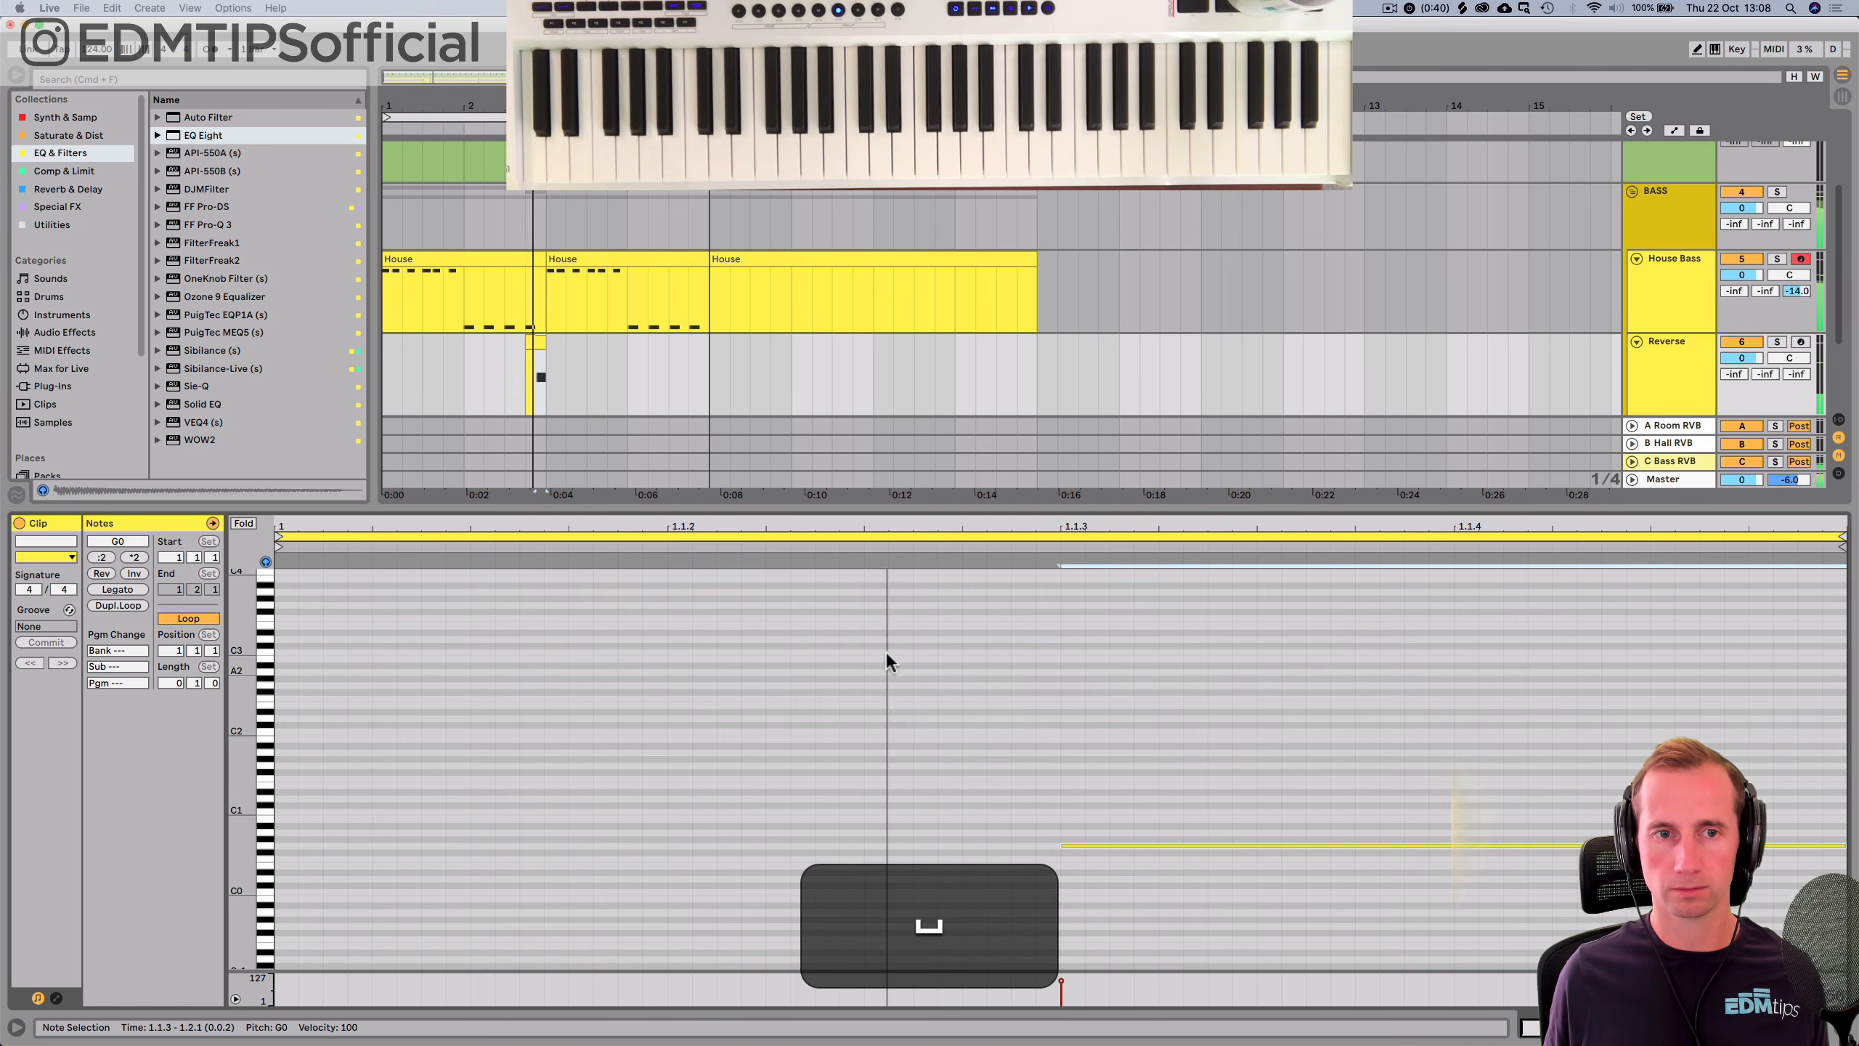
# Loop bar 2 of the arrangement and set oscillator A's attack in the Reverse track's Operator to 9.72 ms, checking it in playback.
pyautogui.moveTo(461, 373); pyautogui.dragTo(545, 366)
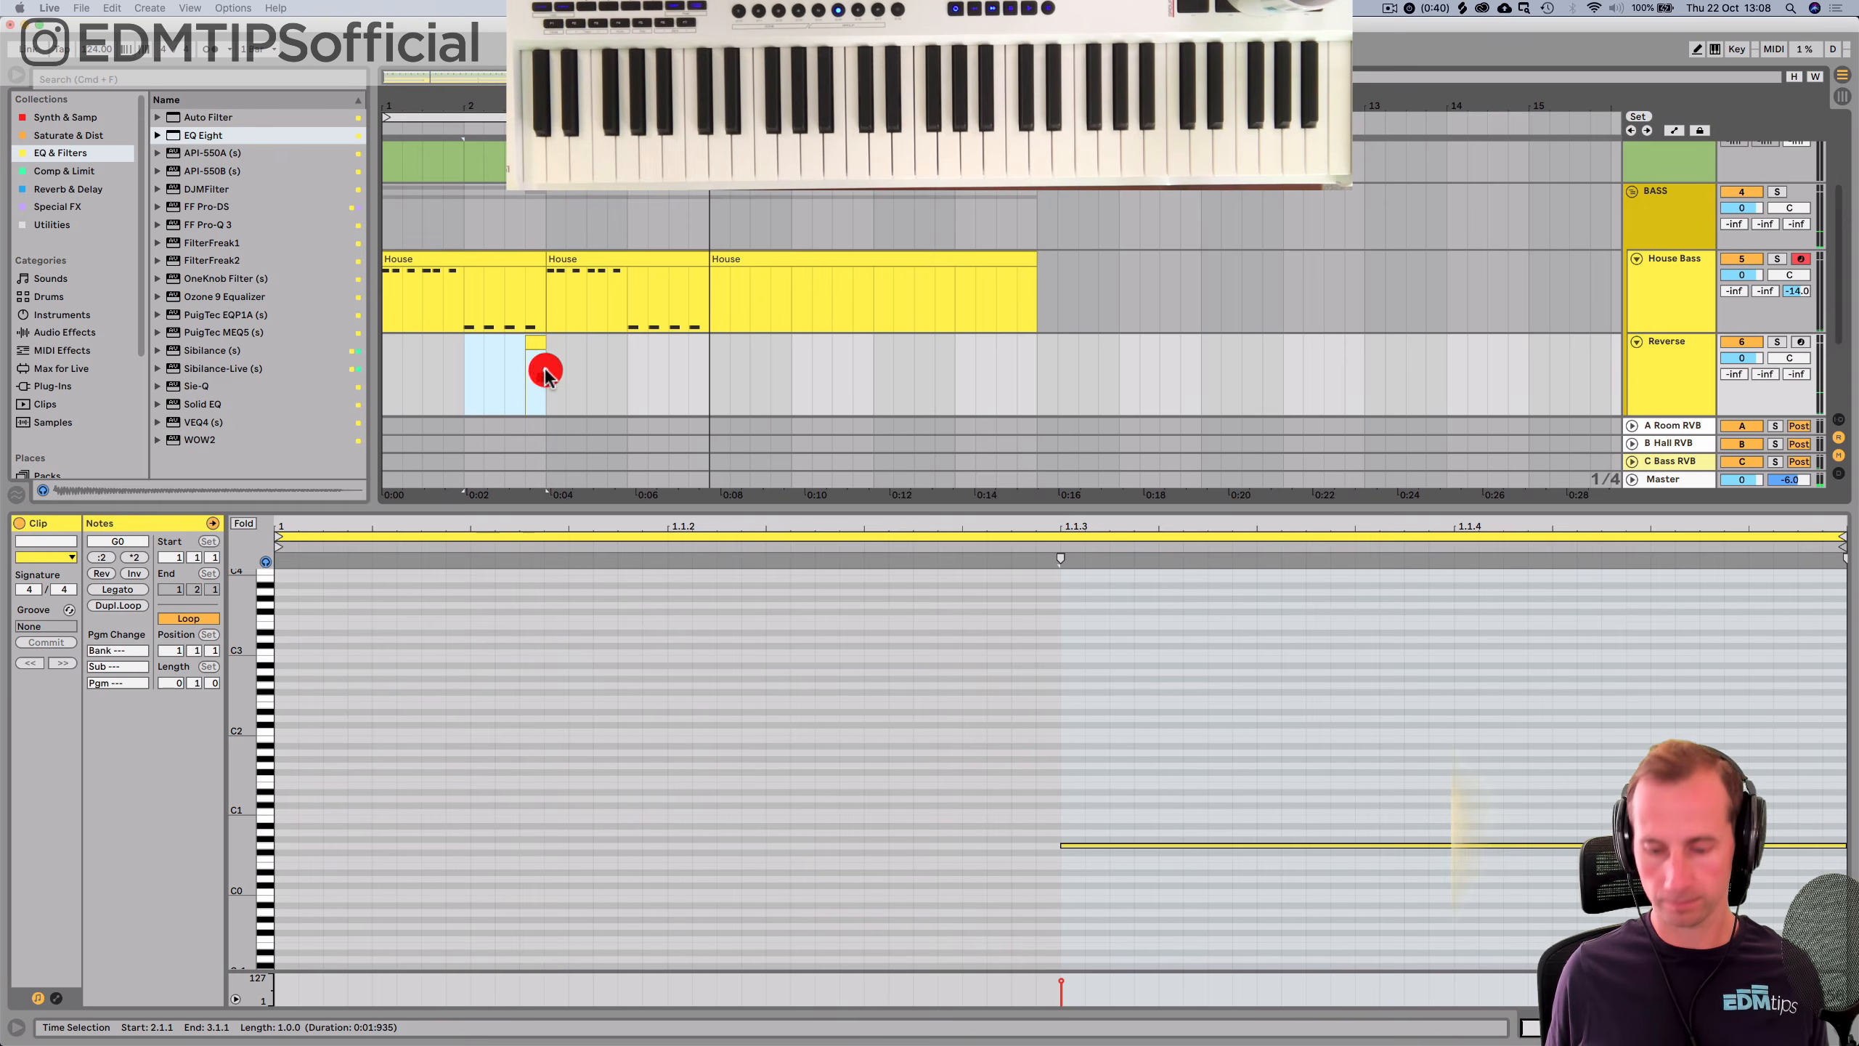
pyautogui.press('super+l')
pyautogui.press('super+shift+l')
pyautogui.hotkey('shift', 'Tab')
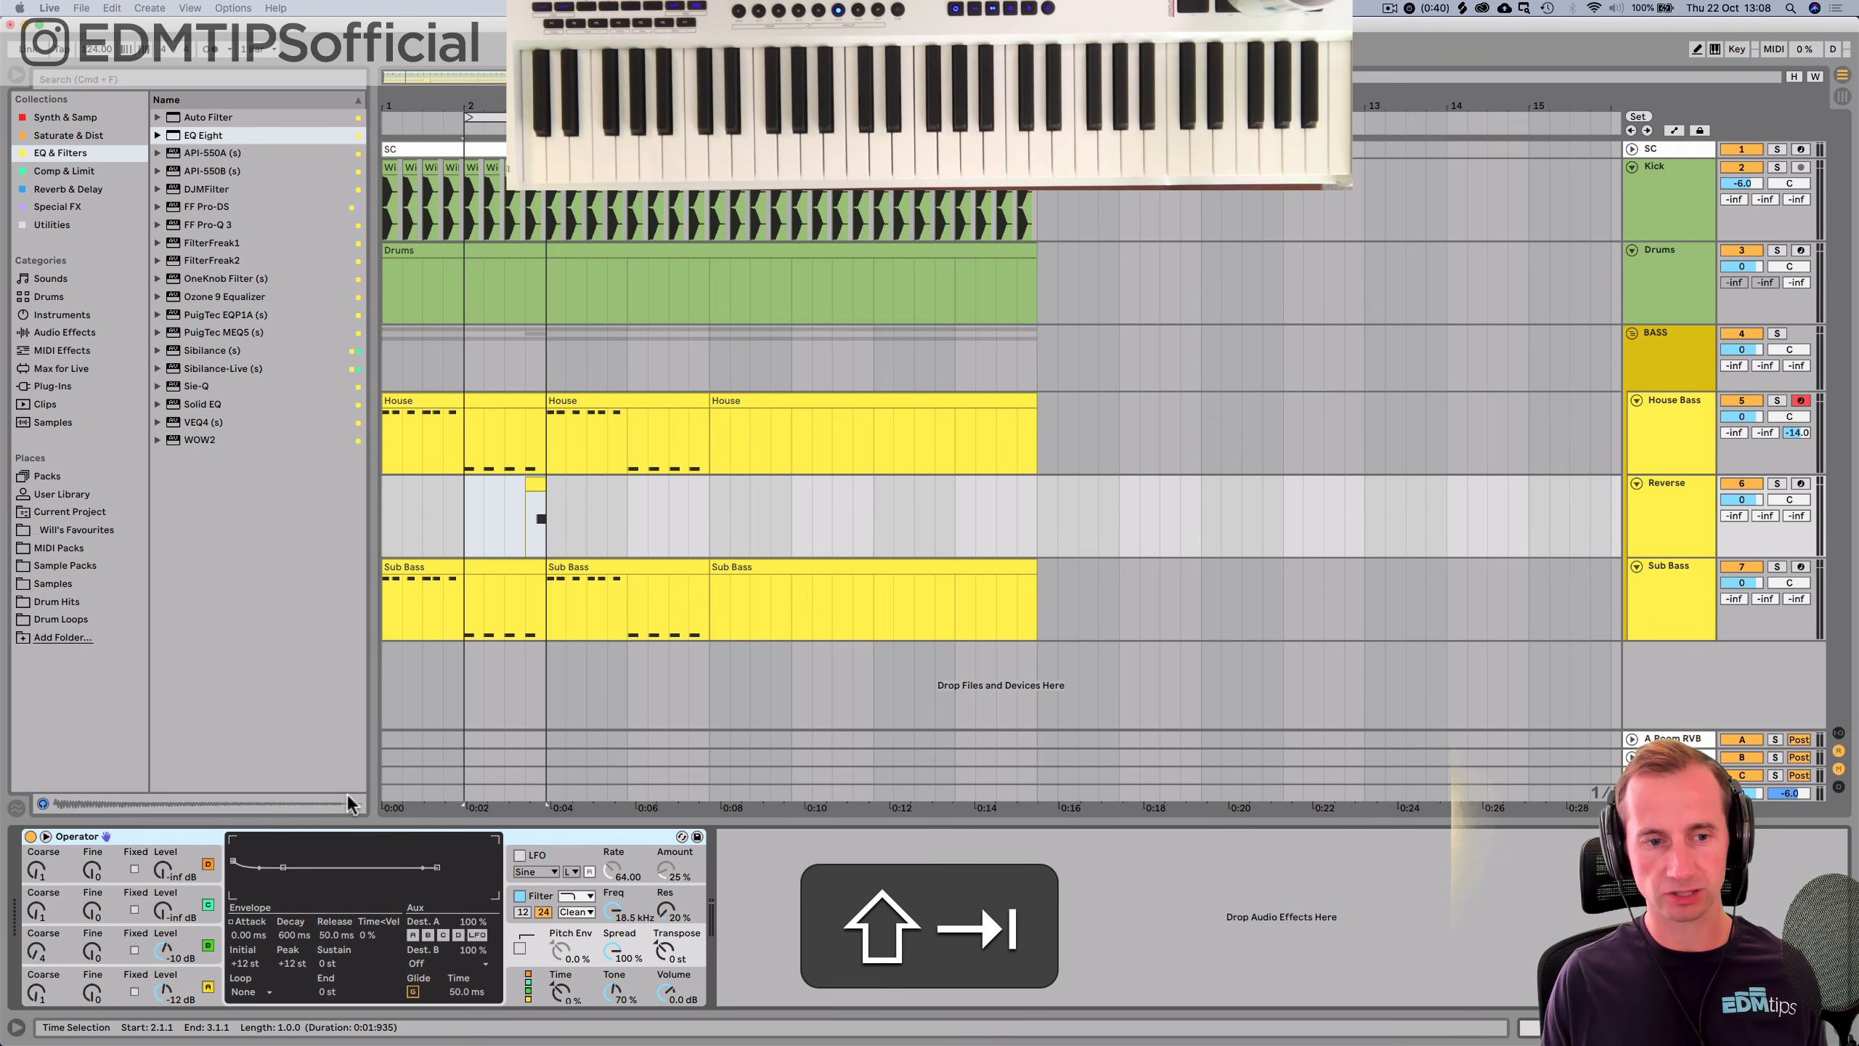
pyautogui.click(139, 982)
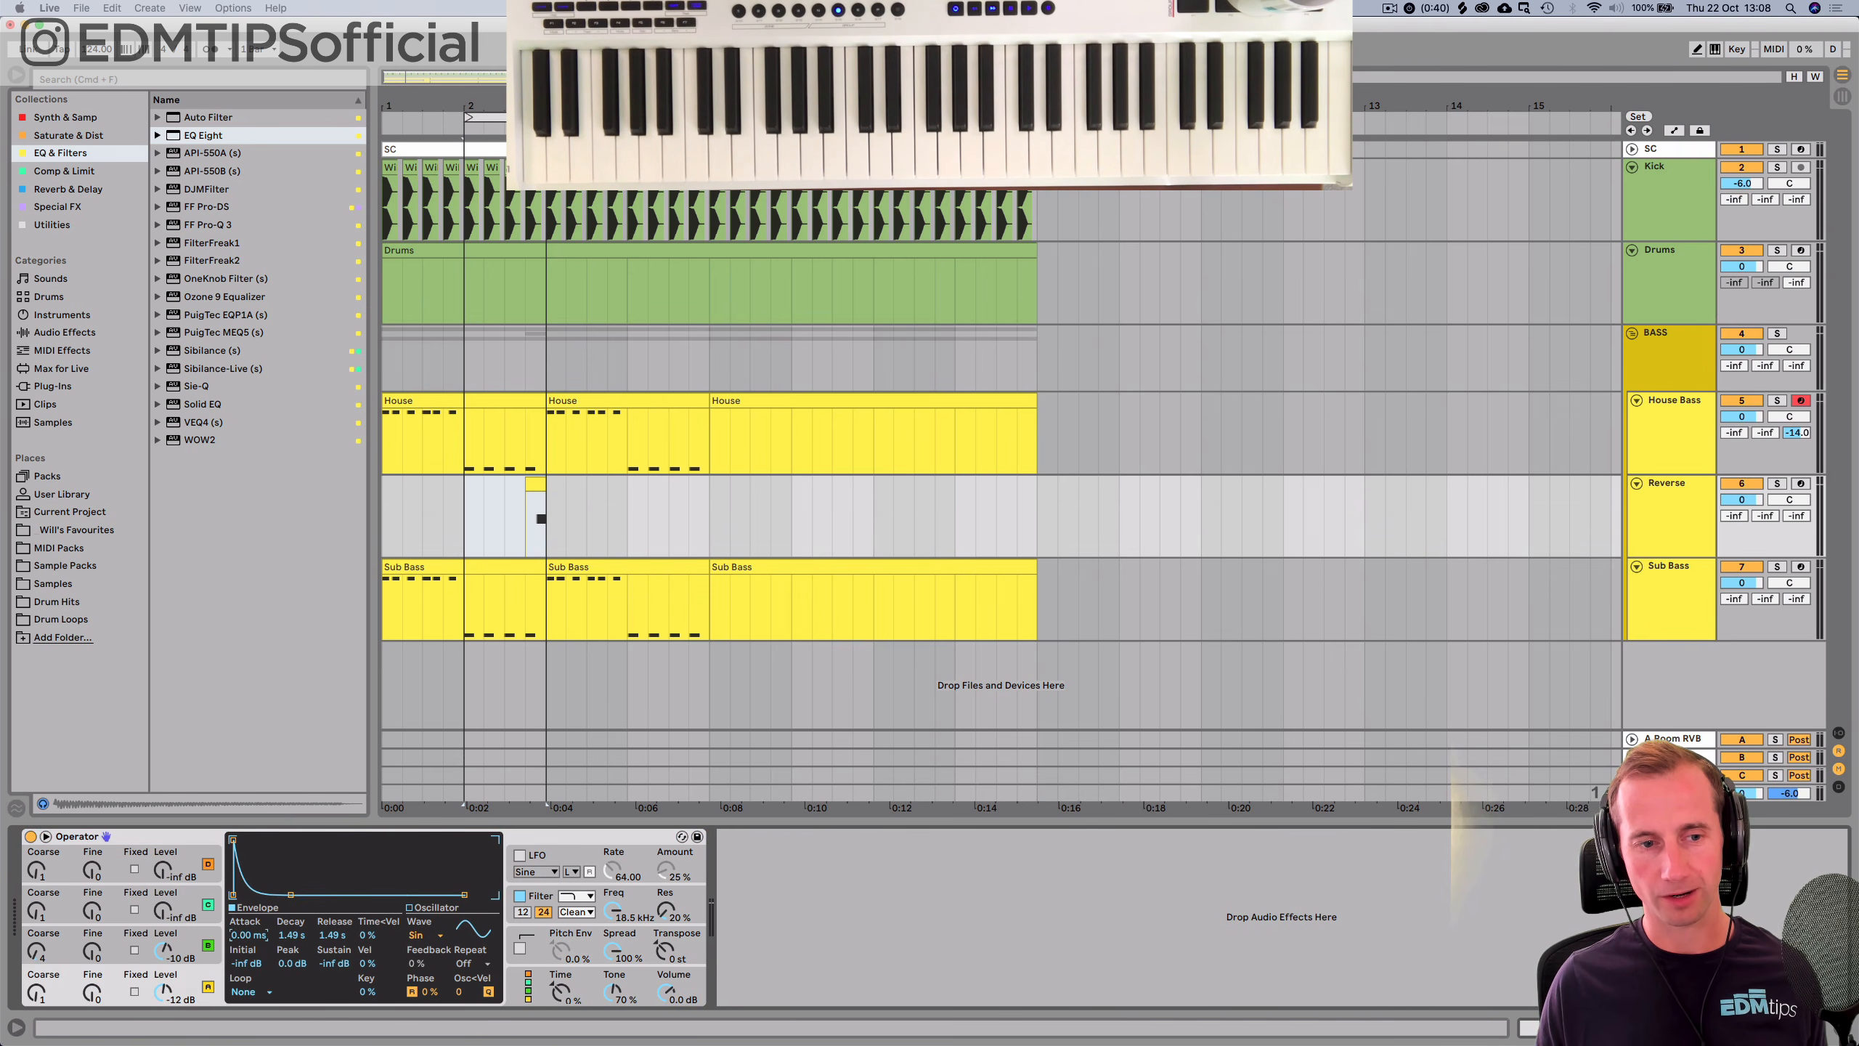
pyautogui.press('space')
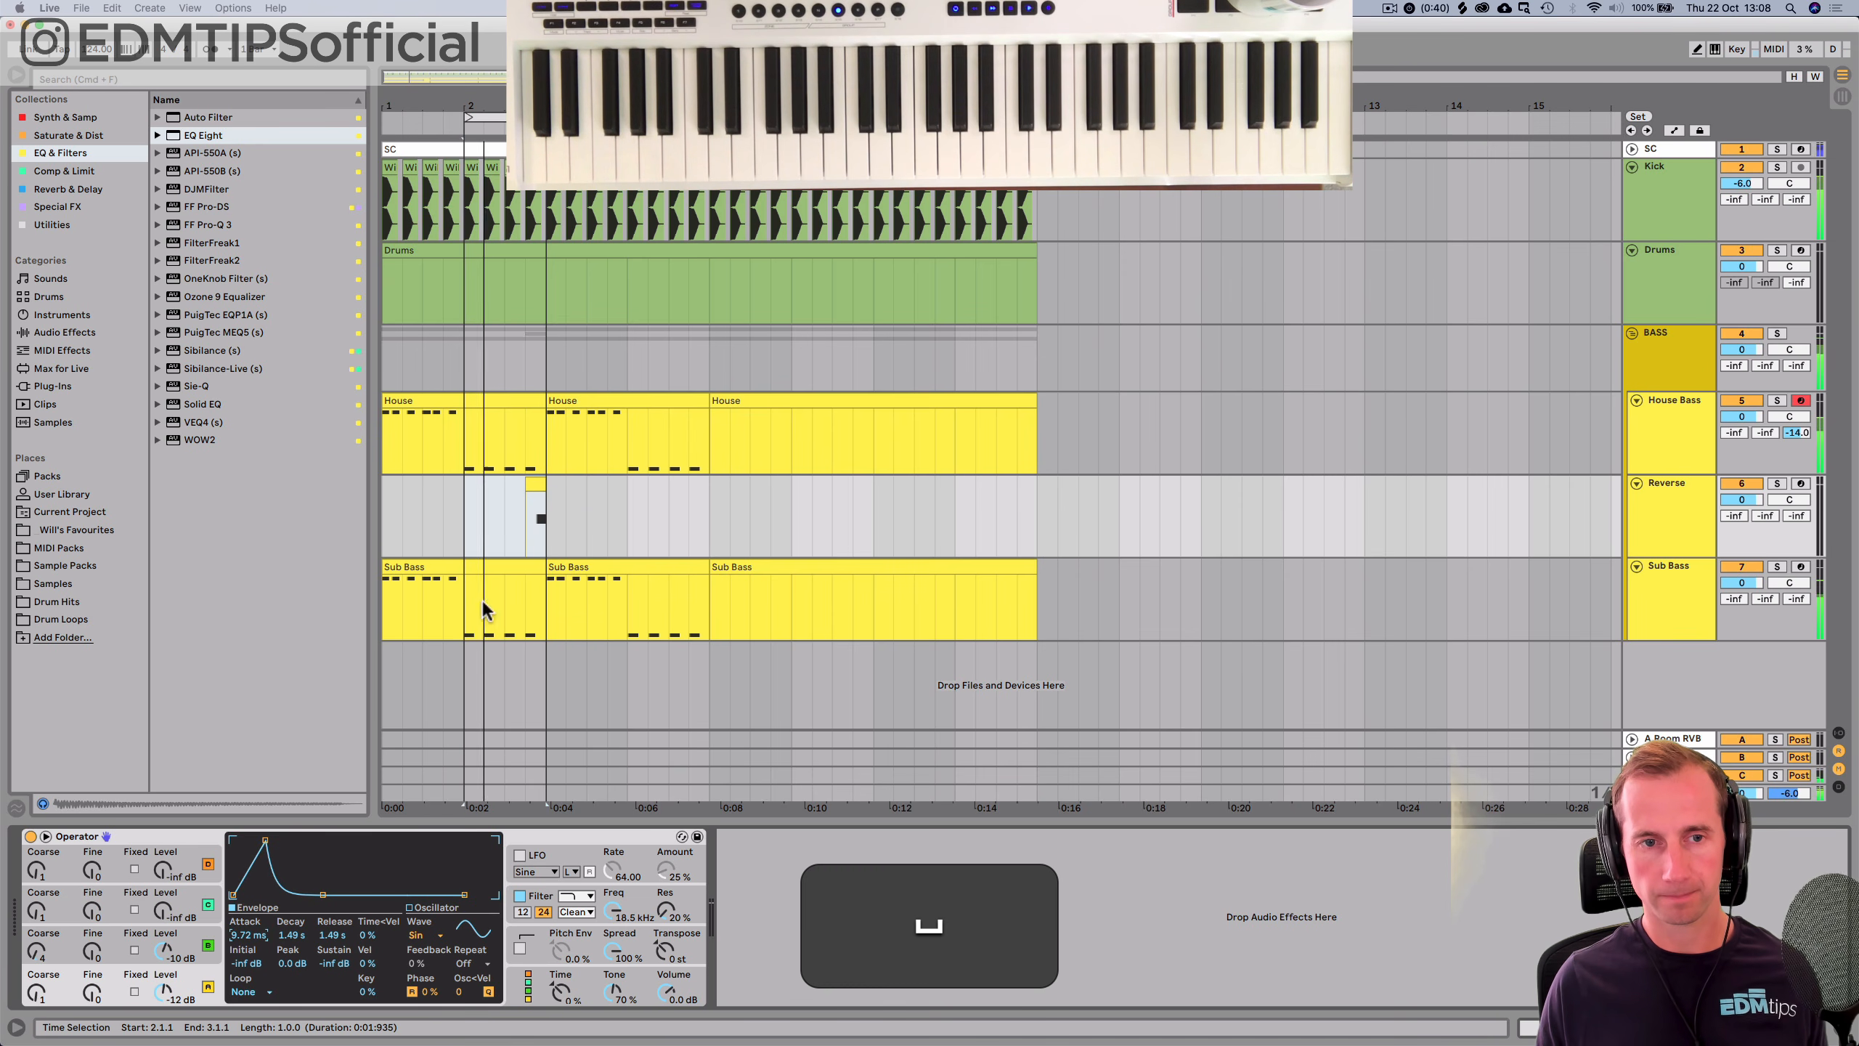
# Loop only the one-beat Reverse clip from 2.4.1 to 3.1.1 and solo the Reverse track.
pyautogui.click(540, 519)
pyautogui.press('super+l')
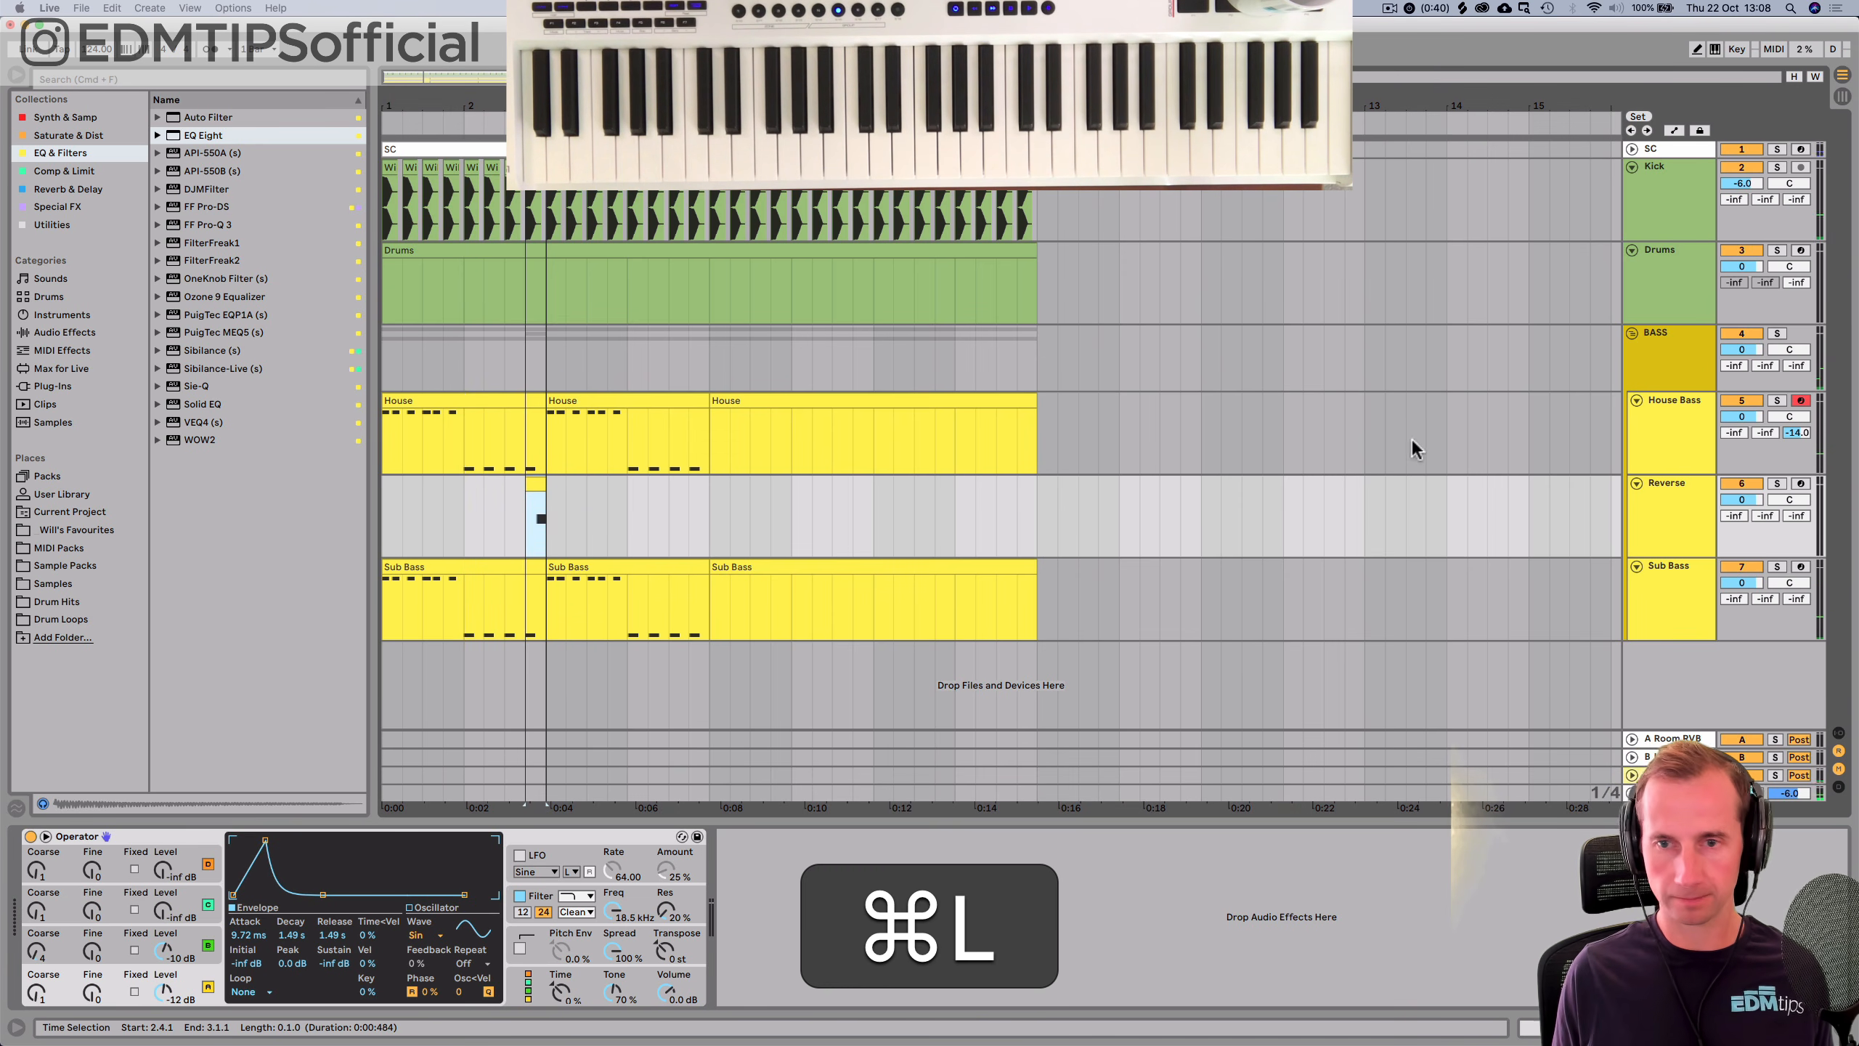
pyautogui.click(1776, 483)
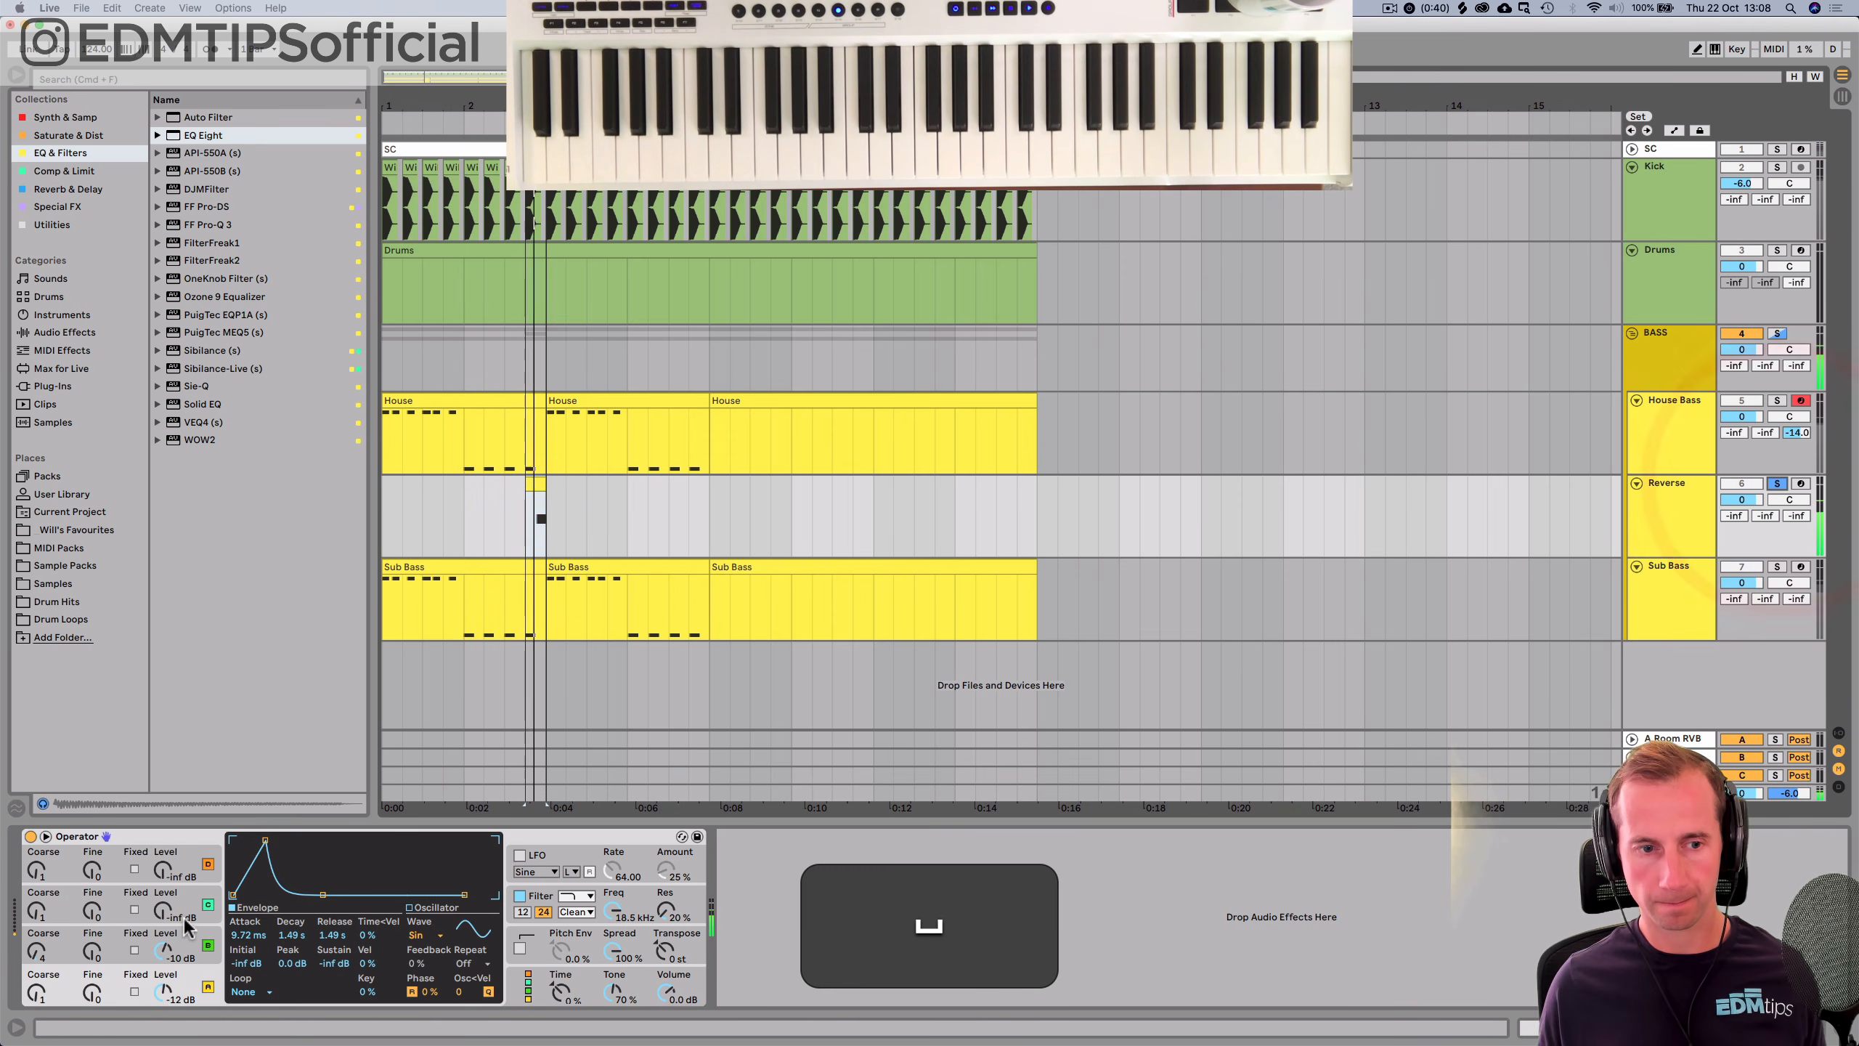
# In the Reverse track's Operator, set oscillator B to 331 ms attack and 1.00 ms release, and oscillator A's release to 1.00 ms.
pyautogui.click(187, 944)
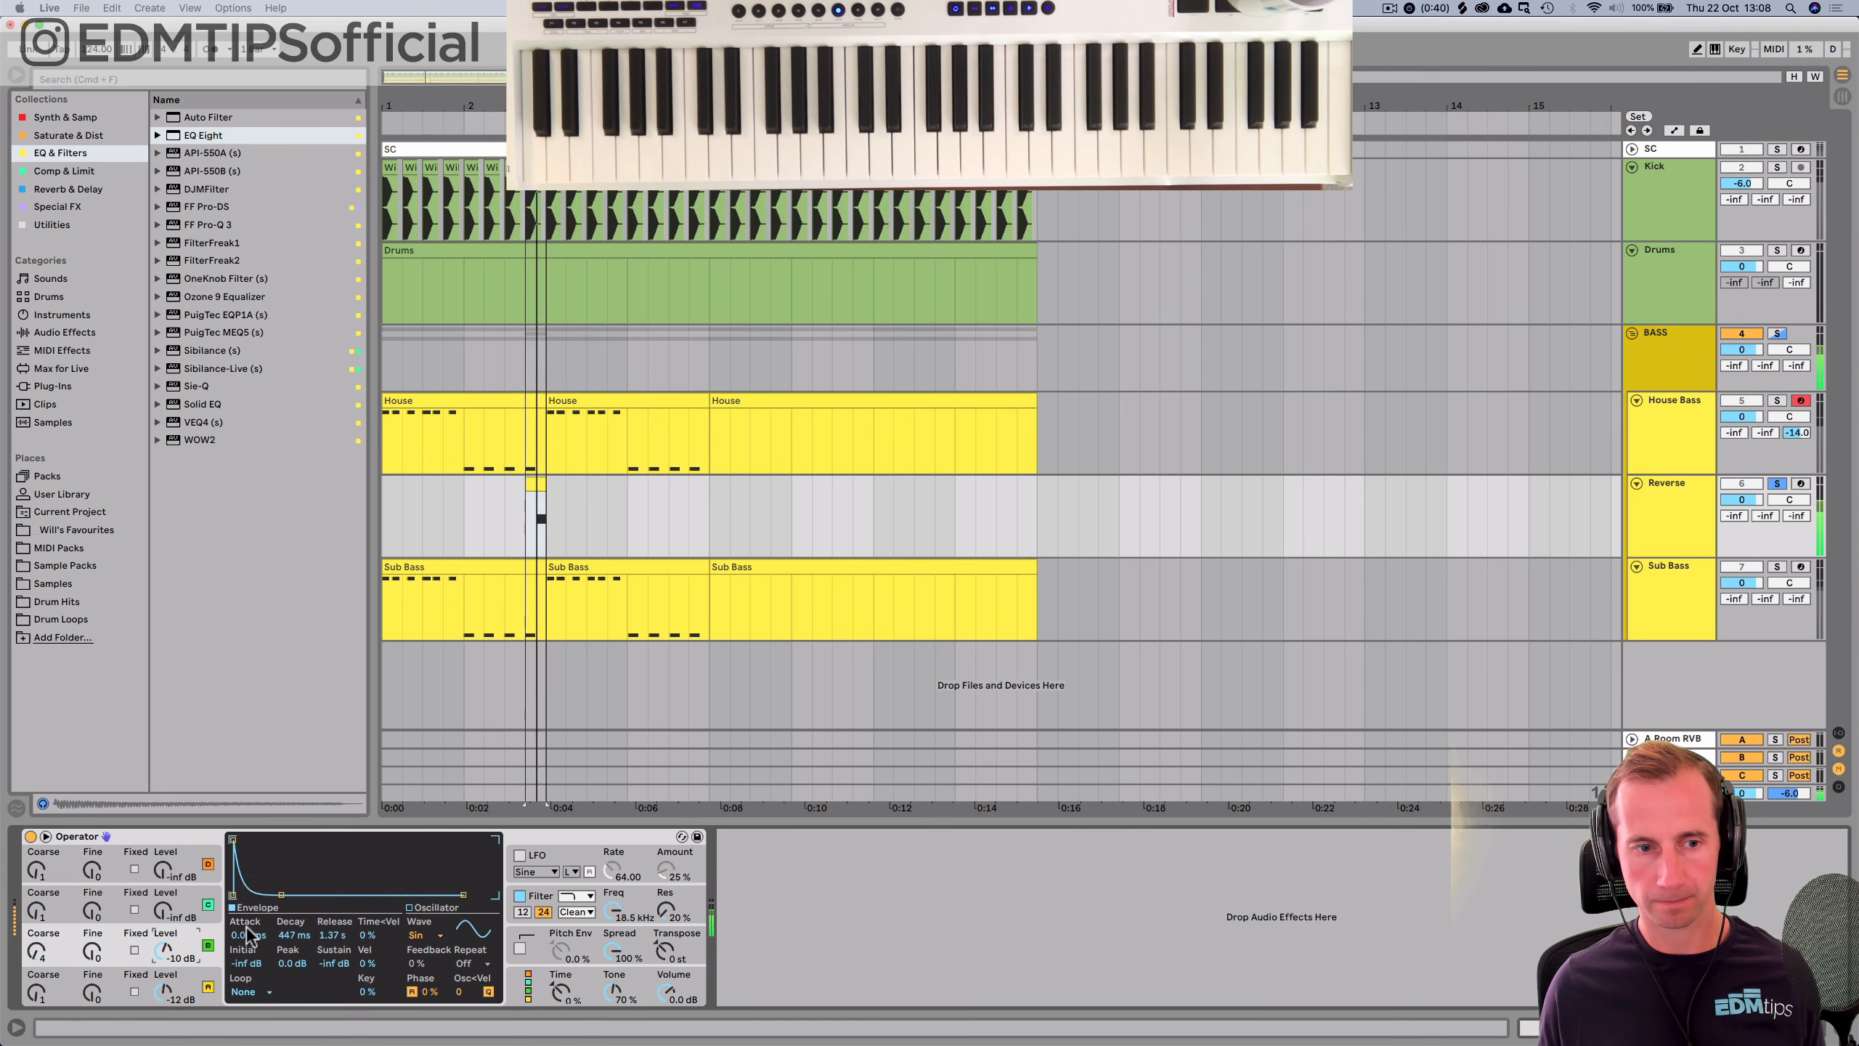
pyautogui.moveTo(249, 935); pyautogui.dragTo(249, 877)
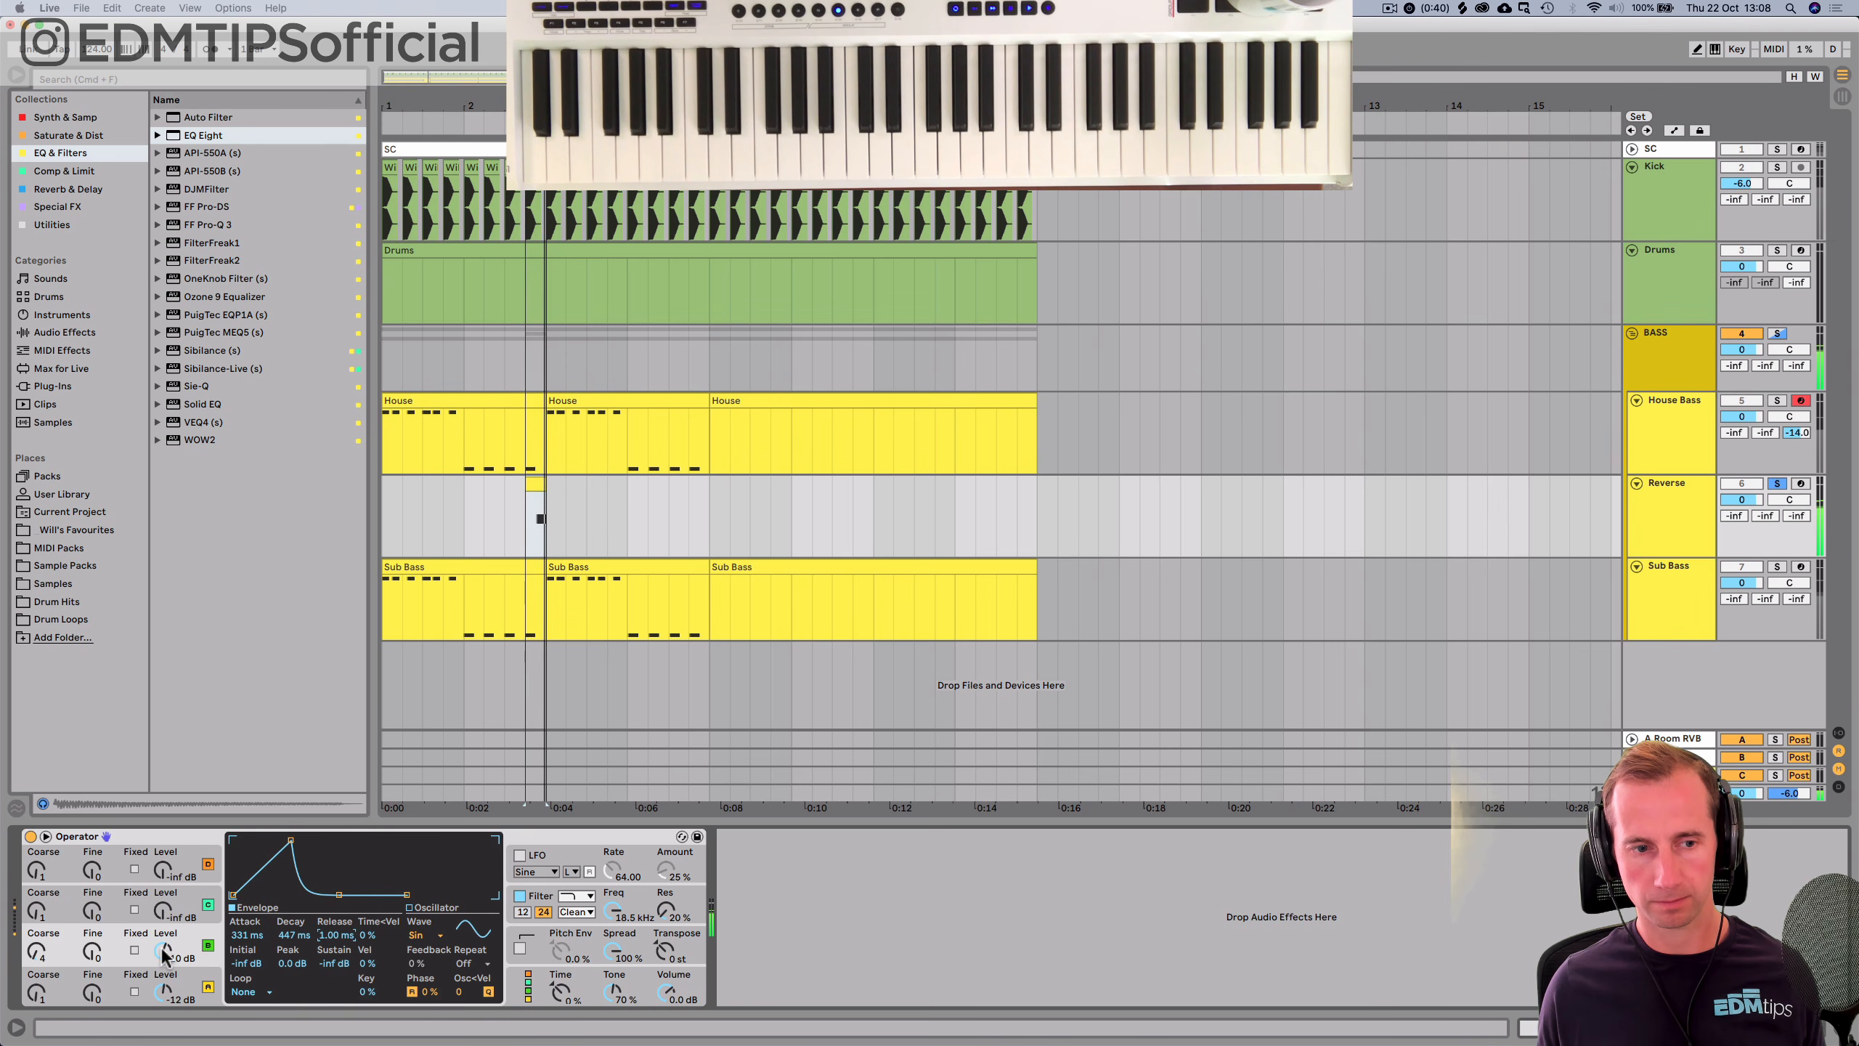
pyautogui.click(187, 985)
pyautogui.moveTo(327, 930); pyautogui.dragTo(327, 974)
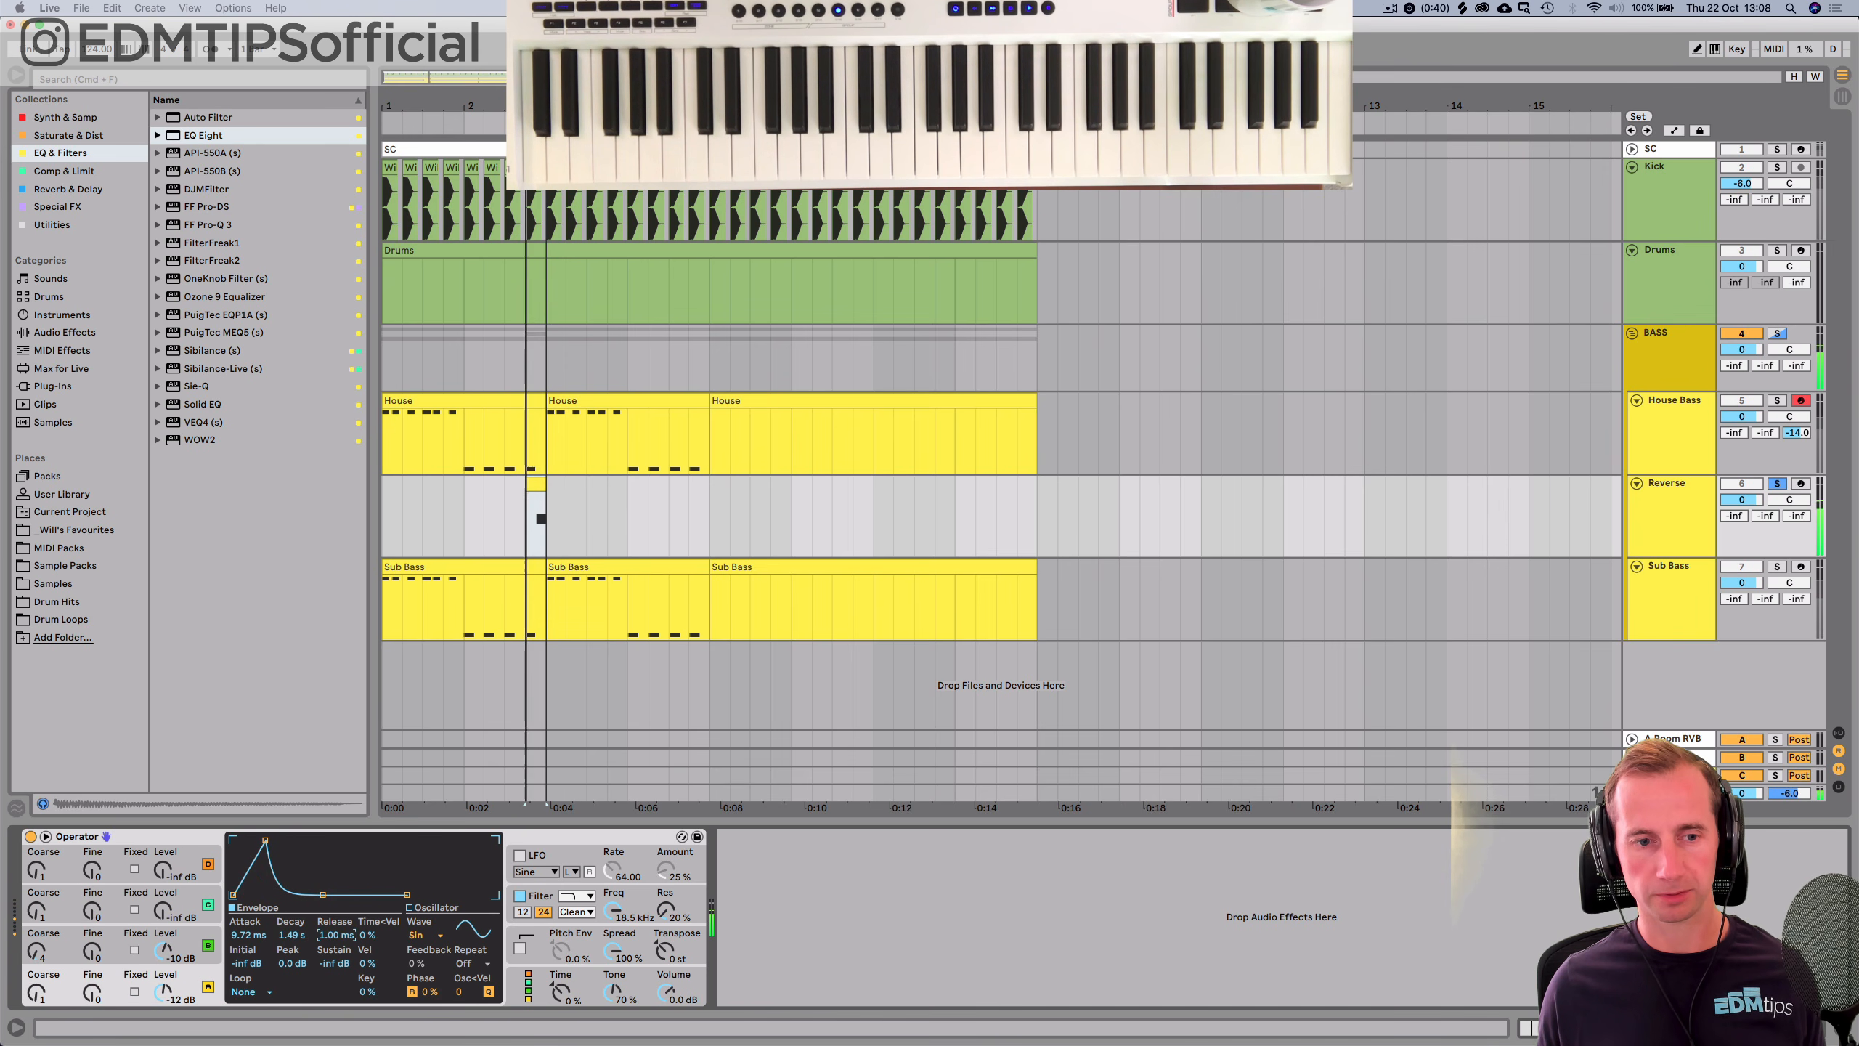
pyautogui.press('space')
# Check the Reverse clip's note in playback, try the track's C Bass RVB send at 0.0 dB, turn it back down and unsolo the track.
pyautogui.doubleClick(536, 485)
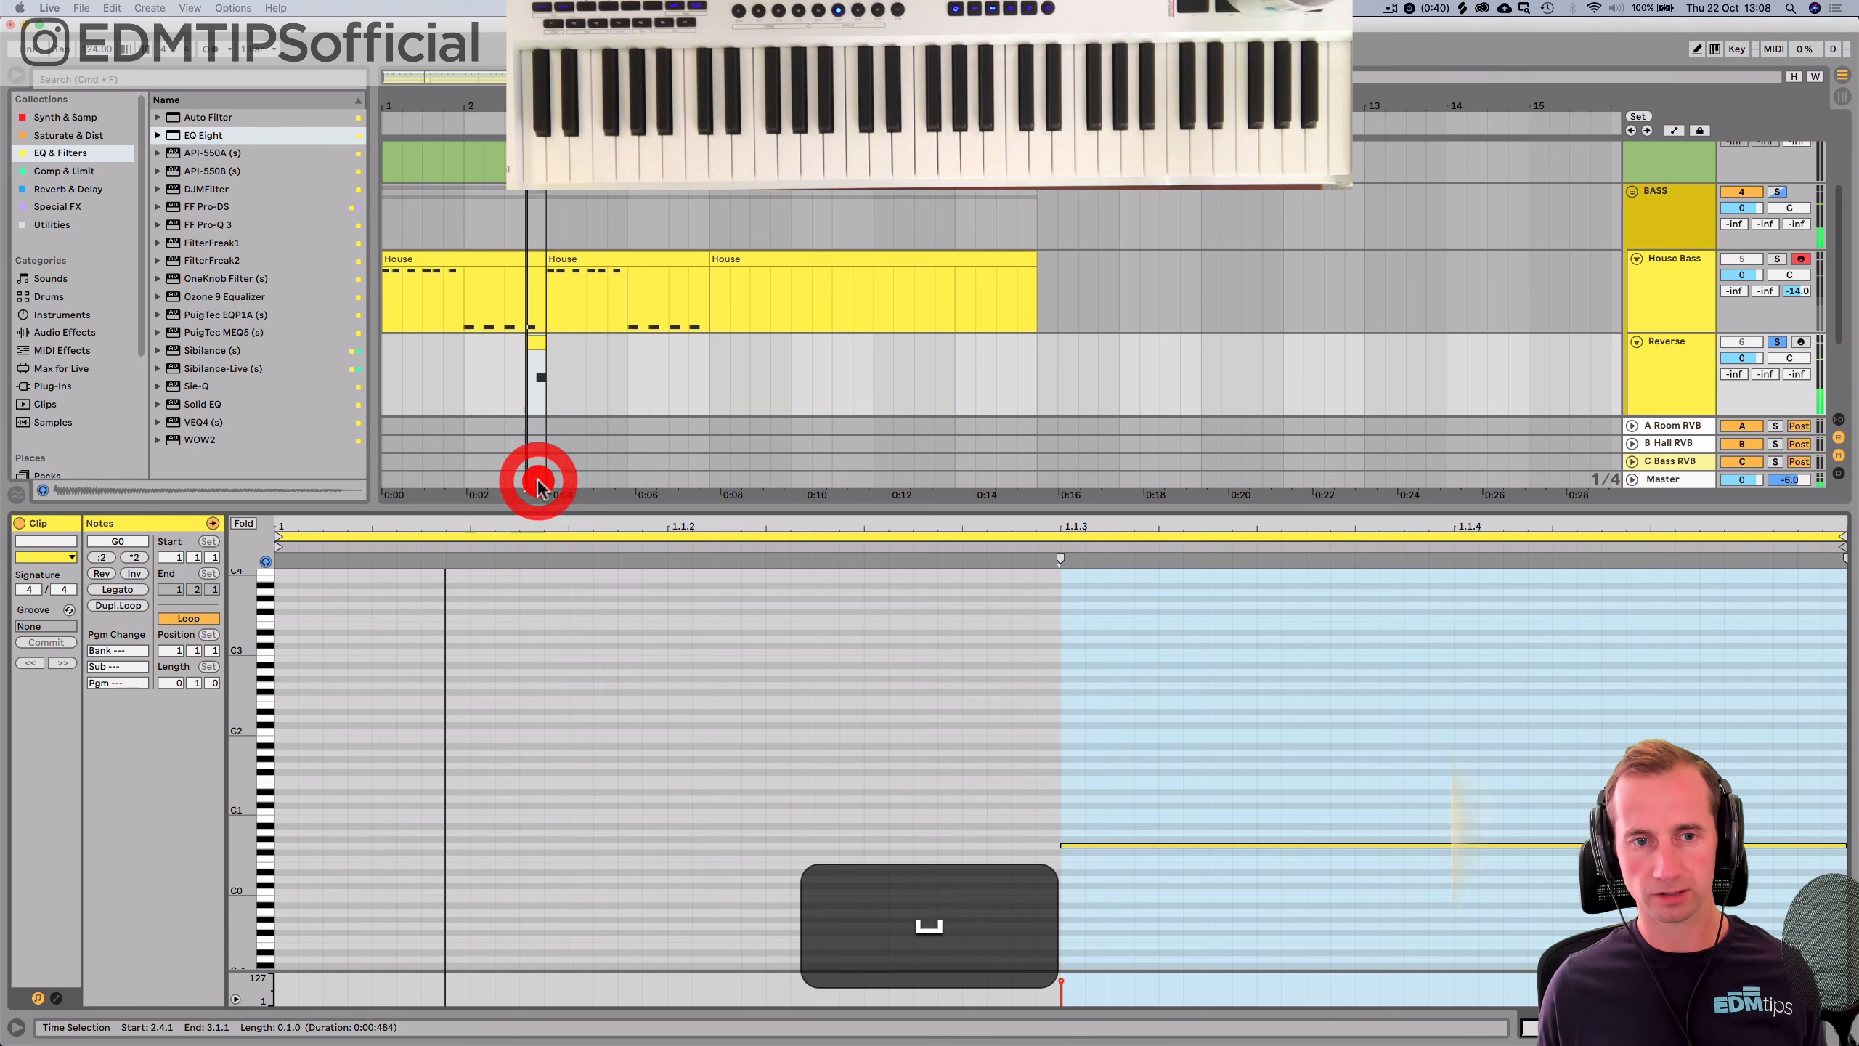
pyautogui.press('space')
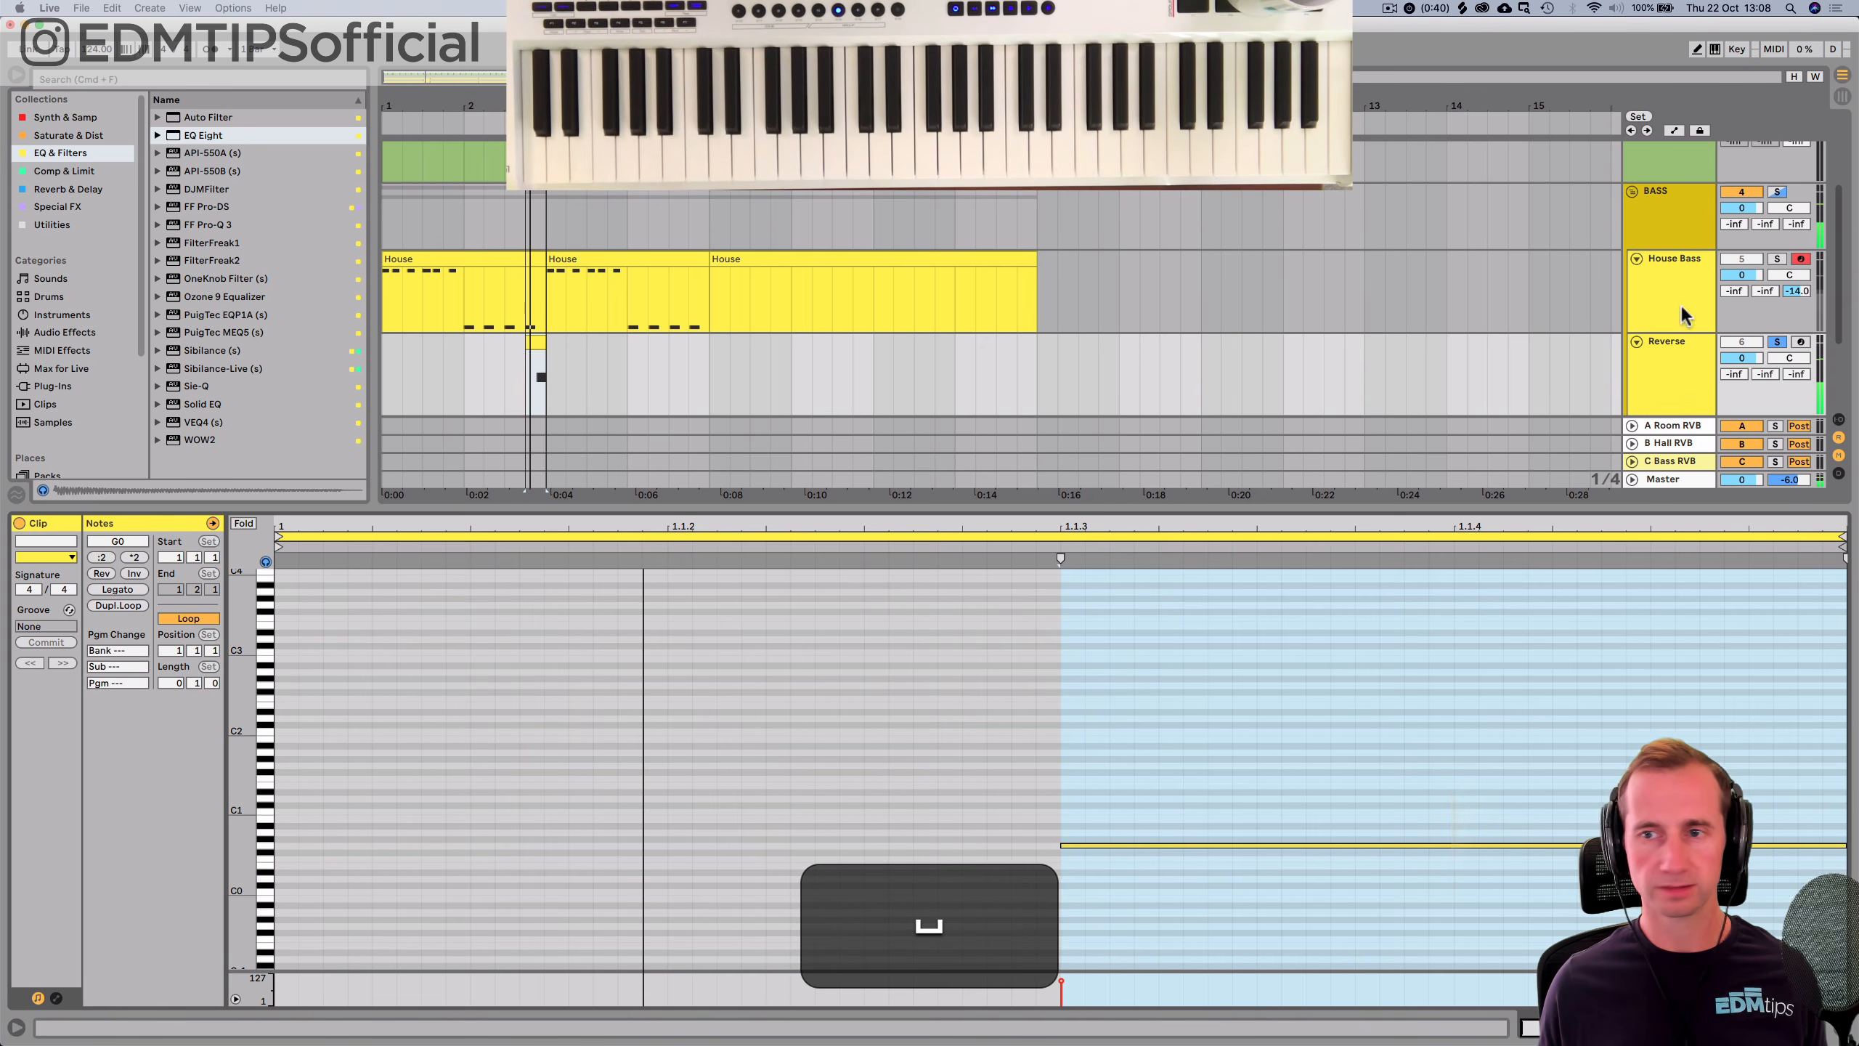
pyautogui.hotkey('shift', 'Tab')
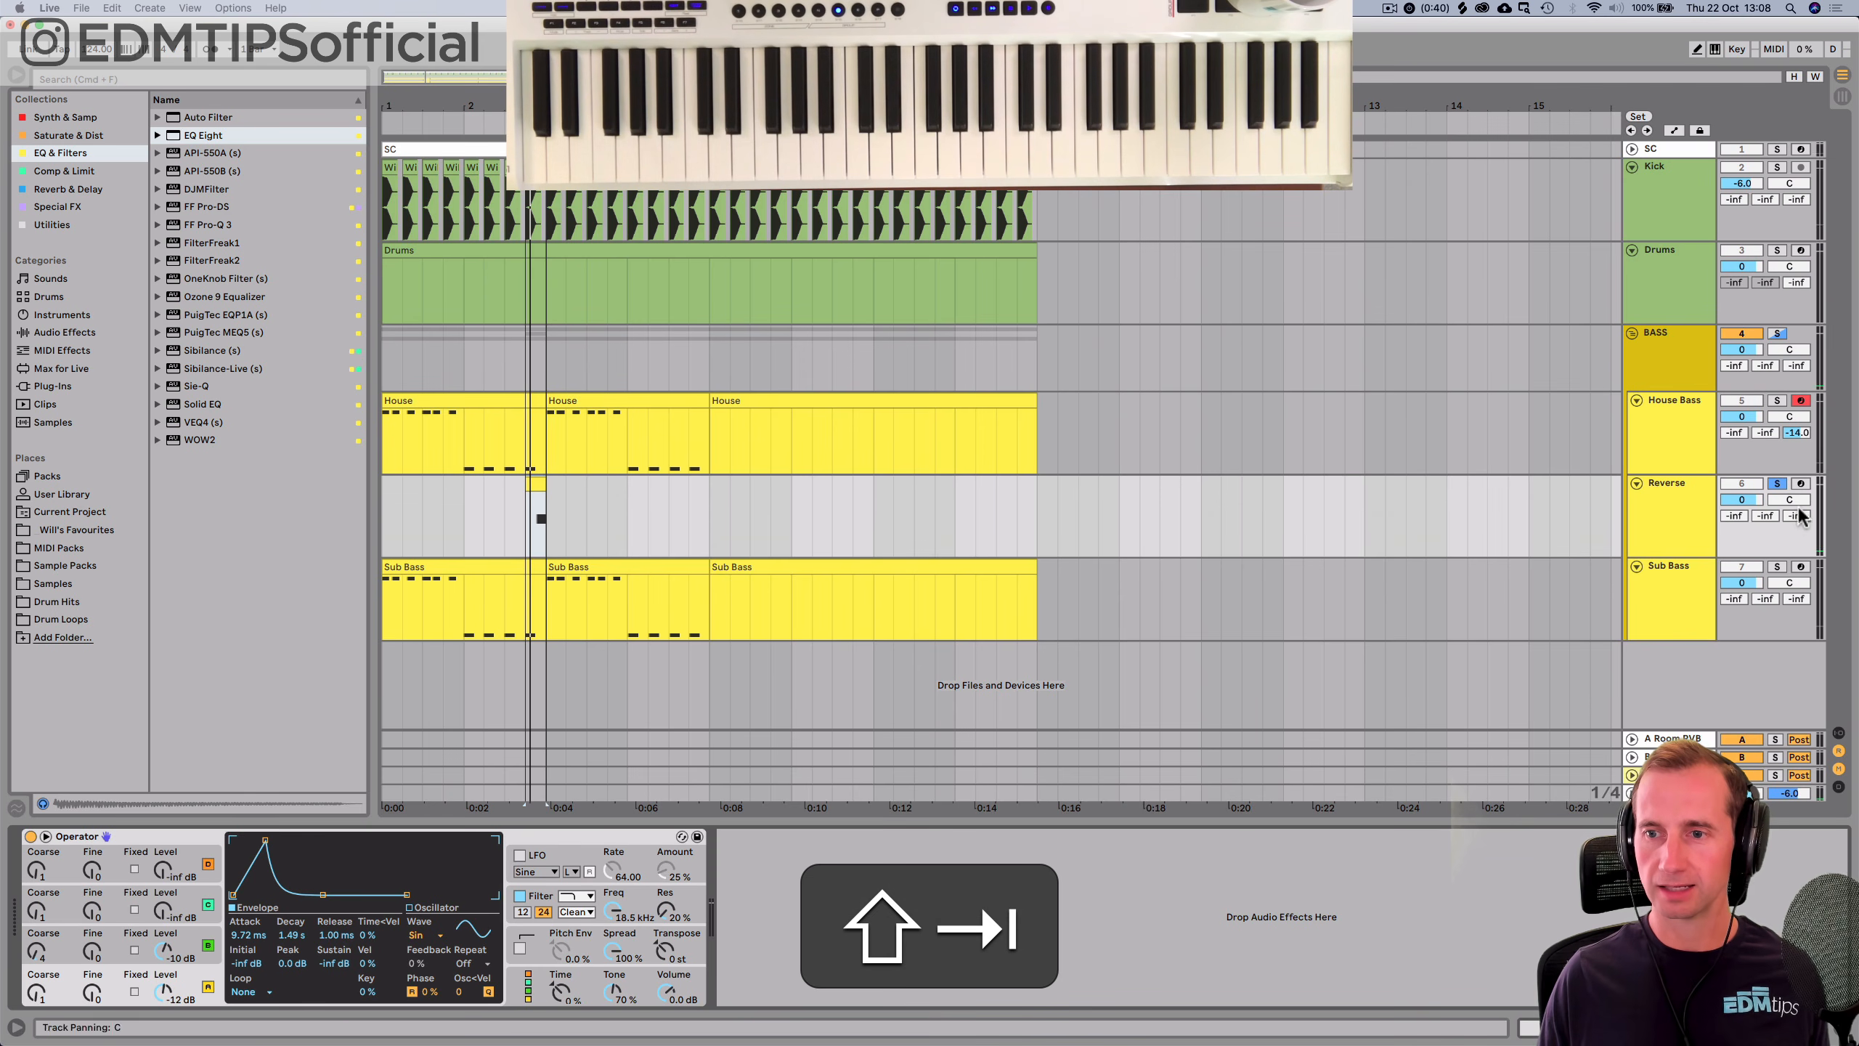
pyautogui.moveTo(1797, 516); pyautogui.dragTo(1797, 506)
pyautogui.press('space')
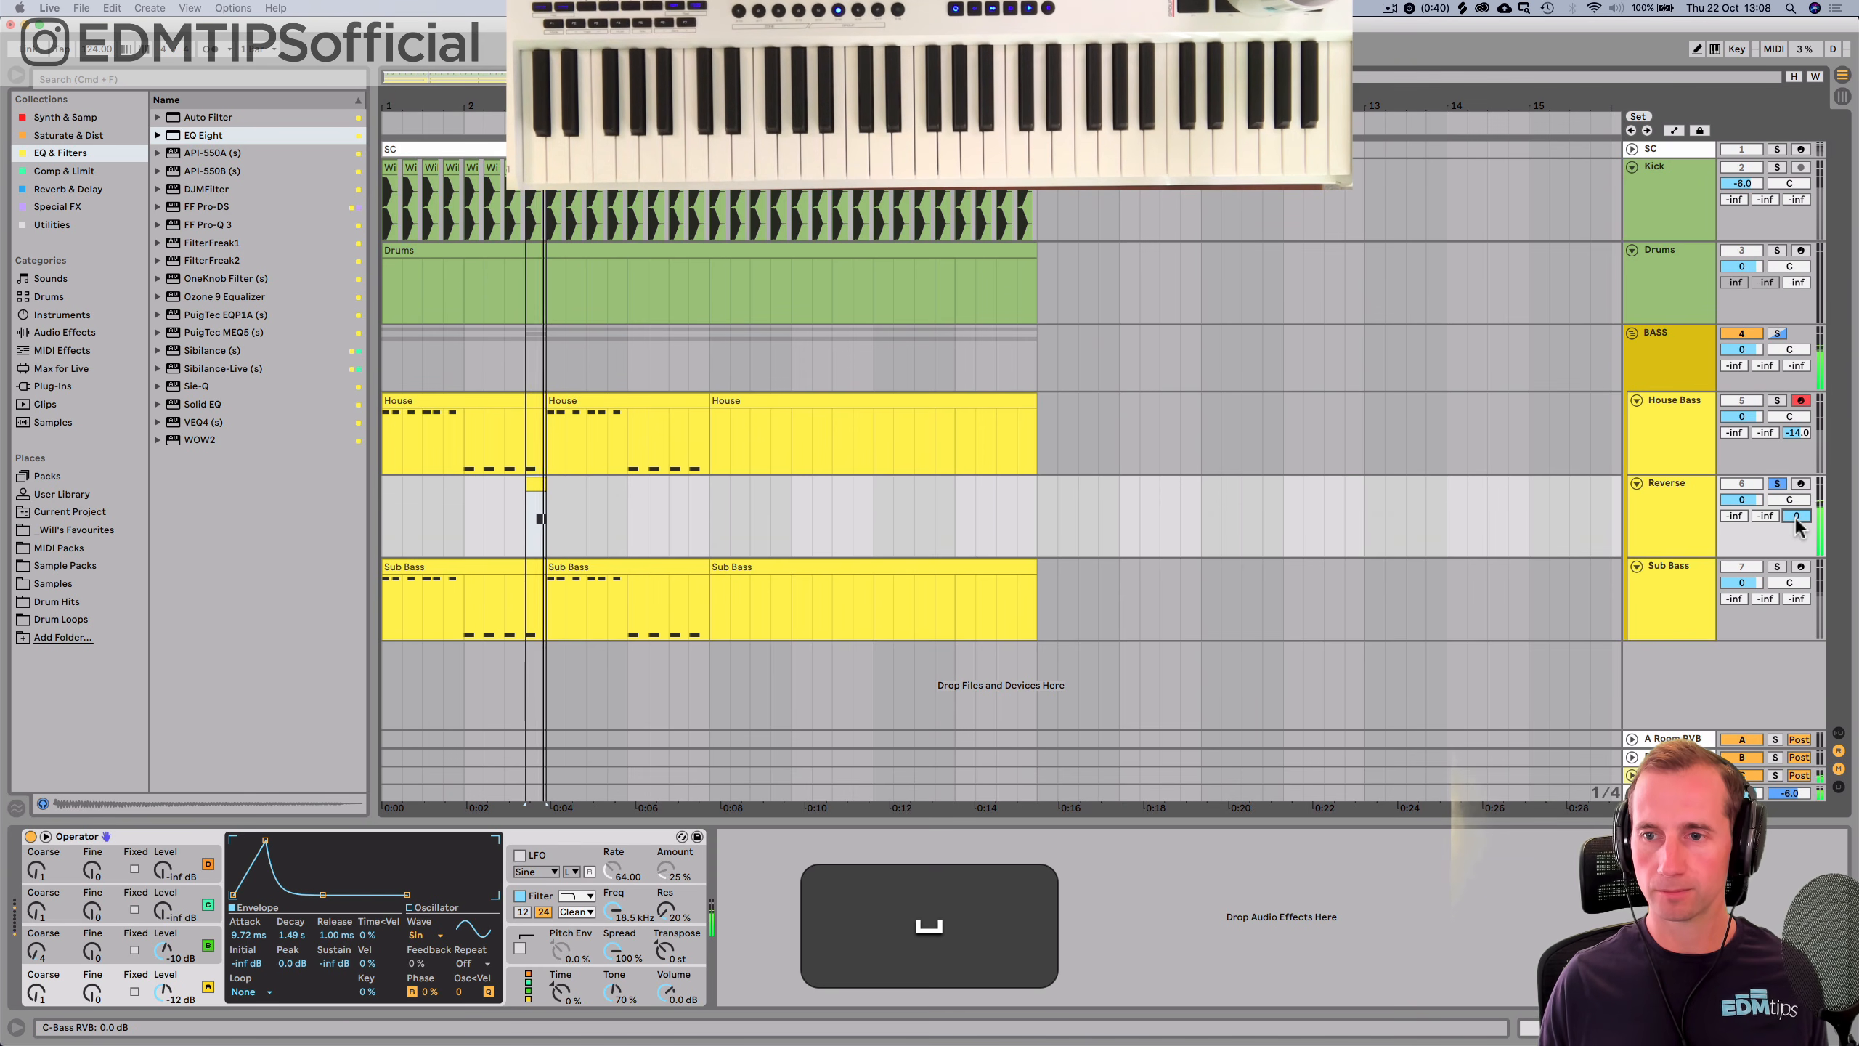
pyautogui.click(1776, 484)
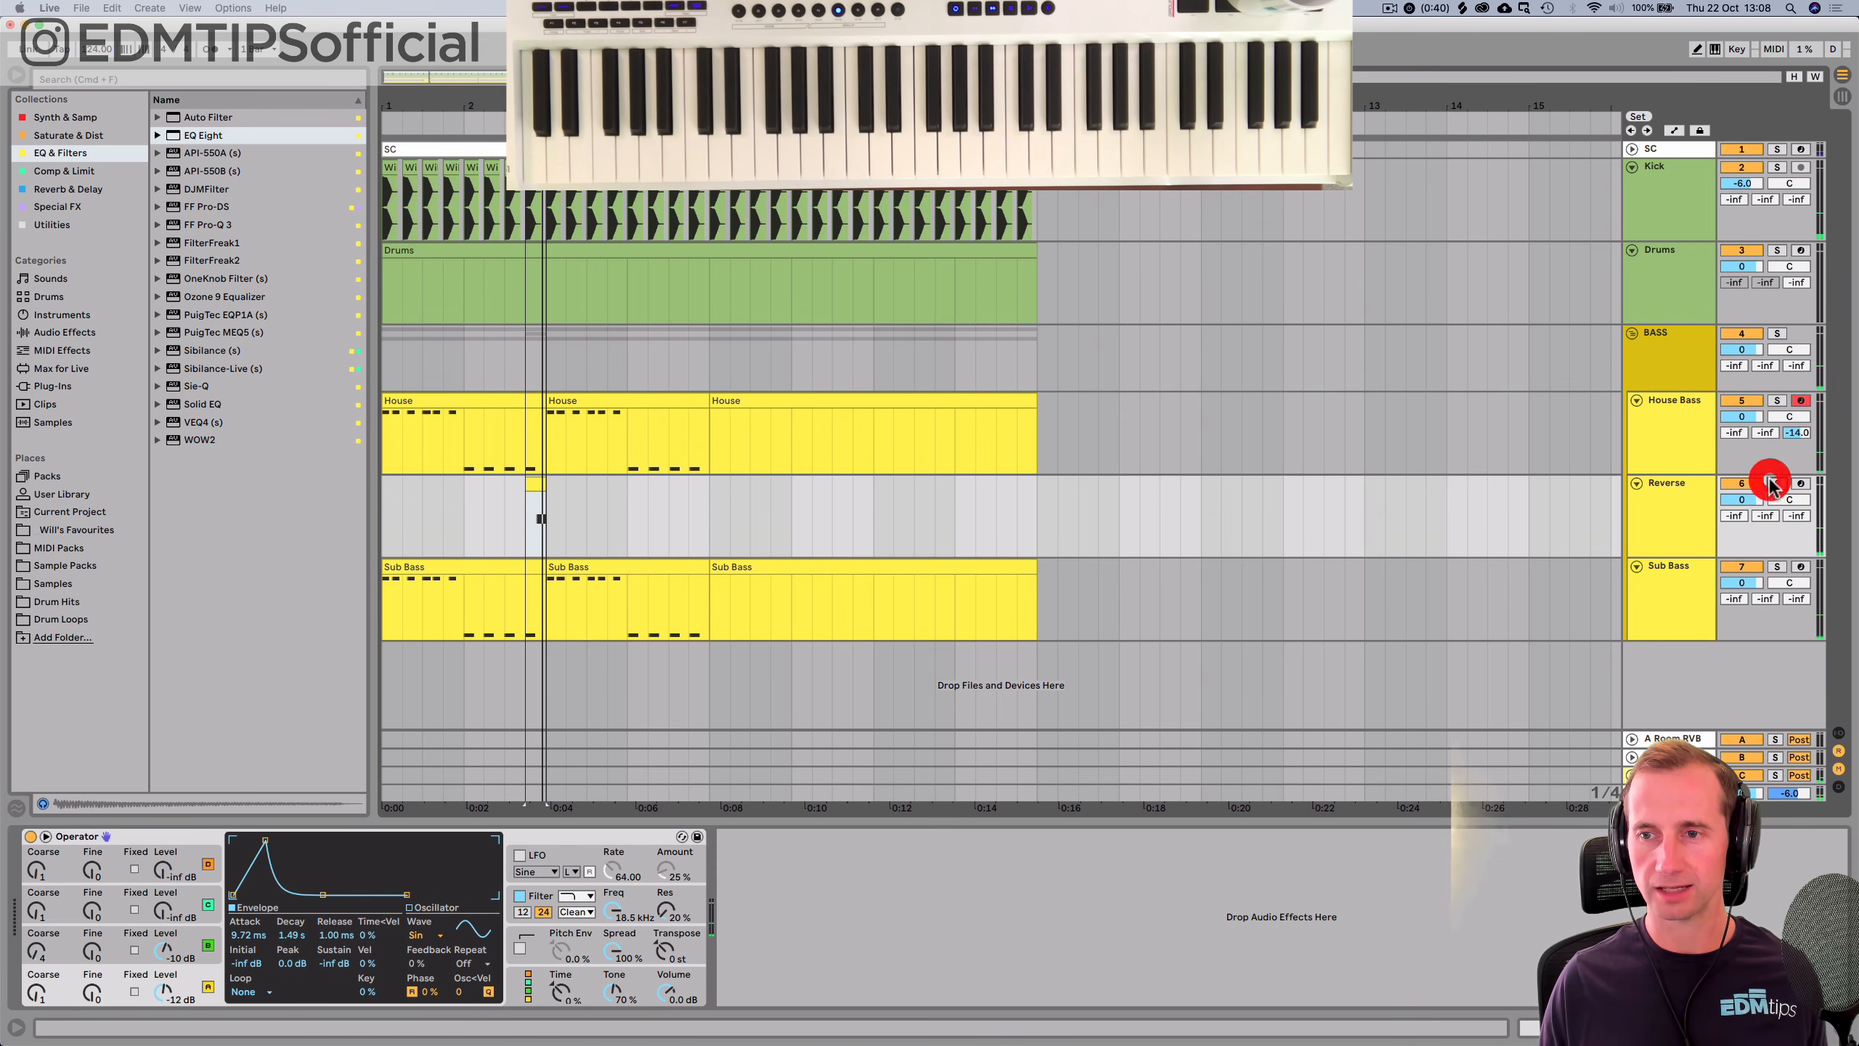
# Move the arrangement loop's start back to 1.1.1, extend its end to 5.1.1 and listen to the four-bar bassline.
pyautogui.press('space')
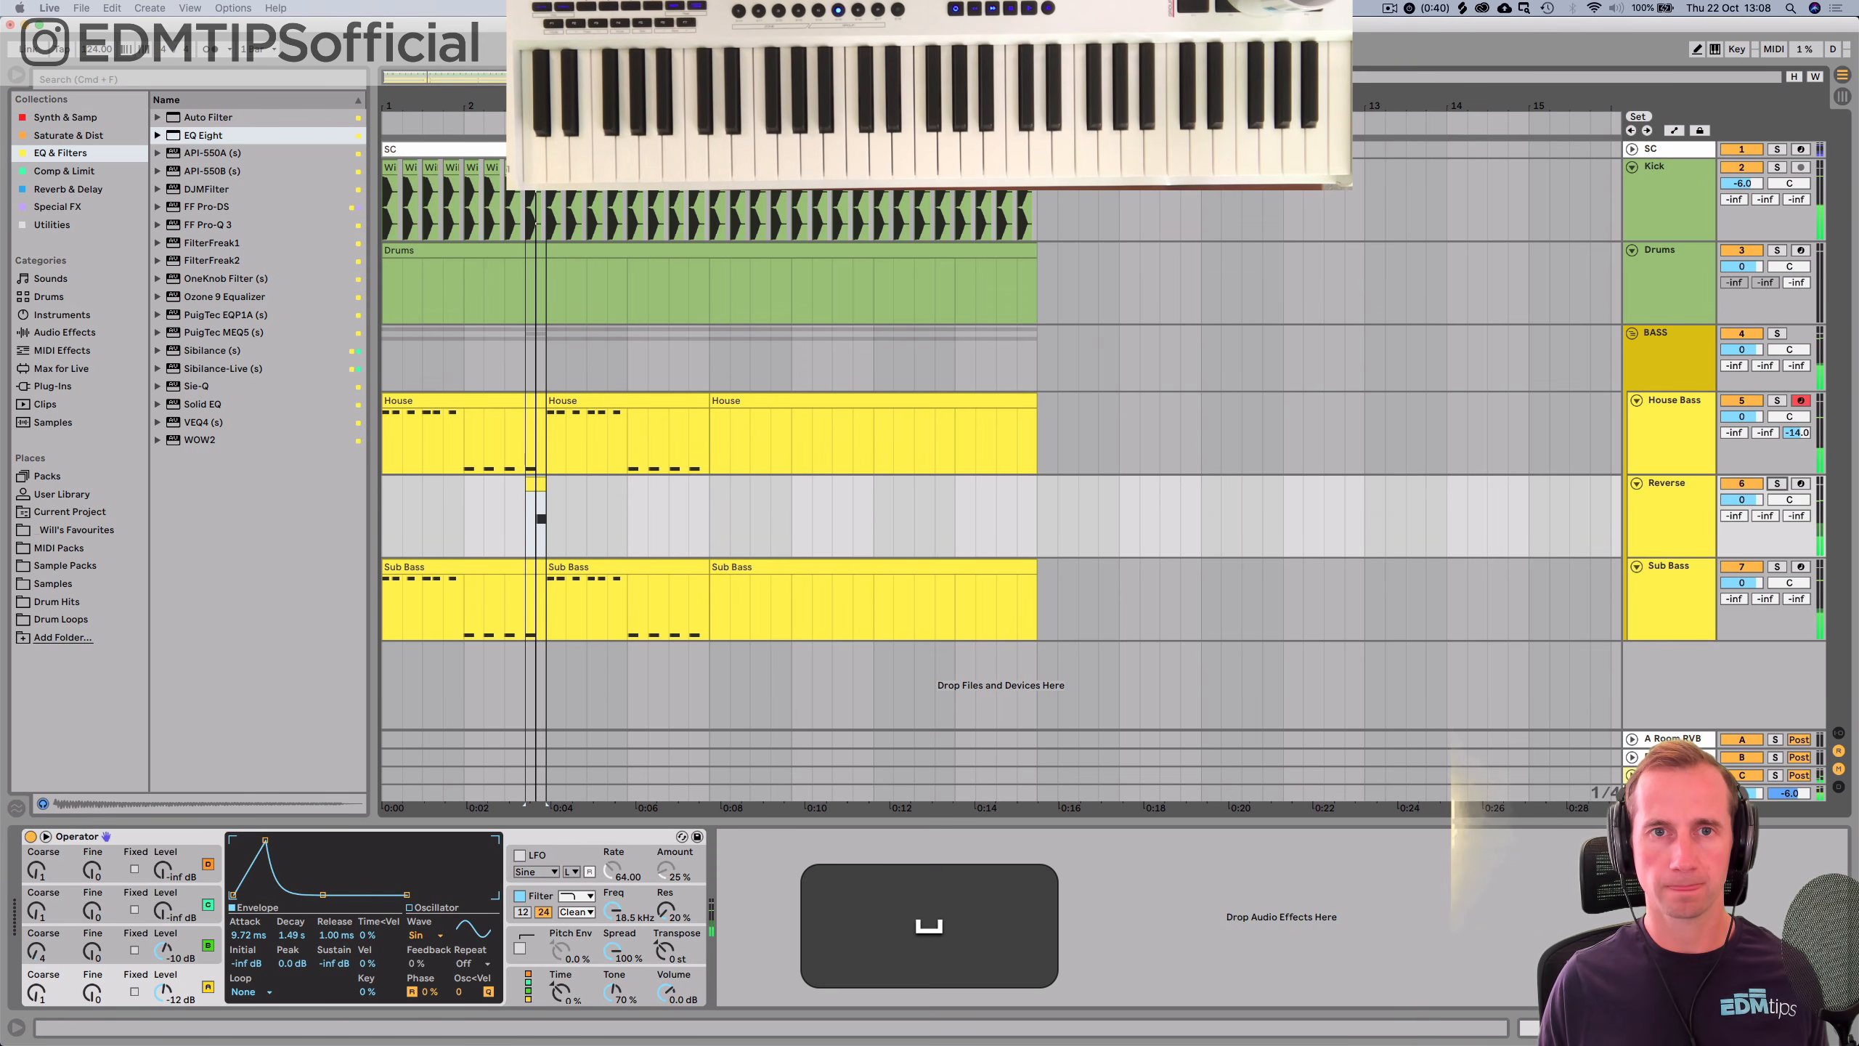
pyautogui.press('space')
pyautogui.moveTo(472, 124); pyautogui.dragTo(340, 129)
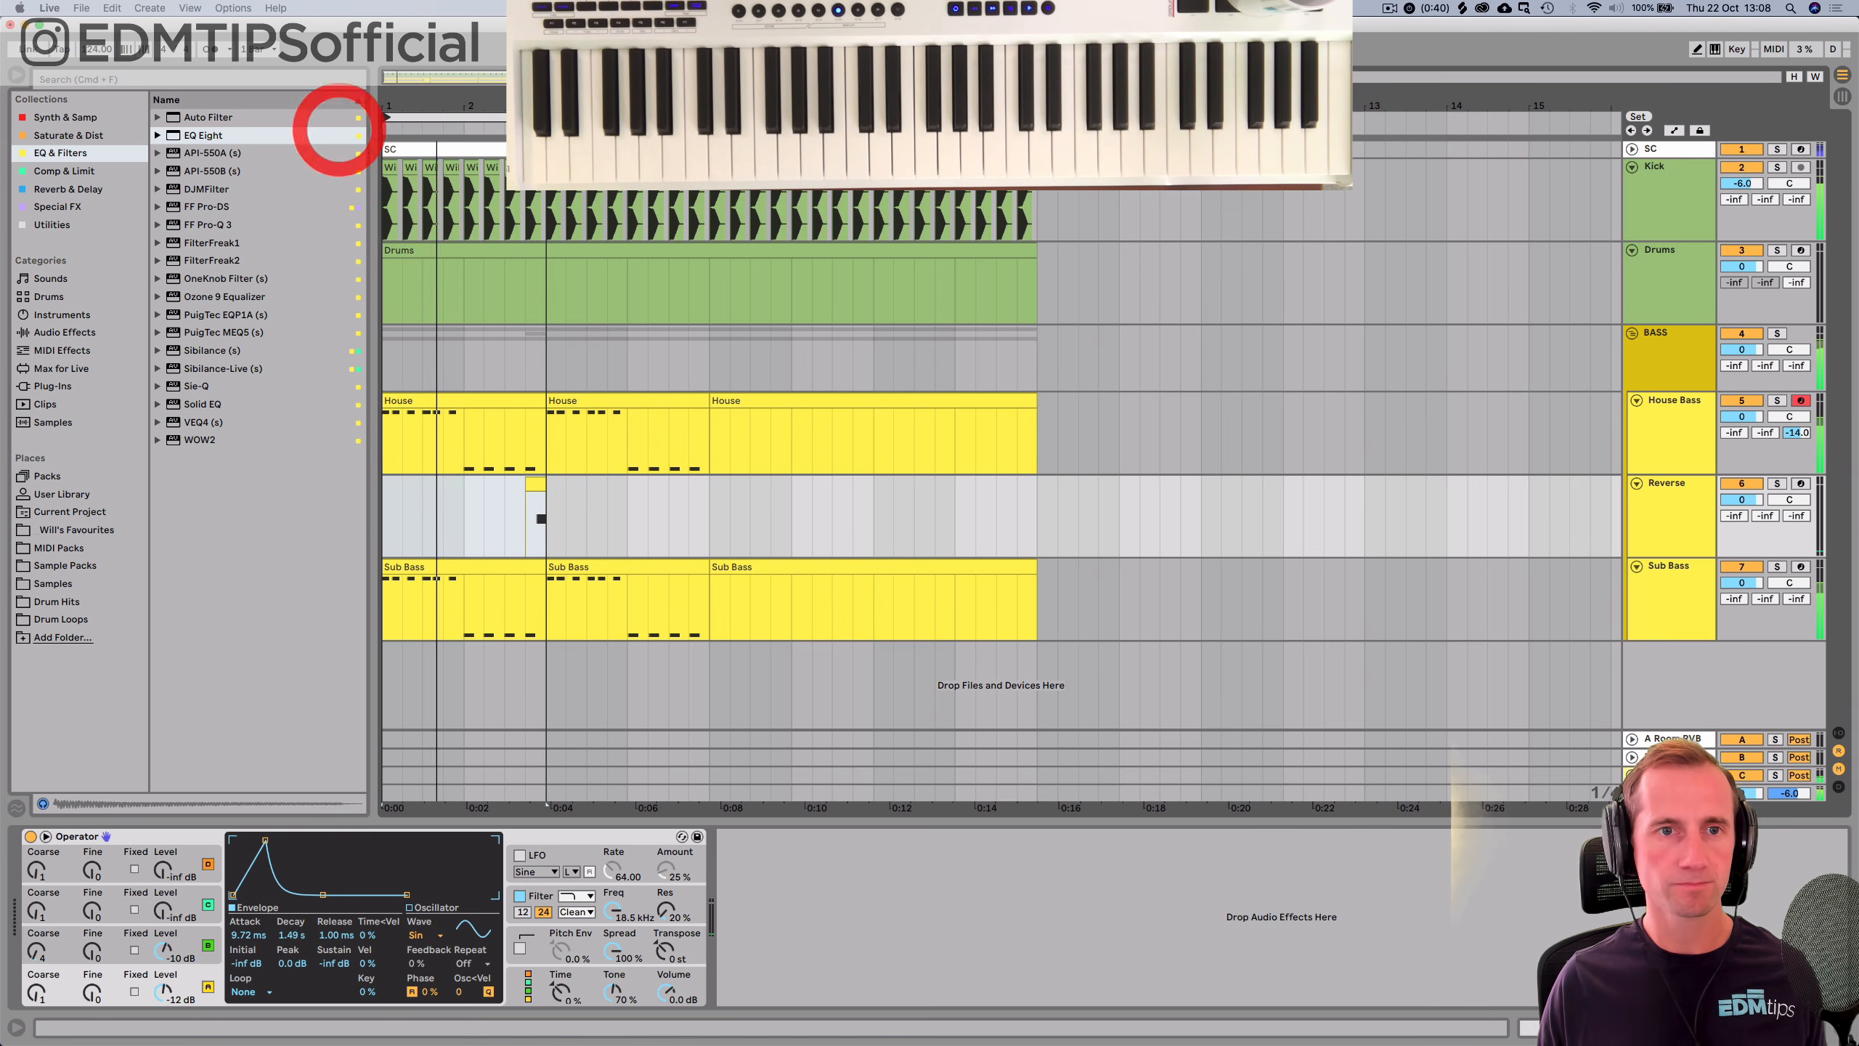
pyautogui.moveTo(547, 118); pyautogui.dragTo(710, 121)
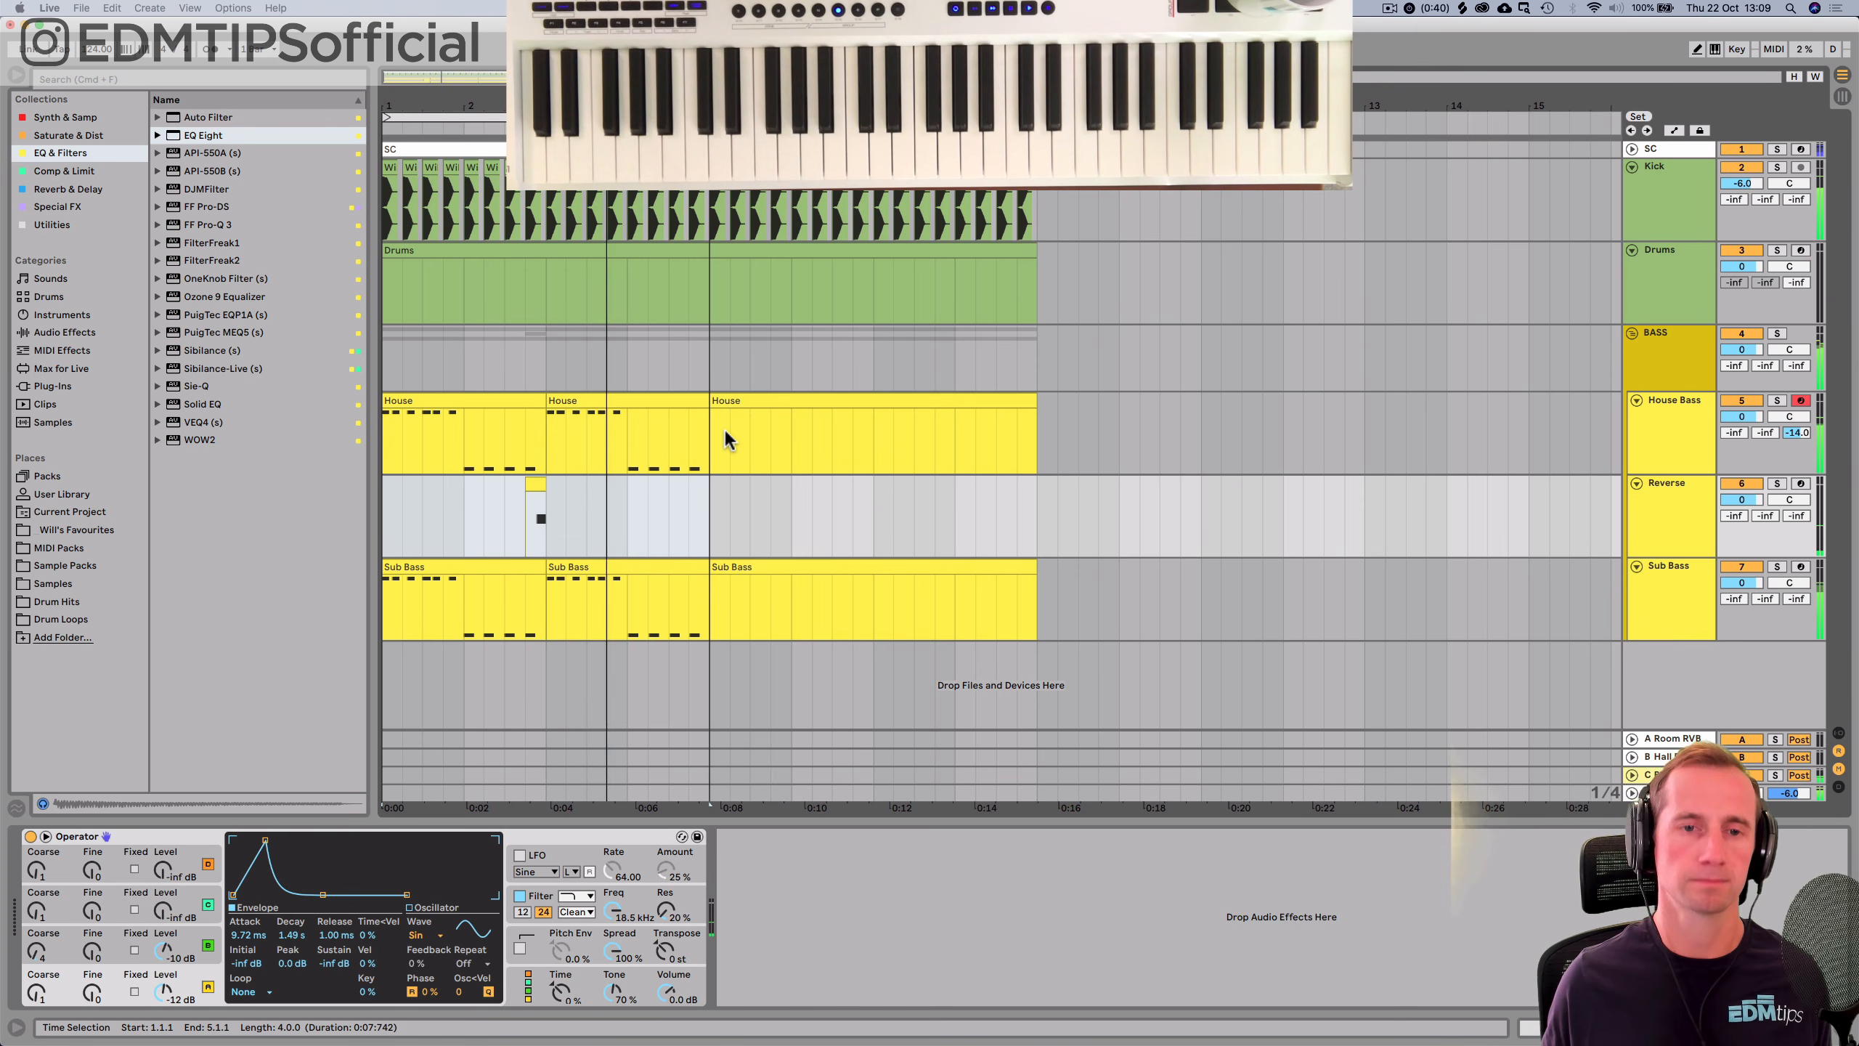
pyautogui.click(668, 490)
pyautogui.press('space')
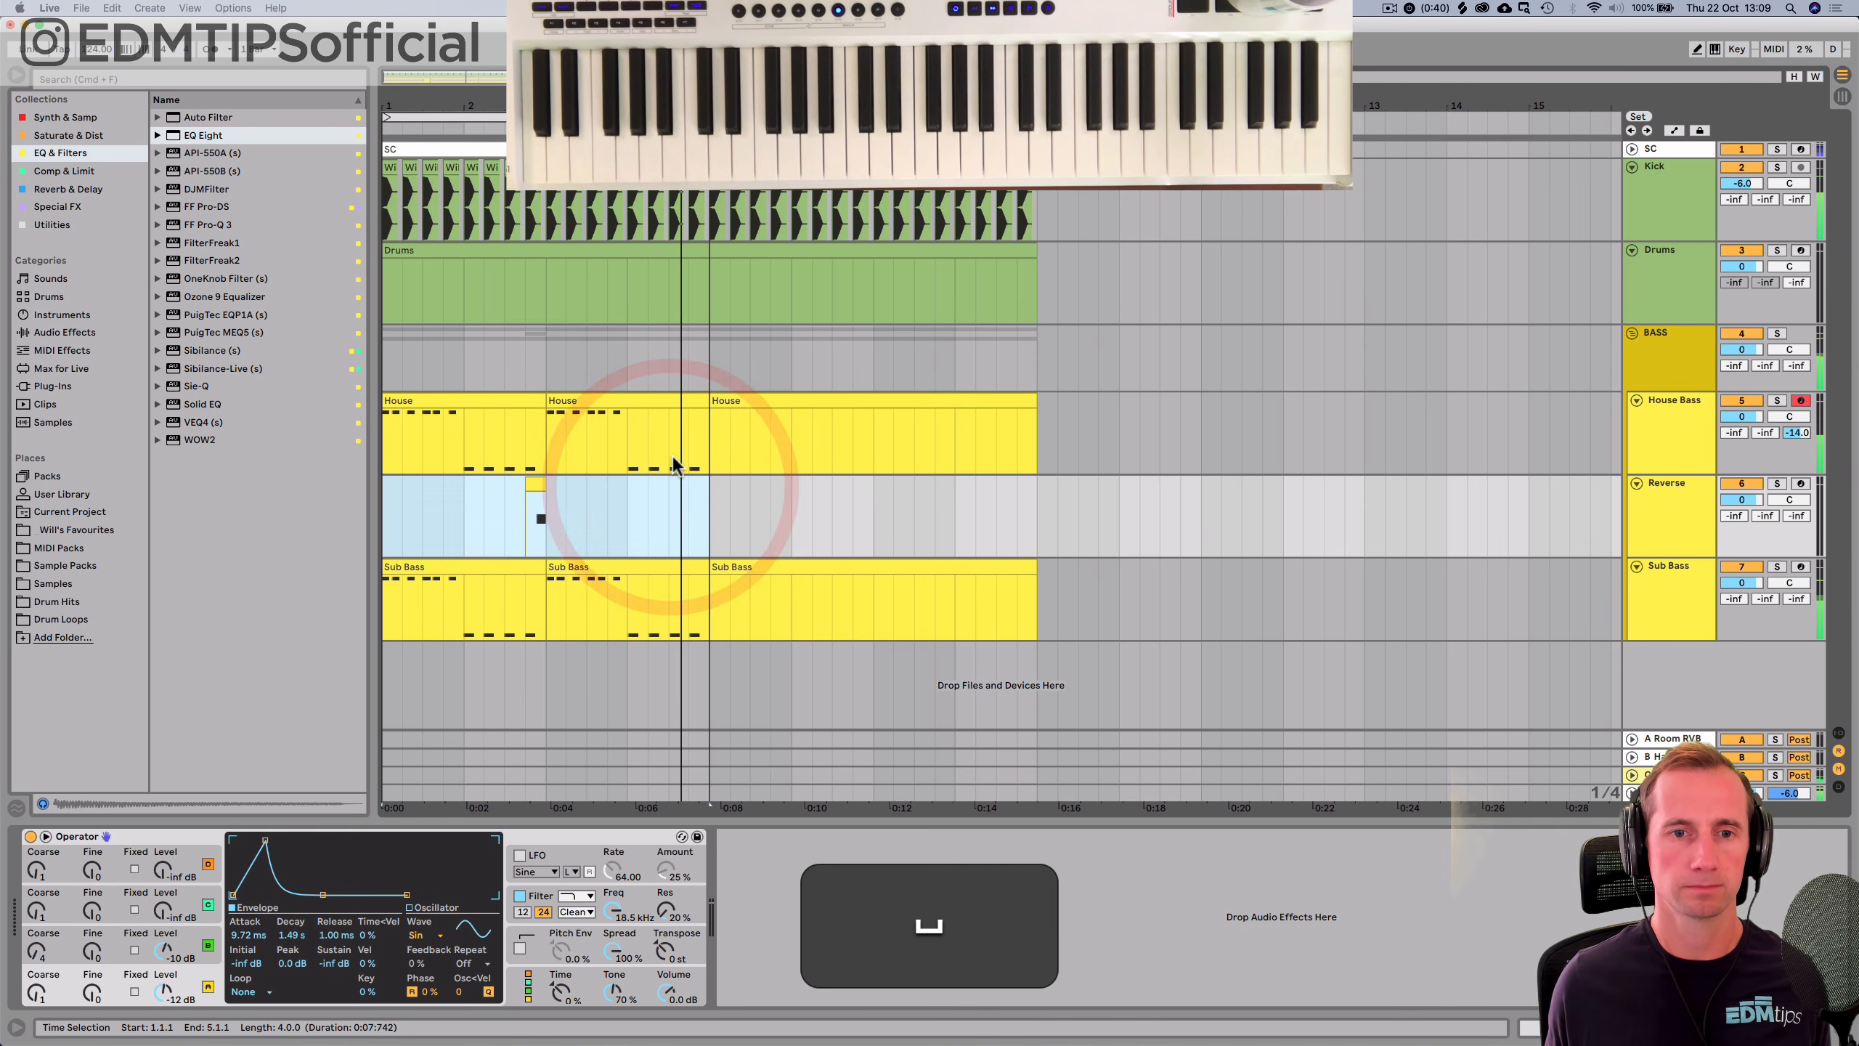
# In the second House clip, add short notes G0 at 2.3.3 and E0 at 2.3.4 and audition them.
pyautogui.doubleClick(648, 463)
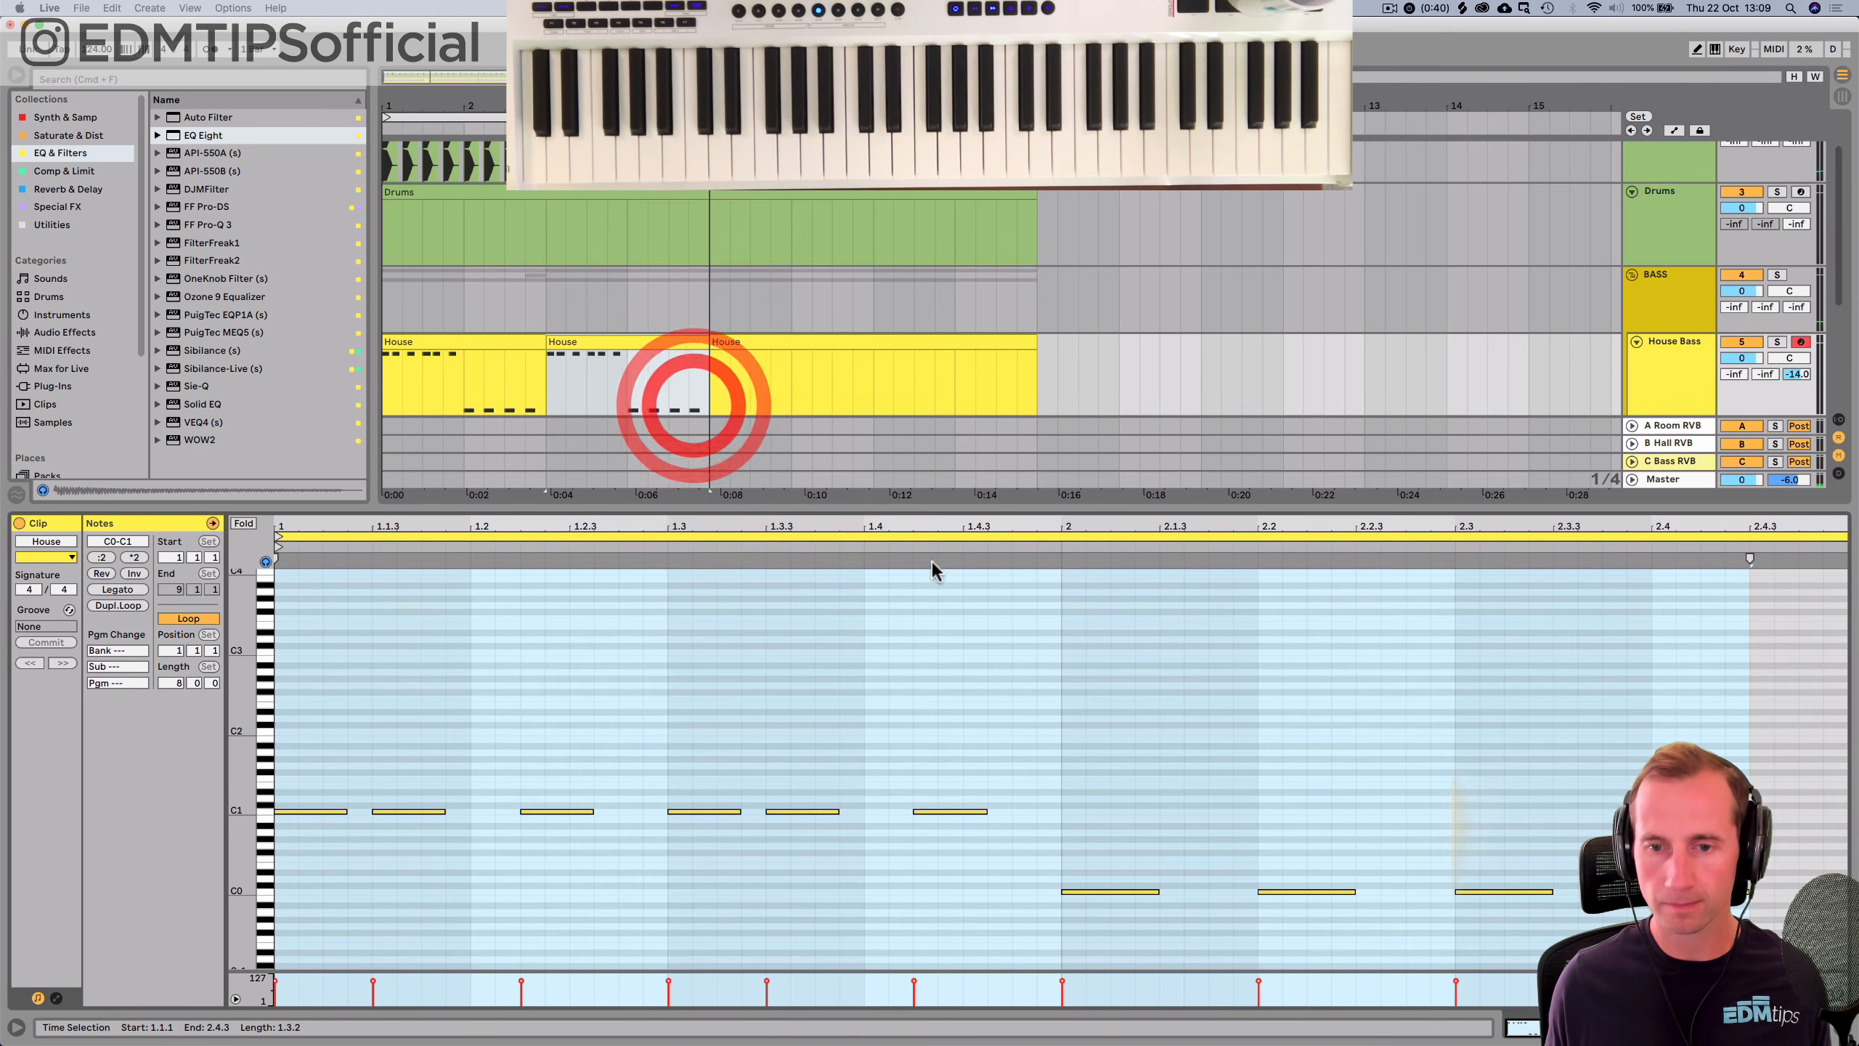
pyautogui.doubleClick(1561, 854)
pyautogui.press('Up')
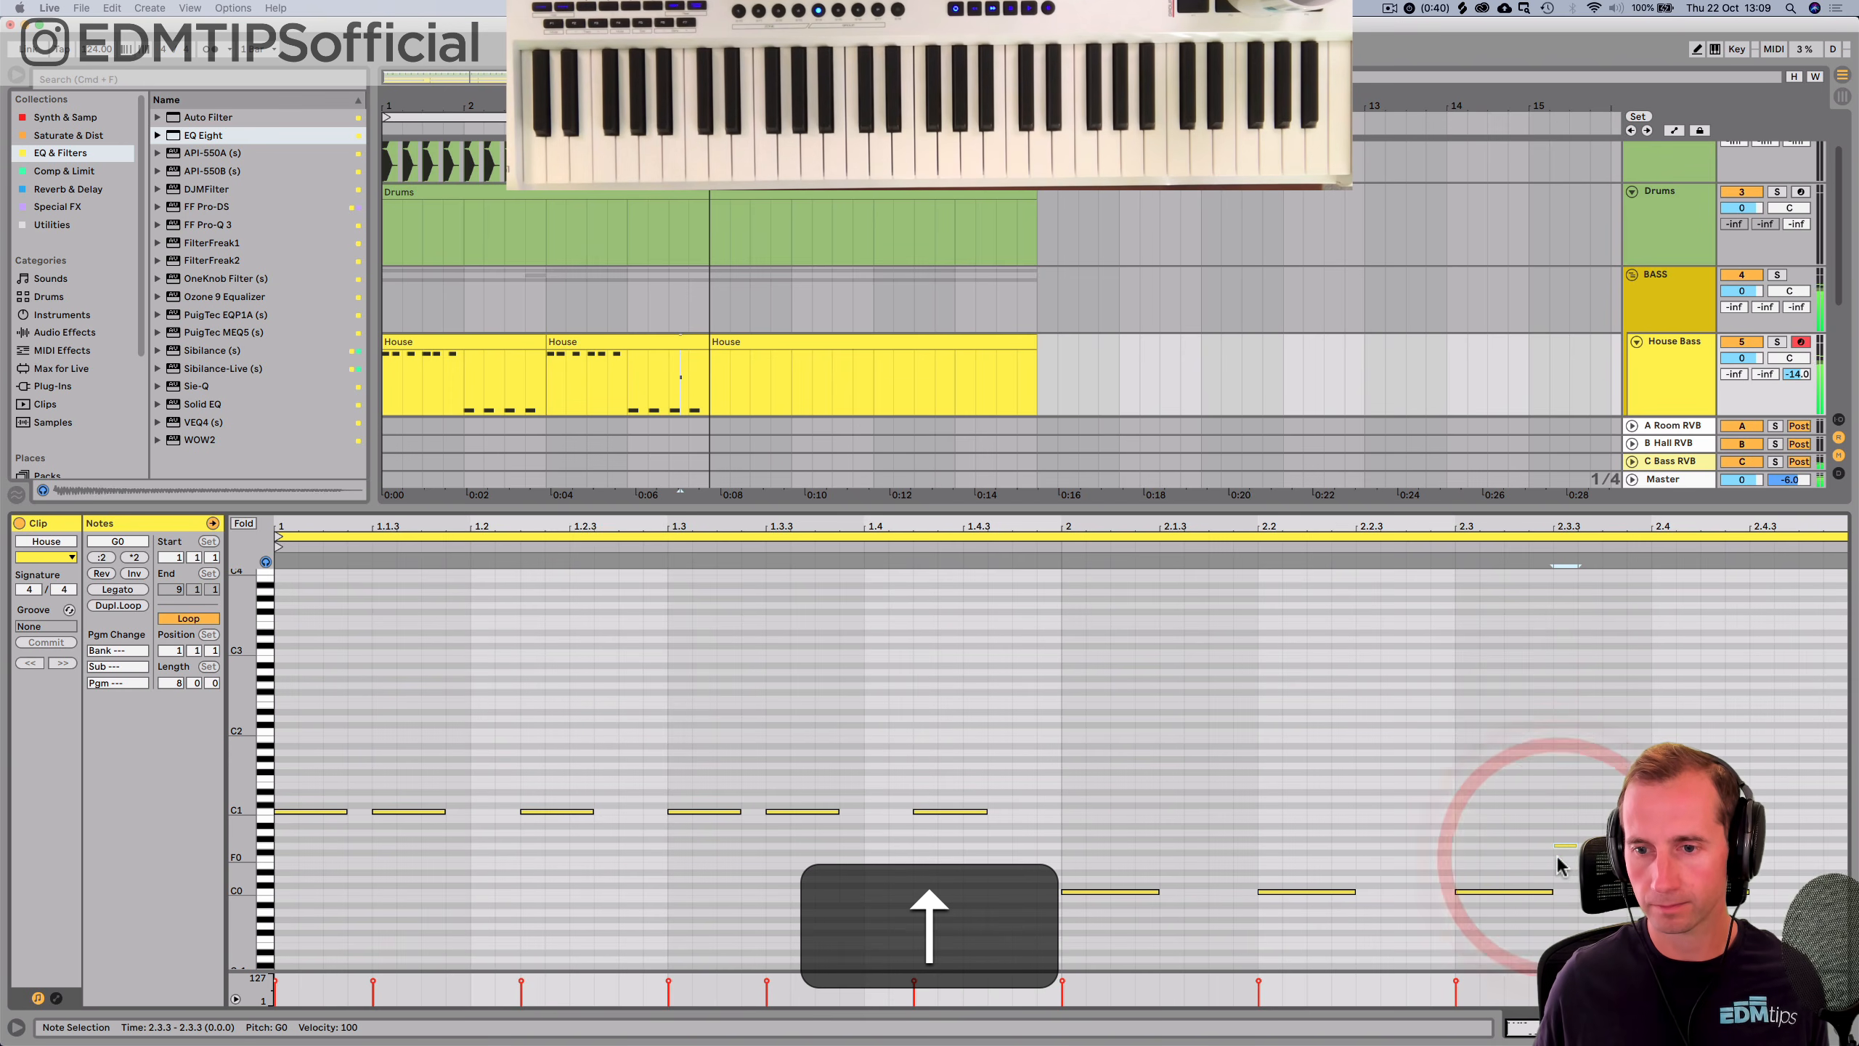
pyautogui.moveTo(1565, 847); pyautogui.dragTo(1614, 854)
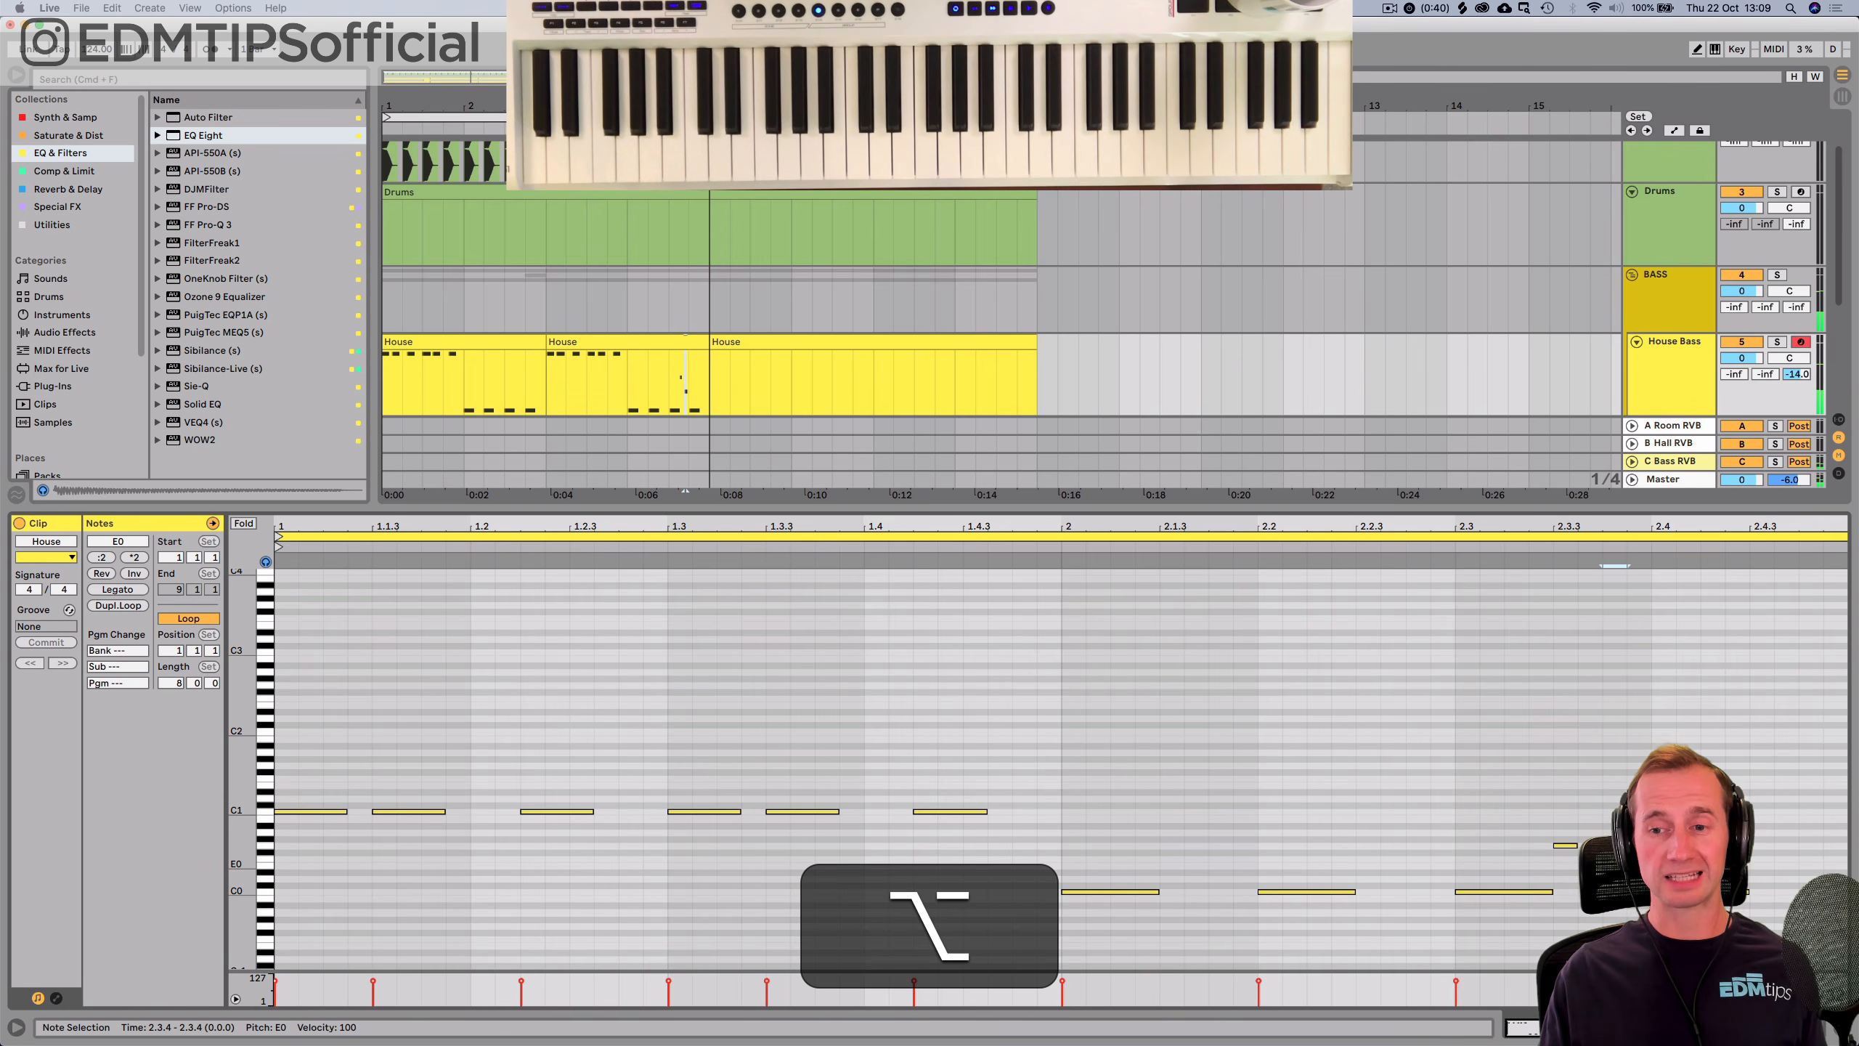
pyautogui.click(1217, 549)
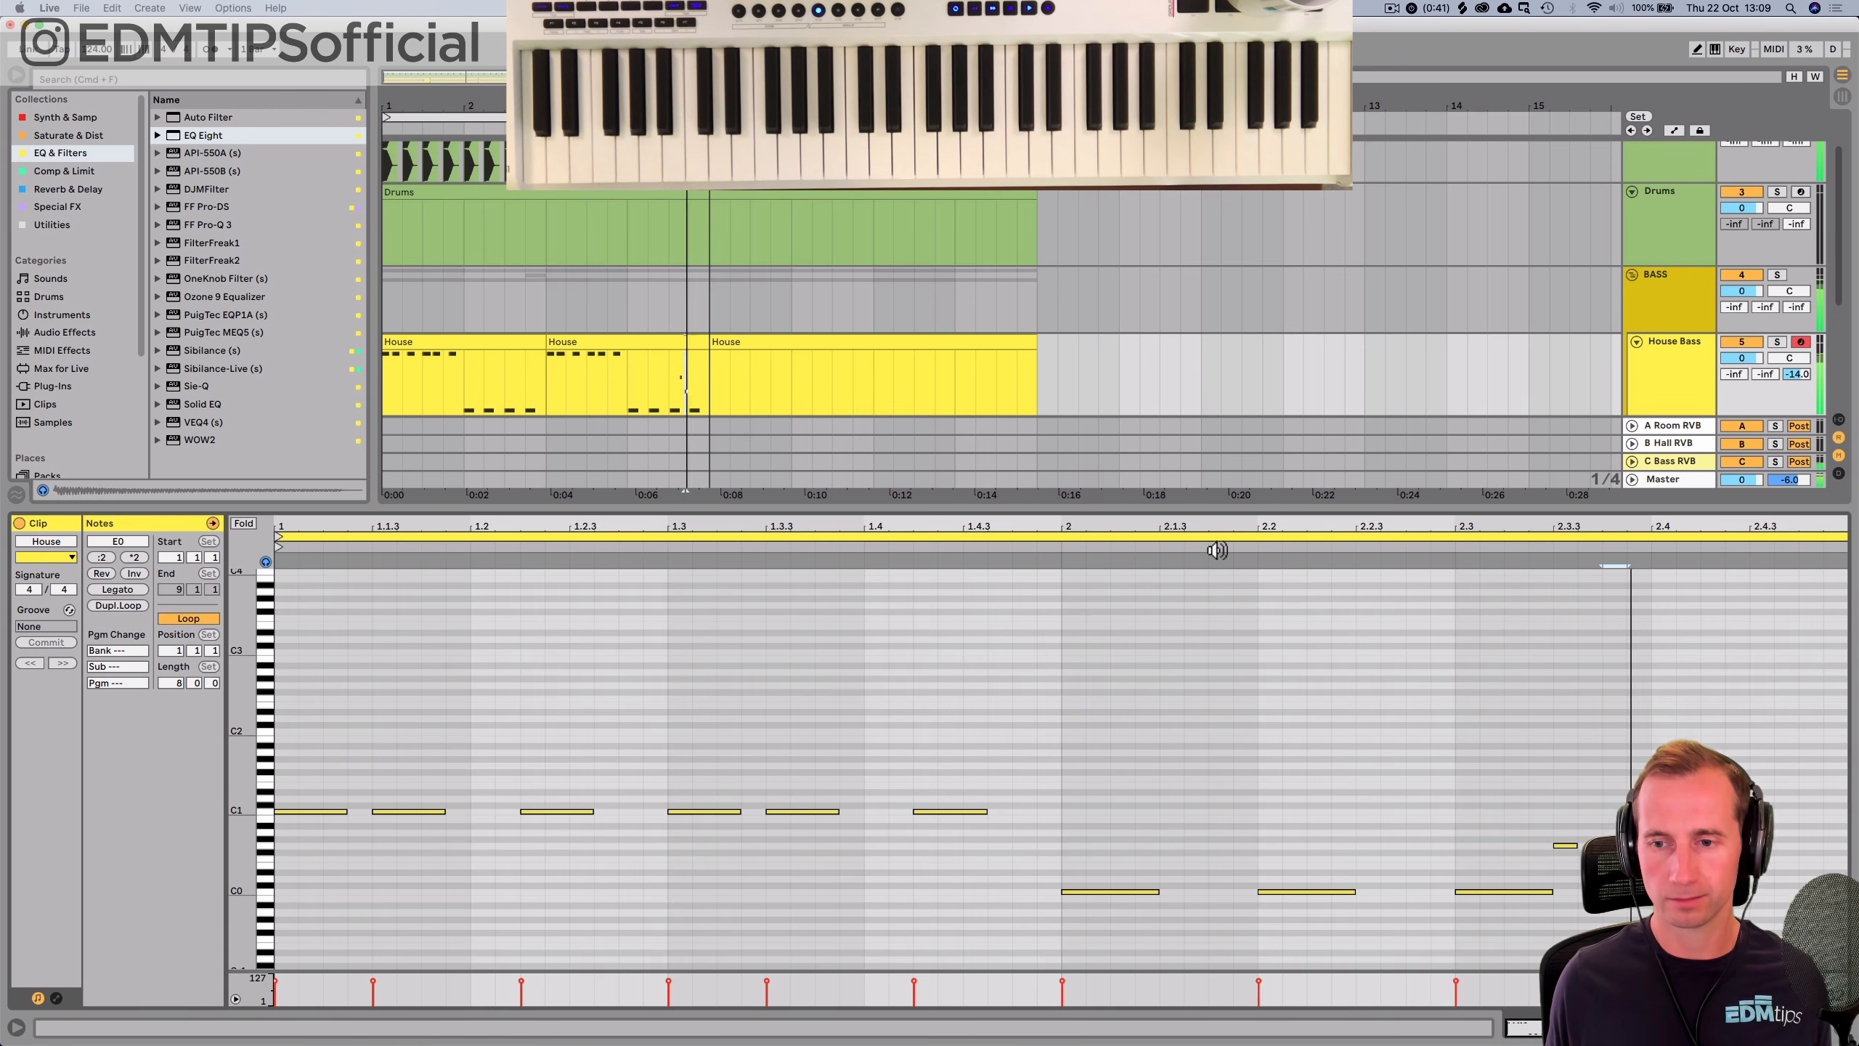
pyautogui.press('space')
# Copy the short fill notes within the second House clip as E0 at 2.4.3 and G0 at 2.4.4.
pyautogui.press('alt')
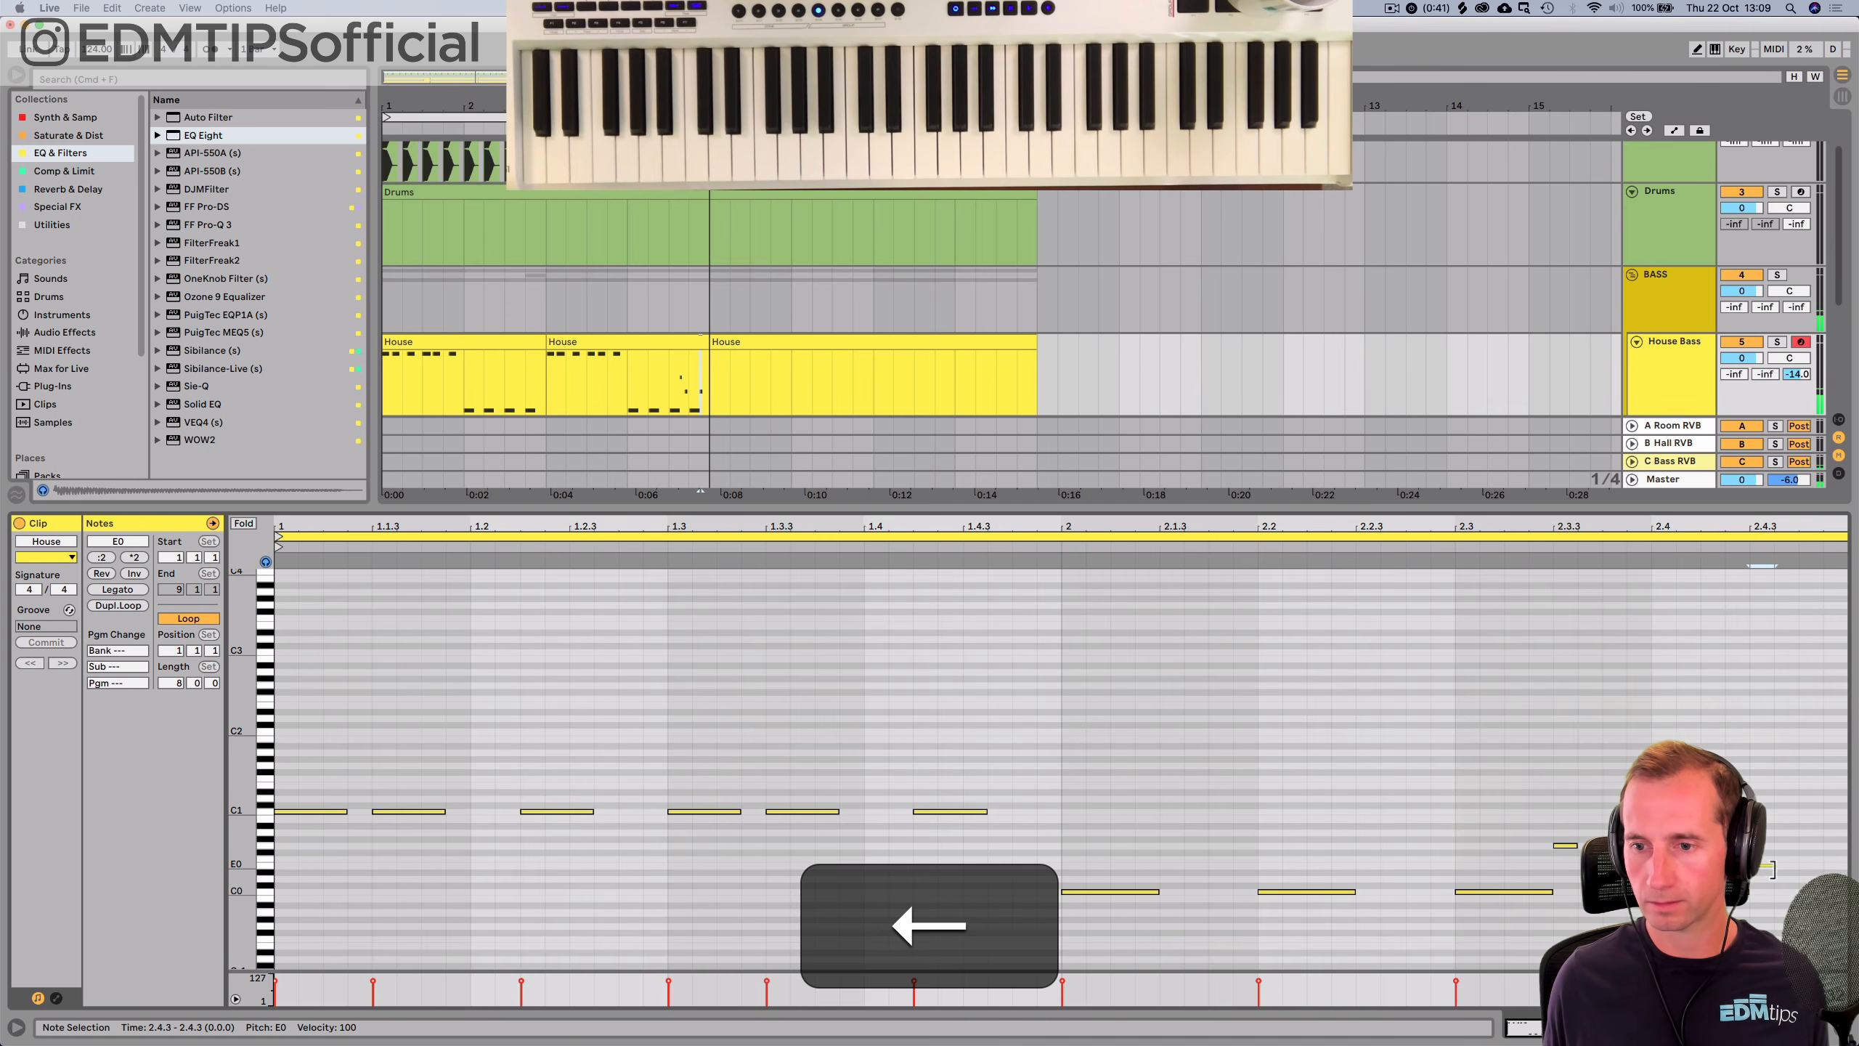
pyautogui.press('alt')
pyautogui.moveTo(1765, 866); pyautogui.dragTo(1808, 859)
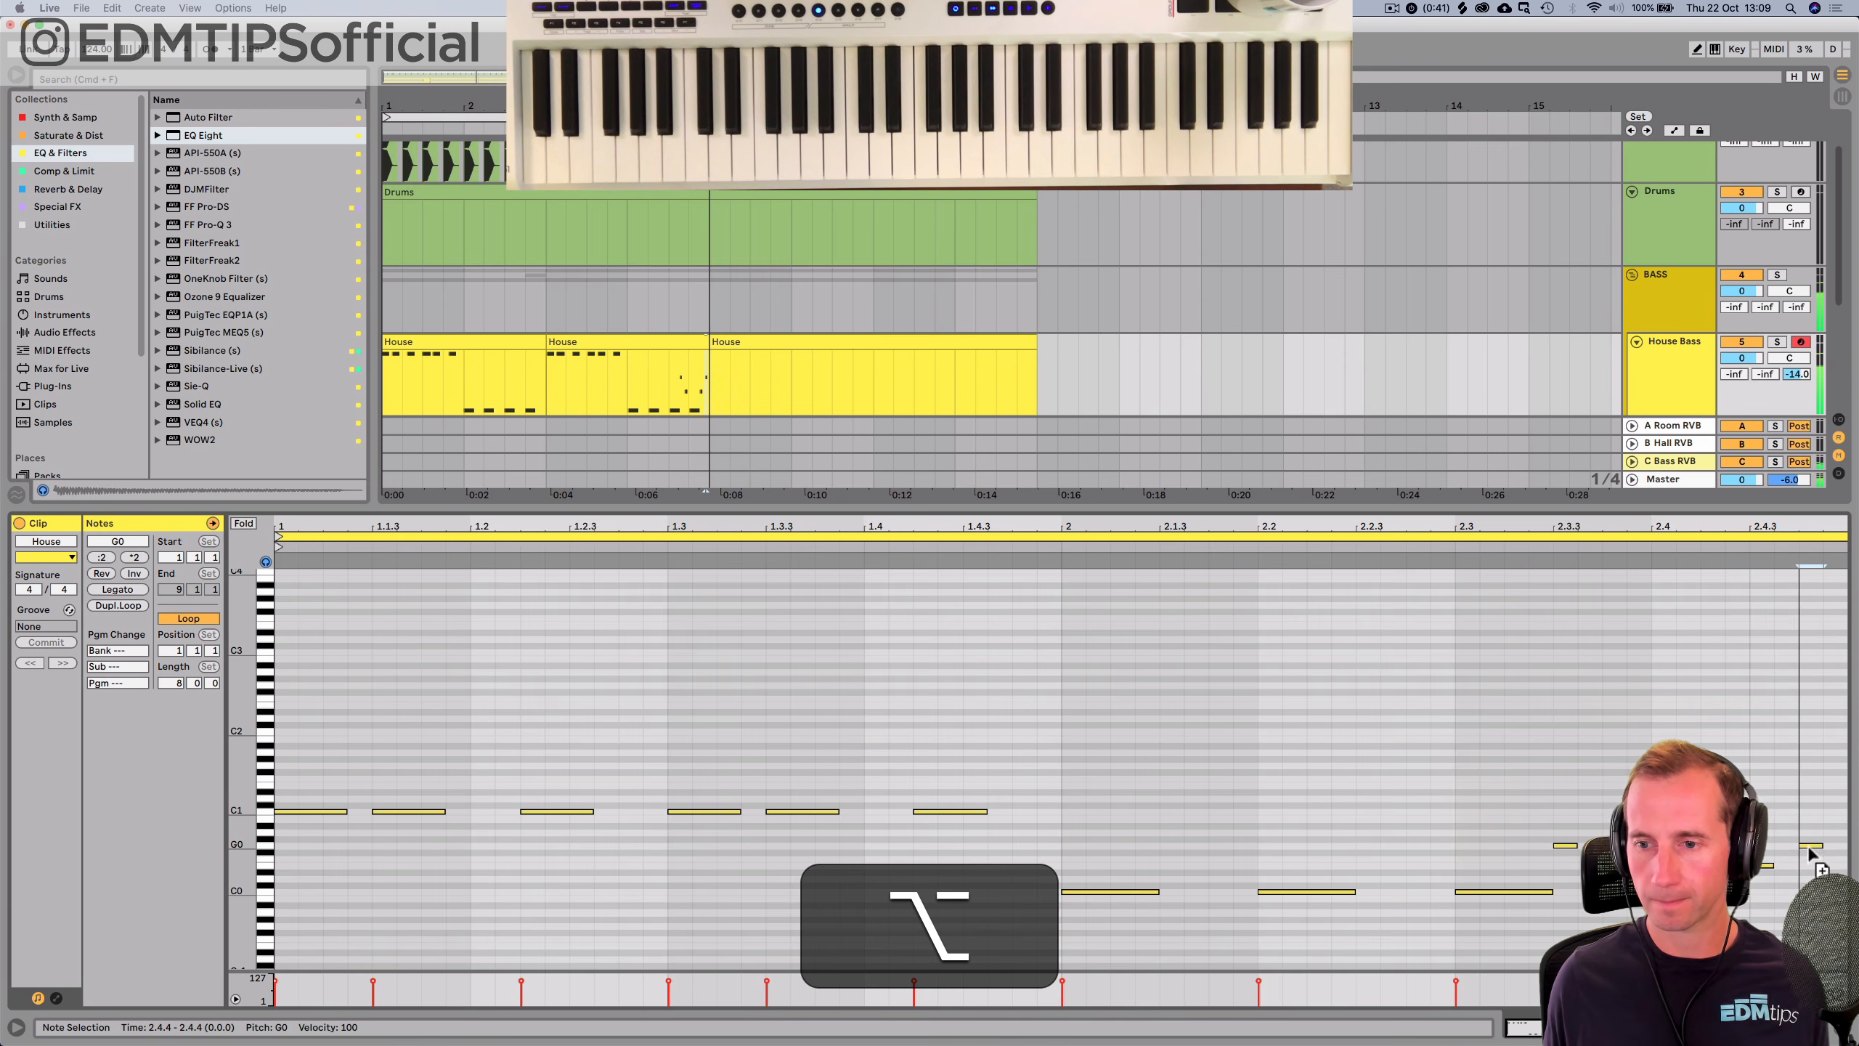
# Set the insert mark at 3.1.1, play the House bass fill back with the device view shown, and save the project.
pyautogui.click(540, 384)
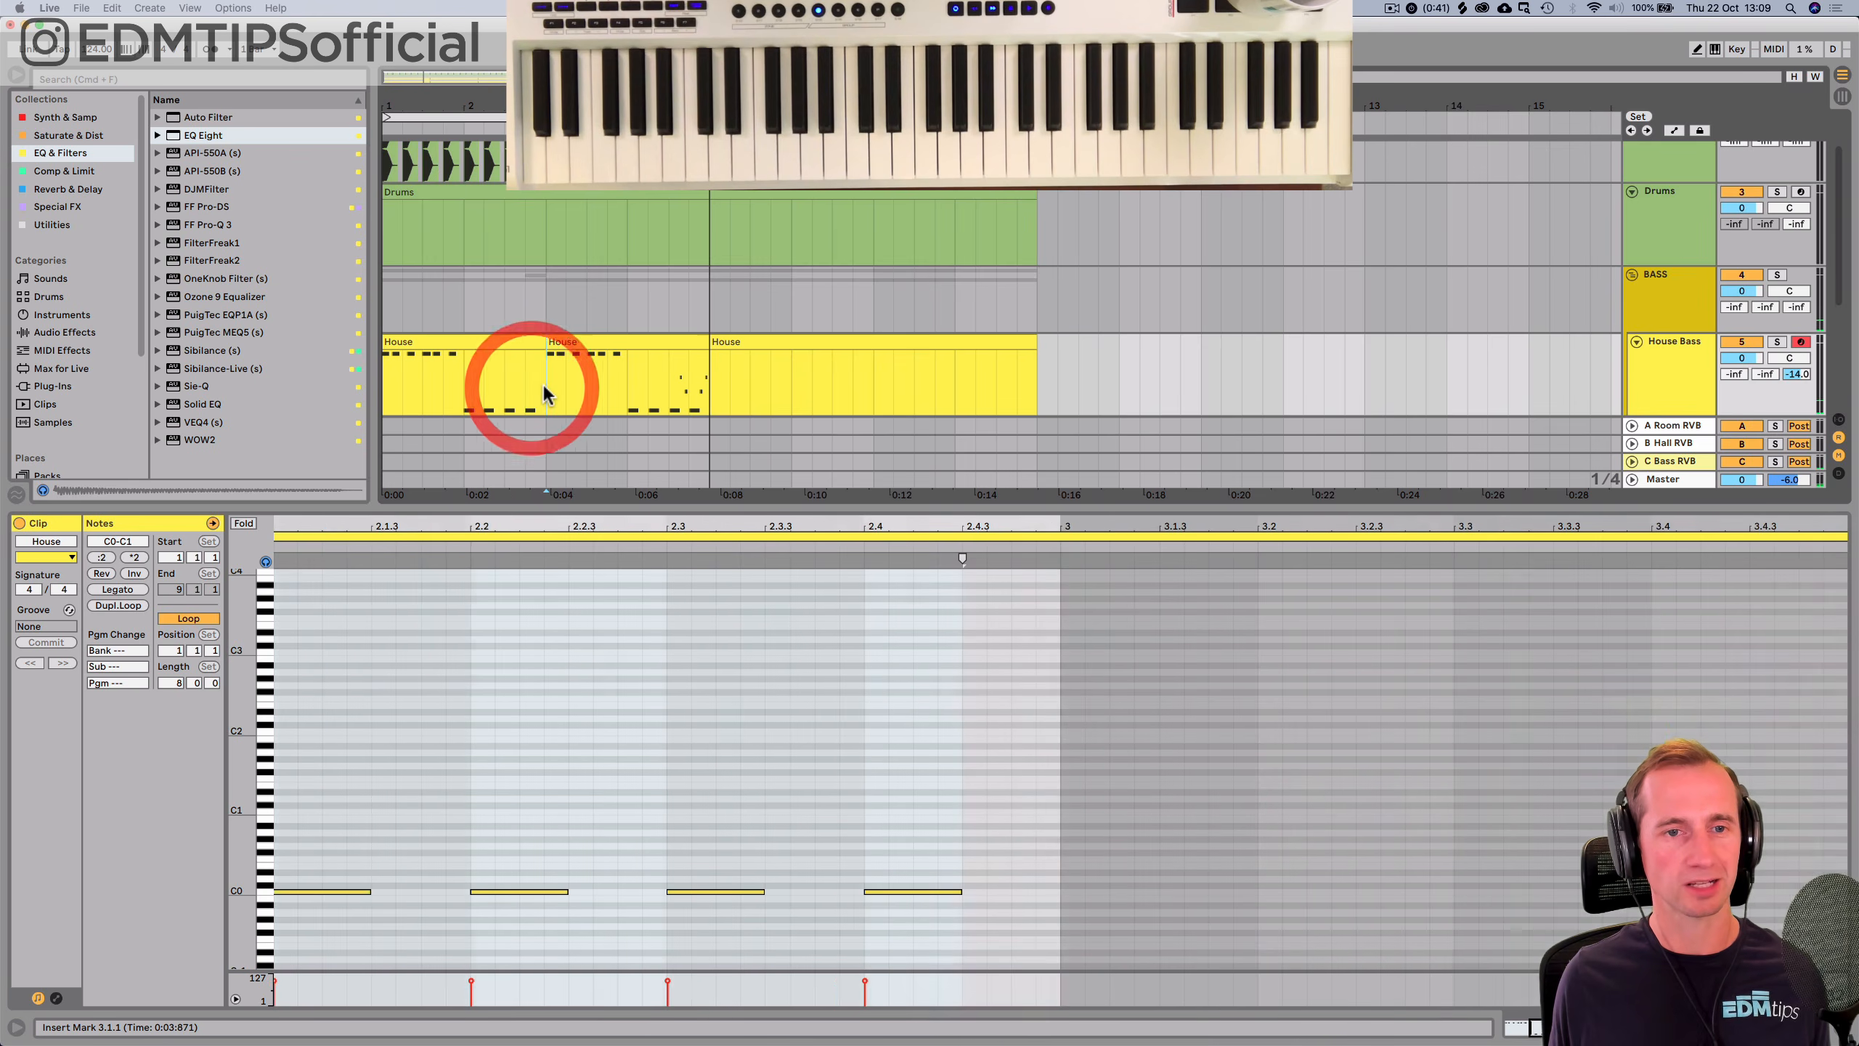
pyautogui.press('space')
pyautogui.hotkey('shift', 'Tab')
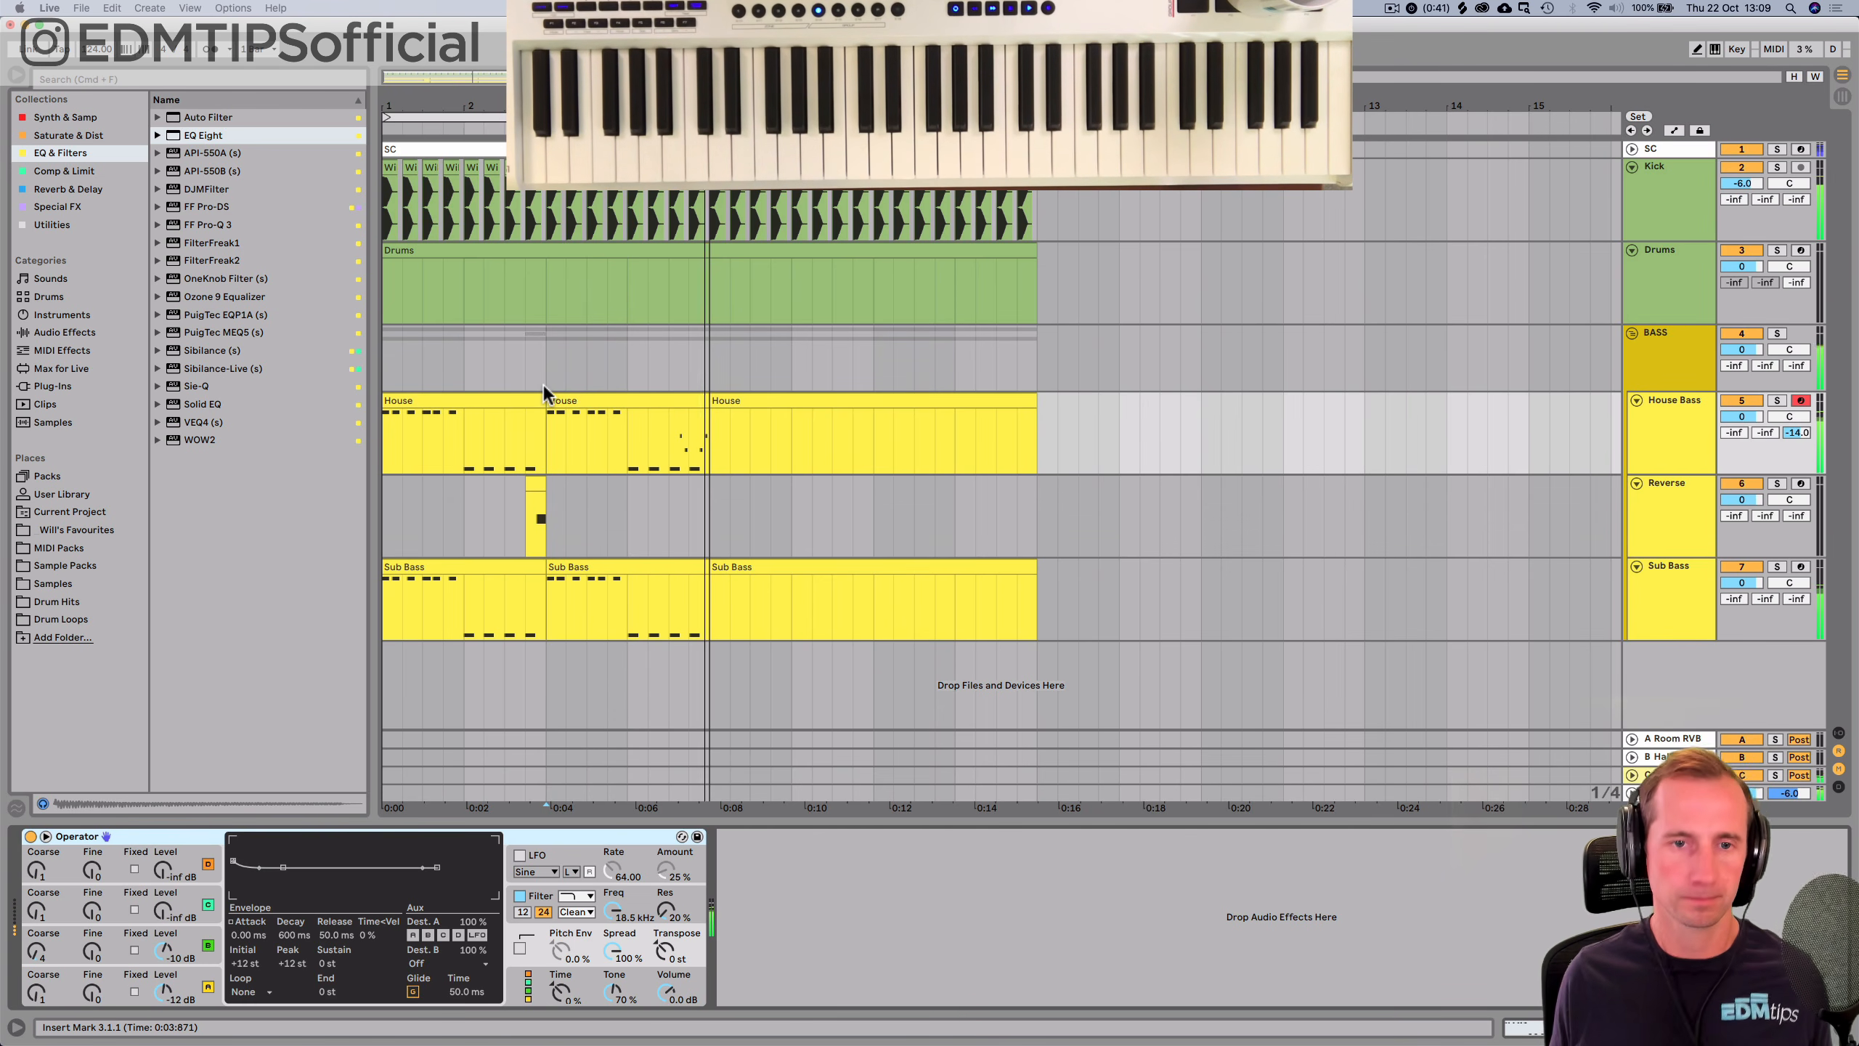
pyautogui.press('super+s')
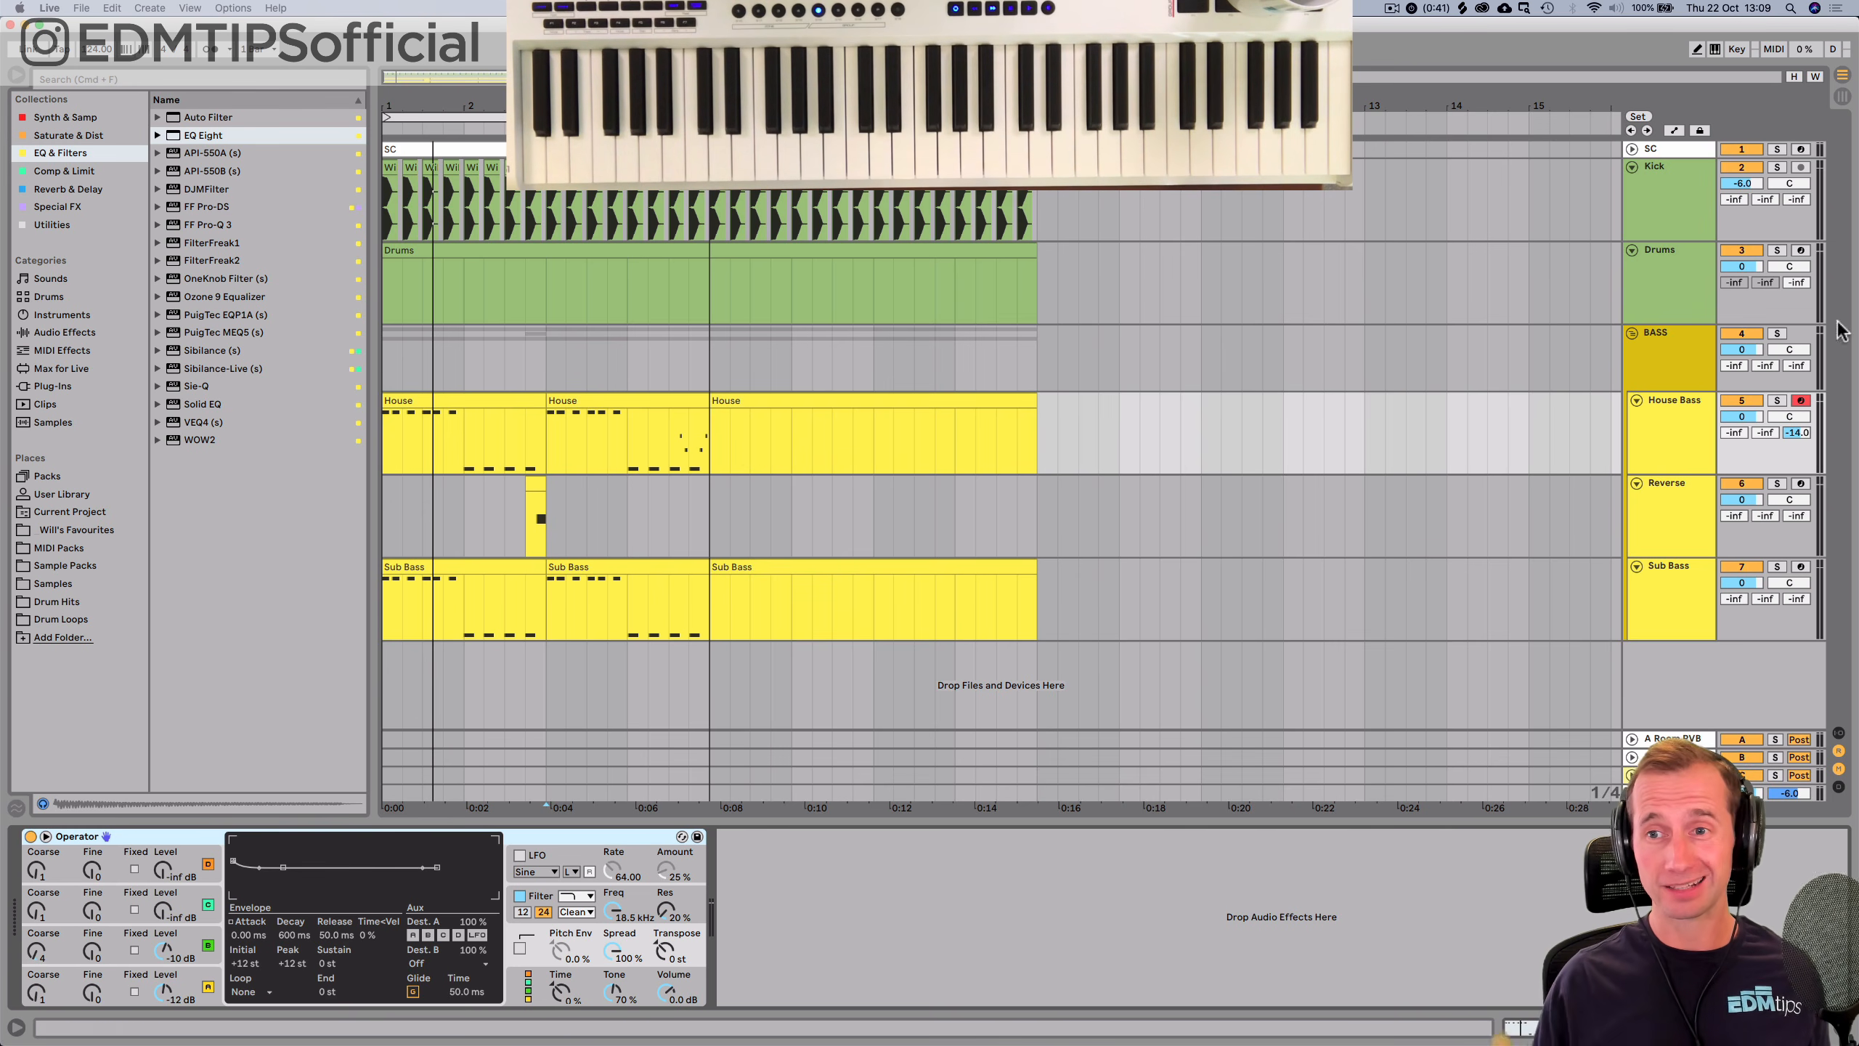
# Select the Drums track, show its empty drum rack and browse to the current project's imported samples.
pyautogui.click(1700, 269)
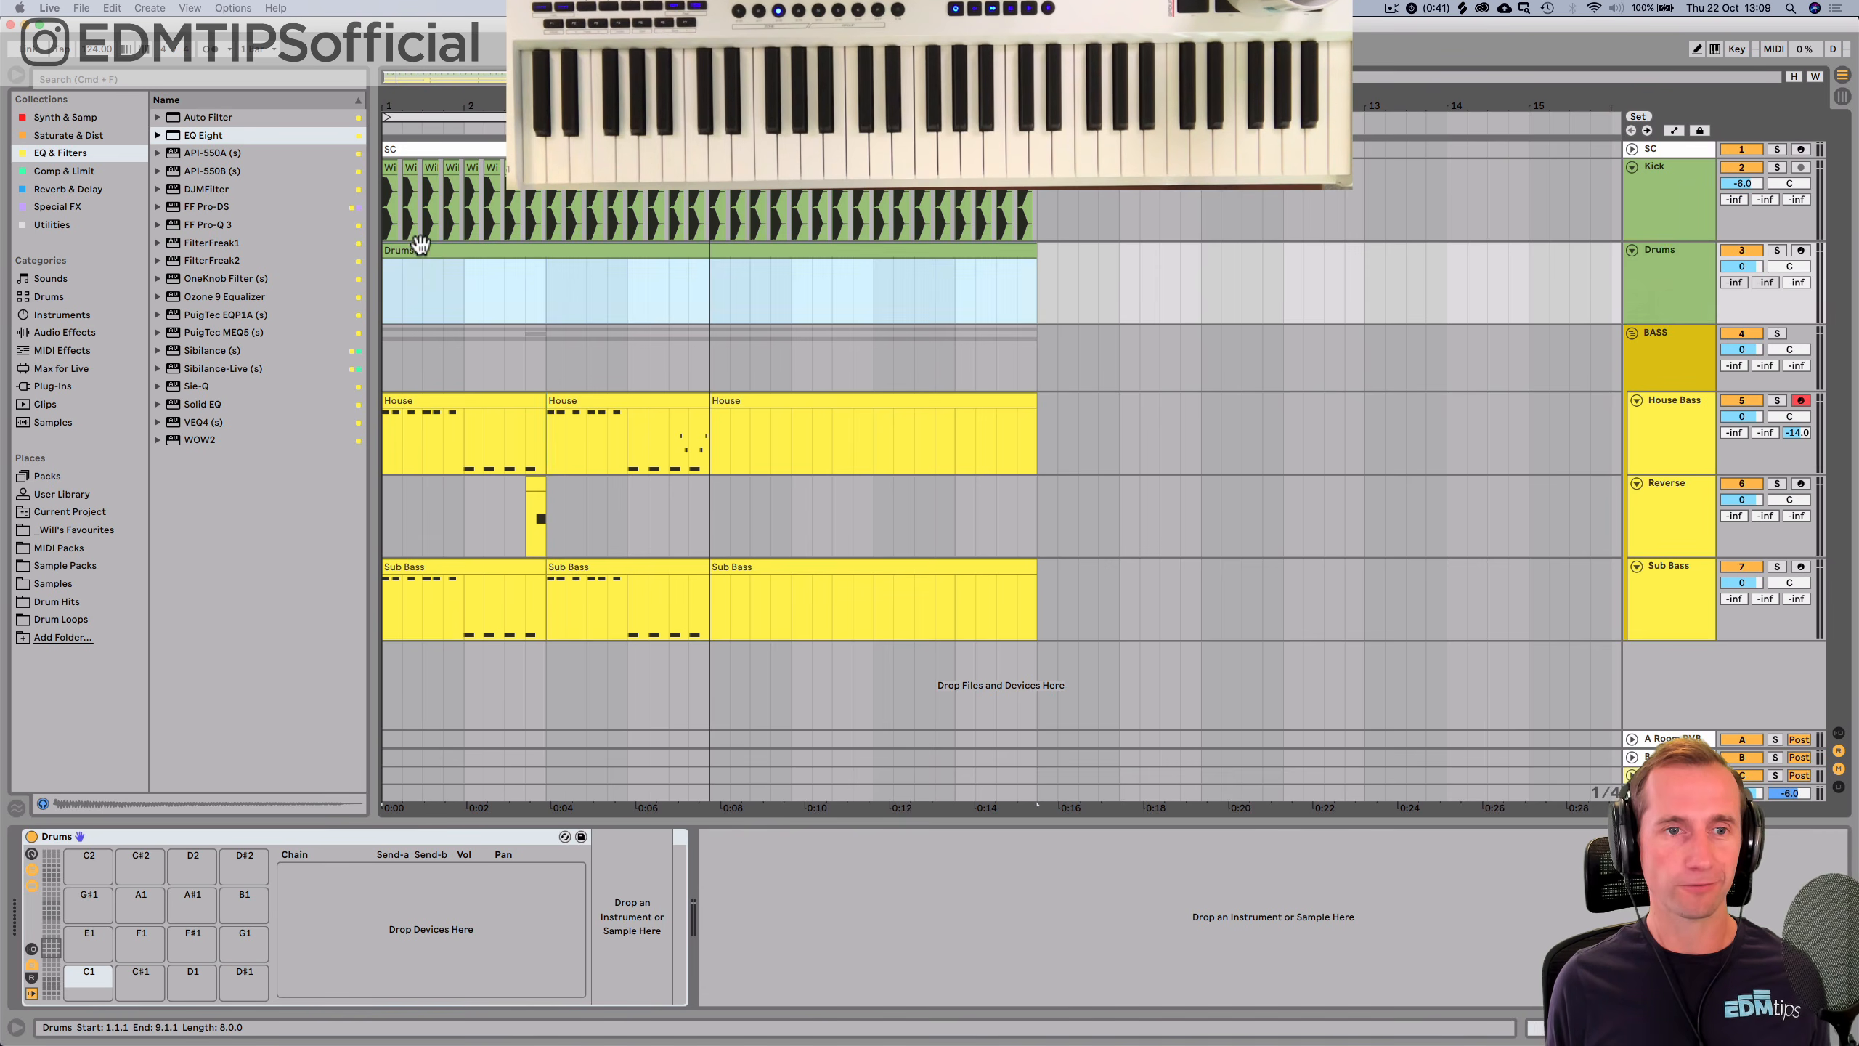
pyautogui.click(421, 246)
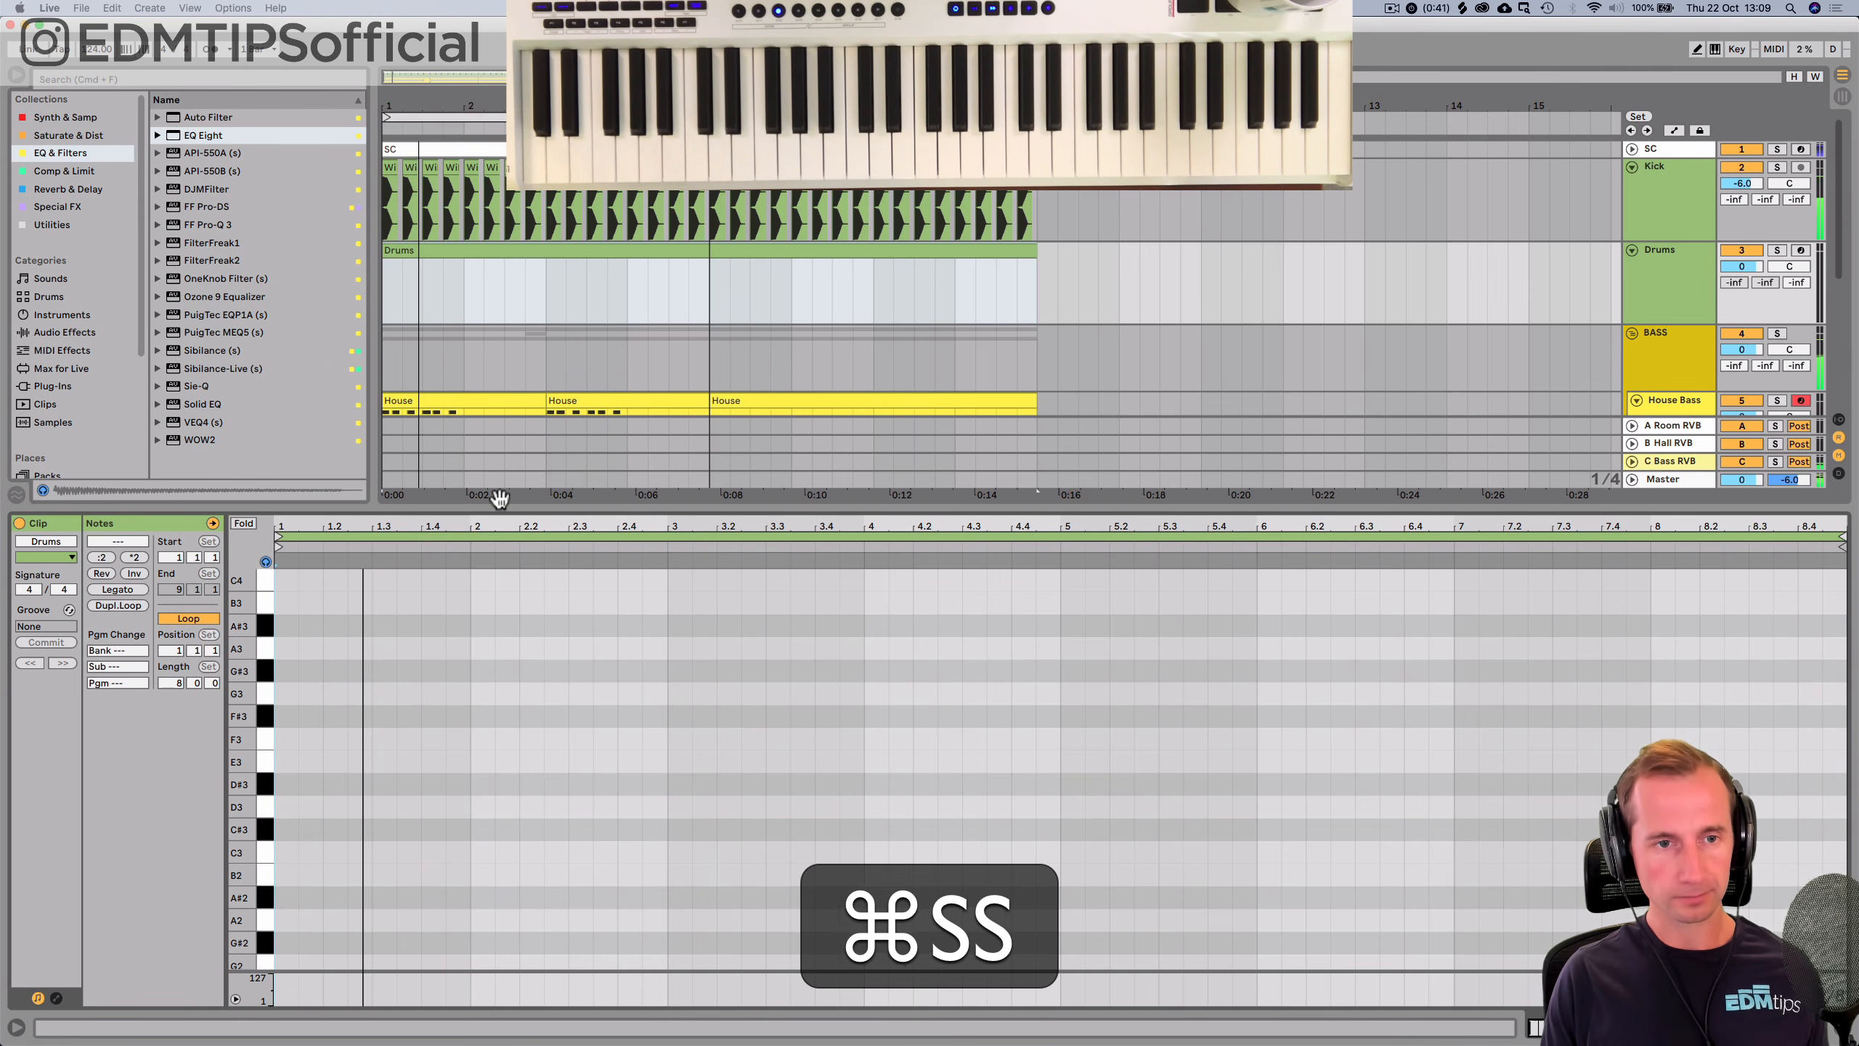
pyautogui.press('shift+super+Tab')
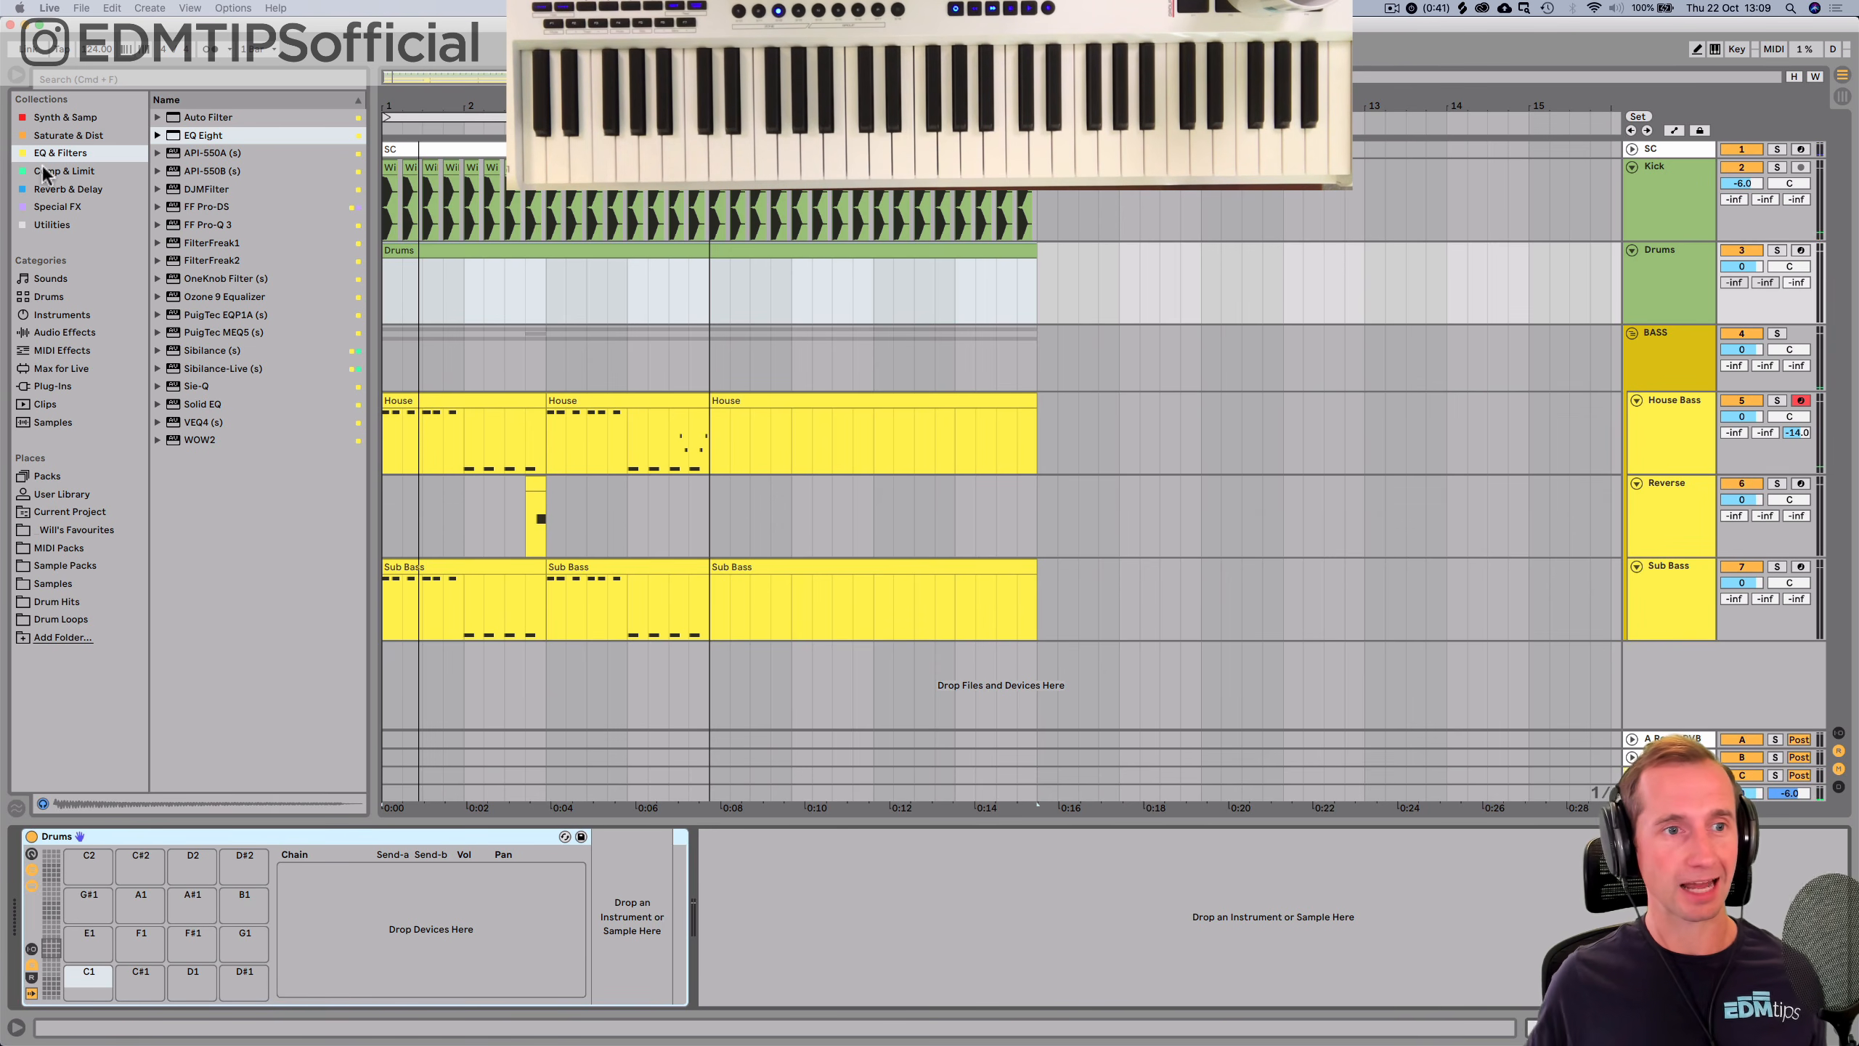
pyautogui.click(64, 501)
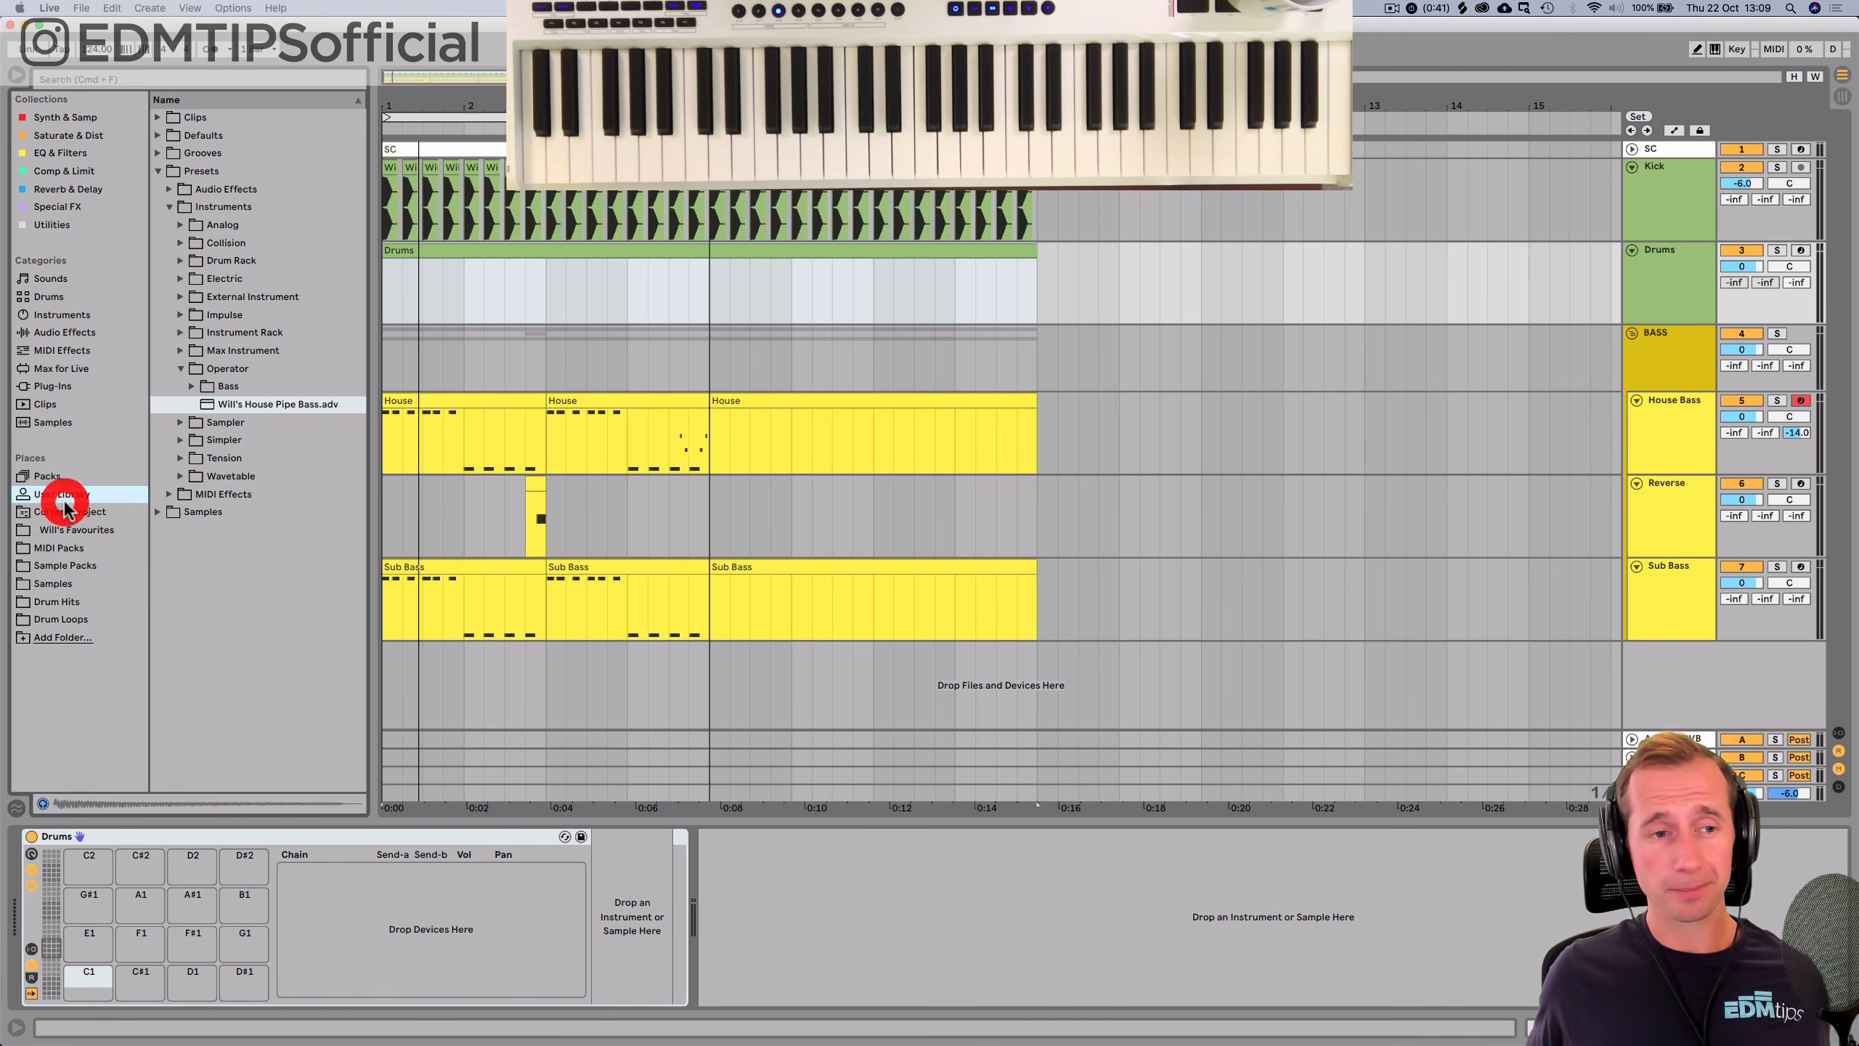
pyautogui.click(65, 507)
pyautogui.click(64, 525)
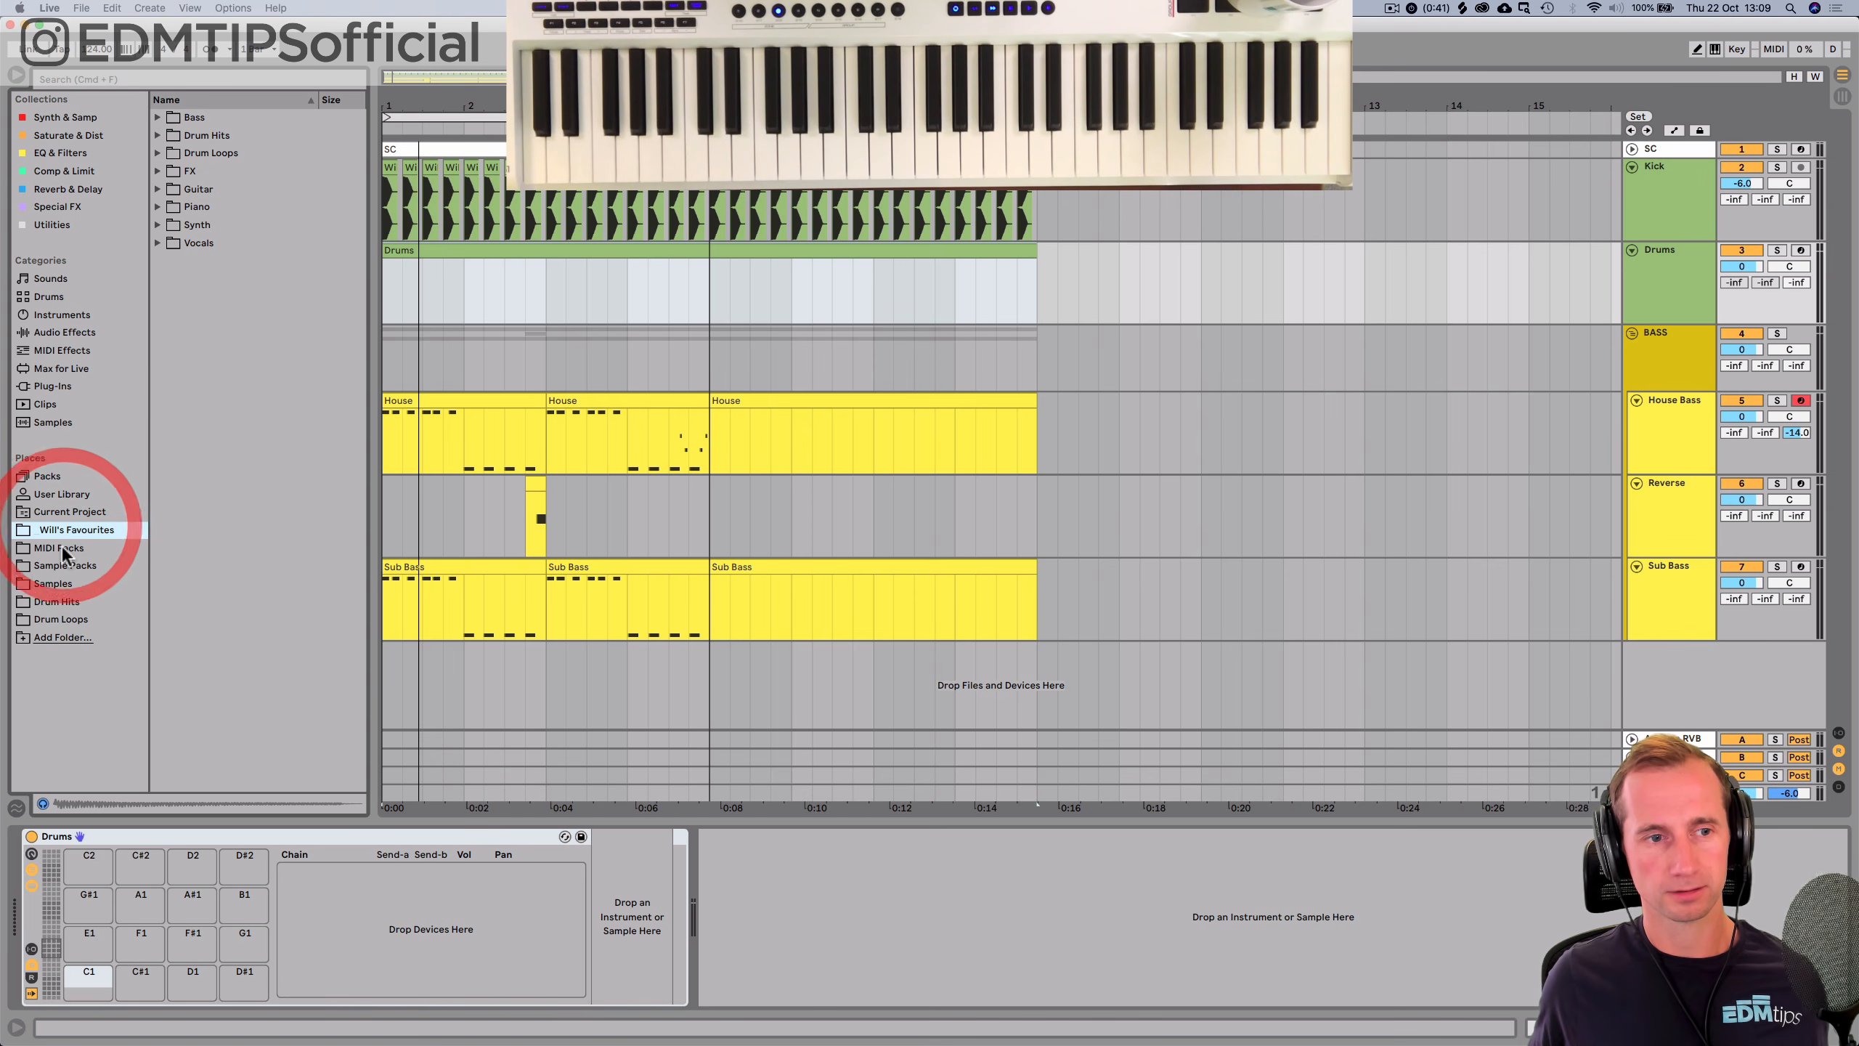
pyautogui.click(64, 548)
pyautogui.click(64, 527)
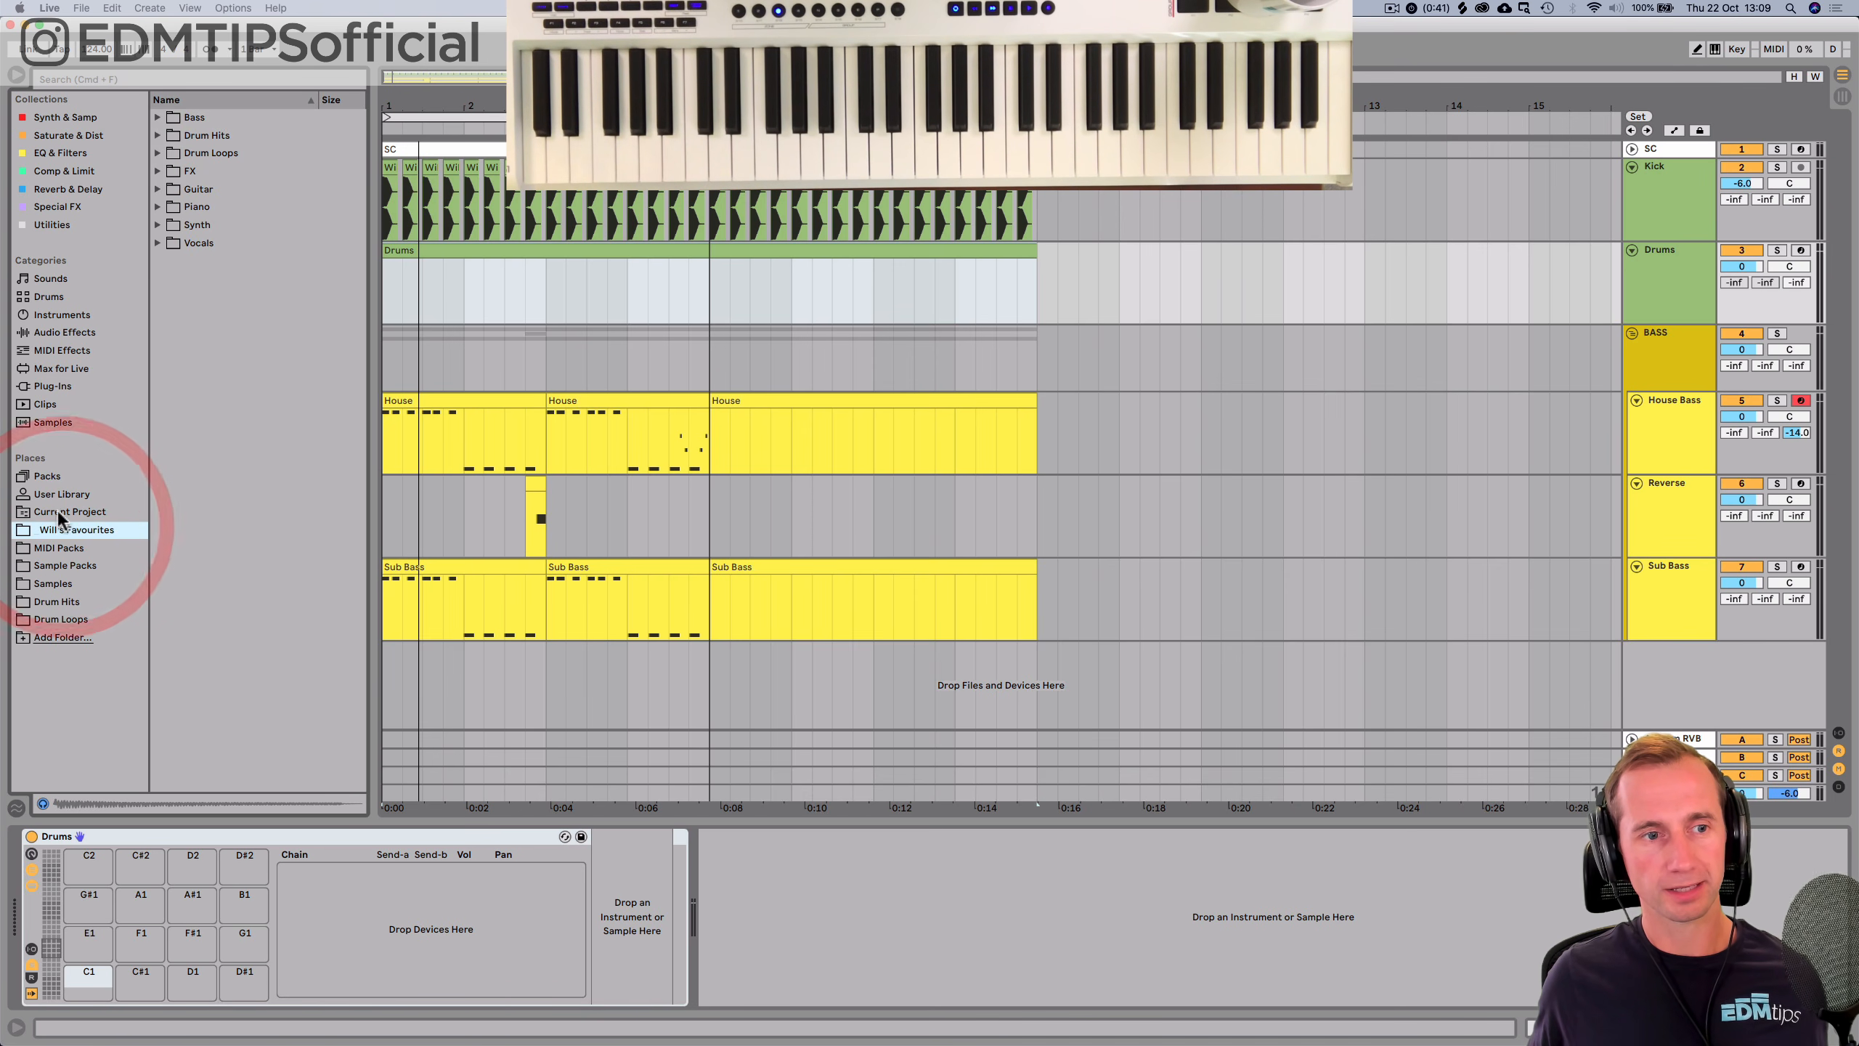
pyautogui.click(59, 510)
# Audition the imported samples and load Claps 029.wav onto the Drums rack's C1 pad, previewing it there.
pyautogui.click(236, 269)
pyautogui.press('Up')
pyautogui.press('Up')
pyautogui.press('Up')
pyautogui.press('Down')
pyautogui.moveTo(241, 220); pyautogui.dragTo(226, 837)
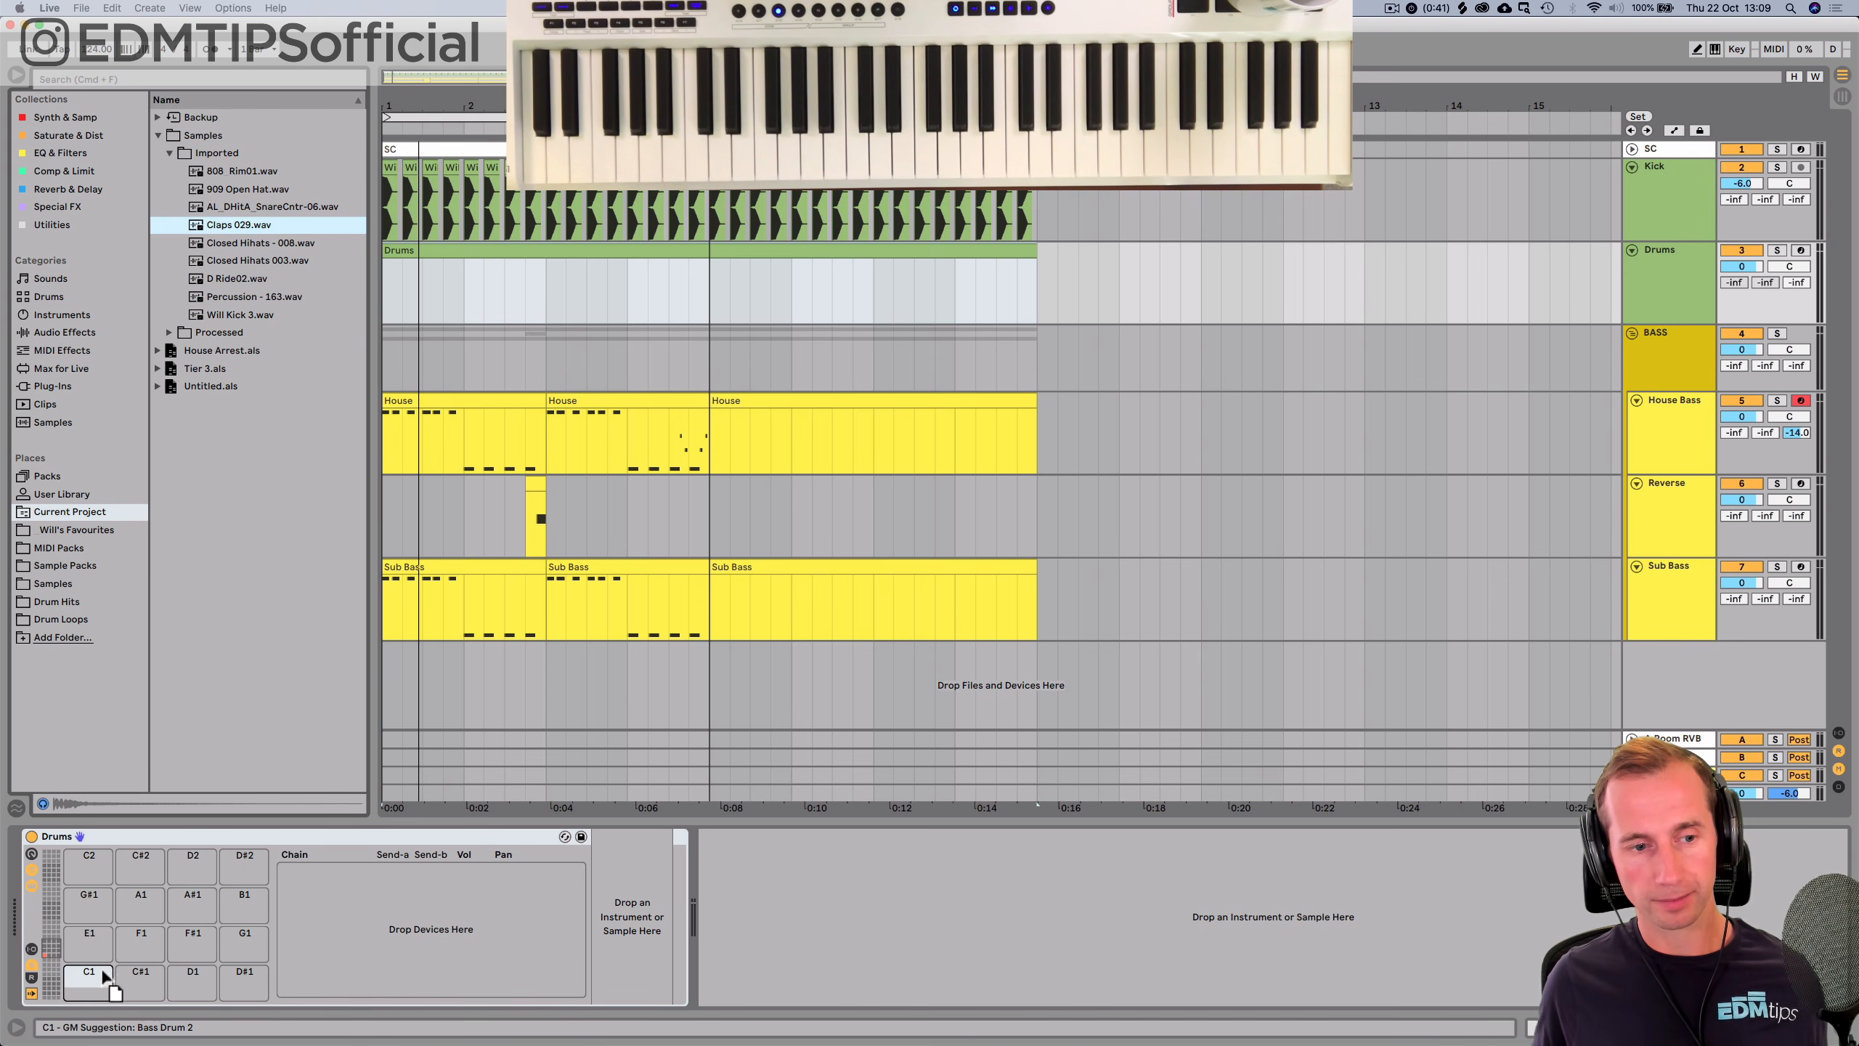
pyautogui.moveTo(81, 981); pyautogui.dragTo(81, 980)
pyautogui.click(357, 870)
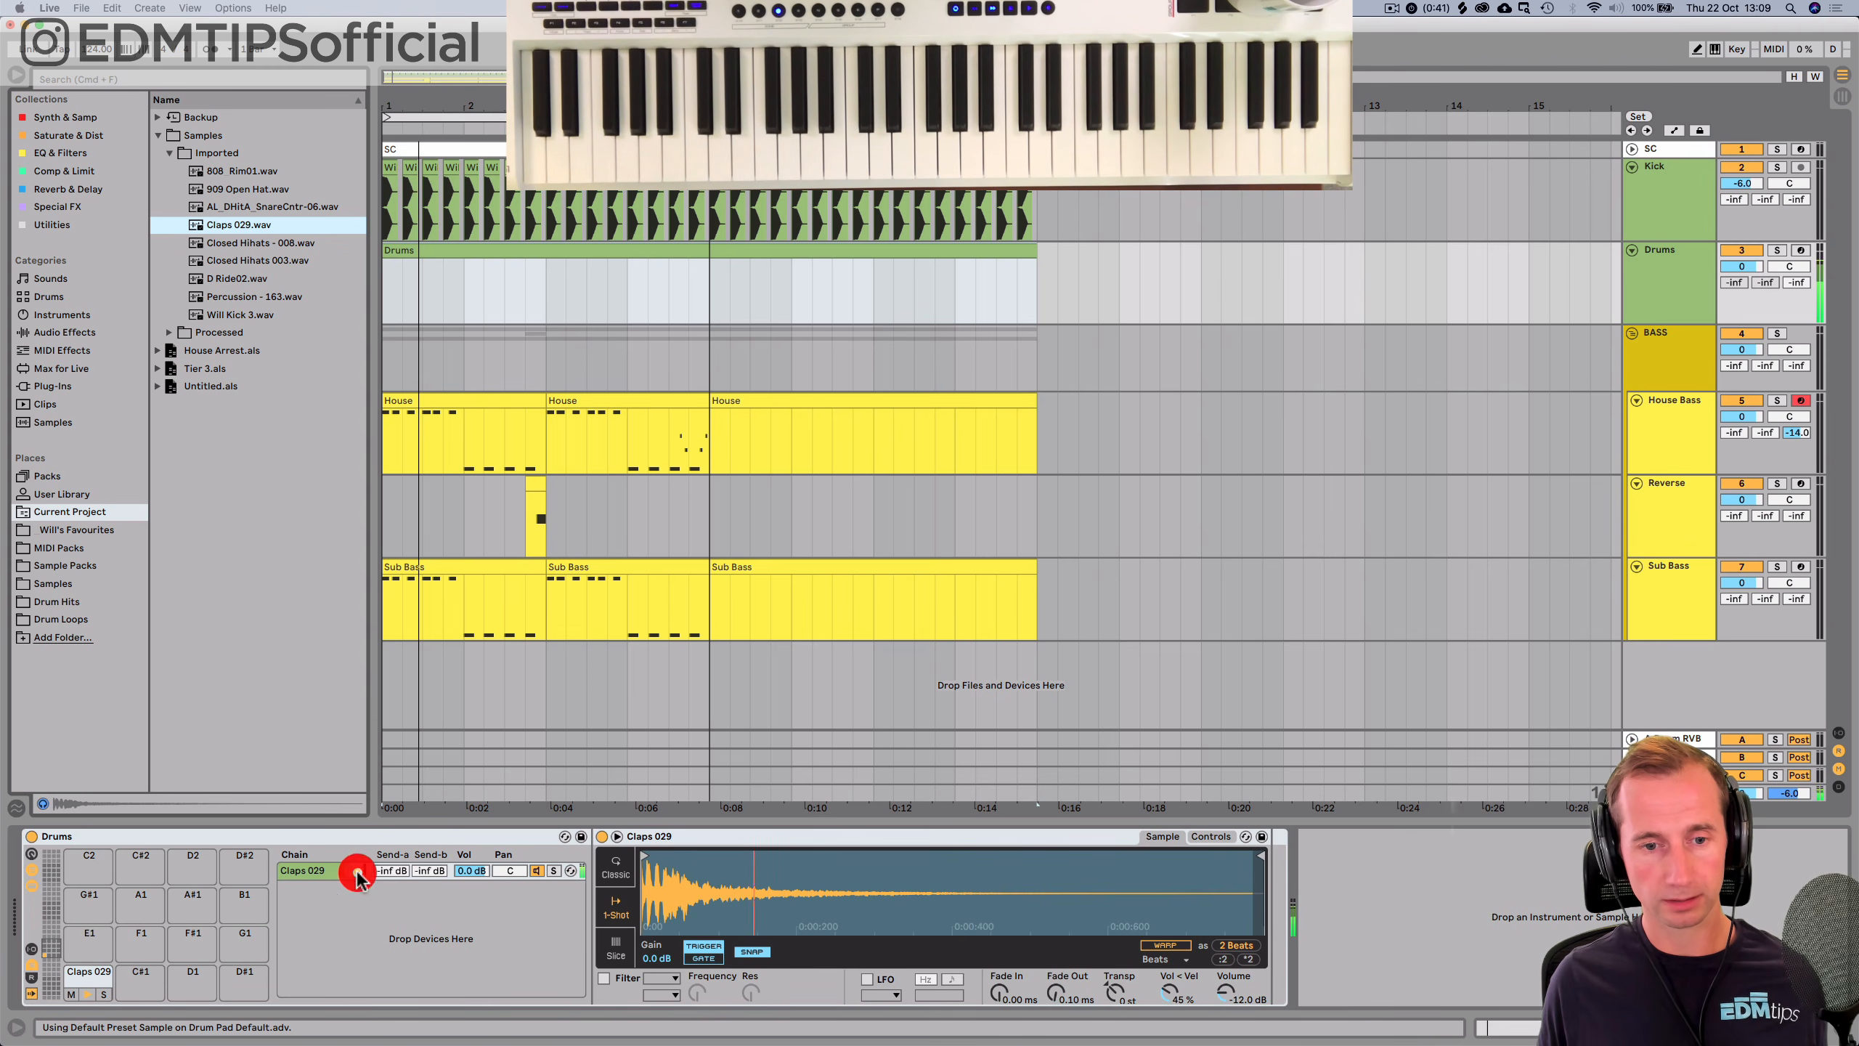
# Turn off Snap for the Claps 029 sample, shorten its end to just before the 200 ms mark and arm the Drums track.
pyautogui.click(752, 951)
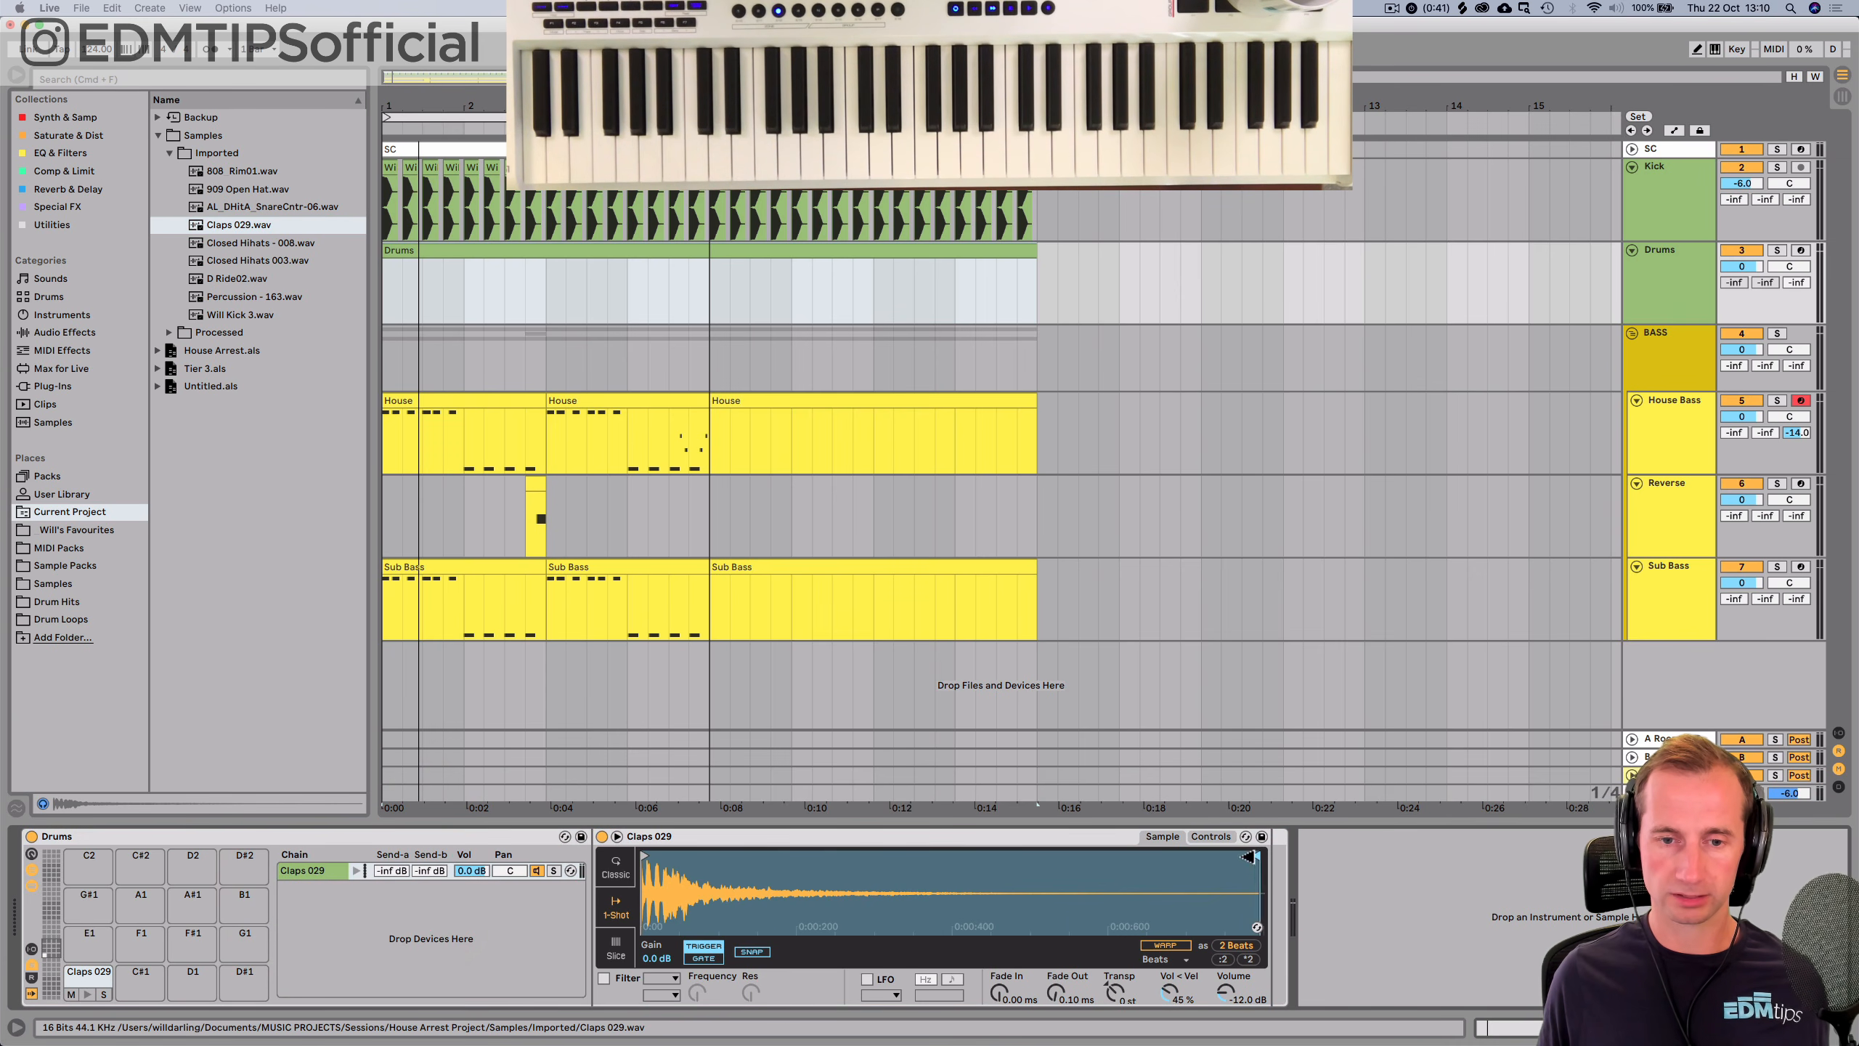
pyautogui.moveTo(1253, 856); pyautogui.dragTo(795, 864)
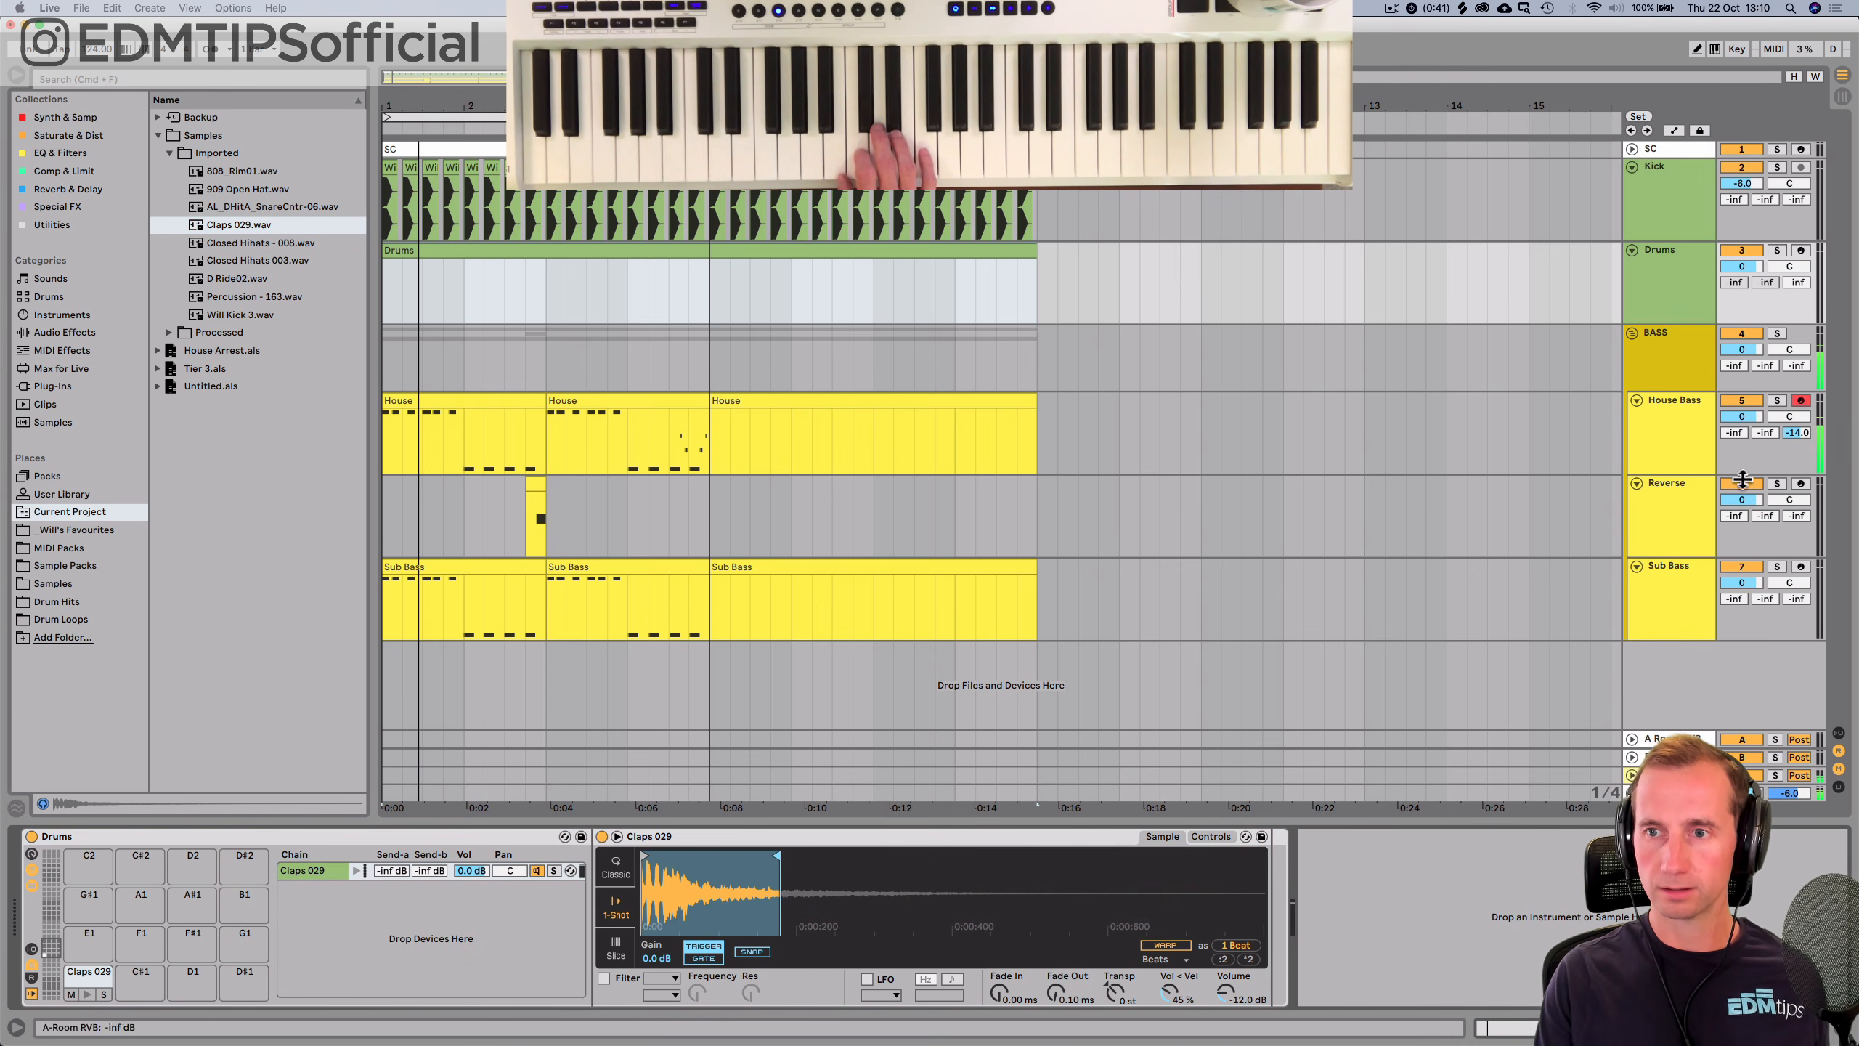
pyautogui.click(1799, 250)
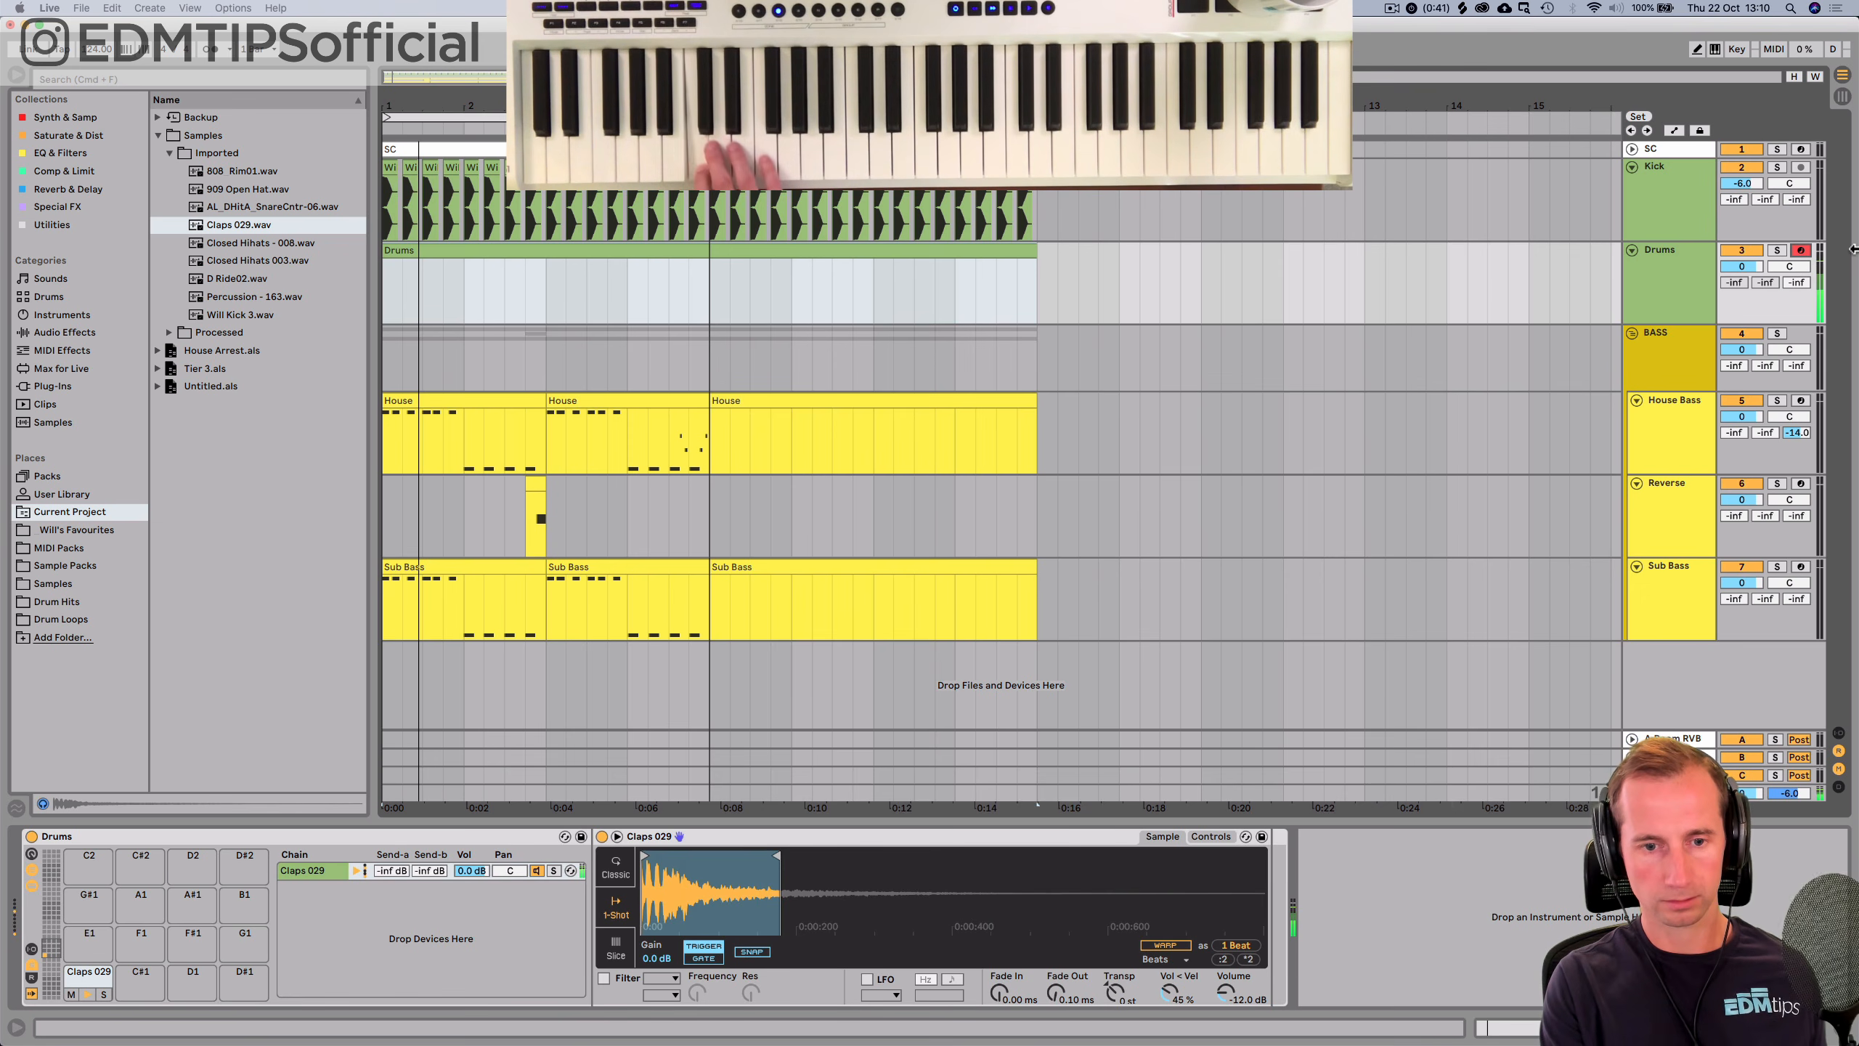
# Open the eight-bar Drums clip, place a Claps 029 note at 1.2 and select the range 1.1.1 to 1.3.1.
pyautogui.doubleClick(405, 254)
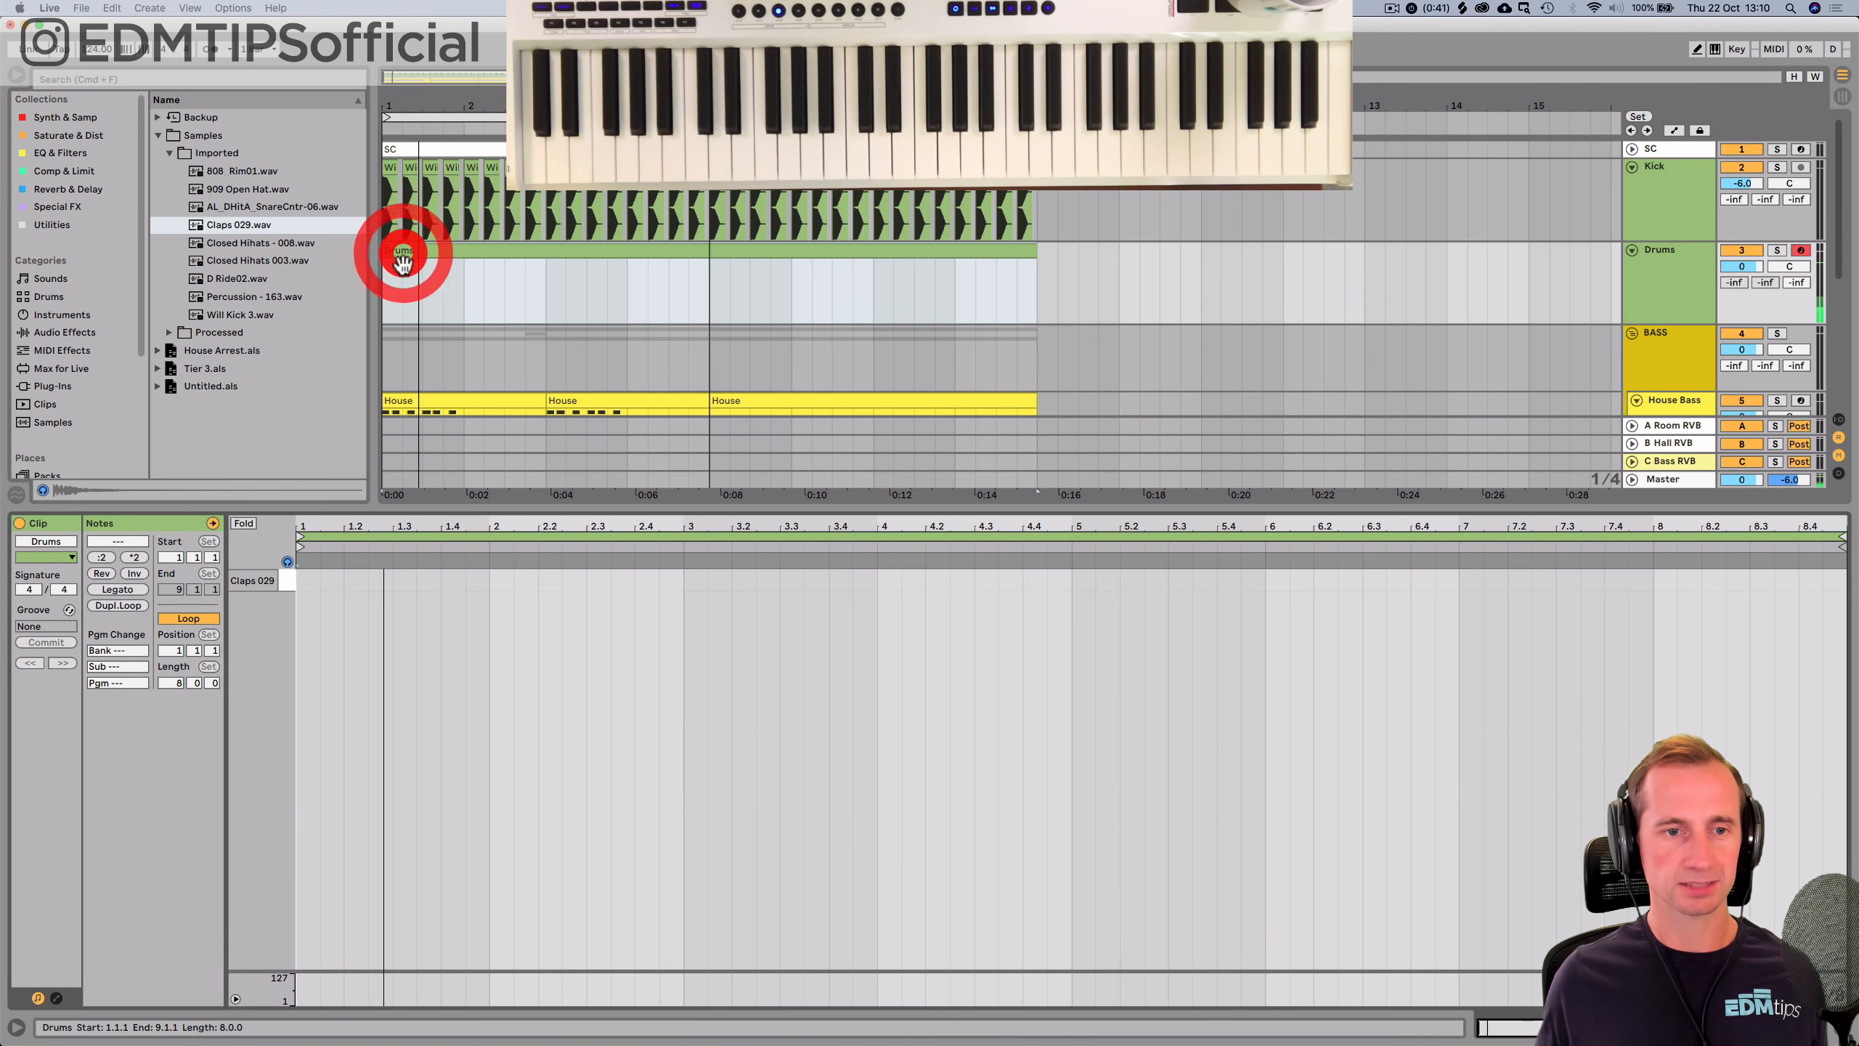
pyautogui.click(349, 578)
pyautogui.doubleClick(351, 579)
pyautogui.press('space')
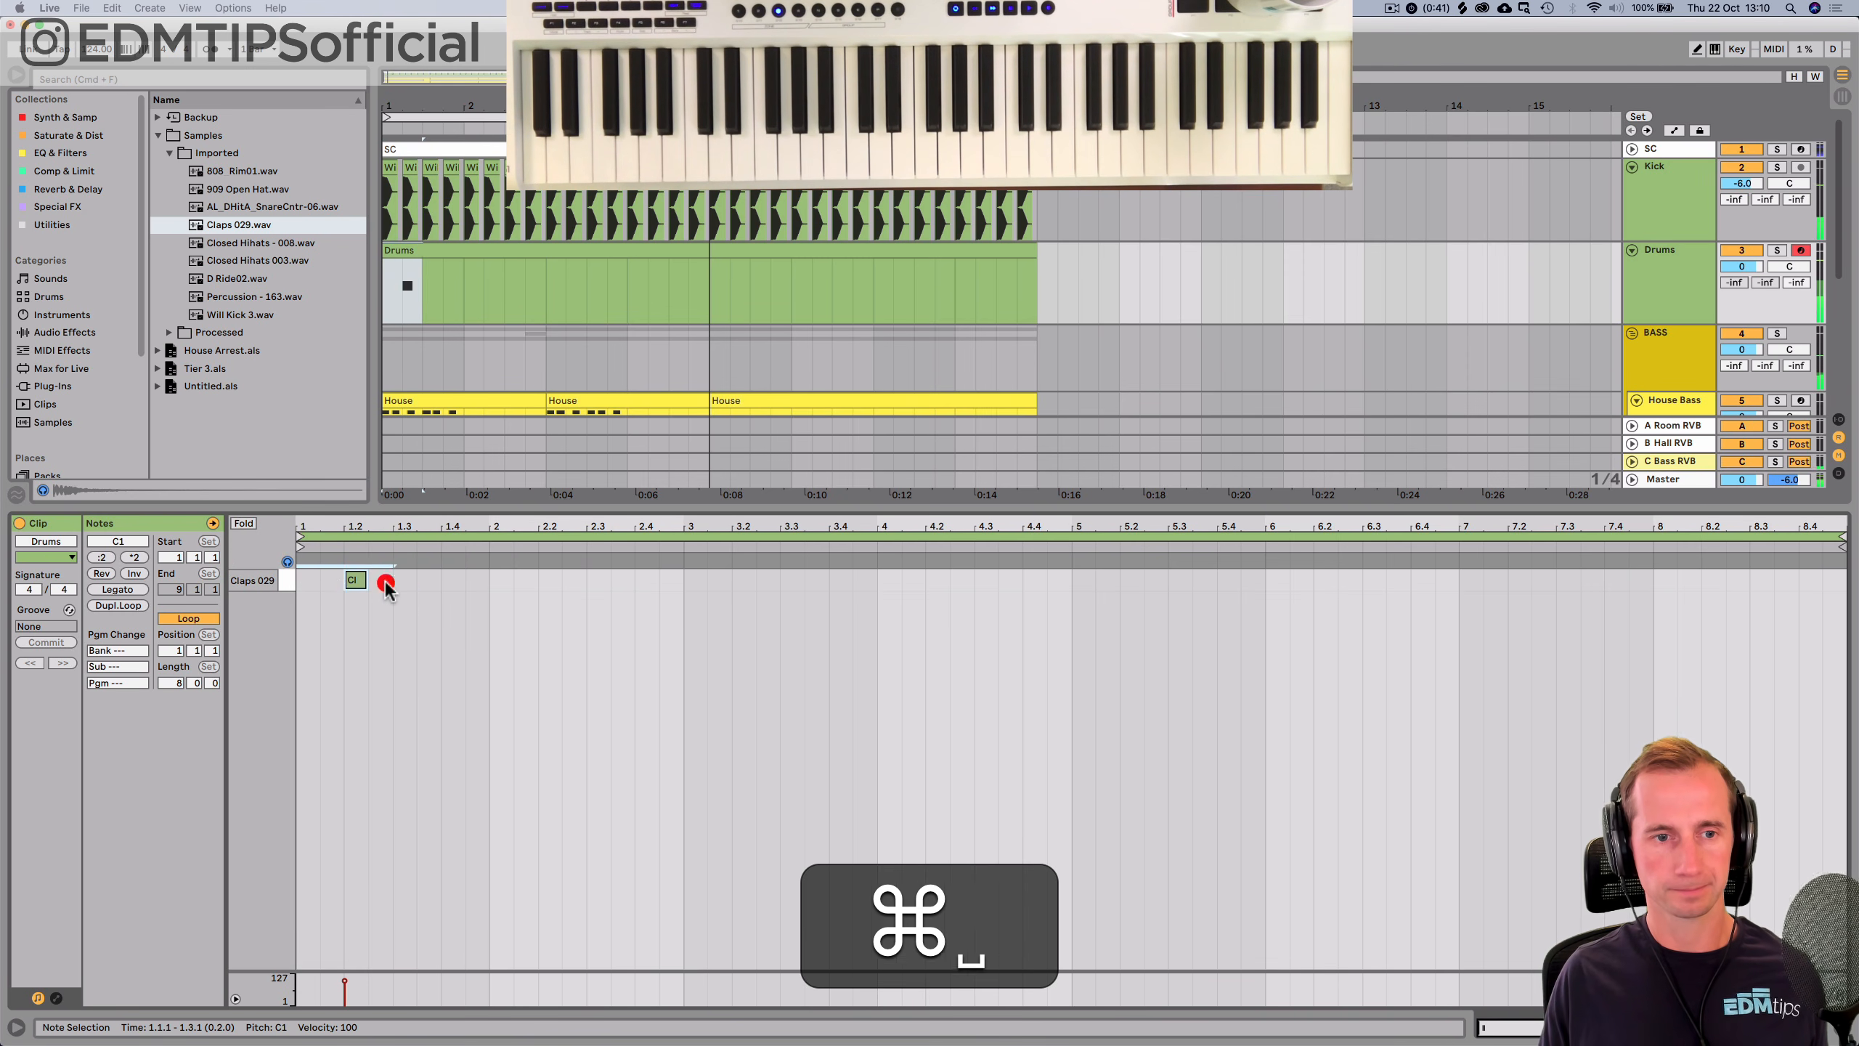
# Duplicate the half-bar clap pattern repeatedly until it fills the Drums clip up to 9.1.1.
pyautogui.press('super+d')
pyautogui.press('super+d')
pyautogui.press('super+d')
pyautogui.press('super+d')
pyautogui.press('super+space')
pyautogui.press('super+d')
pyautogui.press('super+d')
pyautogui.press('super+d')
pyautogui.press('super+d')
pyautogui.press('super+d')
pyautogui.press('super+d')
pyautogui.press('super+d')
pyautogui.press('super+d')
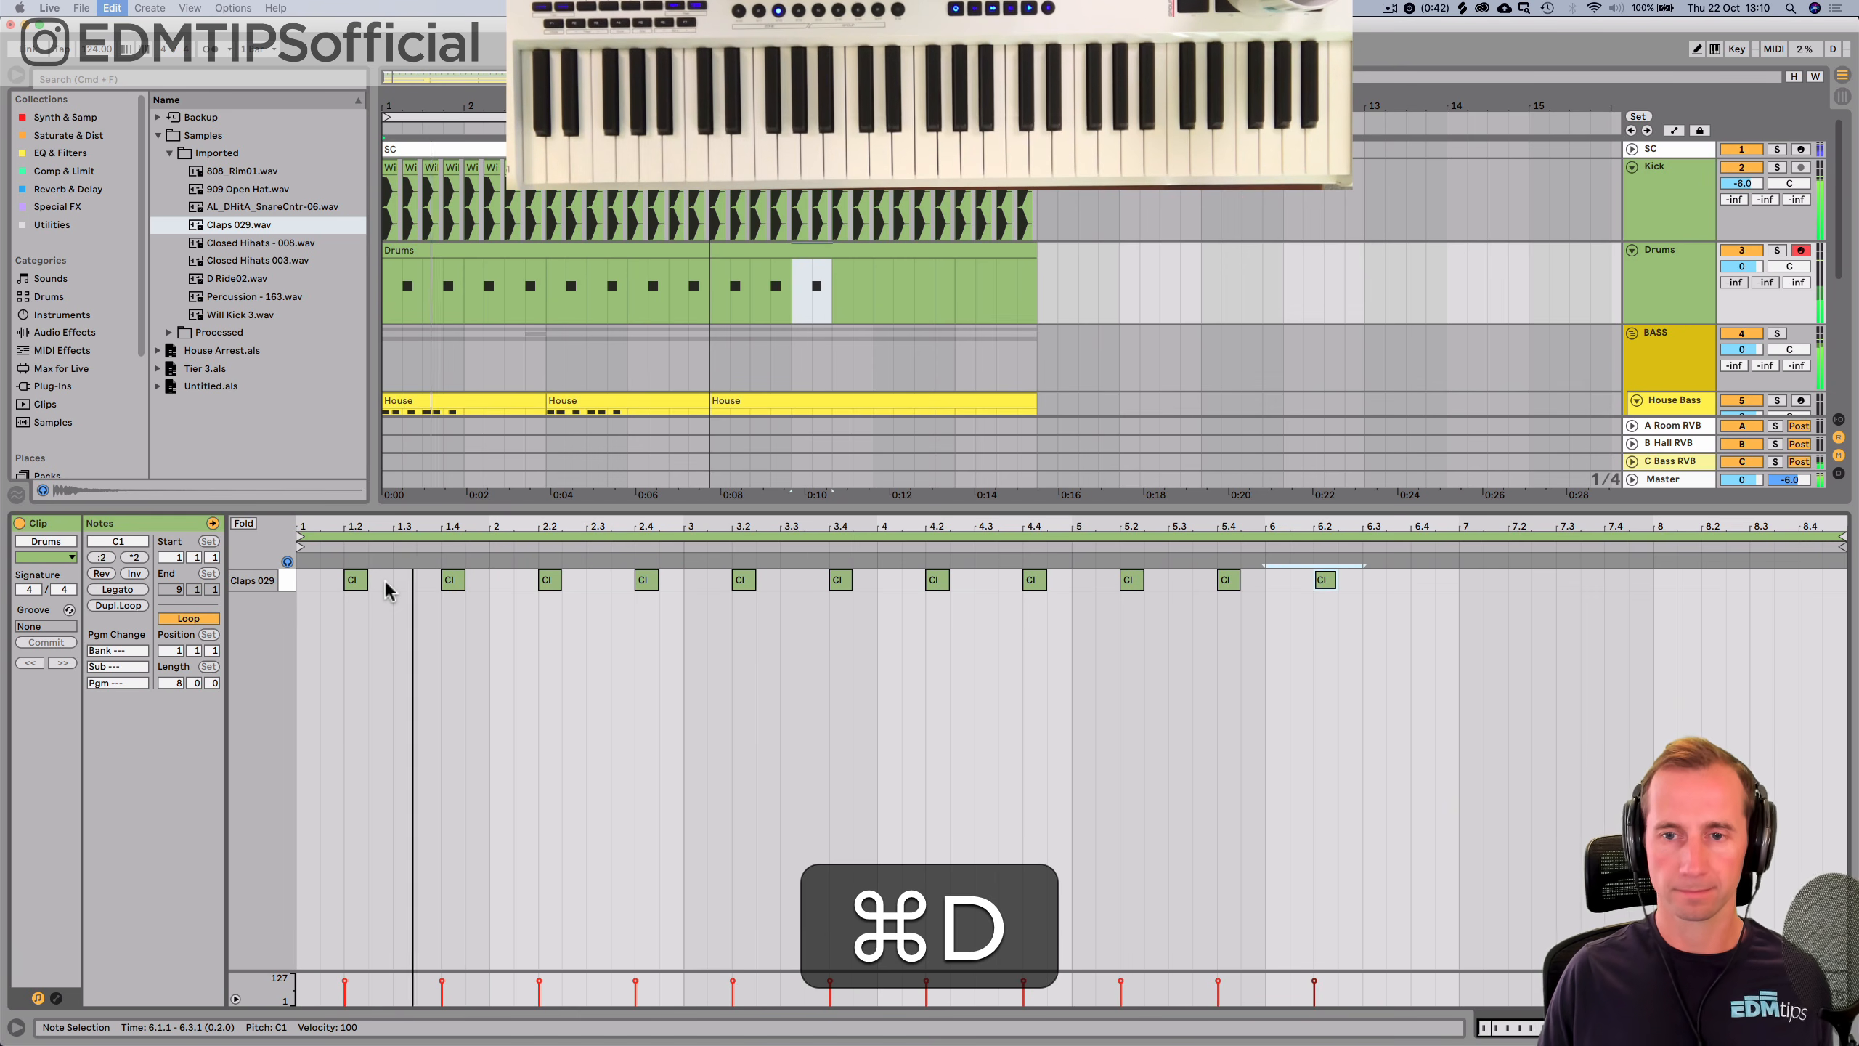
pyautogui.press('super+d')
pyautogui.press('super+d')
pyautogui.press('super+d')
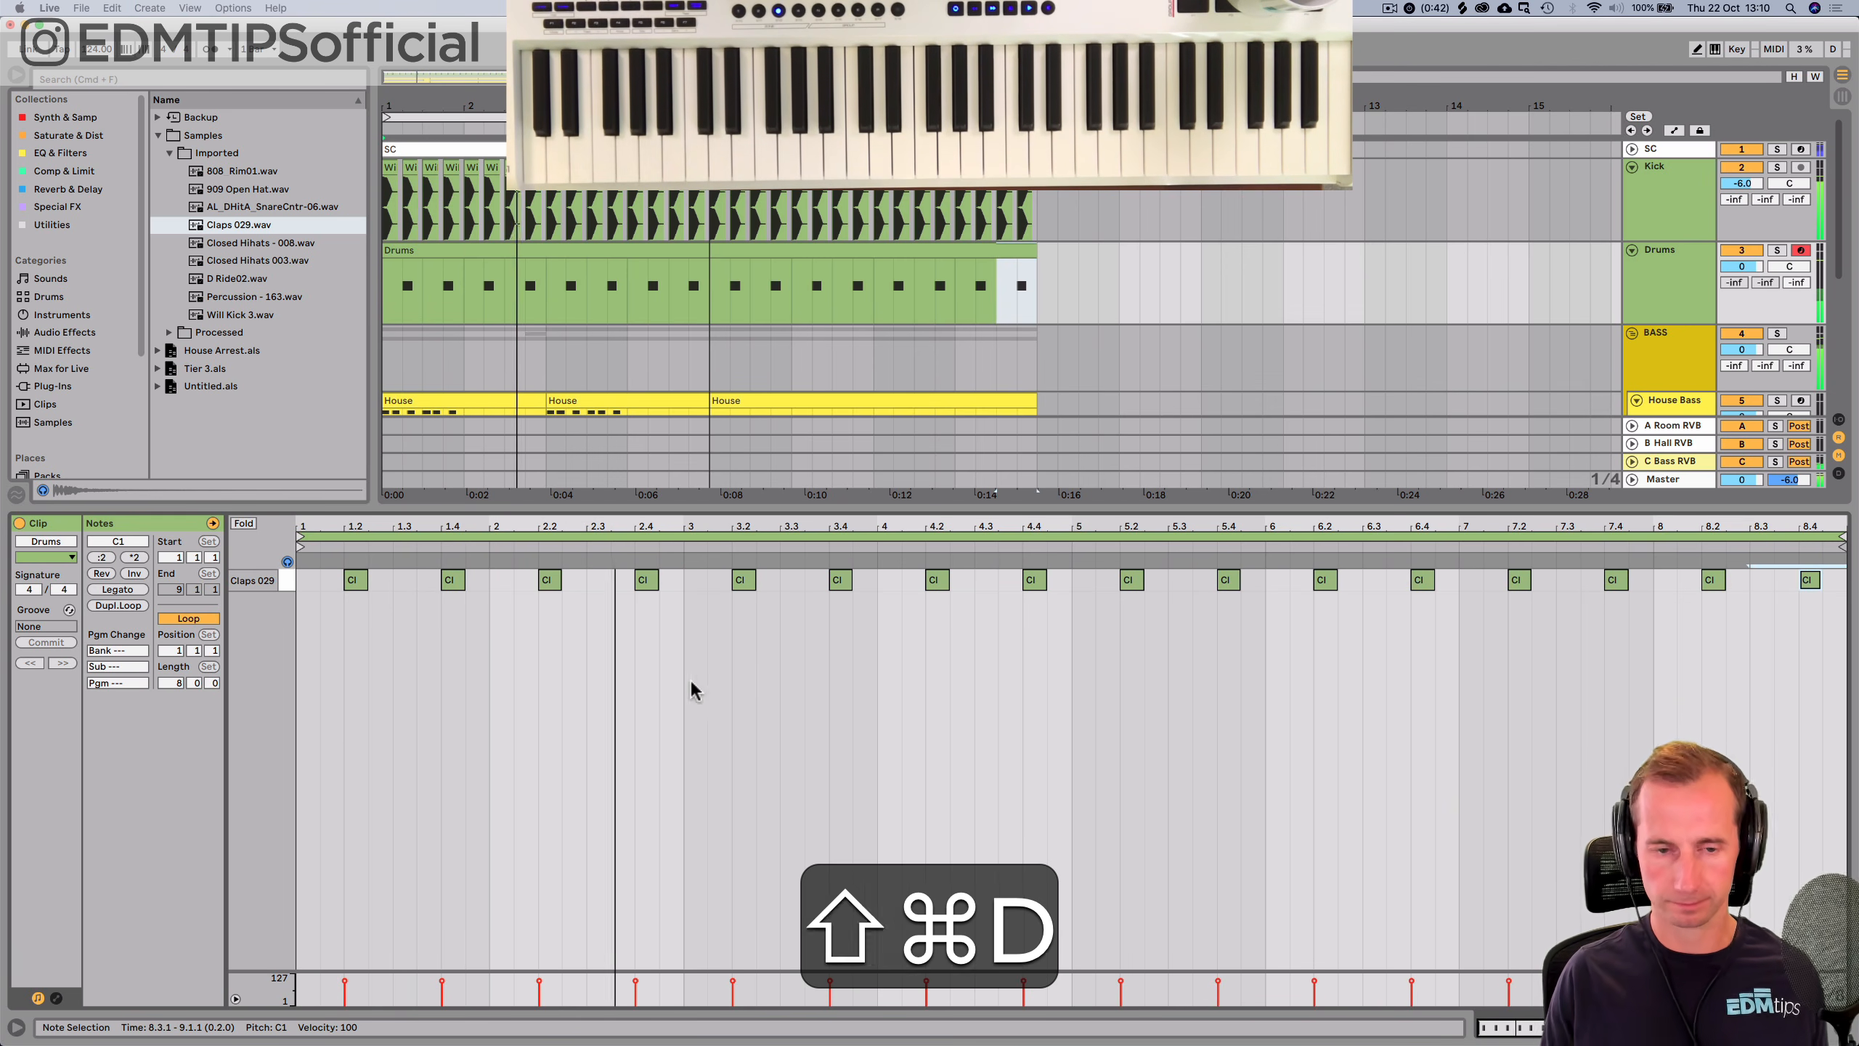
# Lengthen the Claps 029 sample's end to just before the 400 ms mark while listening, stop playback and save the project.
pyautogui.hotkey('shift', 'Tab')
pyautogui.moveTo(775, 856); pyautogui.dragTo(914, 860)
pyautogui.click(915, 860)
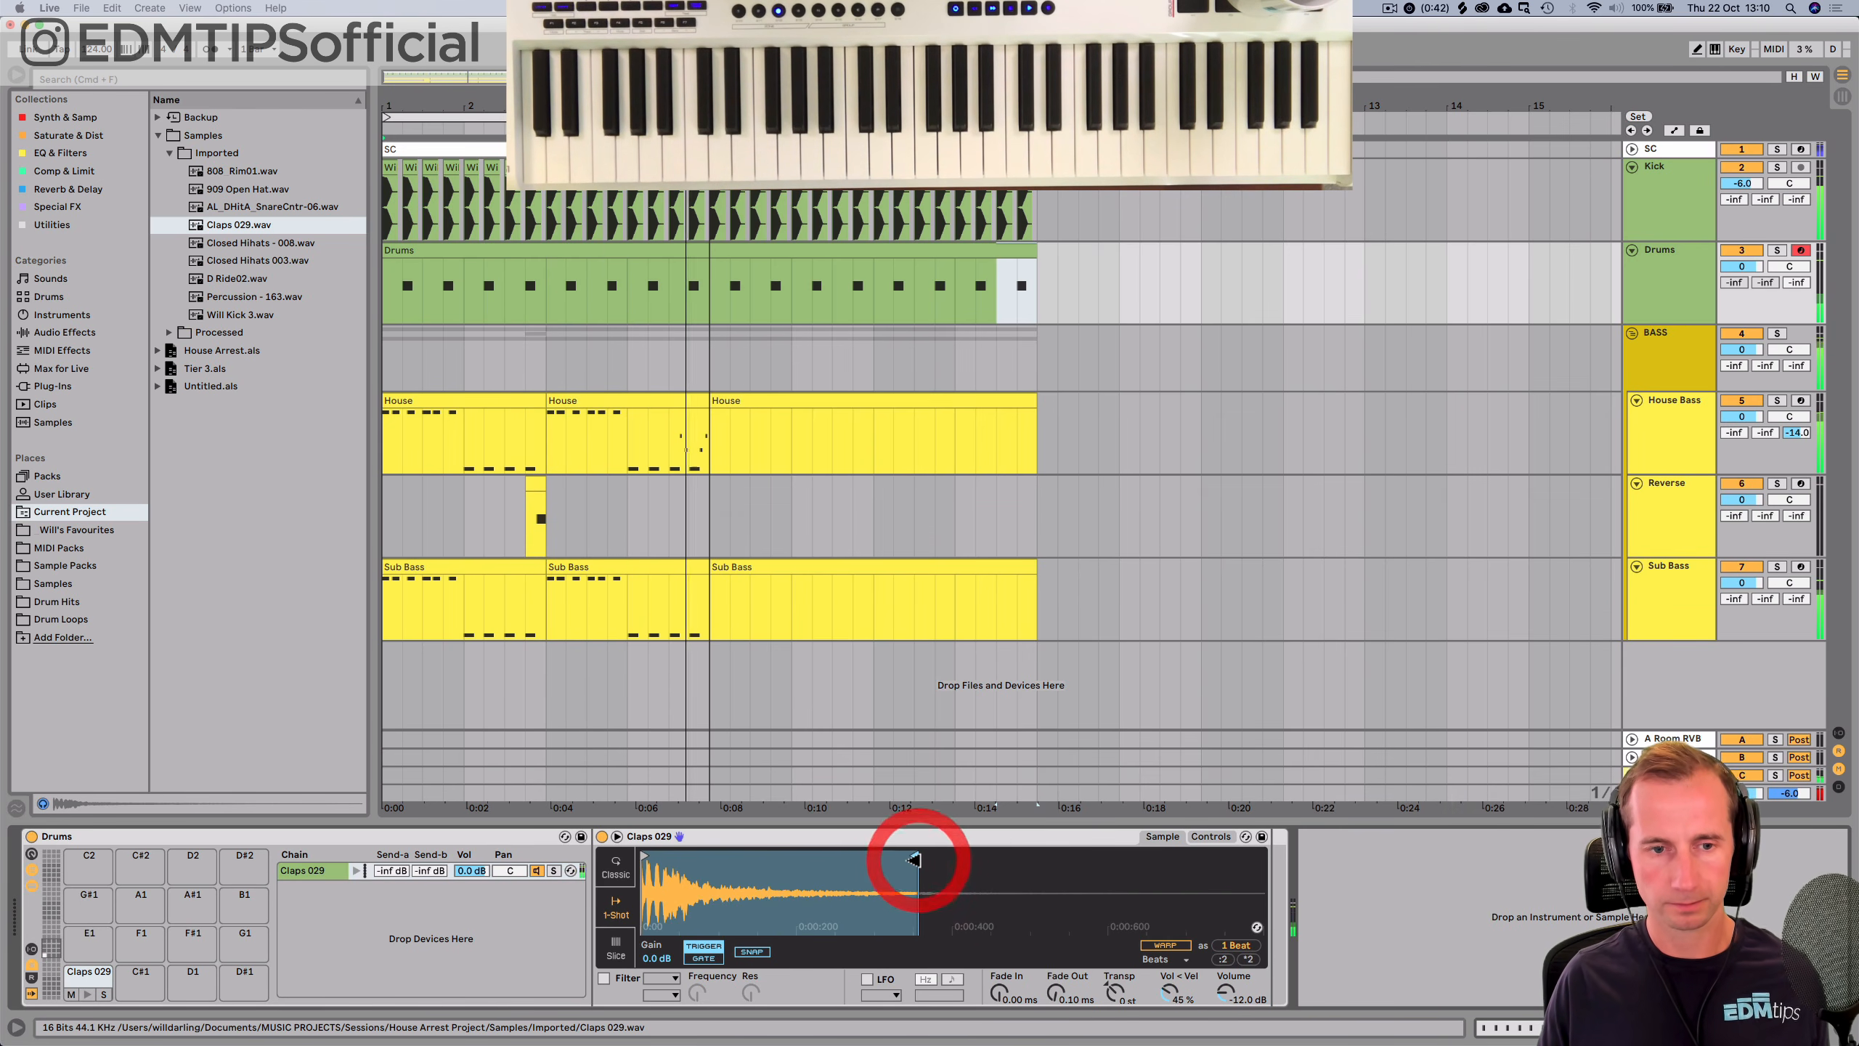
pyautogui.press('space')
pyautogui.press('super+s')
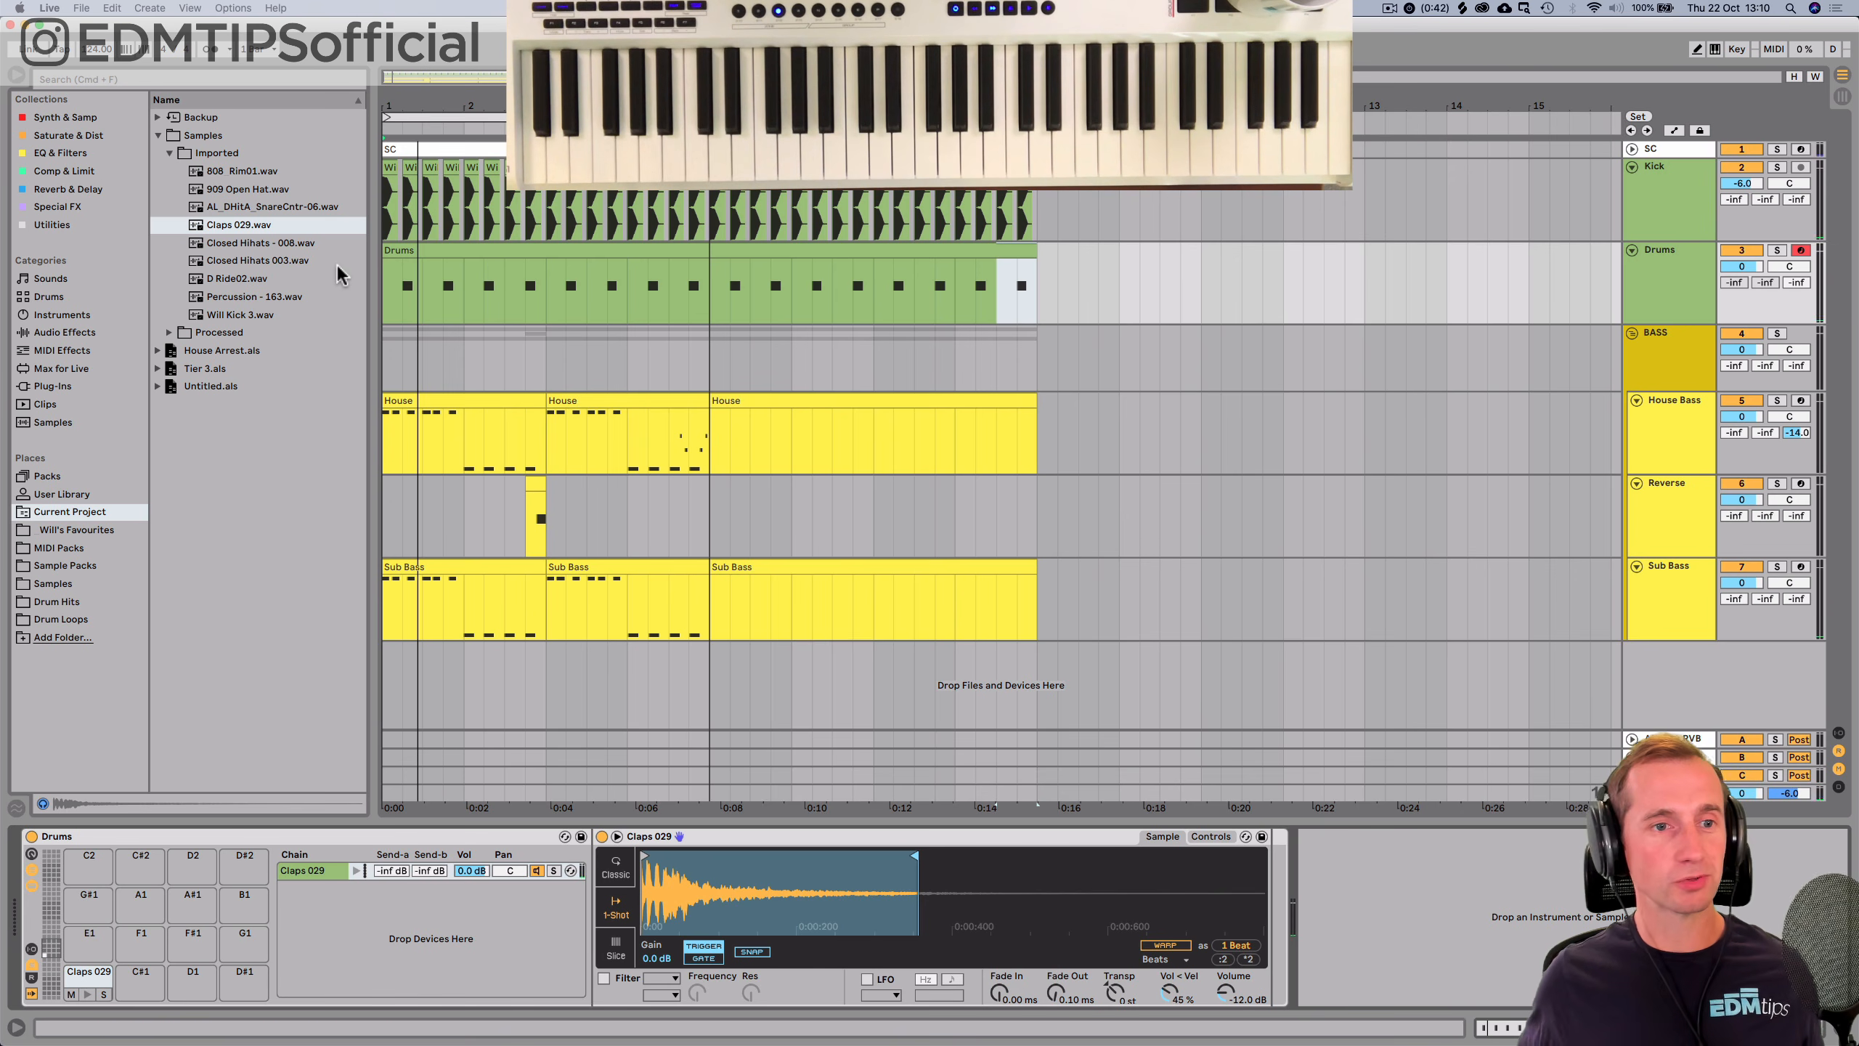
# Audition the closed hi-hat samples and load Closed Hihats 003.wav onto the Drums rack's C#1 pad.
pyautogui.click(262, 249)
pyautogui.press('Up')
pyautogui.press('Down')
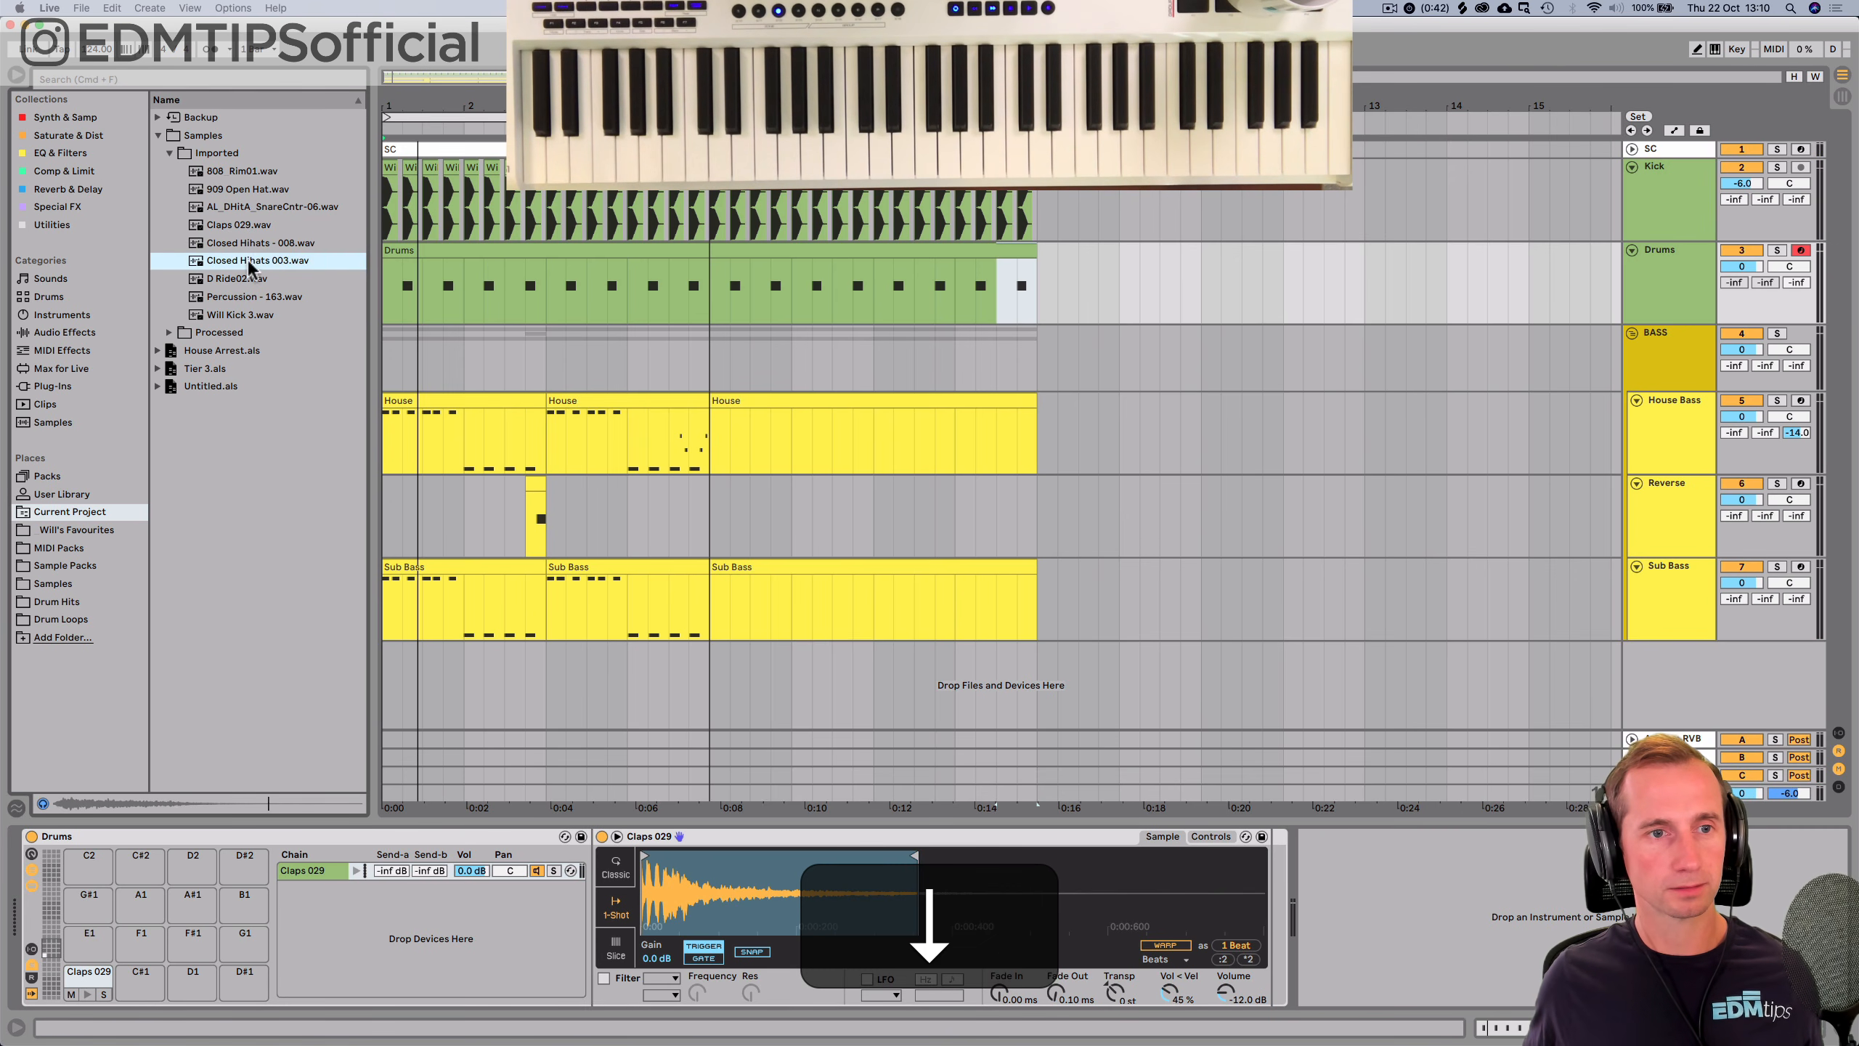
pyautogui.press('Down')
pyautogui.press('Up')
pyautogui.moveTo(246, 265); pyautogui.dragTo(131, 971)
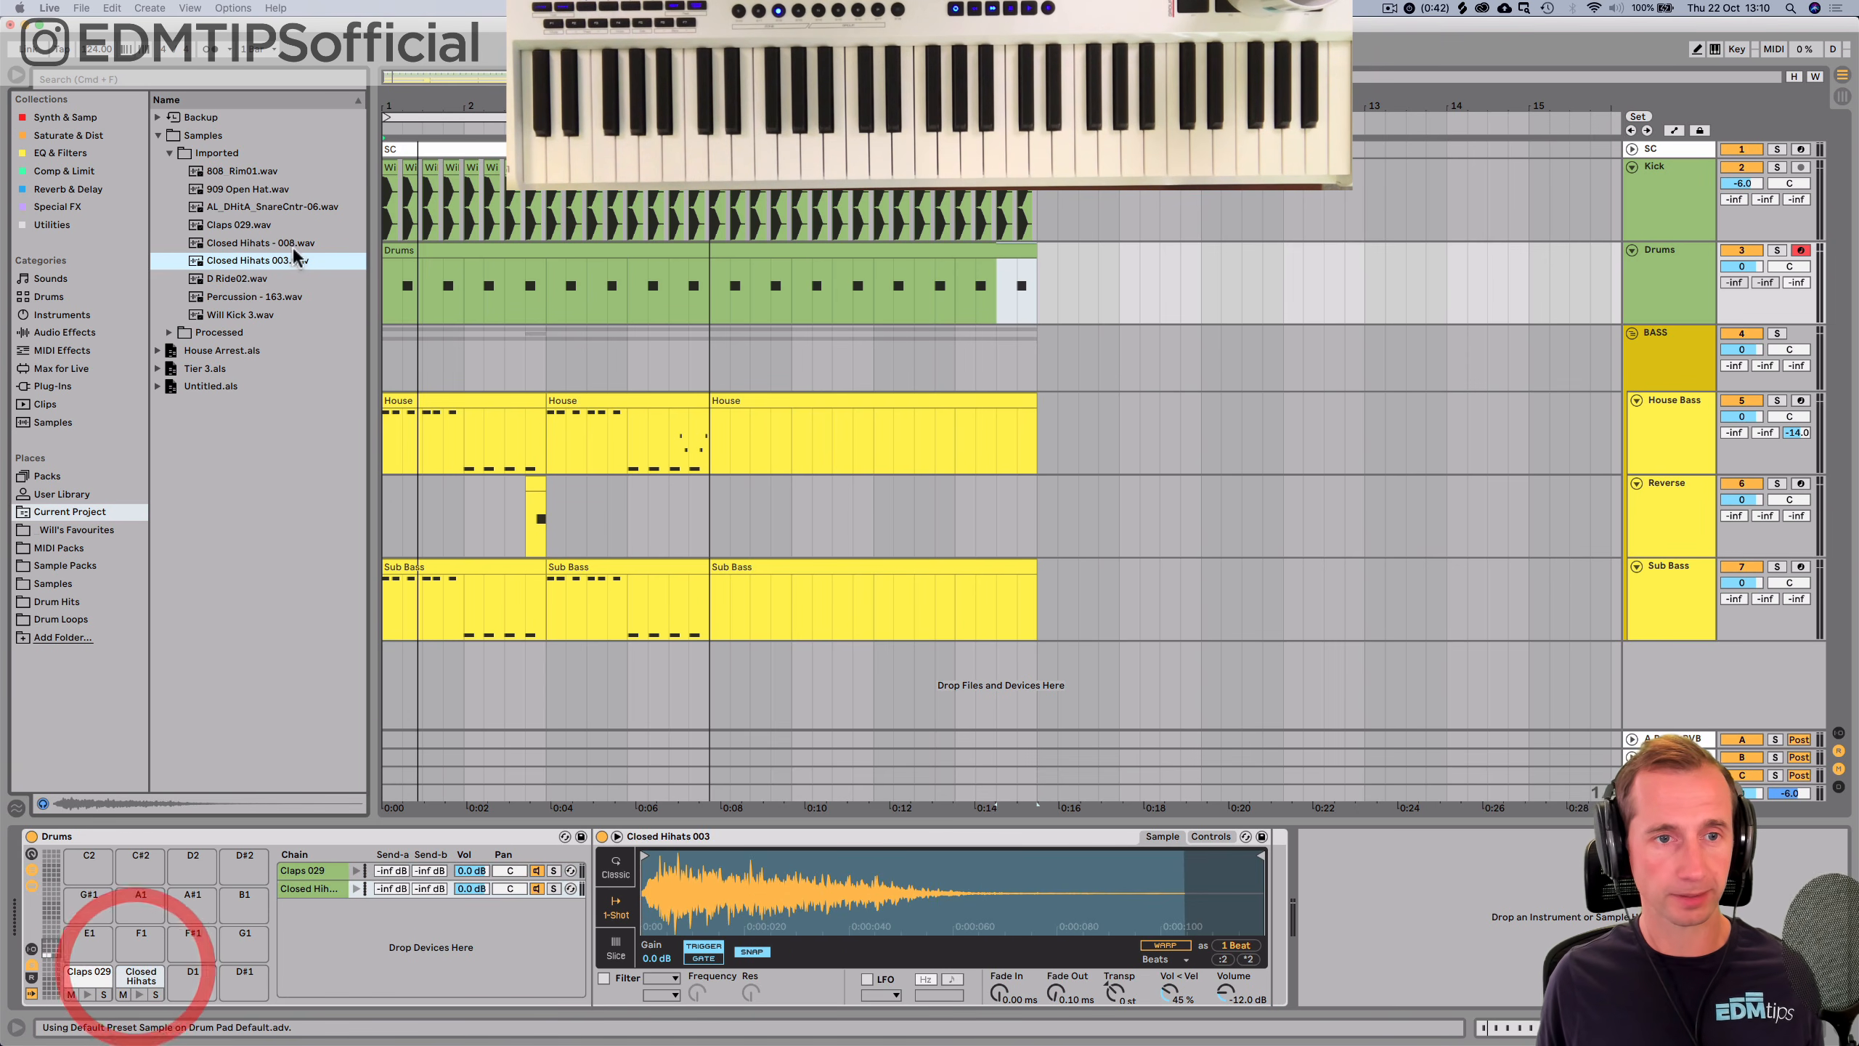
# Open the Drums clip and place a Closed Hihats 003 note on the offbeat at 1.1.3.
pyautogui.doubleClick(407, 249)
pyautogui.doubleClick(365, 580)
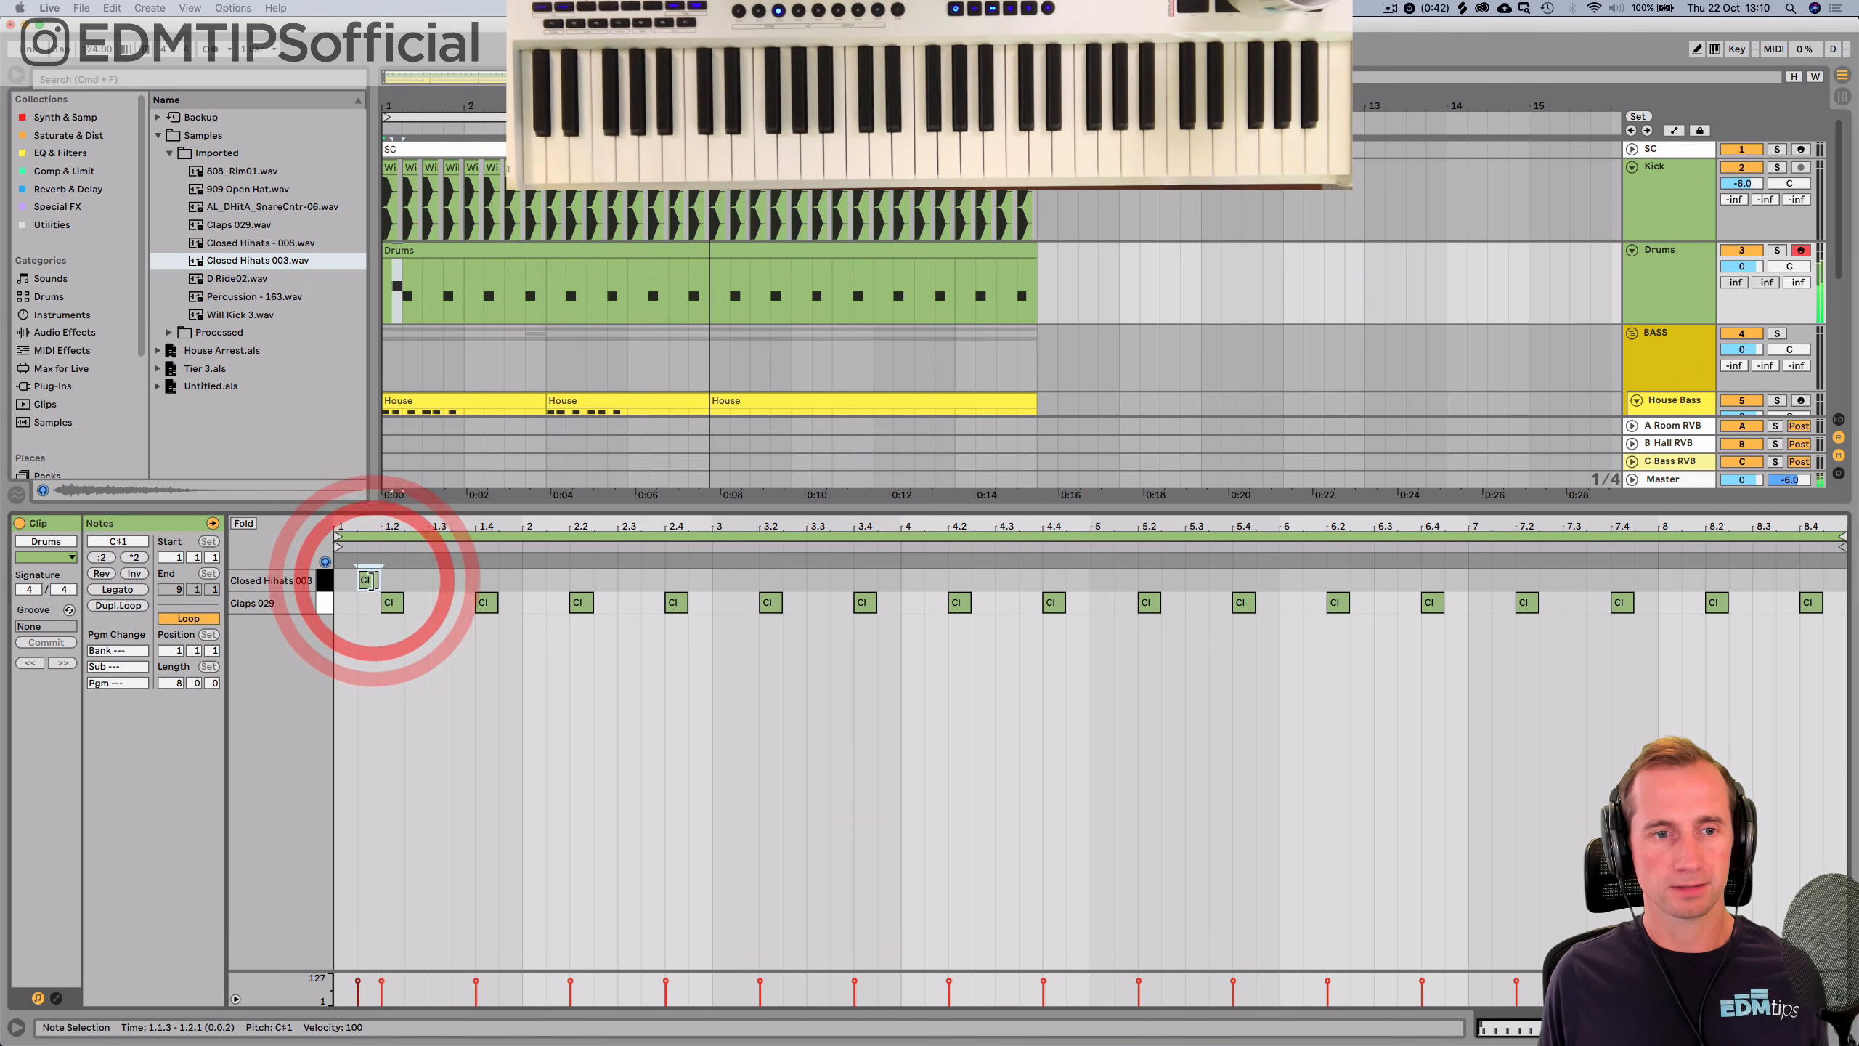
pyautogui.press('space')
pyautogui.click(367, 580)
pyautogui.press('super+d')
pyautogui.press('super+d')
pyautogui.press('super+z')
pyautogui.press('super+z')
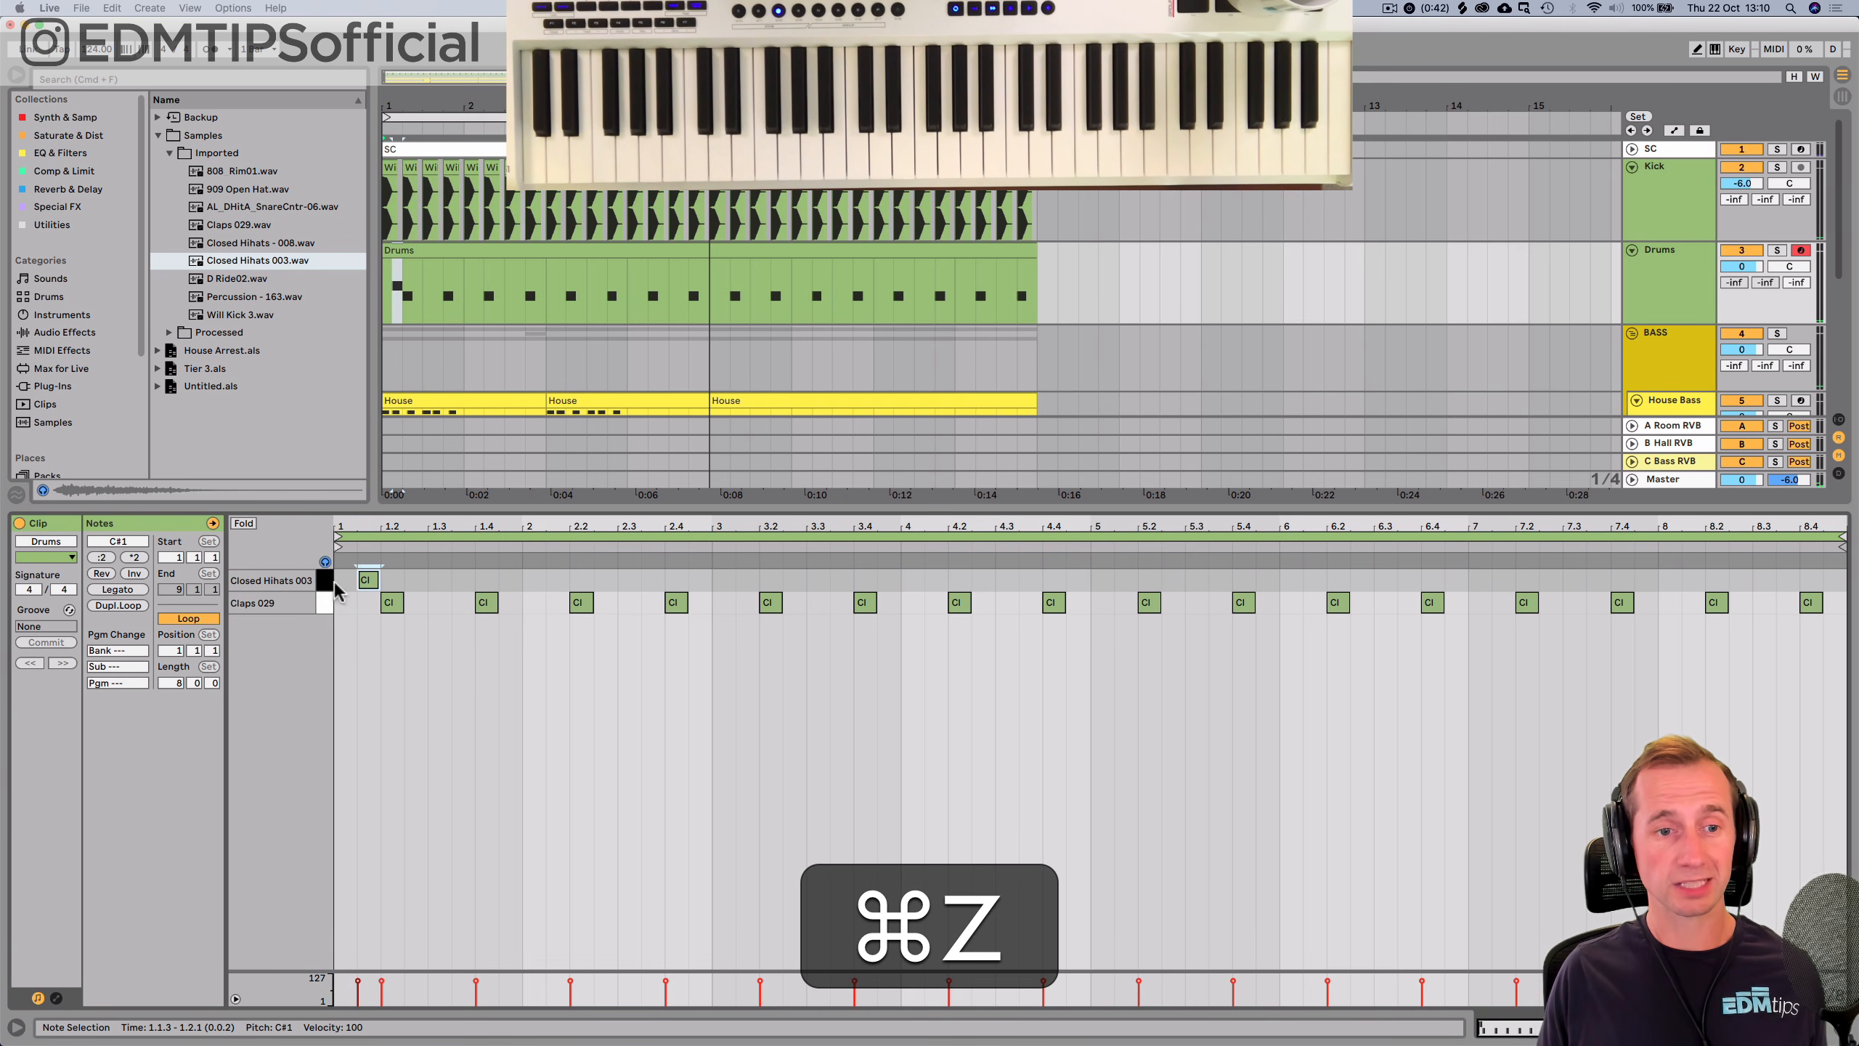
# Duplicate the one-beat Closed Hihats 003 pattern until it fills the Drums clip up to 9.1.1, then play it back.
pyautogui.click(357, 588)
pyautogui.press('super+d')
pyautogui.press('super+d')
pyautogui.press('super+d')
pyautogui.press('super+d')
pyautogui.press('super+d')
pyautogui.press('super+d')
pyautogui.press('super+d')
pyautogui.press('super+d')
pyautogui.press('super+d')
pyautogui.press('super+d')
pyautogui.press('super+d')
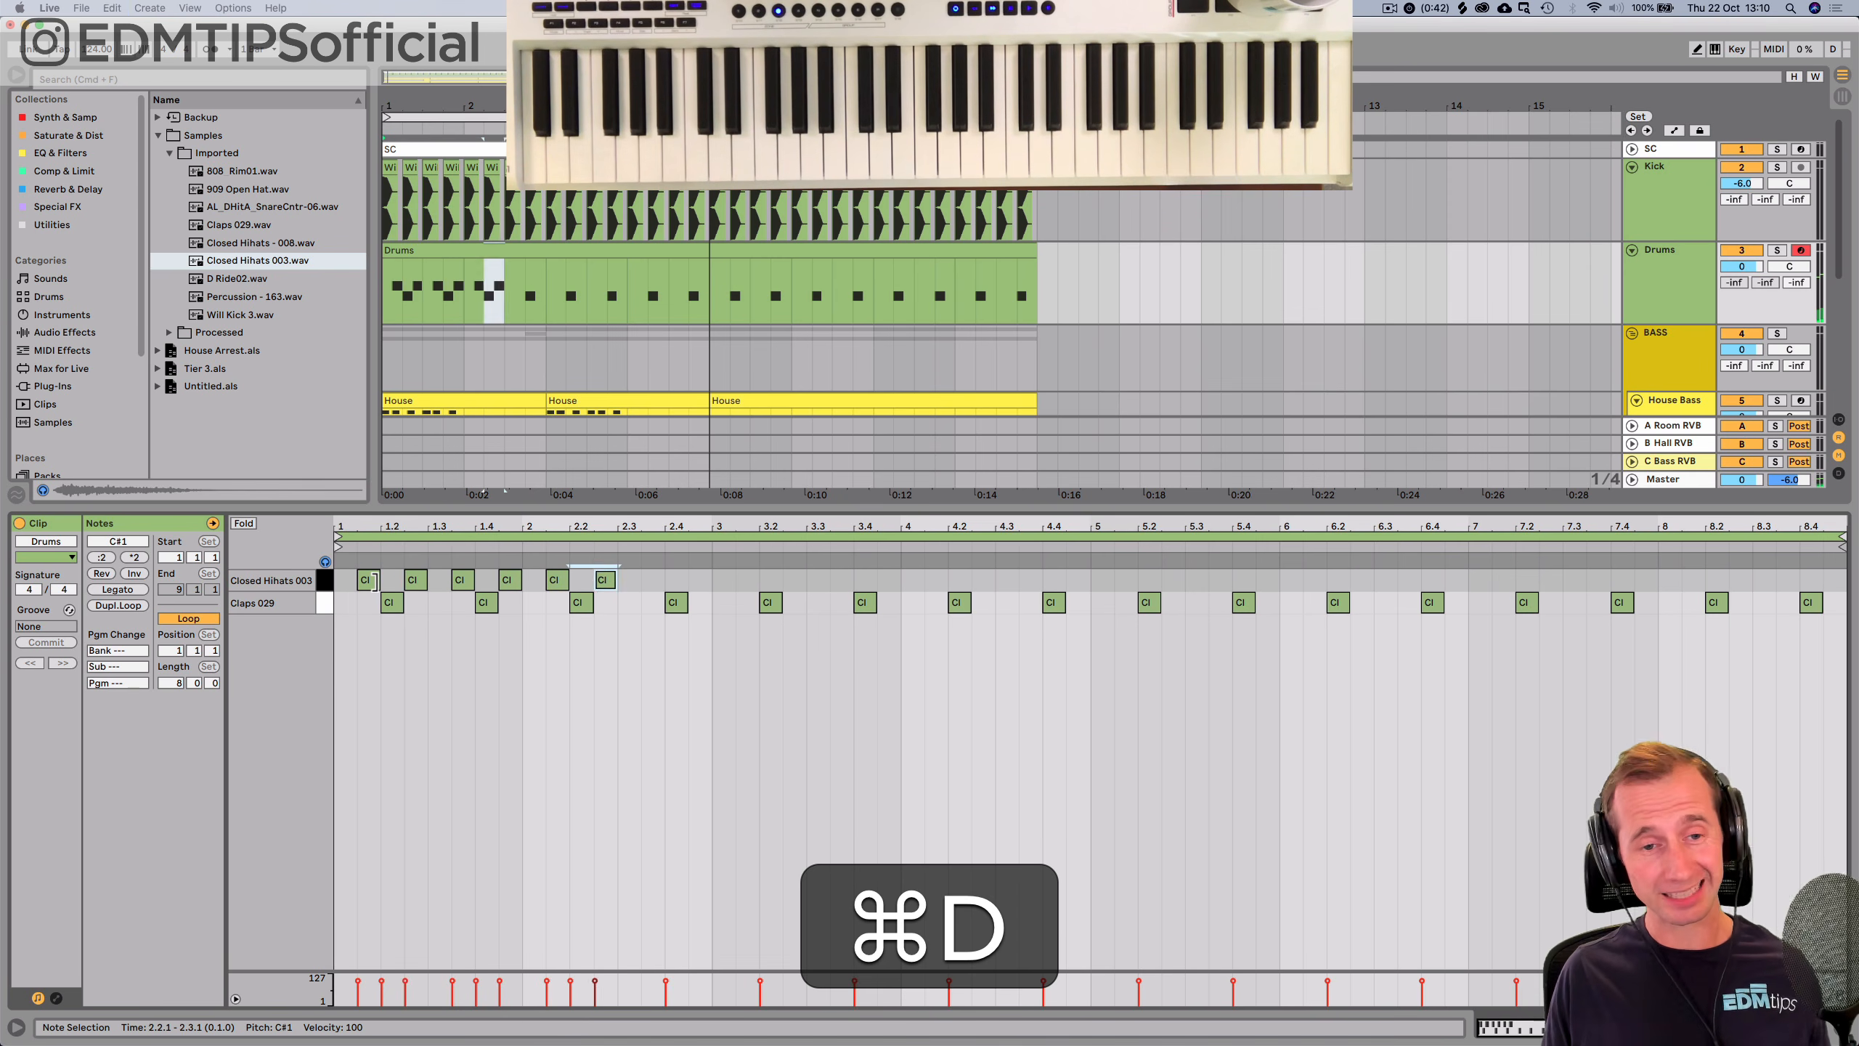
pyautogui.press('super+d')
pyautogui.press('super+d')
pyautogui.press('super+d')
pyautogui.press('super+d')
pyautogui.press('super+d')
pyautogui.press('super+d')
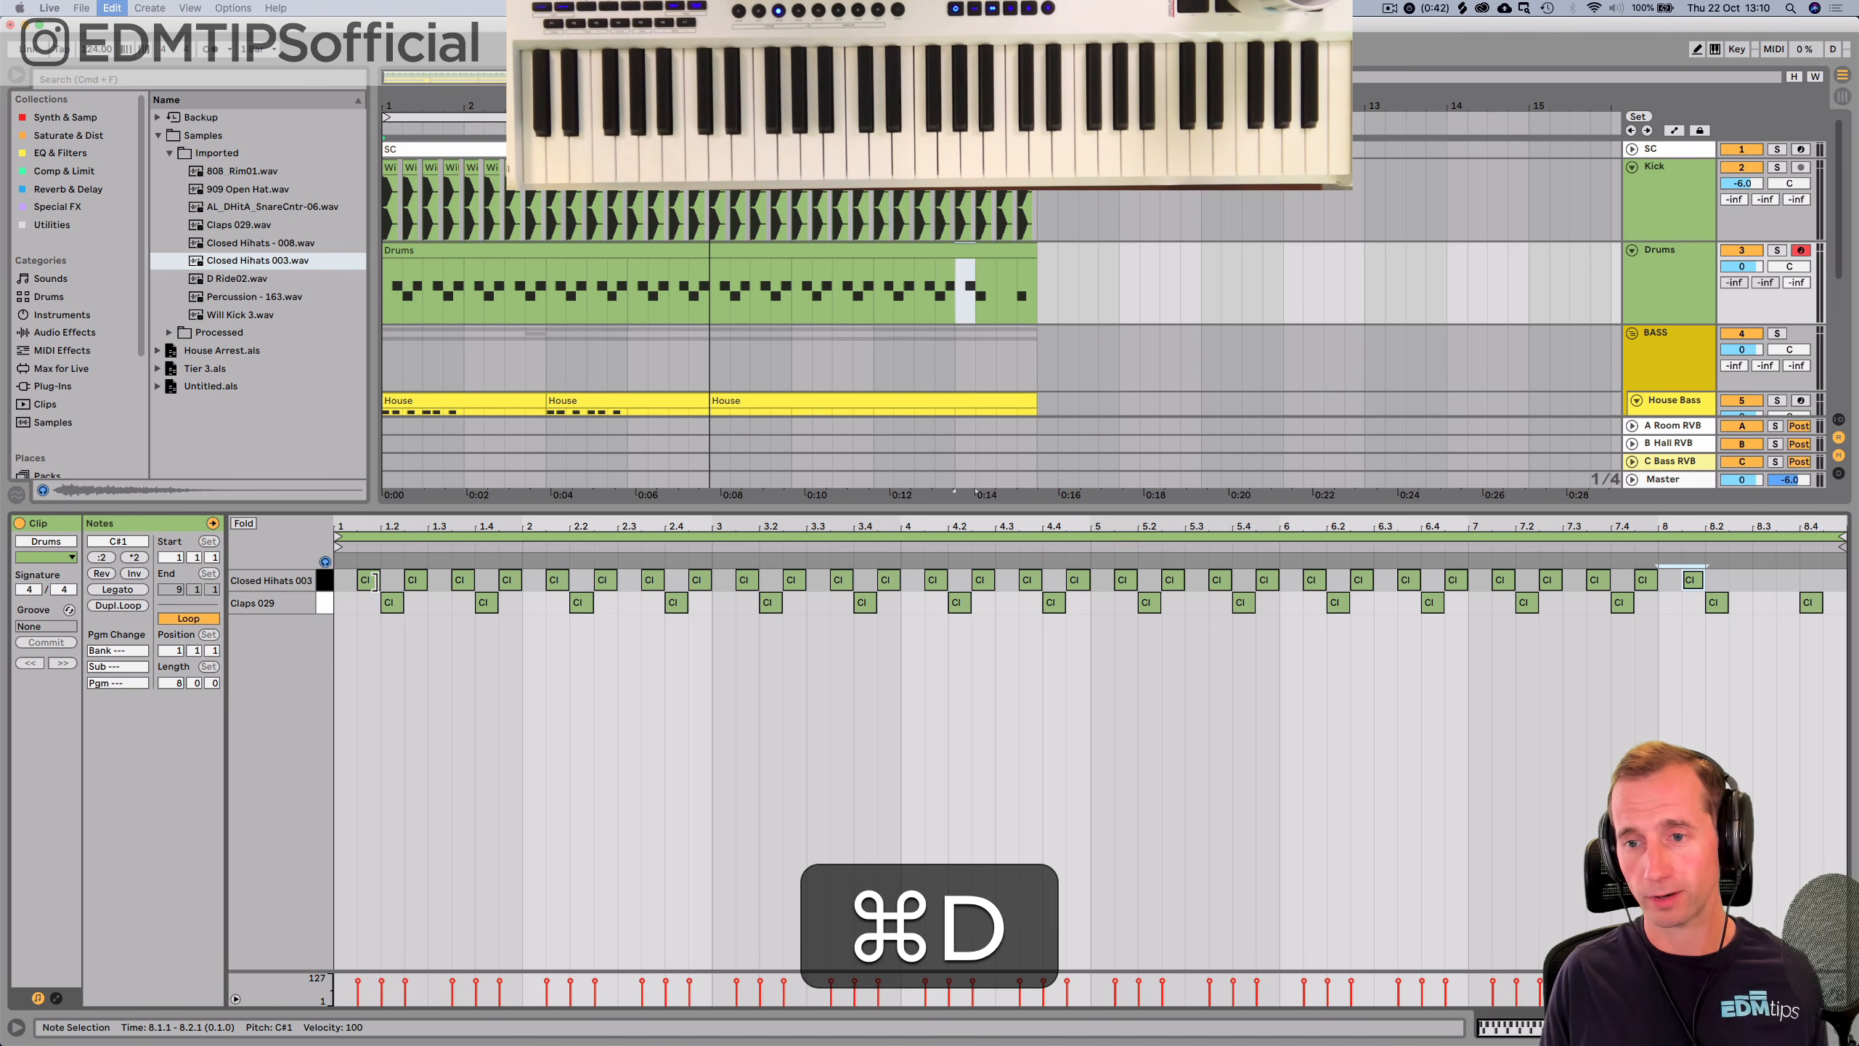
pyautogui.press('space')
pyautogui.hotkey('shift', 'Tab')
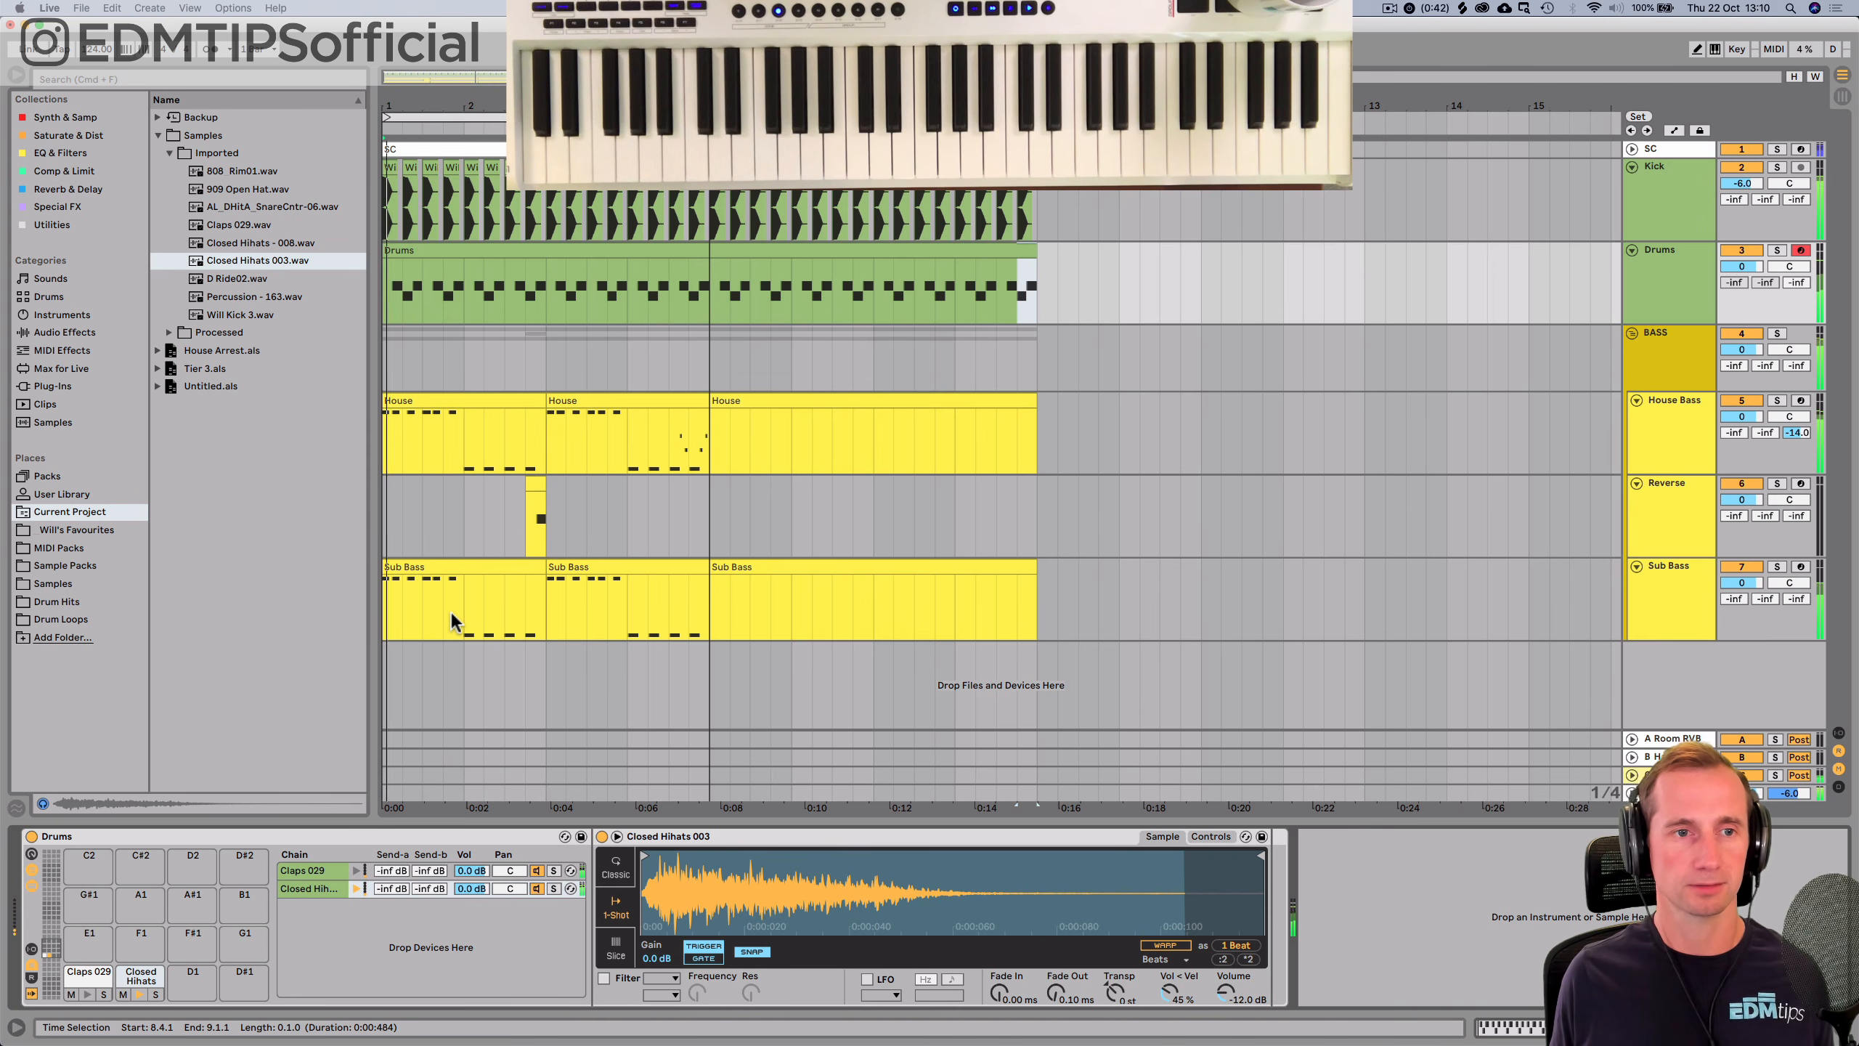
pyautogui.press('space')
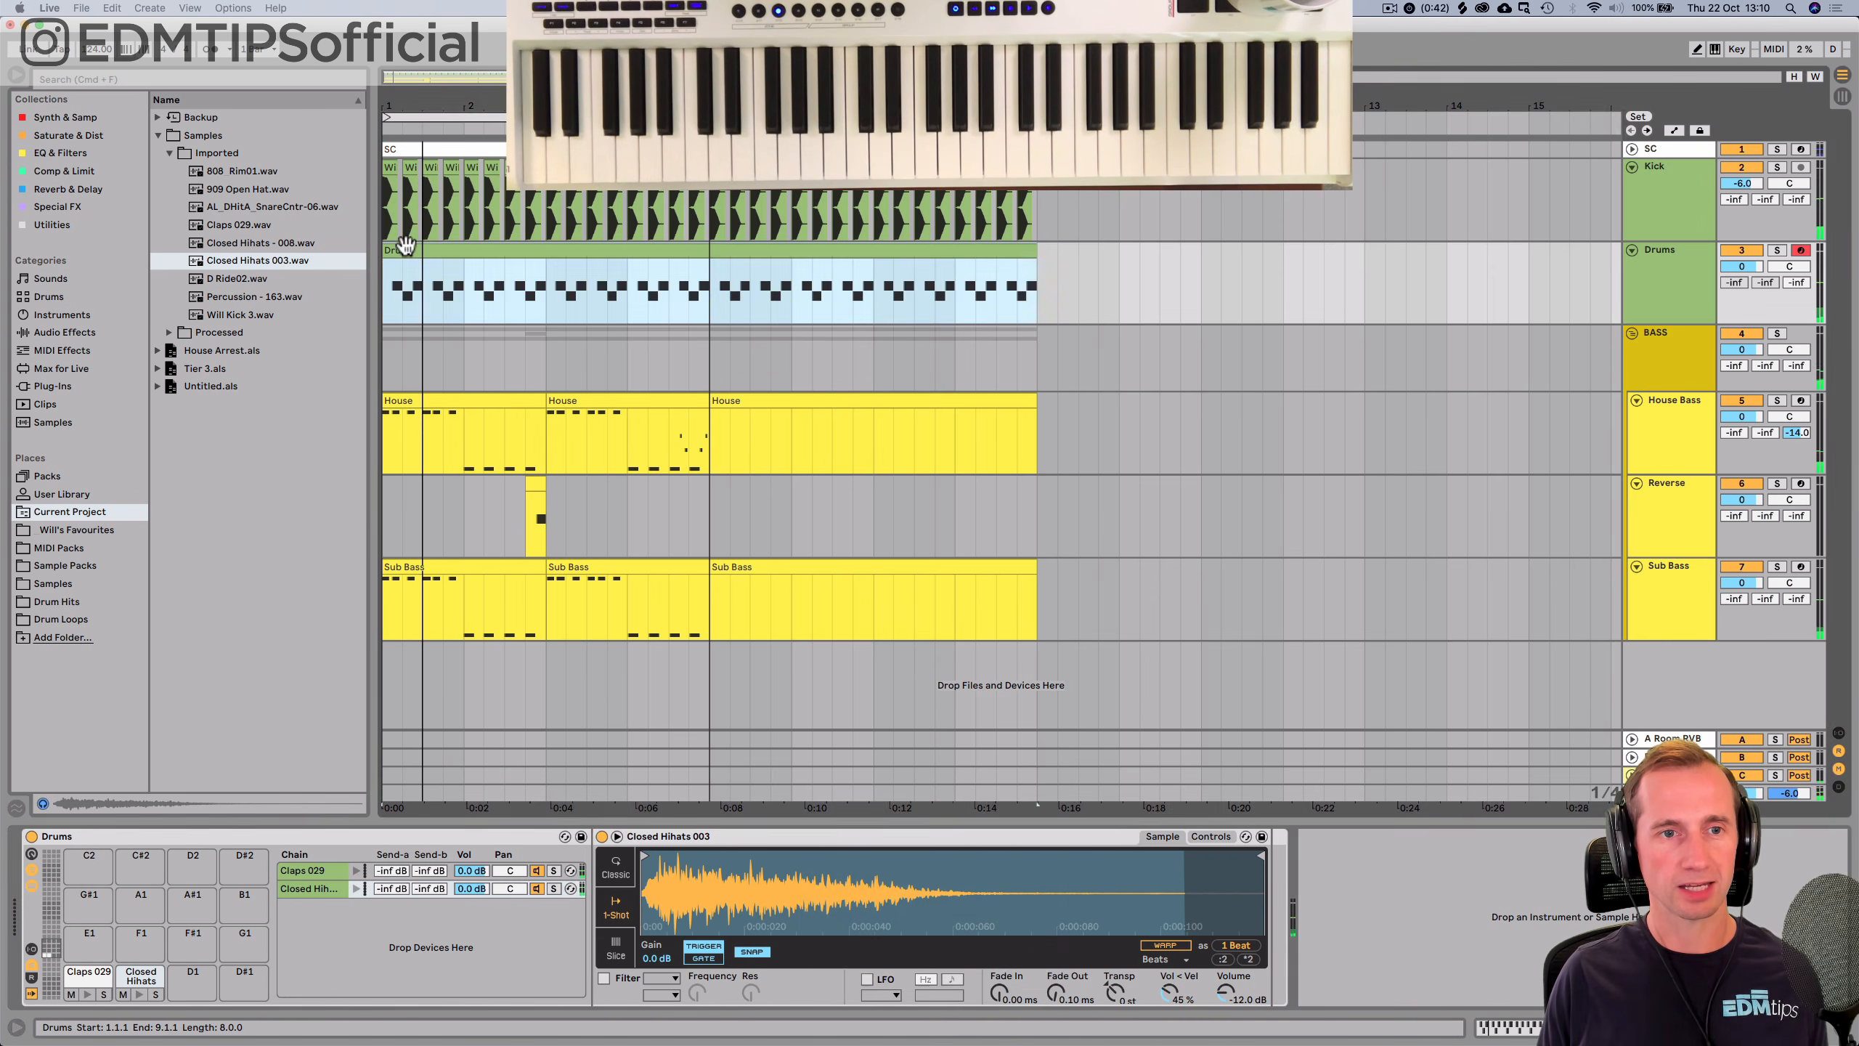
# Audition the imported drum samples and load Closed Hihats - 008.wav onto the Drums rack's D1 pad.
pyautogui.doubleClick(413, 248)
pyautogui.hotkey('shift', 'Tab')
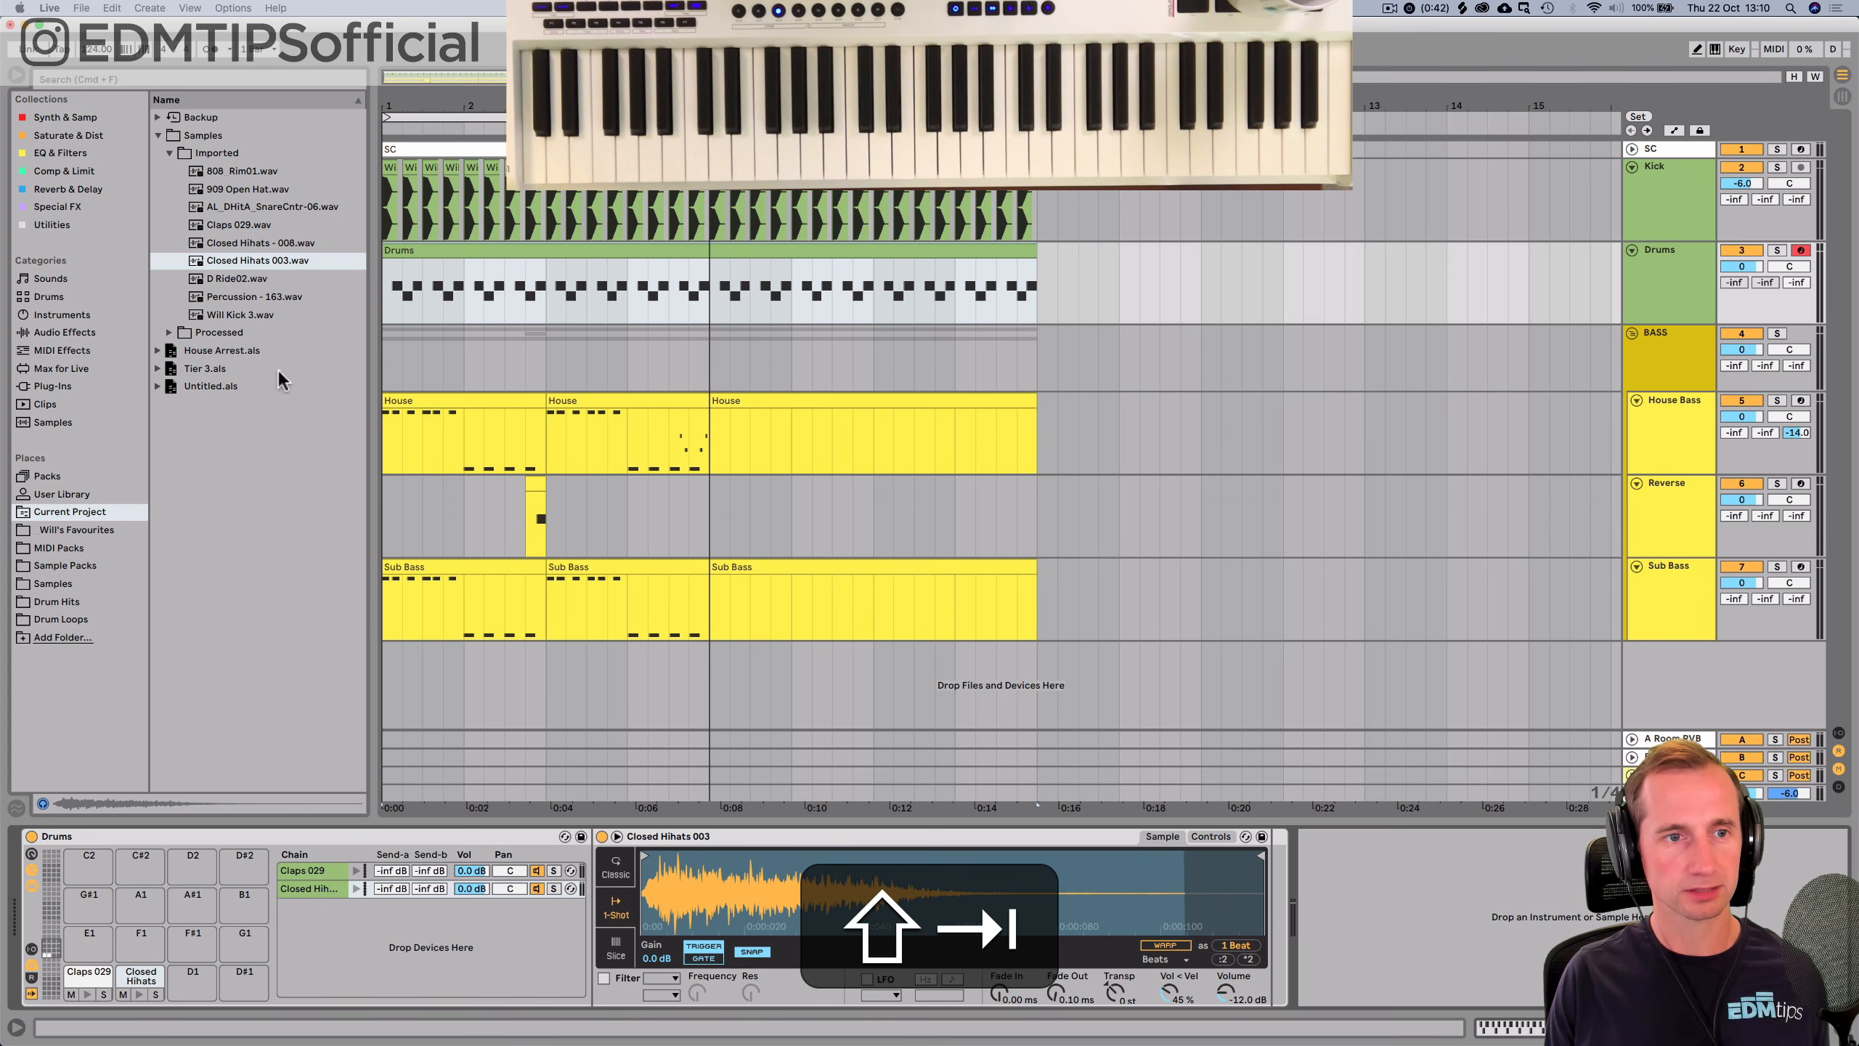
pyautogui.click(227, 228)
pyautogui.press('Down')
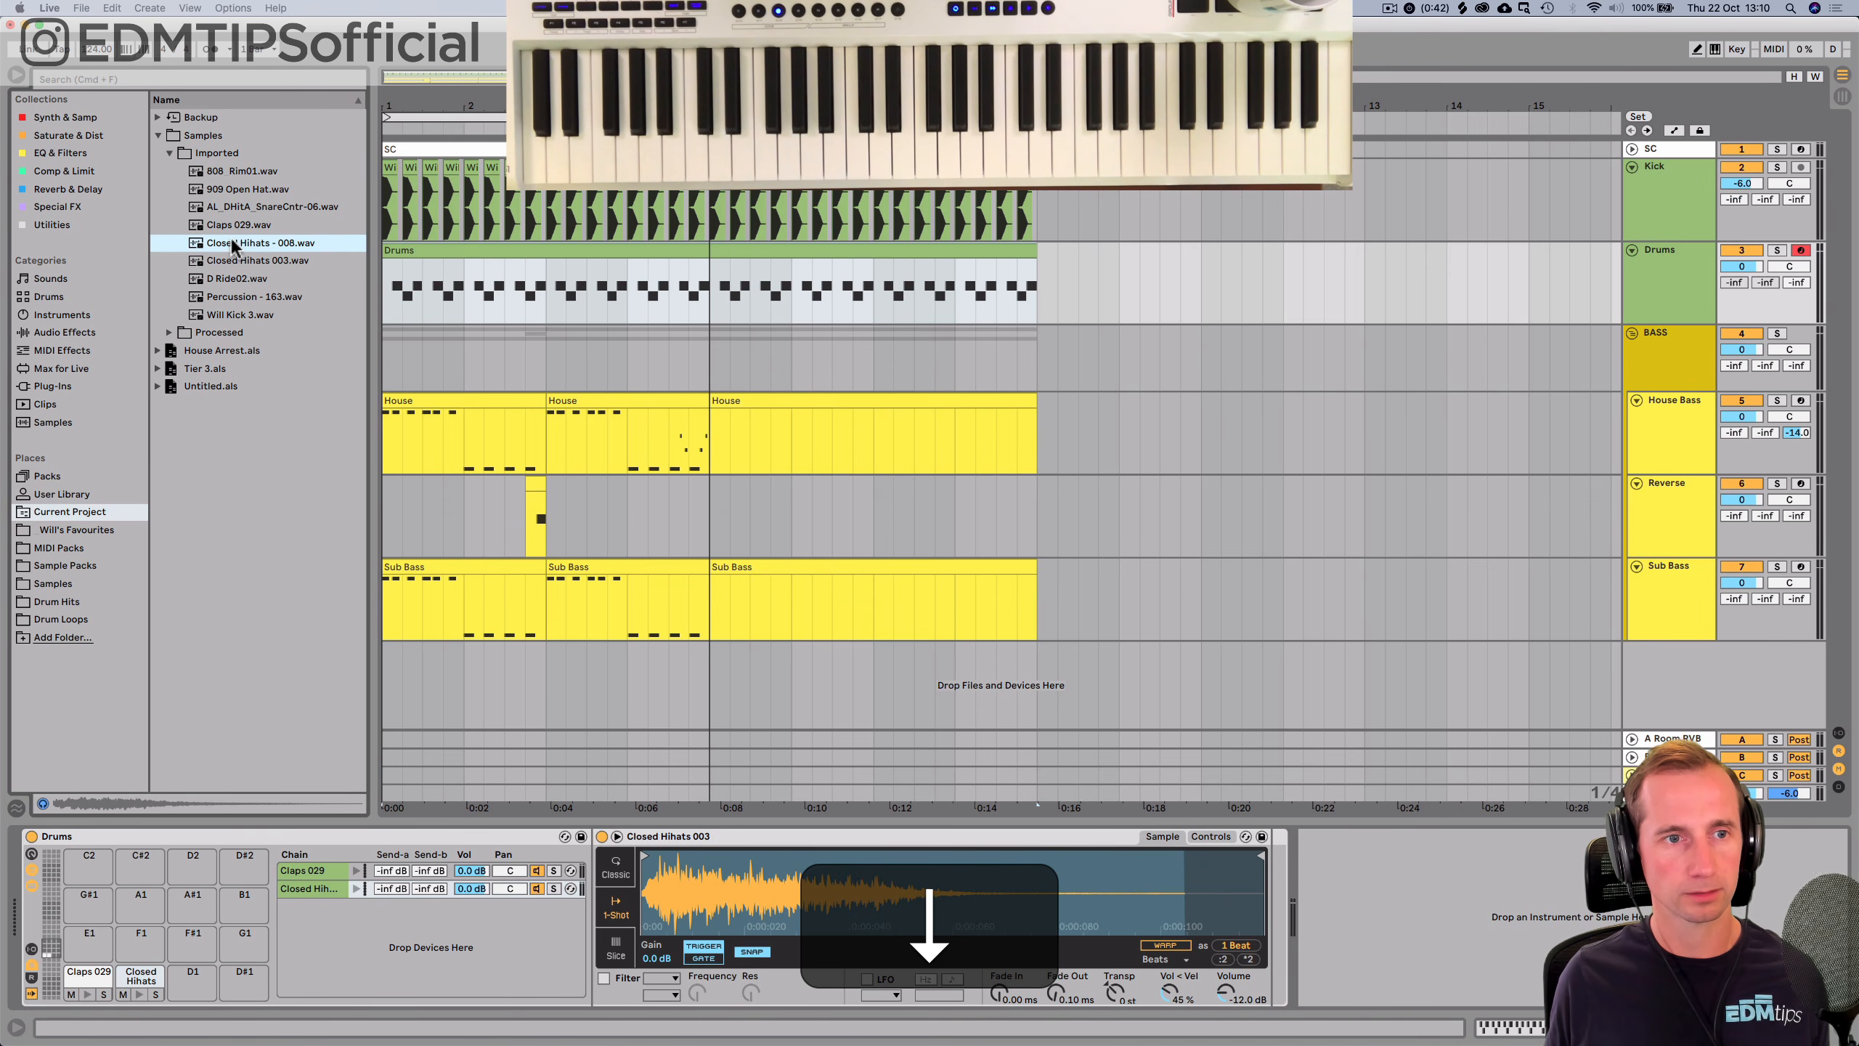
pyautogui.click(229, 241)
pyautogui.click(239, 189)
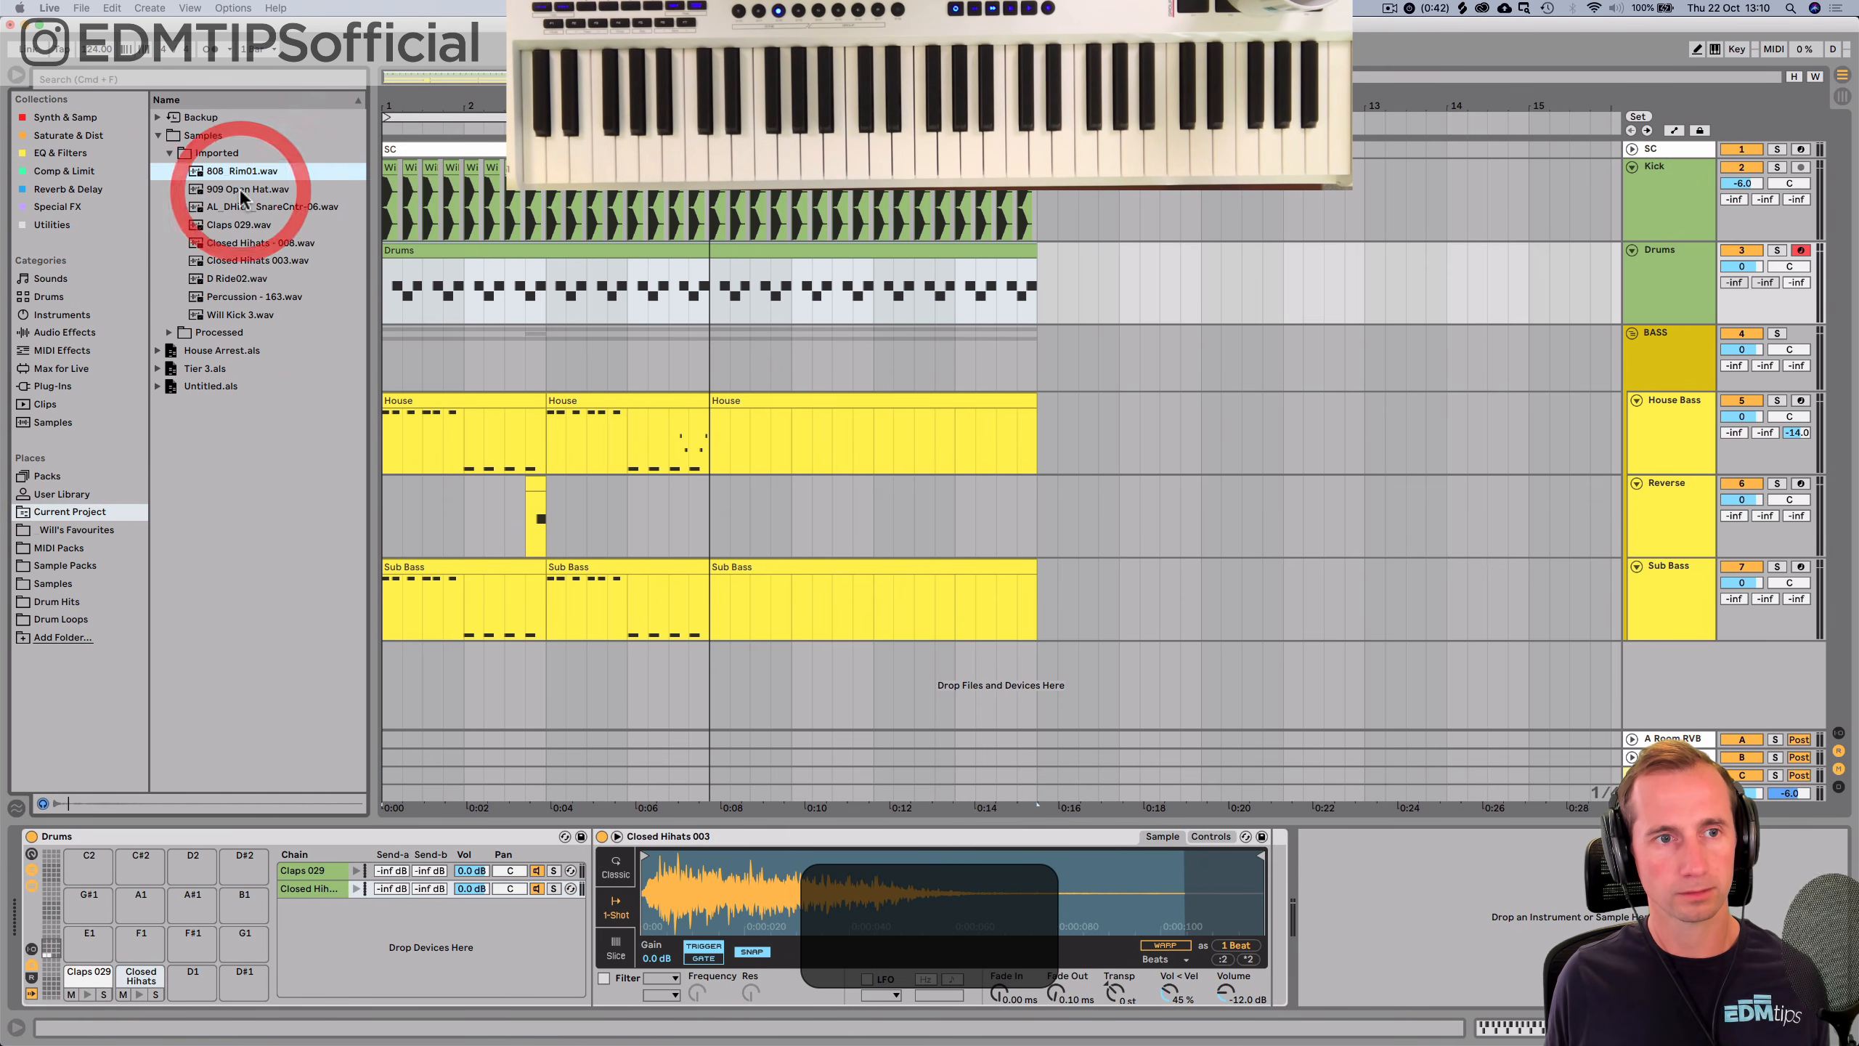
pyautogui.press('Down')
pyautogui.press('Down')
pyautogui.press('Down')
pyautogui.press('Down')
pyautogui.press('Down')
pyautogui.press('Down')
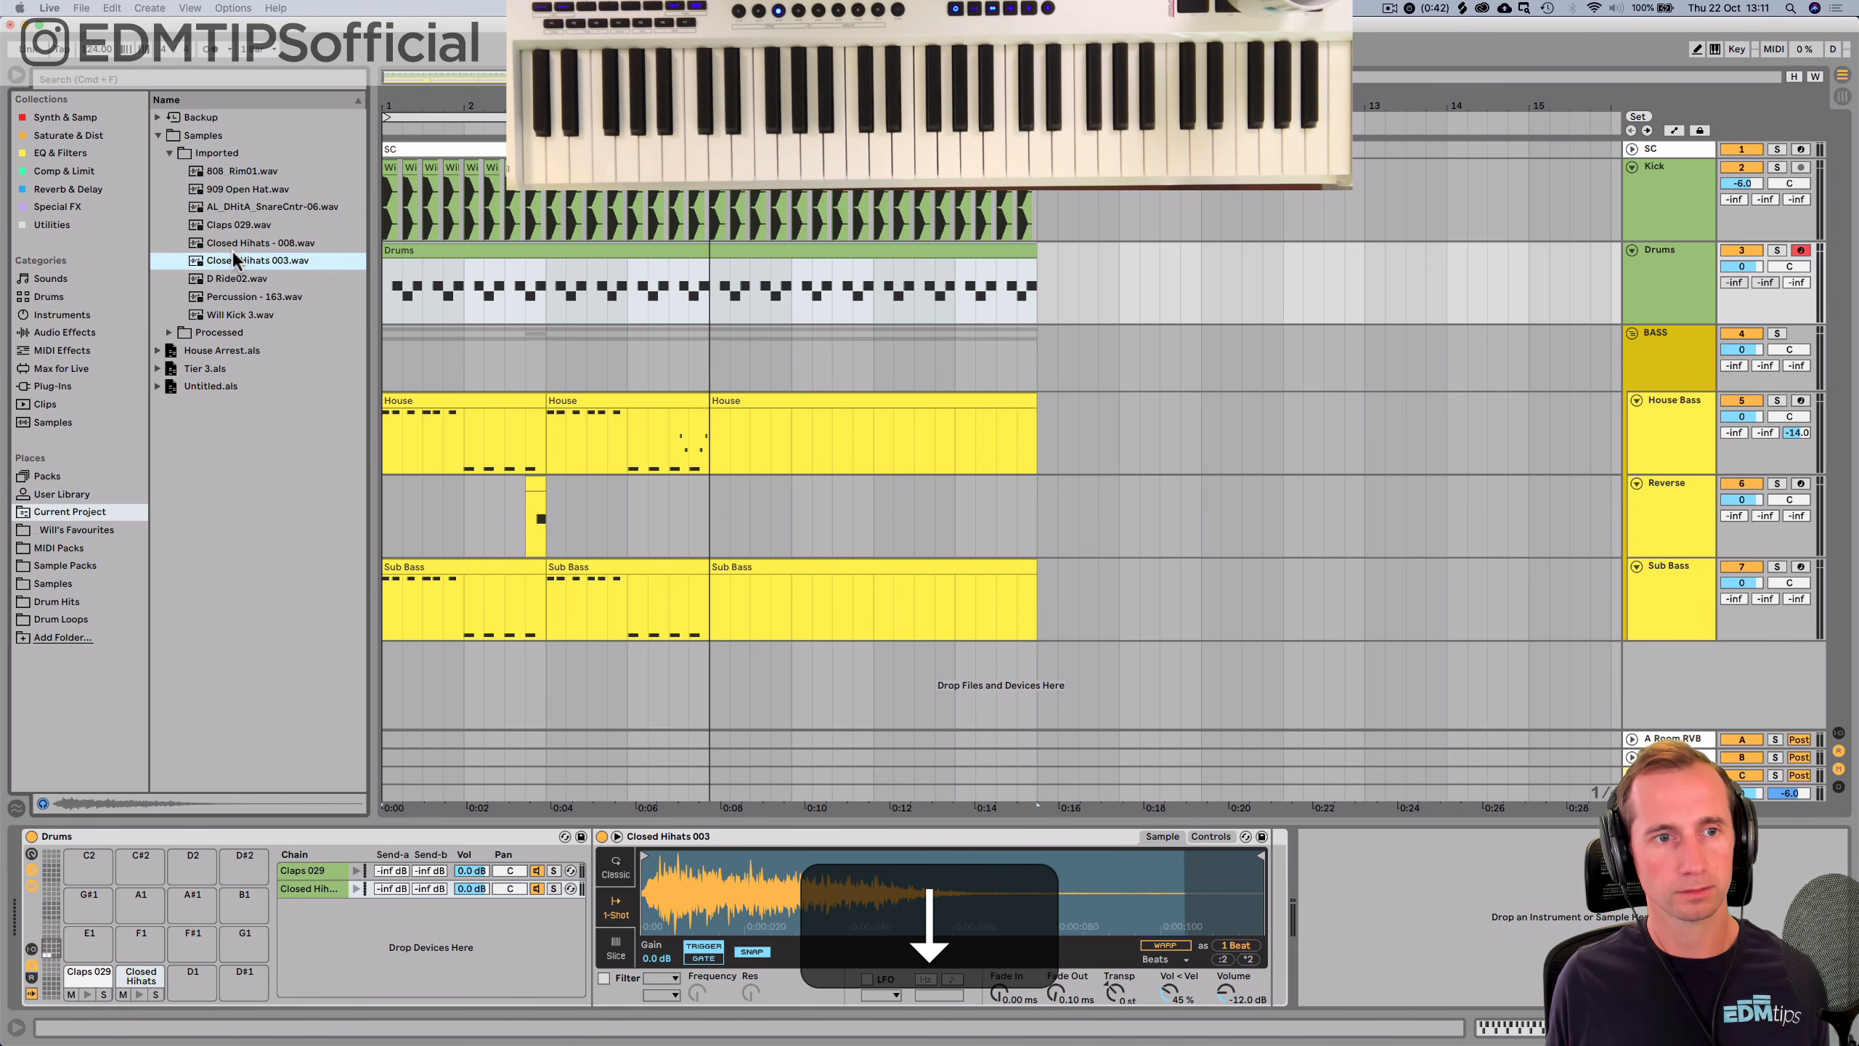
pyautogui.moveTo(229, 241); pyautogui.dragTo(357, 913)
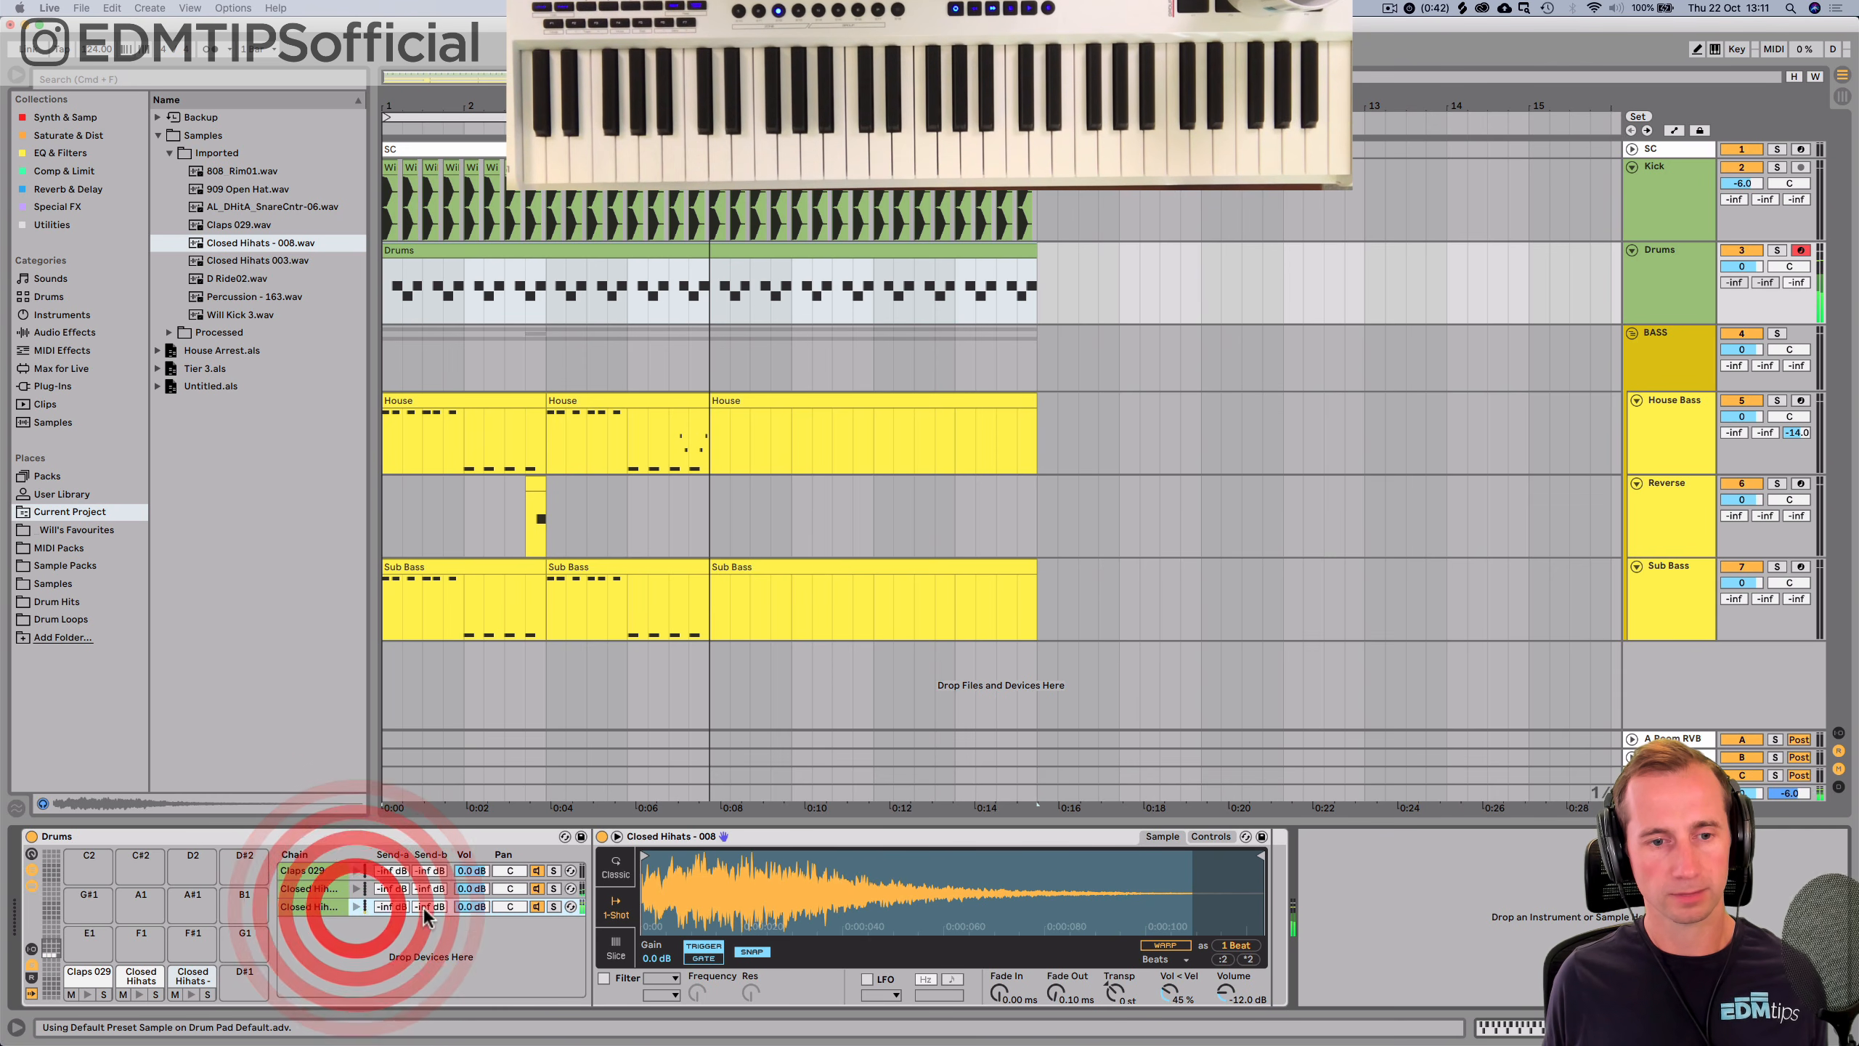
# Open the Drums clip and place Closed Hihats - 008 notes at 1.1.2 and 1.1.4.
pyautogui.doubleClick(403, 251)
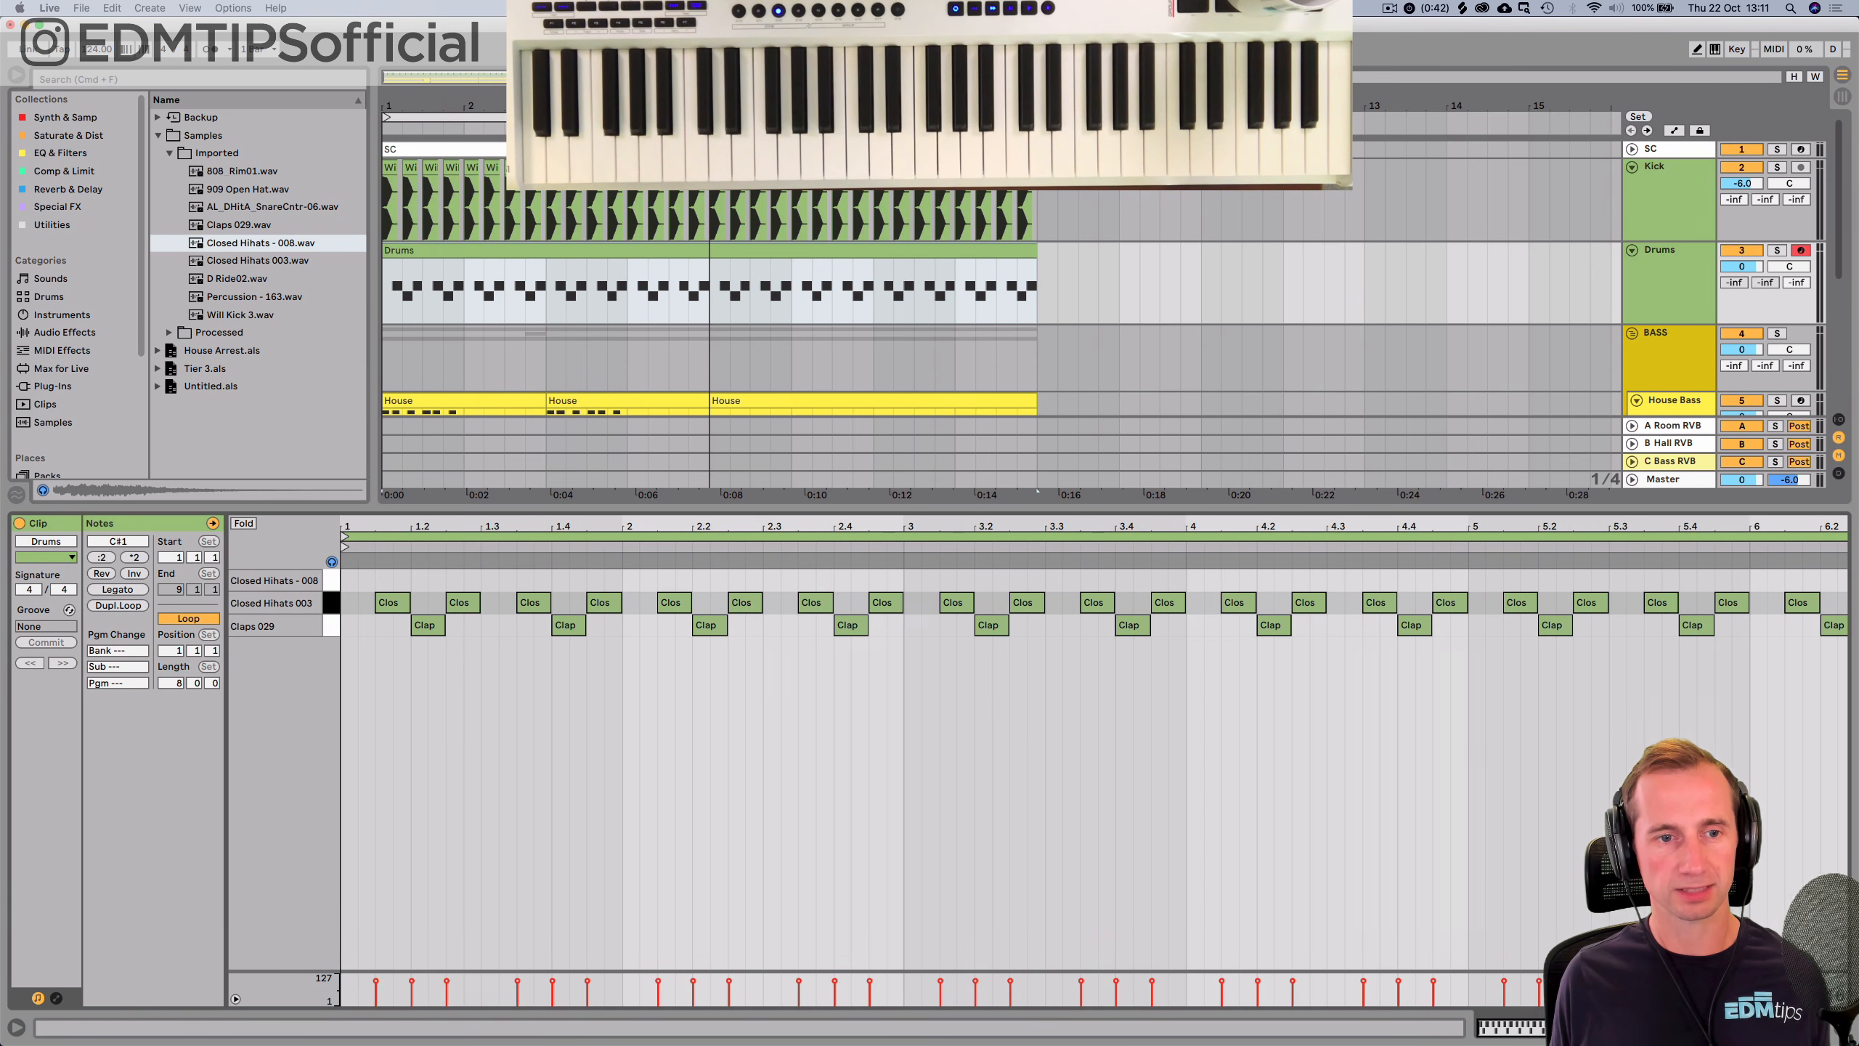
pyautogui.doubleClick(366, 579)
pyautogui.doubleClick(399, 580)
pyautogui.press('space')
pyautogui.click(347, 578)
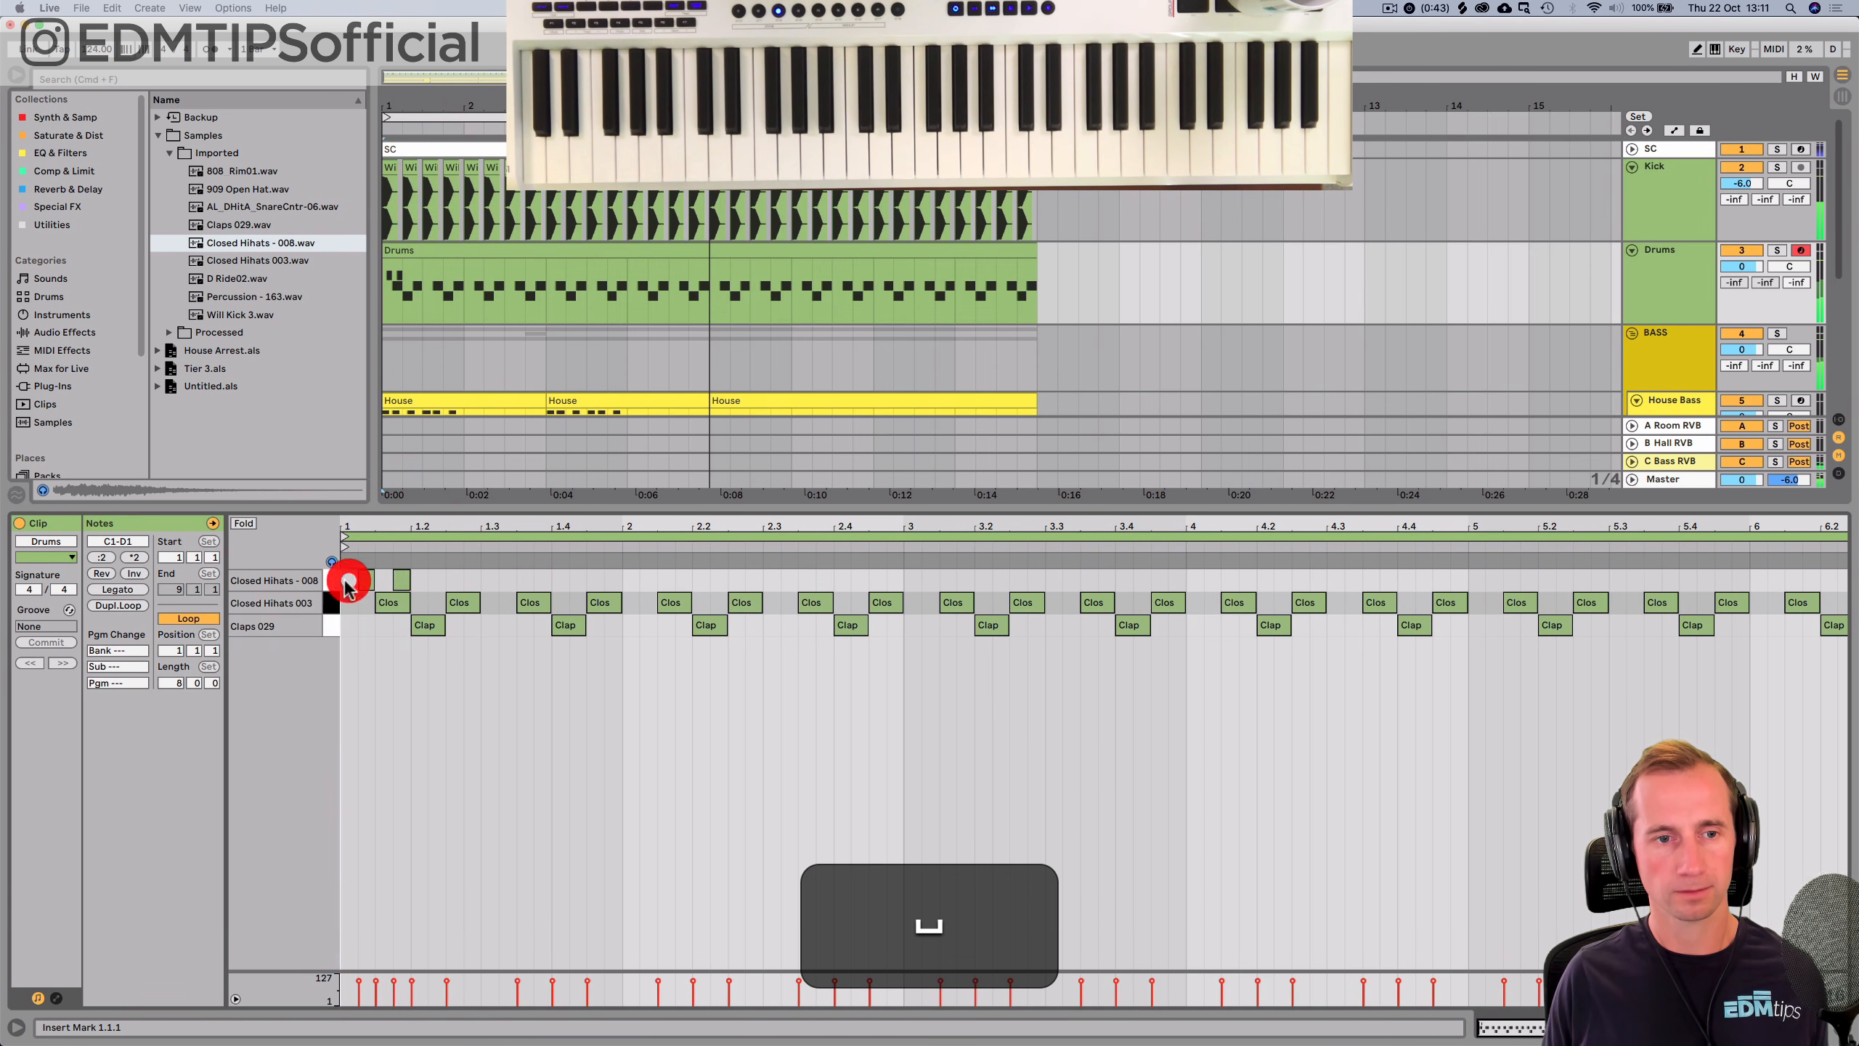
# Duplicate the one-beat Closed Hihats - 008 pattern repeatedly through the Drums clip up to 6.3.1.
pyautogui.moveTo(381, 585); pyautogui.dragTo(410, 579)
pyautogui.press('super+d')
pyautogui.press('super+d')
pyautogui.press('super+d')
pyautogui.press('super+d')
pyautogui.press('super+d')
pyautogui.press('super+d')
pyautogui.press('super+d')
pyautogui.press('super+d')
pyautogui.press('super+d')
pyautogui.press('super+d')
pyautogui.press('super+d')
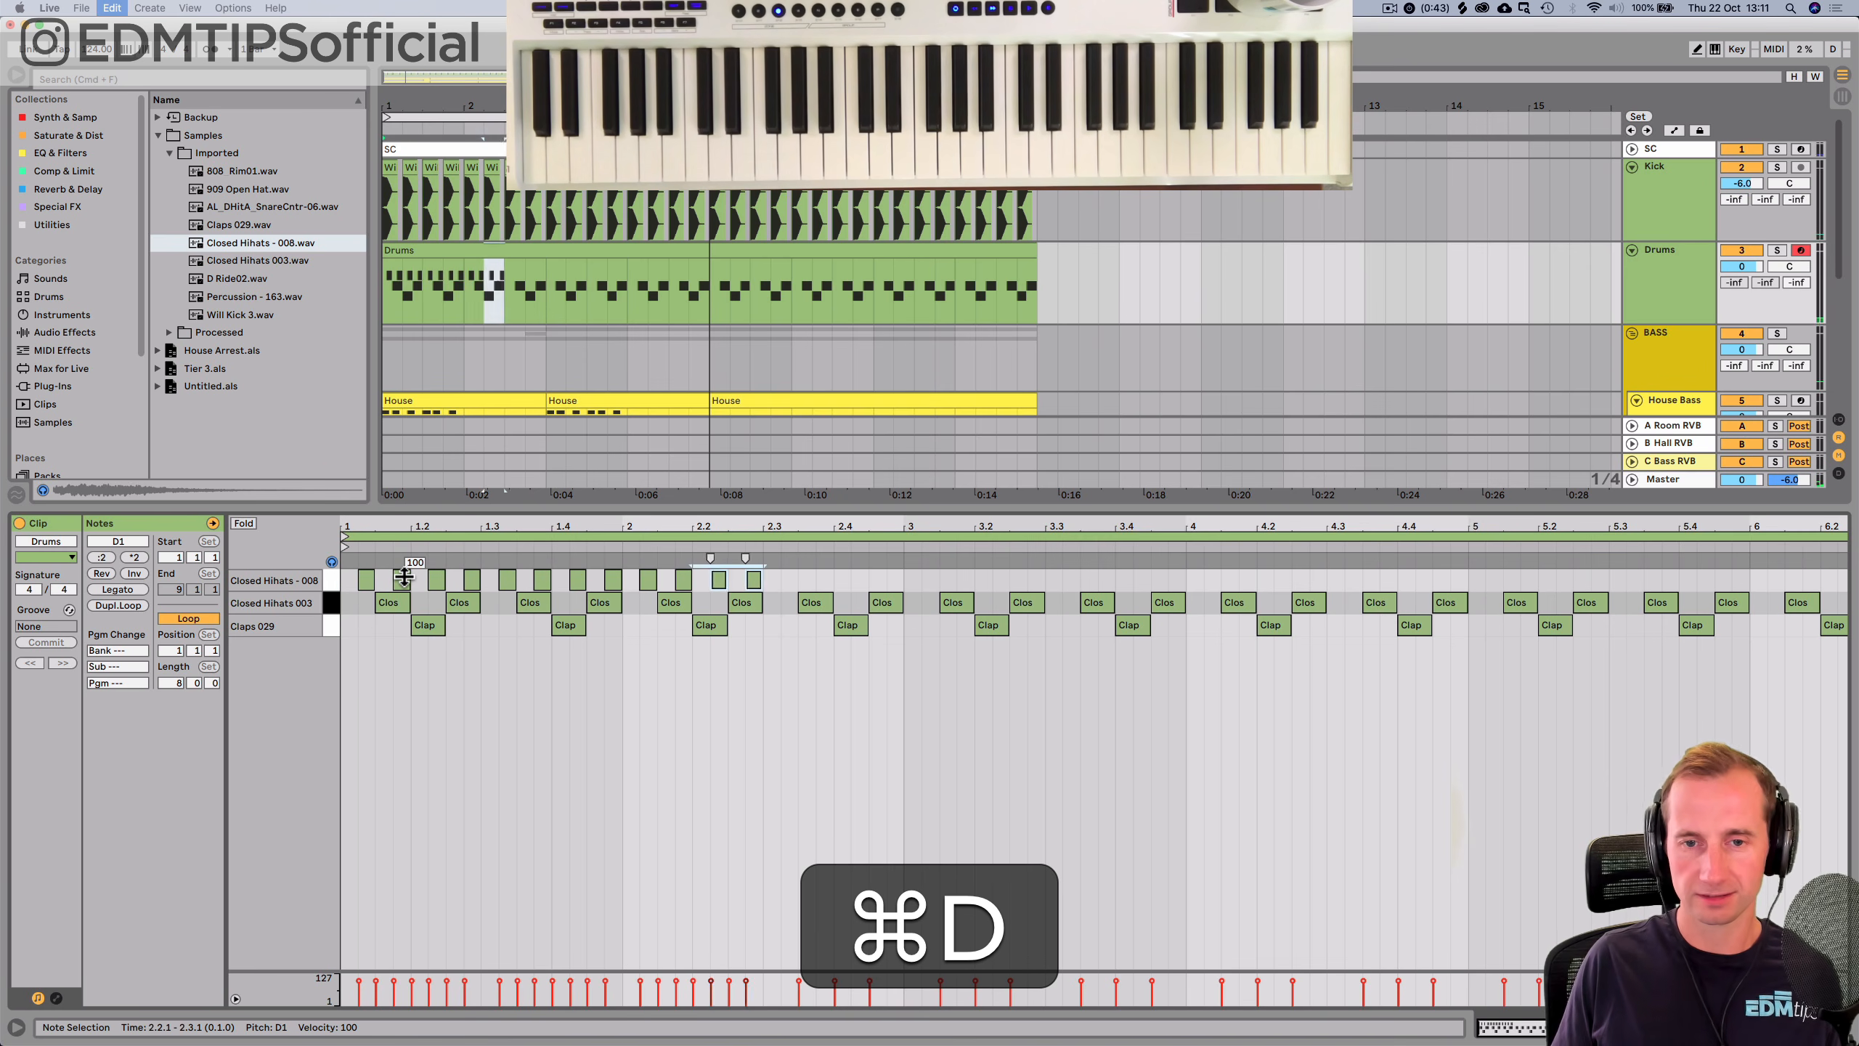
pyautogui.press('super+d')
pyautogui.press('super+d')
pyautogui.press('super+d')
pyautogui.press('super+d')
pyautogui.press('super+d')
pyautogui.press('super+d')
pyautogui.press('super+d')
pyautogui.press('super+d')
pyautogui.press('super+d')
pyautogui.press('super+d')
# Set the Closed Hihats - 008 chain volume to -20.0 dB while listening to the arrangement.
pyautogui.press('super+space')
pyautogui.hotkey('shift', 'Tab')
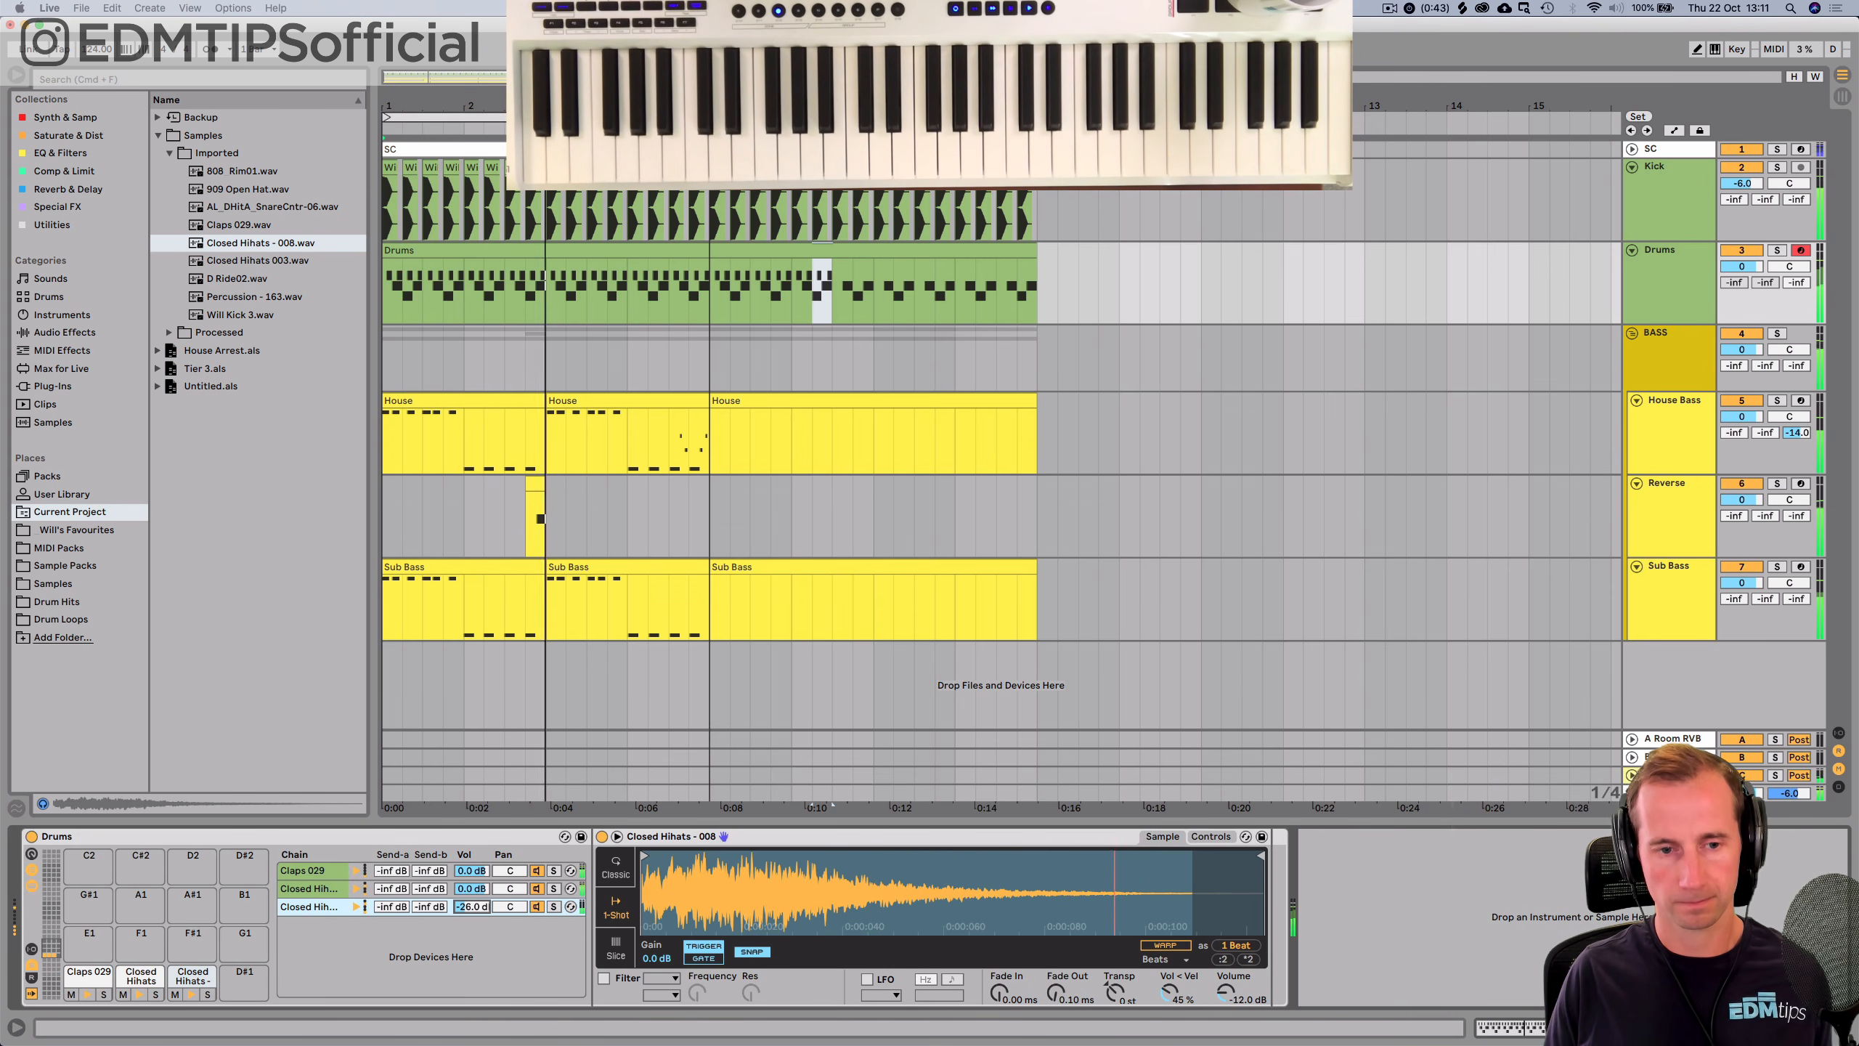
pyautogui.press('space')
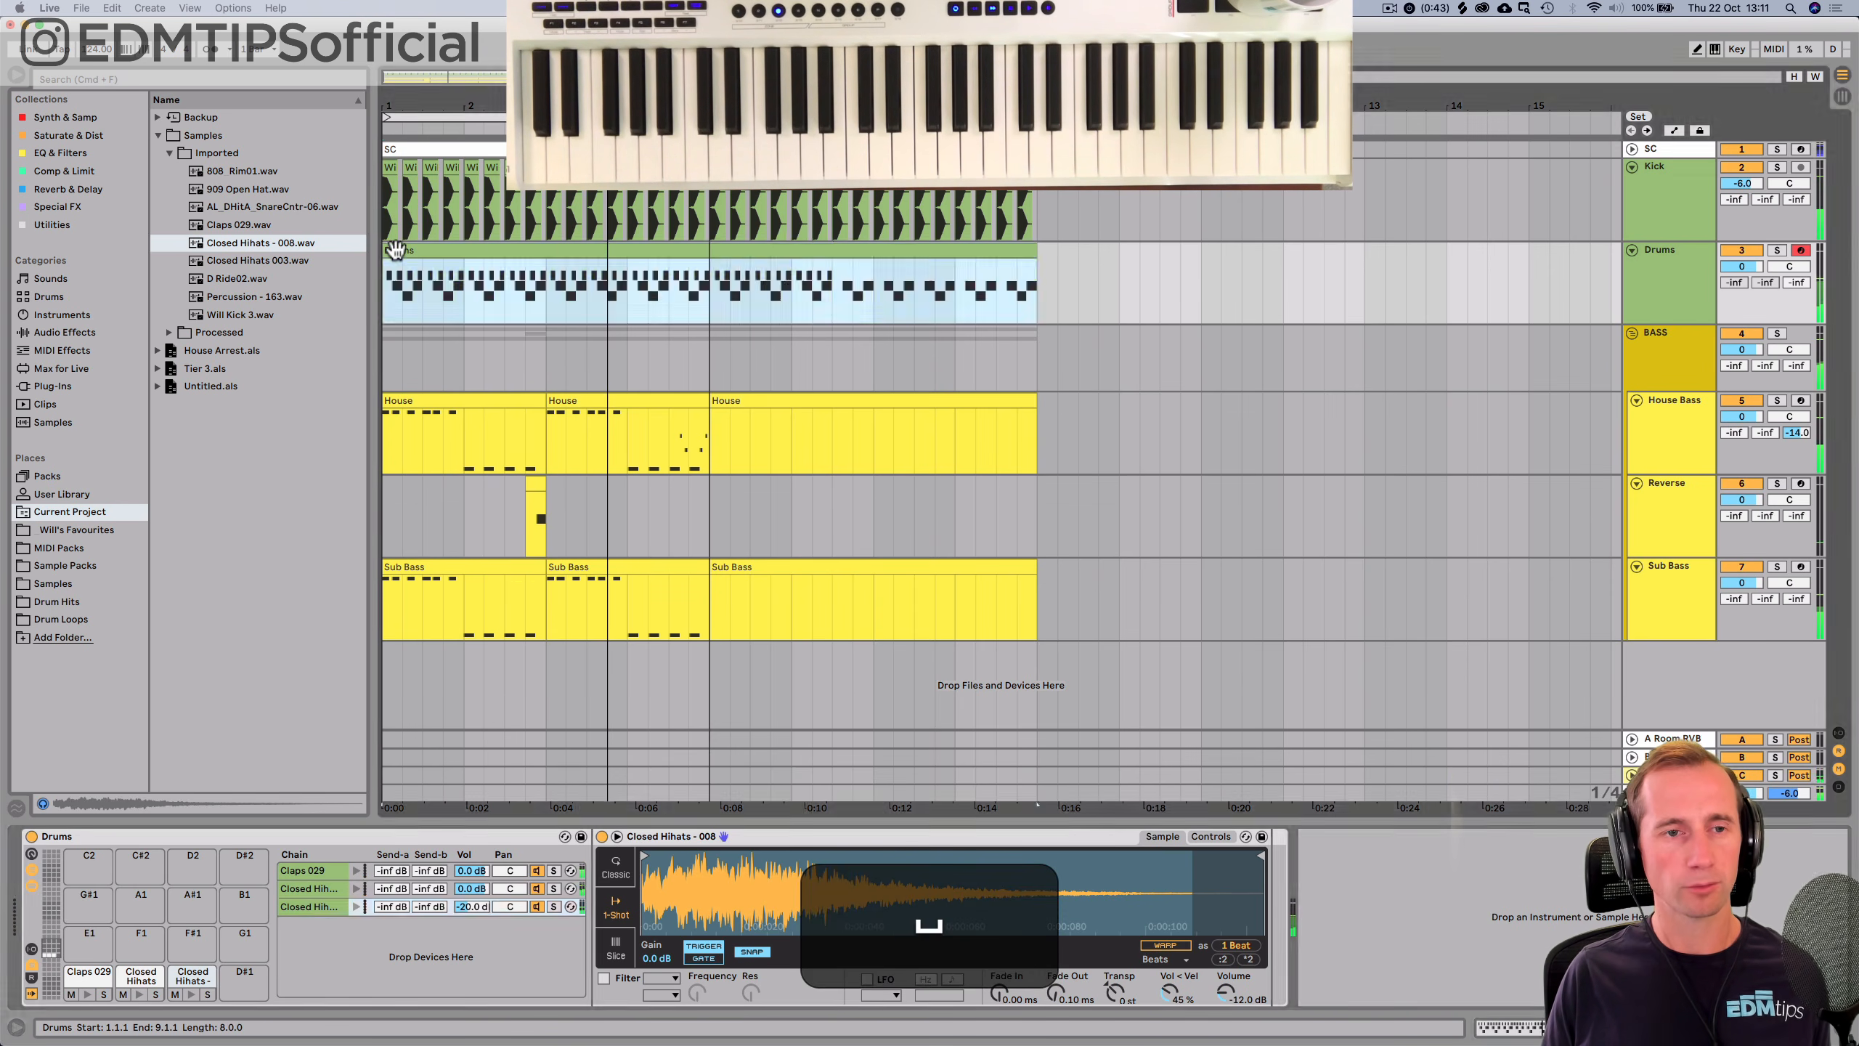
# Lower the velocity of the Closed Hihats - 008 note at 1.1.2 to 57 in the Drums clip.
pyautogui.doubleClick(395, 249)
pyautogui.click(361, 677)
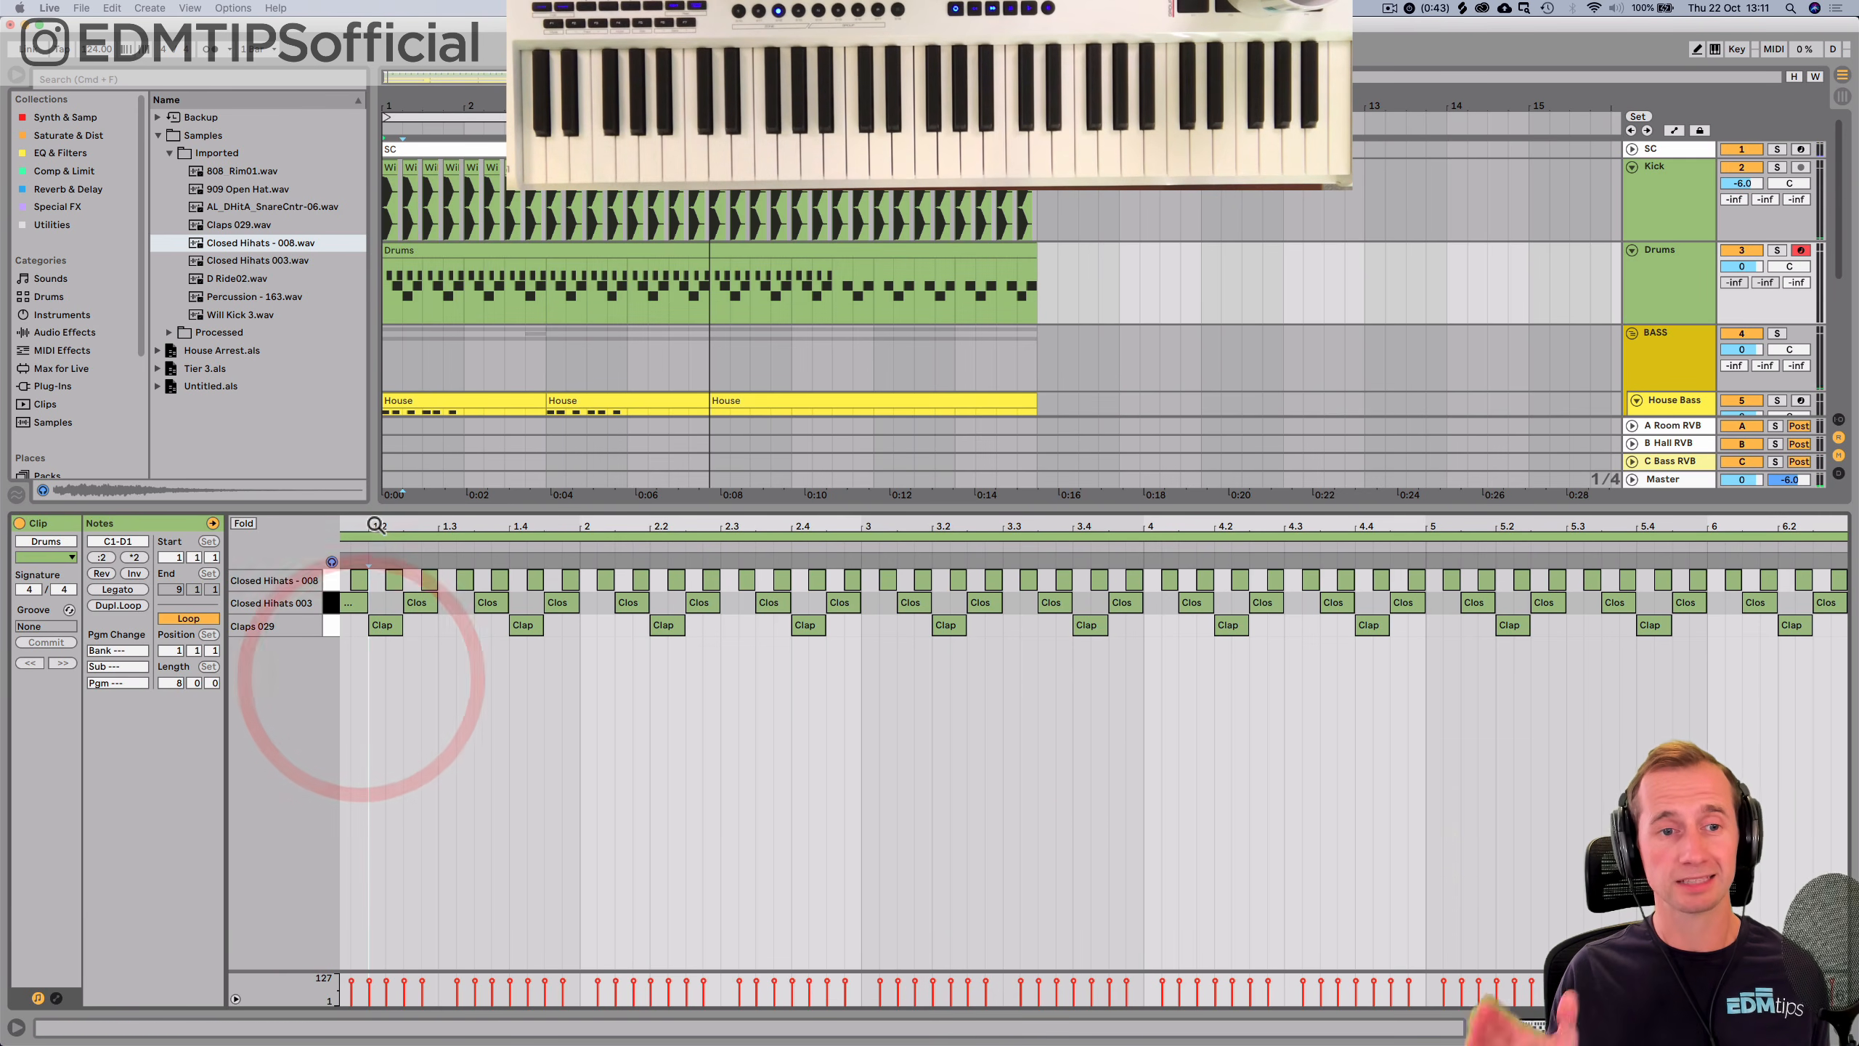
pyautogui.moveTo(375, 524); pyautogui.dragTo(418, 524)
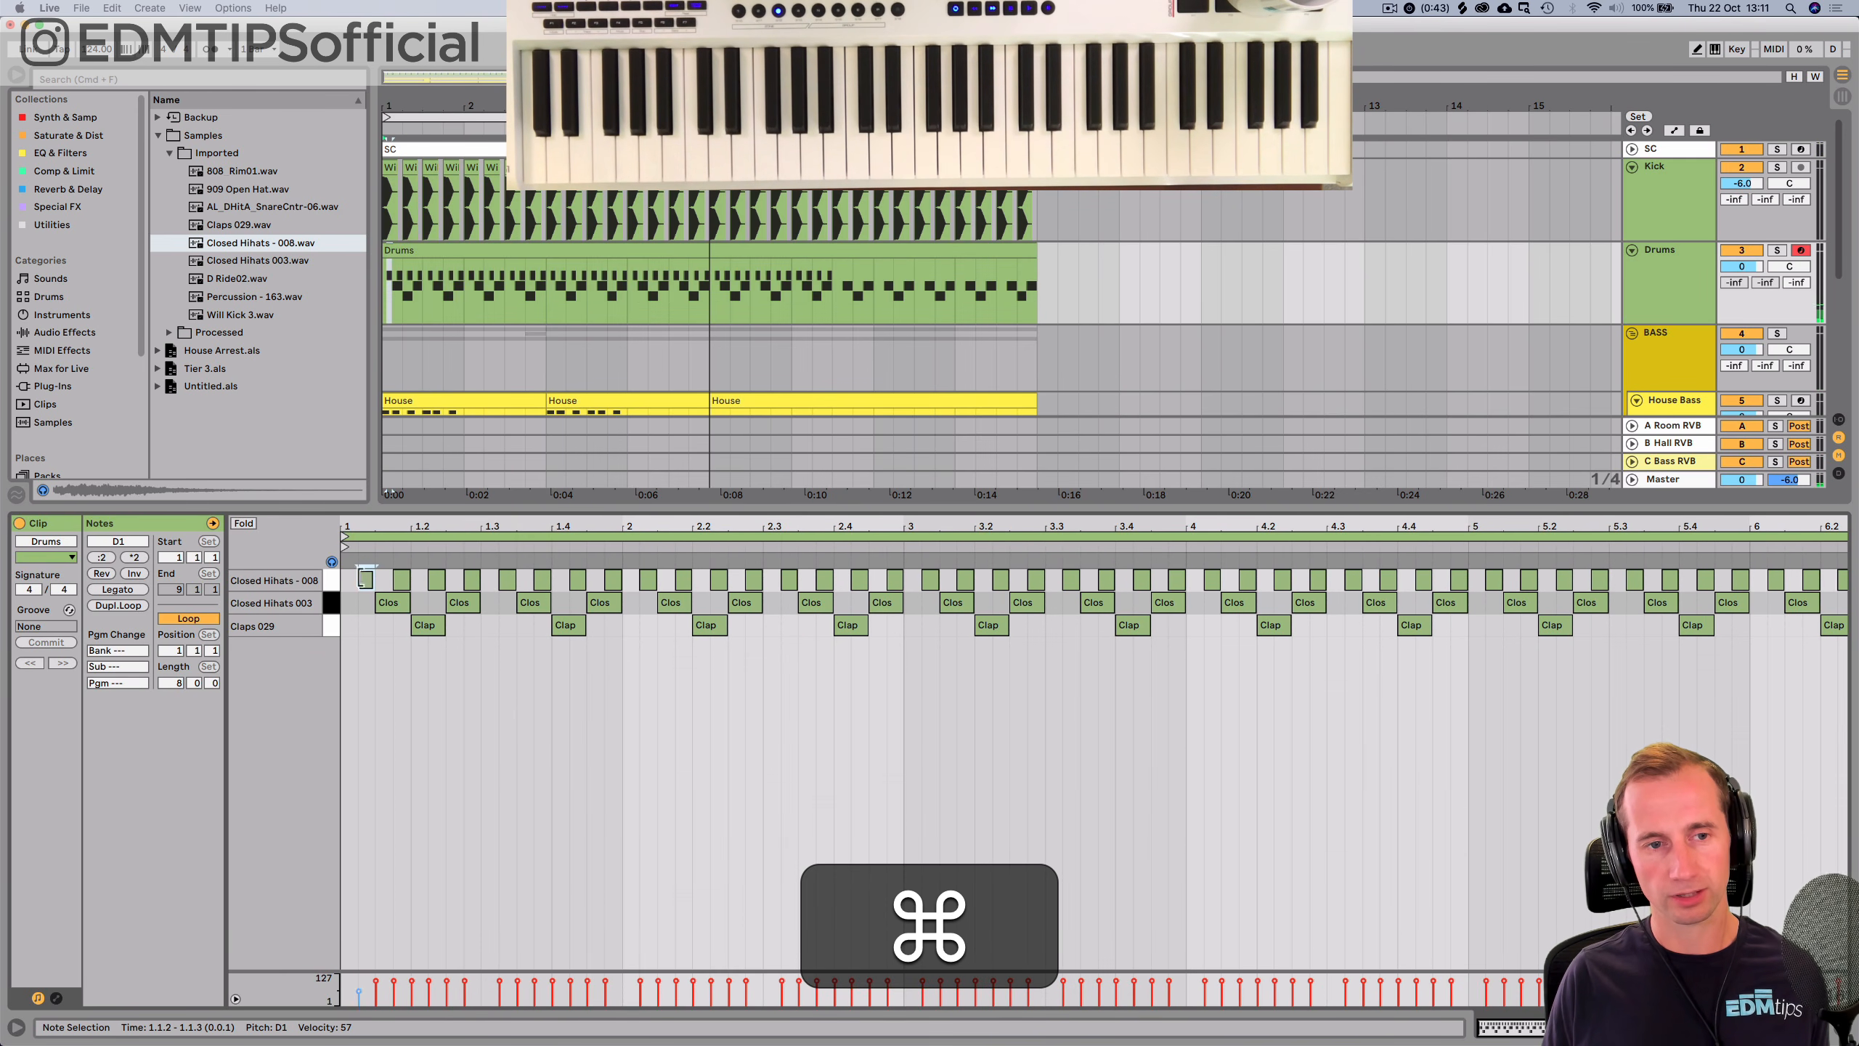
# Duplicate the first beat's two Closed Hihats - 008 notes with their varied velocities until they fill the Drums clip up to 9.1.1.
pyautogui.press('space')
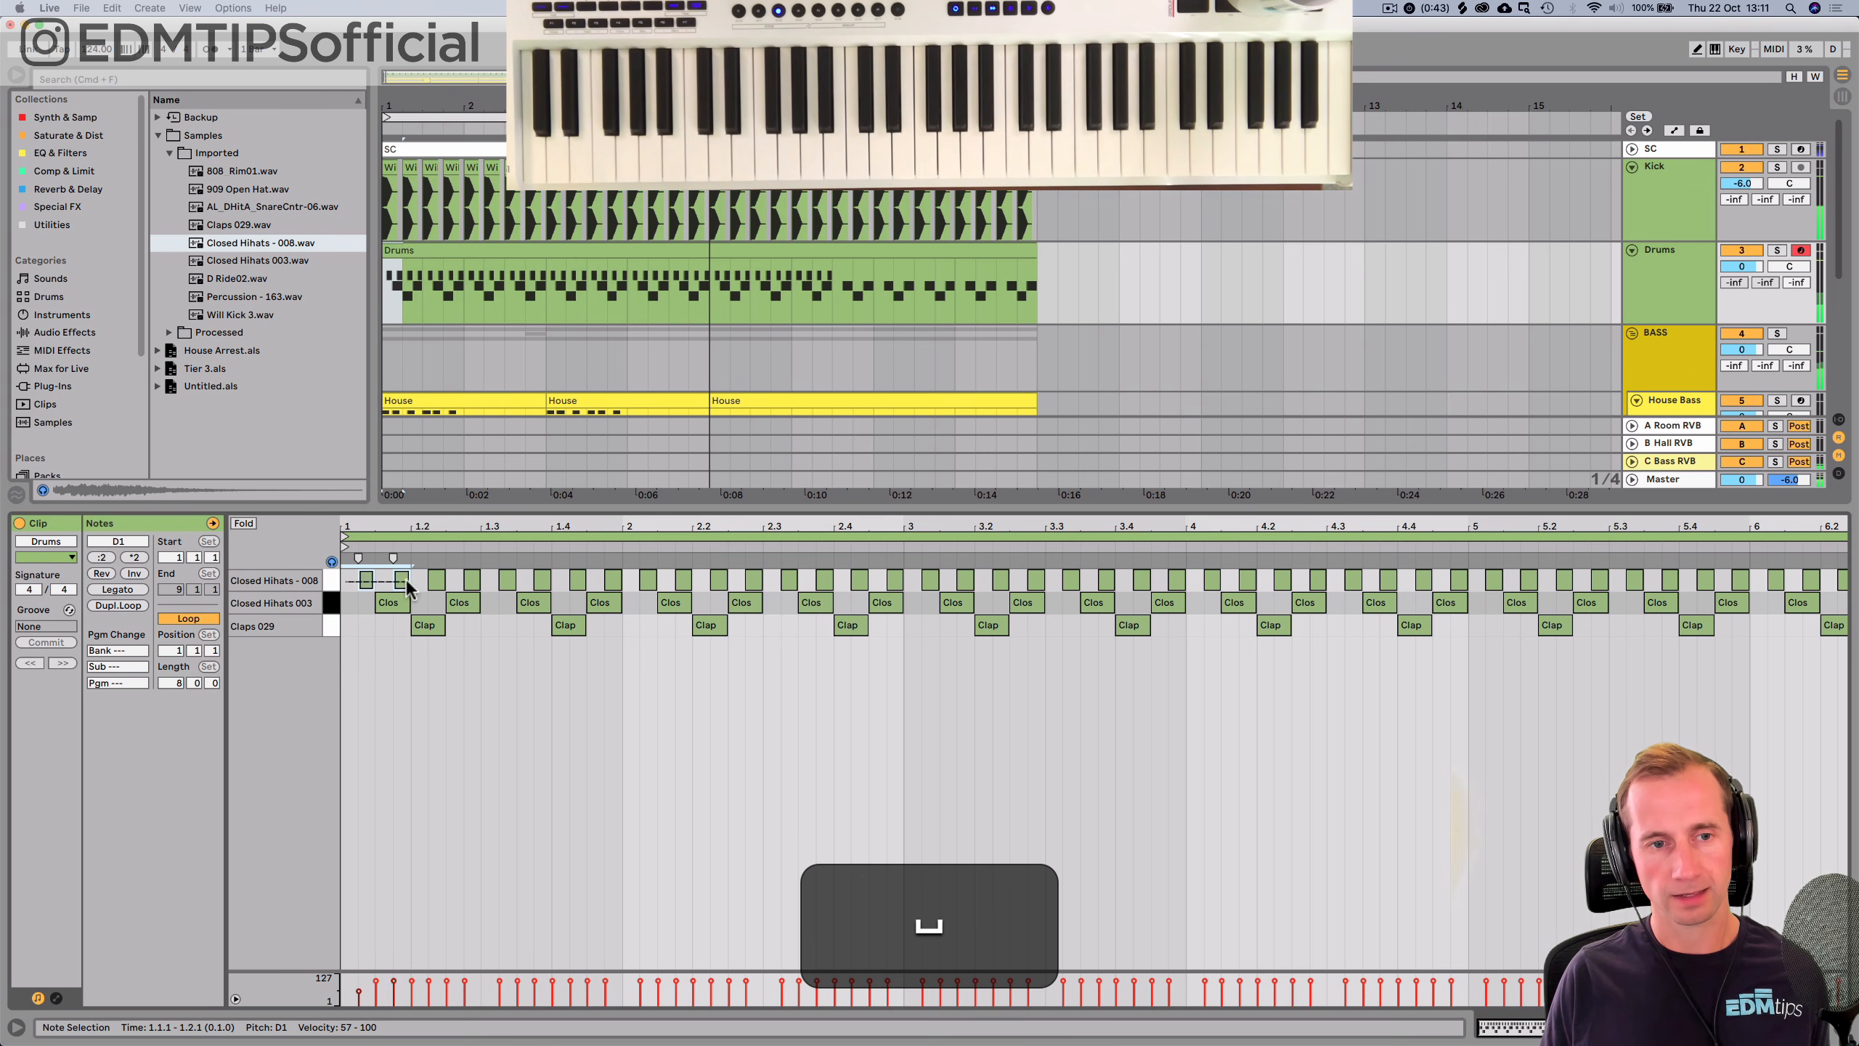
pyautogui.press('super+d')
pyautogui.press('super+d')
pyautogui.press('super+d')
pyautogui.press('super+d')
pyautogui.press('super+d')
pyautogui.press('super+d')
pyautogui.press('super+d')
pyautogui.press('super+d')
pyautogui.press('super+d')
pyautogui.press('super+d')
pyautogui.press('super+d')
pyautogui.press('super+d')
pyautogui.press('super+d')
pyautogui.press('super+d')
pyautogui.press('super+d')
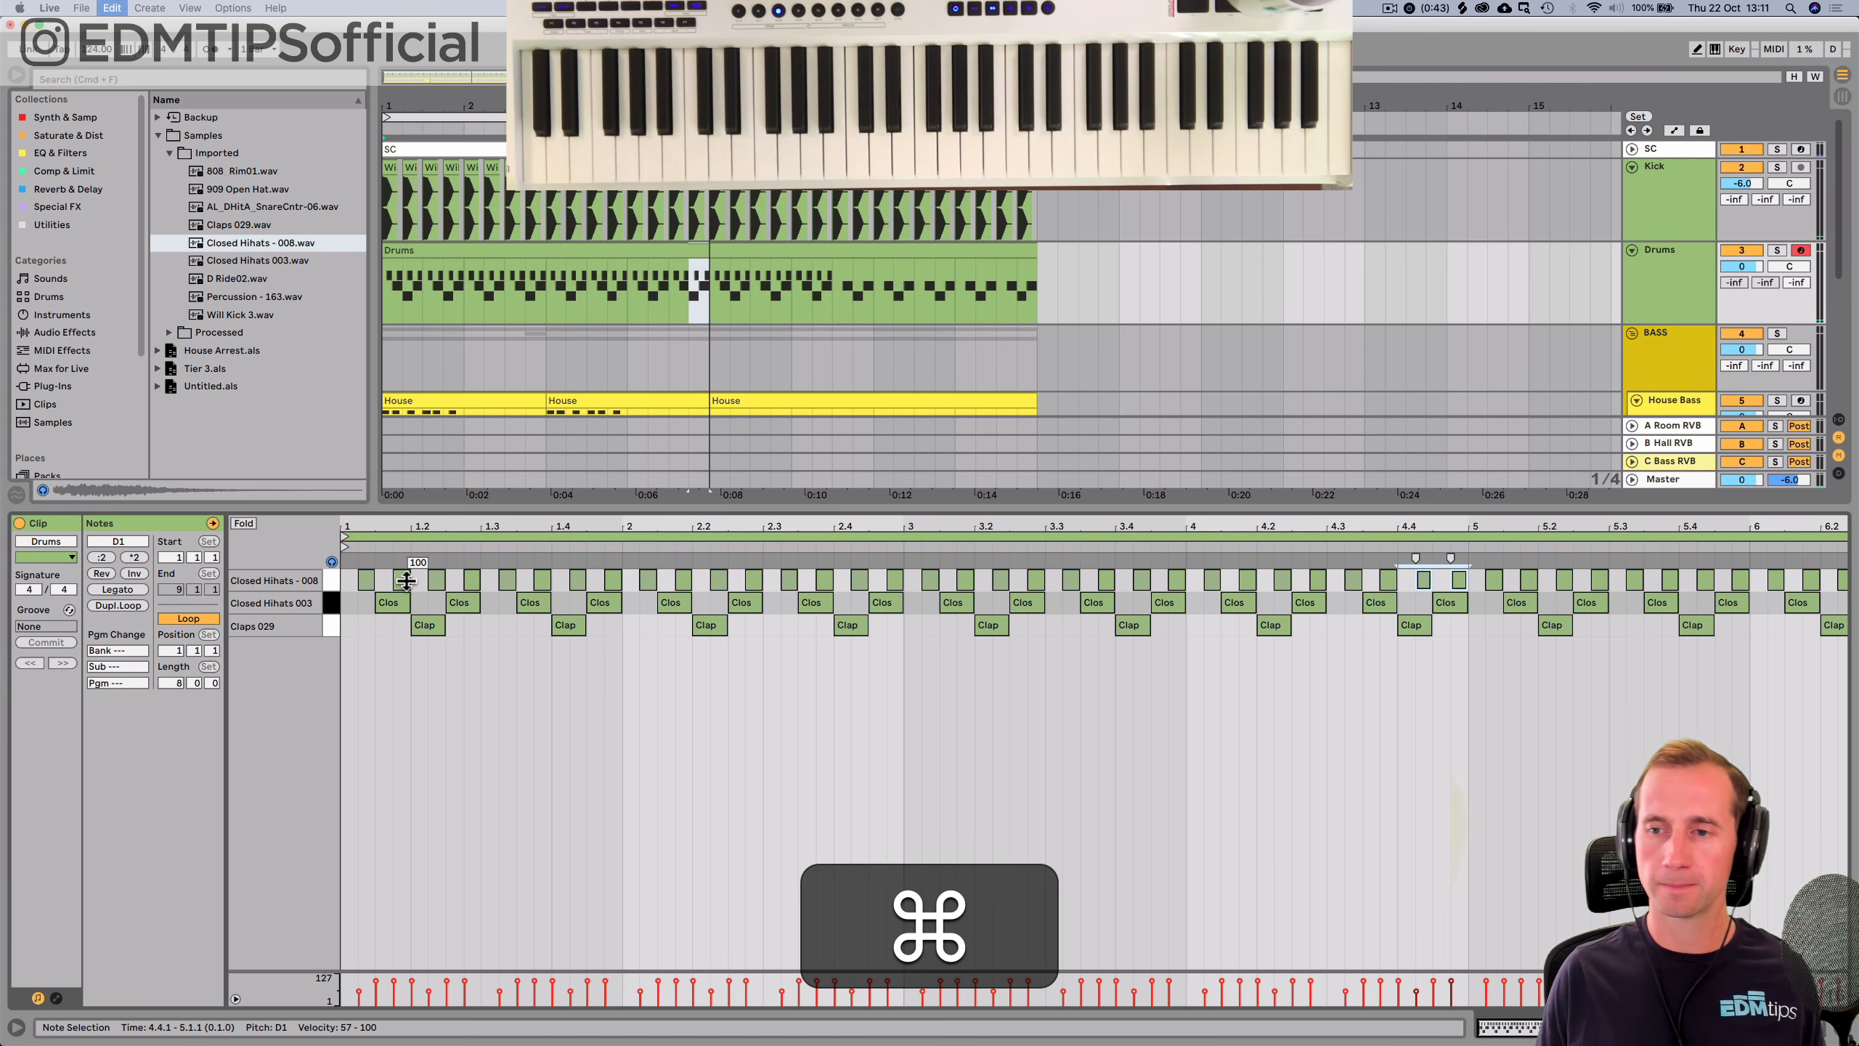
pyautogui.press('super+d')
pyautogui.press('super+d')
pyautogui.press('super+d')
pyautogui.press('super+d')
pyautogui.press('super+d')
pyautogui.press('super+d')
pyautogui.press('super+d')
pyautogui.press('super+d')
pyautogui.press('super+d')
pyautogui.press('super+d')
pyautogui.press('super+d')
pyautogui.press('super+d')
pyautogui.press('super+d')
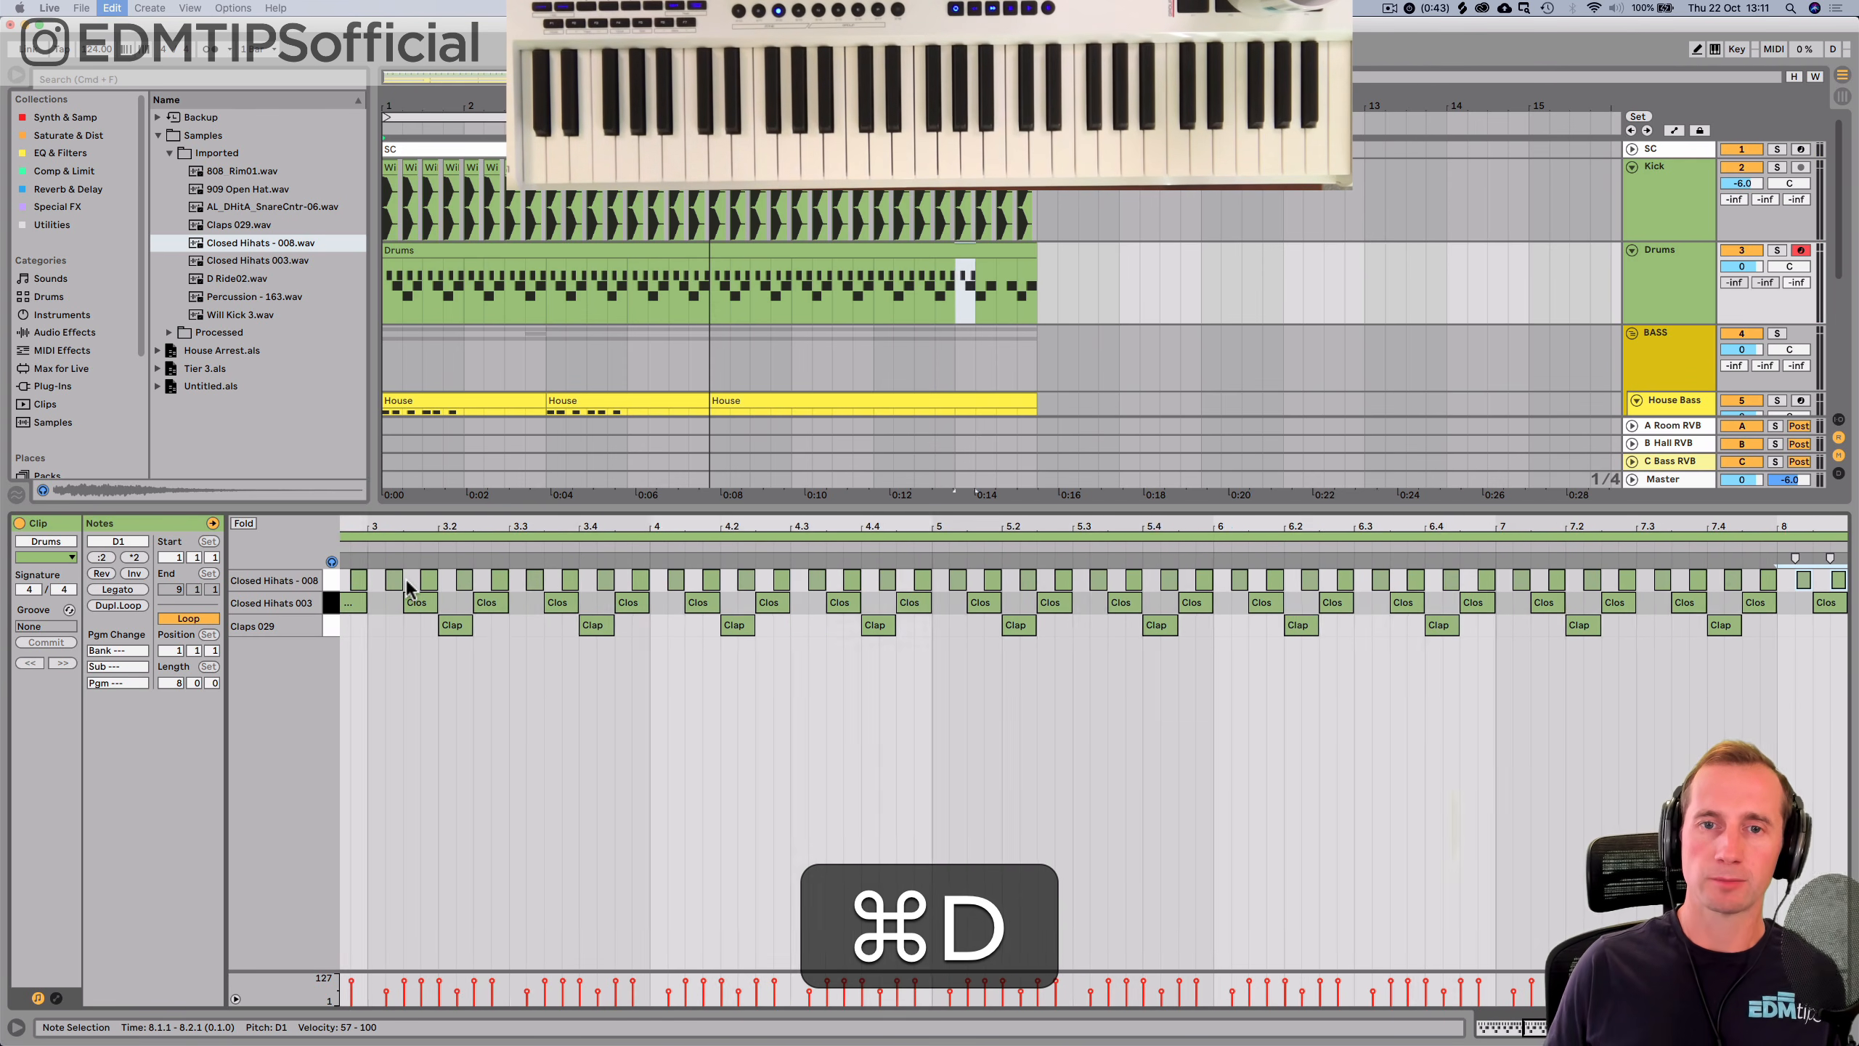
# Show the Drums rack devices, save the project and stop playback.
pyautogui.hotkey('shift', 'Tab')
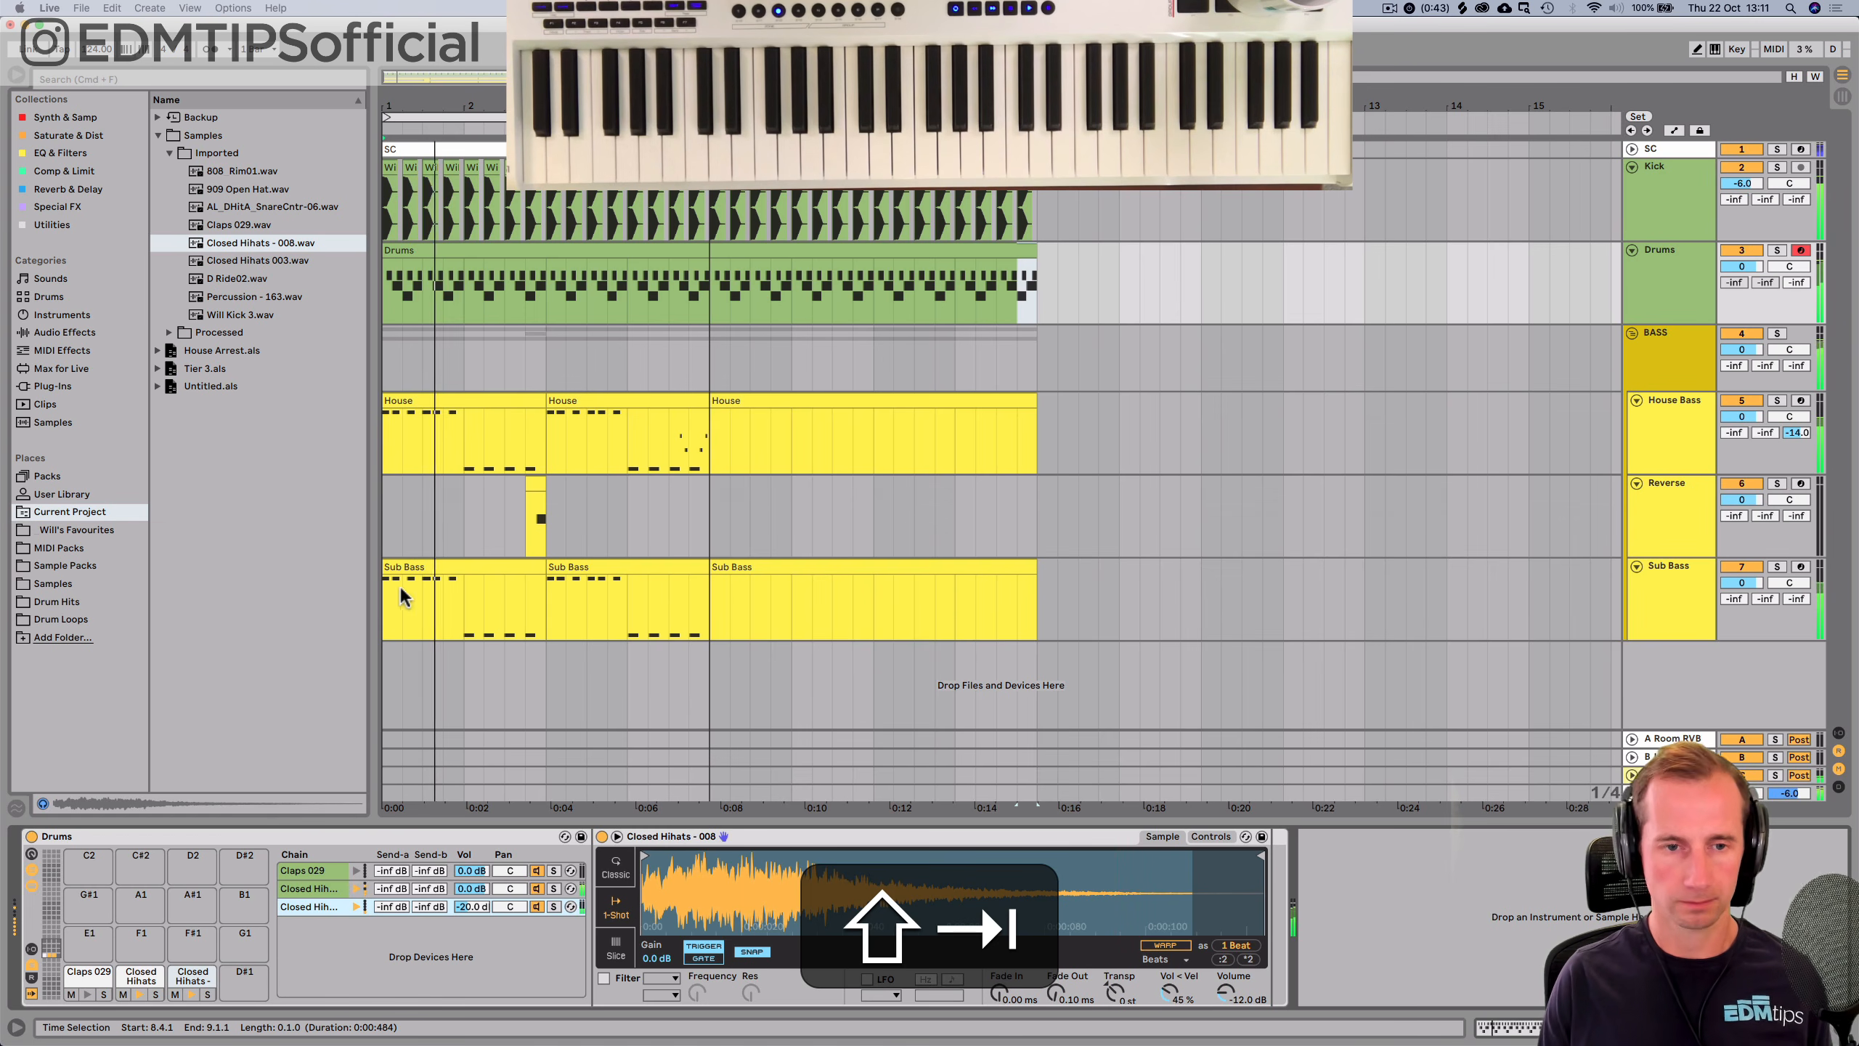
pyautogui.press('super+s')
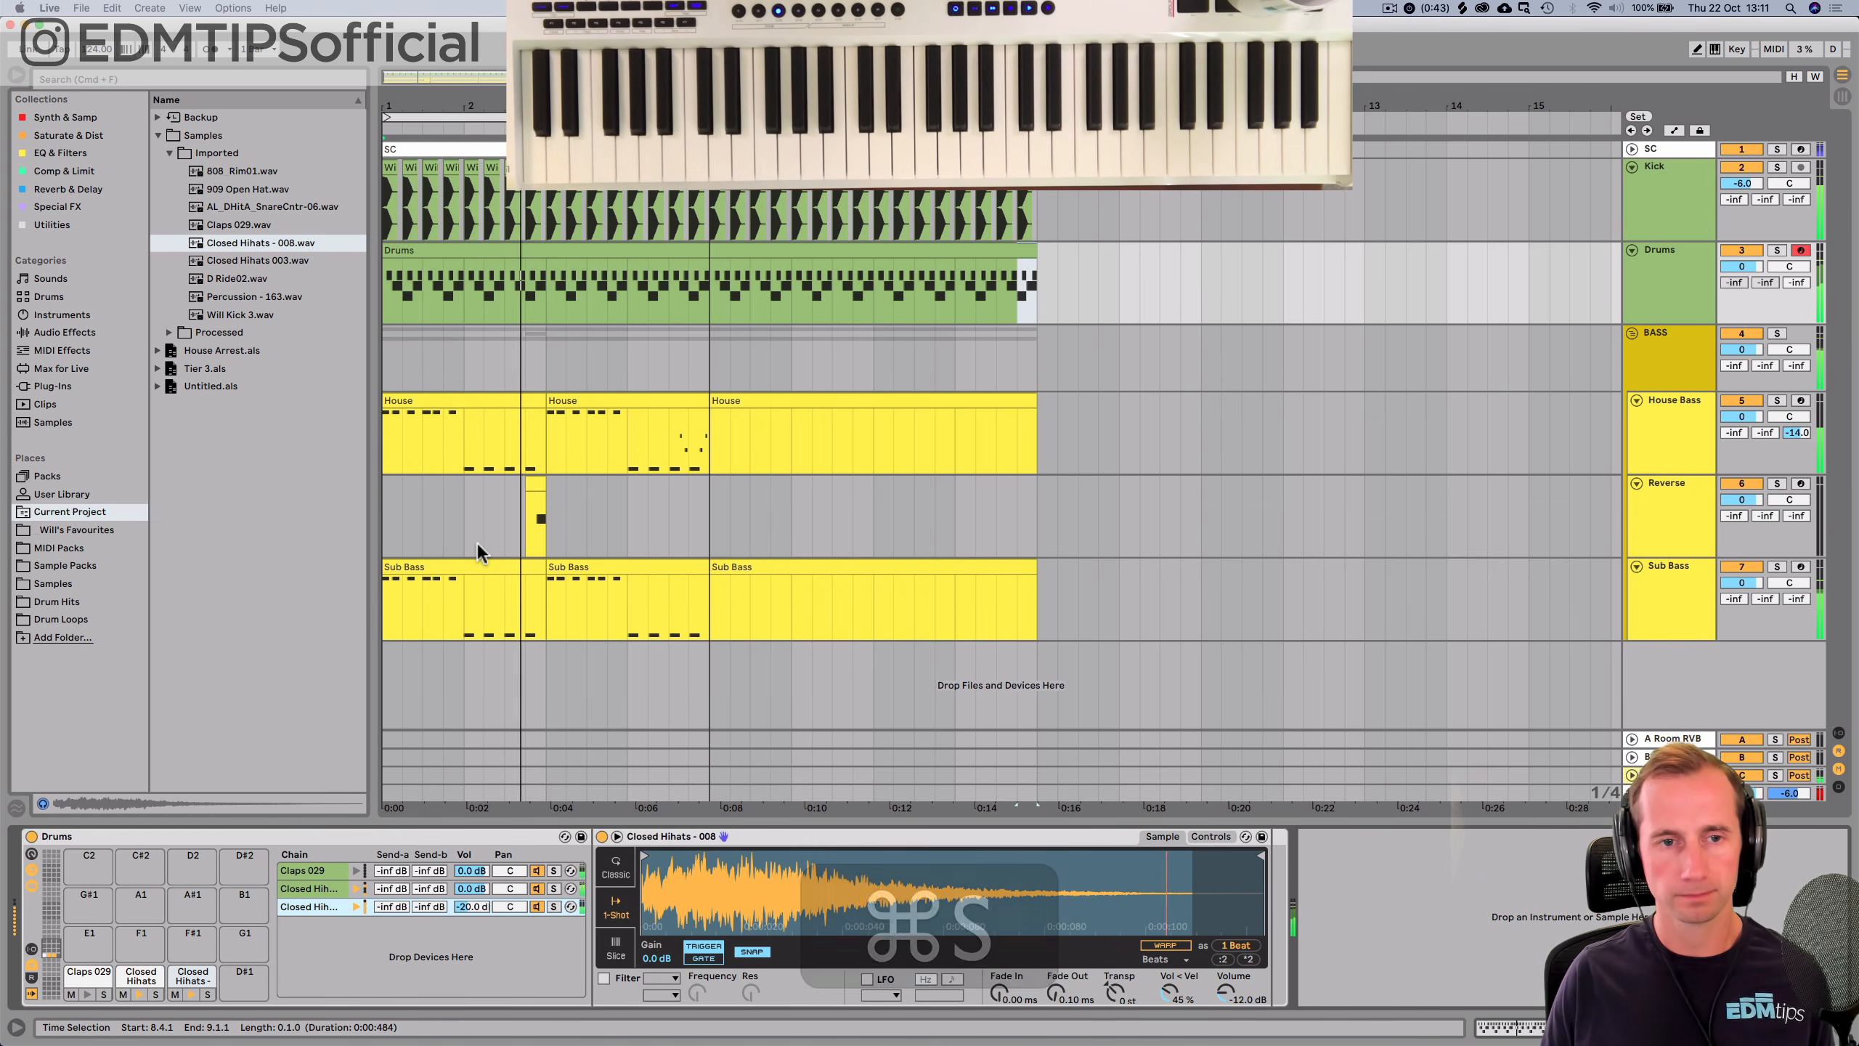
pyautogui.press('space')
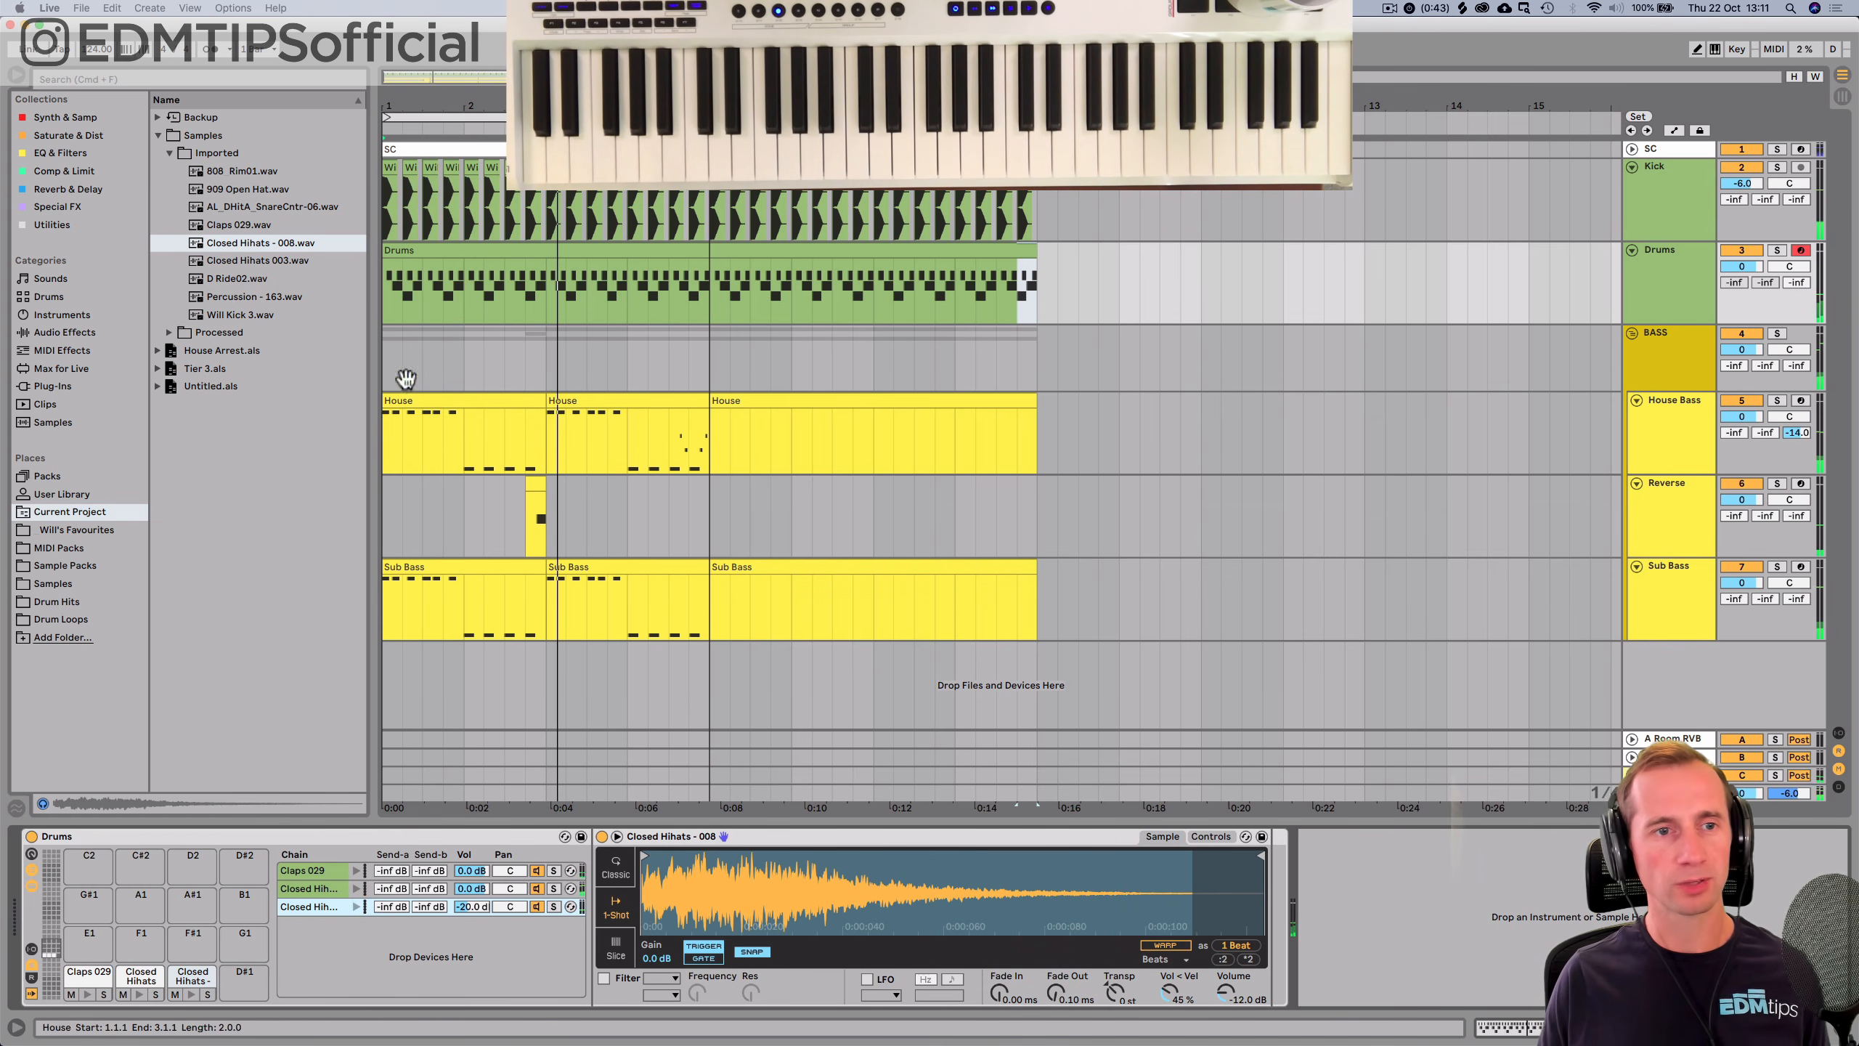
# Audition the imported percussion samples and load AL_DHitA_SnareCntr-06.wav onto the Drums rack's D#1 pad.
pyautogui.click(223, 261)
pyautogui.press('Down')
pyautogui.press('Down')
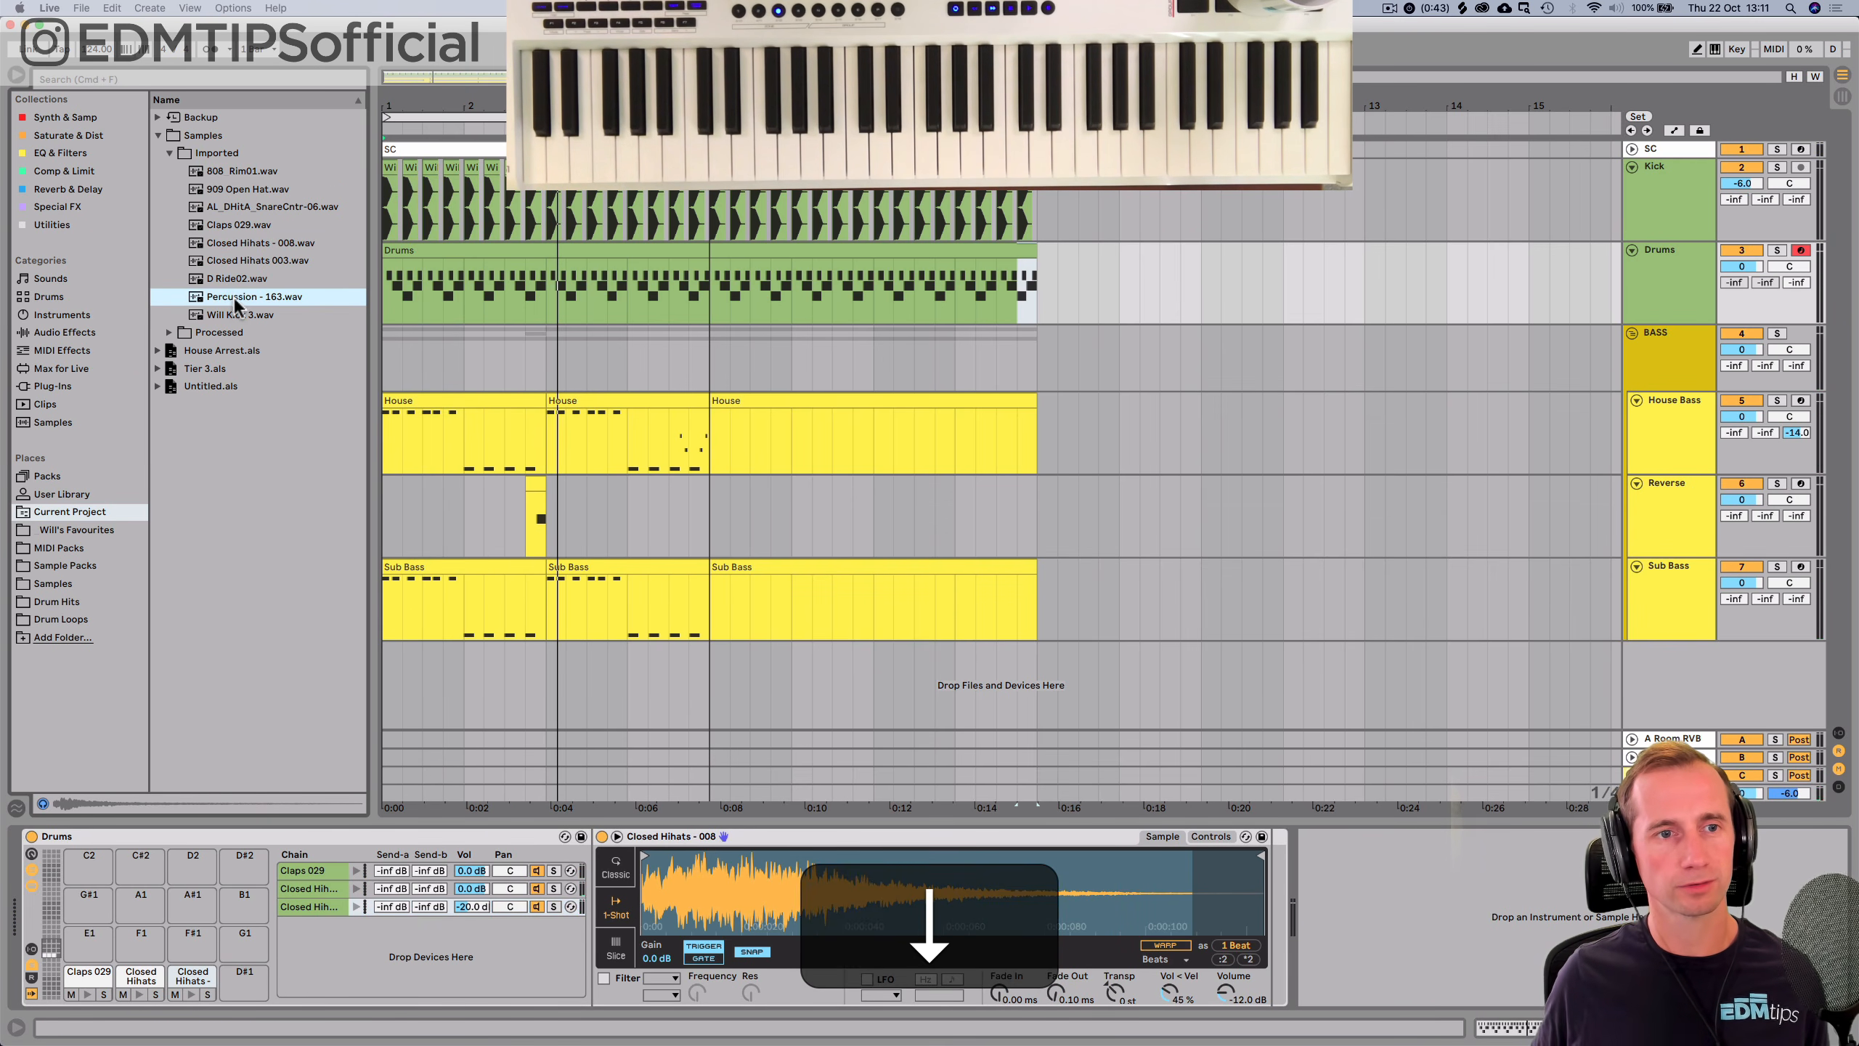
pyautogui.press('Down')
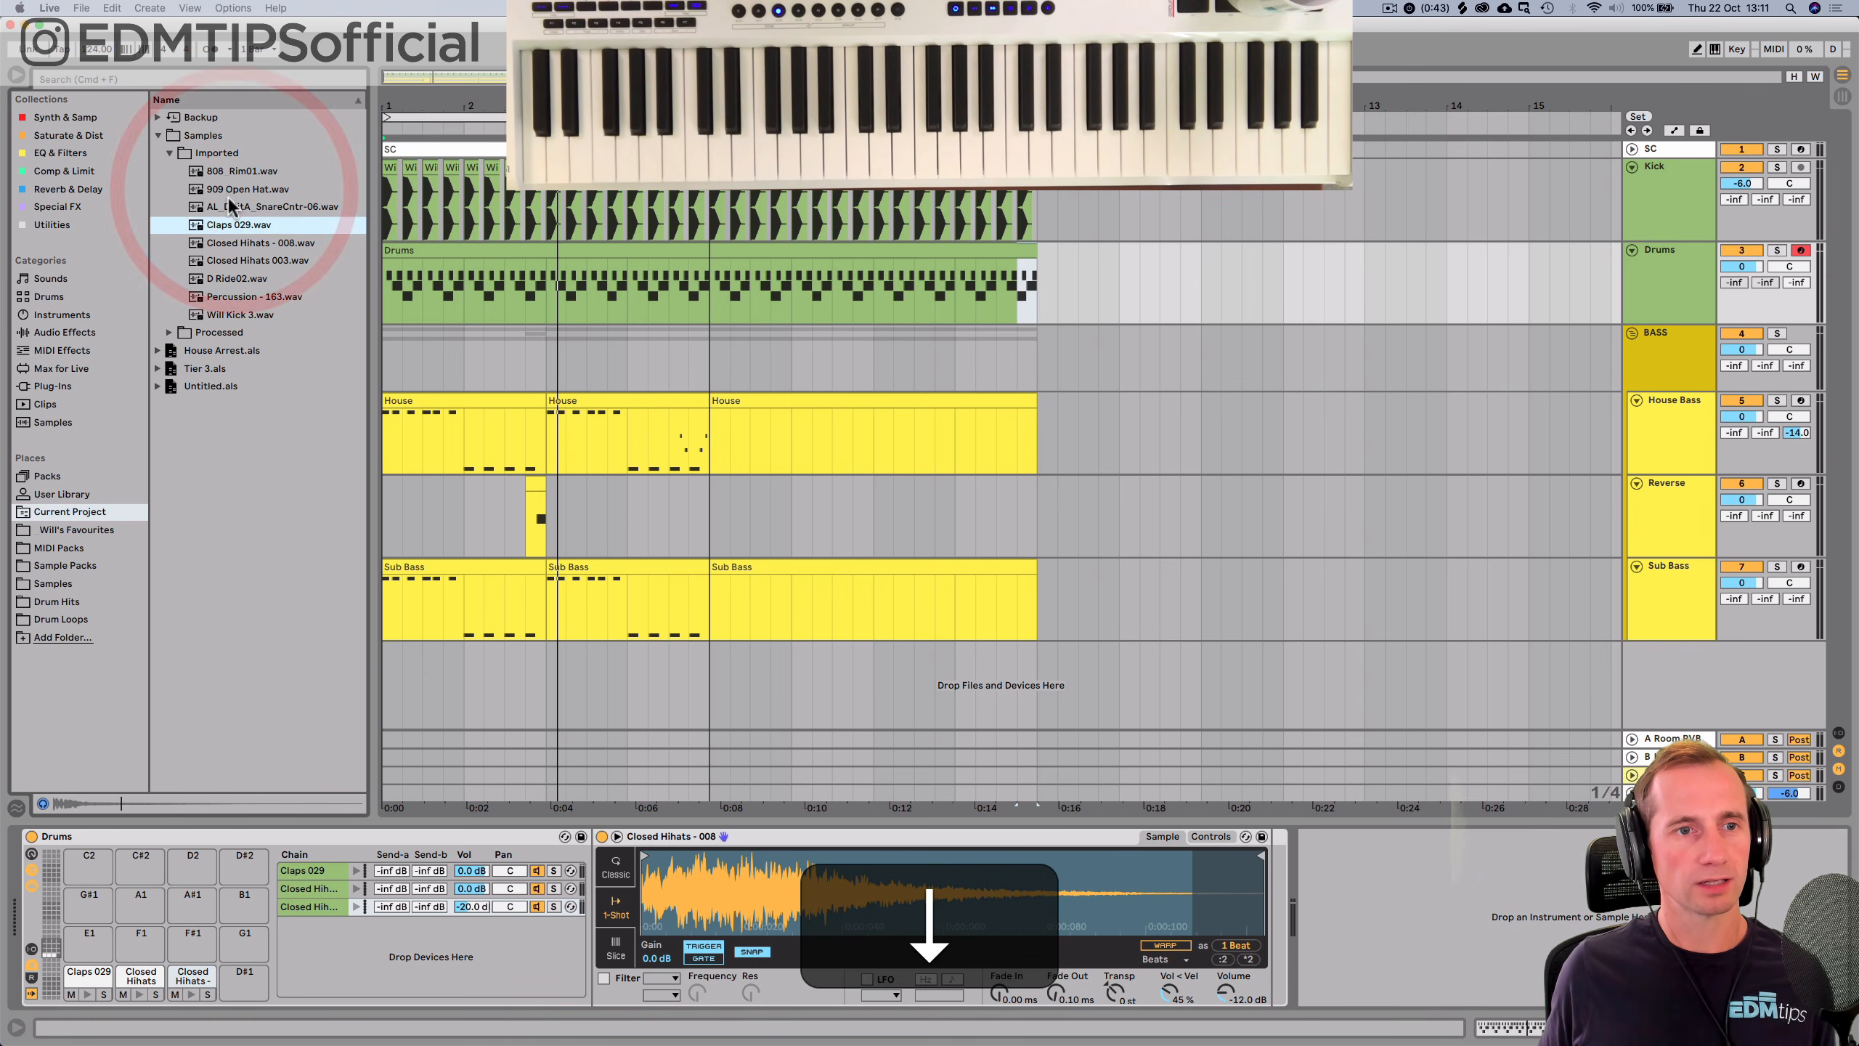
pyautogui.moveTo(250, 199); pyautogui.dragTo(349, 950)
# Open the Drums clip and place a short AL_DHitA_SnareCntr-06 note at 2.4.4.
pyautogui.doubleClick(560, 250)
pyautogui.press('space')
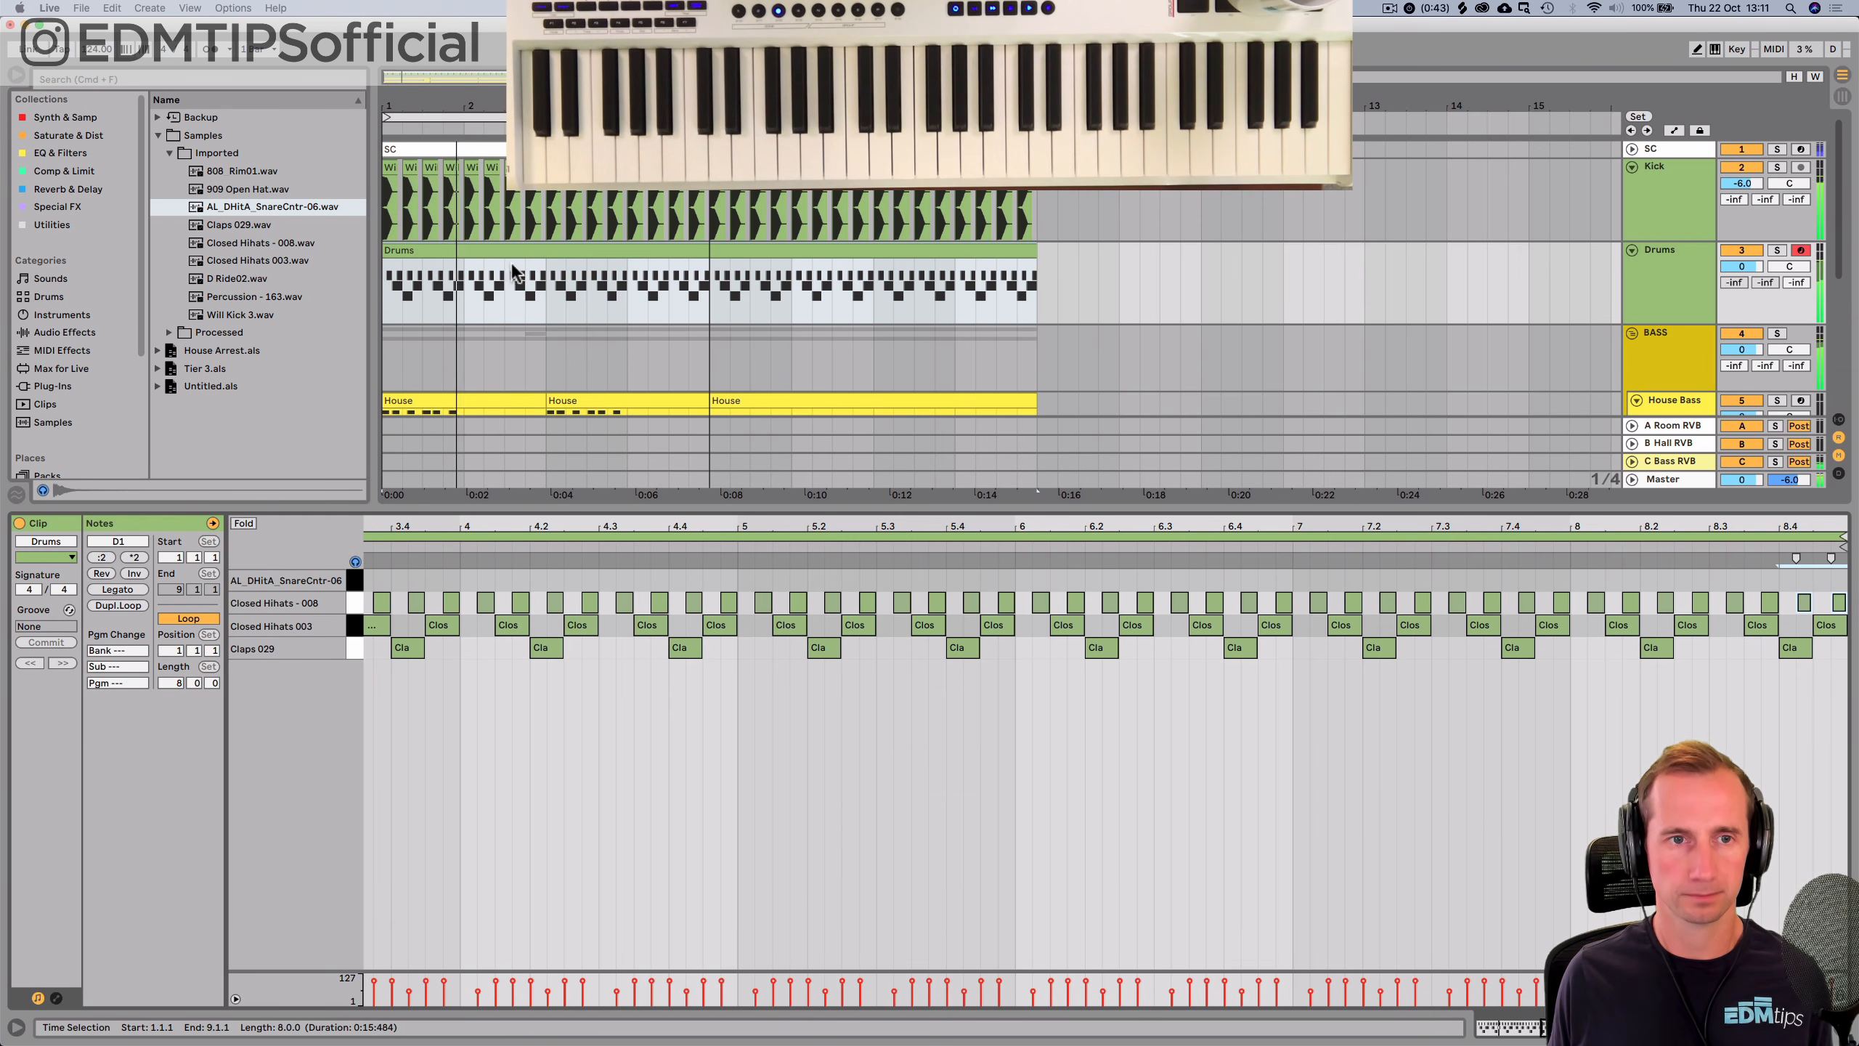
pyautogui.doubleClick(518, 249)
pyautogui.moveTo(602, 523); pyautogui.dragTo(973, 523)
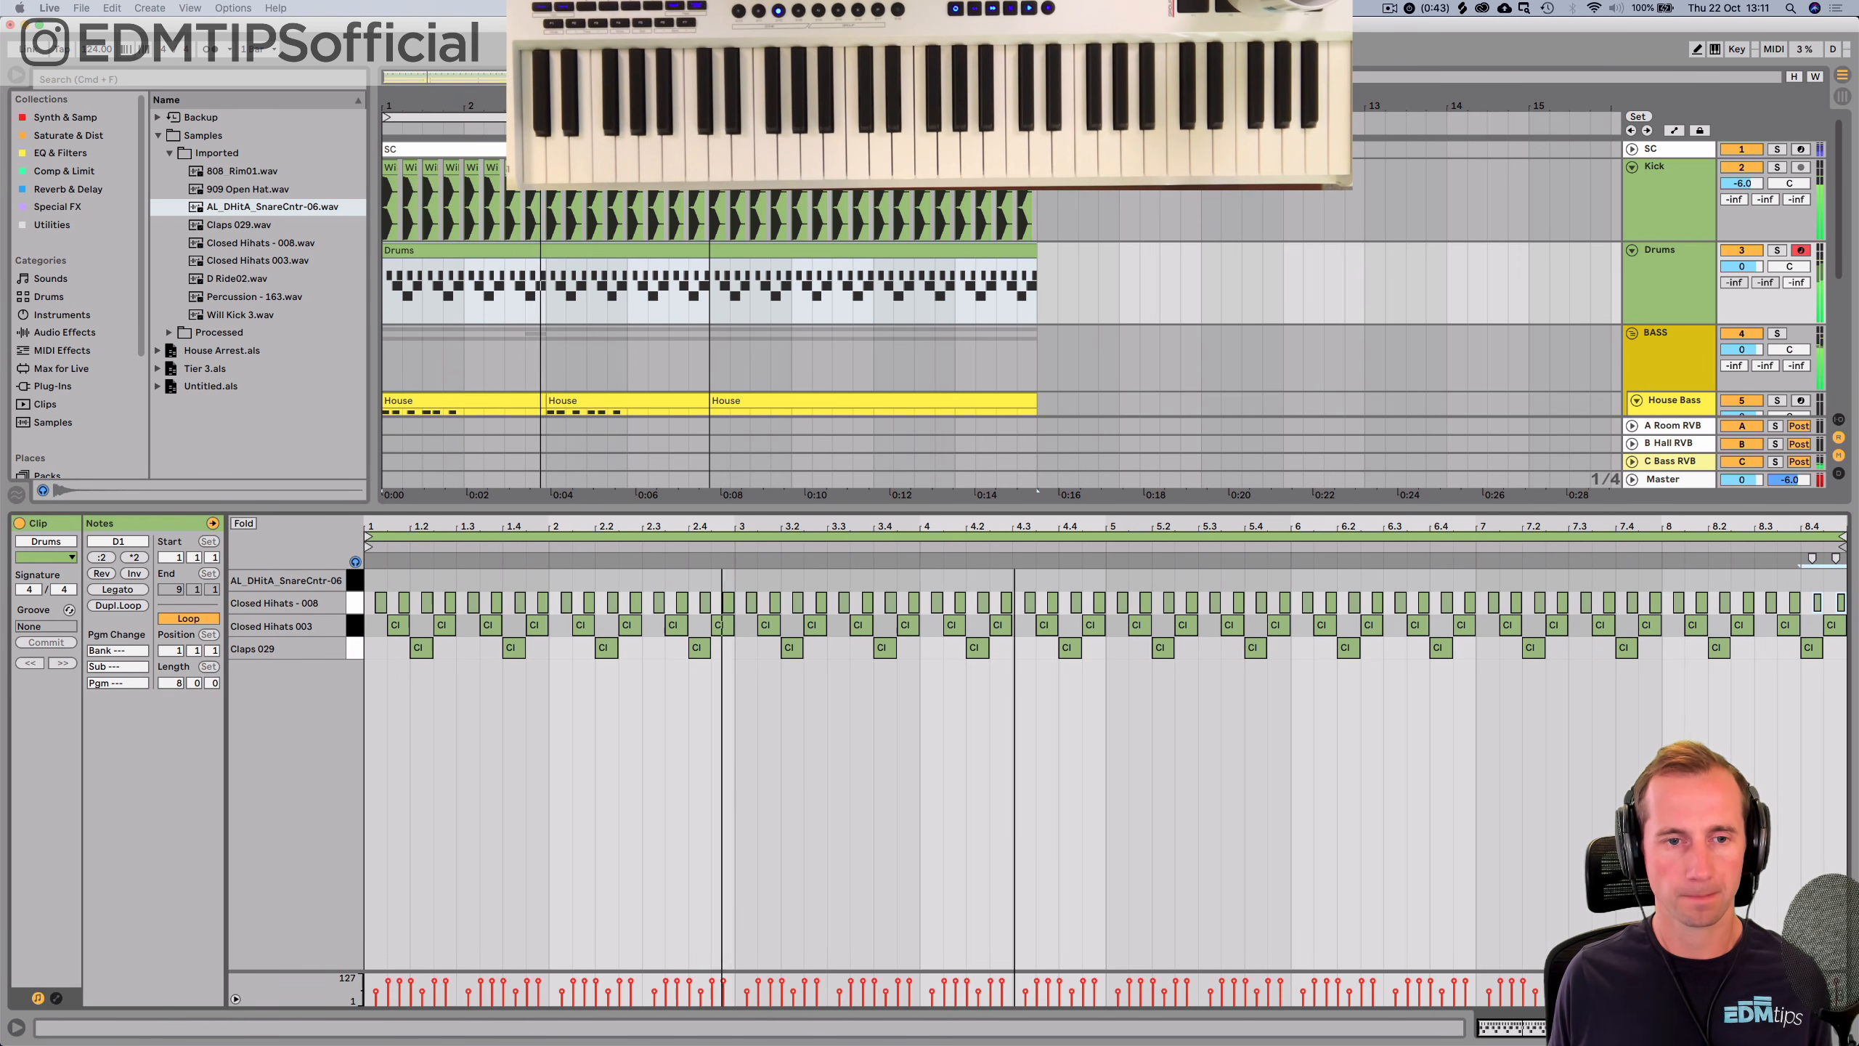
pyautogui.press('space')
pyautogui.moveTo(737, 526); pyautogui.dragTo(722, 574)
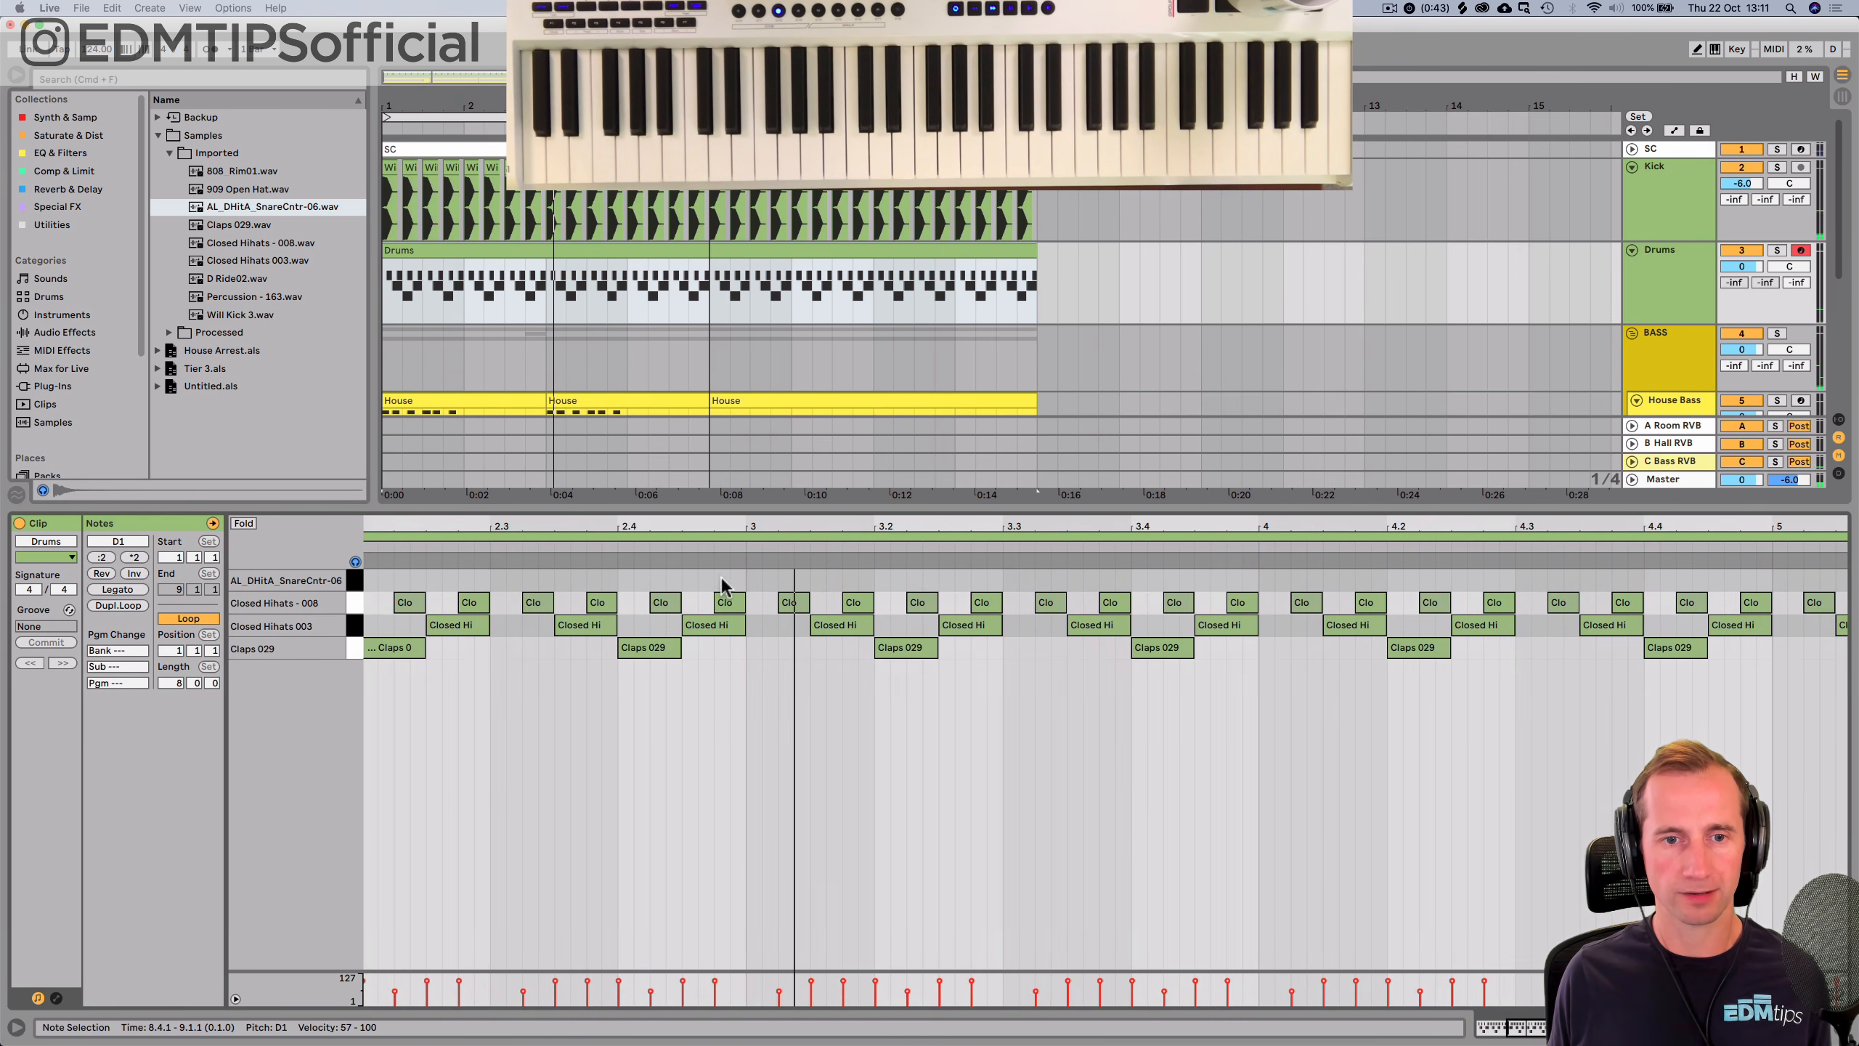
pyautogui.doubleClick(723, 580)
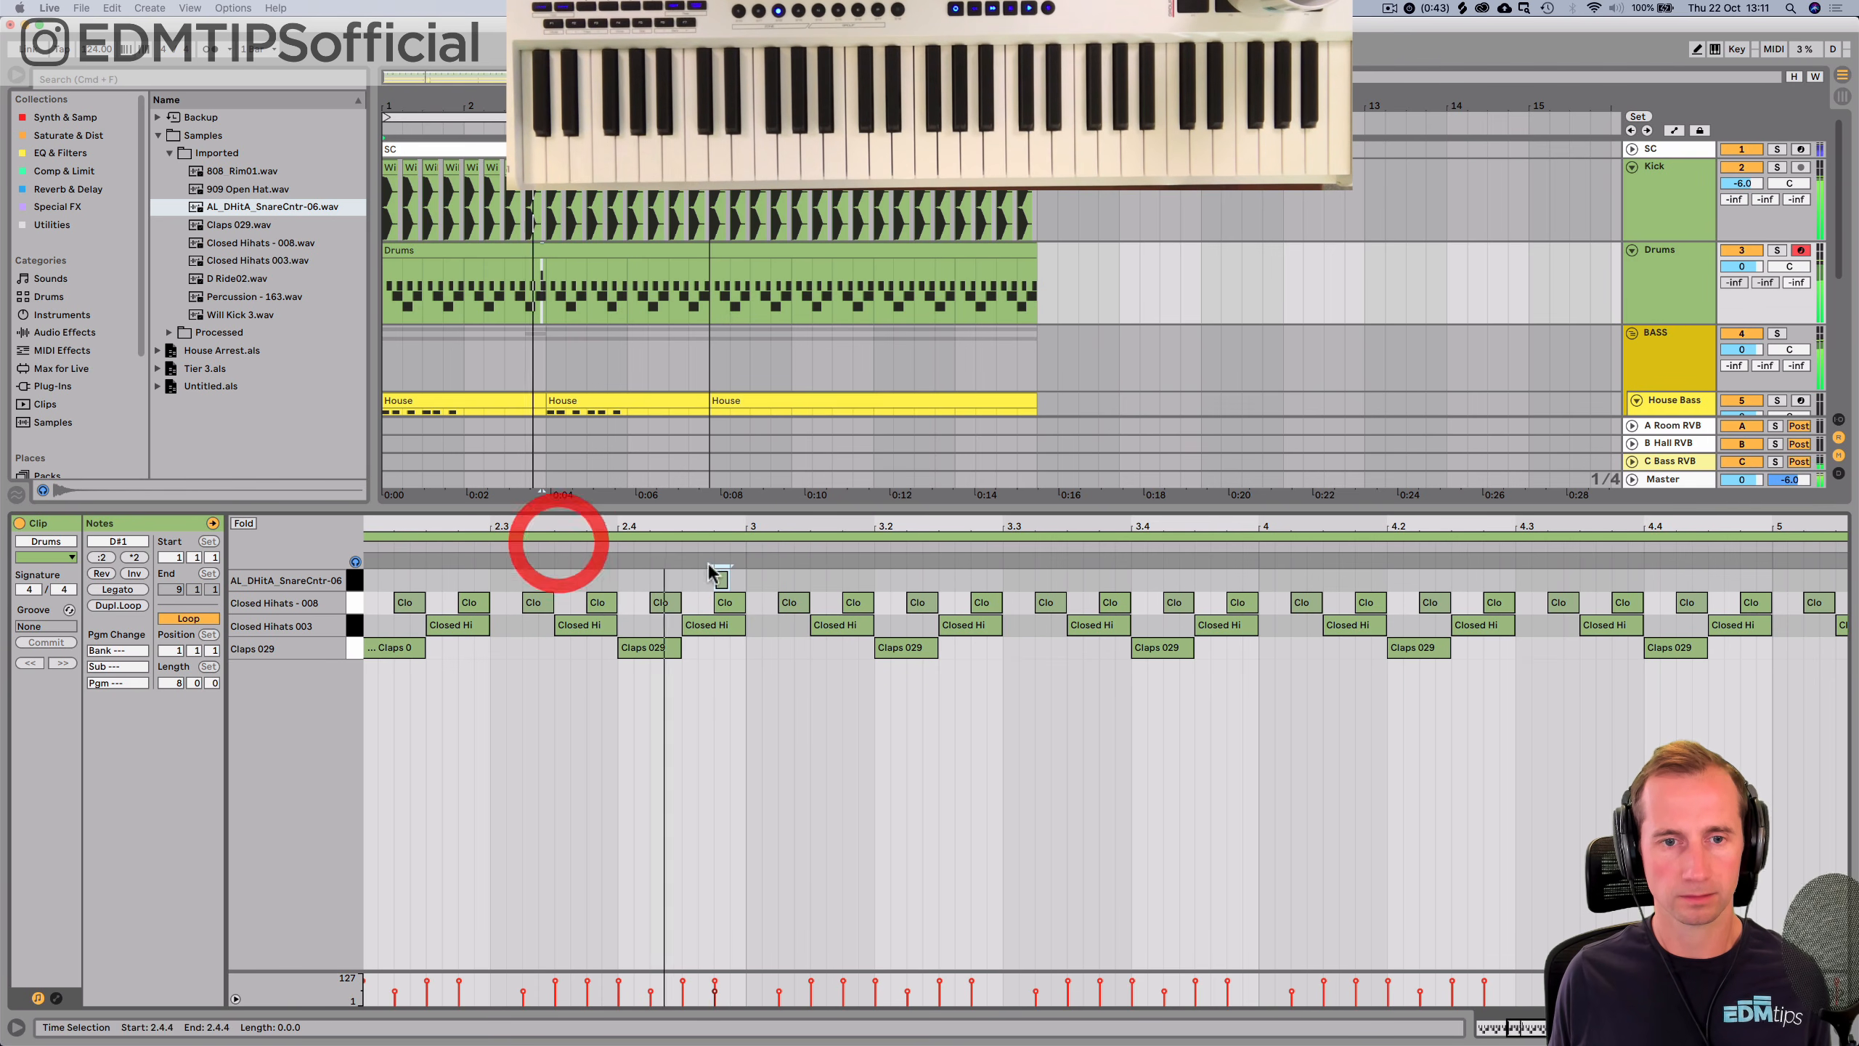
# Place two short AL_DHitA_SnareCntr-06 notes on either side of 4.3 and shift them outward to 4.2.4 and 4.3.2.
pyautogui.moveTo(771, 528); pyautogui.dragTo(748, 519)
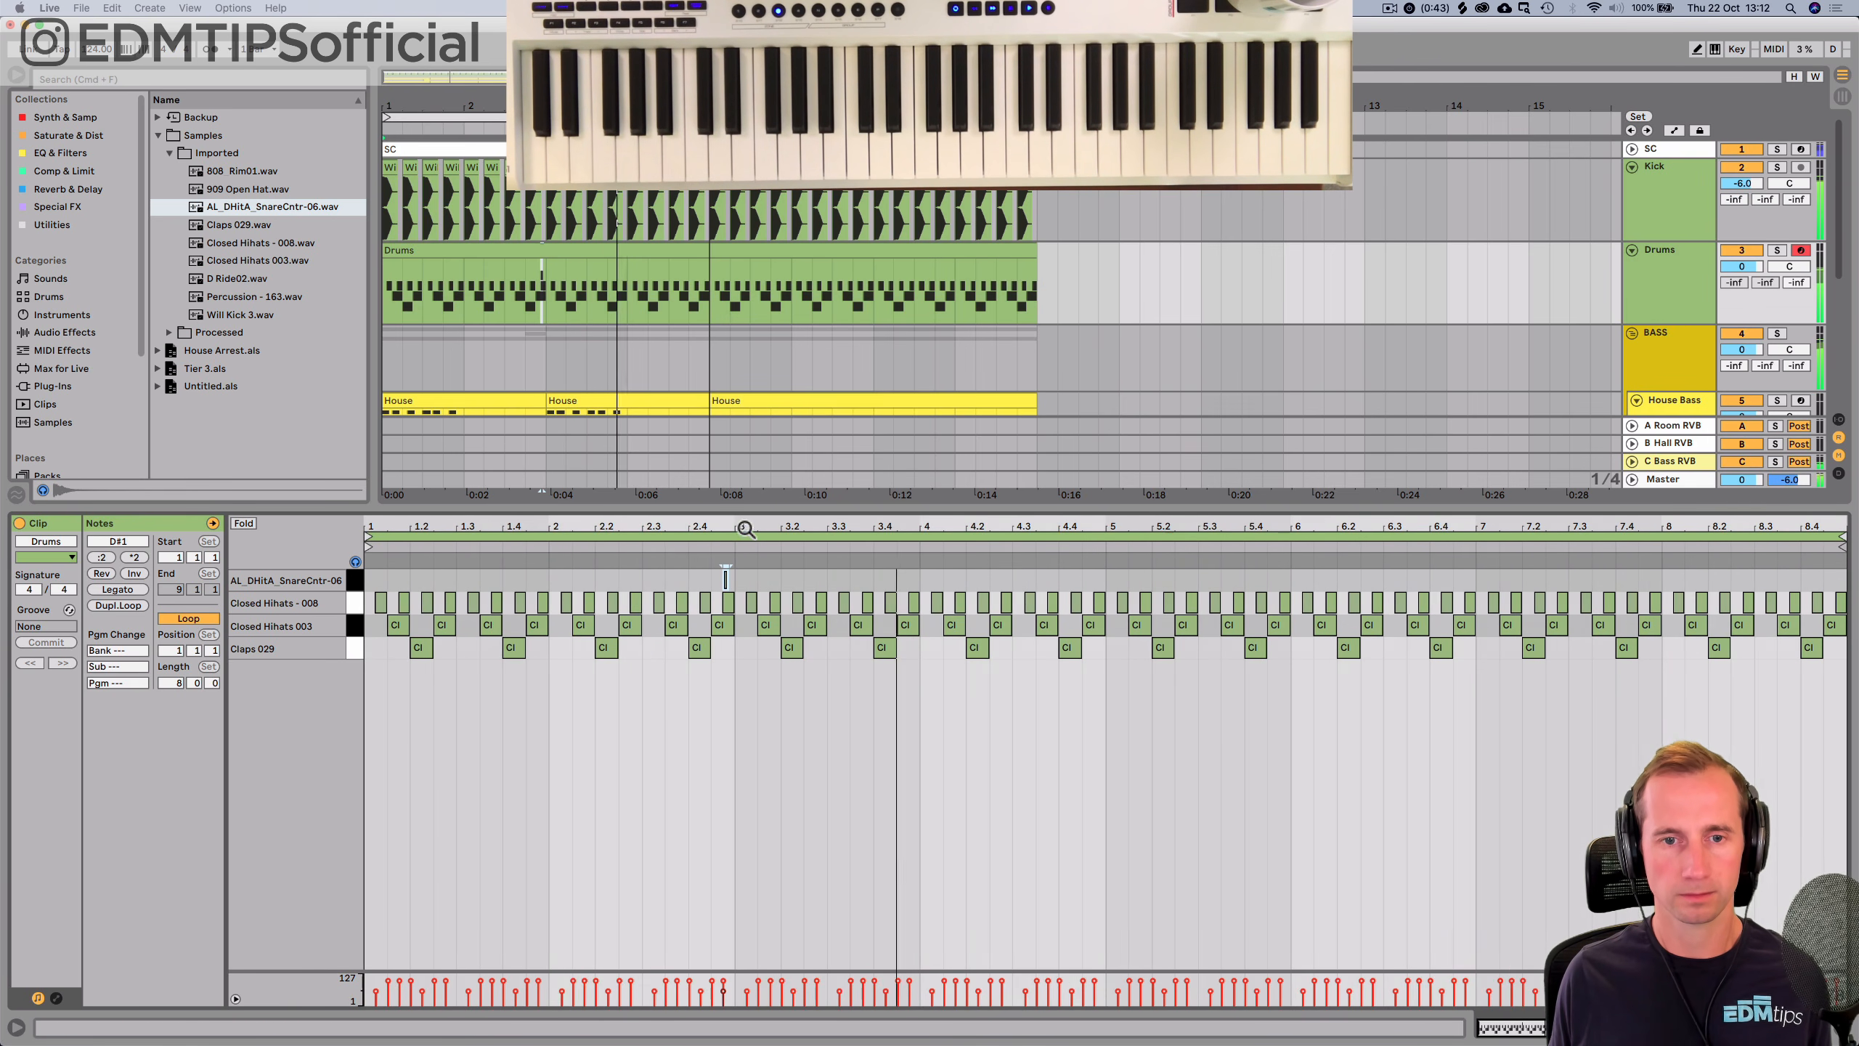
pyautogui.moveTo(1048, 528); pyautogui.dragTo(954, 594)
pyautogui.press('space')
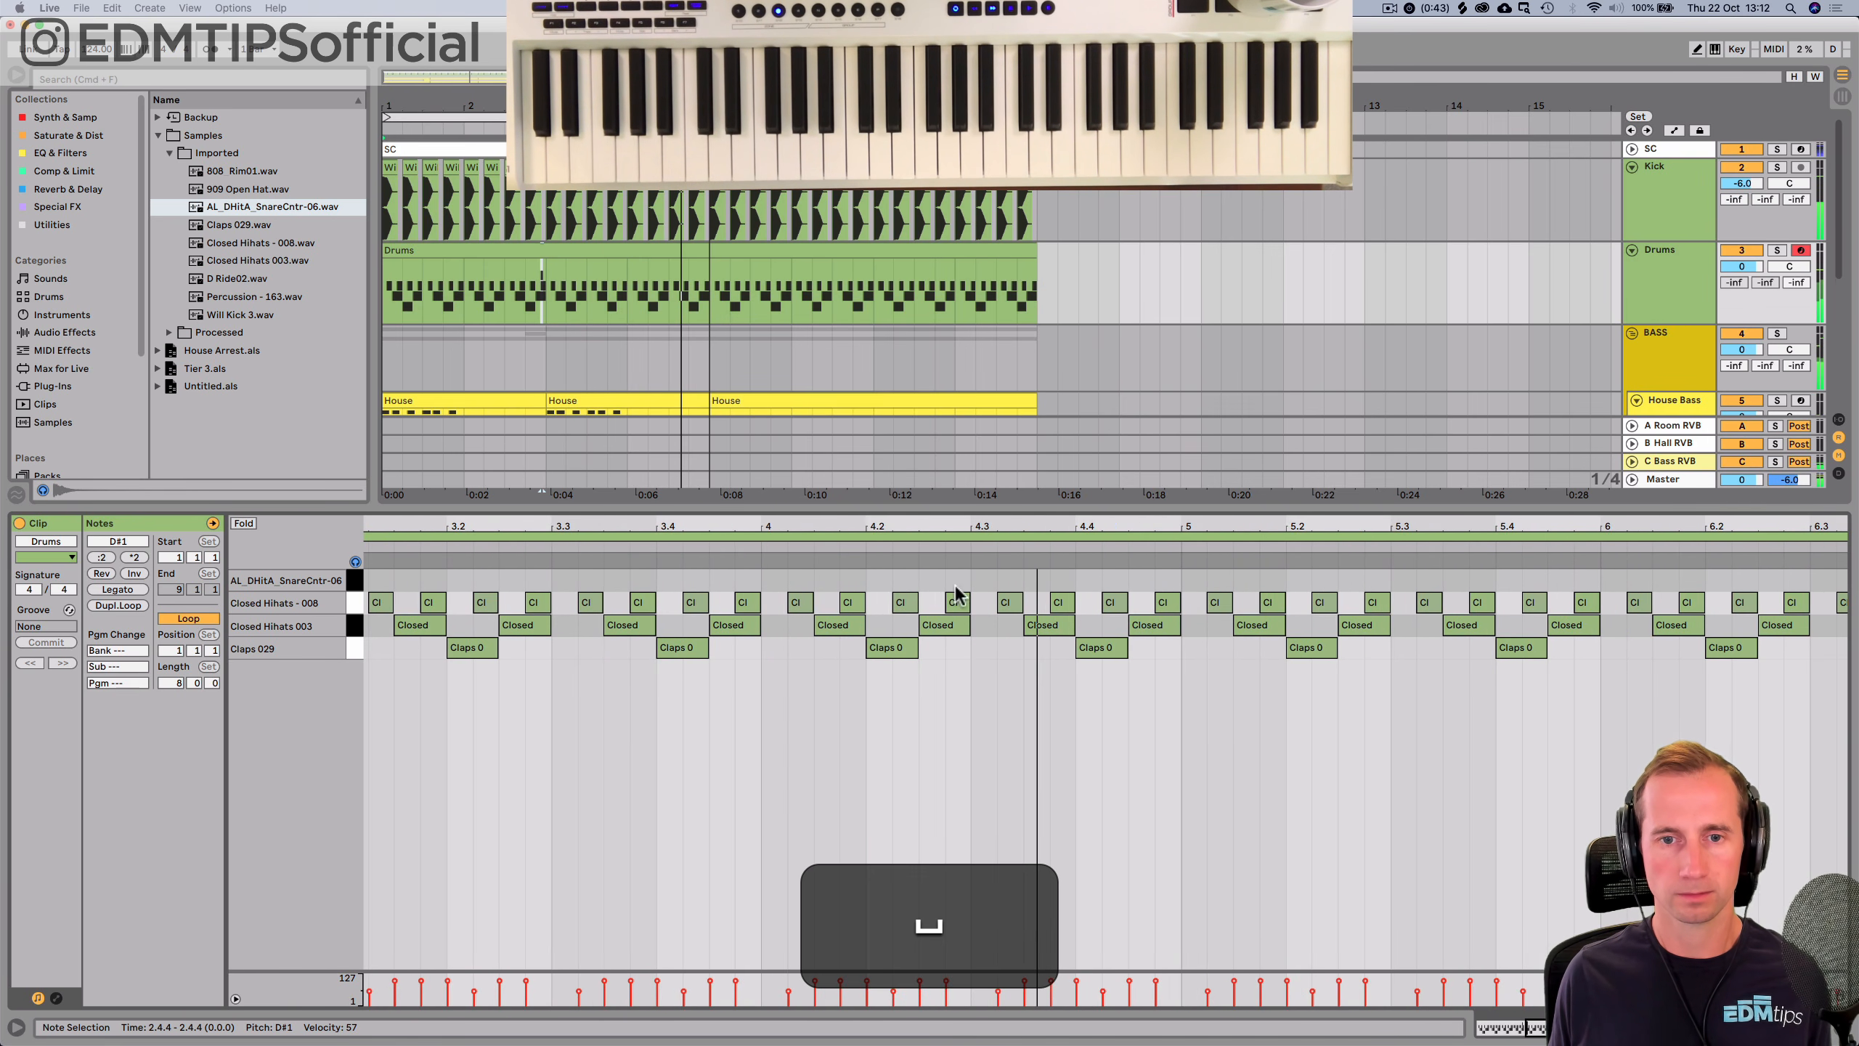
pyautogui.moveTo(954, 528); pyautogui.dragTo(1019, 579)
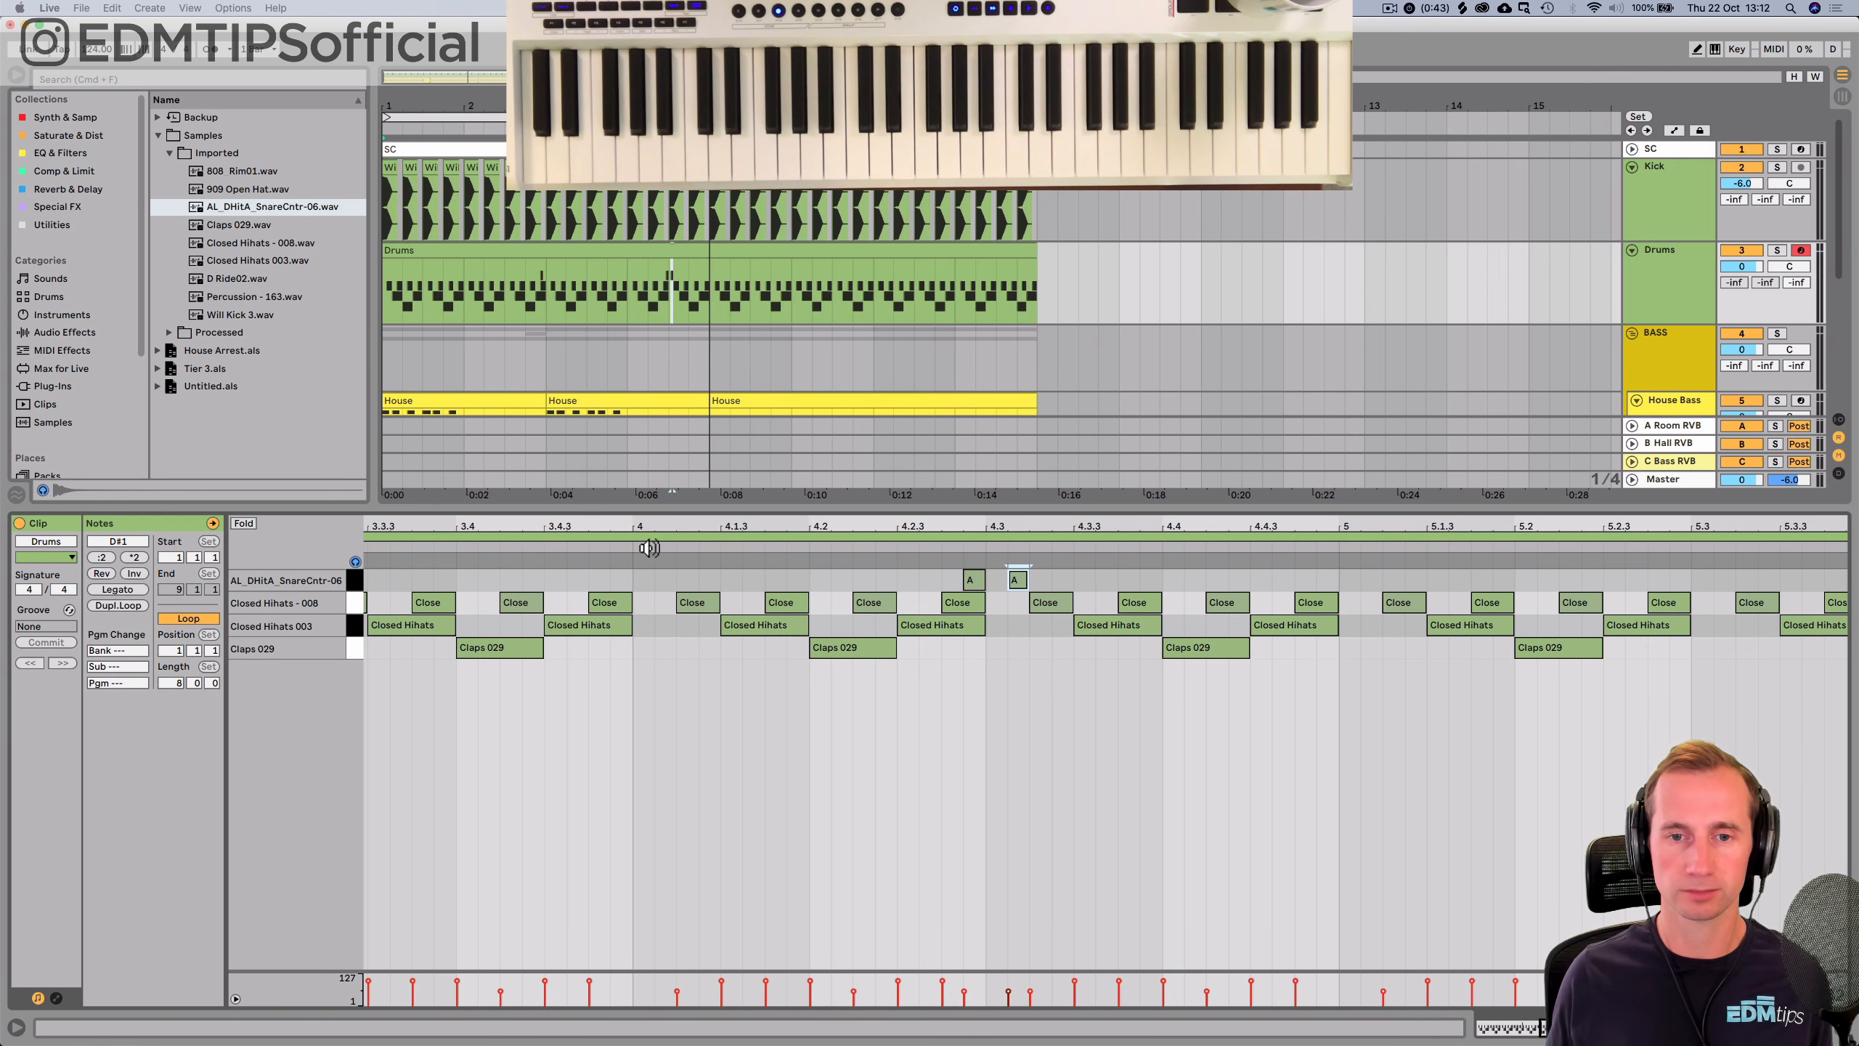
pyautogui.click(969, 582)
pyautogui.press('Left')
pyautogui.click(1016, 578)
pyautogui.press('Right')
# Lengthen the snare notes at 4.2.4 and 4.3.2 to one sixteenth each while listening, then return to the Drums rack devices.
pyautogui.press('space')
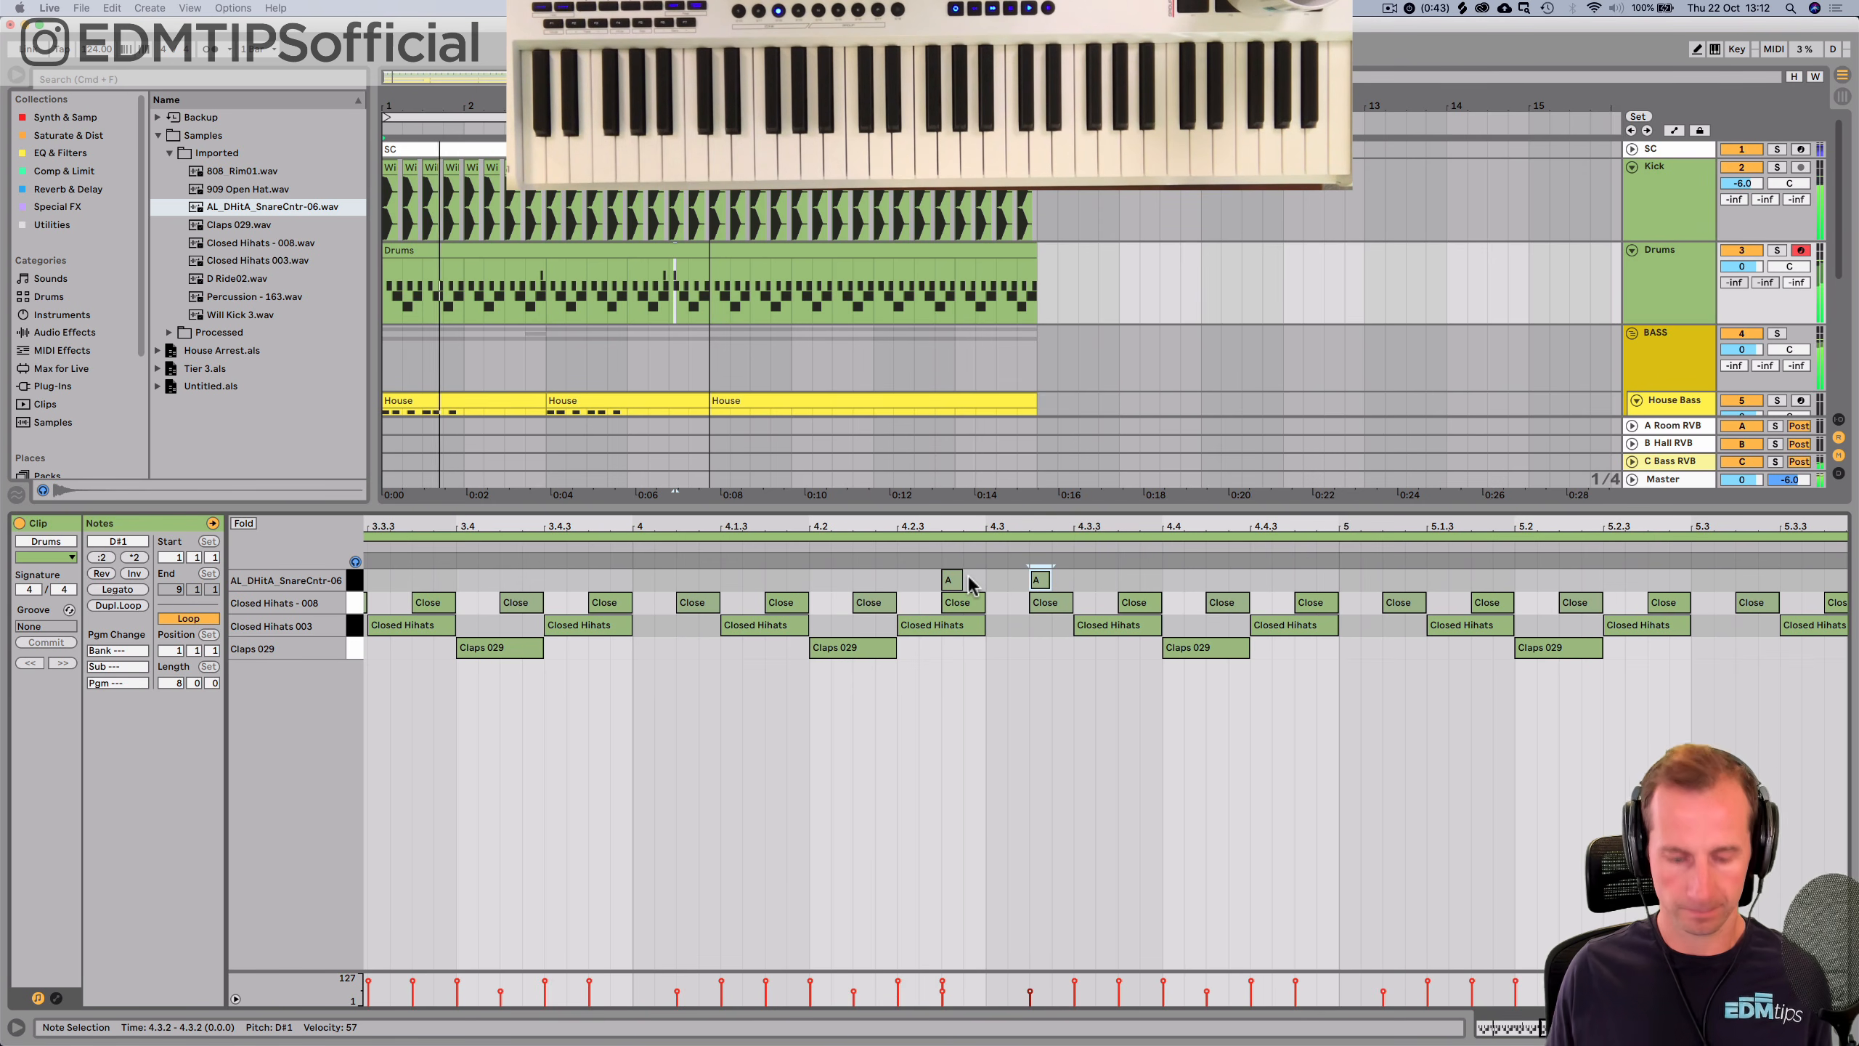
pyautogui.press('super+2')
pyautogui.press('super+i')
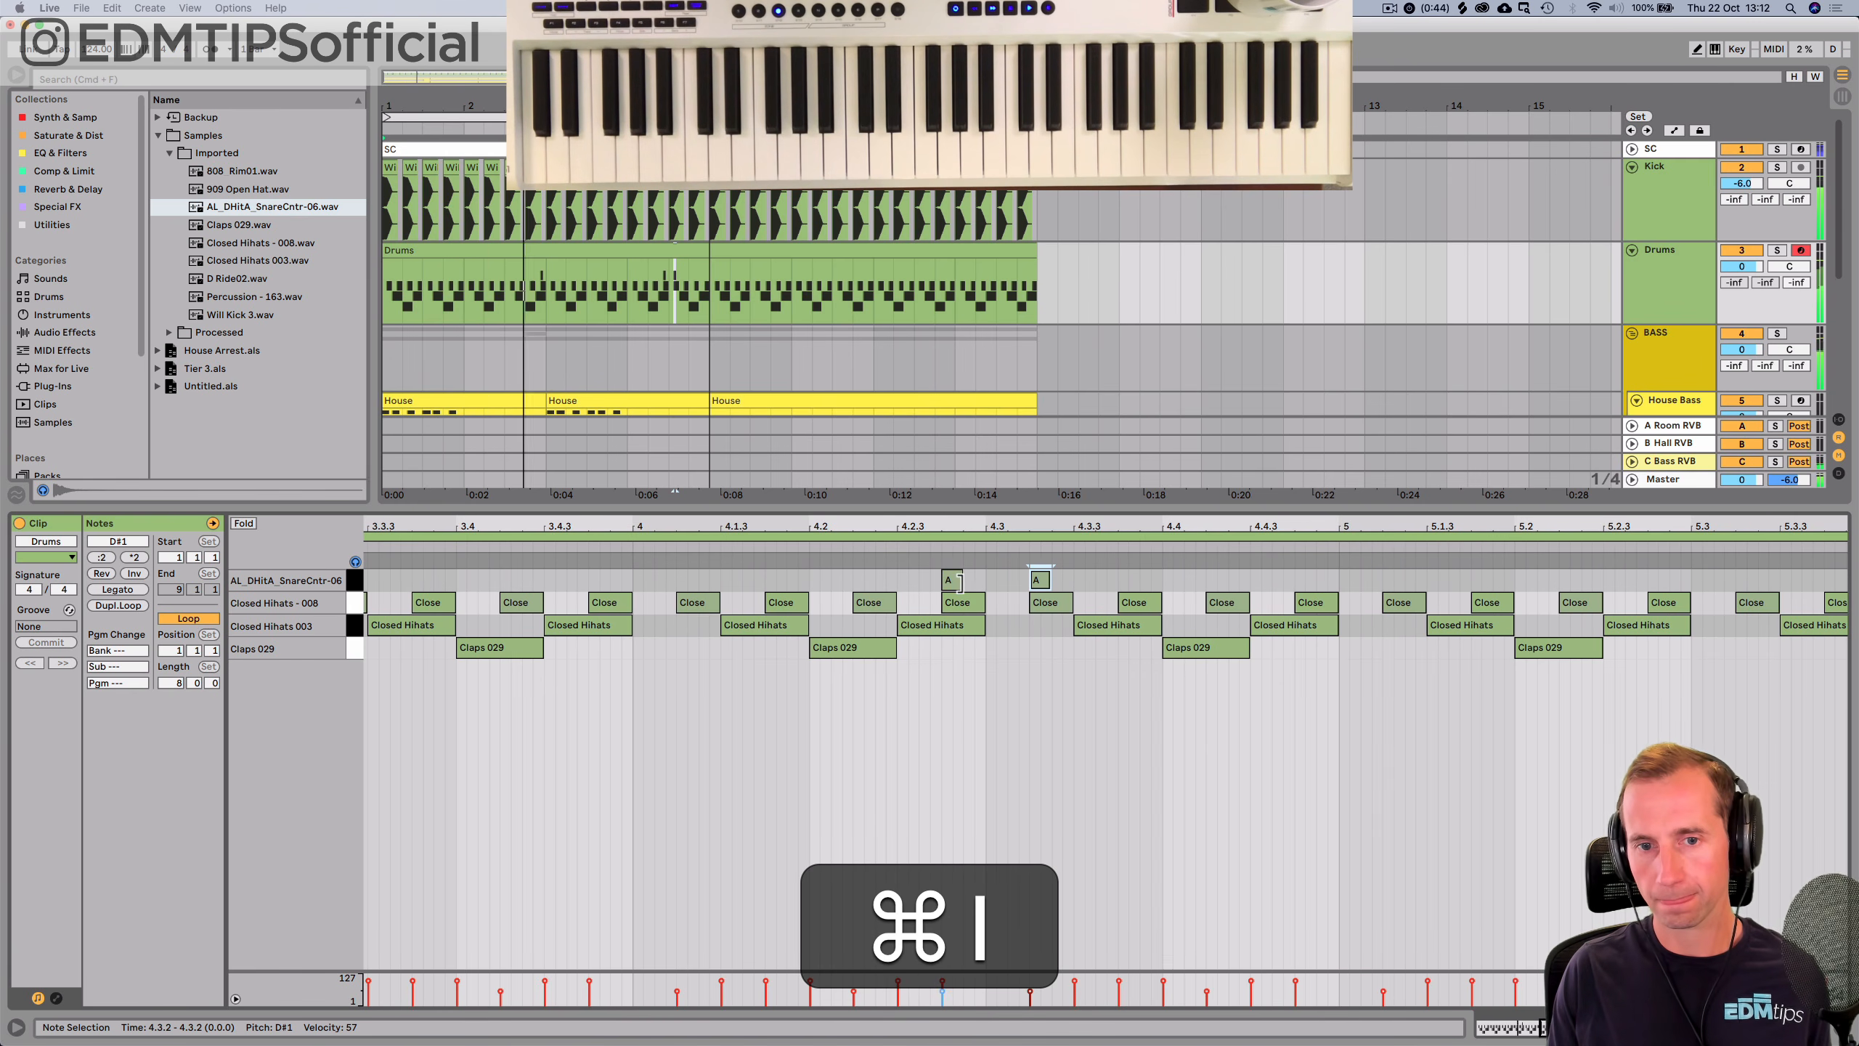
pyautogui.moveTo(982, 579); pyautogui.dragTo(1073, 579)
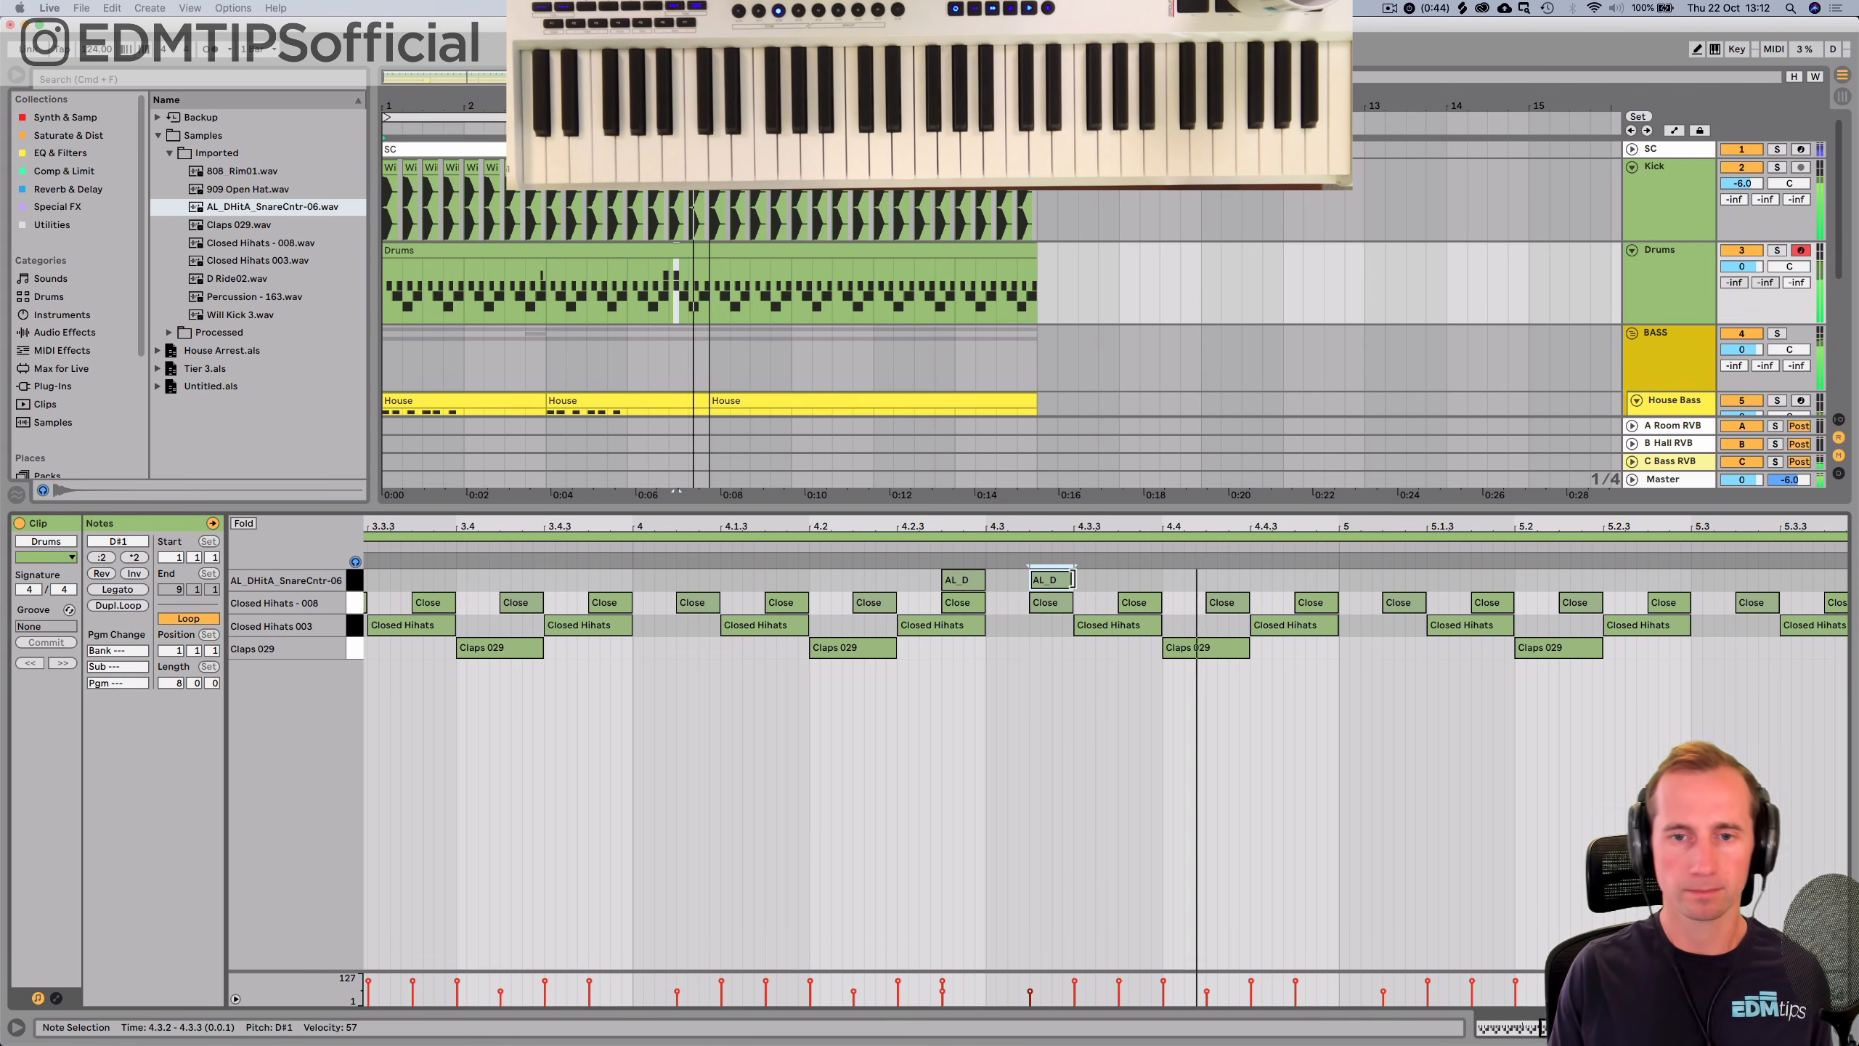
pyautogui.press('space')
pyautogui.hotkey('shift', 'Tab')
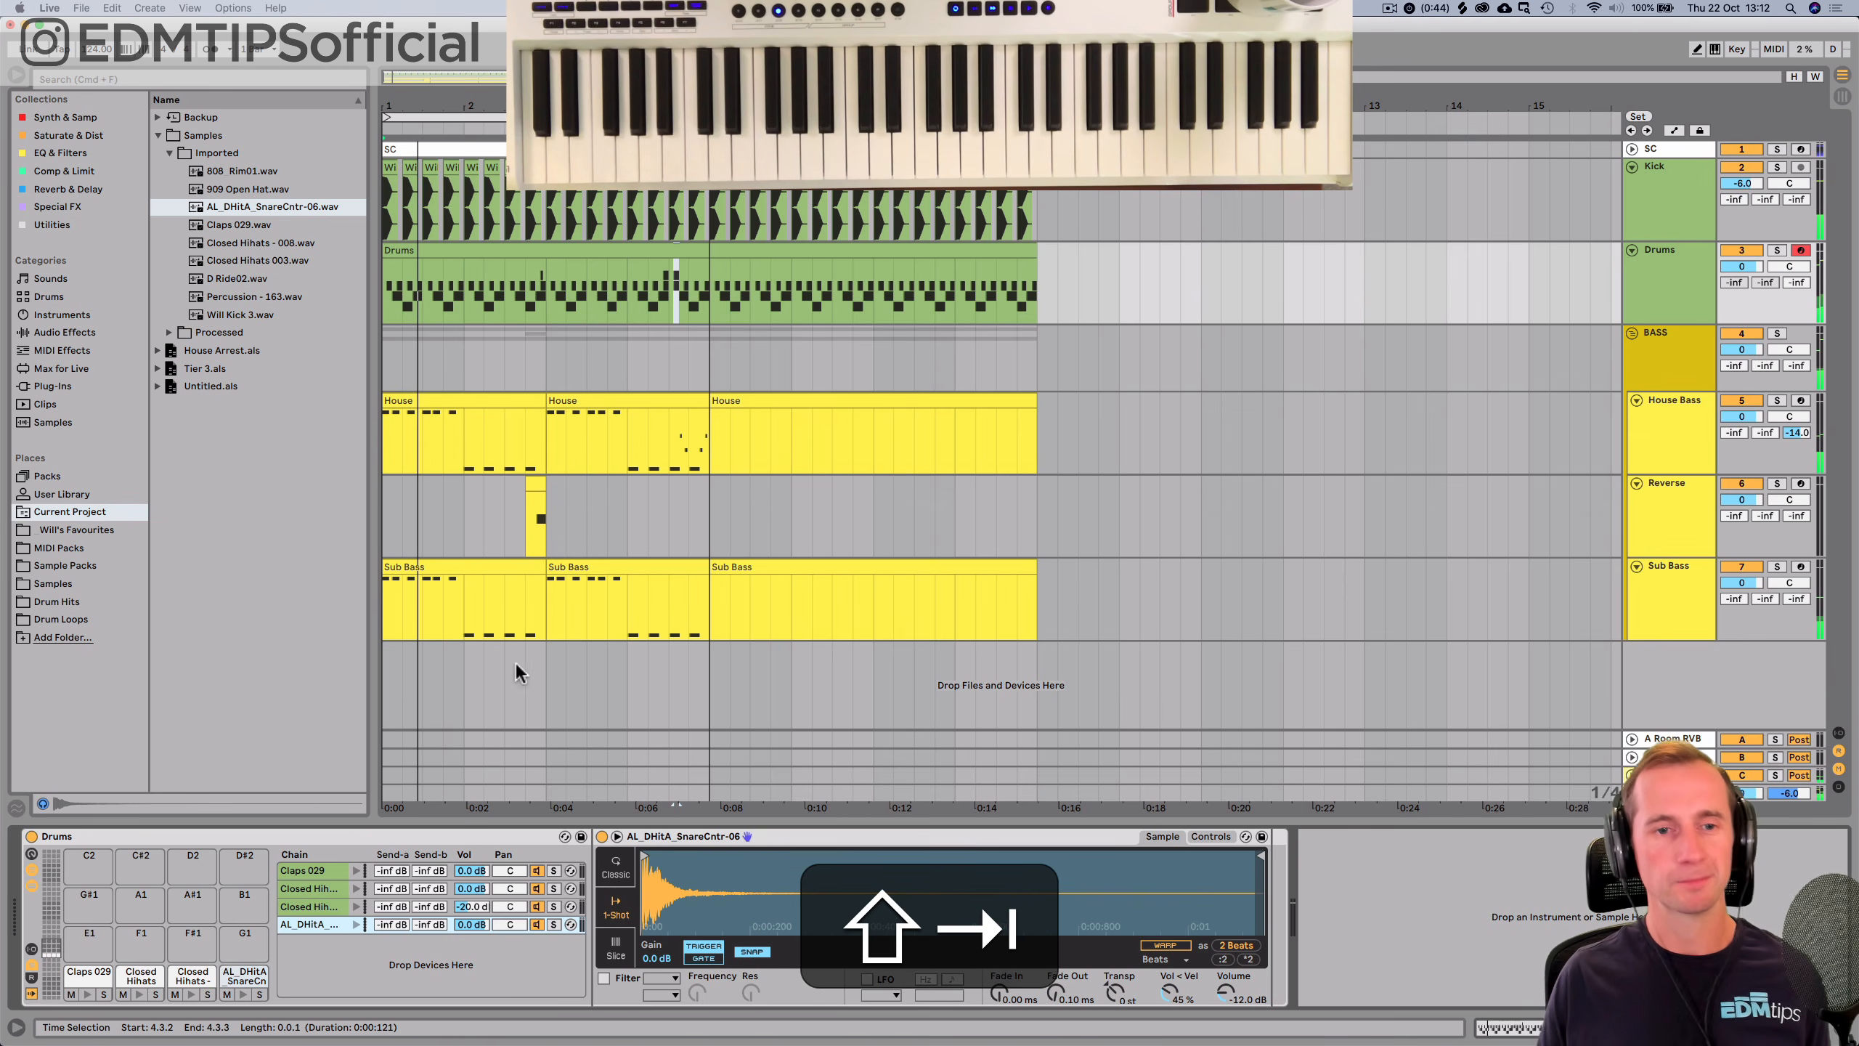
# Audition the imported percussion samples and load 808_Rim01.wav onto the Drums rack's E1 pad.
pyautogui.click(233, 283)
pyautogui.press('Down')
pyautogui.press('Down')
pyautogui.press('Up')
pyautogui.press('Up')
pyautogui.press('Up')
pyautogui.press('Up')
pyautogui.press('Up')
pyautogui.press('Up')
pyautogui.press('Up')
pyautogui.moveTo(227, 168); pyautogui.dragTo(335, 961)
# Open the Drums clip and place two short 808_Rim01 notes at 1.2.3 and 1.2.4 during playback.
pyautogui.doubleClick(465, 255)
pyautogui.press('space')
pyautogui.moveTo(455, 529); pyautogui.dragTo(825, 538)
pyautogui.moveTo(452, 542); pyautogui.dragTo(518, 584)
pyautogui.doubleClick(498, 580)
pyautogui.press('space')
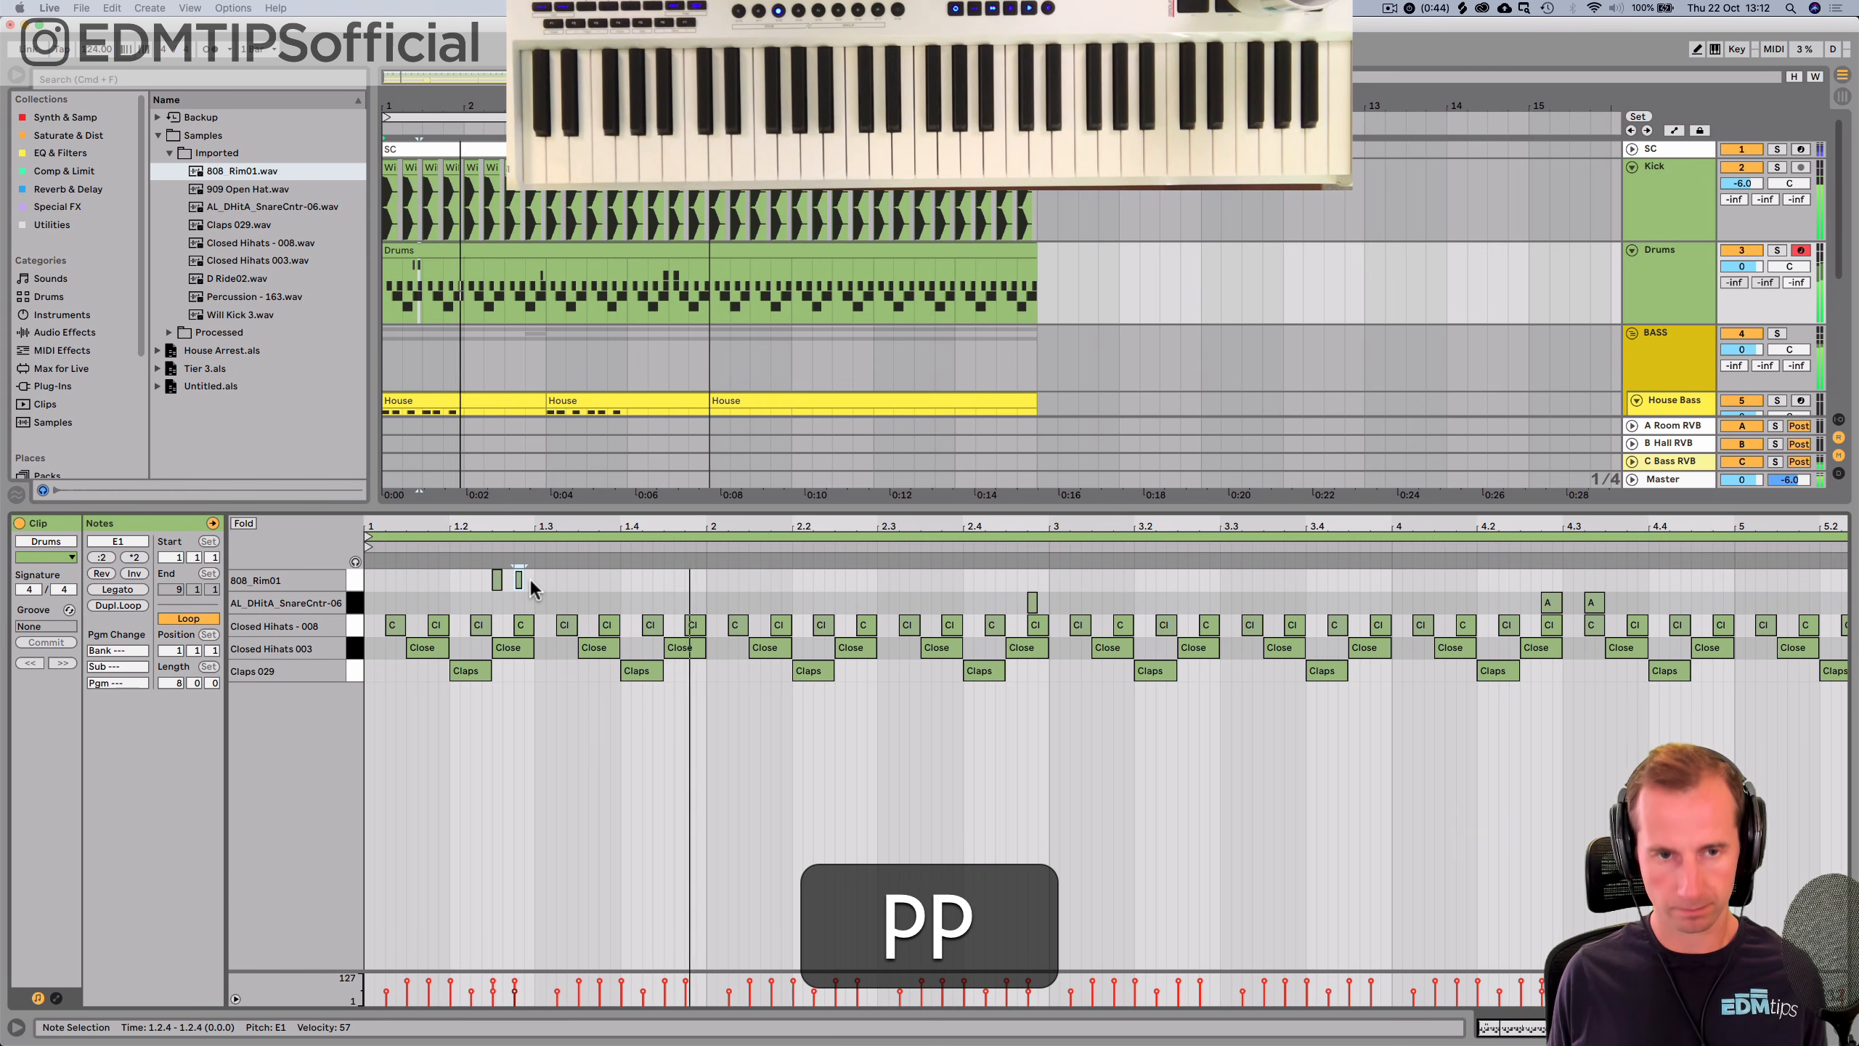
pyautogui.press('space')
pyautogui.click(285, 584)
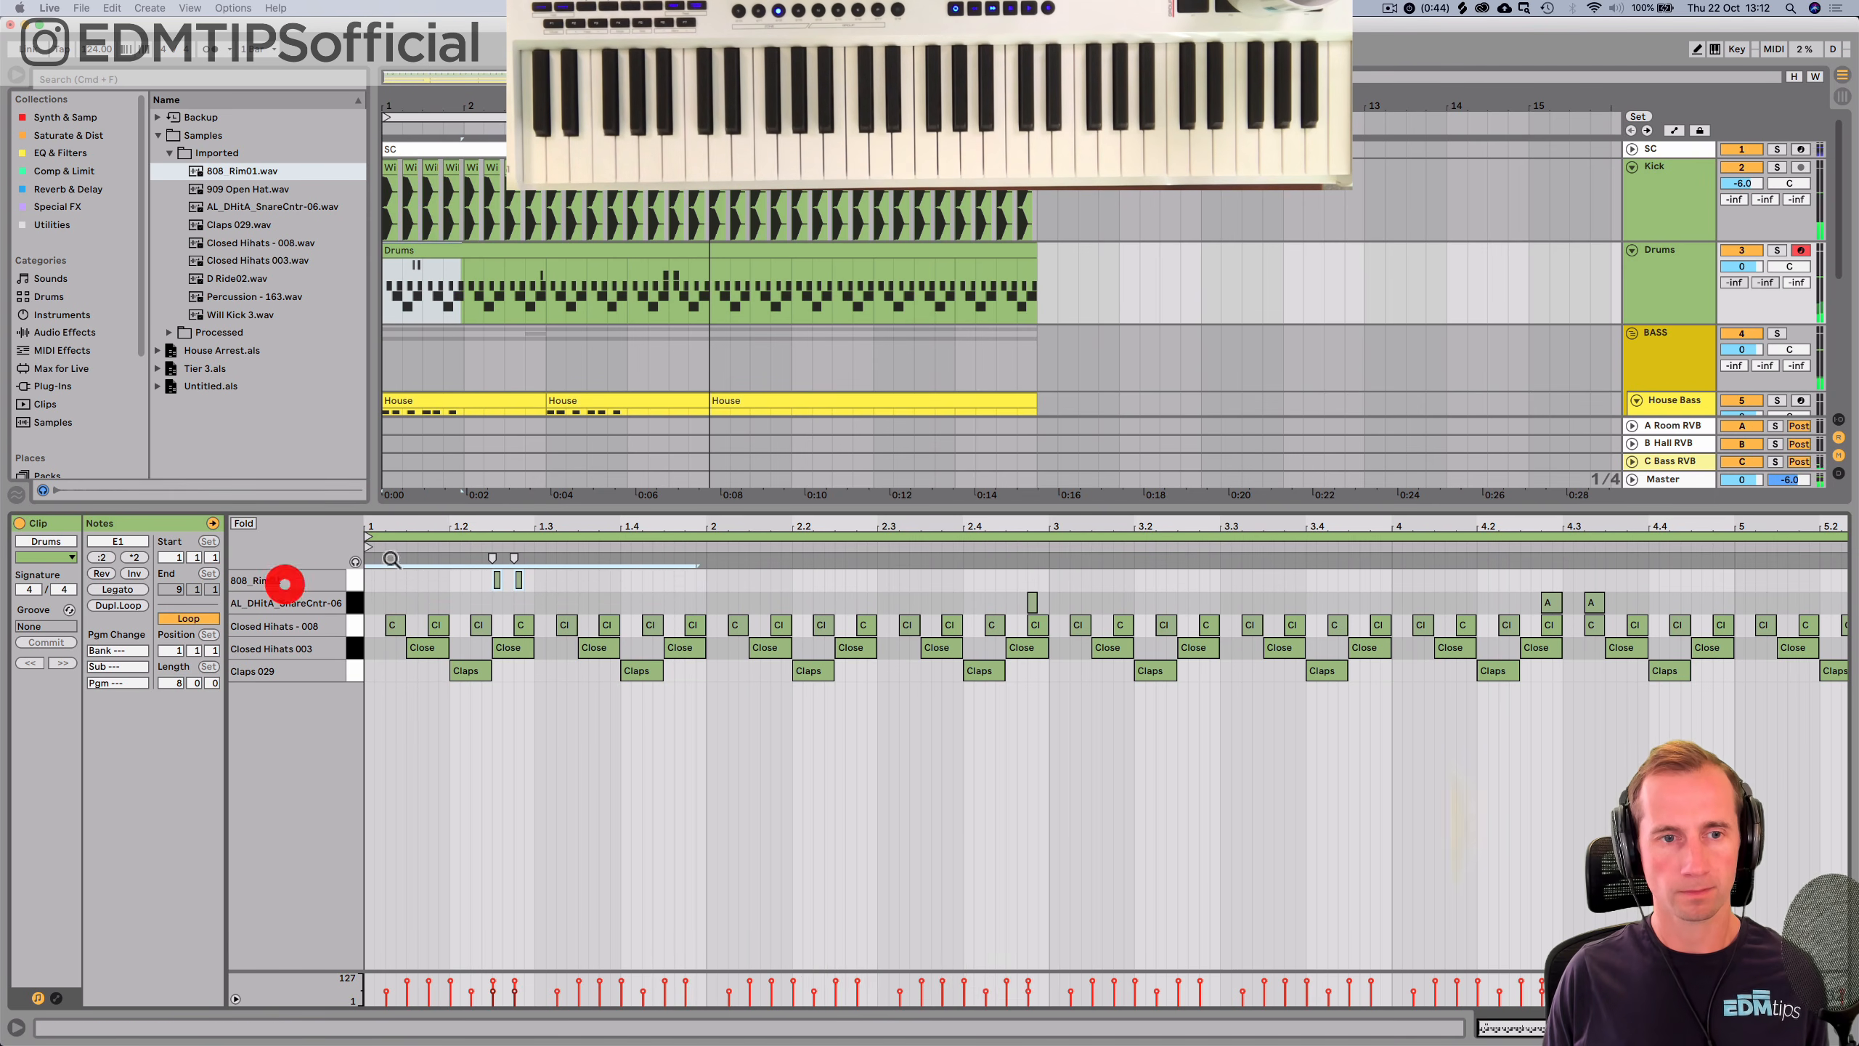
pyautogui.moveTo(460, 533); pyautogui.dragTo(426, 532)
pyautogui.press('super+d')
pyautogui.press('super+d')
pyautogui.press('super+z')
pyautogui.press('super+z')
# Duplicate the first bar of the 808_Rim01 lane seven times to fill all eight bars.
pyautogui.moveTo(577, 587); pyautogui.dragTo(368, 582)
pyautogui.press('super+d')
pyautogui.press('super+d')
pyautogui.press('super+d')
pyautogui.press('super+d')
pyautogui.press('super+d')
pyautogui.press('super+d')
pyautogui.press('super+d')
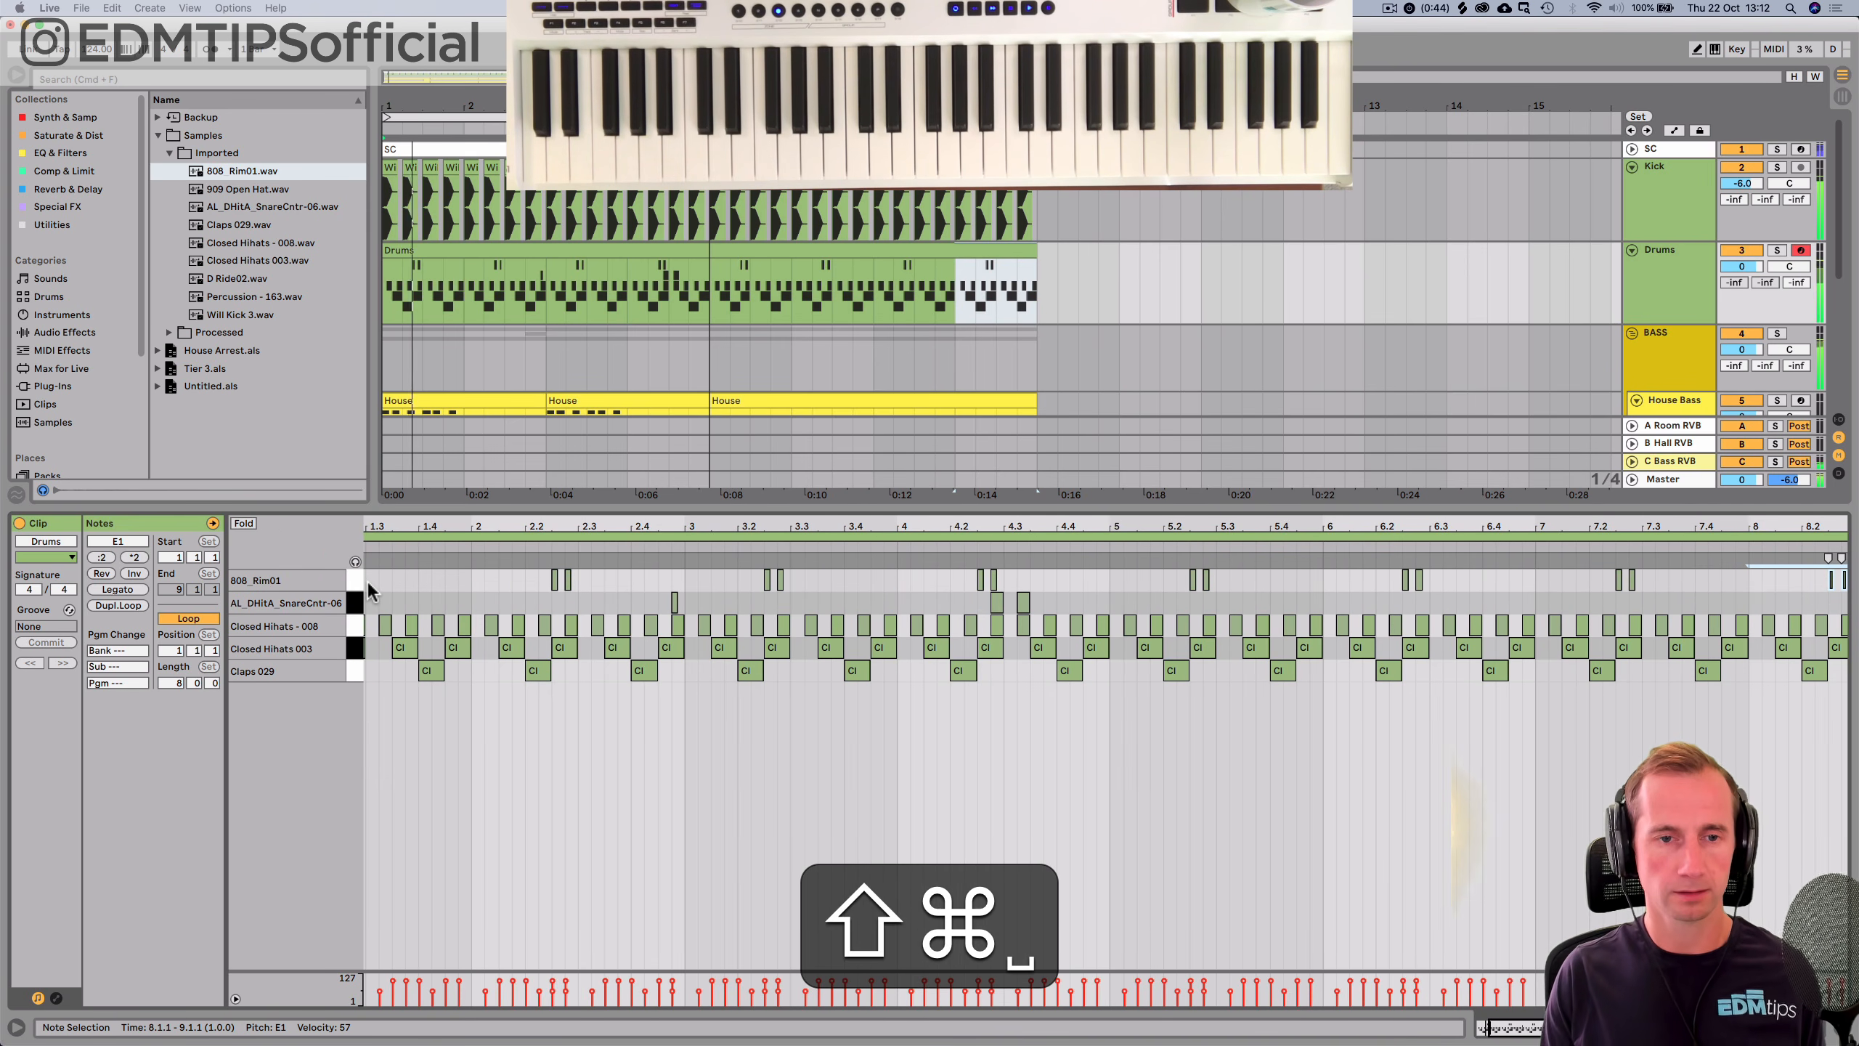
# Set the 808_Rim01 sample's volume to -5.71 dB and delete the AL_DHitA_SnareCntr-06 note at 2.4.4.
pyautogui.hotkey('shift', 'Tab')
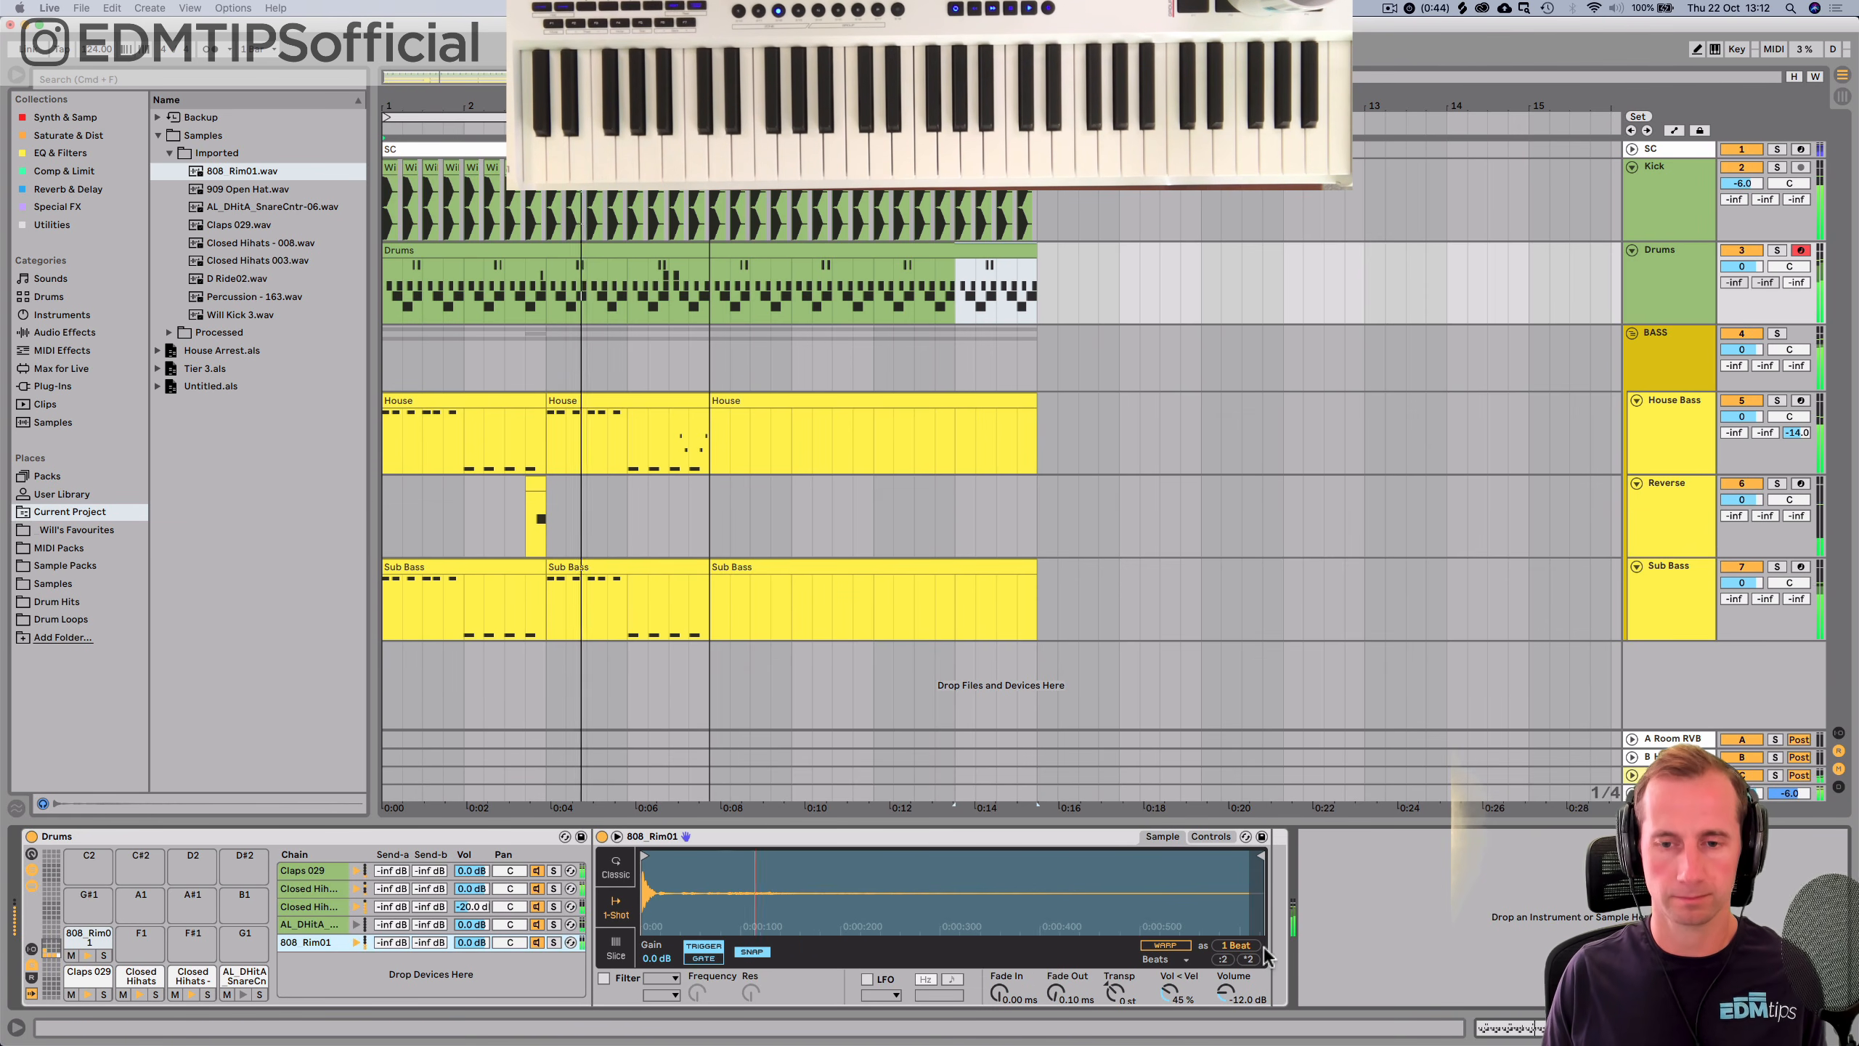
pyautogui.moveTo(1239, 990); pyautogui.dragTo(1239, 966)
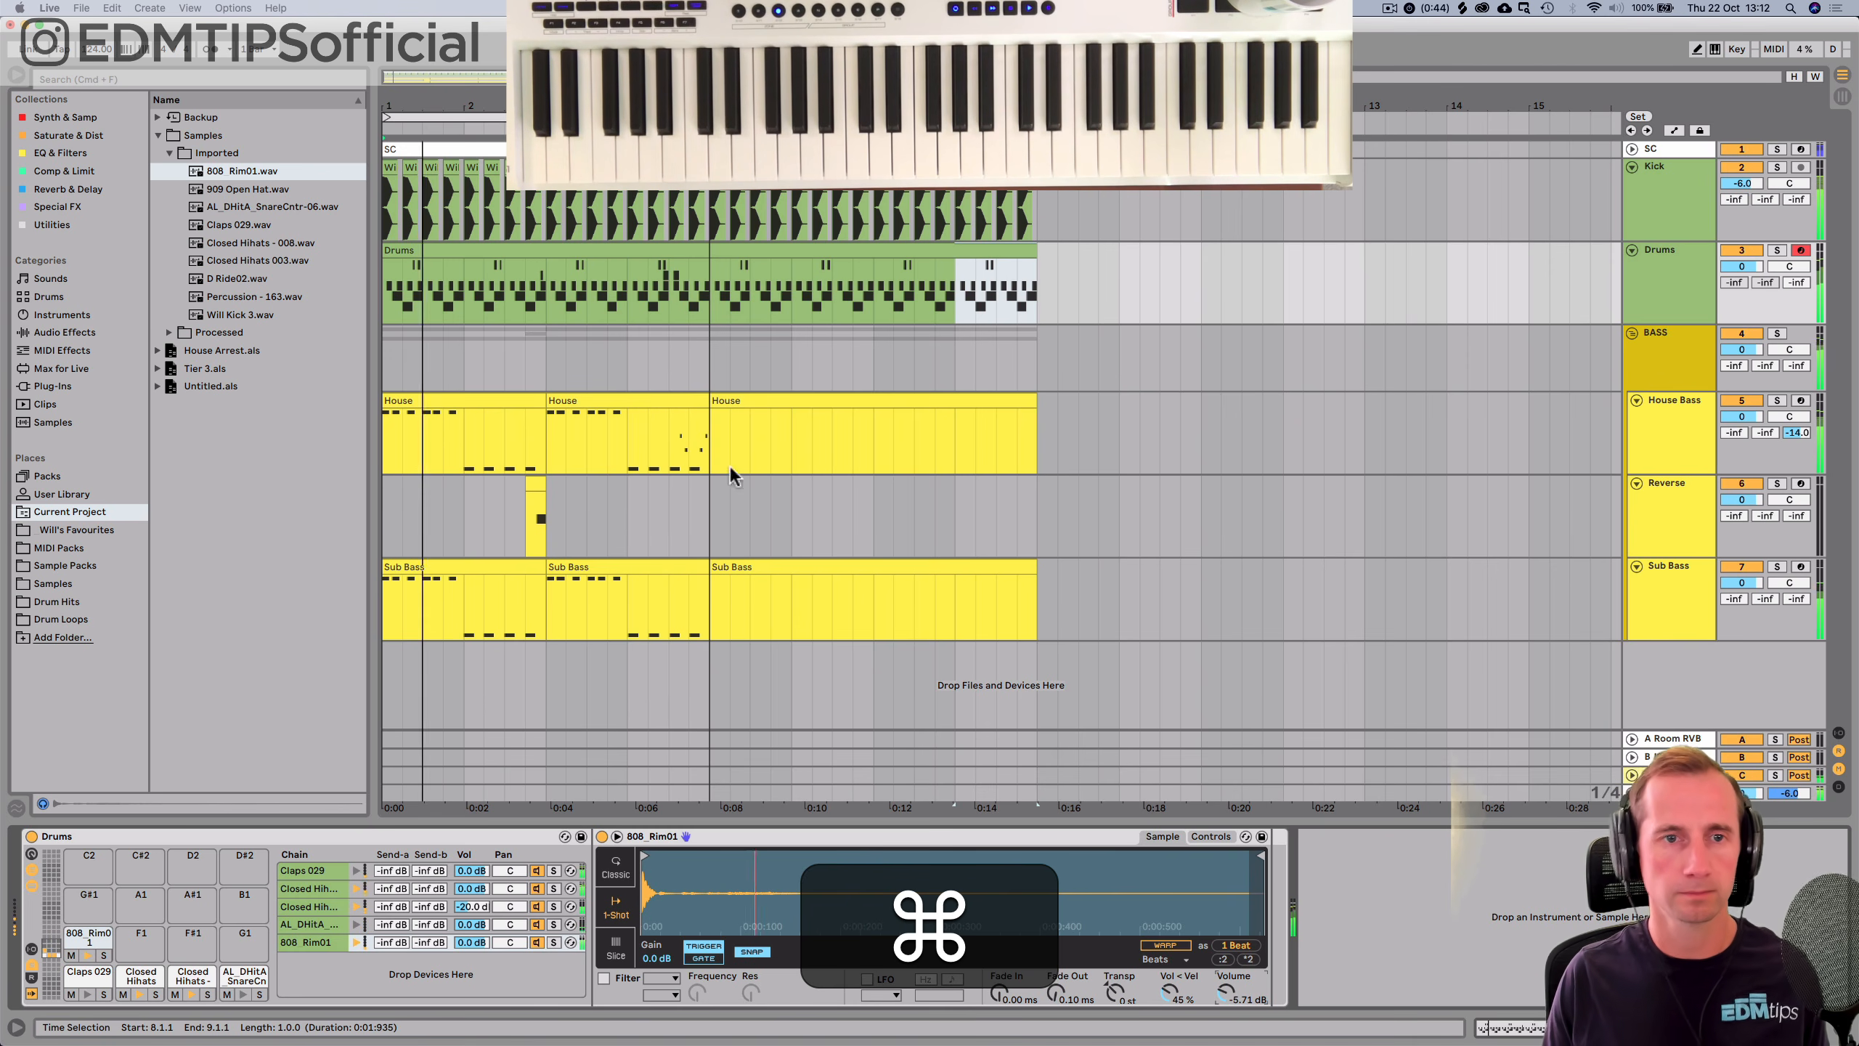
pyautogui.doubleClick(579, 249)
pyautogui.press('p')
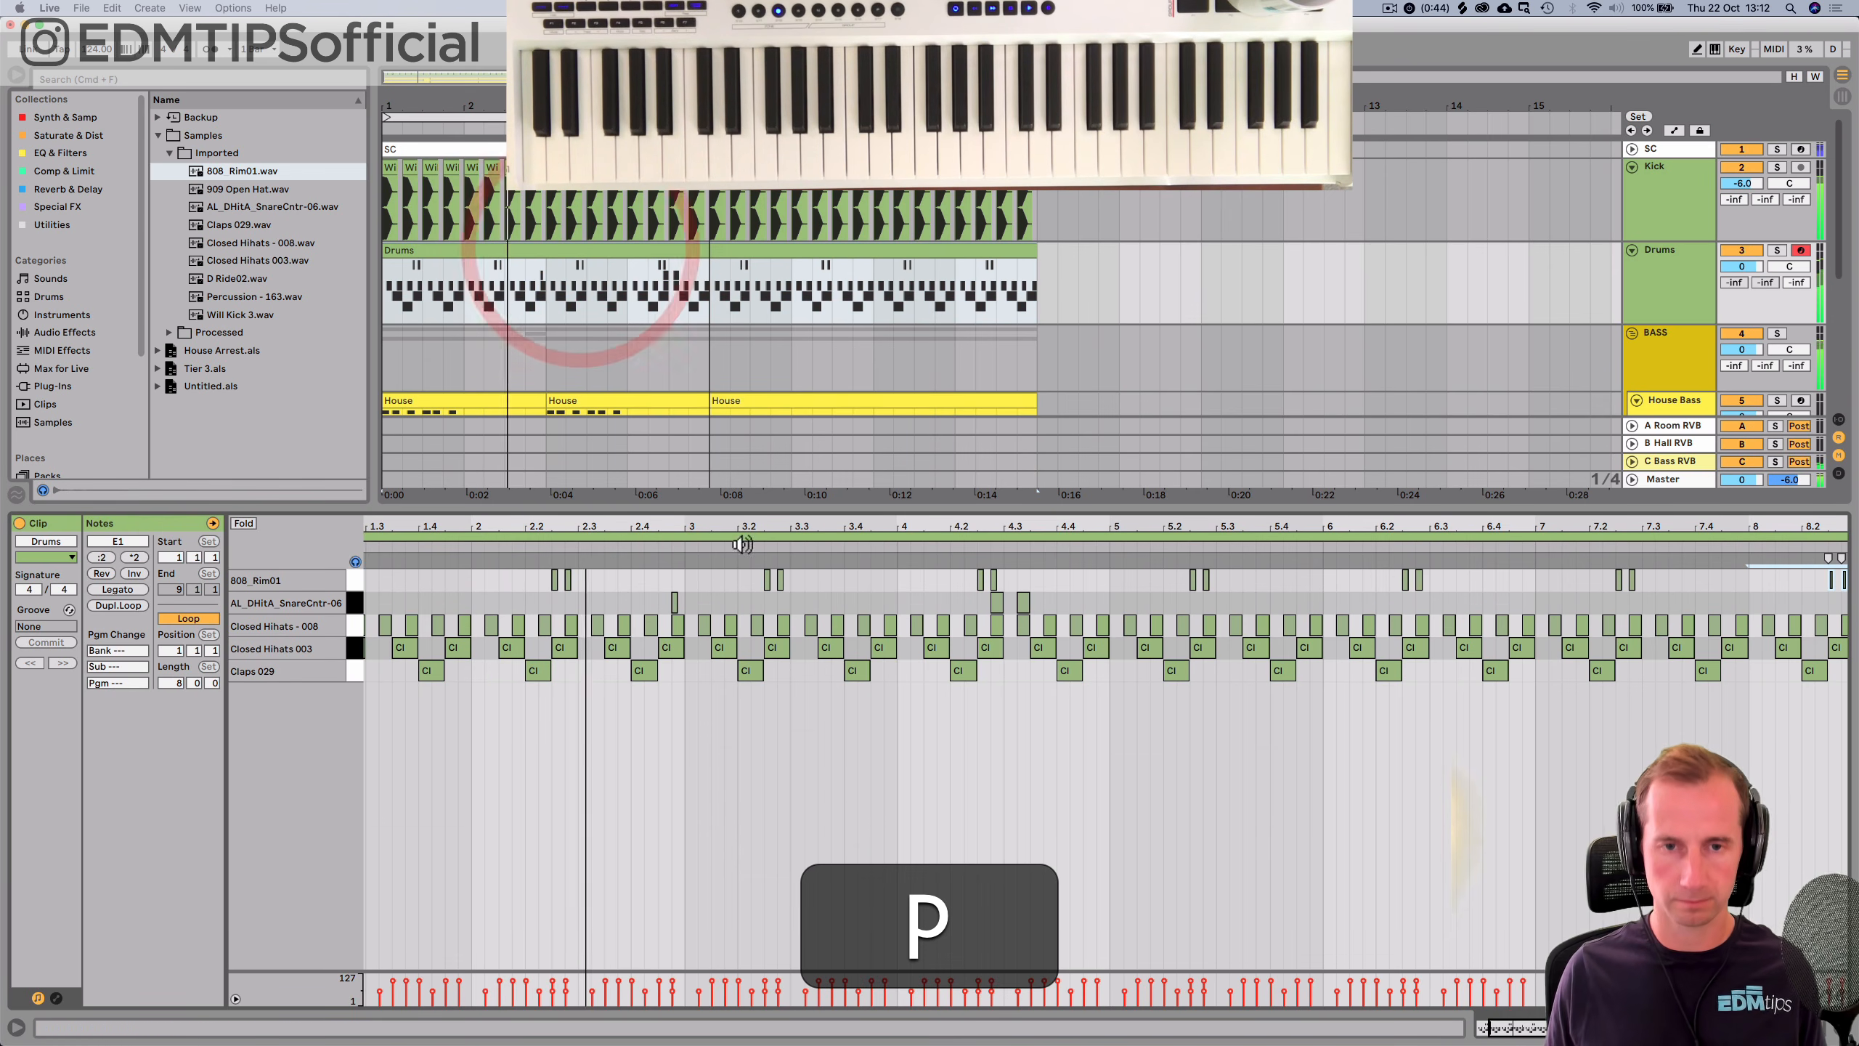
pyautogui.click(674, 603)
pyautogui.press('BackSpace')
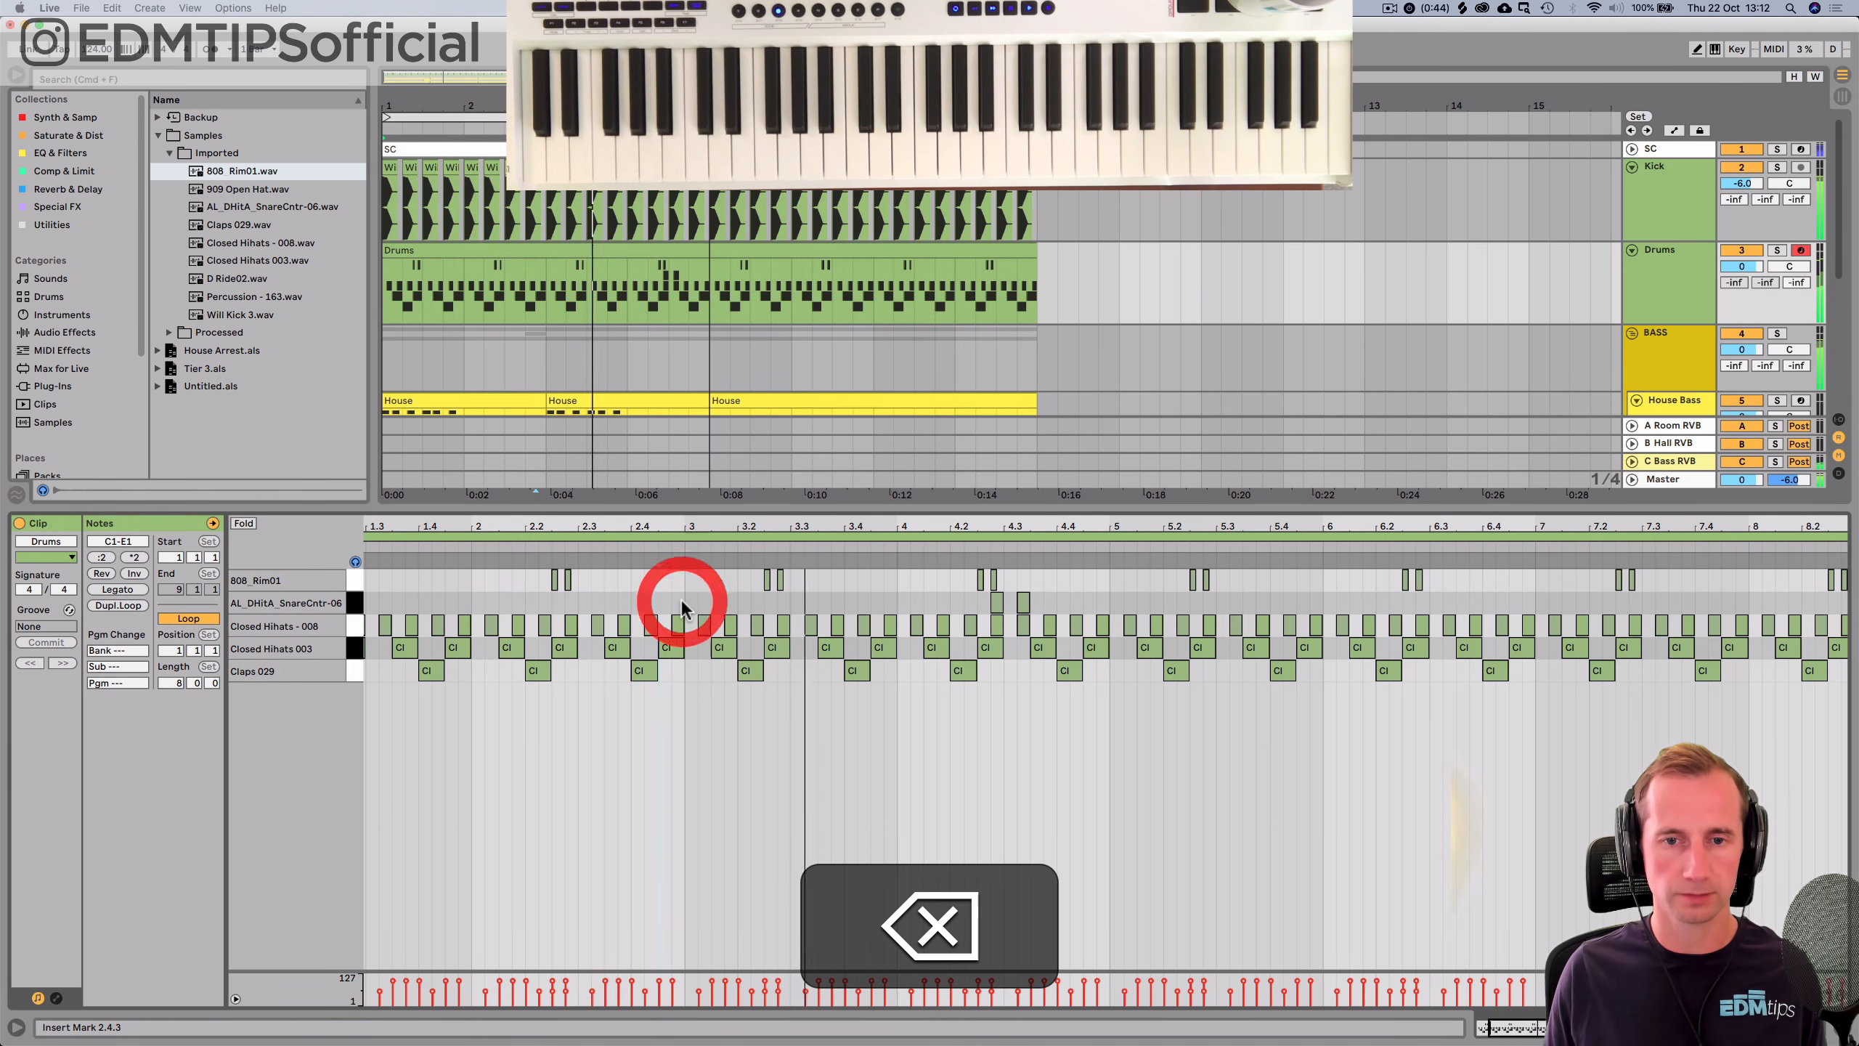
pyautogui.hotkey('shift', 'Tab')
pyautogui.click(517, 247)
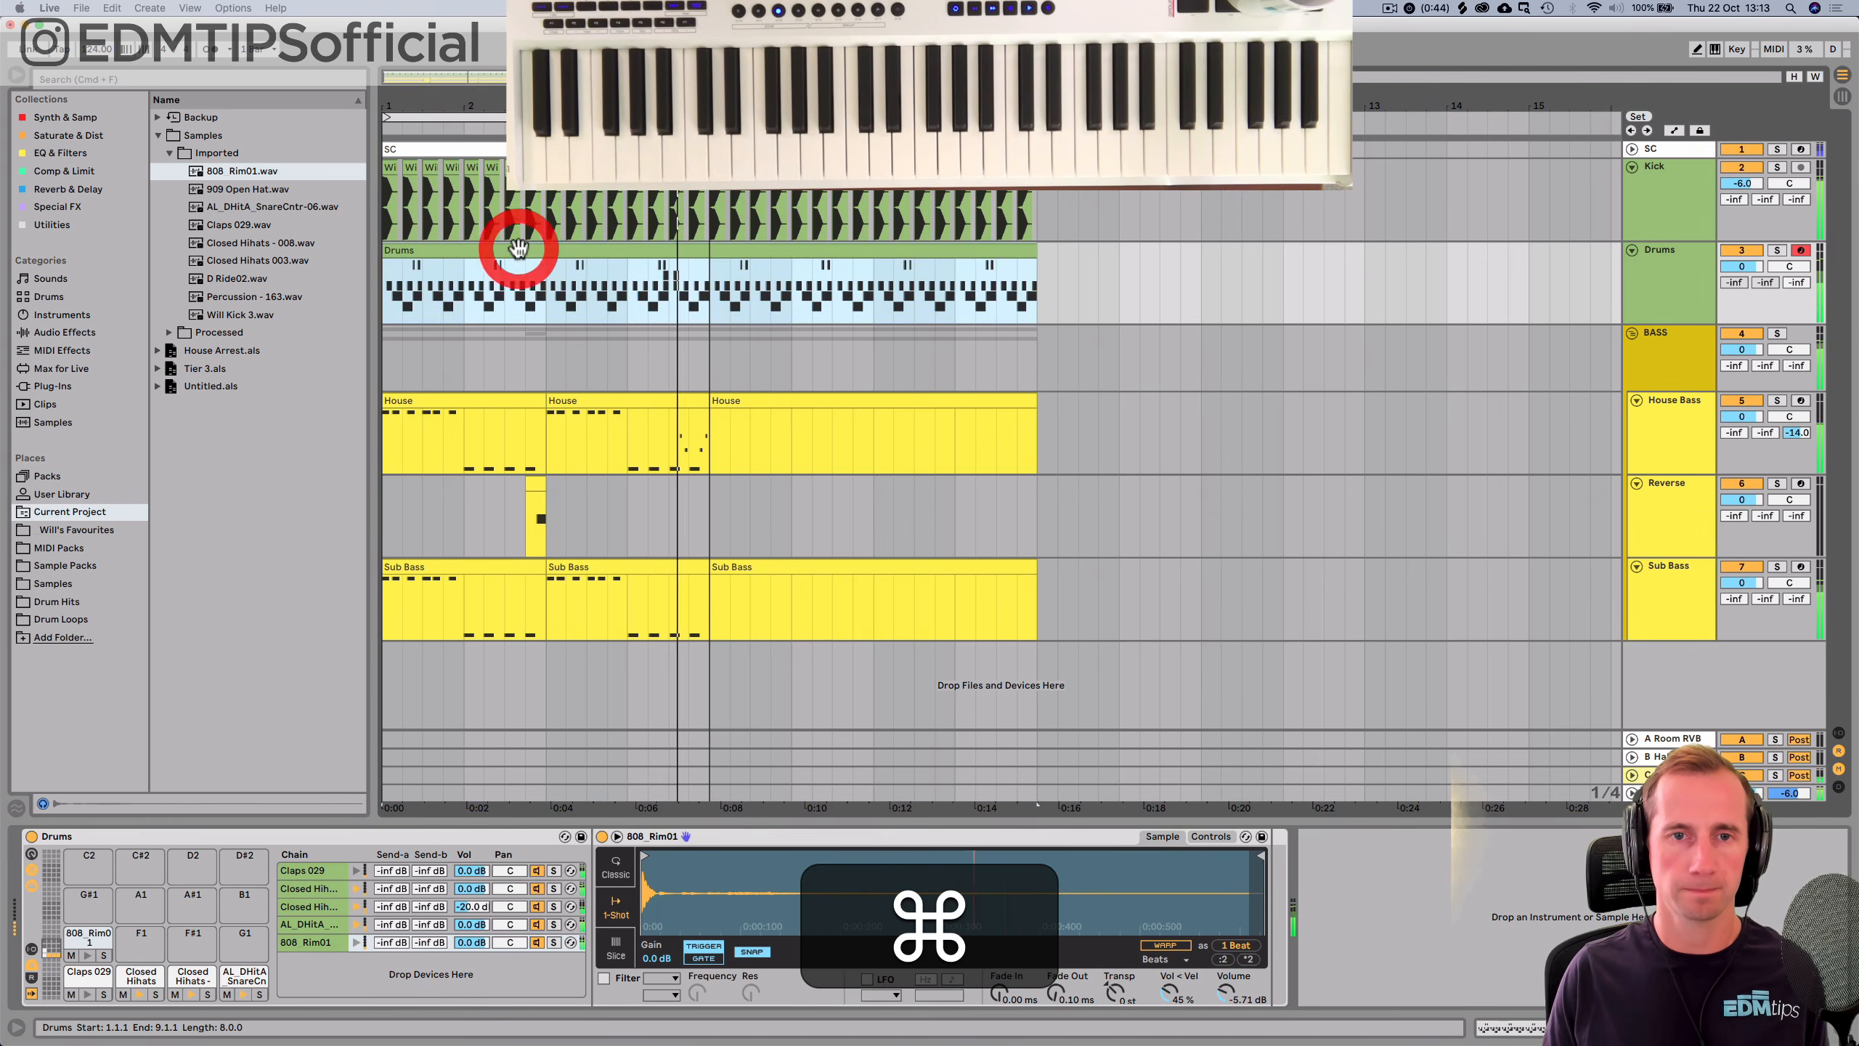
pyautogui.press('cmd+d')
pyautogui.press('cmd+z')
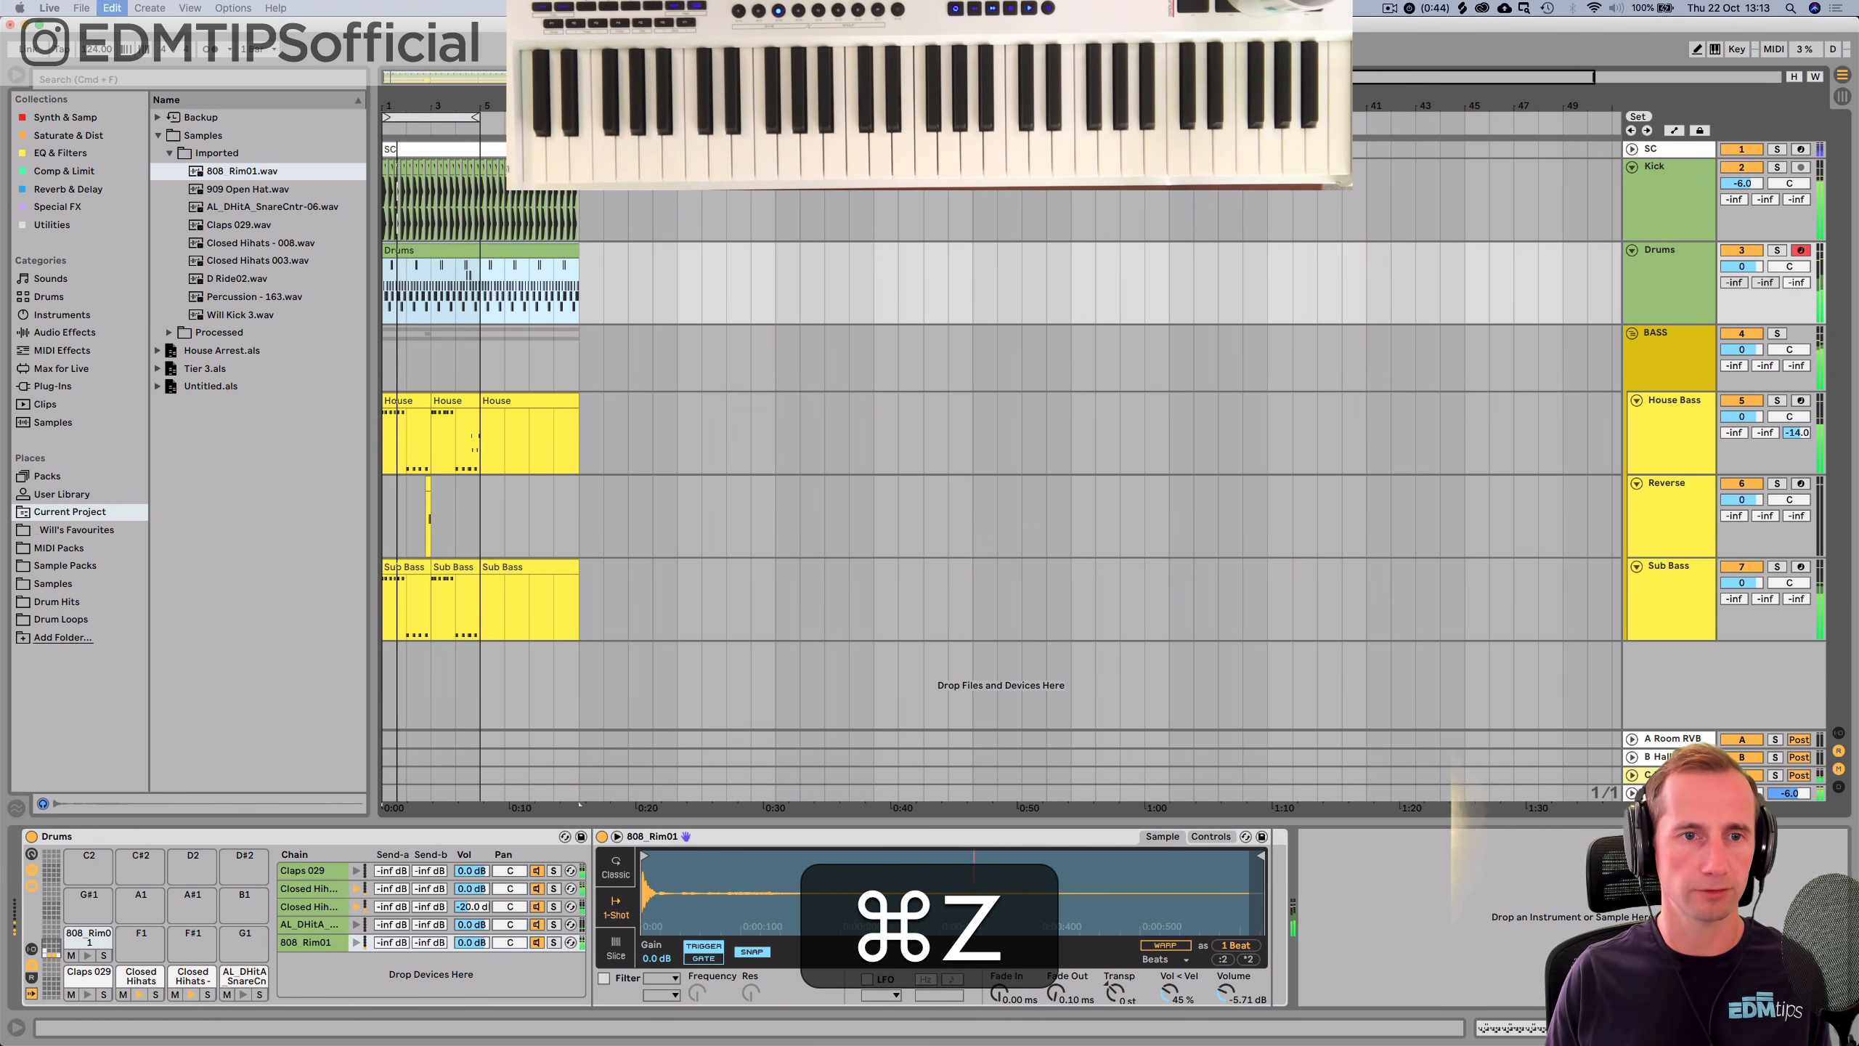
# Select the first four bars of the Drums track and save the set.
pyautogui.moveTo(476, 284); pyautogui.dragTo(369, 276)
pyautogui.press('cmd+s')
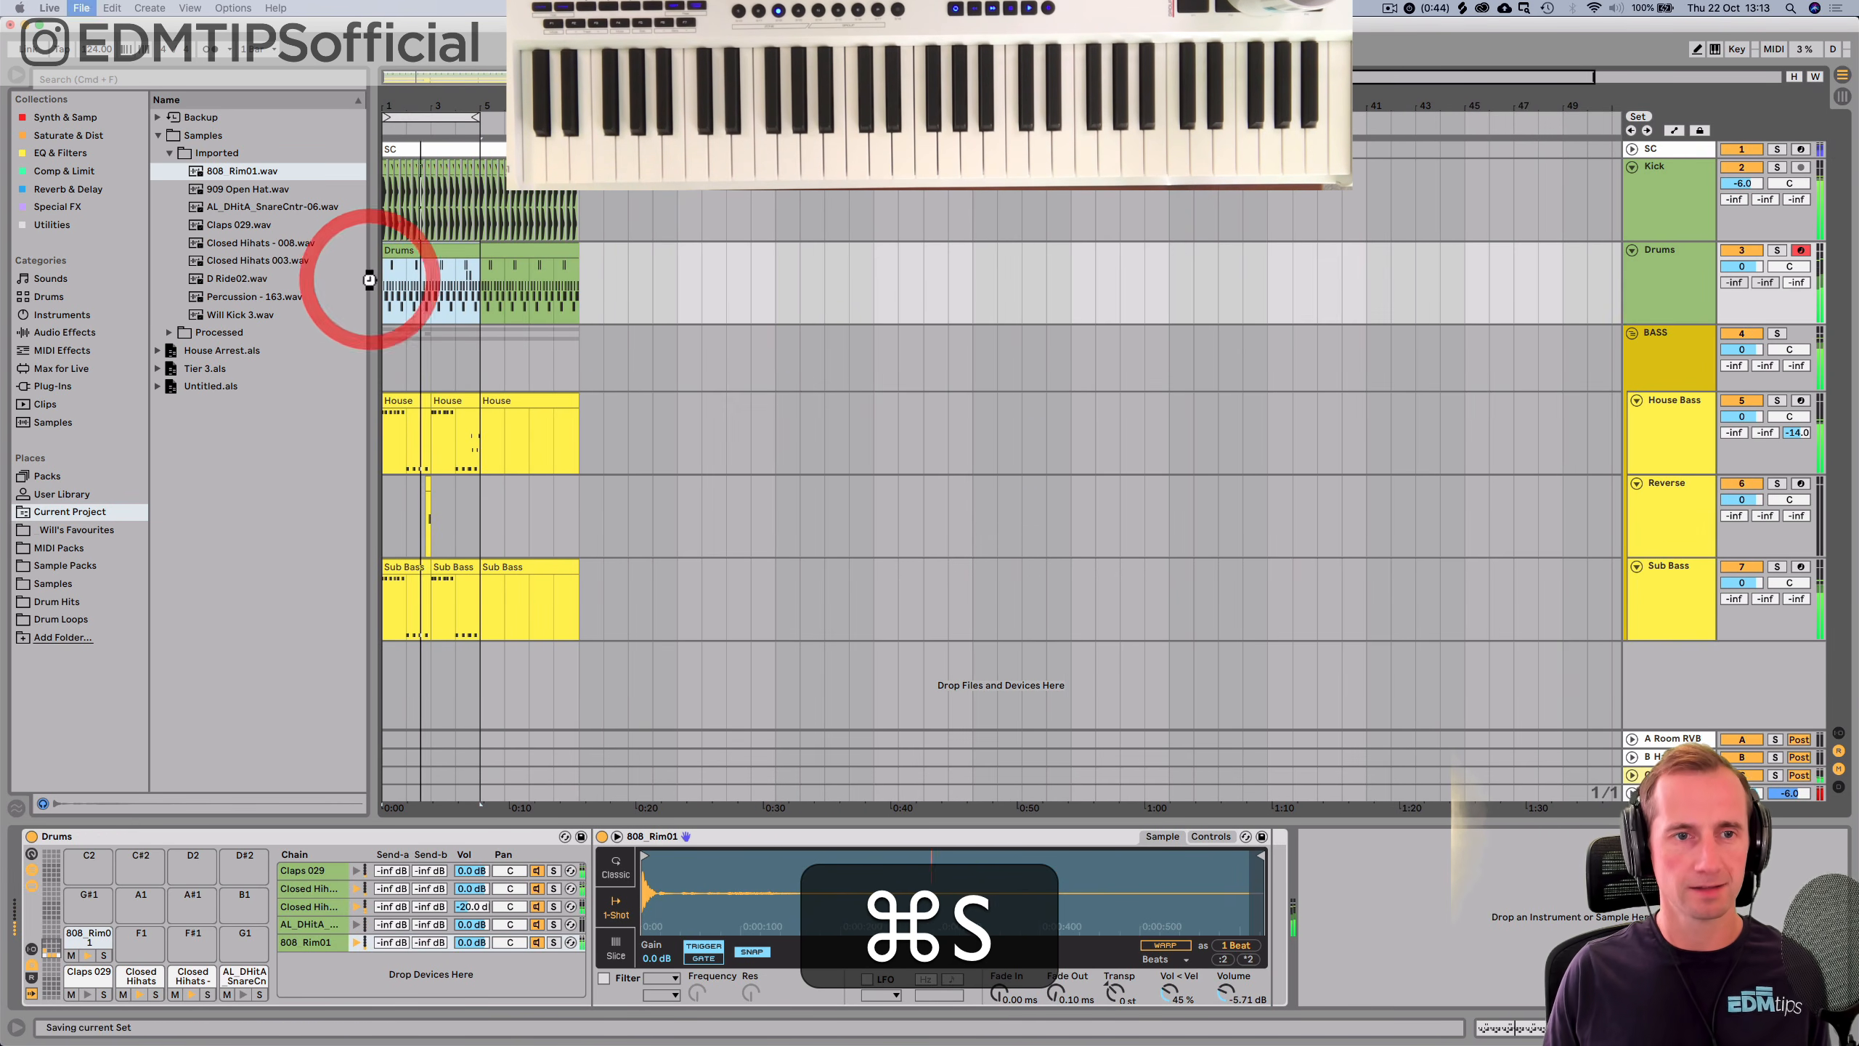
pyautogui.moveTo(400, 106); pyautogui.dragTo(581, 374)
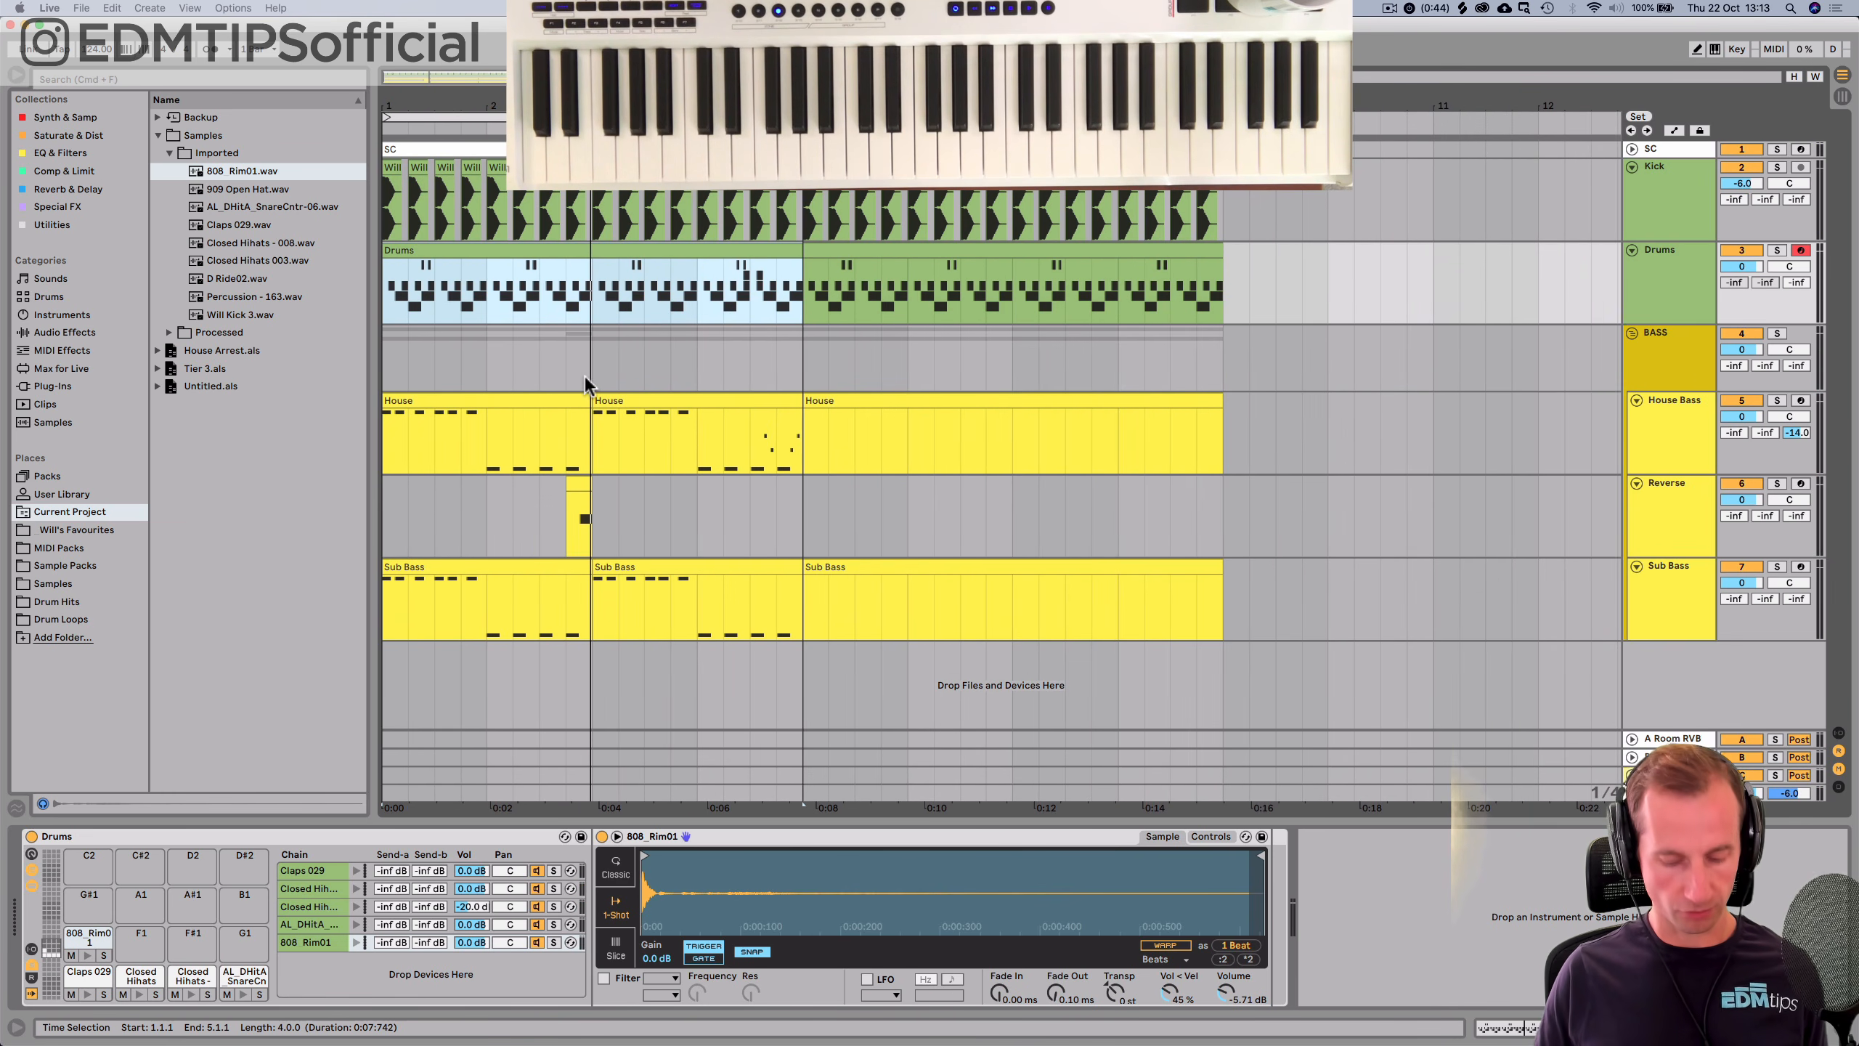
pyautogui.press('cmd+s')
# Browse the imported samples and add 909 Open Hat.wav to the Drums rack as a new chain on F1.
pyautogui.doubleClick(429, 258)
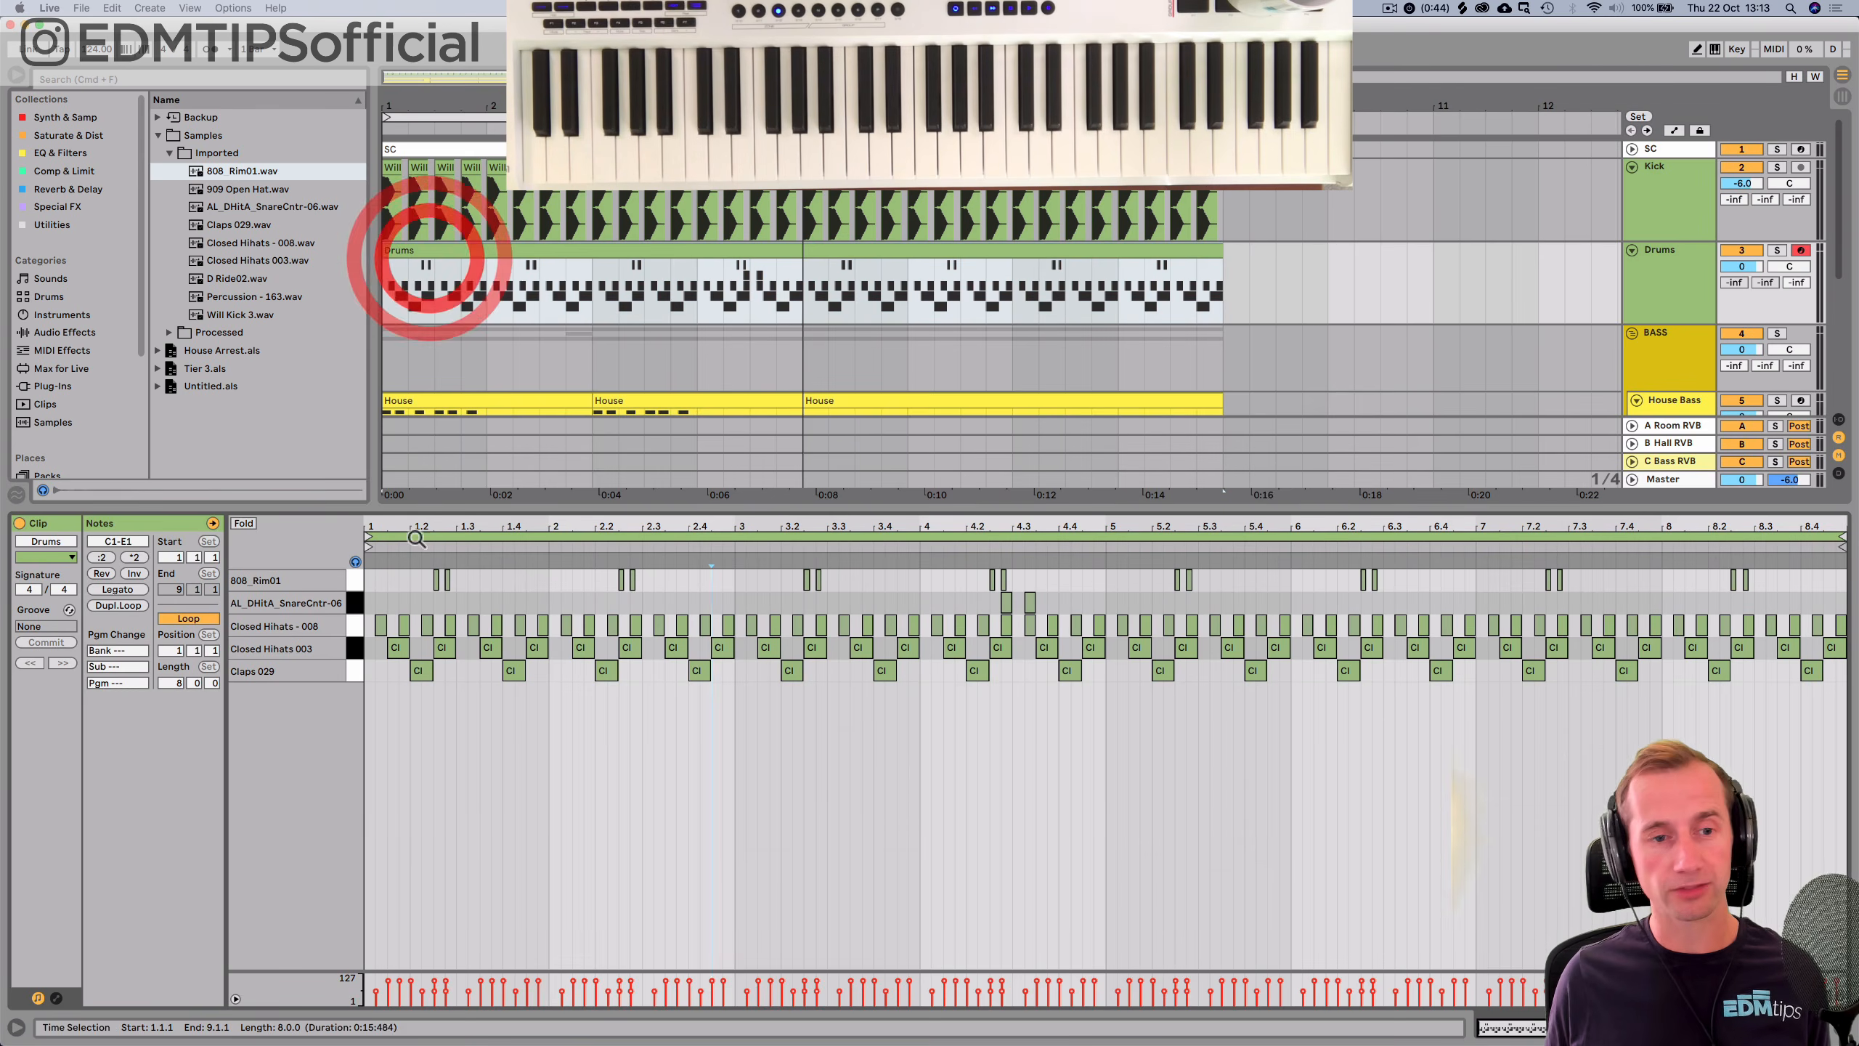
pyautogui.hotkey('shift', 'Tab')
pyautogui.click(212, 246)
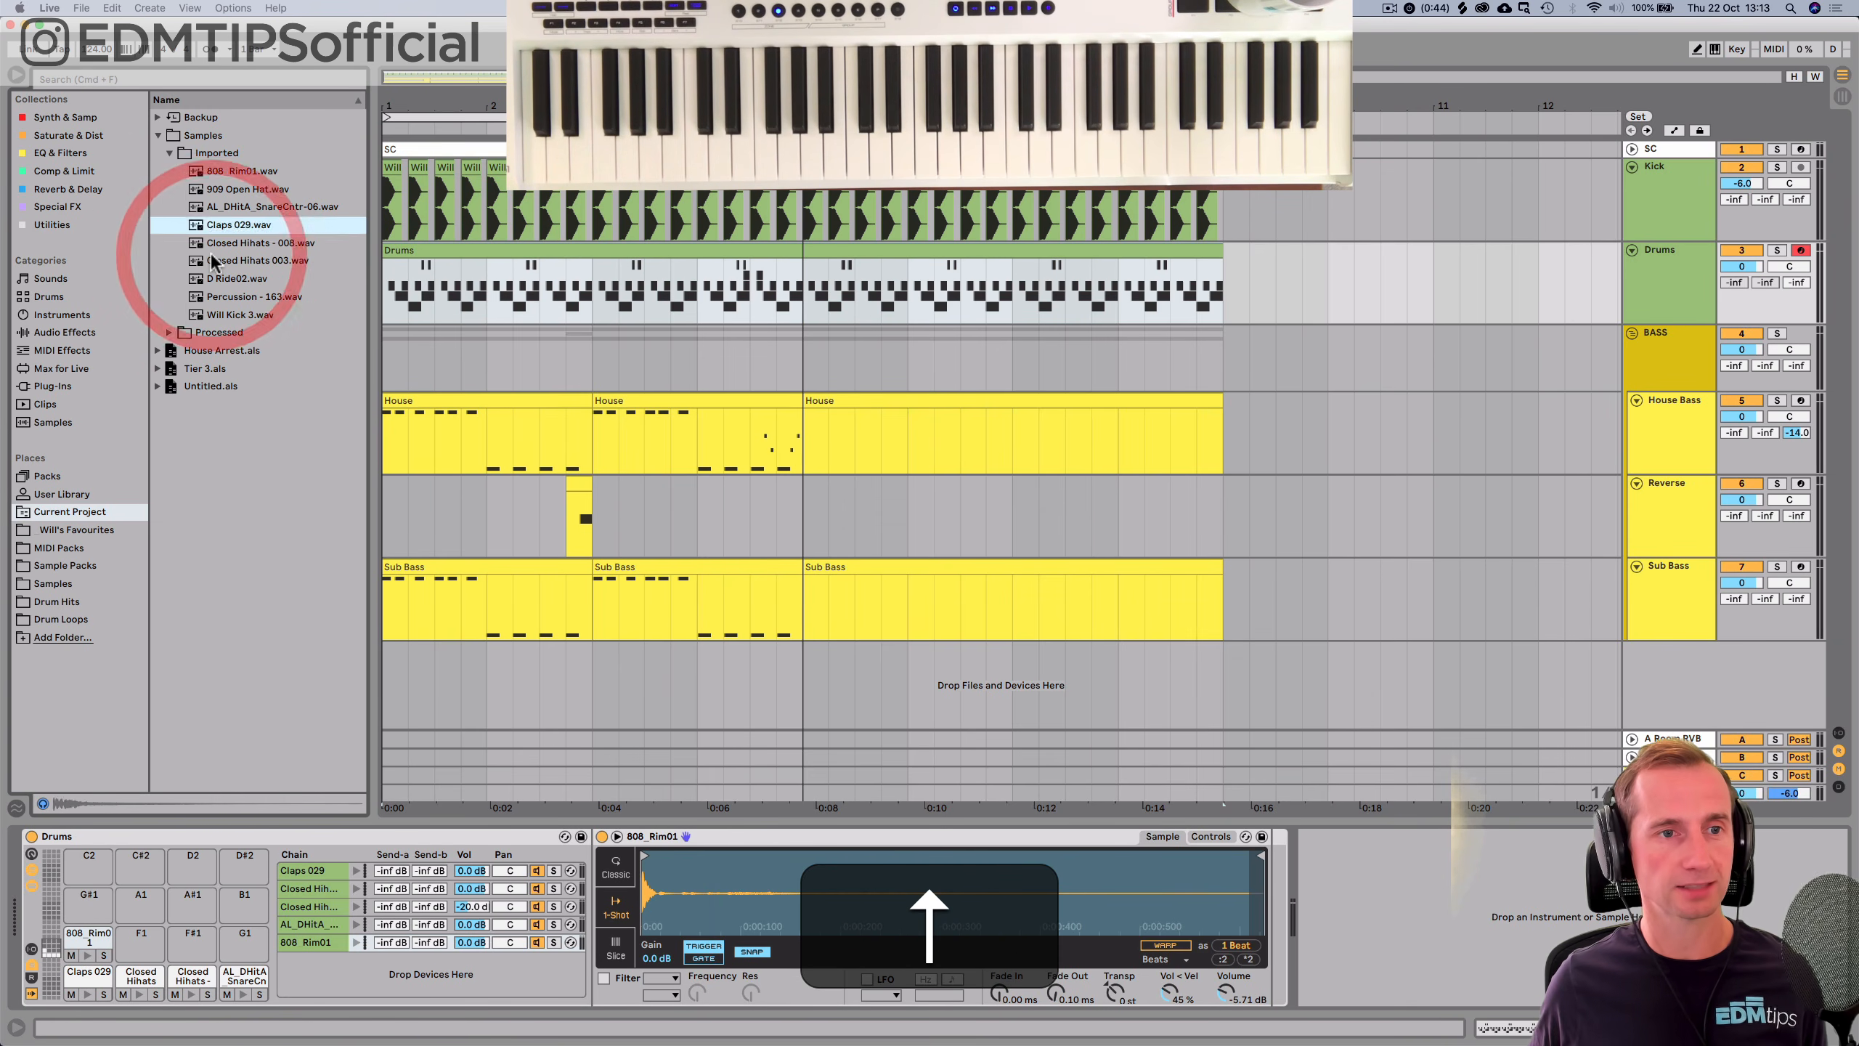
pyautogui.press('Up')
pyautogui.press('Up')
pyautogui.press('Up')
pyautogui.moveTo(223, 191); pyautogui.dragTo(327, 835)
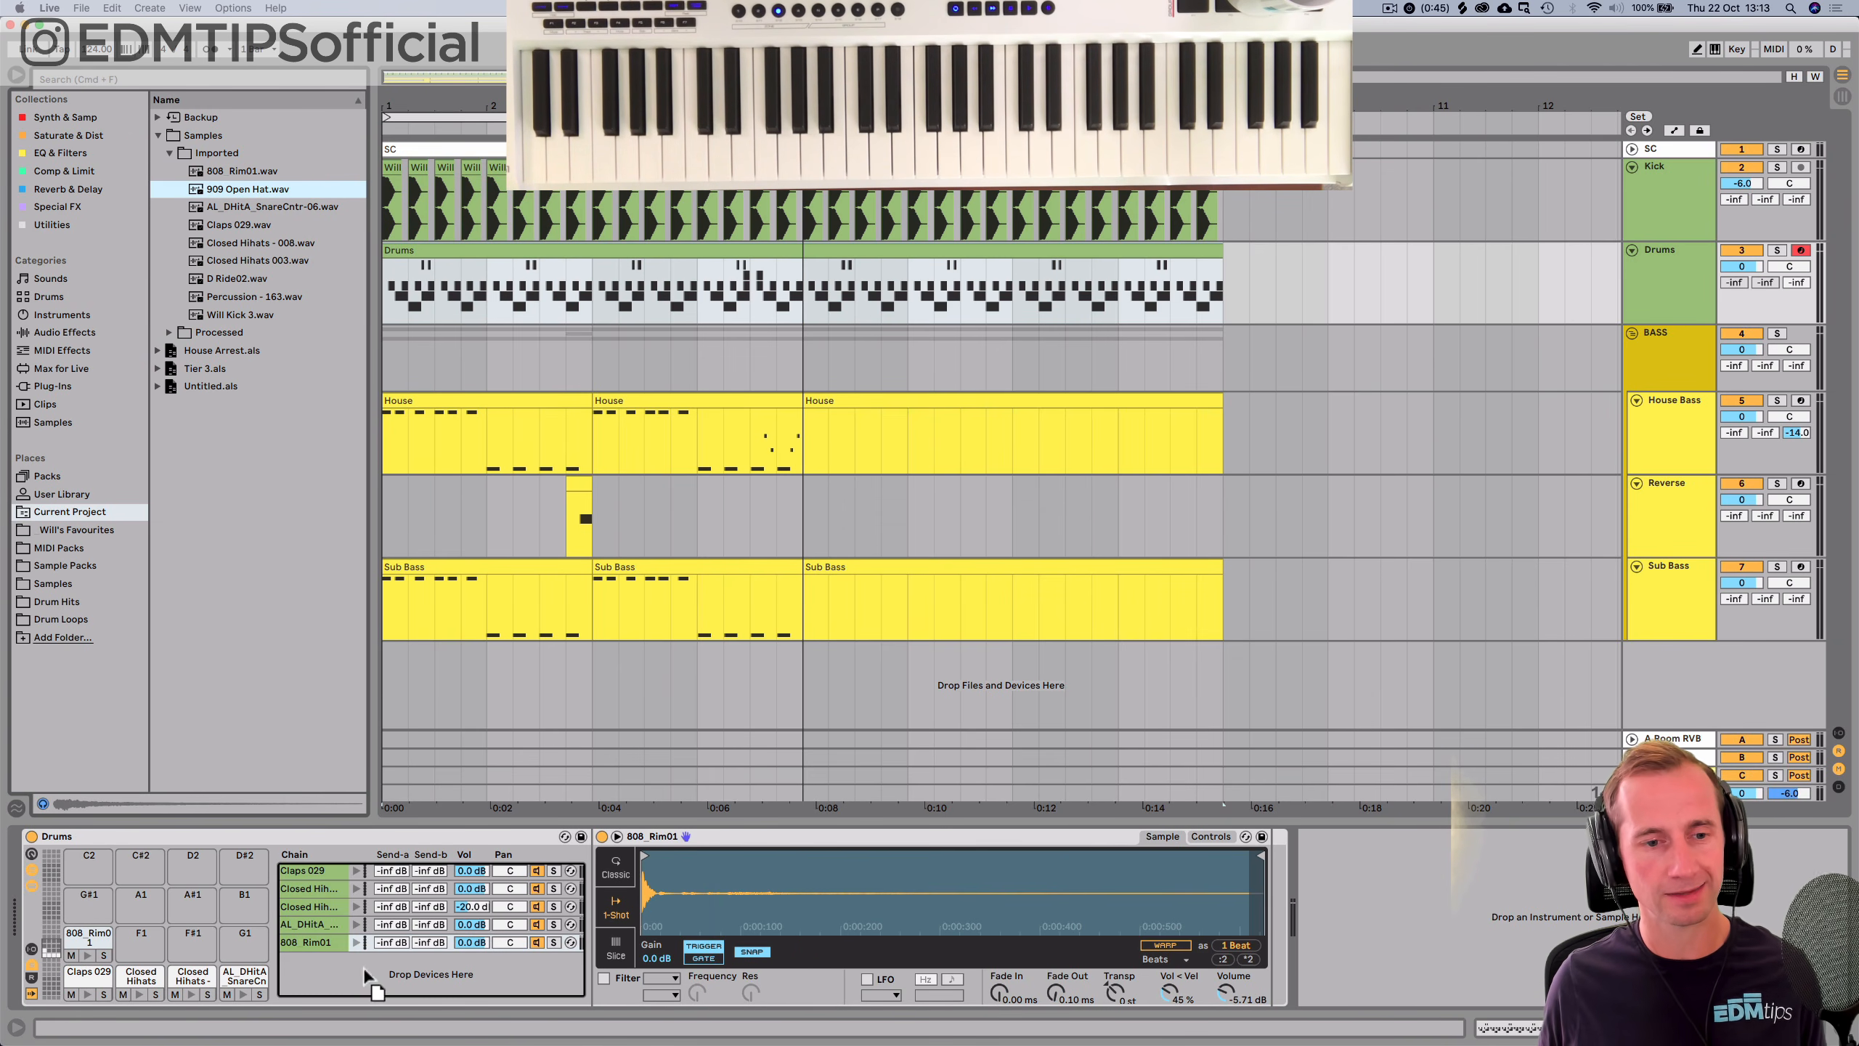
pyautogui.moveTo(363, 965); pyautogui.dragTo(365, 963)
# Copy all Closed Hihats 003 notes of the Drums clip onto the 909 Open Hat lane.
pyautogui.doubleClick(408, 248)
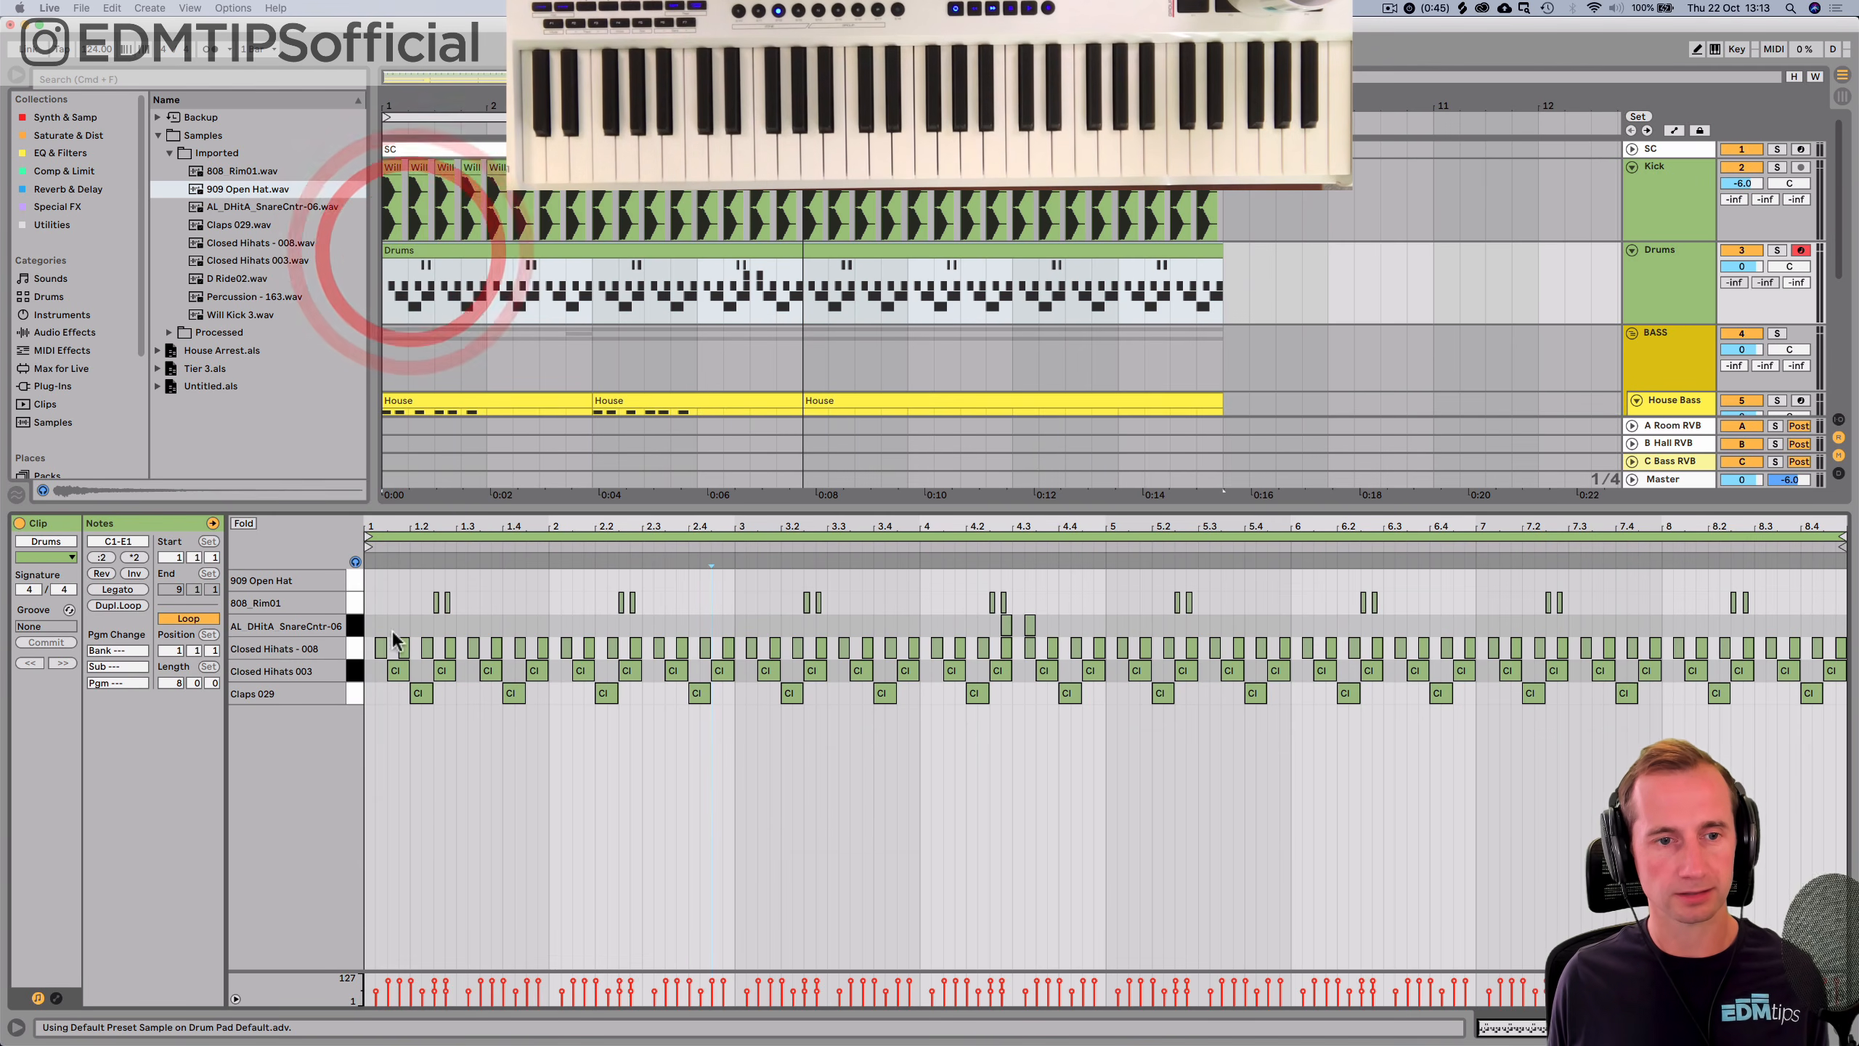
pyautogui.press('space')
pyautogui.scroll(5, 396, 631)
pyautogui.press('space')
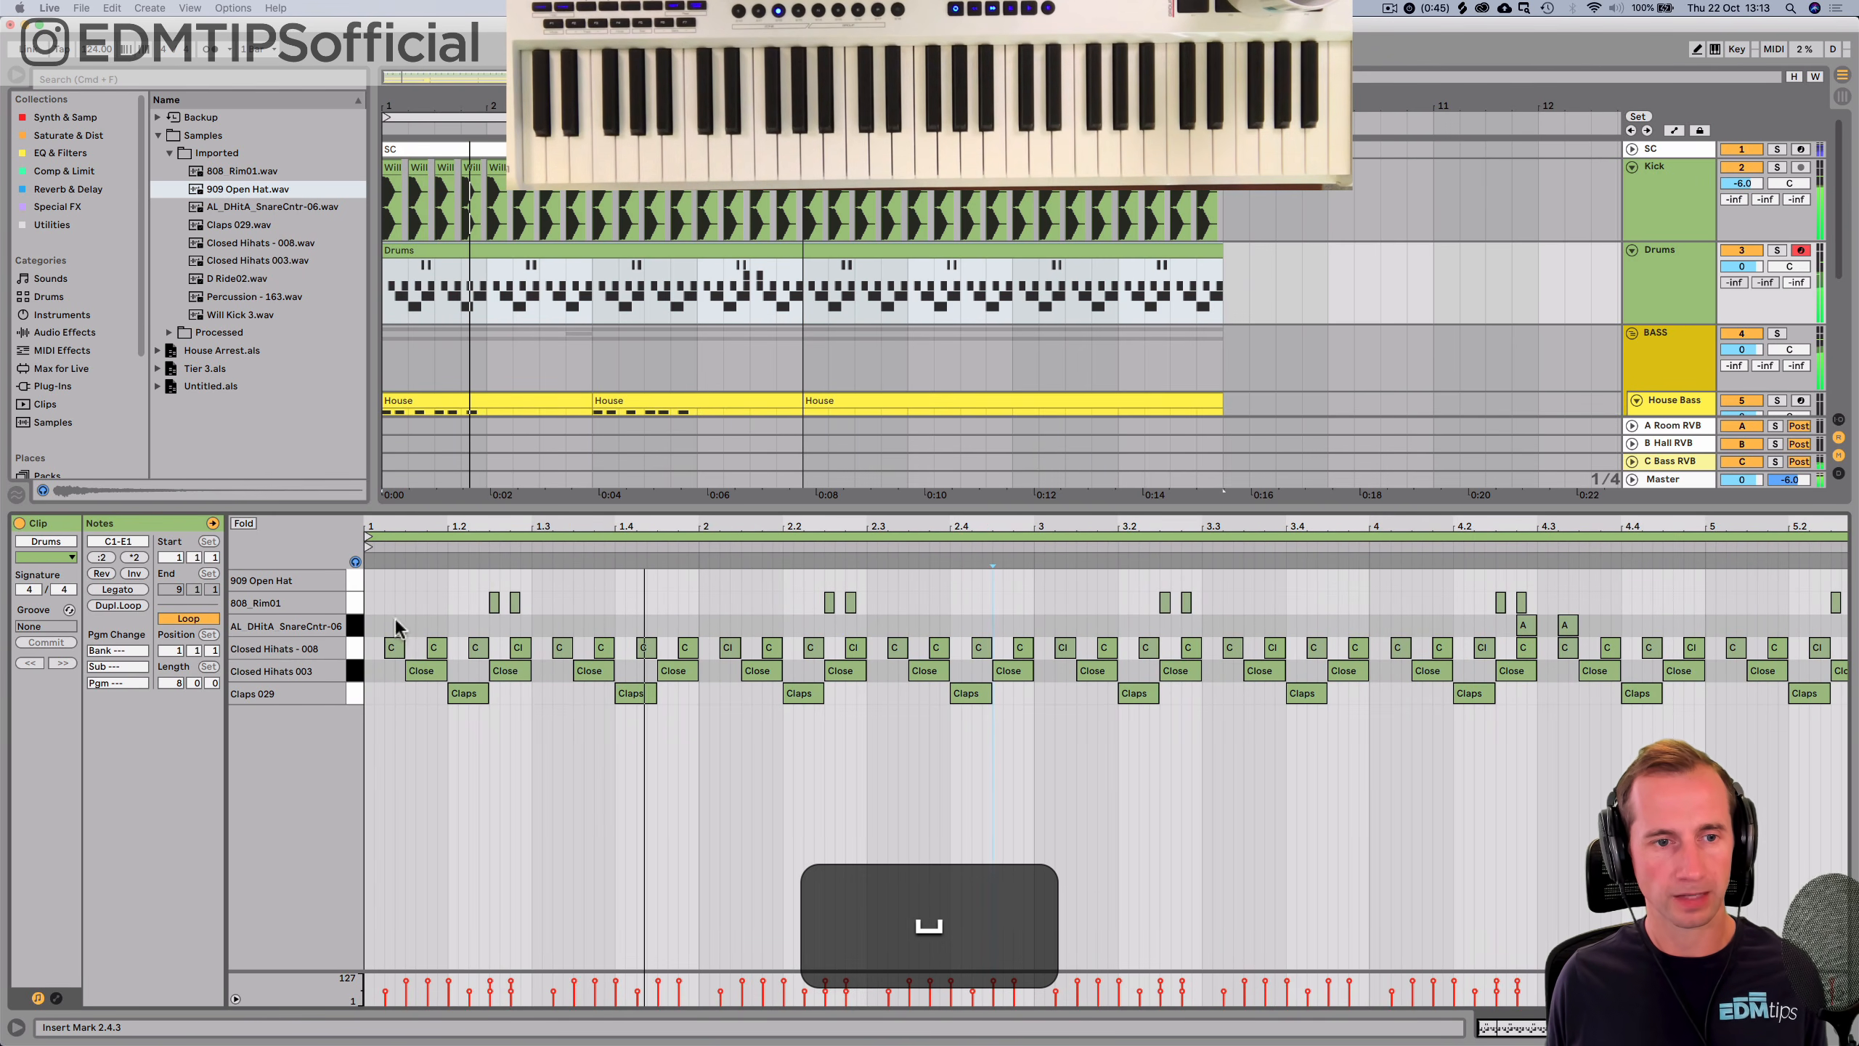
pyautogui.click(354, 671)
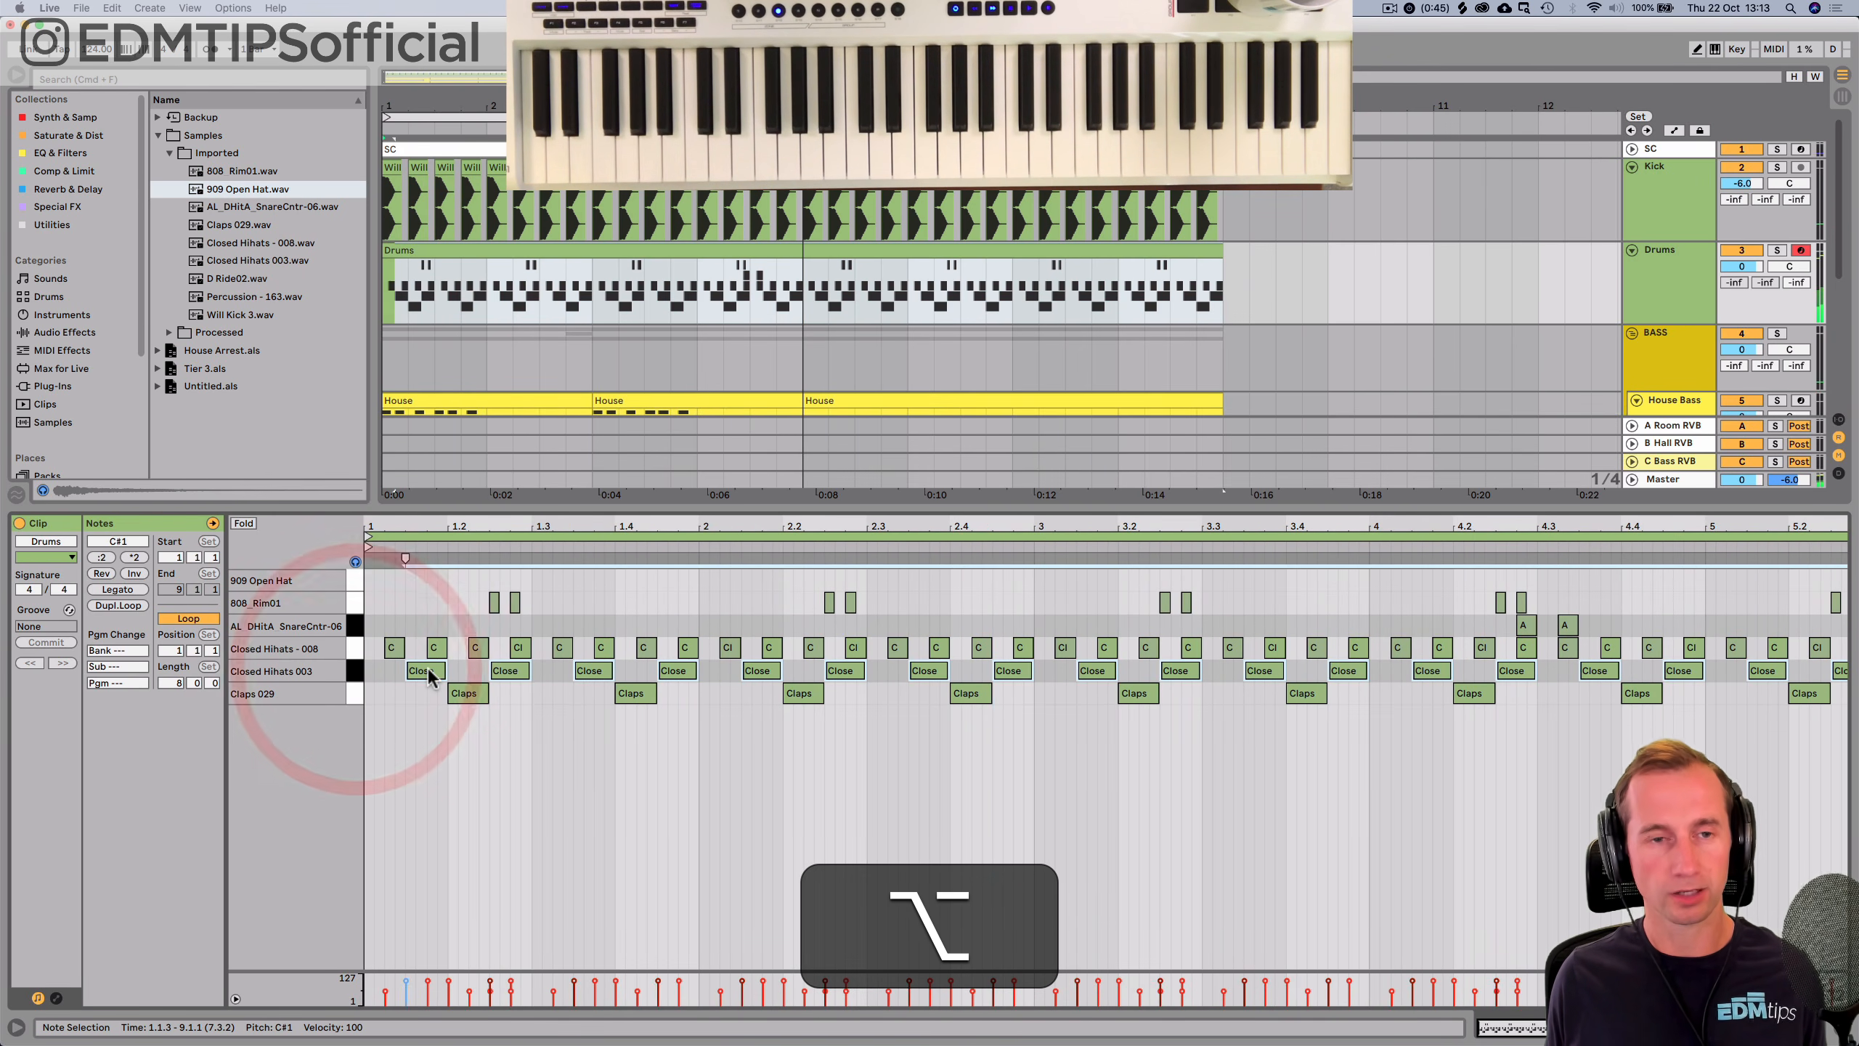
pyautogui.moveTo(427, 667); pyautogui.dragTo(430, 581)
pyautogui.hotkey('shift', 'Tab')
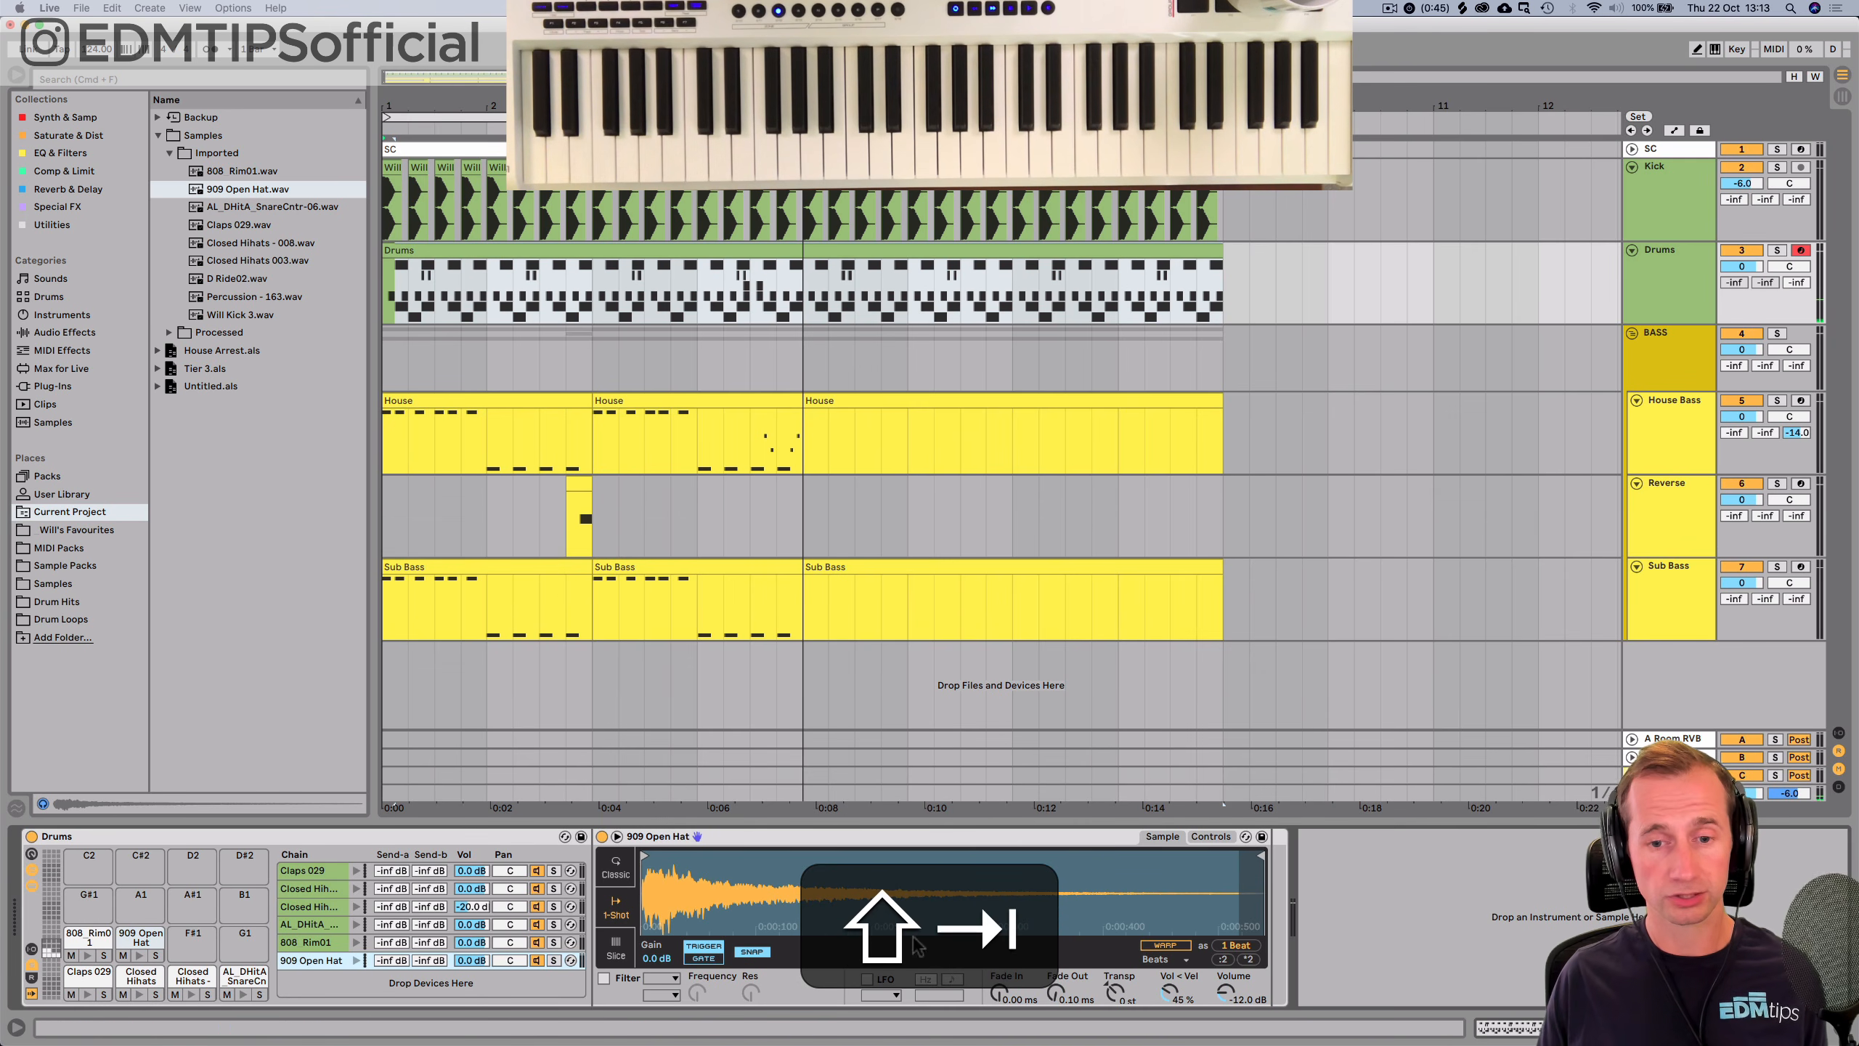
# Switch the 909 Open Hat sample to Classic mode and adjust its transposition while listening.
pyautogui.click(617, 872)
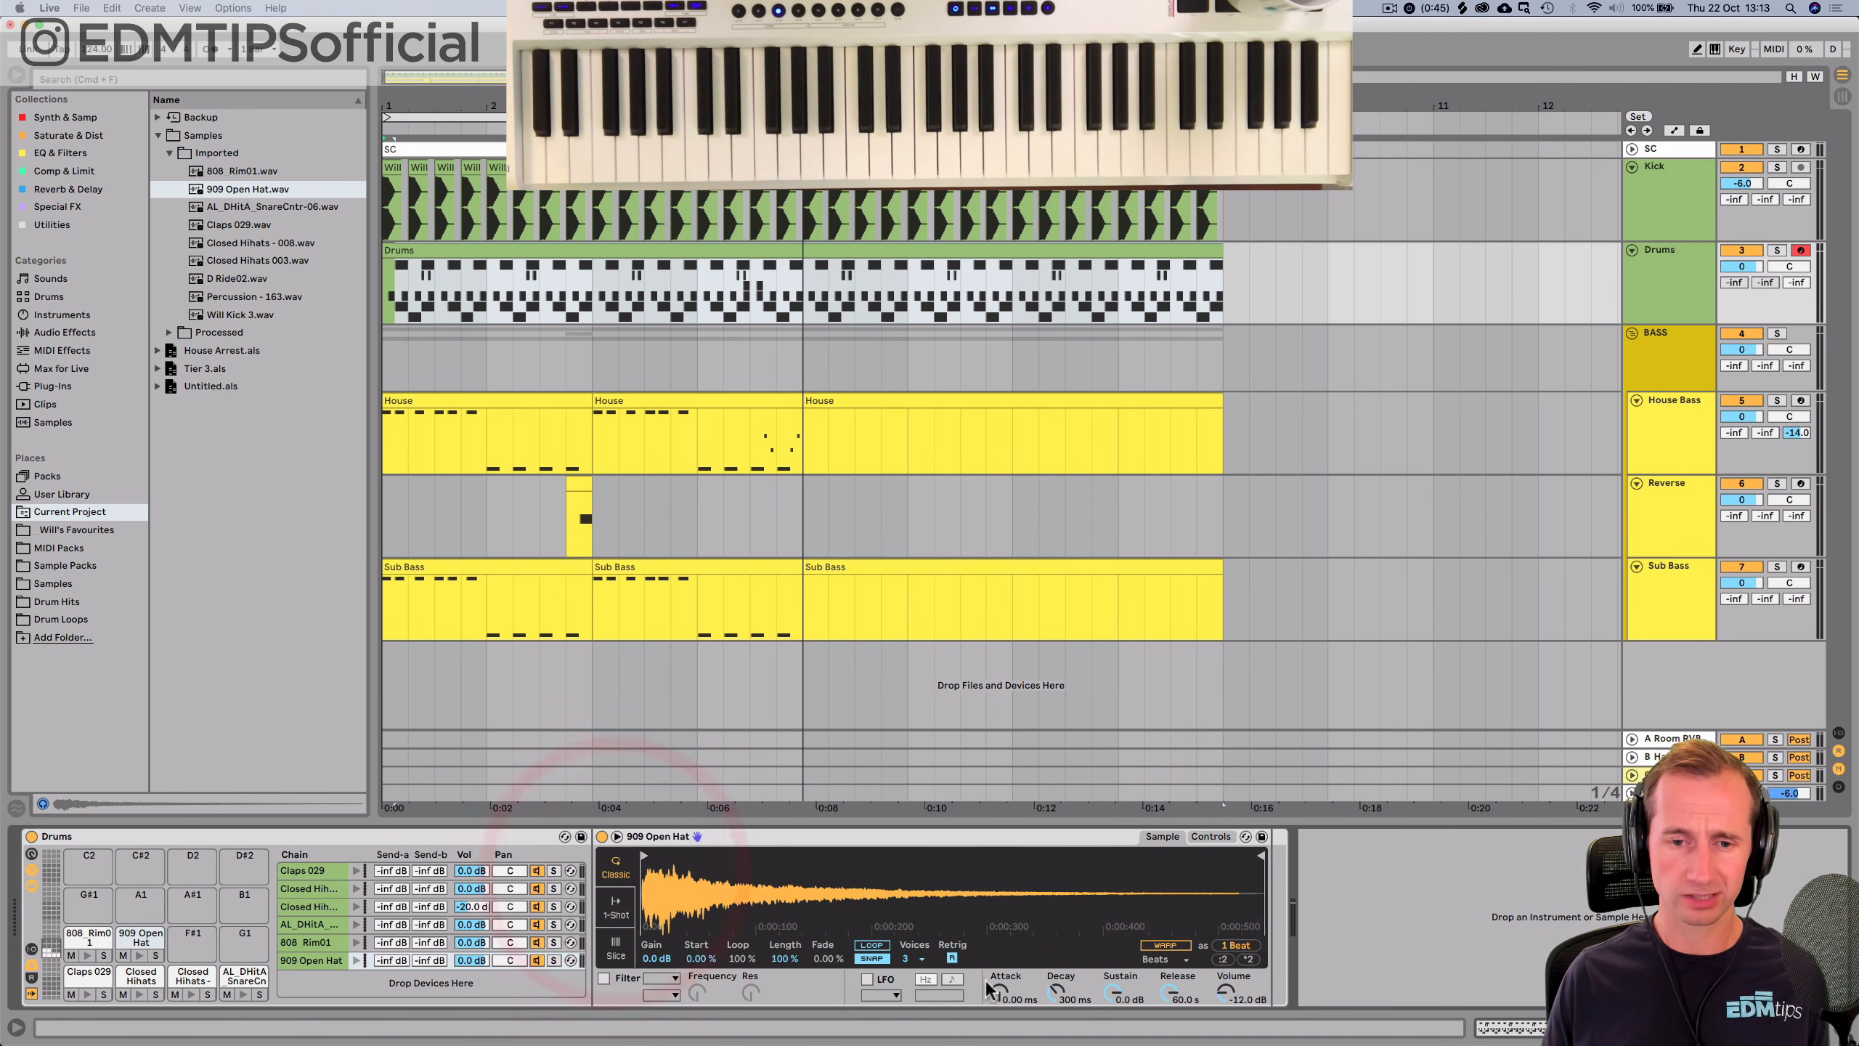
pyautogui.click(907, 748)
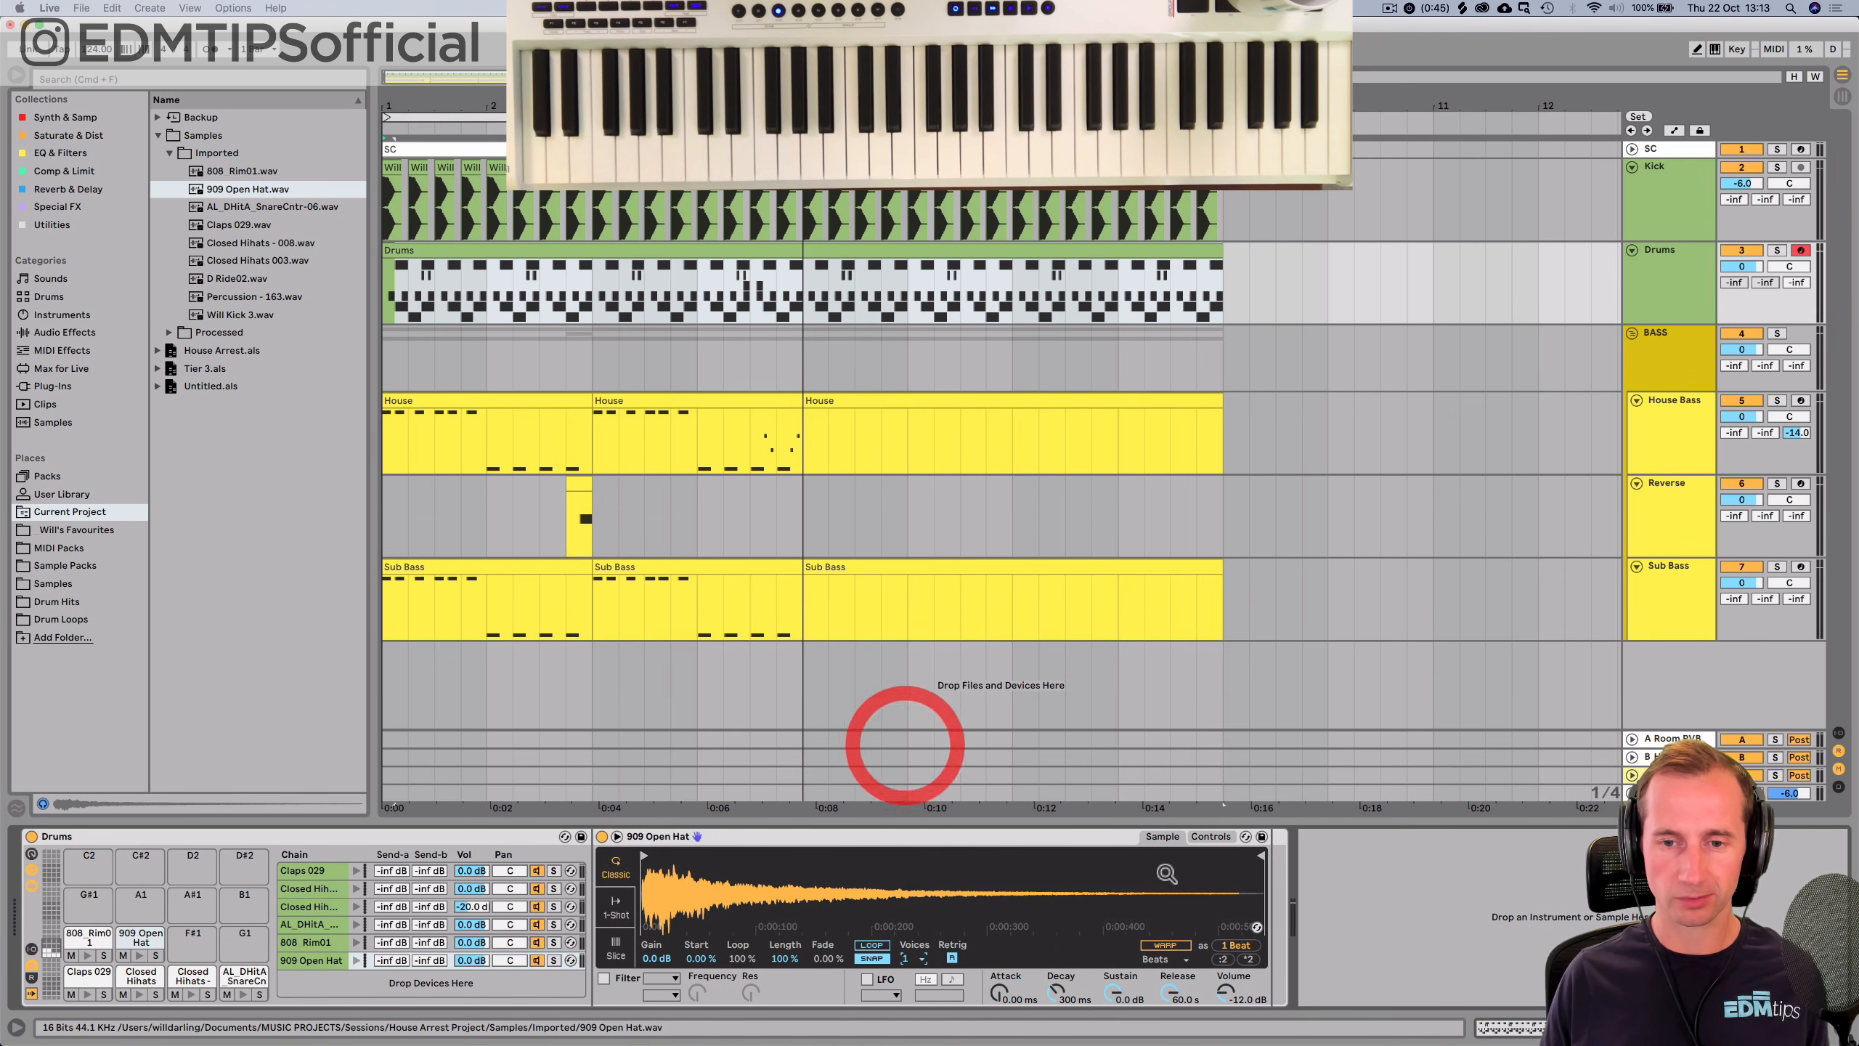
pyautogui.click(1209, 835)
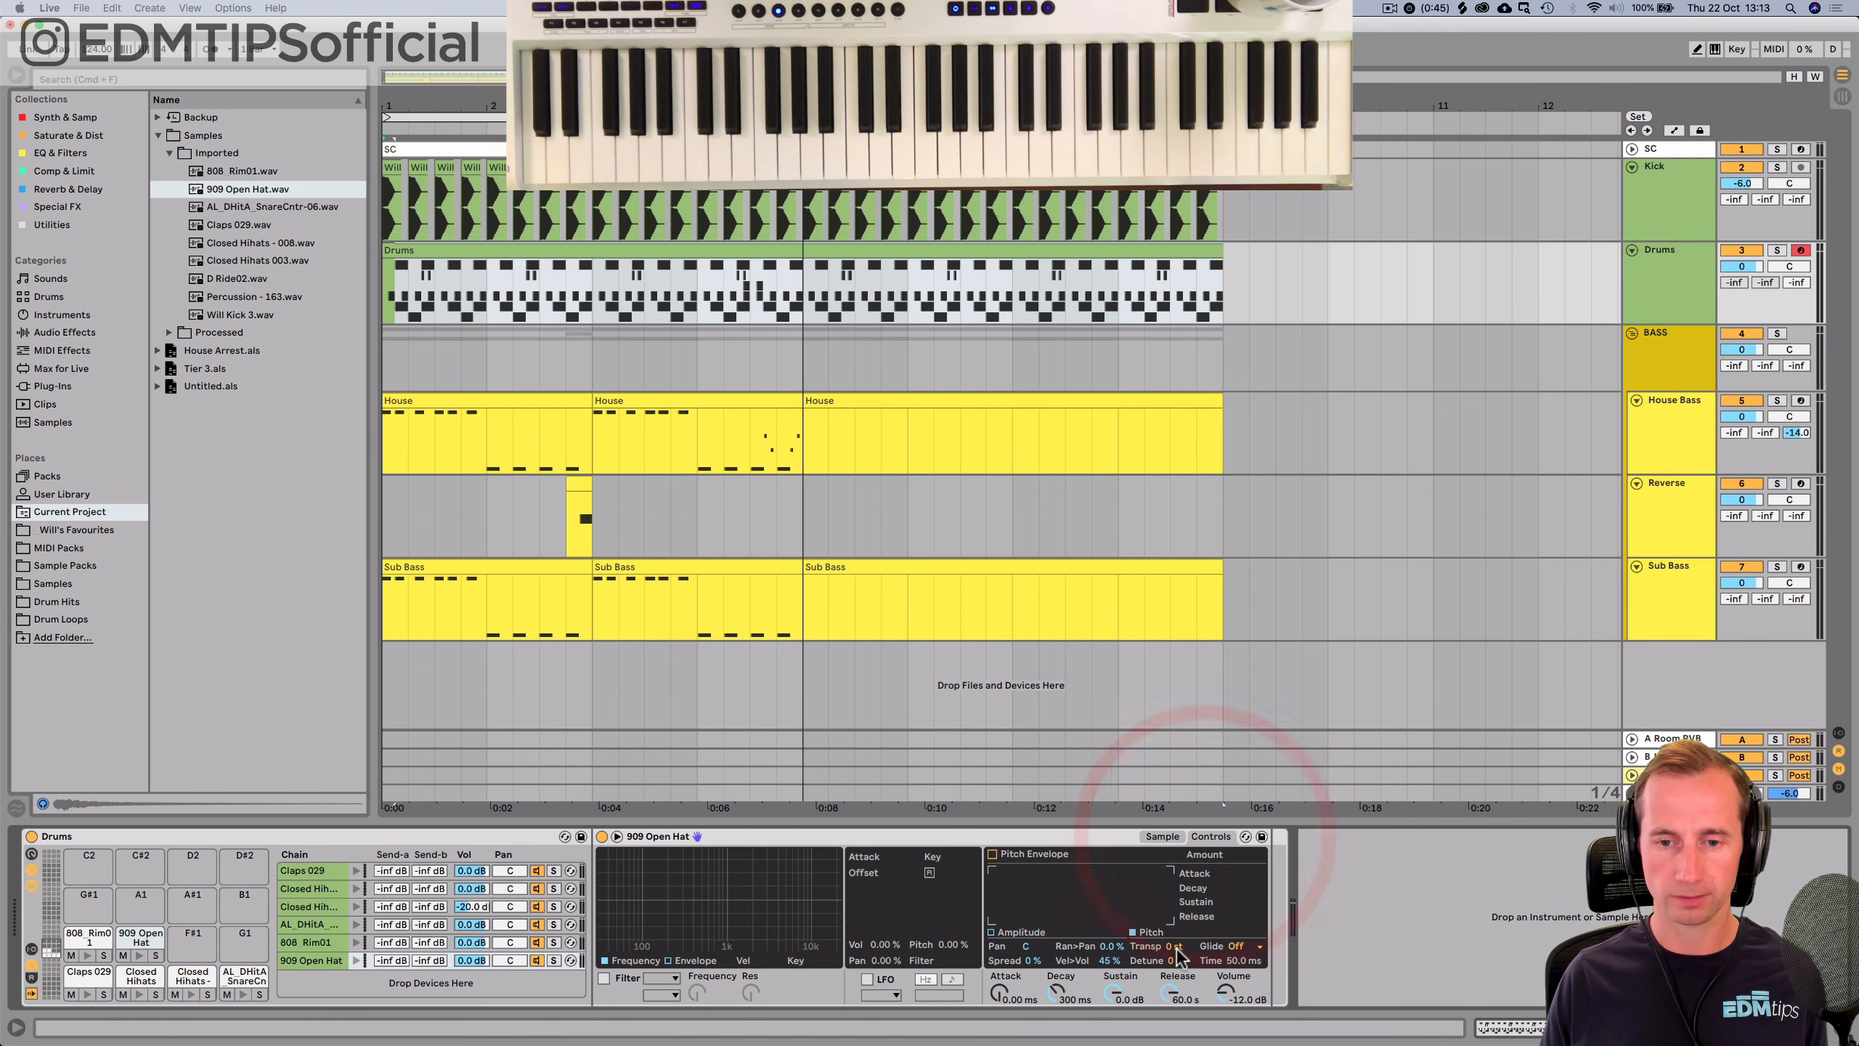
pyautogui.press('space')
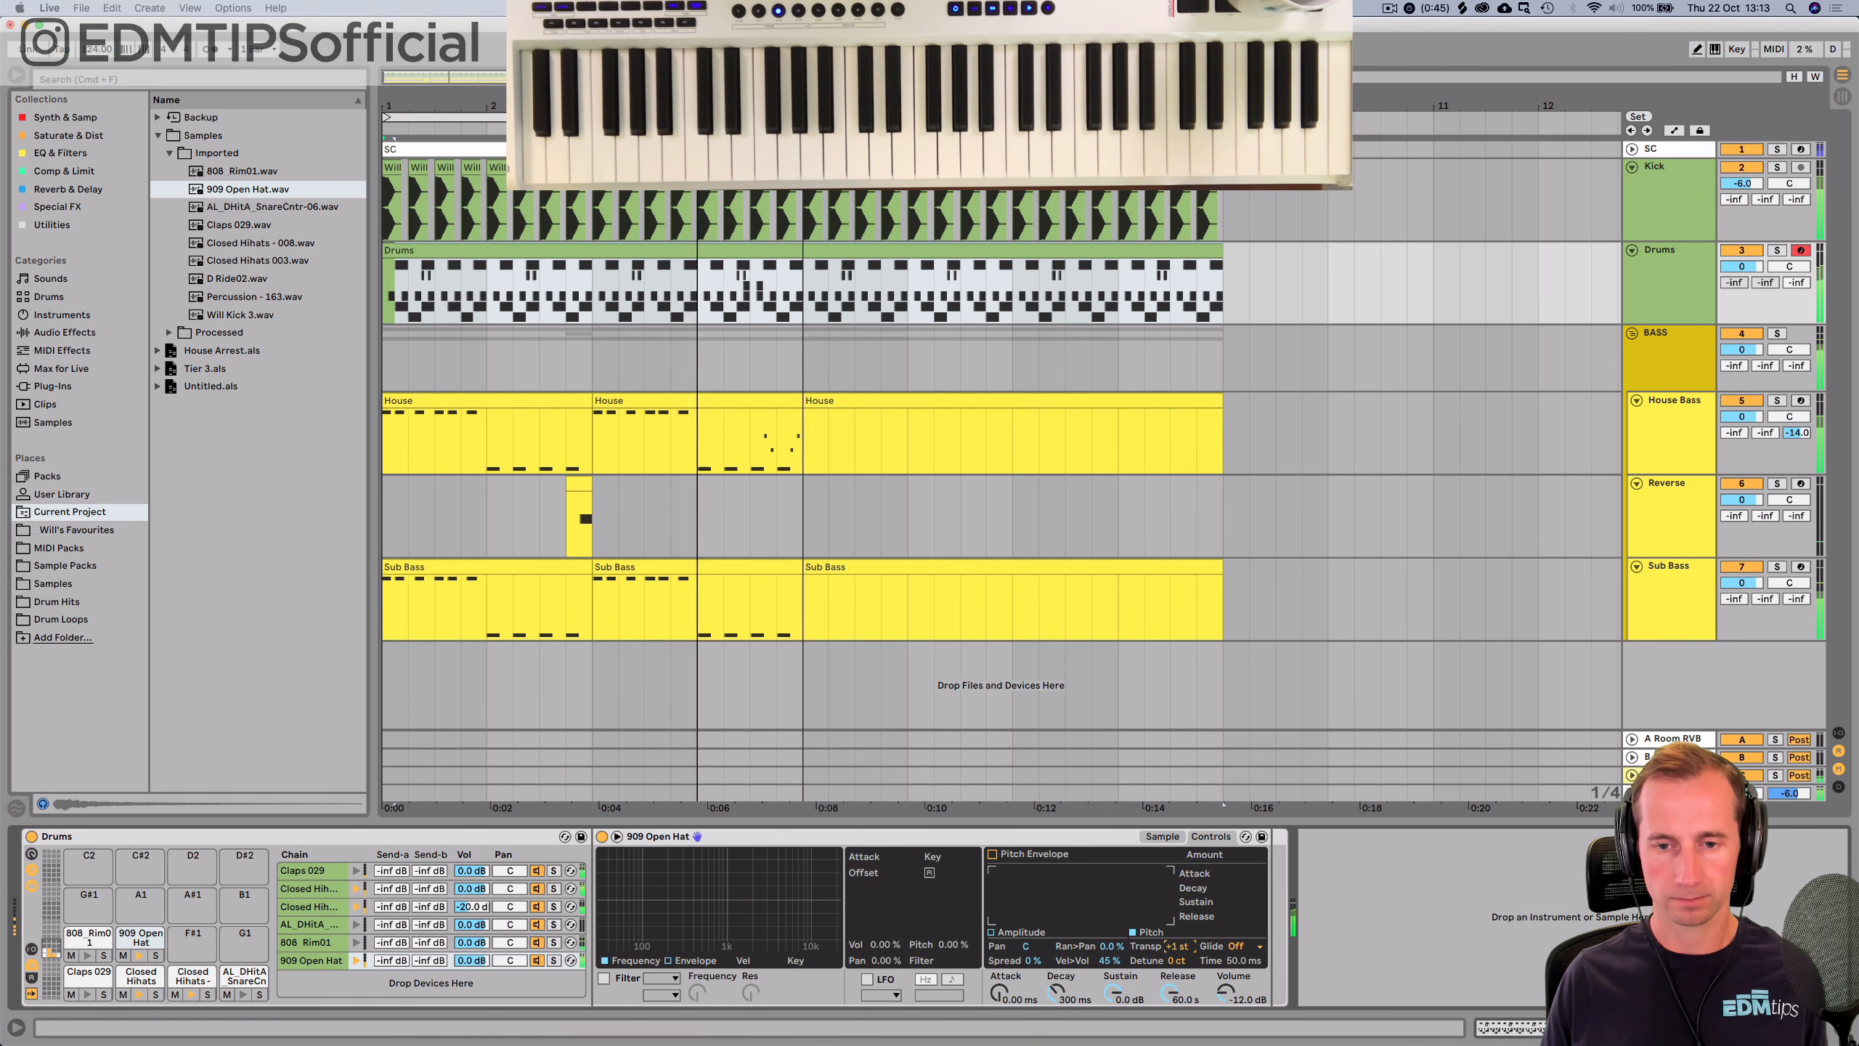
# Set the 909 Open Hat's volume to -14.9 dB and its release to 6.26 ms, and save the set.
pyautogui.moveTo(1175, 960); pyautogui.dragTo(1224, 979)
pyautogui.click(1163, 836)
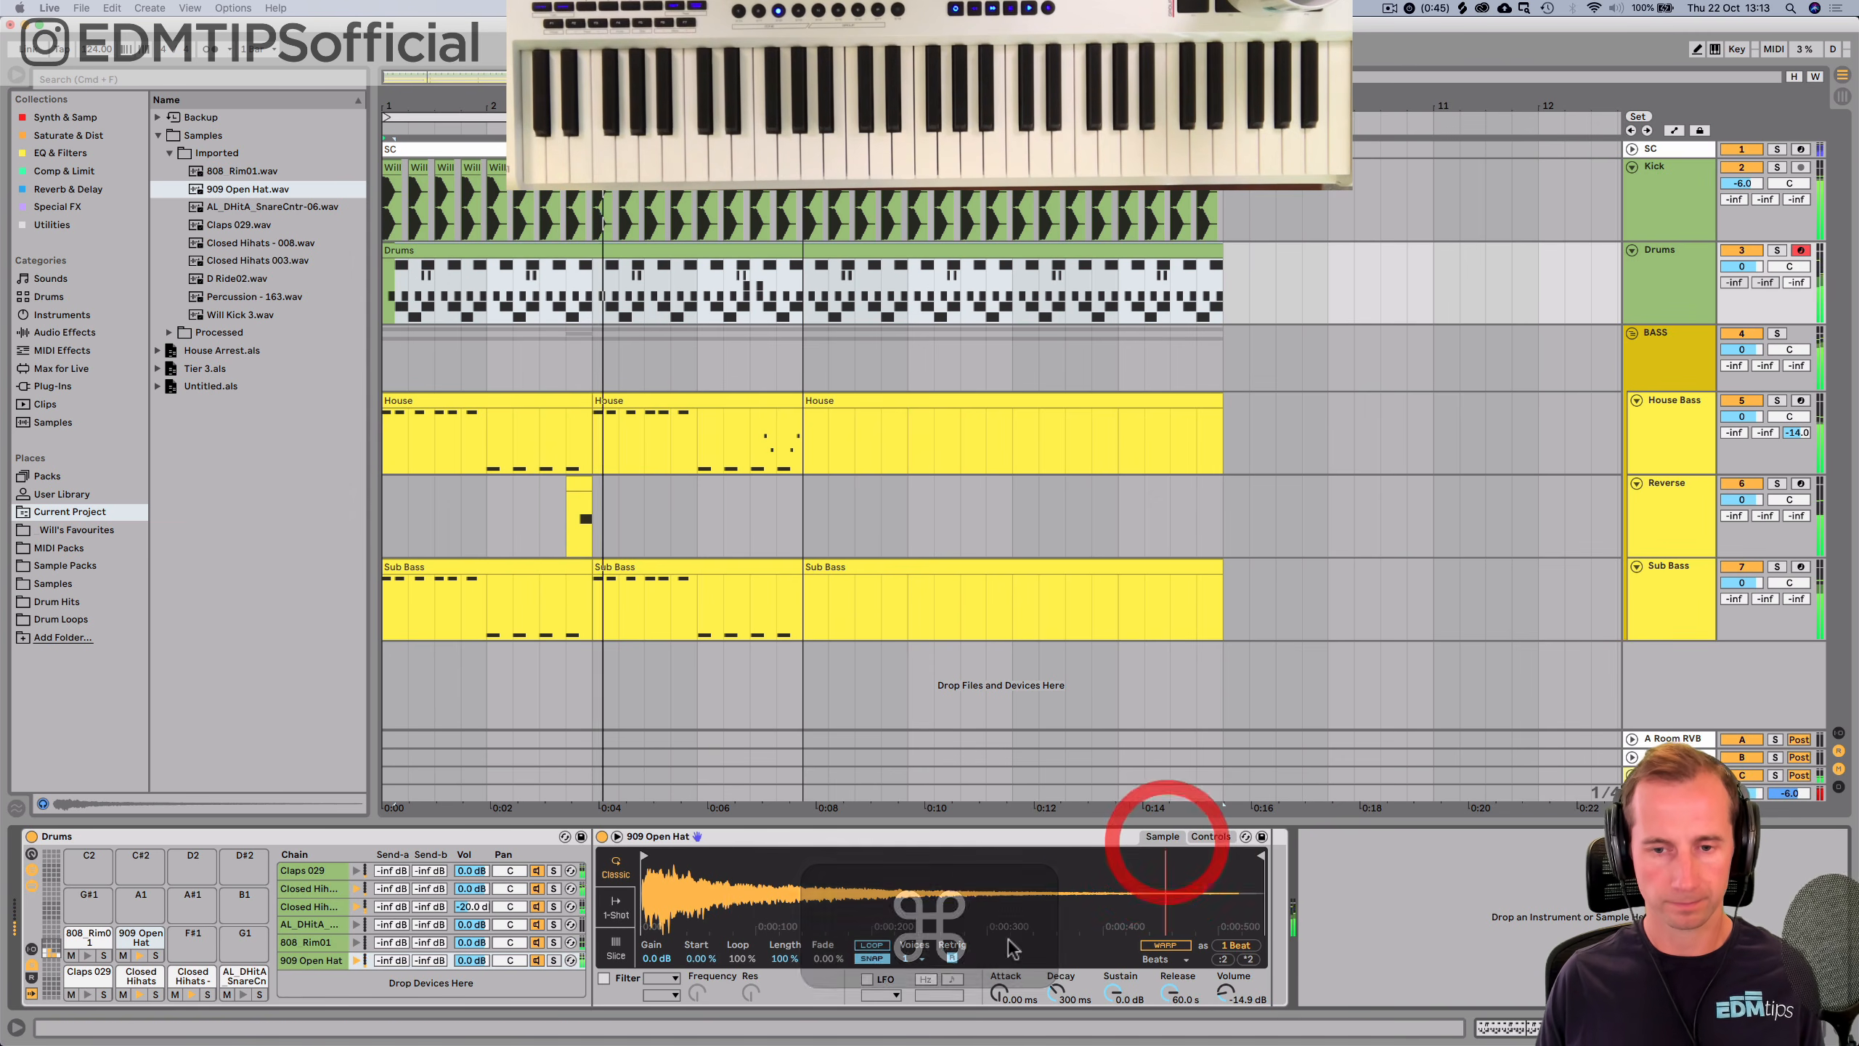
pyautogui.moveTo(1168, 993); pyautogui.dragTo(1168, 977)
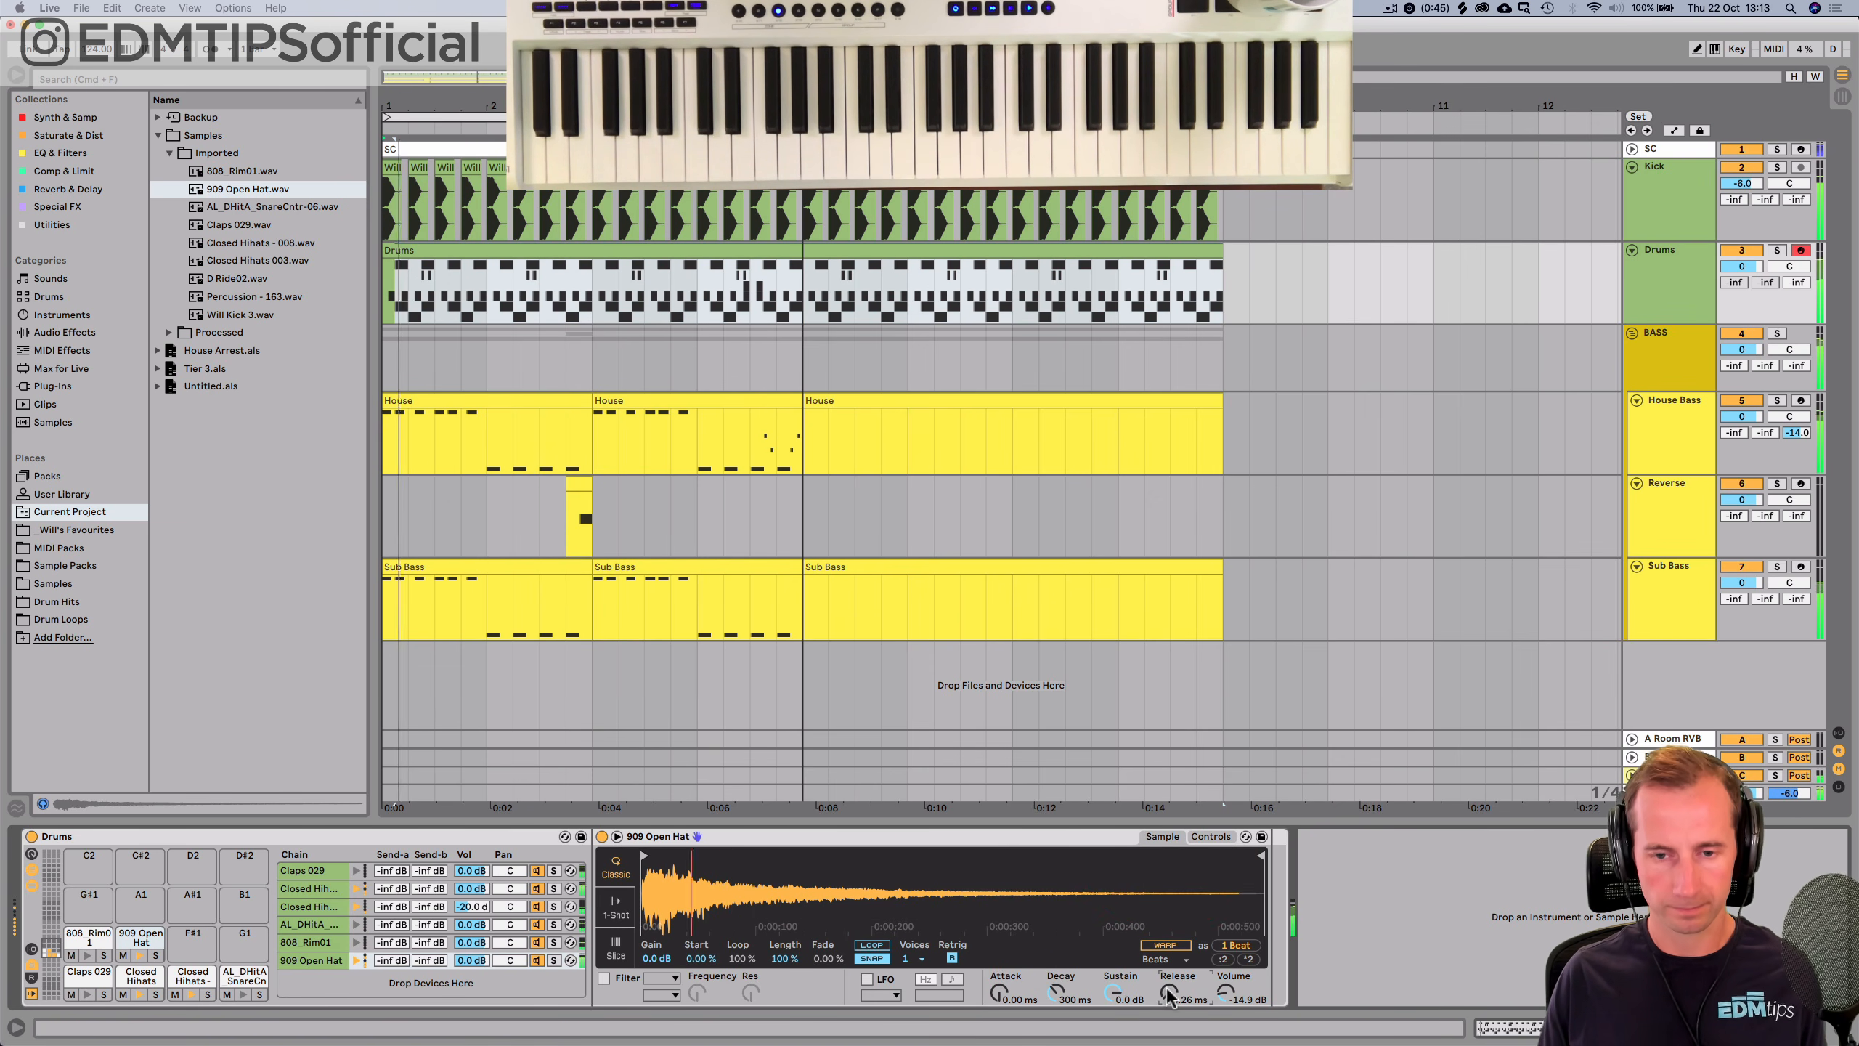
pyautogui.press('super+s')
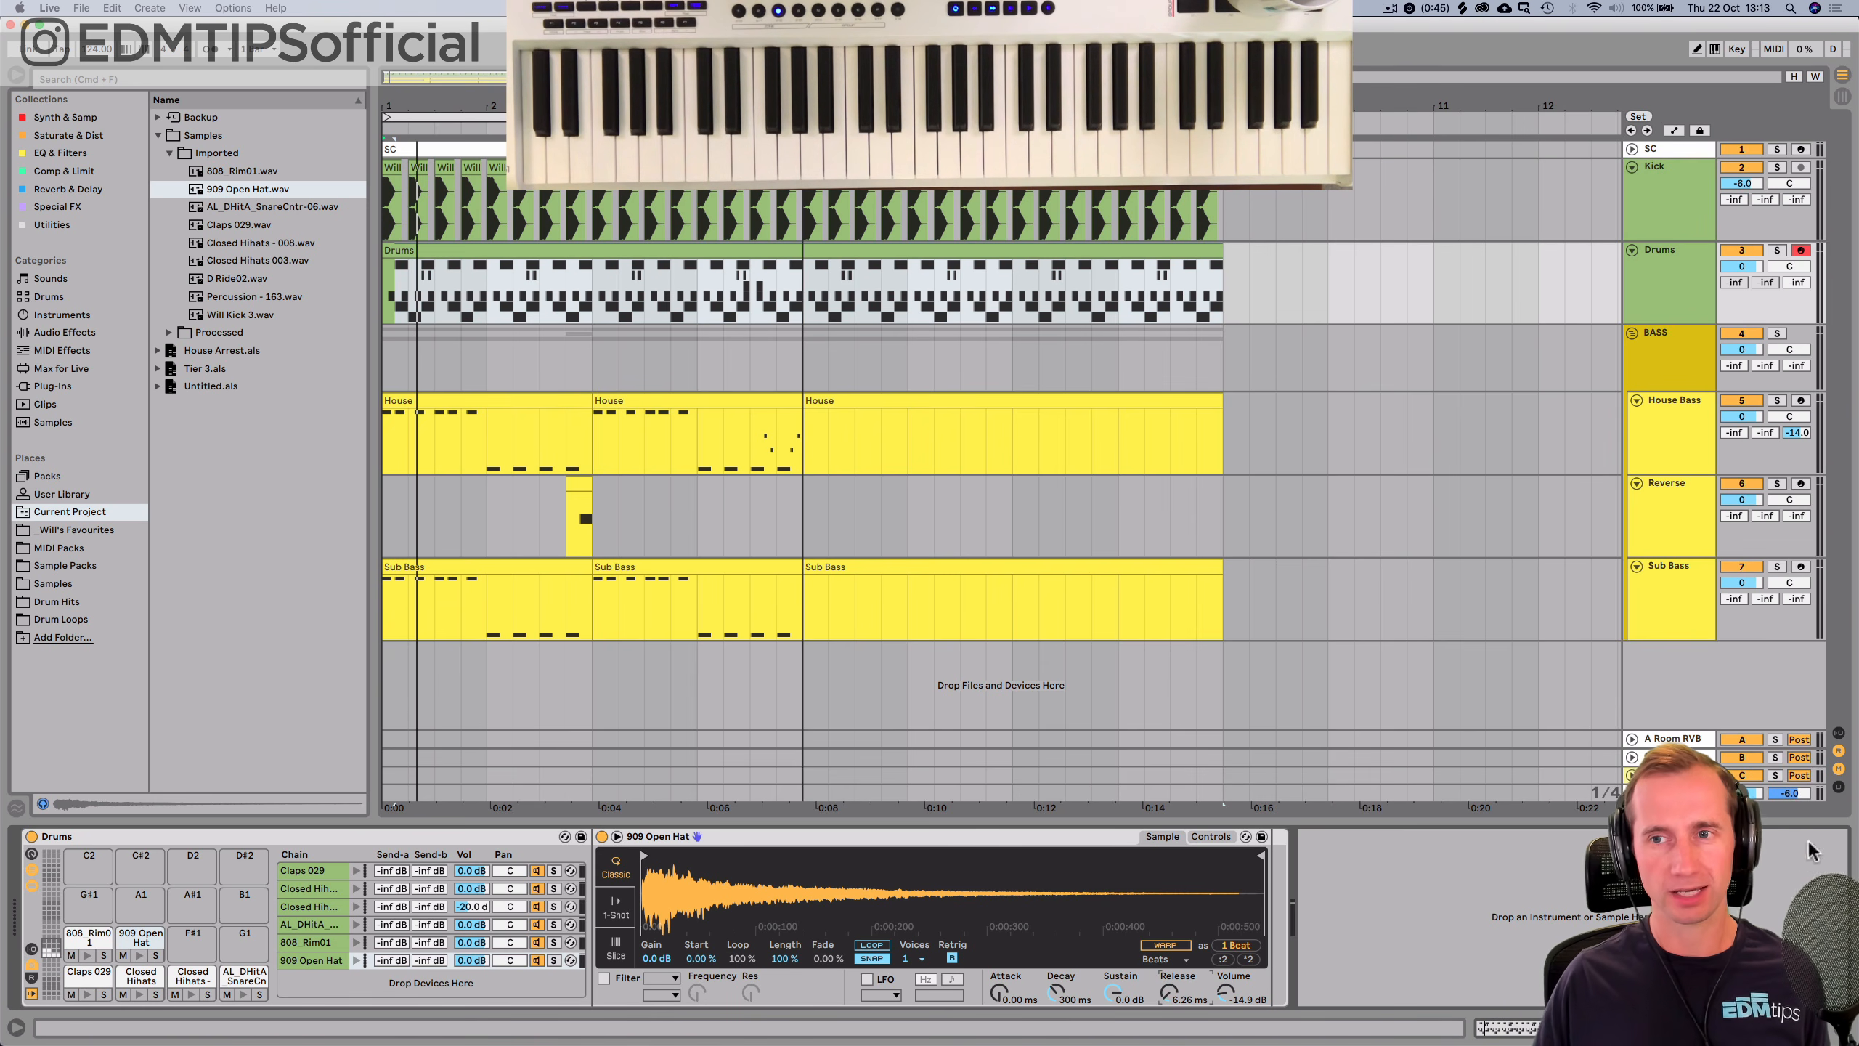
# Collapse the BASS group and insert a new MIDI track below it.
pyautogui.click(1642, 337)
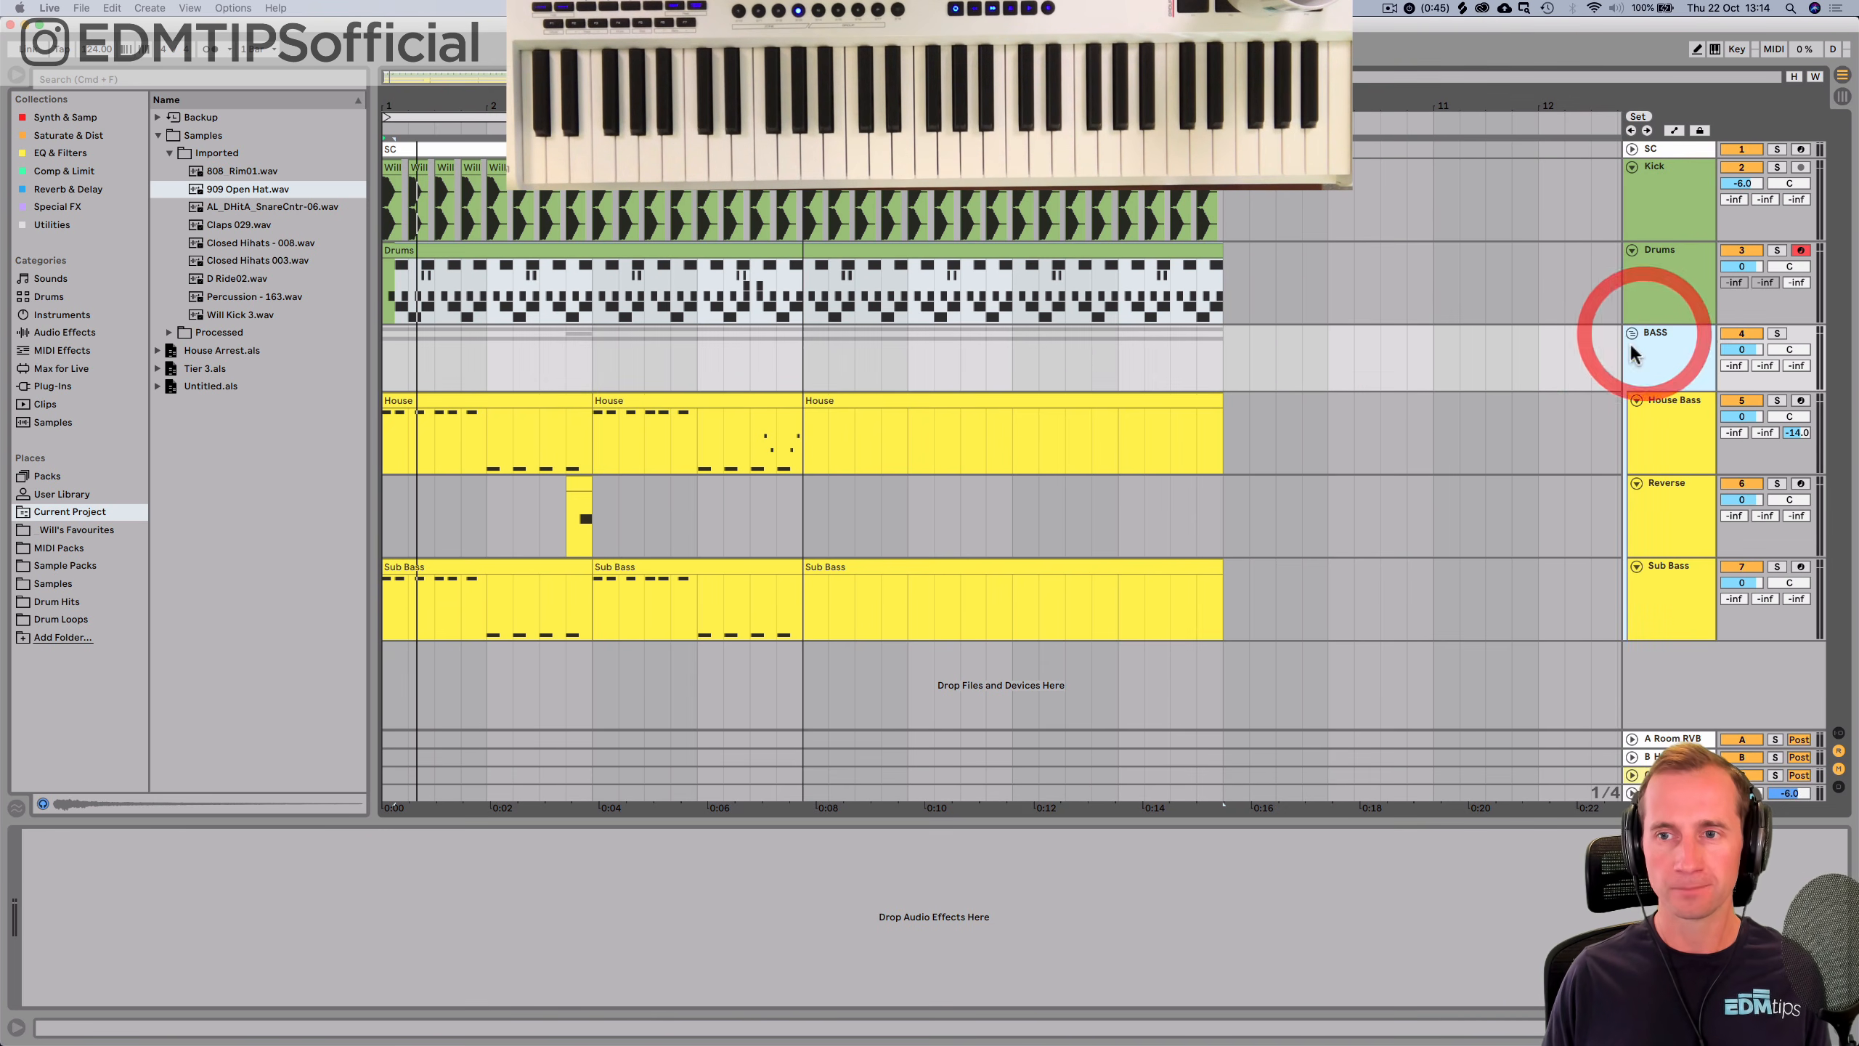
pyautogui.click(1632, 333)
pyautogui.press('super+shift+t')
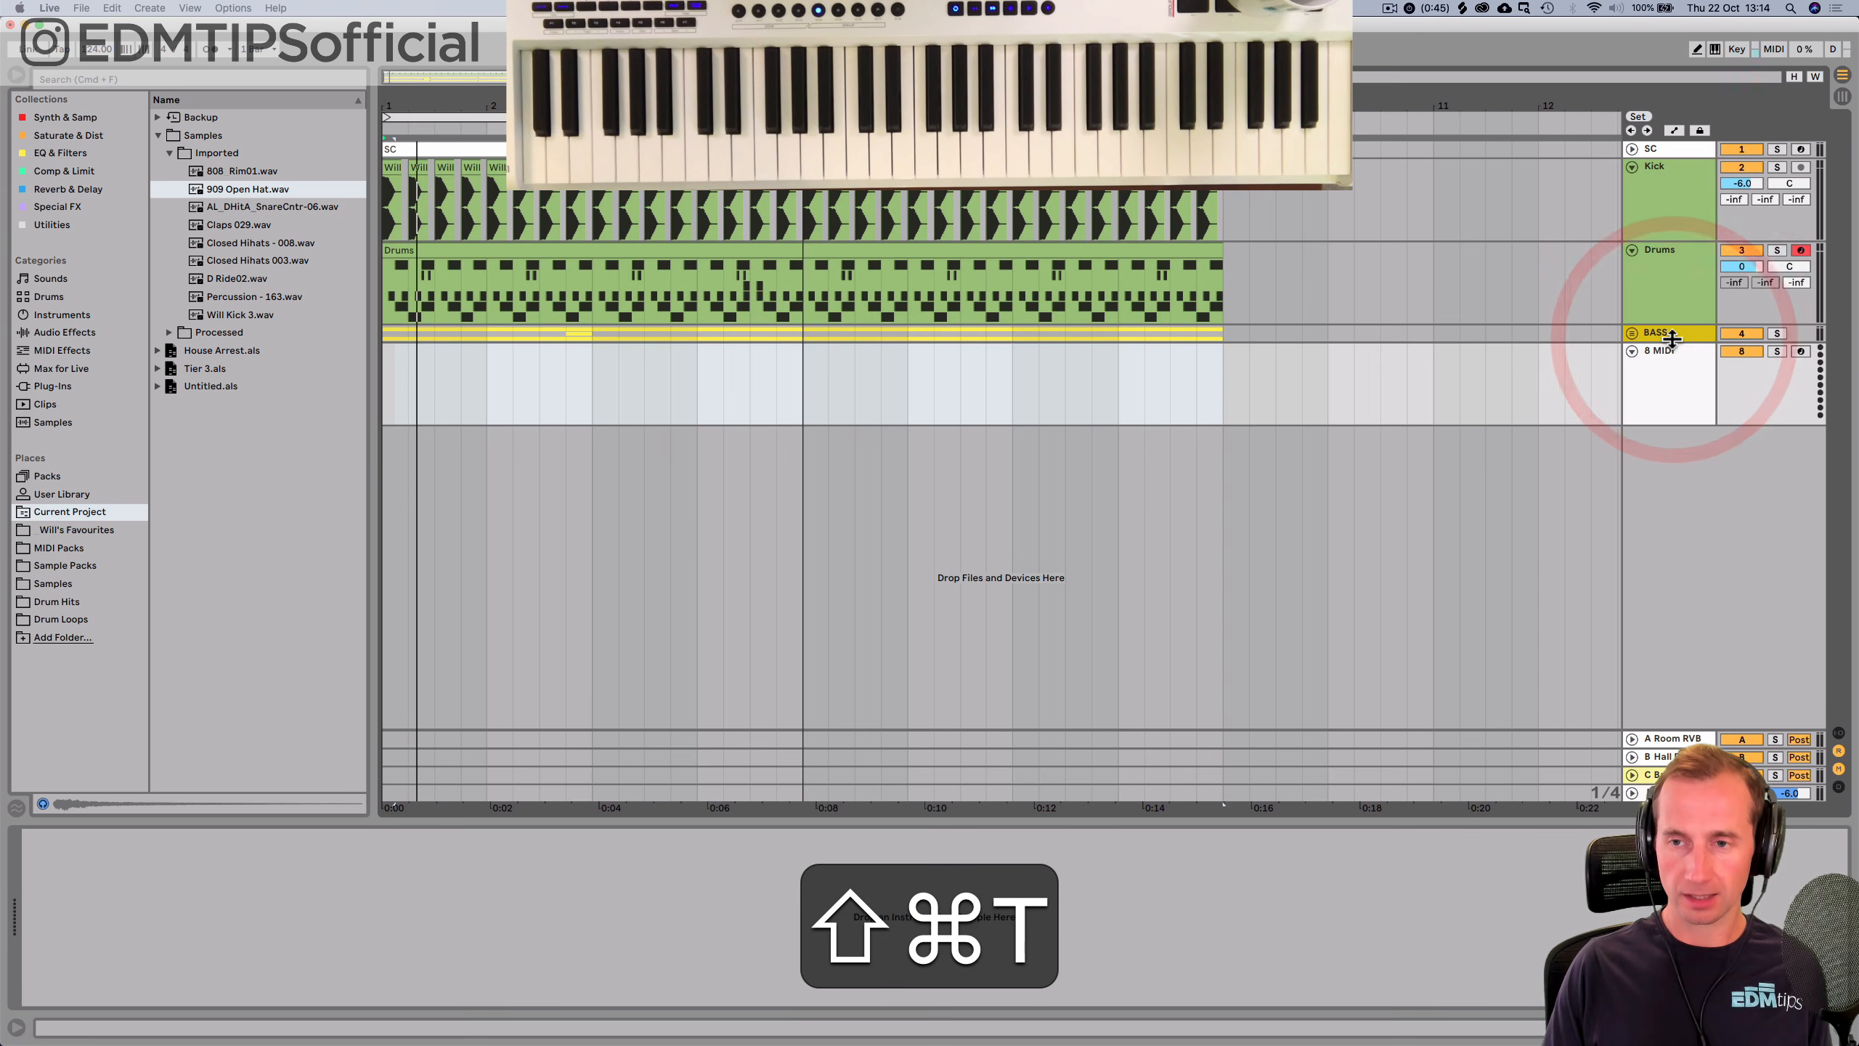
# Rename the new MIDI track Organ and colour it light blue.
pyautogui.press('super+r')
pyautogui.write('Organ')
pyautogui.press('Return')
pyautogui.rightClick(1656, 360)
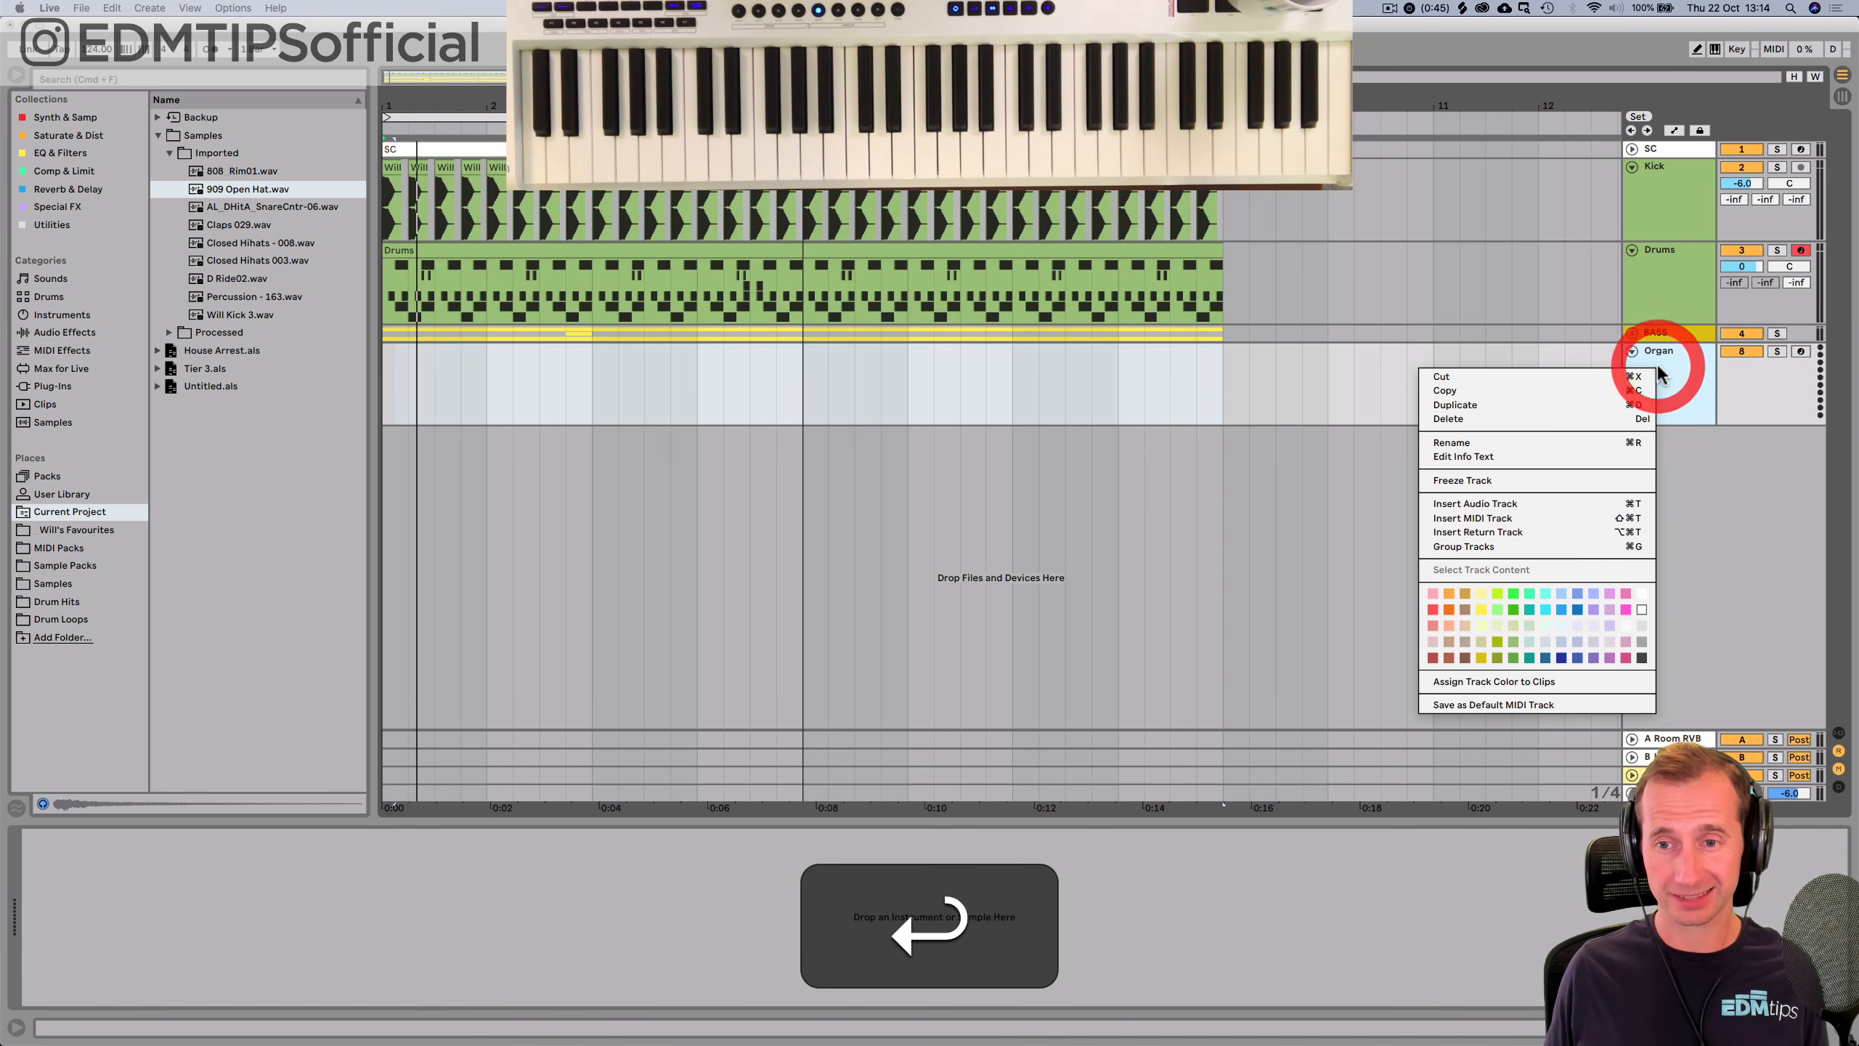
pyautogui.click(1562, 594)
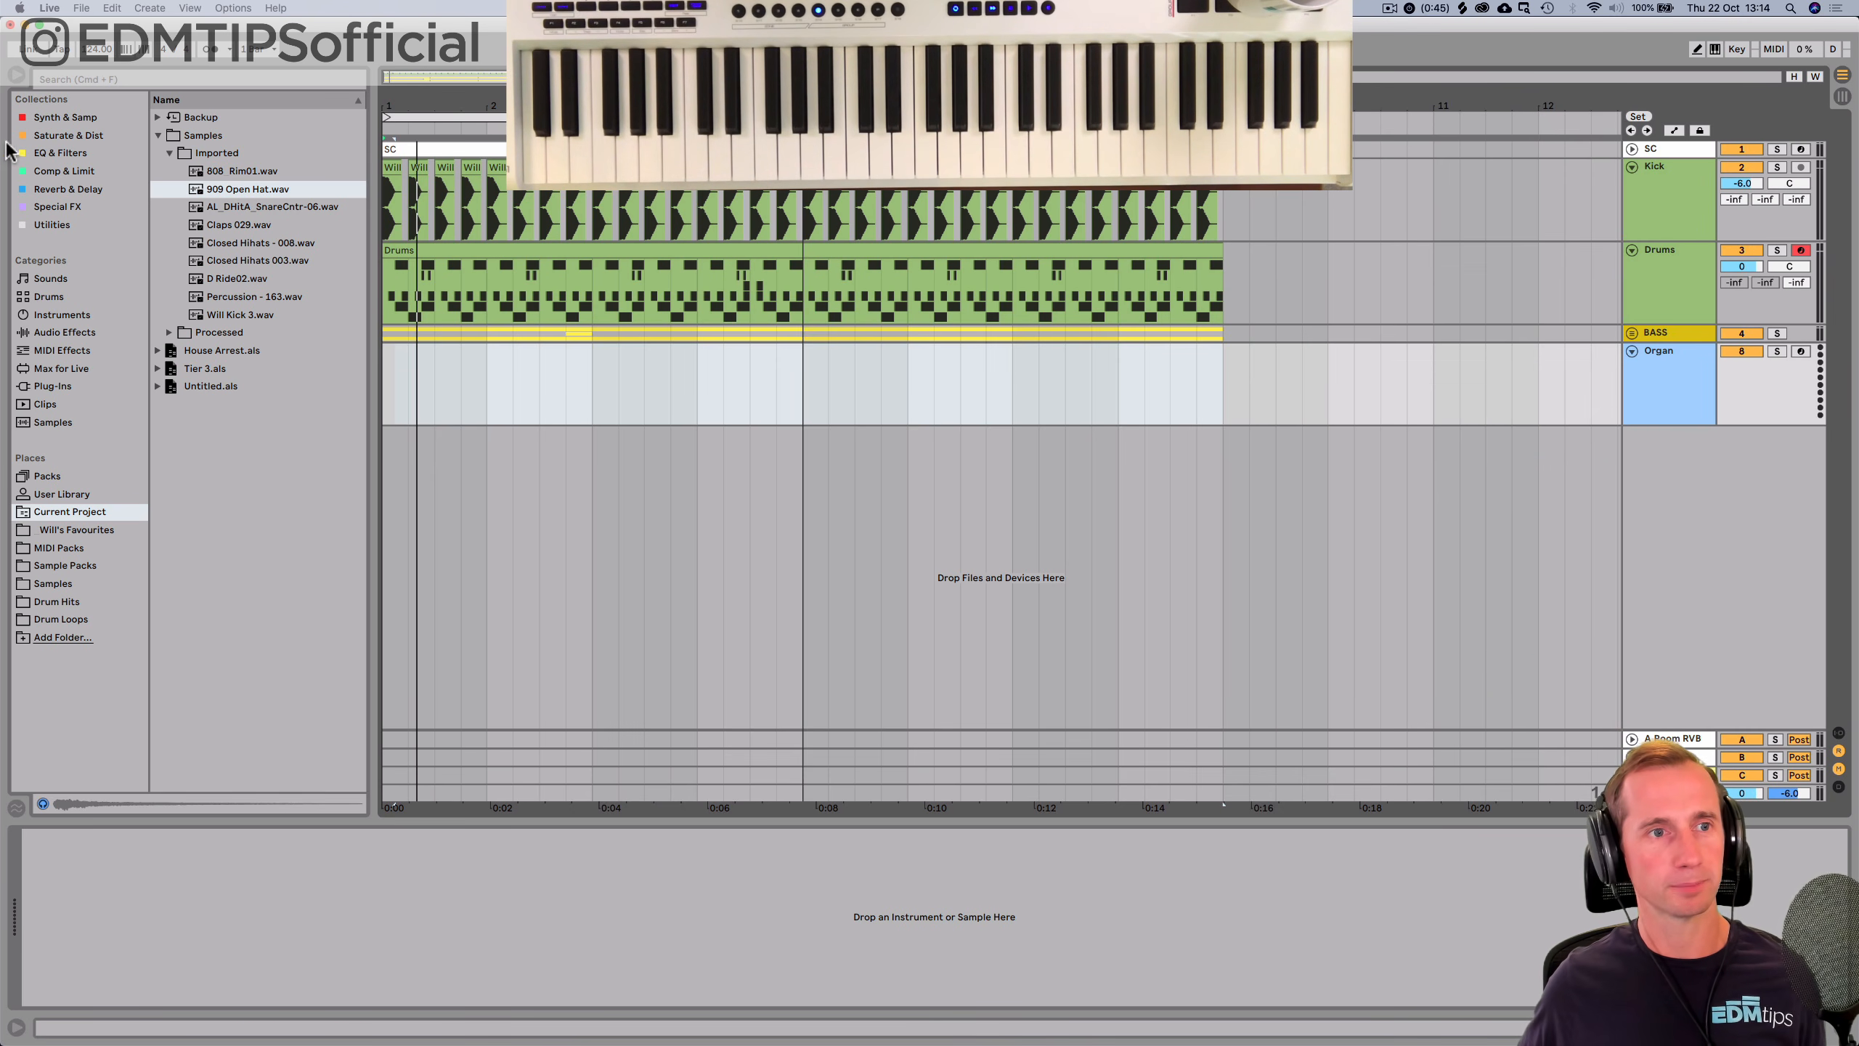
# Load Kontakt from the Synth & Samp collection onto the Organ track.
pyautogui.click(65, 117)
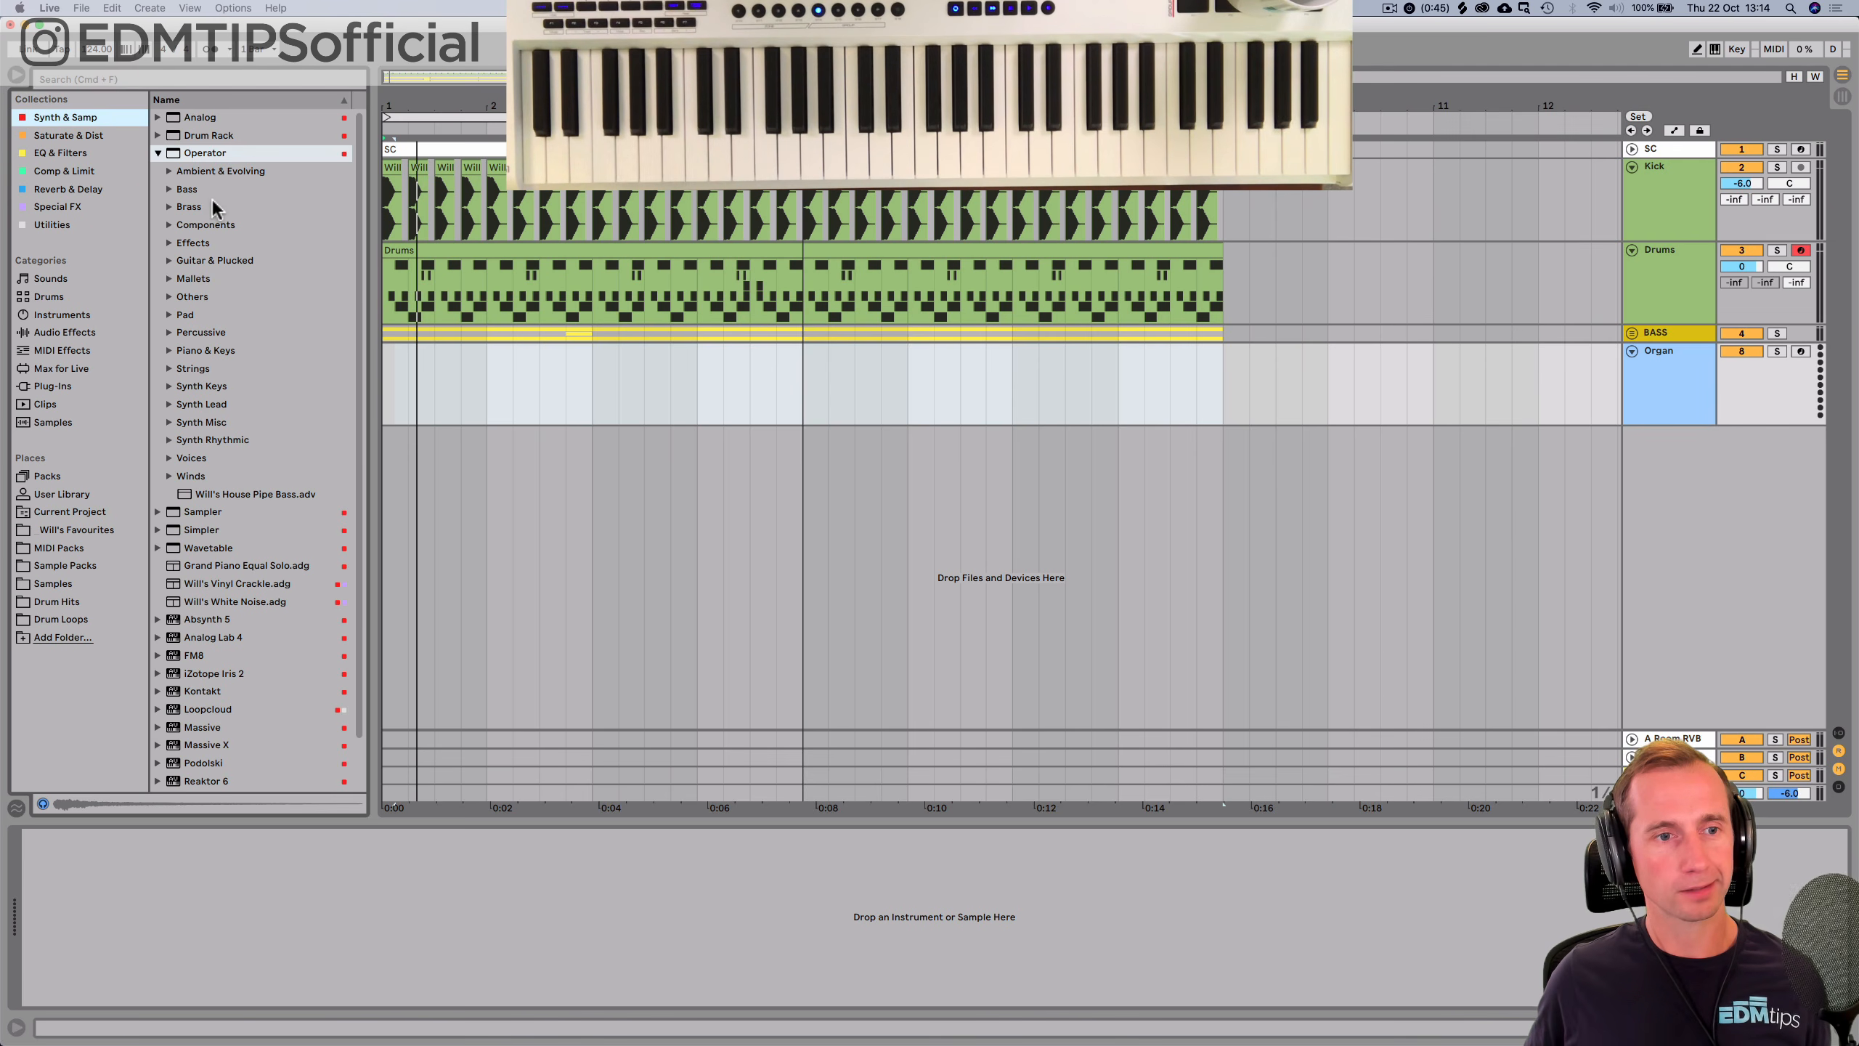
pyautogui.click(158, 154)
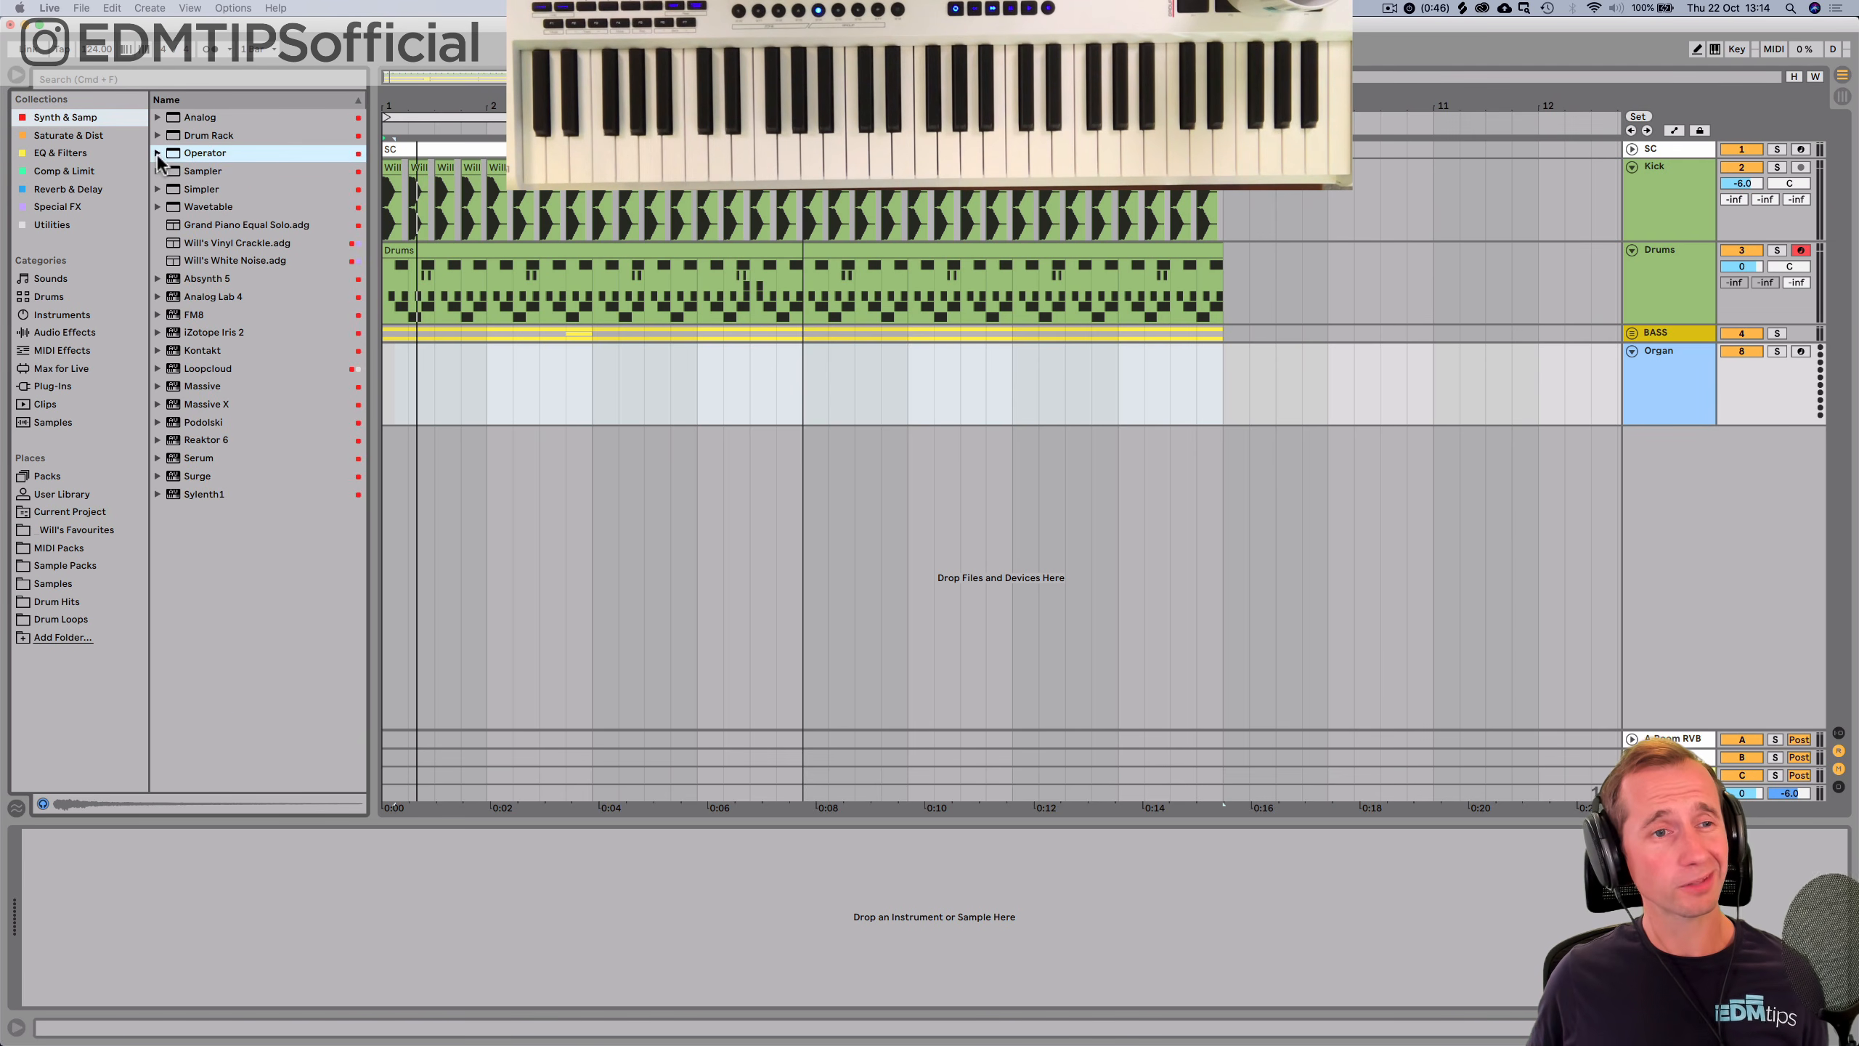
pyautogui.click(194, 351)
pyautogui.moveTo(512, 401); pyautogui.dragTo(509, 400)
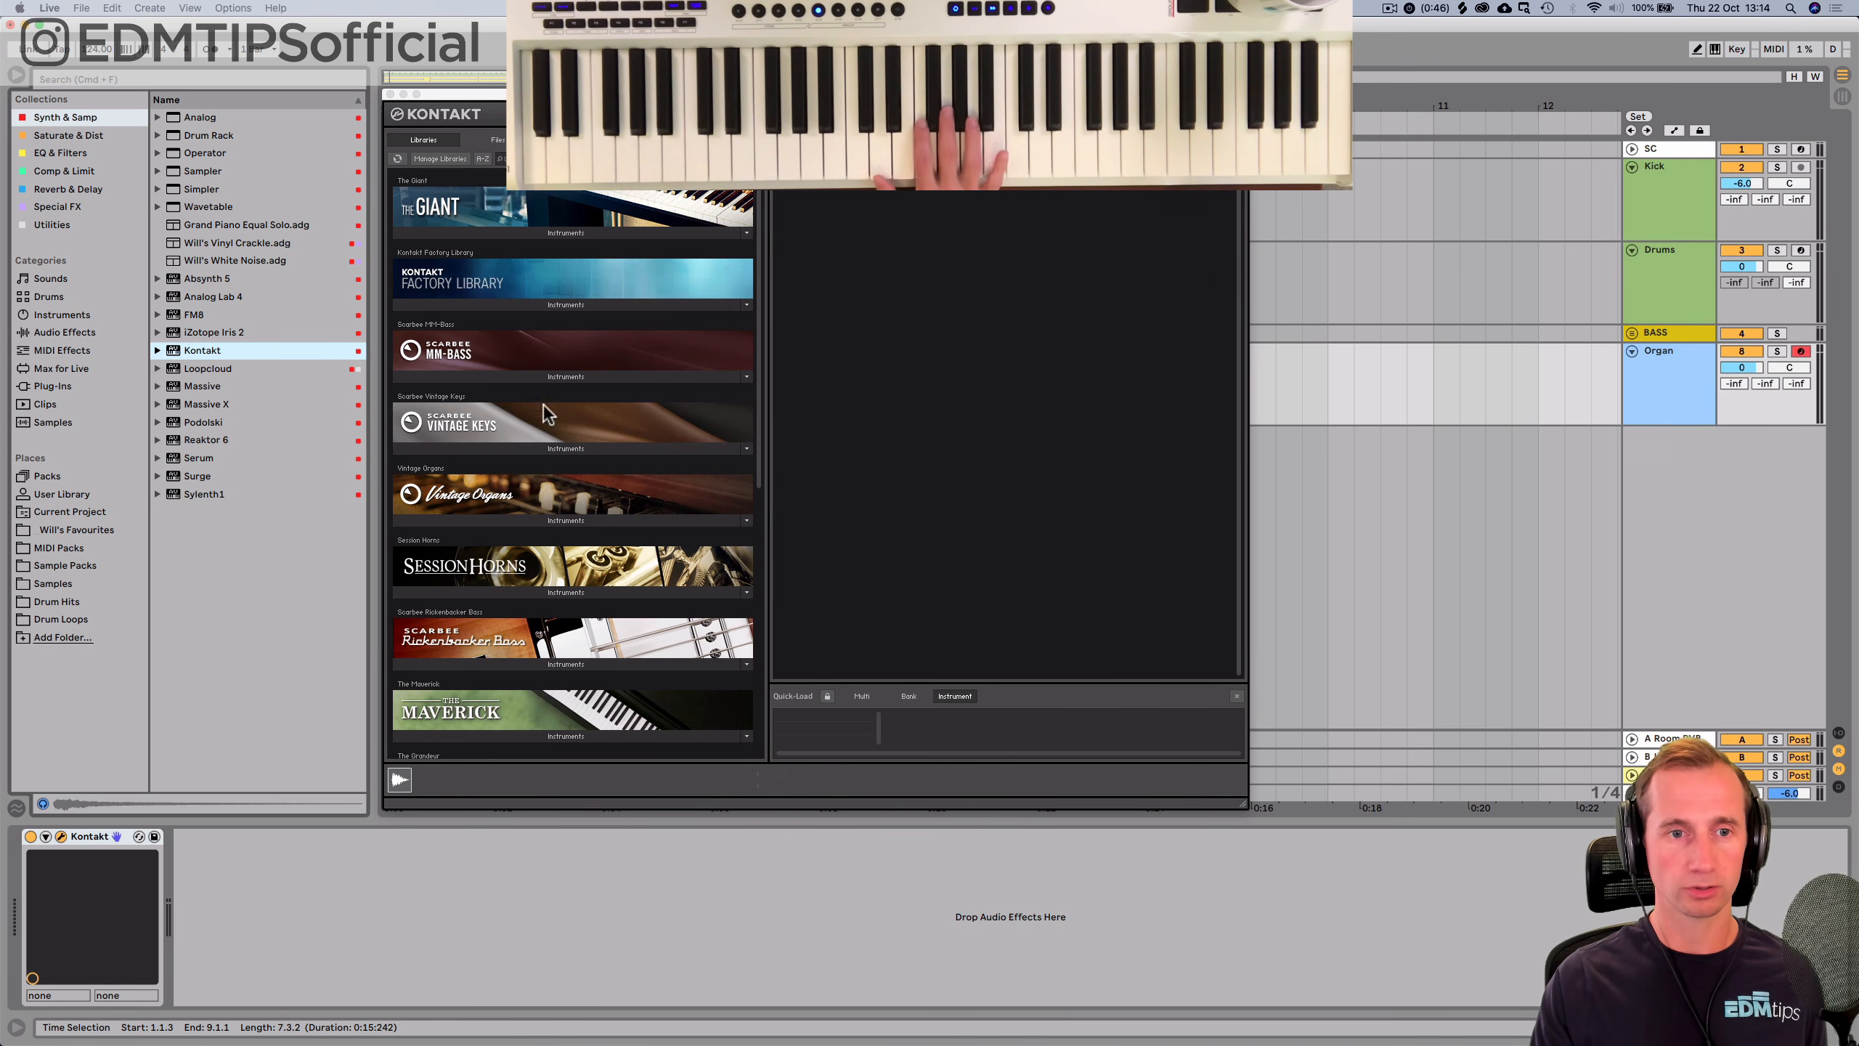
# Load the Basic Jazz 1.nki instrument from Kontakt's Vintage Organs library.
pyautogui.click(575, 521)
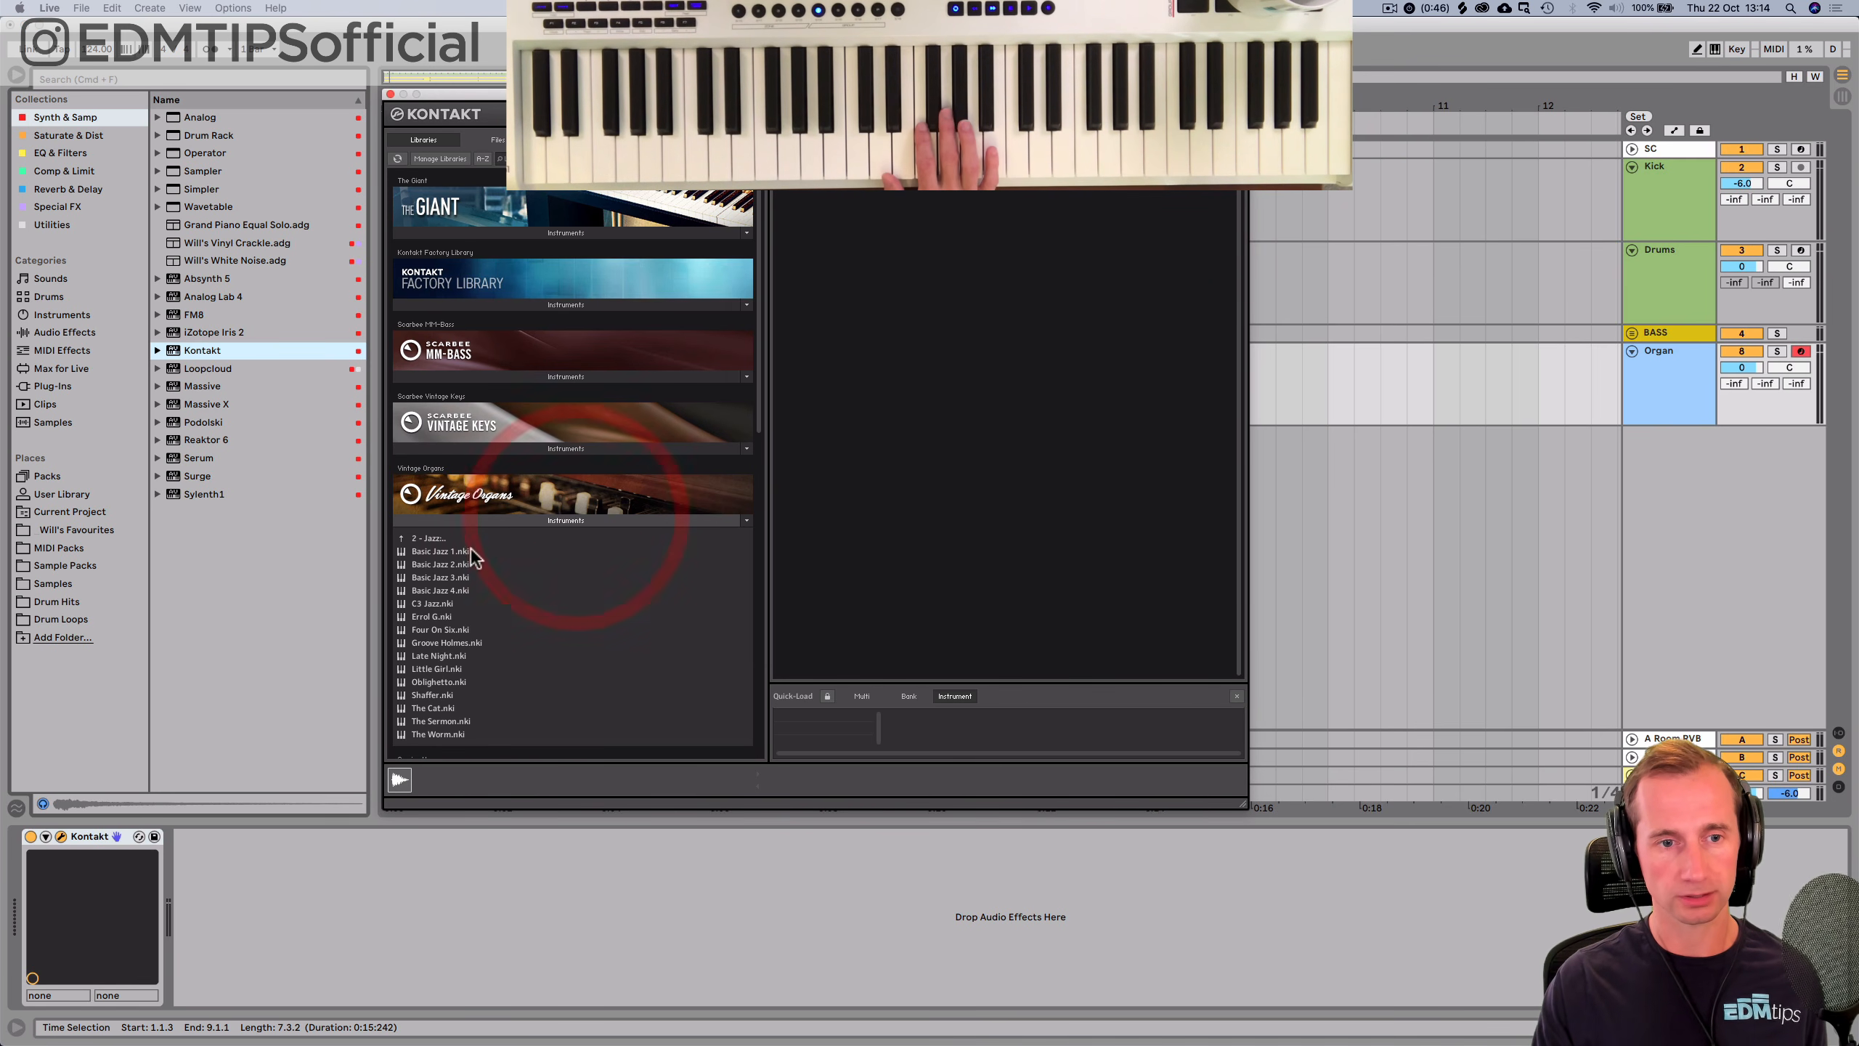
pyautogui.scroll(-1, 451, 552)
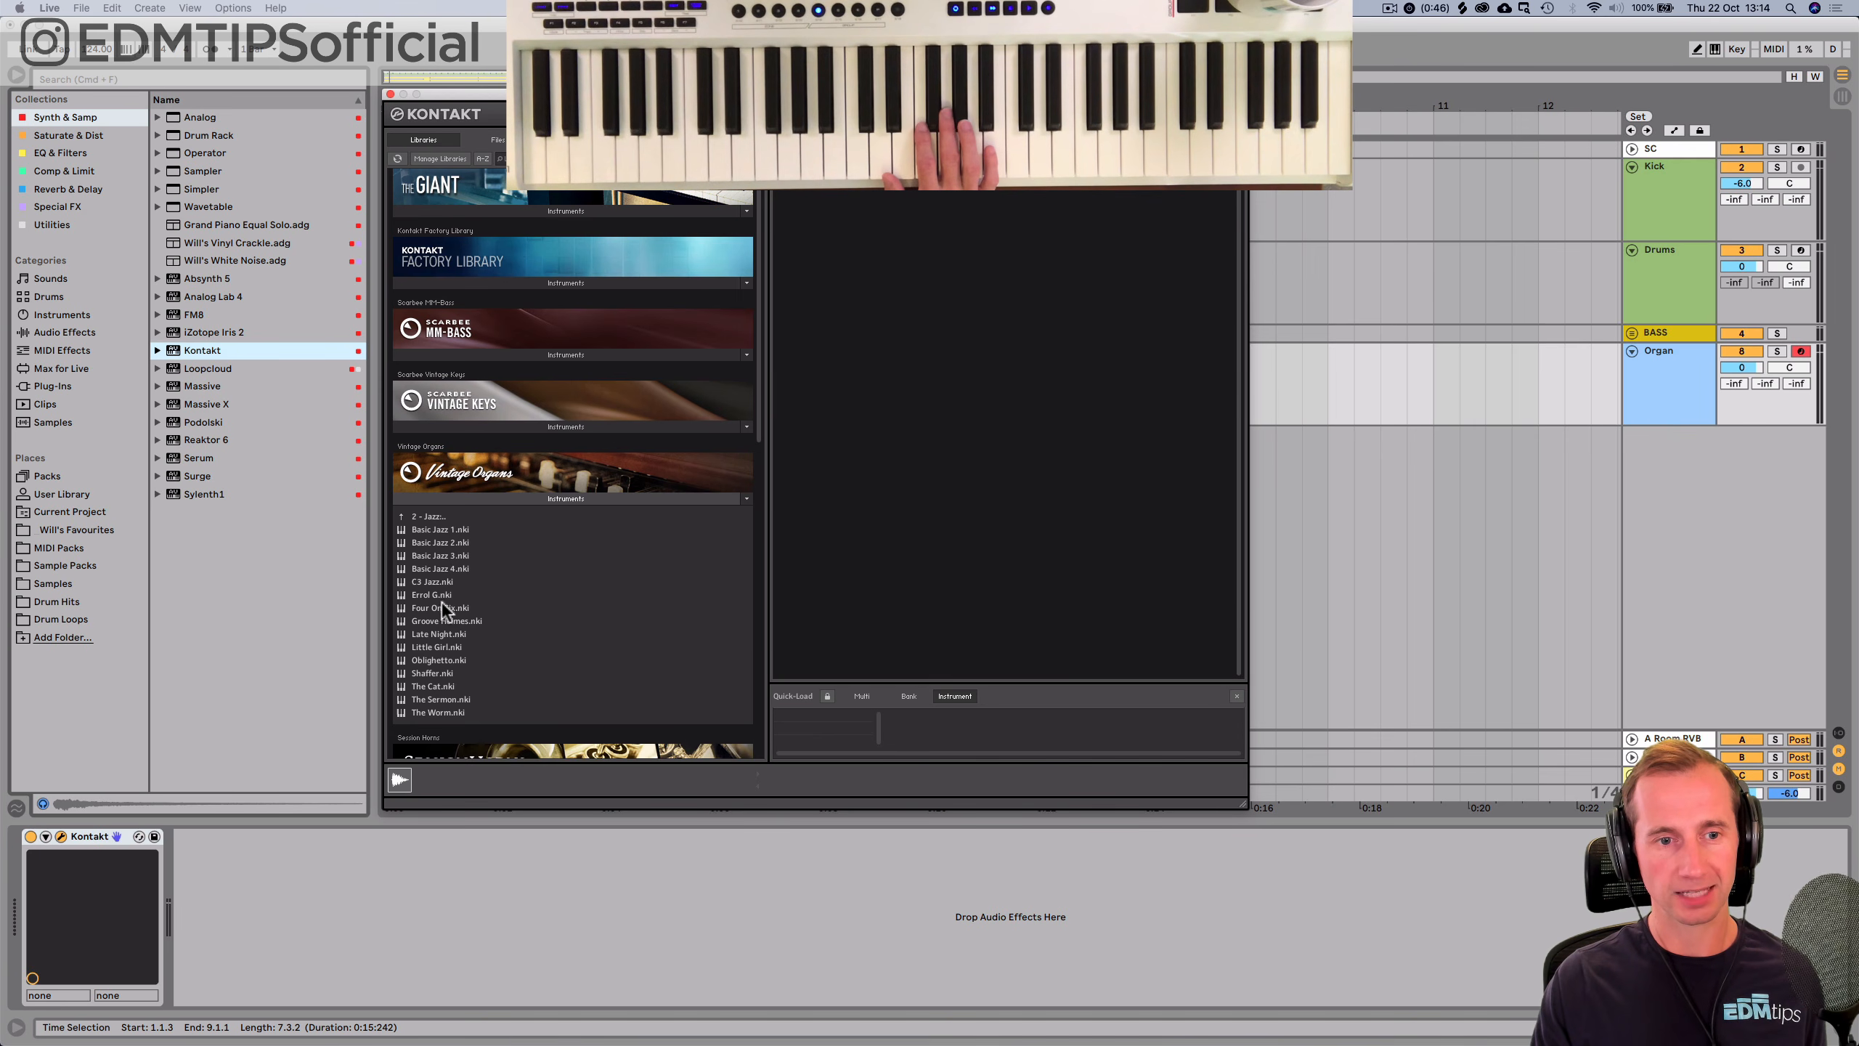
pyautogui.scroll(1, 443, 601)
pyautogui.moveTo(436, 555); pyautogui.dragTo(1011, 450)
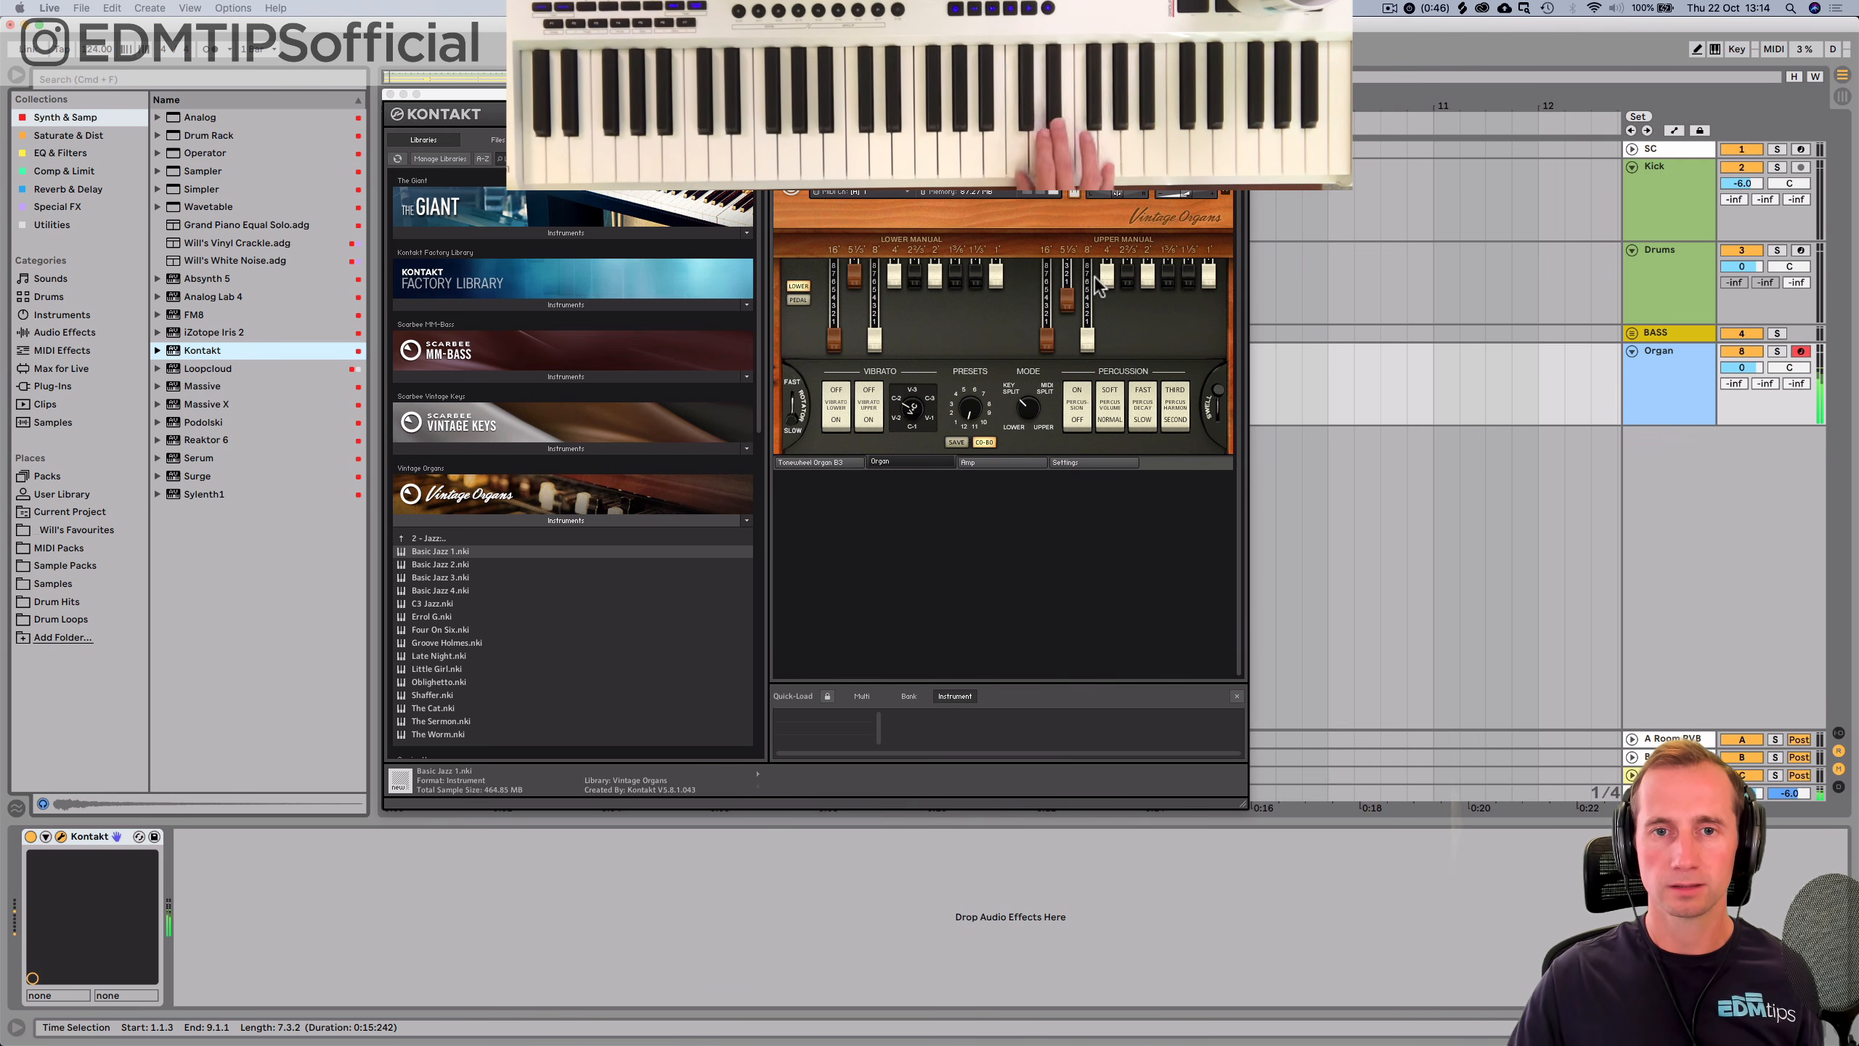
# Pull the upper manual's remaining drawbars all the way down in Vintage Organs and close the Kontakt window.
pyautogui.moveTo(1105, 276); pyautogui.dragTo(1112, 355)
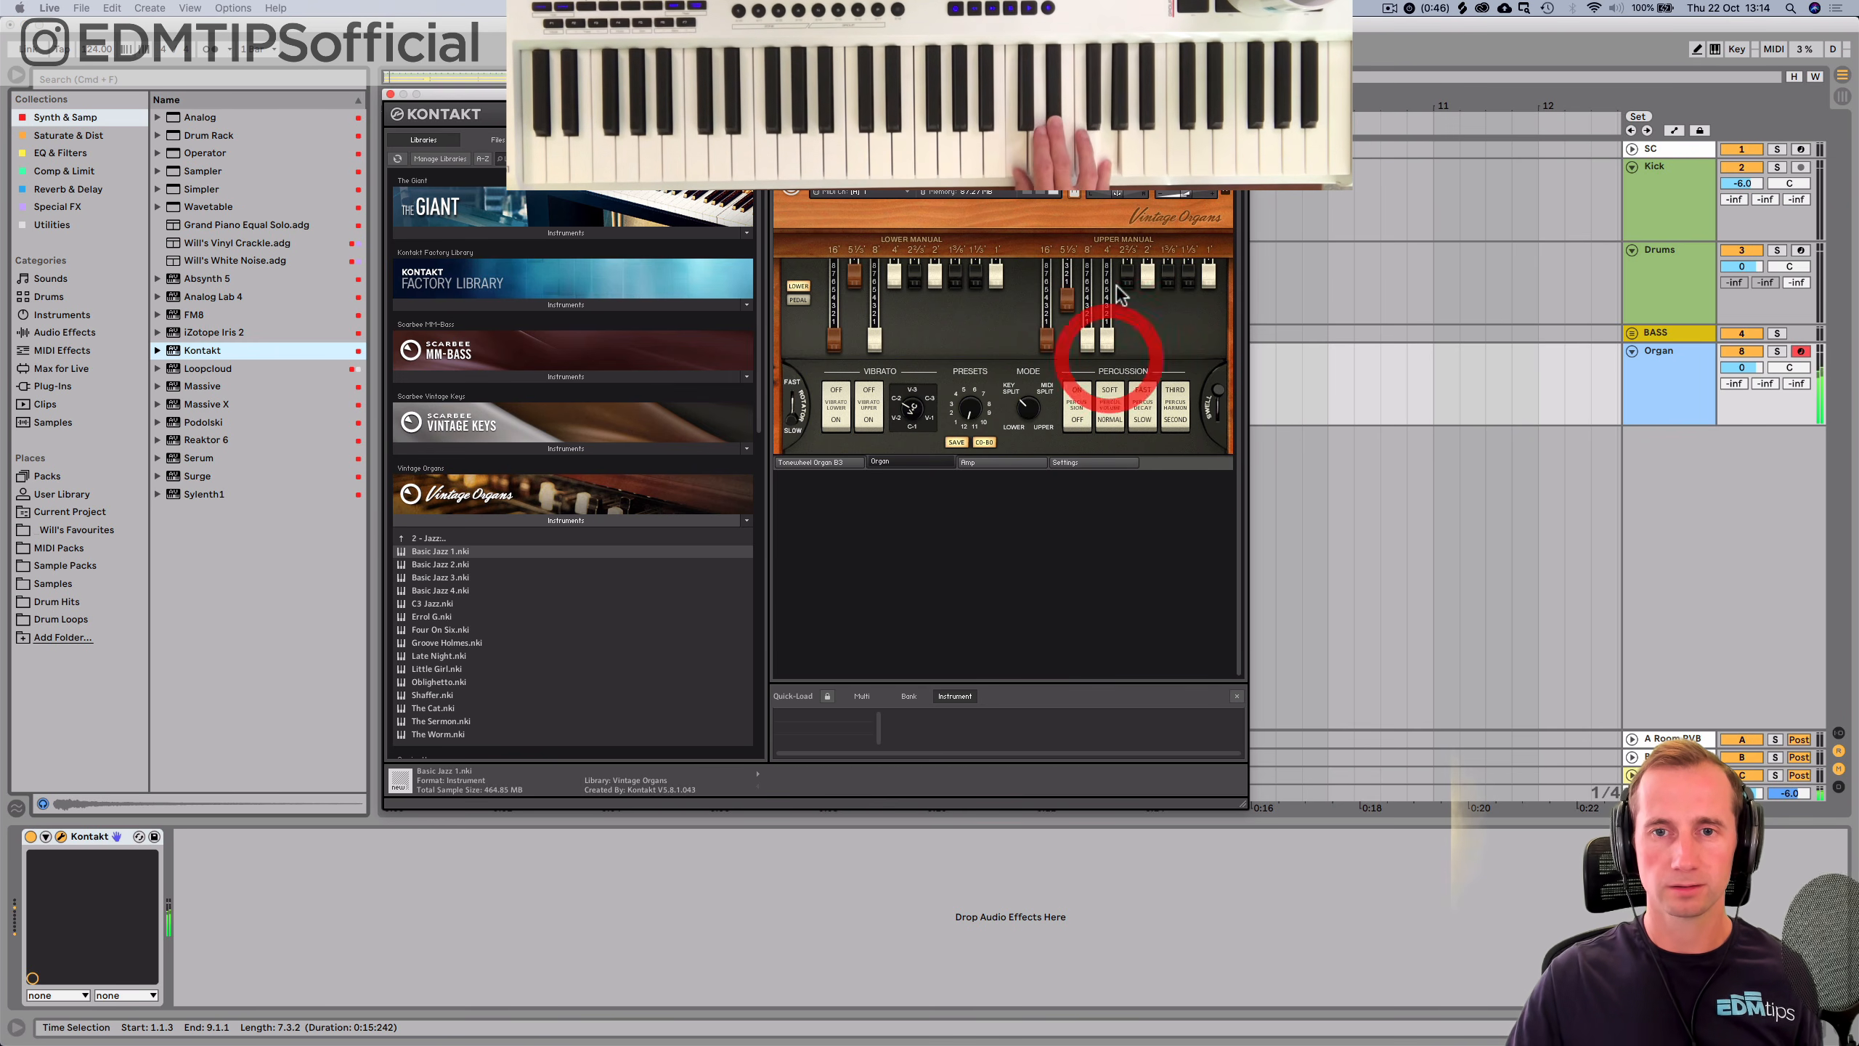
pyautogui.moveTo(1130, 290); pyautogui.dragTo(1136, 366)
pyautogui.moveTo(1146, 276); pyautogui.dragTo(1158, 445)
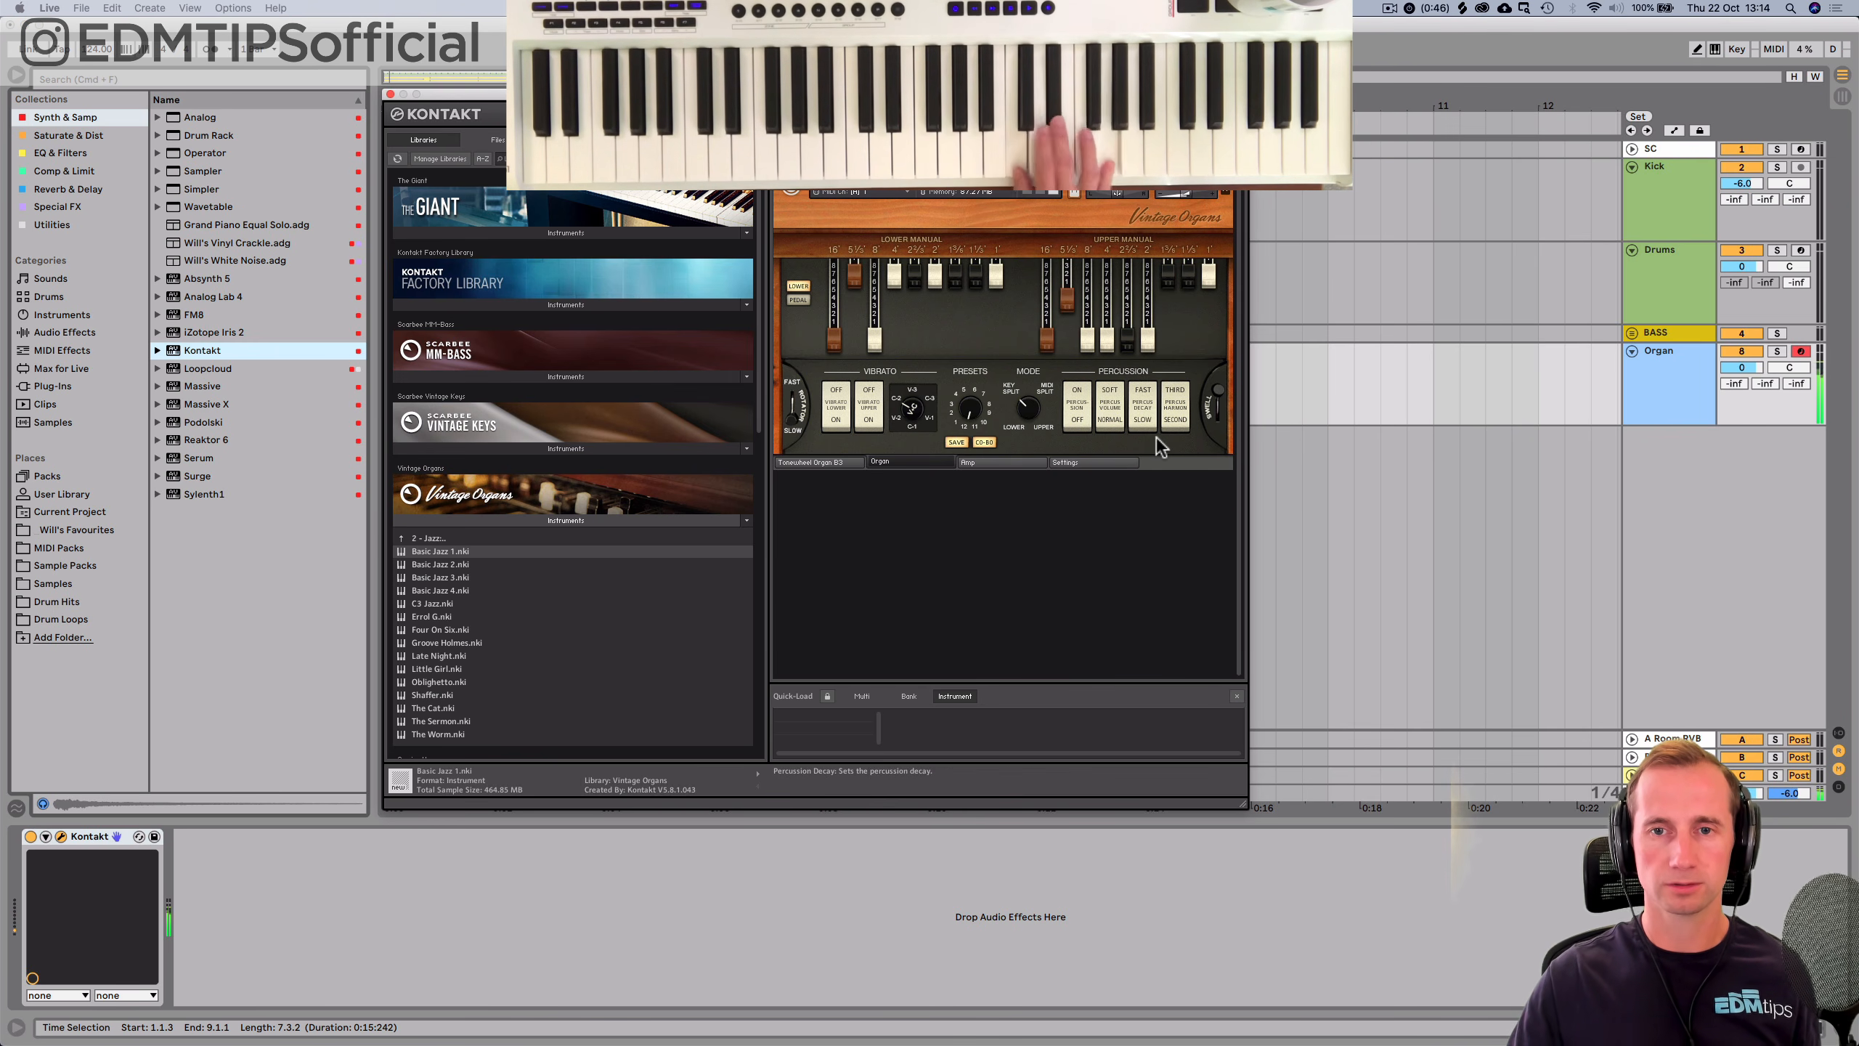
pyautogui.moveTo(1169, 301); pyautogui.dragTo(1197, 327)
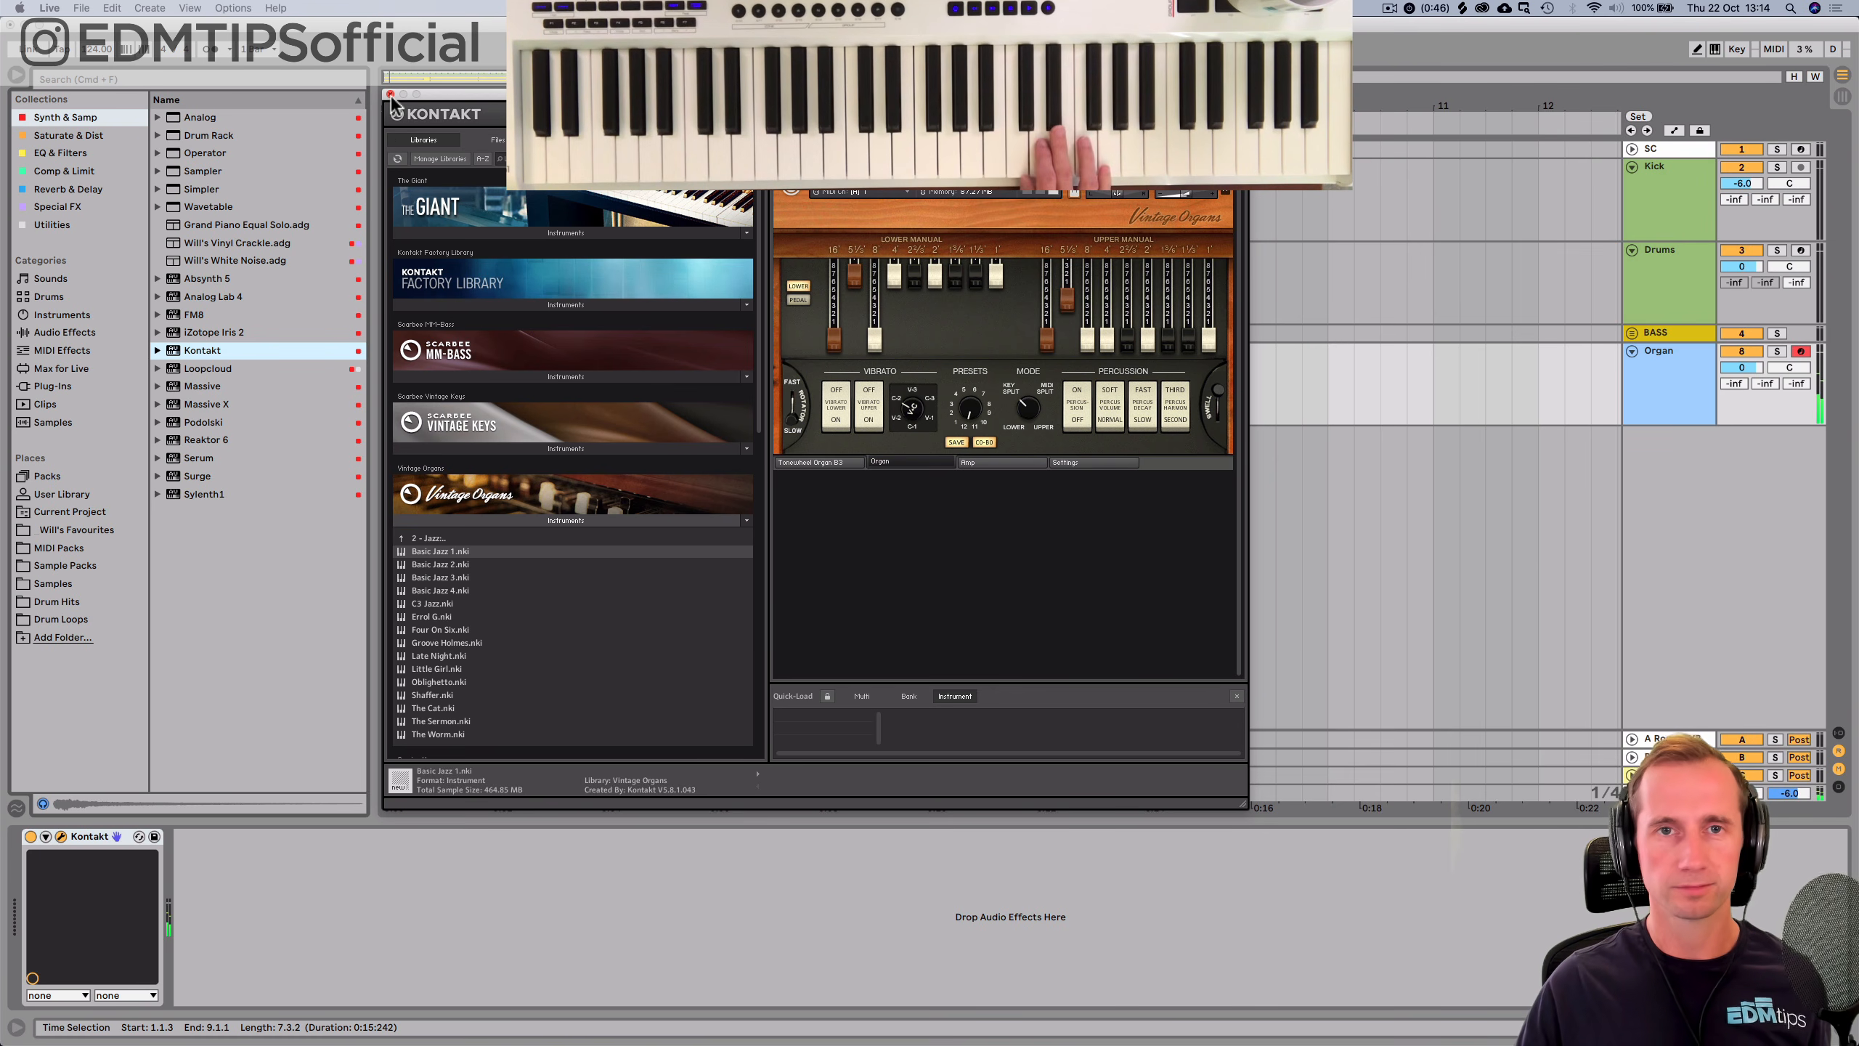
pyautogui.click(390, 96)
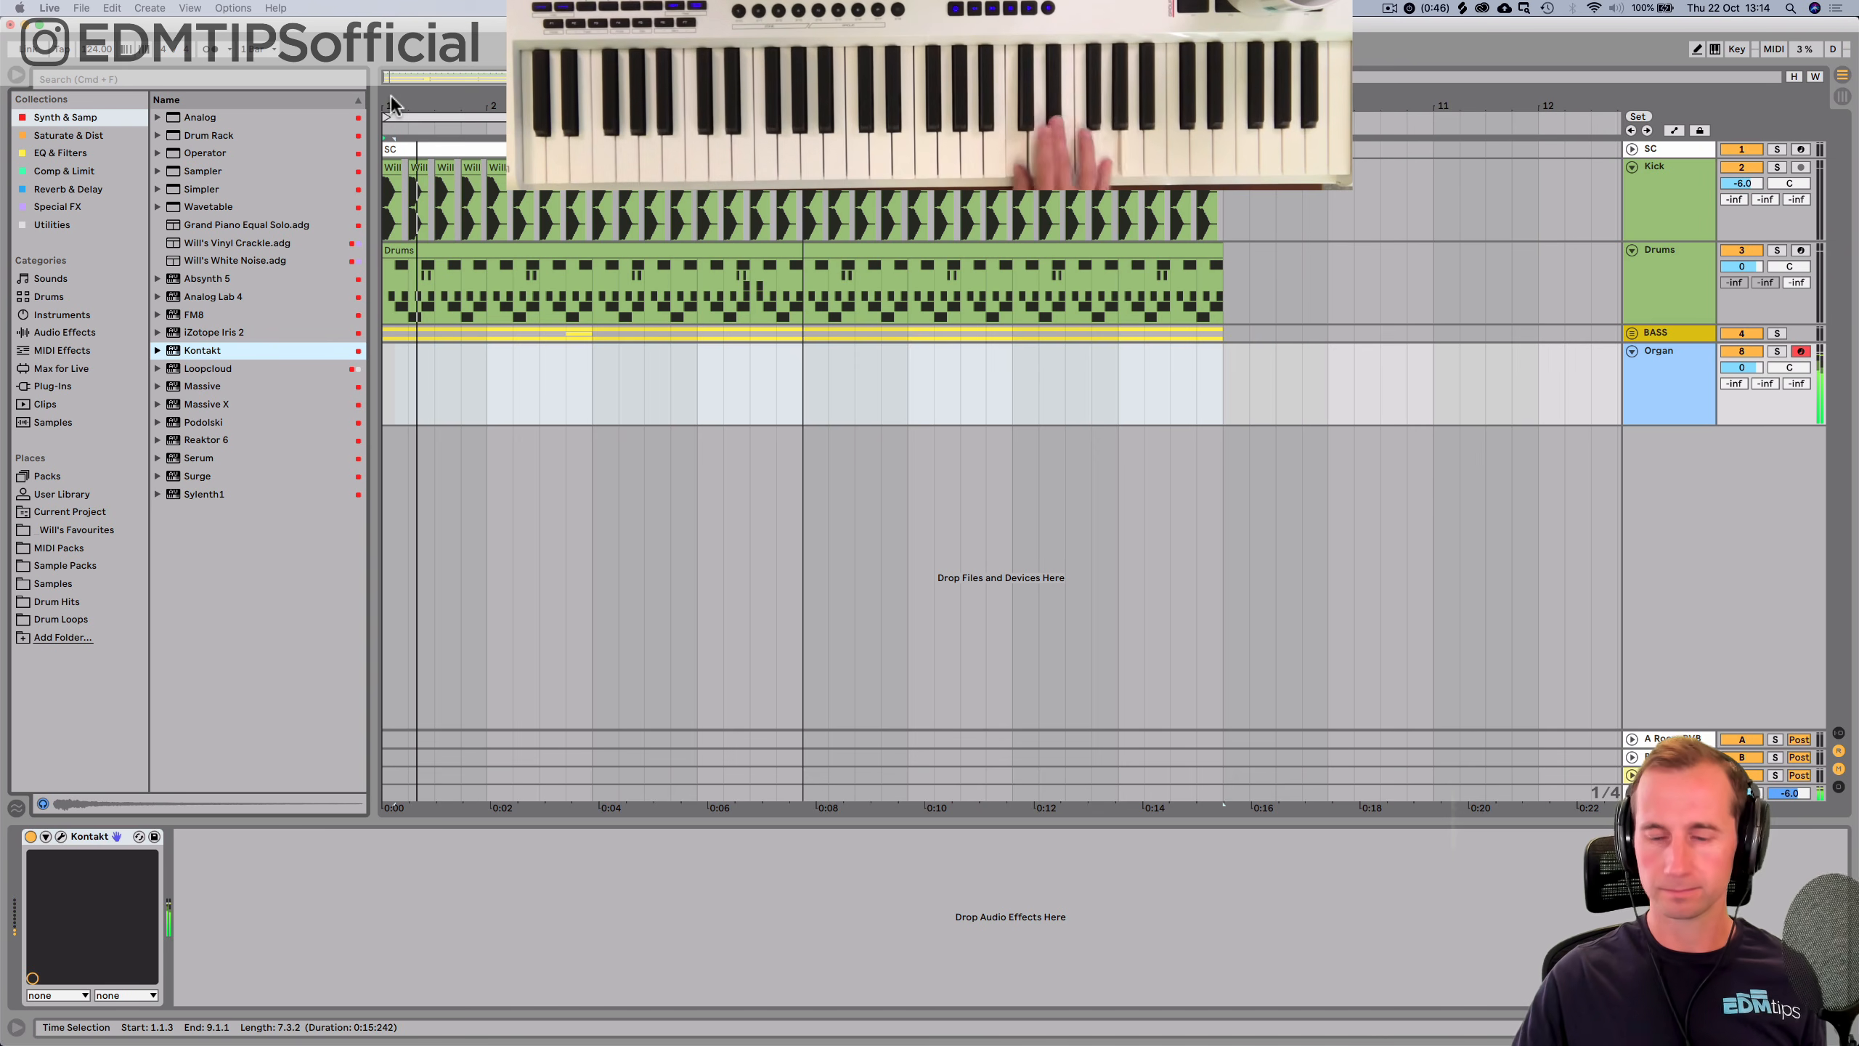
# Lower the Organ track's volume to -12.1 dB and play the song from the start to rehearse the chords.
pyautogui.press('Home')
pyautogui.moveTo(1745, 366); pyautogui.dragTo(1747, 357)
pyautogui.press('space')
pyautogui.press('space')
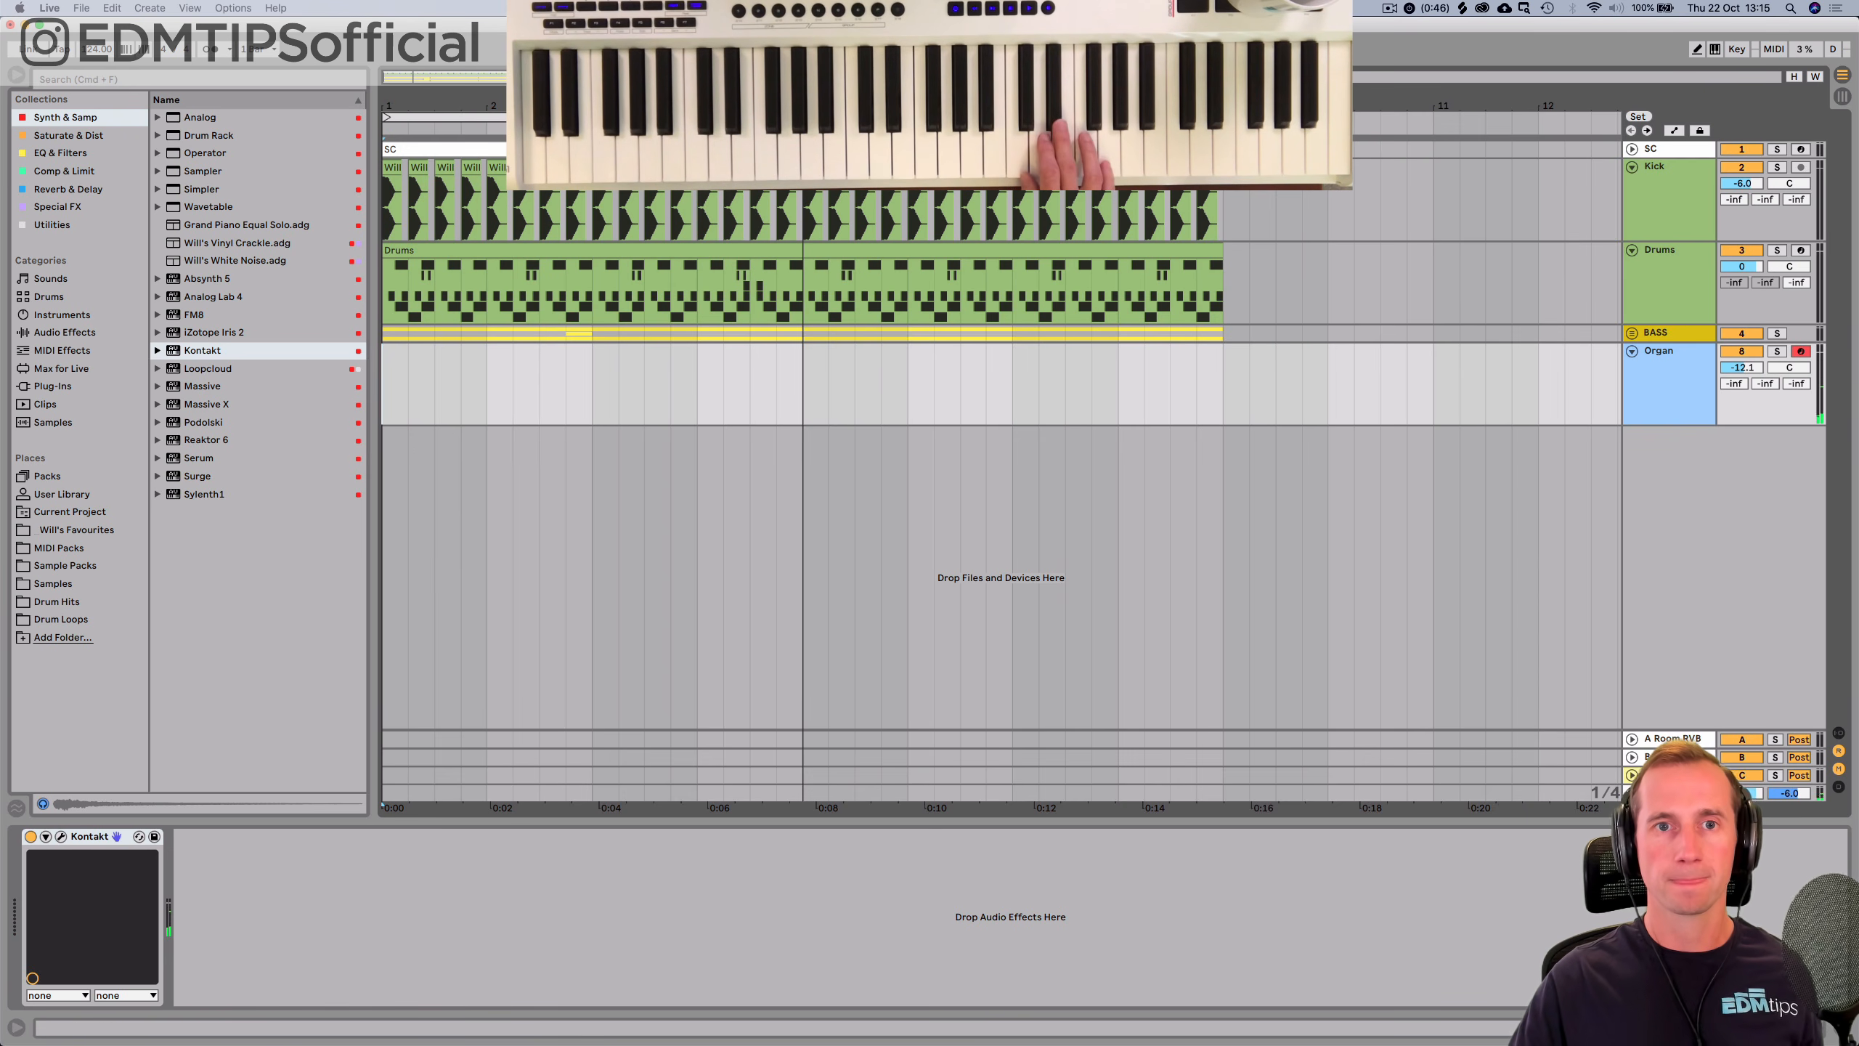
pyautogui.press('space')
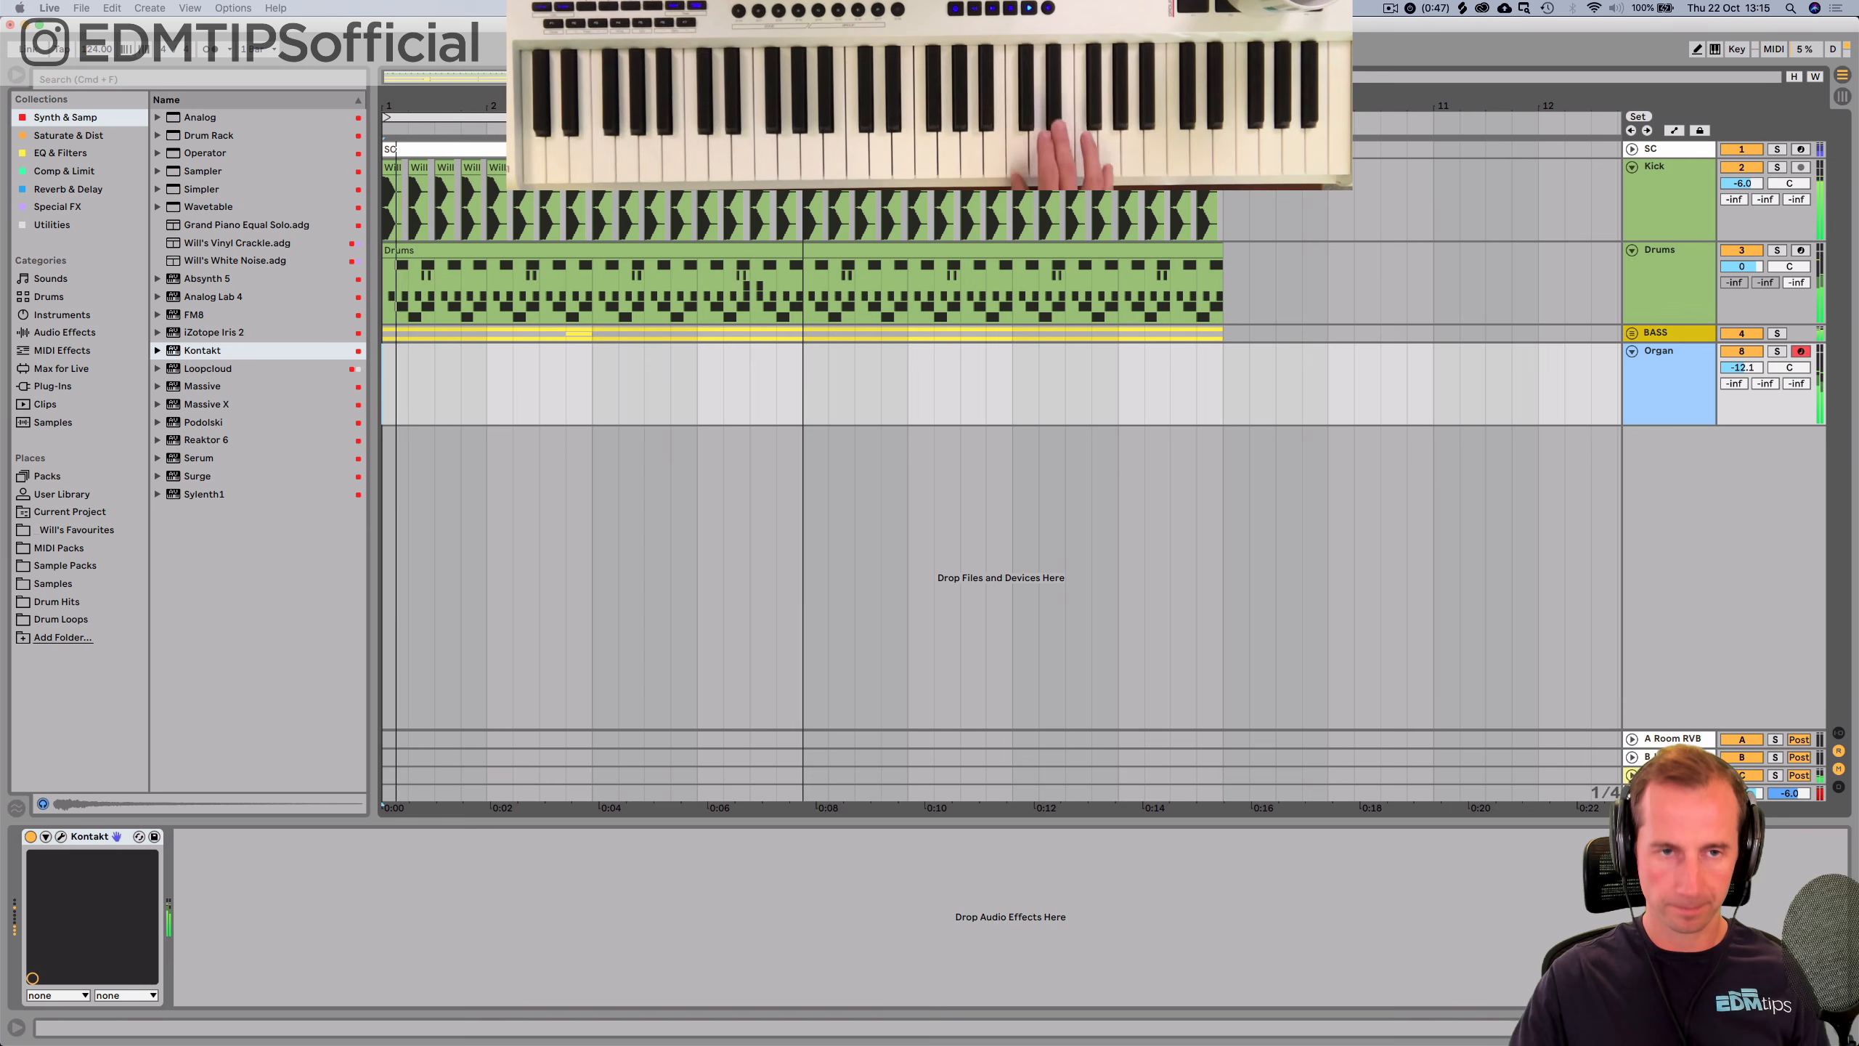
pyautogui.press('space')
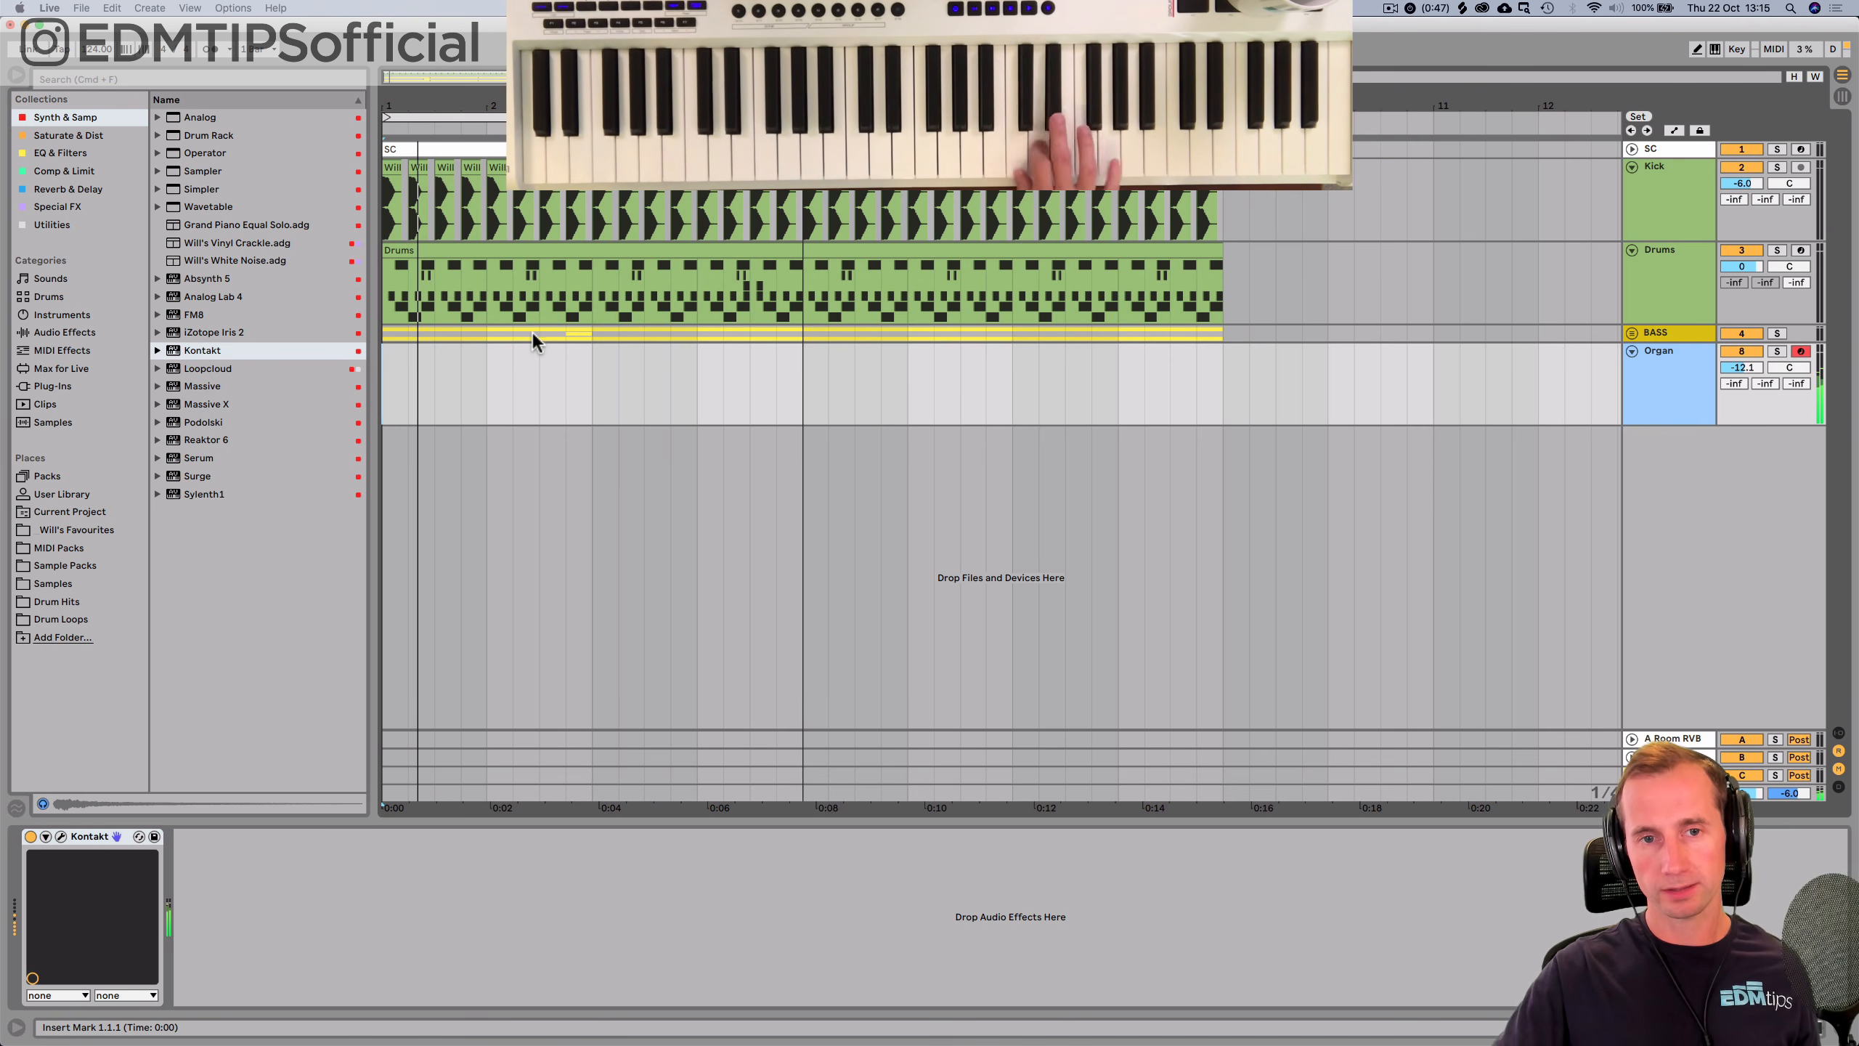
pyautogui.moveTo(801, 395); pyautogui.dragTo(459, 397)
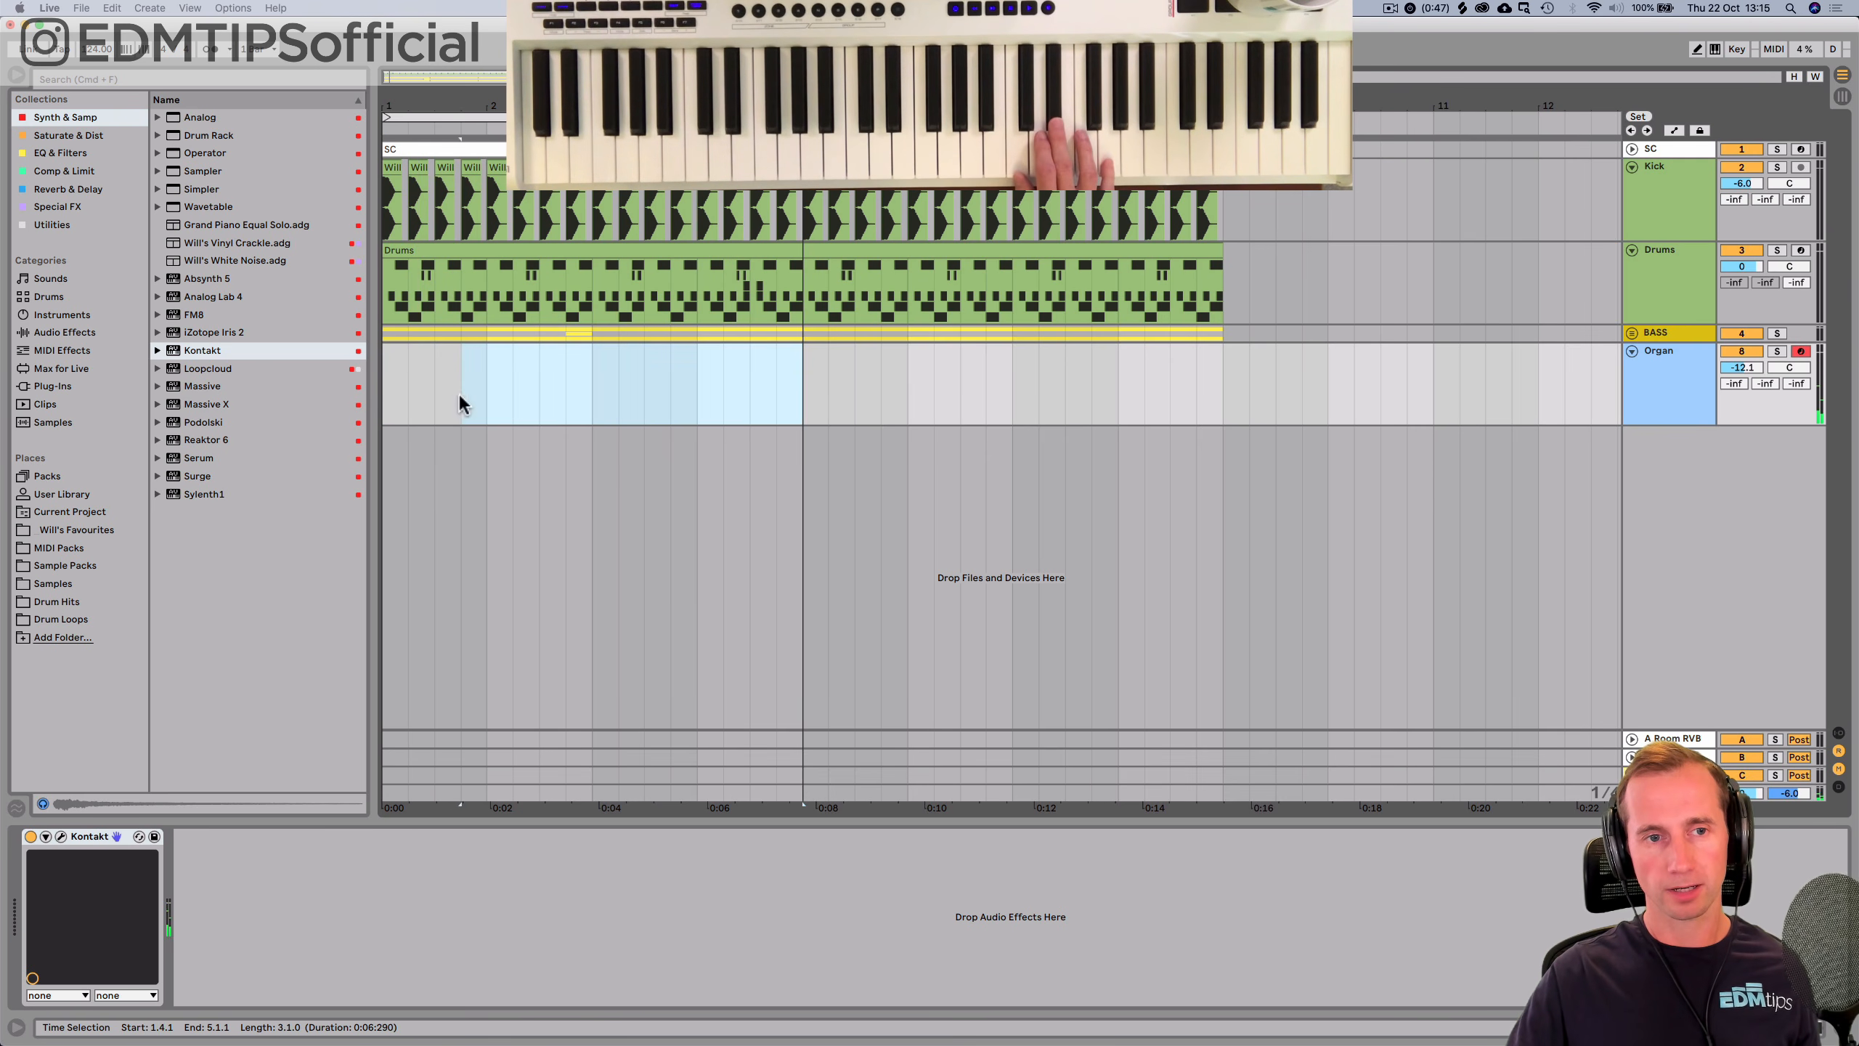
pyautogui.click(384, 396)
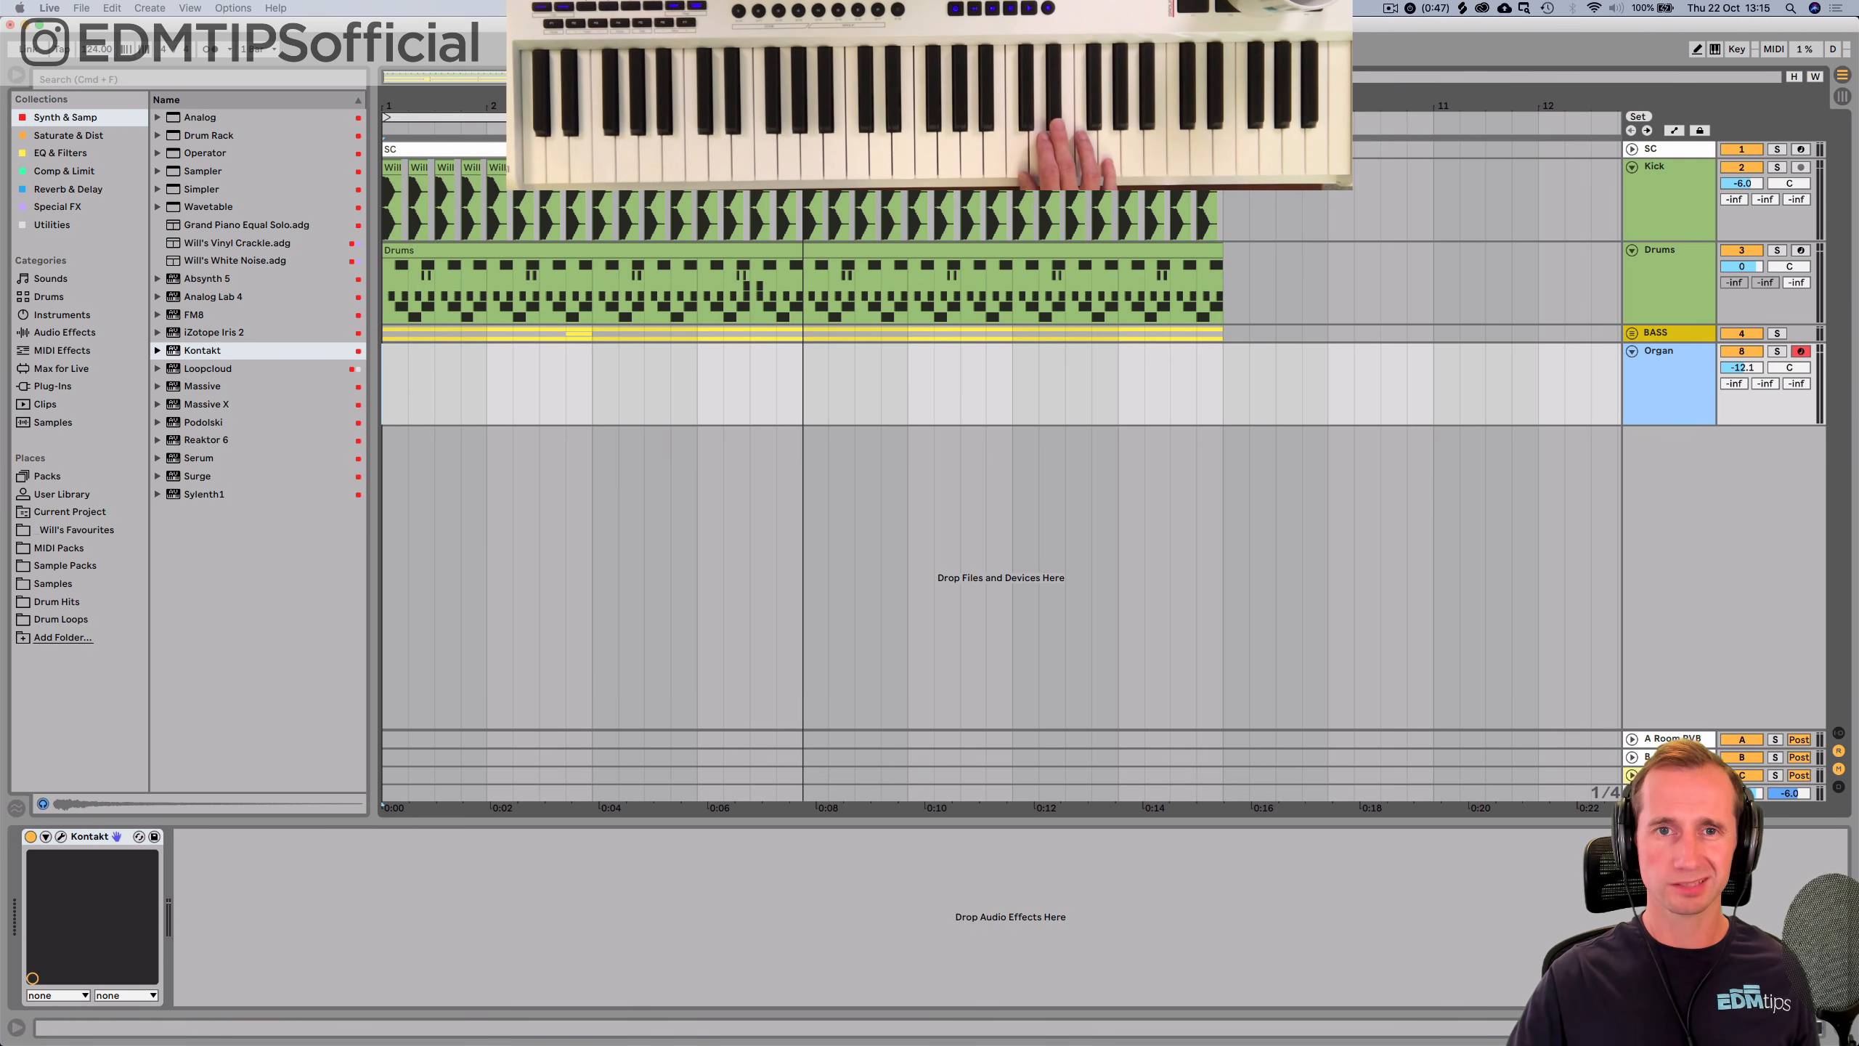
pyautogui.press('super+shift+F9')
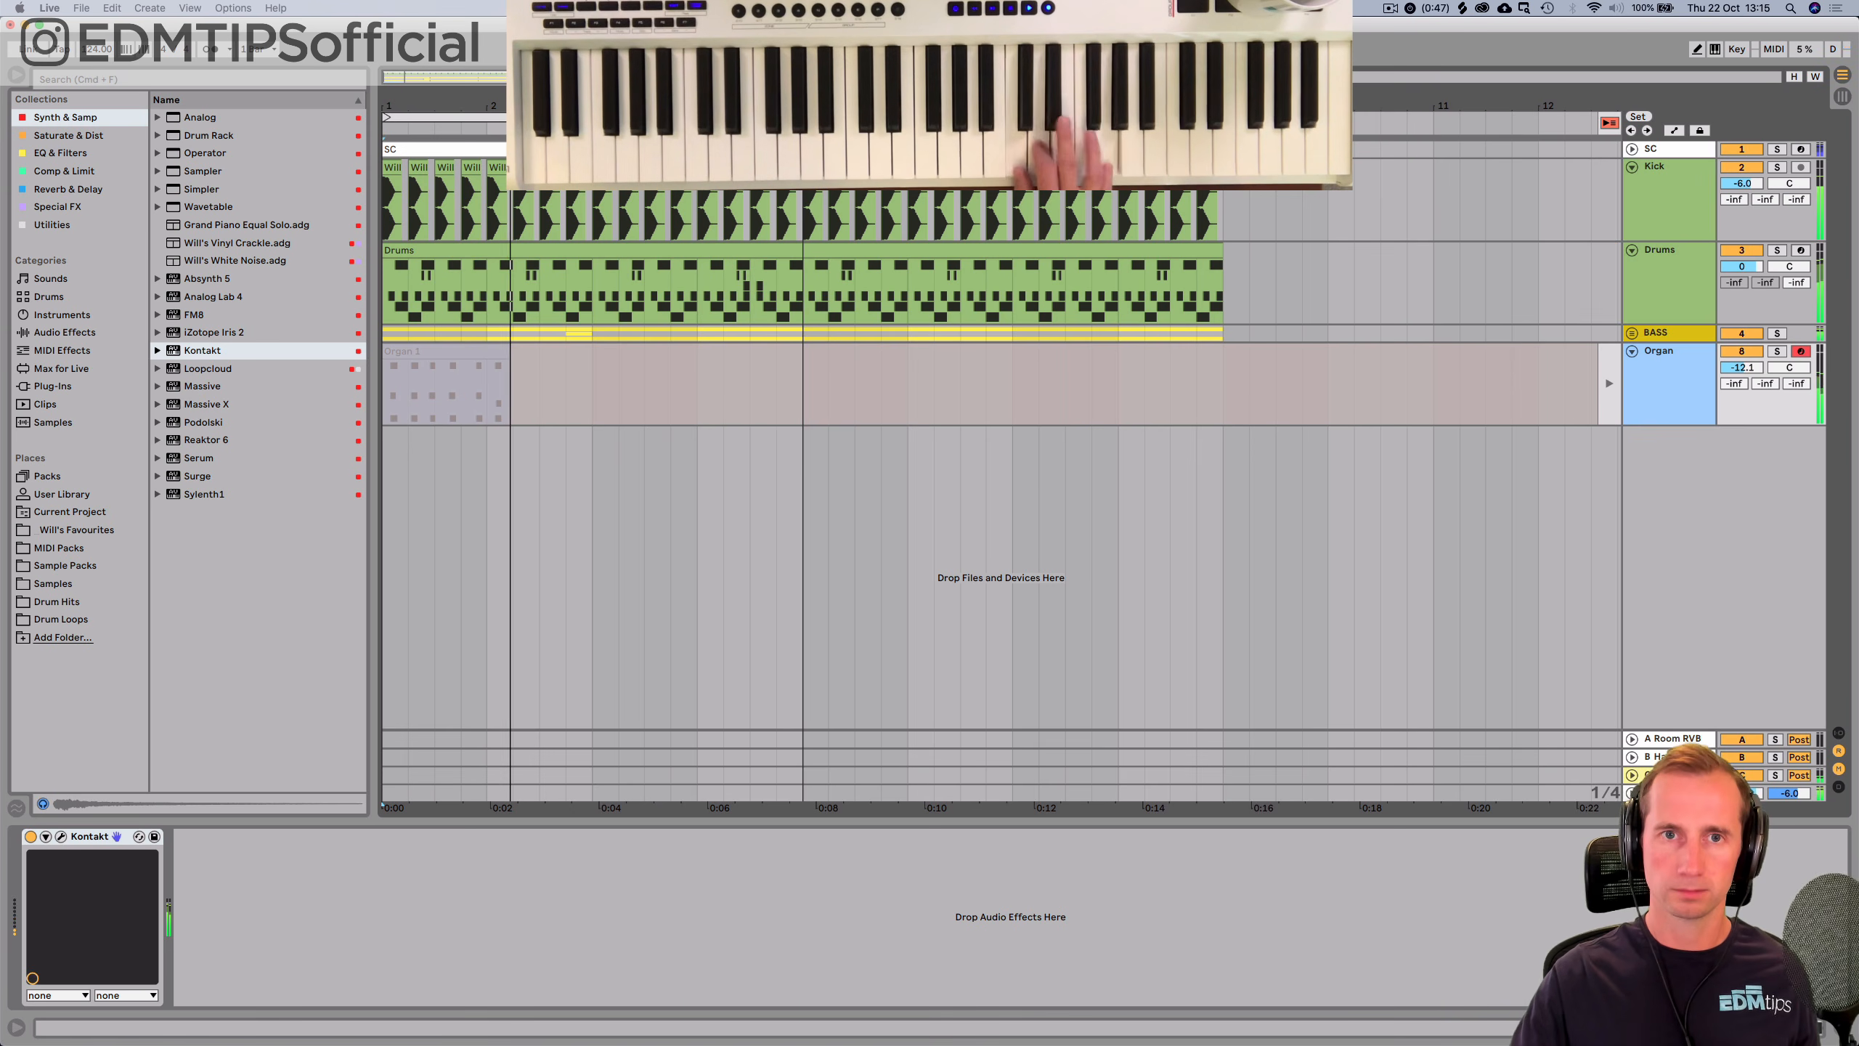
pyautogui.press('super+z')
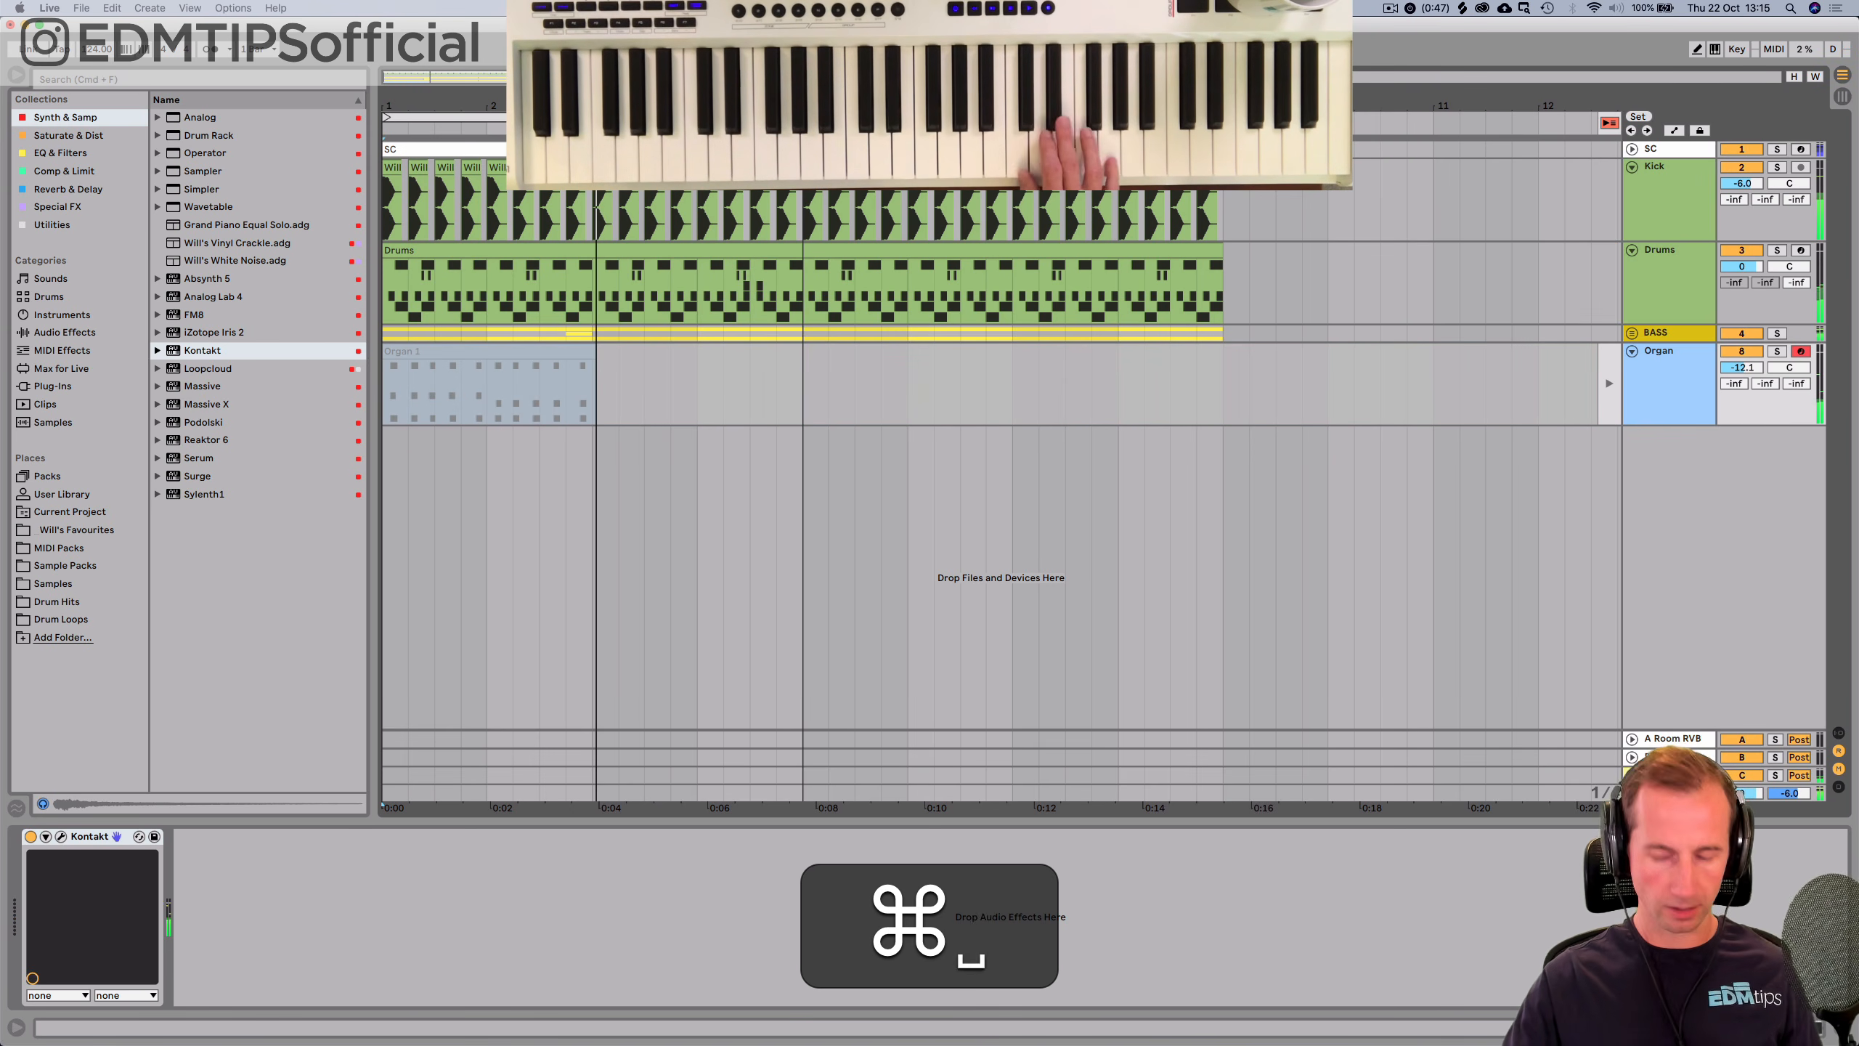
pyautogui.click(1609, 123)
pyautogui.click(542, 352)
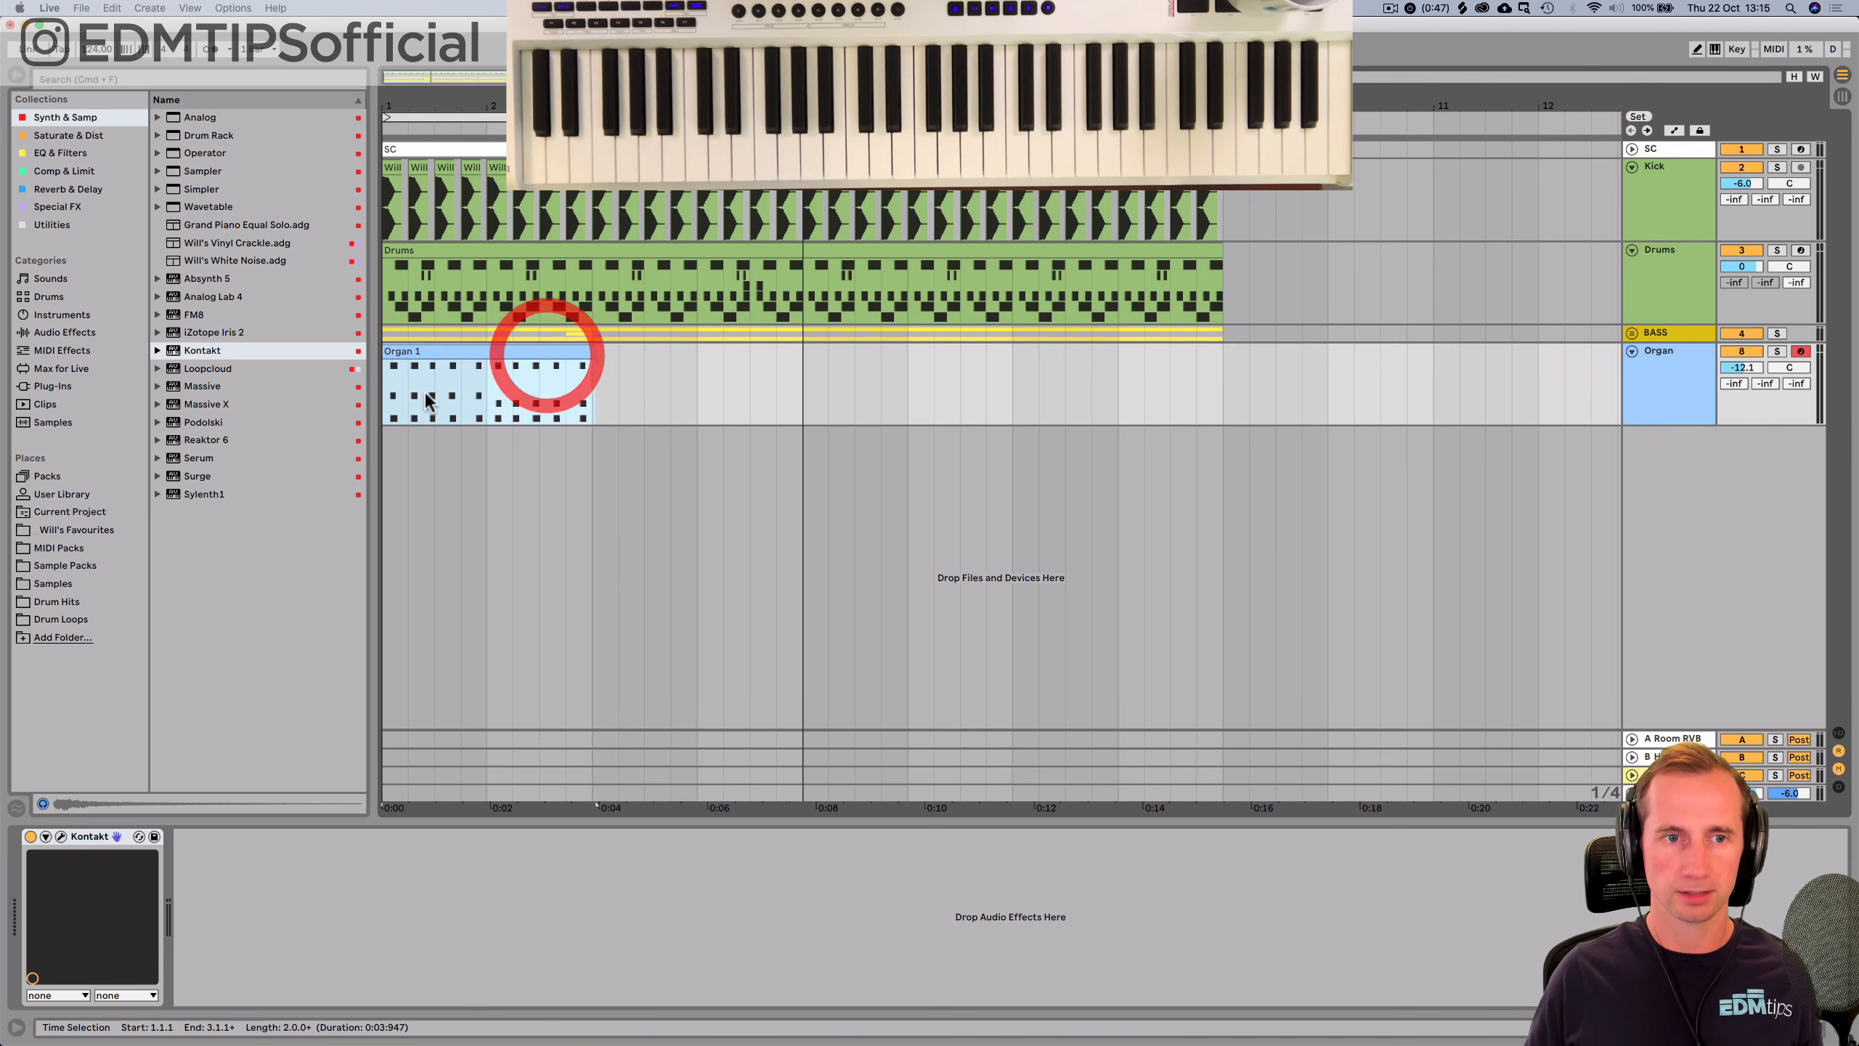
pyautogui.press('BackSpace')
# Record a four-bar organ chord take on the Organ track from 1.1.1 and play it back.
pyautogui.click(386, 389)
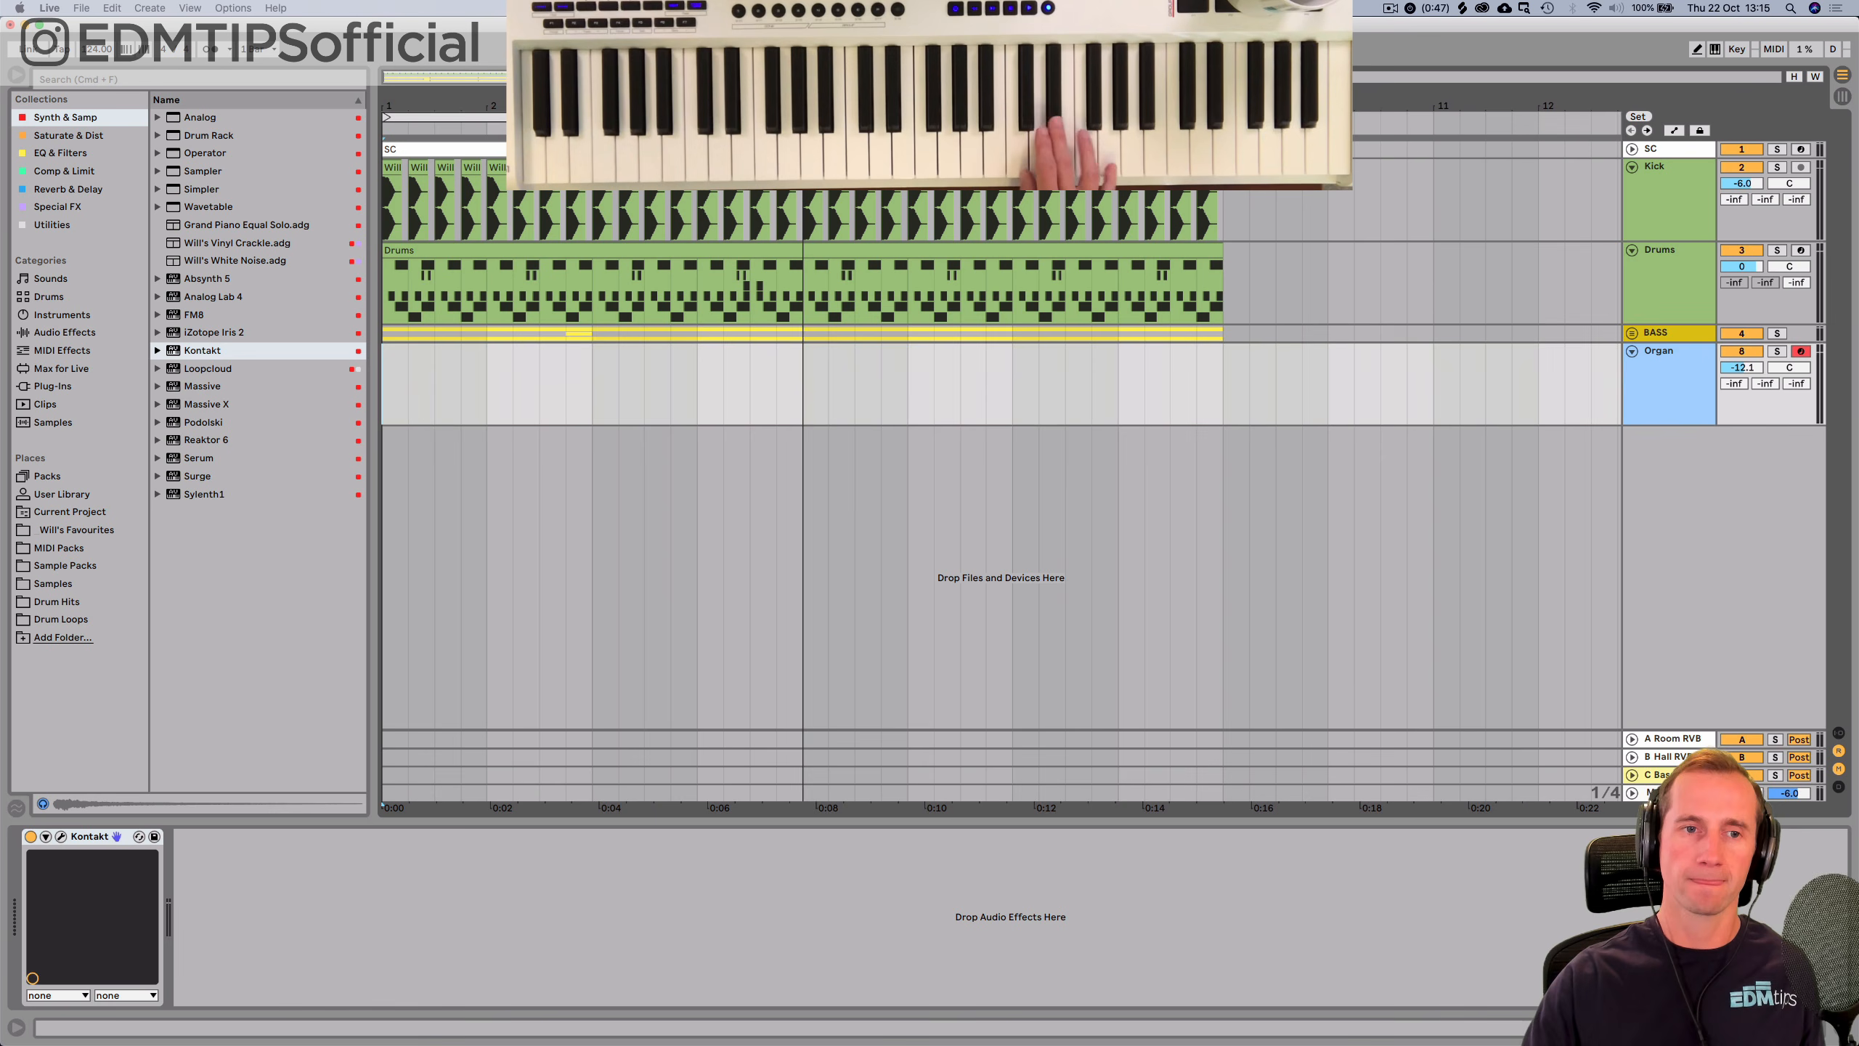
pyautogui.press('F9')
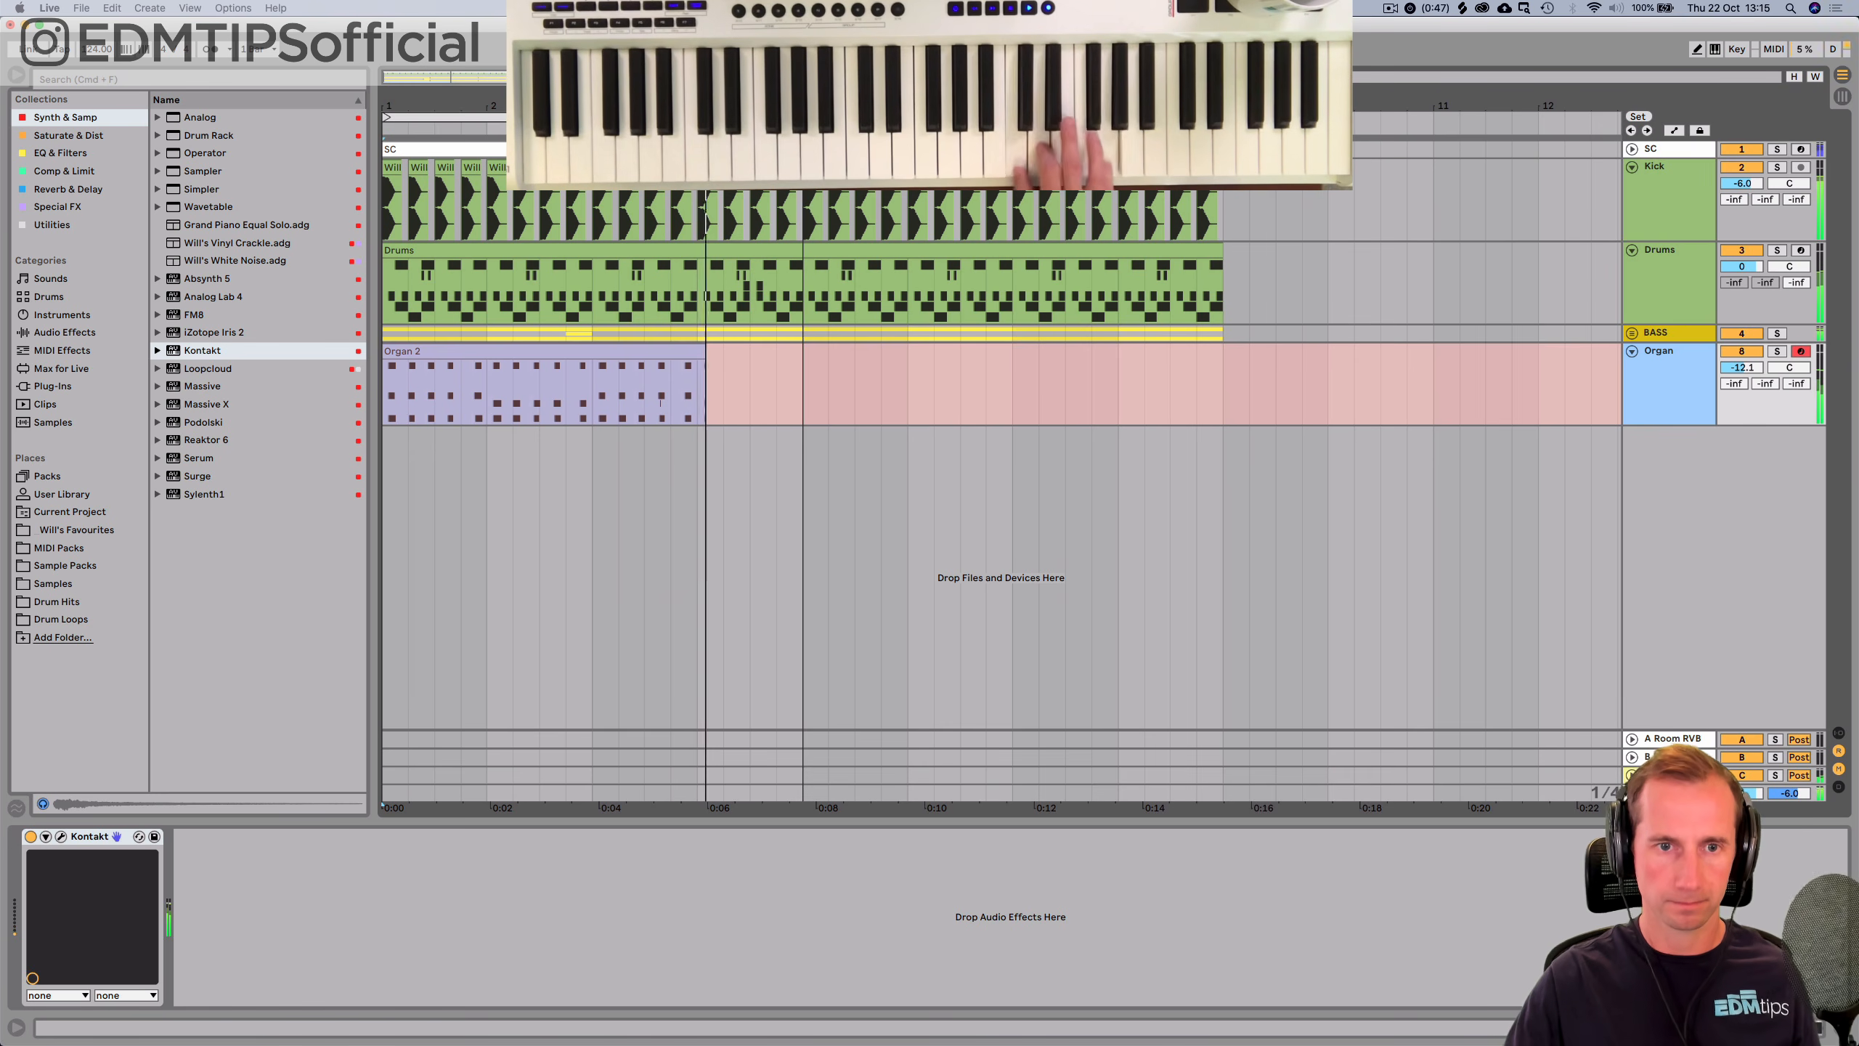
pyautogui.press('space')
pyautogui.press('space')
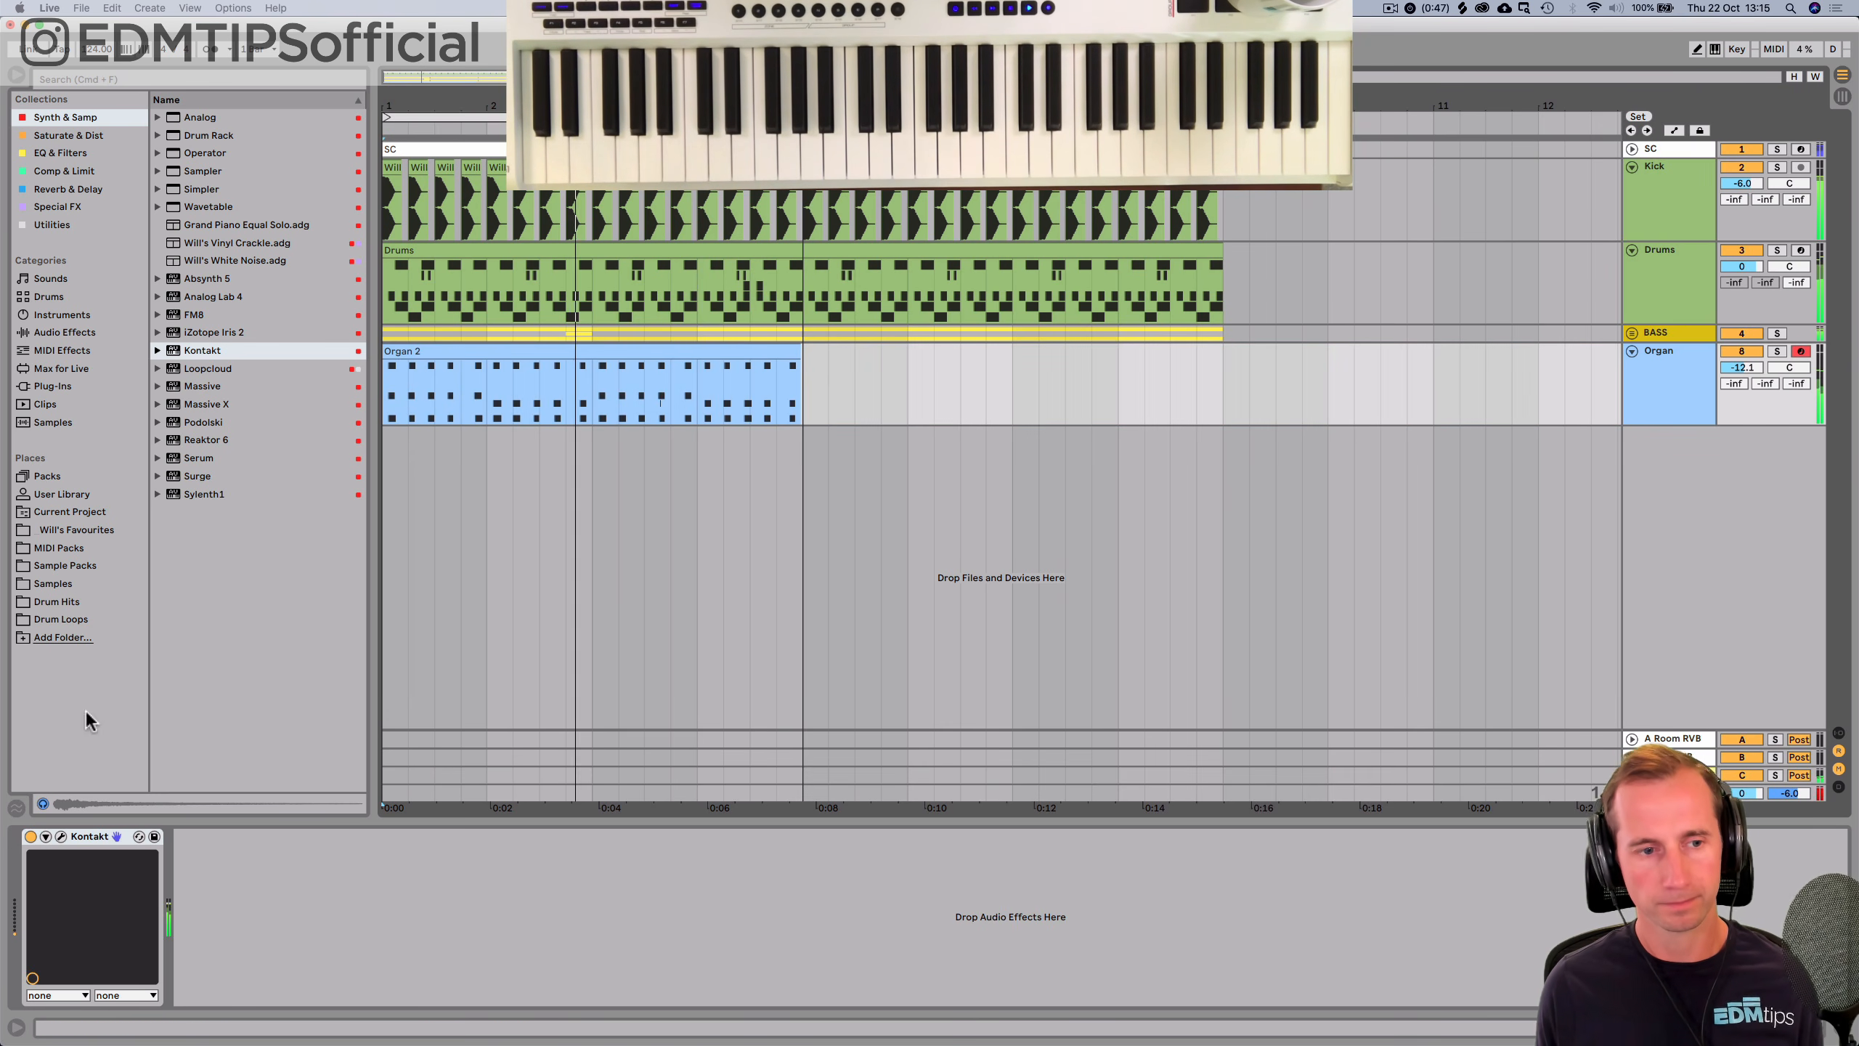
pyautogui.press('space')
# Try out the upper manual's vibrato and the rotator speed in Kontakt during playback, and close its window.
pyautogui.click(61, 836)
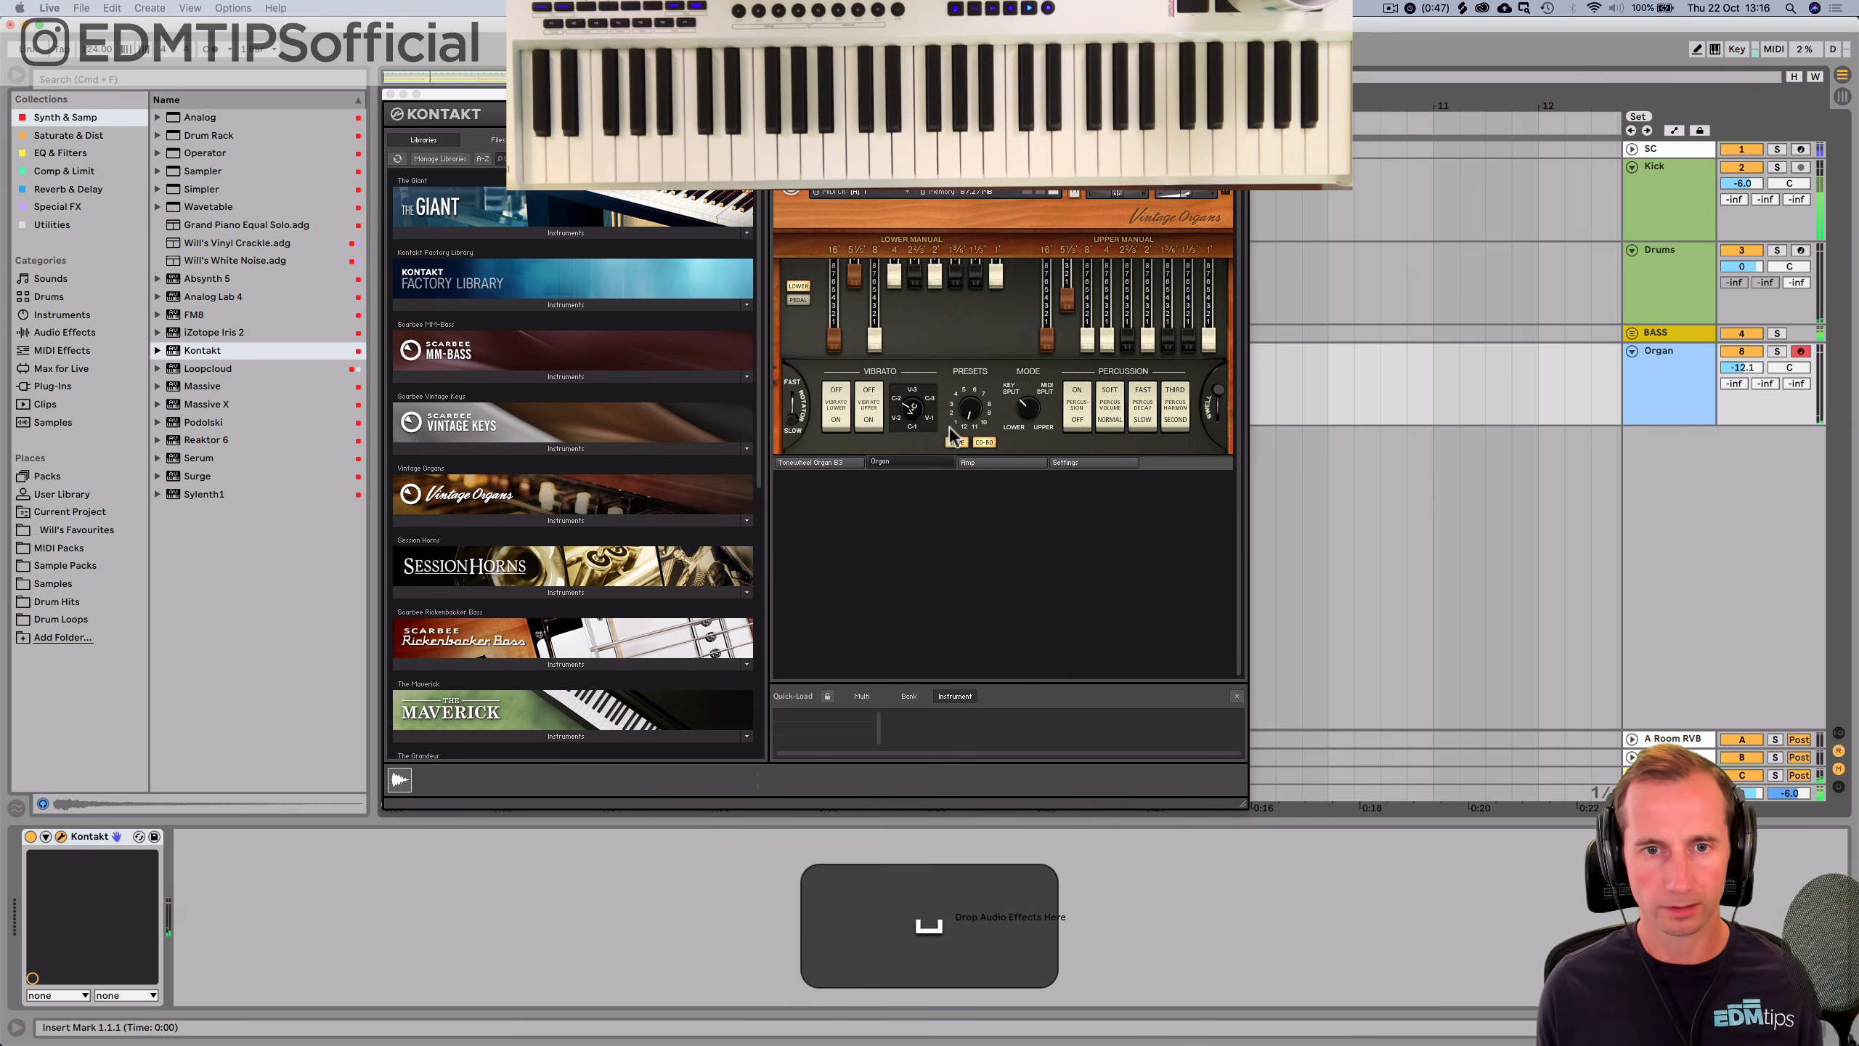
pyautogui.click(870, 413)
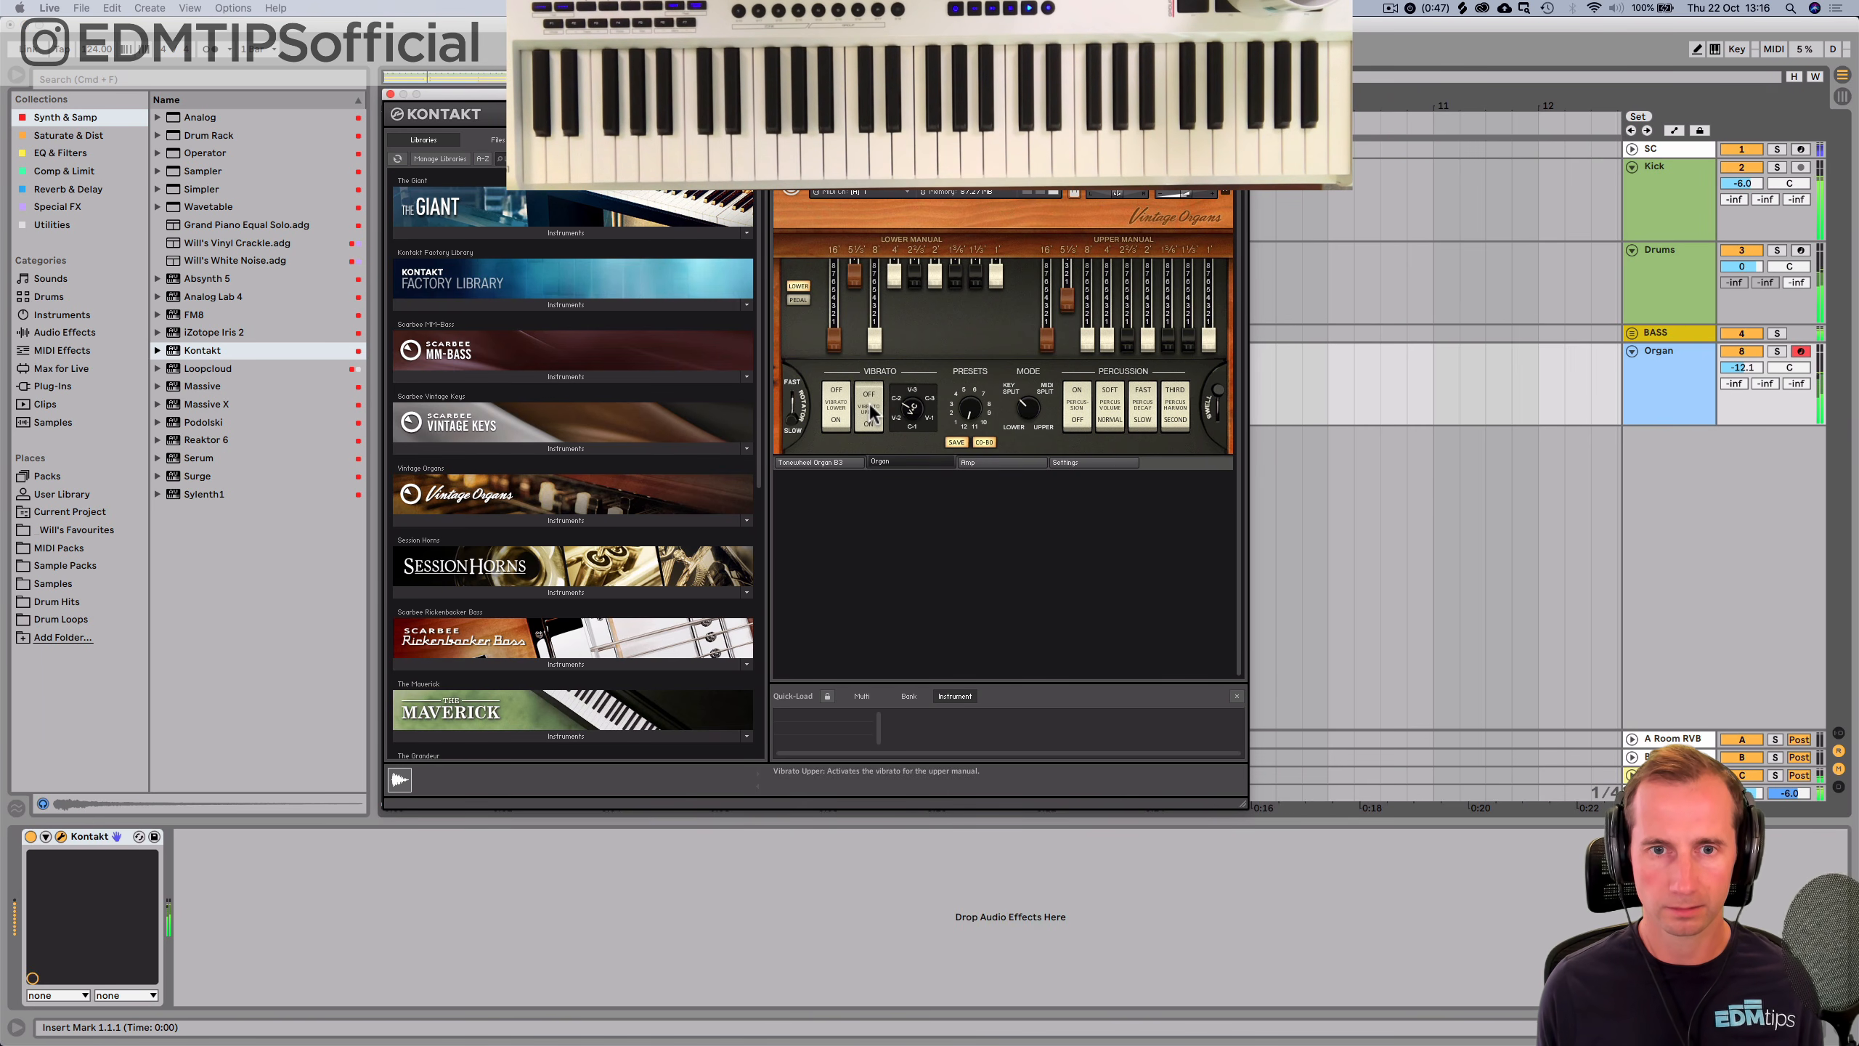
pyautogui.click(870, 412)
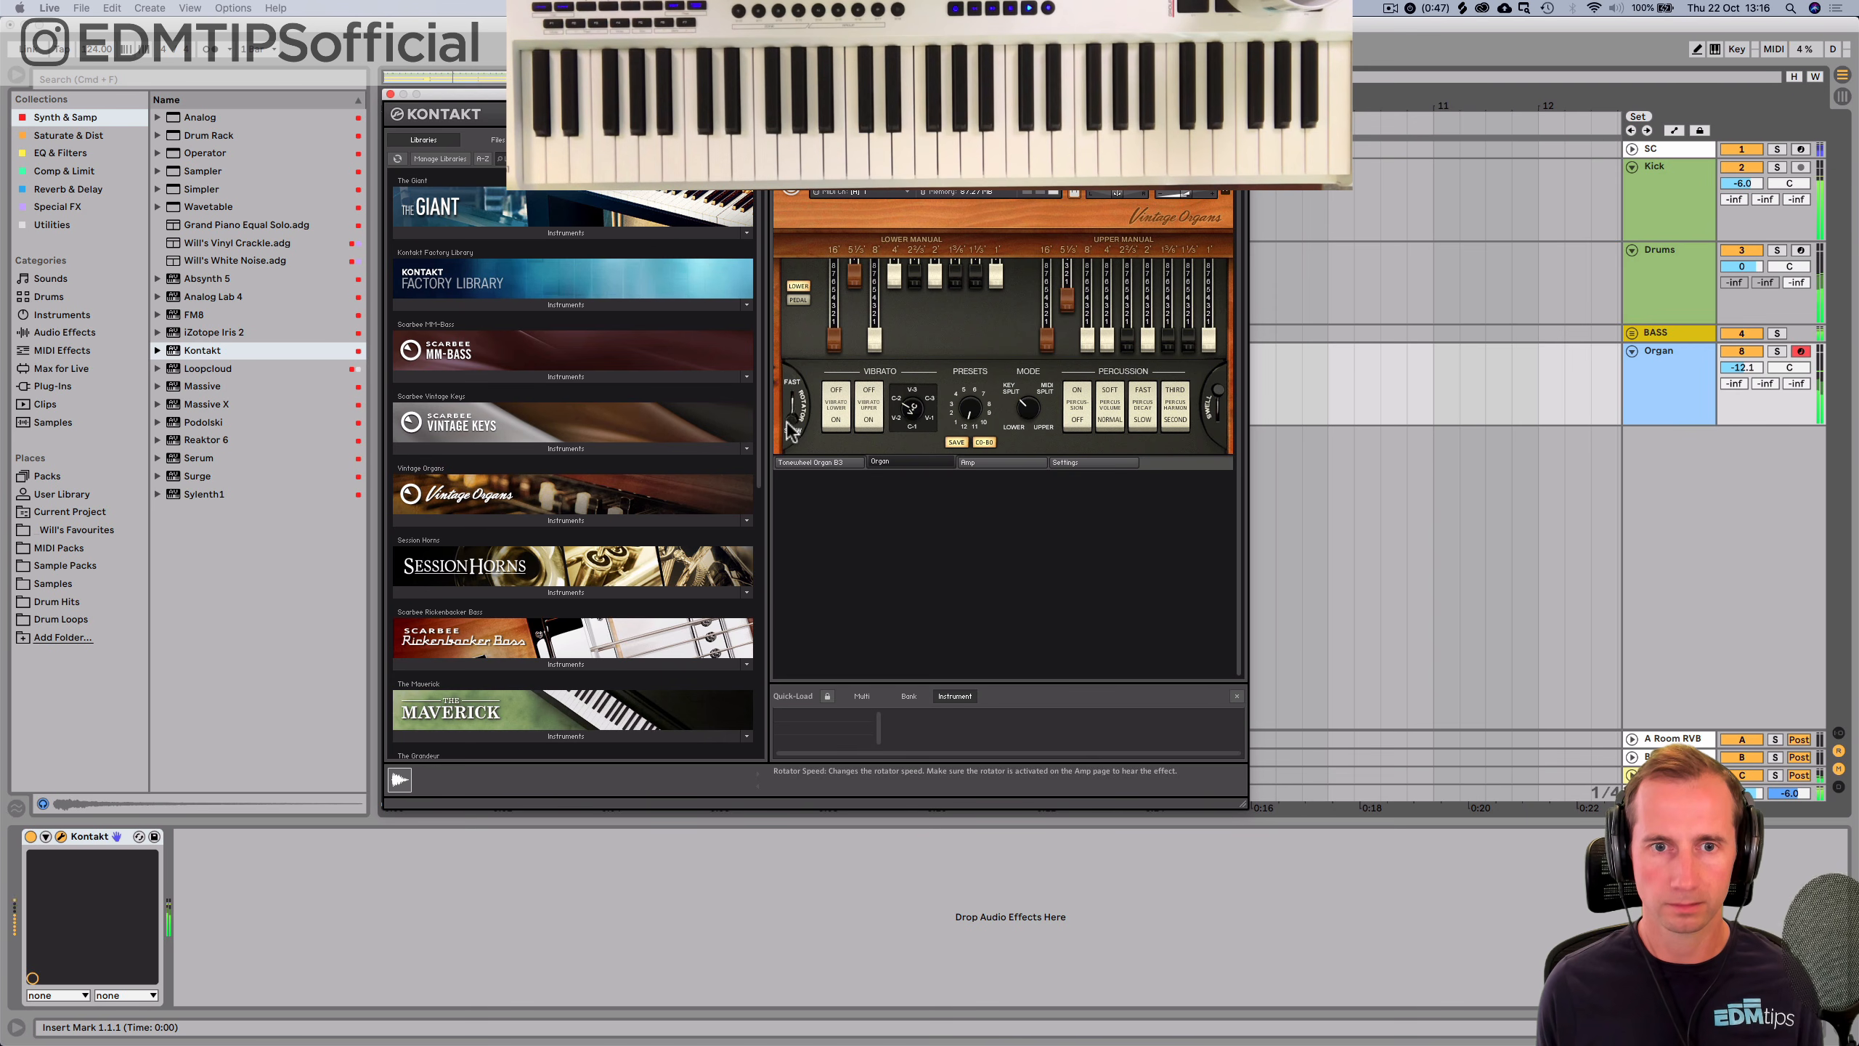
pyautogui.moveTo(791, 420); pyautogui.dragTo(805, 466)
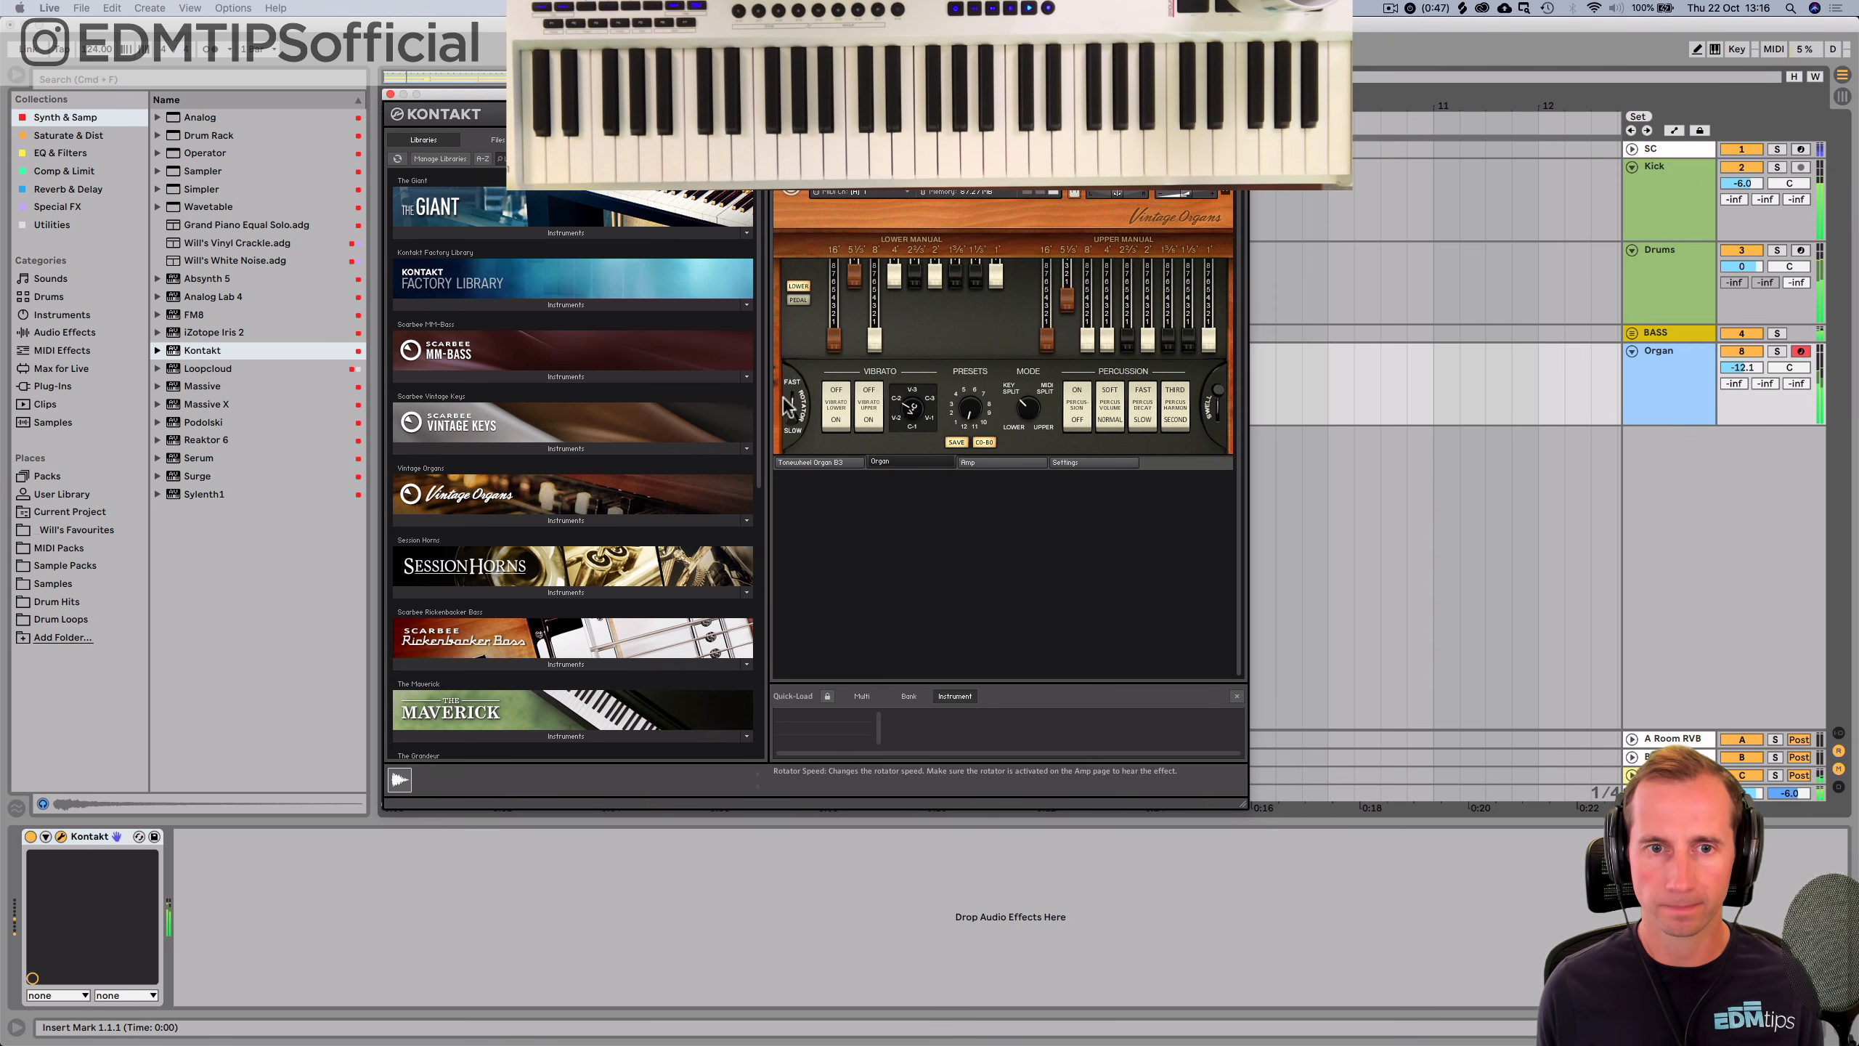
pyautogui.press('space')
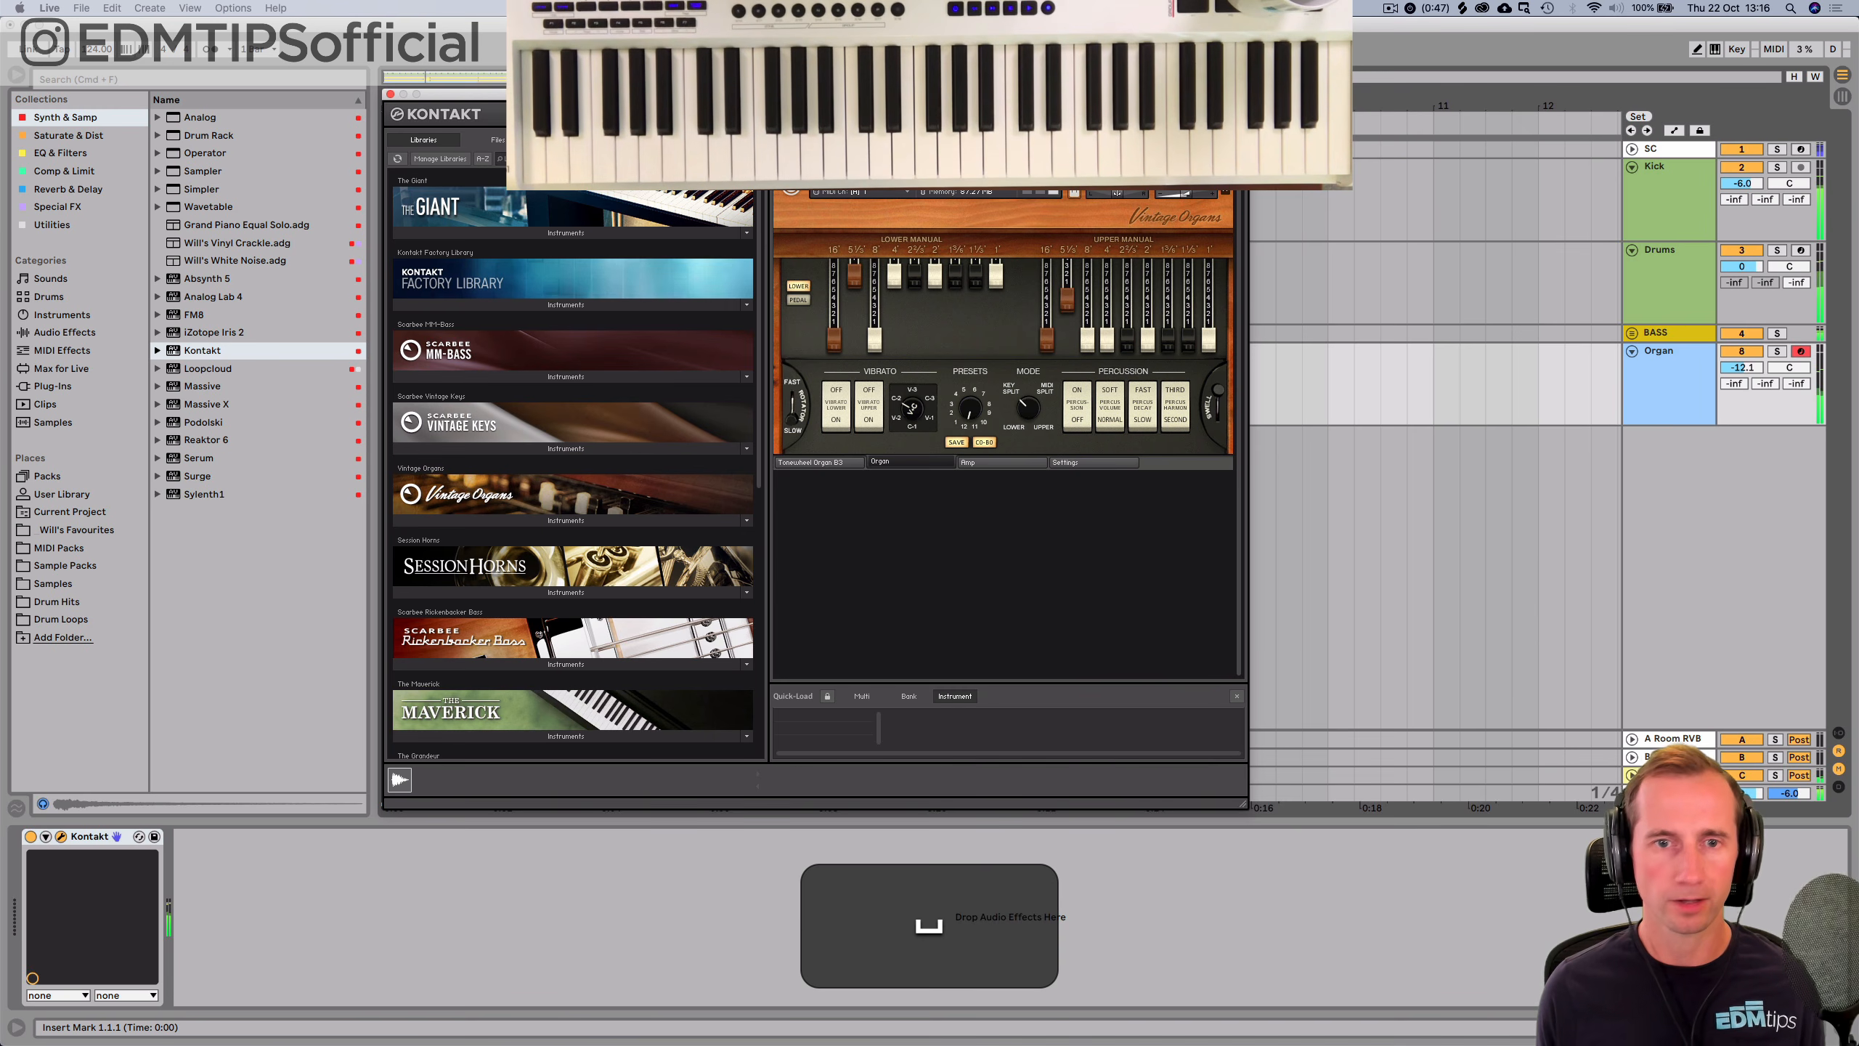
pyautogui.click(390, 94)
# Delete the very short stray note just after 3.3 in the recorded organ clip.
pyautogui.doubleClick(490, 355)
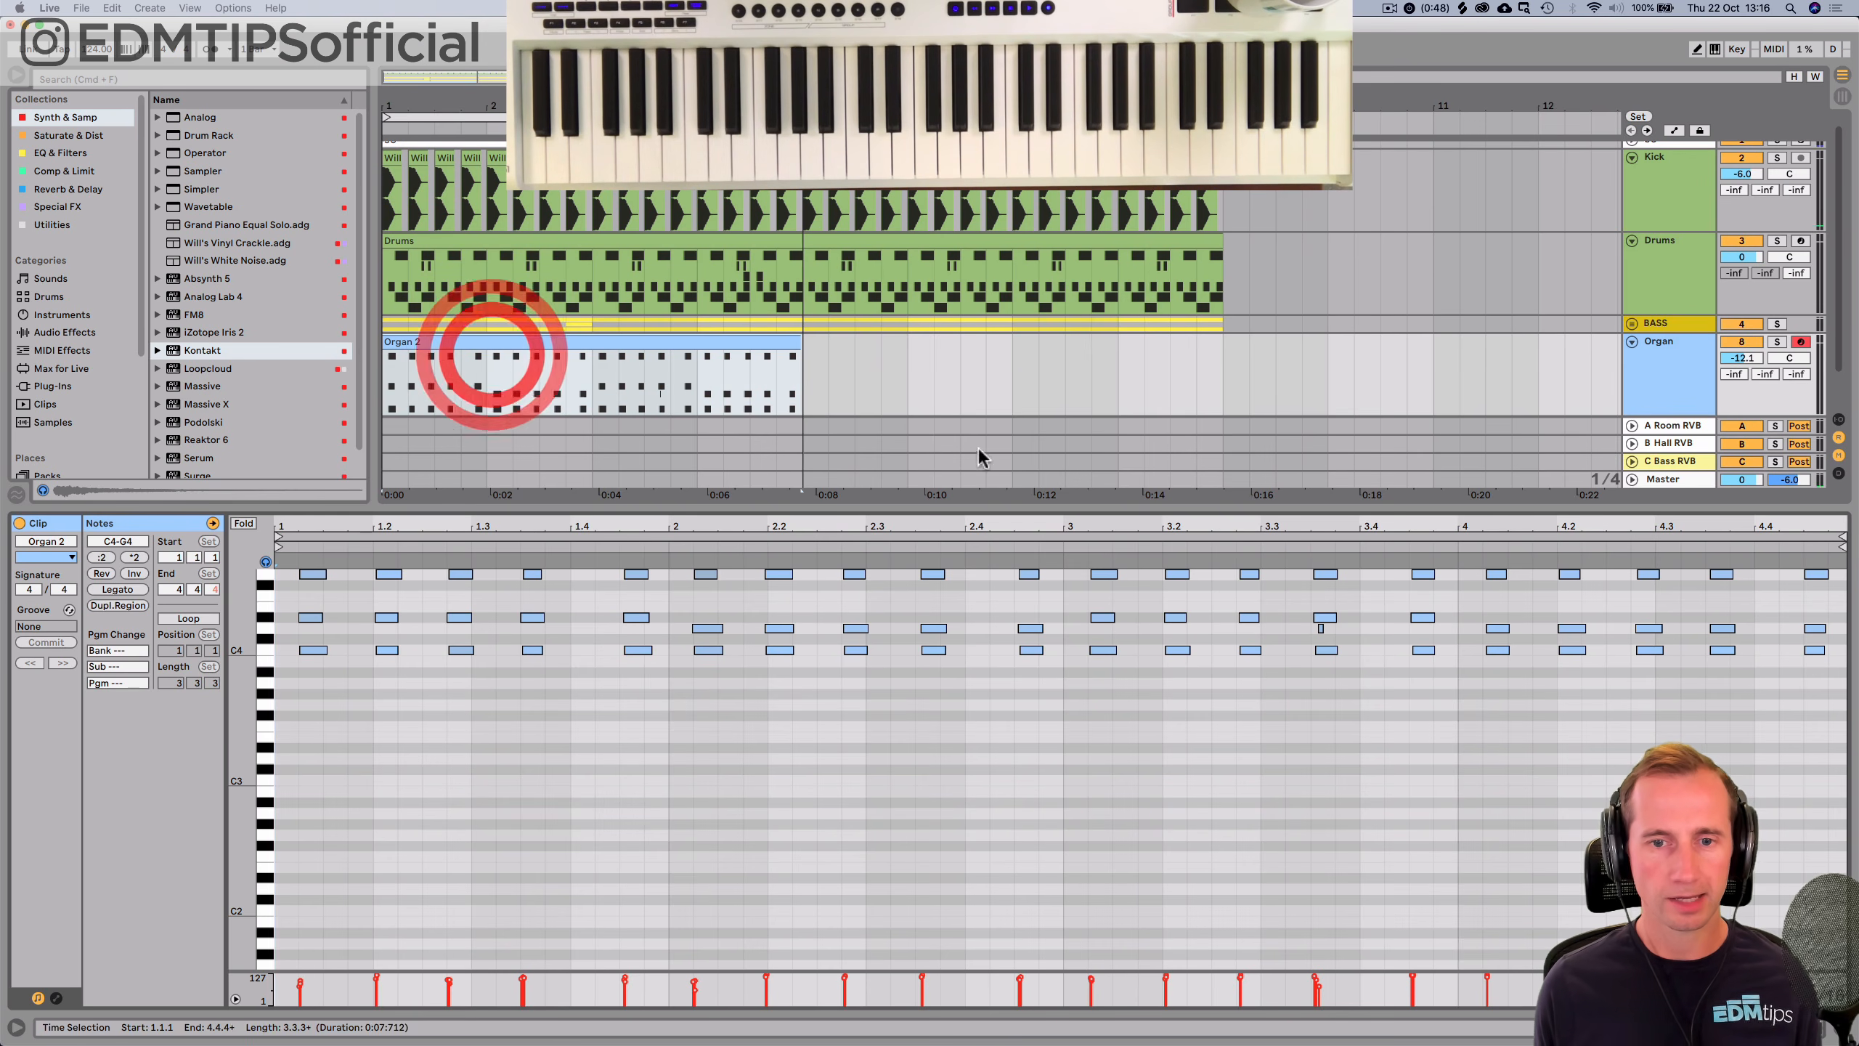
pyautogui.click(1322, 627)
pyautogui.press('BackSpace')
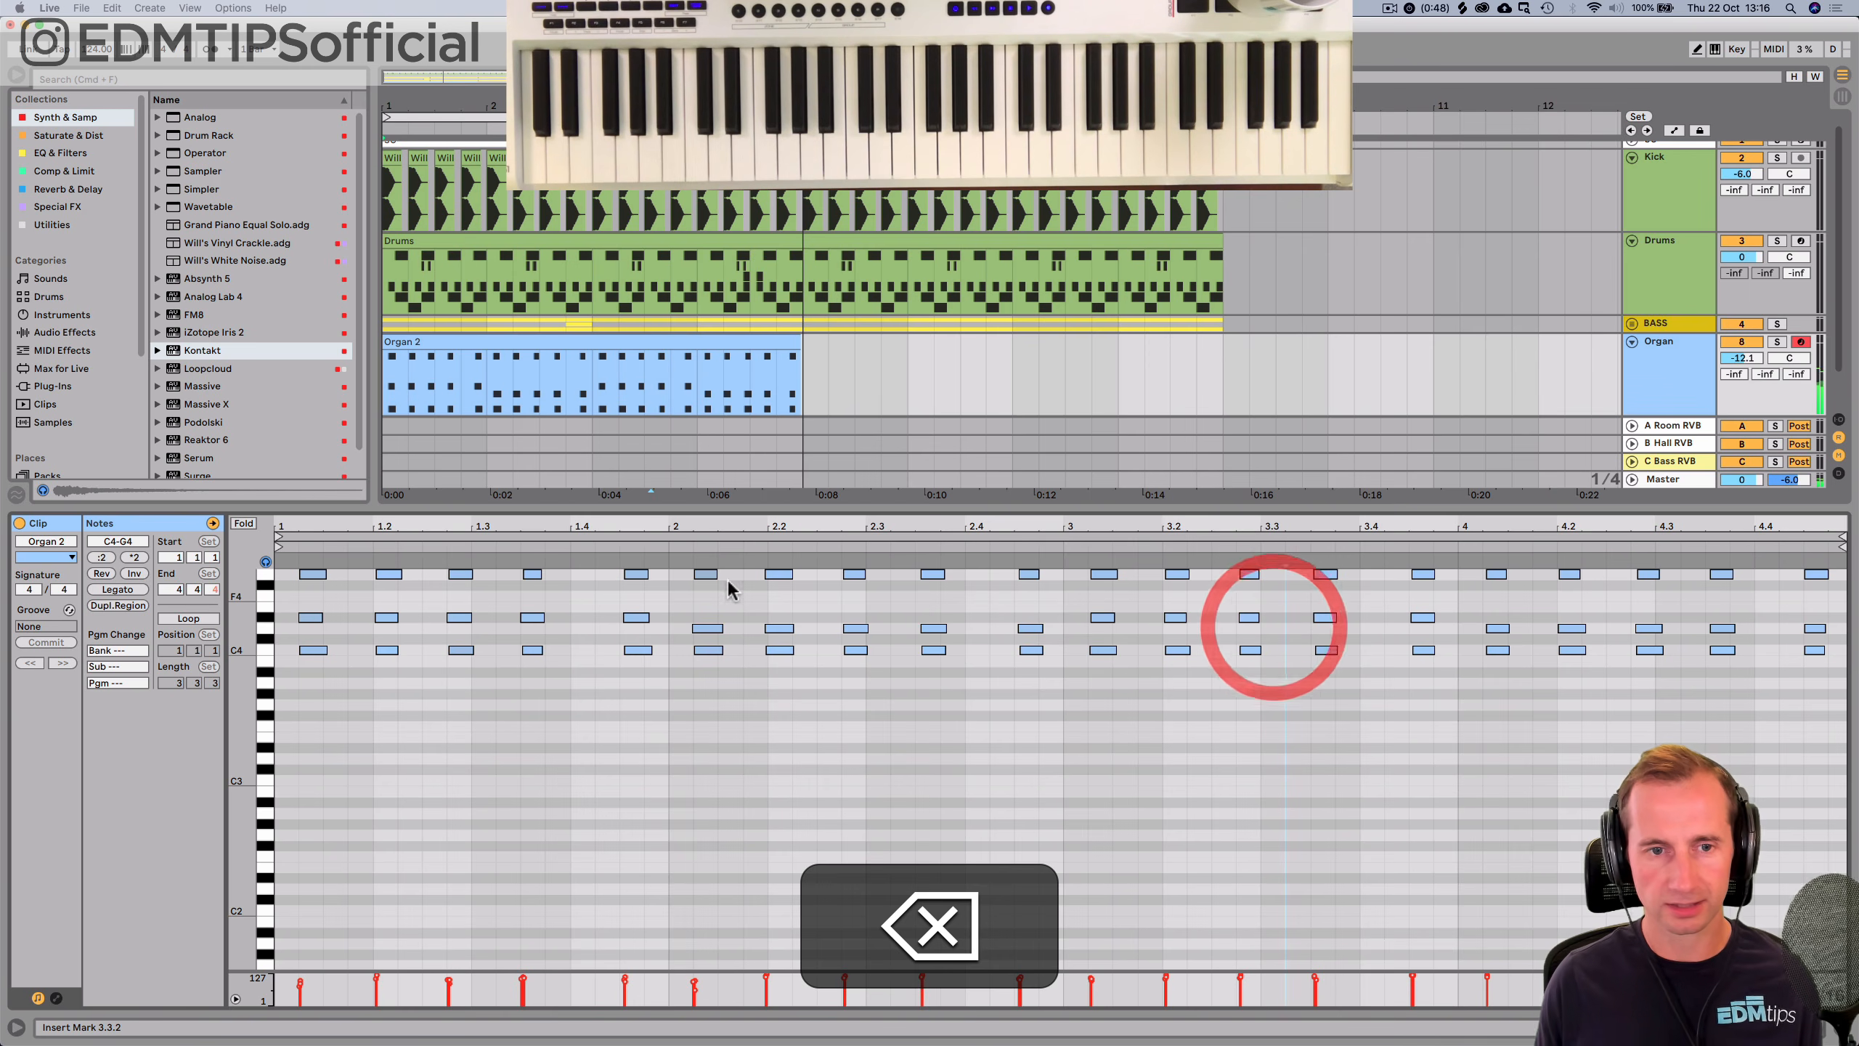
# Quantize the start and end of all organ notes to the current grid at 40% and listen to the result.
pyautogui.press('super+a')
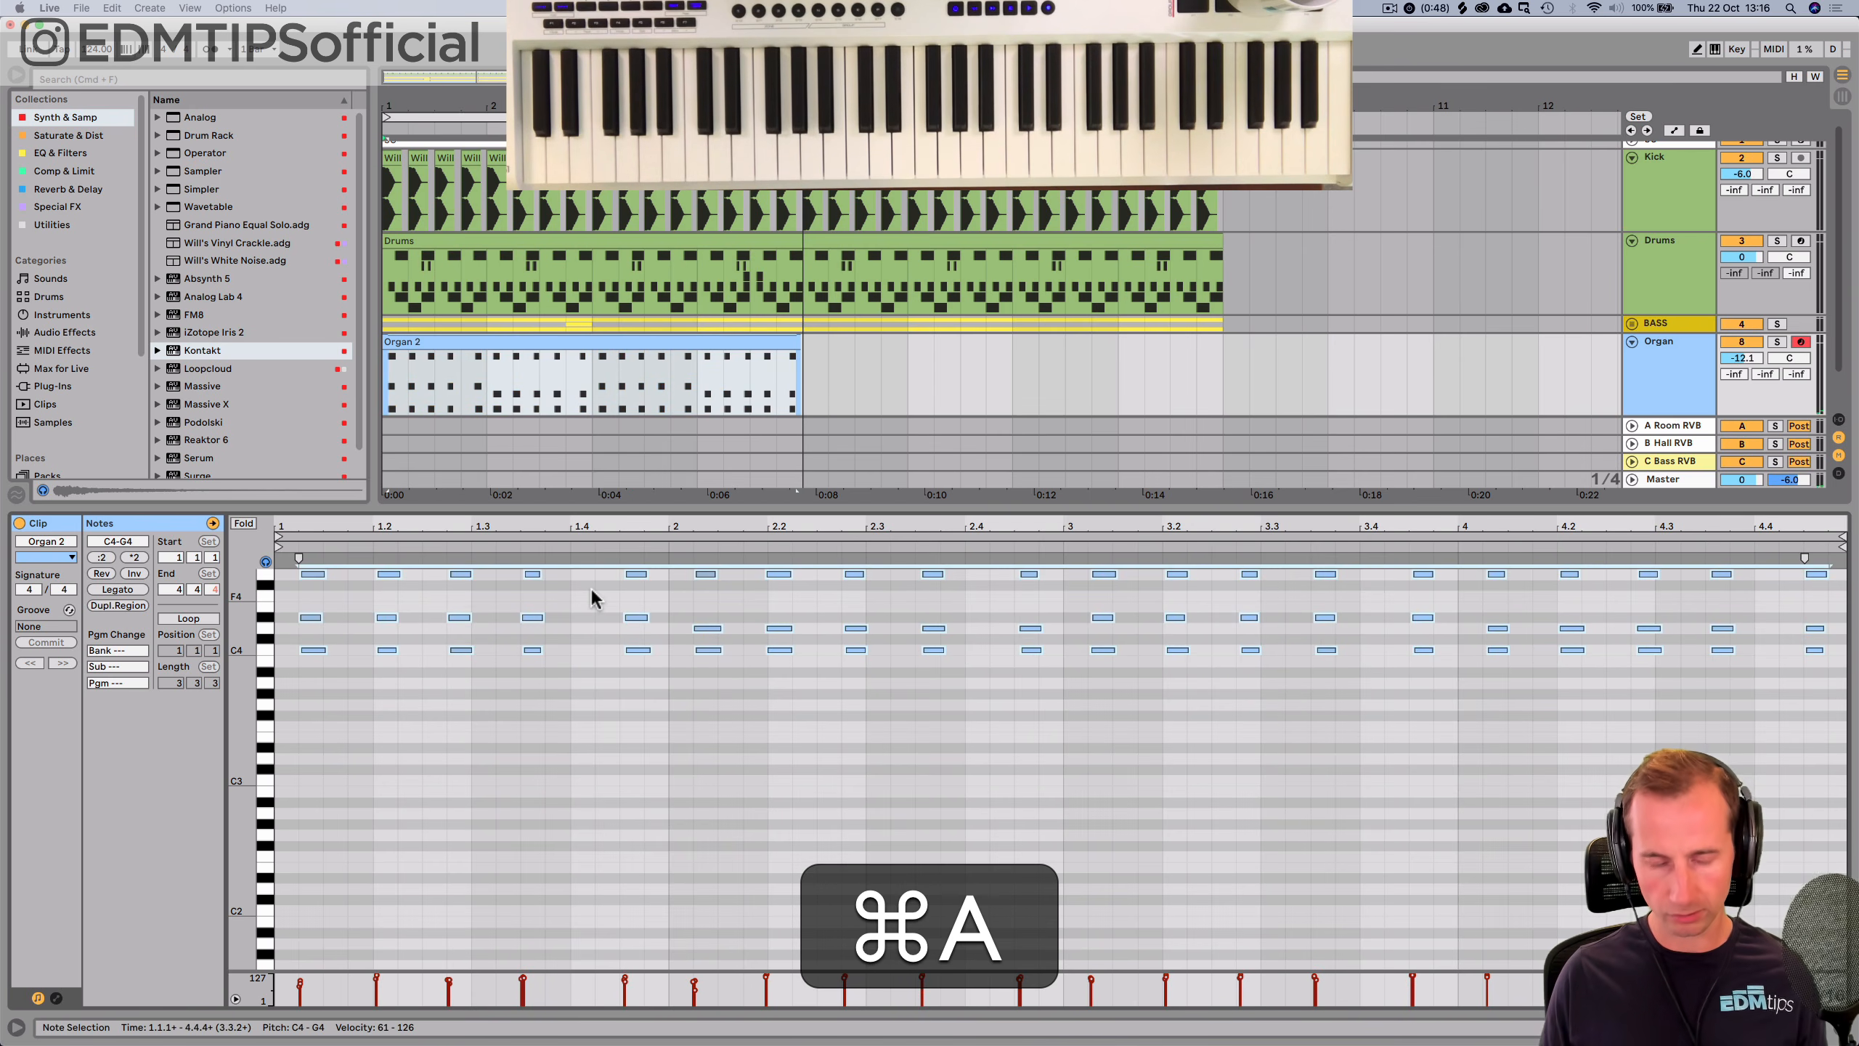
pyautogui.press('shift+super+u')
pyautogui.moveTo(968, 538); pyautogui.dragTo(968, 582)
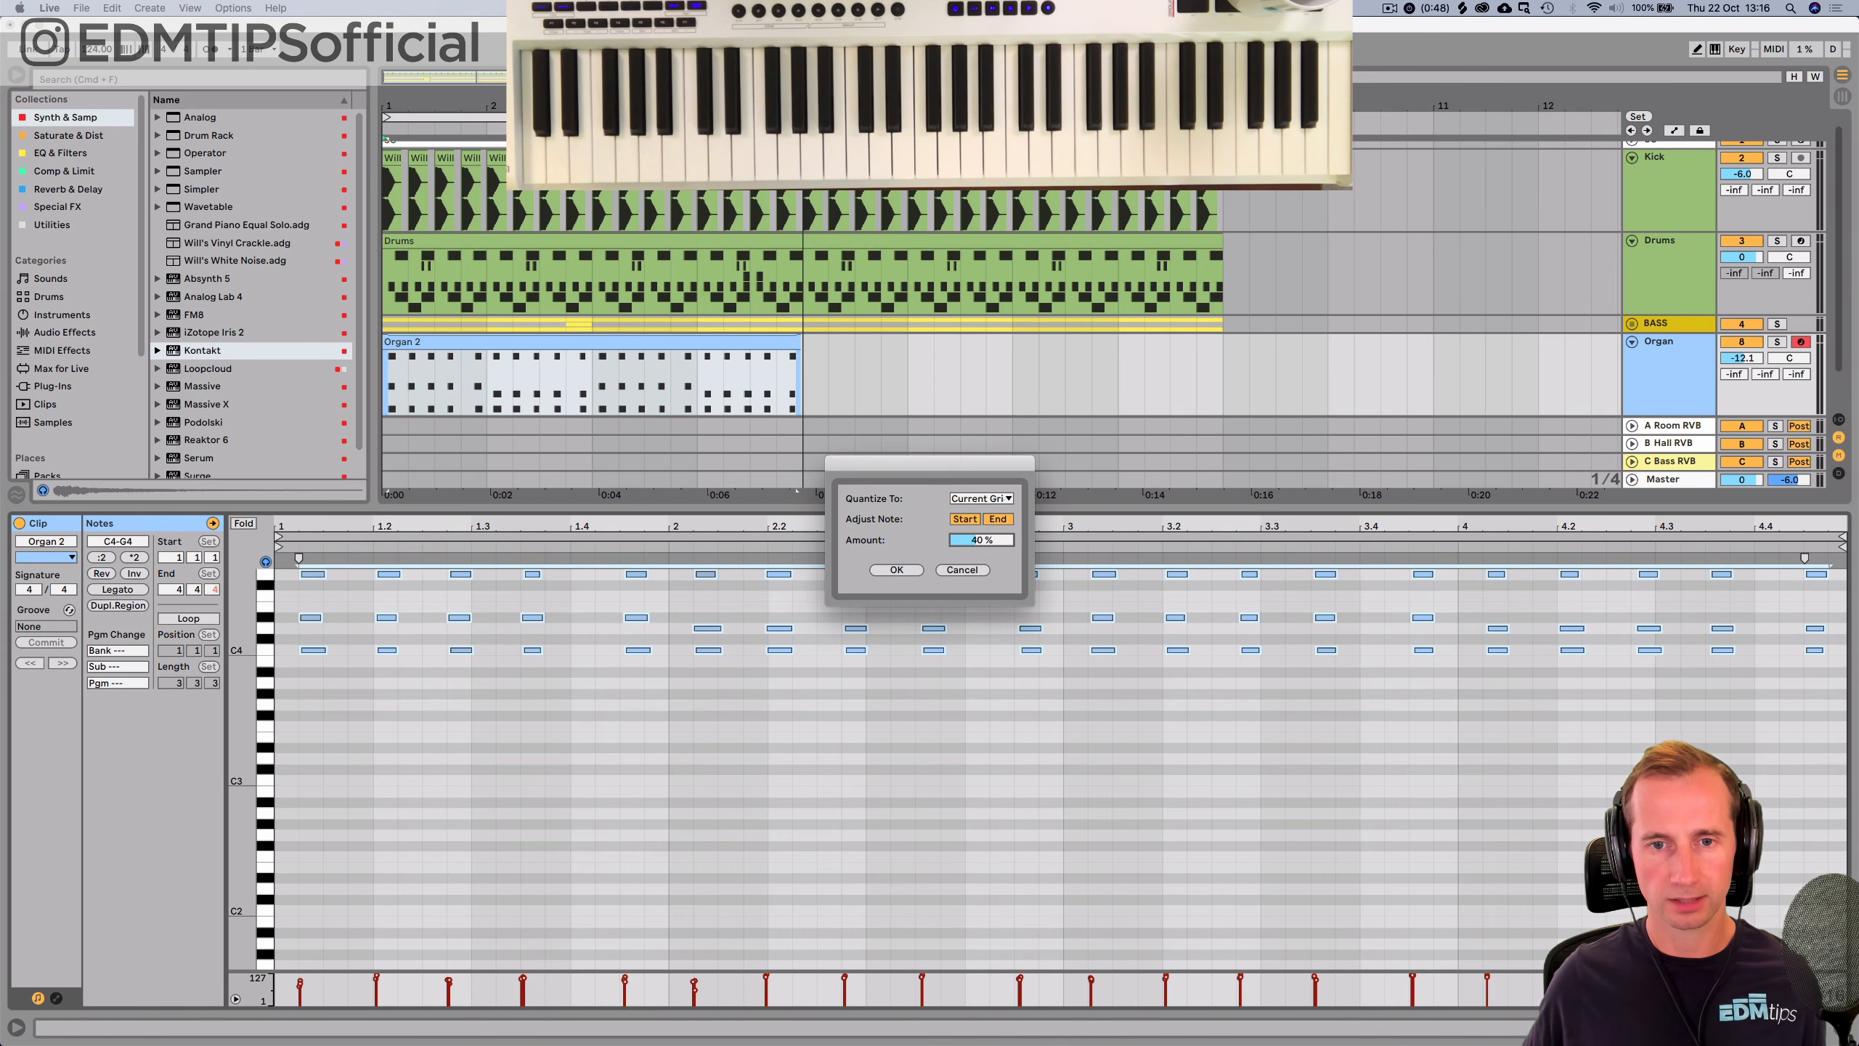
pyautogui.click(898, 571)
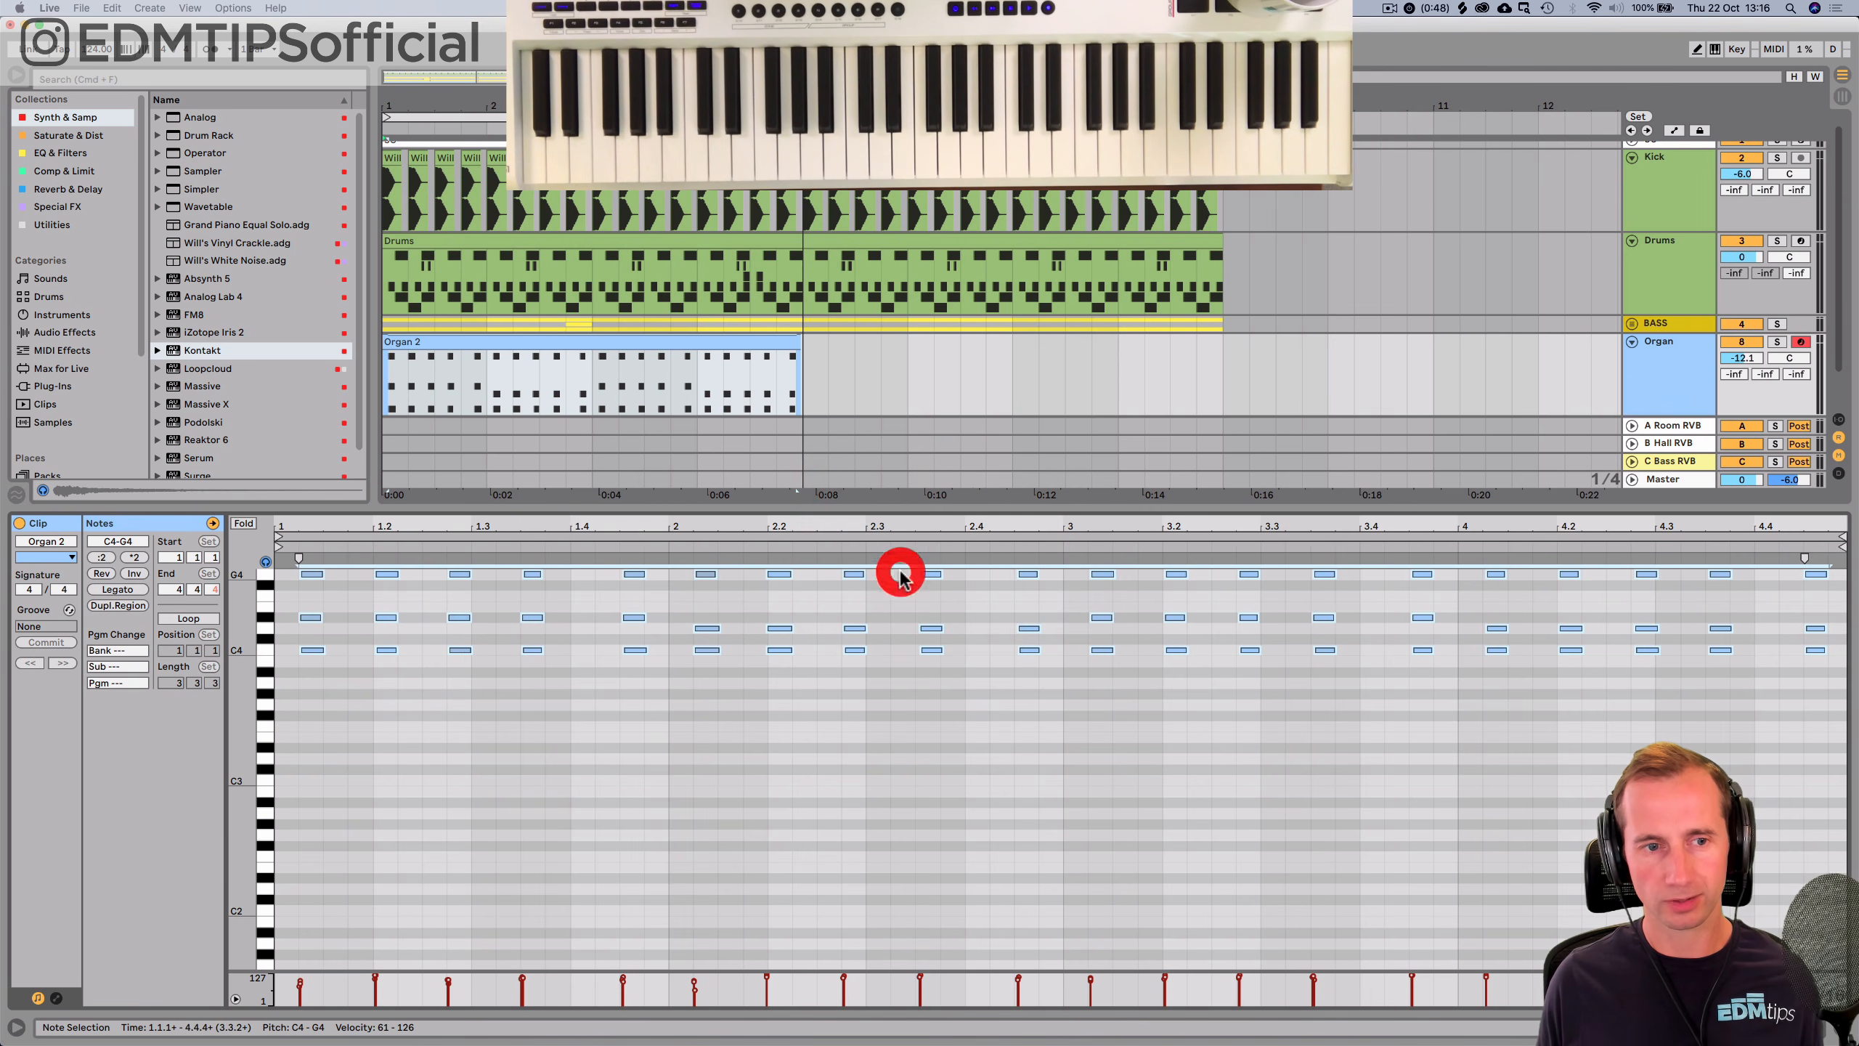
pyautogui.press('space')
pyautogui.click(849, 687)
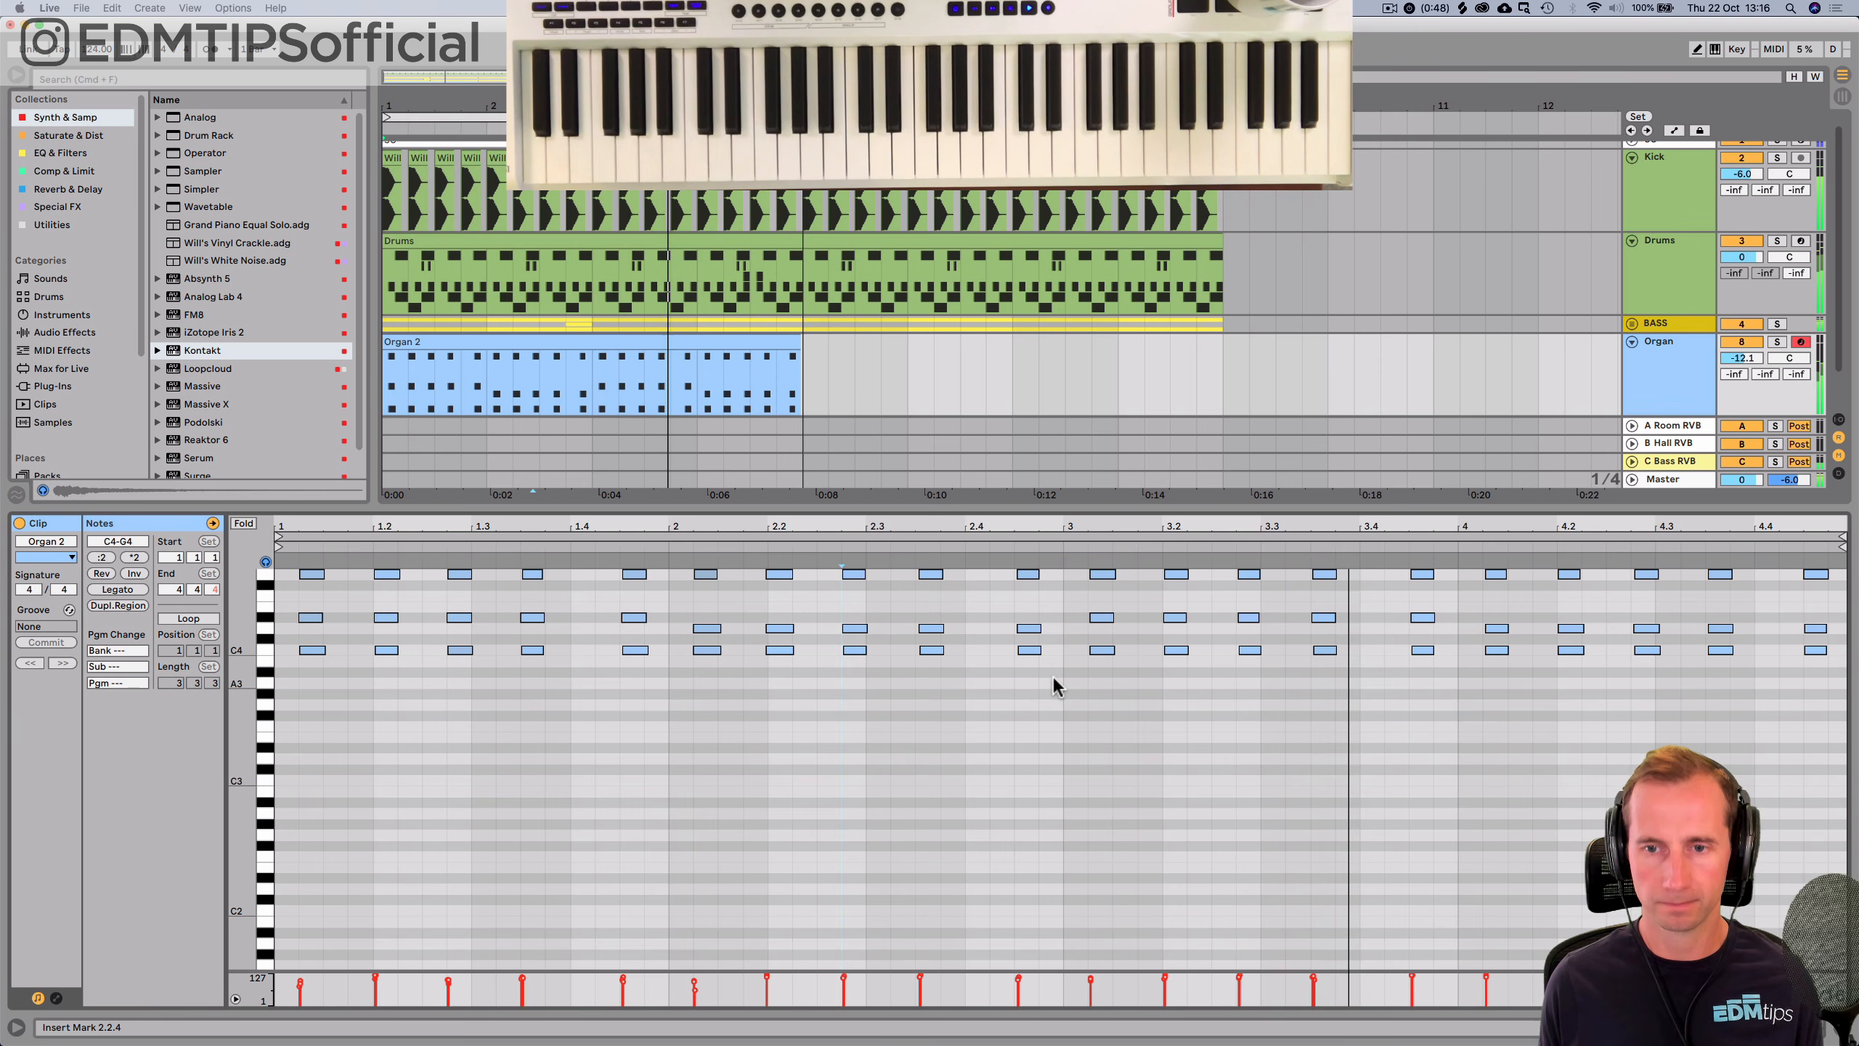
pyautogui.press('space')
# Lower the G4 and C4 notes in the organ clip's fourth bar by two semitones each and play back the clip.
pyautogui.click(1497, 650)
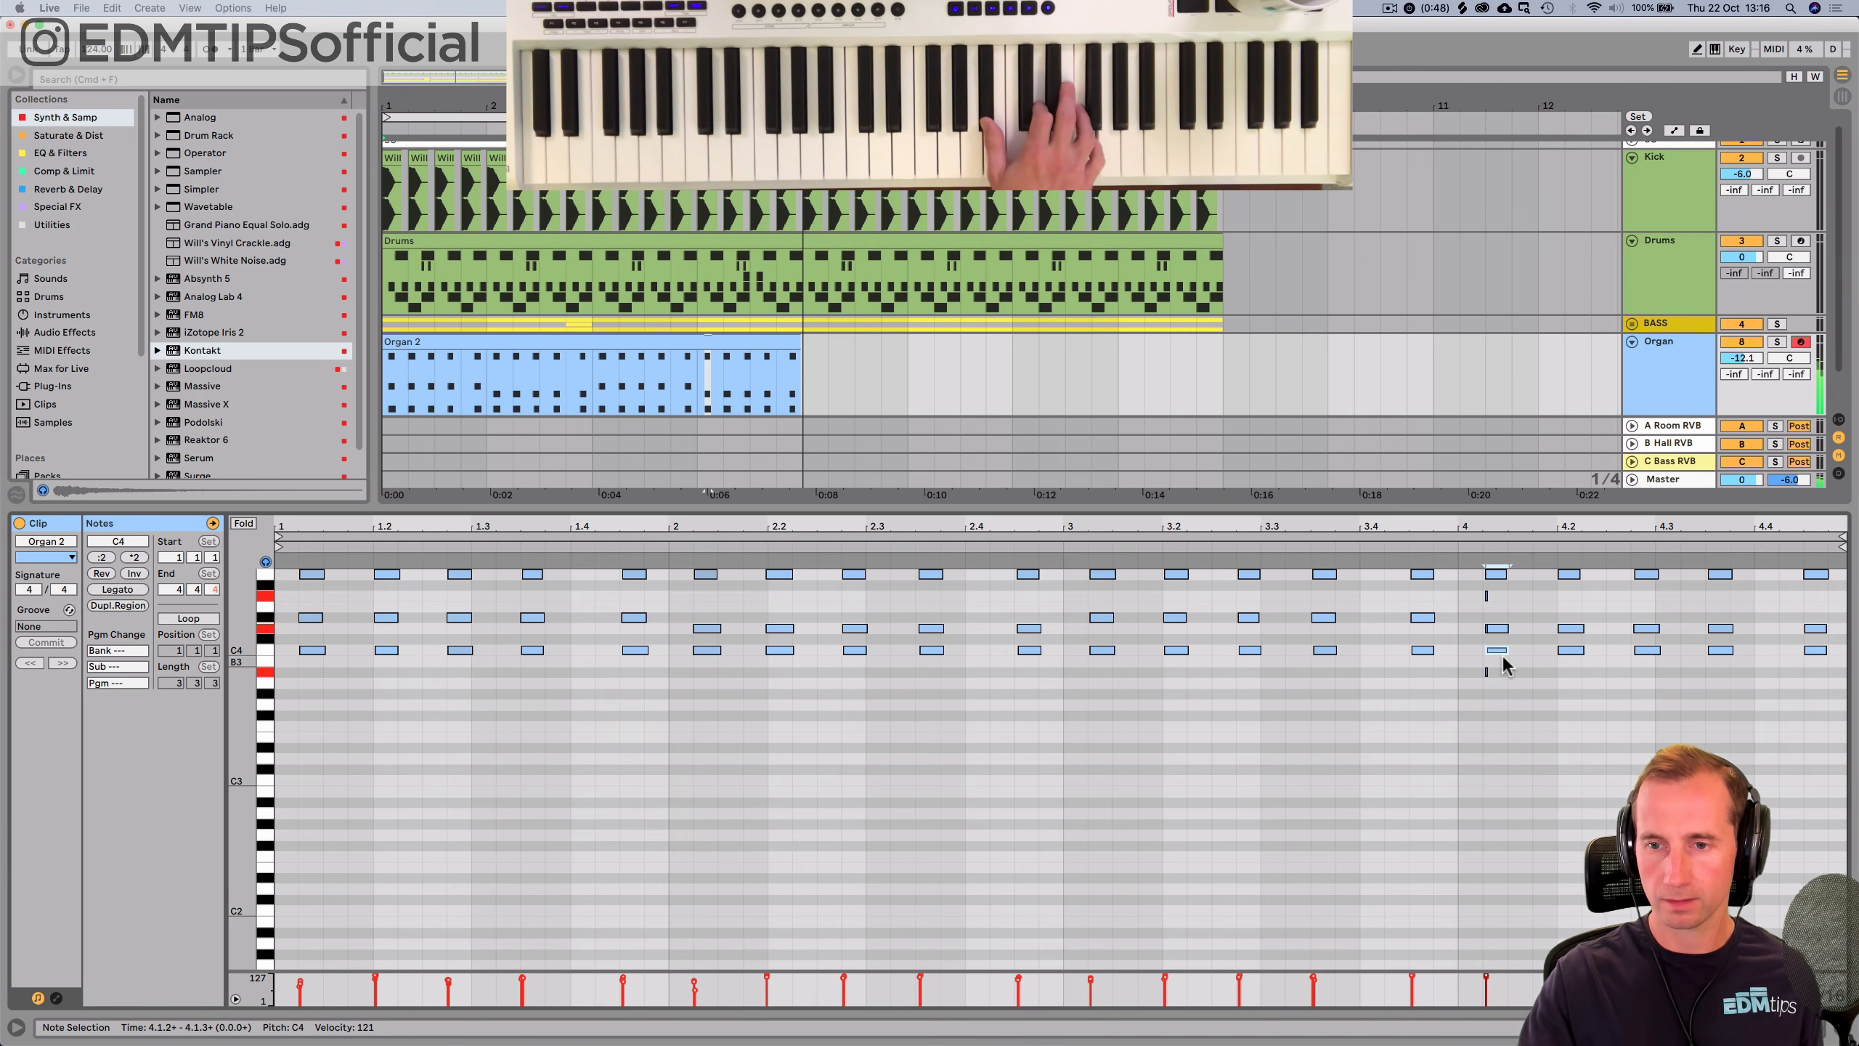
pyautogui.moveTo(1471, 583); pyautogui.dragTo(1824, 586)
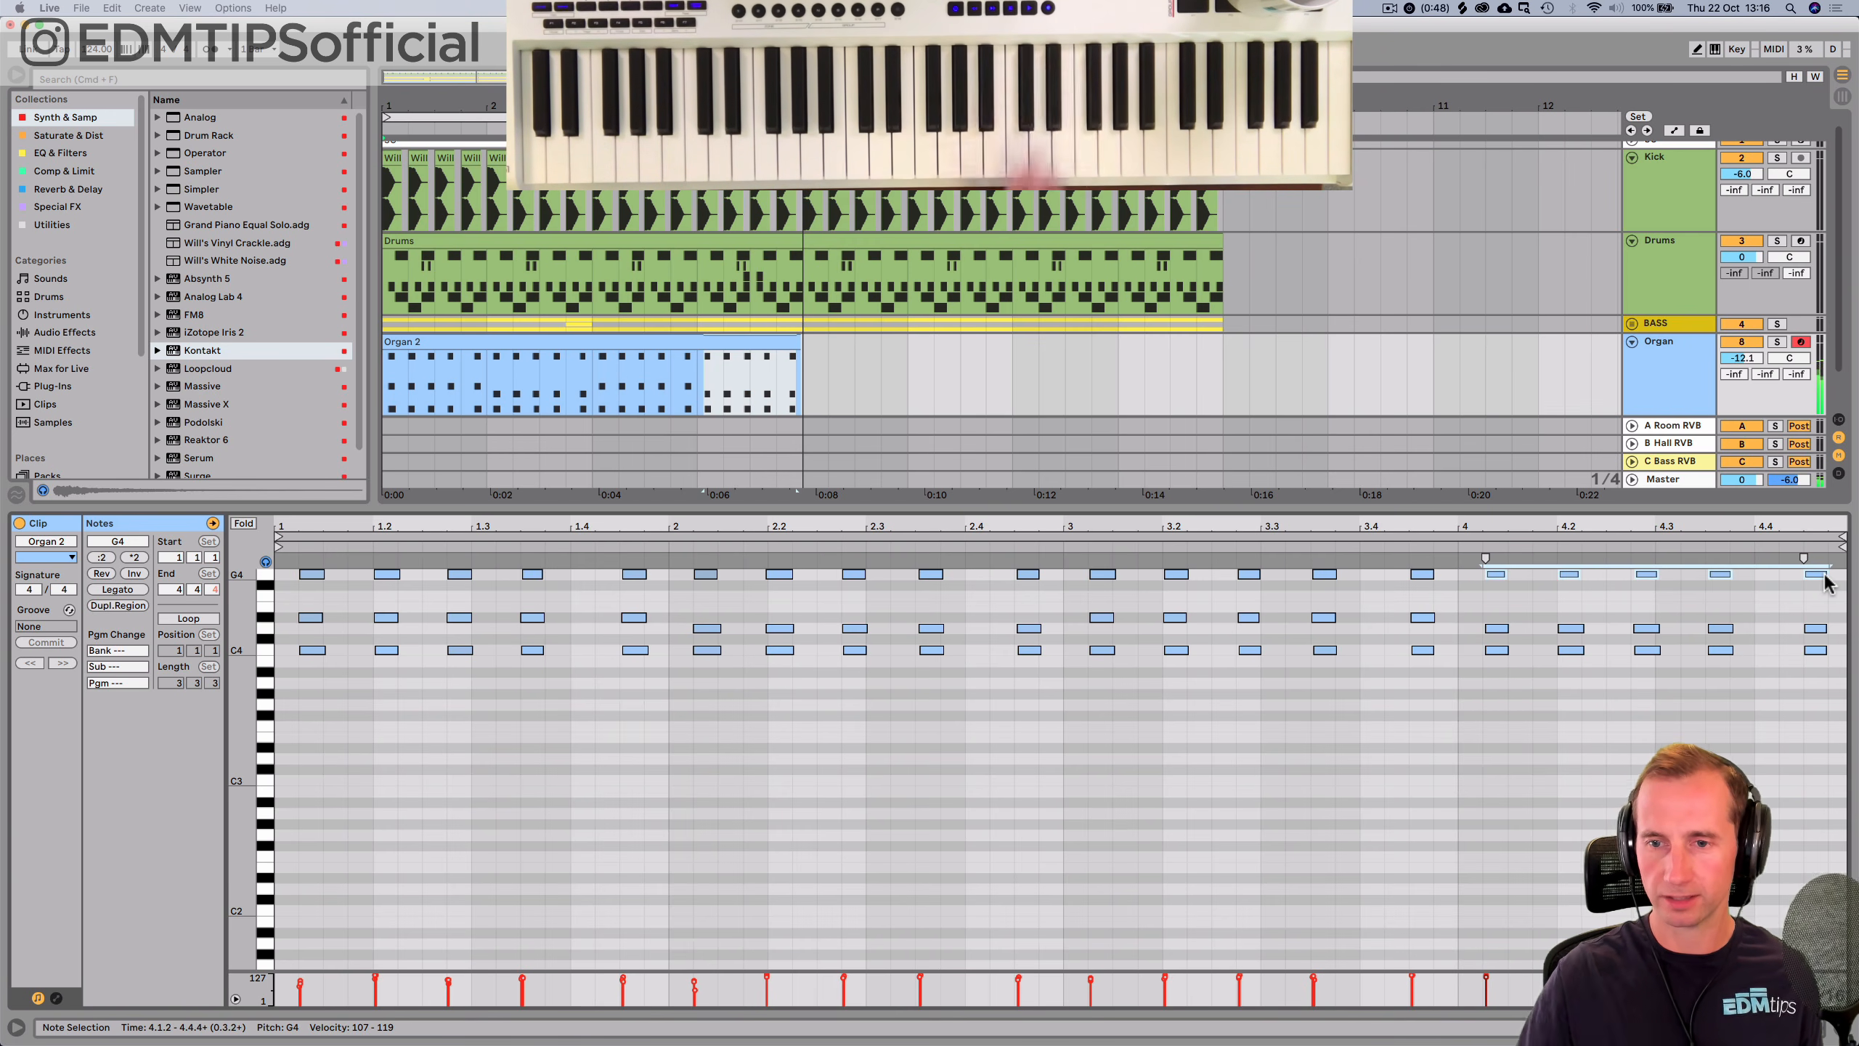
pyautogui.press('Down')
pyautogui.press('Down')
pyautogui.moveTo(1473, 669); pyautogui.dragTo(1826, 650)
pyautogui.press('Down')
pyautogui.press('Down')
pyautogui.press('space')
pyautogui.click(1513, 696)
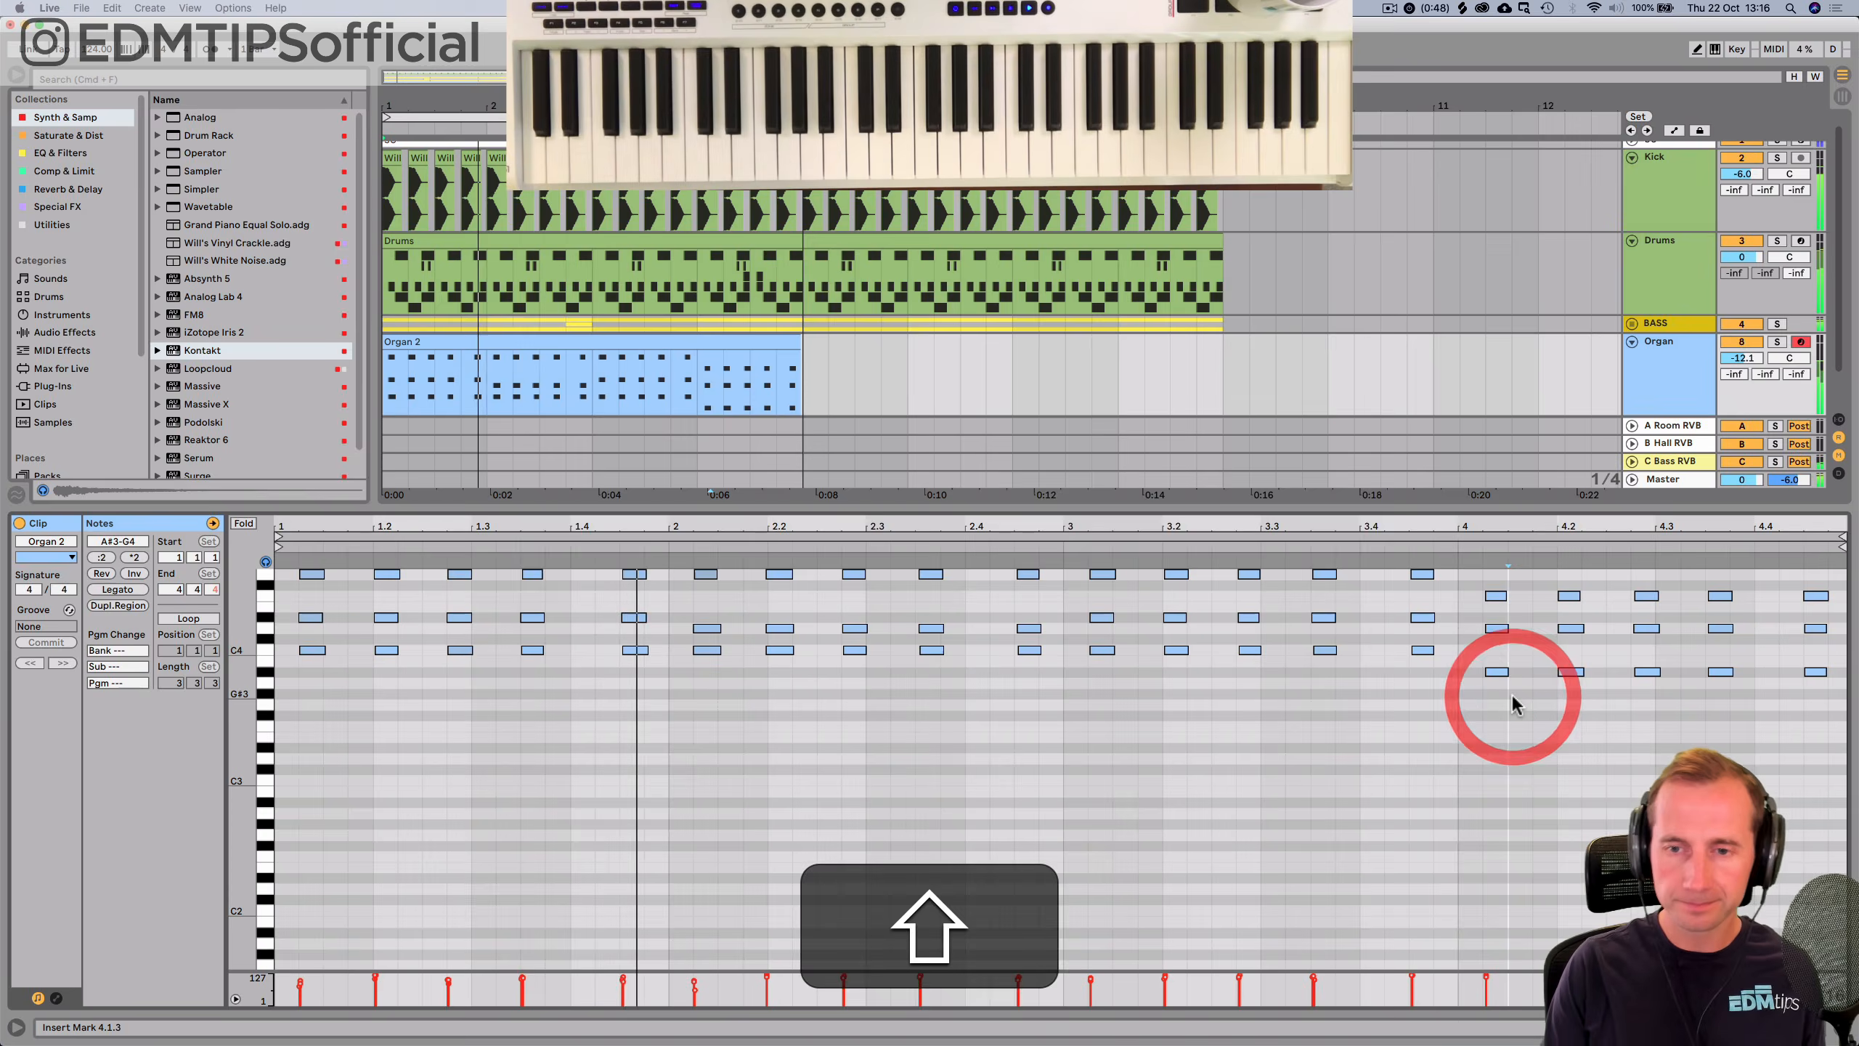
# Return to the Organ track's device view, save the Live set and select the Organ track.
pyautogui.hotkey('shift', 'Tab')
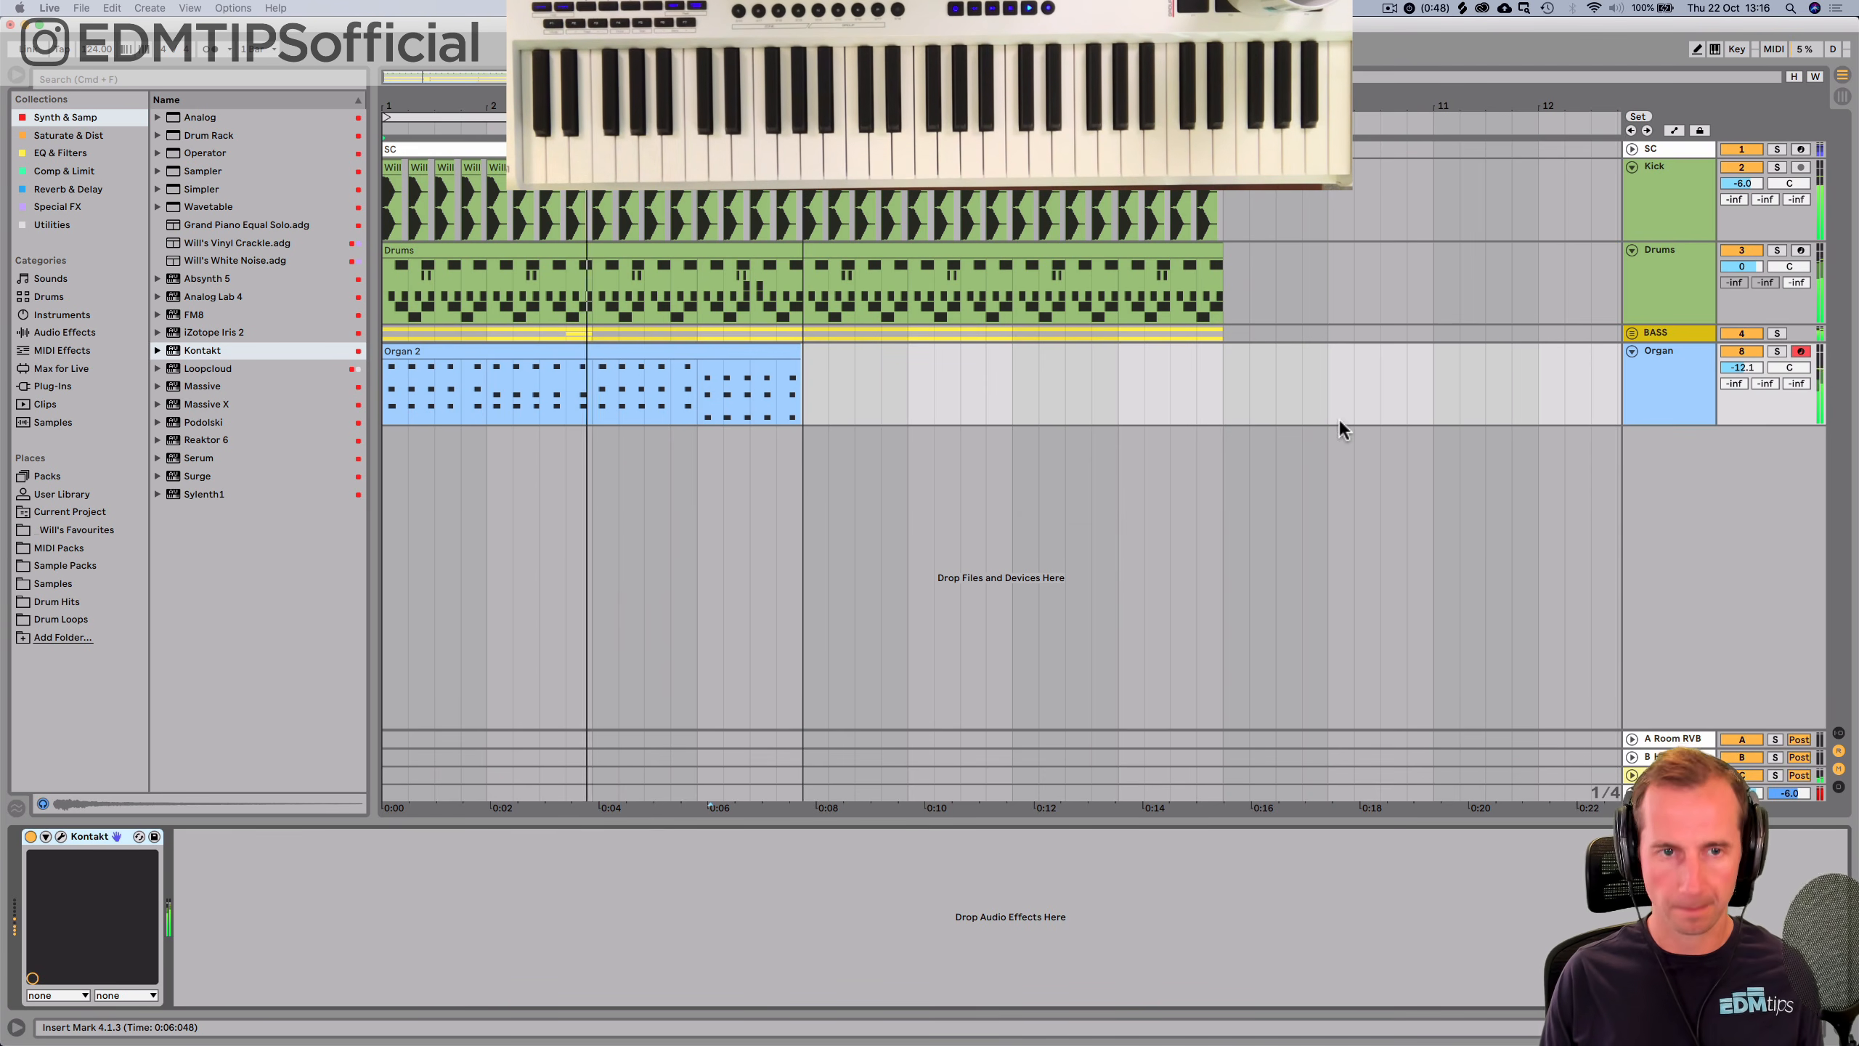
pyautogui.press('-')
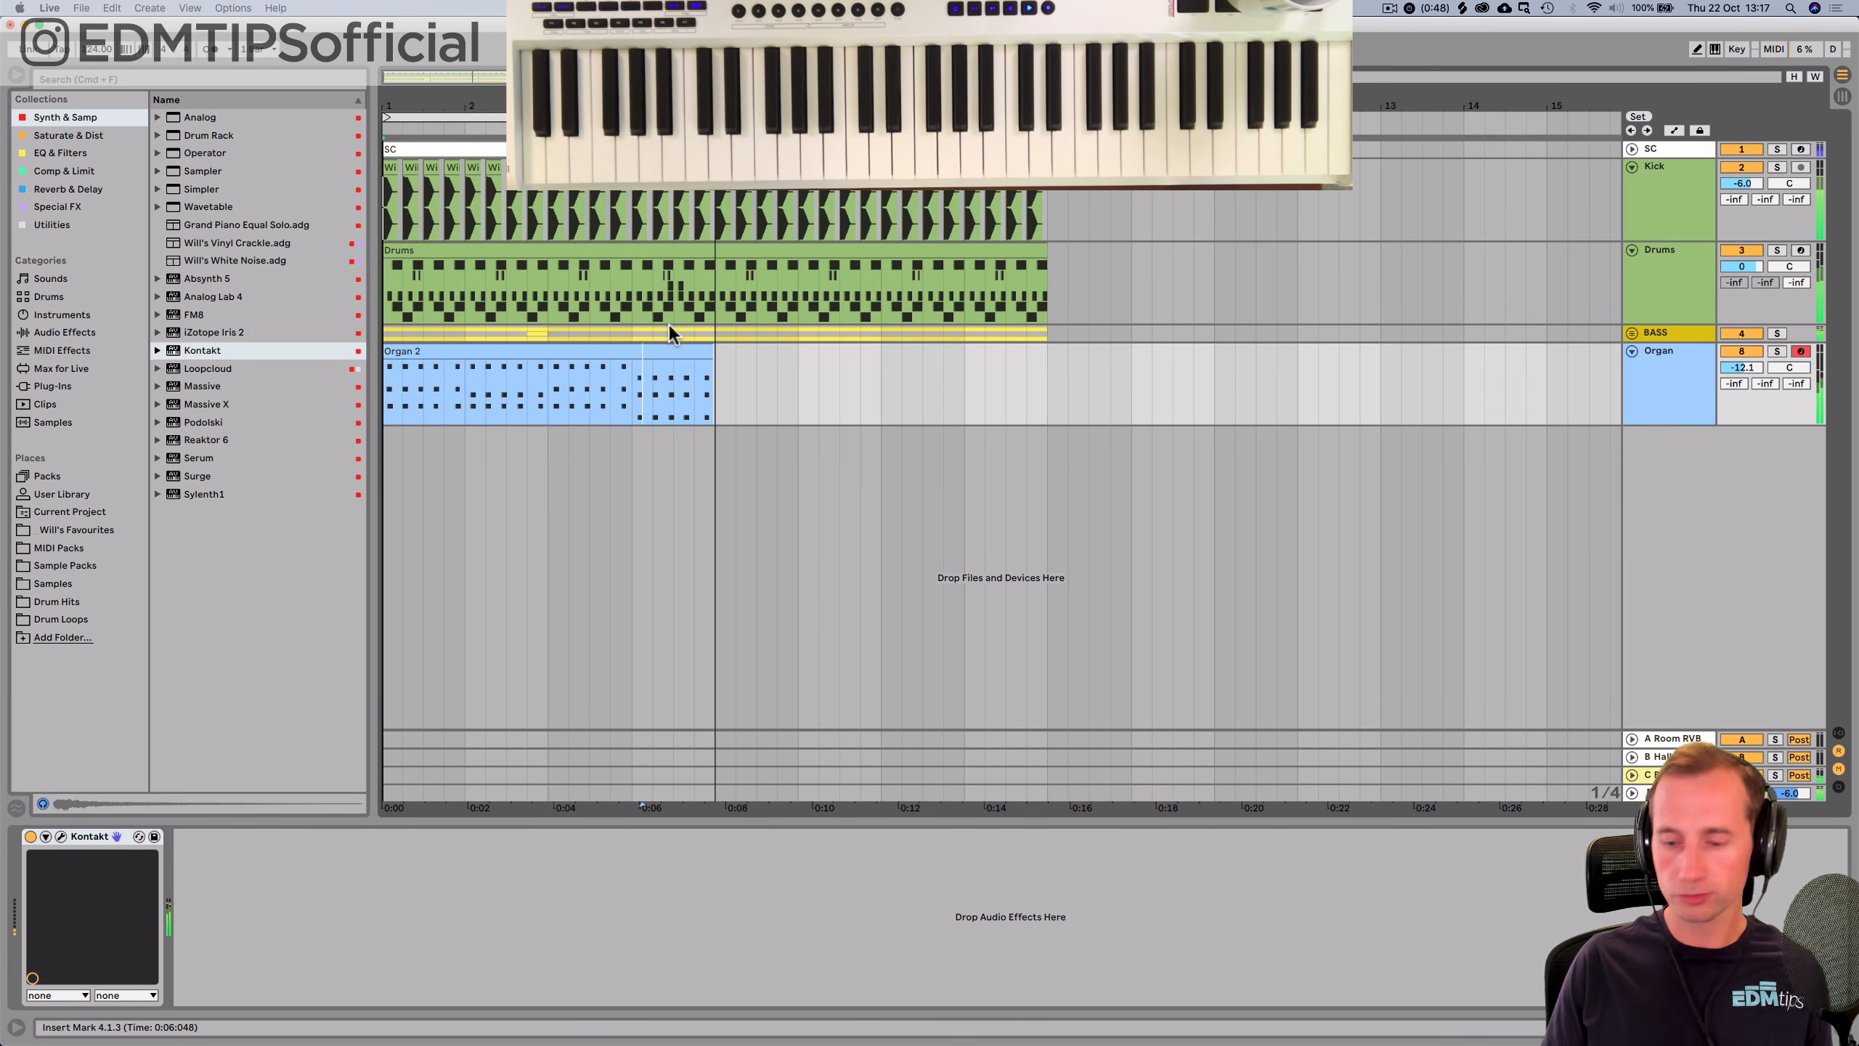
pyautogui.press('super+s')
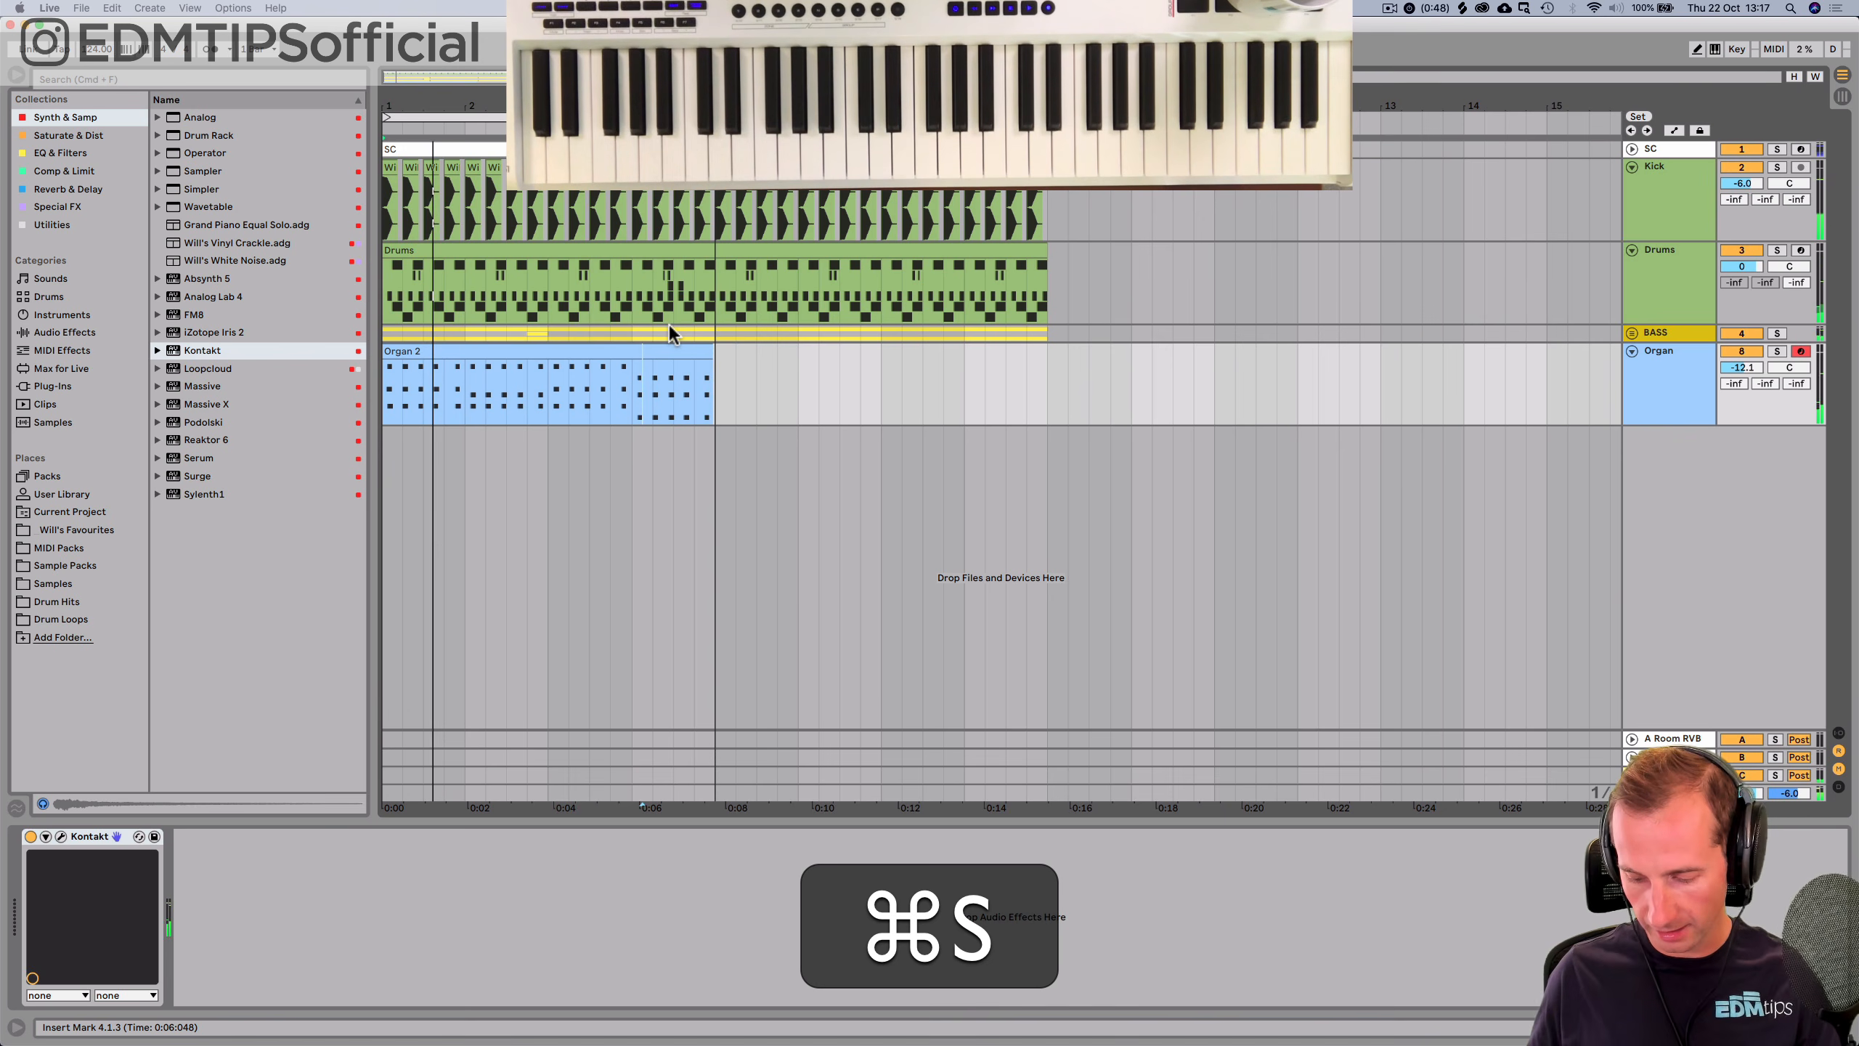
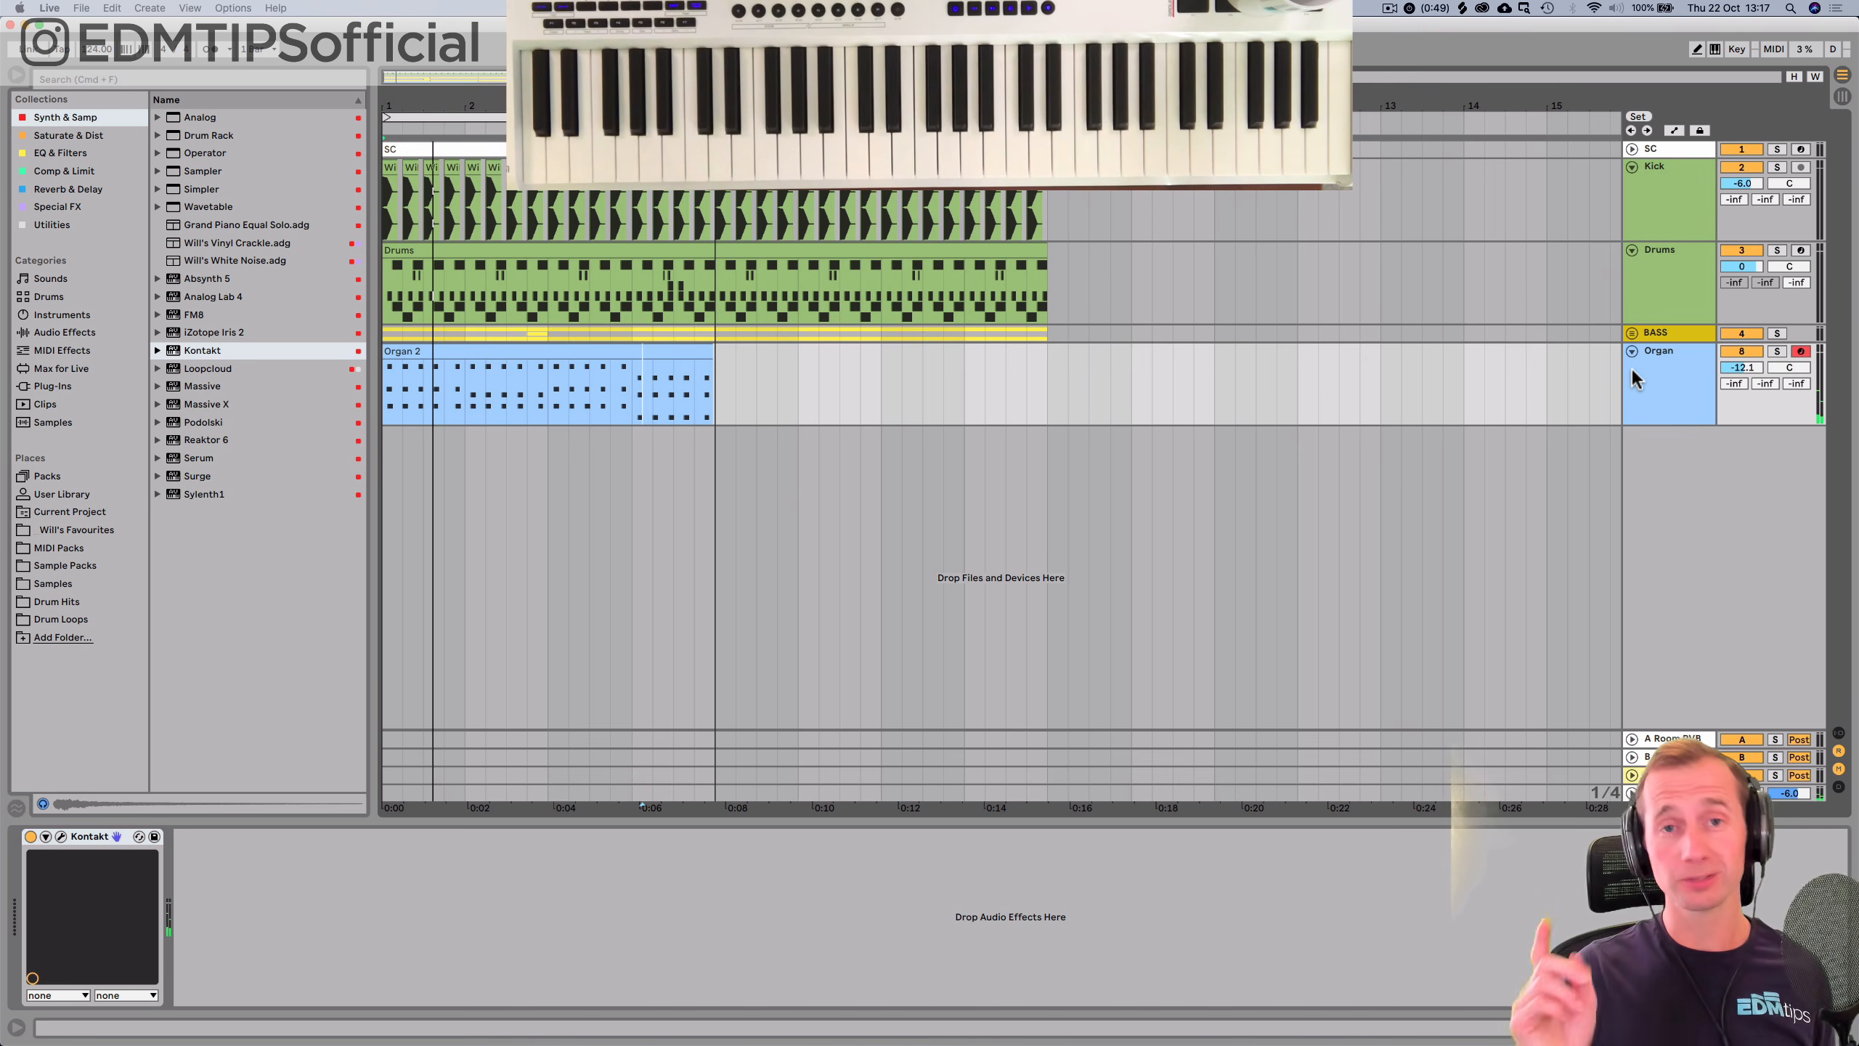
pyautogui.press('super+s')
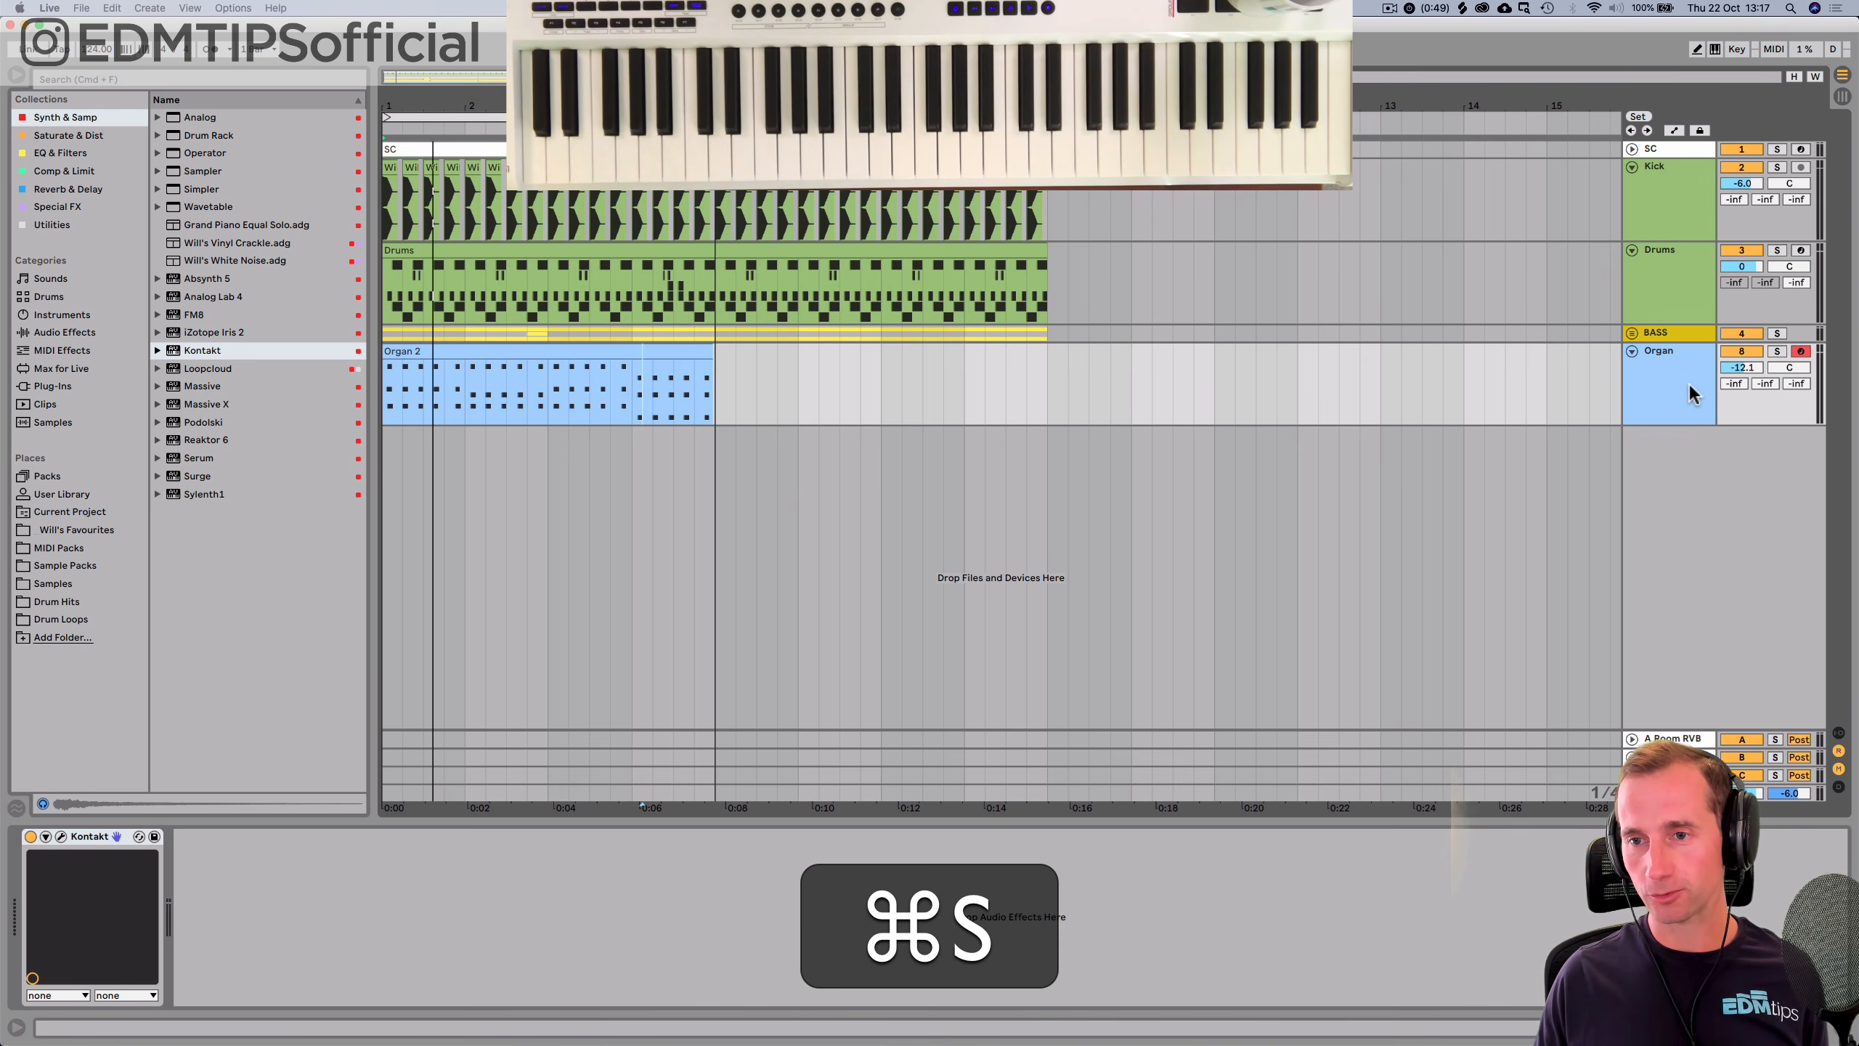
pyautogui.click(1689, 383)
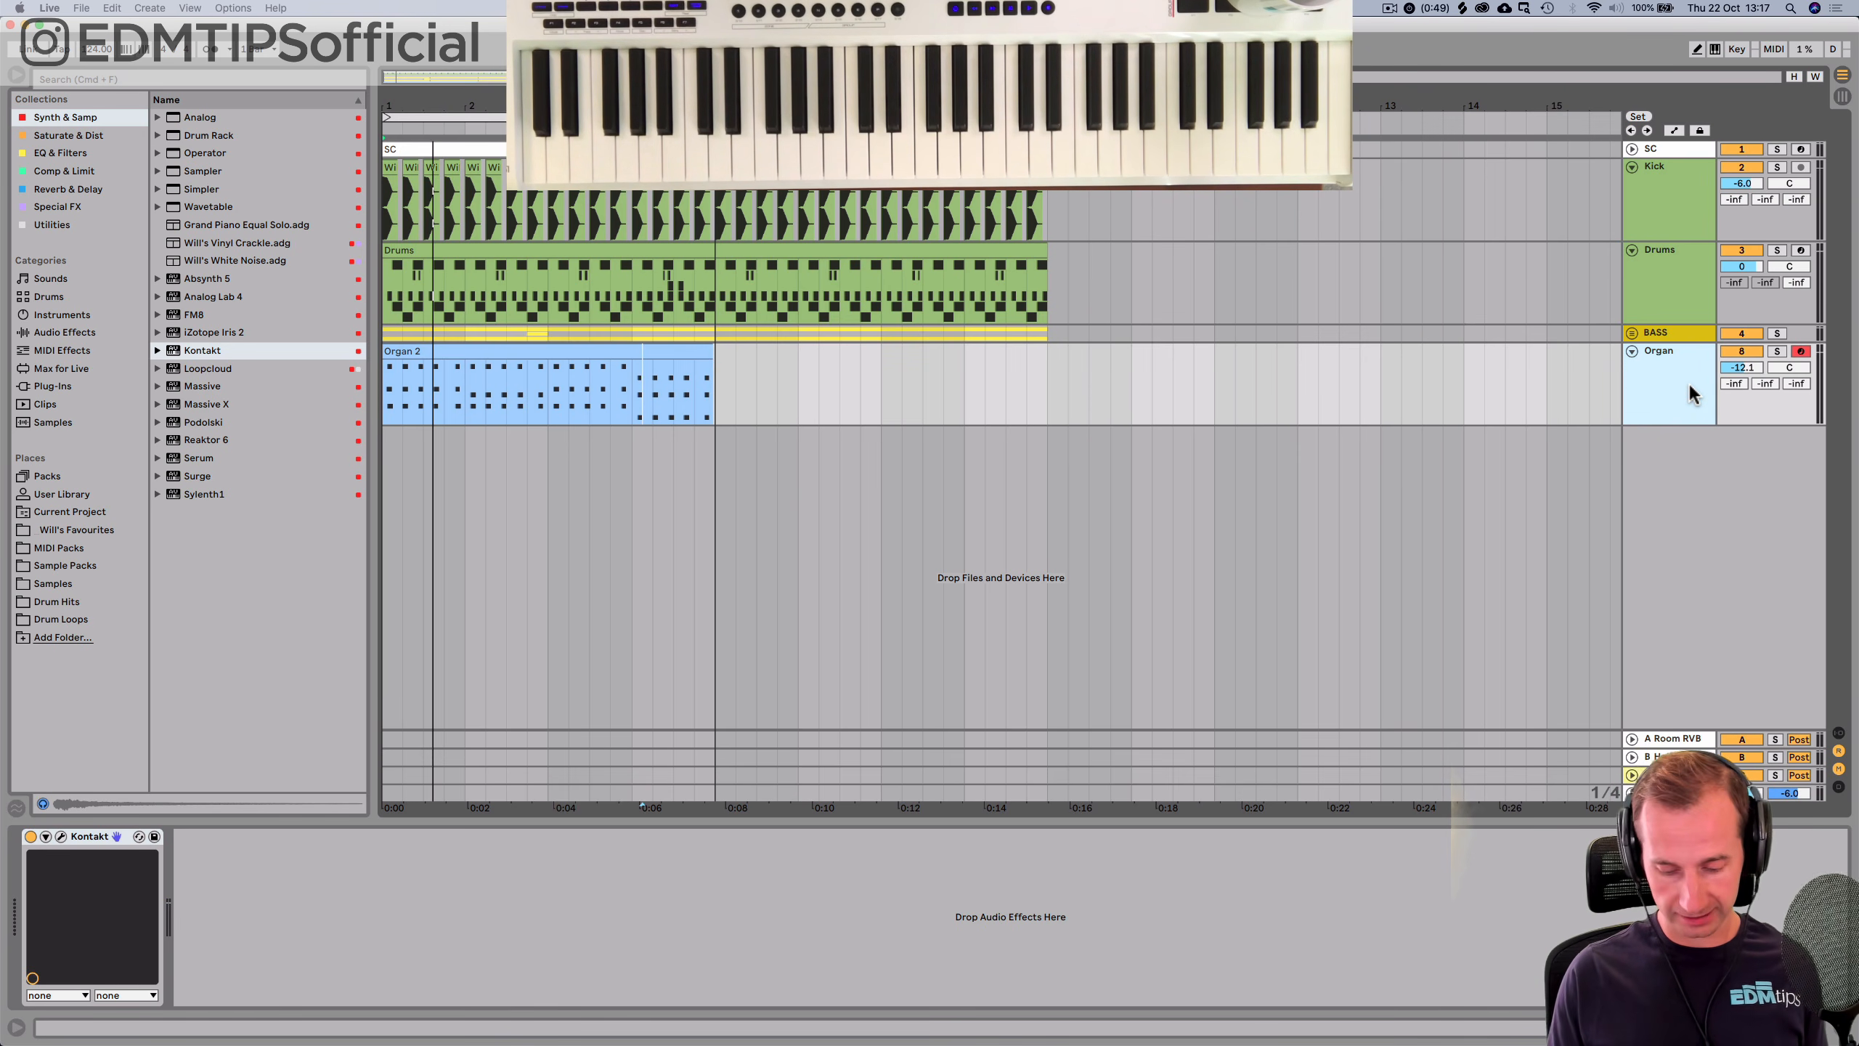
# Insert a new MIDI track below the Organ track and rename it Hoover.
pyautogui.press('super+shift+t')
pyautogui.click(1679, 438)
pyautogui.press('super+r')
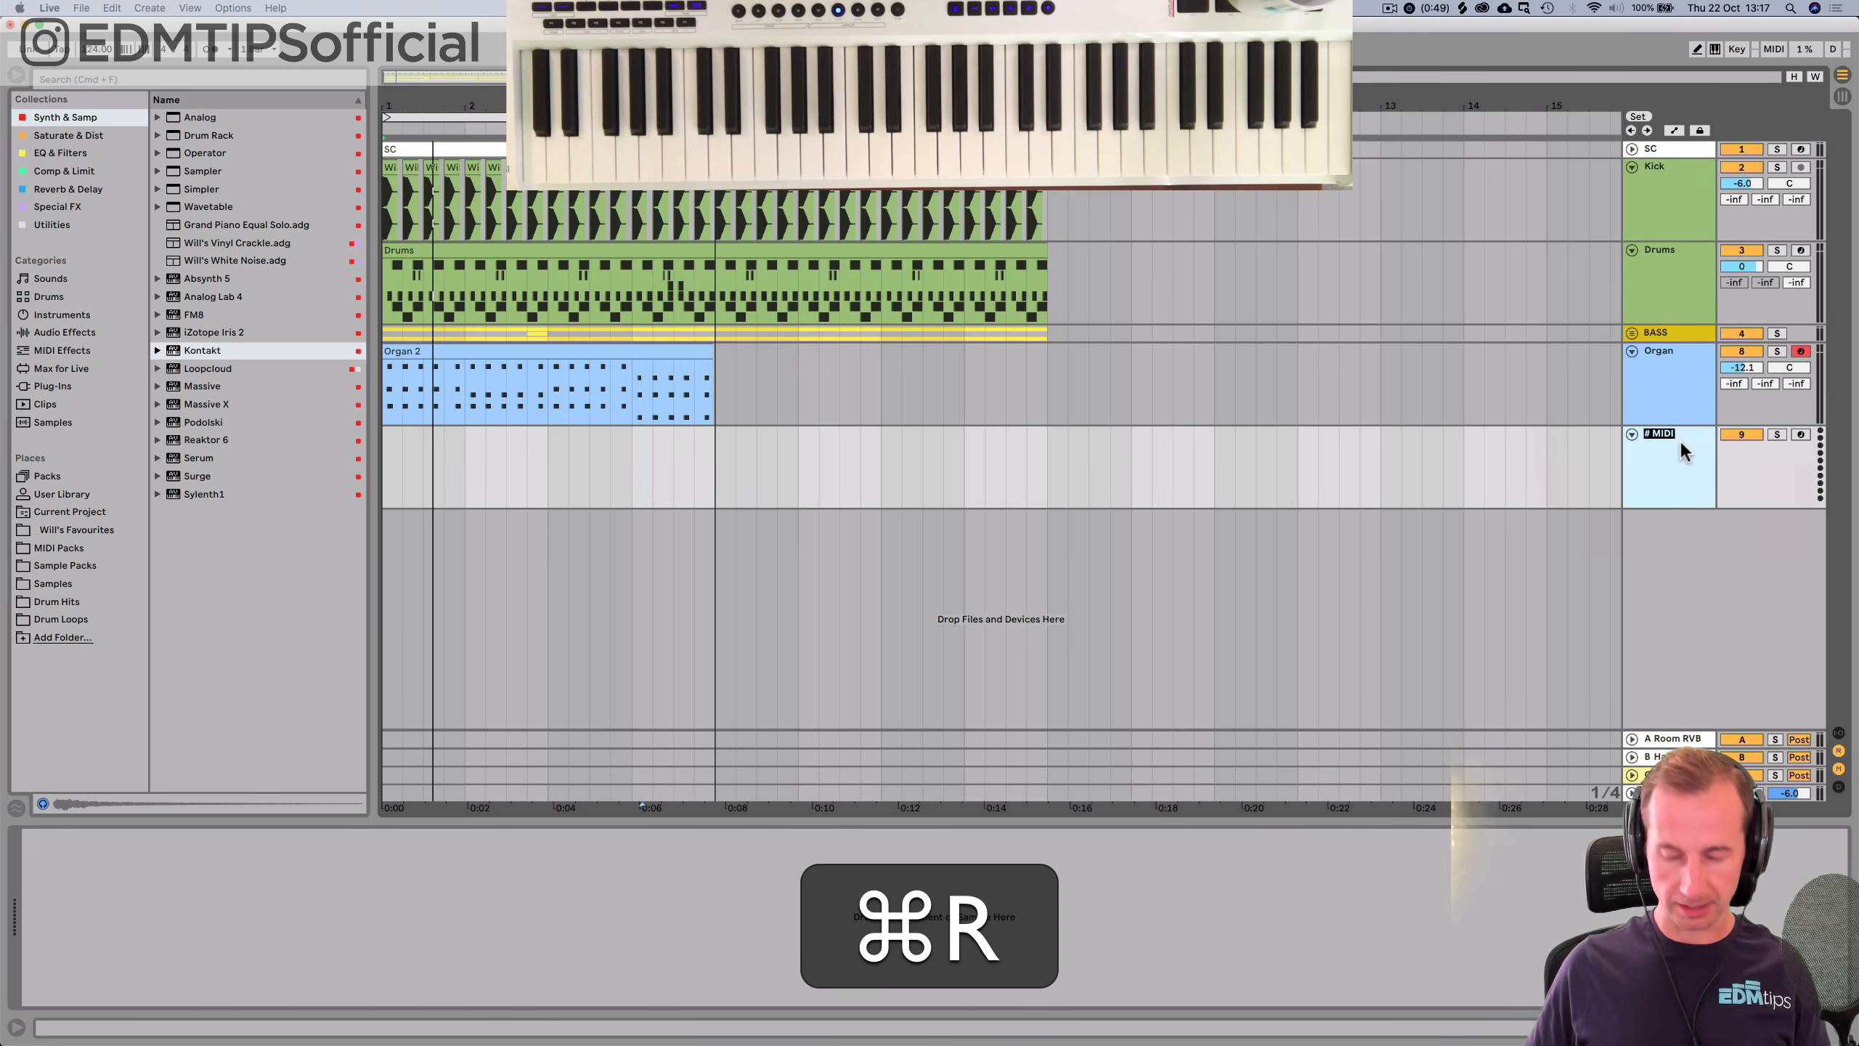
pyautogui.write('Ho')
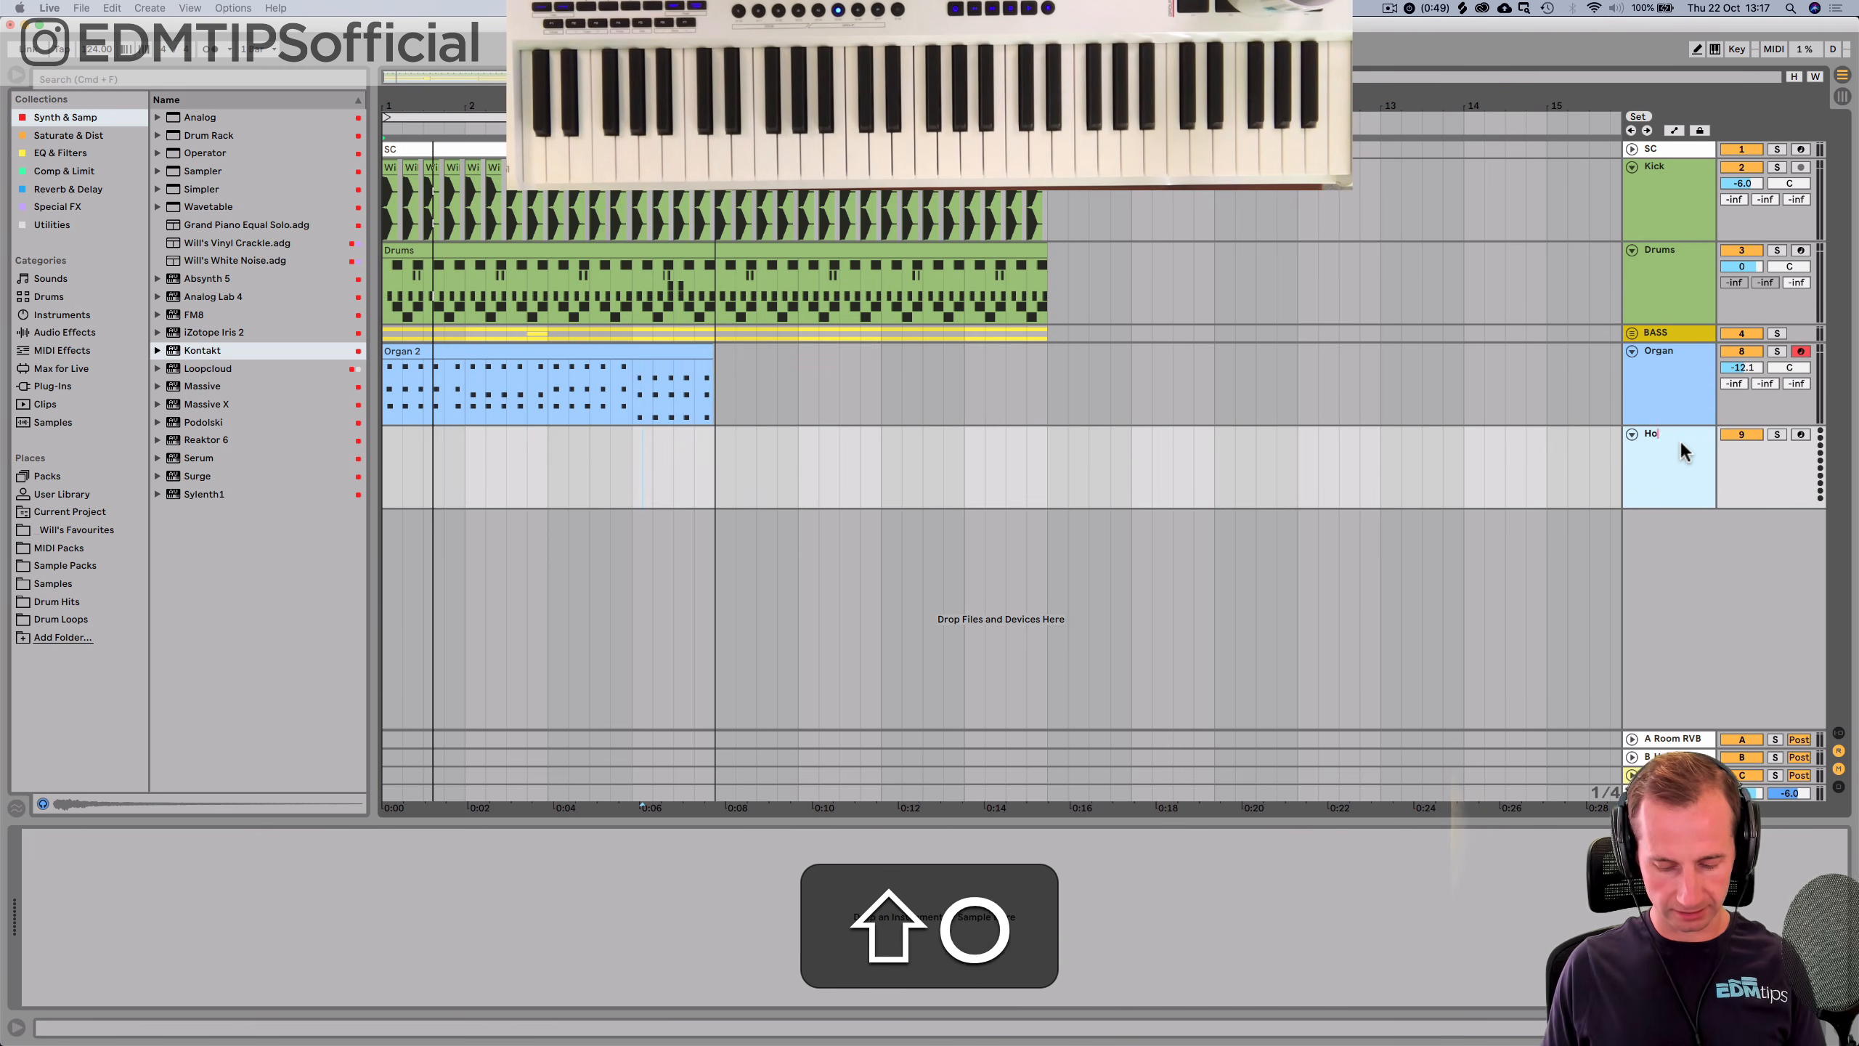
pyautogui.write('over')
pyautogui.press('Return')
pyautogui.click(1670, 450)
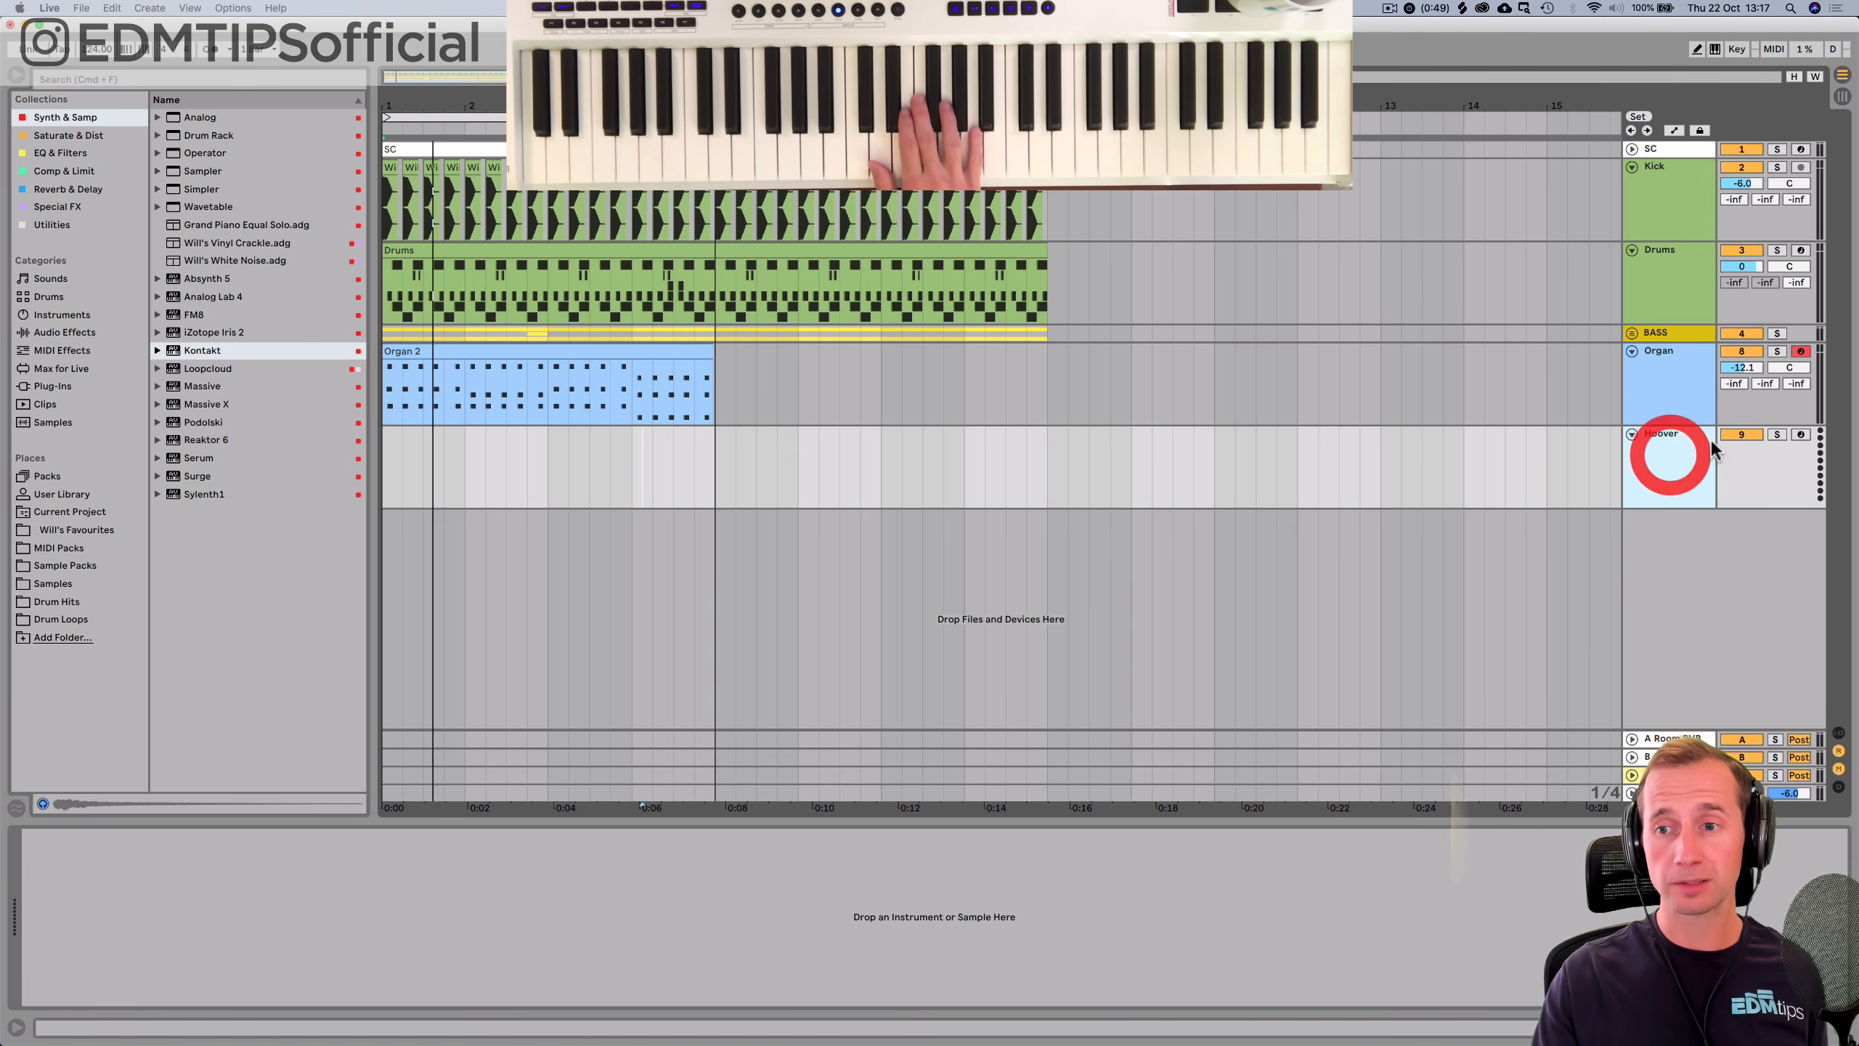
# Arm the Hoover track for recording and load the Analog synth onto it.
pyautogui.click(1799, 434)
pyautogui.click(1675, 464)
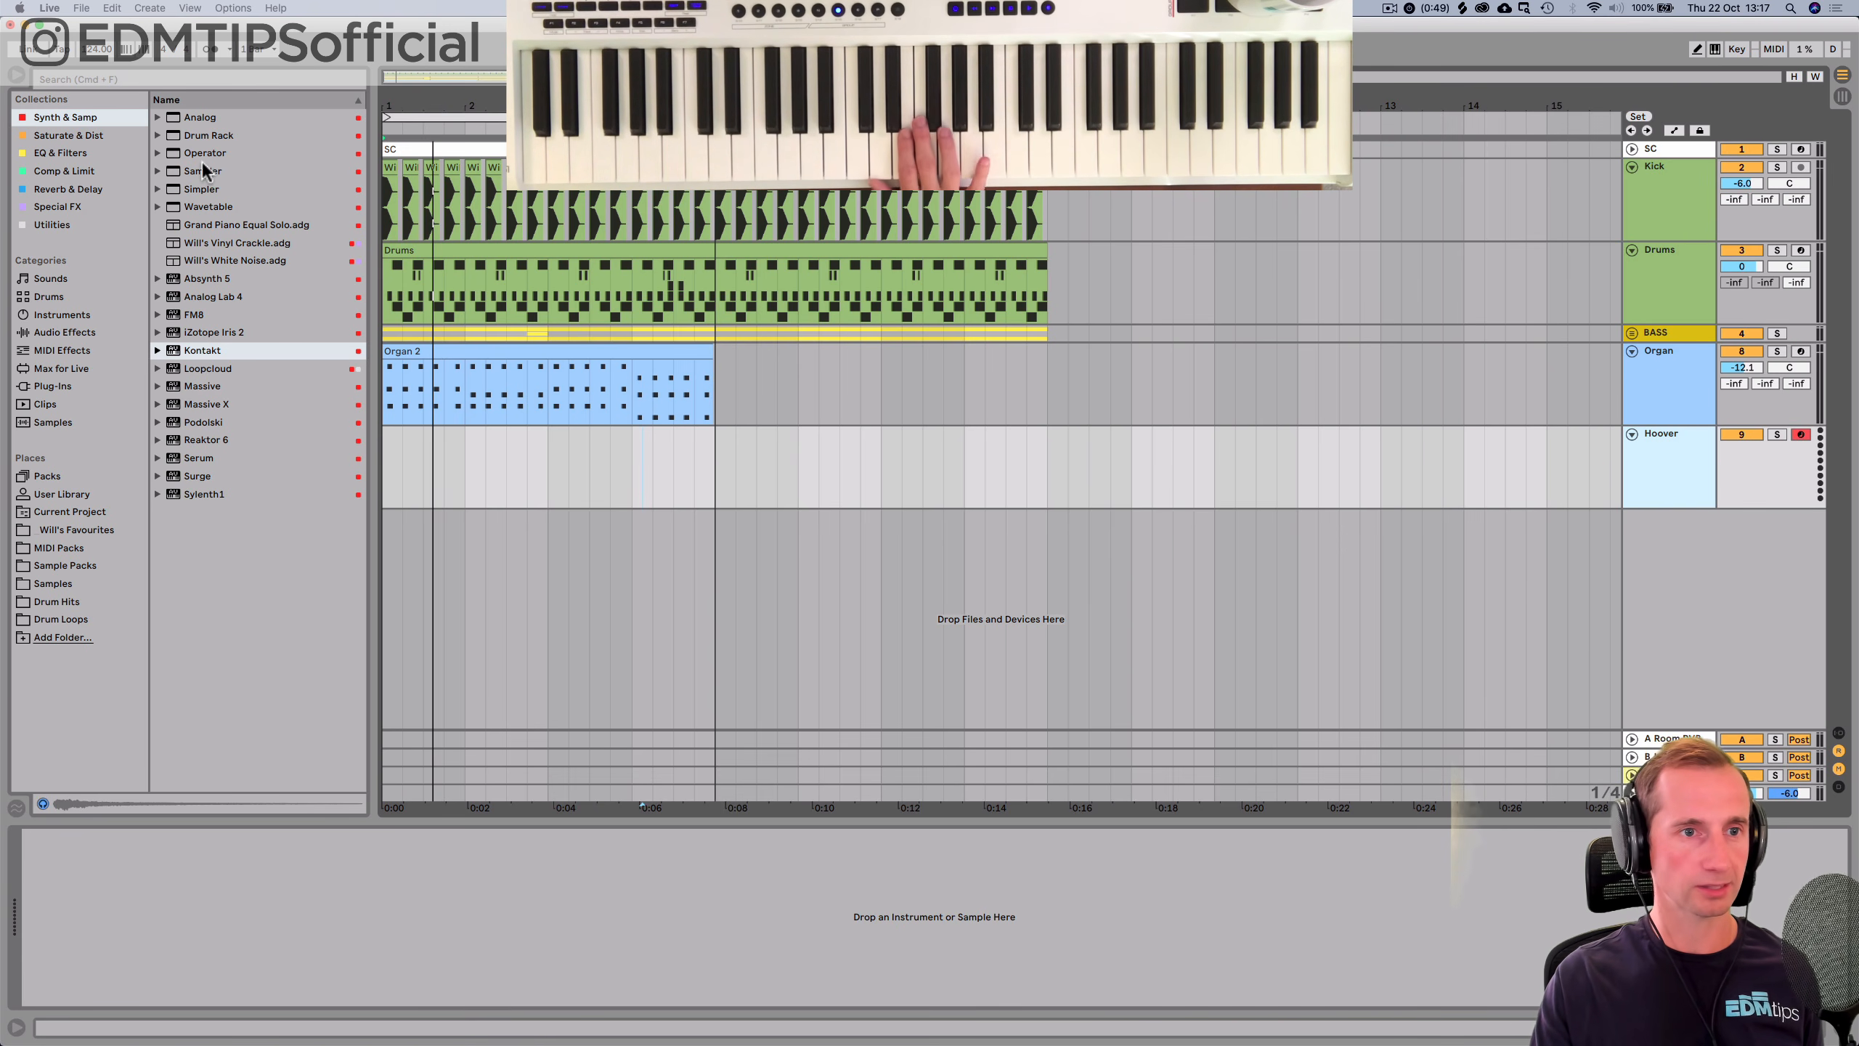
pyautogui.moveTo(196, 122); pyautogui.dragTo(563, 401)
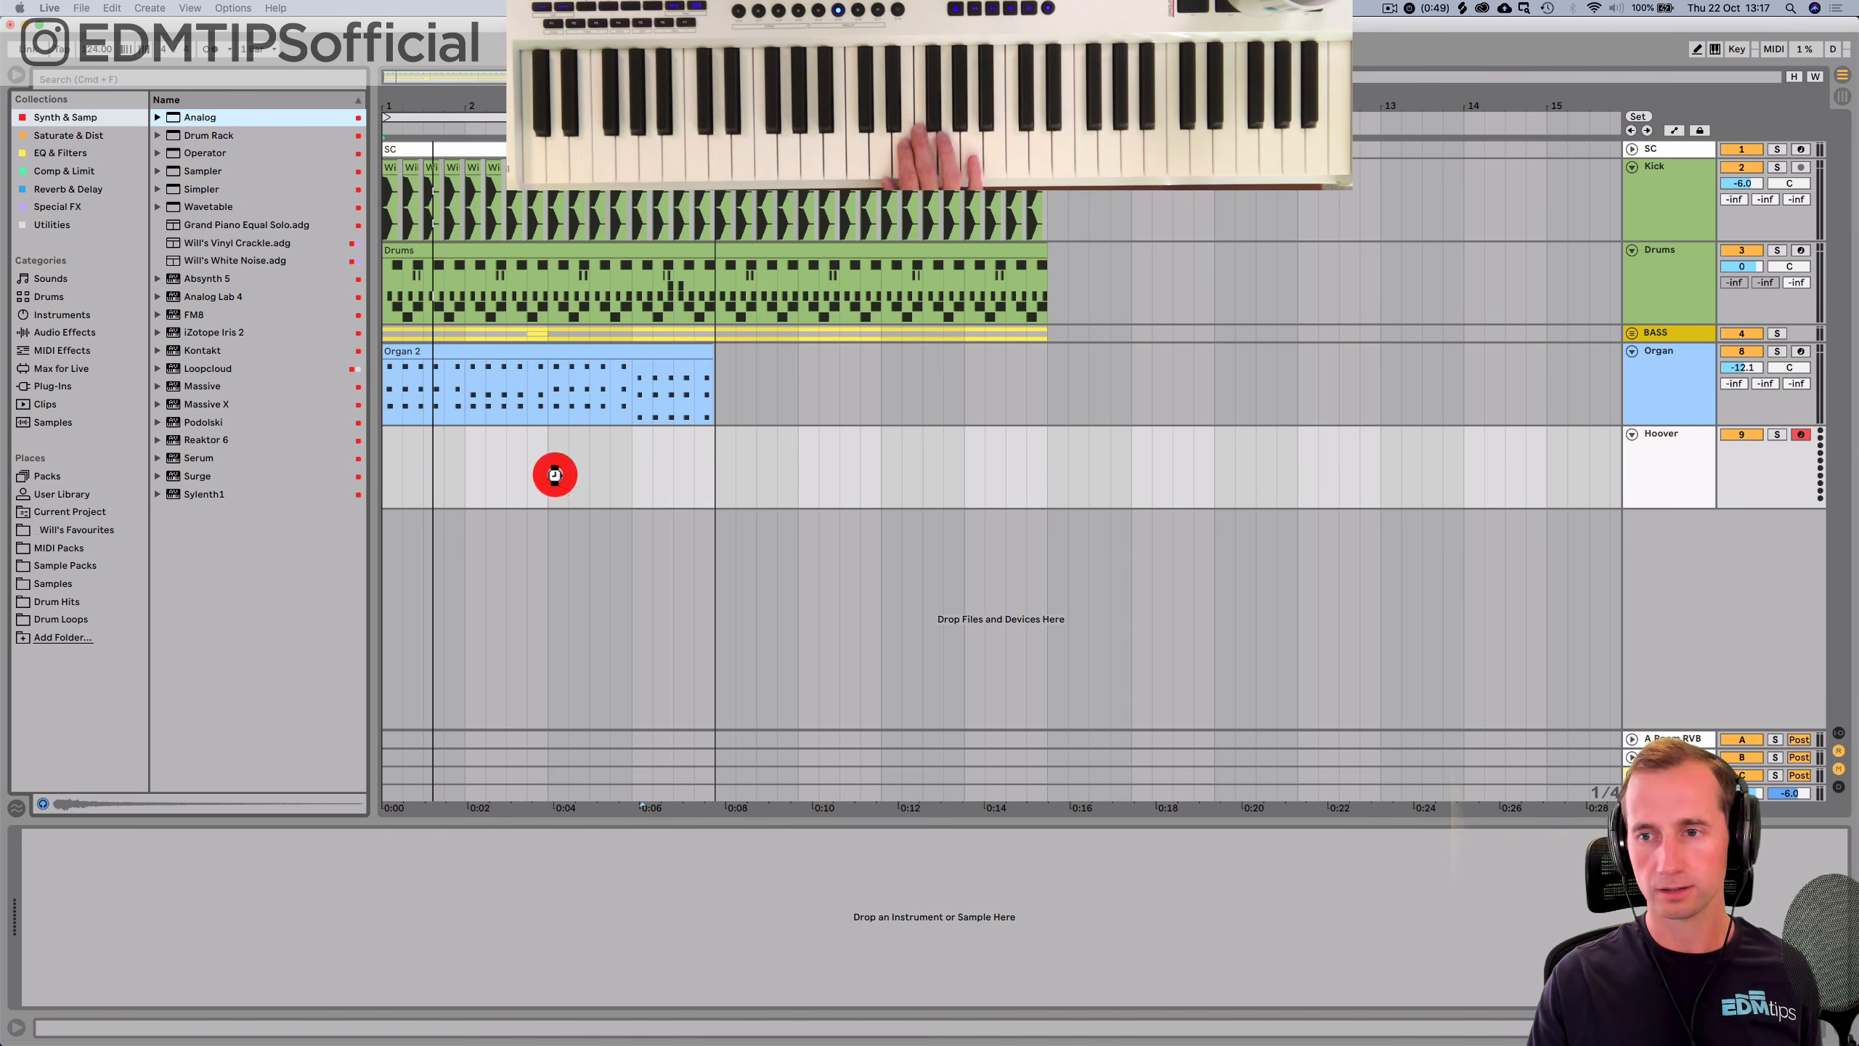
pyautogui.moveTo(554, 475); pyautogui.dragTo(555, 474)
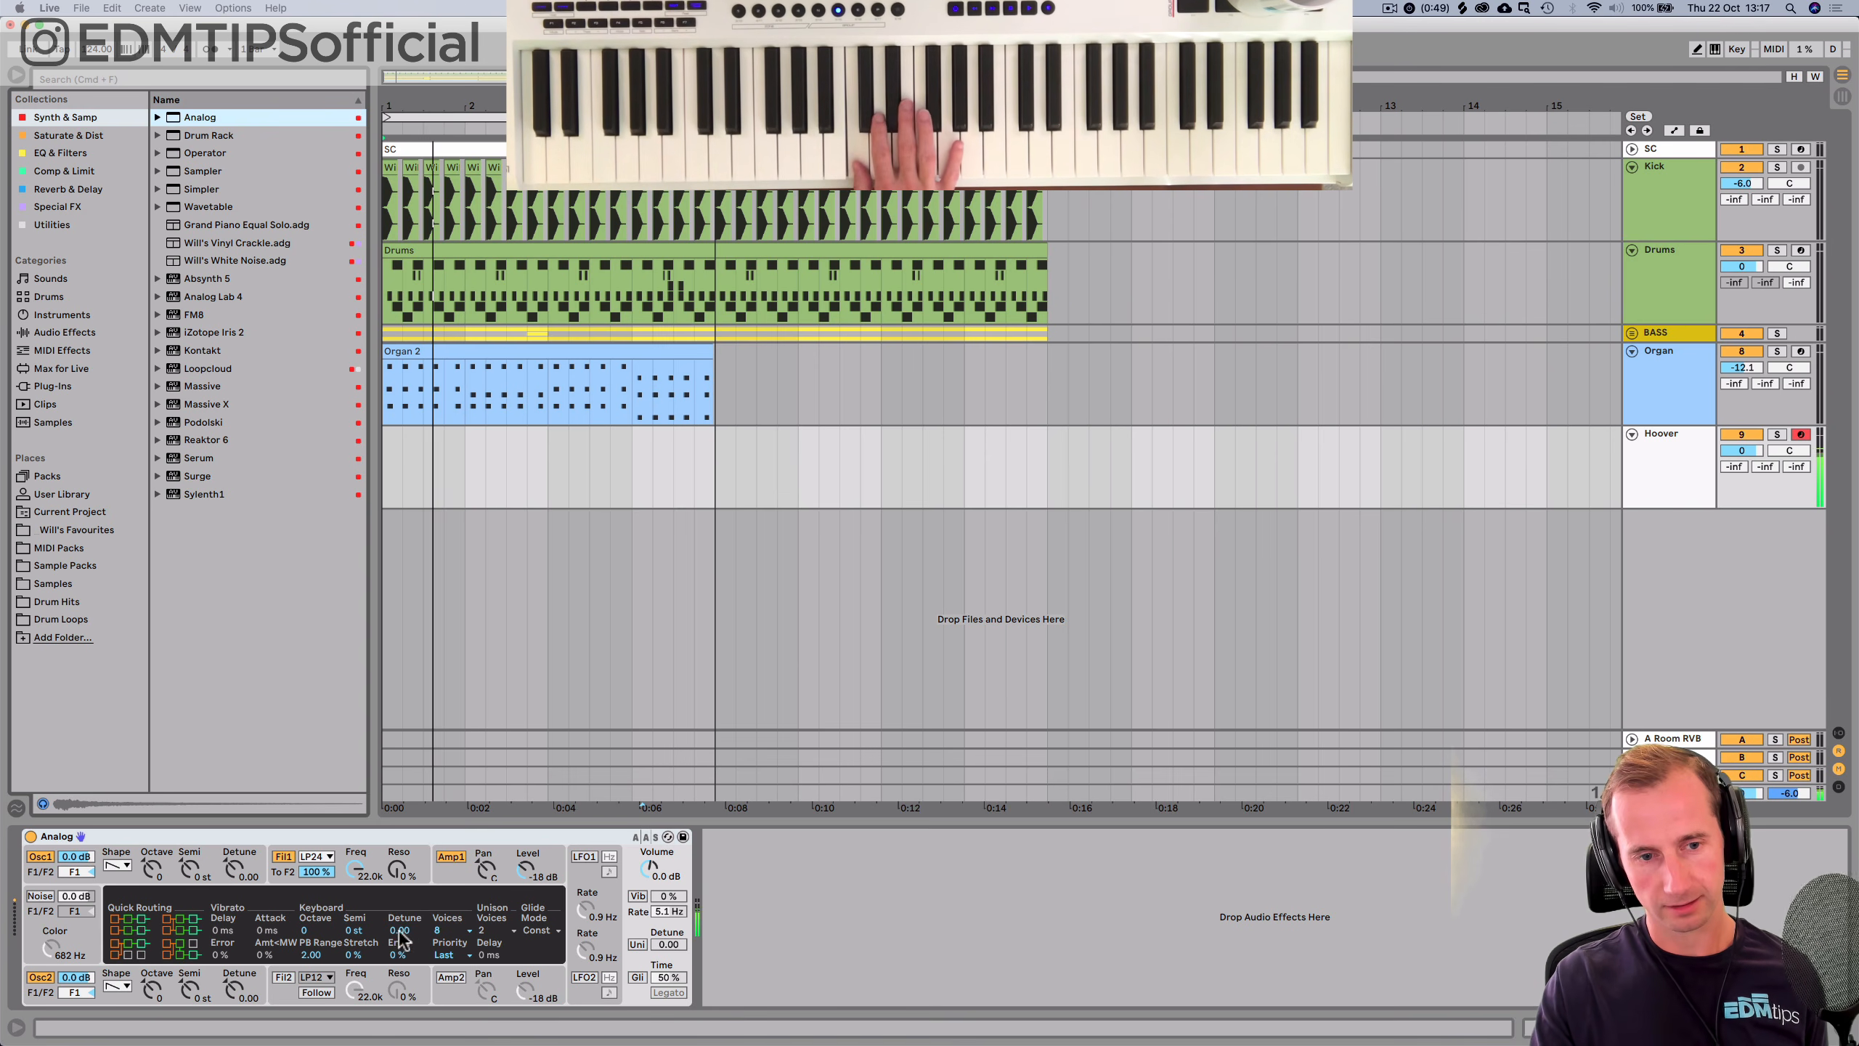
# Set Analog's filter 1 frequency to 235 and its envelope to a 410 ms attack and 3.83 s decay.
pyautogui.click(451, 856)
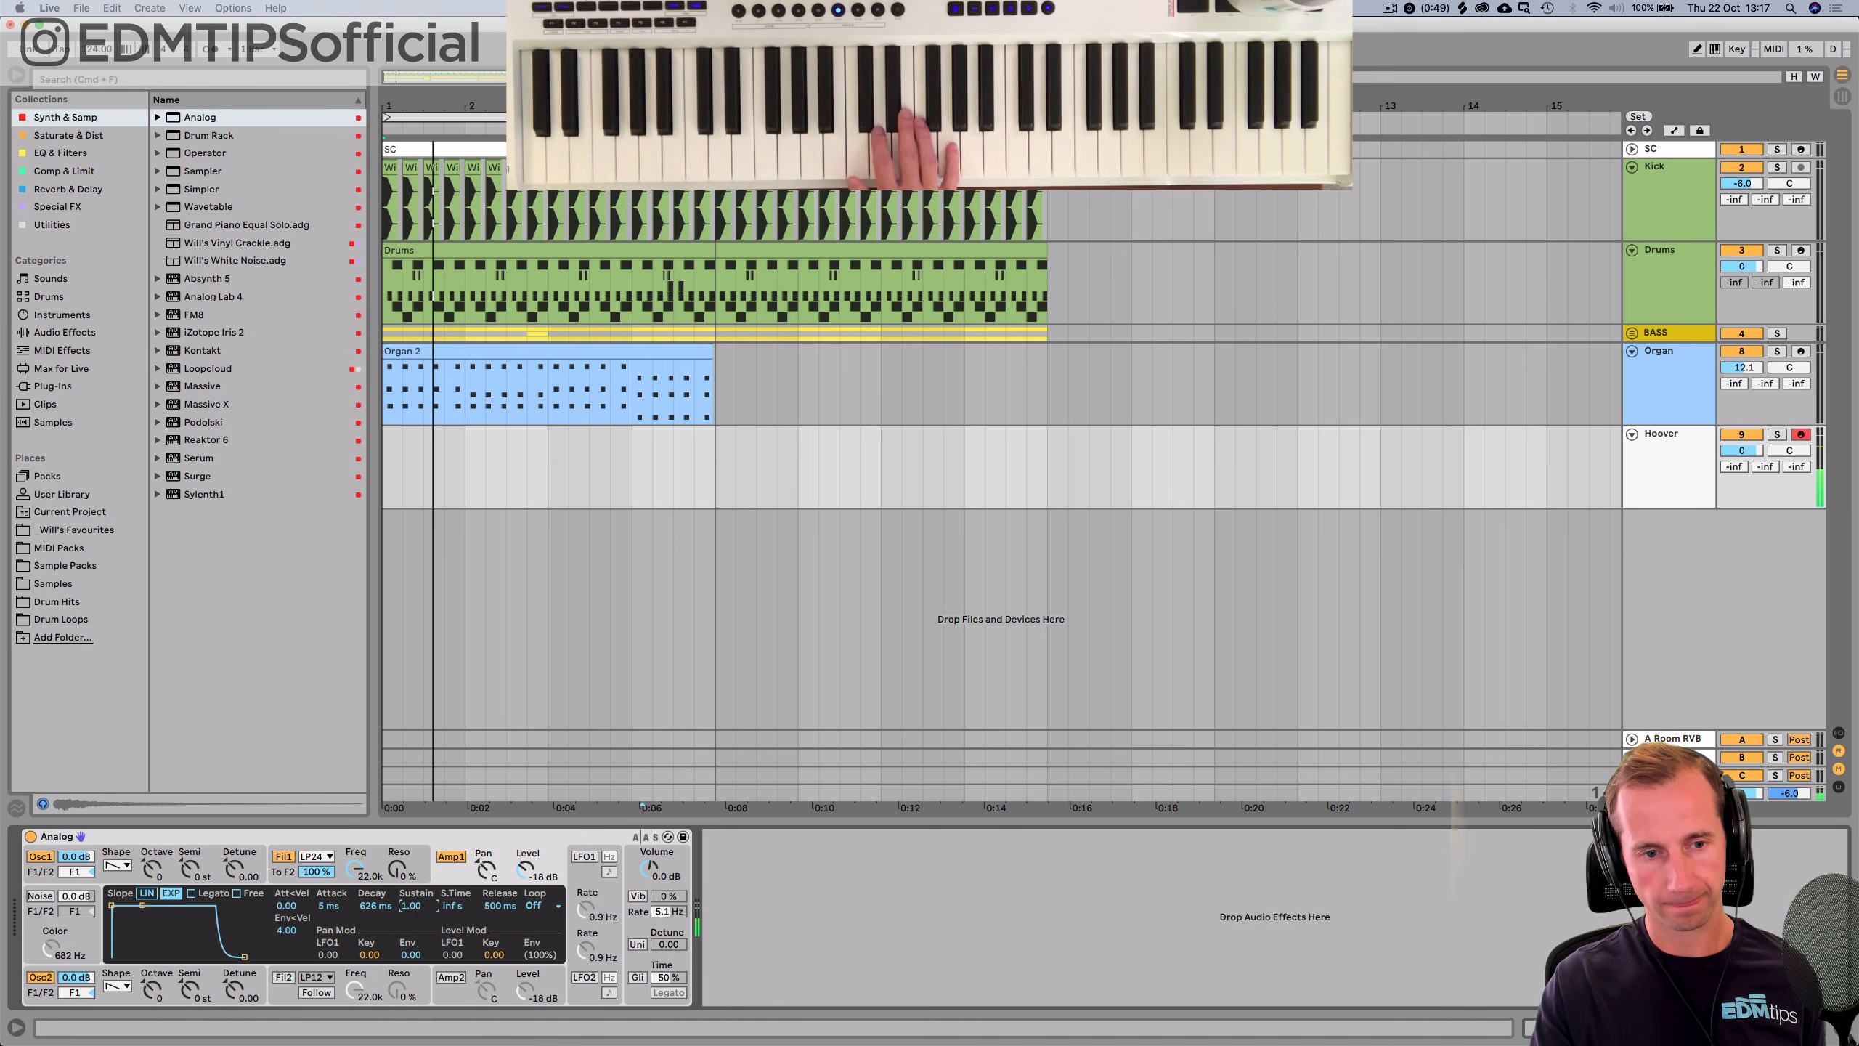
pyautogui.click(355, 873)
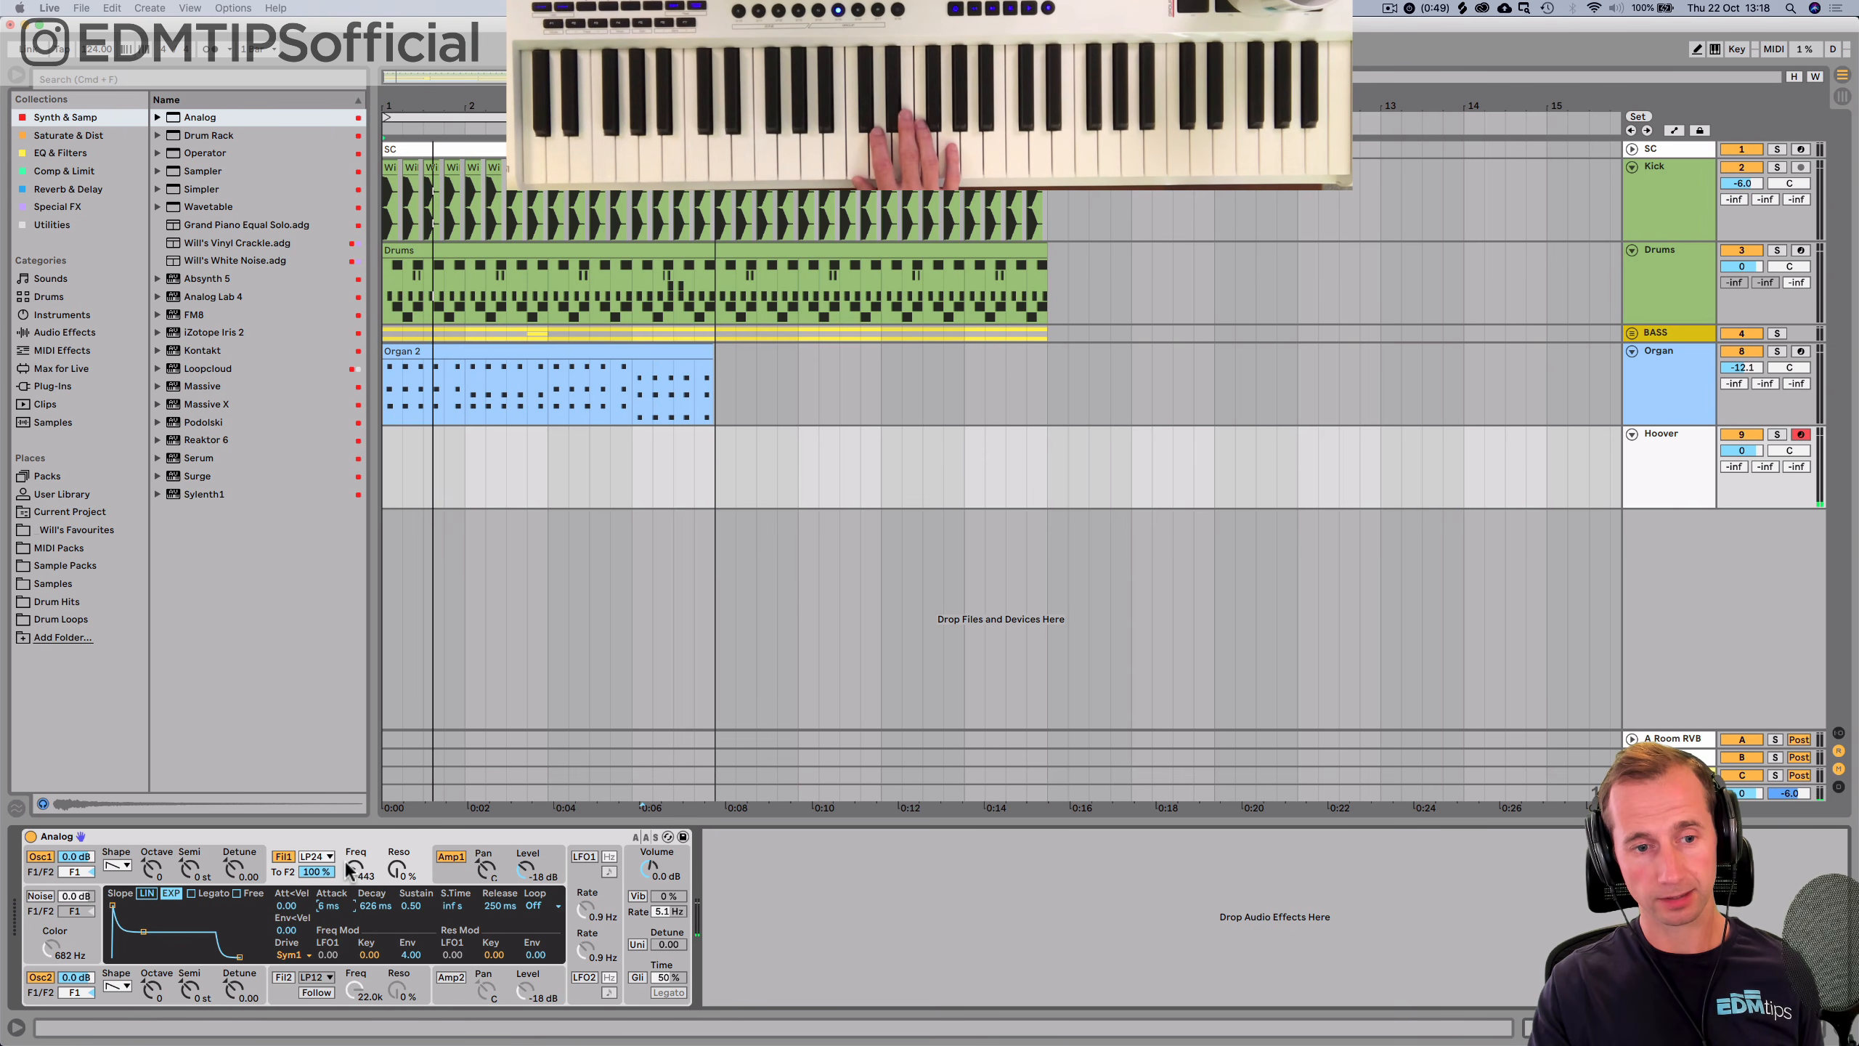
pyautogui.moveTo(328, 906); pyautogui.dragTo(363, 879)
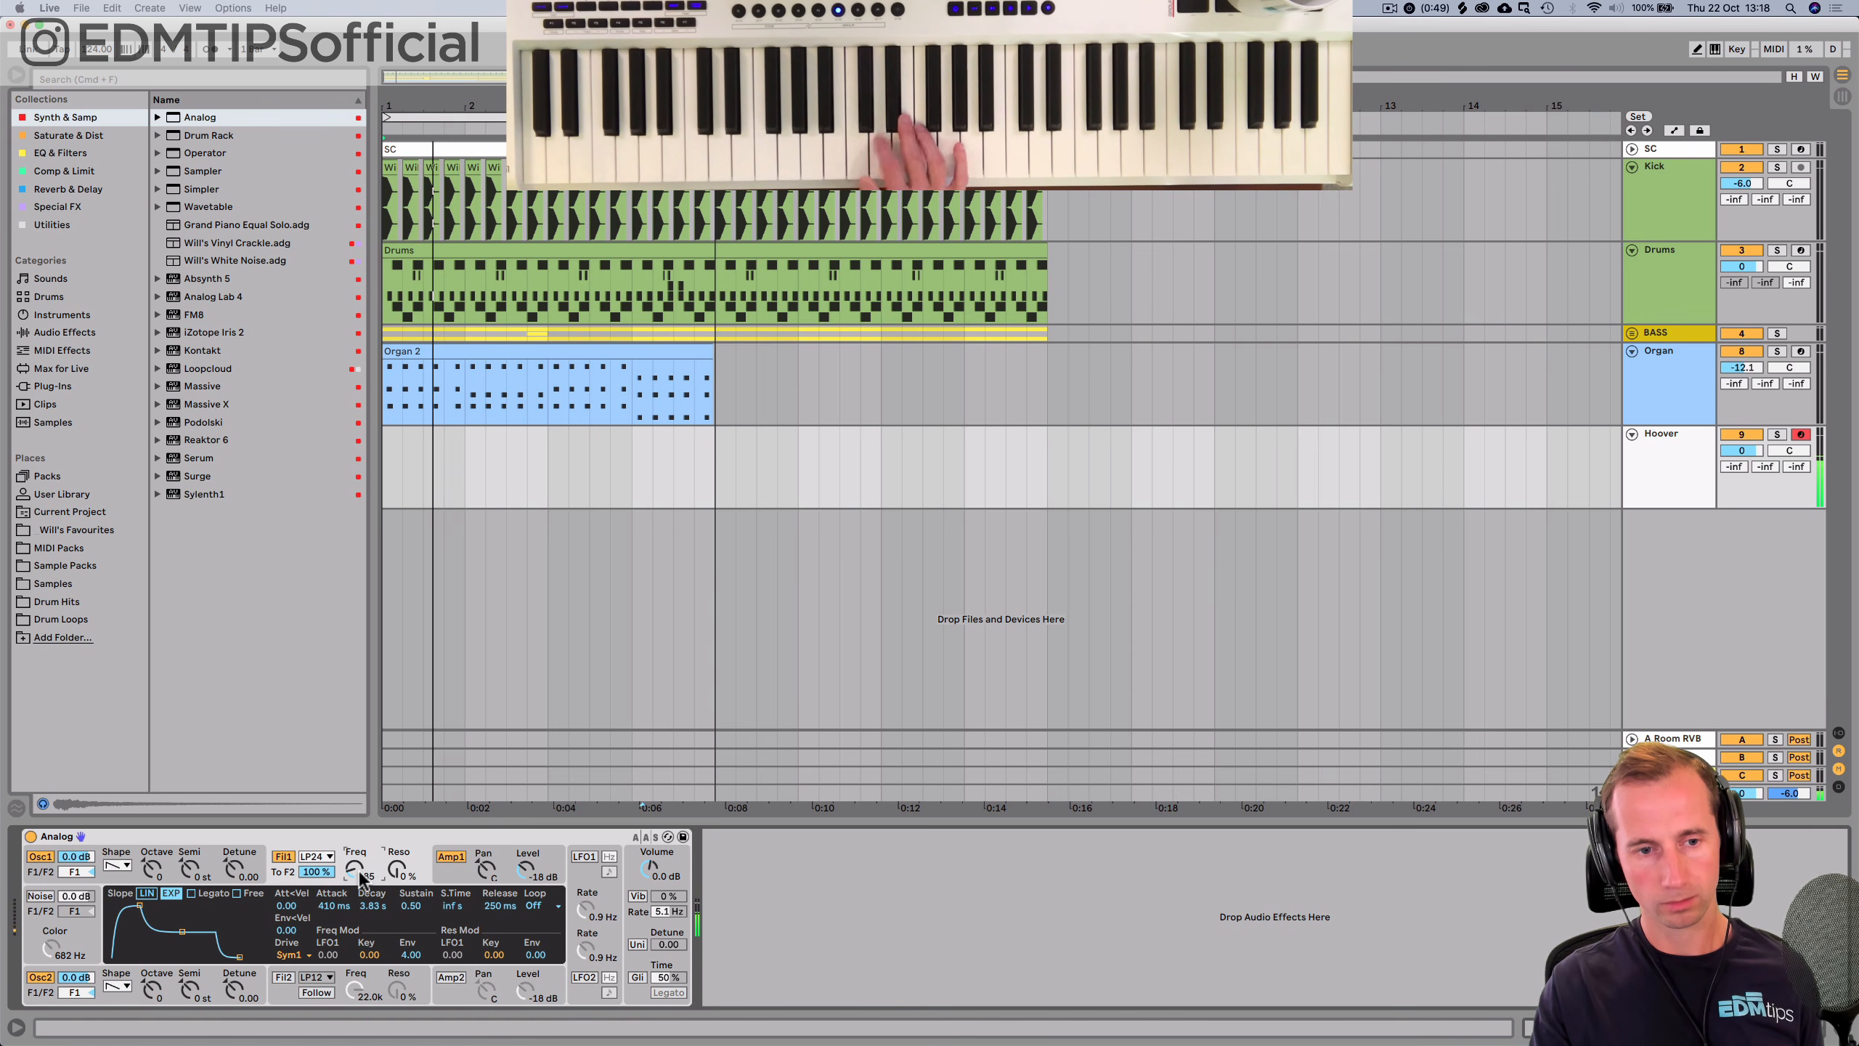
pyautogui.moveTo(355, 870); pyautogui.dragTo(355, 860)
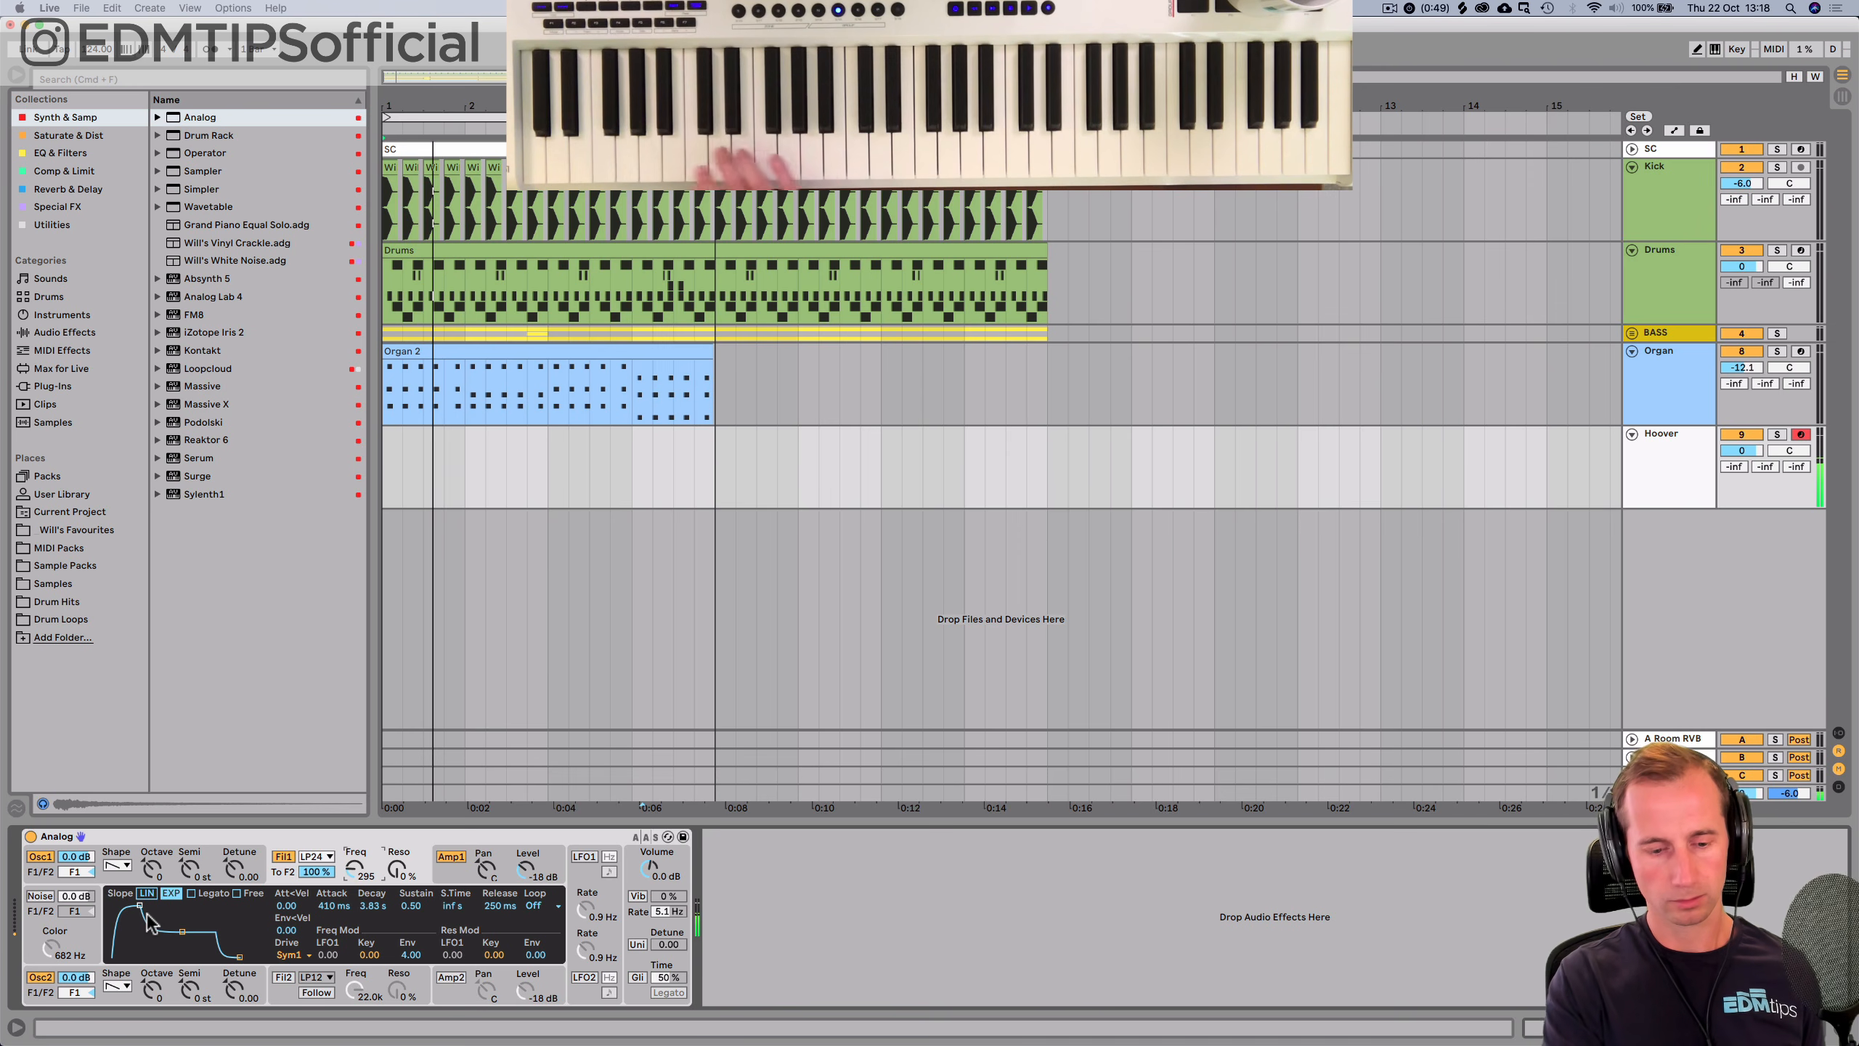
pyautogui.moveTo(364, 882)
pyautogui.mouseDown()
pyautogui.moveTo(363, 908)
pyautogui.moveTo(364, 889)
pyautogui.mouseUp()
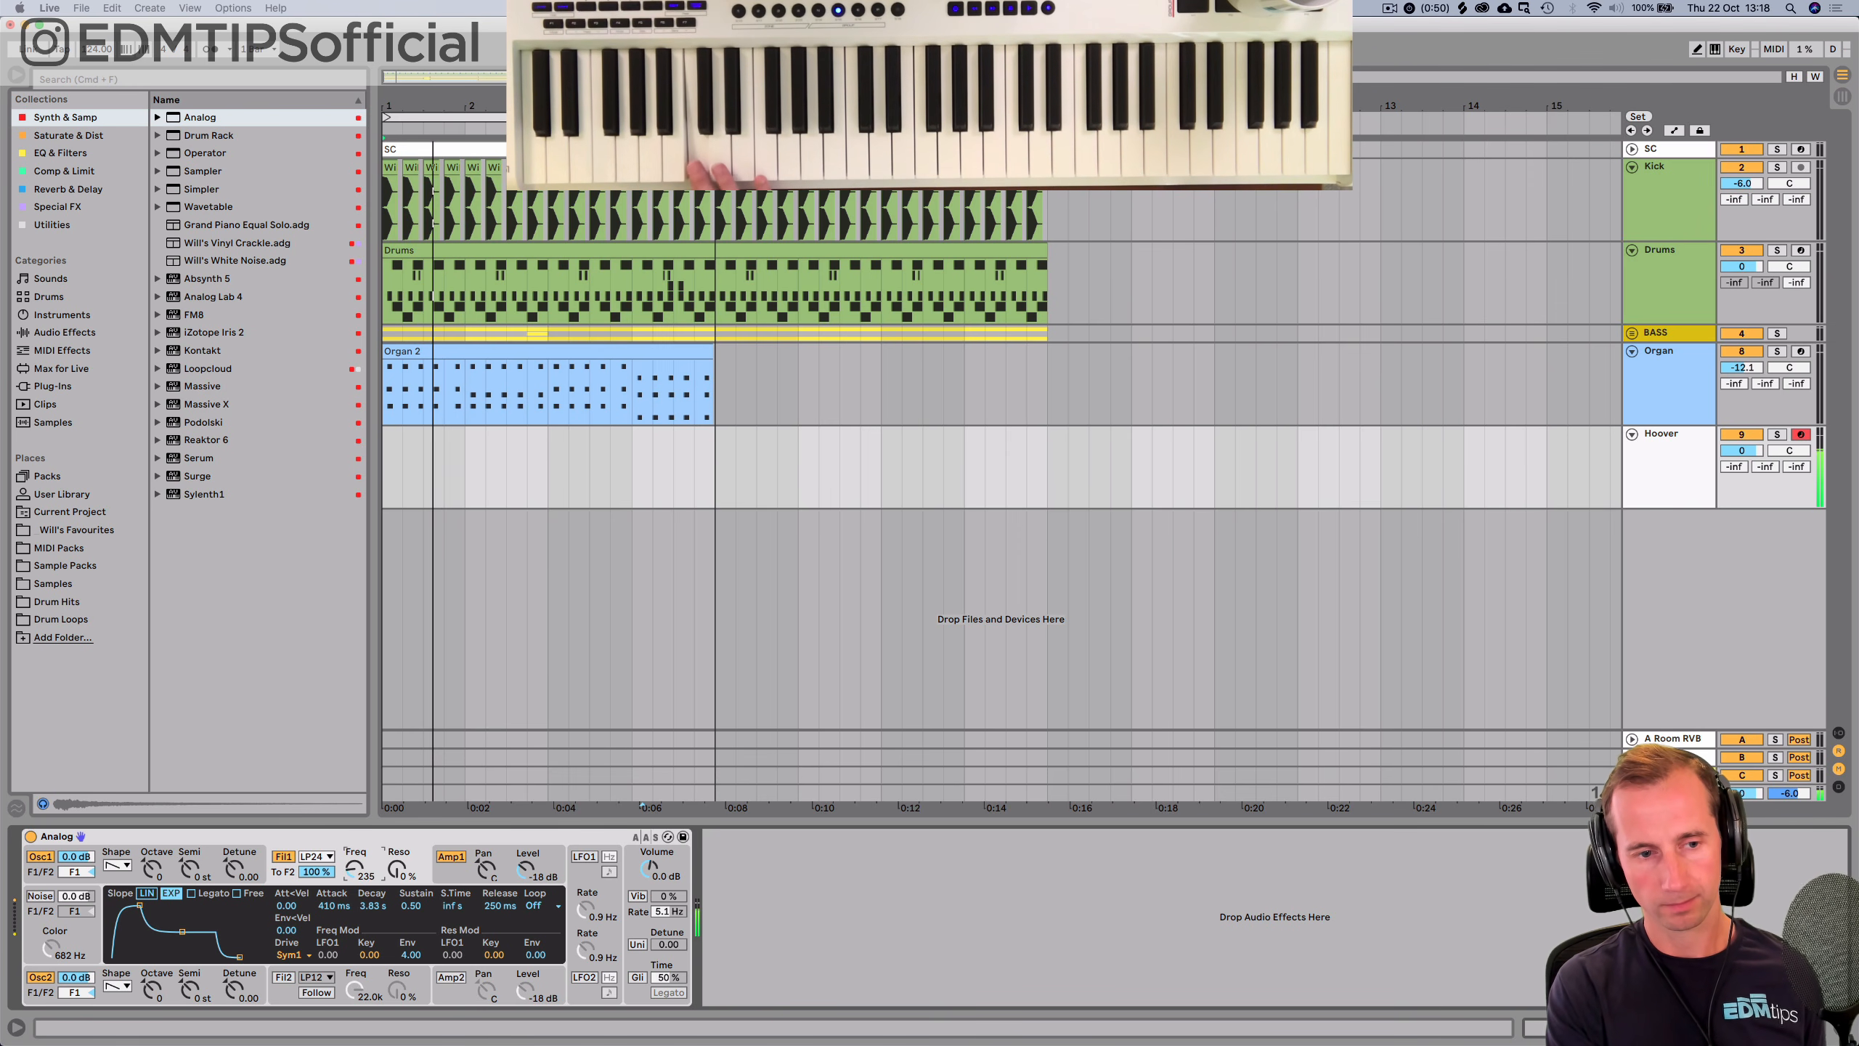
# Switch the filter 1 envelope to a linear slope with a 4.09 s decay and full sustain of 1.00.
pyautogui.click(149, 891)
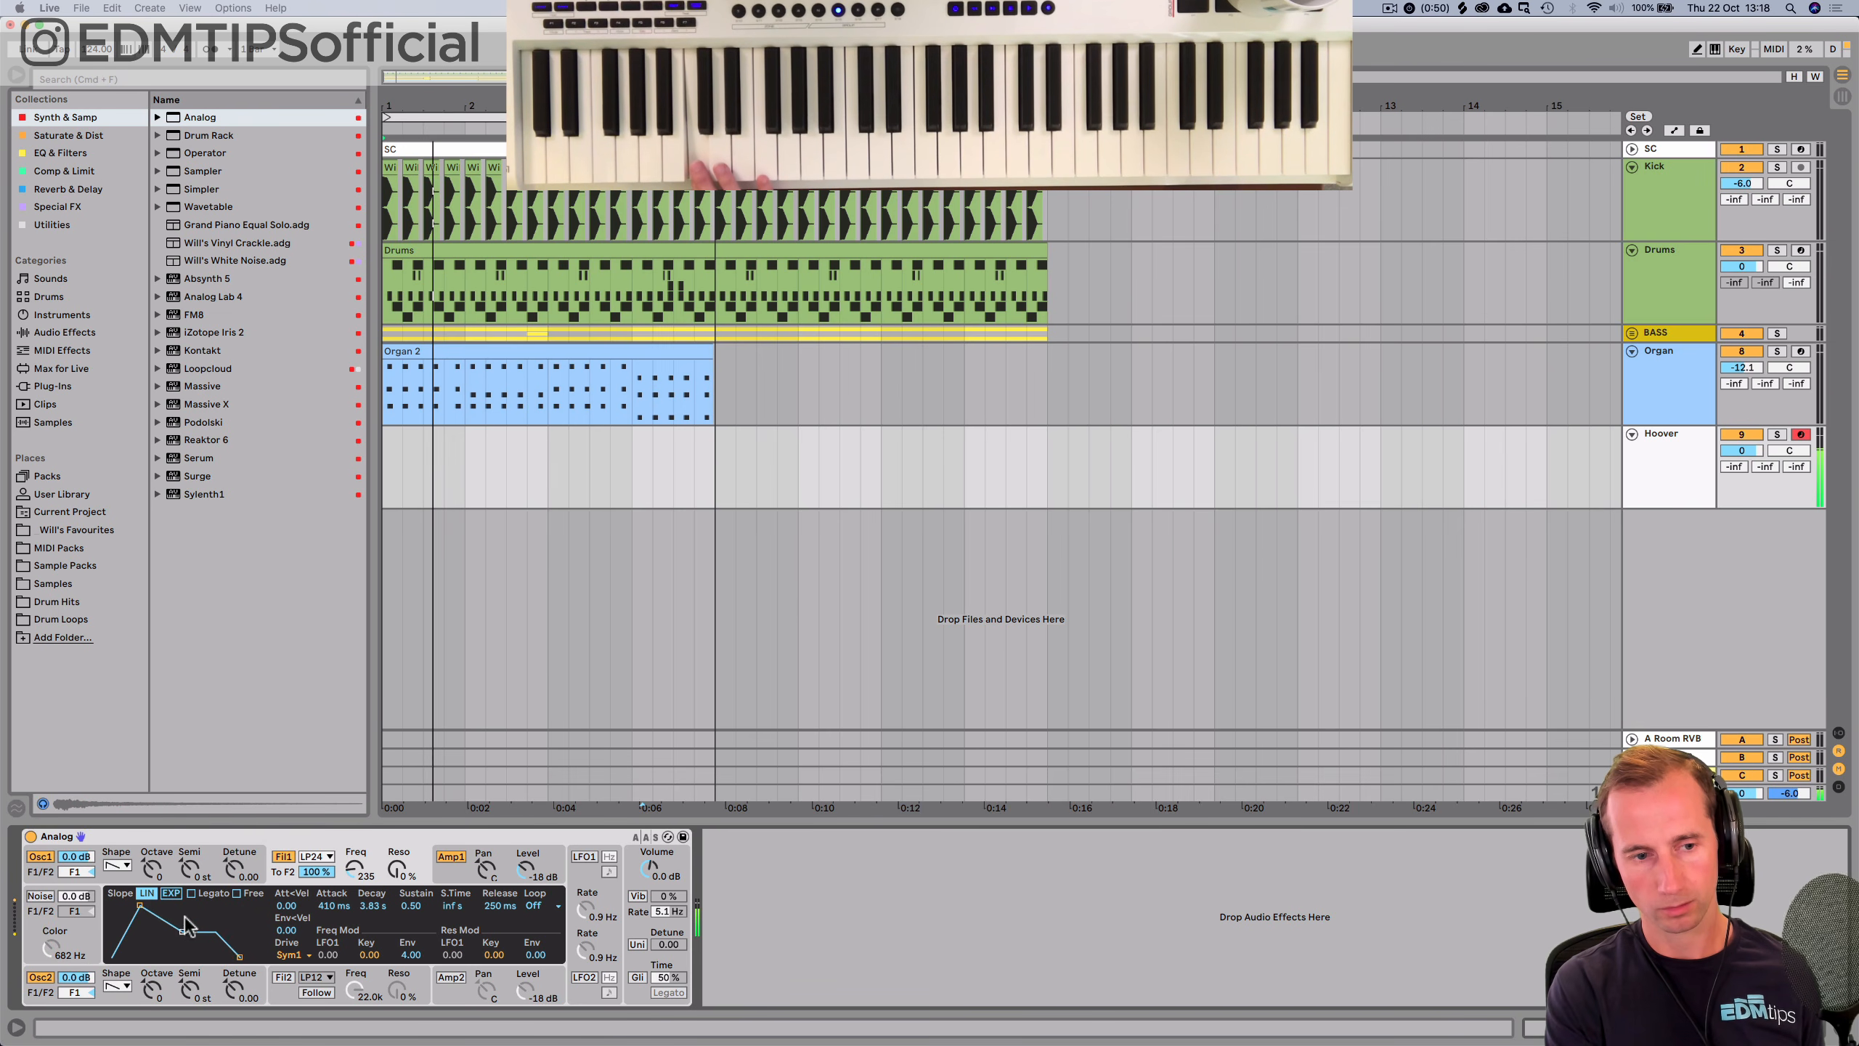
pyautogui.moveTo(183, 932); pyautogui.dragTo(181, 951)
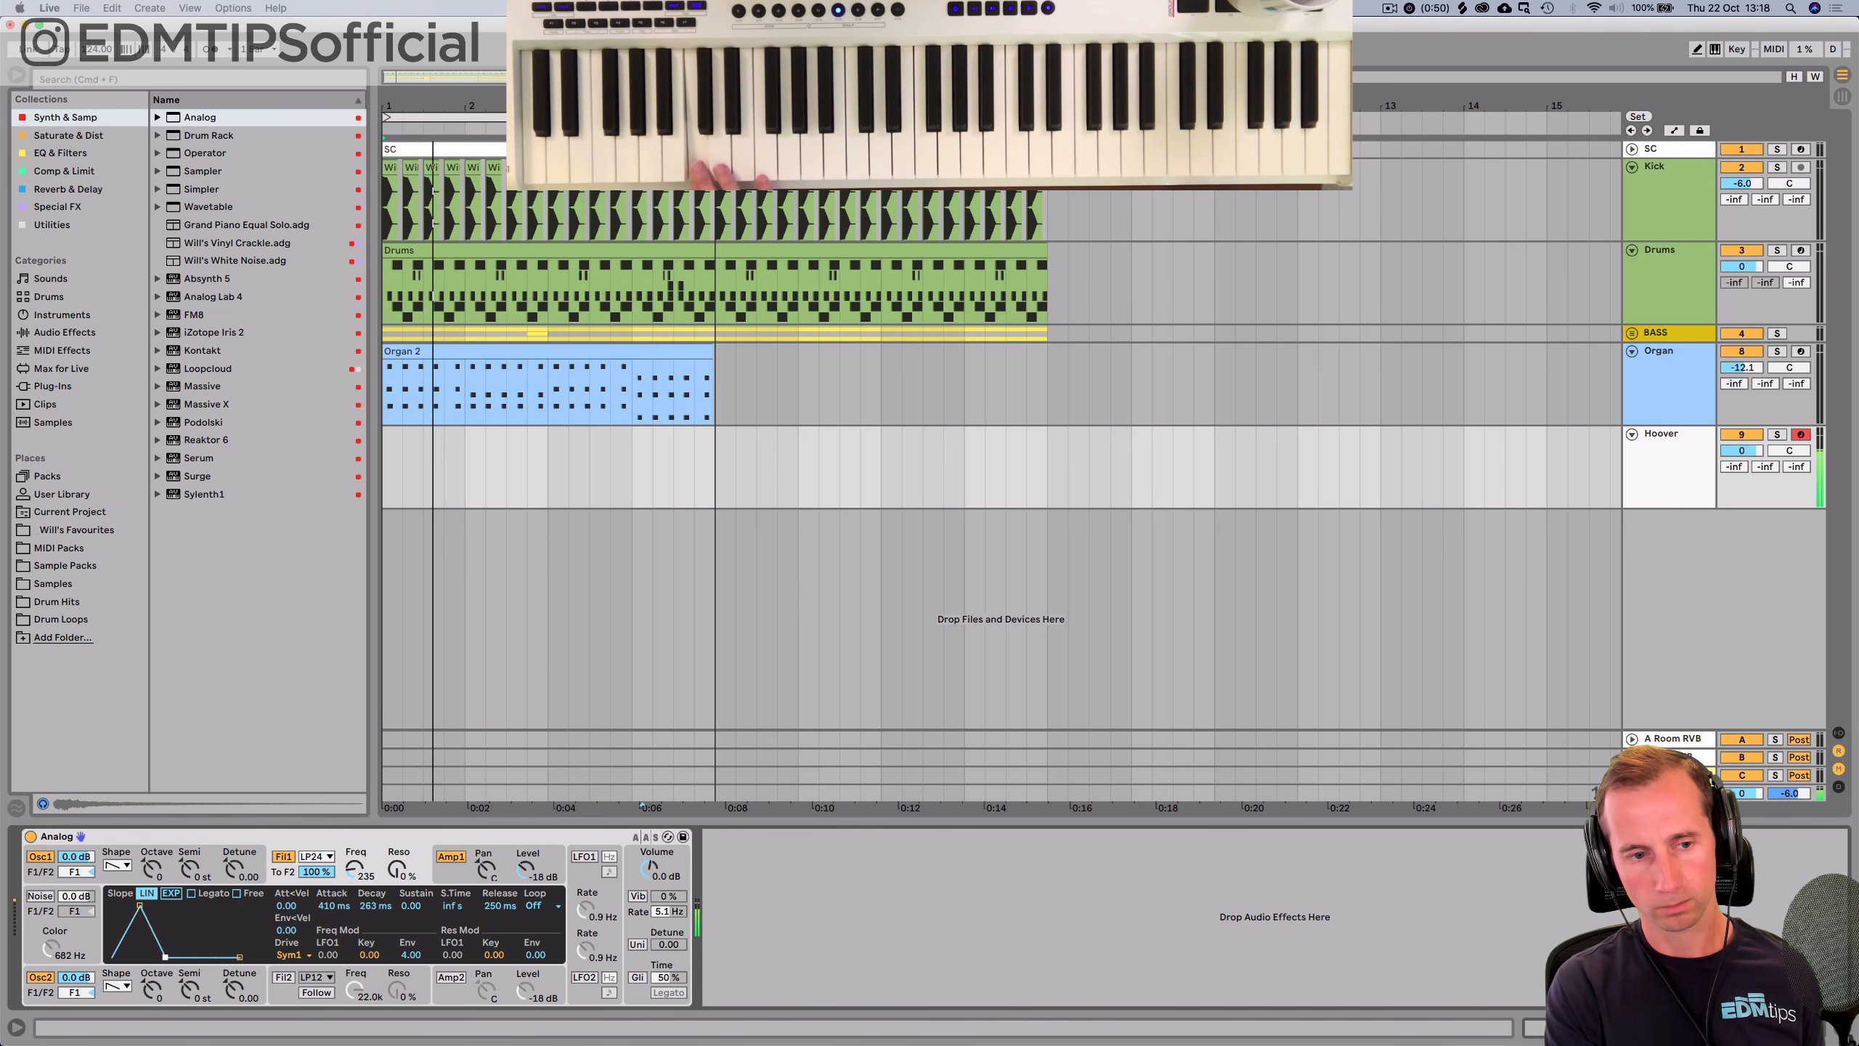
pyautogui.moveTo(139, 957); pyautogui.dragTo(177, 957)
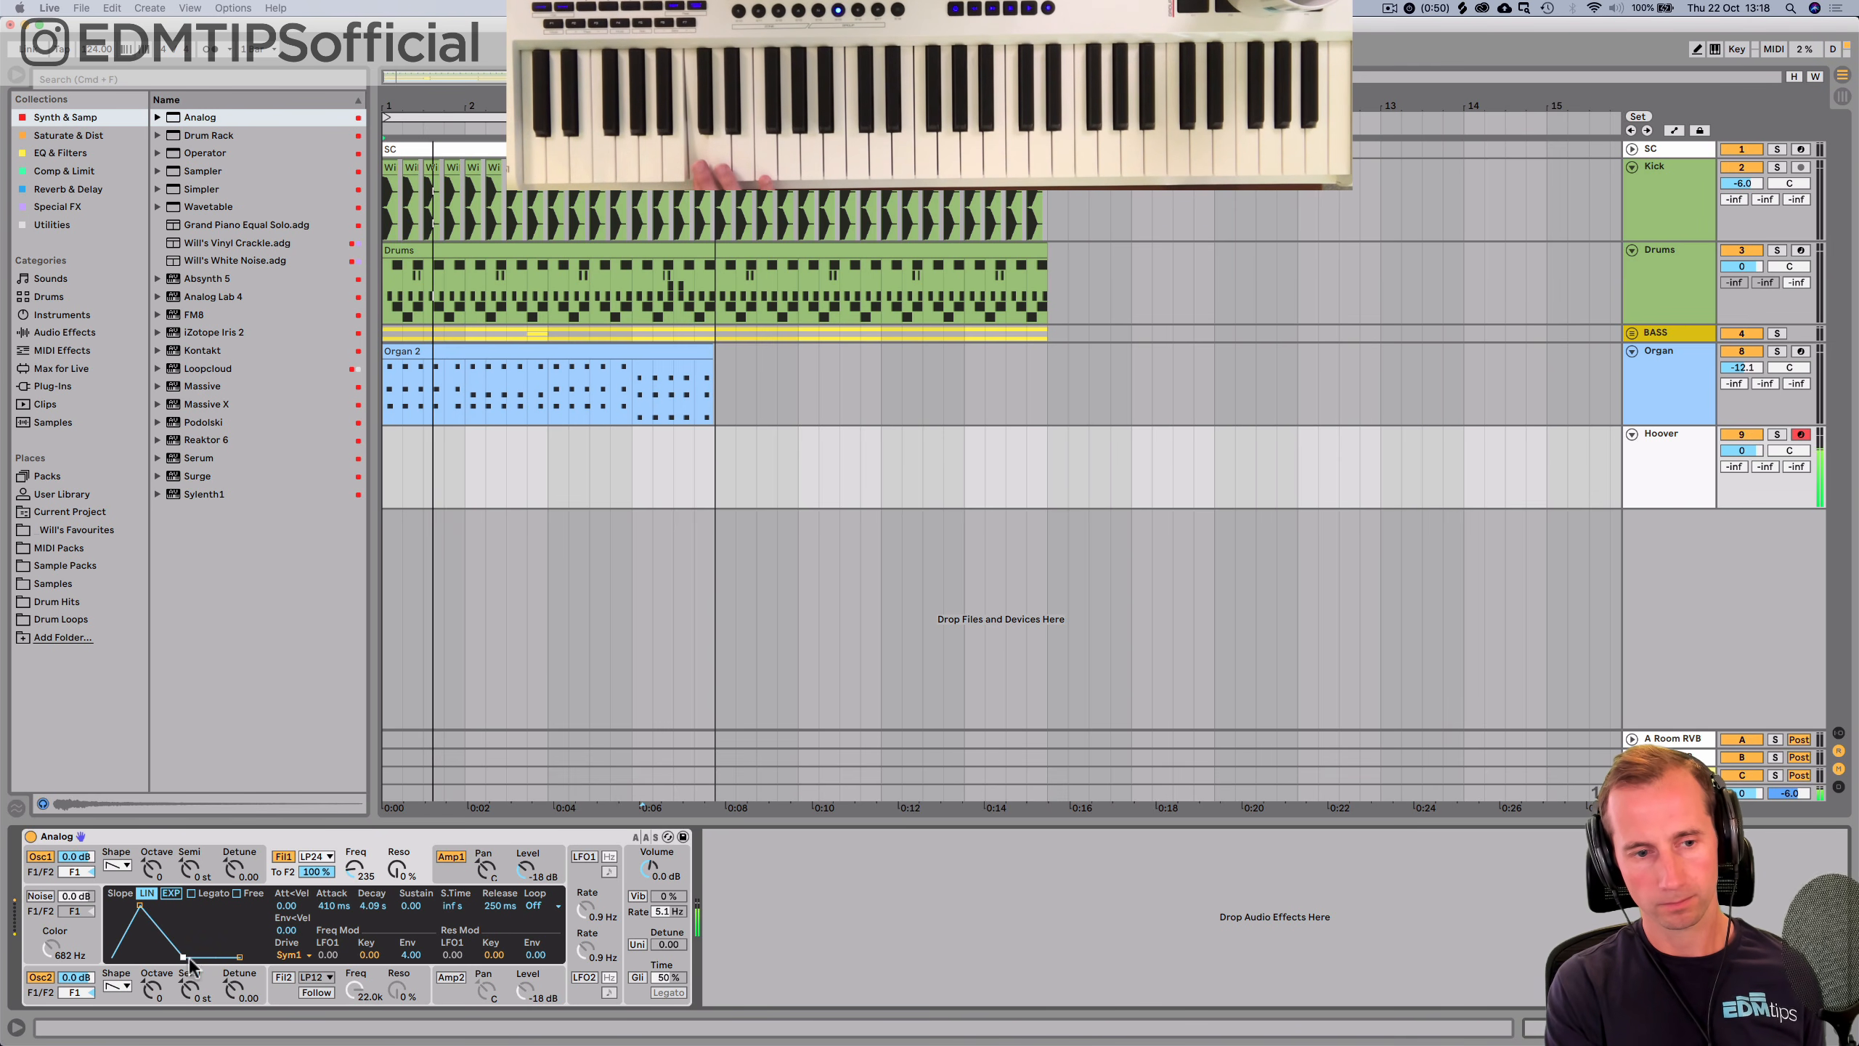
pyautogui.moveTo(410, 906); pyautogui.dragTo(413, 895)
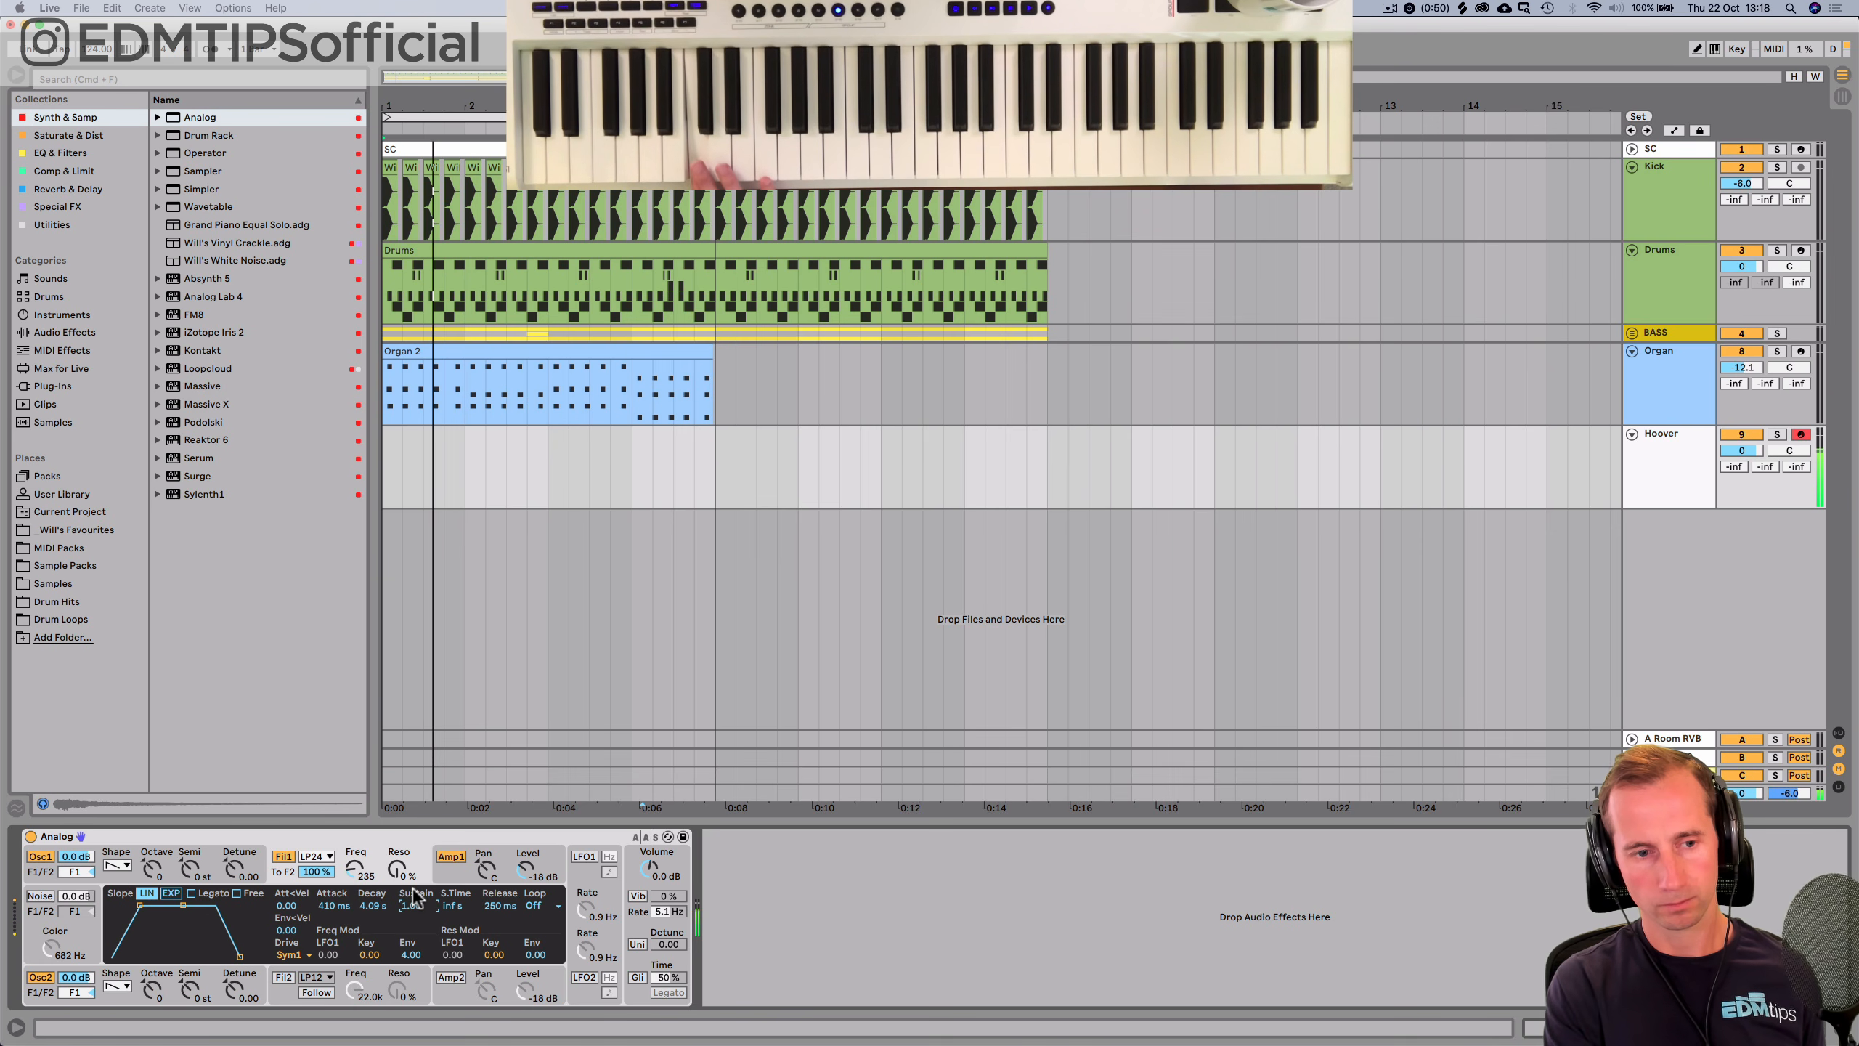
# Set the amp 1 envelope release to 2.99 s and the filter 1 envelope release to 2.64 s.
pyautogui.click(451, 856)
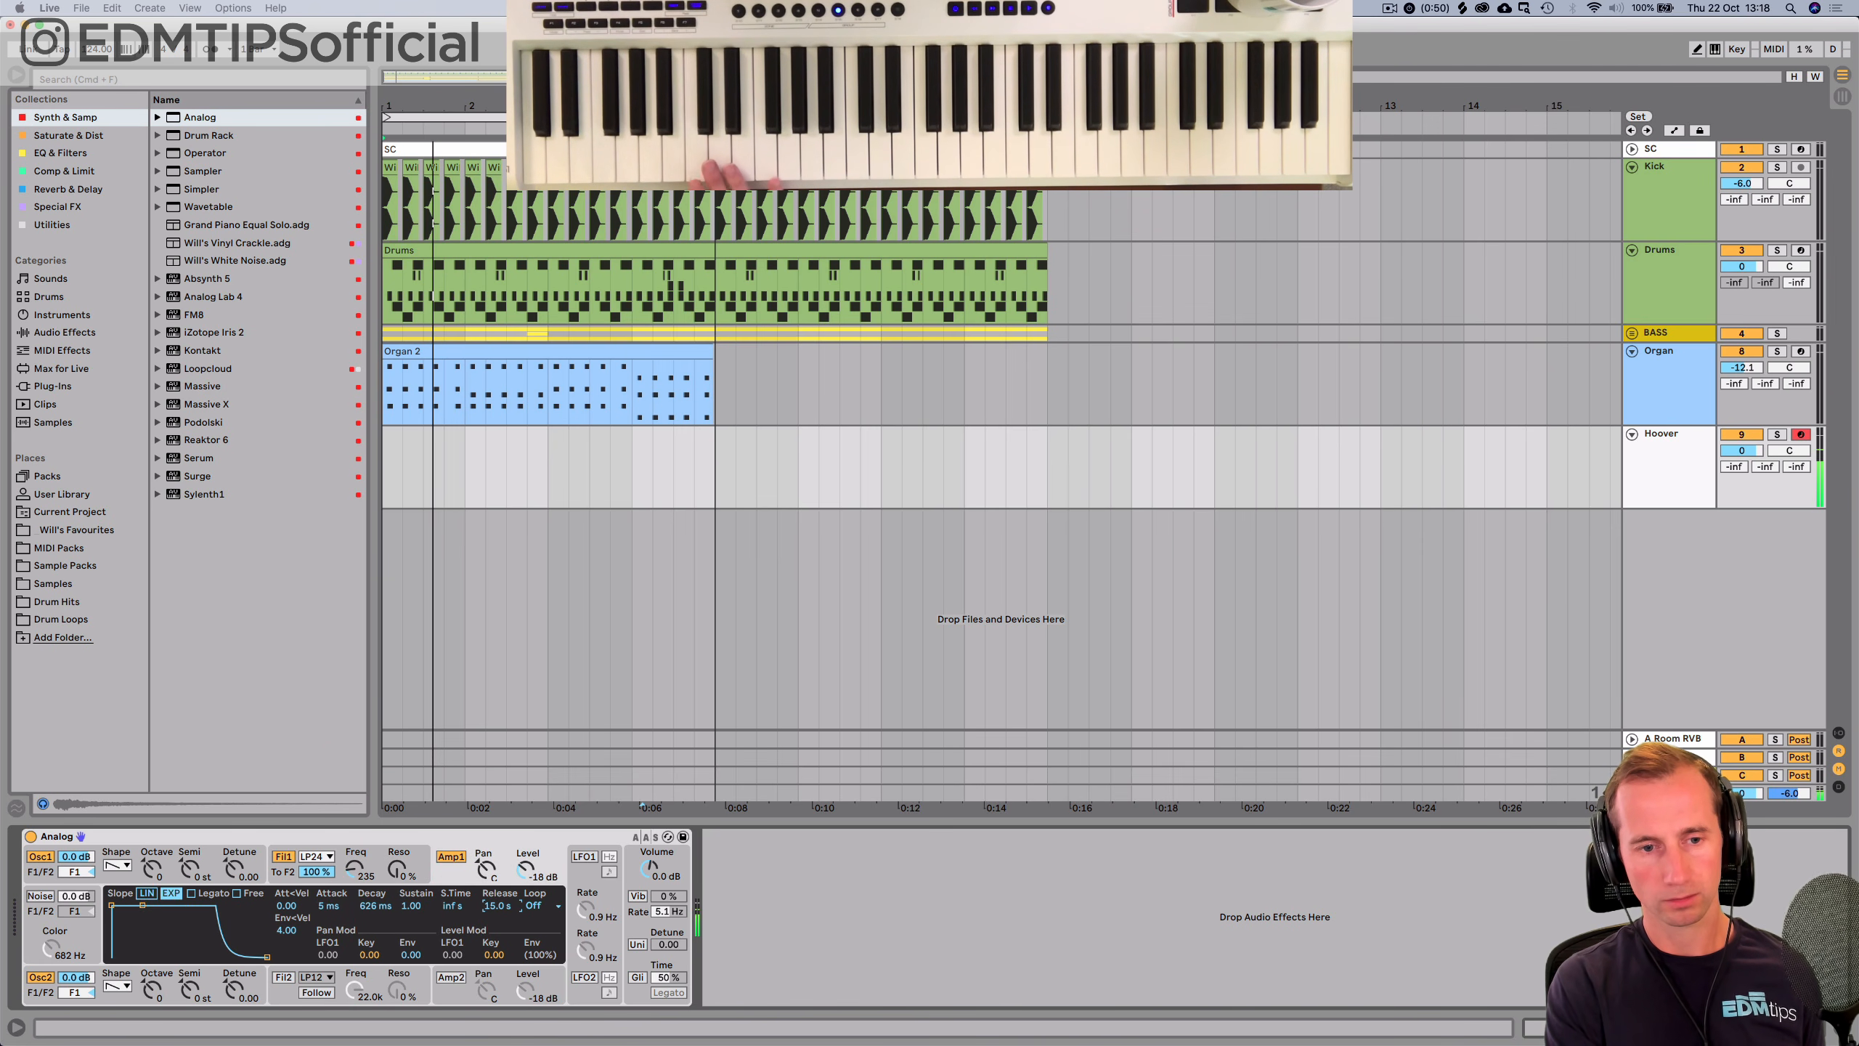
pyautogui.moveTo(496, 904); pyautogui.dragTo(496, 923)
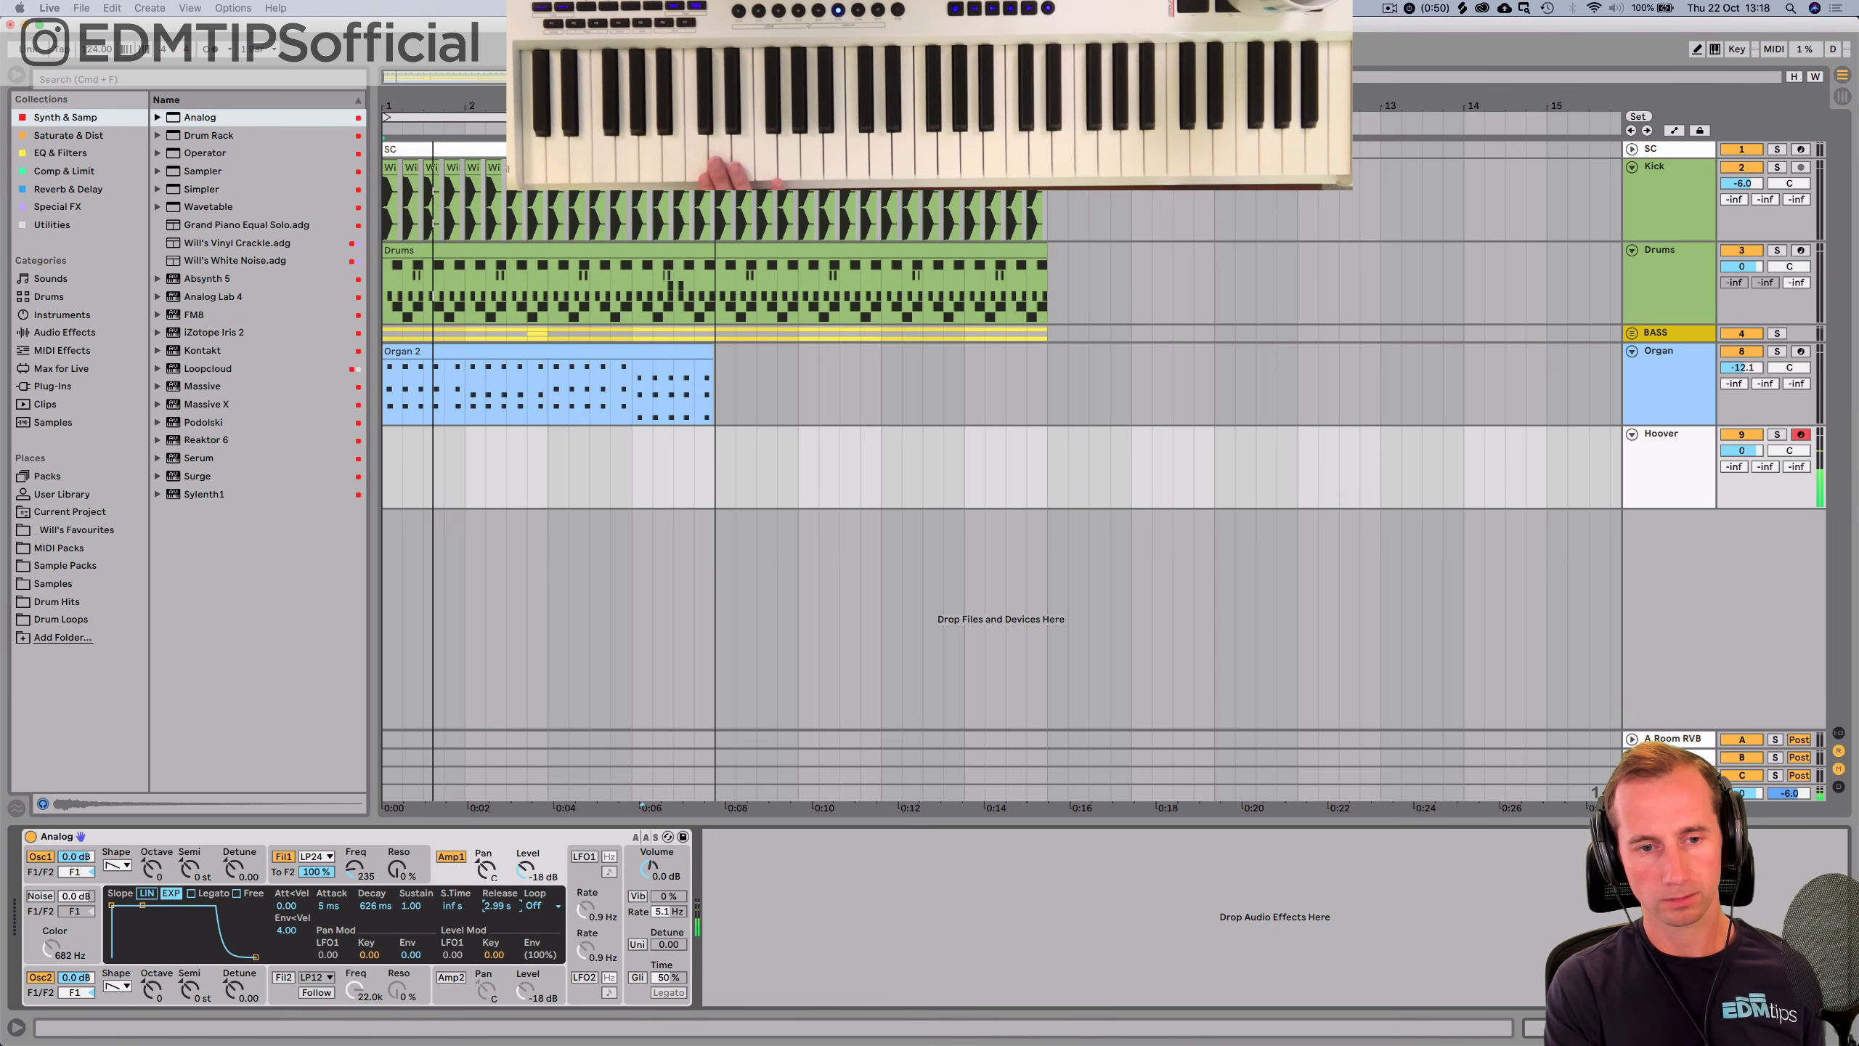
pyautogui.click(397, 870)
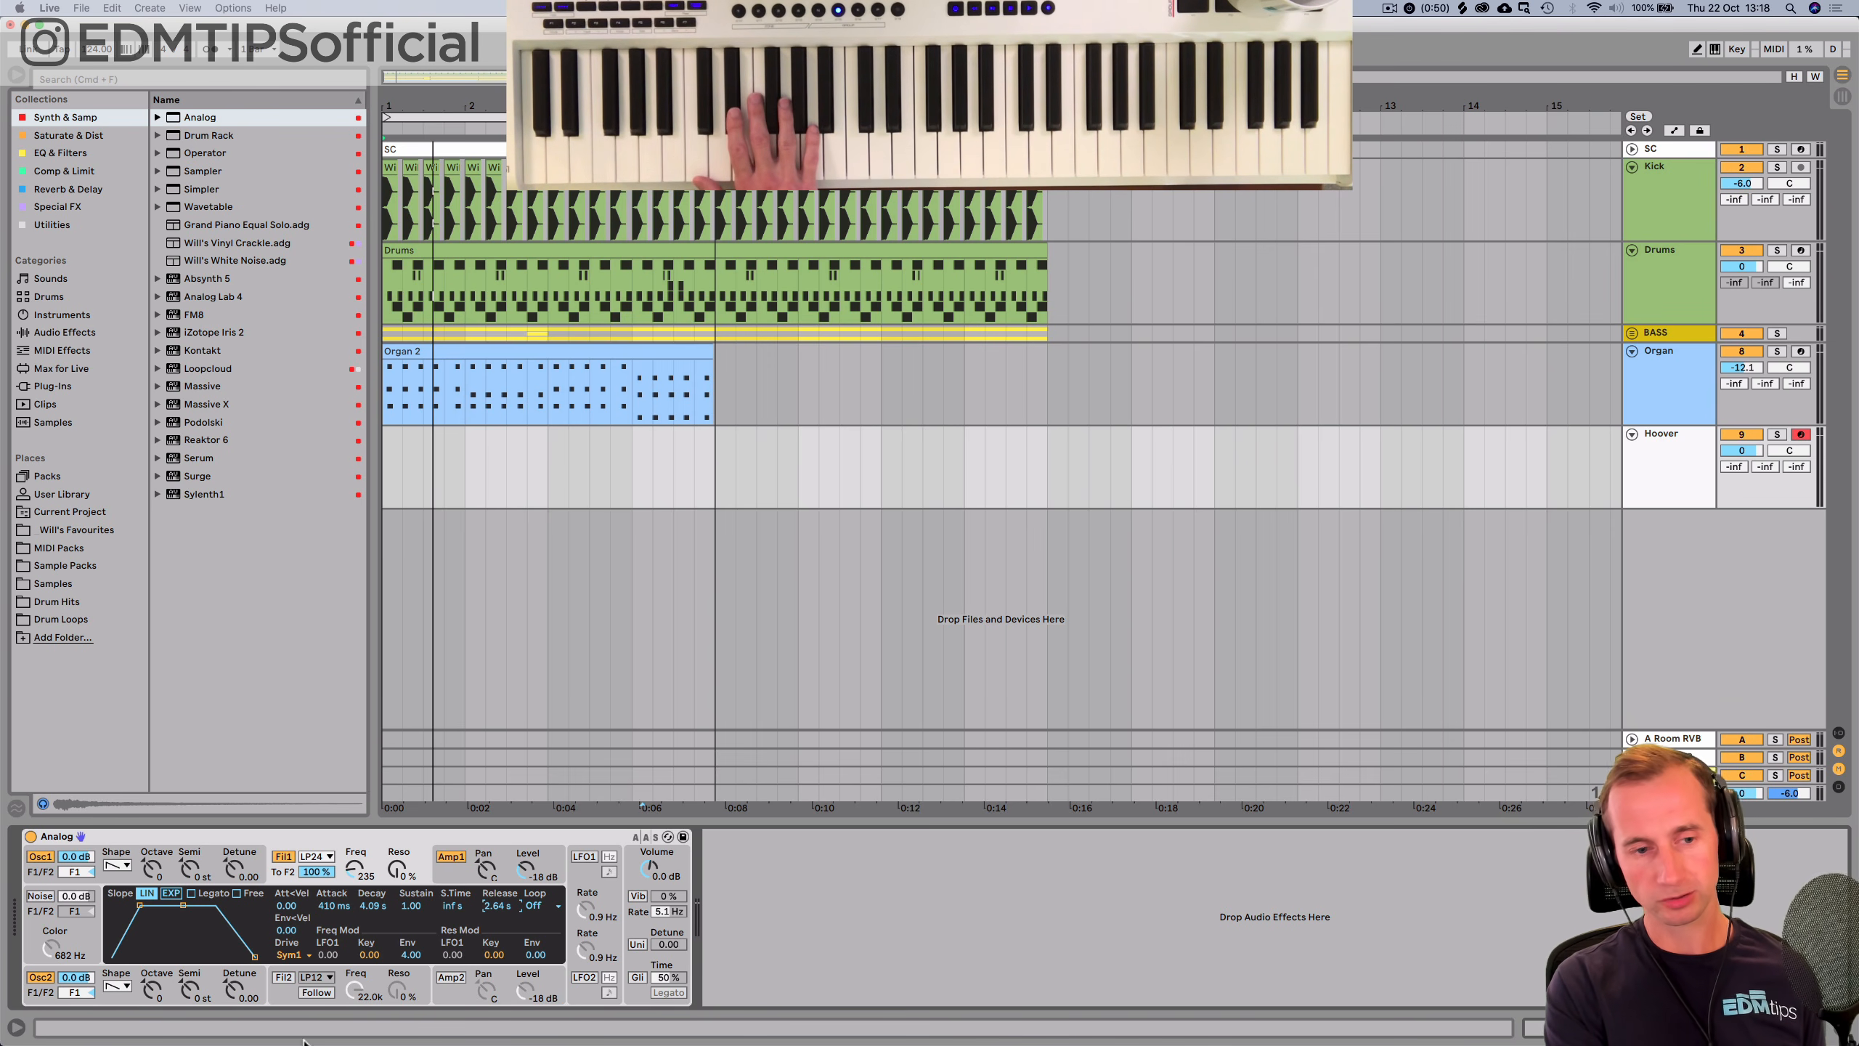
# Detune Analog's oscillator 1 to 0.06 and oscillator 2 to -0.03.
pyautogui.click(260, 979)
pyautogui.click(259, 984)
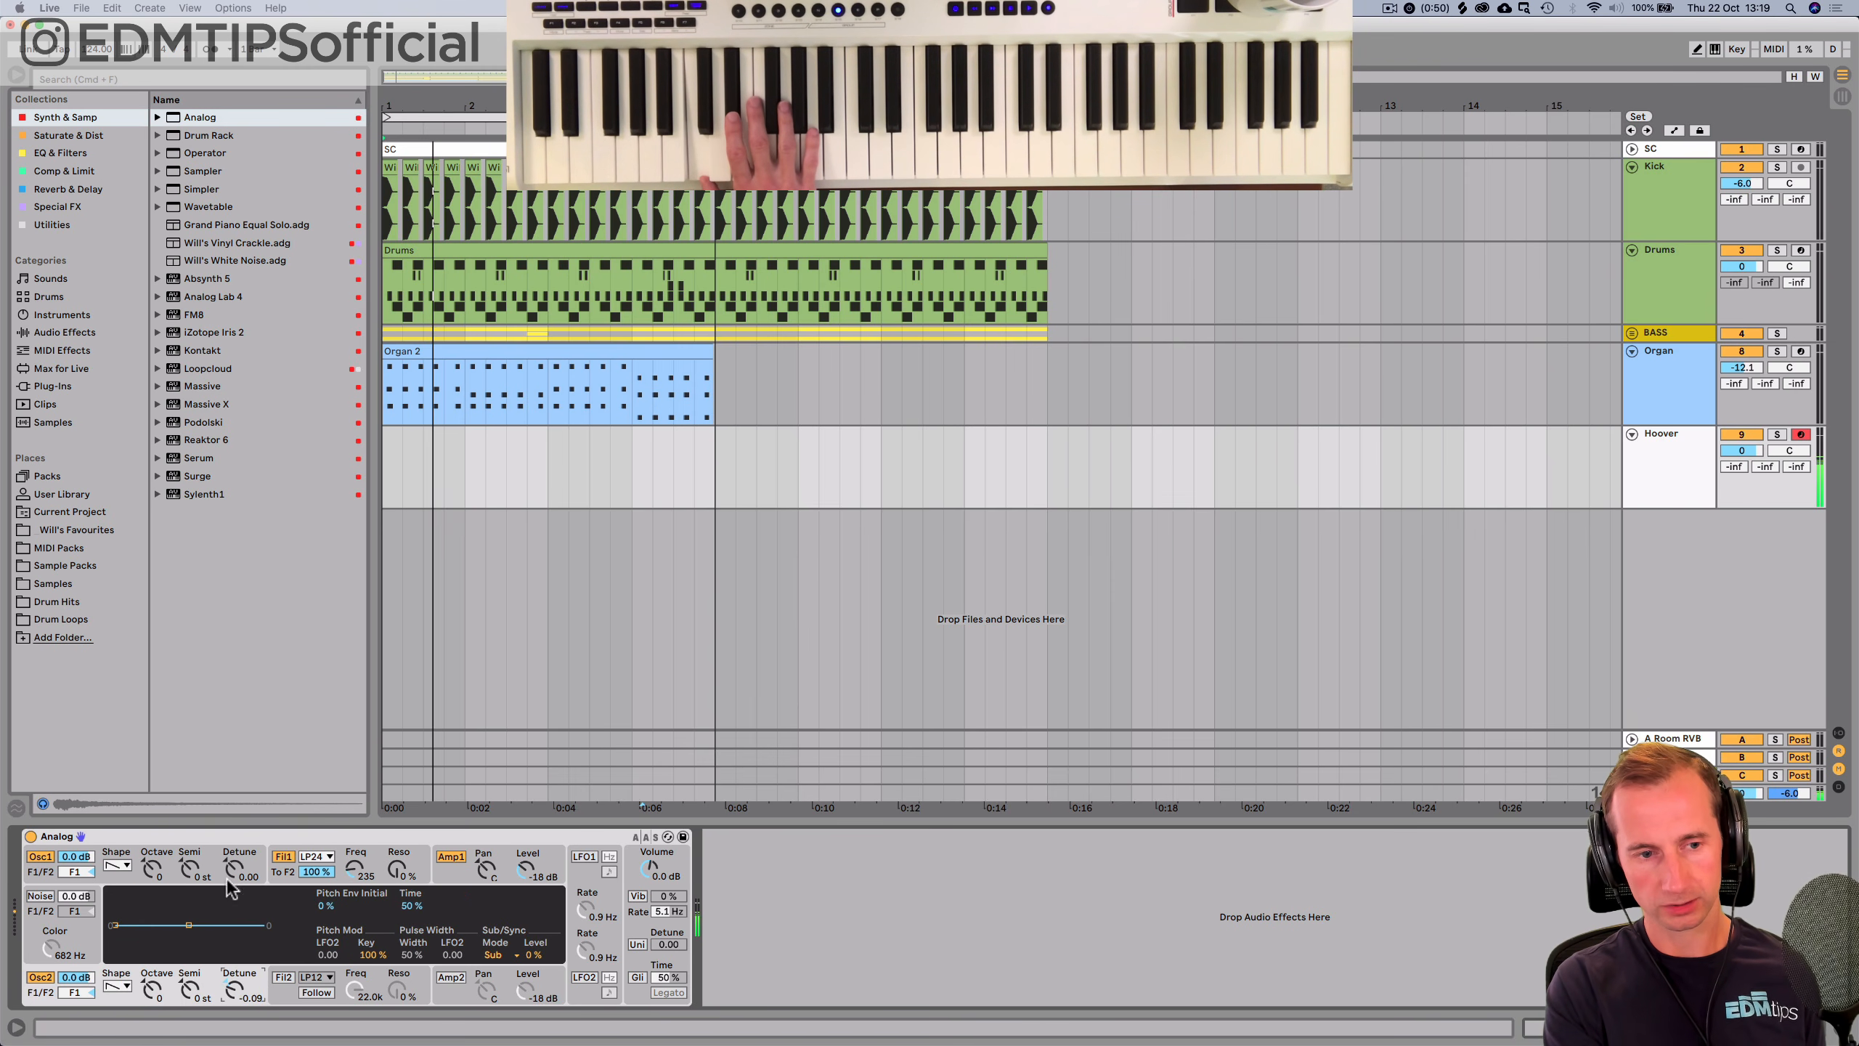
pyautogui.moveTo(234, 870); pyautogui.dragTo(234, 867)
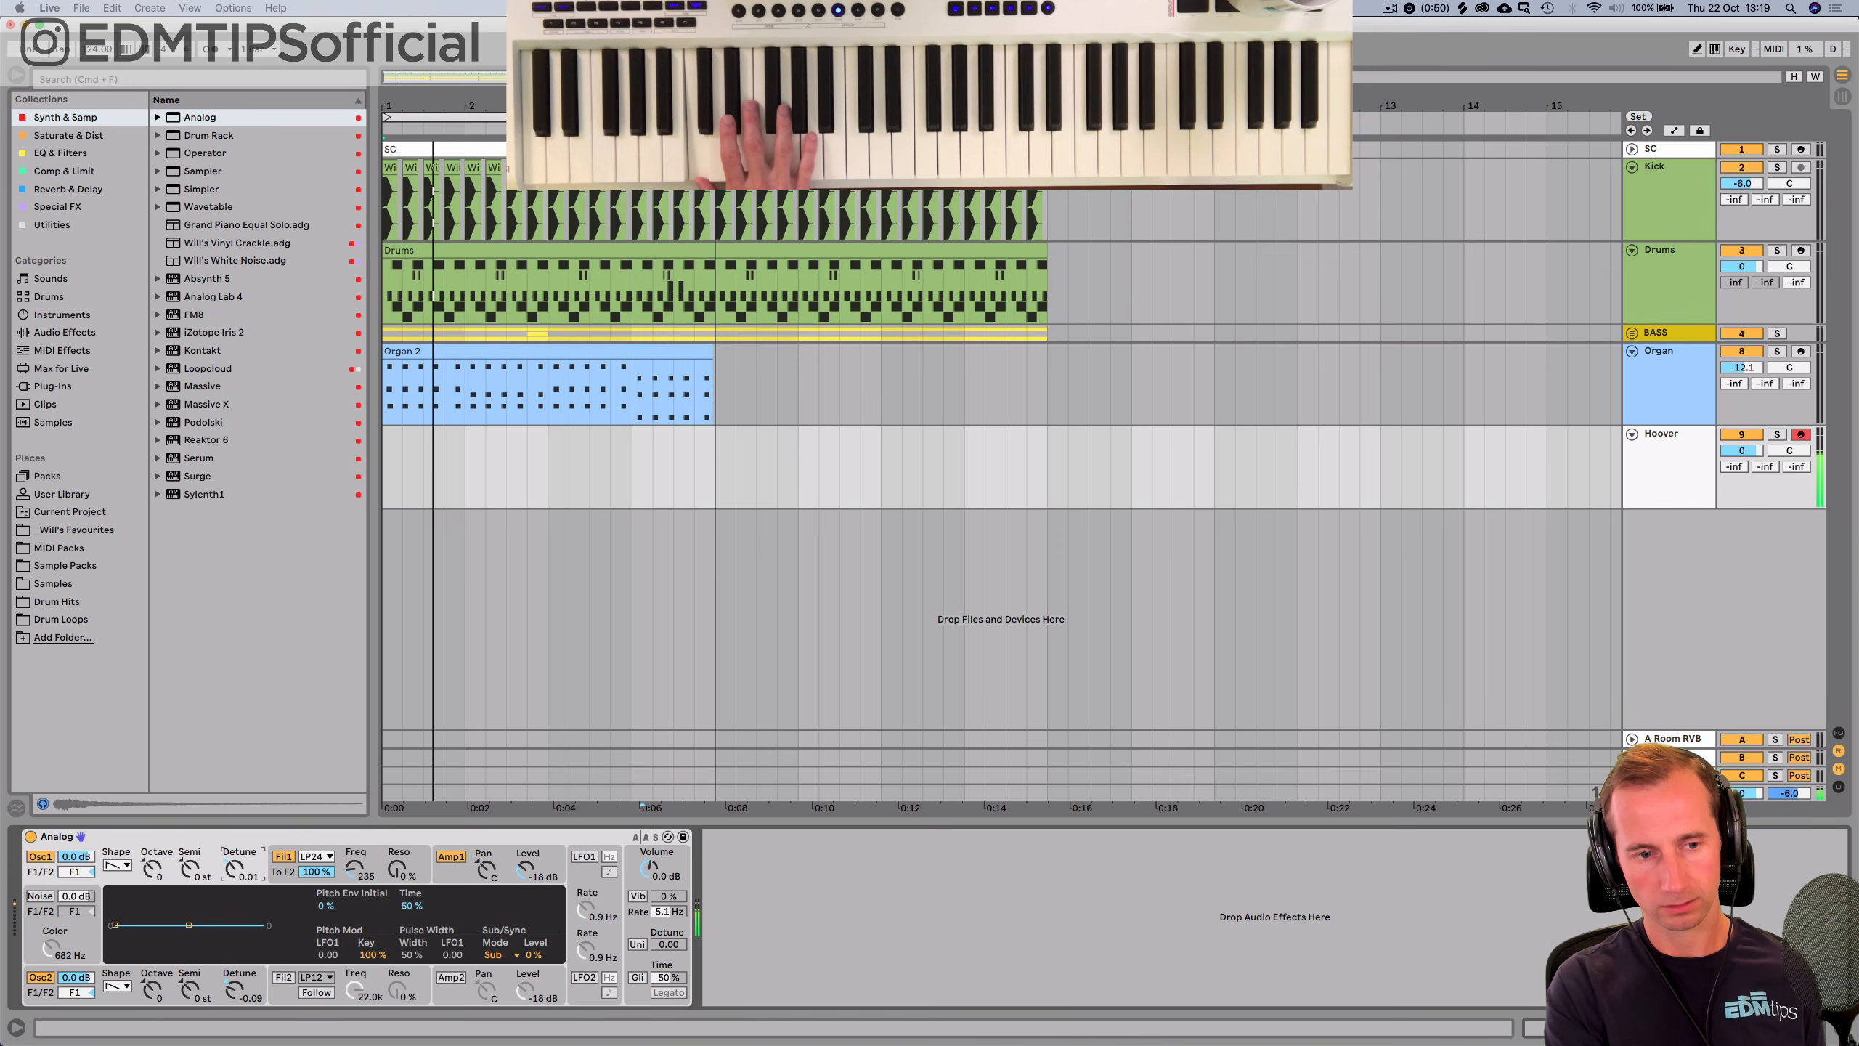
pyautogui.click(245, 990)
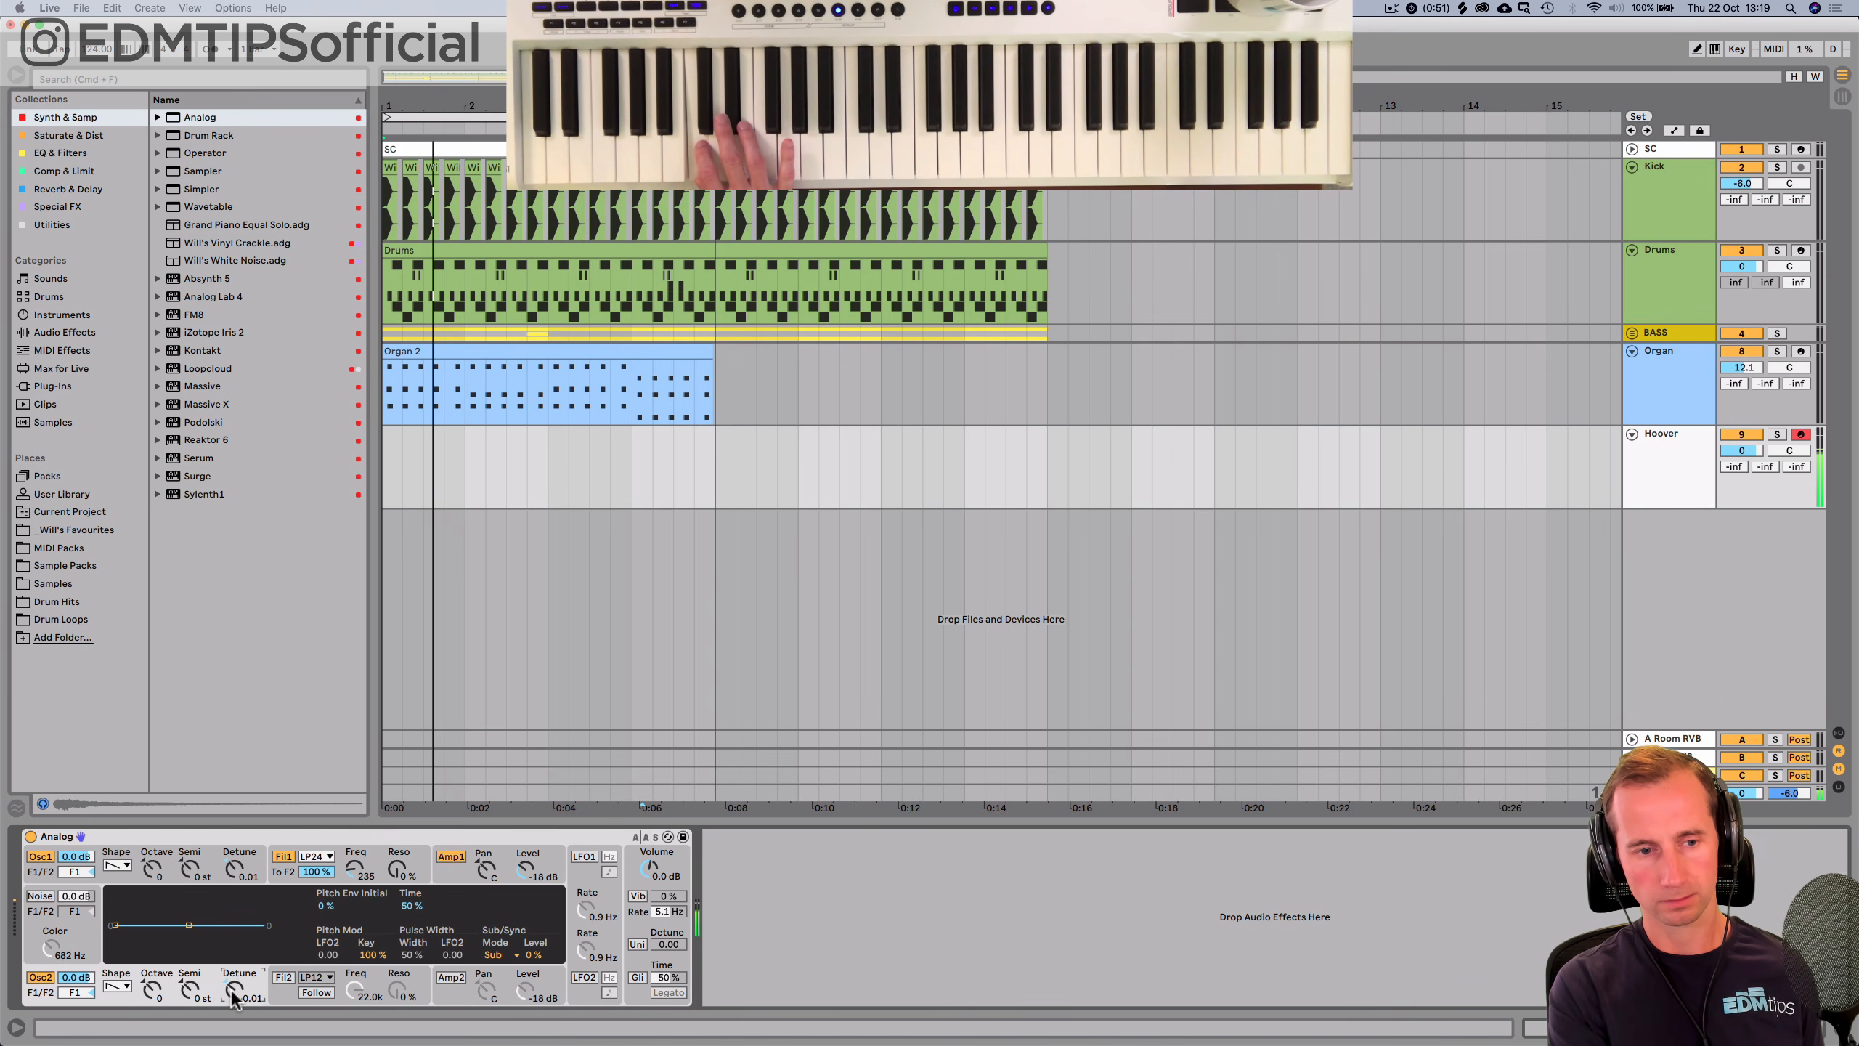
pyautogui.moveTo(234, 868); pyautogui.dragTo(234, 861)
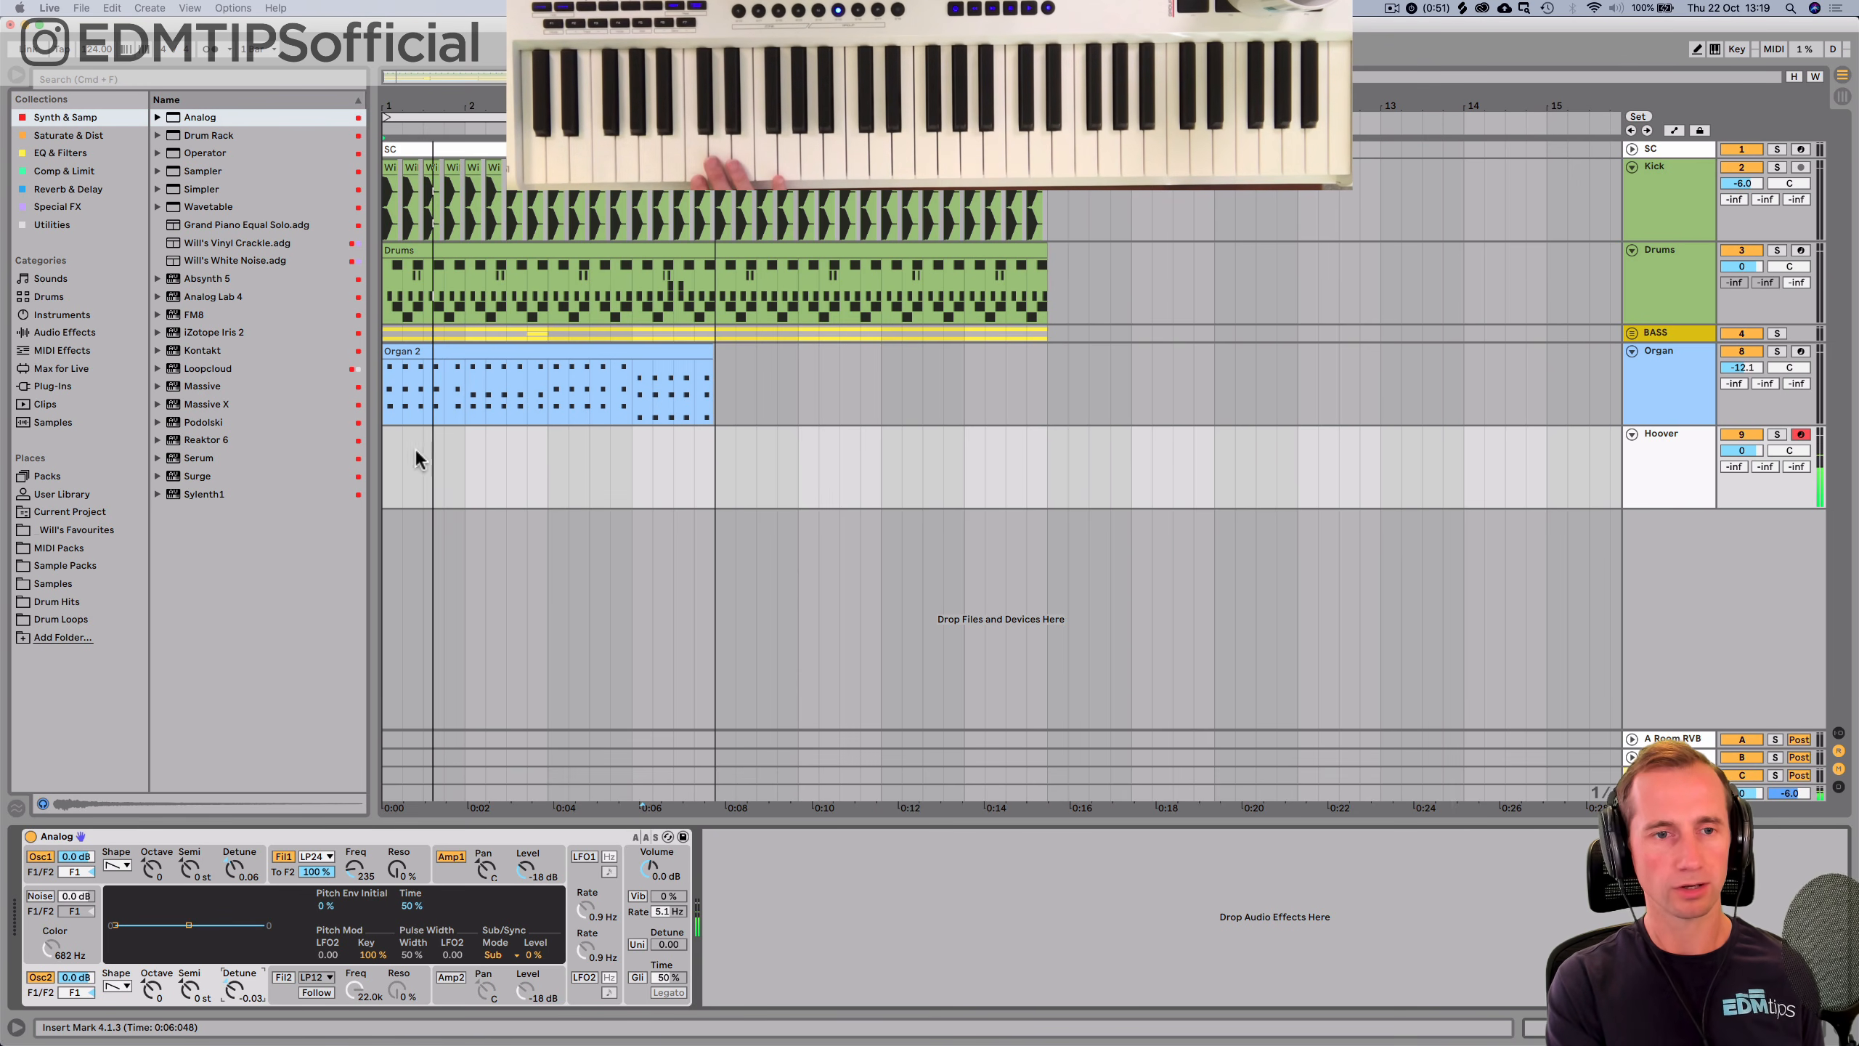
# Create a four-bar MIDI clip on the Hoover track and place a short C1 note at 1.2.
pyautogui.moveTo(381, 456); pyautogui.dragTo(708, 455)
pyautogui.press('shift+super+m')
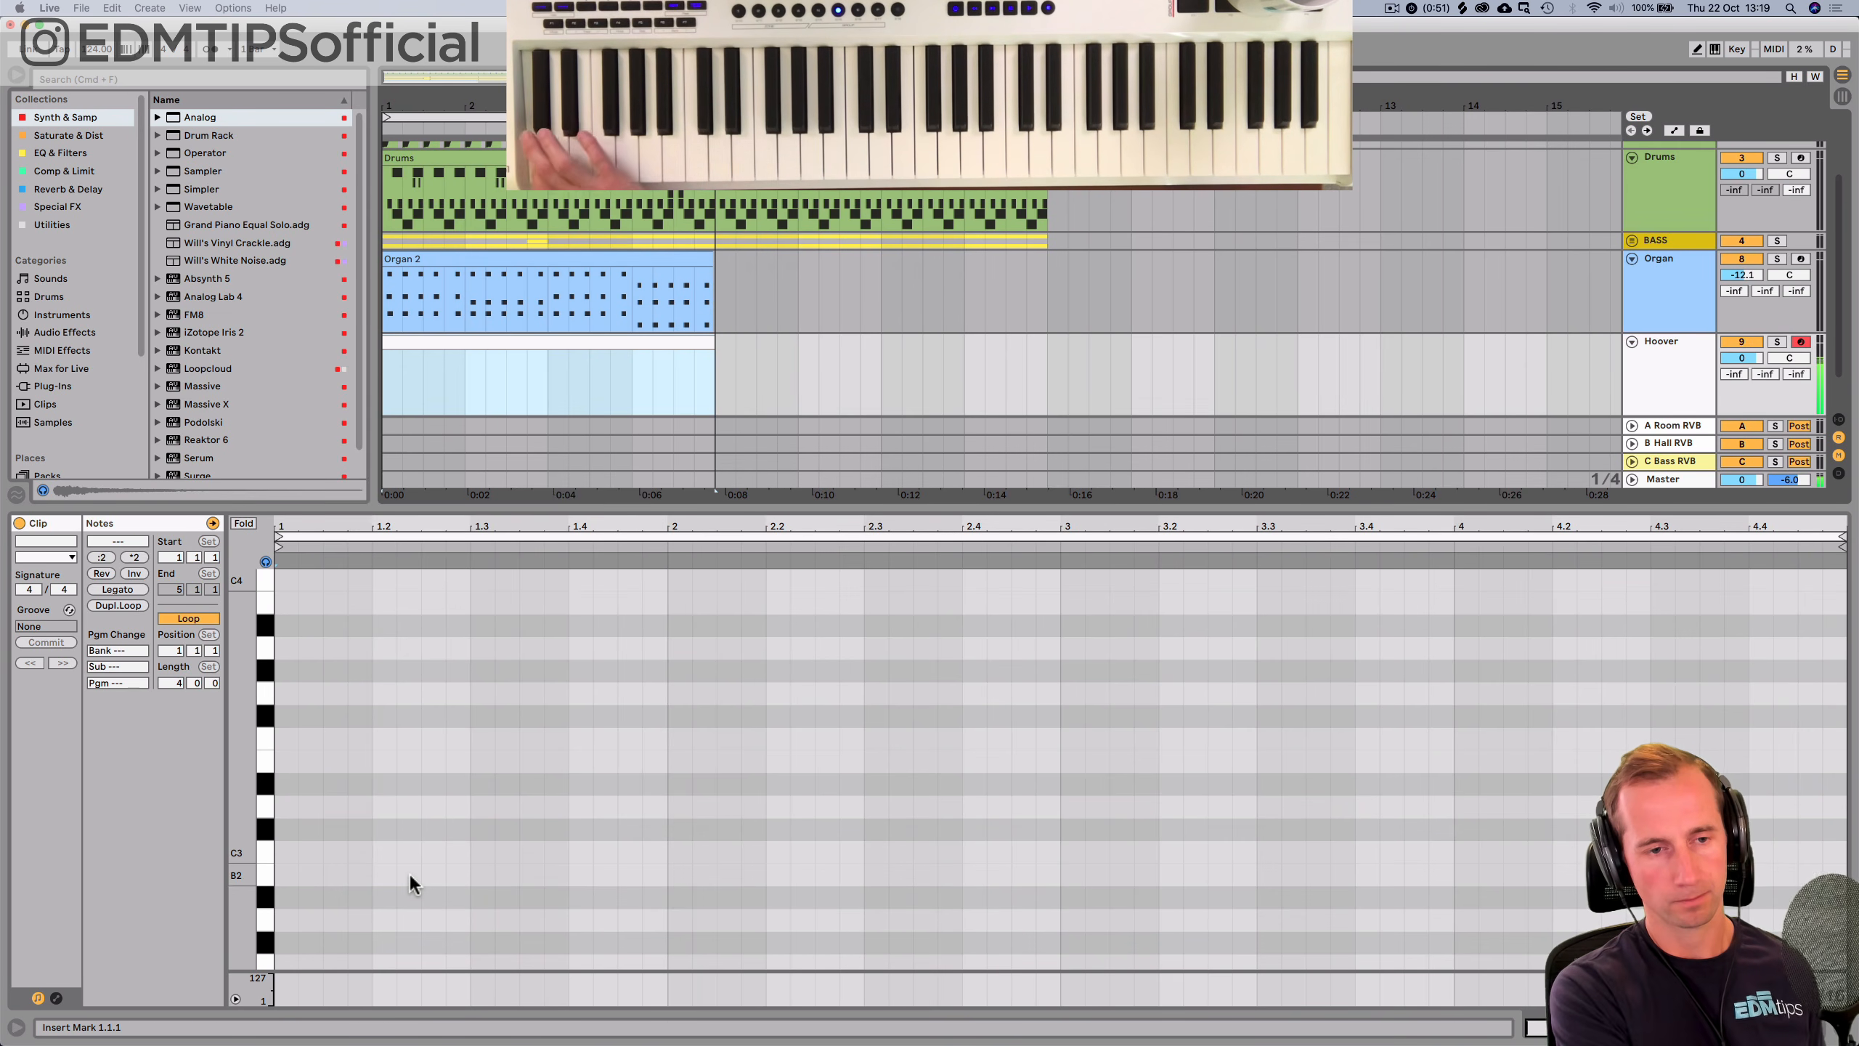
pyautogui.press('space')
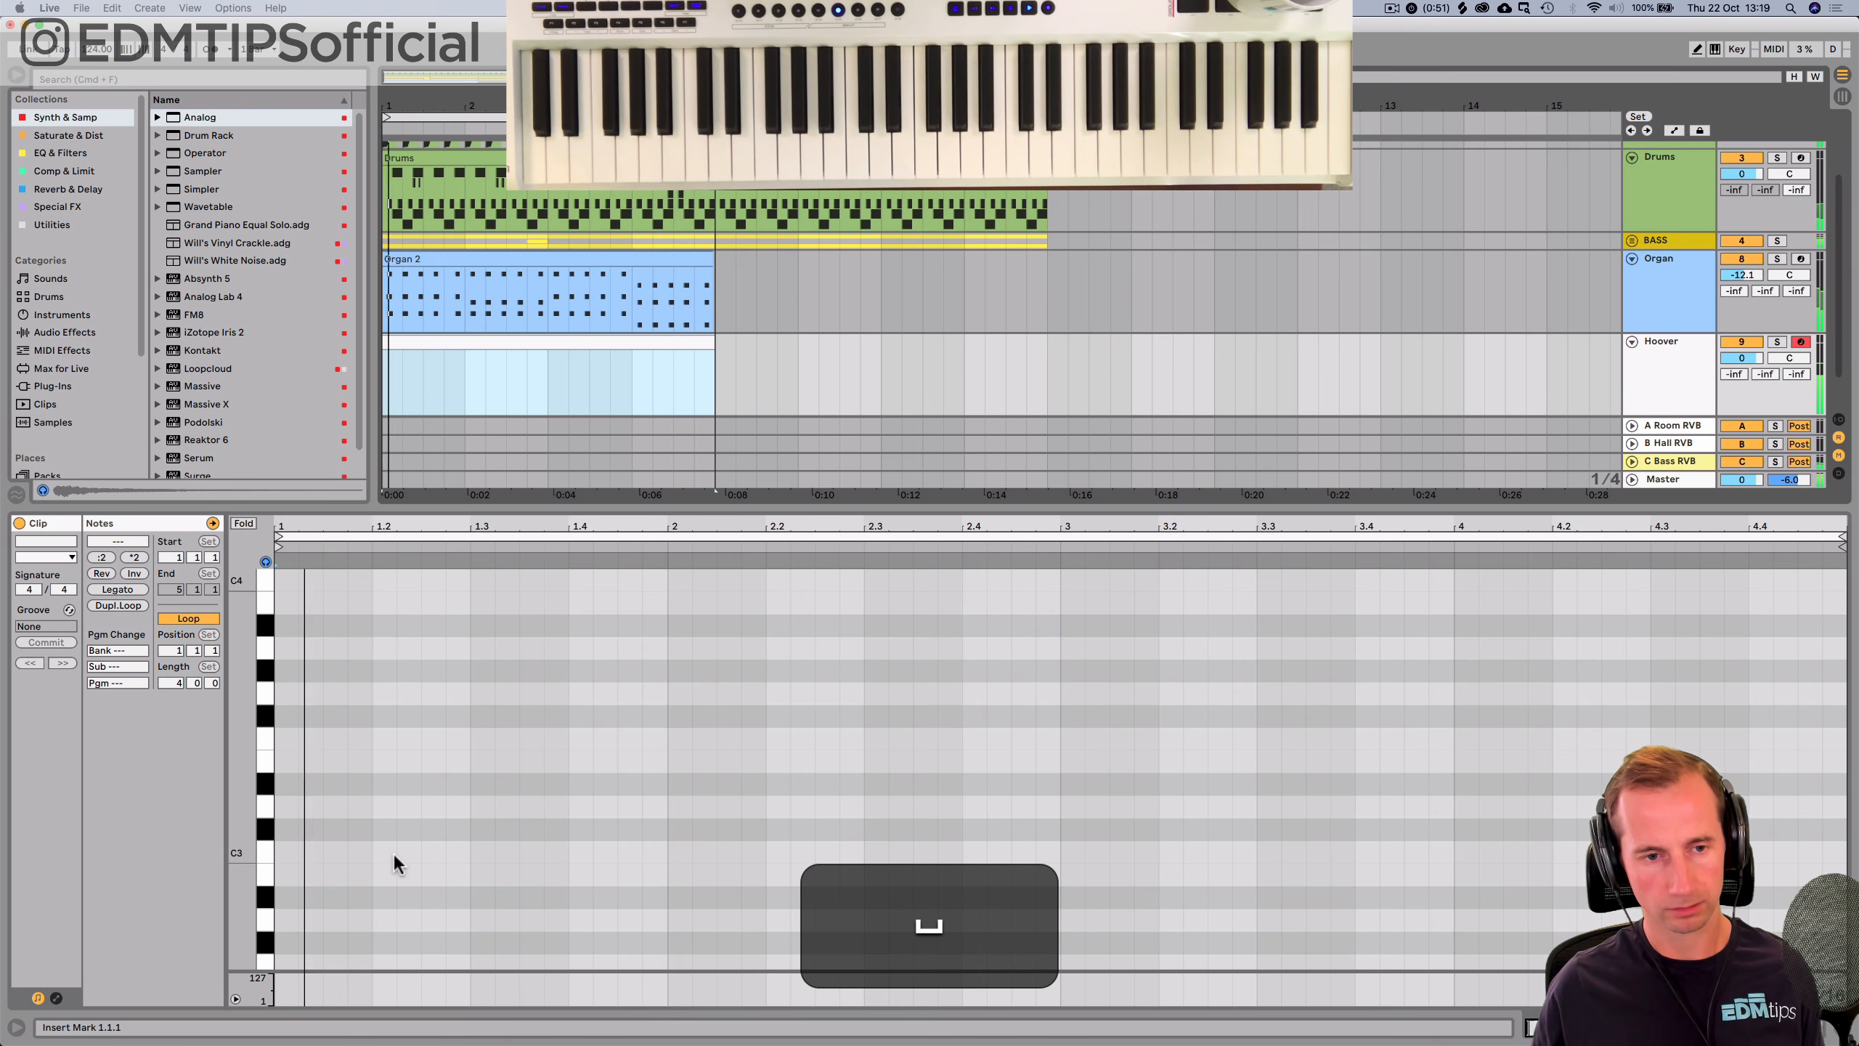
pyautogui.doubleClick(380, 851)
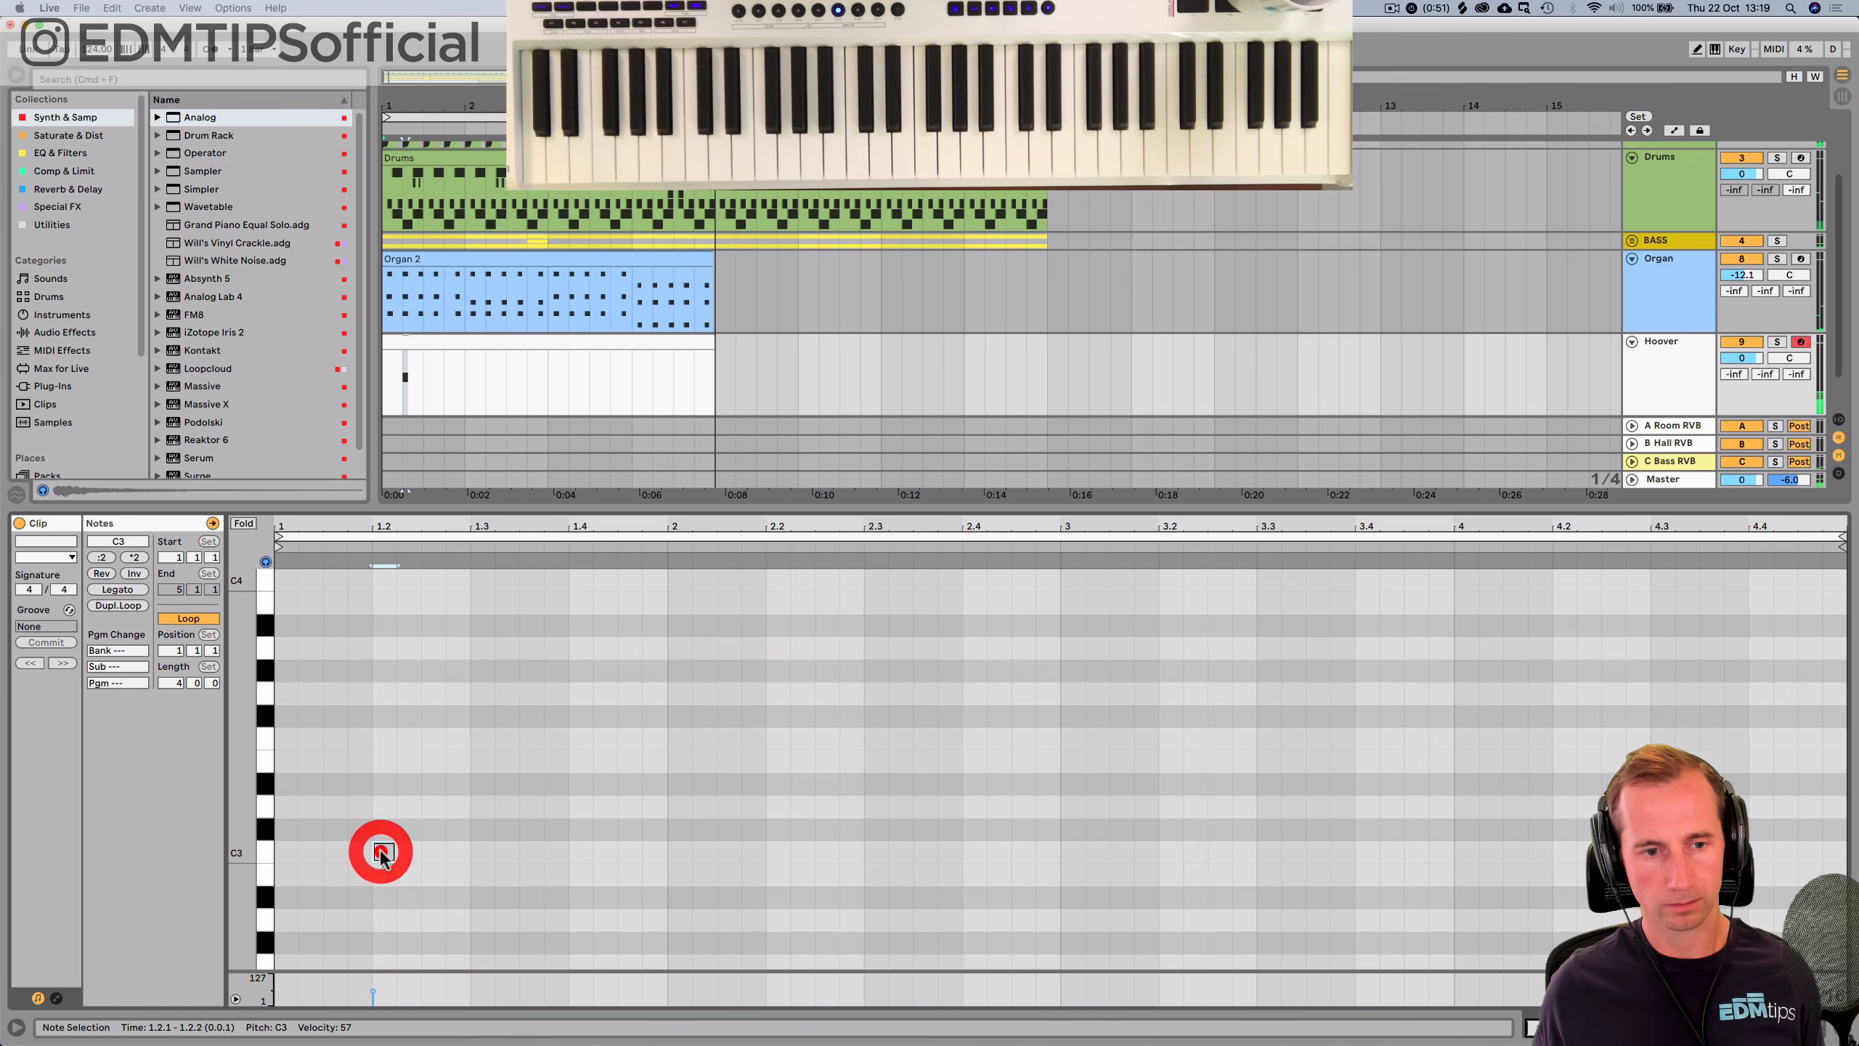
pyautogui.hotkey('shift', 'Down')
pyautogui.hotkey('shift', 'Down')
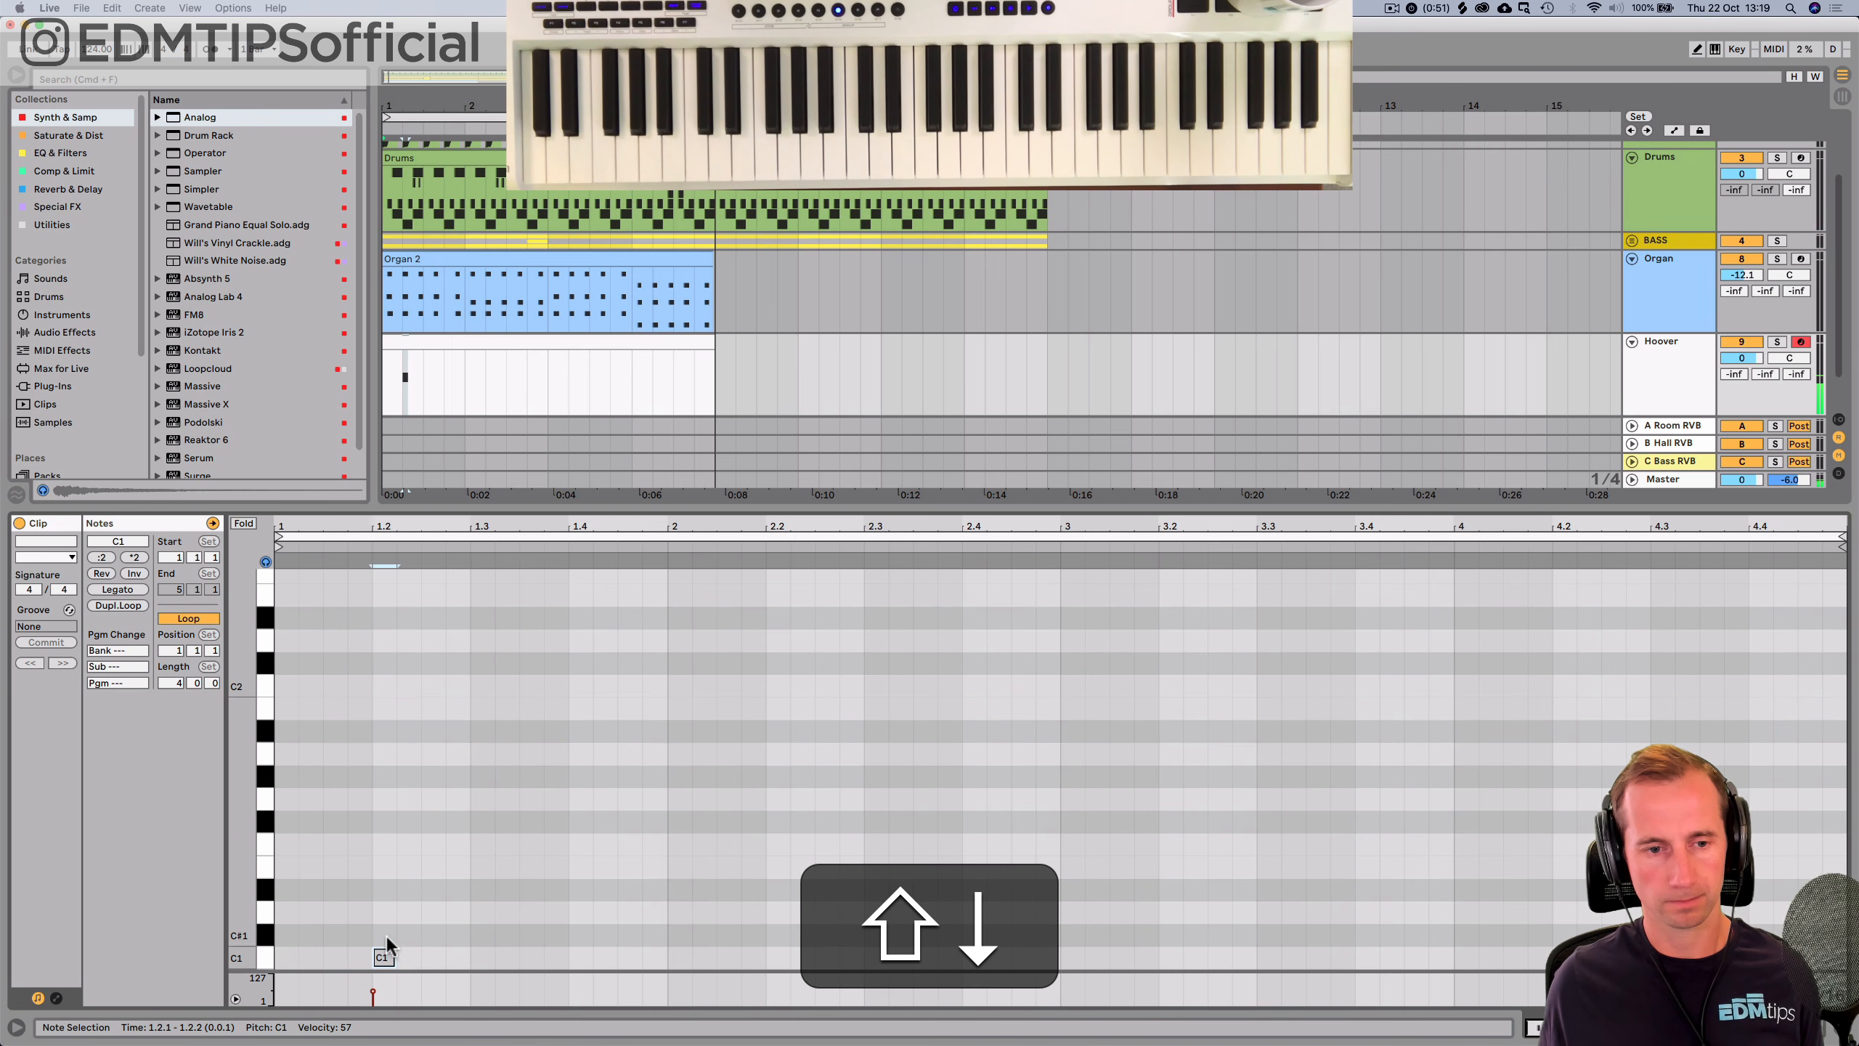
# Lengthen the C1 note so it runs from 1.2 to 2.1 and play back the clip.
pyautogui.moveTo(393, 953); pyautogui.dragTo(877, 562)
pyautogui.press('space')
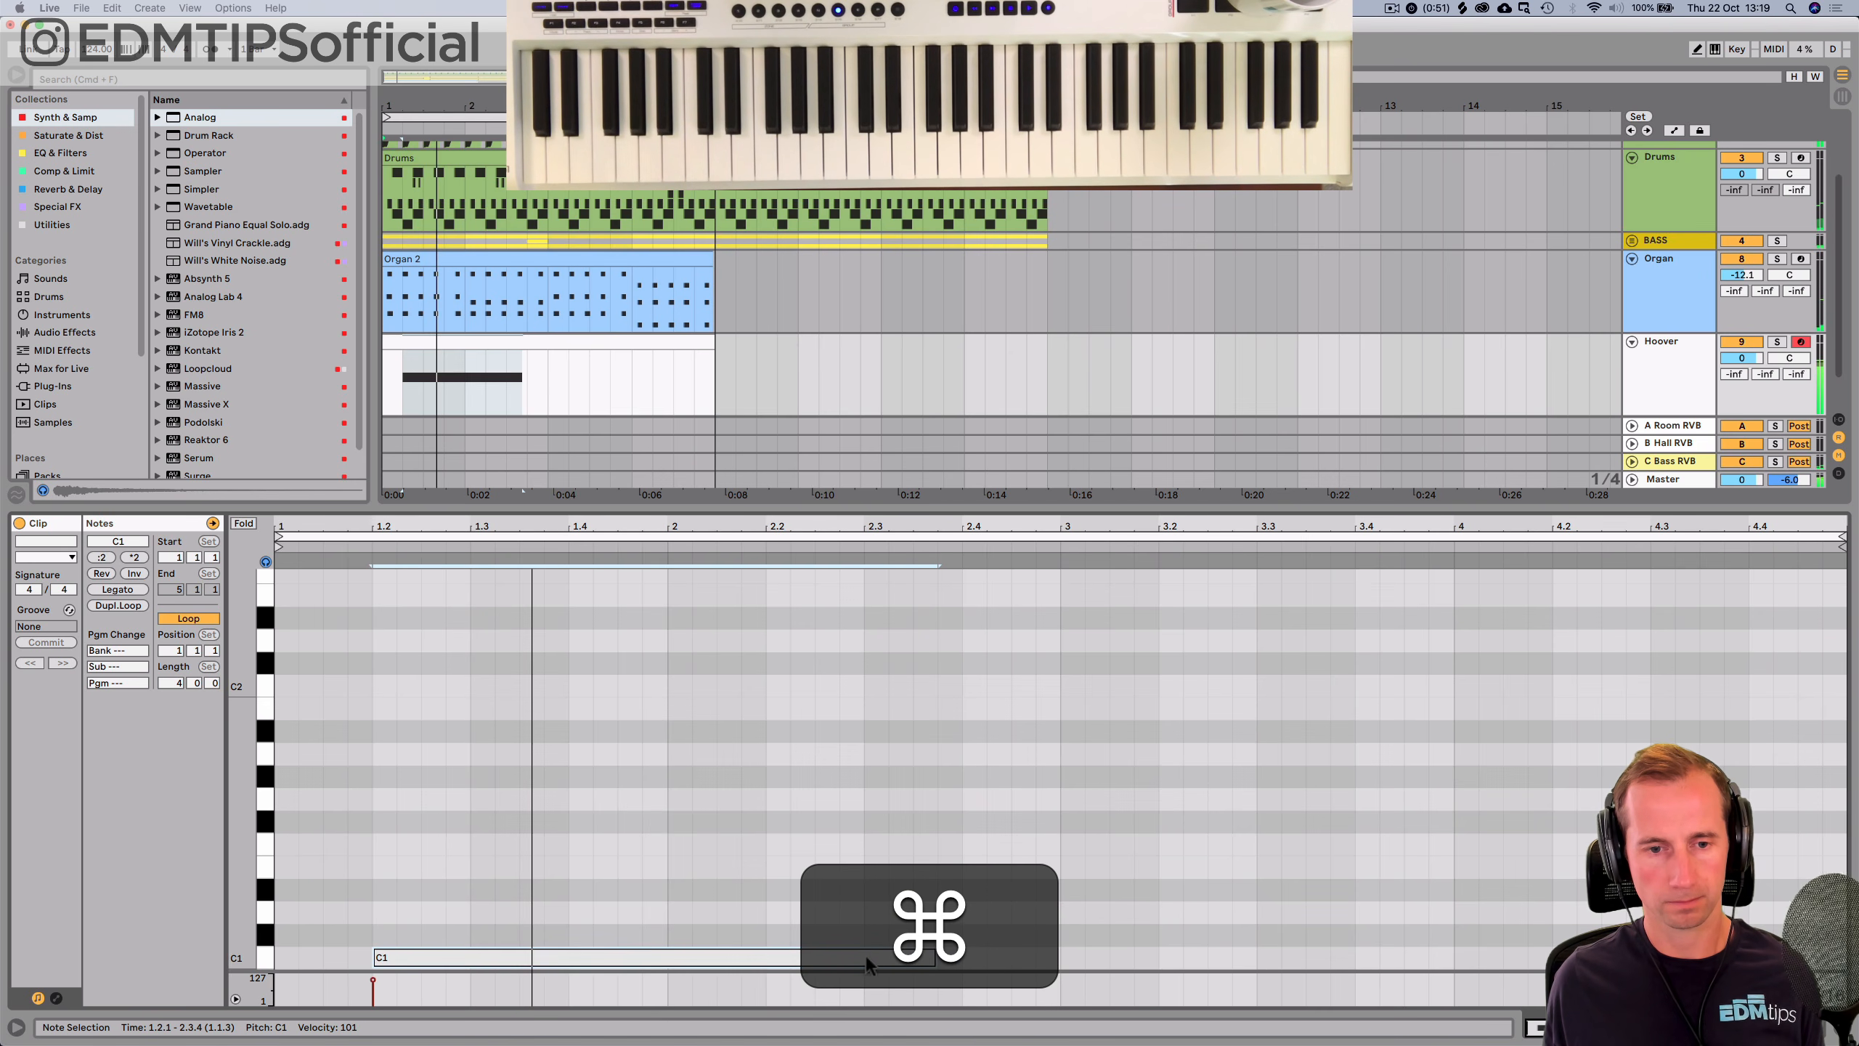
pyautogui.moveTo(936, 959); pyautogui.dragTo(665, 959)
pyautogui.press('space')
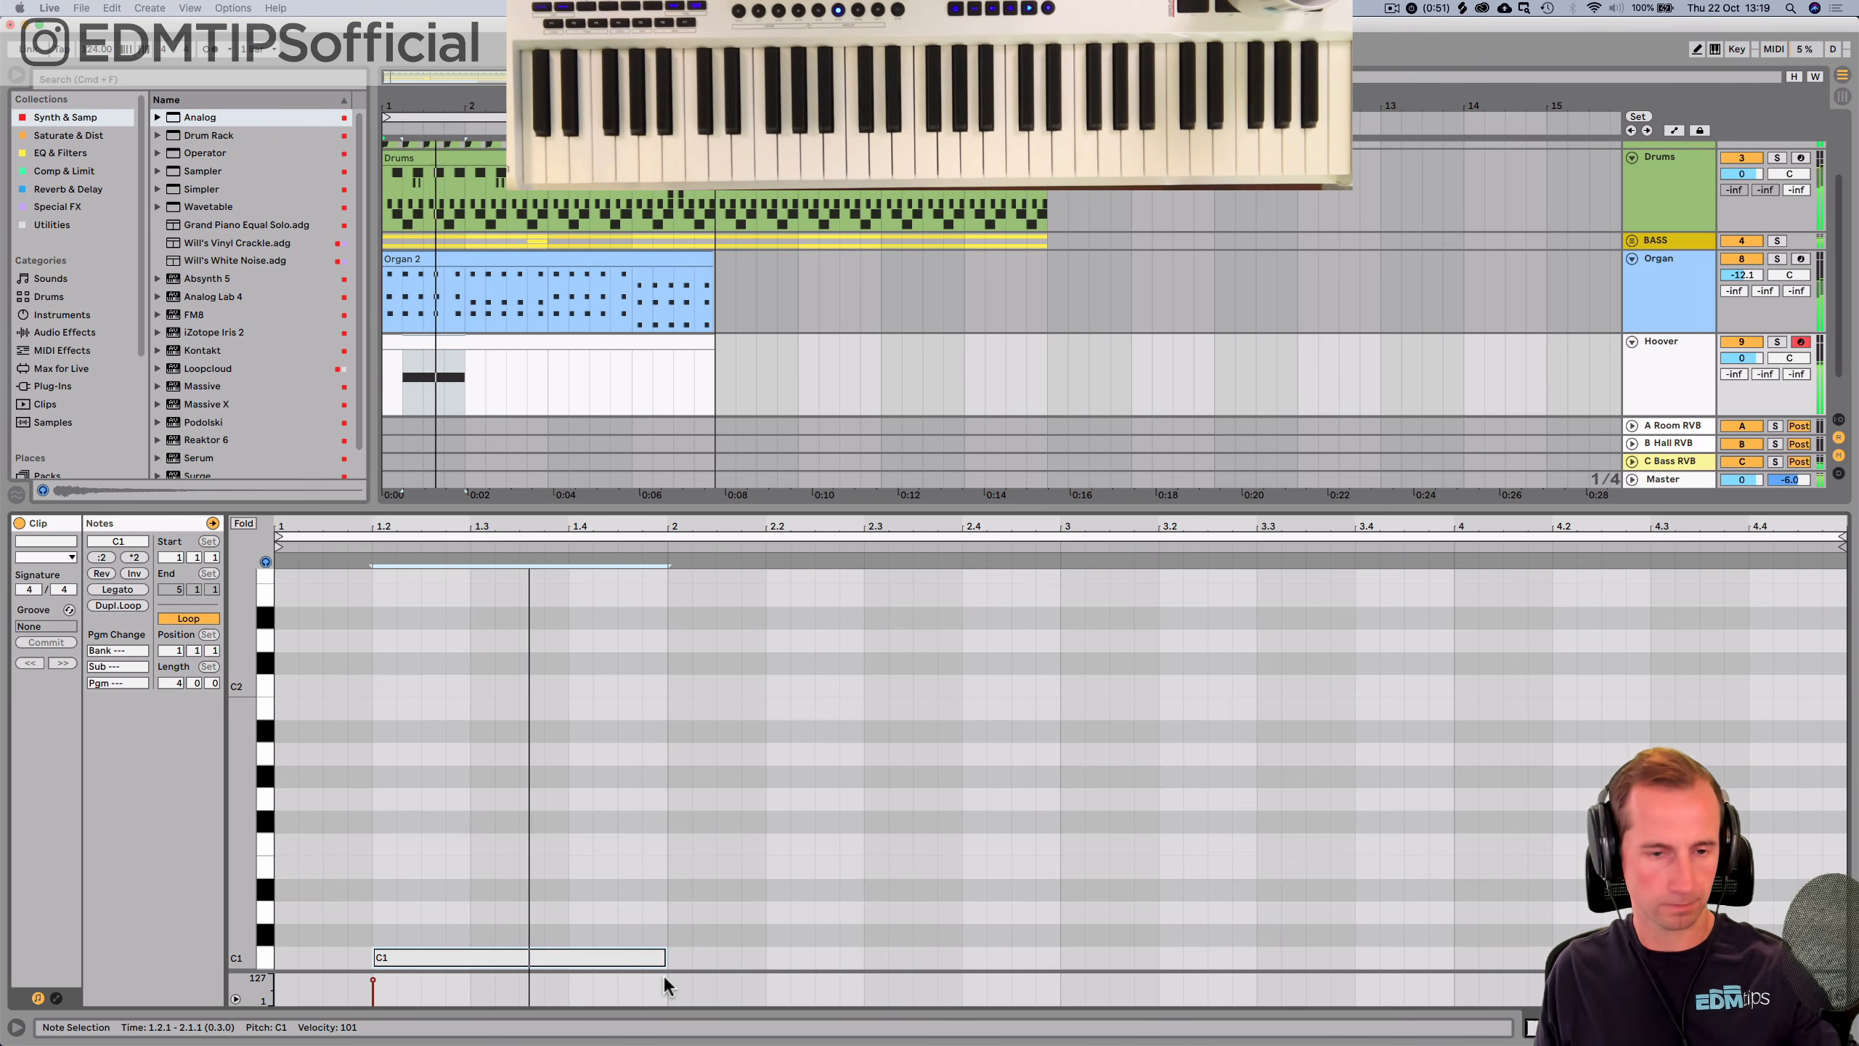
# Raise the Hoover note an octave to C2 and extend its end to 2.3 while listening to playback.
pyautogui.hotkey('shift', 'Up')
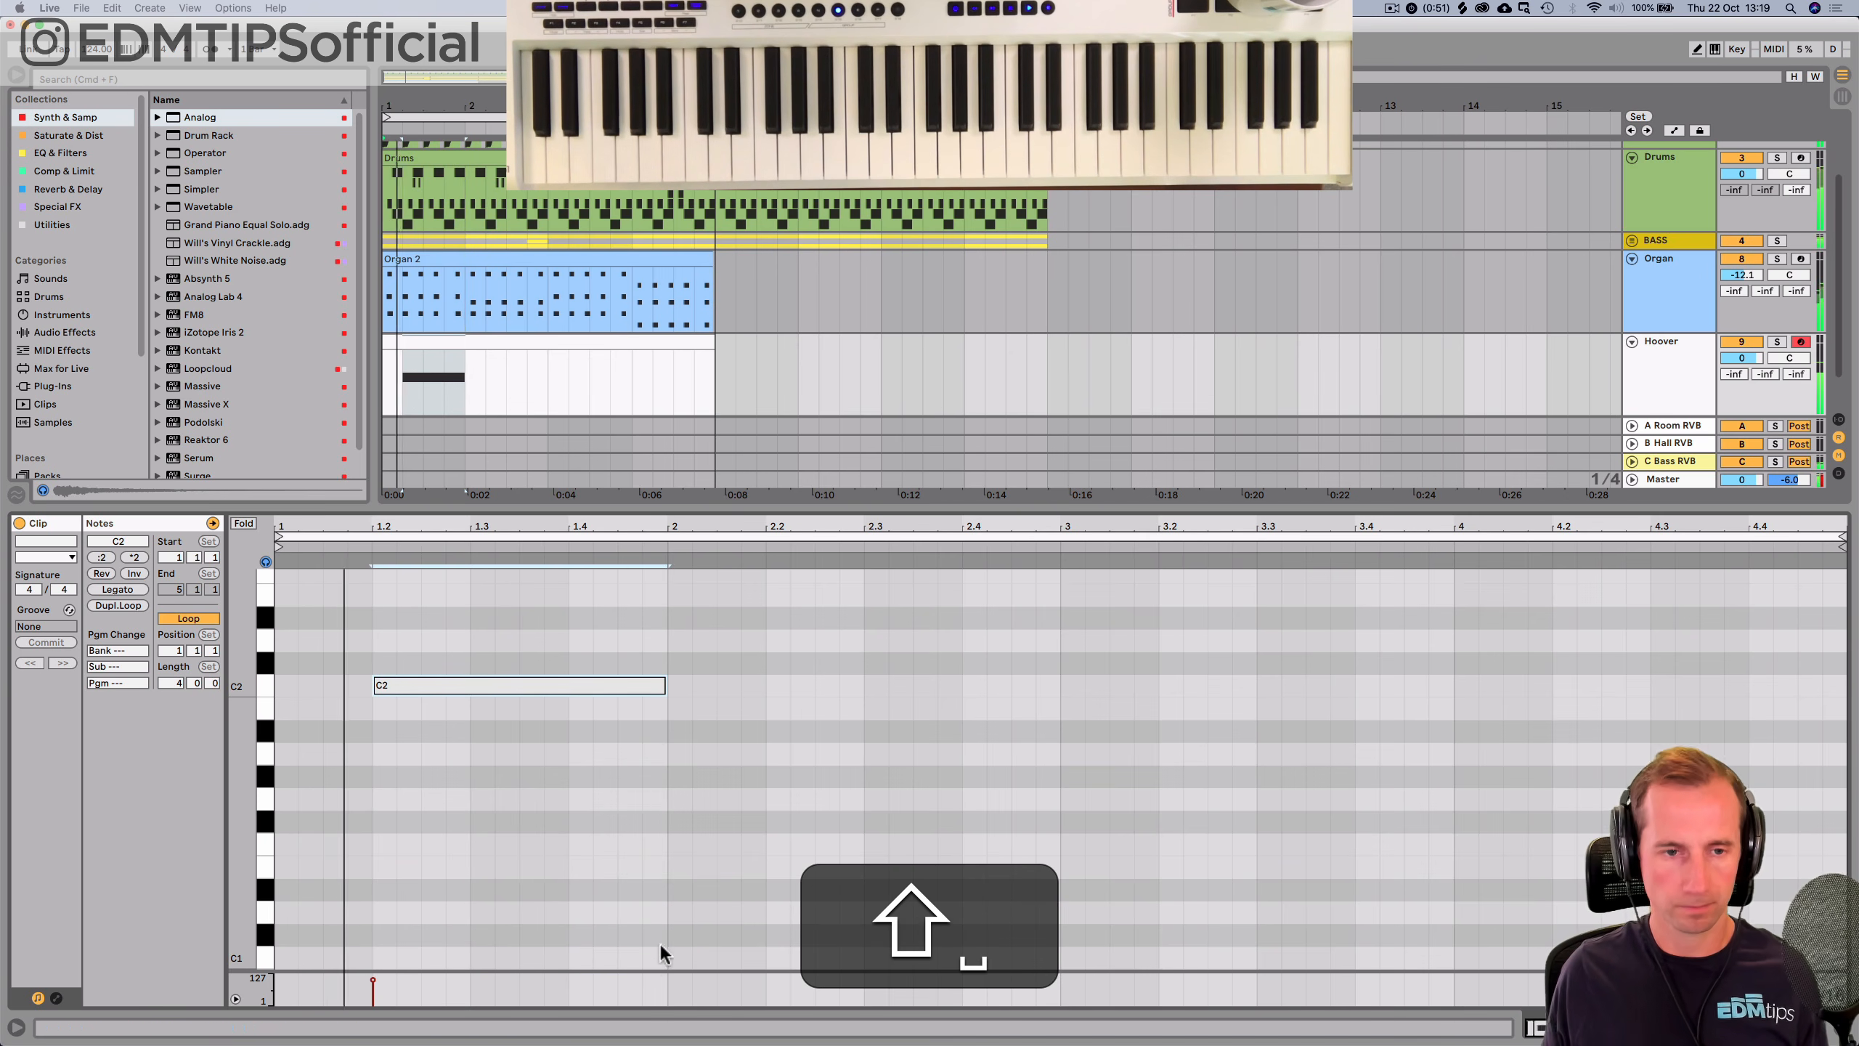
pyautogui.hotkey('shift', 'space')
pyautogui.click(663, 686)
pyautogui.moveTo(663, 689); pyautogui.dragTo(798, 691)
pyautogui.press('space')
pyautogui.click(871, 689)
pyautogui.press('shift')
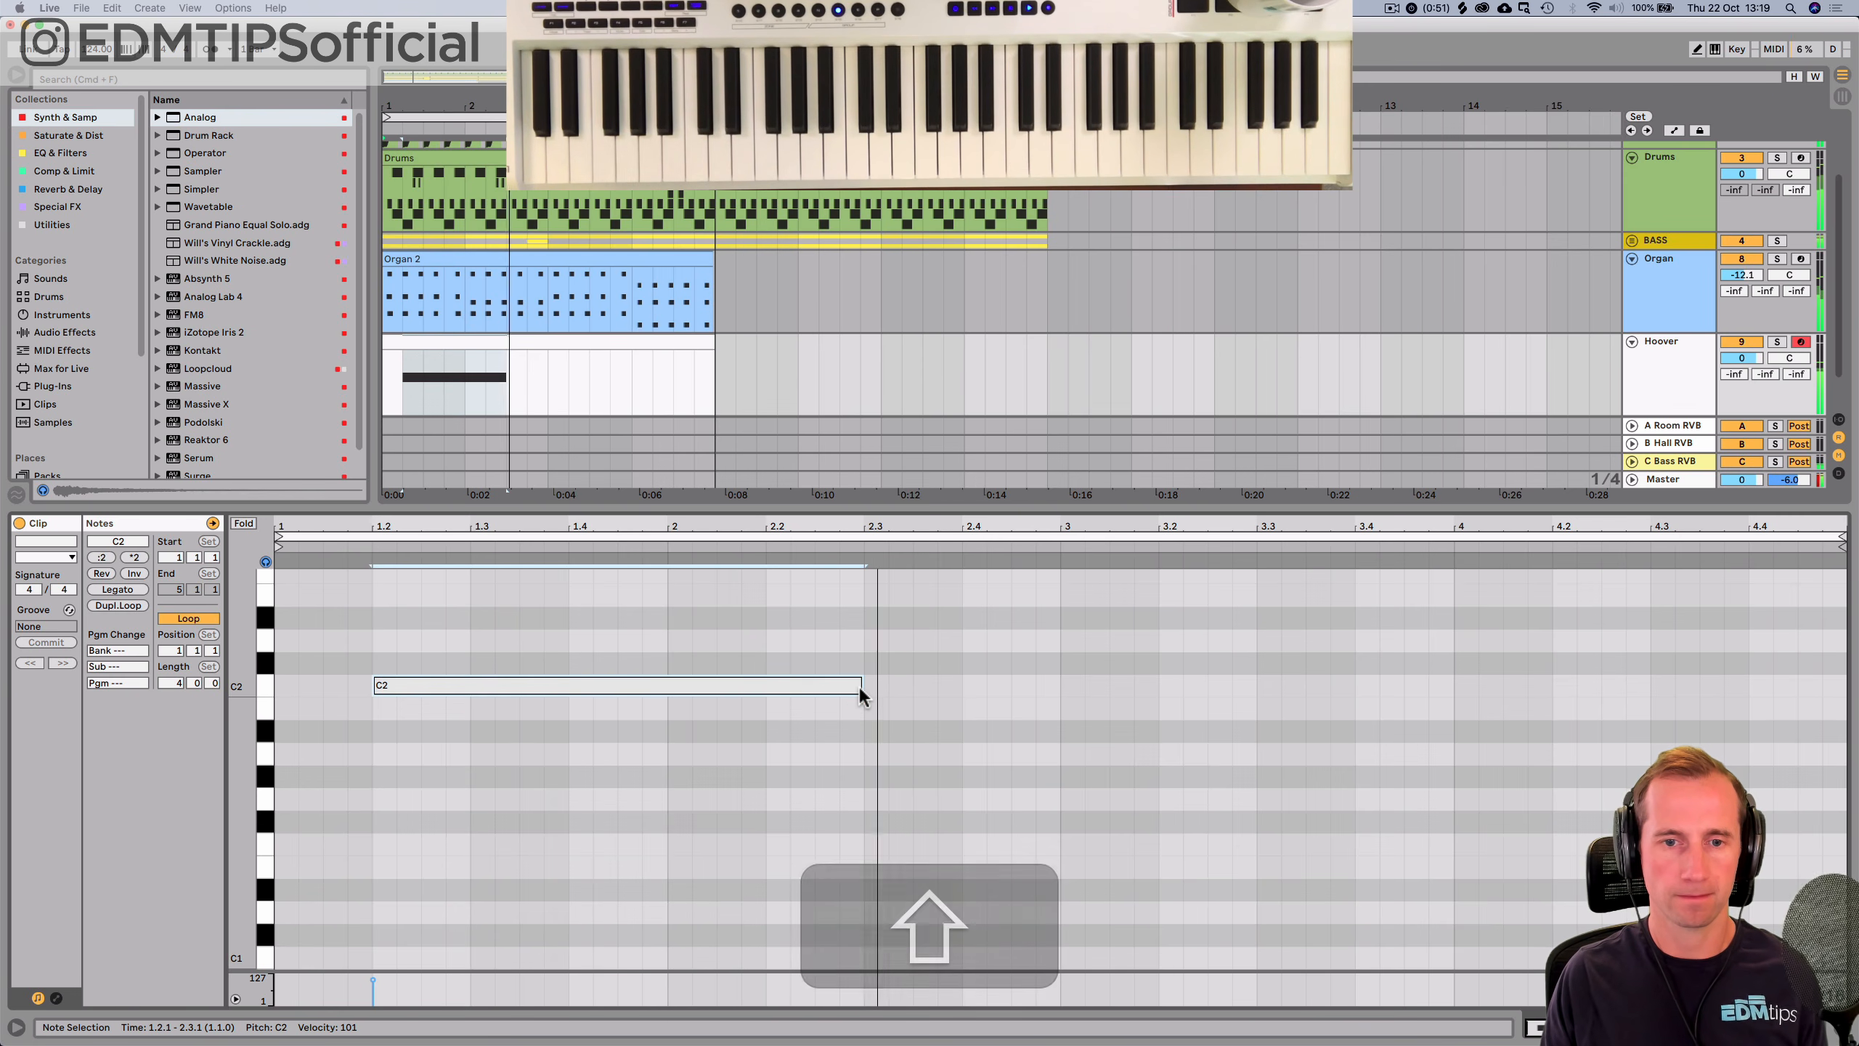
# Return to the Hoover track's Analog device, raise the filter 1 frequency to 290 and set the volume to 1.7 dB.
pyautogui.hotkey('shift', 'Tab')
pyautogui.press('space')
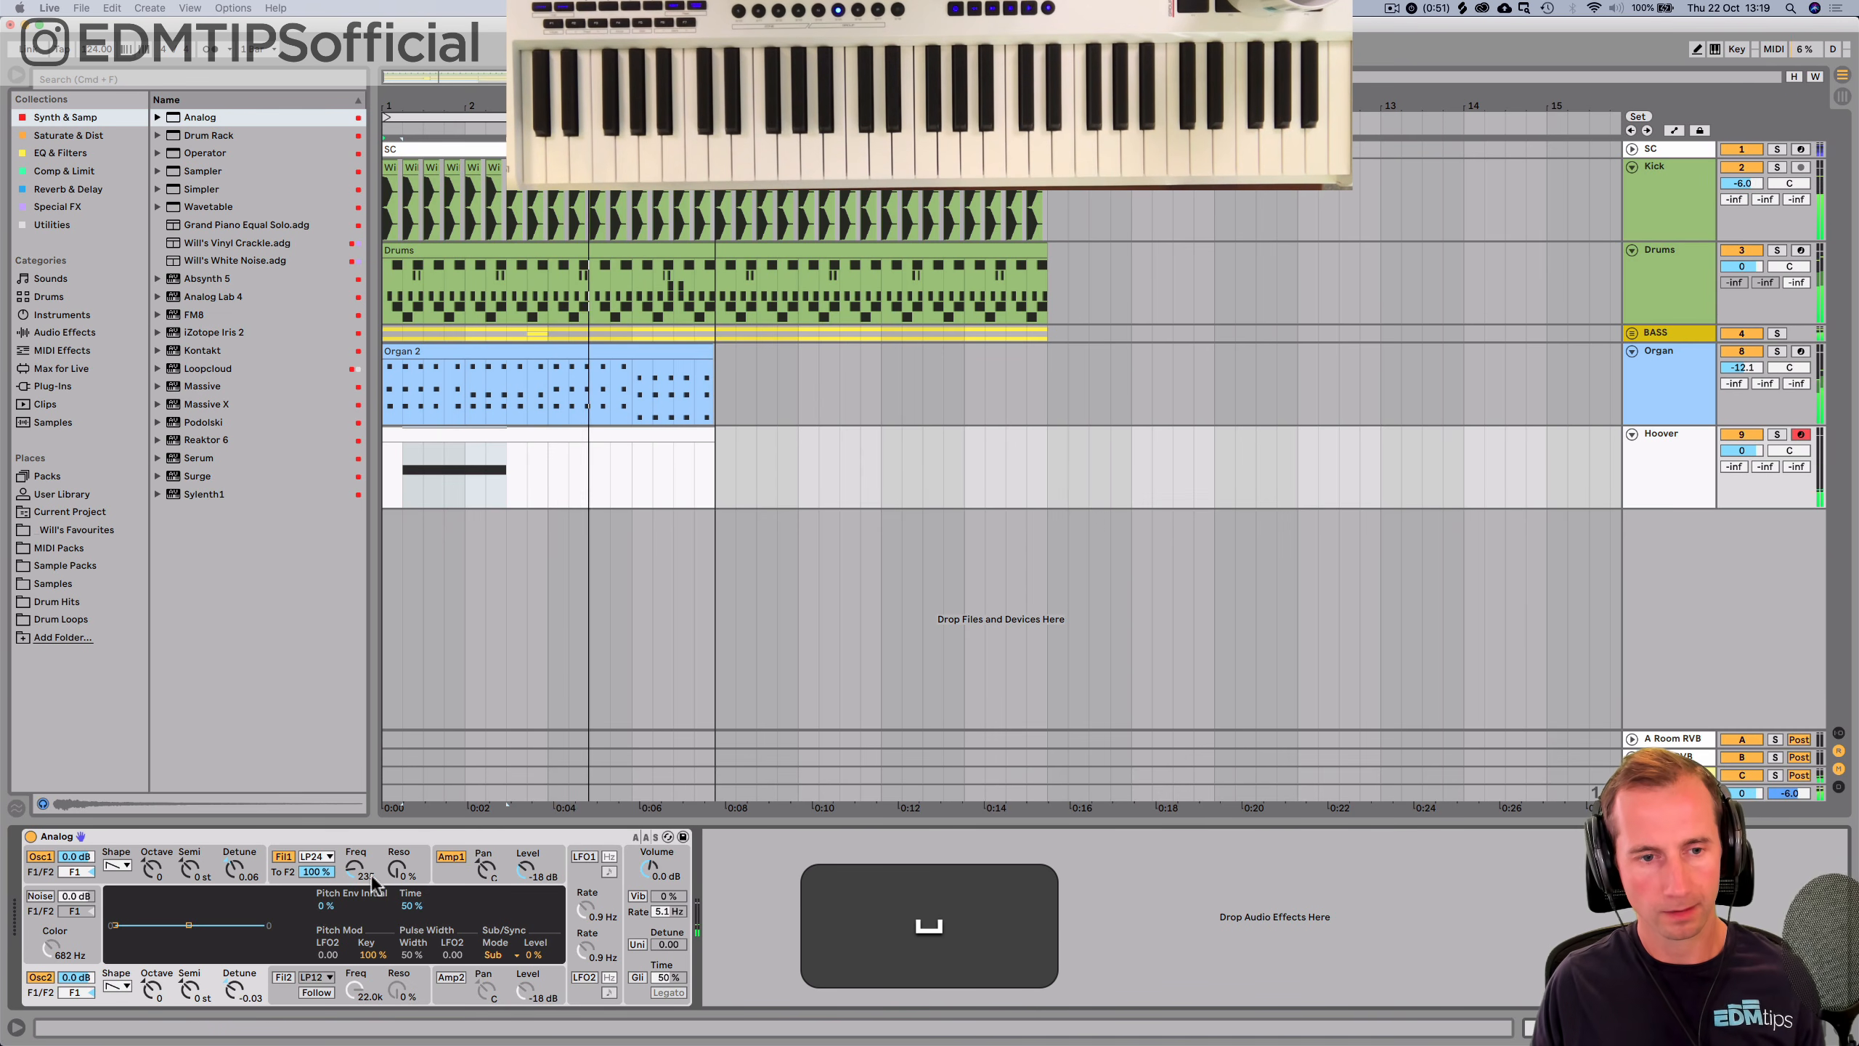
pyautogui.click(372, 876)
pyautogui.moveTo(355, 869); pyautogui.dragTo(355, 875)
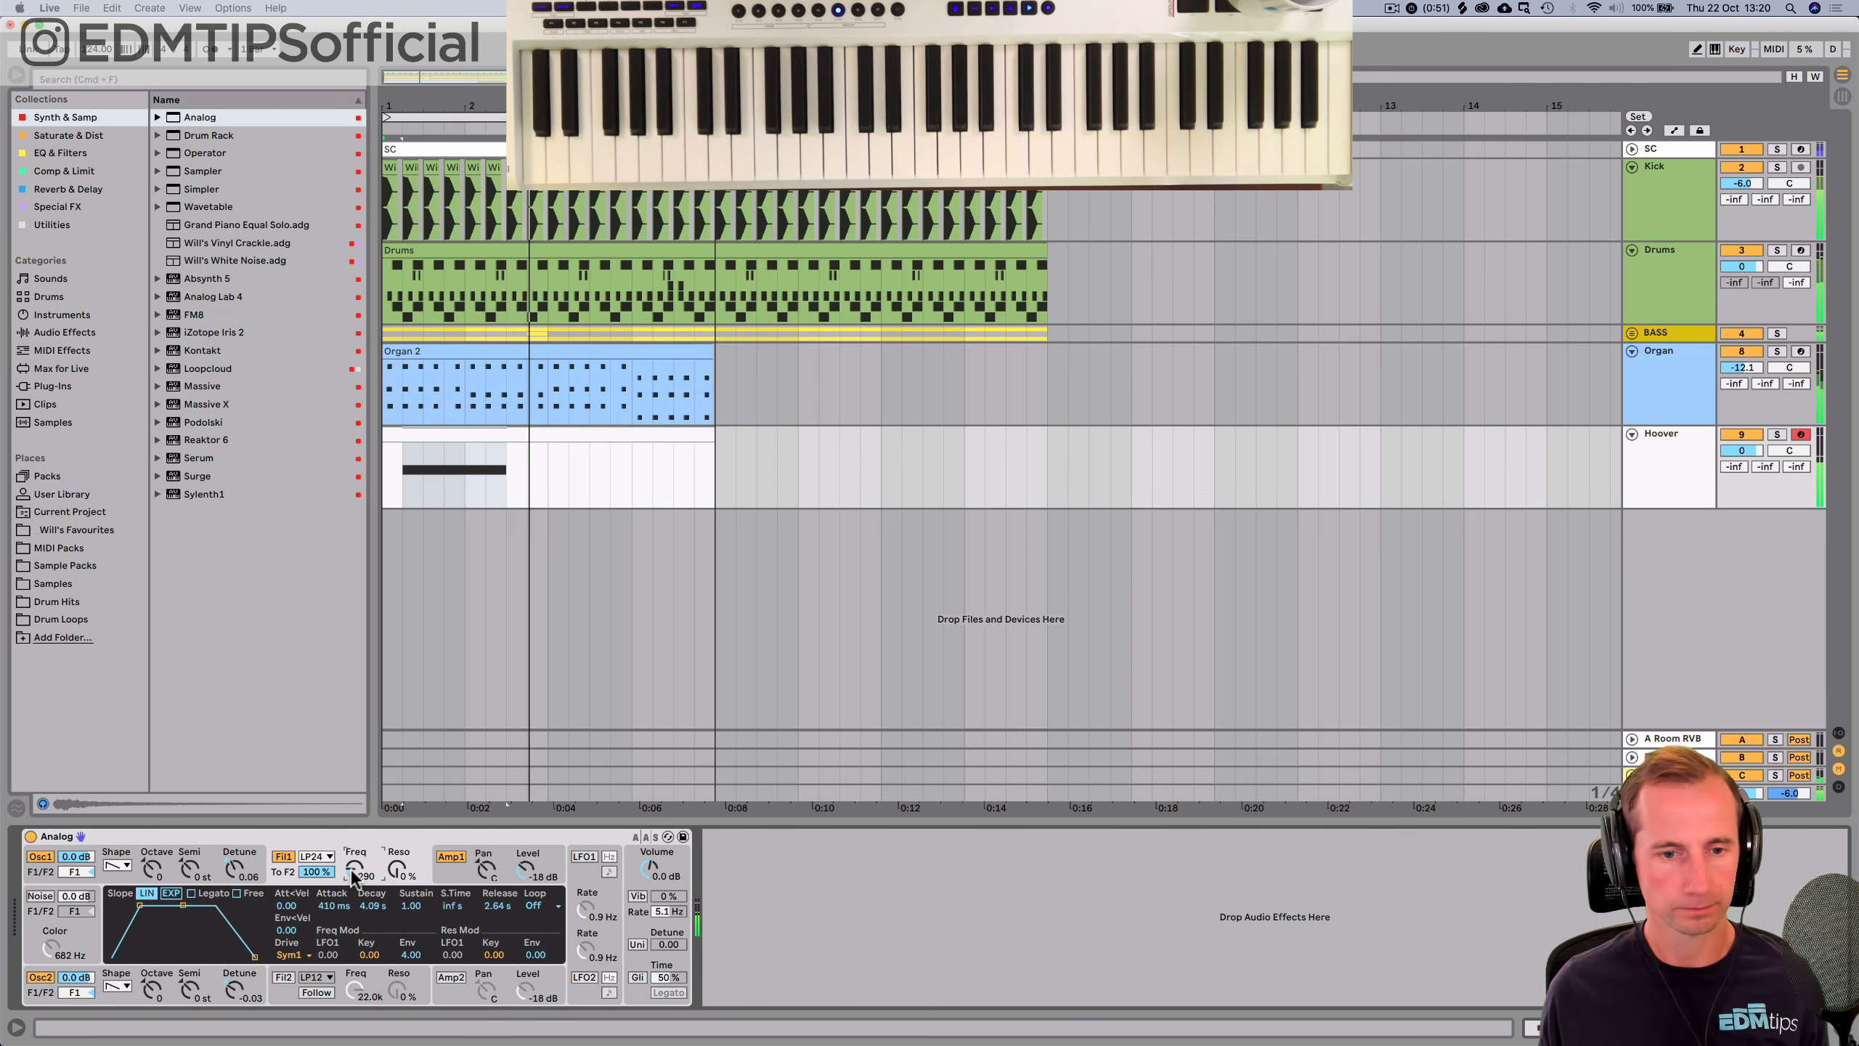
pyautogui.press('space')
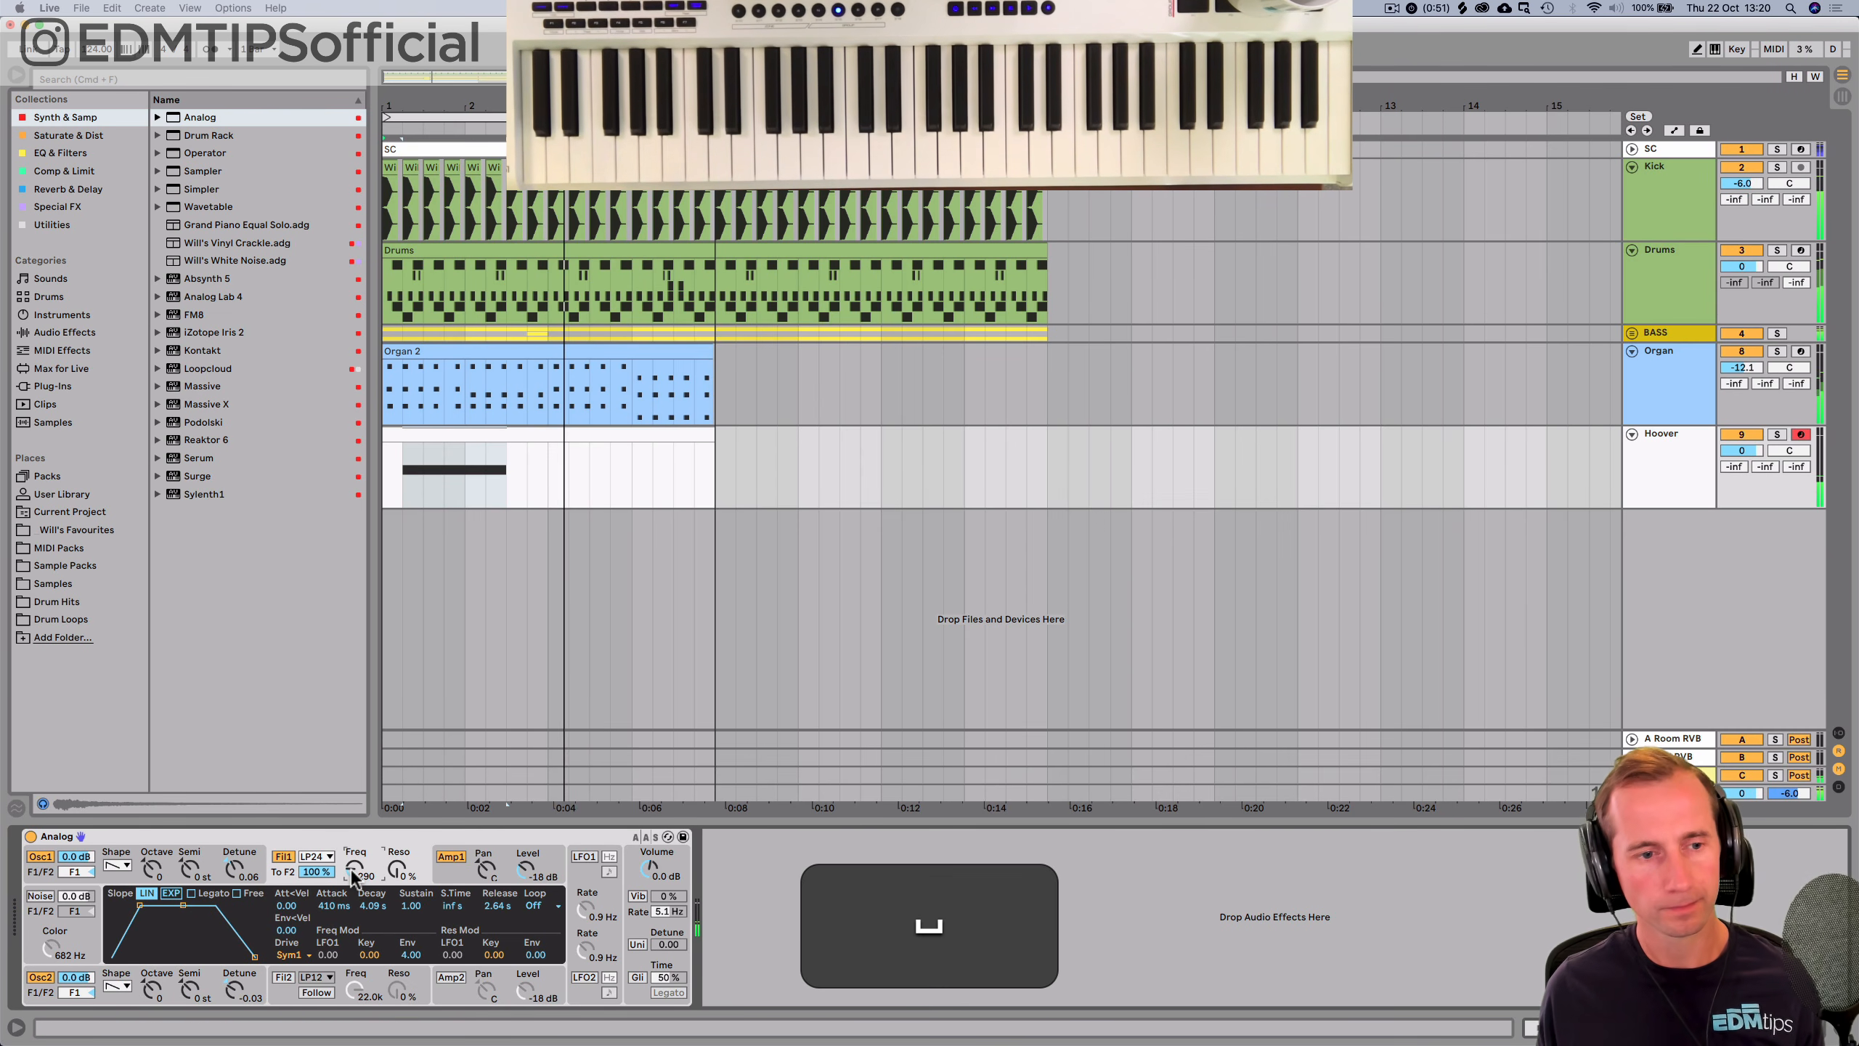
pyautogui.click(1654, 492)
pyautogui.moveTo(651, 867); pyautogui.dragTo(650, 861)
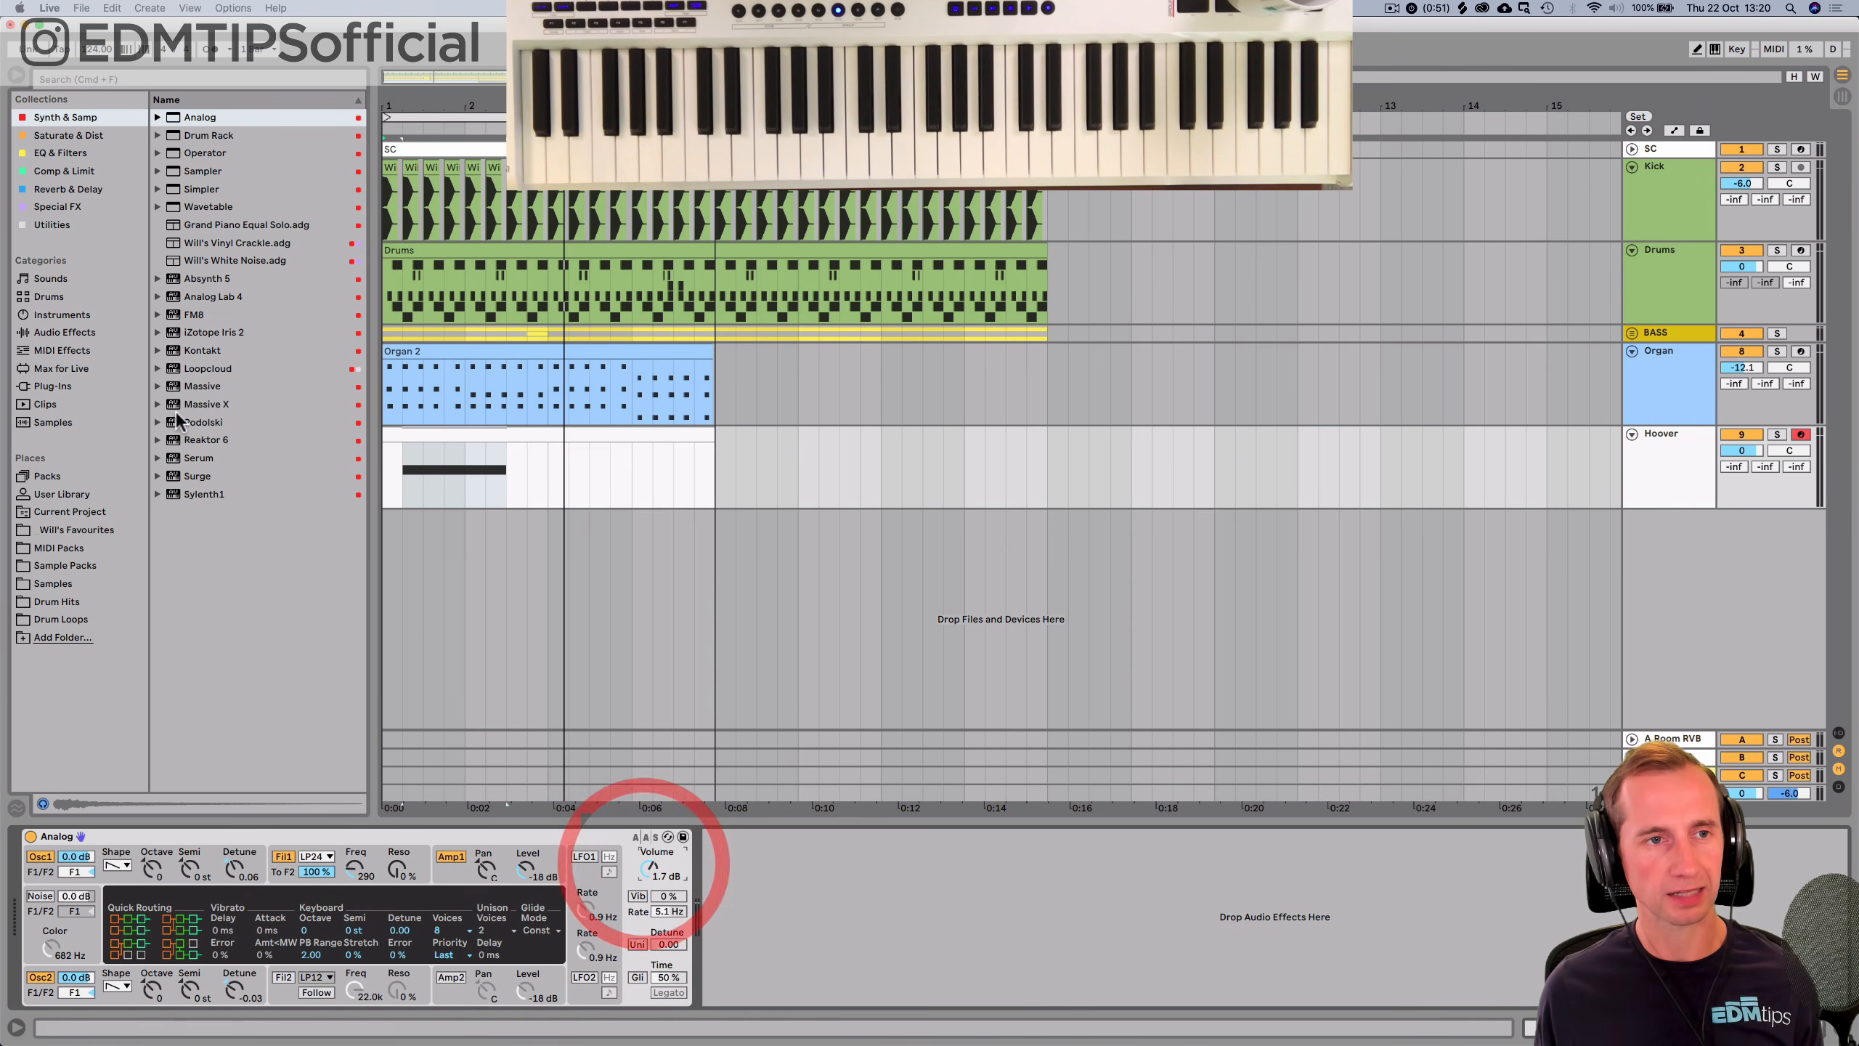
# Add the Amp effect from the saturation and distortion collection after Analog on the Hoover track.
pyautogui.click(48, 135)
pyautogui.moveTo(194, 117); pyautogui.dragTo(705, 563)
pyautogui.moveTo(926, 893); pyautogui.dragTo(924, 893)
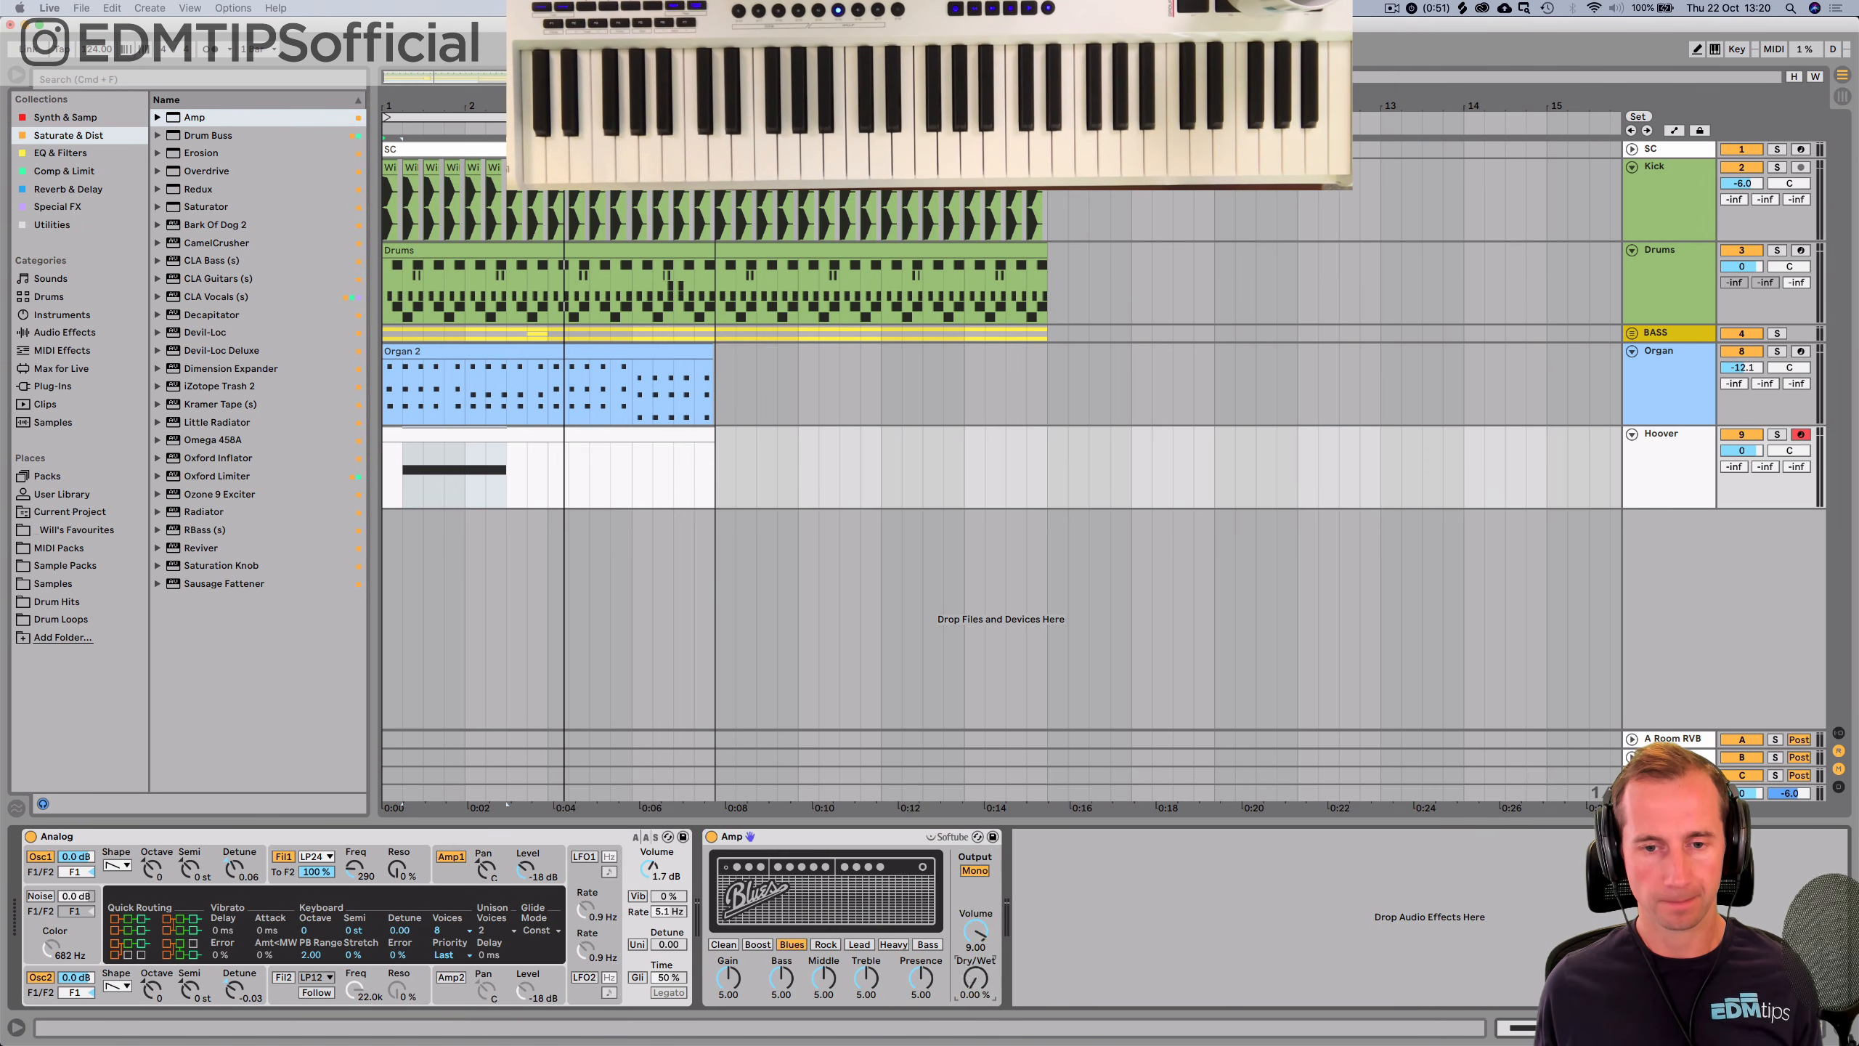
# Raise Amp's dry/wet to 34.9 % during playback, then enable Analog's unison with a detune of 32.81.
pyautogui.press('space')
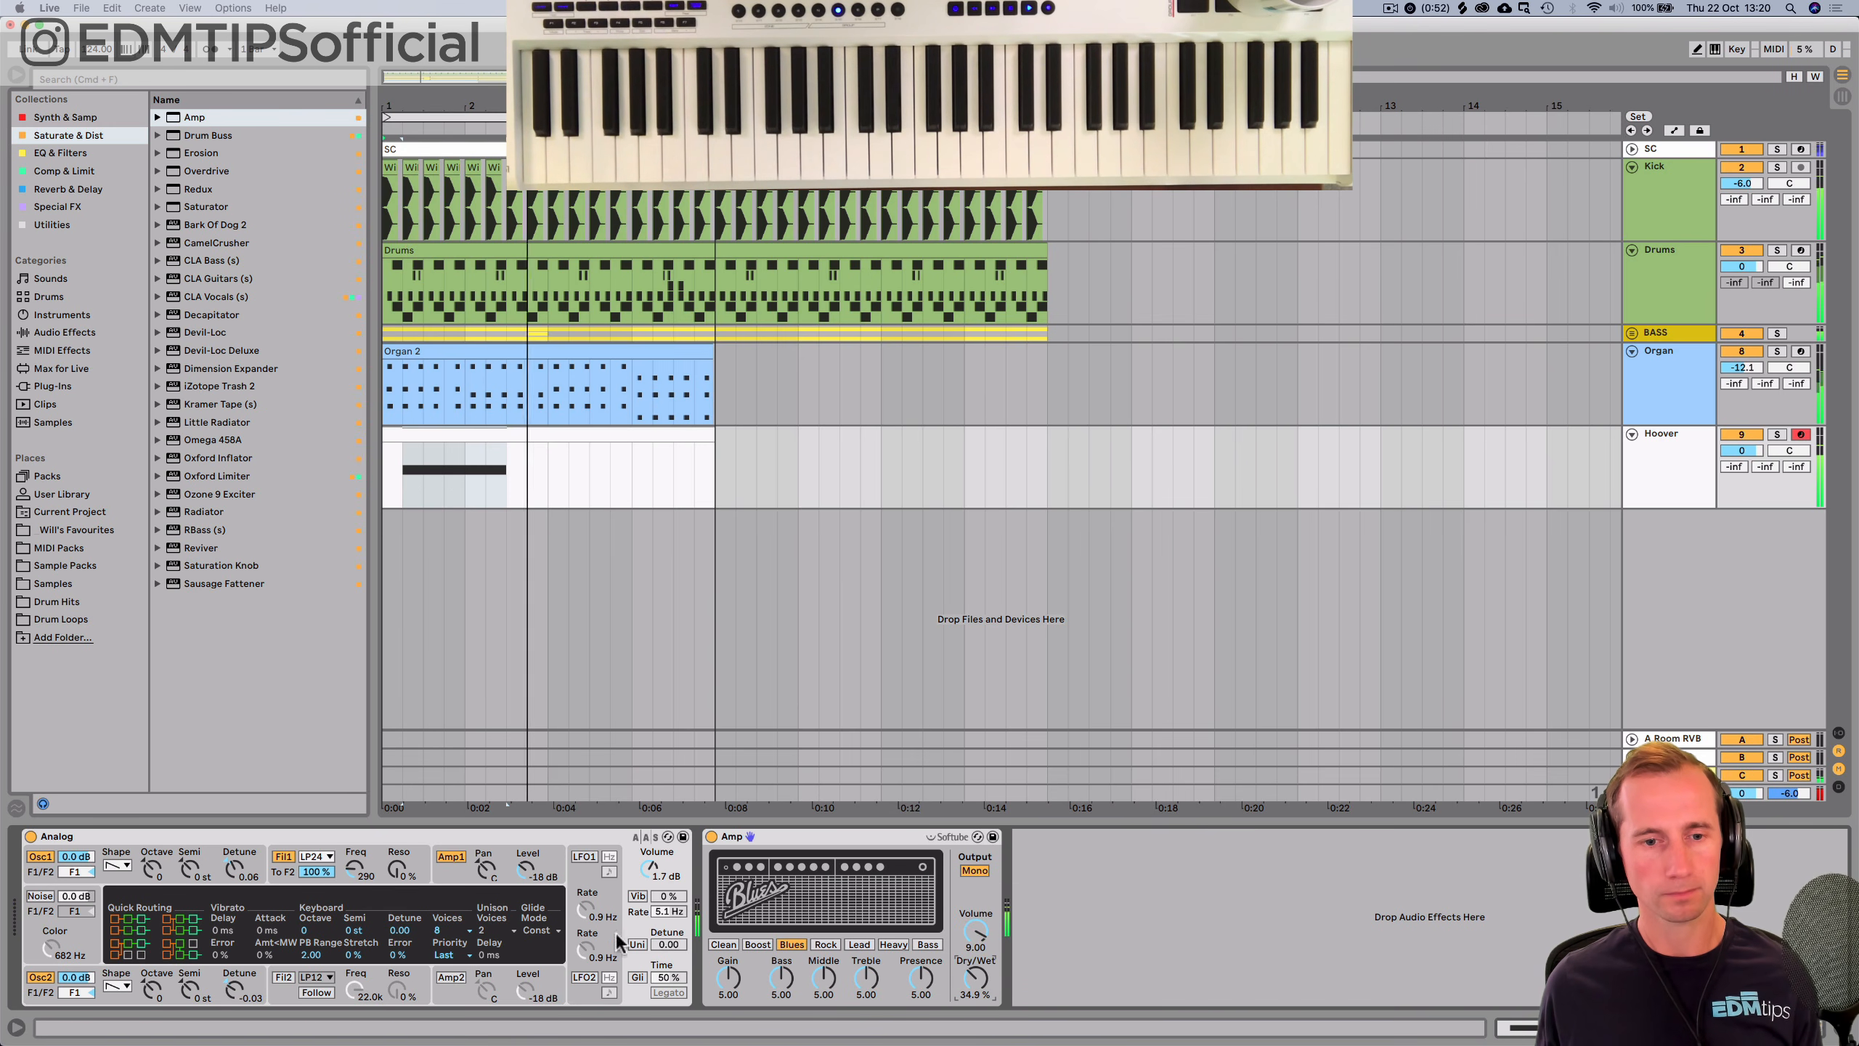
pyautogui.click(615, 890)
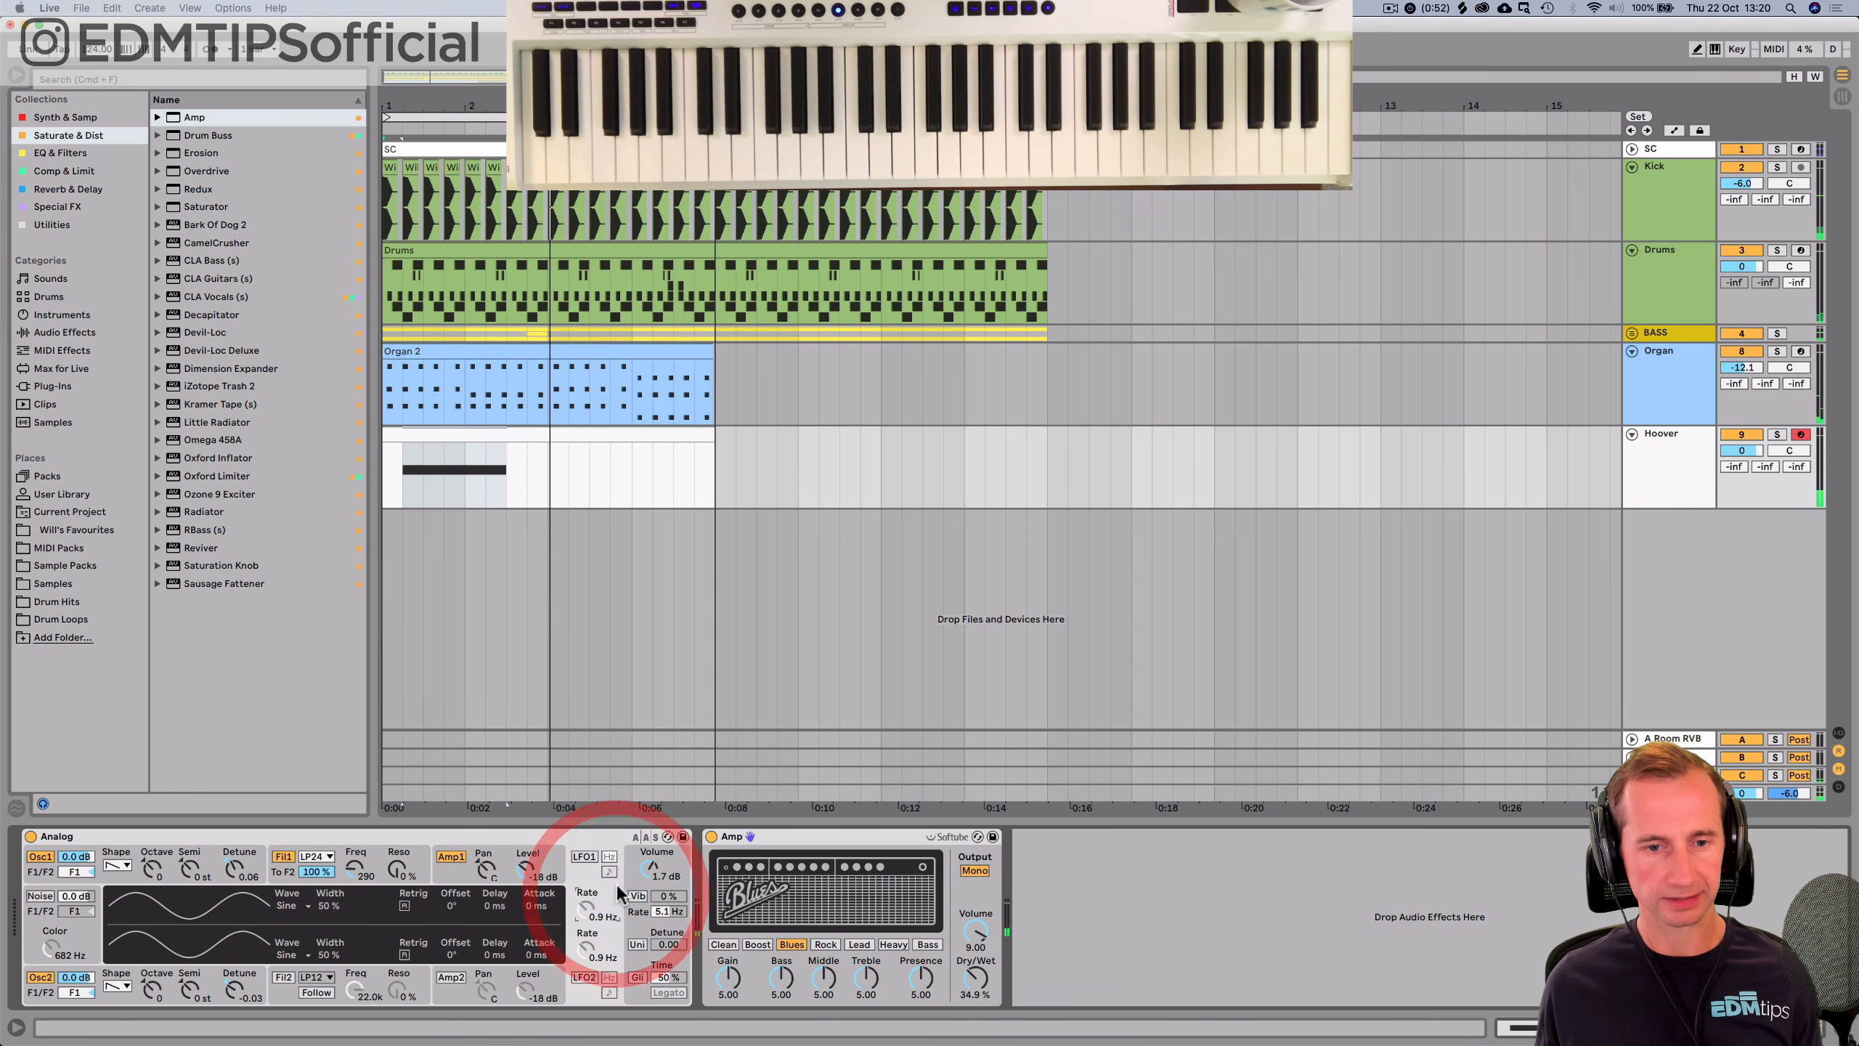
pyautogui.click(558, 866)
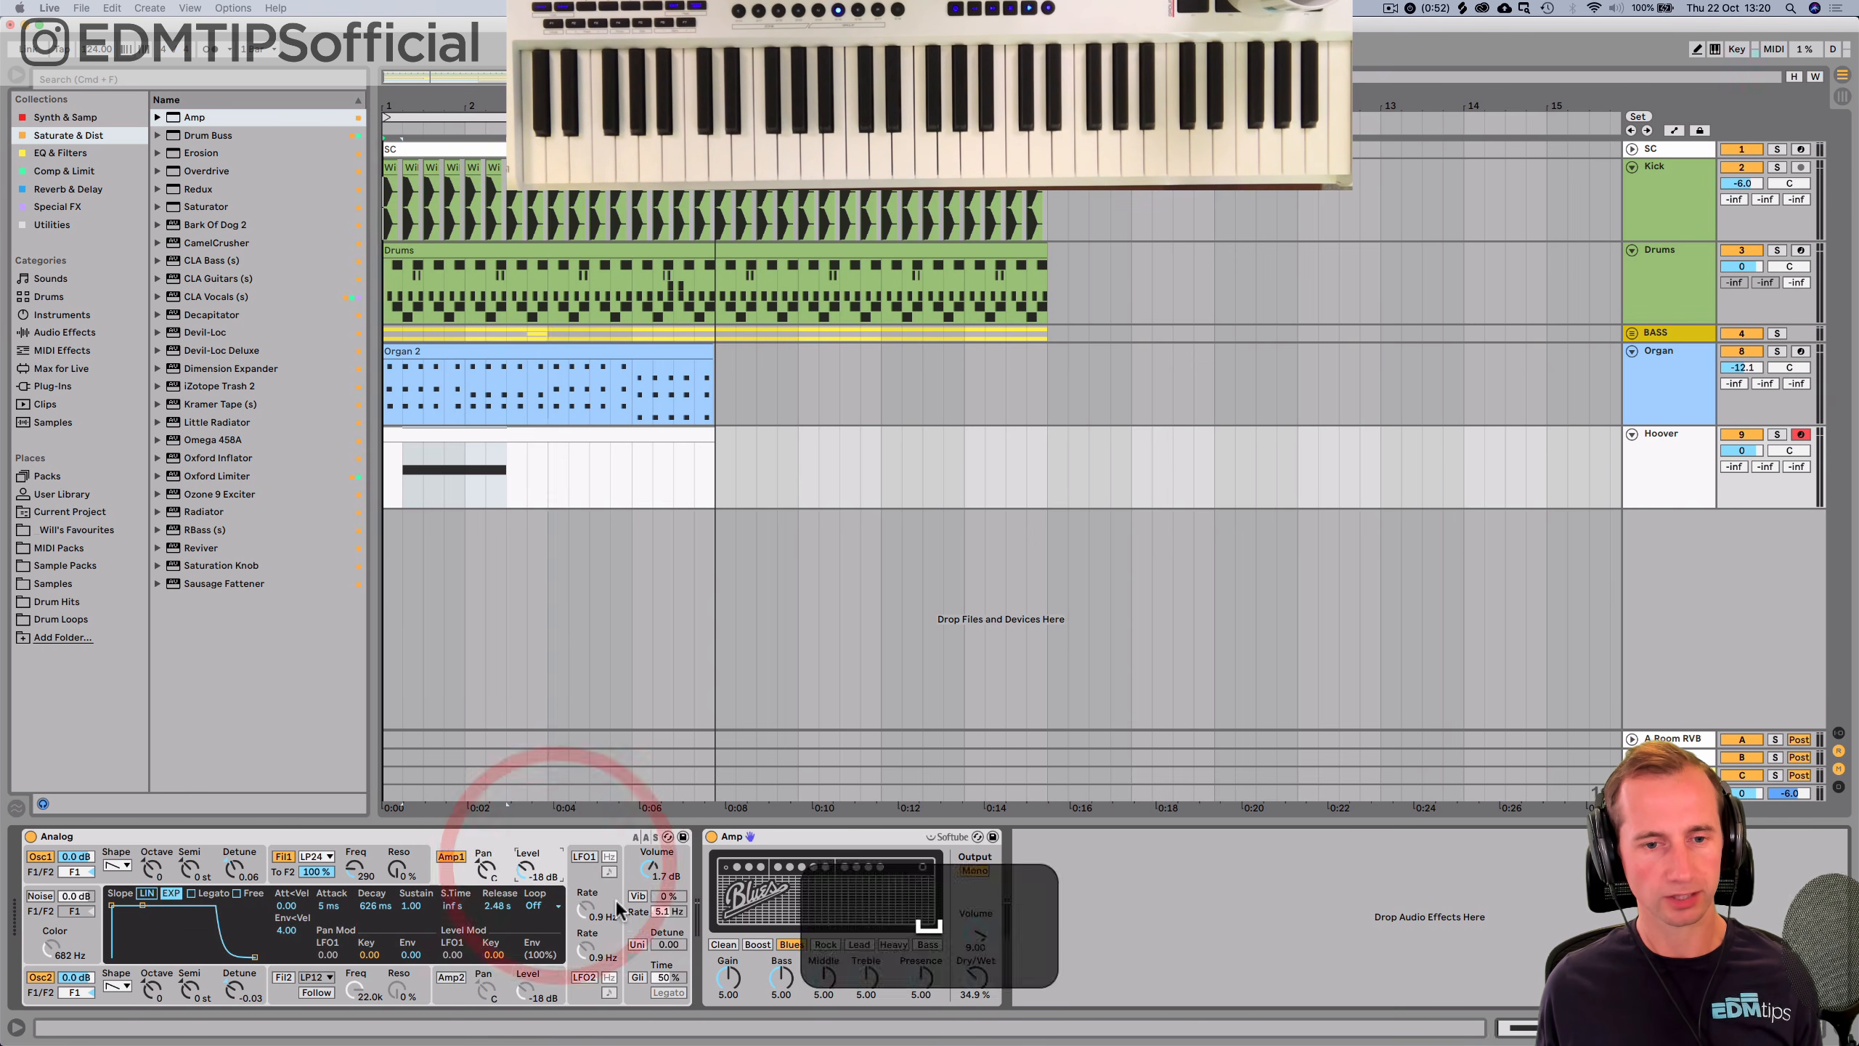
pyautogui.click(638, 945)
pyautogui.moveTo(671, 945); pyautogui.dragTo(673, 945)
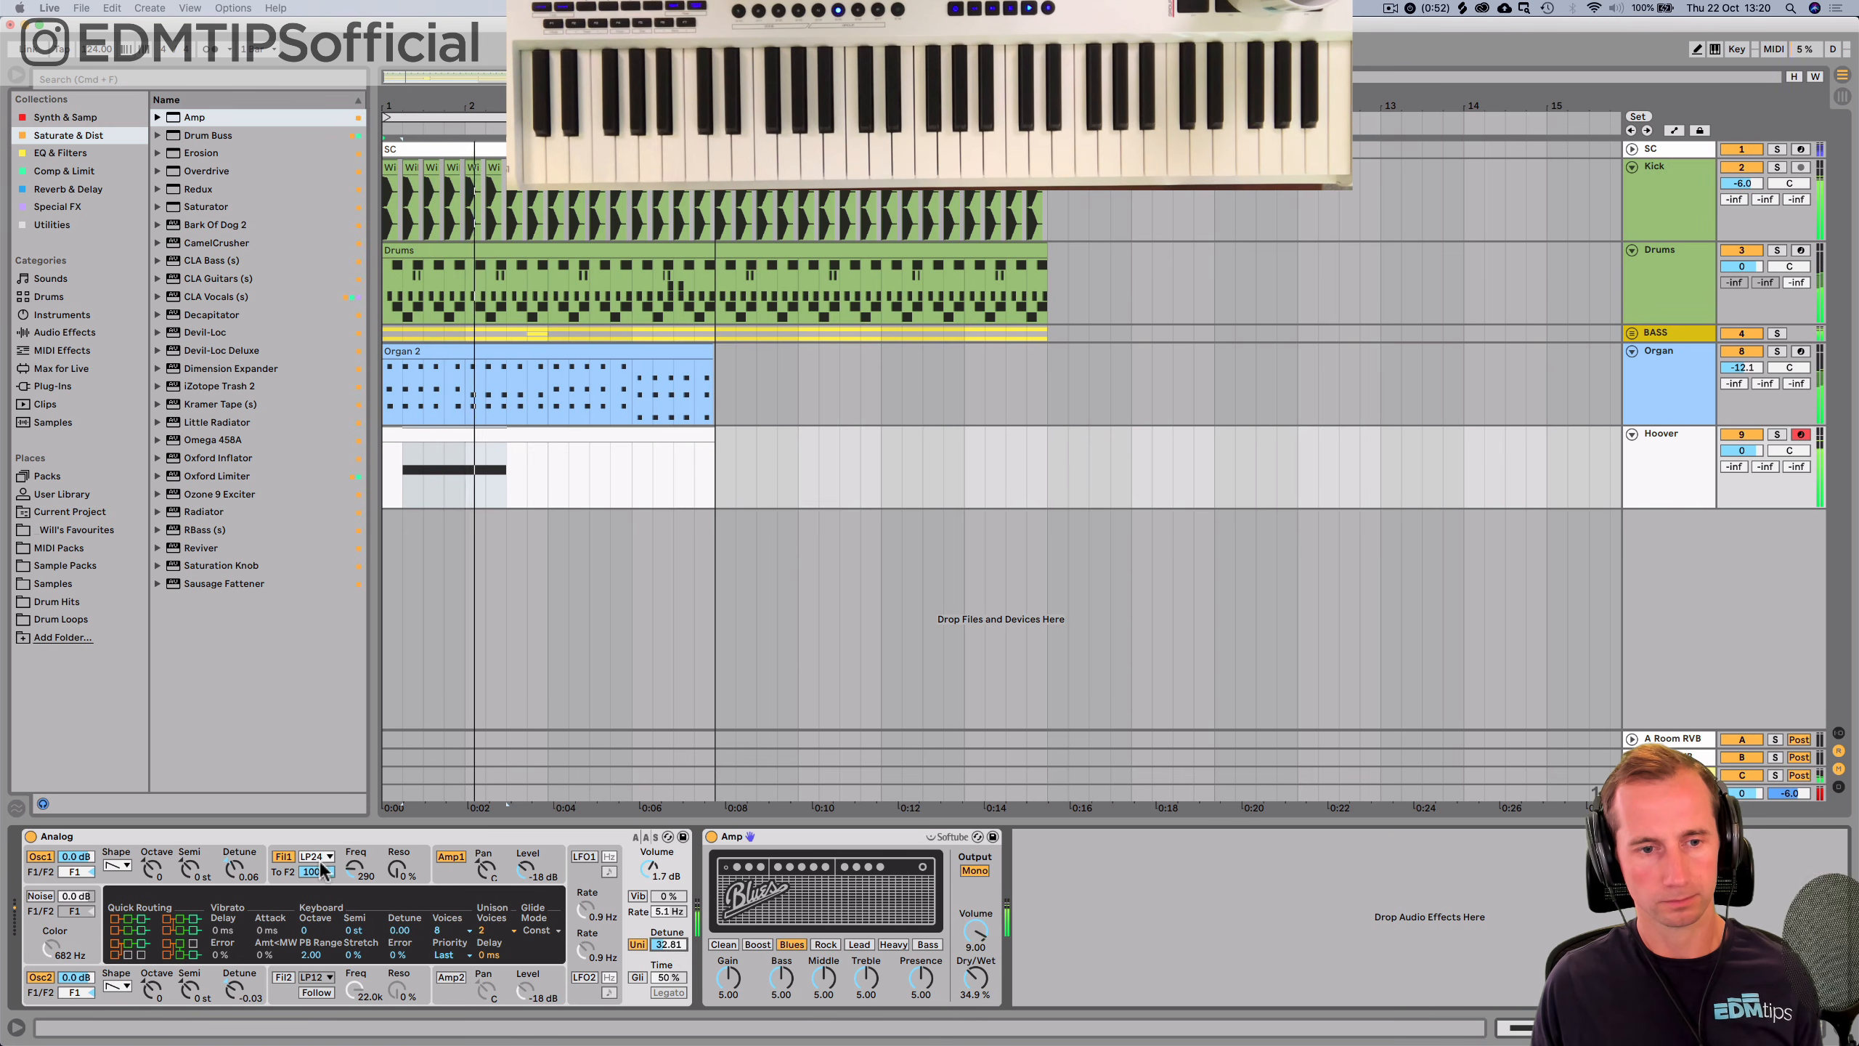
# Set Analog's Amp1 envelope to a 45 ms attack with a linear slope and listen to the result.
pyautogui.click(450, 872)
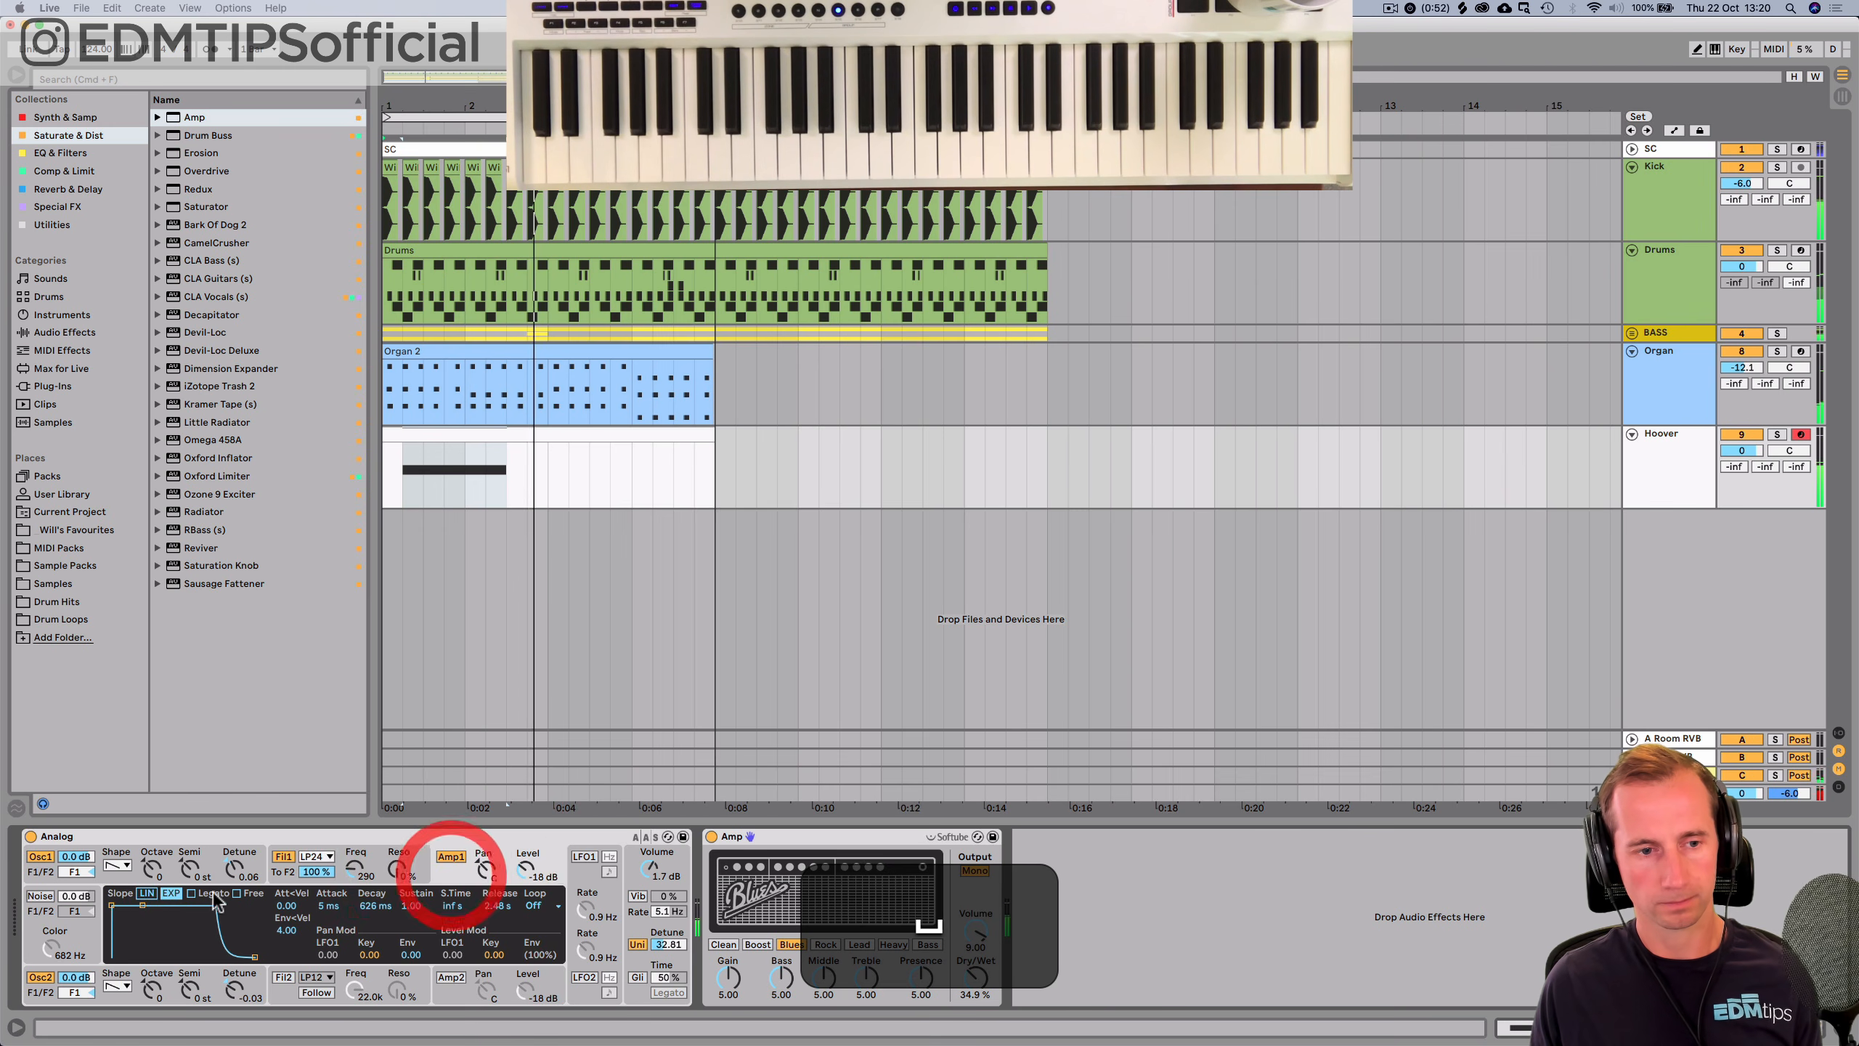
pyautogui.moveTo(116, 906); pyautogui.dragTo(122, 905)
pyautogui.click(147, 893)
pyautogui.press('space')
pyautogui.press('space')
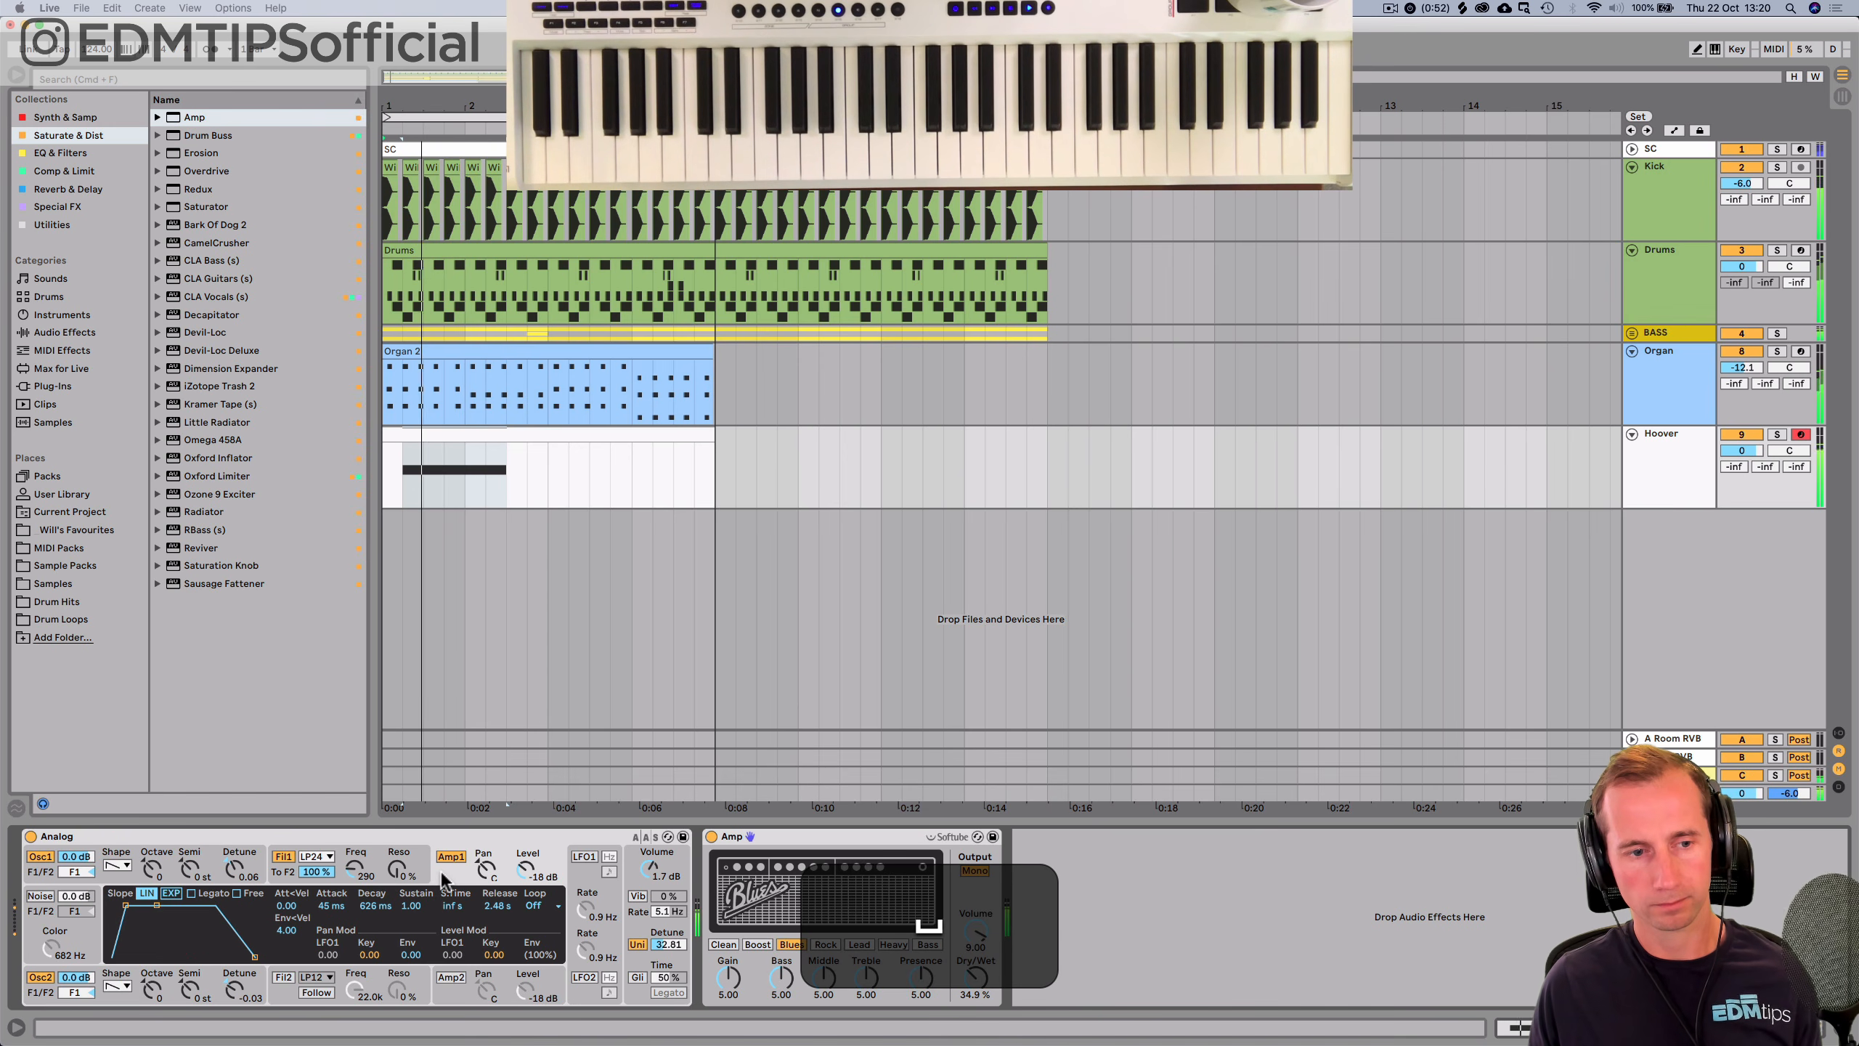
# Add EQ Eight after Amp and reduce the lows with a 97.9 Hz low cut and a -7.31 dB dip at 323 Hz.
pyautogui.click(61, 152)
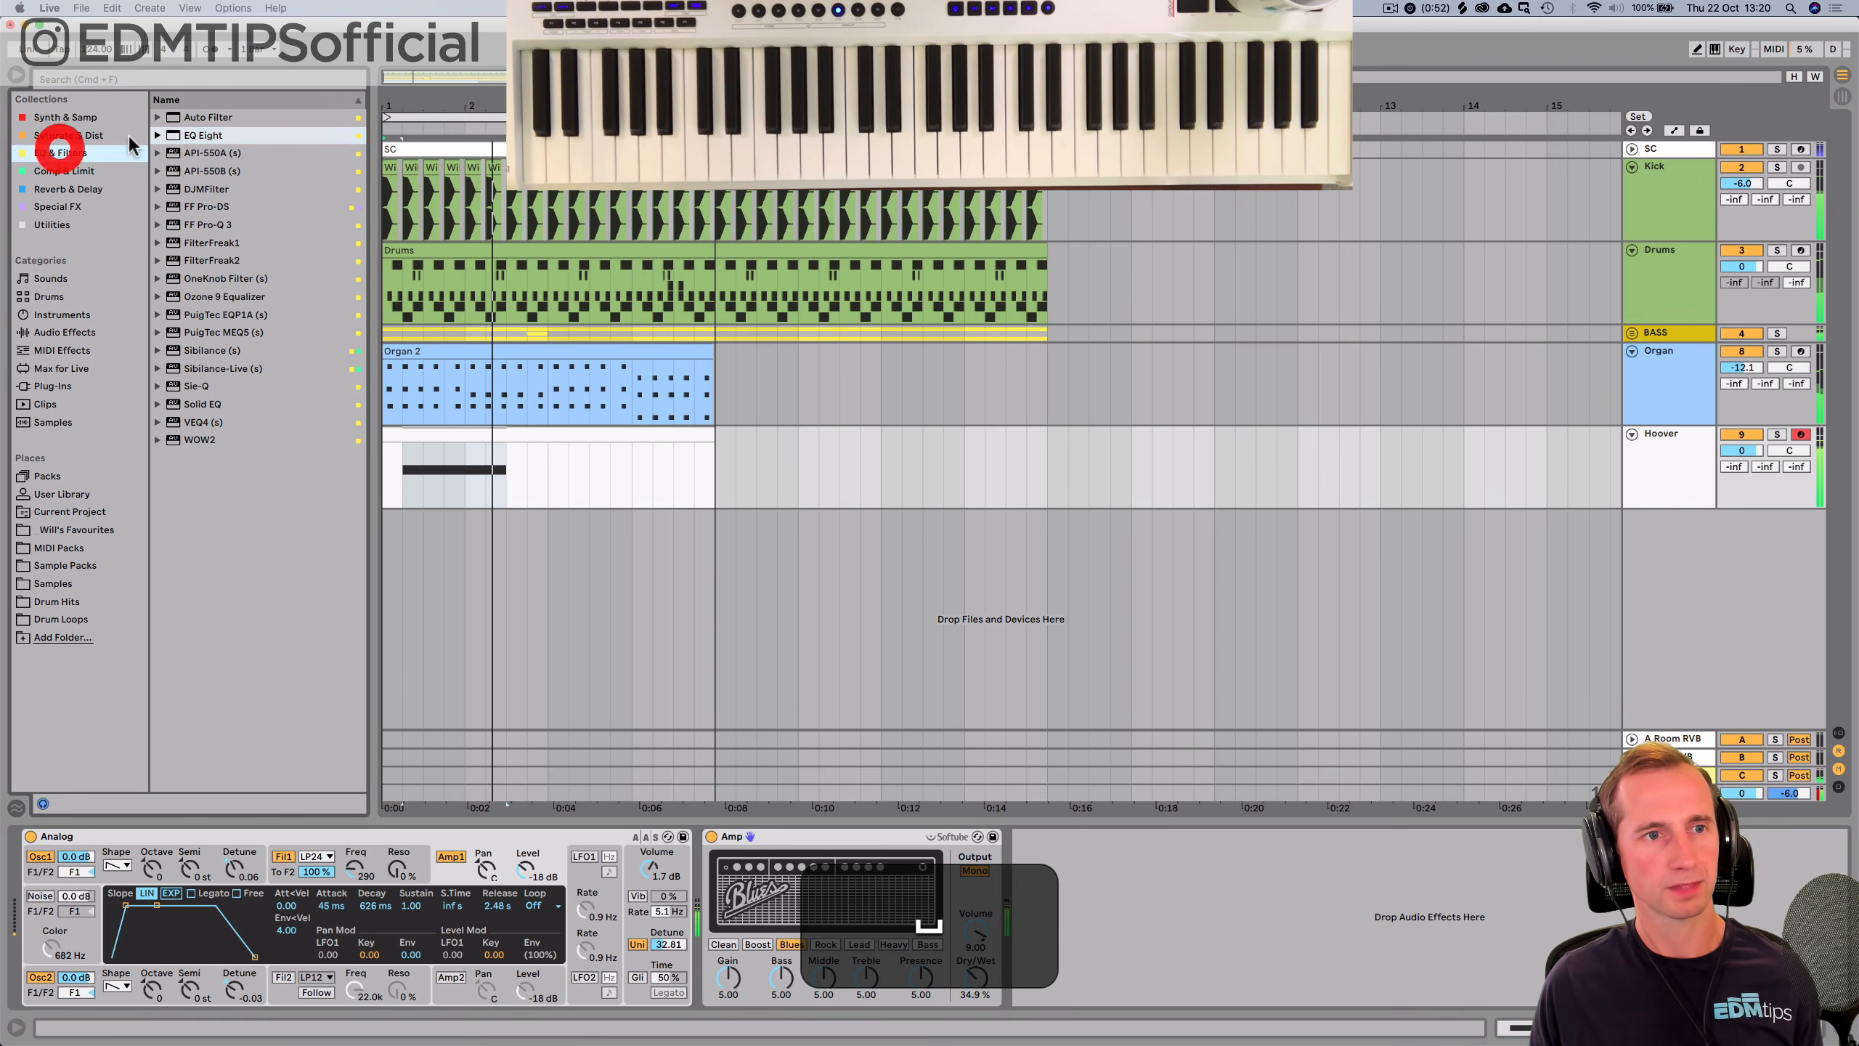
pyautogui.moveTo(1139, 898); pyautogui.dragTo(1221, 939)
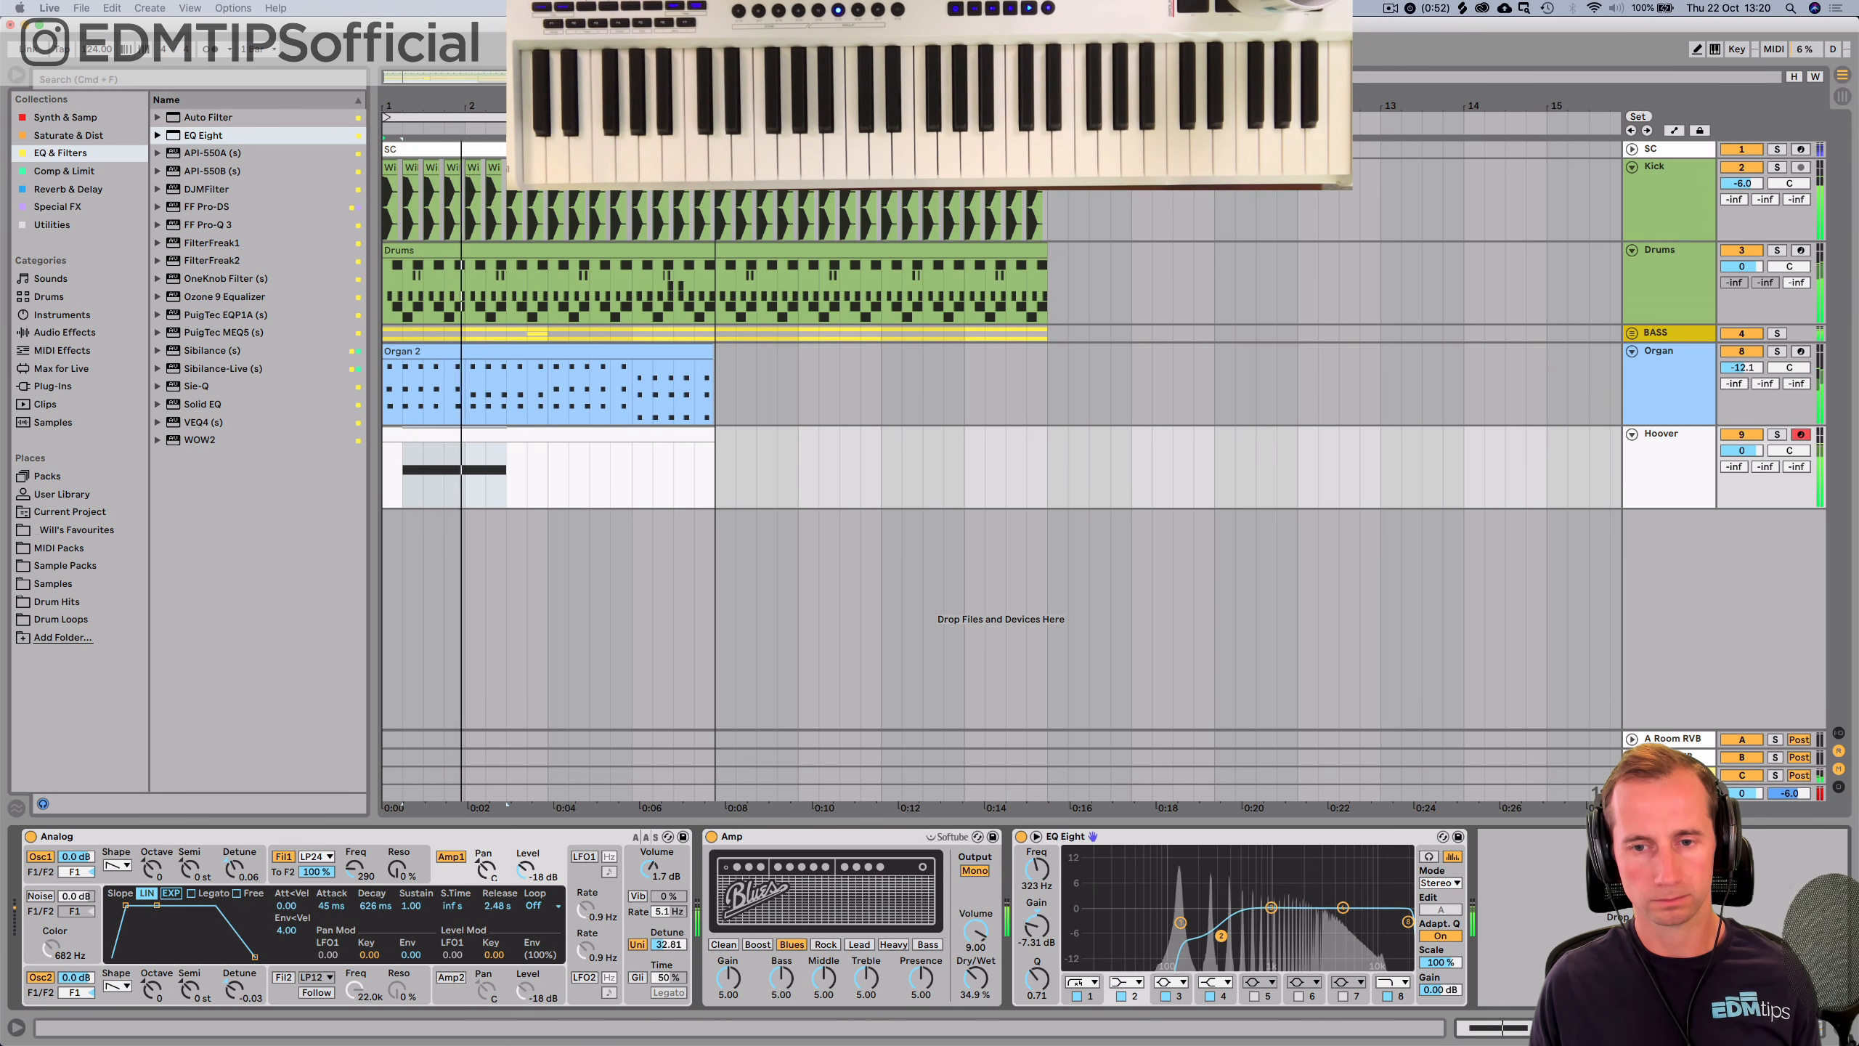
pyautogui.moveTo(1180, 922); pyautogui.dragTo(1168, 923)
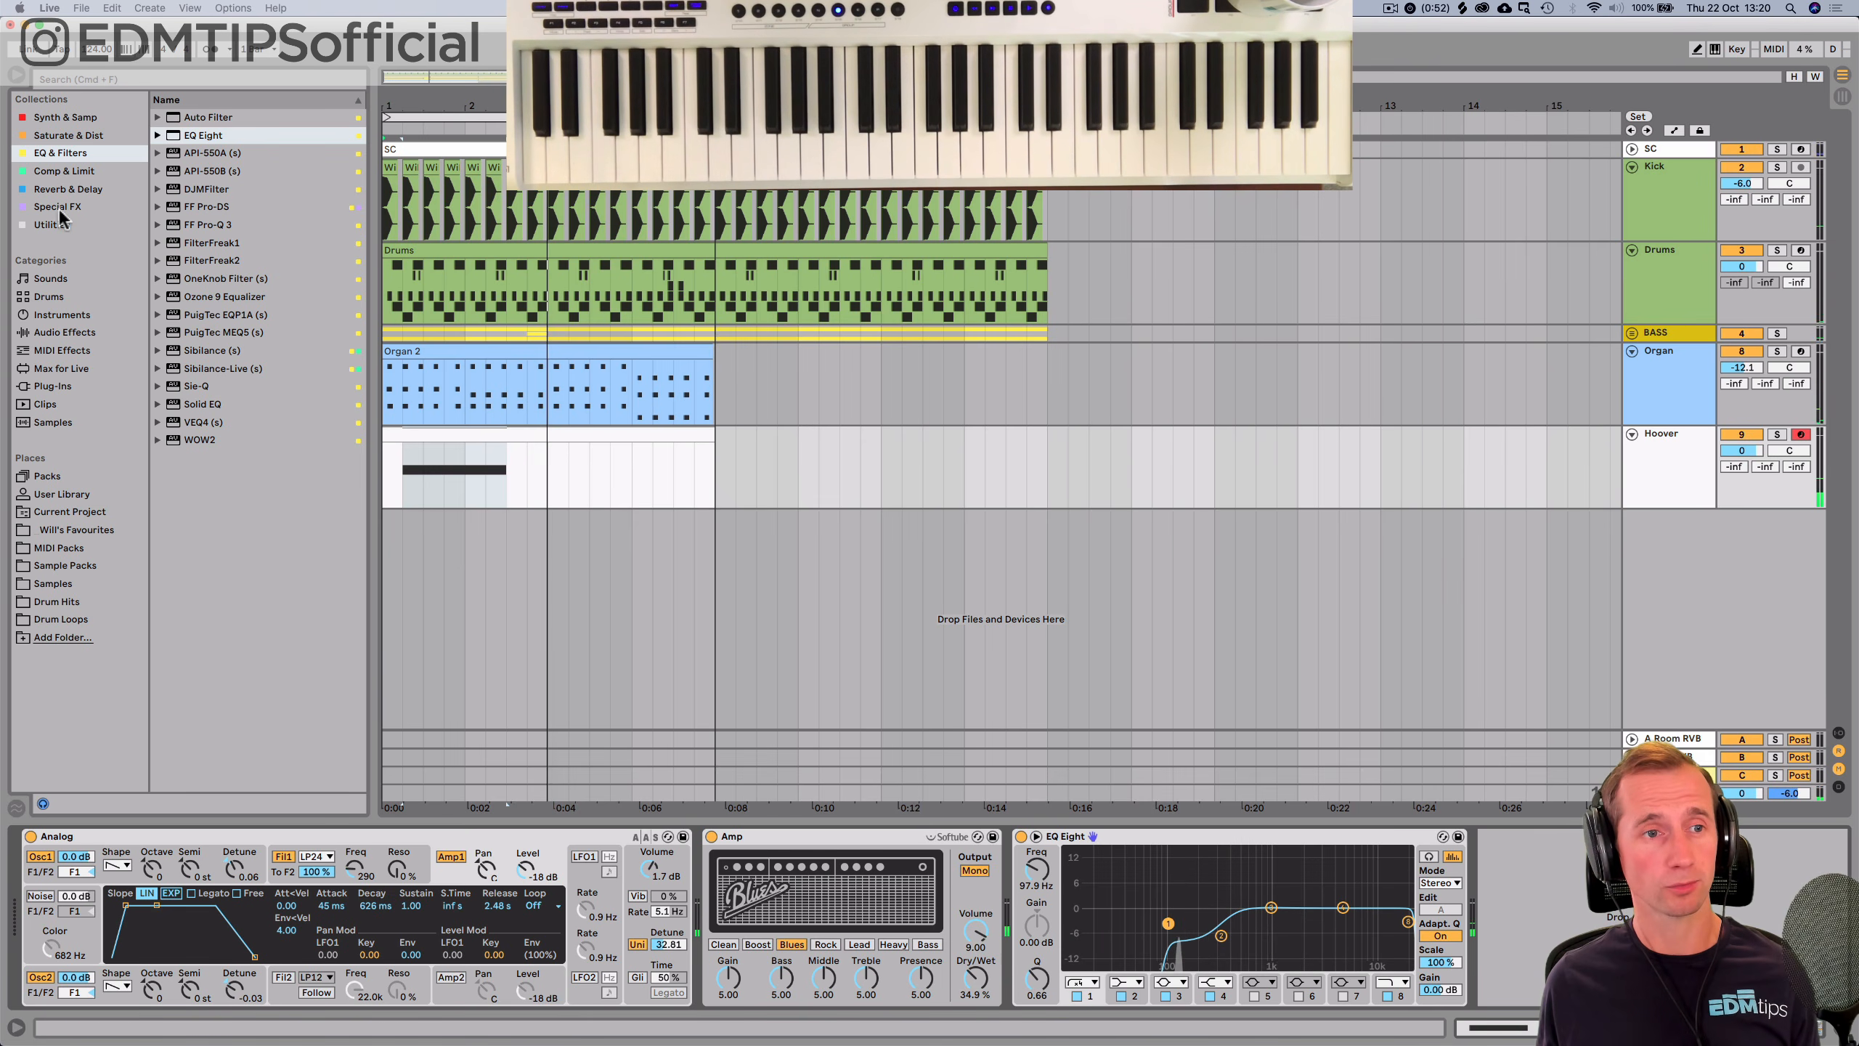
# Add Ozone Imager 2 after EQ Eight, widen the Hoover to 87% and enable Stereoize at 16.5 ms.
pyautogui.click(68, 189)
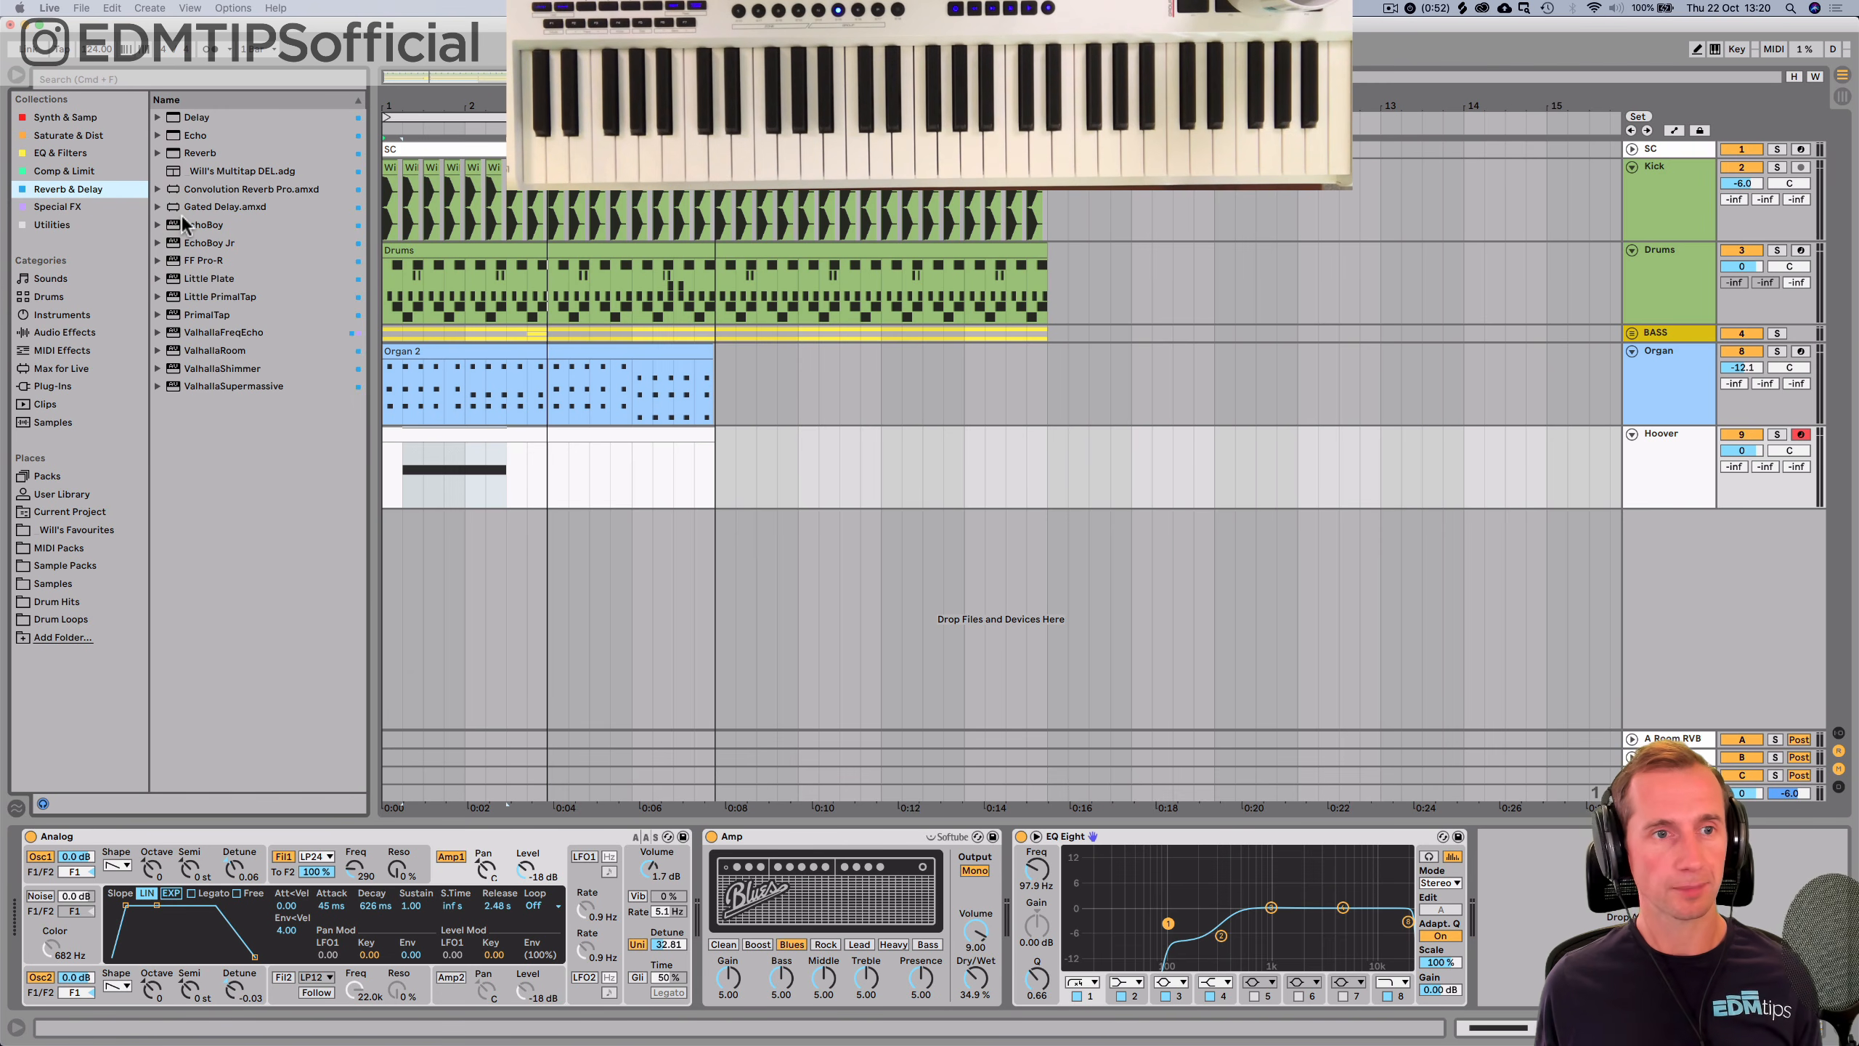
pyautogui.click(73, 206)
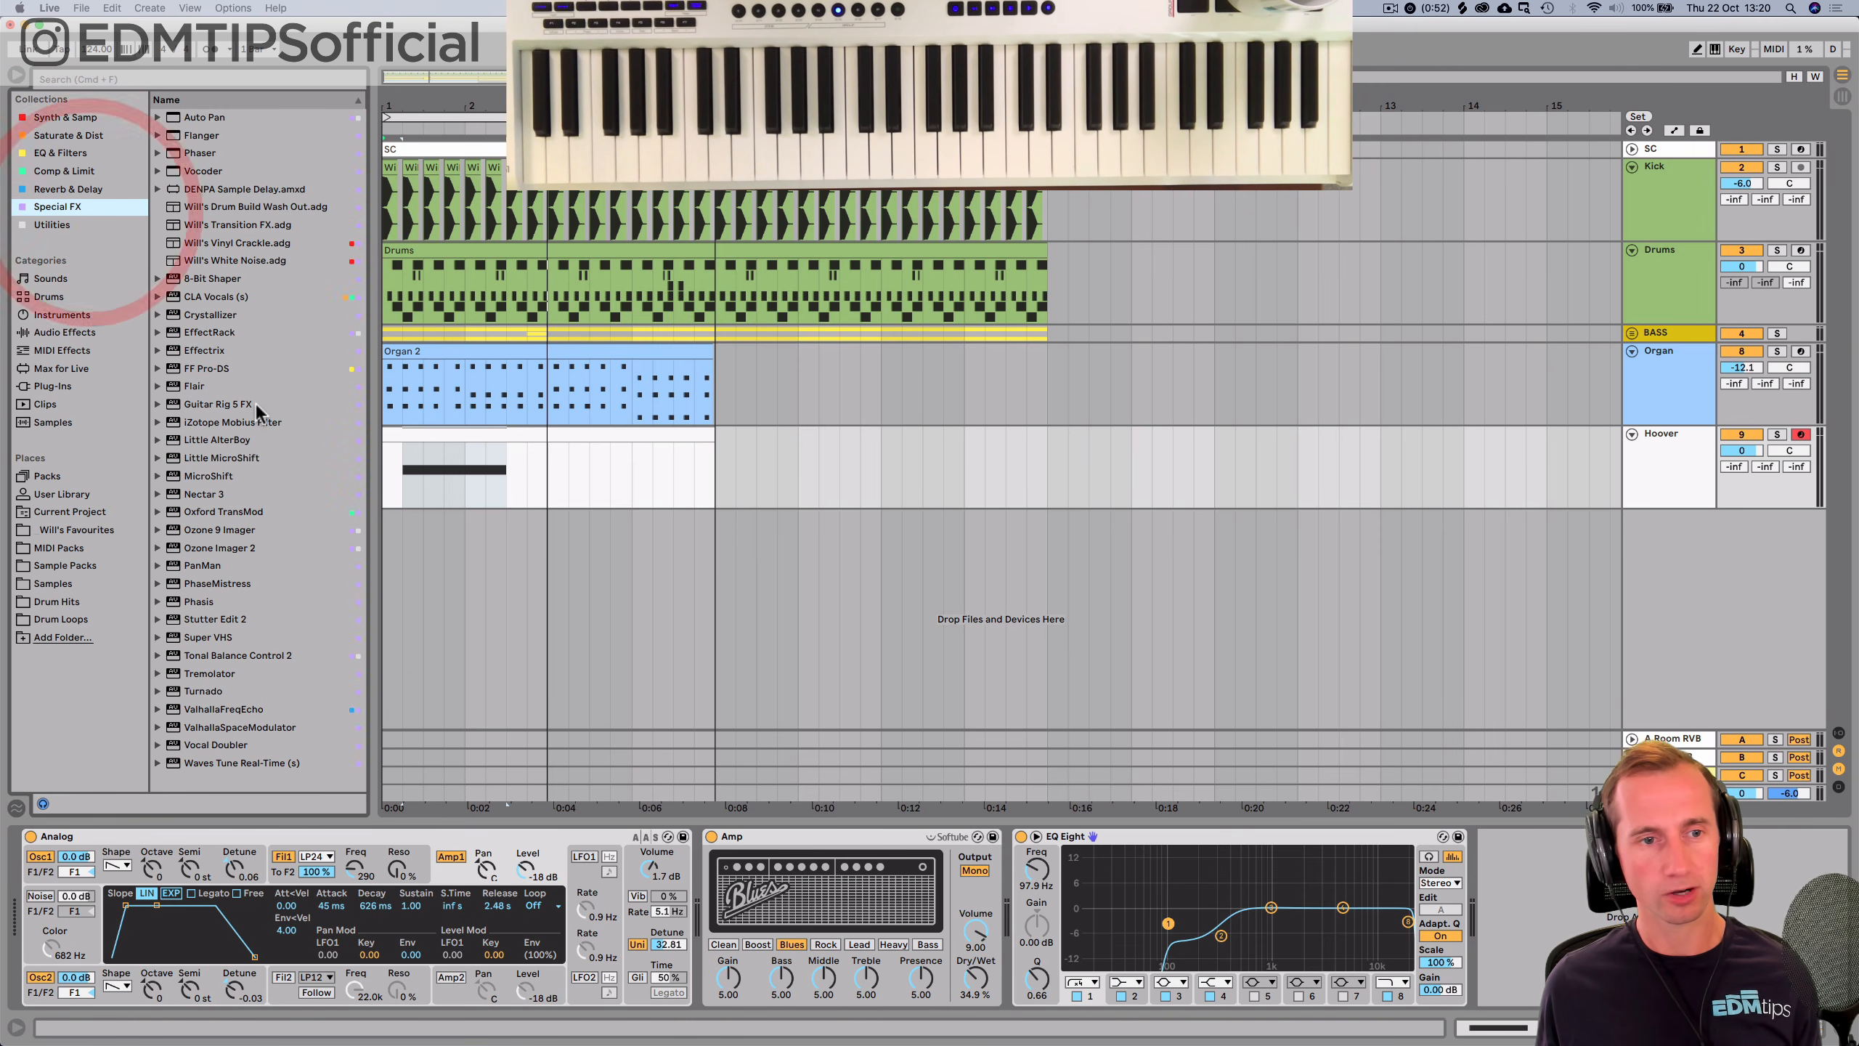
pyautogui.moveTo(770, 645); pyautogui.dragTo(1383, 904)
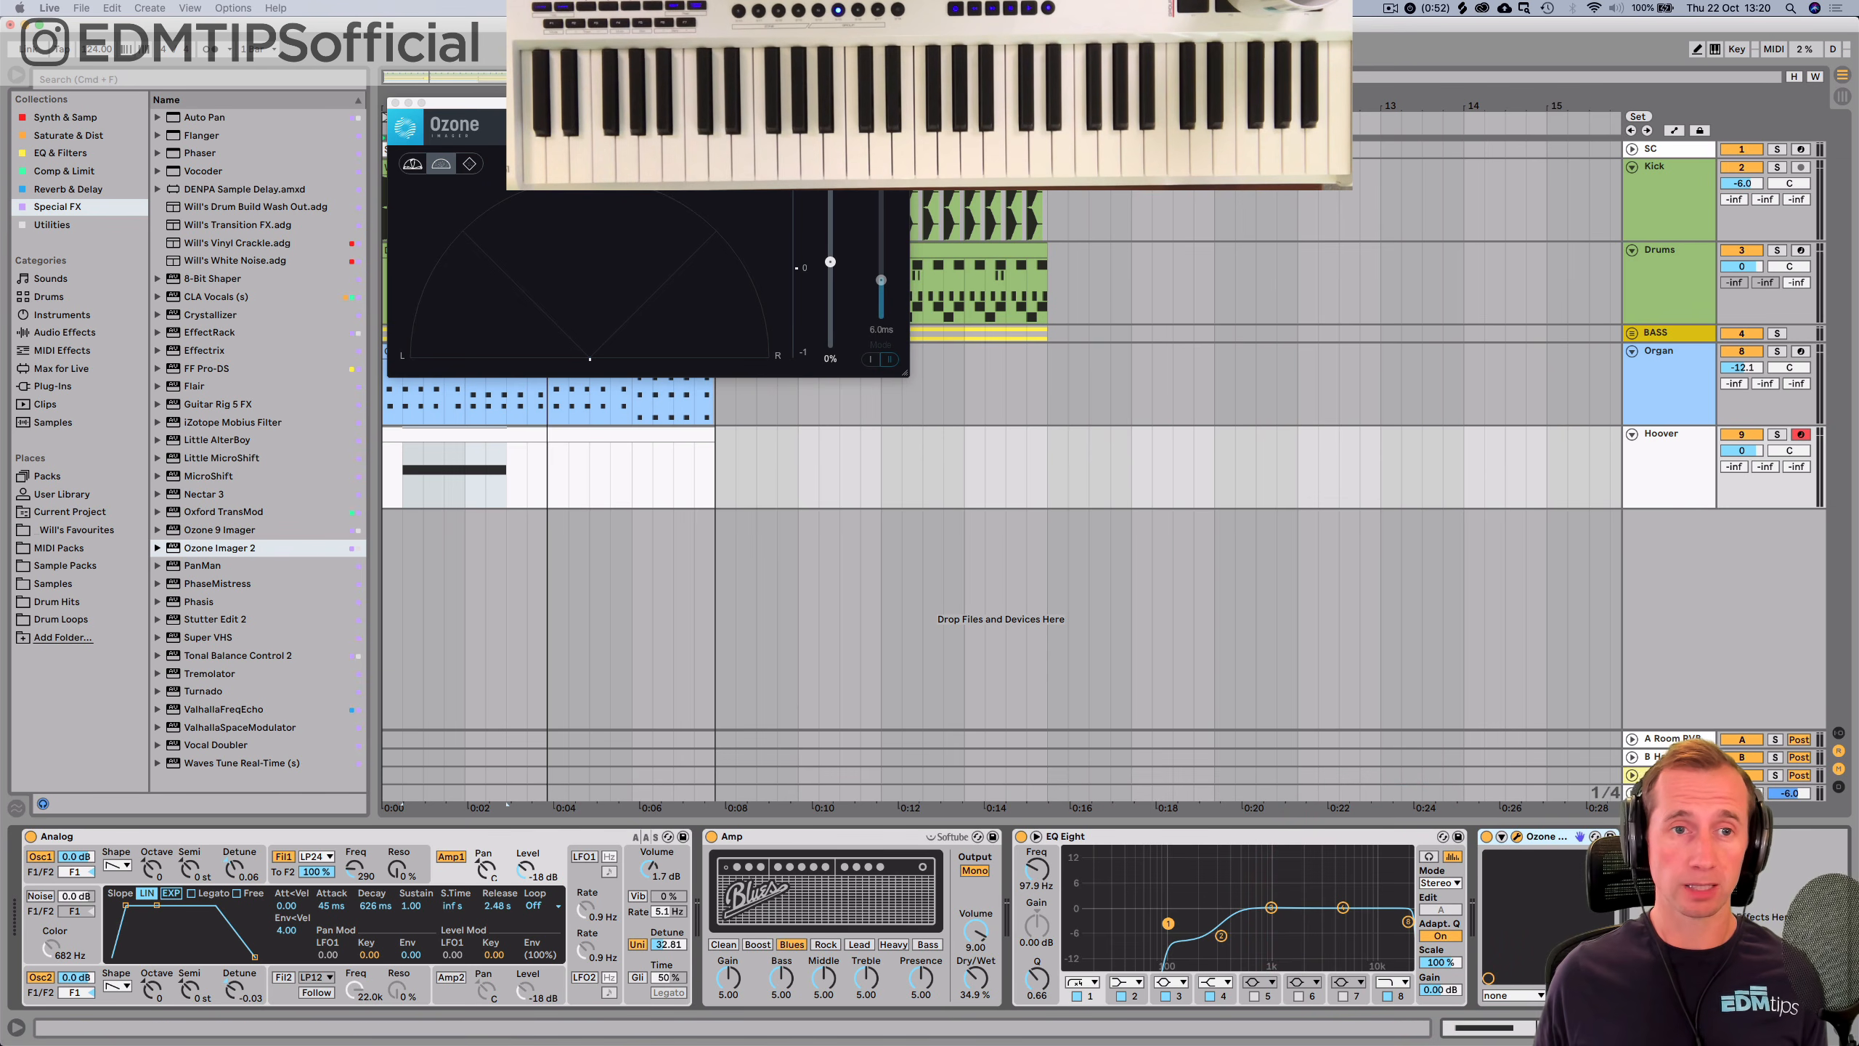
pyautogui.press('space')
pyautogui.click(880, 162)
pyautogui.moveTo(833, 261); pyautogui.dragTo(839, 193)
pyautogui.moveTo(884, 278); pyautogui.dragTo(890, 204)
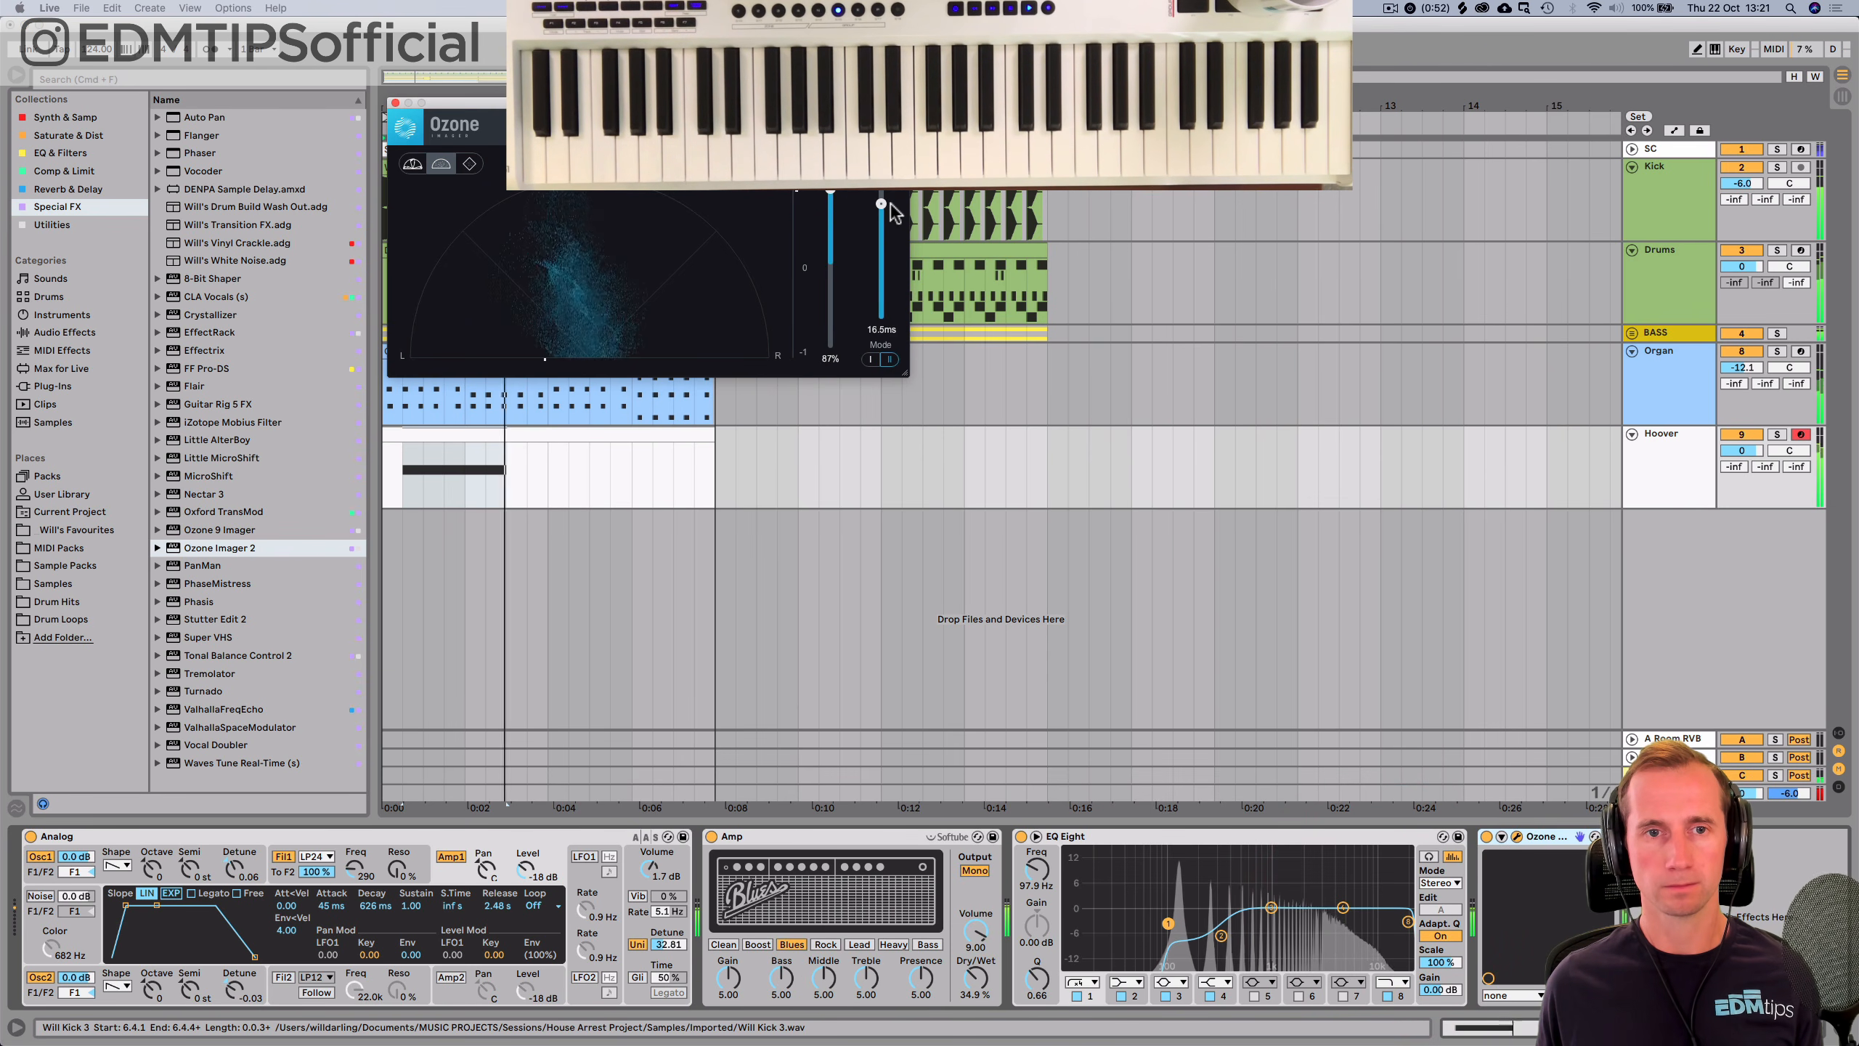
pyautogui.click(395, 102)
# Add Compressor after Ozone Imager 2 on the Hoover track and sidechain it from the SC track.
pyautogui.click(69, 167)
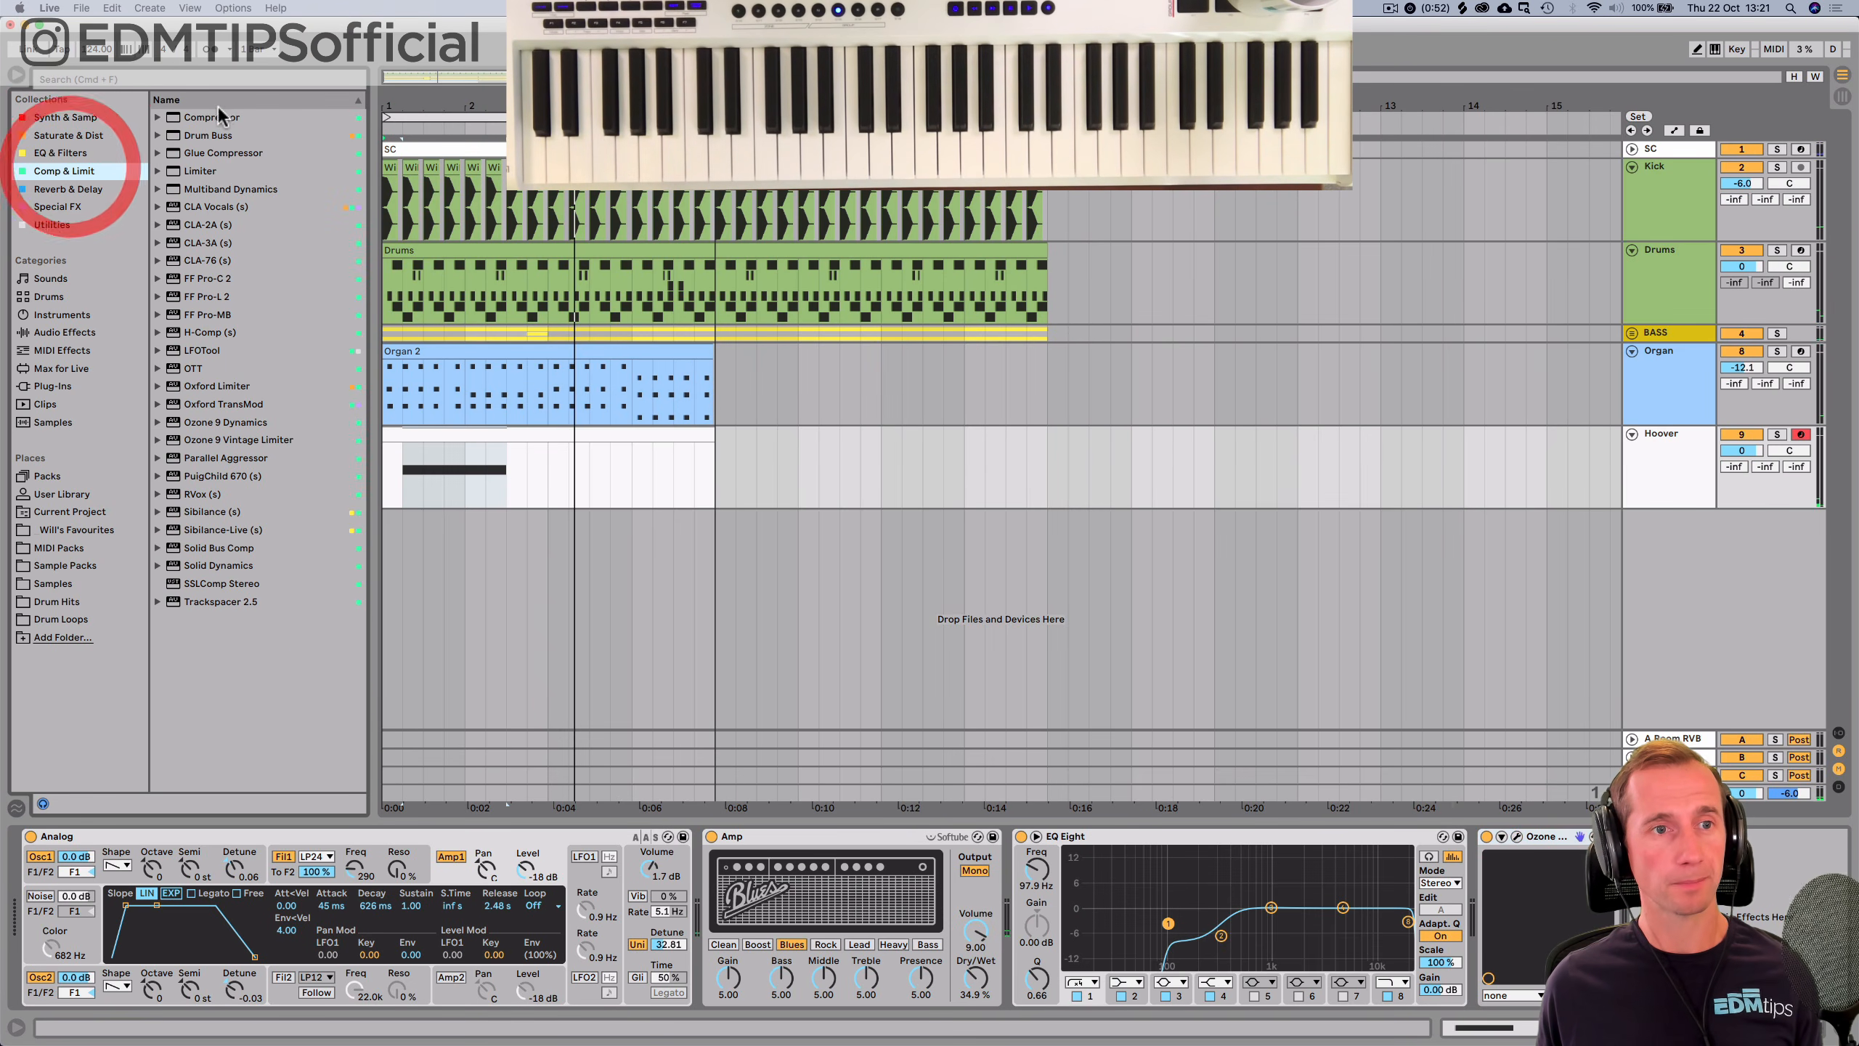
pyautogui.moveTo(212, 119); pyautogui.dragTo(1675, 367)
pyautogui.moveTo(1760, 843); pyautogui.dragTo(1760, 846)
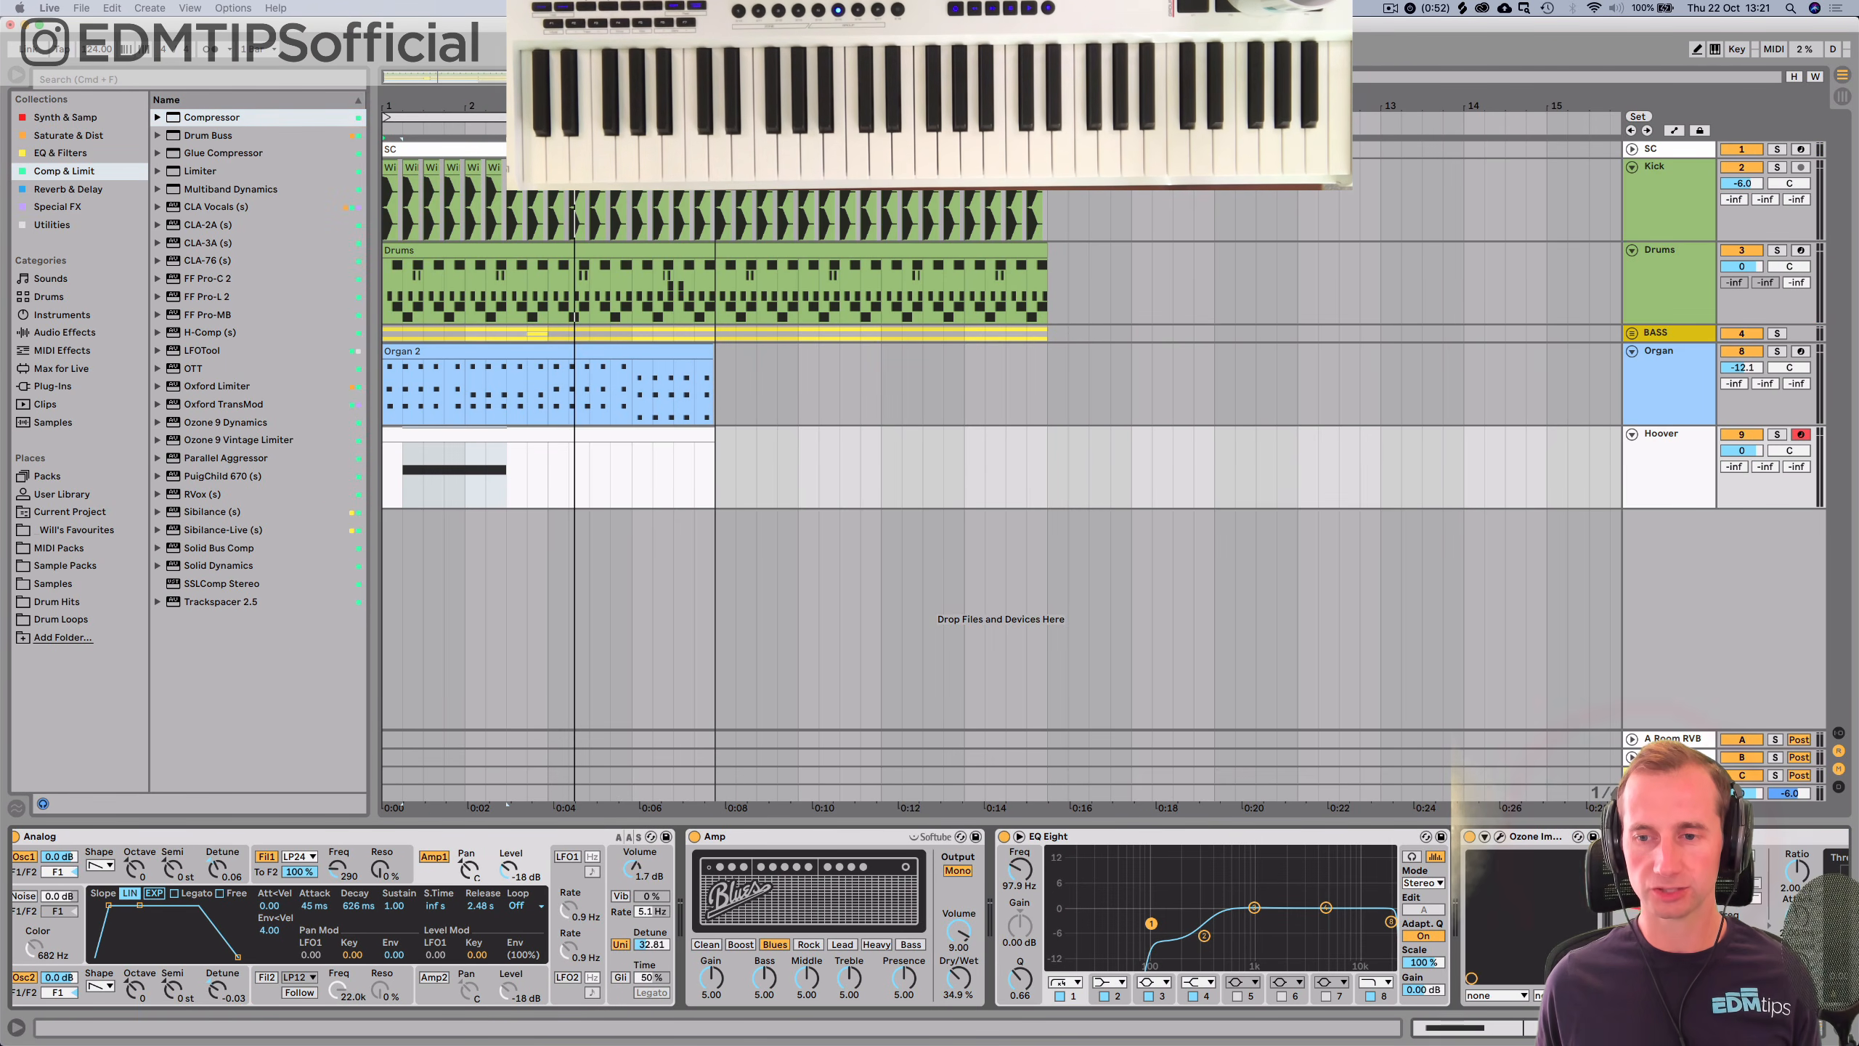
pyautogui.click(1657, 883)
pyautogui.click(1661, 686)
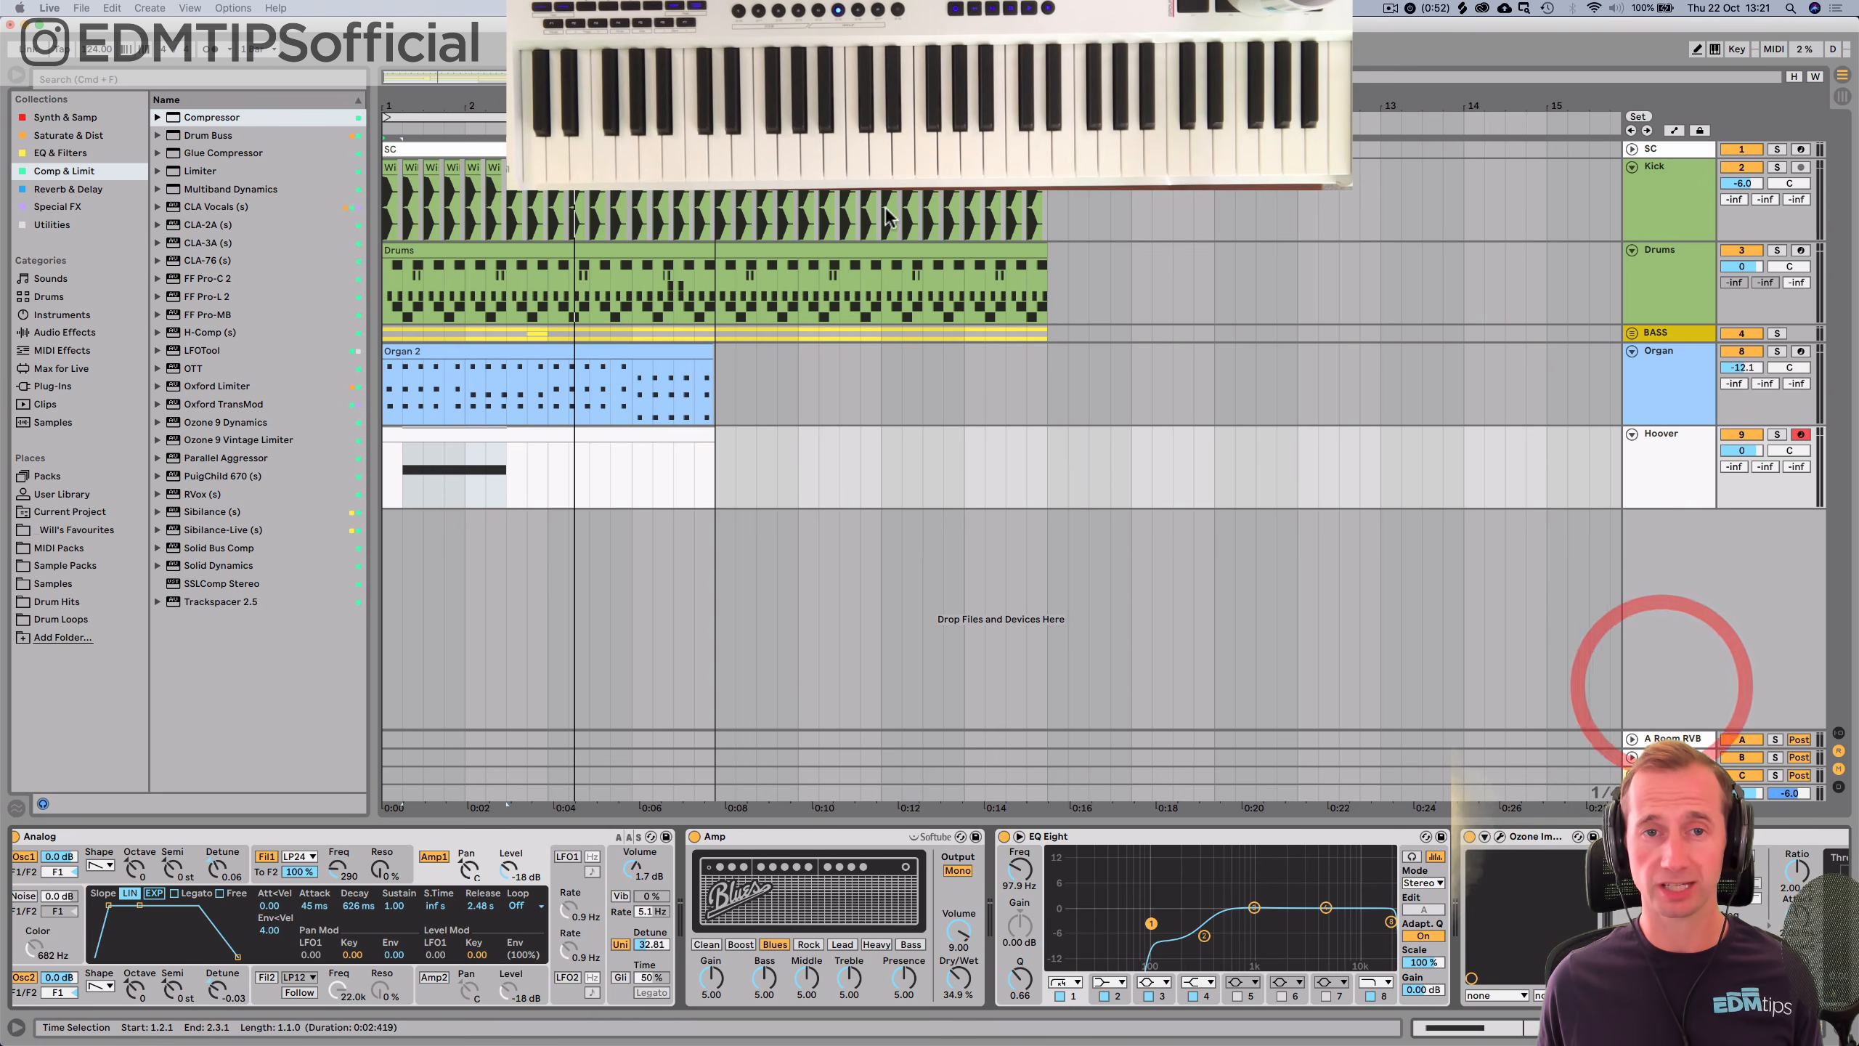
# Unfold the SC track and inspect its devices and output routing.
pyautogui.click(1632, 149)
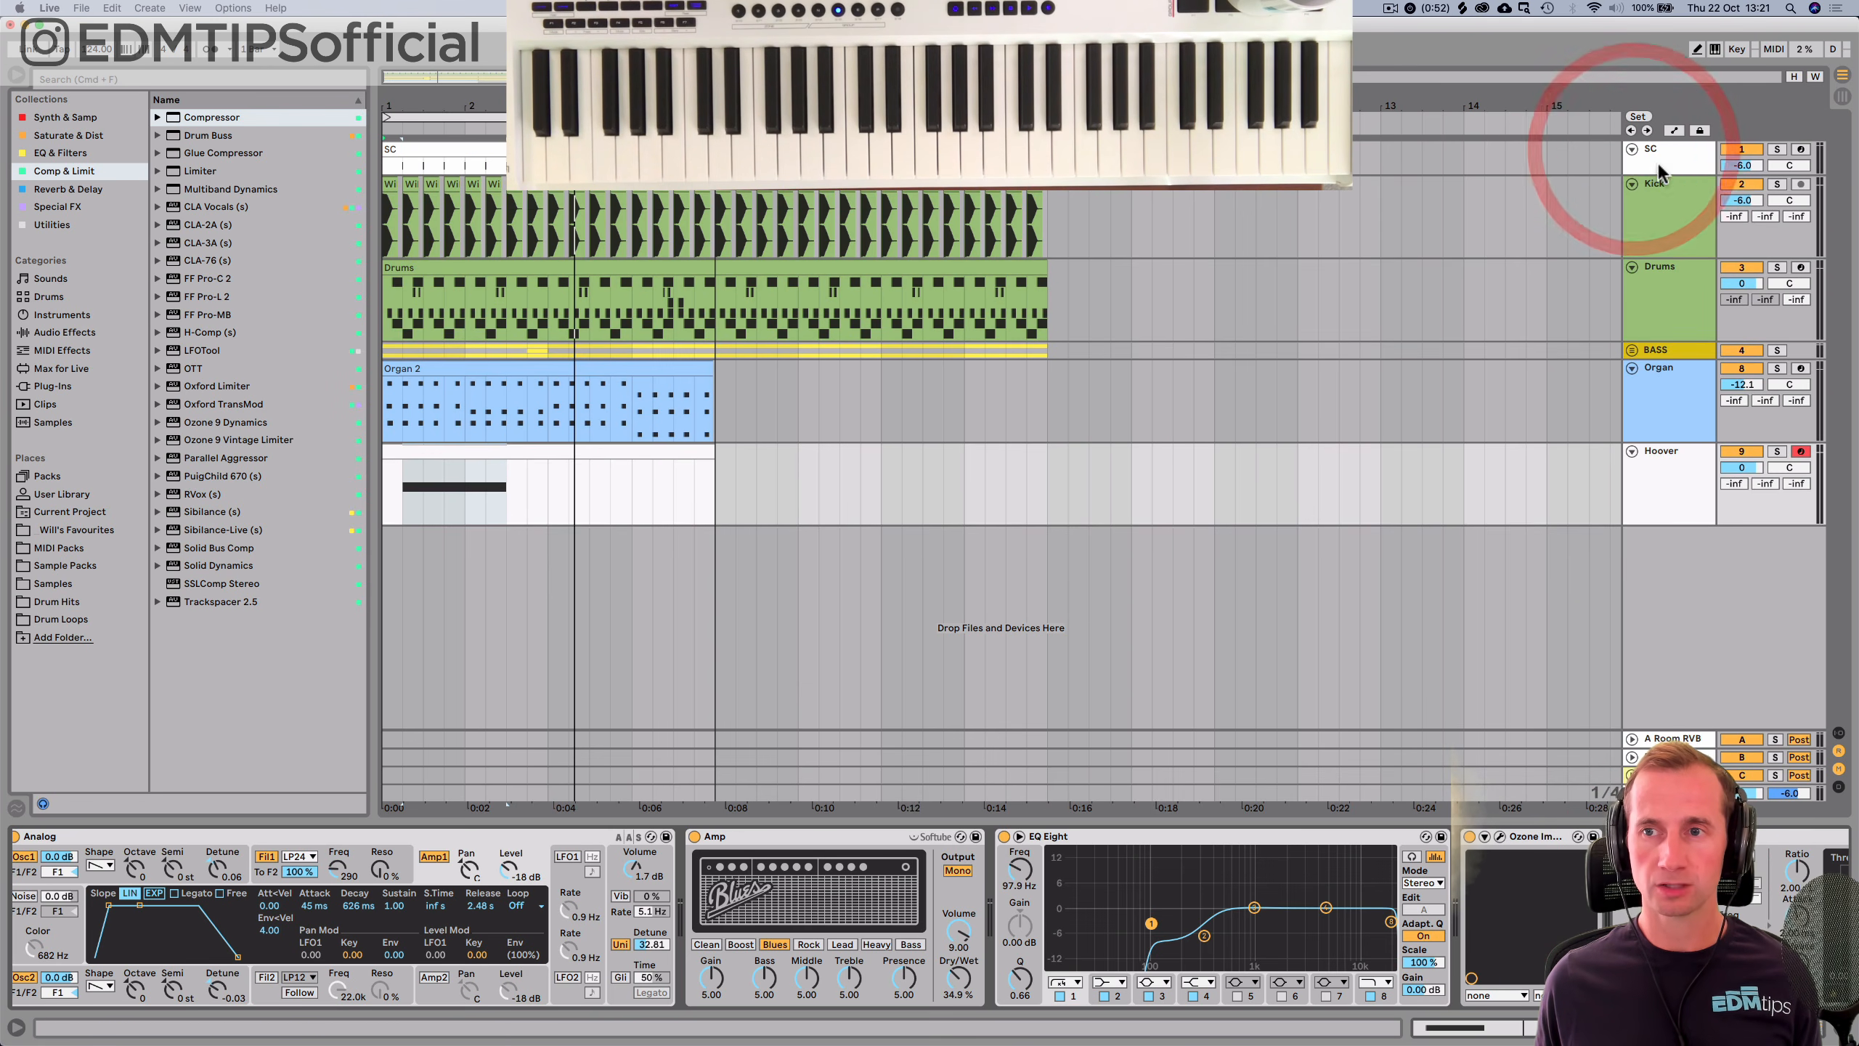
pyautogui.click(1657, 162)
pyautogui.click(1839, 732)
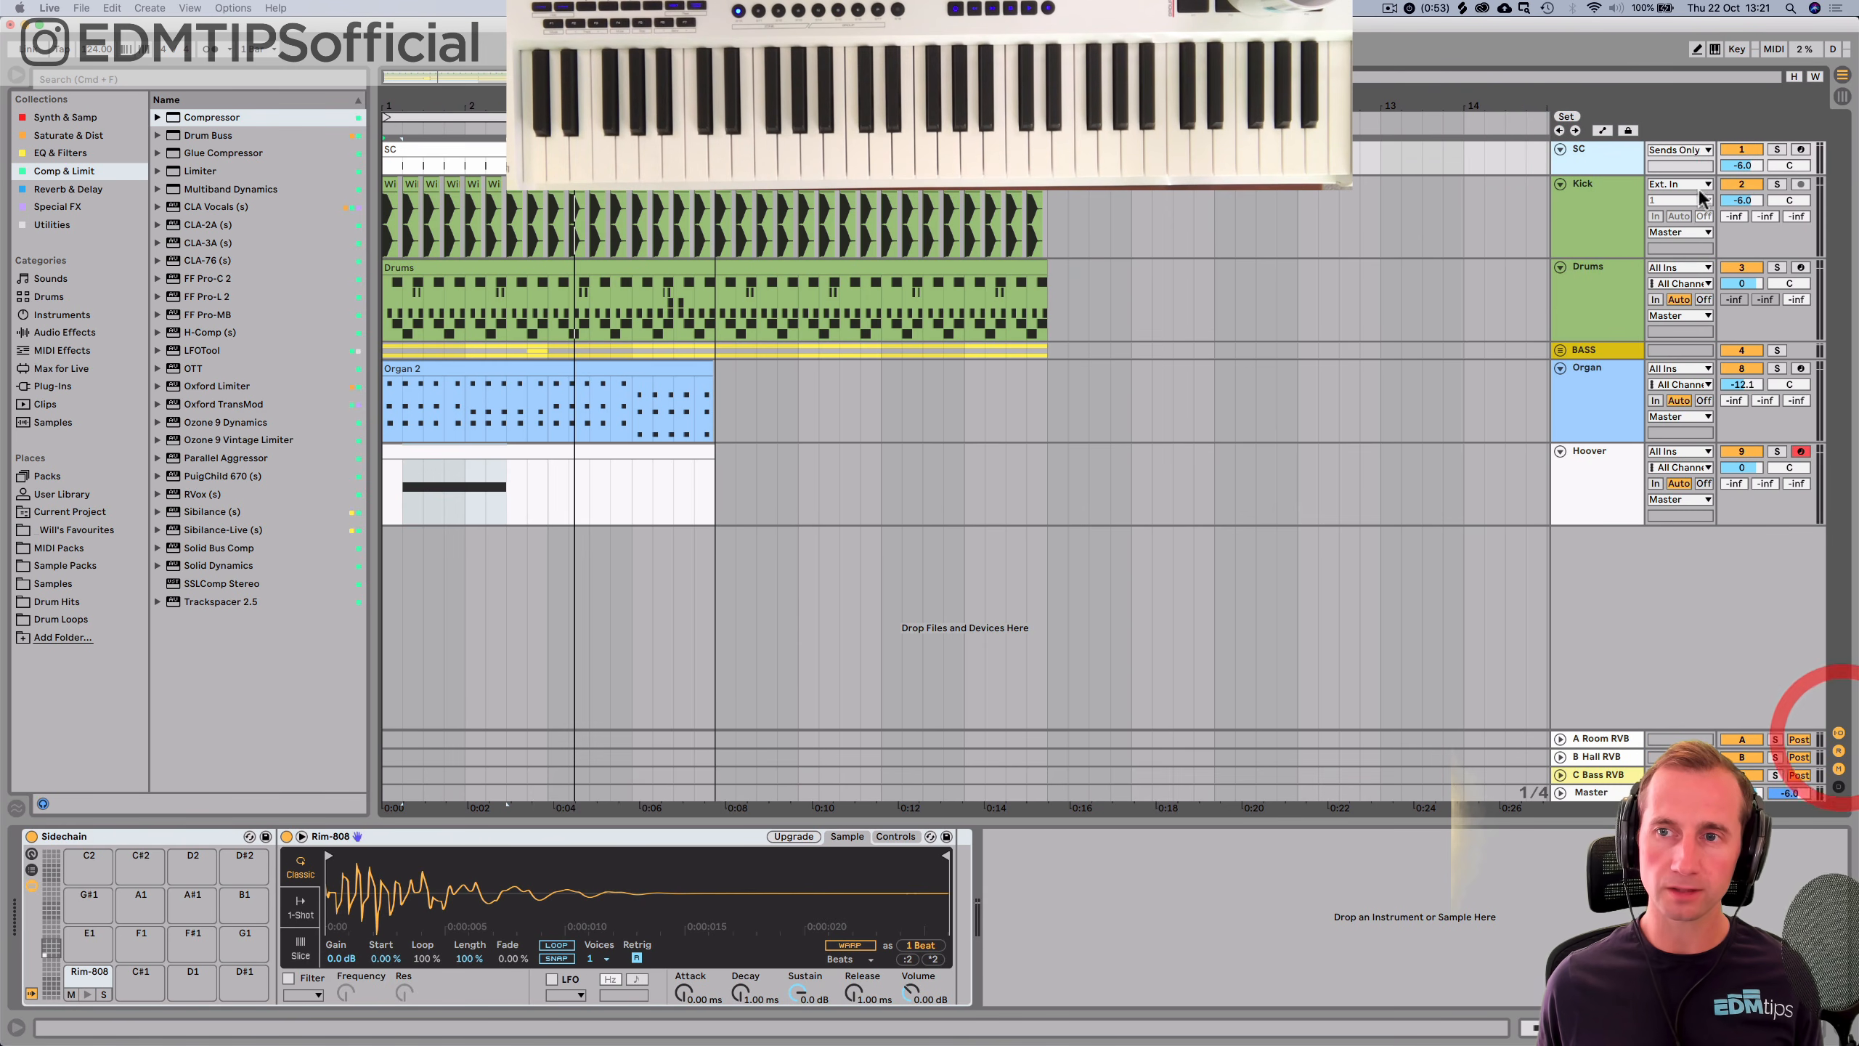
pyautogui.click(1686, 151)
pyautogui.click(1686, 151)
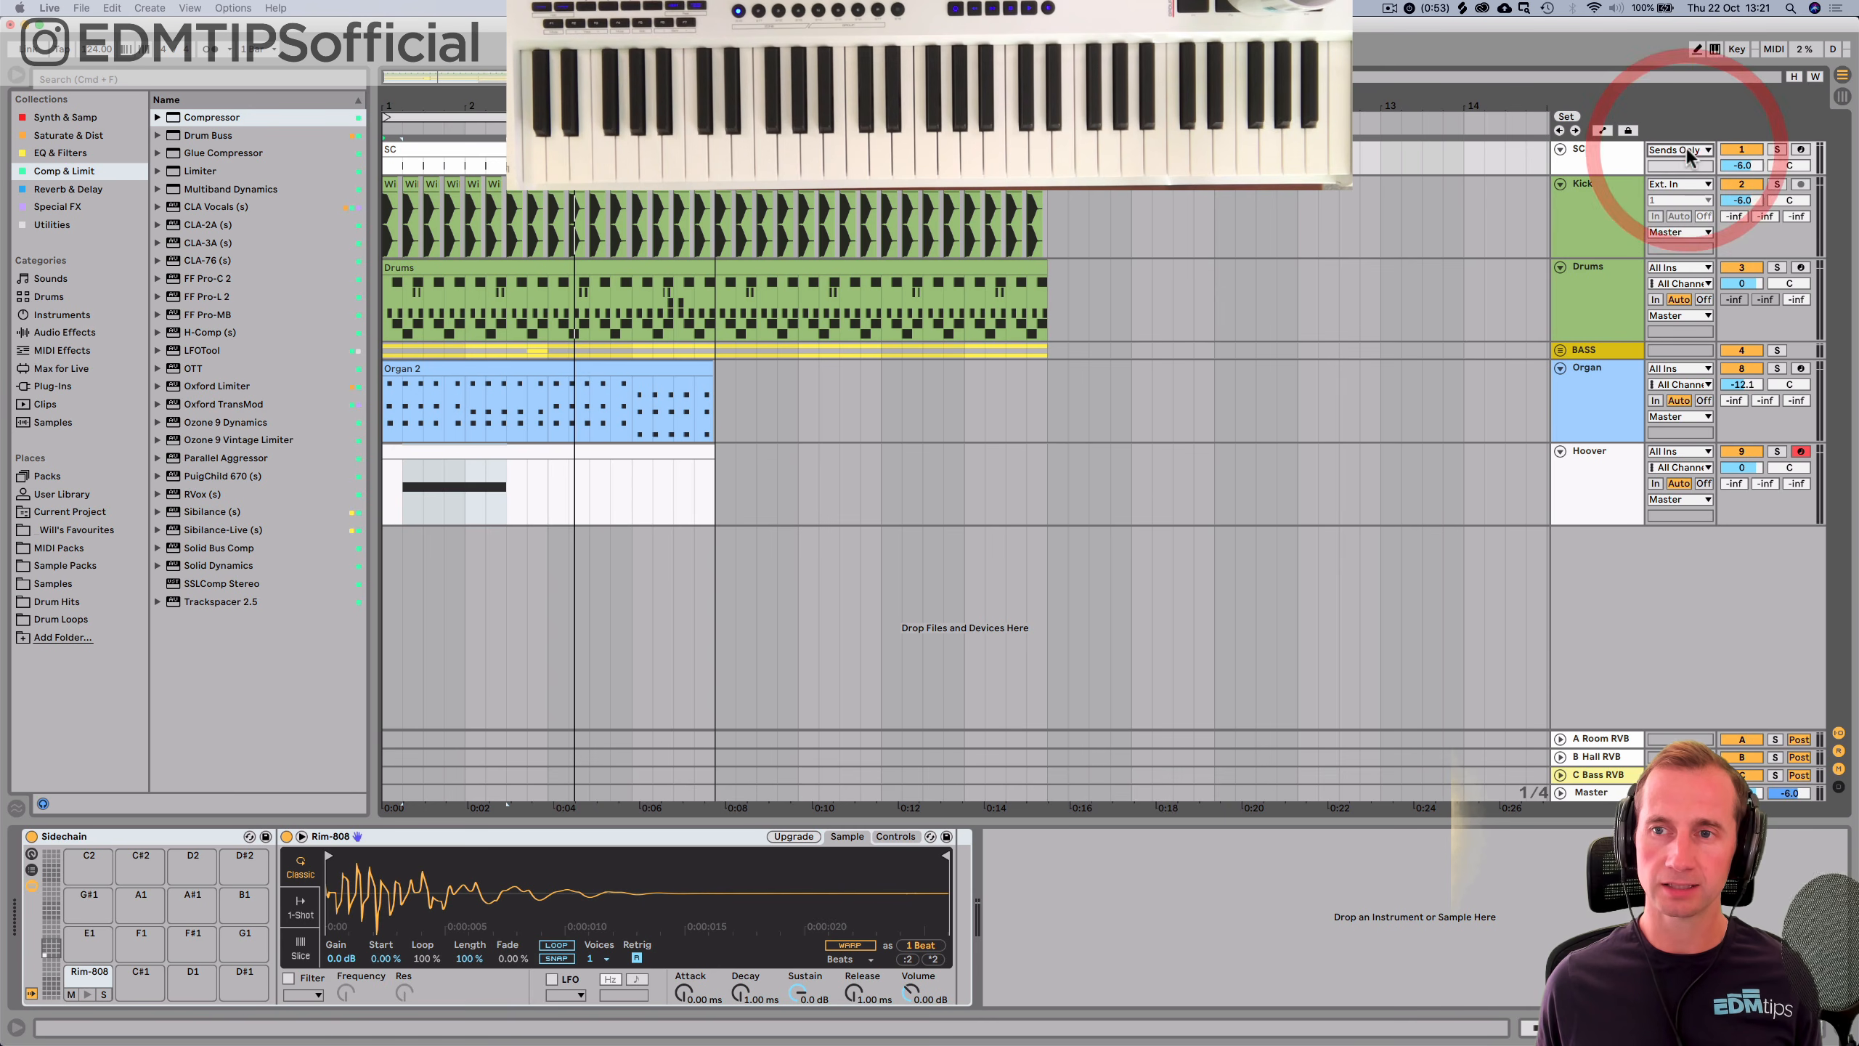
pyautogui.click(1838, 732)
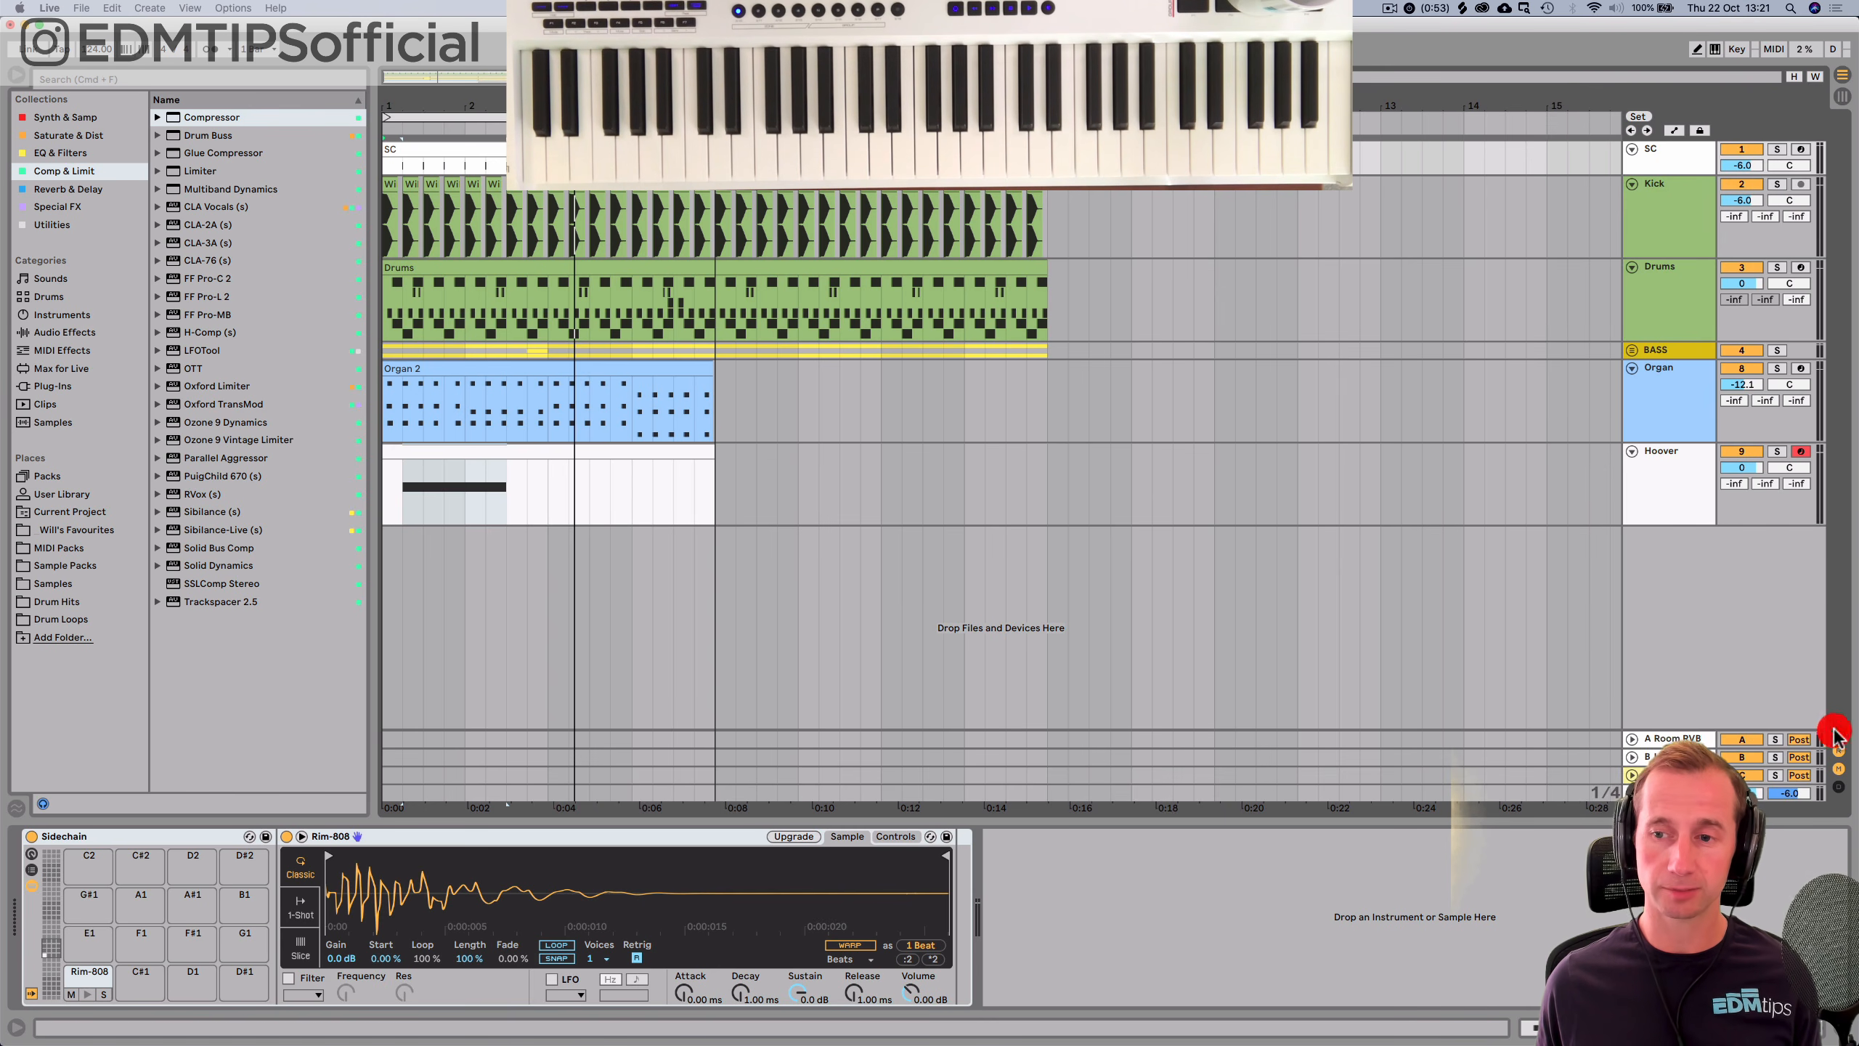
# Return to the Hoover track's devices and audition the sidechain compression during playback.
pyautogui.click(1679, 456)
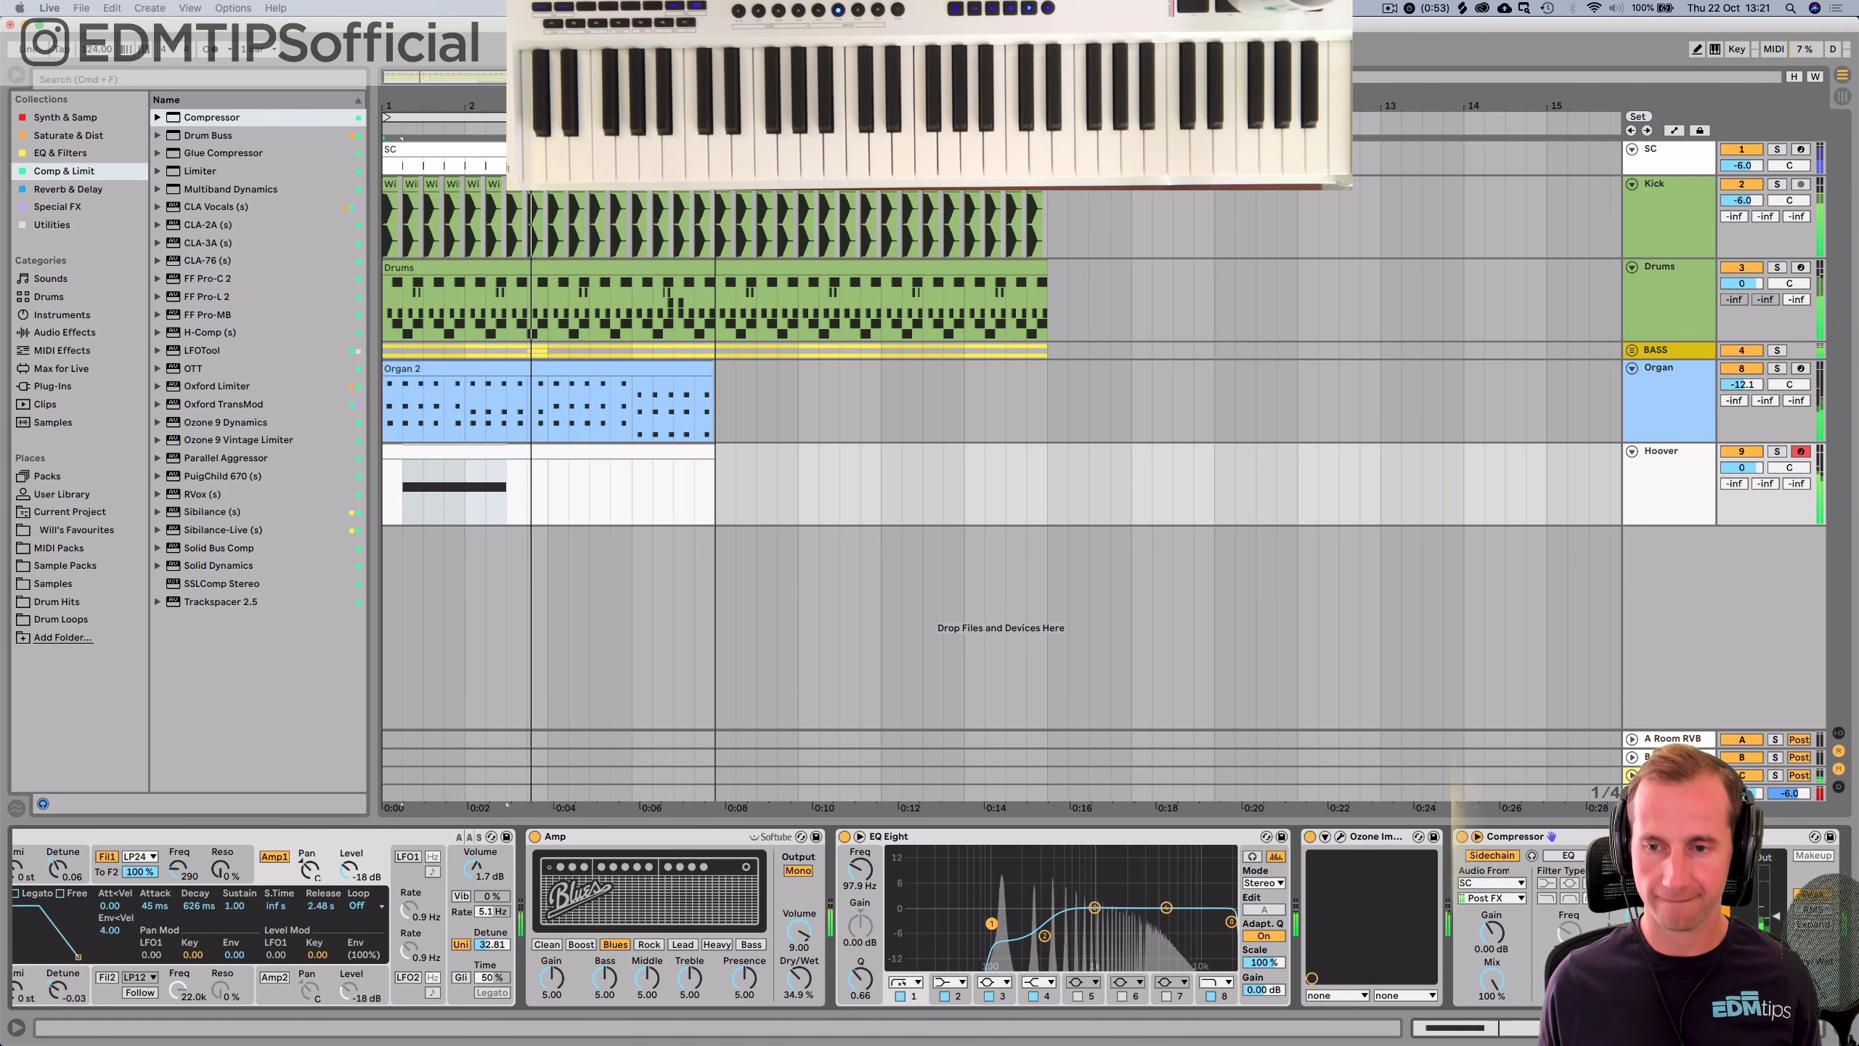
pyautogui.press('space')
pyautogui.press('space')
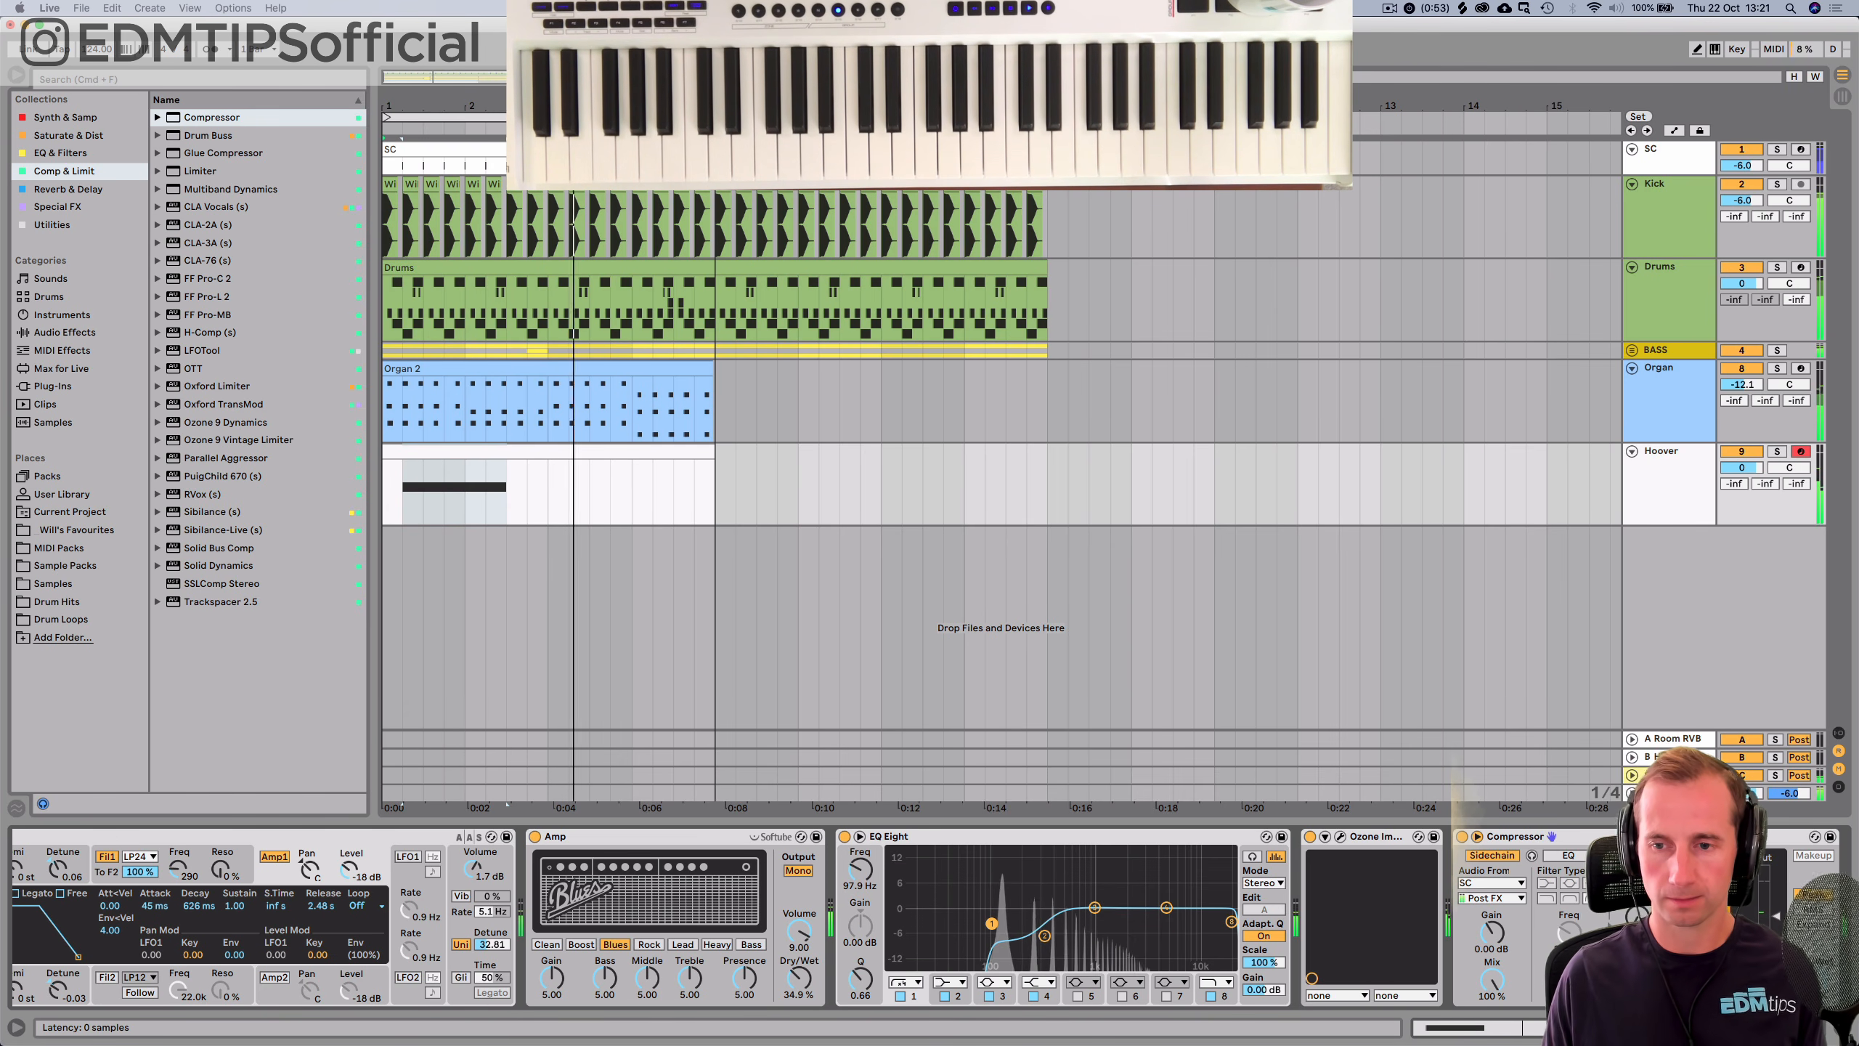
# Copy the Hoover's Compressor onto the BASS group, lower its ratio to 1.27:1 and play back the result.
pyautogui.press('super+space')
pyautogui.click(1676, 350)
pyautogui.click(1112, 883)
pyautogui.press('super+v')
pyautogui.moveTo(207, 871); pyautogui.dragTo(207, 944)
pyautogui.press('space')
pyautogui.moveTo(206, 872)
pyautogui.mouseDown()
pyautogui.moveTo(207, 842)
pyautogui.moveTo(209, 868)
pyautogui.mouseUp()
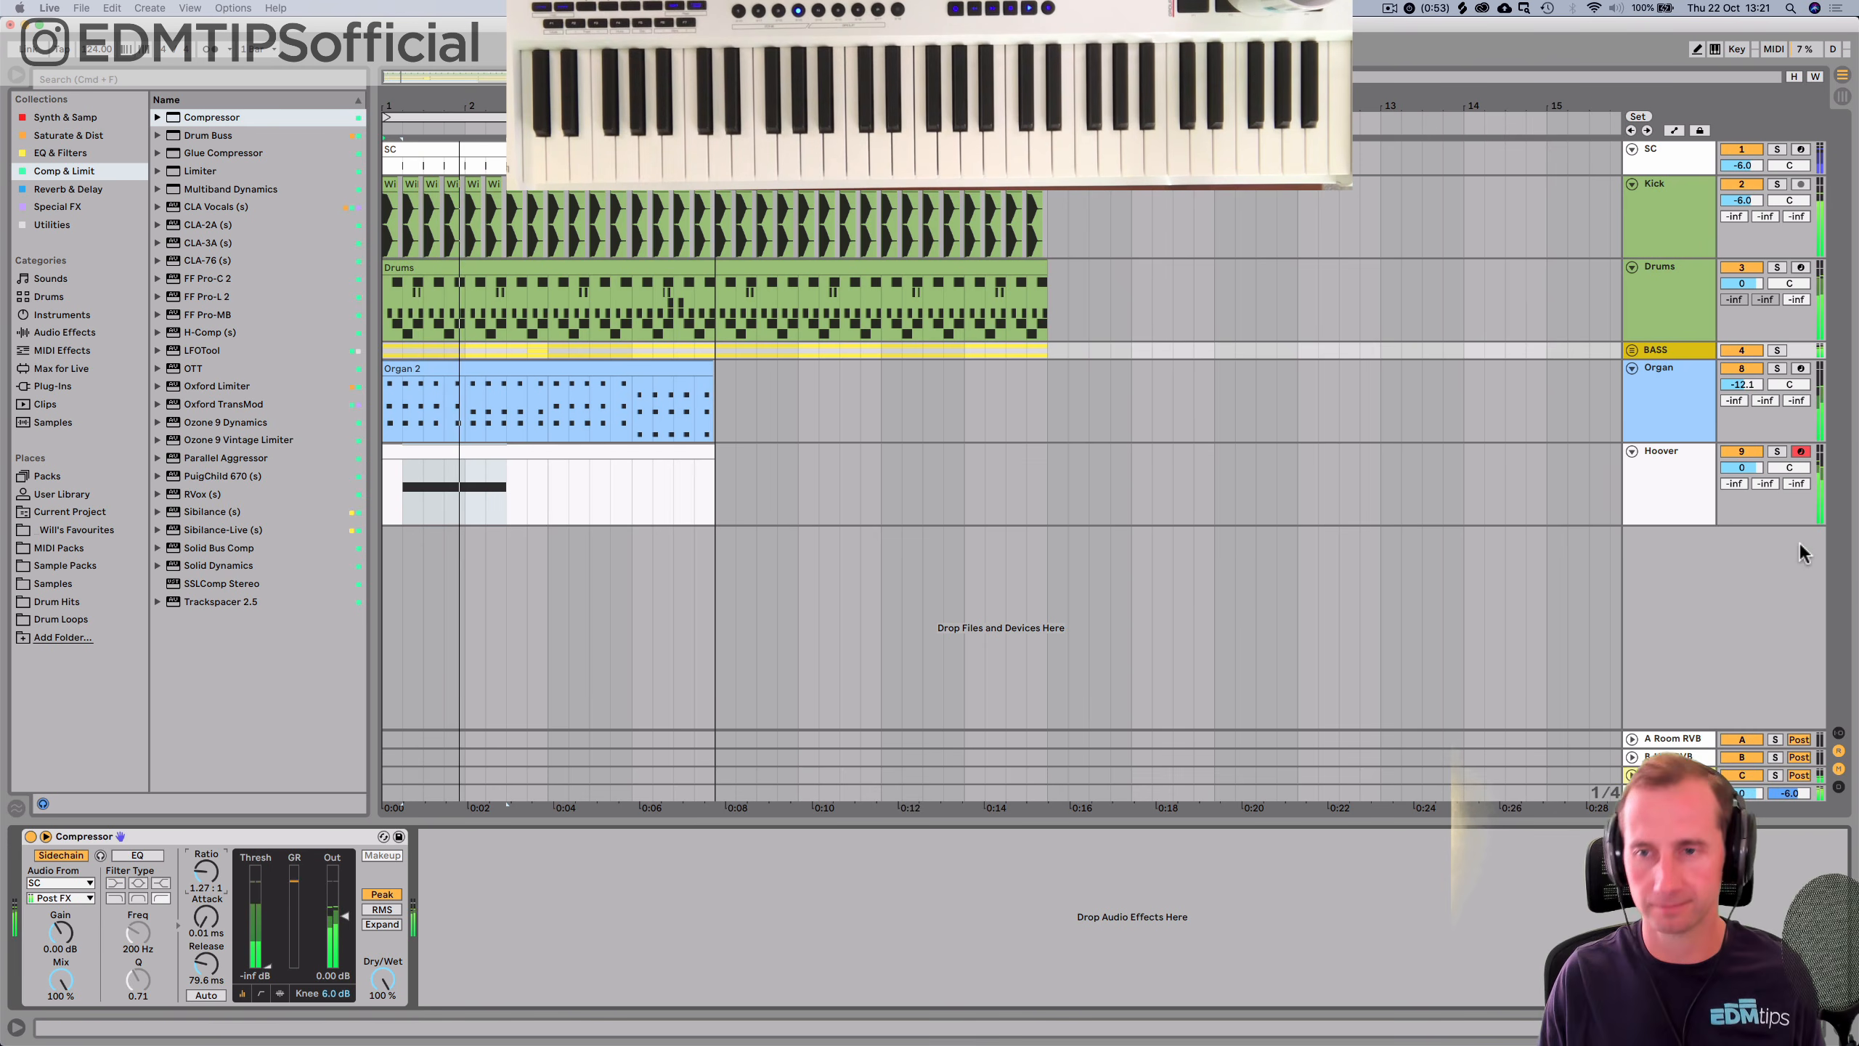
pyautogui.press('space')
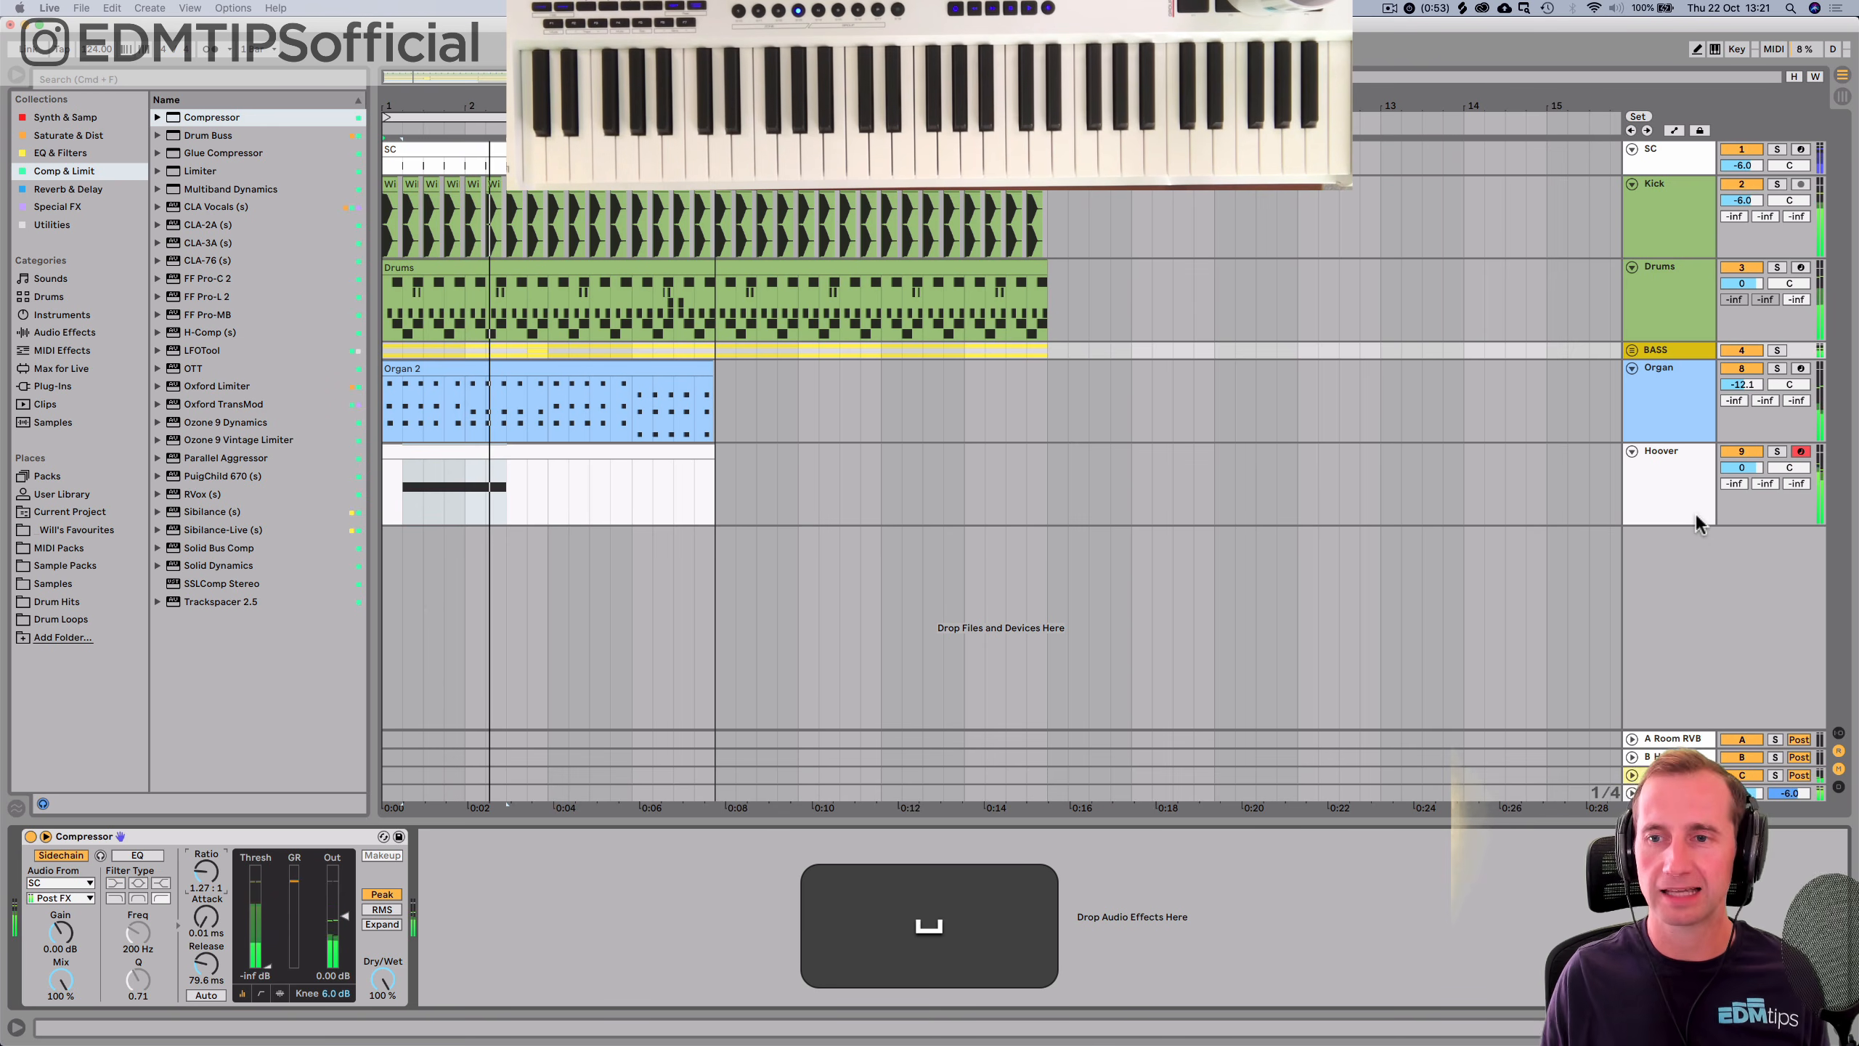
# Paste the sidechained Compressor after Kontakt on the Organ track, set its ratio to 1.25:1 and save the set.
pyautogui.click(1664, 301)
pyautogui.click(1655, 401)
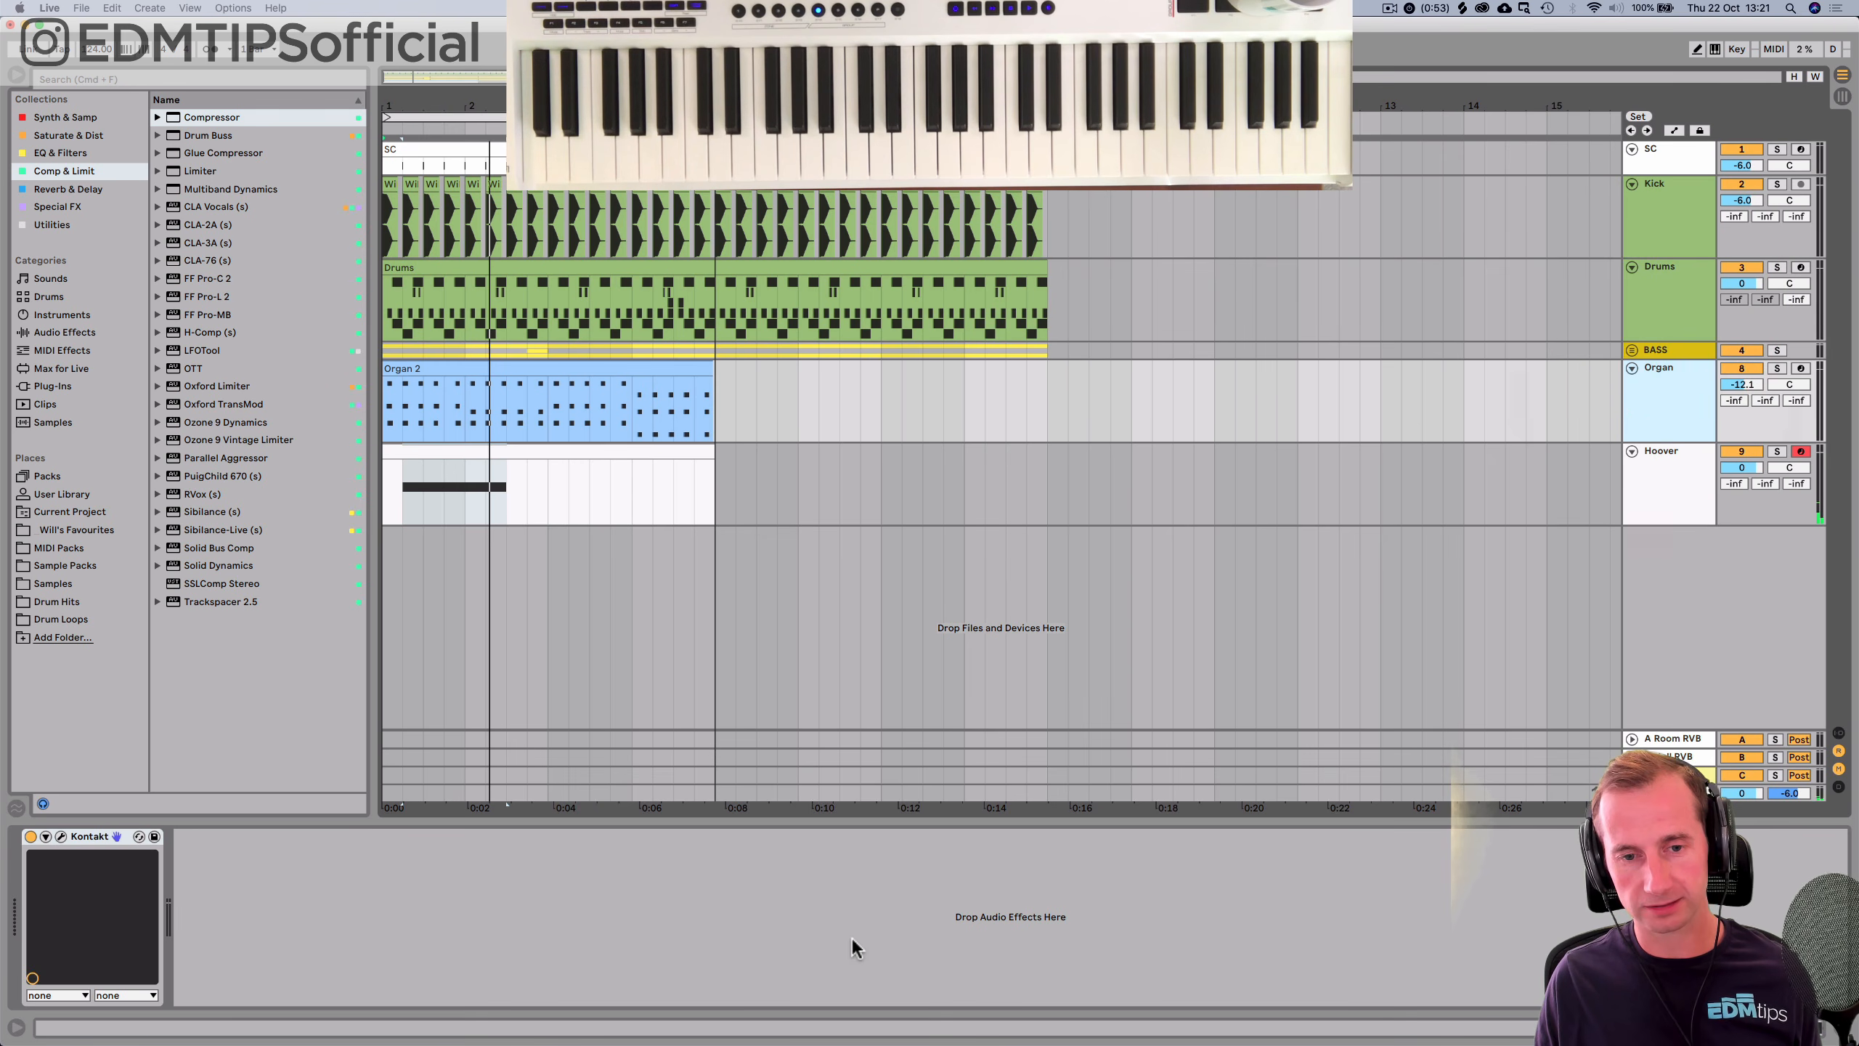
pyautogui.click(768, 961)
pyautogui.press('super+v')
pyautogui.moveTo(360, 872)
pyautogui.mouseDown()
pyautogui.moveTo(359, 945)
pyautogui.moveTo(364, 870)
pyautogui.mouseUp()
pyautogui.press('space')
pyautogui.press('super+s')
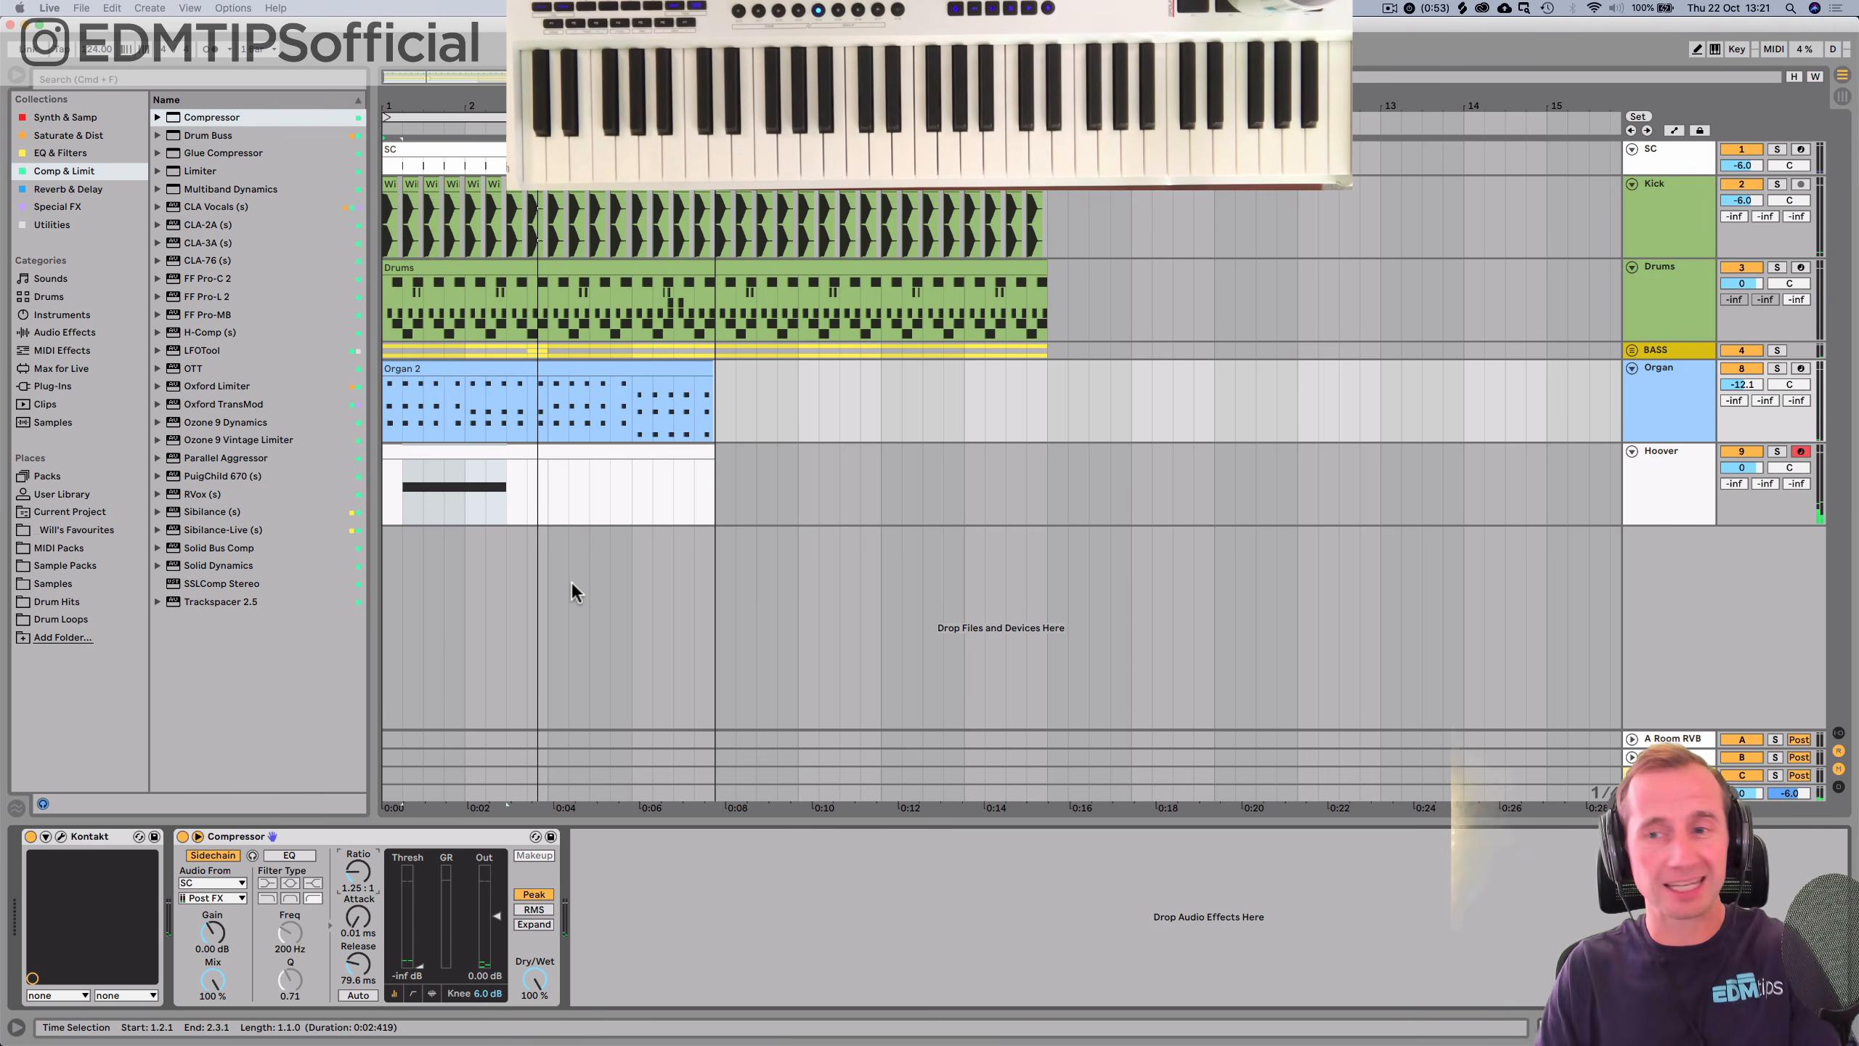
# Insert a new MIDI track below Hoover and name it Vocal.
pyautogui.click(1645, 495)
pyautogui.press('shift+super+t')
pyautogui.press('super+r')
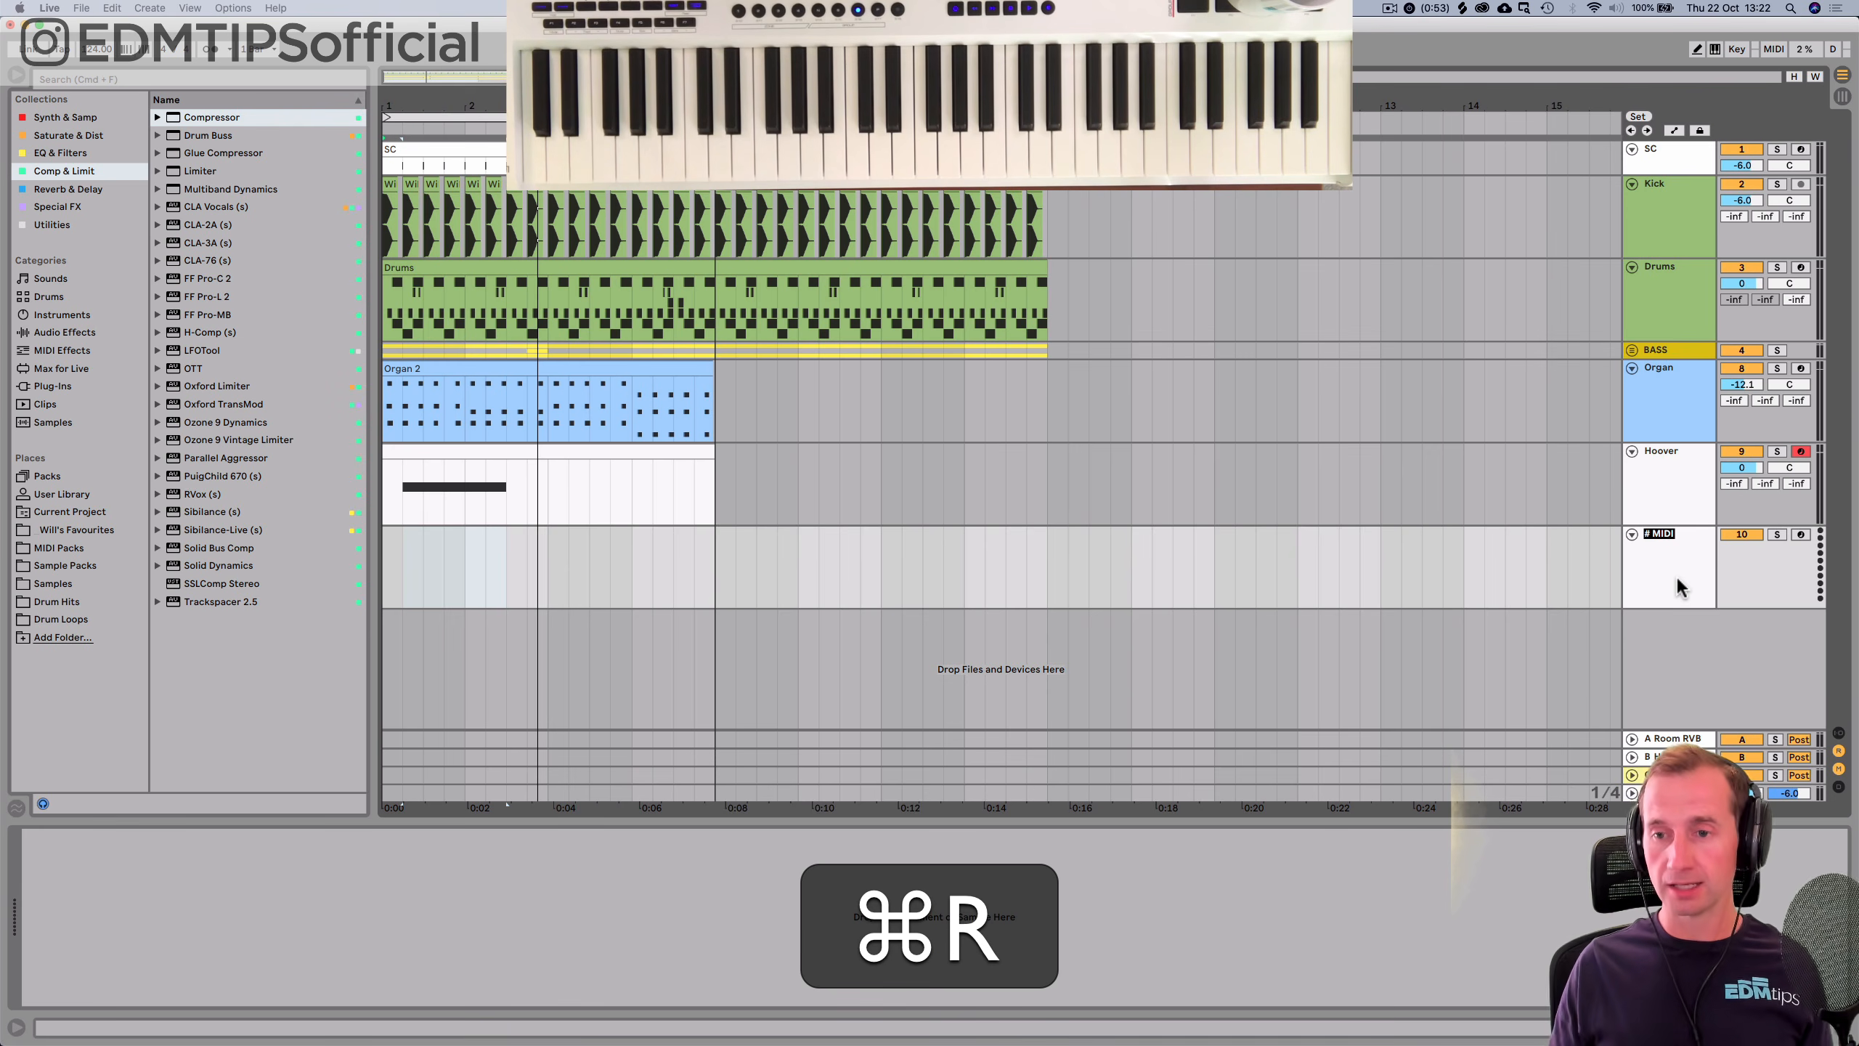
pyautogui.write('L')
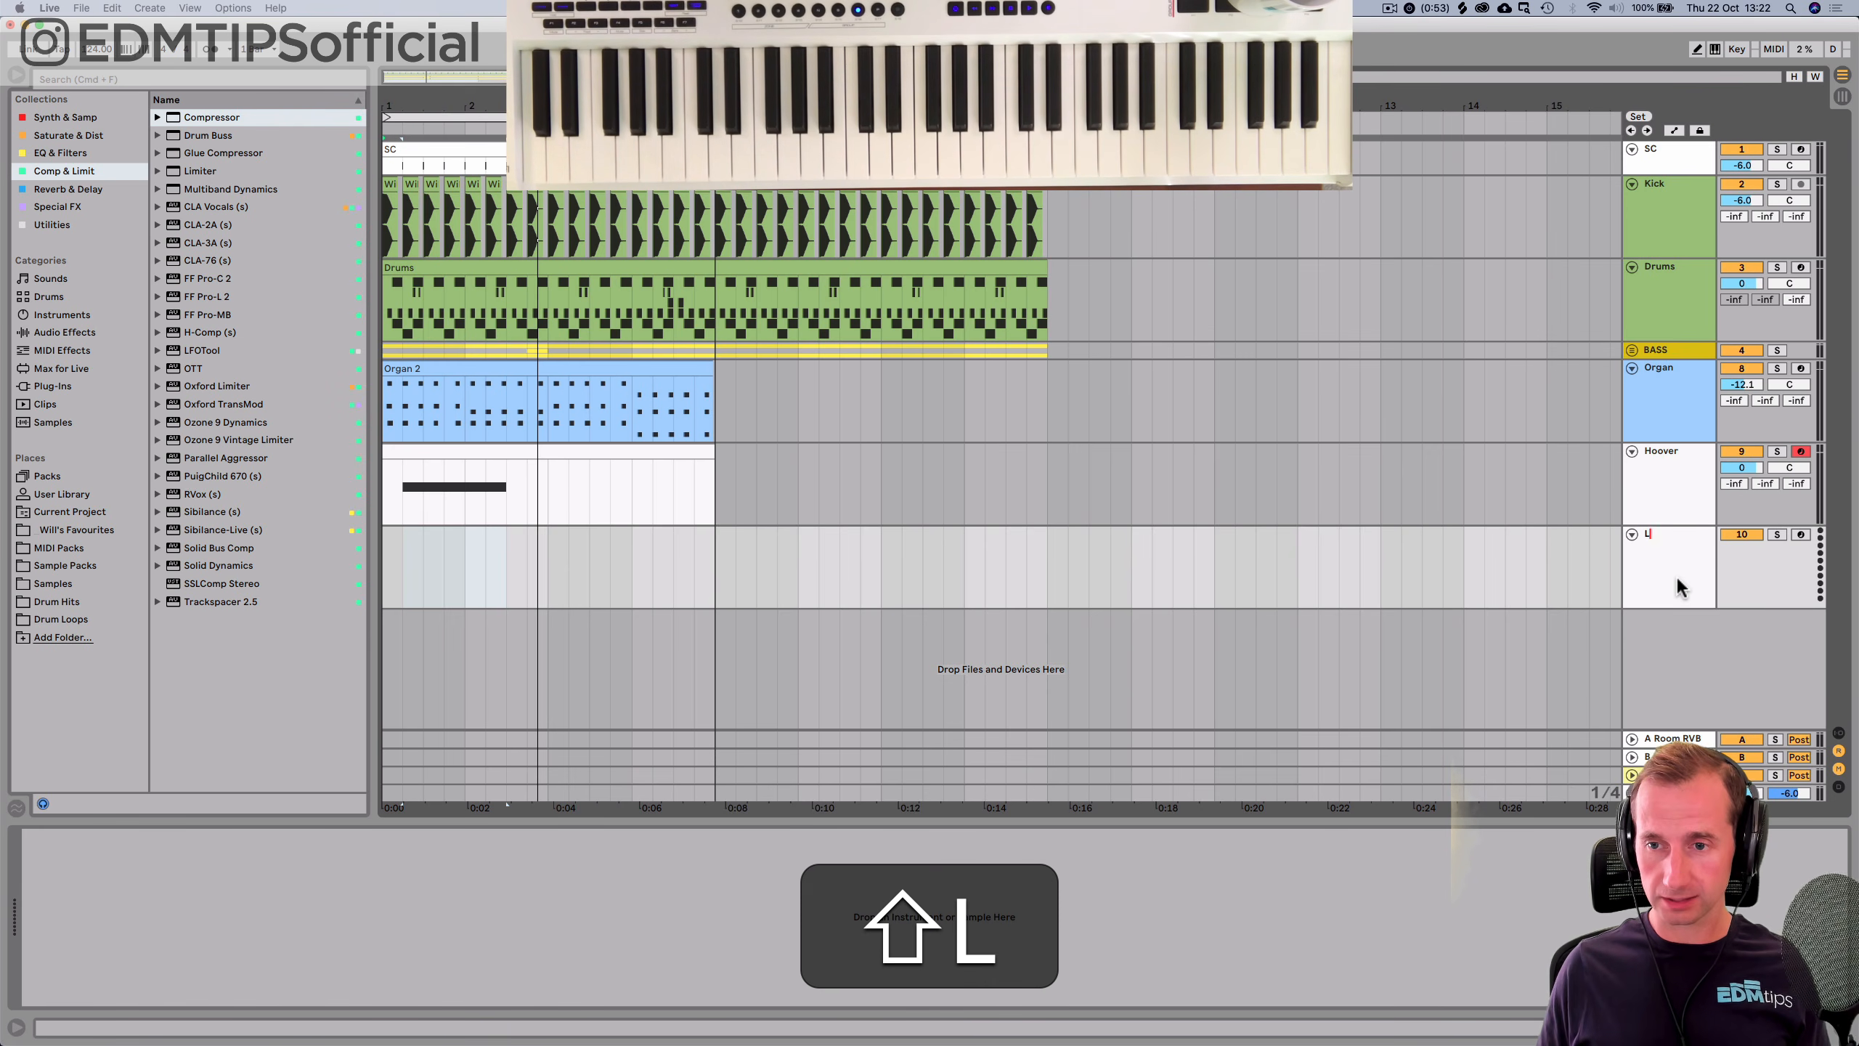
pyautogui.press('BackSpace')
pyautogui.write('Vocal')
pyautogui.press('Return')
# Add the Loopcloud plug-in from the Utilities collection to the Vocal track.
pyautogui.click(74, 135)
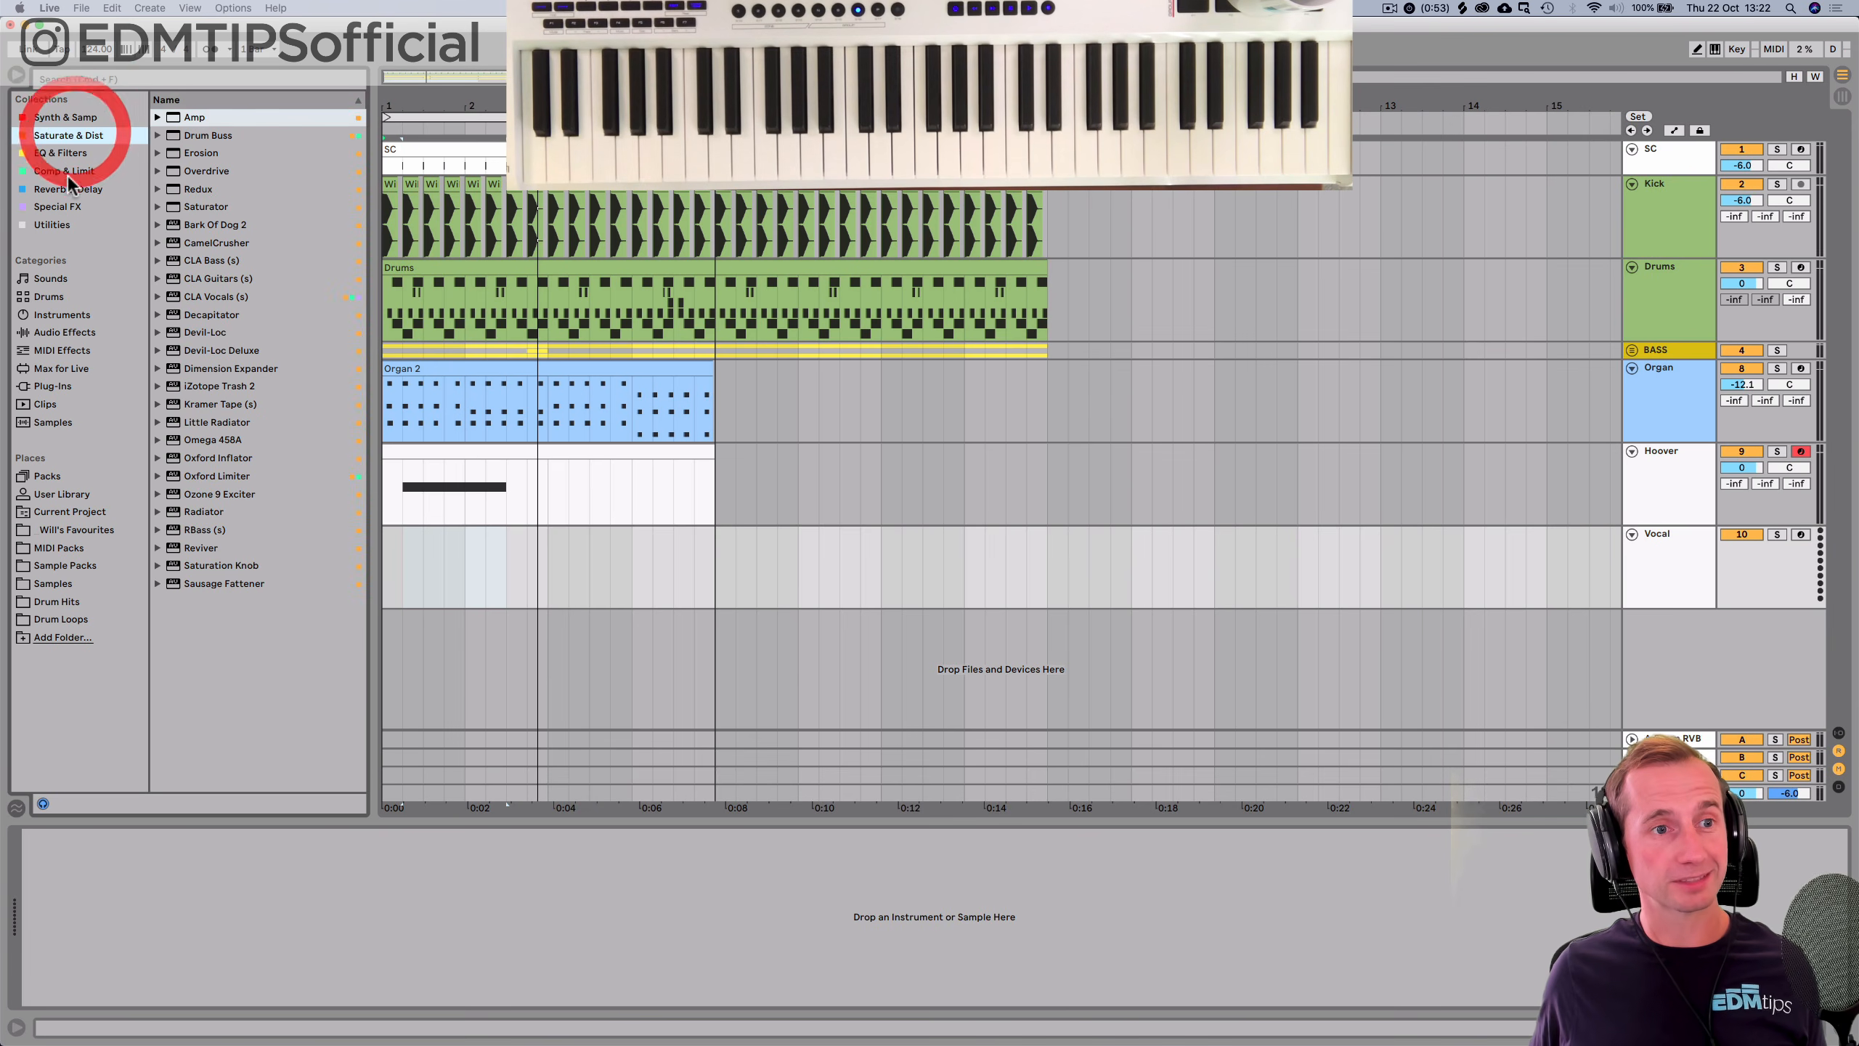
pyautogui.click(51, 224)
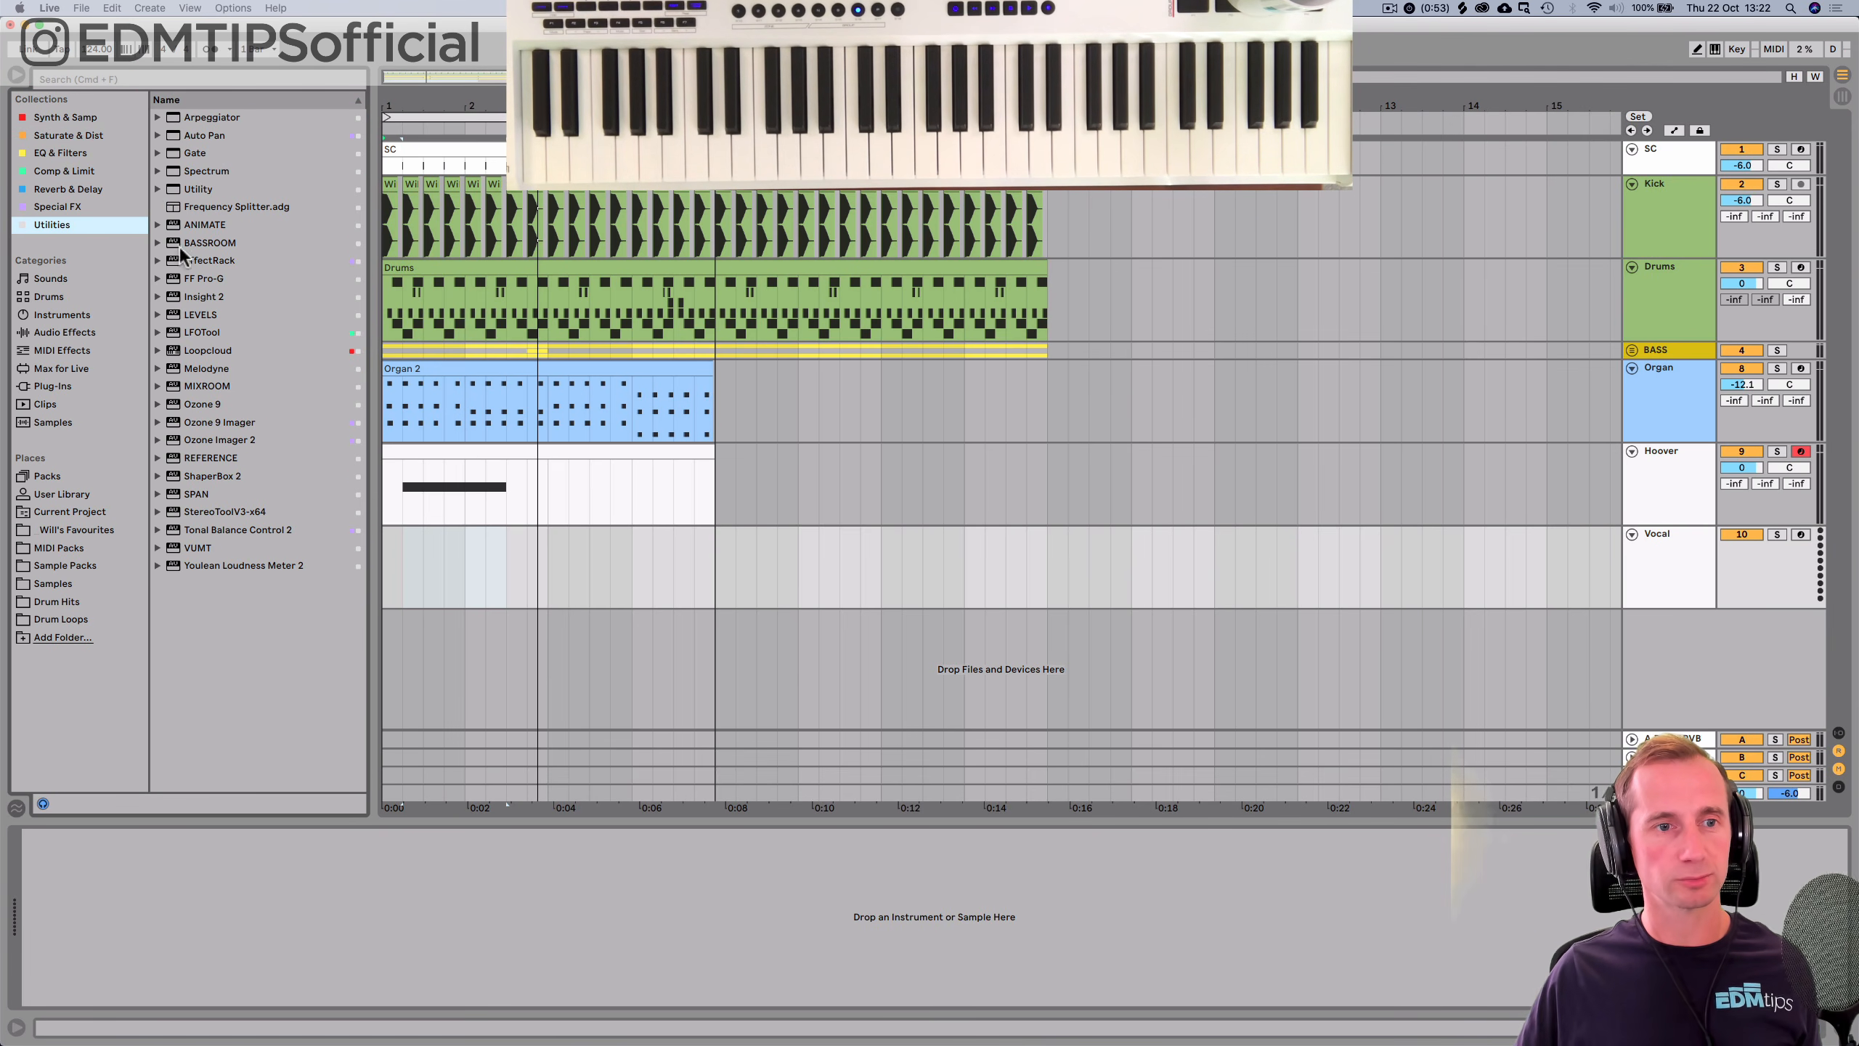
pyautogui.moveTo(316, 341); pyautogui.dragTo(550, 544)
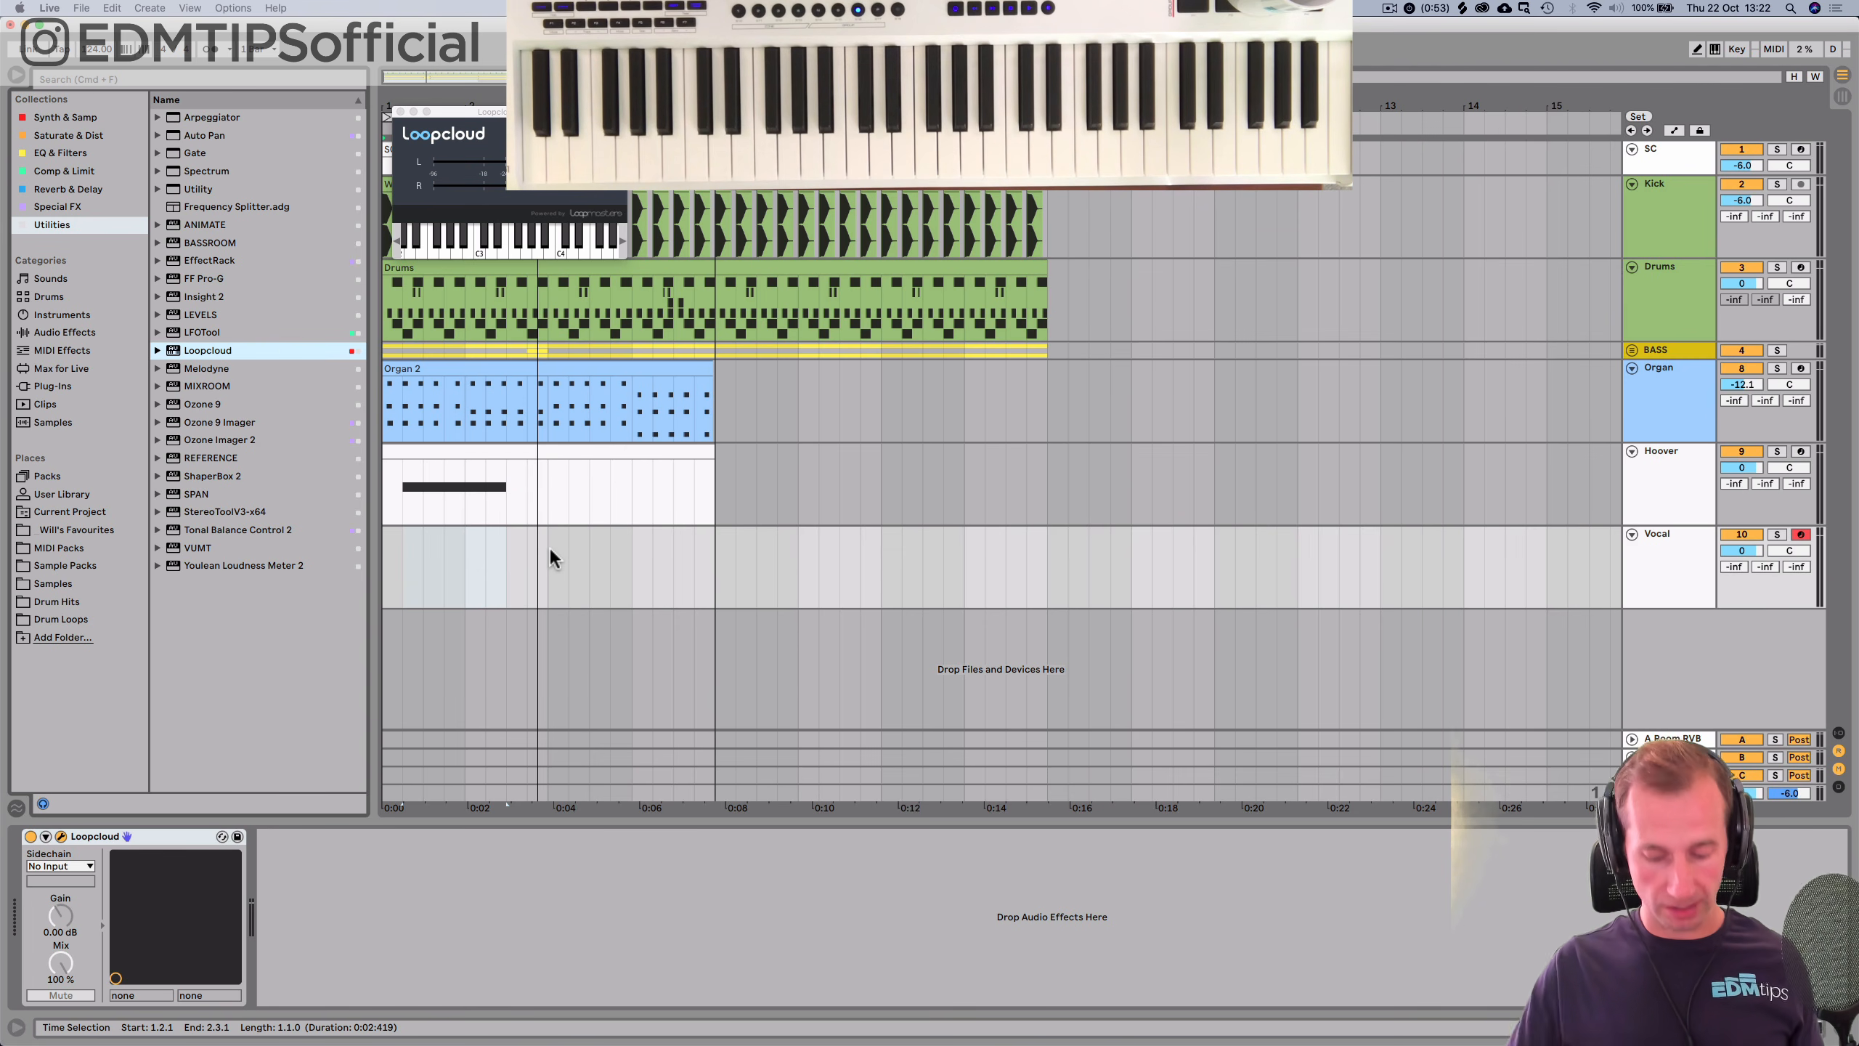
# Switch to the Loopcloud desktop app and browse its samples in the Acapella vocal category.
pyautogui.hotkey('alt', 'space')
pyautogui.write('loop')
pyautogui.press('Return')
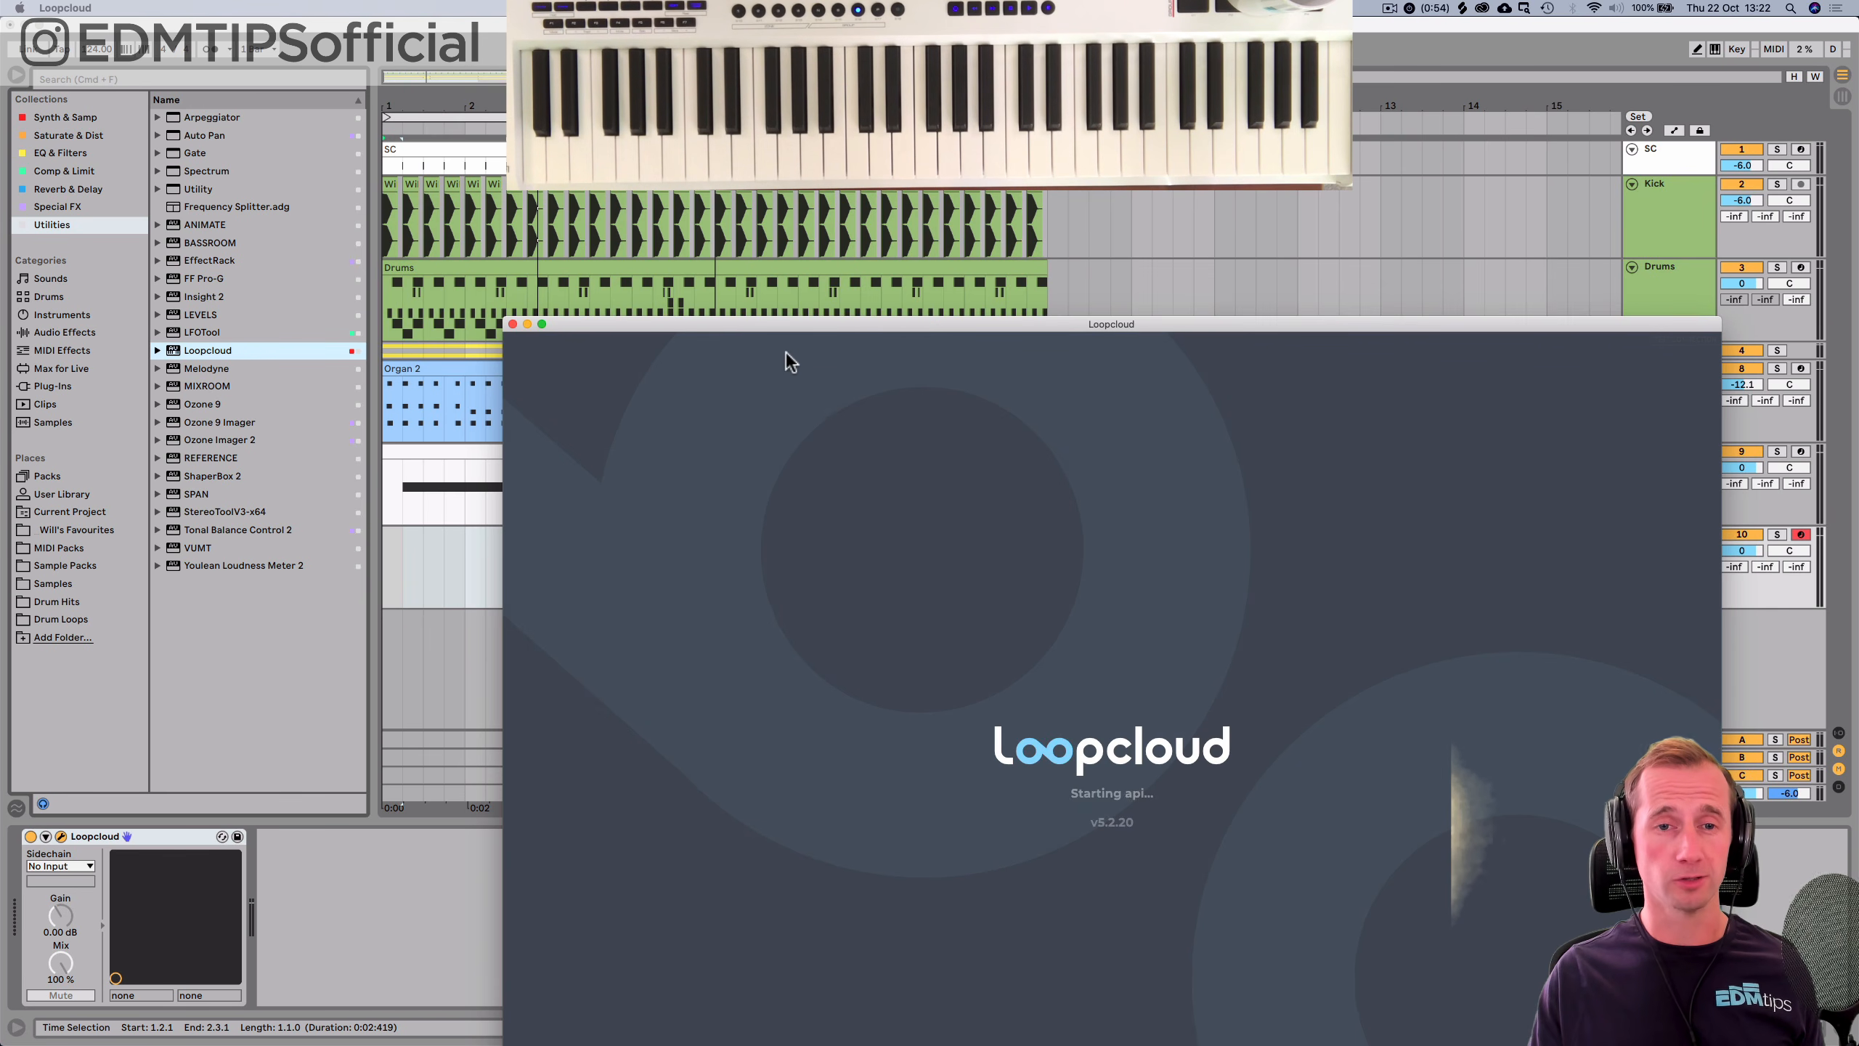
pyautogui.moveTo(793, 323); pyautogui.dragTo(659, 100)
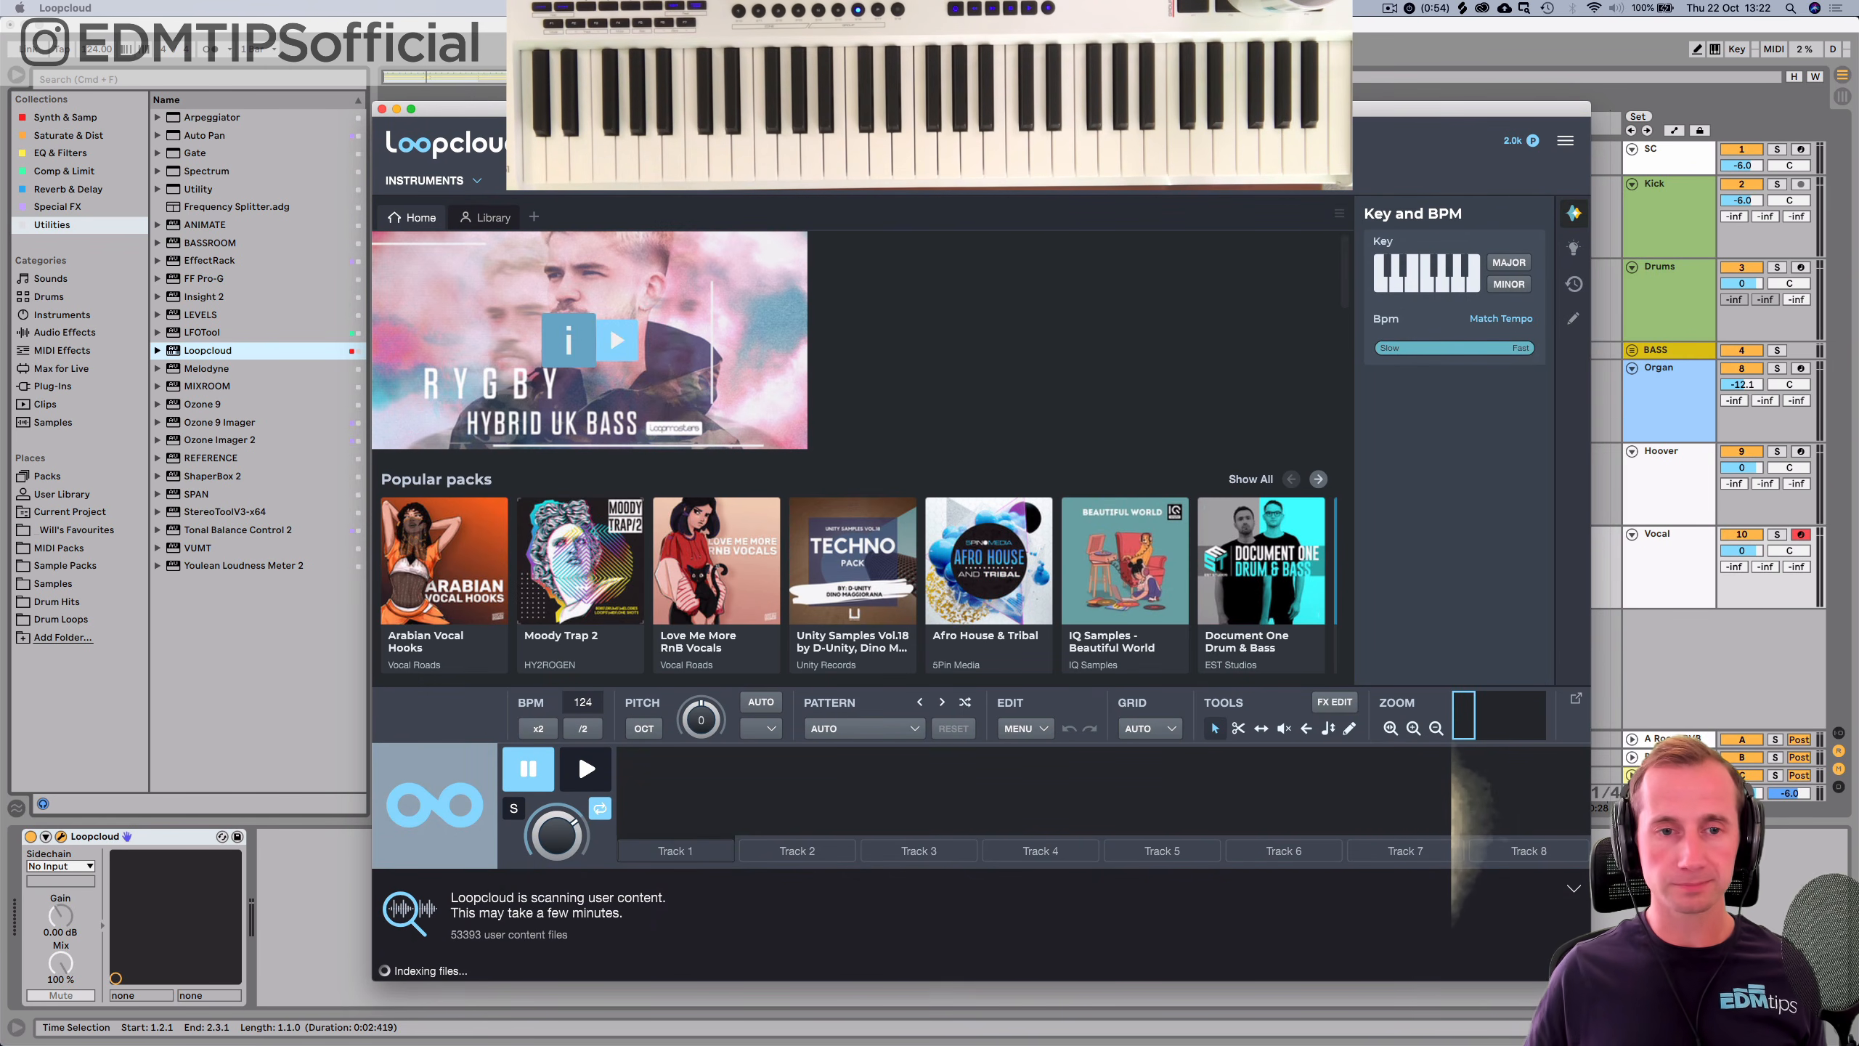
pyautogui.click(458, 183)
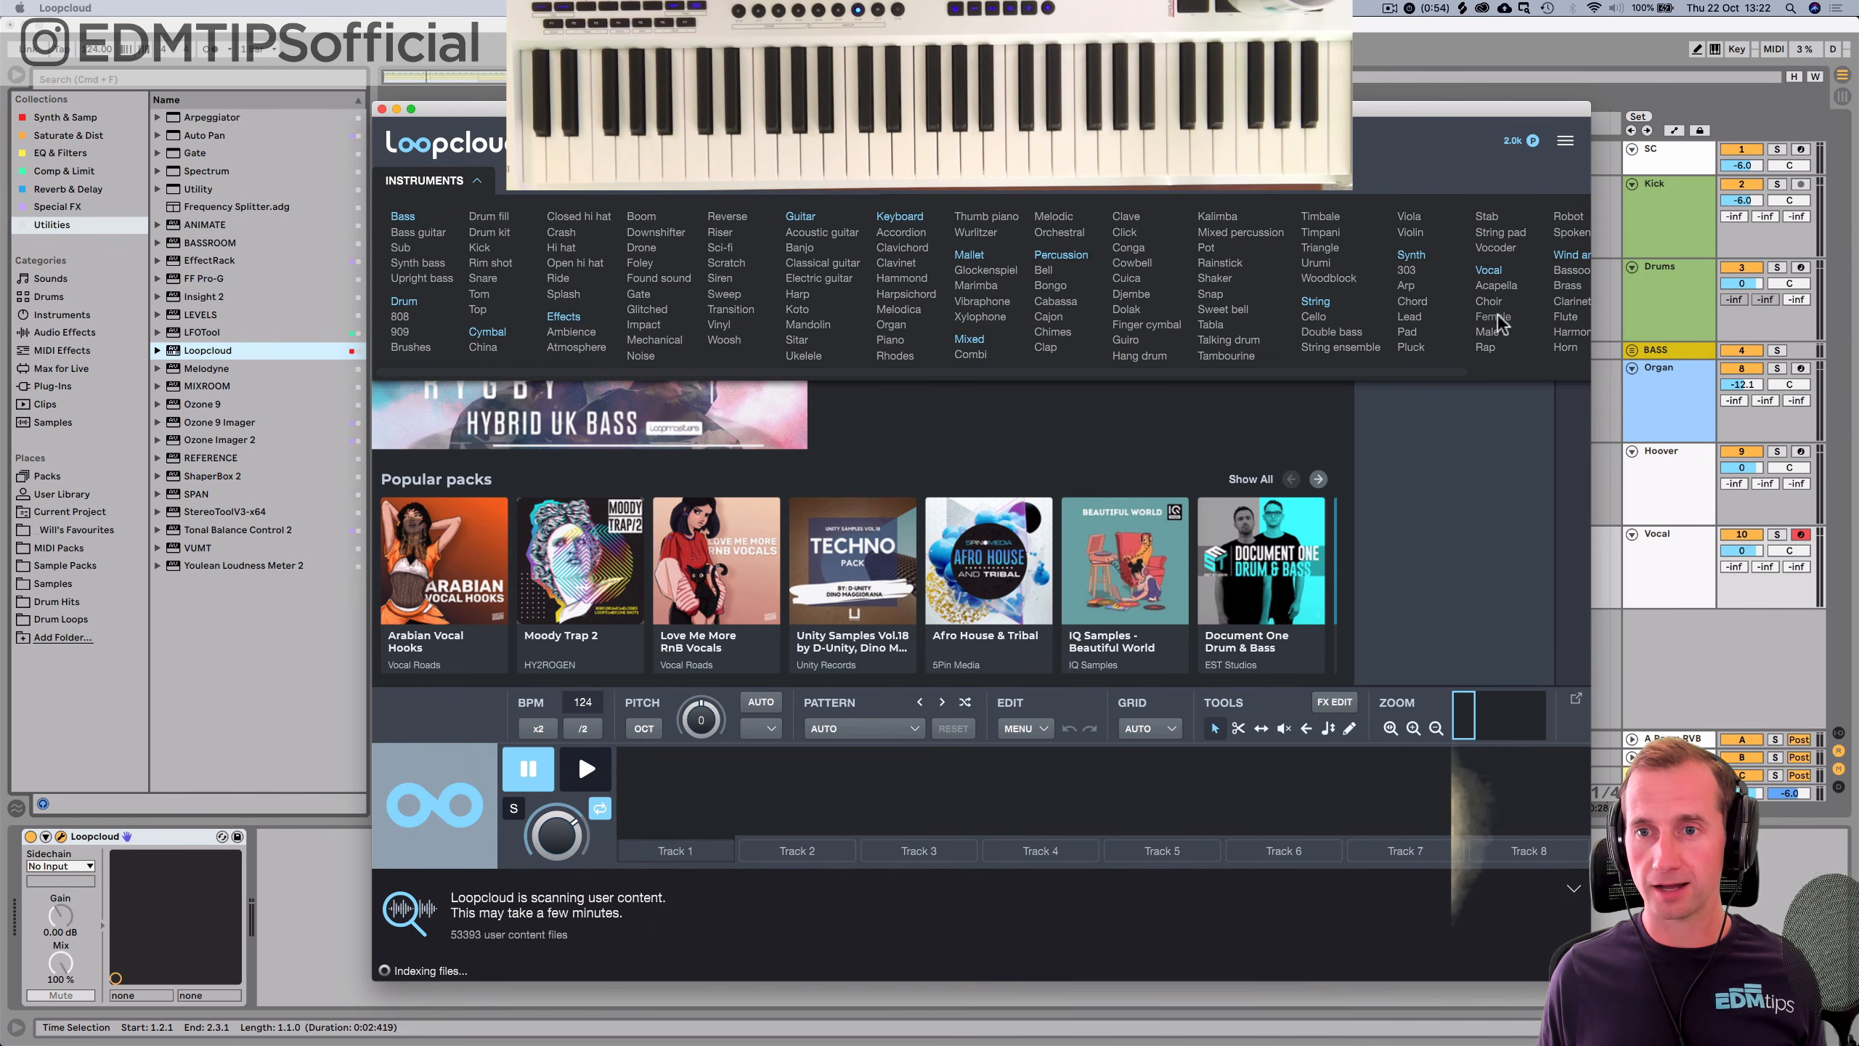
pyautogui.click(1496, 285)
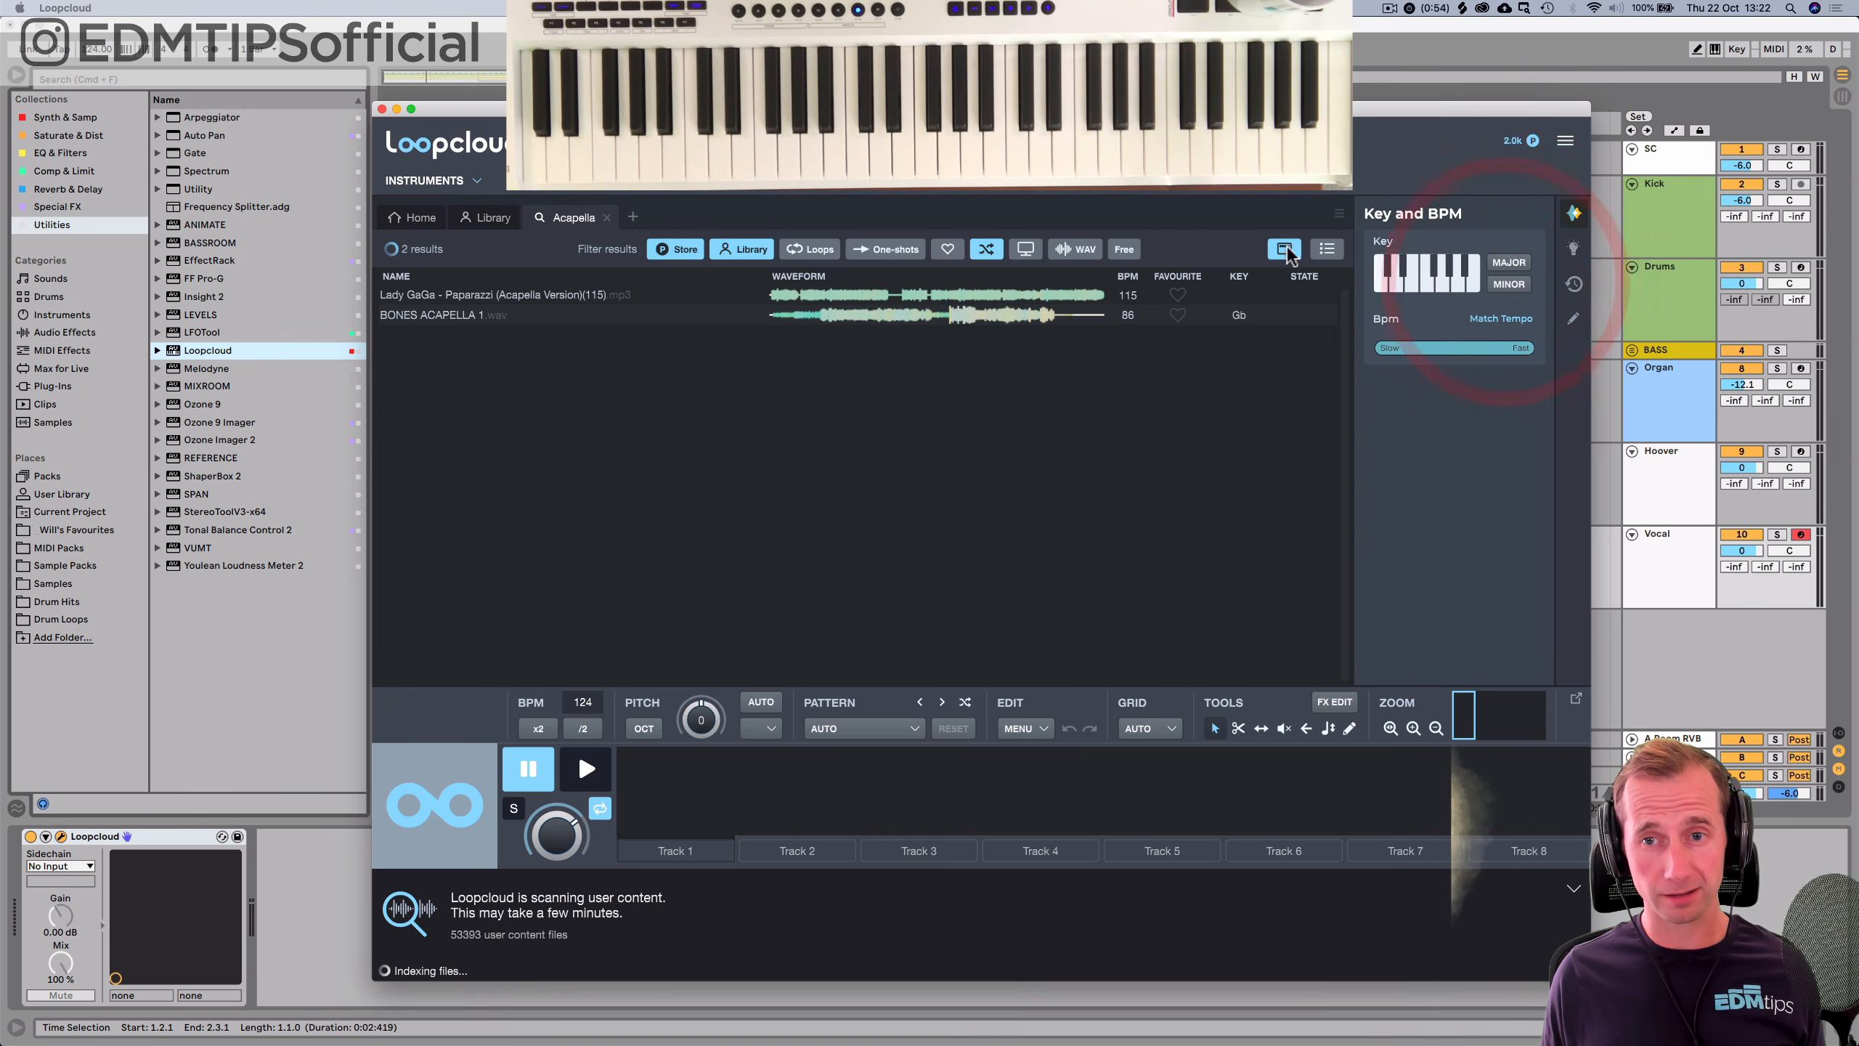
# Filter the acapella search results to samples in the key of C minor.
pyautogui.click(1382, 286)
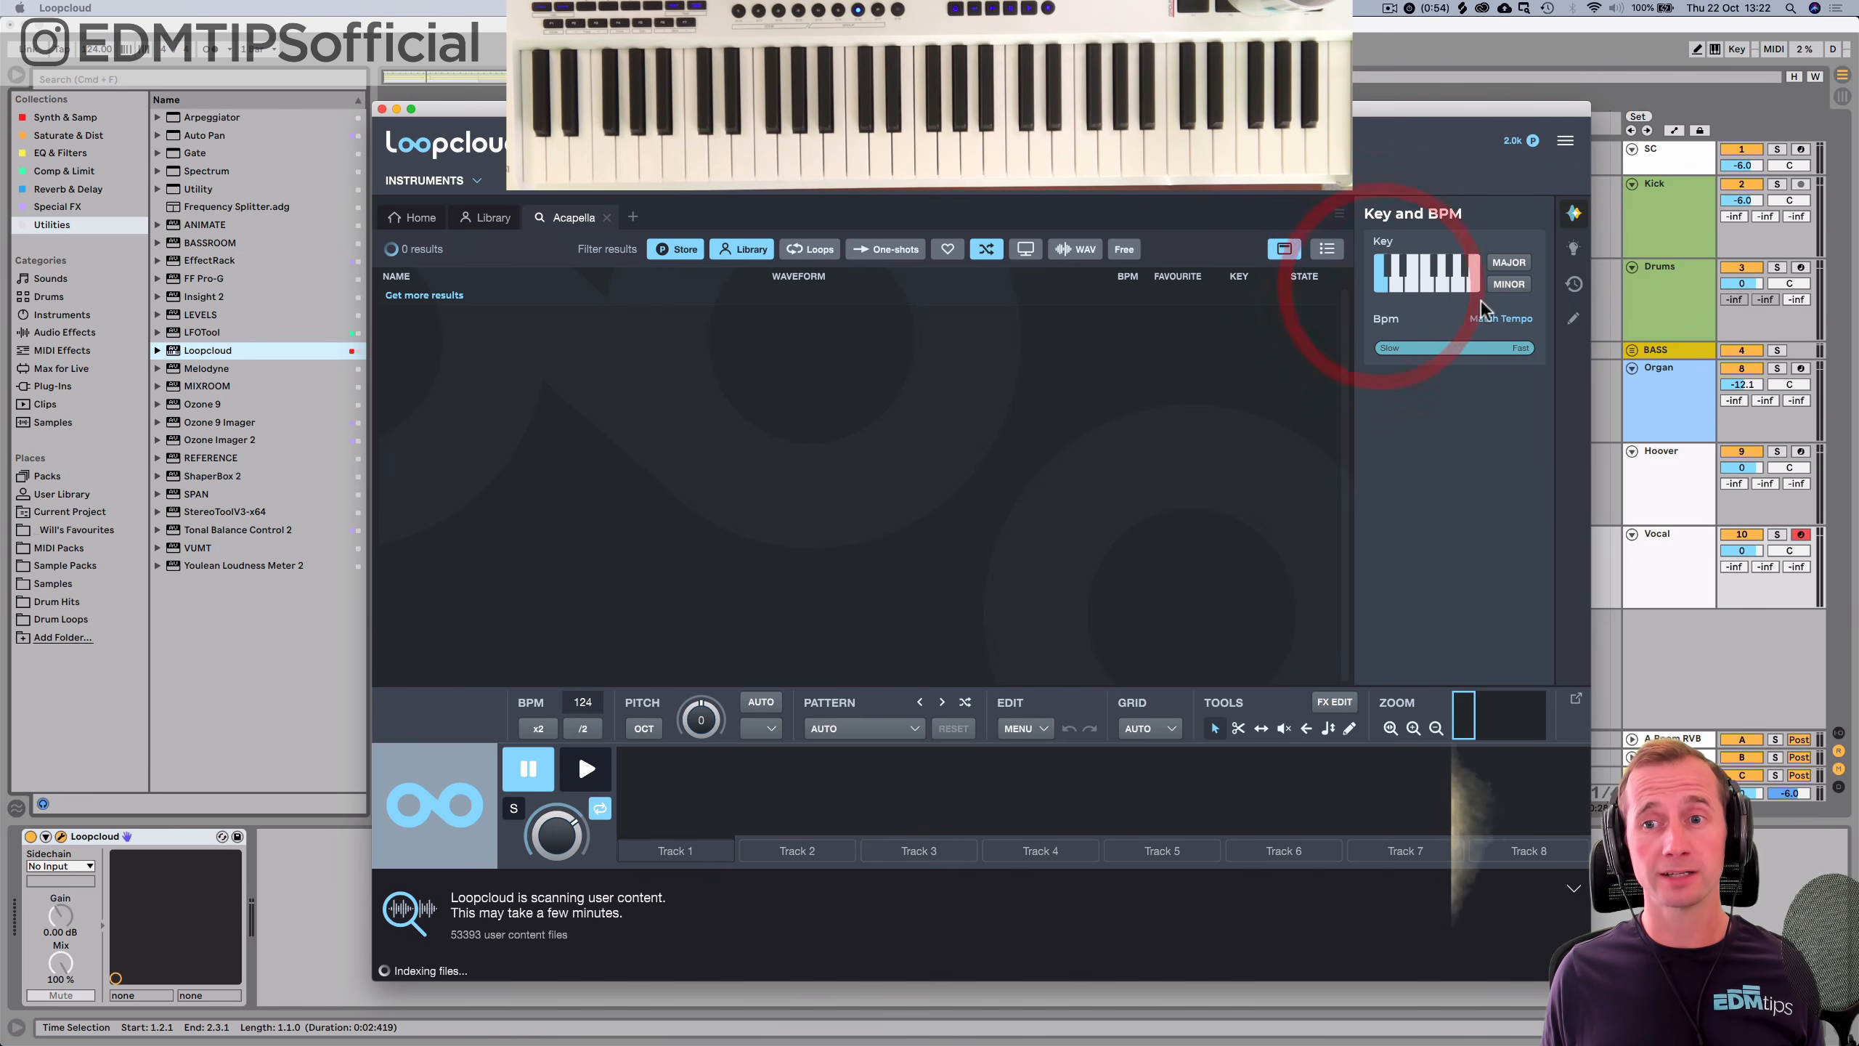
pyautogui.click(1502, 288)
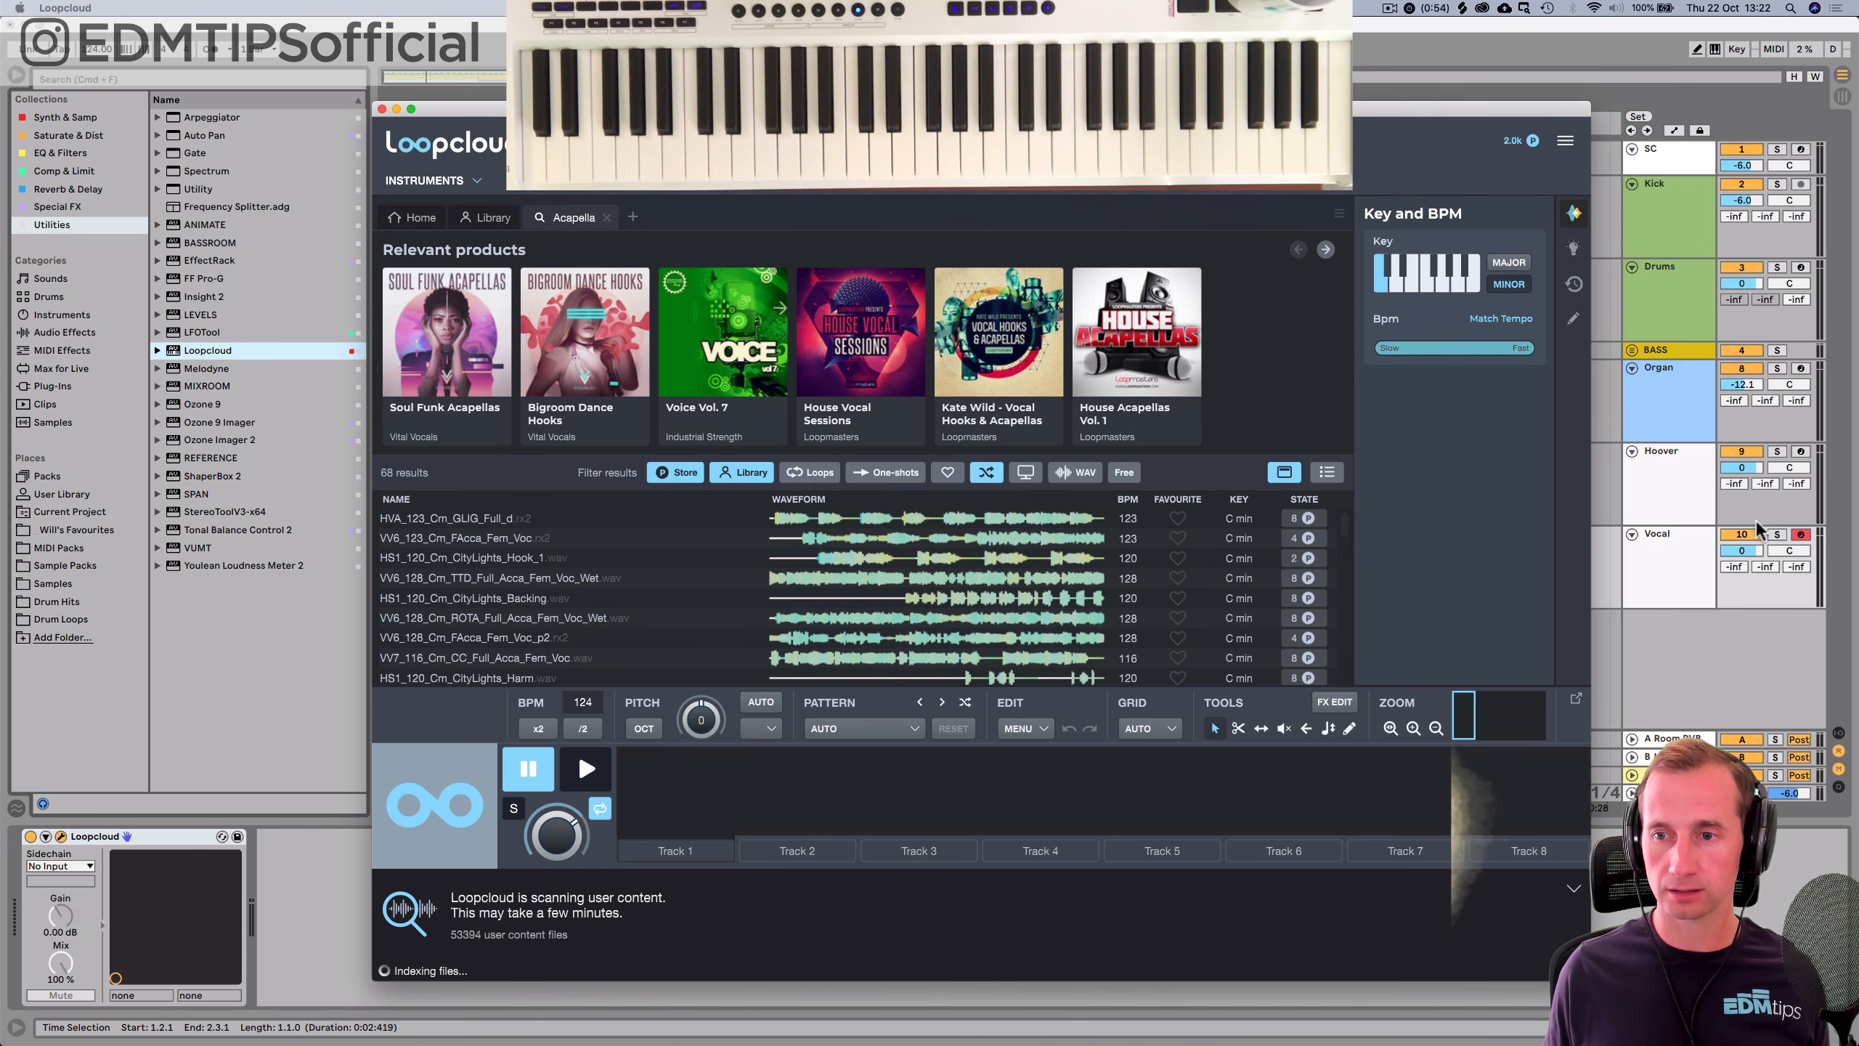
# Switch to Ableton Live and lower the Vocal track's volume to -7.1 dB.
pyautogui.click(1741, 552)
pyautogui.moveTo(1749, 553); pyautogui.dragTo(1749, 595)
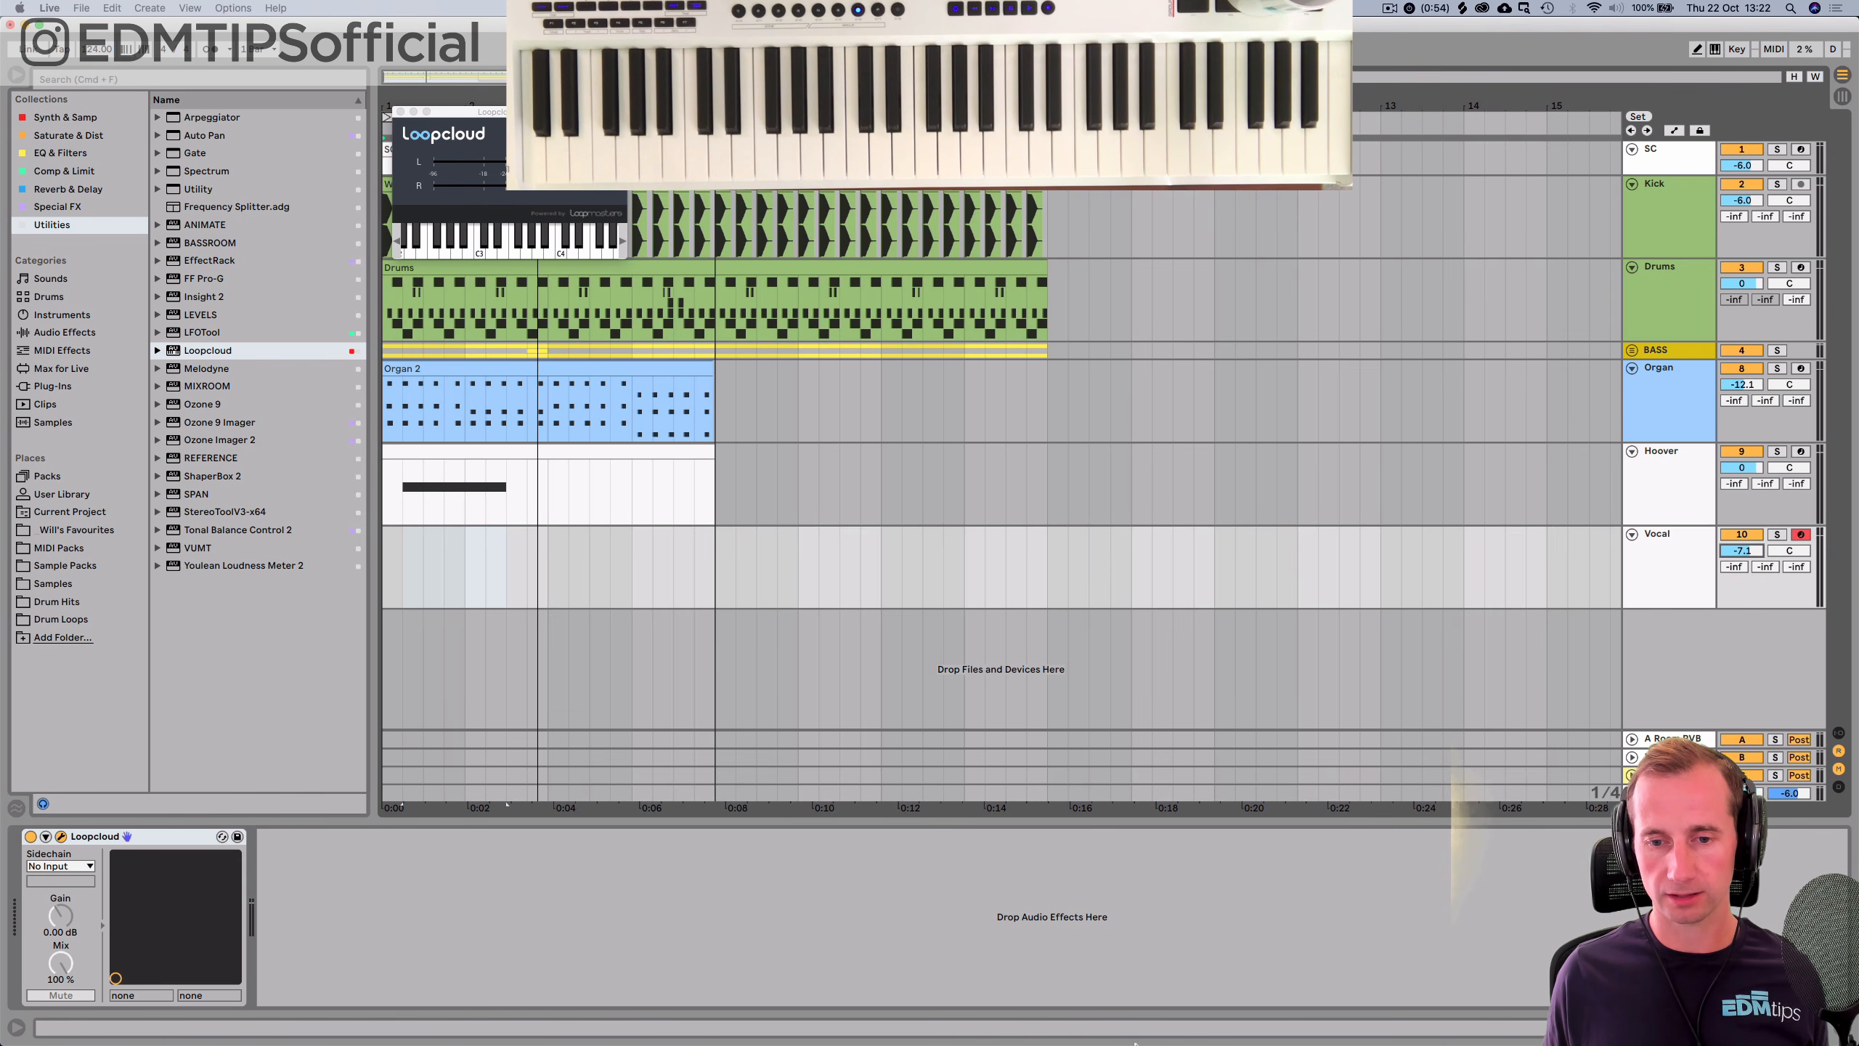
# Start the arrangement playback, switch to Loopcloud and audition the HVA_123_Cm_GLIG_Full_d acapella over it.
pyautogui.press('space')
pyautogui.click(1318, 1033)
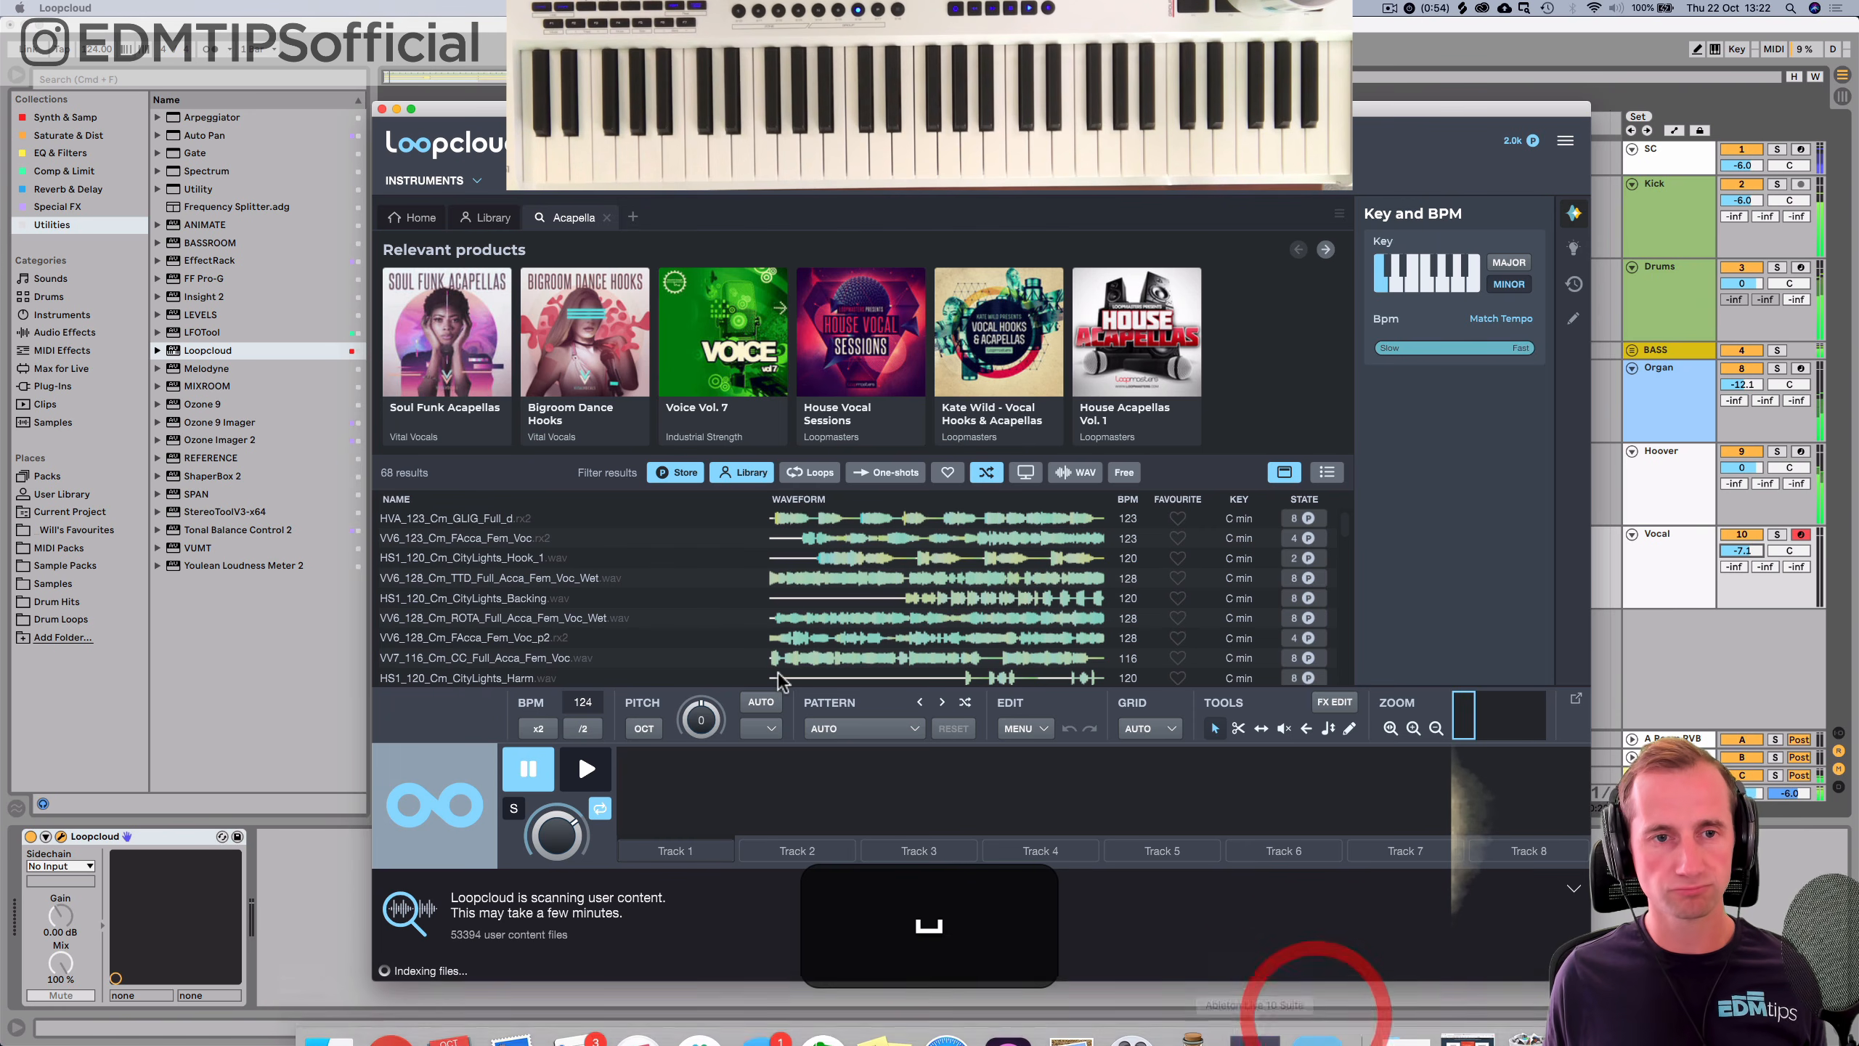
pyautogui.click(435, 520)
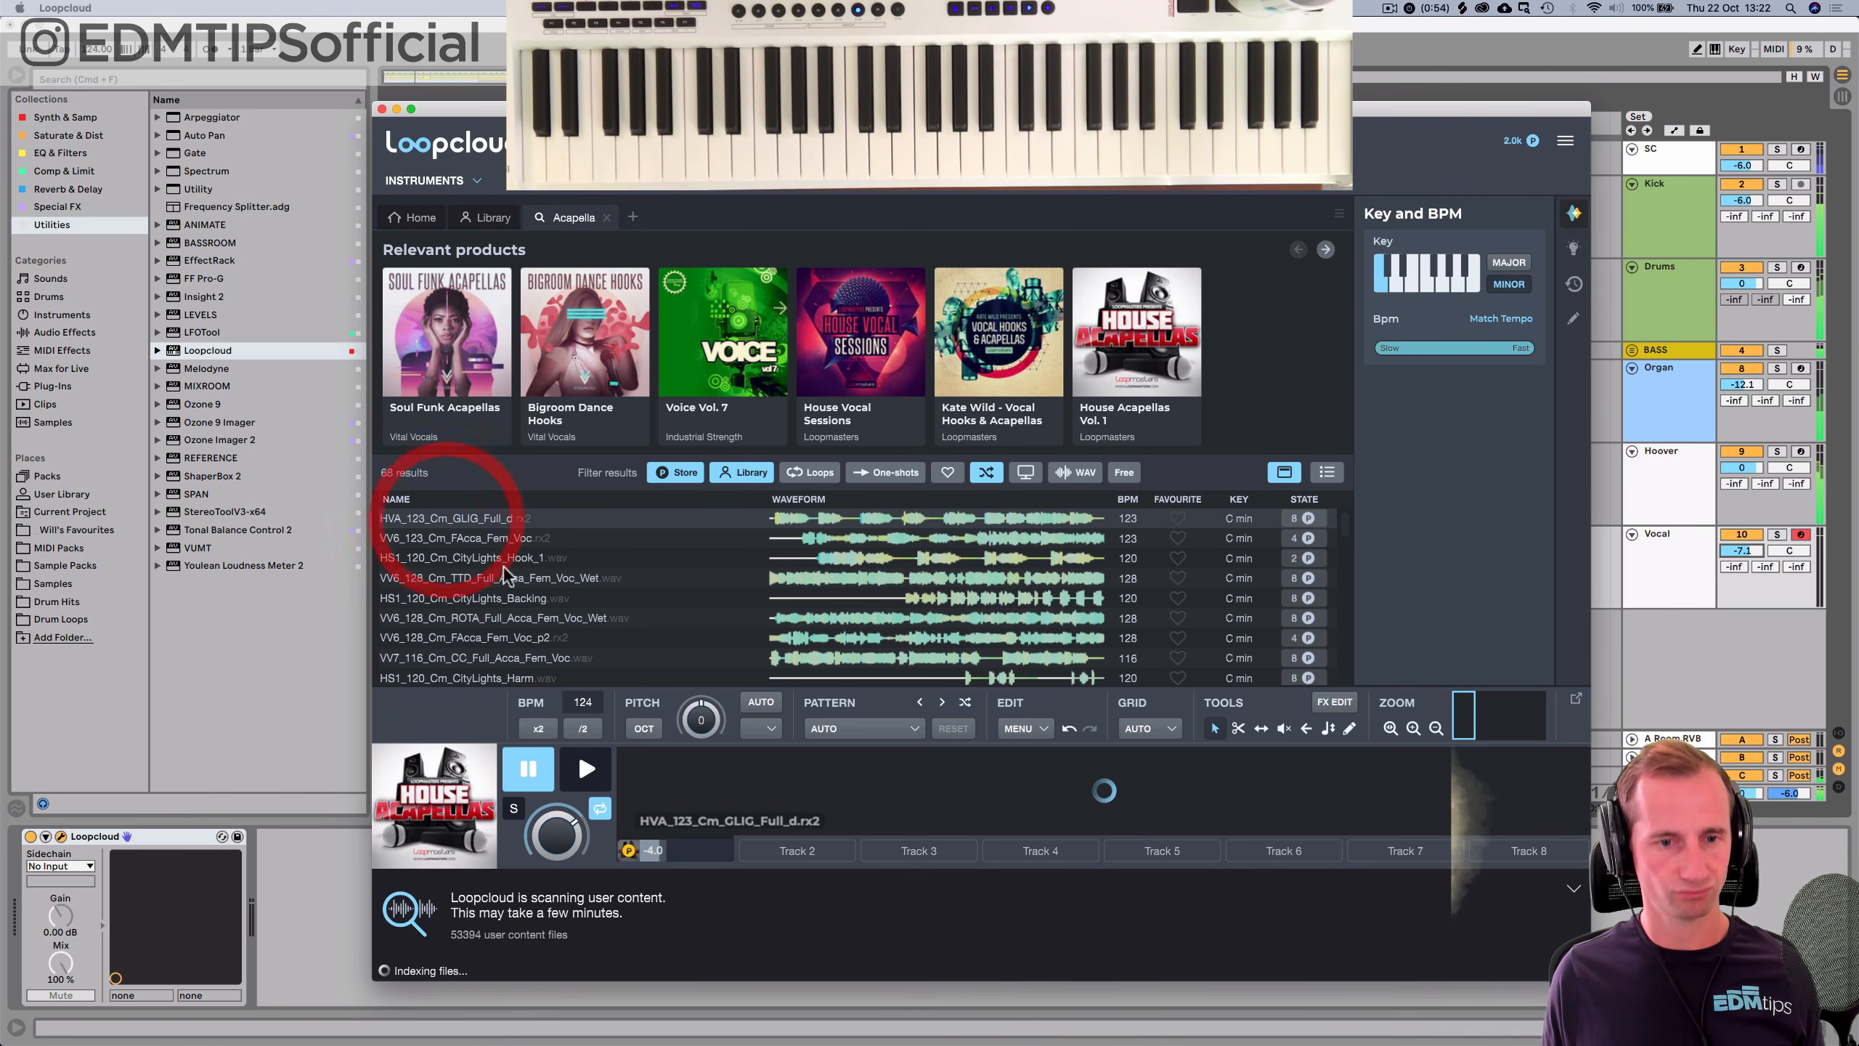
pyautogui.click(589, 768)
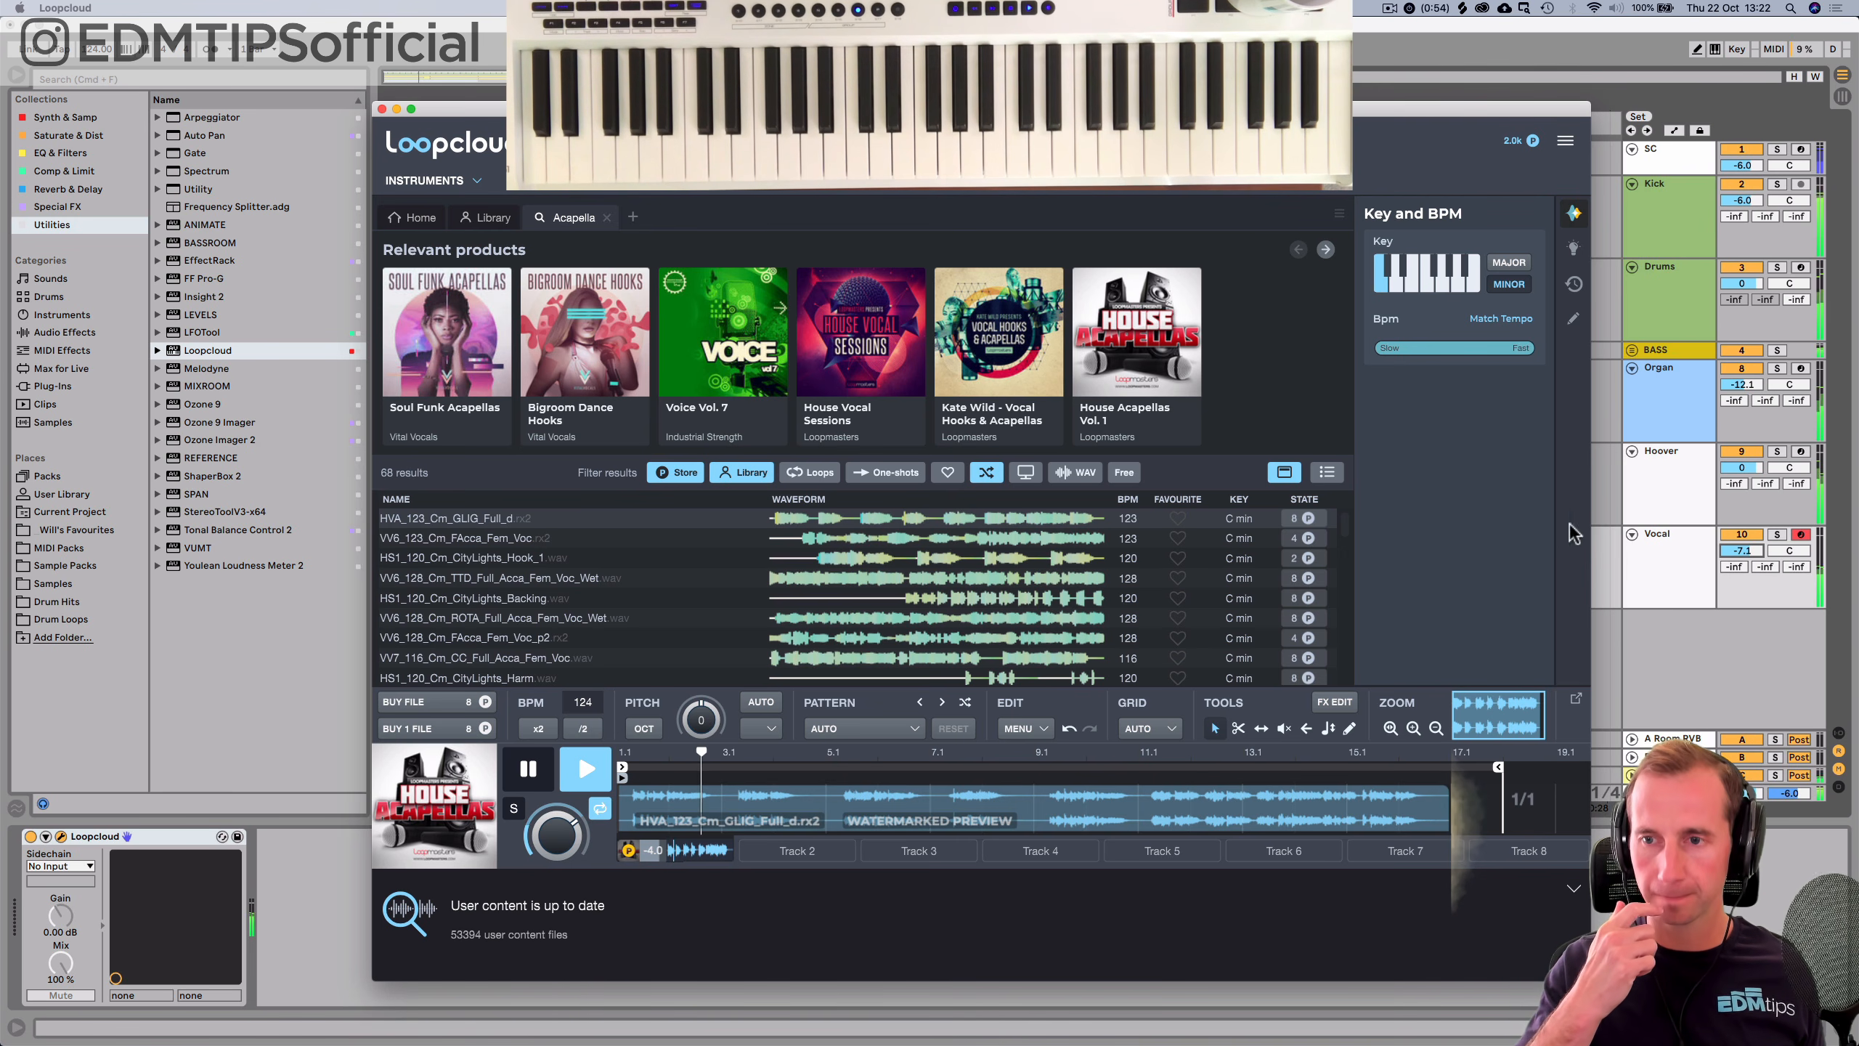
# Raise the Vocal track's volume to -1.6 dB in Ableton Live, and pause the acapella preview back in Loopcloud.
pyautogui.click(1746, 533)
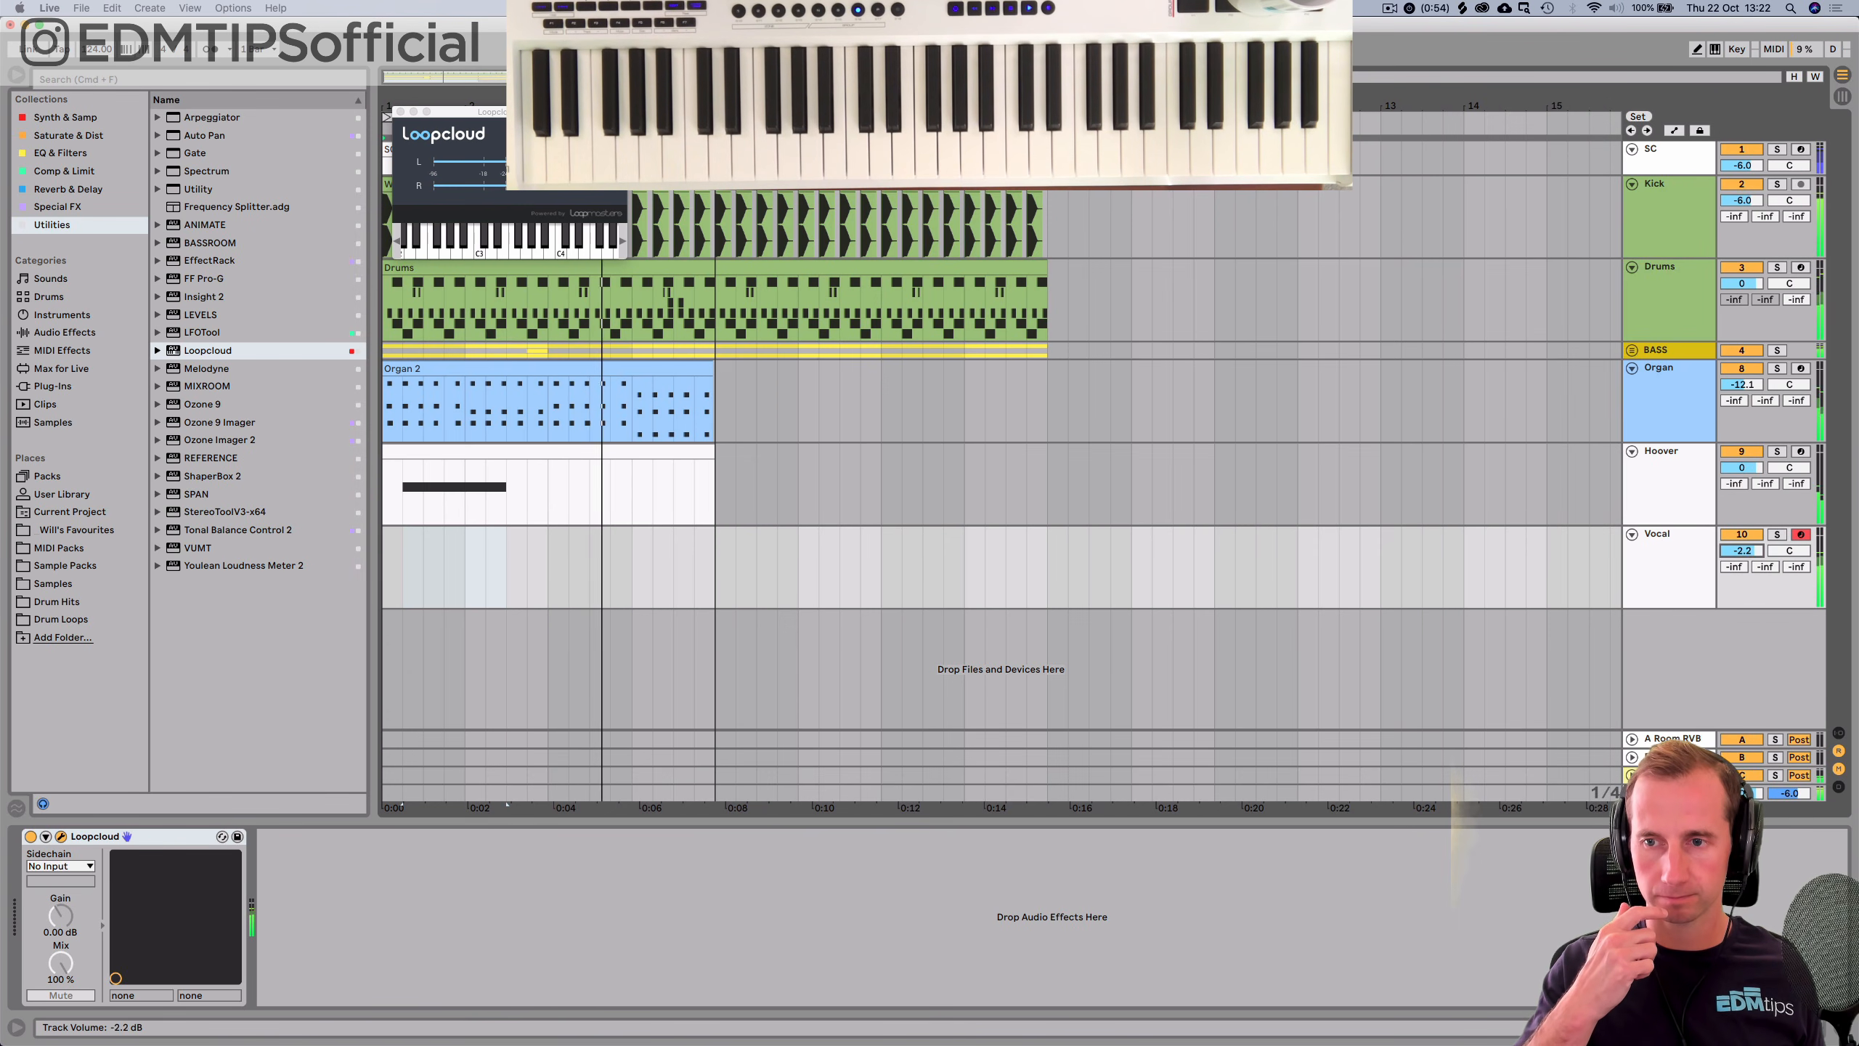
pyautogui.click(1317, 1033)
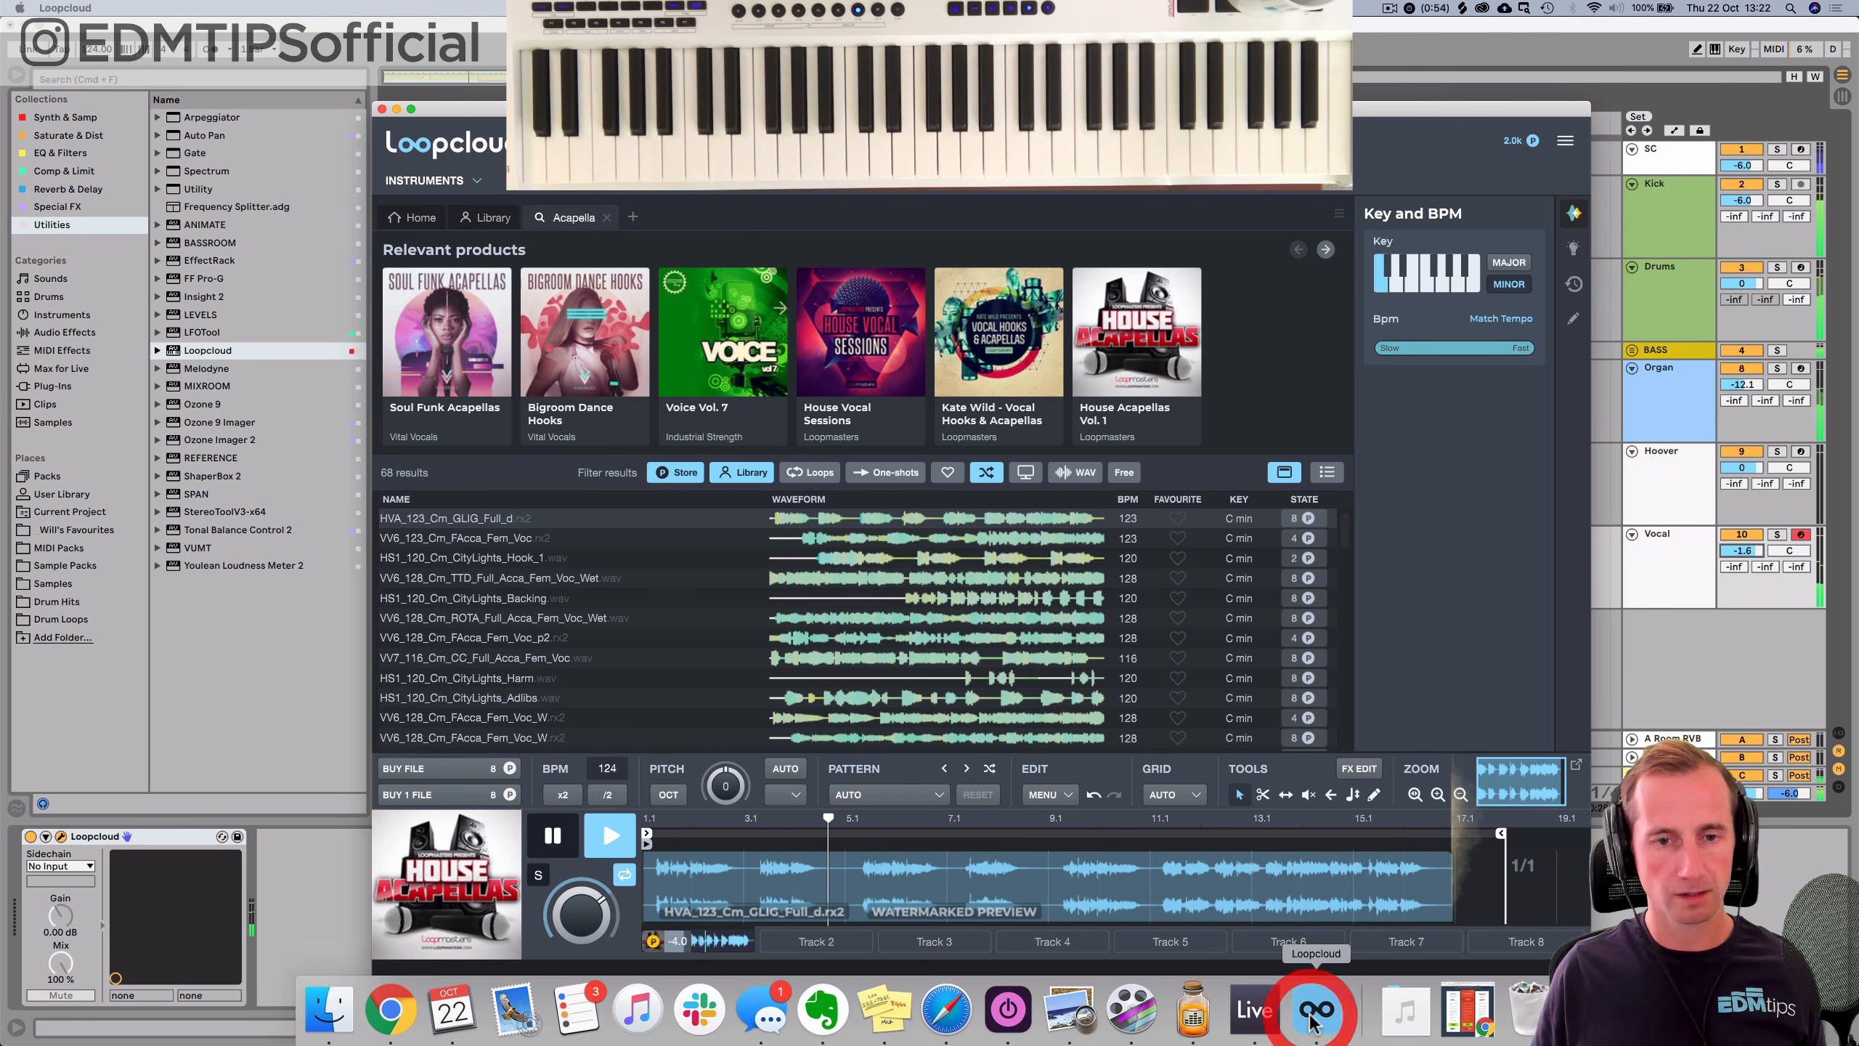
pyautogui.press('space')
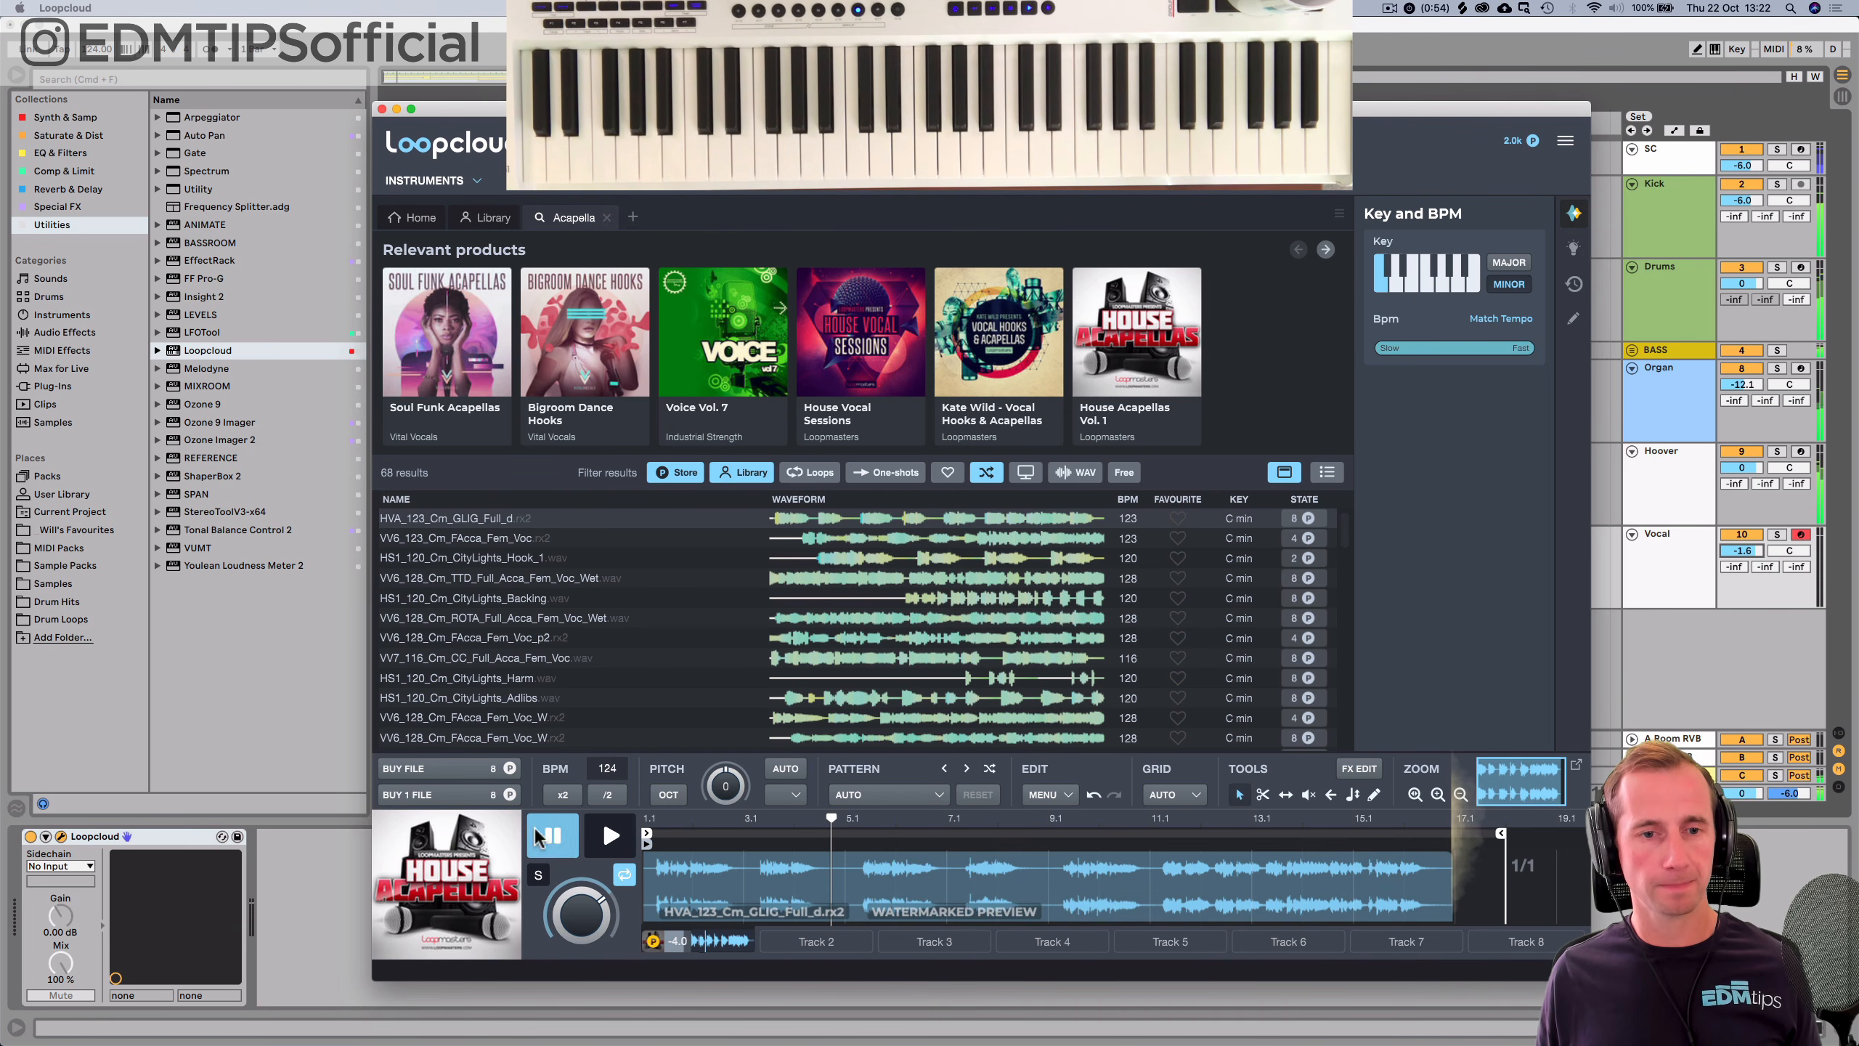
# Switch to Ableton Live, toggle the Loopcloud plug-in's window off and on, and select the Vocal track.
pyautogui.click(328, 641)
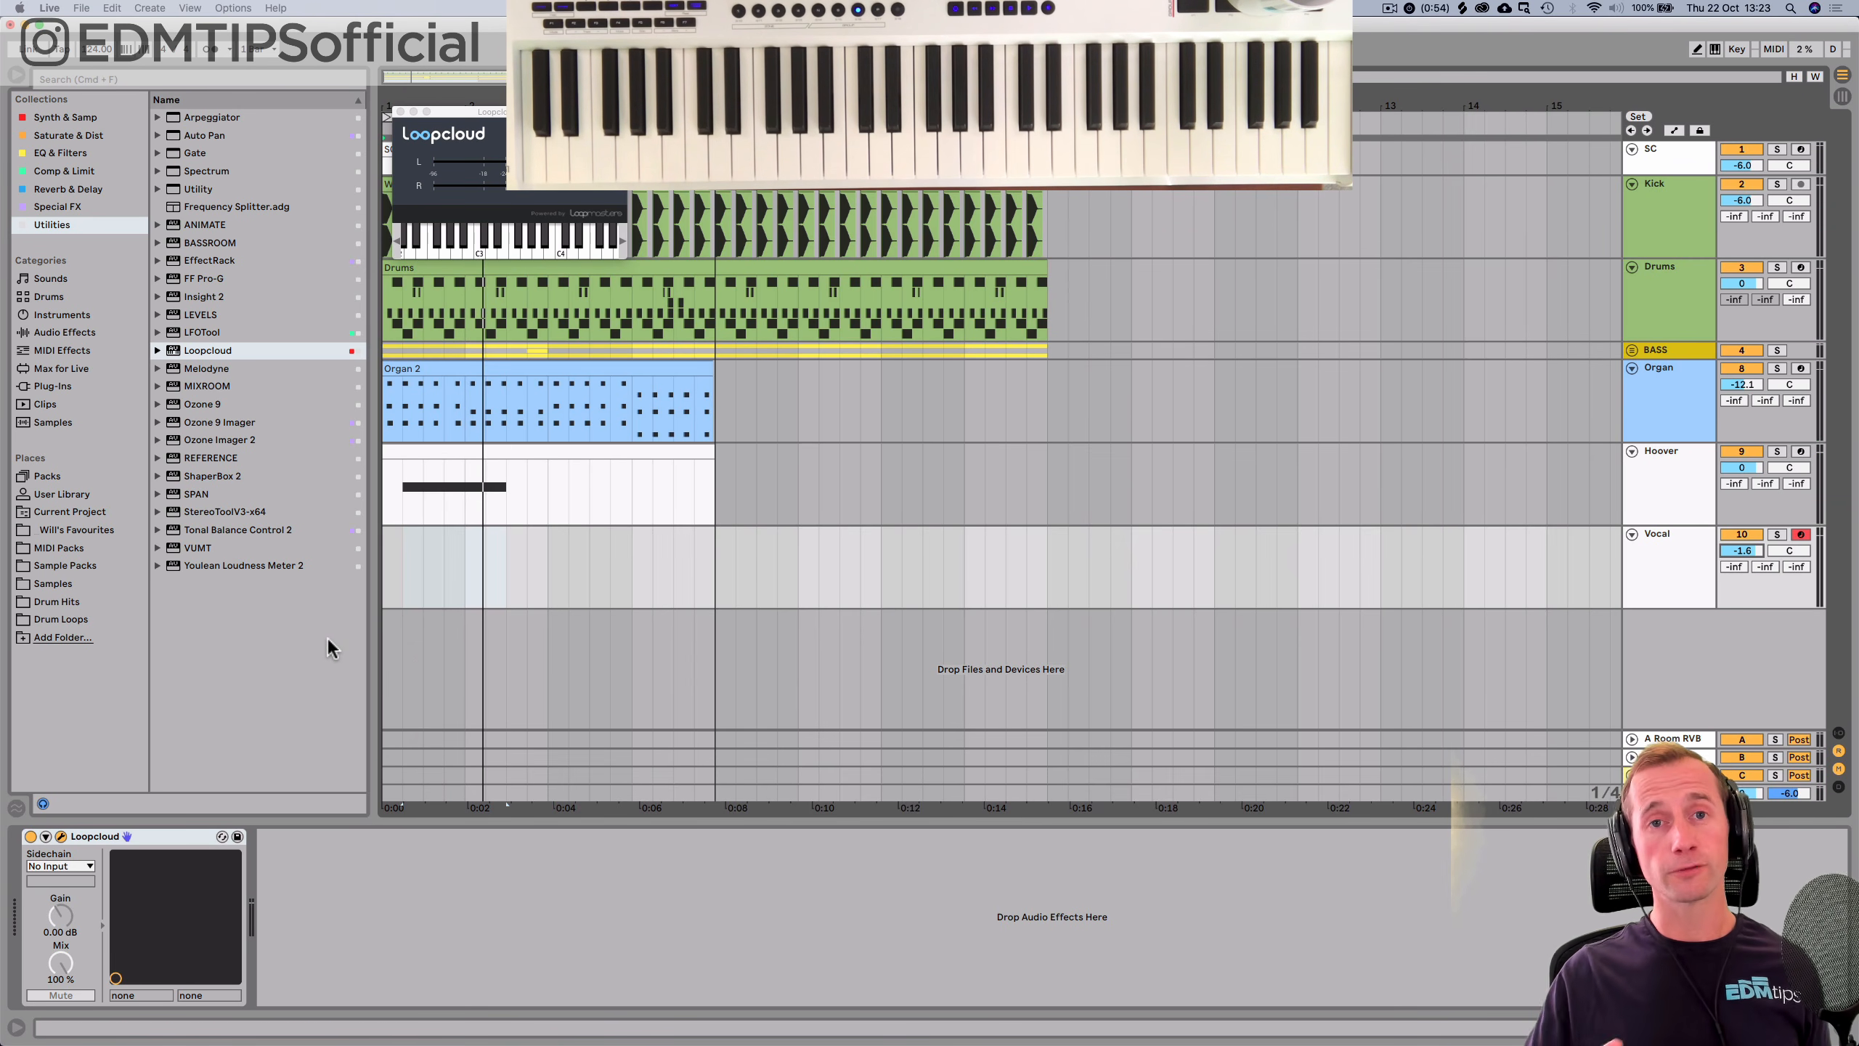
pyautogui.click(61, 837)
pyautogui.click(62, 837)
pyautogui.click(1692, 557)
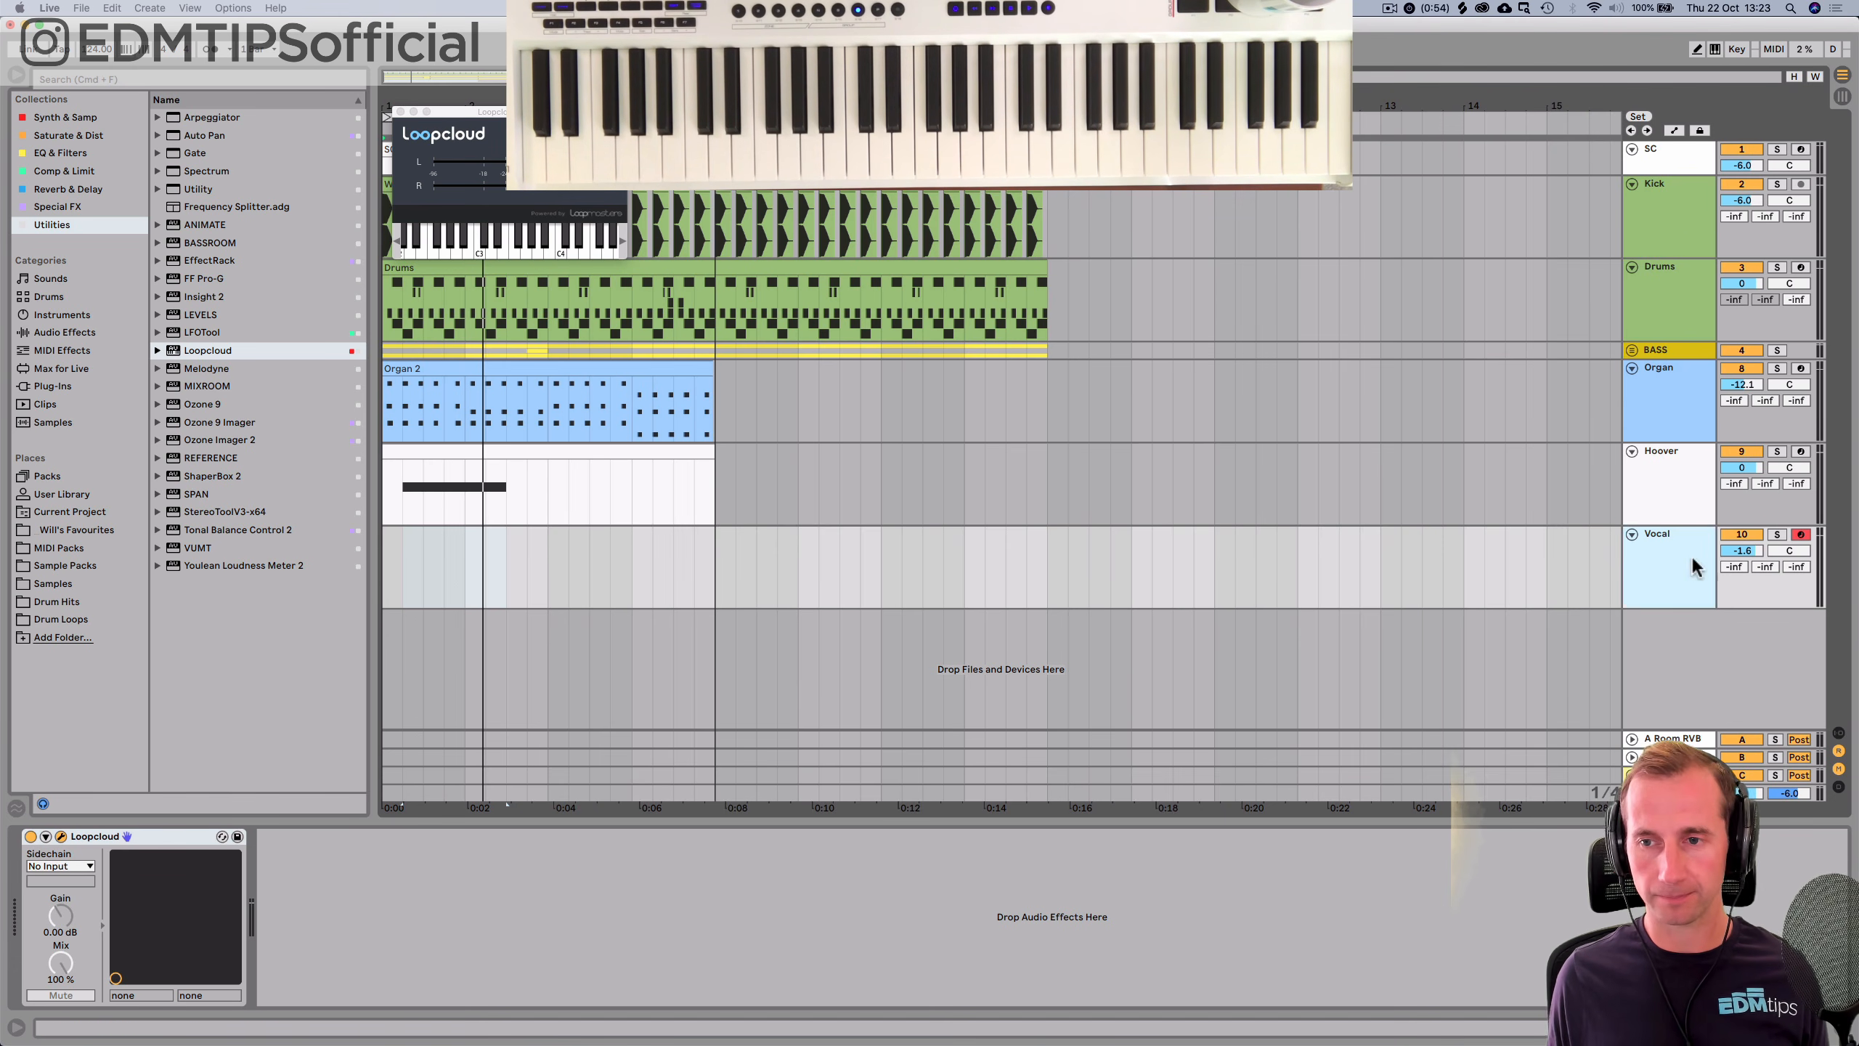
# Preview the HVA_123_Cm_GLIG_Full_d acapella in Loopcloud, stopping and restarting playback in Ableton Live before returning to Loopcloud.
pyautogui.moveTo(1109, 1034)
pyautogui.click(1316, 1009)
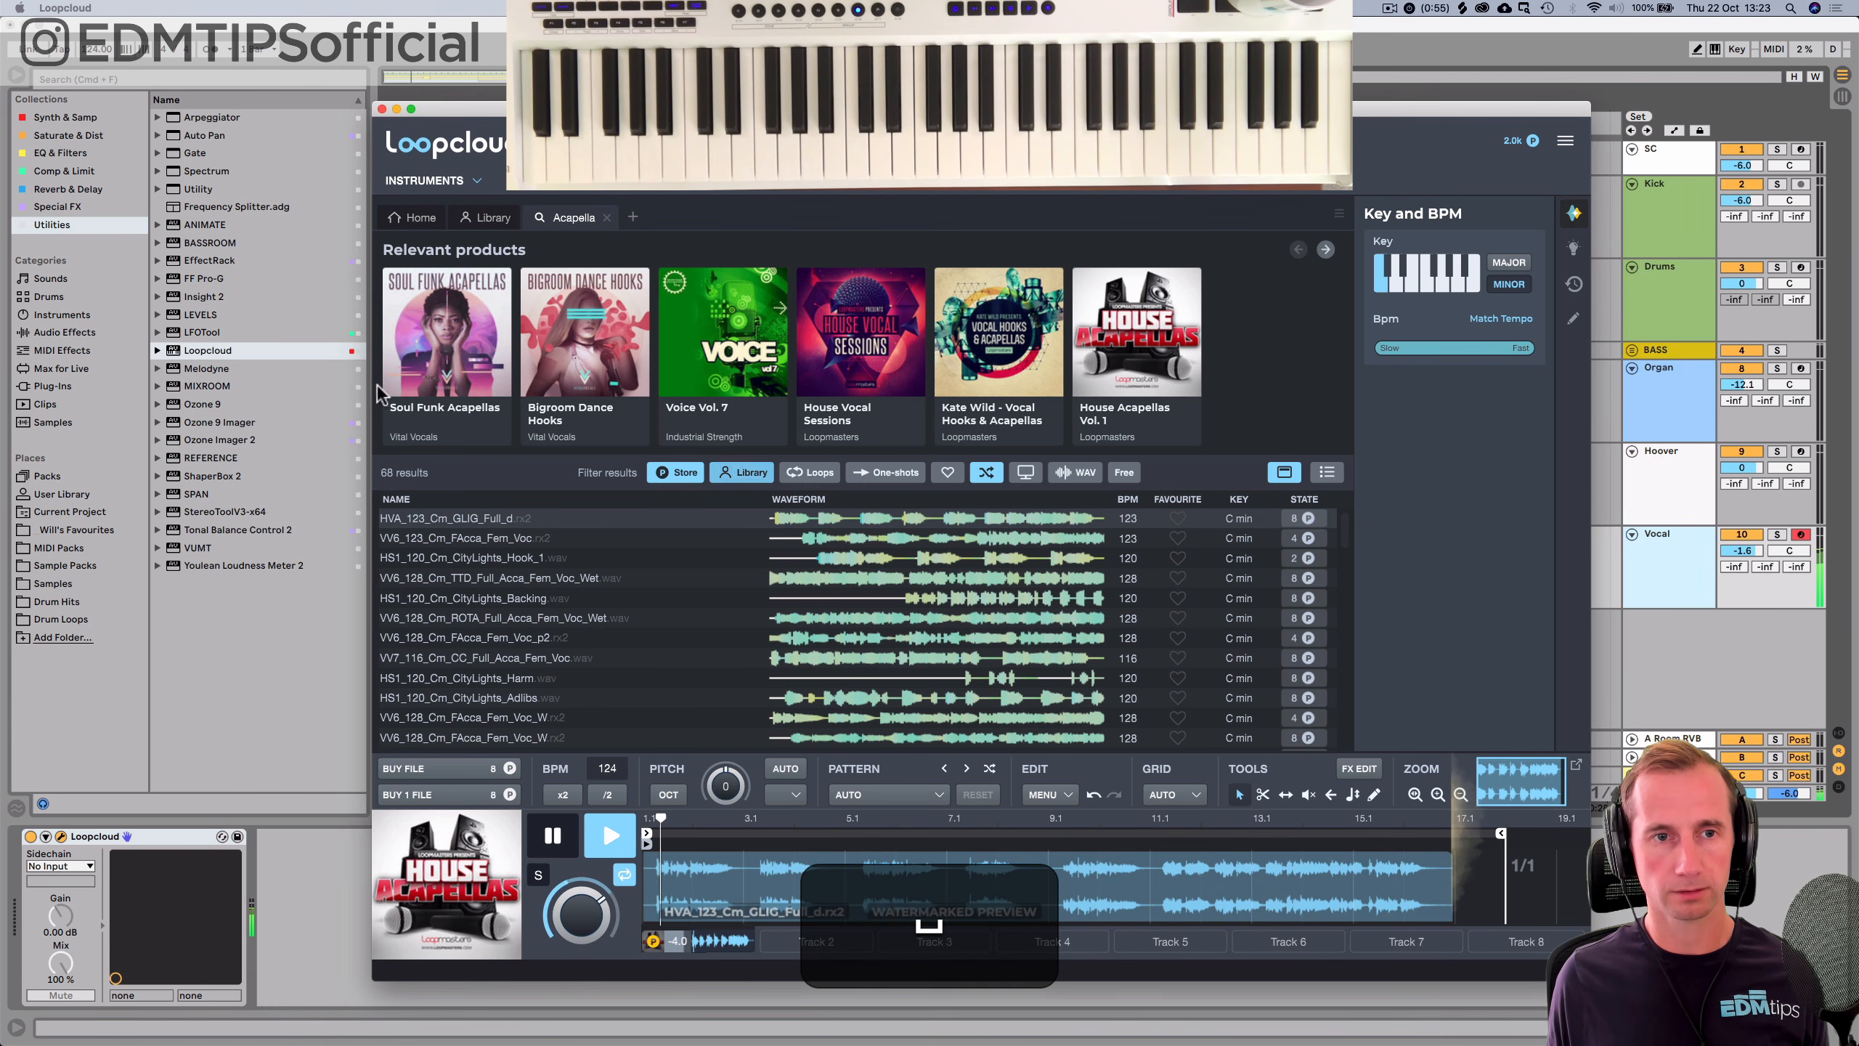
pyautogui.press('space')
pyautogui.press('super+Tab')
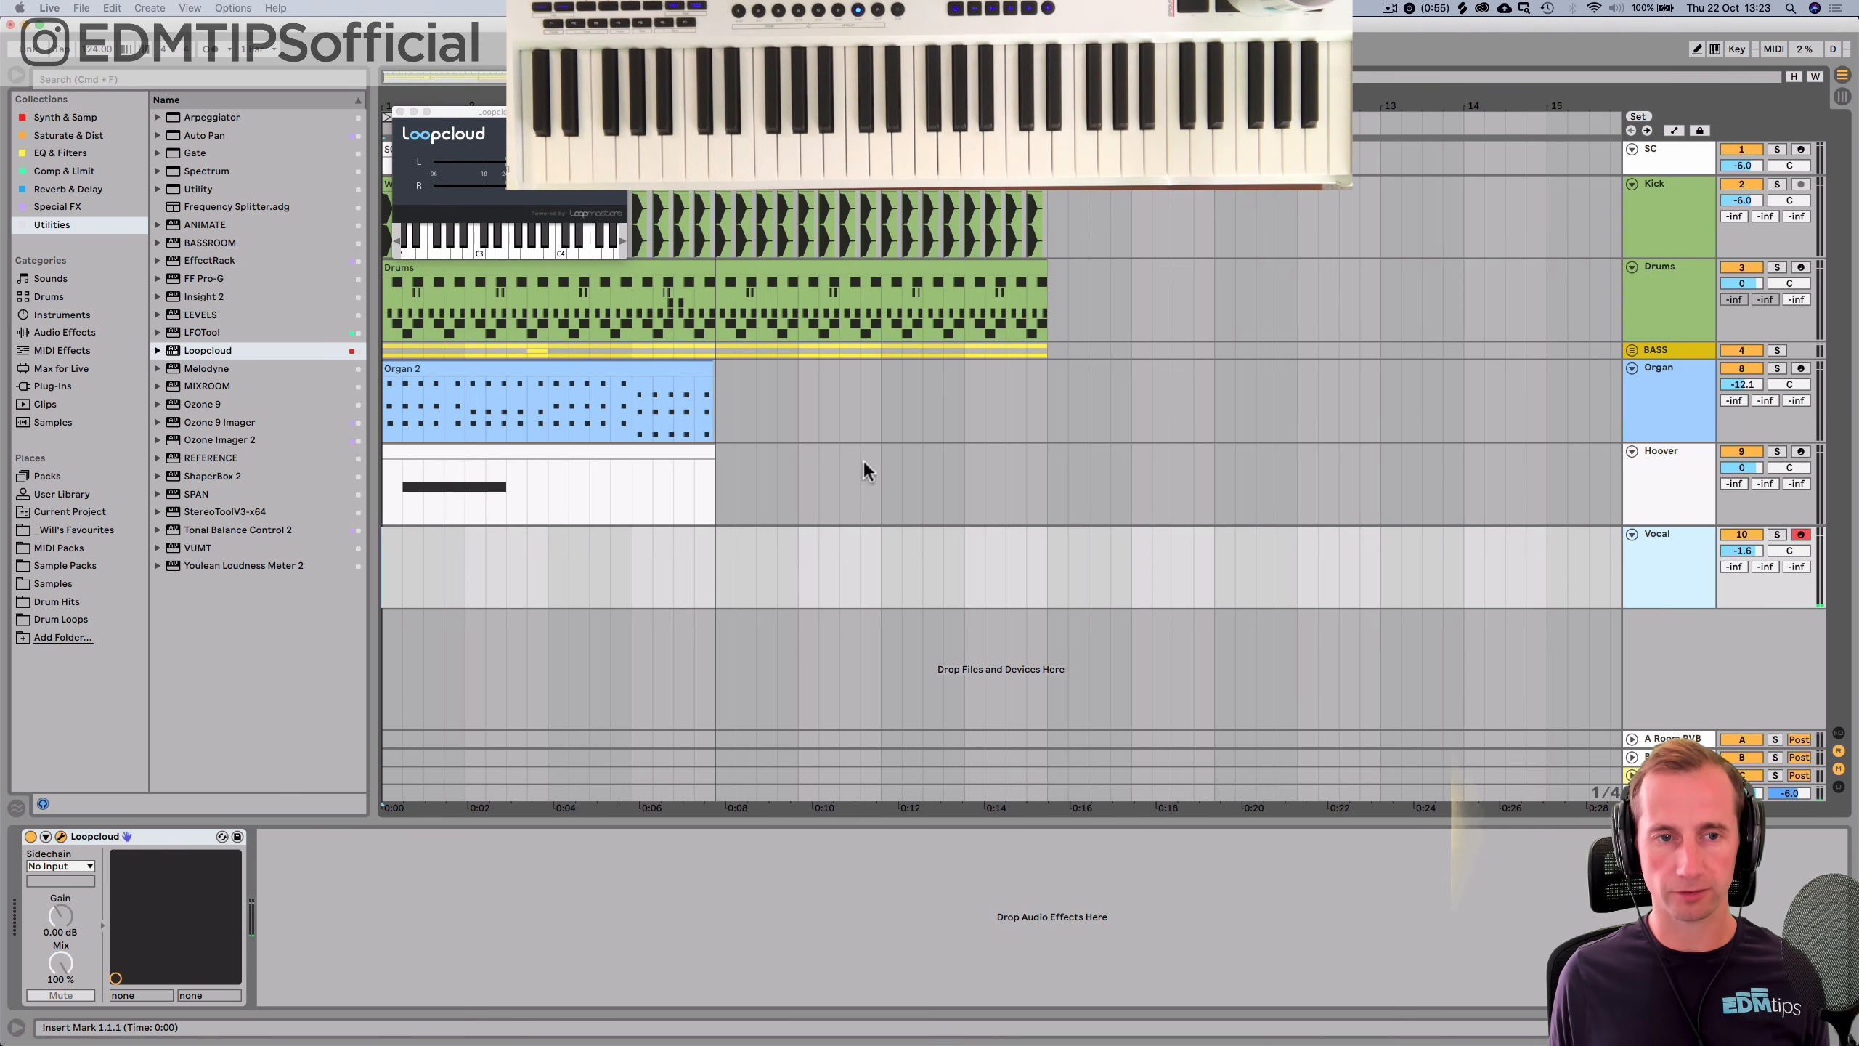
pyautogui.press('space')
pyautogui.click(1316, 1010)
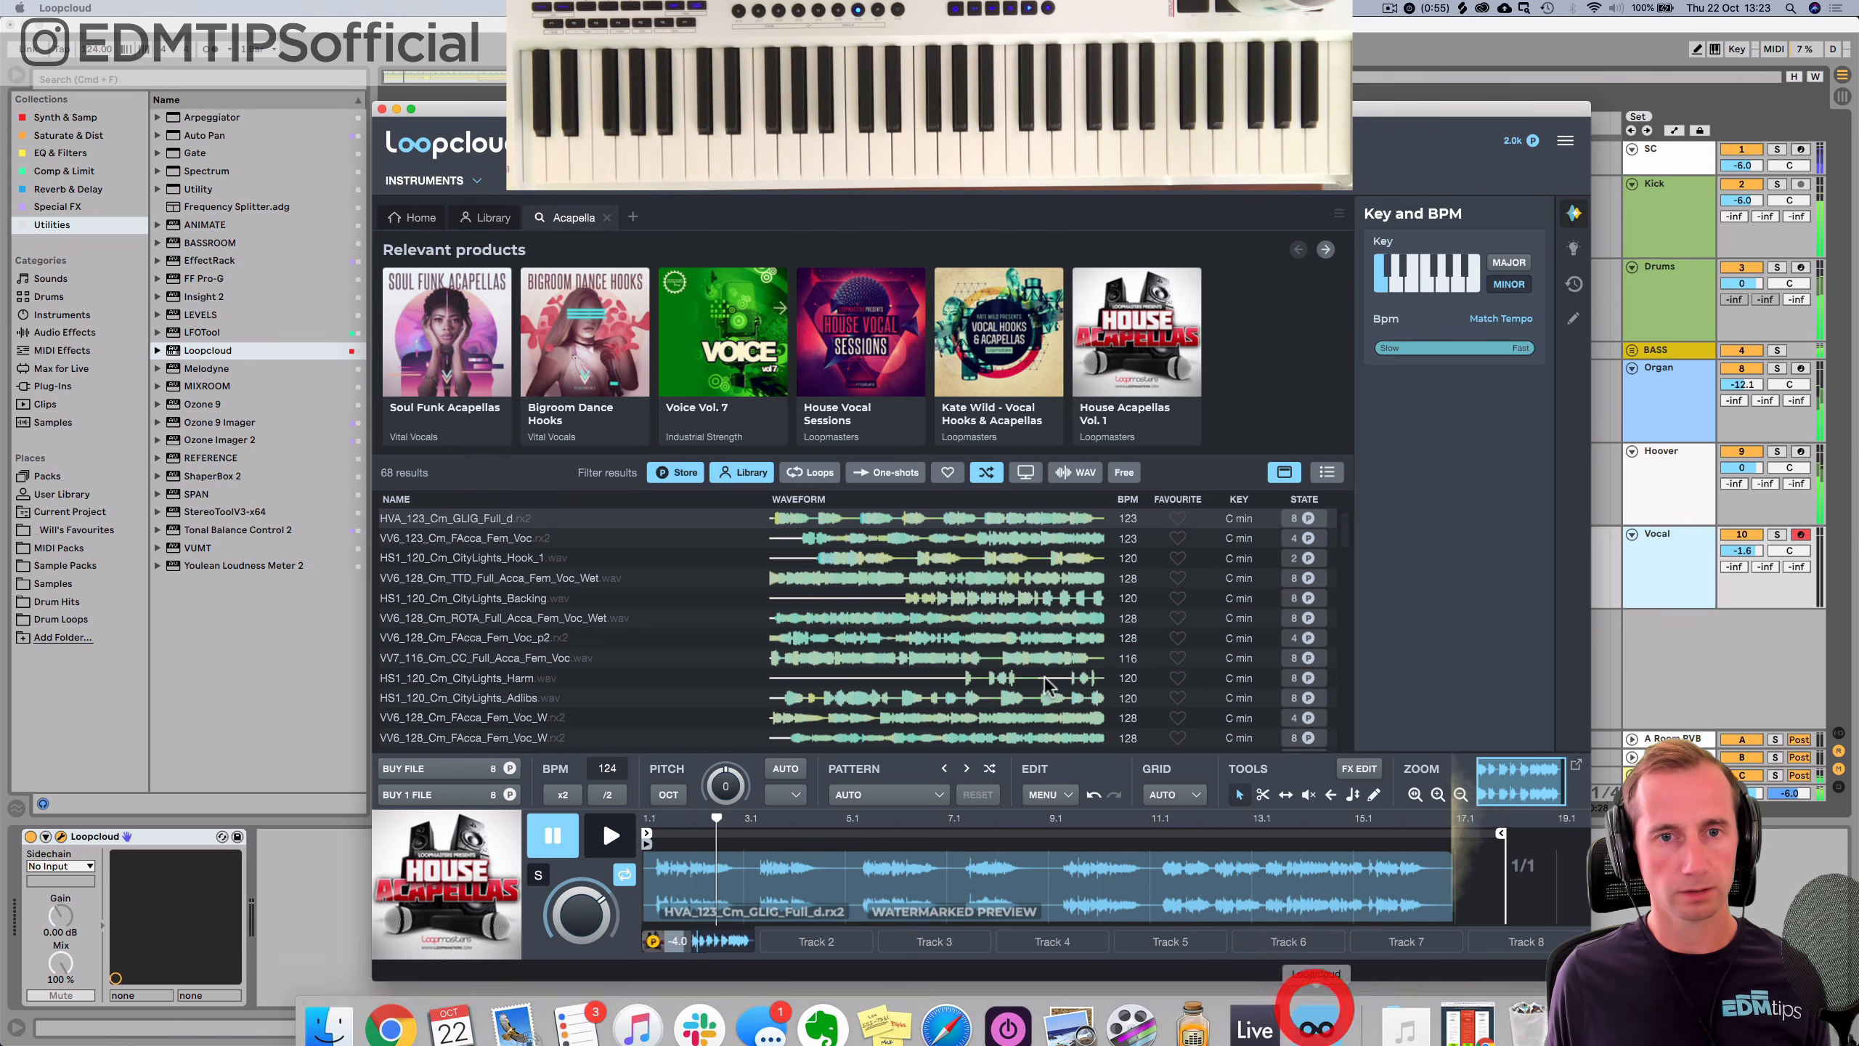
# Open the product page of the Bigroom Dance Hooks sample pack.
pyautogui.moveTo(626, 371)
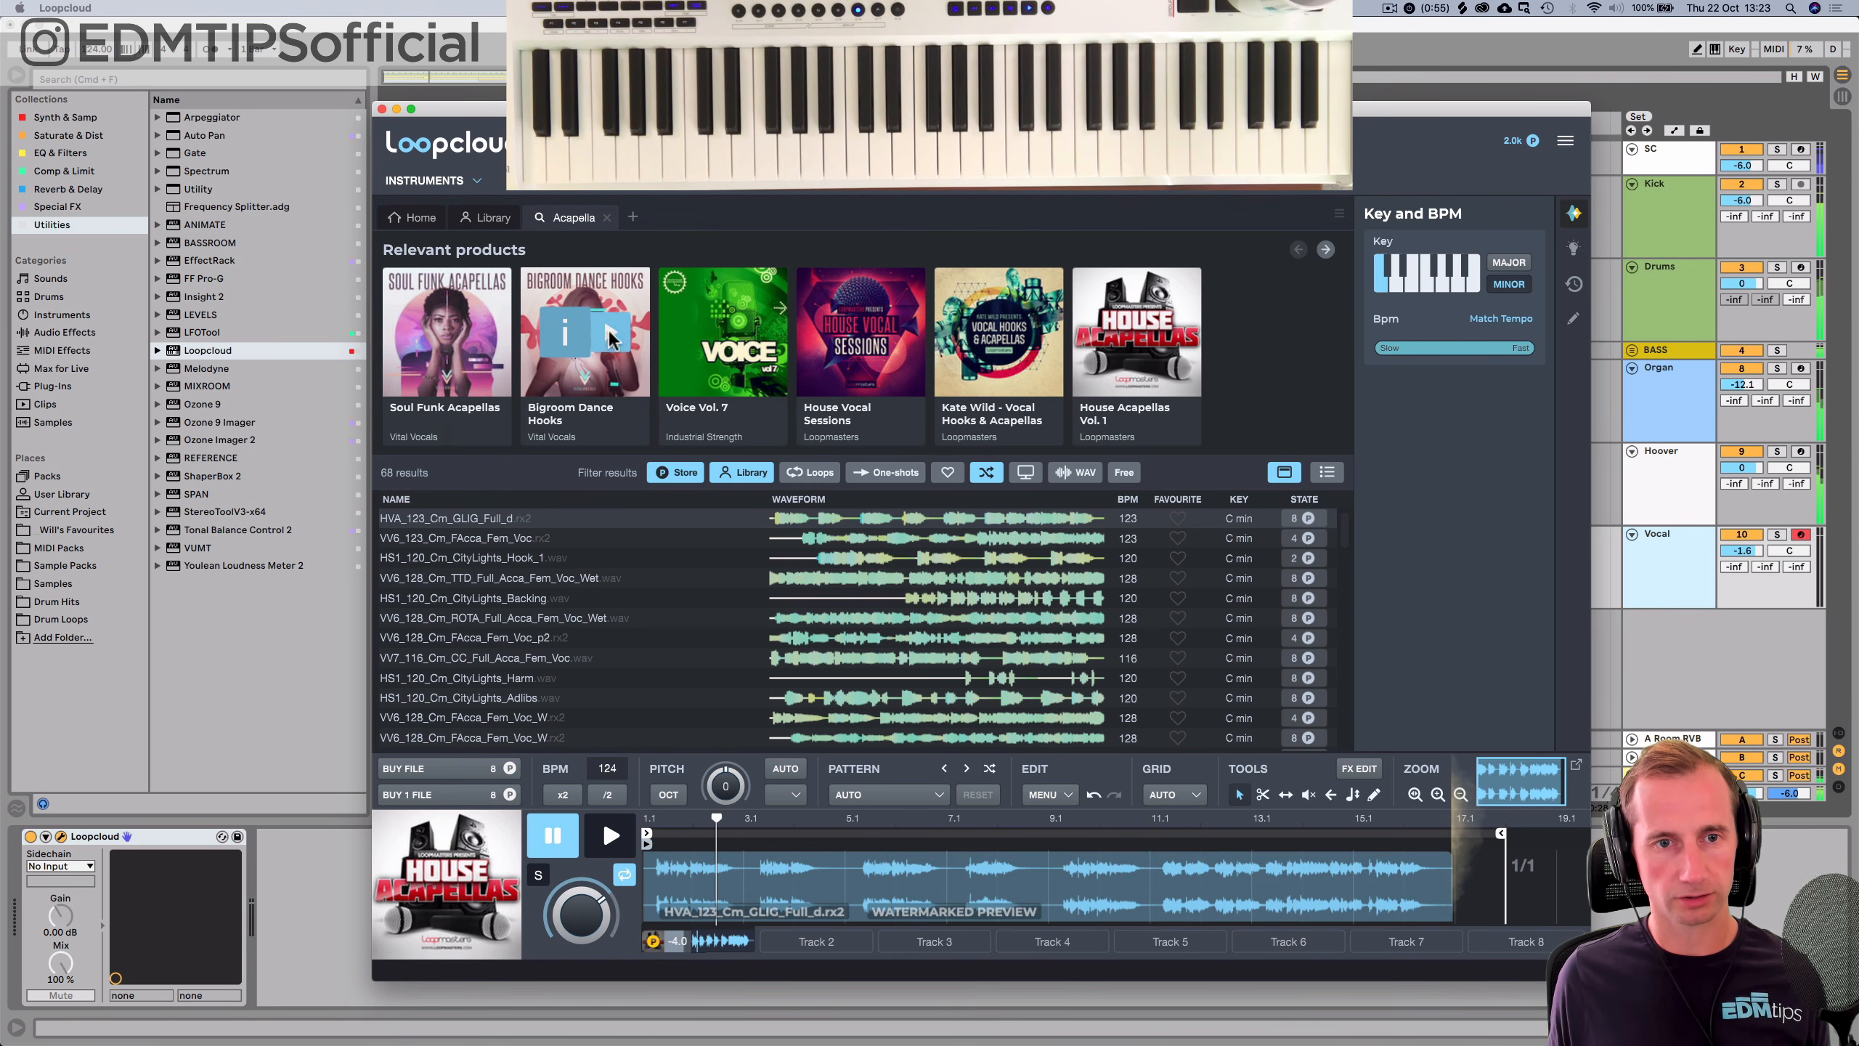
pyautogui.click(613, 366)
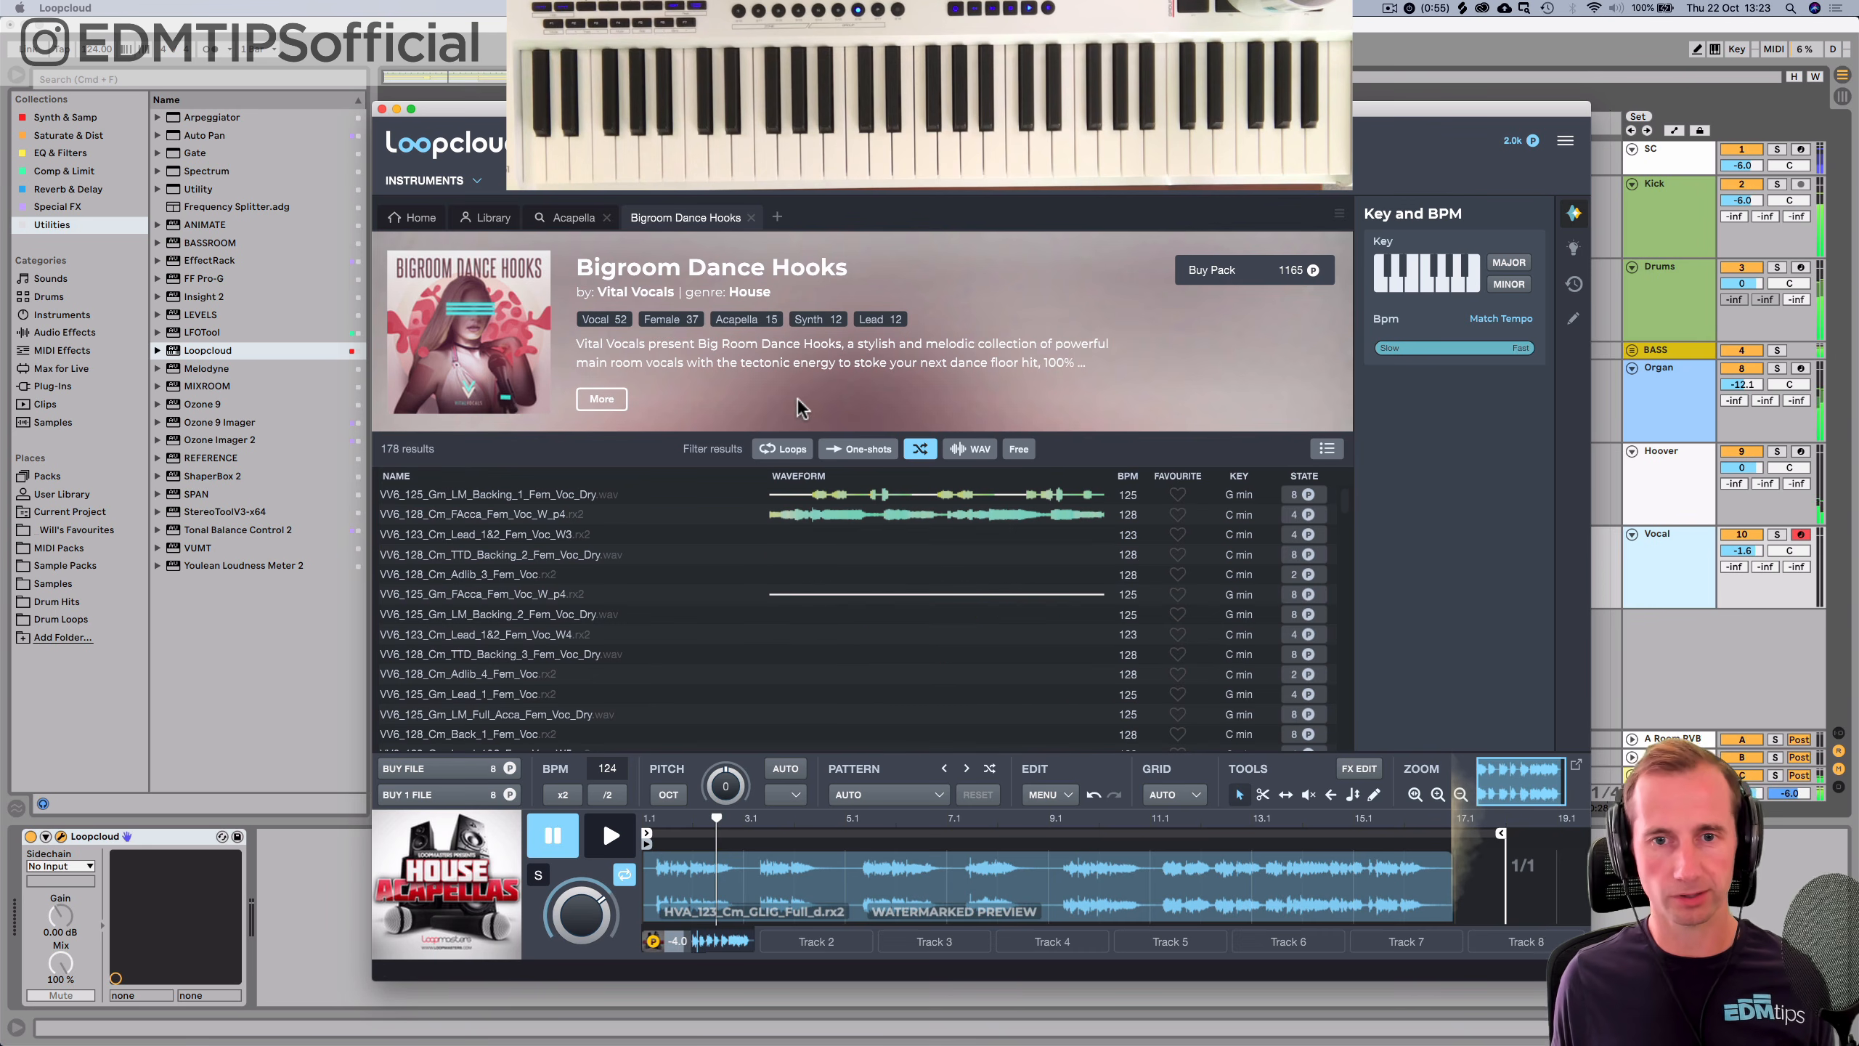
# Search for samples in the key of C minor and preview VocRev Cmin7Lo.wav.
pyautogui.click(1376, 288)
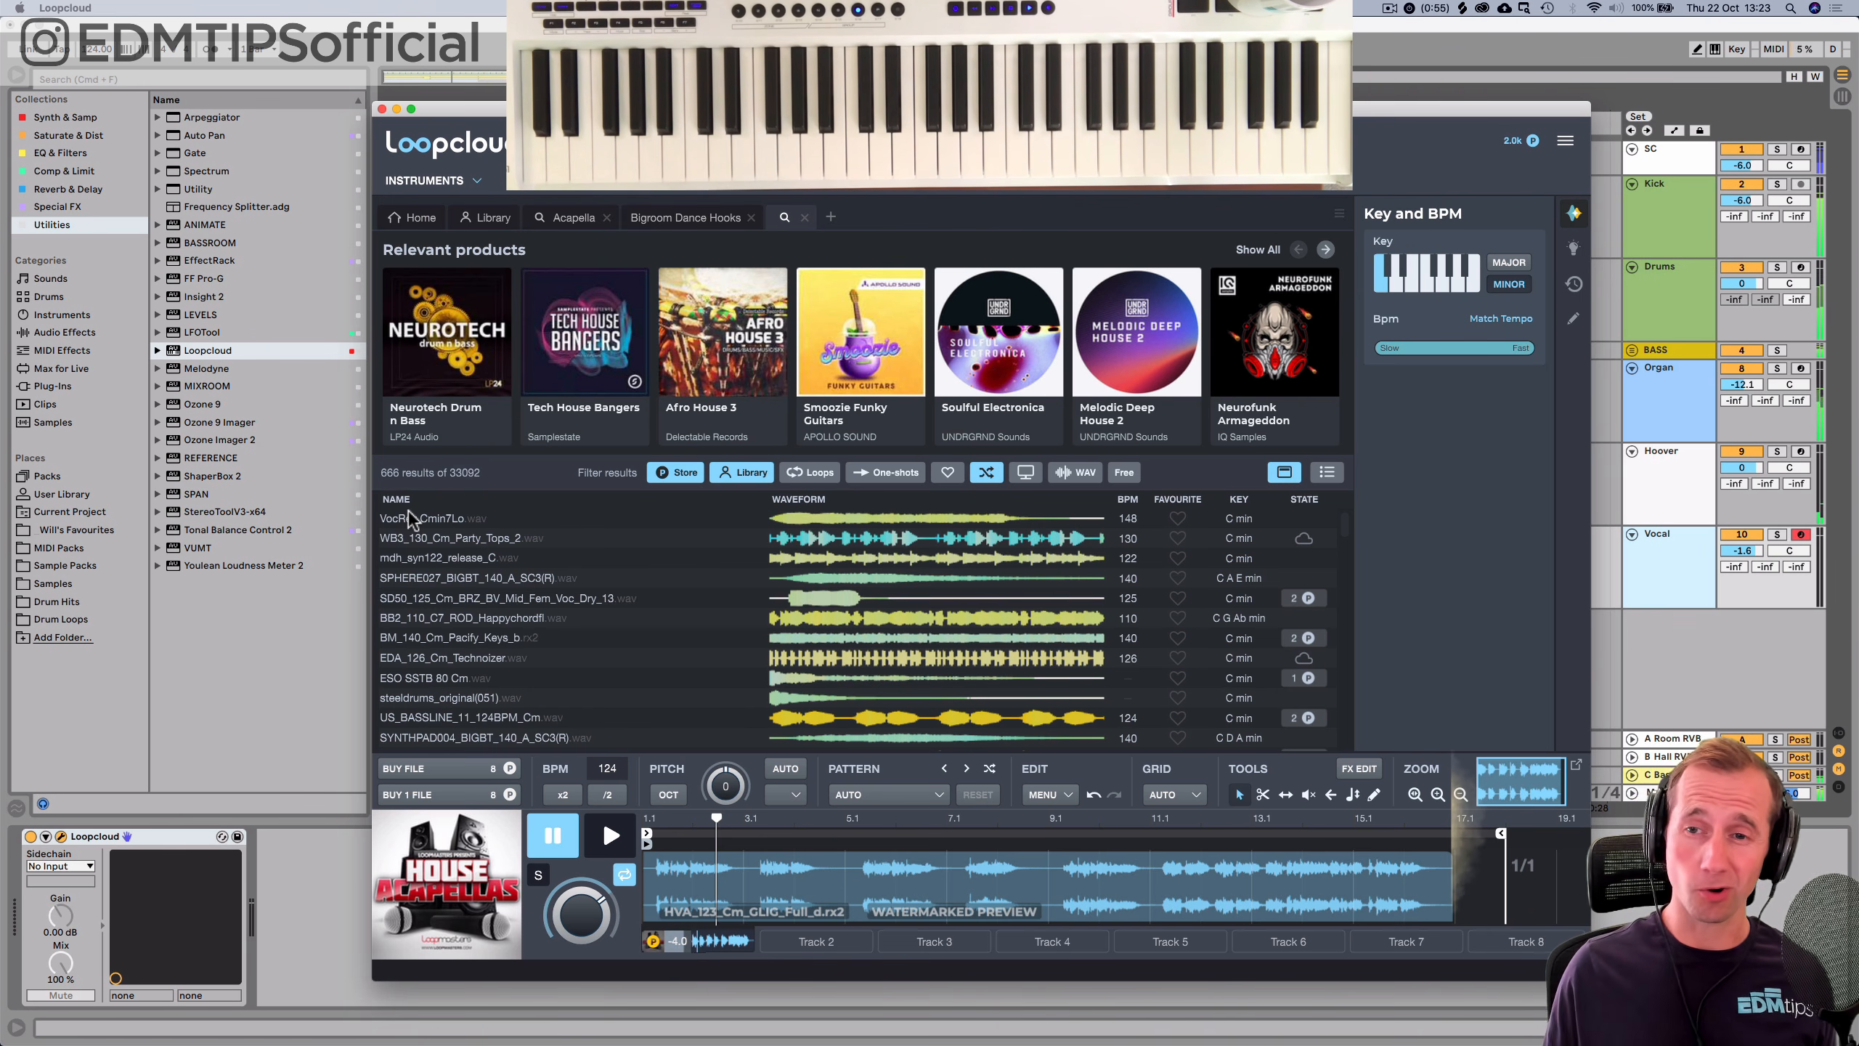
pyautogui.click(408, 516)
pyautogui.click(618, 829)
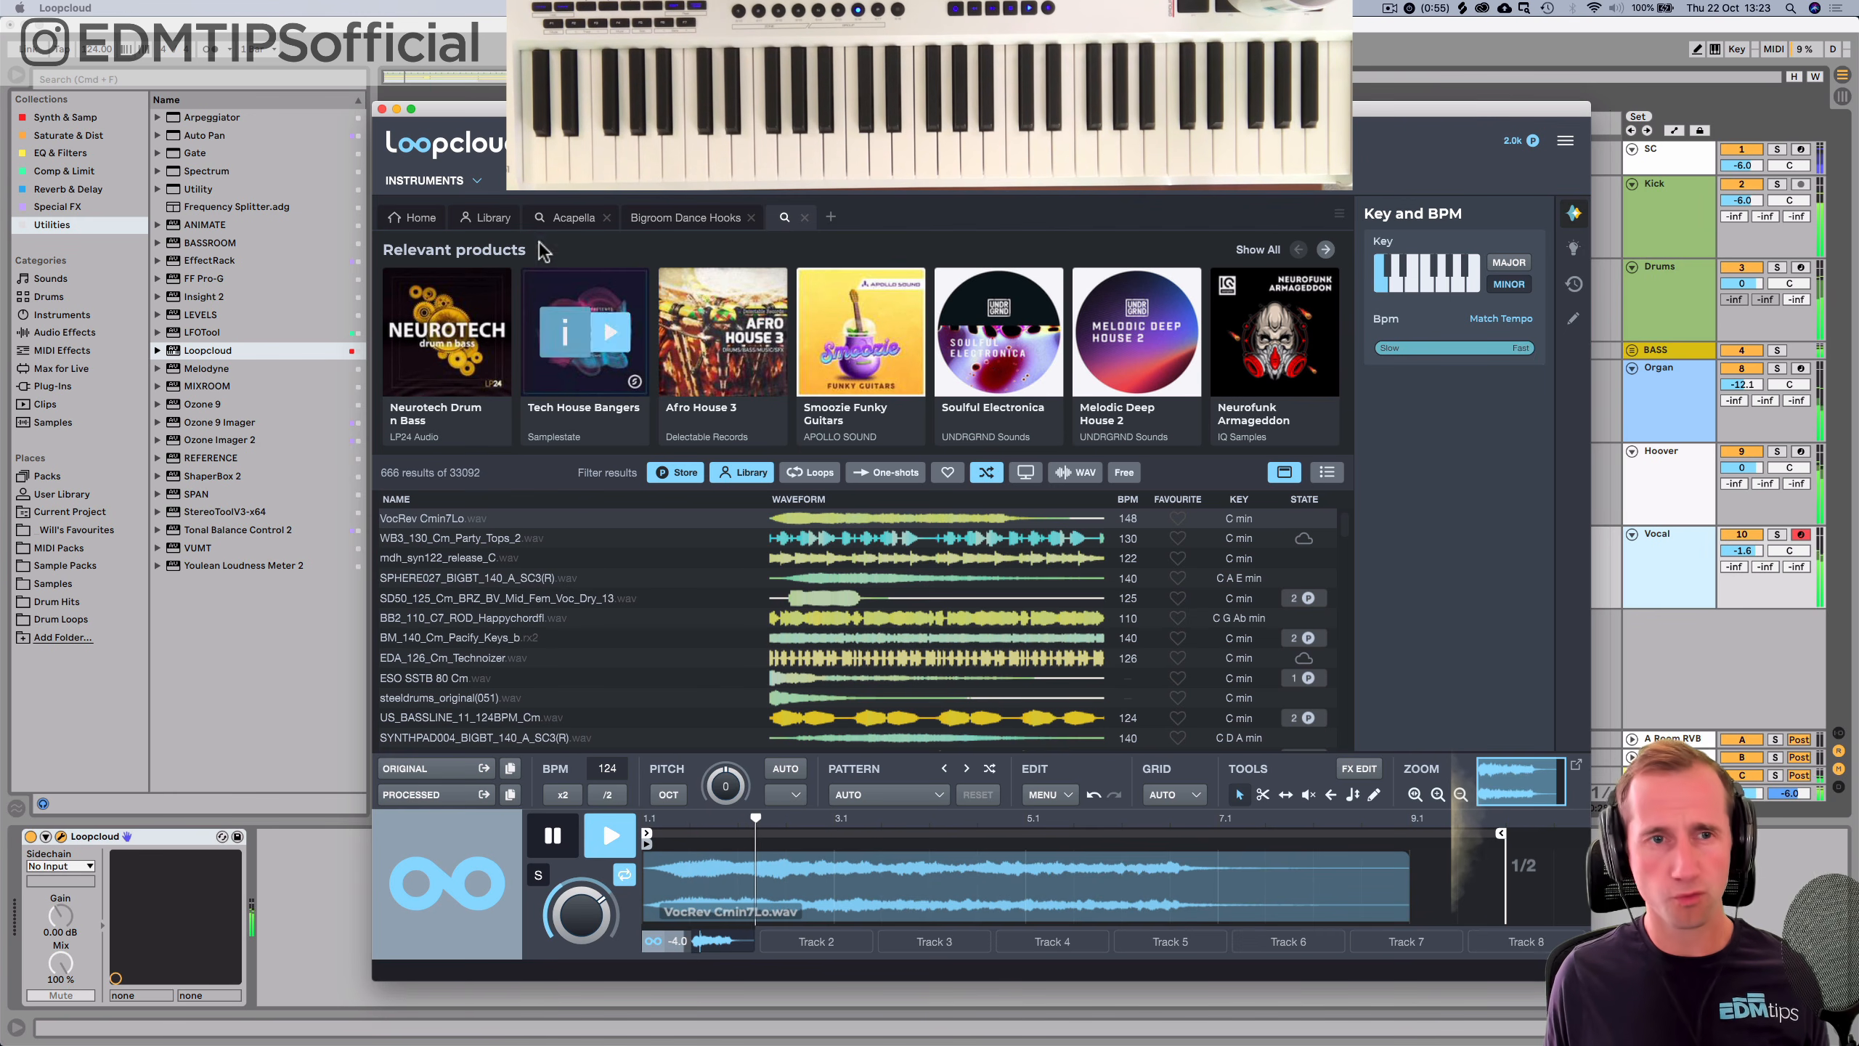
# Narrow the C minor search to the Acapella vocal instrument category.
pyautogui.click(533, 188)
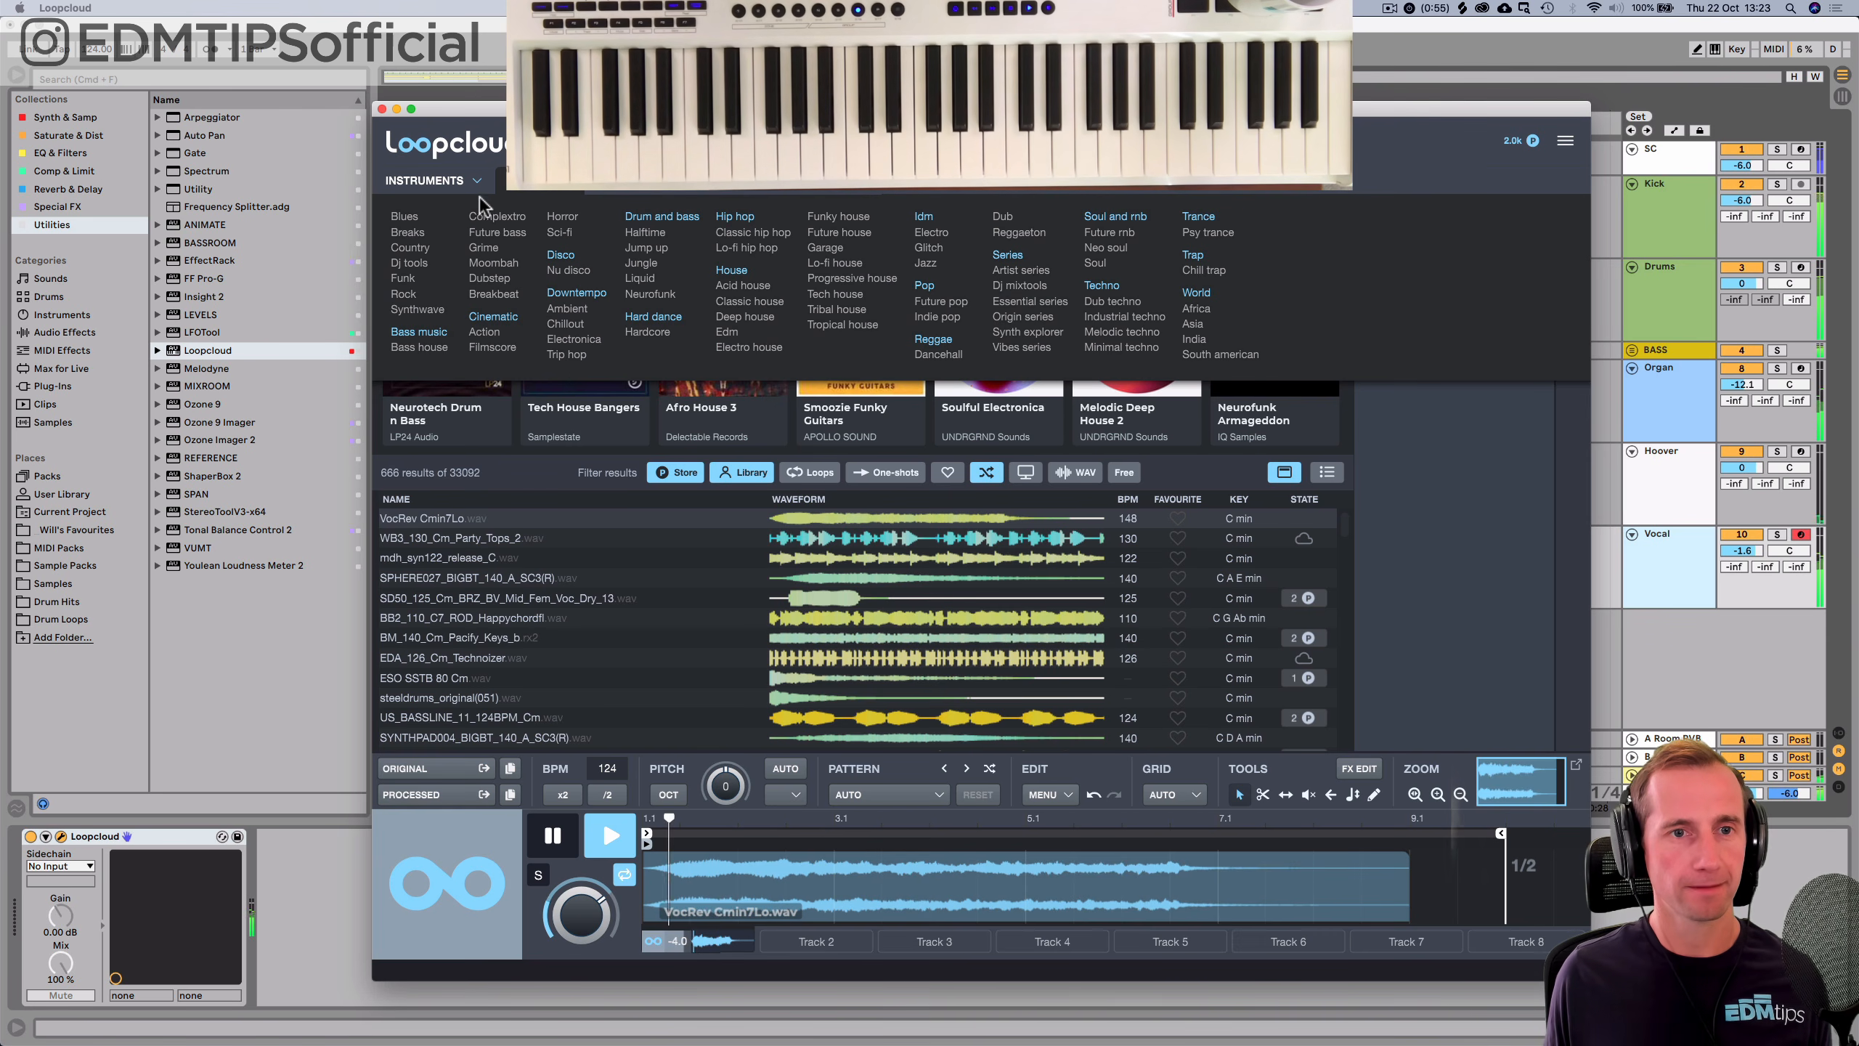
pyautogui.click(454, 181)
pyautogui.hscroll(3, 1390, 300)
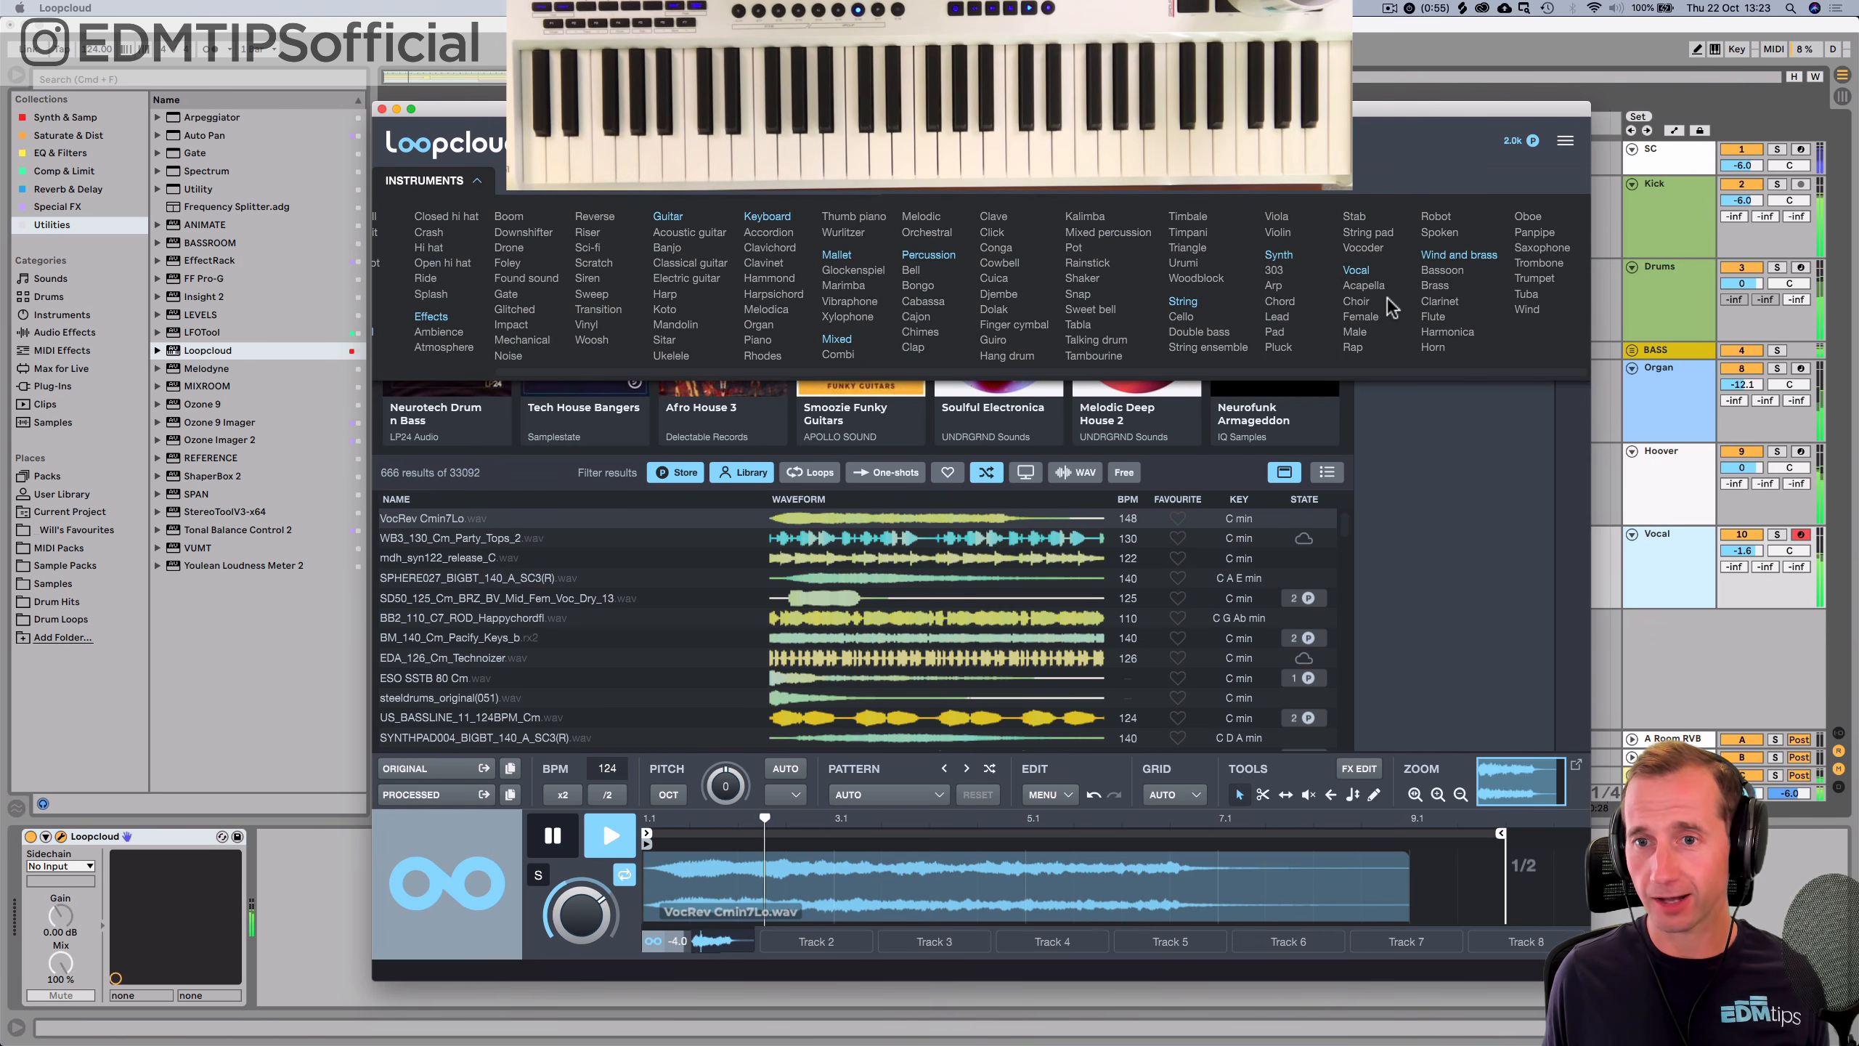
pyautogui.click(1365, 285)
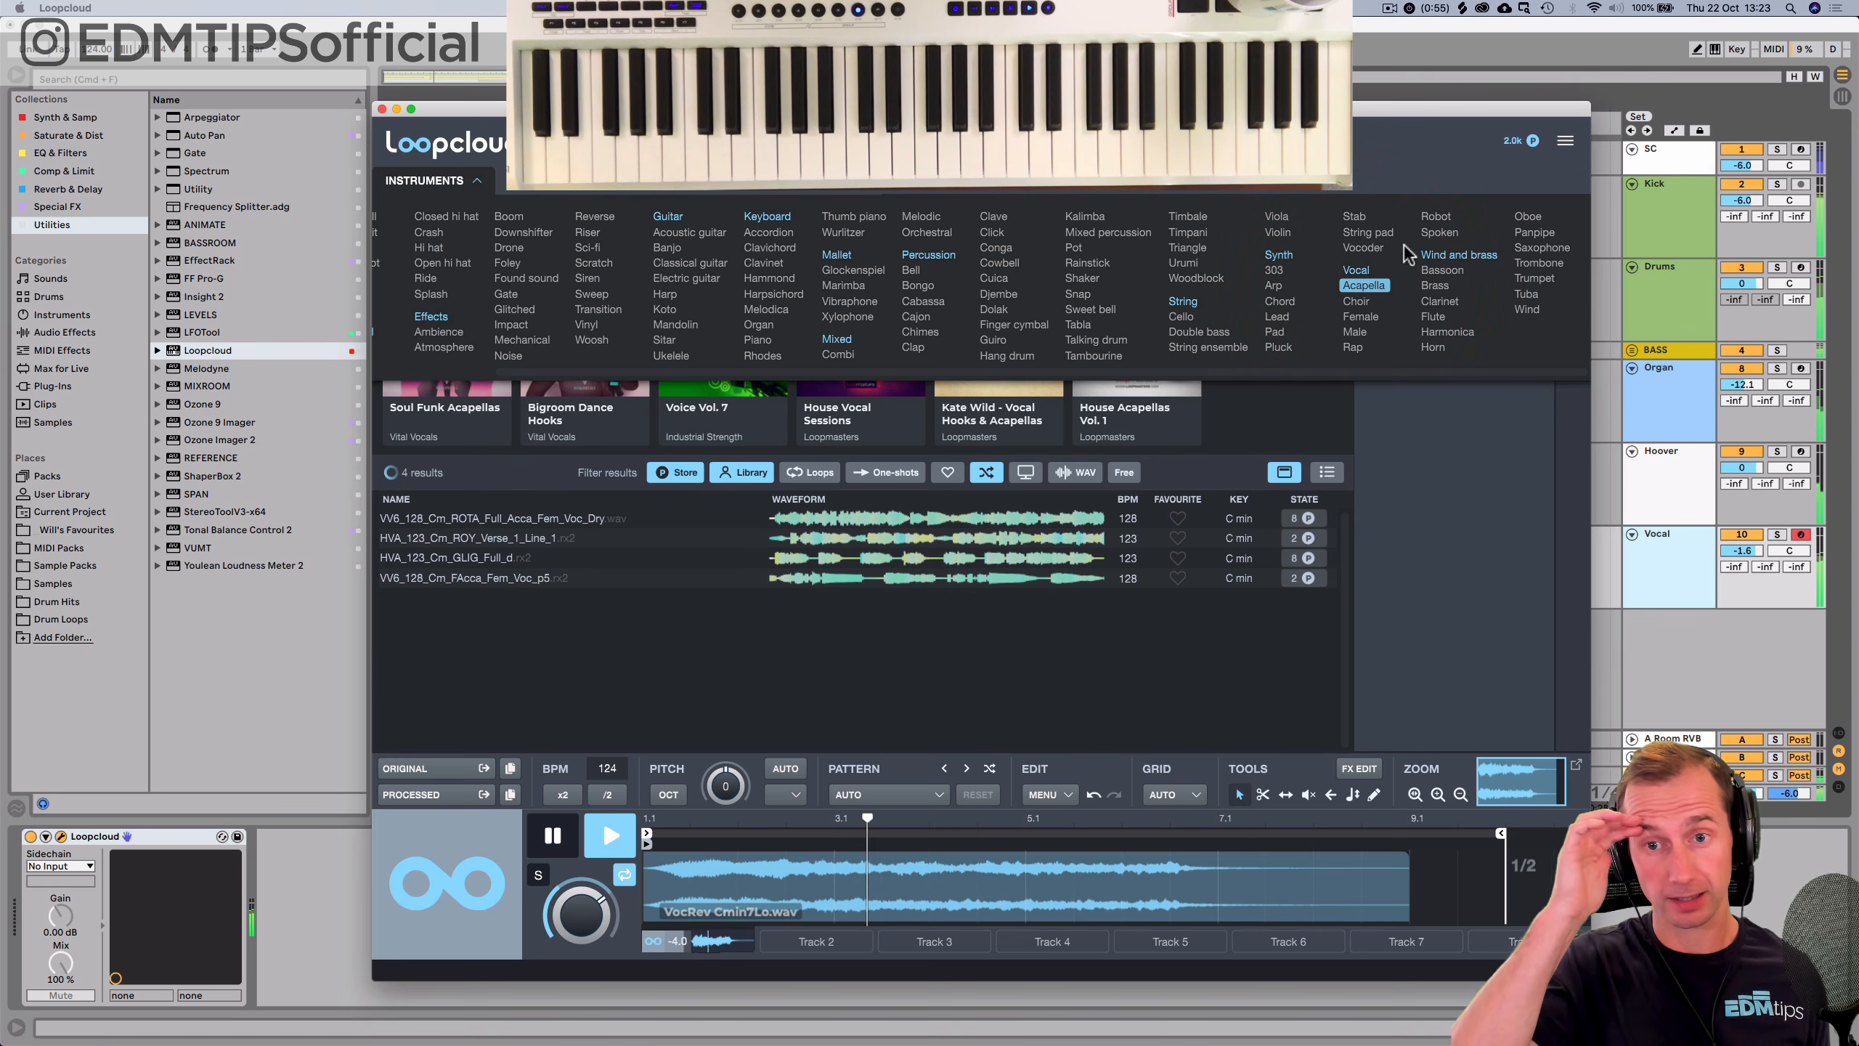
pyautogui.click(432, 183)
# Audition the ROTA_Full_Acca_Fem_Voc_Dry, ROY_Verse_1_Line_1, GLIG_Full_d and VV6_128_Cm_FAcca_Fem_Voc_p5 acapellas.
pyautogui.click(490, 518)
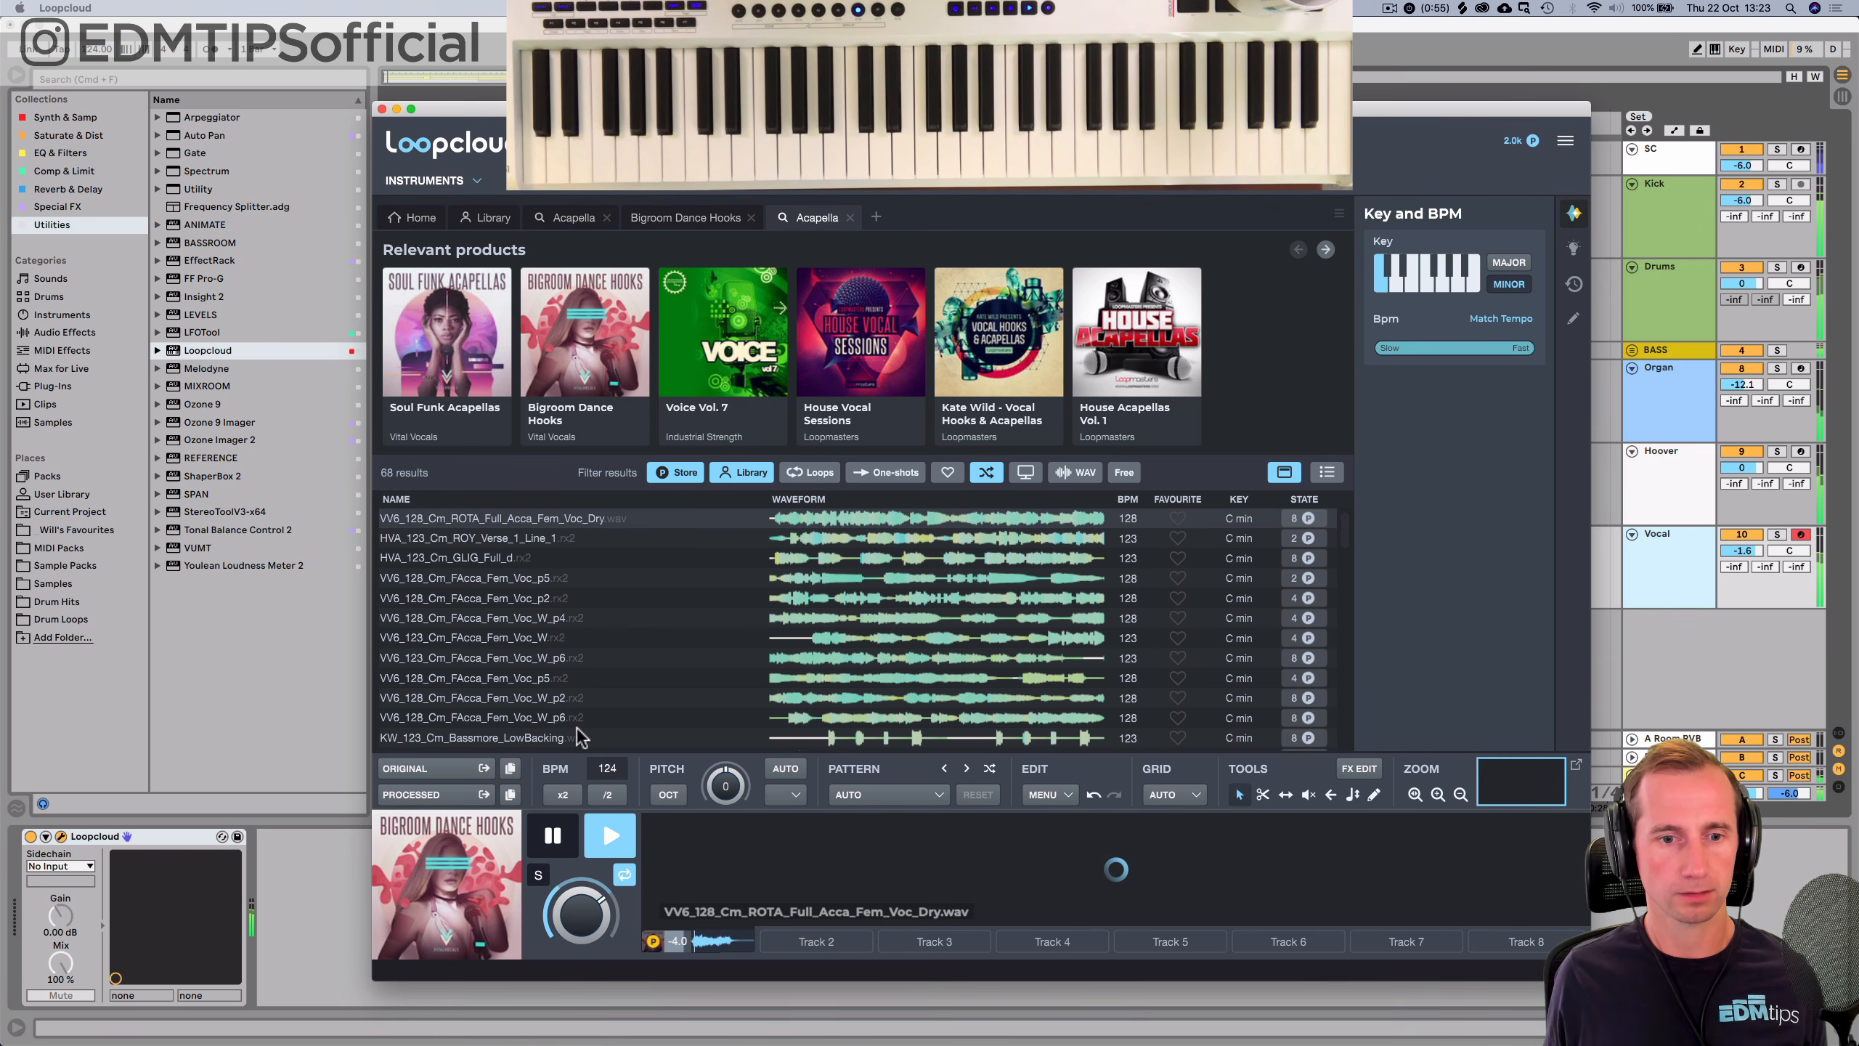
pyautogui.click(516, 539)
pyautogui.click(514, 518)
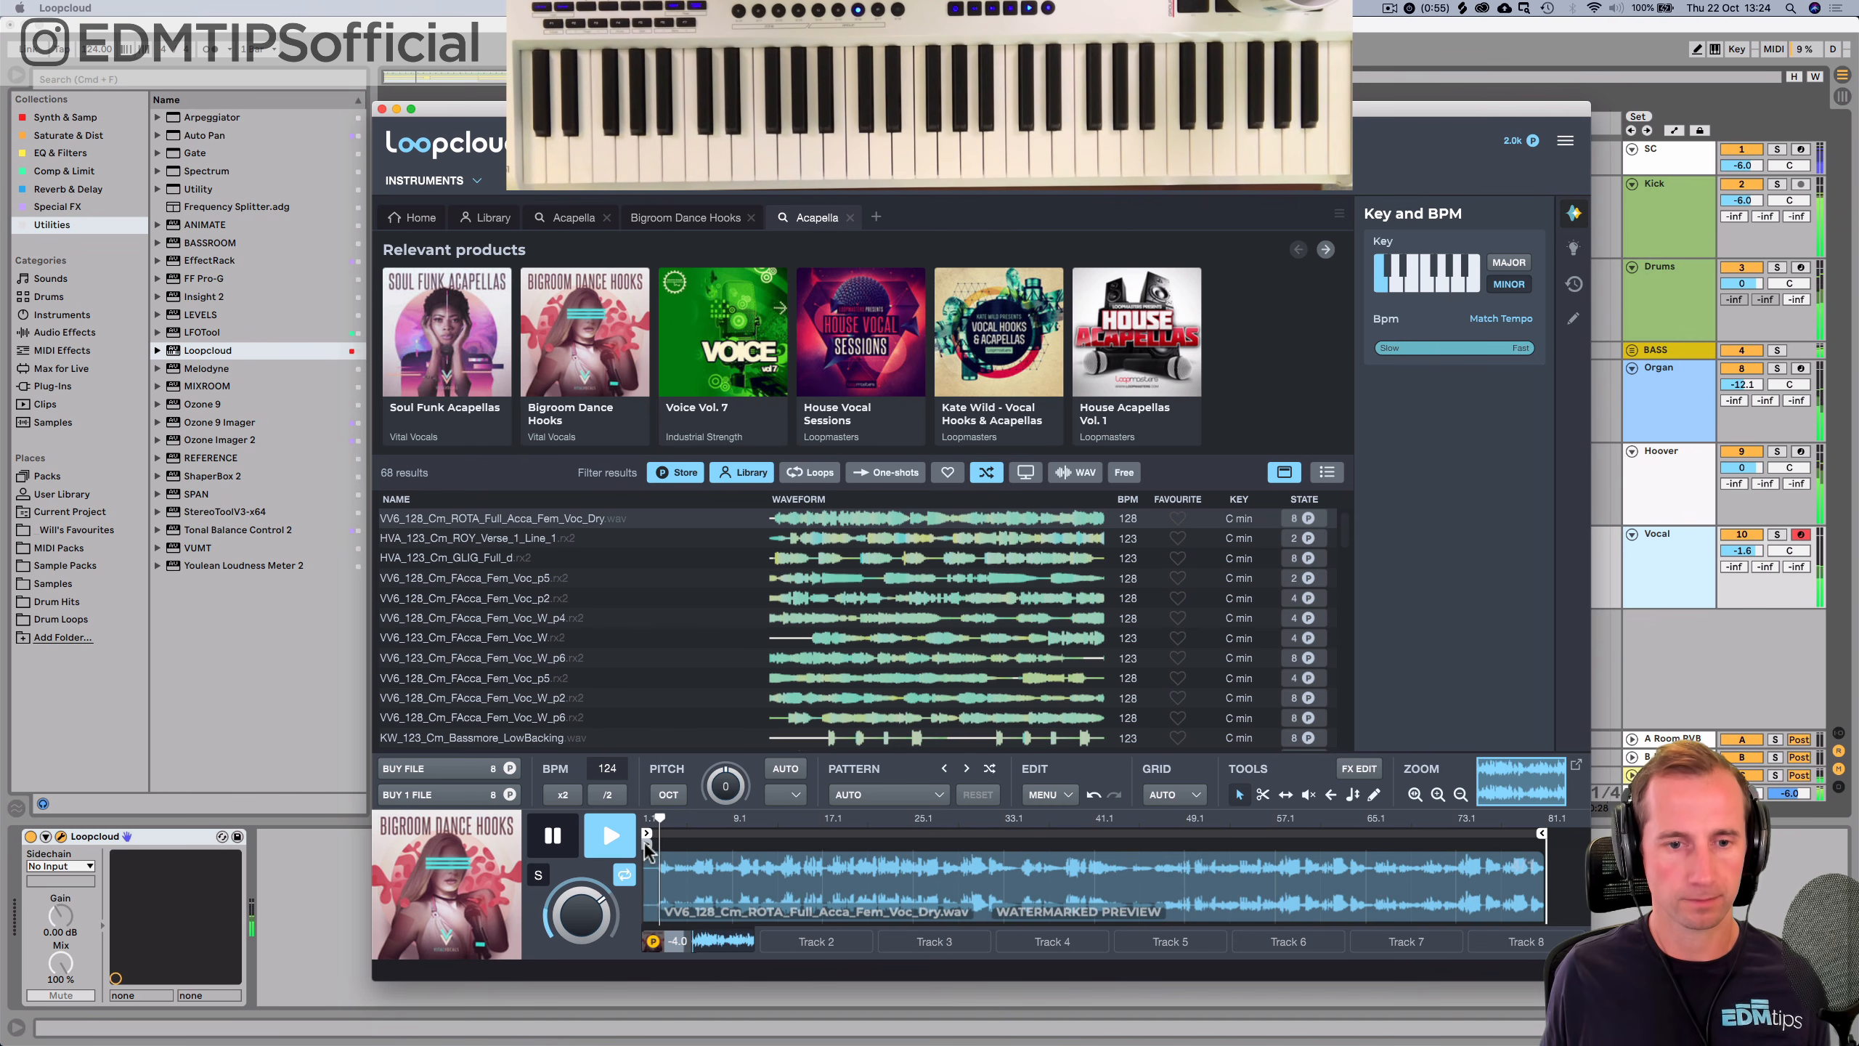
pyautogui.click(546, 538)
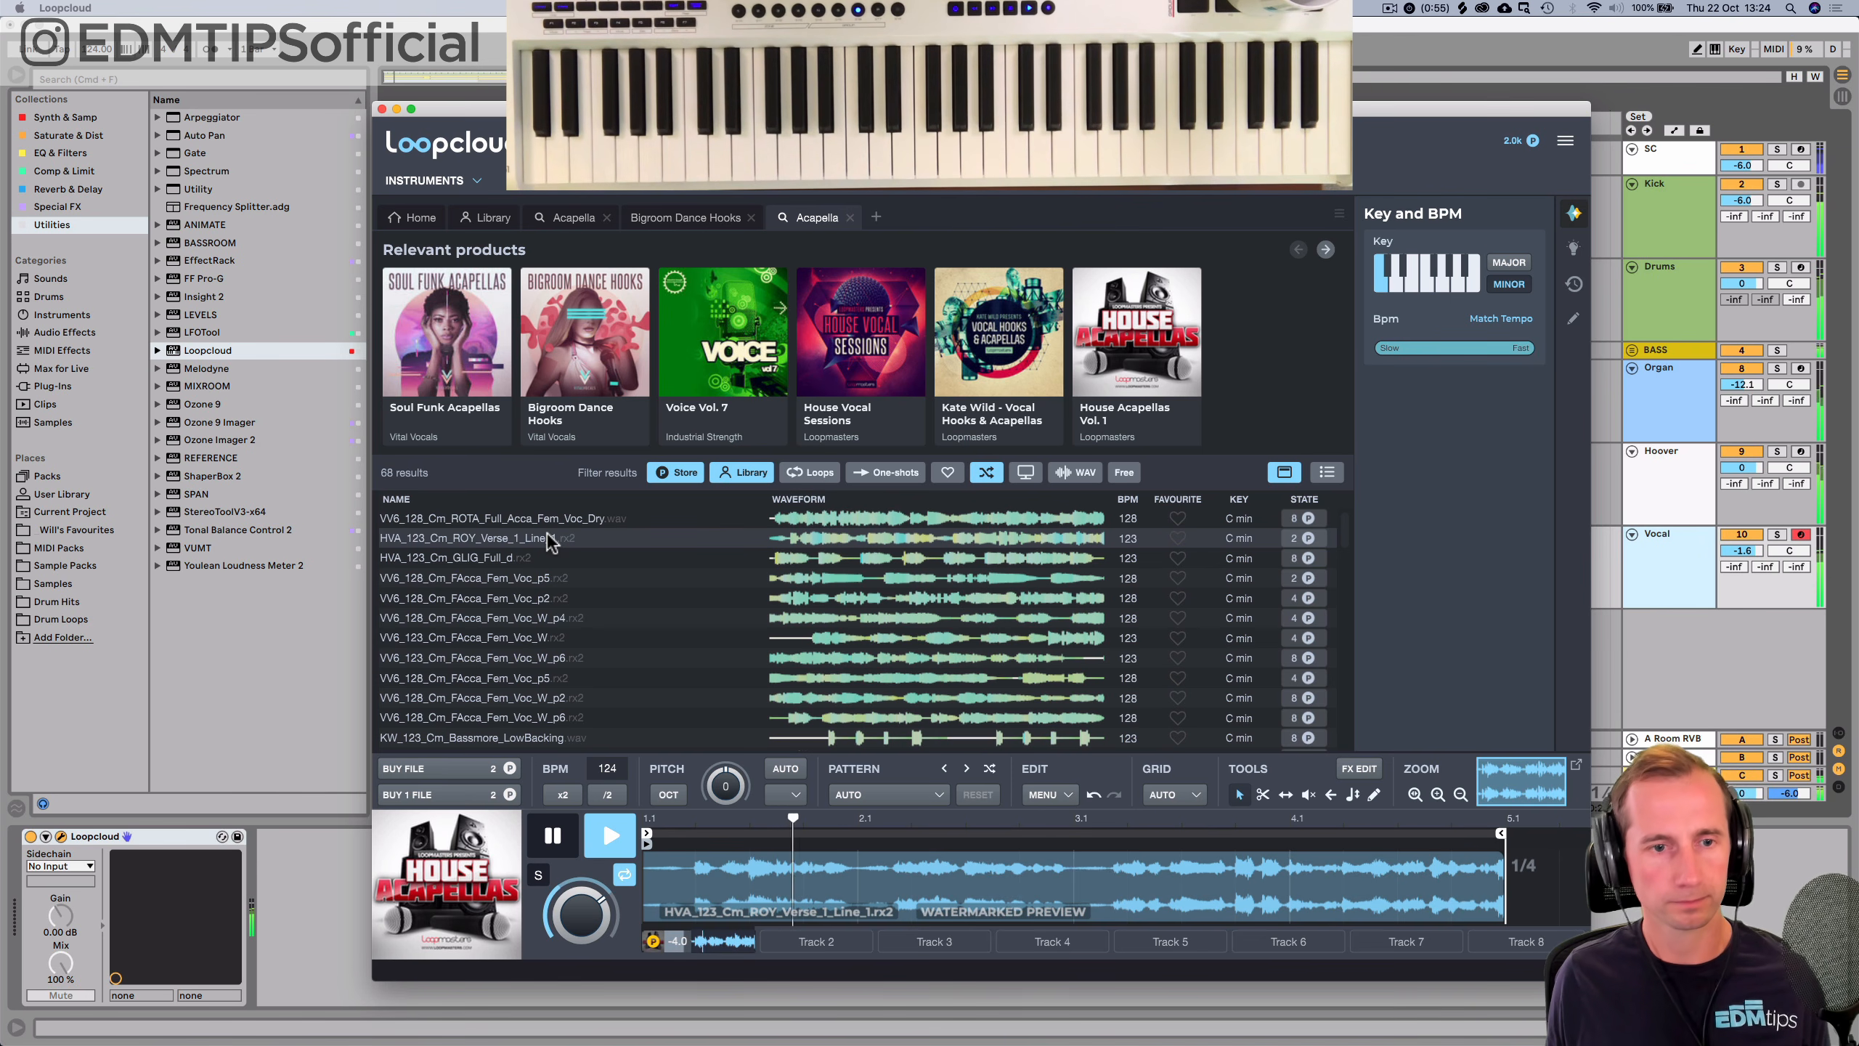
pyautogui.click(503, 557)
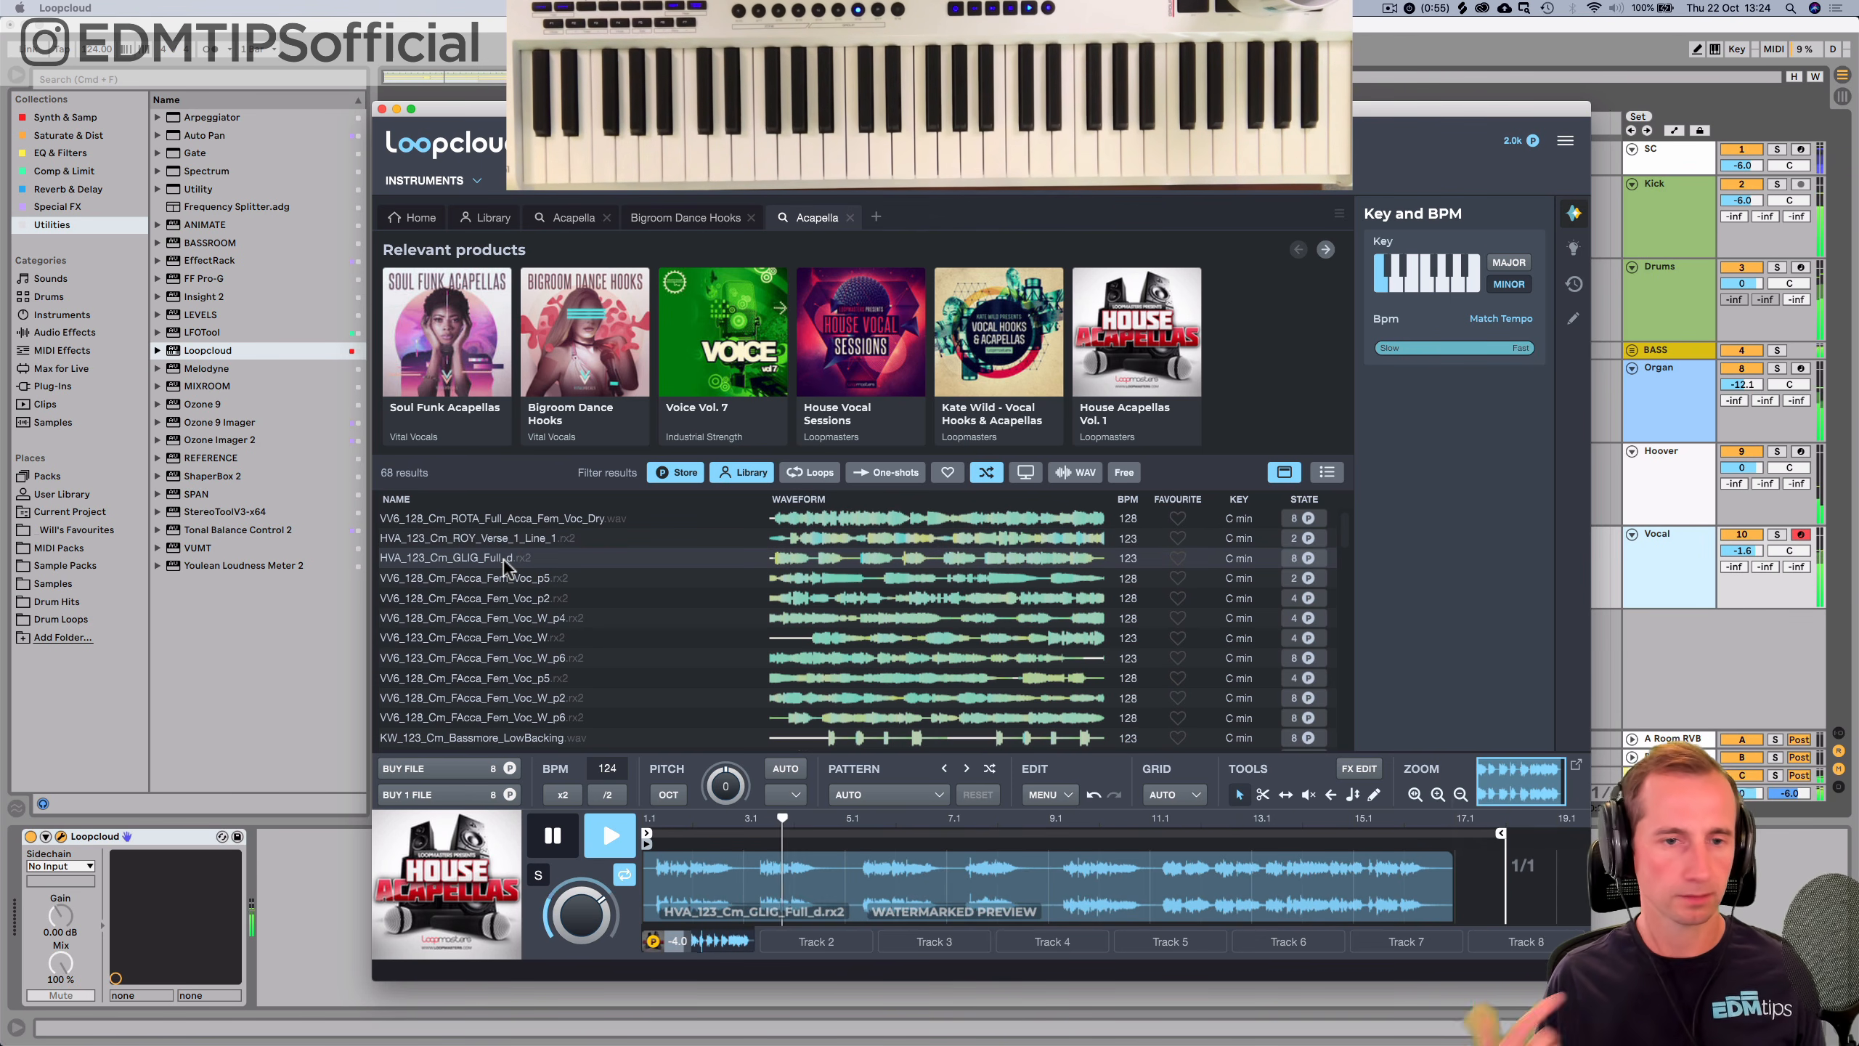
pyautogui.click(492, 578)
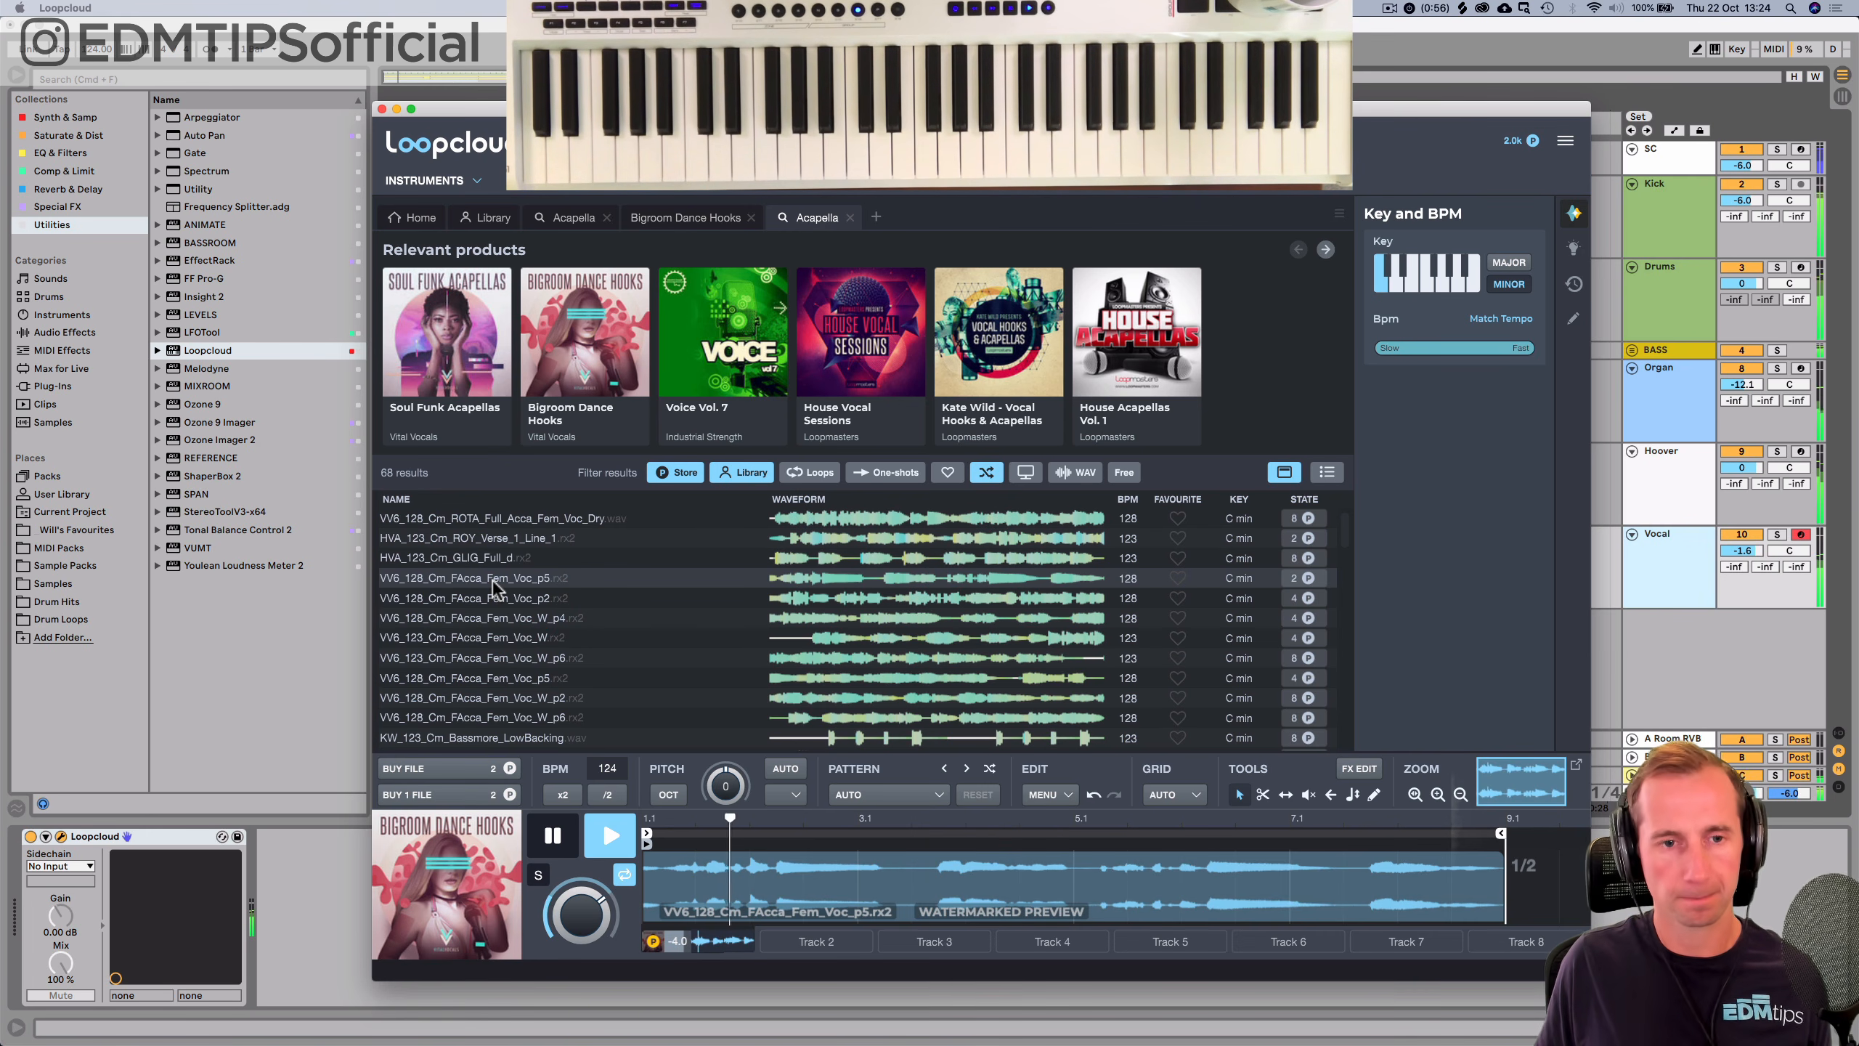
# Raise the Vocal track's volume to 2.9 dB in Ableton Live and return to Loopcloud.
pyautogui.click(1738, 551)
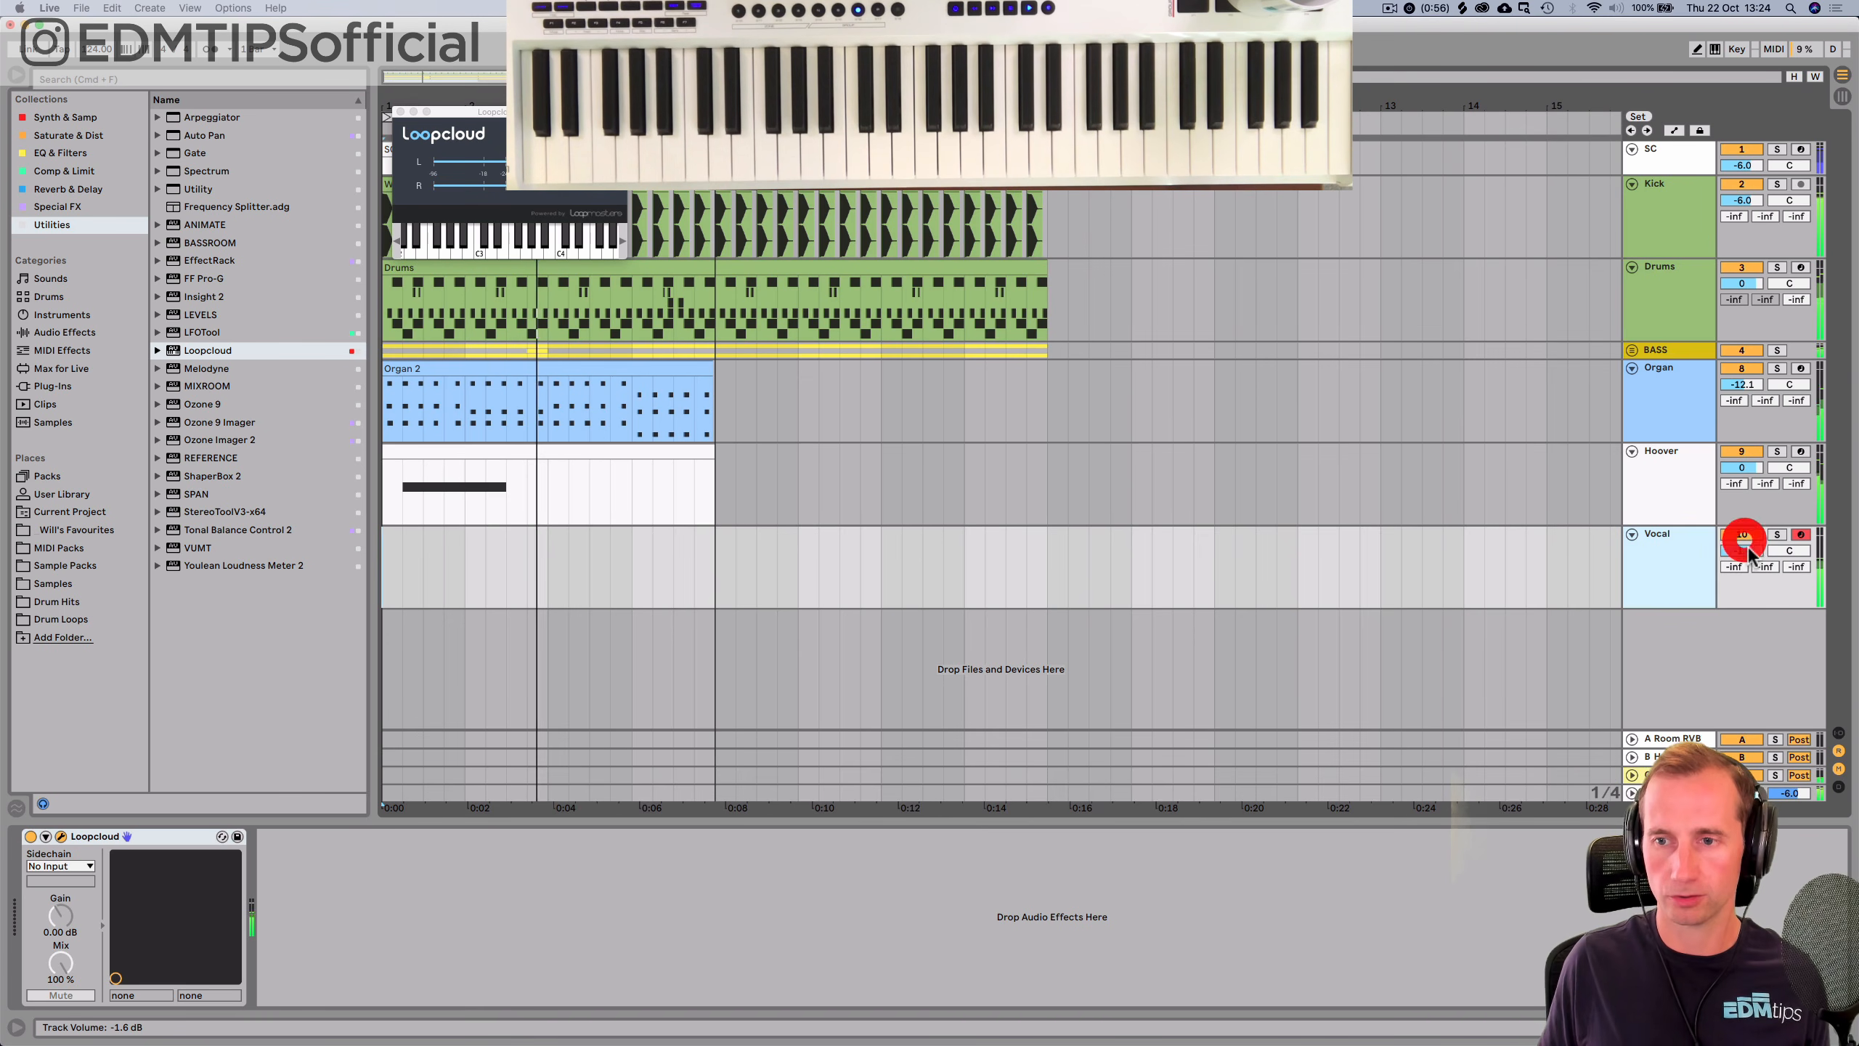
pyautogui.moveTo(1140, 1043)
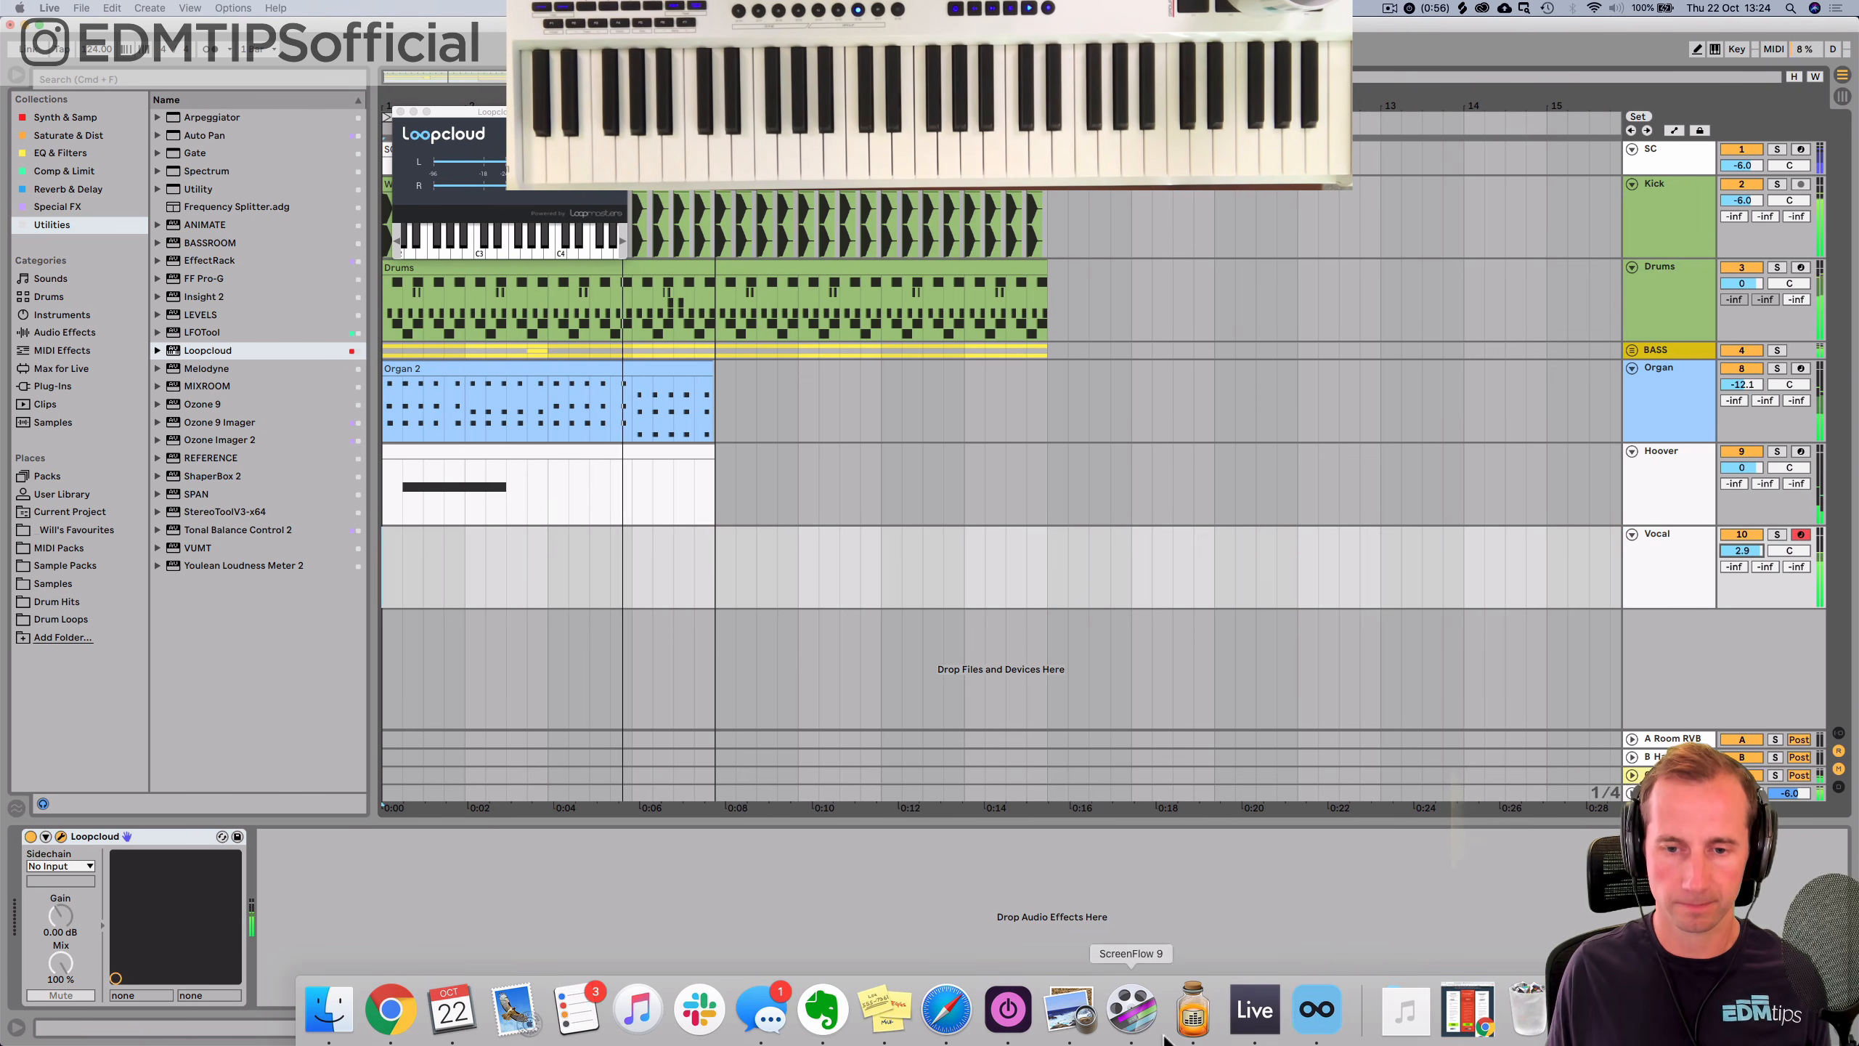
pyautogui.click(1306, 1011)
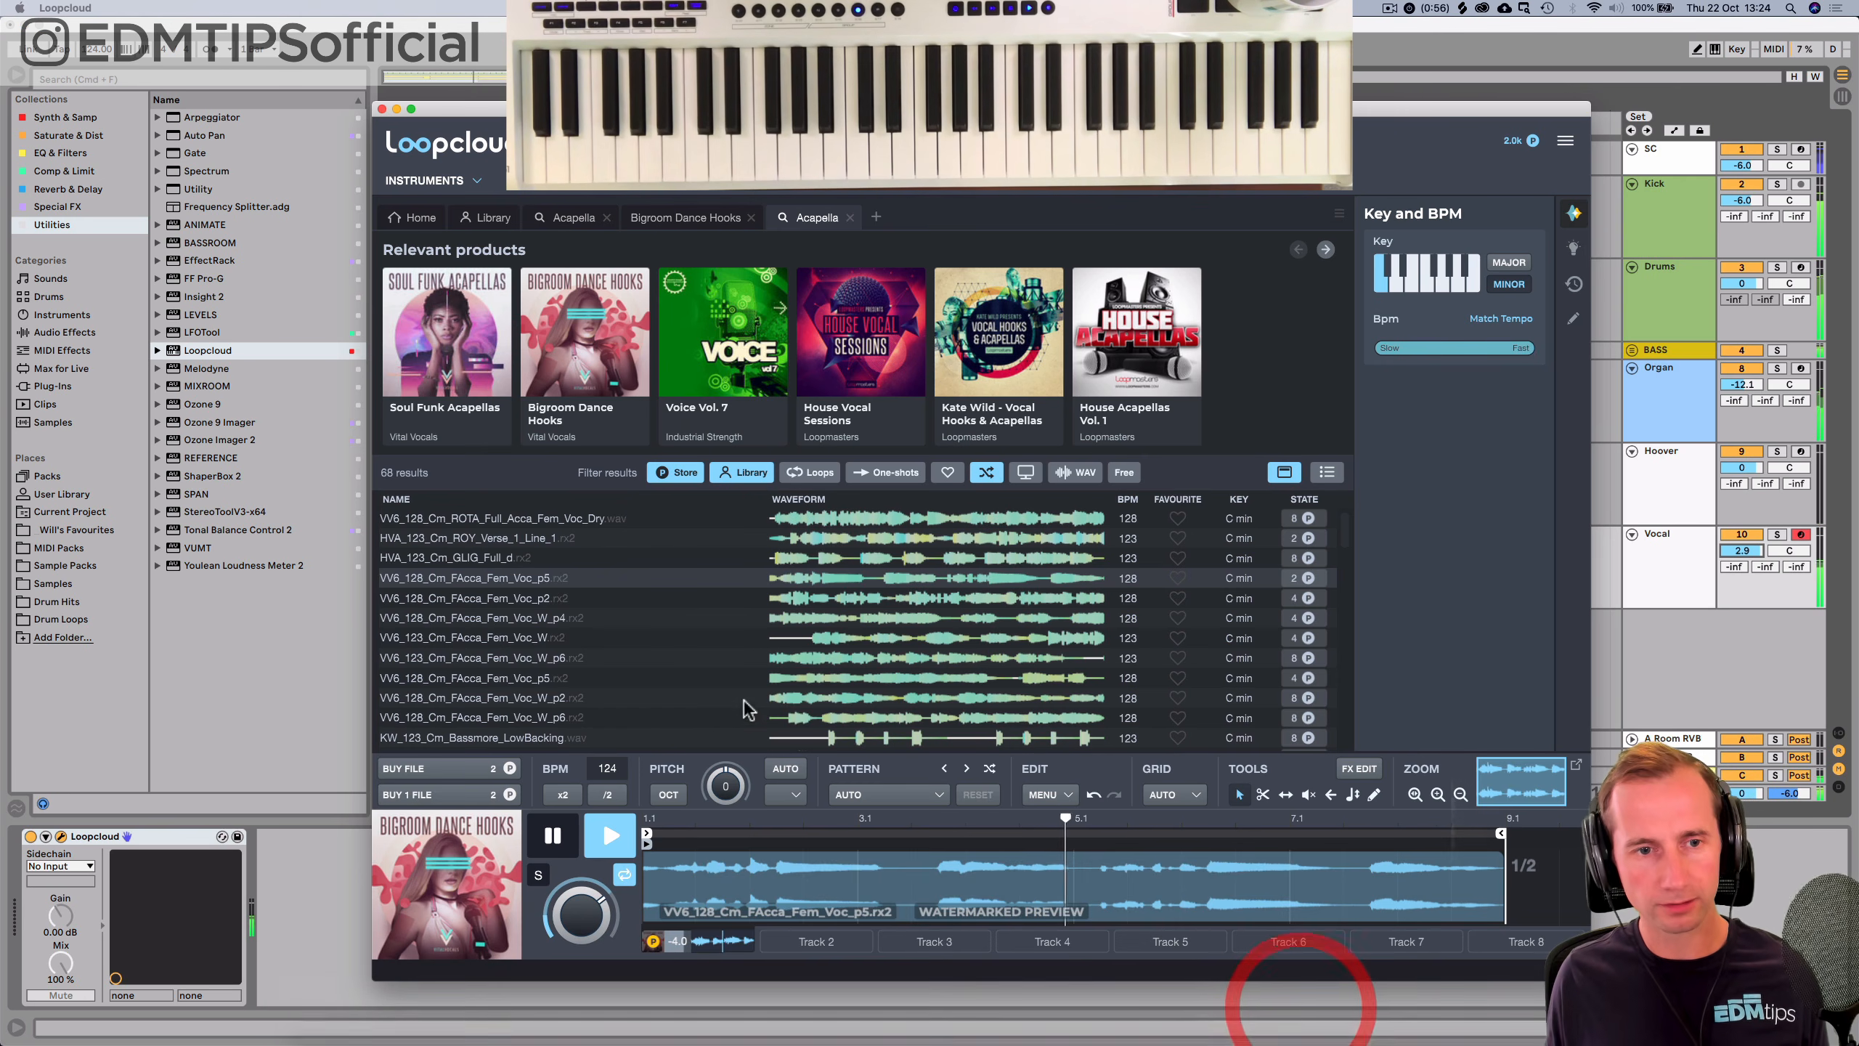
# Audition the female acapellas VV6_128_Cm_FAcca_Fem_Voc_p2, VV6_128 W_p4, VV6_128 W_p2 and VV6_123 W_p2.
pyautogui.click(484, 595)
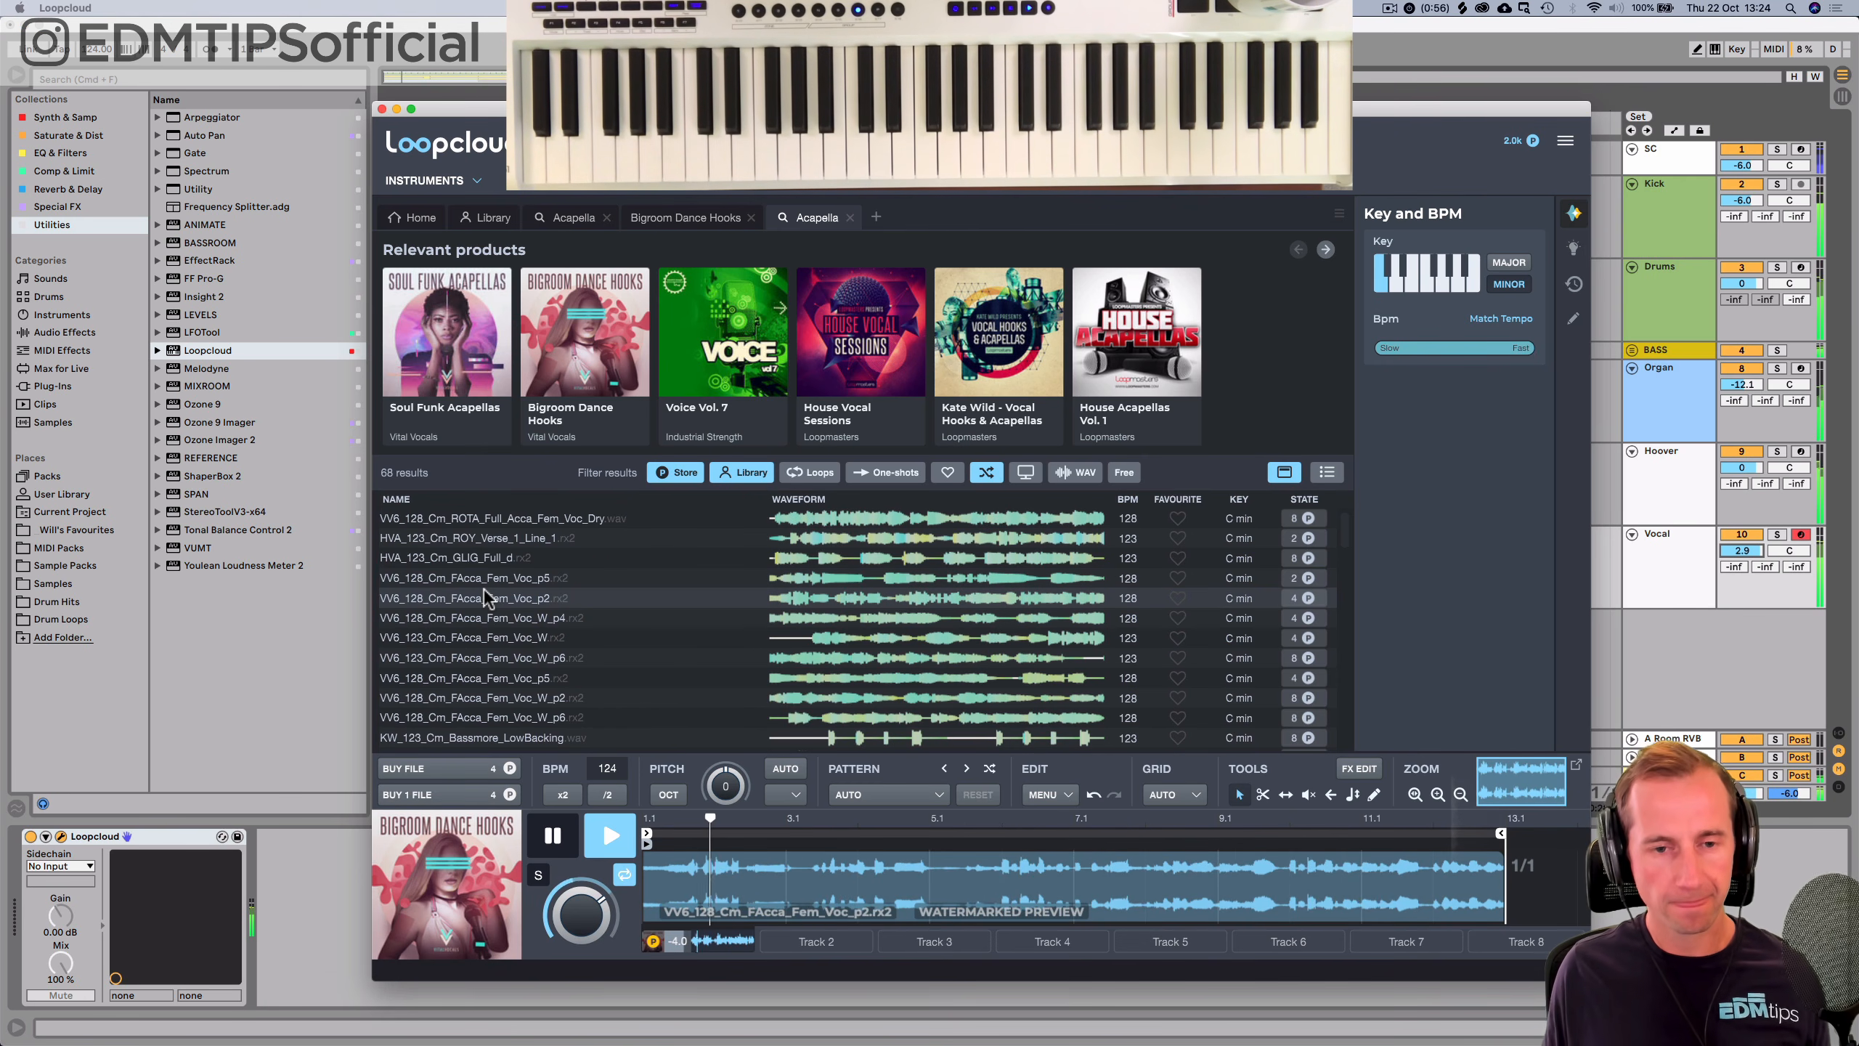
pyautogui.click(494, 622)
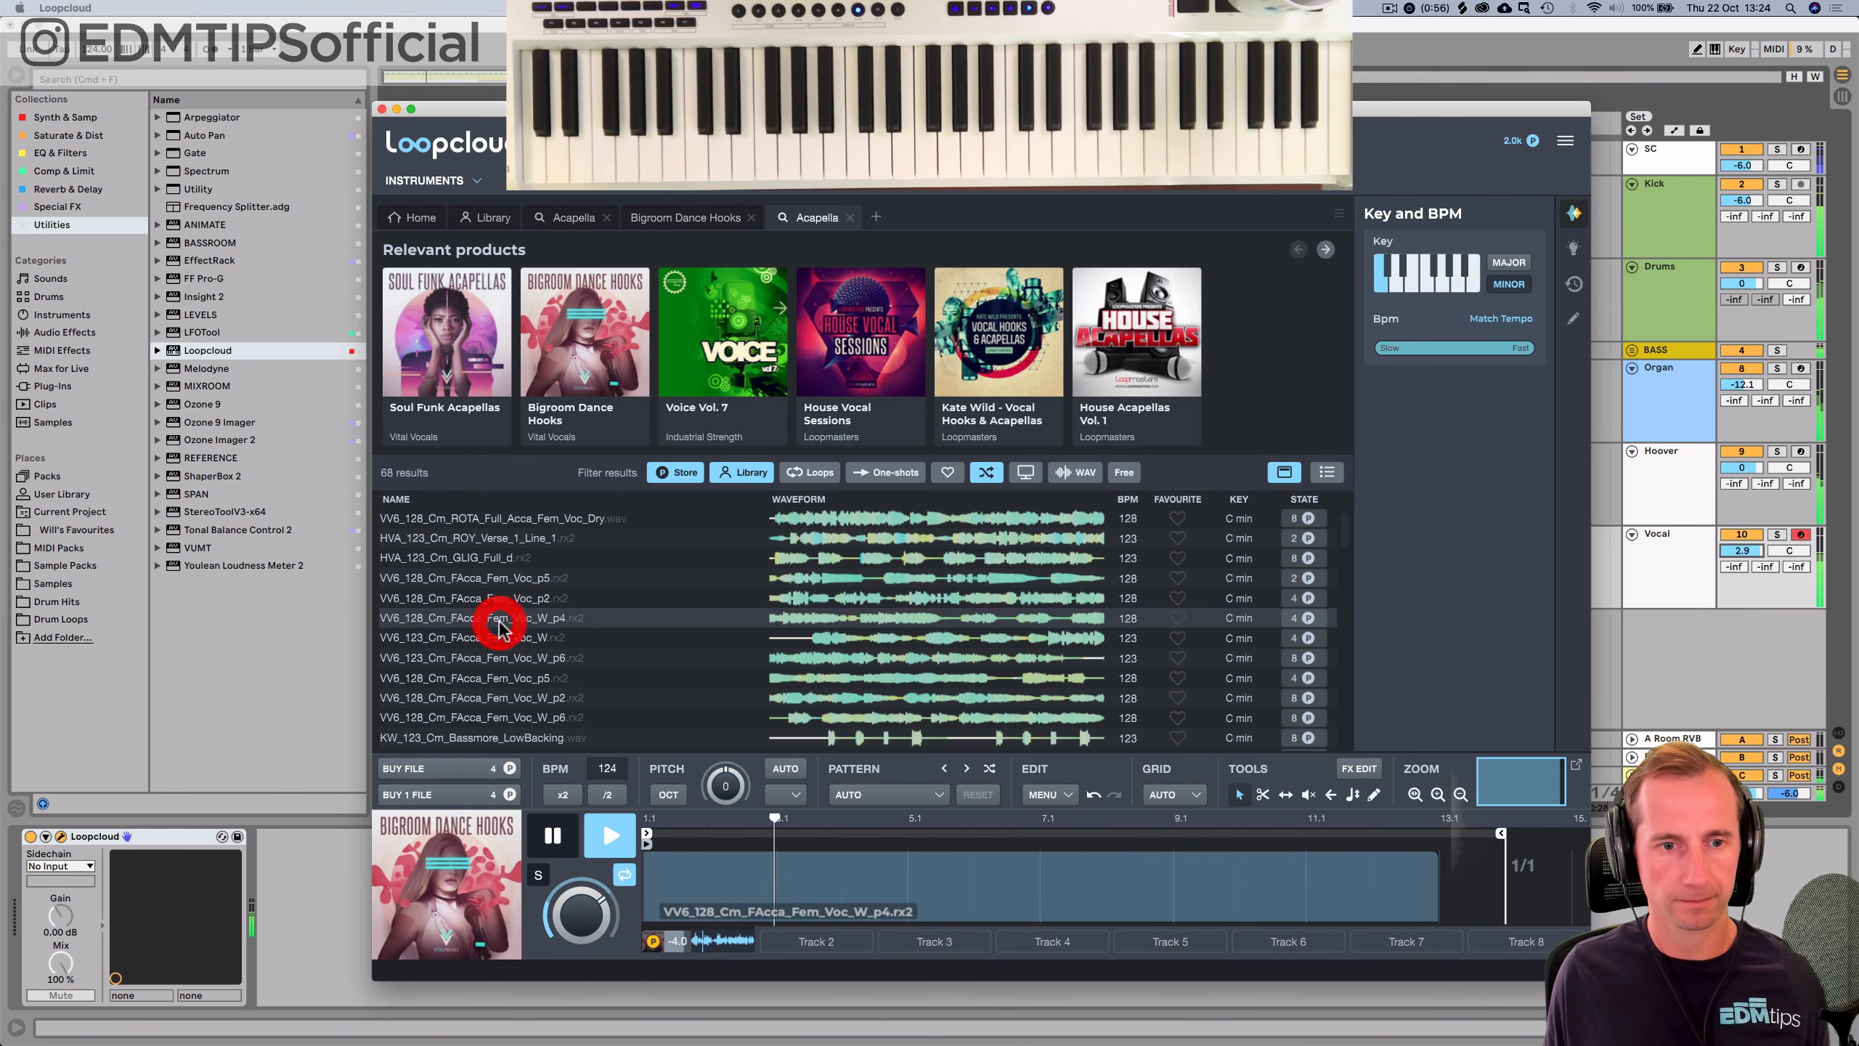
pyautogui.scroll(-1, 518, 567)
pyautogui.scroll(-2, 518, 573)
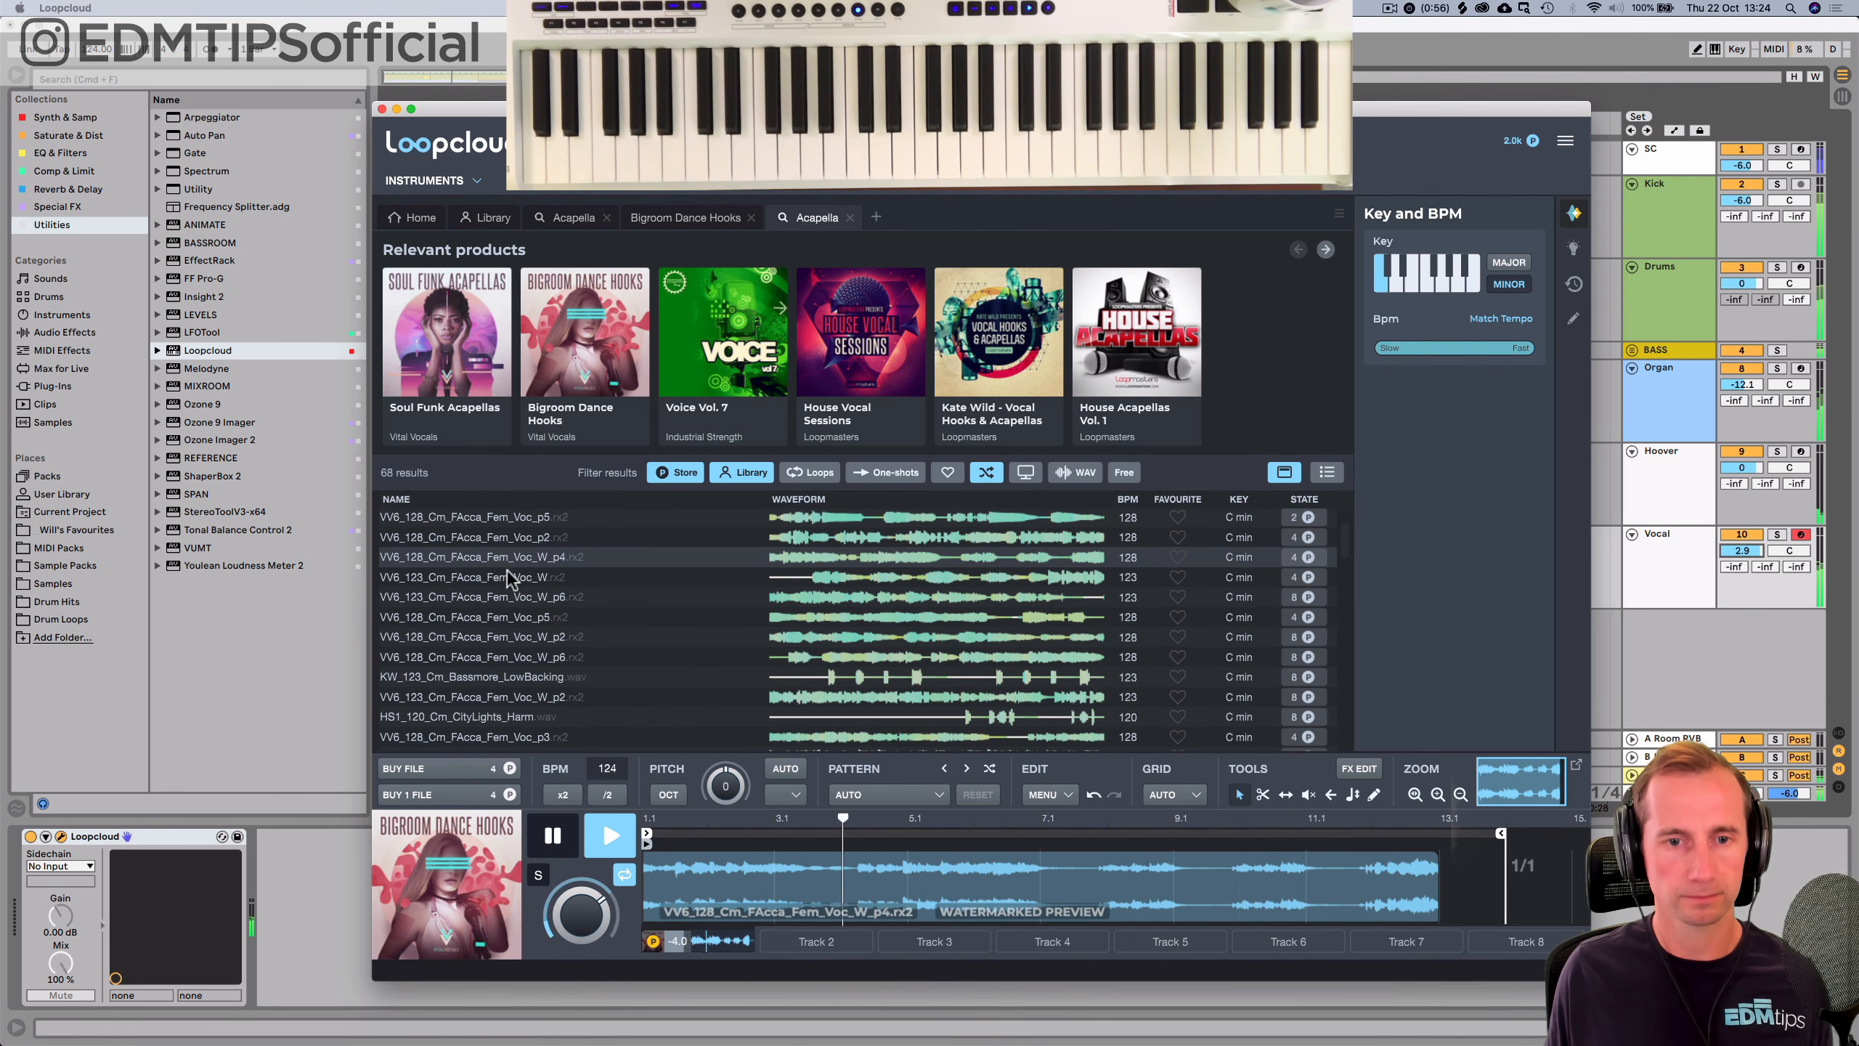
pyautogui.click(512, 637)
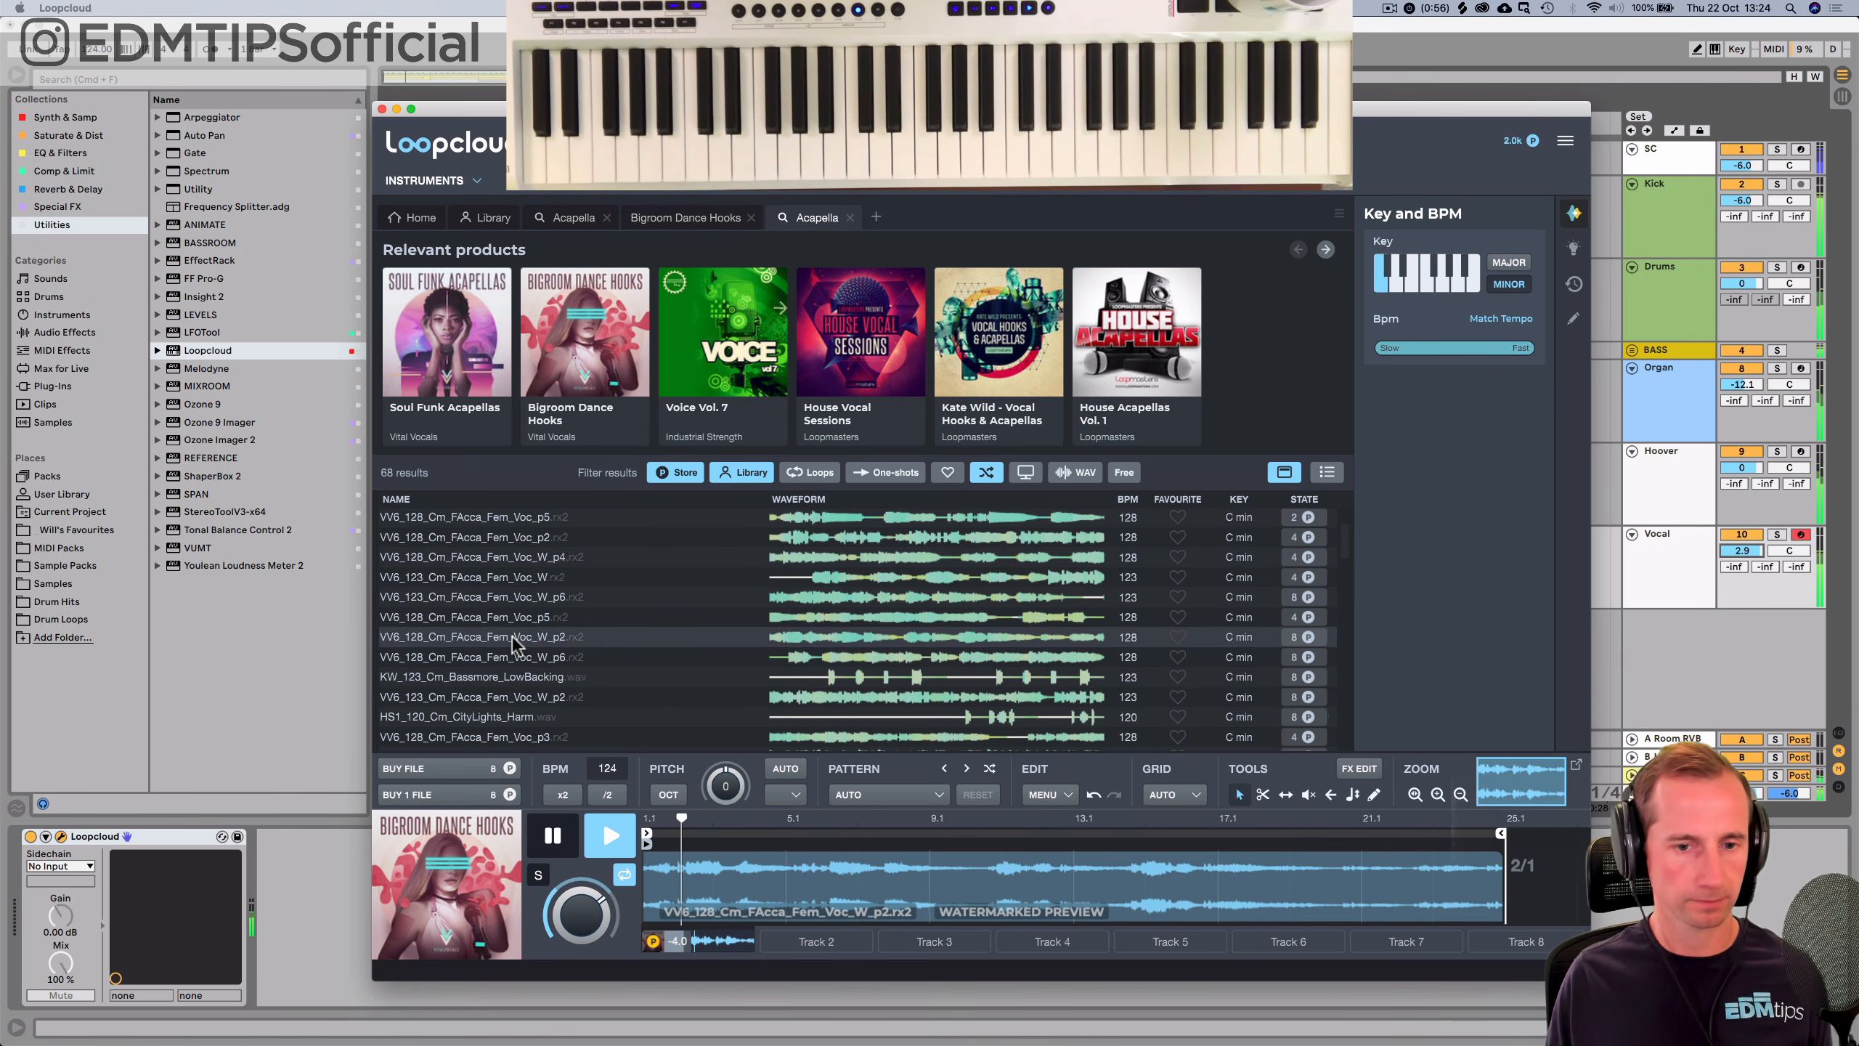
pyautogui.scroll(-3, 519, 635)
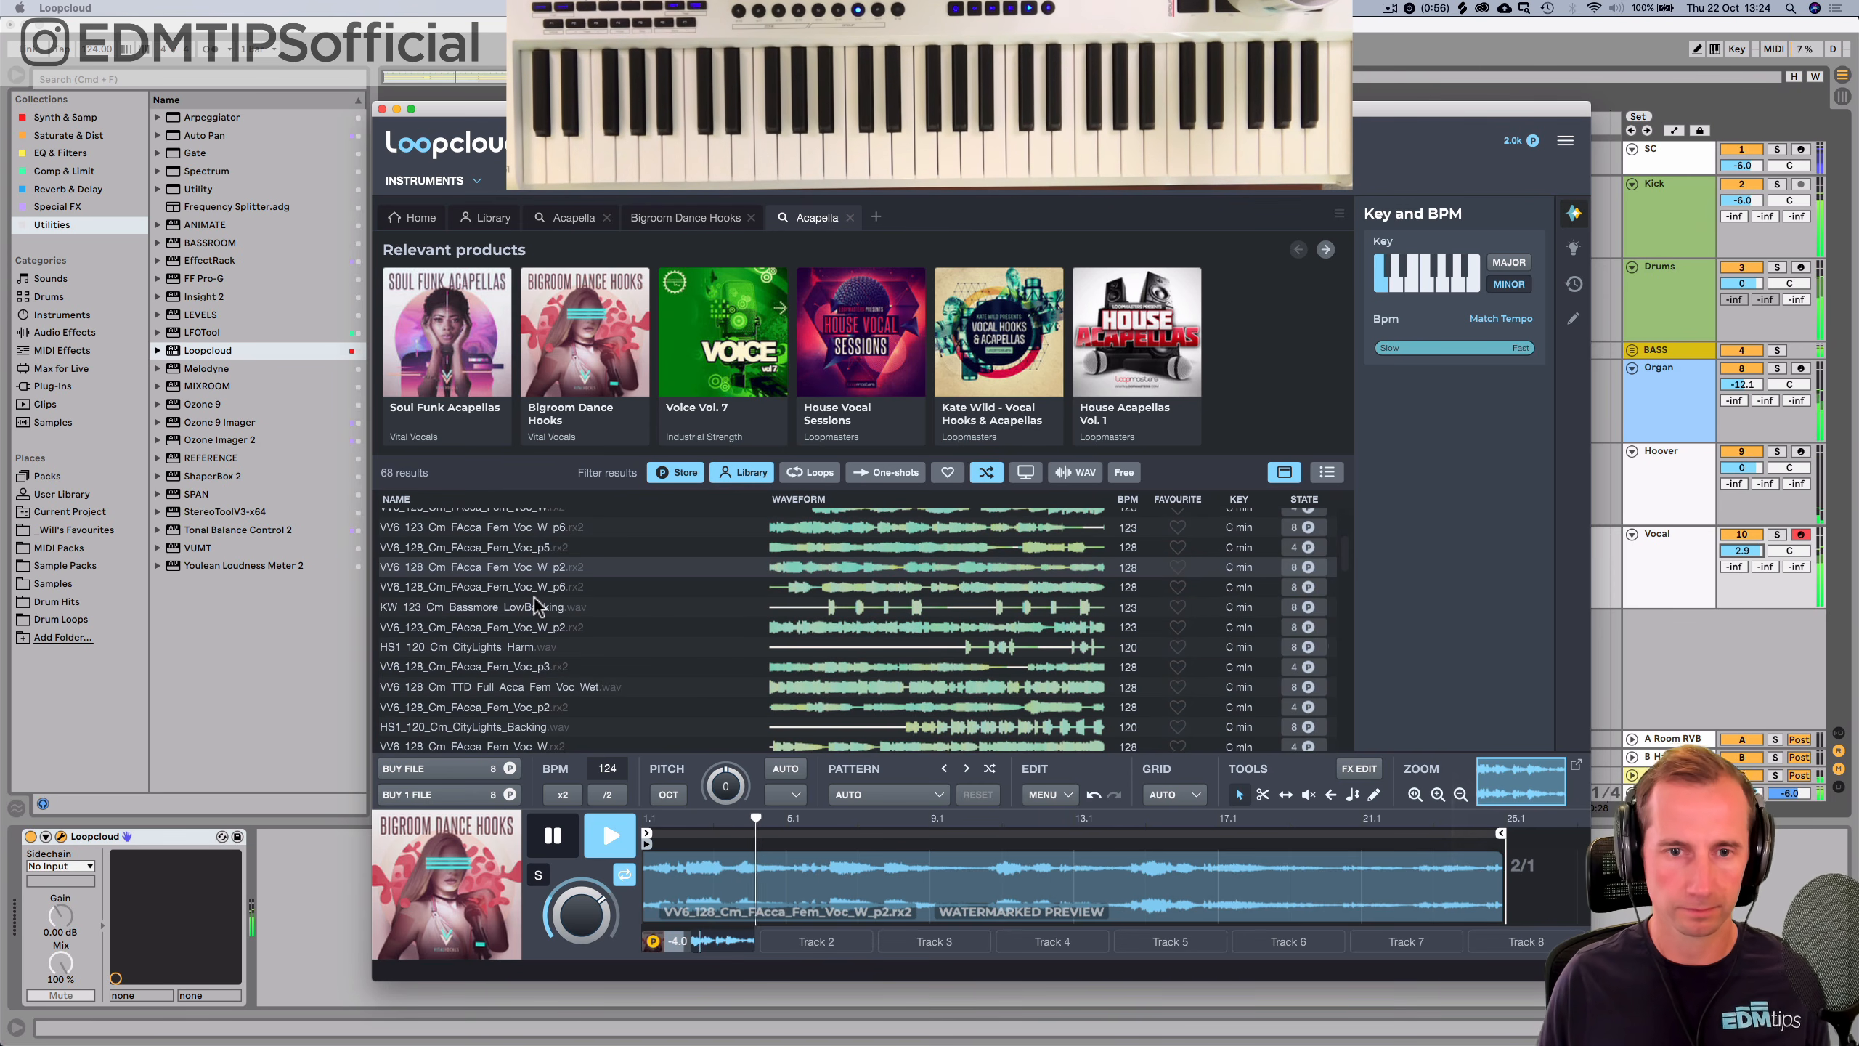
pyautogui.click(536, 626)
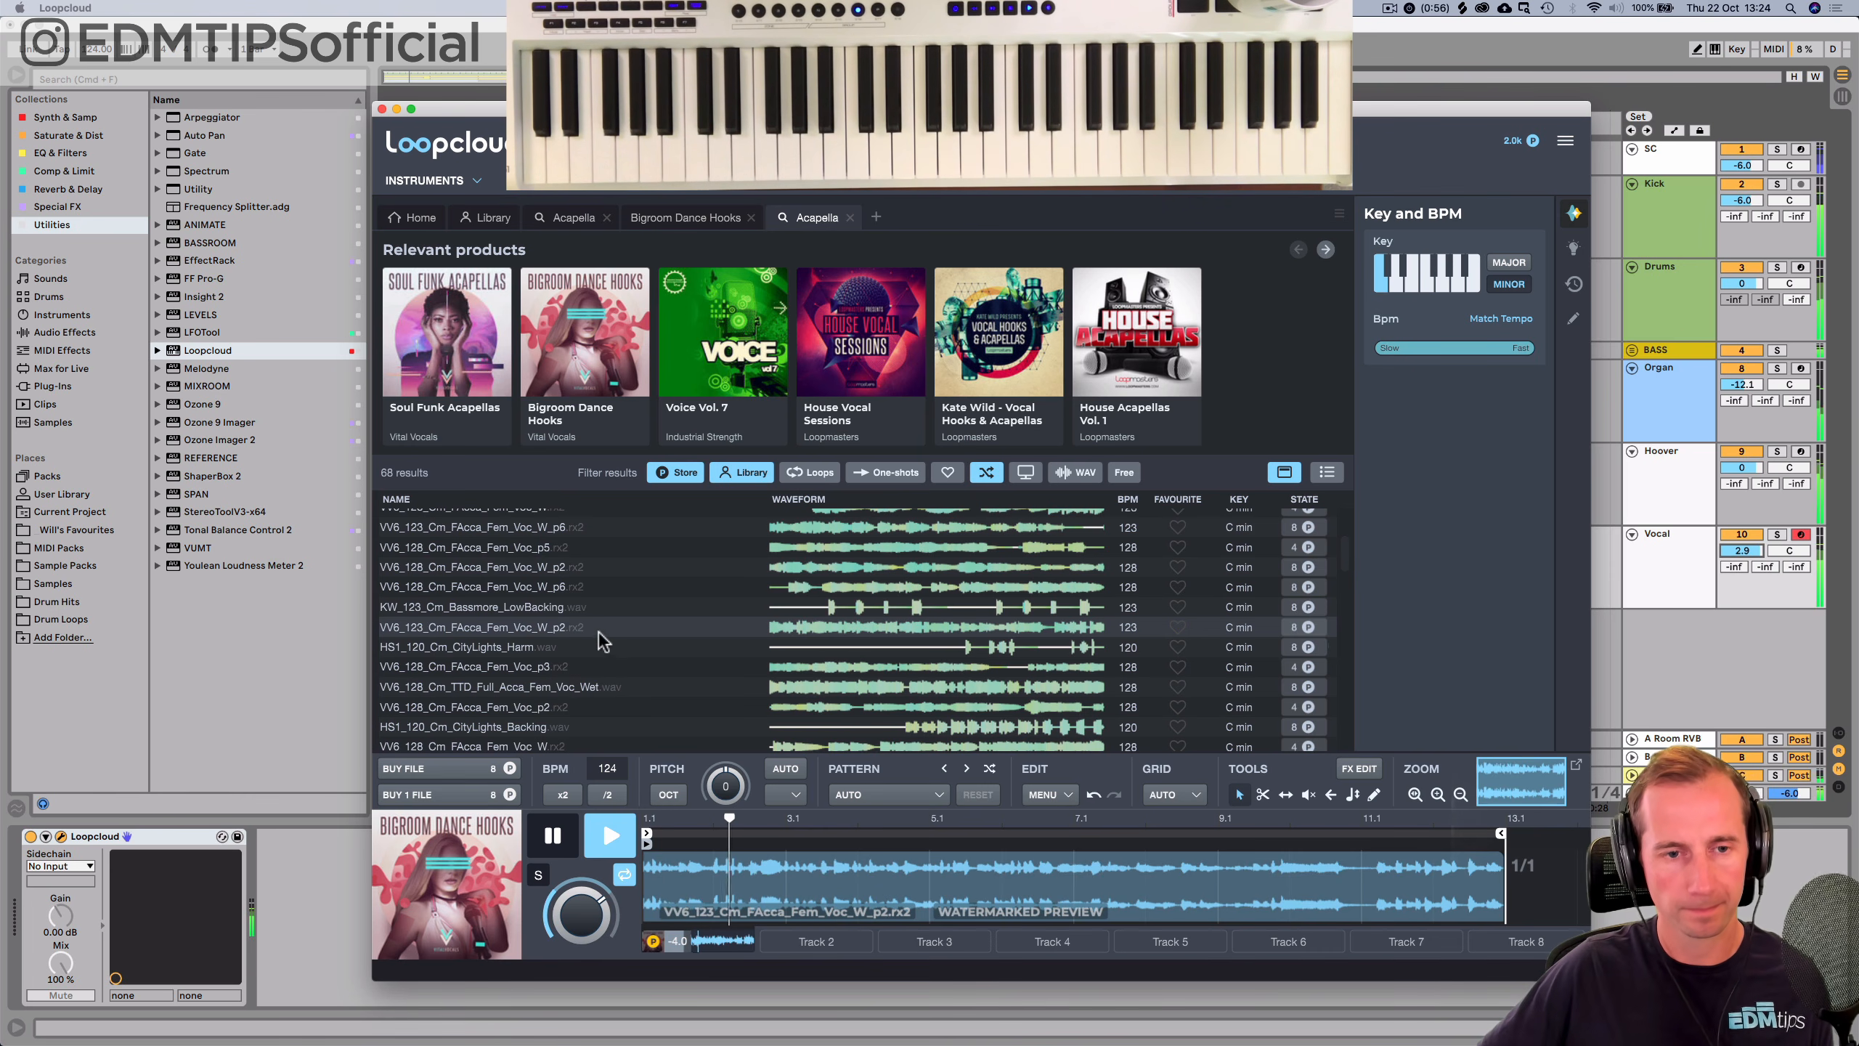
# Preview VV6_128_Cm_TTD_Full_Acca_Fem_Voc_Wet.wav and move its playback start marker to about bar 5.
pyautogui.click(528, 687)
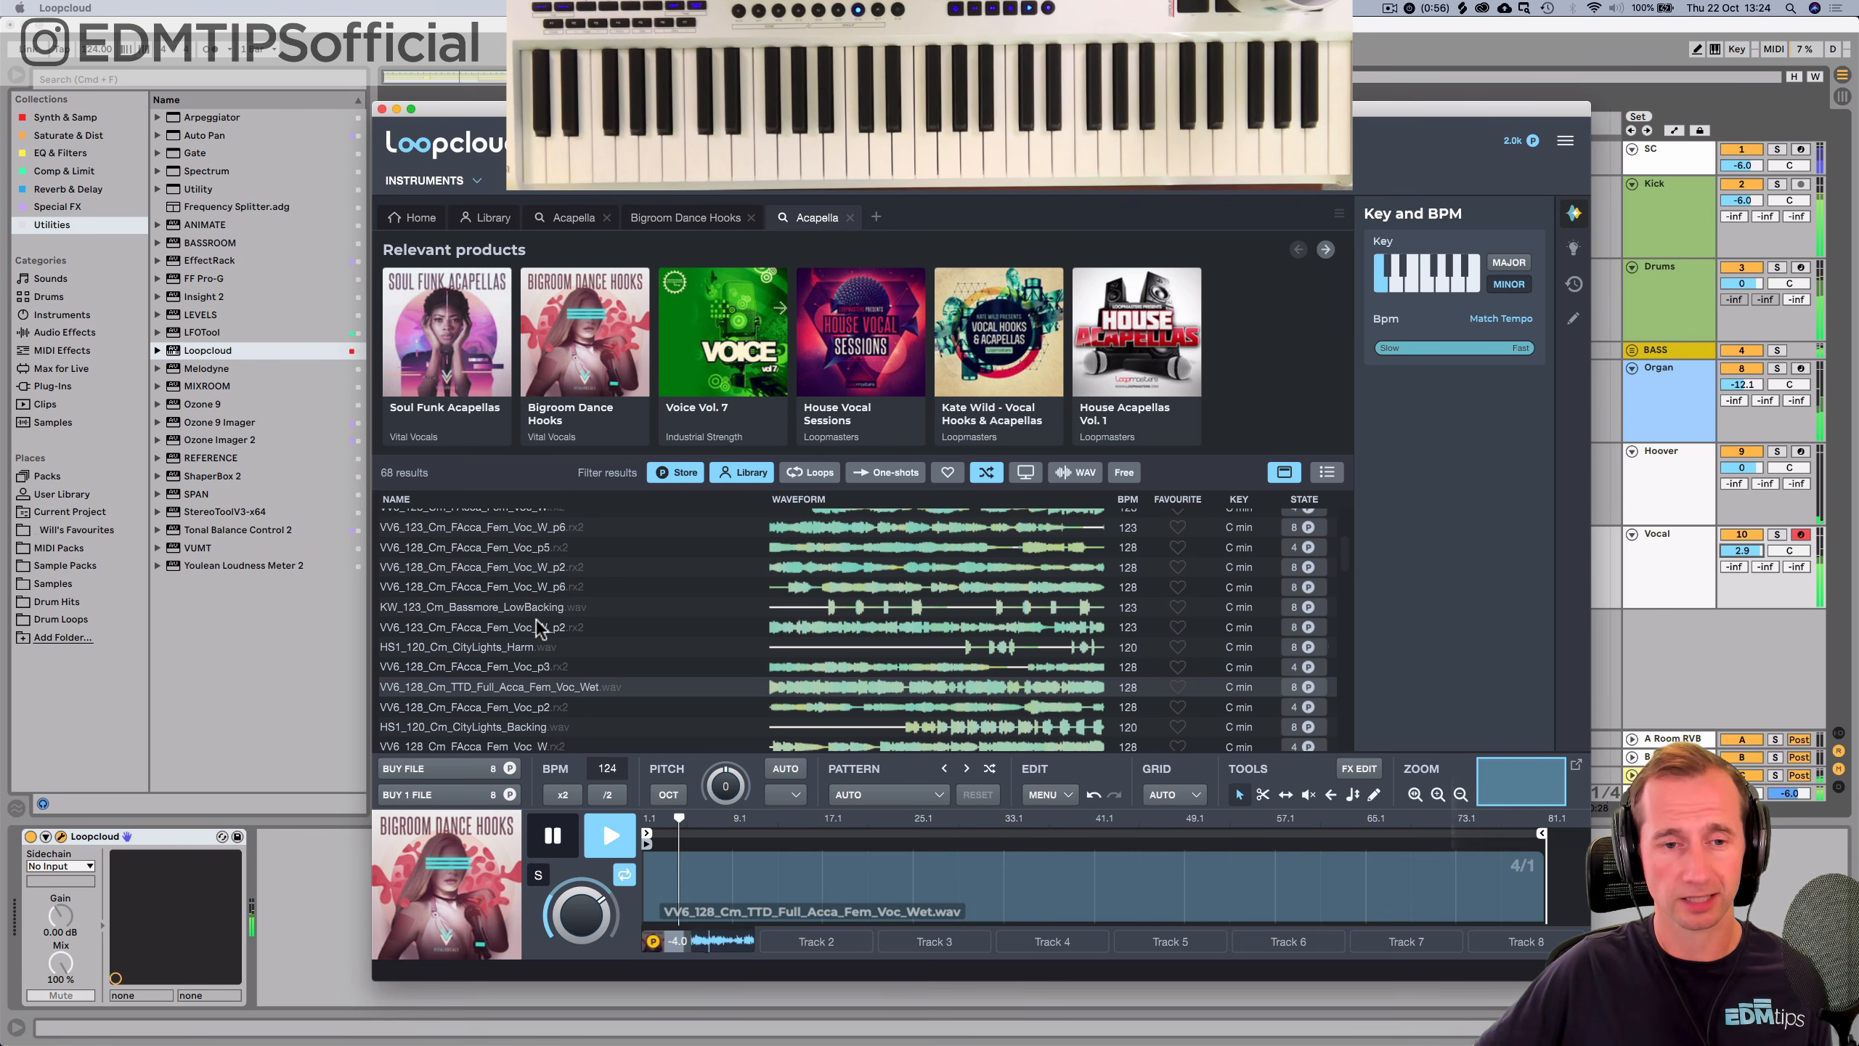
pyautogui.scroll(-2, 504, 628)
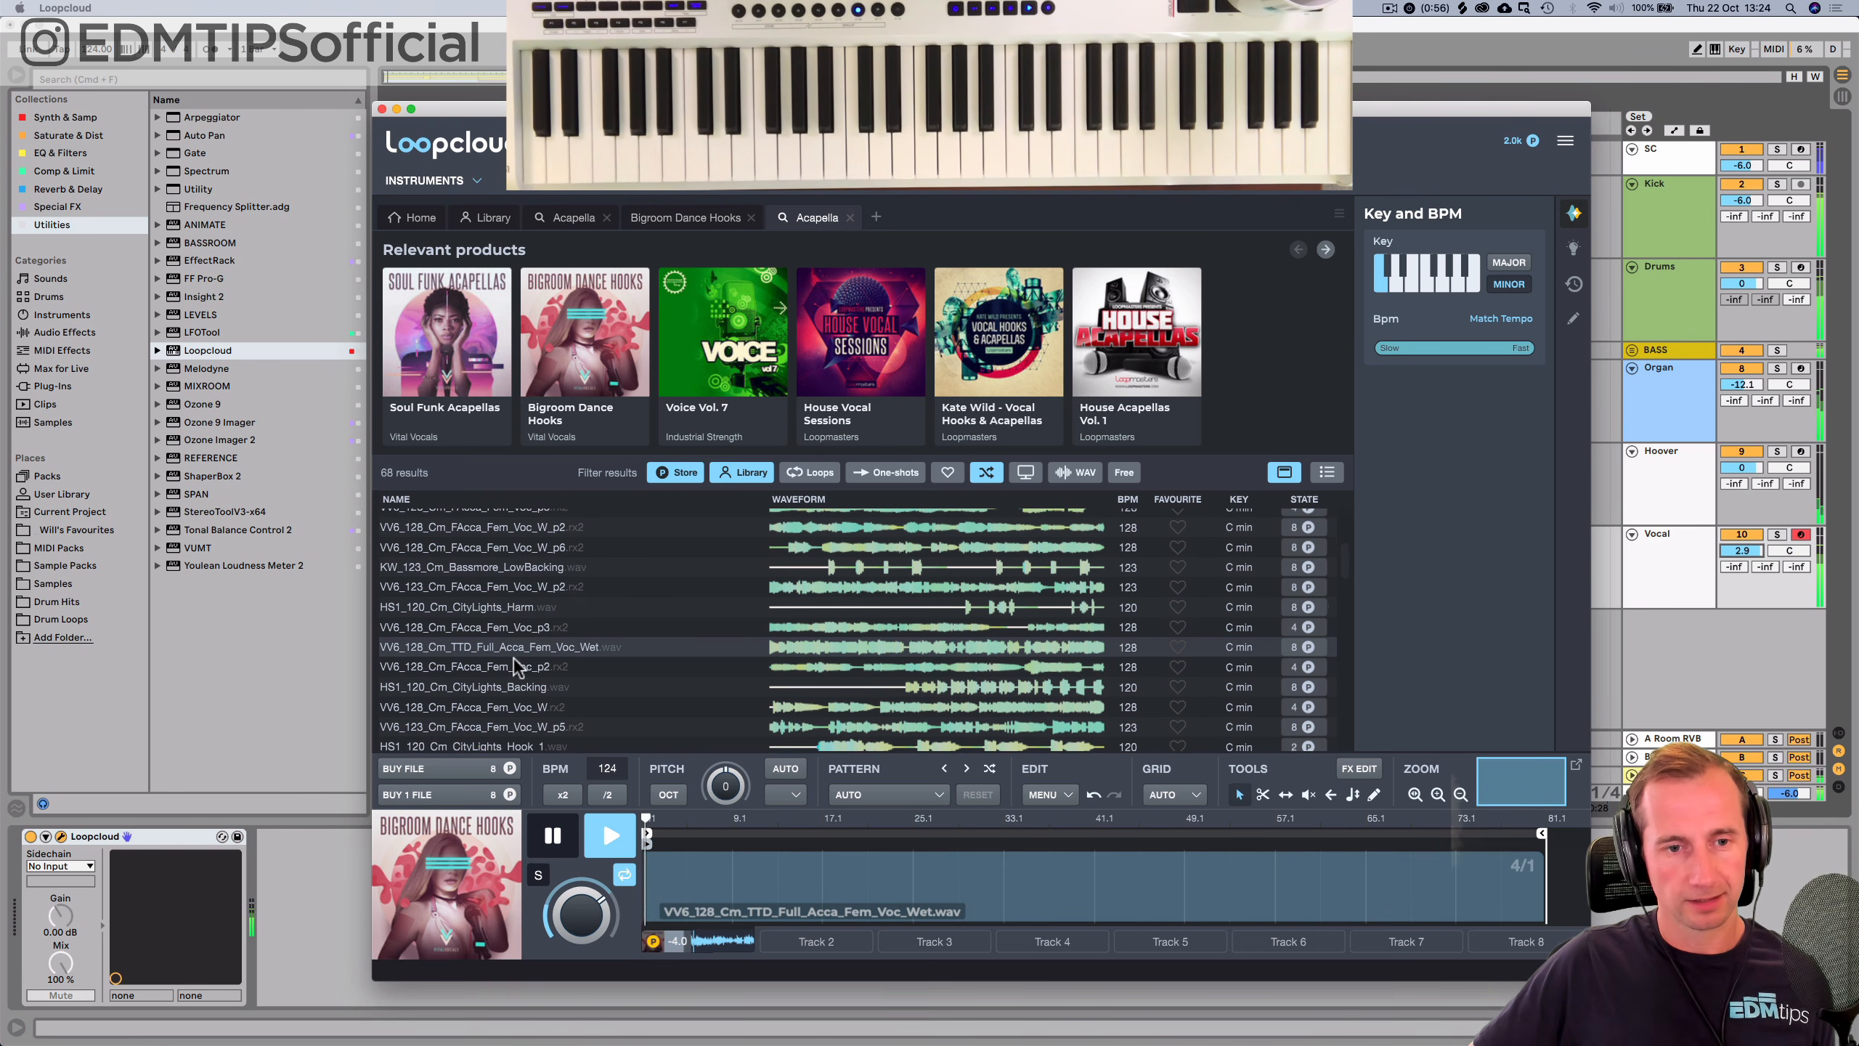
pyautogui.scroll(-2, 510, 659)
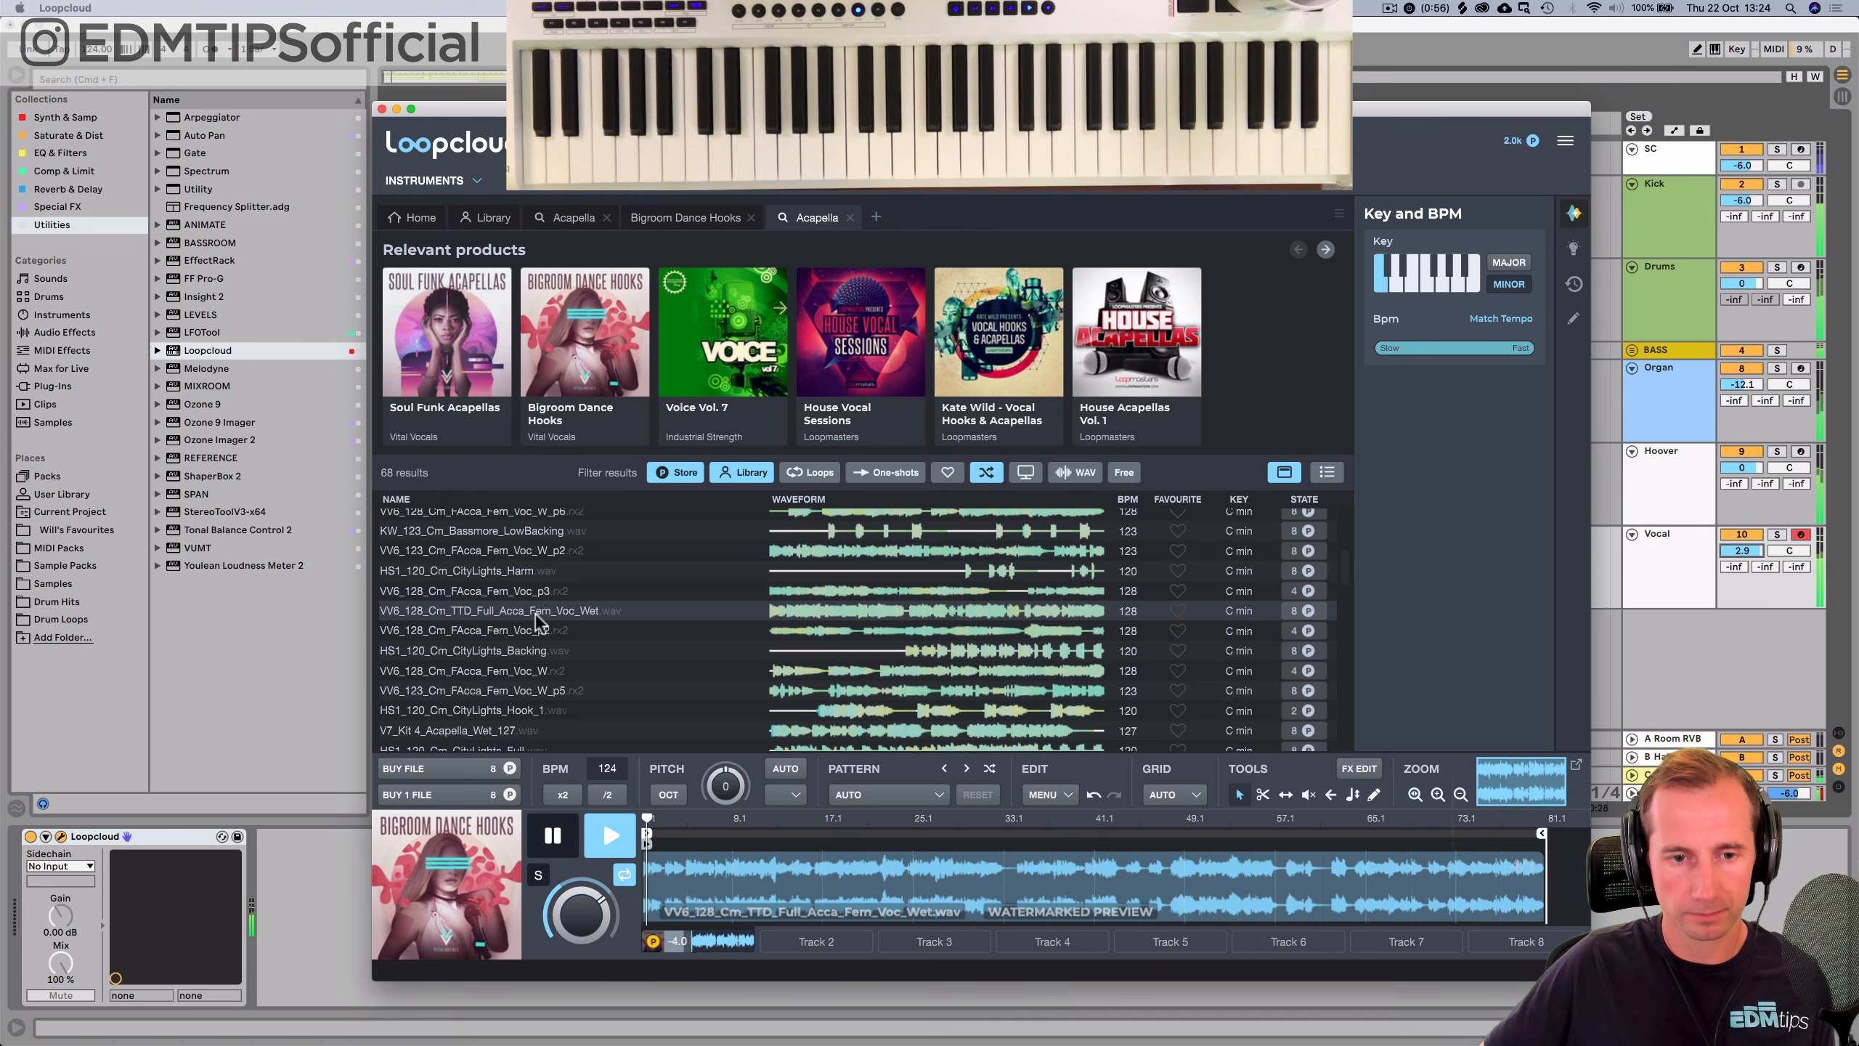
pyautogui.moveTo(647, 850); pyautogui.dragTo(688, 851)
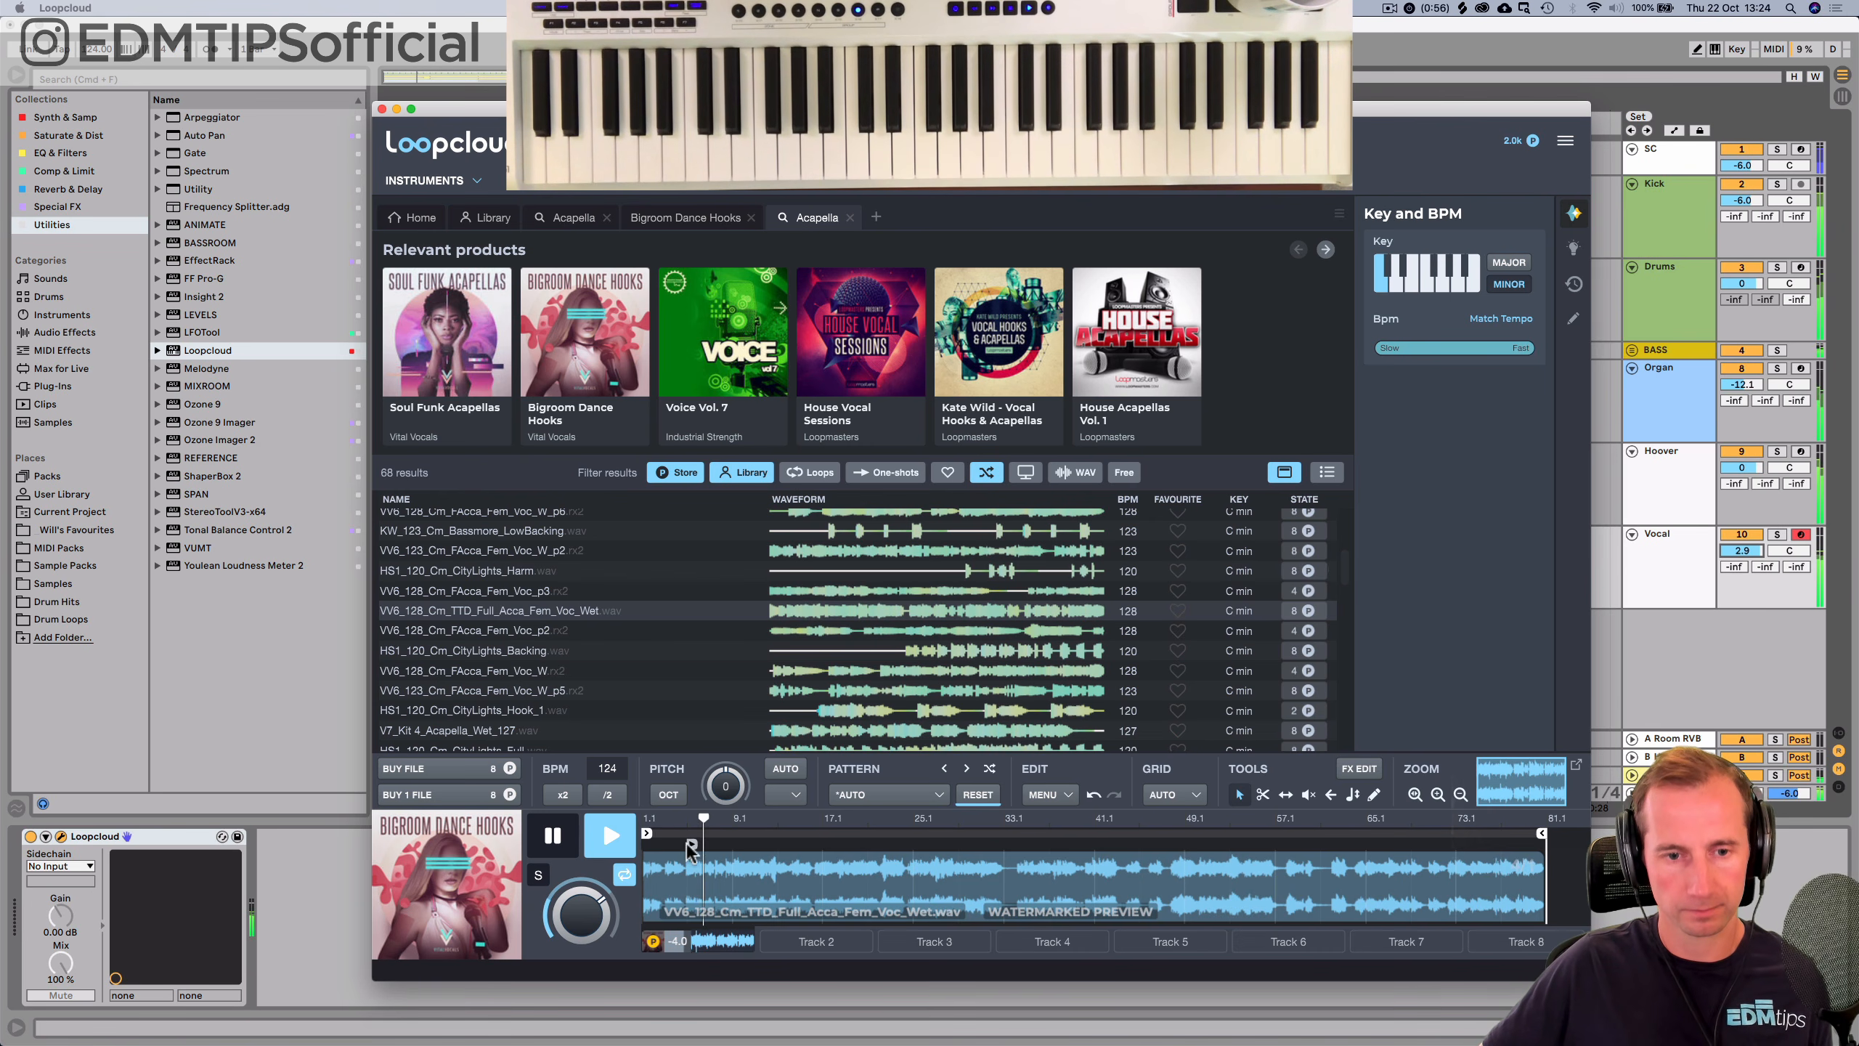
# Audition the V7_Kit 4_Acapella_Wet_127.wav acapella further down the results.
pyautogui.scroll(-2, 680, 659)
pyautogui.click(504, 694)
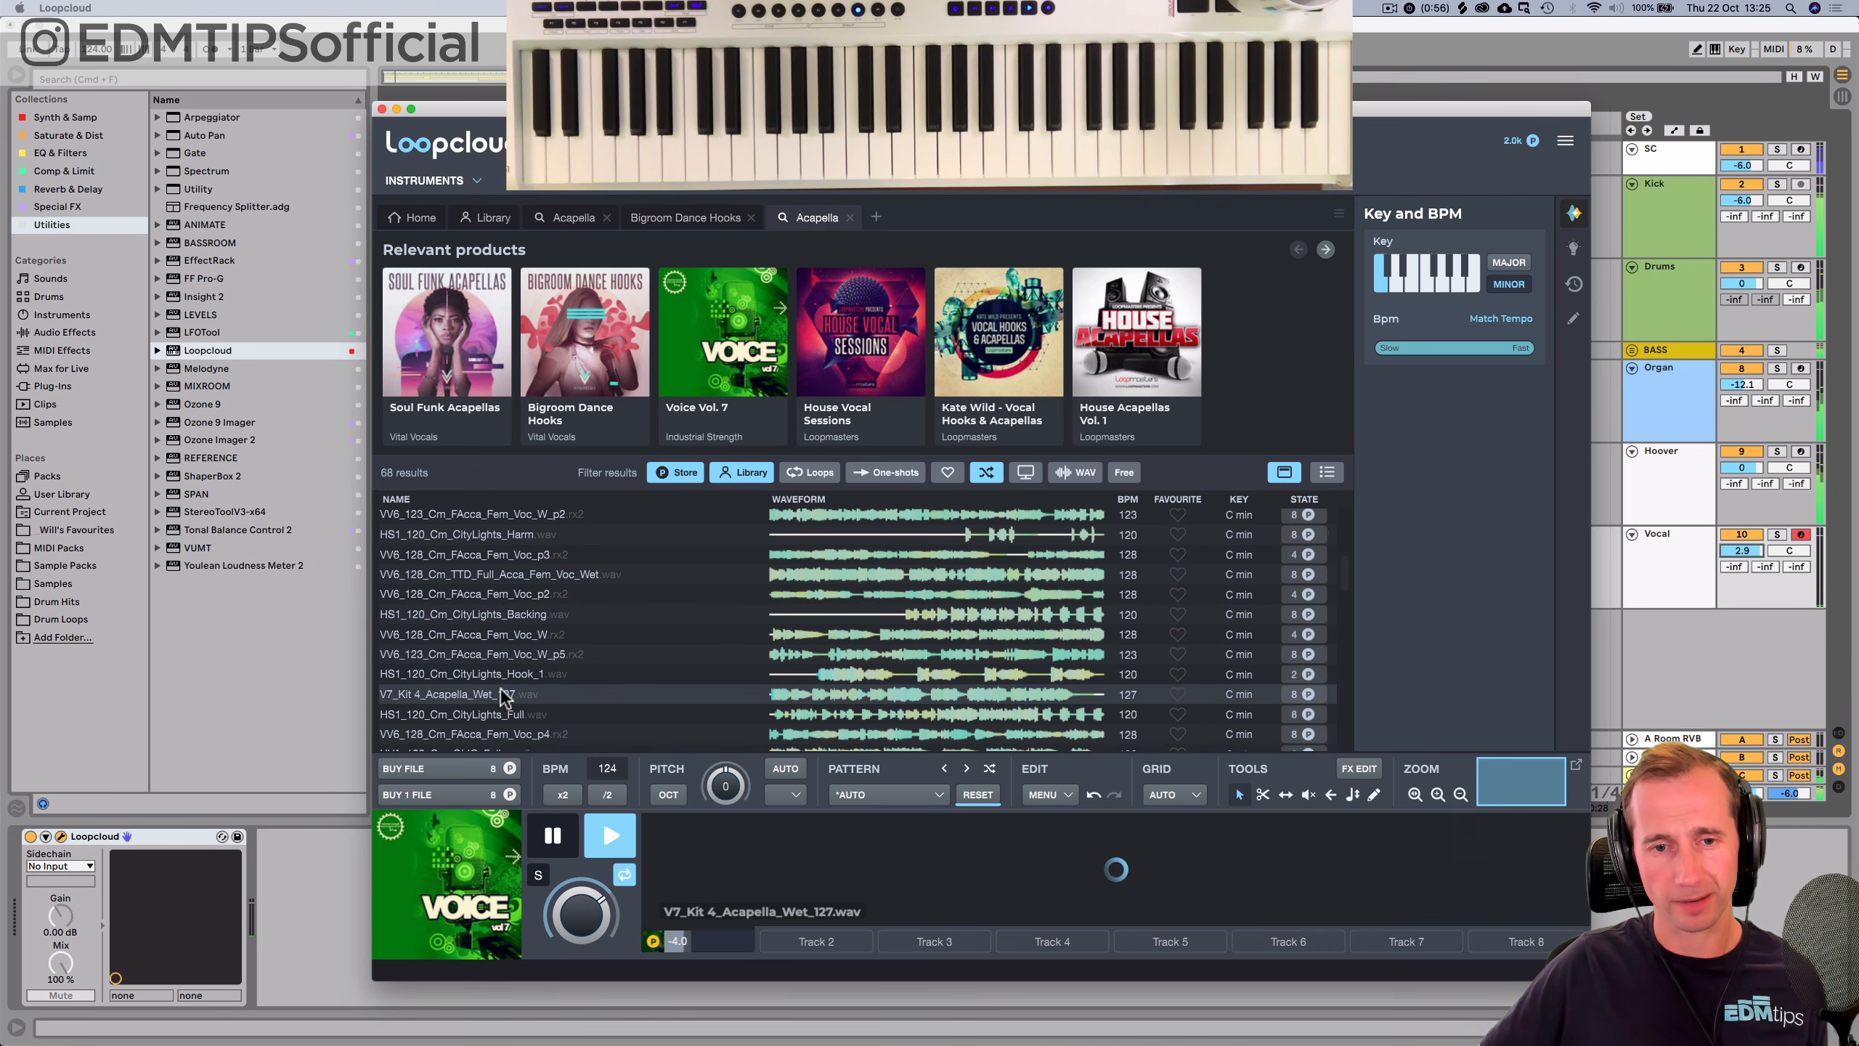
pyautogui.scroll(-1, 527, 670)
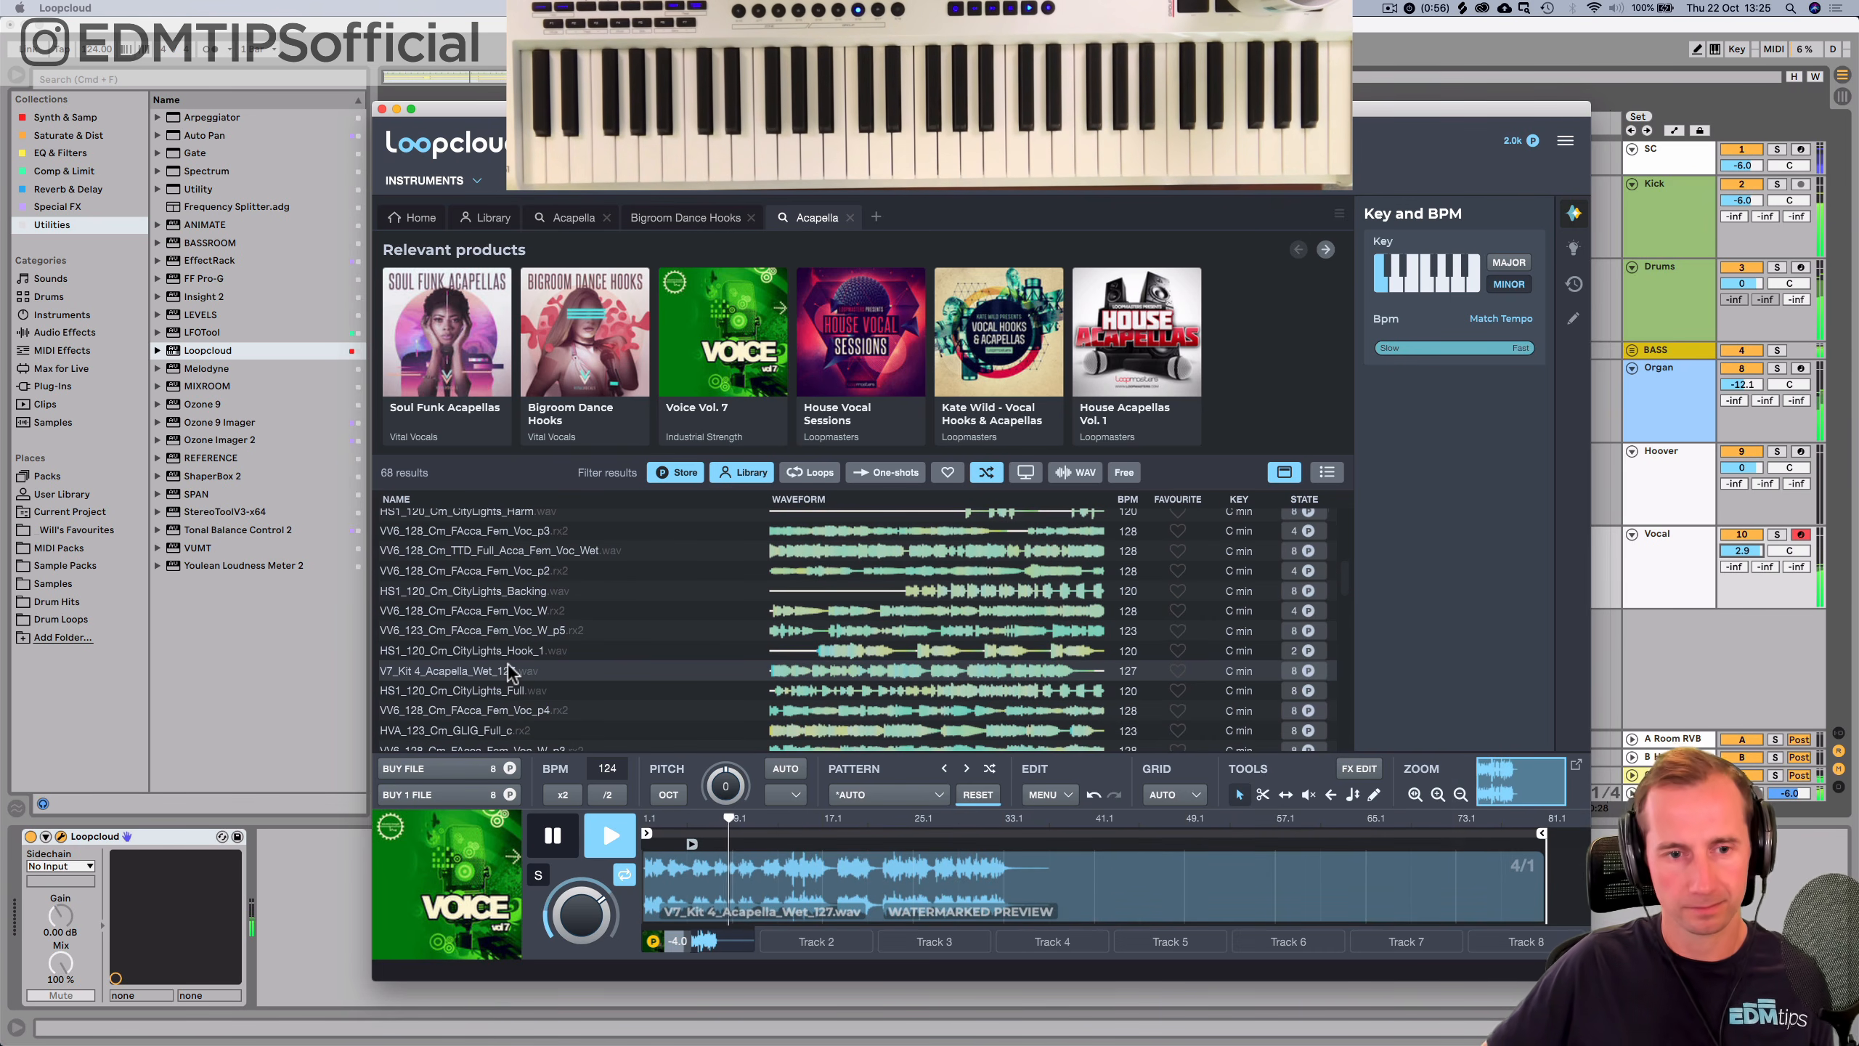
# Stop the acapella preview, check the arrangement in Ableton Live, and replay V7_Kit 4_Acapella_Wet_127.wav in Loopcloud.
pyautogui.click(554, 837)
pyautogui.click(256, 710)
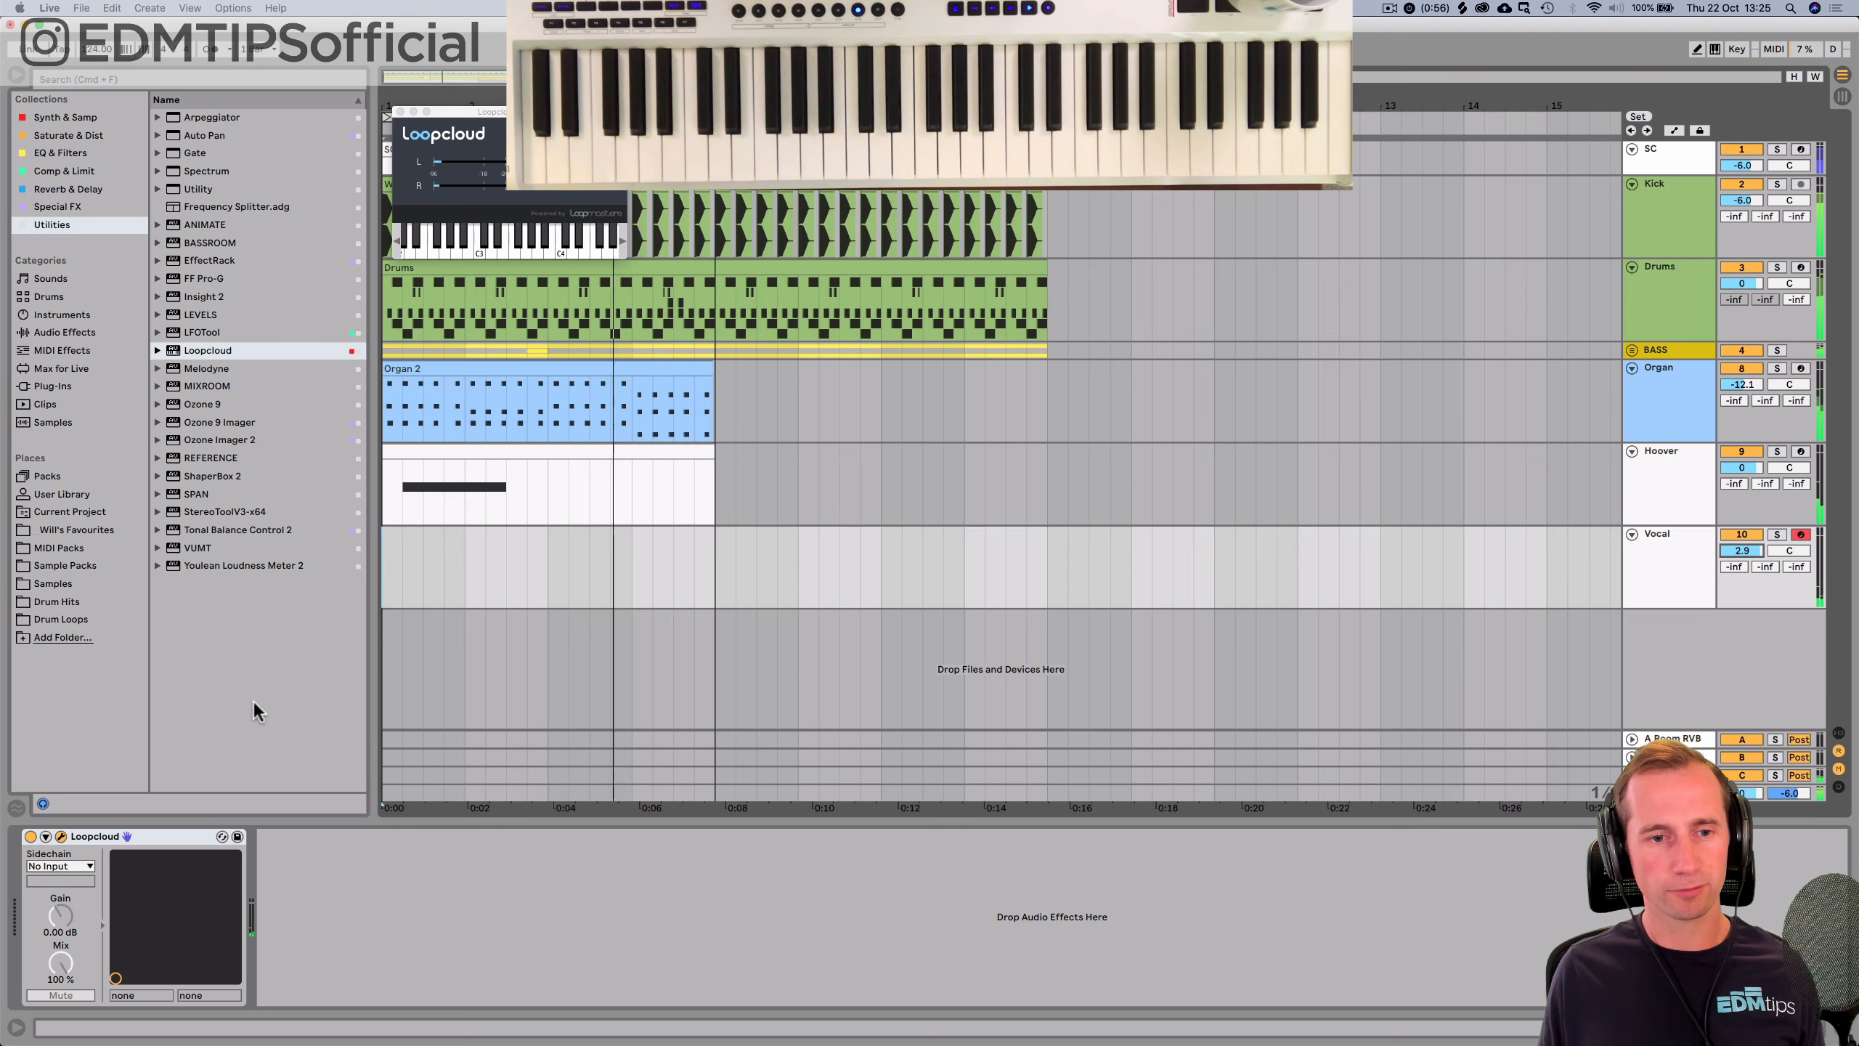
pyautogui.press('super+Tab')
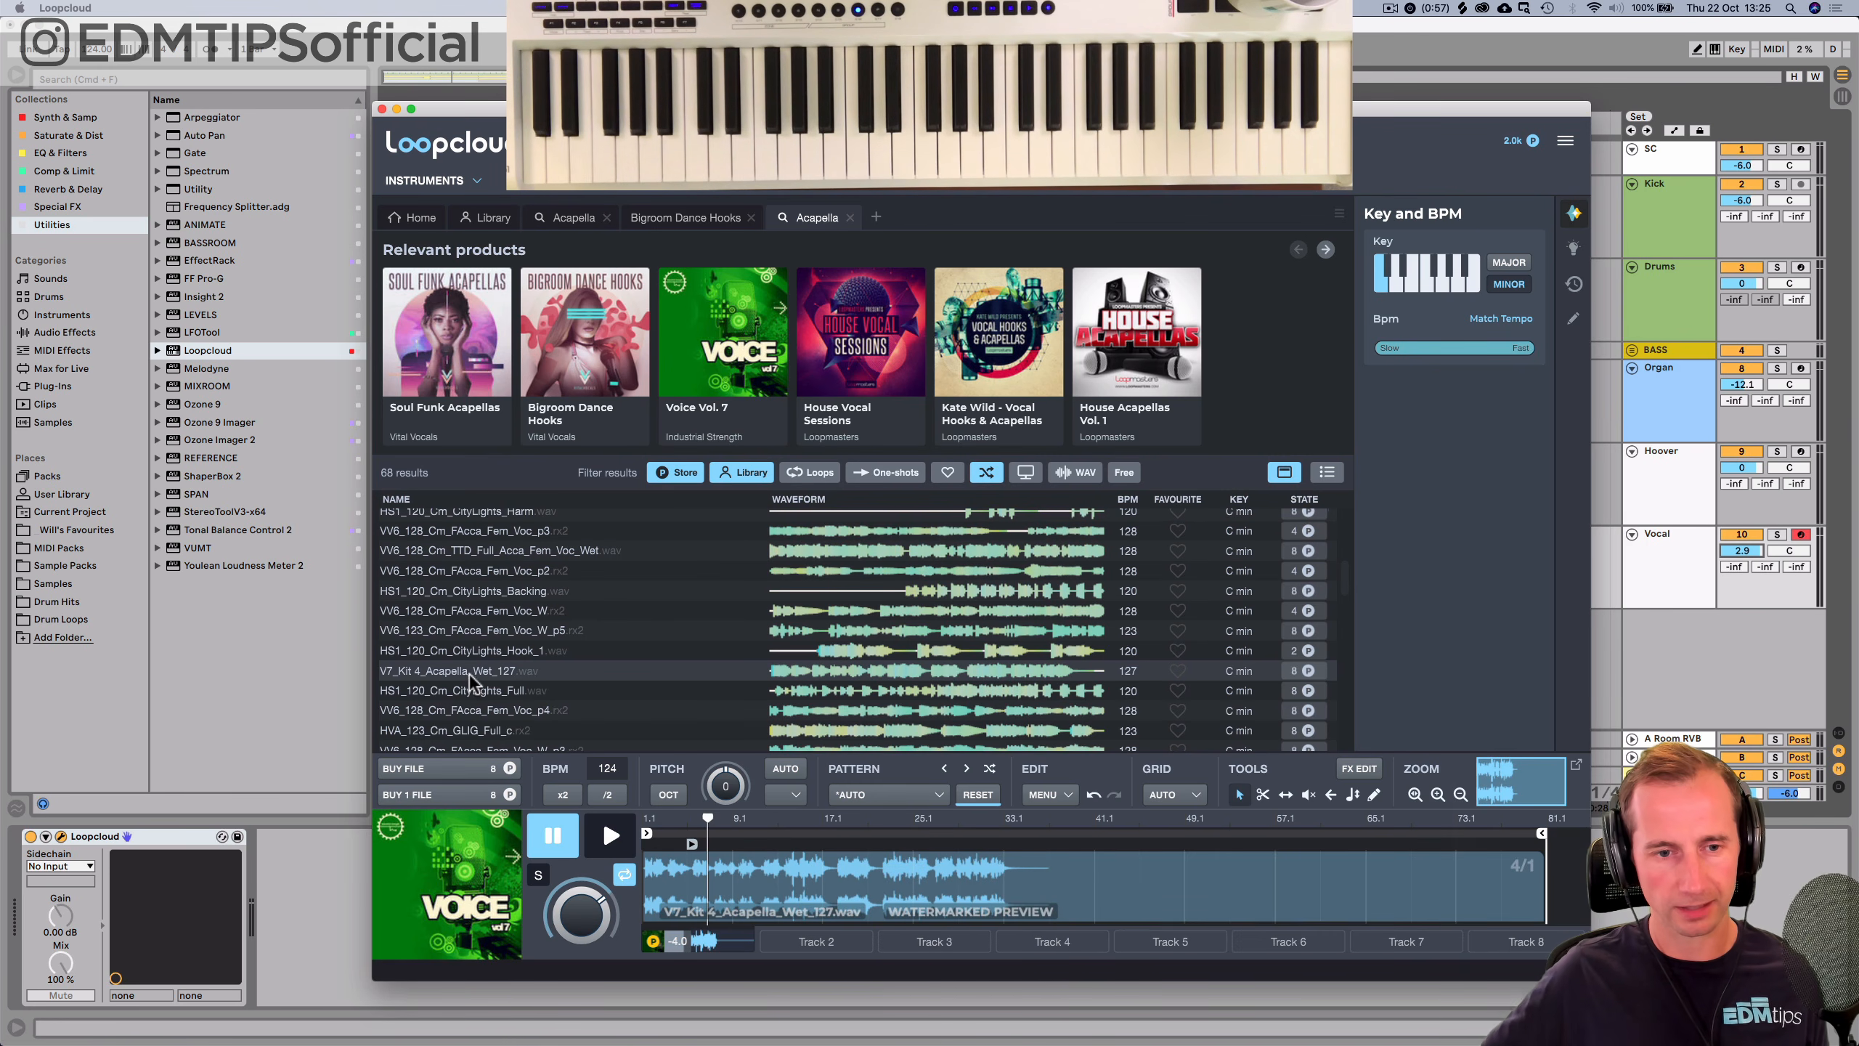
pyautogui.click(621, 834)
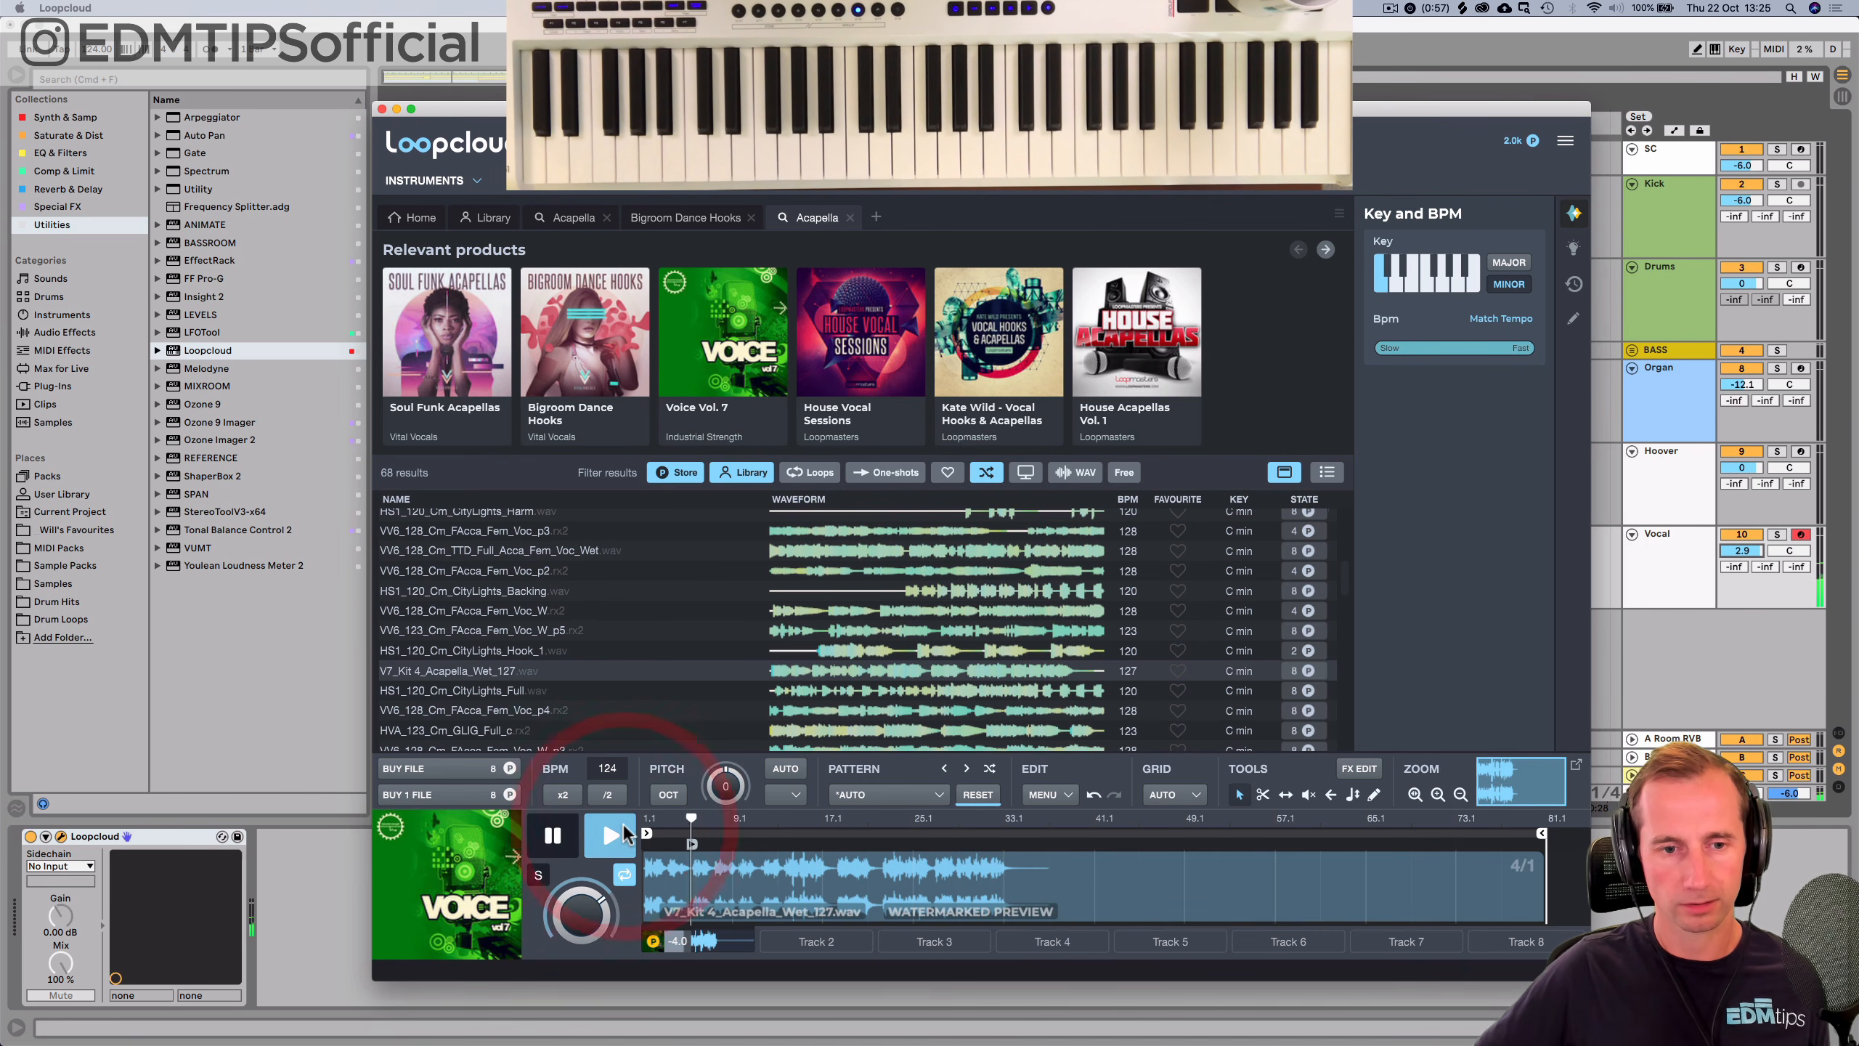
pyautogui.click(554, 842)
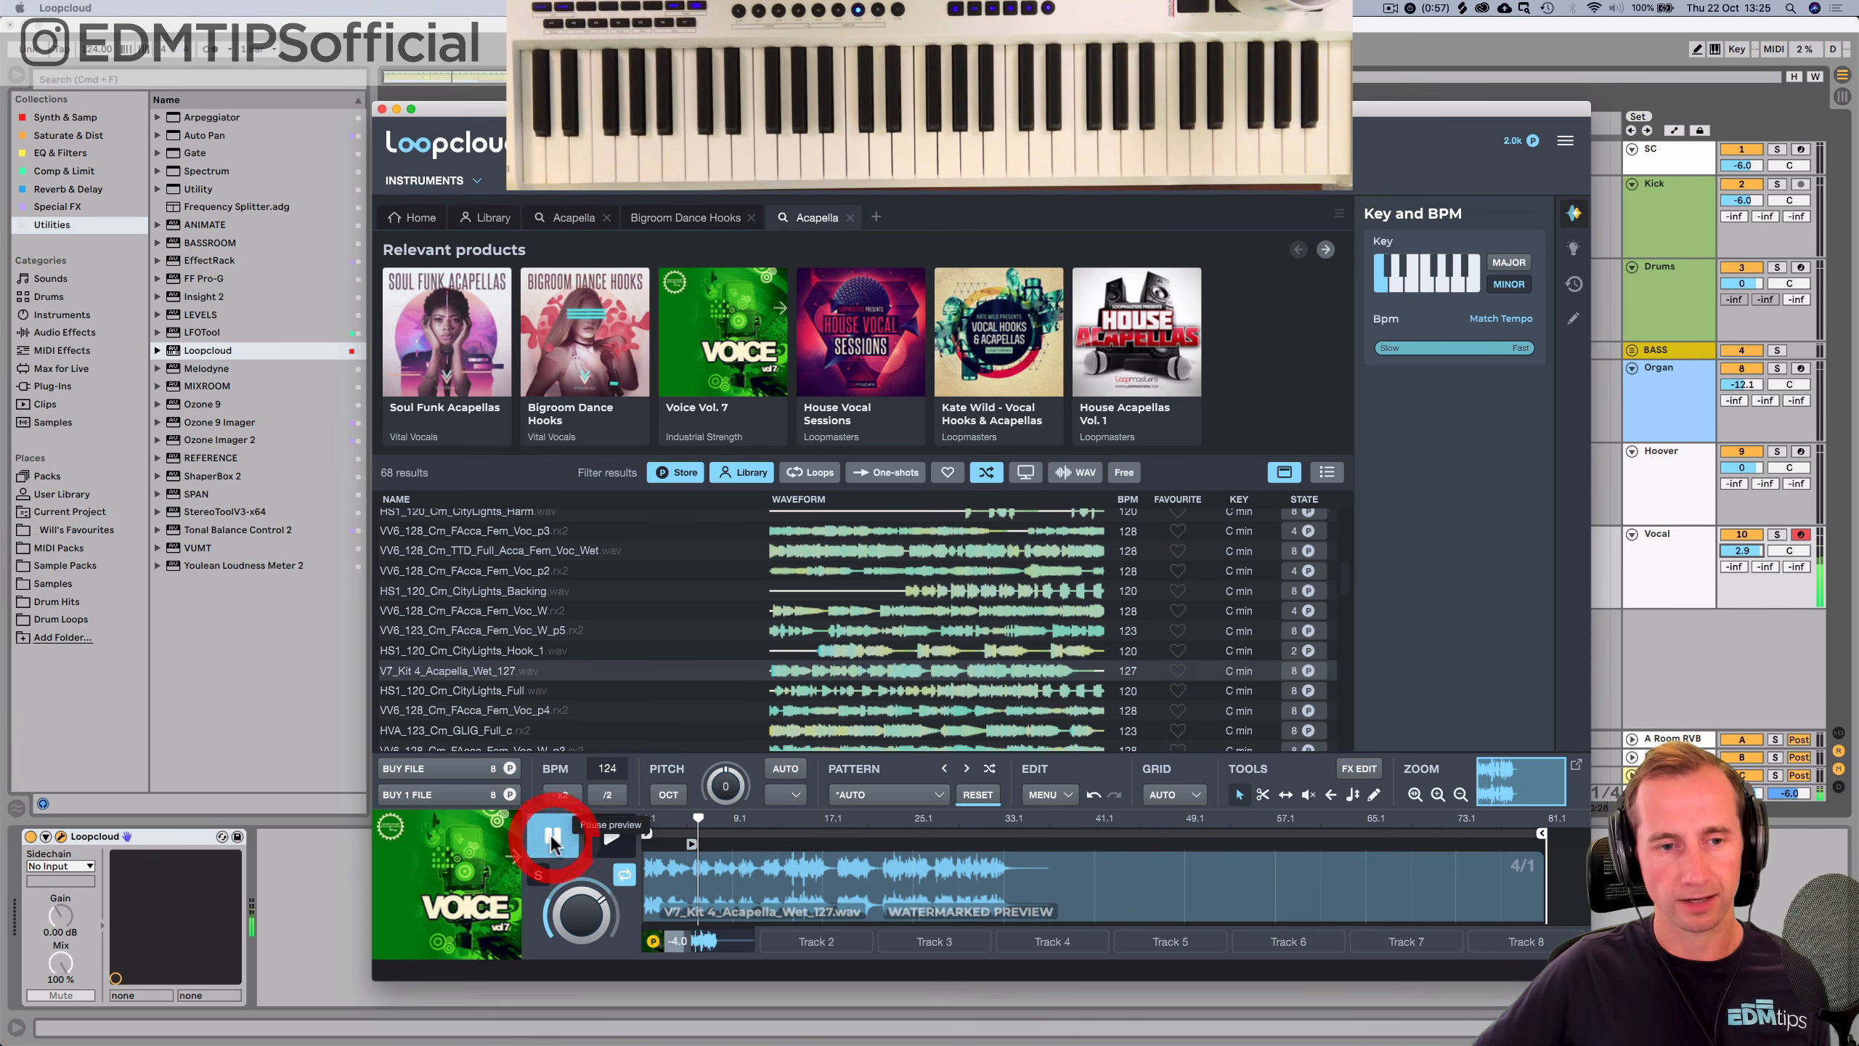
# Buy V7_Kit 4_Acapella_Wet_127.wav in Loopcloud and add a new audio track below Vocal in Ableton Live.
pyautogui.click(430, 770)
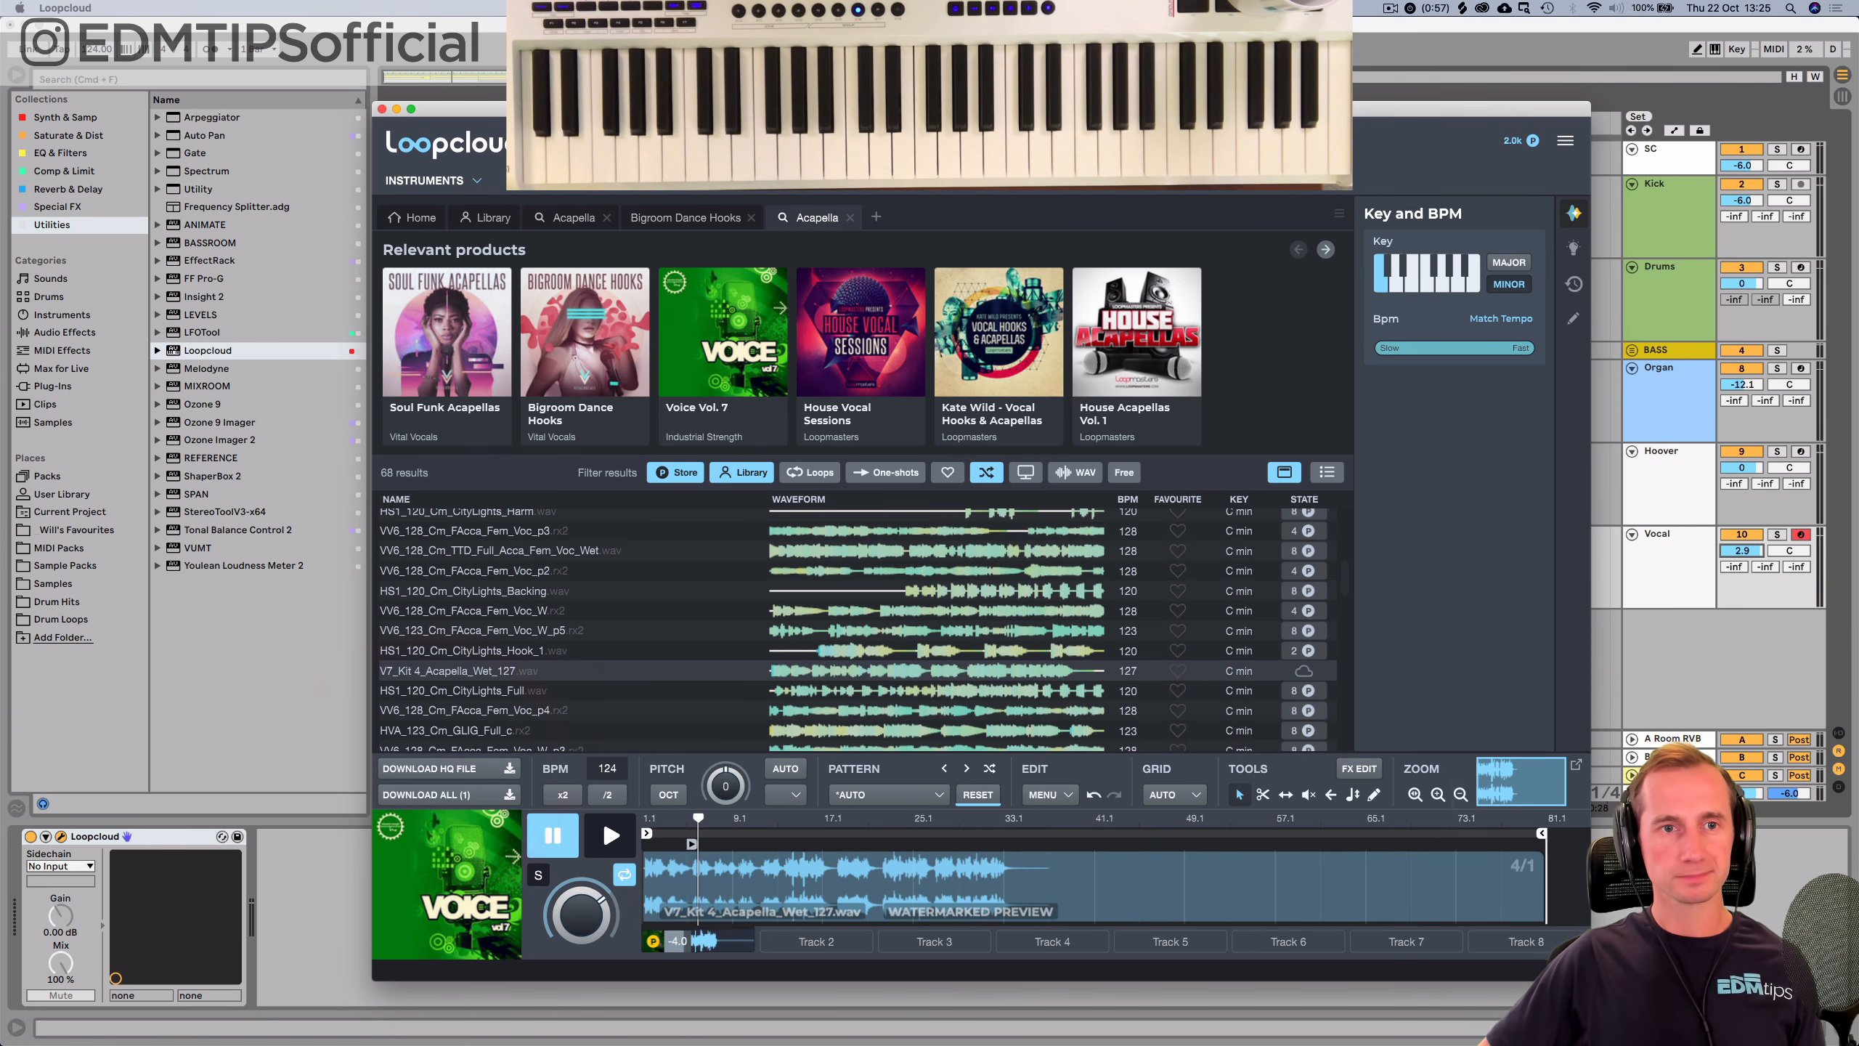
pyautogui.moveTo(491, 119); pyautogui.dragTo(401, 245)
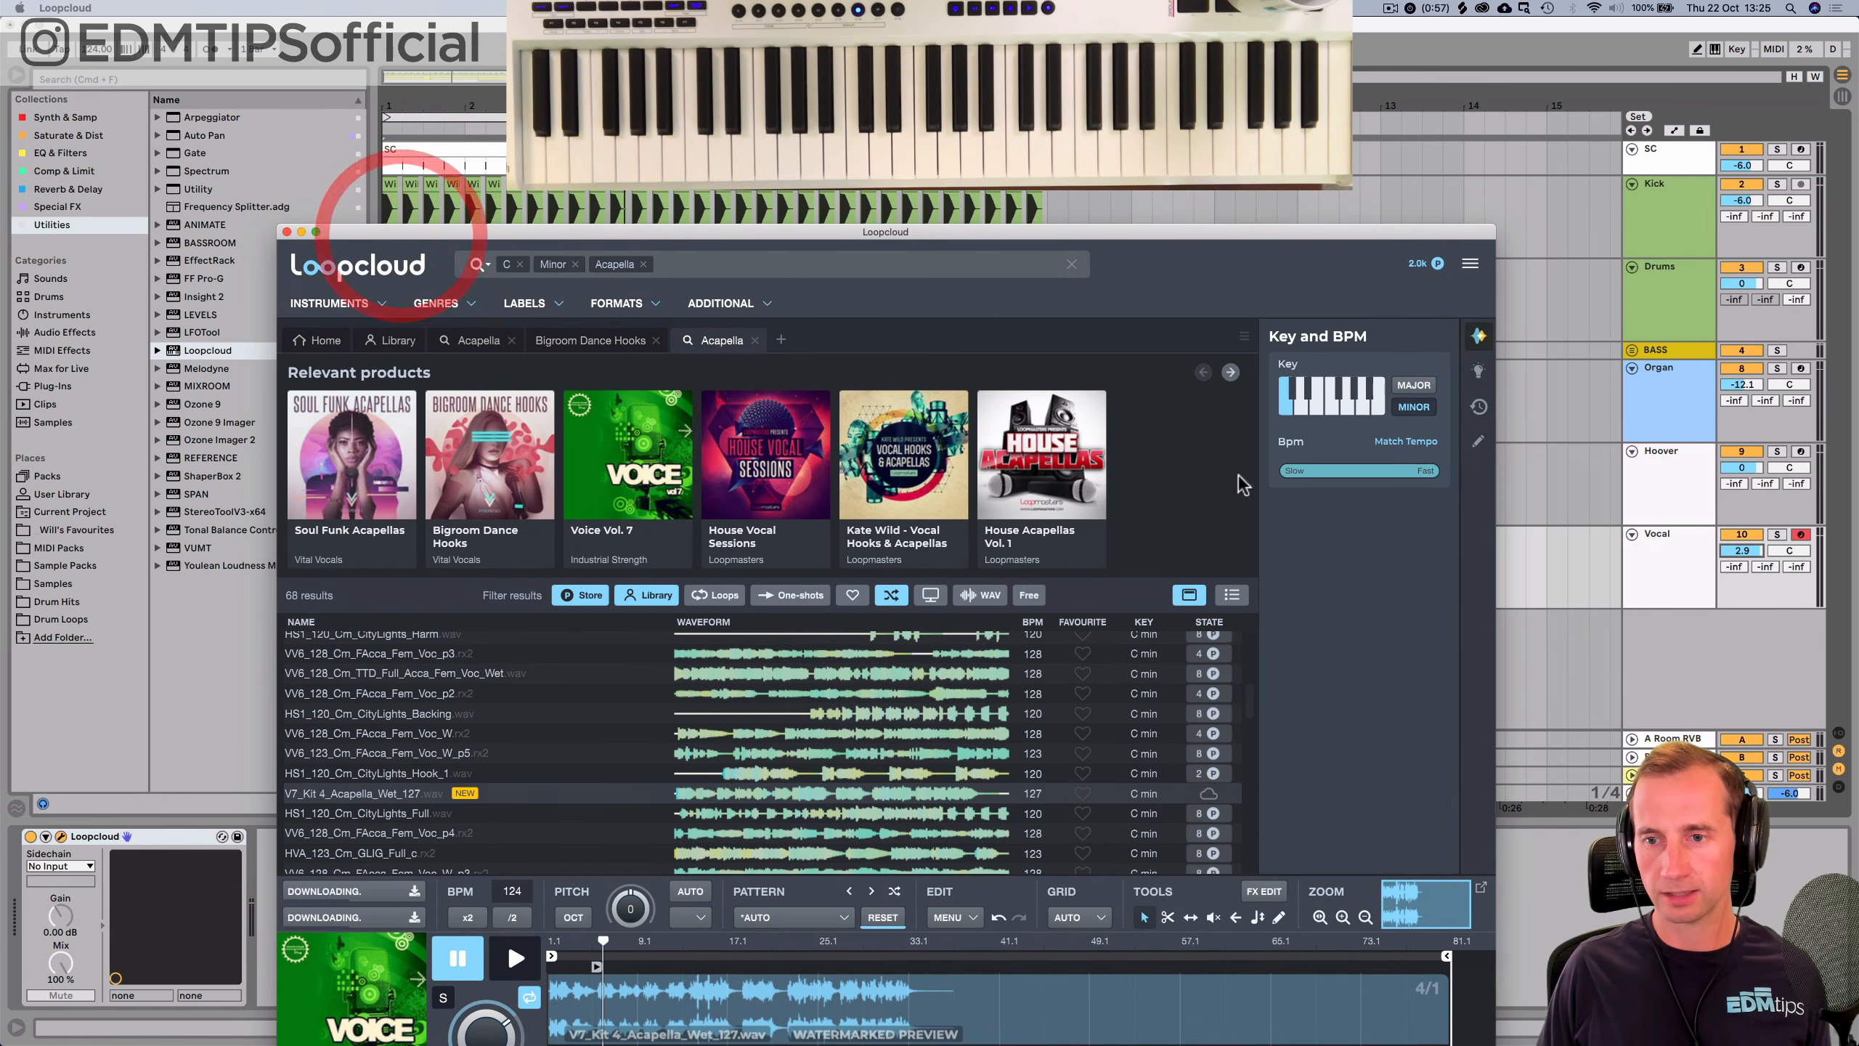
pyautogui.click(1683, 568)
pyautogui.press('super+t')
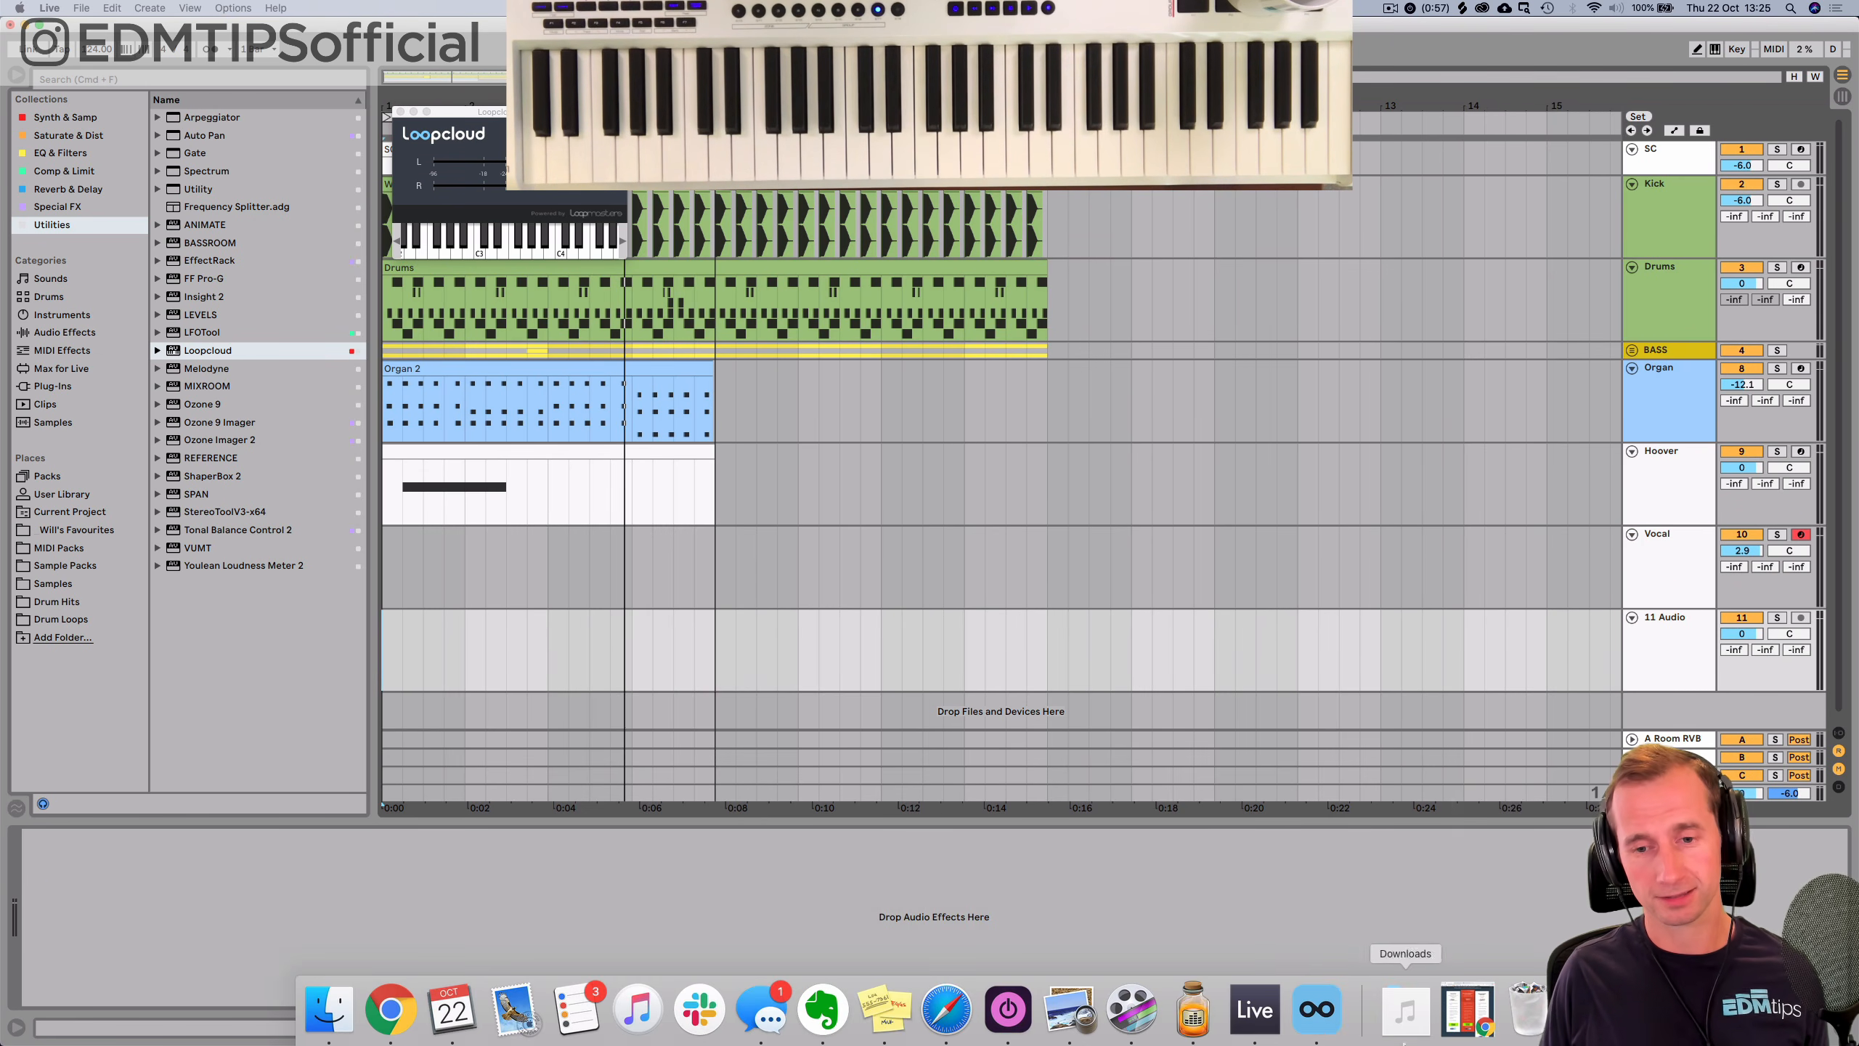
# Bring the original V7_Kit 4_Acapella_Wet_127 file from Loopcloud onto the new audio track, starting at bar 1.
pyautogui.click(1315, 1012)
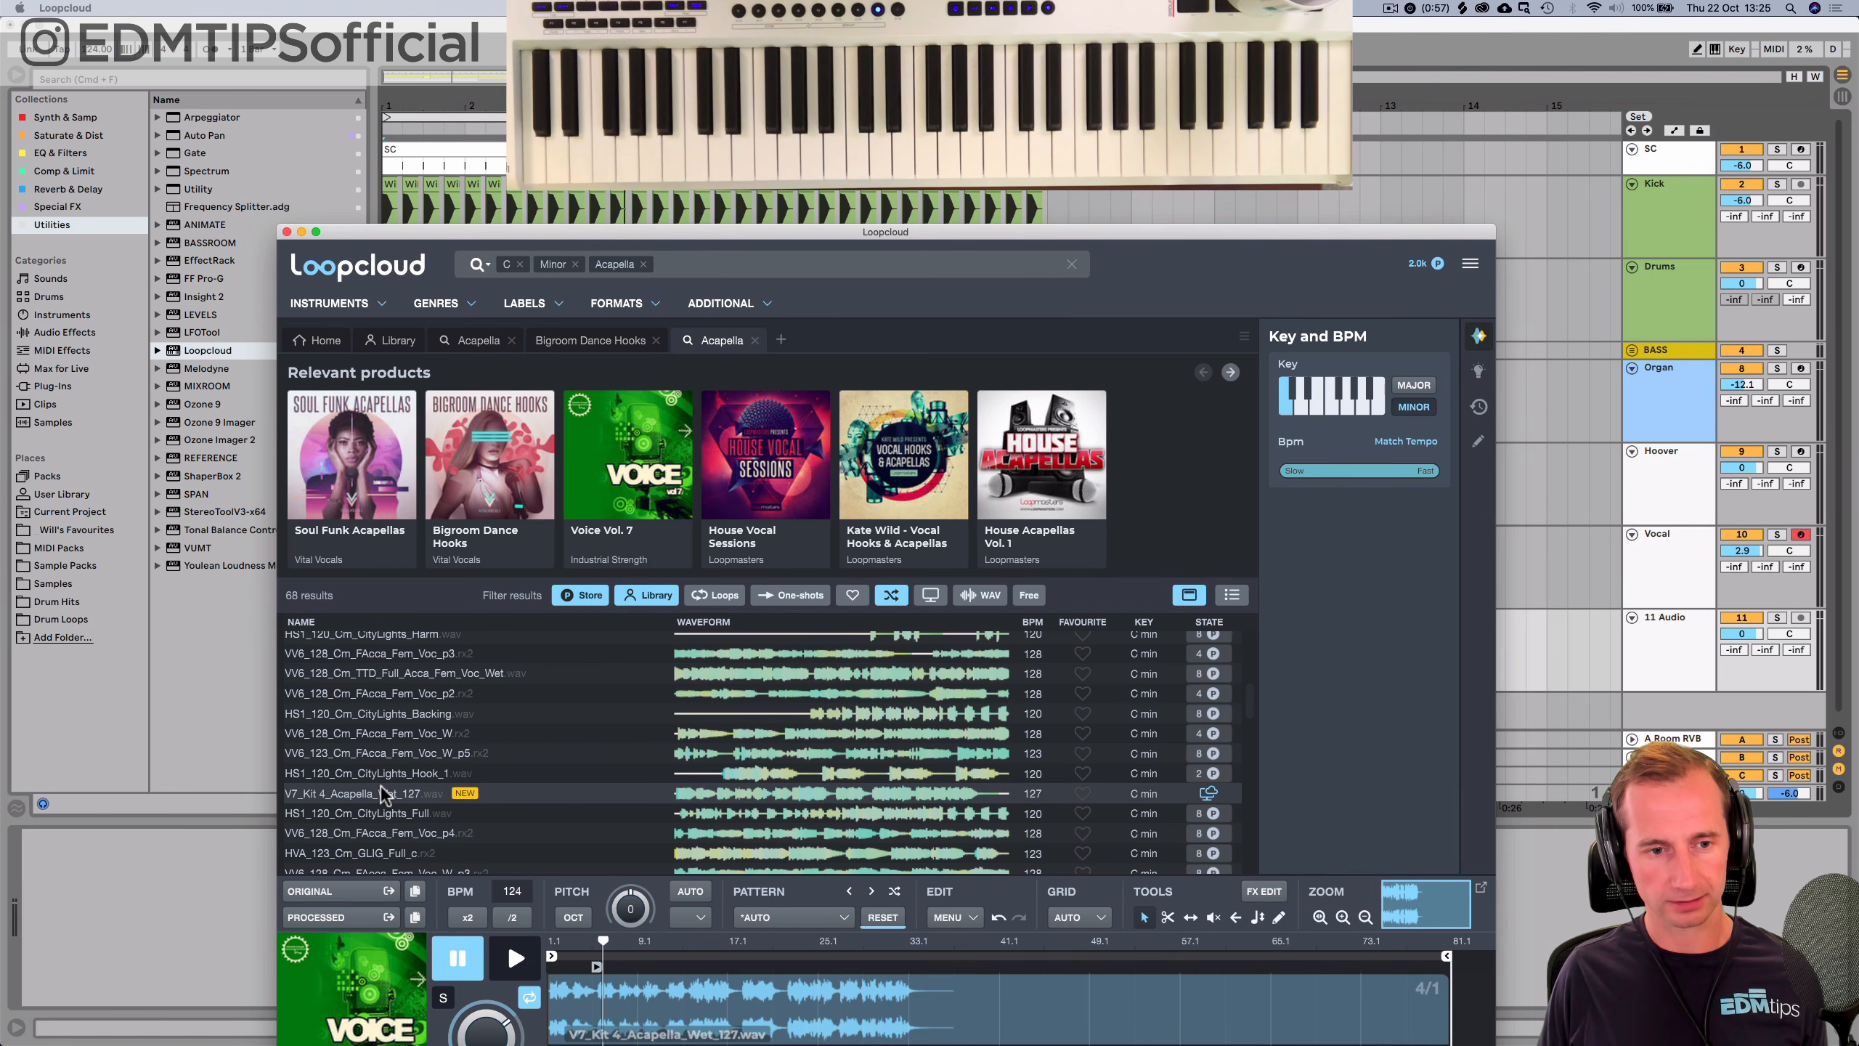
pyautogui.moveTo(365, 228); pyautogui.dragTo(916, 210)
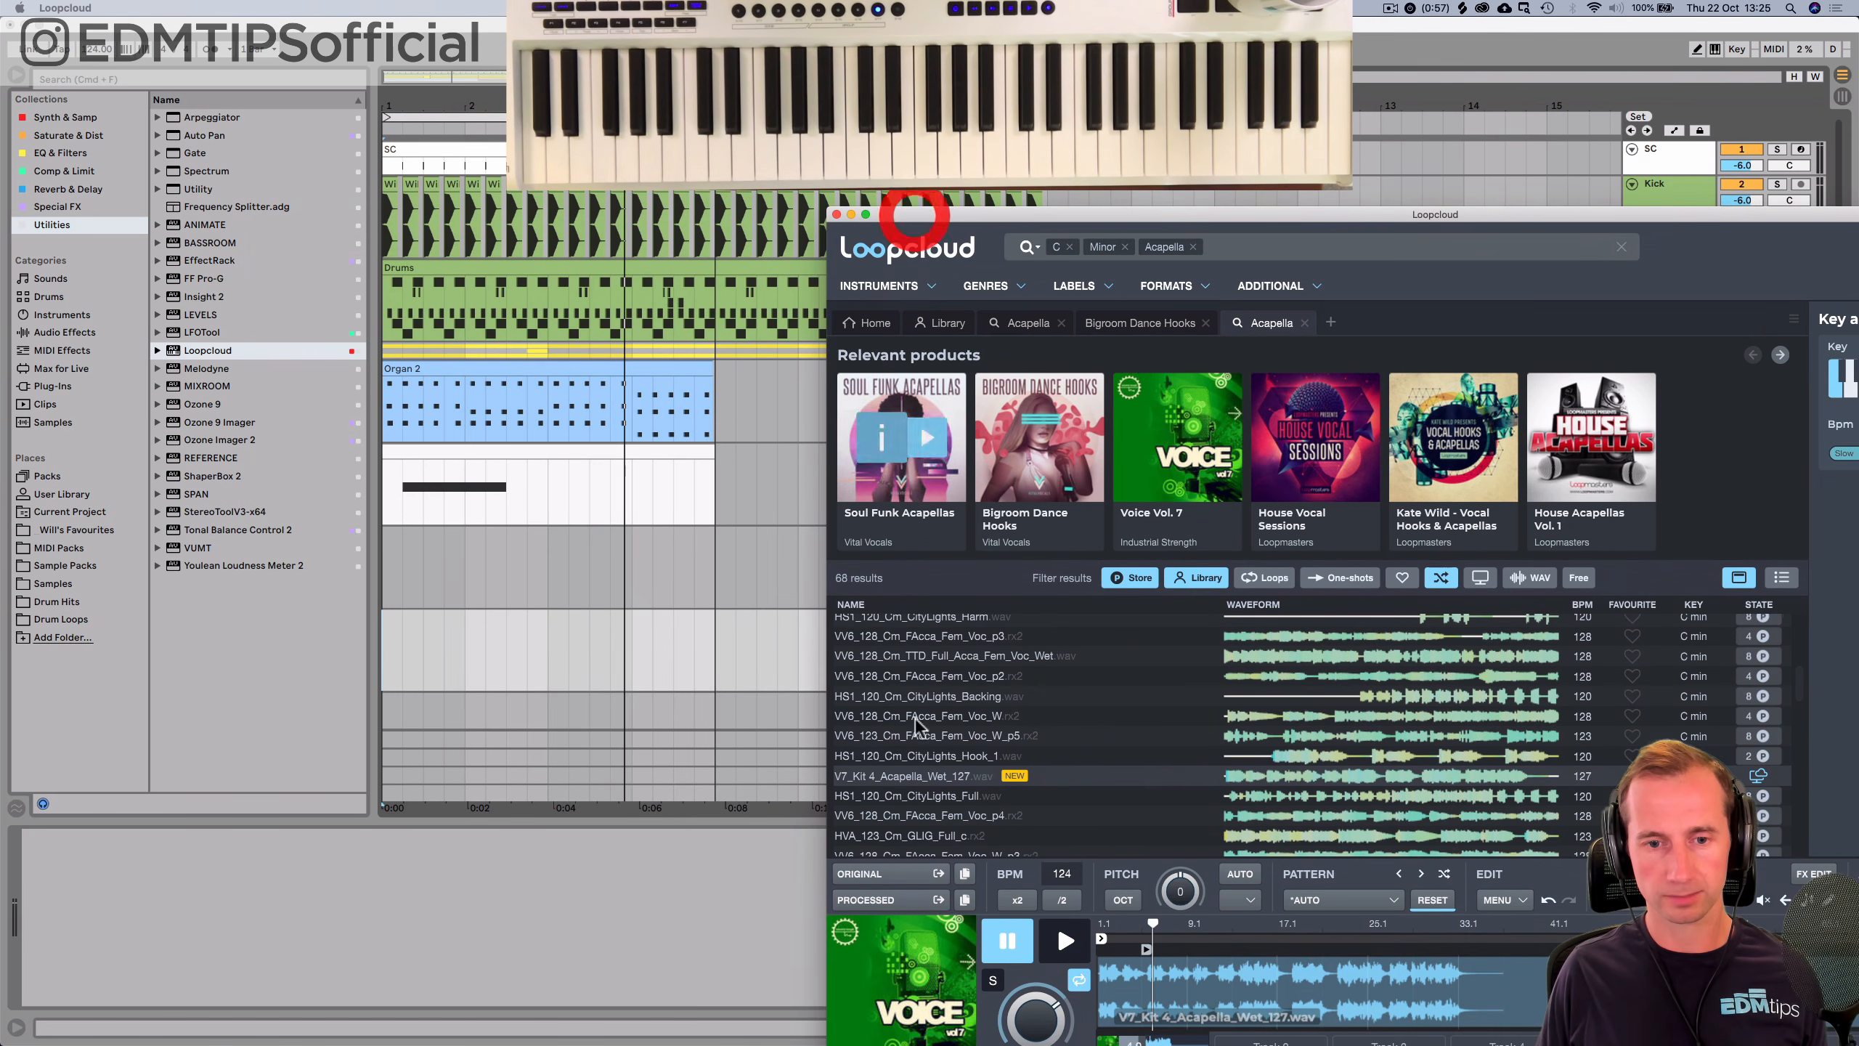
pyautogui.moveTo(904, 868); pyautogui.dragTo(508, 729)
pyautogui.moveTo(455, 637); pyautogui.dragTo(388, 622)
# Warp the V7_Kit 4_Acapella_Wet_127 clip in Complex Pro mode with a segment BPM of 127.
pyautogui.doubleClick(451, 611)
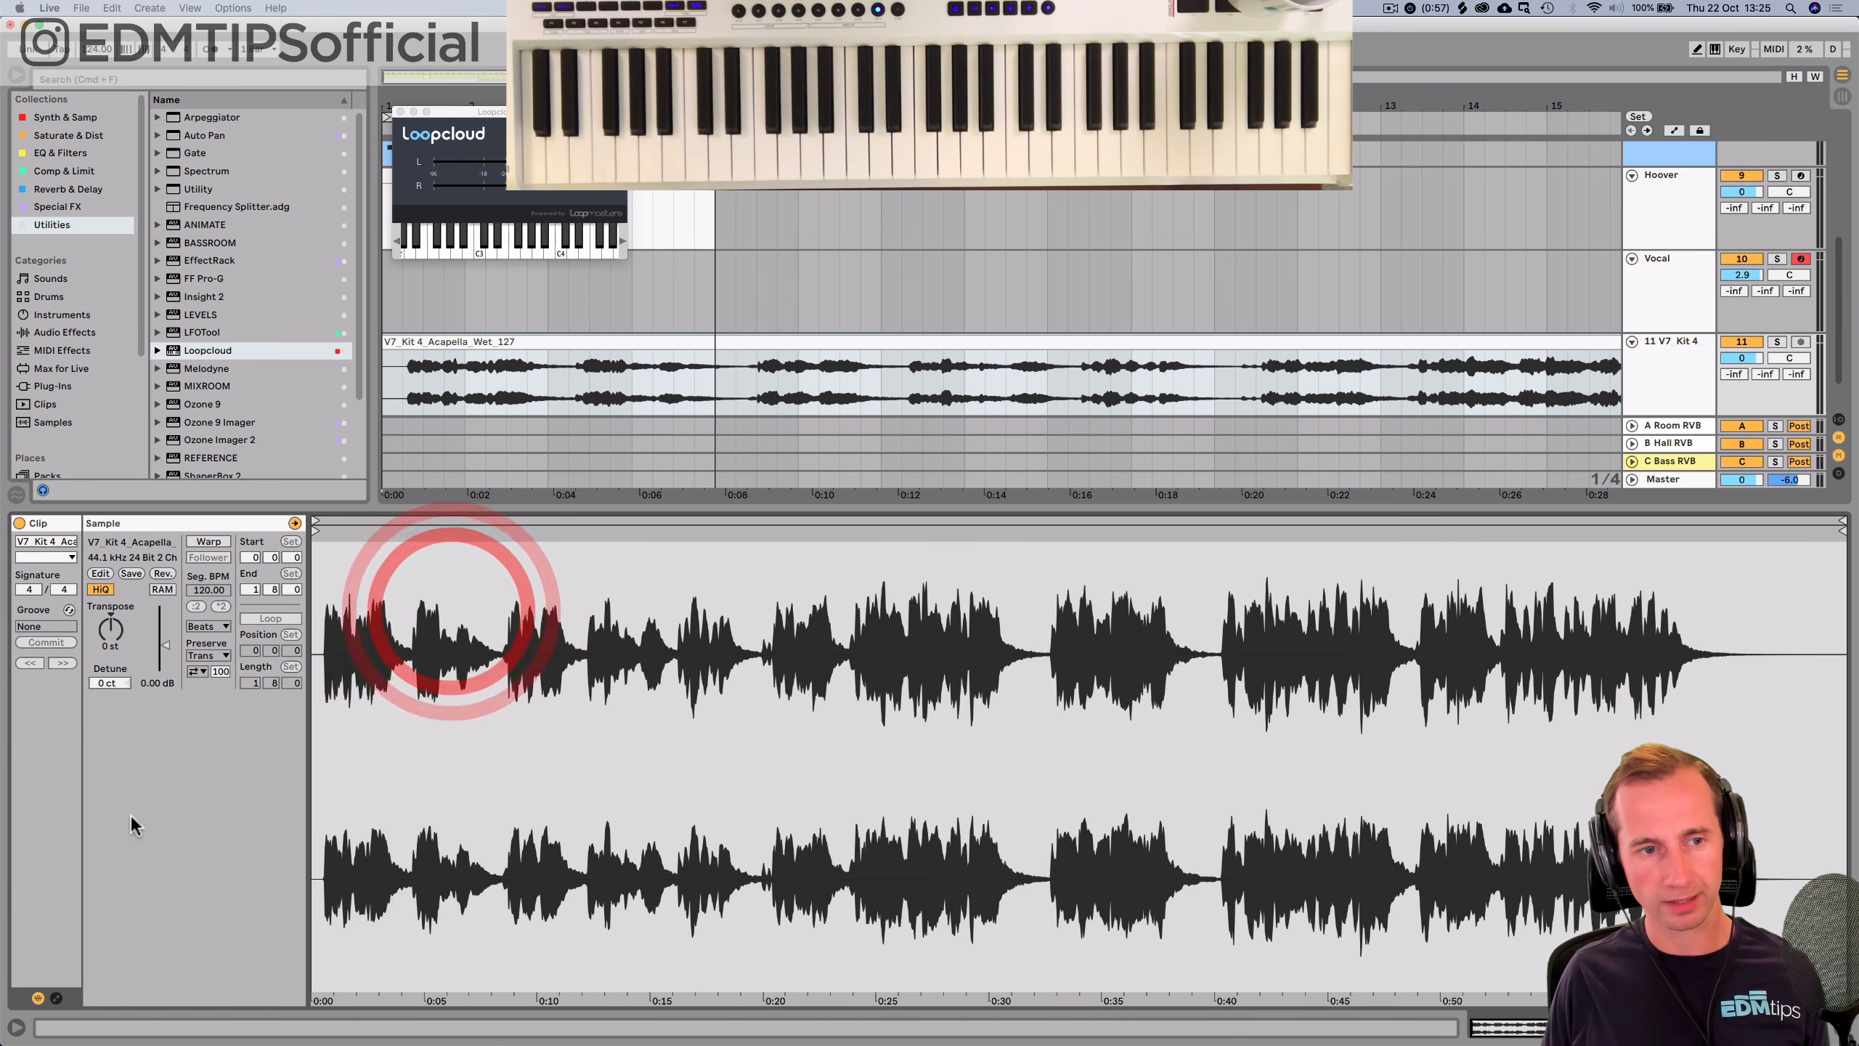
pyautogui.click(202, 542)
pyautogui.click(208, 625)
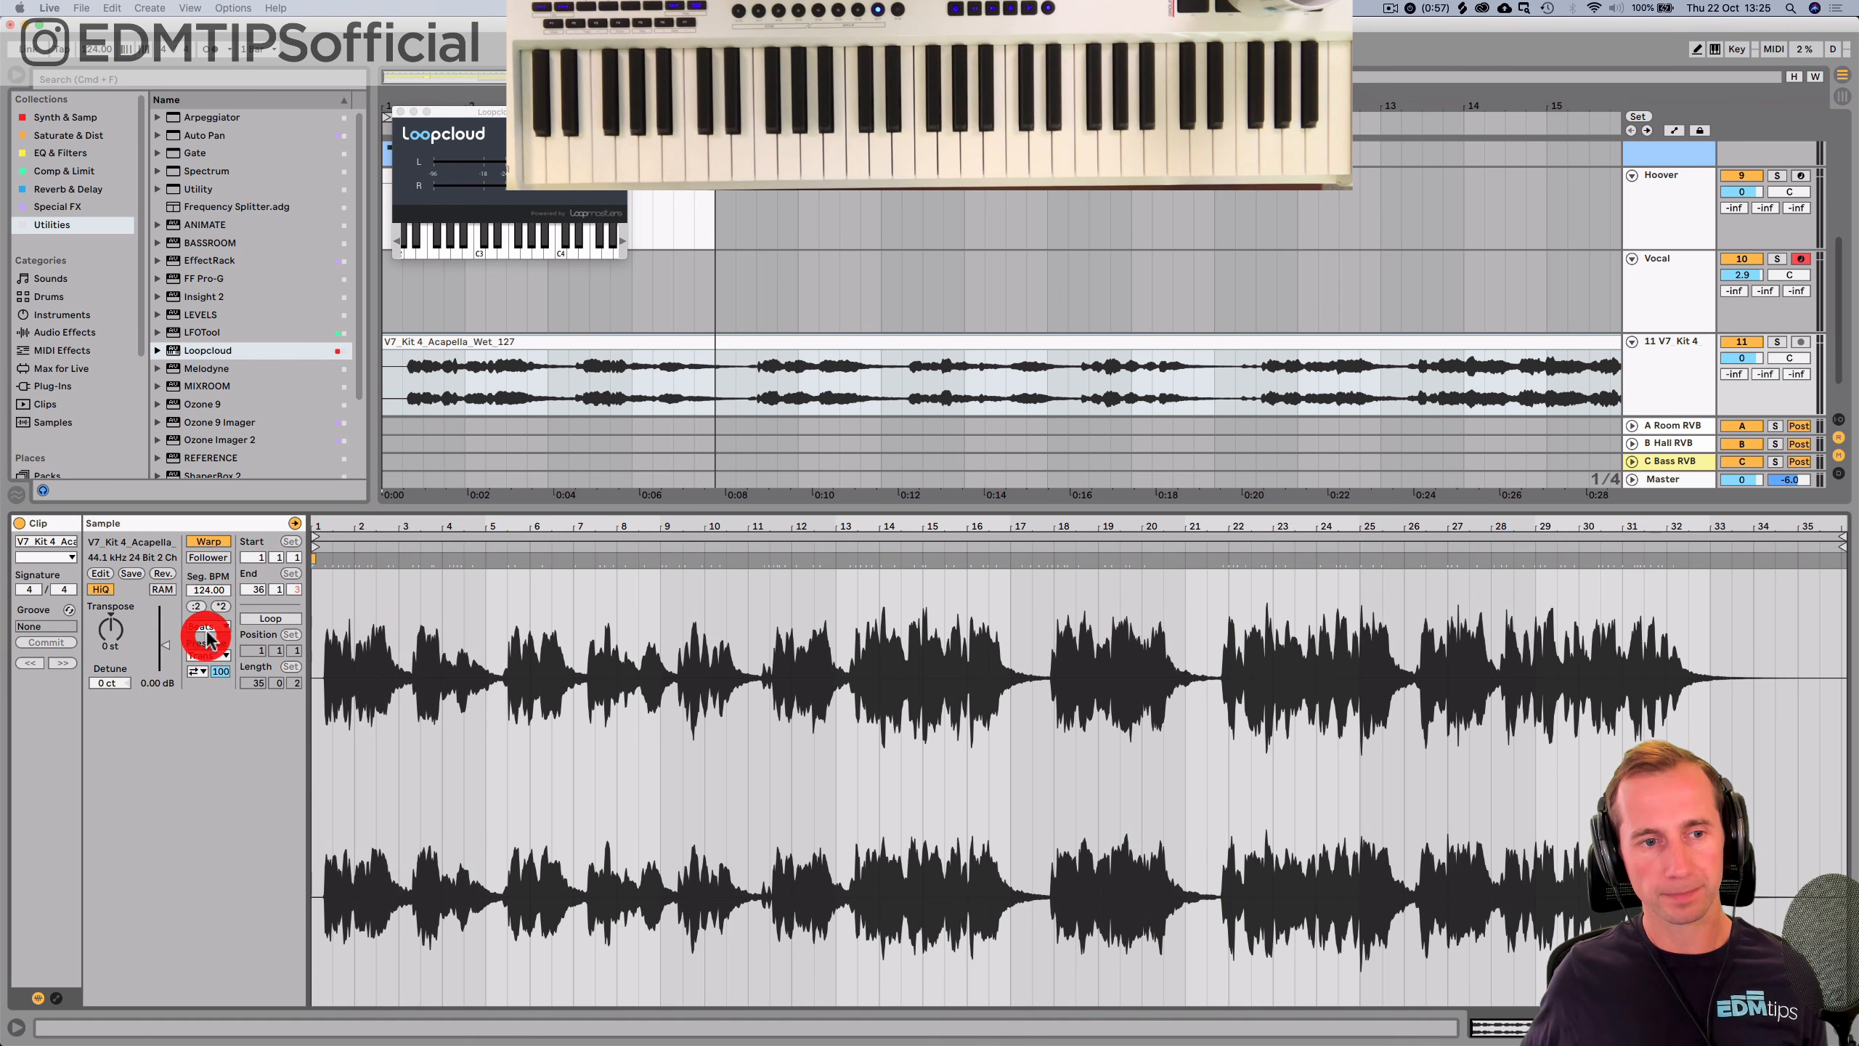
pyautogui.click(218, 712)
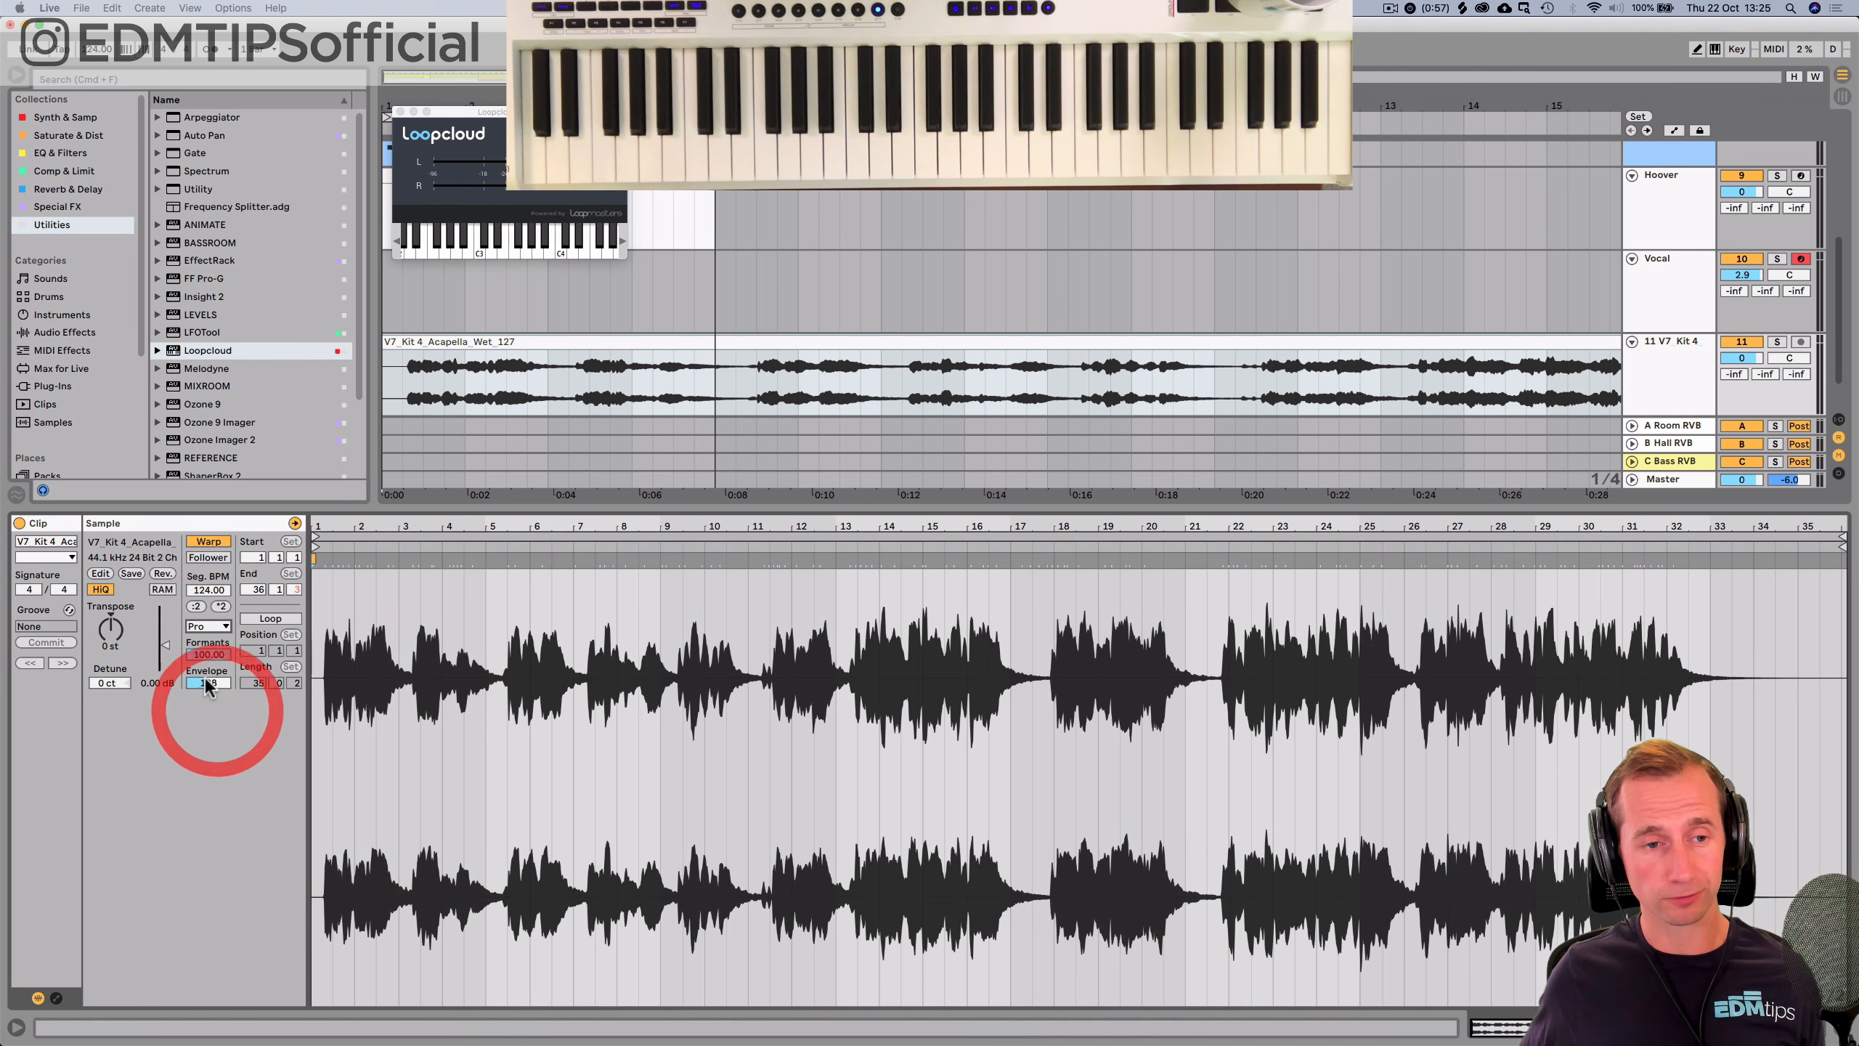
pyautogui.click(206, 590)
pyautogui.write('127')
pyautogui.press('Return')
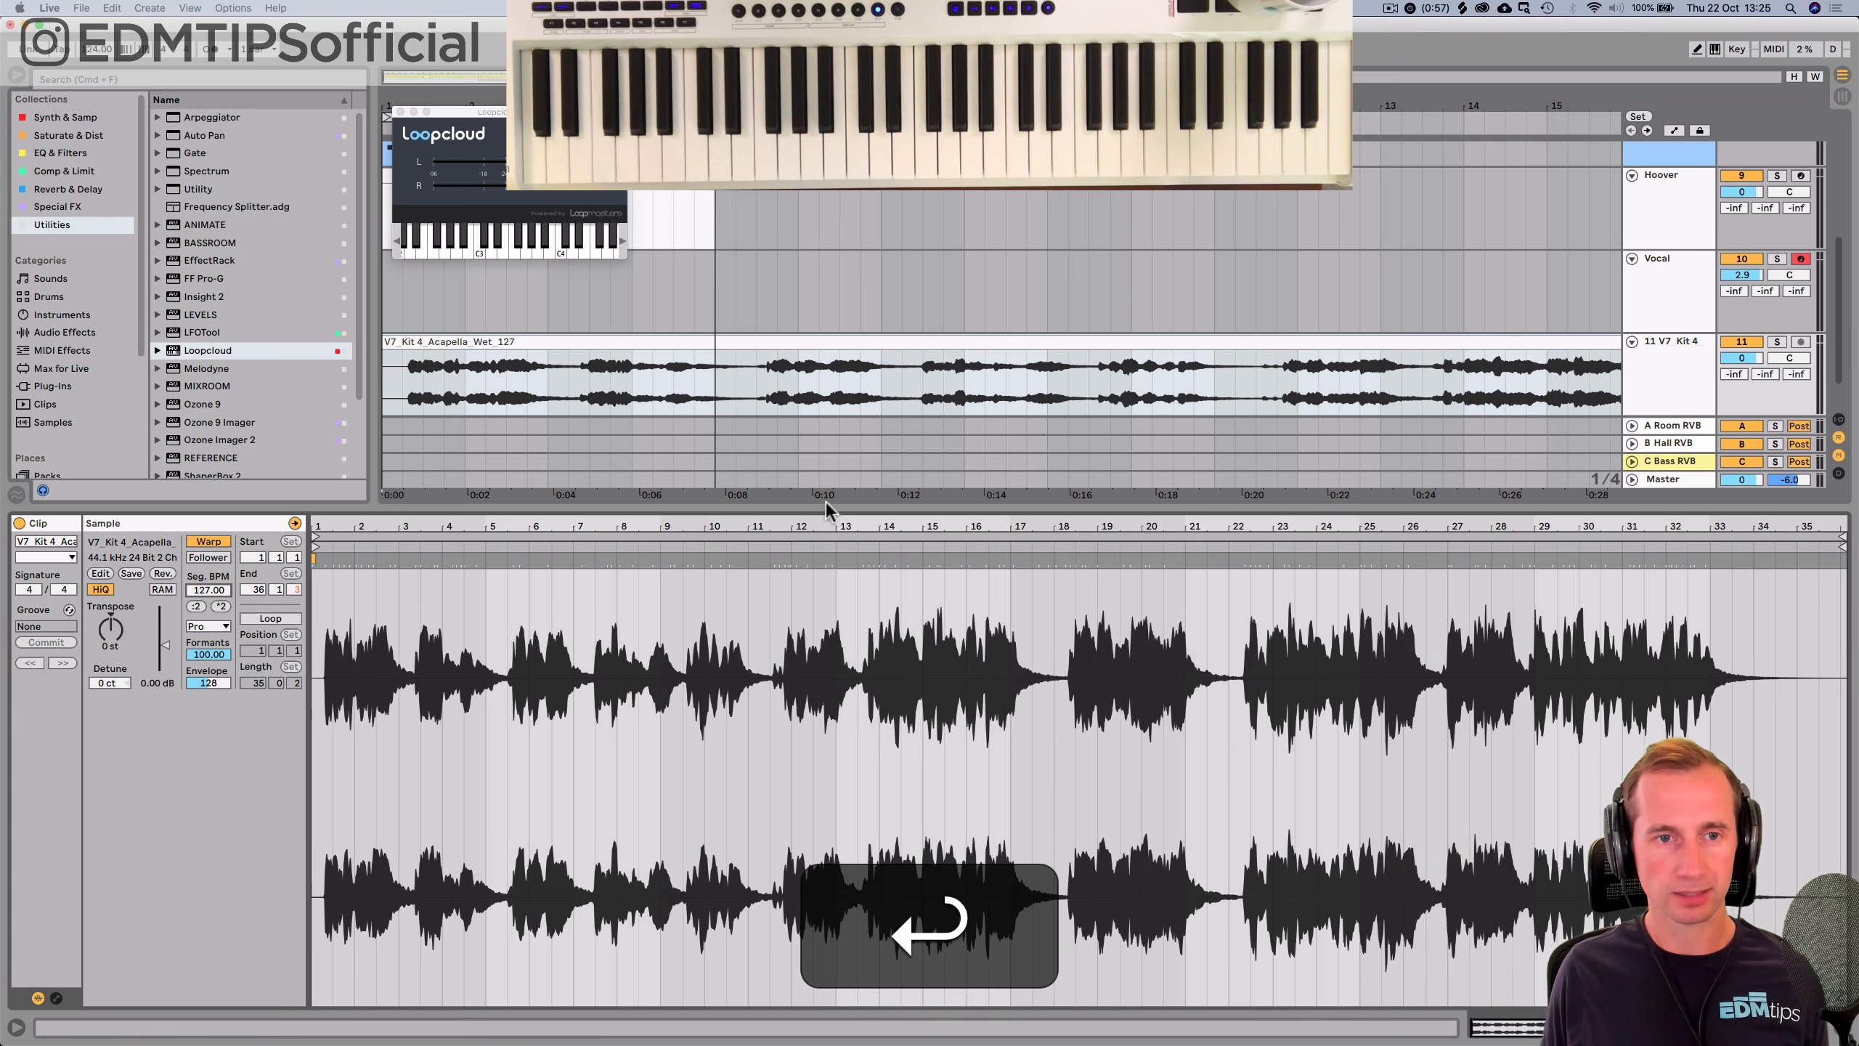
# Play the arrangement with the acapella track lowered to -5.6 dB, and close the Loopcloud plug-in window.
pyautogui.hotkey('shift', 'Tab')
pyautogui.moveTo(848, 107); pyautogui.dragTo(849, 36)
pyautogui.press('space')
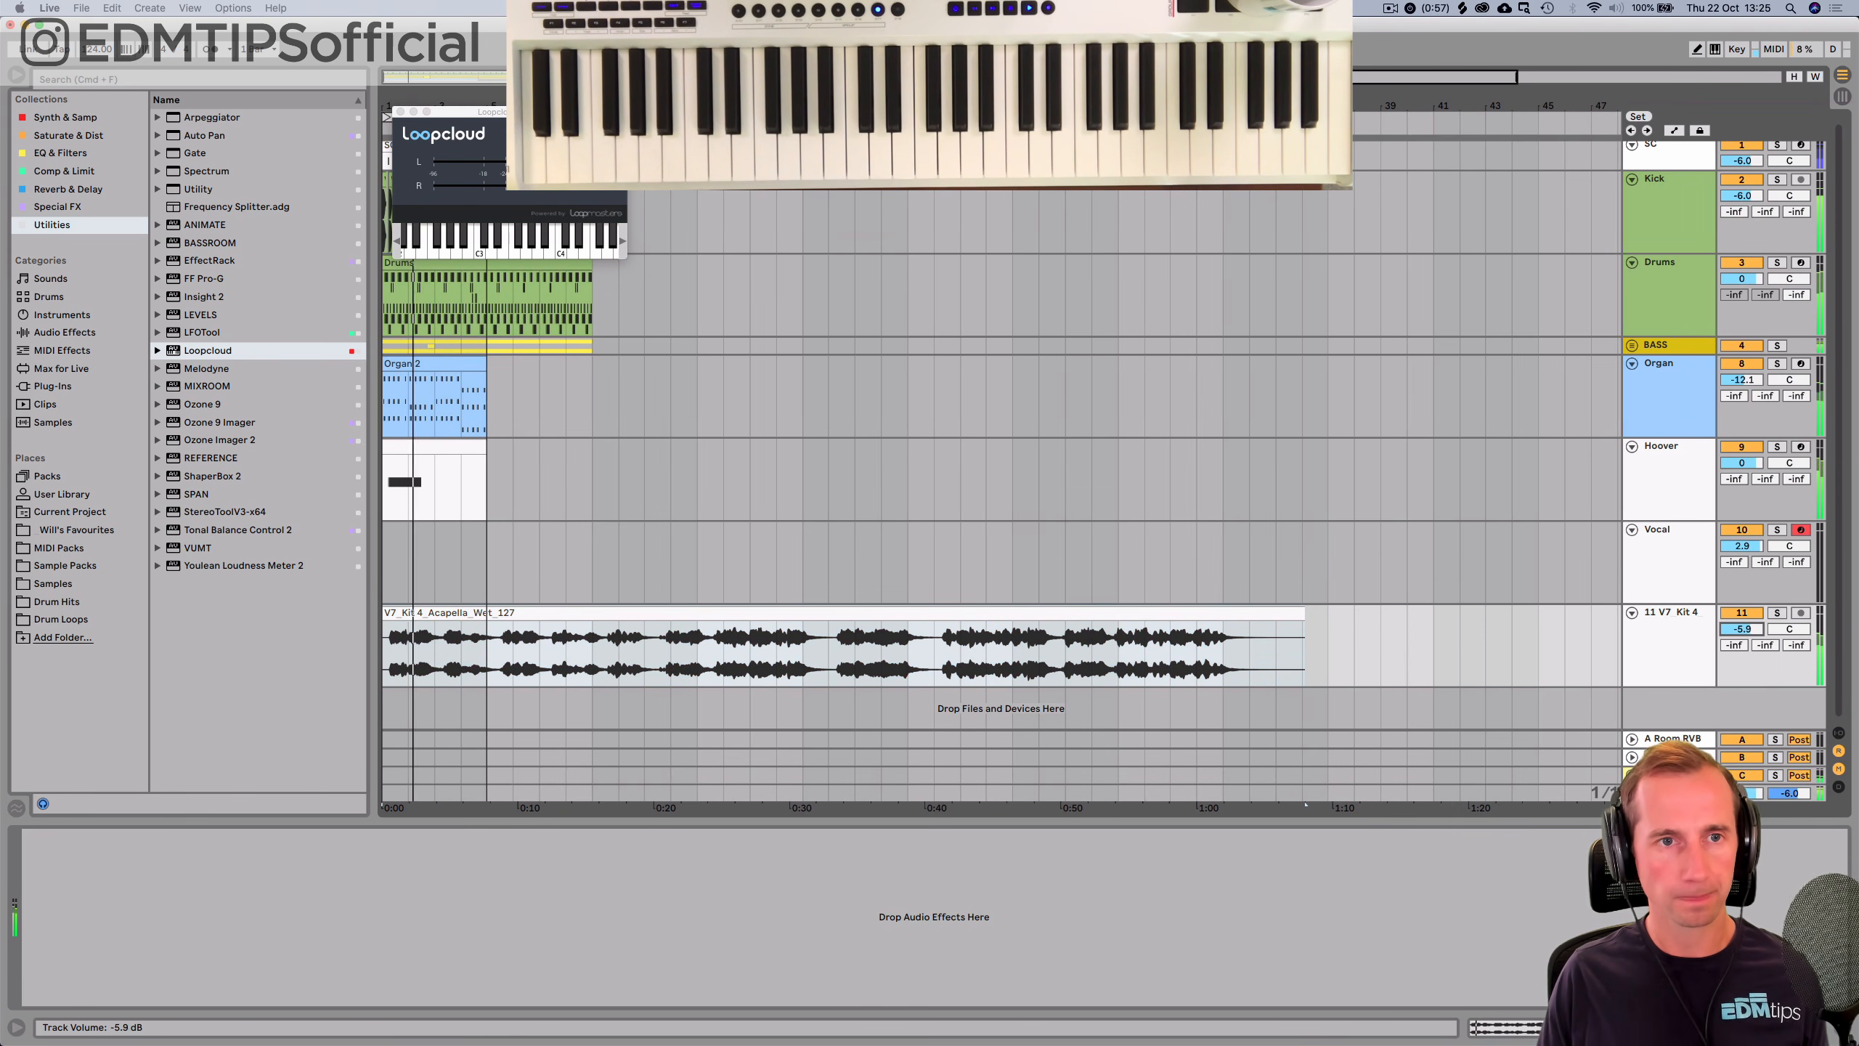
pyautogui.click(402, 111)
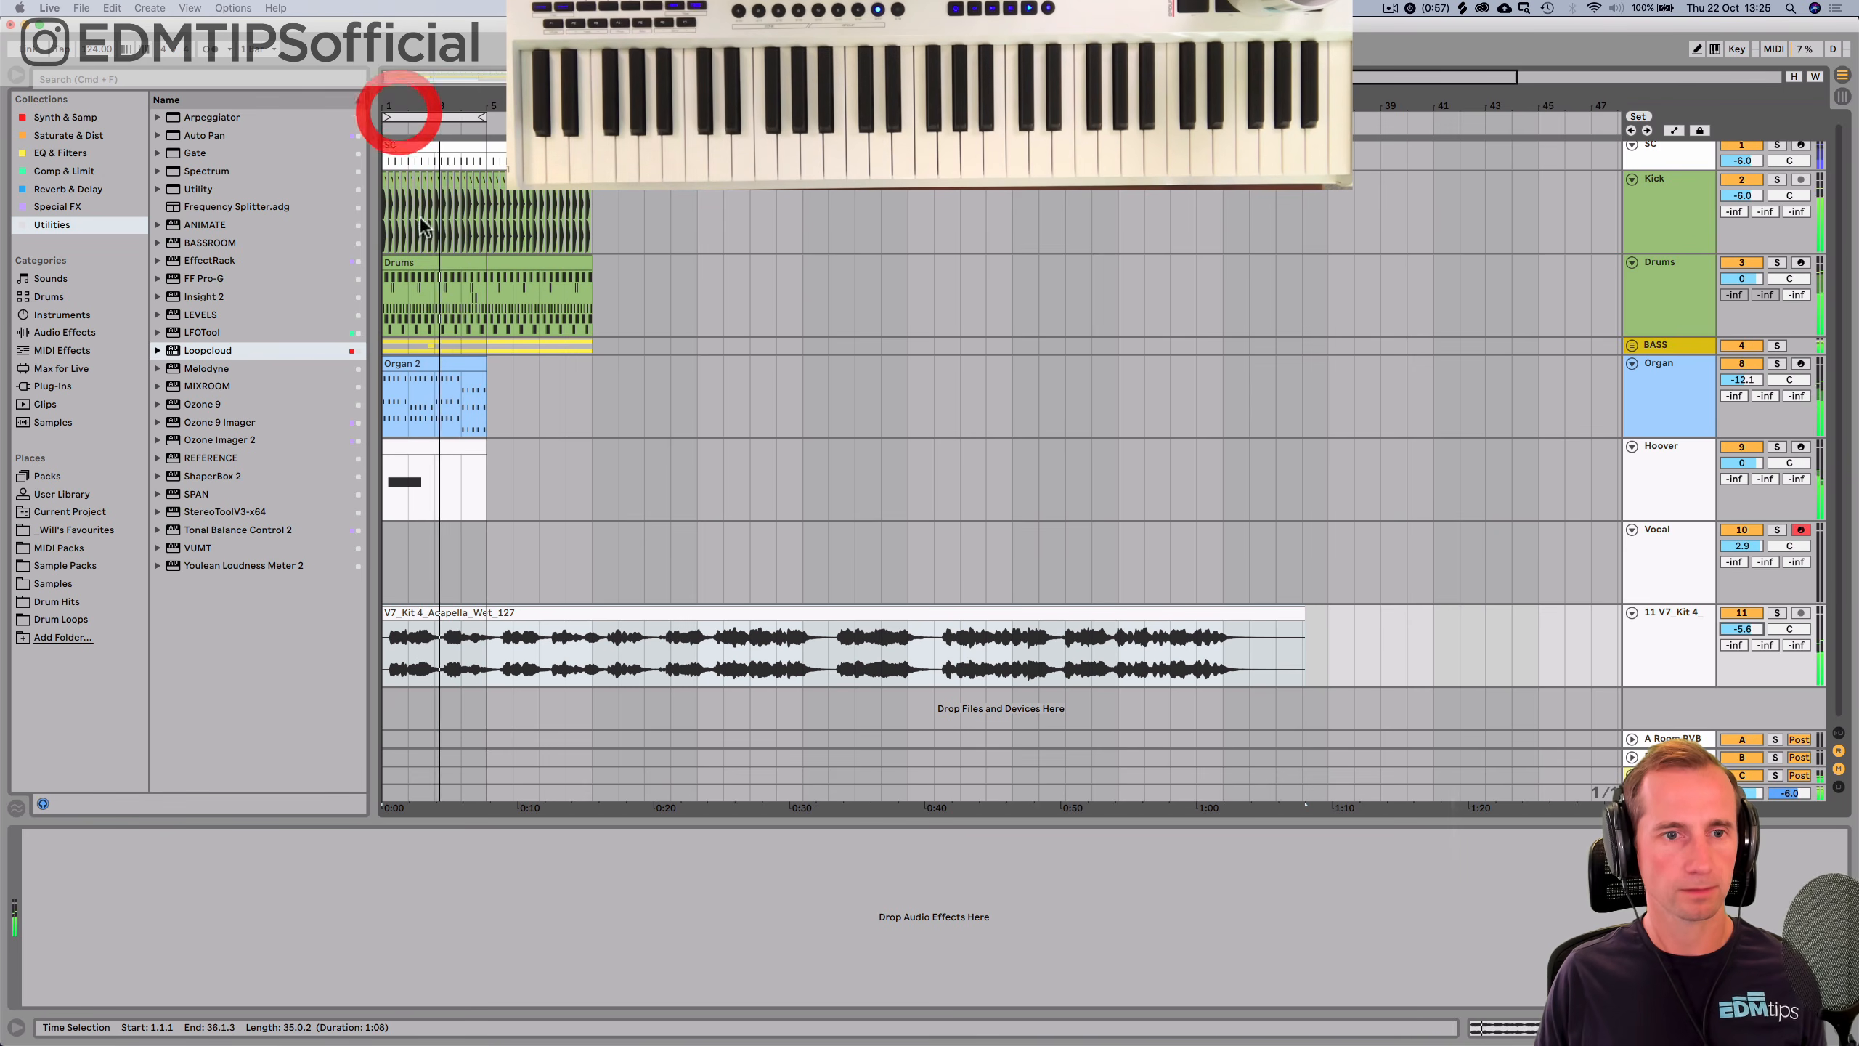
# Duplicate the four-bar section of all tracks from SC to Hoover four times so the loop extends to bar 21.
pyautogui.click(485, 404)
pyautogui.moveTo(489, 471); pyautogui.dragTo(316, 151)
pyautogui.press('super+d')
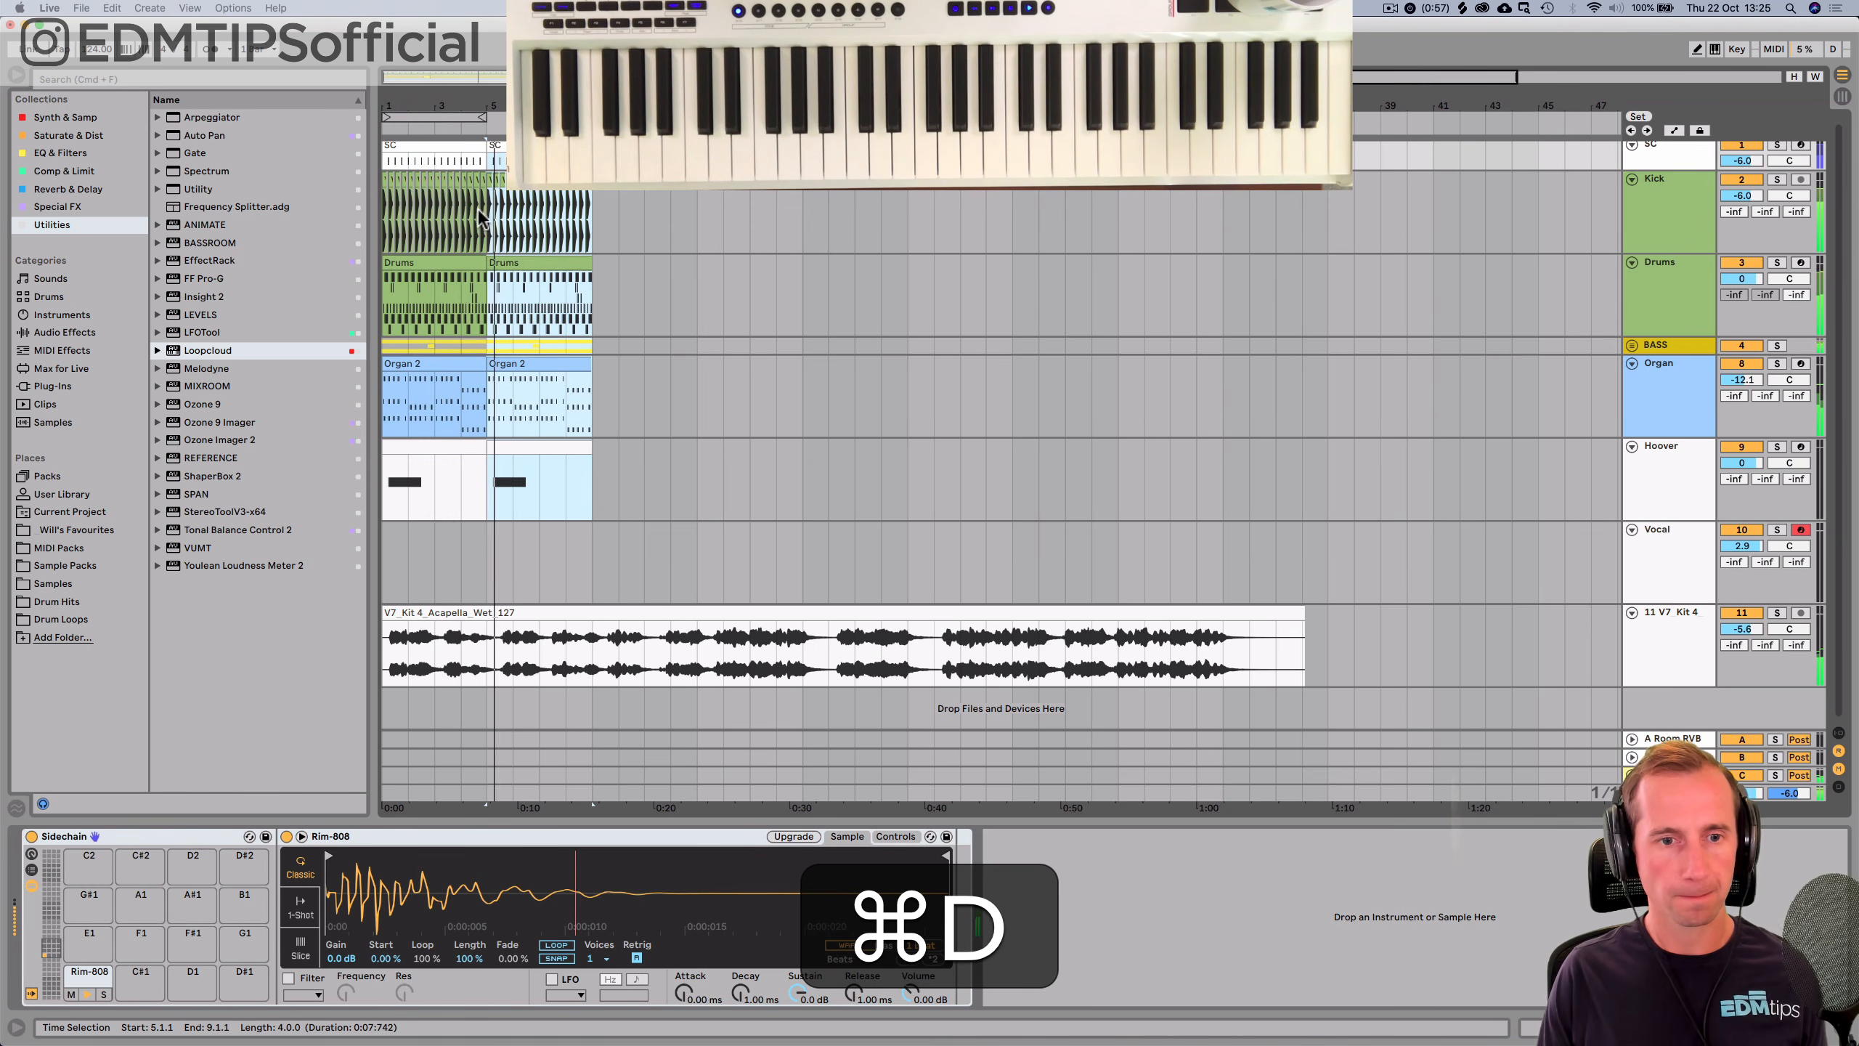
pyautogui.press('super+d')
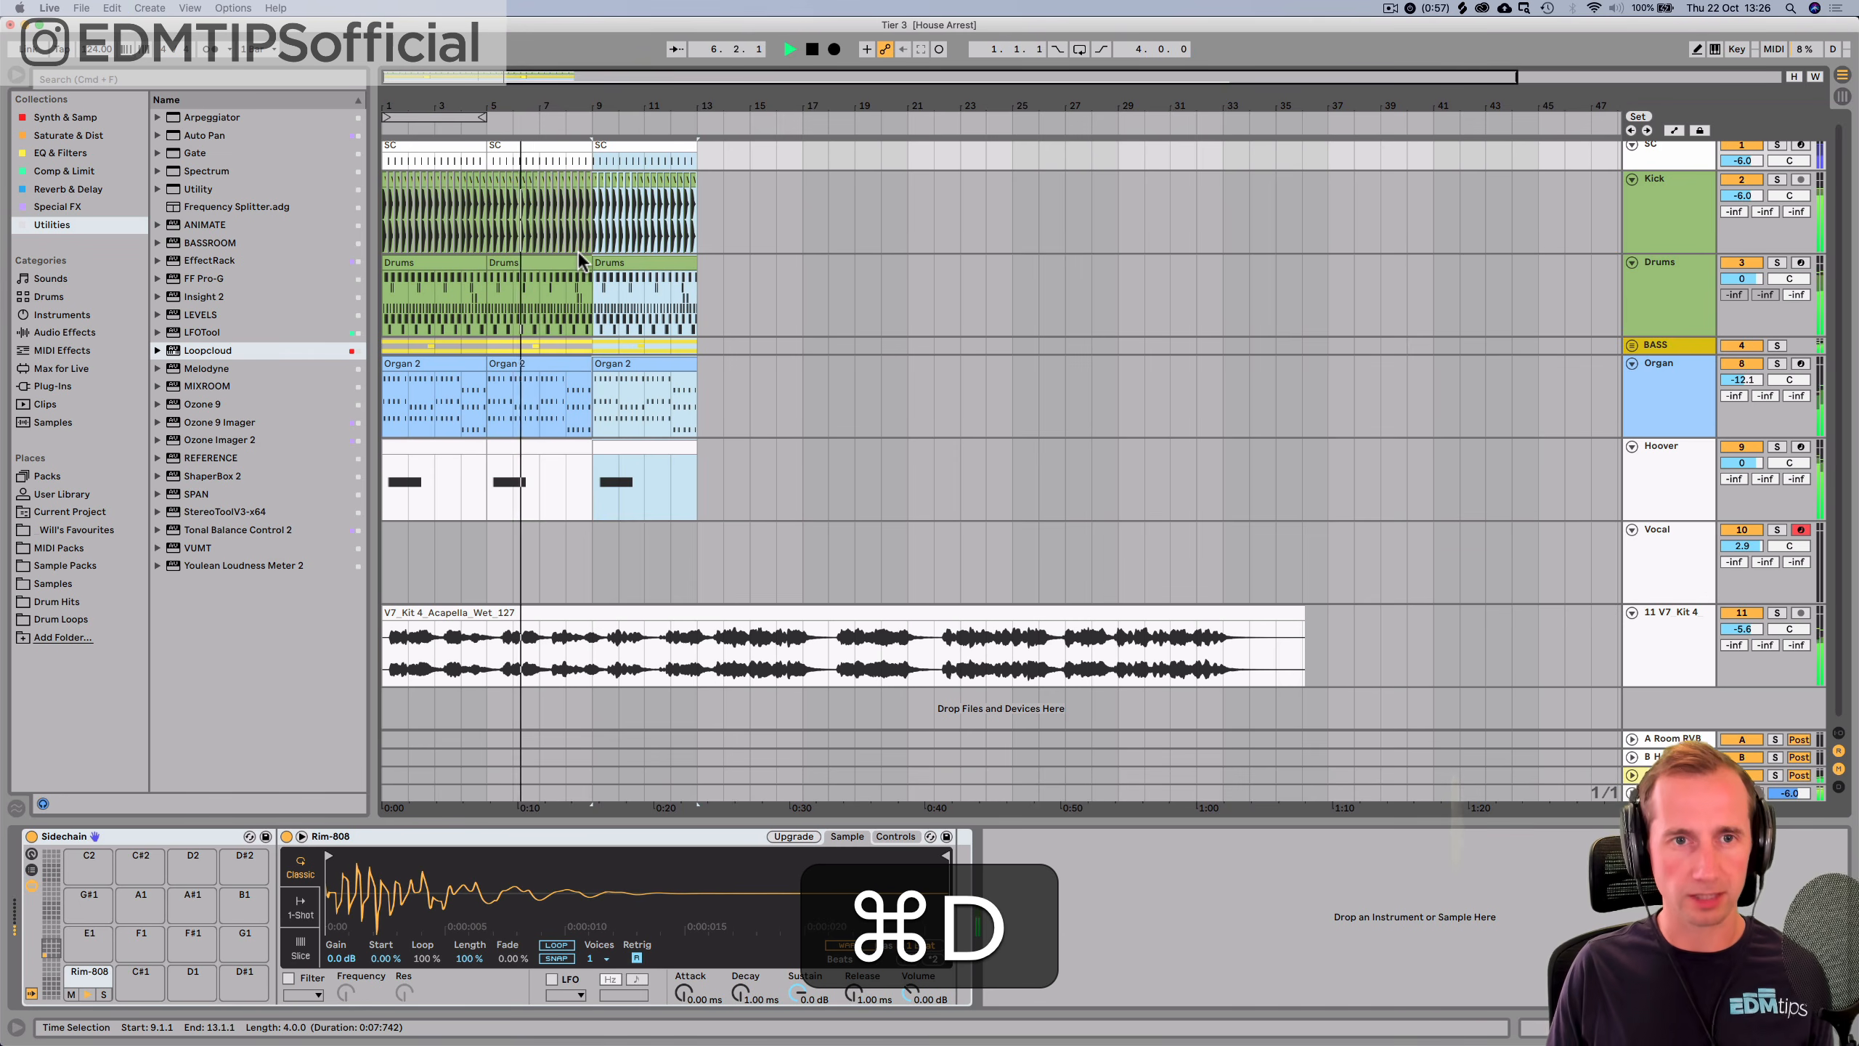
pyautogui.press('super+d')
pyautogui.press('super+d')
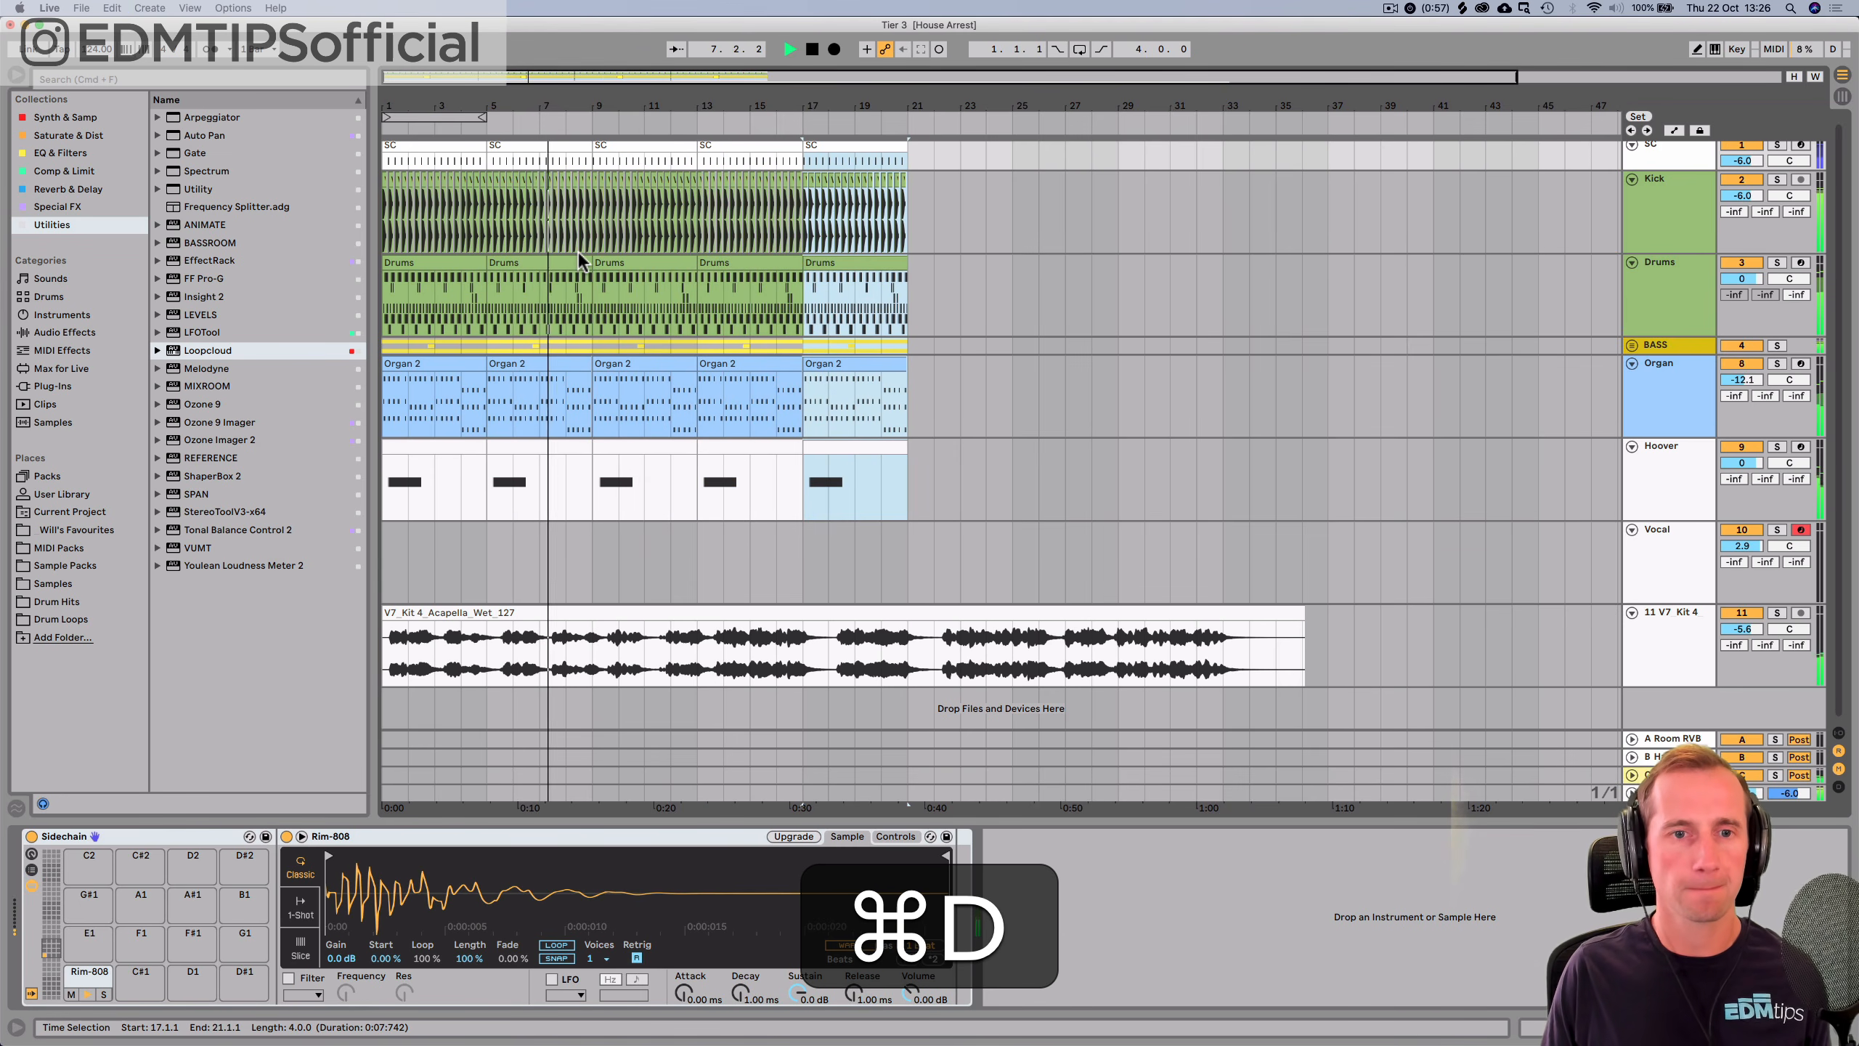
# Stop playback, save the Live set, and briefly play the acapella from bar 23.
pyautogui.click(969, 399)
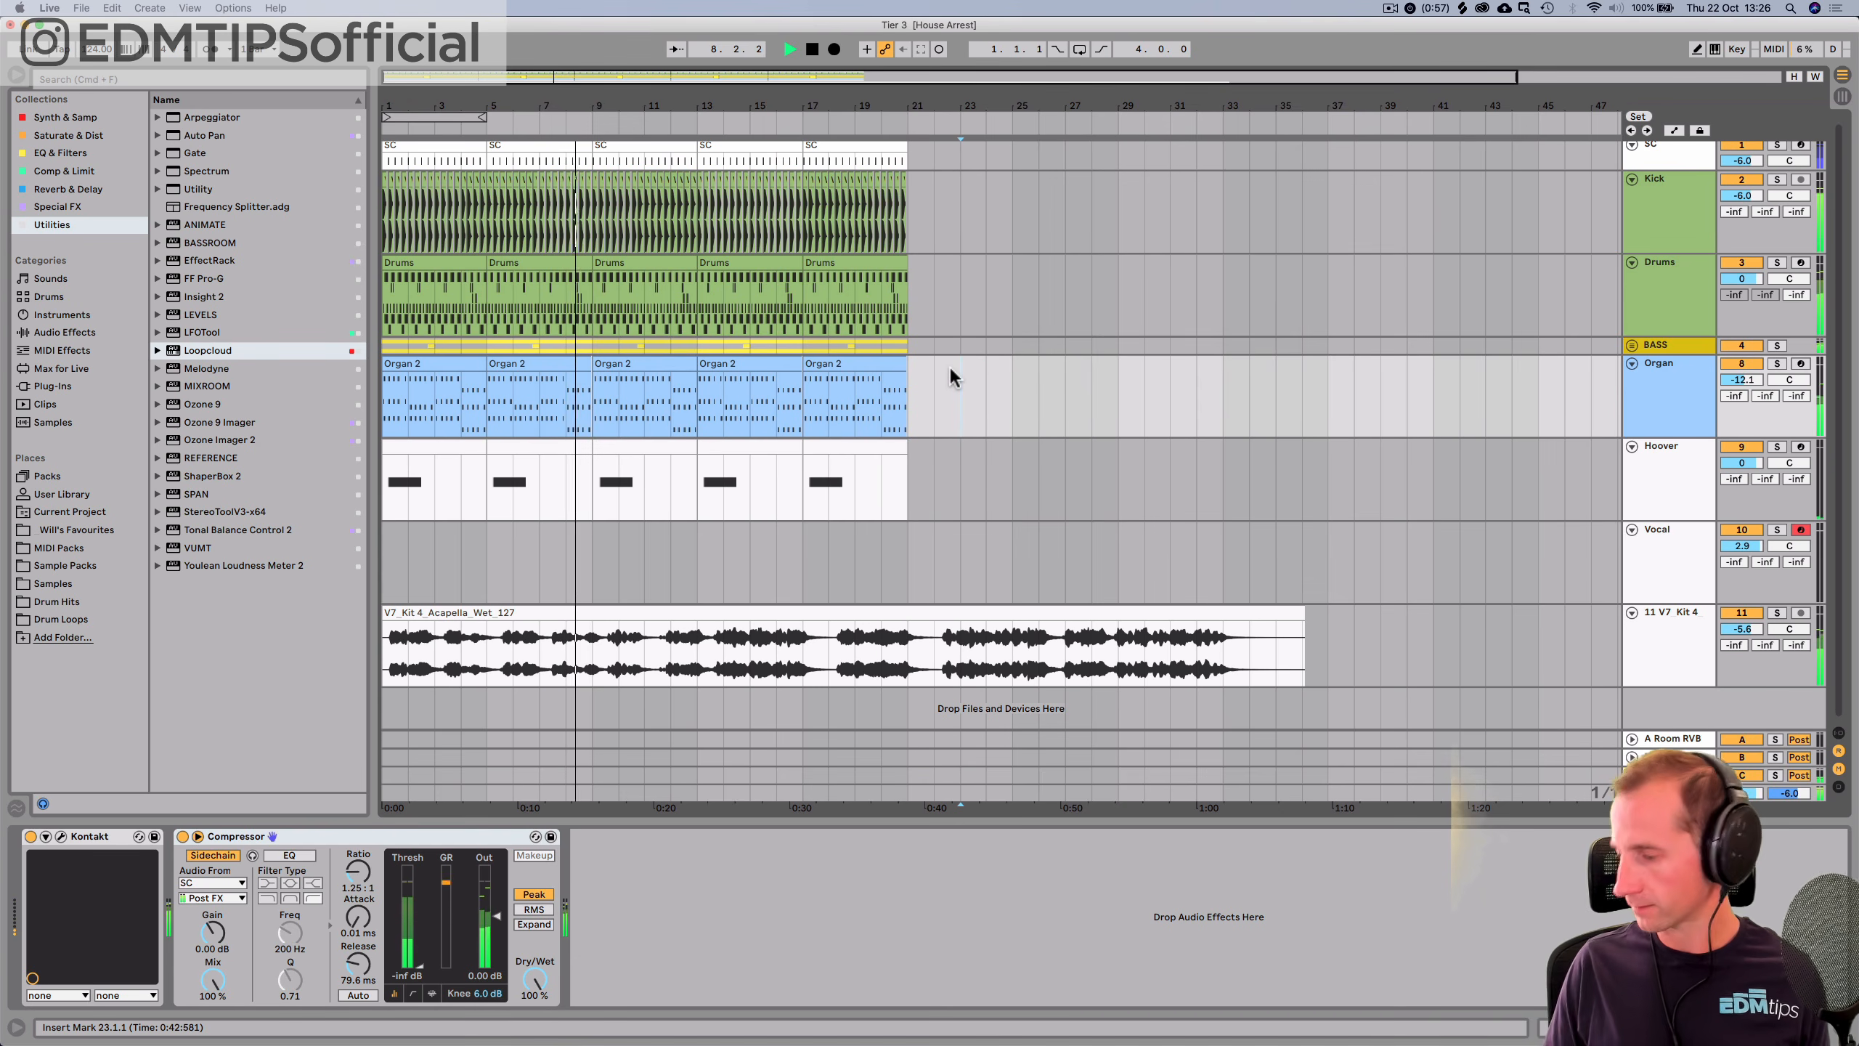
pyautogui.press('space')
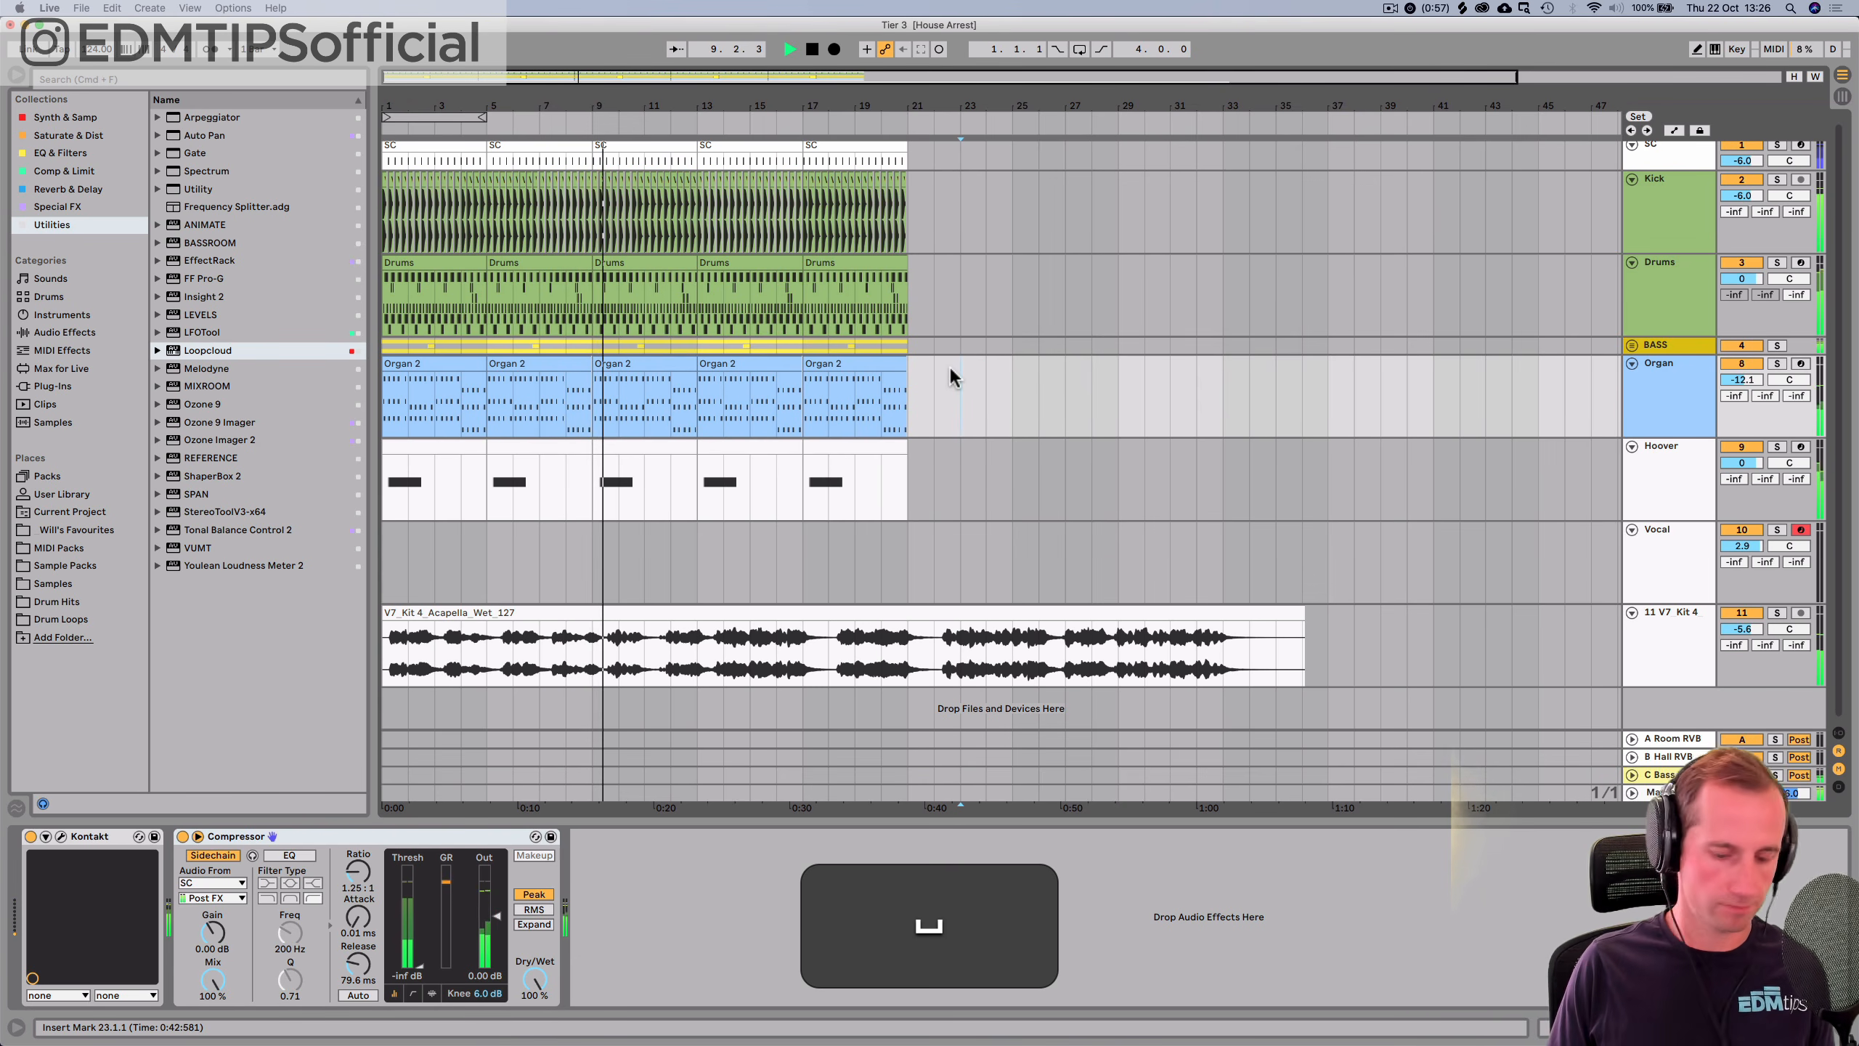
pyautogui.press('super+s')
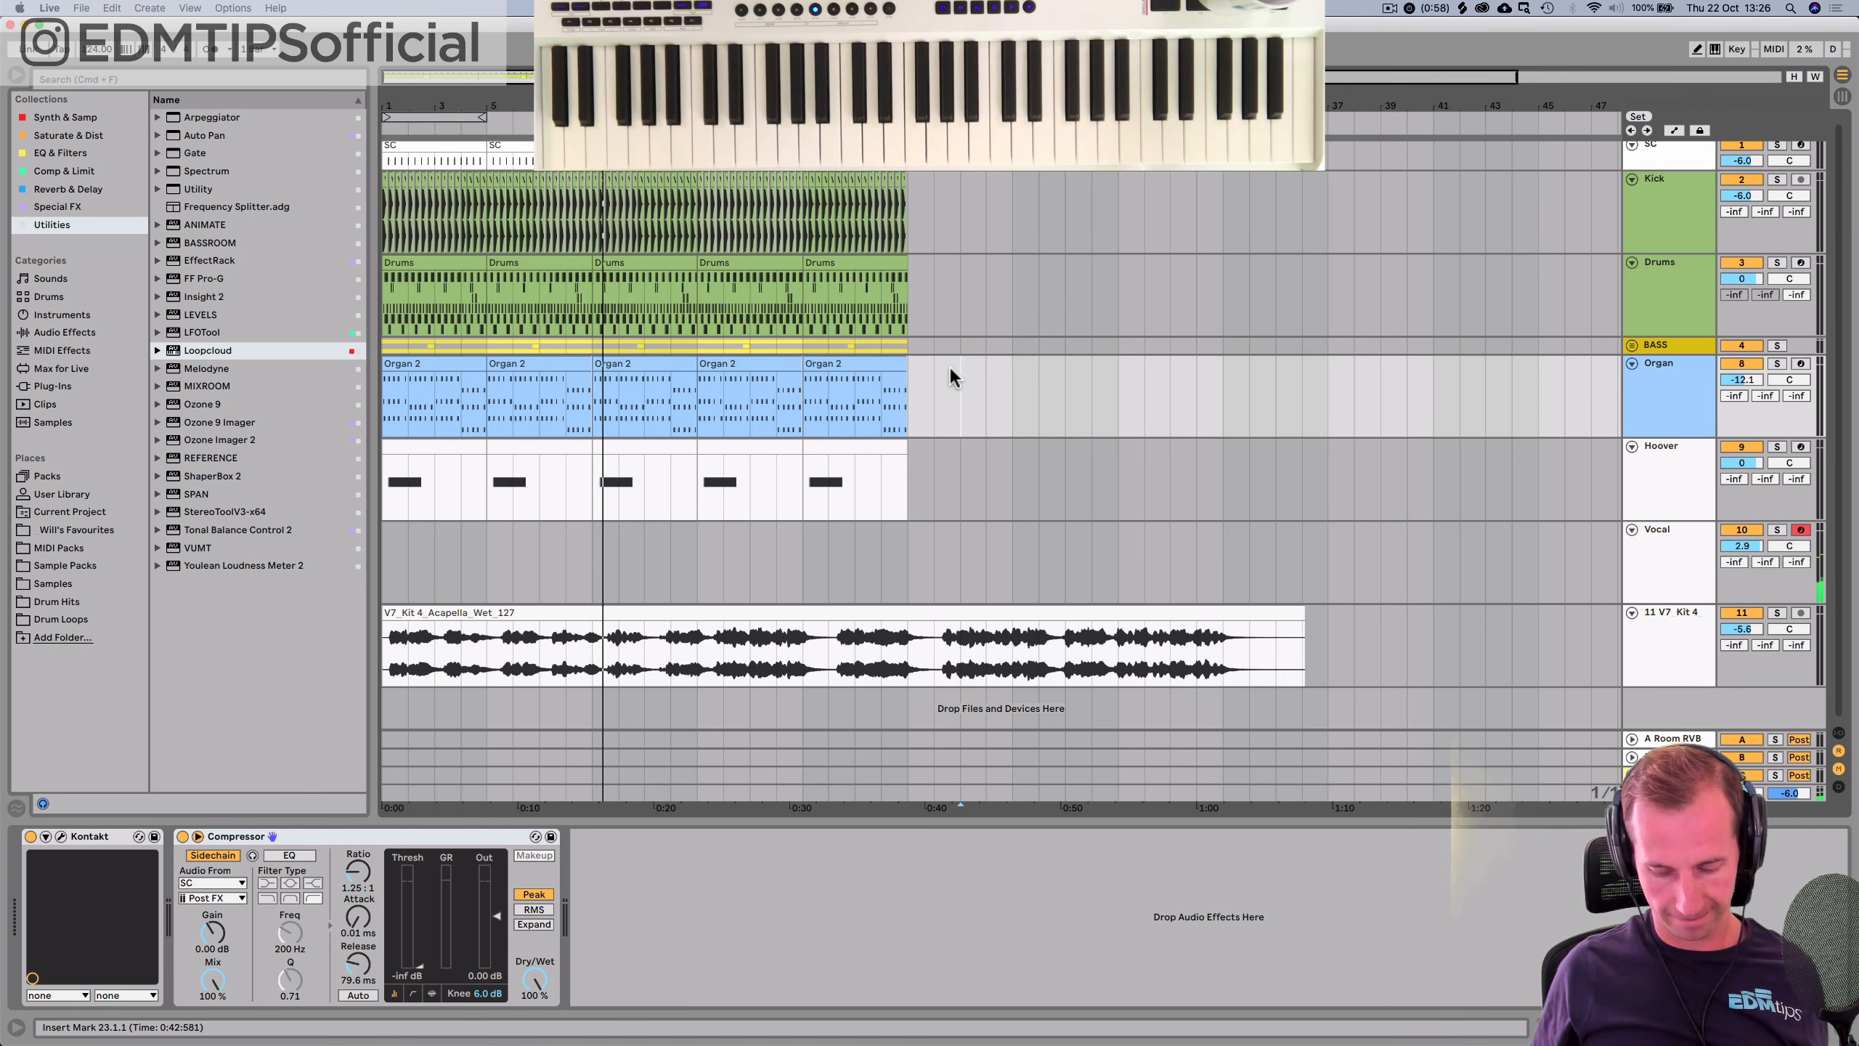
pyautogui.press('space')
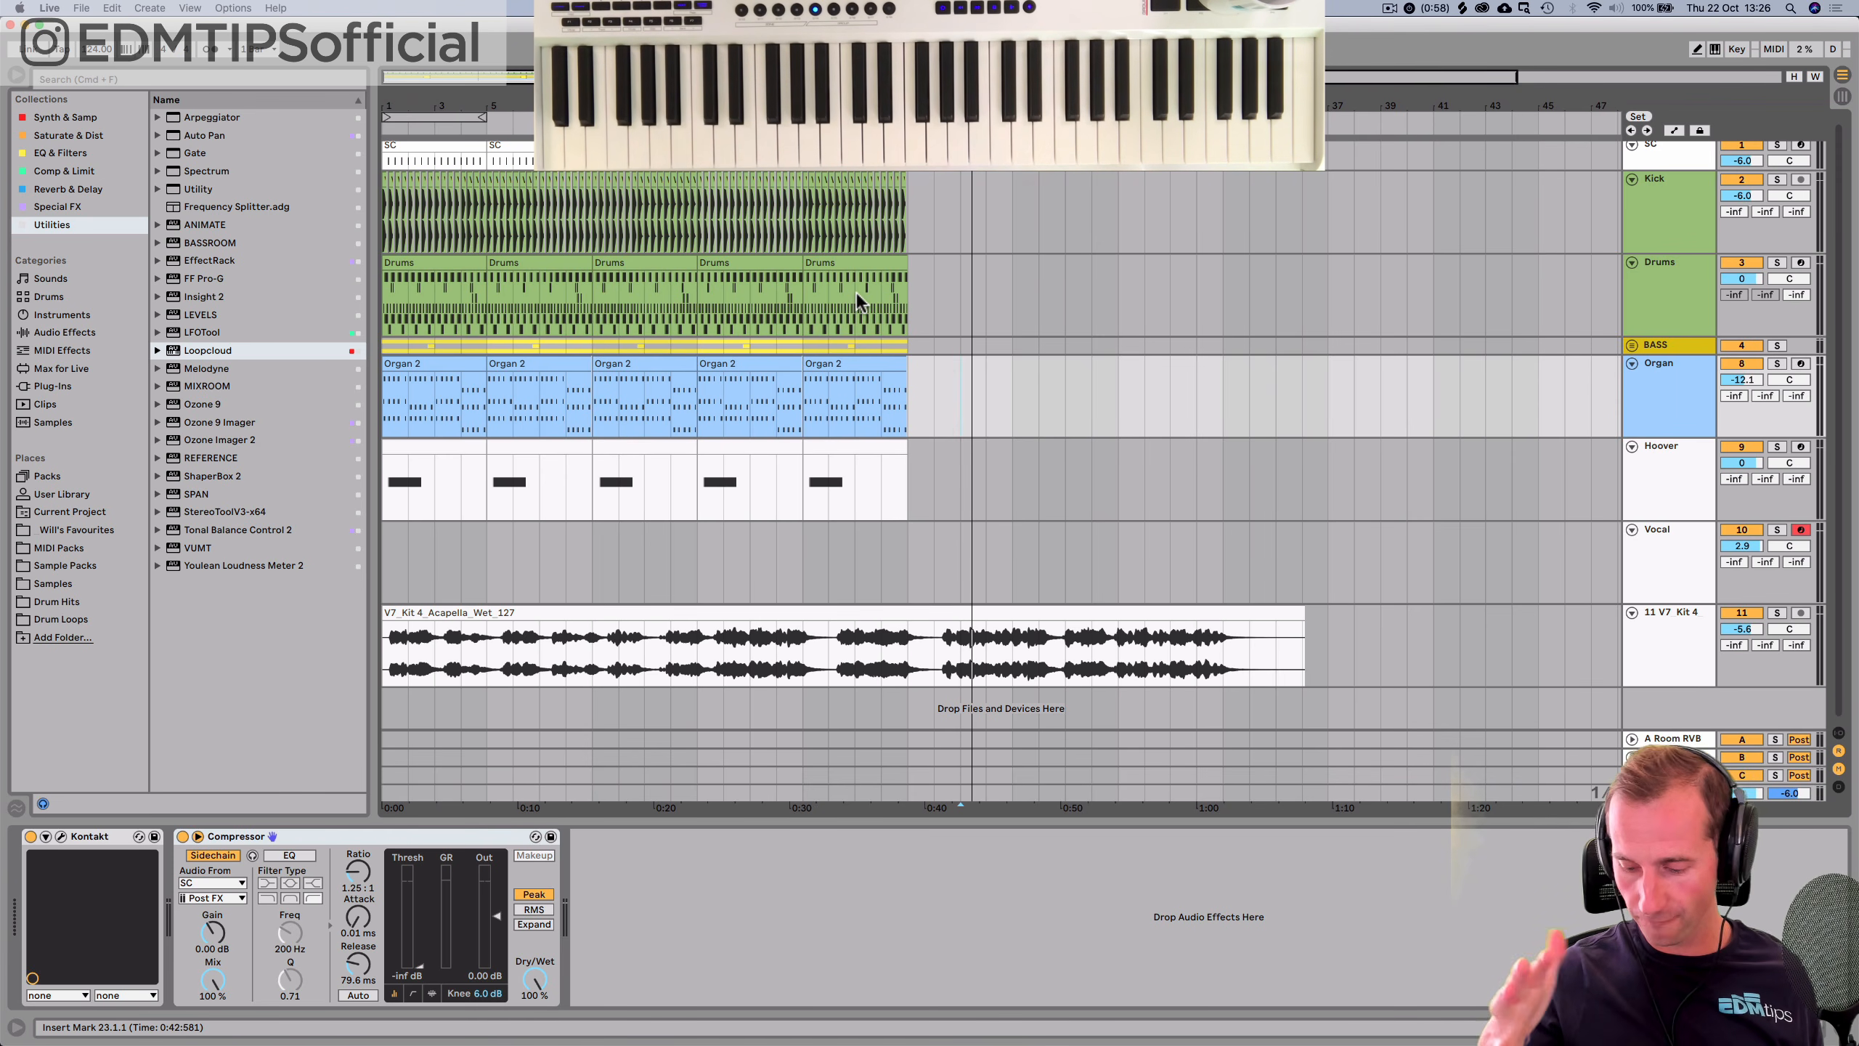
# Fold the Hoover, Vocal and acapella tracks in the arrangement.
pyautogui.click(1633, 446)
pyautogui.click(1632, 467)
pyautogui.click(1632, 487)
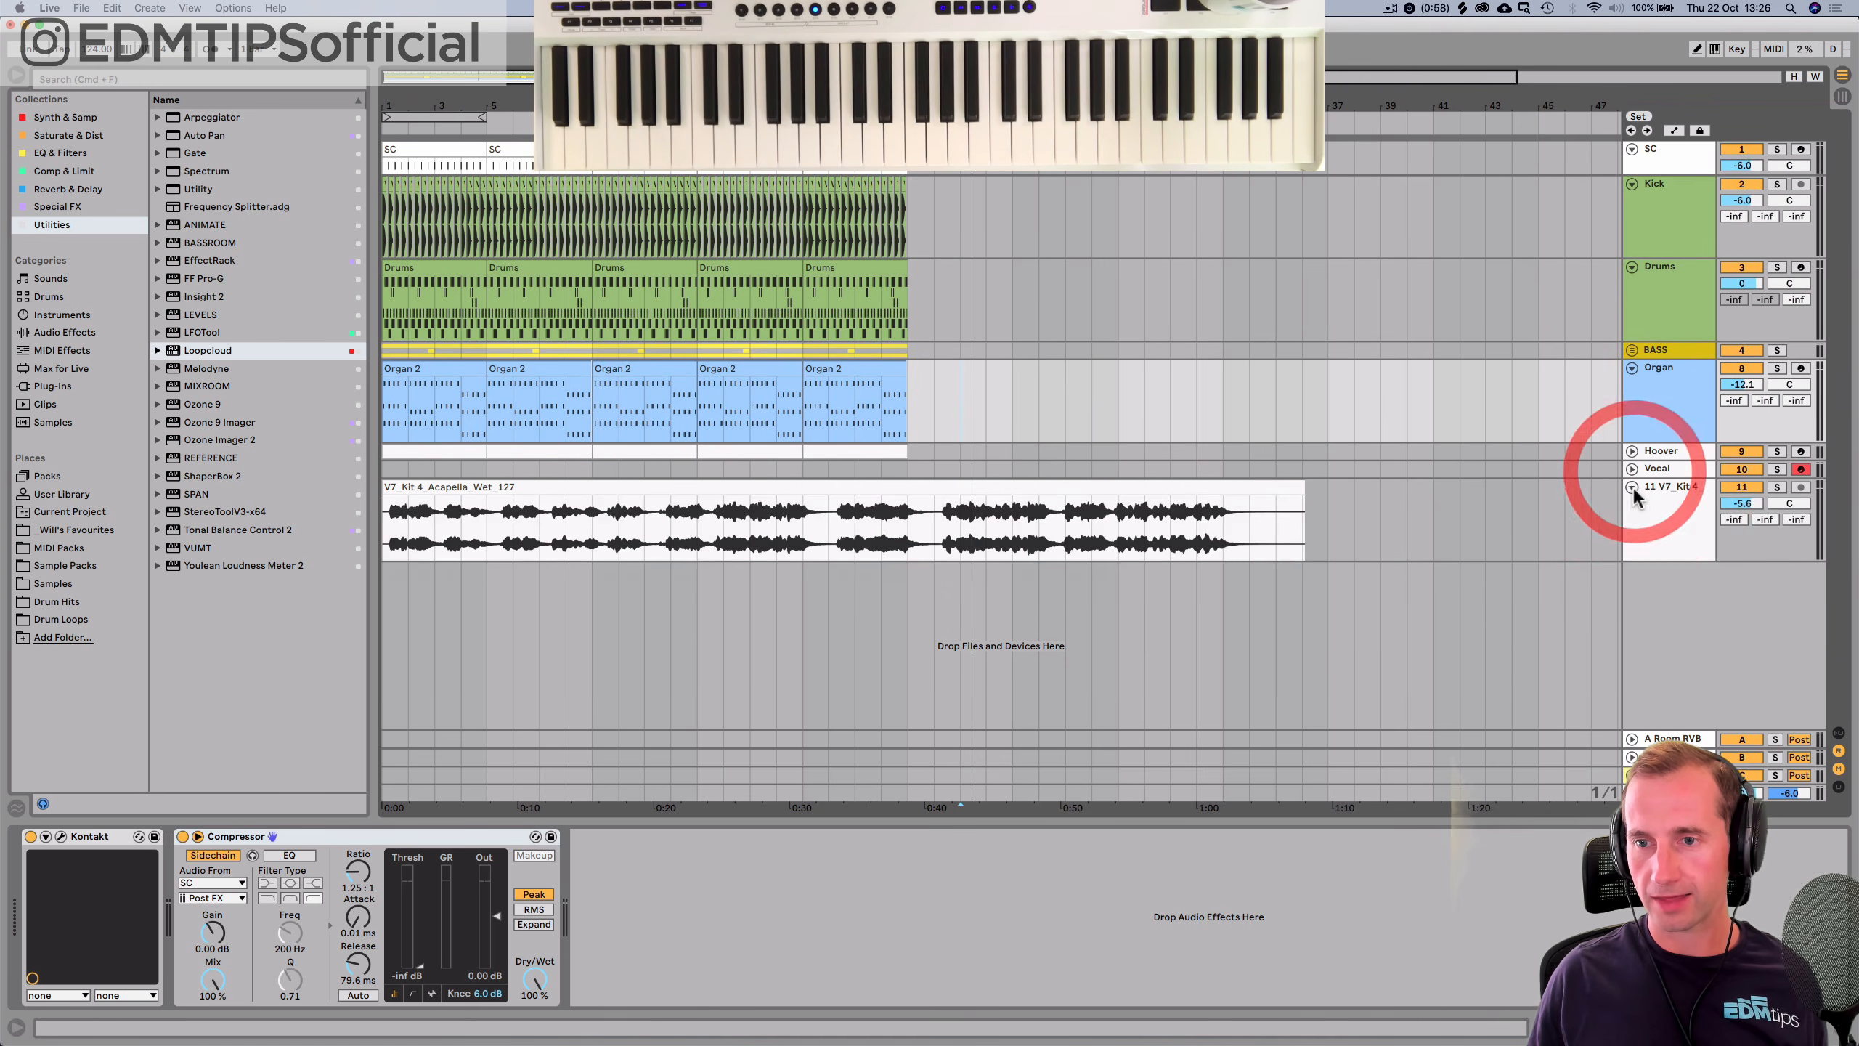
# Insert a new MIDI track below the acapella track and name it Alarm Synth.
pyautogui.click(1656, 486)
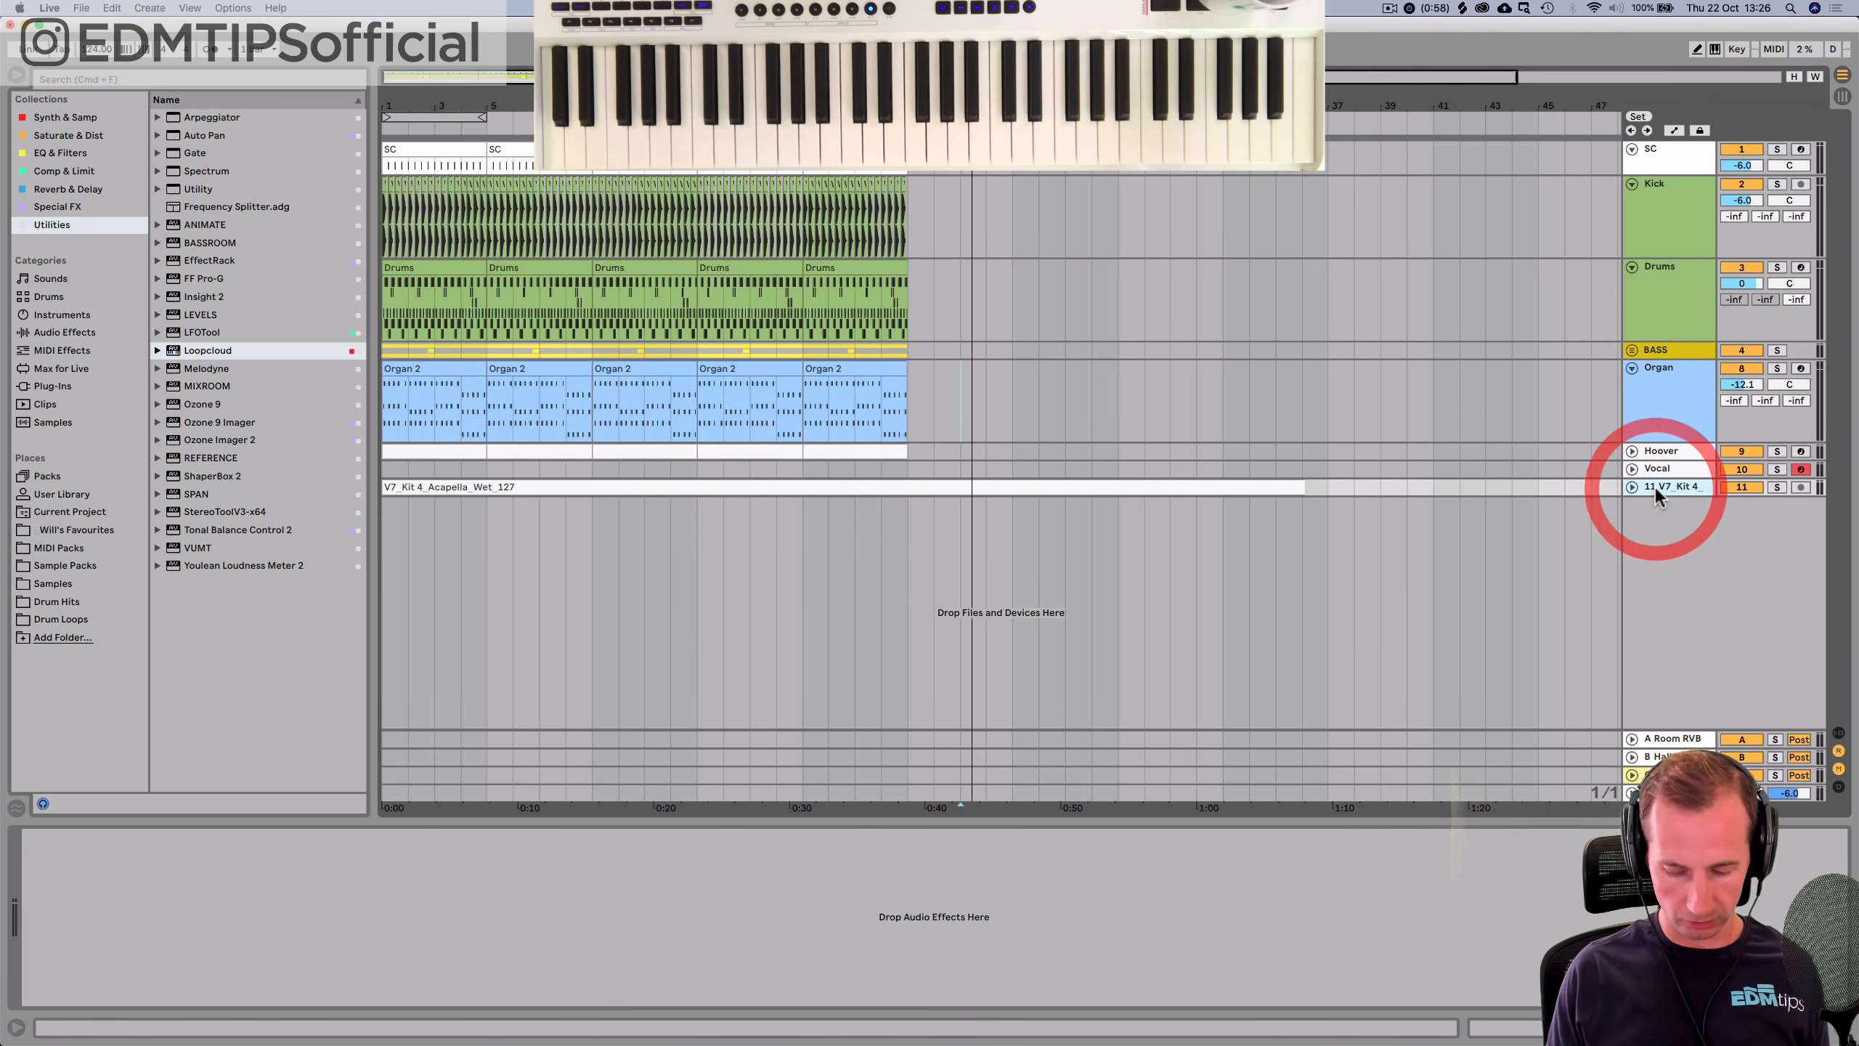
pyautogui.press('shift+super+t')
pyautogui.click(1656, 503)
pyautogui.press('super+r')
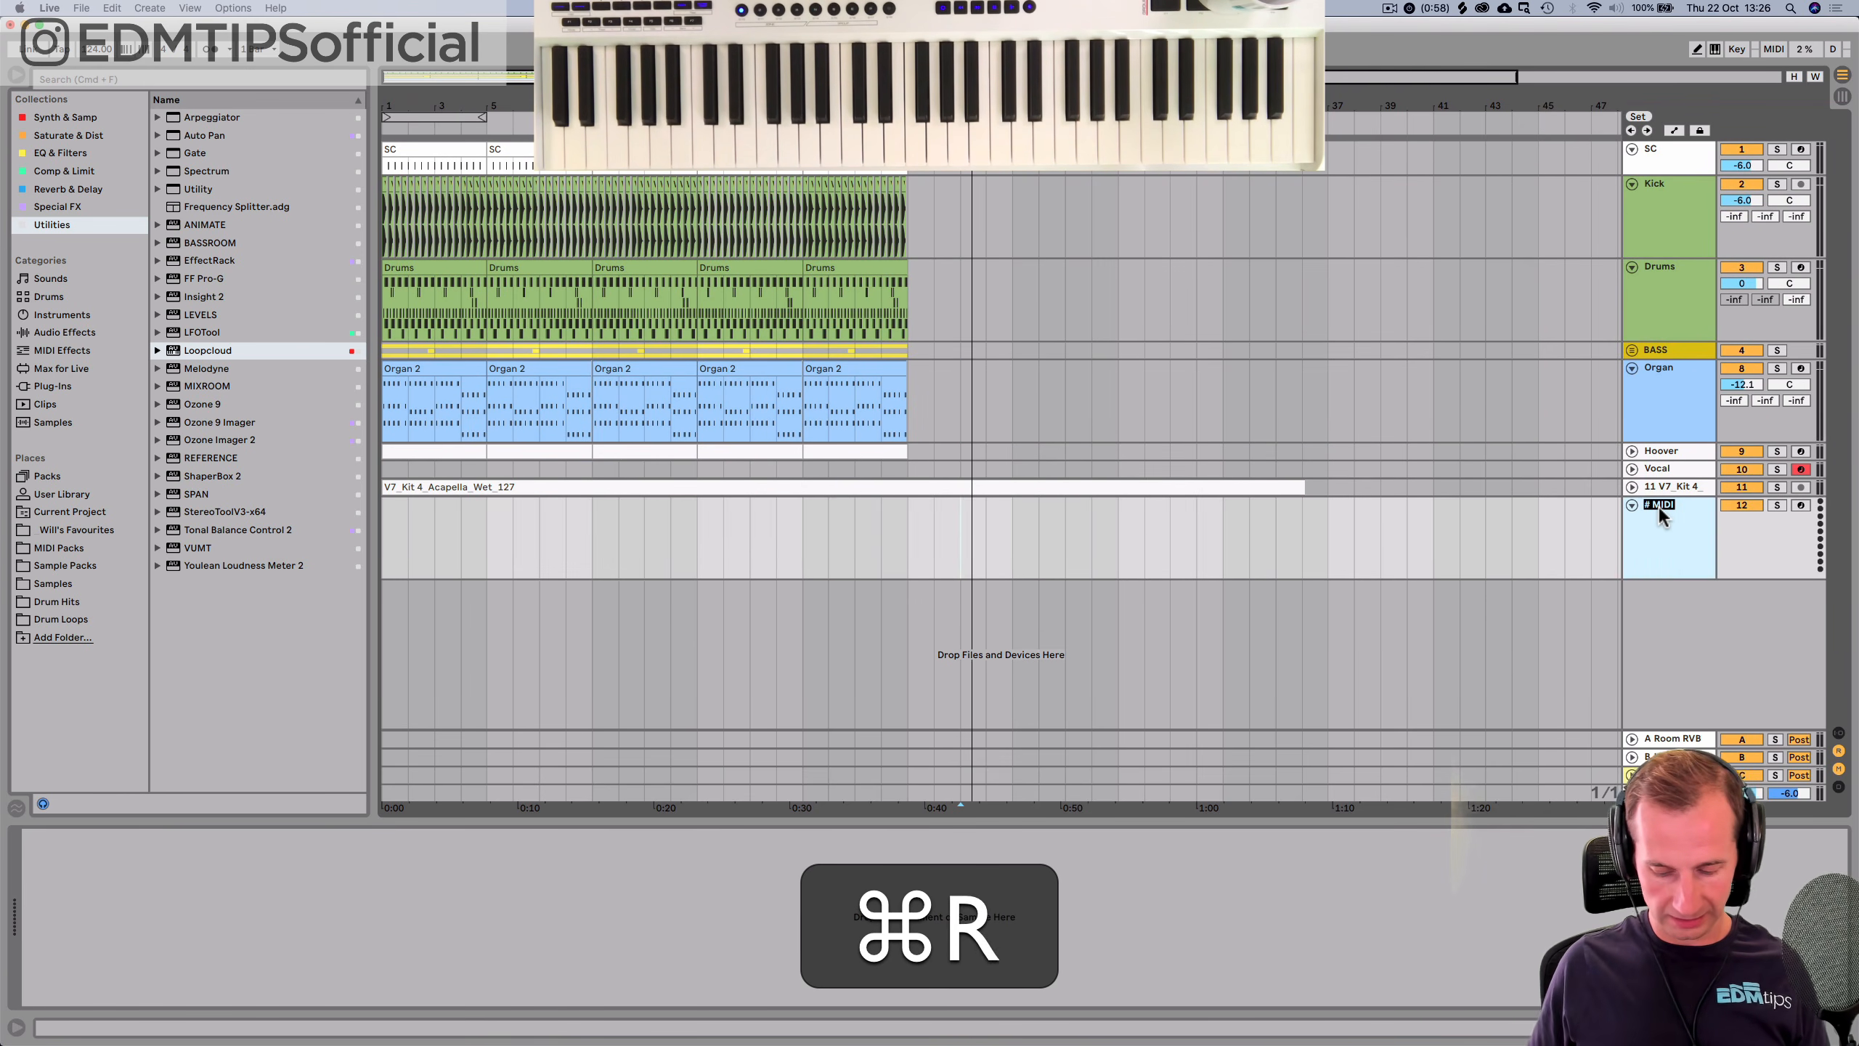
pyautogui.write('Alarm Synth')
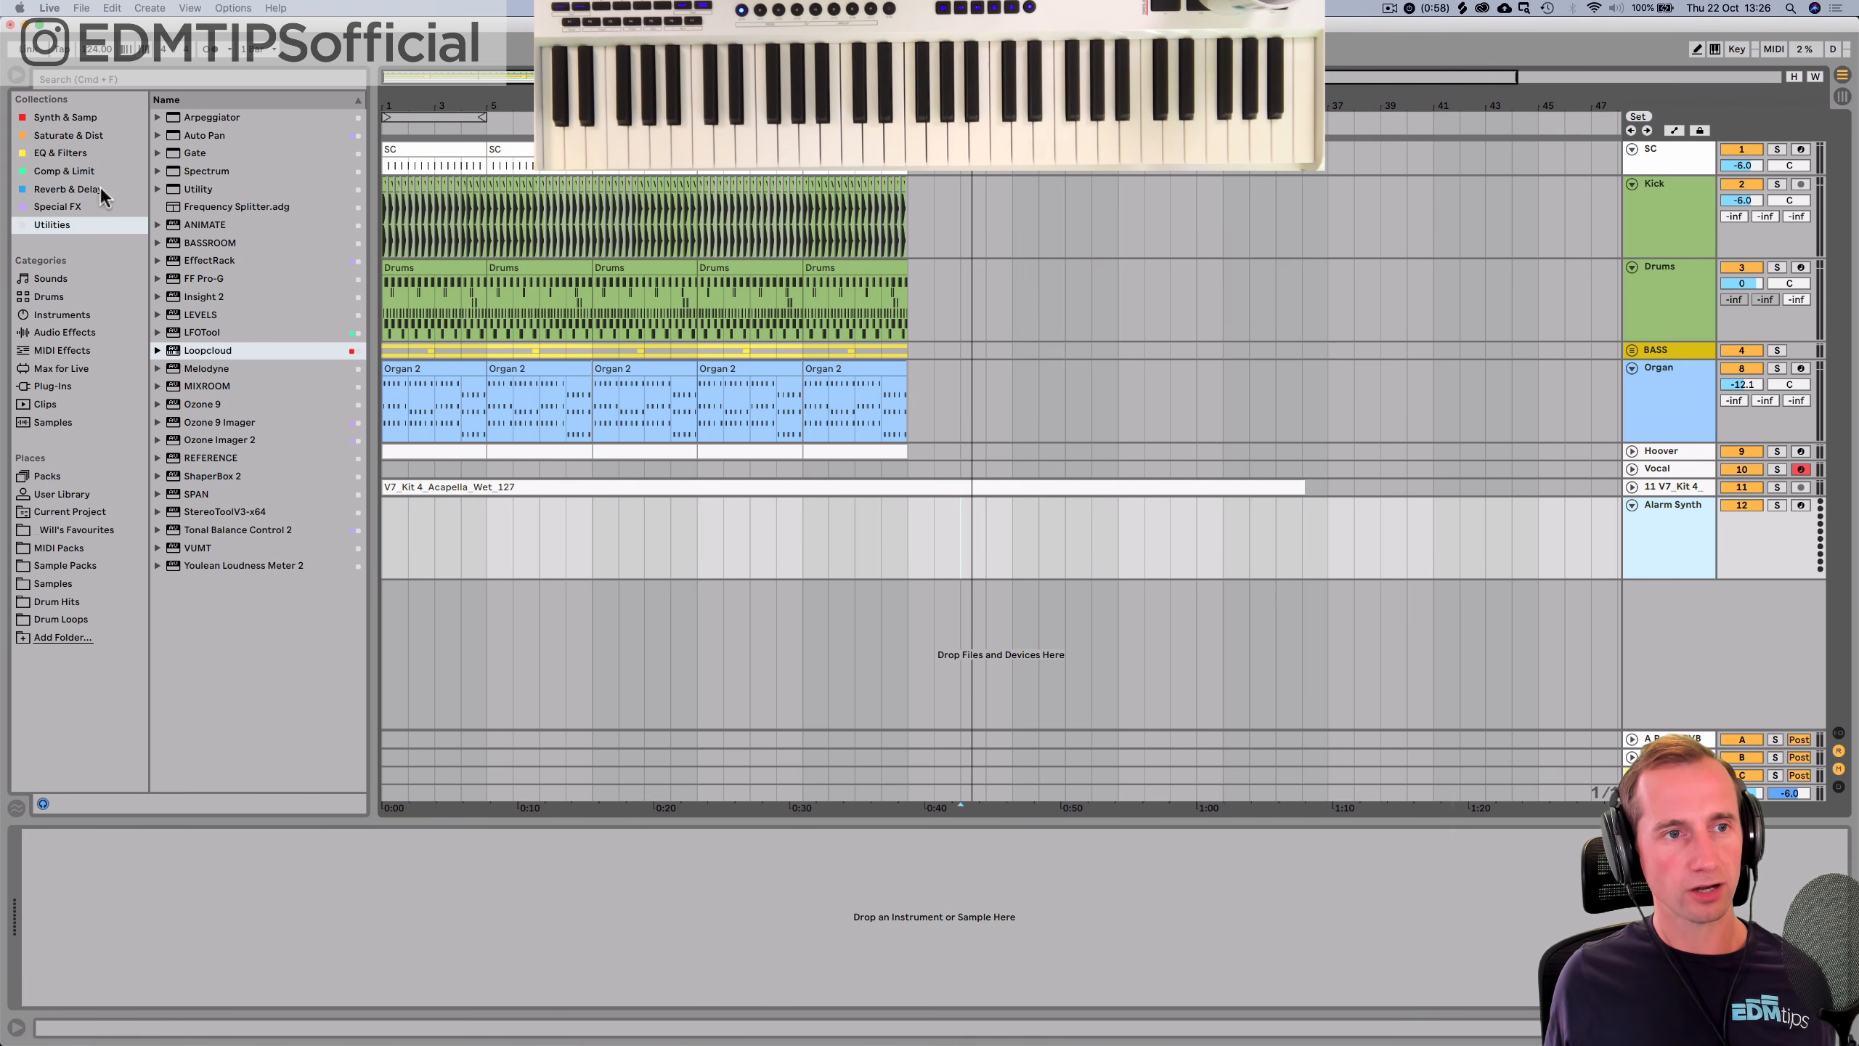
# Load the Operator instrument from the Synth & Samp collection onto the Alarm Synth track.
pyautogui.click(77, 115)
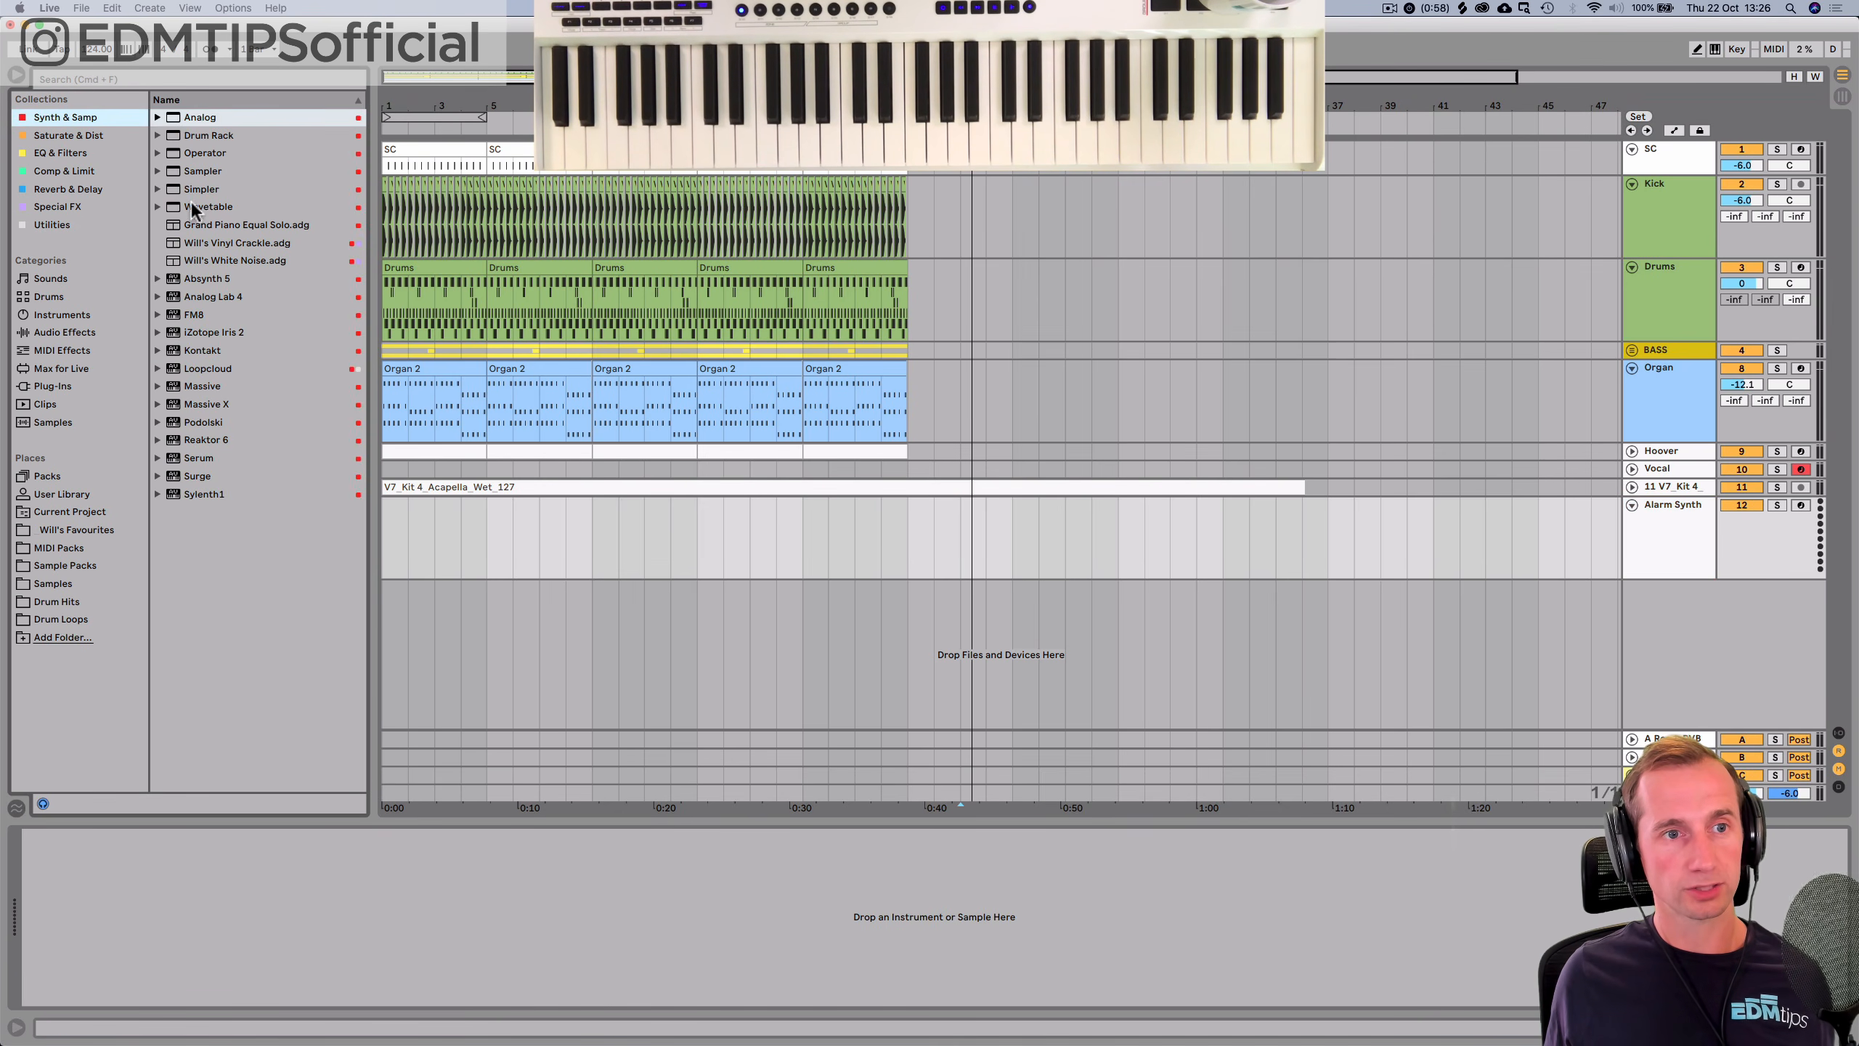
pyautogui.click(201, 153)
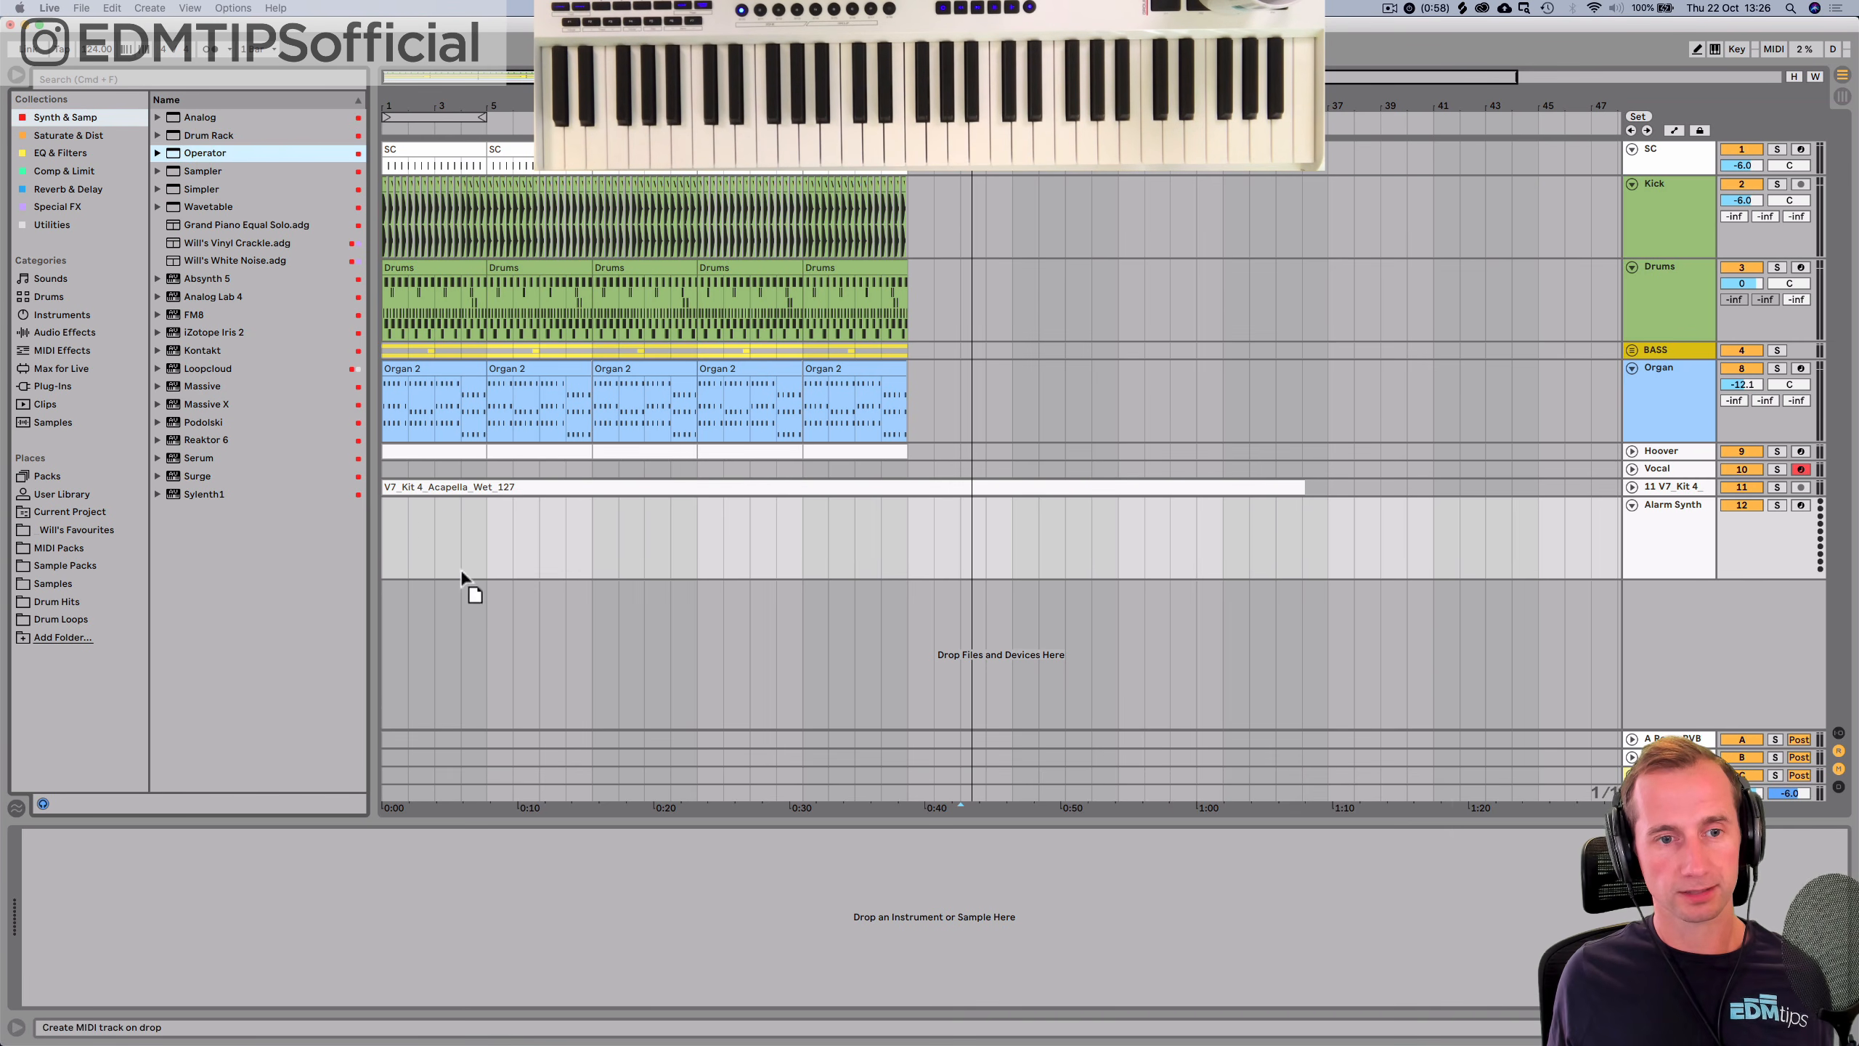
pyautogui.moveTo(438, 532); pyautogui.dragTo(437, 529)
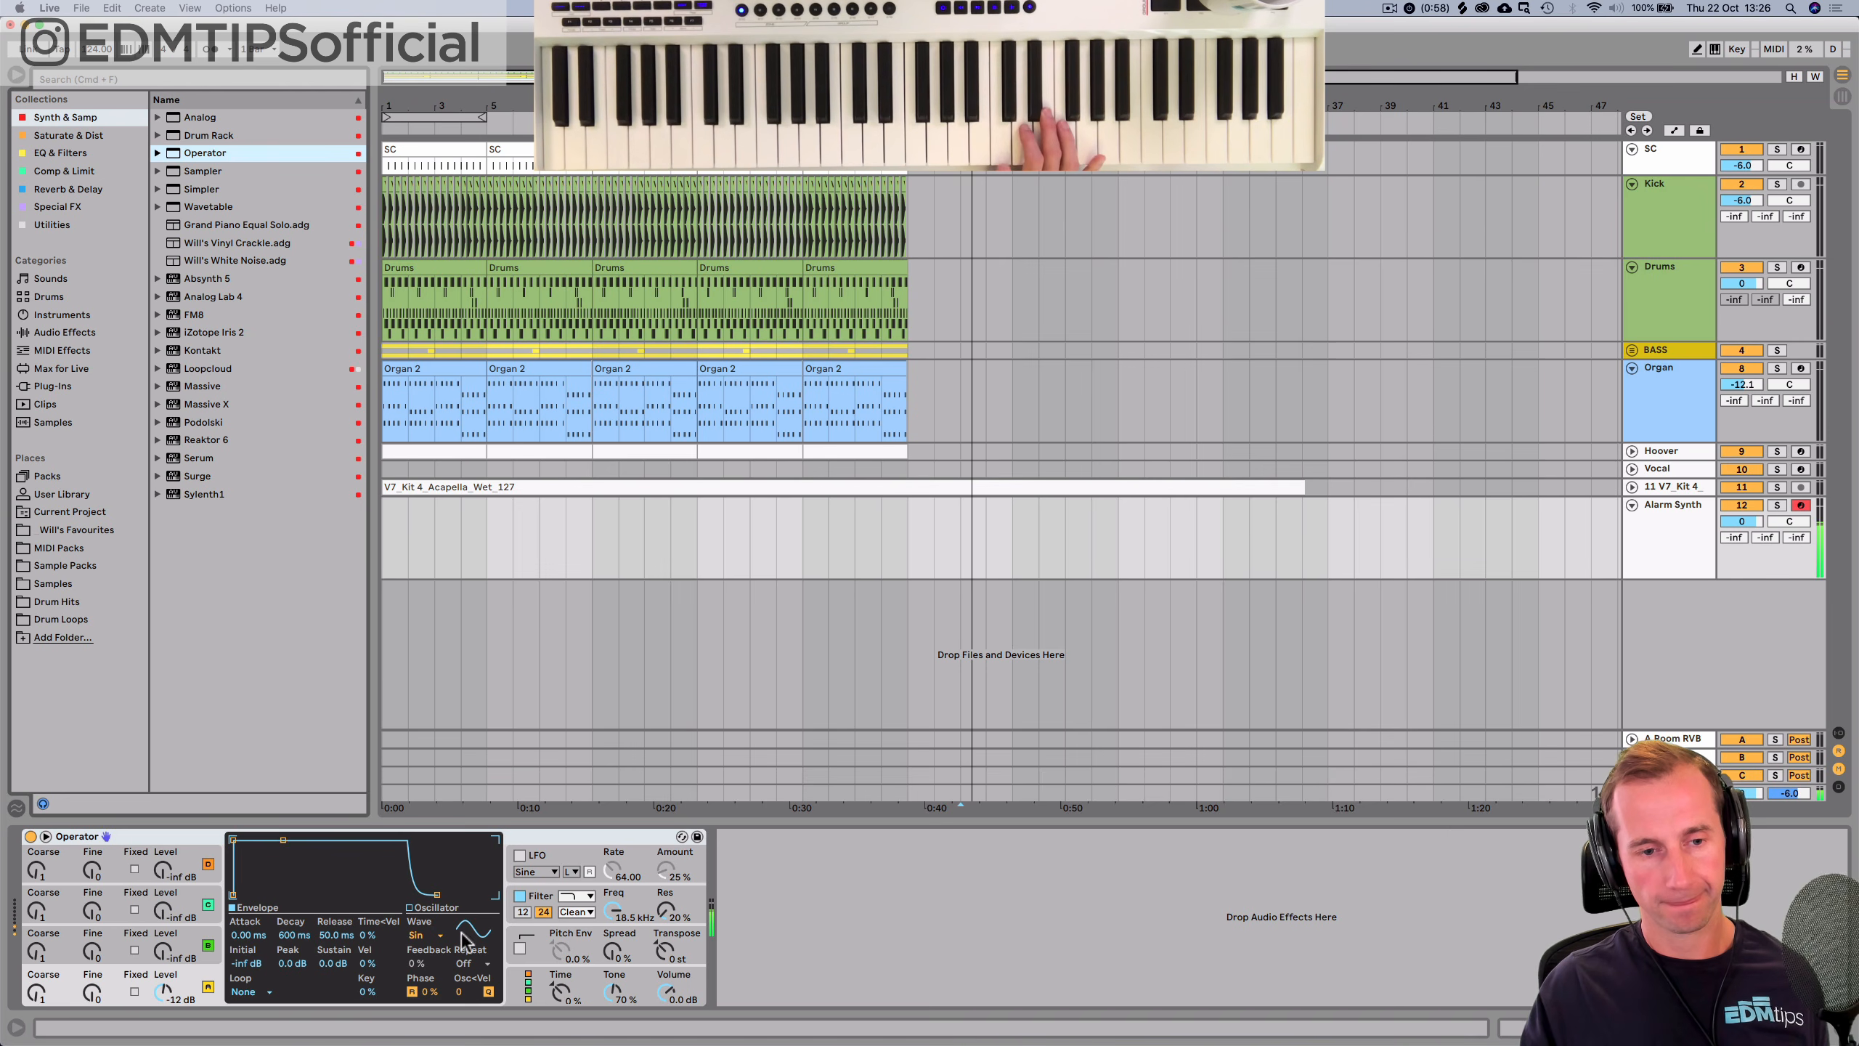
# Set Operator's oscillator waveform to SwD and enable its pitch envelope with an amount of -100 %.
pyautogui.click(432, 936)
pyautogui.click(432, 750)
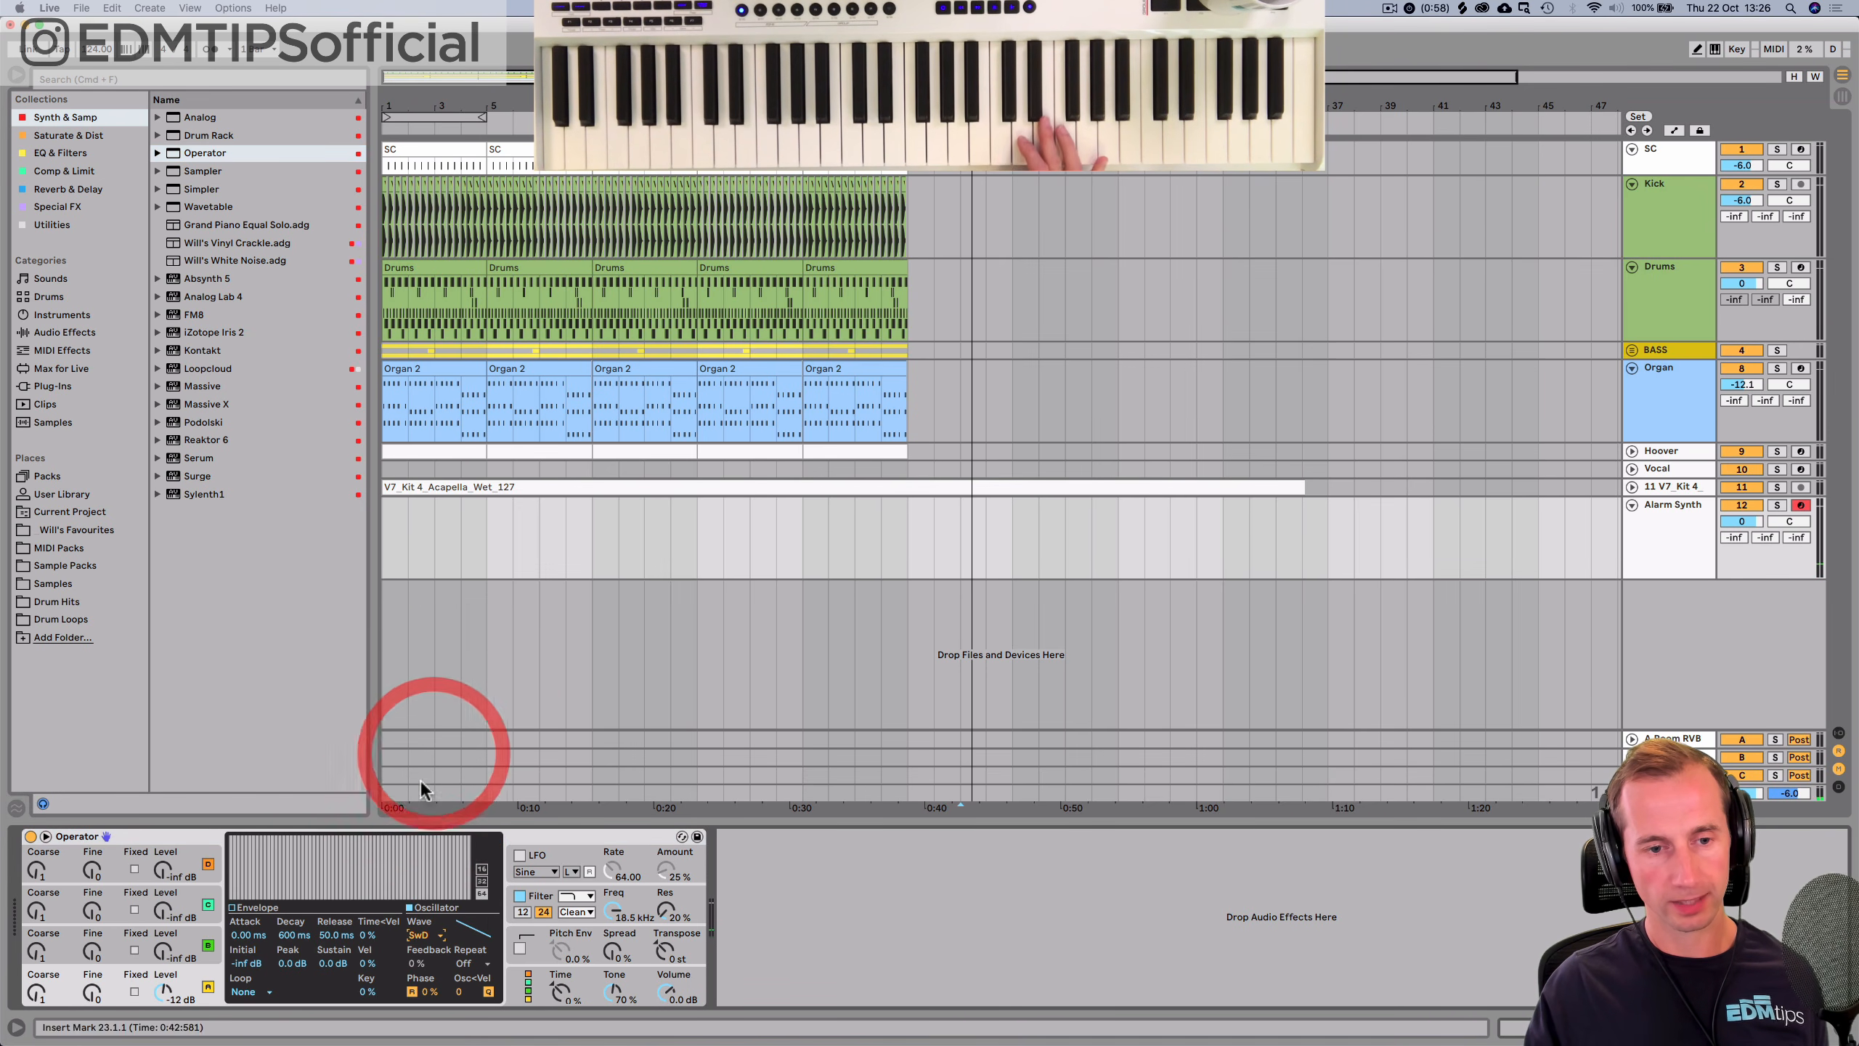
pyautogui.click(522, 950)
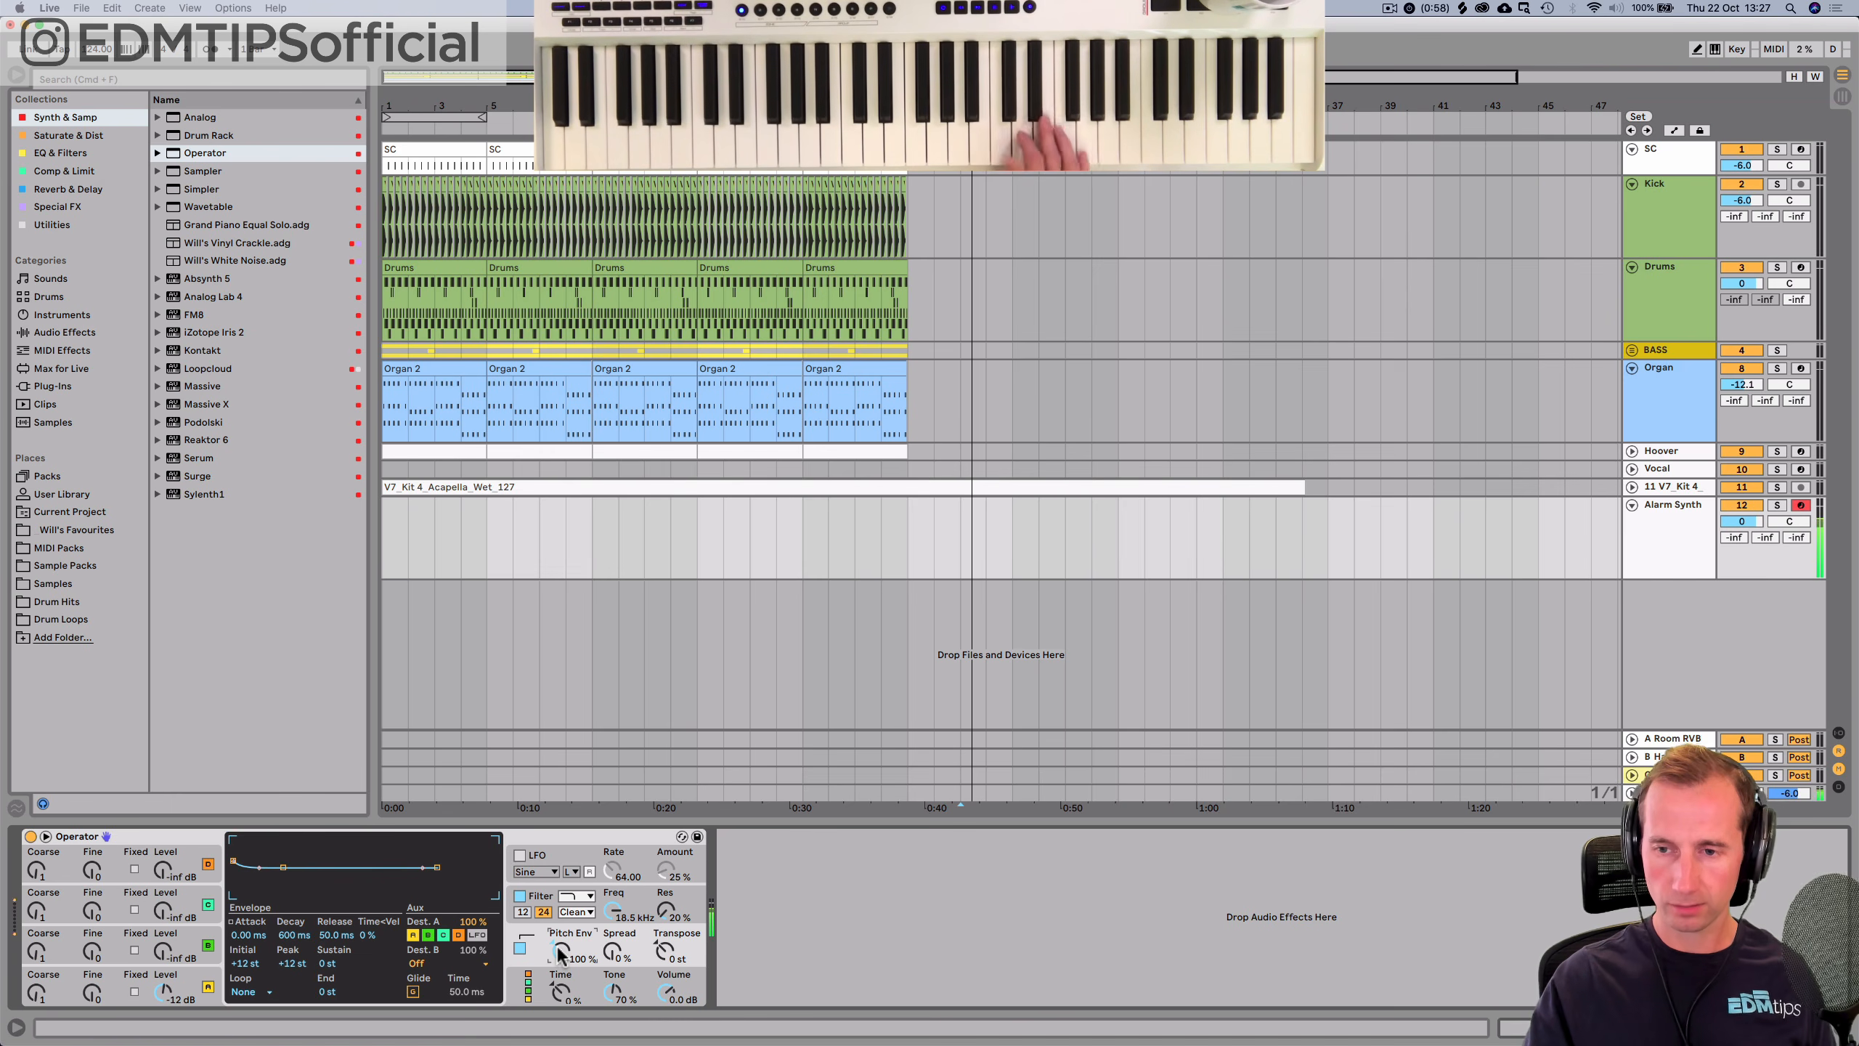
# Play the arrangement from the start to hear the Alarm Synth against the other tracks.
pyautogui.press('space')
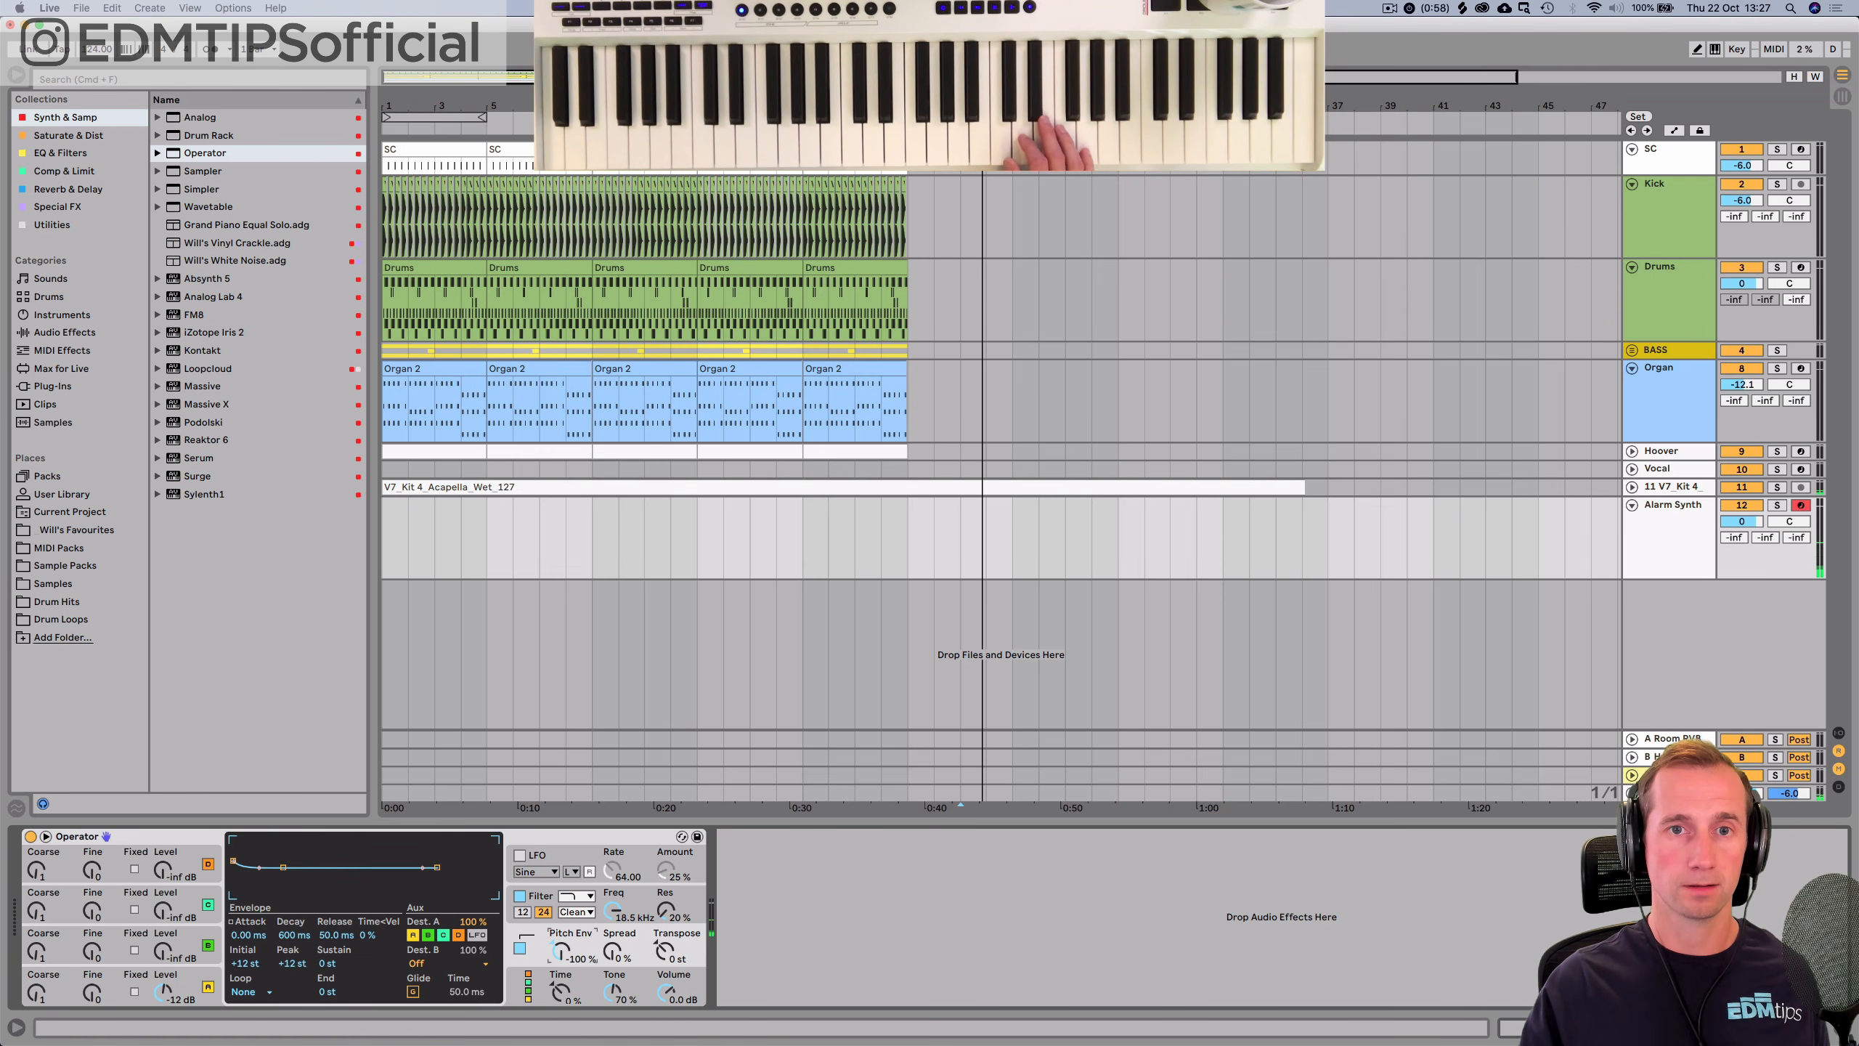
pyautogui.press('space')
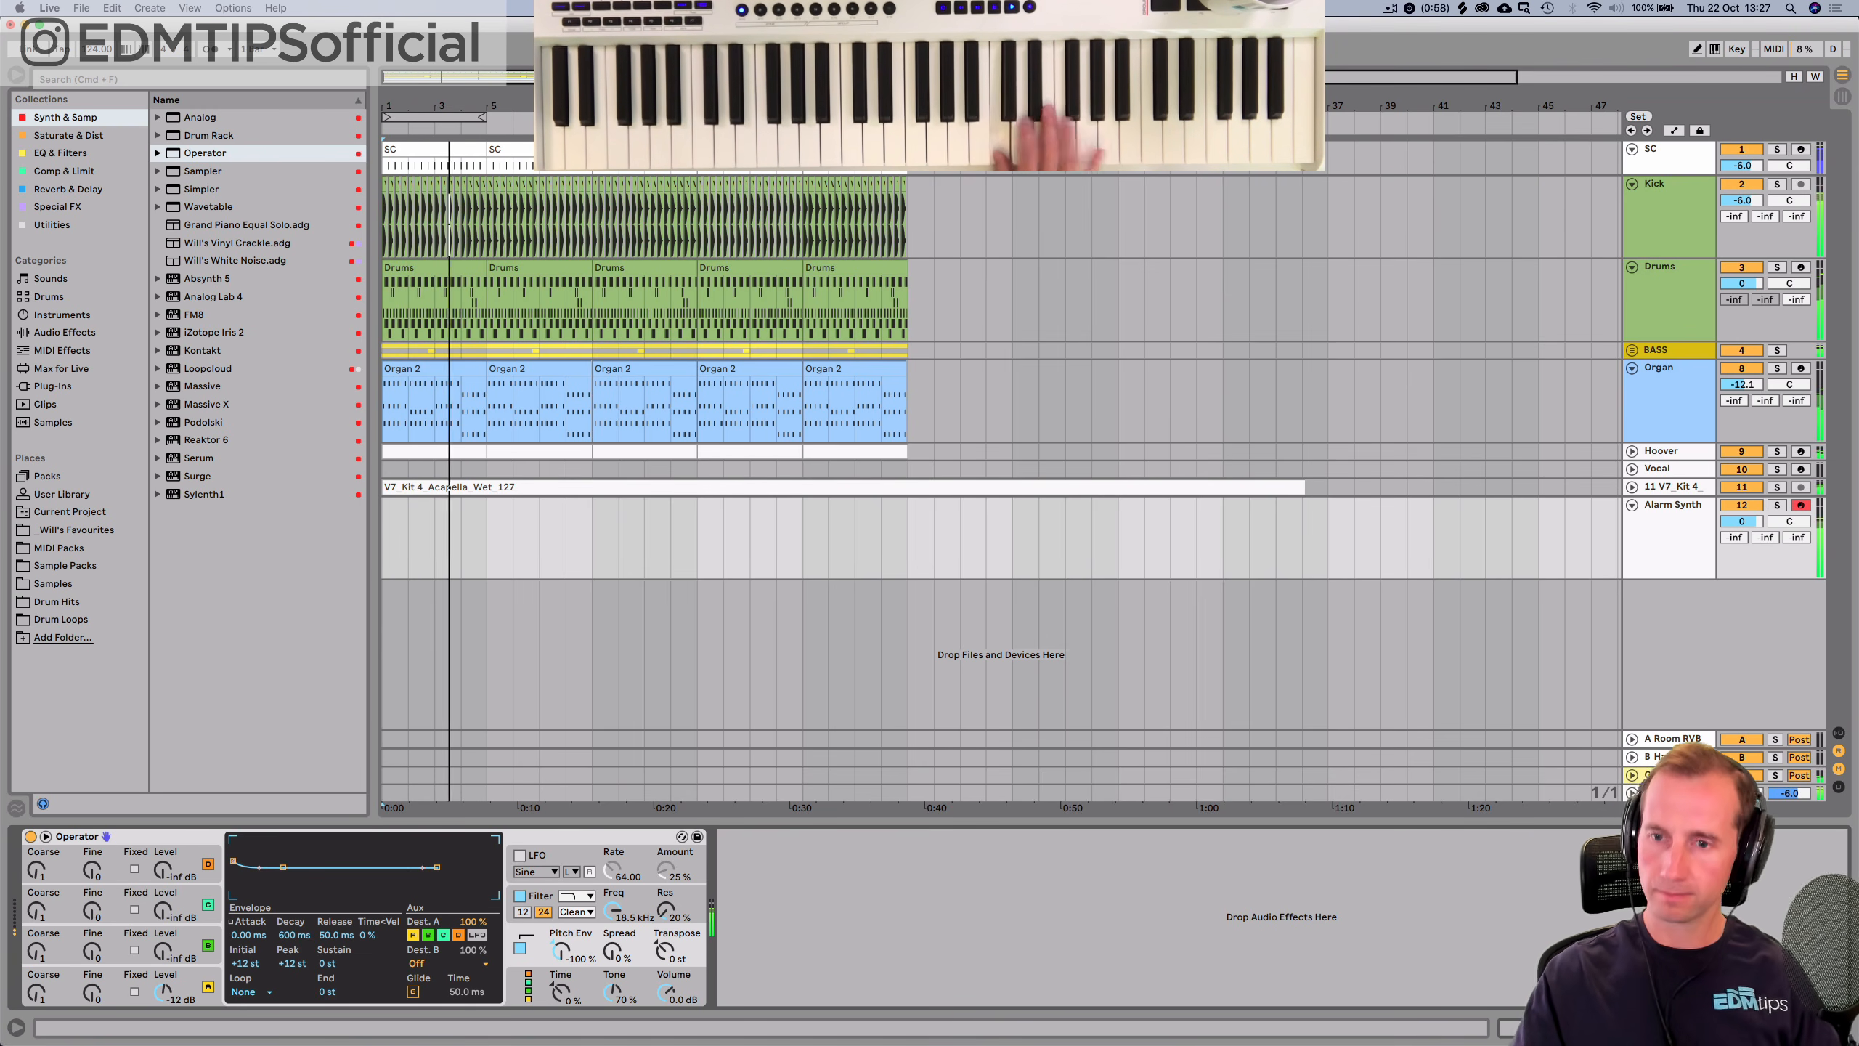
pyautogui.press('space')
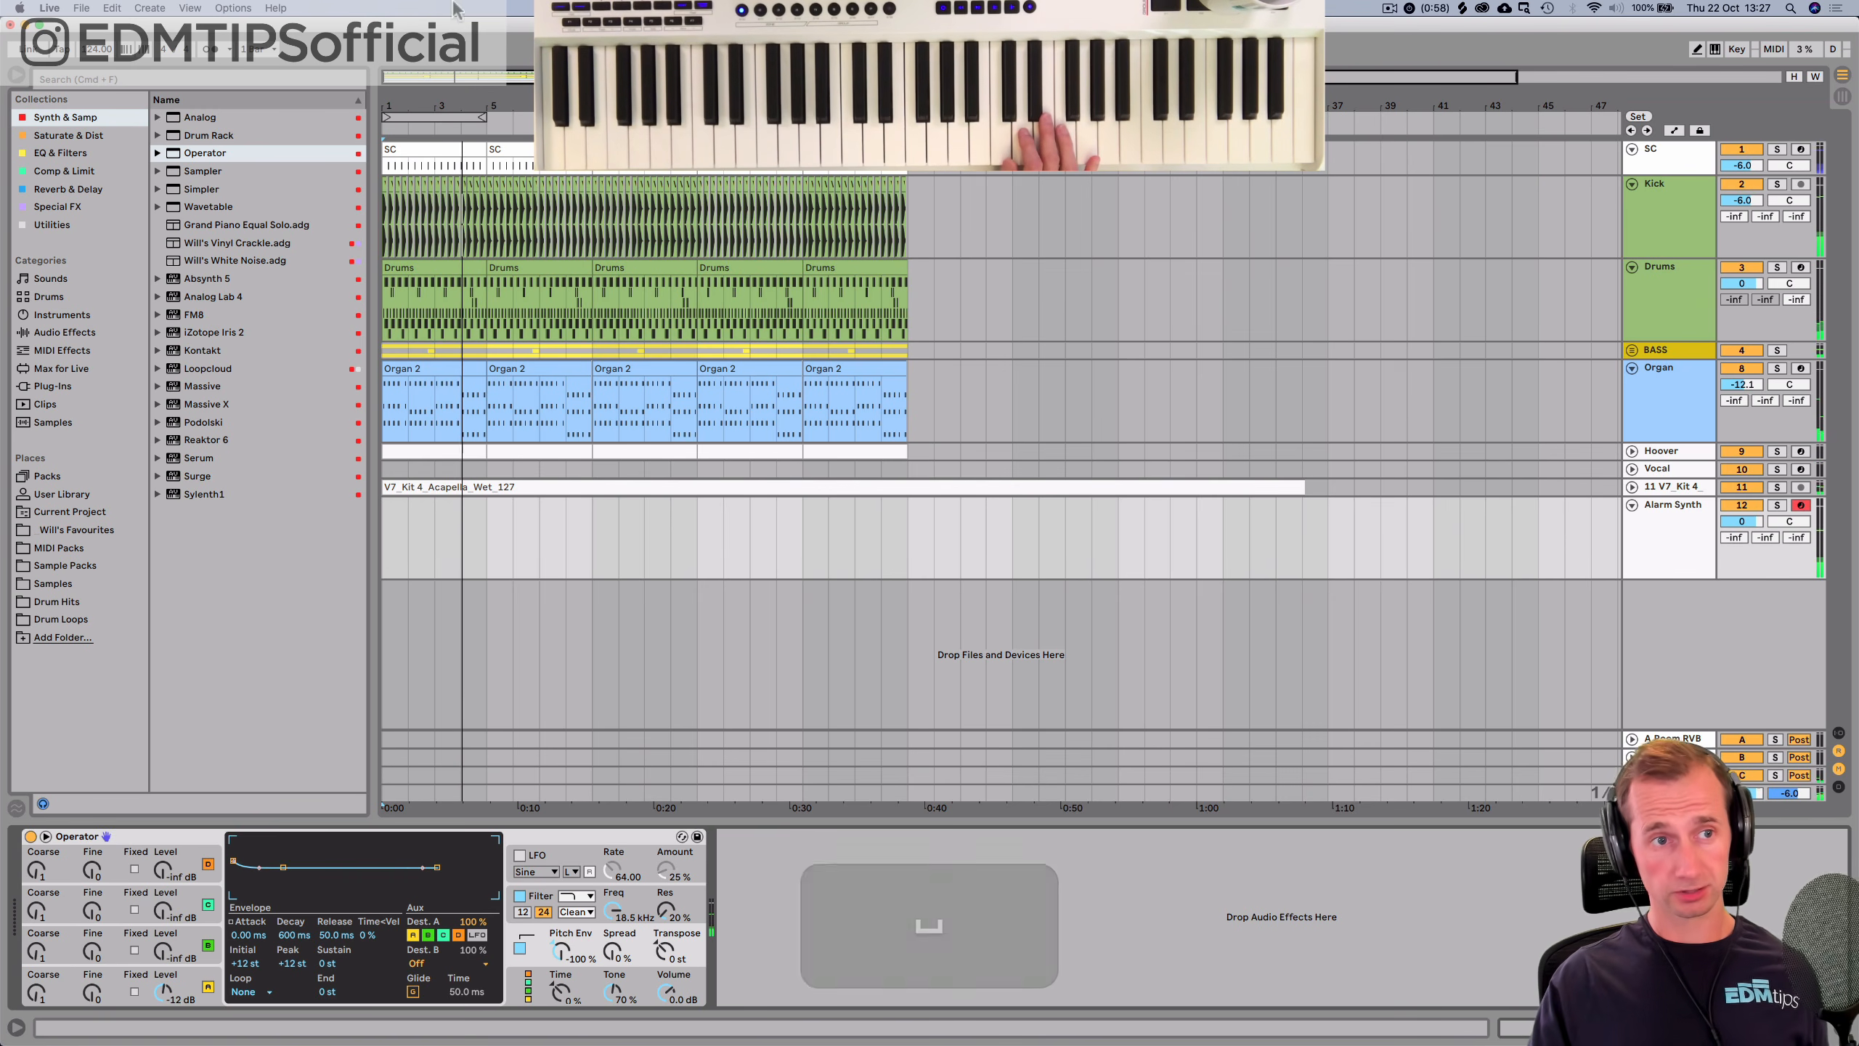
# Add the Reverb effect from the Reverb & Delay collection after Operator on the Alarm Synth track and play it back.
pyautogui.click(65, 189)
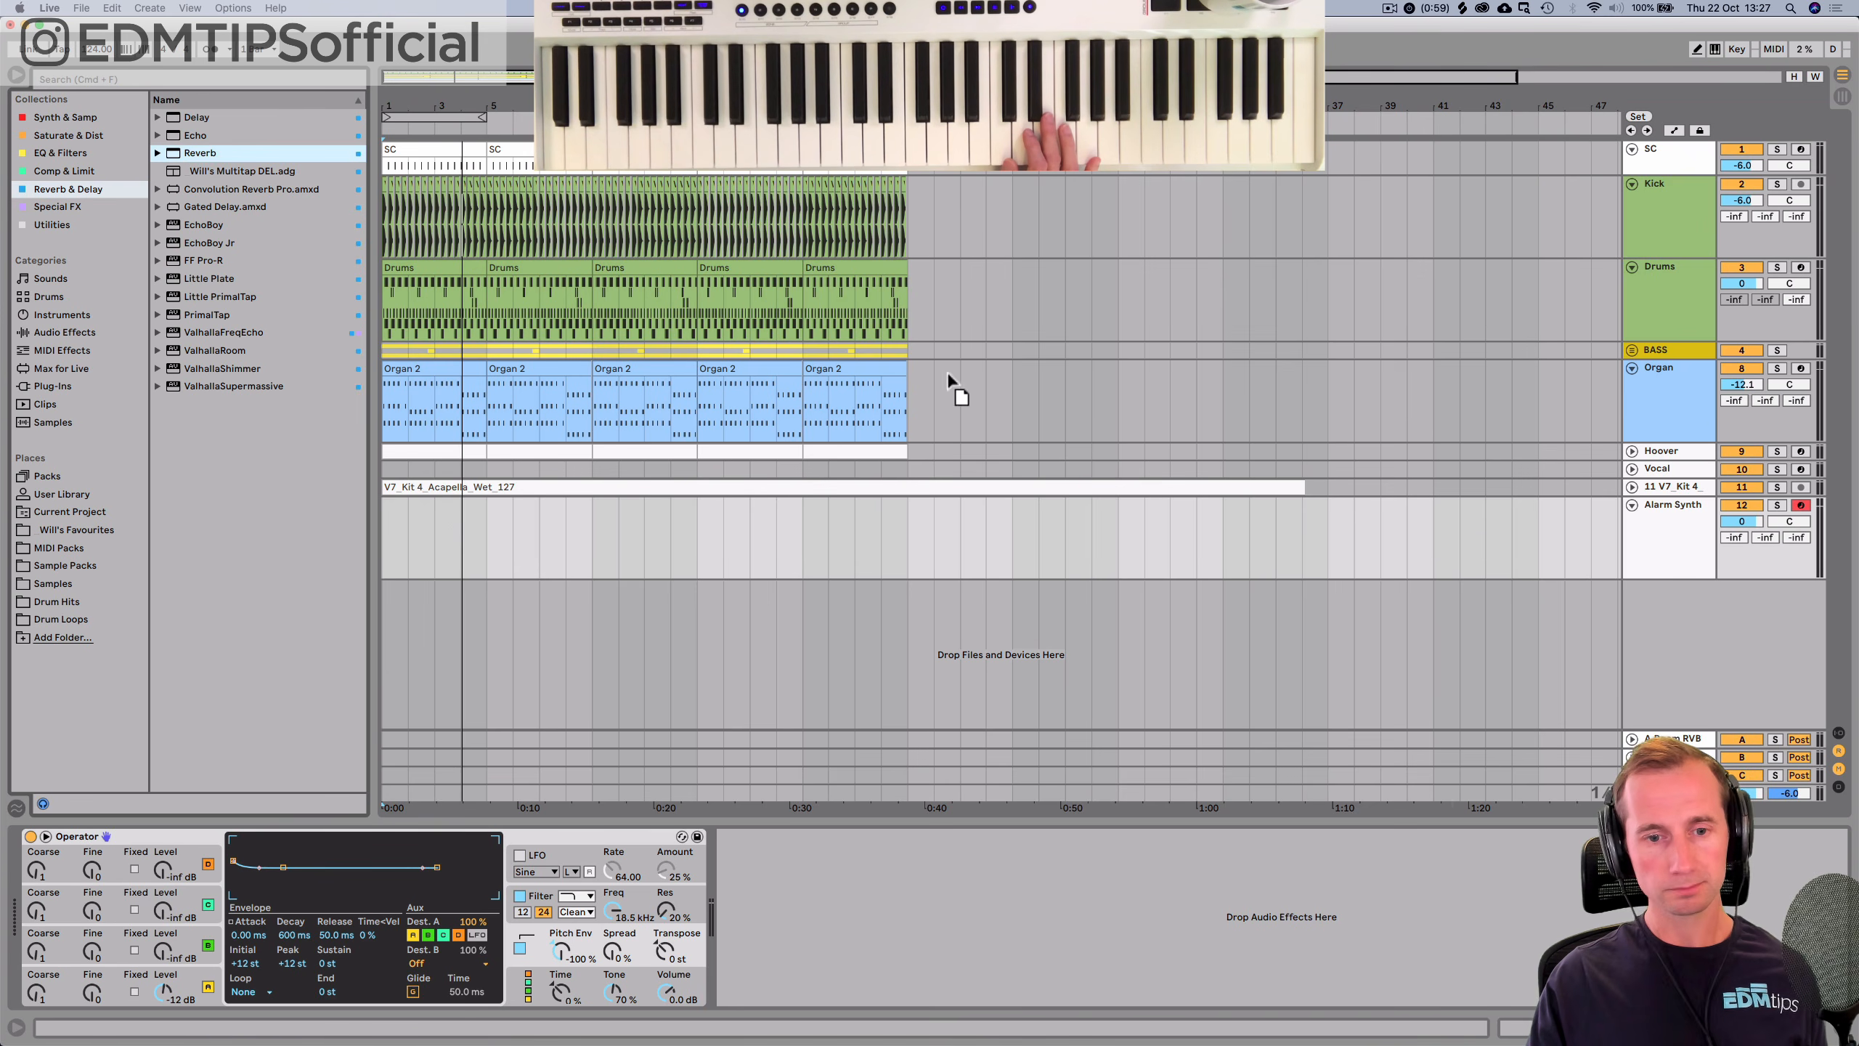
pyautogui.moveTo(942, 1043); pyautogui.dragTo(916, 935)
pyautogui.click(1150, 1000)
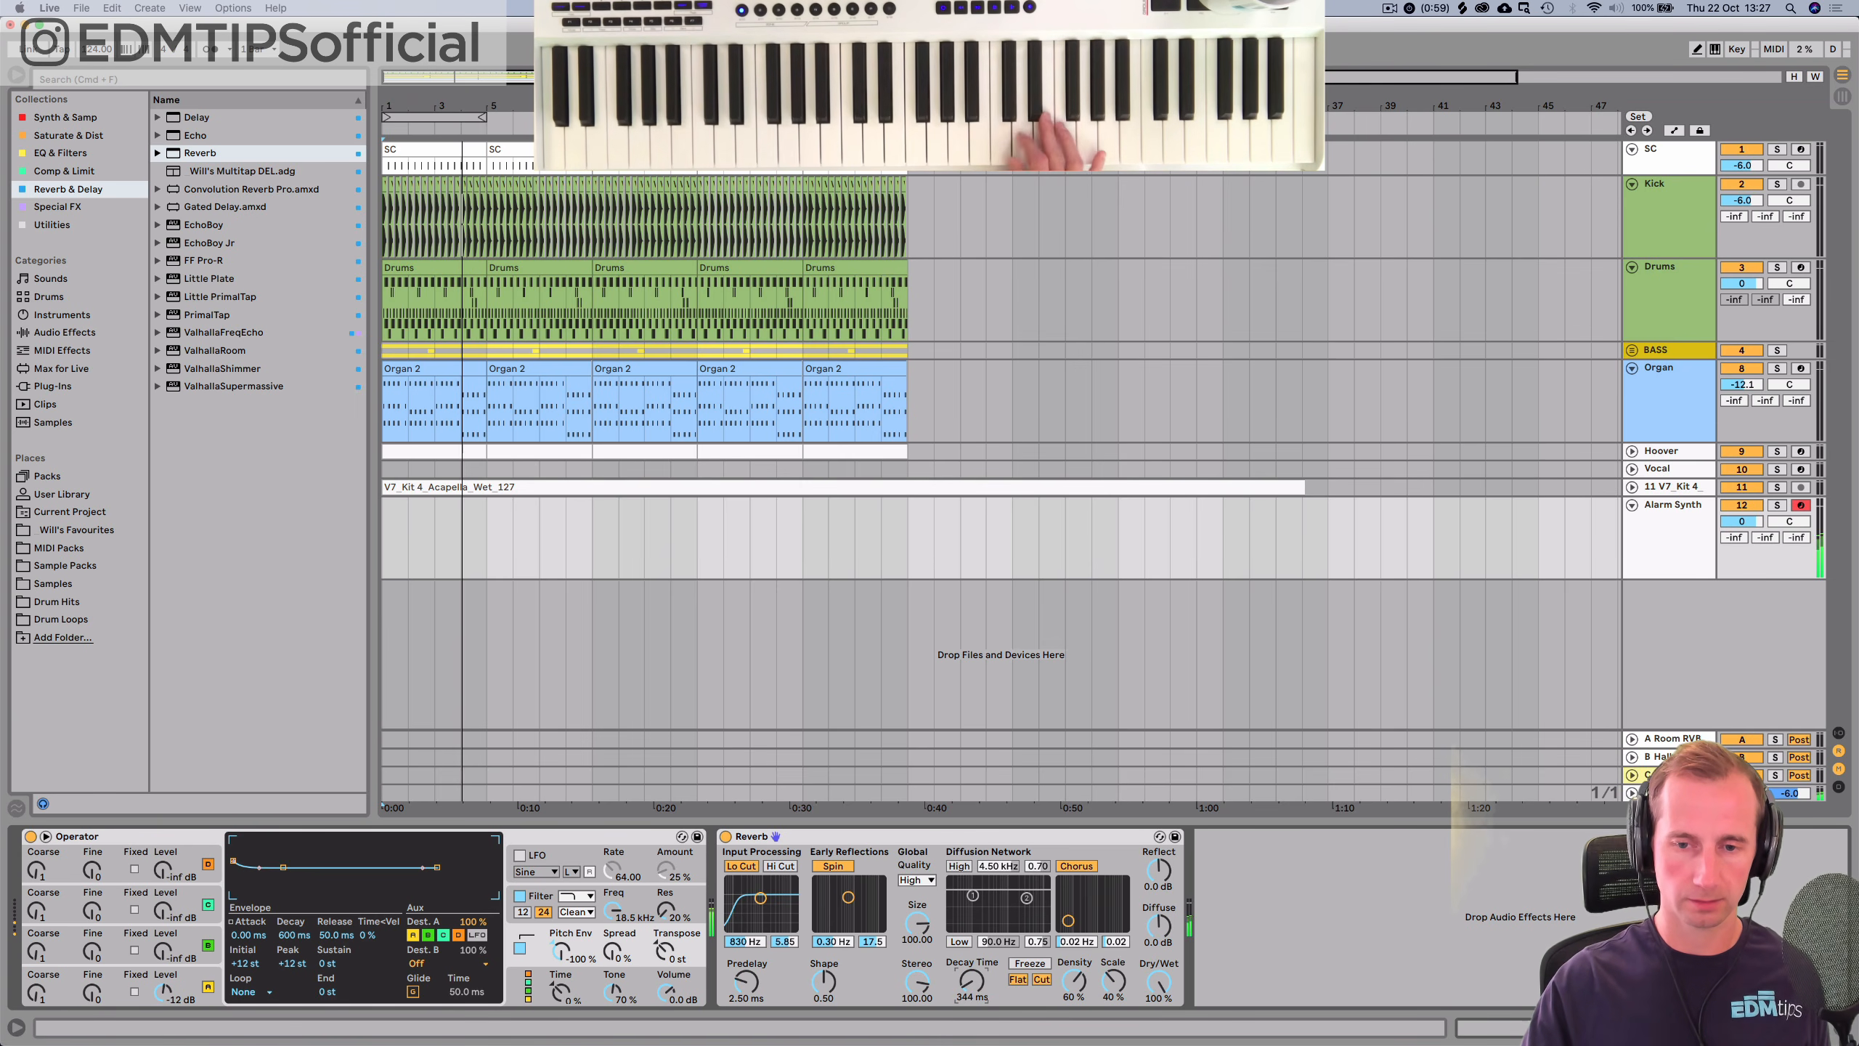
pyautogui.press('space')
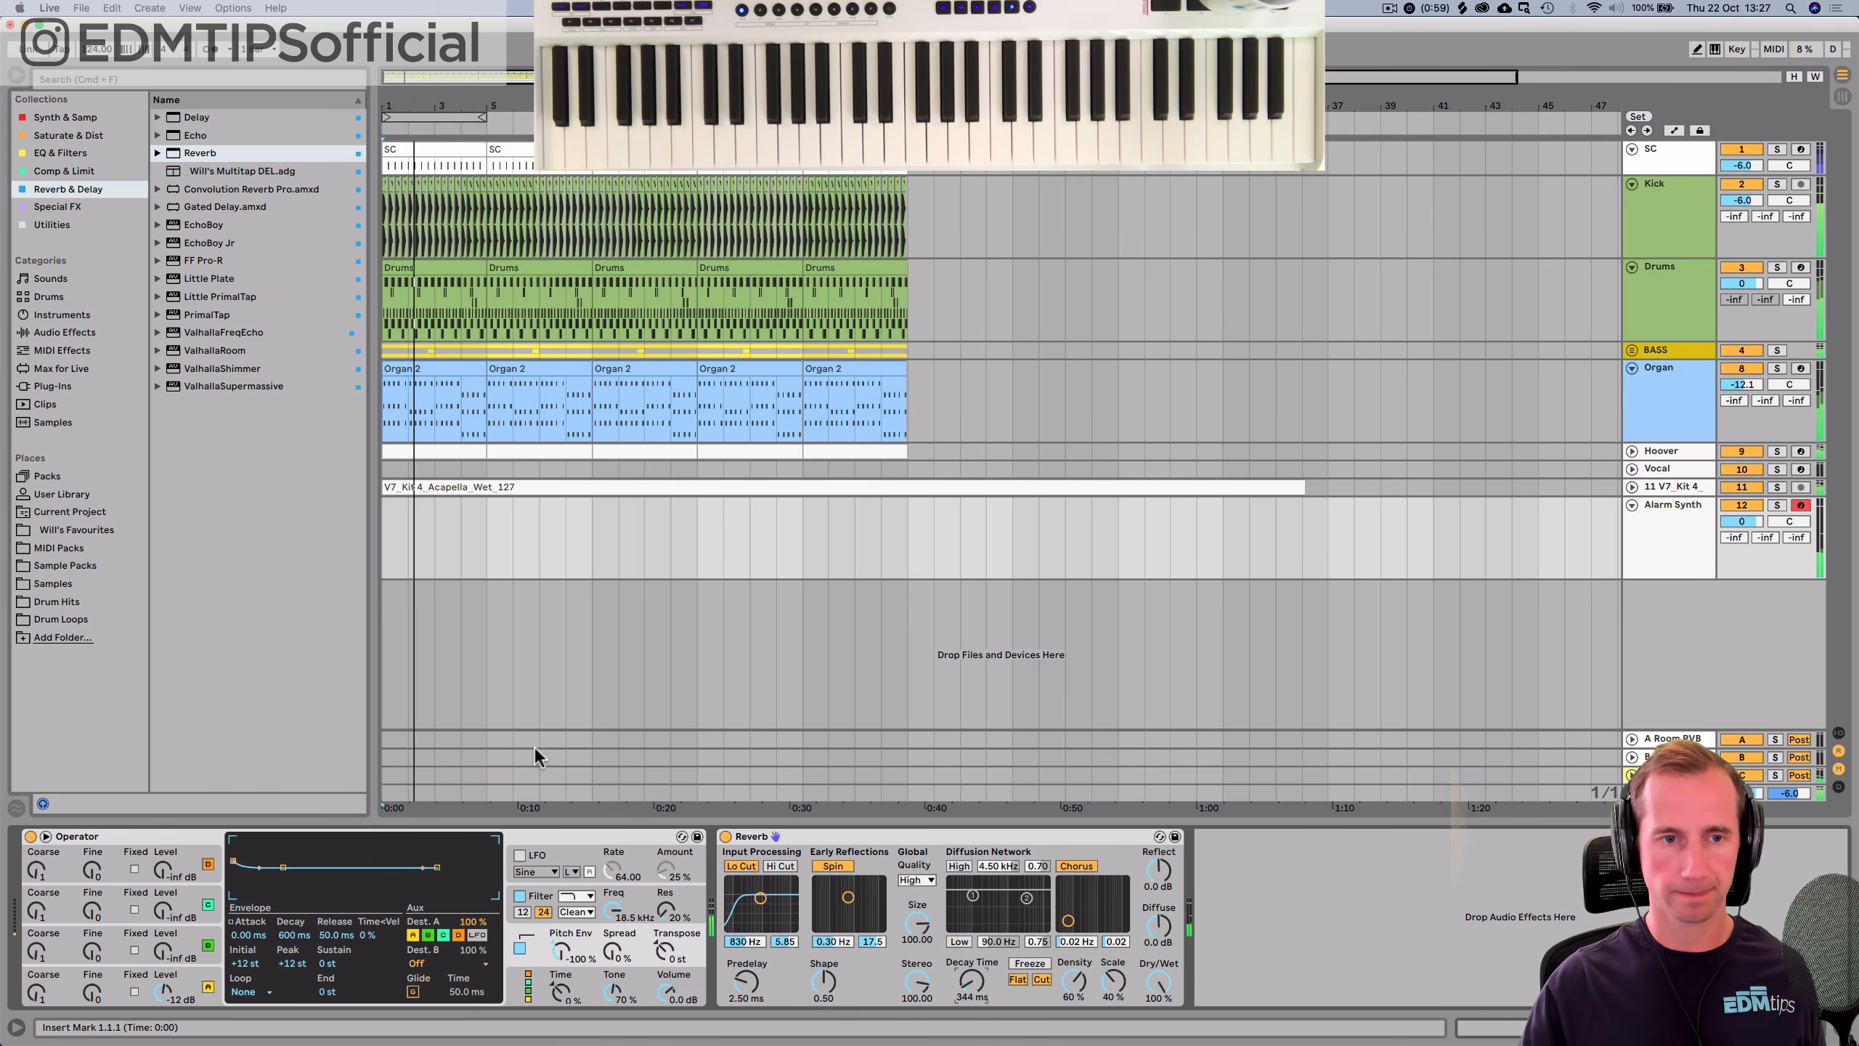
pyautogui.press('space')
# Insert an empty four-bar MIDI clip at the start of the Alarm Synth track and bring C4 into view in its note editor.
pyautogui.moveTo(391, 543); pyautogui.dragTo(483, 543)
pyautogui.press('shift+super+m')
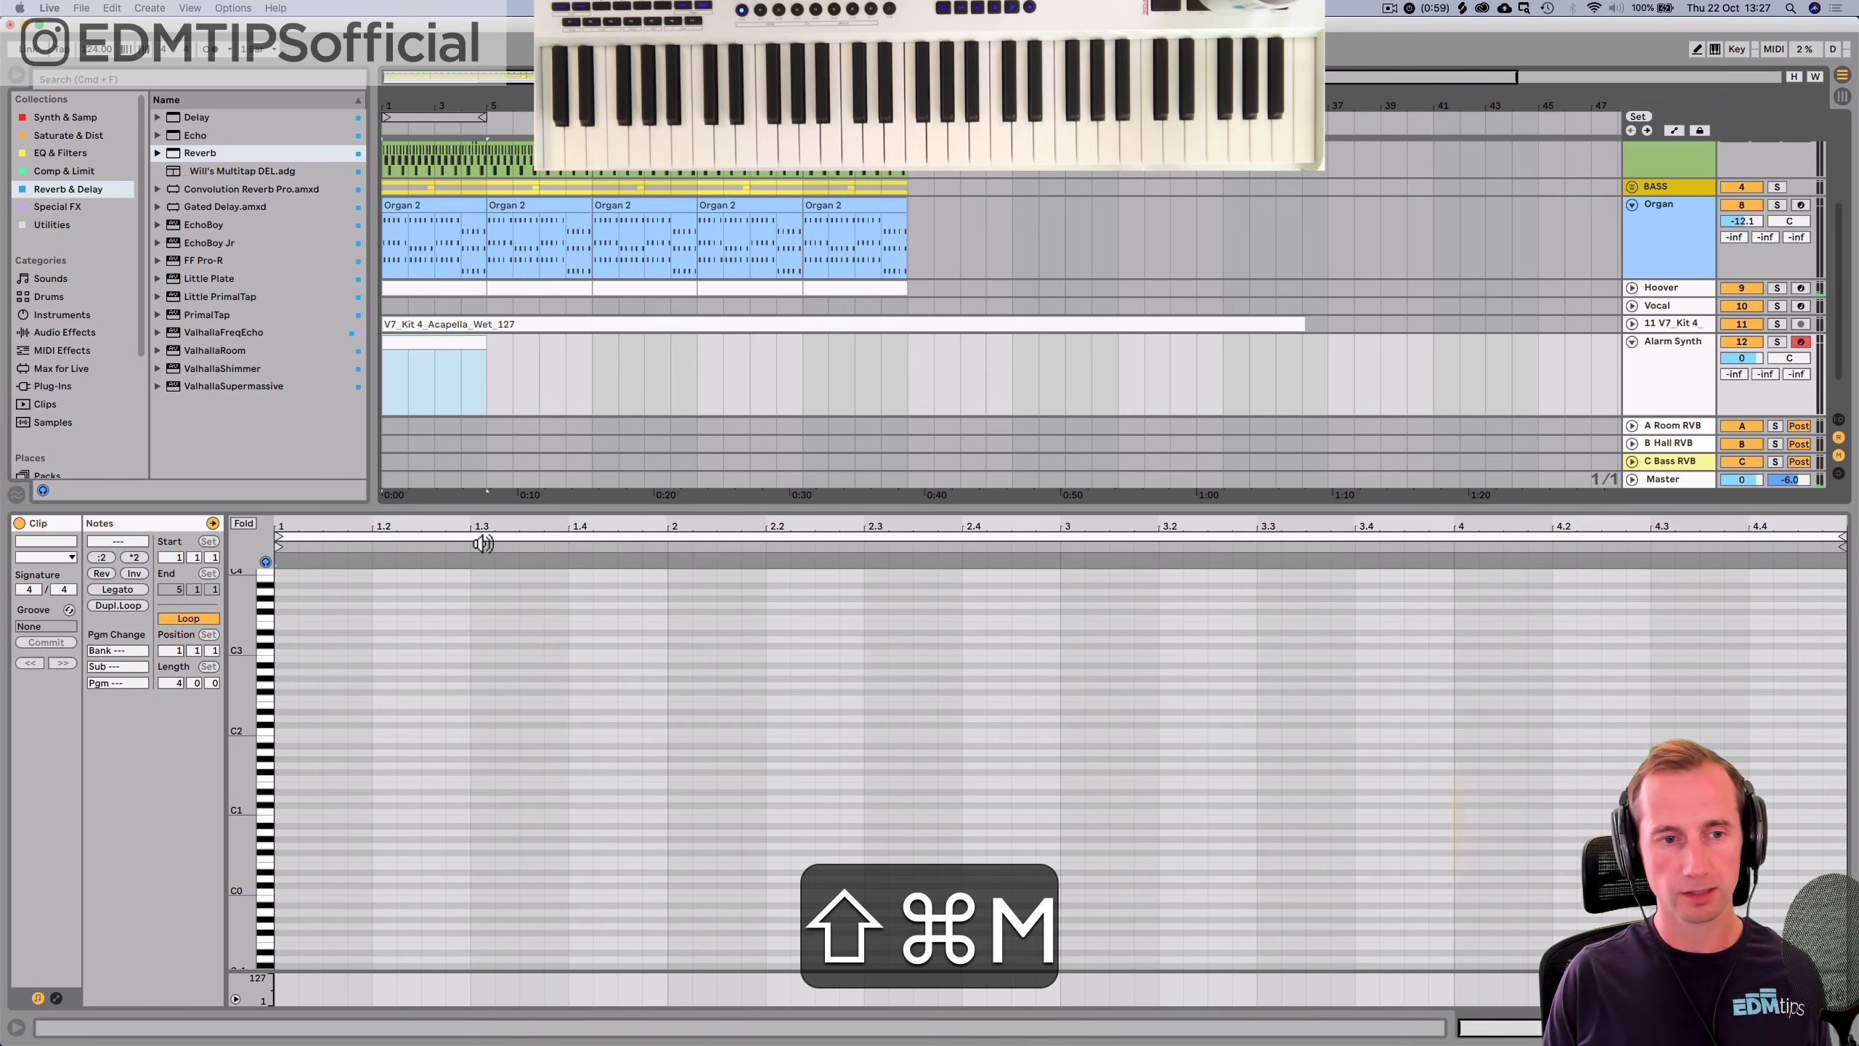
pyautogui.press('shift')
pyautogui.click(261, 728)
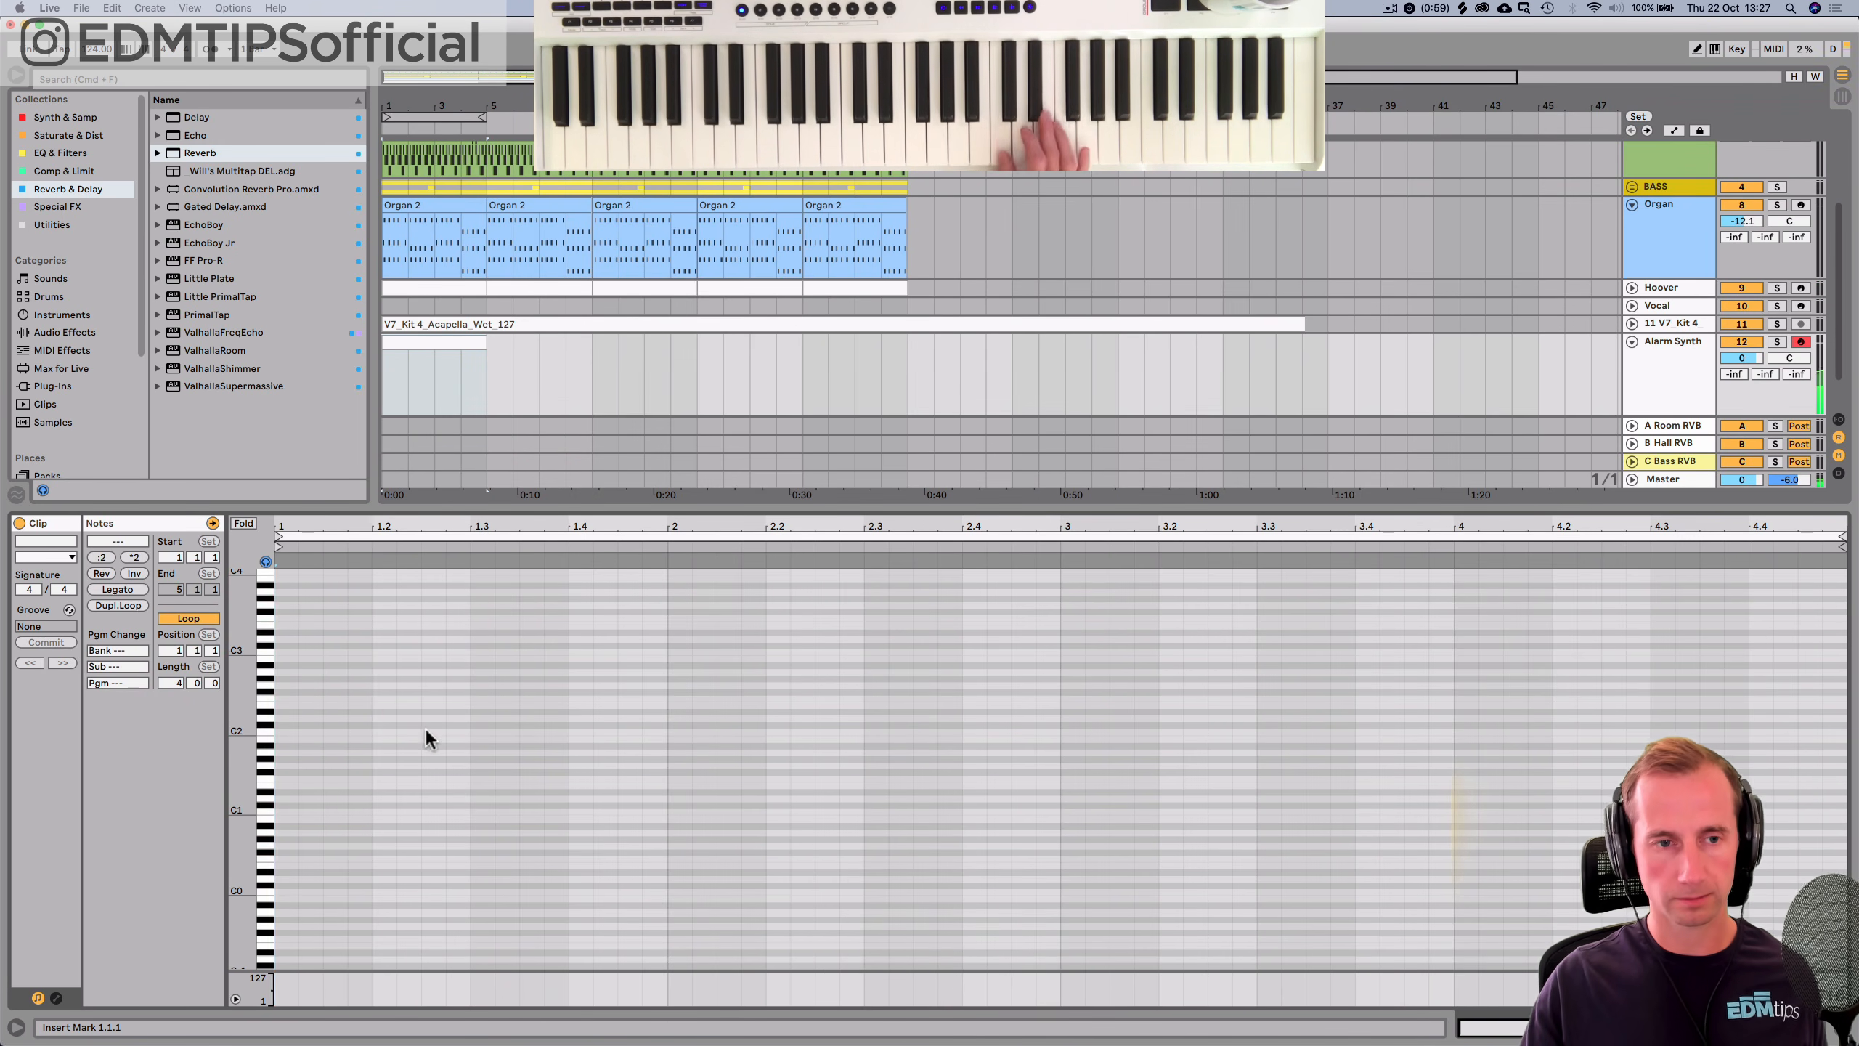
pyautogui.scroll(5, 426, 725)
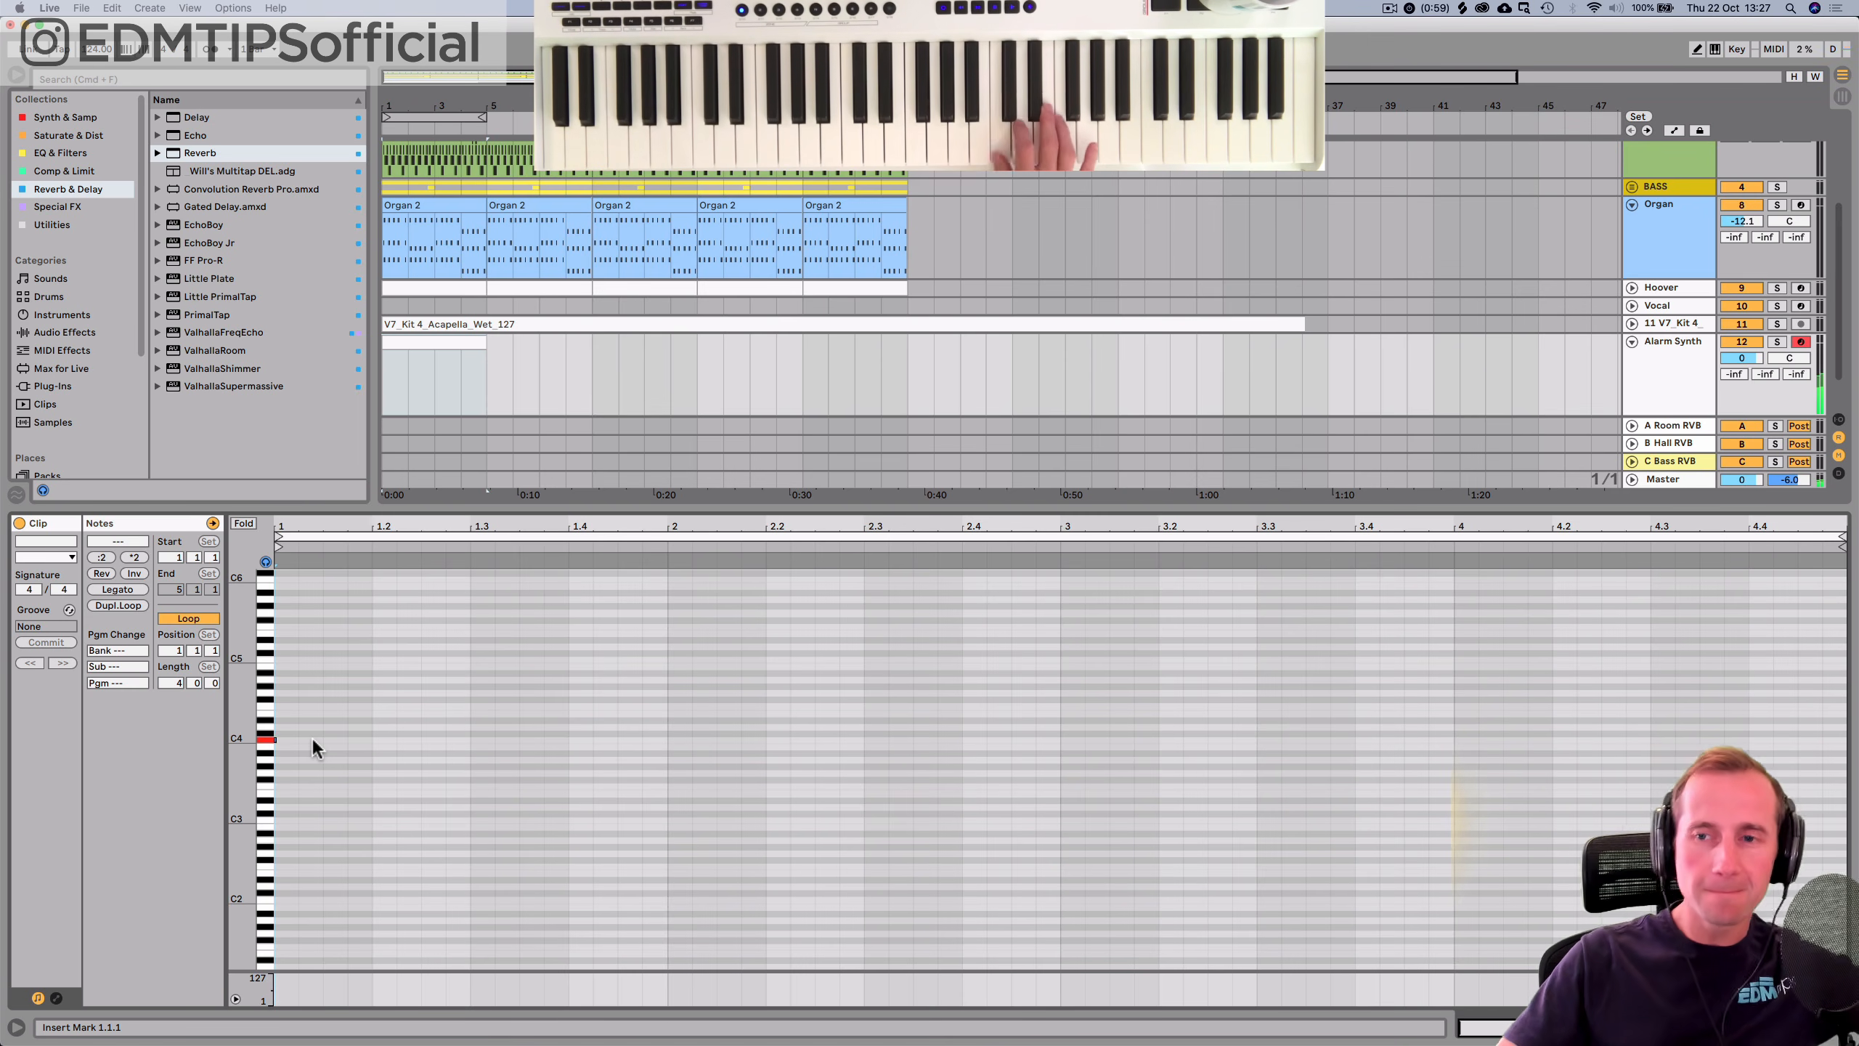
# Add a C4 note to the clip, starting at 1.1.3 and ending at 1.2.1, while checking it against playback.
pyautogui.doubleClick(378, 739)
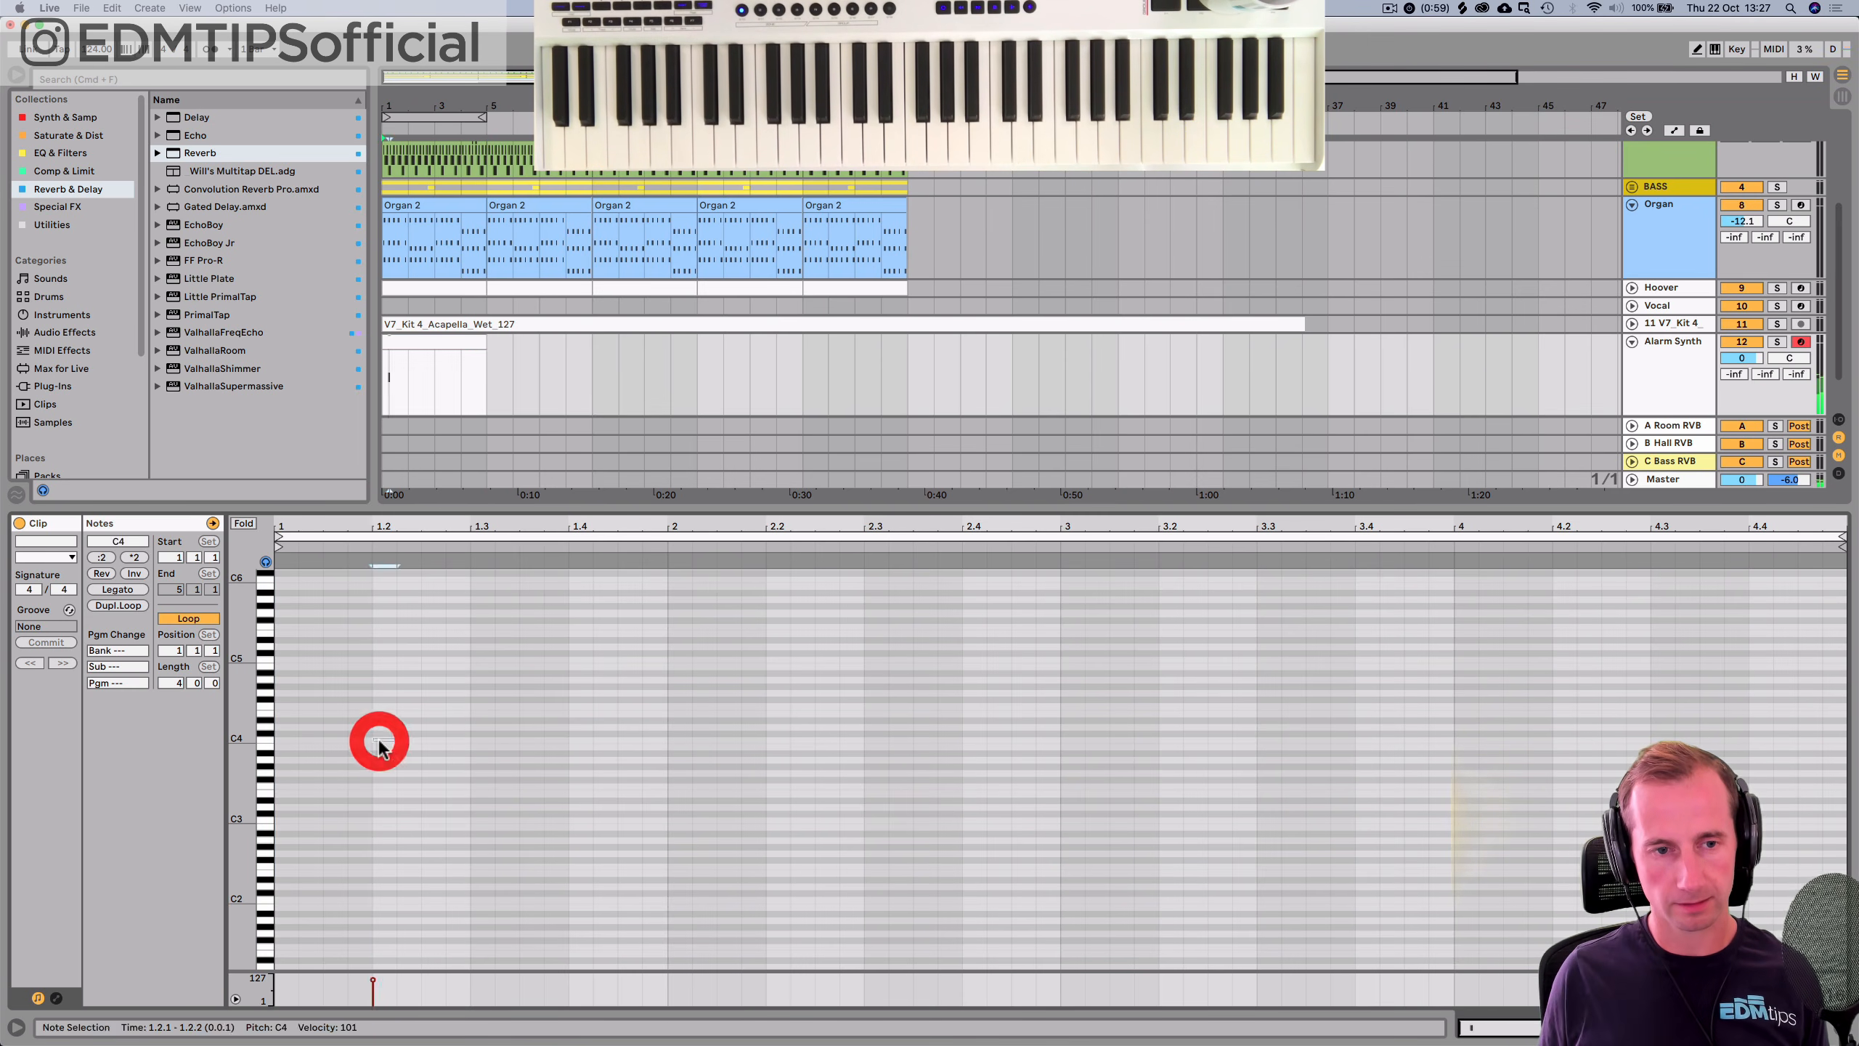
pyautogui.press('space')
pyautogui.click(389, 738)
pyautogui.press('Left')
pyautogui.press('Left')
pyautogui.press('space')
pyautogui.press('space')
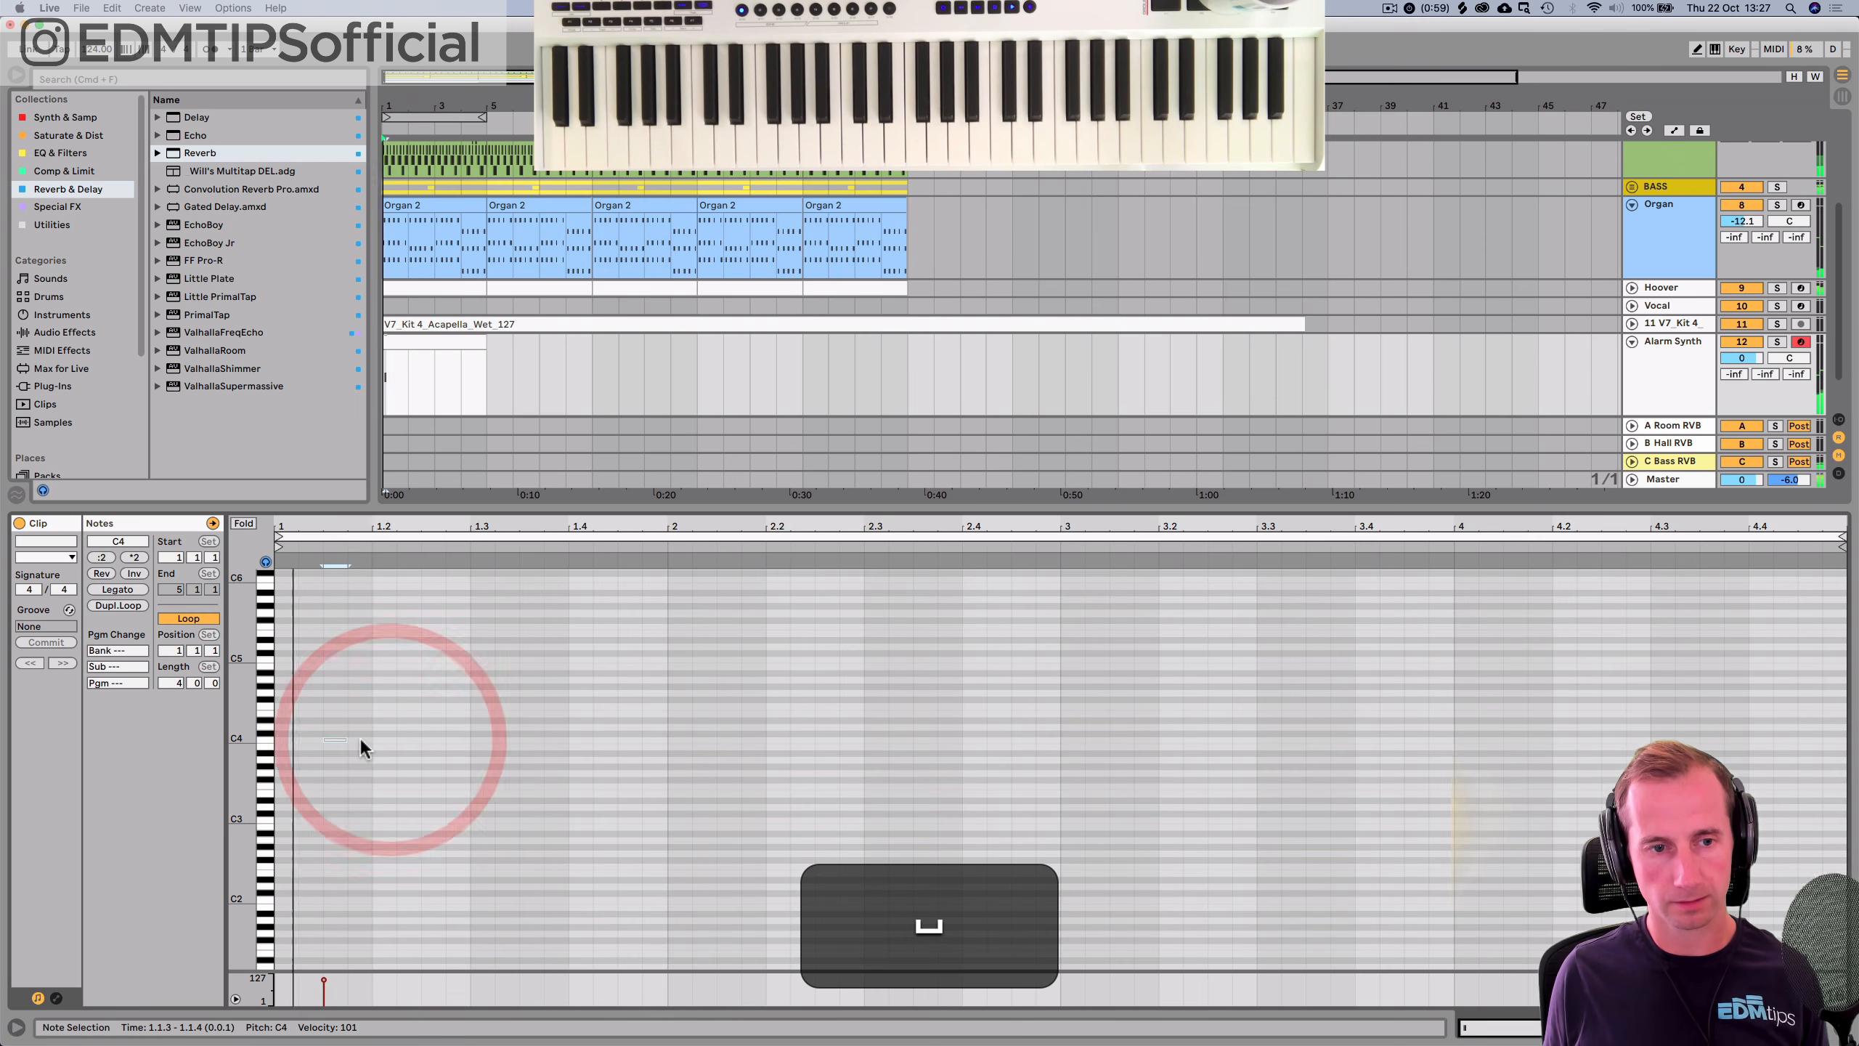
pyautogui.click(365, 739)
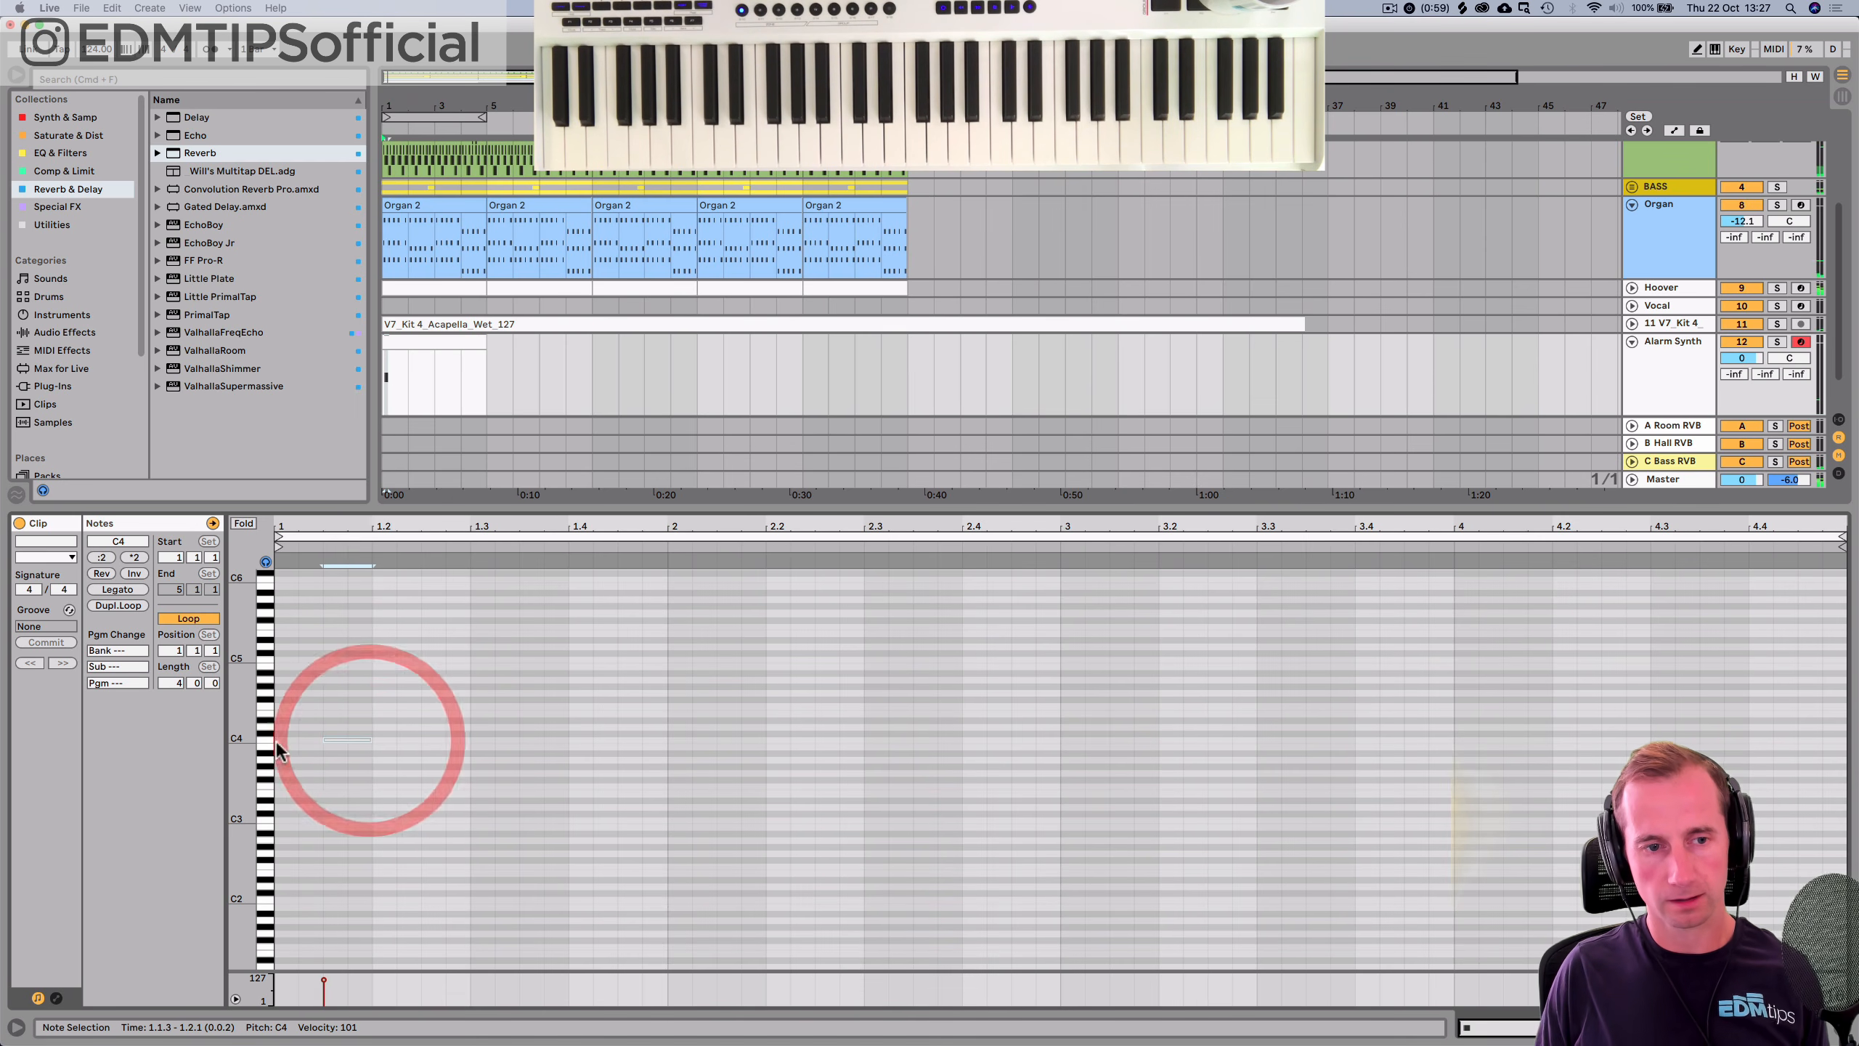
# Duplicate the C4 note three times to give an offbeat note on every beat of the first bar.
pyautogui.press('super+d')
pyautogui.press('super+d')
pyautogui.press('super+d')
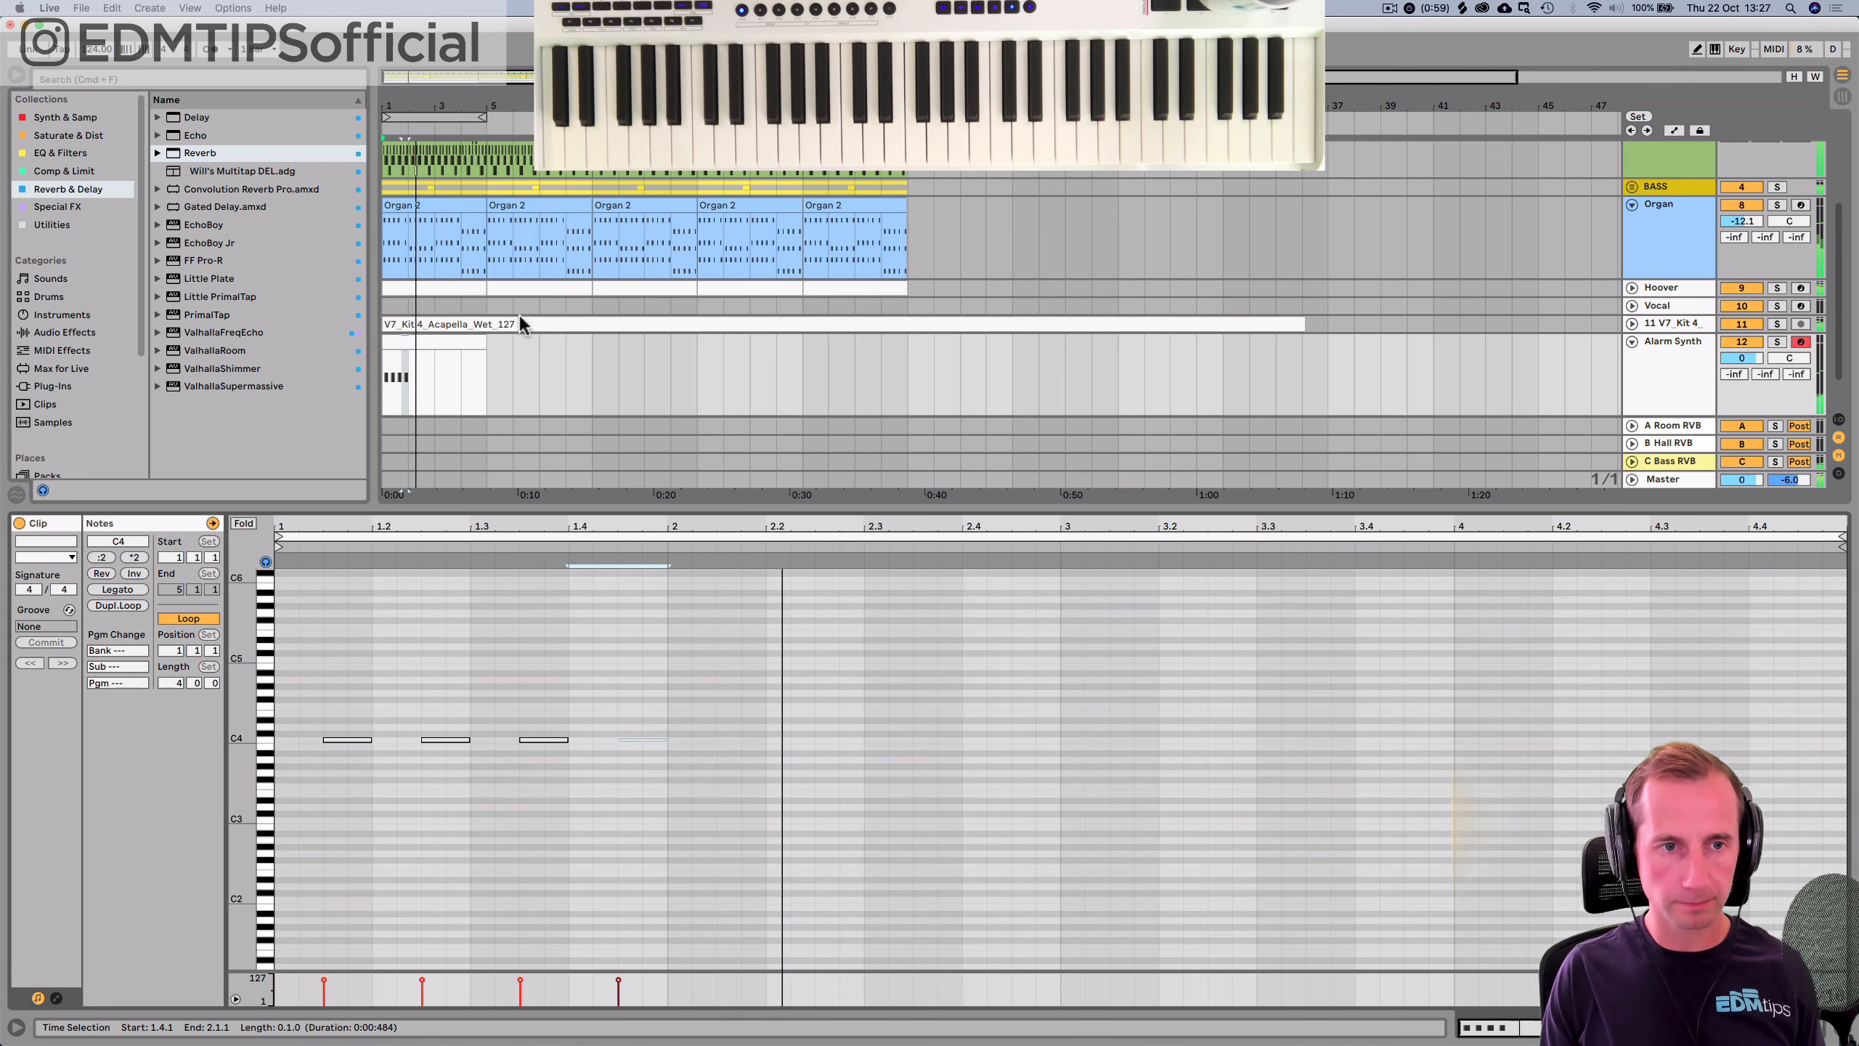
# Select the first two bars of the Alarm Synth track in the arrangement and duplicate them three times.
pyautogui.hotkey('shift', 'Tab')
pyautogui.click(381, 536)
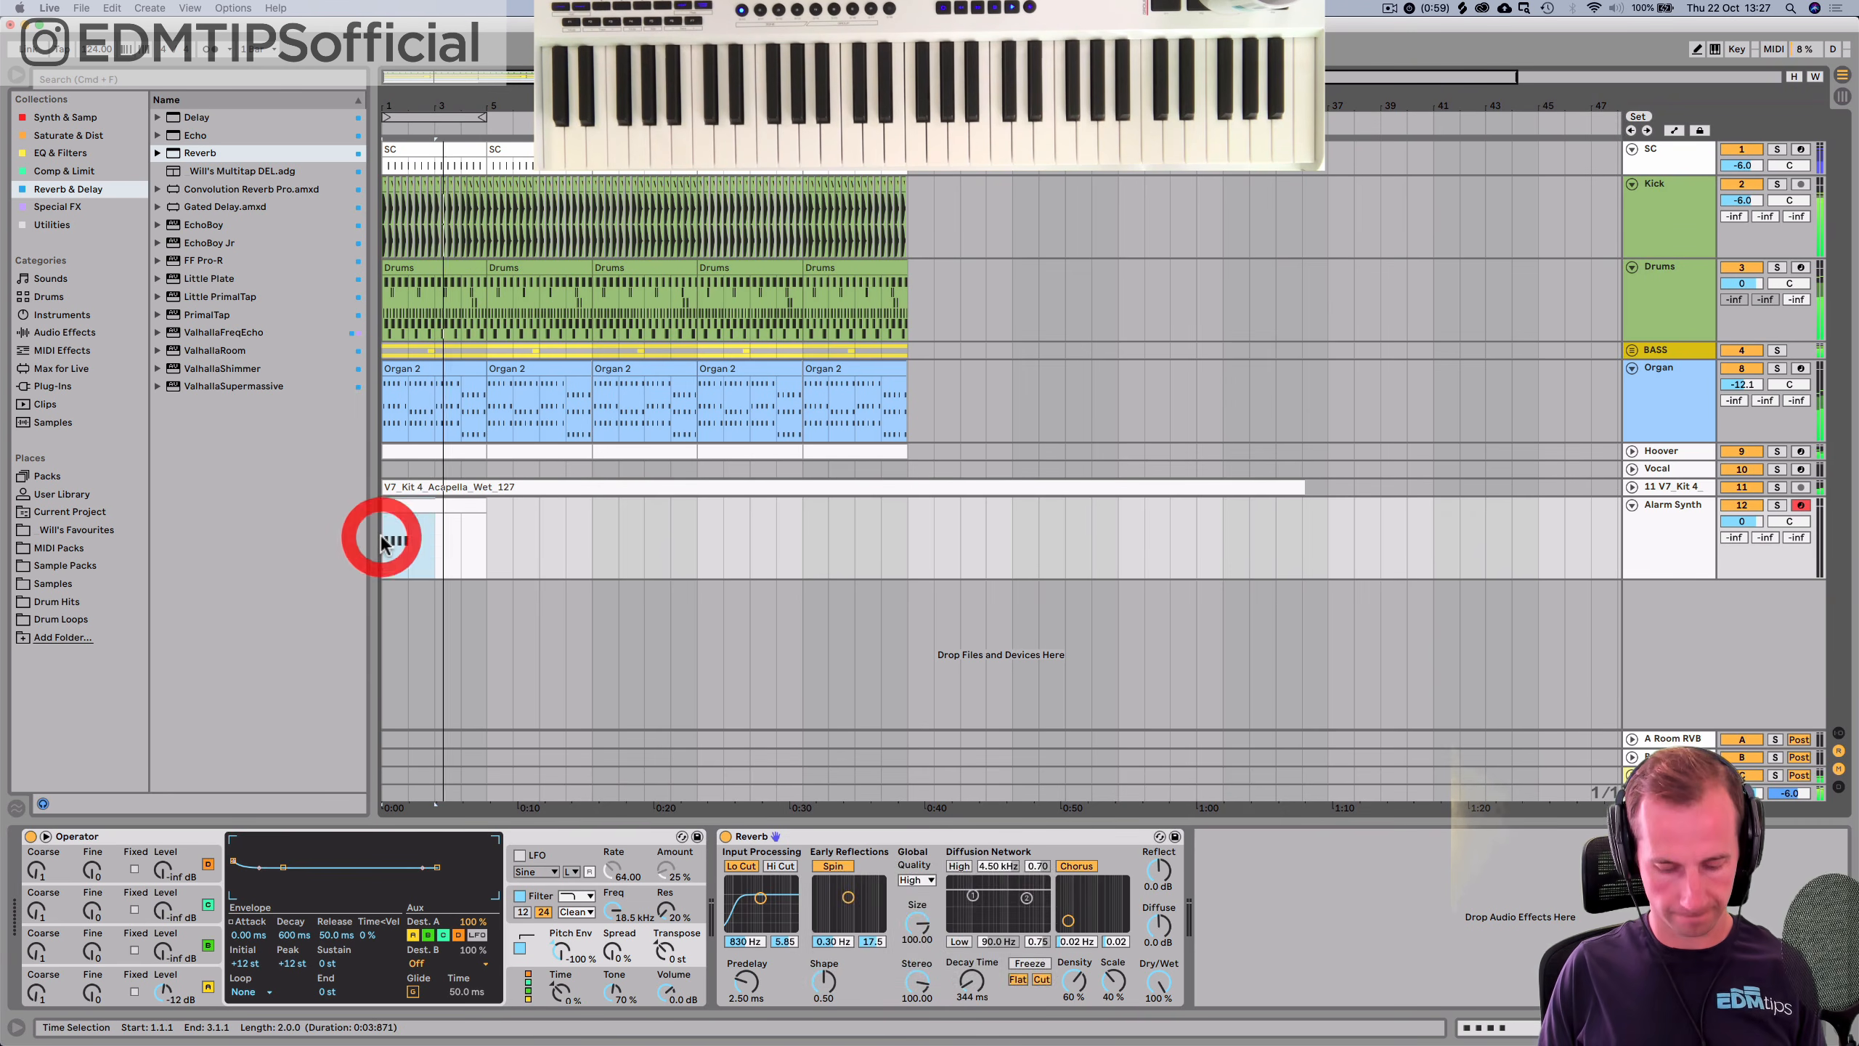
pyautogui.press('super+d')
pyautogui.press('super+d')
pyautogui.press('super+d')
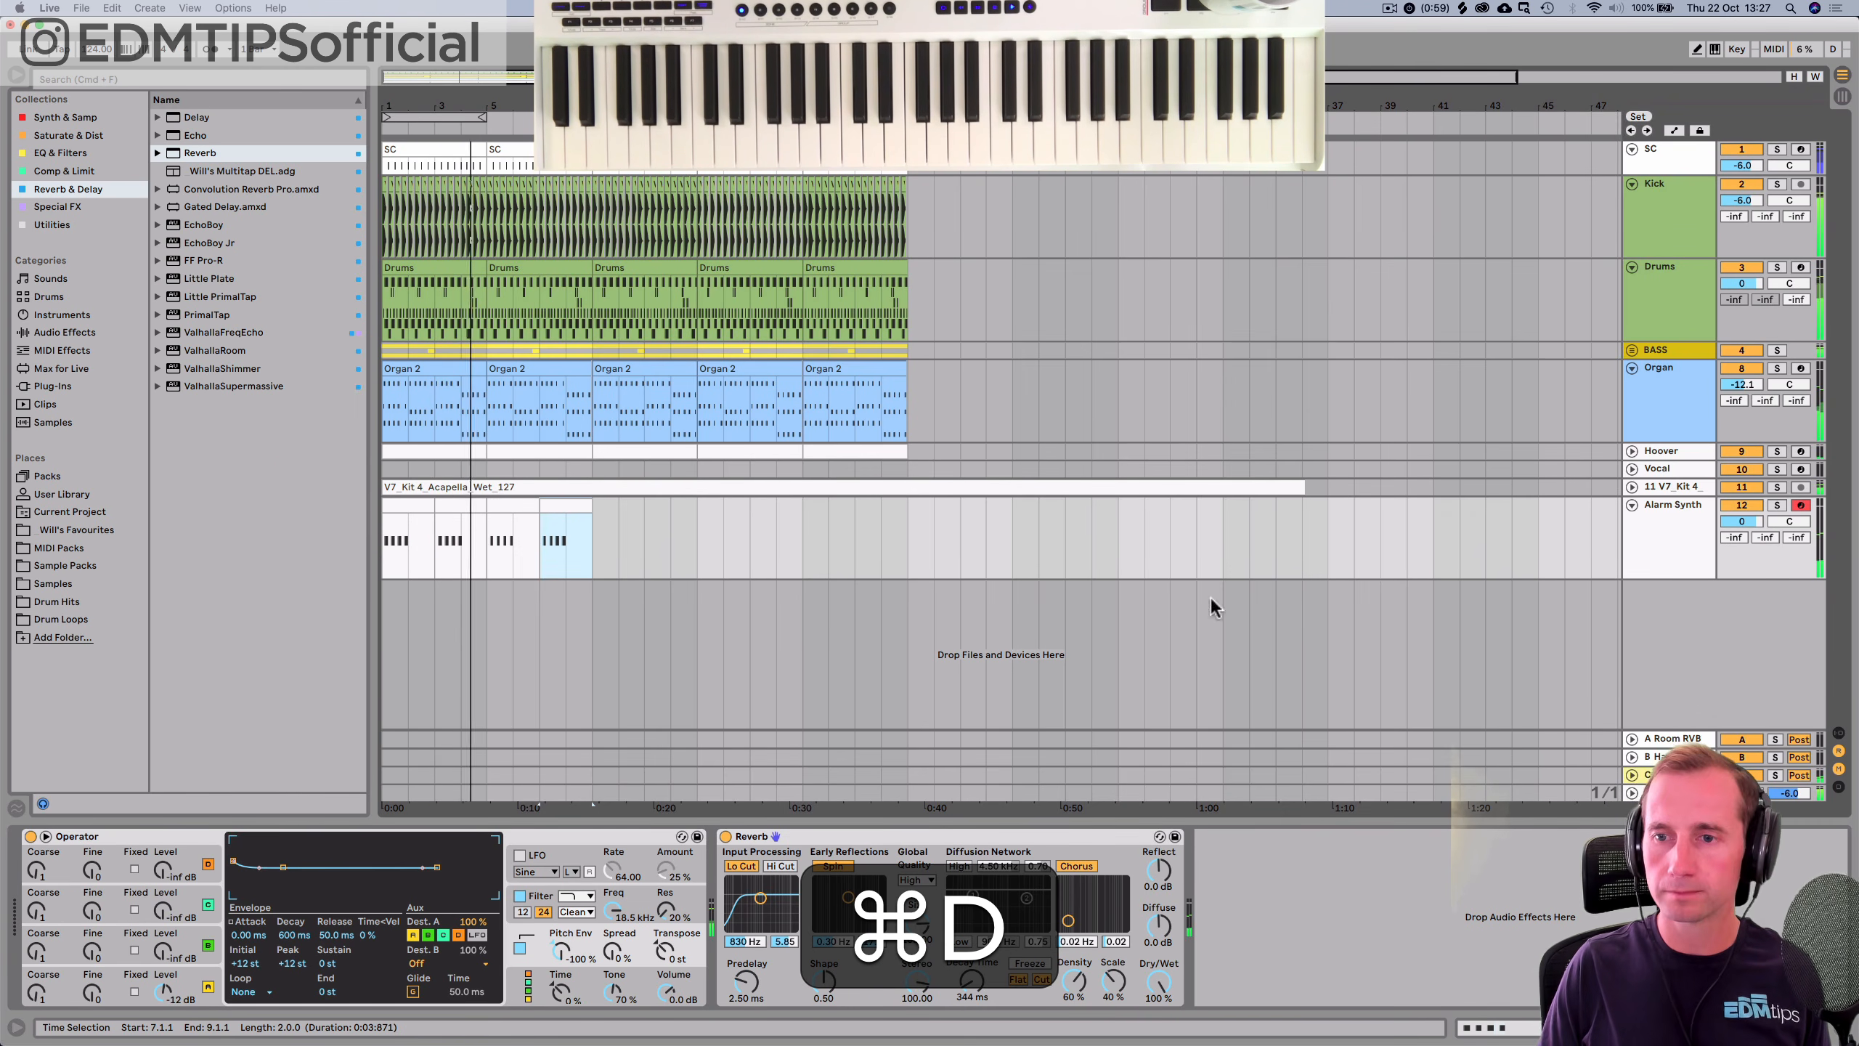
# Loop the first eight bars of the arrangement and stop playback.
pyautogui.moveTo(589, 535); pyautogui.dragTo(382, 403)
pyautogui.press('super+l')
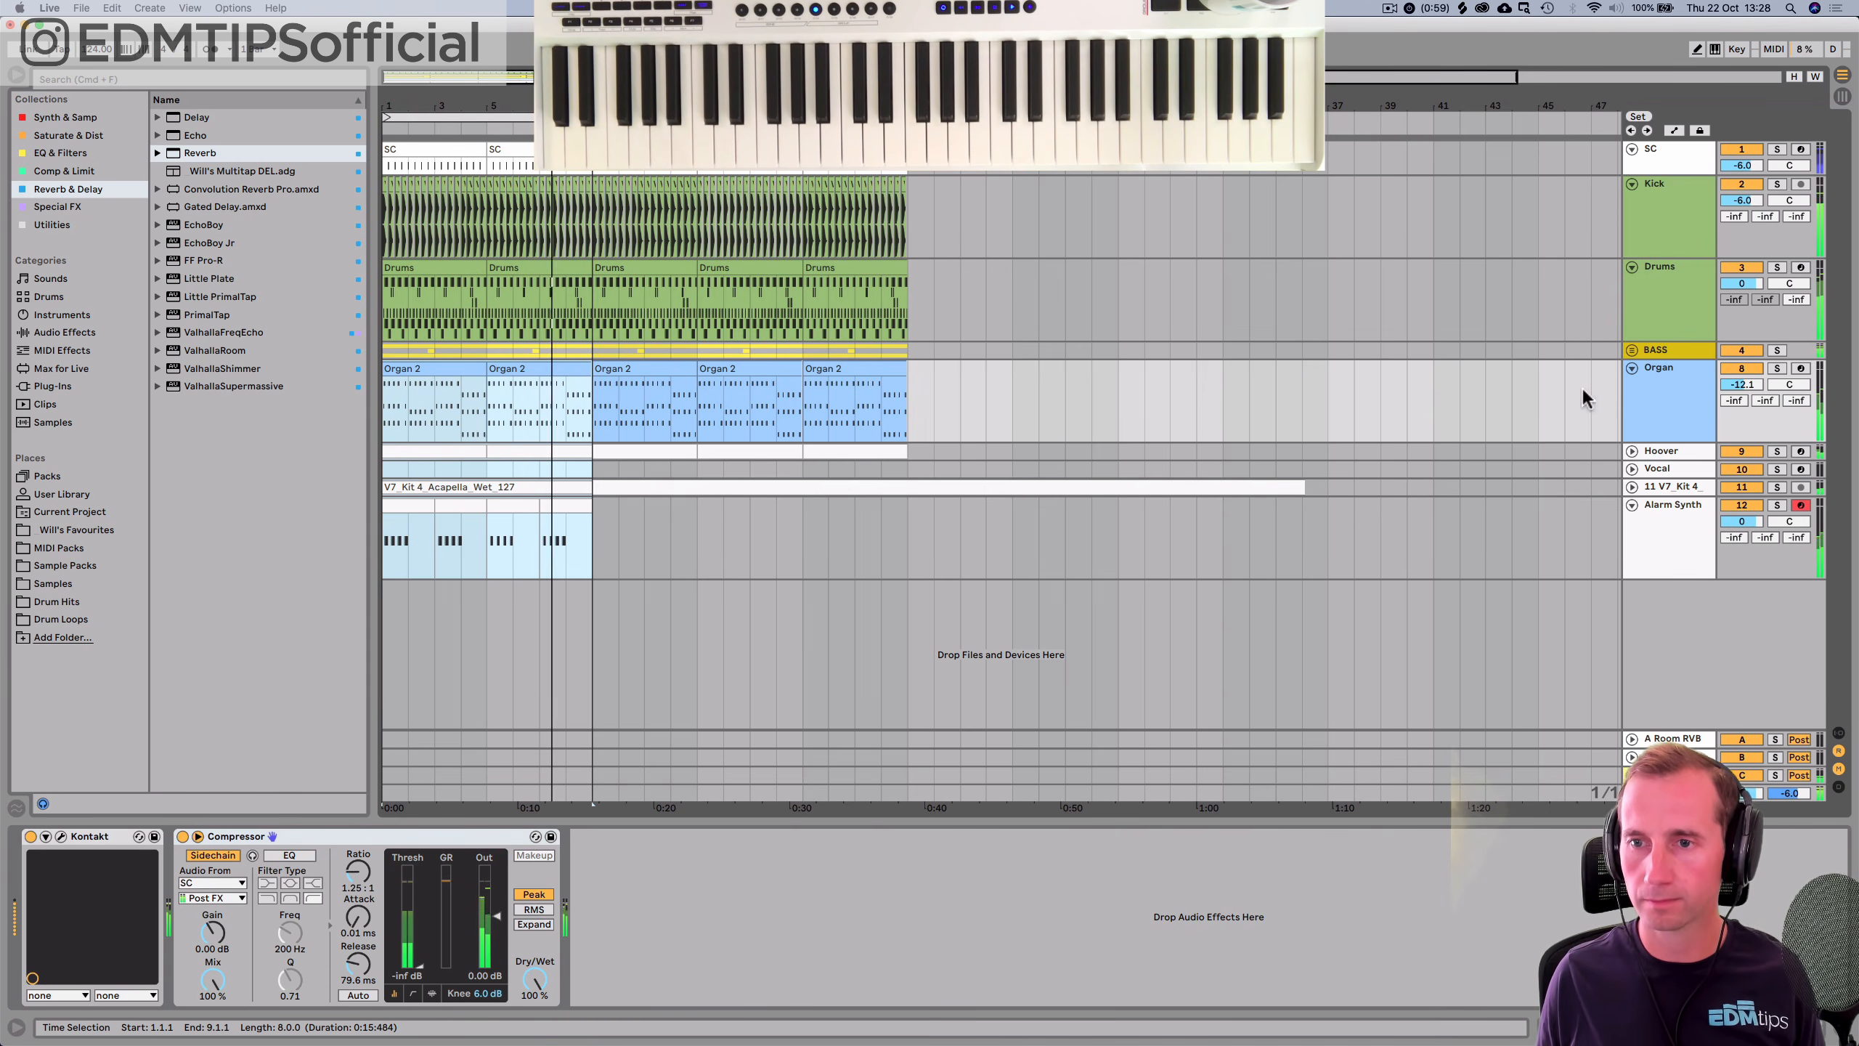
pyautogui.press('space')
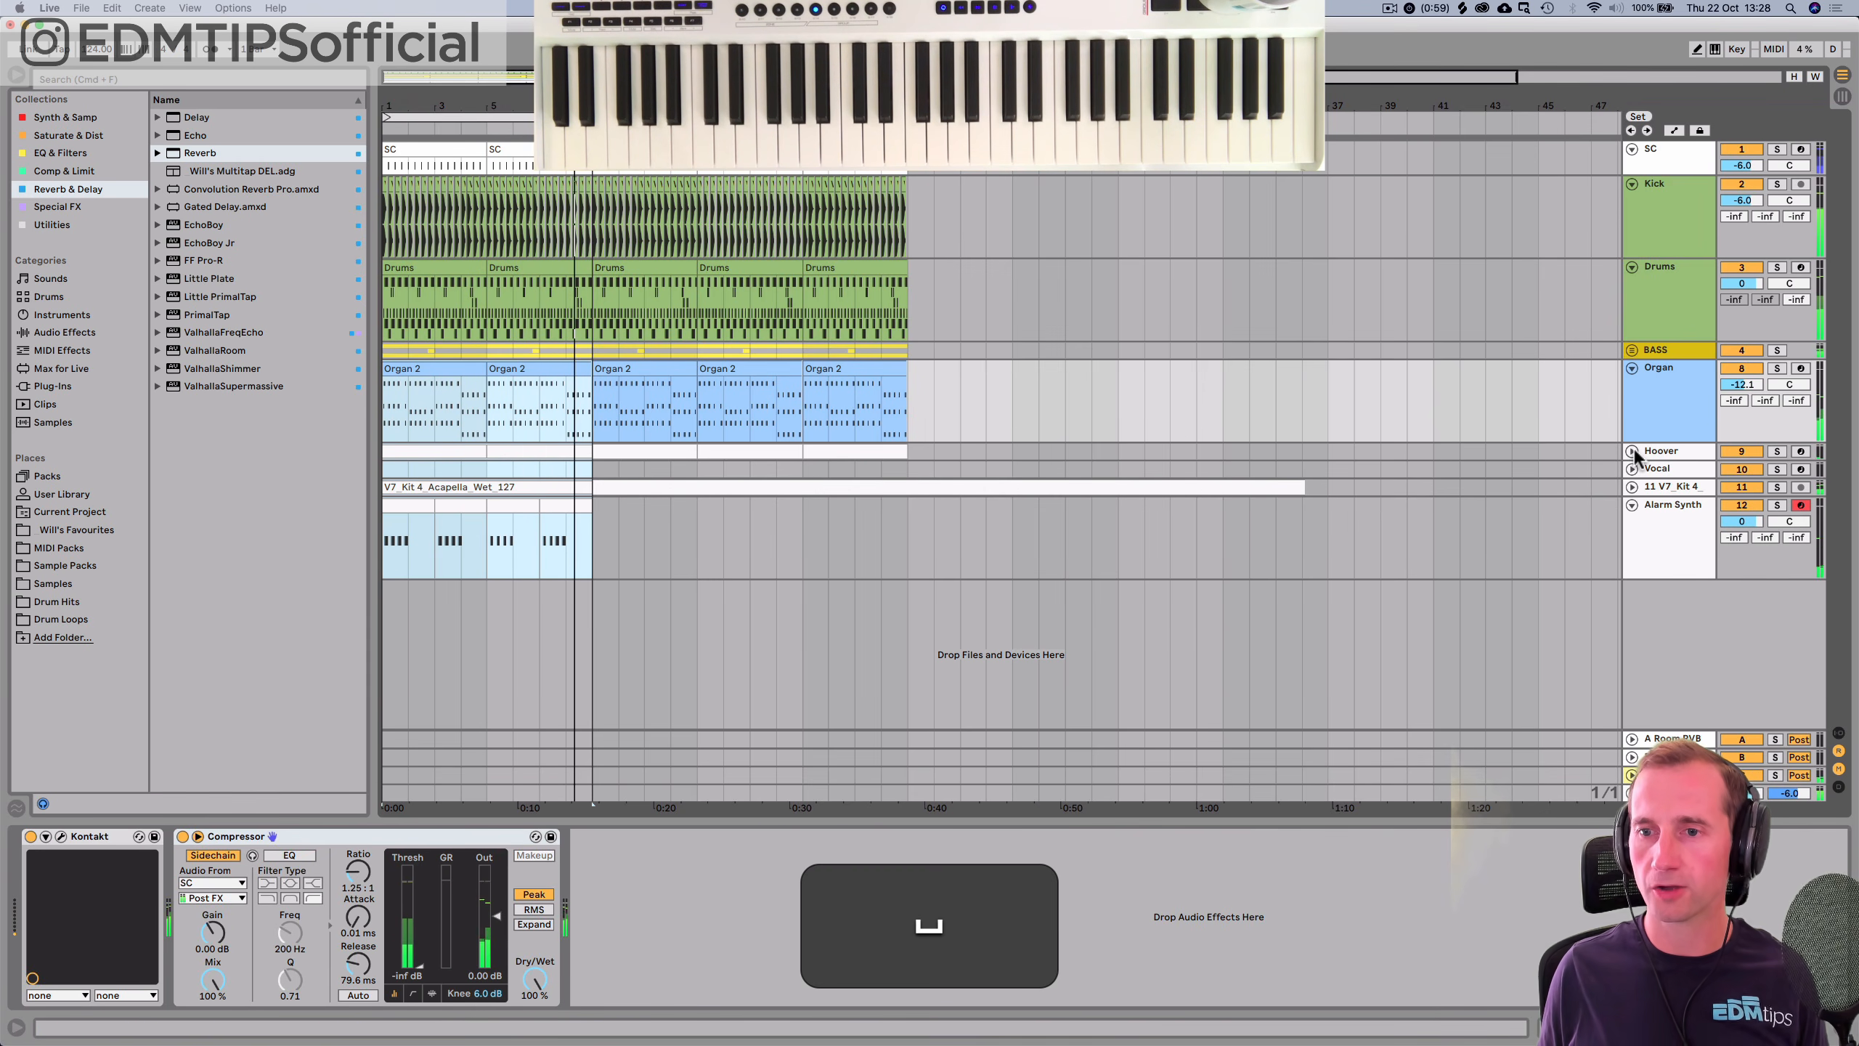
# Unfold the Hoover track, colour it turquoise and assign that colour to its clips.
pyautogui.click(1632, 451)
pyautogui.rightClick(1658, 448)
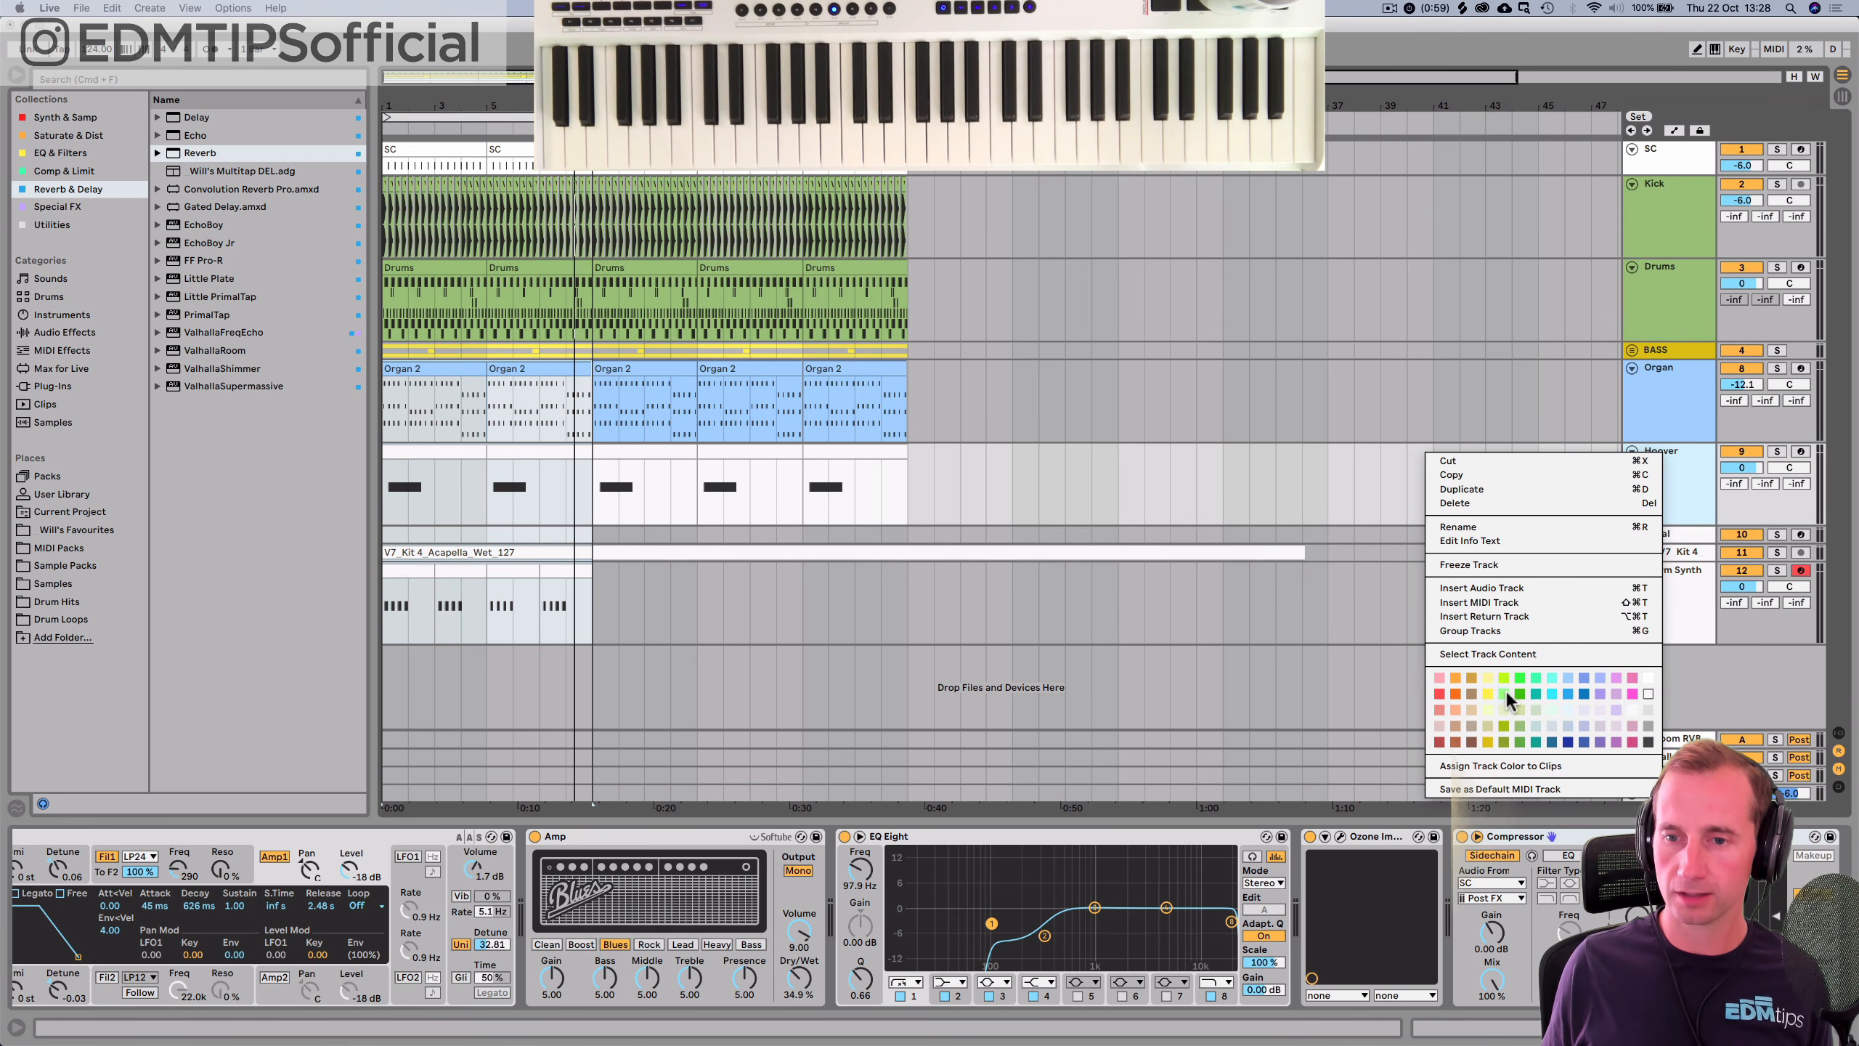
pyautogui.click(1538, 678)
pyautogui.rightClick(1646, 449)
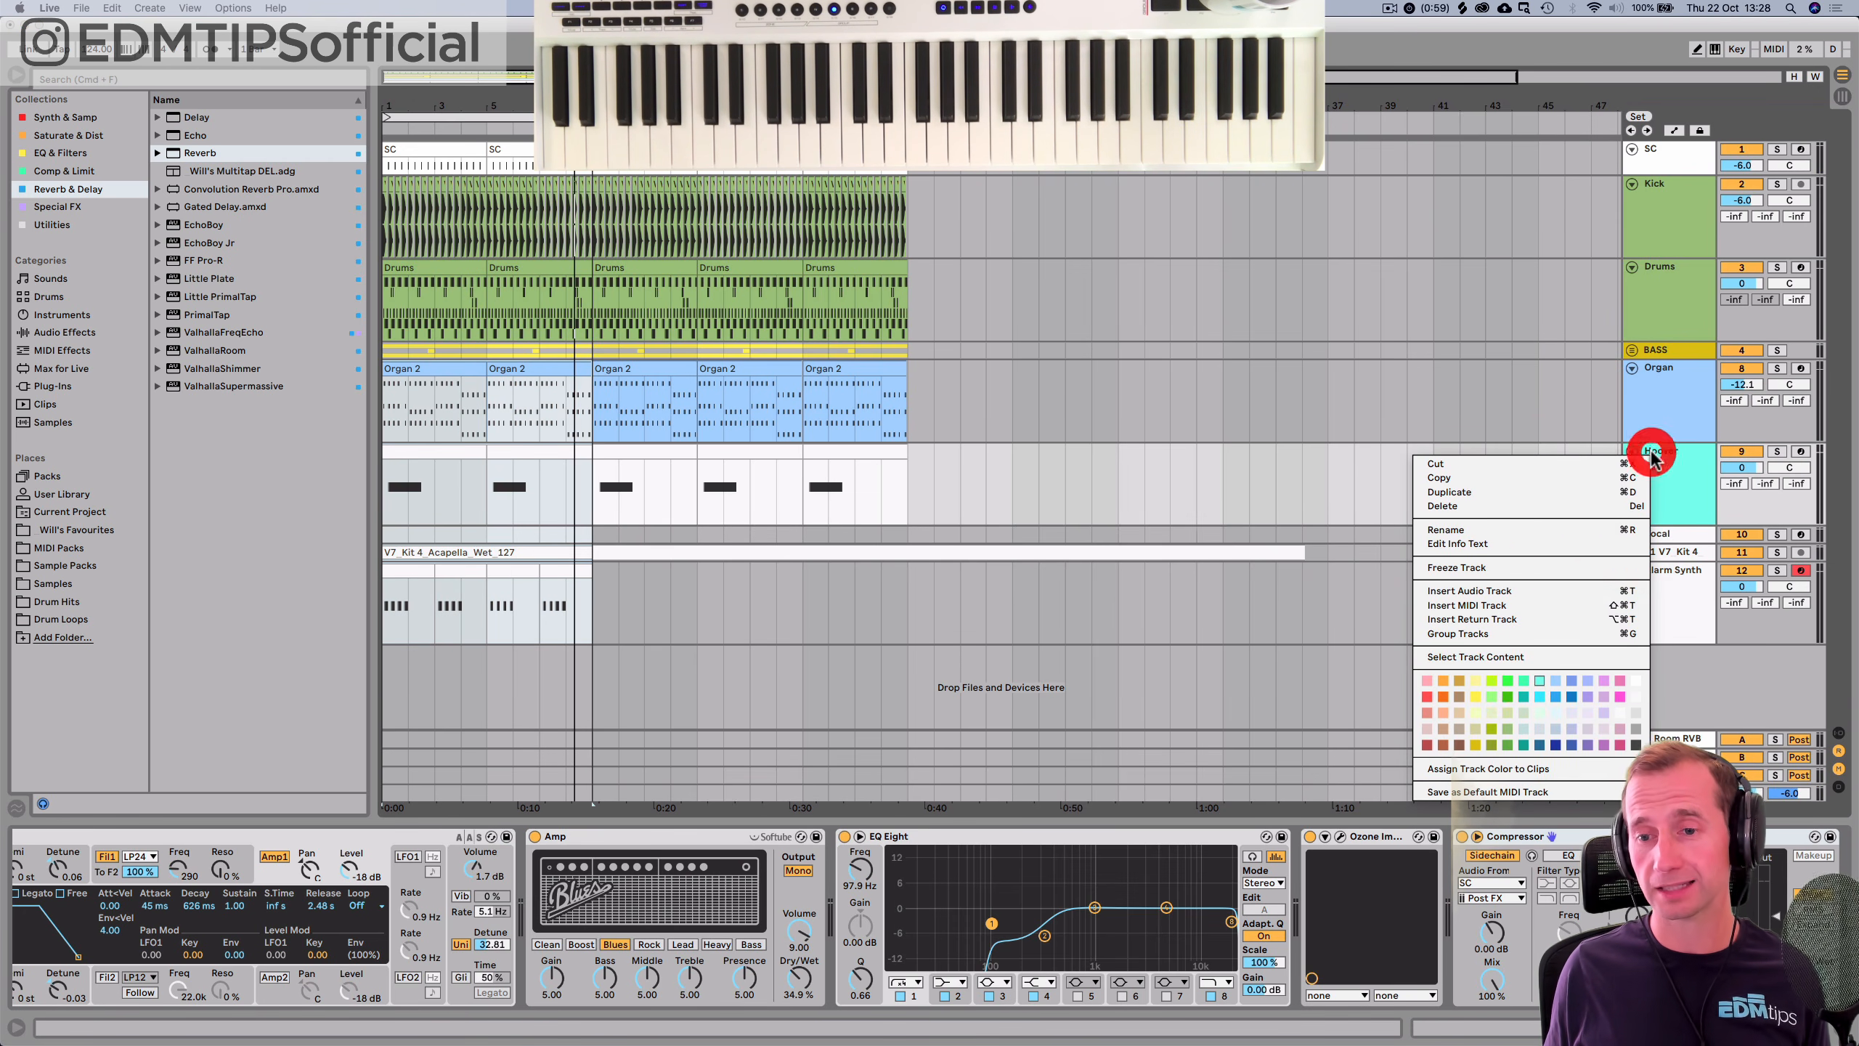
pyautogui.click(1525, 769)
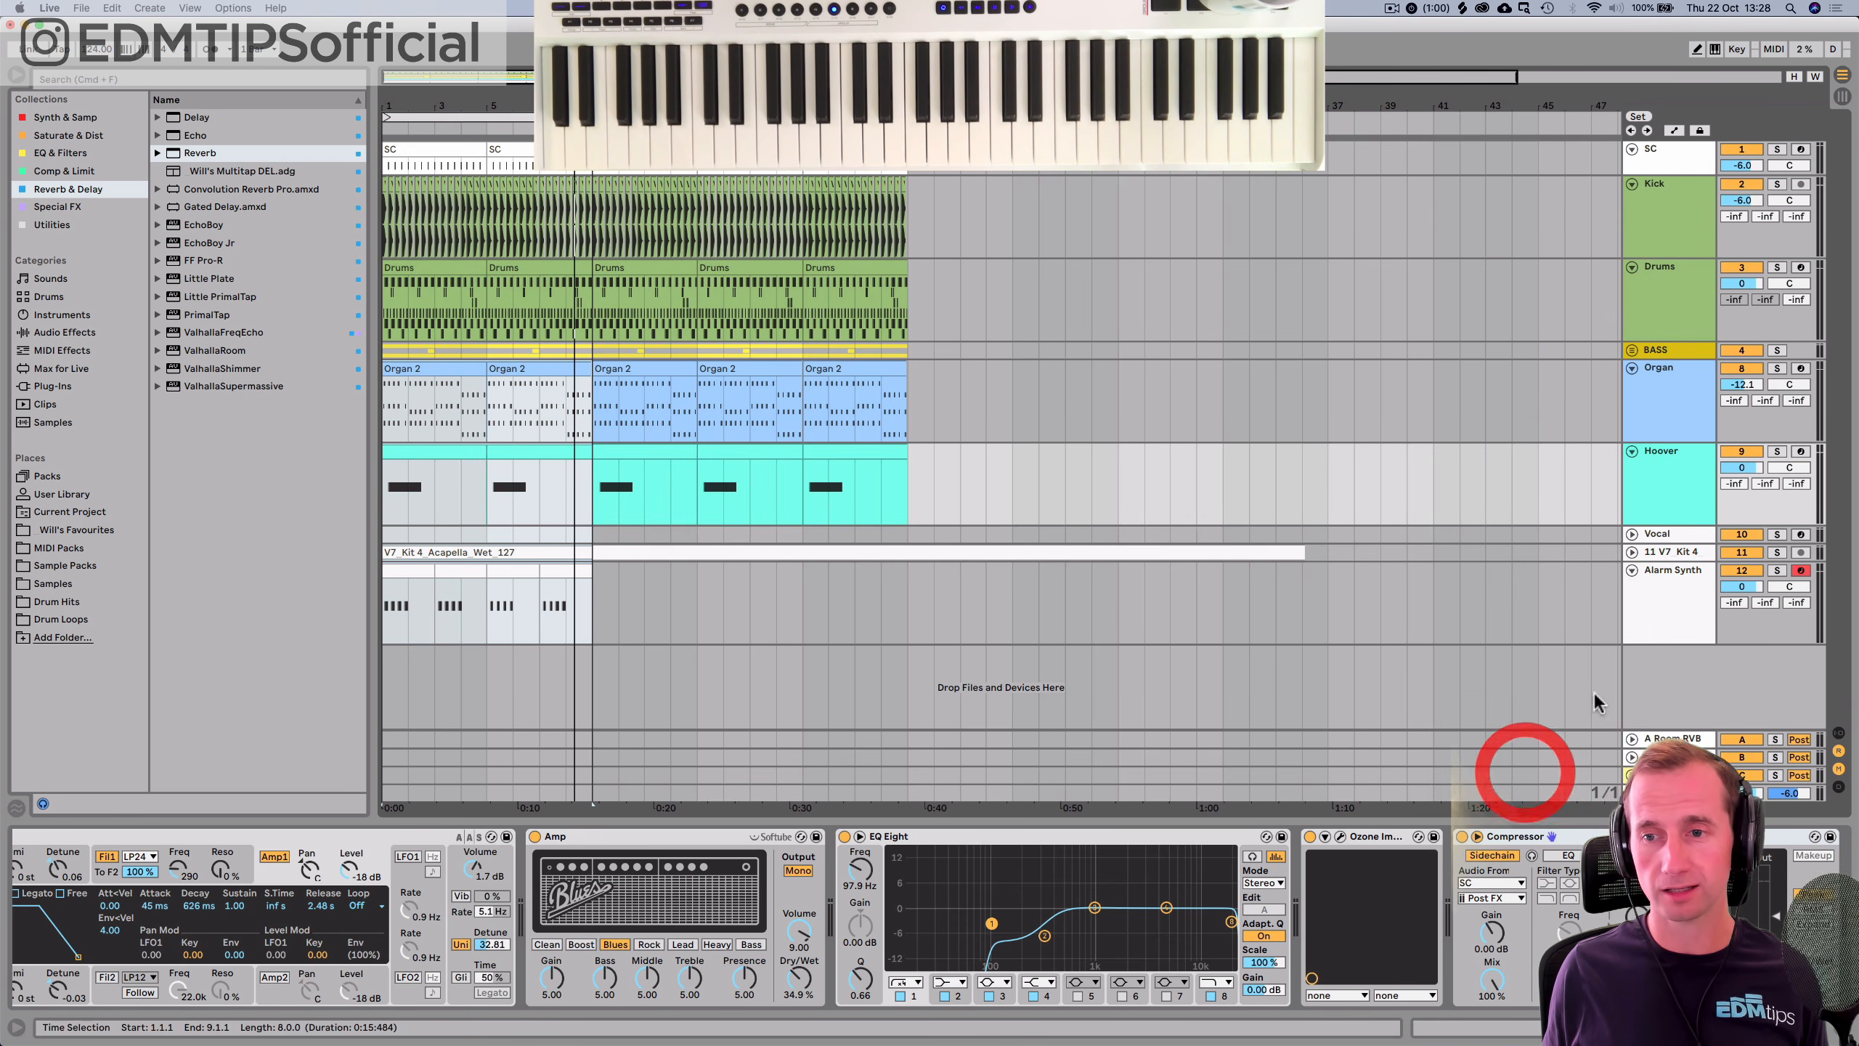
# Colour the empty Vocal track purple and move it above the Hoover track.
pyautogui.click(1654, 533)
pyautogui.rightClick(1655, 533)
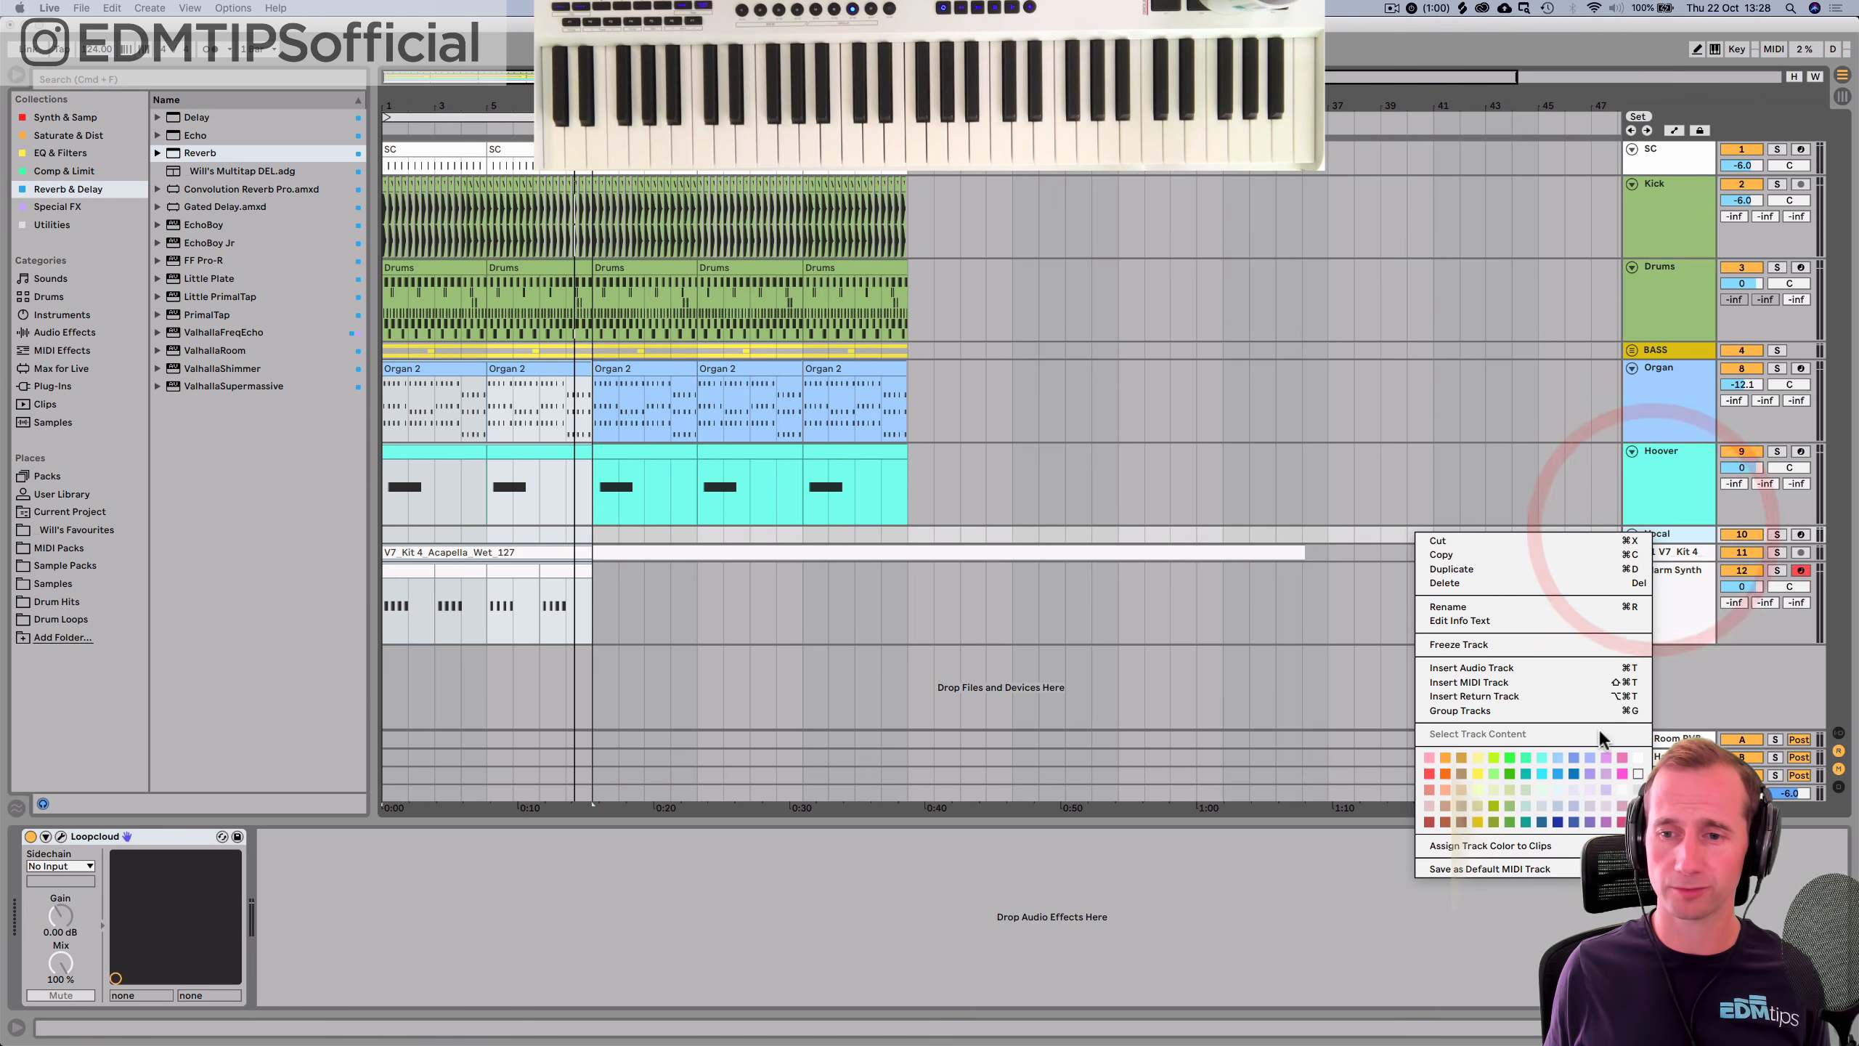
pyautogui.click(1602, 774)
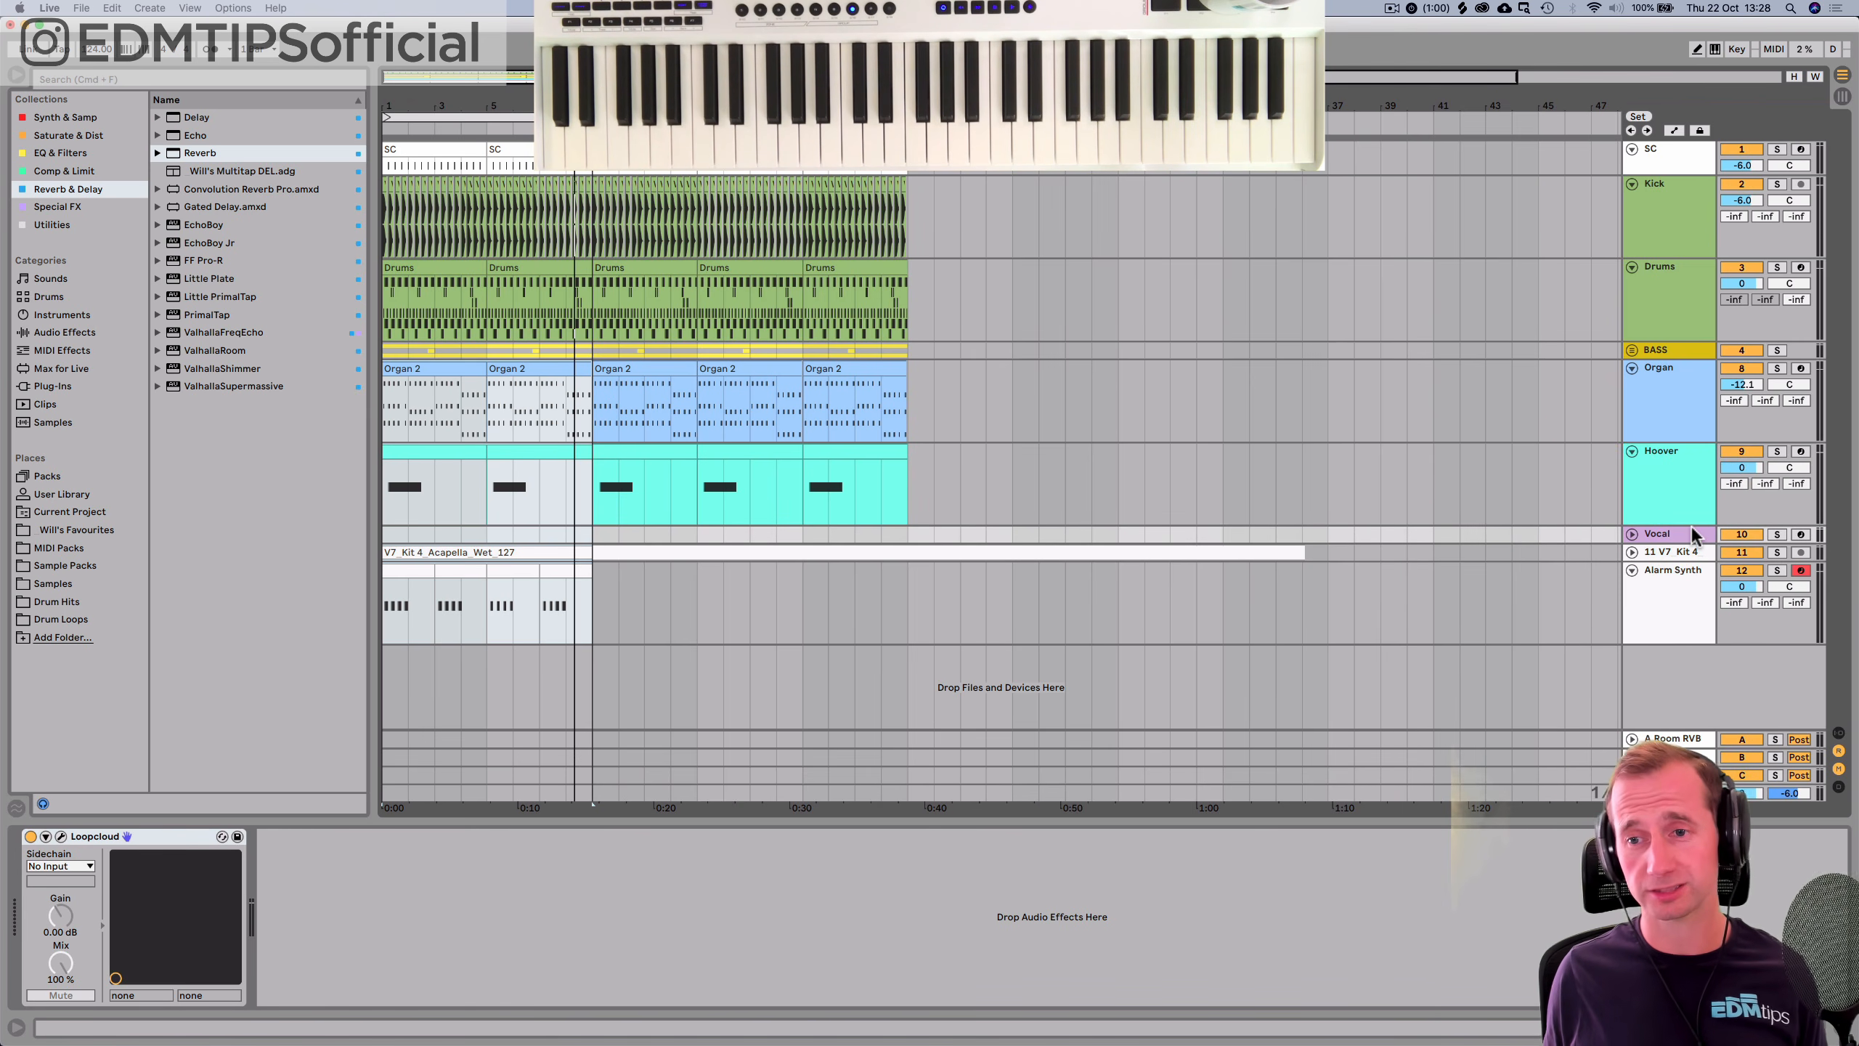
pyautogui.moveTo(1698, 564); pyautogui.dragTo(1680, 450)
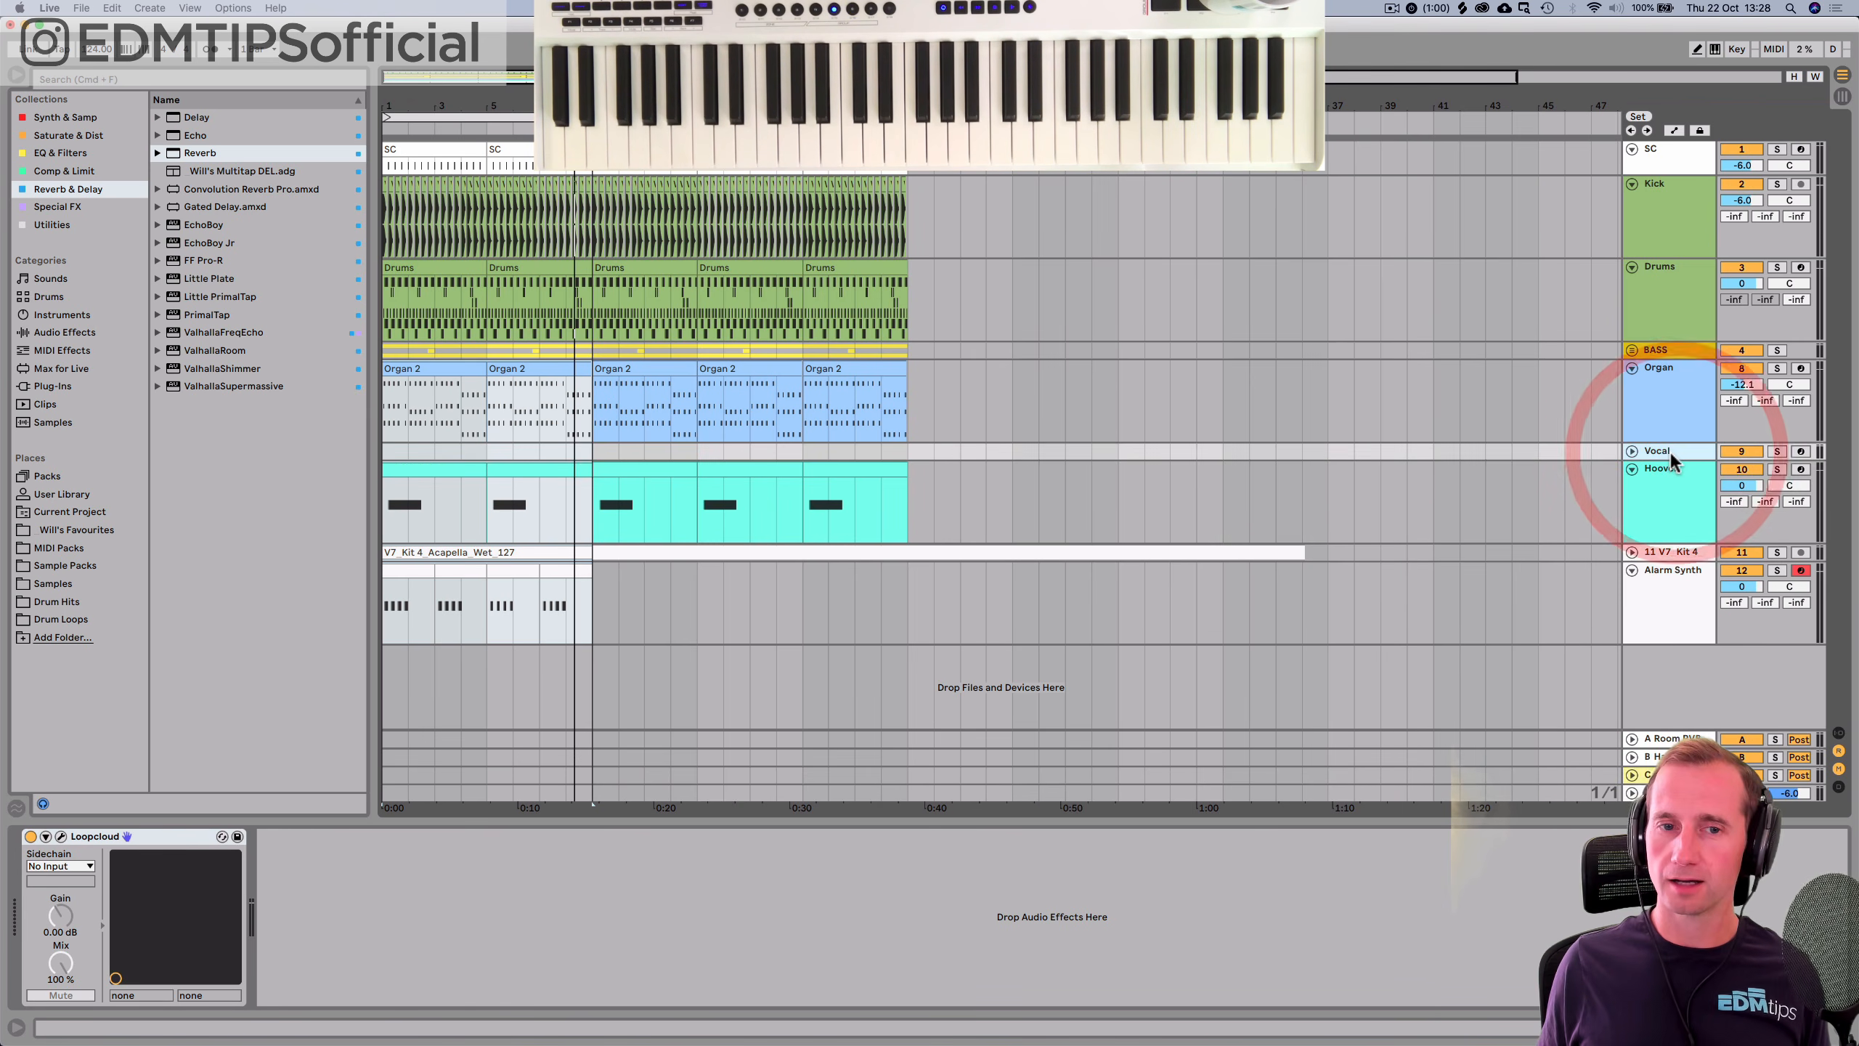
pyautogui.rightClick(1683, 452)
pyautogui.click(1675, 443)
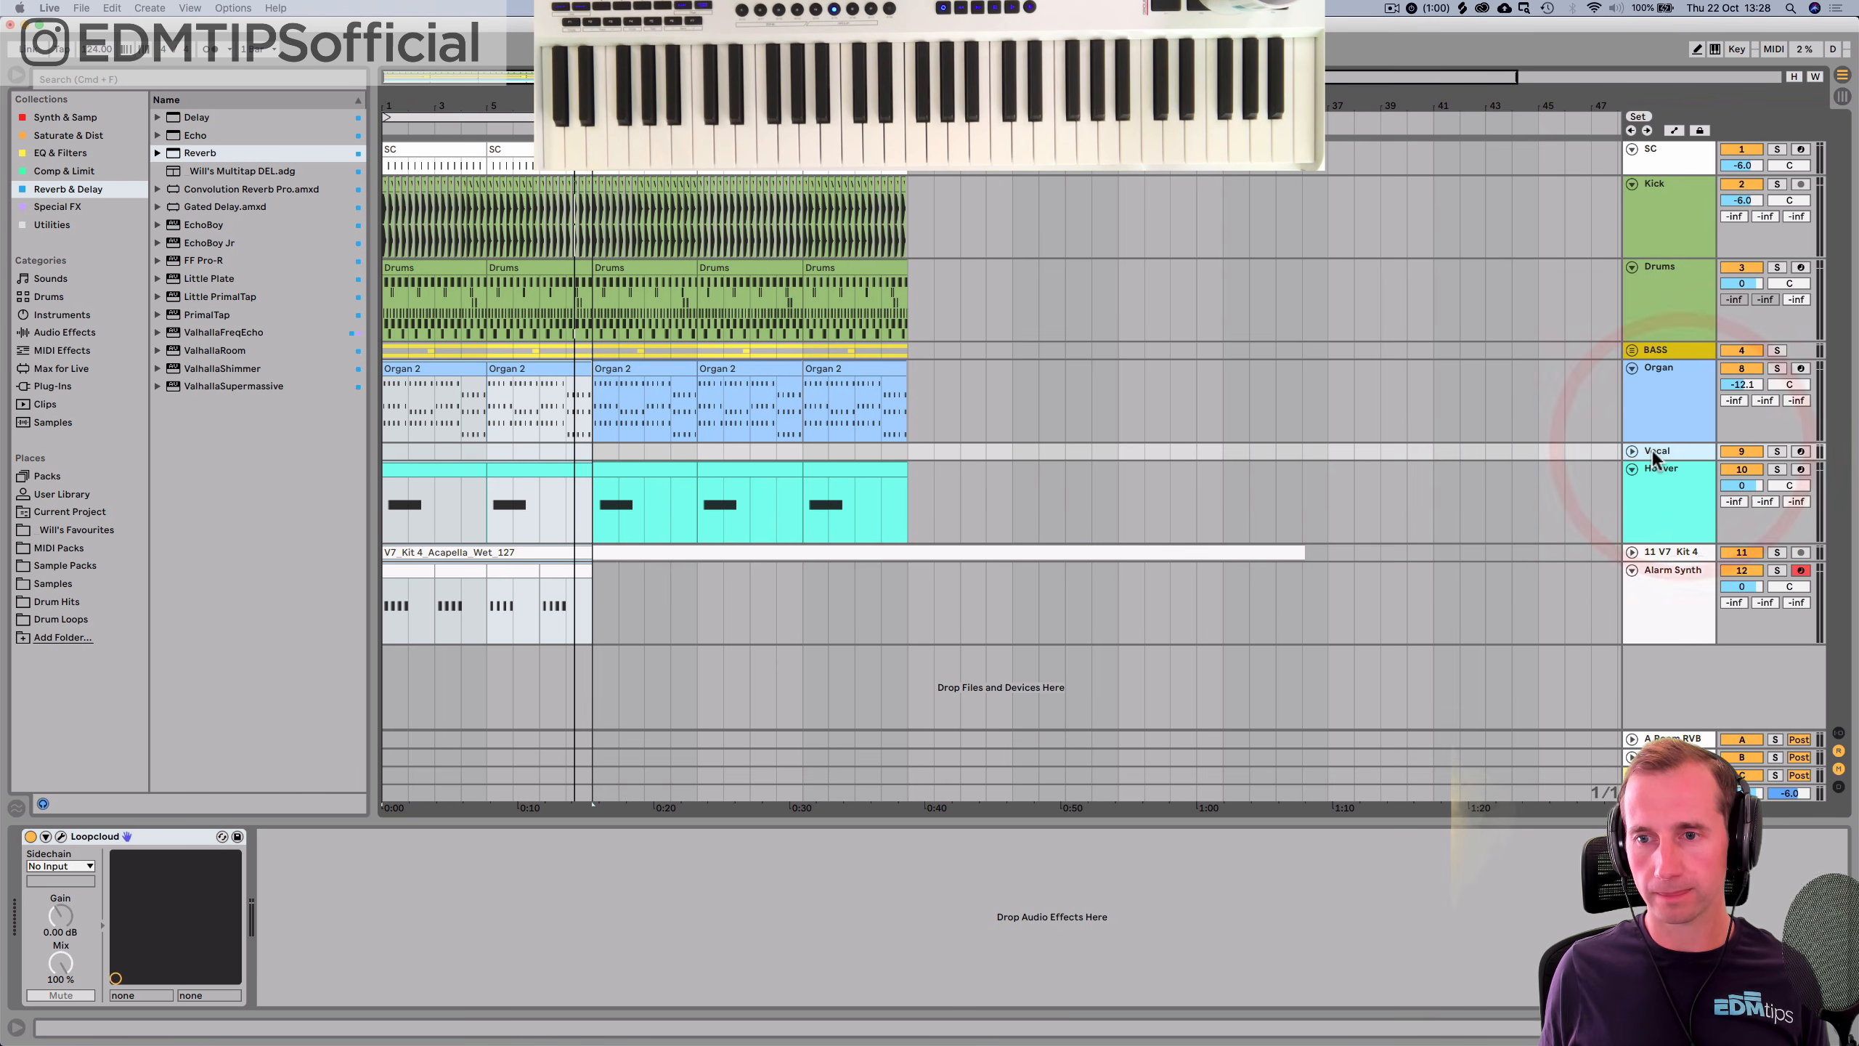
# Unfold the empty Vocal track and try to move the acapella clip onto it.
pyautogui.click(1632, 451)
pyautogui.moveTo(556, 663); pyautogui.dragTo(477, 456)
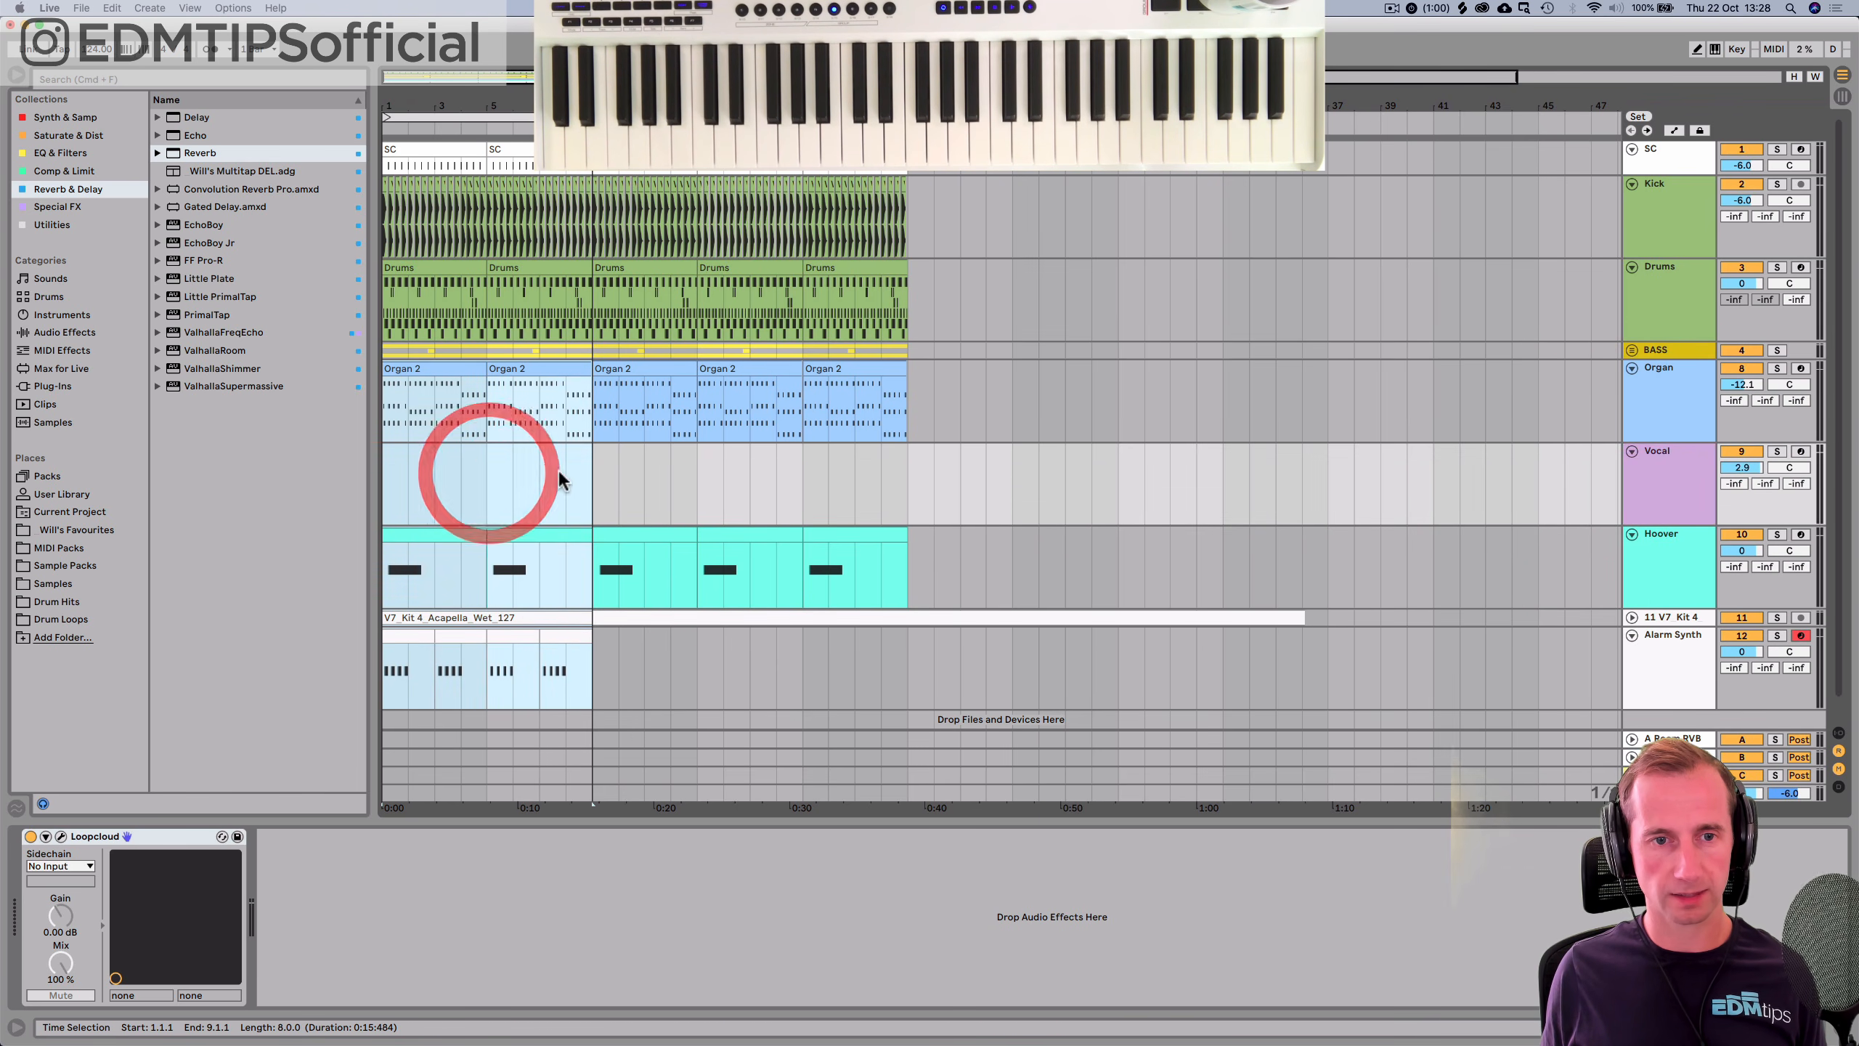
pyautogui.click(696, 480)
pyautogui.moveTo(522, 619); pyautogui.dragTo(477, 486)
pyautogui.click(932, 596)
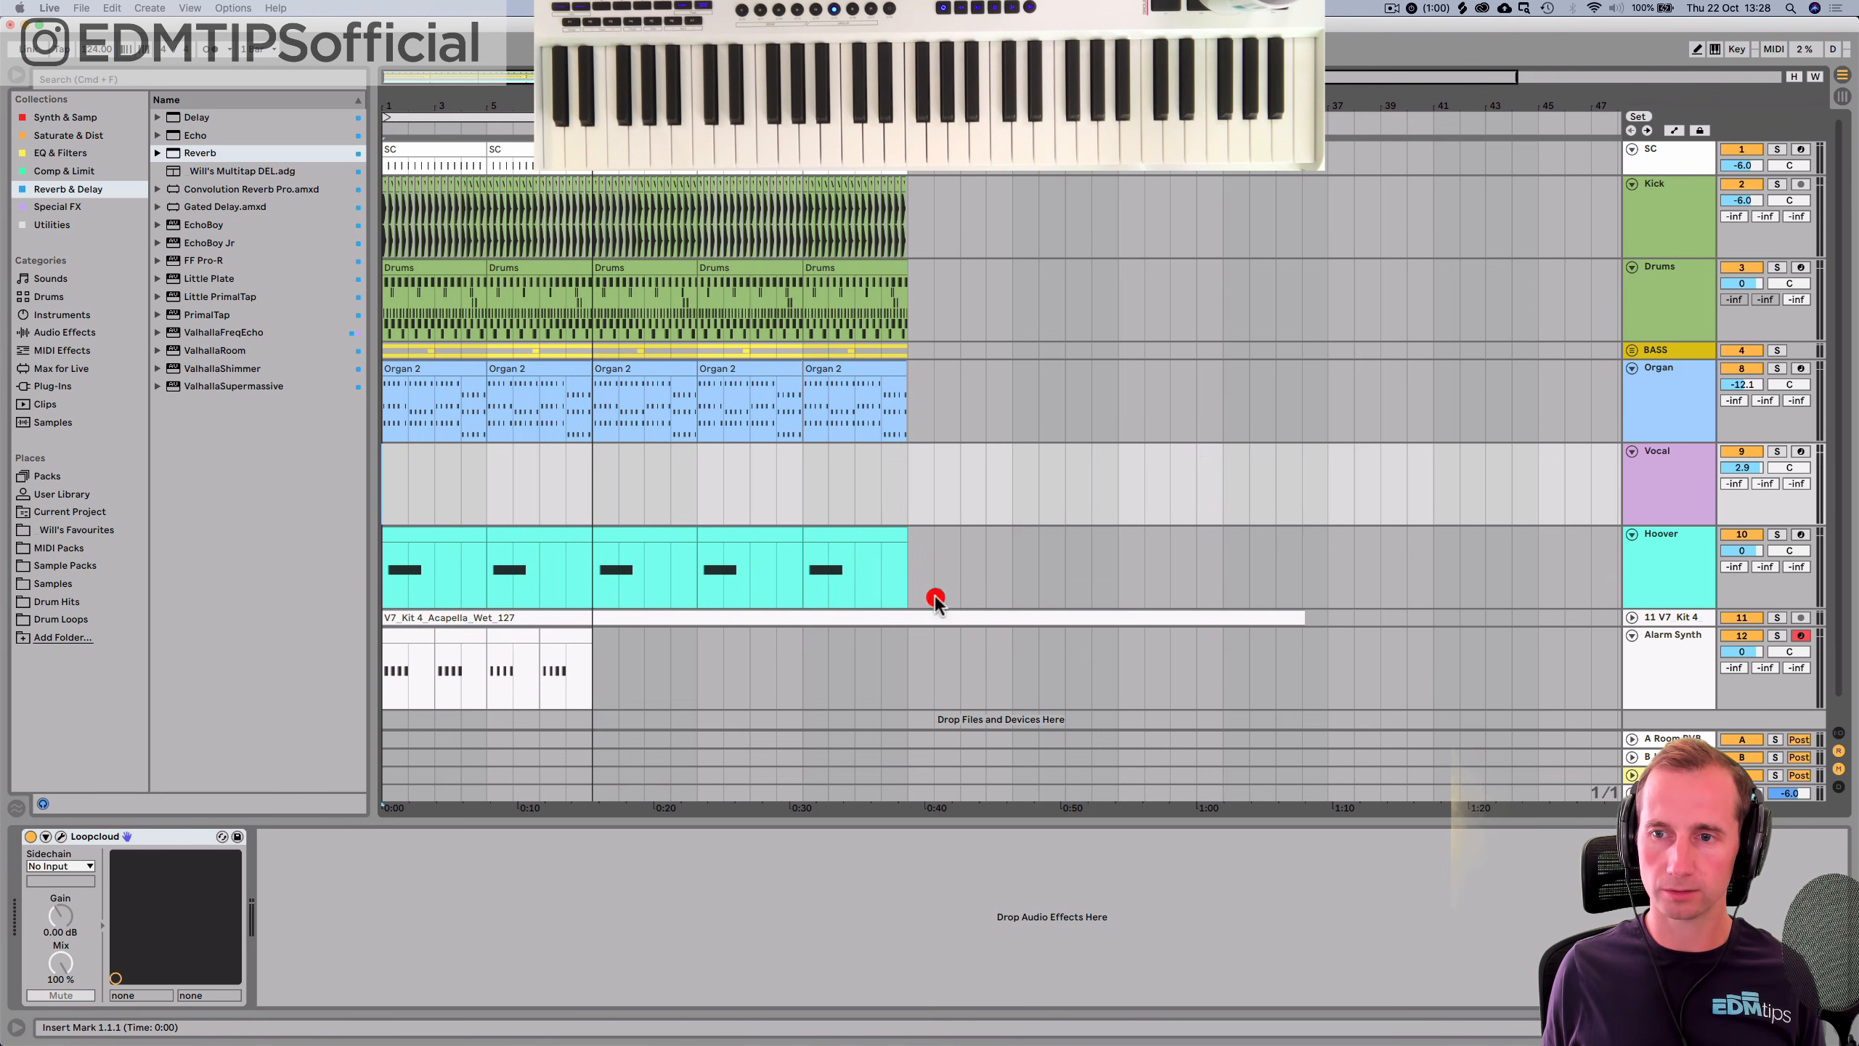
# Delete the empty Vocal track and rename the acapella's audio track Vocal.
pyautogui.click(1665, 500)
pyautogui.press('BackSpace')
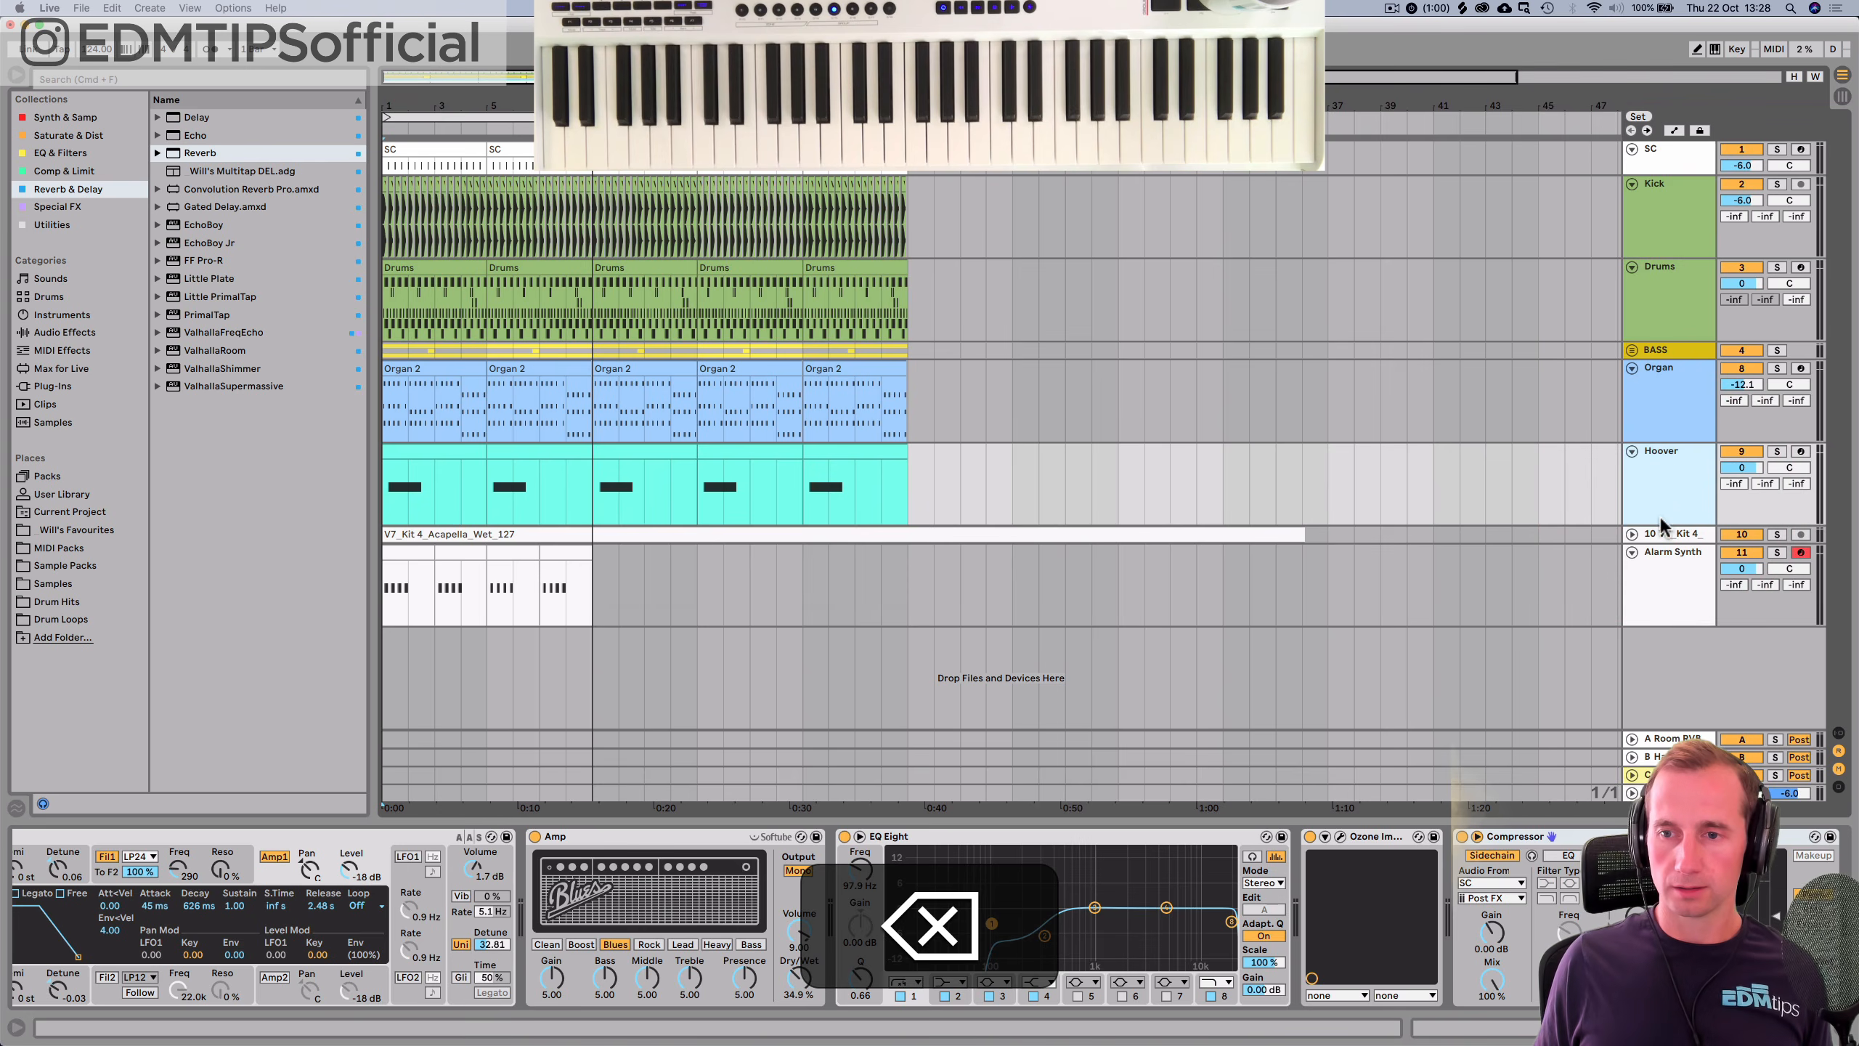
pyautogui.click(1664, 533)
pyautogui.press('super+r')
pyautogui.press('shift+super+v')
pyautogui.press('Return')
# Colour the Vocal track and its acapella clip pinkish purple, and move the track above Hoover.
pyautogui.rightClick(1664, 534)
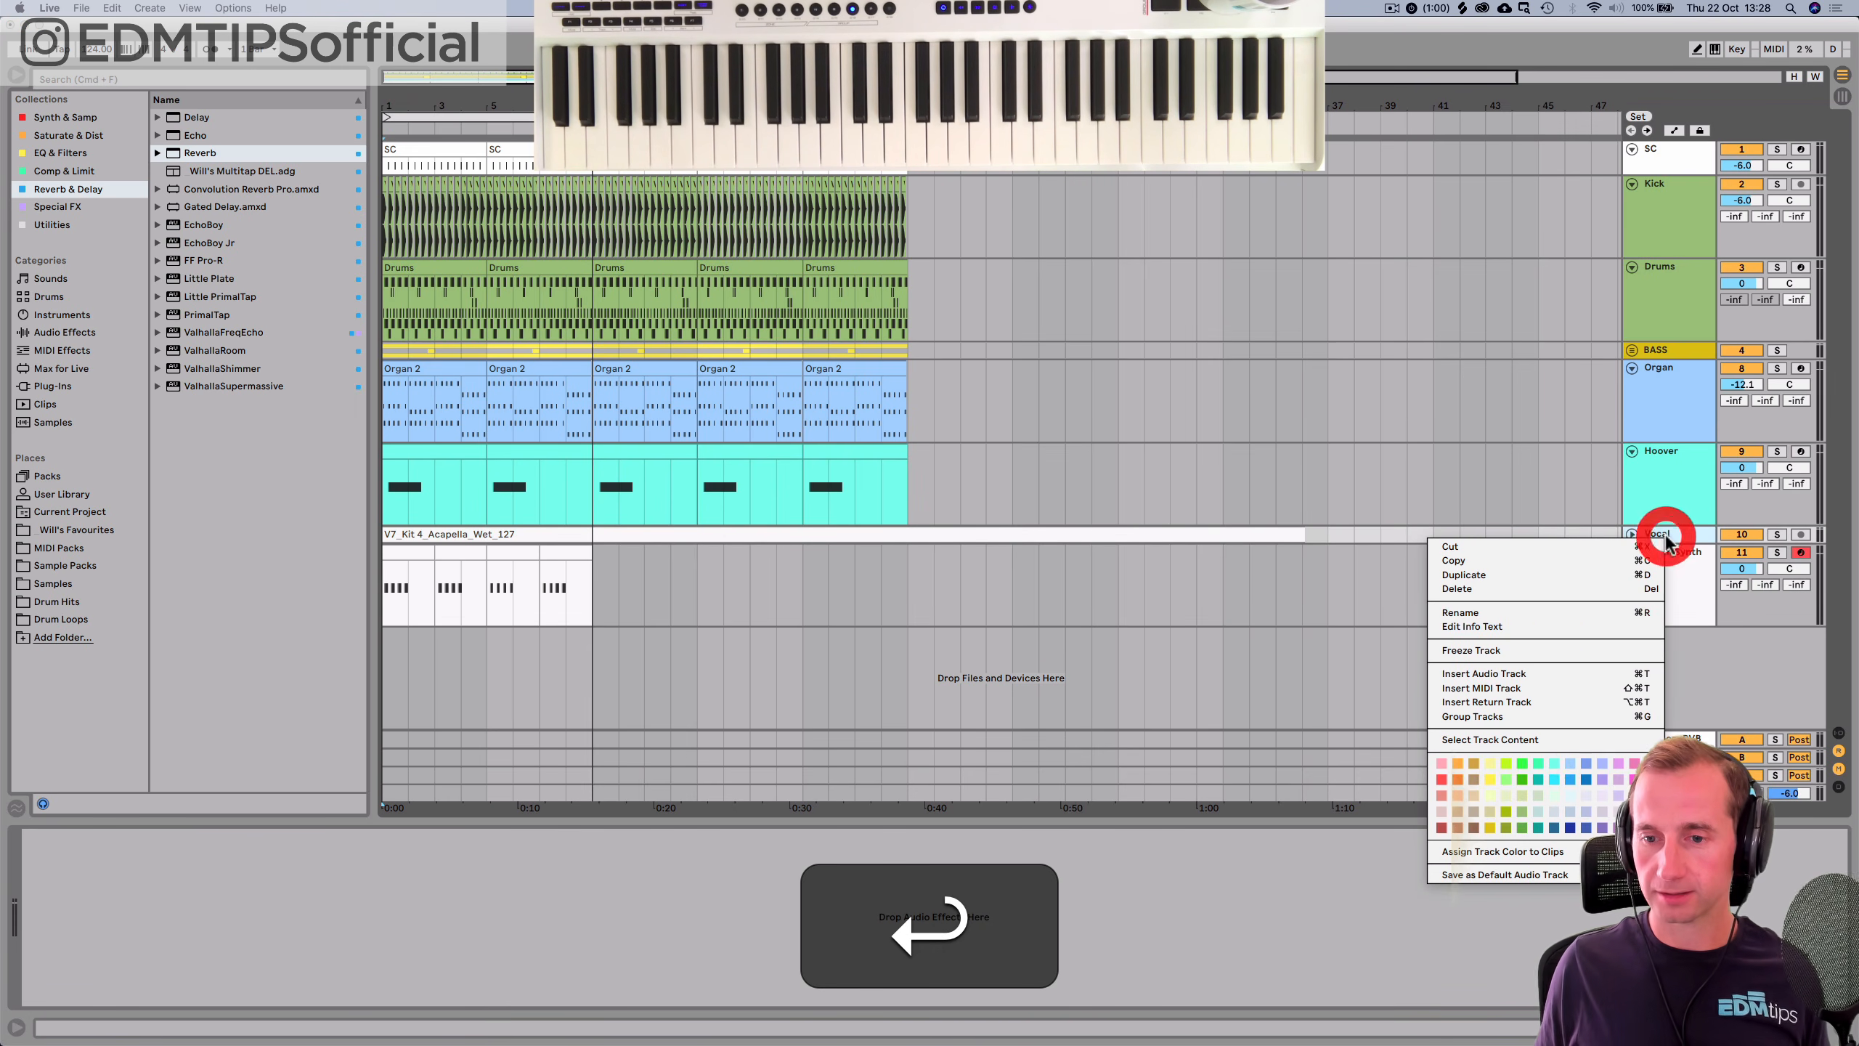
pyautogui.click(1618, 762)
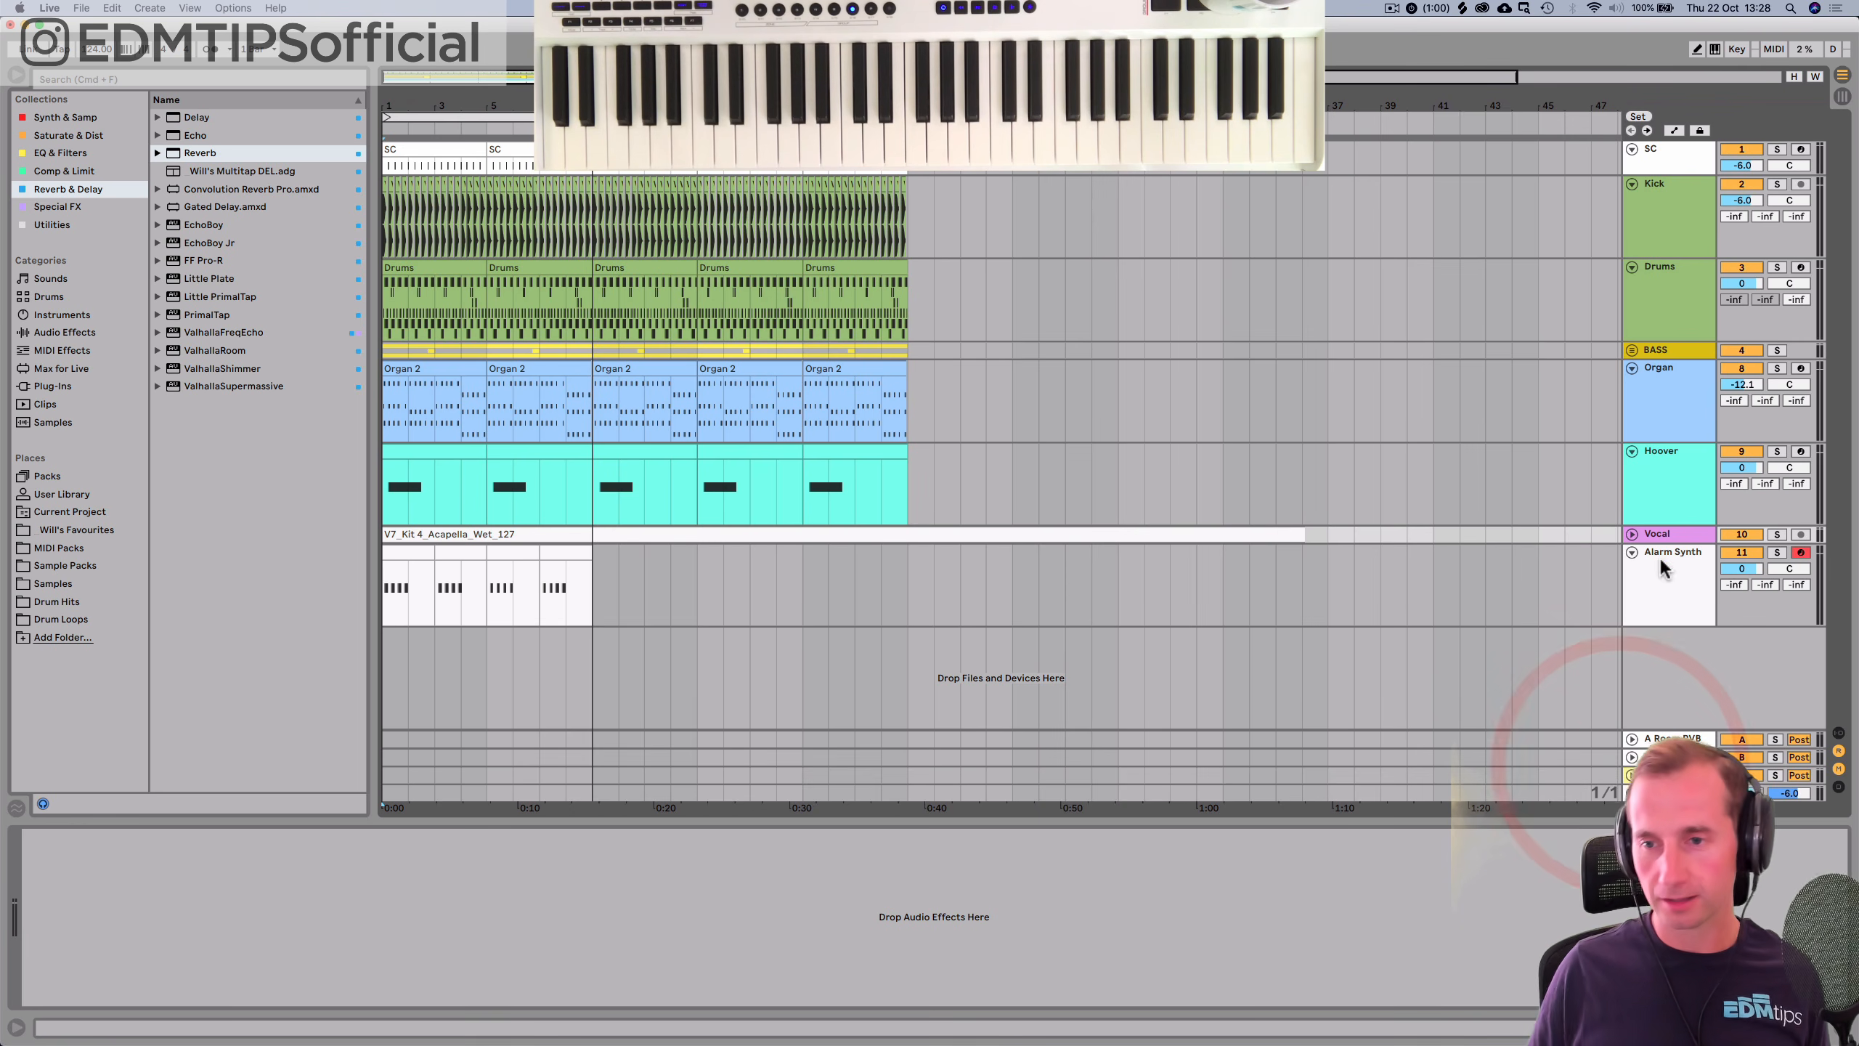
pyautogui.rightClick(1666, 533)
pyautogui.click(1454, 850)
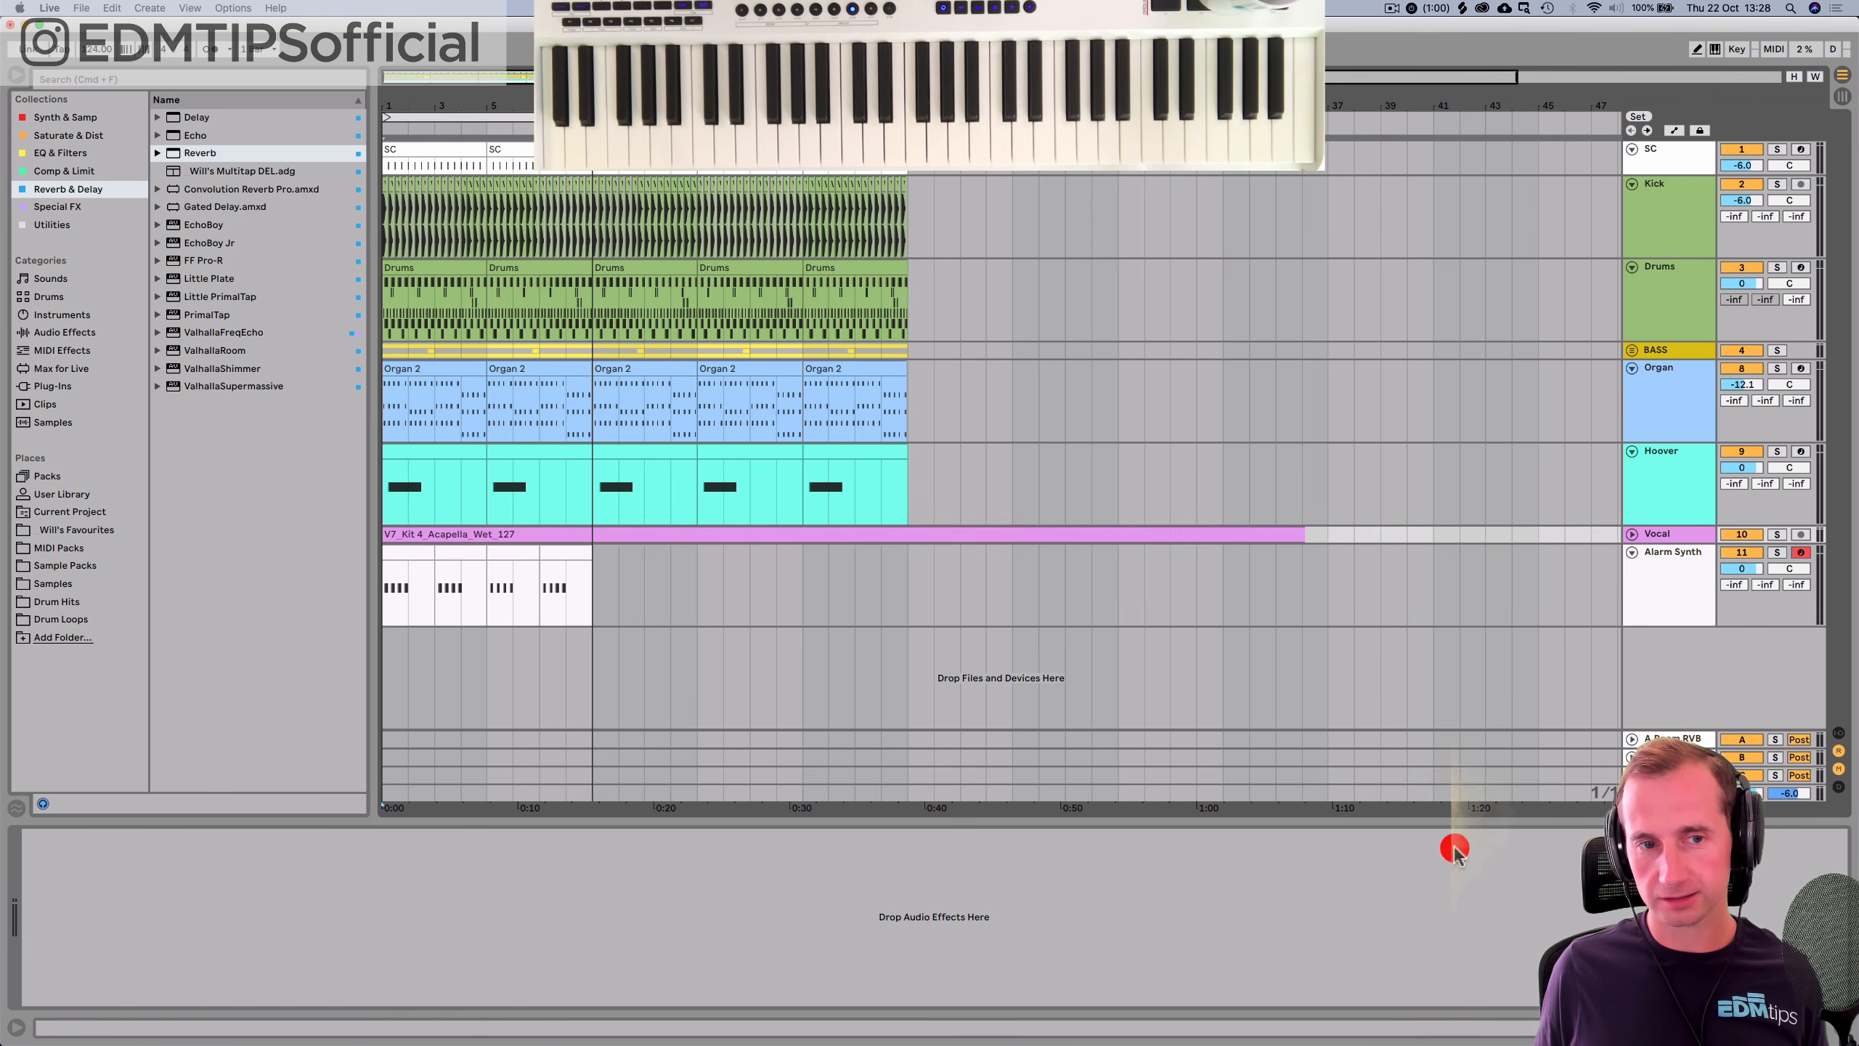
pyautogui.moveTo(1691, 528); pyautogui.dragTo(1696, 463)
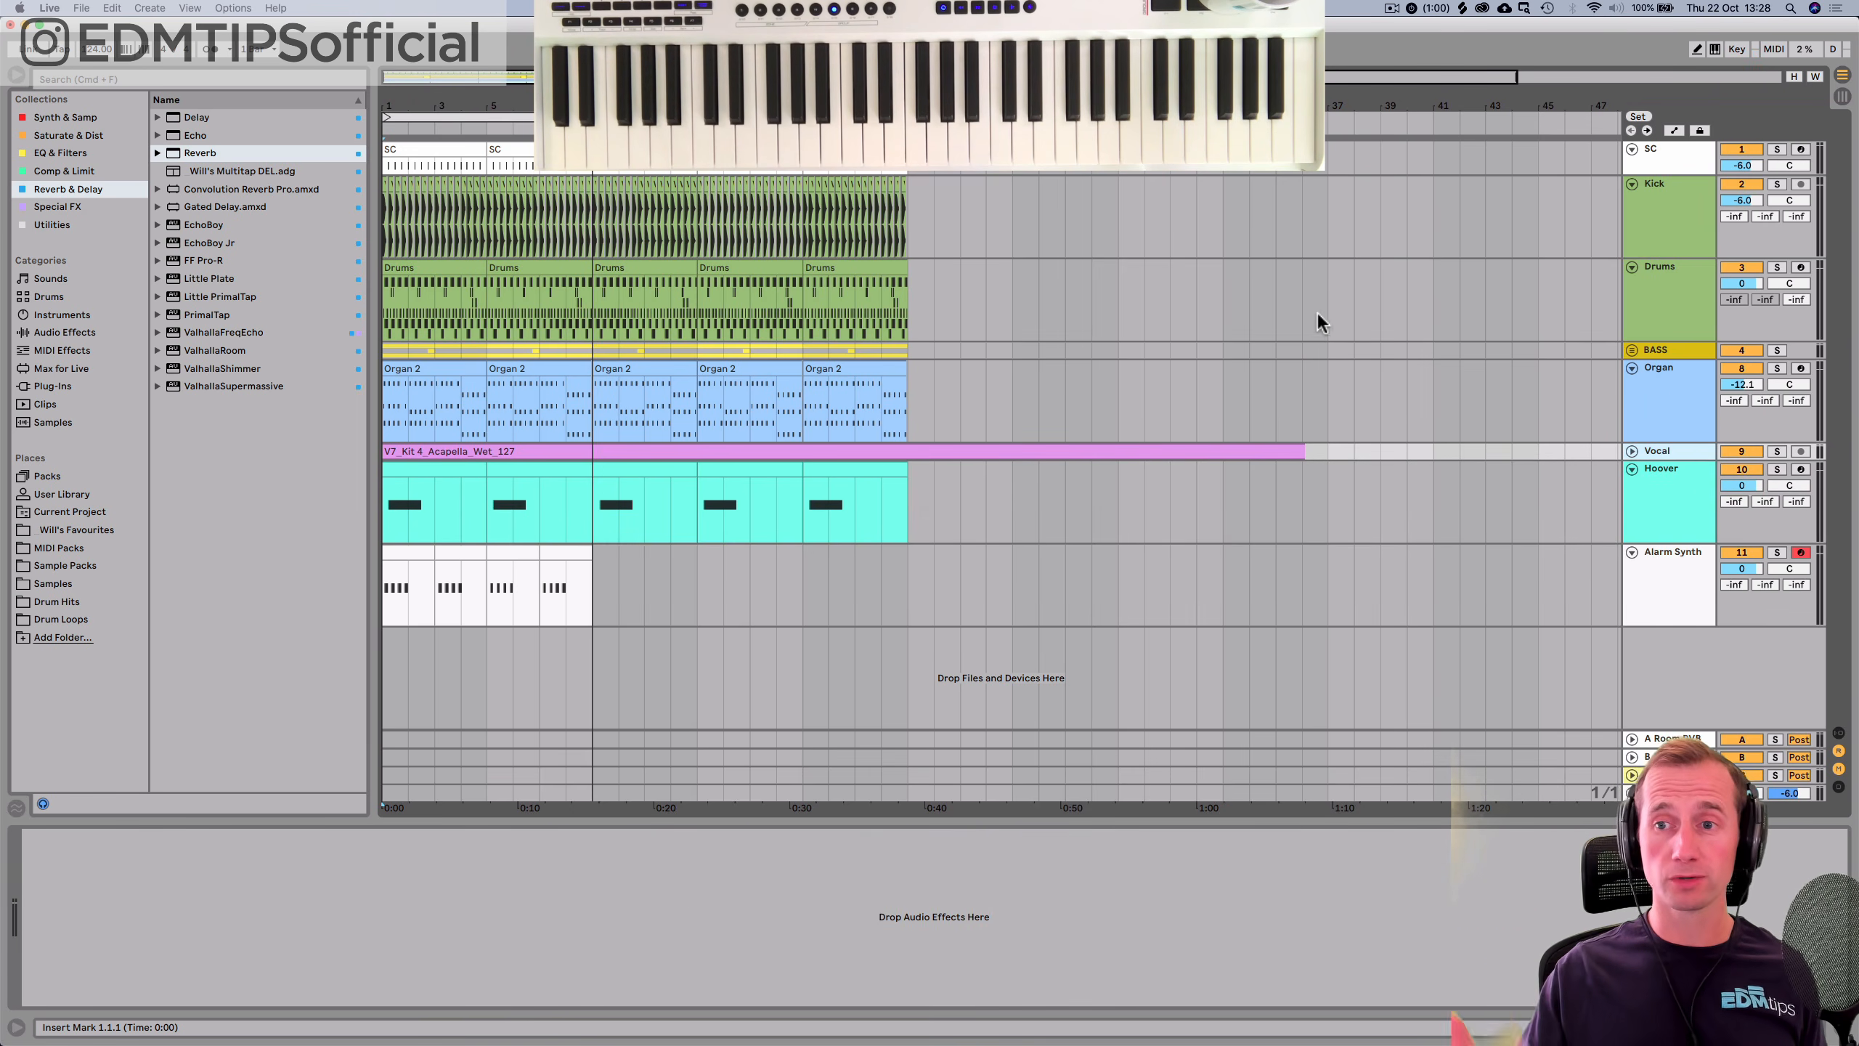
# Insert a new audio track directly below the Drums track and select it.
pyautogui.click(1641, 303)
pyautogui.press('super+t')
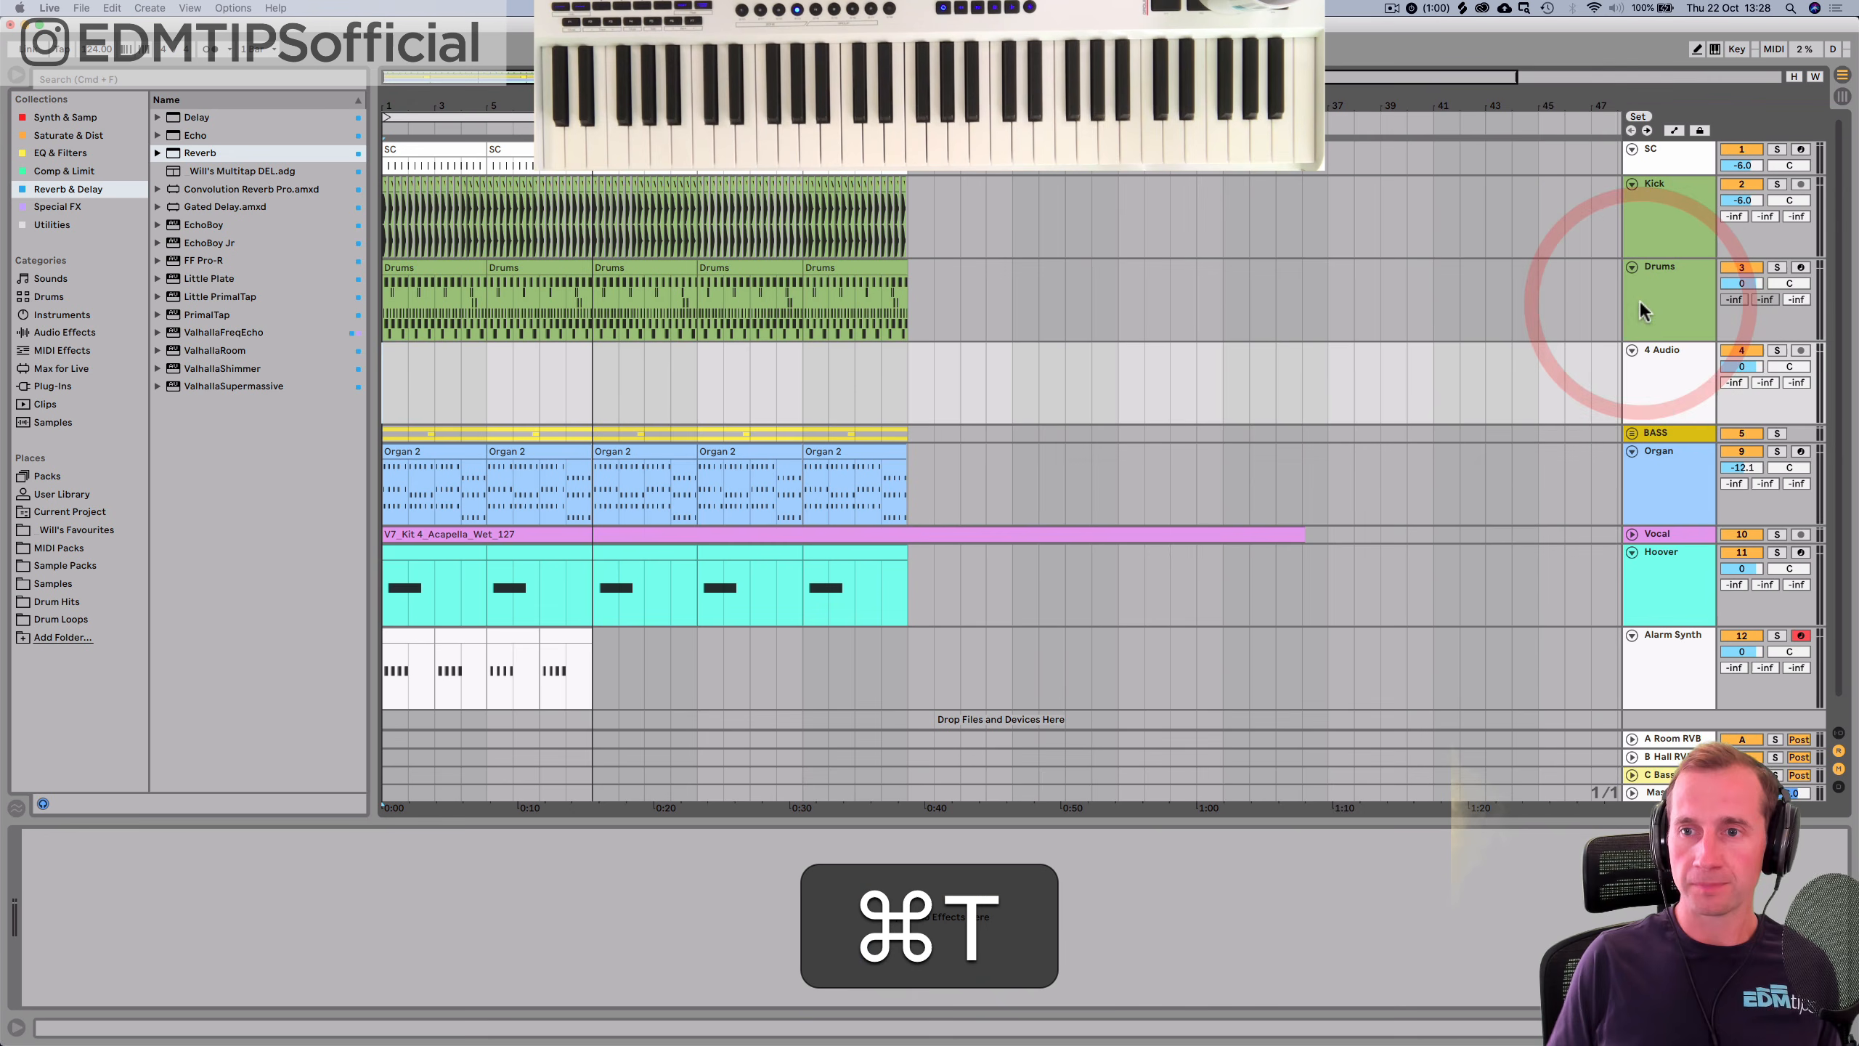
pyautogui.click(1694, 353)
# During playback, set the Hoover track's volume to -4.7 dB and mute the Organ, Vocal, Hoover and Alarm Synth tracks.
pyautogui.press('space')
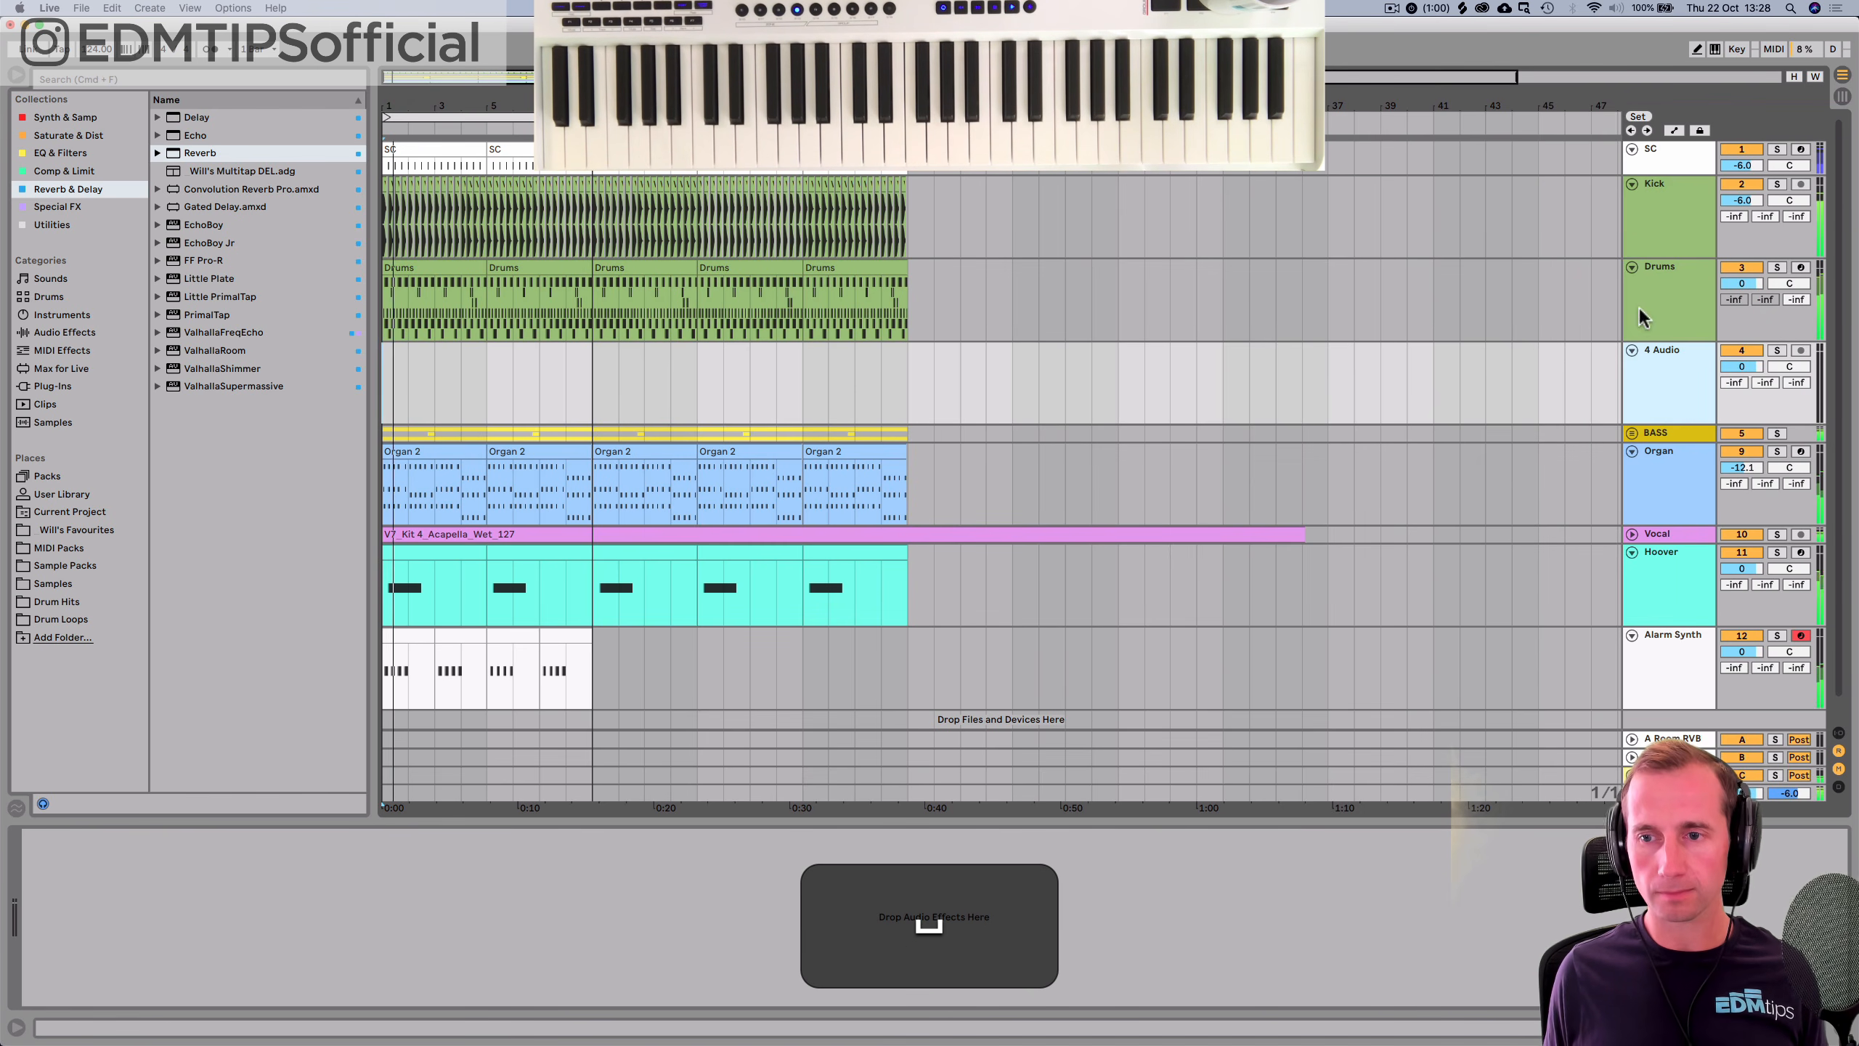
pyautogui.click(1741, 451)
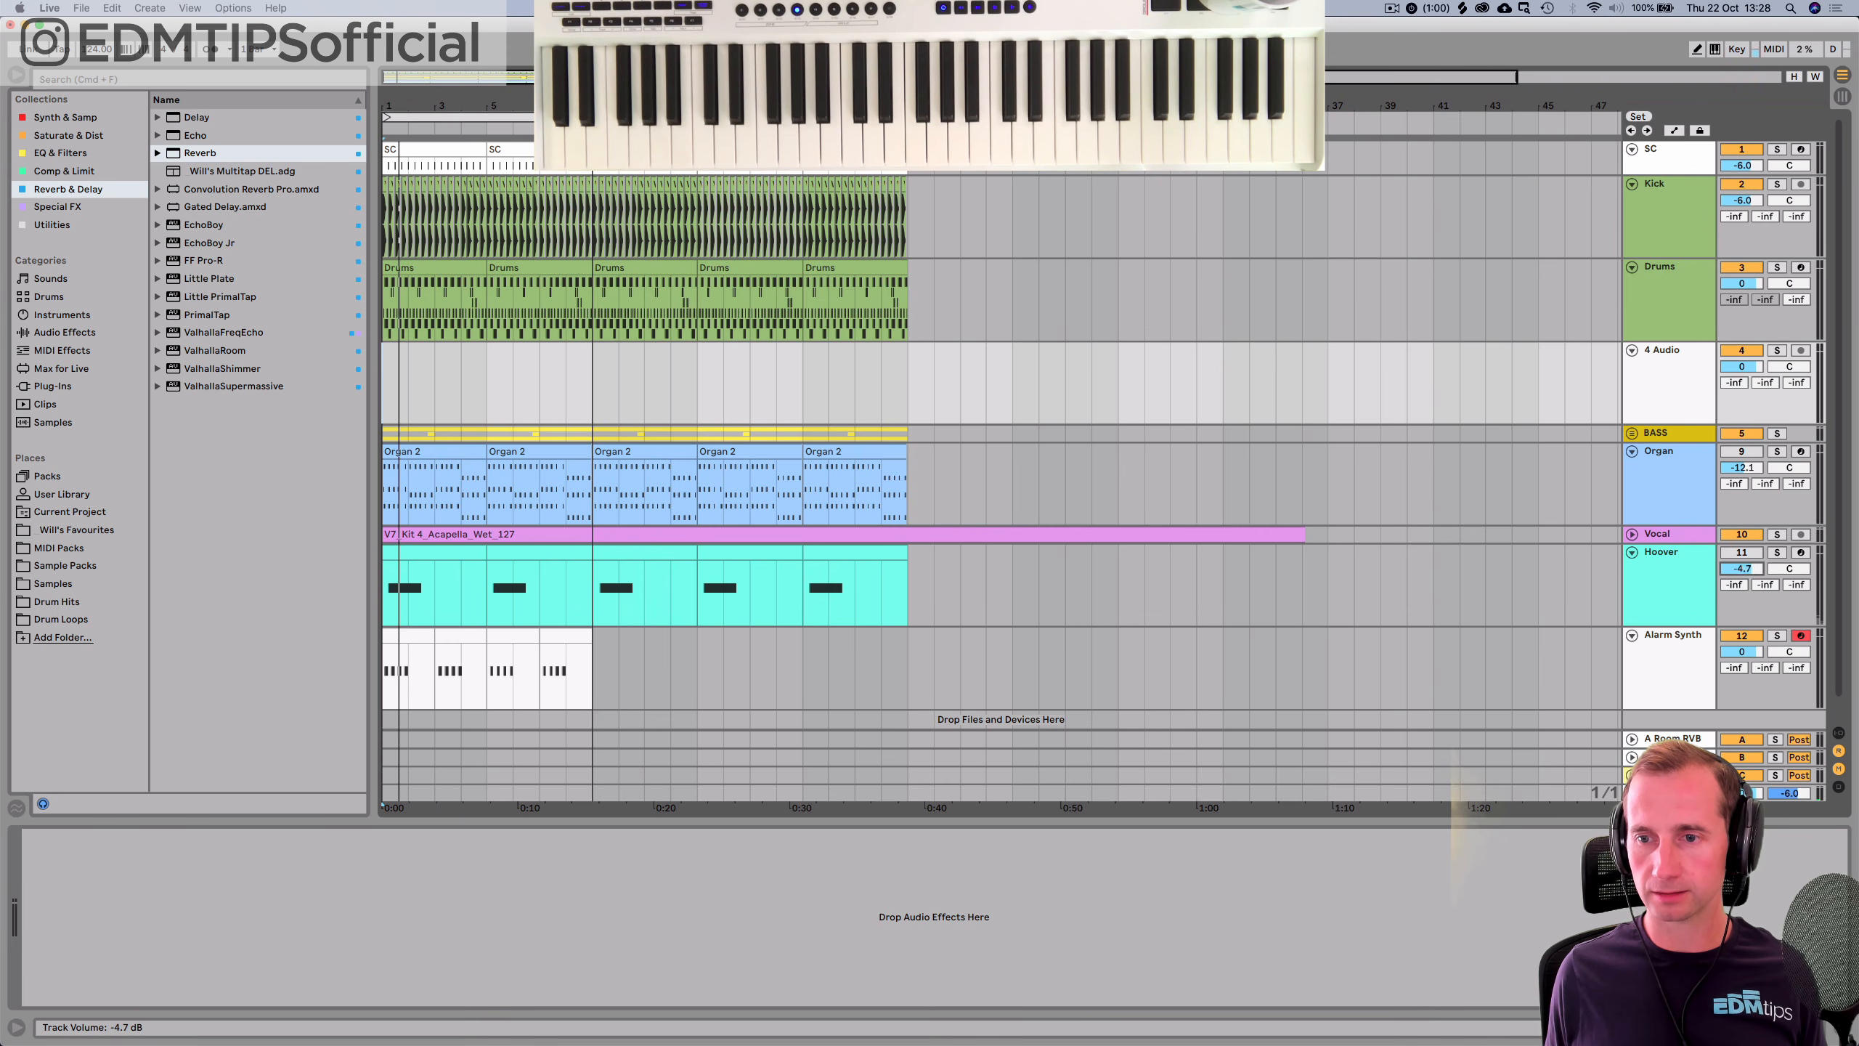
pyautogui.moveTo(1741, 565); pyautogui.dragTo(1741, 569)
pyautogui.press('space')
pyautogui.click(1743, 635)
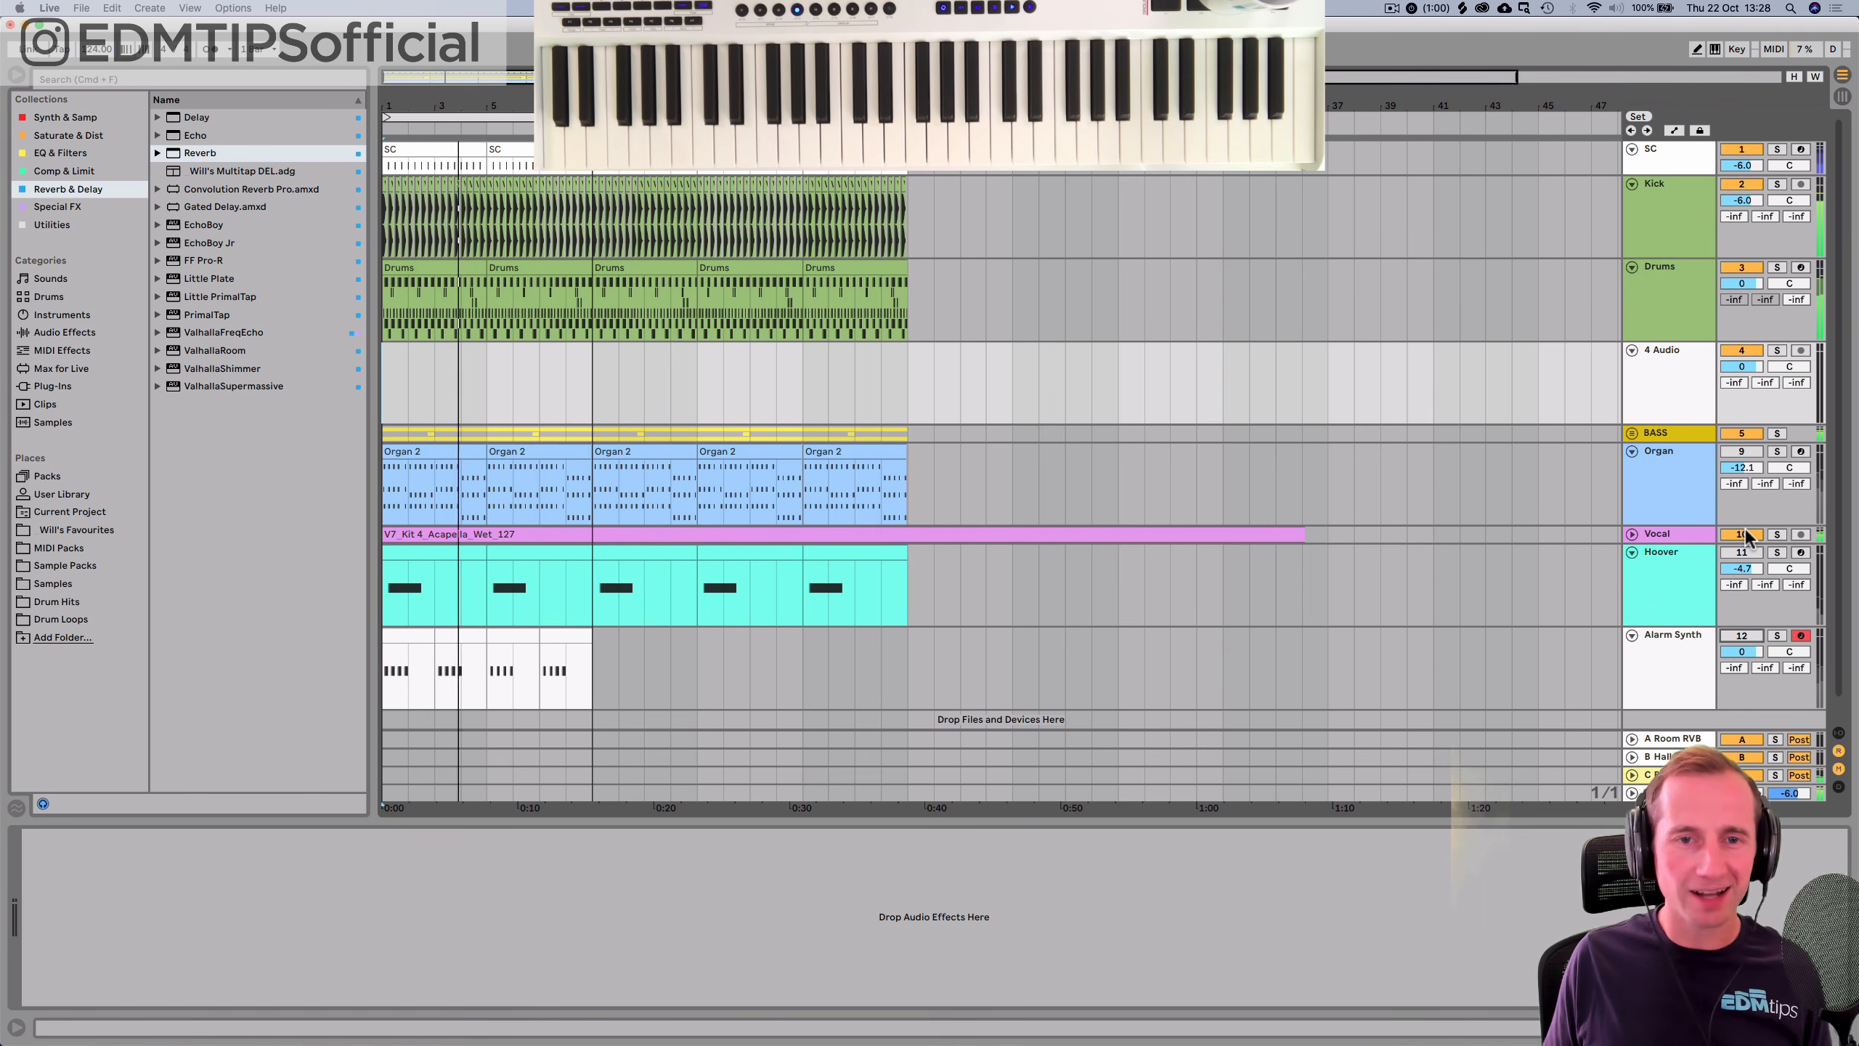
# Stop playback and save the Live set, then reactivate the Alarm Synth track.
pyautogui.press('space')
pyautogui.press('super+s')
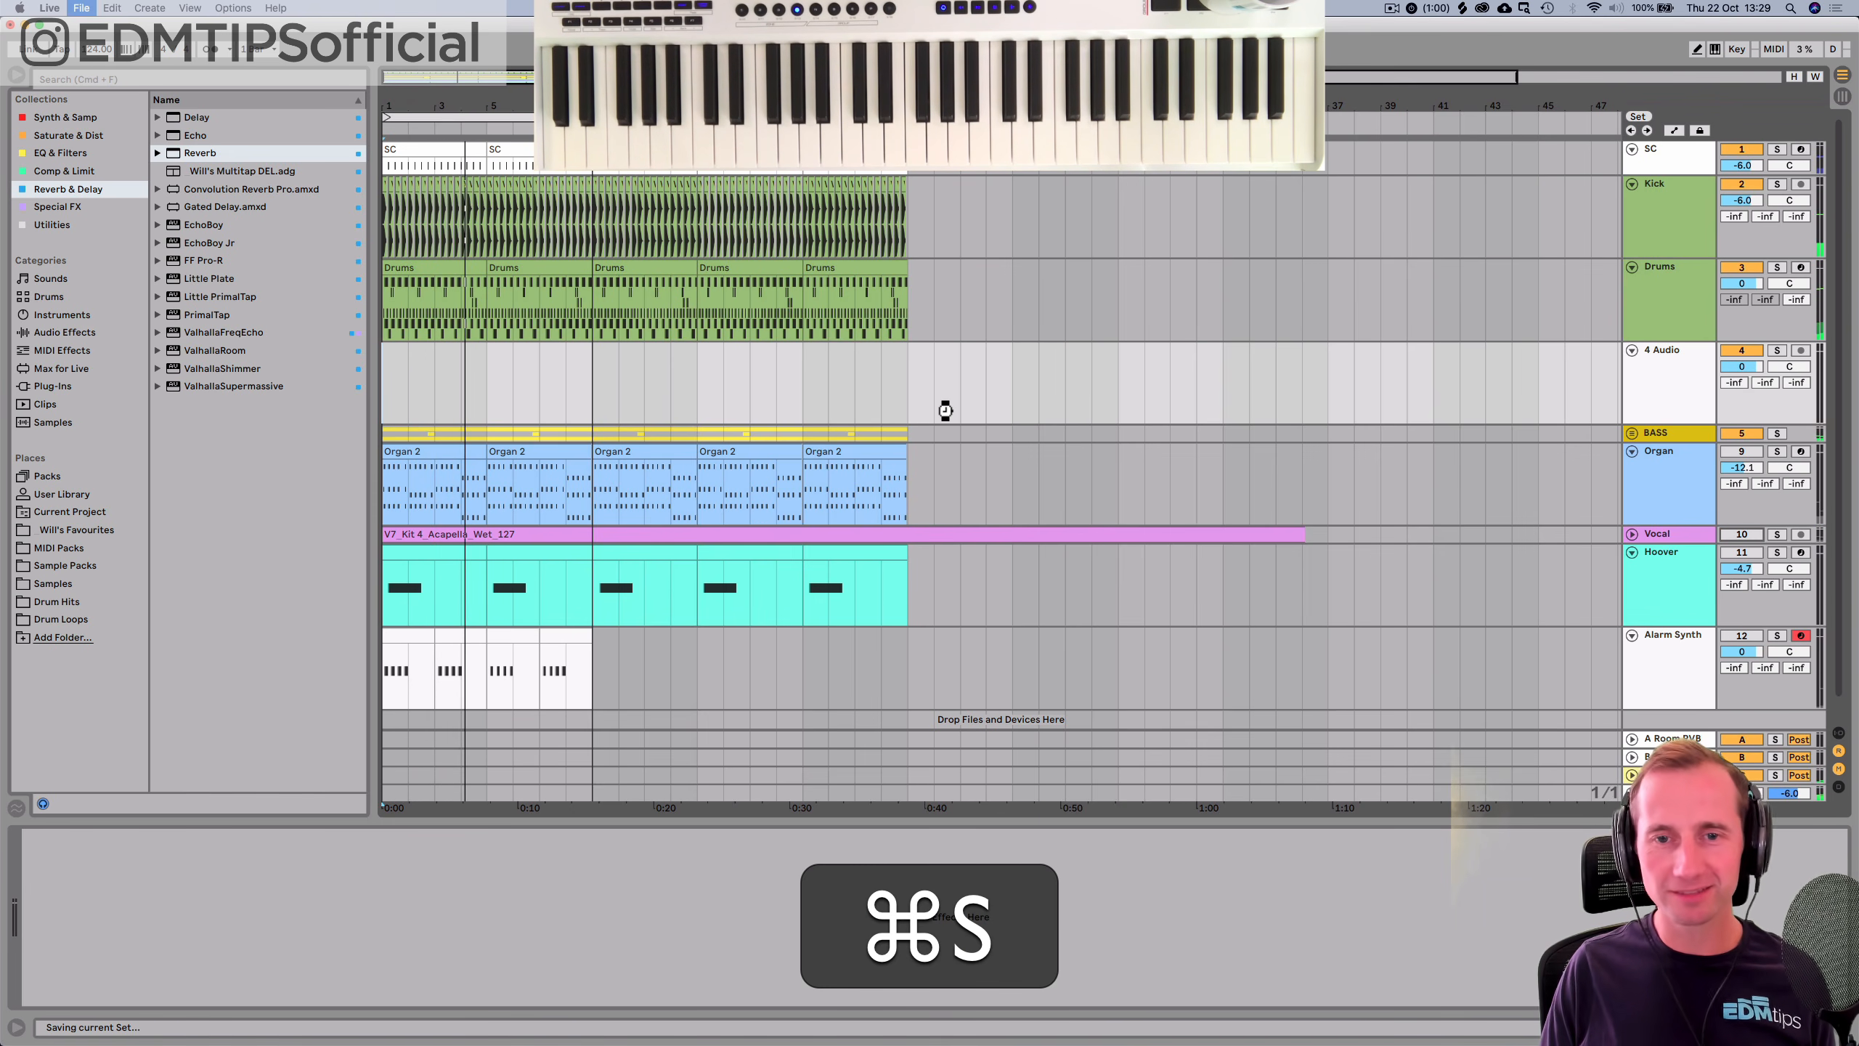
pyautogui.moveTo(506, 107); pyautogui.dragTo(515, 142)
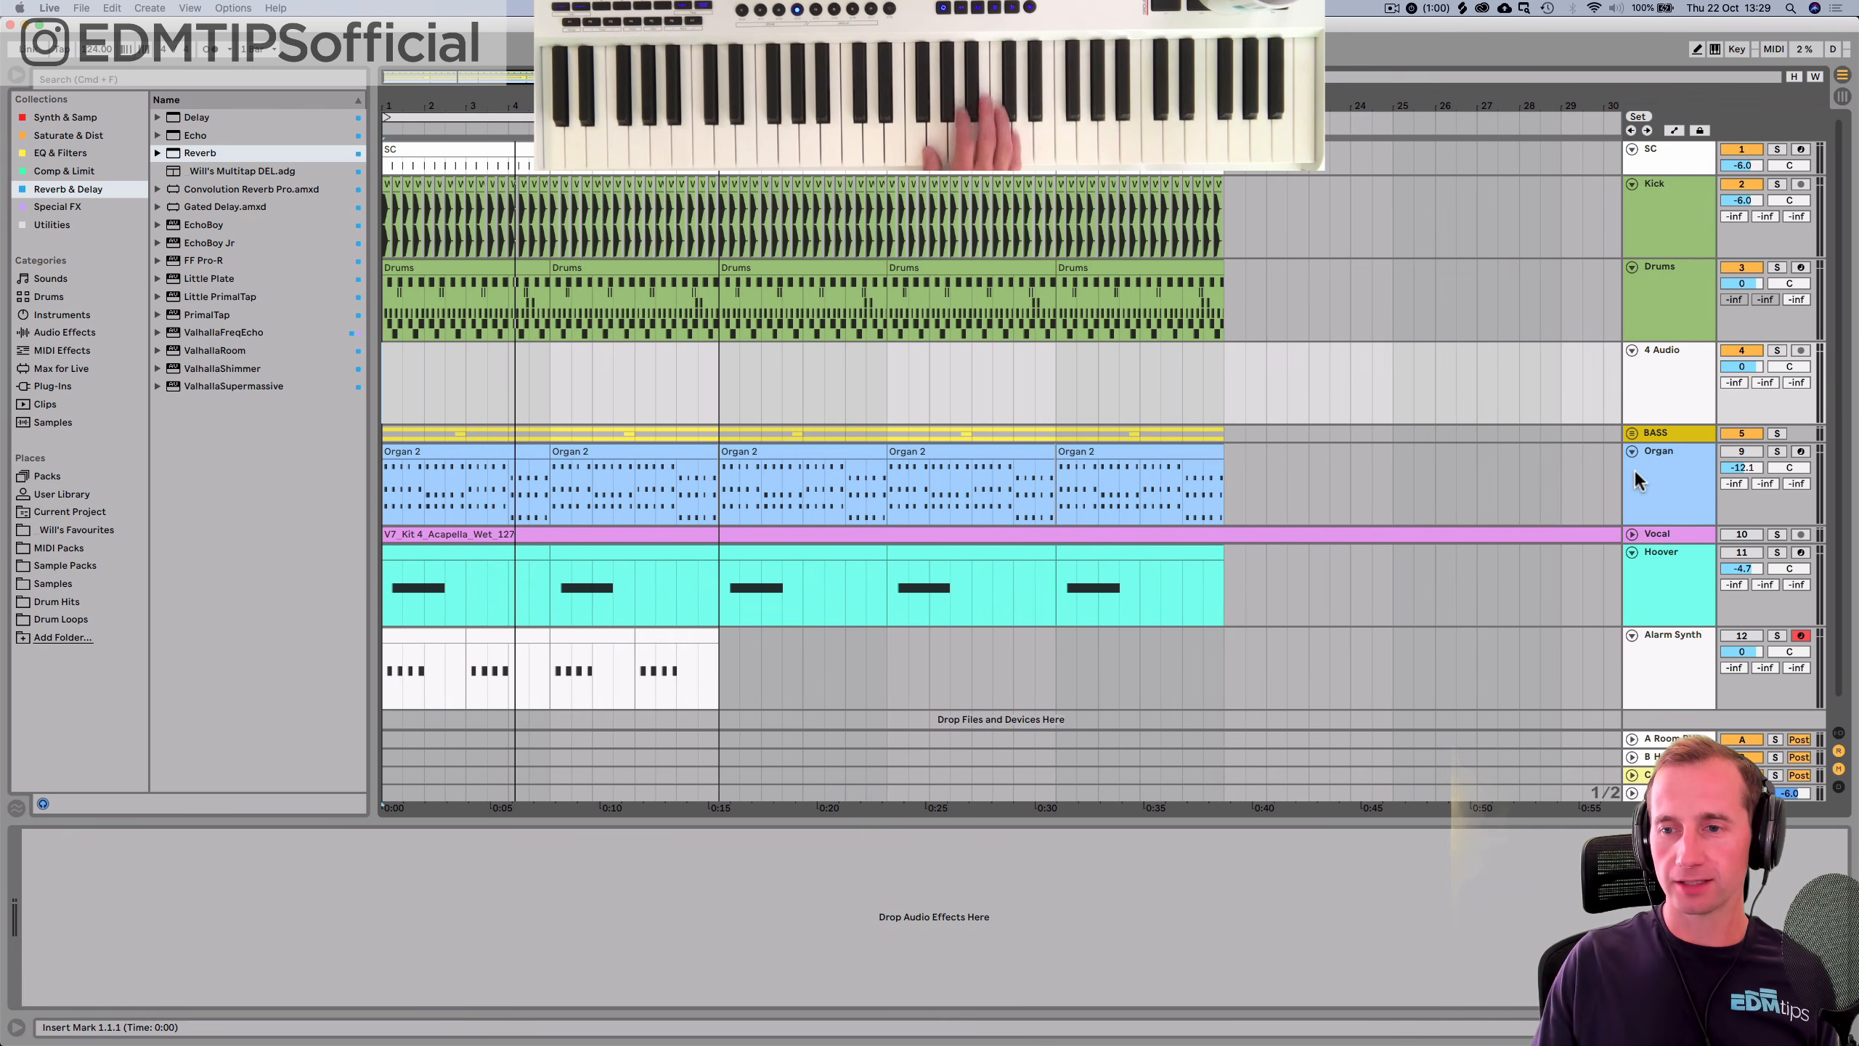
pyautogui.click(1745, 635)
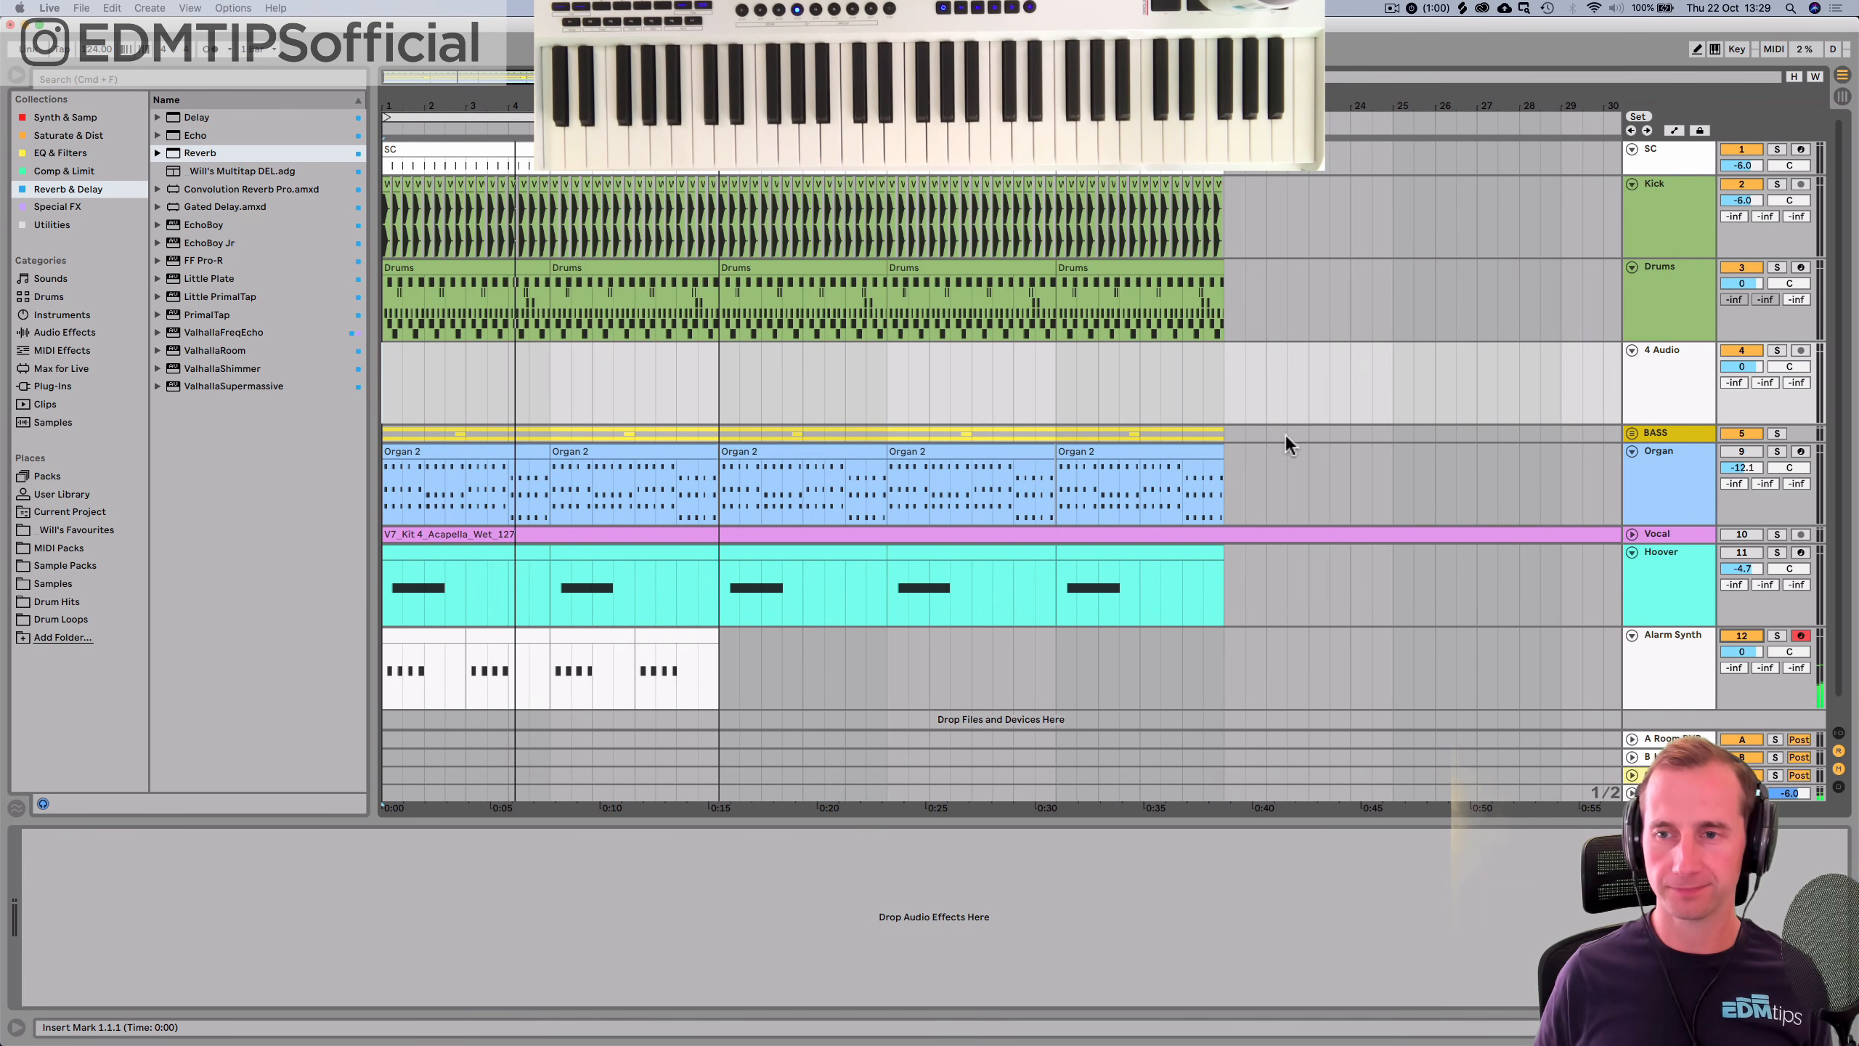
# Open the current project's Samples folder and look through its imported samples.
pyautogui.click(66, 512)
pyautogui.click(235, 218)
pyautogui.press('Down')
pyautogui.press('Up')
pyautogui.press('Up')
pyautogui.press('Up')
pyautogui.press('Up')
pyautogui.press('Up')
pyautogui.press('Up')
pyautogui.press('Up')
pyautogui.press('Up')
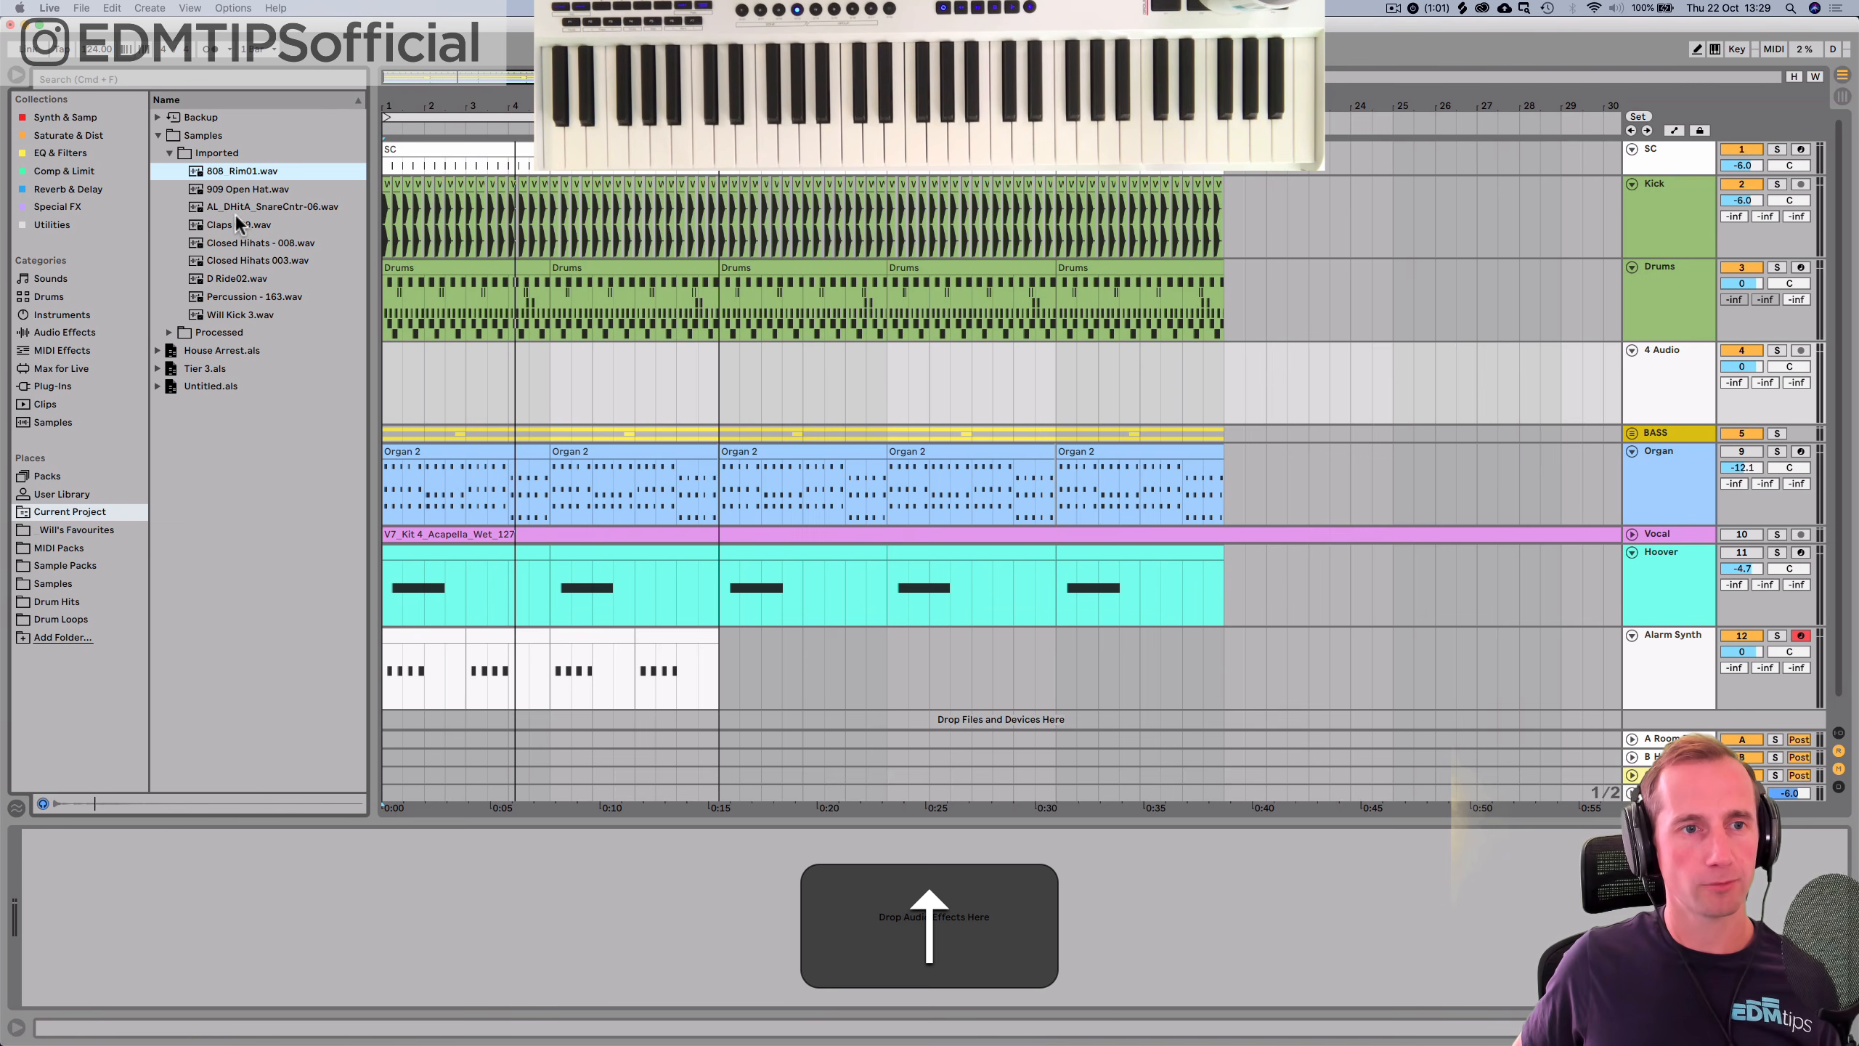
# Place the Groove Loop sample from the project's Processed > Consolidate folder at bar 1 of the new audio track.
pyautogui.click(216, 335)
pyautogui.press('Right')
pyautogui.press('Down')
pyautogui.press('Down')
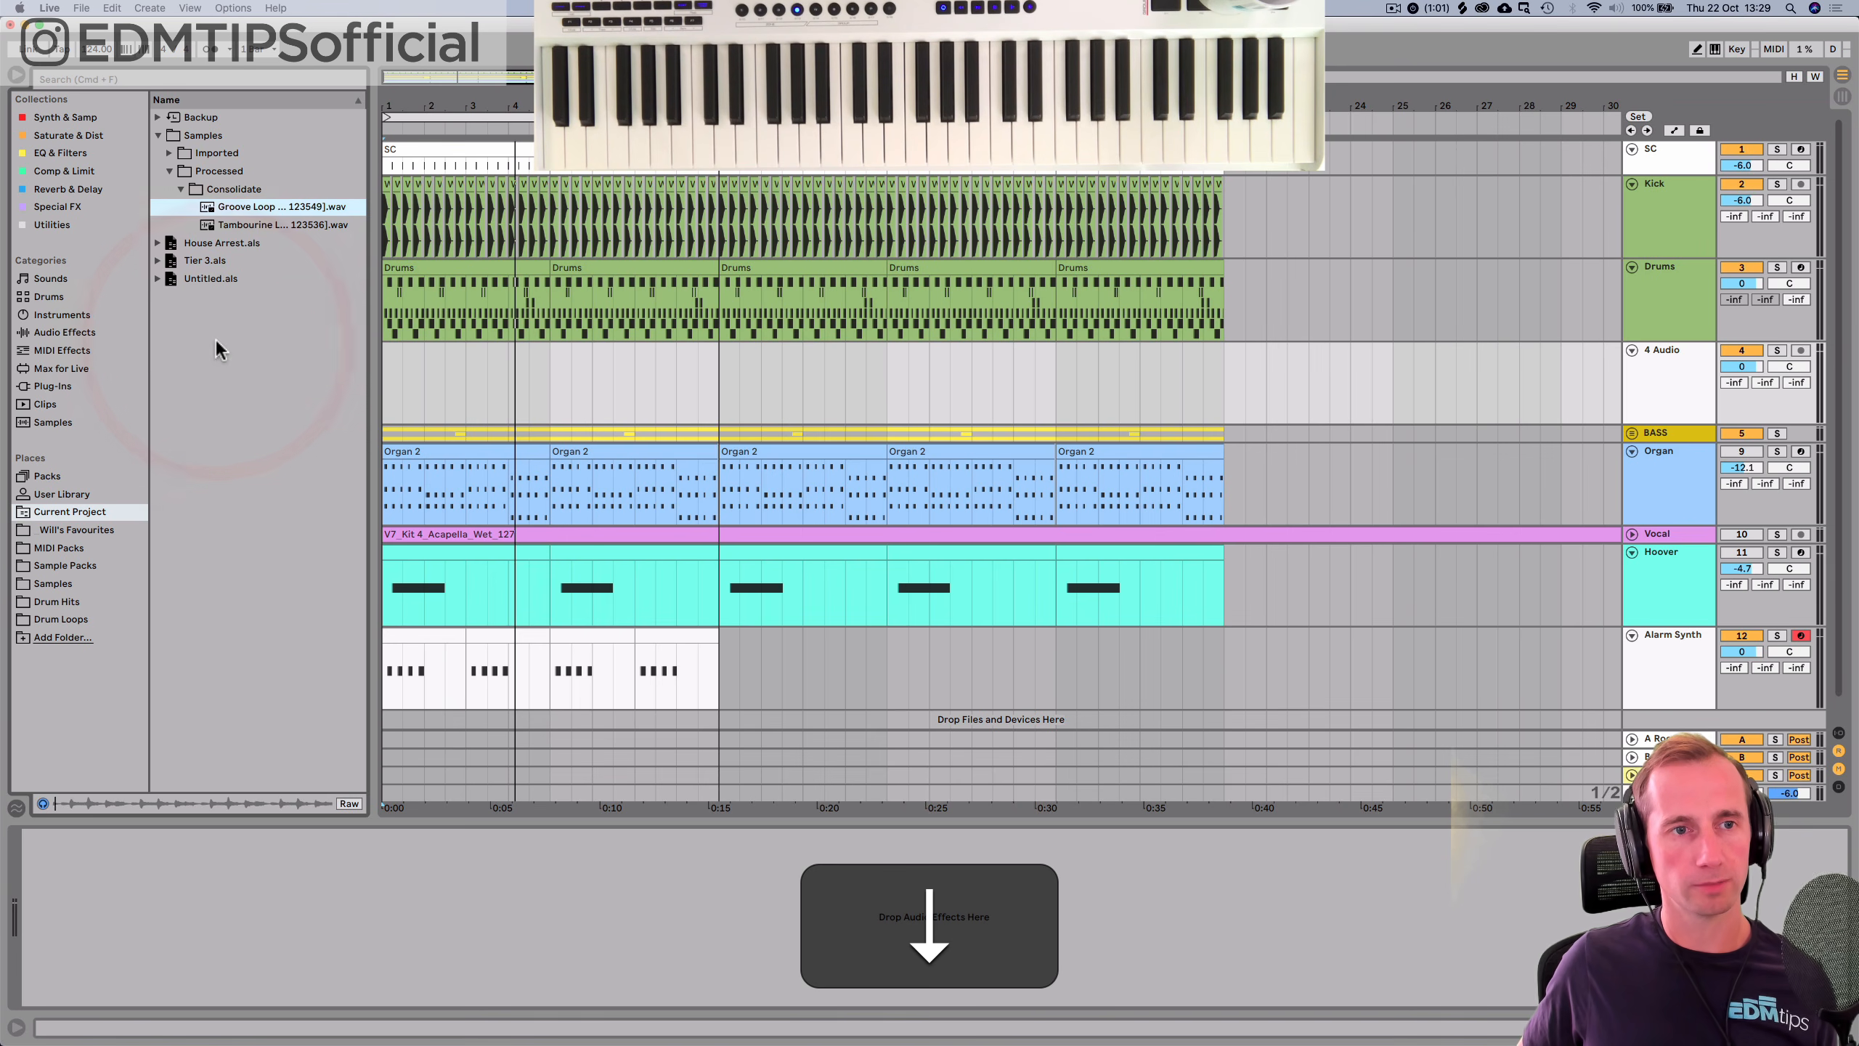
pyautogui.press('Down')
pyautogui.press('Up')
pyautogui.moveTo(261, 212); pyautogui.dragTo(390, 411)
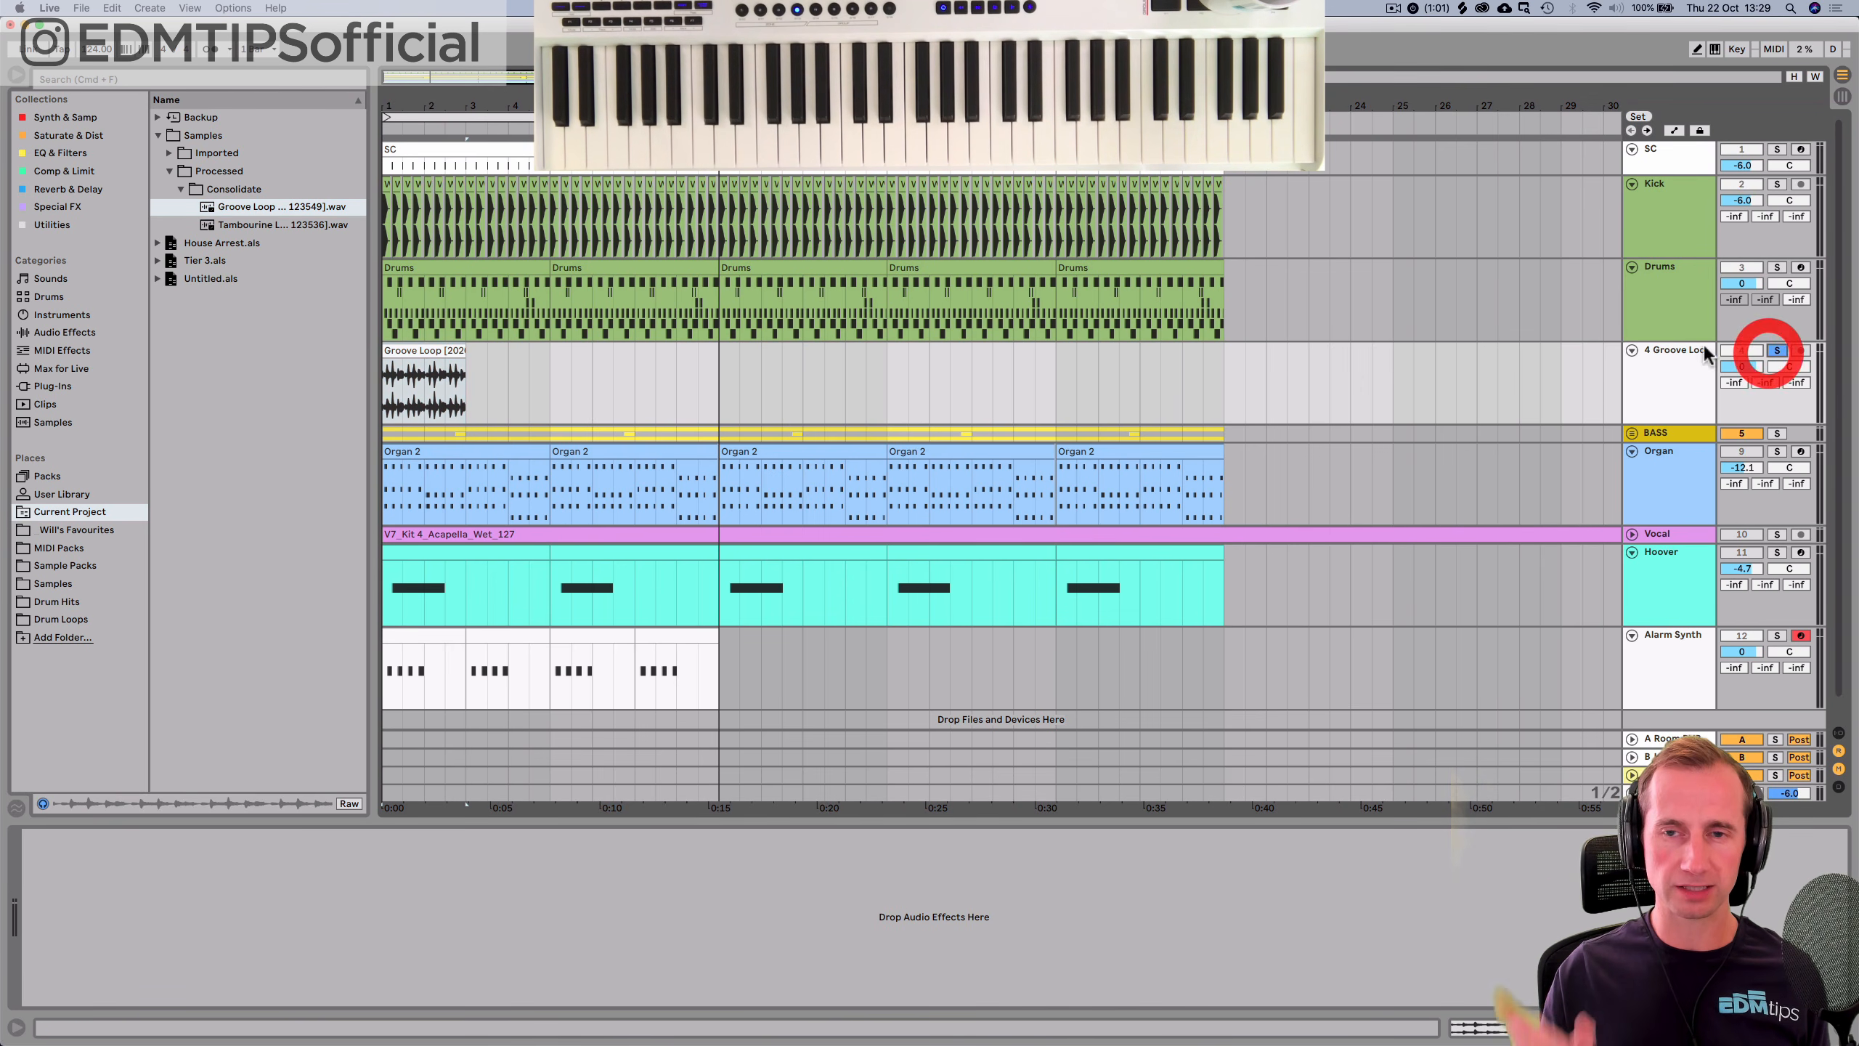
# Audition the Groove Loop clip with its track soloed, starting and stopping playback.
pyautogui.press('space')
pyautogui.moveTo(479, 105); pyautogui.dragTo(480, 190)
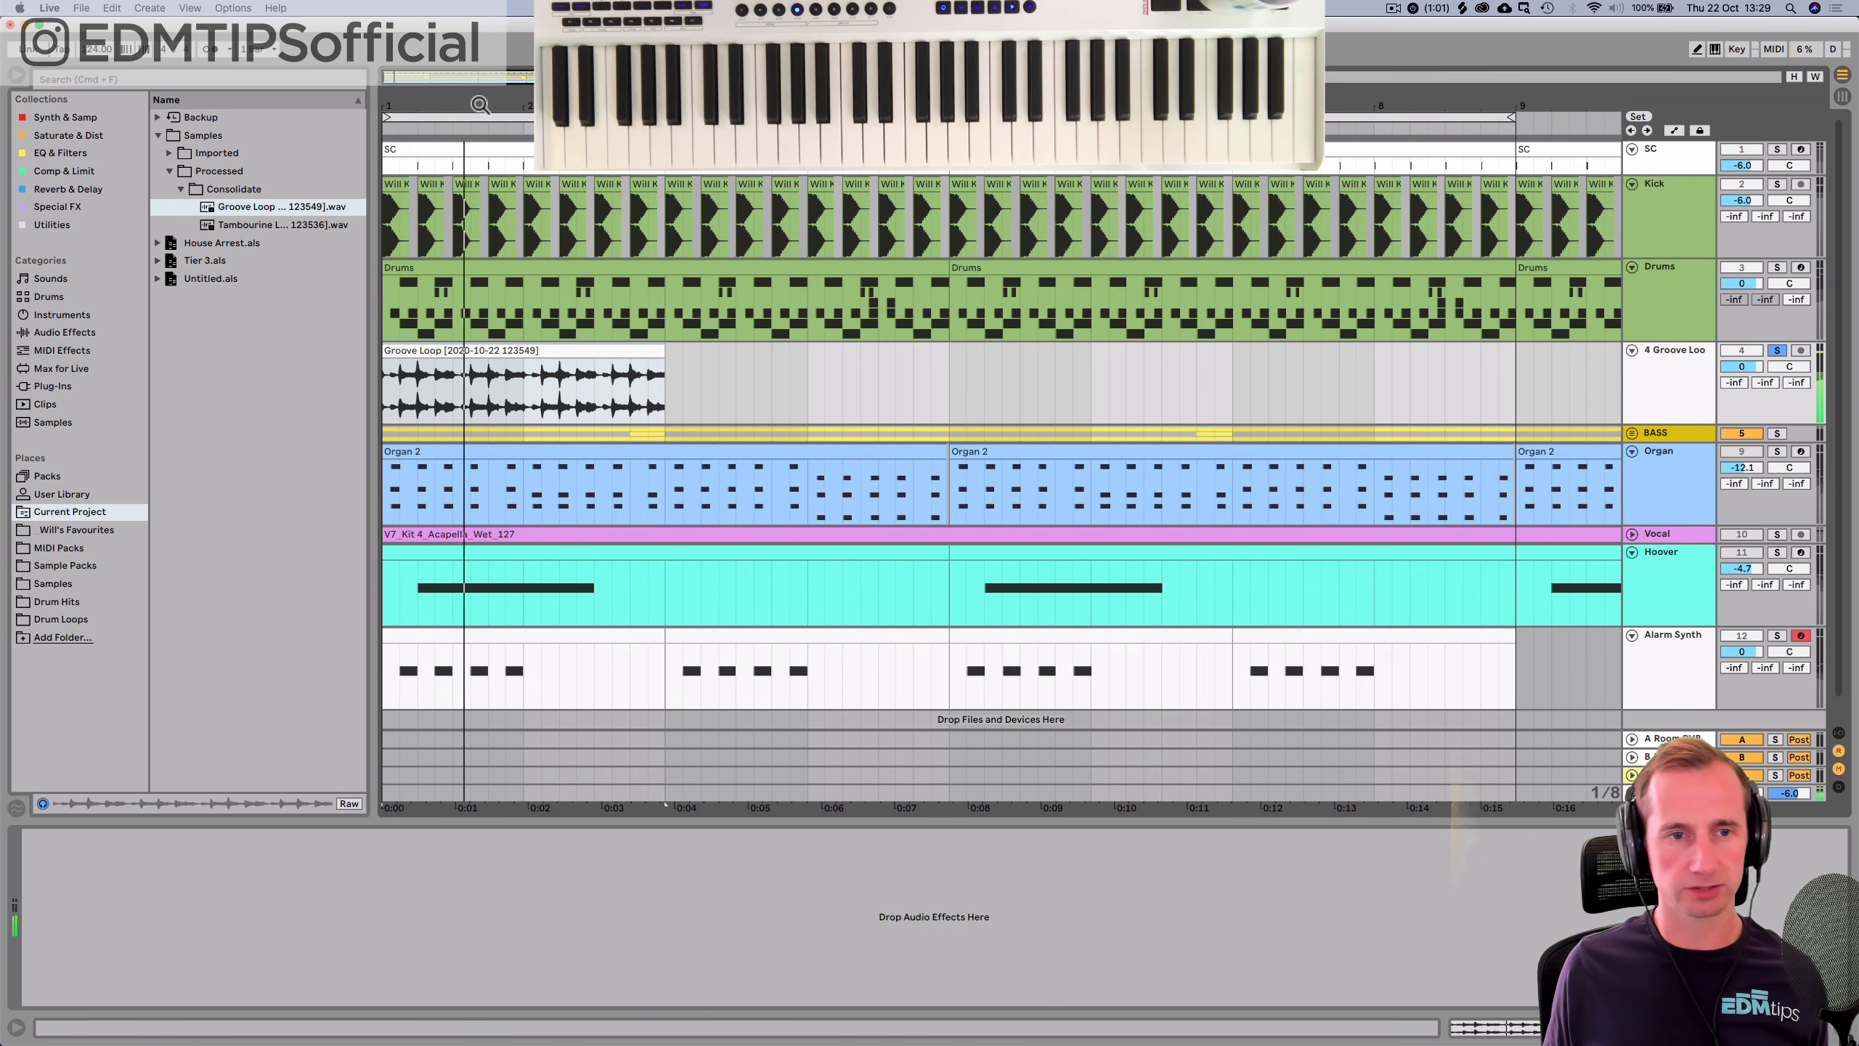
pyautogui.press('space')
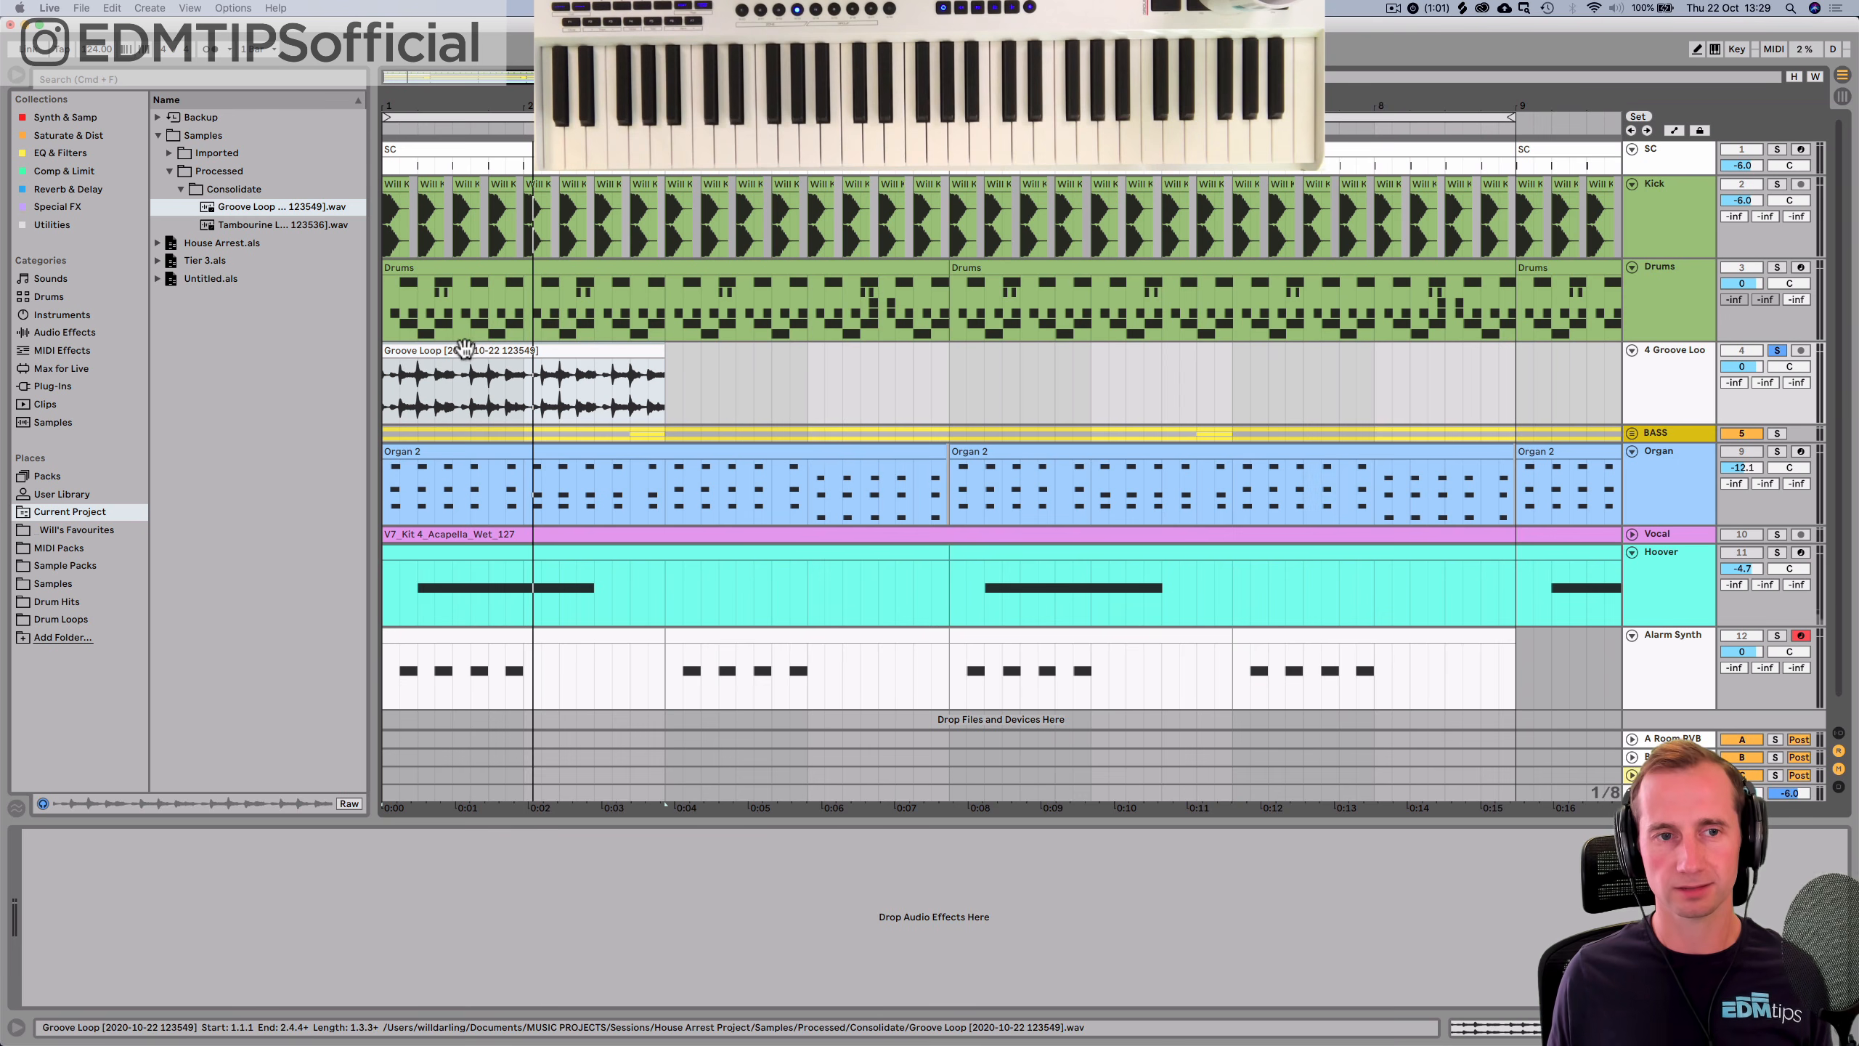
pyautogui.press('space')
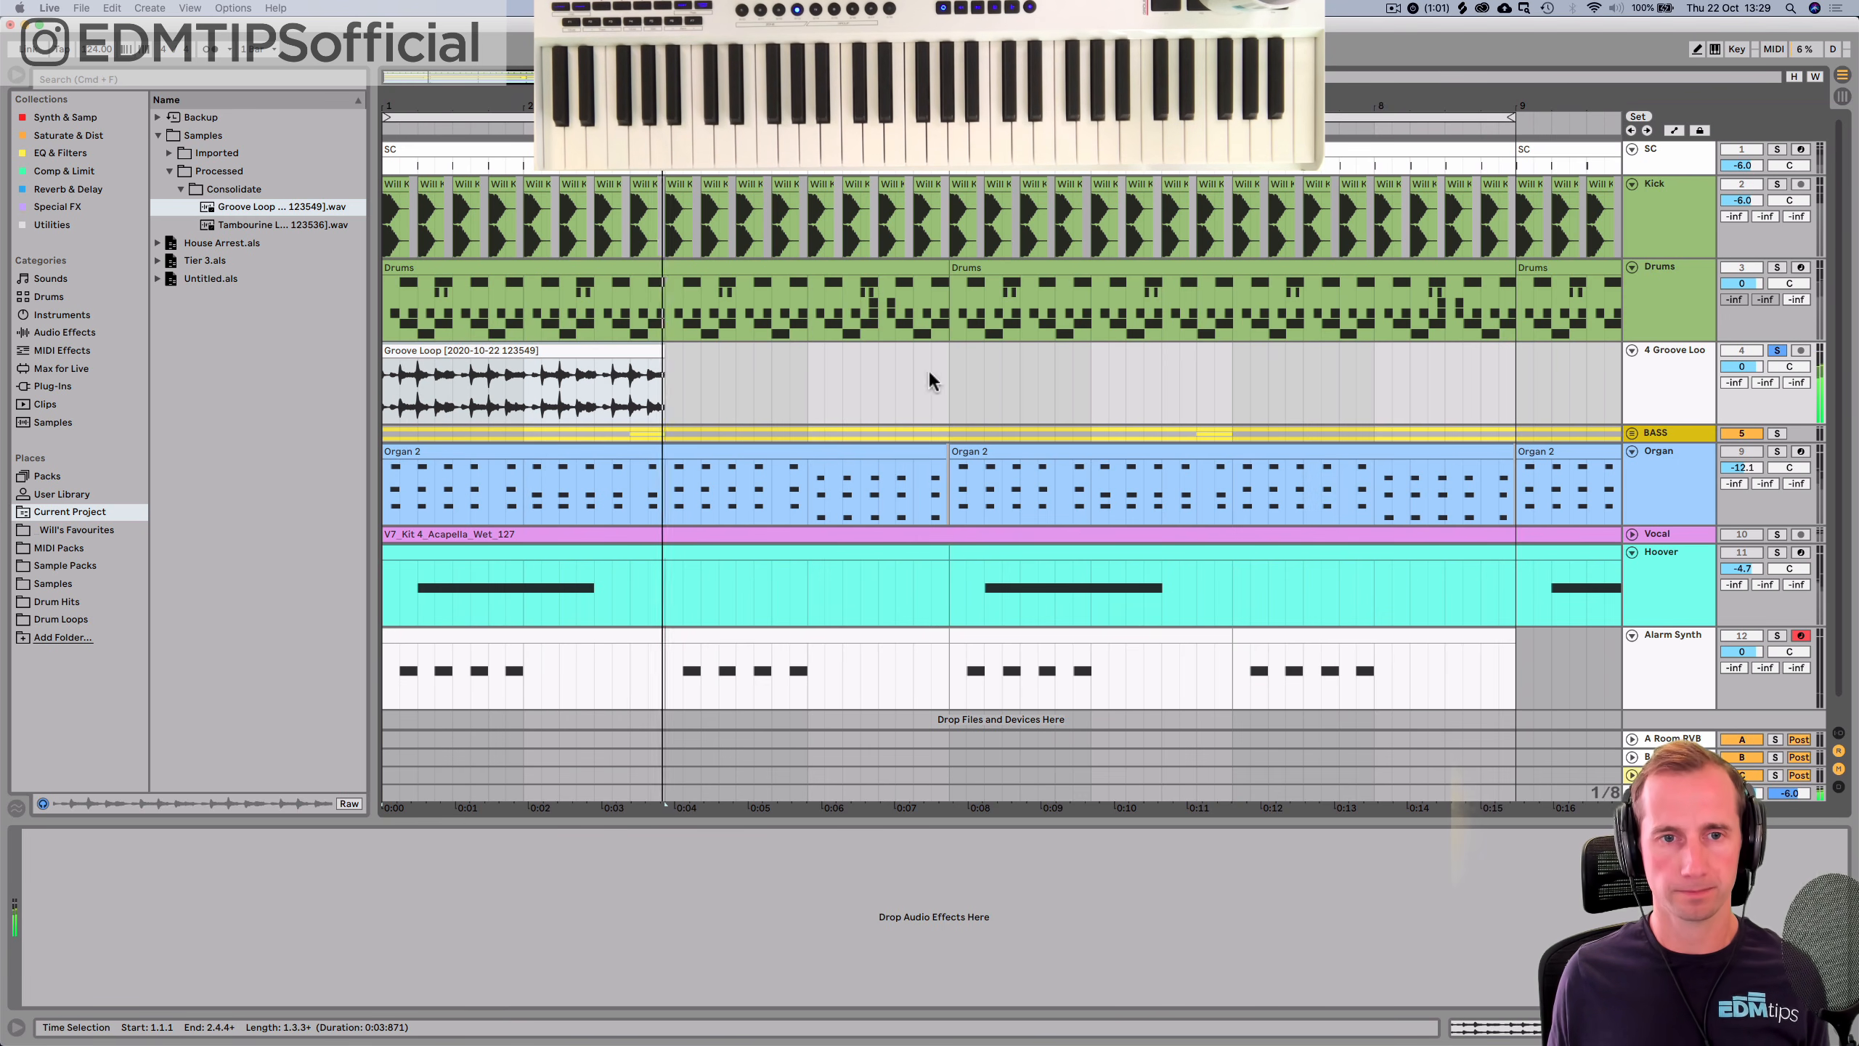
pyautogui.press('space')
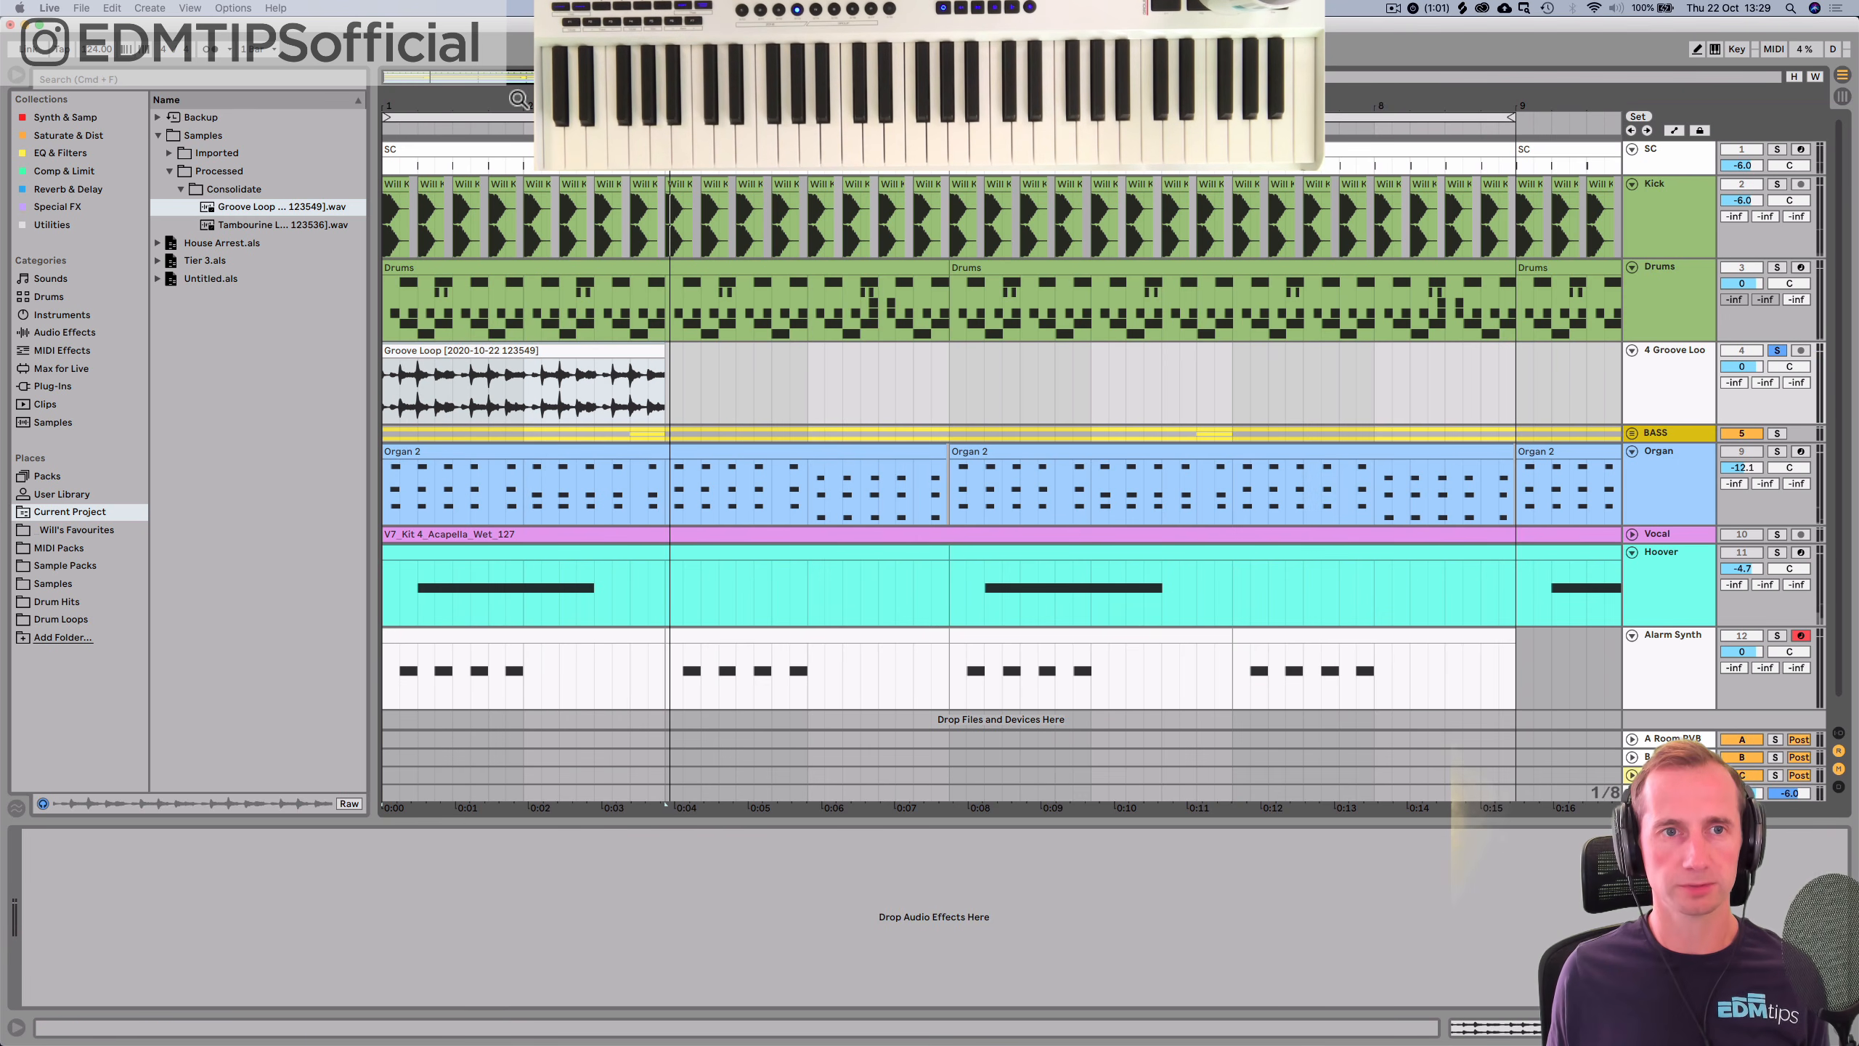
pyautogui.moveTo(519, 99); pyautogui.dragTo(520, 37)
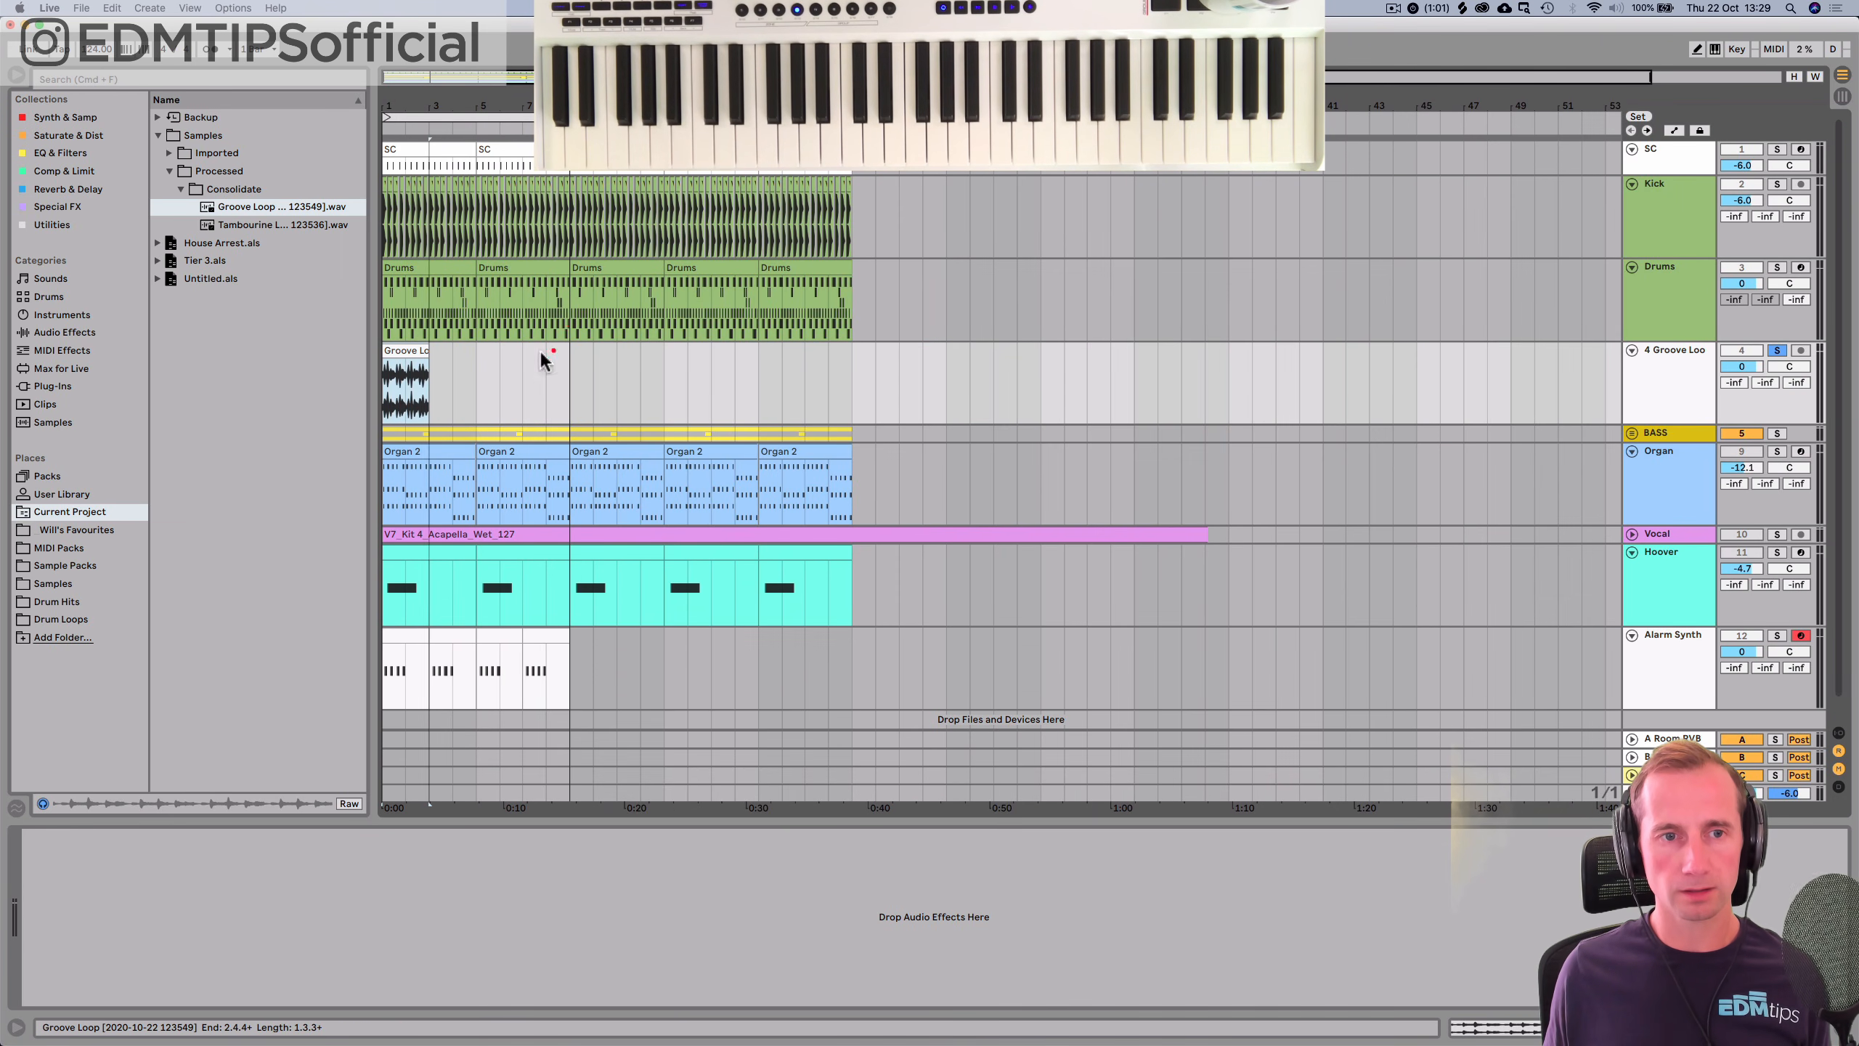
# Duplicate the Groove Loop clip three times to fill eight bars and loop that section.
pyautogui.click(411, 369)
pyautogui.press('super+d')
pyautogui.press('super+d')
pyautogui.press('super+d')
pyautogui.keyDown('shift'); pyautogui.click(382, 385); pyautogui.keyUp('shift')
pyautogui.press('super+l')
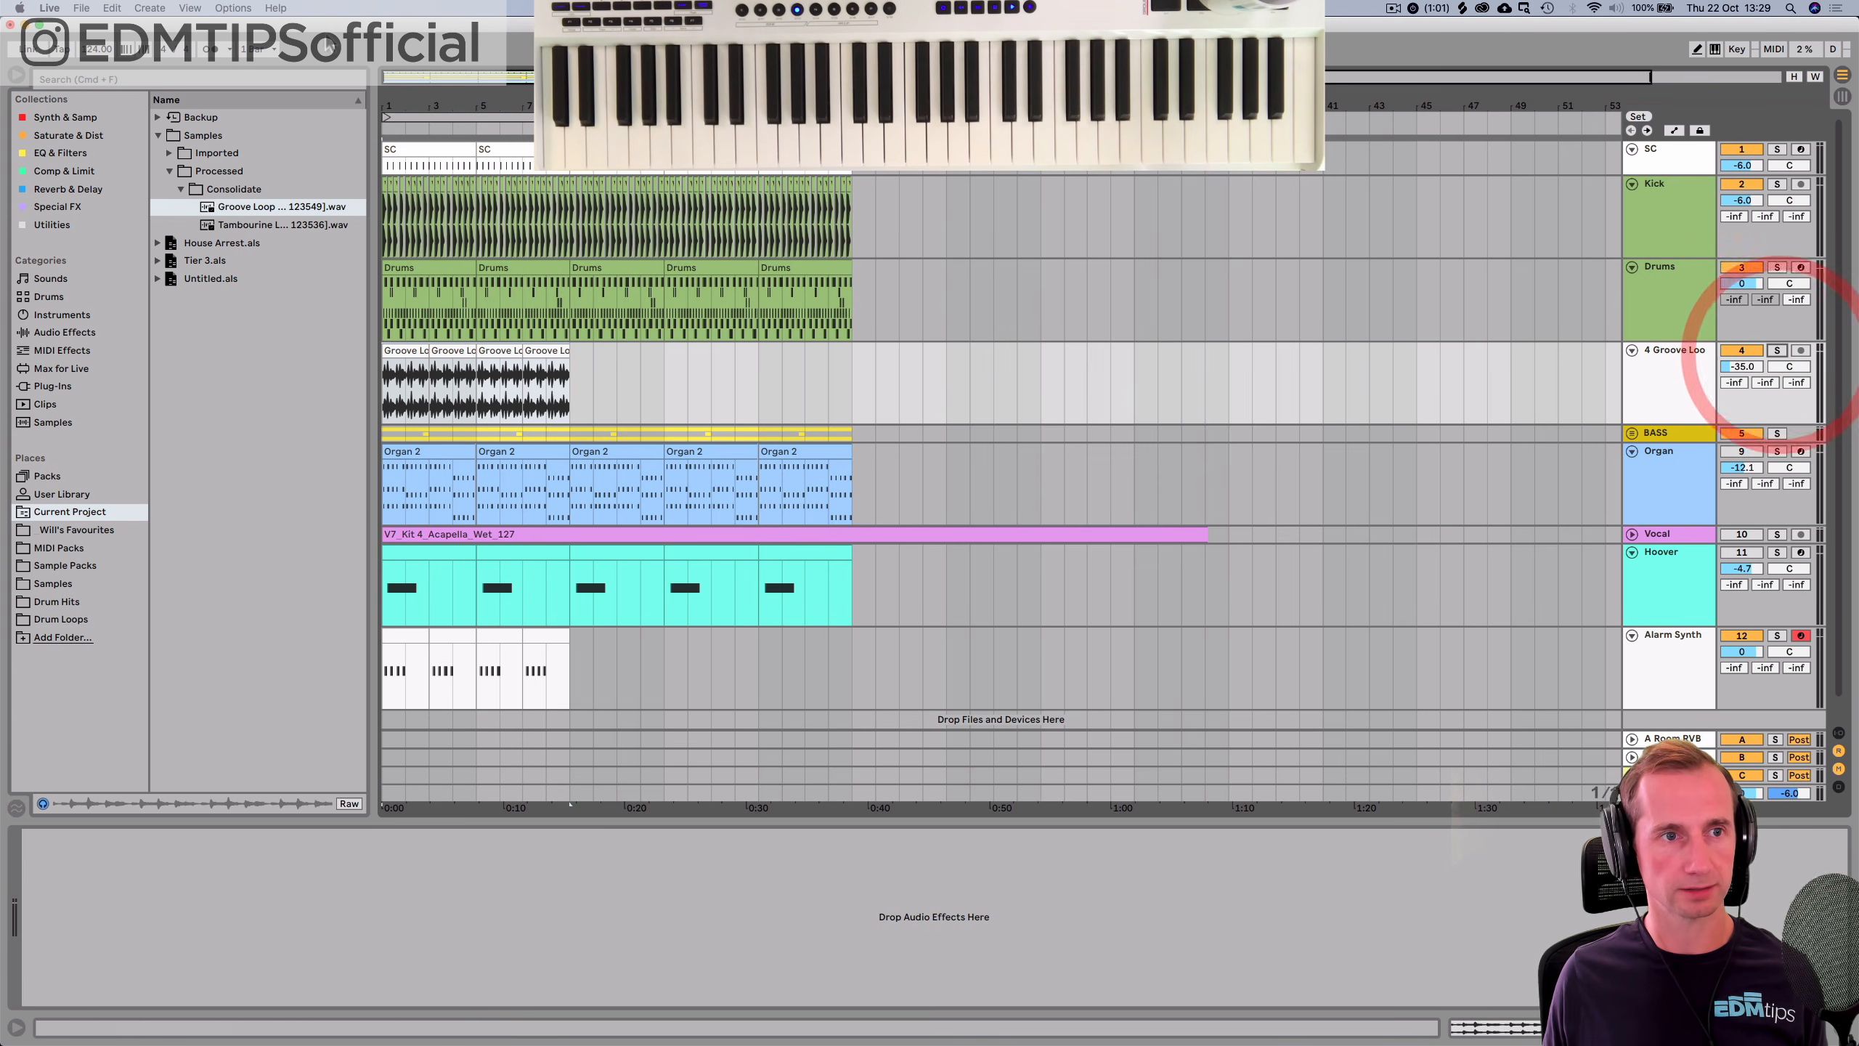
# During playback, mute the BASS and Alarm Synth tracks and loop the eight bars covered by the Groove Loop clips.
pyautogui.press('space')
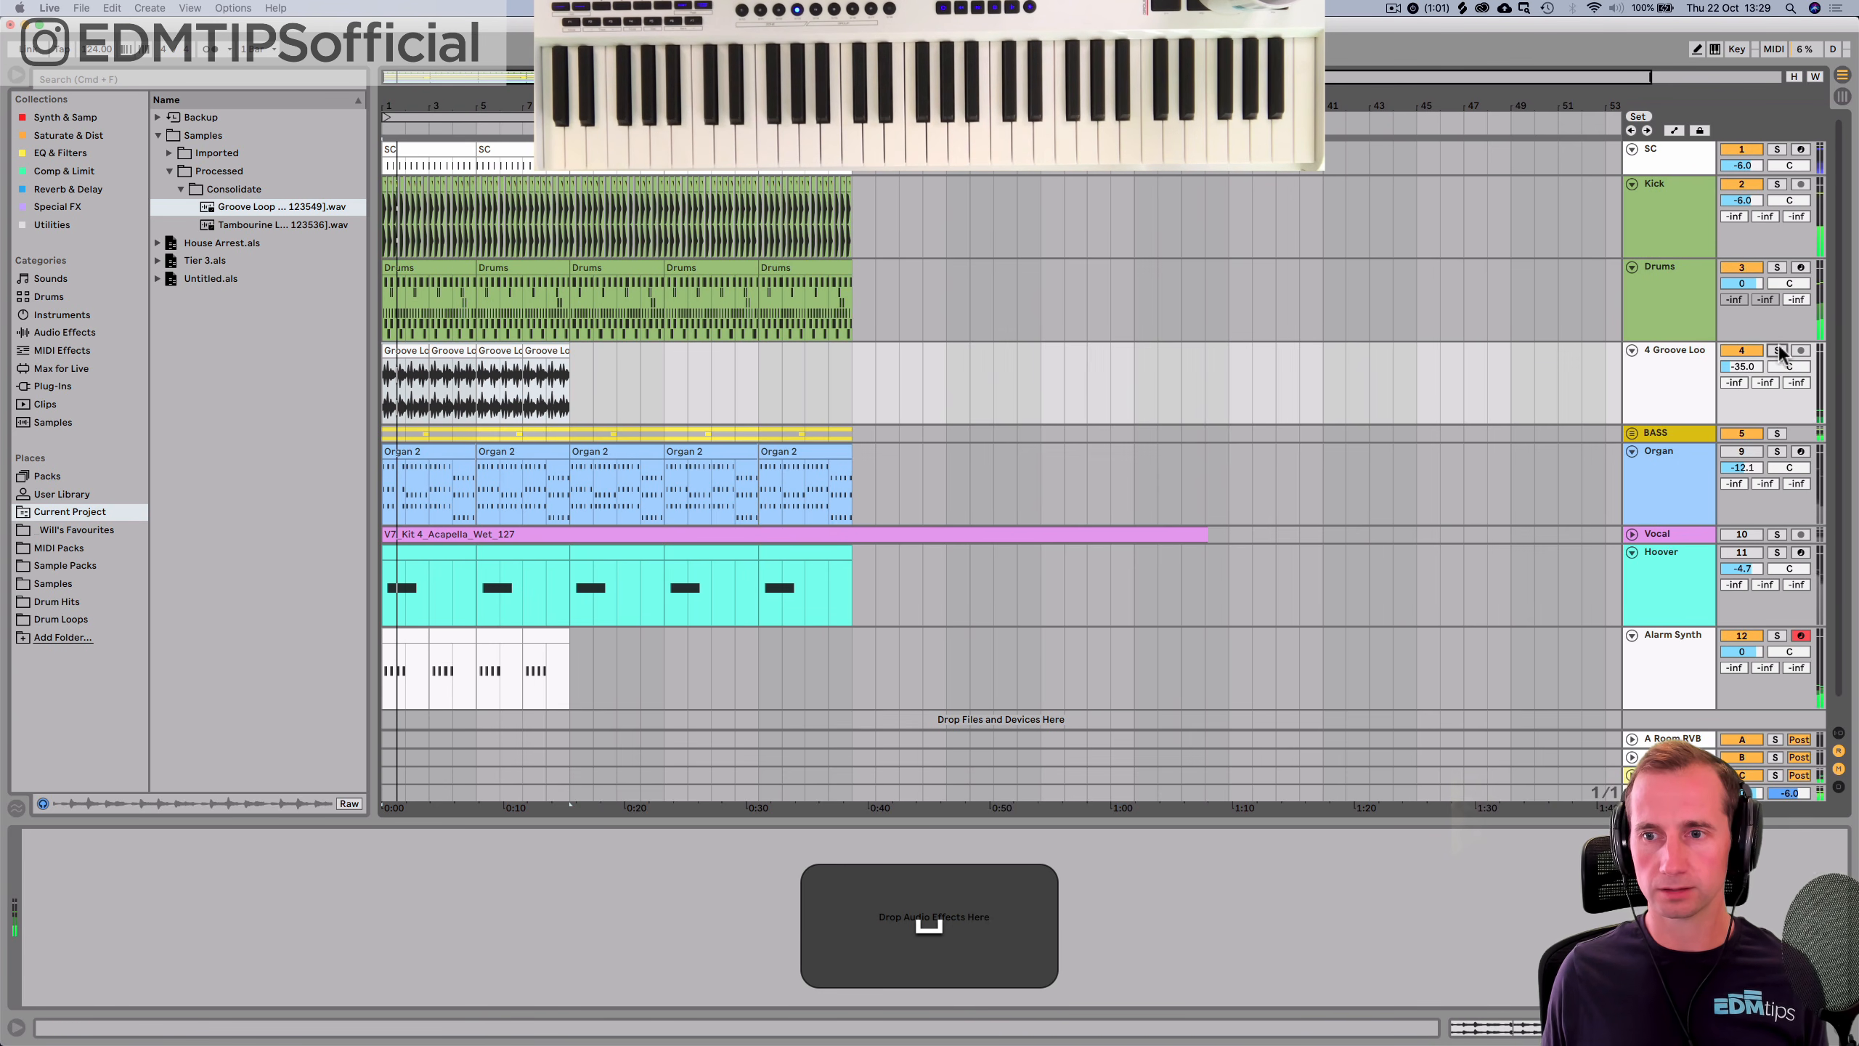
pyautogui.click(1742, 432)
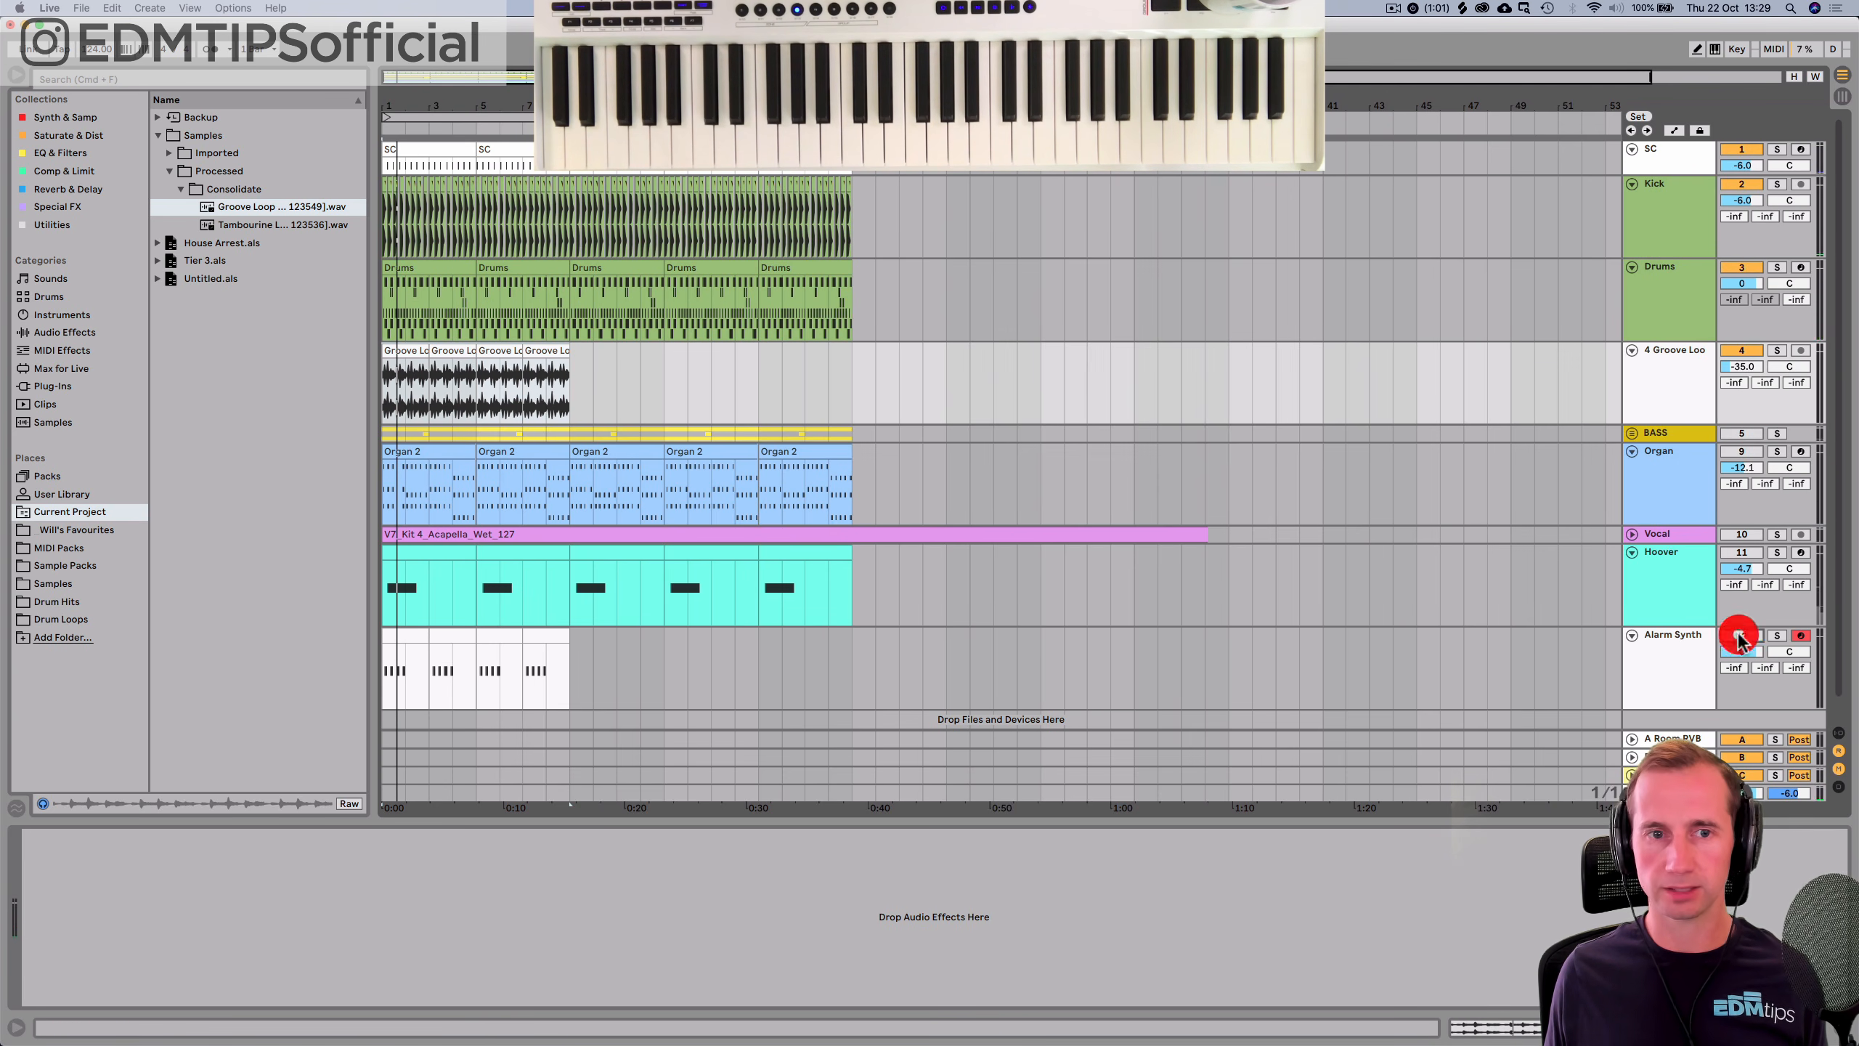
pyautogui.click(1742, 635)
pyautogui.press('space')
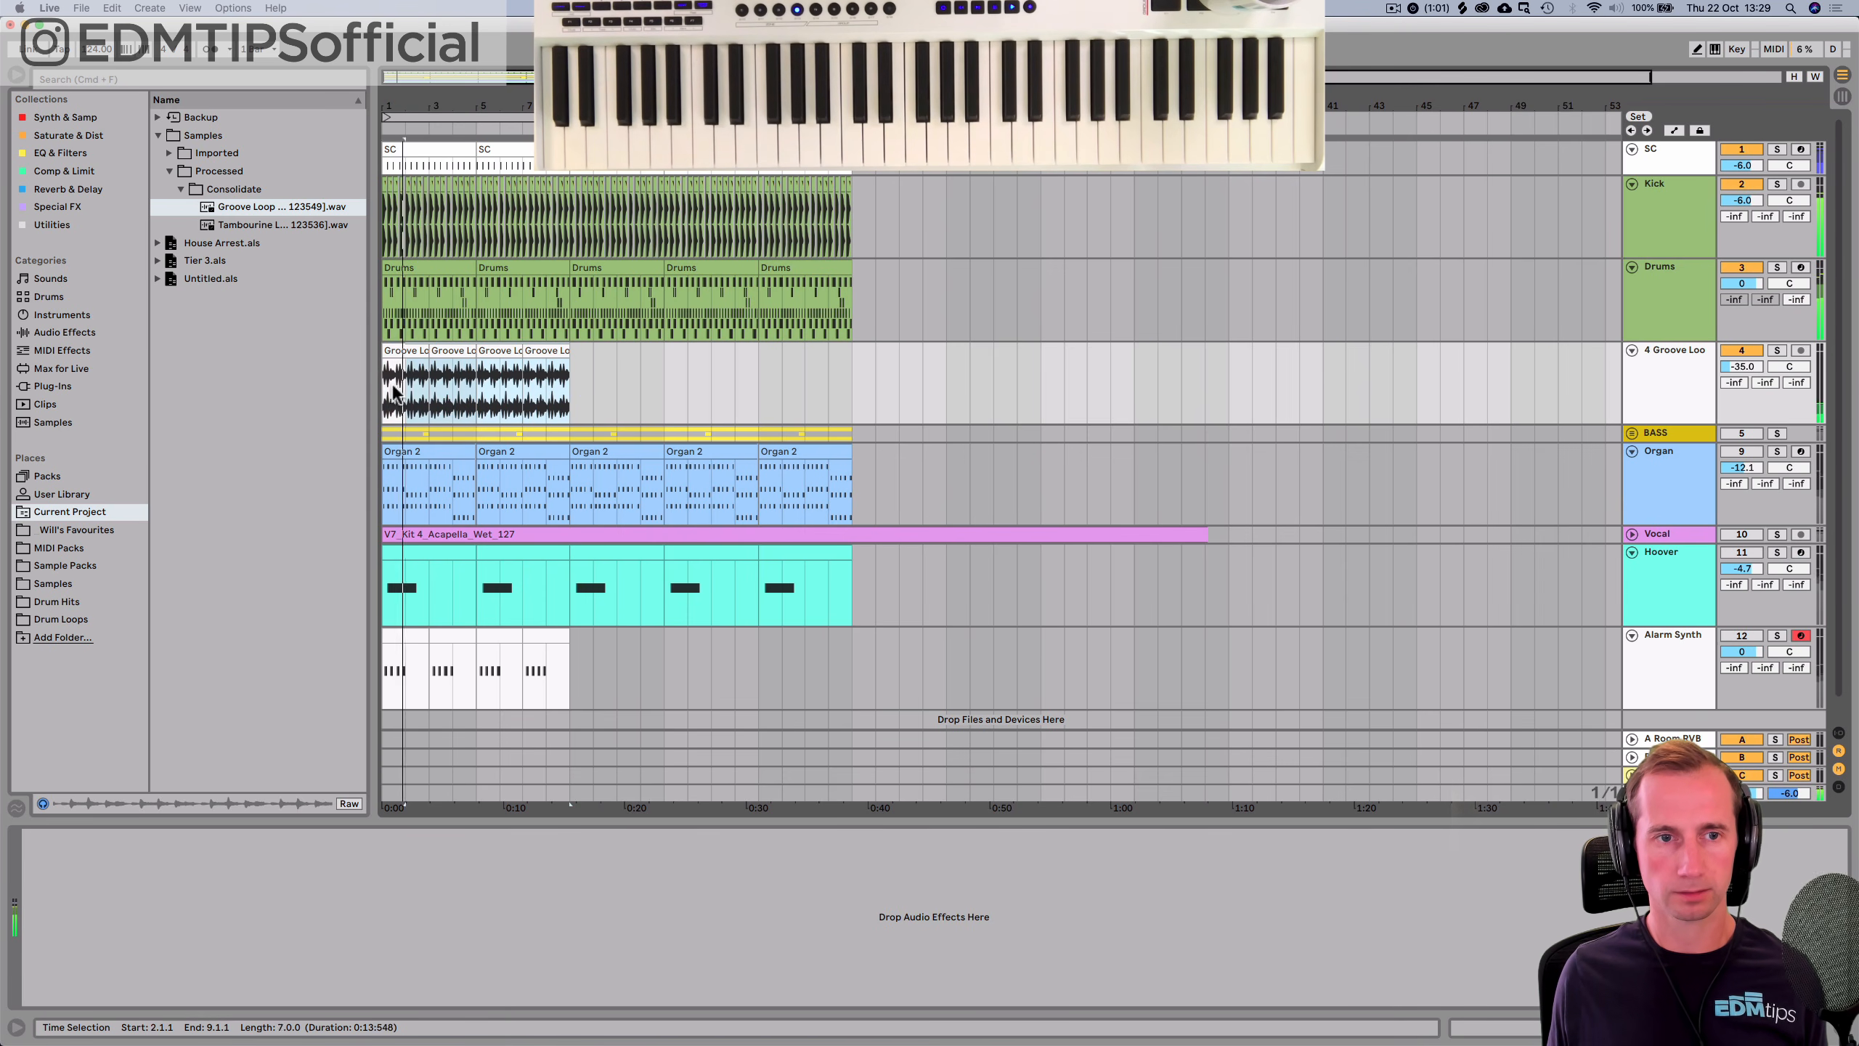
pyautogui.keyDown('shift'); pyautogui.click(394, 386); pyautogui.keyUp('shift')
pyautogui.press('super+l')
# Mute the Groove Loop track, set its volume to -29 dB and solo it.
pyautogui.click(1752, 352)
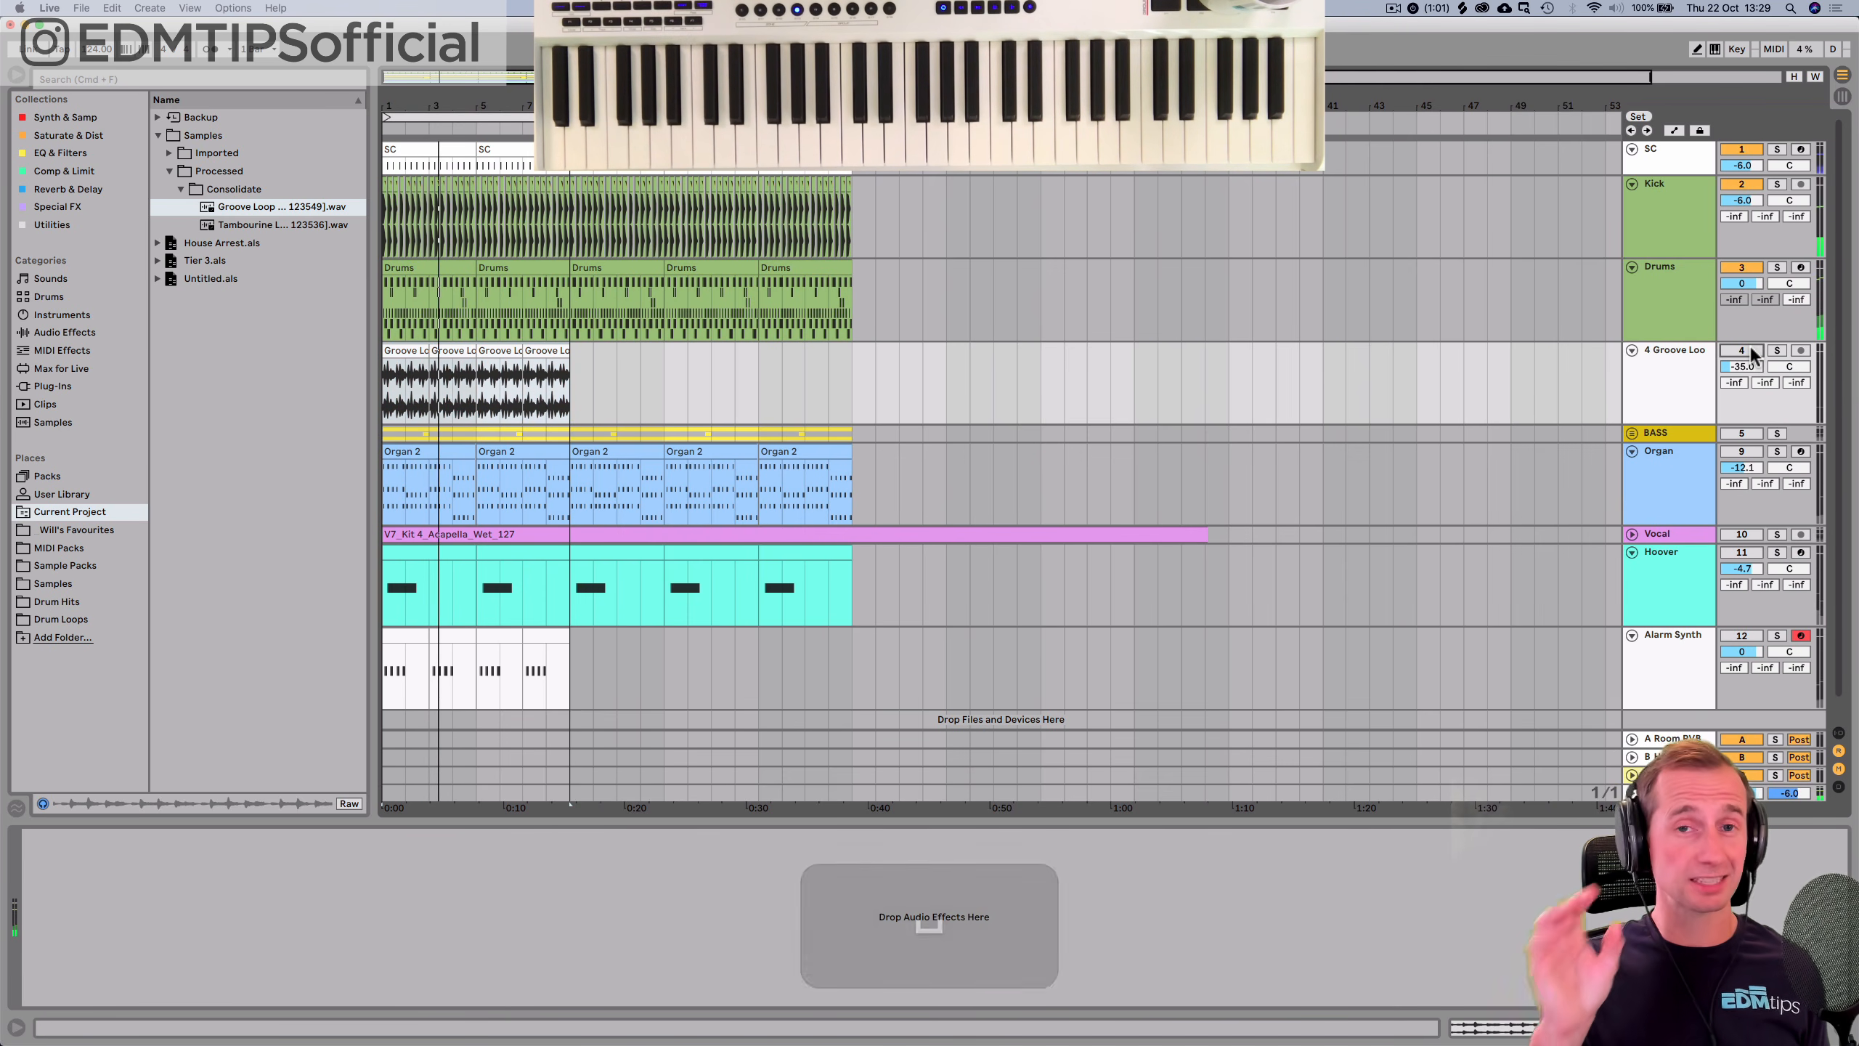
pyautogui.moveTo(1742, 367); pyautogui.dragTo(1742, 363)
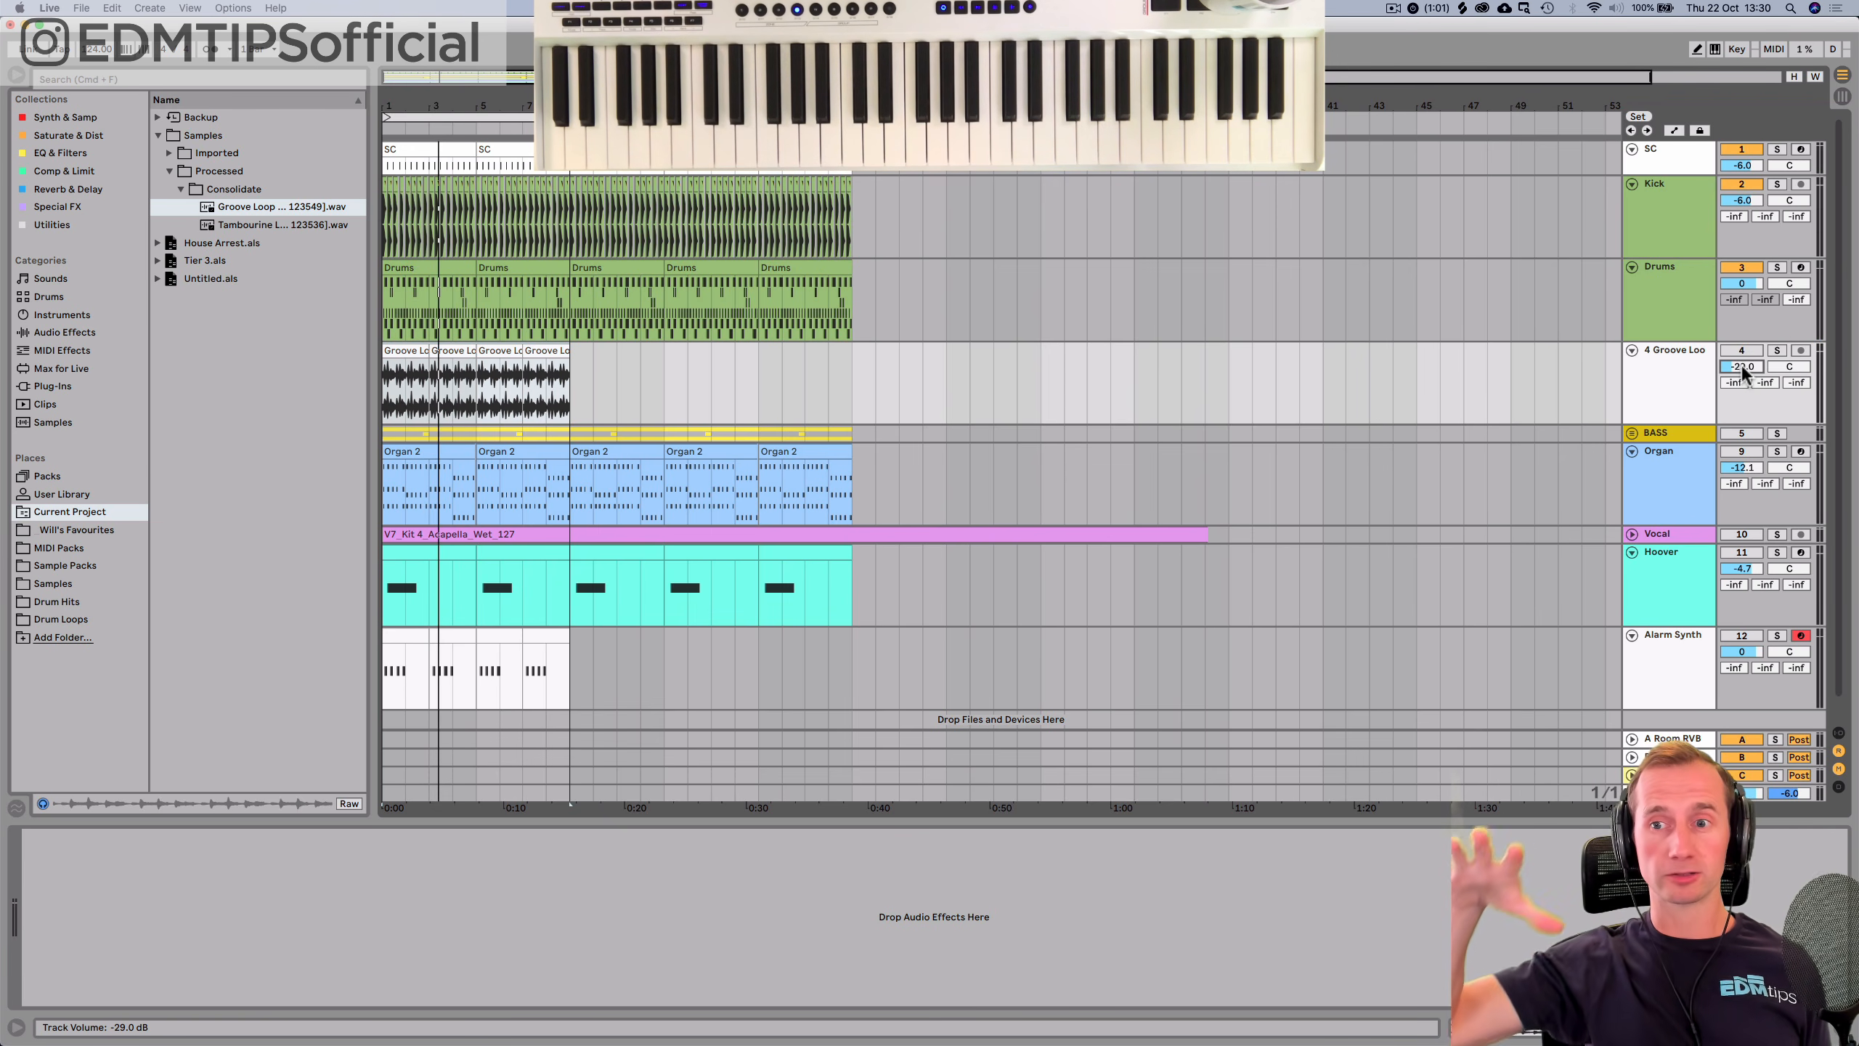
pyautogui.click(1777, 350)
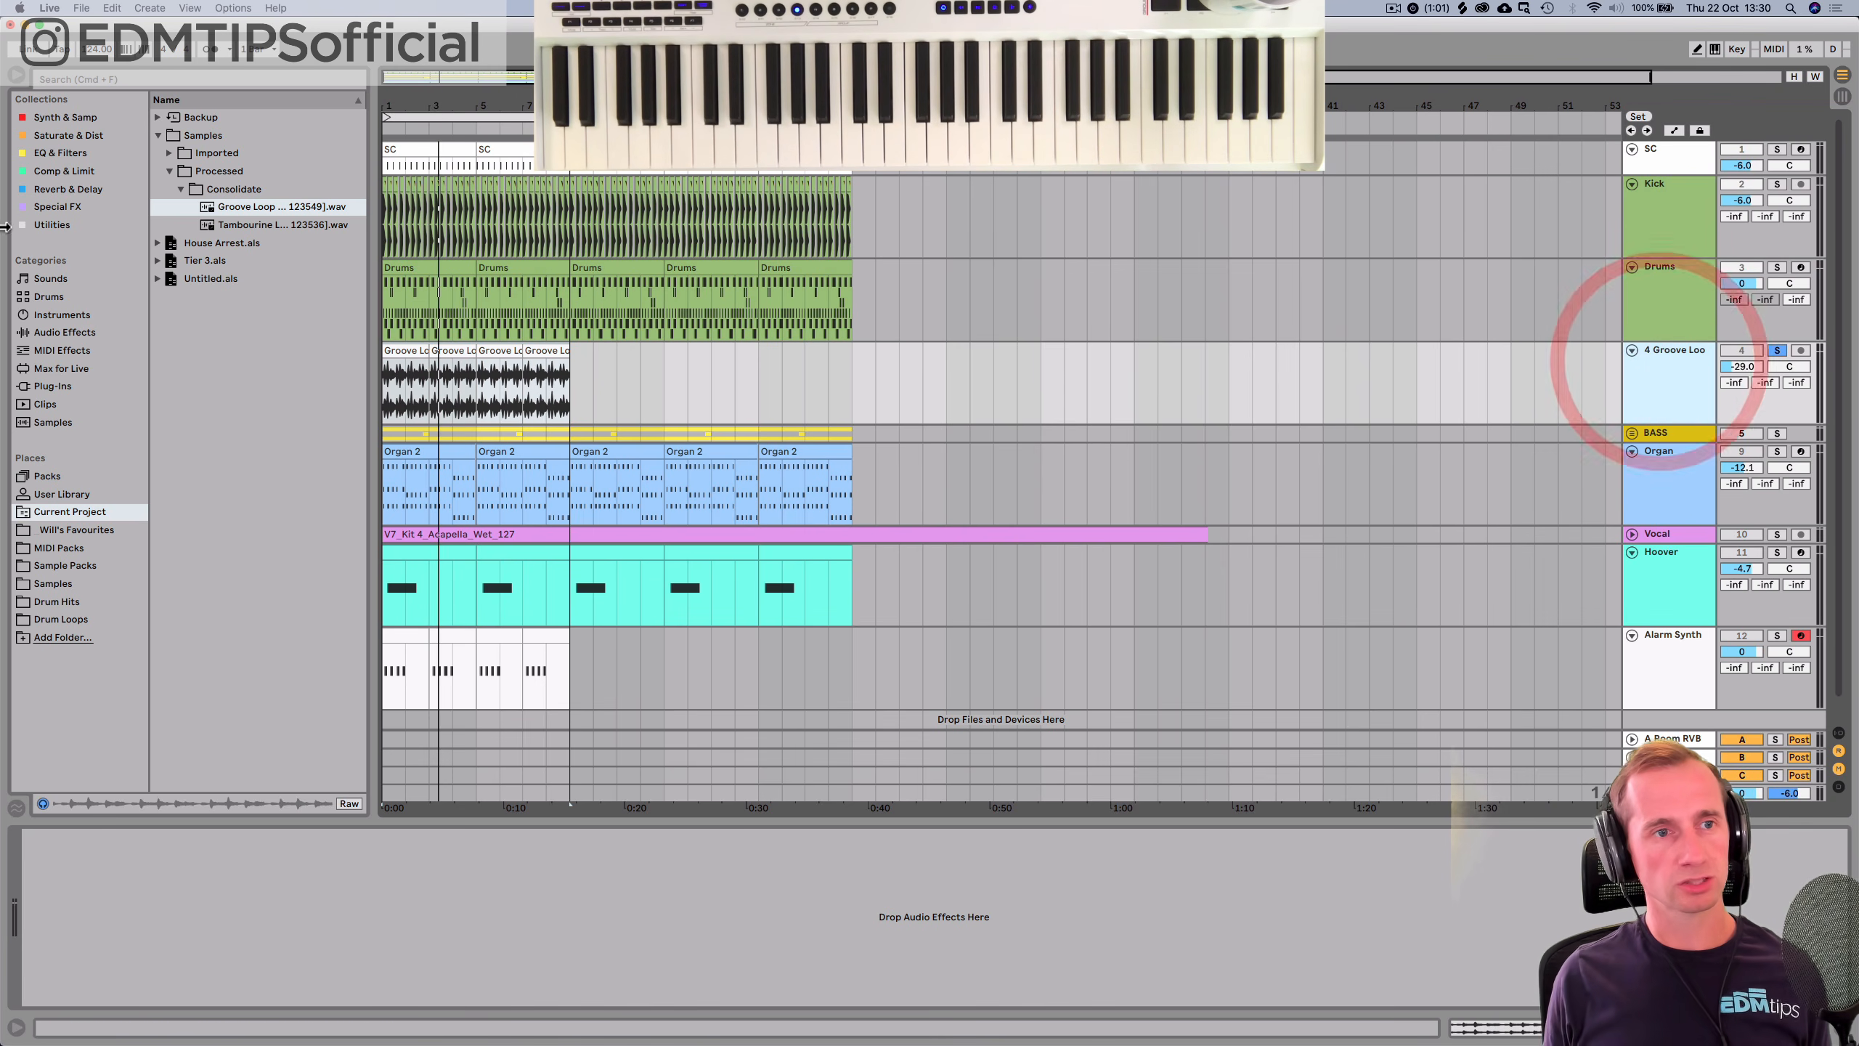
# Add EQ Eight to the Groove Loop track and set the band 1 low cut to about 918 Hz.
pyautogui.click(45, 151)
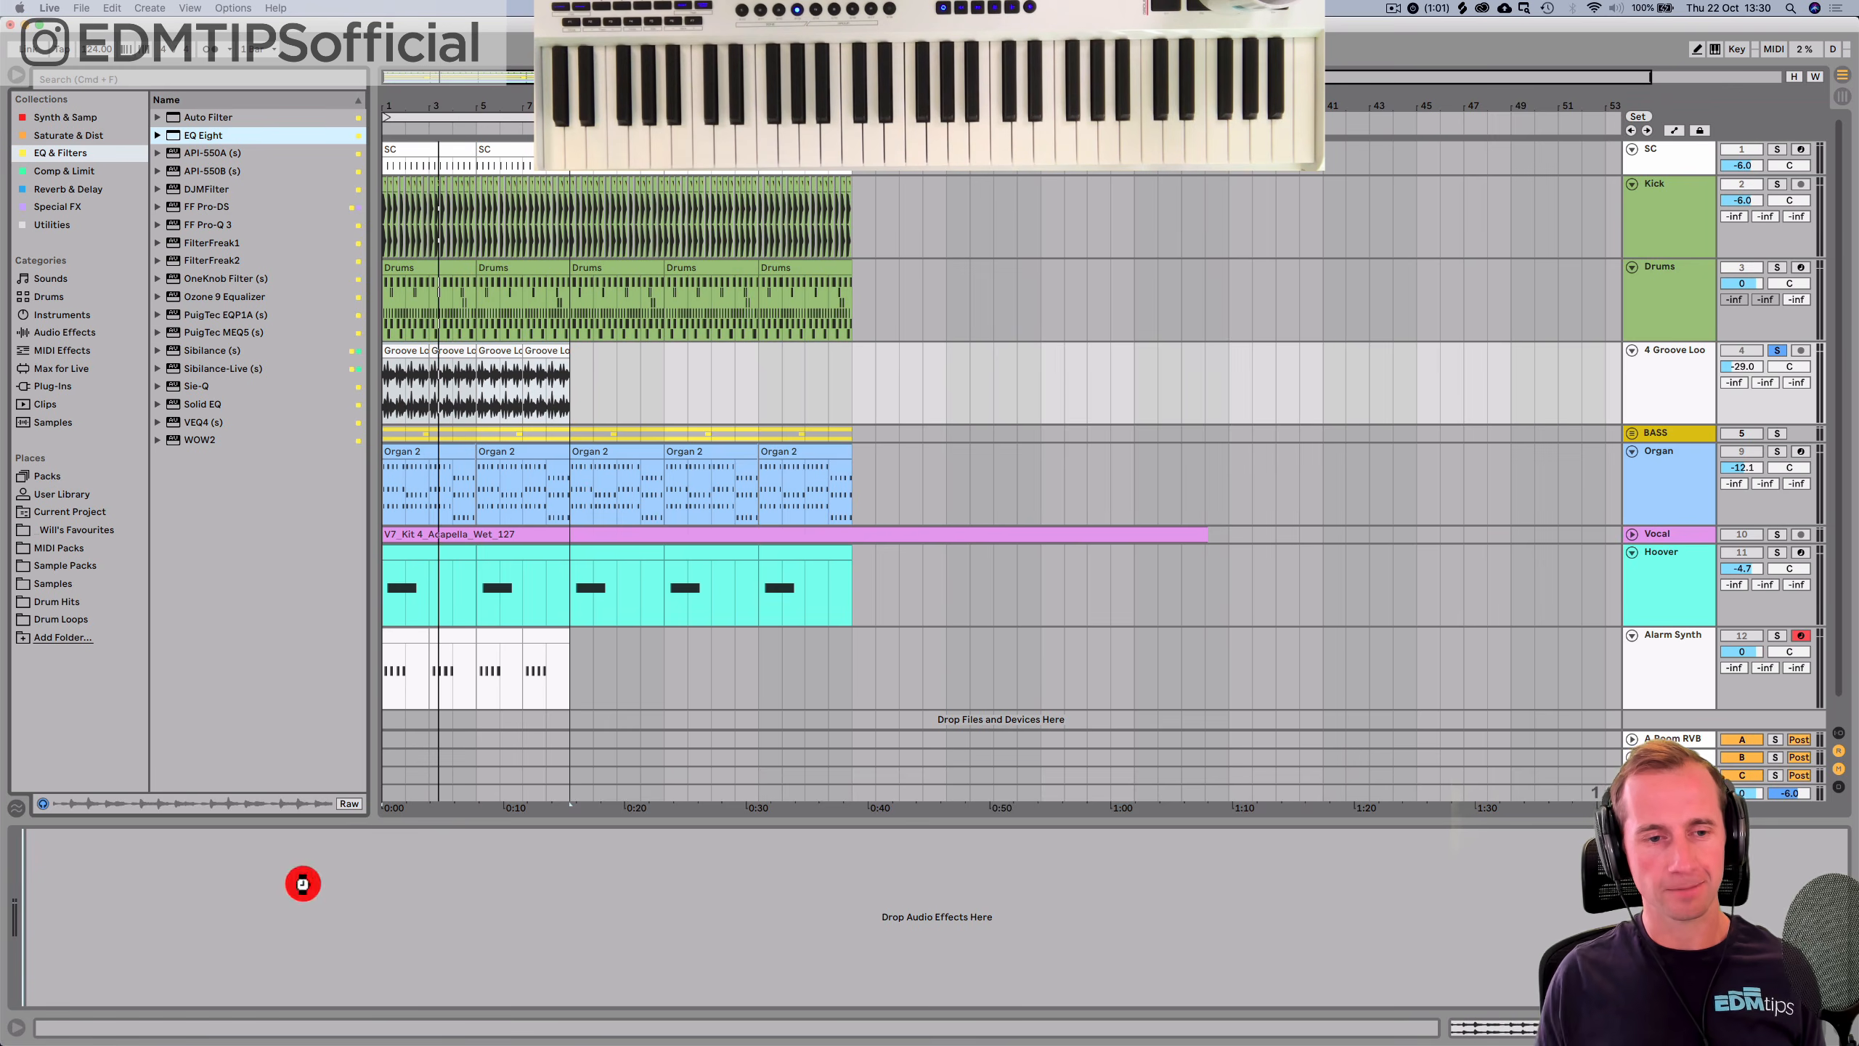
pyautogui.moveTo(302, 883); pyautogui.dragTo(303, 884)
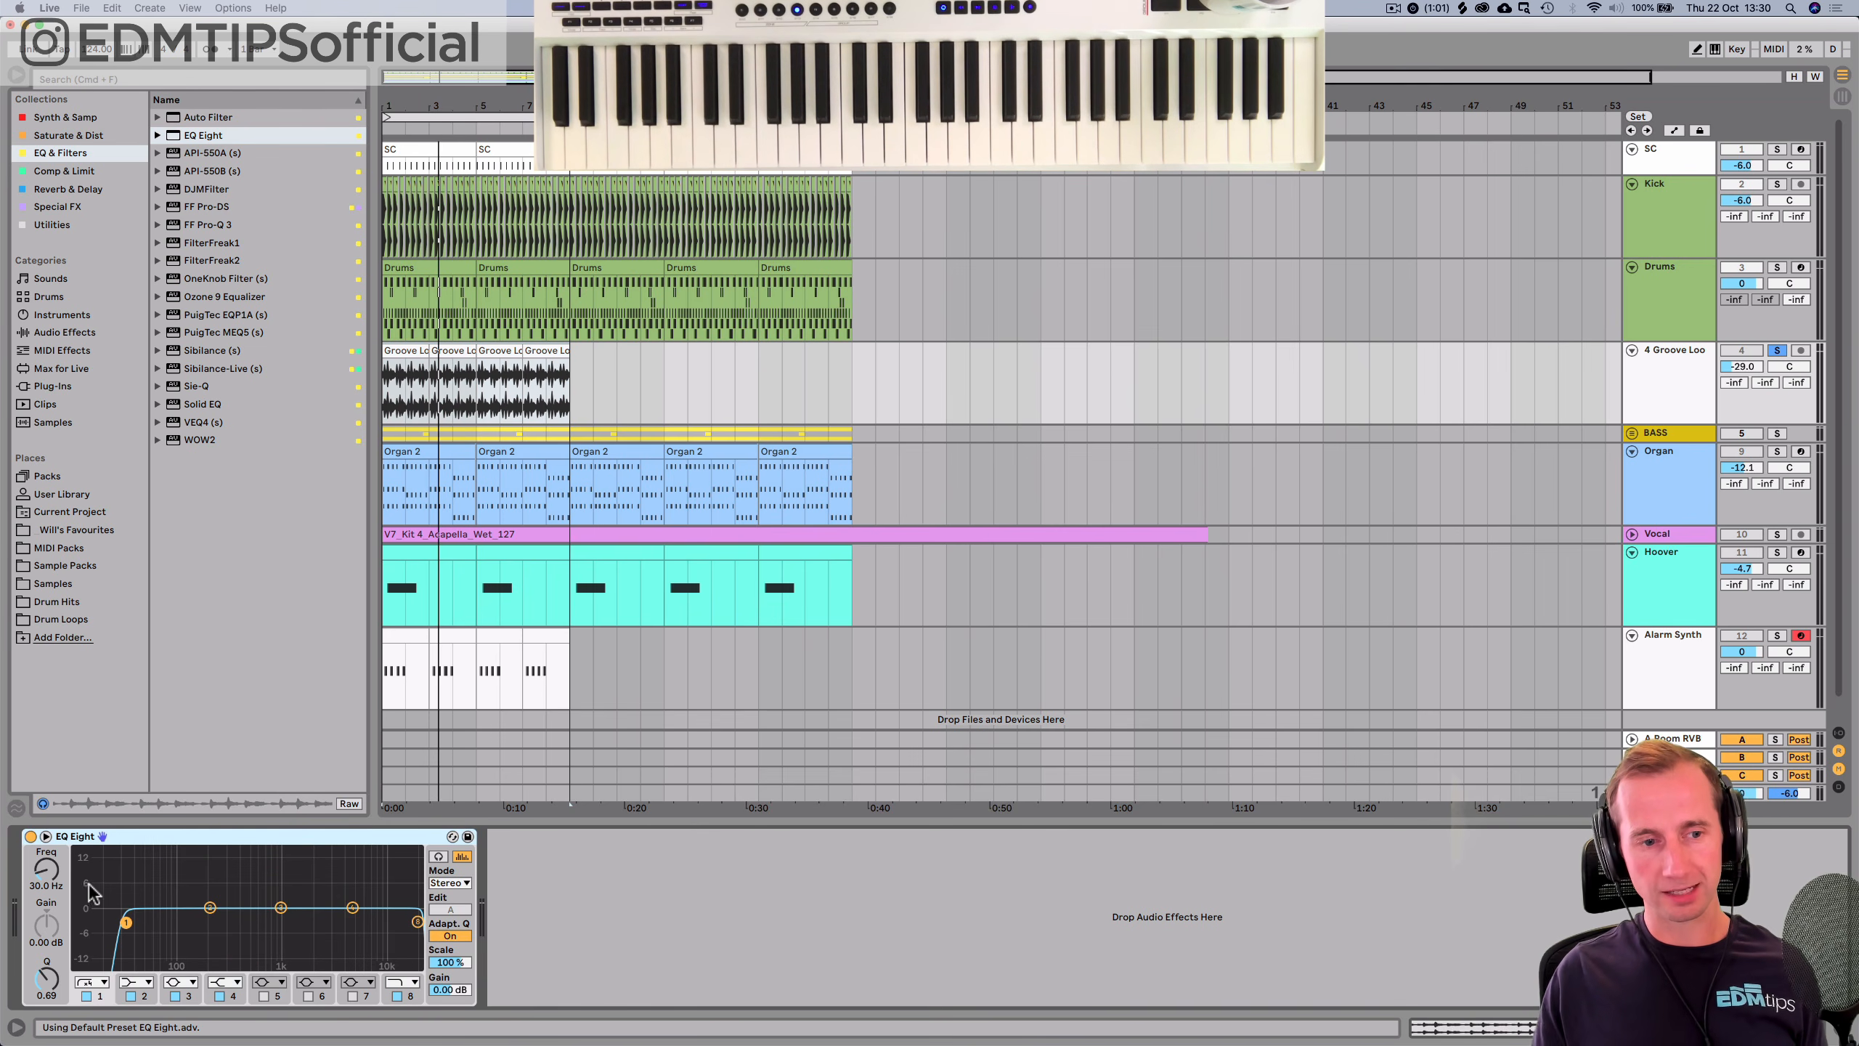
pyautogui.moveTo(59, 884); pyautogui.dragTo(59, 861)
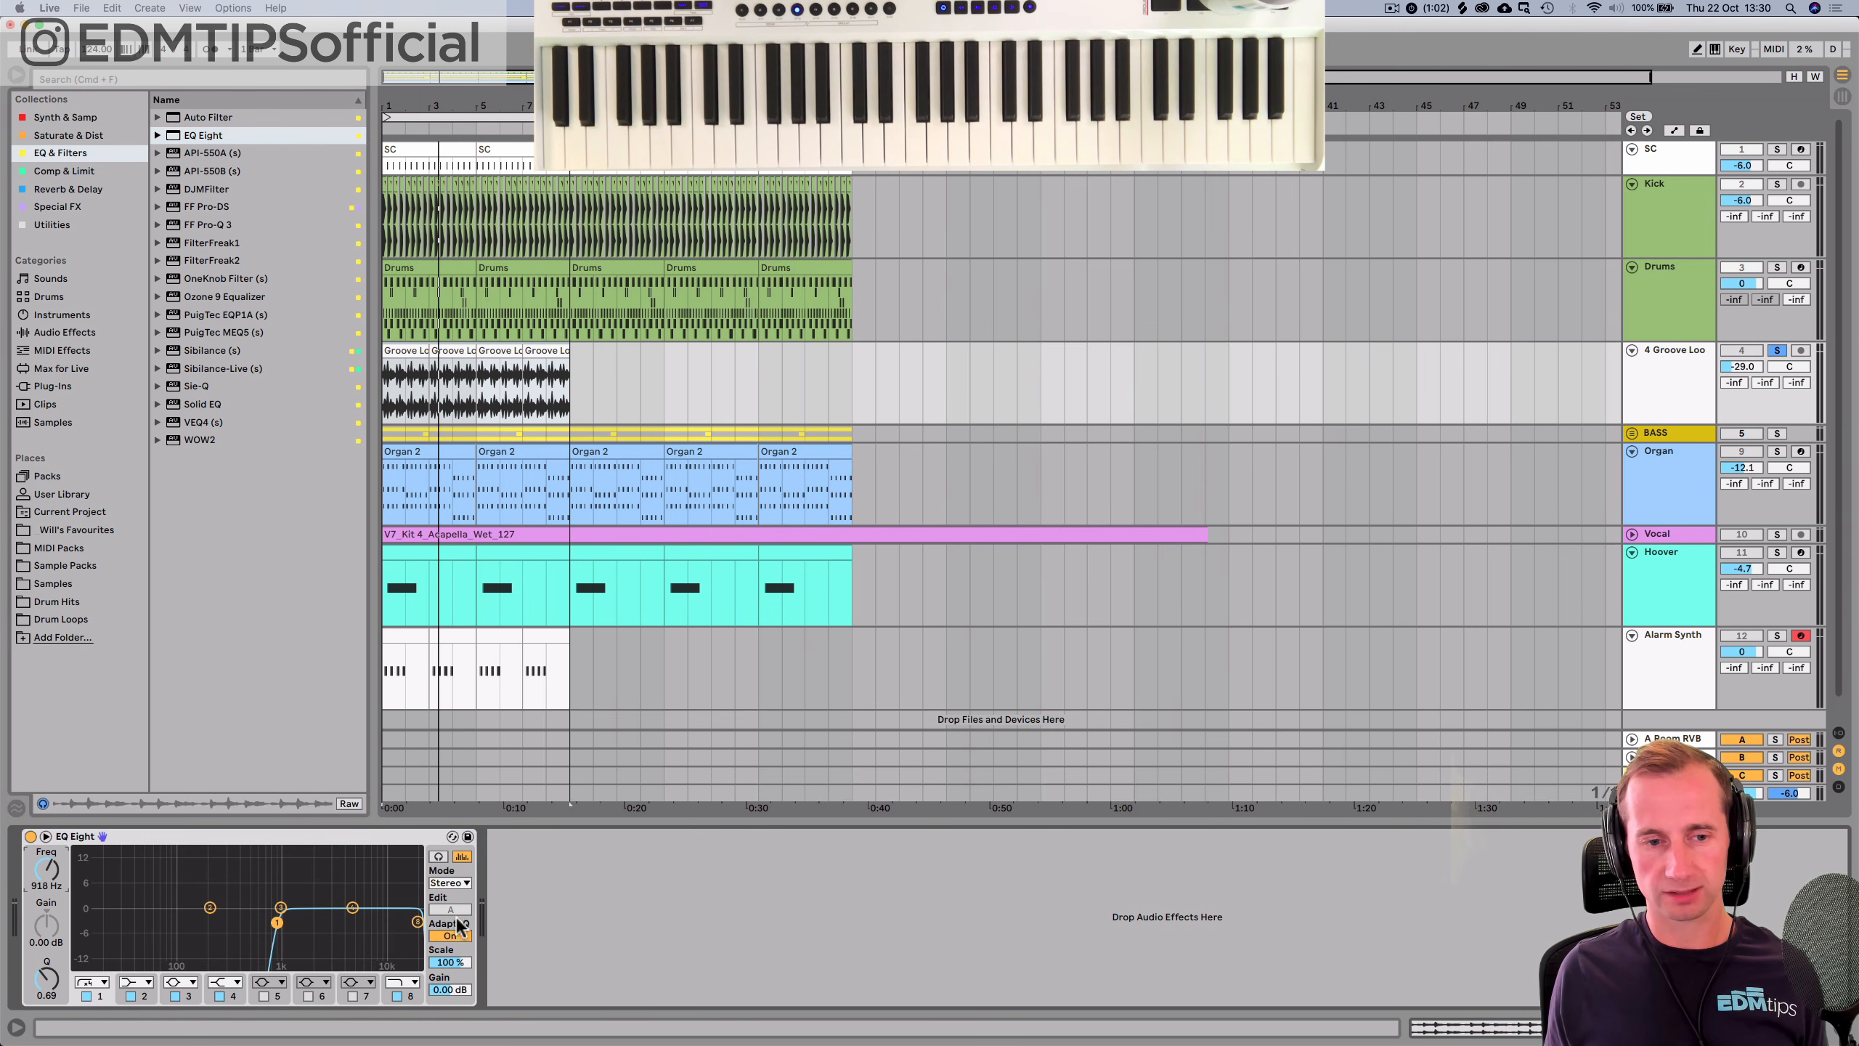
# While the loop plays, lower EQ Eight's band 8 high cut to roll off the highs and set the band 1 low cut to 1.25 kHz.
pyautogui.click(417, 924)
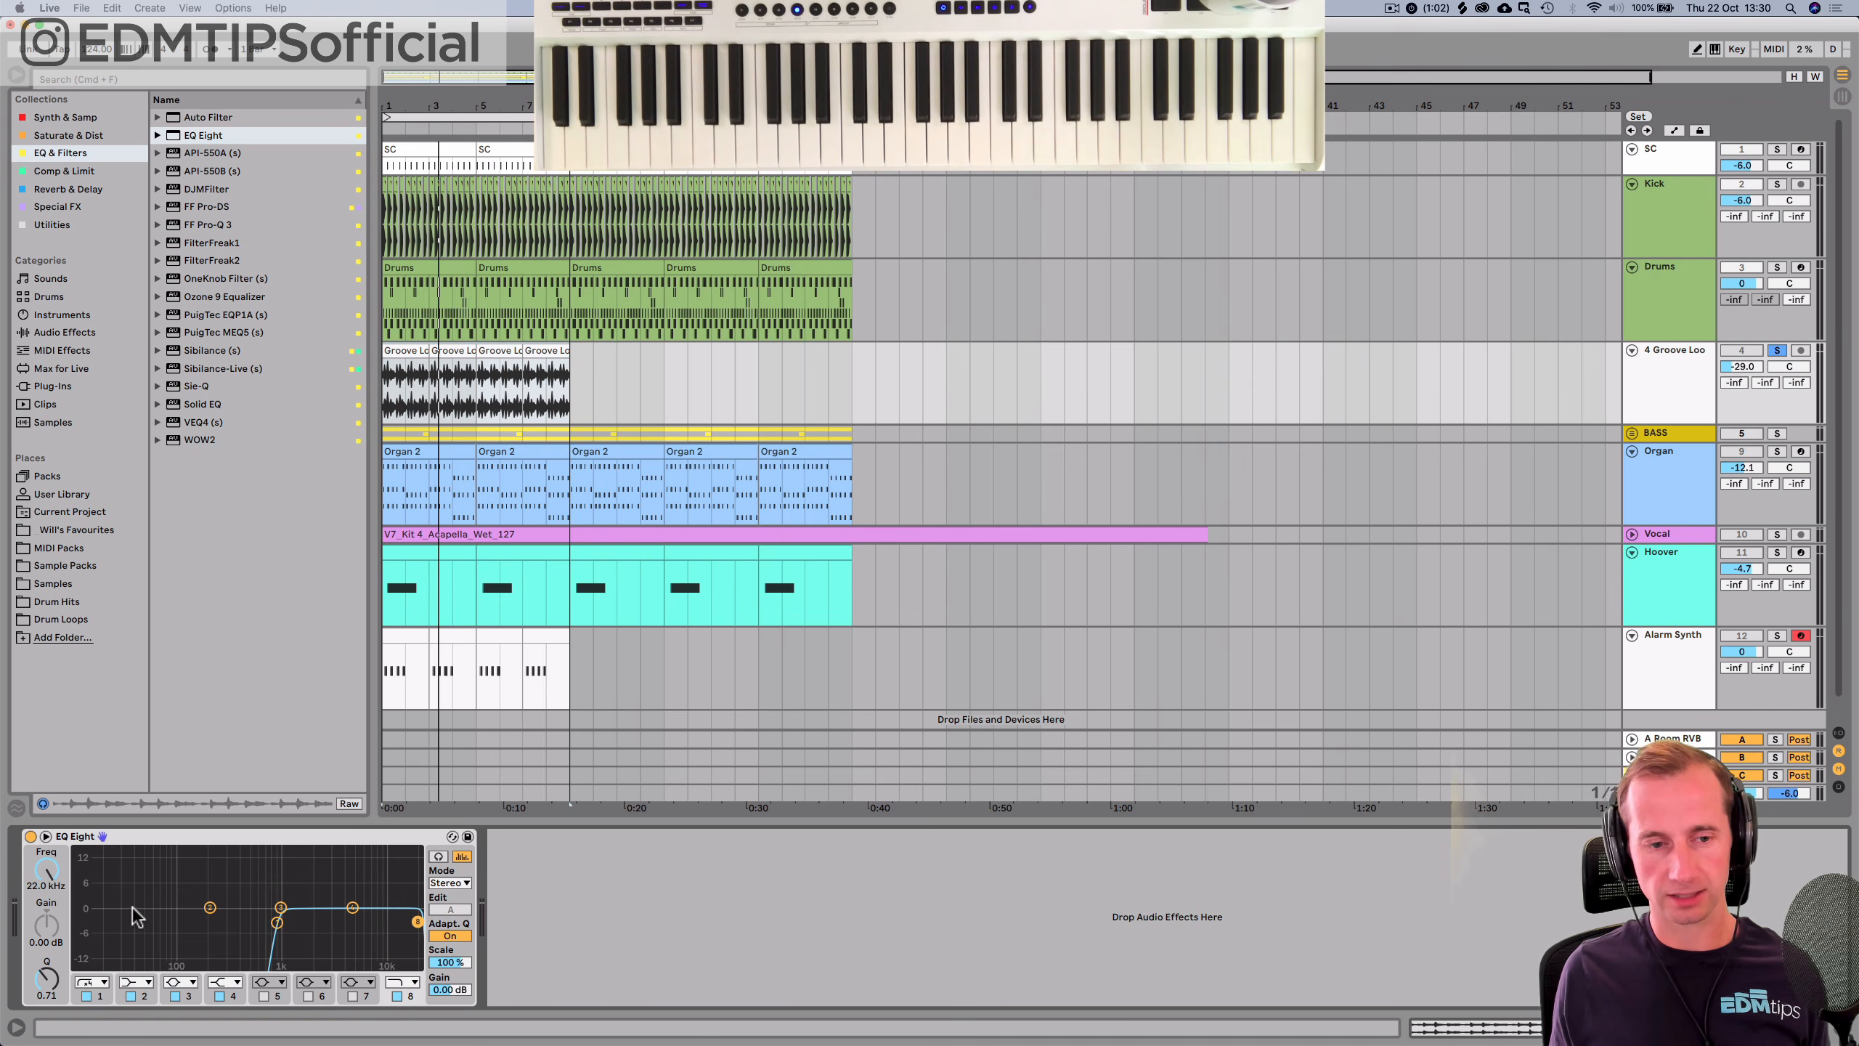
pyautogui.press('space')
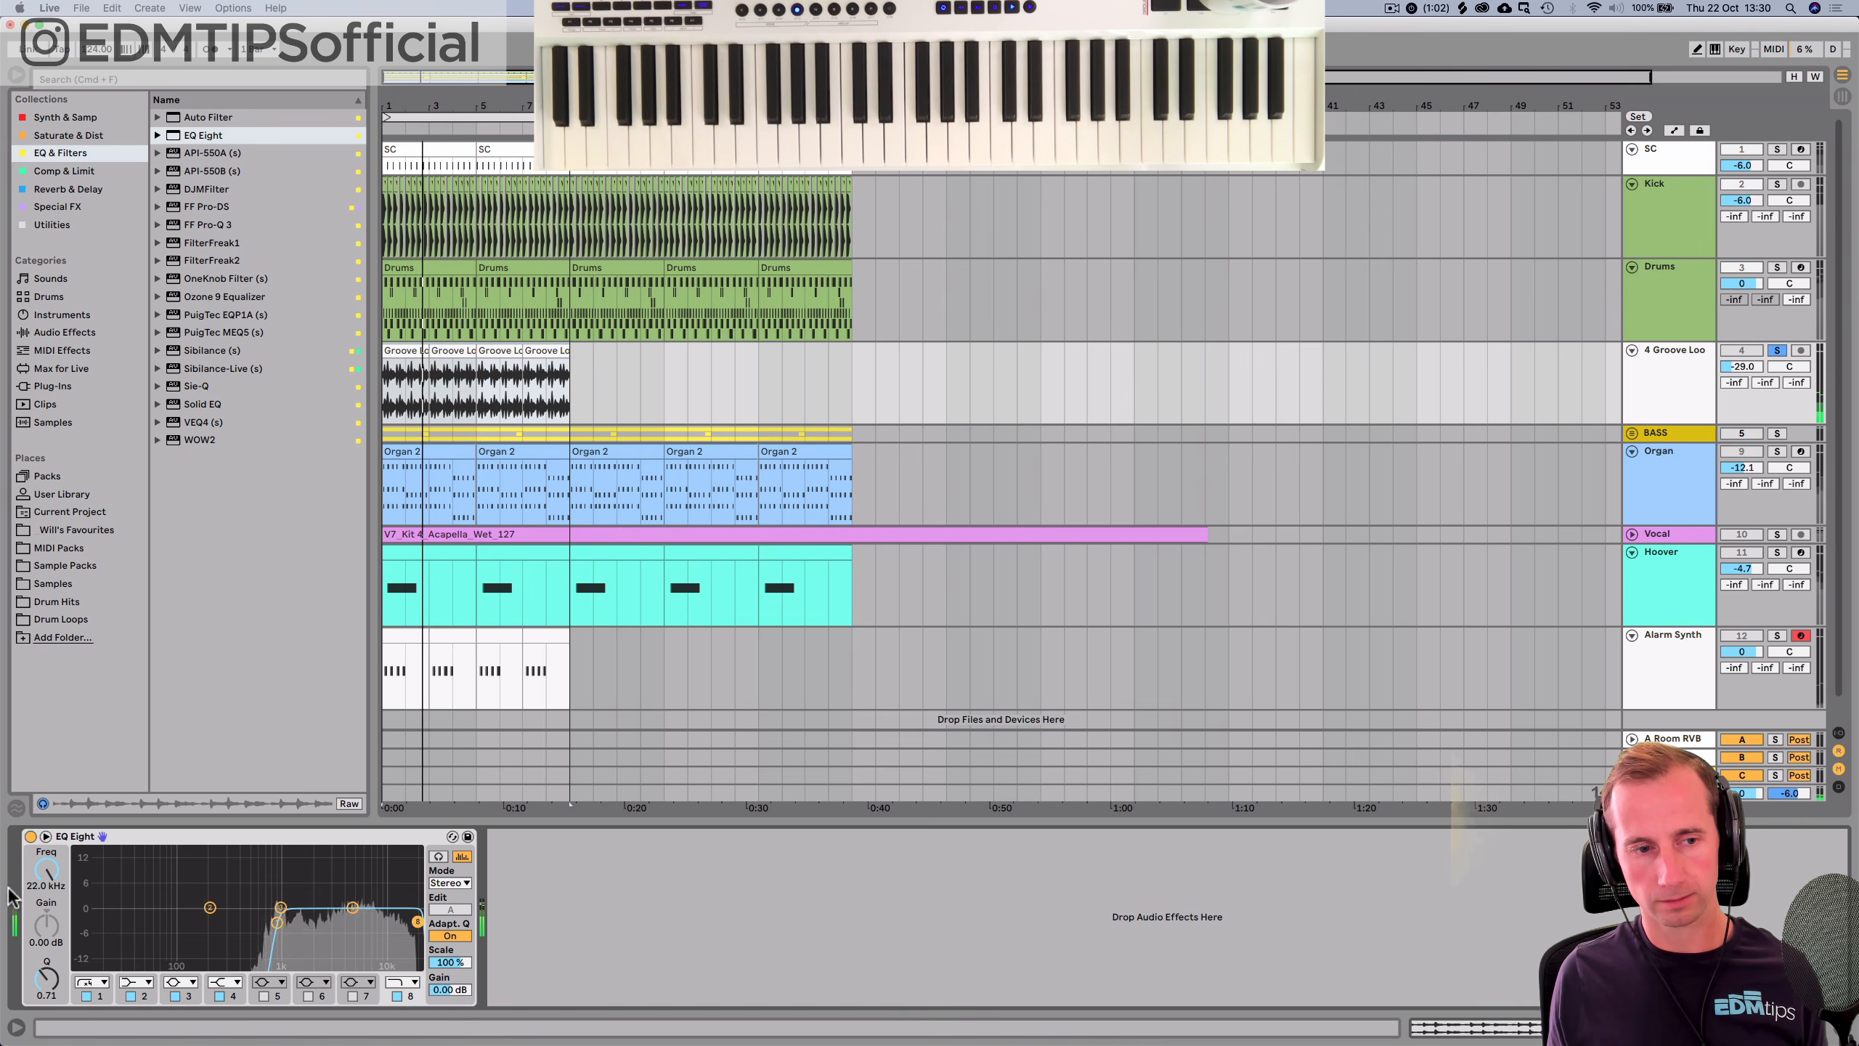
pyautogui.moveTo(37, 871); pyautogui.dragTo(45, 824)
pyautogui.click(276, 923)
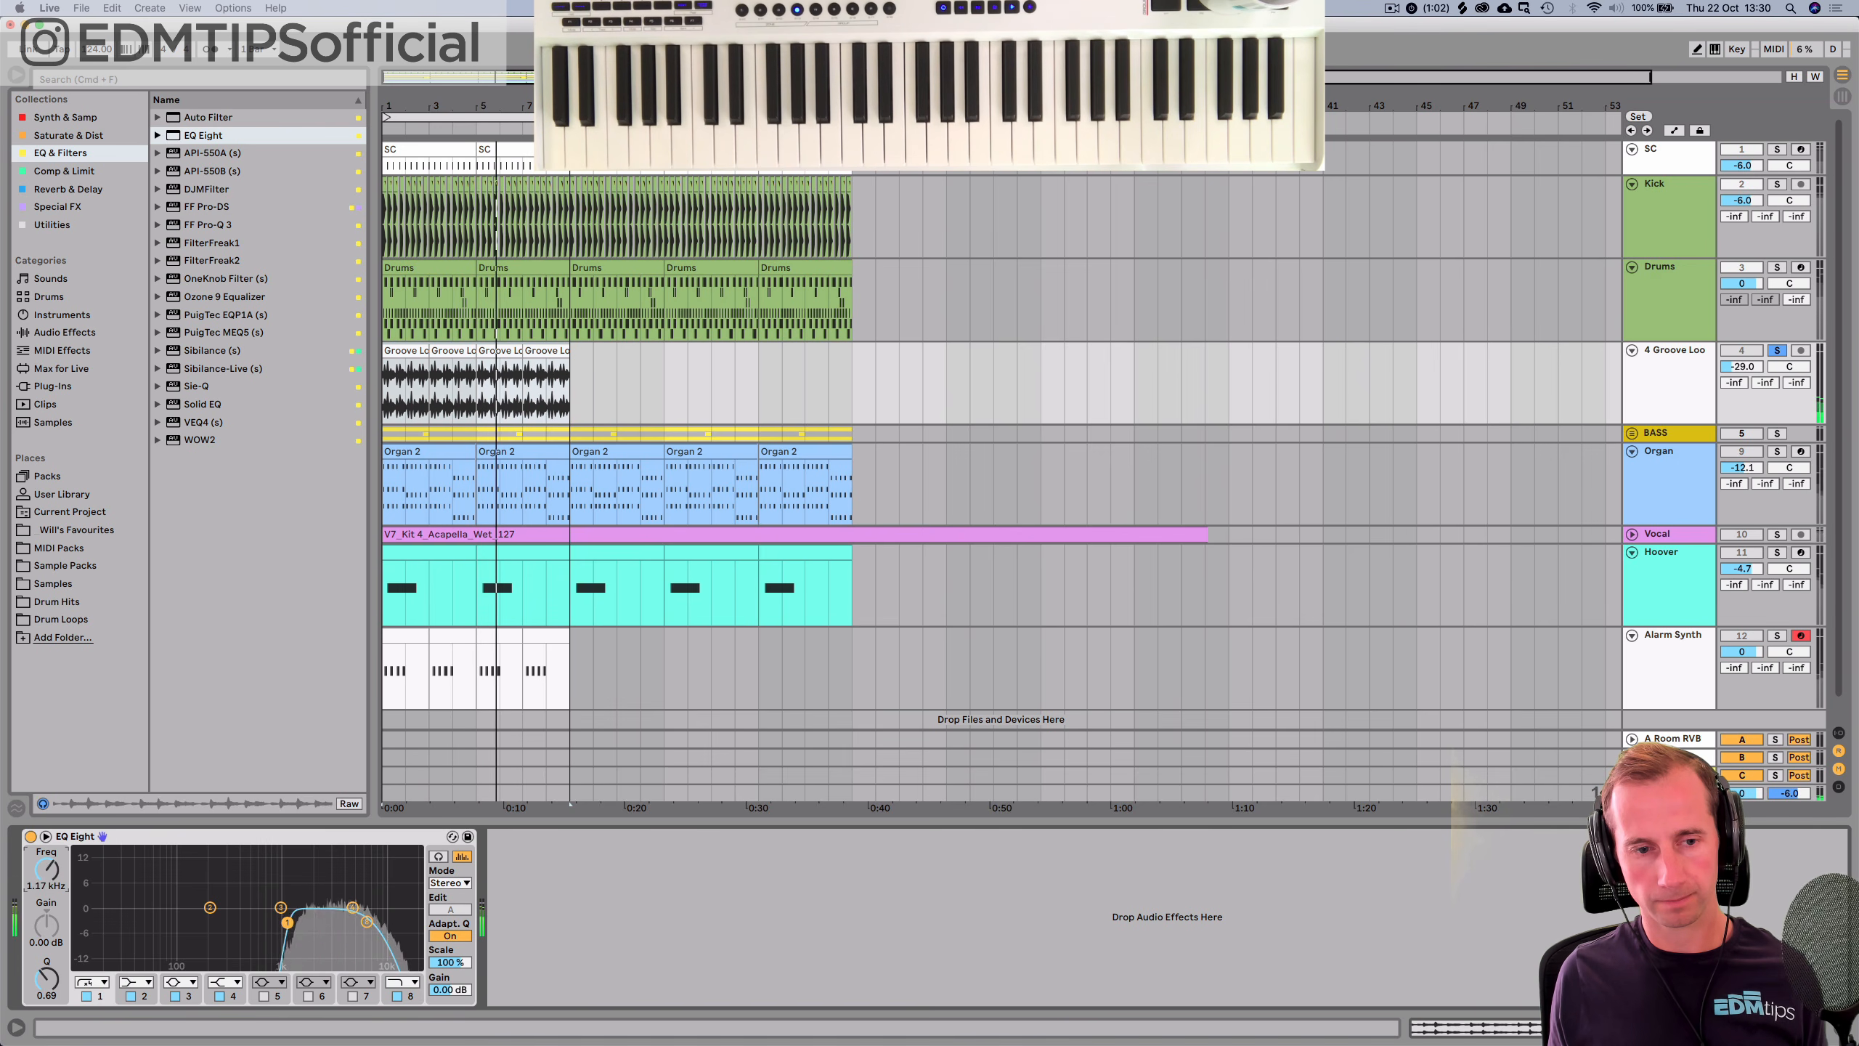
pyautogui.moveTo(46, 870); pyautogui.dragTo(46, 864)
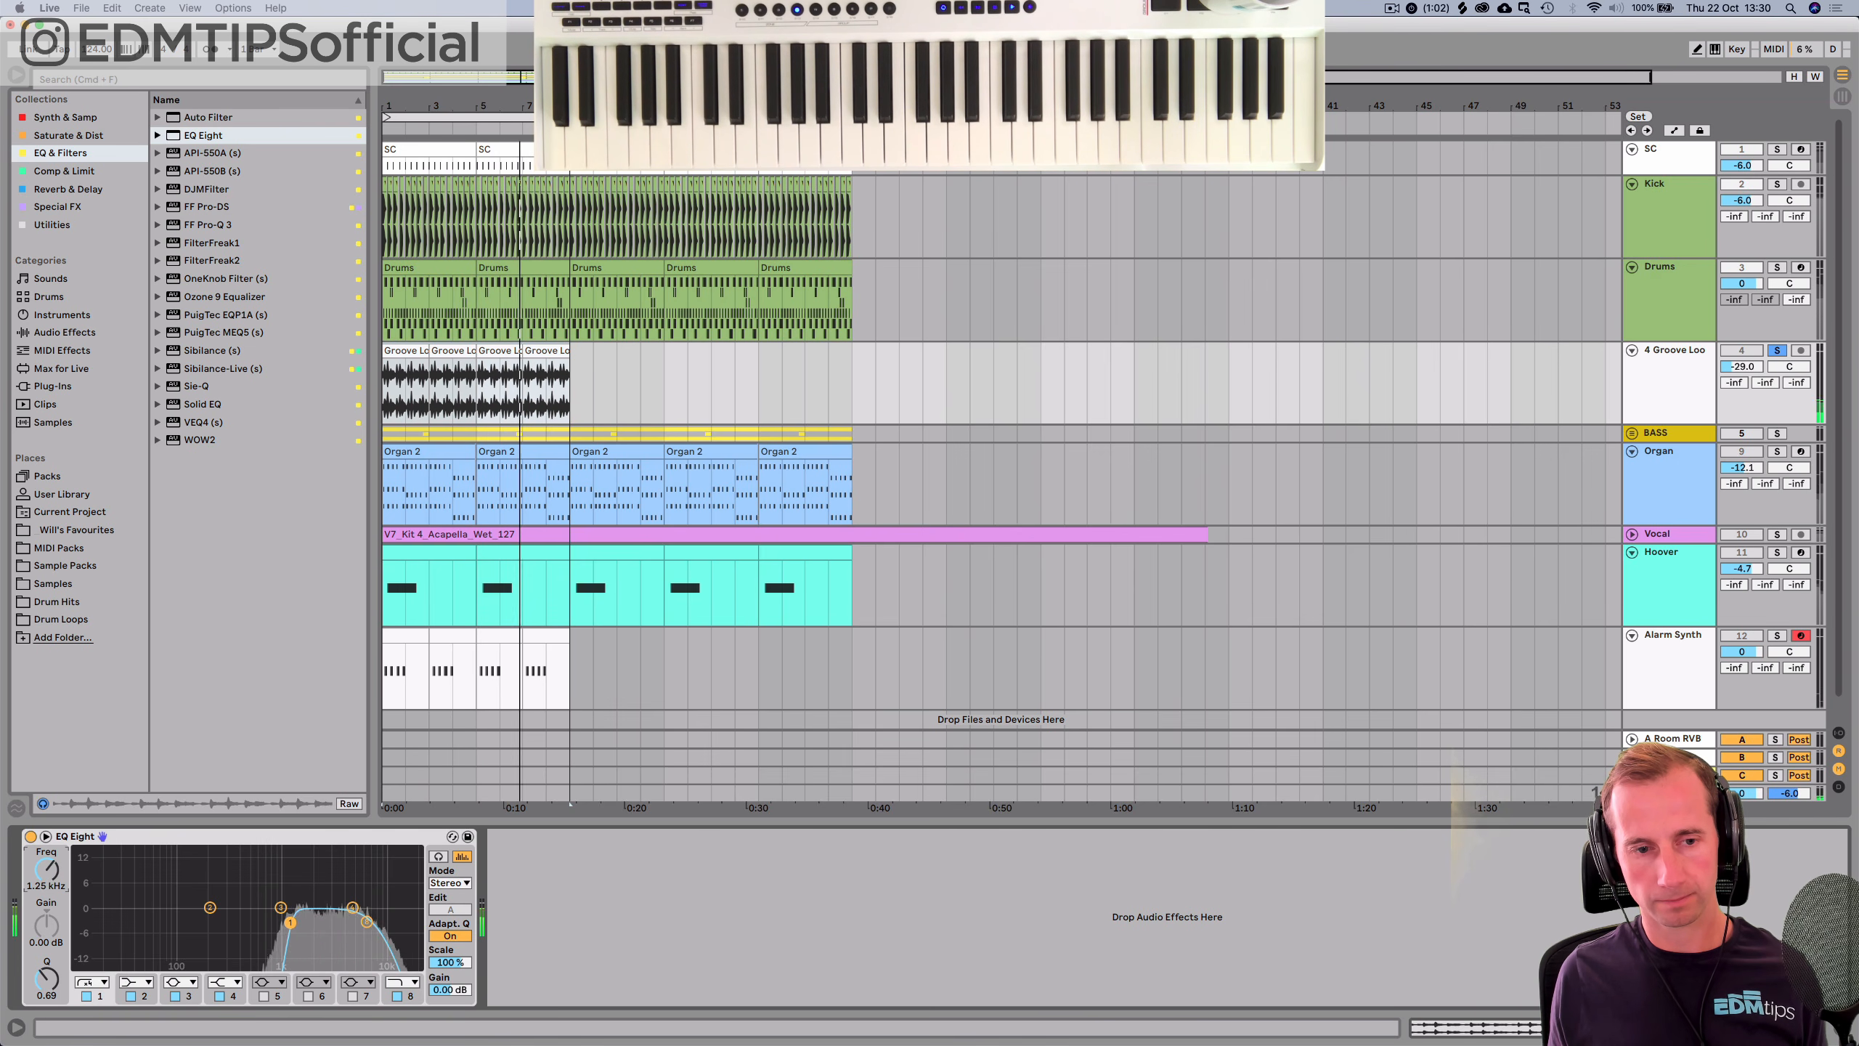
pyautogui.press('space')
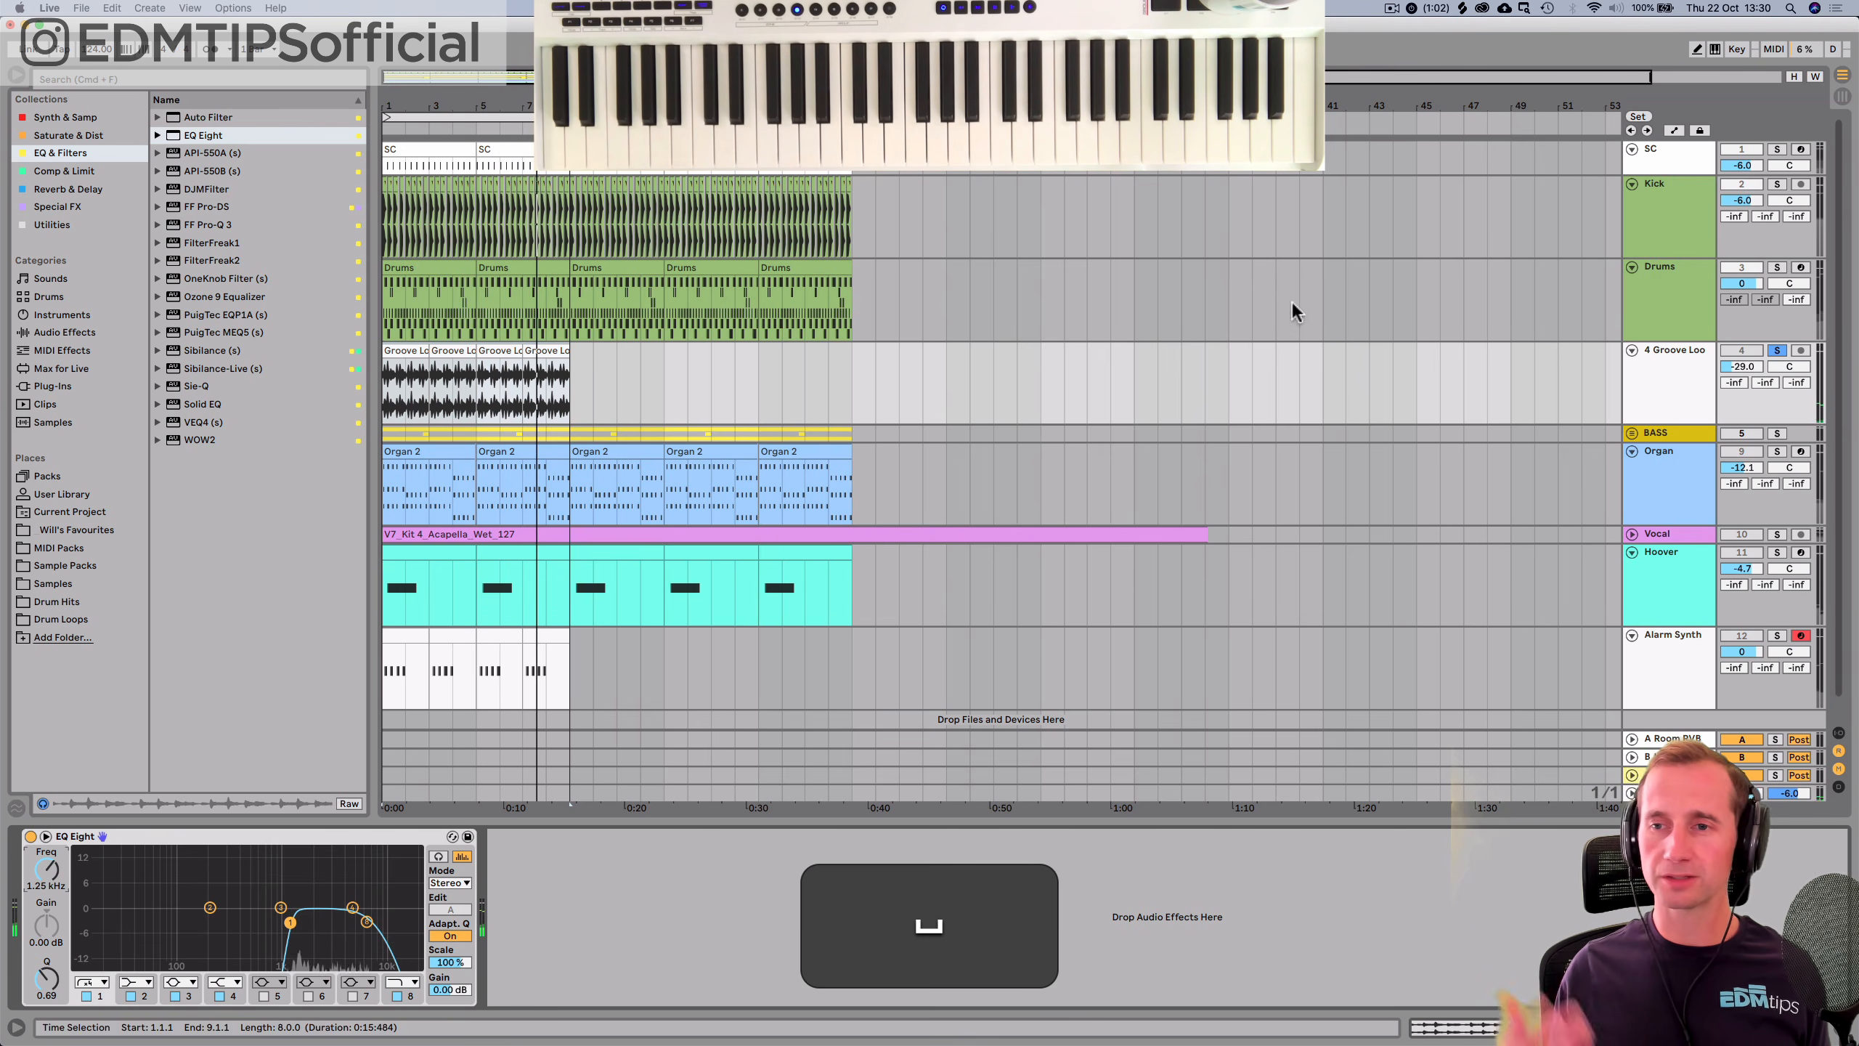
# Unsolo the Groove Loop track, reactivate it during playback and set its volume to -15.6 dB.
pyautogui.click(1777, 350)
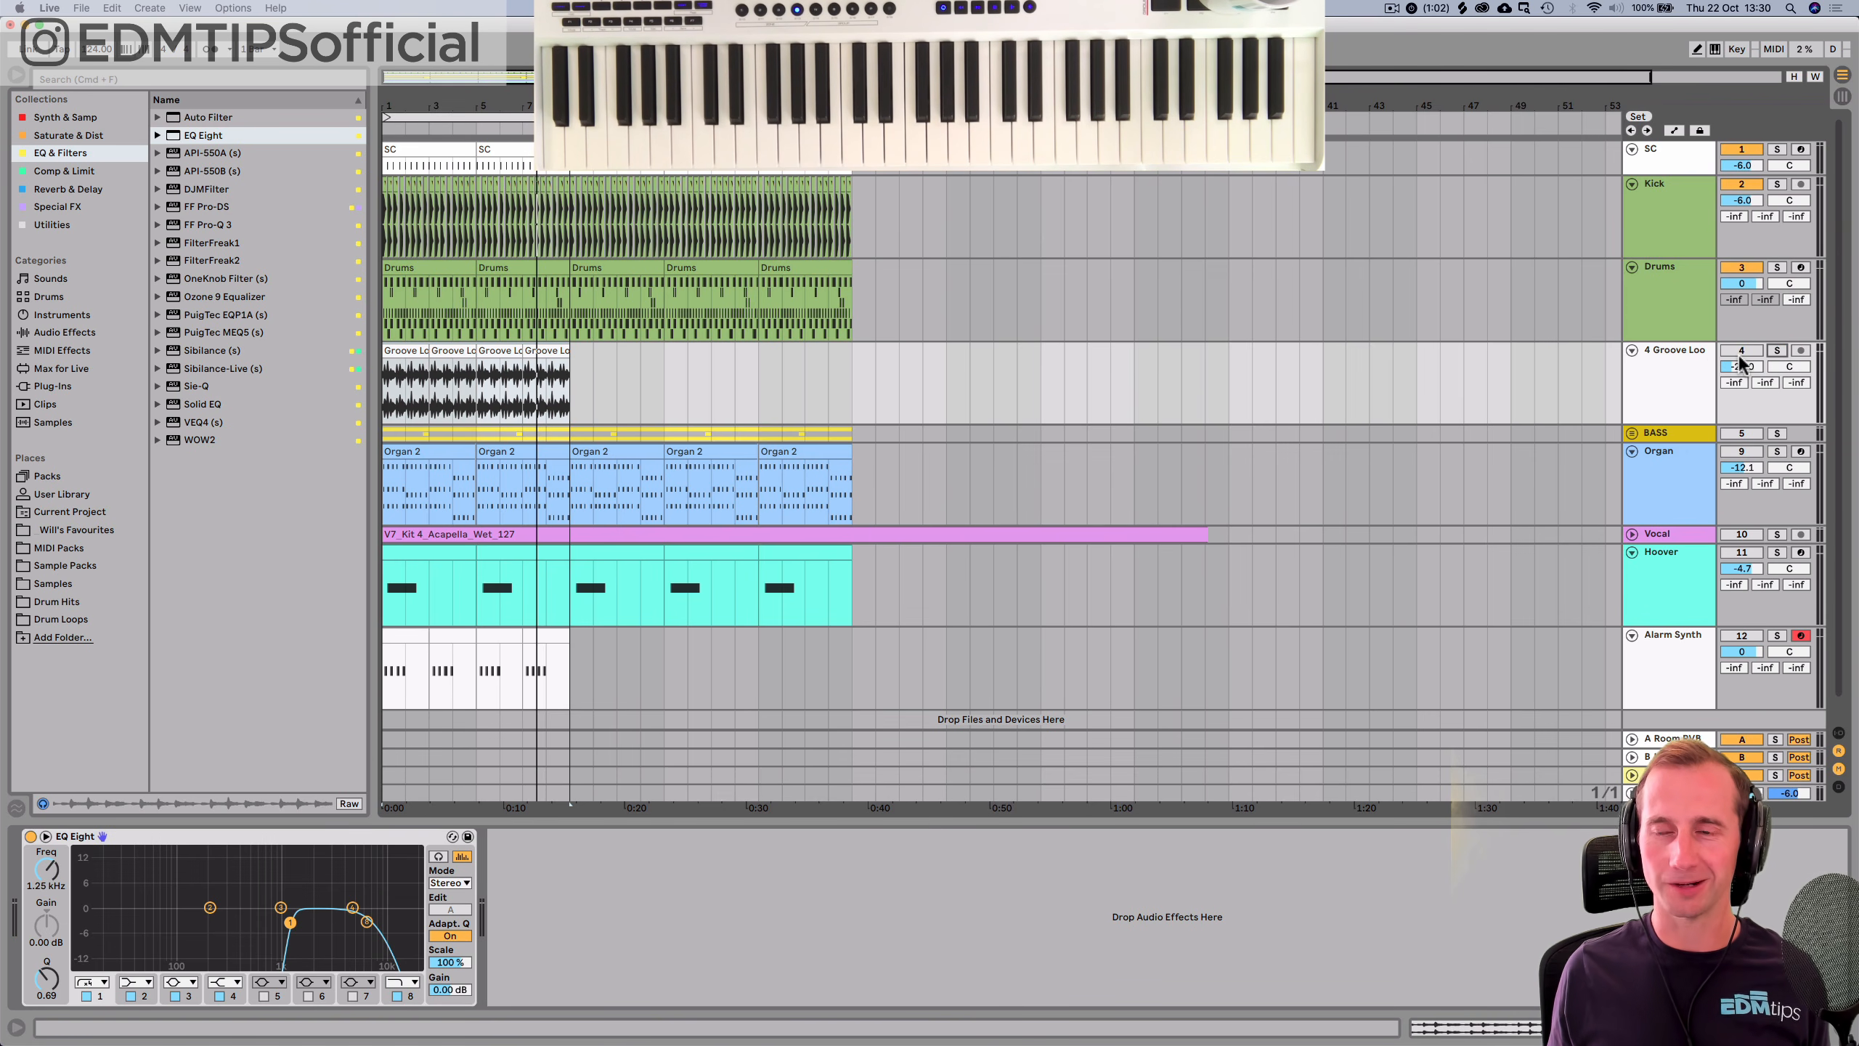
pyautogui.press('space')
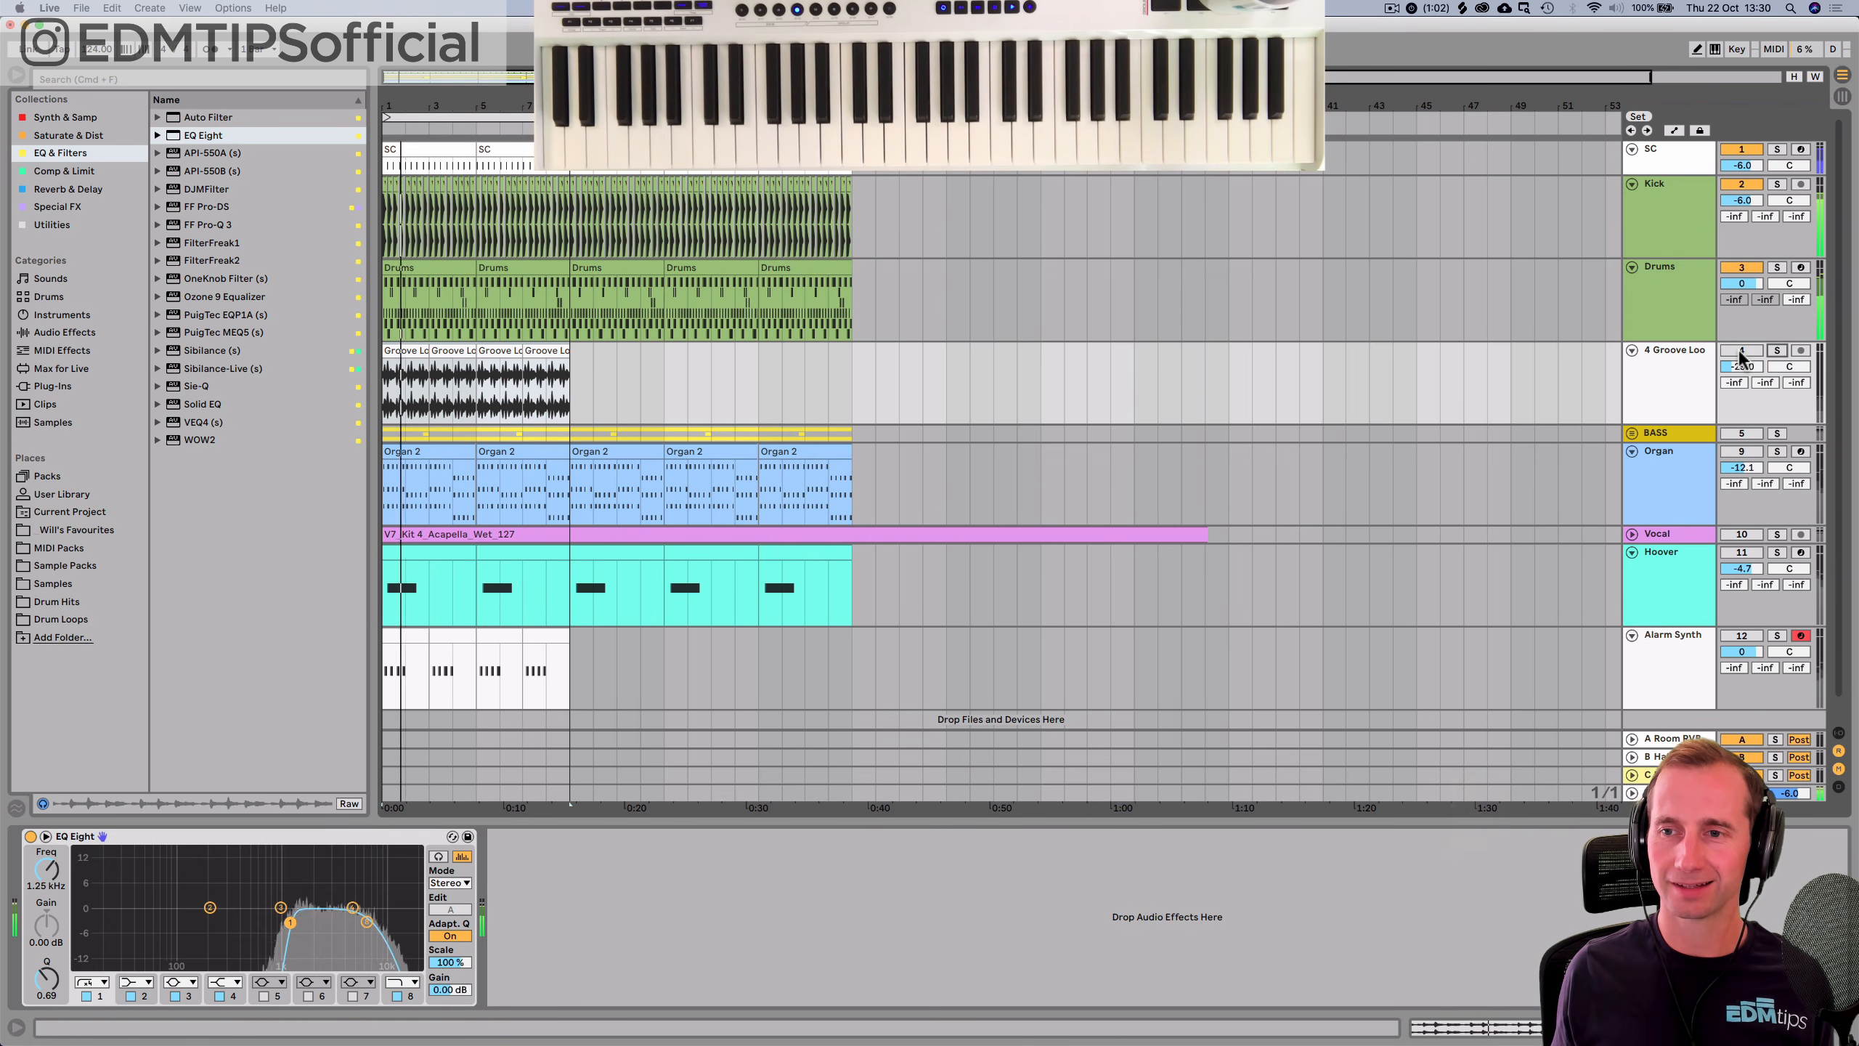
pyautogui.click(1741, 351)
pyautogui.moveTo(1741, 366); pyautogui.dragTo(1741, 341)
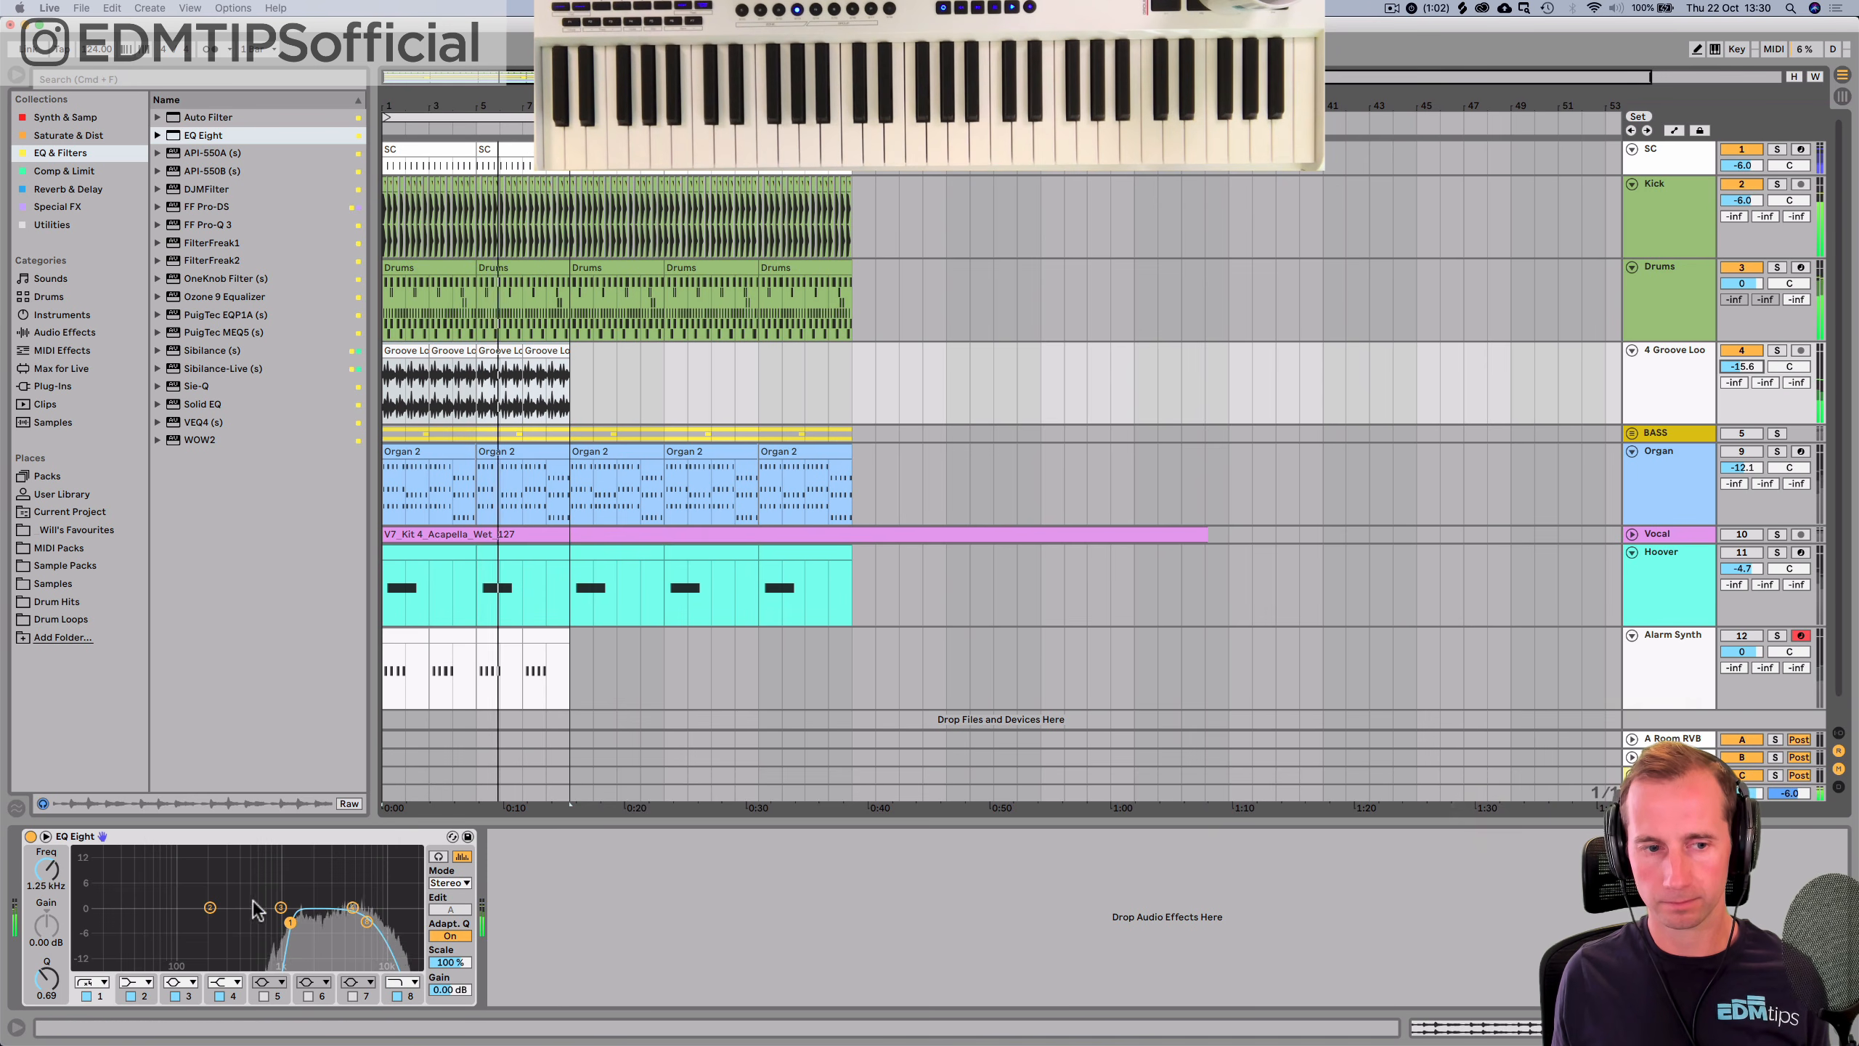
# Set EQ Eight's band 1 low cut to 758 Hz with a Q of 0.61, and compare the mix with Groove Loop muted and unmuted.
pyautogui.moveTo(290, 922); pyautogui.dragTo(268, 925)
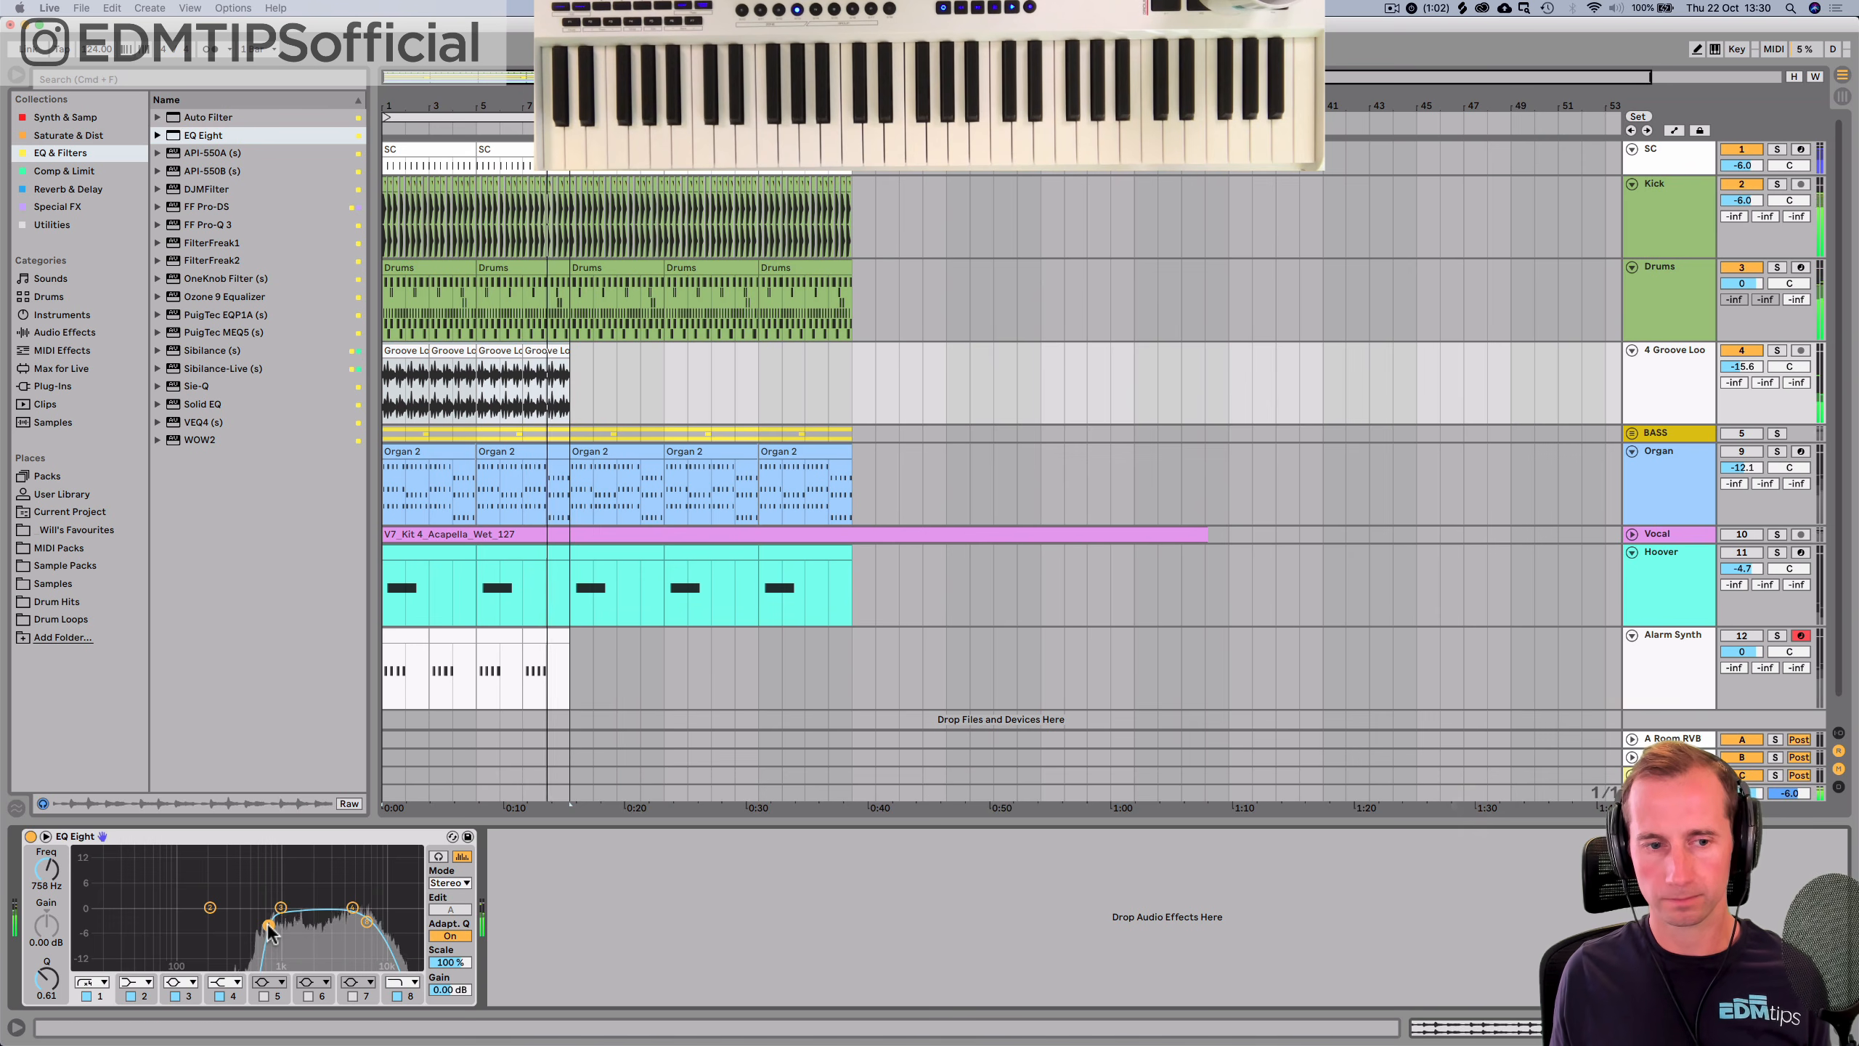
pyautogui.click(1742, 351)
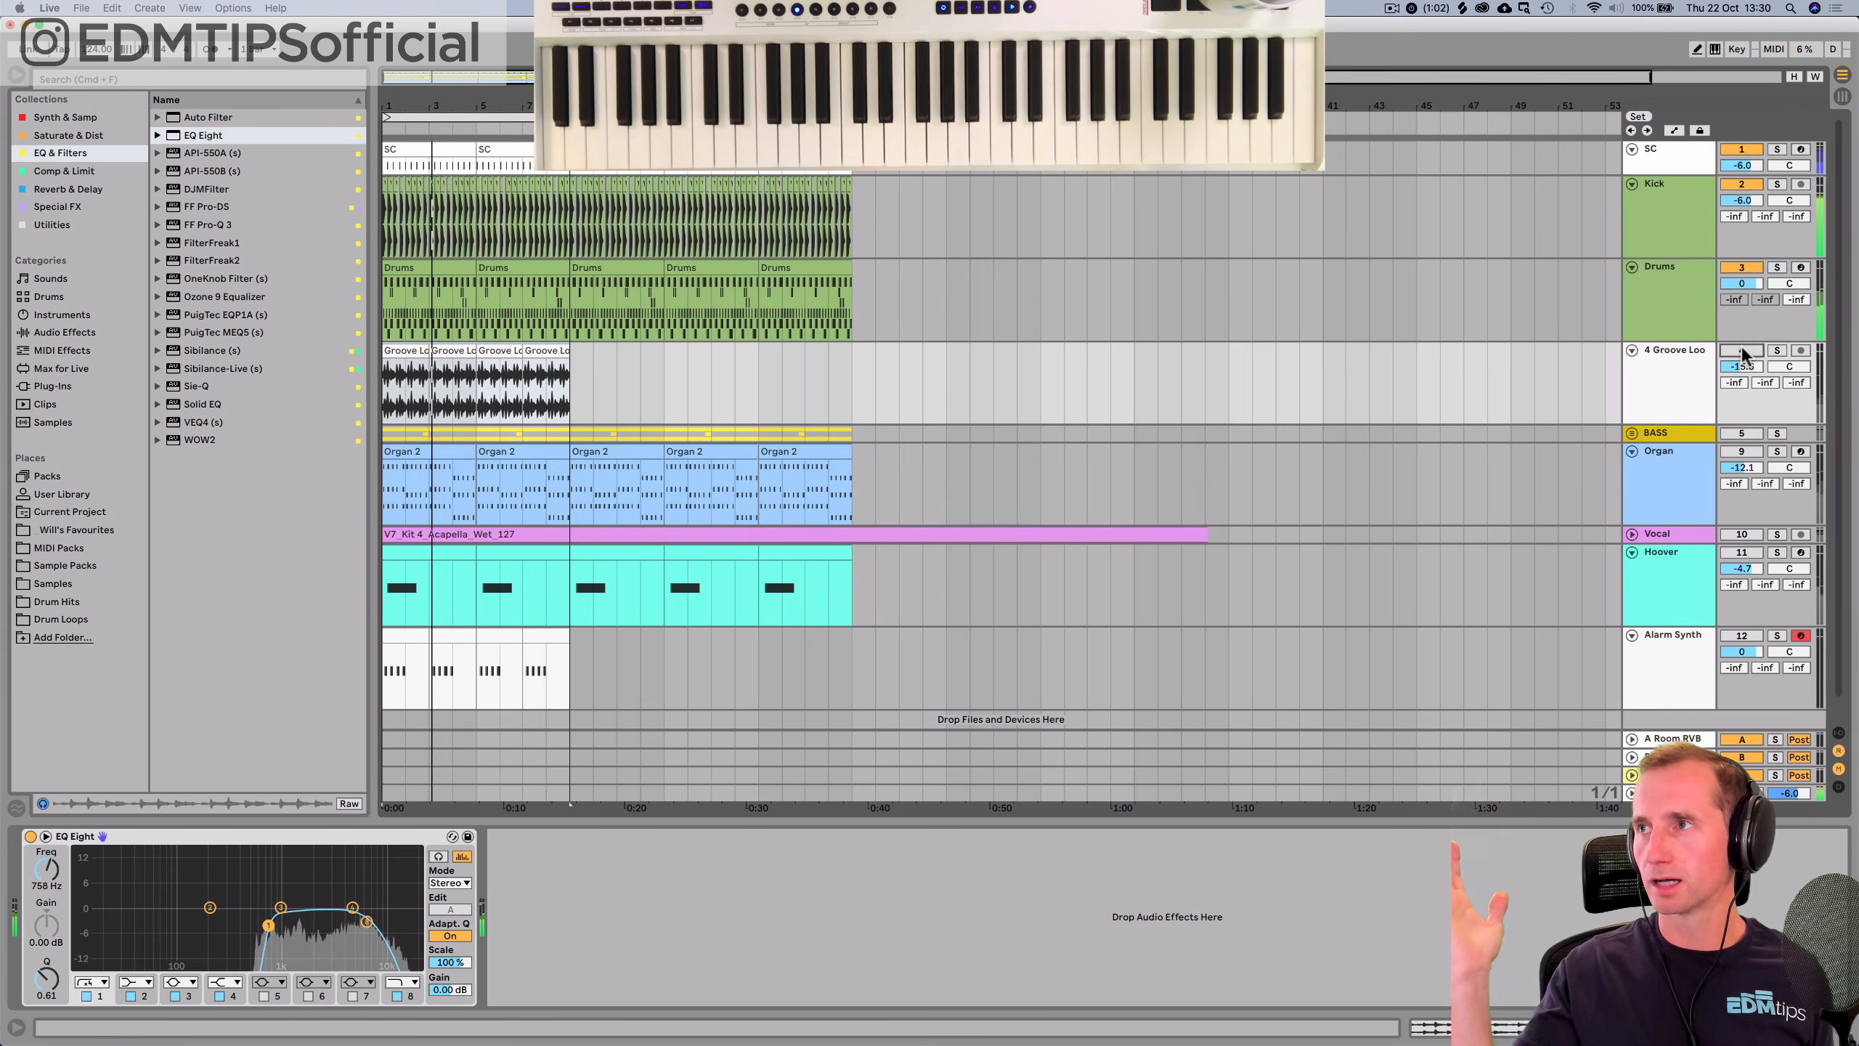
pyautogui.click(1742, 351)
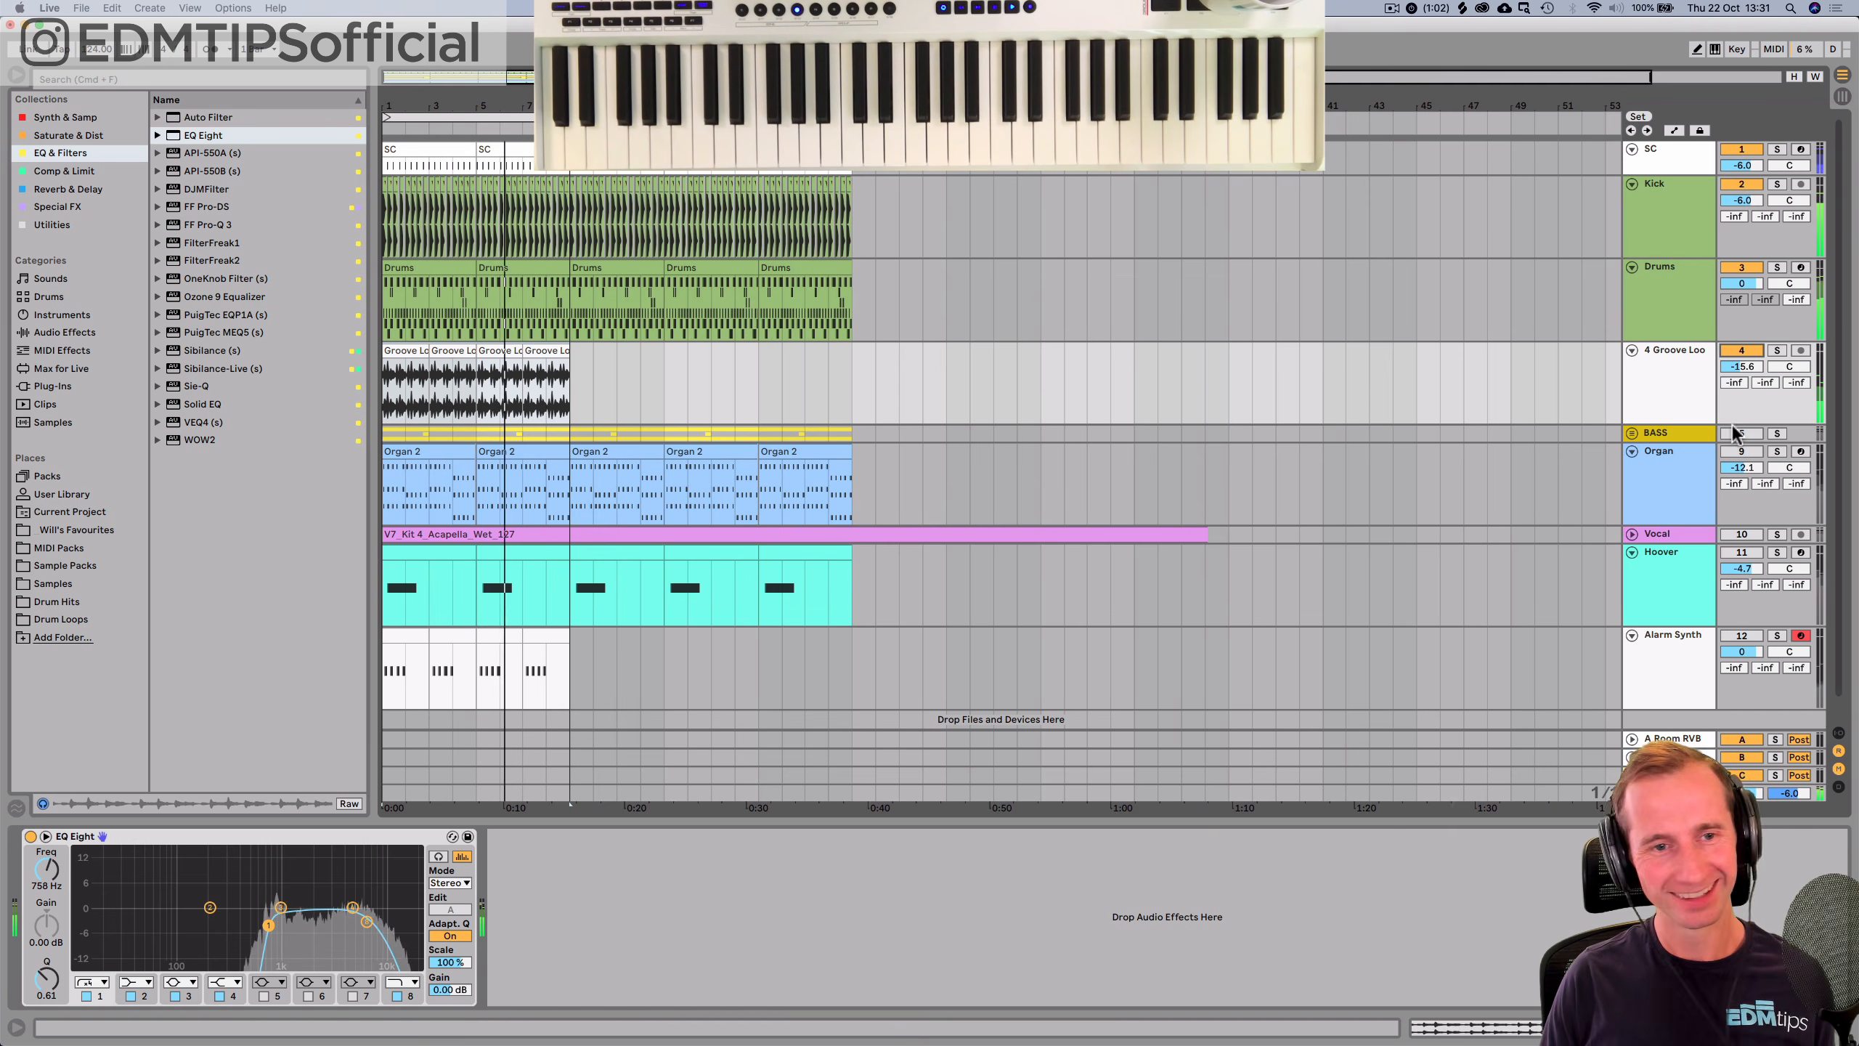
# Stop playback and save the Live set with the Groove Loop changes.
pyautogui.press('space')
pyautogui.press('super+s')
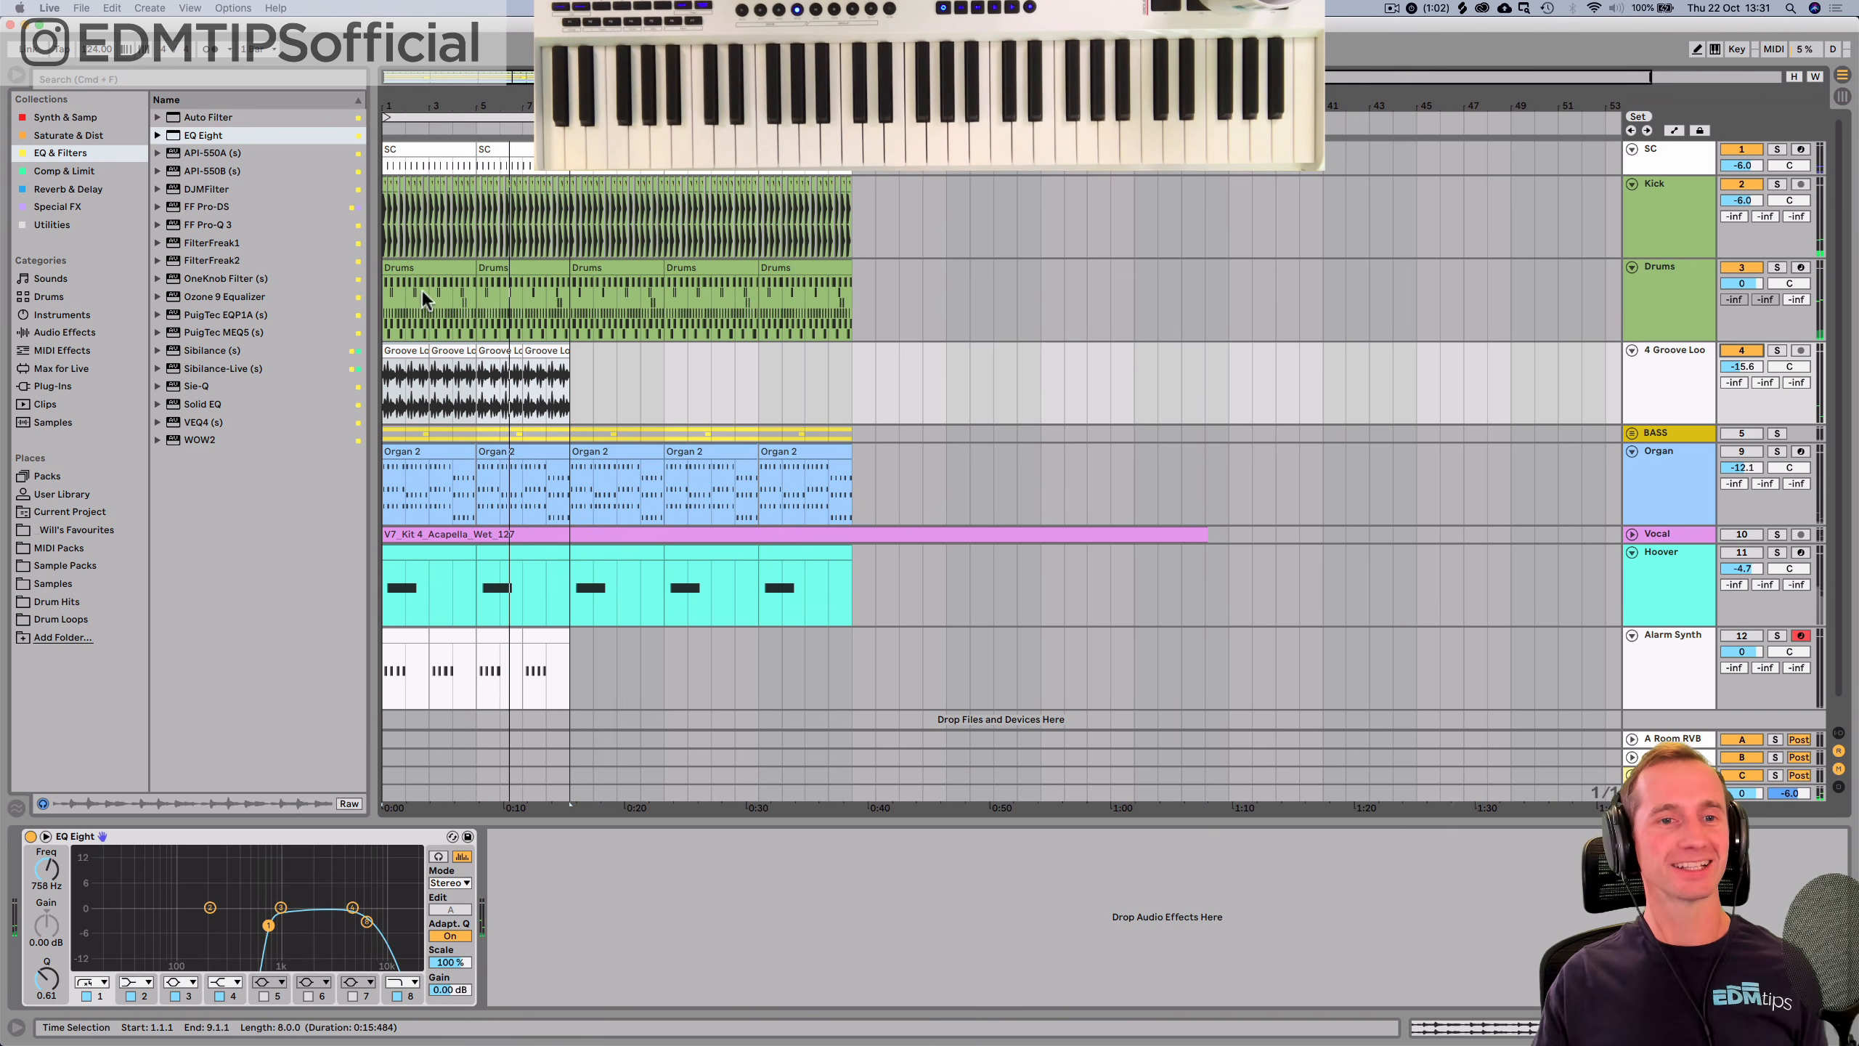
# Show the Drums track's Drum Rack and open the current project's Imported samples folder.
pyautogui.doubleClick(417, 269)
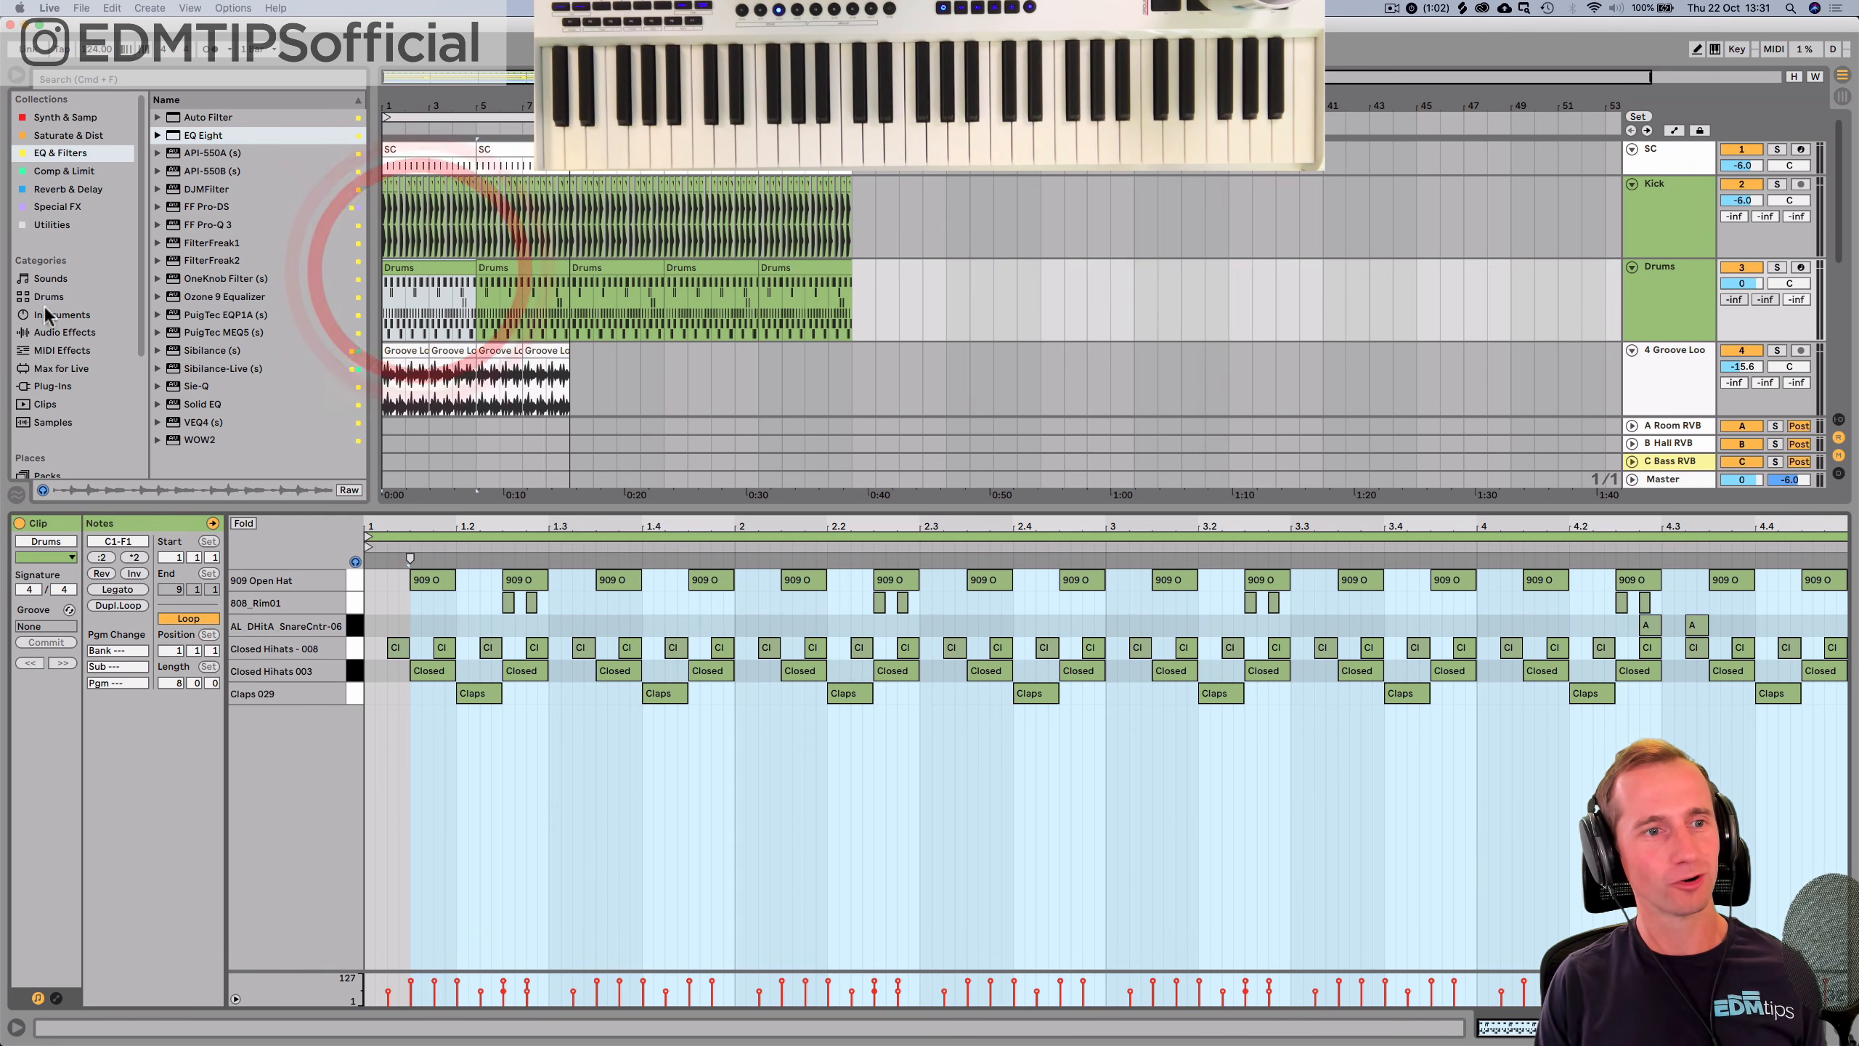
pyautogui.hotkey('shift', 'Tab')
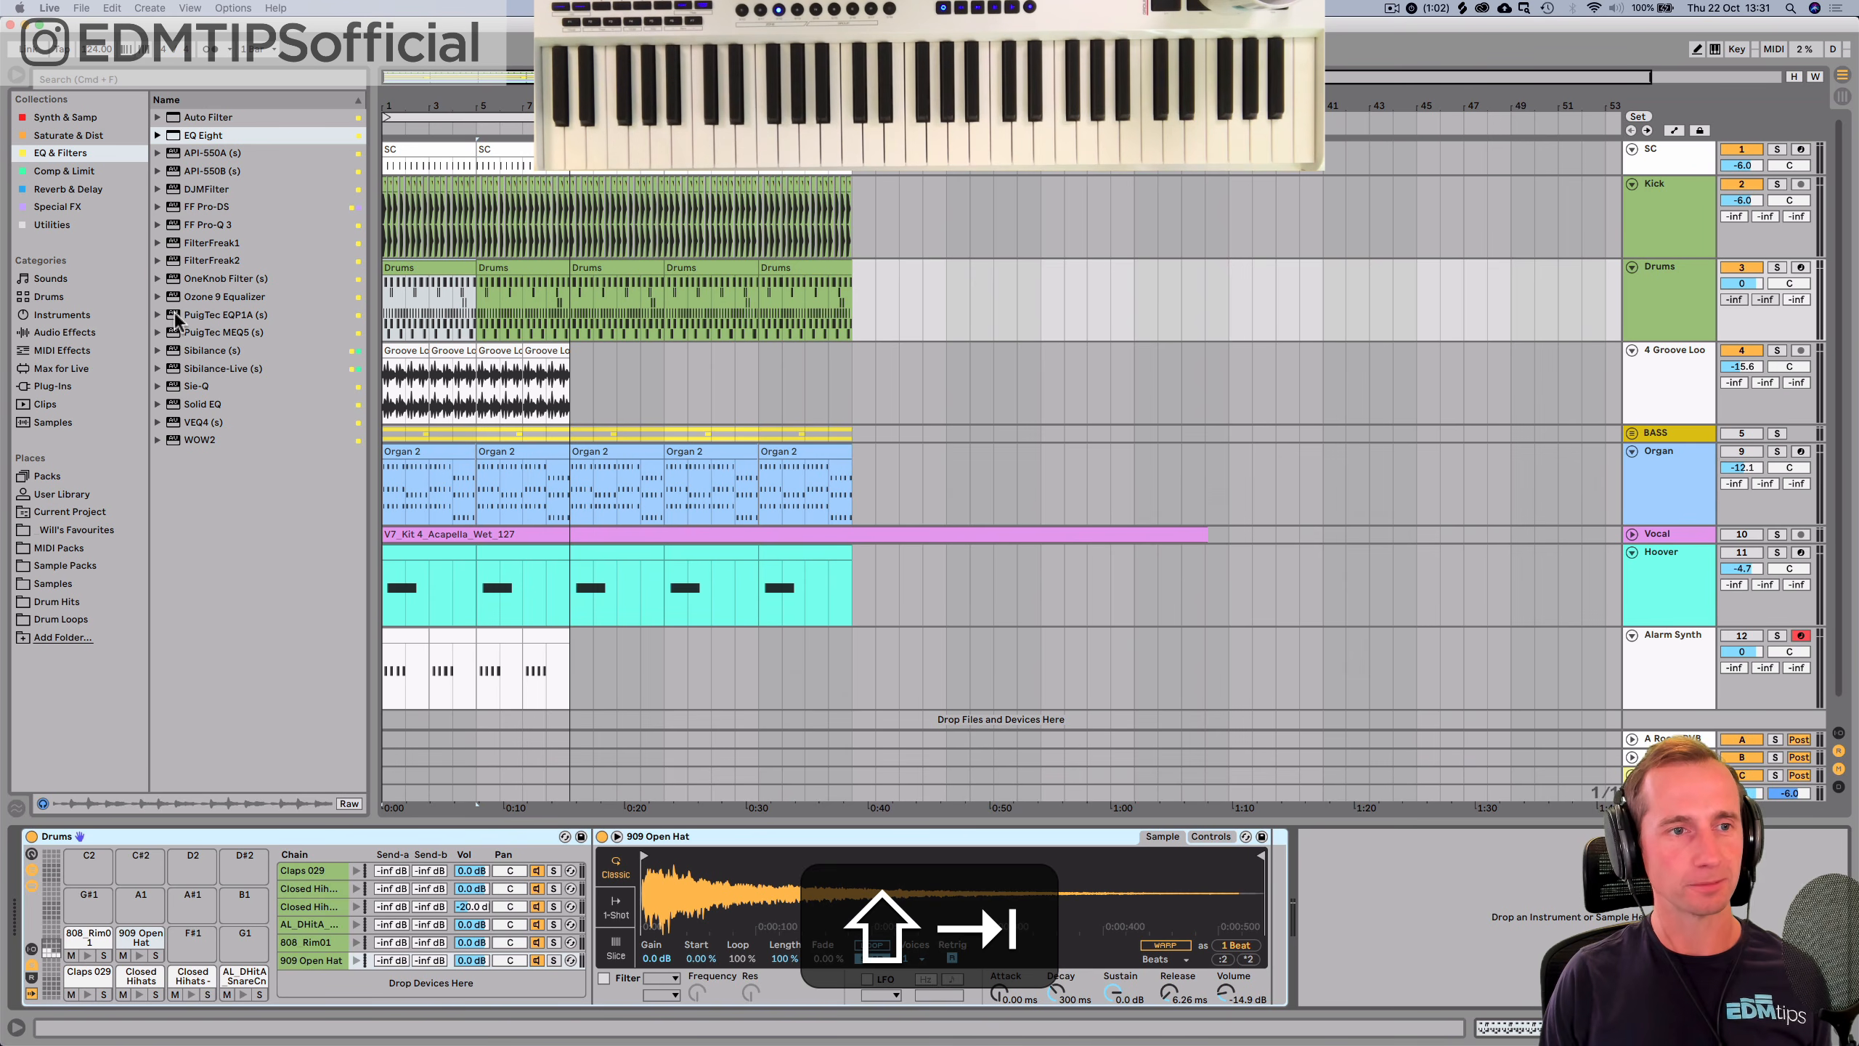
pyautogui.click(55, 511)
pyautogui.click(194, 167)
pyautogui.press('Up')
pyautogui.press('Right')
pyautogui.press('Down')
pyautogui.press('Down')
pyautogui.press('Down')
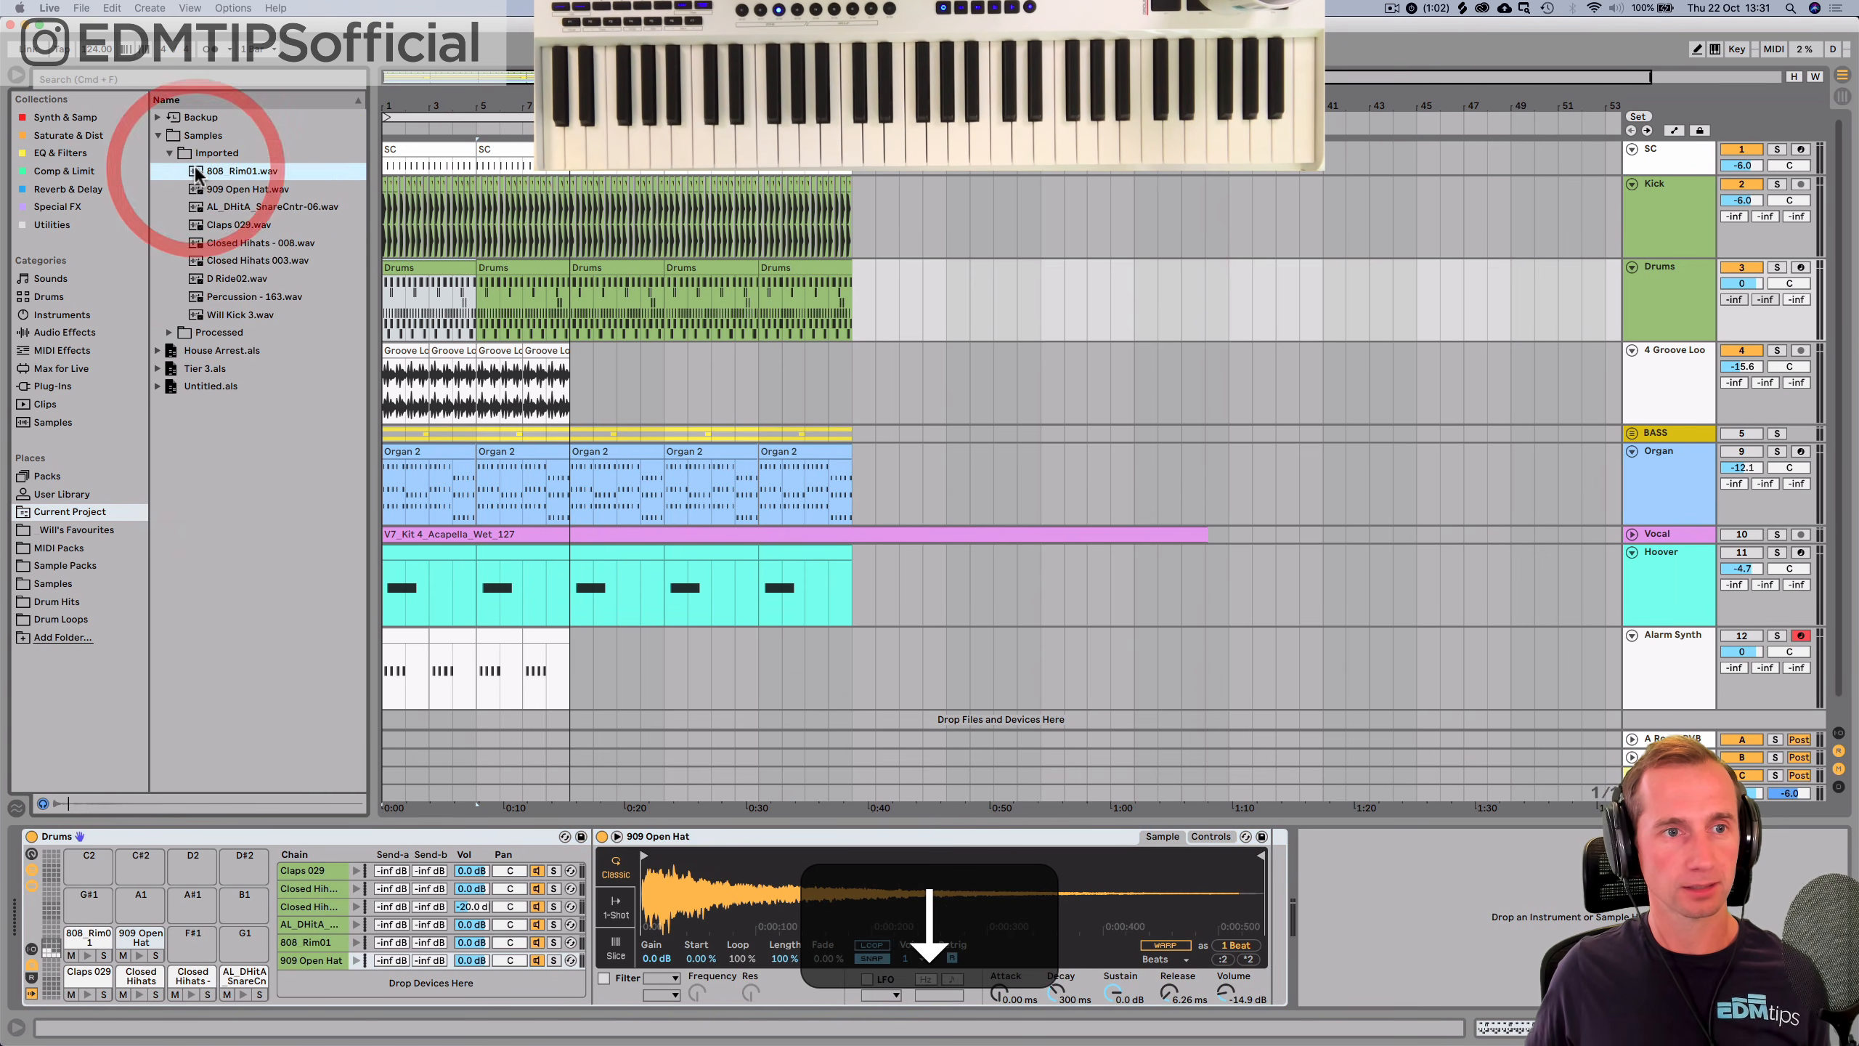
# Audition the imported samples and load Percussion - 163.wav onto the empty Drum Rack pad beside 909 Open Hat.
pyautogui.press('Down')
pyautogui.press('Down')
pyautogui.press('Down')
pyautogui.press('Down')
pyautogui.press('Down')
pyautogui.press('Down')
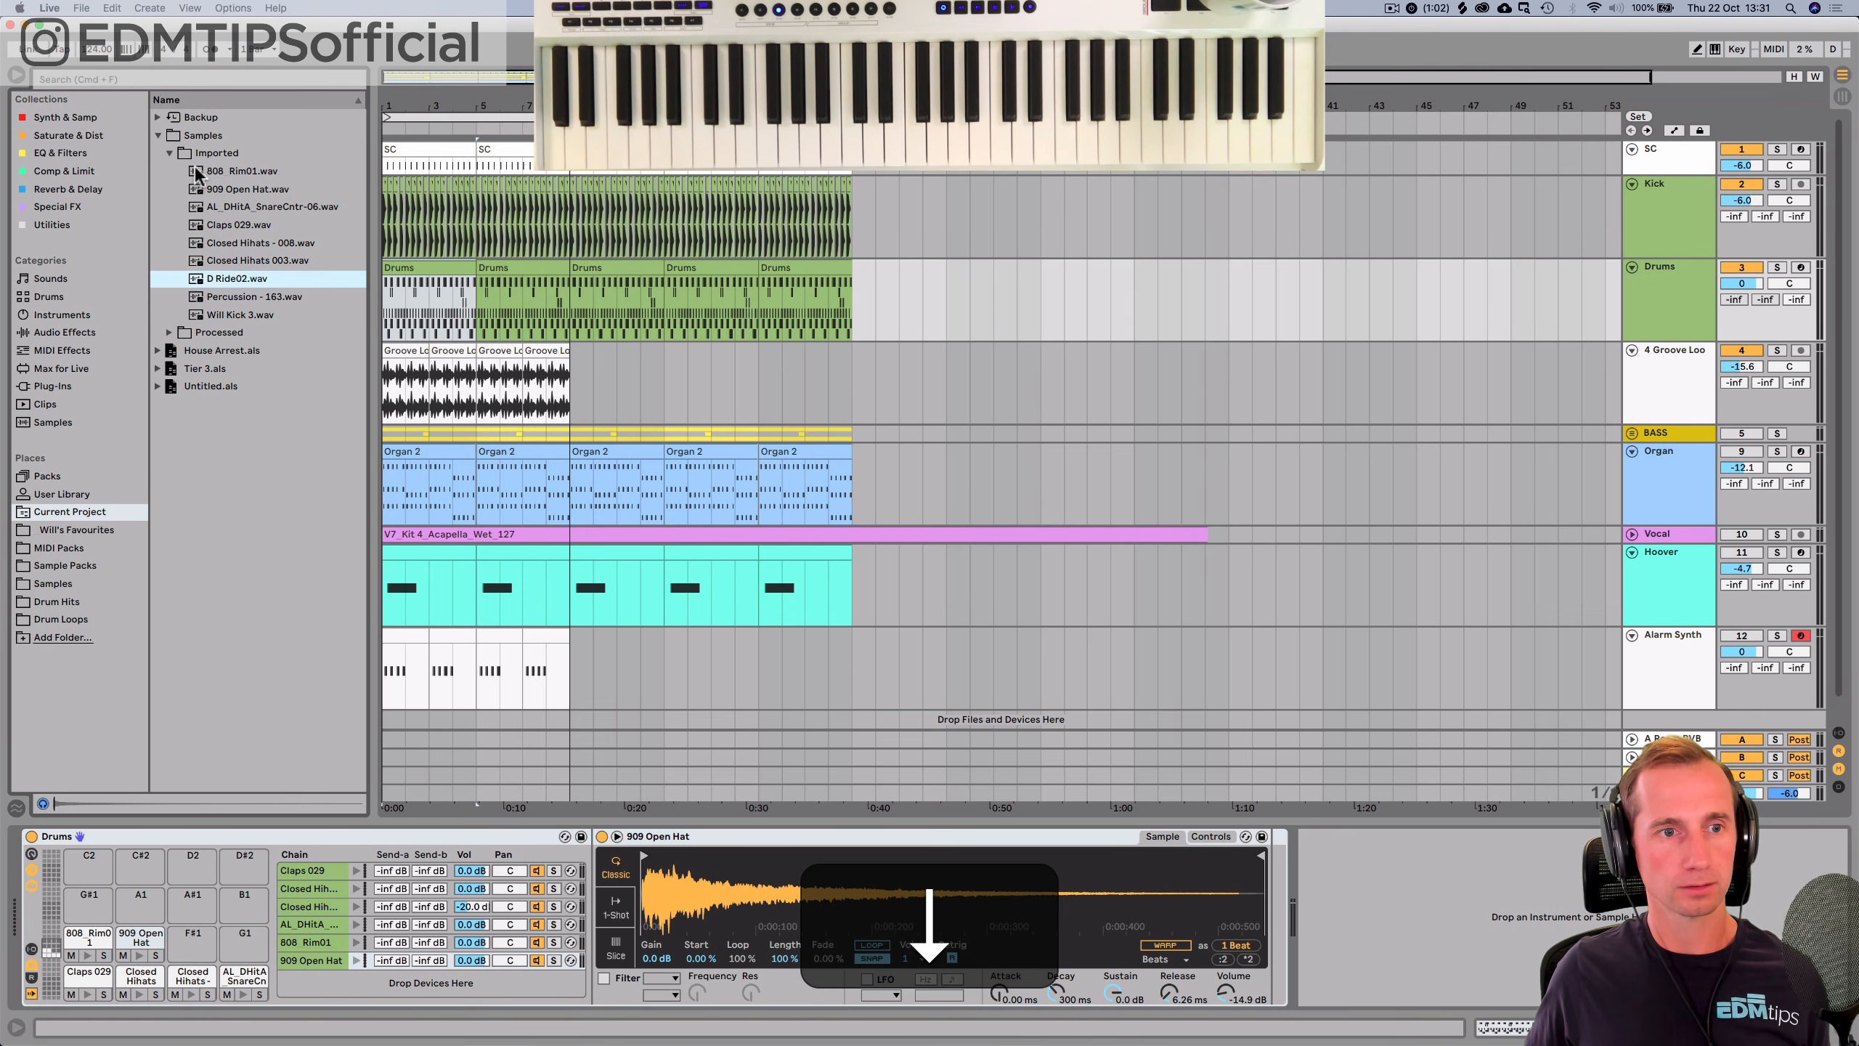
pyautogui.moveTo(226, 293); pyautogui.dragTo(192, 937)
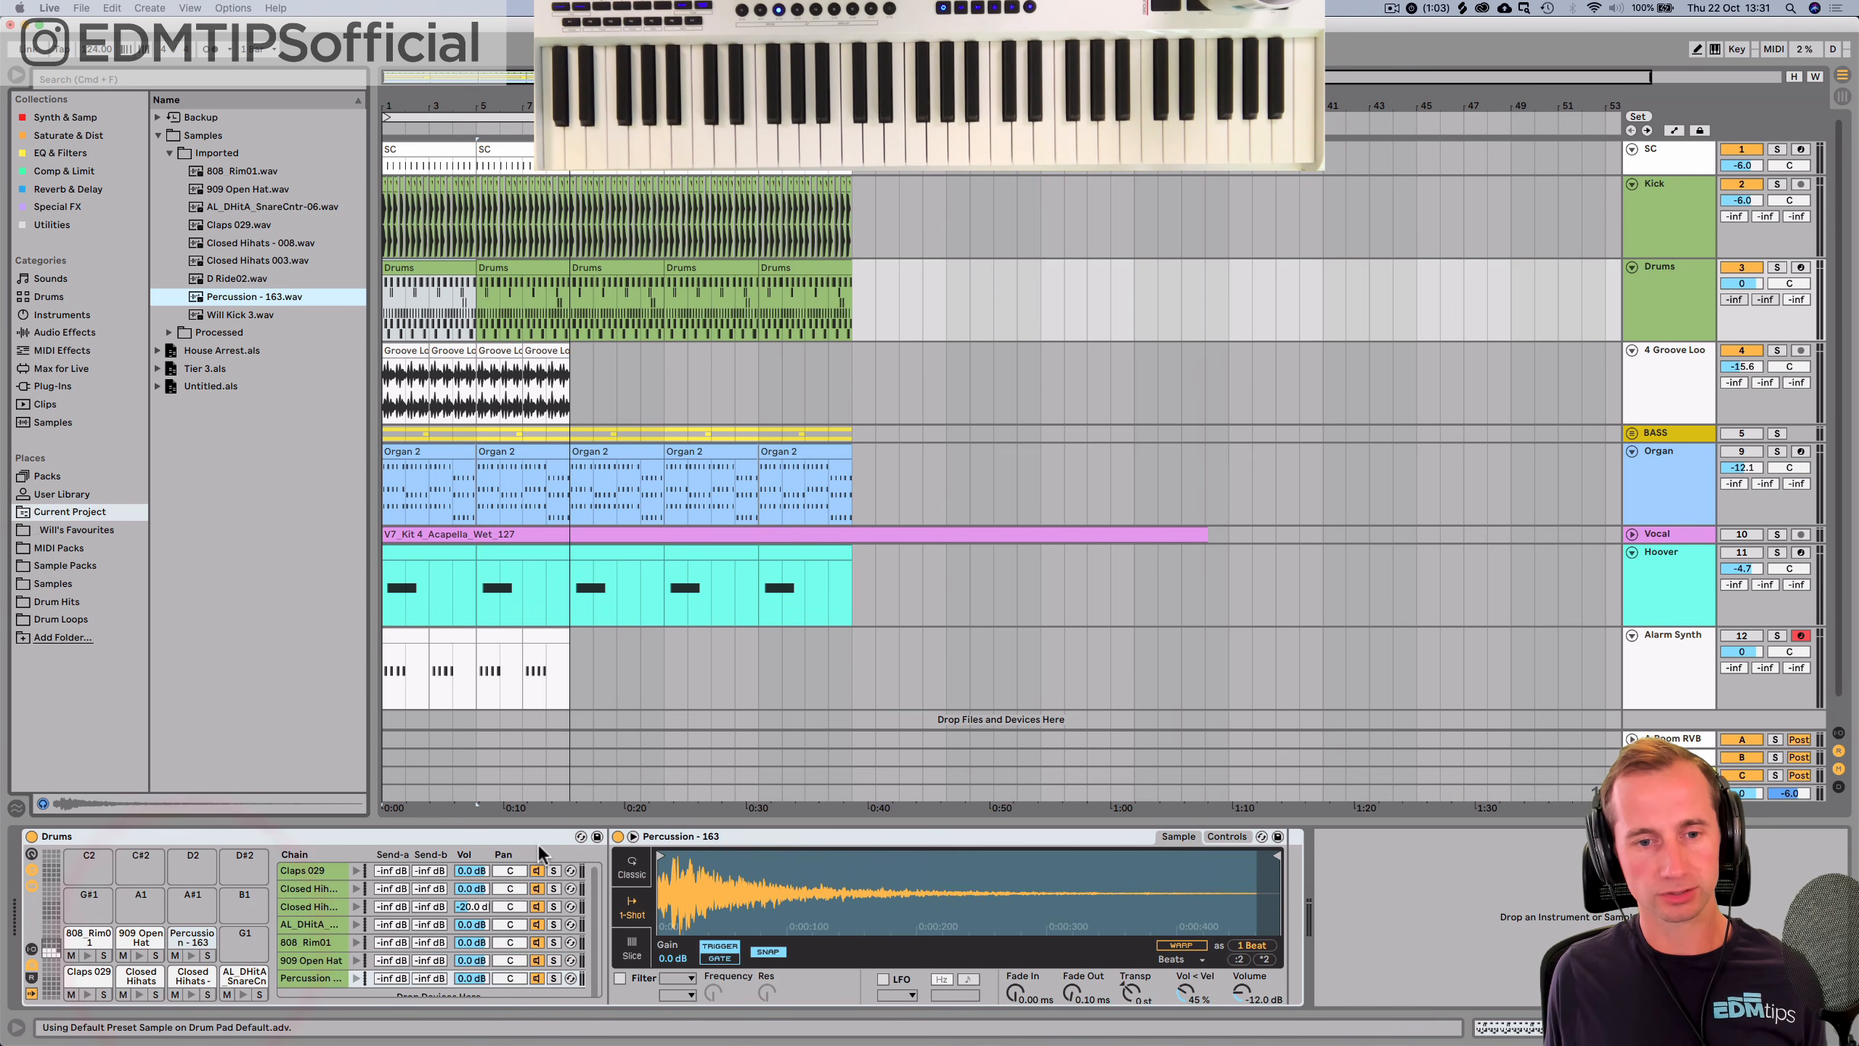
# Trim the start of the Percussion - 163 sample slightly and add its notes at 1.1.3 and 1.2.2 in the first Drums clip.
pyautogui.click(664, 857)
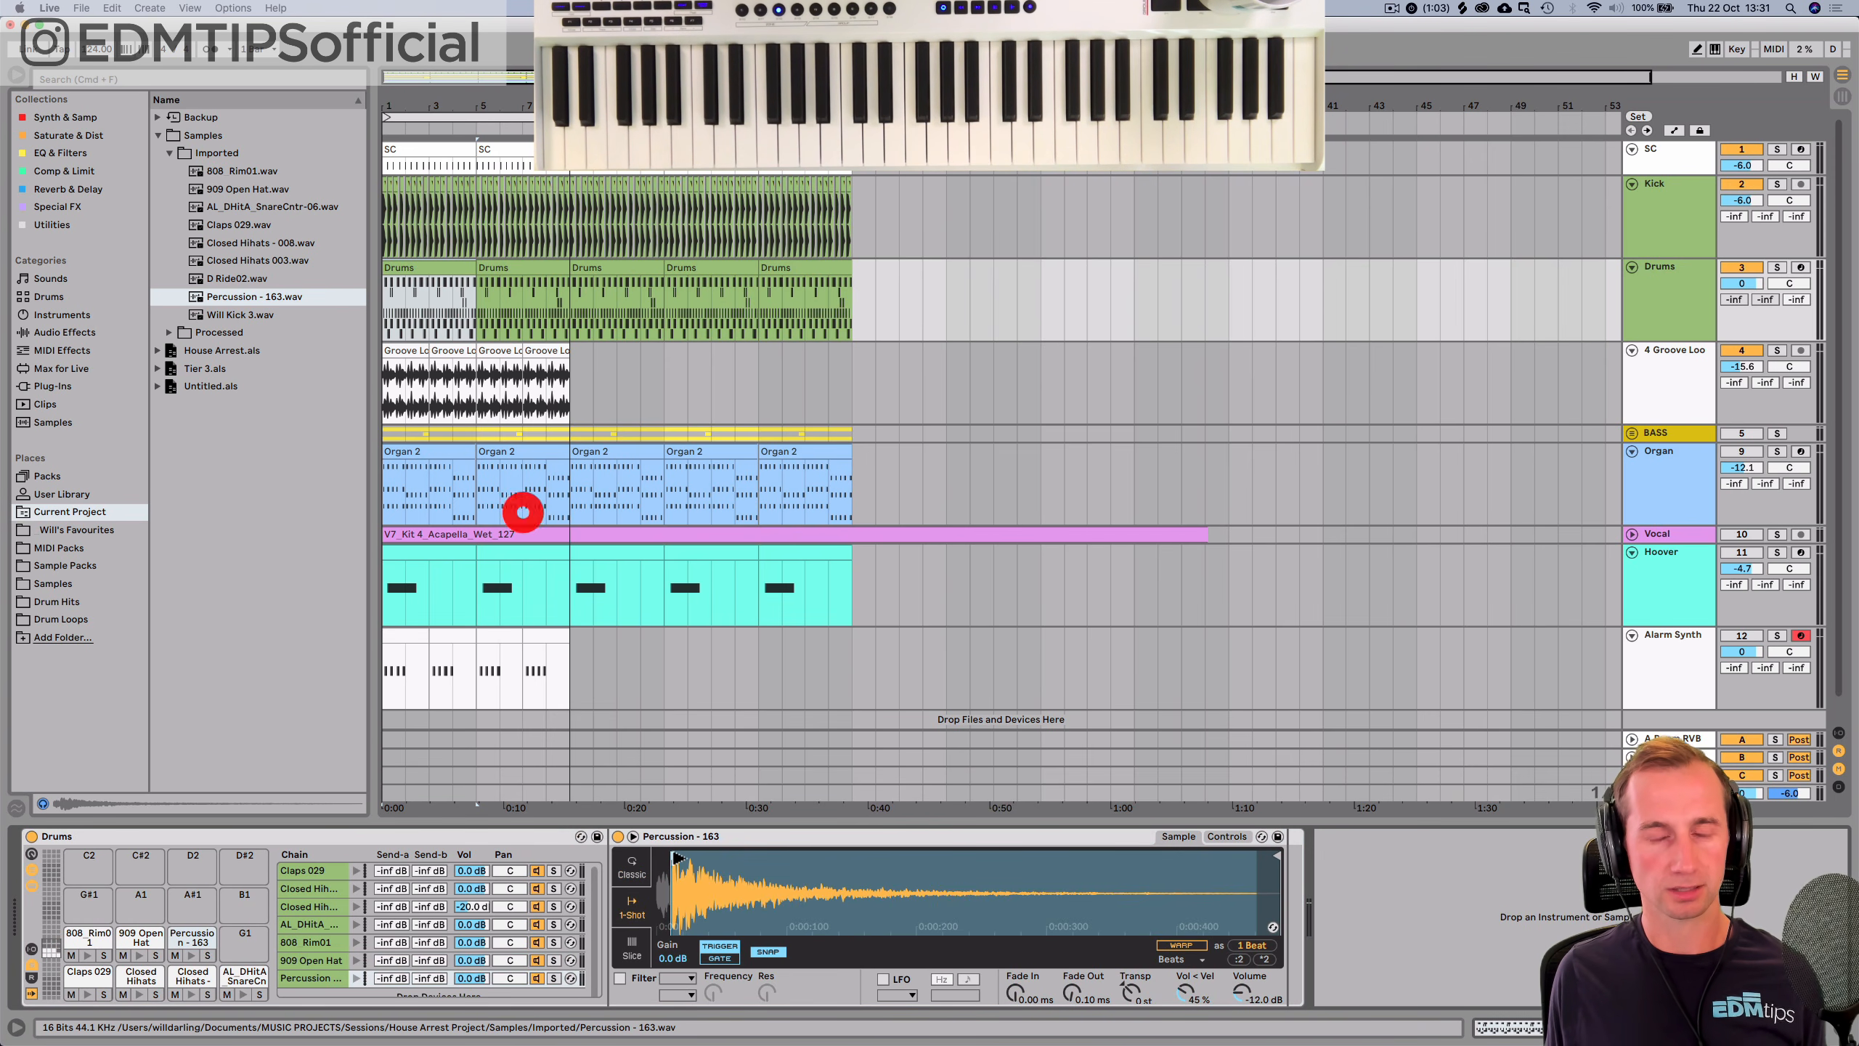
pyautogui.doubleClick(413, 271)
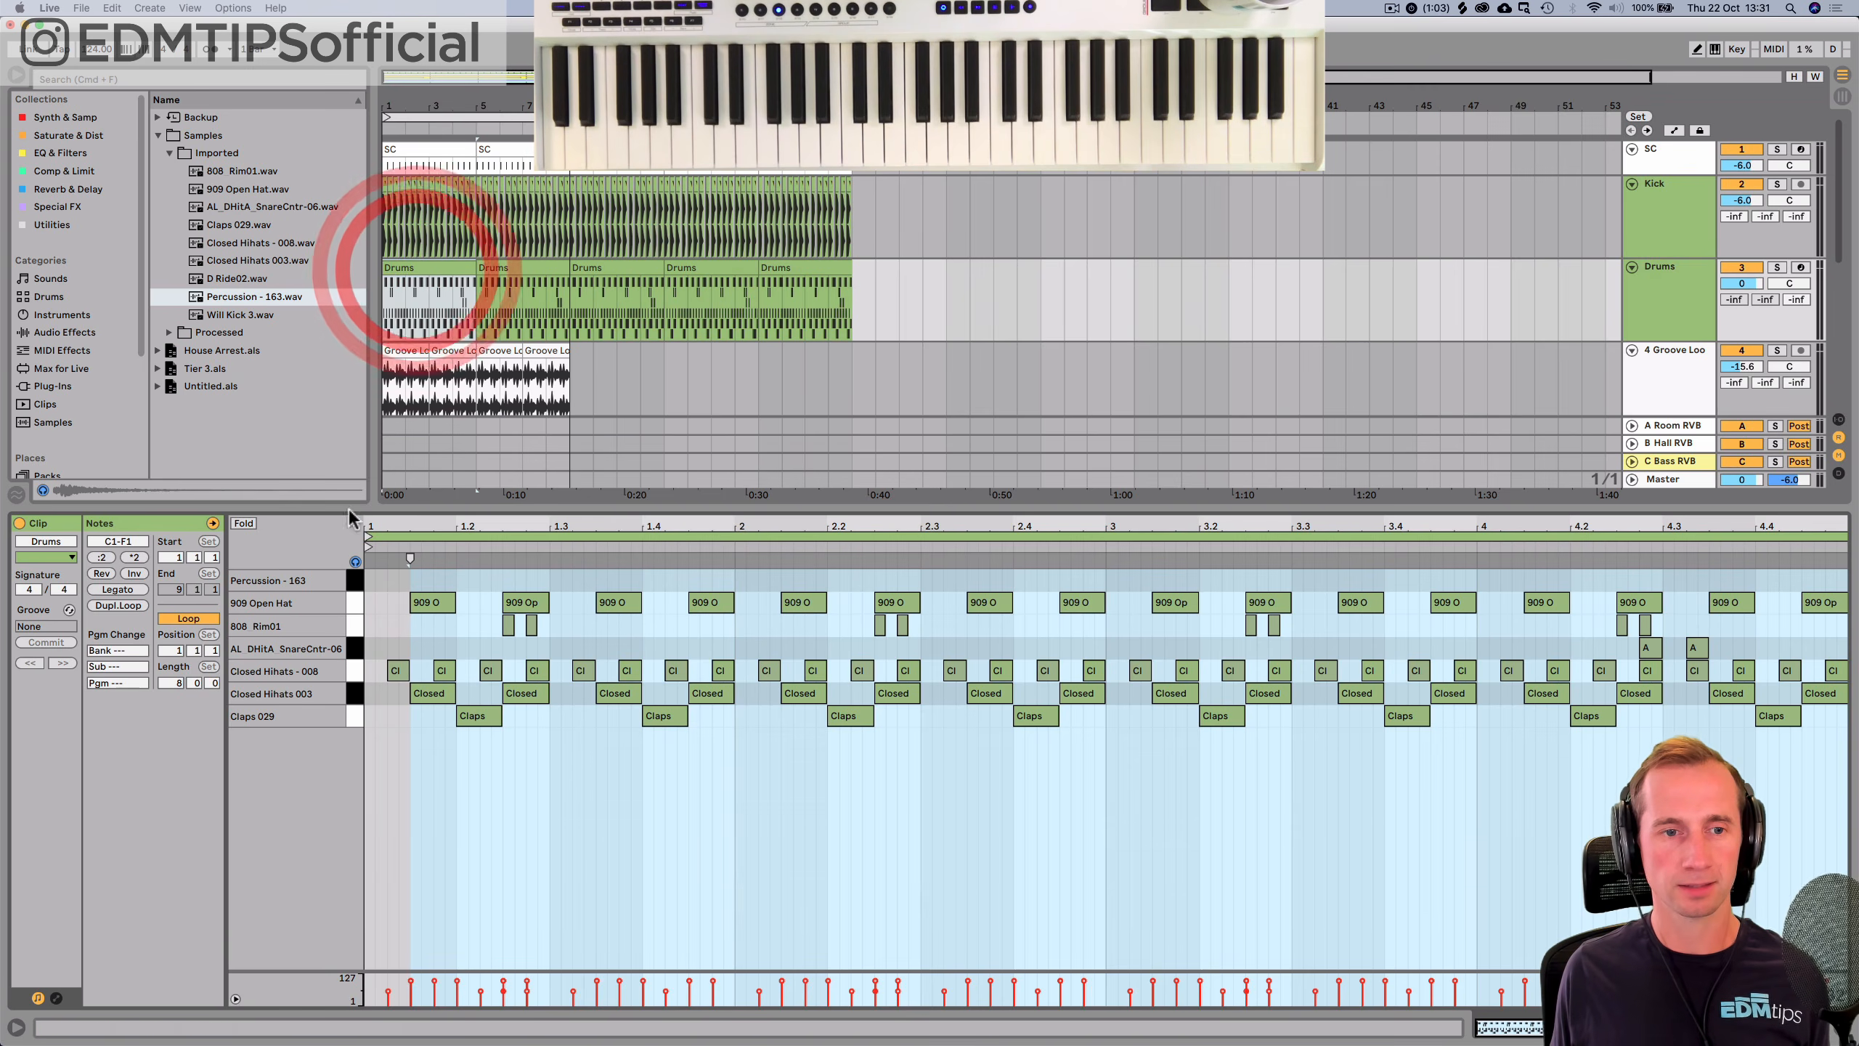
pyautogui.press('space')
pyautogui.moveTo(412, 553); pyautogui.dragTo(444, 560)
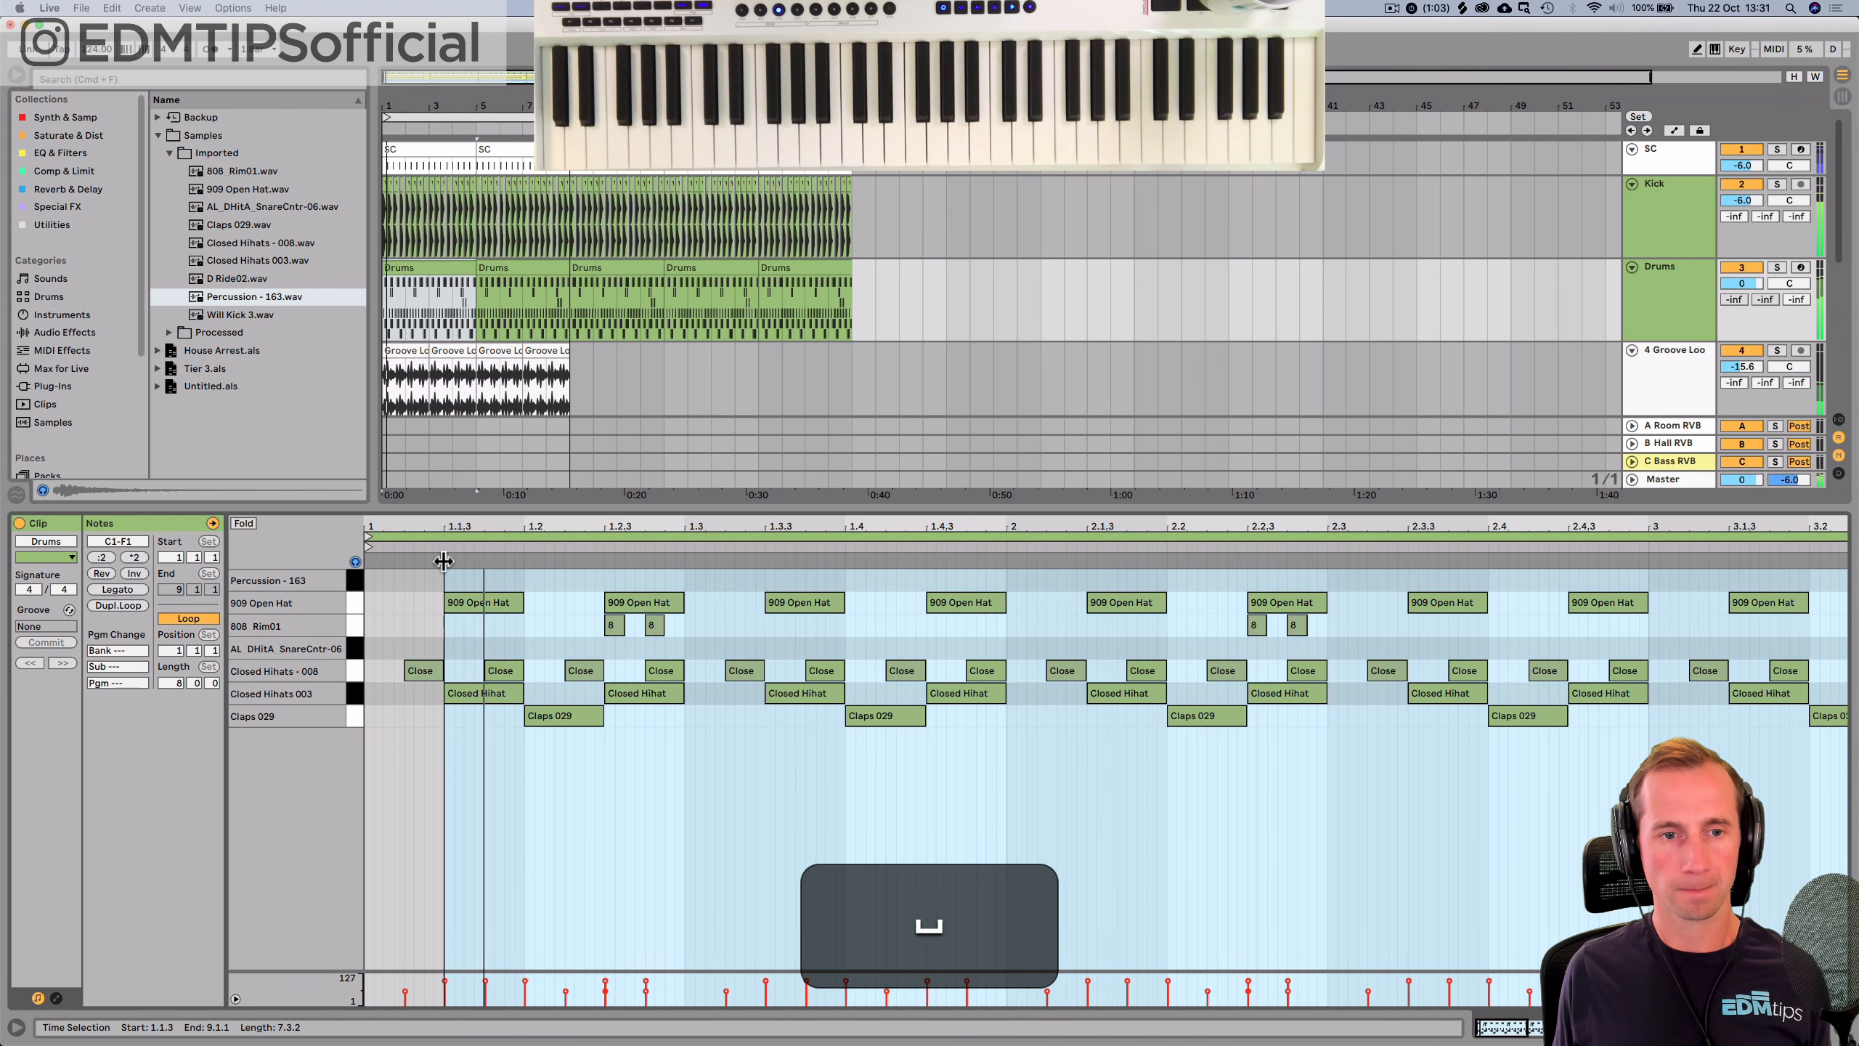
pyautogui.doubleClick(488, 578)
pyautogui.click(493, 579)
pyautogui.click(485, 578)
pyautogui.click(490, 579)
pyautogui.moveTo(491, 579); pyautogui.dragTo(599, 581)
pyautogui.click(469, 579)
# Duplicate the two-beat Percussion - 163 pattern across all four bars of the first Drums clip.
pyautogui.moveTo(370, 579); pyautogui.dragTo(683, 581)
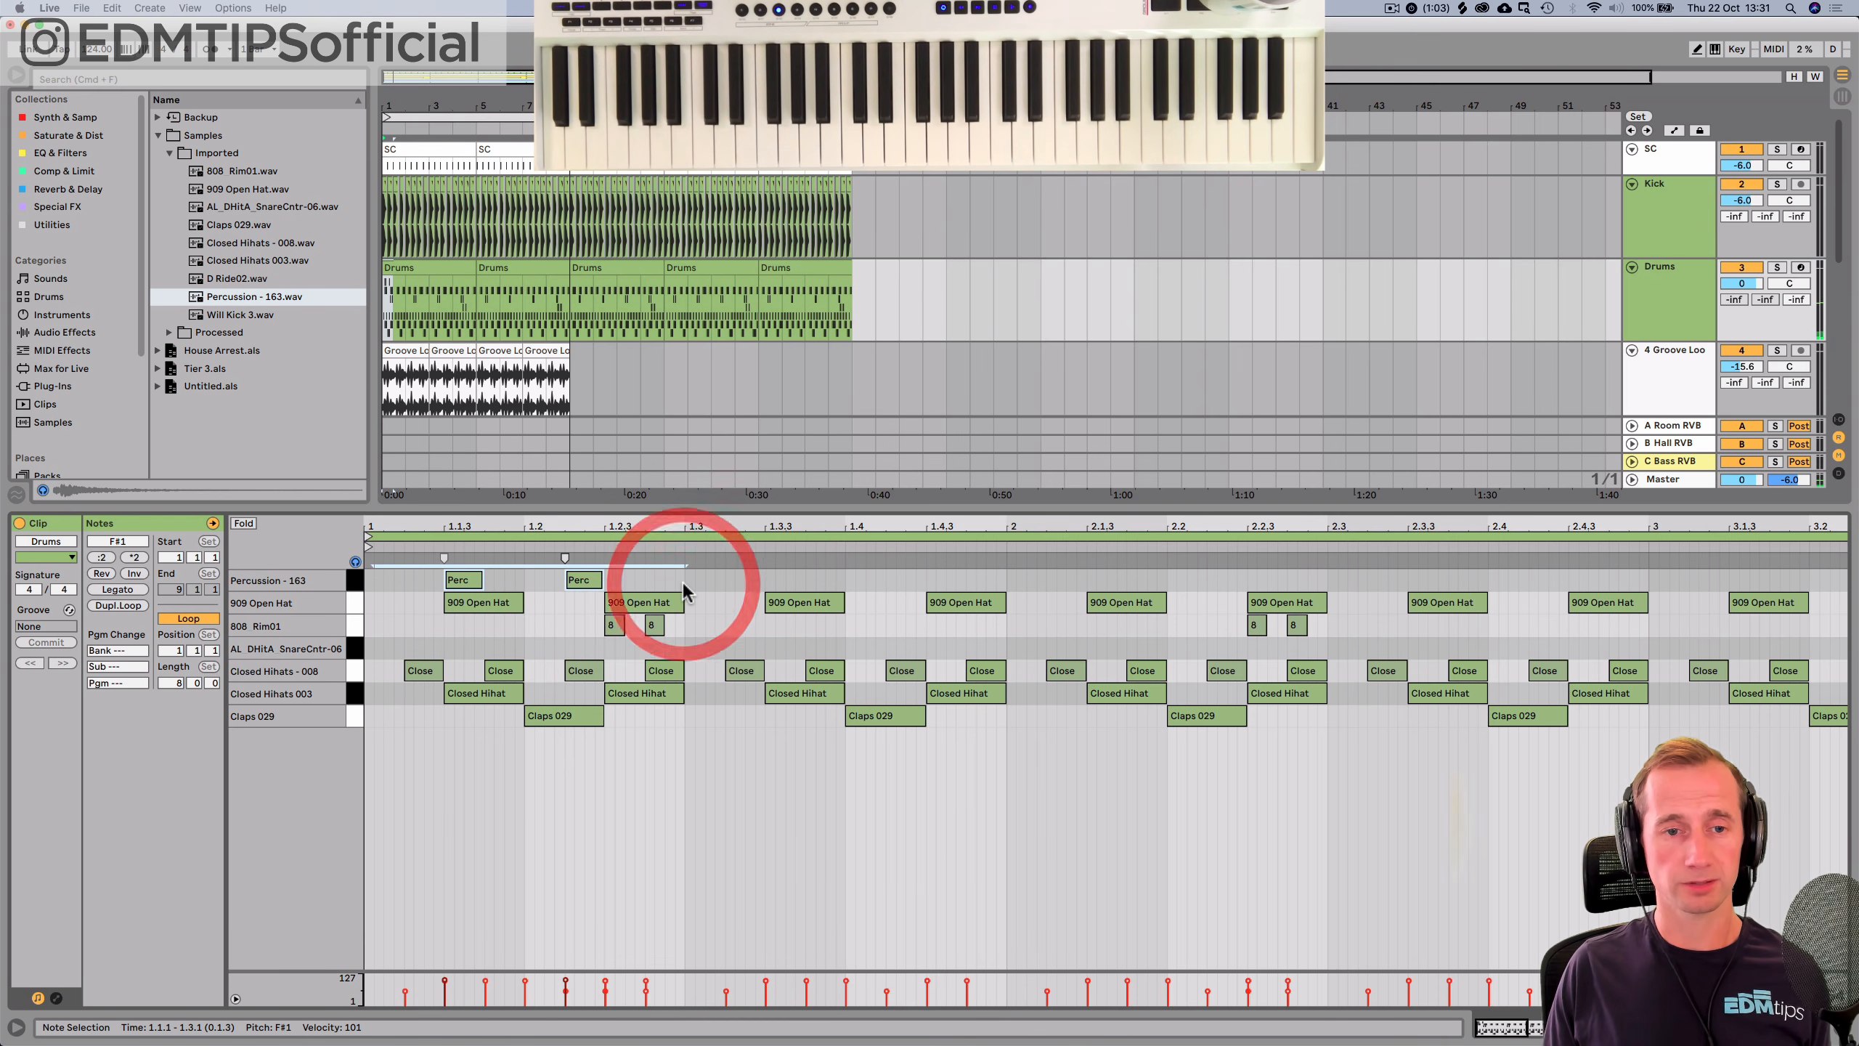
pyautogui.press('super+space')
pyautogui.press('super+d')
pyautogui.press('super+space')
pyautogui.press('super+z')
pyautogui.moveTo(682, 581); pyautogui.dragTo(366, 578)
pyautogui.press('super+d')
pyautogui.press('super+d')
pyautogui.press('super+d')
pyautogui.press('super+d')
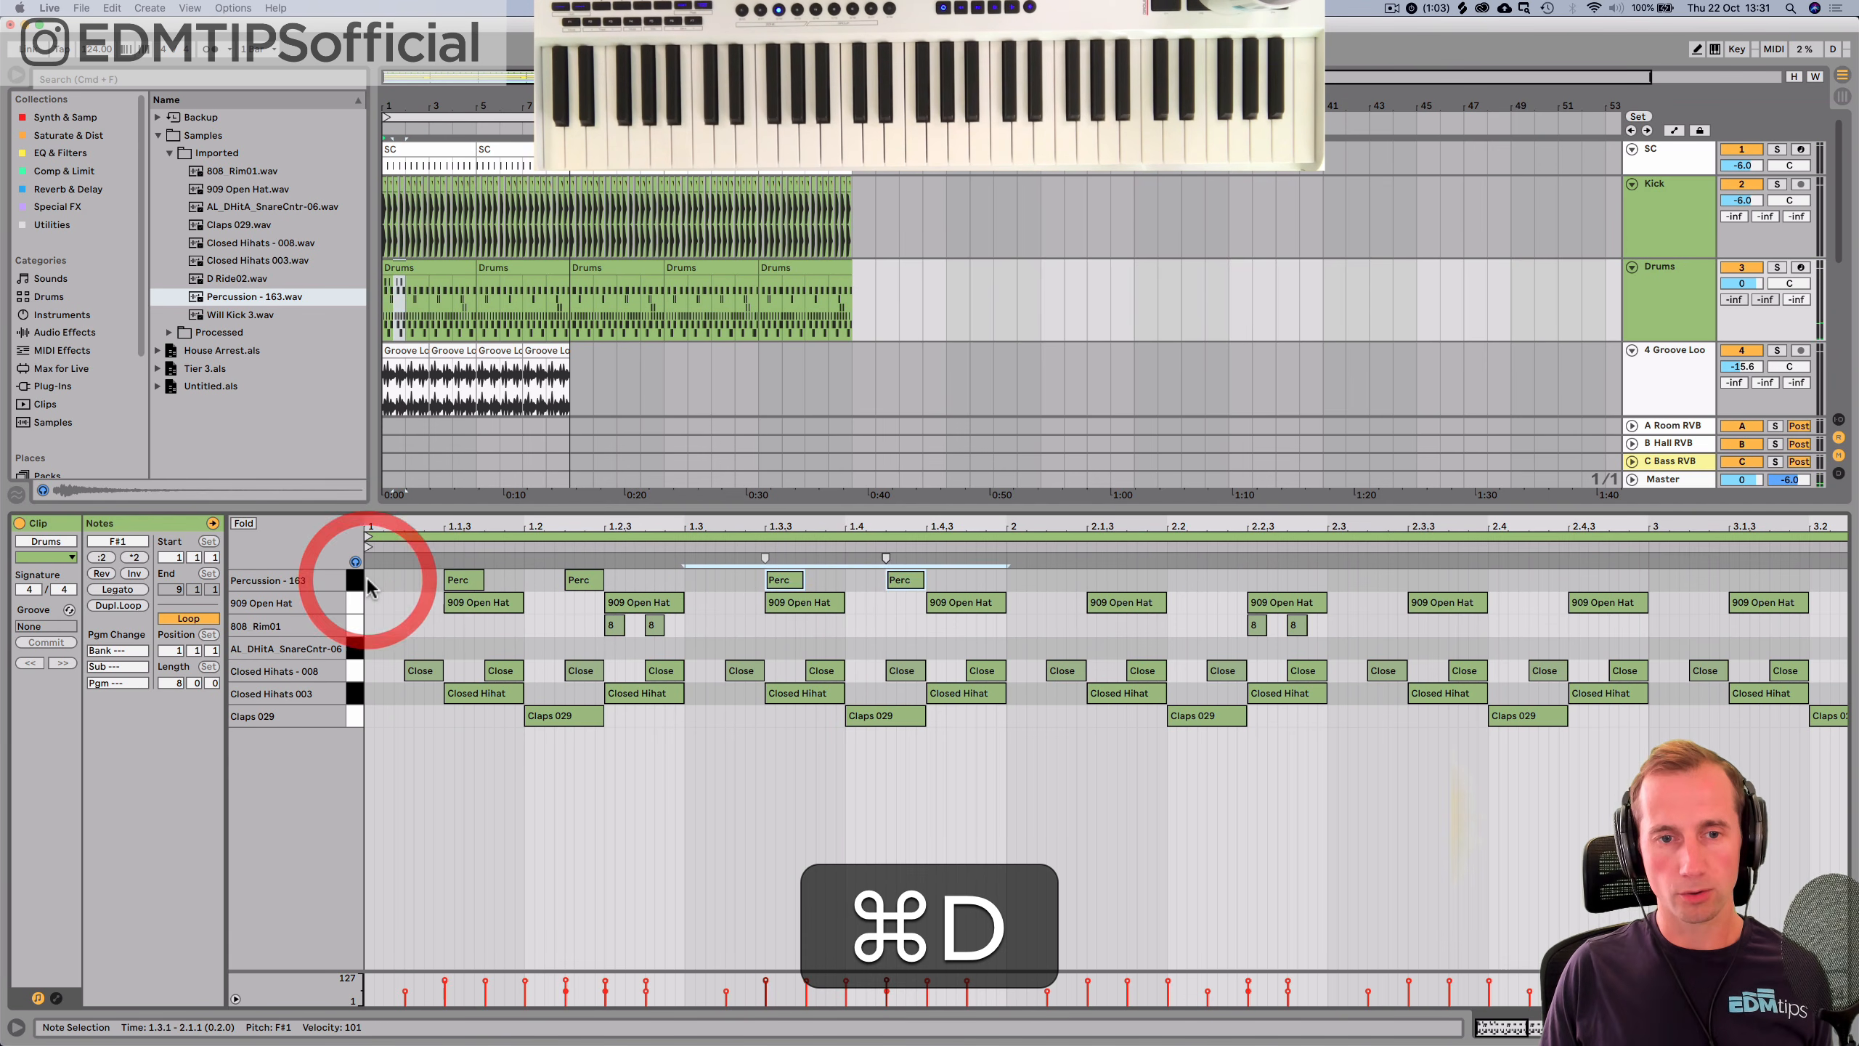
pyautogui.press('super+d')
pyautogui.press('super+d')
pyautogui.press('super+d')
# Set the Percussion - 163 chain volume to -15.2 dB and shorten the sample's end to its initial hit during playback.
pyautogui.press('shift+super+Tab')
pyautogui.moveTo(473, 976)
pyautogui.mouseDown()
pyautogui.moveTo(473, 1025)
pyautogui.moveTo(472, 966)
pyautogui.mouseUp()
pyautogui.press('space')
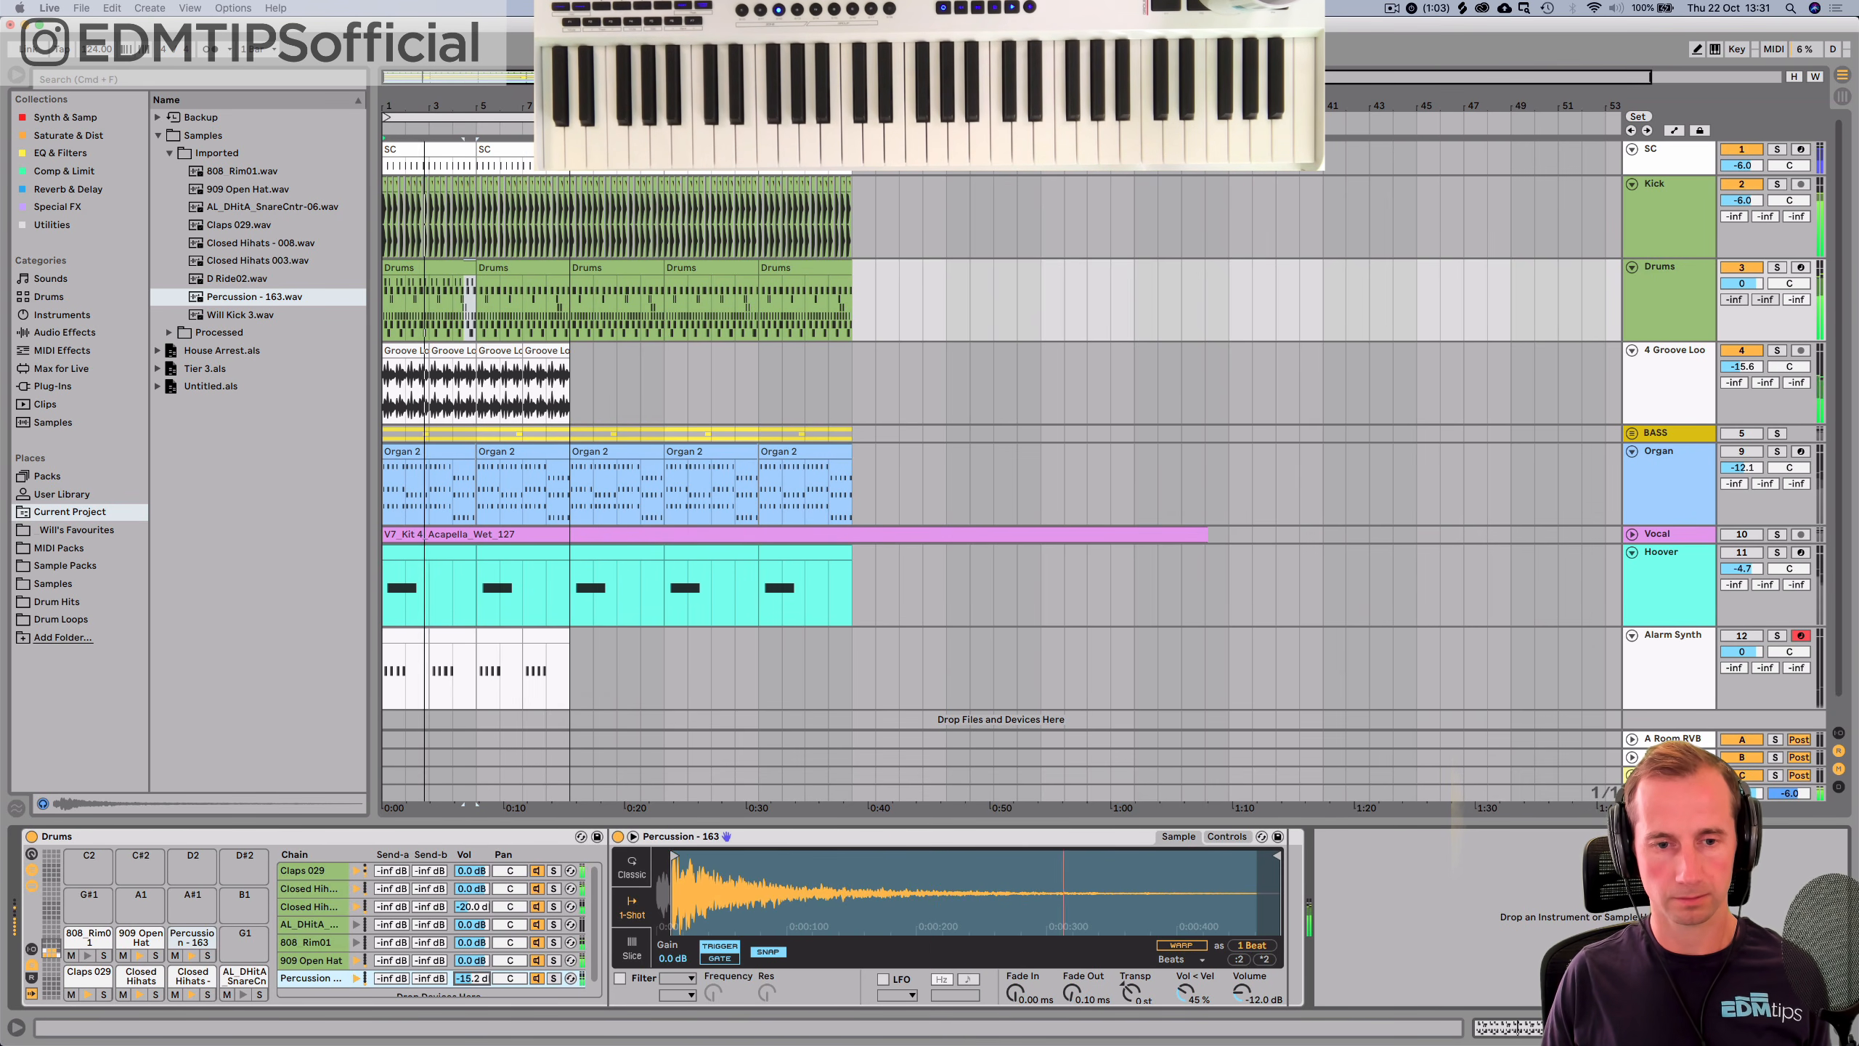
pyautogui.moveTo(1277, 856)
pyautogui.mouseDown()
pyautogui.moveTo(762, 865)
pyautogui.moveTo(784, 865)
pyautogui.mouseUp()
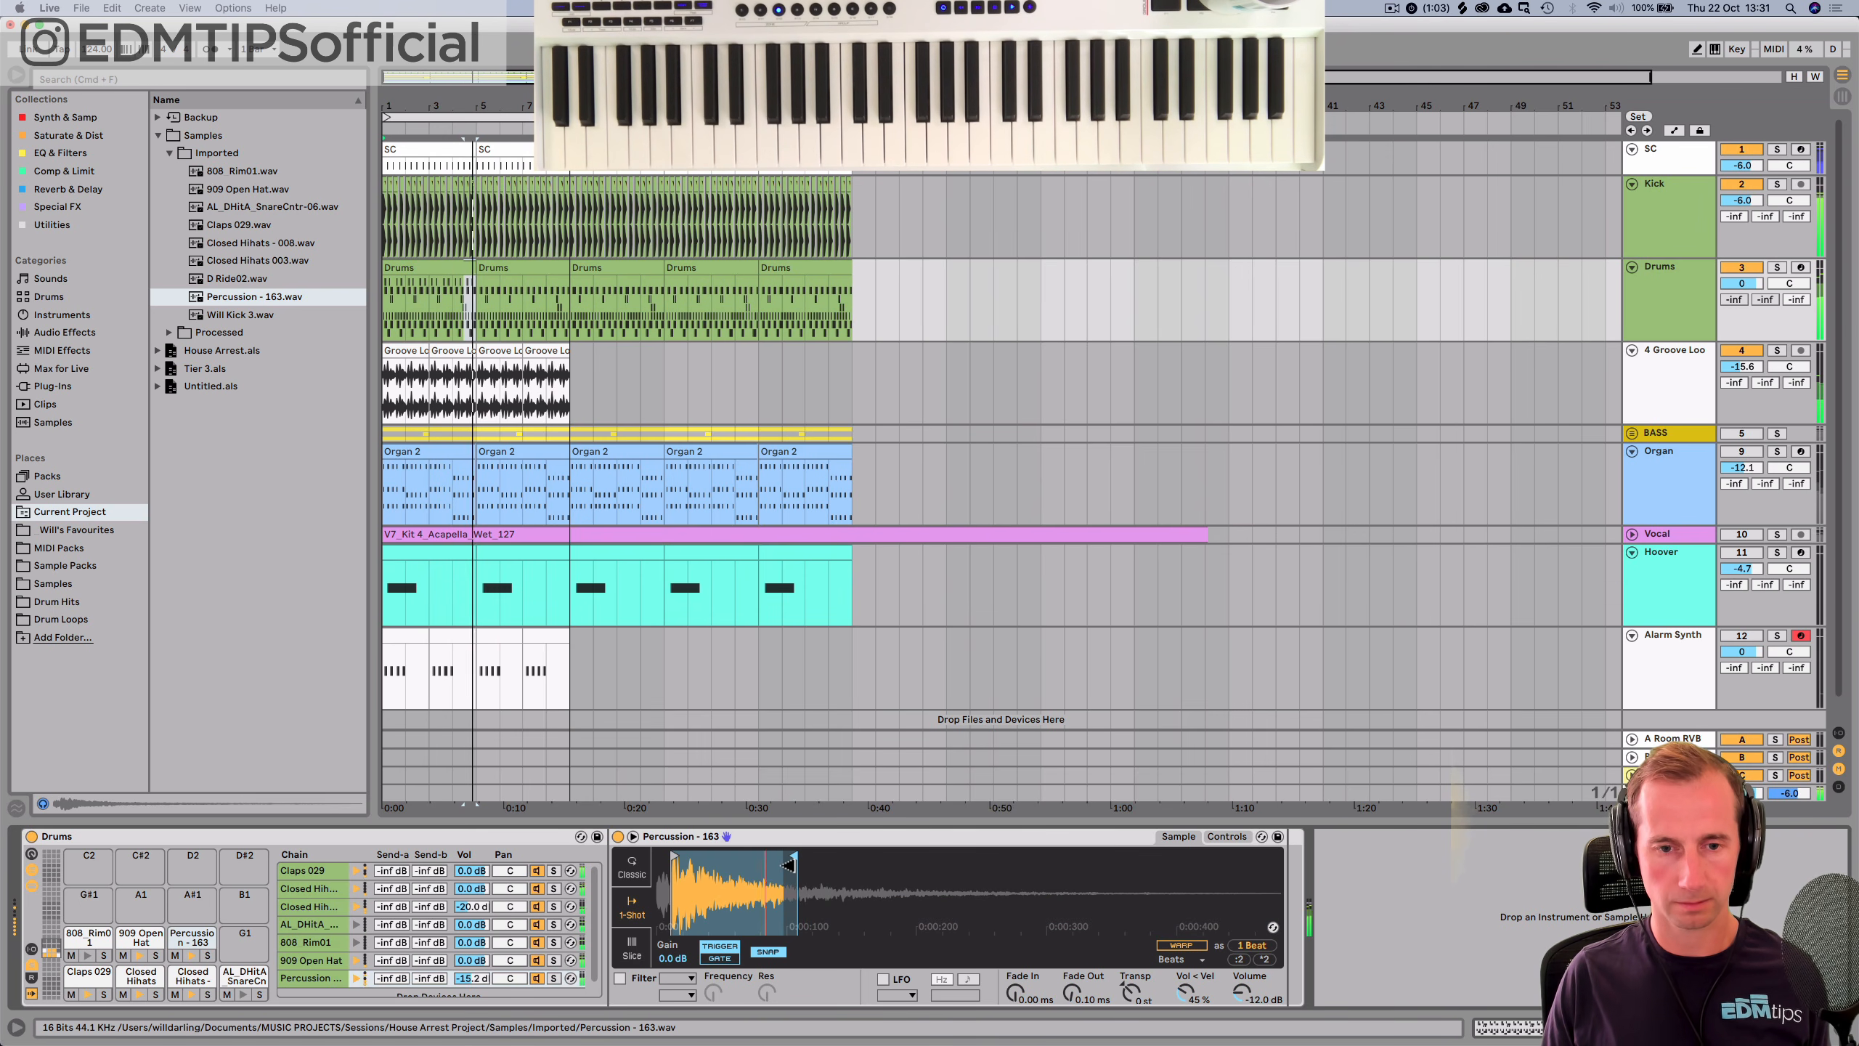
pyautogui.press('space')
pyautogui.press('space')
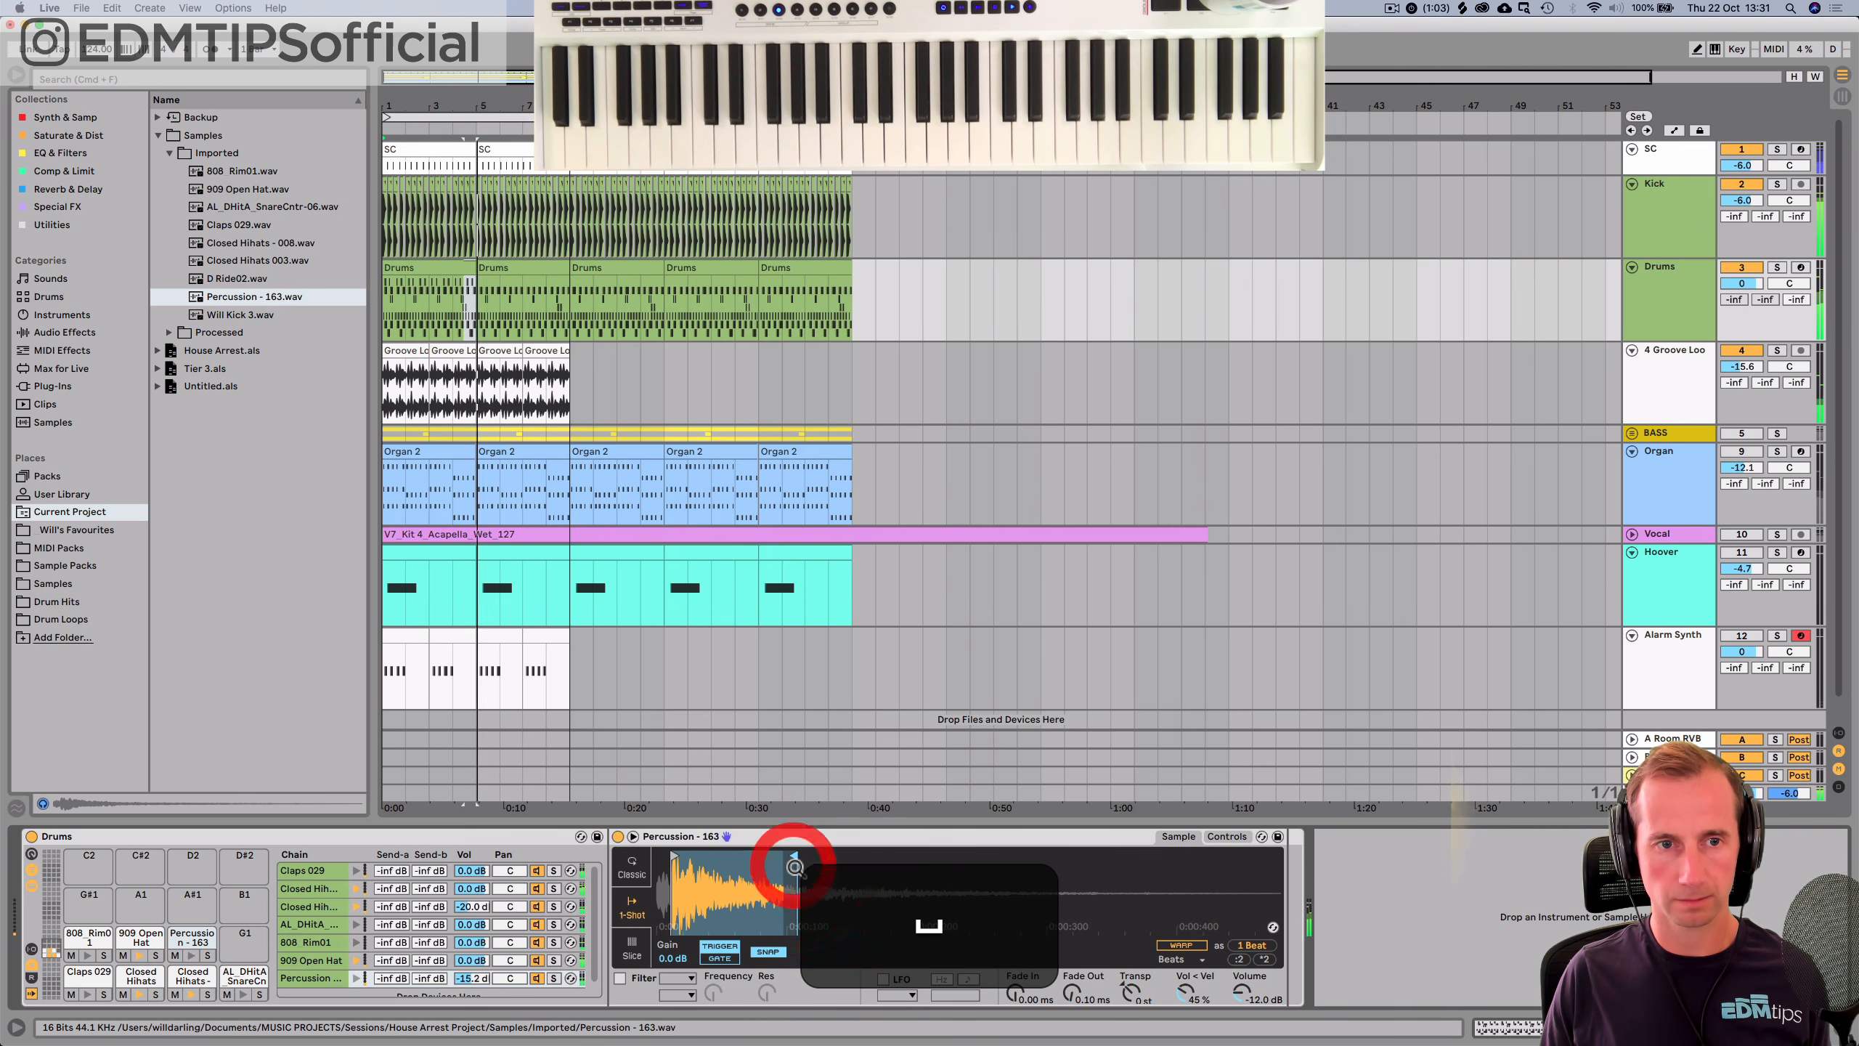
# Replace the four following Drums clips with duplicates of the edited first clip and save the Live set.
pyautogui.click(425, 267)
pyautogui.press('super+d')
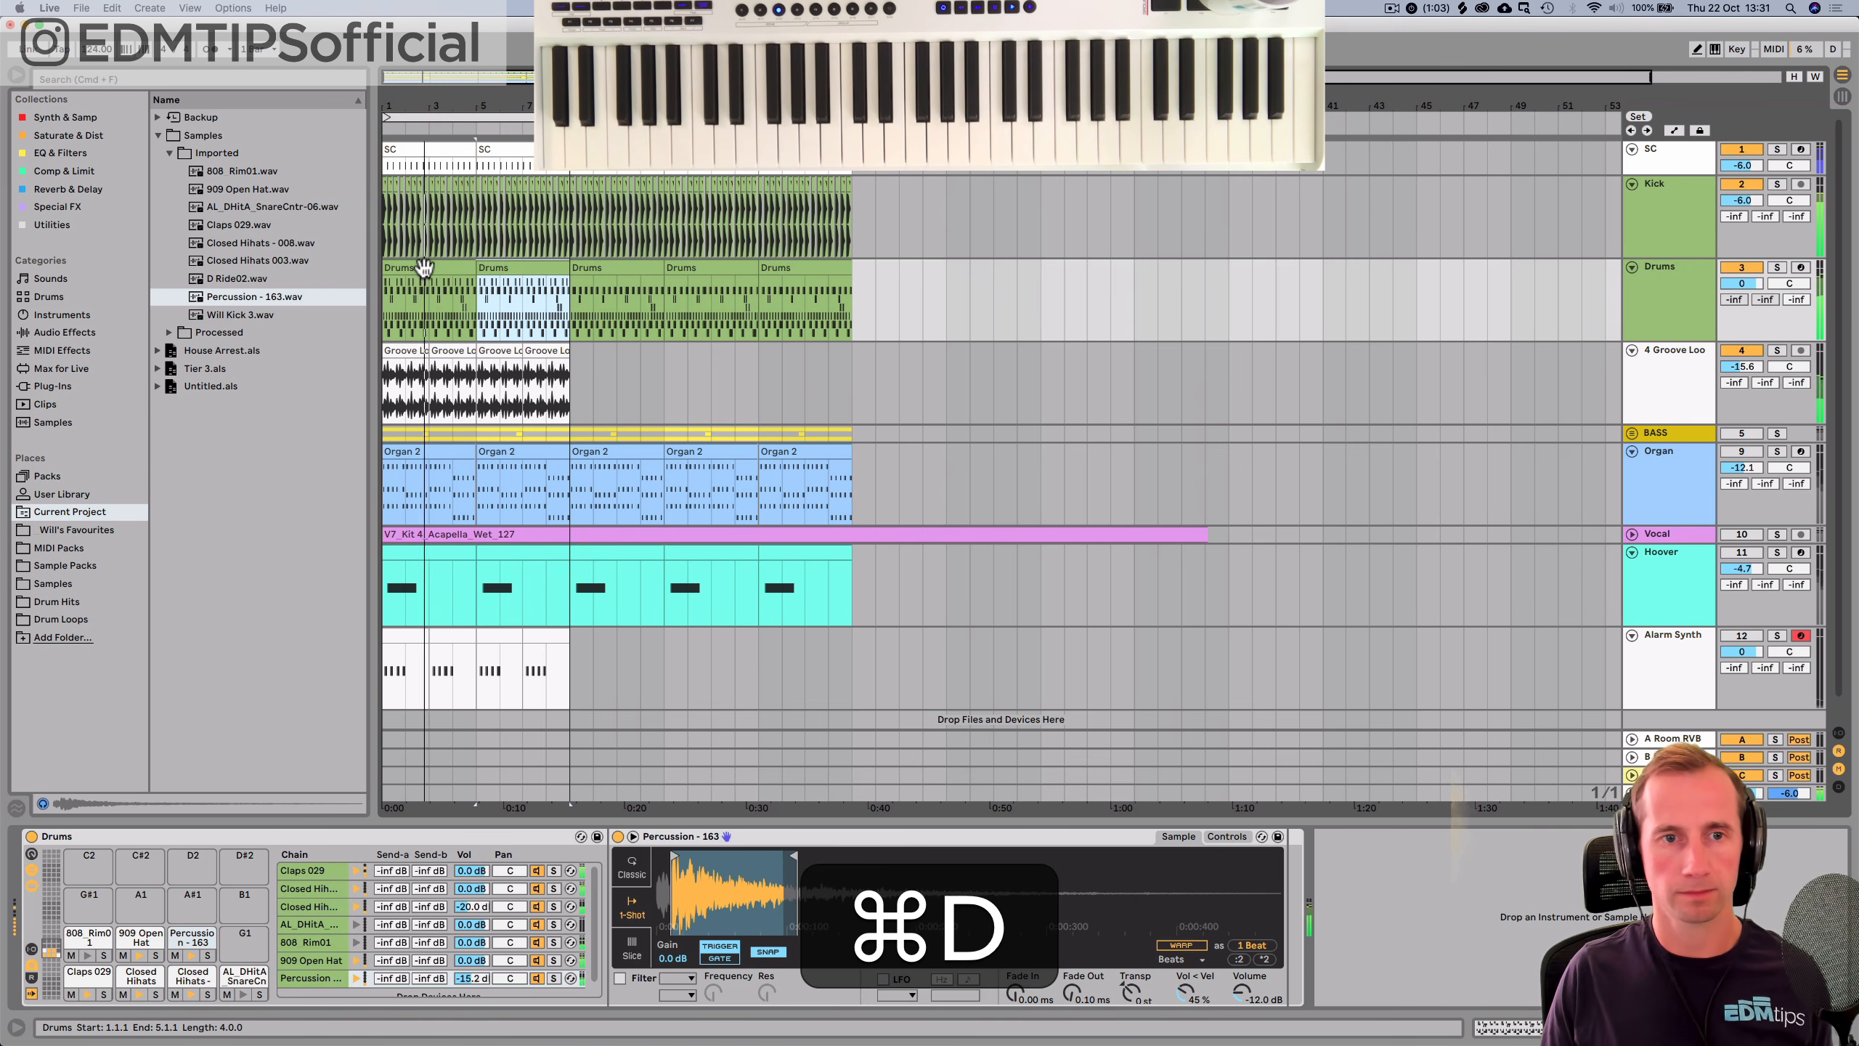
pyautogui.press('super+z')
pyautogui.click(424, 267)
pyautogui.press('super+d')
pyautogui.press('super+d')
pyautogui.press('super+d')
pyautogui.press('super+d')
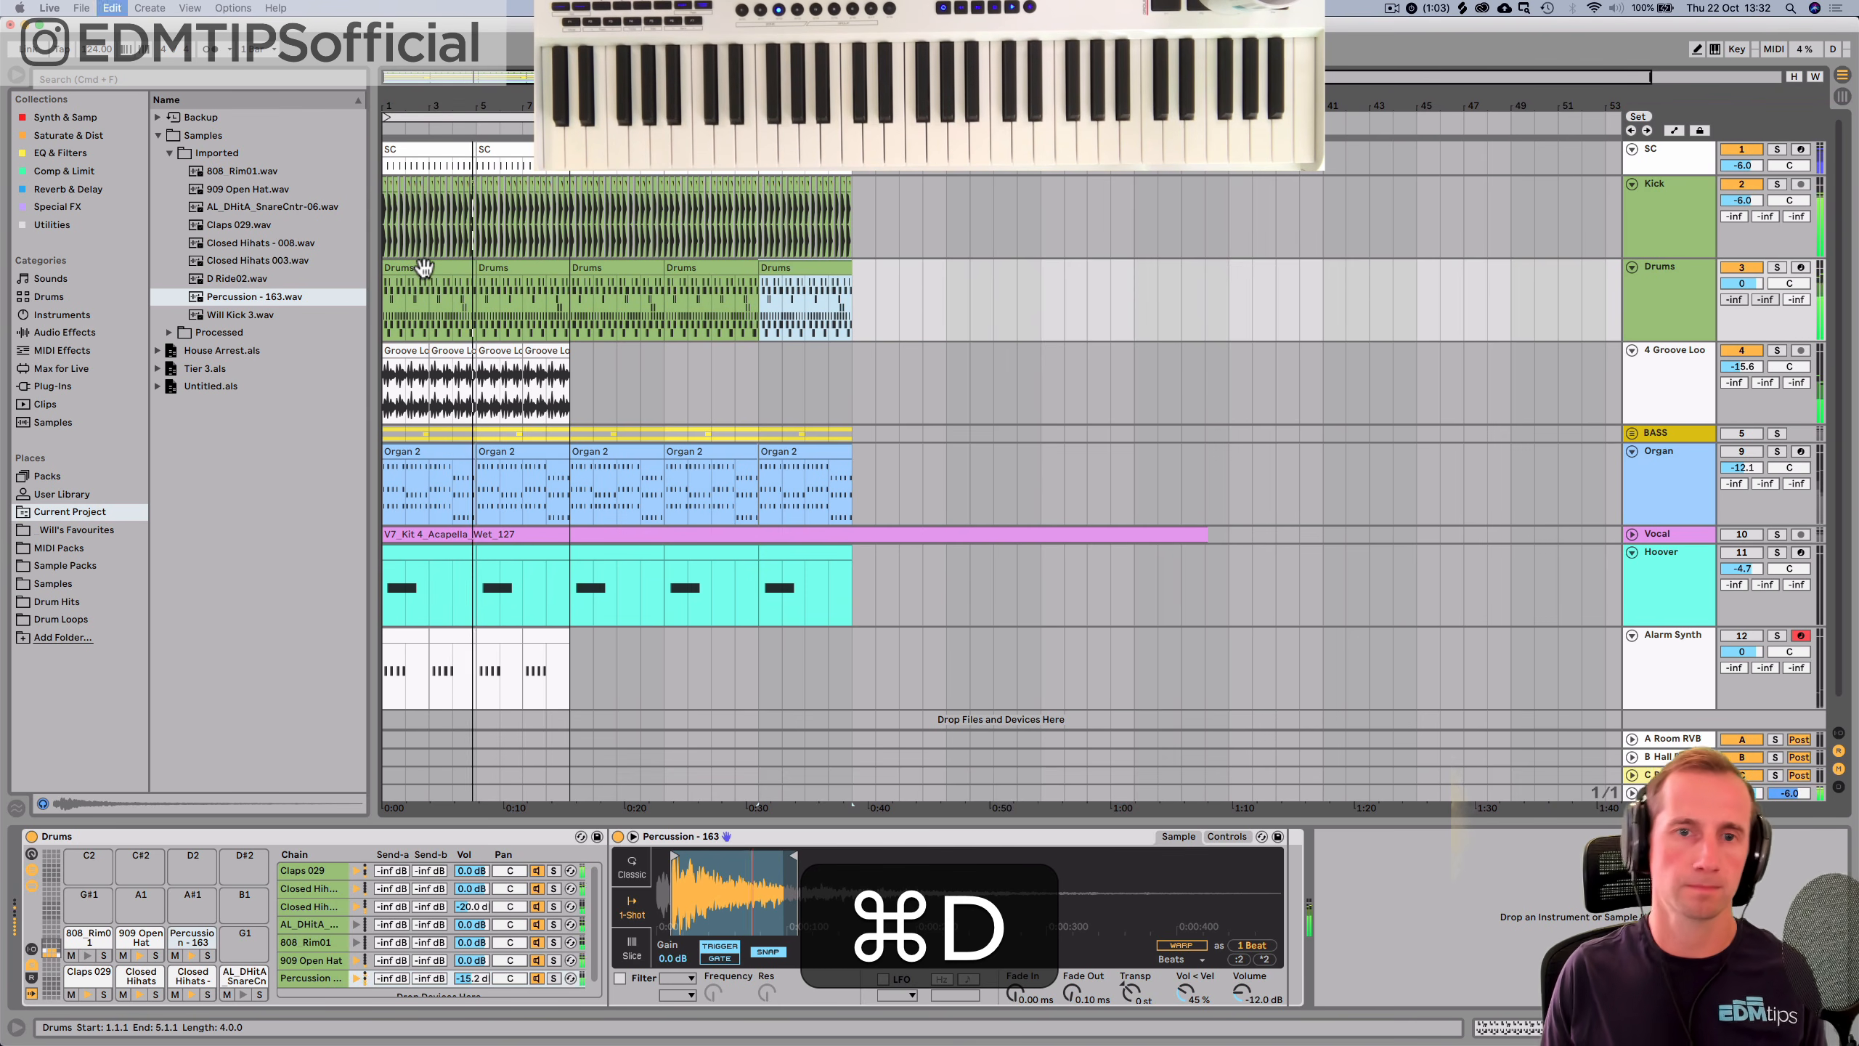
pyautogui.press('super+s')
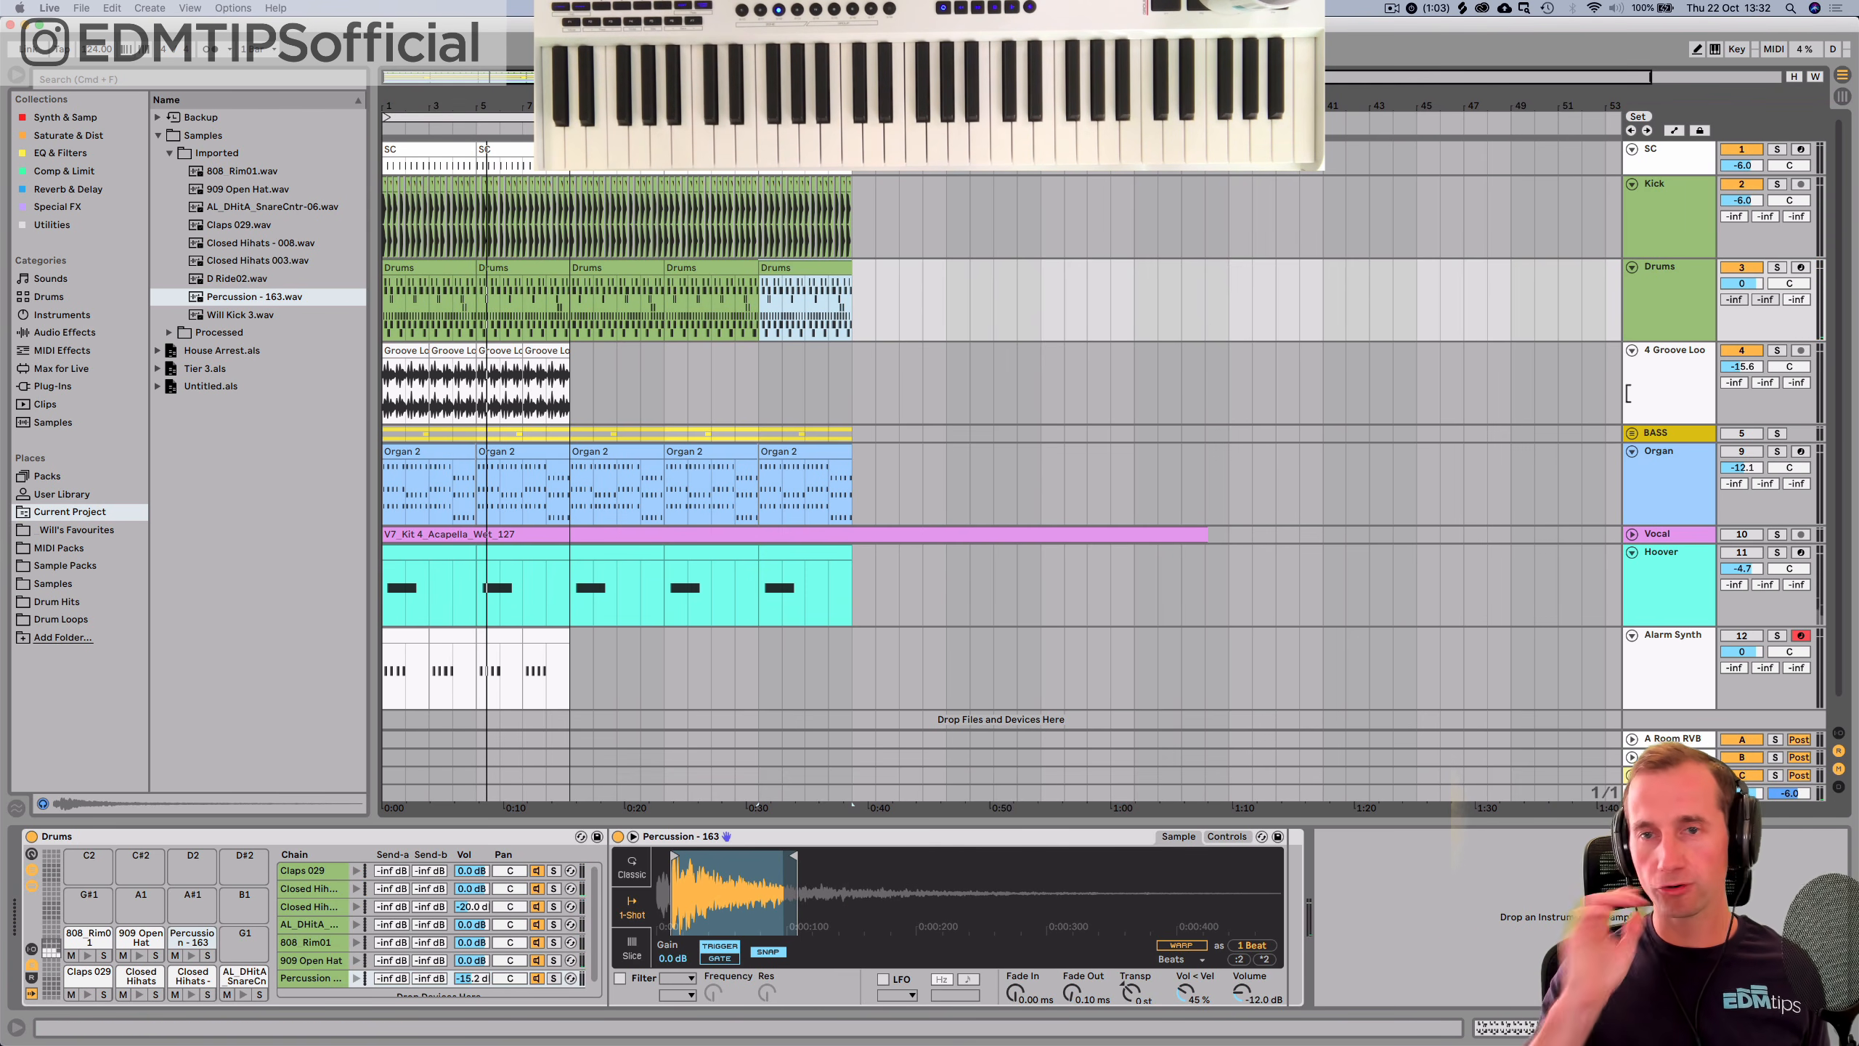
# Listen briefly to the arrangement and insert a new audio track below the Groove Loop track.
pyautogui.click(1650, 376)
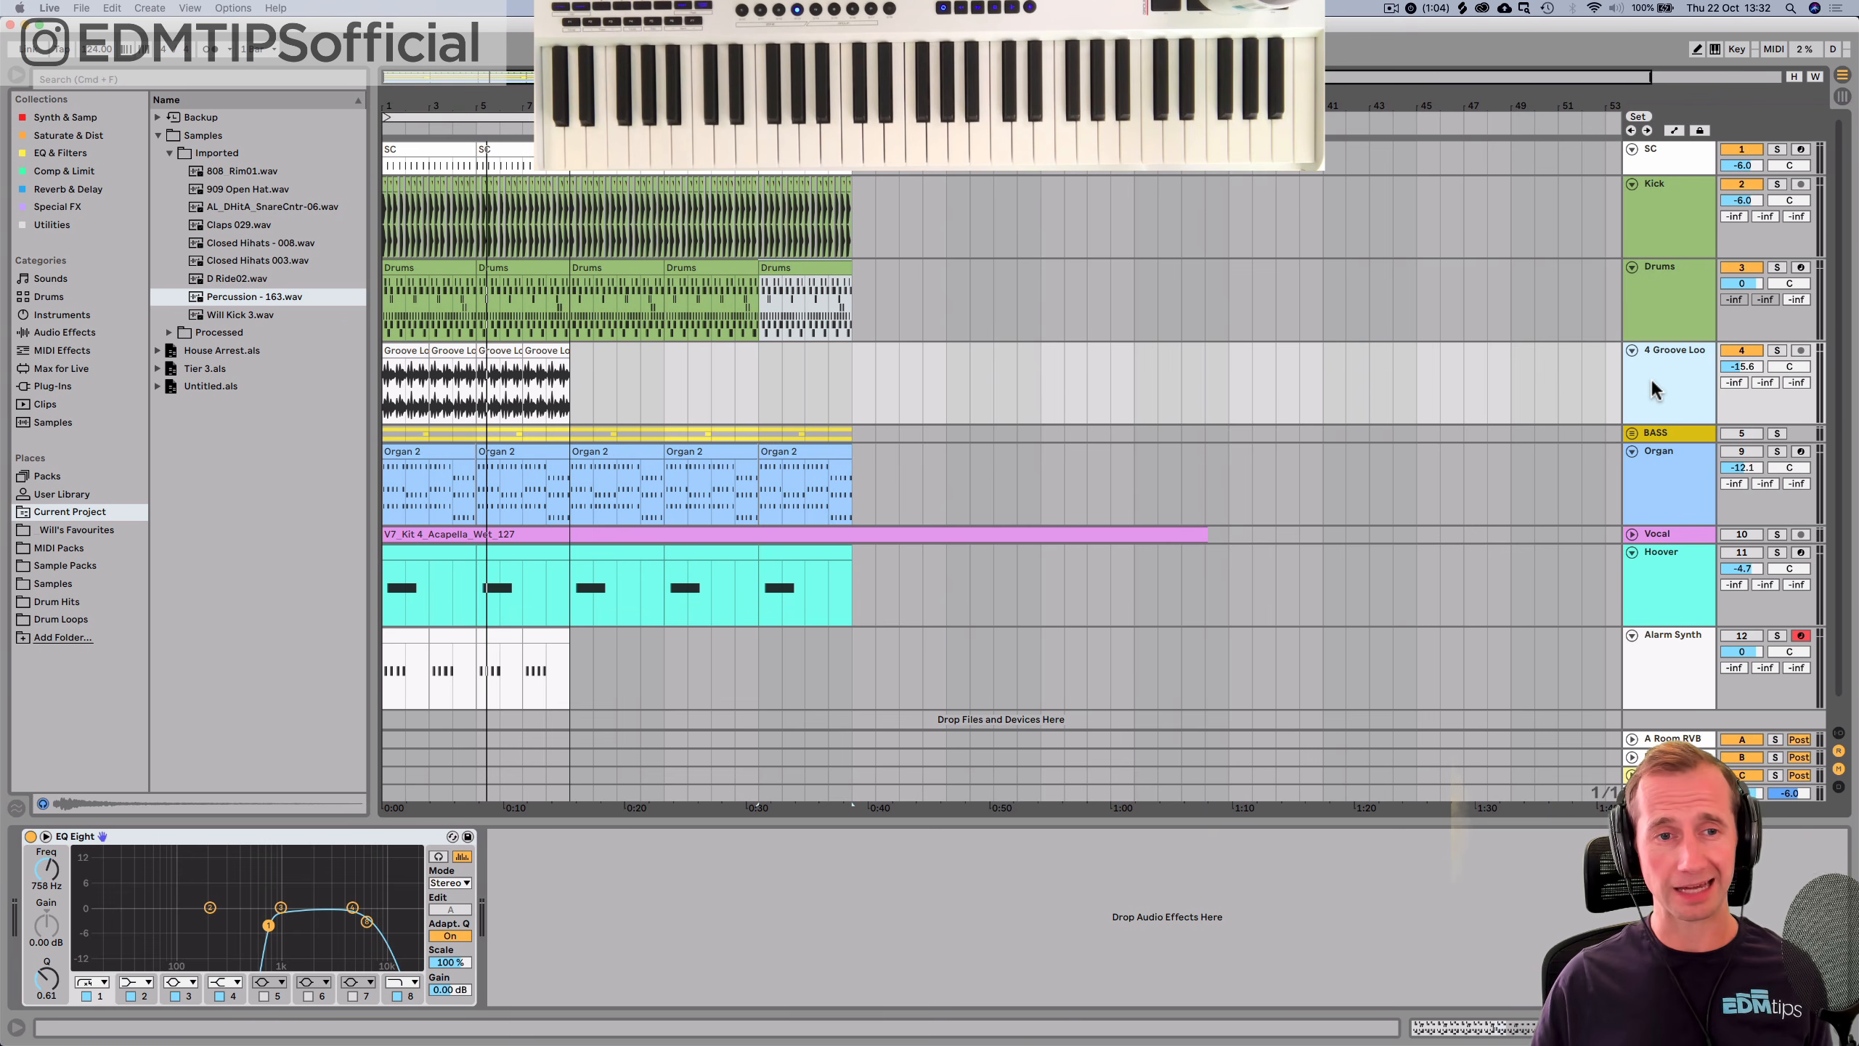
pyautogui.press('space')
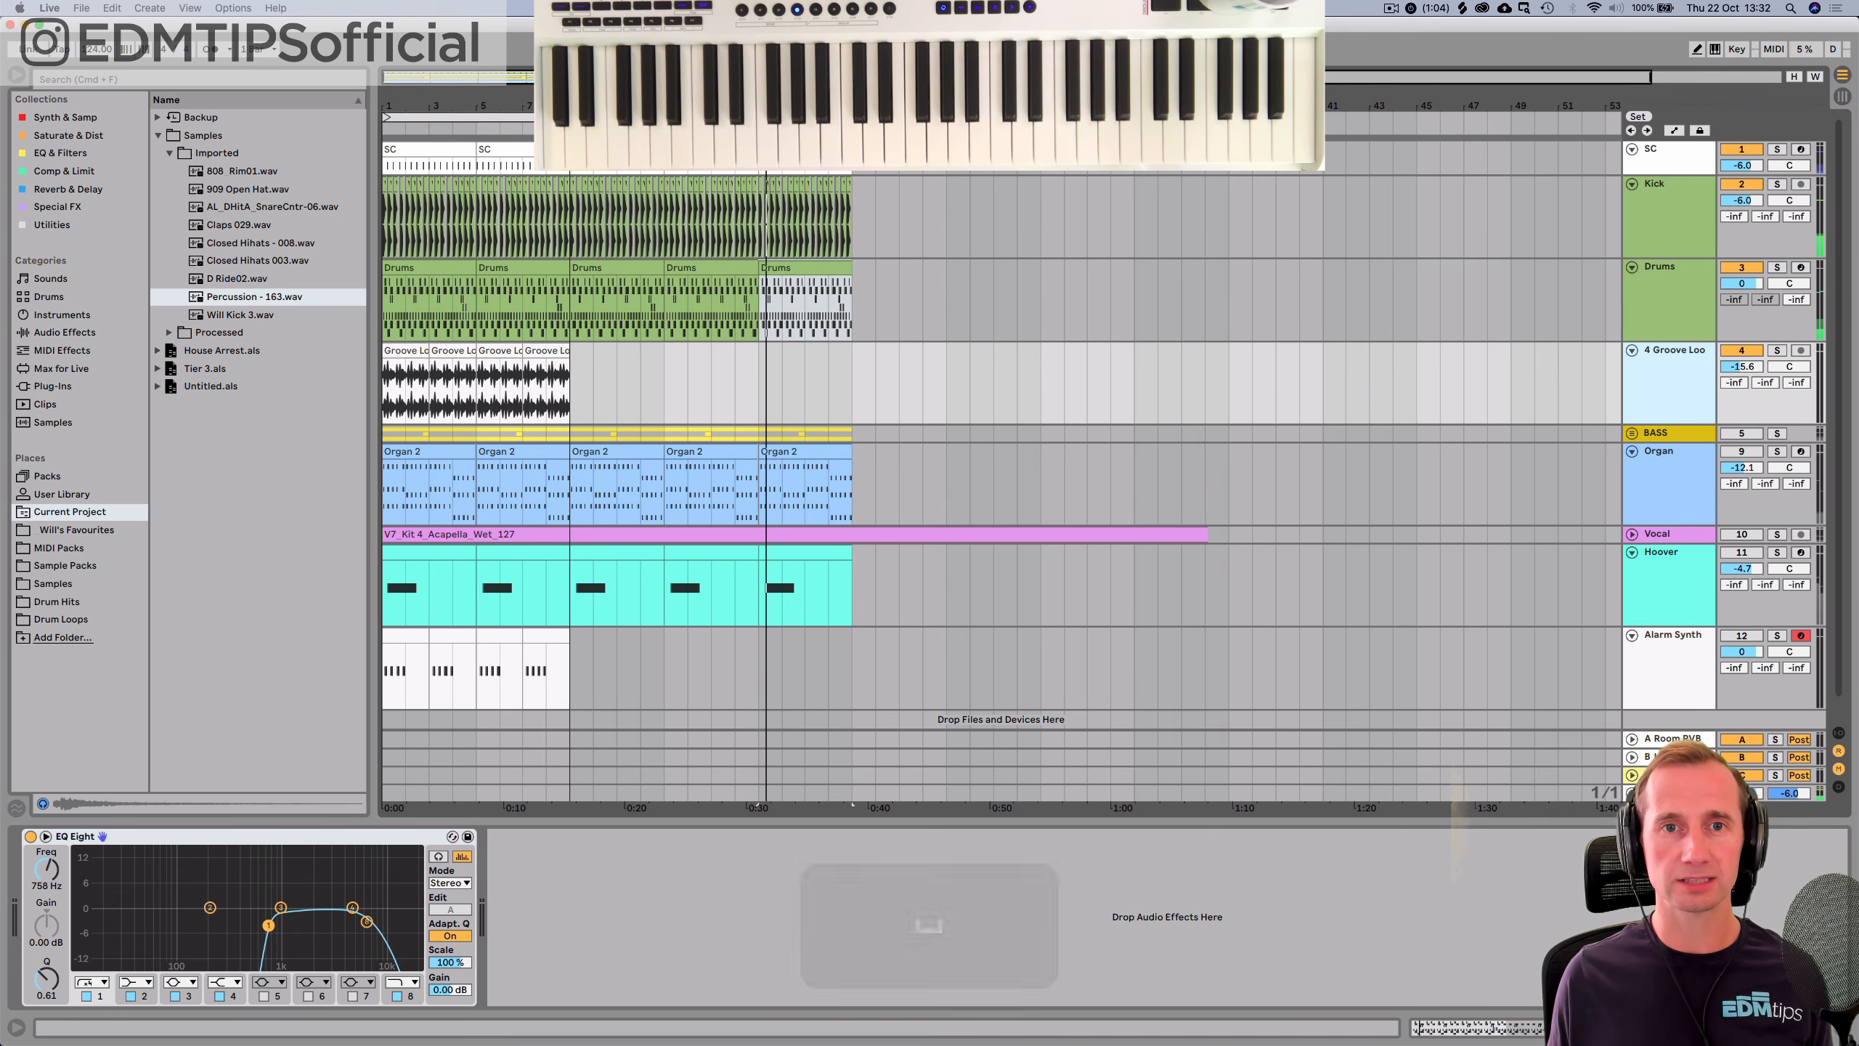
pyautogui.press('space')
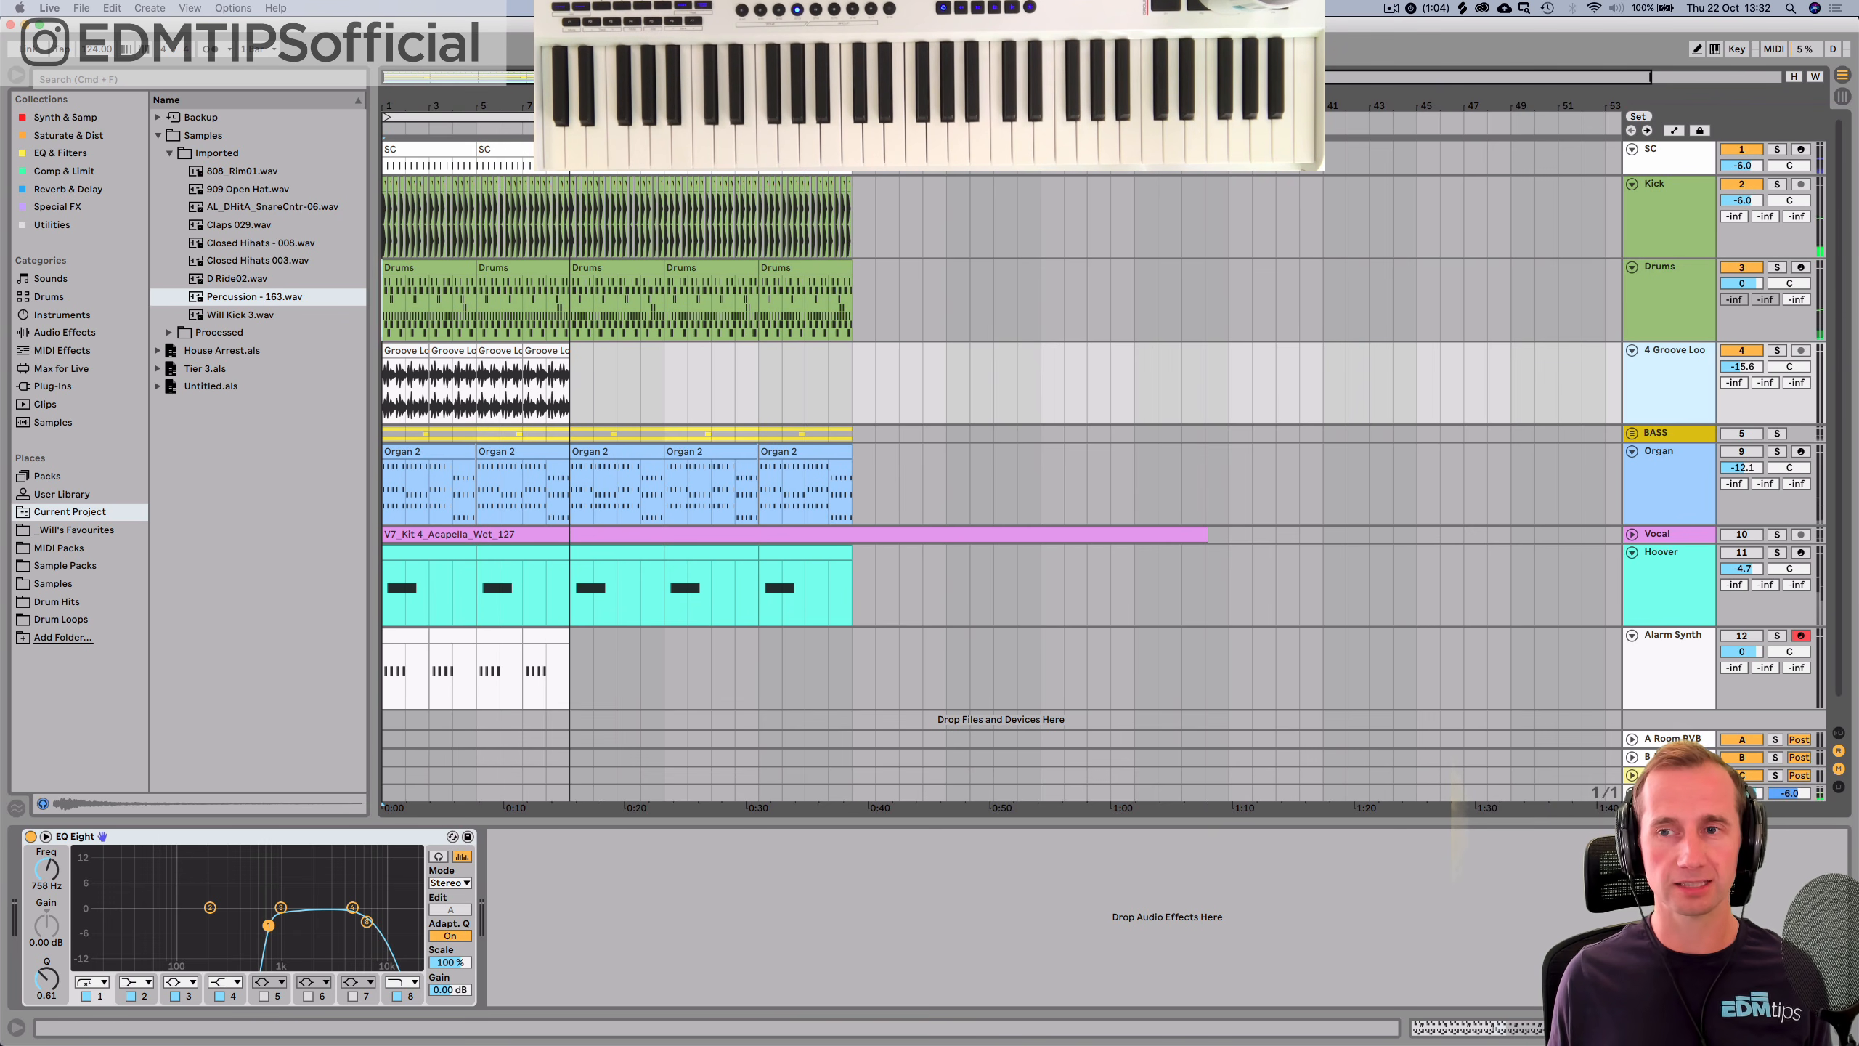
pyautogui.click(1680, 388)
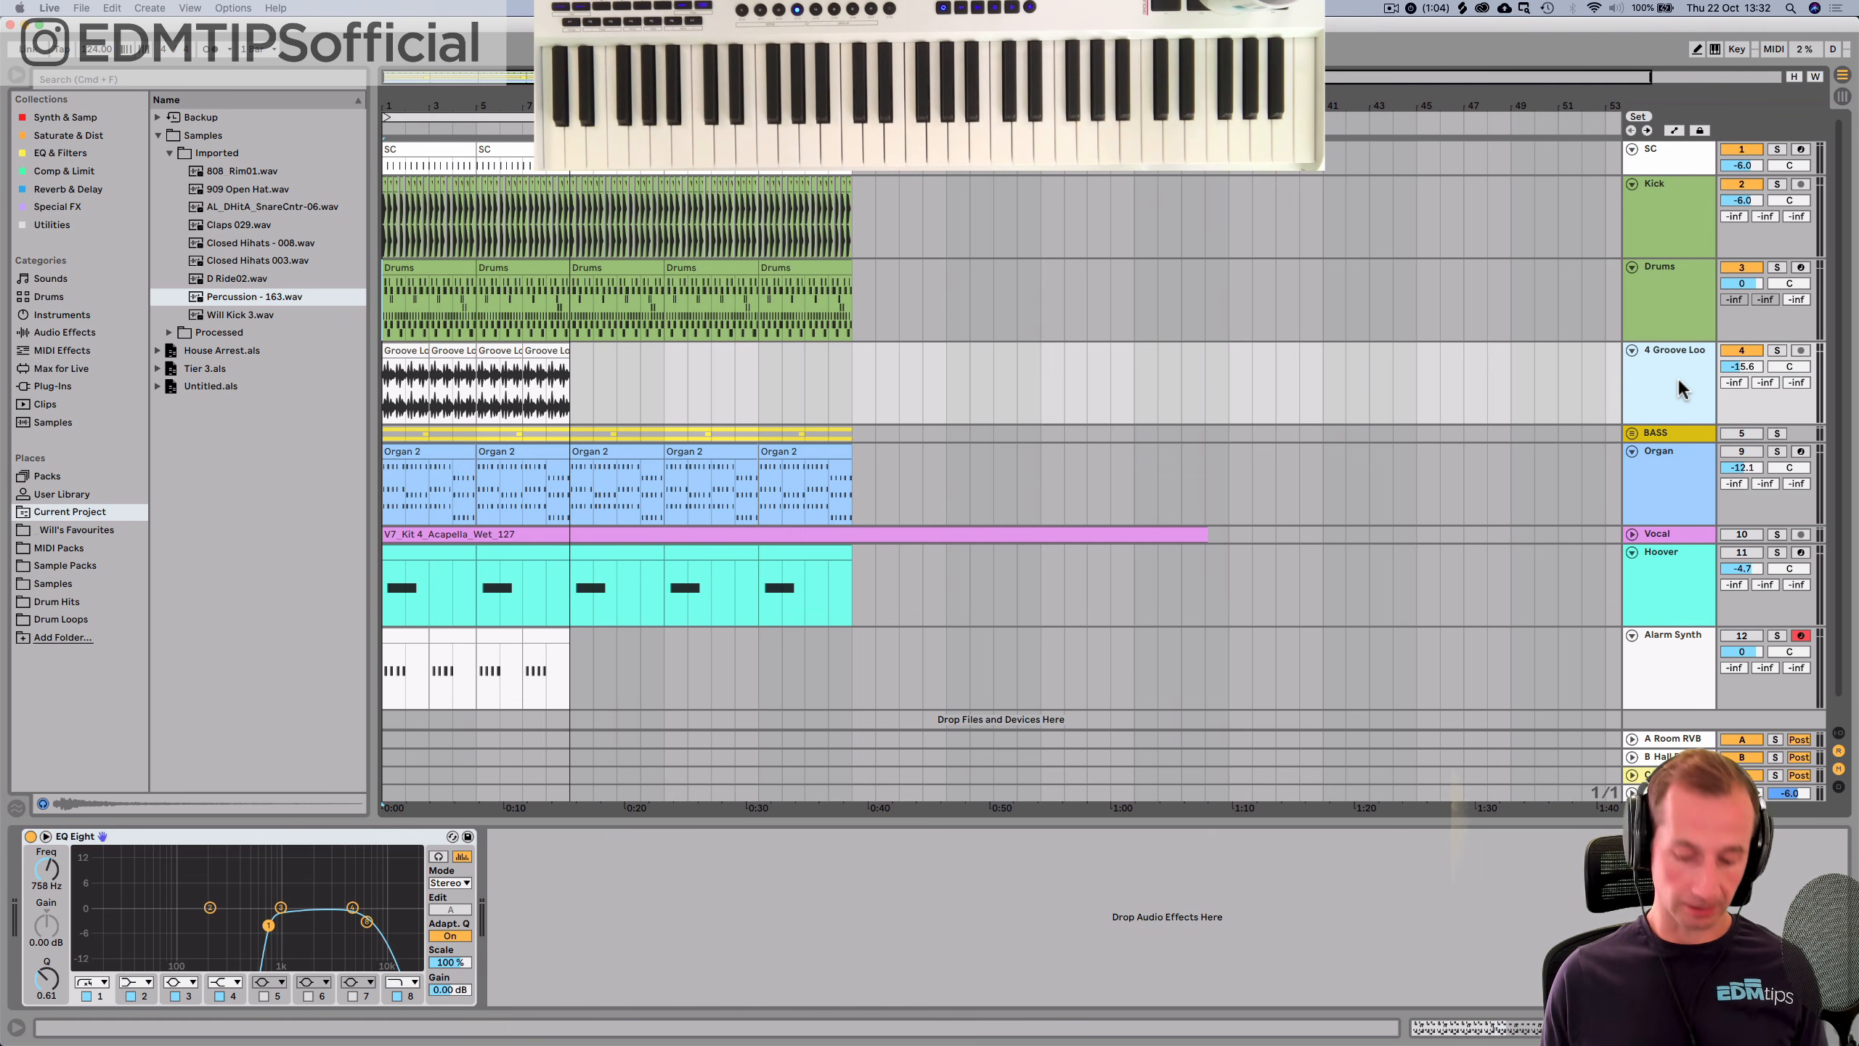
pyautogui.press('super+t')
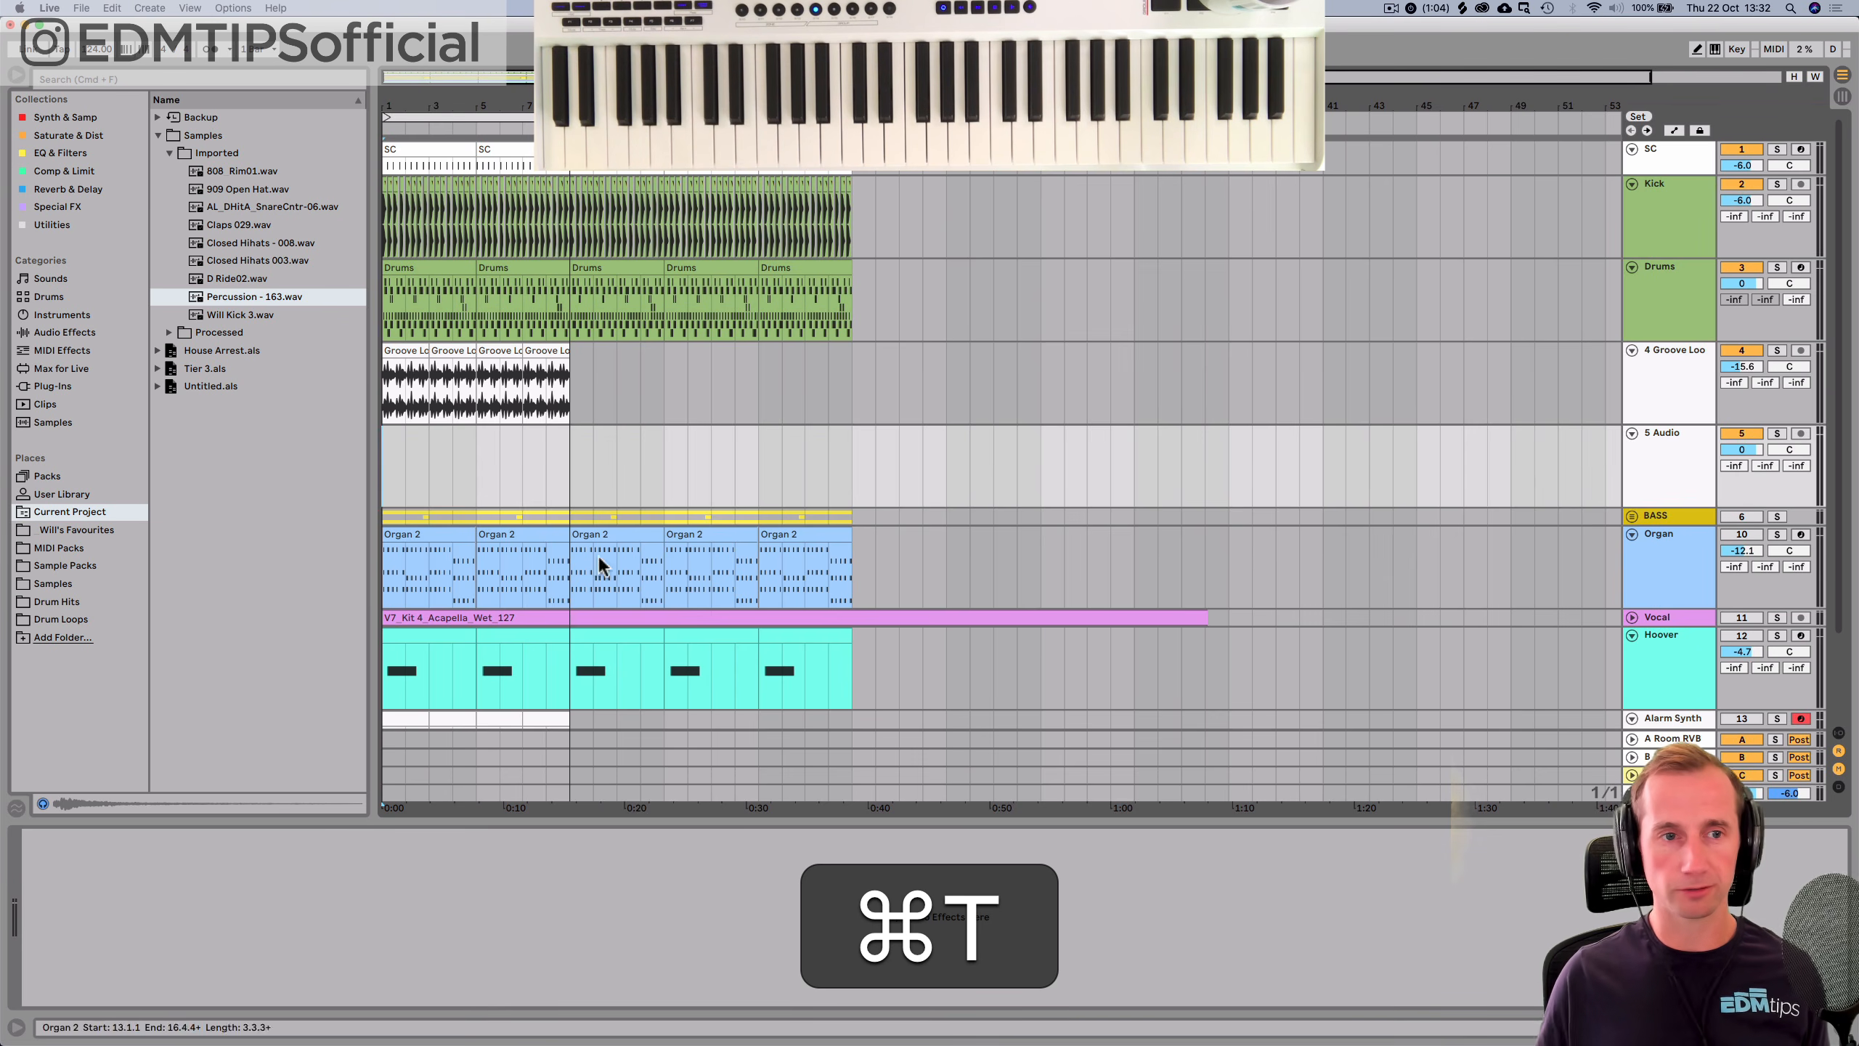
# Place the consolidated Tambourine loop from the Processed samples at bar 1 of the new track and duplicate it three times.
pyautogui.click(227, 332)
pyautogui.press('Right')
pyautogui.press('Down')
pyautogui.press('Down')
pyautogui.press('Down')
pyautogui.moveTo(250, 225); pyautogui.dragTo(379, 443)
pyautogui.click(593, 421)
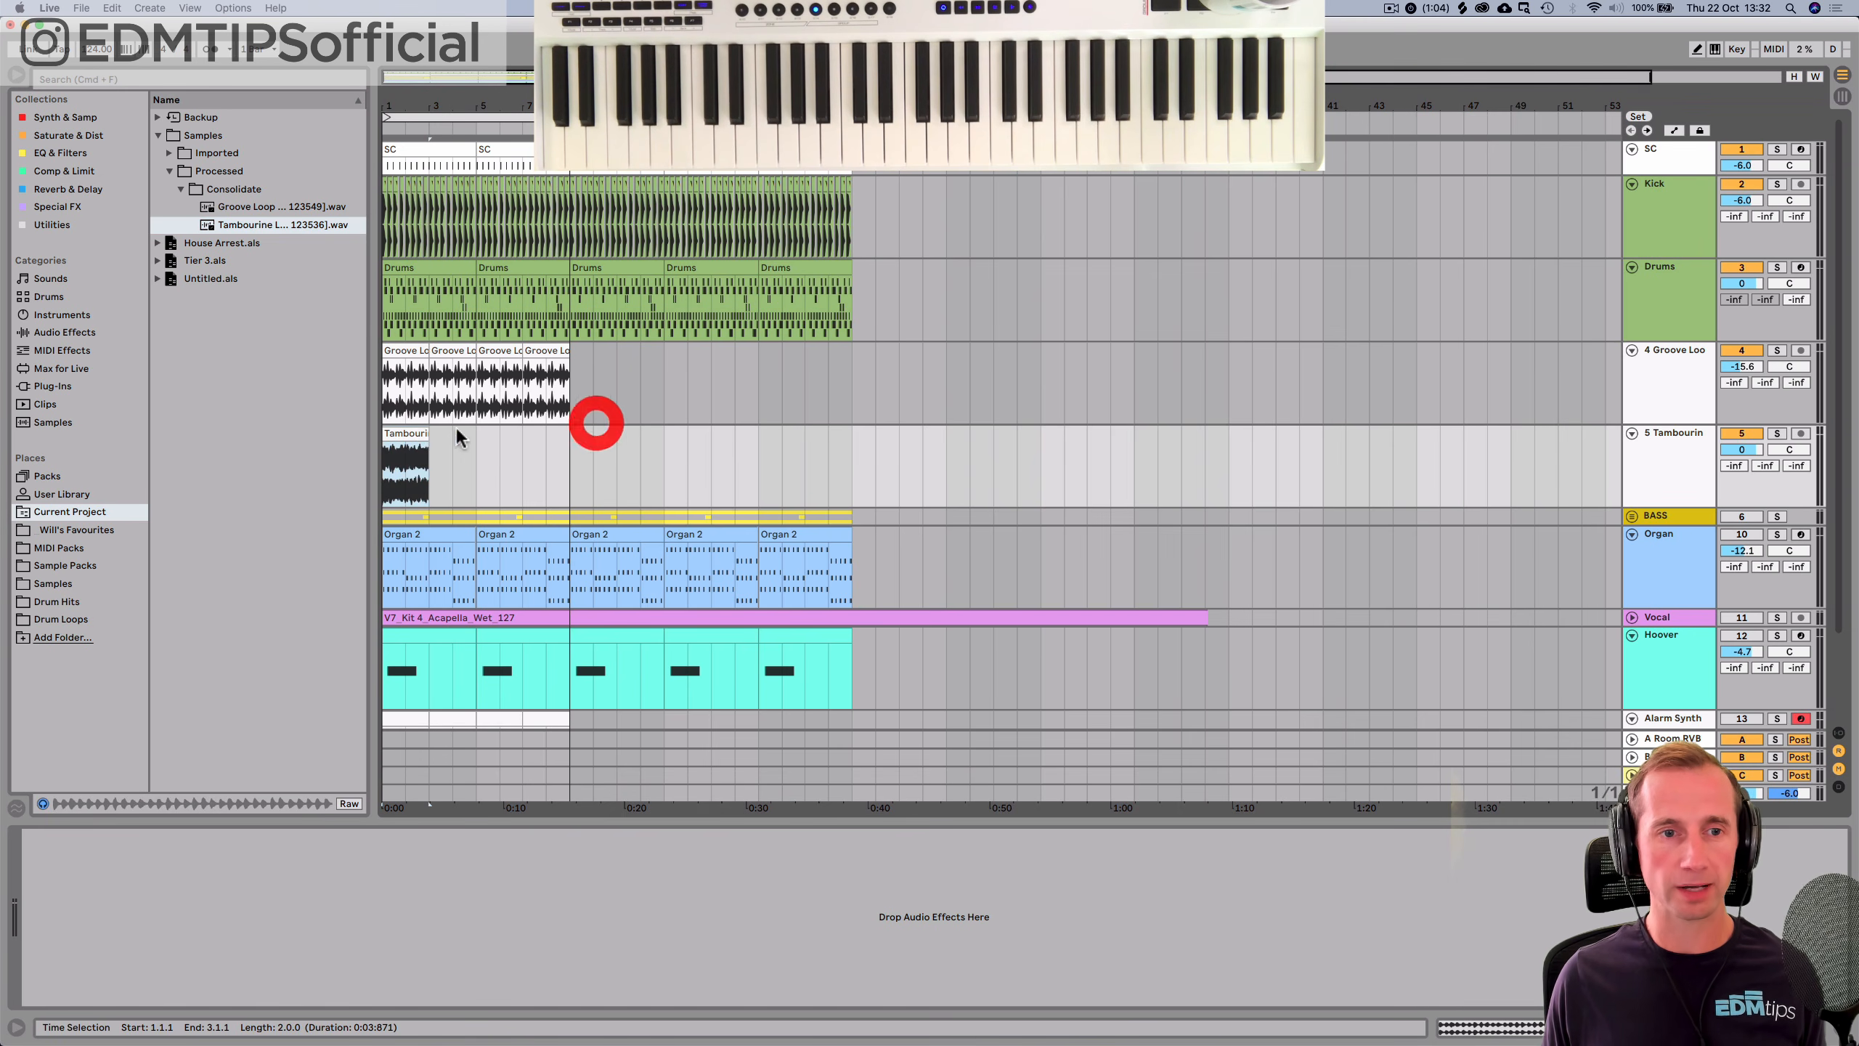
pyautogui.click(415, 432)
pyautogui.press('super+d')
pyautogui.press('super+d')
pyautogui.press('super+d')
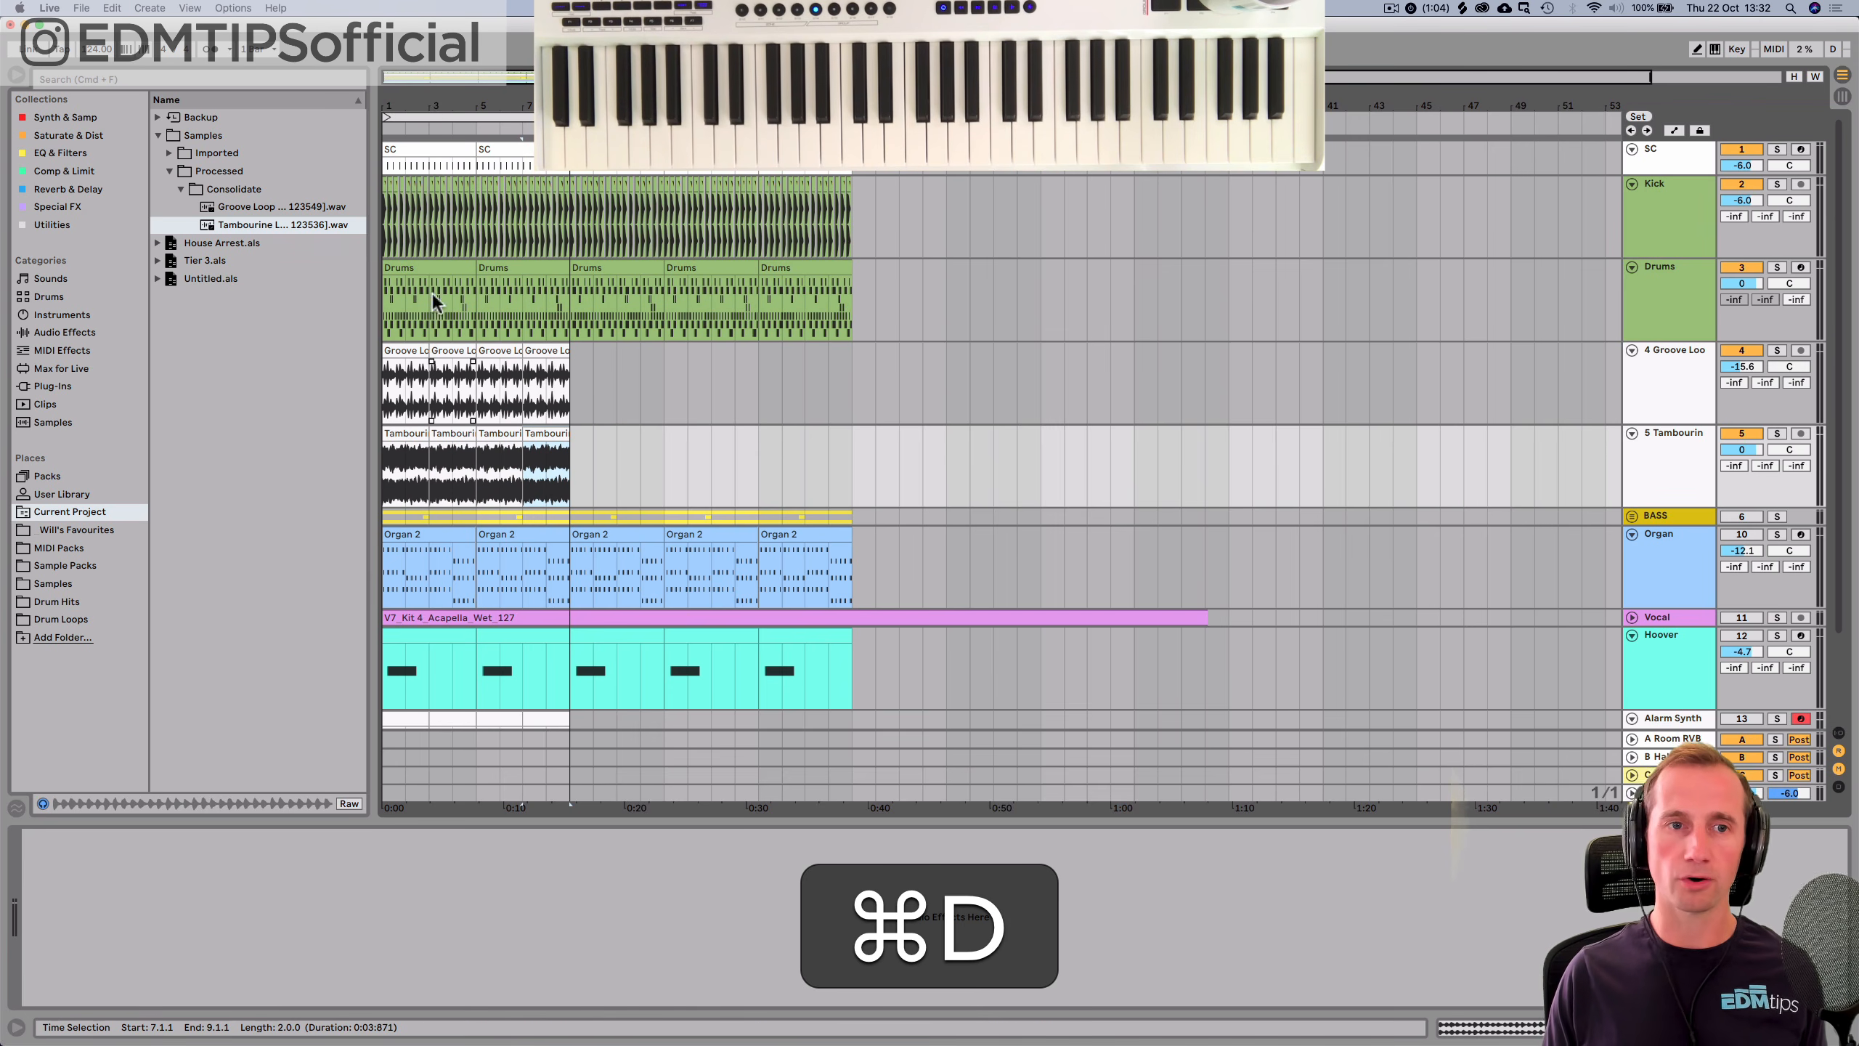
# Audition the imported samples and load D Ride02.wav onto the empty Drum Rack pad beside Percussion - 163.
pyautogui.doubleClick(411, 263)
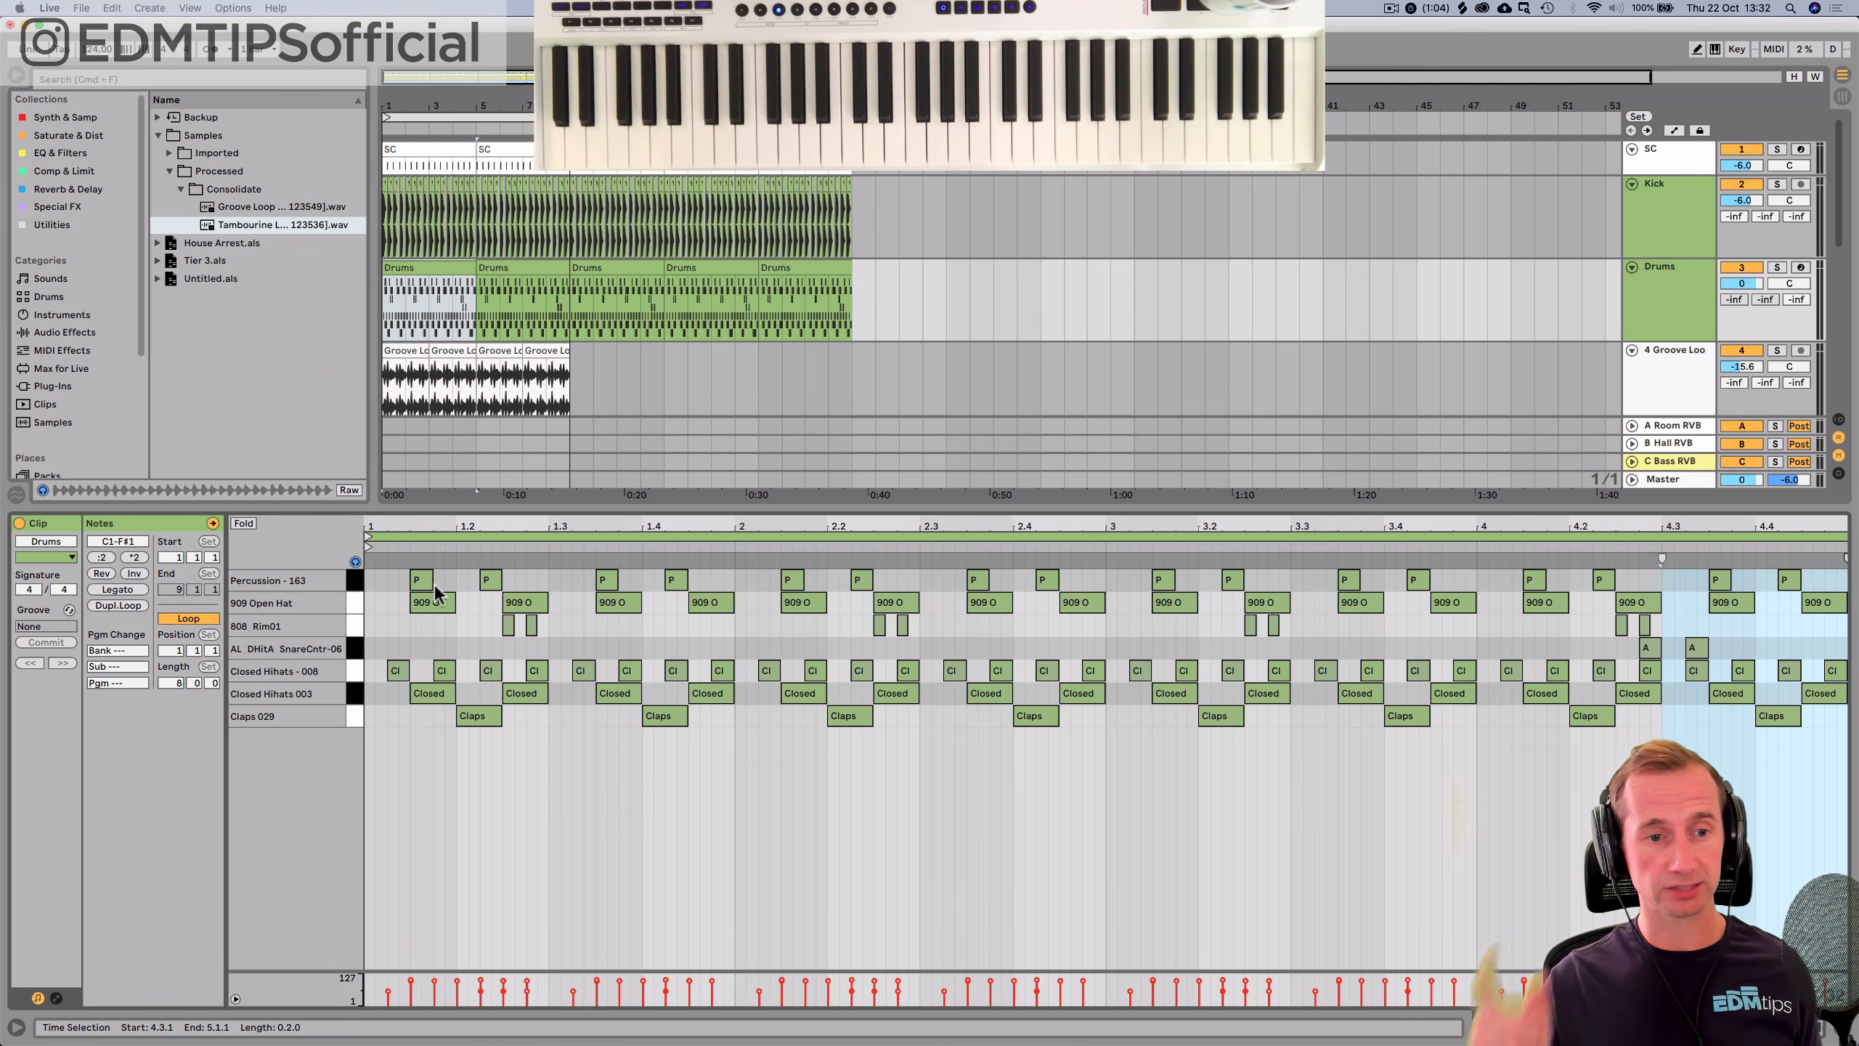
pyautogui.hotkey('shift', 'Tab')
pyautogui.click(209, 168)
pyautogui.click(220, 187)
pyautogui.press('Up')
pyautogui.press('Down')
pyautogui.press('Down')
pyautogui.press('Down')
pyautogui.press('Down')
pyautogui.press('Down')
pyautogui.press('Down')
pyautogui.press('Down')
pyautogui.press('Up')
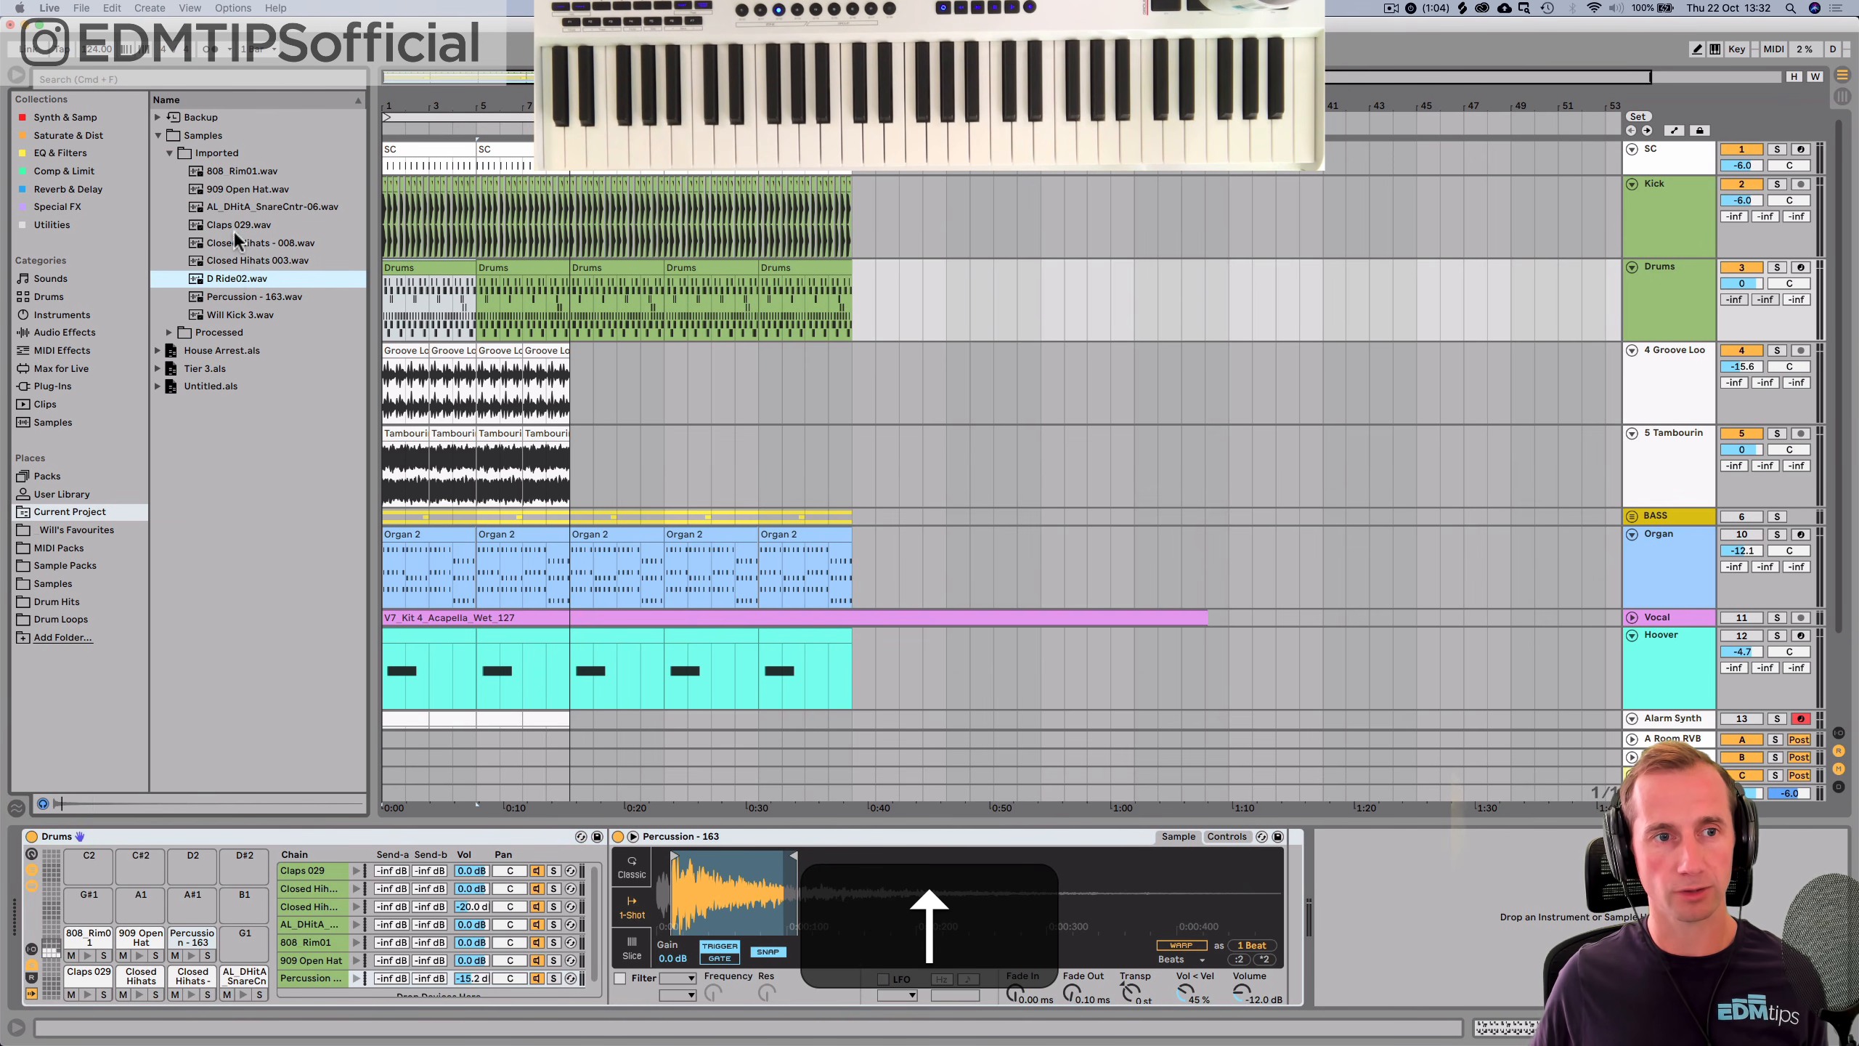
pyautogui.moveTo(229, 276); pyautogui.dragTo(246, 952)
# Switch the D Ride02 sampler to Classic mode and limit it to 1 voice.
pyautogui.click(632, 867)
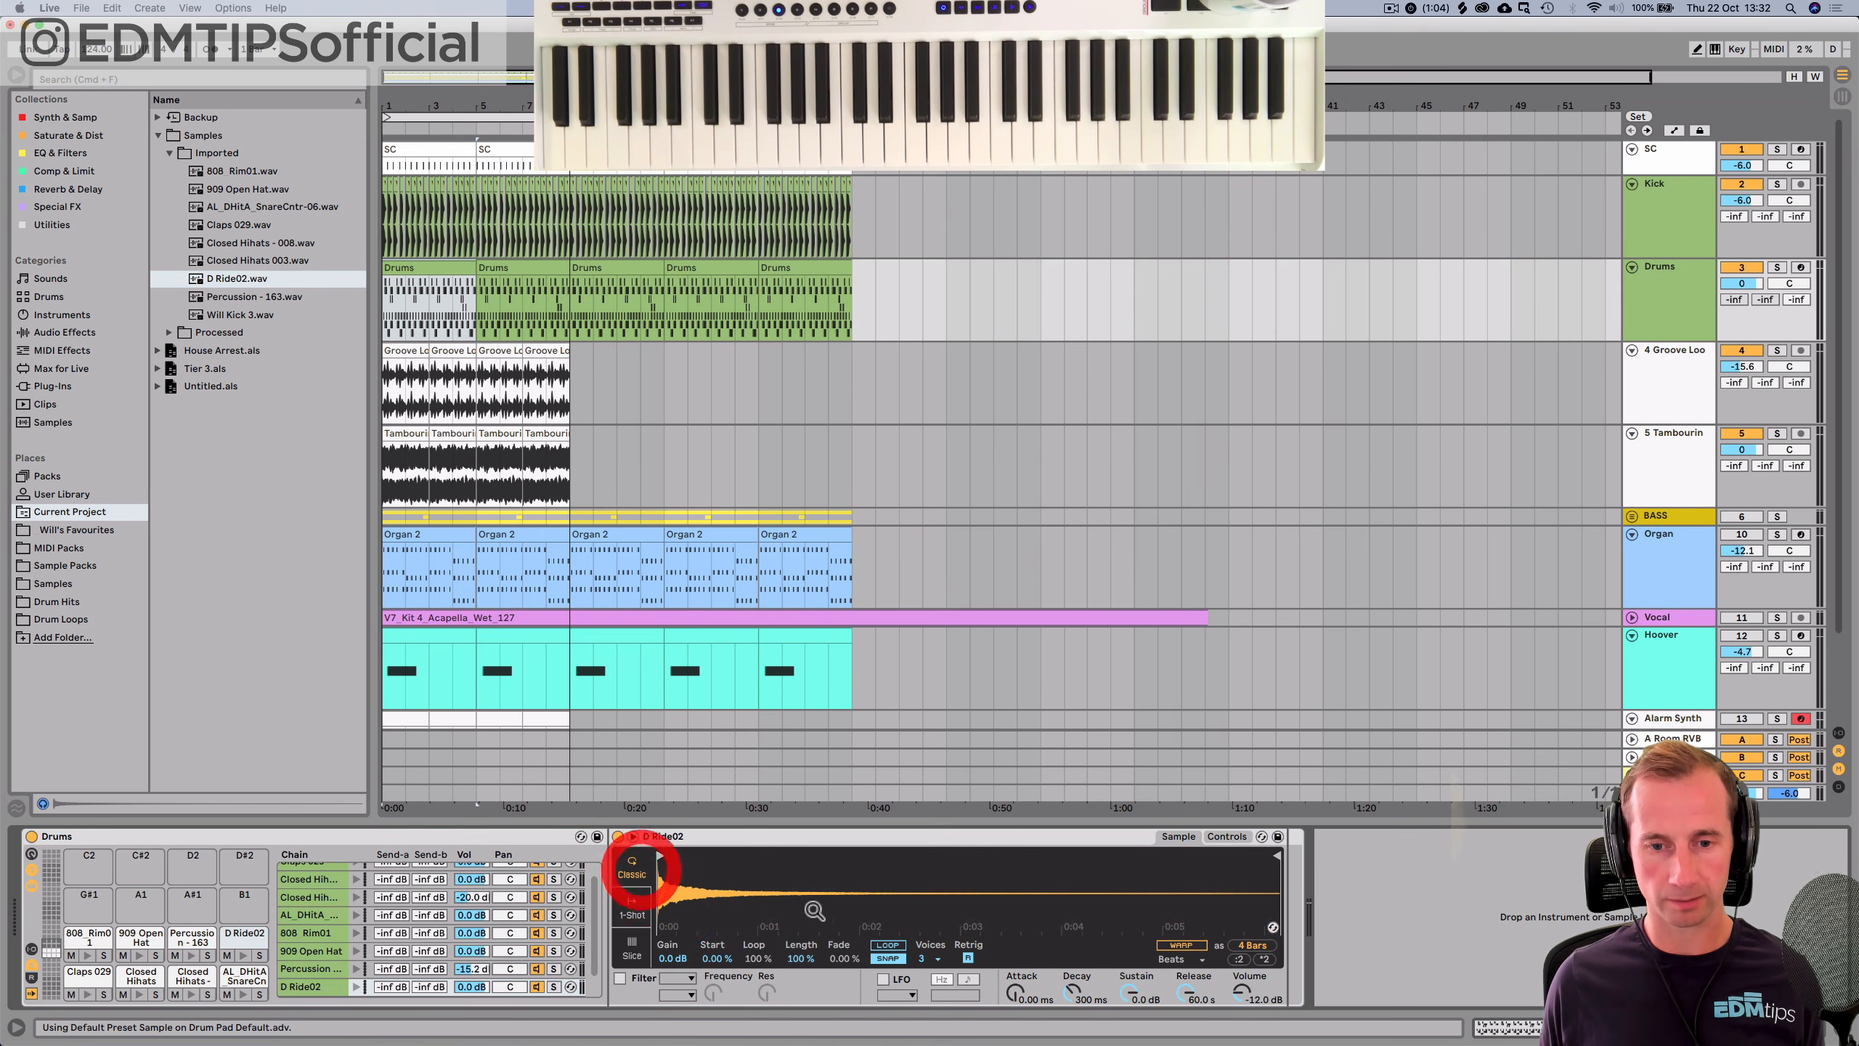
pyautogui.click(925, 959)
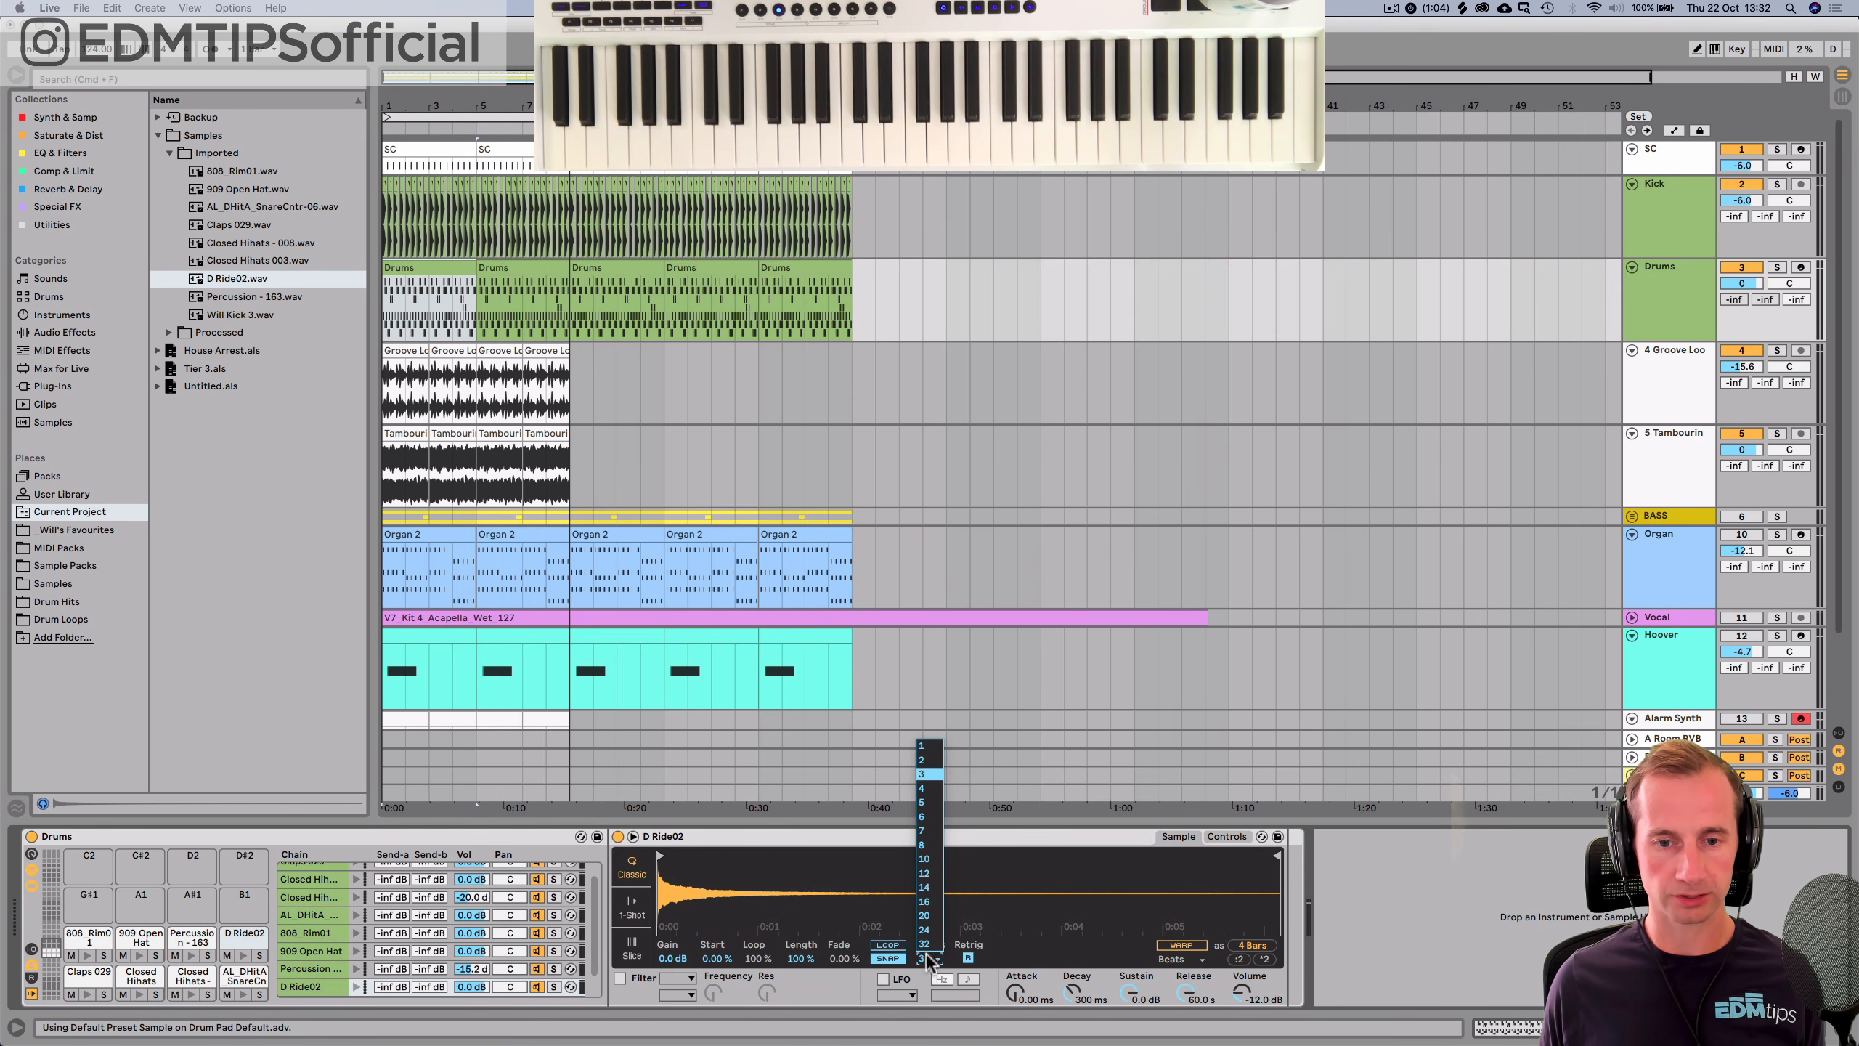
pyautogui.click(922, 745)
# Play the arrangement and lower the Tambourine track's volume to -27.5 dB.
pyautogui.press('space')
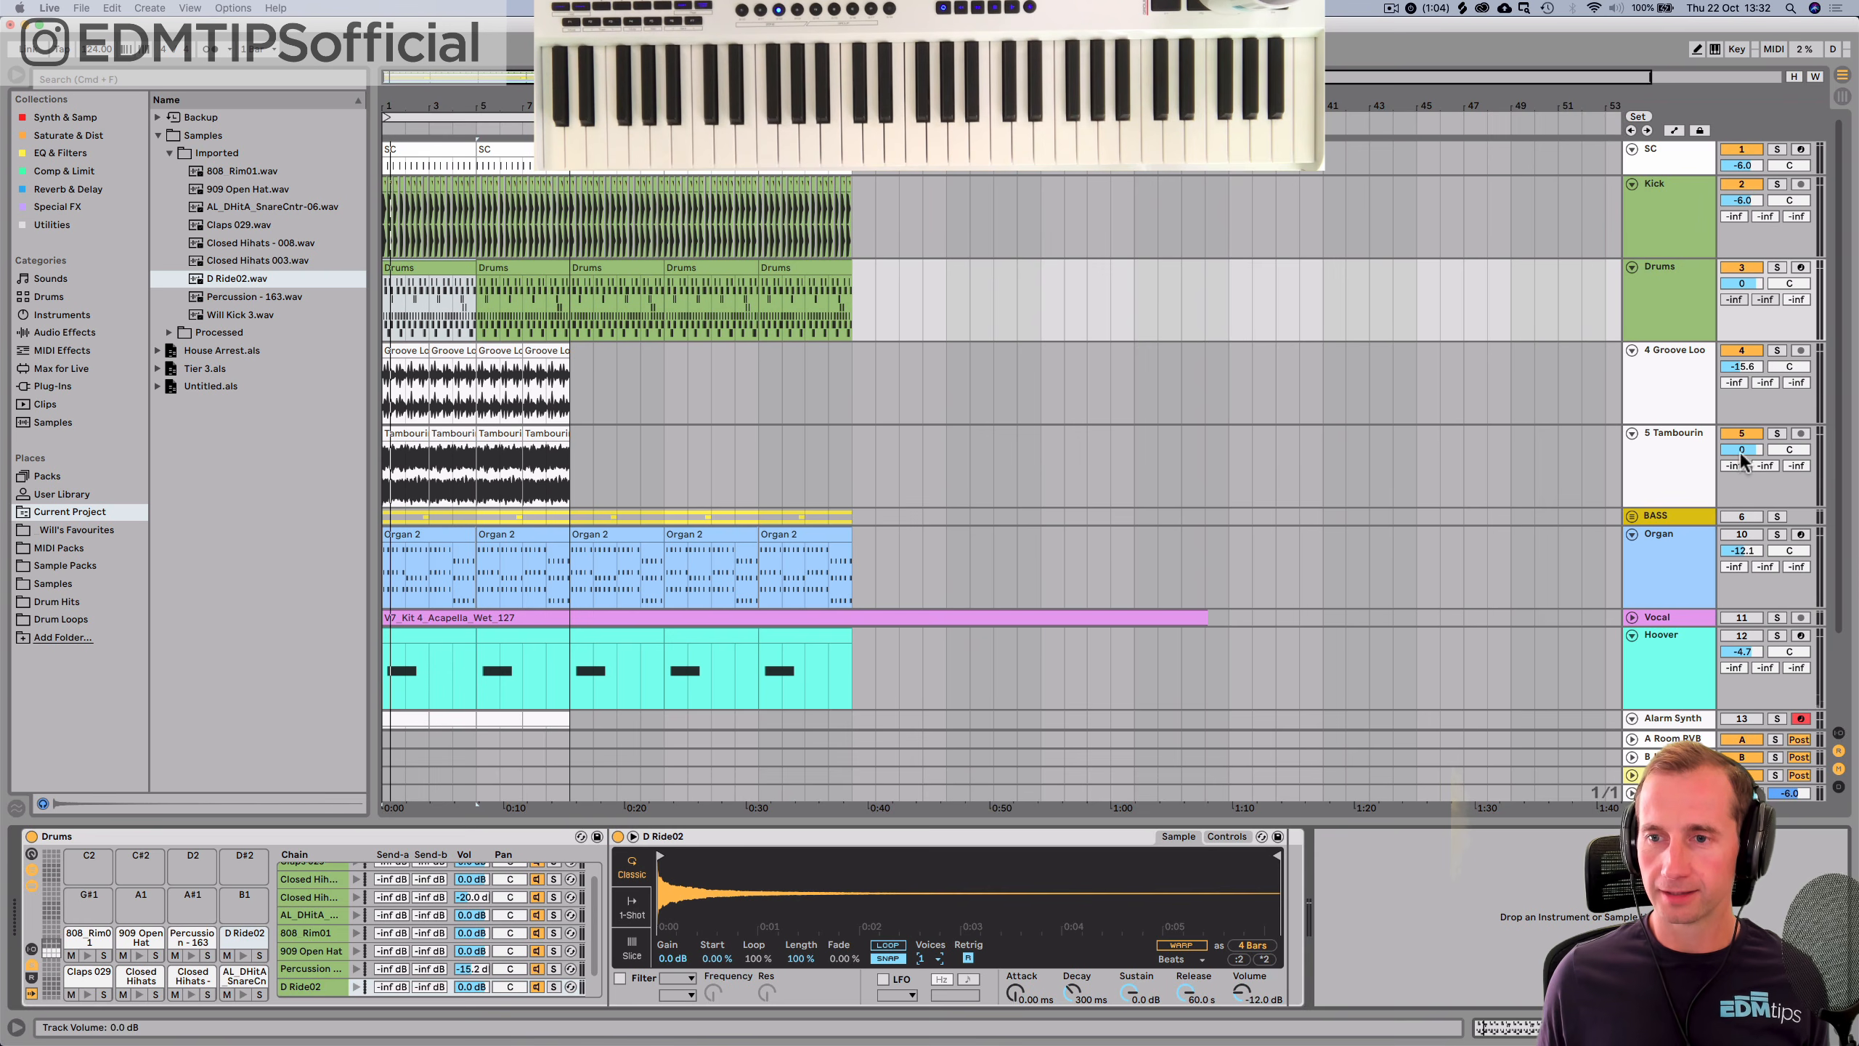
pyautogui.moveTo(1742, 459); pyautogui.dragTo(1742, 527)
pyautogui.press('space')
pyautogui.moveTo(1742, 448); pyautogui.dragTo(1742, 435)
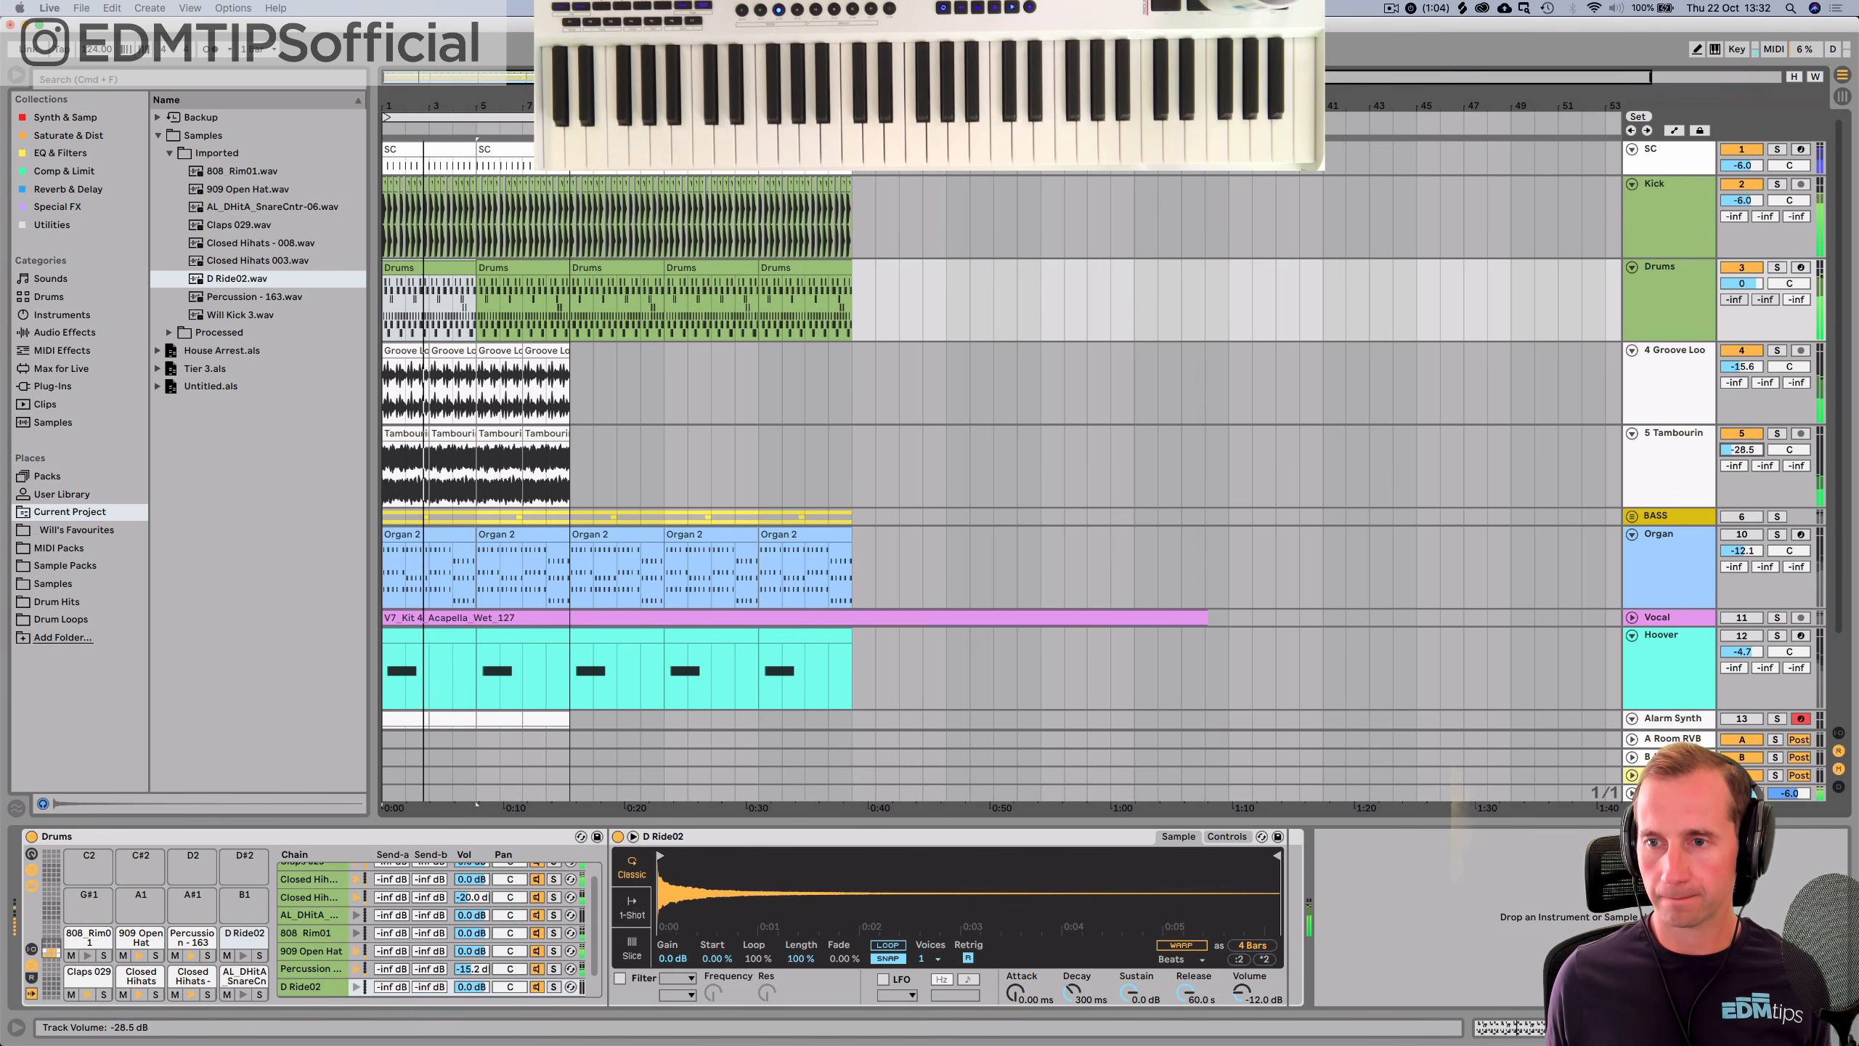
pyautogui.moveTo(1740, 450); pyautogui.dragTo(1740, 451)
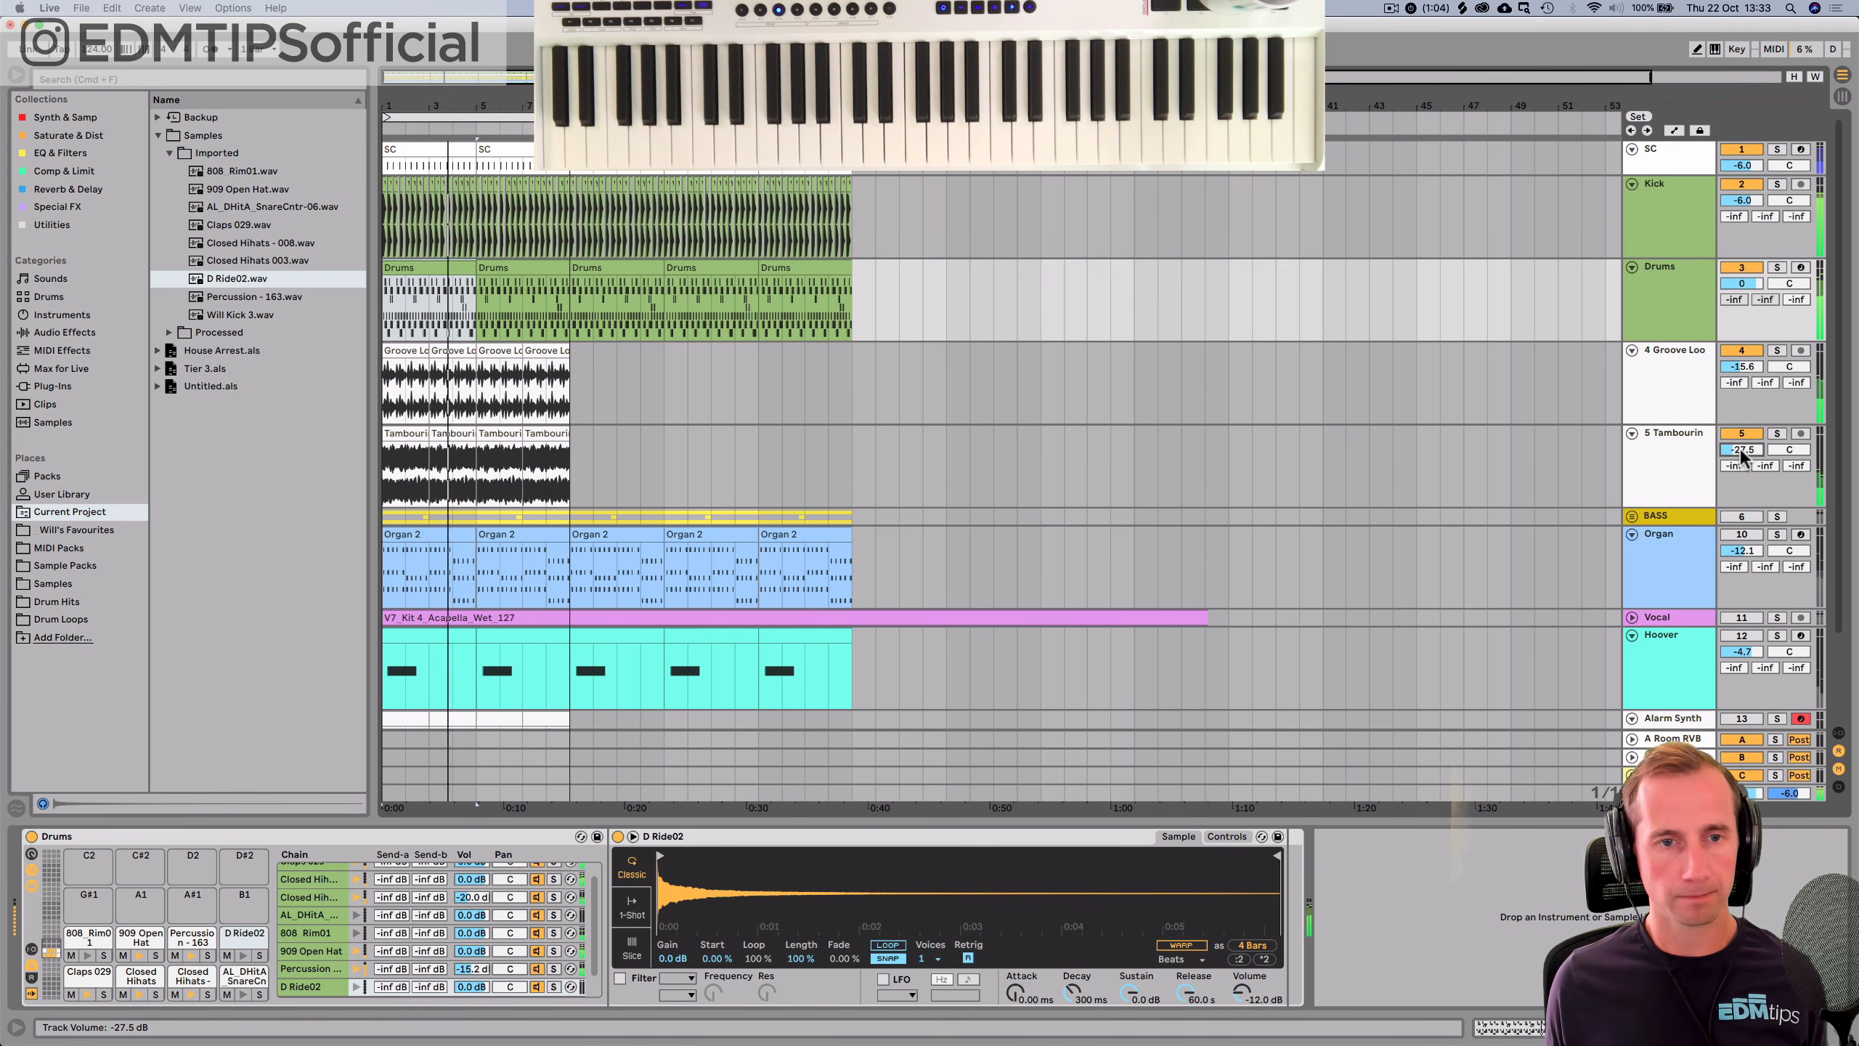
# Lower the Percussion - 163 chain volume in the Drum Rack to -17.7 dB.
pyautogui.click(1686, 285)
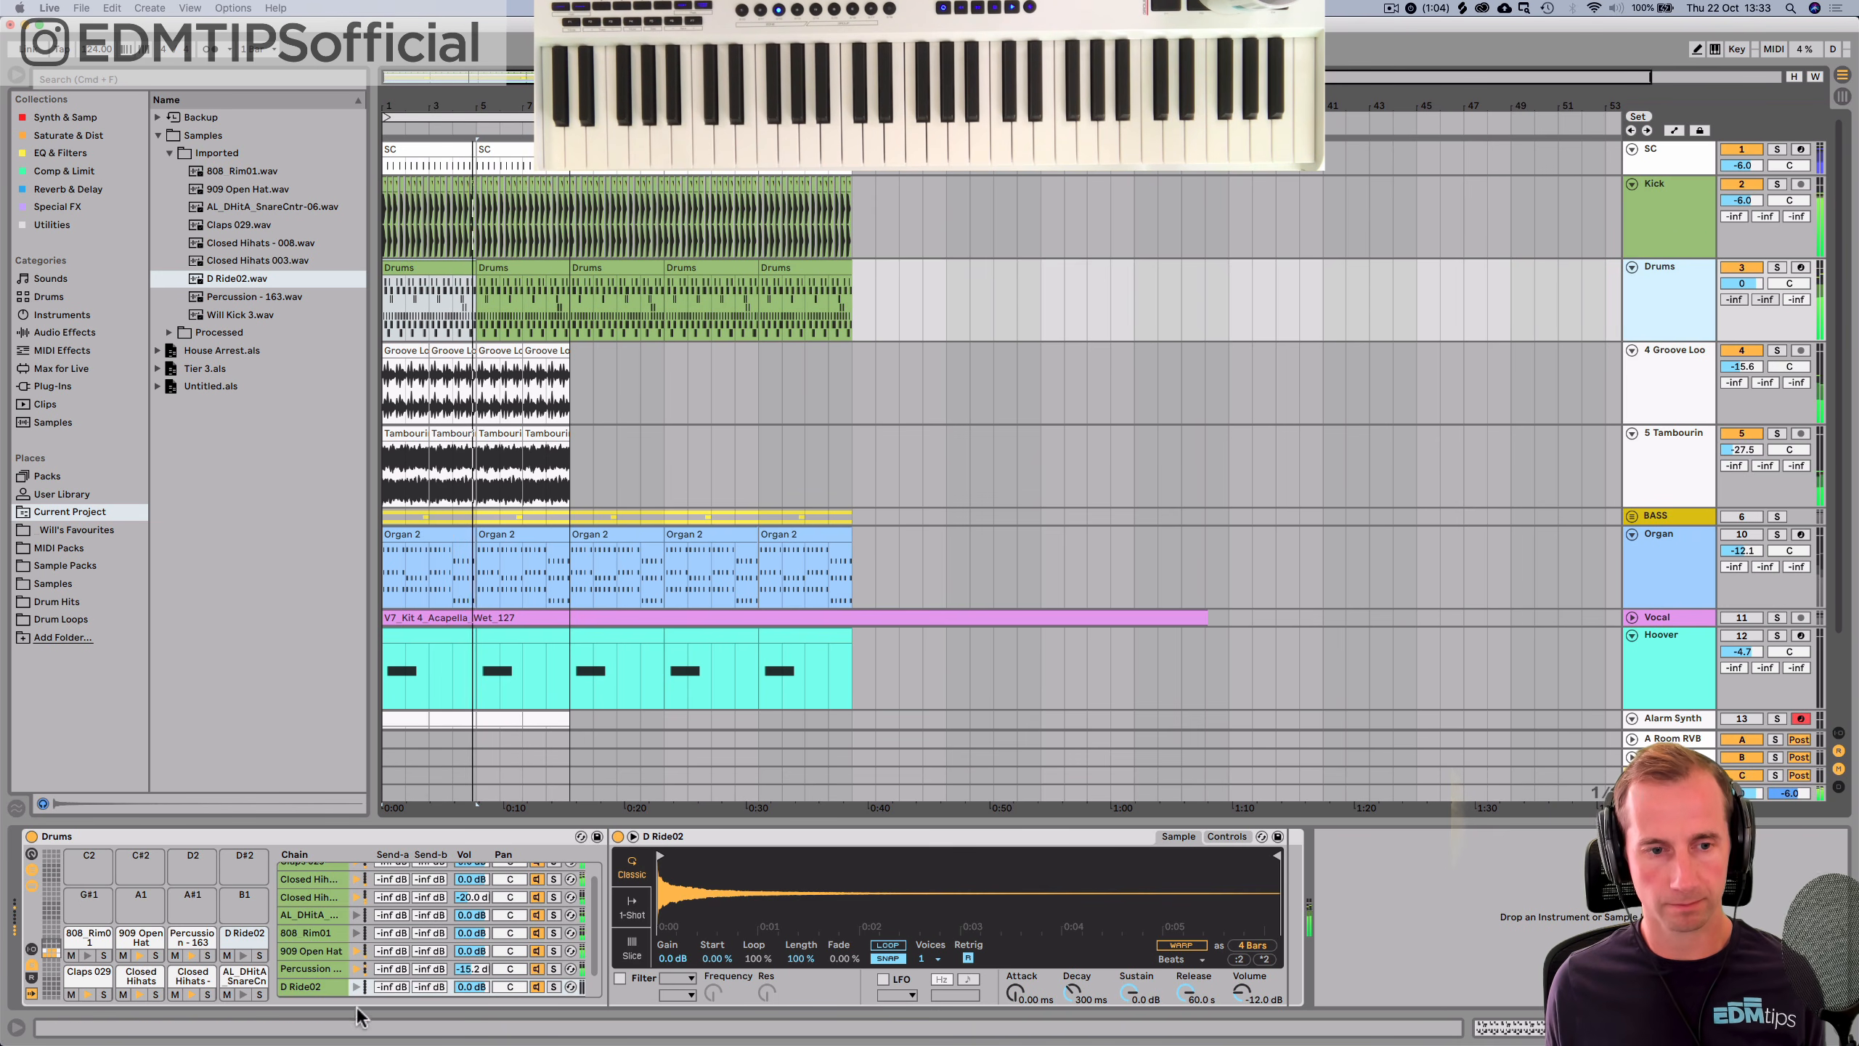
pyautogui.moveTo(470, 969)
pyautogui.mouseDown()
pyautogui.moveTo(471, 1024)
pyautogui.moveTo(471, 951)
pyautogui.mouseUp()
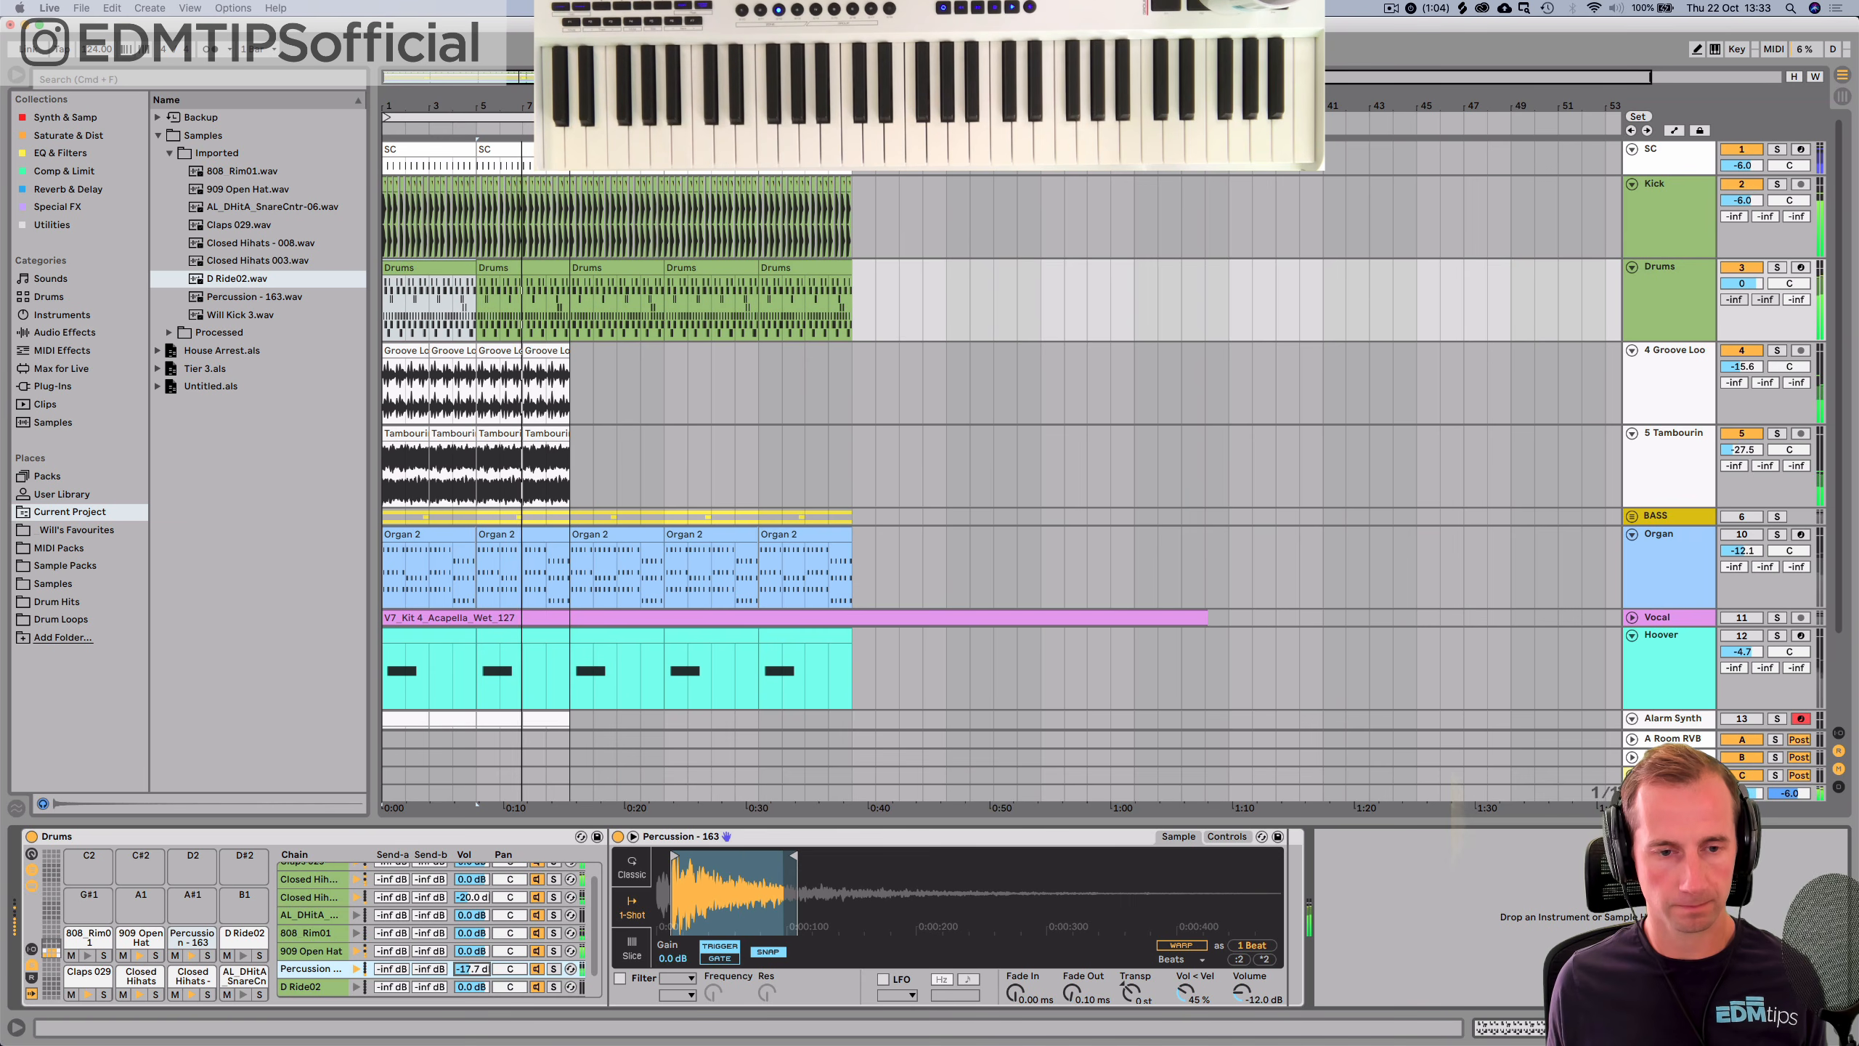
pyautogui.click(386, 364)
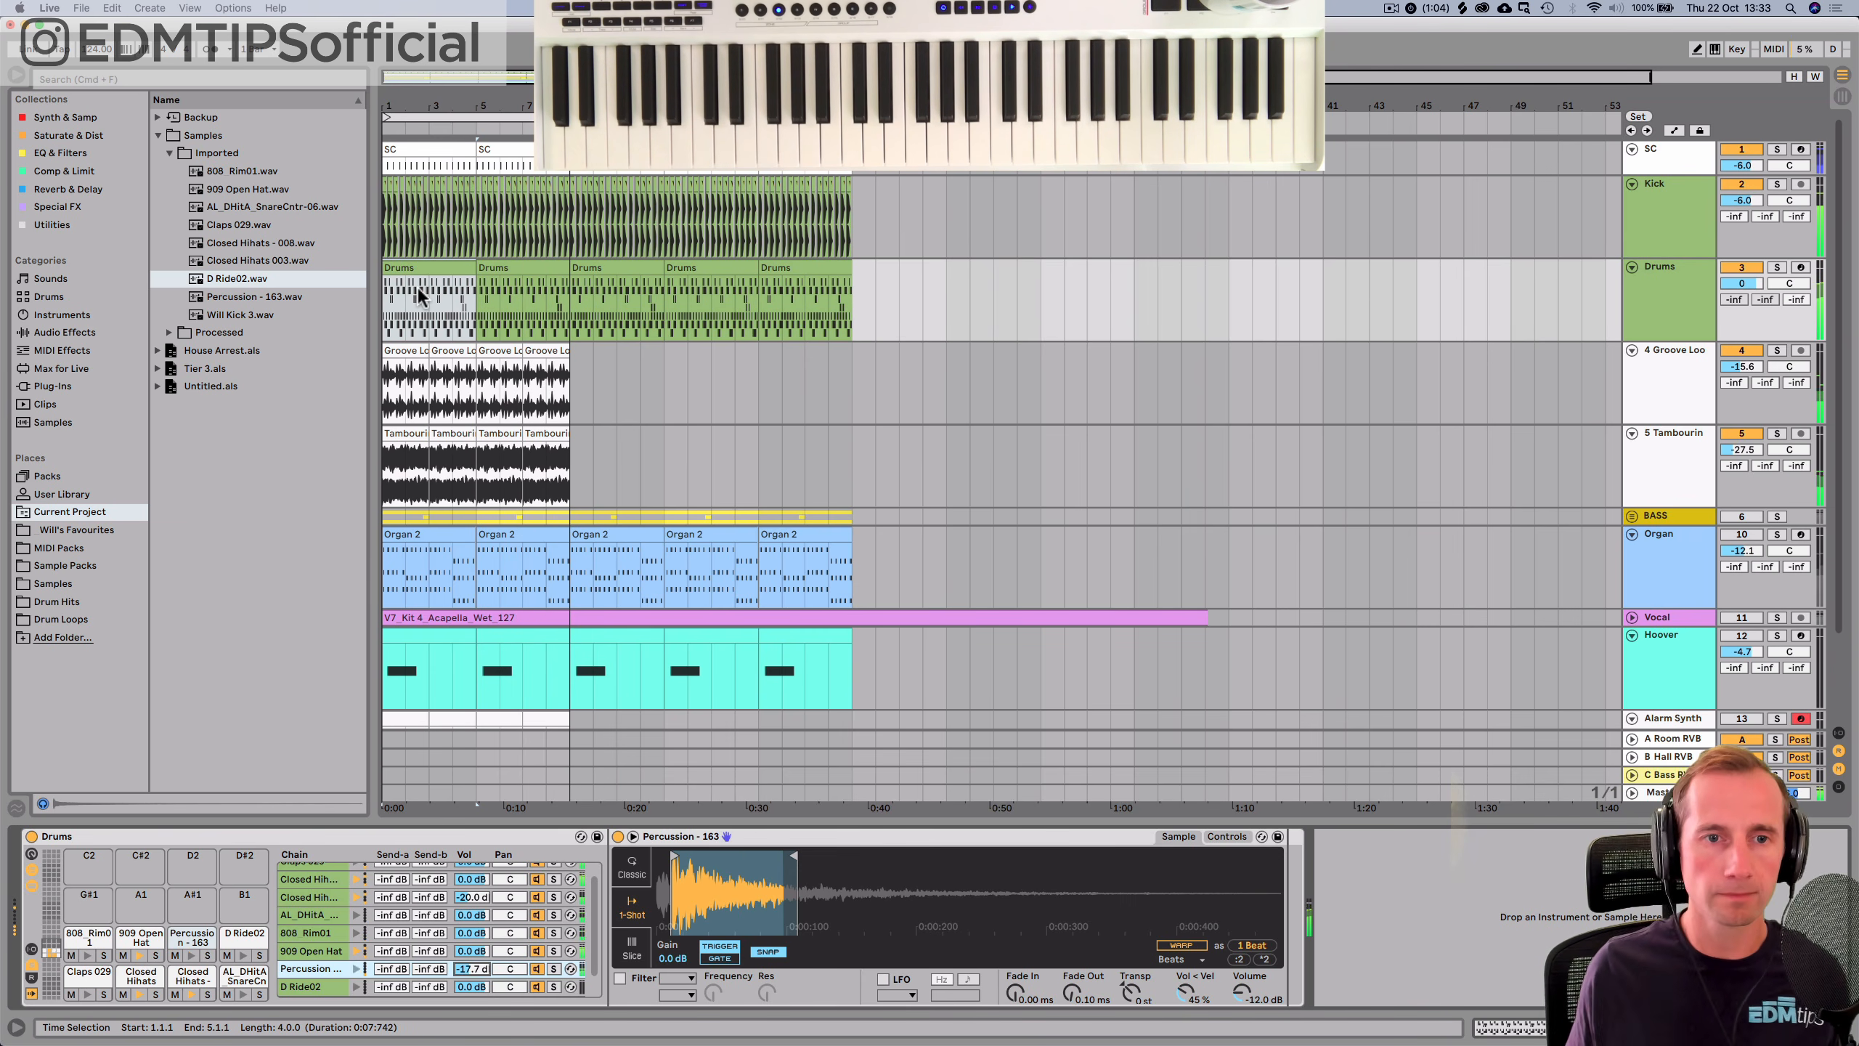
# Unmute and unfold the BASS group, listen to it with the drums, and stop playback.
pyautogui.click(1742, 517)
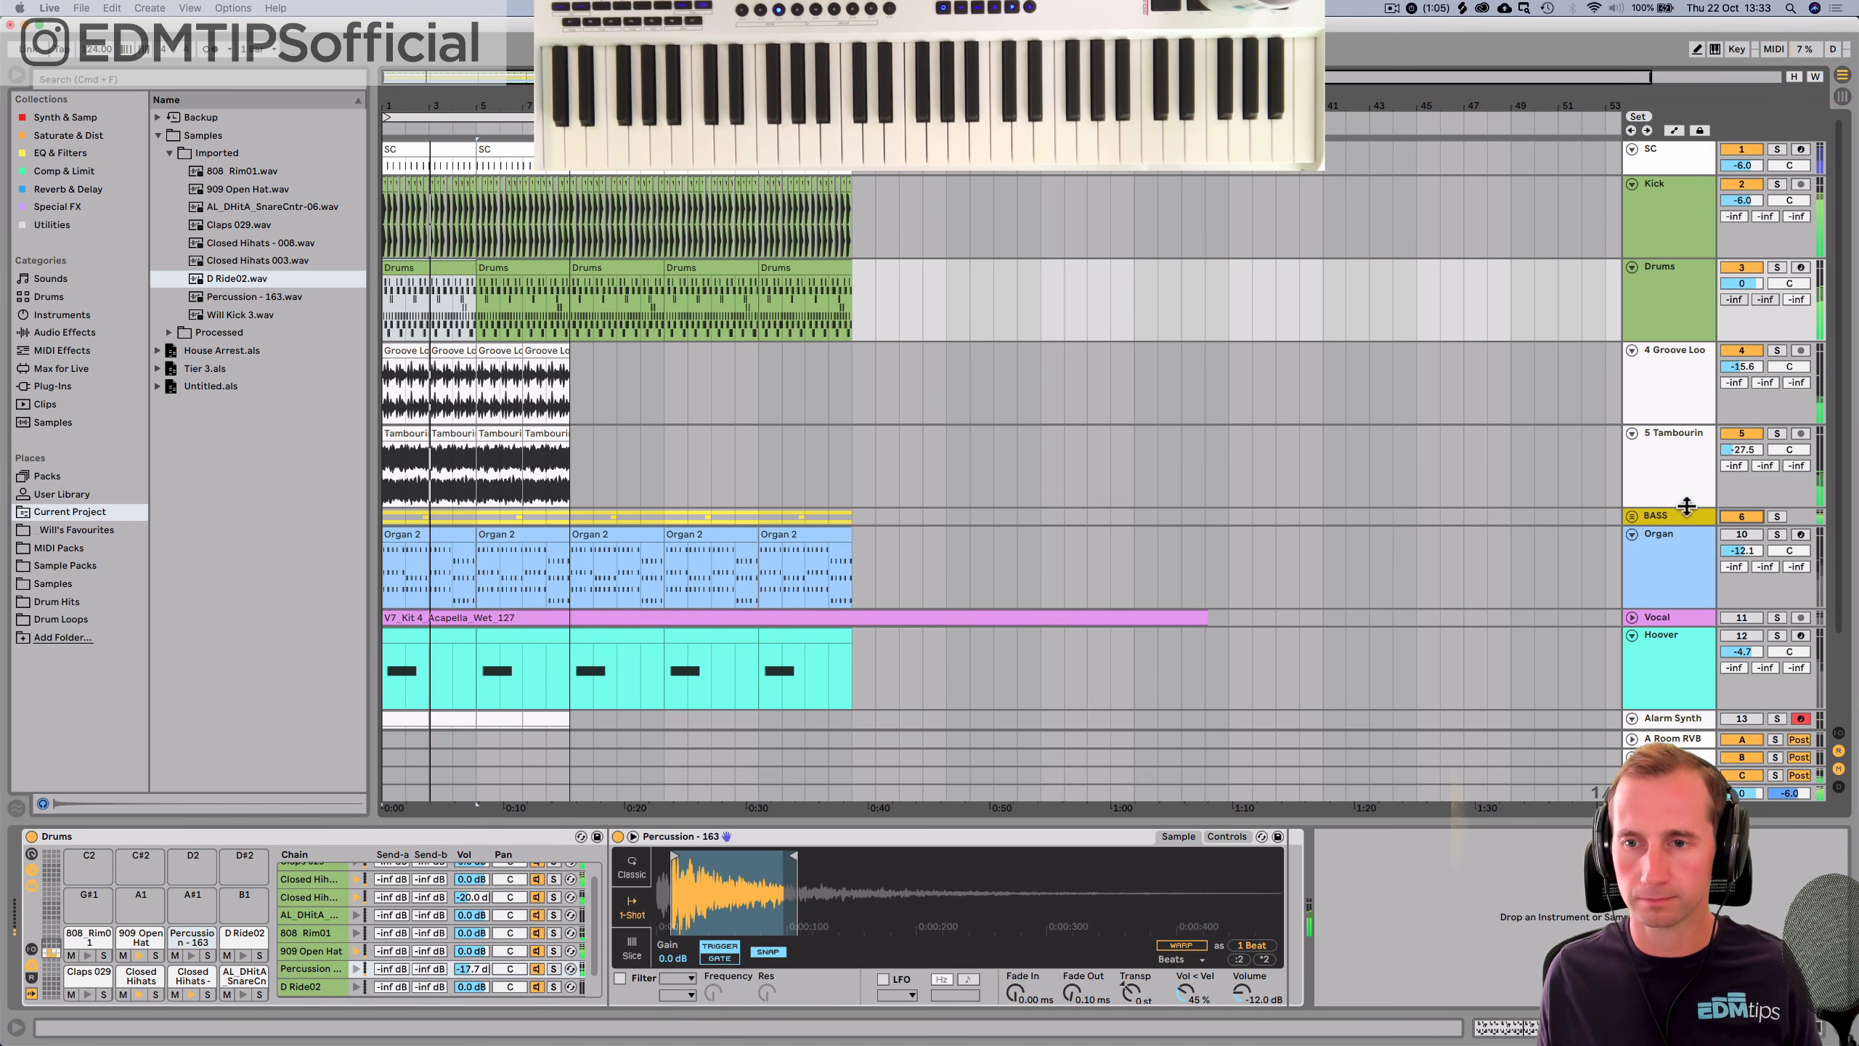
pyautogui.click(1634, 517)
pyautogui.click(1680, 549)
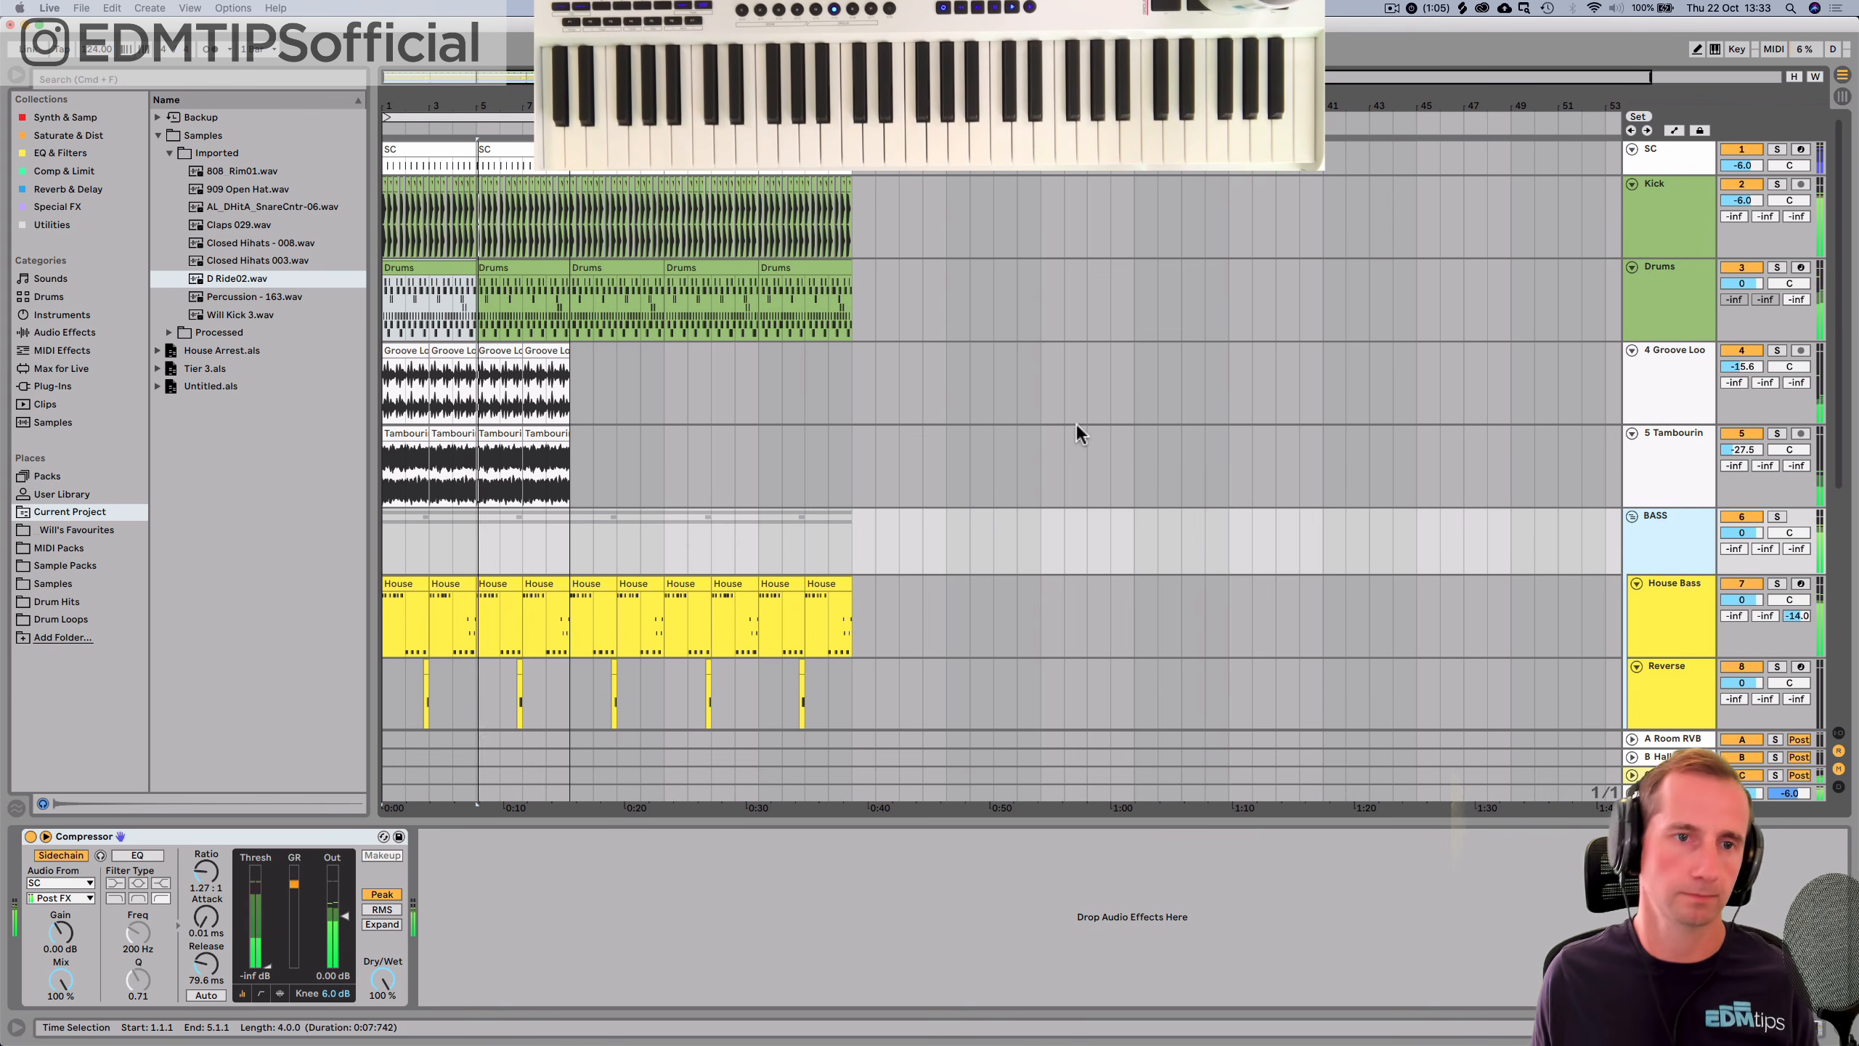
pyautogui.press('space')
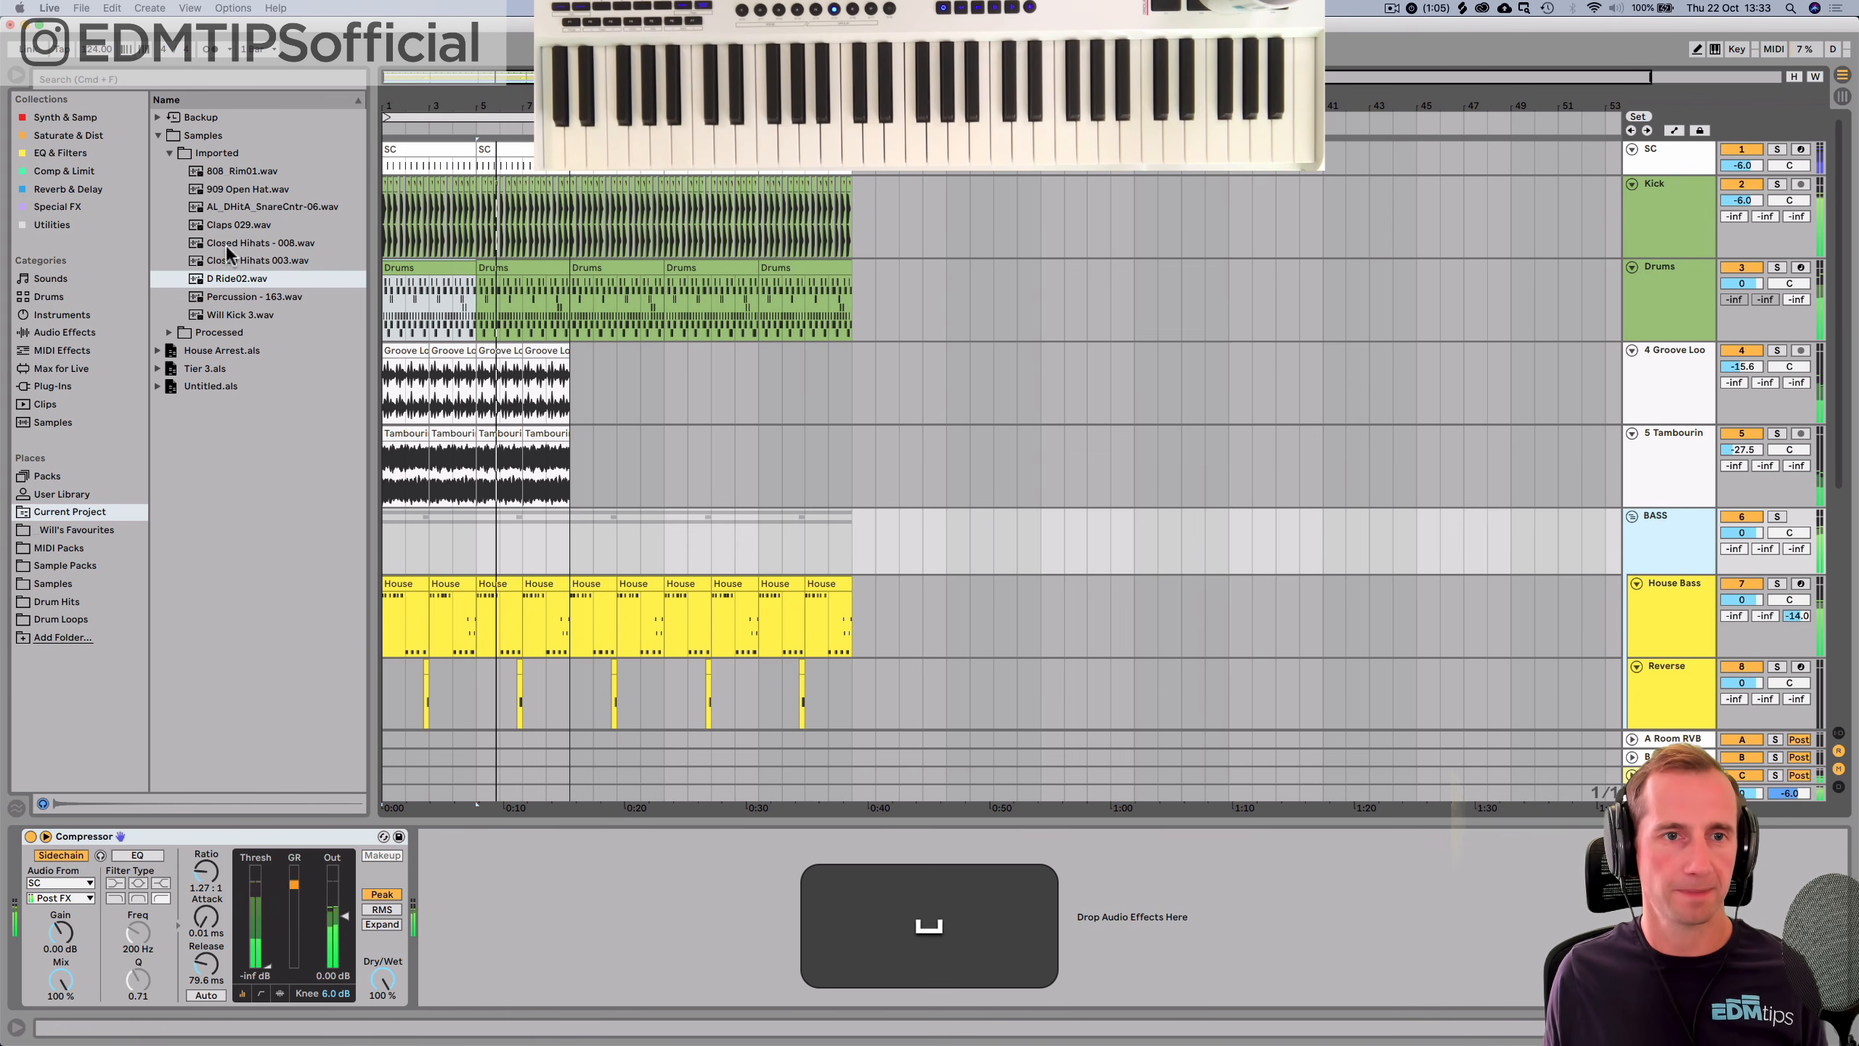
# Draw a one-beat D Ride02 note at 1.1.1 in the first Drums clip.
pyautogui.doubleClick(423, 261)
pyautogui.click(372, 578)
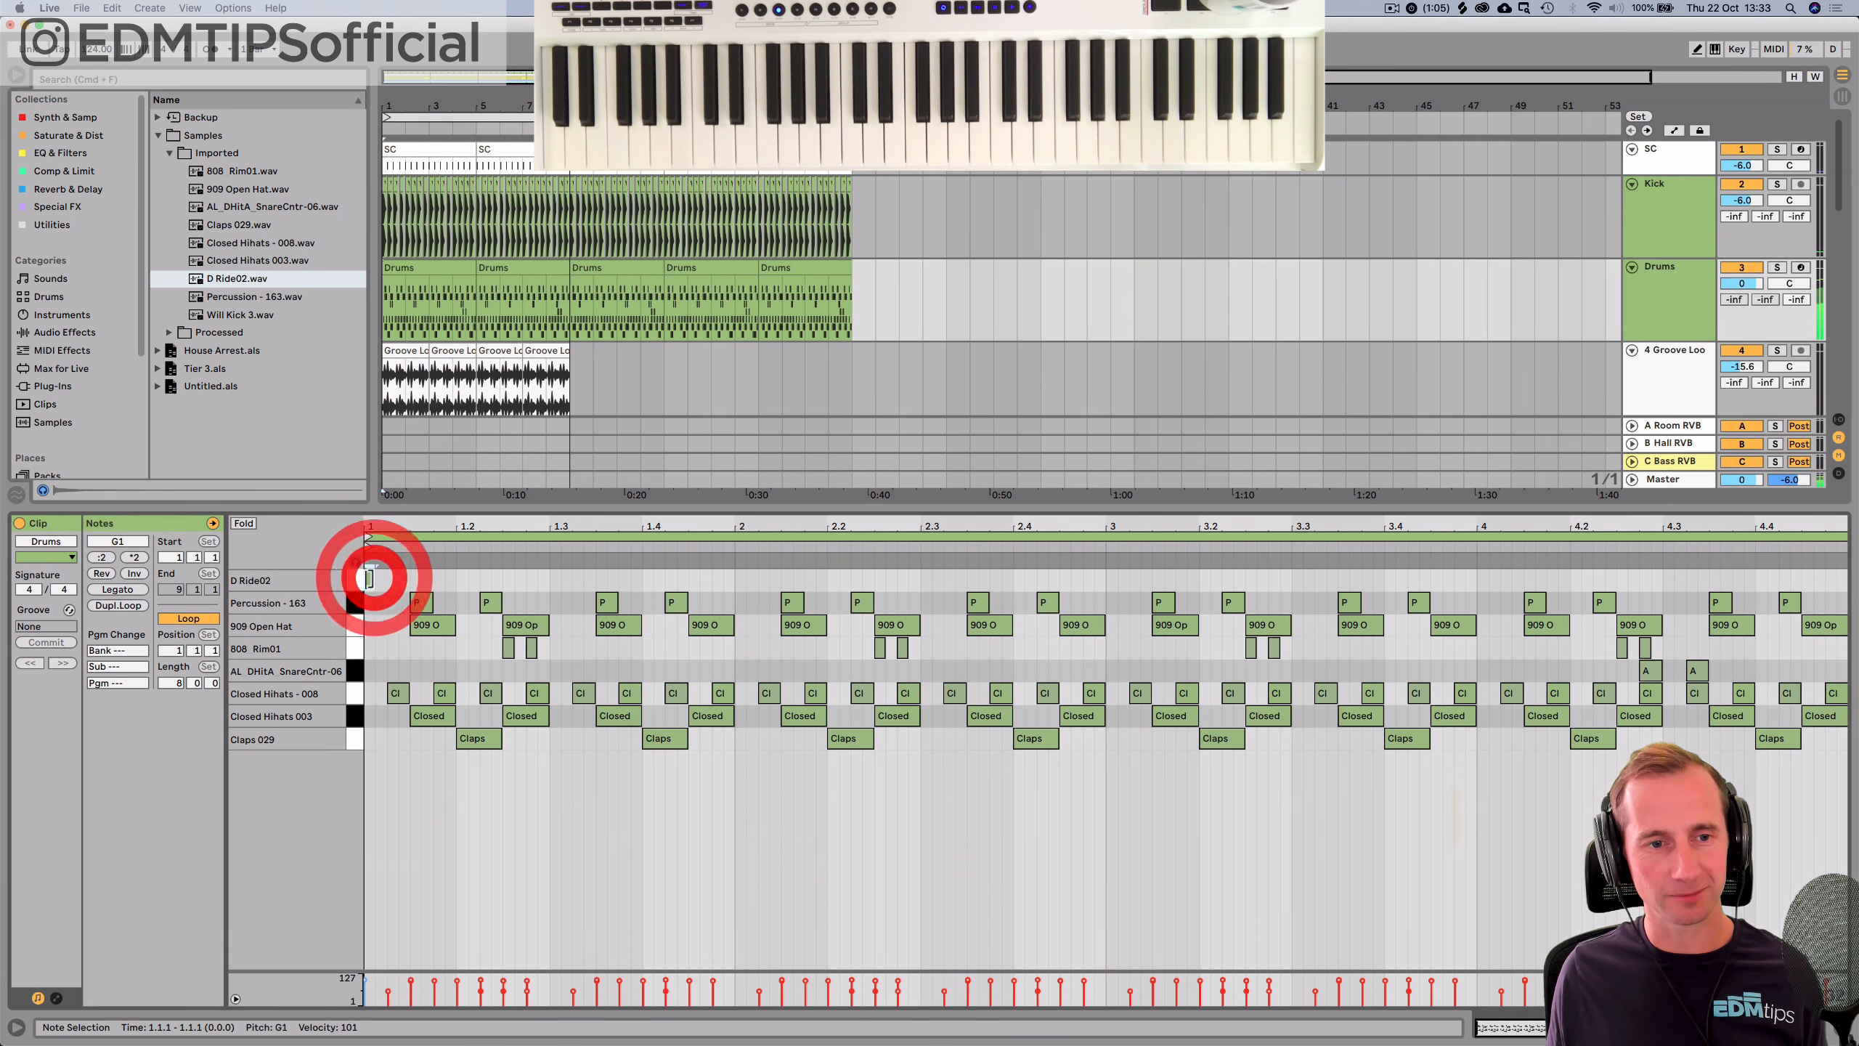
pyautogui.moveTo(372, 577); pyautogui.dragTo(447, 580)
pyautogui.click(450, 579)
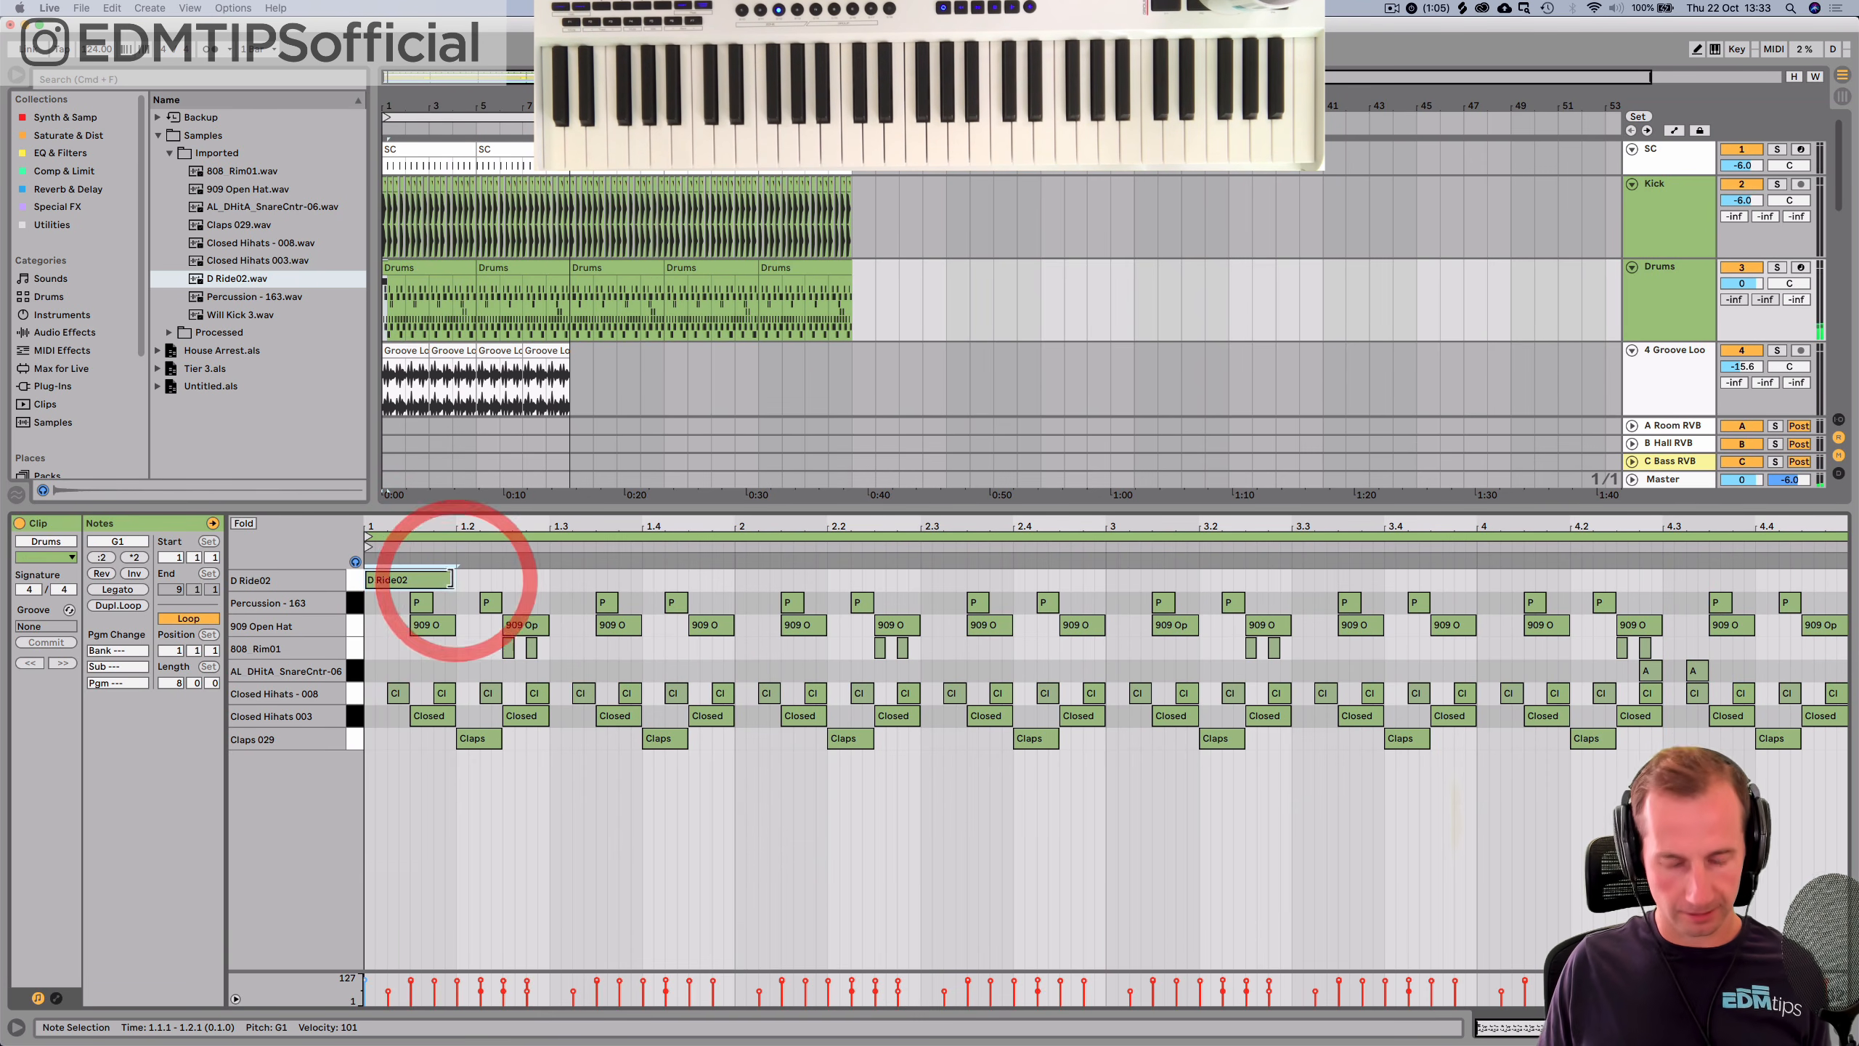
# Duplicate the D Ride02 note on every beat through the clip's four bars and return to the Drum Rack devices.
pyautogui.press('super+d')
pyautogui.press('super+d')
pyautogui.press('super+d')
pyautogui.press('super+d')
pyautogui.press('super+d')
pyautogui.press('super+d')
pyautogui.press('super+d')
pyautogui.press('super+d')
pyautogui.press('super+d')
pyautogui.press('super+d')
pyautogui.press('super+d')
pyautogui.press('super+d')
pyautogui.press('super+d')
pyautogui.press('super+d')
pyautogui.press('super+d')
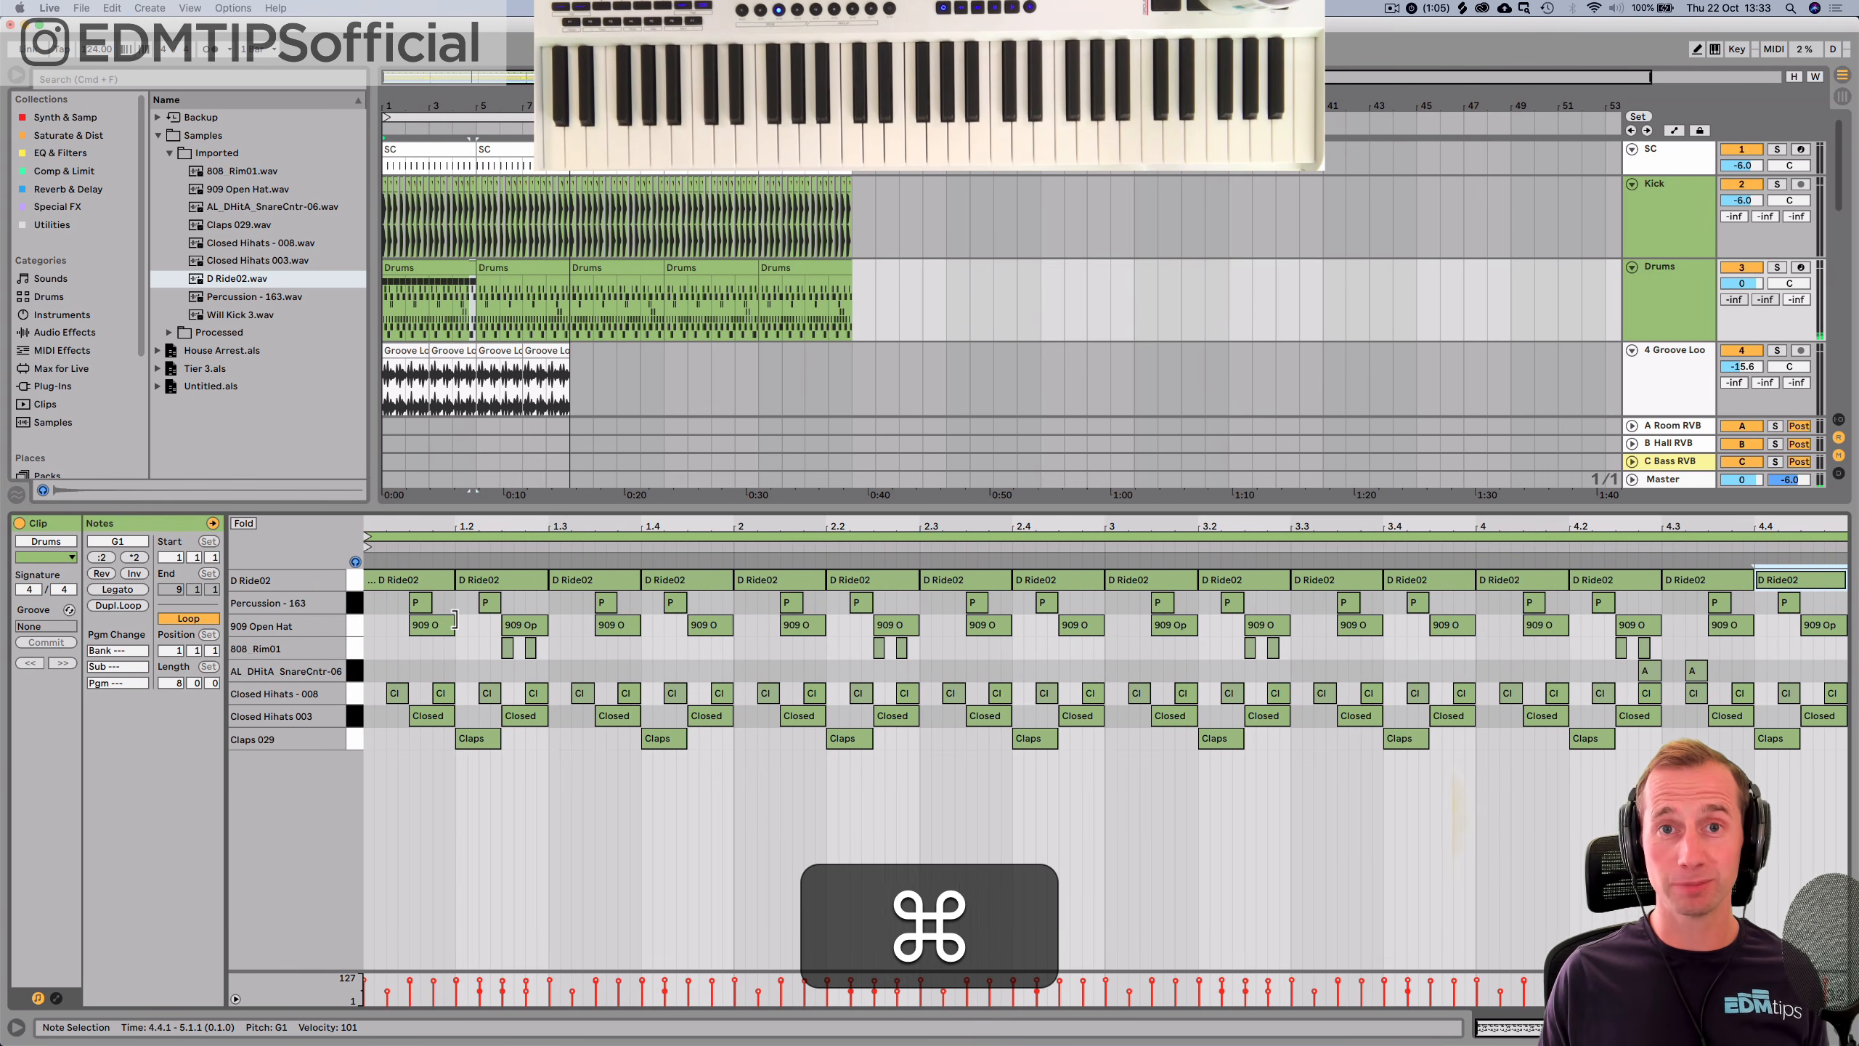
pyautogui.hotkey('shift', 'Tab')
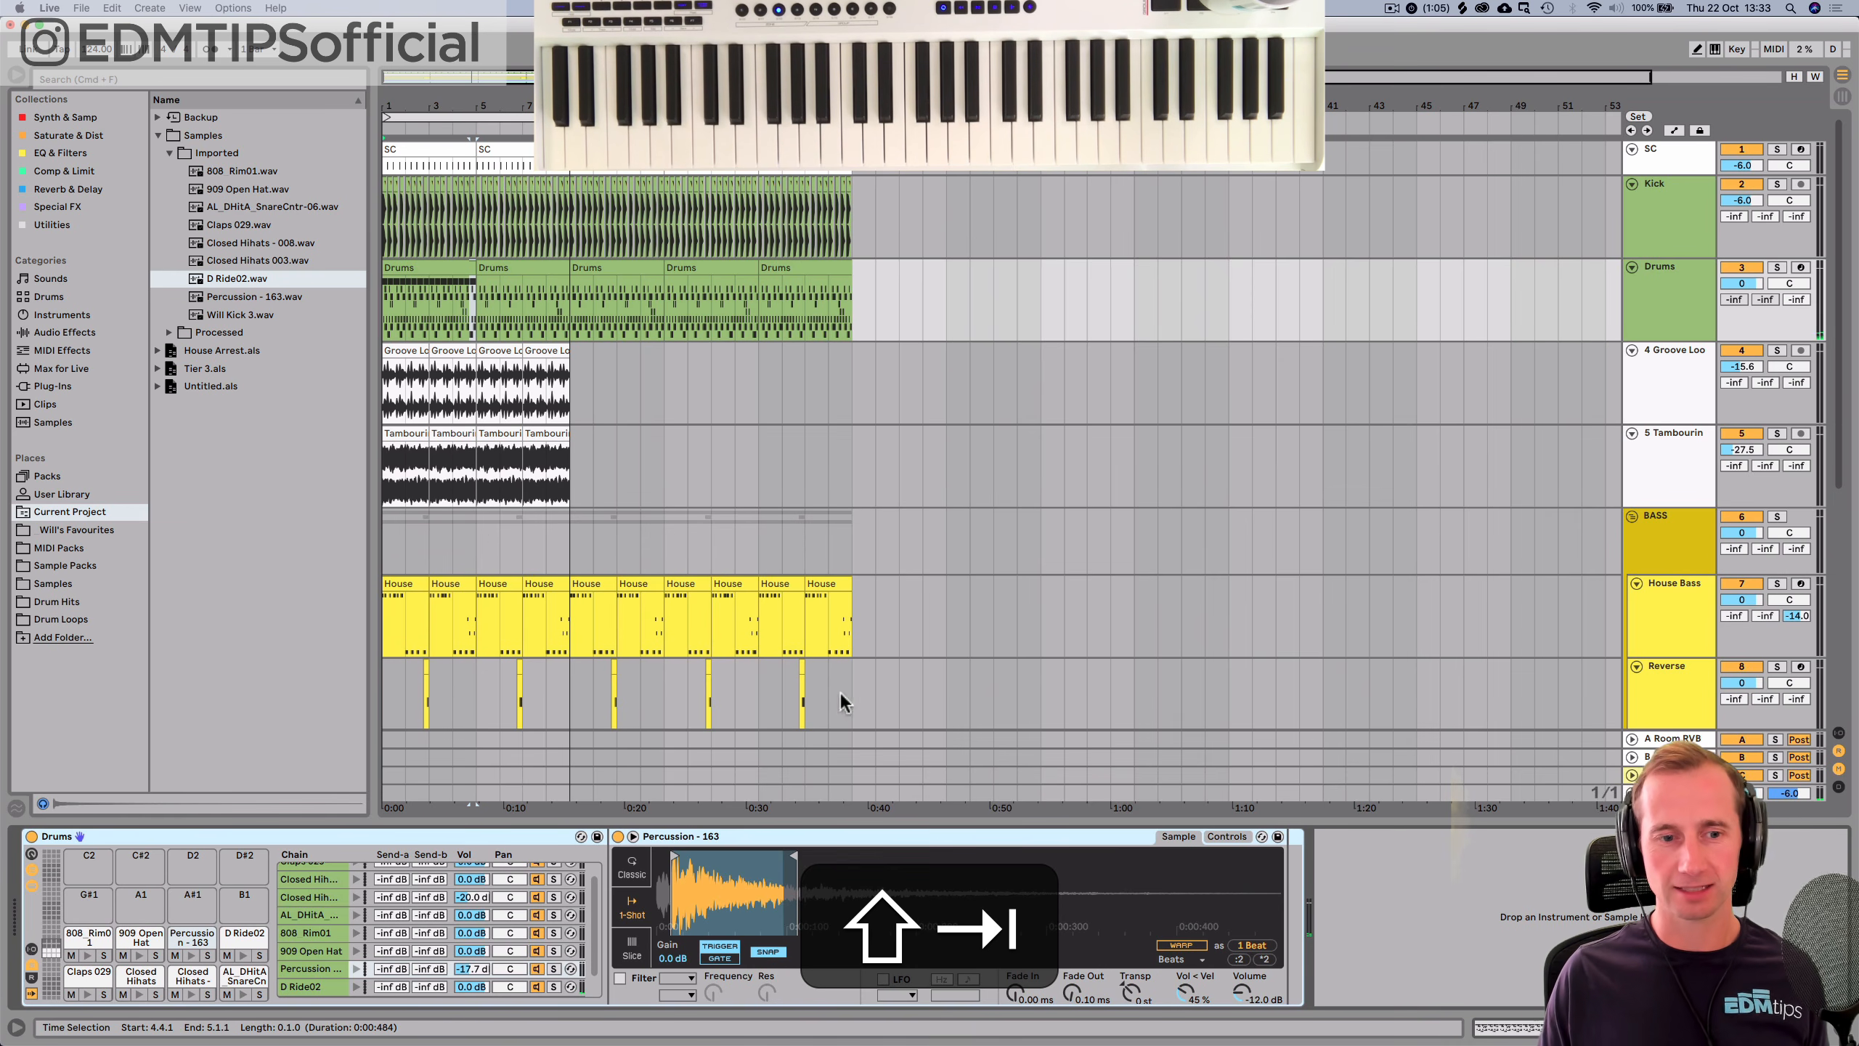
# Lower the D Ride02 chain volume in the Drum Rack to -17.7 dB and start playback.
pyautogui.click(465, 970)
pyautogui.moveTo(464, 982); pyautogui.dragTo(471, 946)
pyautogui.press('space')
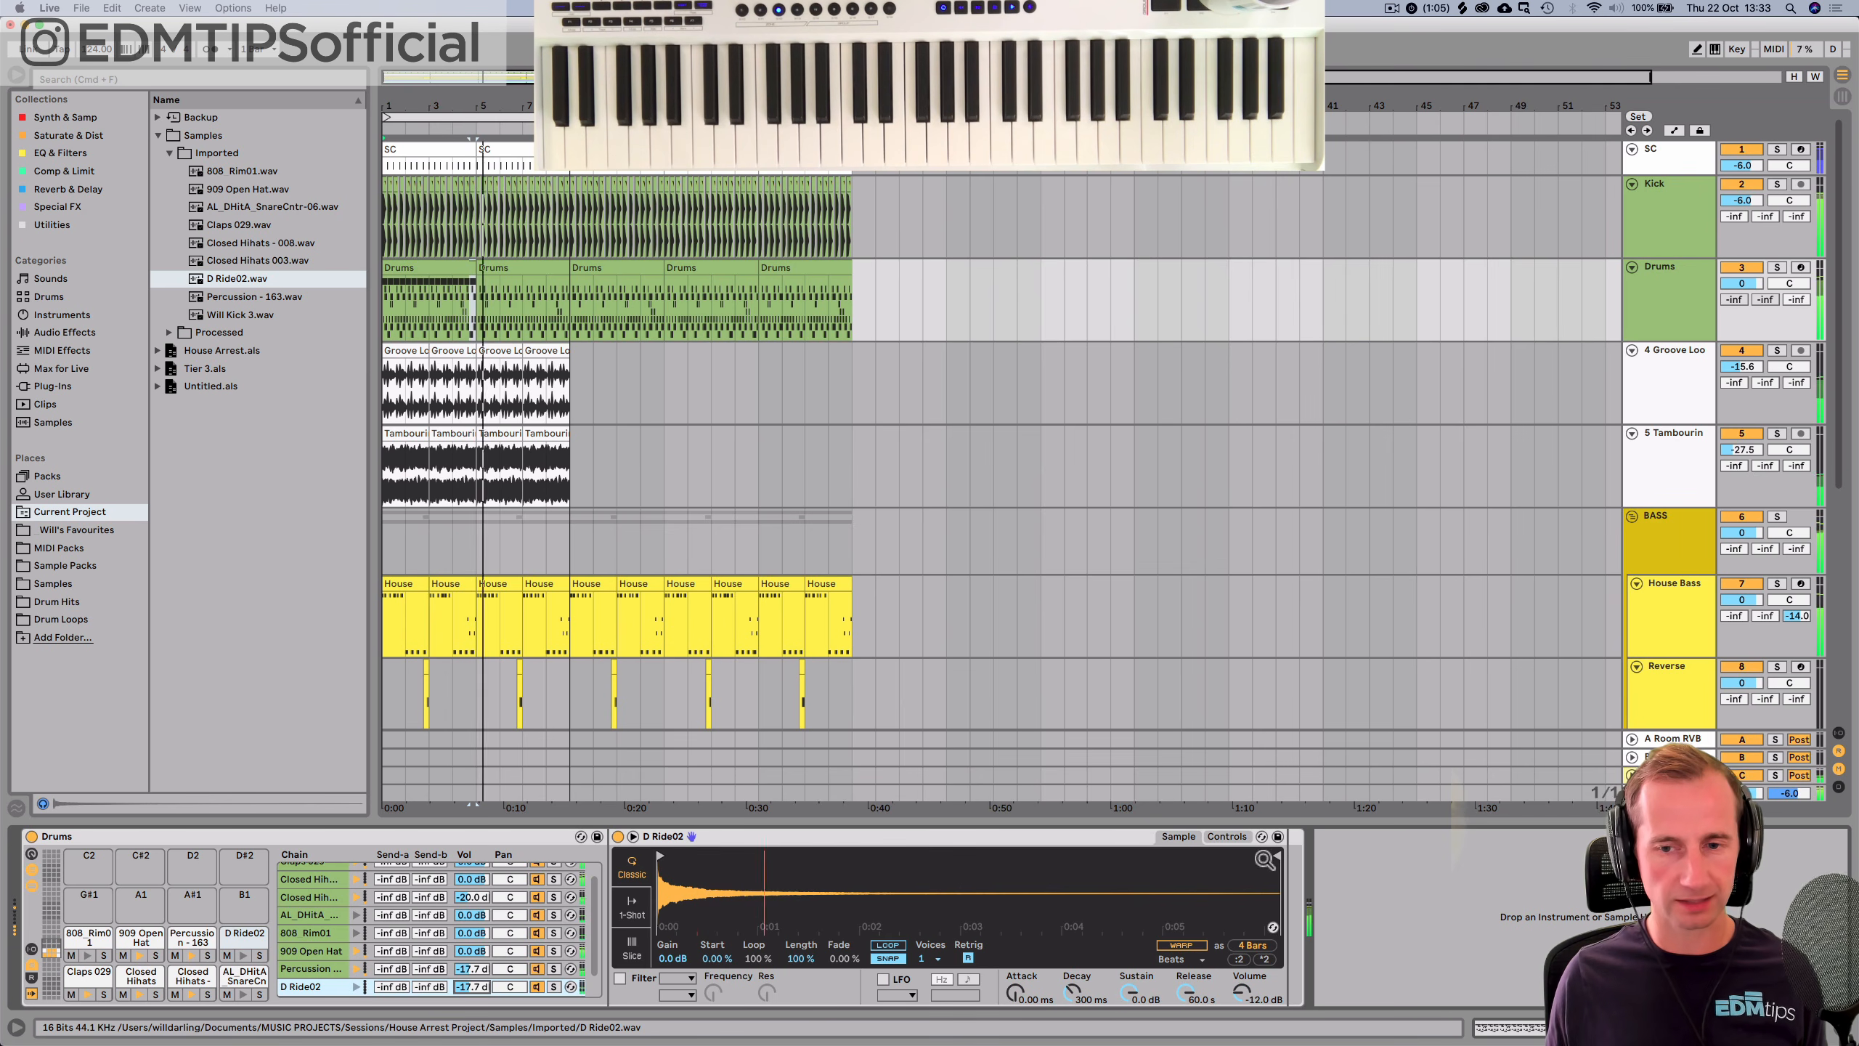
# Trim the end of the D Ride02 sample in Simpler to its short initial hit while listening to the loop.
pyautogui.moveTo(1270, 855); pyautogui.dragTo(696, 875)
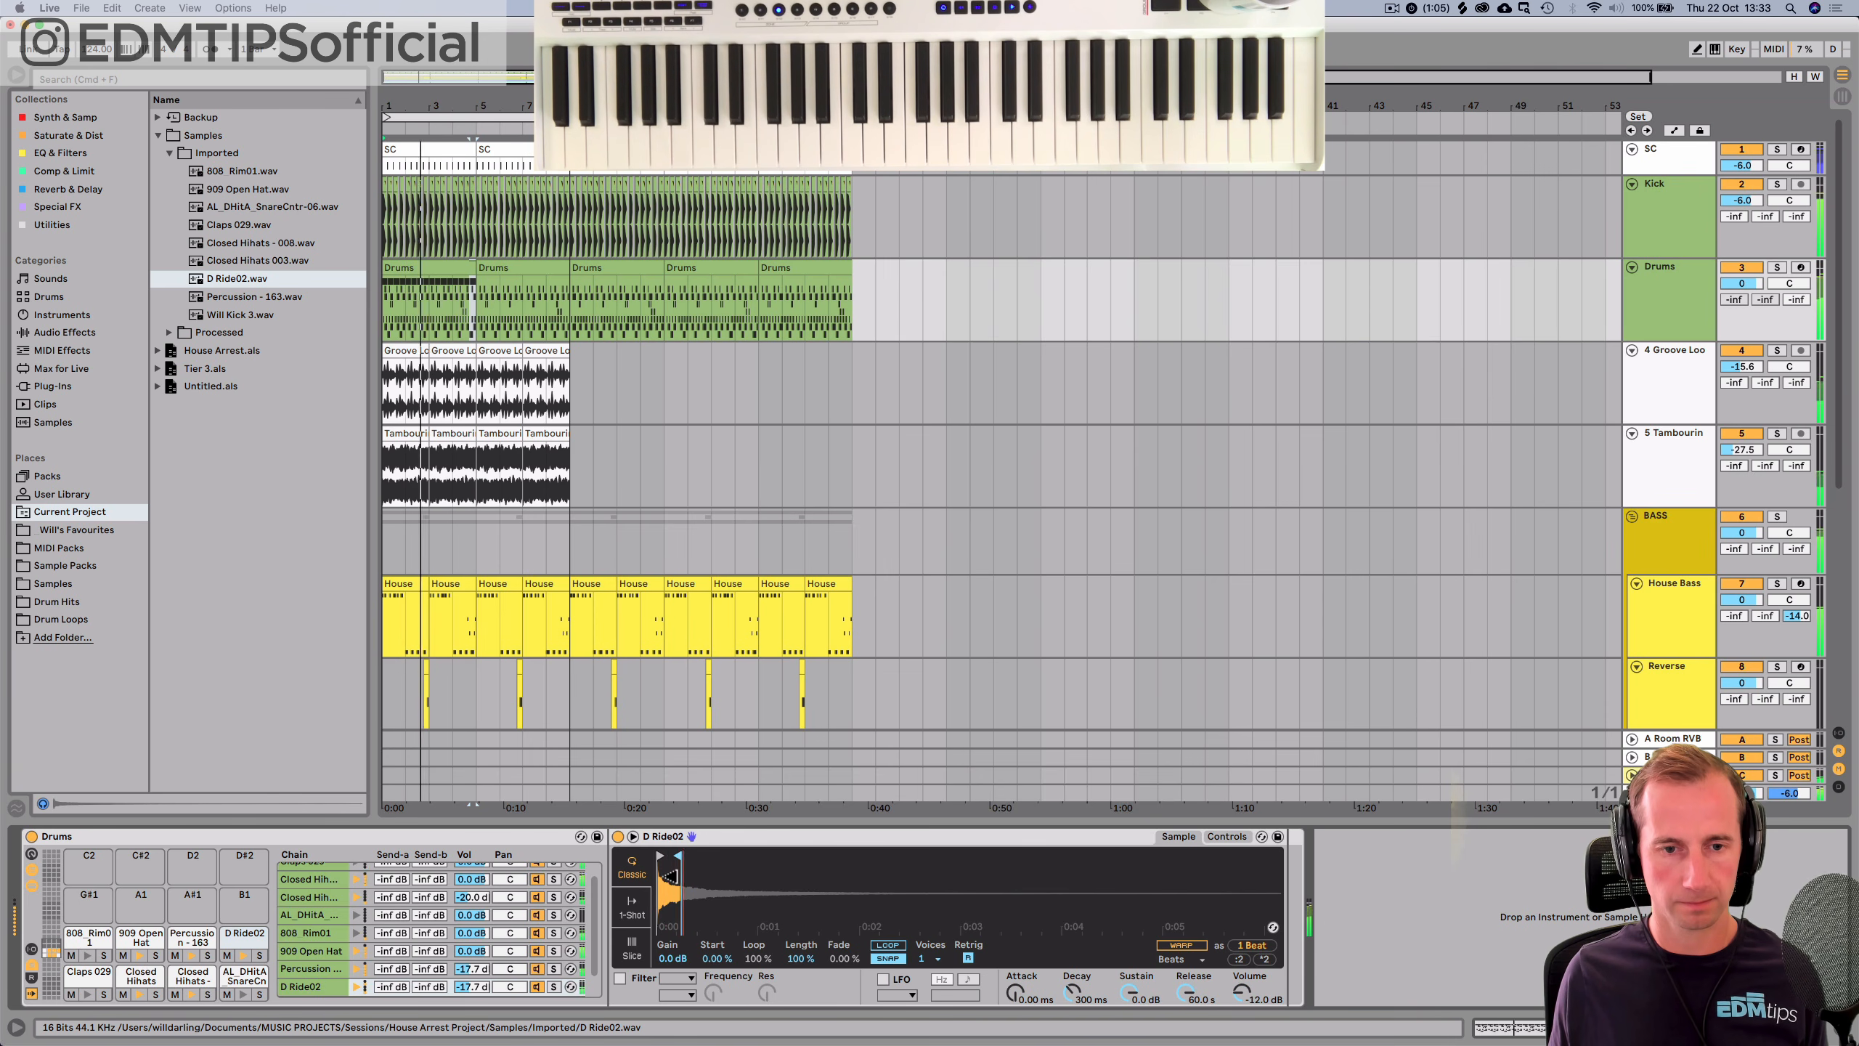
pyautogui.moveTo(671, 876); pyautogui.dragTo(677, 874)
pyautogui.click(889, 958)
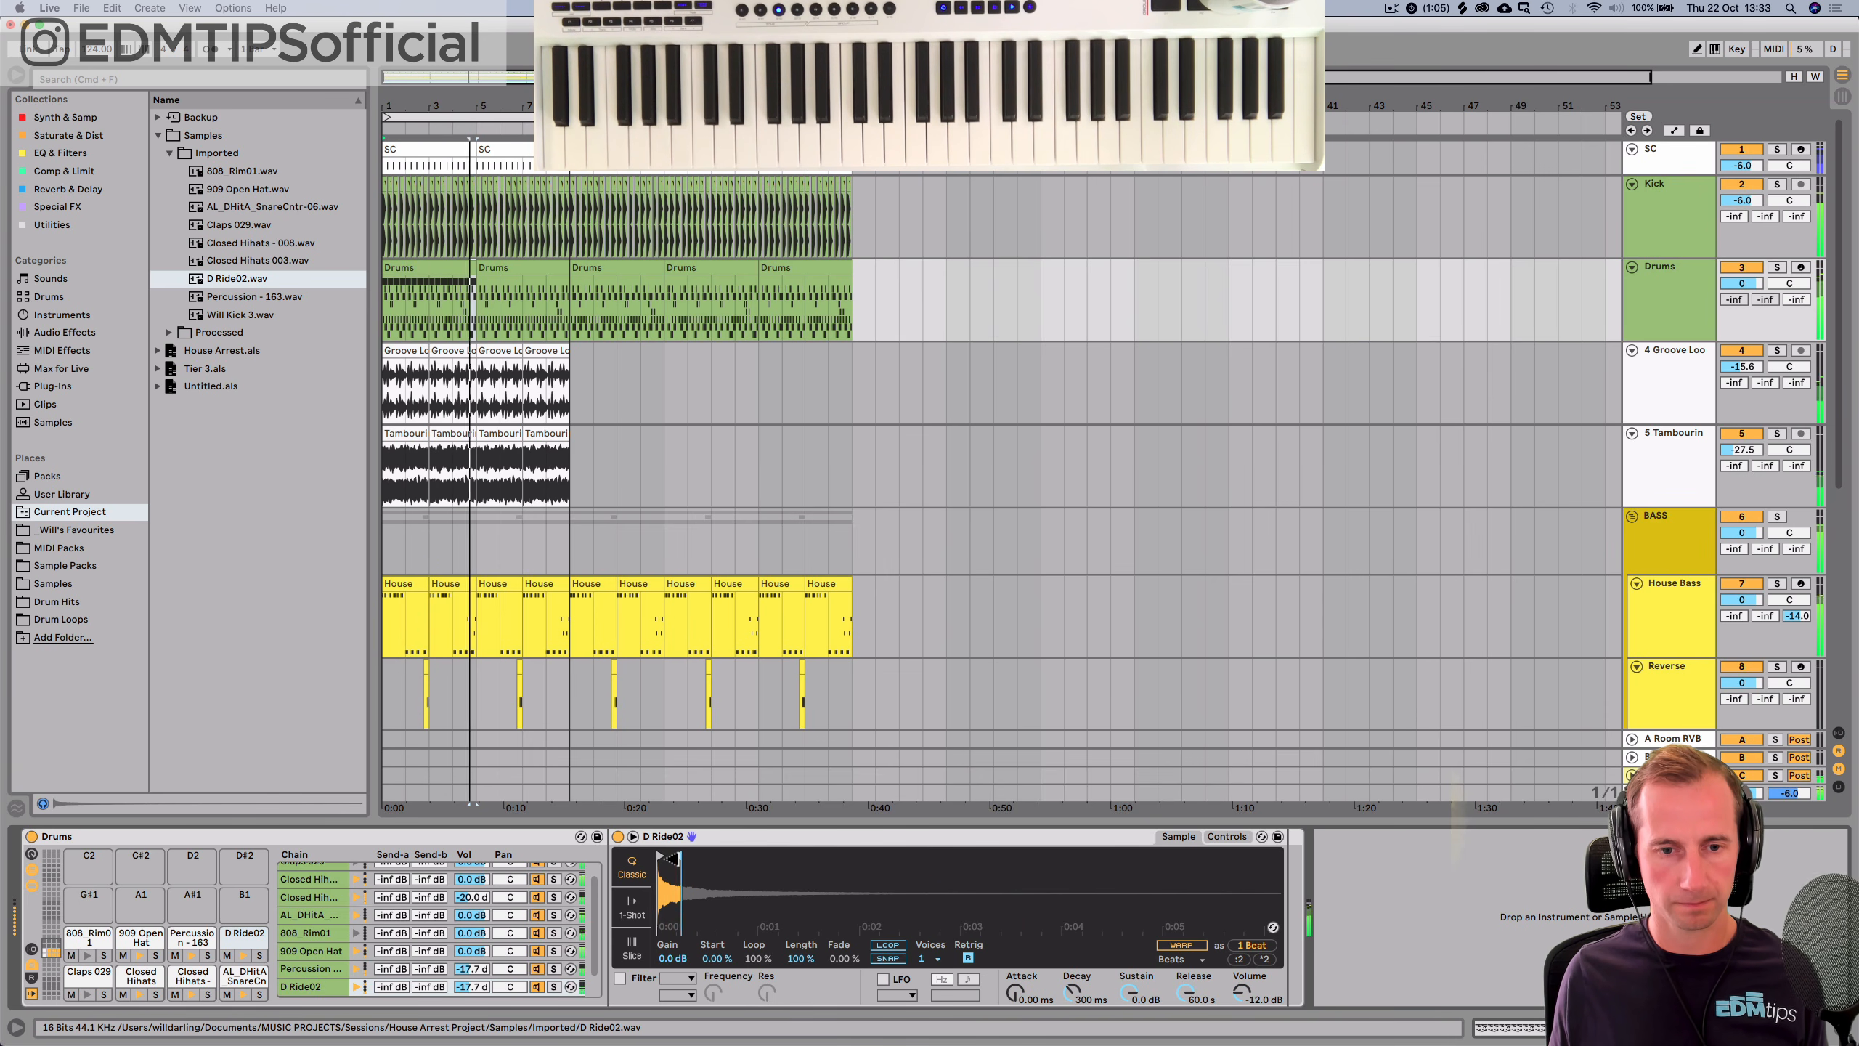
pyautogui.press('space')
pyautogui.press('space')
pyautogui.moveTo(676, 857); pyautogui.dragTo(674, 858)
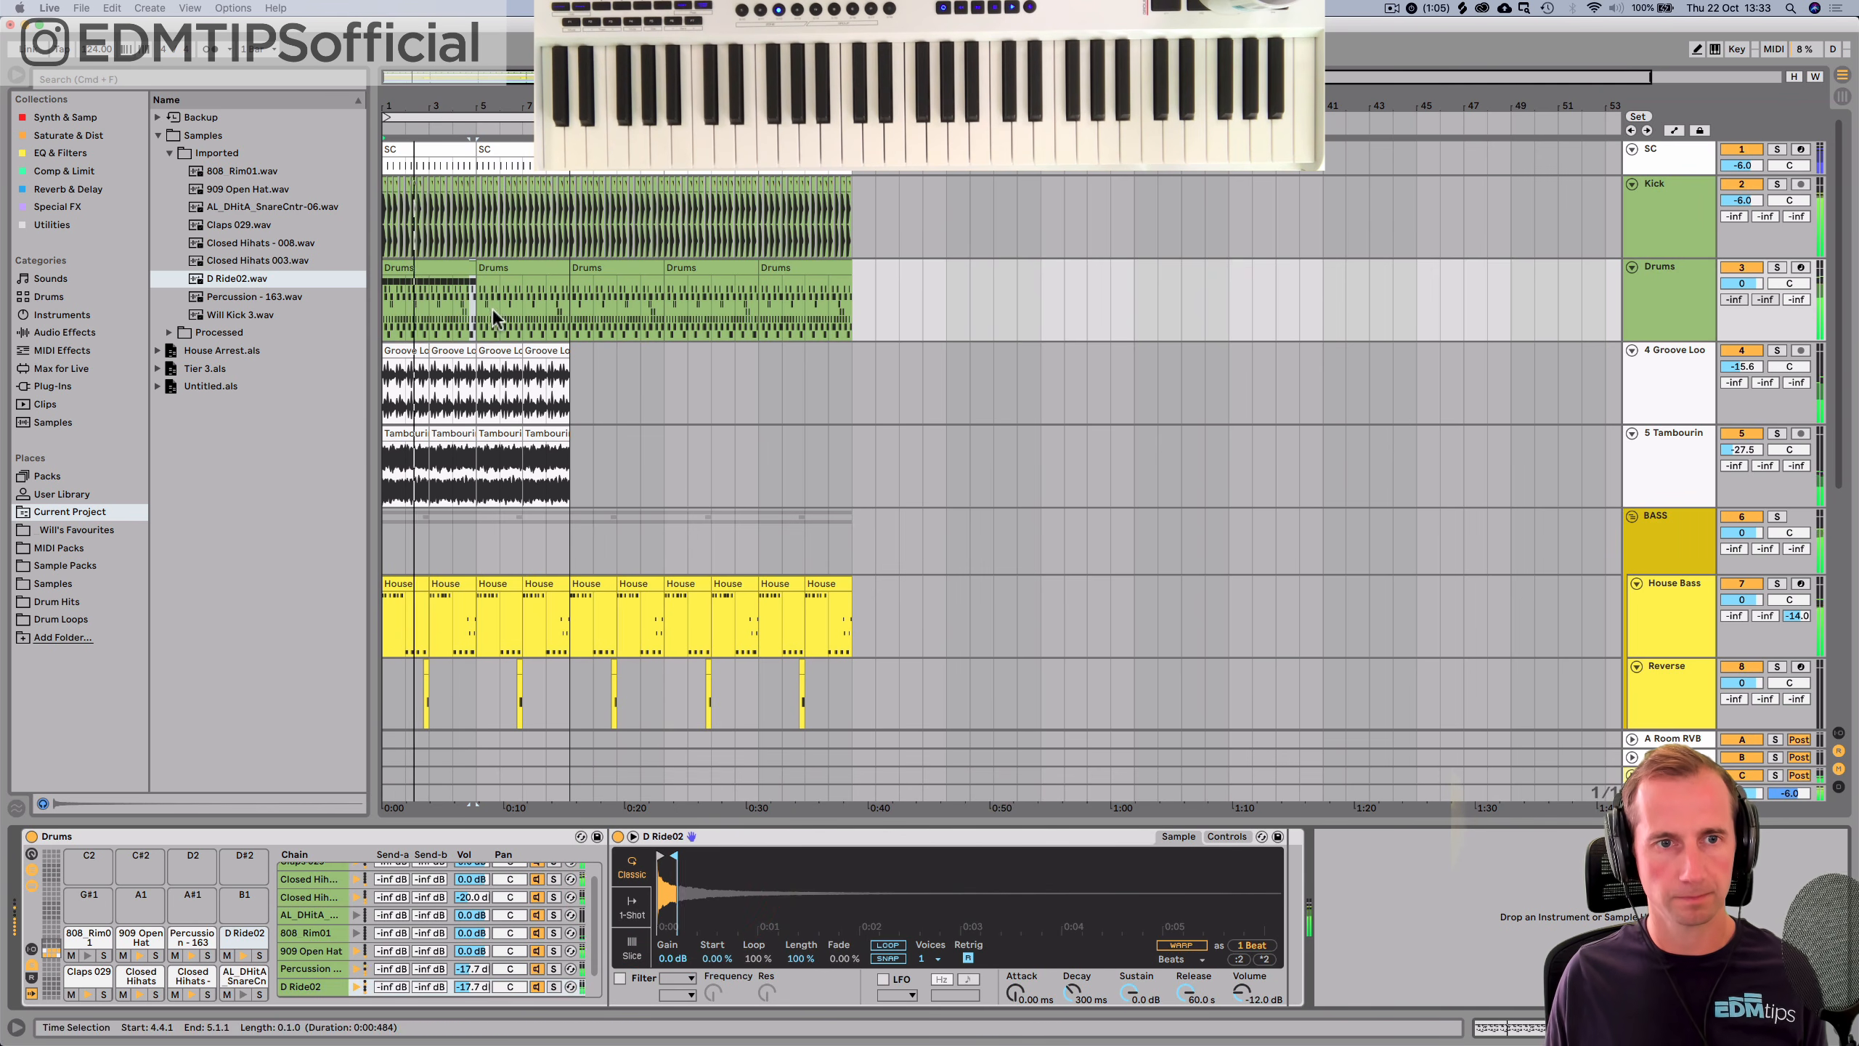
# Duplicate the first Drums clip five times along the Drums track, up to bar 25.
pyautogui.click(448, 258)
pyautogui.press('super+d')
pyautogui.press('super+d')
pyautogui.press('super+d')
pyautogui.press('super+d')
pyautogui.press('super+d')
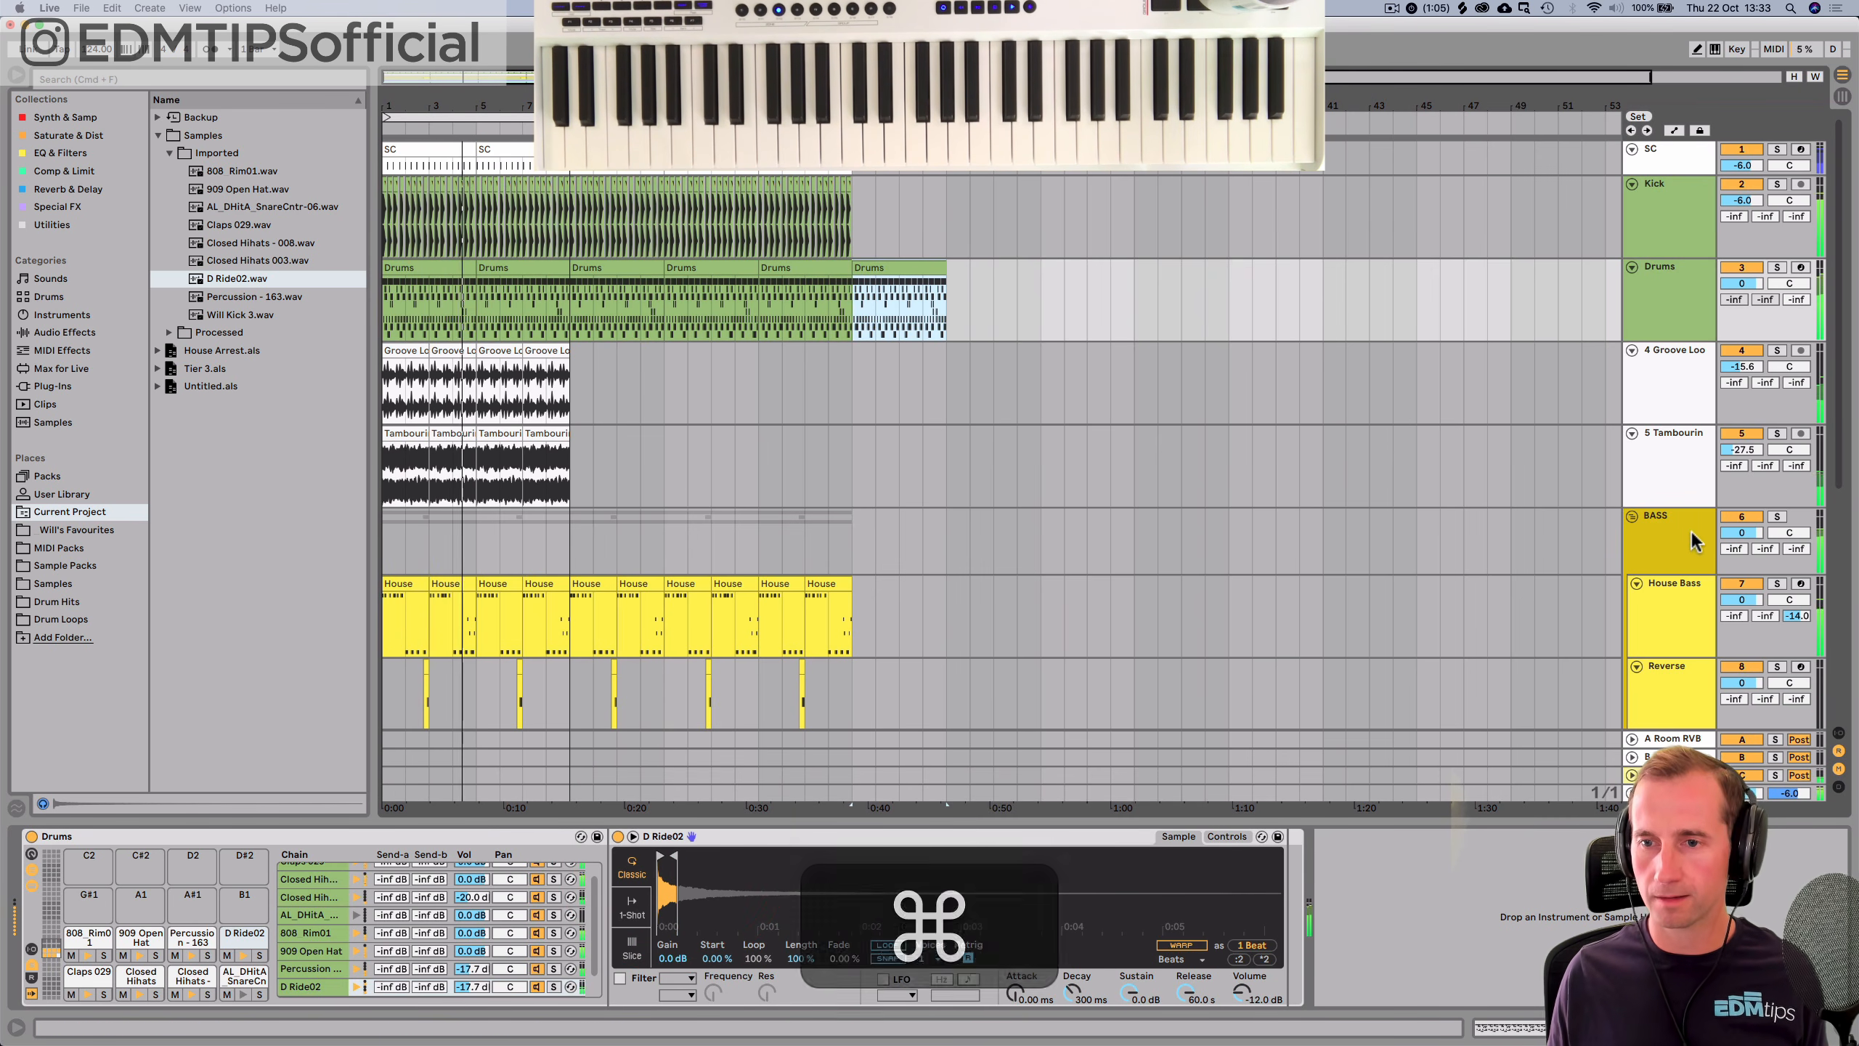
# Unmute the Organ, Hoover and Vocal tracks.
pyautogui.scroll(-5, 1720, 531)
pyautogui.click(1745, 430)
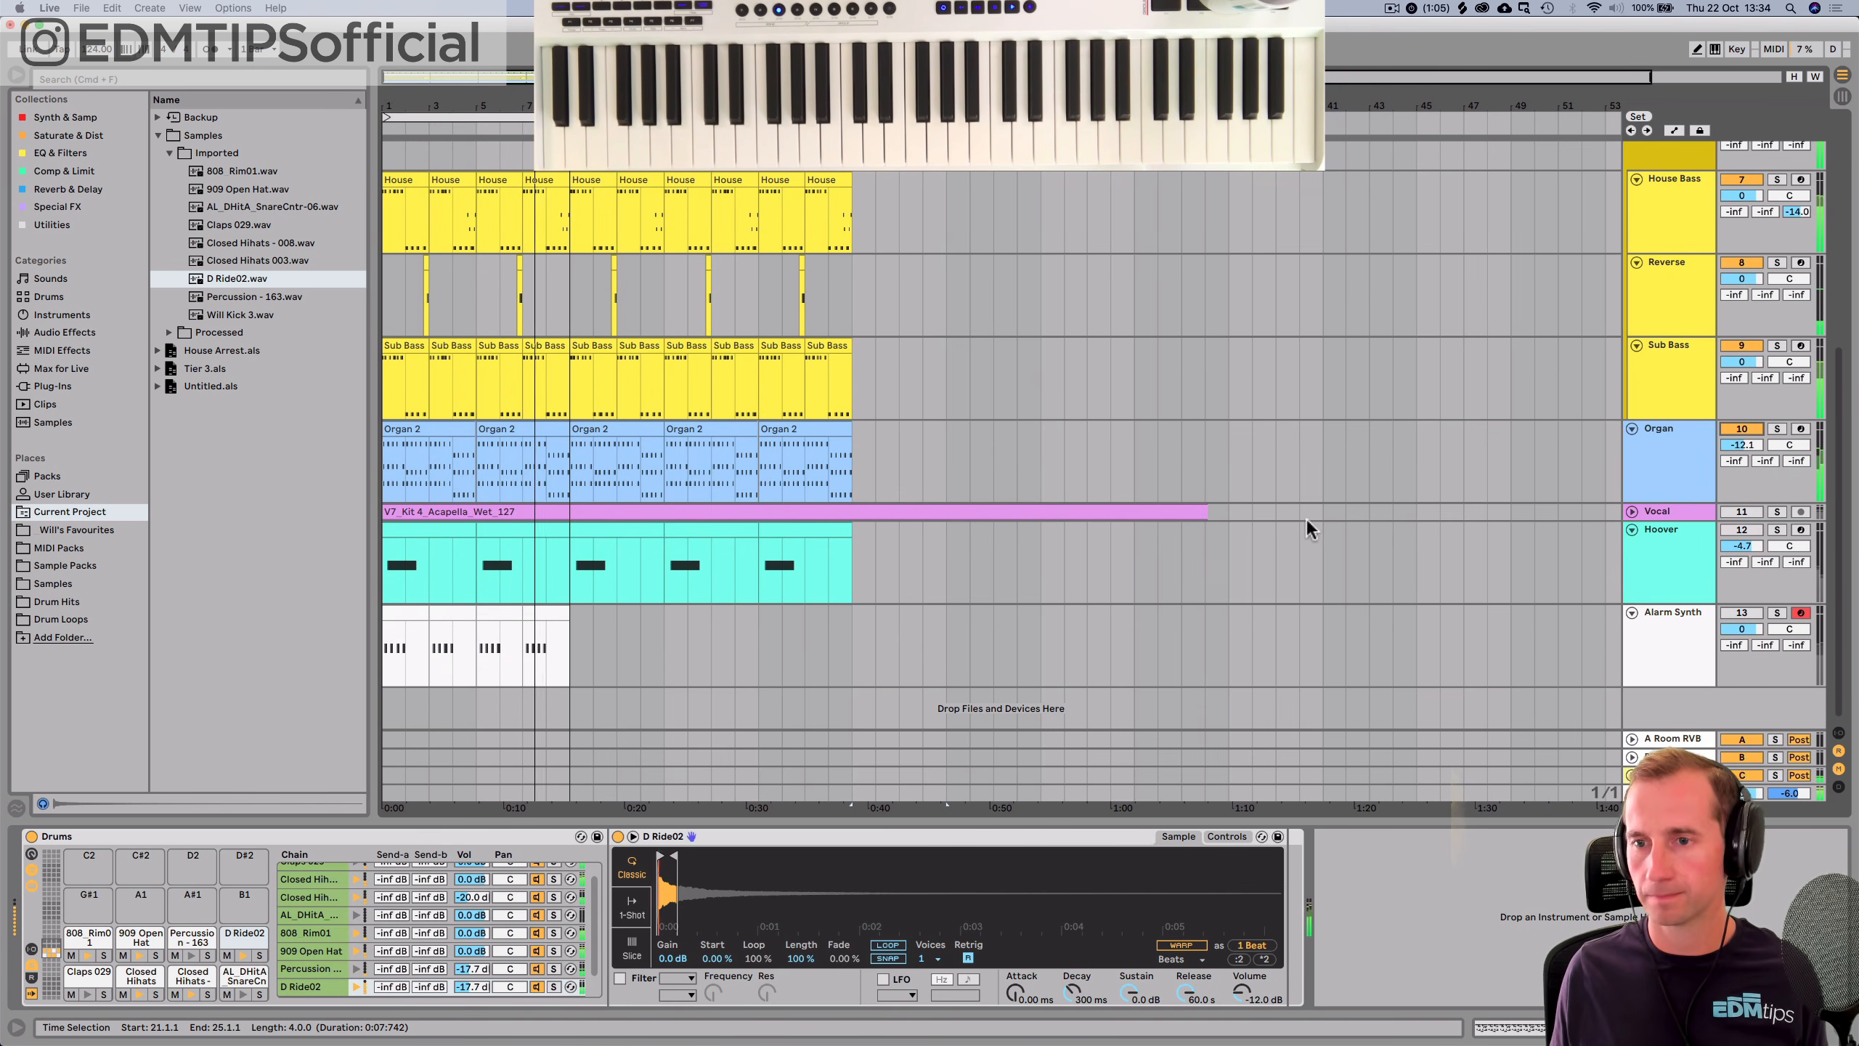
pyautogui.click(1746, 535)
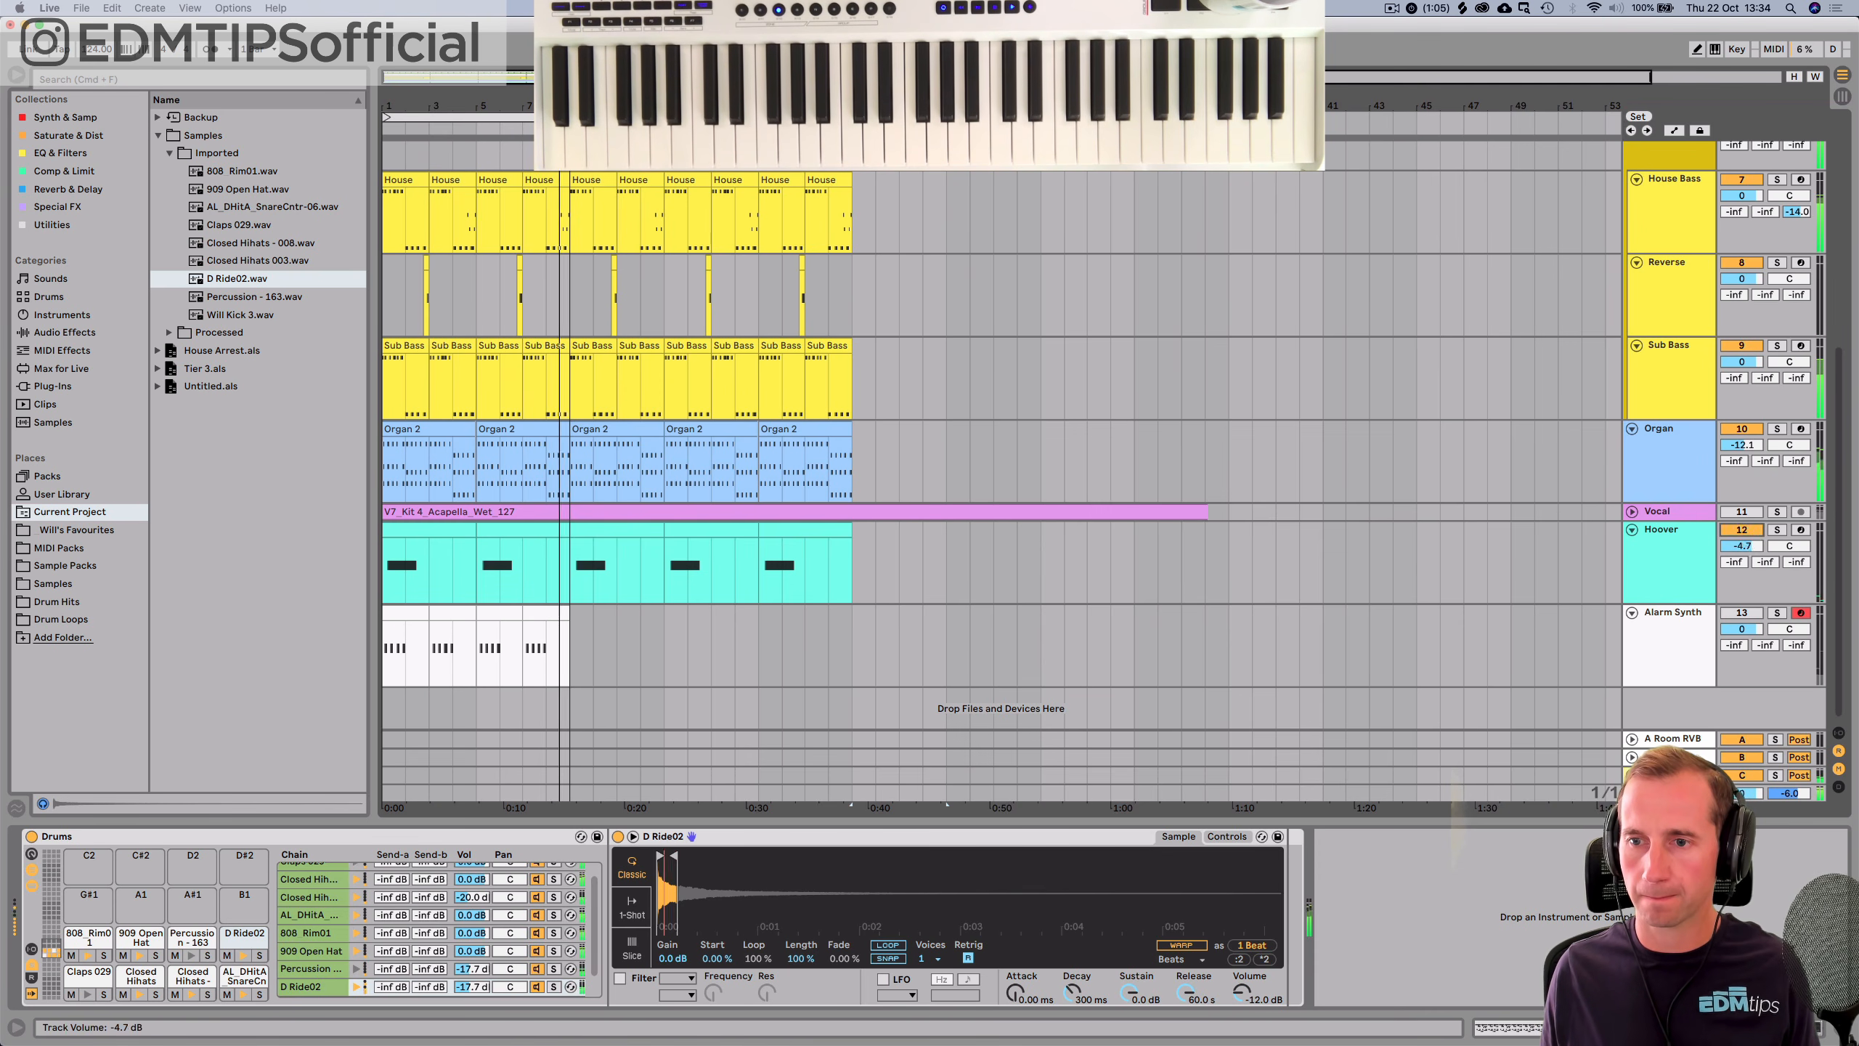
pyautogui.click(1742, 513)
# Set the Hoover track volume to -3.5 dB and move its EQ Eight band 2 to 160 Hz at 0.37 dB.
pyautogui.moveTo(1742, 538); pyautogui.dragTo(1743, 546)
pyautogui.click(1660, 549)
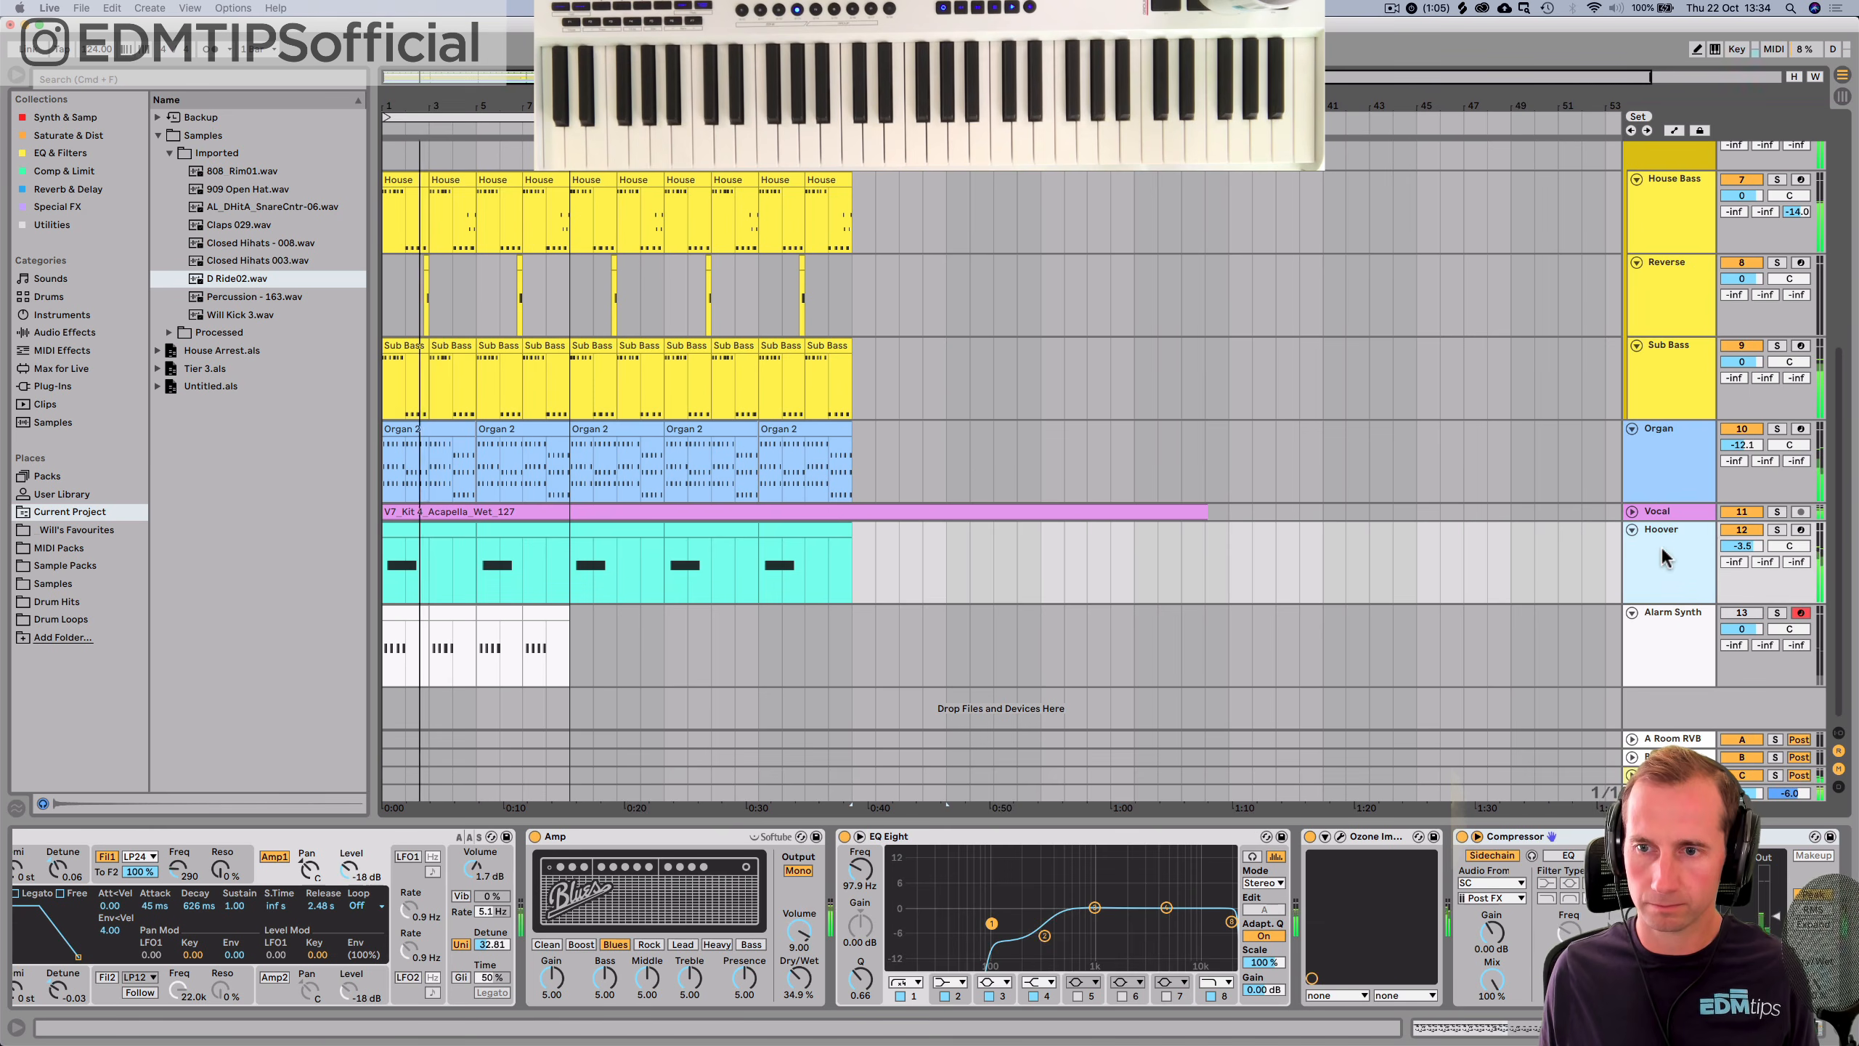
pyautogui.press('space')
pyautogui.press('space')
pyautogui.moveTo(1044, 936); pyautogui.dragTo(1013, 906)
pyautogui.press('space')
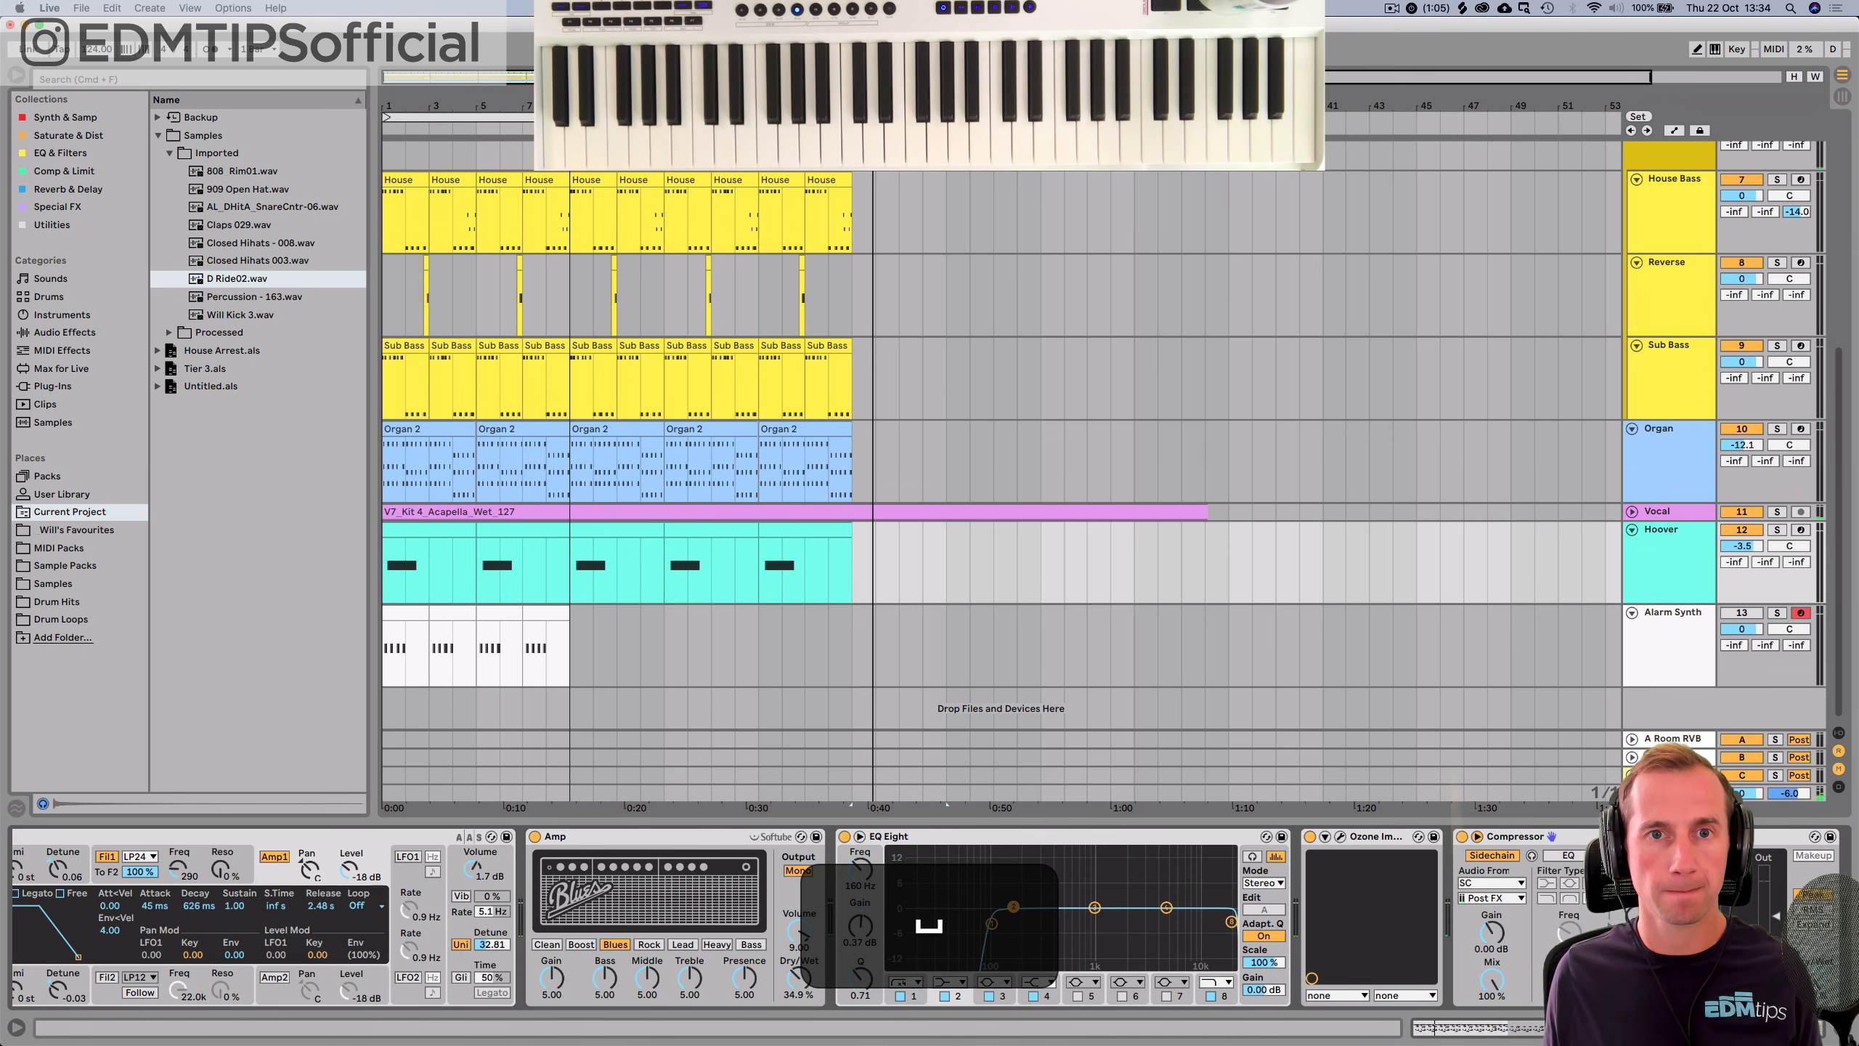
# Play the arrangement from the start and unmute the Alarm Synth track.
pyautogui.press('space')
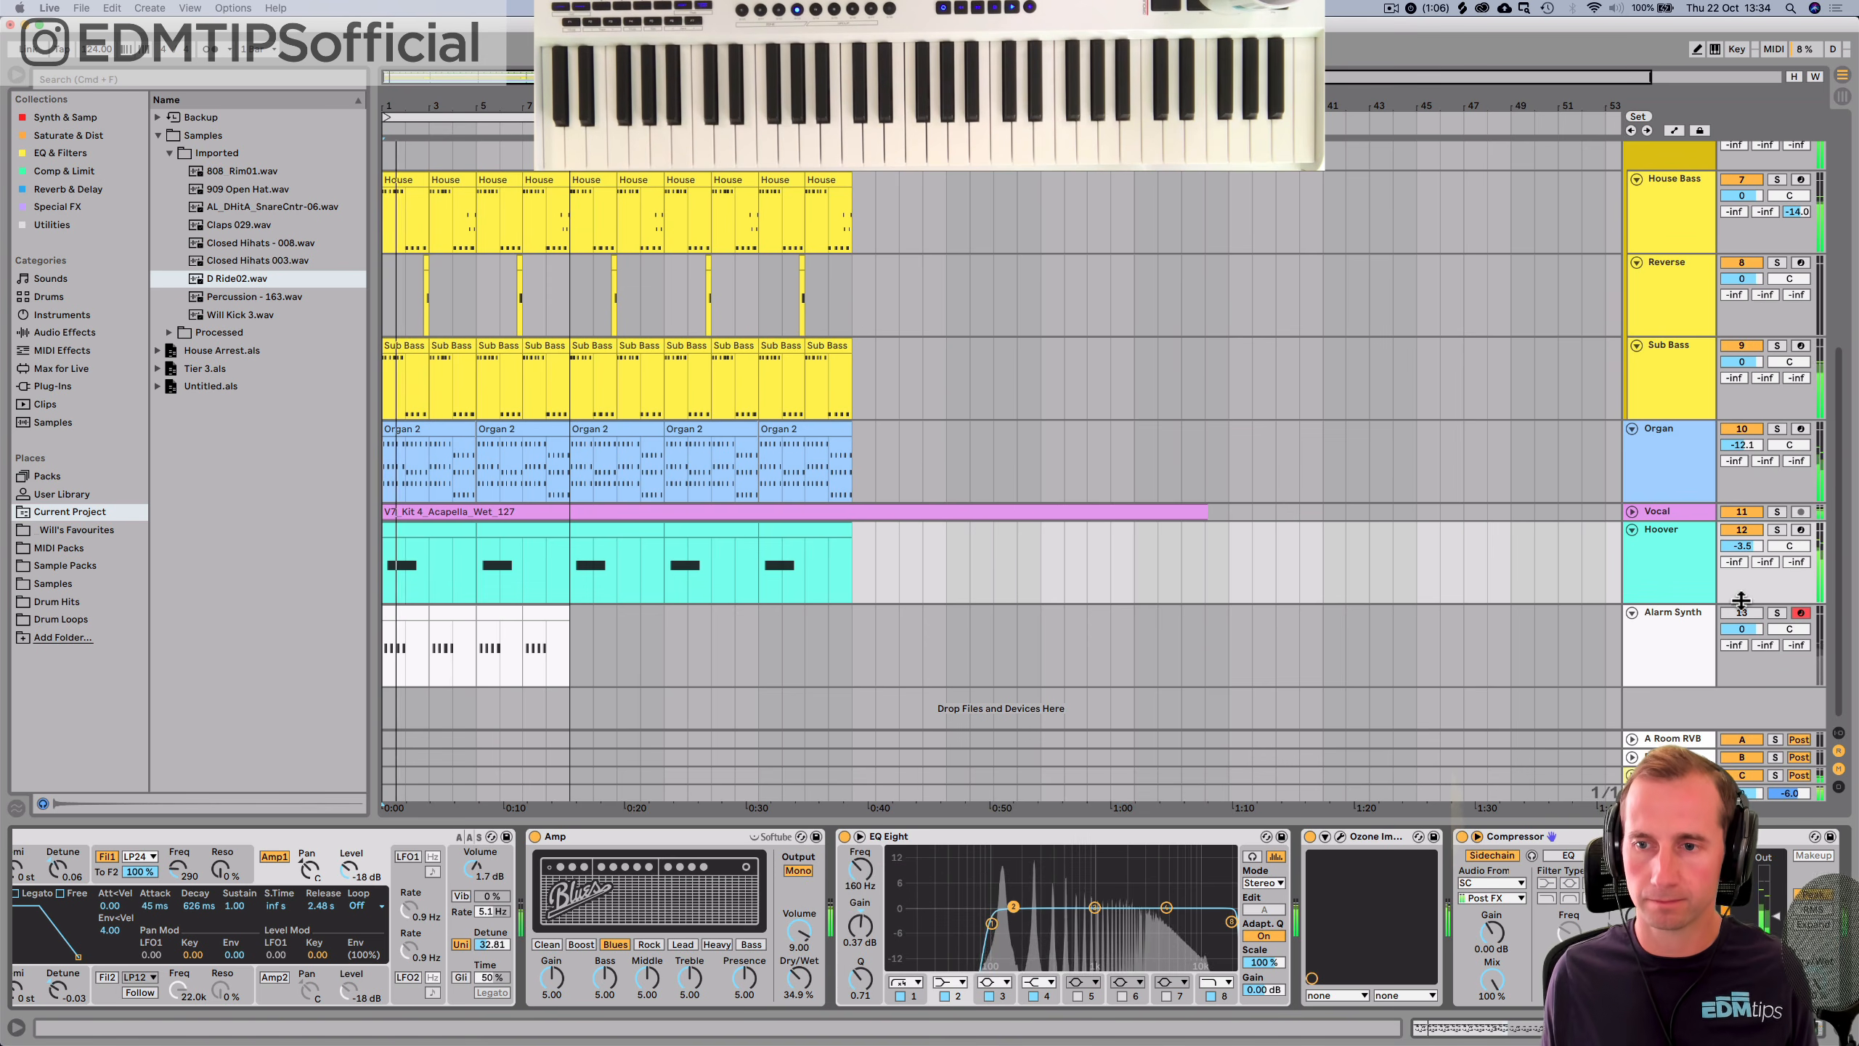
pyautogui.press('space')
pyautogui.click(1741, 609)
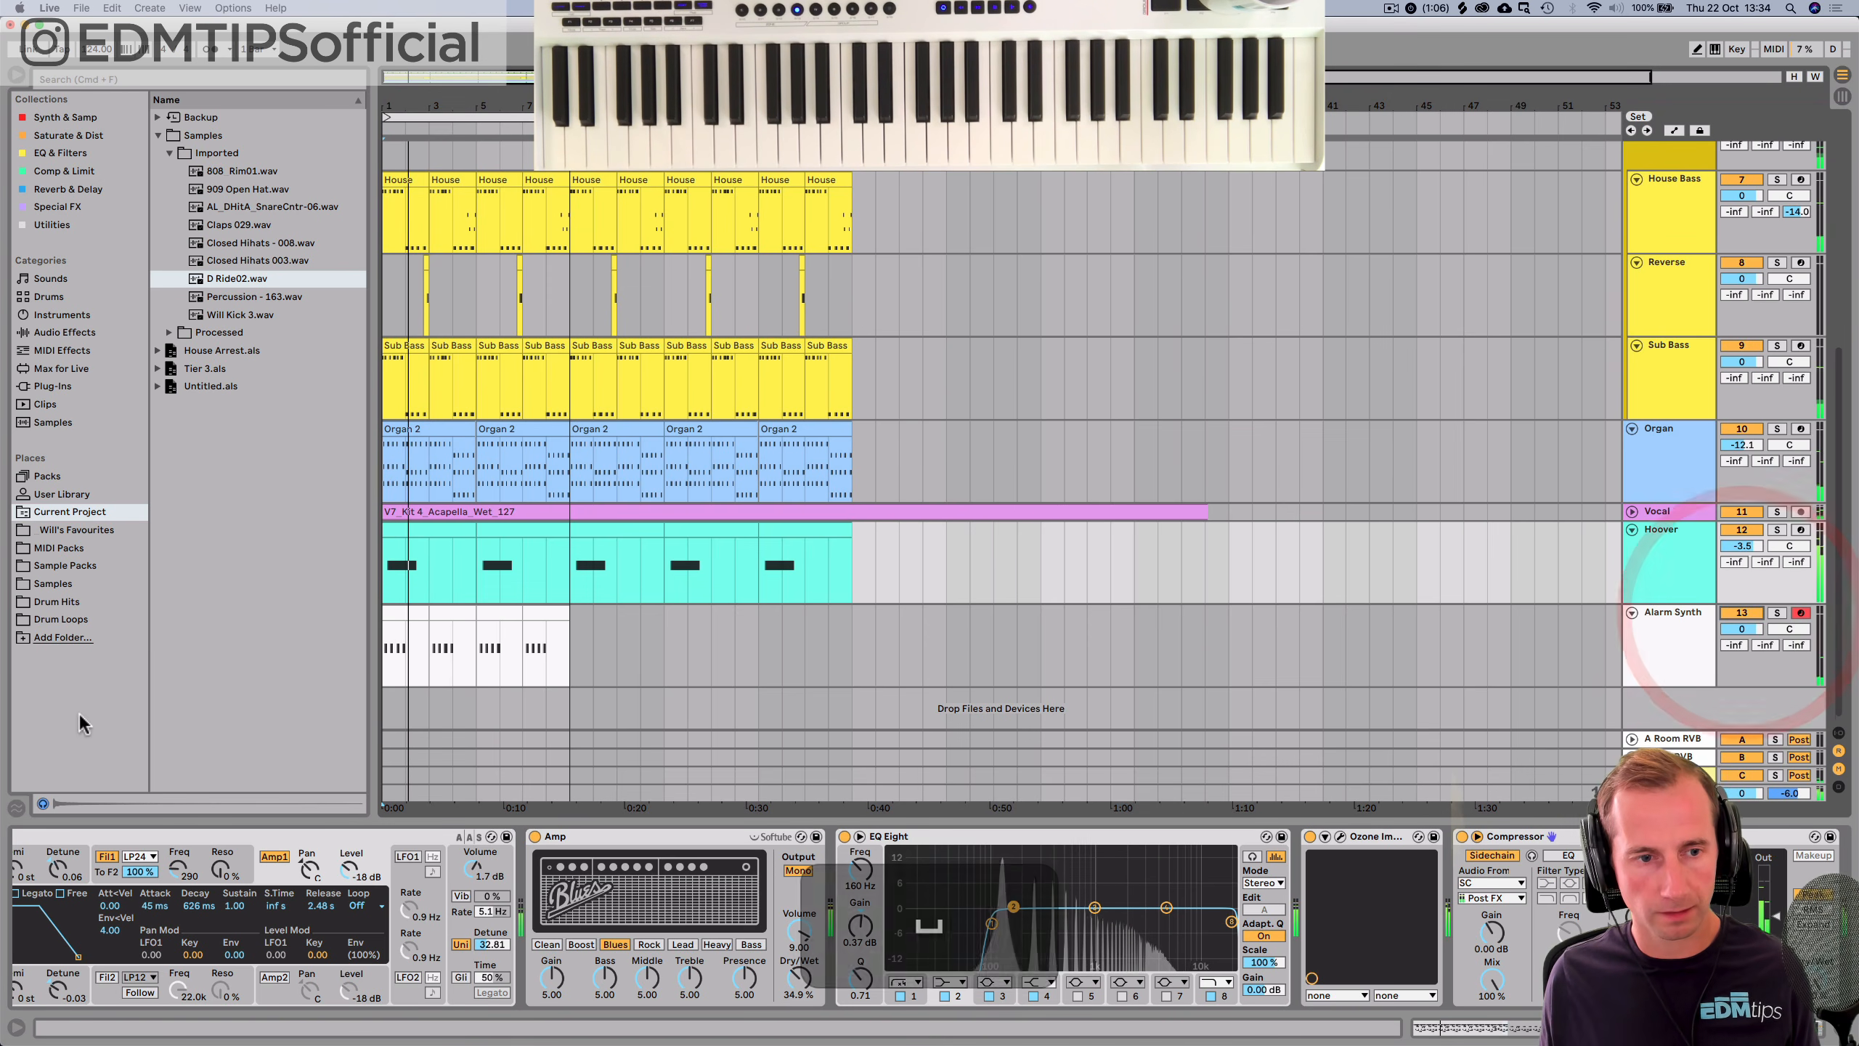
# Set the filter envelope attack in the Hoover's Analog to 16 ms and move EQ Eight band 2 to 198 Hz at -4.83 dB.
pyautogui.hscroll(-5, 160, 864)
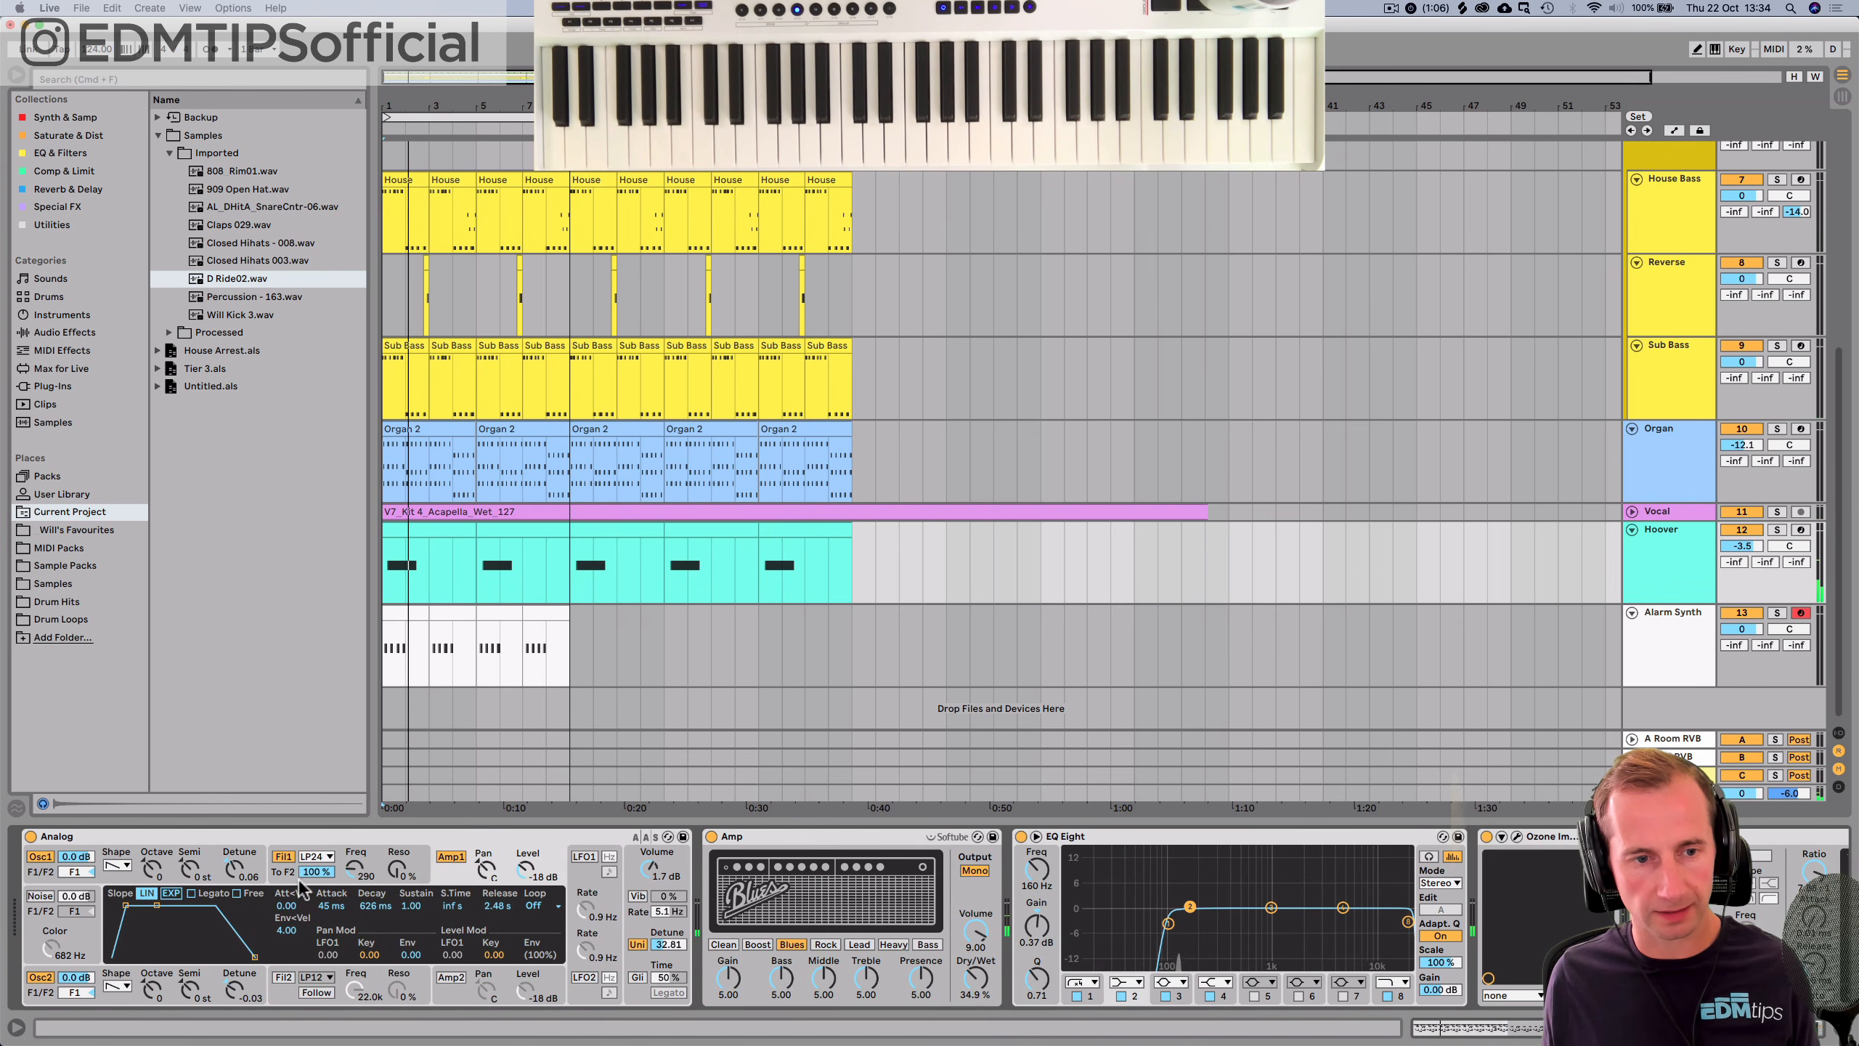
pyautogui.click(282, 857)
pyautogui.press('space')
pyautogui.moveTo(139, 906); pyautogui.dragTo(118, 905)
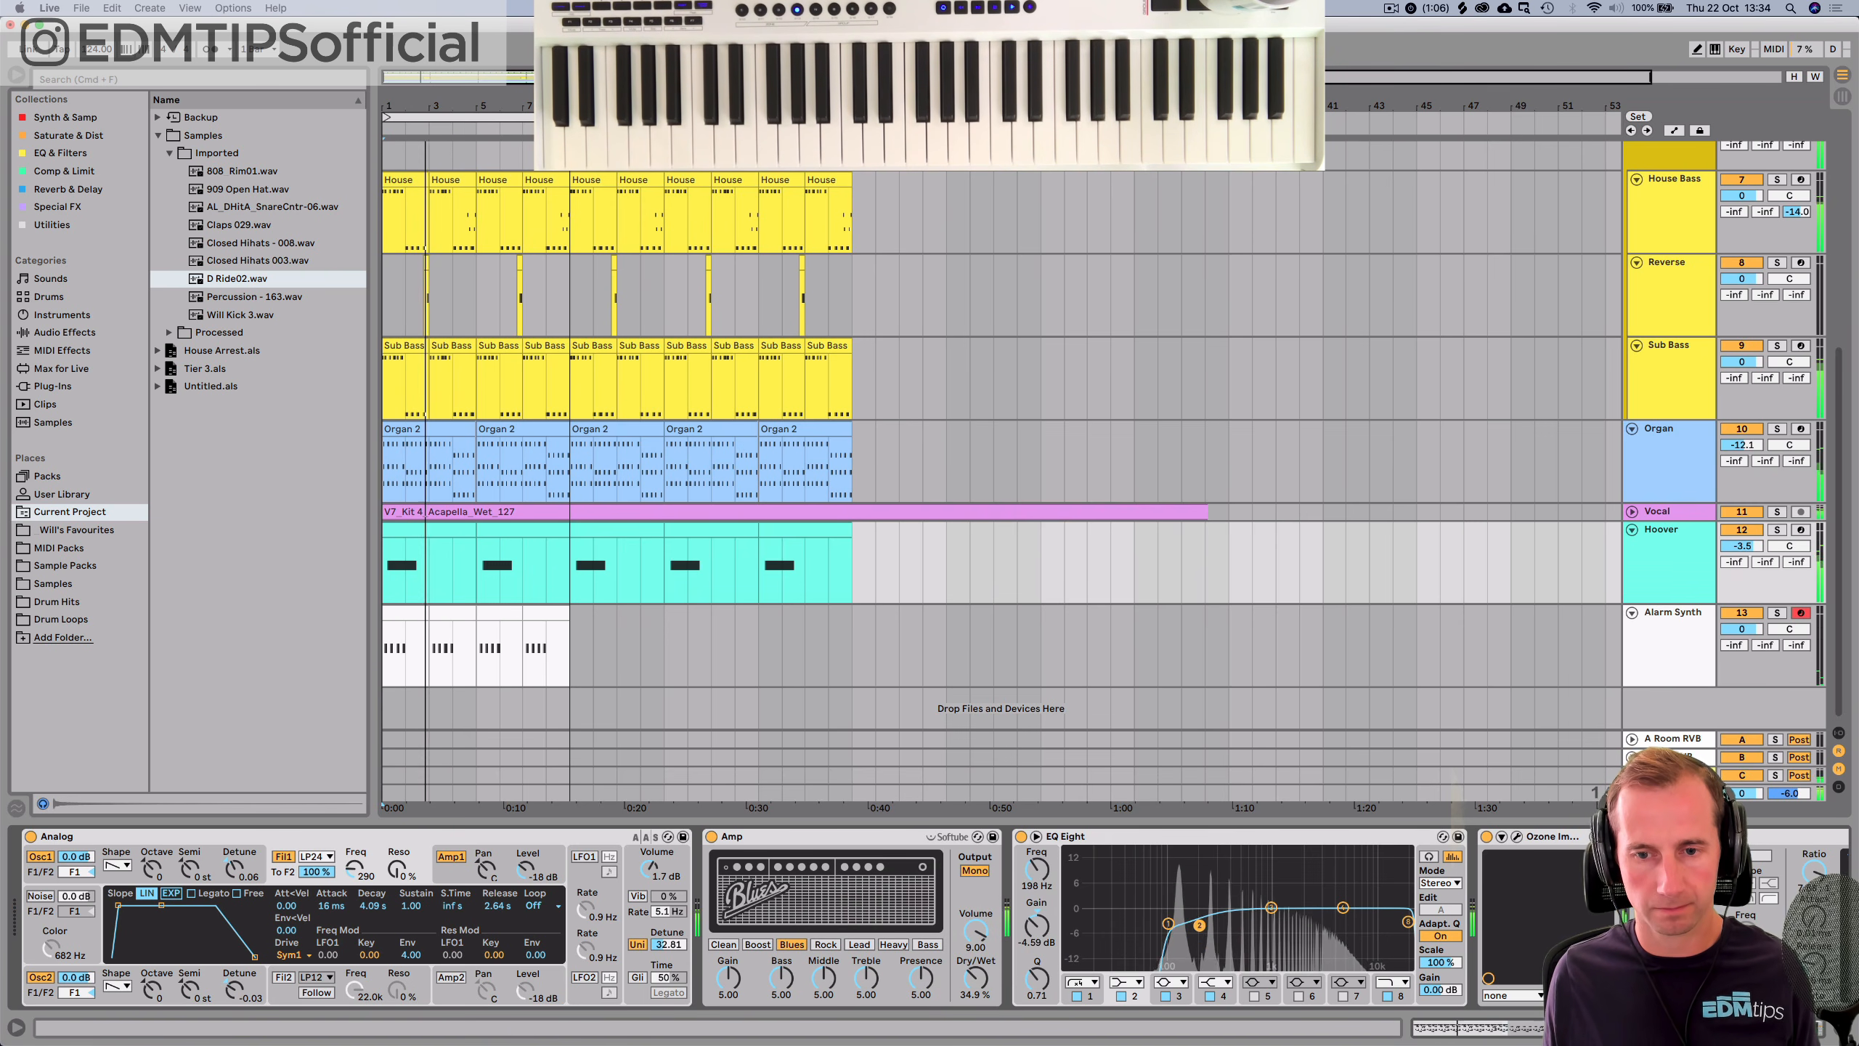
pyautogui.press('space')
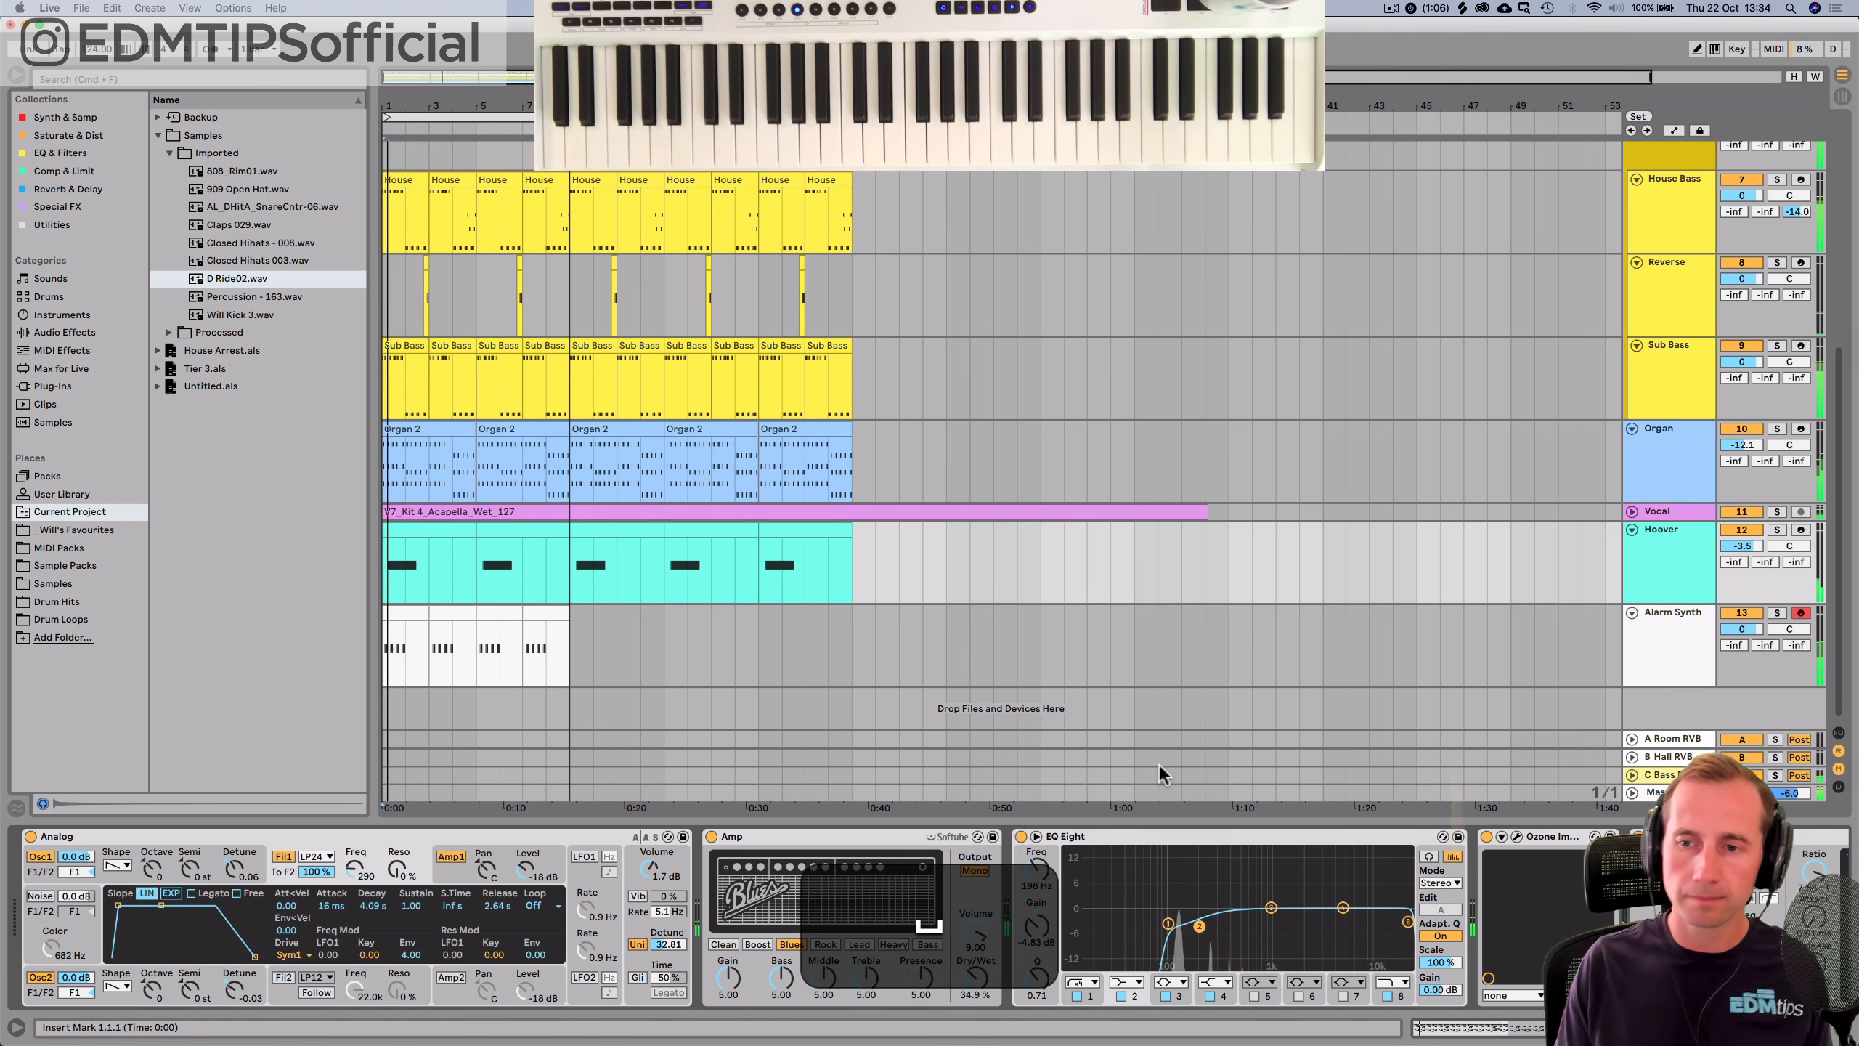
# Check the track levels in the Session mixer, return to the arrangement, and save the project.
pyautogui.hotkey('shift', 'Tab')
pyautogui.press('Tab')
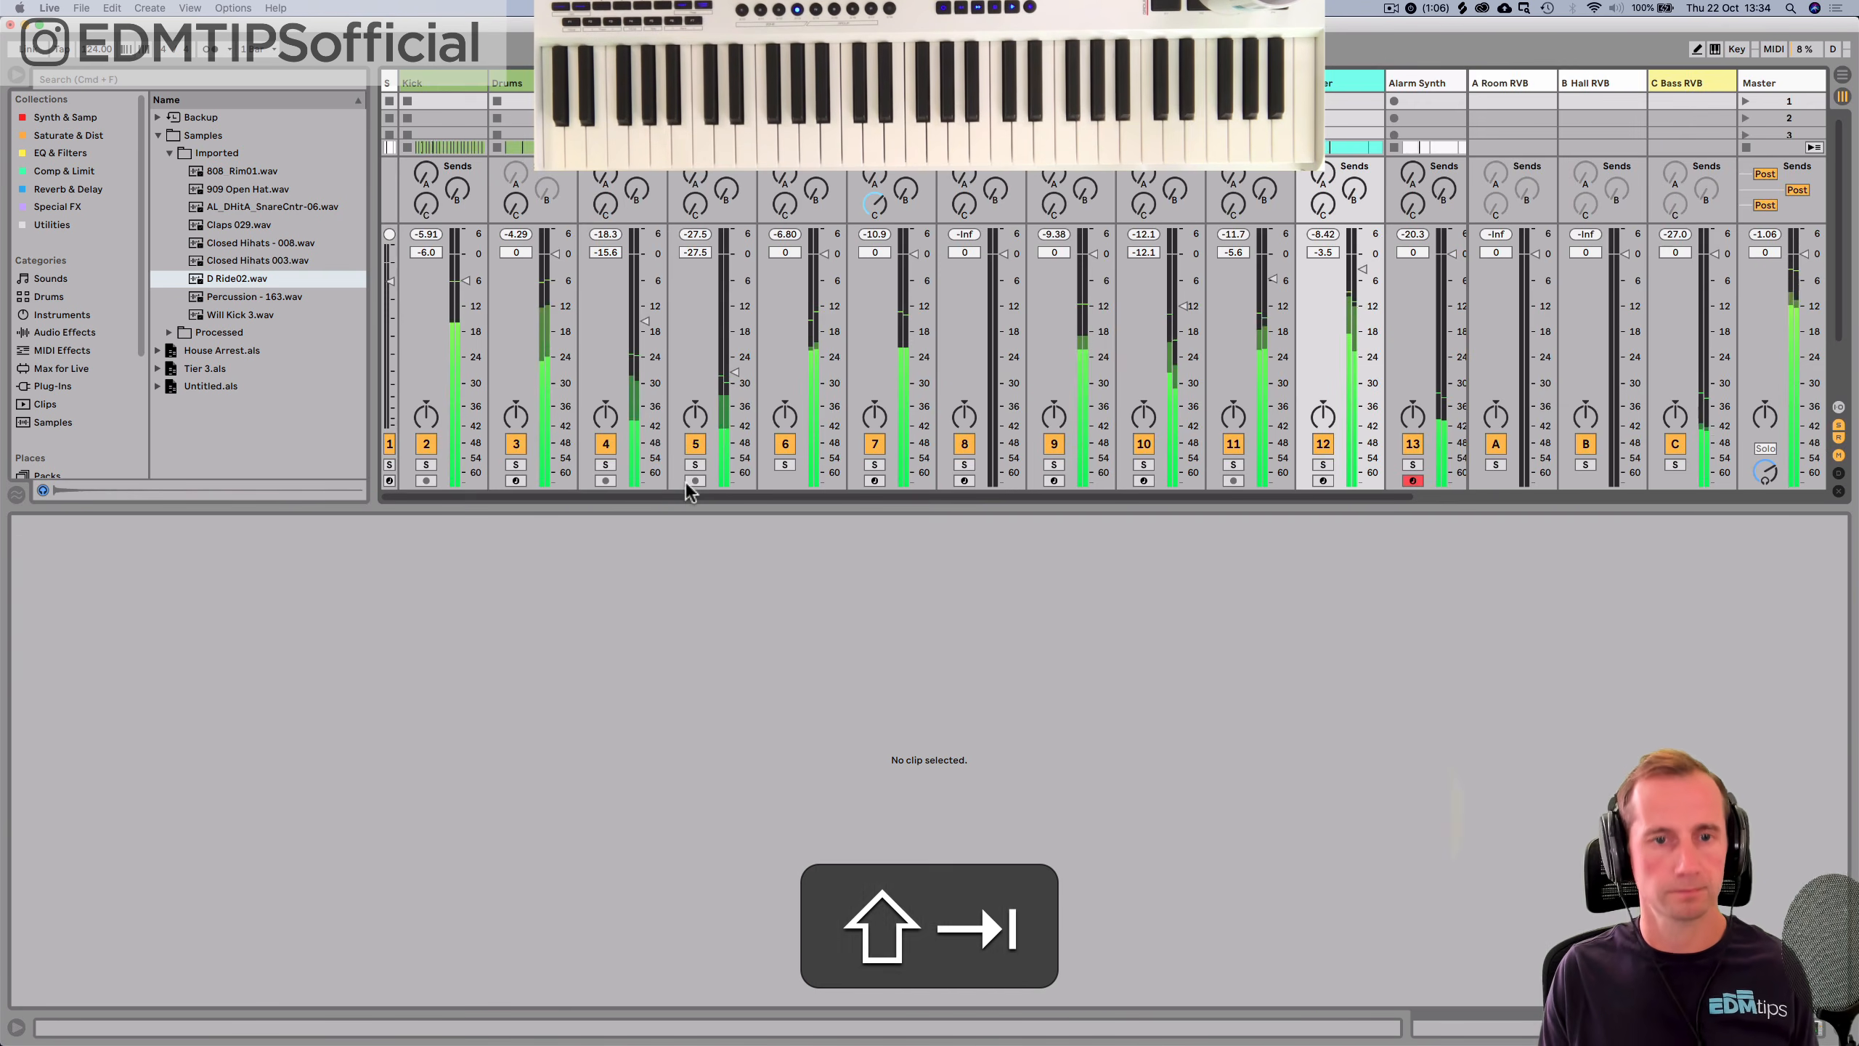
pyautogui.hotkey('shift', 'Tab')
pyautogui.press('Tab')
pyautogui.press('super+s')
pyautogui.press('-')
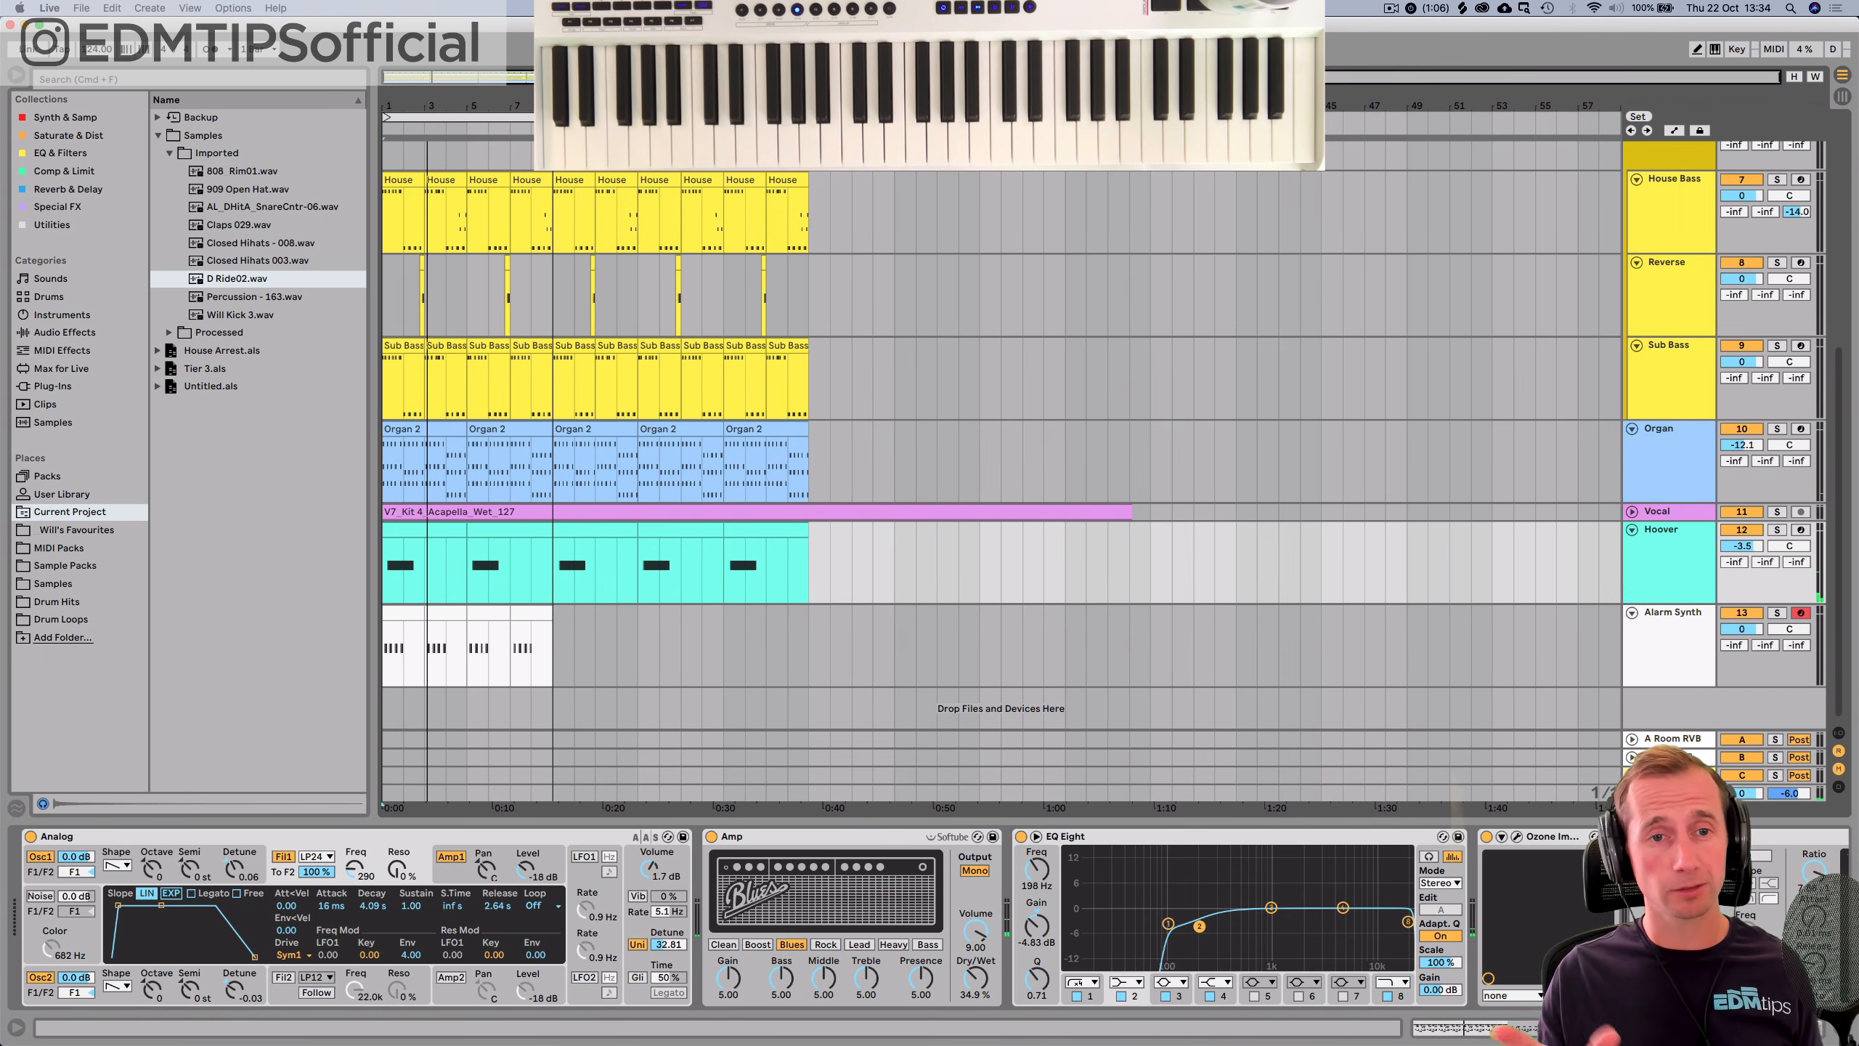
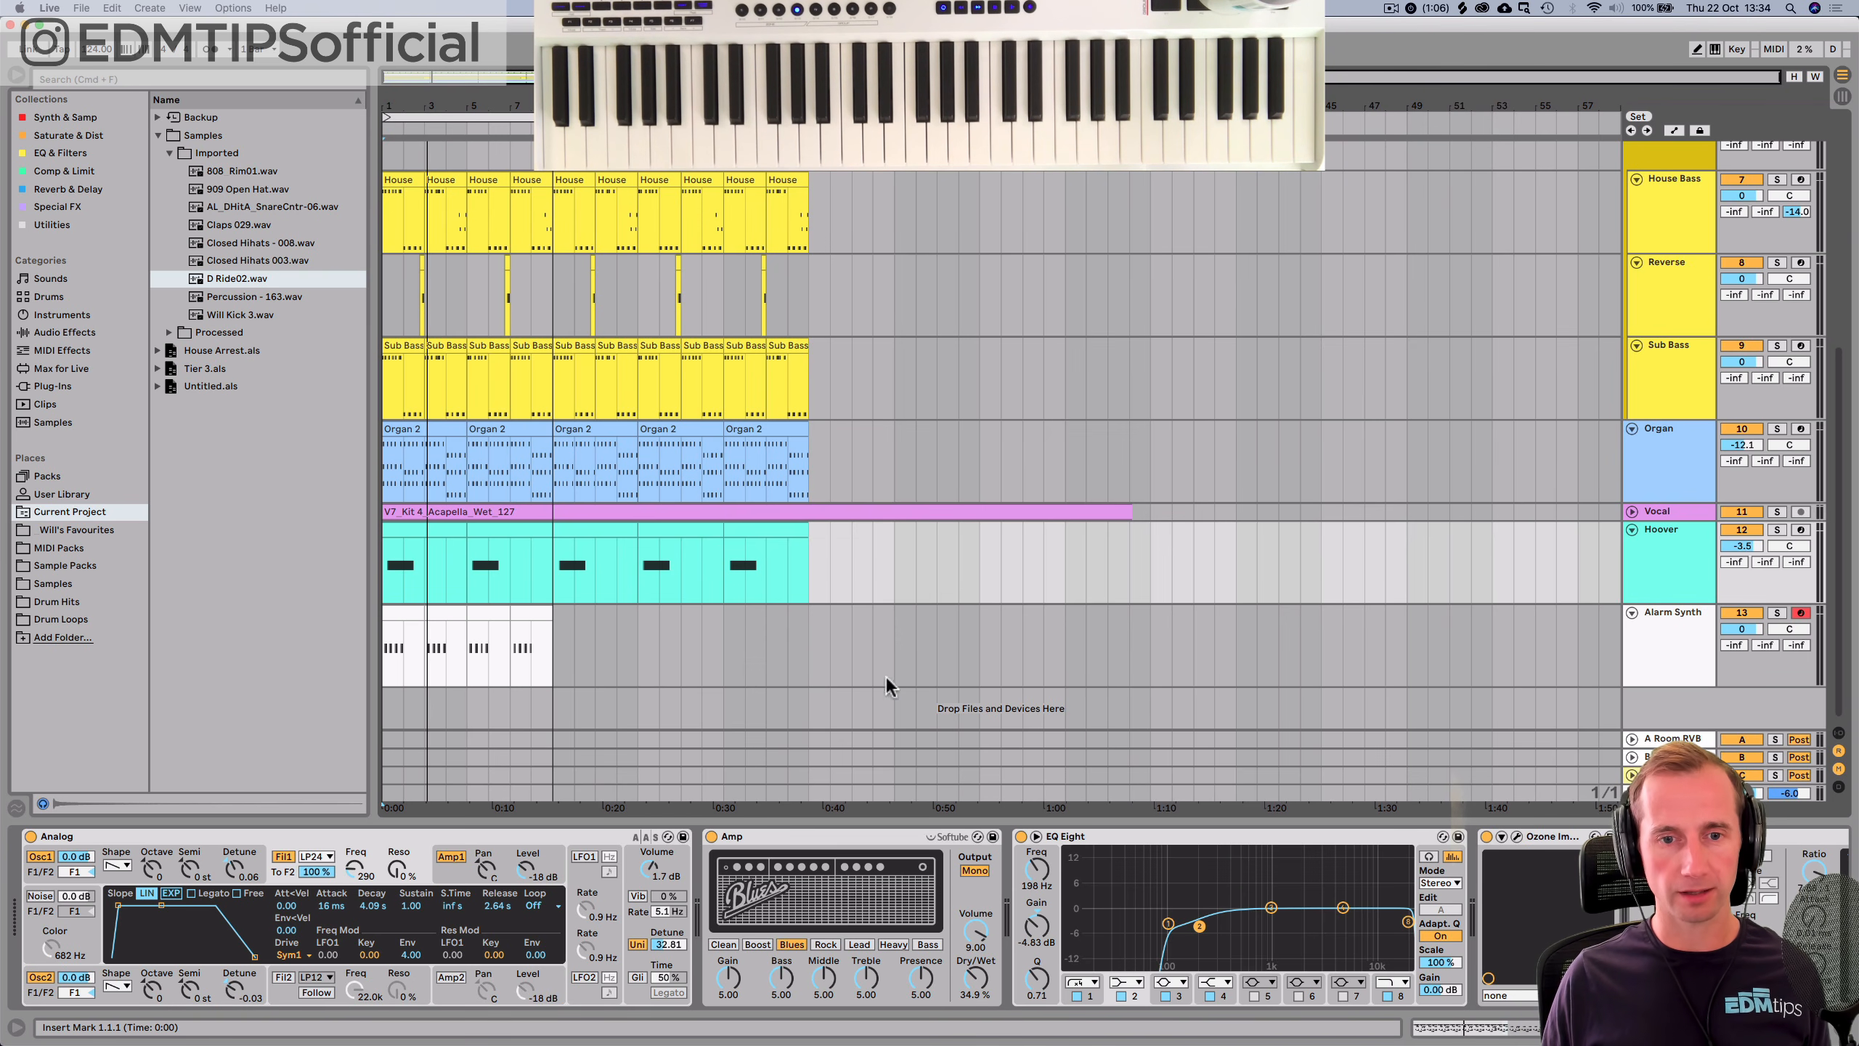
pyautogui.click(810, 681)
pyautogui.moveTo(791, 651); pyautogui.dragTo(361, 94)
pyautogui.press('super+c')
pyautogui.scroll(10, 860, 266)
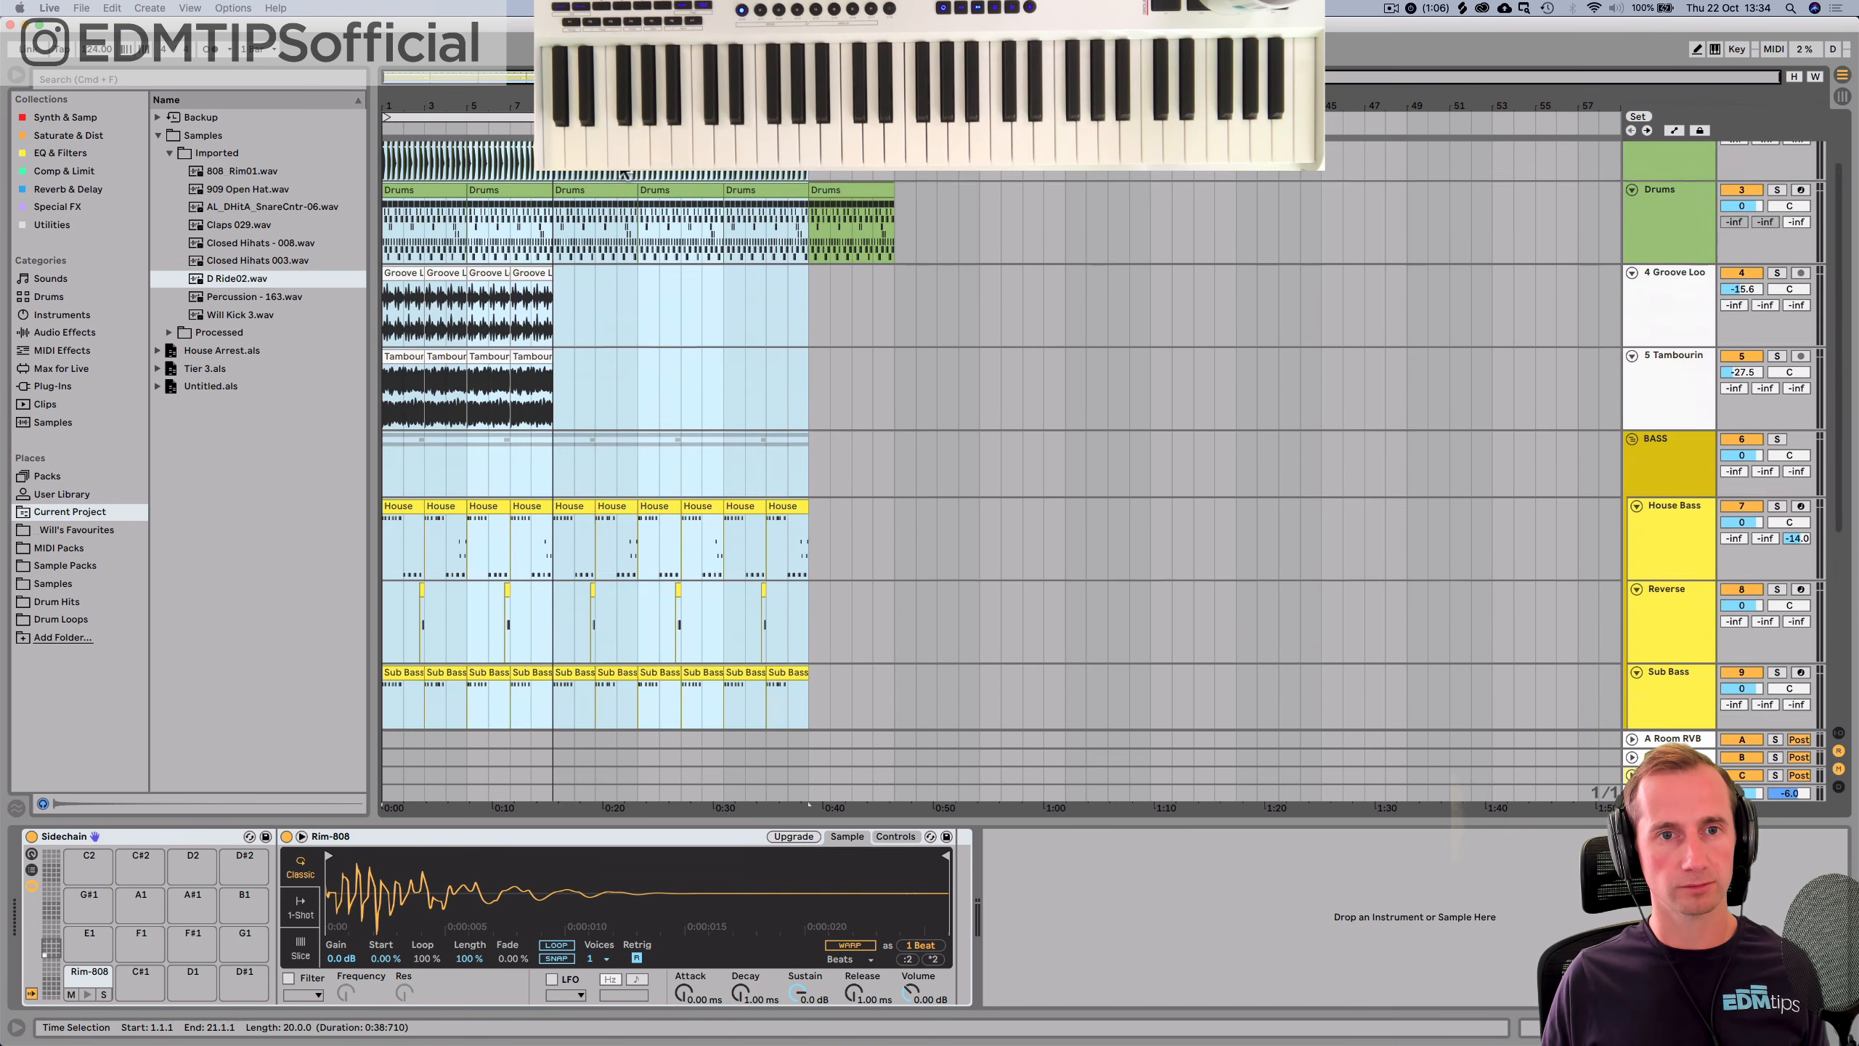
# Delete the extra Drums clip at bars 21 to 25.
pyautogui.click(860, 266)
pyautogui.press('BackSpace')
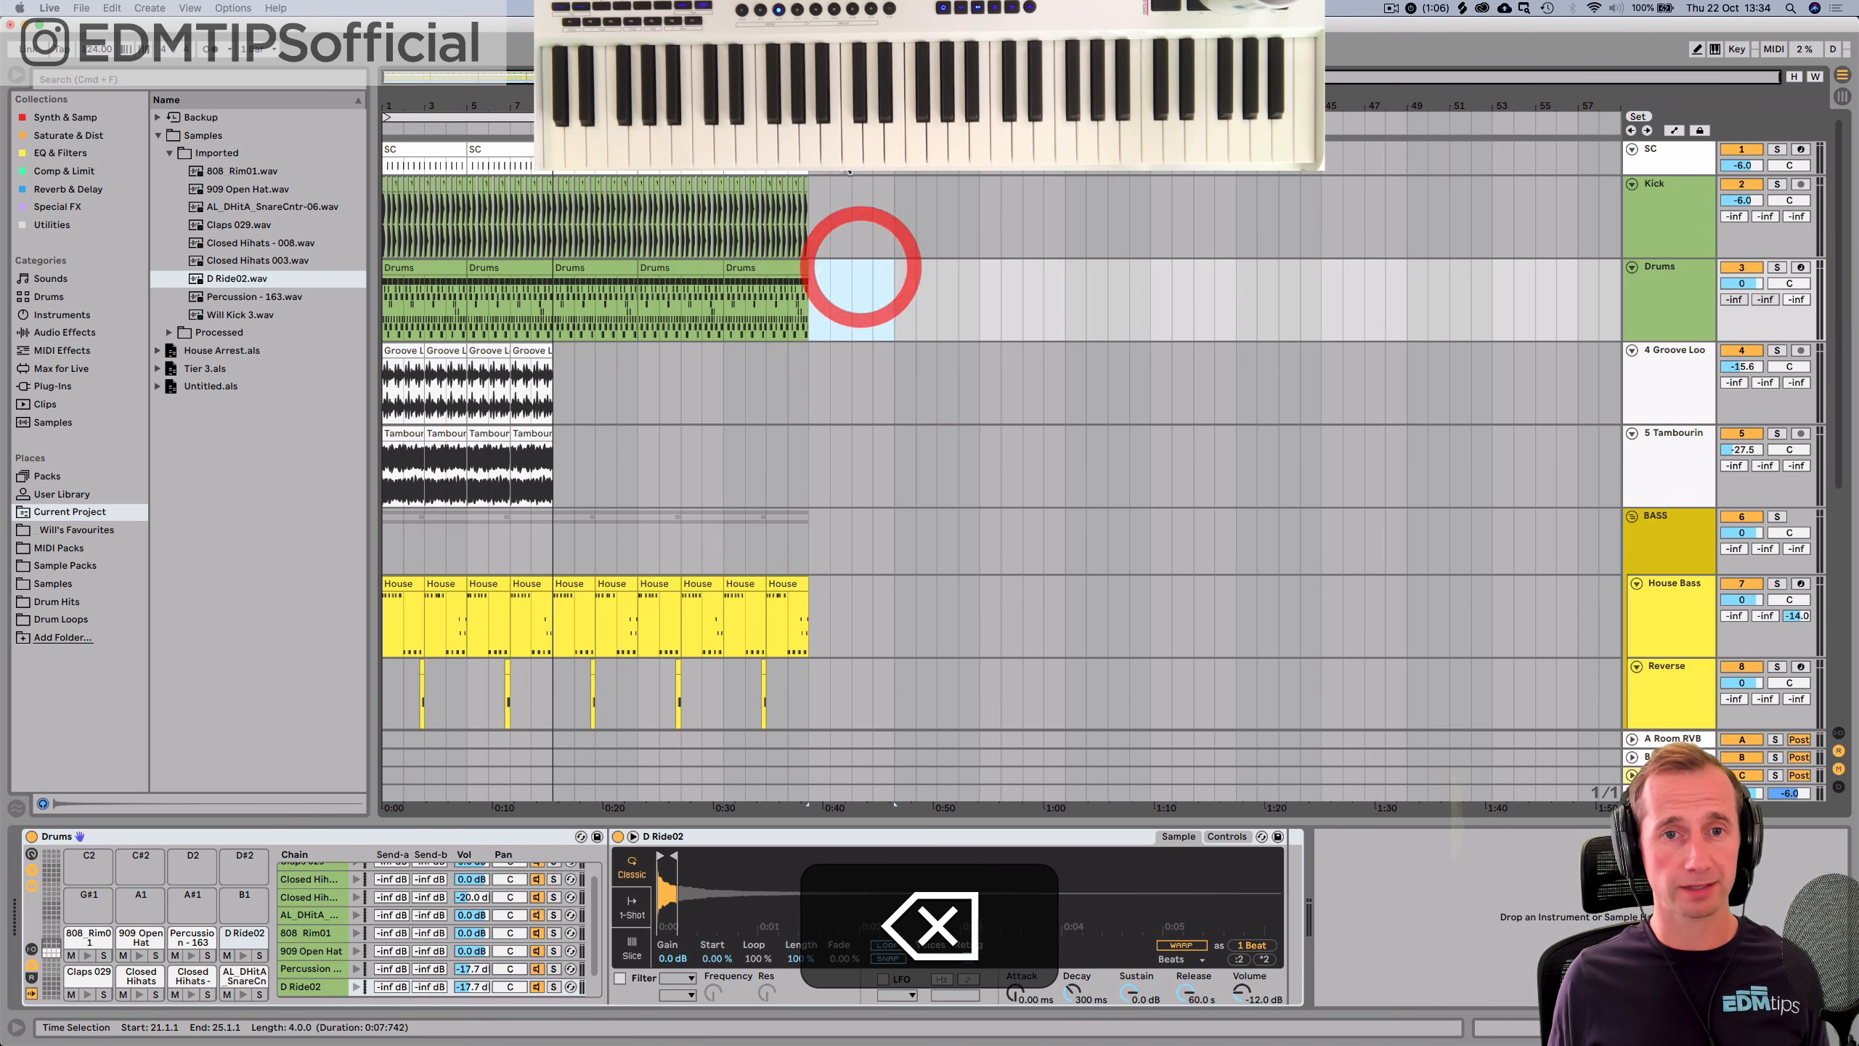
# Copy bars 1 to 21 of all tracks and paste them at bar 37.
pyautogui.scroll(-10, 848, 293)
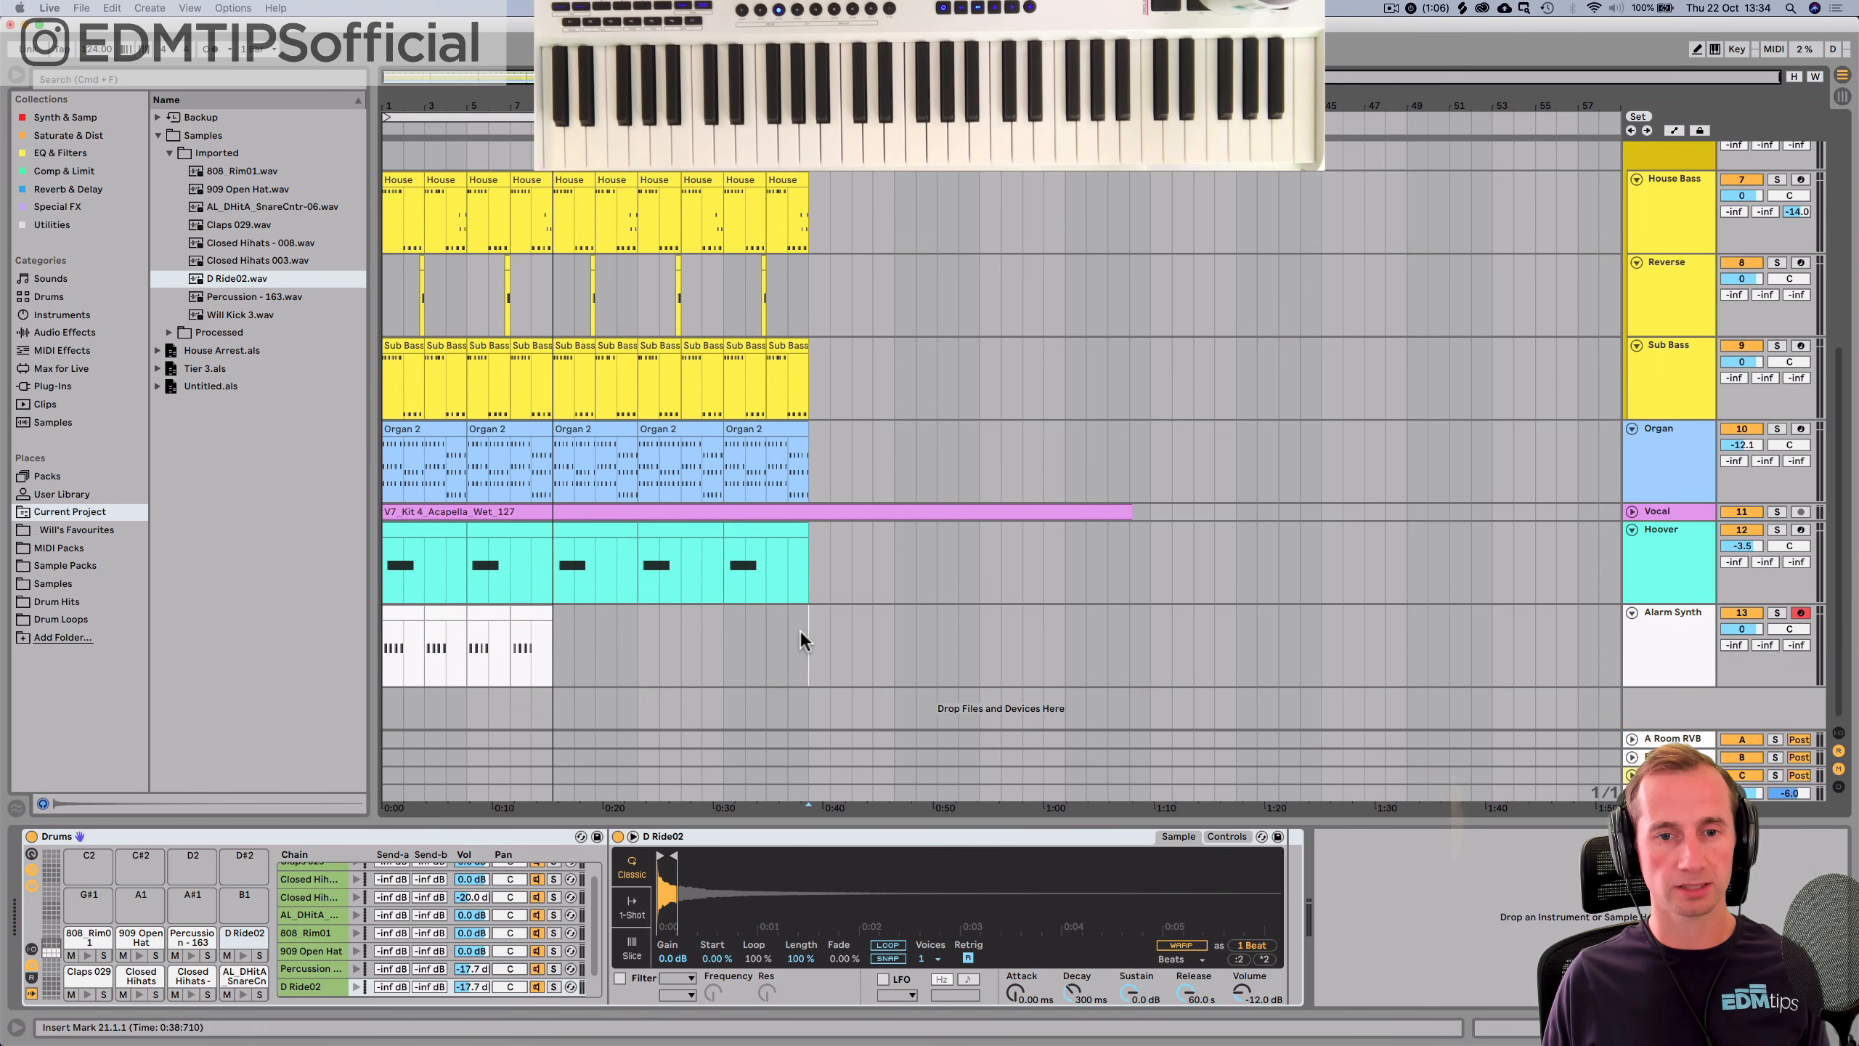
pyautogui.press('super+a')
pyautogui.scroll(5, 497, 252)
pyautogui.scroll(3, 498, 252)
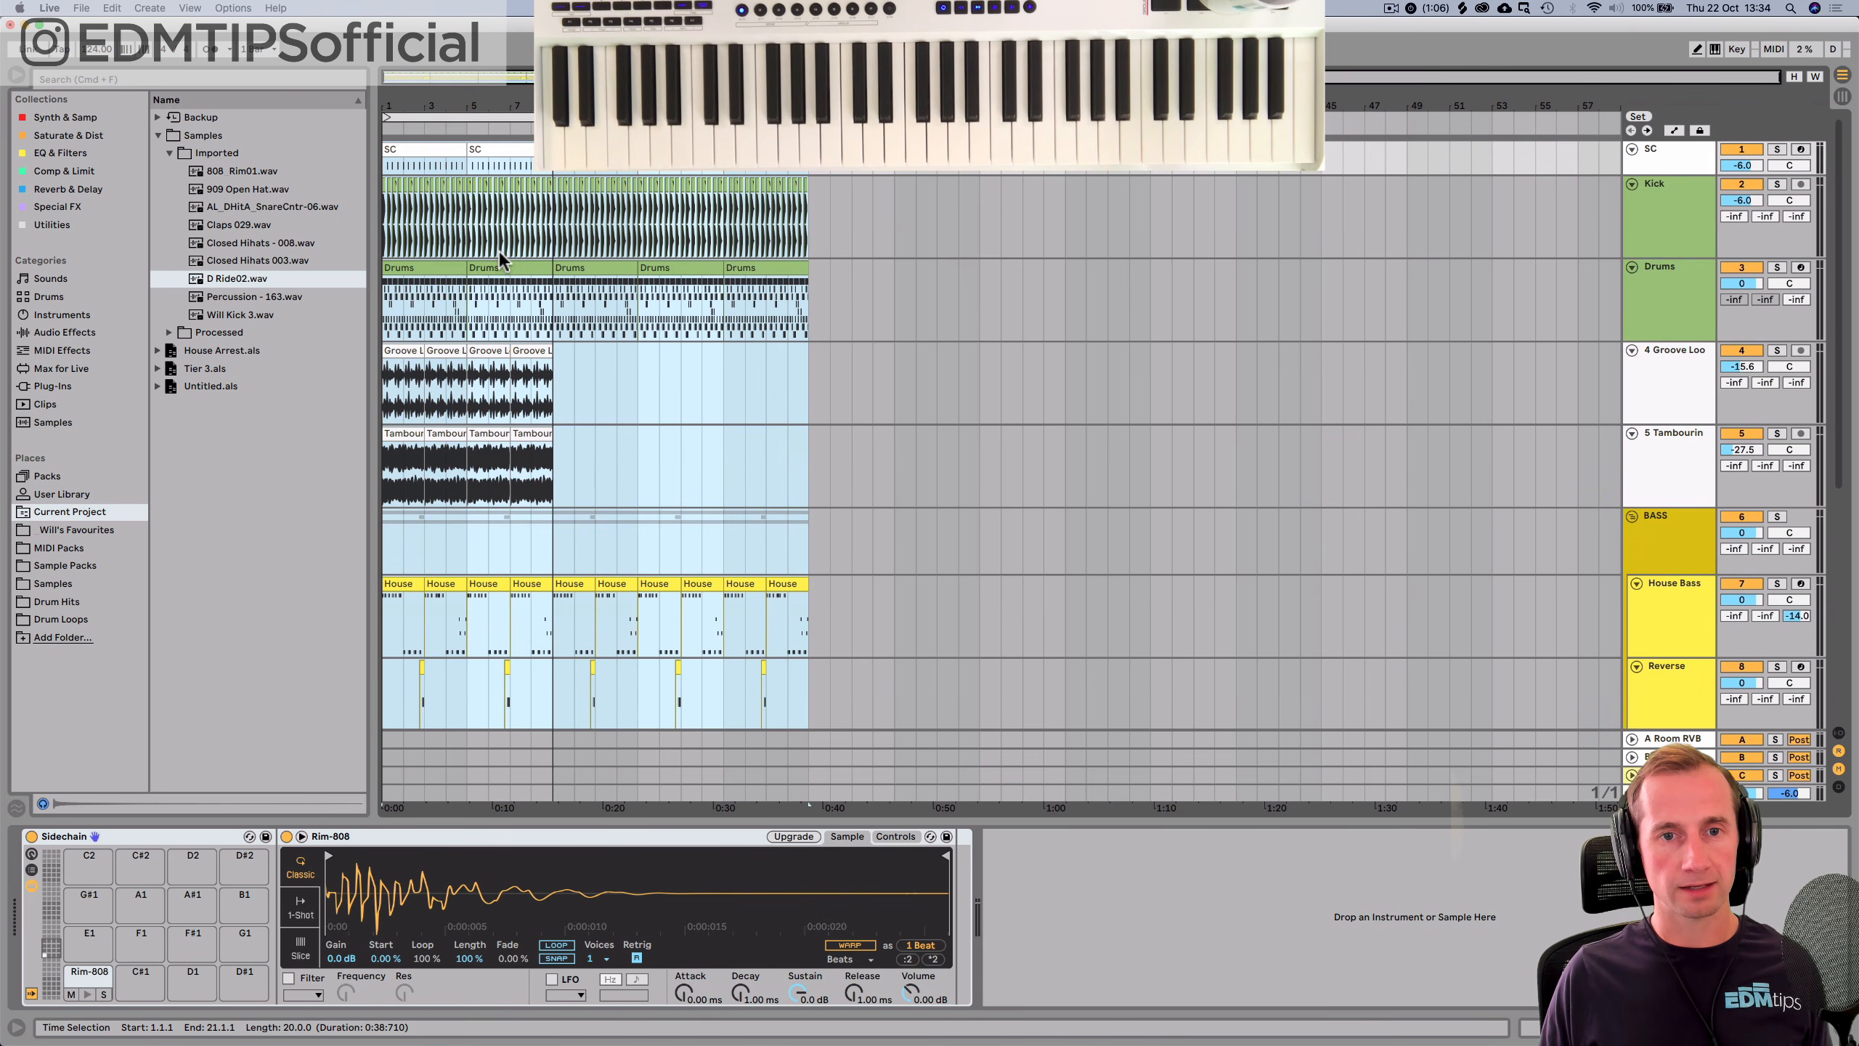
pyautogui.press('super+c')
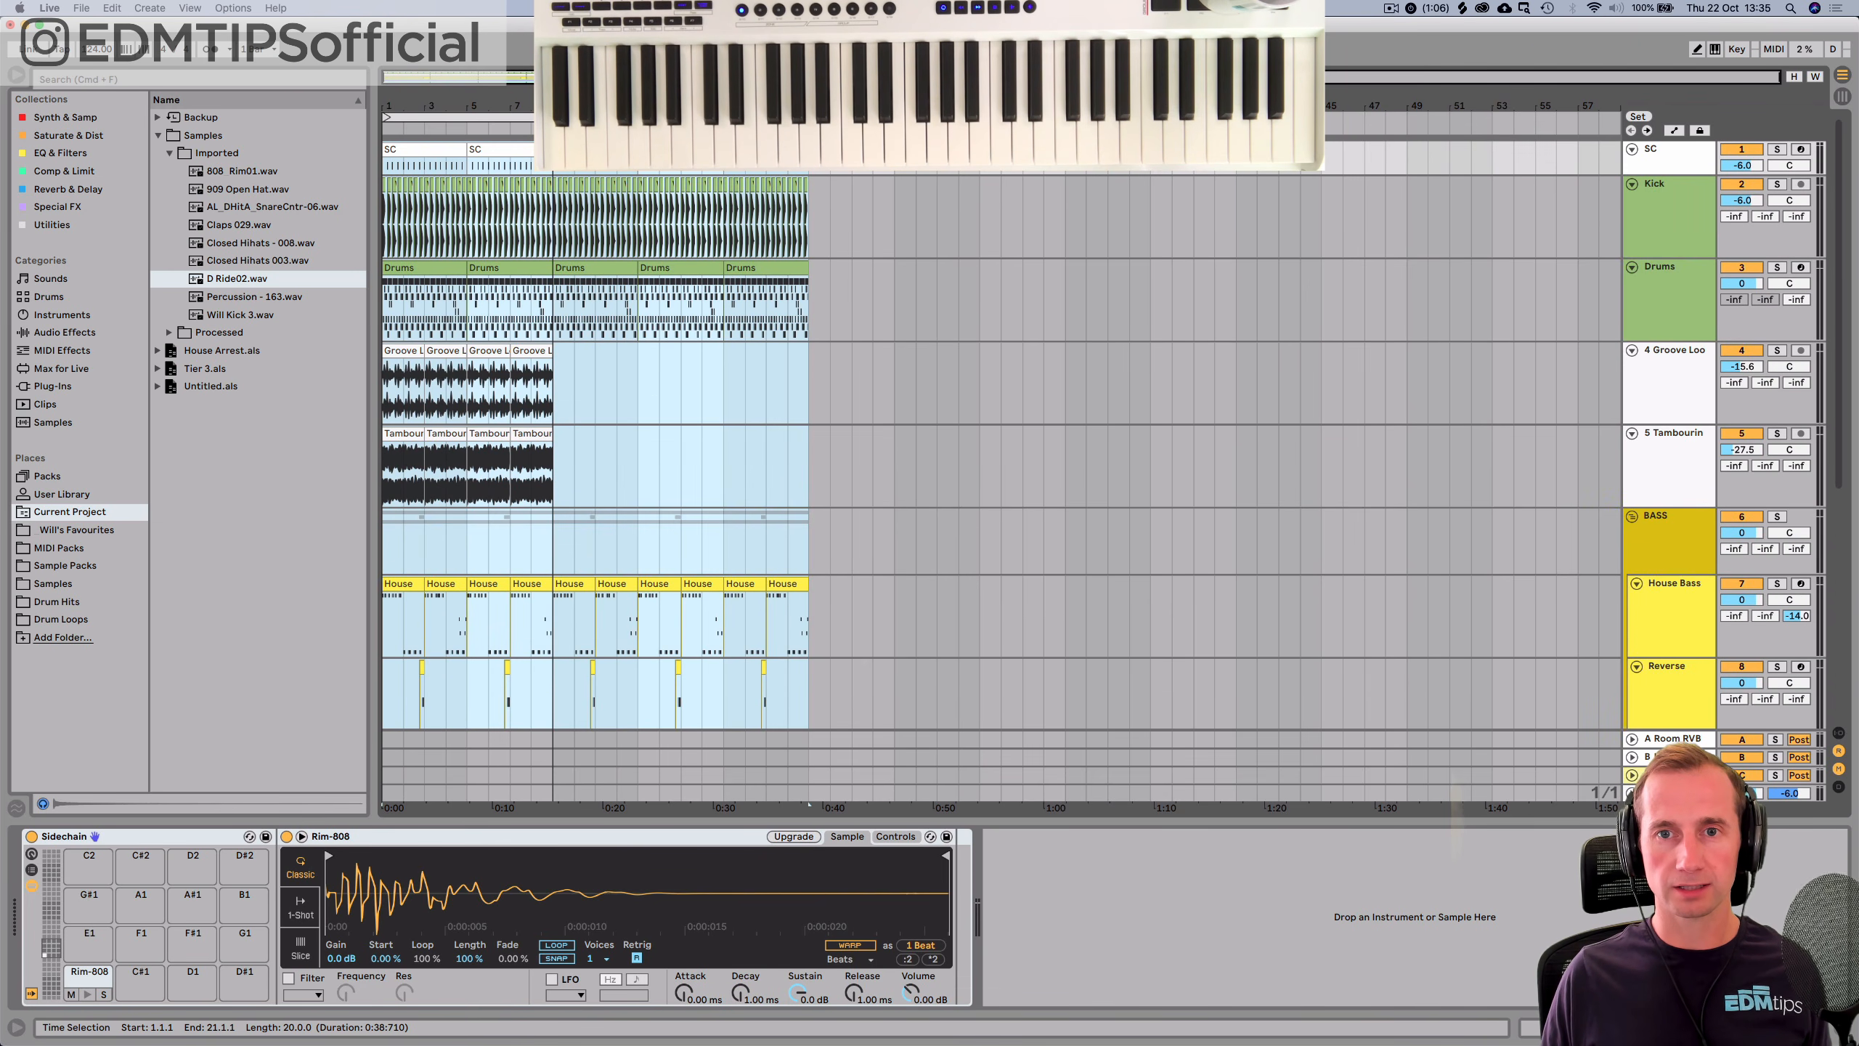
pyautogui.click(1150, 157)
pyautogui.press('super+v')
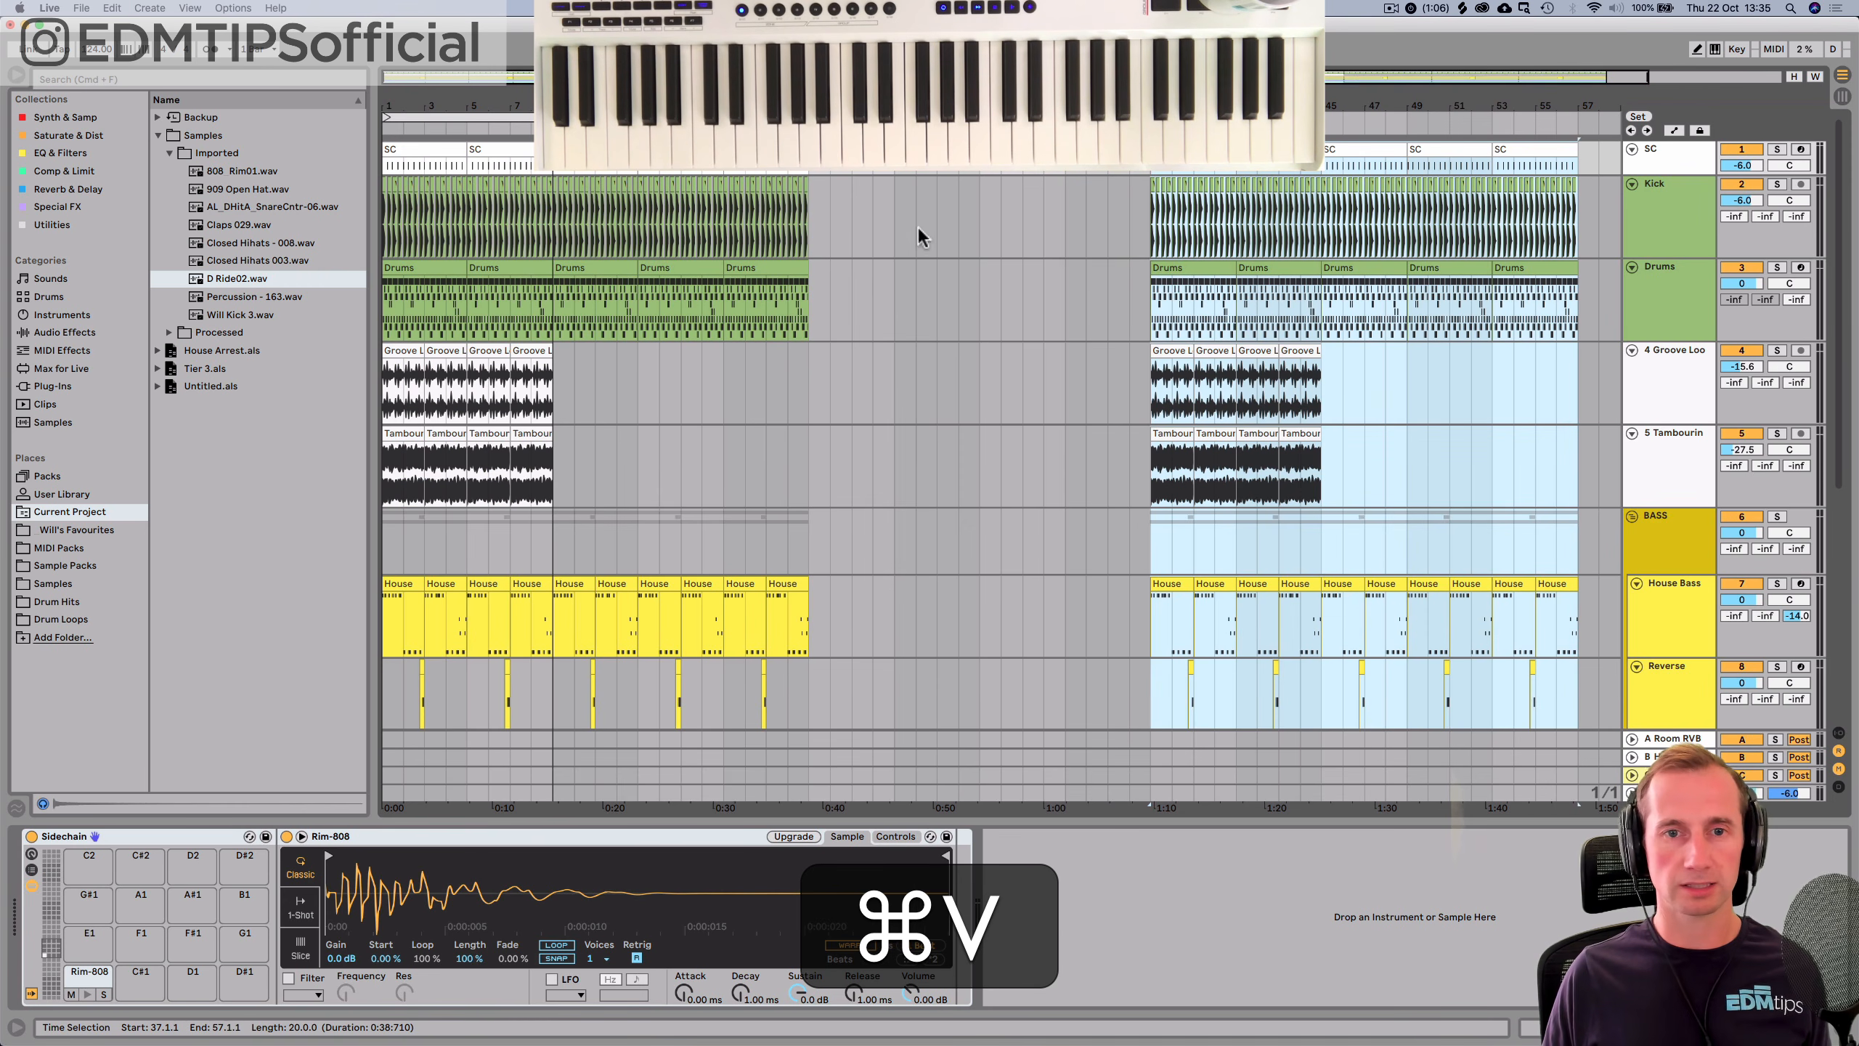
# Delete the Groove Loop and Tambourine clips from bars 1 to 9 of the first section.
pyautogui.scroll(-3, 949, 314)
pyautogui.scroll(3, 949, 317)
pyautogui.hscroll(1, 950, 317)
pyautogui.moveTo(563, 479); pyautogui.dragTo(354, 351)
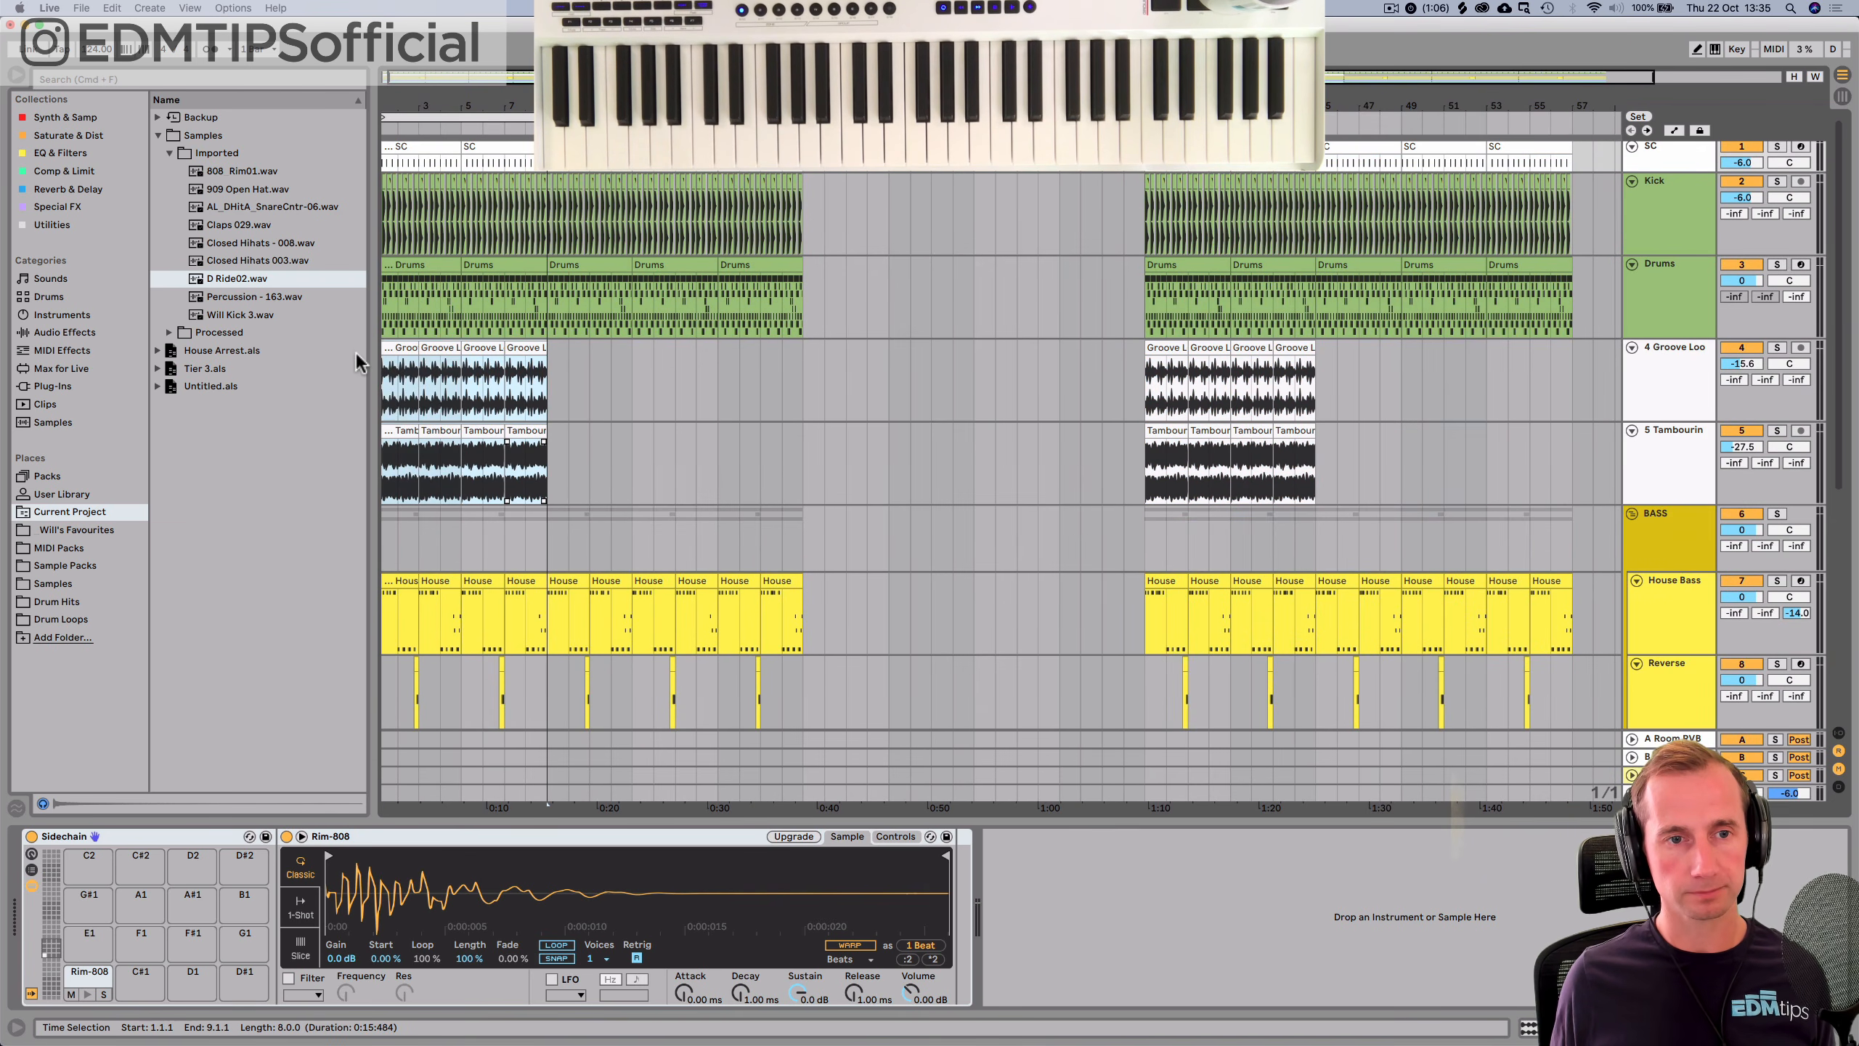
pyautogui.press('BackSpace')
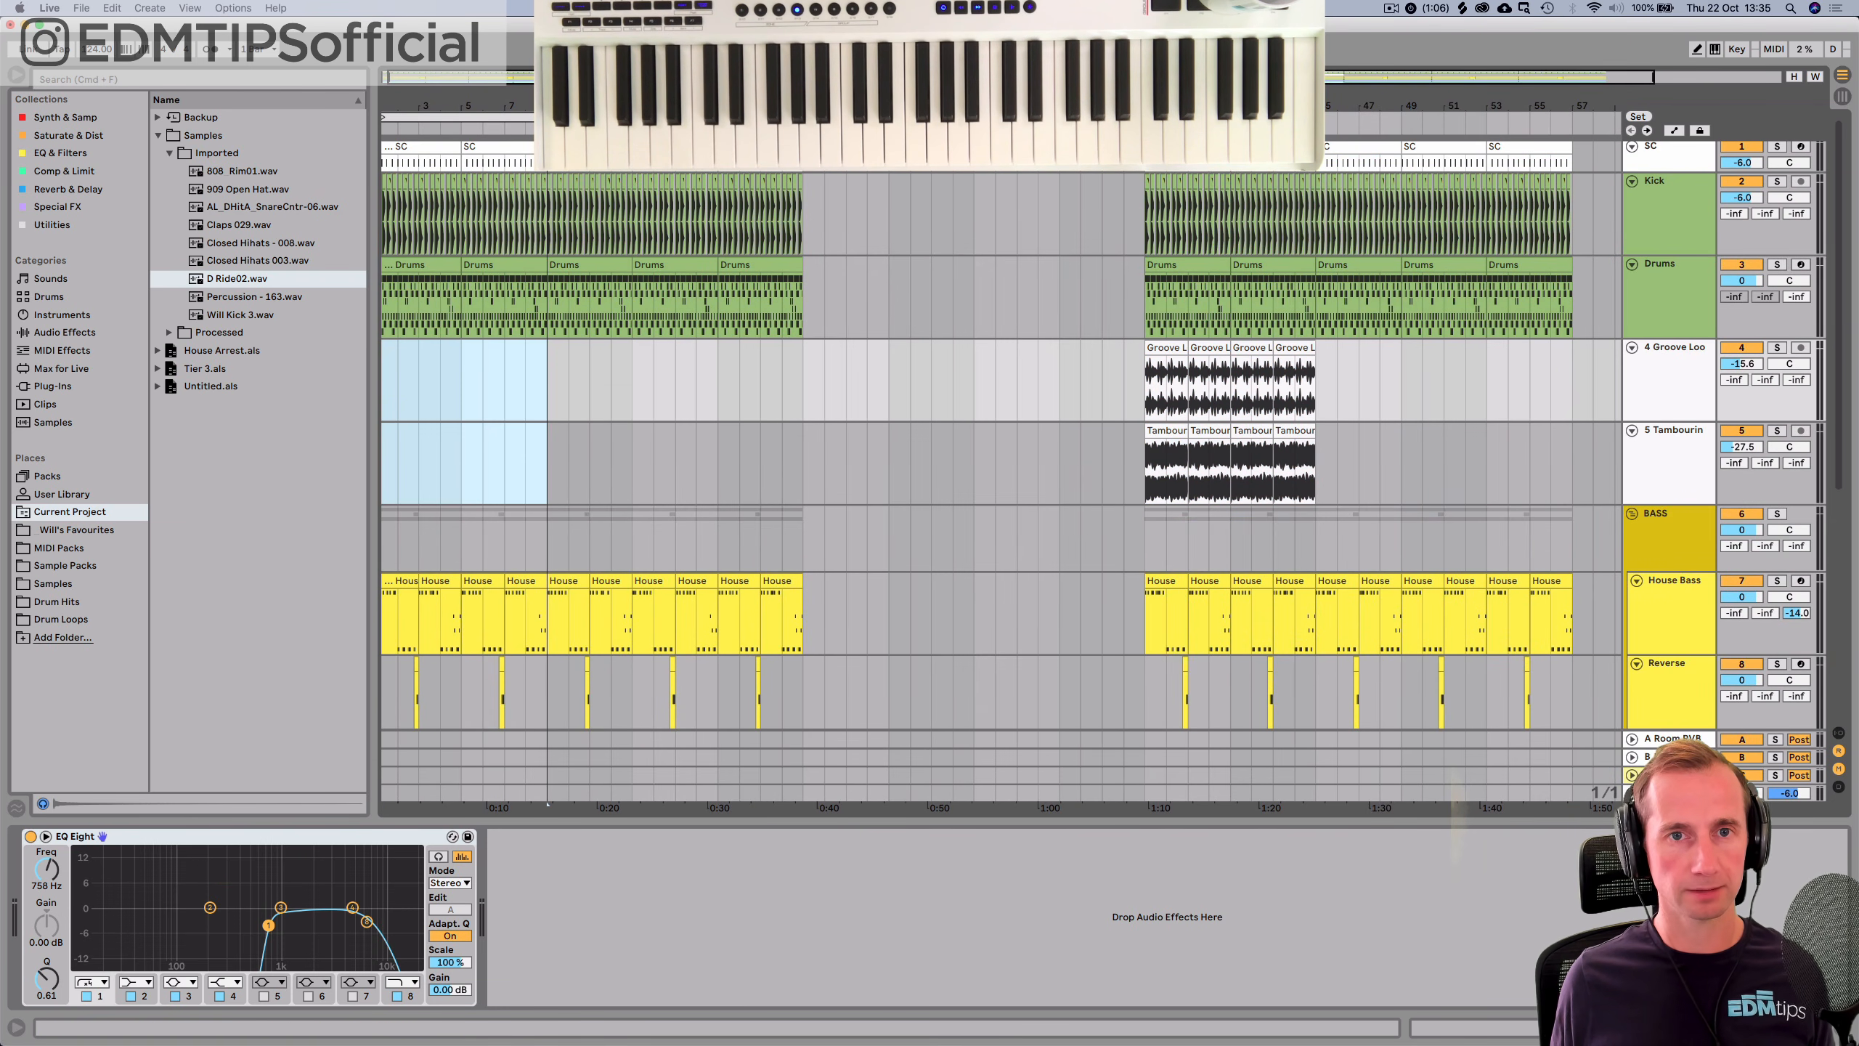
pyautogui.press('Escape')
# Delete all D Ride02 notes from the first Drums clip.
pyautogui.doubleClick(424, 269)
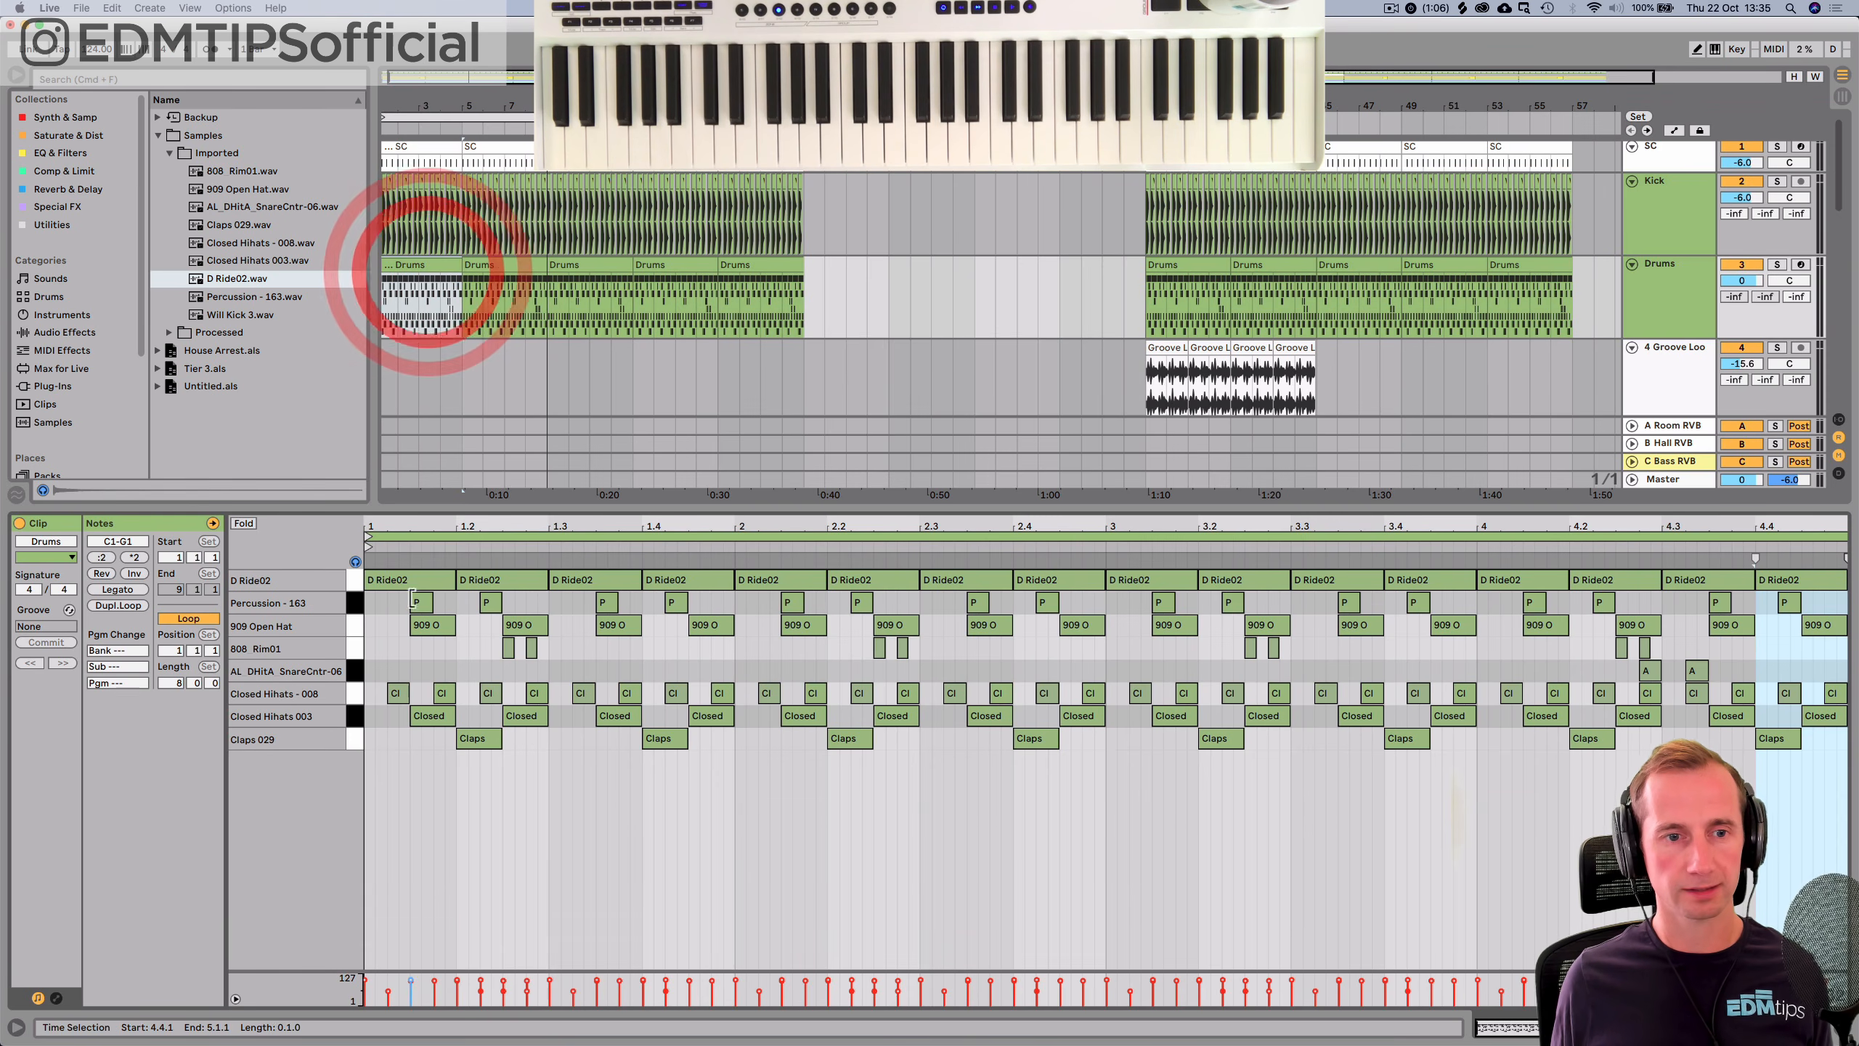
pyautogui.click(354, 580)
pyautogui.press('BackSpace')
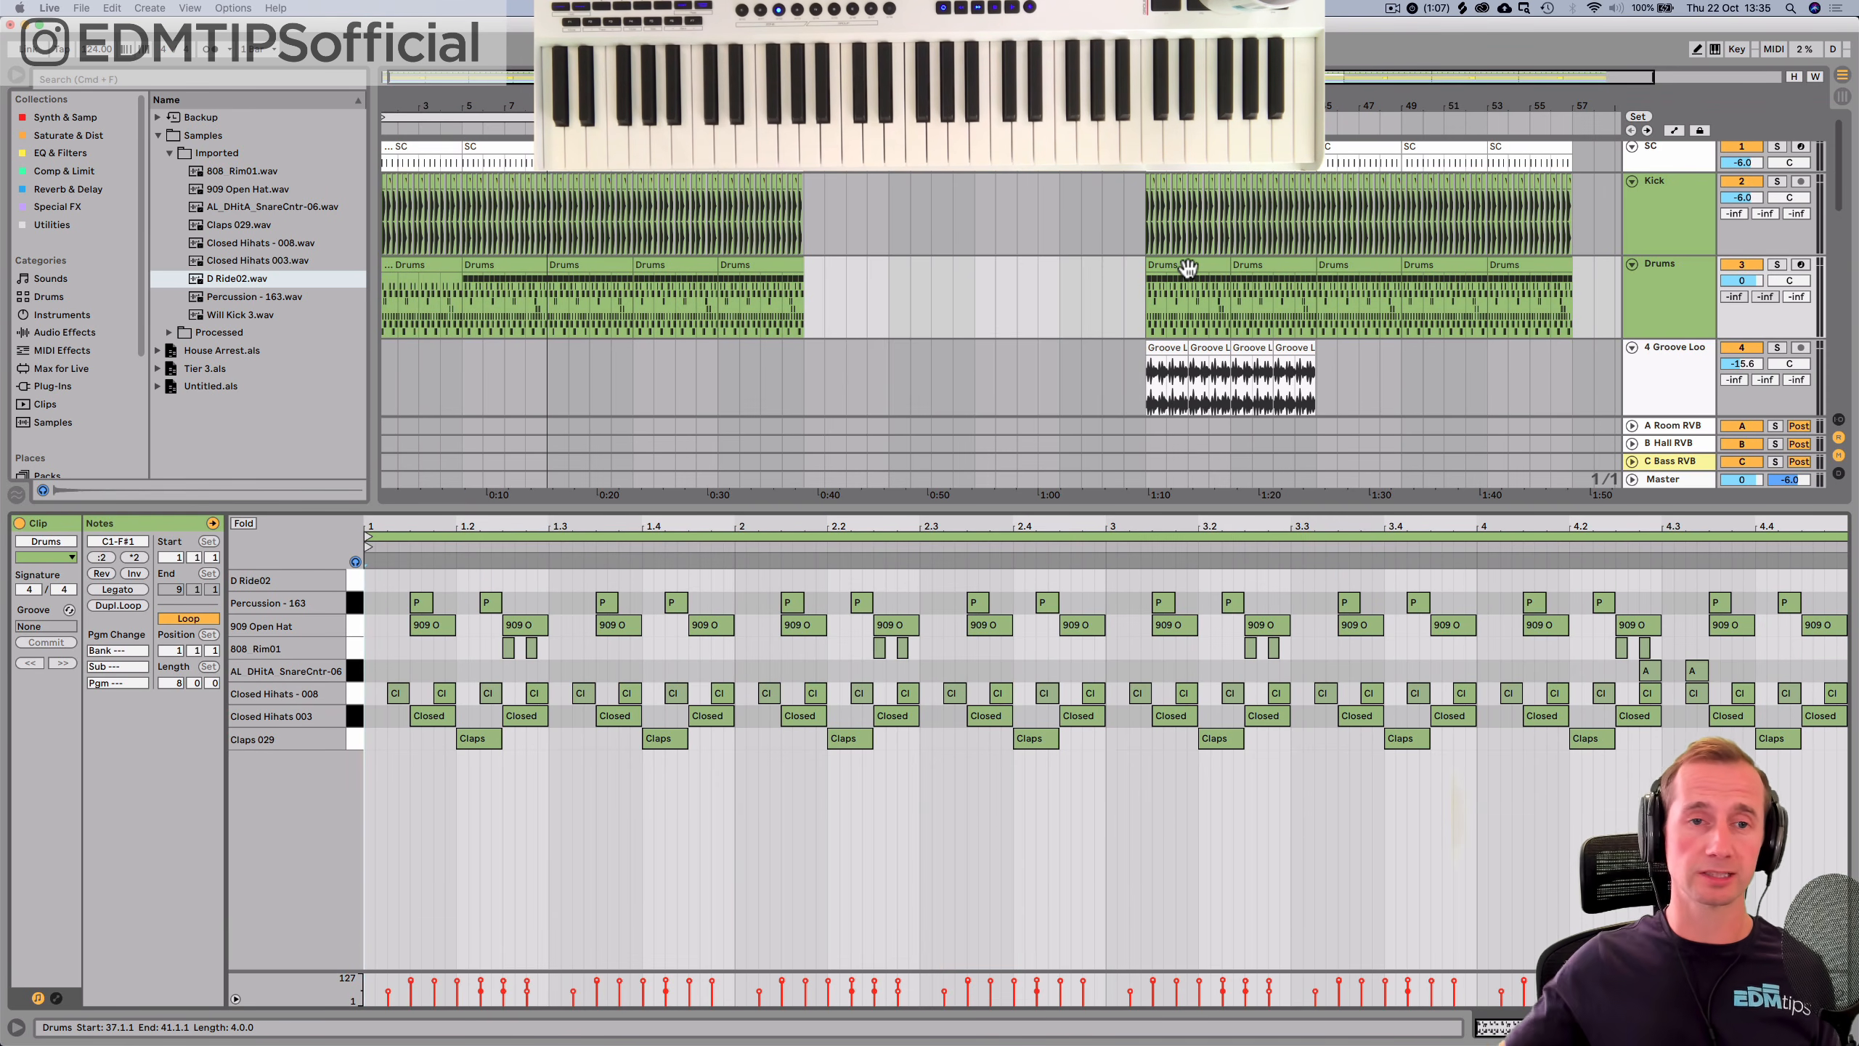
# Duplicate the first Drums clip four times to replace the remaining Drums clips up to bar 21.
pyautogui.press('space')
pyautogui.click(427, 261)
pyautogui.press('super+d')
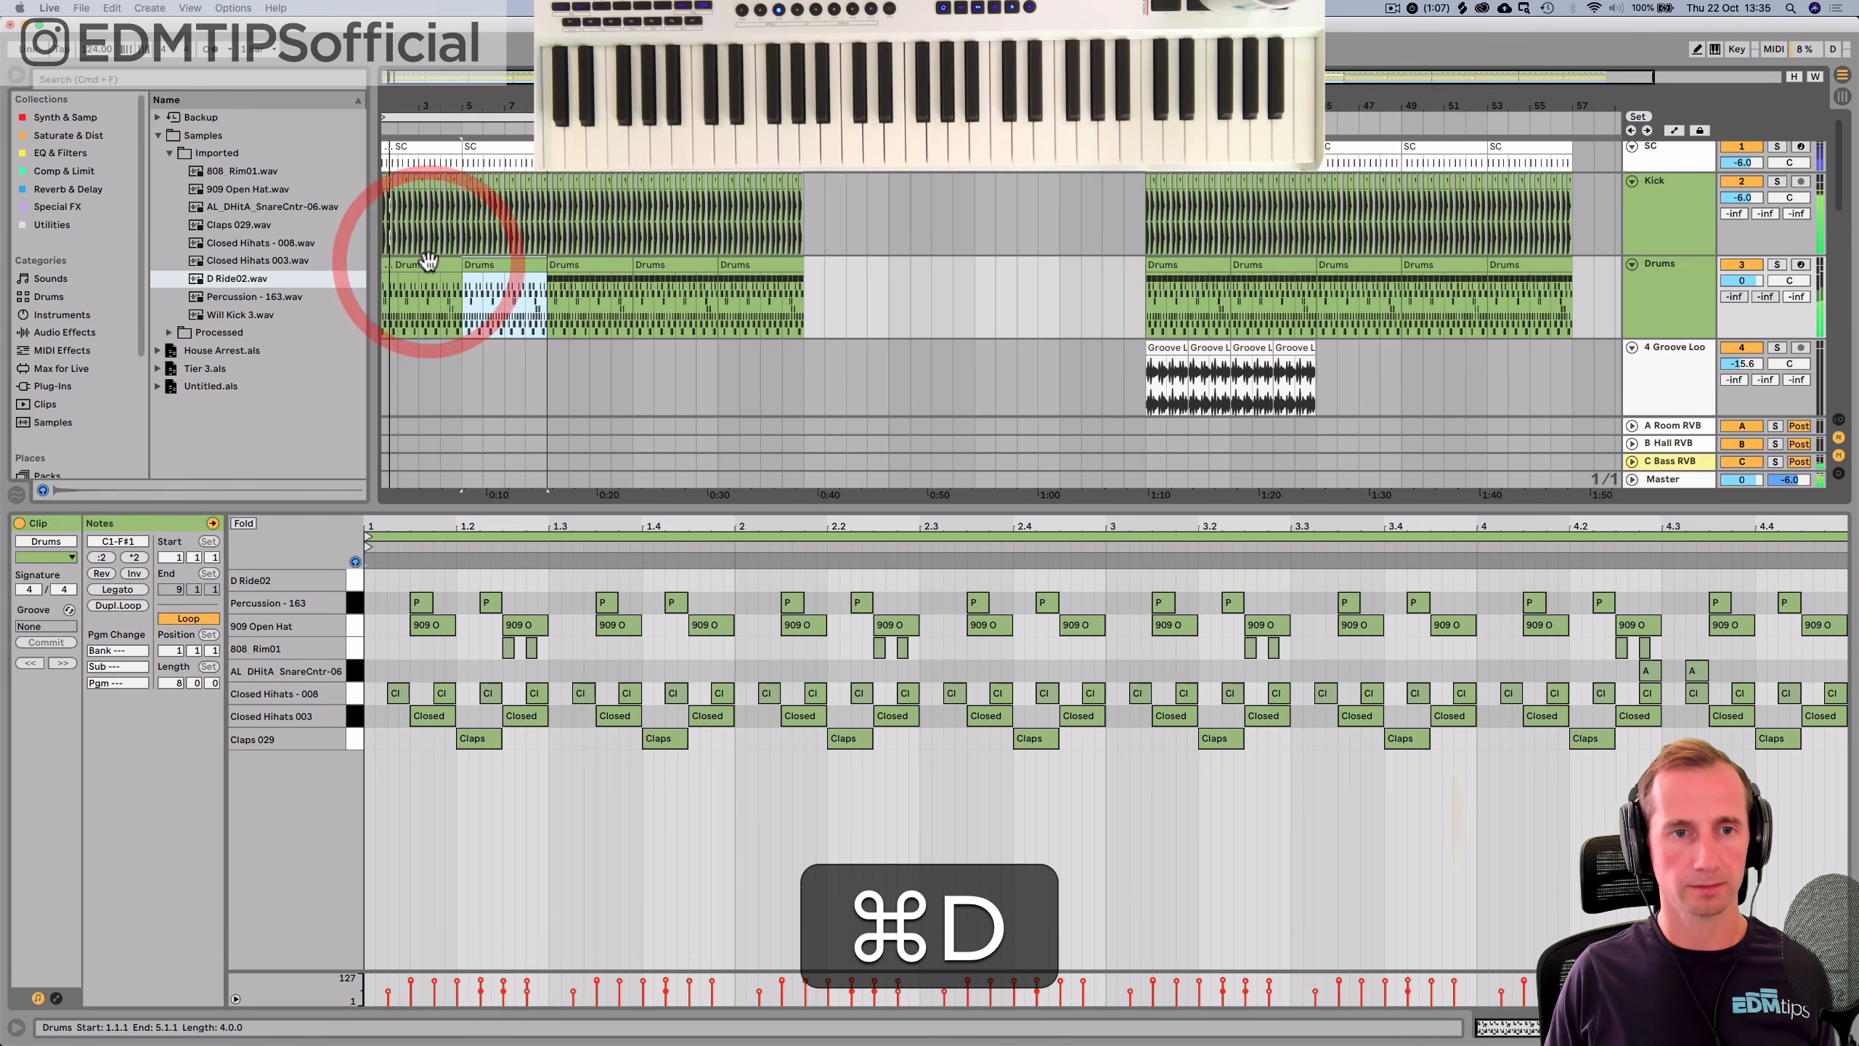
pyautogui.press('super+d')
pyautogui.press('super+d')
pyautogui.press('super+d')
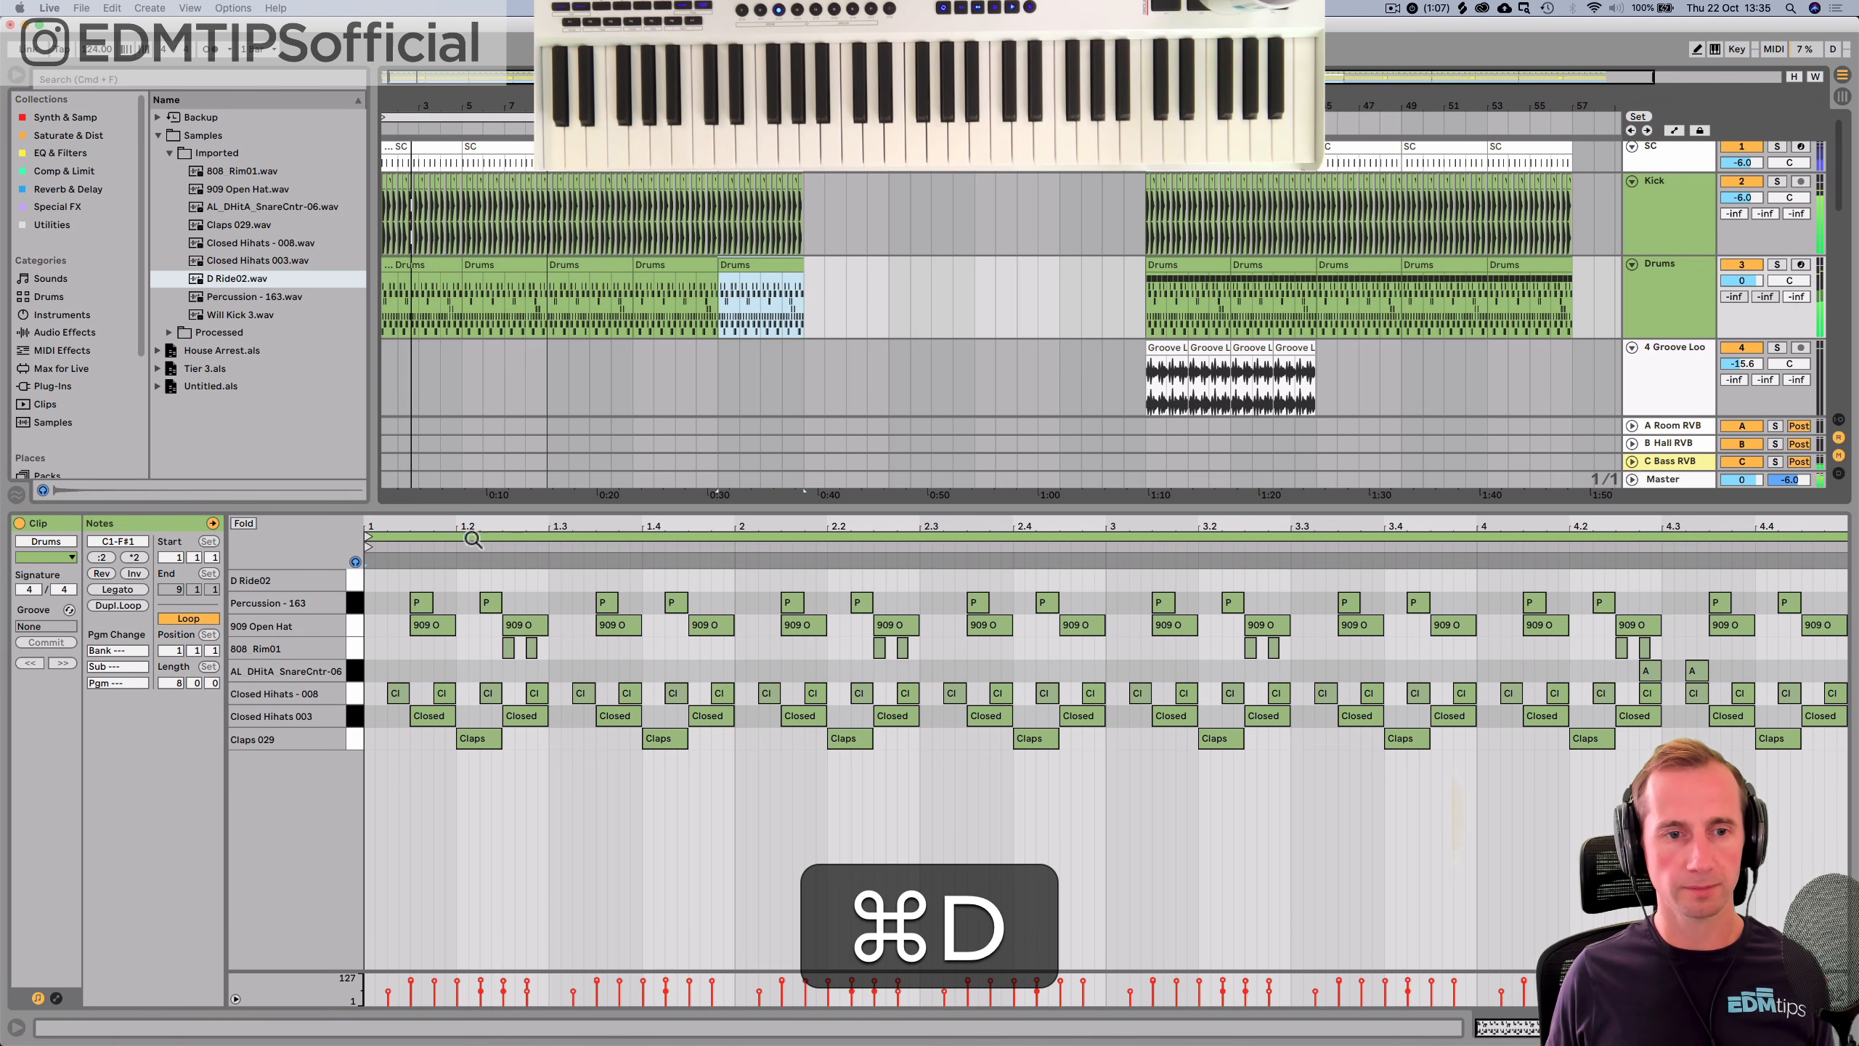
# Delete all 909 Open Hat notes from the Drums clip at bar 17 while checking playback.
pyautogui.press('super+space')
pyautogui.click(357, 627)
pyautogui.press('BackSpace')
pyautogui.press('space')
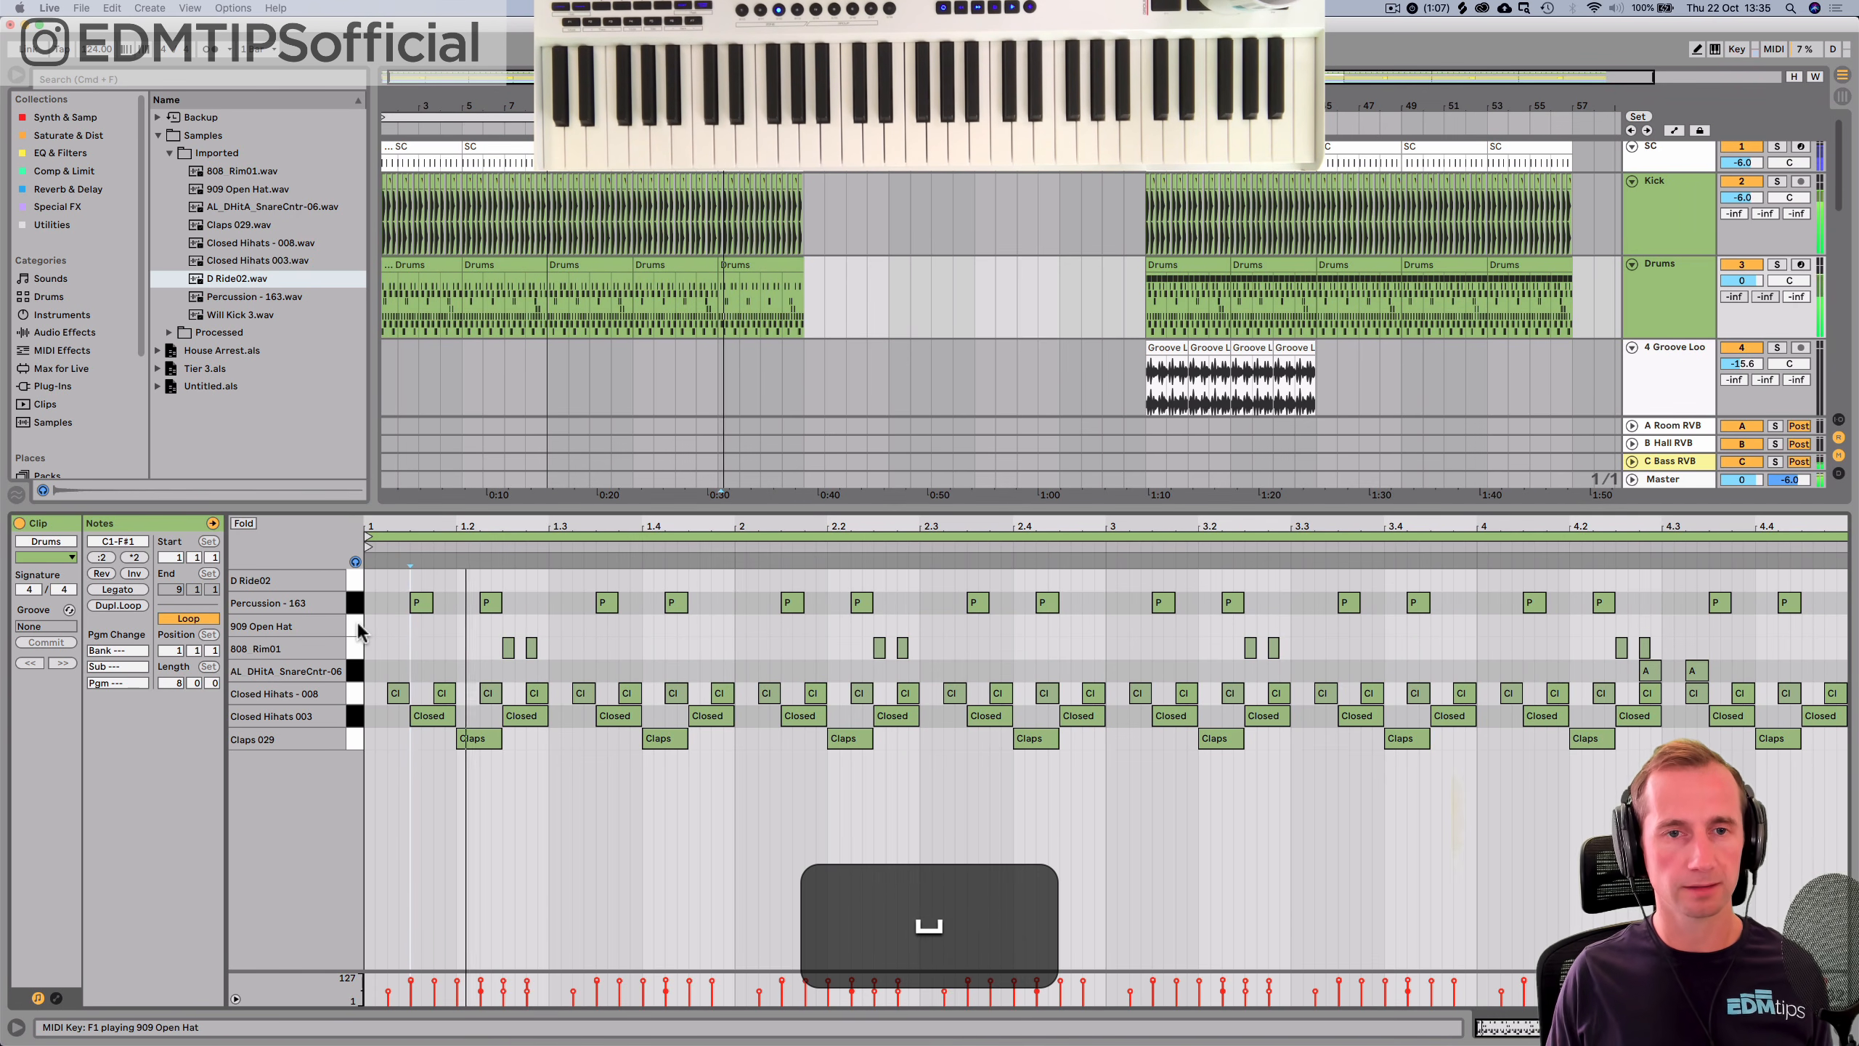
# Delete the Organ clips from bars 1 to 9 and listen to the result.
pyautogui.hotkey('shift', 'Tab')
pyautogui.scroll(-5, 482, 615)
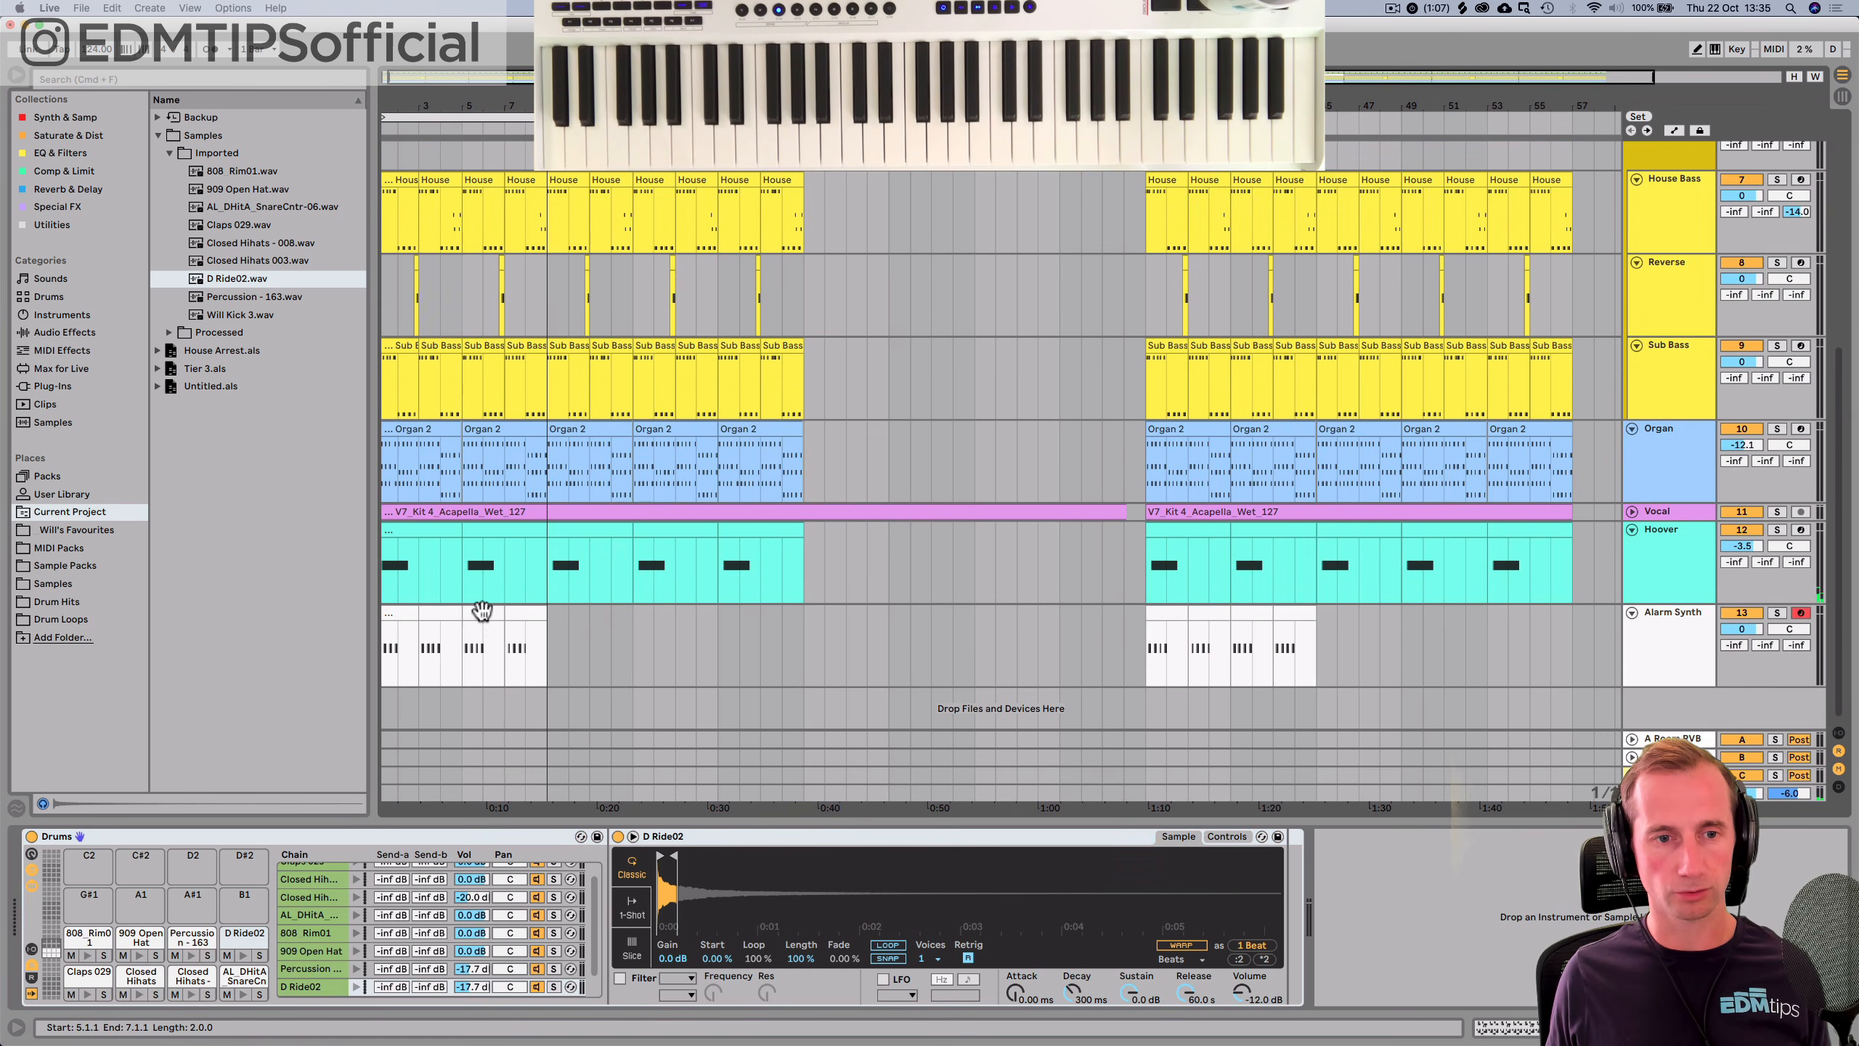
pyautogui.click(451, 529)
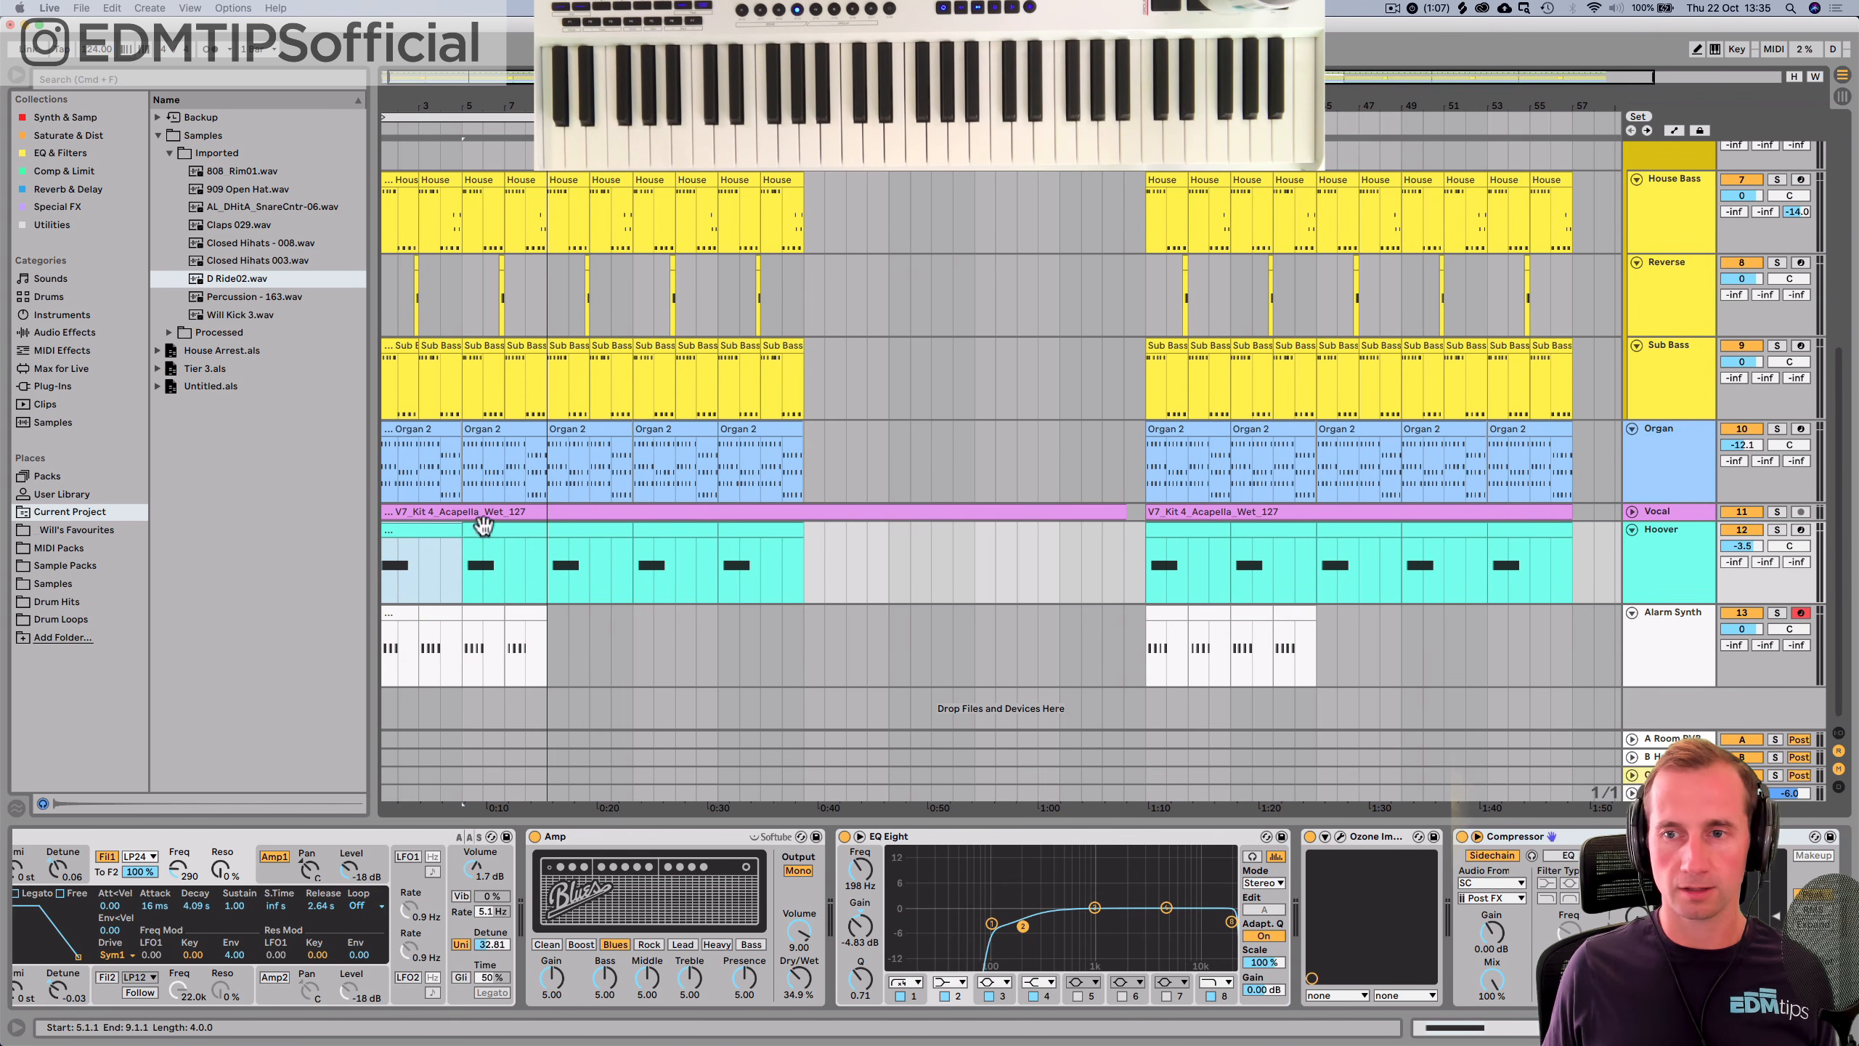
pyautogui.click(459, 433)
pyautogui.press('BackSpace')
pyautogui.press('space')
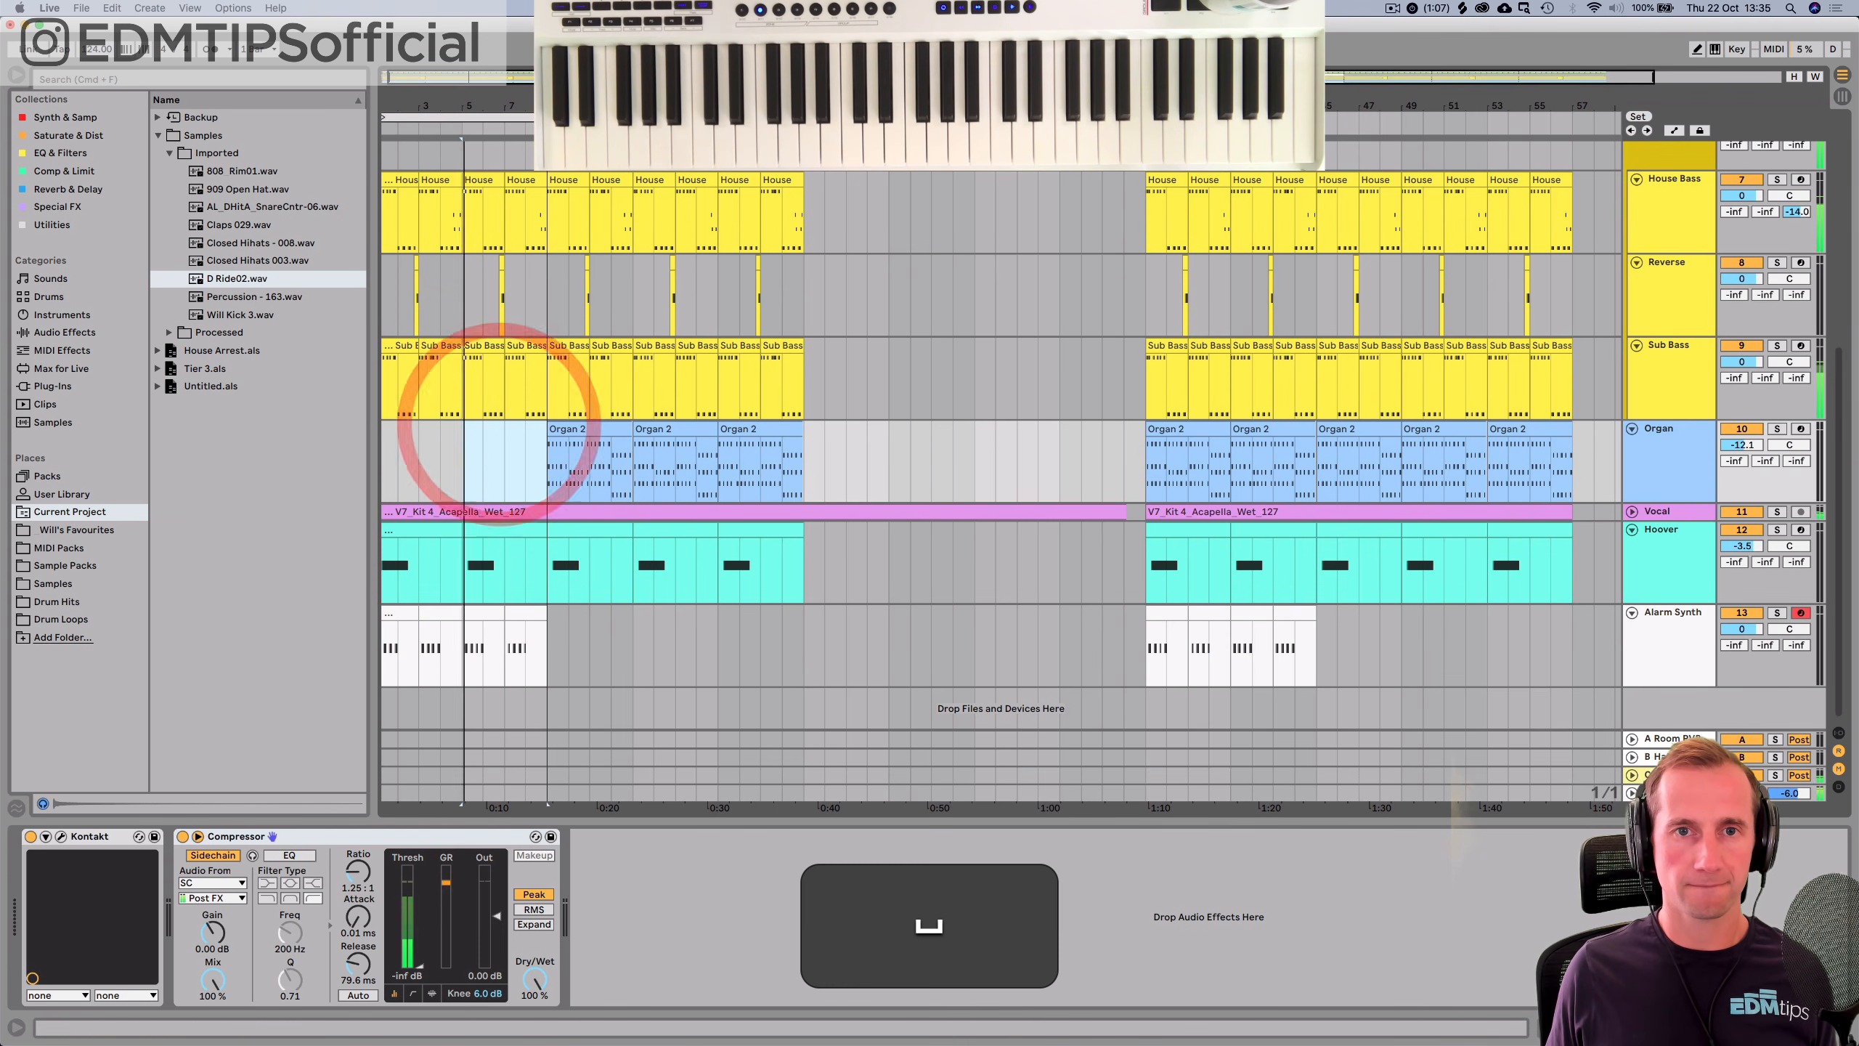
pyautogui.press('space')
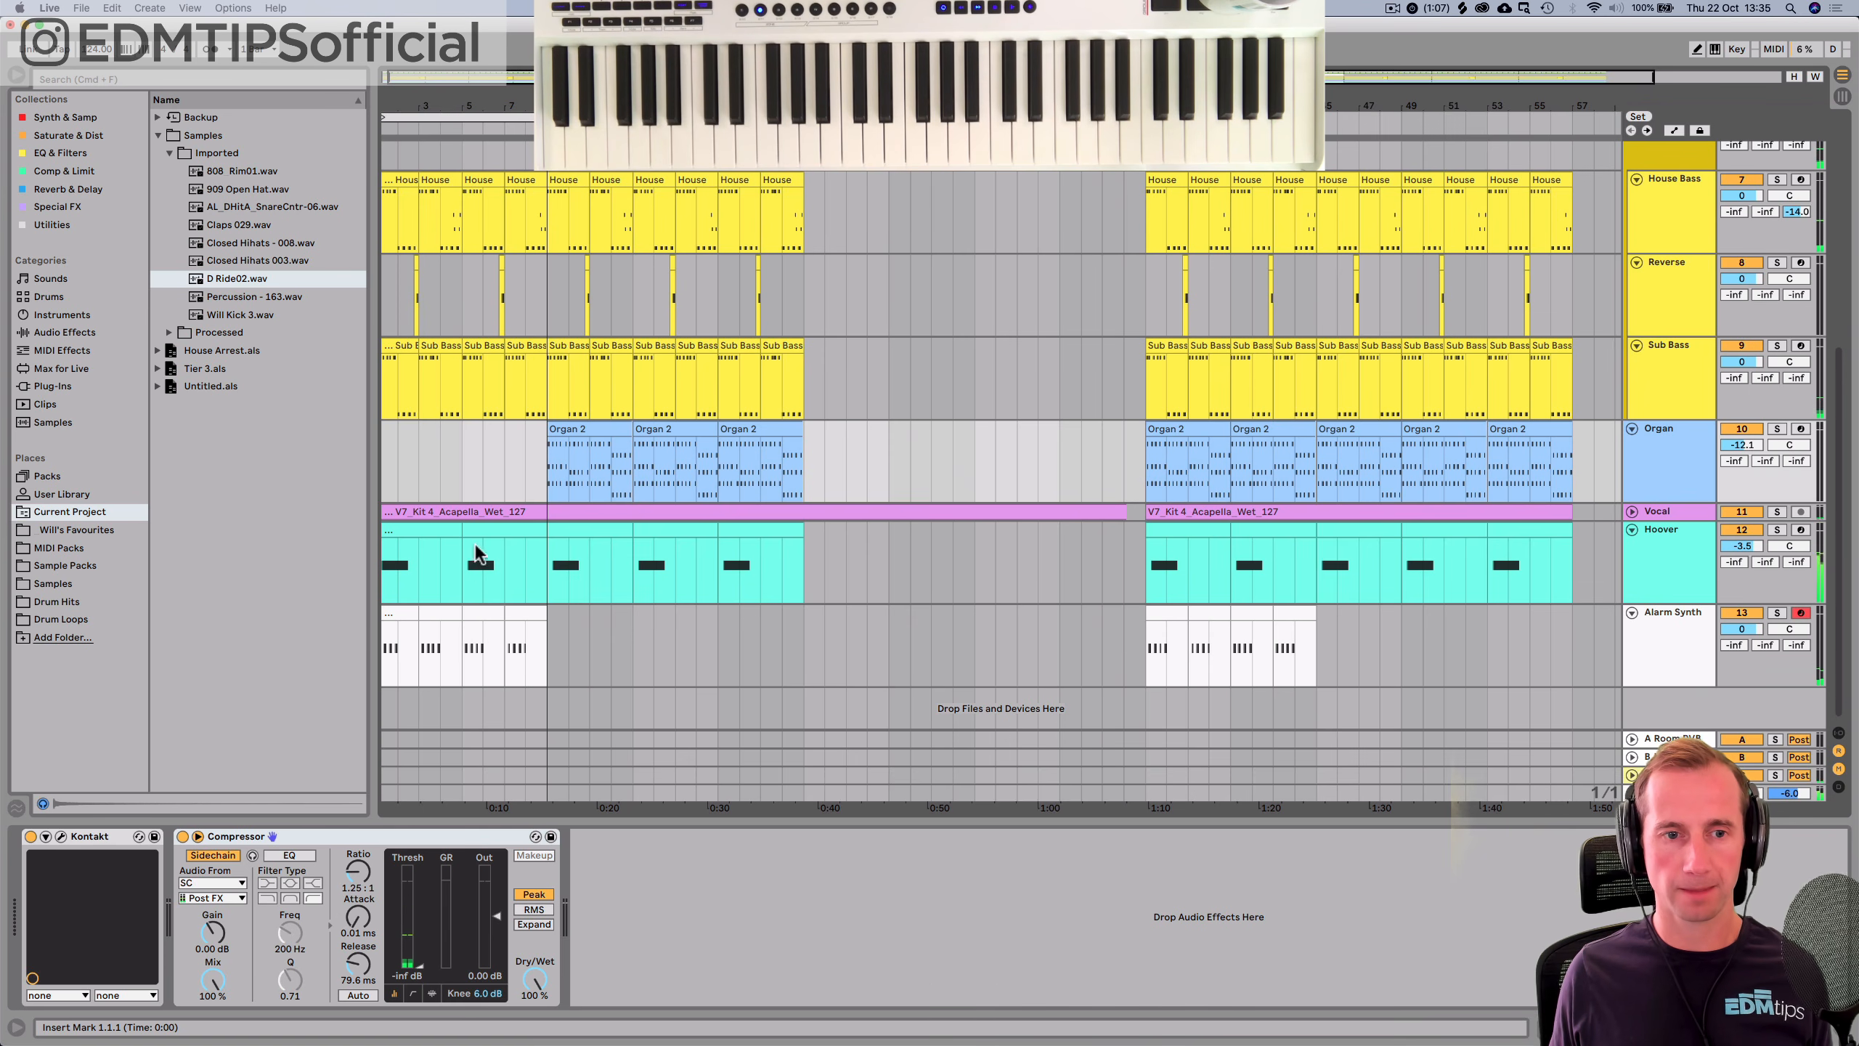
# Delete the Alarm Synth clips from bars 1 to 9.
pyautogui.moveTo(534, 681); pyautogui.dragTo(354, 611)
pyautogui.press('BackSpace')
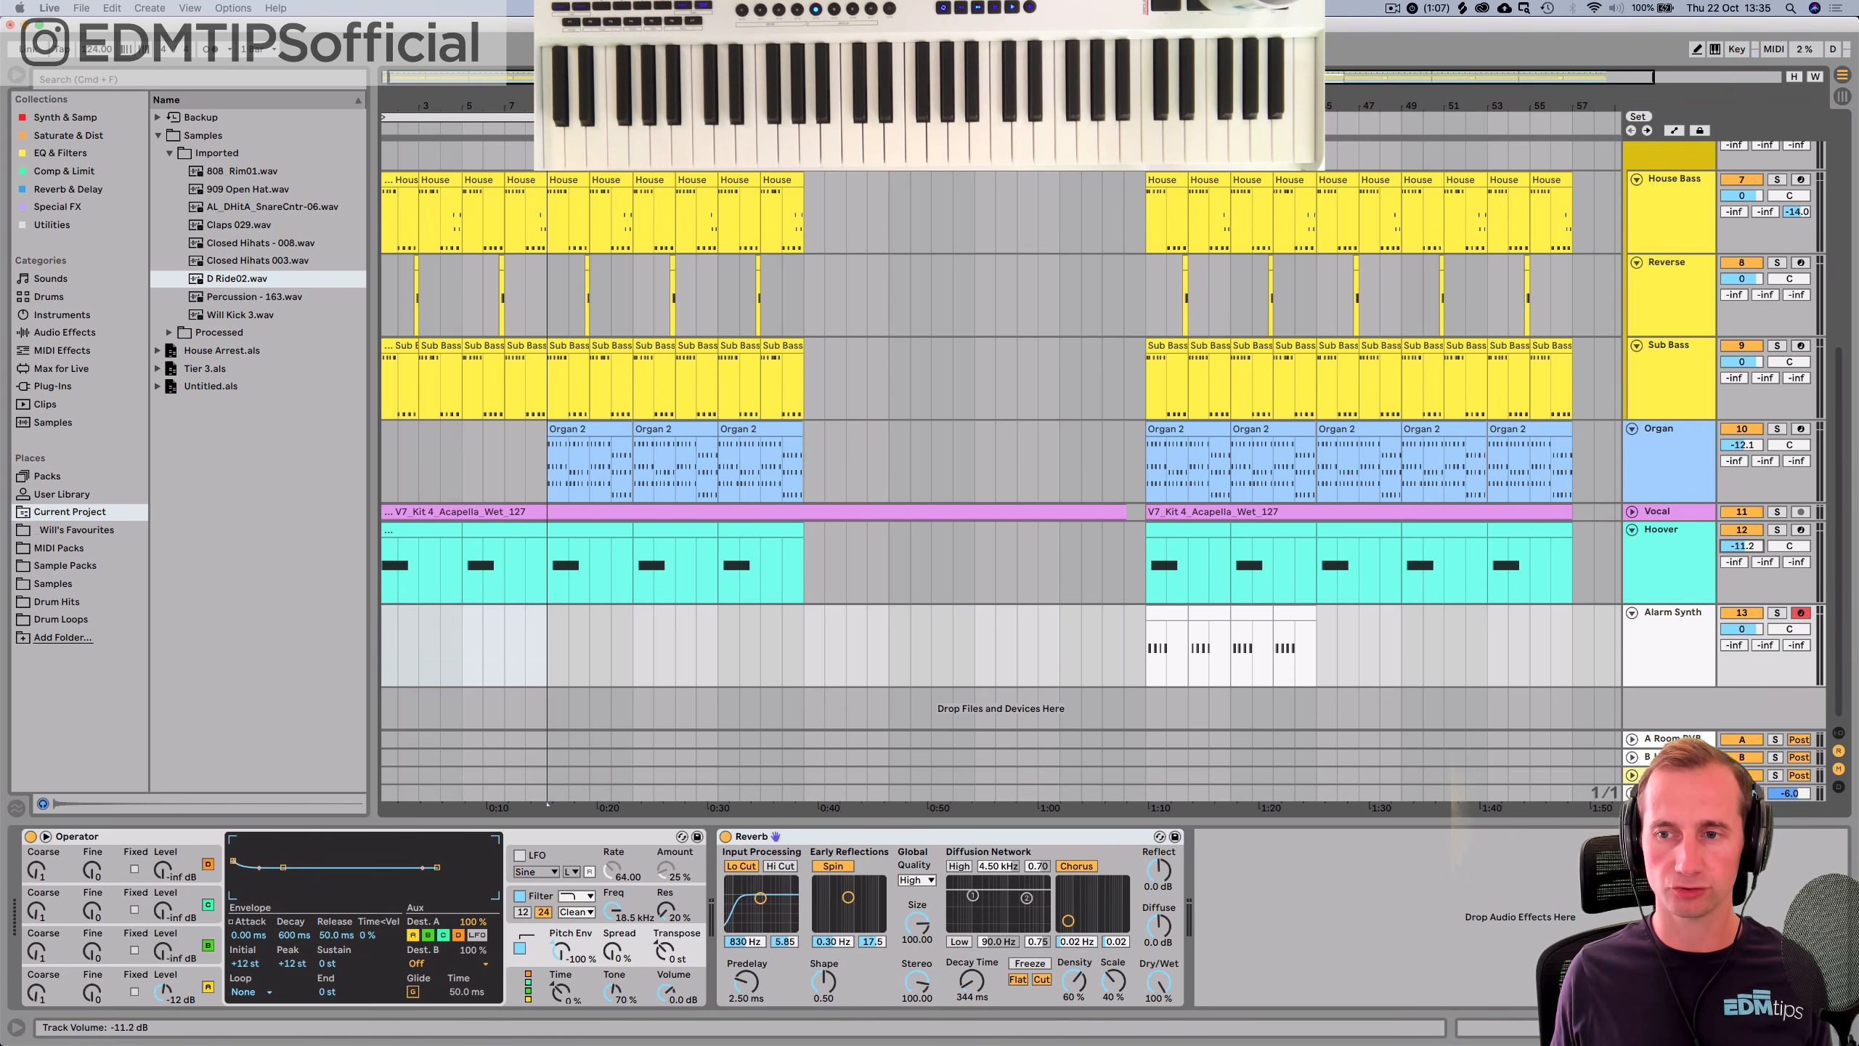
# Play the first section and set the Hoover track's volume to -9.9 dB while listening.
pyautogui.press('space')
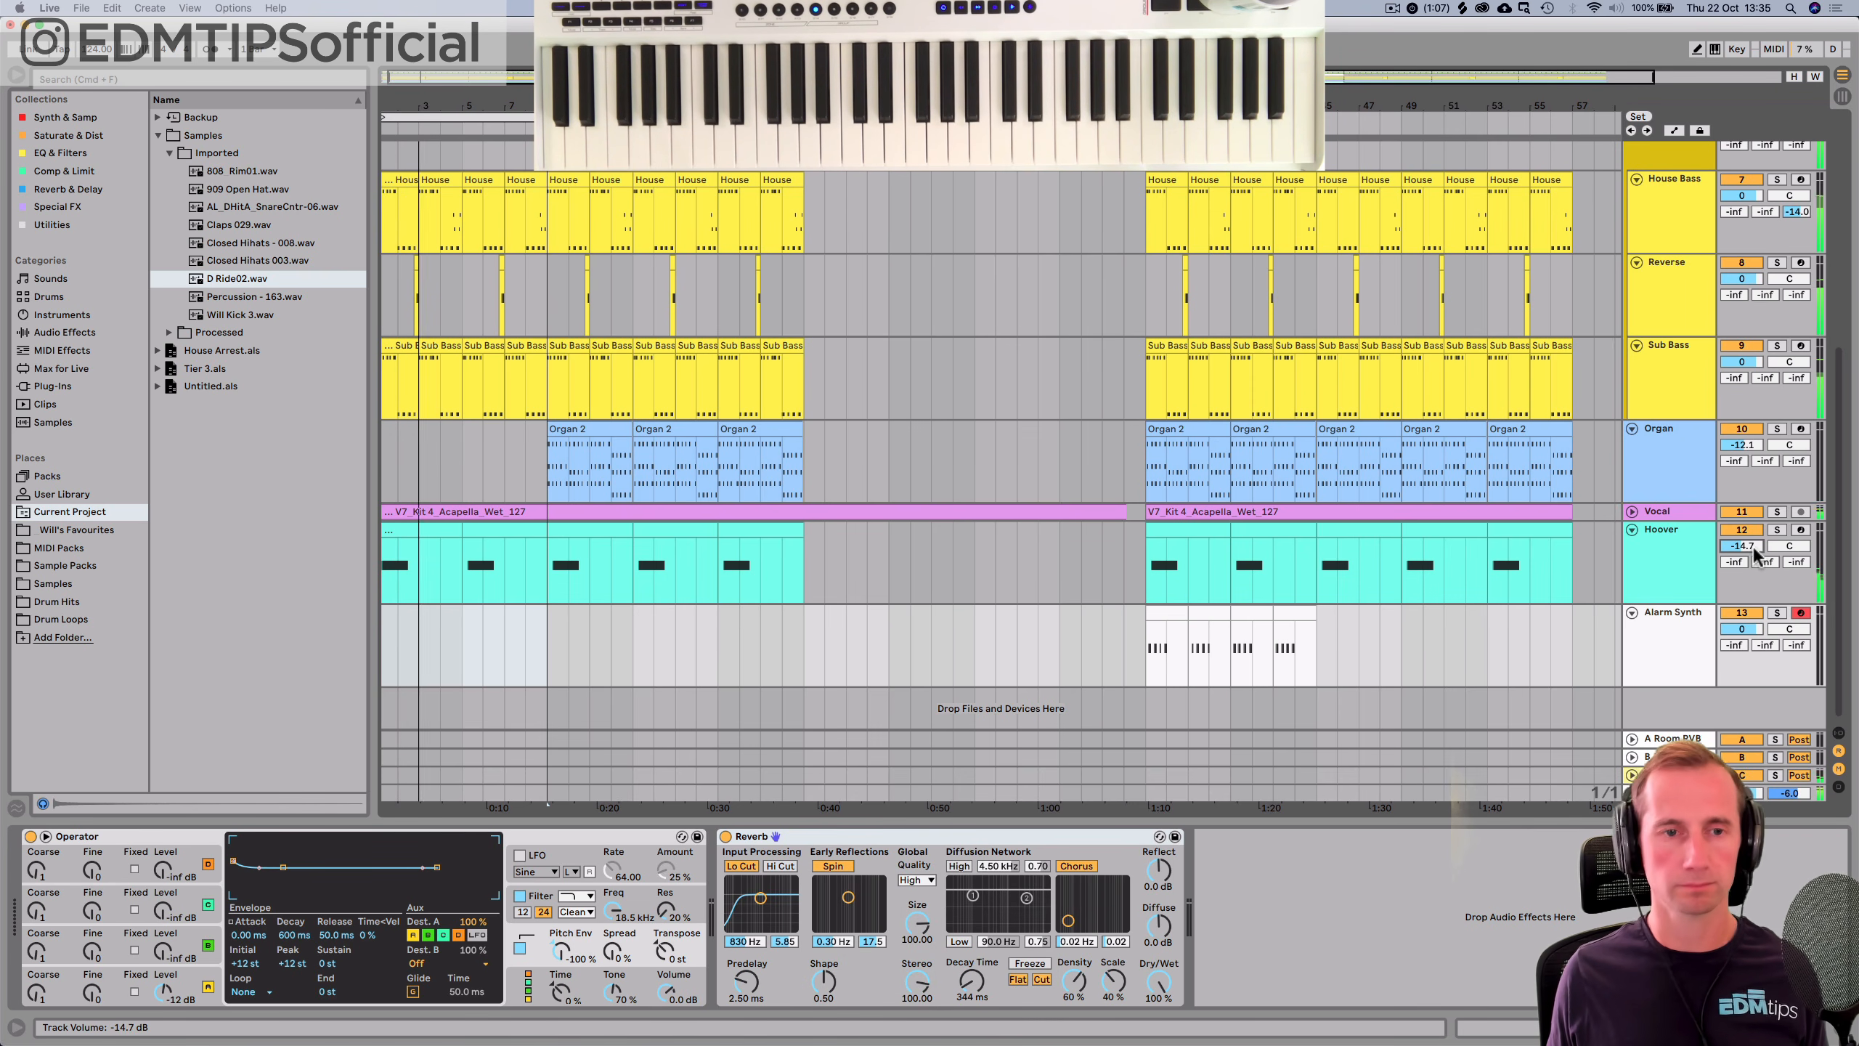
pyautogui.scroll(10, 520, 419)
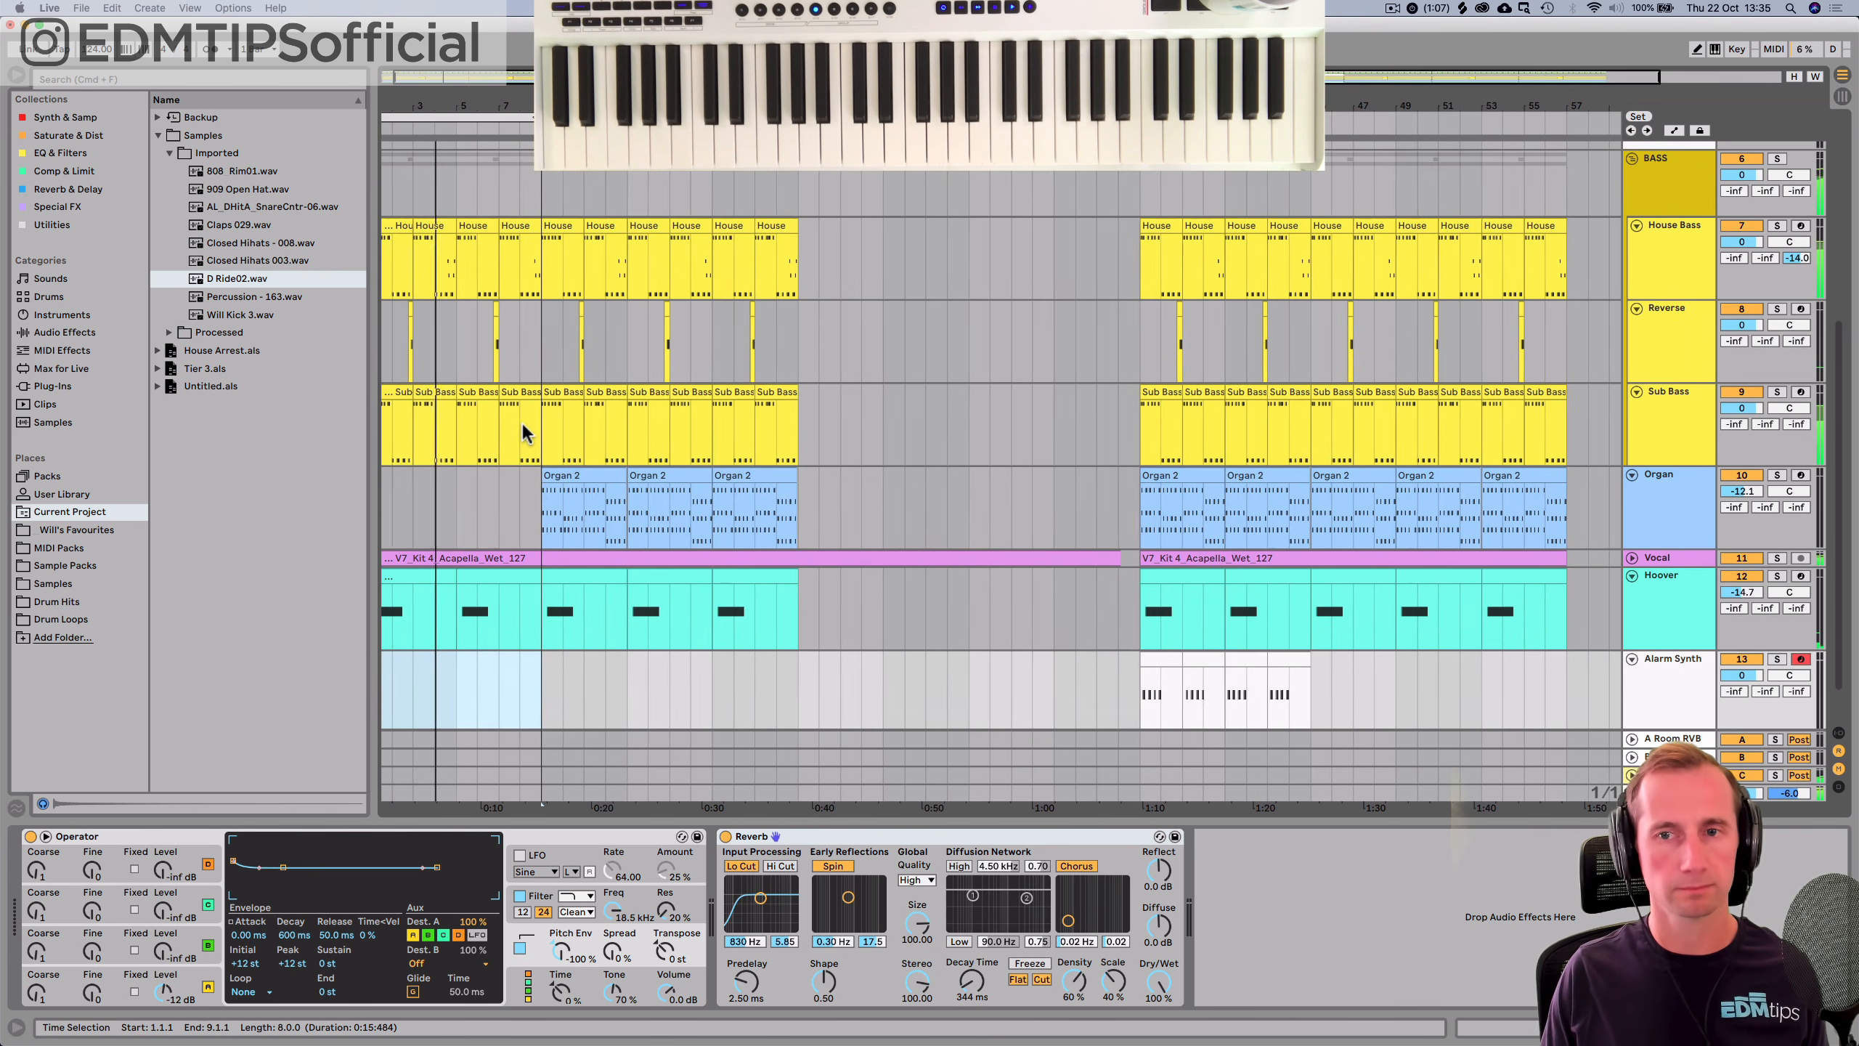
pyautogui.scroll(-5, 542, 401)
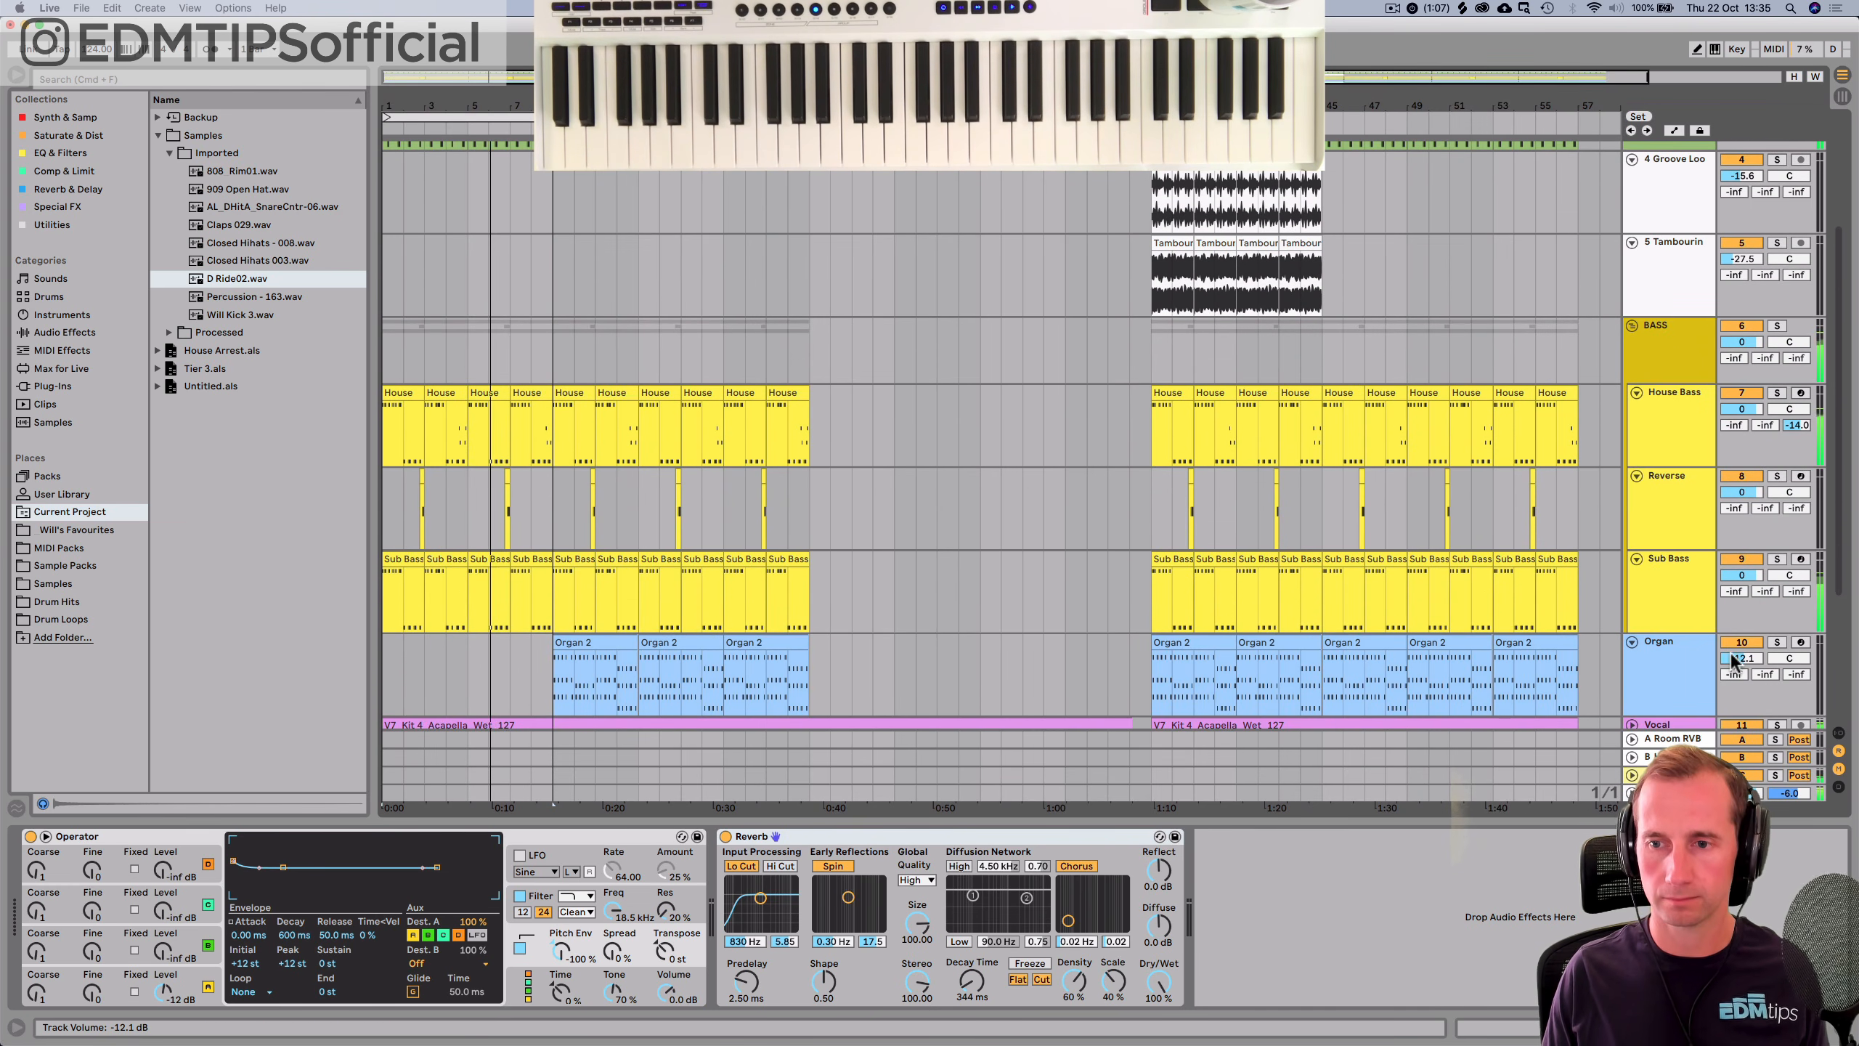
pyautogui.scroll(-3, 1733, 659)
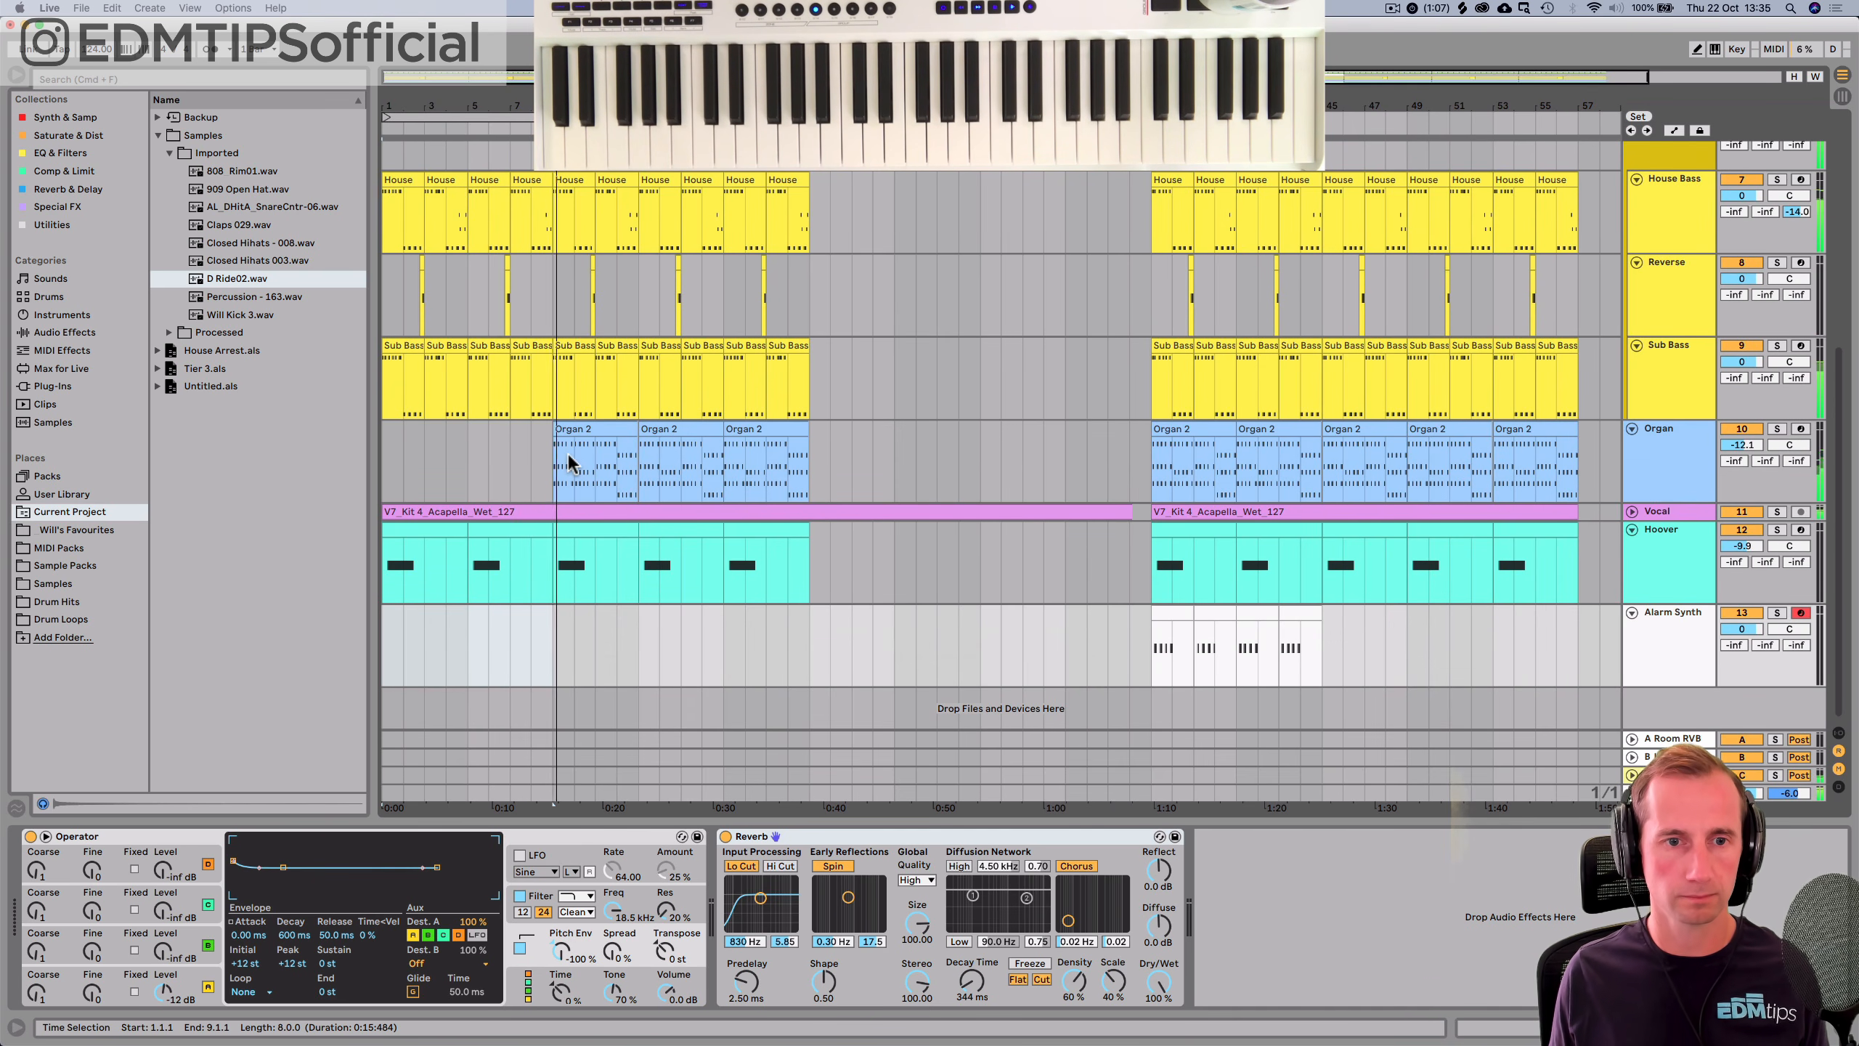
pyautogui.press('space')
# Delete the House Bass clips from bar 9 to bar 21.
pyautogui.scroll(1, 616, 450)
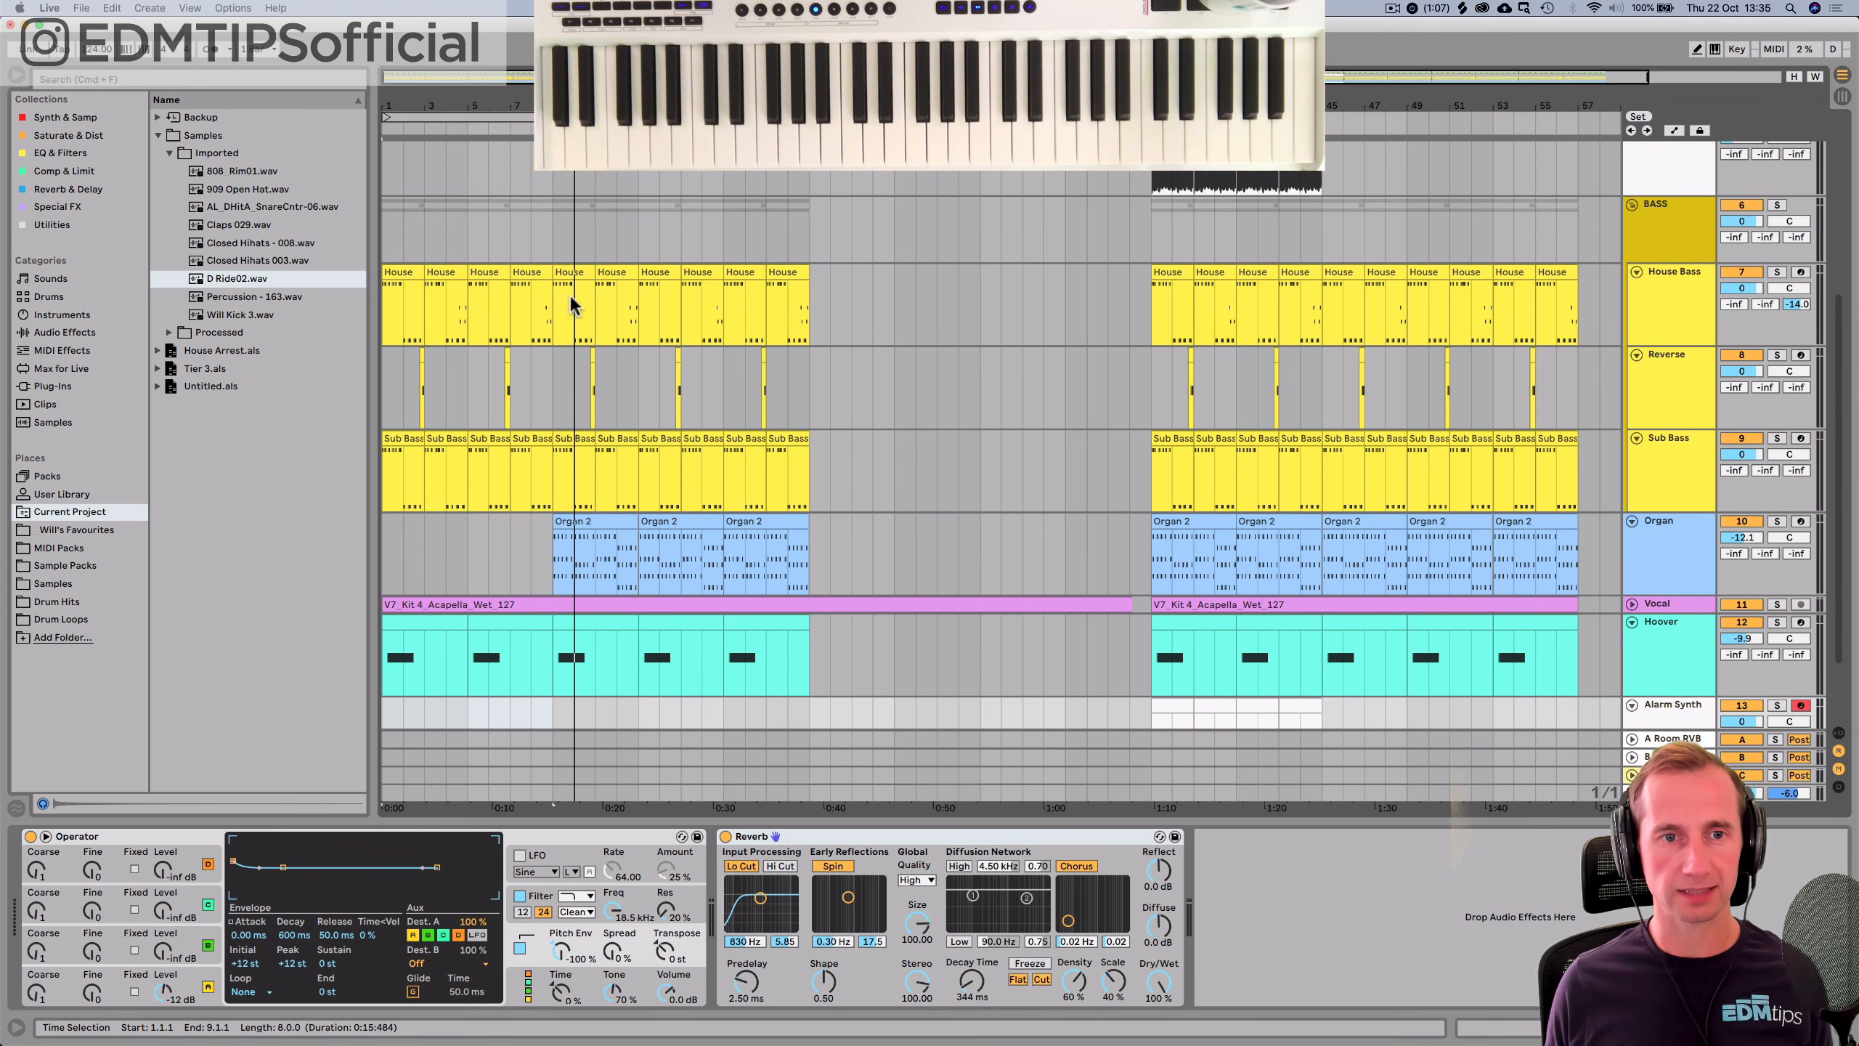
pyautogui.click(568, 269)
pyautogui.press('BackSpace')
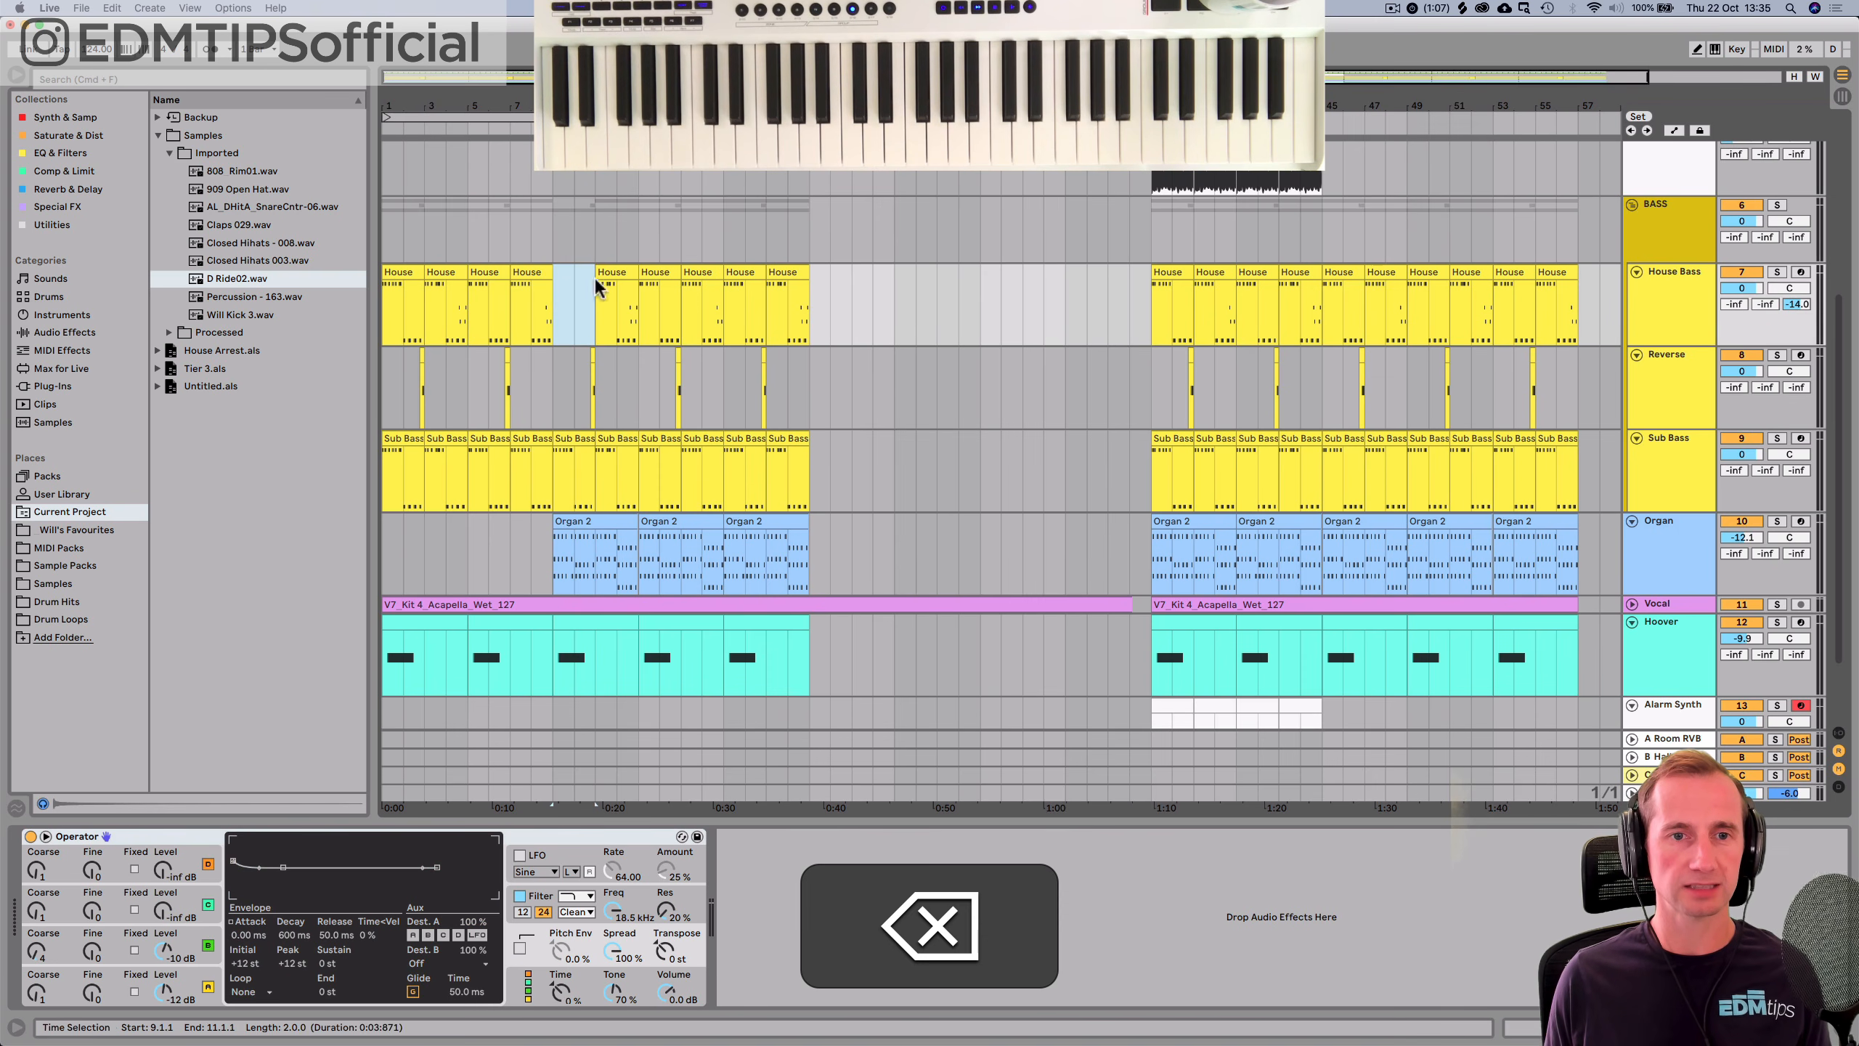
pyautogui.moveTo(602, 278); pyautogui.dragTo(794, 317)
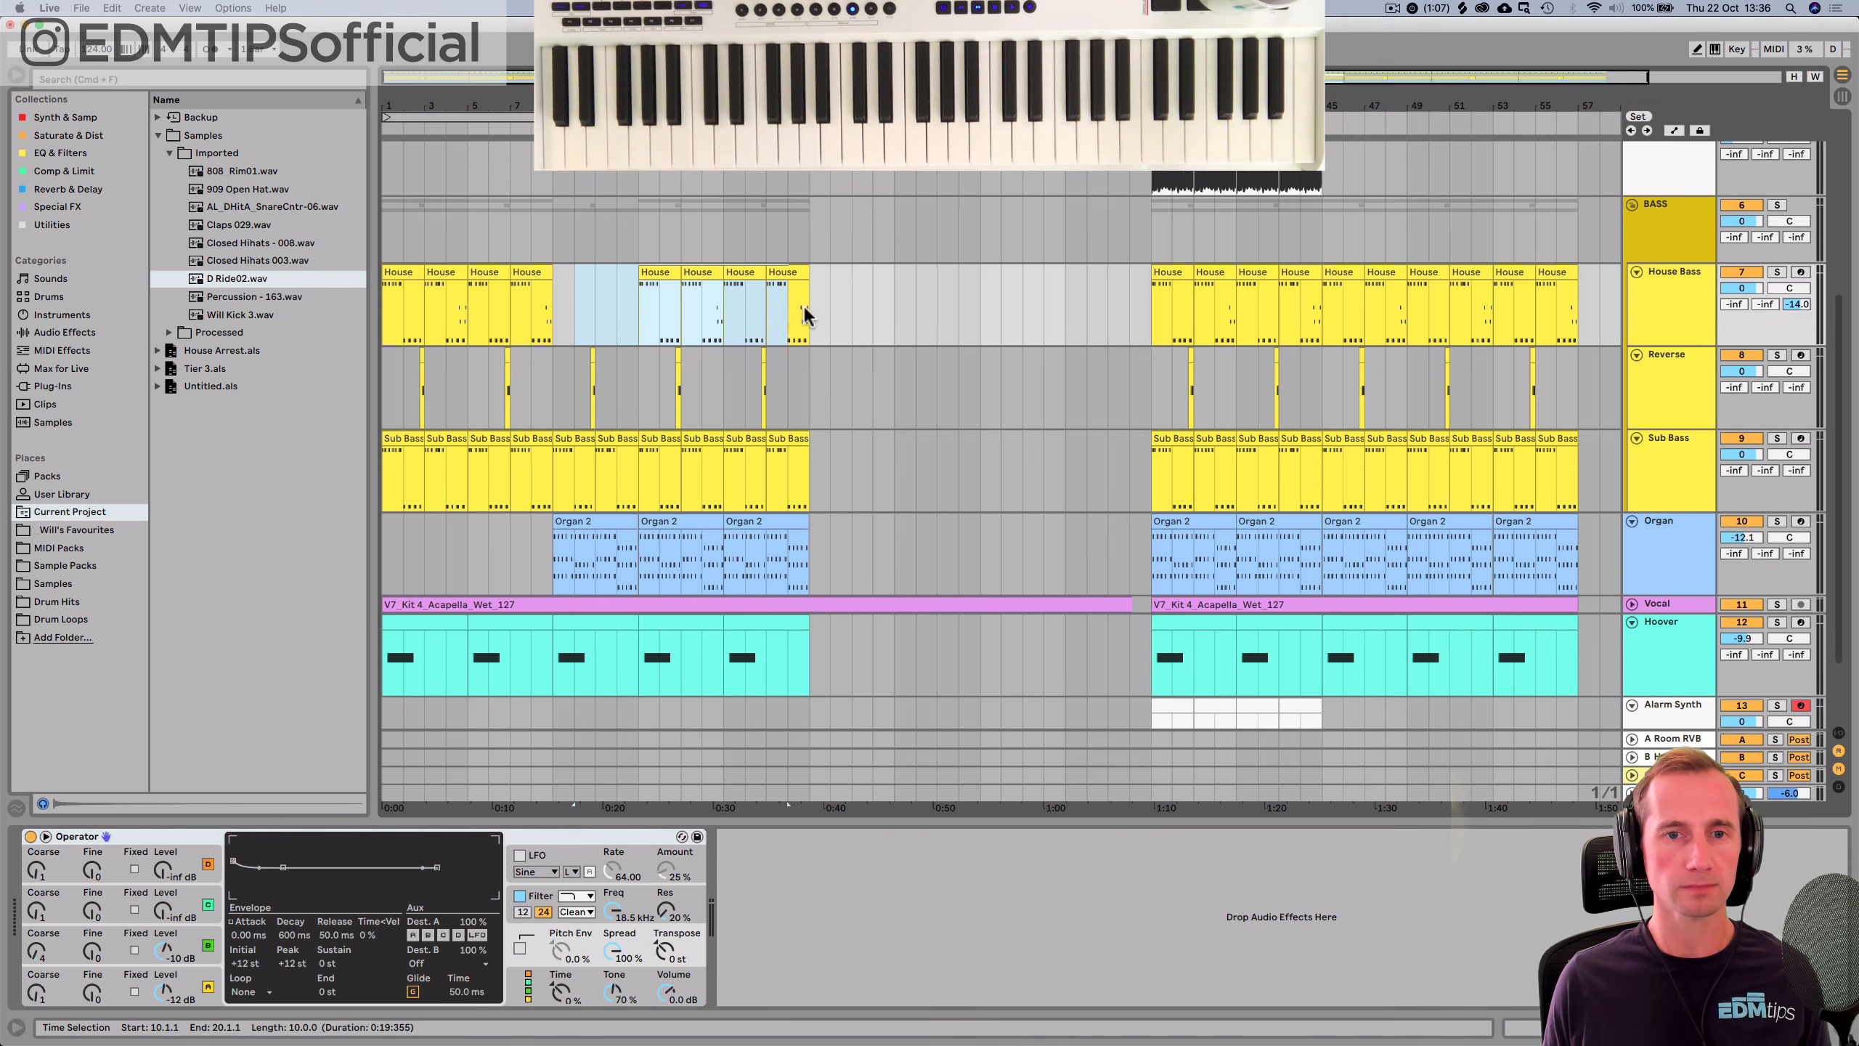
pyautogui.press('BackSpace')
# Delete the first C2 note from the Sub Bass clip at bar 9 and listen to the result.
pyautogui.doubleClick(572, 436)
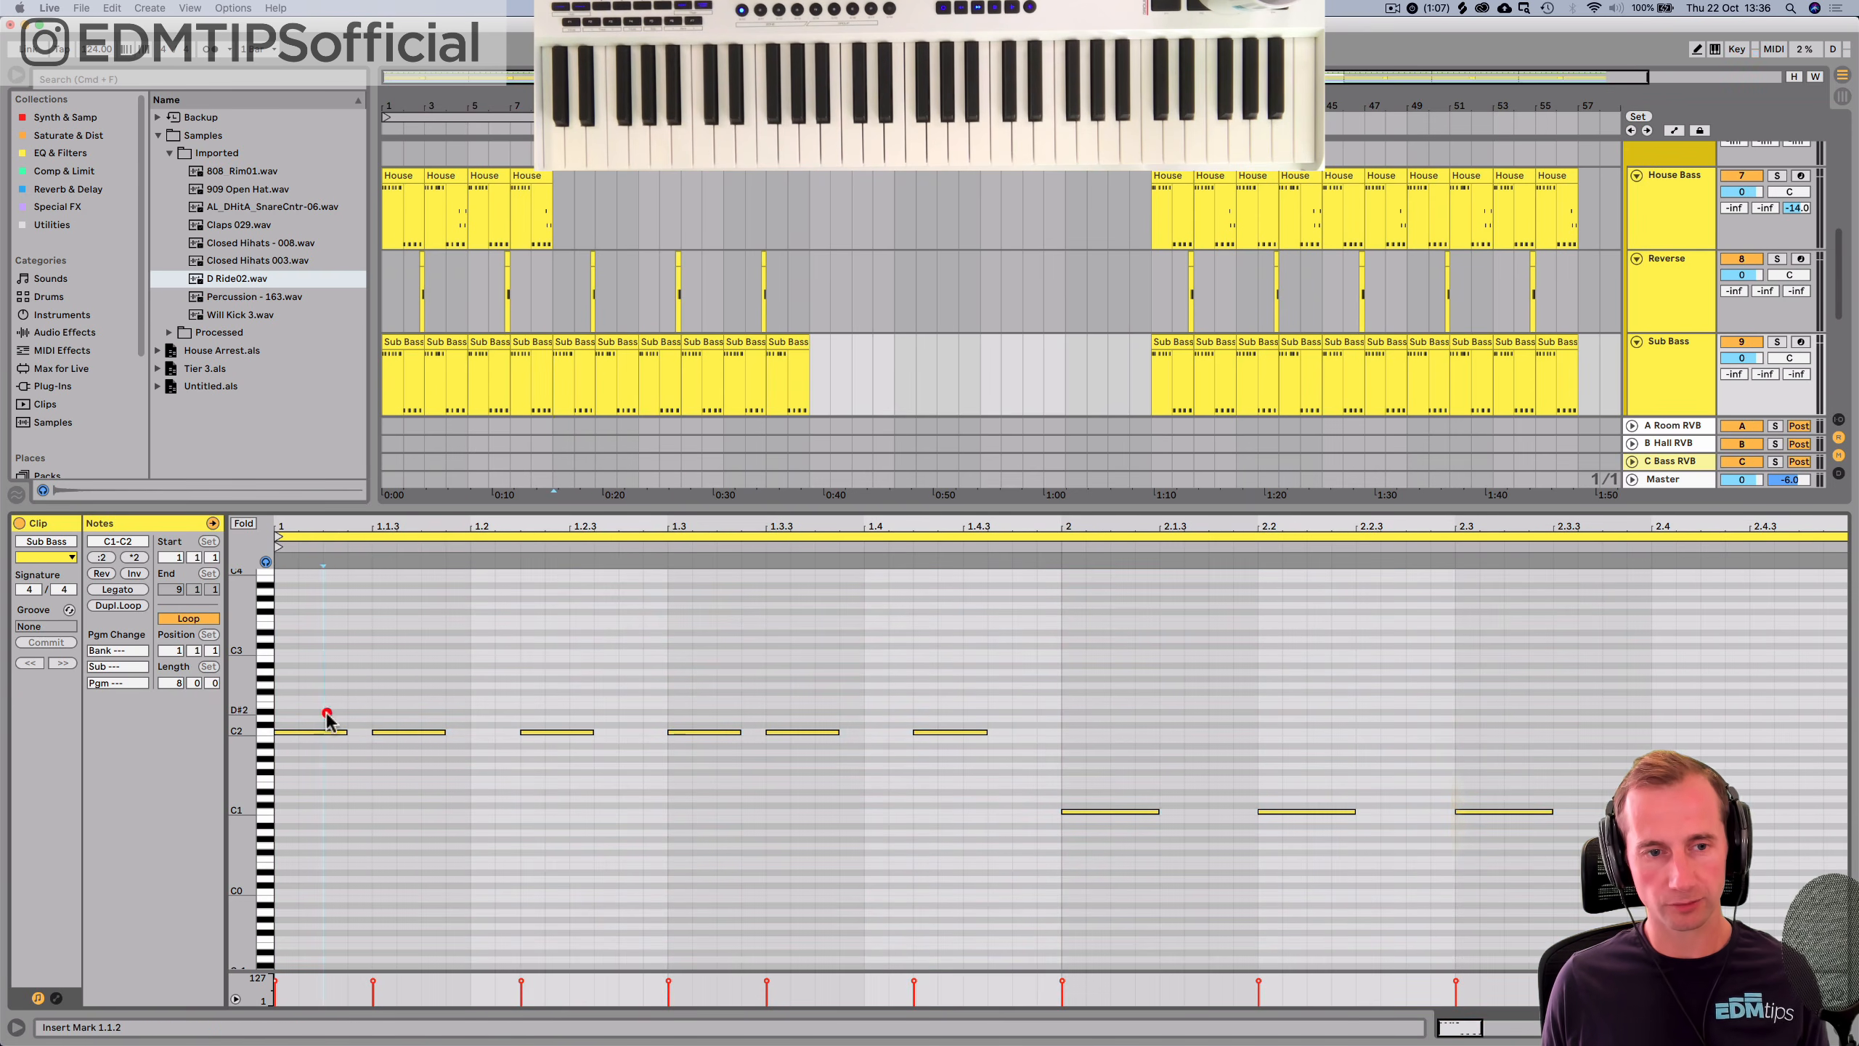
pyautogui.click(312, 732)
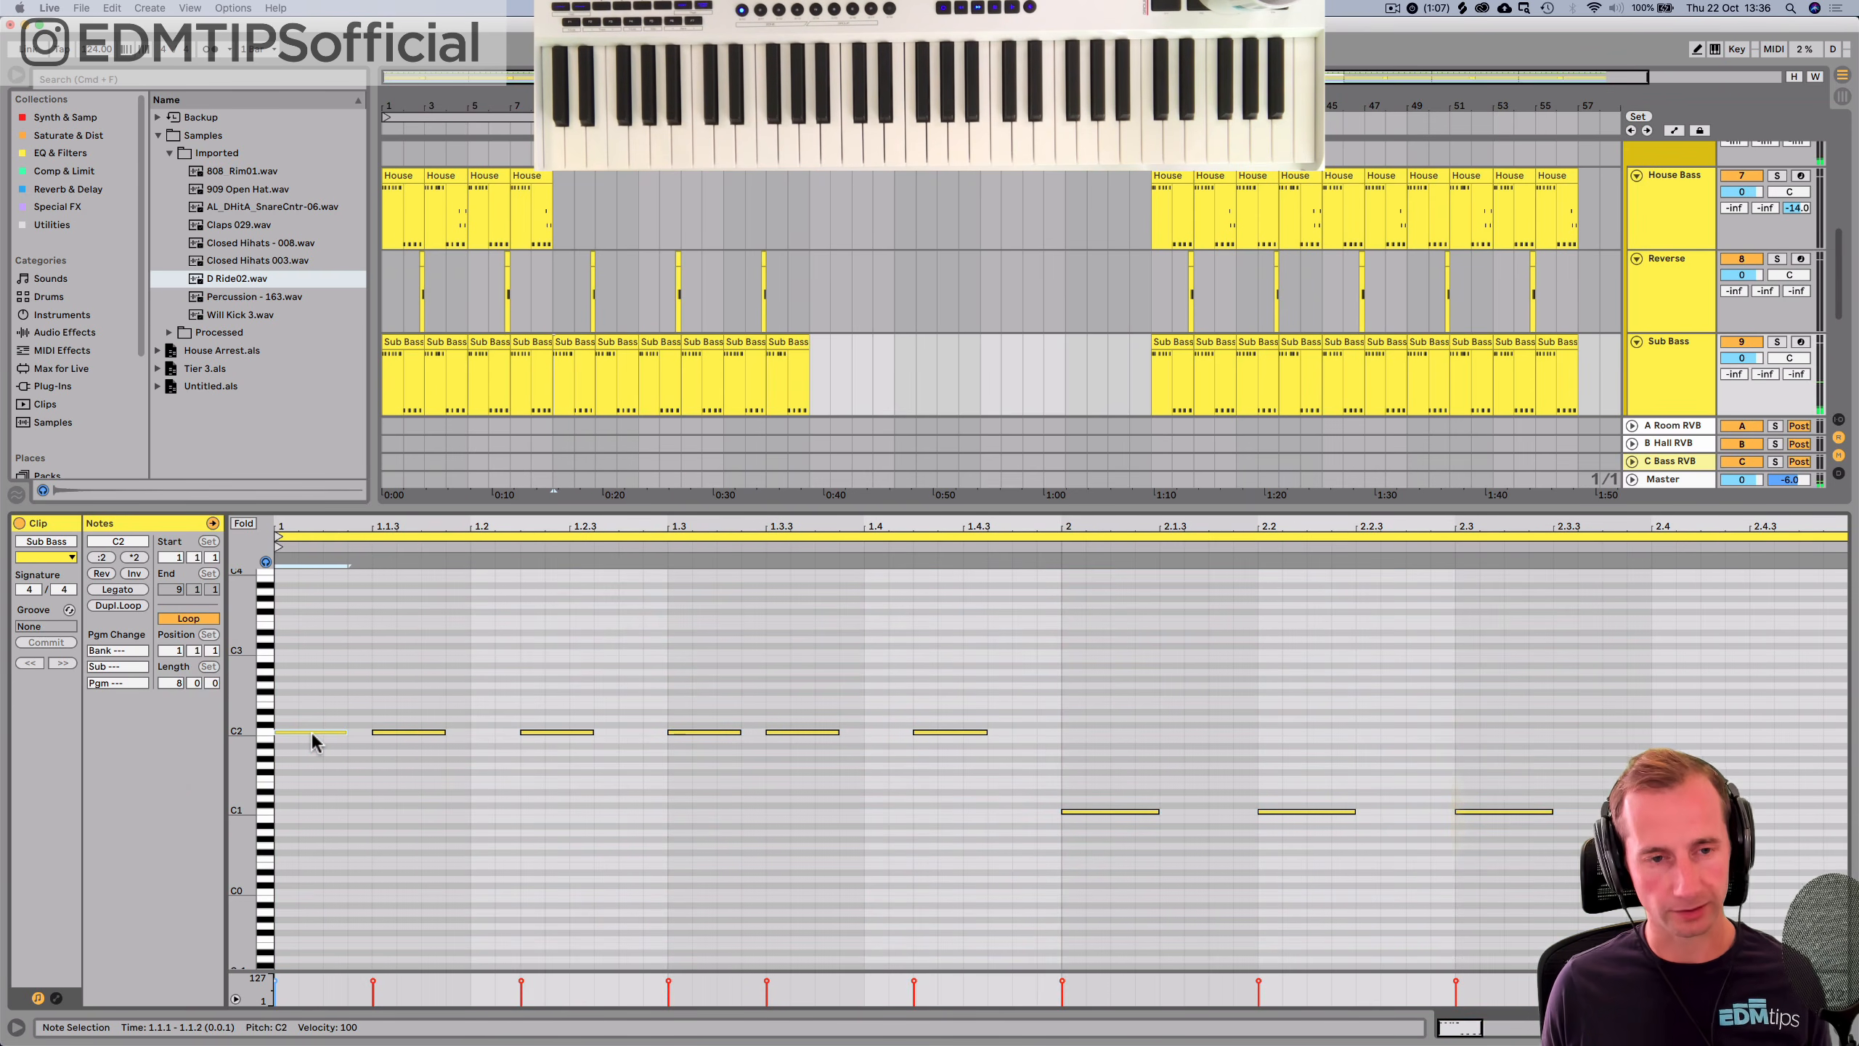
pyautogui.press('BackSpace')
pyautogui.press('space')
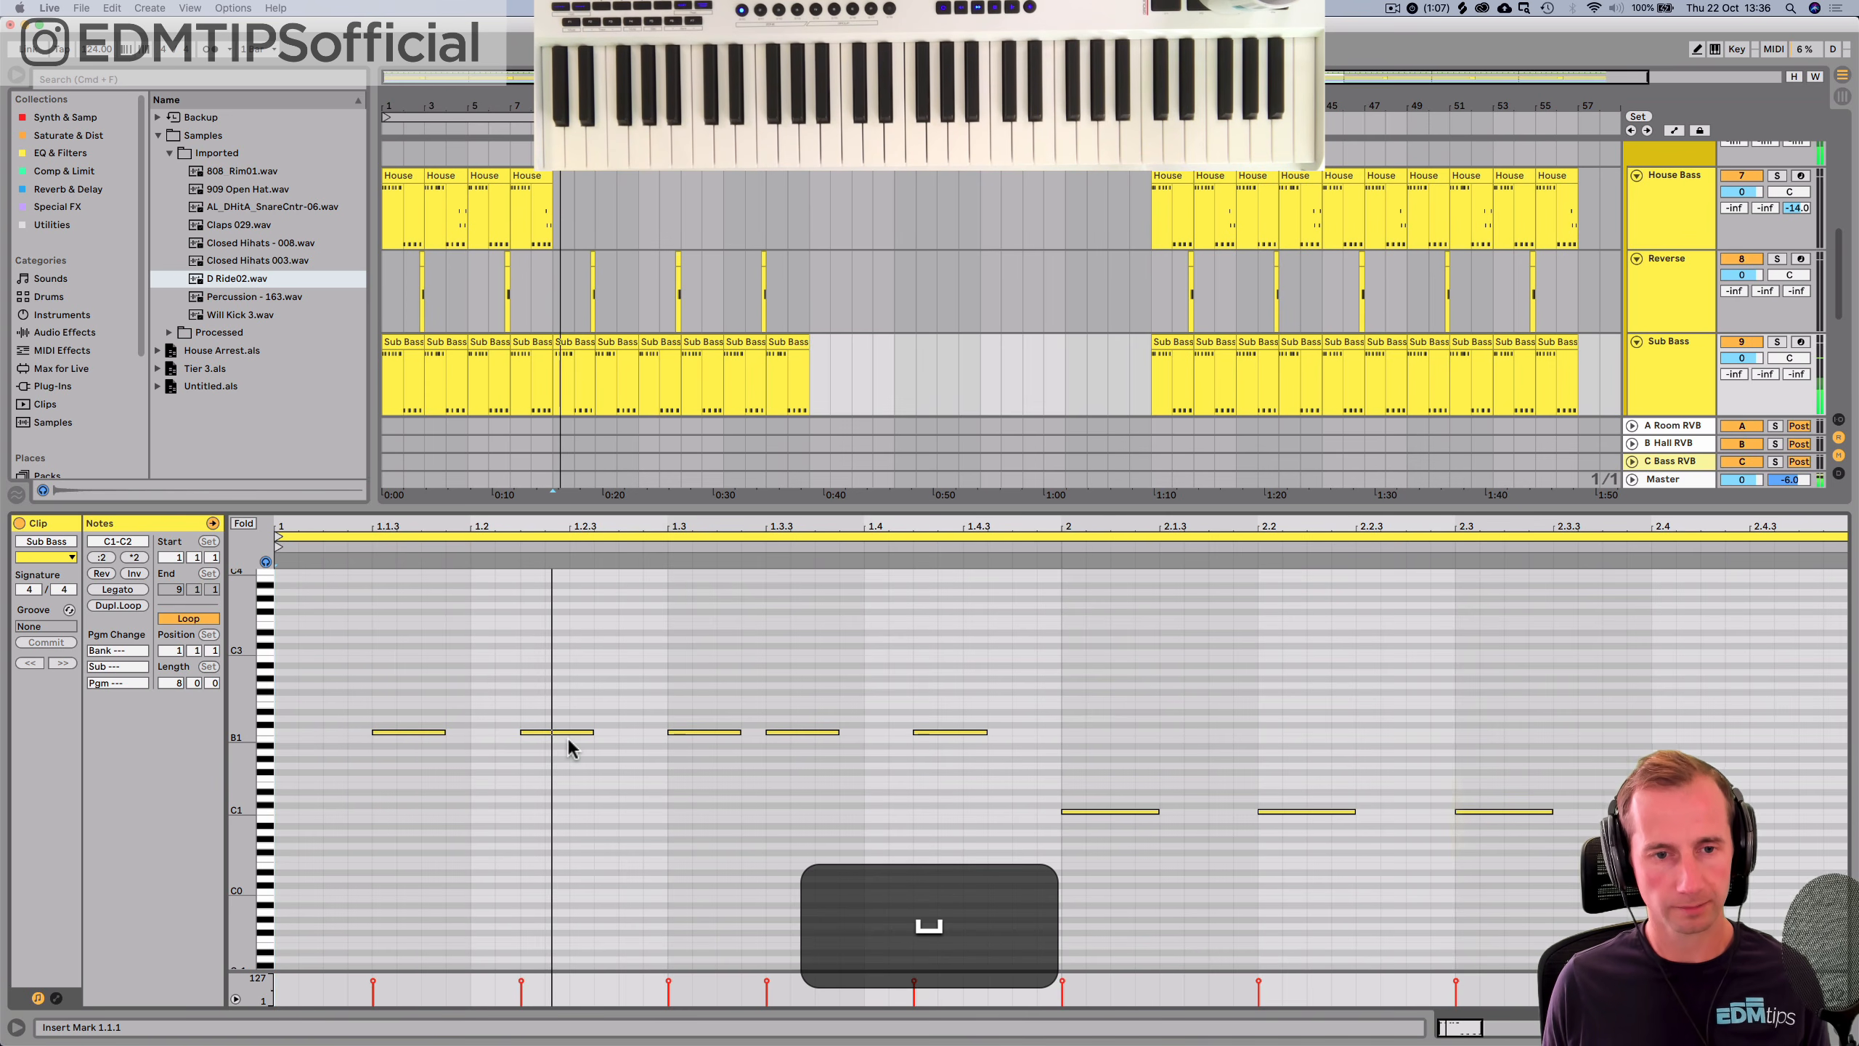
# Try to lengthen the C2 note at 1.2.2 in the Sub Bass clip during playback.
pyautogui.click(590, 731)
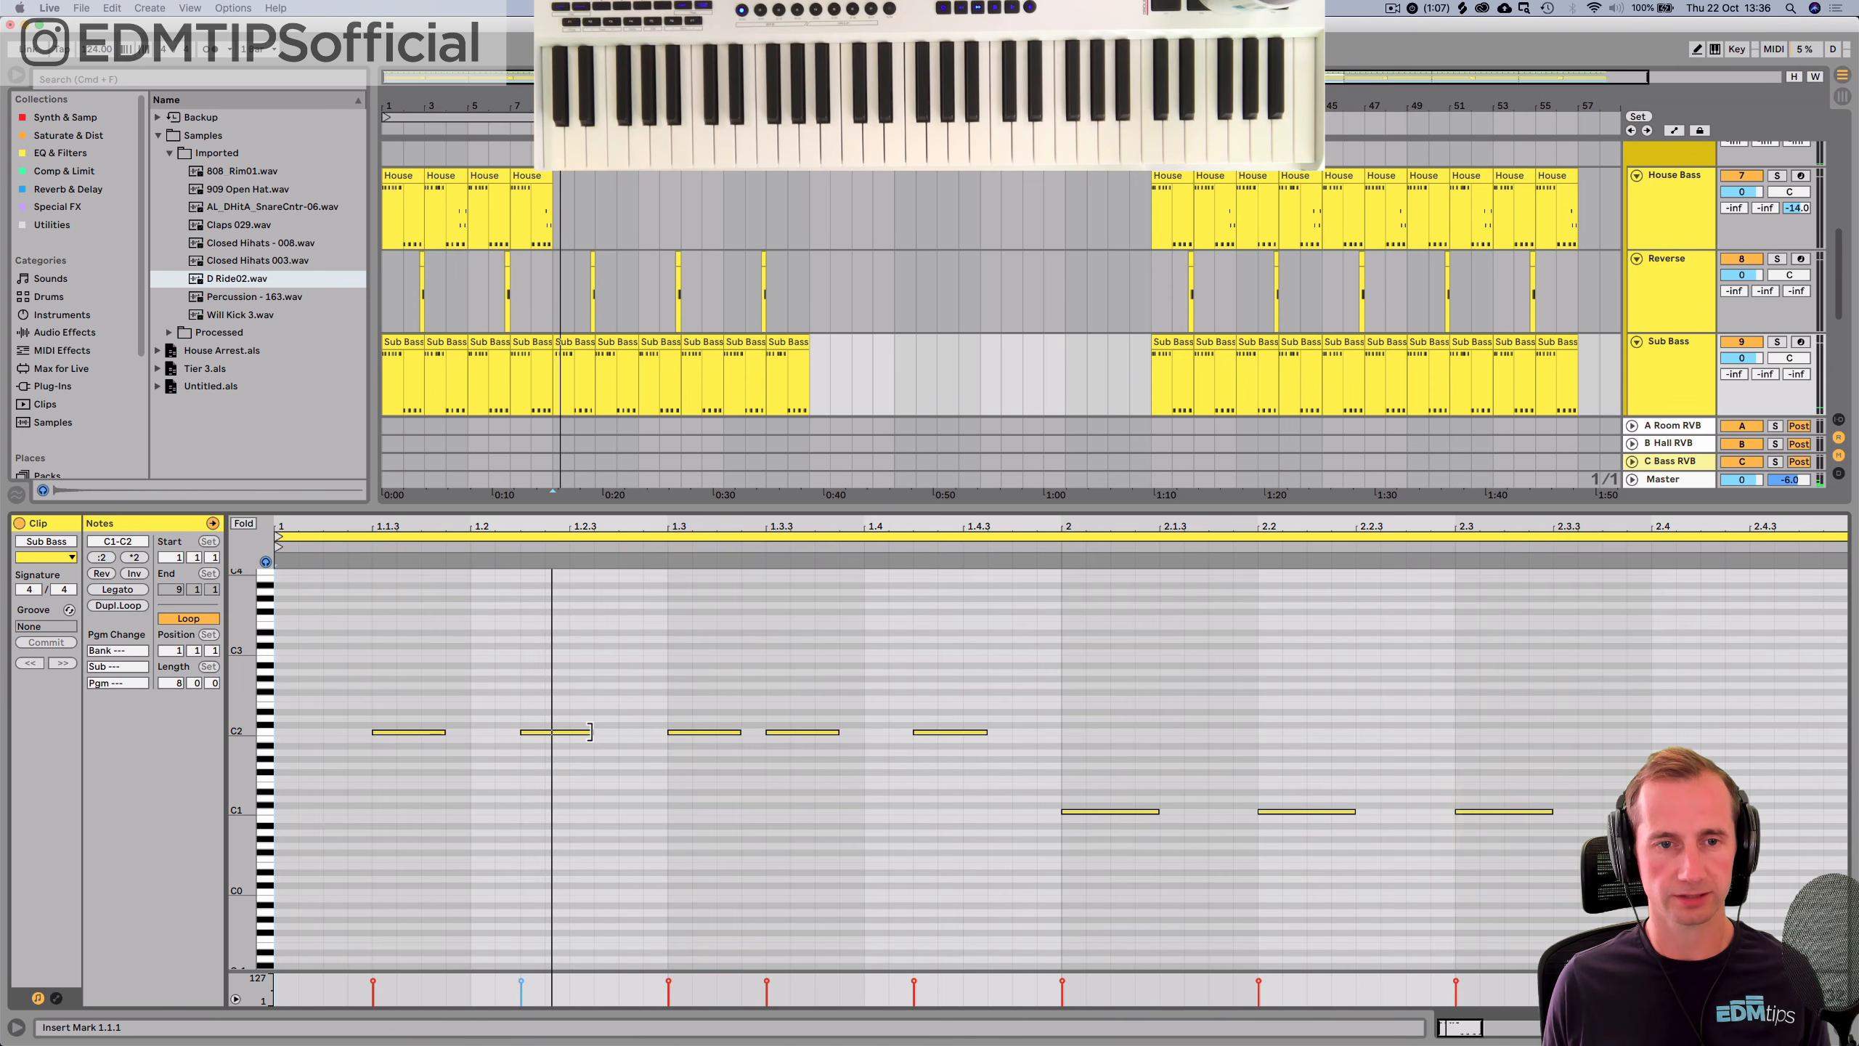
pyautogui.press('space')
pyautogui.moveTo(590, 731)
pyautogui.mouseDown()
pyautogui.moveTo(714, 731)
pyautogui.moveTo(621, 732)
pyautogui.mouseUp()
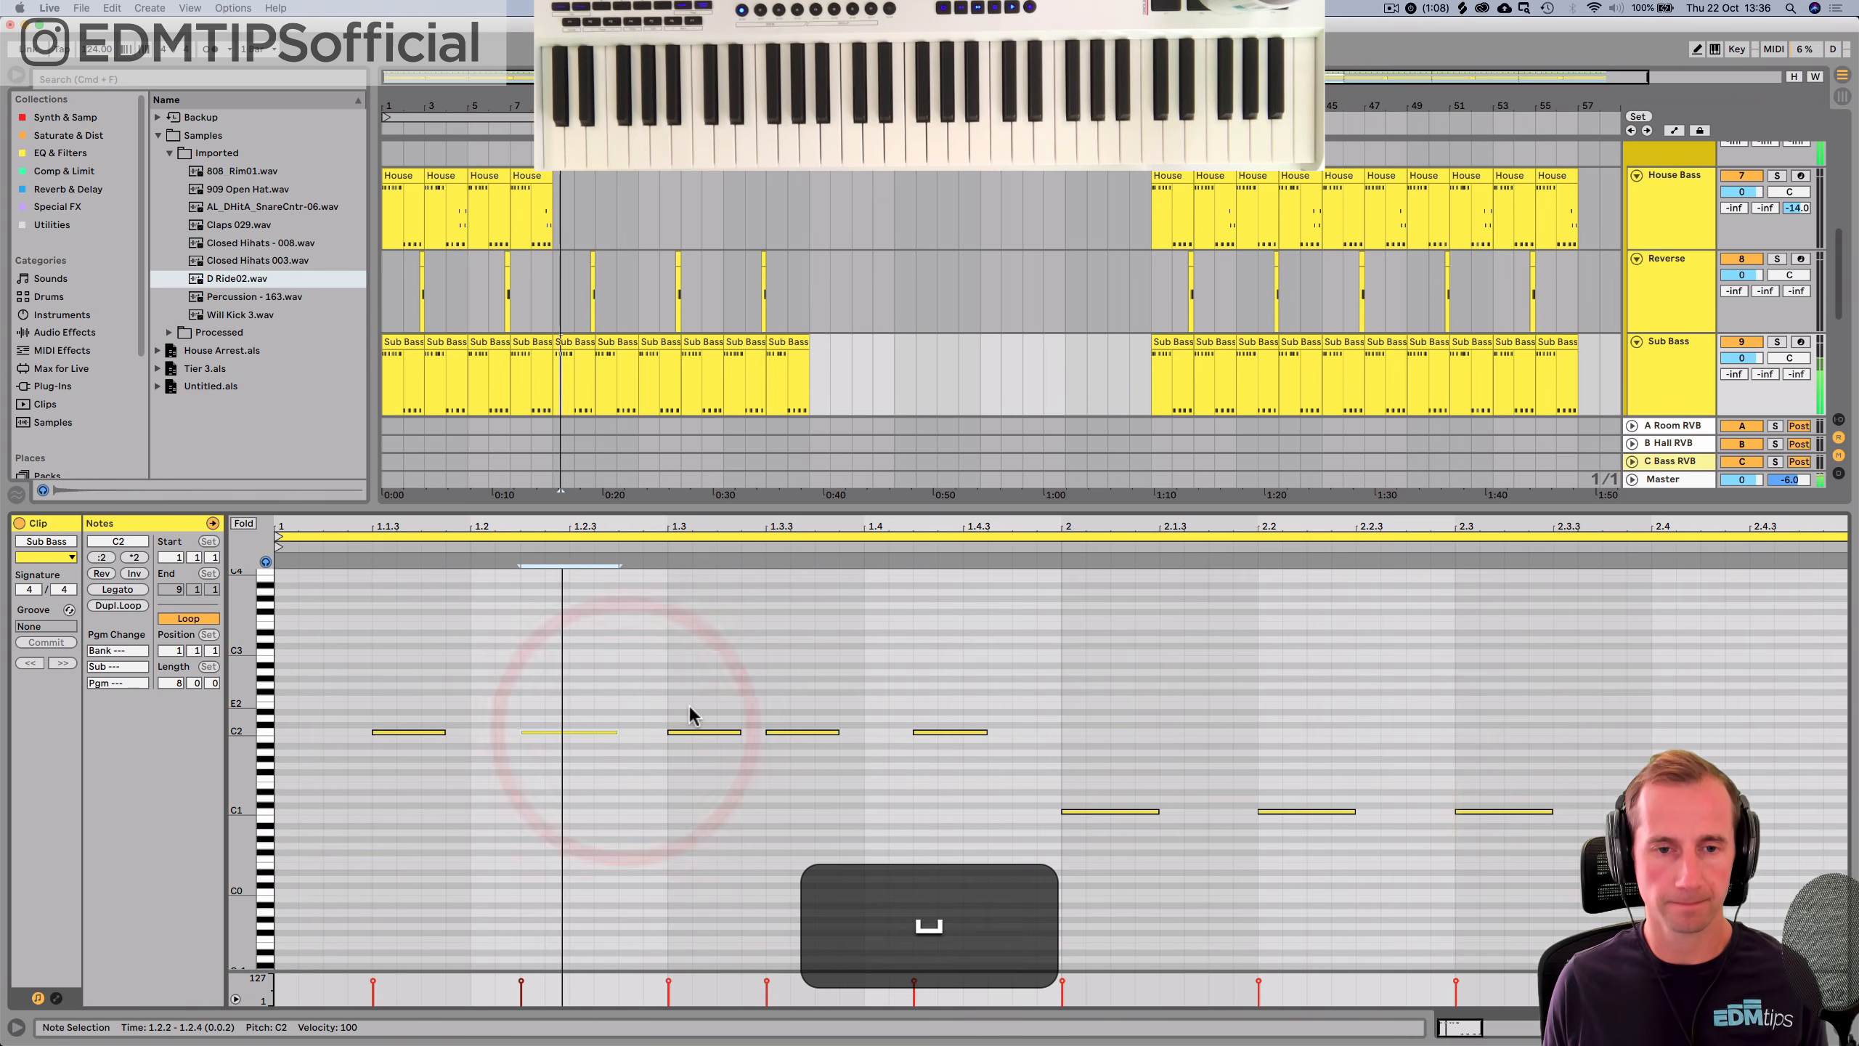
pyautogui.press('super+z')
# Delete the Sub Bass notes from 1.3 onwards and duplicate the remaining two-beat pattern three times to fill both bars.
pyautogui.moveTo(684, 692); pyautogui.dragTo(1830, 944)
pyautogui.press('BackSpace')
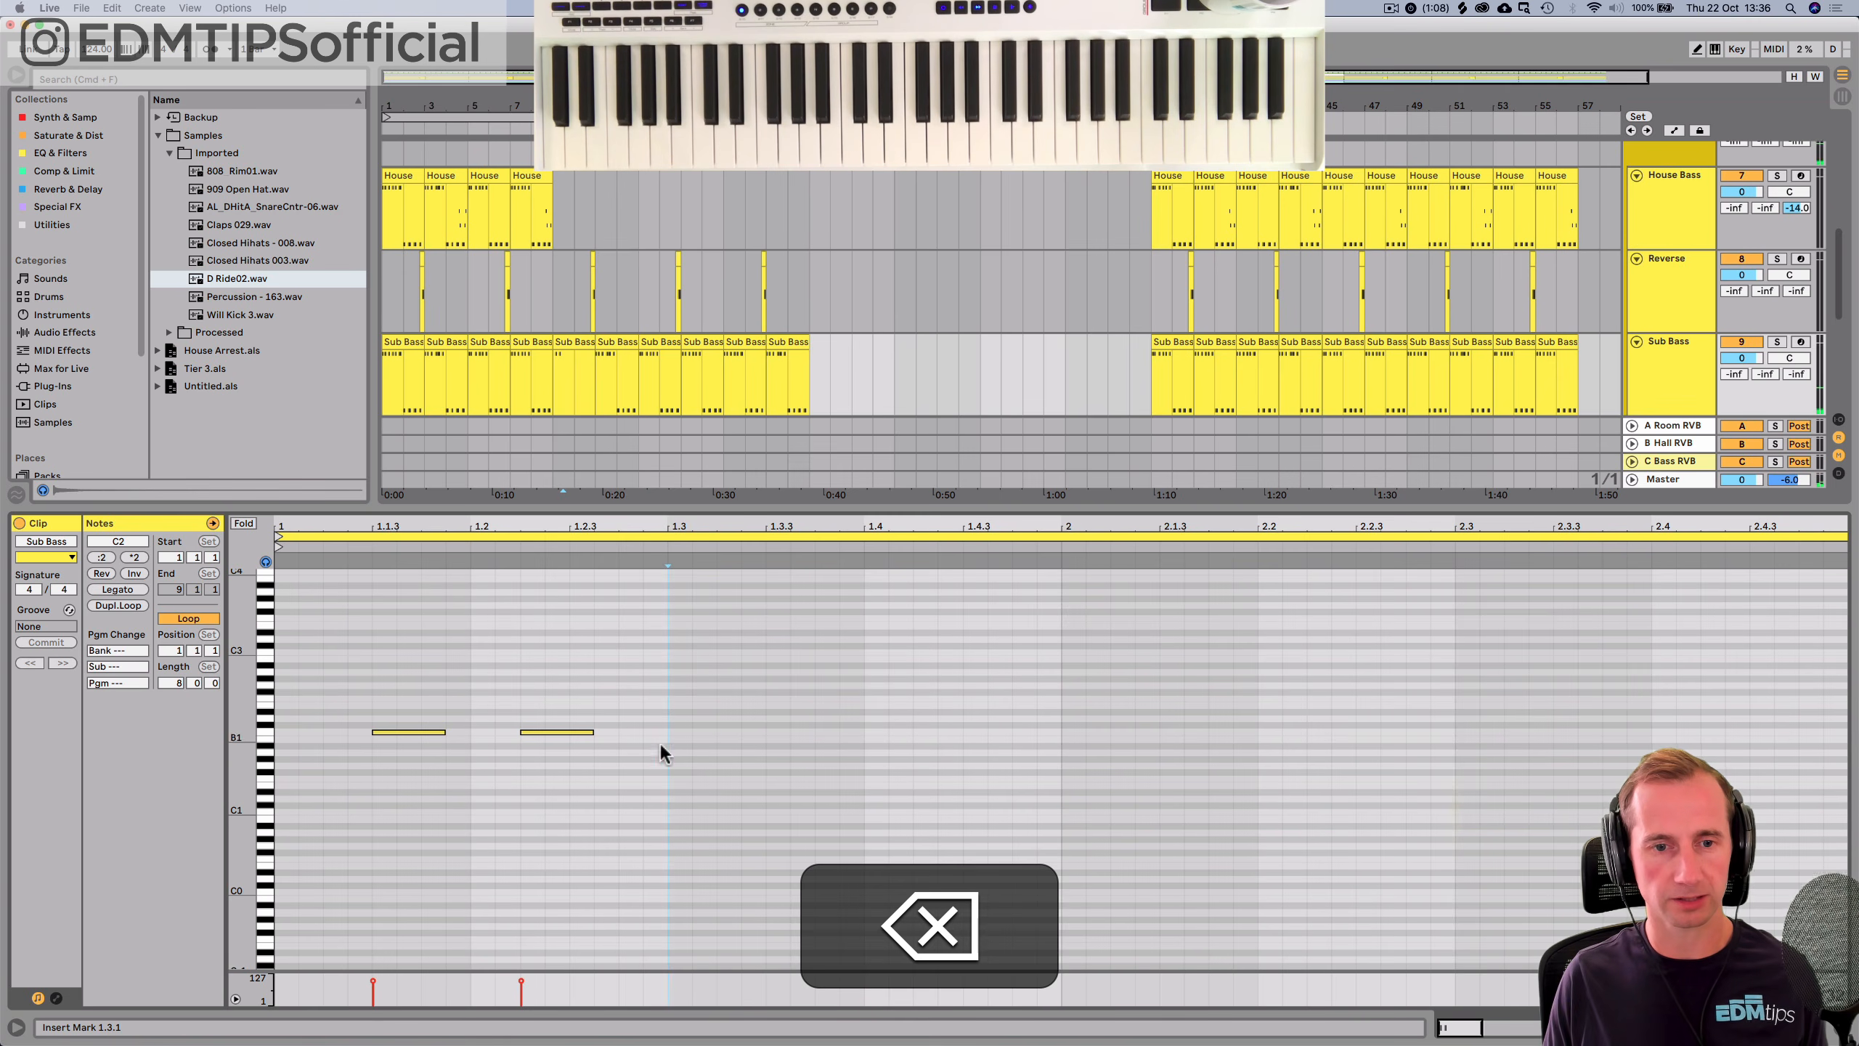
pyautogui.moveTo(659, 757); pyautogui.dragTo(282, 640)
pyautogui.press('super+d')
pyautogui.press('super+d')
pyautogui.press('super+space')
pyautogui.press('super+d')
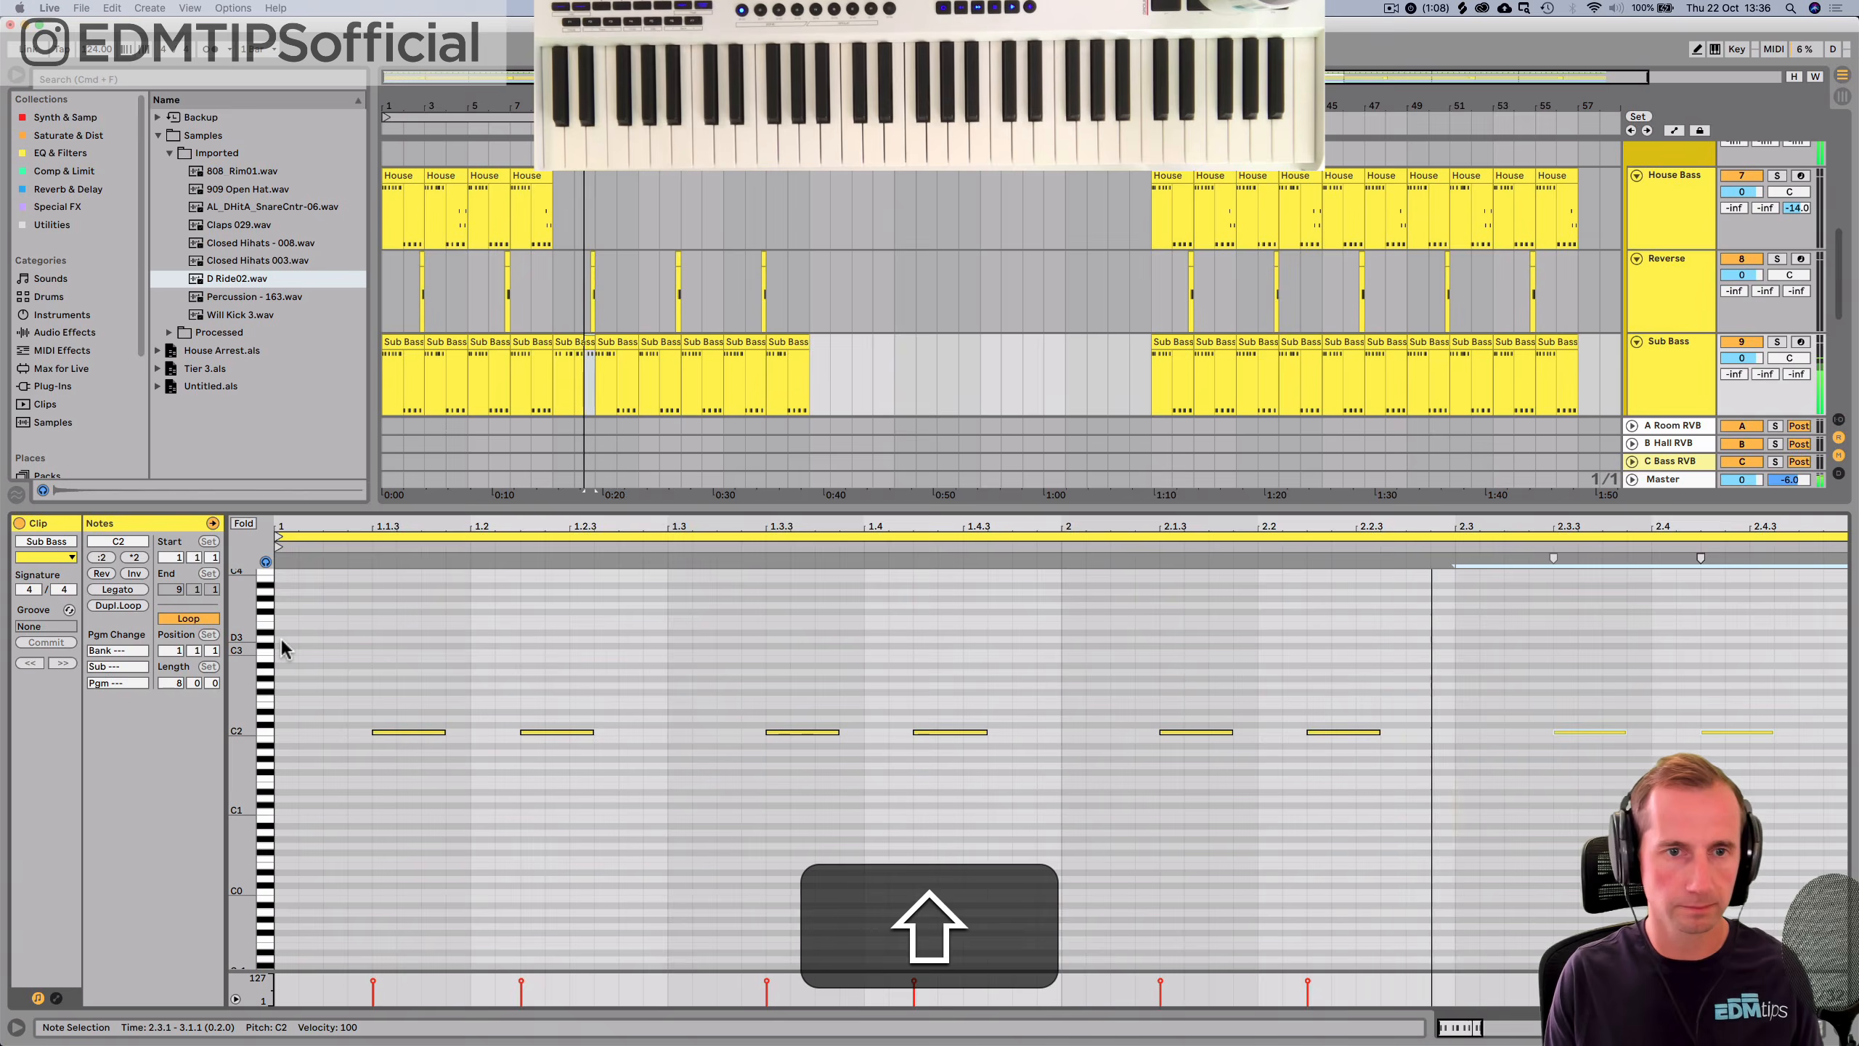
# Duplicate the edited Sub Bass clip at bar 9 over the following Sub Bass clips up to bar 21.
pyautogui.hotkey('shift', 'Tab')
pyautogui.press('space')
pyautogui.click(571, 348)
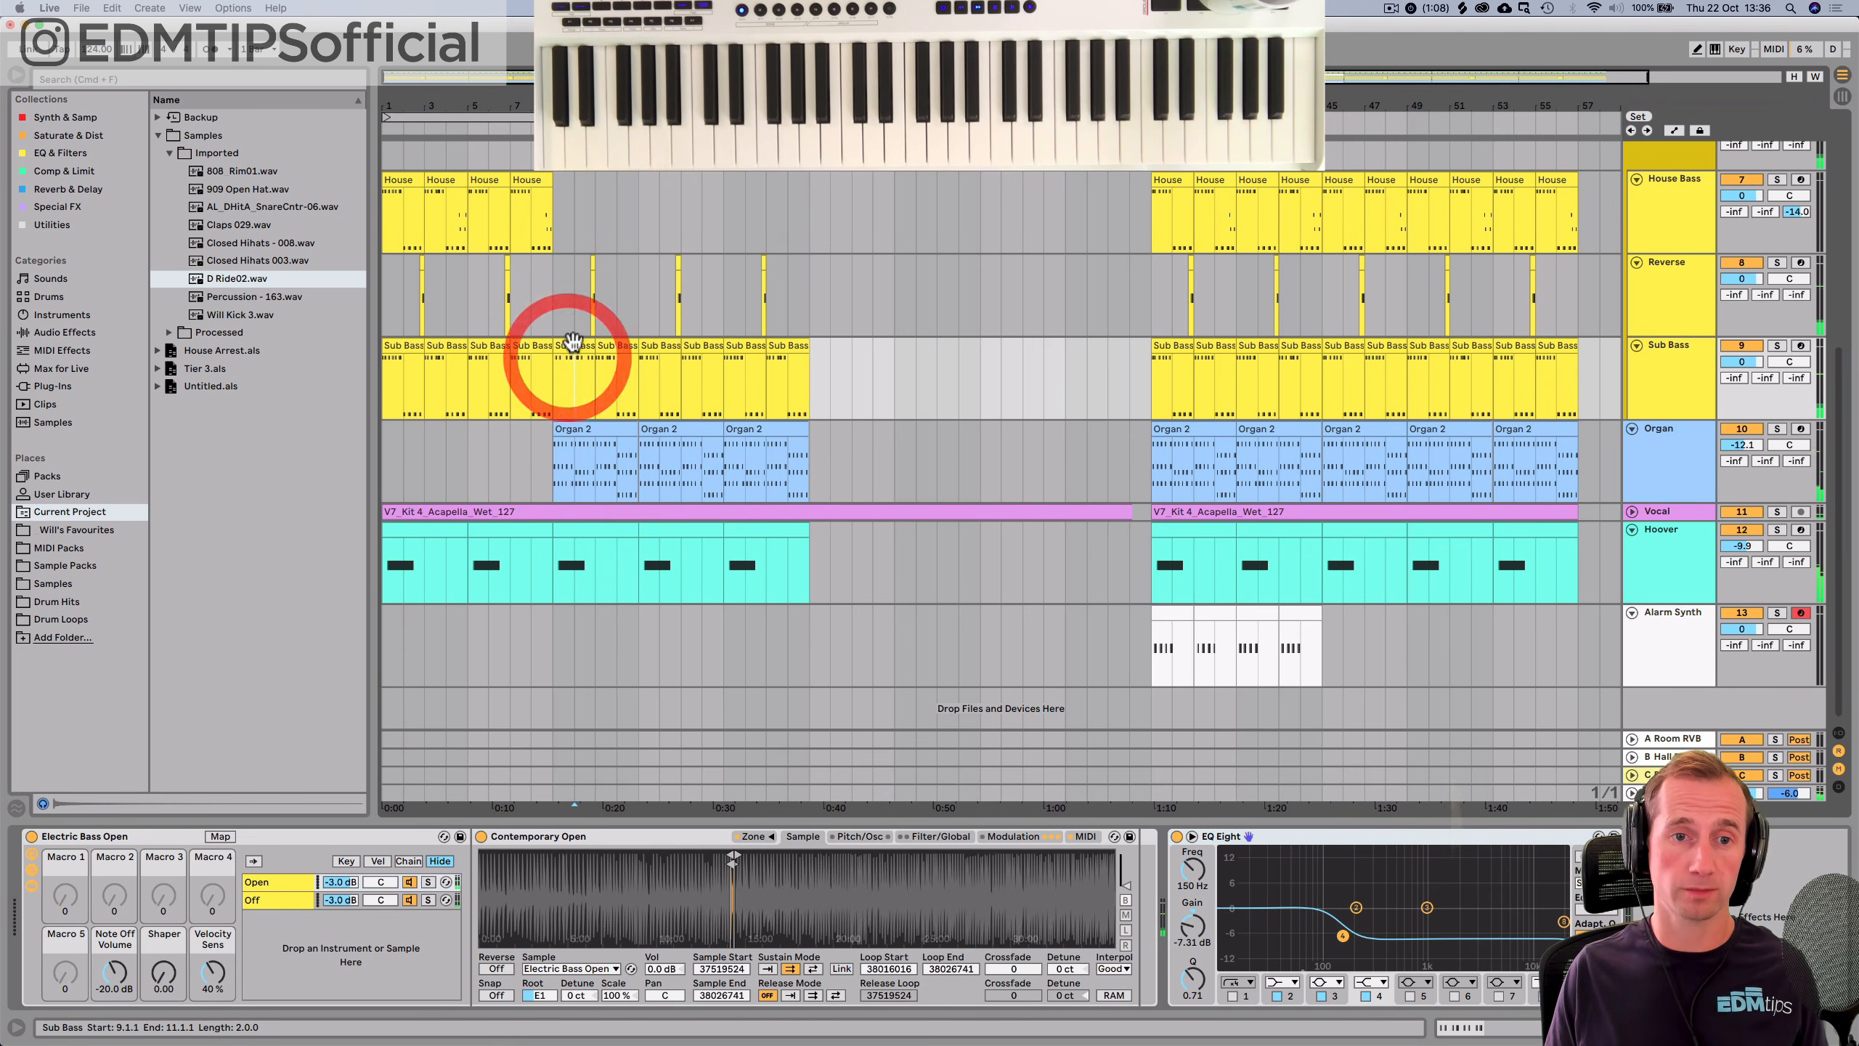
pyautogui.press('super+d')
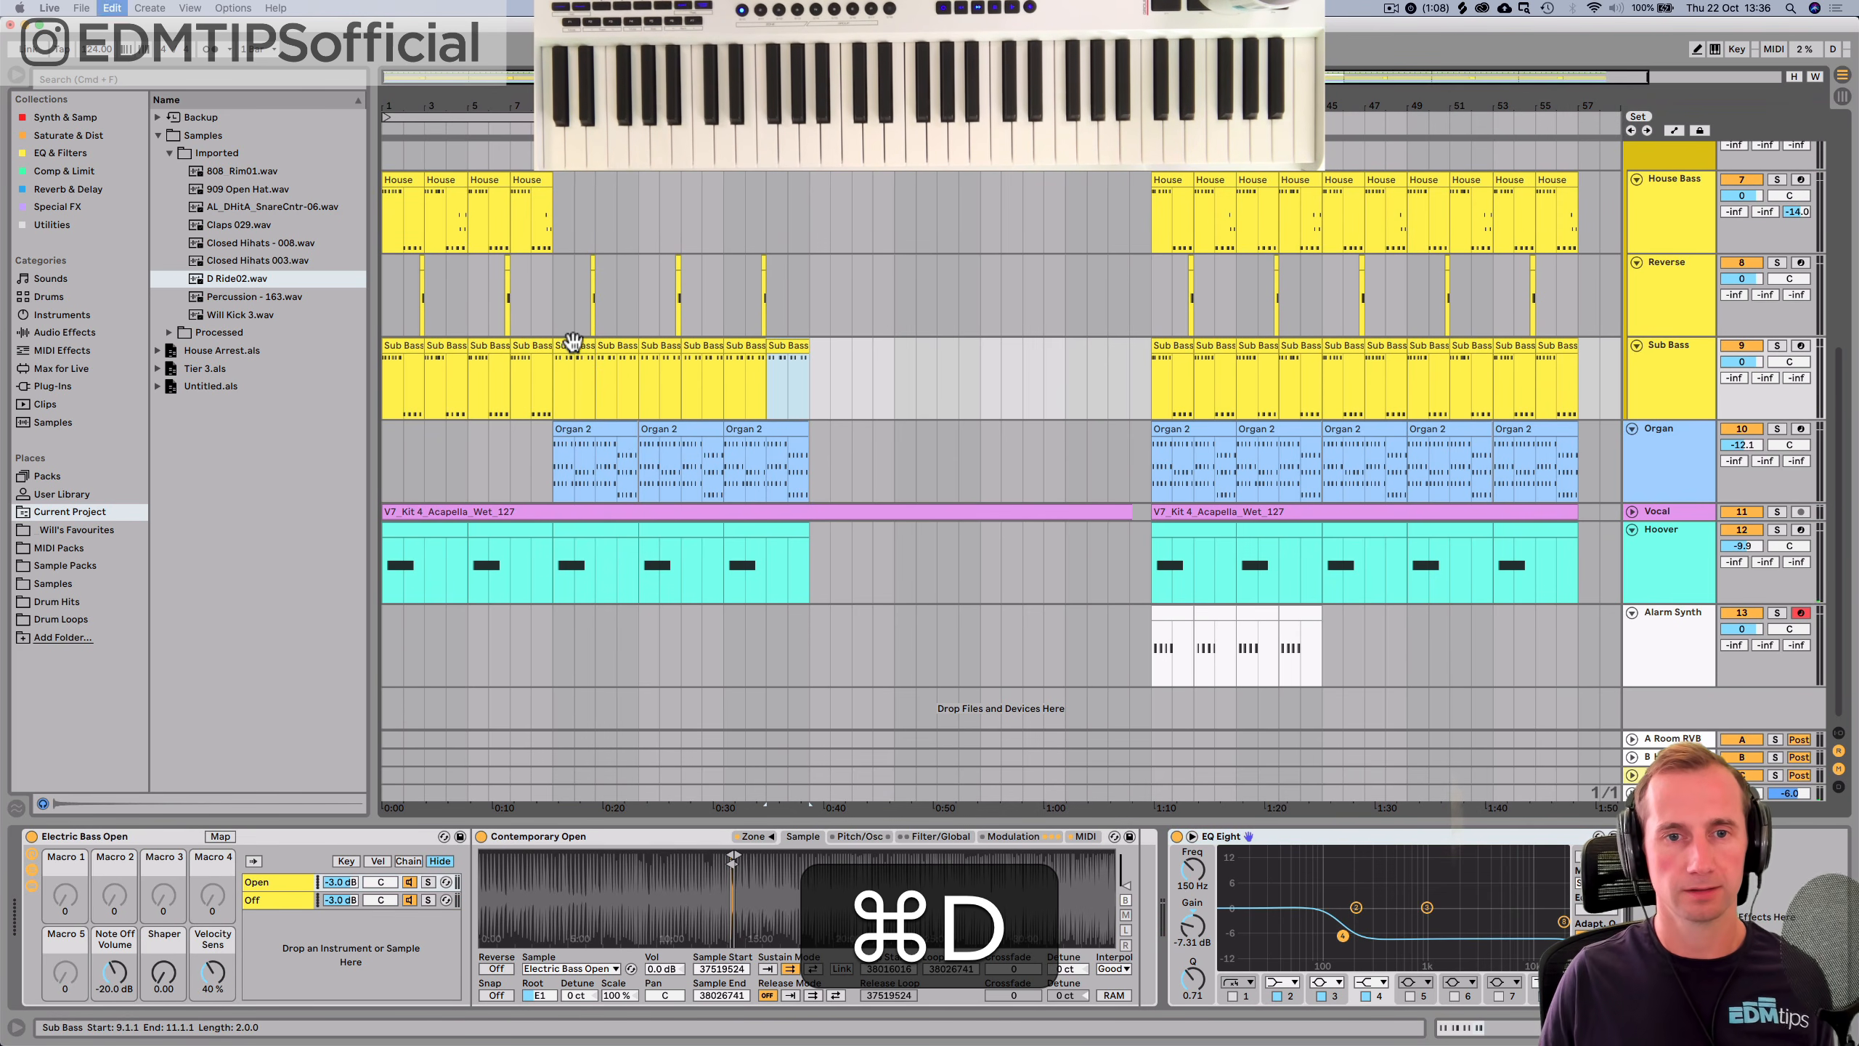
# Delete all 909 Open Hat notes from the first Drums clip during playback and duplicate that clip over the one at bar 5.
pyautogui.press('space')
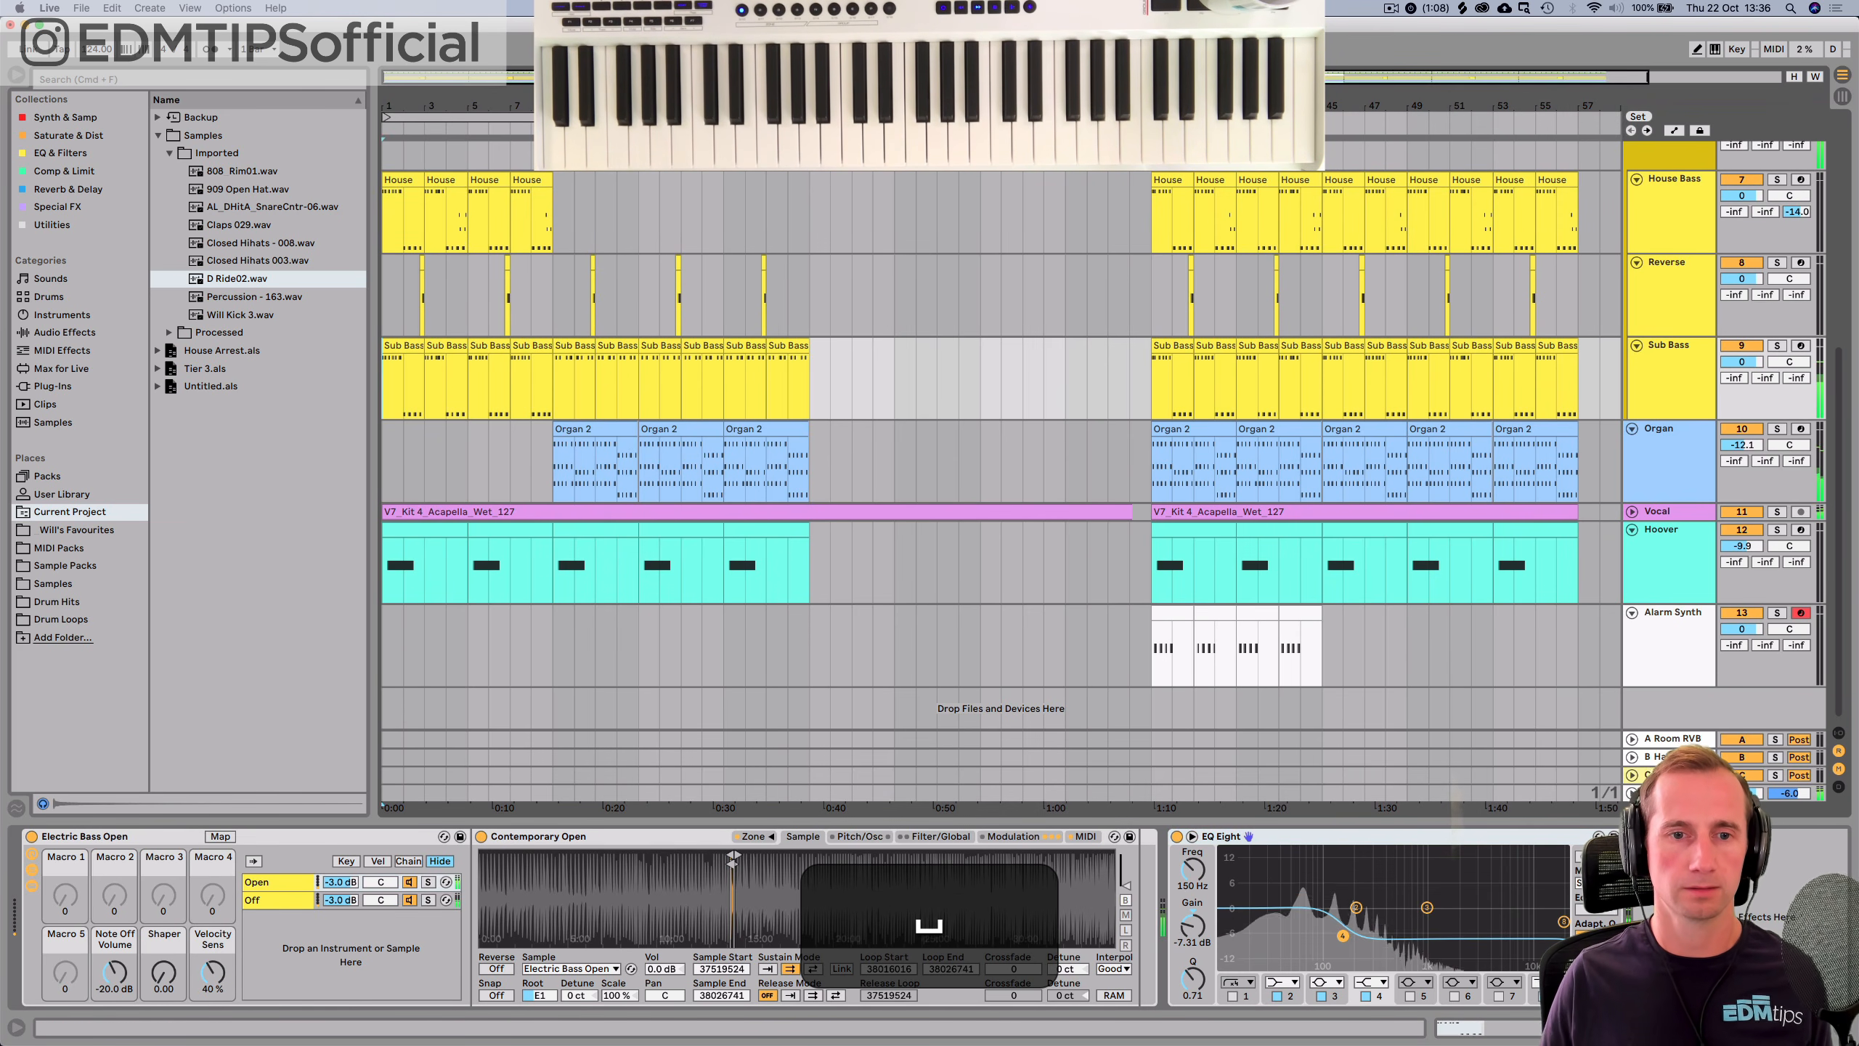
pyautogui.scroll(6, 639, 488)
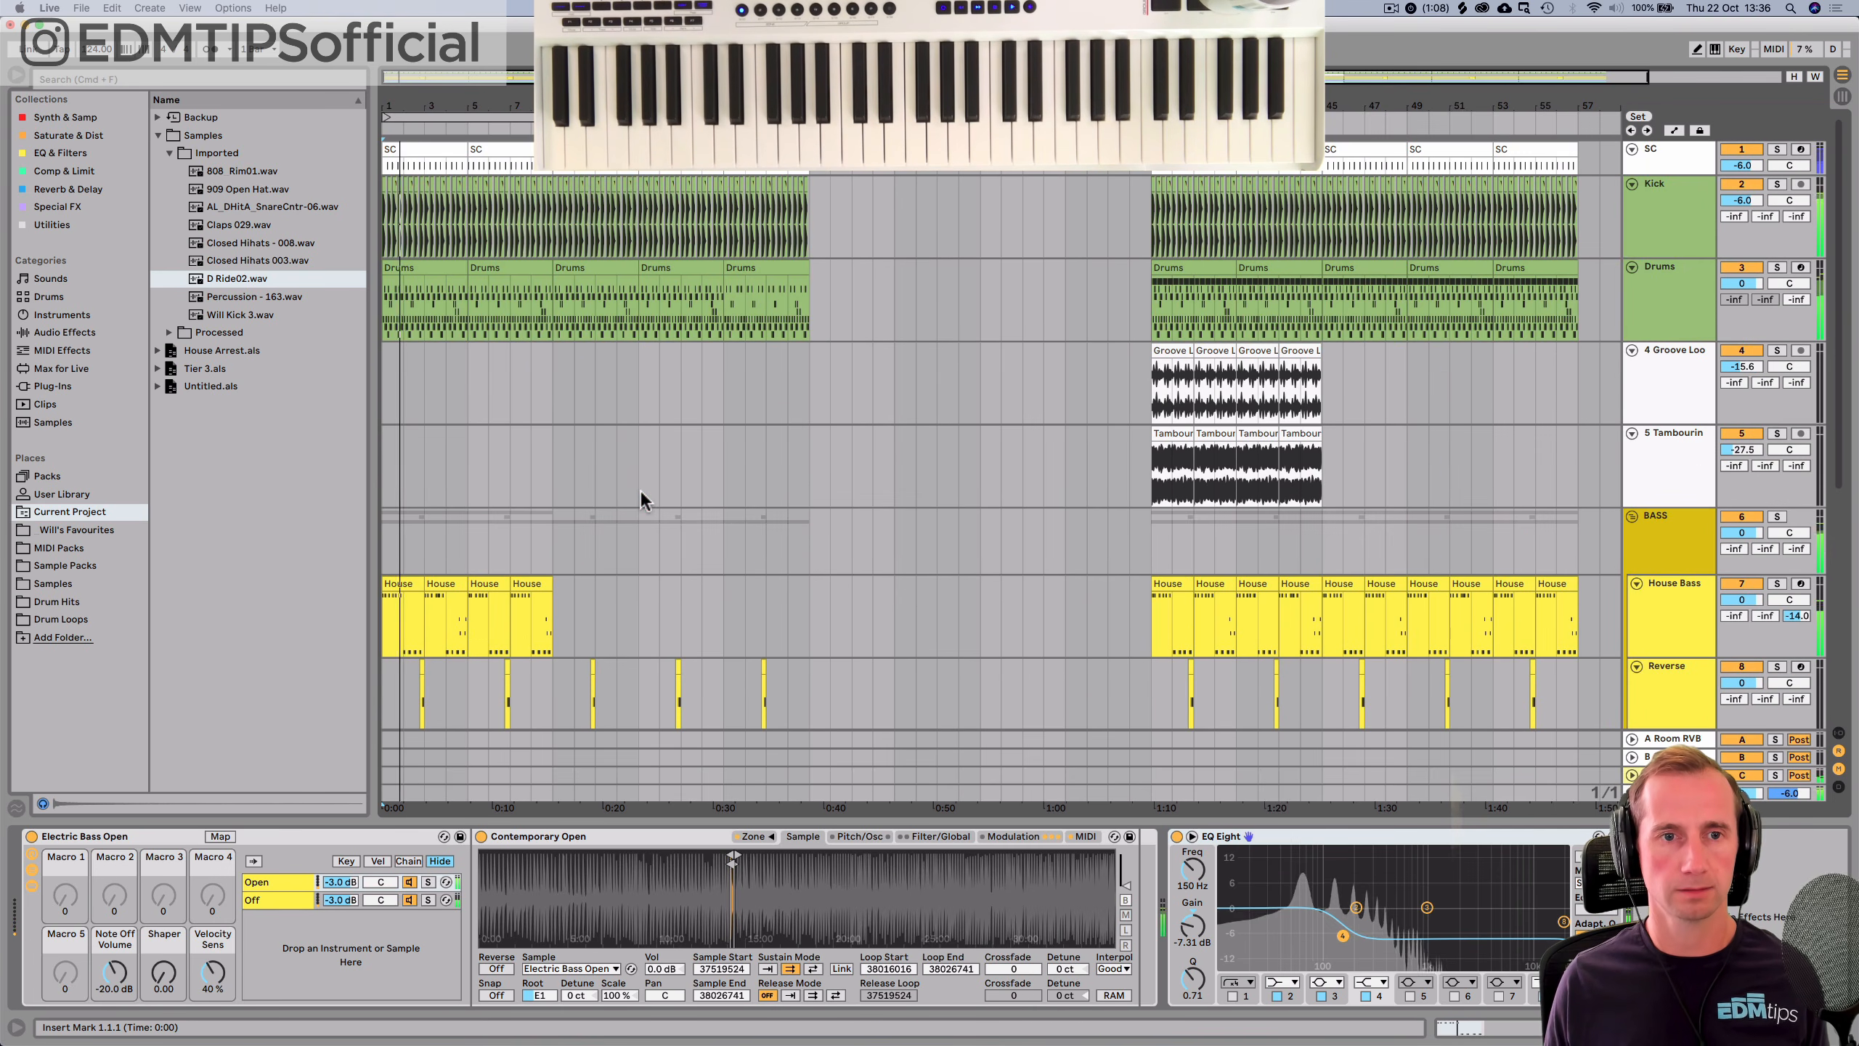
pyautogui.doubleClick(415, 311)
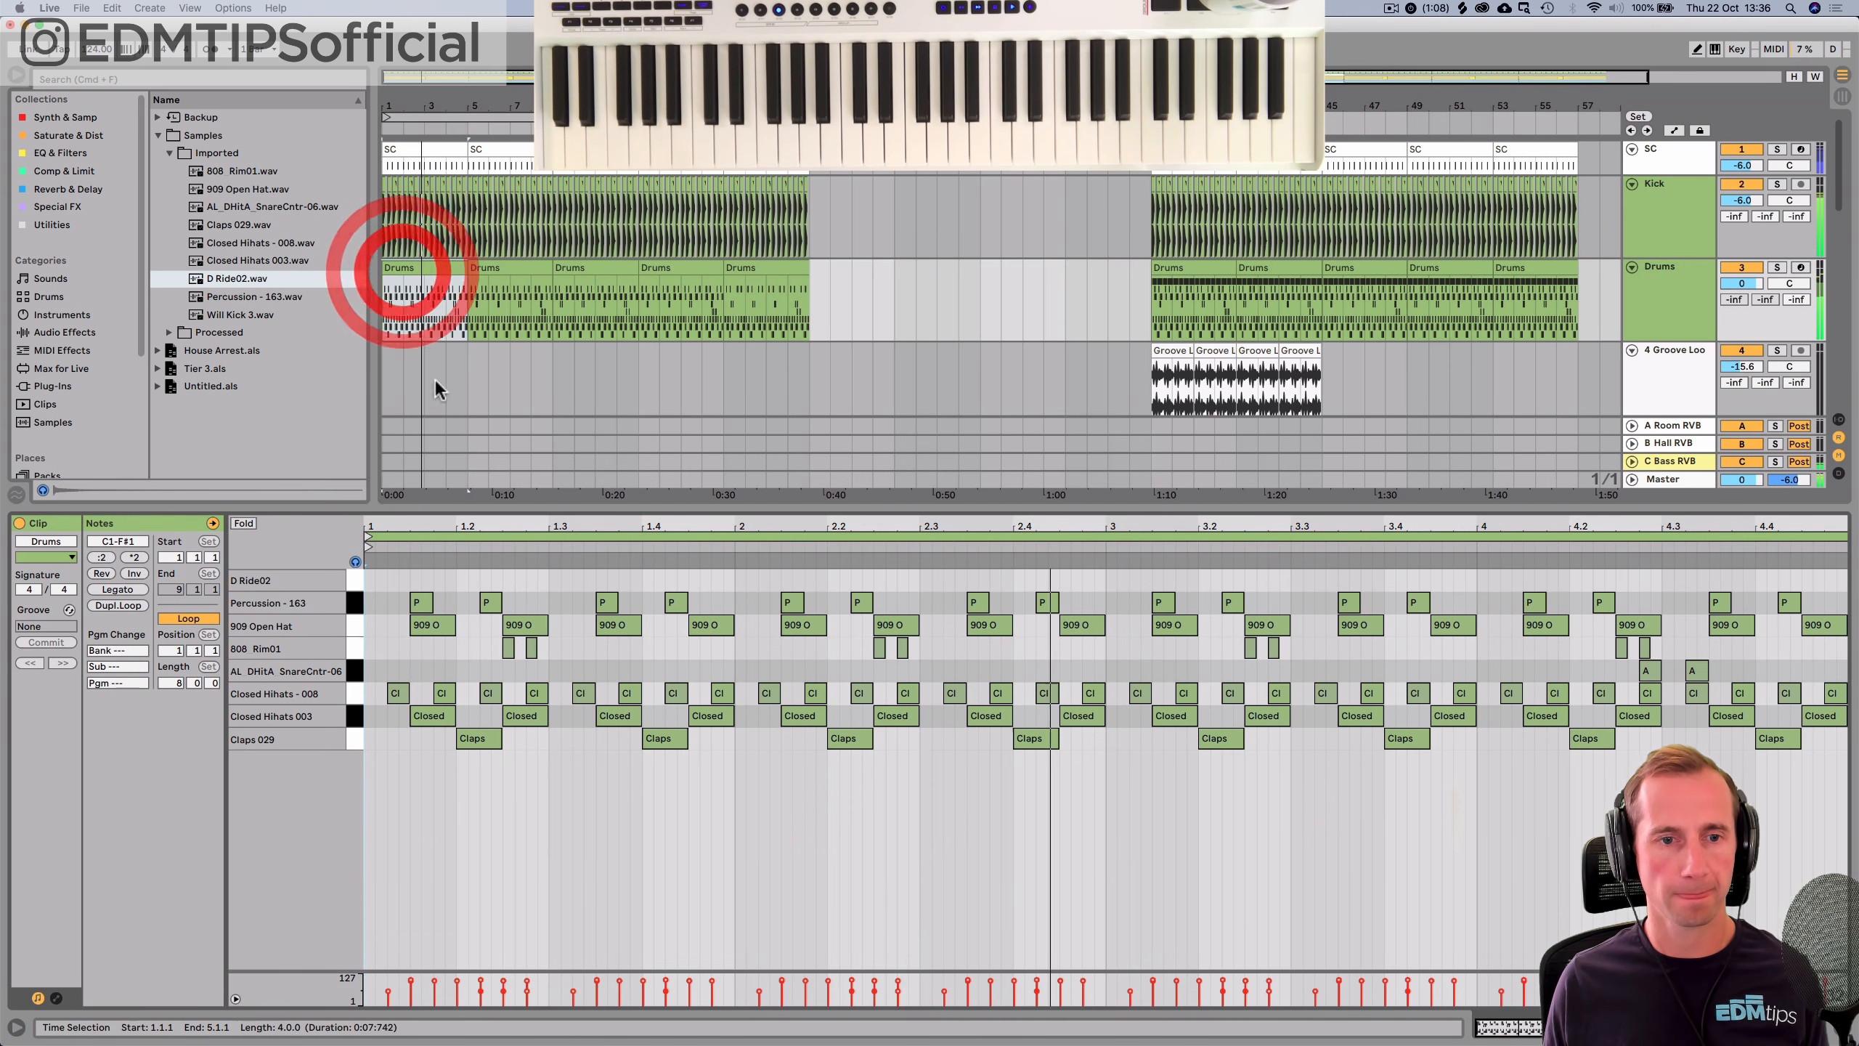
pyautogui.click(355, 625)
pyautogui.press('BackSpace')
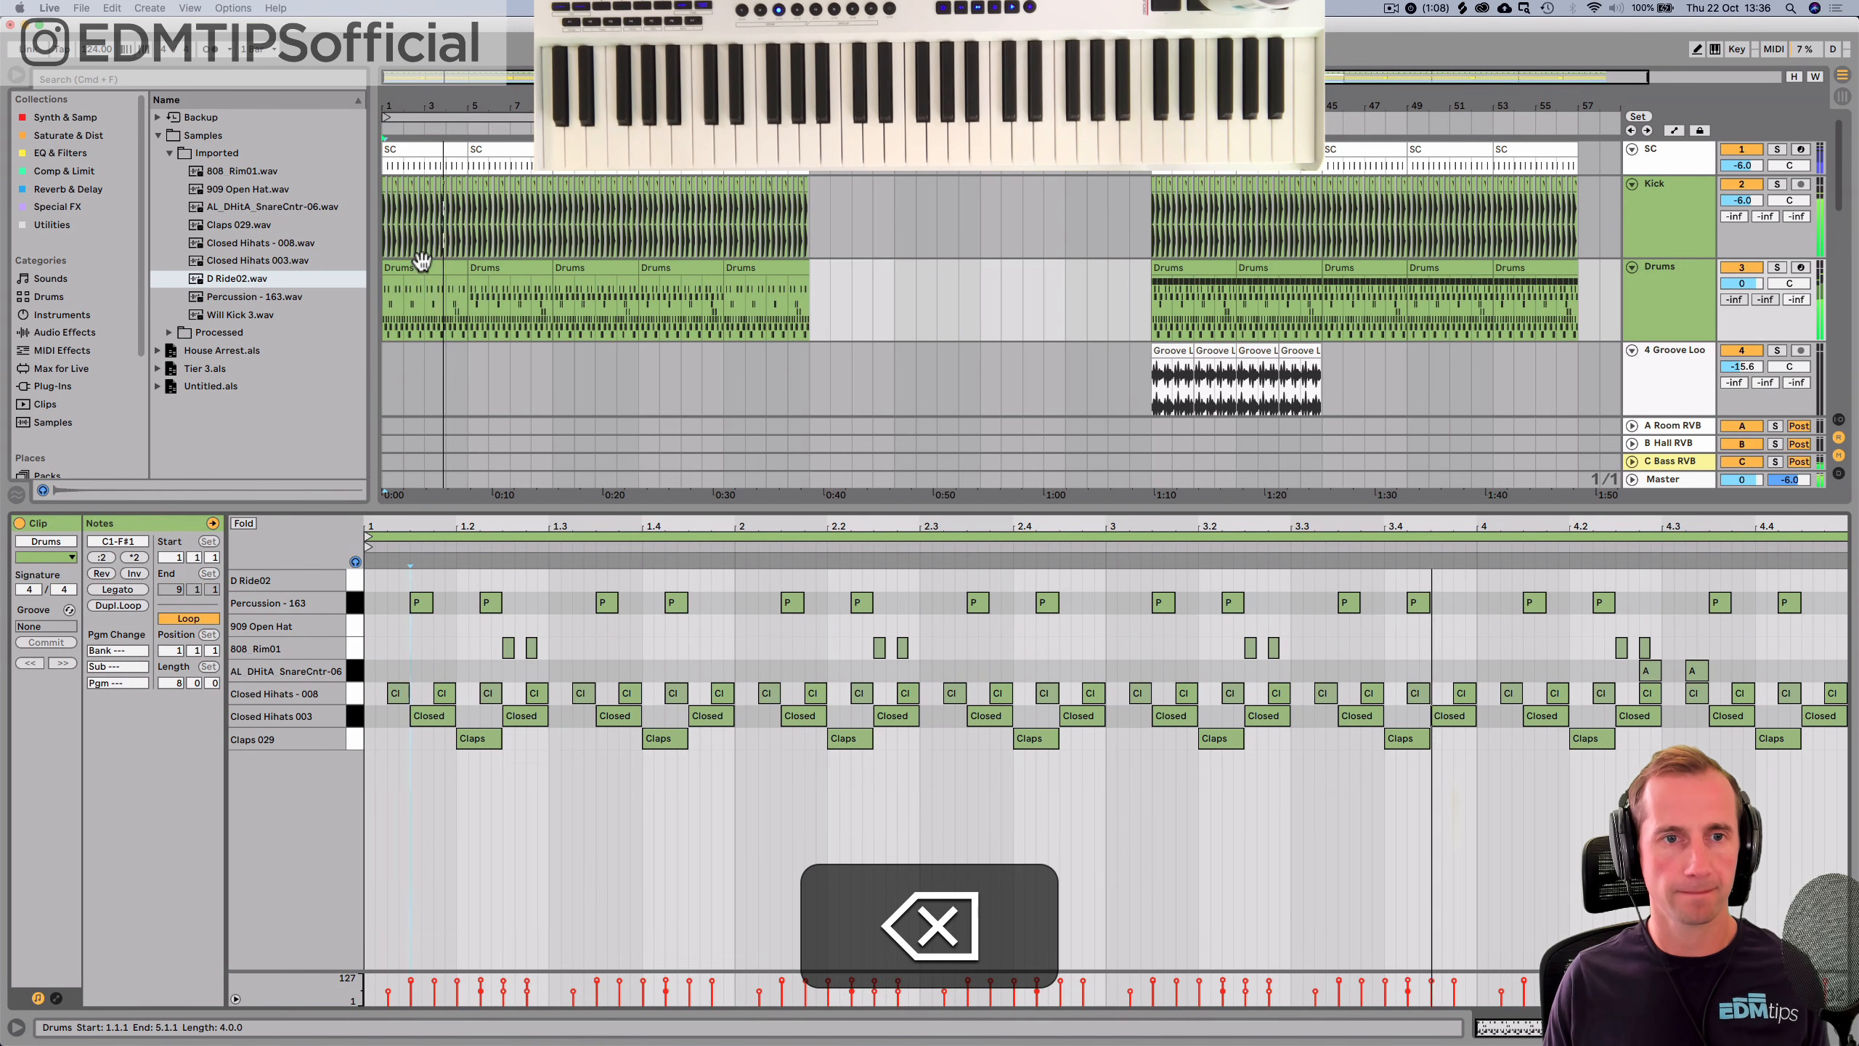
pyautogui.click(423, 261)
pyautogui.press('super+d')
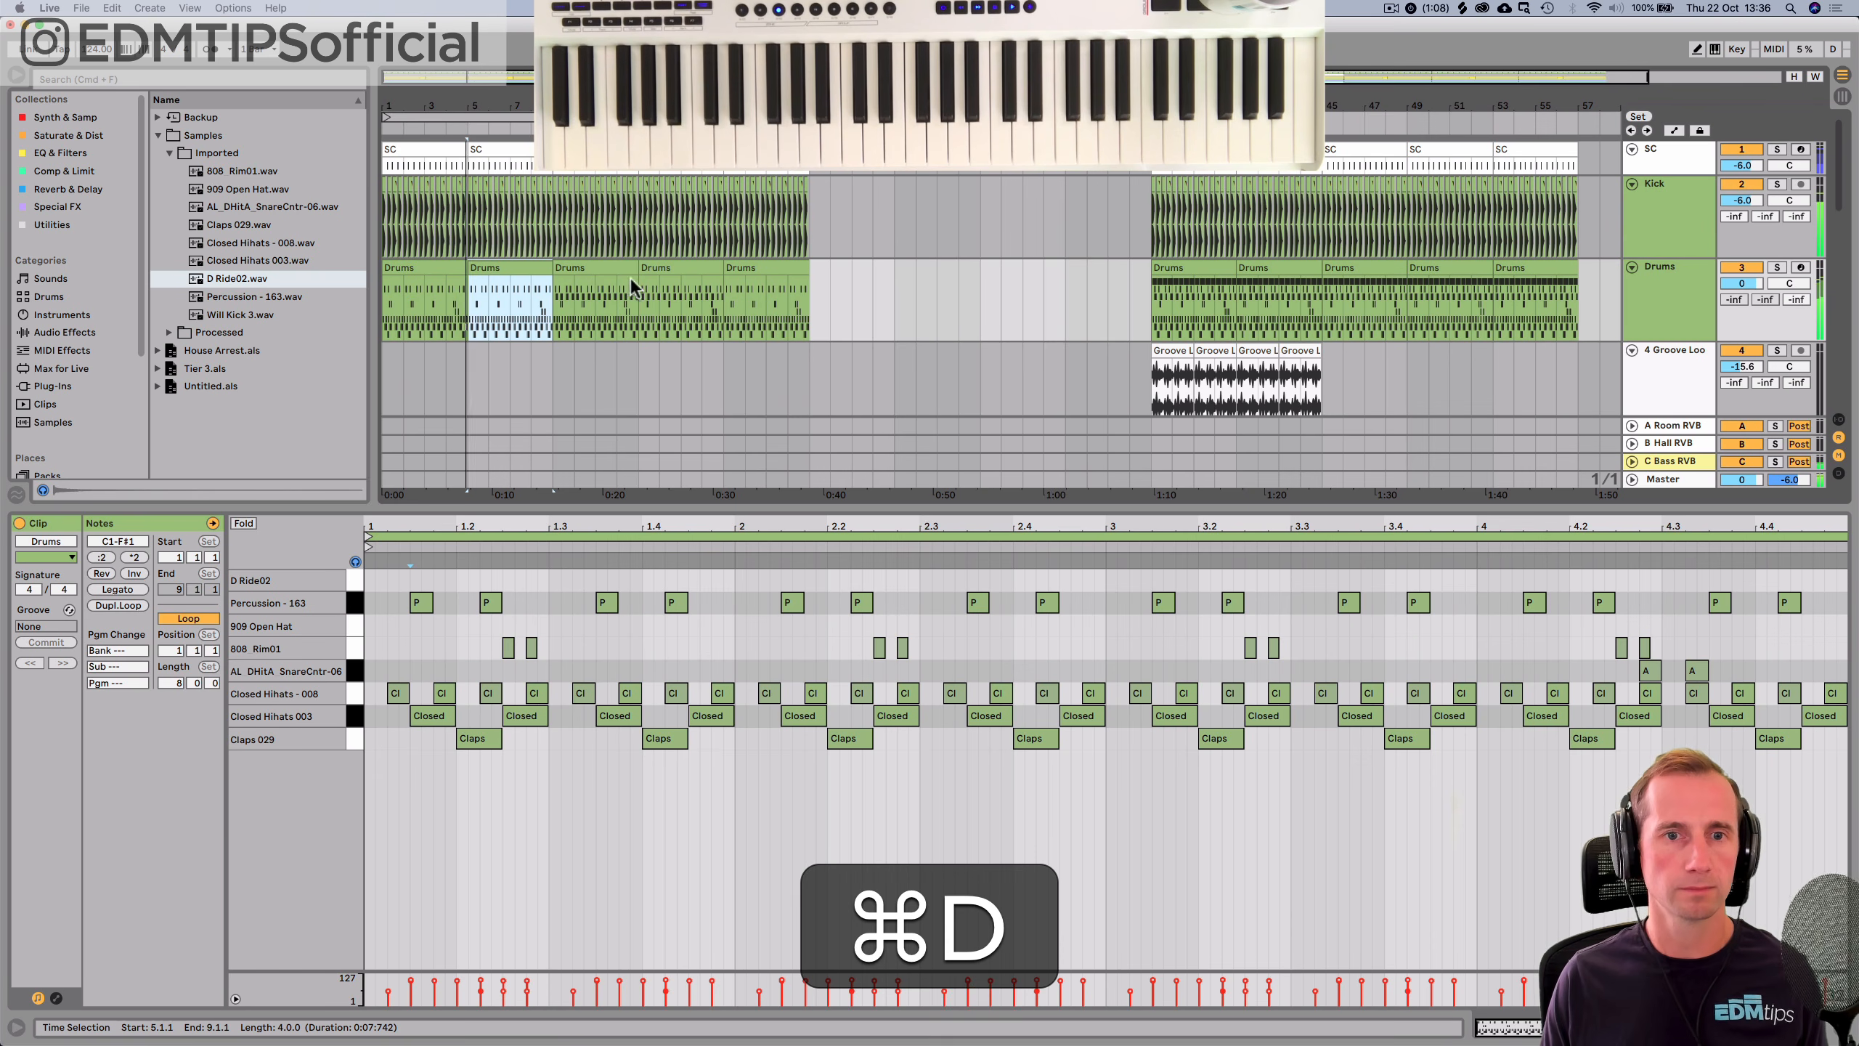
# Duplicate the Drums clip at bar 13 to replace the one at bar 17.
pyautogui.click(589, 282)
pyautogui.click(717, 268)
pyautogui.press('super+d')
pyautogui.press('shift+super+Tab')
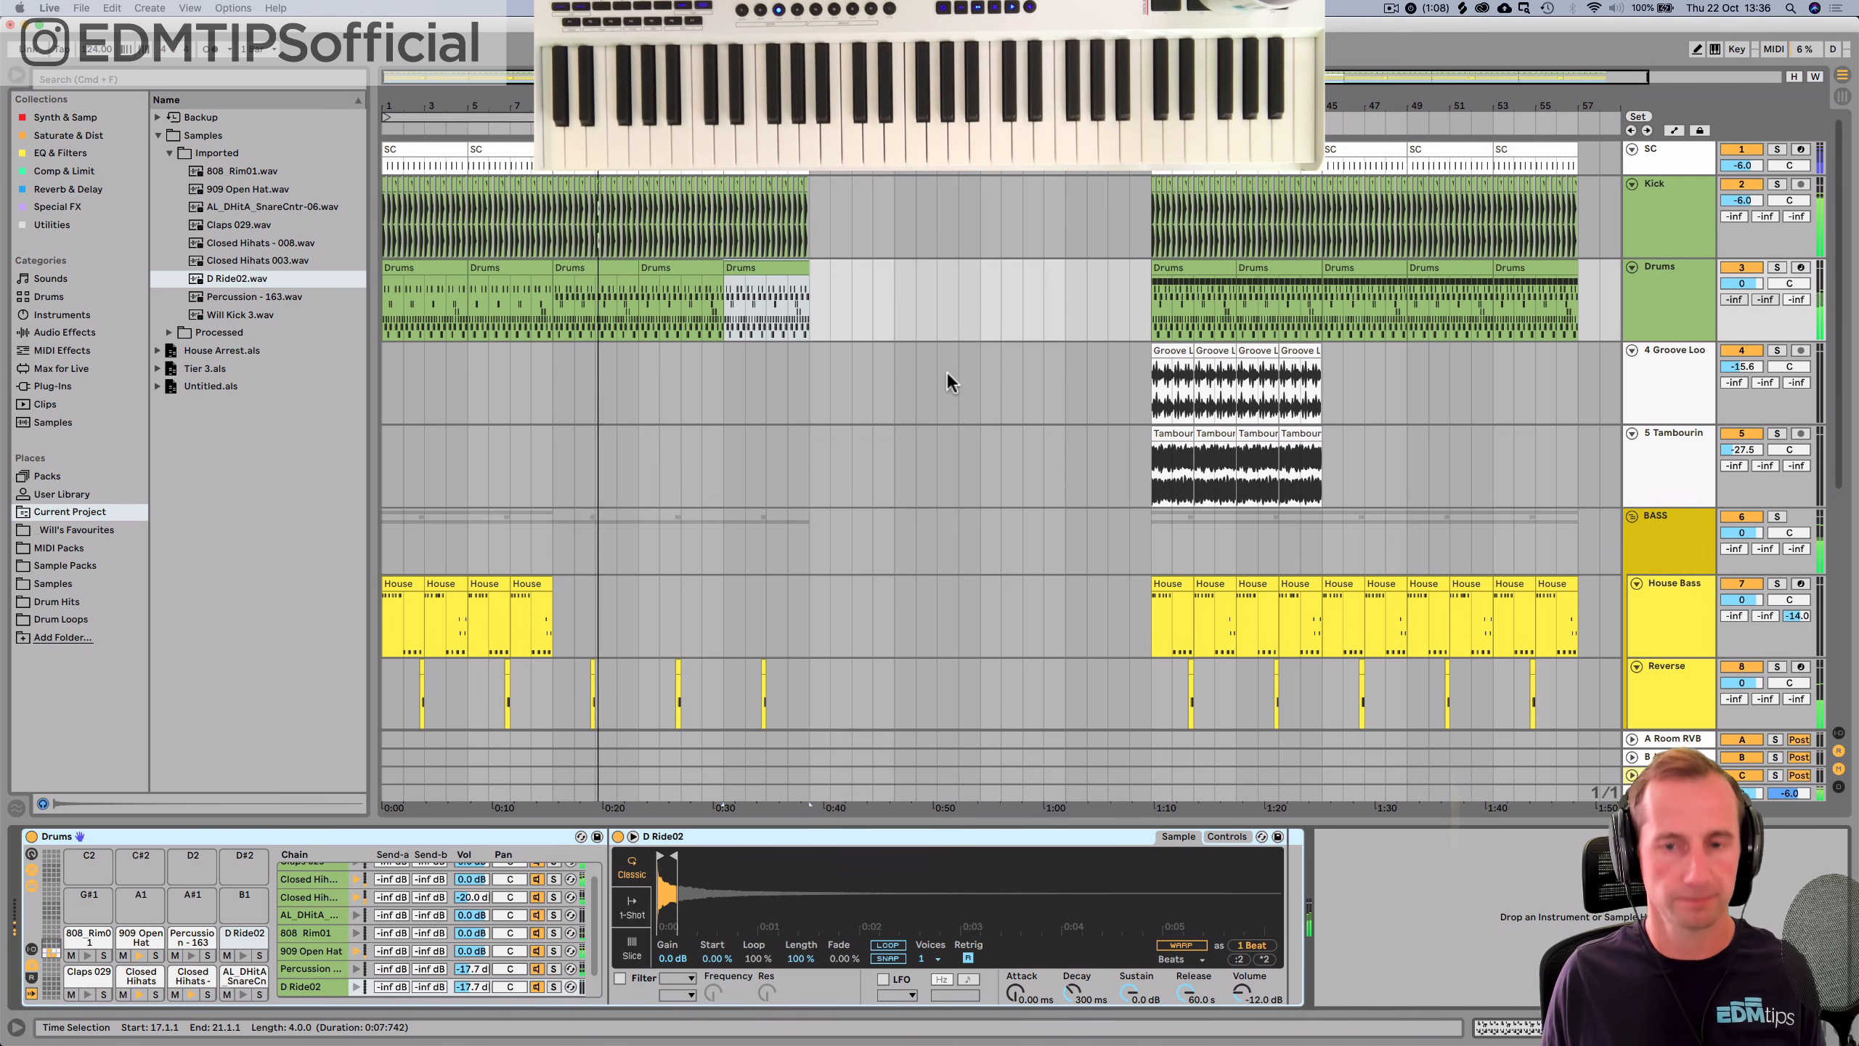
# Delete the time from bar 17 to bar 21 across all tracks and extend the split first Vocal clip to bar 33.
pyautogui.scroll(-5, 692, 414)
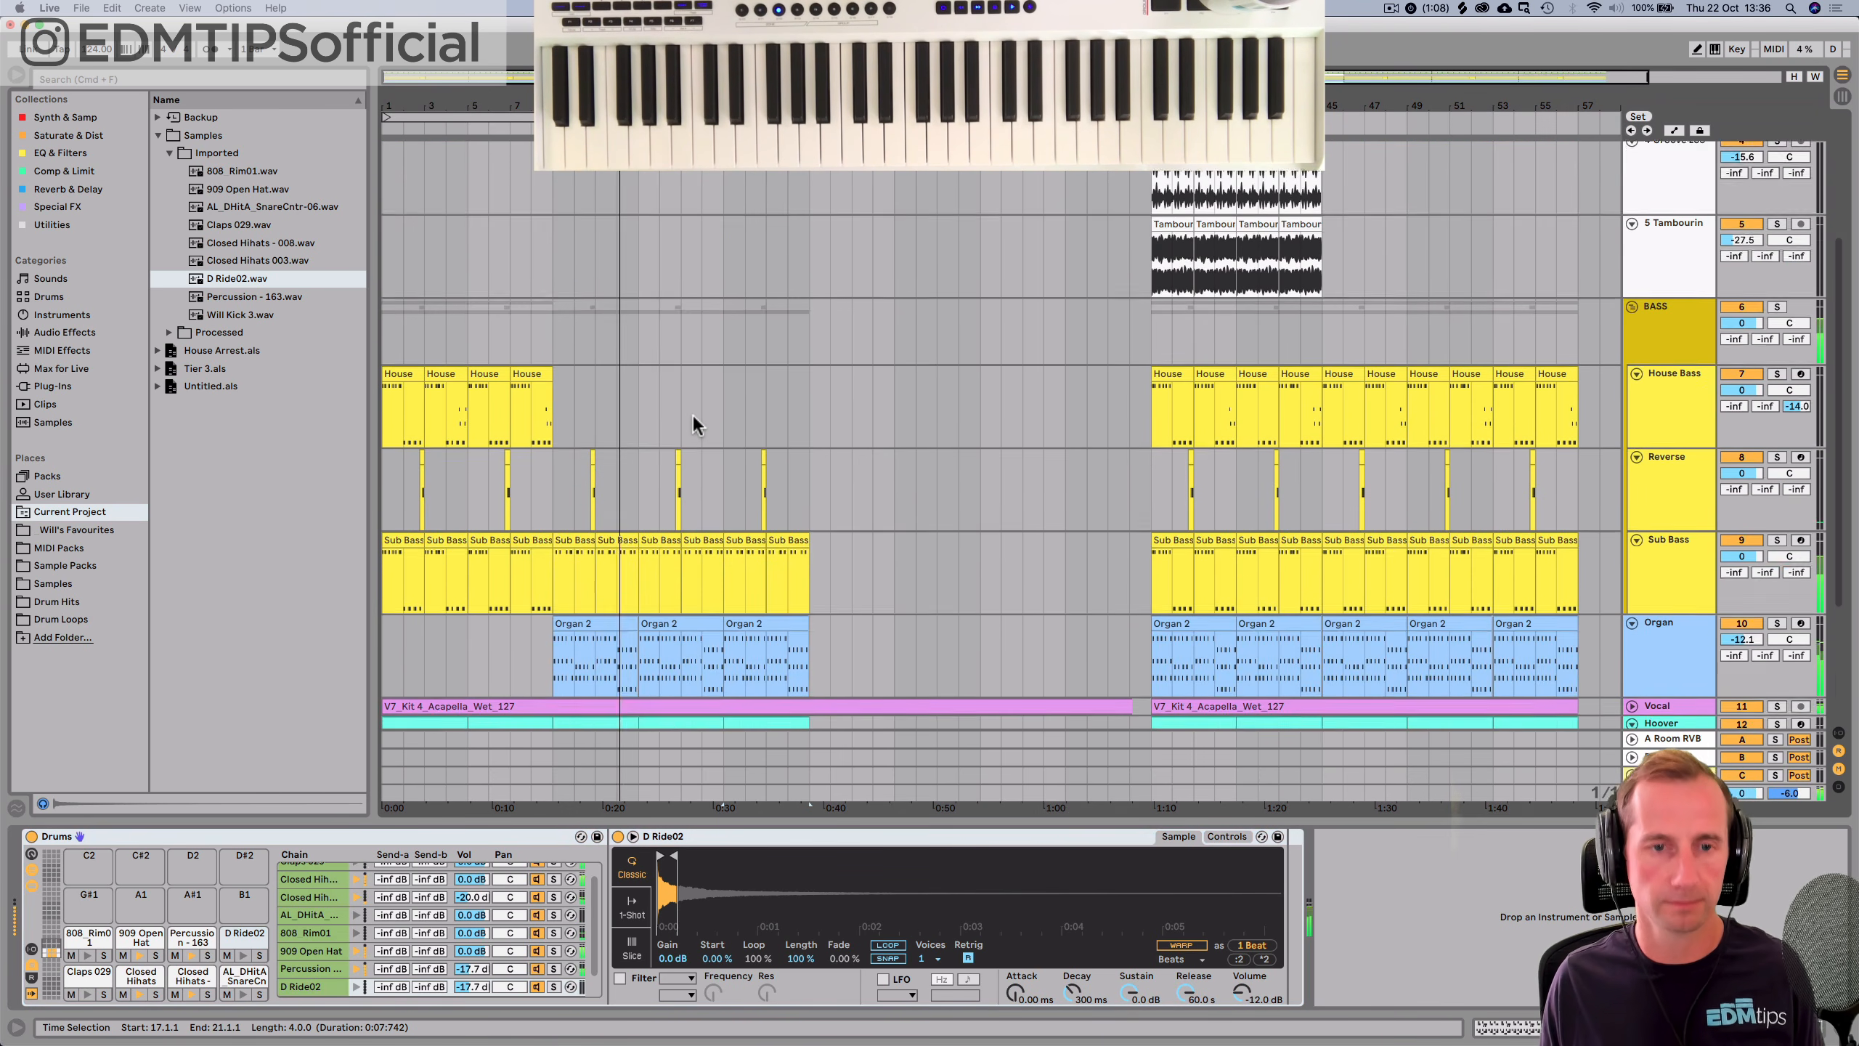
pyautogui.scroll(-4, 692, 415)
pyautogui.scroll(4, 688, 414)
pyautogui.scroll(6, 687, 413)
pyautogui.scroll(-10, 710, 374)
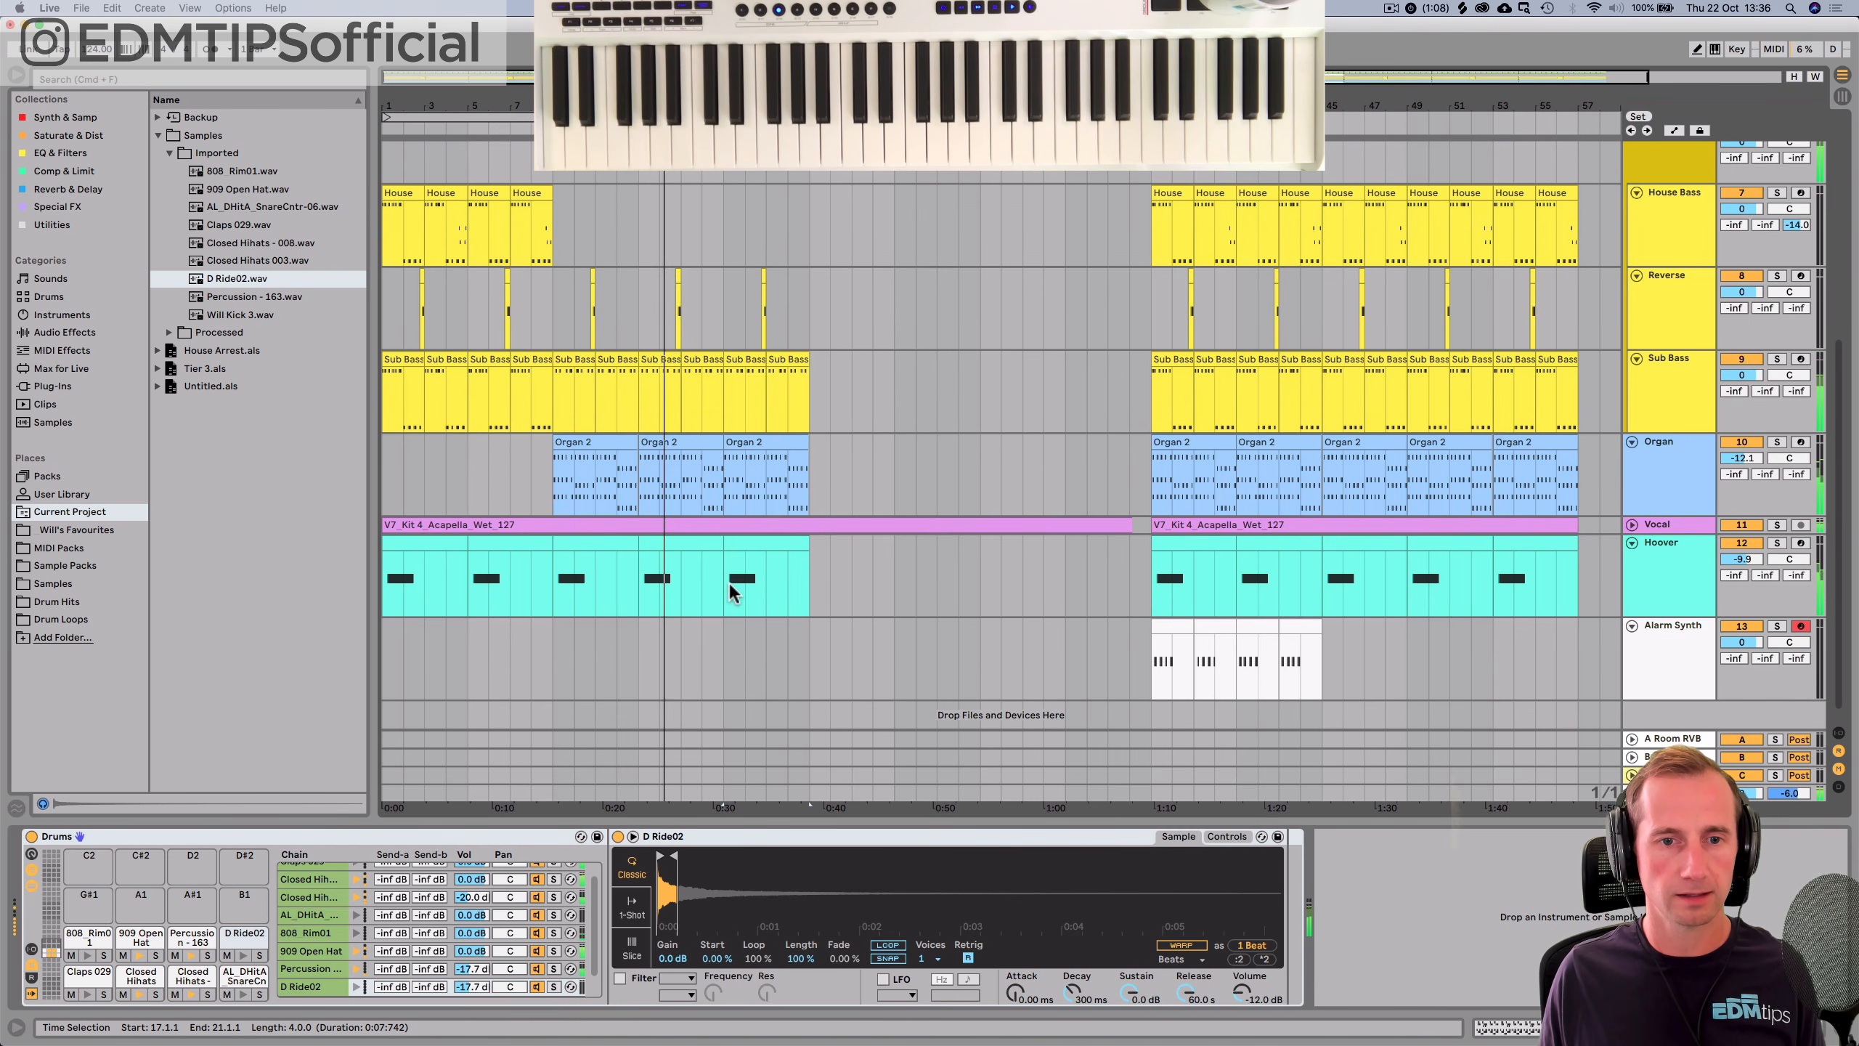
pyautogui.moveTo(724, 583); pyautogui.dragTo(806, 161)
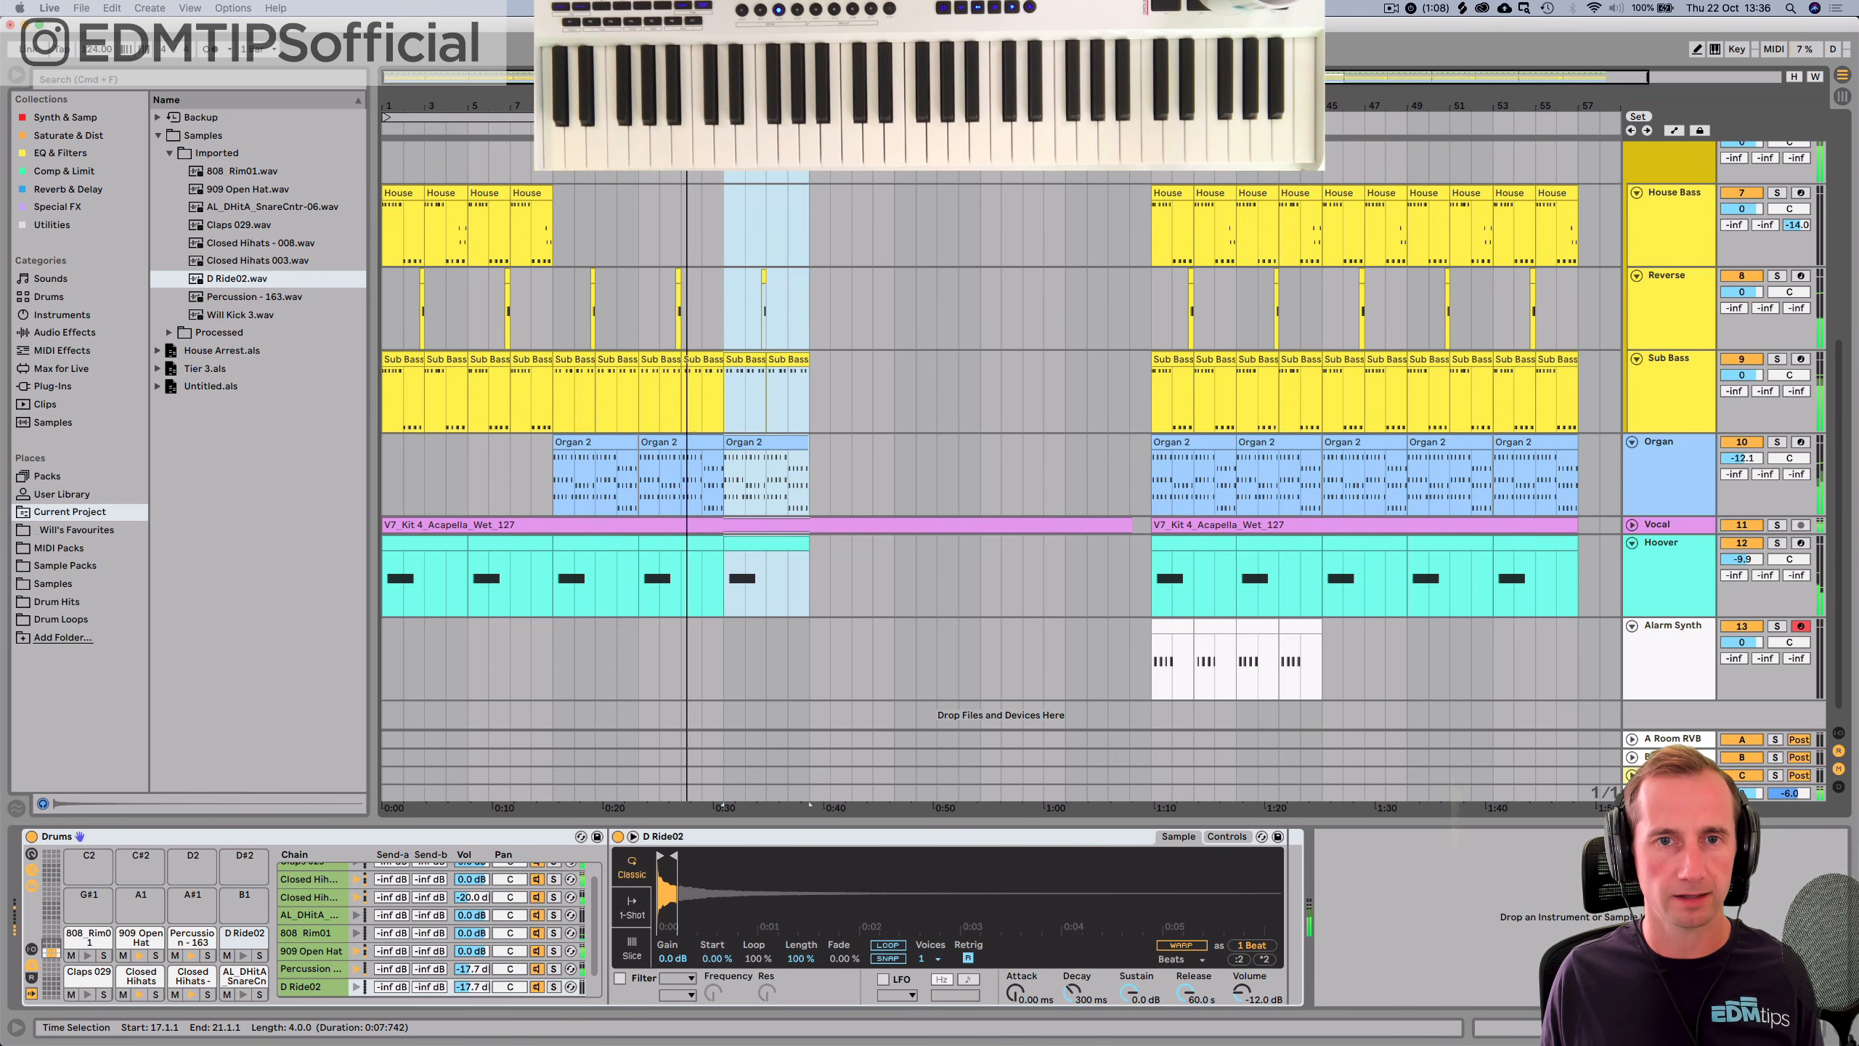
pyautogui.press('shift+super+BackSpace')
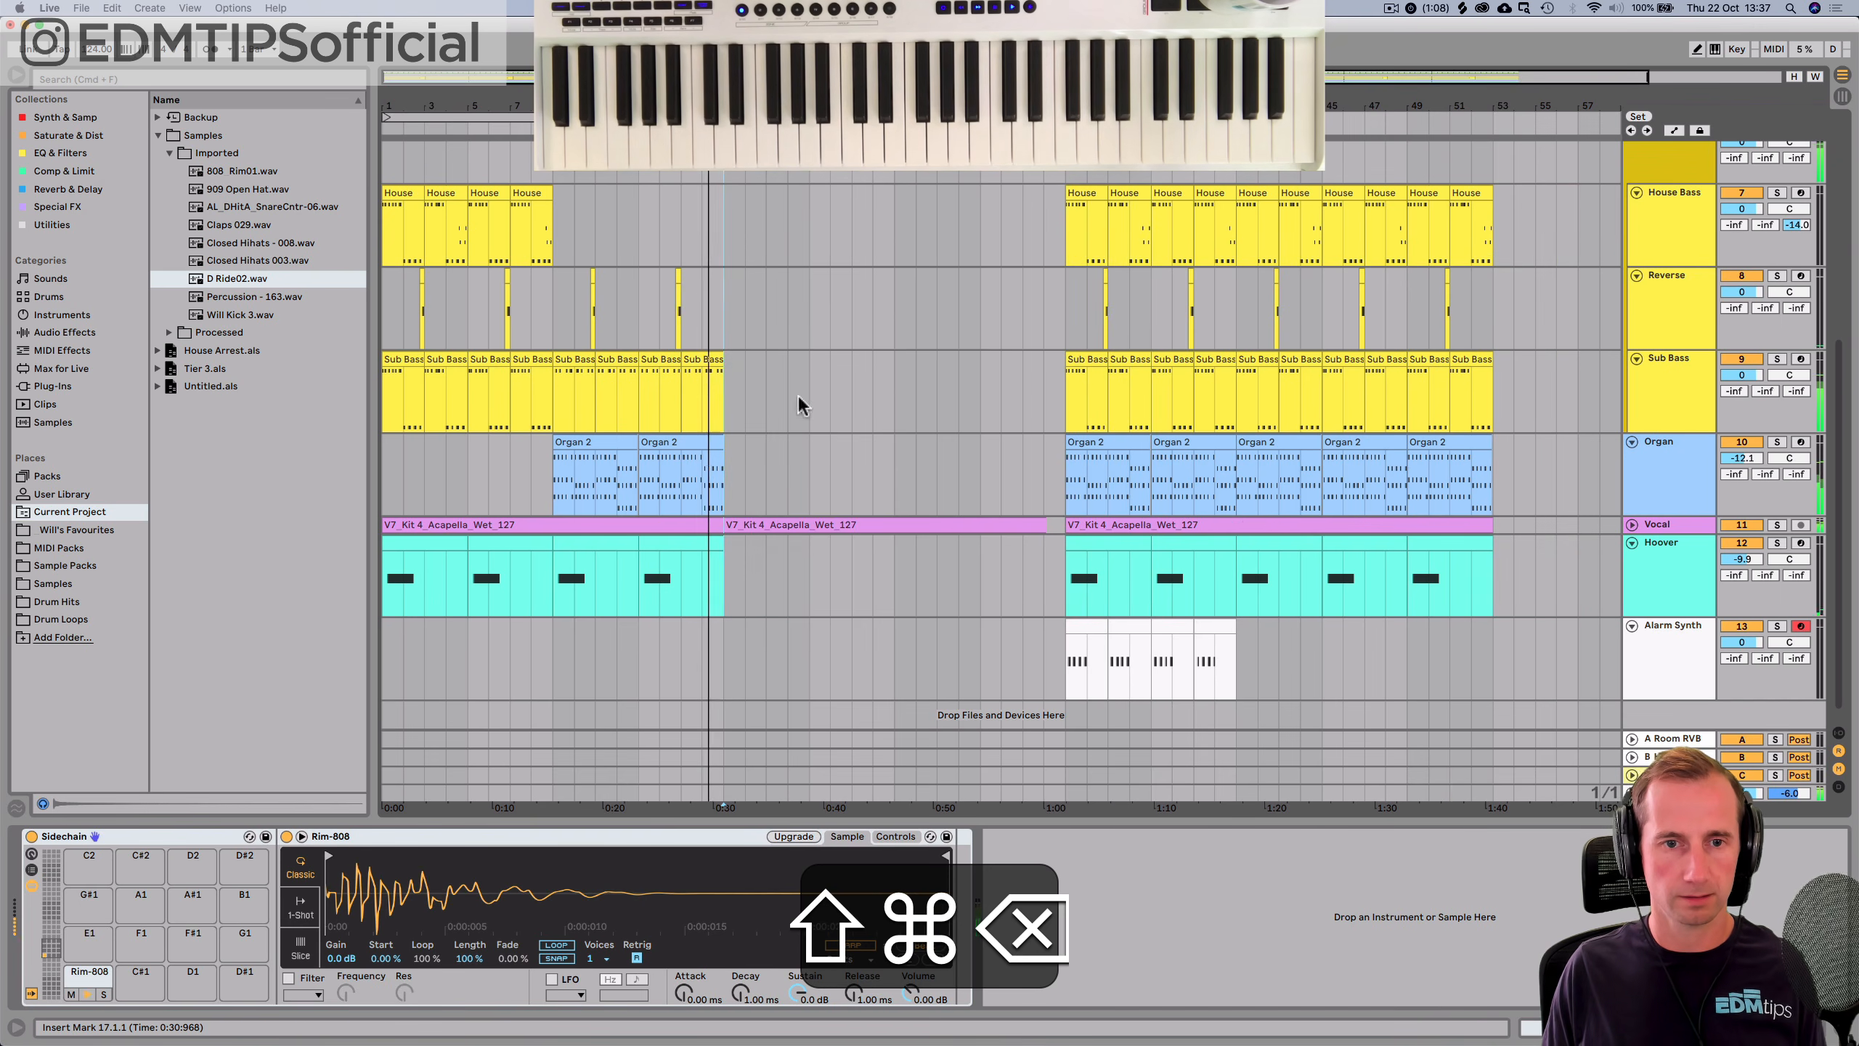
pyautogui.moveTo(721, 528); pyautogui.dragTo(1063, 510)
# Duplicate the Organ clip at bar 13 into bar 17 and play back from there.
pyautogui.click(655, 435)
pyautogui.press('super+d')
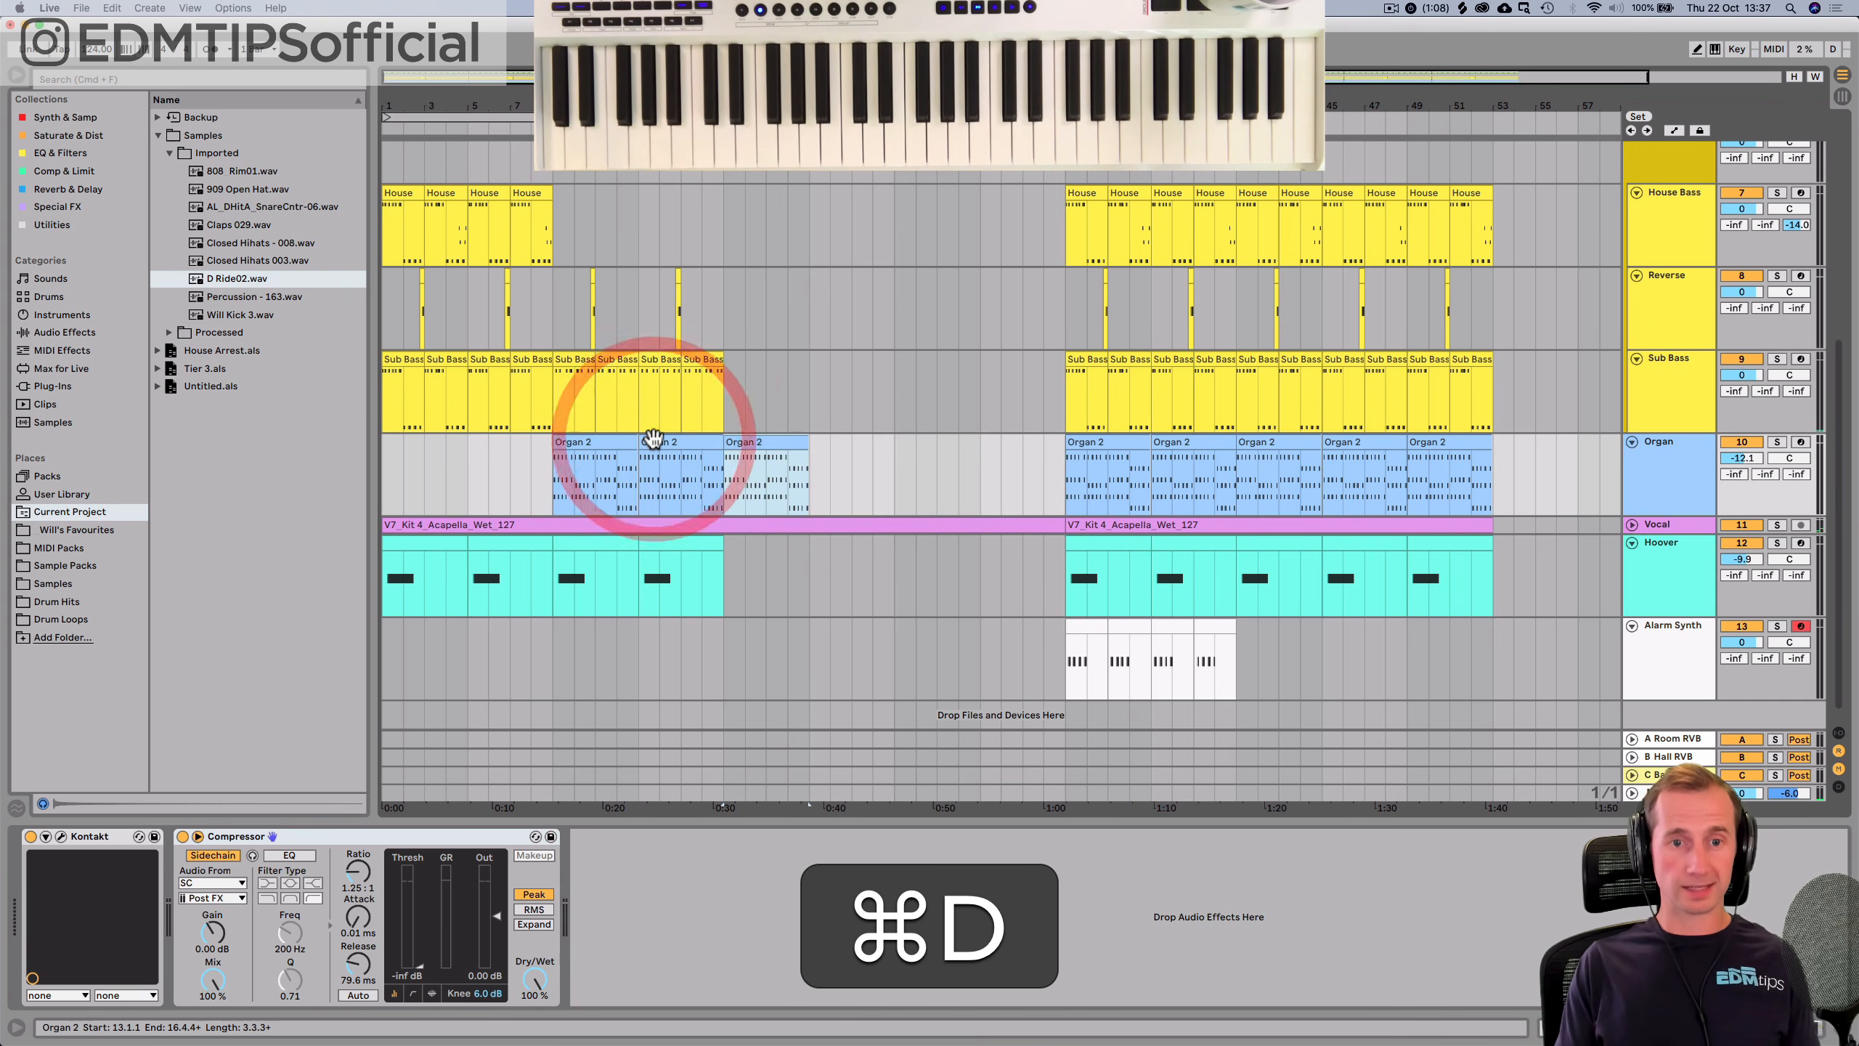
pyautogui.click(715, 483)
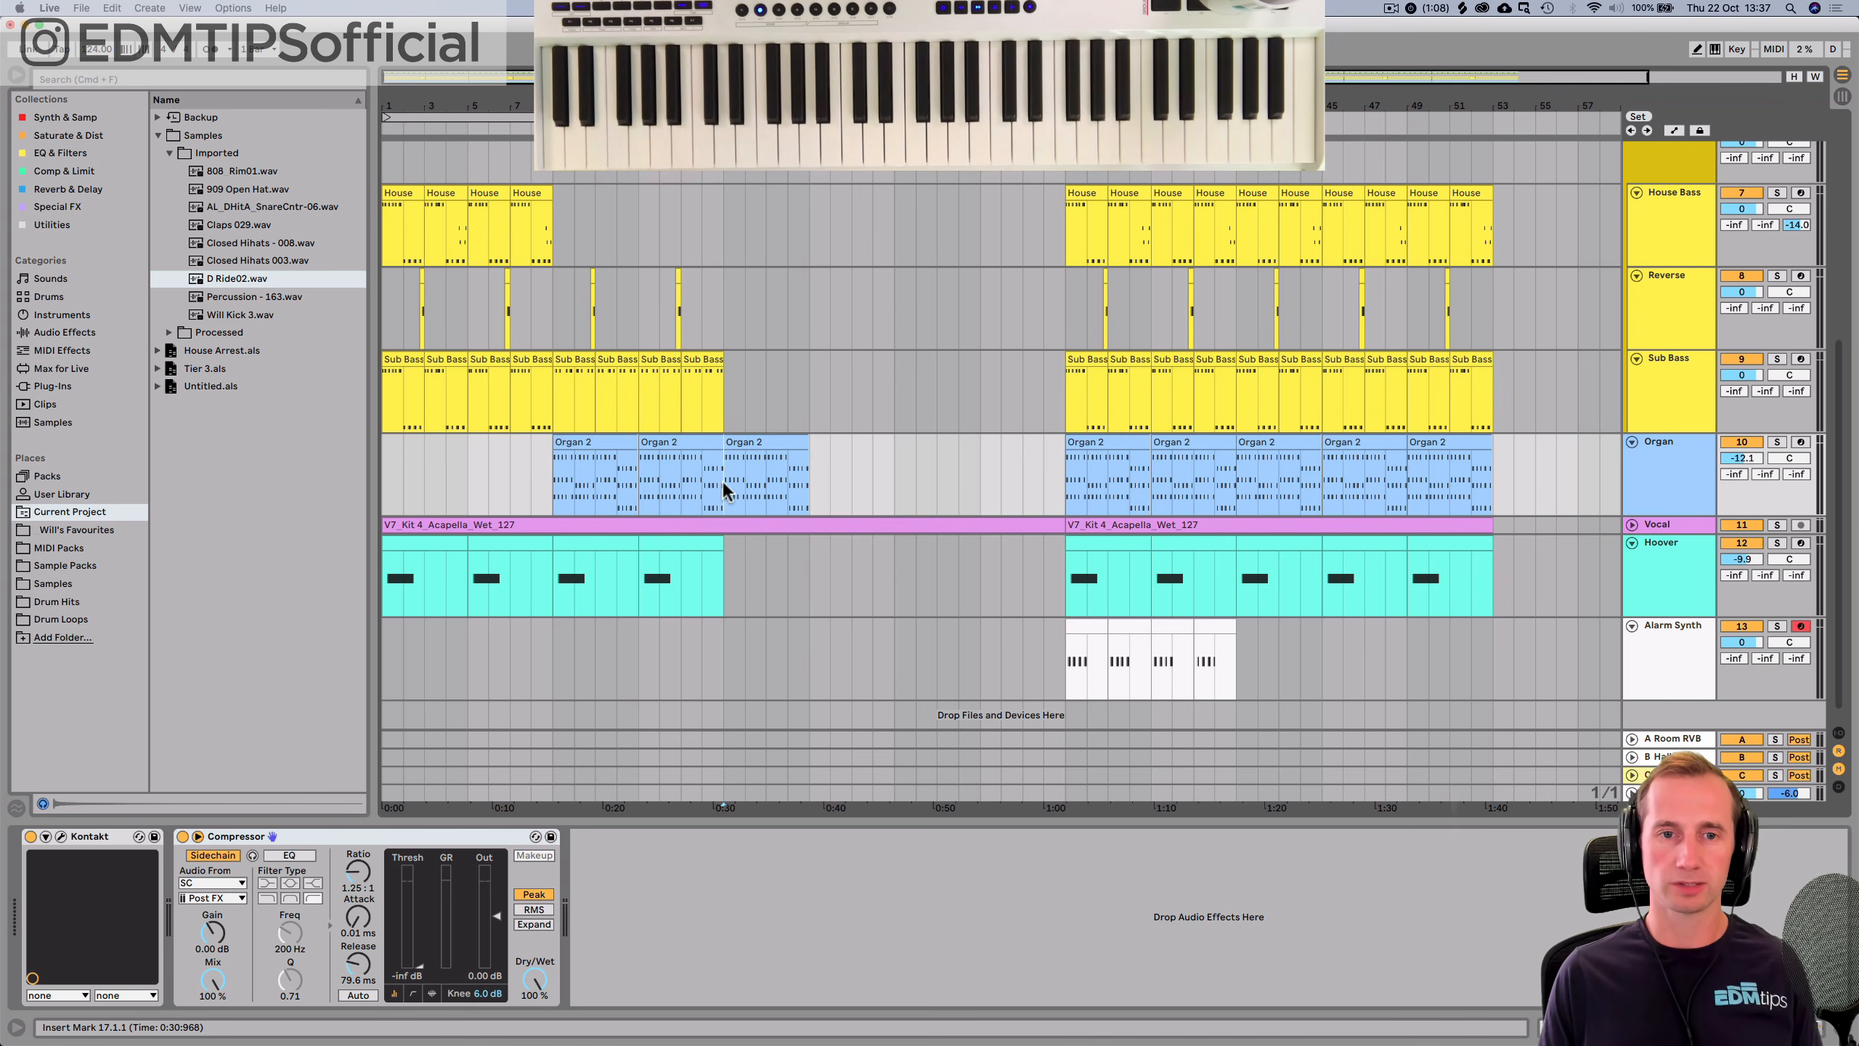
pyautogui.press('space')
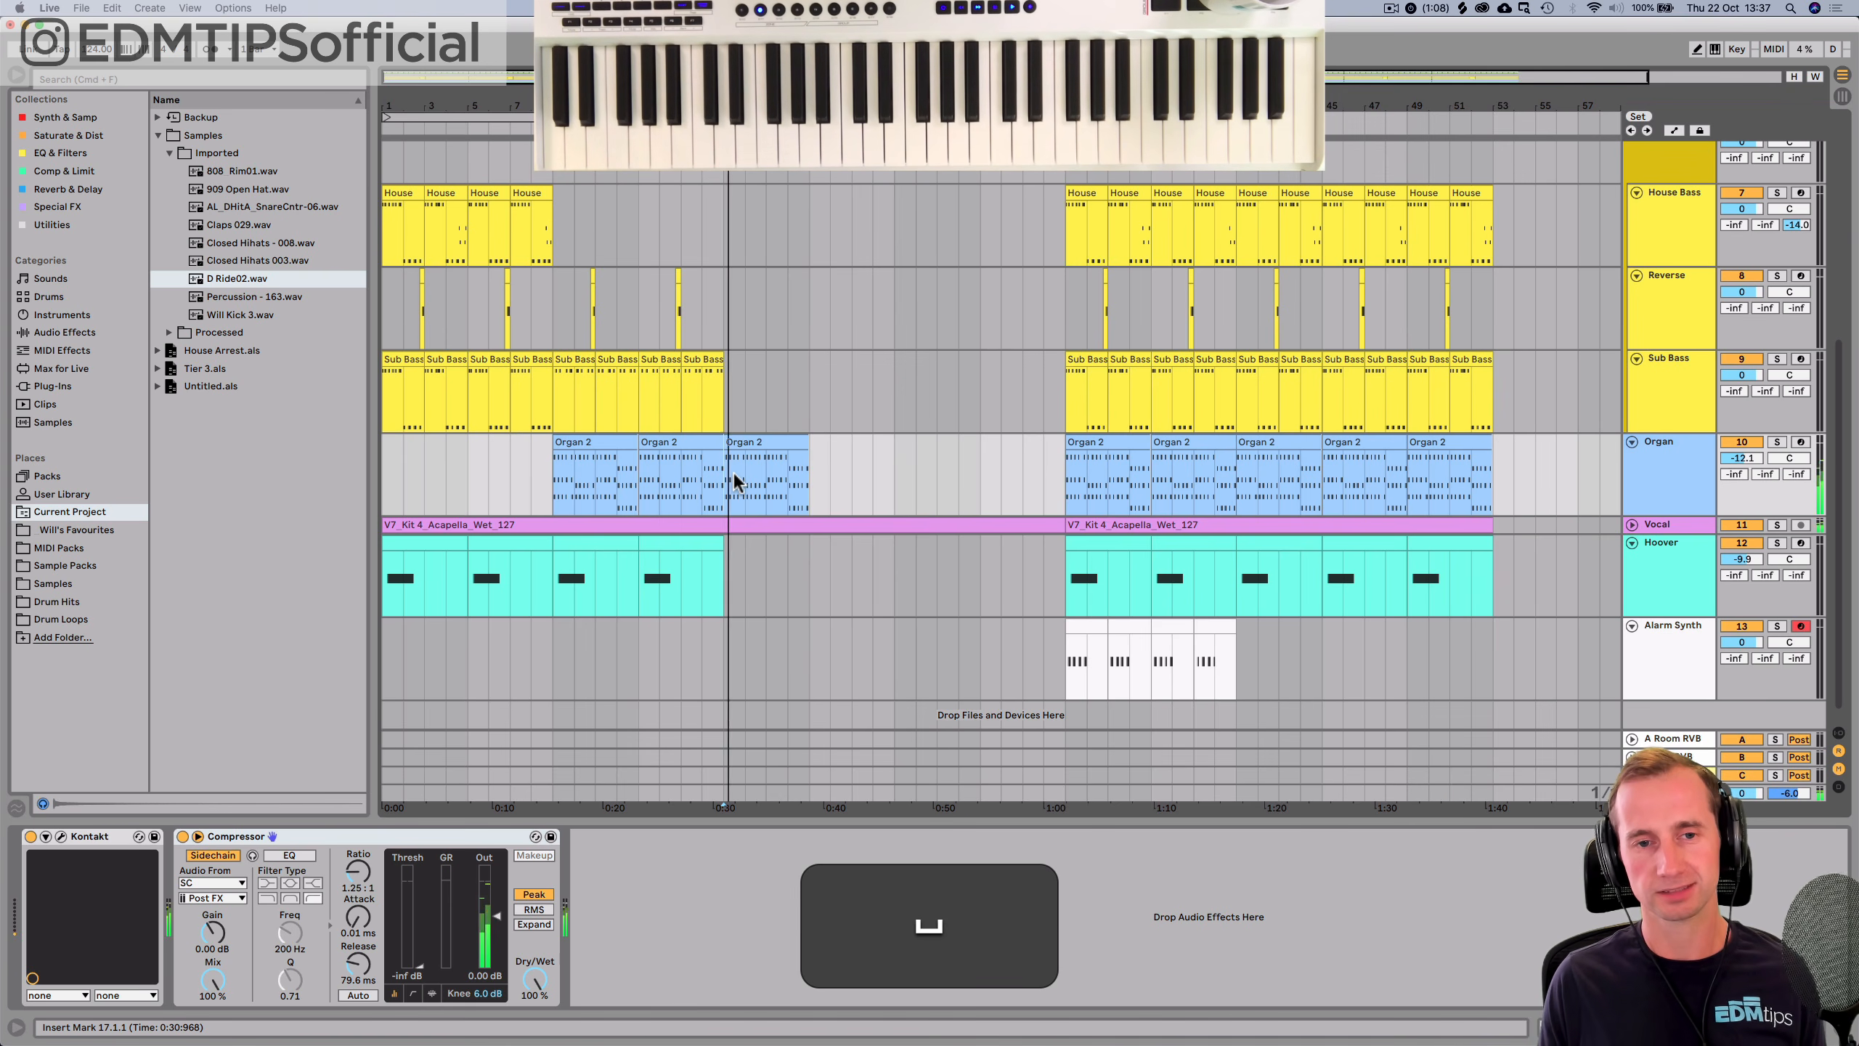
# Try to repeat the Organ clip at bar 17 up to bar 33, removing the extra copies.
pyautogui.click(750, 438)
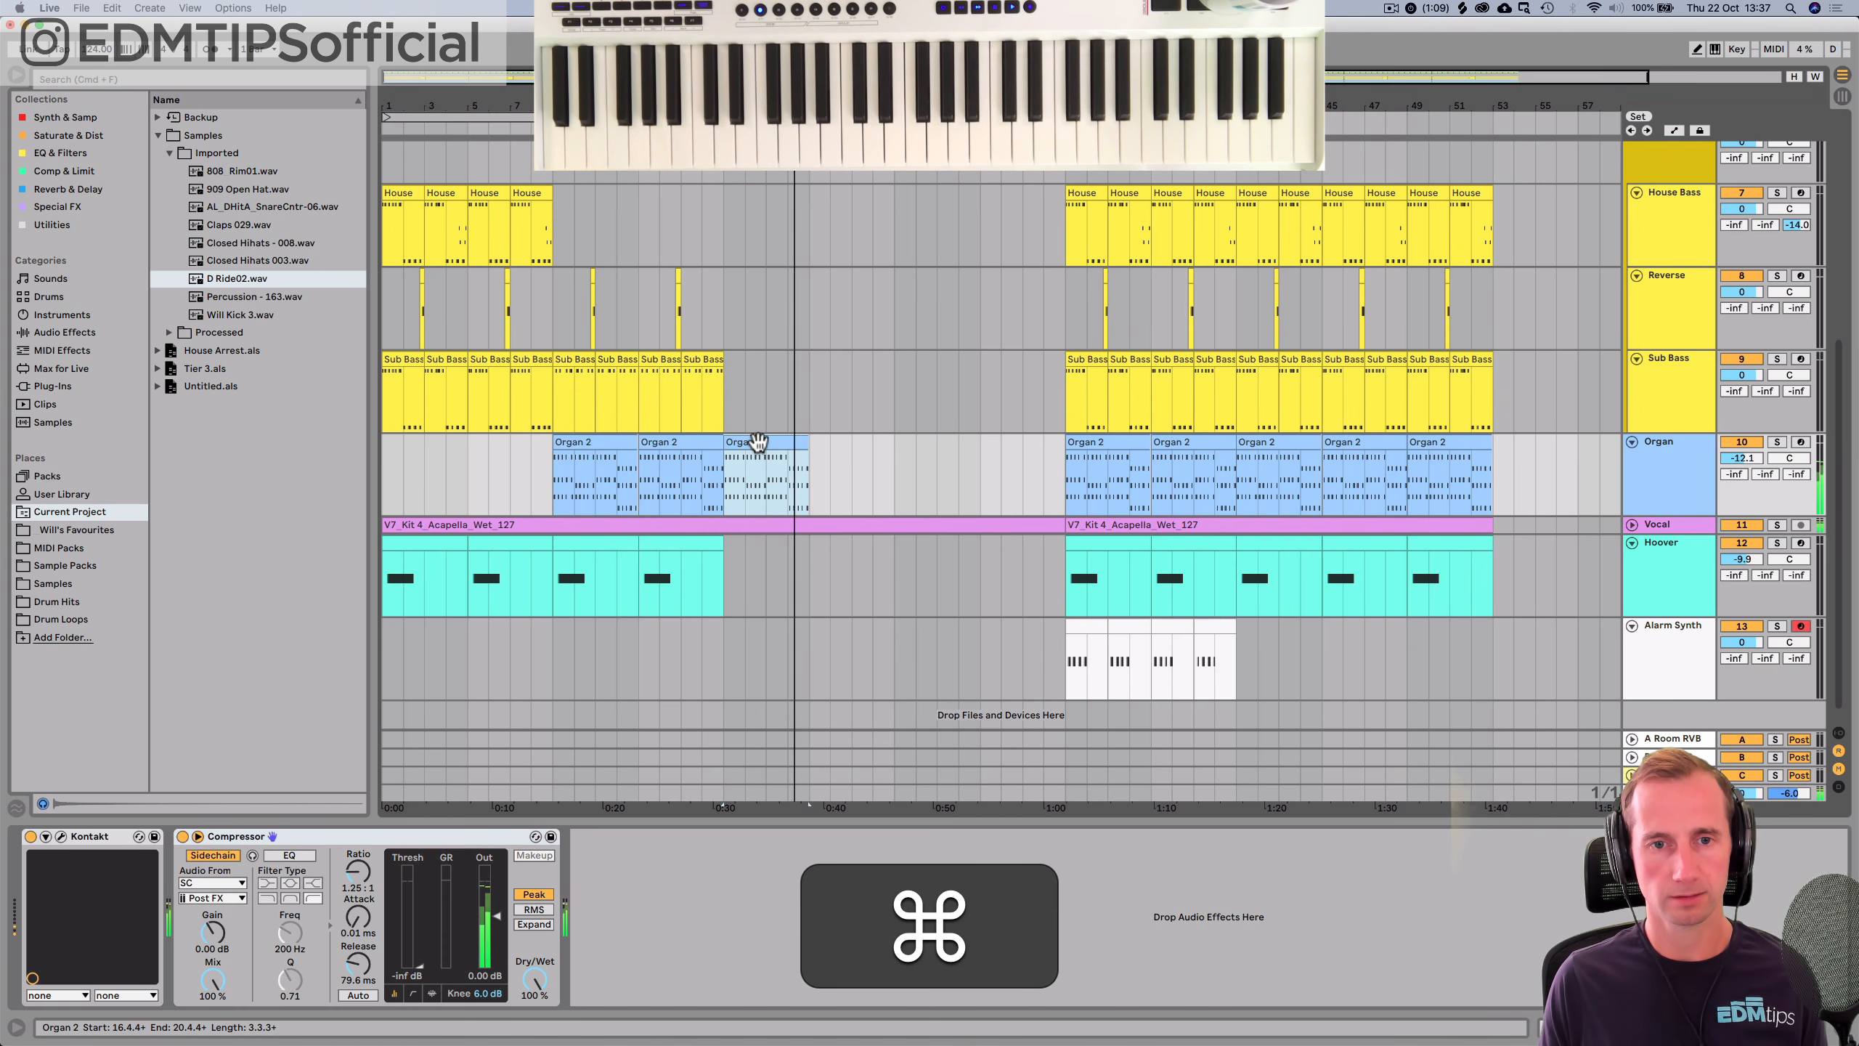
pyautogui.press('cmd+d')
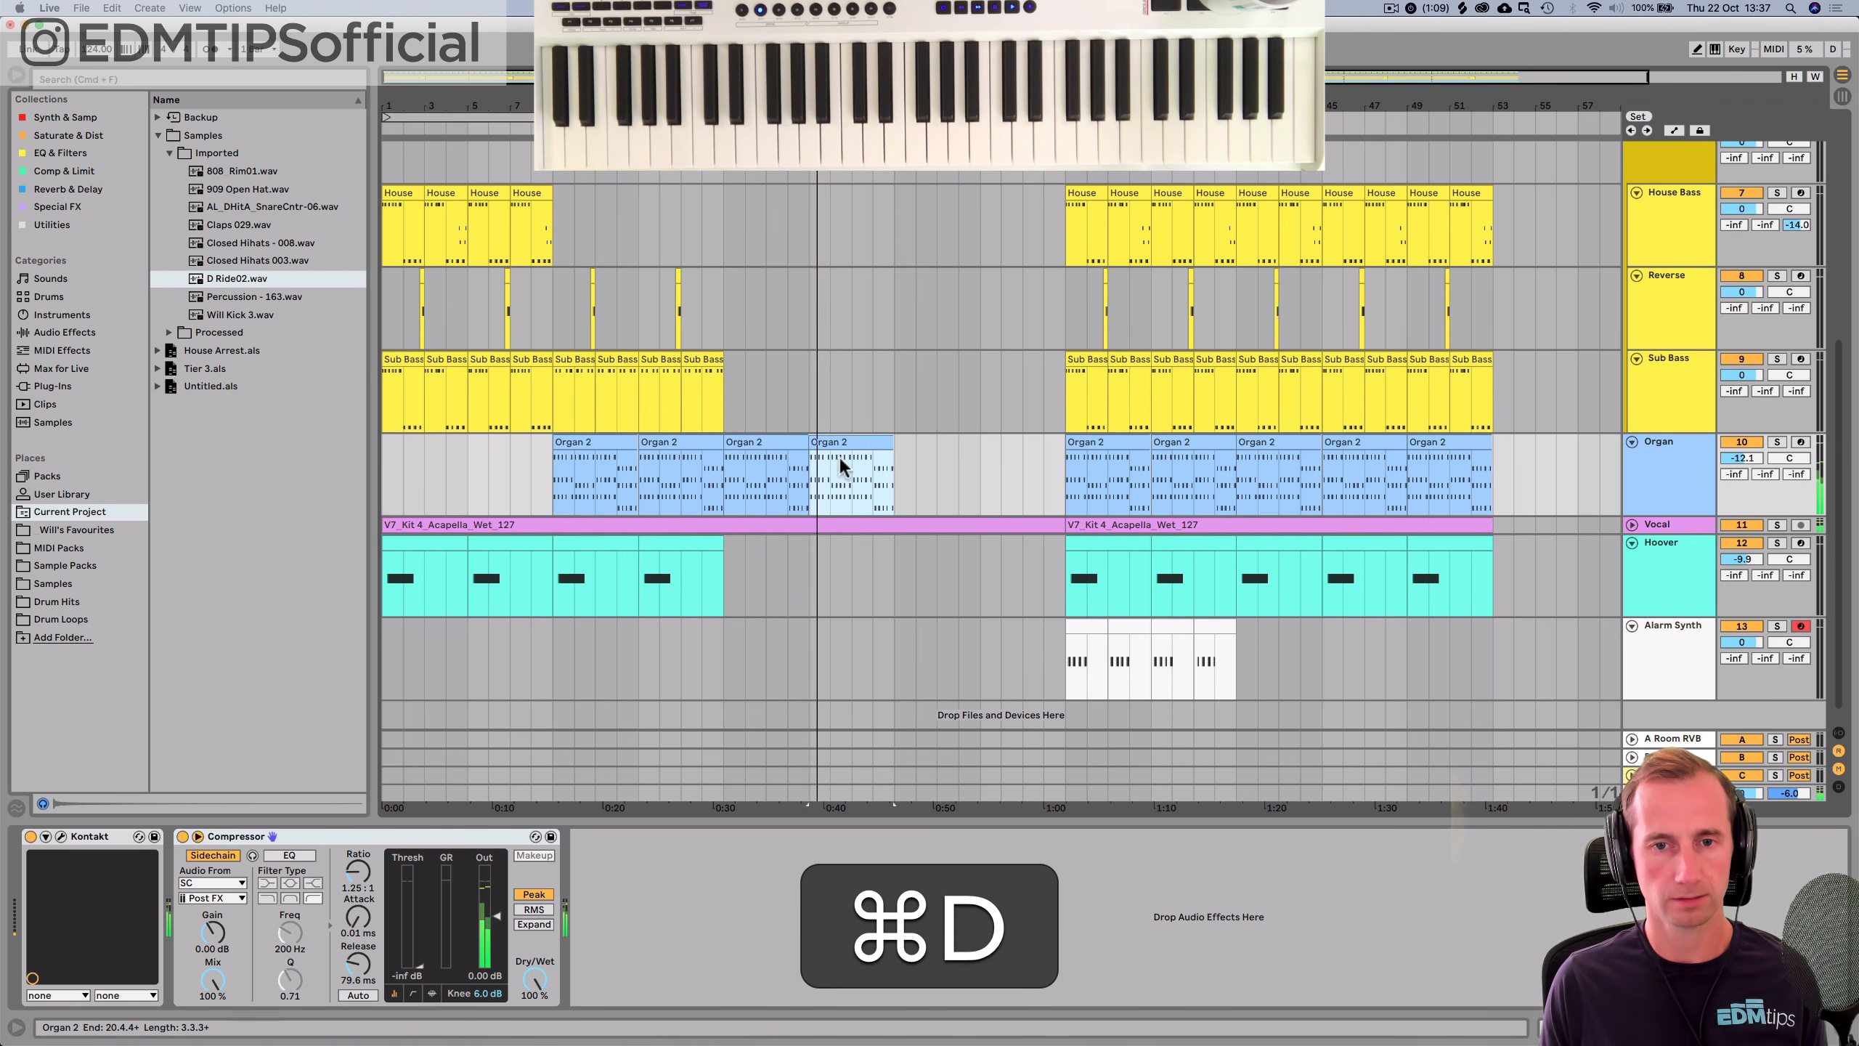
pyautogui.press('super+d')
pyautogui.press('super+d')
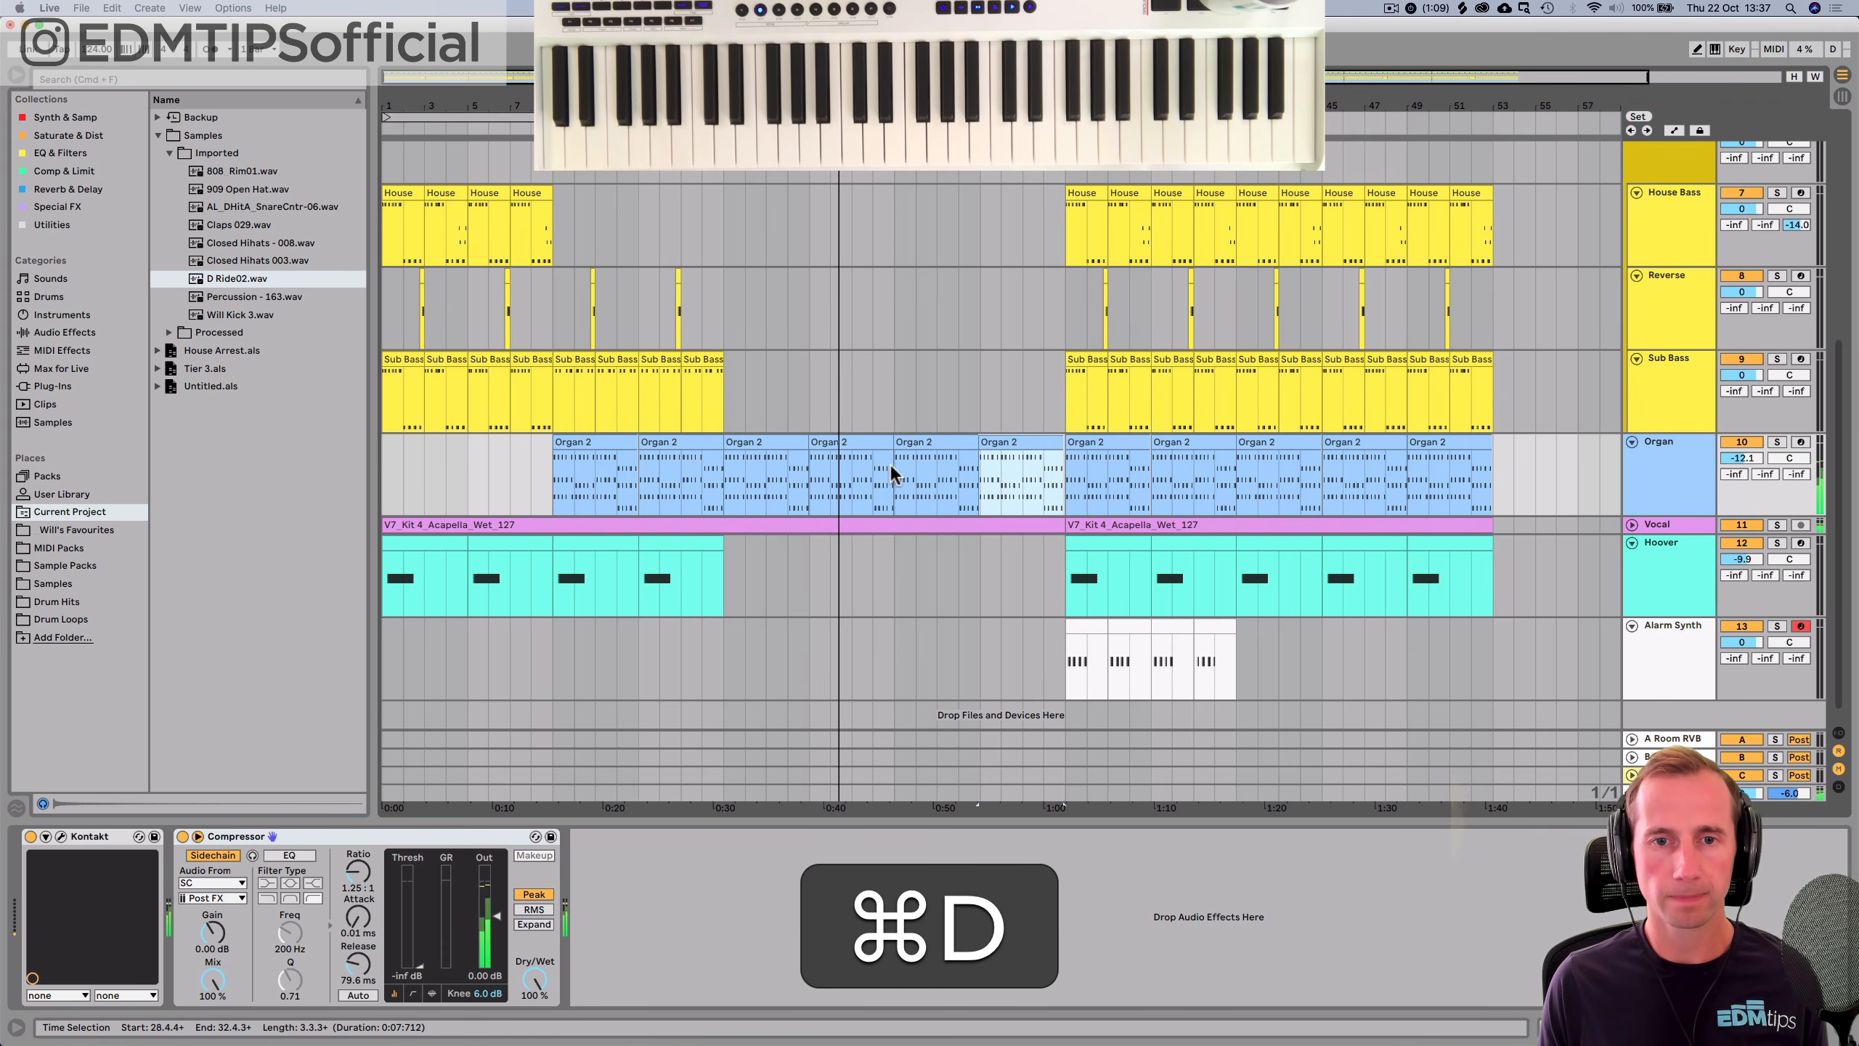
pyautogui.press('super+z')
pyautogui.press('super+z')
pyautogui.click(841, 446)
pyautogui.press('BackSpace')
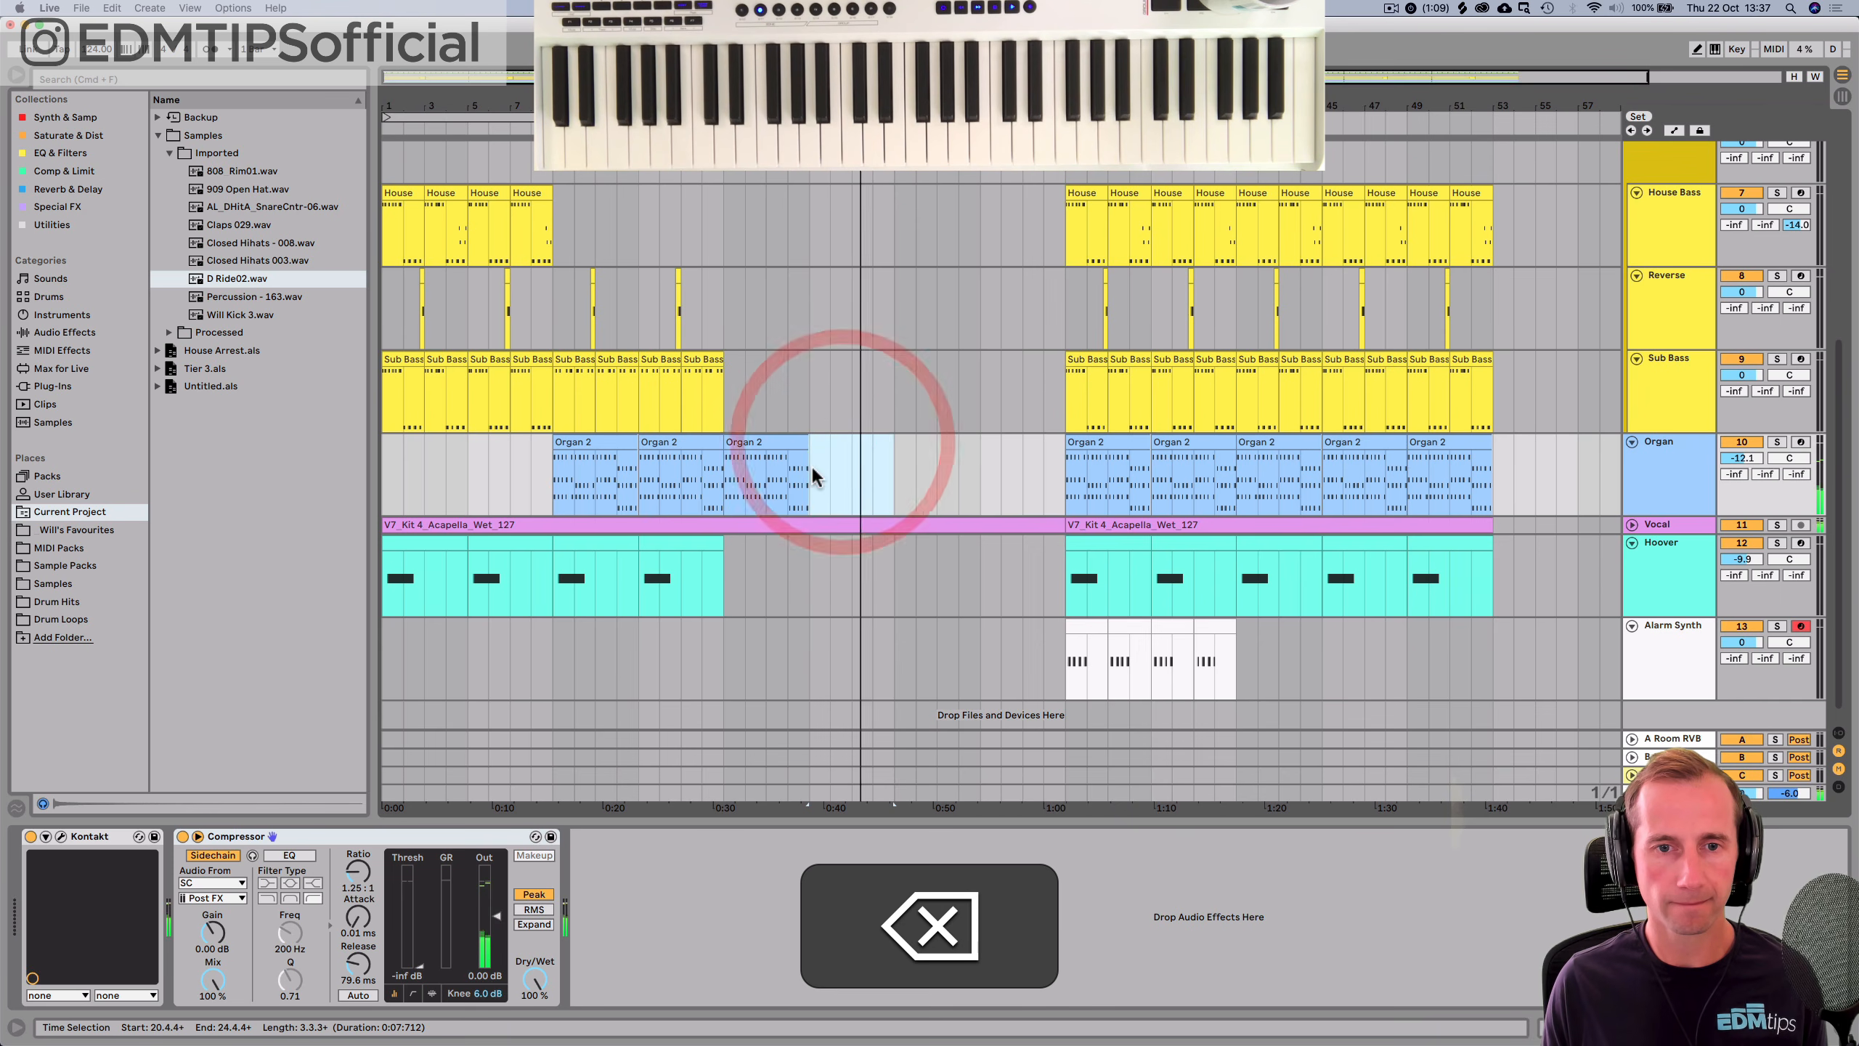
# Consolidate the Organ part from bar 17 to 21 into a four-bar clip and duplicate it three times up to bar 33.
pyautogui.click(726, 469)
pyautogui.press('super+j')
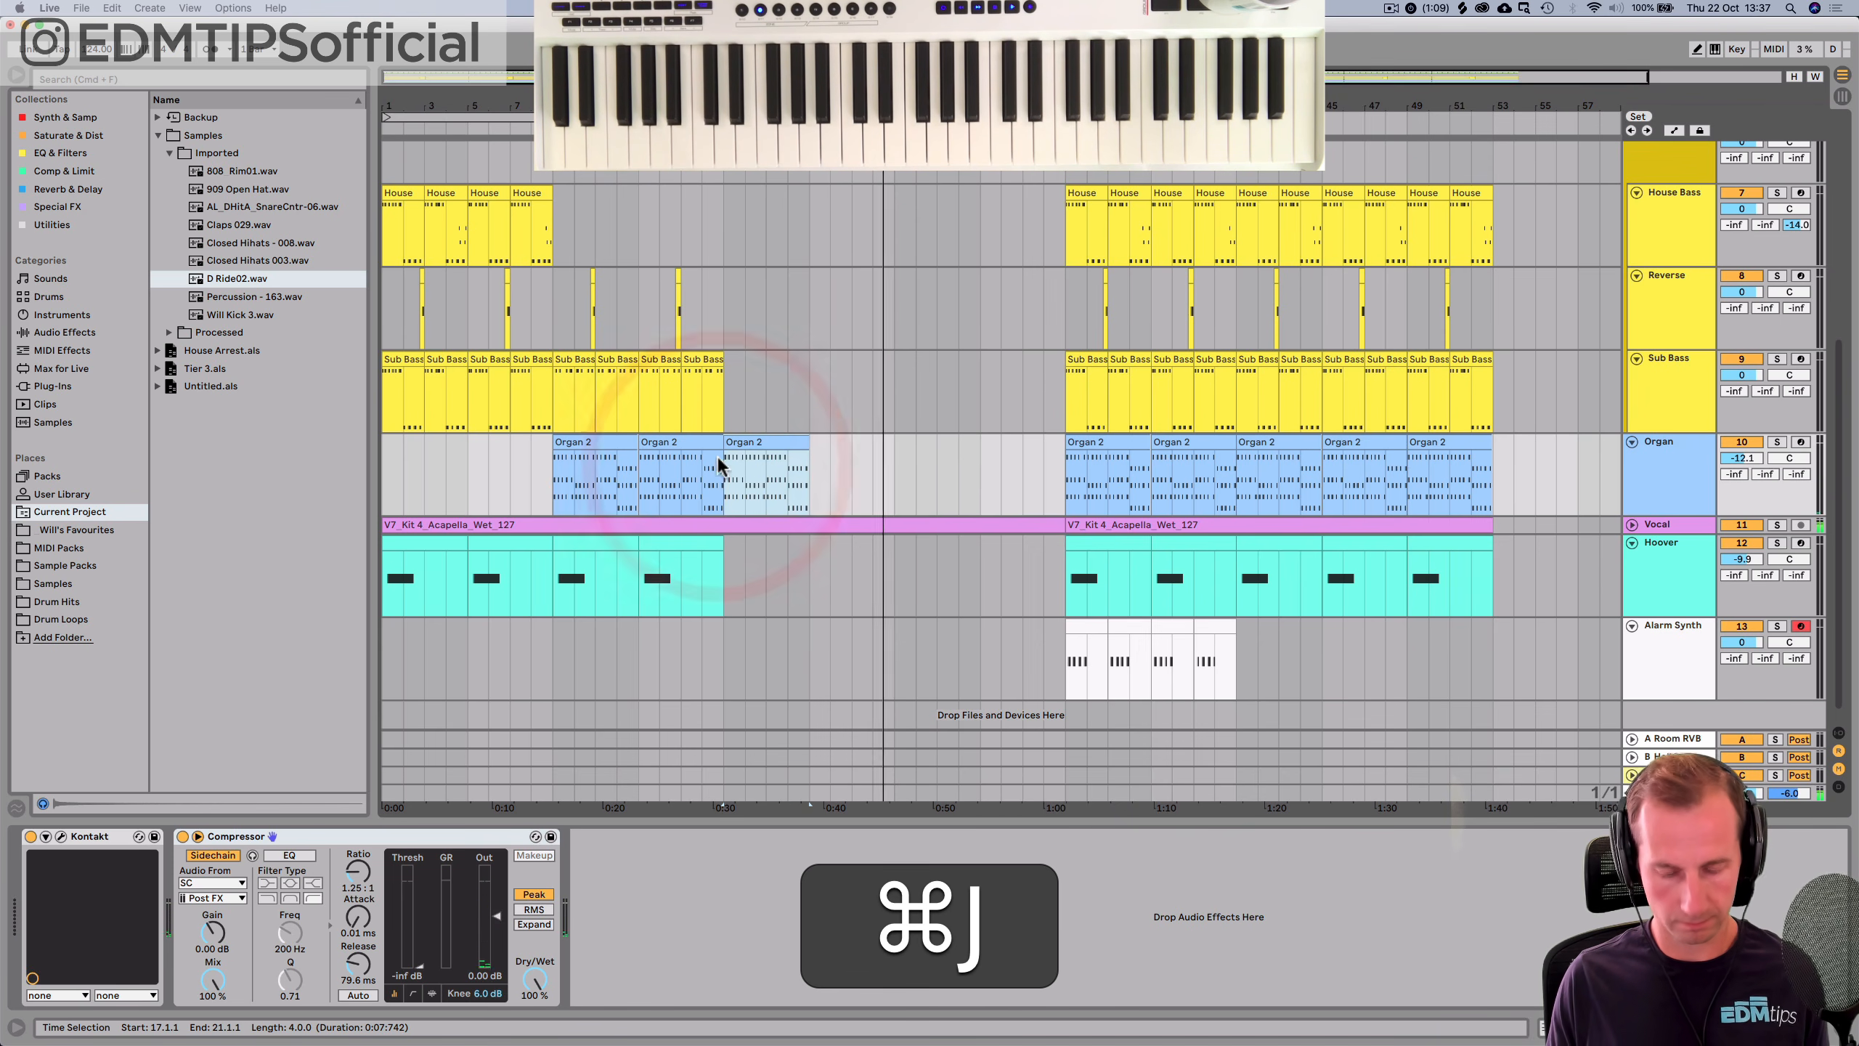
pyautogui.click(736, 446)
pyautogui.press('super+d')
pyautogui.press('super+d')
pyautogui.press('super+d')
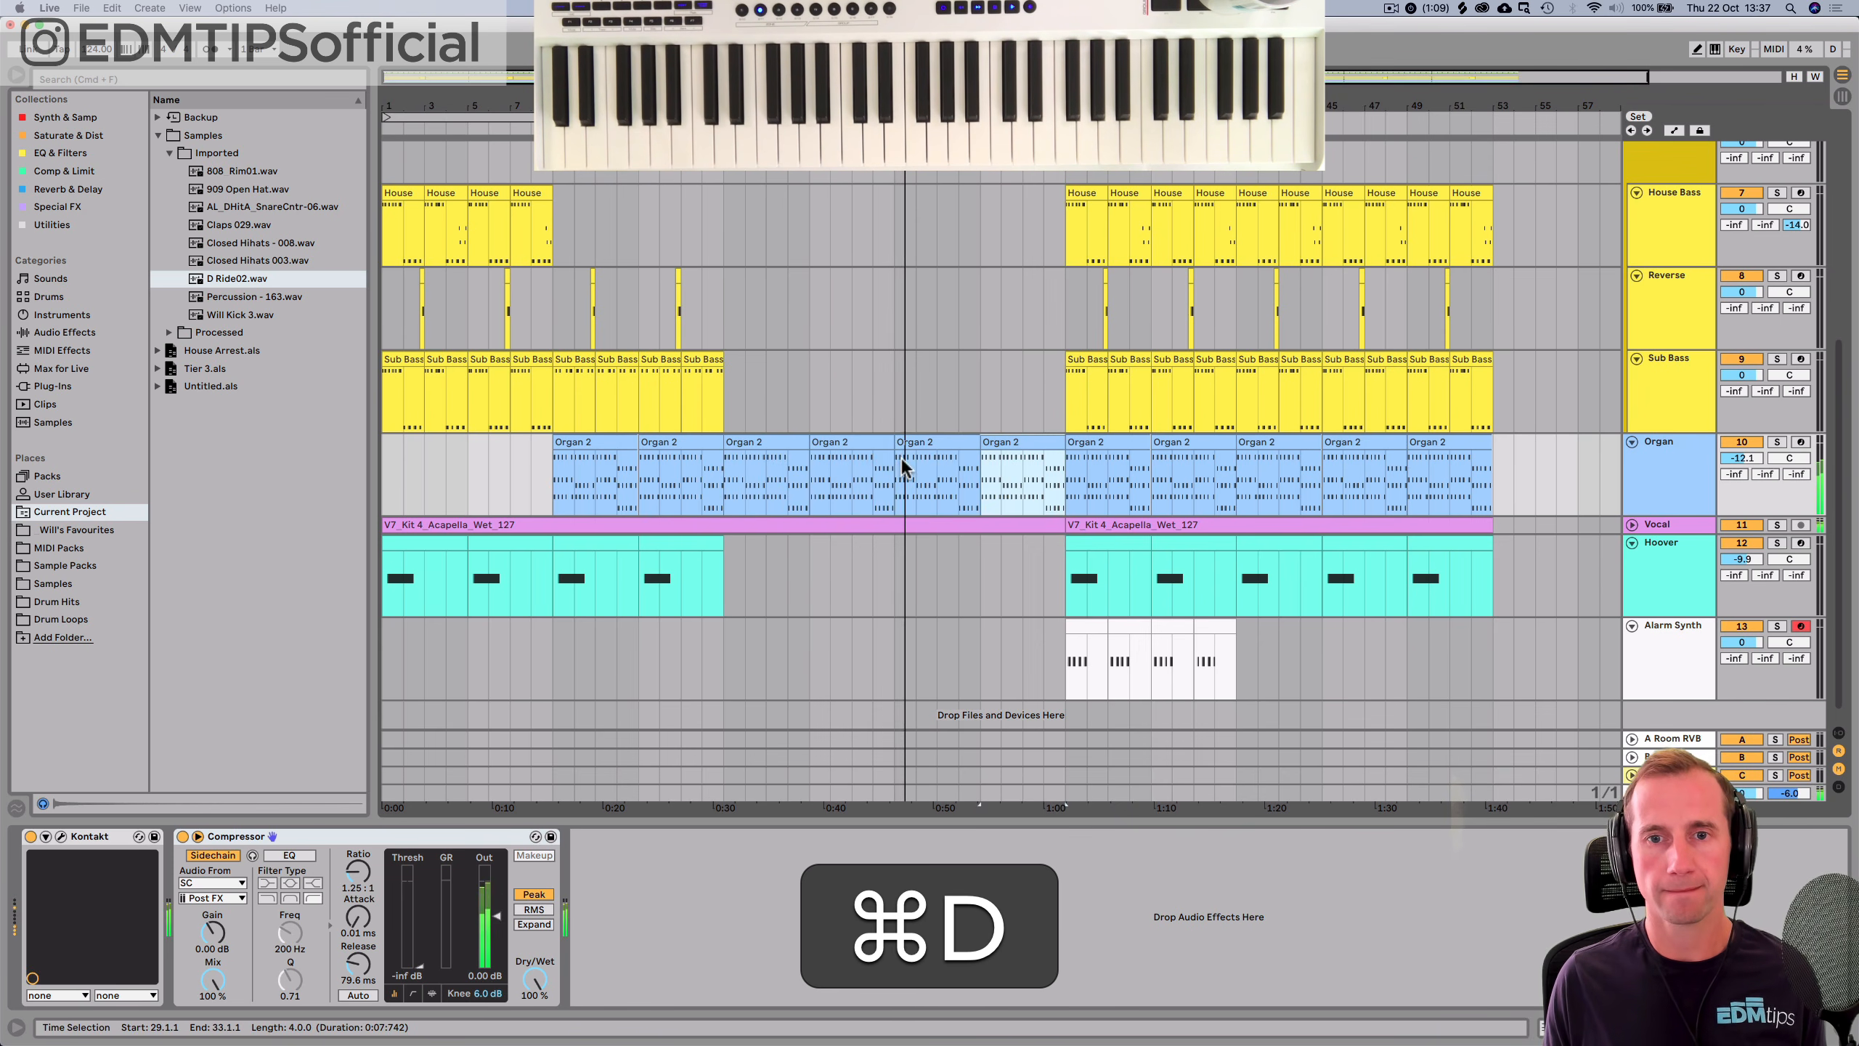
# Examine the arranged tracks and play the transition from just before bar 17 into the organ and vocal breakdown.
pyautogui.scroll(5, 901, 450)
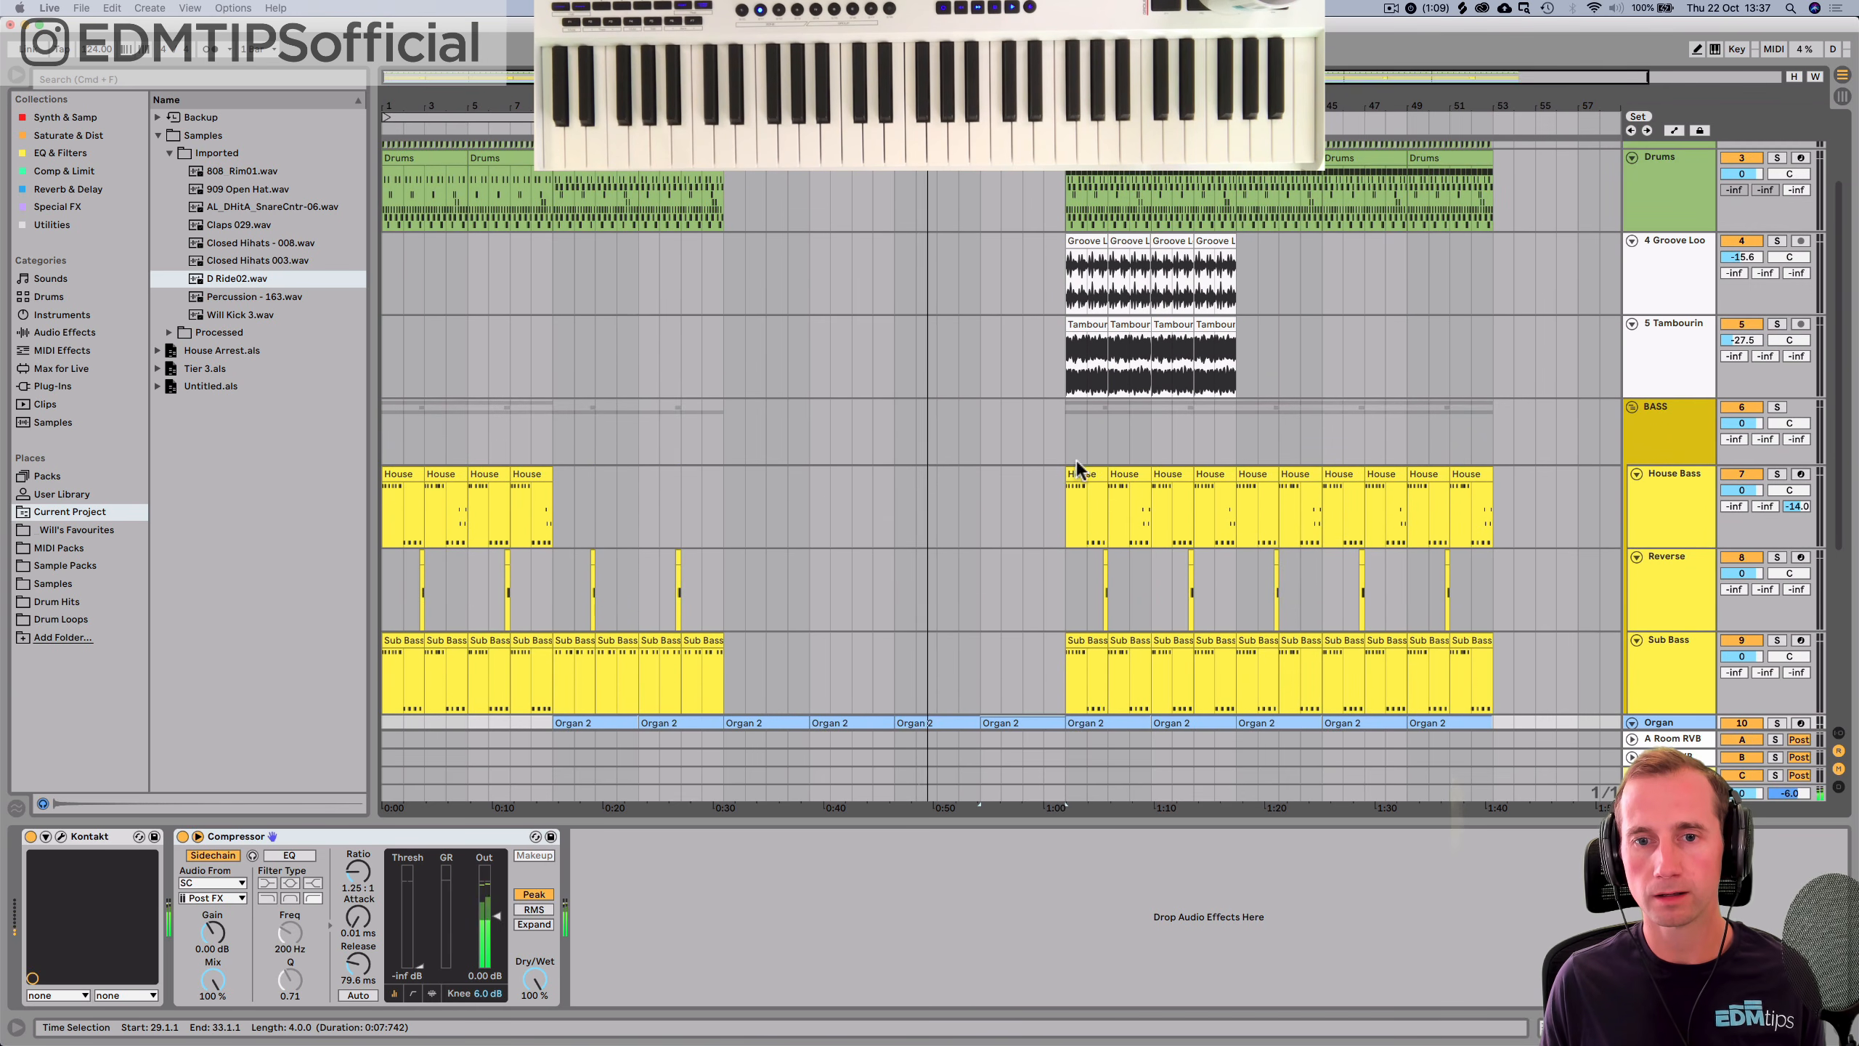
pyautogui.scroll(2, 1074, 468)
pyautogui.scroll(-7, 1060, 396)
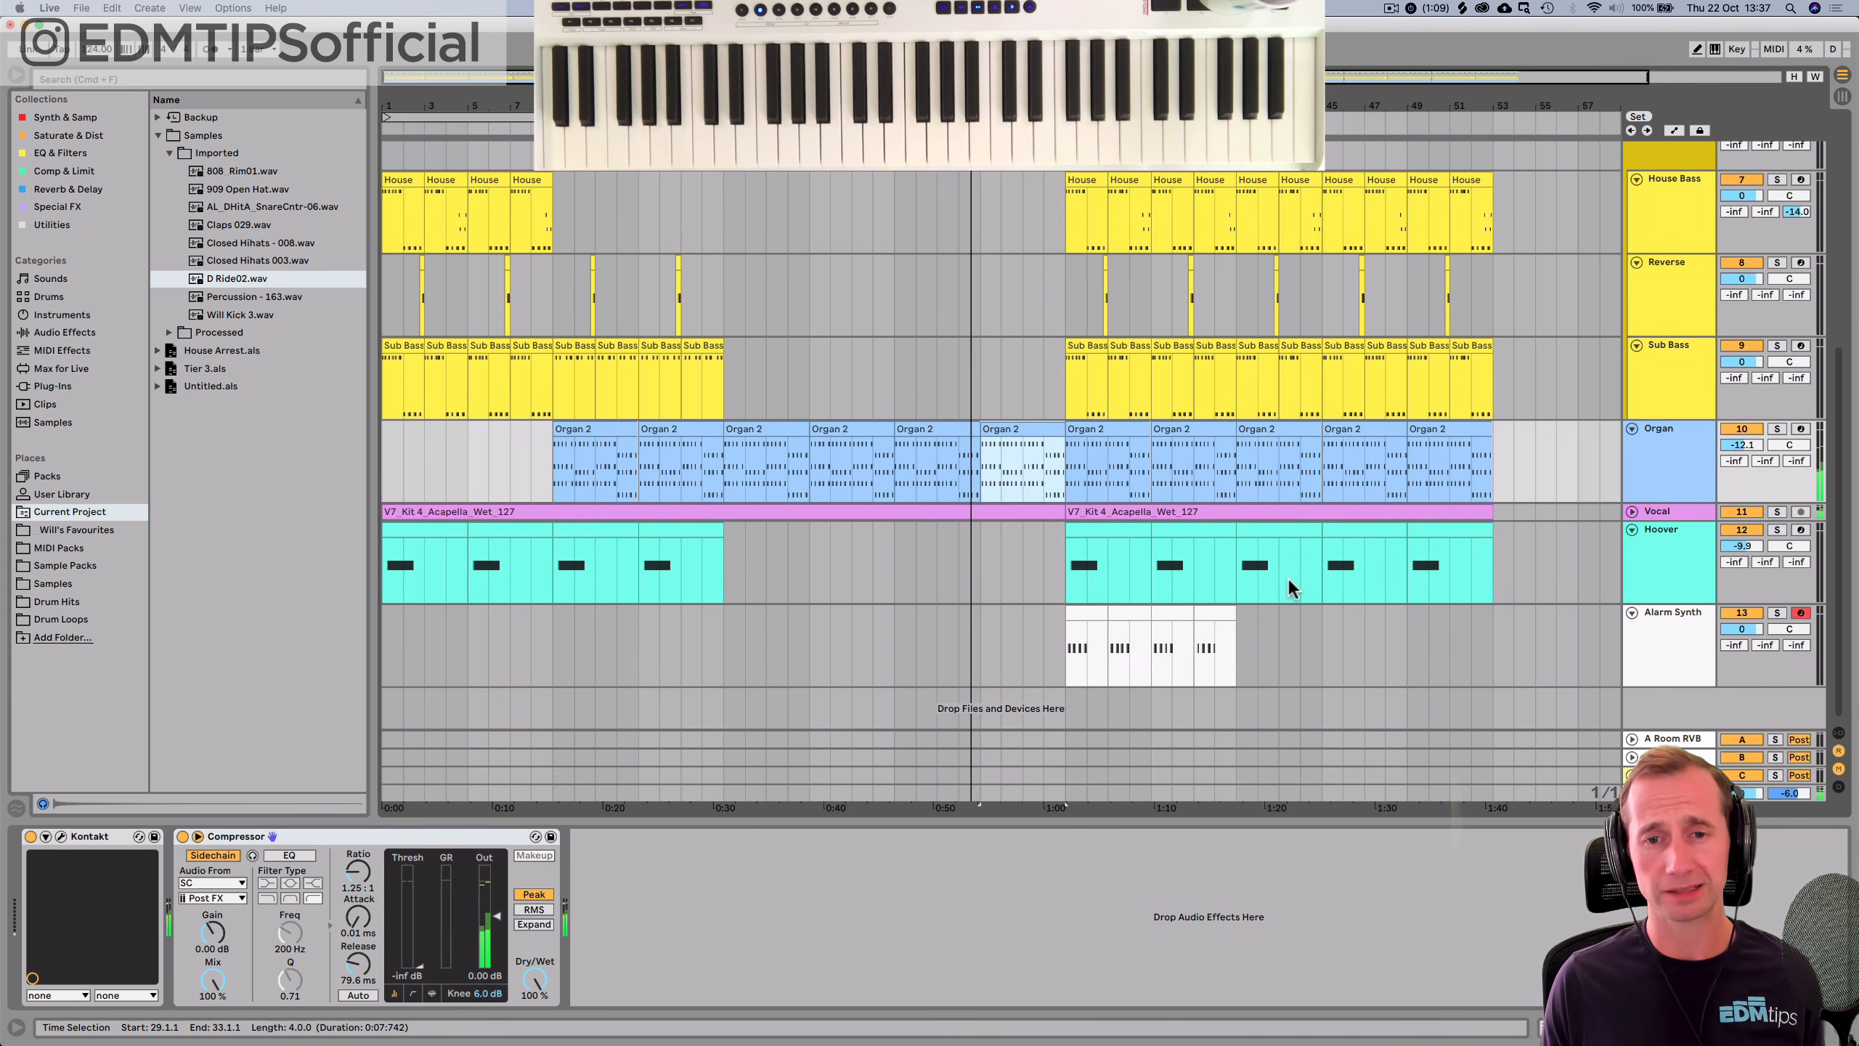
pyautogui.scroll(6, 1288, 571)
pyautogui.press('space')
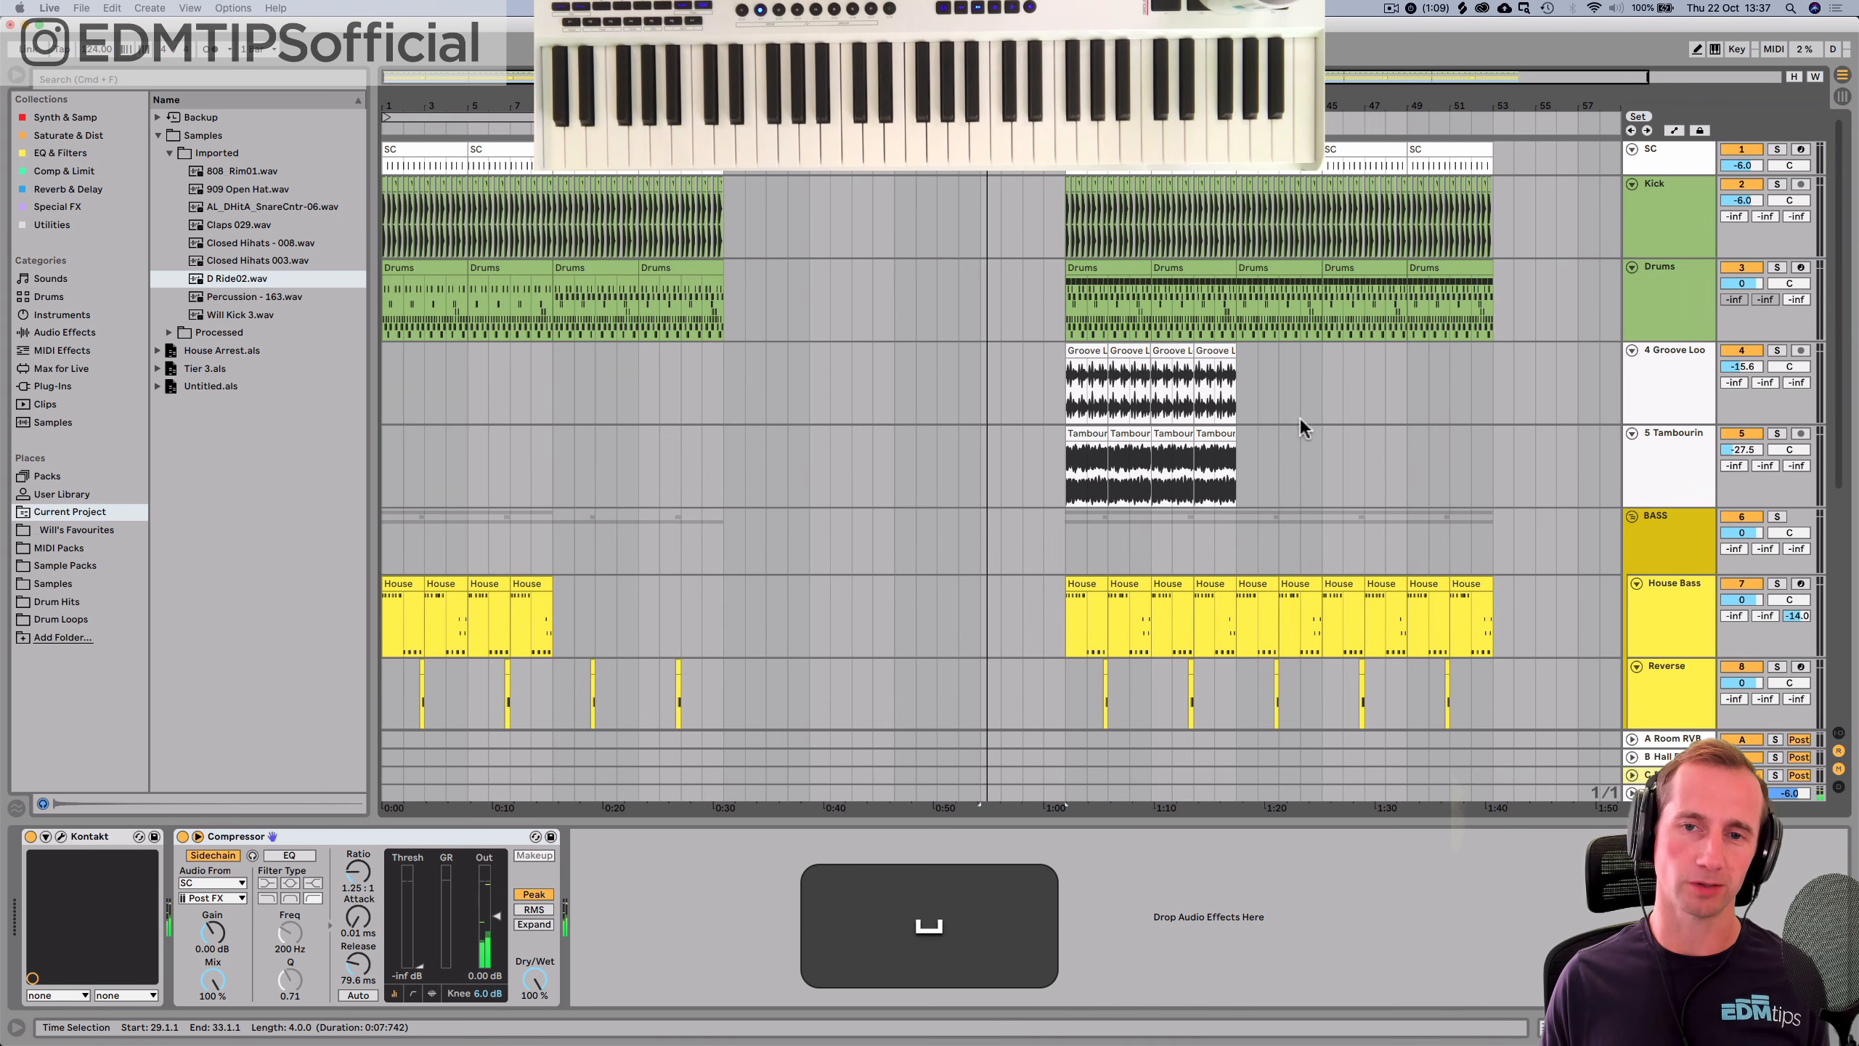
pyautogui.click(693, 127)
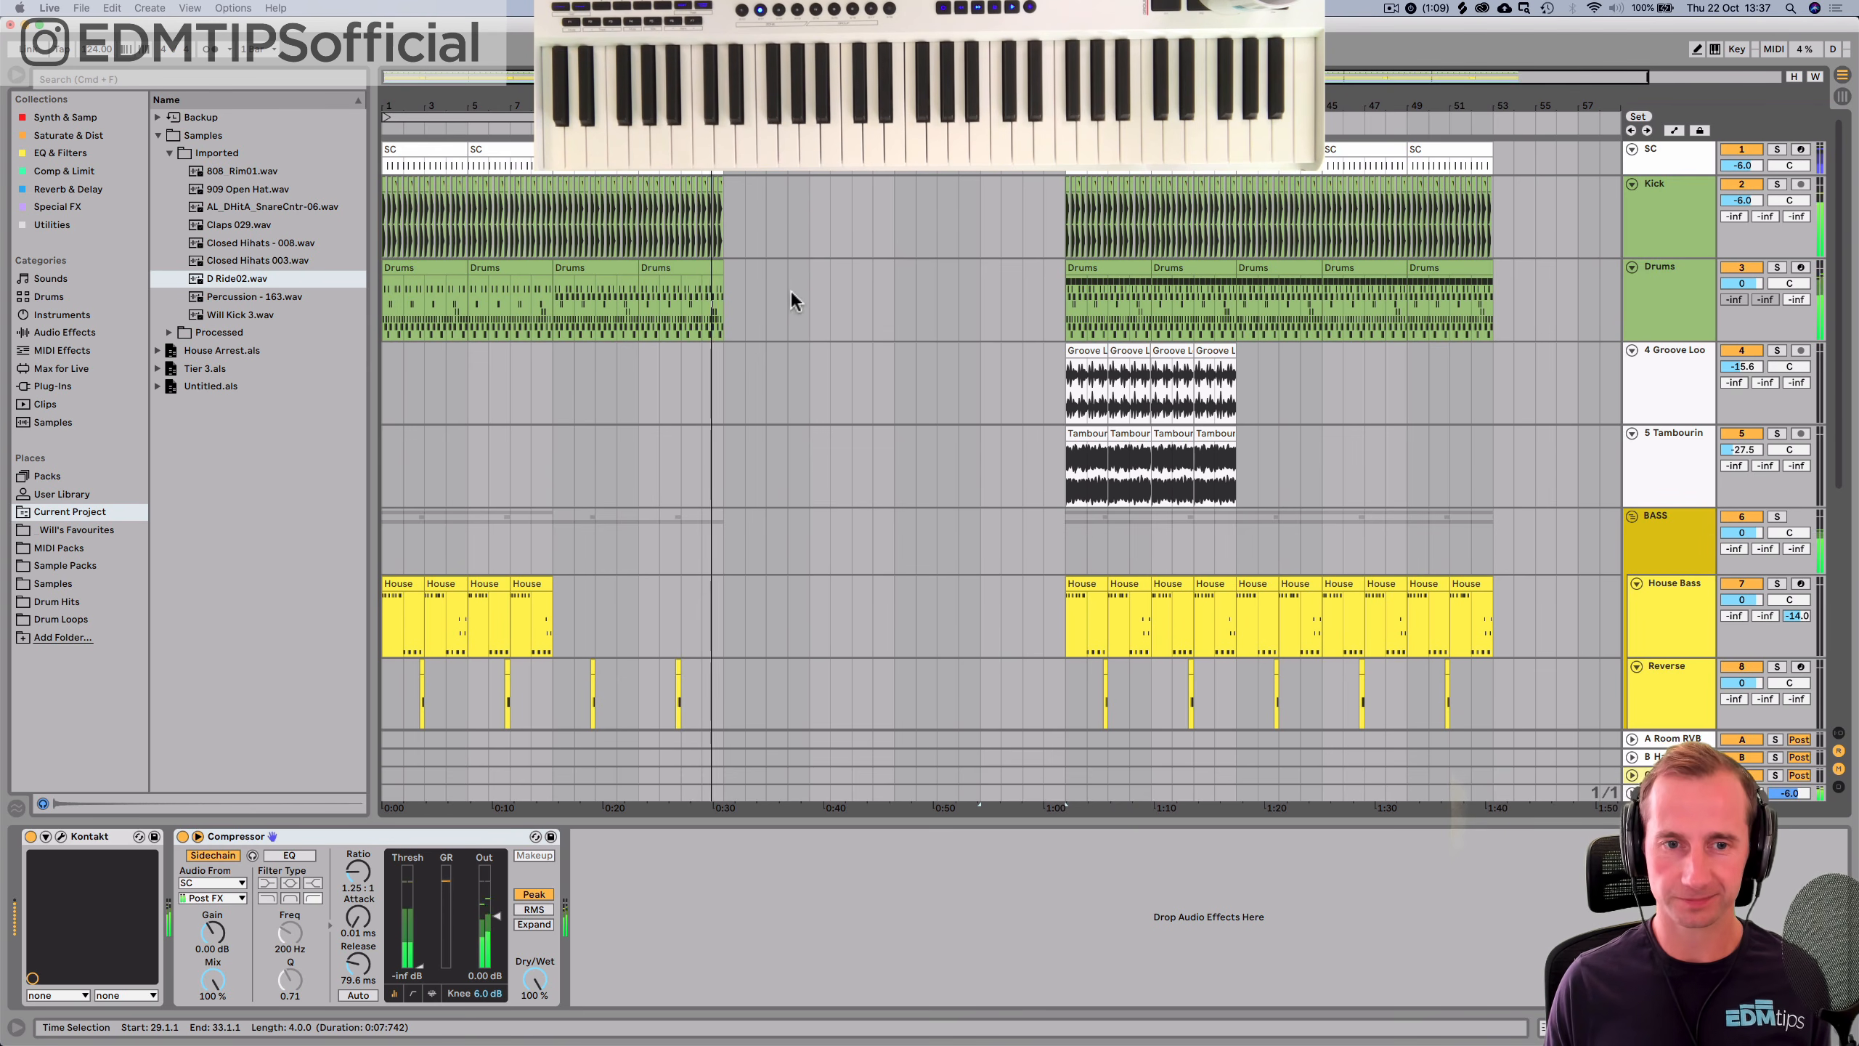
pyautogui.scroll(-6, 783, 282)
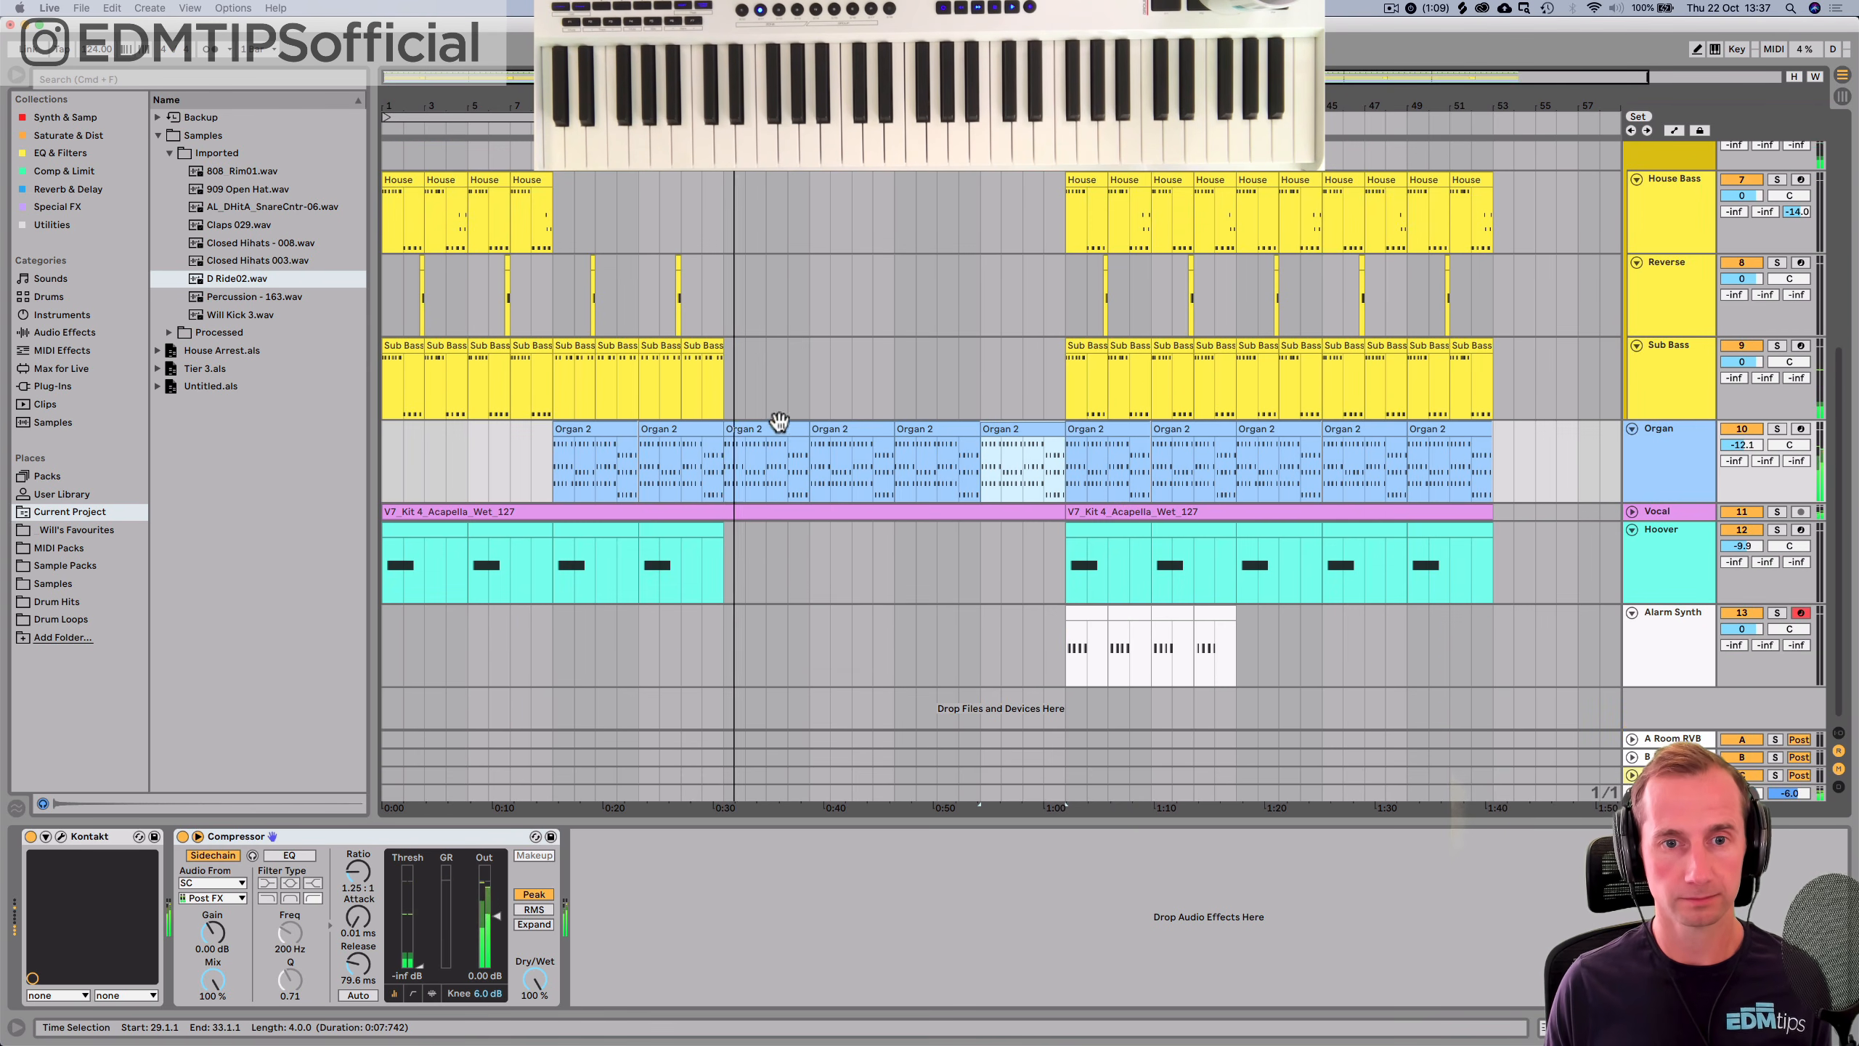
pyautogui.press('space')
# Clear all notes from the Organ clip at bar 17 and briefly solo the Organ track to try out chords.
pyautogui.click(767, 427)
pyautogui.moveTo(1829, 685); pyautogui.dragTo(13, 403)
pyautogui.press('BackSpace')
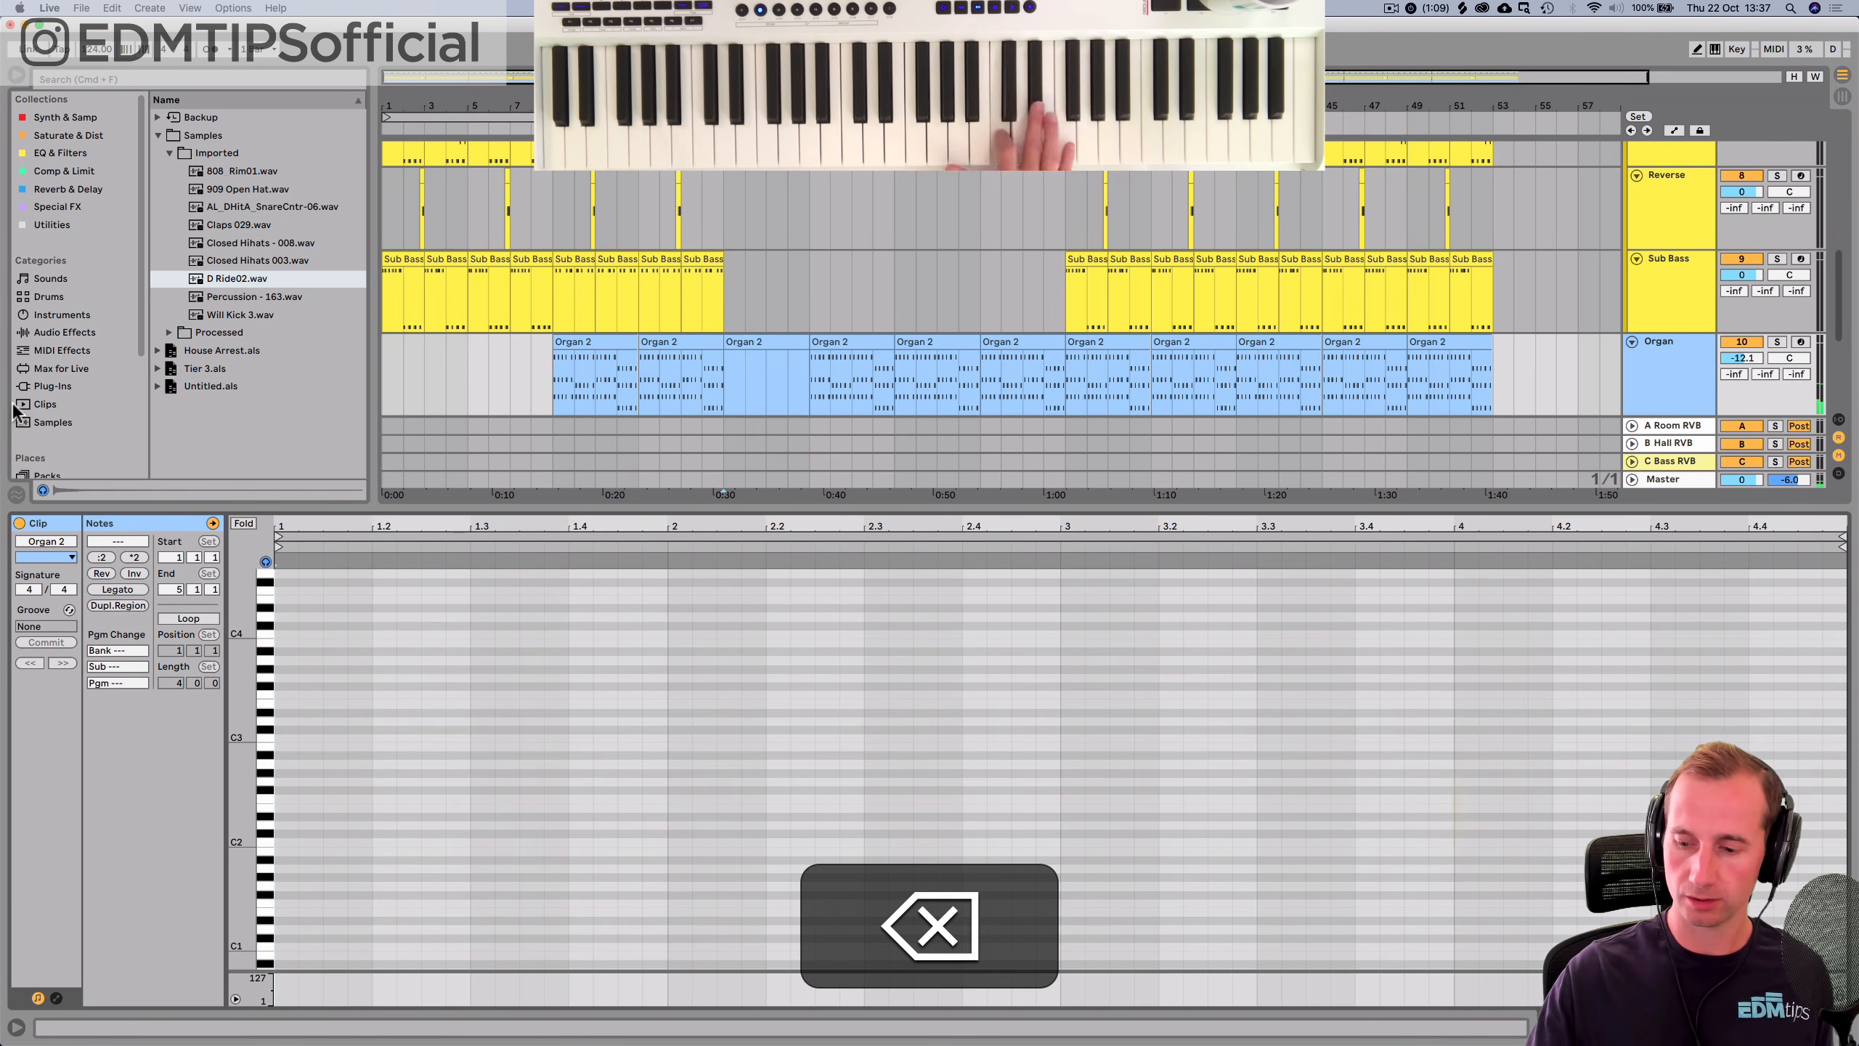
pyautogui.click(1776, 342)
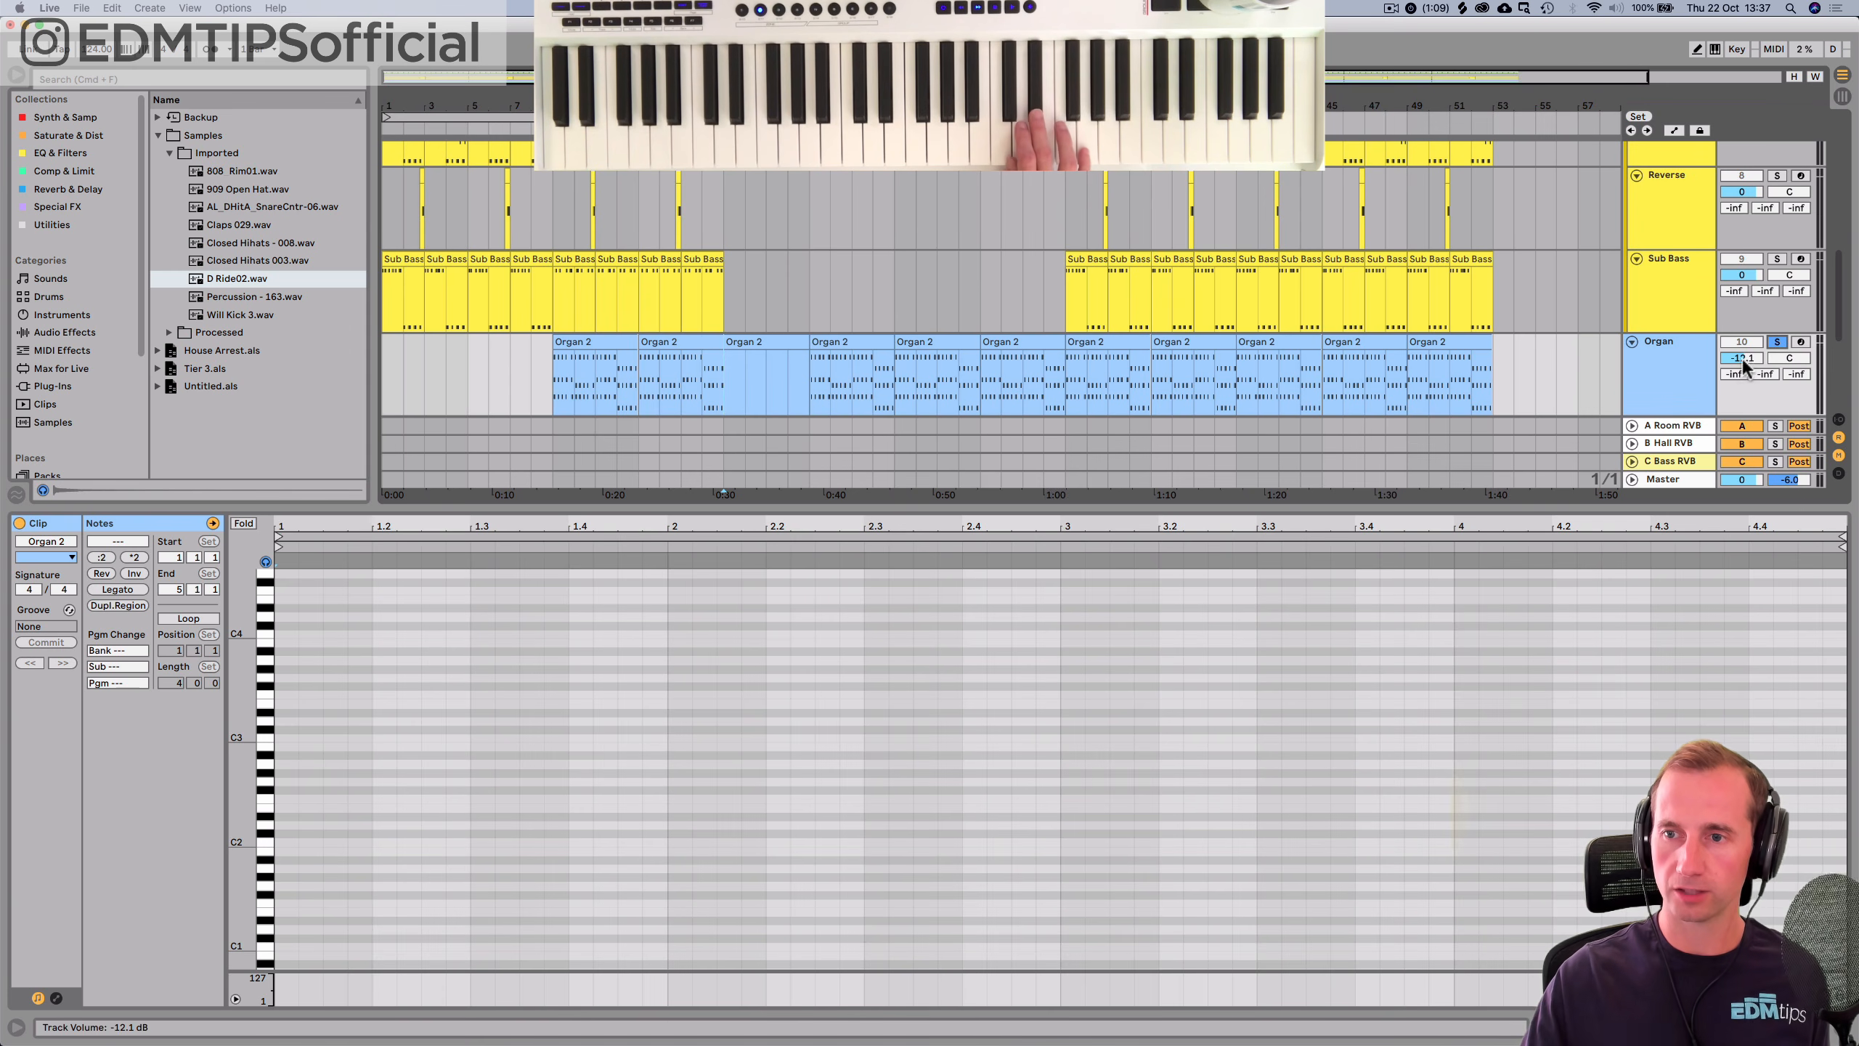
pyautogui.click(1773, 343)
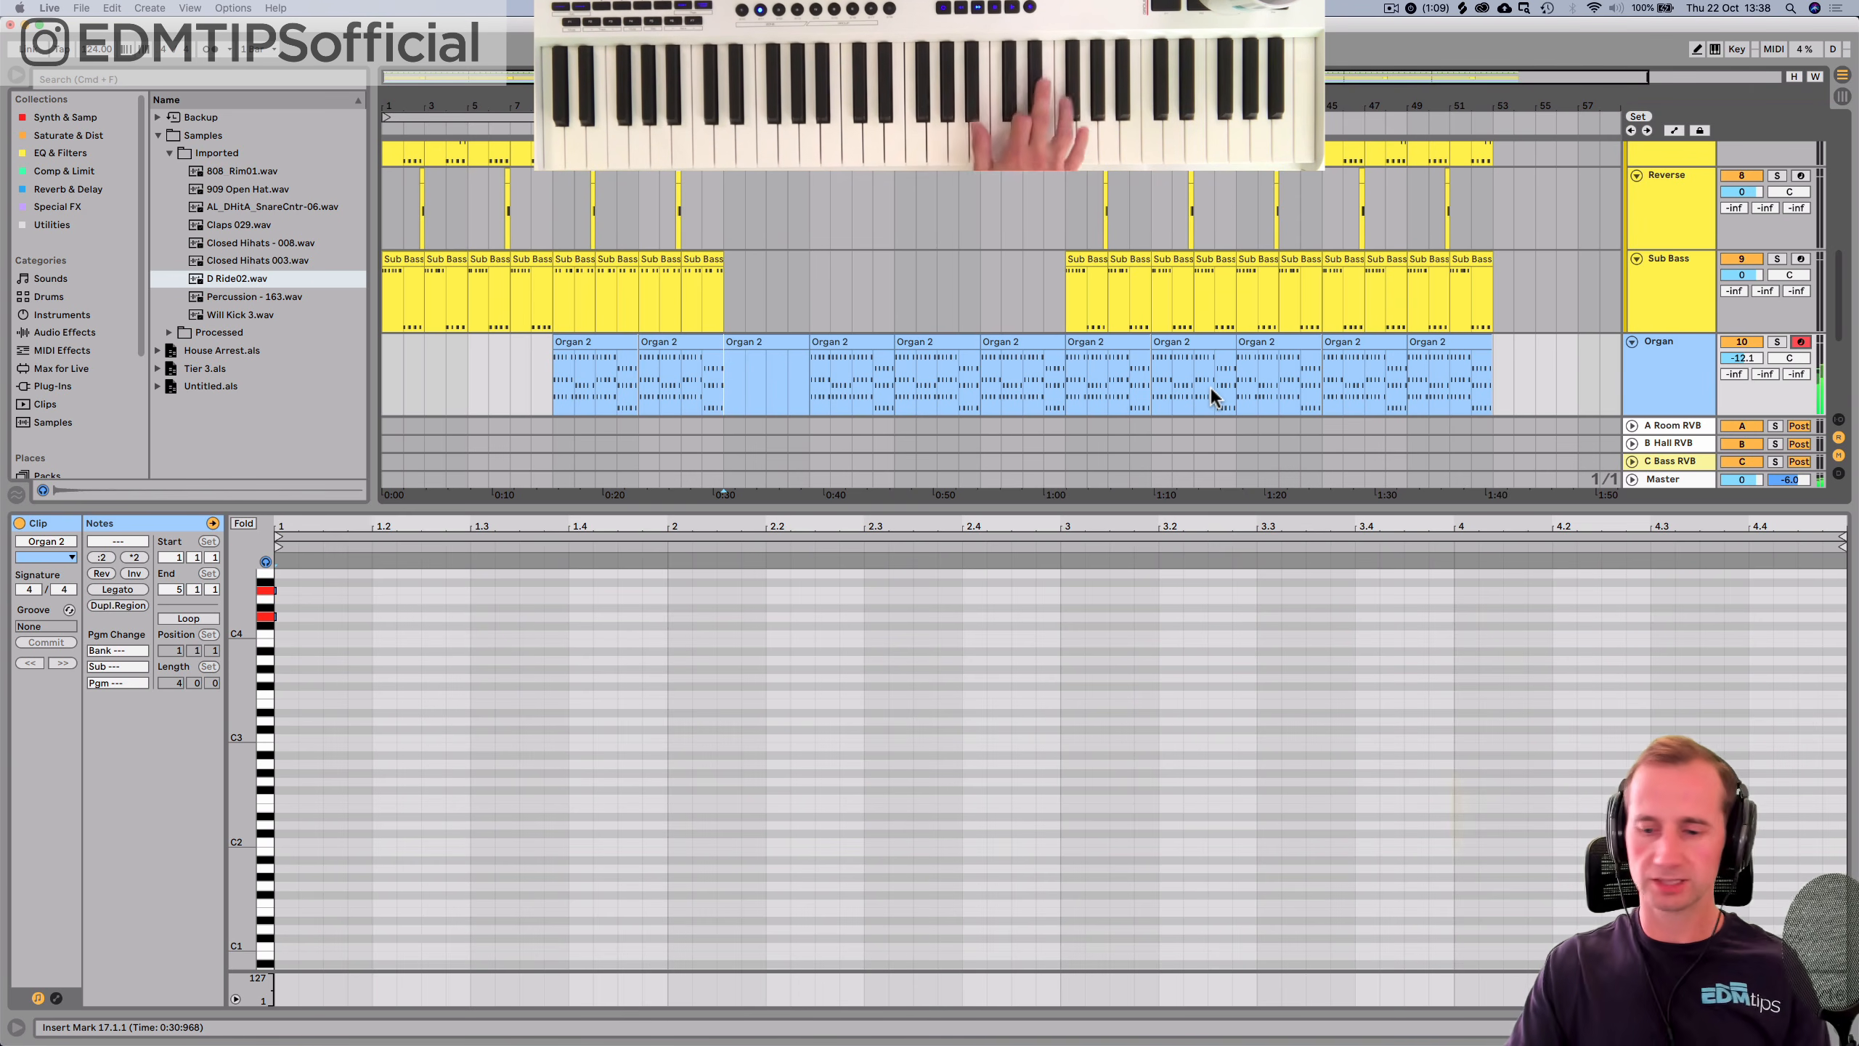
# Enter a sustained chord of C4, D#4 and G4 at the start of the Organ clip at bar 17 and play it.
pyautogui.click(747, 341)
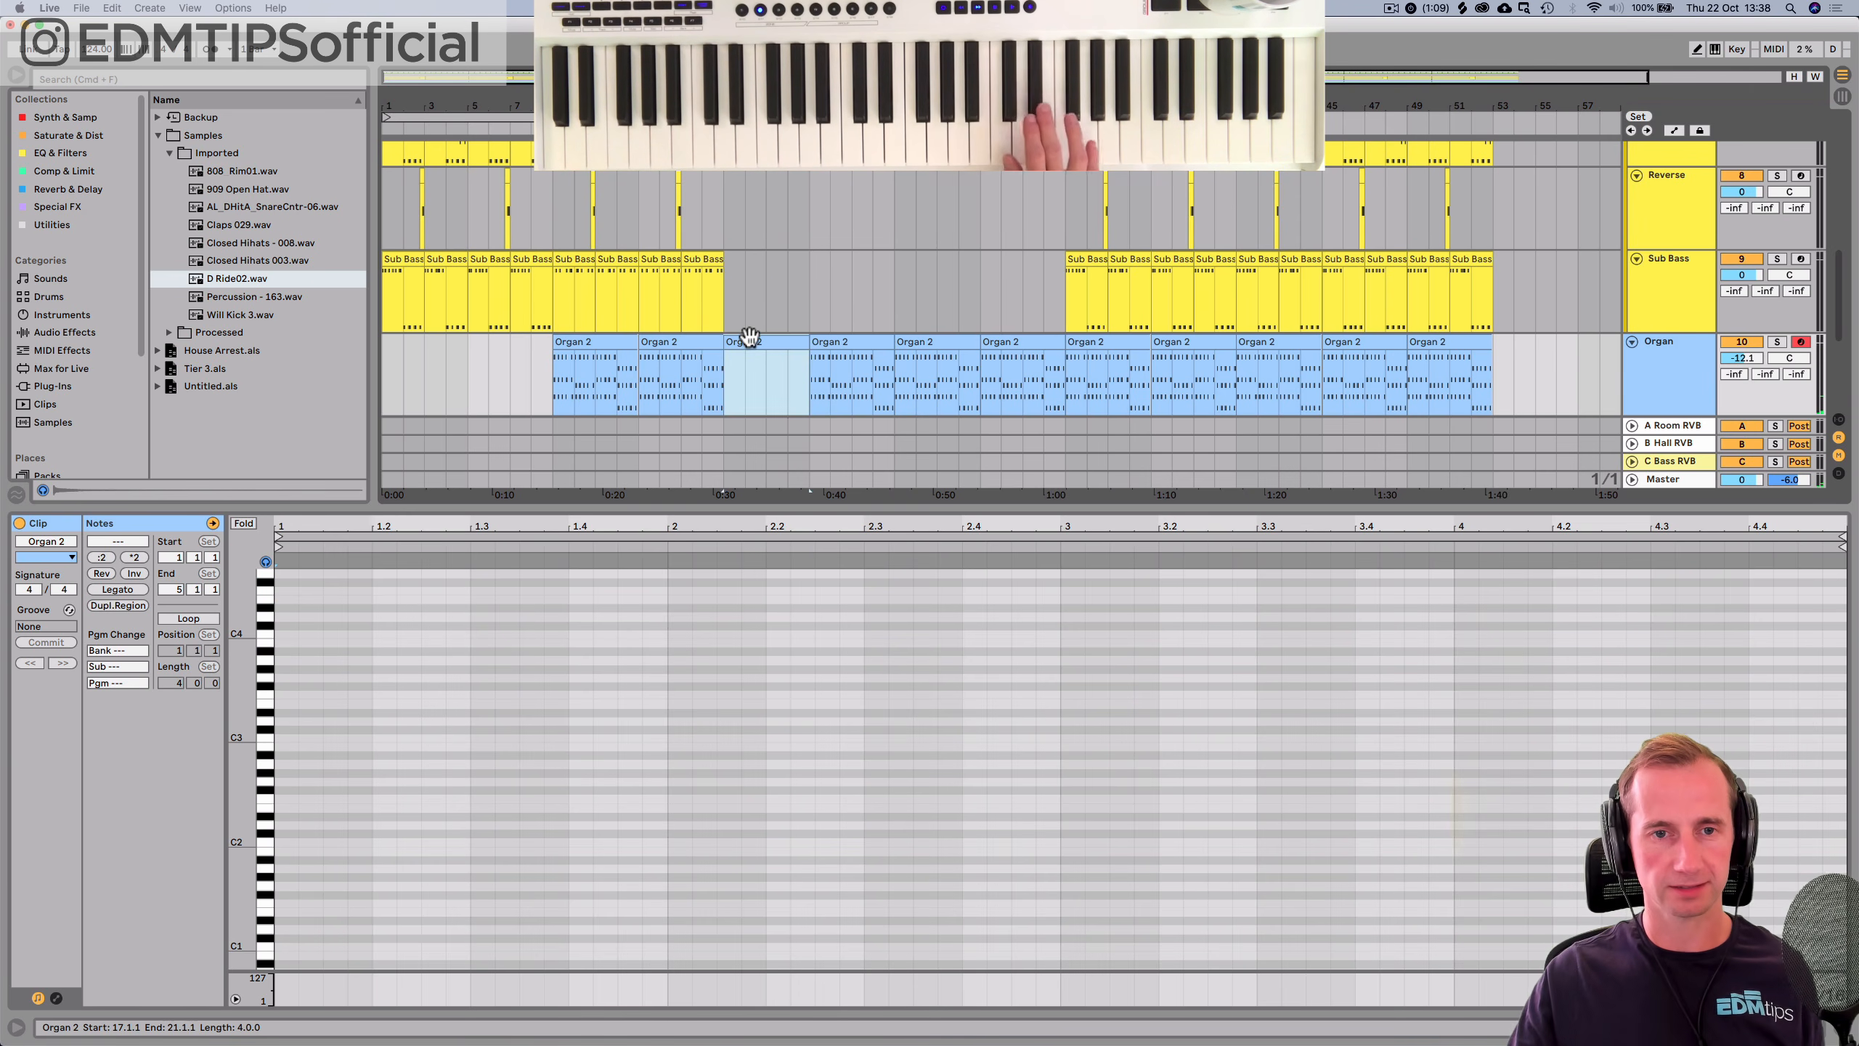
pyautogui.scroll(3, 342, 568)
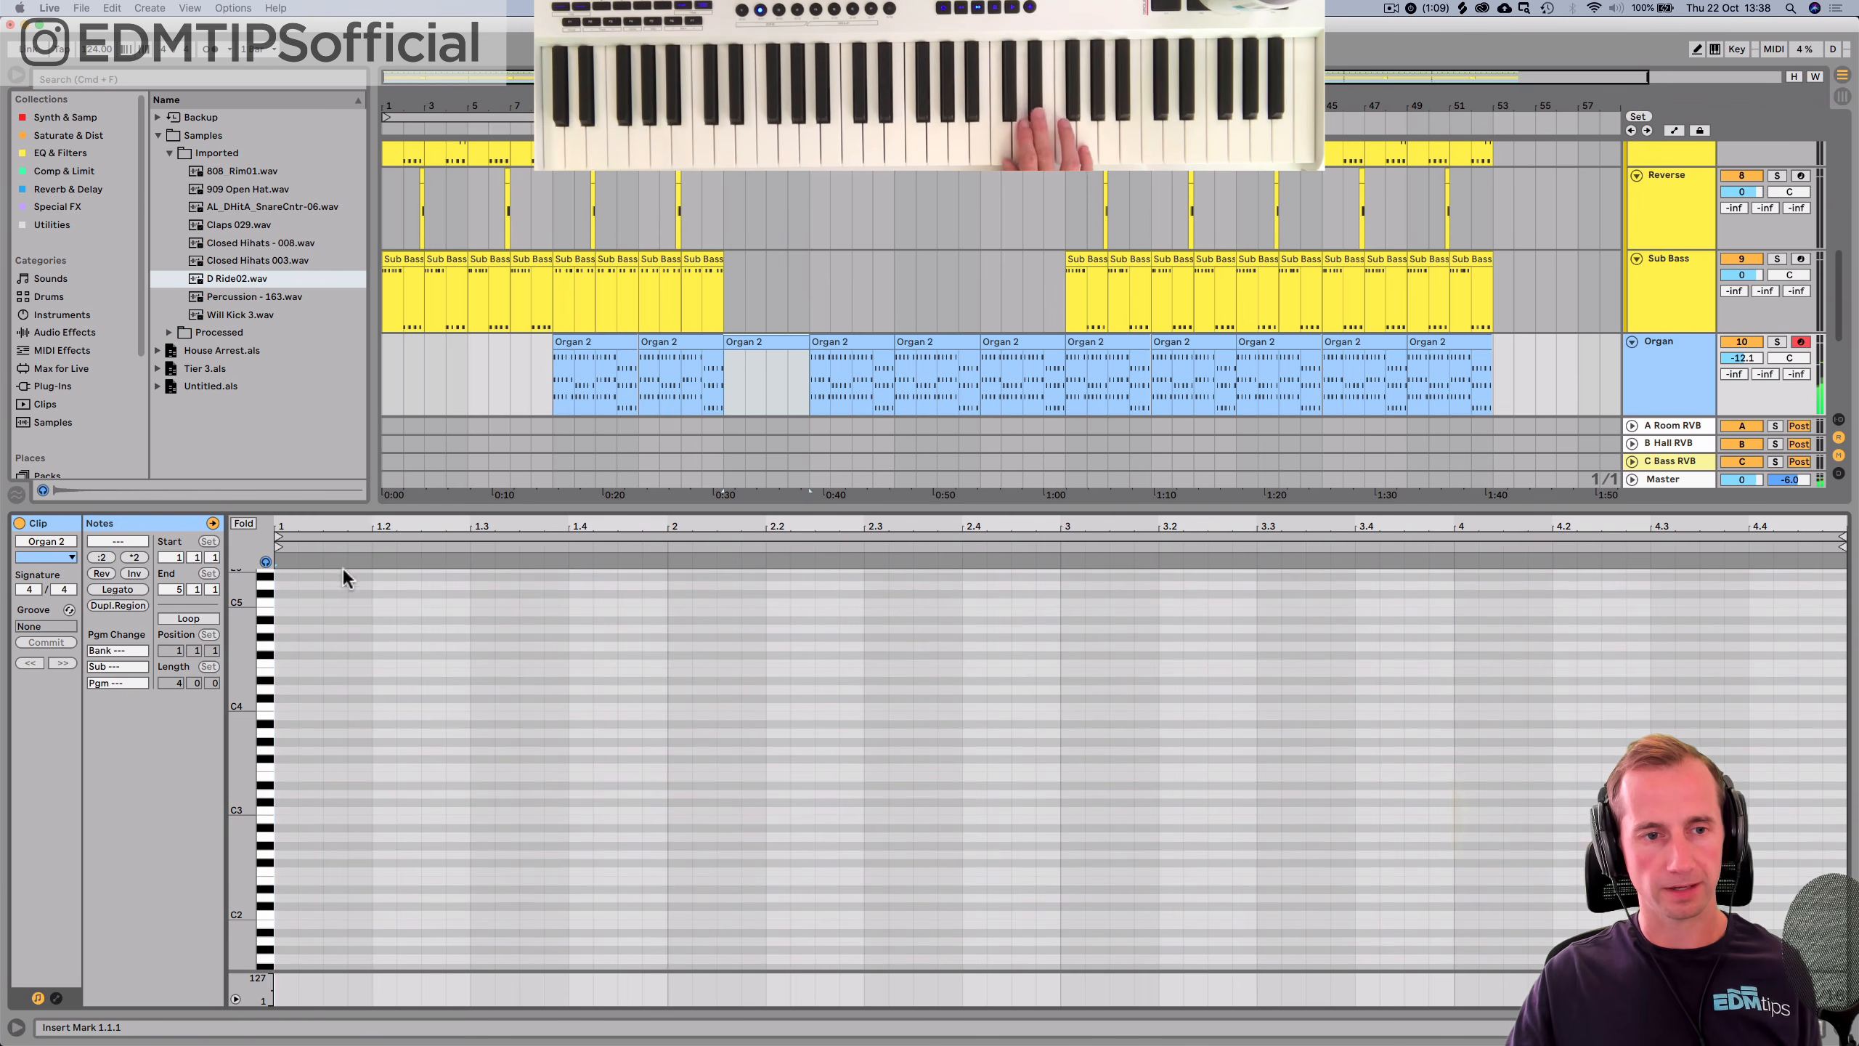
pyautogui.doubleClick(281, 705)
pyautogui.doubleClick(285, 680)
pyautogui.doubleClick(286, 645)
pyautogui.moveTo(279, 747); pyautogui.dragTo(293, 630)
pyautogui.press('space')
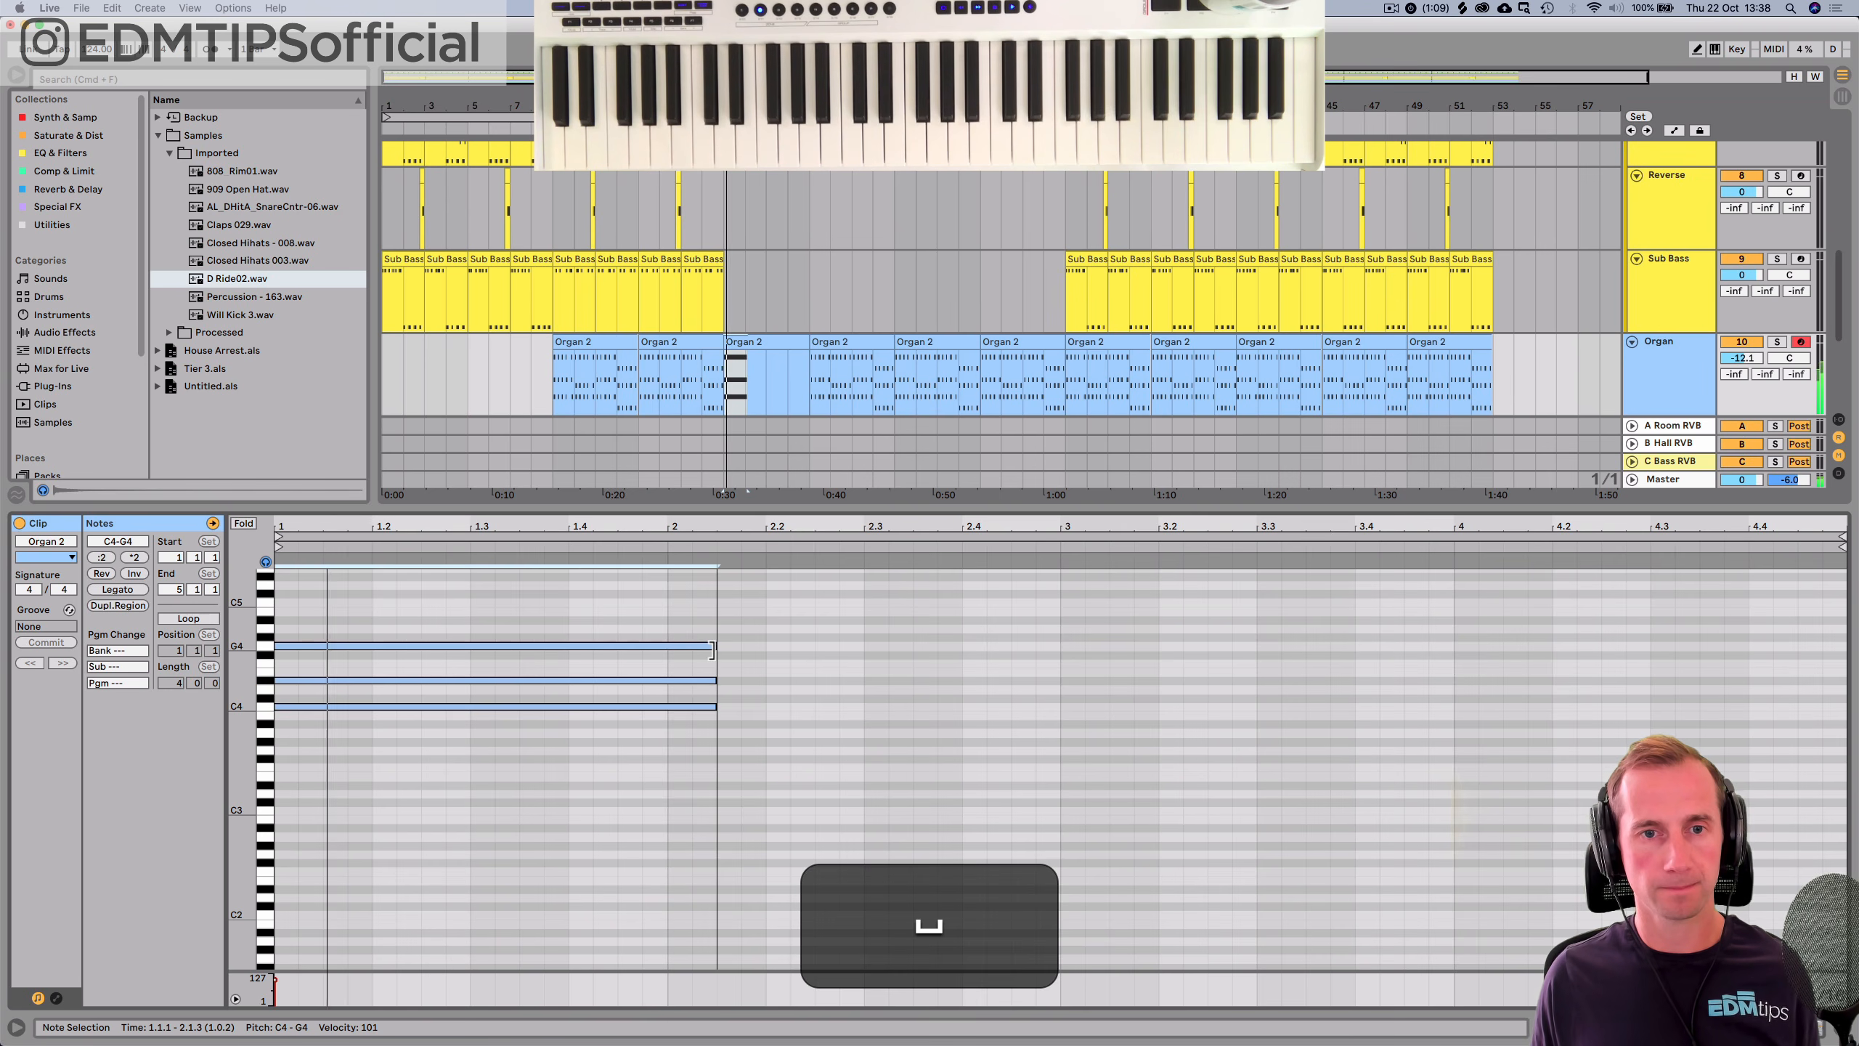
# Trim the C4, D#4 and G4 chord notes so that each ends exactly at bar 2 of the clip.
pyautogui.moveTo(711, 650); pyautogui.dragTo(690, 649)
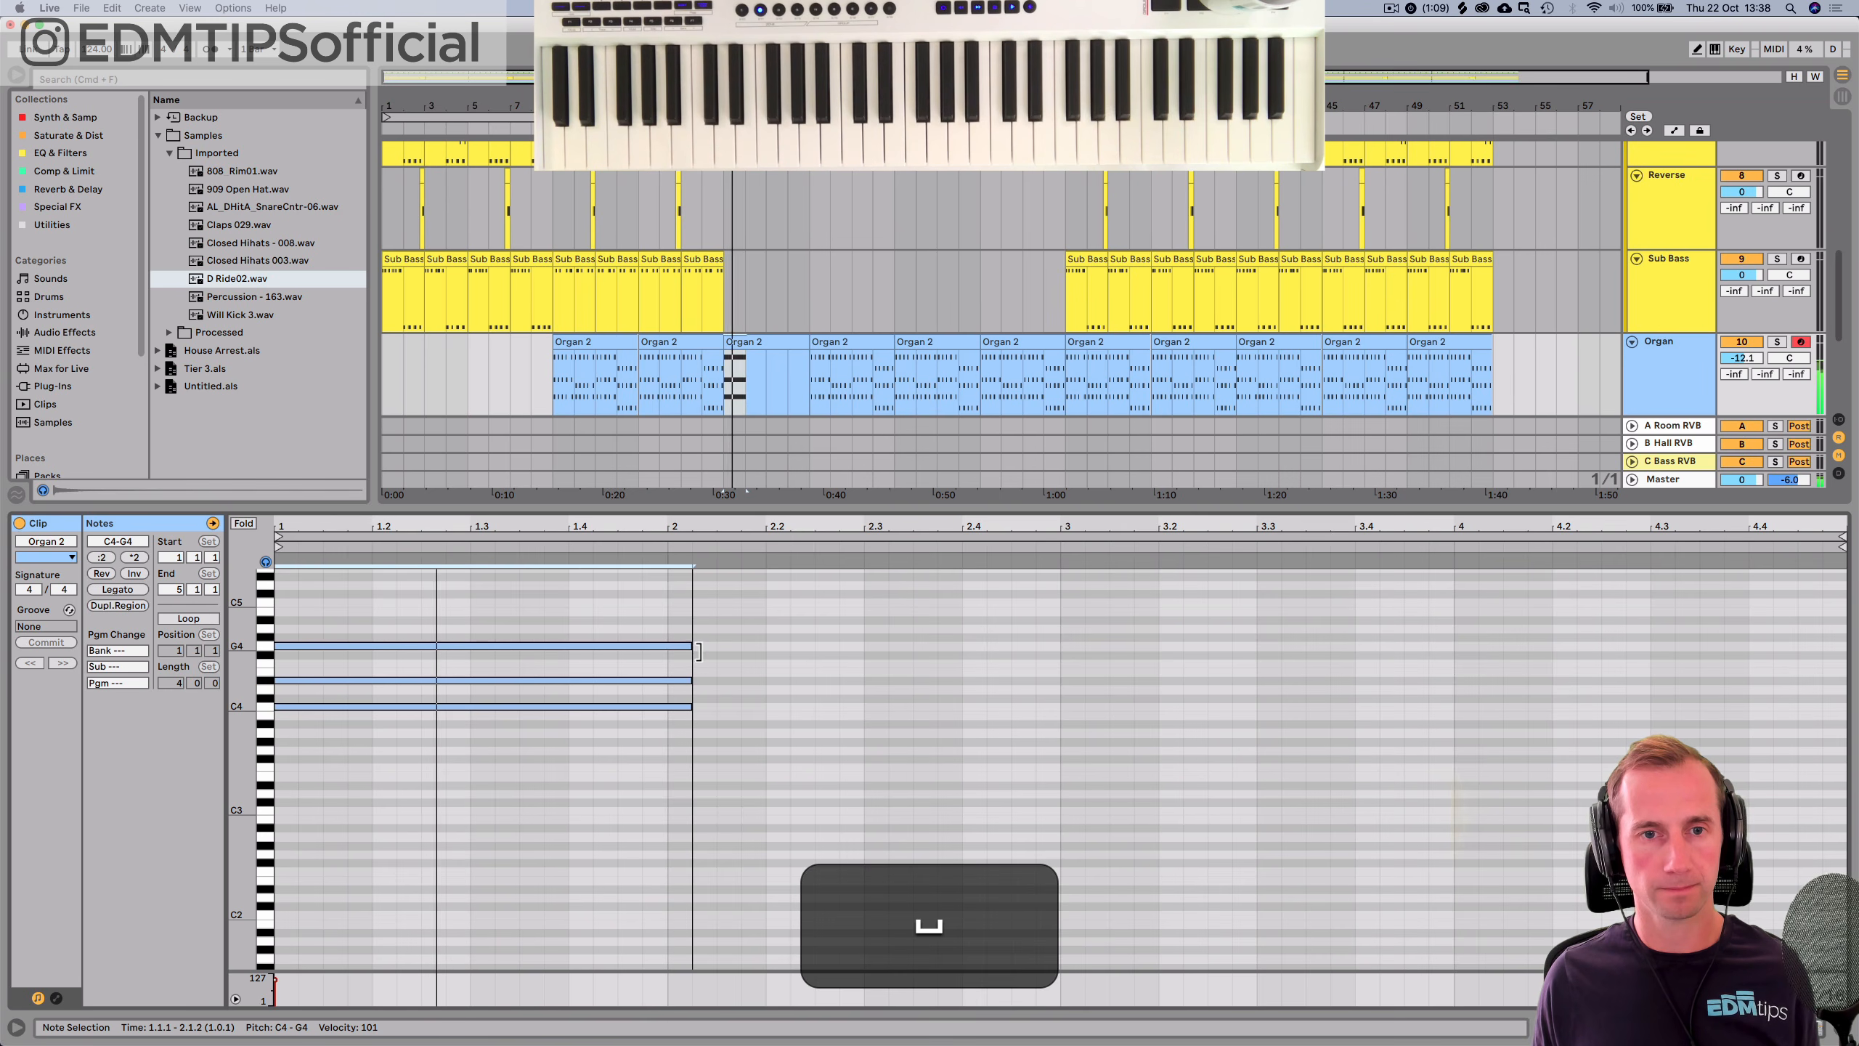
pyautogui.click(705, 695)
pyautogui.click(679, 718)
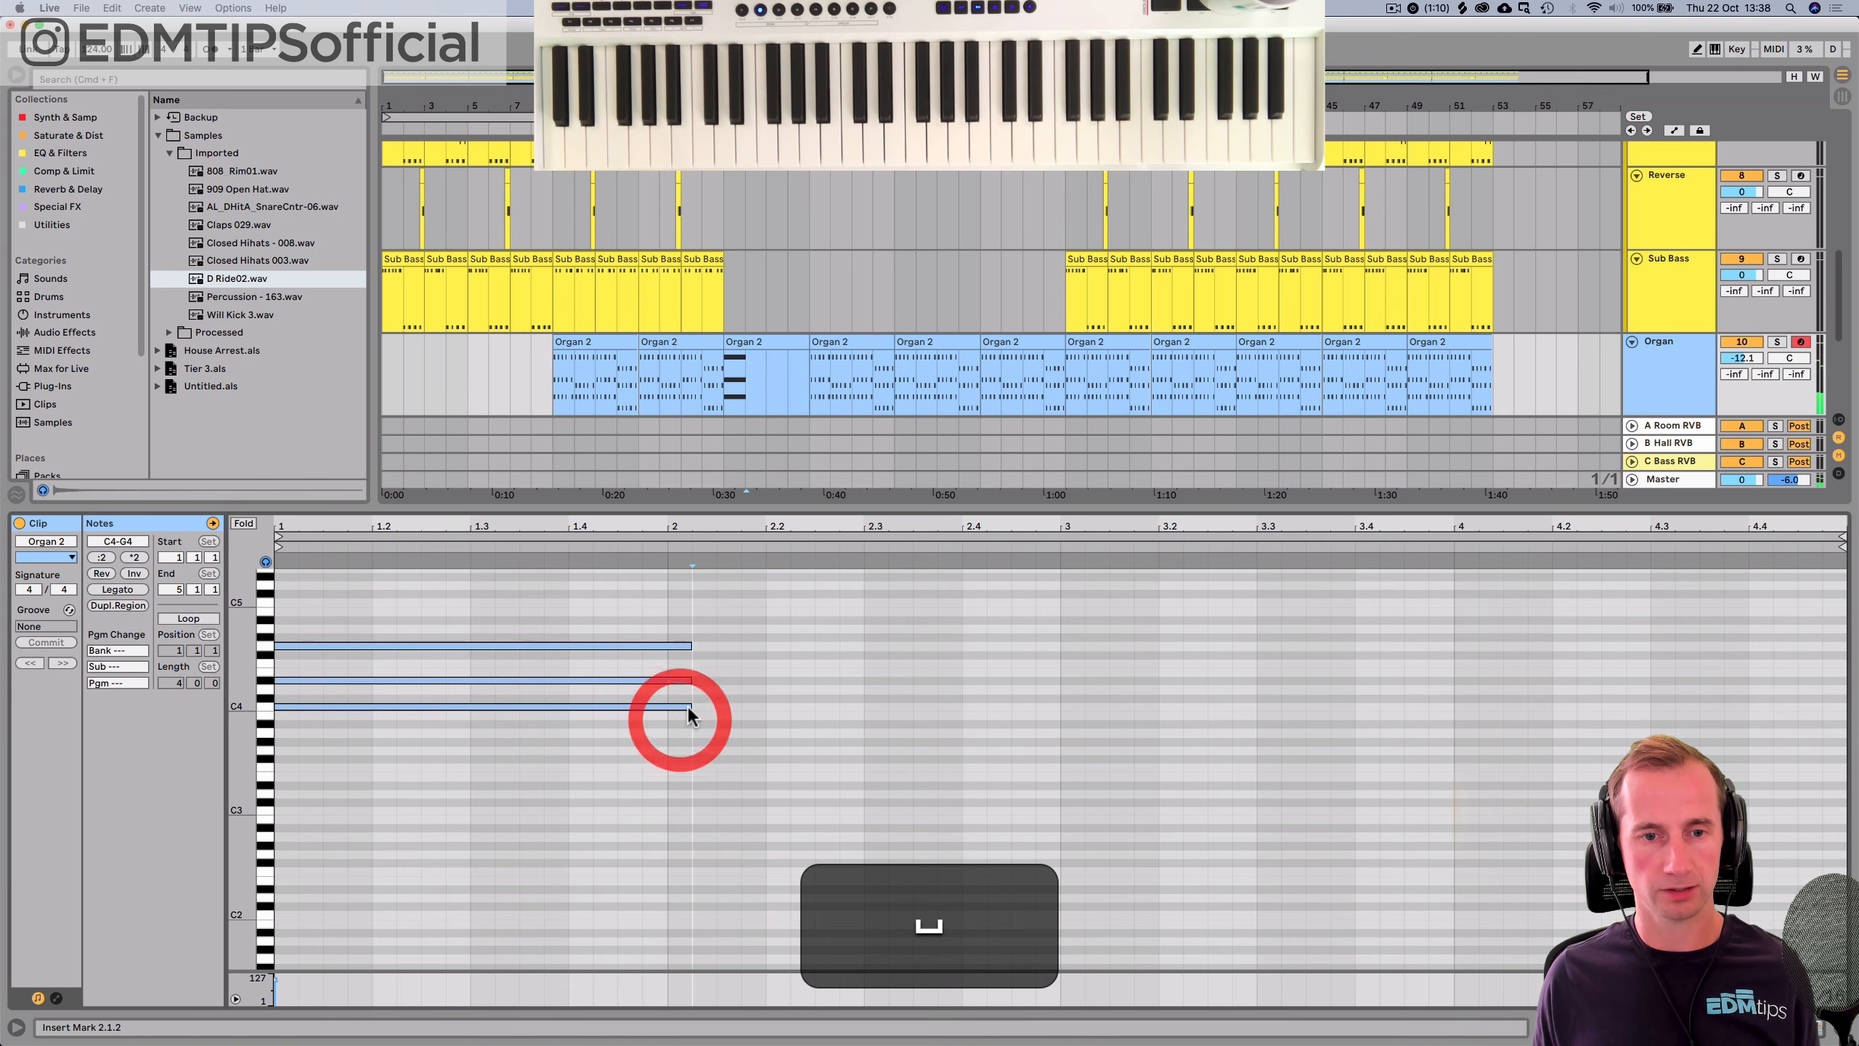
pyautogui.moveTo(690, 706); pyautogui.dragTo(542, 755)
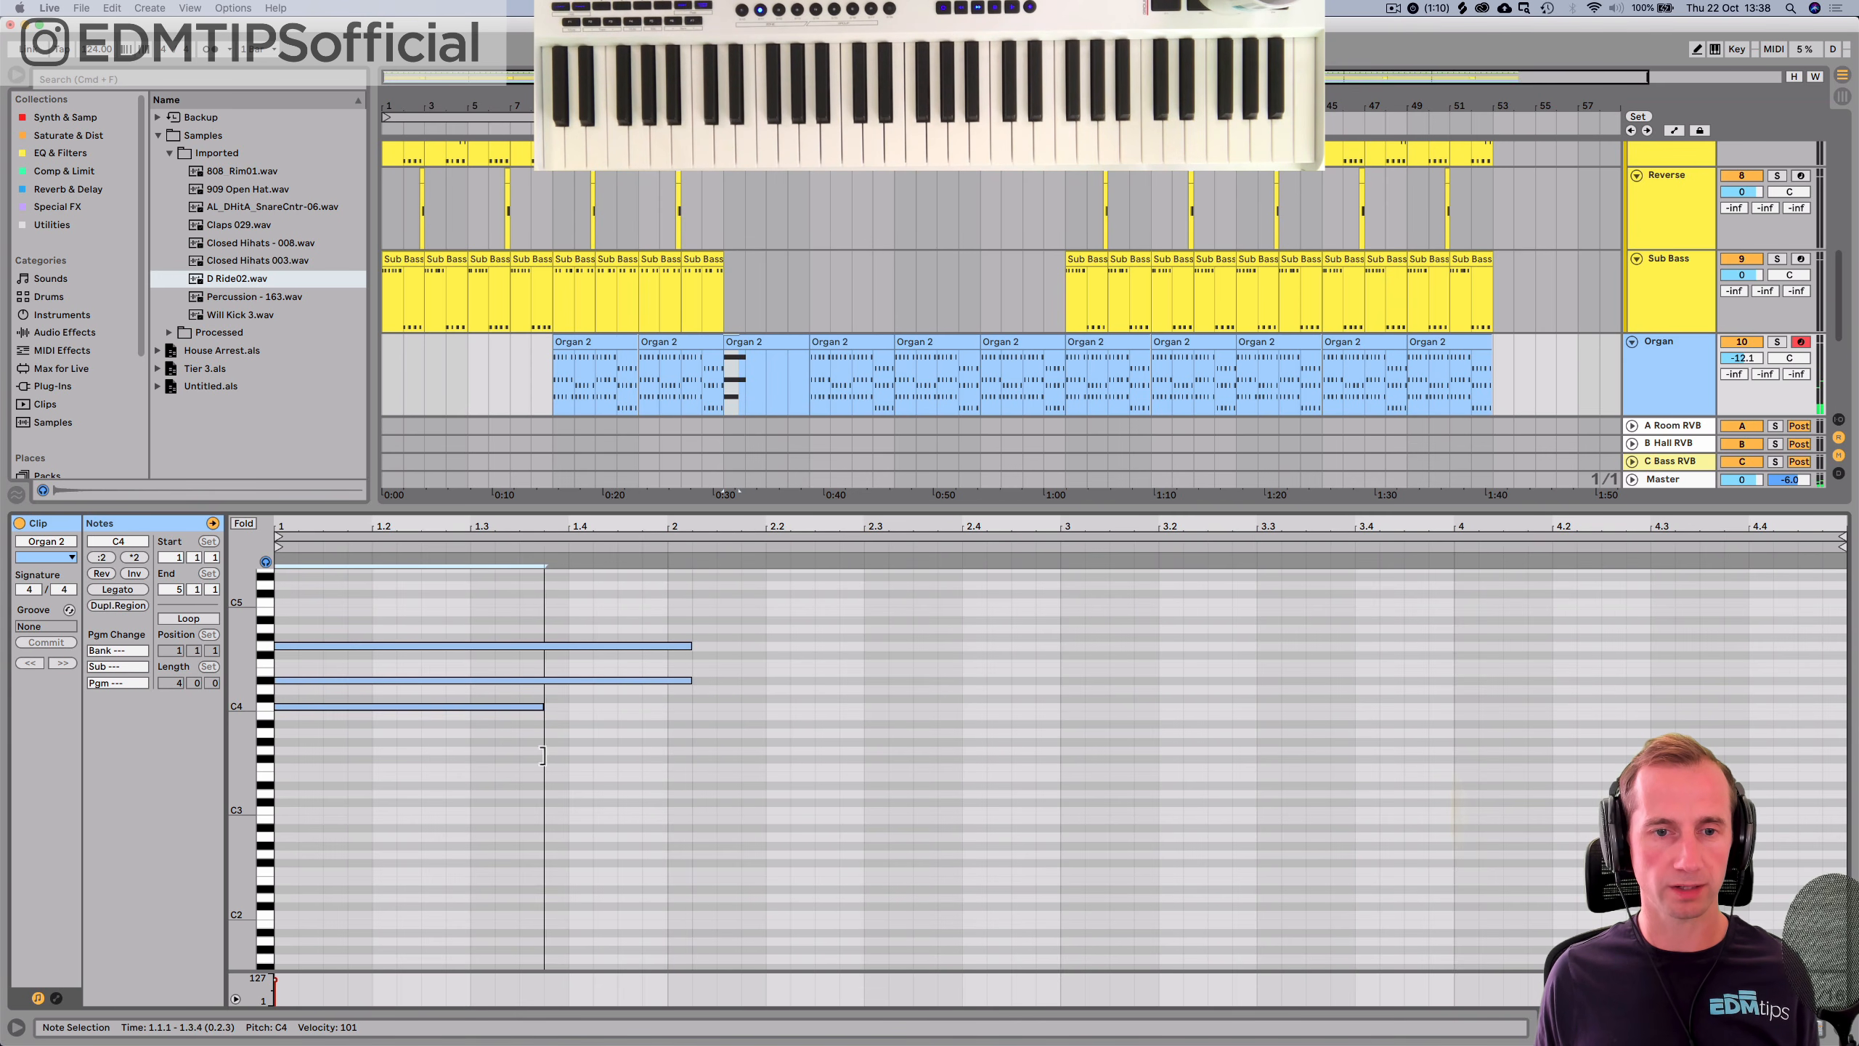
pyautogui.moveTo(688, 733); pyautogui.dragTo(667, 732)
pyautogui.click(692, 635)
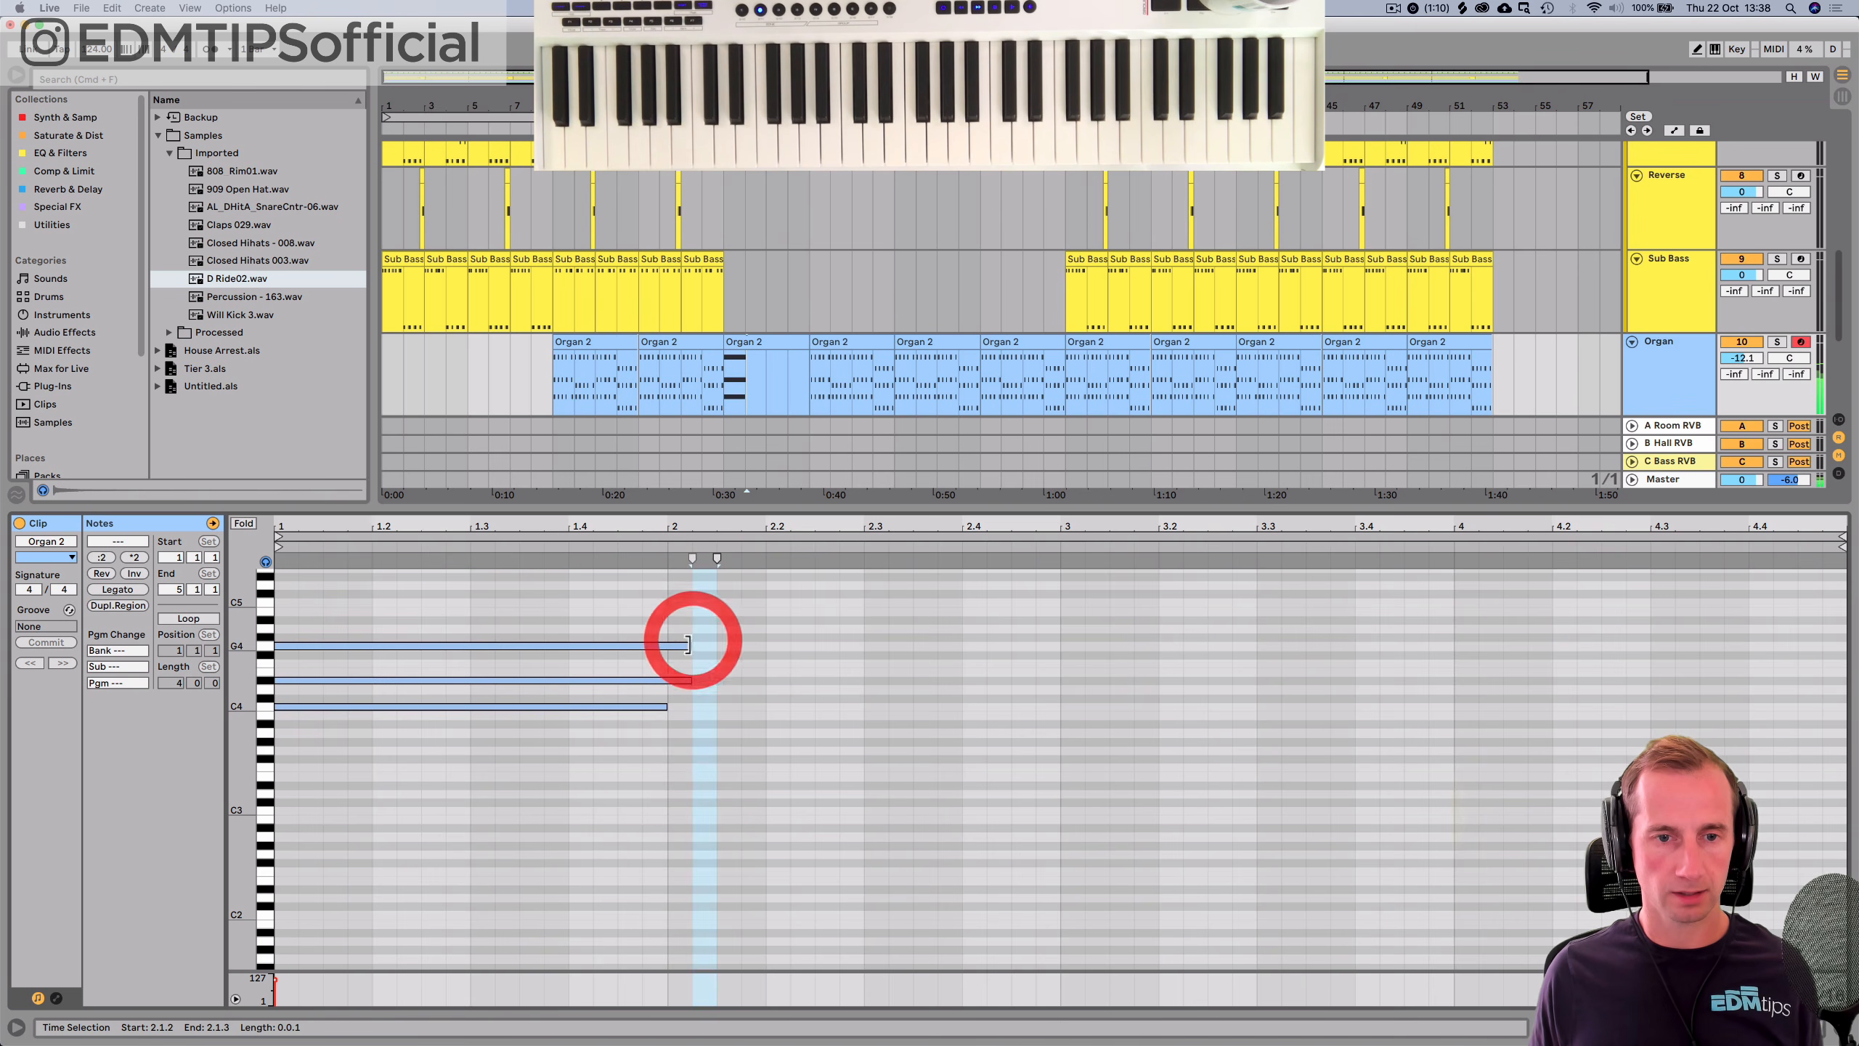
pyautogui.moveTo(680, 624)
pyautogui.mouseDown()
pyautogui.moveTo(678, 688)
pyautogui.moveTo(666, 644)
pyautogui.mouseUp()
# Duplicate the C4 and G4 notes into the clip's second bar, copy the middle note there as D4, and play the chords.
pyautogui.click(644, 705)
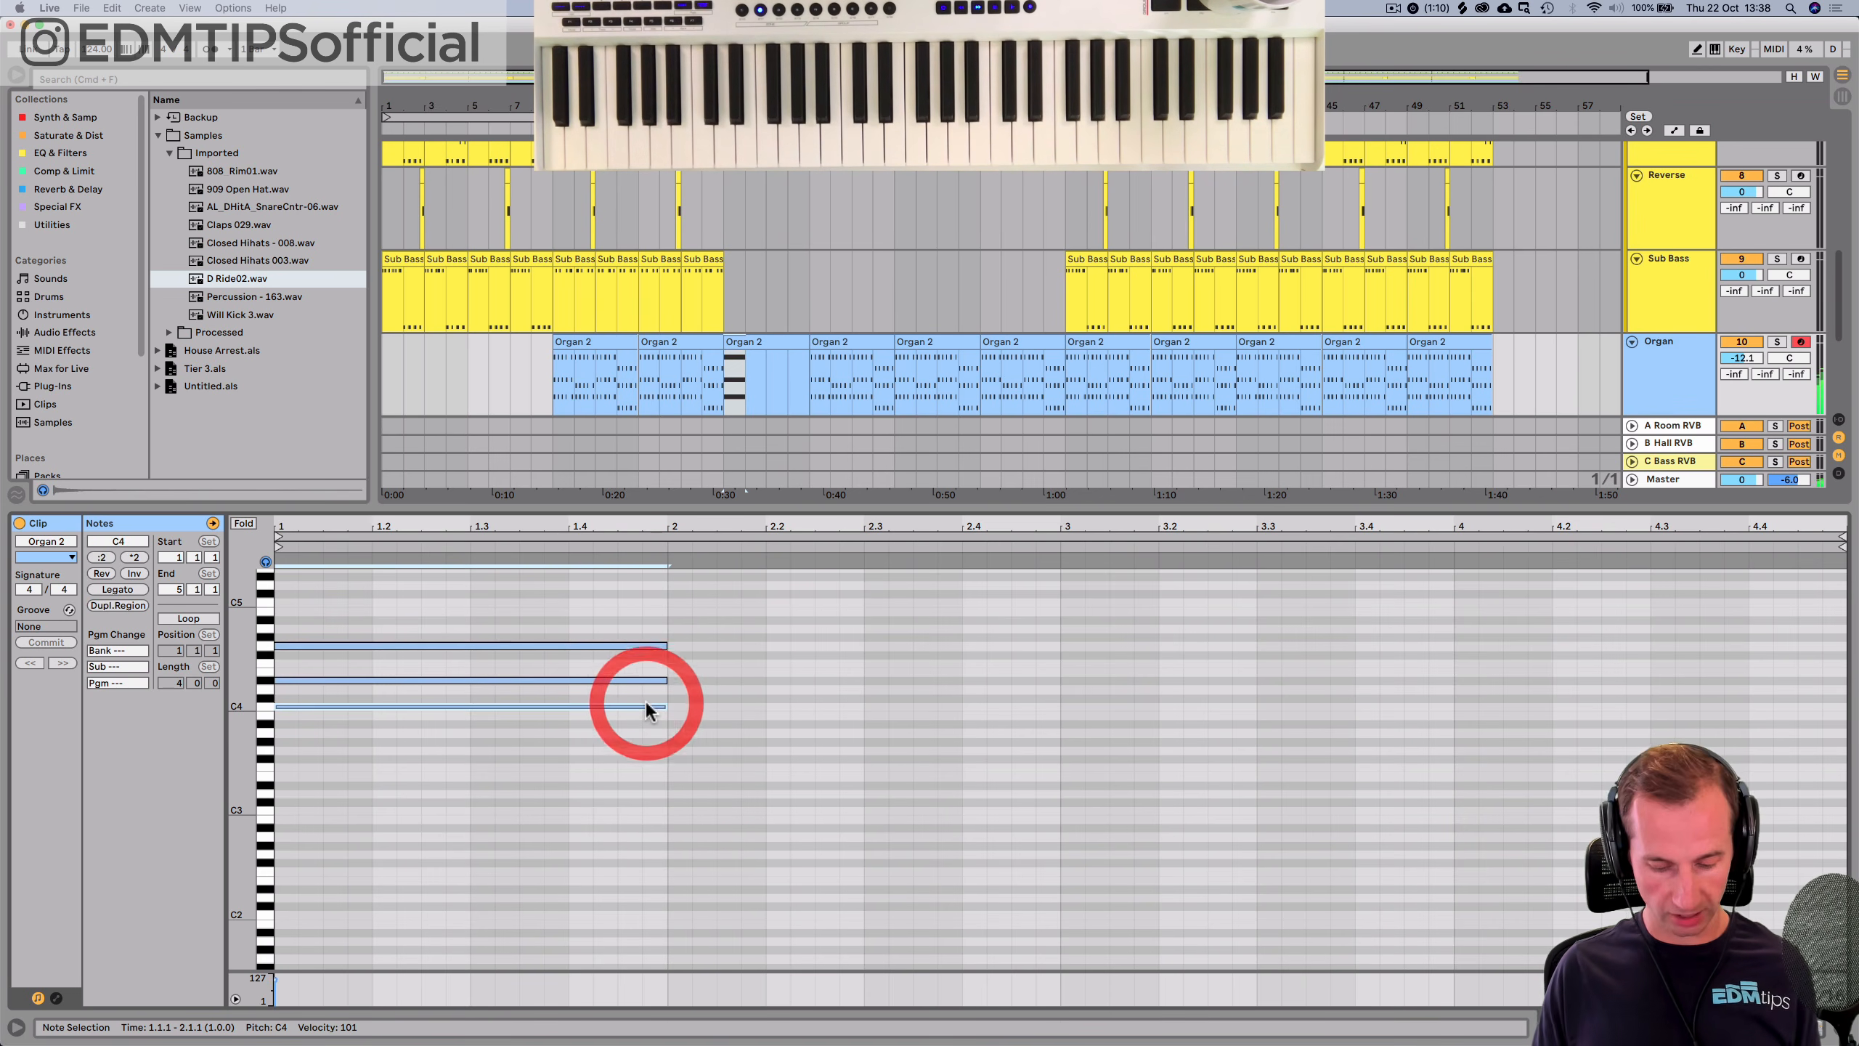
pyautogui.press('super+d')
pyautogui.click(641, 644)
pyautogui.press('super+d')
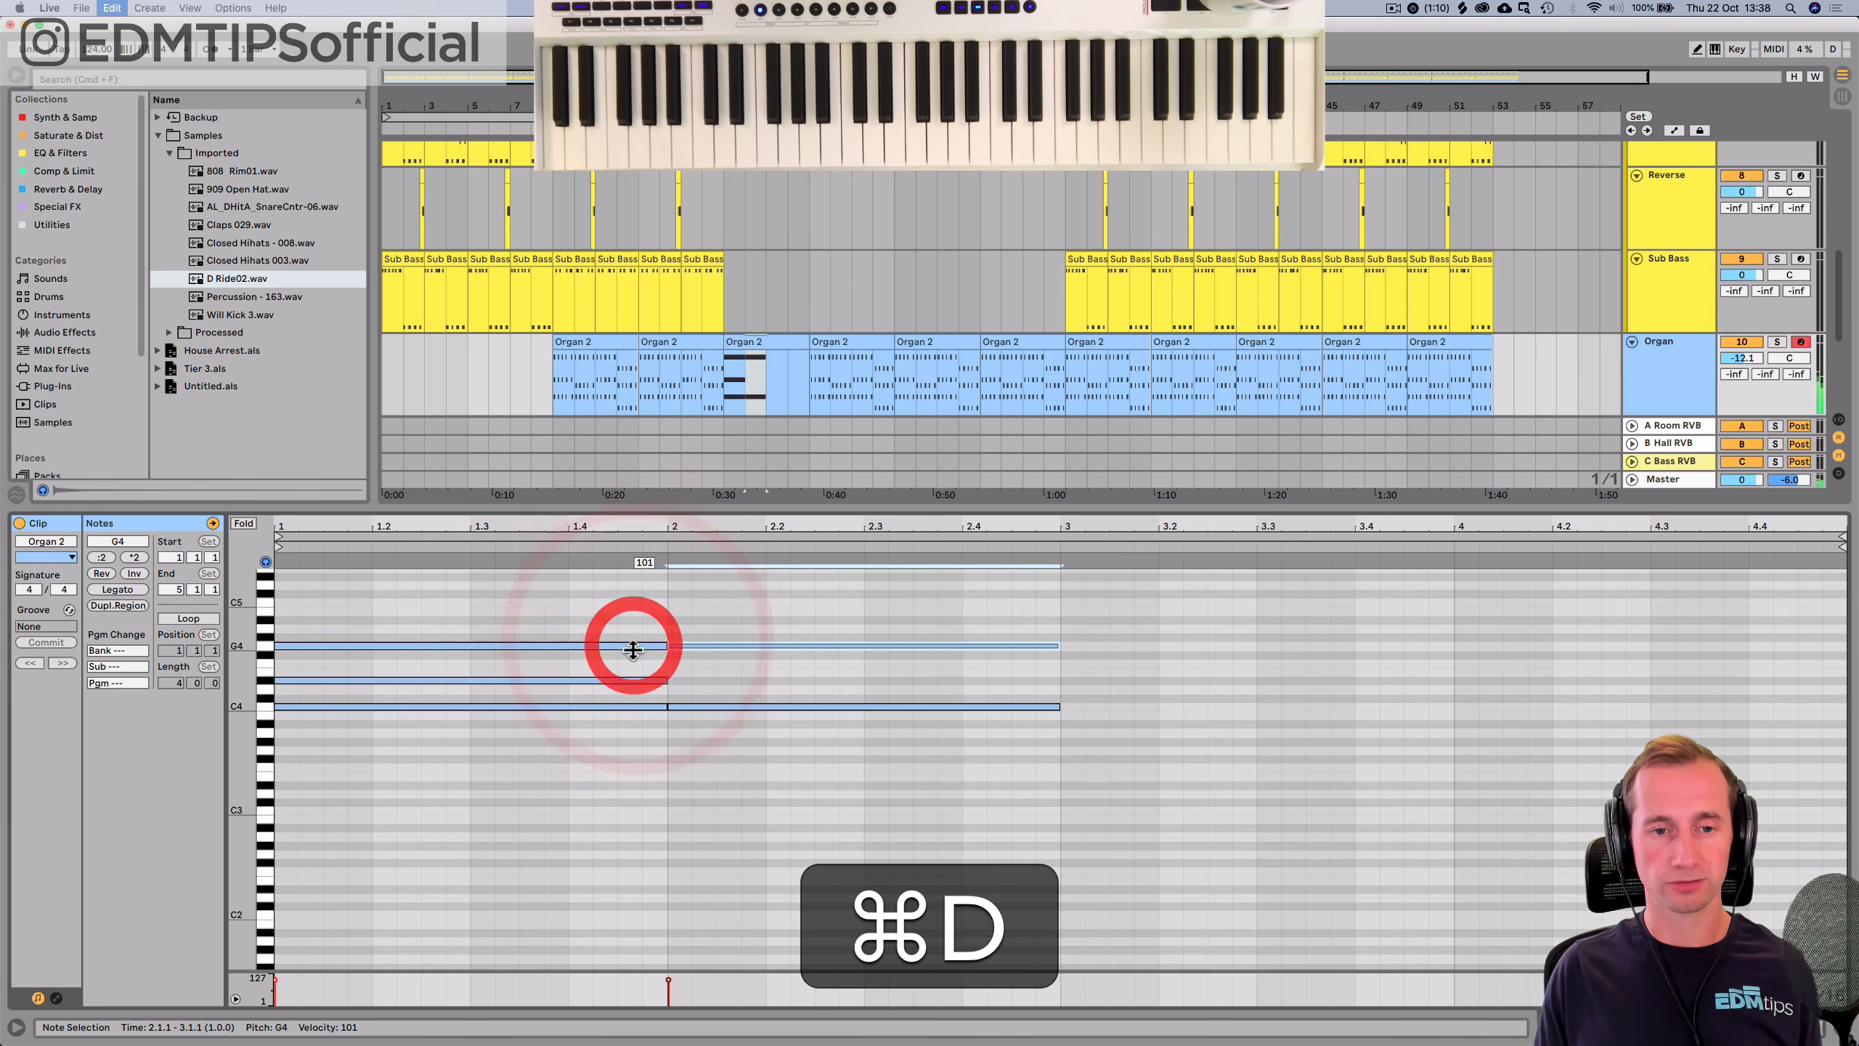
pyautogui.moveTo(628, 681); pyautogui.dragTo(1014, 688)
pyautogui.hotkey('alt', 'space')
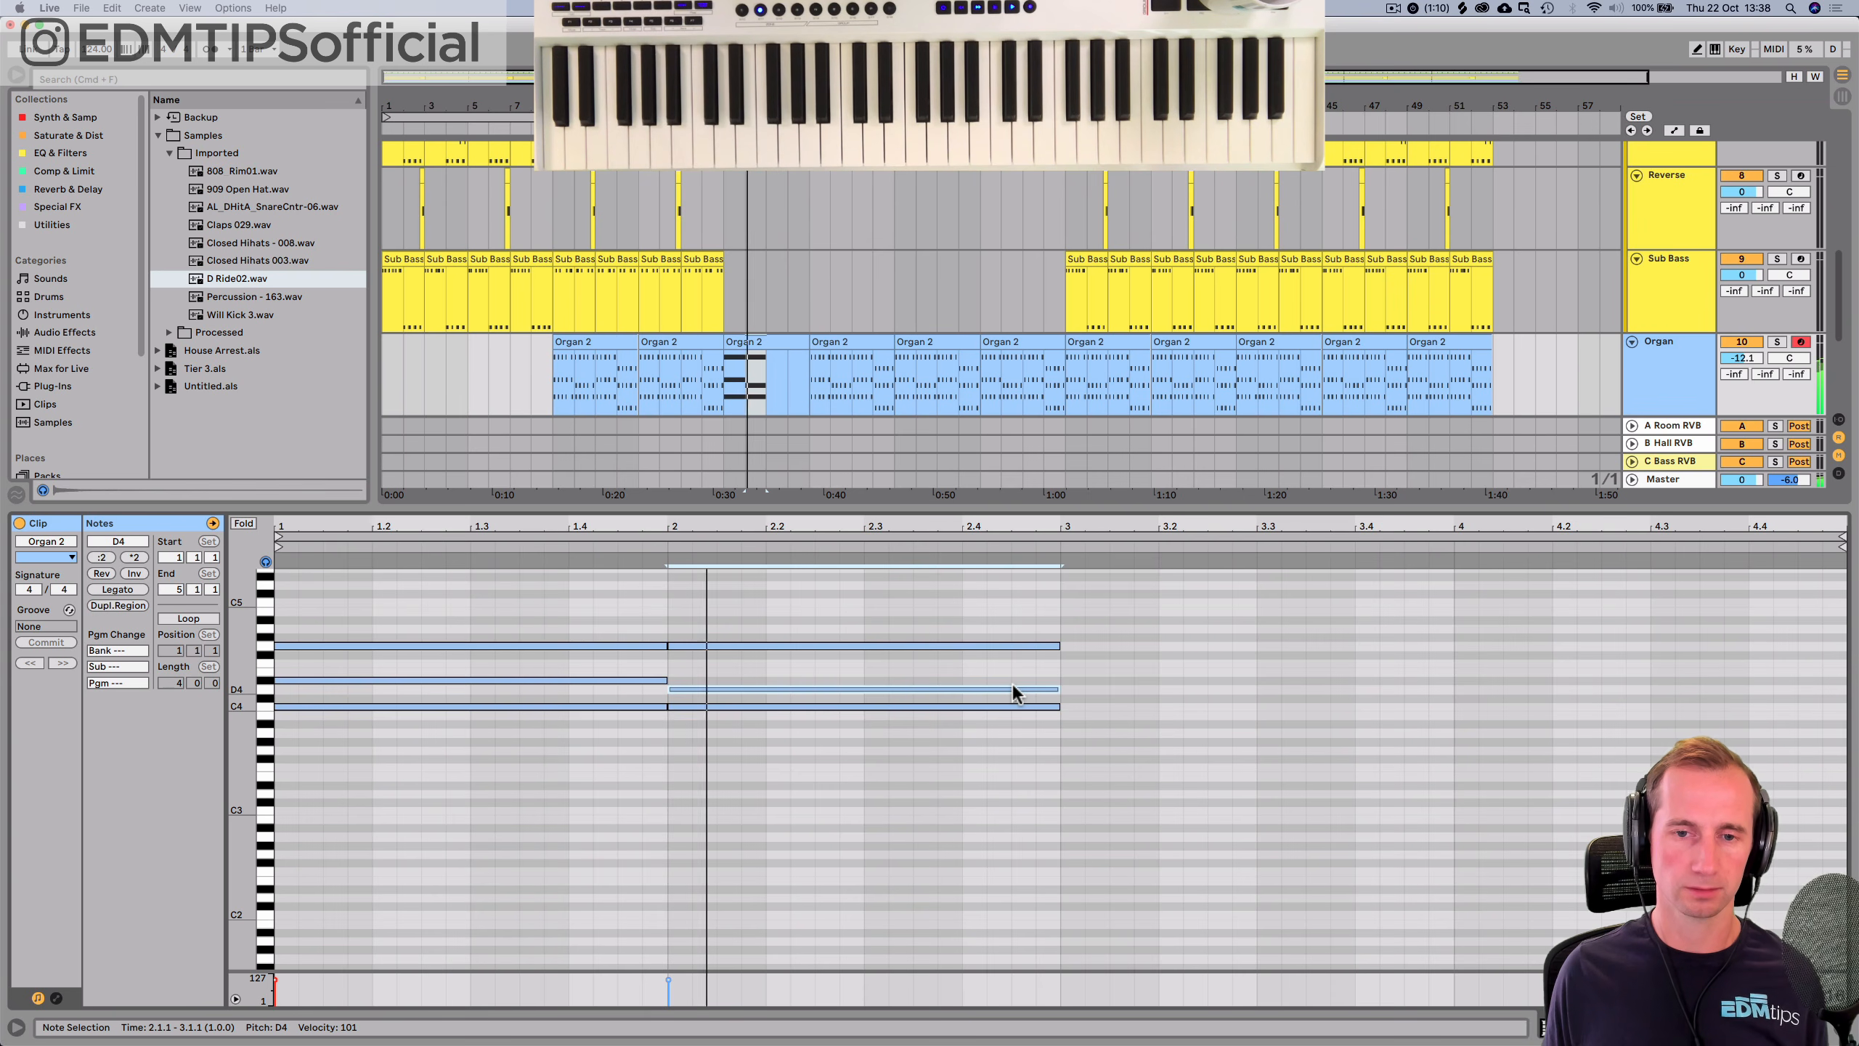
pyautogui.press('space')
# Repeat the two-bar chord pattern in the clip's bars 3 and 4, and duplicate the Organ clip from bar 17 to bar 21.
pyautogui.moveTo(1057, 742); pyautogui.dragTo(553, 615)
pyautogui.press('super+d')
pyautogui.press('super+space')
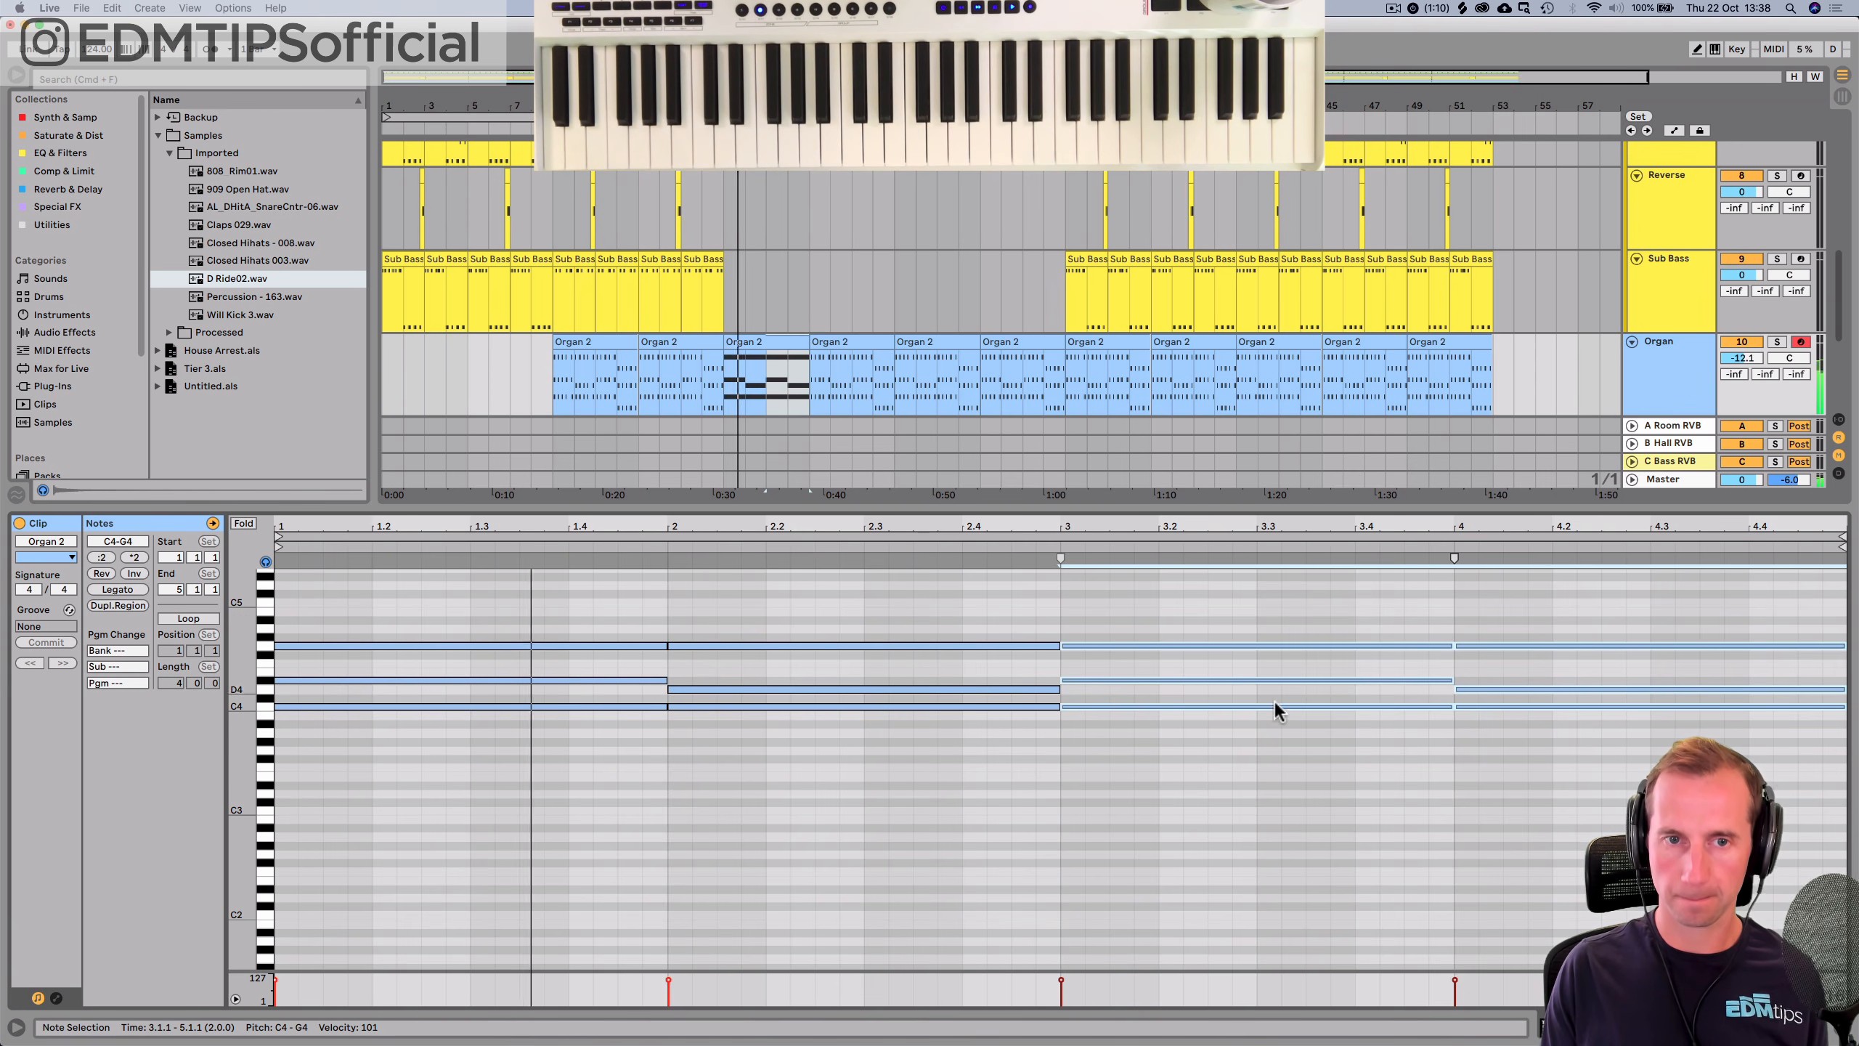
pyautogui.click(1287, 744)
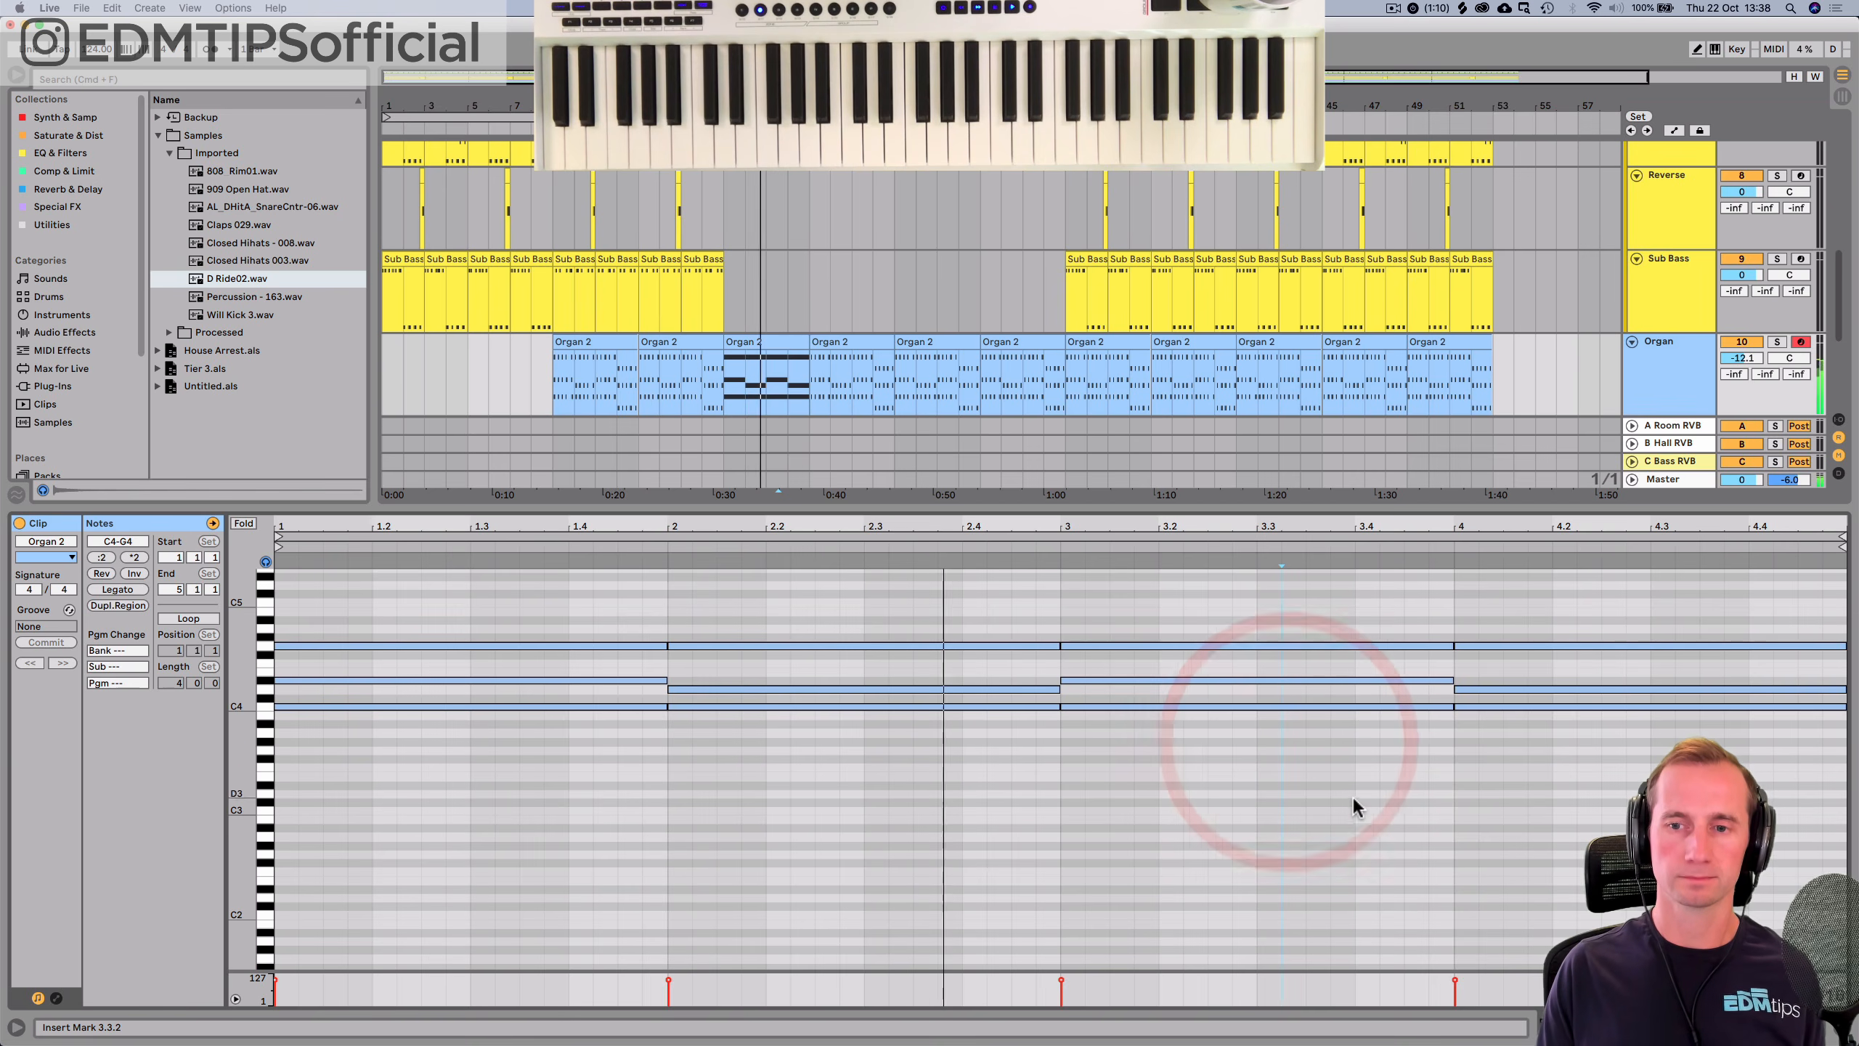
pyautogui.click(777, 341)
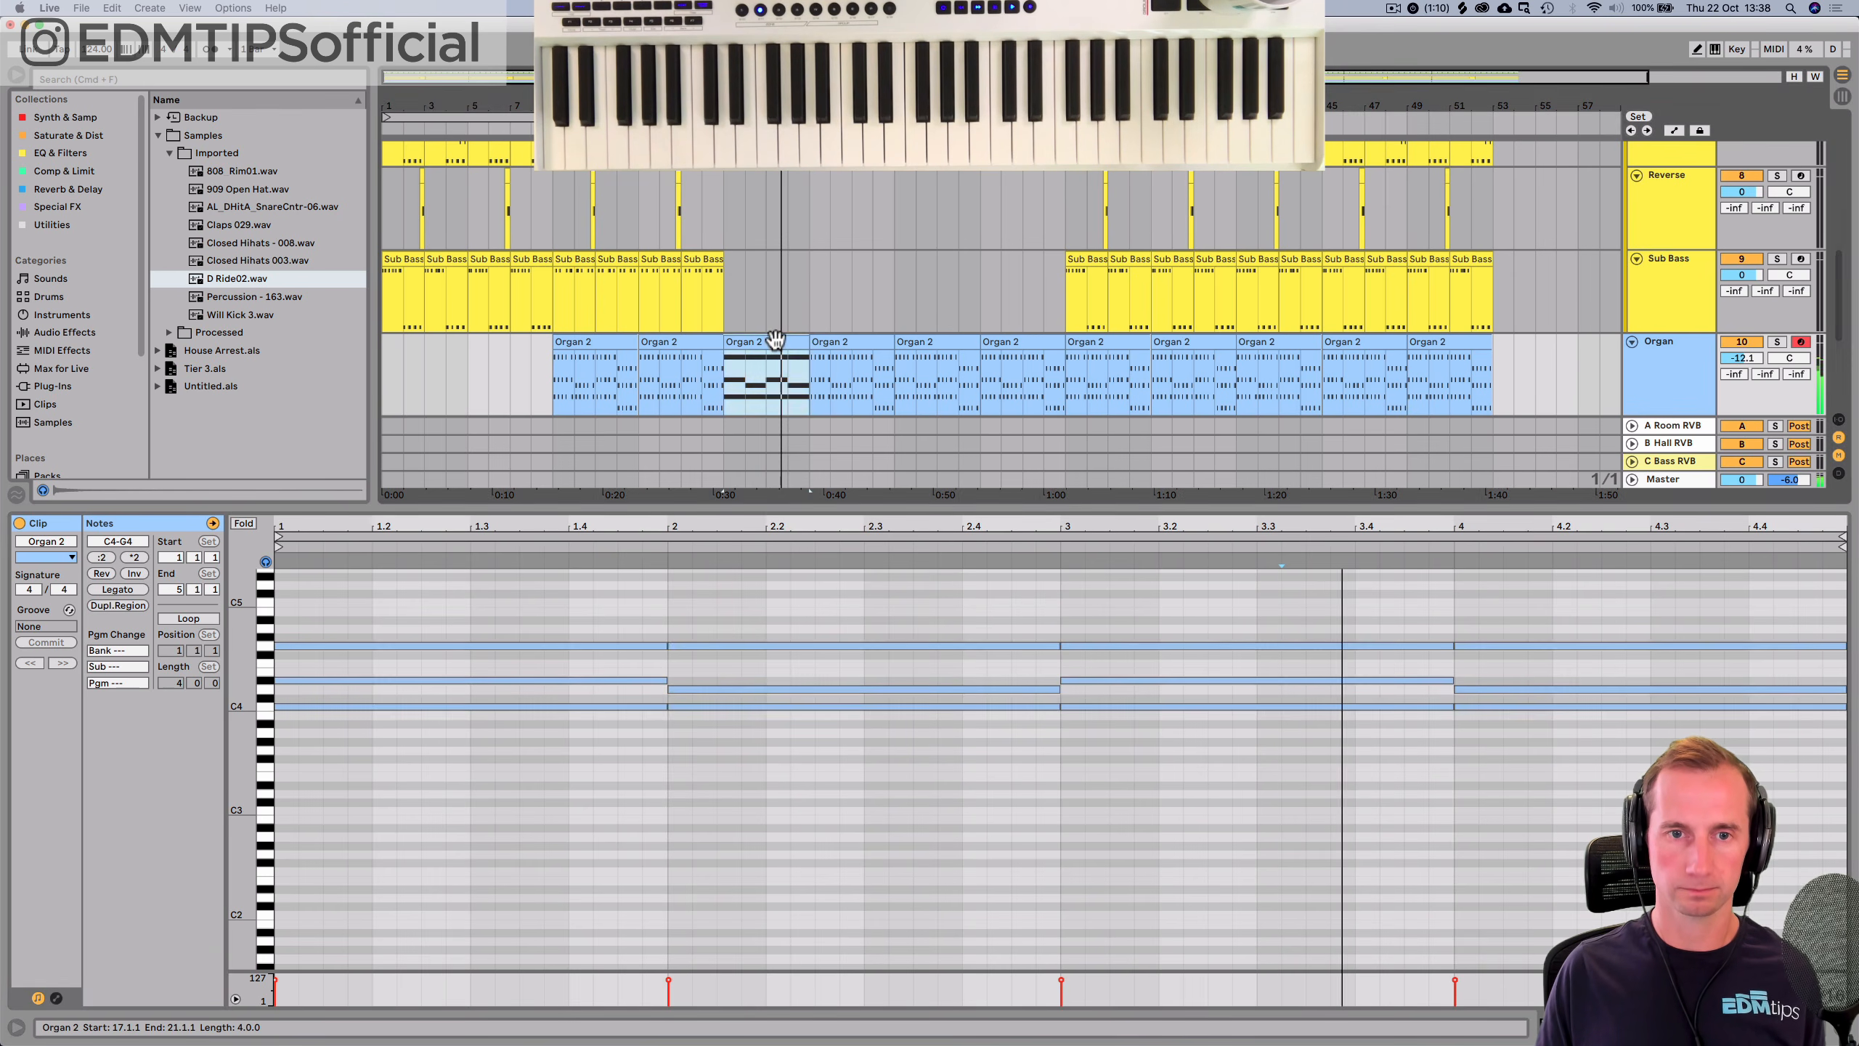
pyautogui.press('super+d')
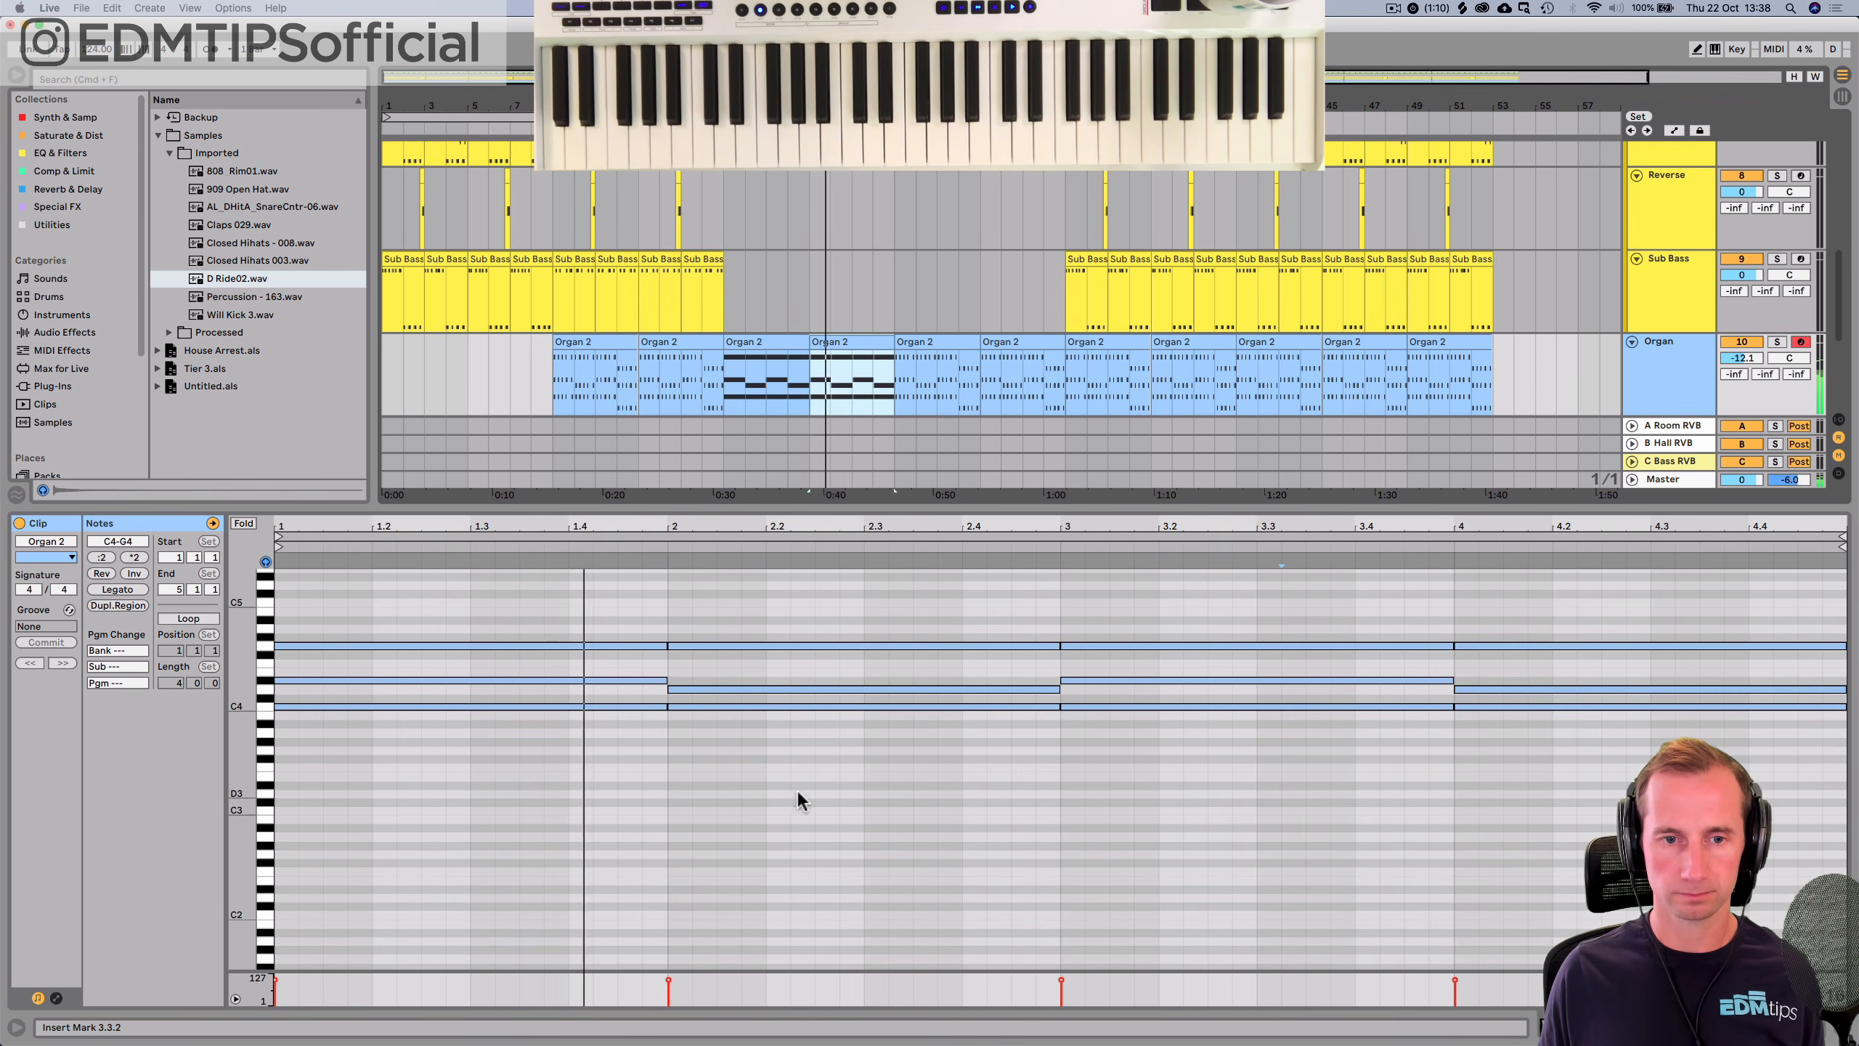
# In the second bar of the Organ clip at bar 21, lower C4 to A#3 and G4 to F4, and play the change.
pyautogui.press('space')
pyautogui.click(761, 707)
pyautogui.press('Down')
pyautogui.press('Down')
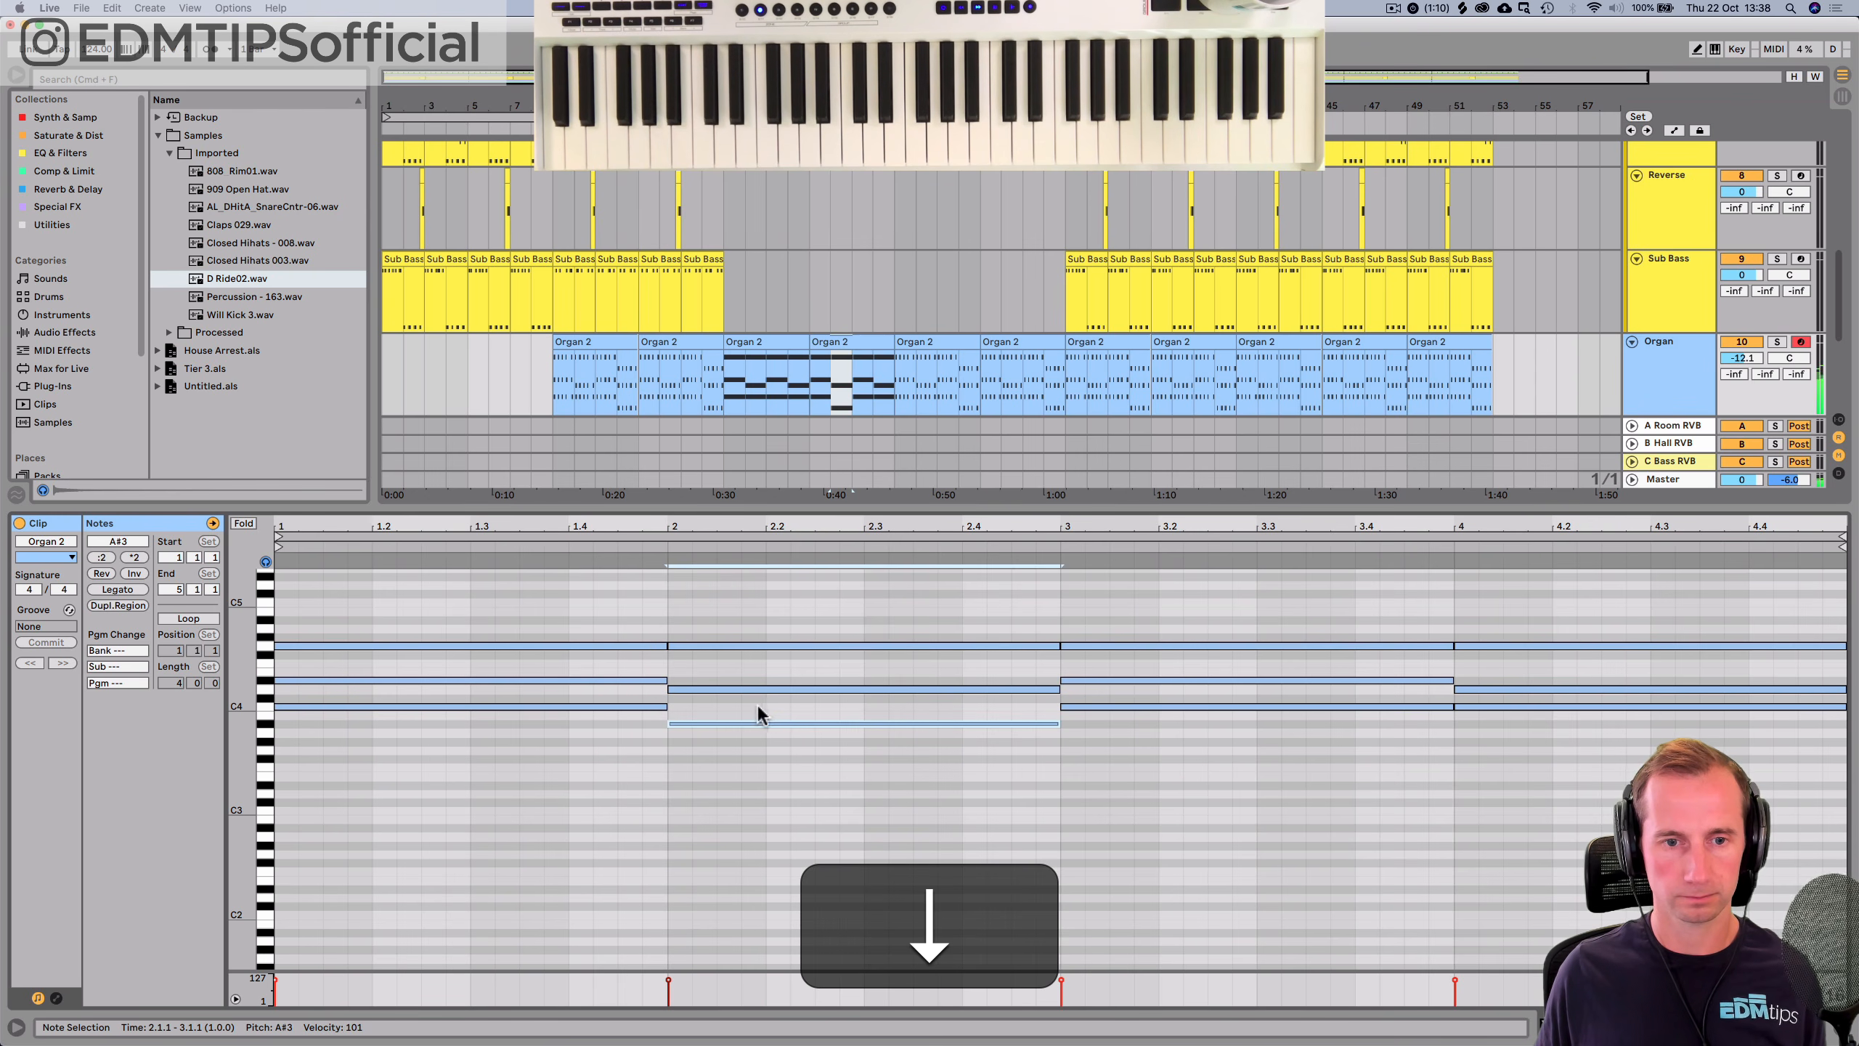
pyautogui.click(758, 689)
pyautogui.click(753, 647)
pyautogui.press('Down')
pyautogui.press('Down')
pyautogui.press('space')
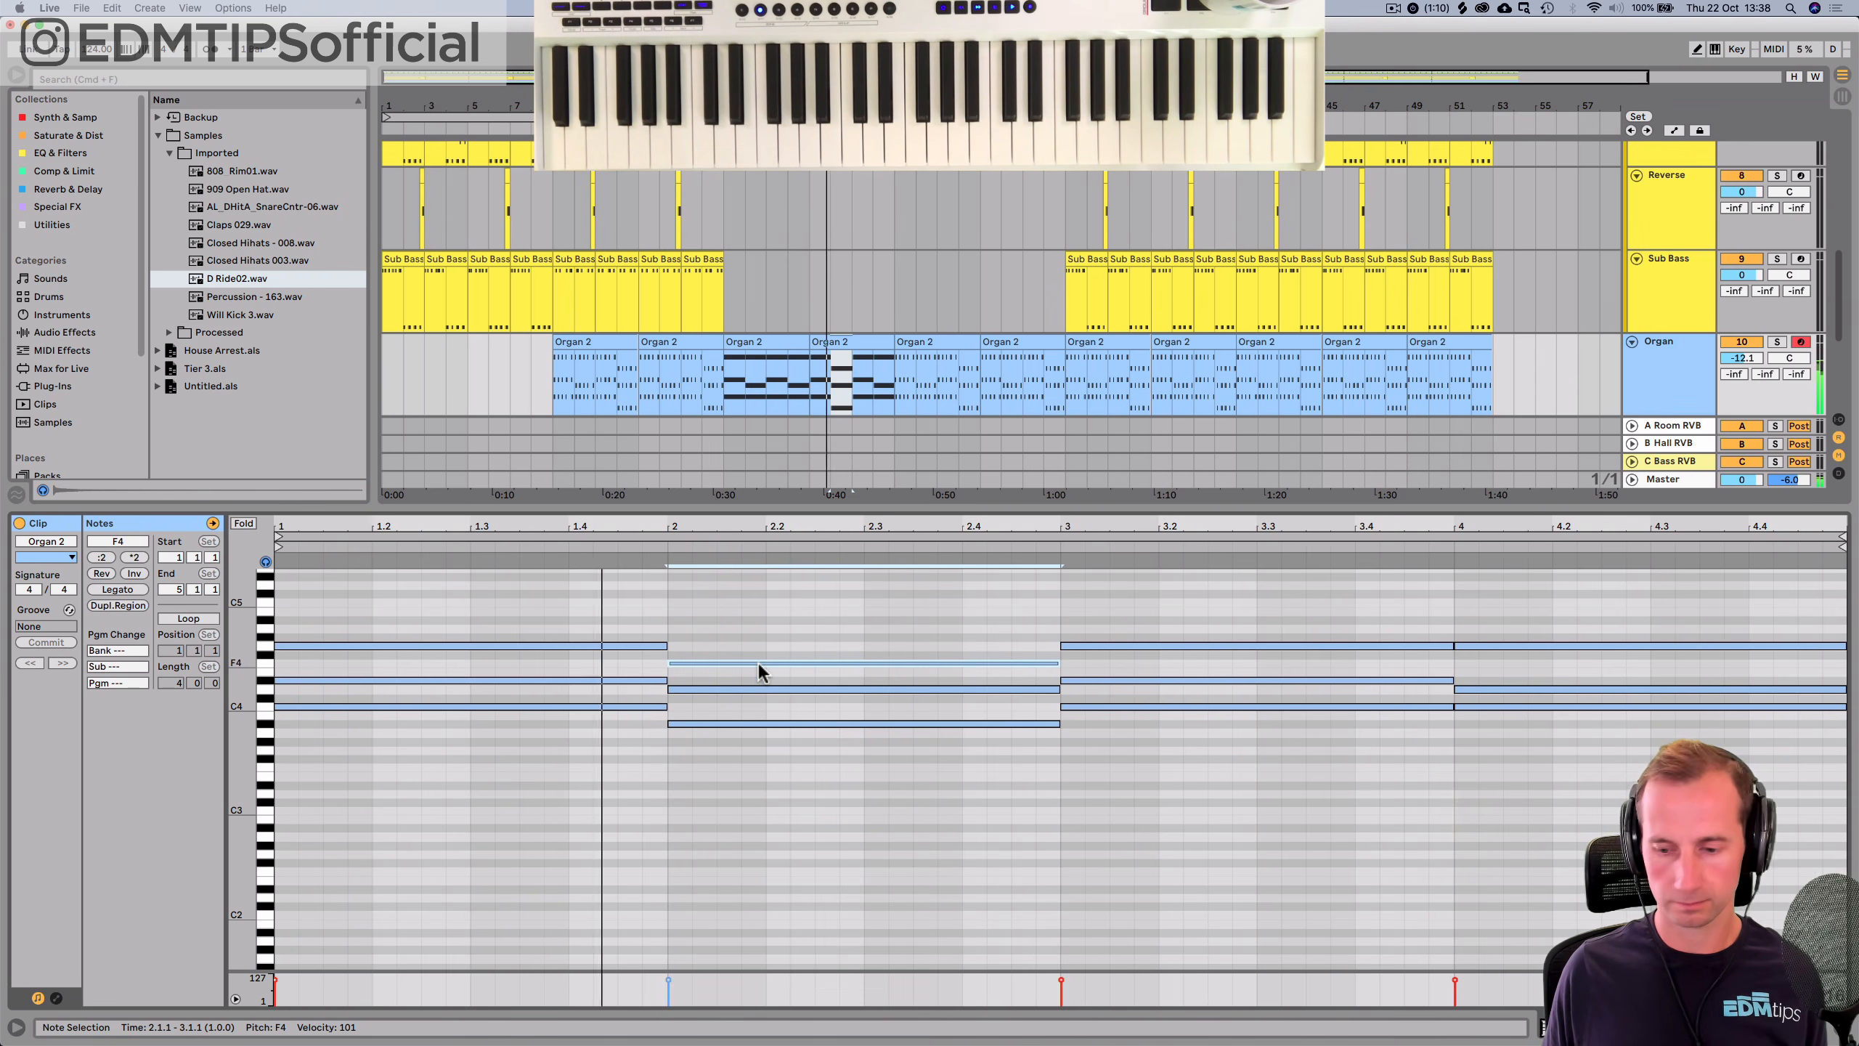
pyautogui.press('space')
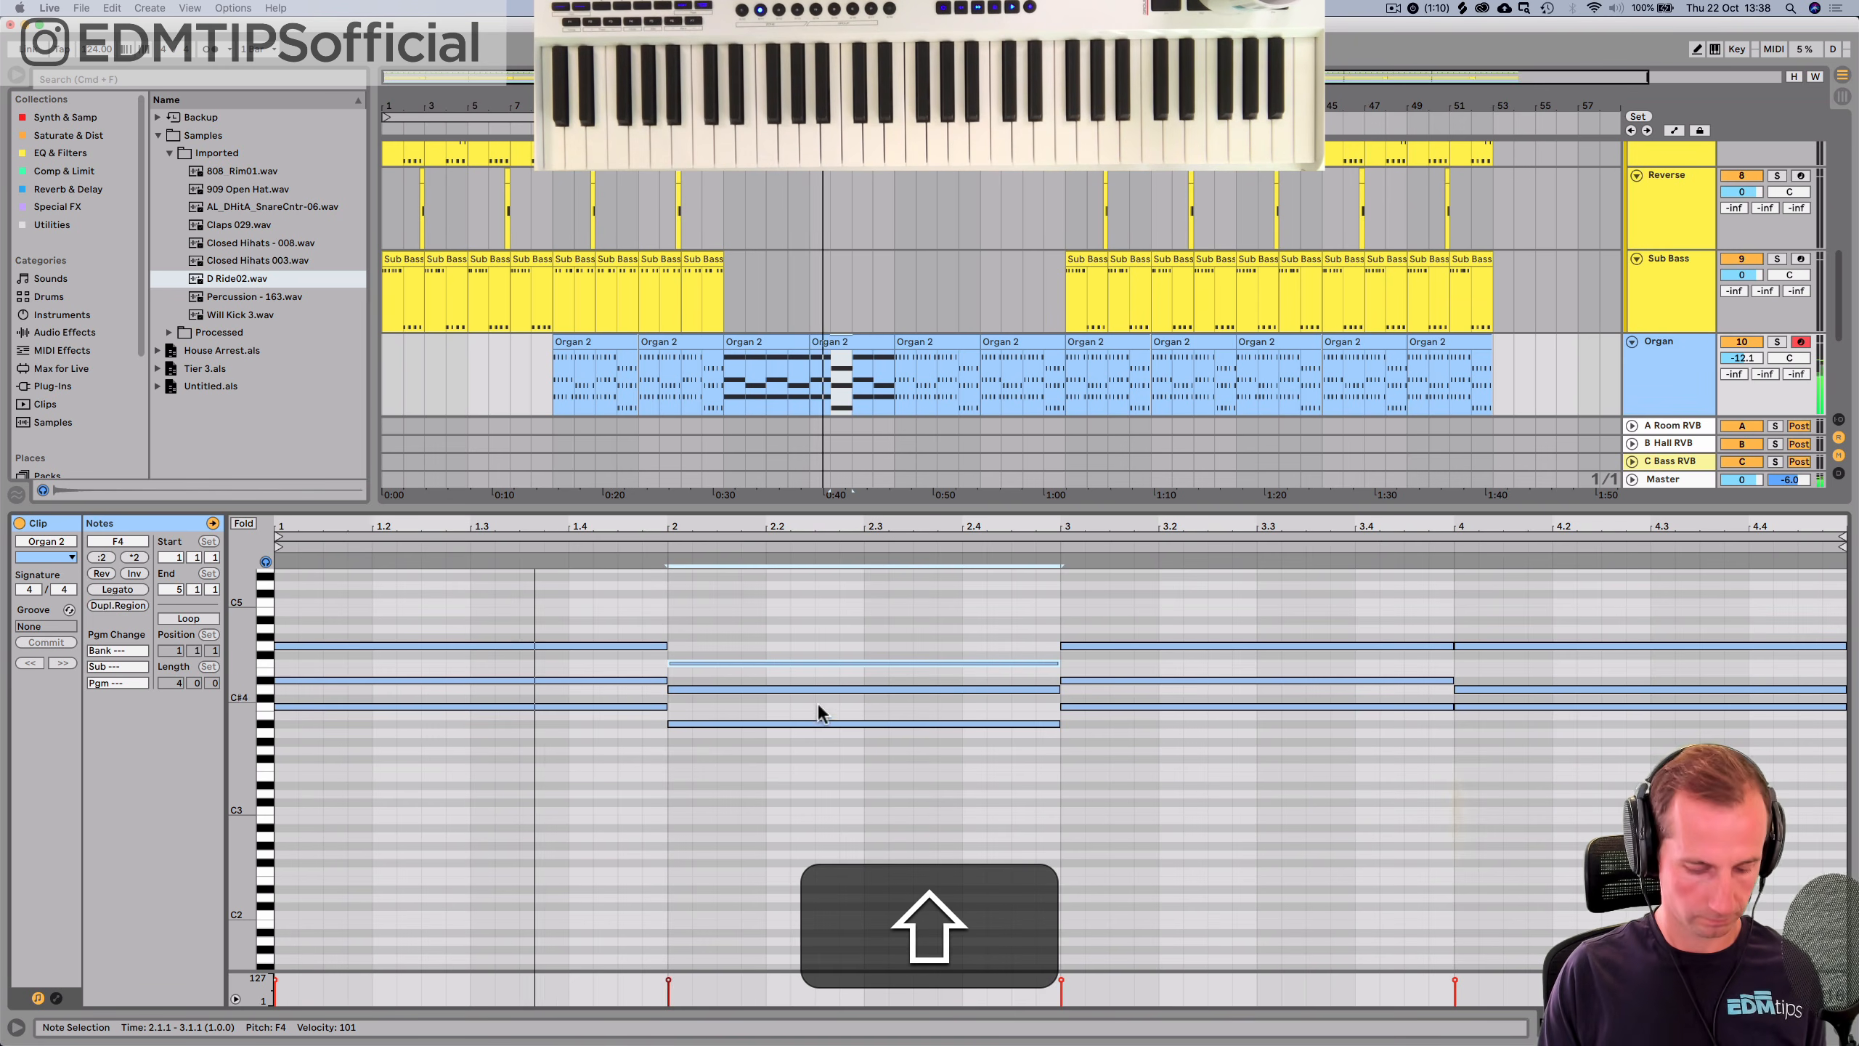
# Copy the House Bass clip at bar 7 to bar 25 and duplicate it three times up to bar 33.
pyautogui.hotkey('shift', 'Tab')
pyautogui.click(859, 428)
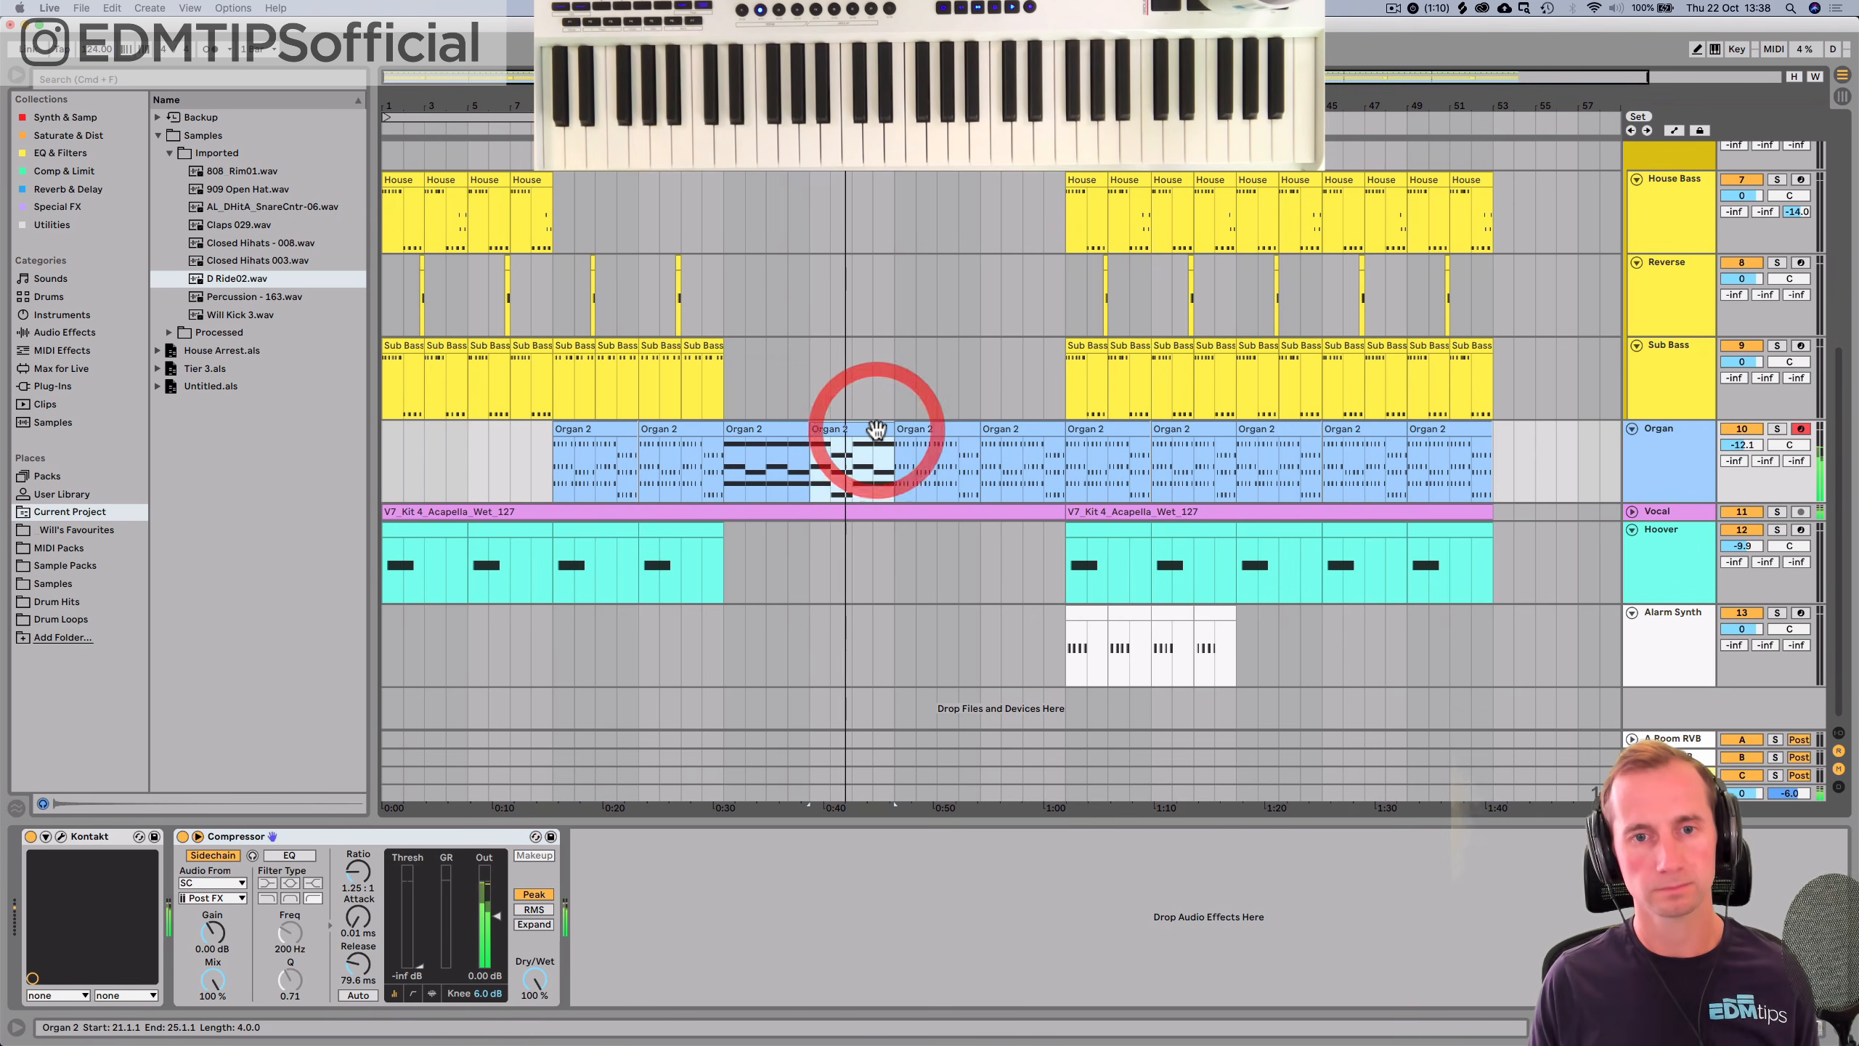
pyautogui.press('-')
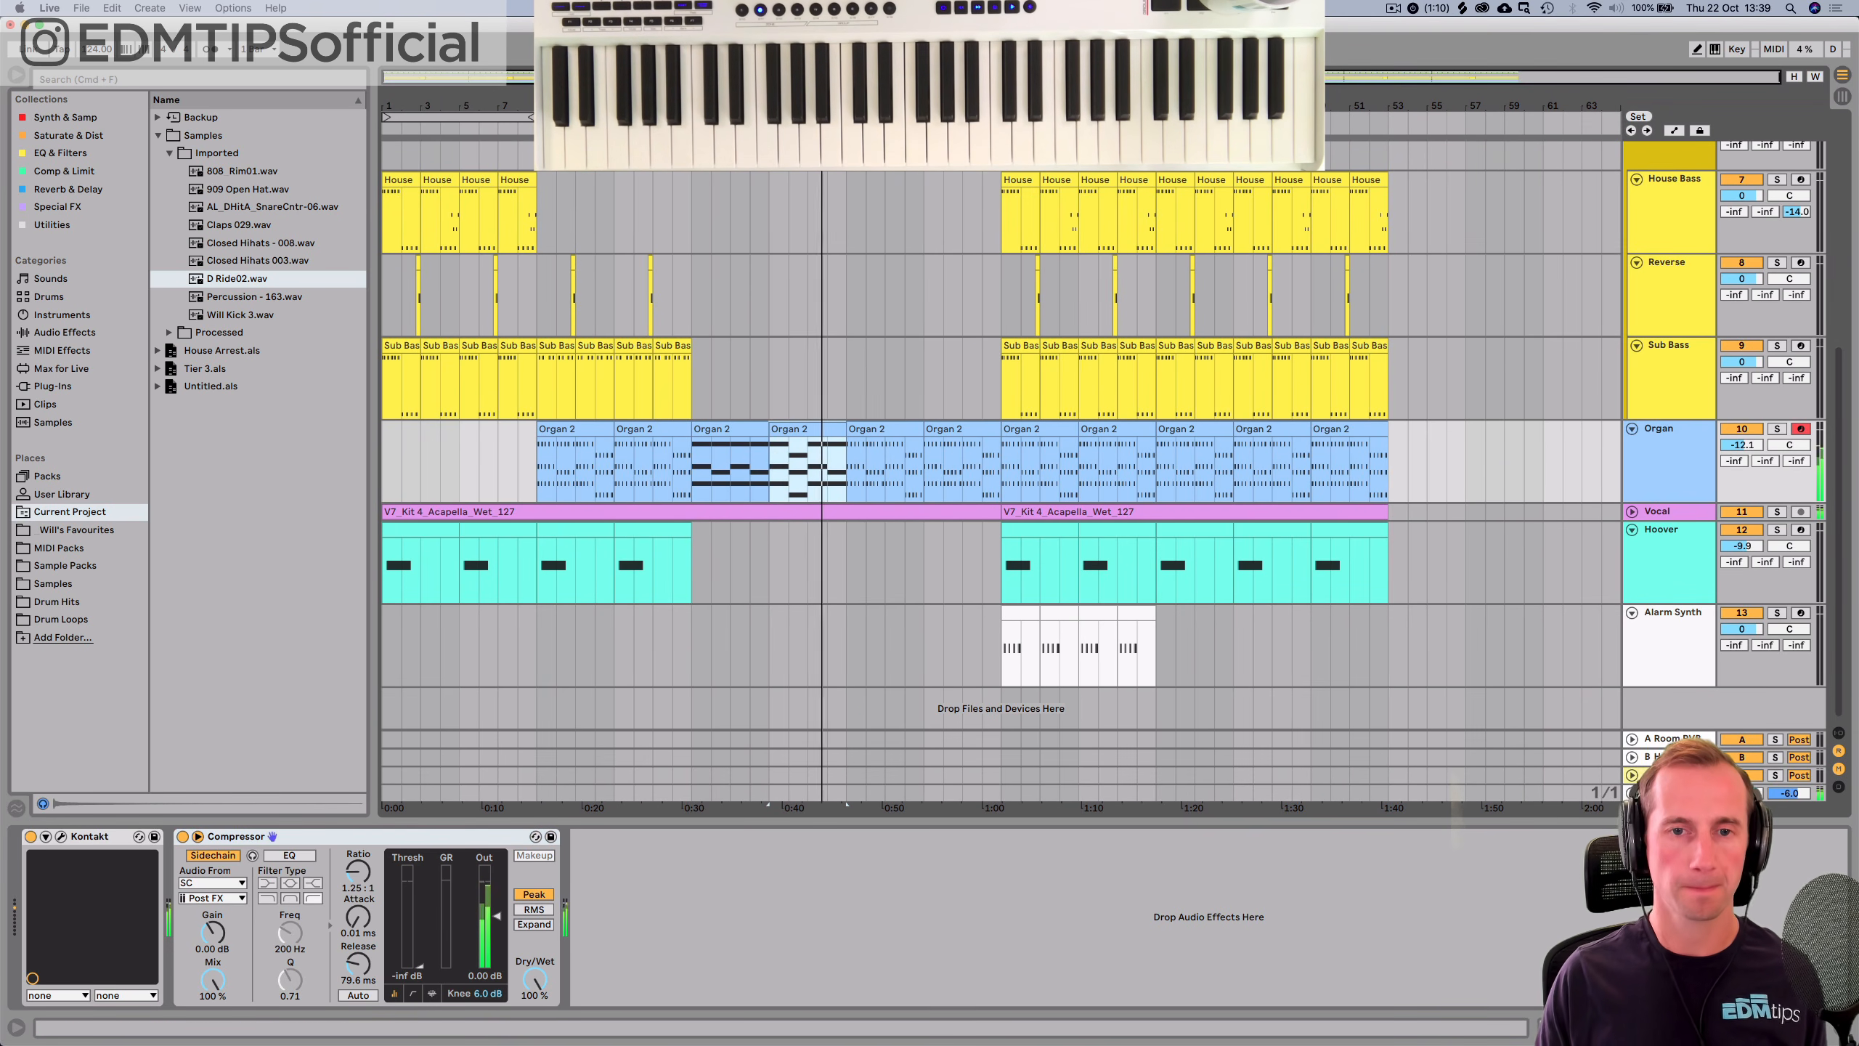
pyautogui.scroll(4, 1121, 396)
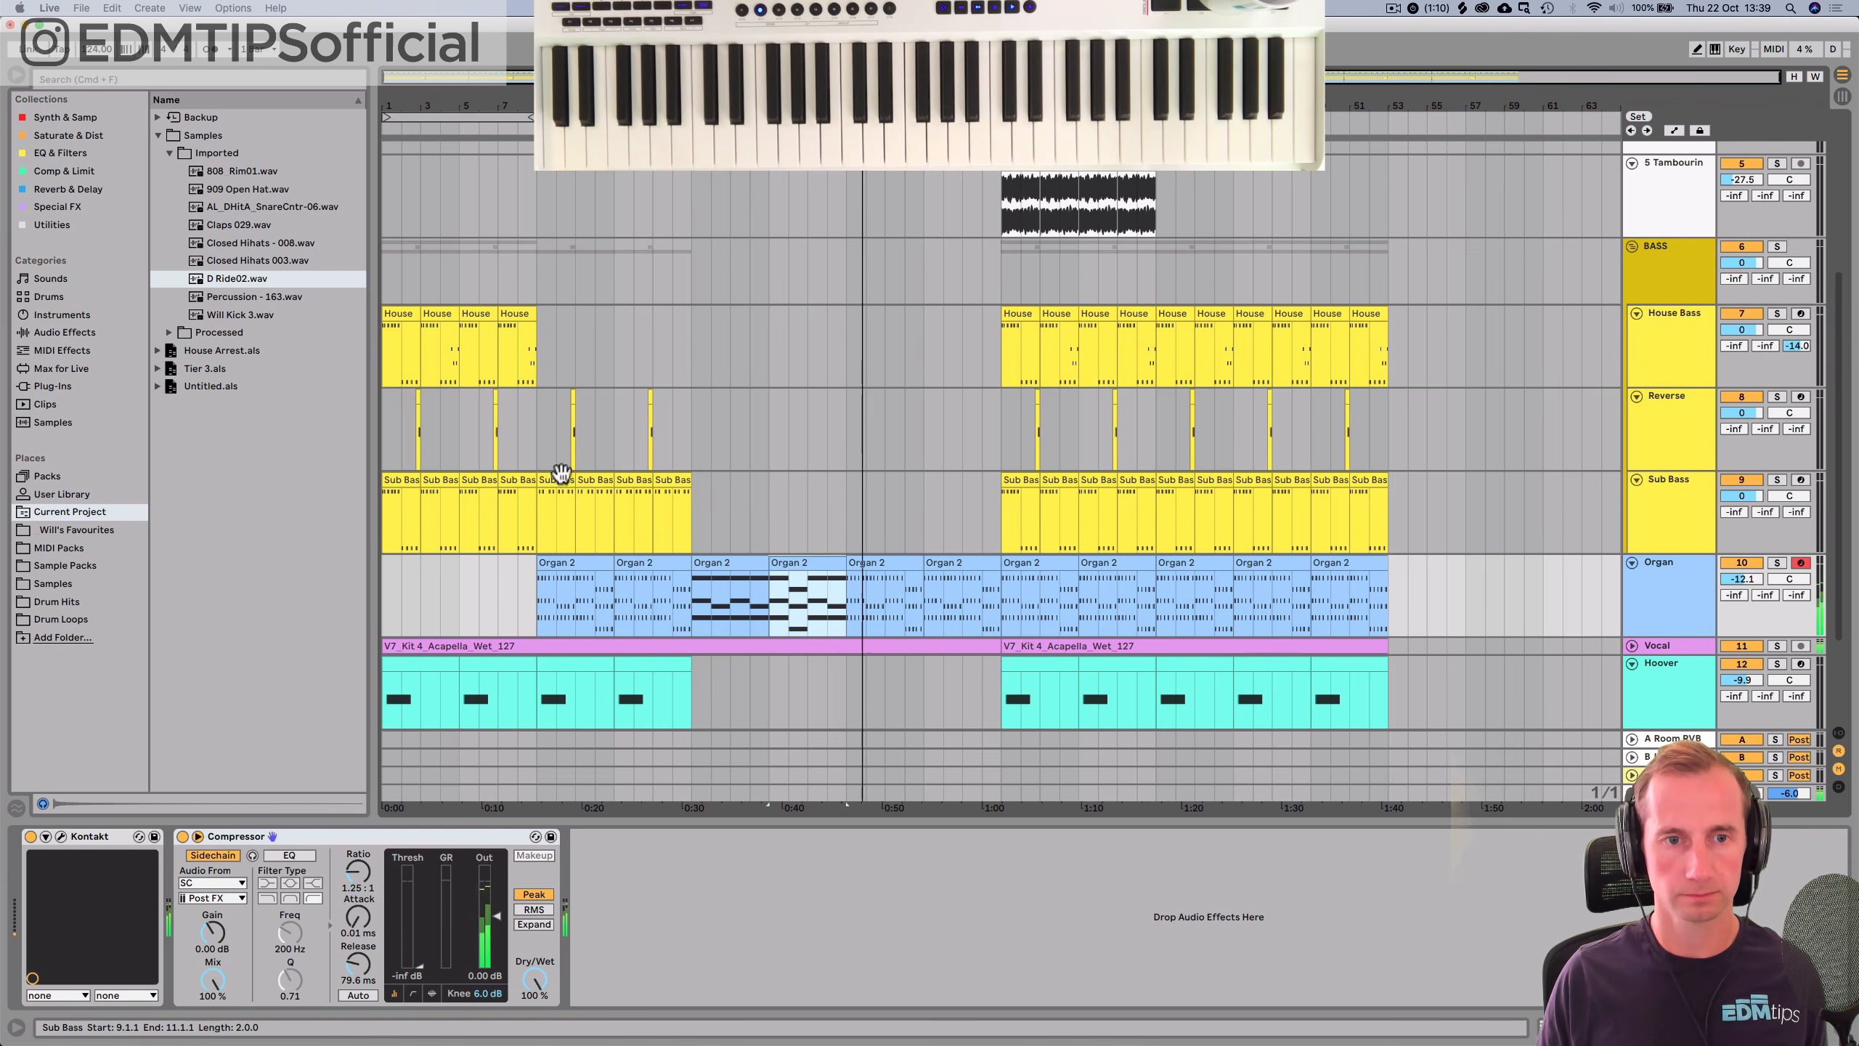
pyautogui.moveTo(523, 338); pyautogui.dragTo(867, 341)
pyautogui.press('super+d')
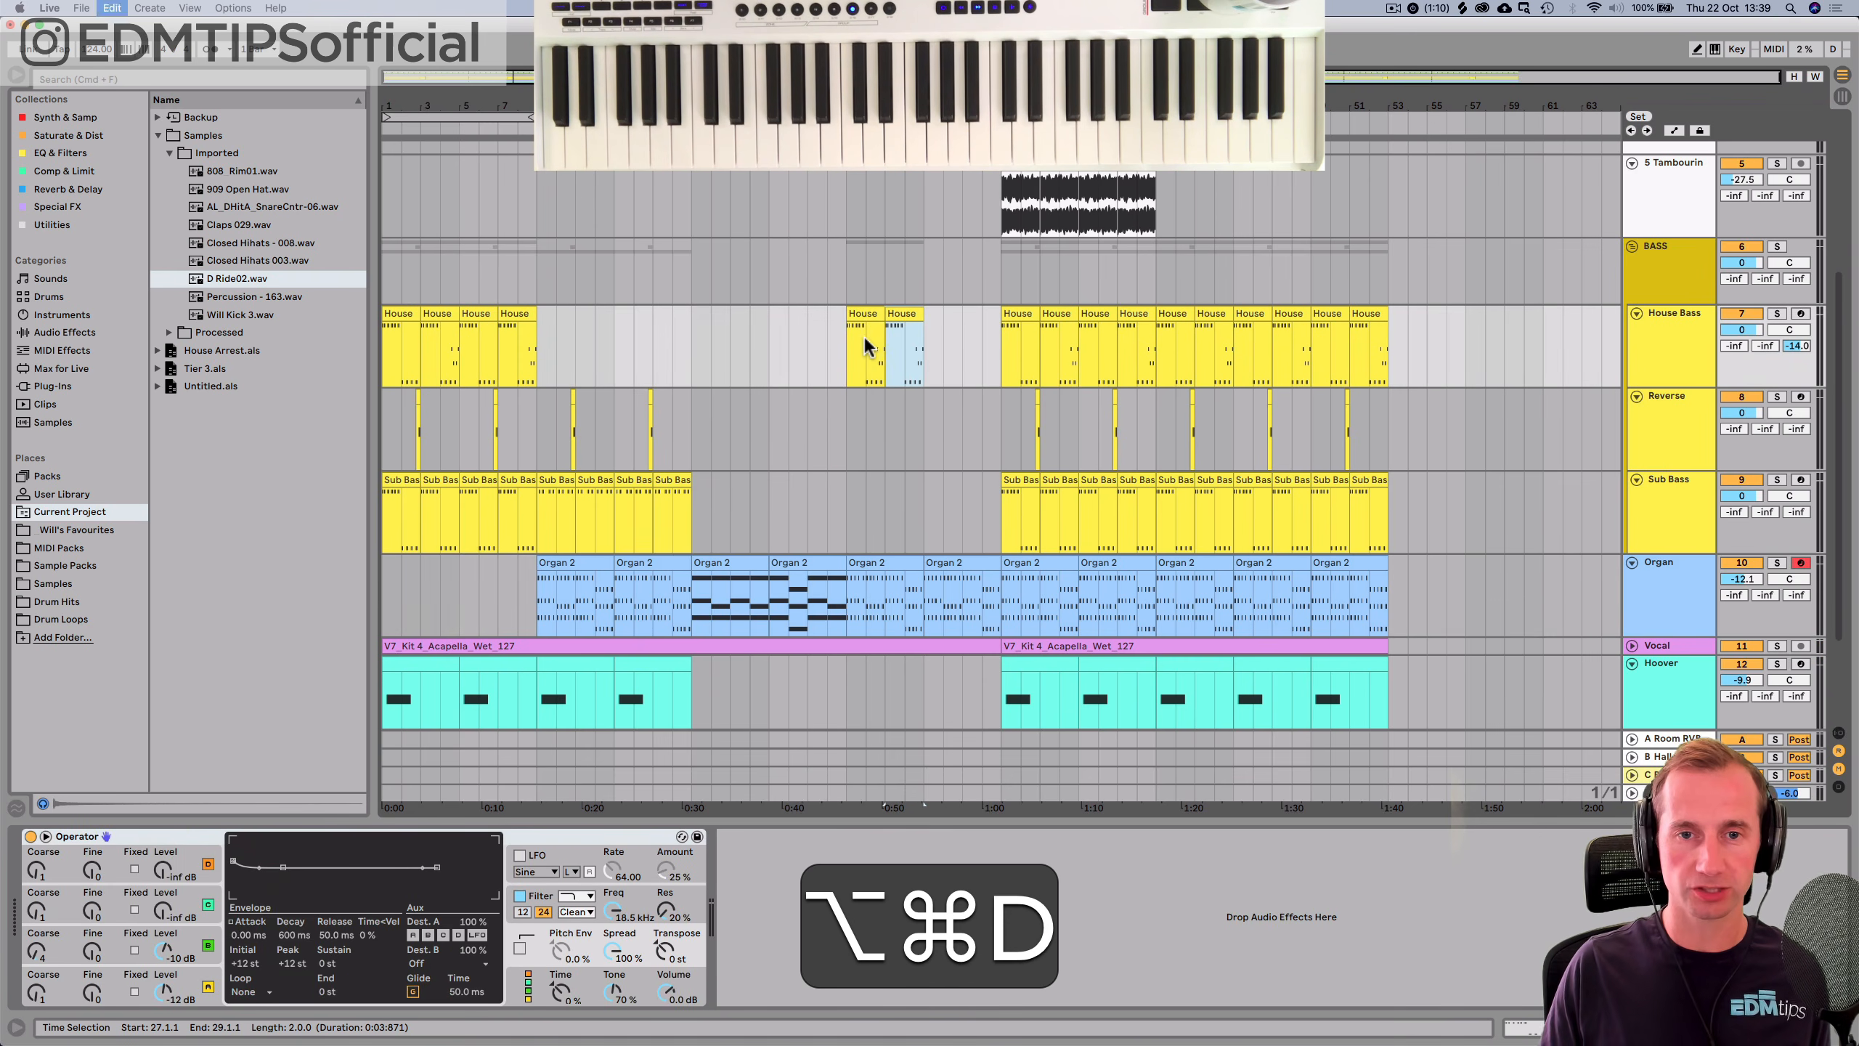
pyautogui.press('super+d')
pyautogui.press('super+d')
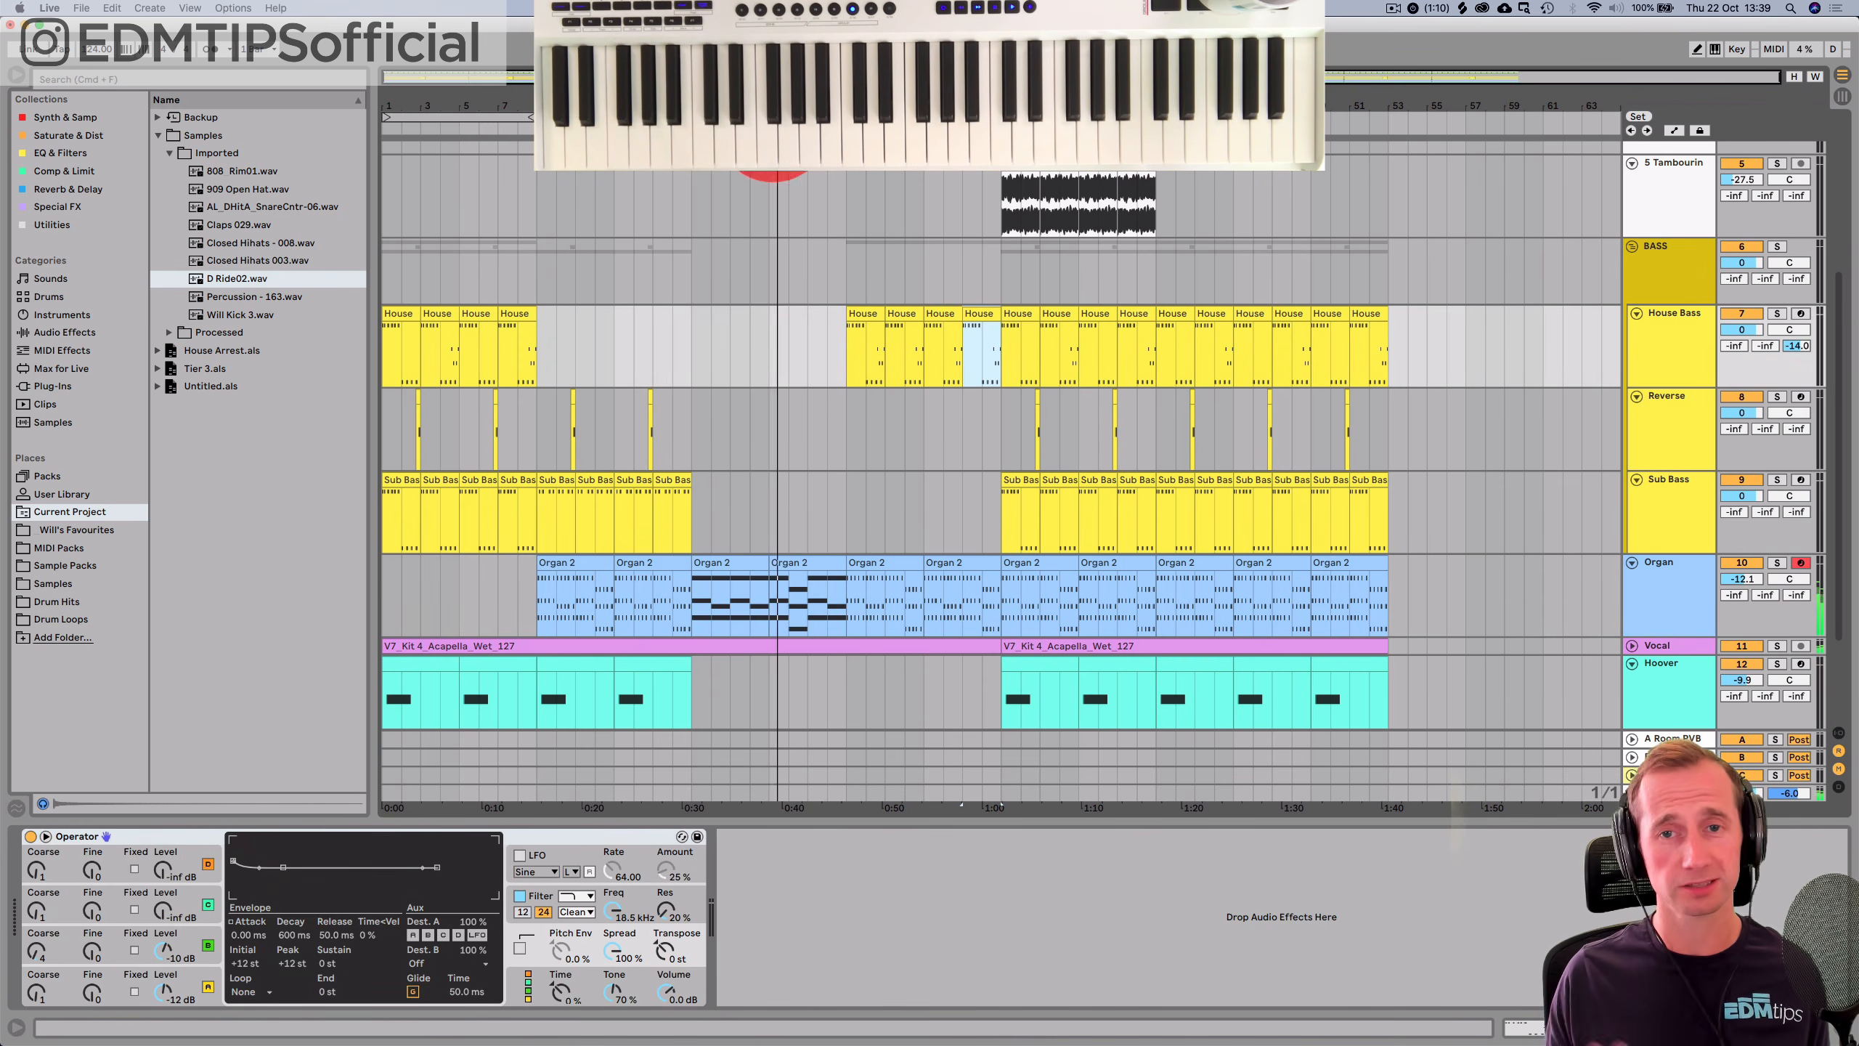
# Add an EQ Eight after Operator on the House Bass track and set its low-cut filter to 288 Hz.
pyautogui.click(1654, 355)
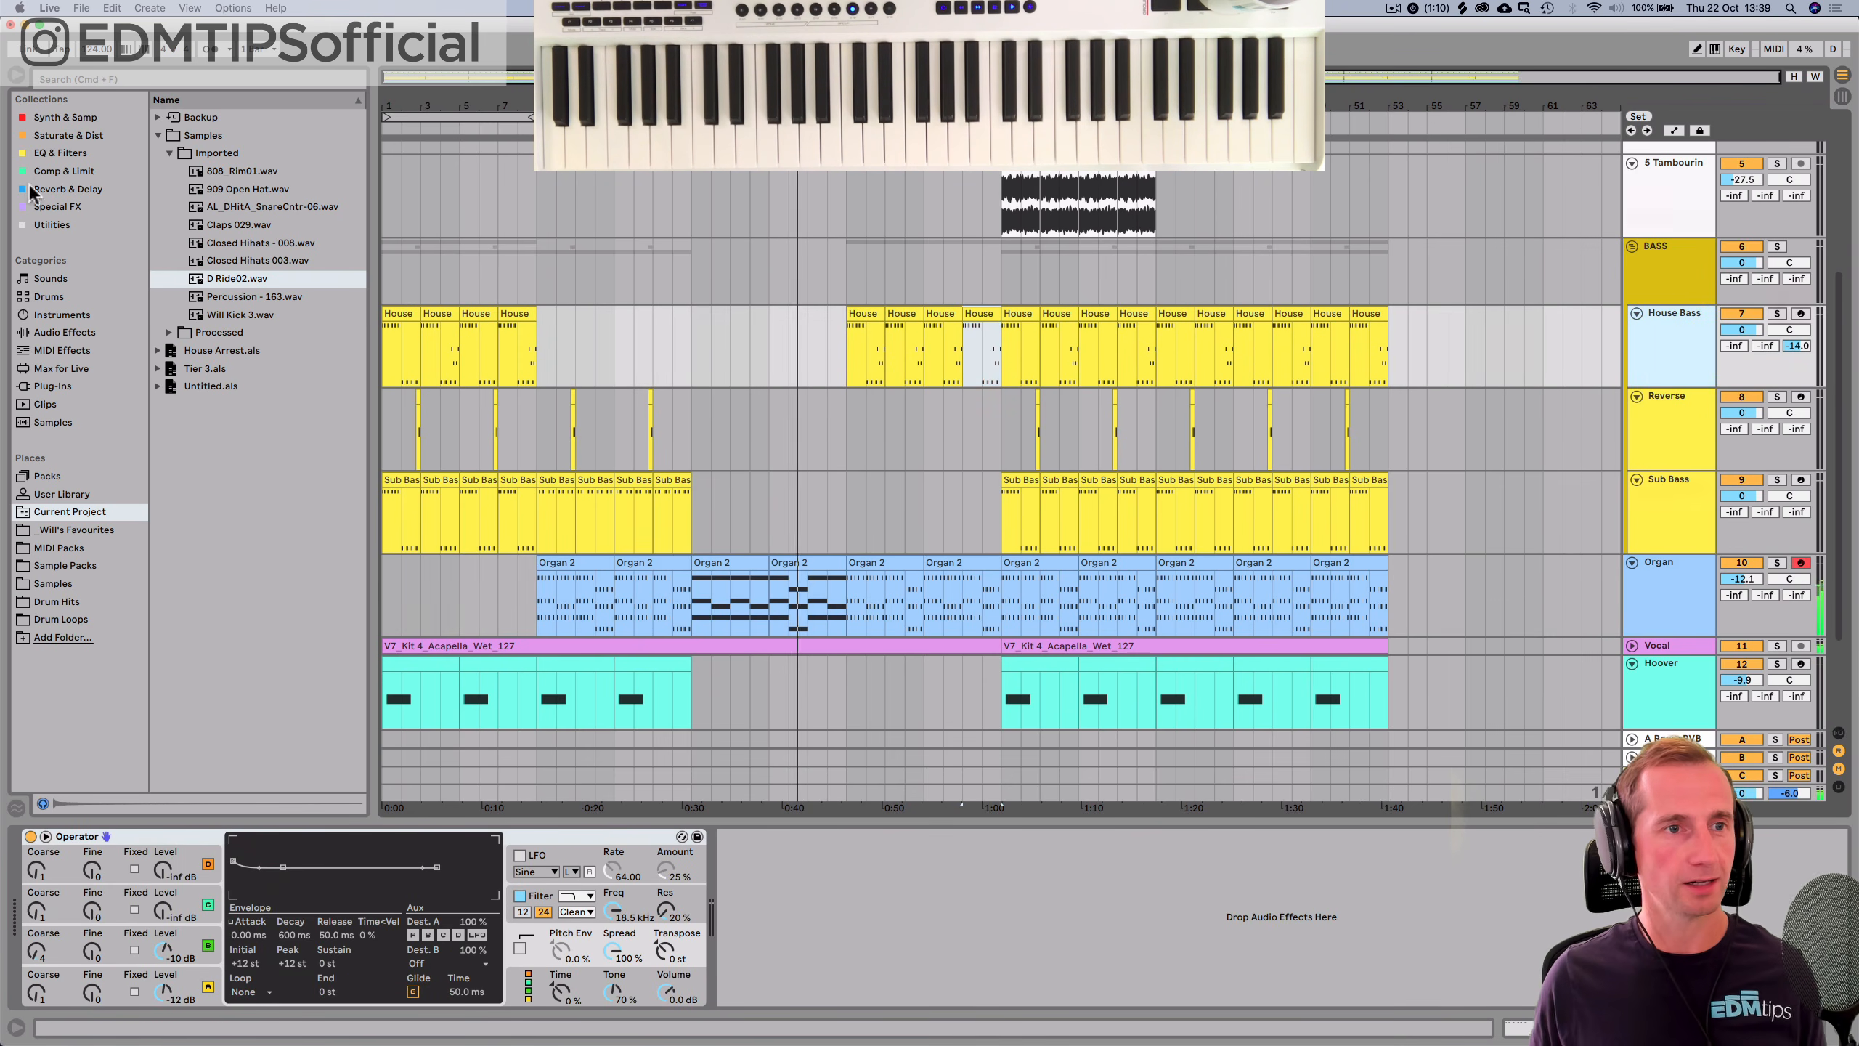
pyautogui.click(60, 152)
pyautogui.moveTo(203, 135)
pyautogui.mouseDown()
pyautogui.moveTo(553, 586)
pyautogui.moveTo(663, 950)
pyautogui.mouseUp()
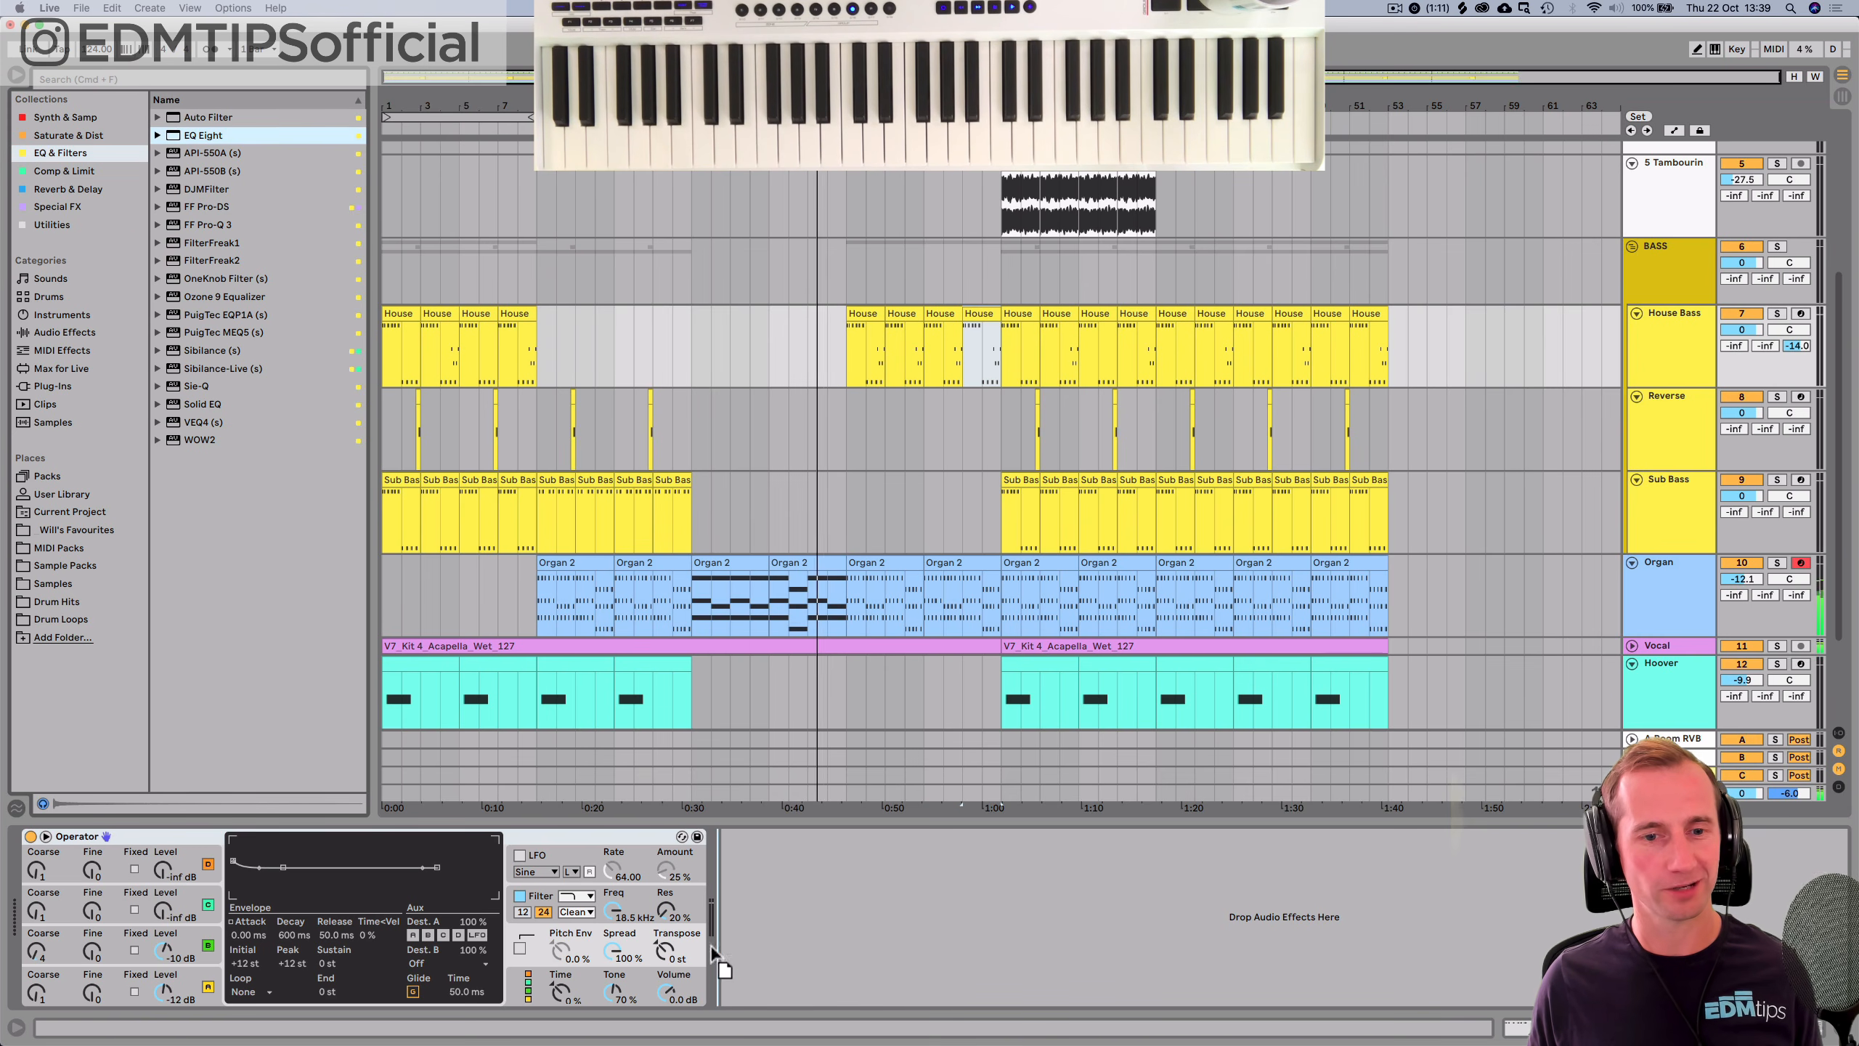
pyautogui.moveTo(849, 936); pyautogui.dragTo(834, 923)
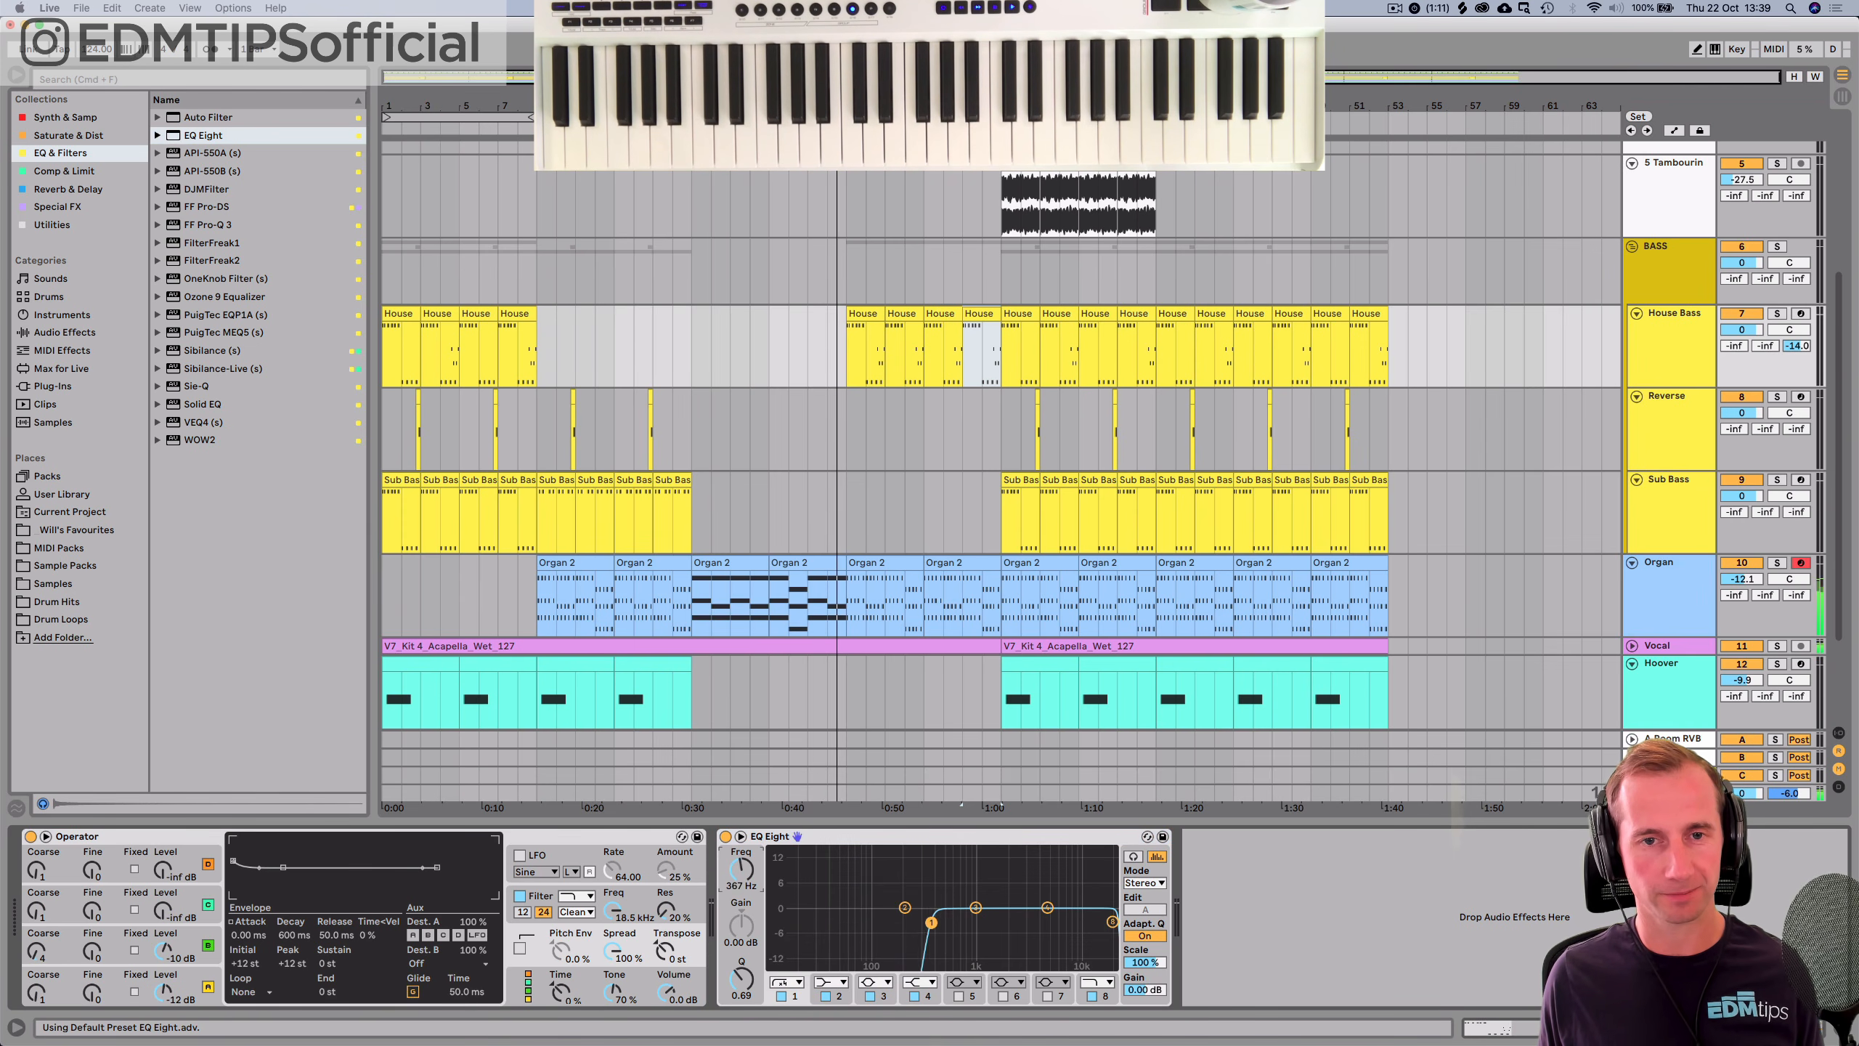
pyautogui.moveTo(902, 922); pyautogui.dragTo(921, 922)
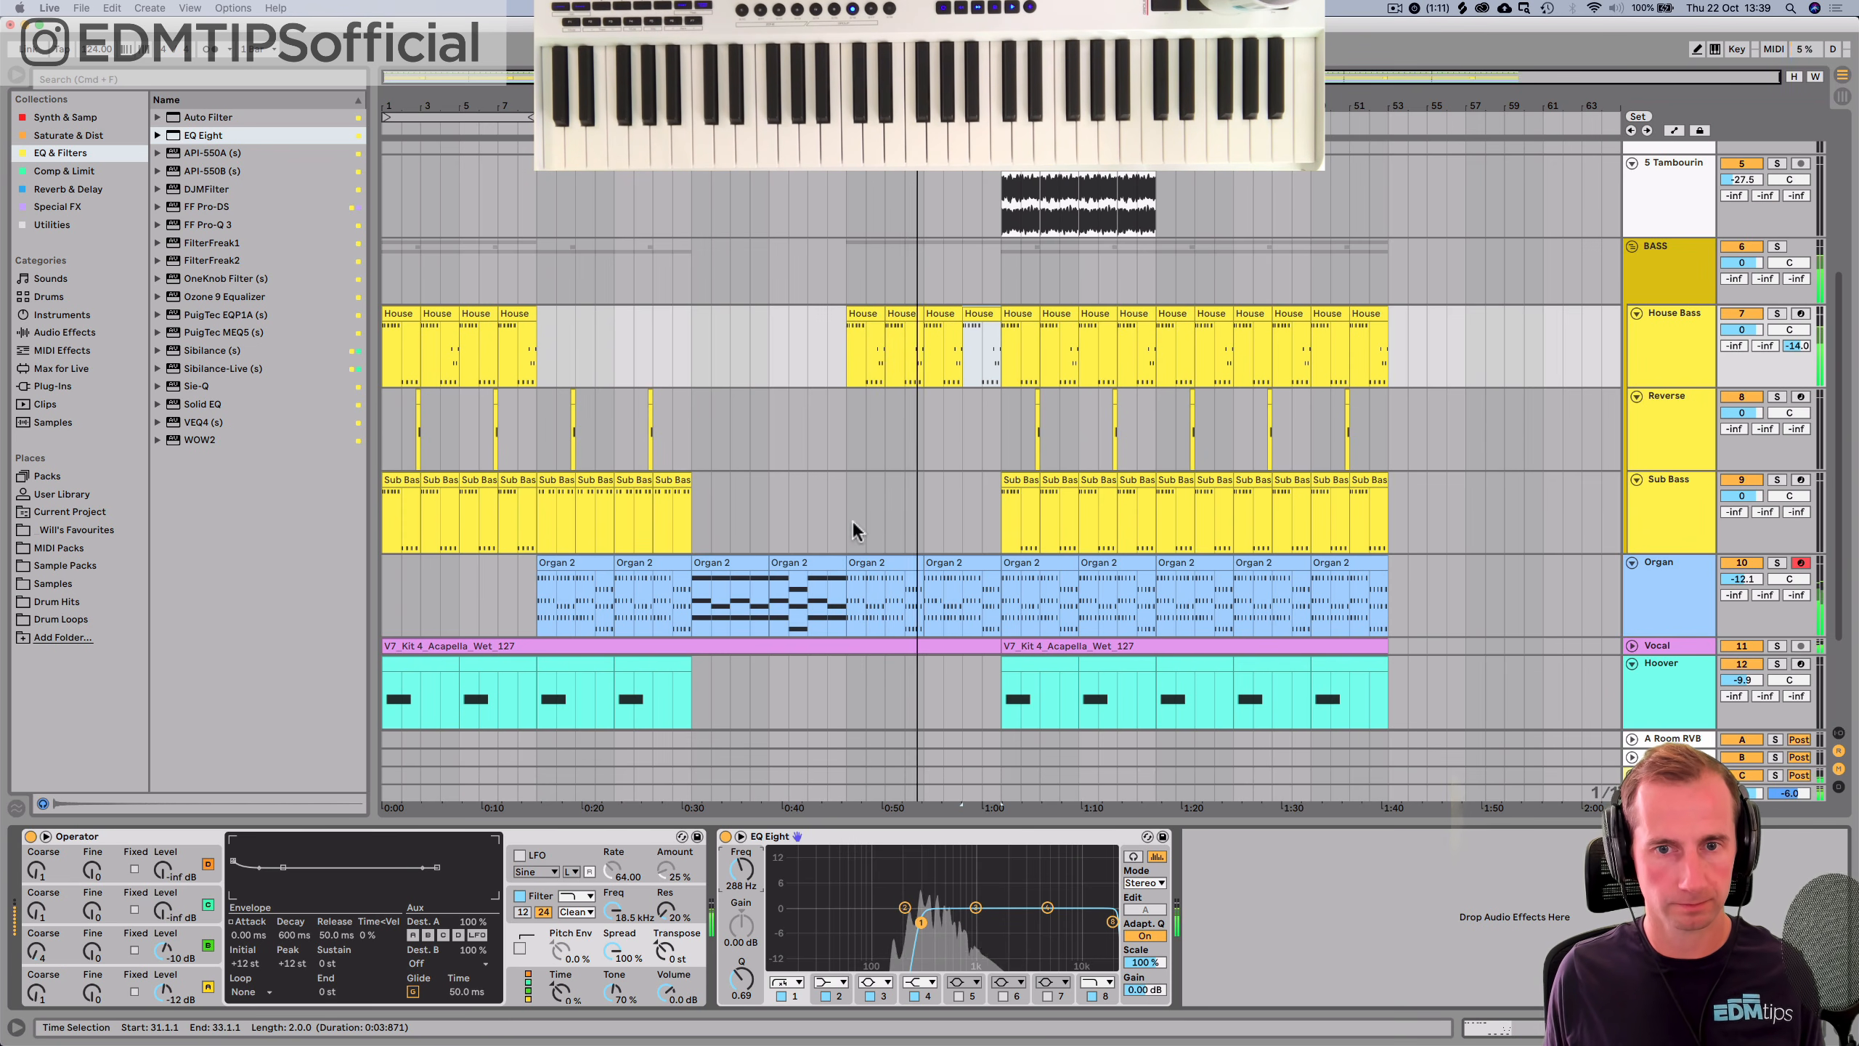
# Copy the Sub Bass clip at bar 9 to bar 25 on House Bass, duplicate it up to bar 33, and consolidate the copies into one clip.
pyautogui.moveTo(539, 490); pyautogui.dragTo(858, 348)
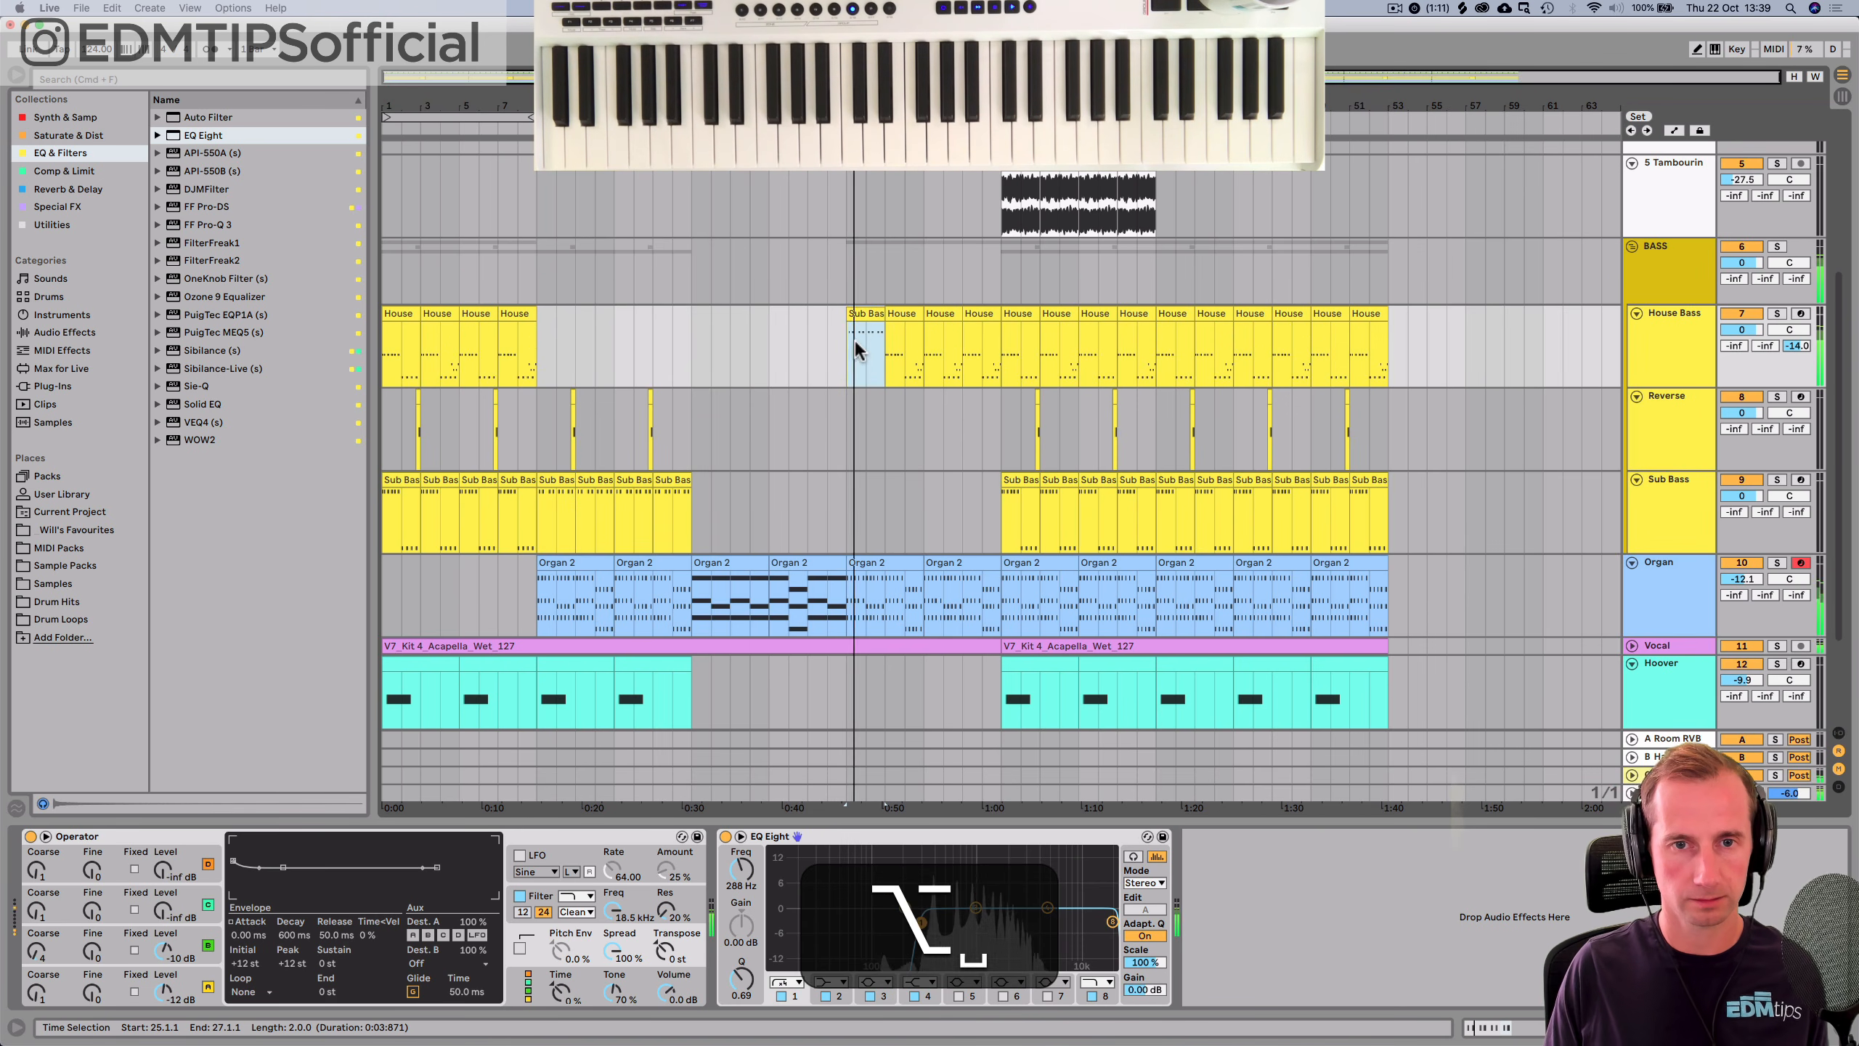
pyautogui.press('super+d')
pyautogui.press('super+d')
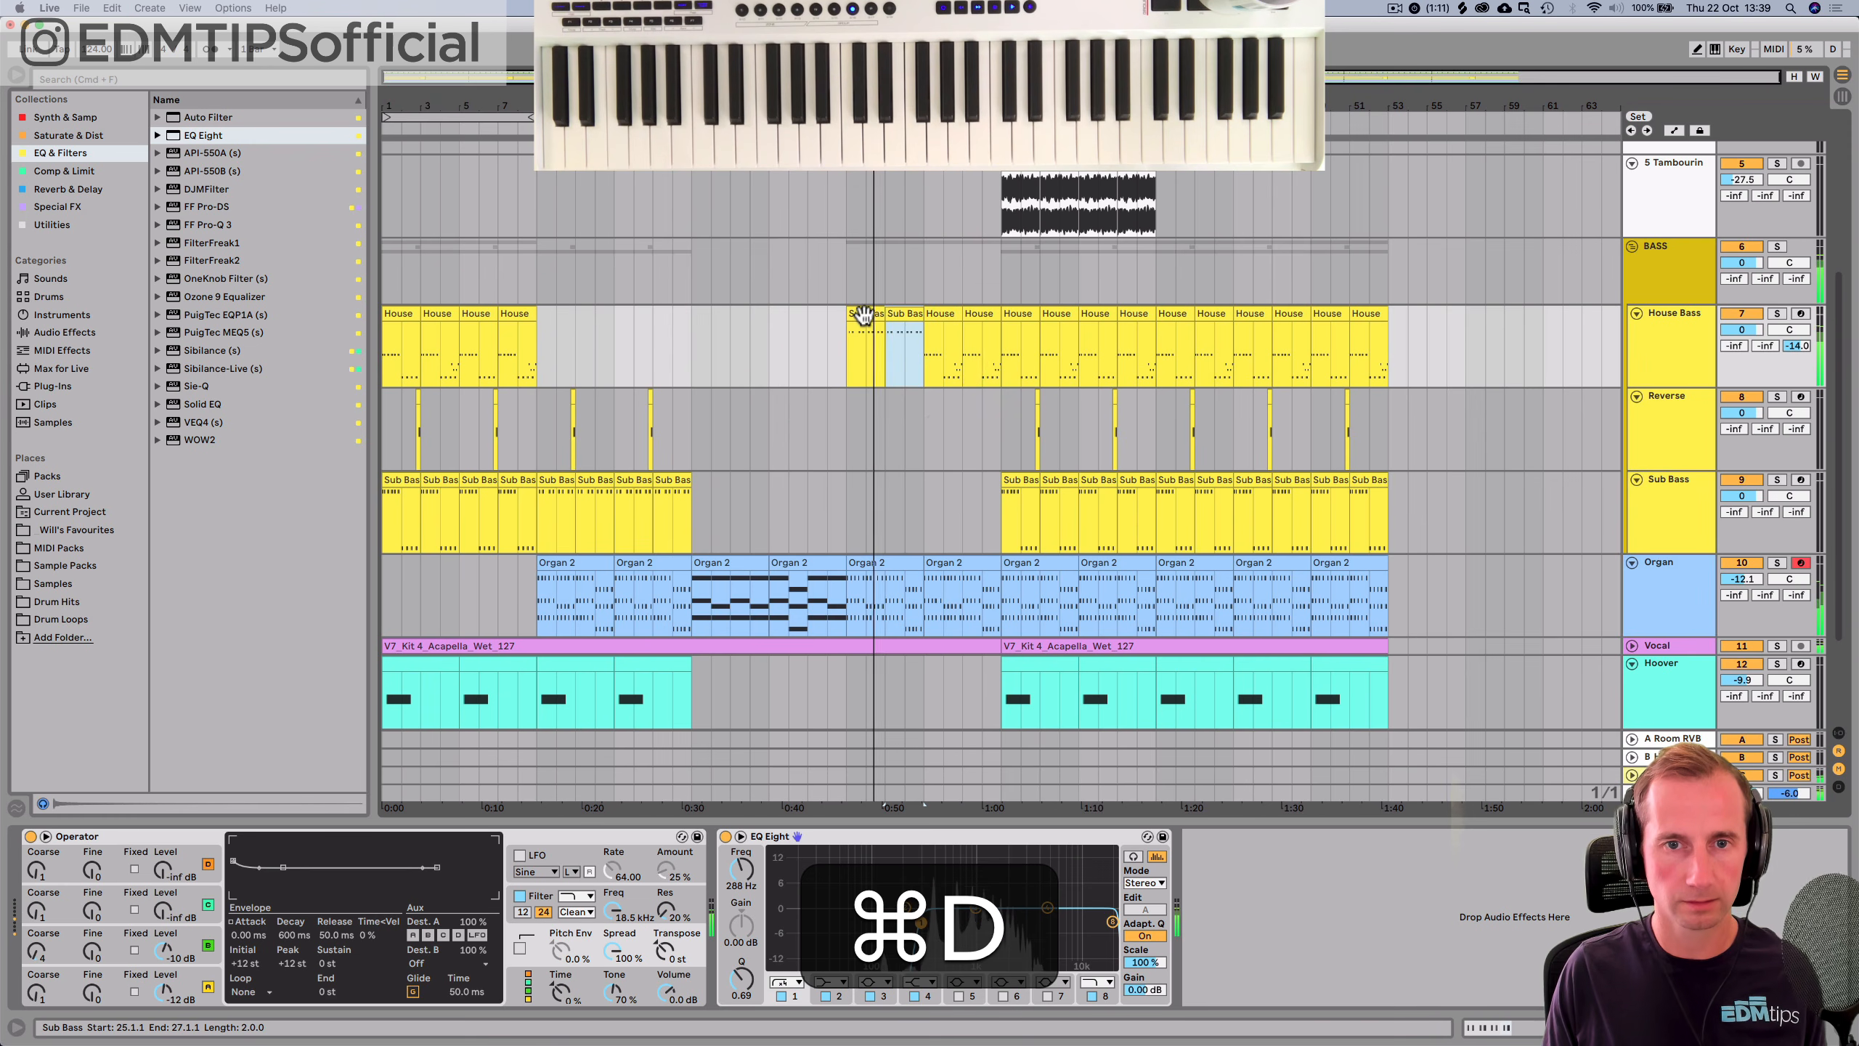
pyautogui.keyDown('shift'); pyautogui.keyDown('super'); pyautogui.click(860, 315); pyautogui.keyUp('super'); pyautogui.keyUp('shift')
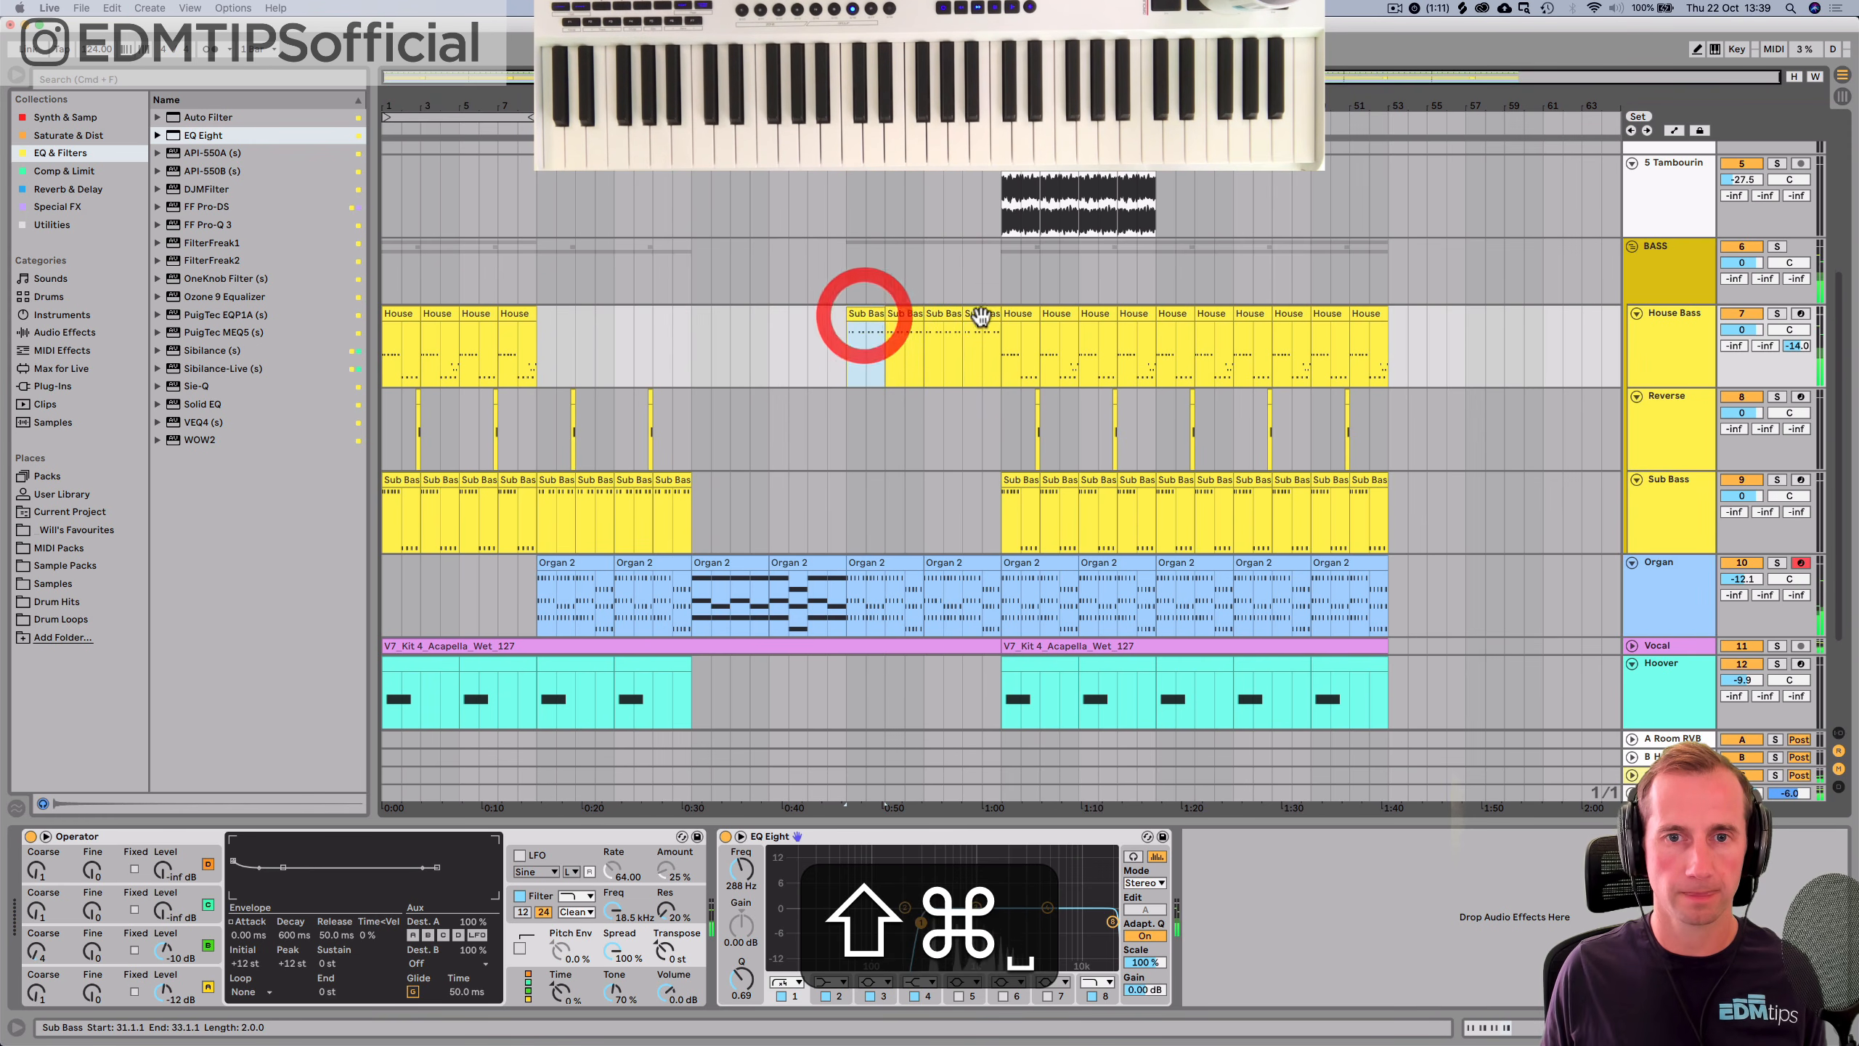
pyautogui.keyDown('shift'); pyautogui.click(980, 315); pyautogui.keyUp('shift')
pyautogui.press('super+j')
# Transpose all notes in the consolidated House Bass clip at bar 25 down one octave to C1.
pyautogui.doubleClick(954, 313)
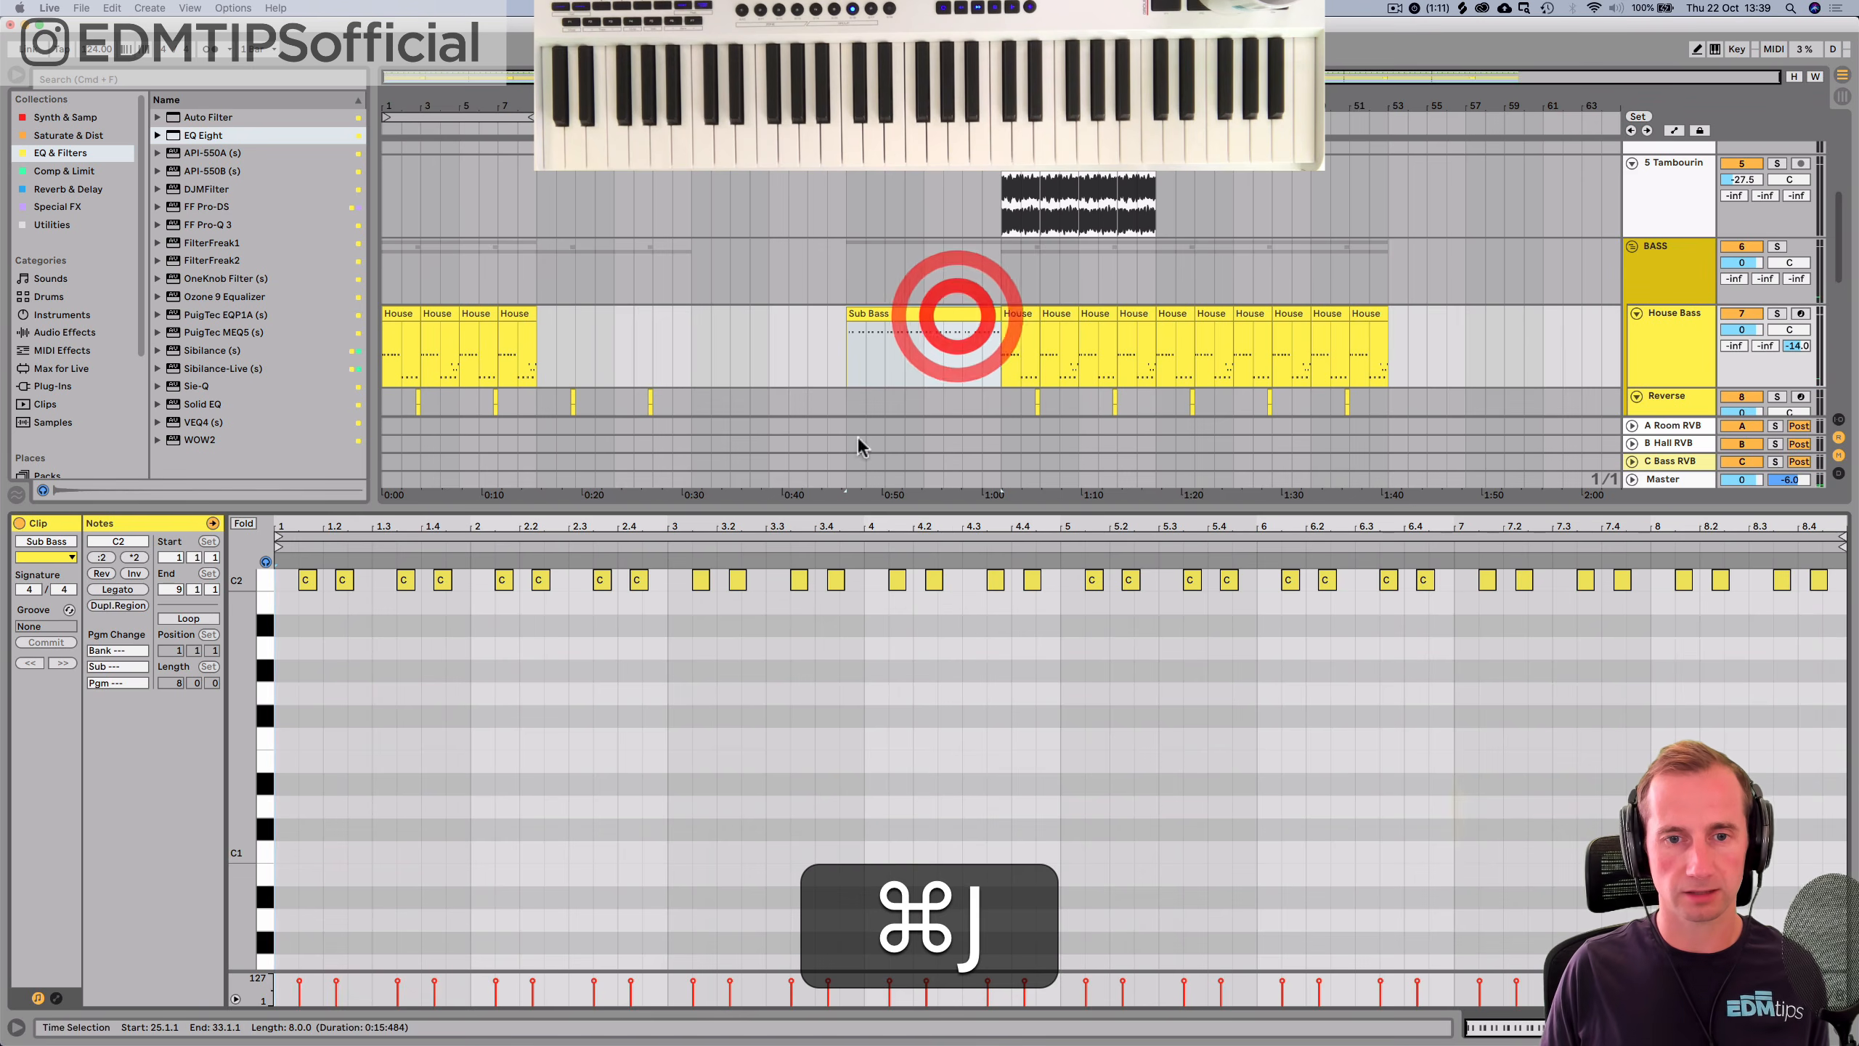
pyautogui.click(832, 618)
pyautogui.press('super+a')
pyautogui.press('shift+super+Down')
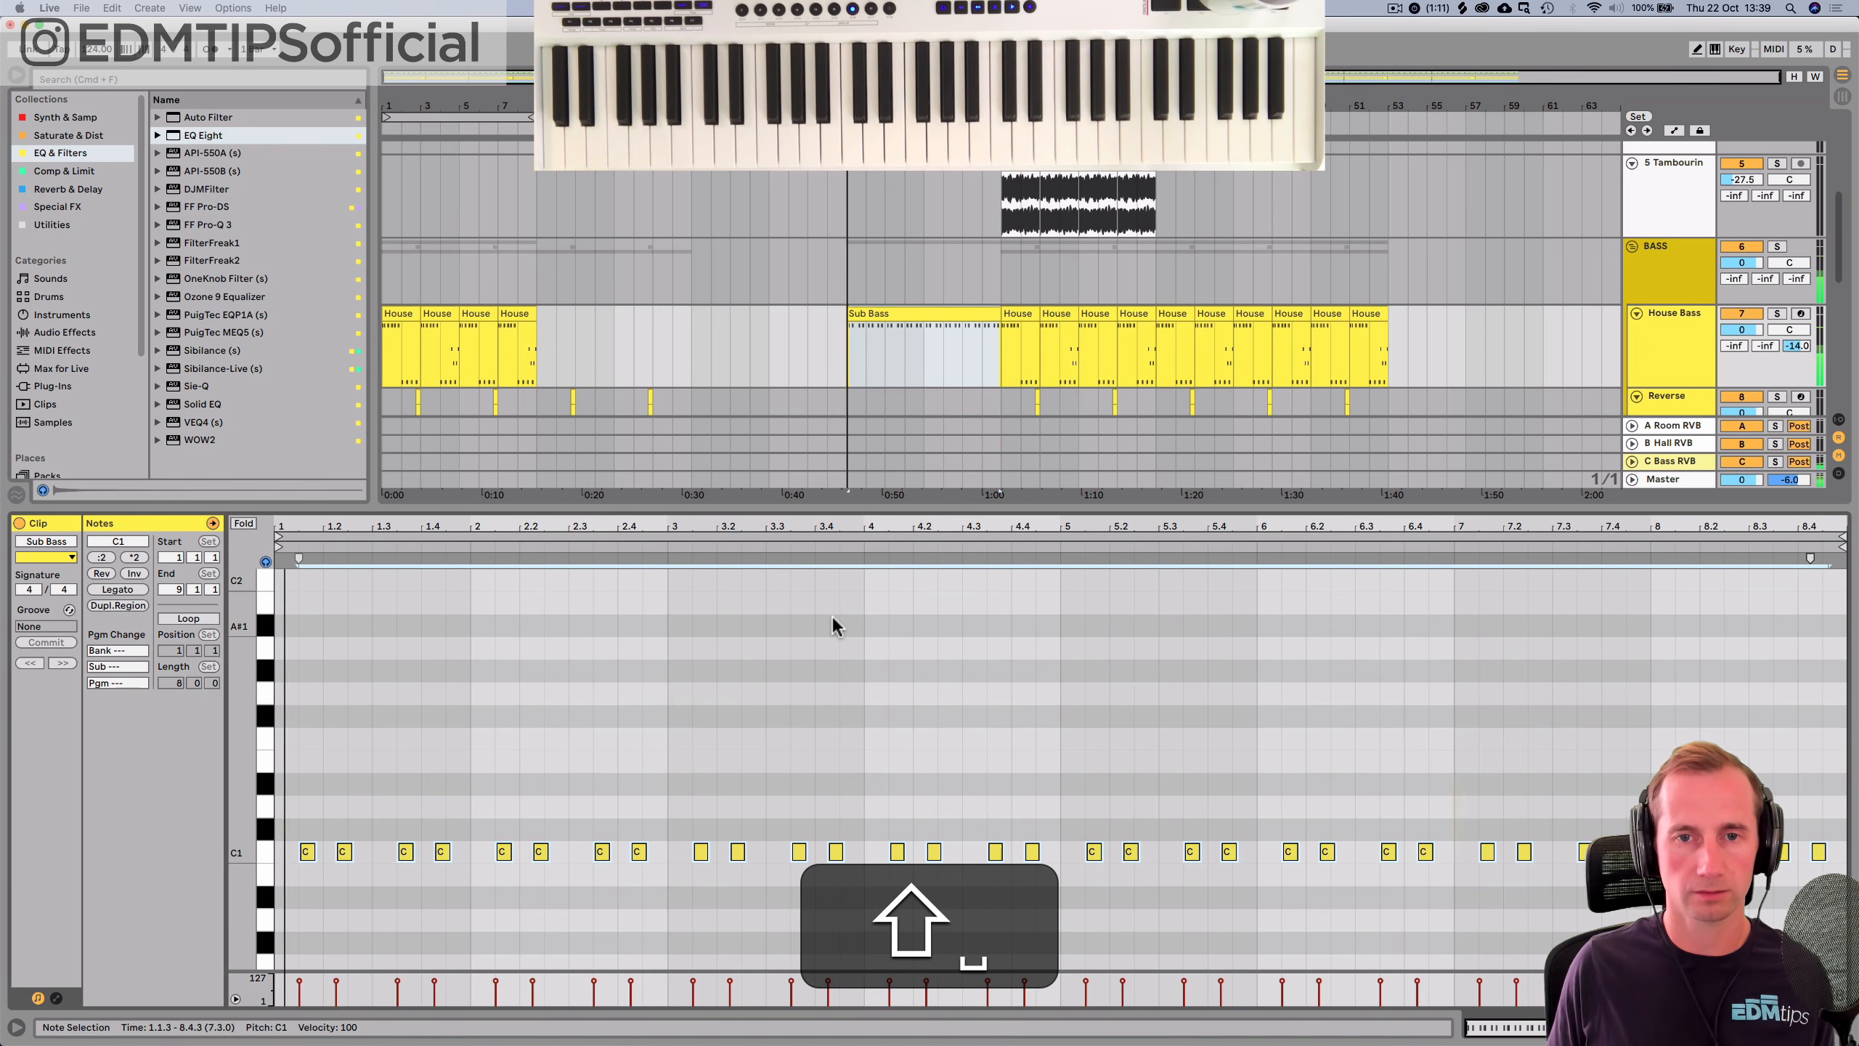
# Show the House Bass EQ Eight's band 1 frequency automation in a new lane and add breakpoints at bars 25 and 34.
pyautogui.hotkey('shift', 'Tab')
pyautogui.hotkey('shift', 'Tab')
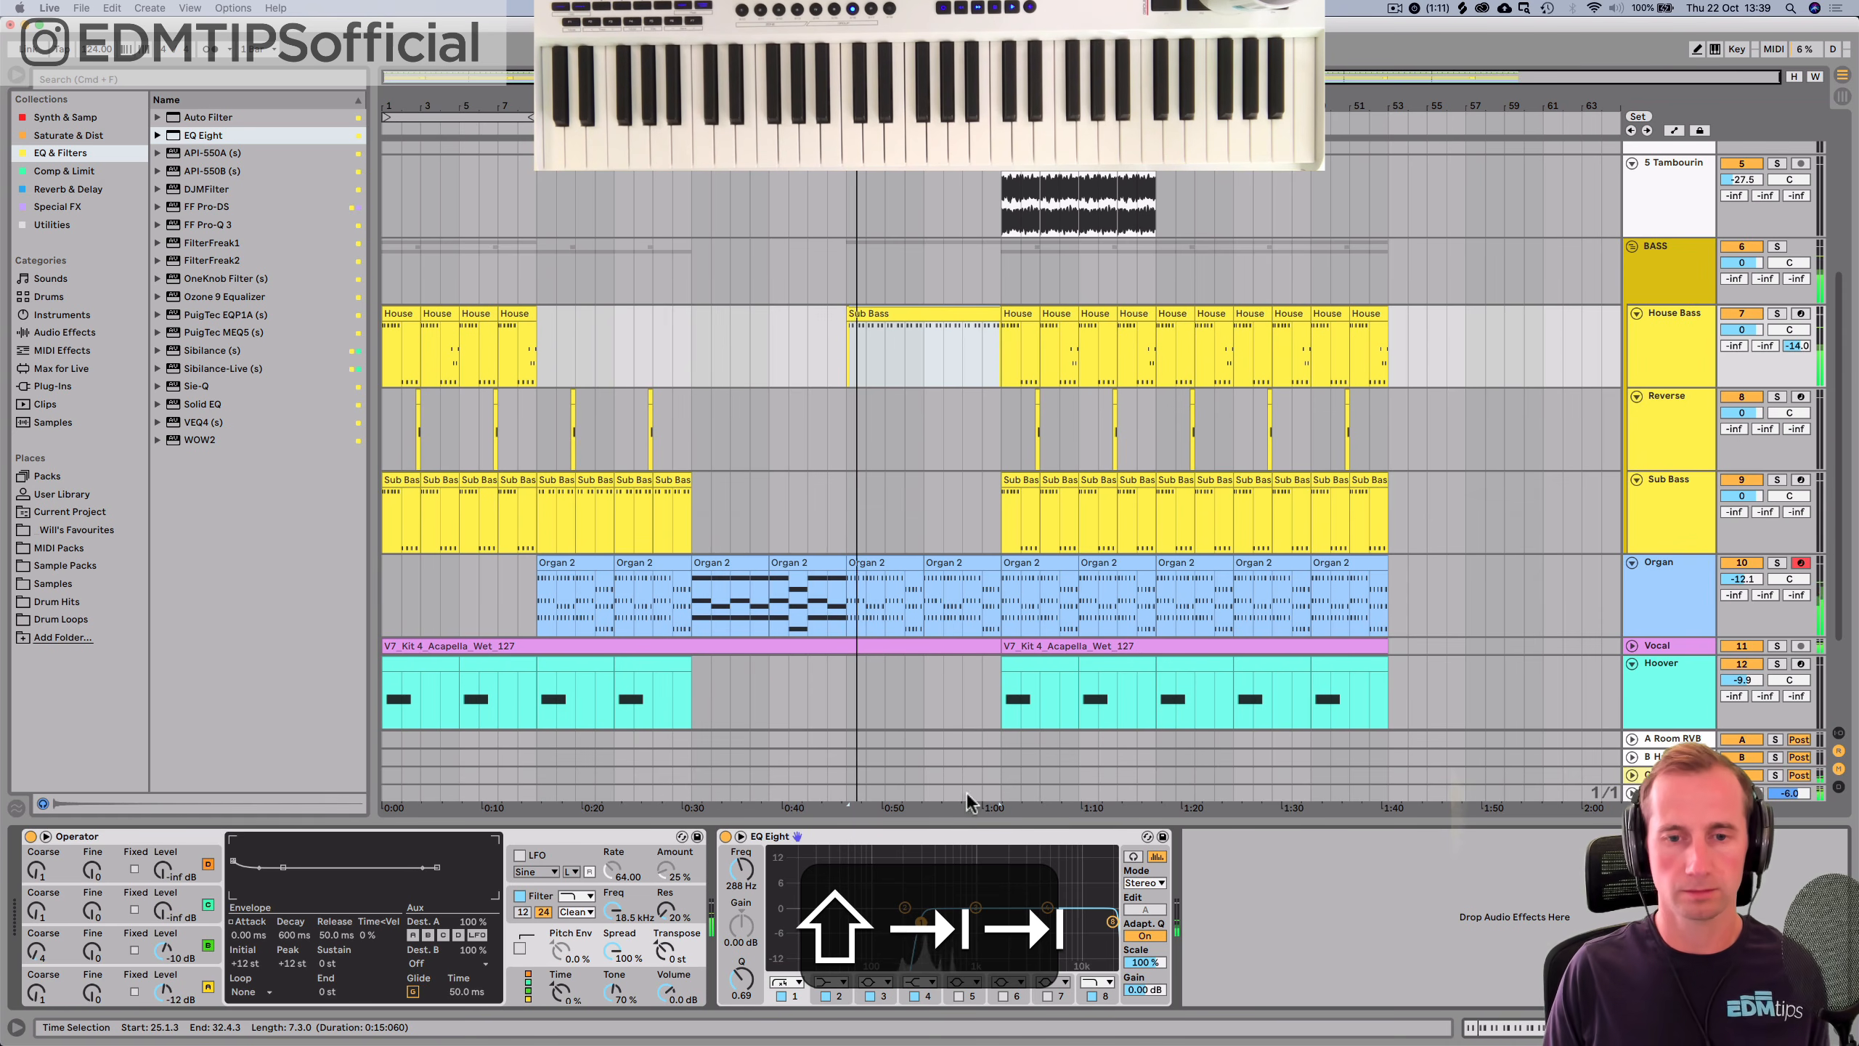
pyautogui.click(921, 925)
pyautogui.rightClick(740, 872)
pyautogui.click(752, 902)
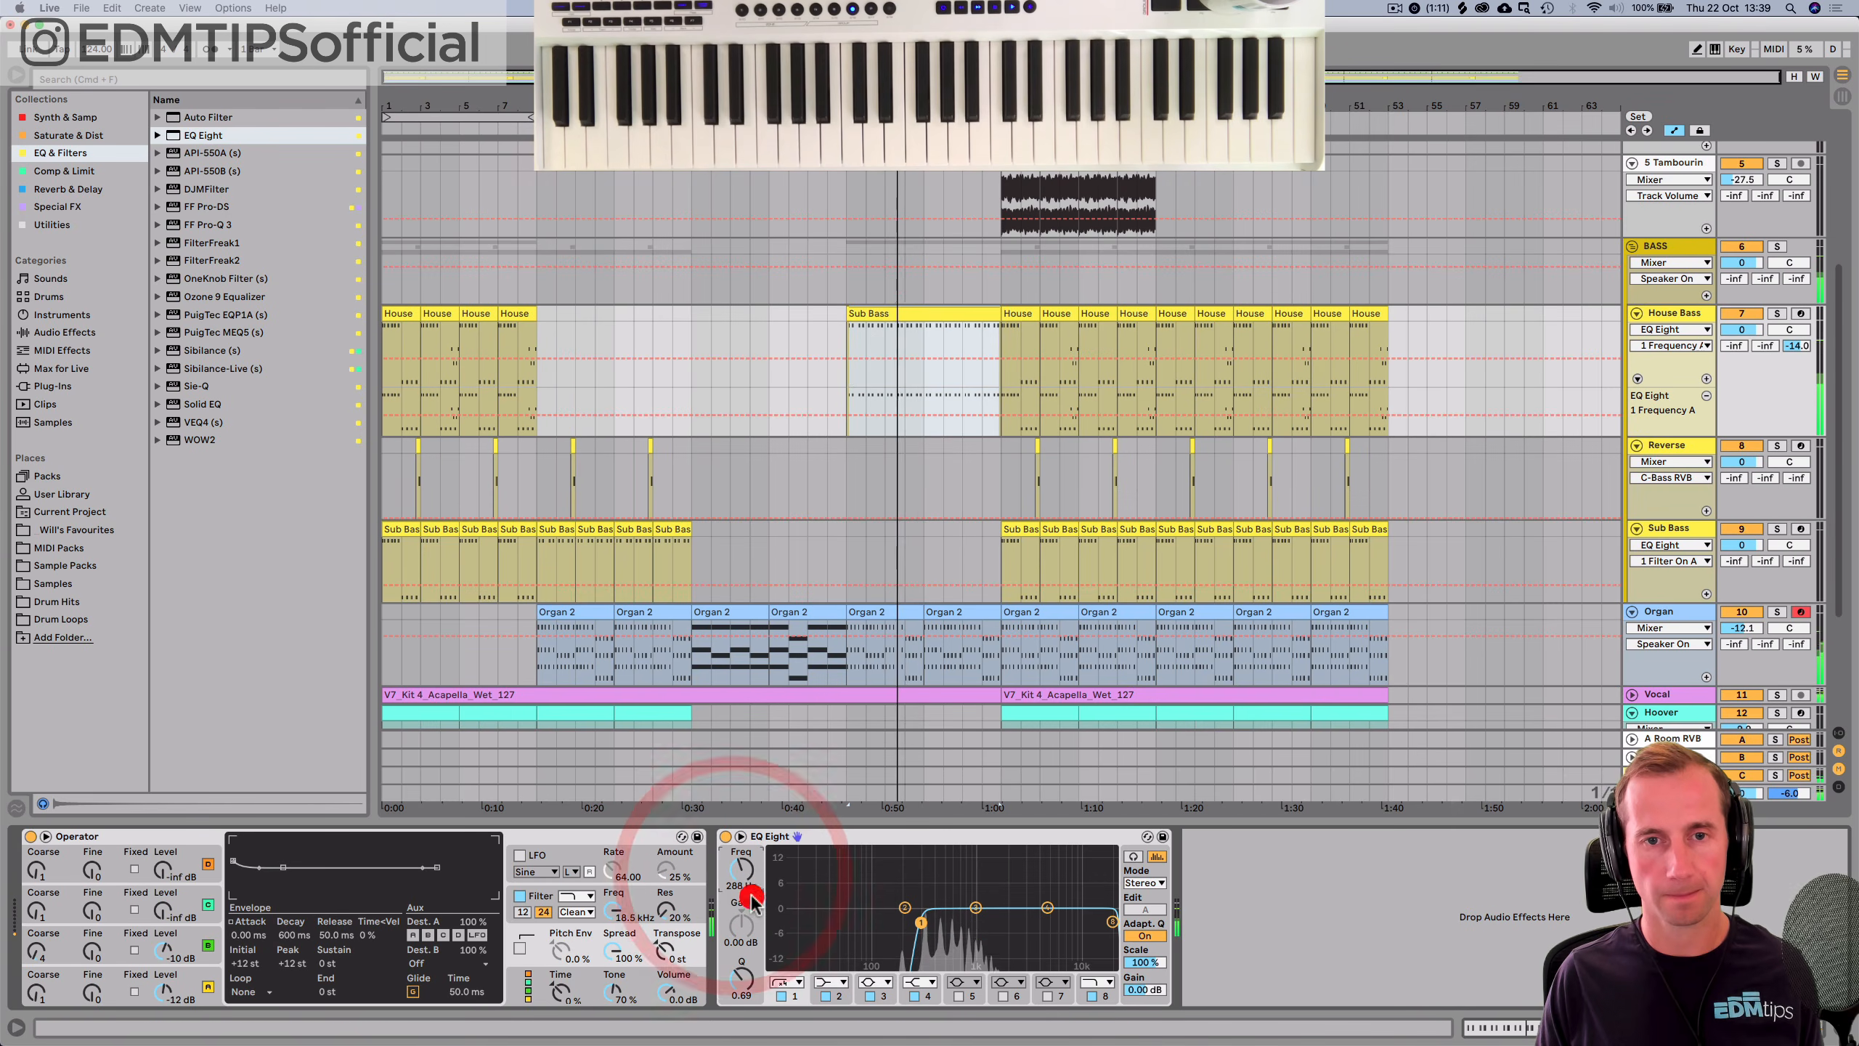
pyautogui.click(845, 359)
pyautogui.click(1021, 359)
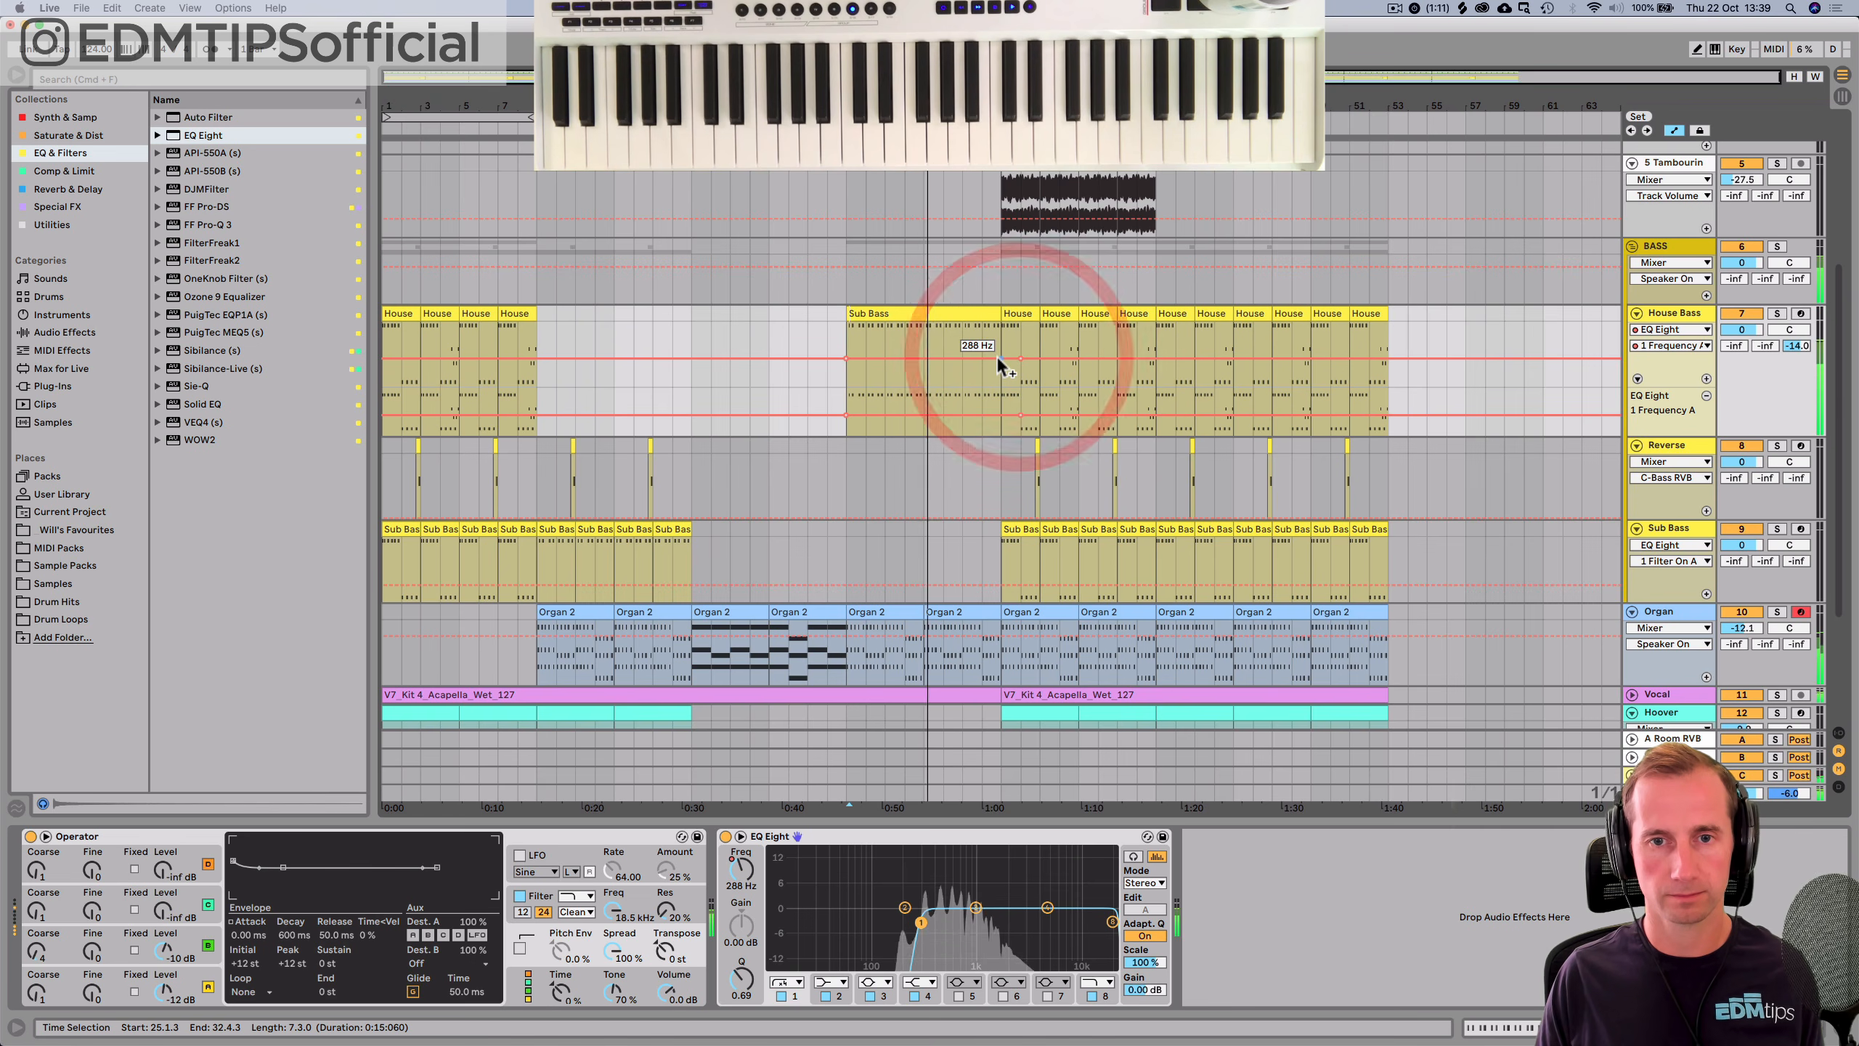
# Shape the House Bass low-cut automation to 10 Hz before bar 24 and after bar 33, with the 288 Hz plateau sloping down from about bar 31.
pyautogui.click(983, 359)
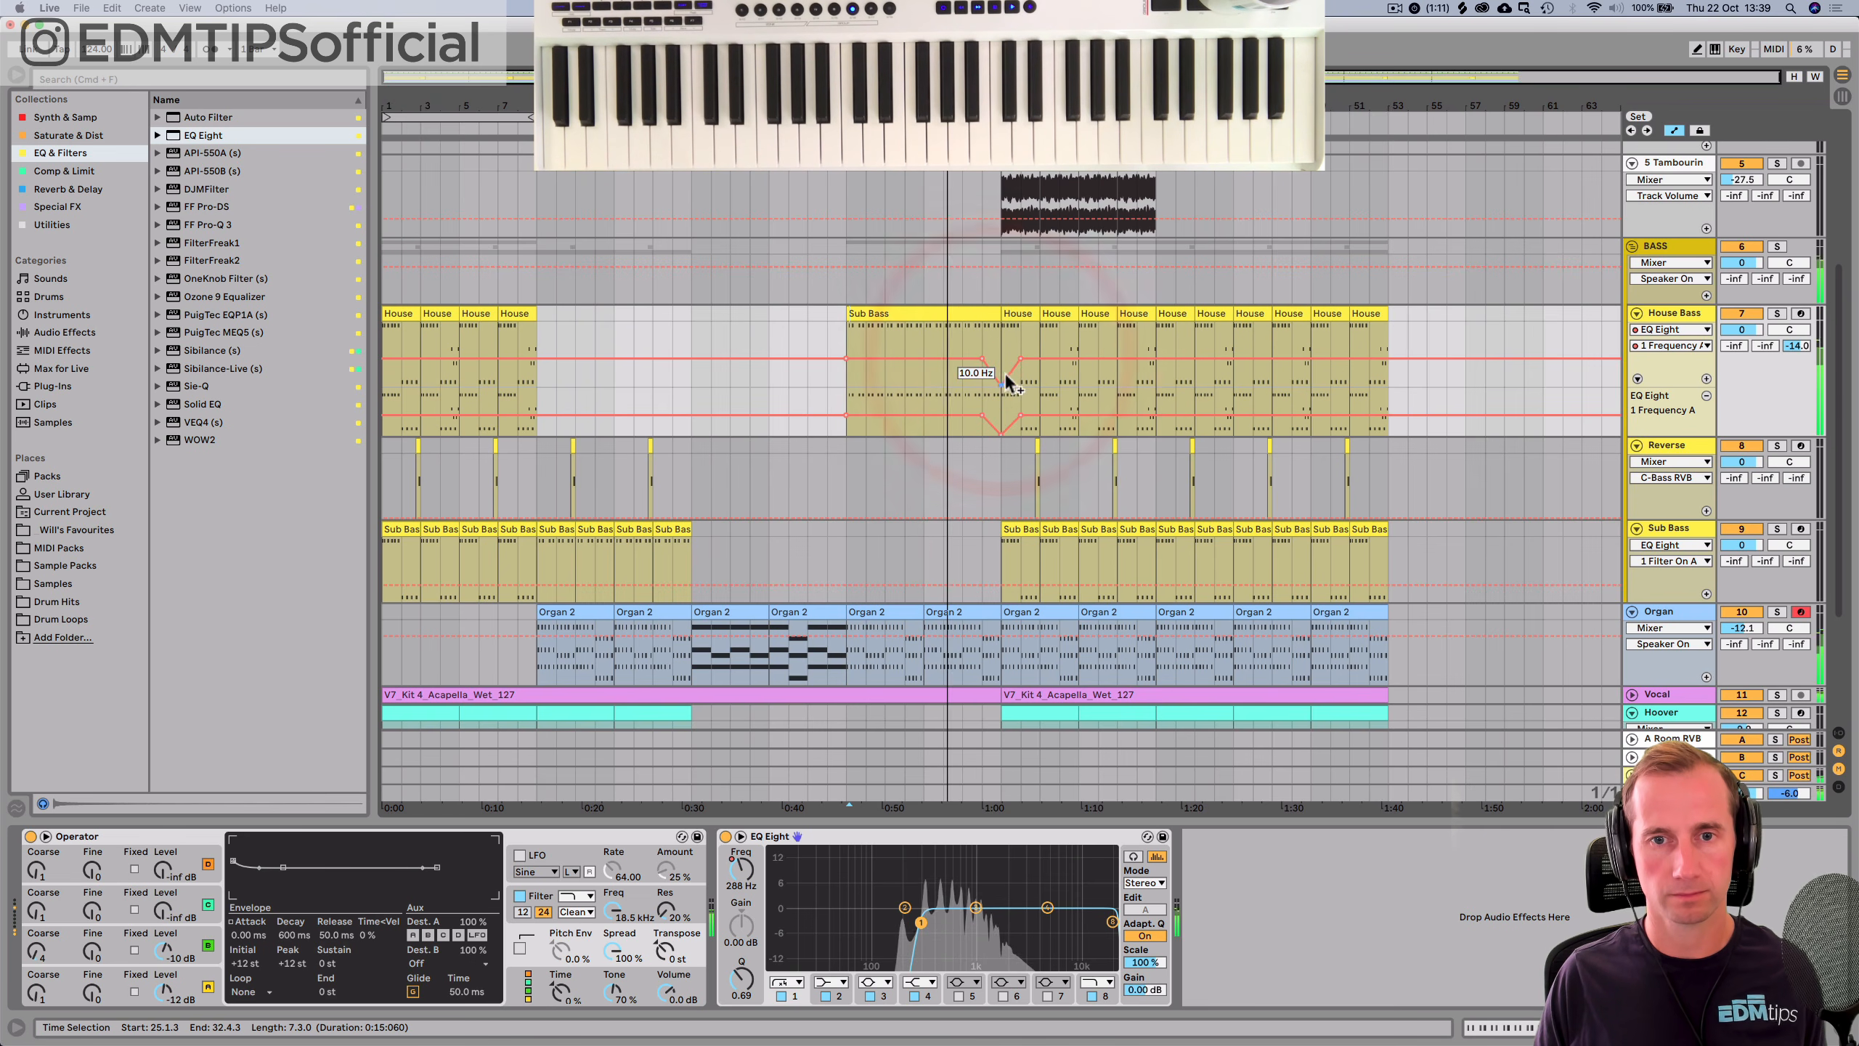
pyautogui.moveTo(1021, 359); pyautogui.dragTo(917, 384)
pyautogui.moveTo(798, 360); pyautogui.dragTo(827, 386)
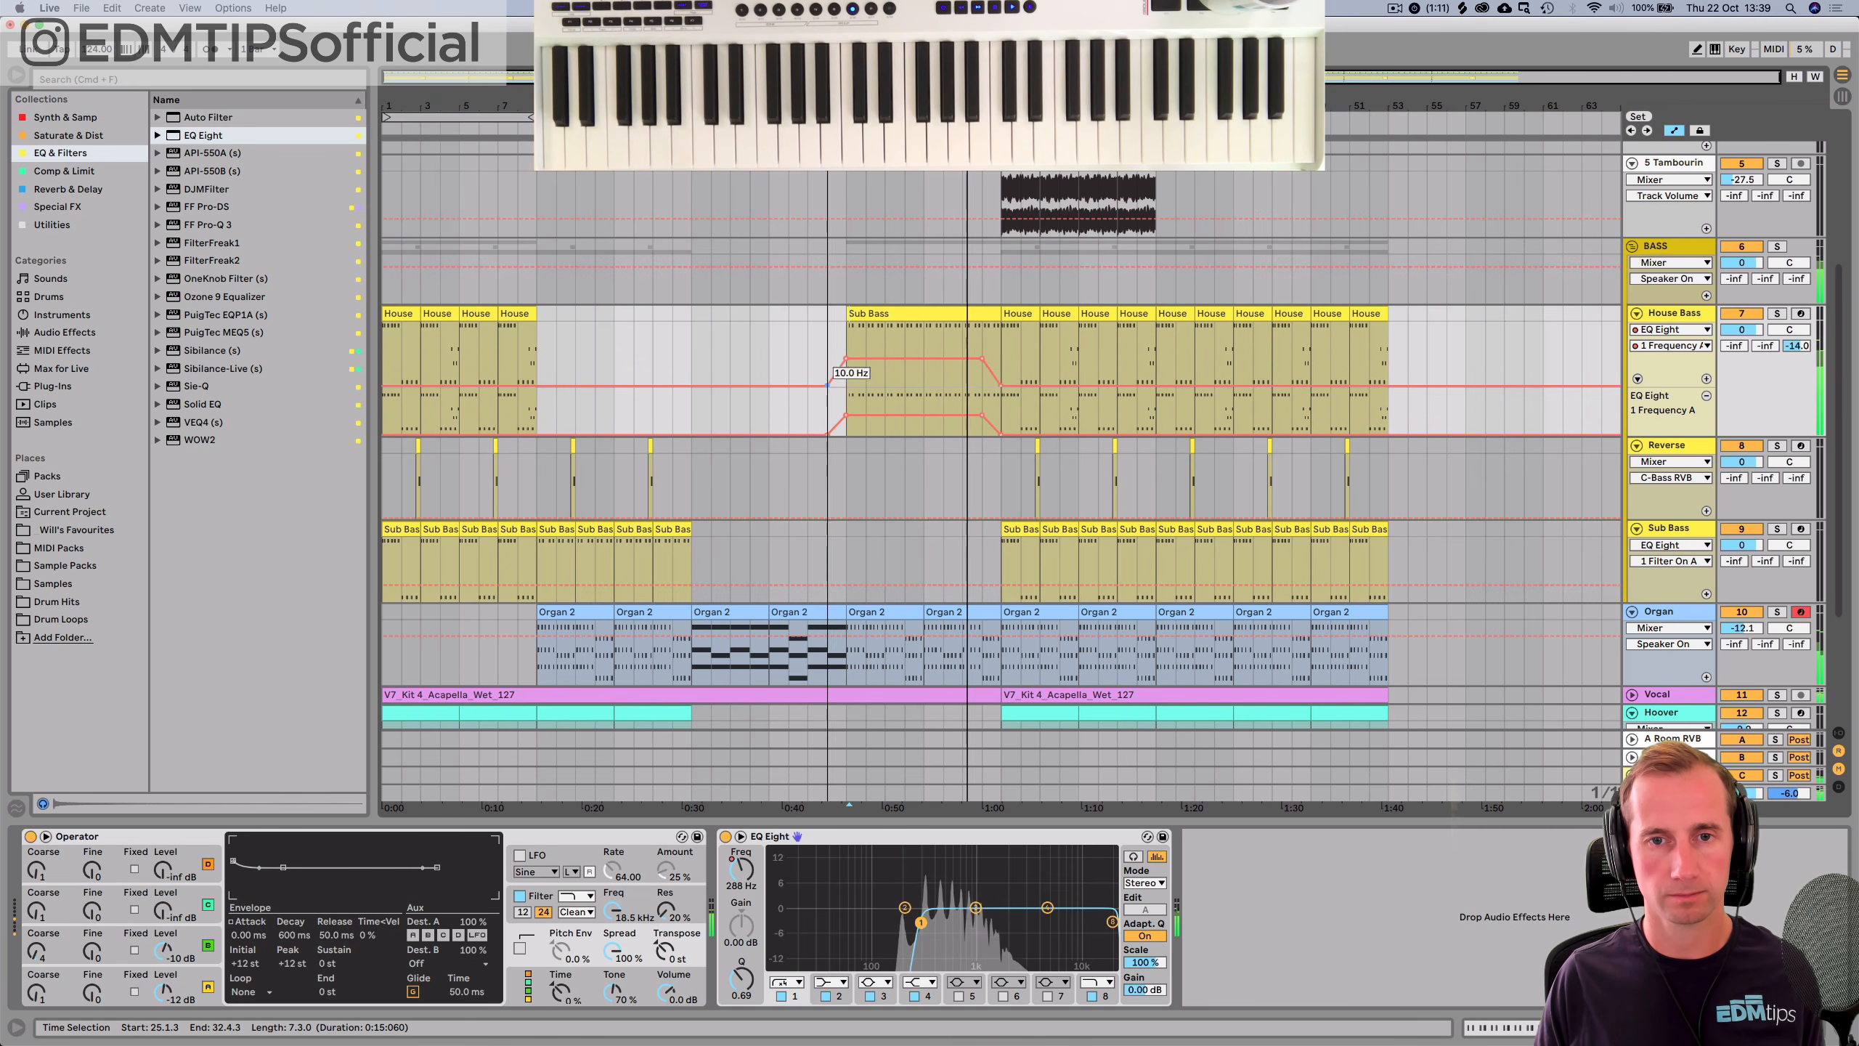
pyautogui.moveTo(983, 359)
pyautogui.mouseDown()
pyautogui.moveTo(962, 359)
pyautogui.moveTo(1003, 367)
pyautogui.mouseUp()
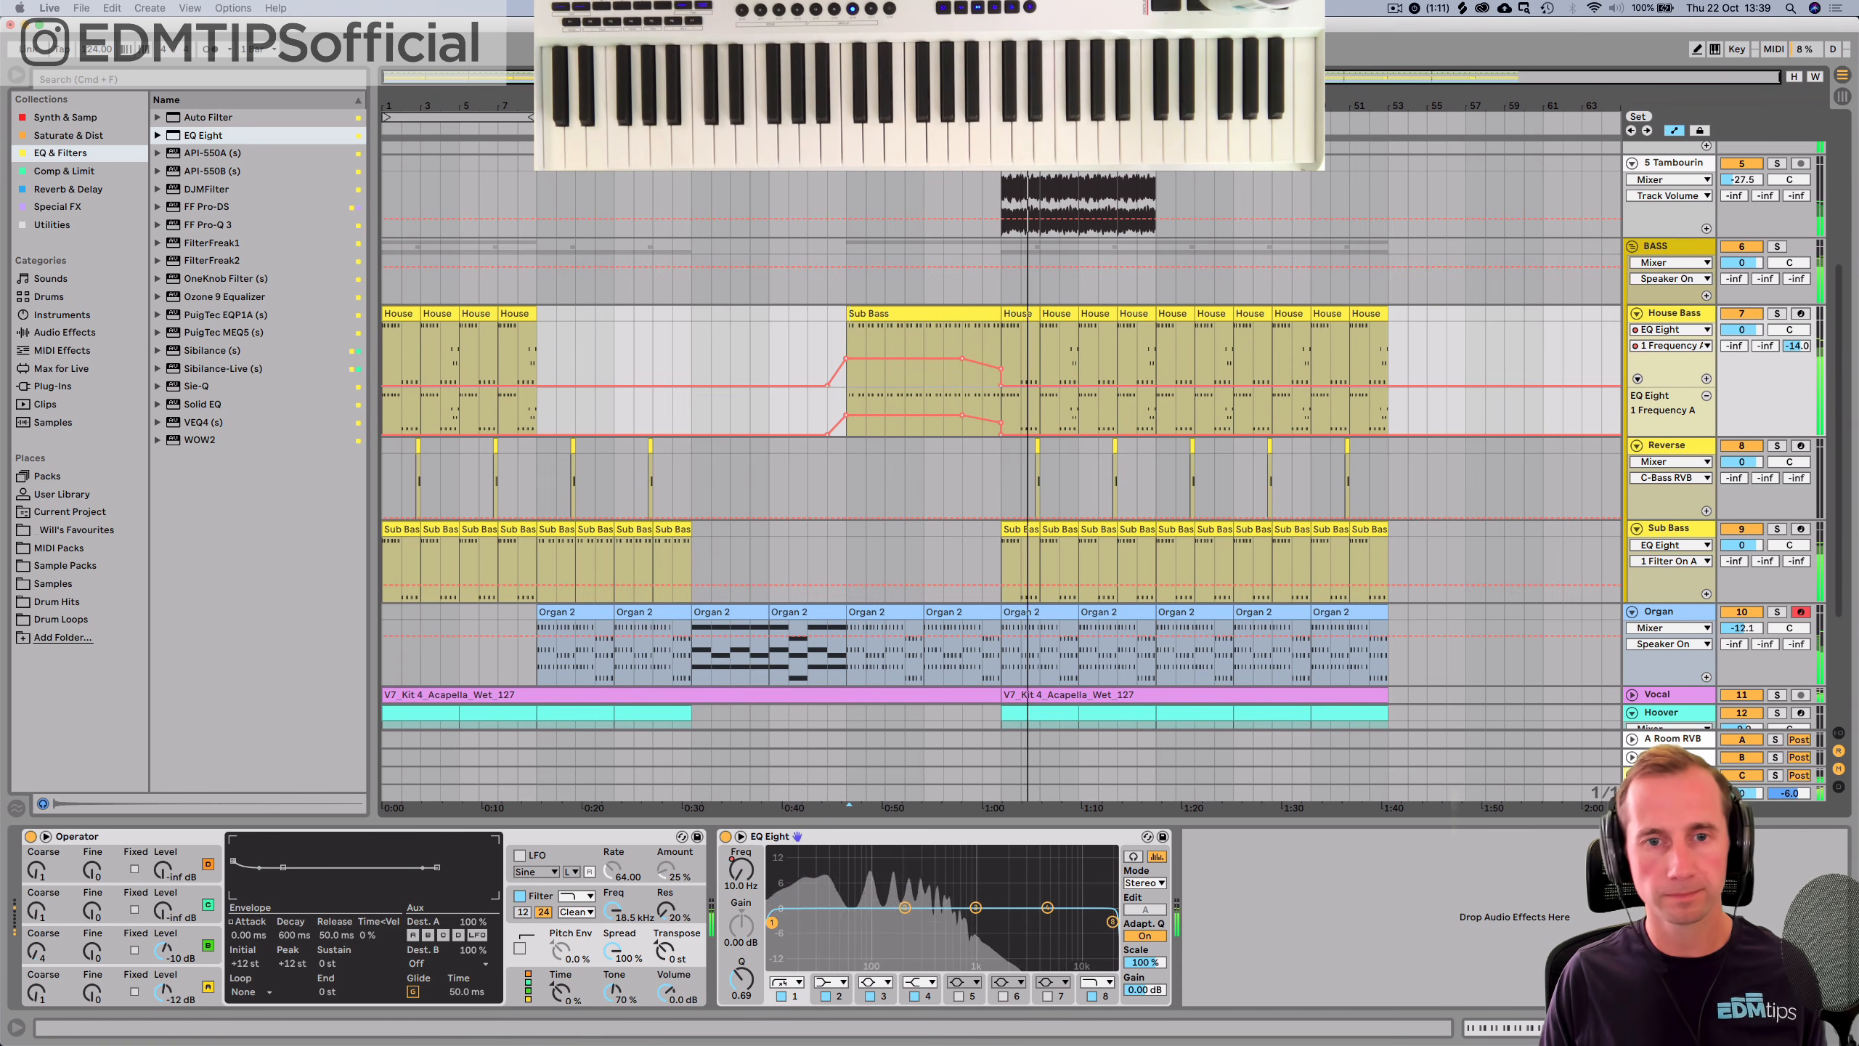
# Play the breakdown from about bar 21 and show the House Bass track's devices.
pyautogui.click(772, 197)
pyautogui.hotkey('shift', 'Tab')
pyautogui.hotkey('shift', 'Tab')
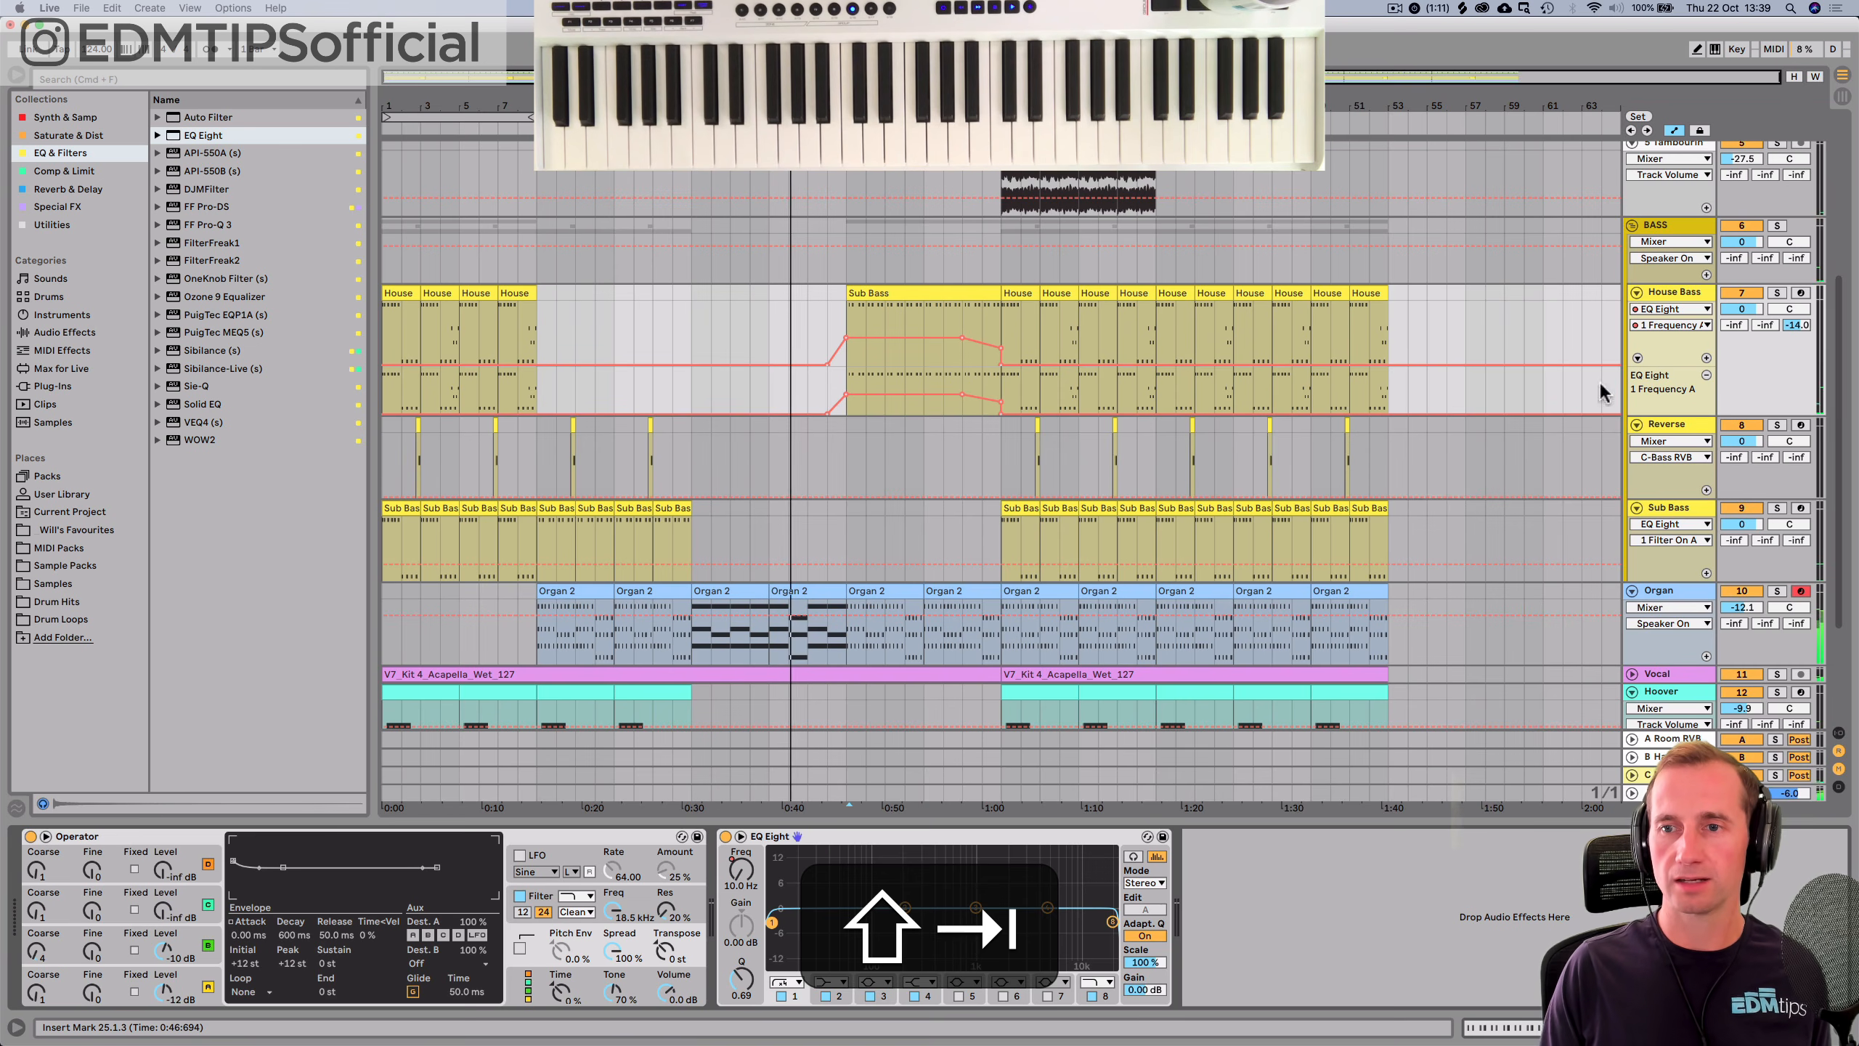
pyautogui.click(1671, 291)
pyautogui.click(1673, 290)
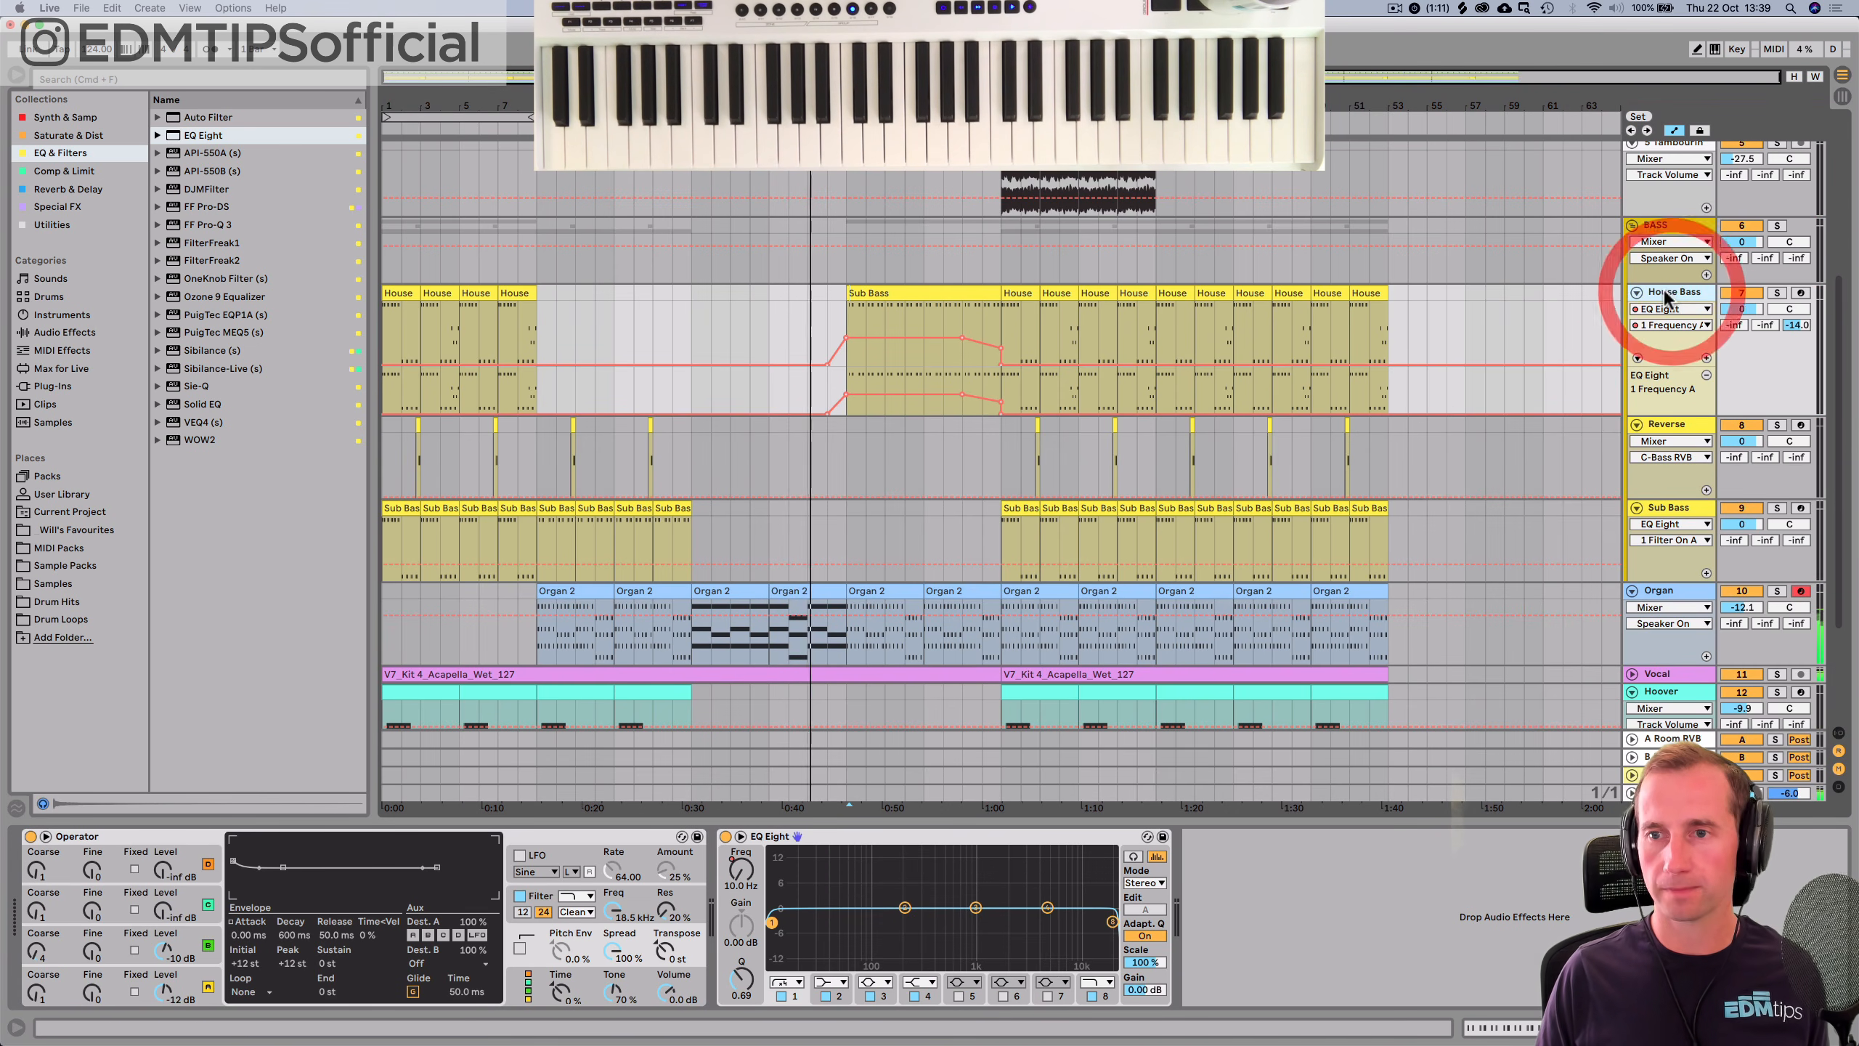
# Copy the Tambourine Loop clip from bar 33 to bar 25 and duplicate it three times up to bar 33.
pyautogui.scroll(5, 1673, 254)
pyautogui.scroll(3, 1672, 257)
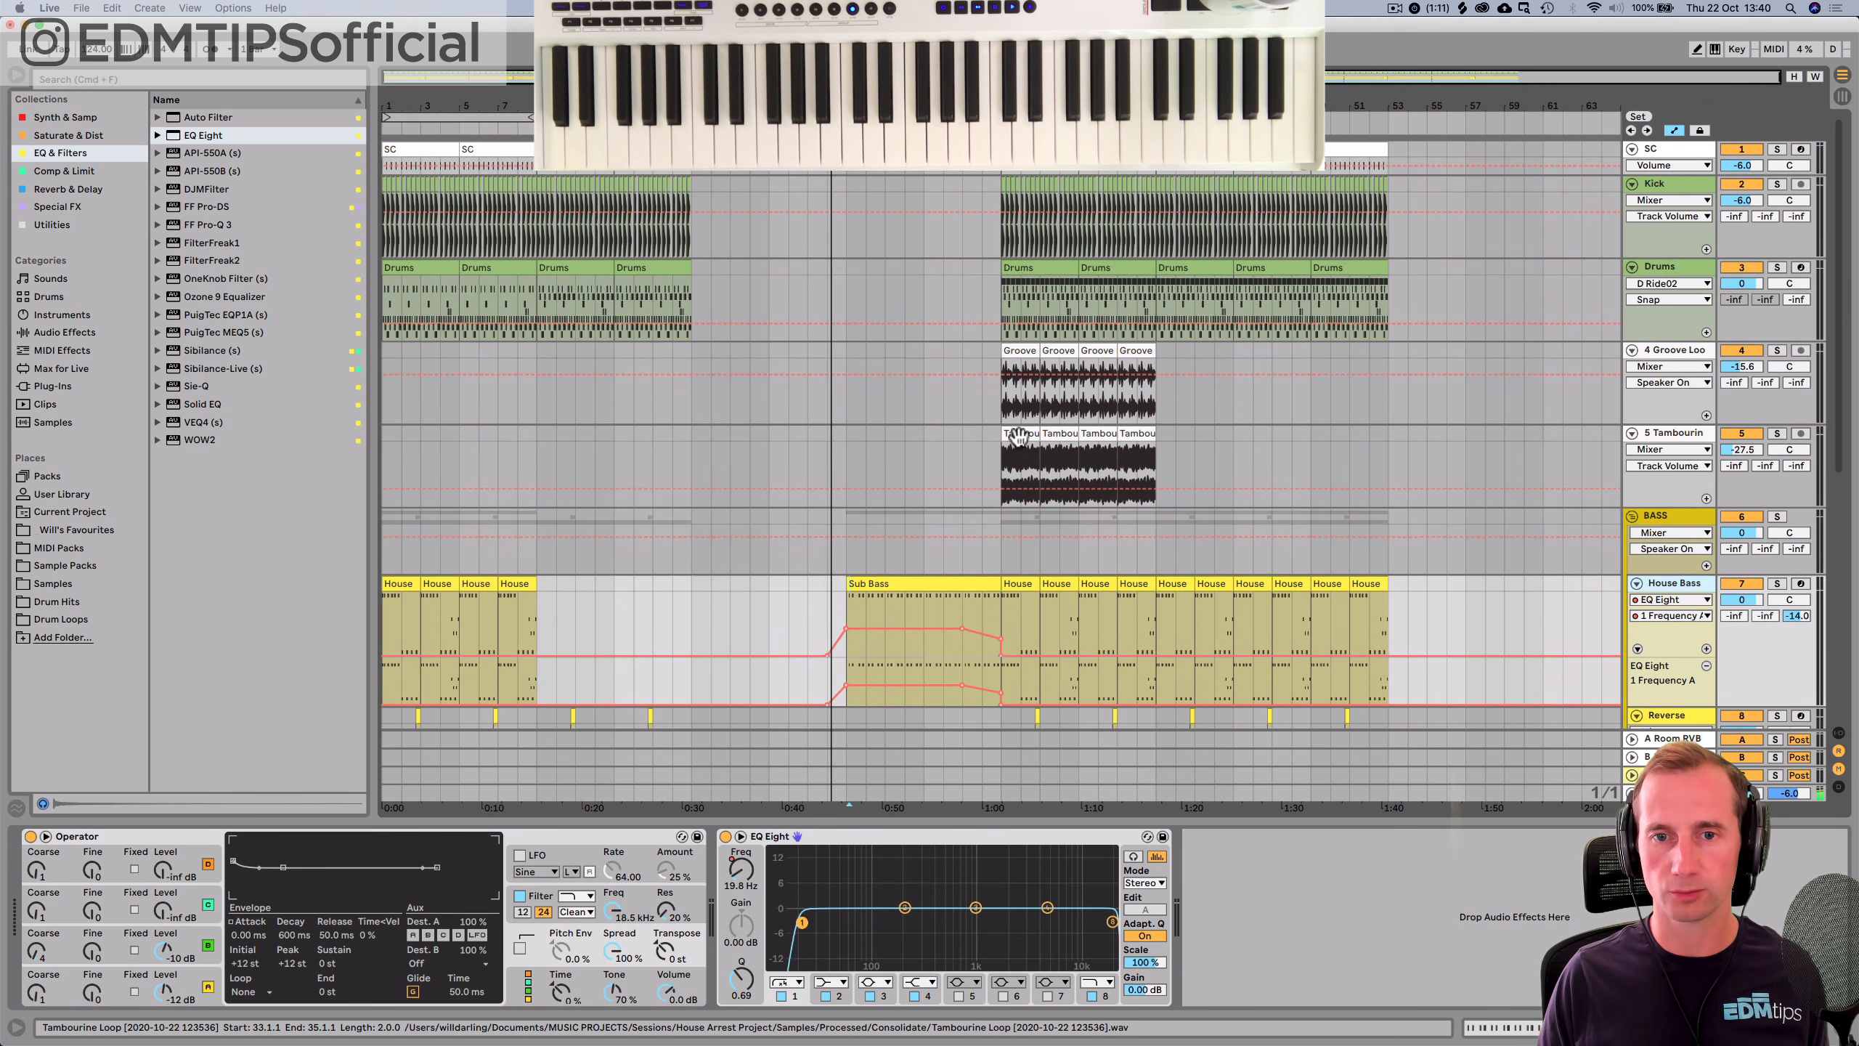
pyautogui.moveTo(1018, 437); pyautogui.dragTo(860, 438)
pyautogui.press('super+d')
pyautogui.press('super+d')
pyautogui.press('super+d')
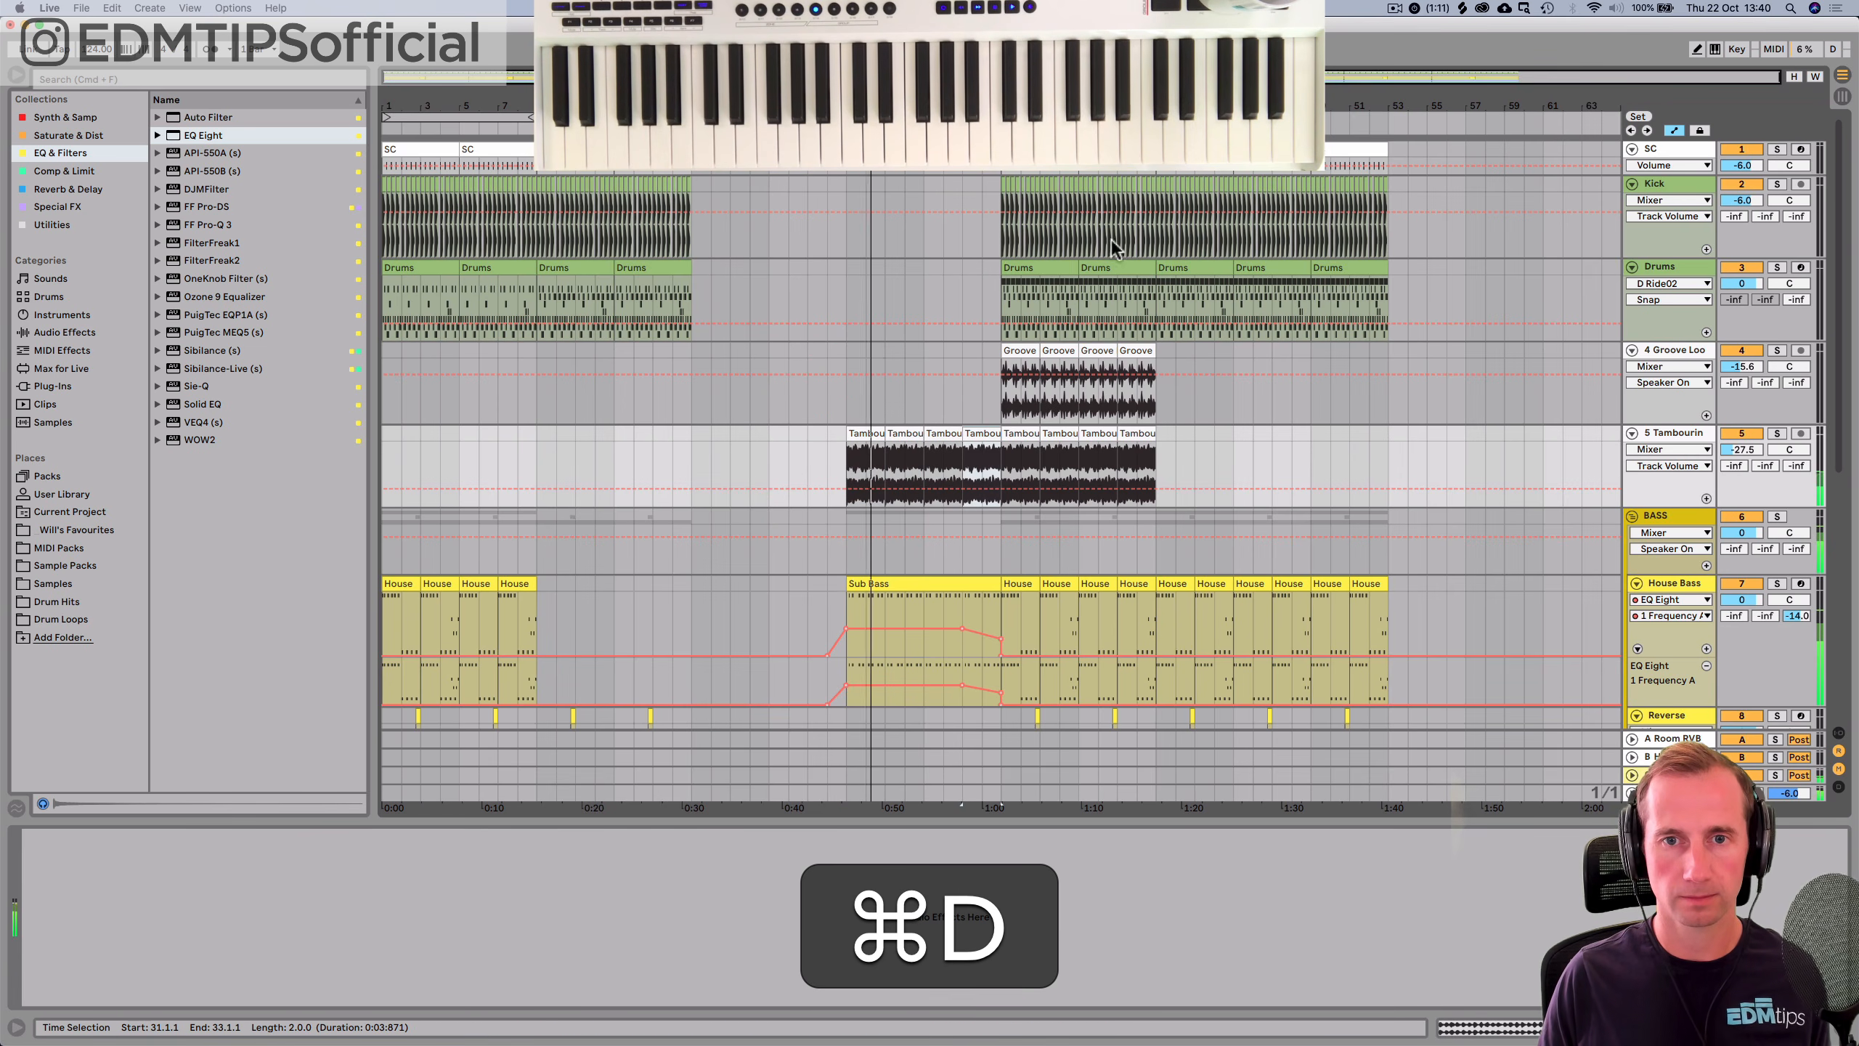
pyautogui.click(1022, 270)
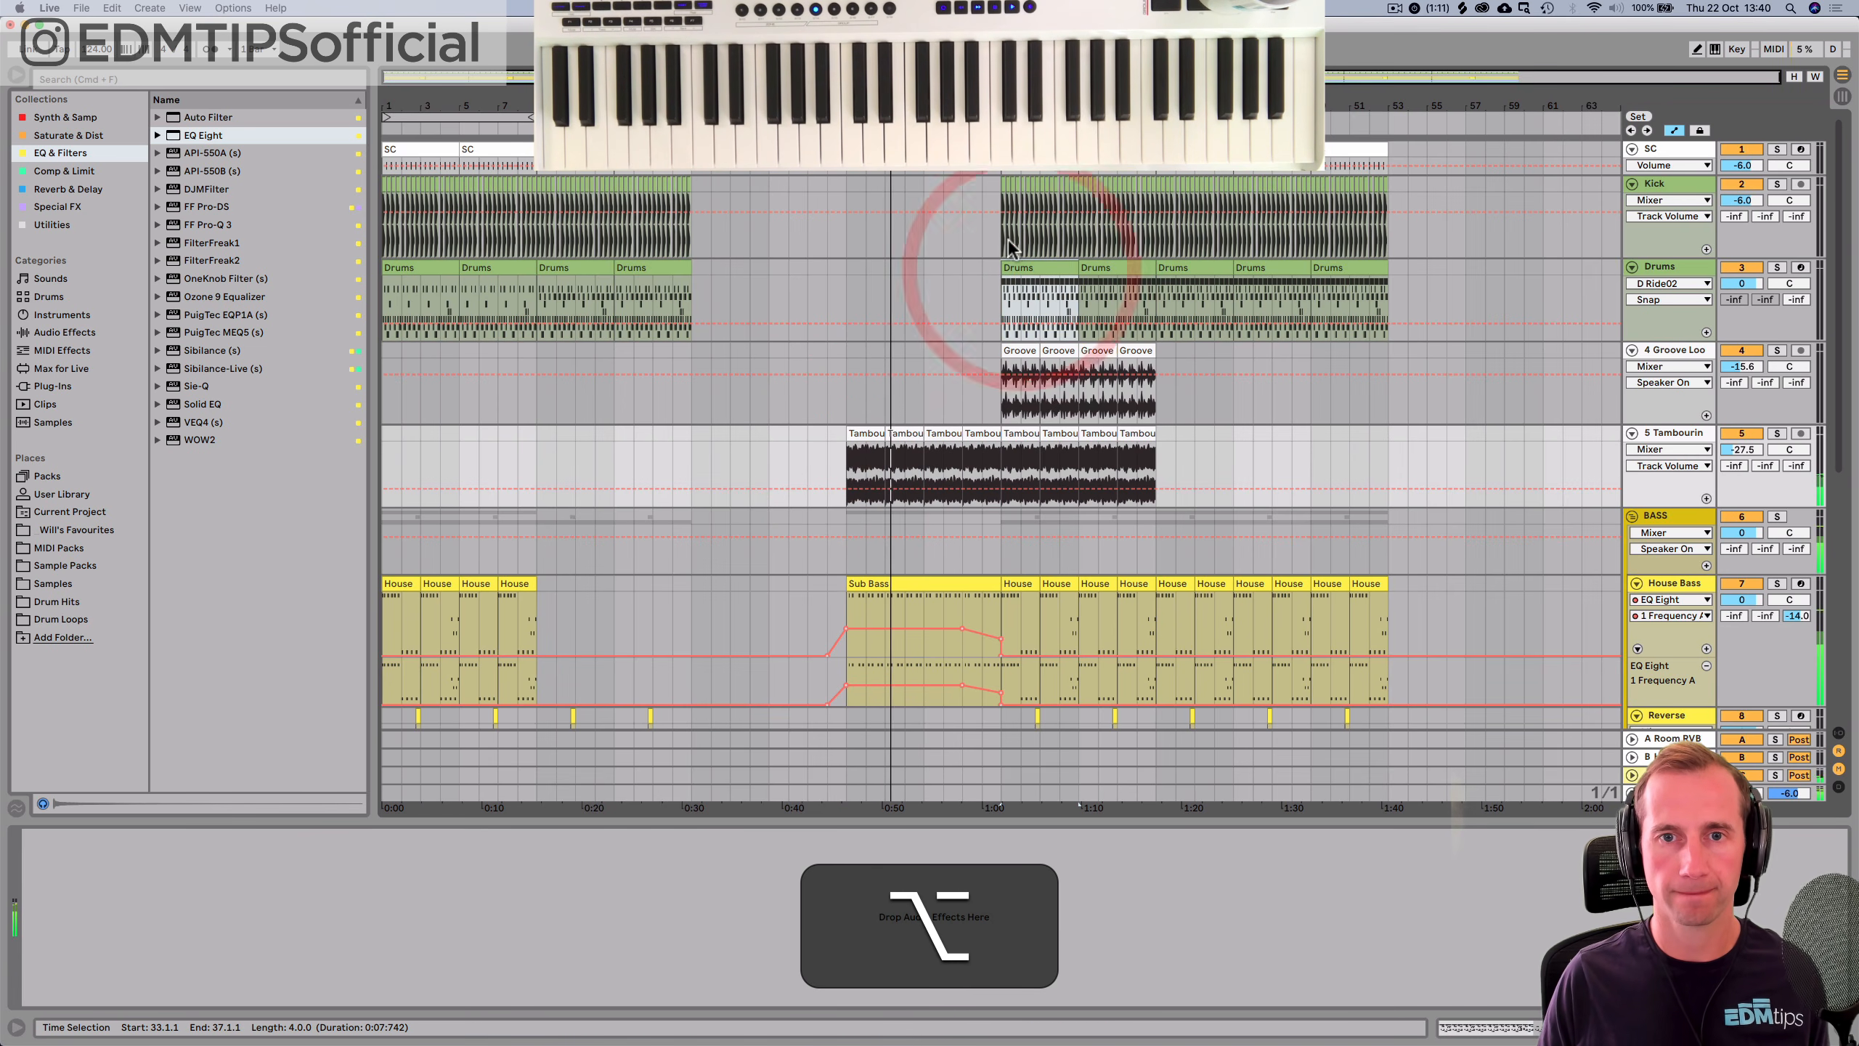
pyautogui.click(1015, 242)
pyautogui.moveTo(1015, 242); pyautogui.dragTo(1074, 243)
pyautogui.press('space')
pyautogui.press('super+c')
pyautogui.click(851, 242)
pyautogui.press('super+v')
# Hide the automation, copy the Kick clips of bars 33 to 37 to bar 25, and duplicate them up to bar 33.
pyautogui.press('super+a')
pyautogui.press('a')
pyautogui.moveTo(1007, 237); pyautogui.dragTo(1079, 237)
pyautogui.press('super+c')
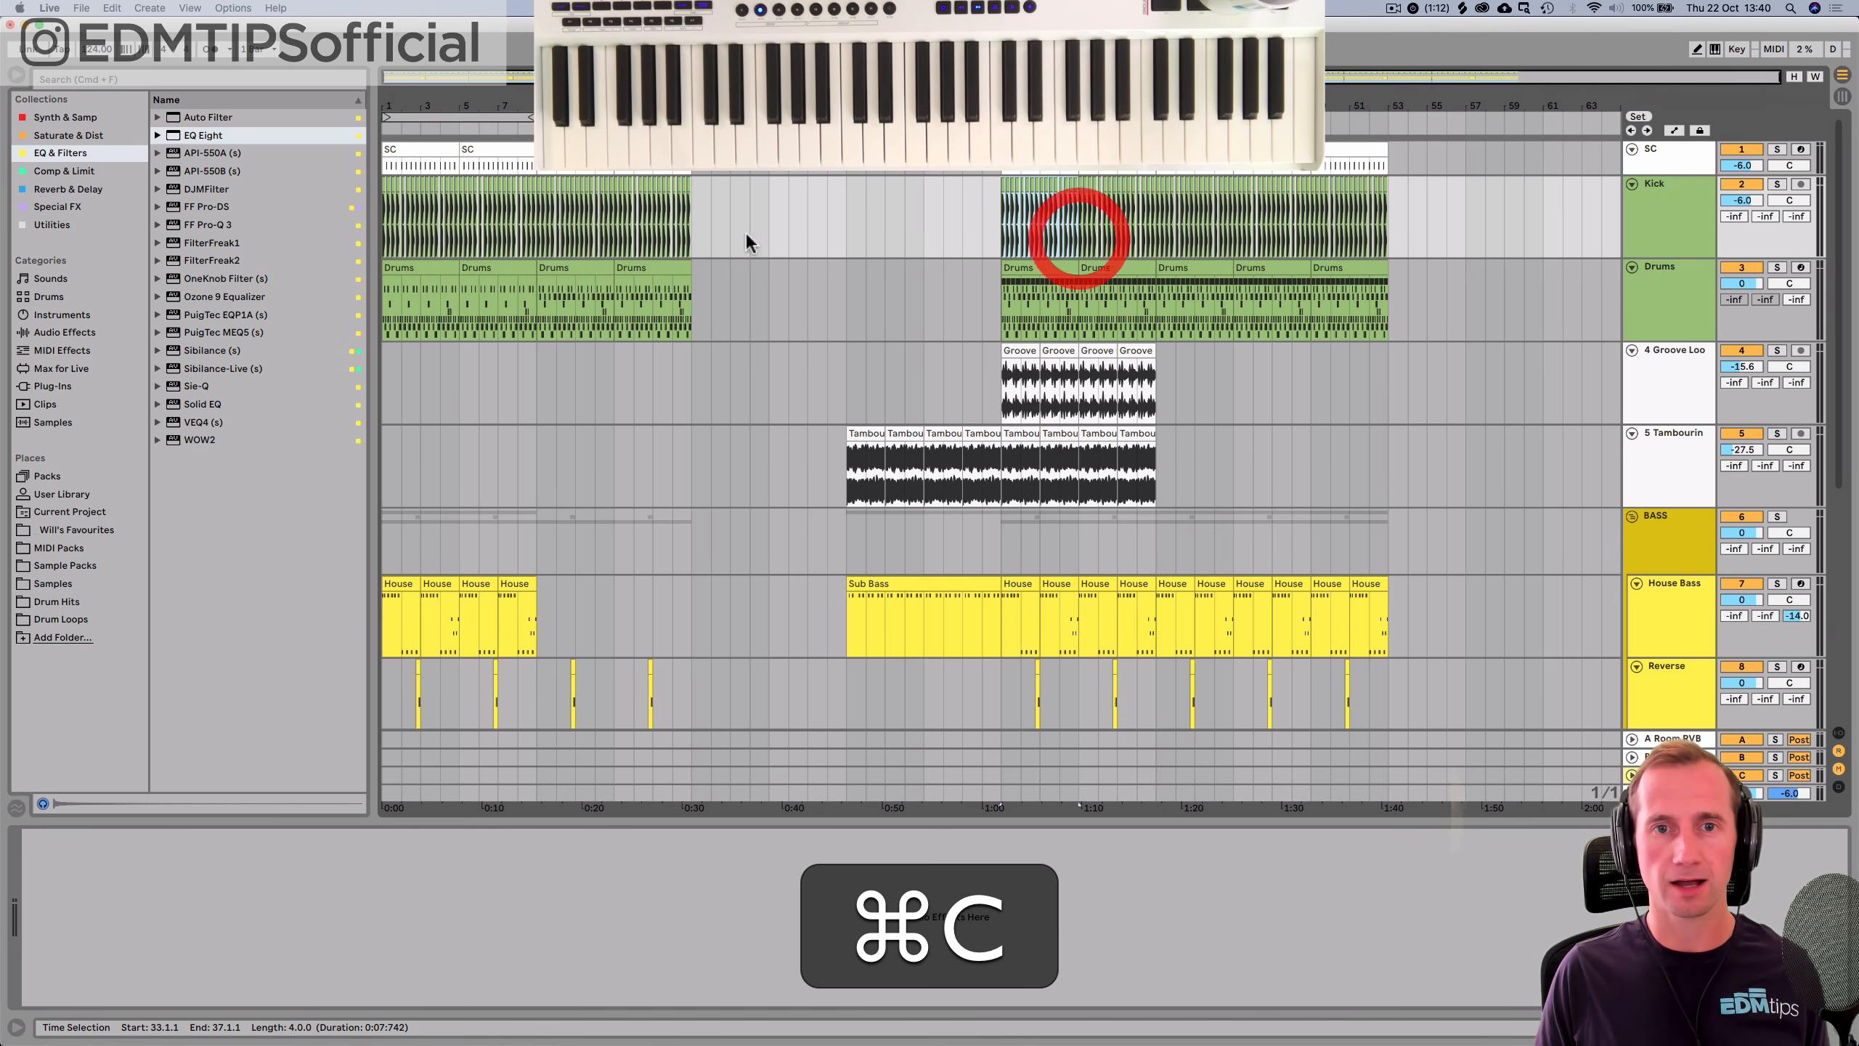
pyautogui.click(846, 235)
pyautogui.press('super+v')
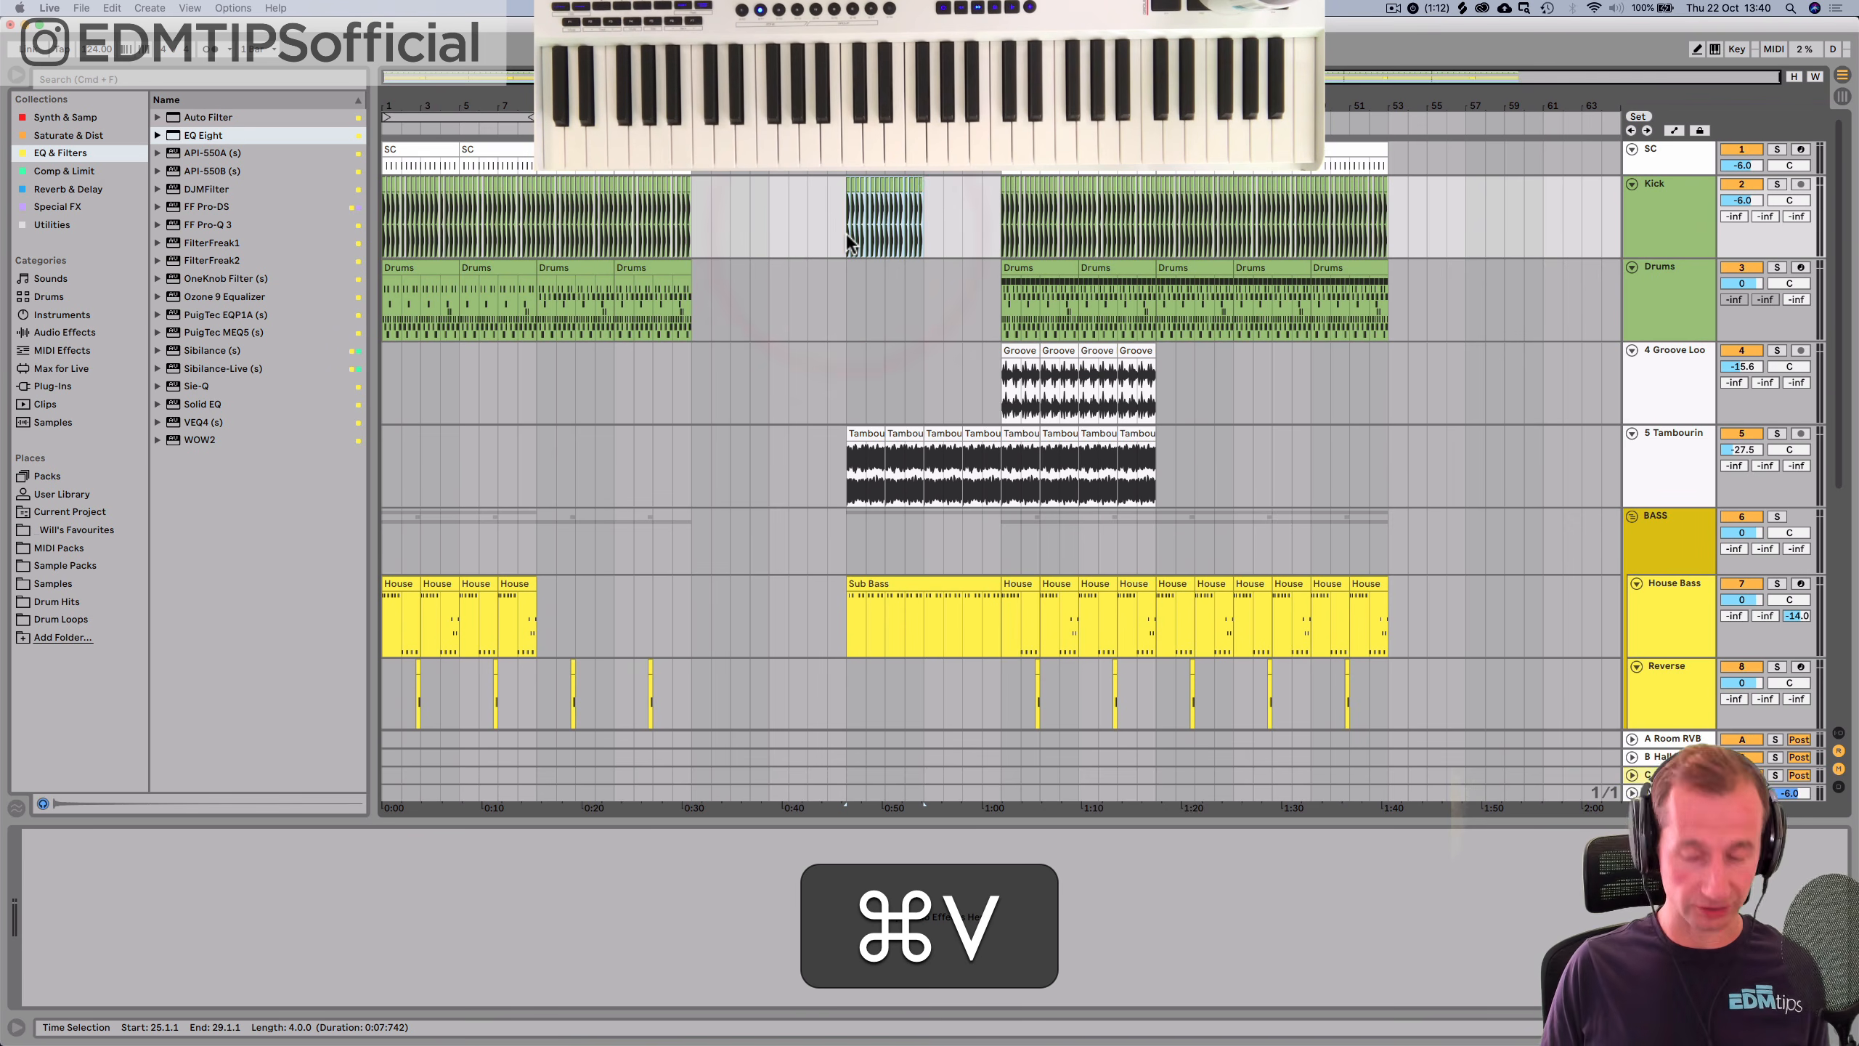
pyautogui.press('super+d')
pyautogui.click(847, 236)
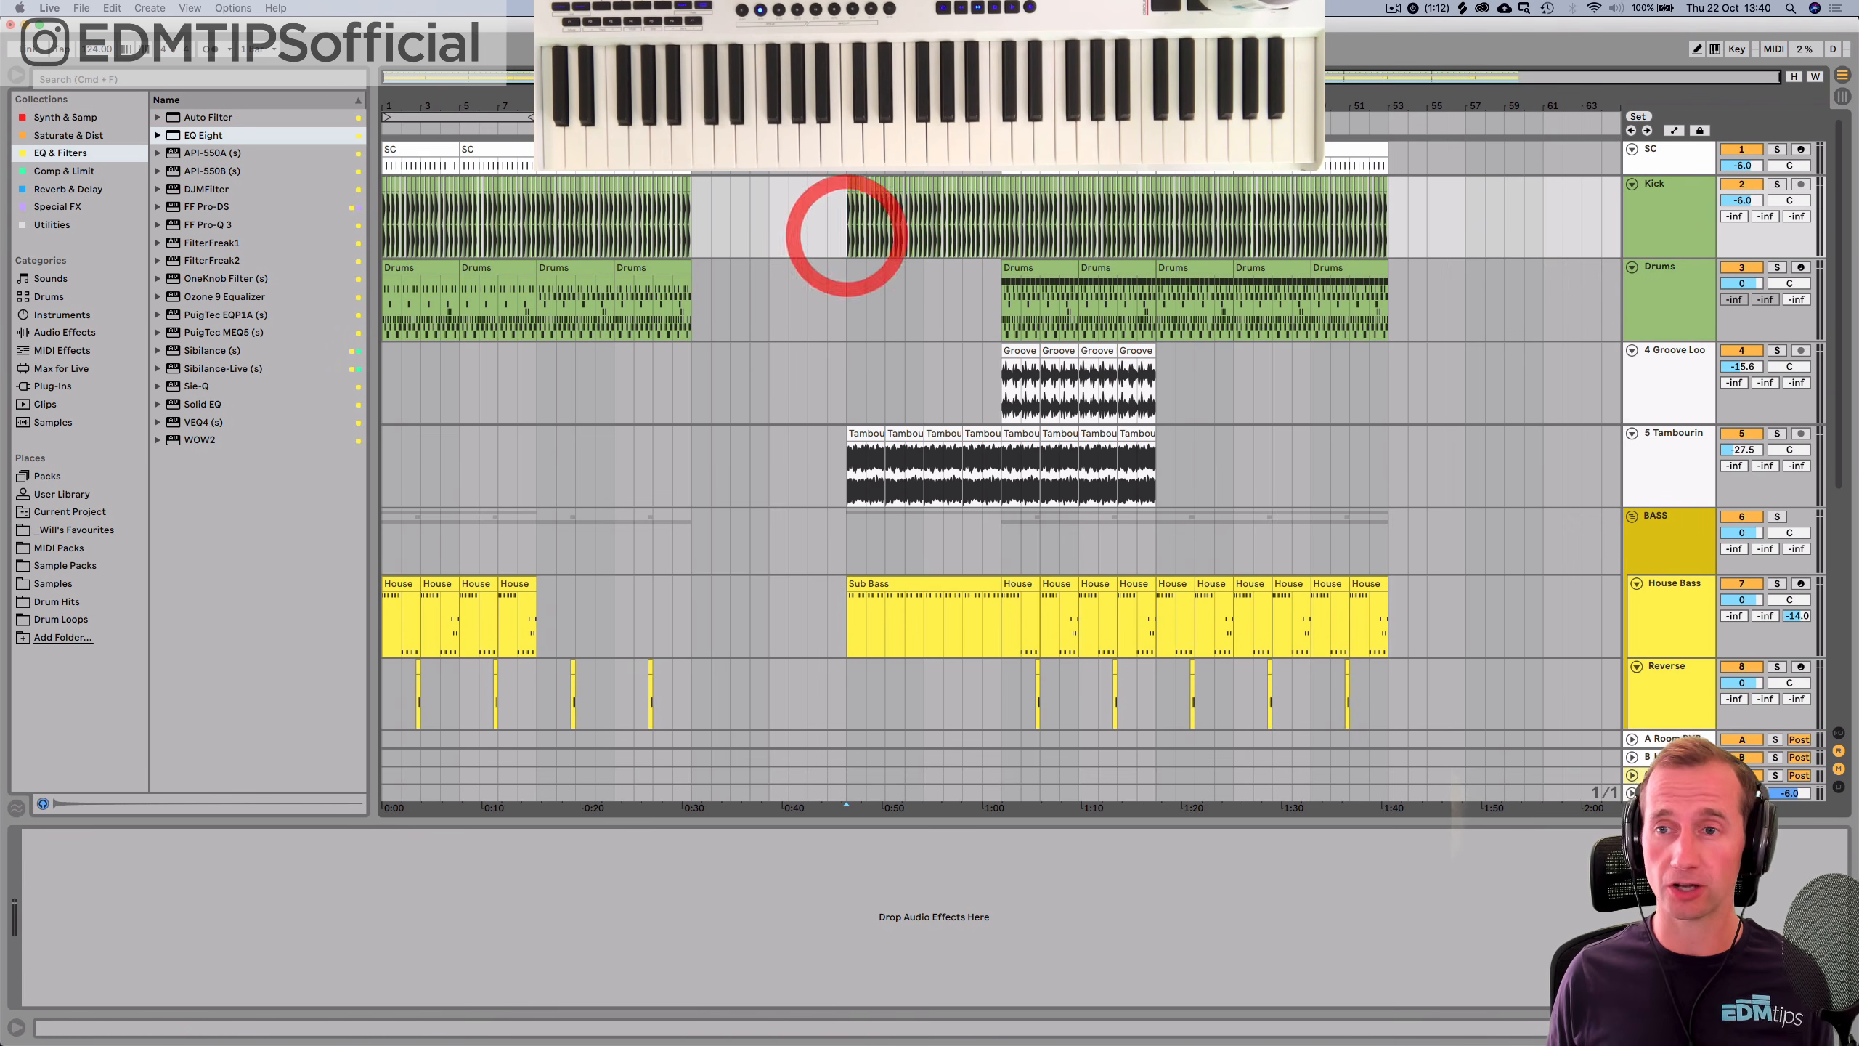
# Add a Utility device to the Kick track.
pyautogui.click(1675, 209)
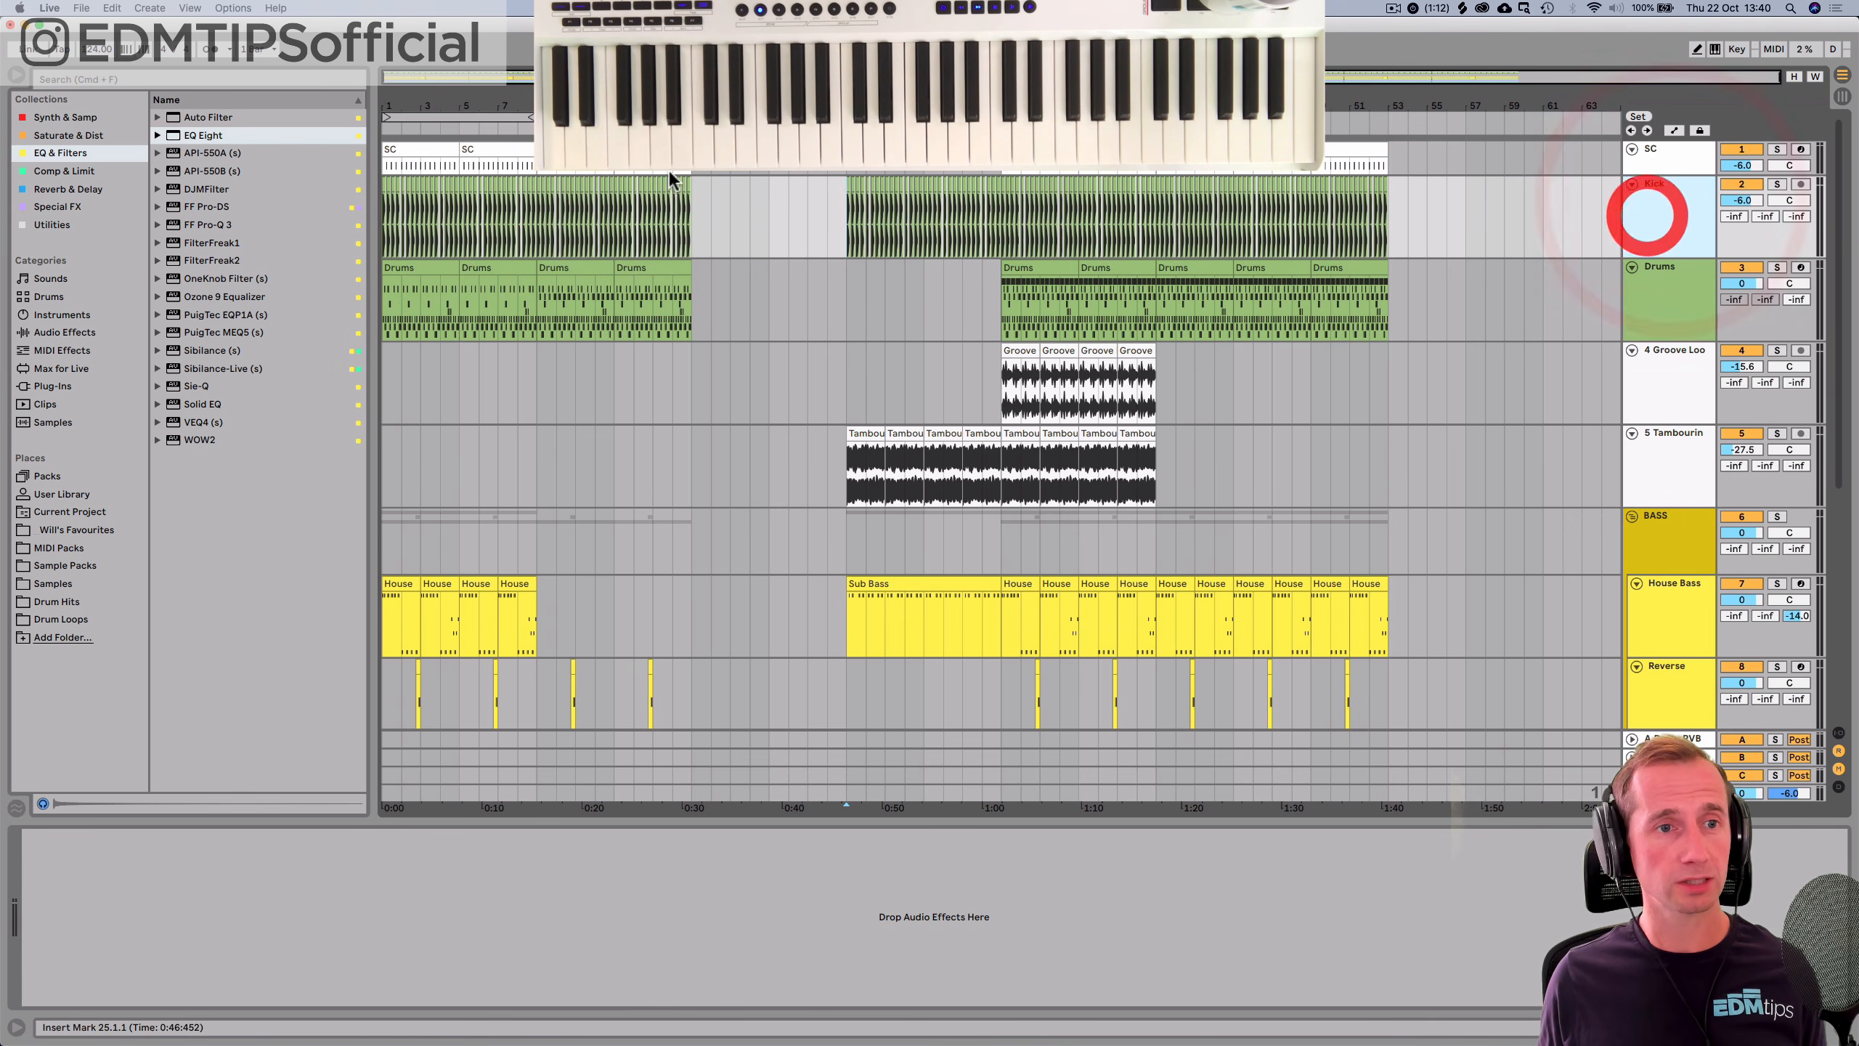
pyautogui.click(52, 226)
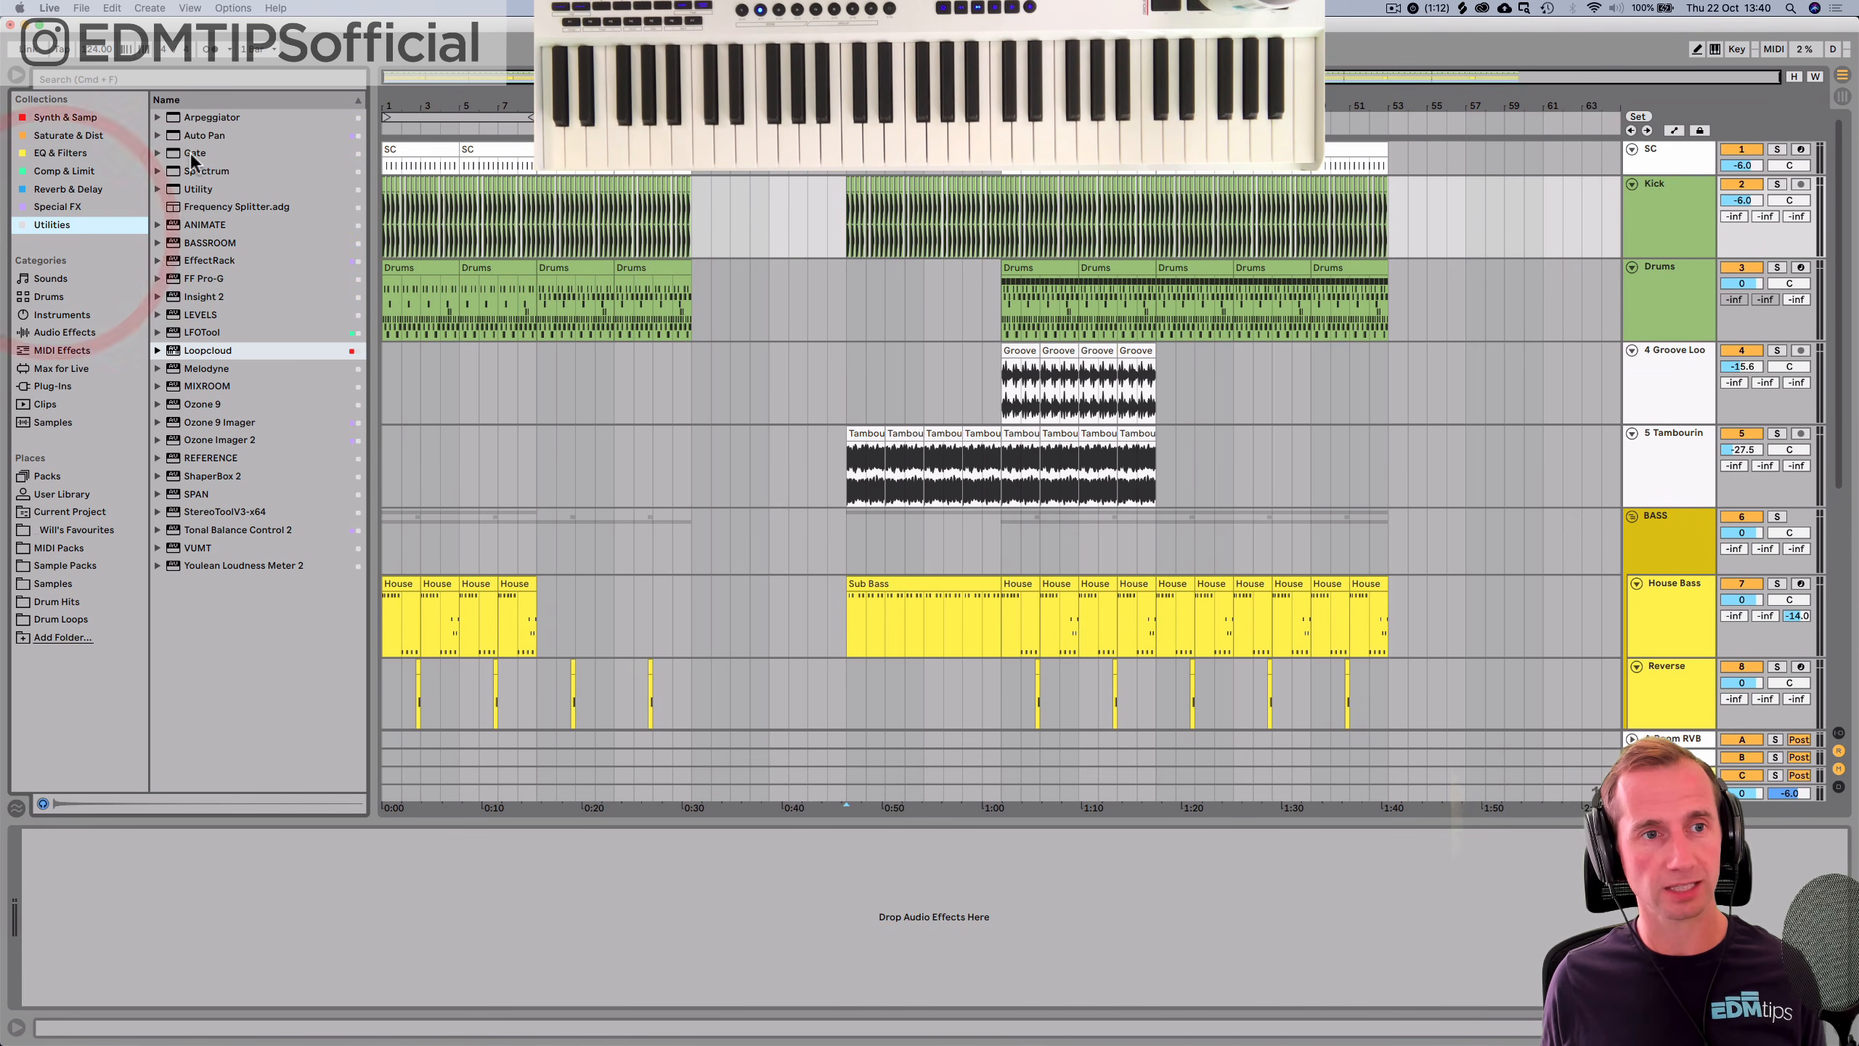
pyautogui.click(193, 189)
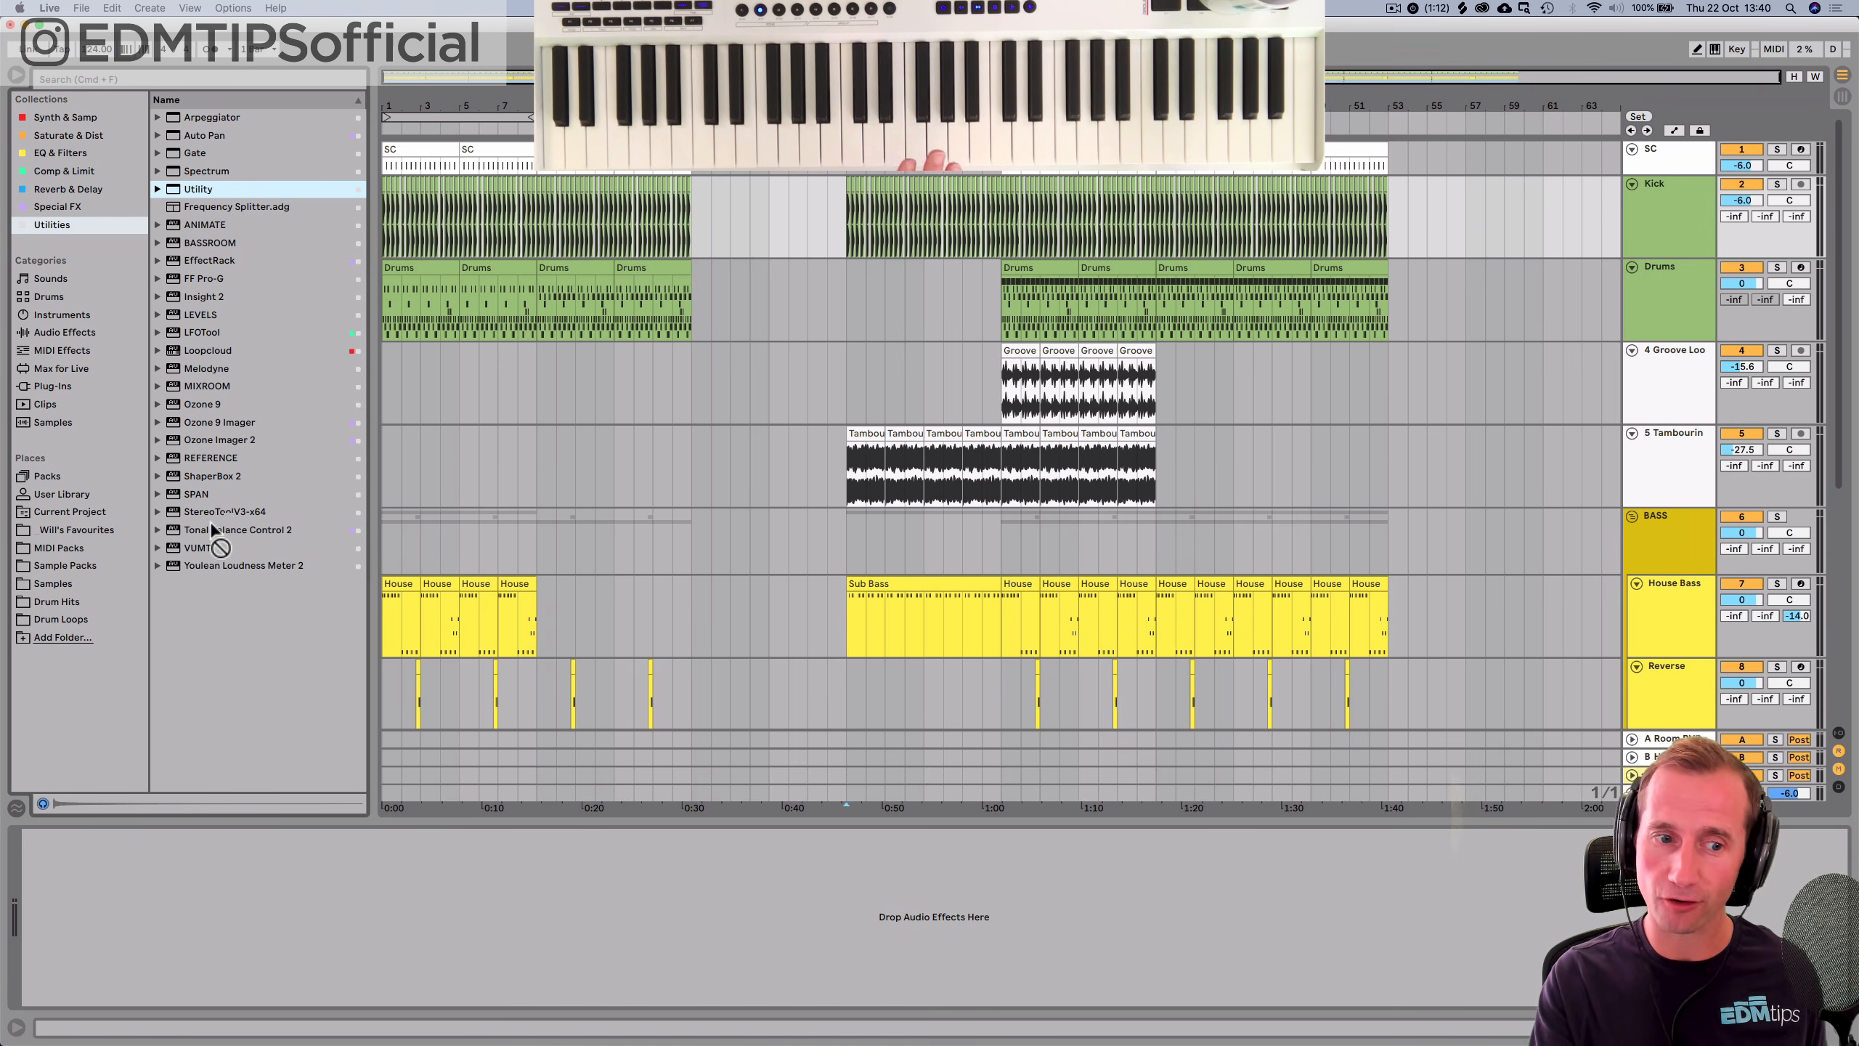
pyautogui.moveTo(211, 518); pyautogui.dragTo(216, 792)
pyautogui.moveTo(211, 862); pyautogui.dragTo(212, 864)
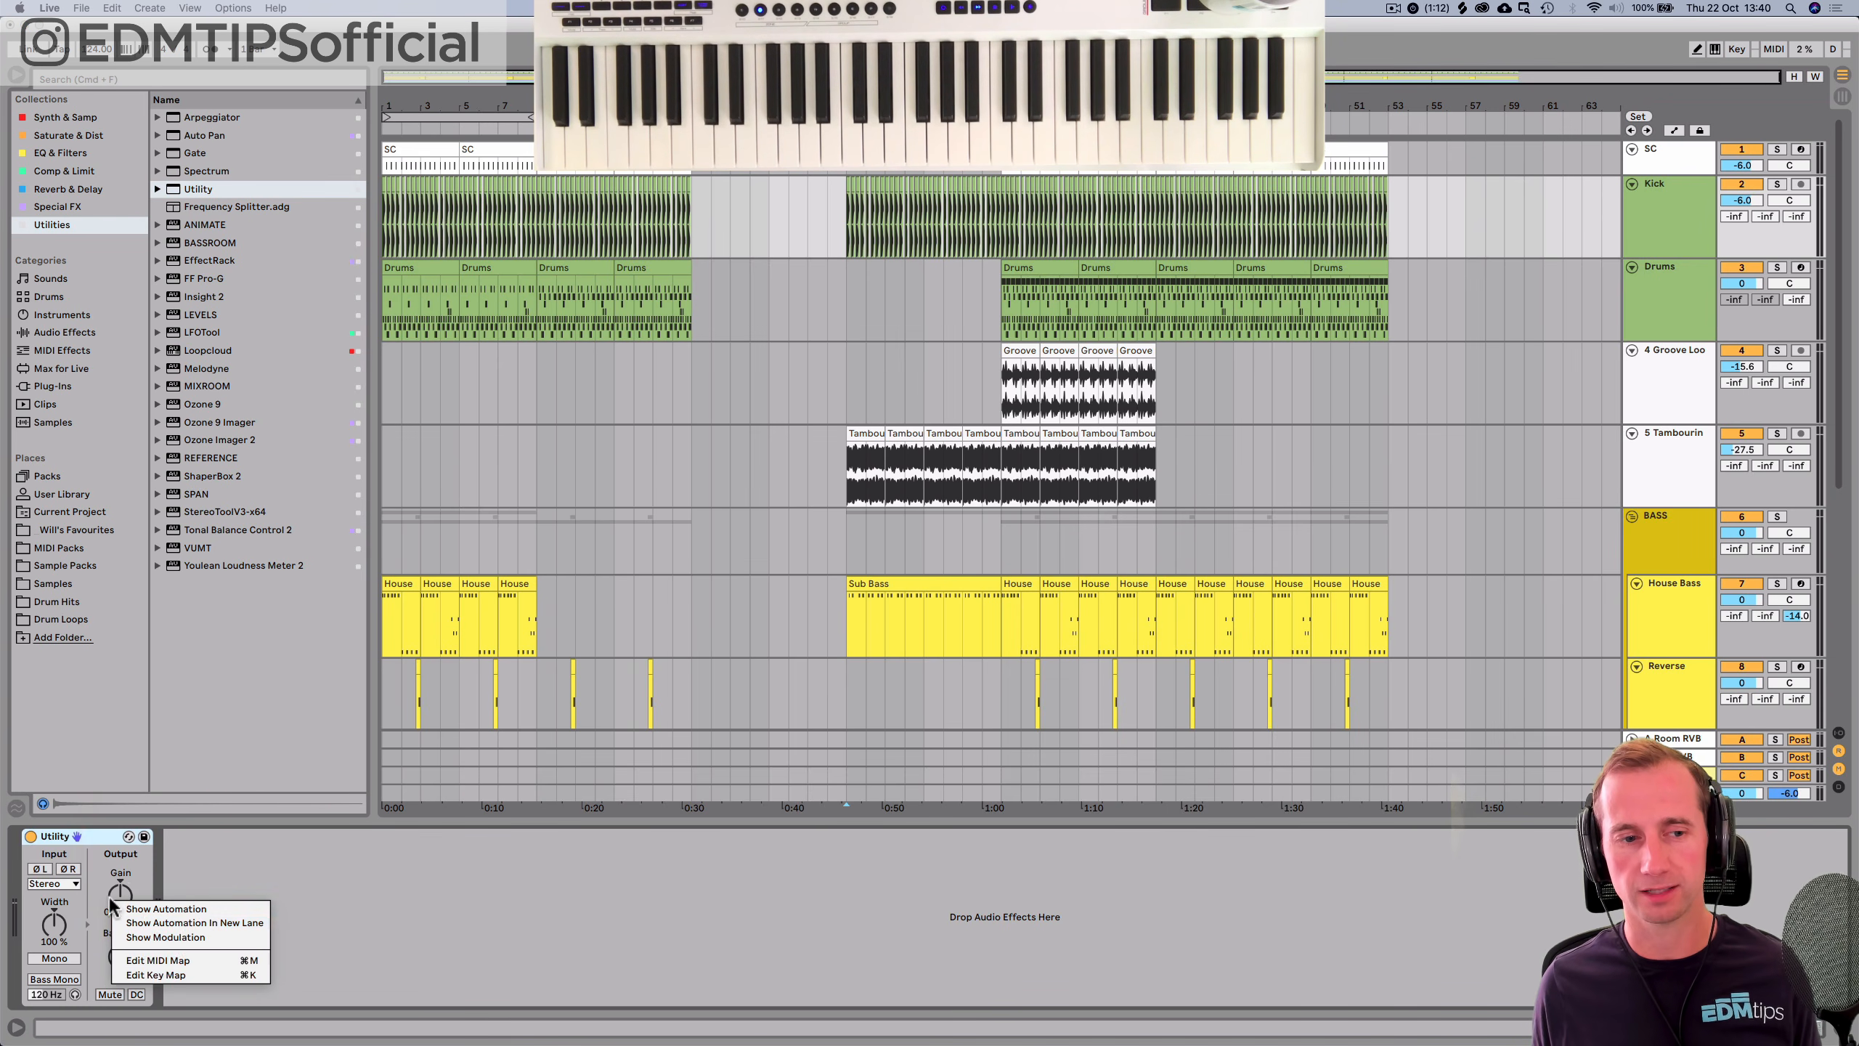
# Automate the Kick's Utility gain in a new lane, lowering it to -15.7 dB between bars 25 and 33, and play the section.
pyautogui.press('a')
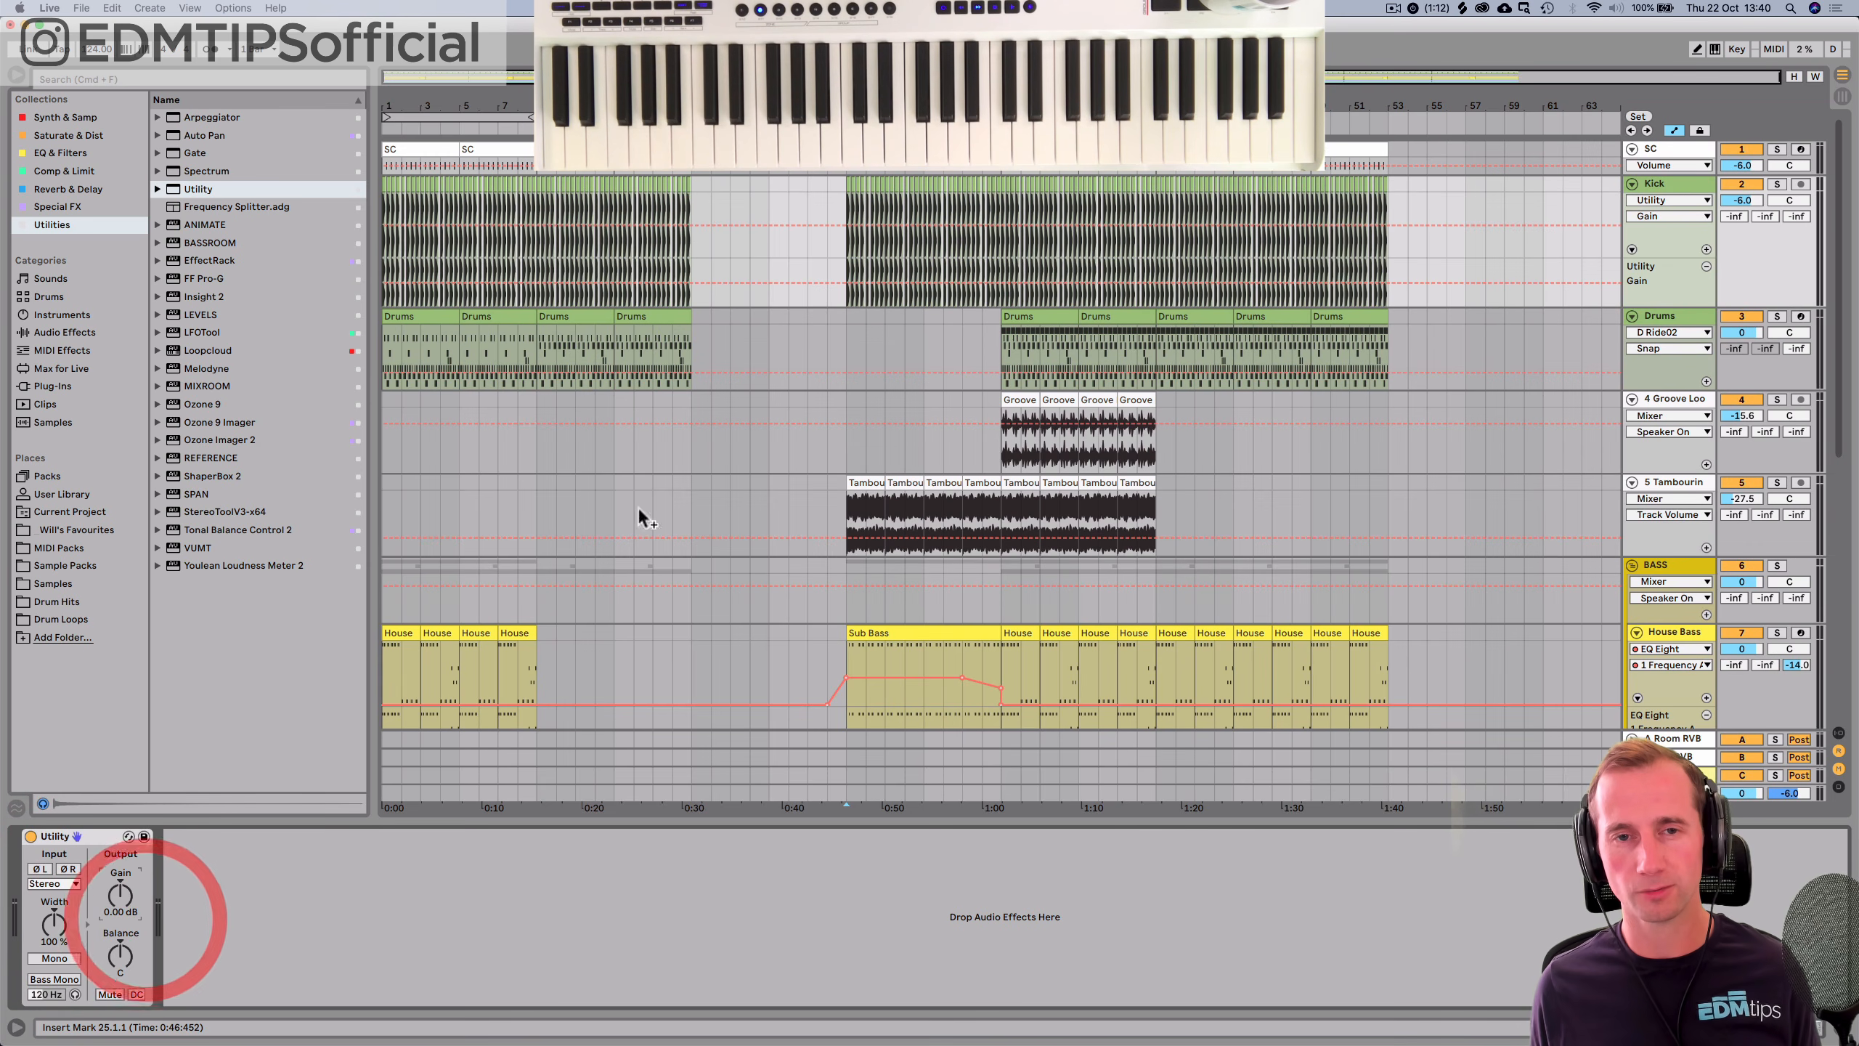
pyautogui.click(834, 225)
pyautogui.moveTo(996, 106); pyautogui.dragTo(995, 165)
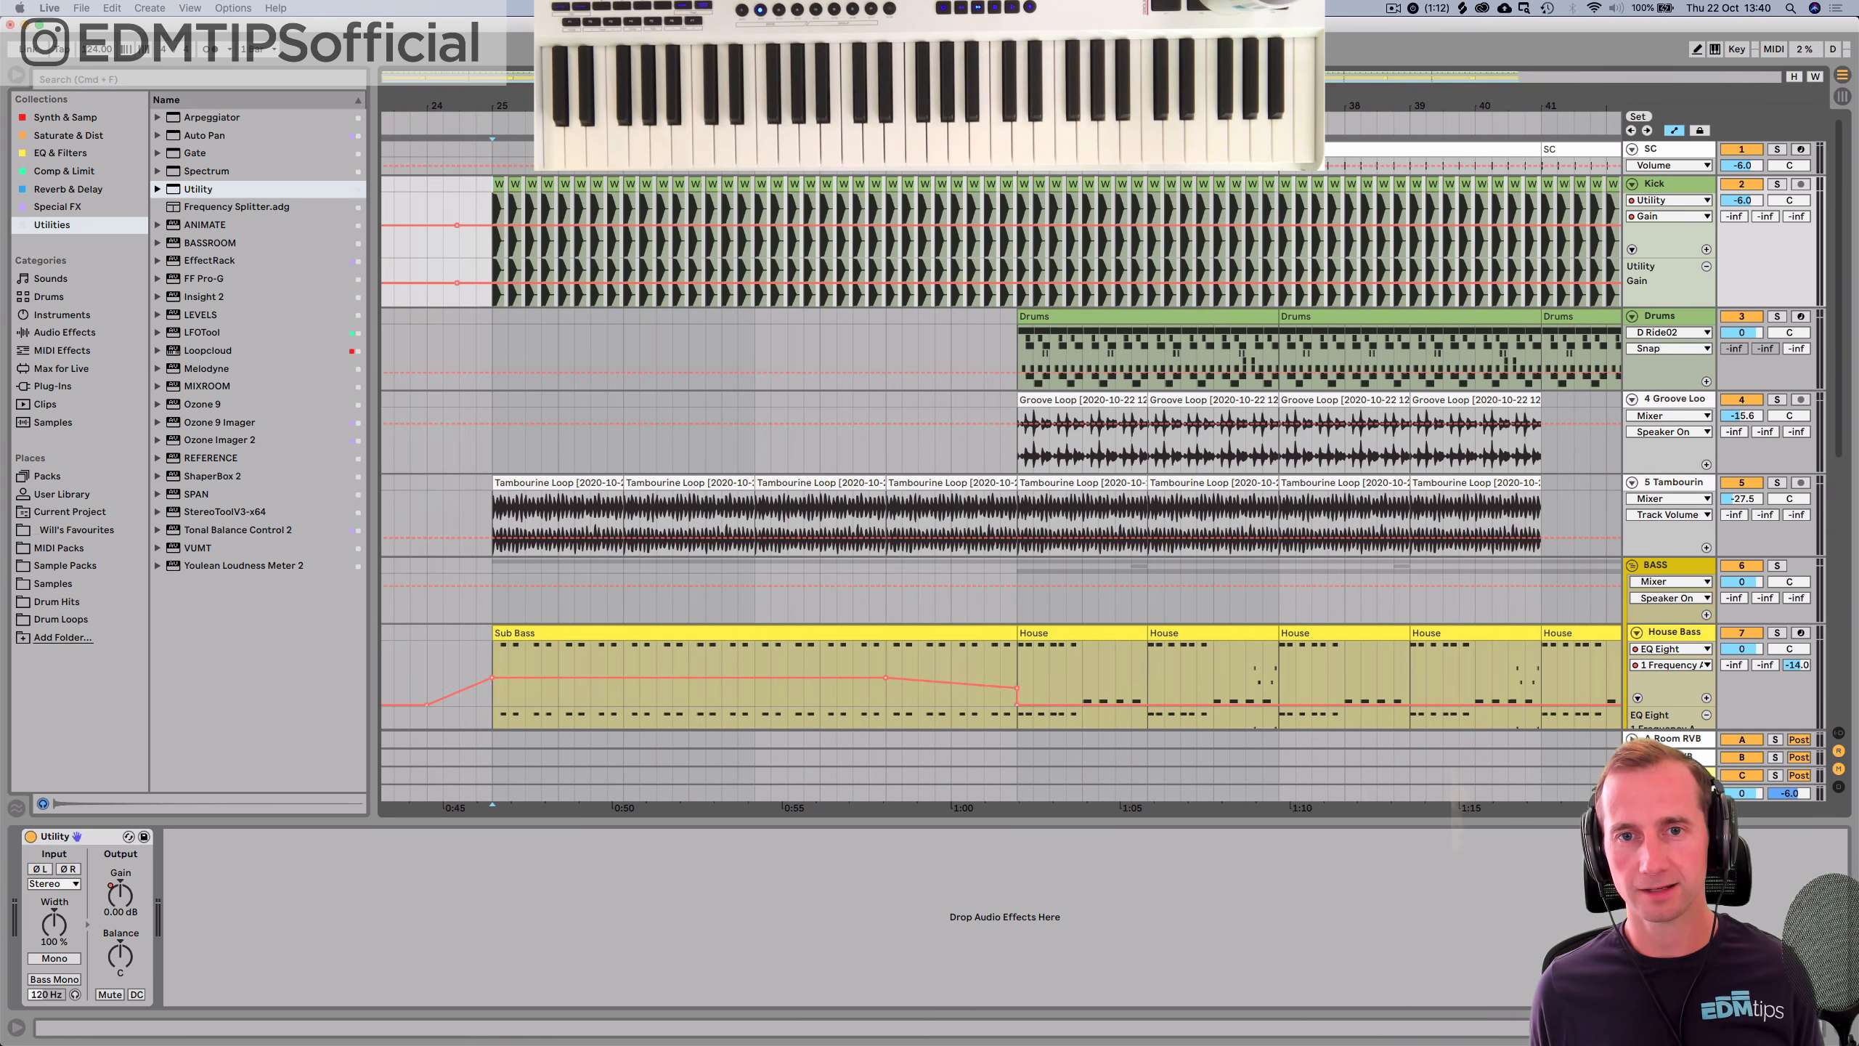
pyautogui.moveTo(814, 107); pyautogui.dragTo(903, 121)
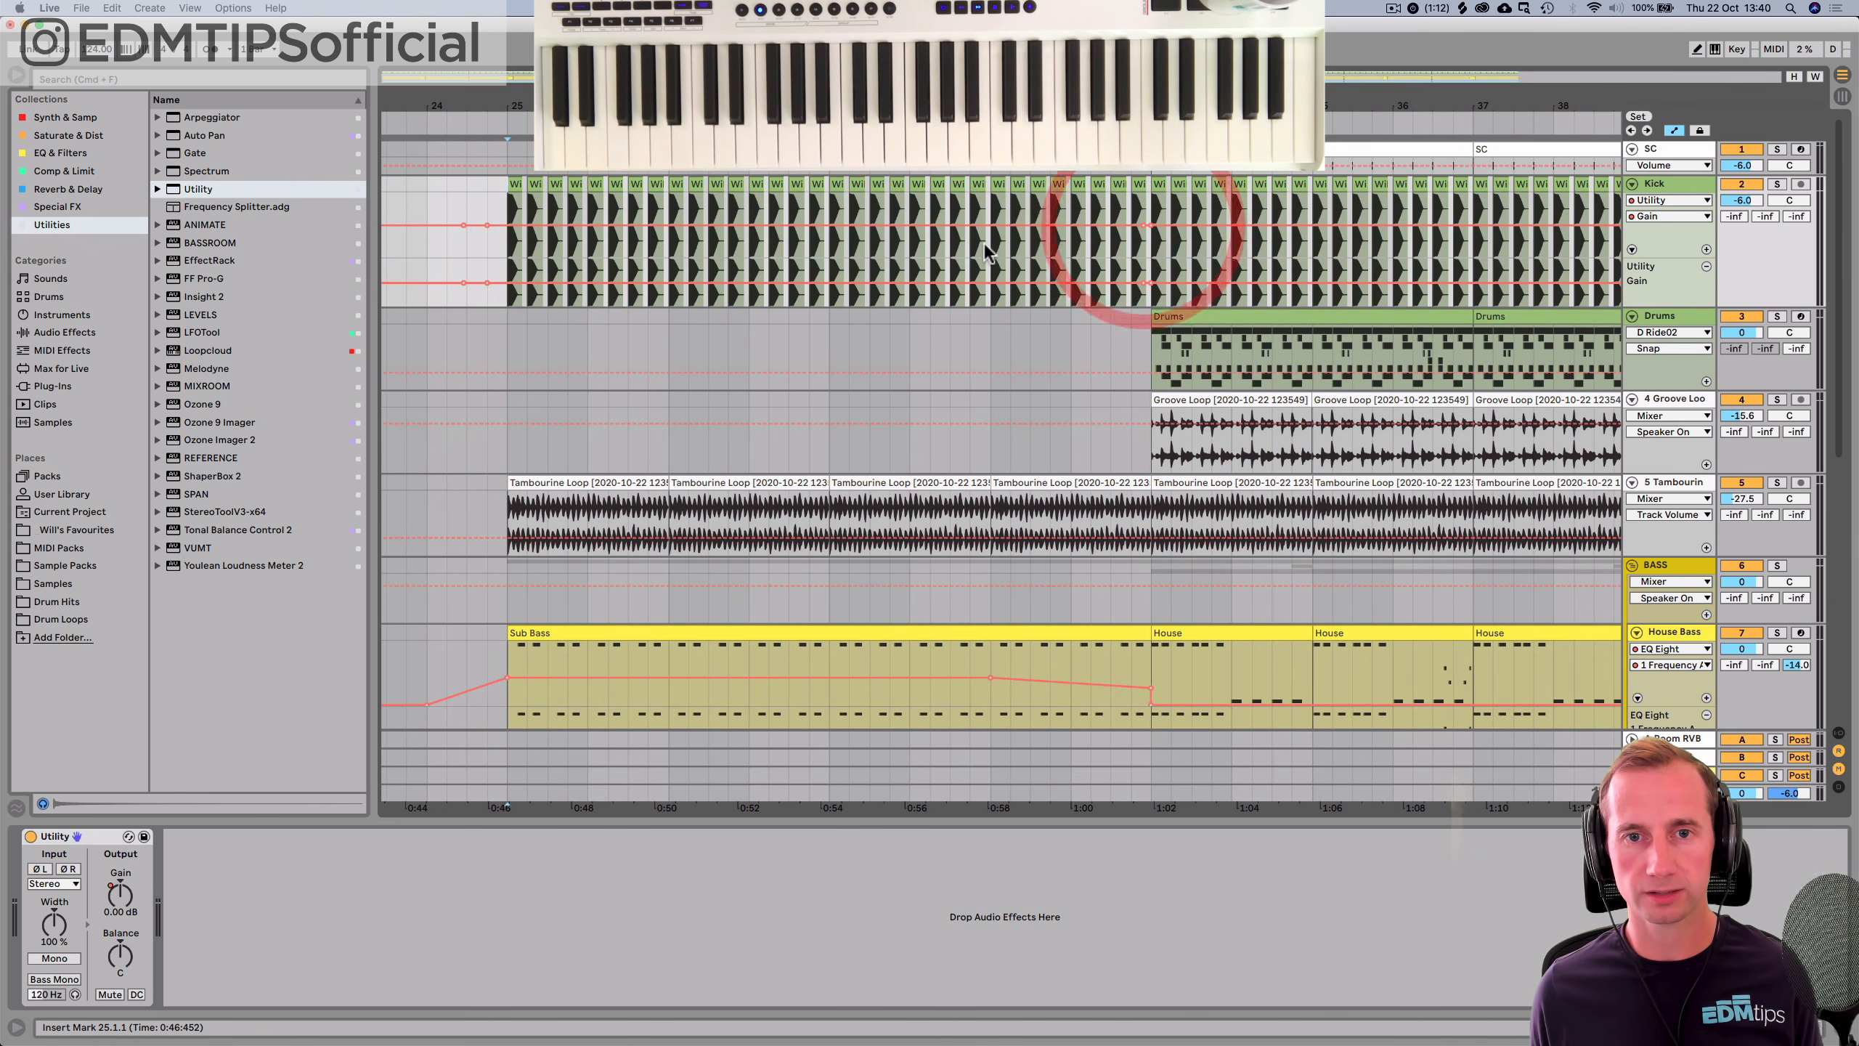
pyautogui.moveTo(985, 235); pyautogui.dragTo(984, 249)
pyautogui.press('space')
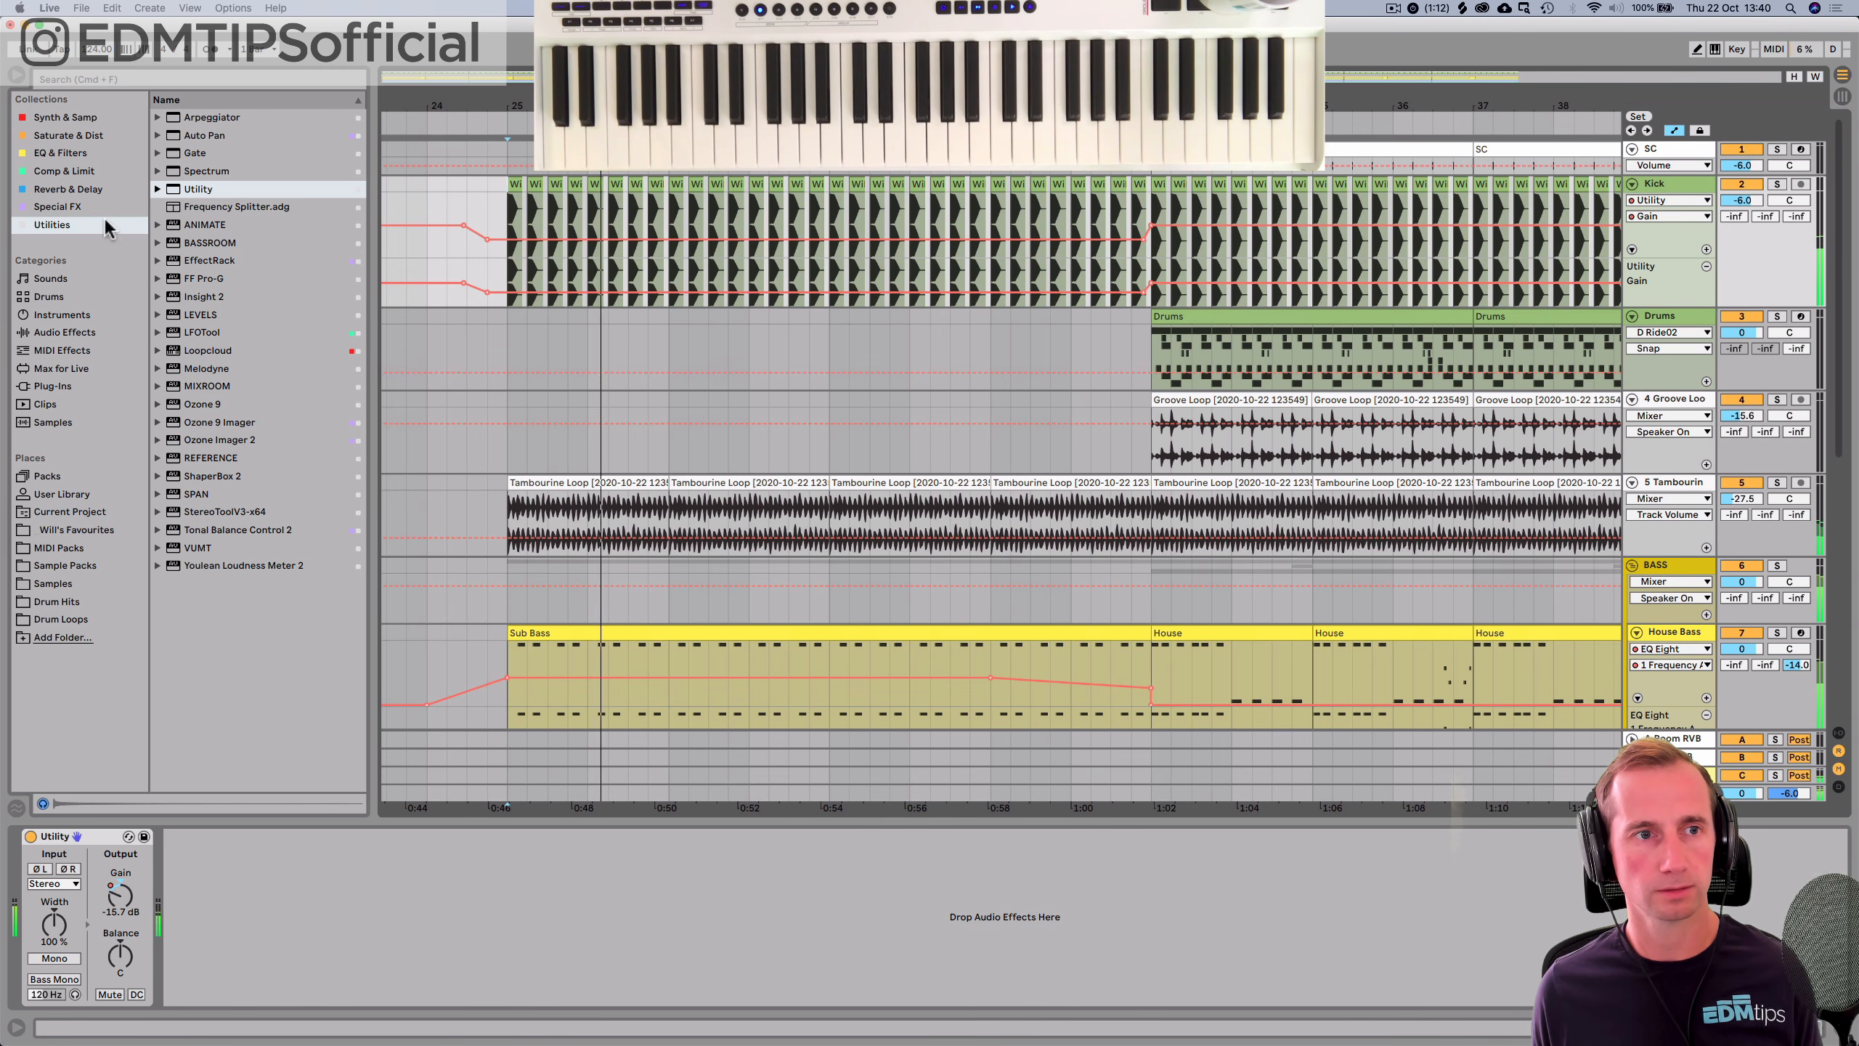
# Add an EQ Eight after Utility on the Kick track, set its low-cut filter to 156 Hz, and play it.
pyautogui.click(64, 154)
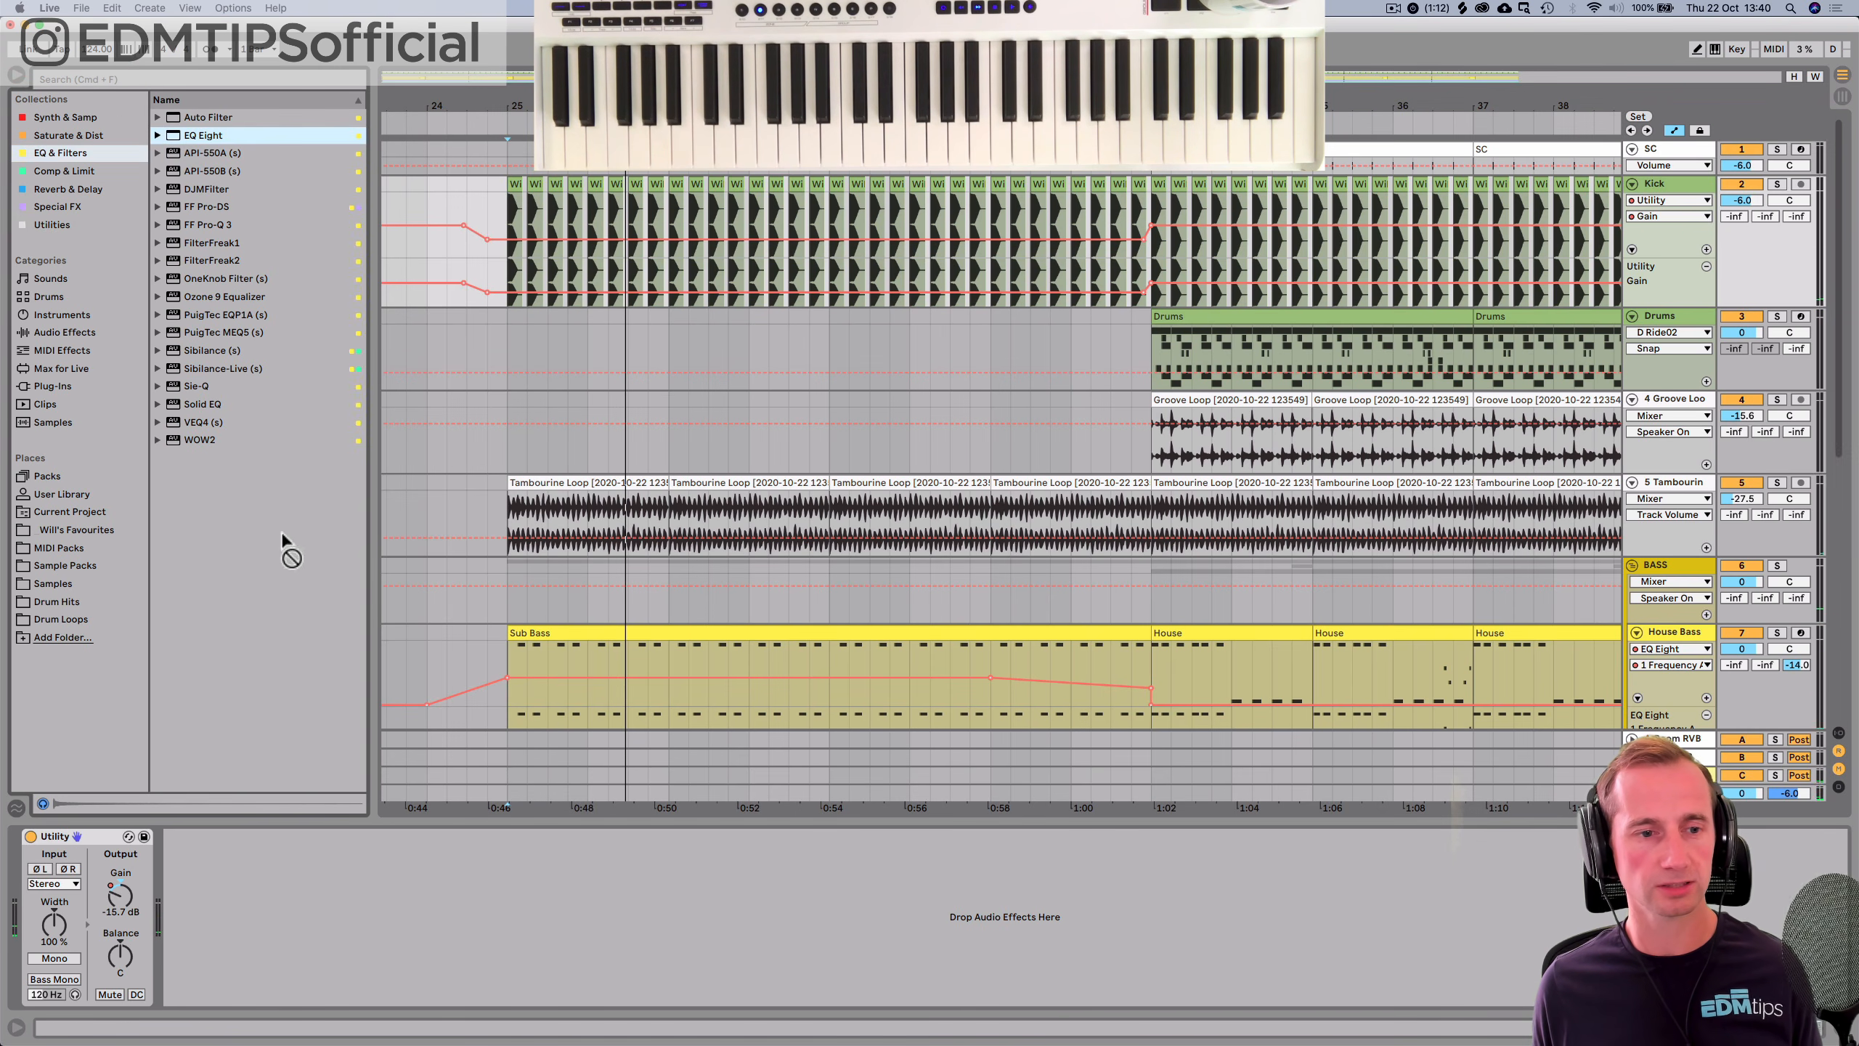
pyautogui.moveTo(279, 886); pyautogui.dragTo(271, 871)
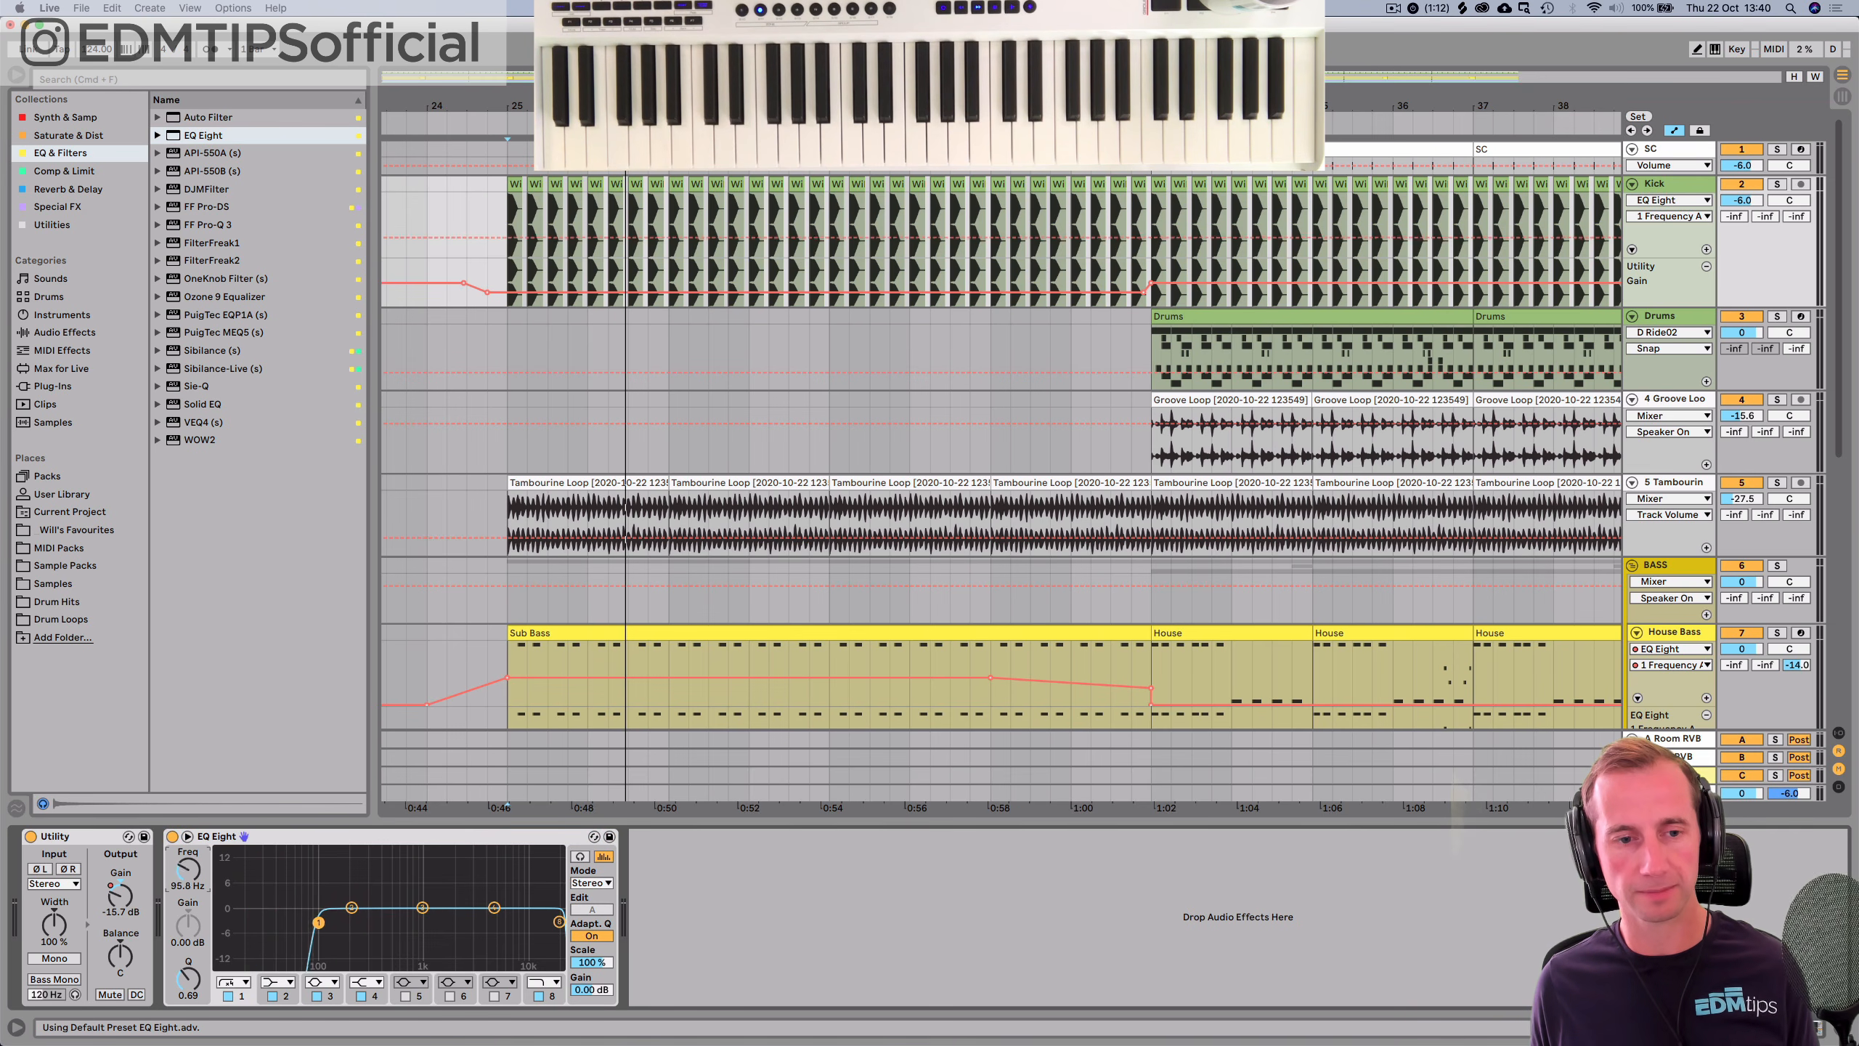
pyautogui.press('space')
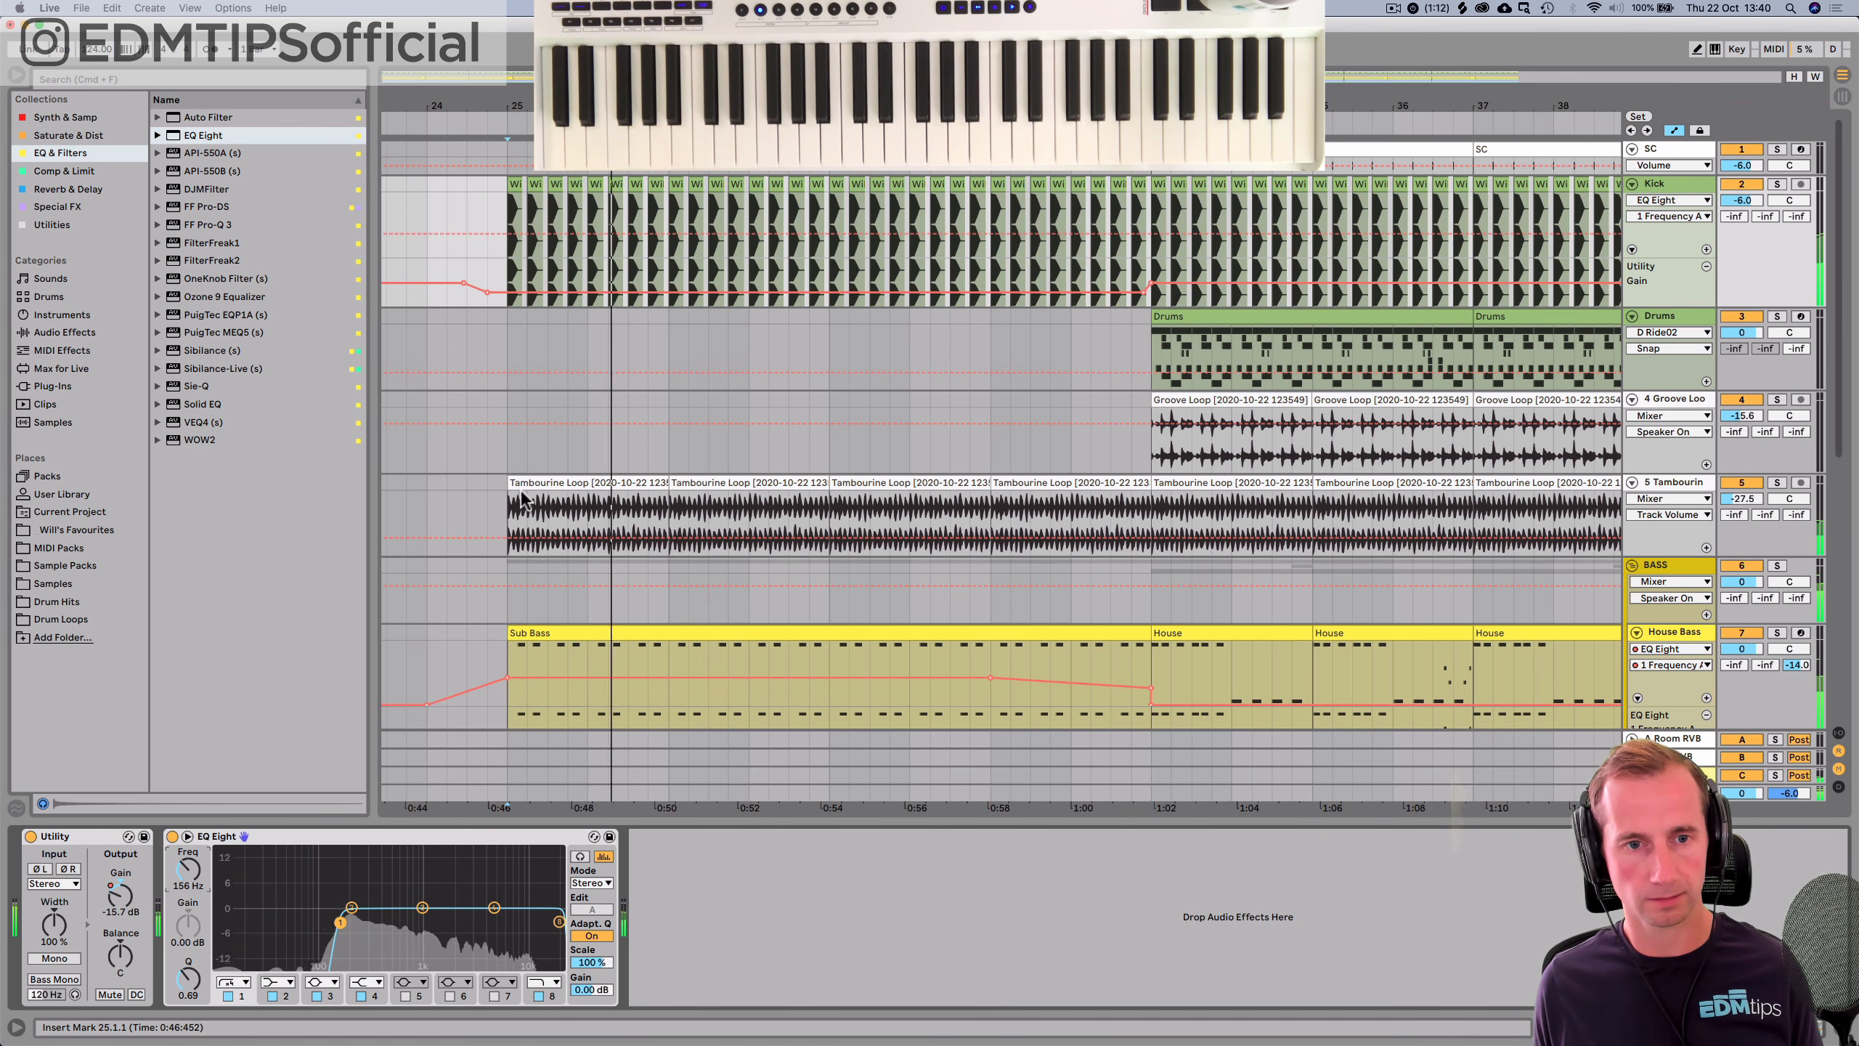
# Stop playback and delete the four Tambourine Loop clips between bars 25 and 33.
pyautogui.press('space')
pyautogui.click(538, 481)
pyautogui.press('BackSpace')
pyautogui.click(712, 481)
pyautogui.press('BackSpace')
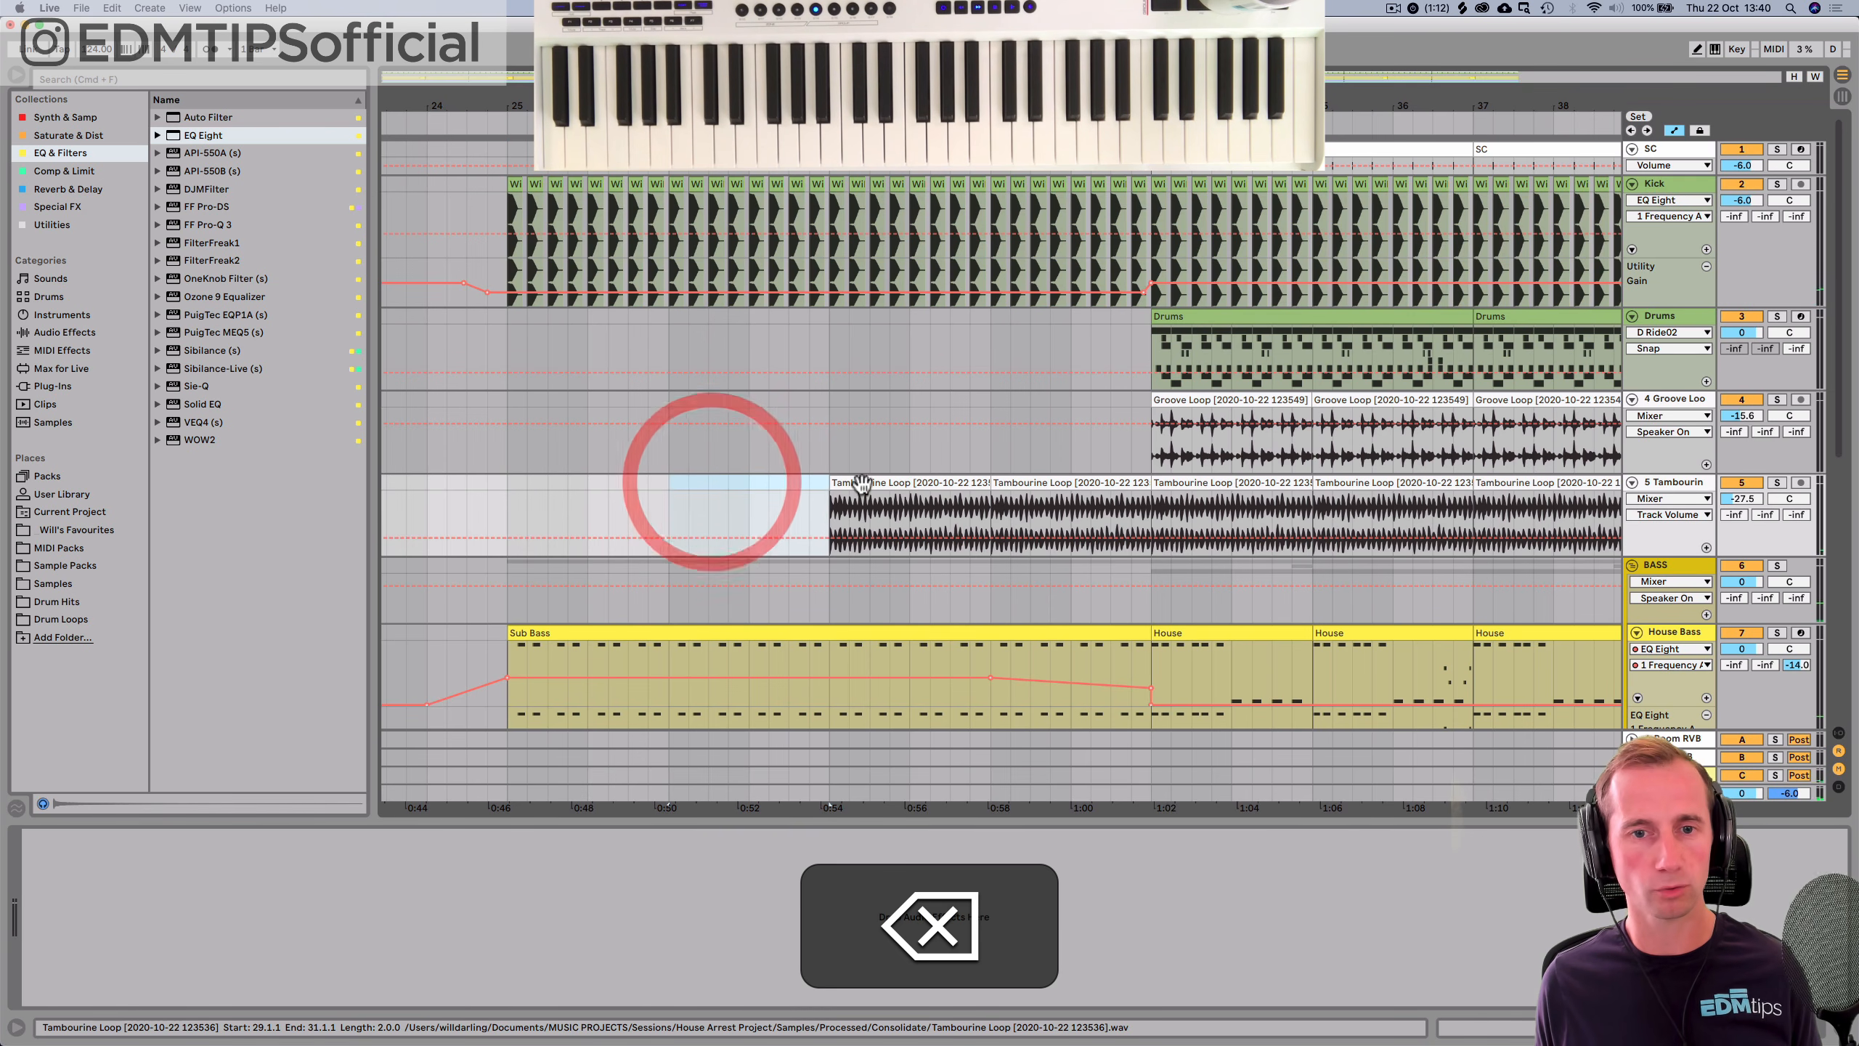
pyautogui.click(859, 480)
pyautogui.press('BackSpace')
pyautogui.click(1028, 482)
pyautogui.press('BackSpace')
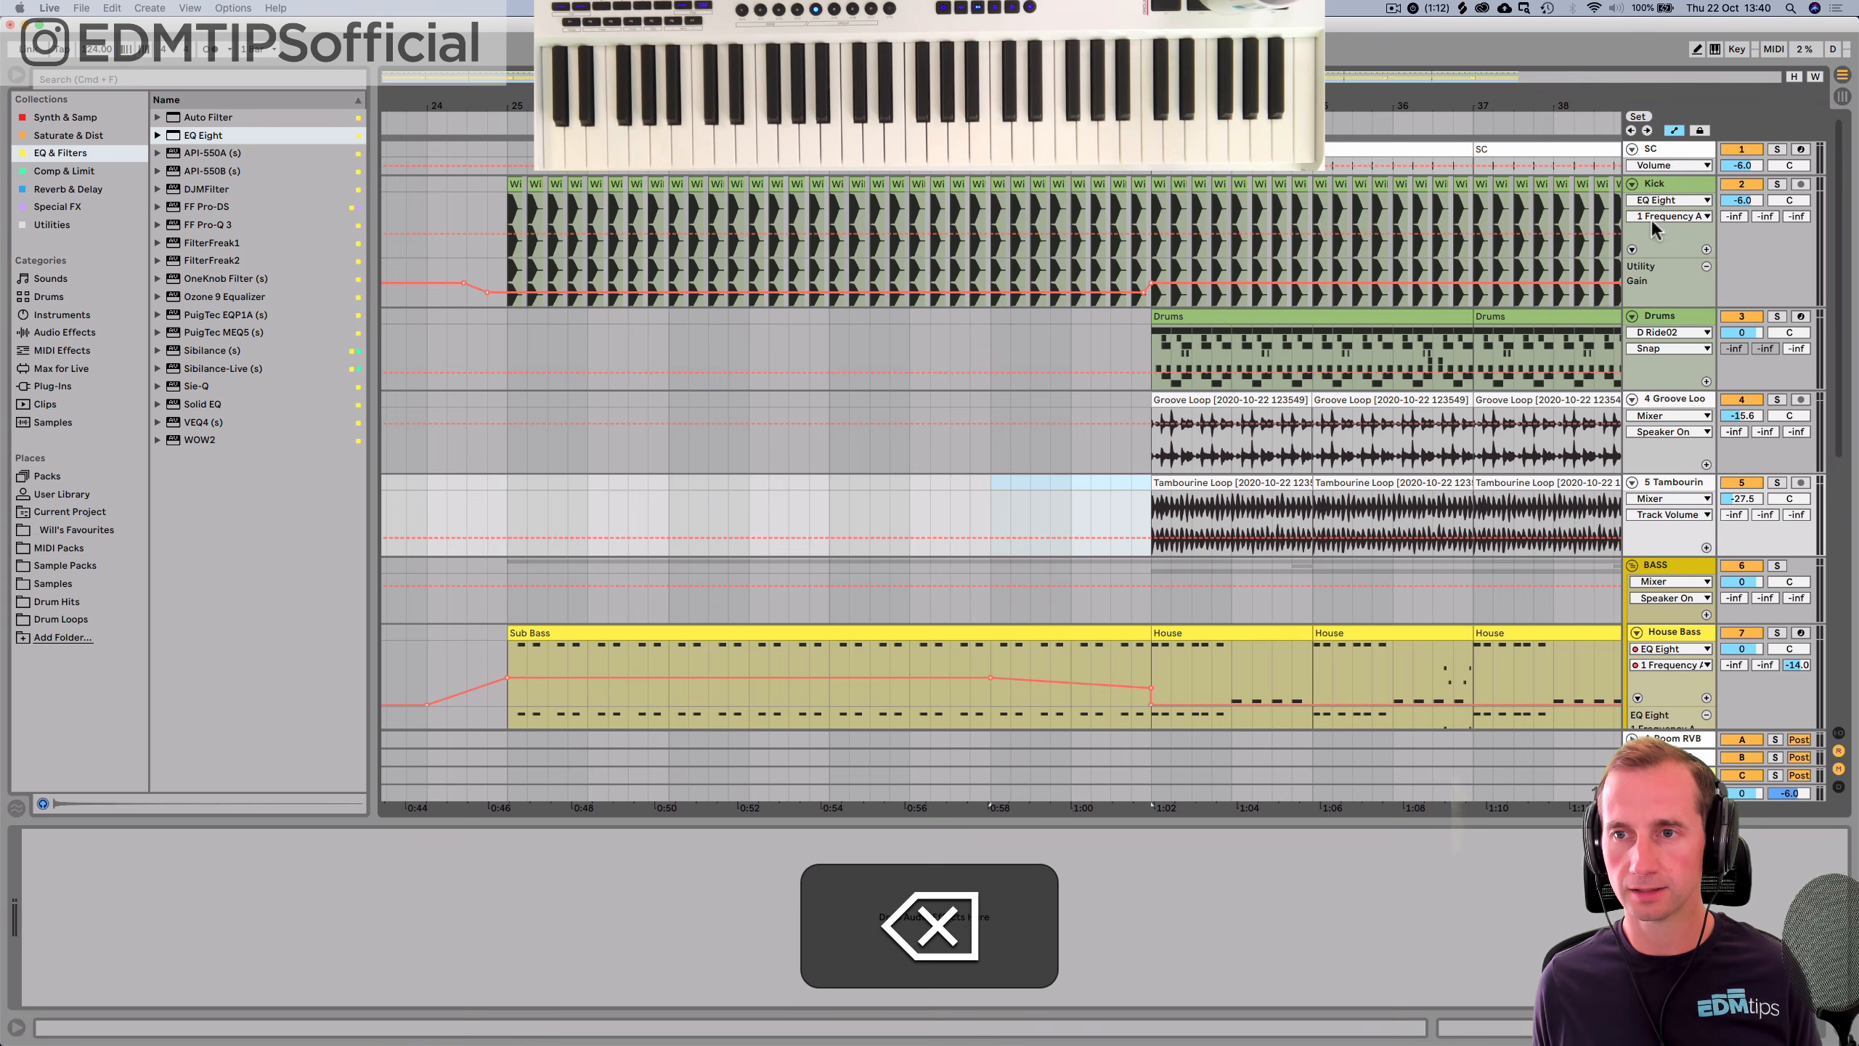
# Show the automation of the Kick's EQ Eight low-cut frequency in a new lane while playing the section.
pyautogui.click(1676, 183)
pyautogui.press('space')
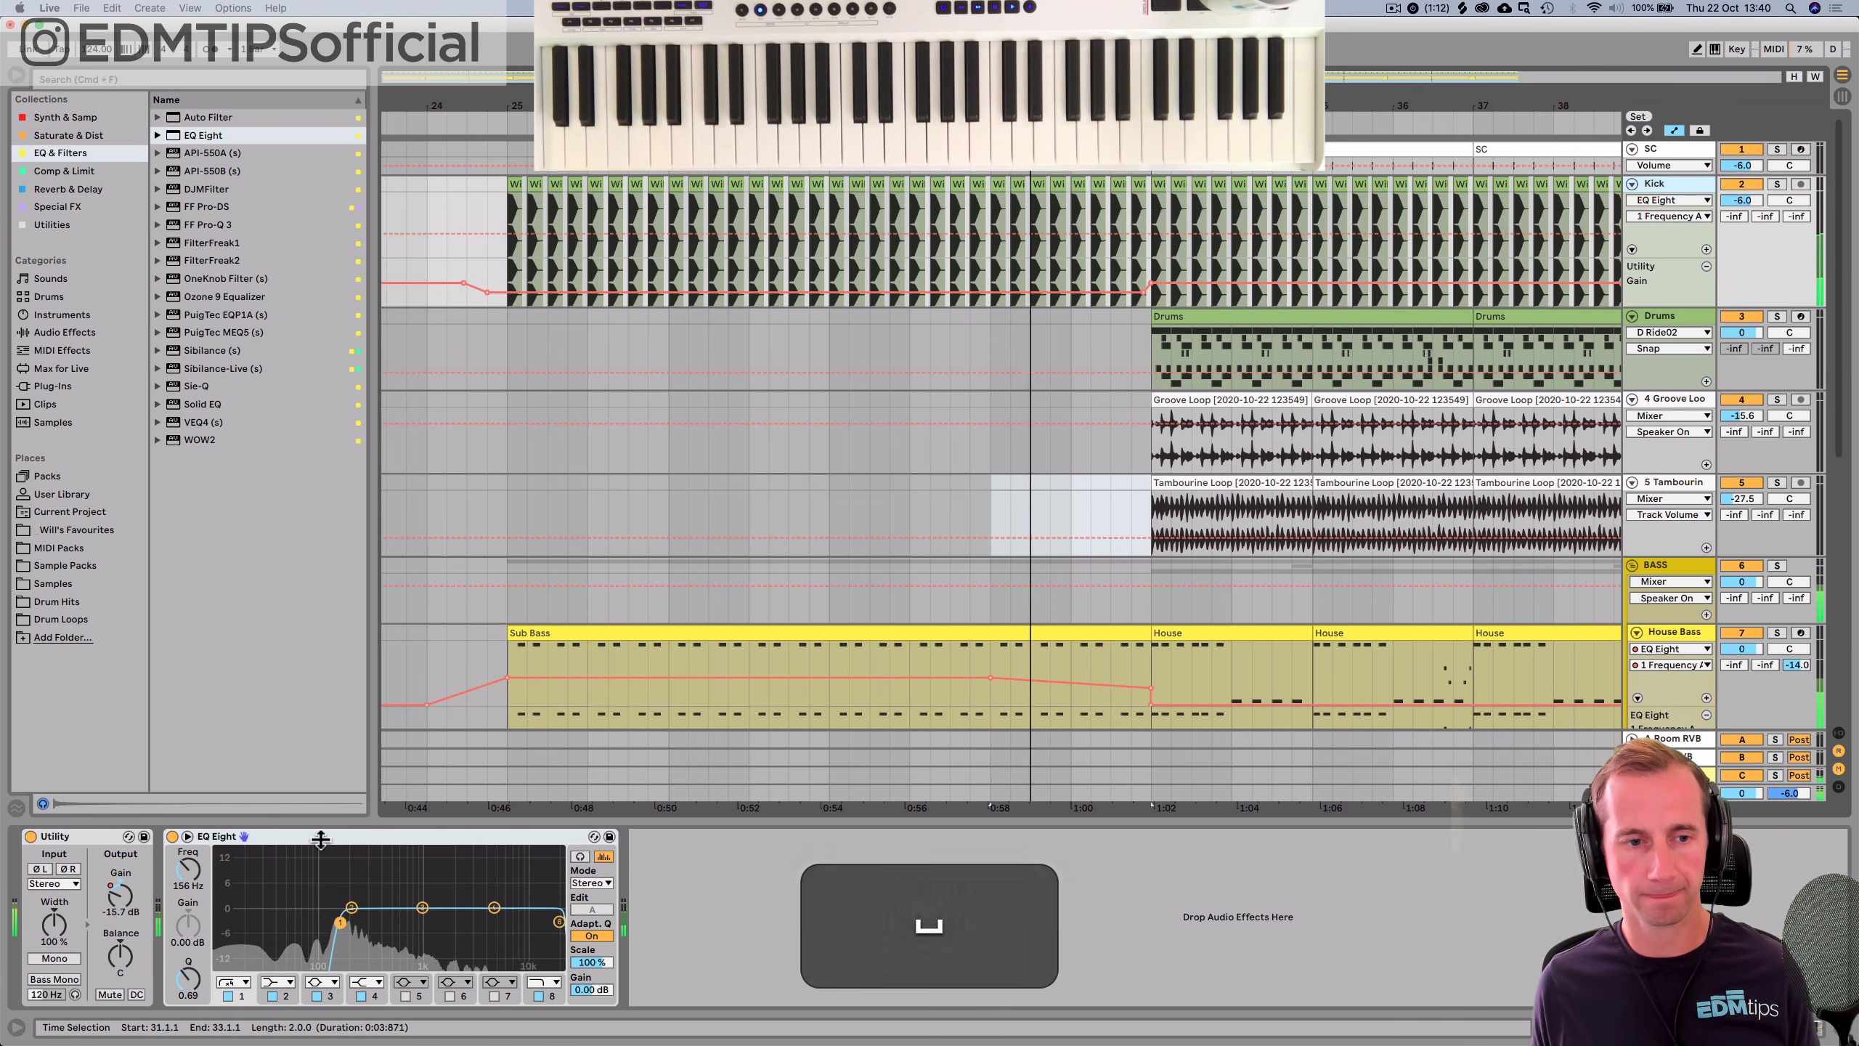
pyautogui.rightClick(196, 875)
pyautogui.click(249, 899)
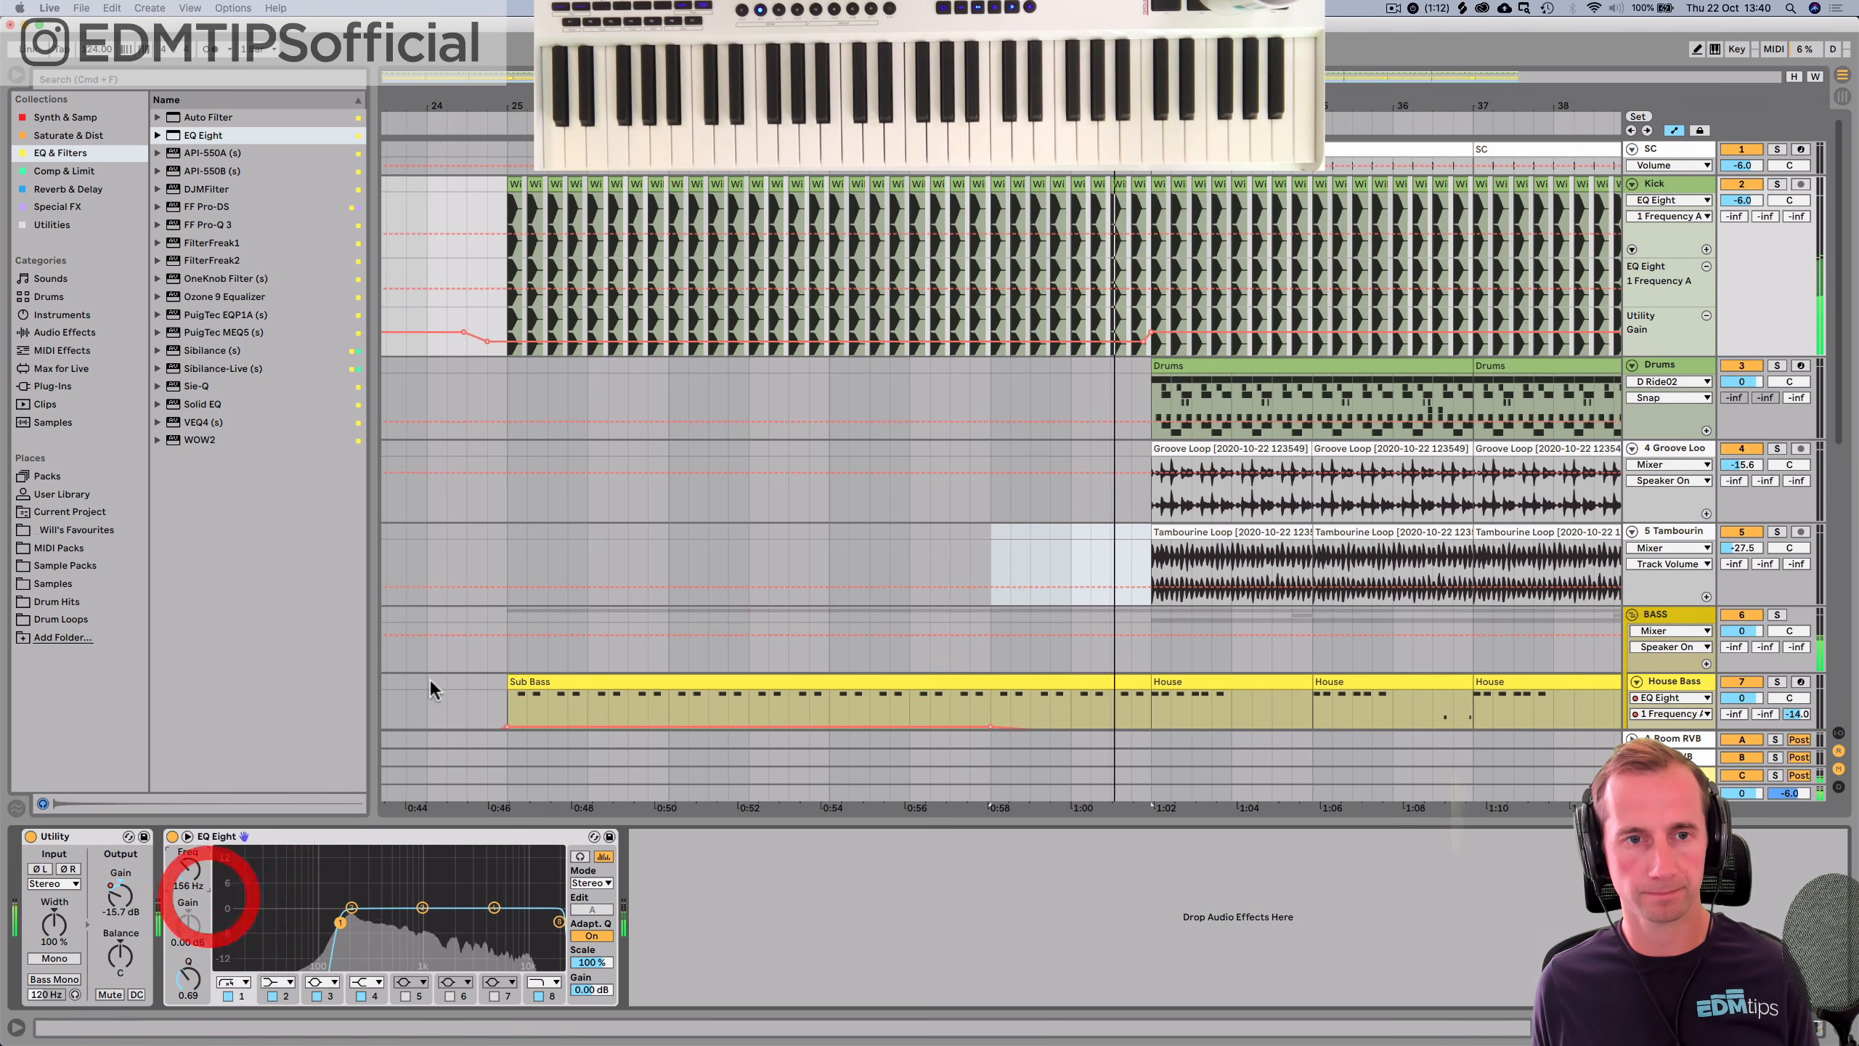
# Stop playback and automate the Kick's low-cut frequency to 156 Hz between bars 25 and 33, dropping to 10 Hz outside the section.
pyautogui.press('space')
pyautogui.click(503, 291)
pyautogui.moveTo(487, 292); pyautogui.dragTo(506, 308)
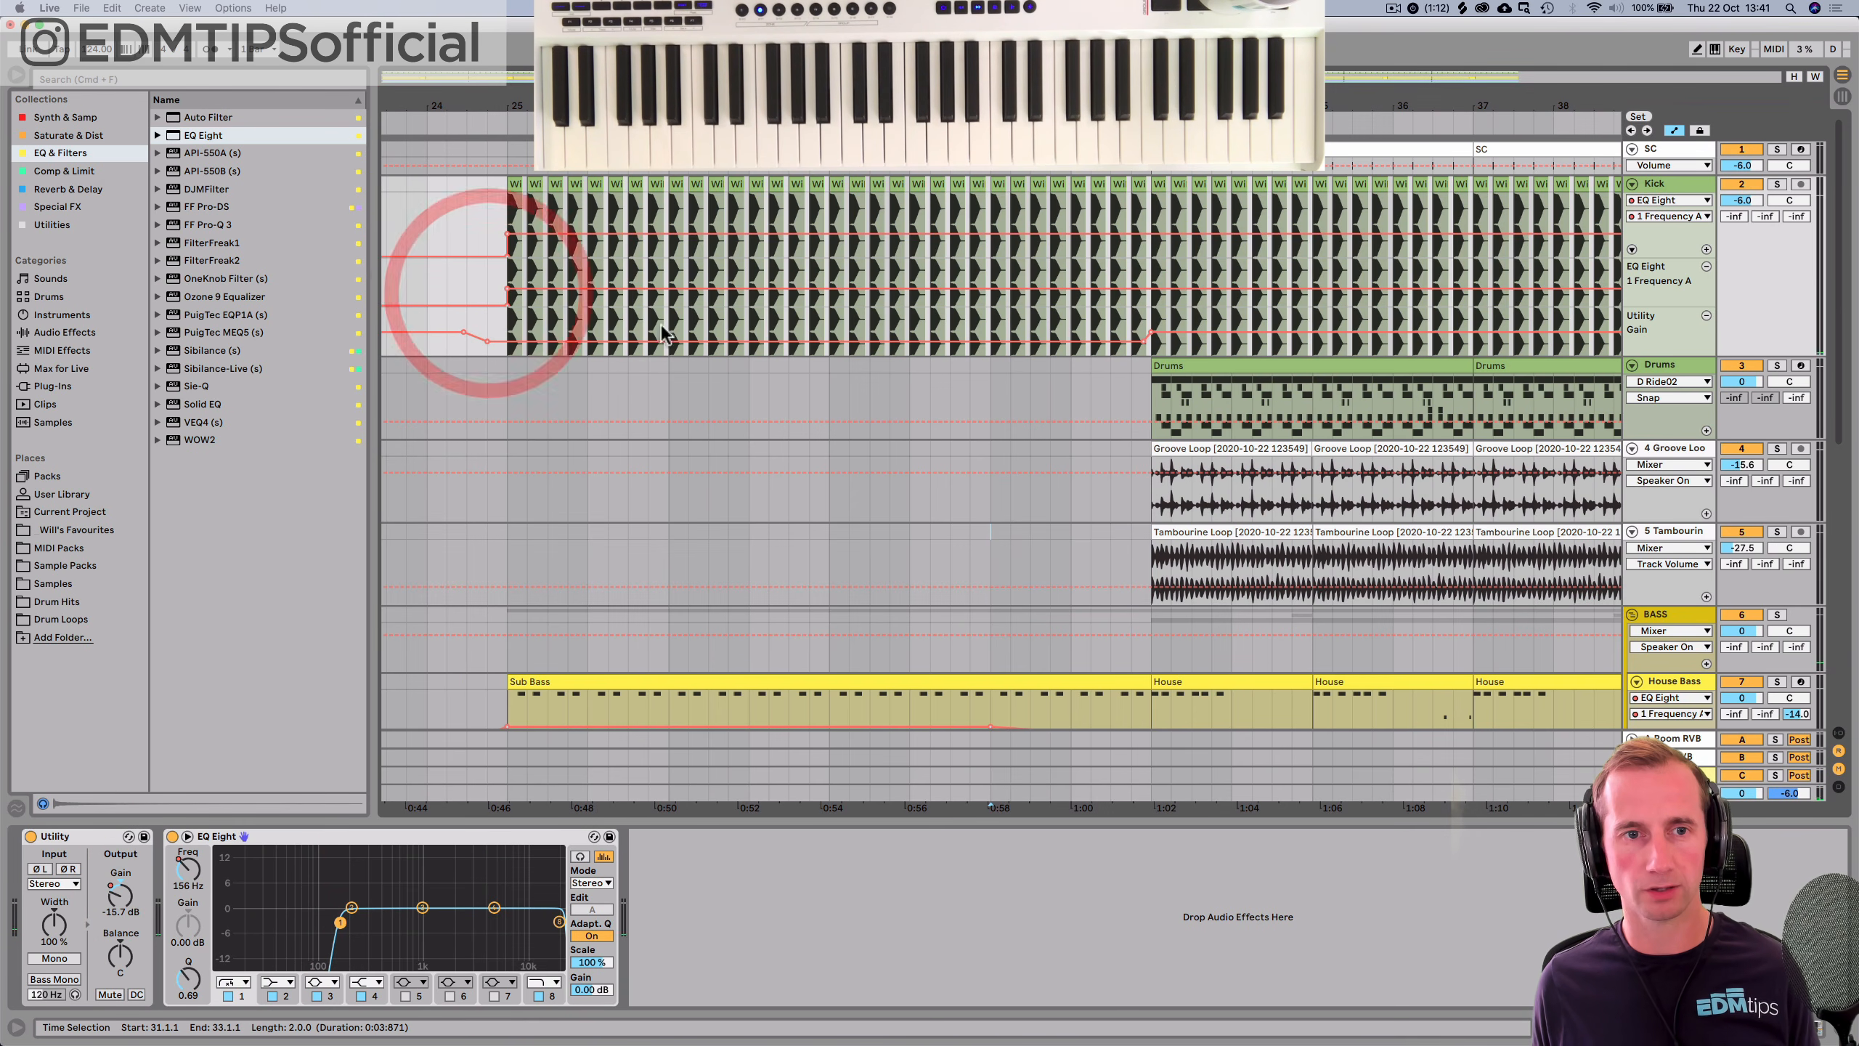
pyautogui.click(1137, 291)
pyautogui.moveTo(1152, 292); pyautogui.dragTo(1152, 308)
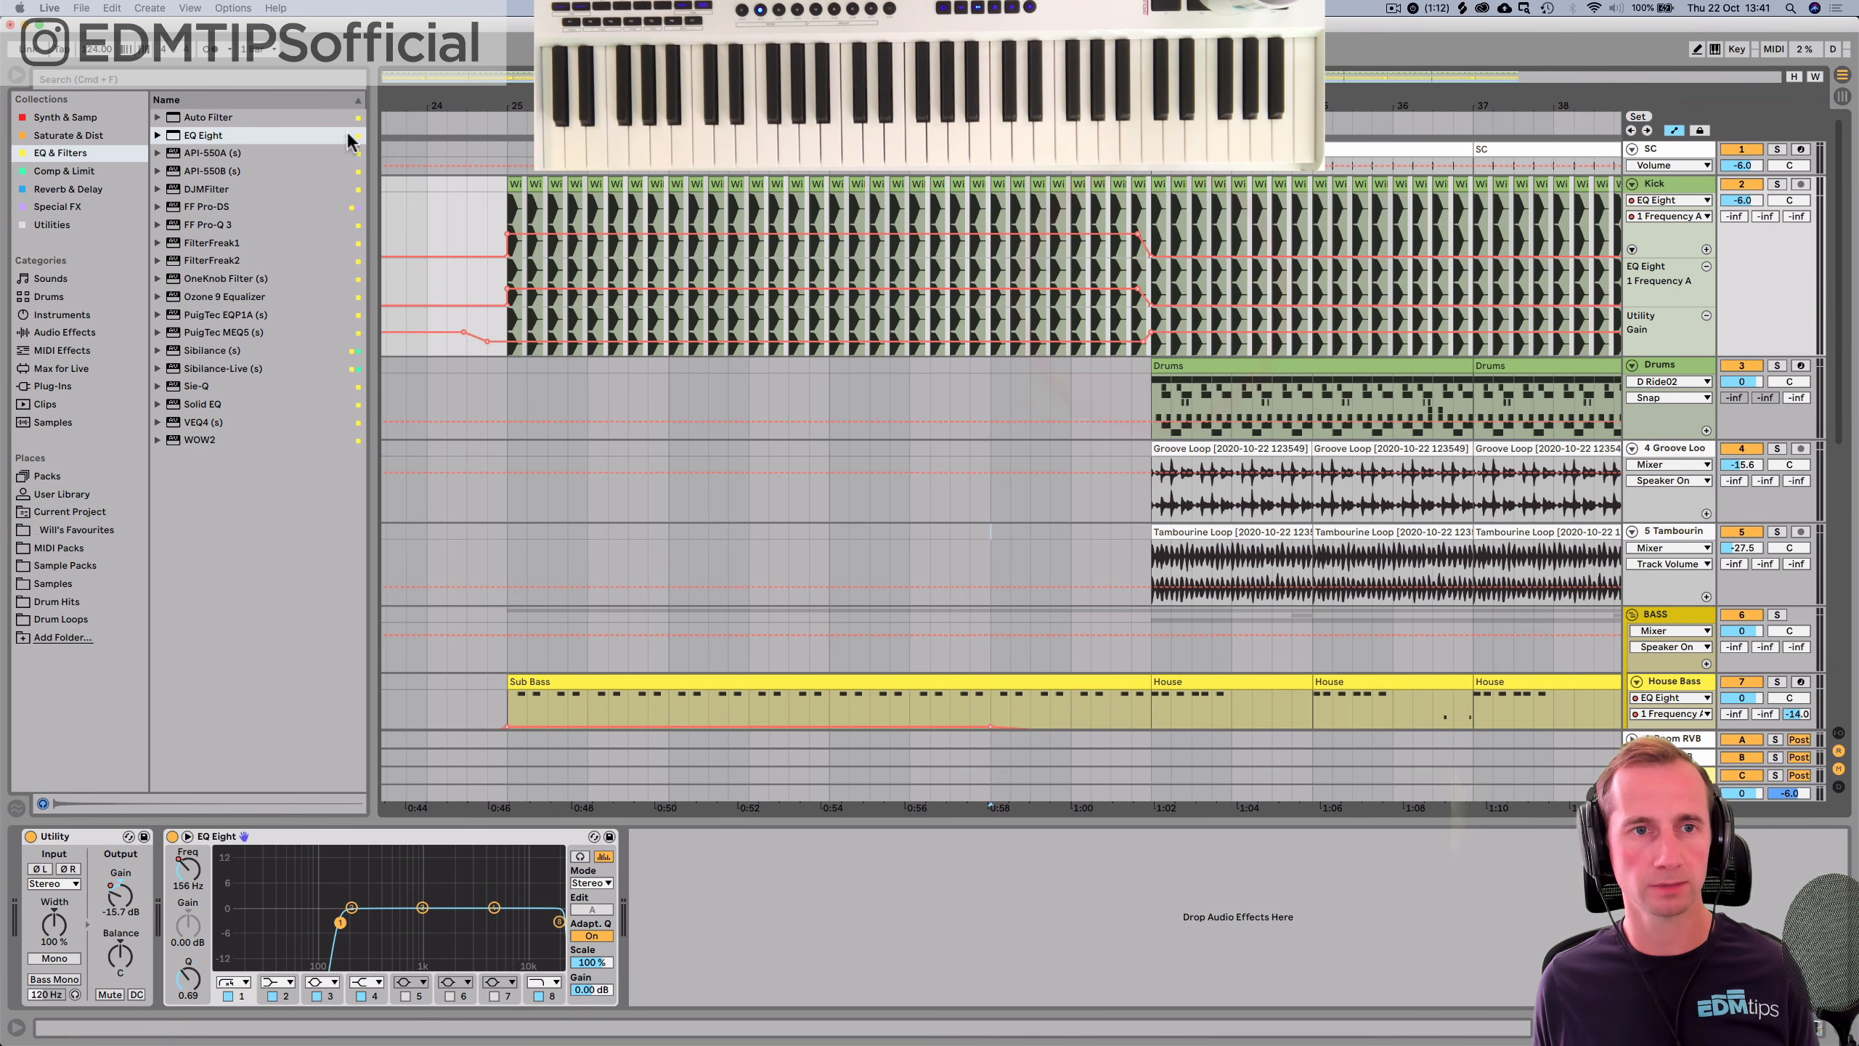
# Collapse the Kick, Drums, Groove Loop and Tambourine Loop tracks in the arrangement.
pyautogui.moveTo(417, 129); pyautogui.dragTo(440, 88)
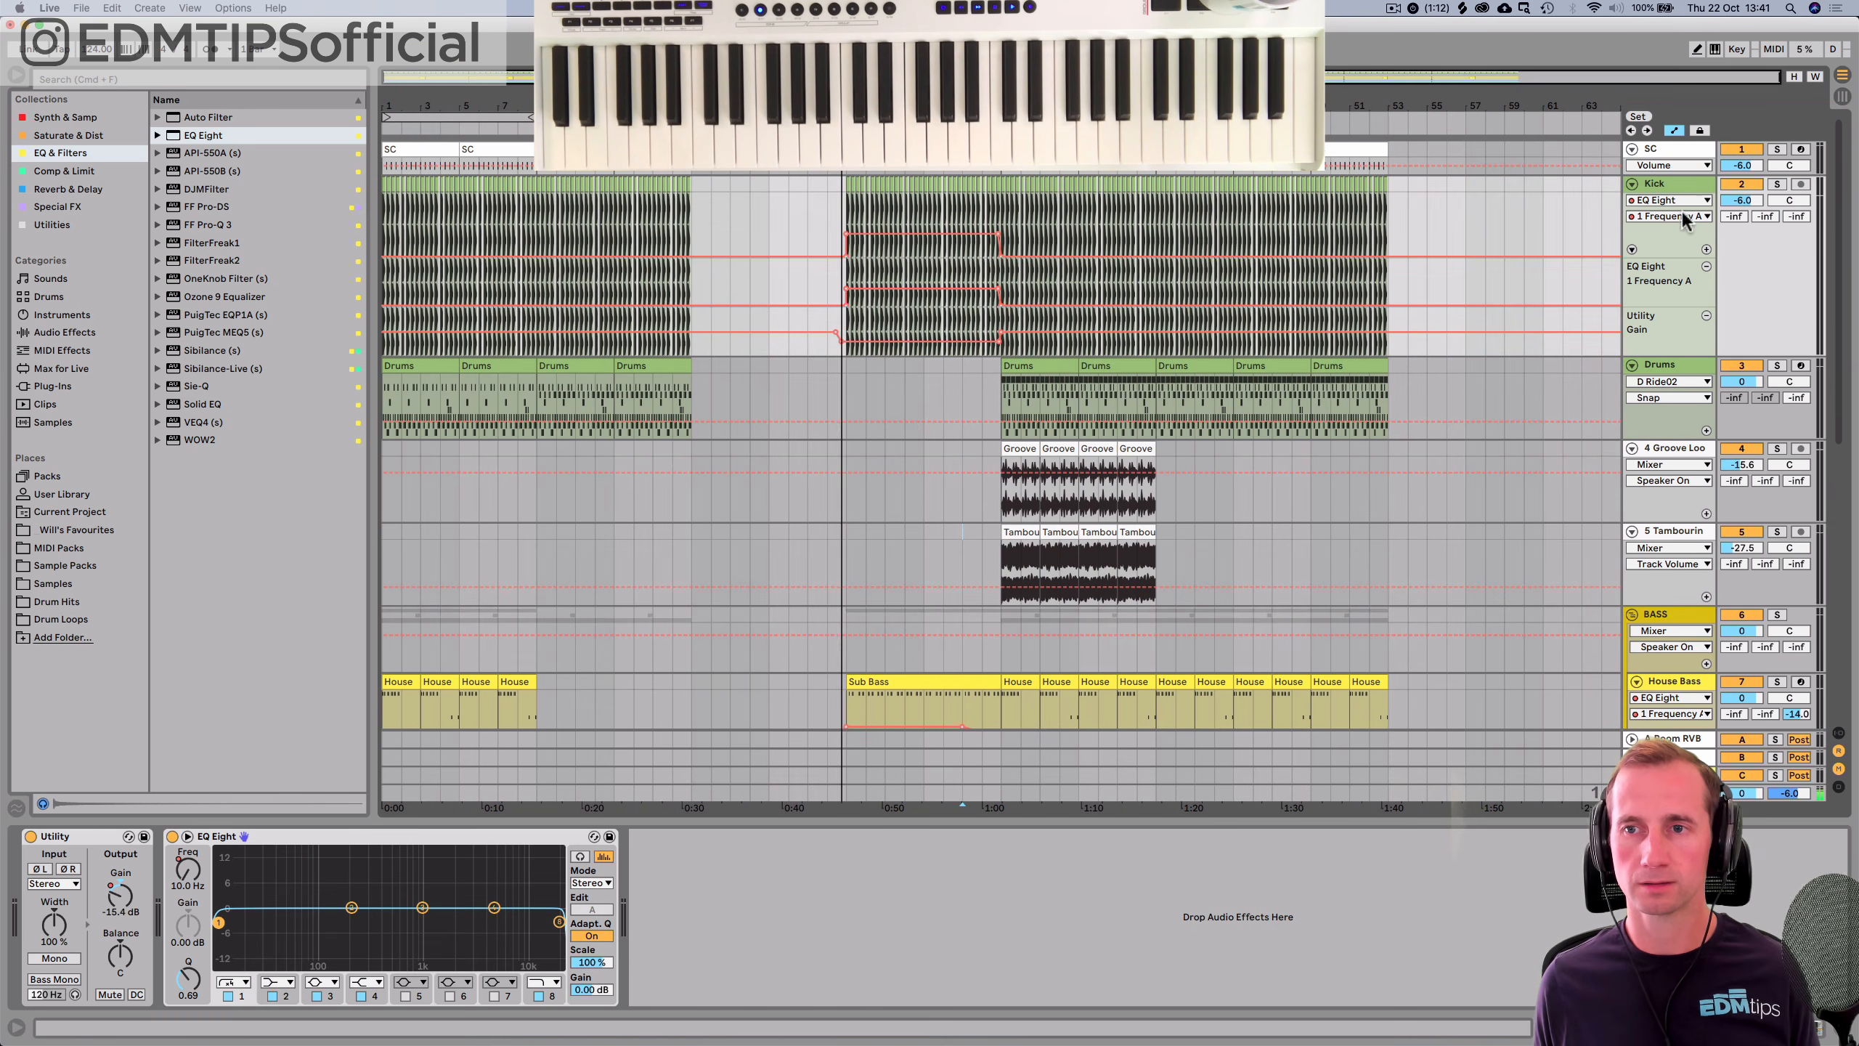
pyautogui.click(1632, 183)
pyautogui.click(1633, 201)
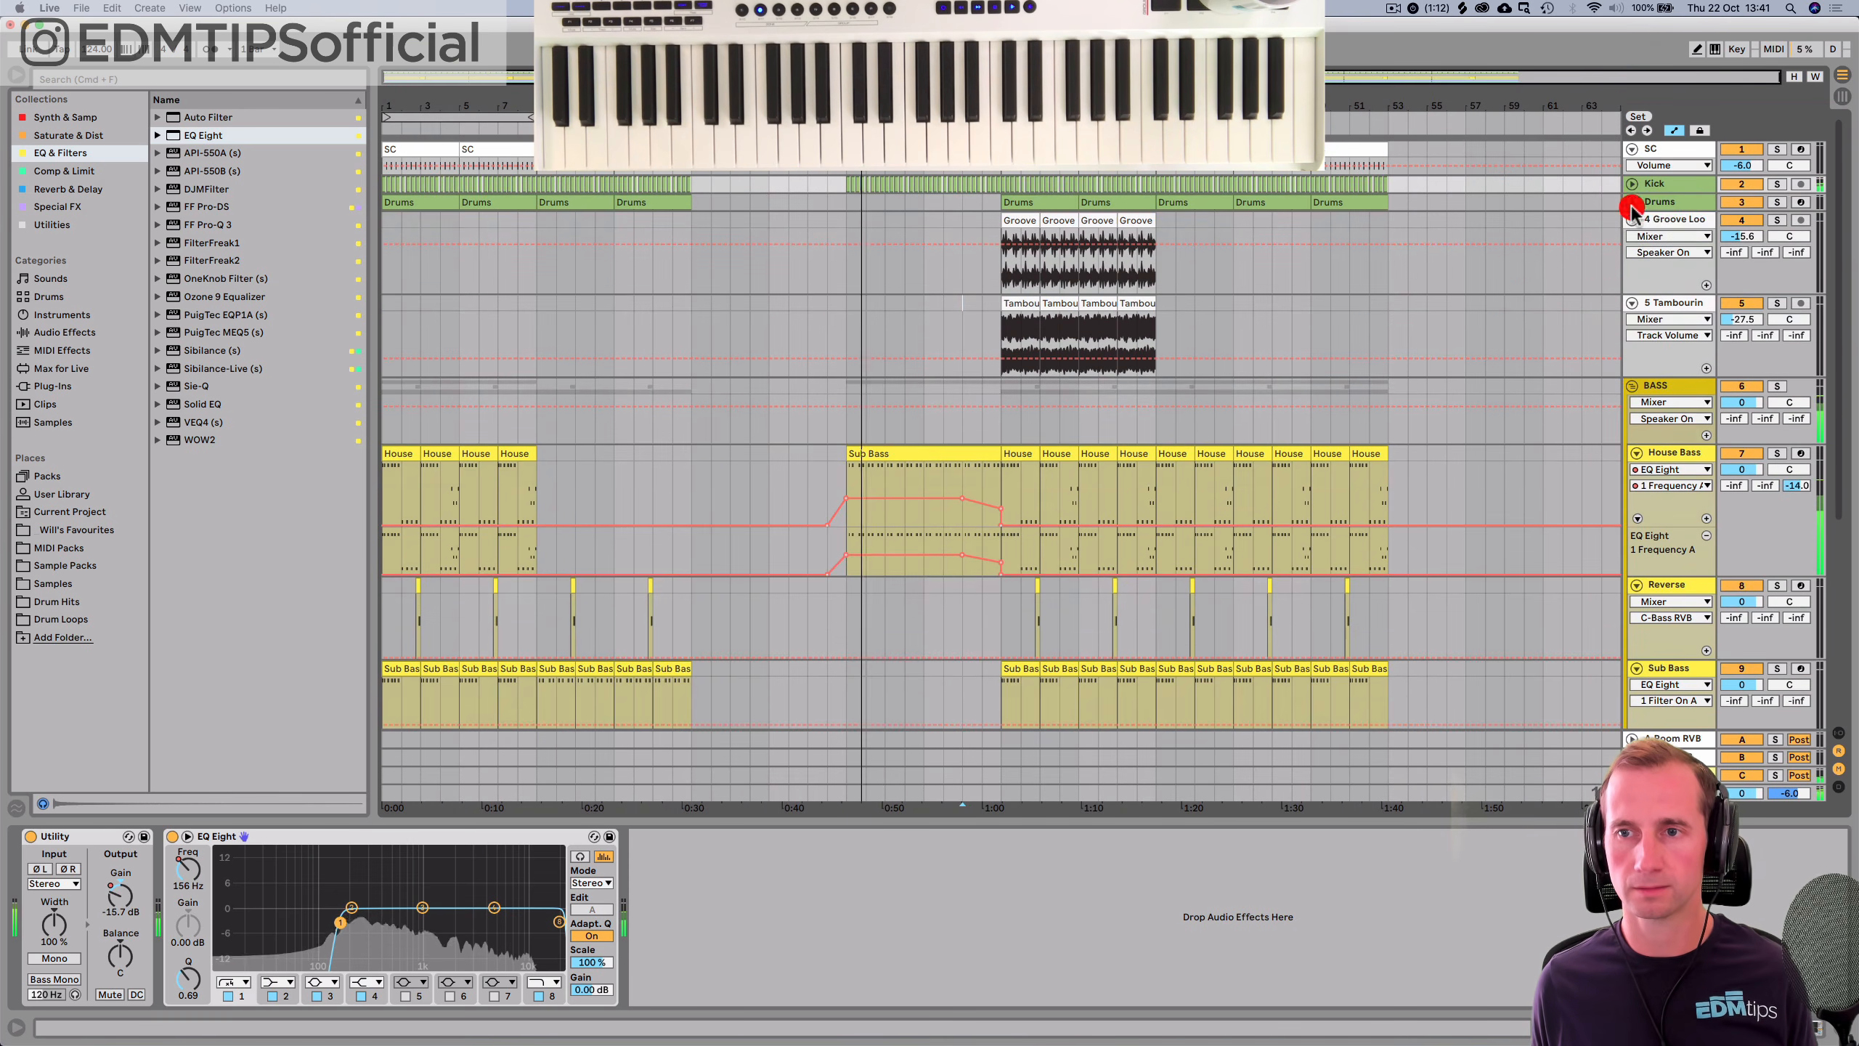
pyautogui.click(1633, 220)
pyautogui.click(1632, 237)
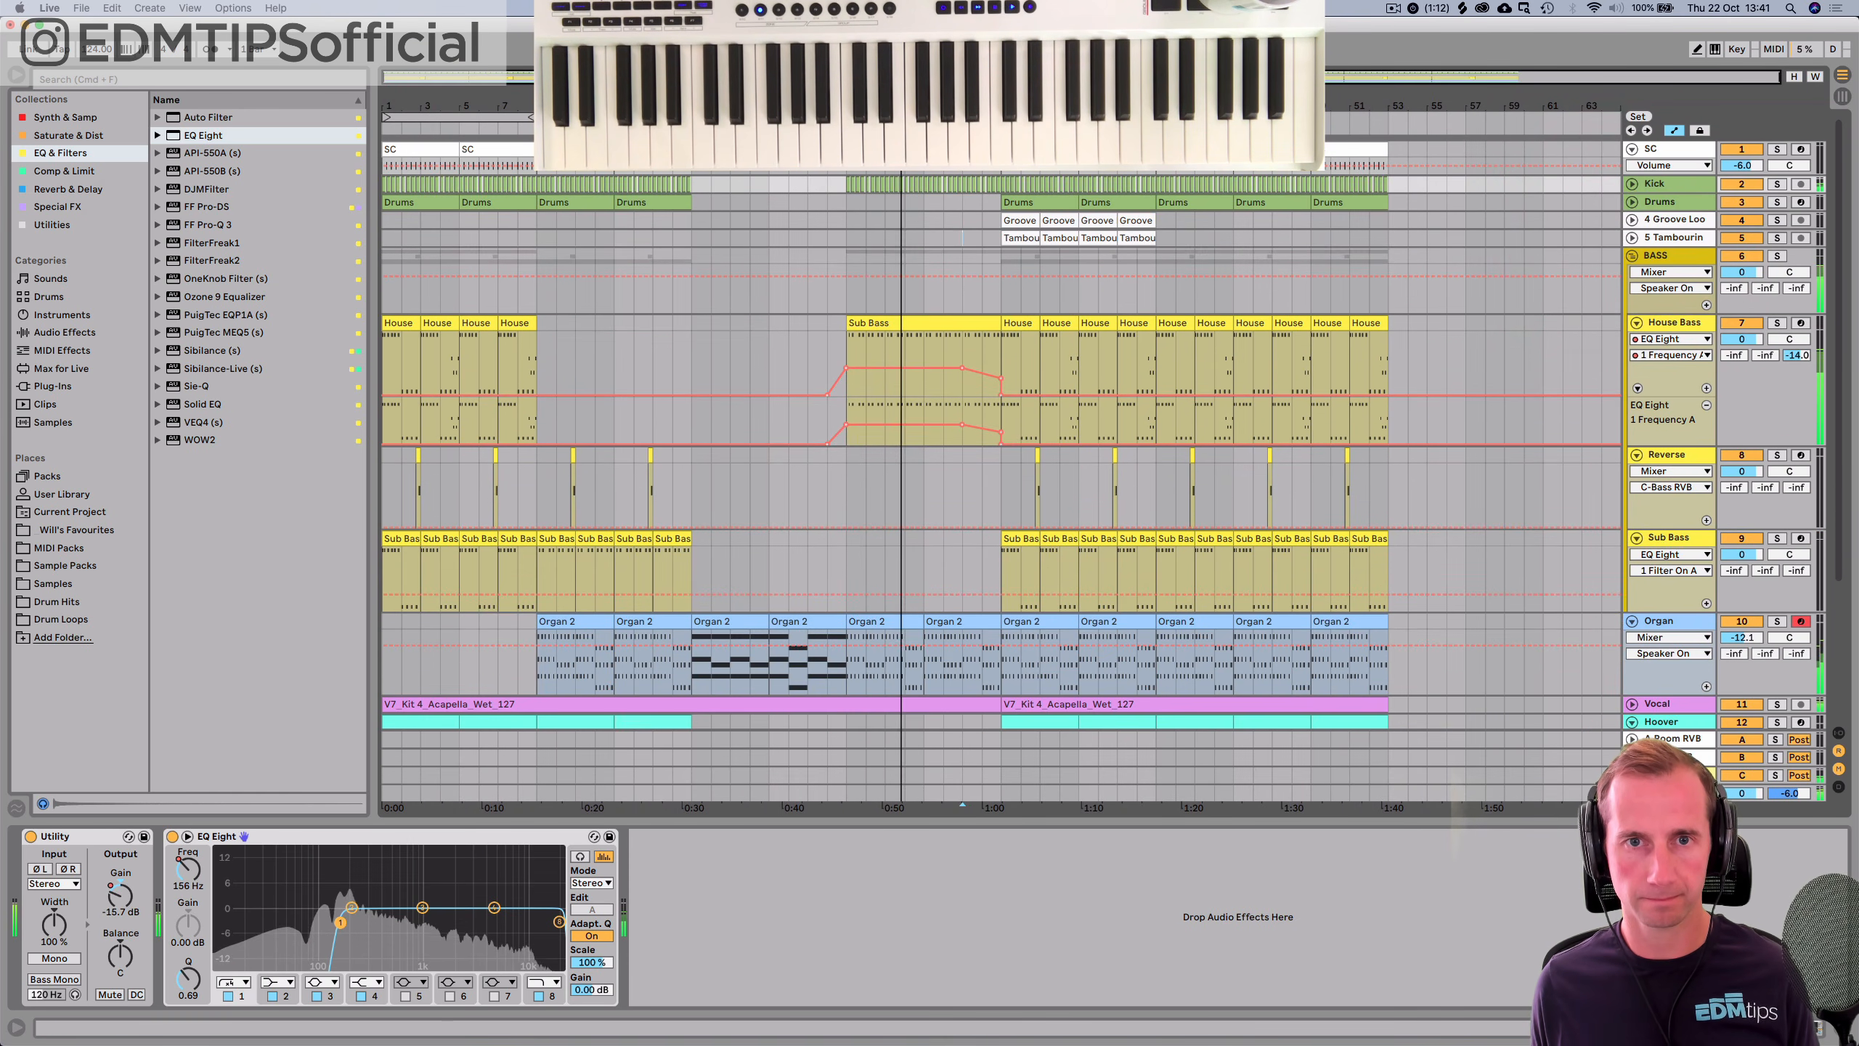
# Play the breakdown through into the returning full loop and set the Organ track volume to -8.5 dB.
pyautogui.moveTo(895, 105); pyautogui.dragTo(895, 183)
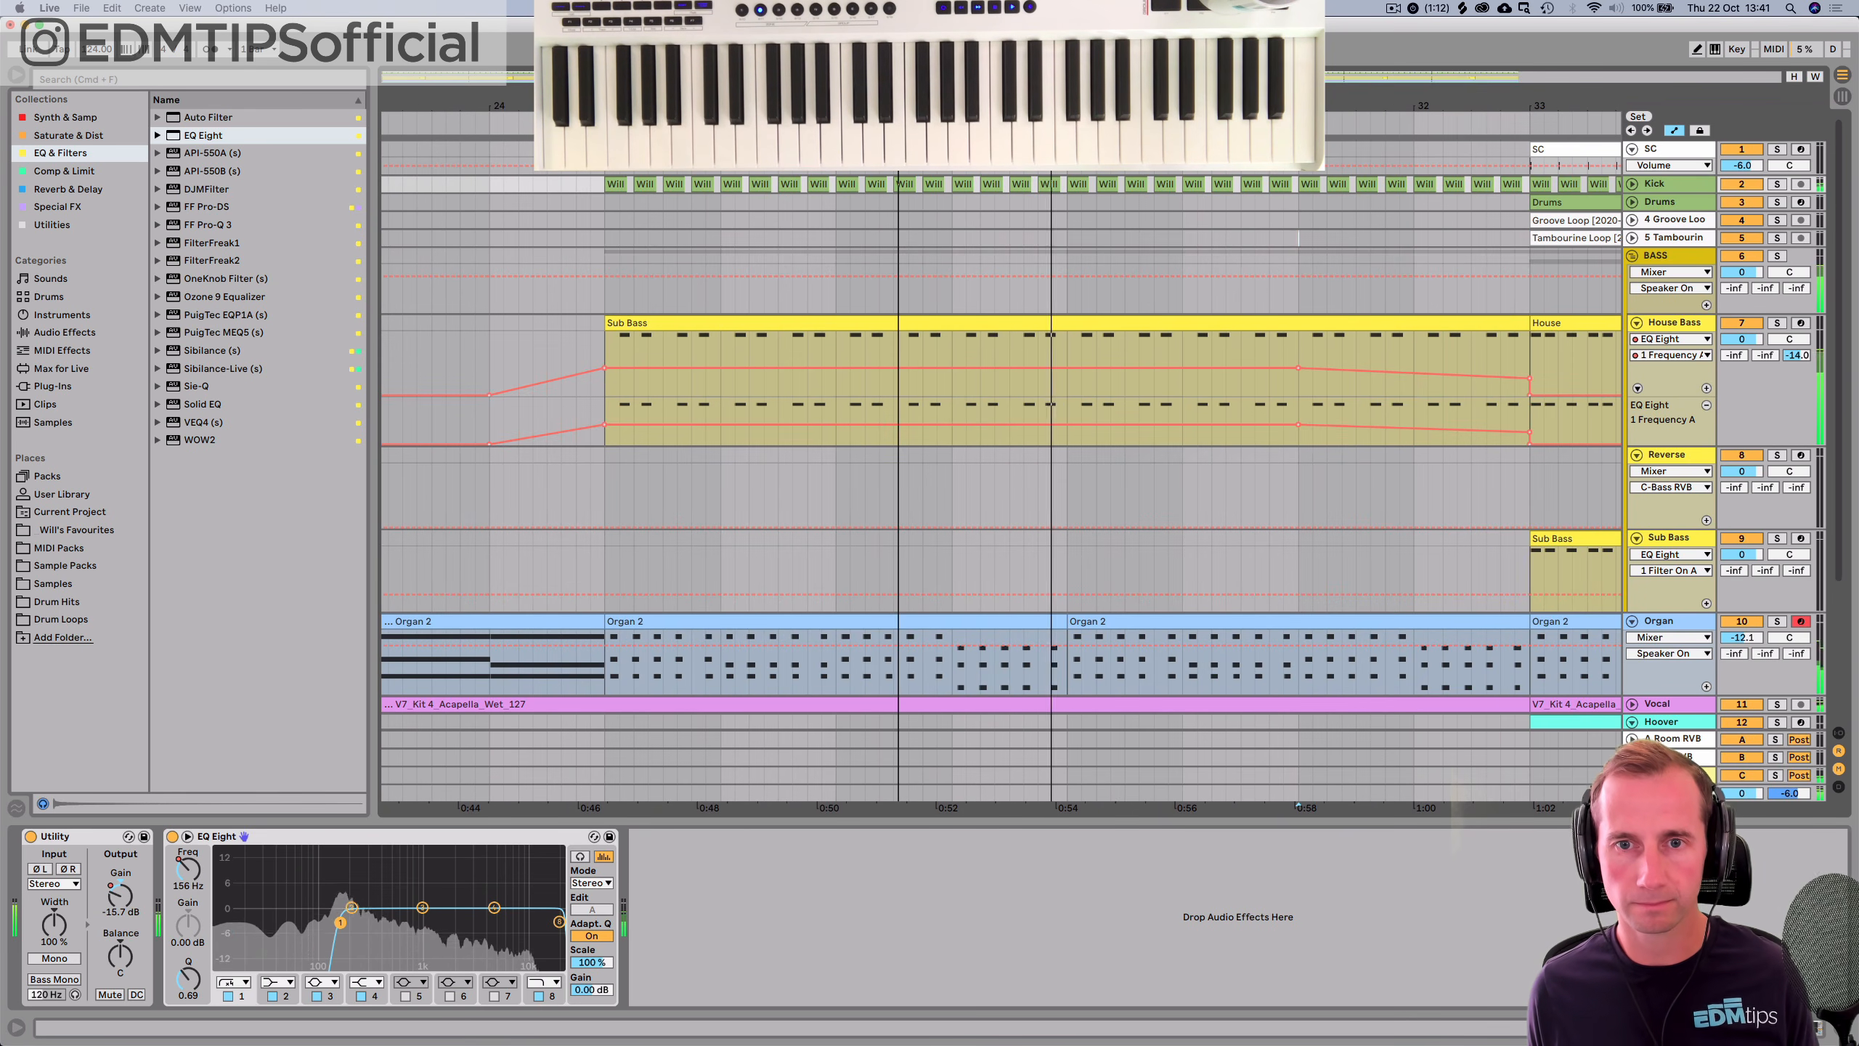
pyautogui.moveTo(898, 106); pyautogui.dragTo(898, 42)
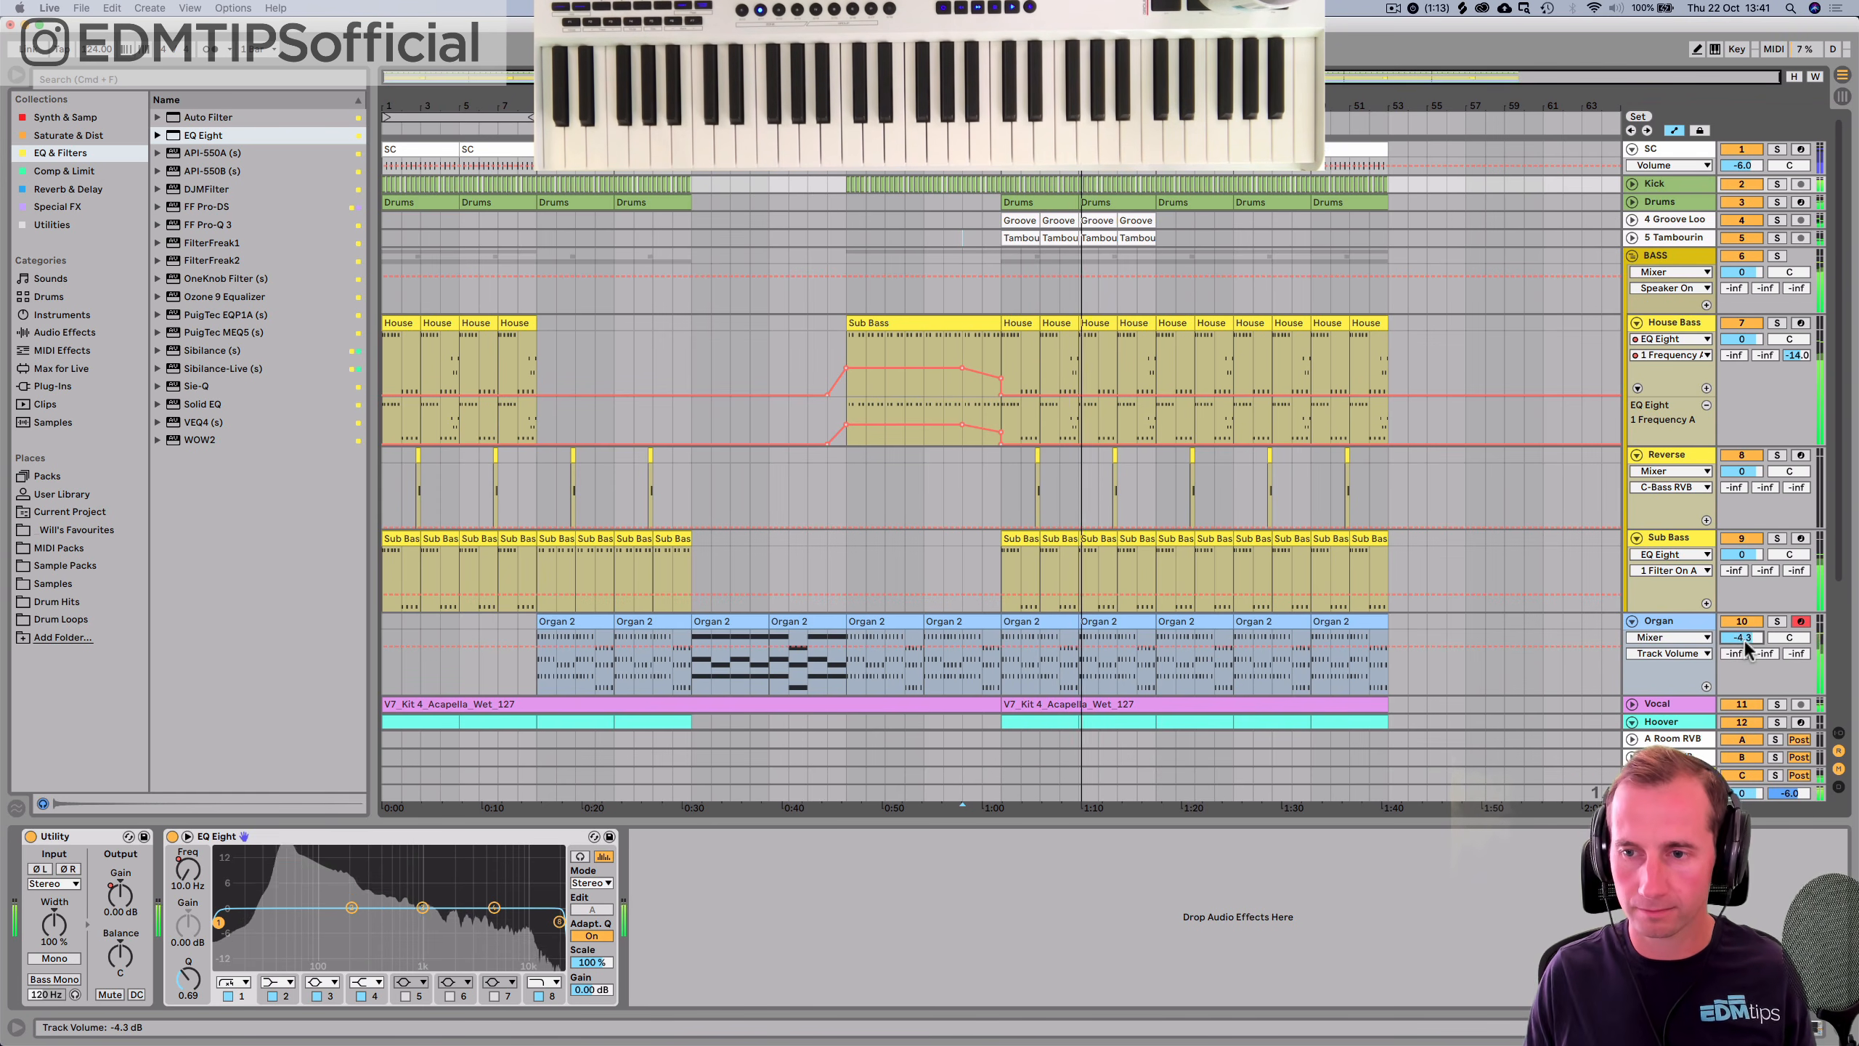
pyautogui.press('super+z')
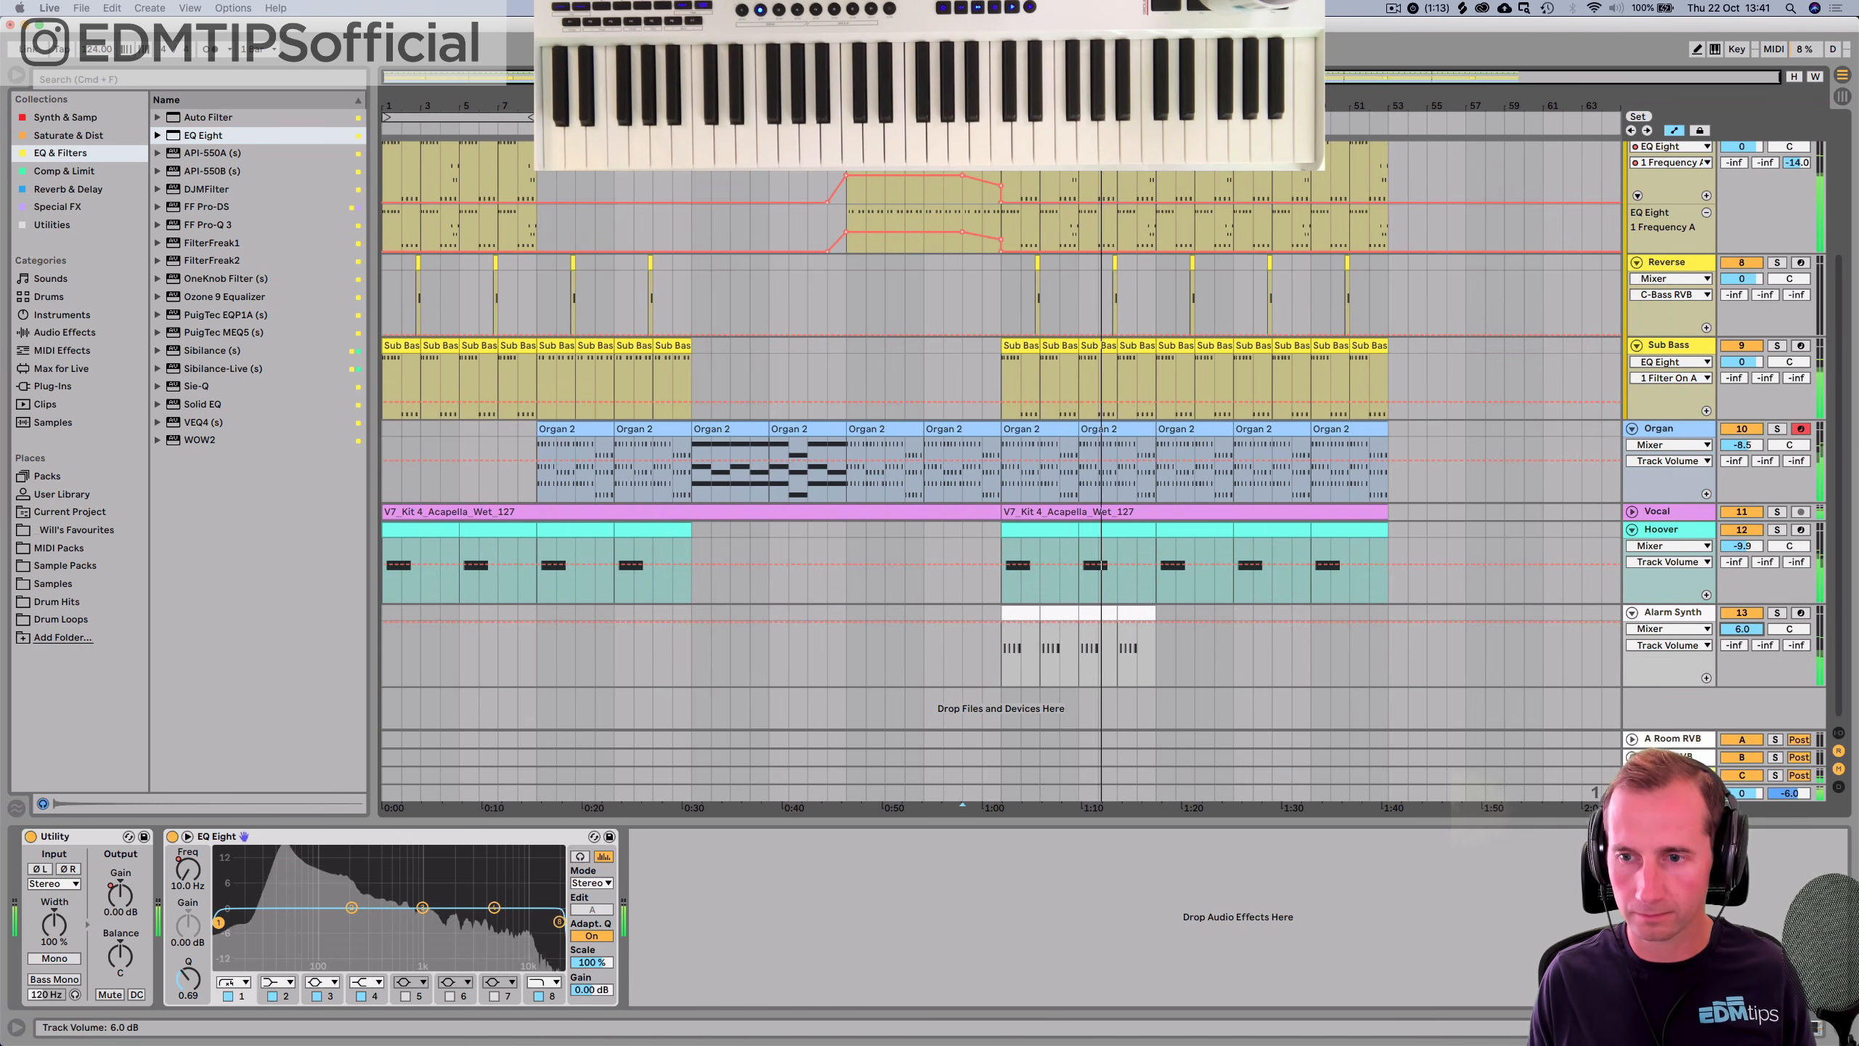